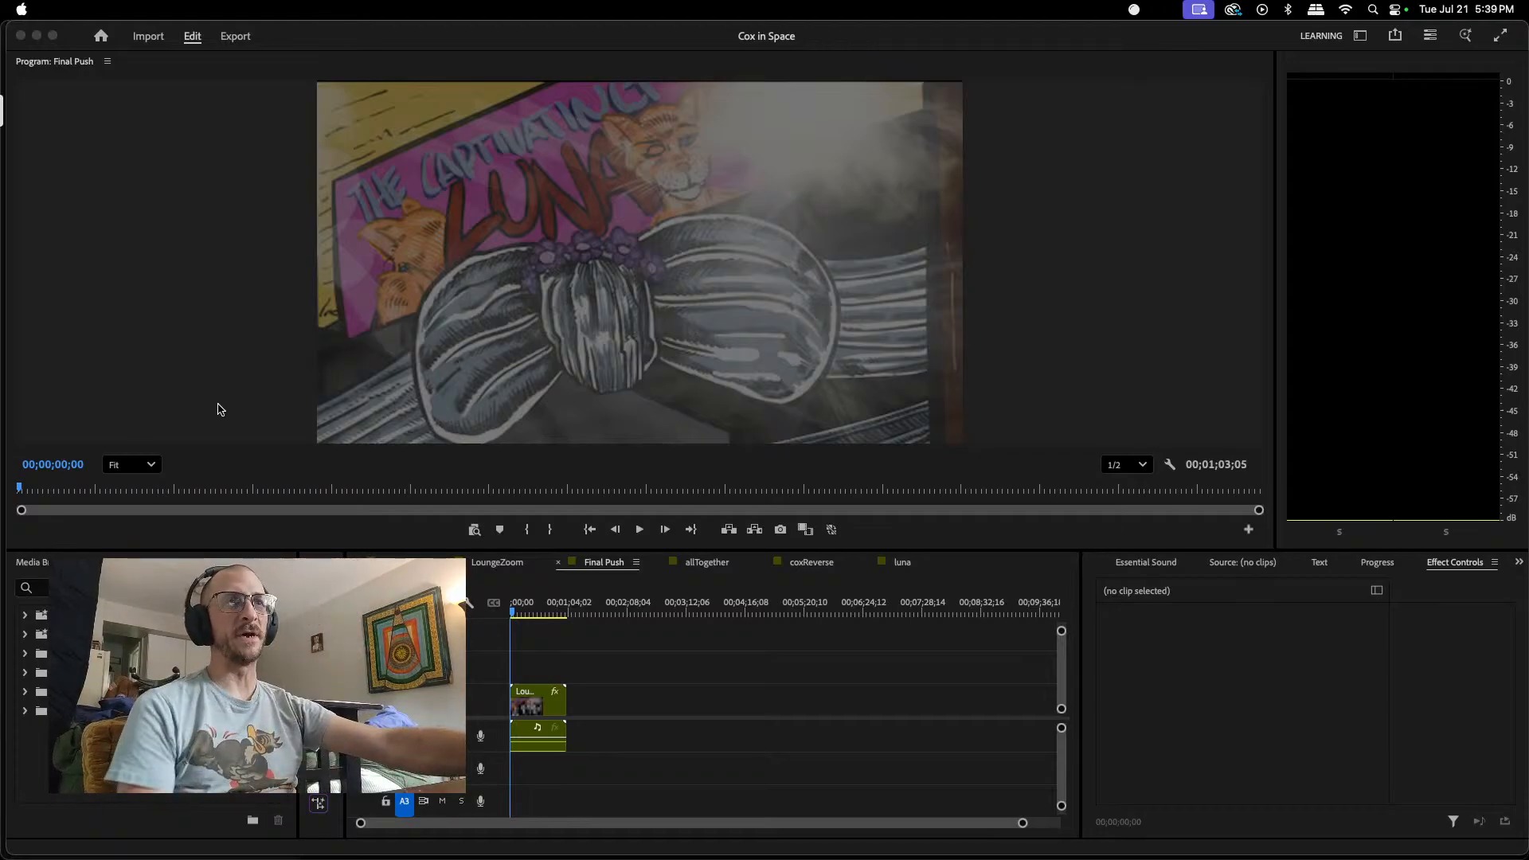
Step: Switch to Adobe Premiere Pro and scrub through the first 21 seconds of the Final Push sequence, returning to its start
{"action": "mouse_move", "coordinate": [688, 857]}
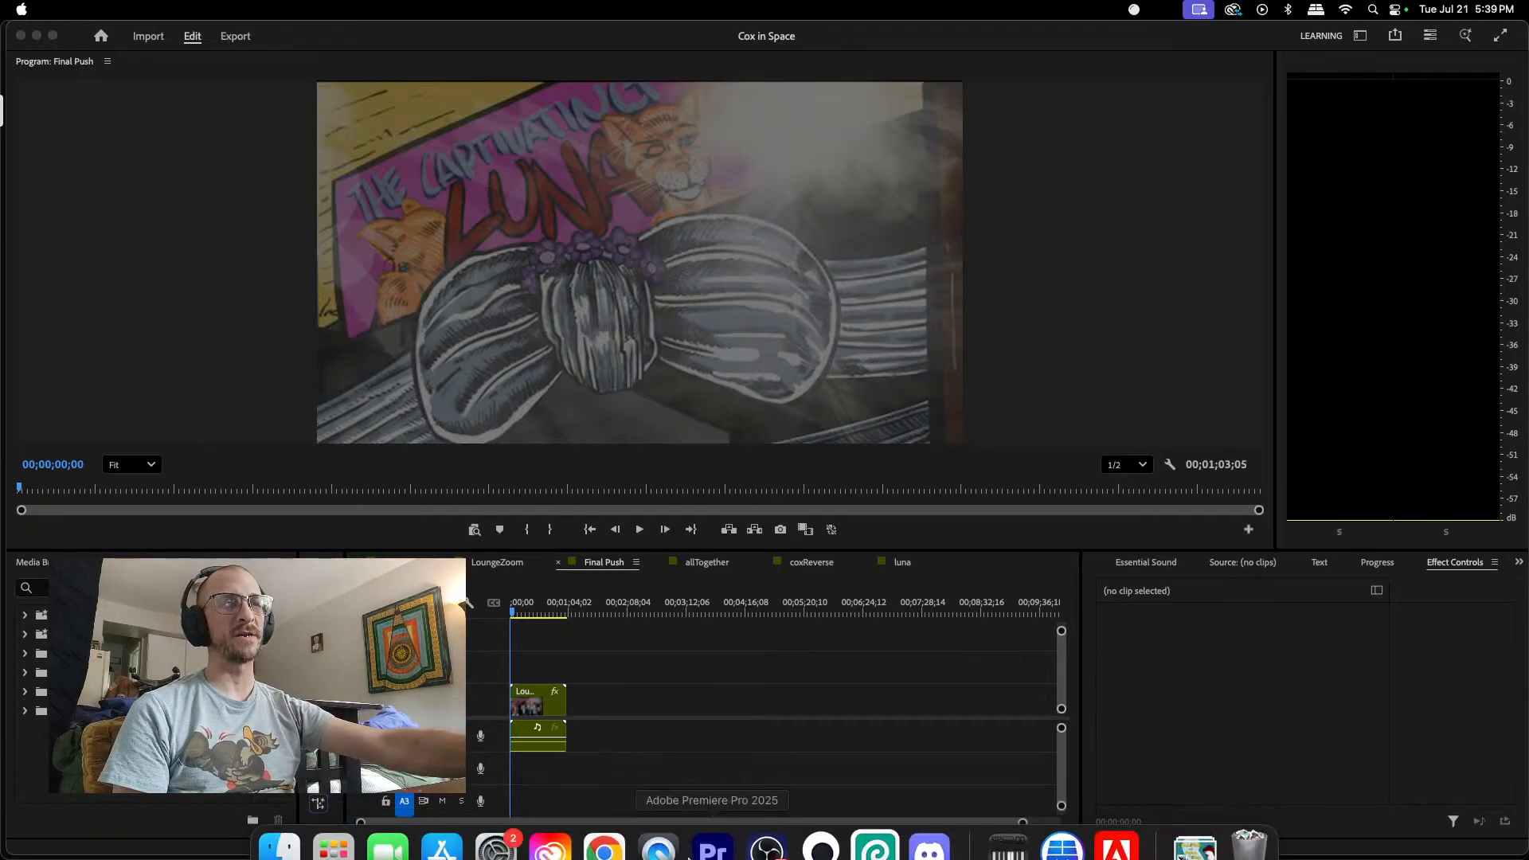
{"action": "left_click", "coordinate": [717, 832]}
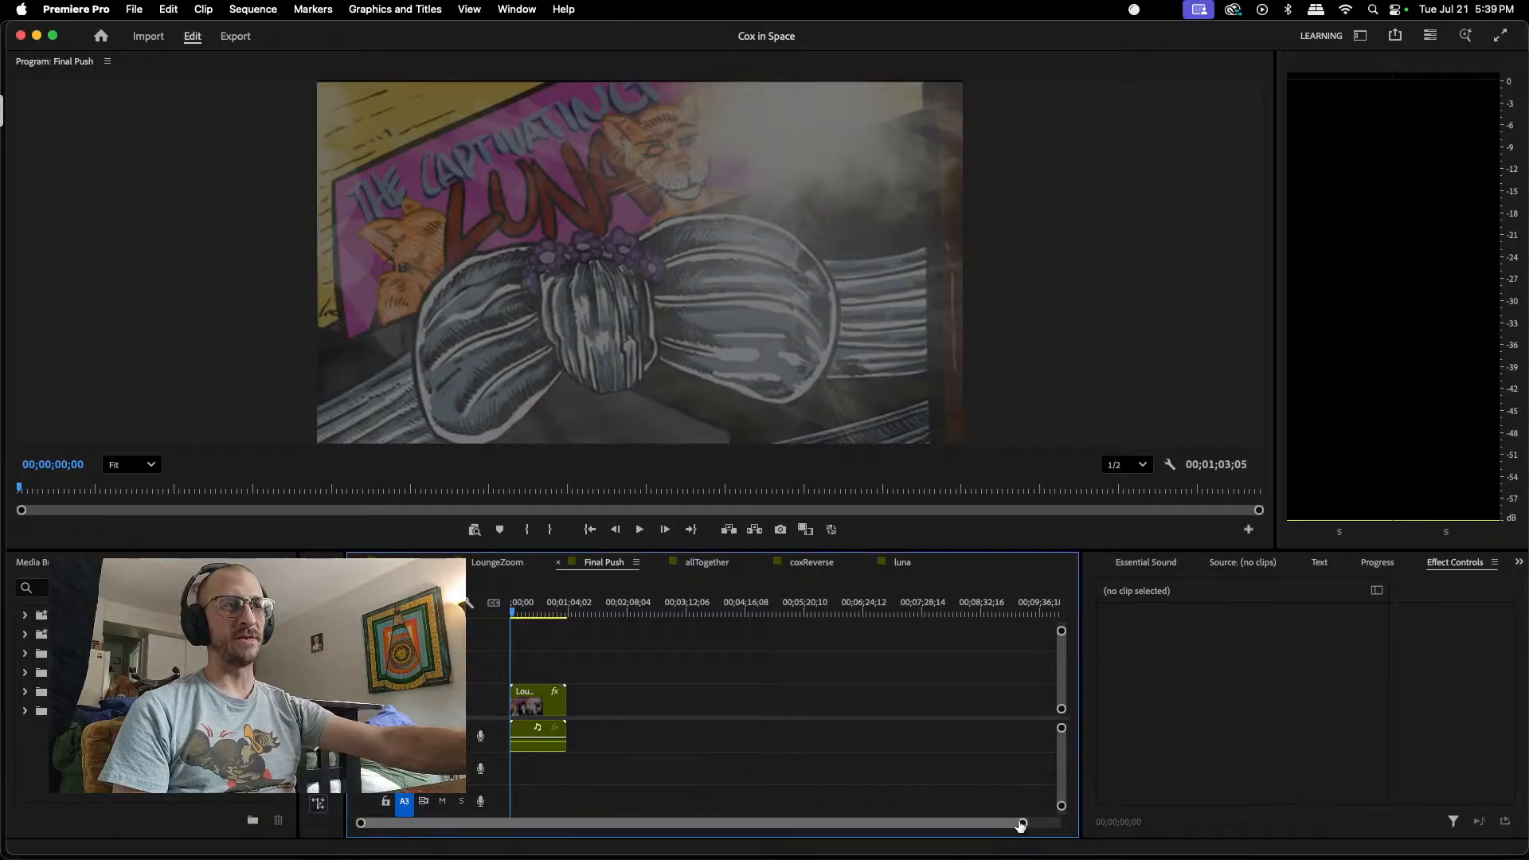
{"action": "left_click_drag", "start_coordinate": [1020, 823], "coordinate": [840, 830]}
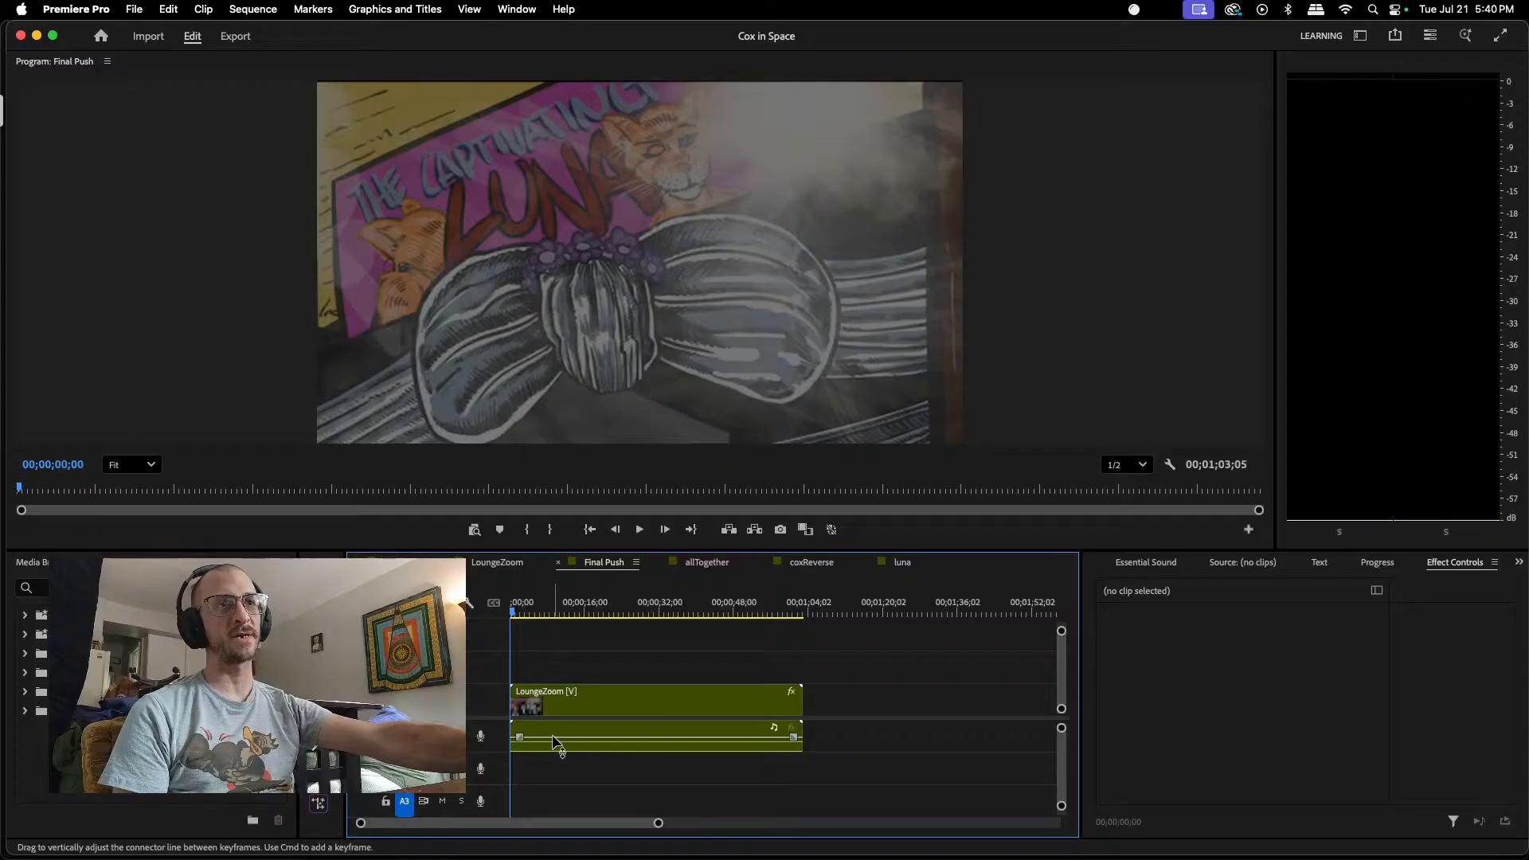
{"action": "left_click_drag", "start_coordinate": [514, 615], "coordinate": [497, 642]}
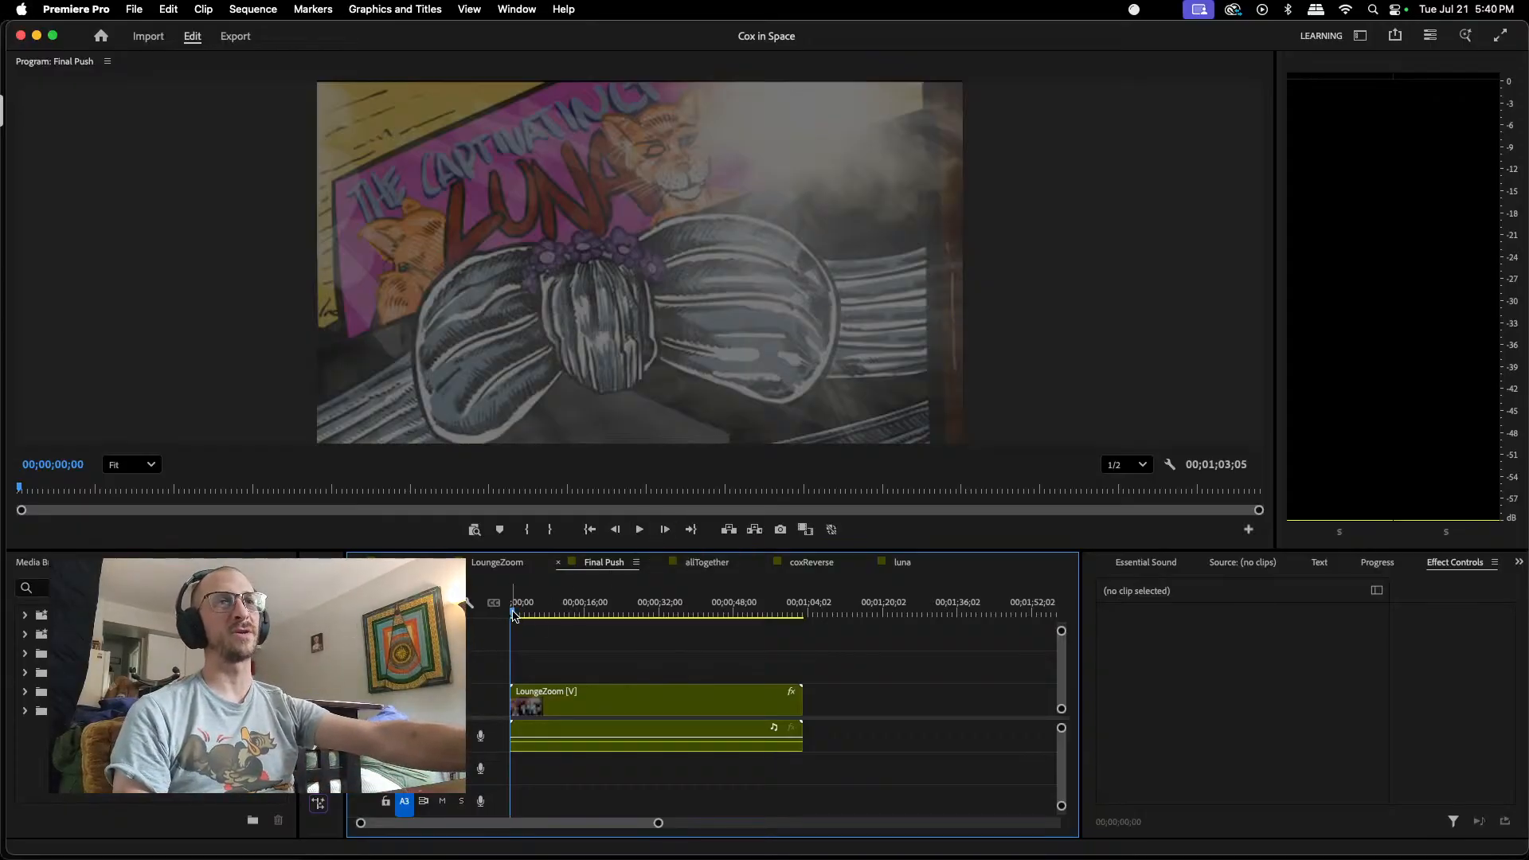
{"action": "left_click_drag", "start_coordinate": [514, 616], "coordinate": [613, 580]}
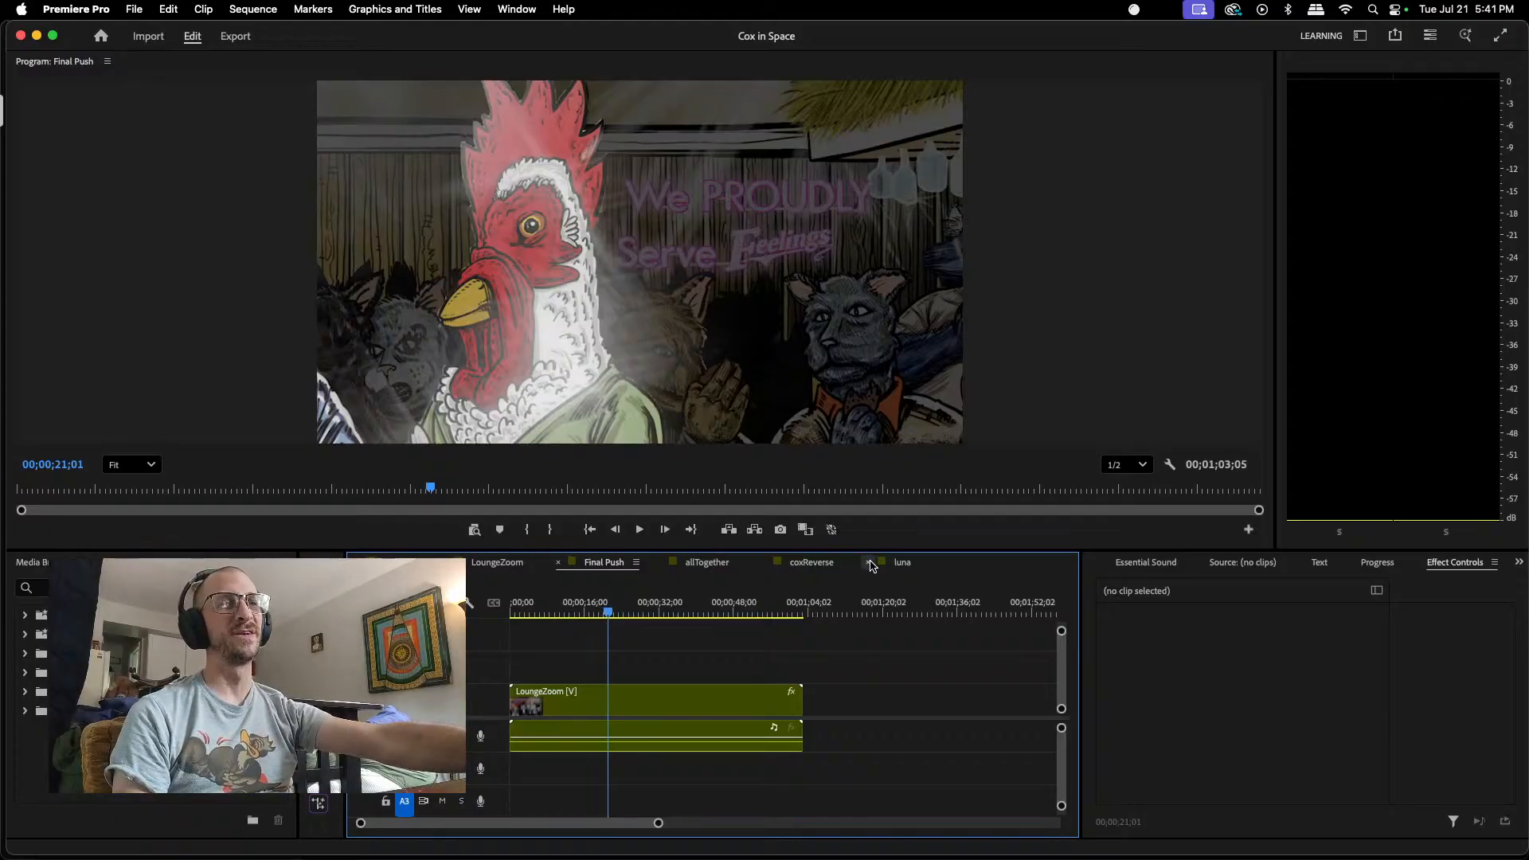
{"action": "left_click_drag", "start_coordinate": [608, 613], "coordinate": [513, 636]}
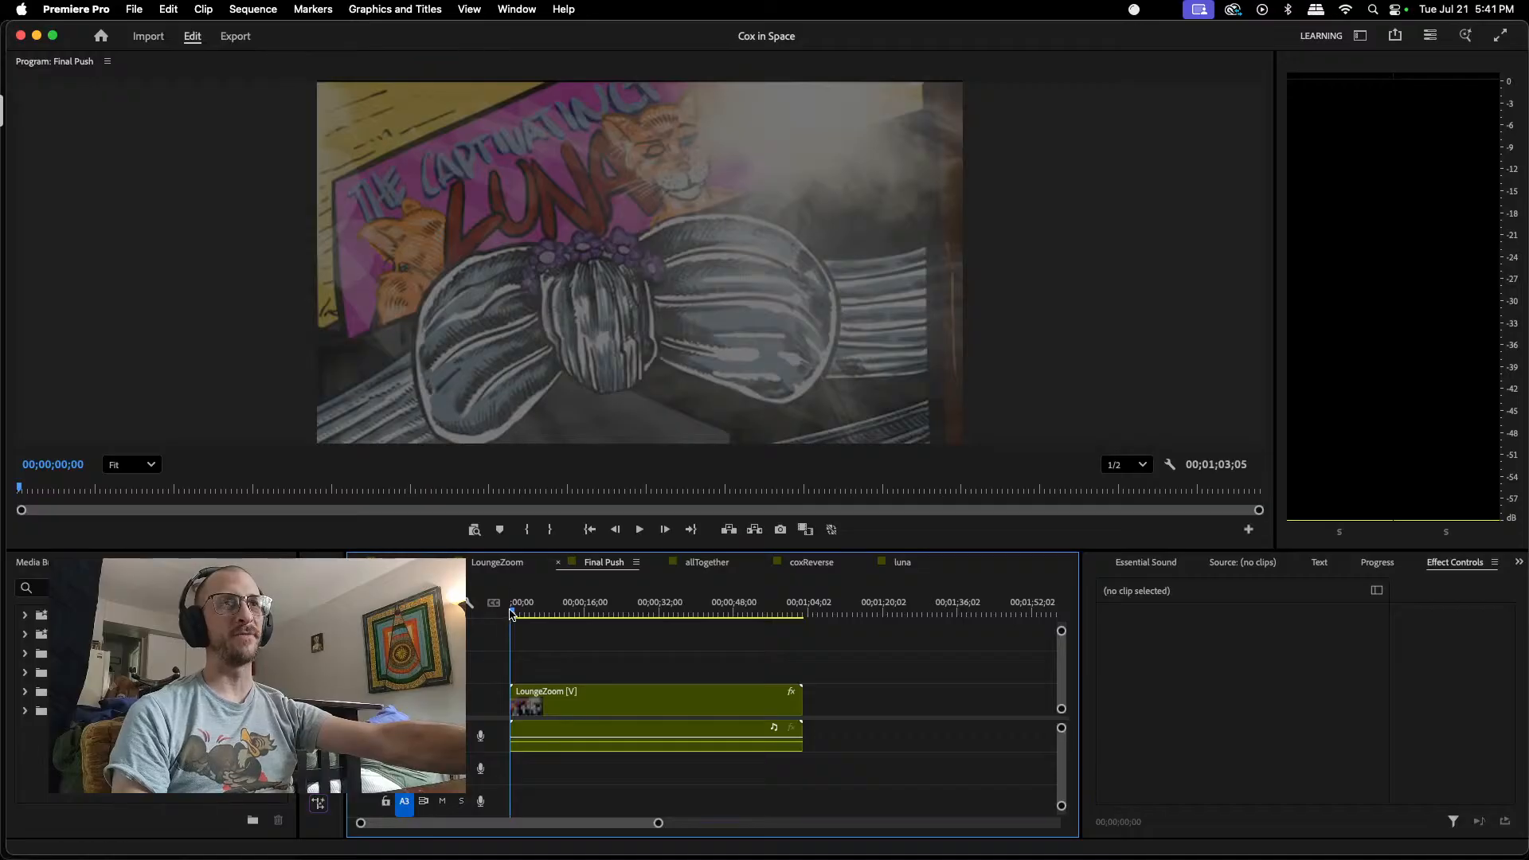
{"action": "mouse_move", "coordinate": [515, 618]}
{"action": "left_mouse_down"}
{"action": "mouse_move", "coordinate": [685, 581]}
{"action": "mouse_move", "coordinate": [489, 610]}
{"action": "left_mouse_up"}
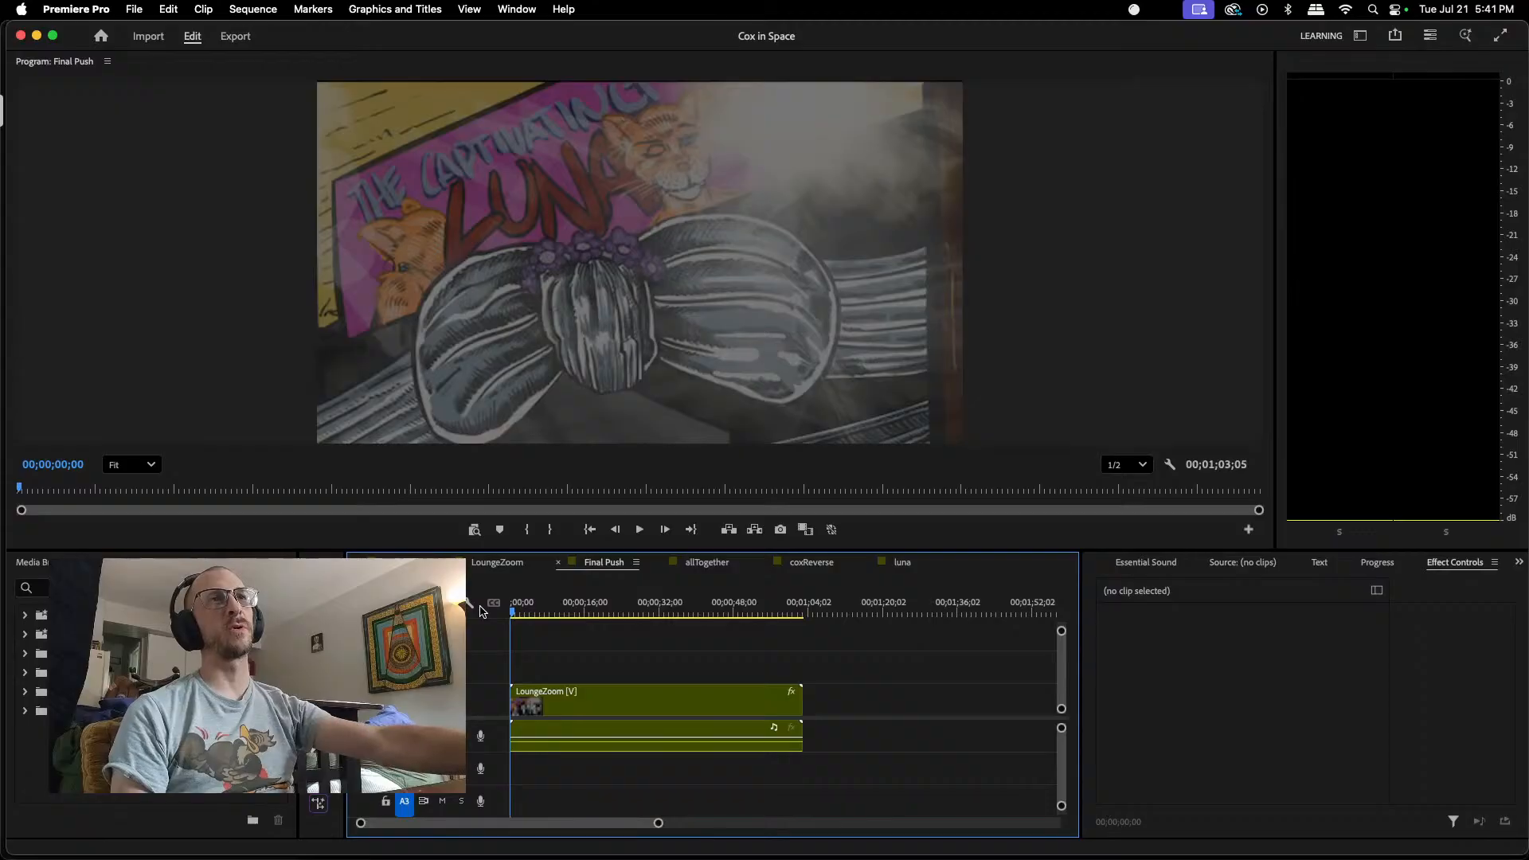
{"action": "left_click_drag", "start_coordinate": [514, 618], "coordinate": [569, 606]}
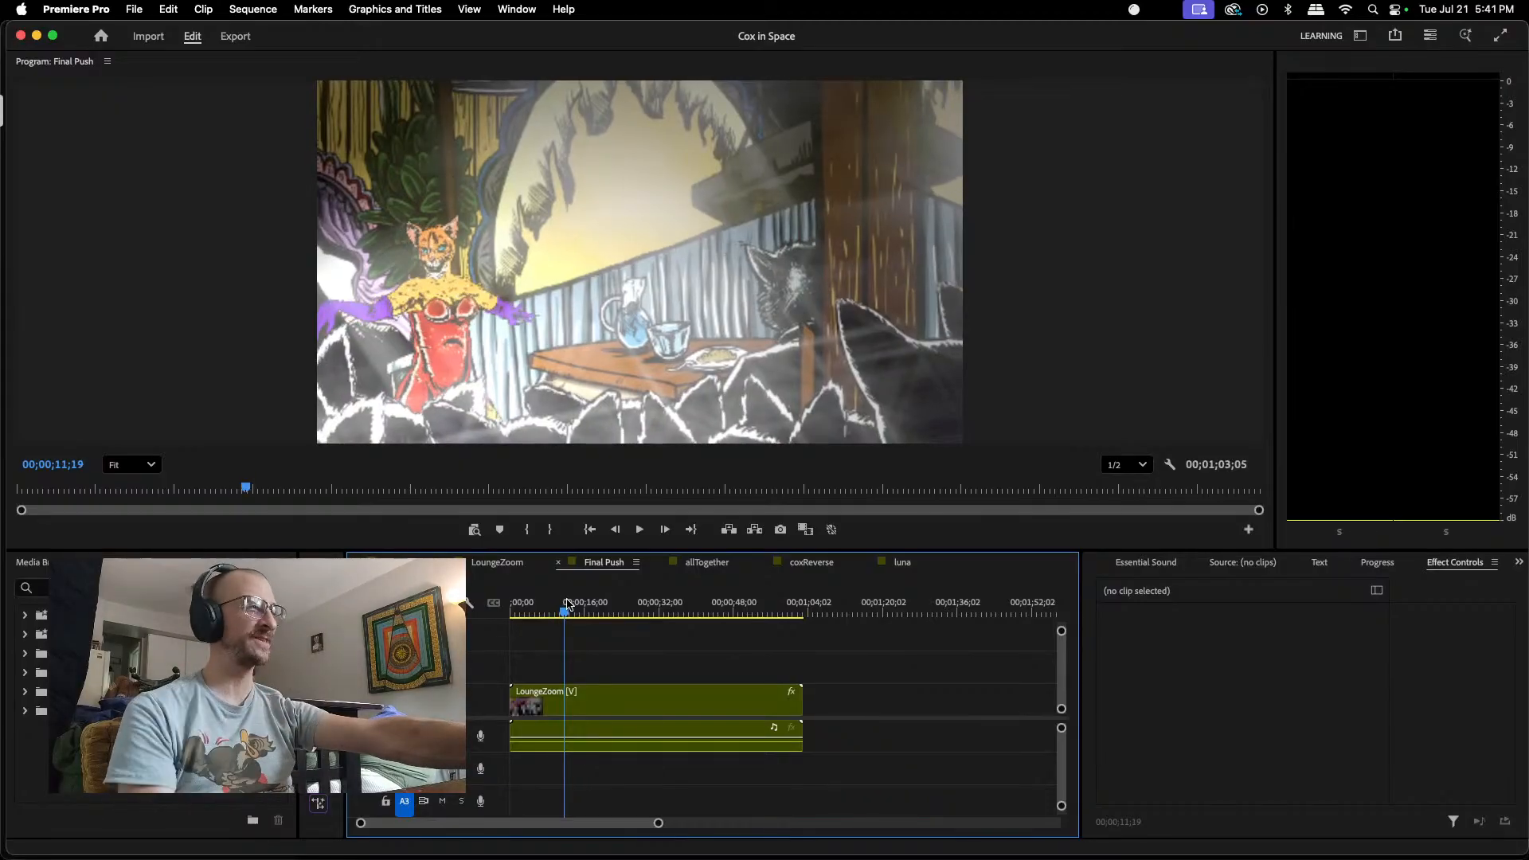
{"action": "left_click_drag", "start_coordinate": [569, 605], "coordinate": [603, 603]}
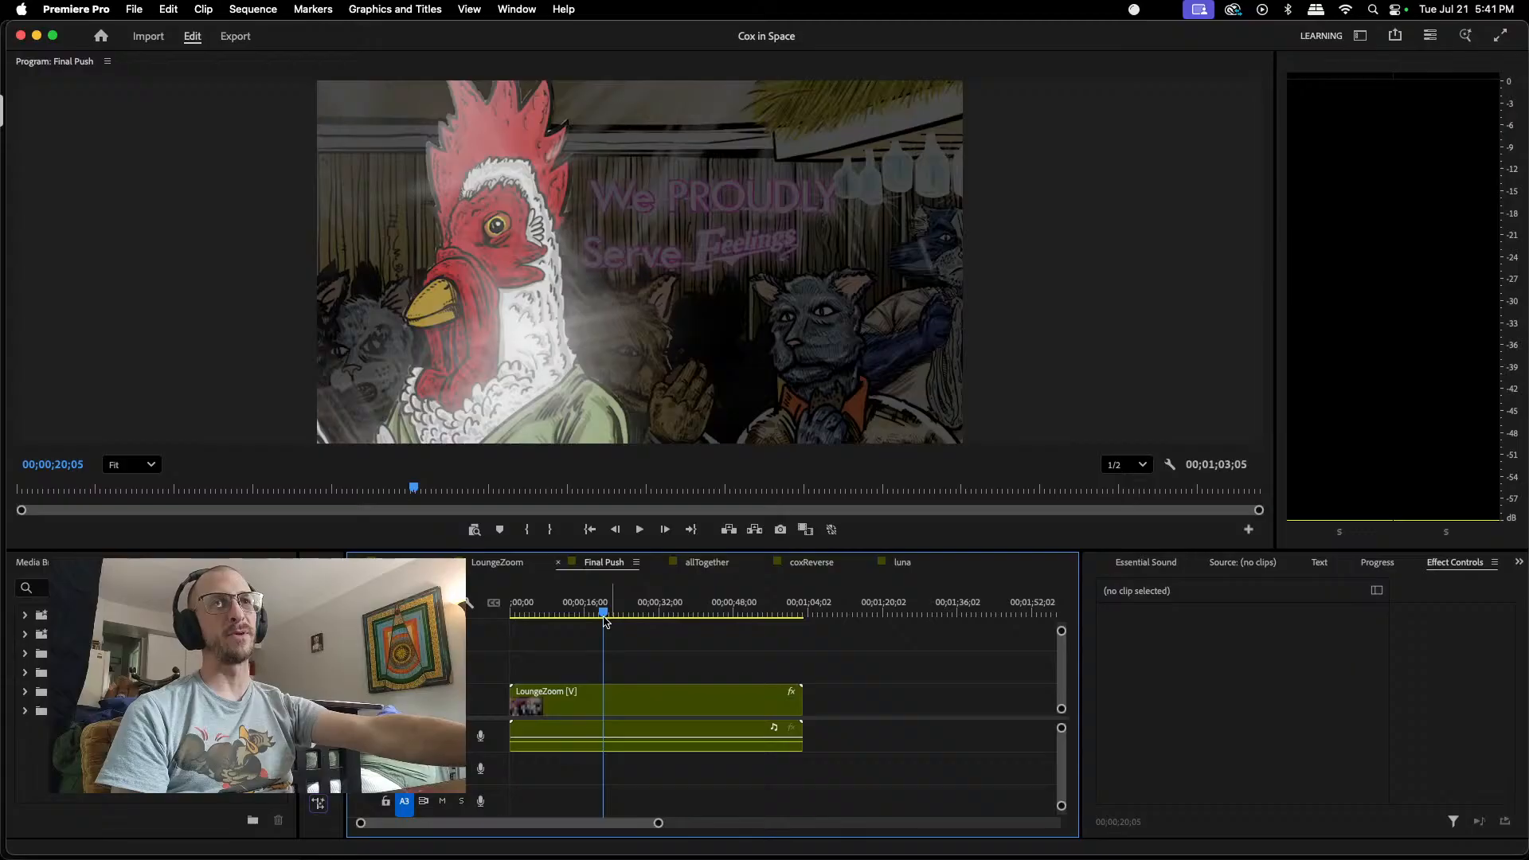
{"action": "left_click_drag", "start_coordinate": [604, 613], "coordinate": [506, 633]}
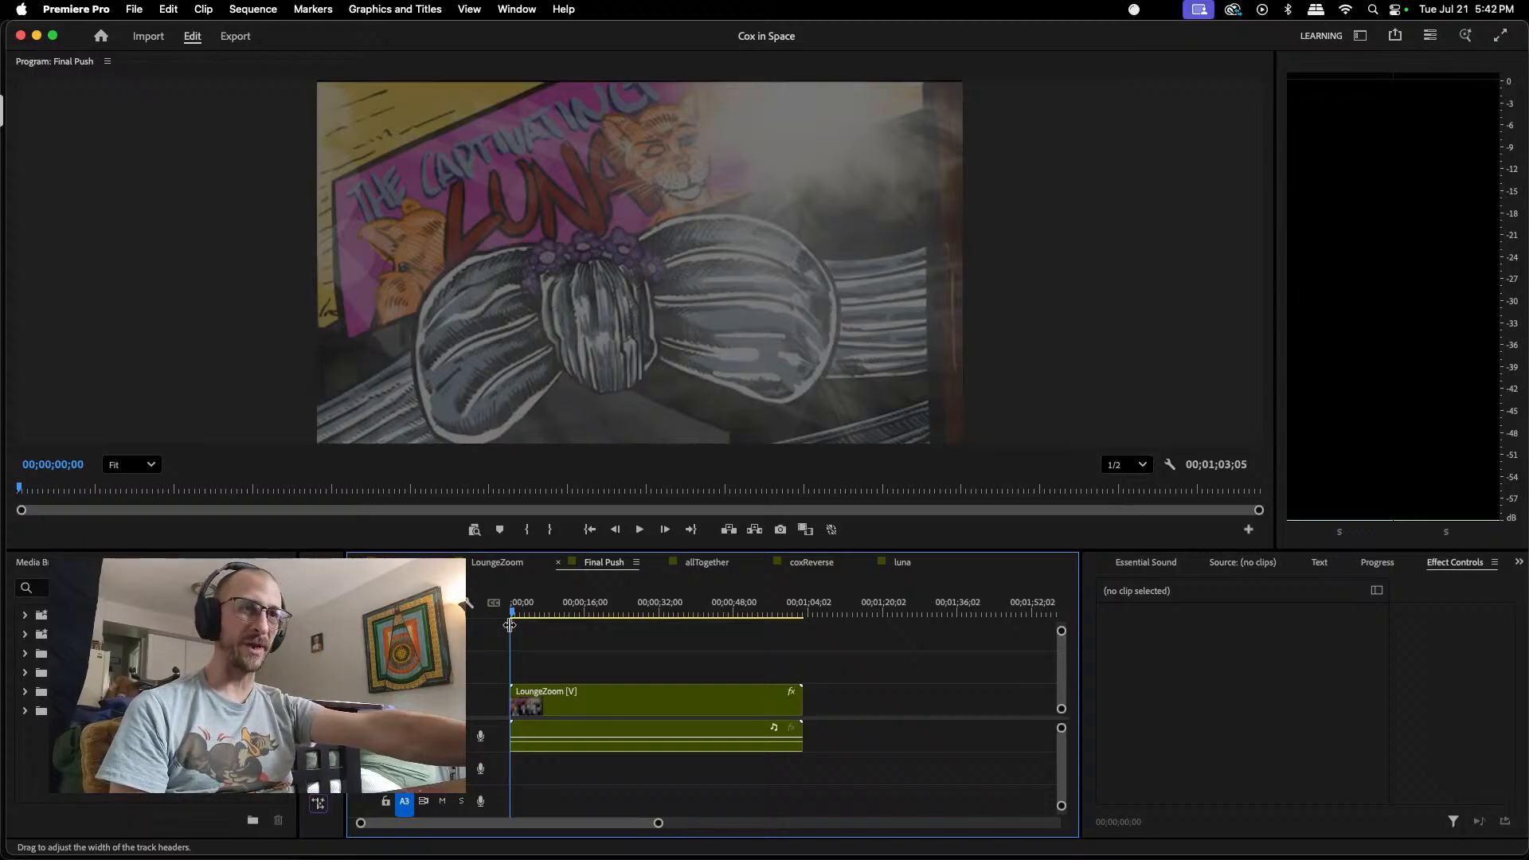
{"action": "mouse_move", "coordinate": [512, 614]}
{"action": "left_mouse_down"}
{"action": "mouse_move", "coordinate": [535, 613]}
{"action": "mouse_move", "coordinate": [487, 608]}
{"action": "left_mouse_up"}
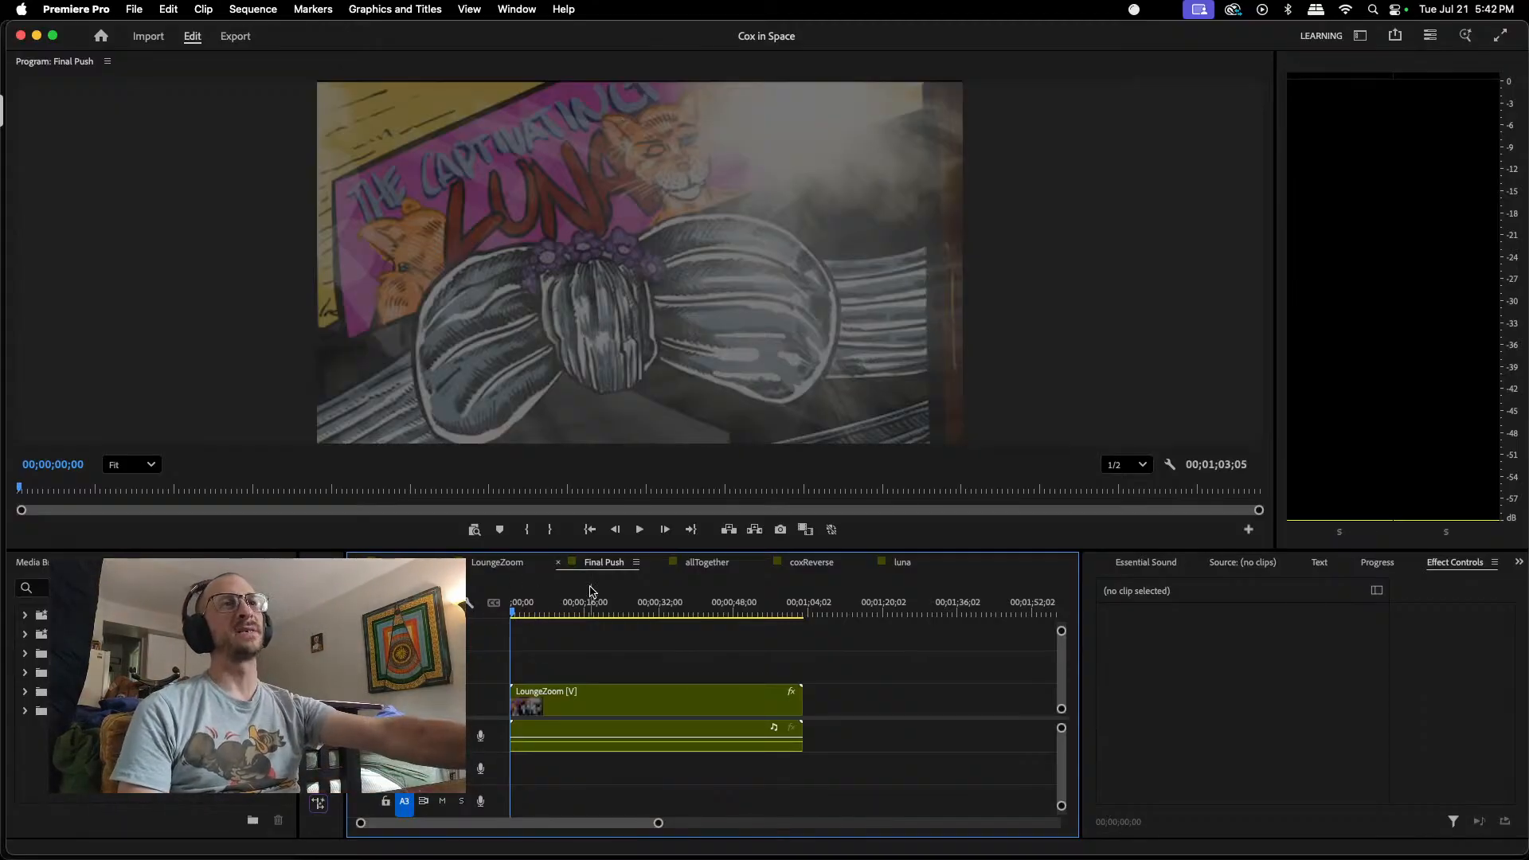
Step: Play the Final Push sequence from the start, stop it, and move the playhead back to about 8 seconds
{"action": "left_click", "coordinate": [639, 529]}
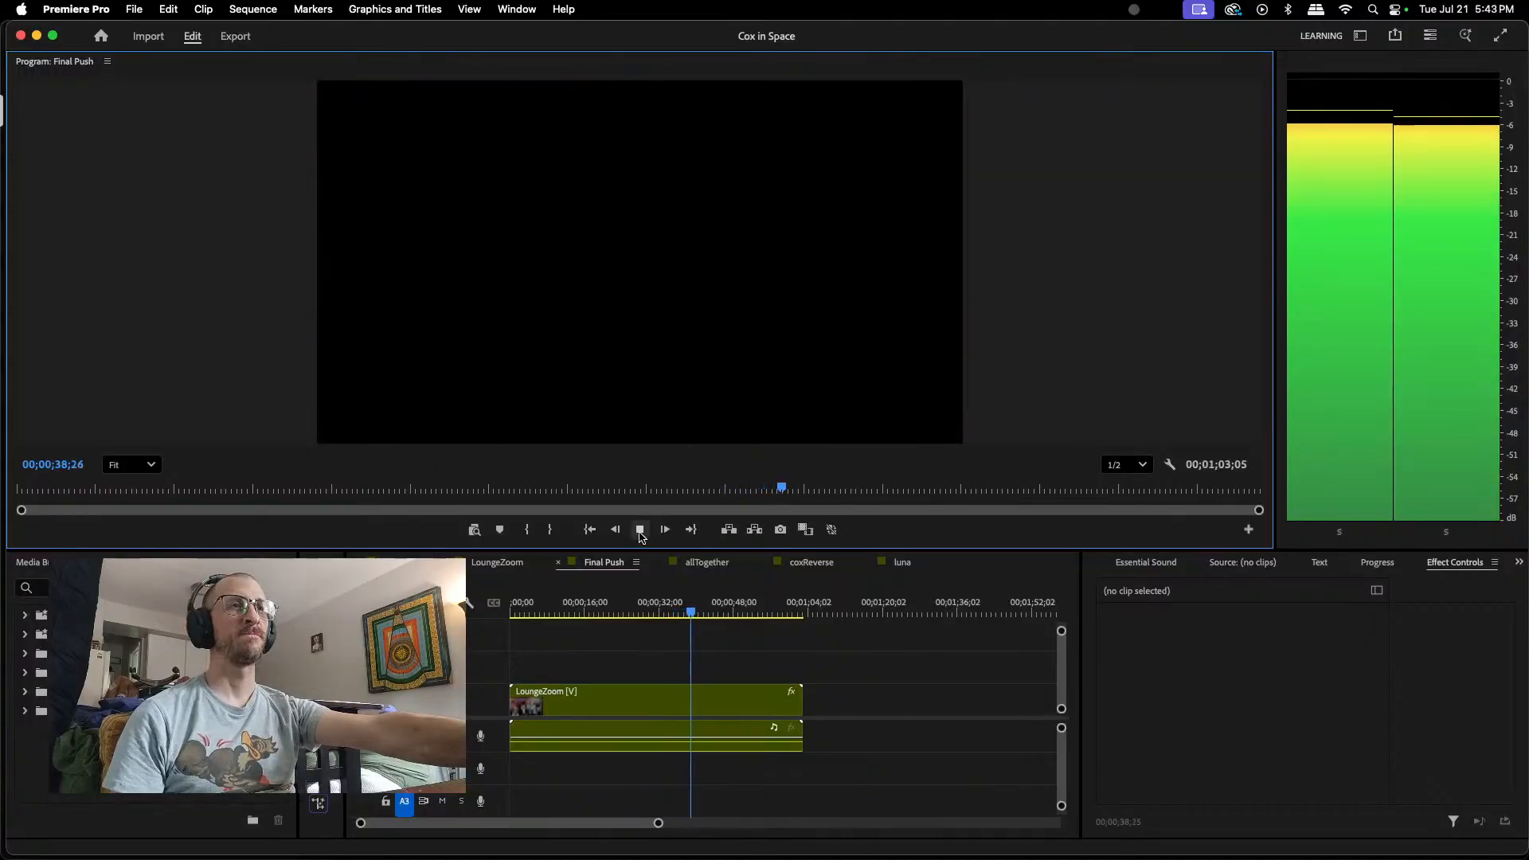
{"action": "left_click", "coordinate": [640, 530]}
{"action": "left_click", "coordinate": [547, 613]}
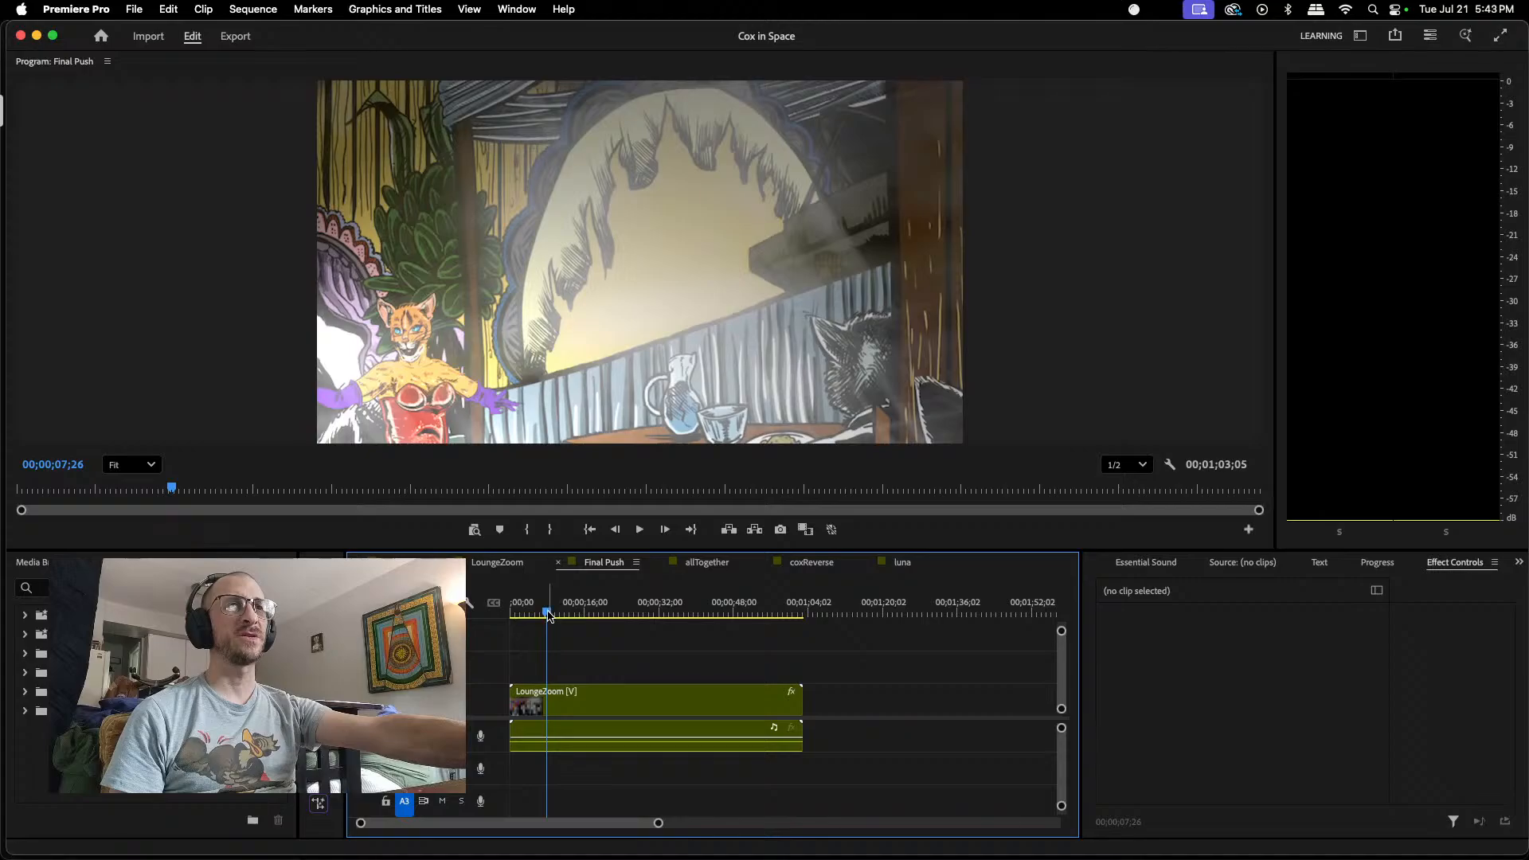
{"action": "mouse_move", "coordinate": [549, 615]}
{"action": "left_mouse_down"}
{"action": "mouse_move", "coordinate": [523, 613]}
{"action": "mouse_move", "coordinate": [549, 607]}
{"action": "left_mouse_up"}
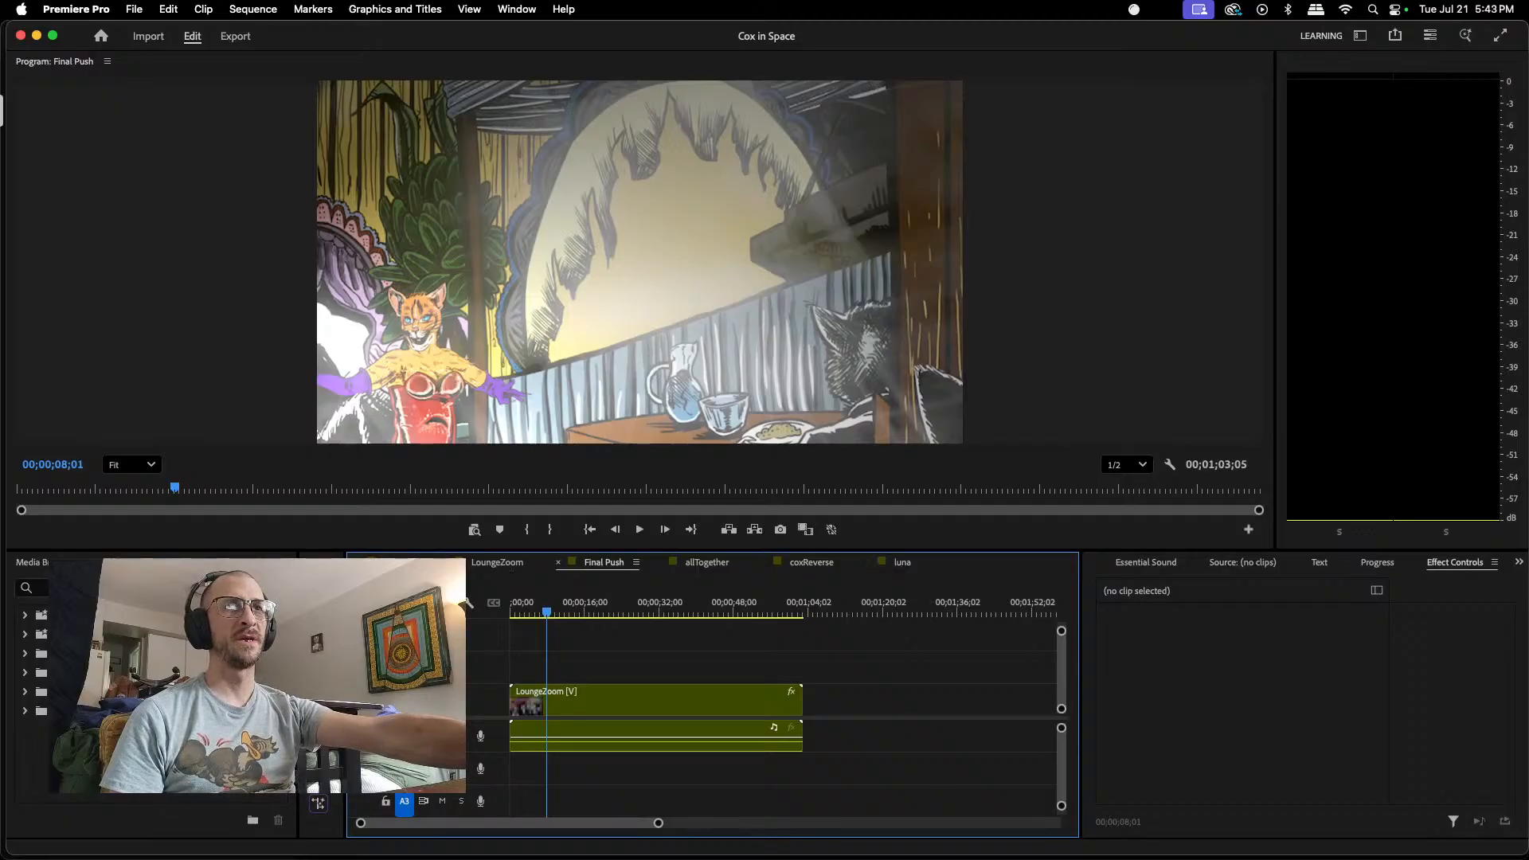
Step: Open the lounge sequence, select the LunaMain.png clip, and play it from 00;00;03;14 to about 11 seconds
{"action": "left_click", "coordinate": [400, 562]}
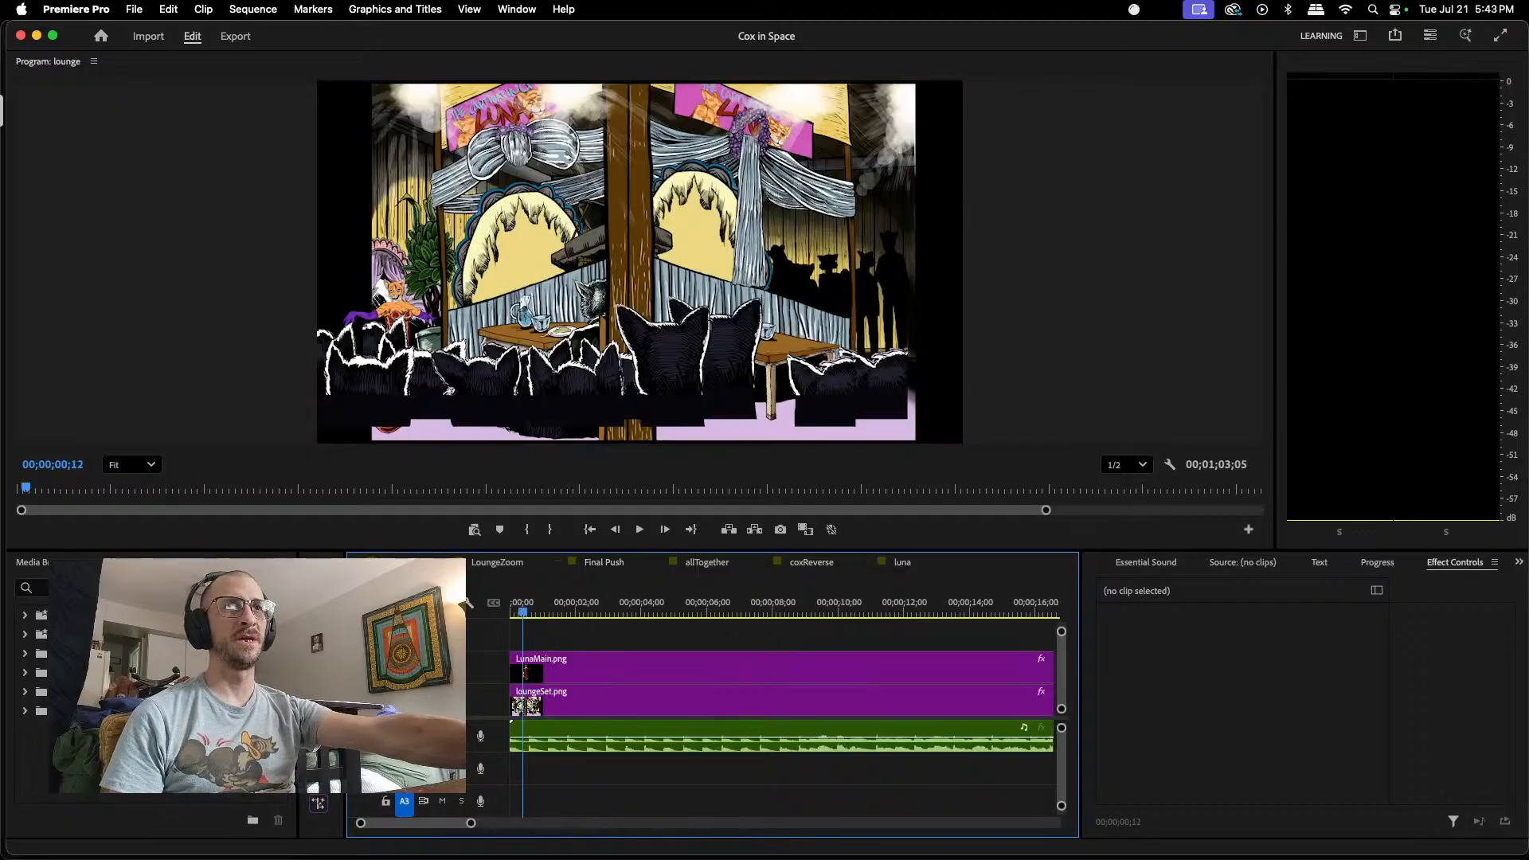
{"action": "left_click", "coordinate": [589, 674]}
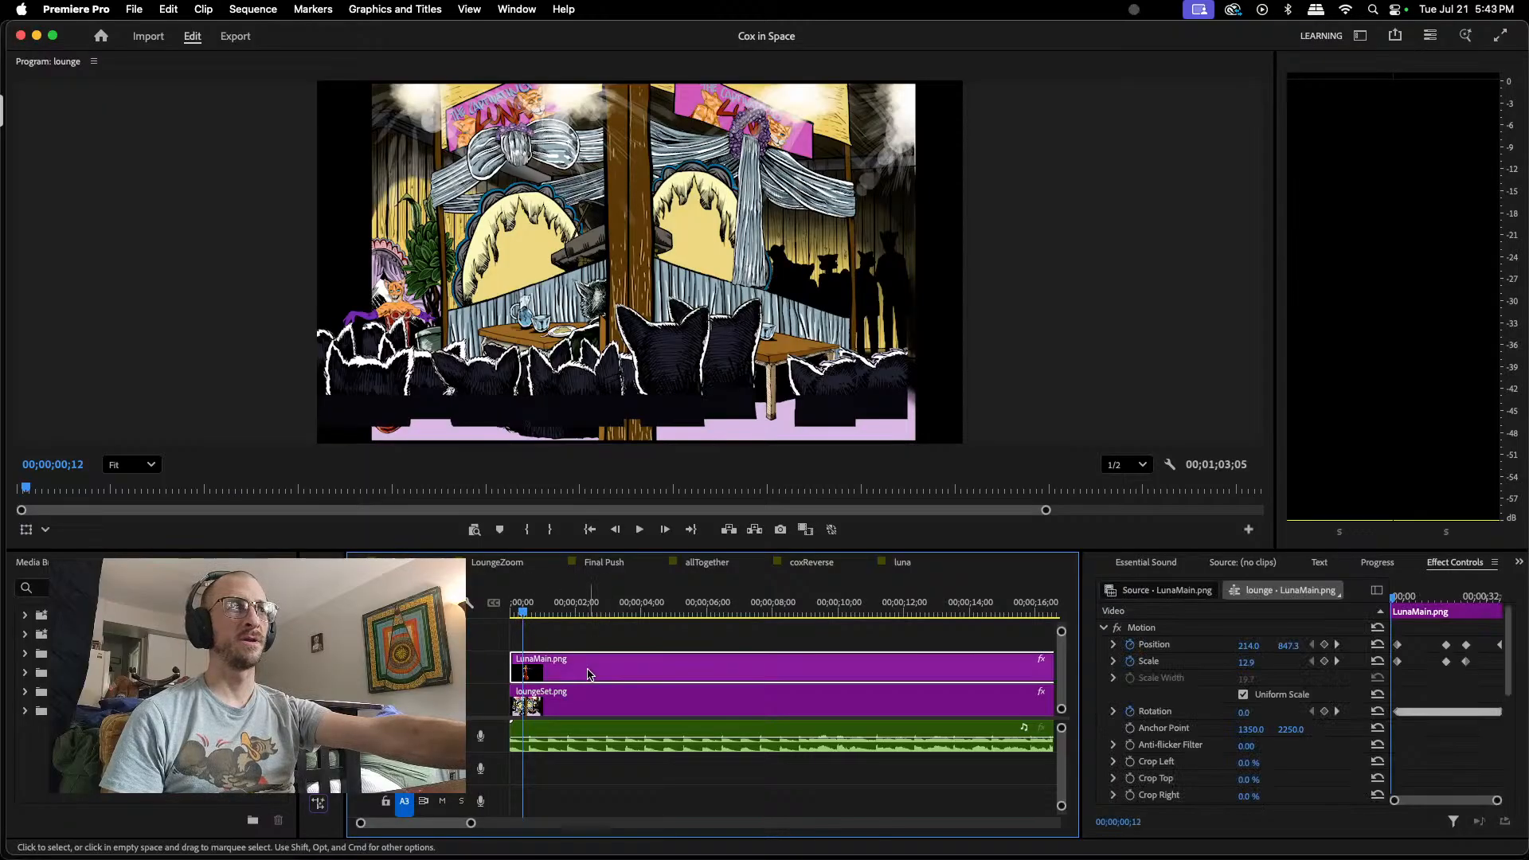
{"action": "left_click", "coordinate": [526, 612]}
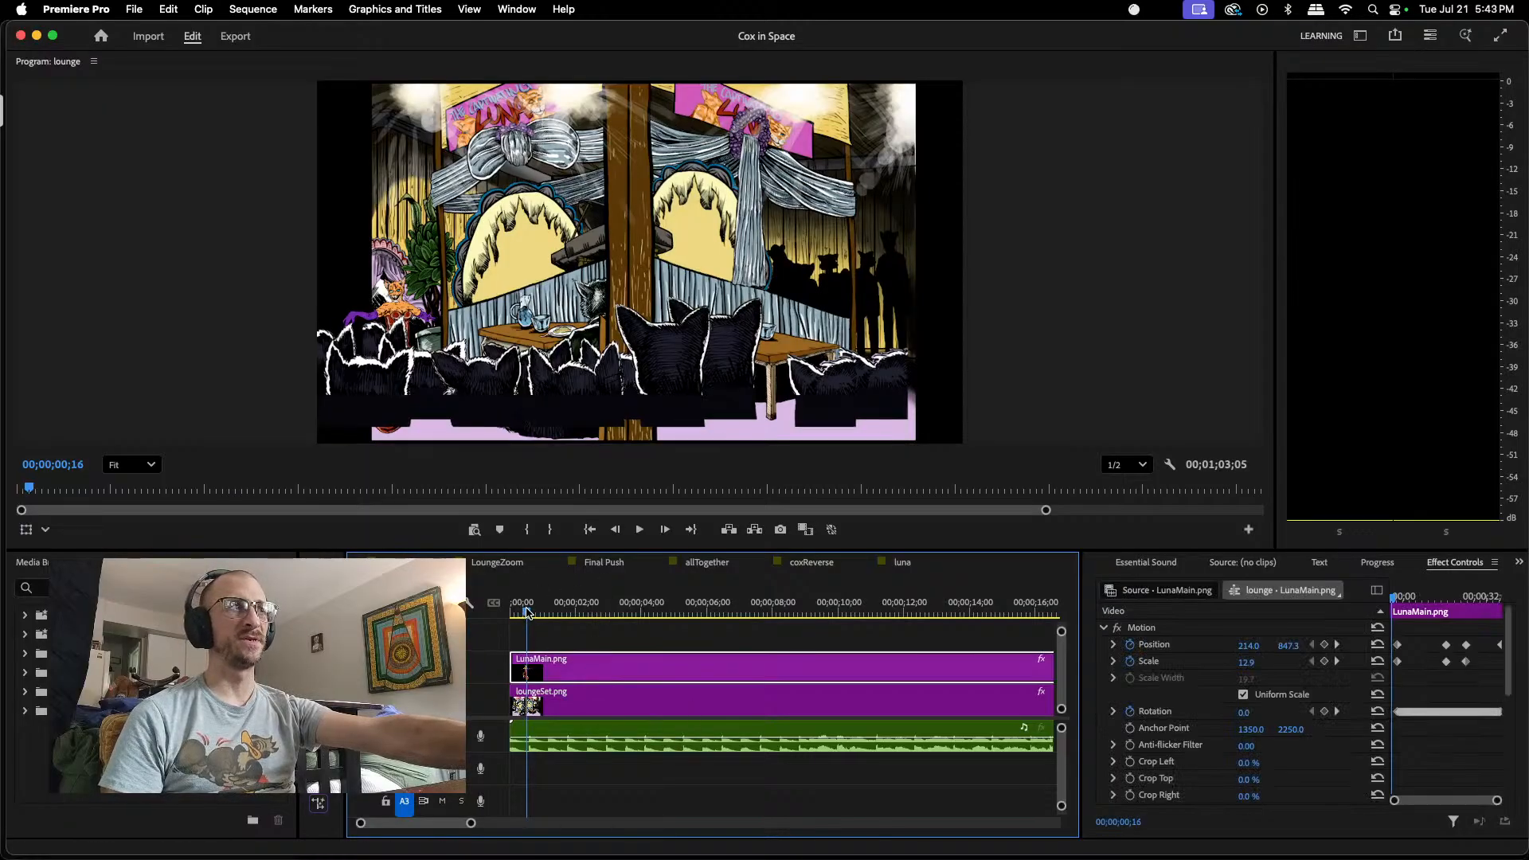
{"action": "left_click_drag", "start_coordinate": [526, 612], "coordinate": [623, 610]}
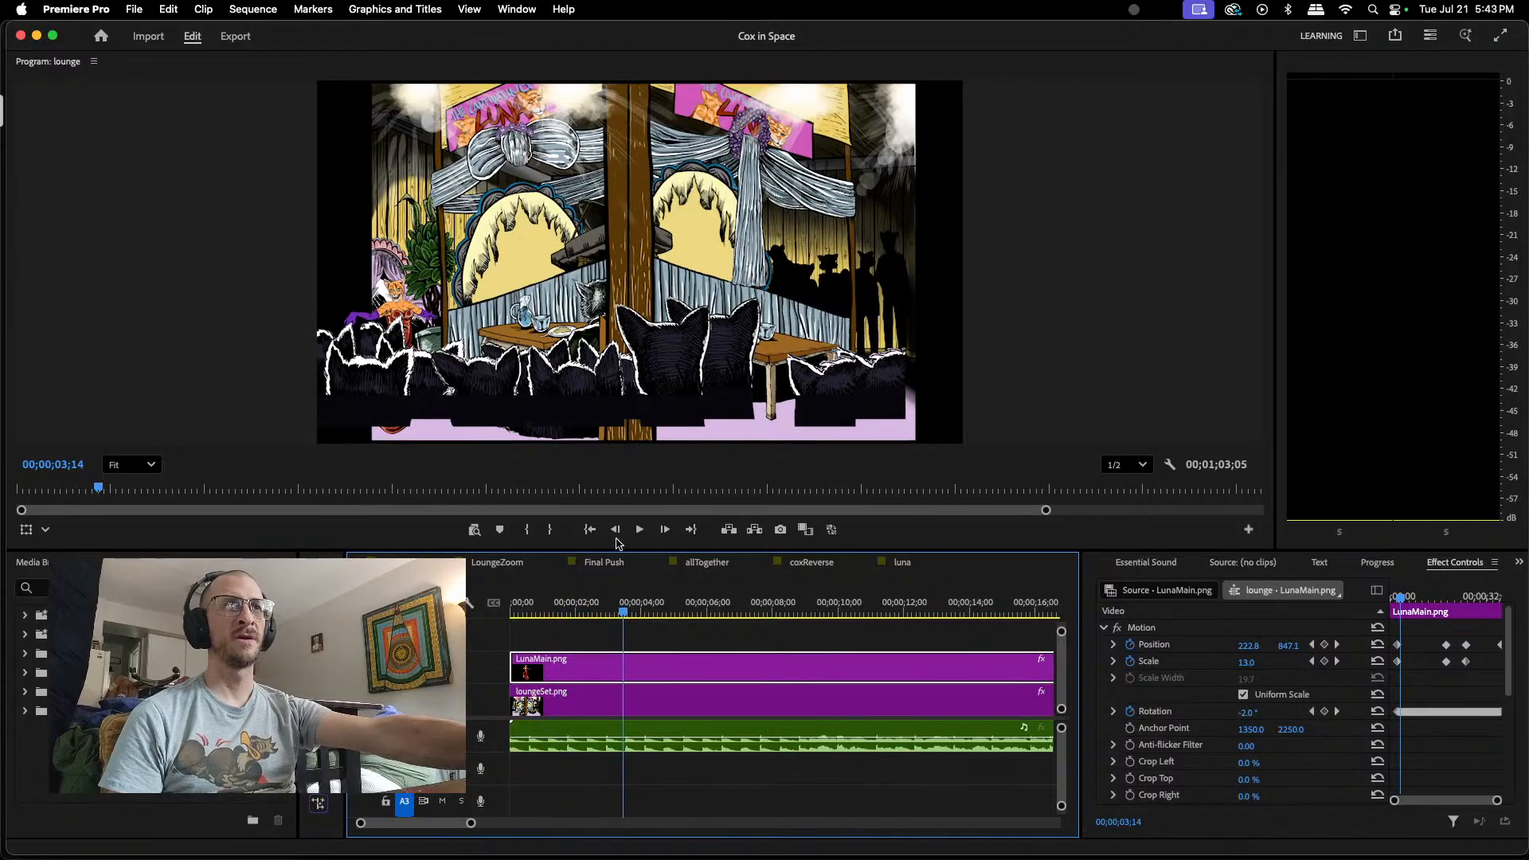
{"action": "left_click", "coordinate": [639, 530]}
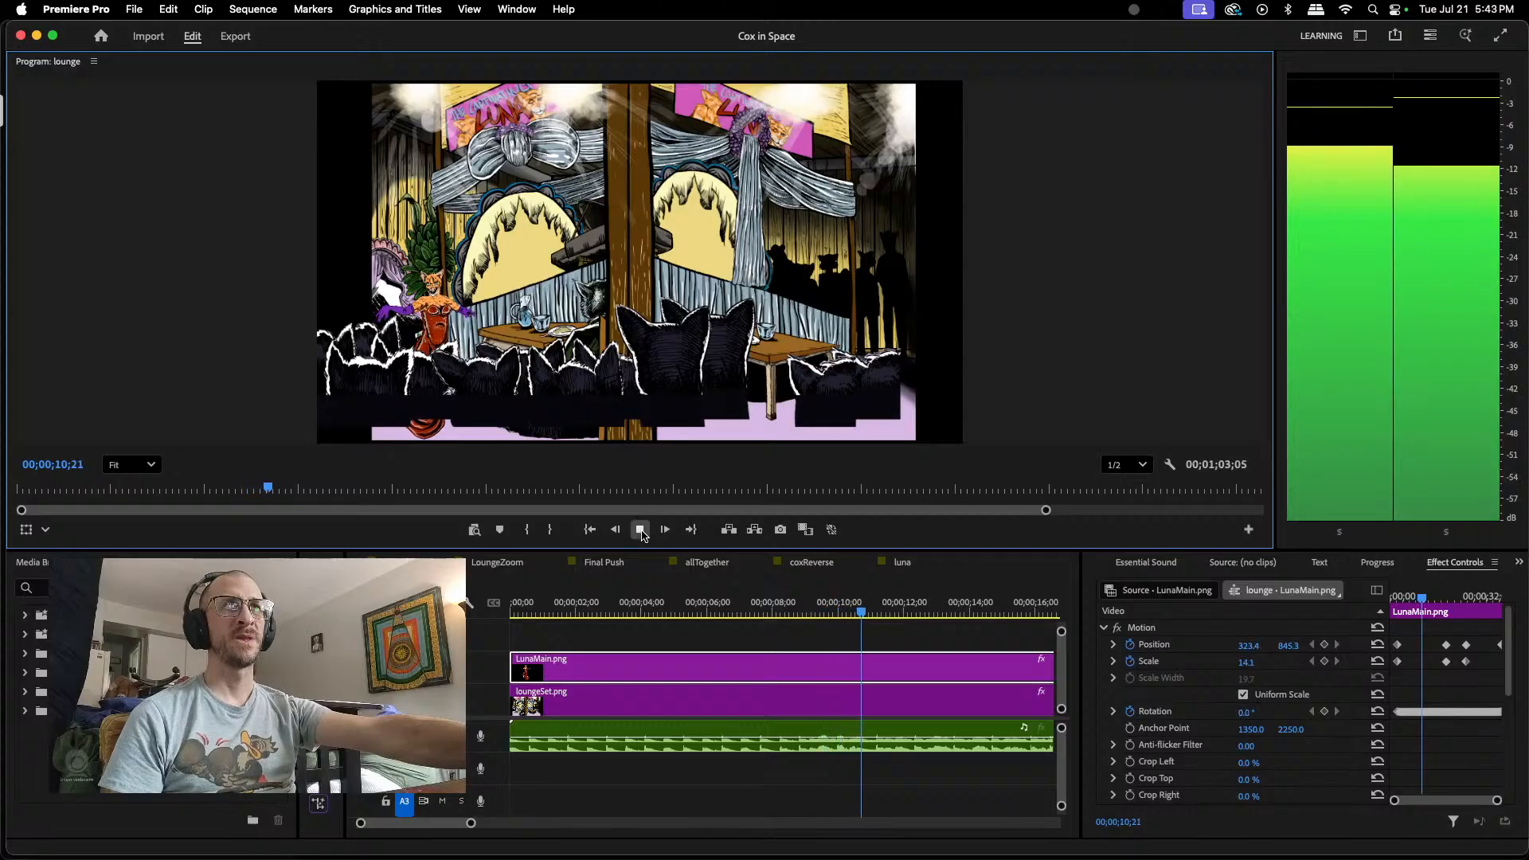
{"action": "left_click", "coordinate": [641, 530]}
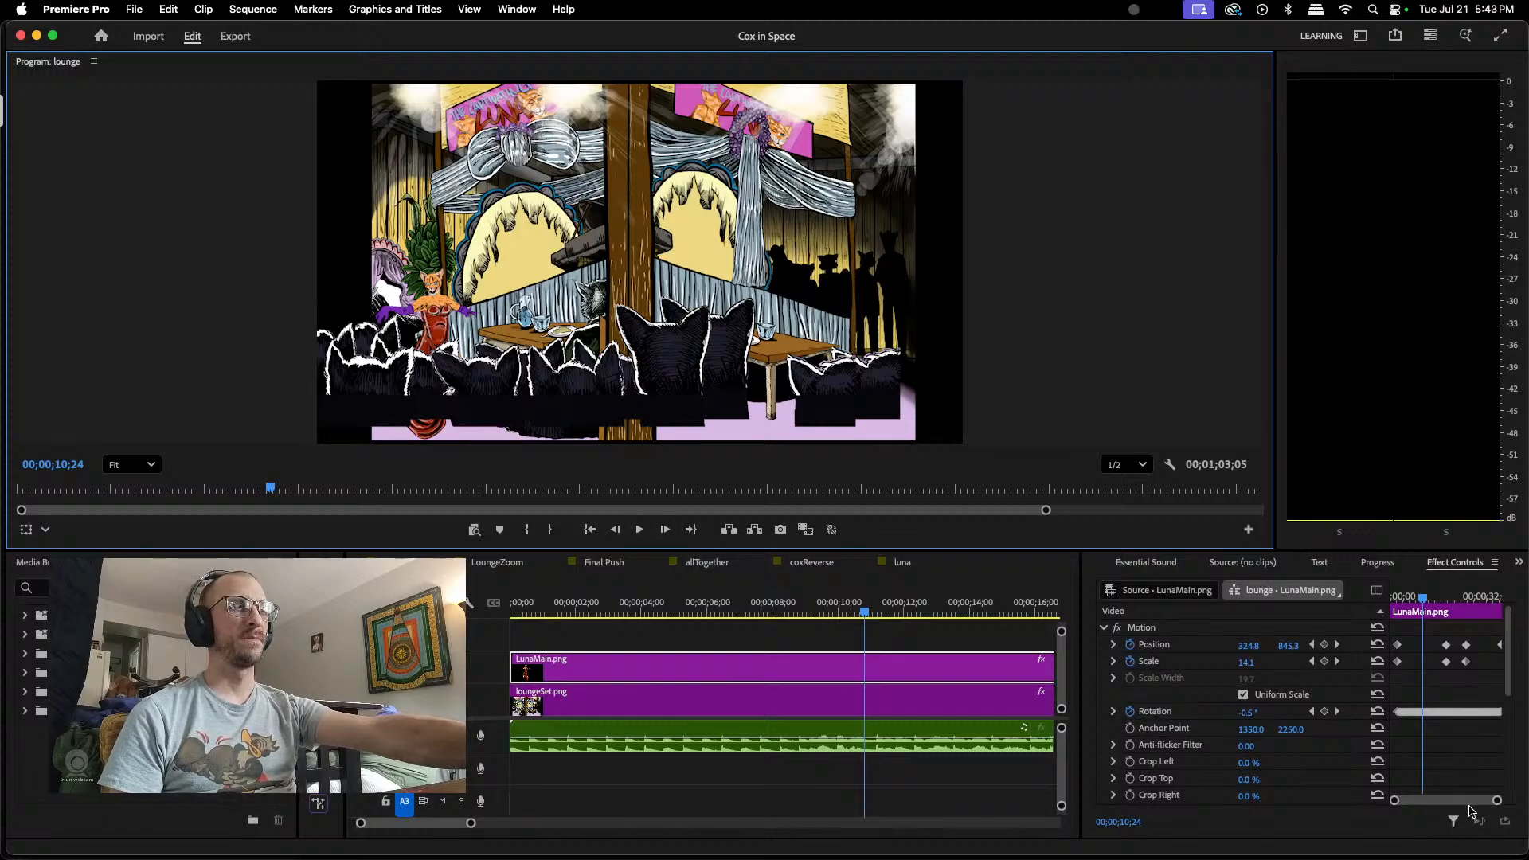
Step: Examine the LunaMain.png clip's motion keyframes up close and return the playhead to 00;00;03;18
{"action": "left_click_drag", "start_coordinate": [1498, 800], "coordinate": [1476, 801]}
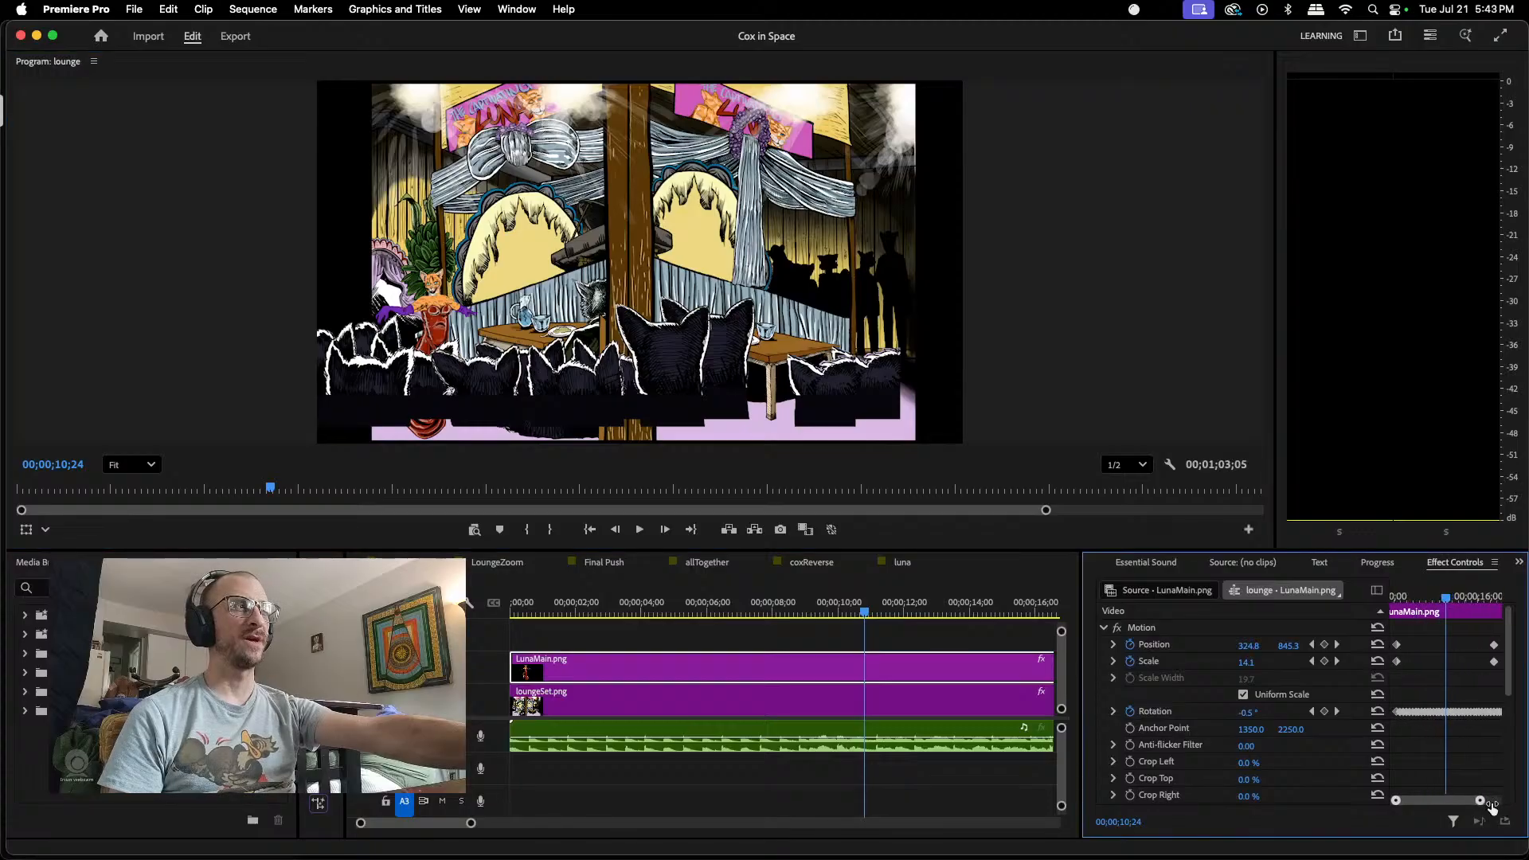
{"action": "left_click_drag", "start_coordinate": [1447, 591], "coordinate": [1421, 605]}
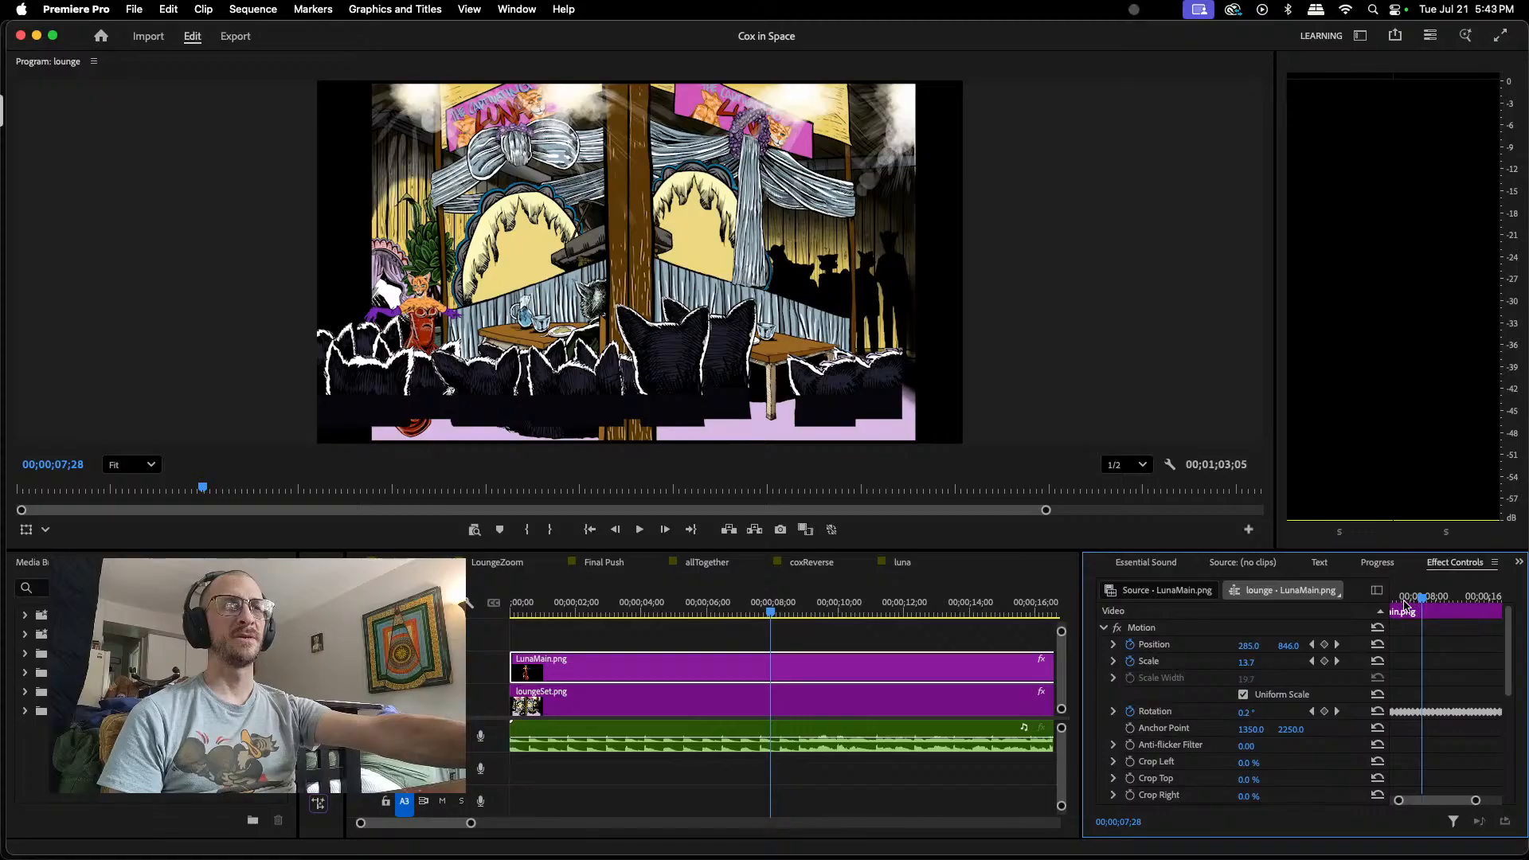
{"action": "left_click_drag", "start_coordinate": [770, 612], "coordinate": [630, 617]}
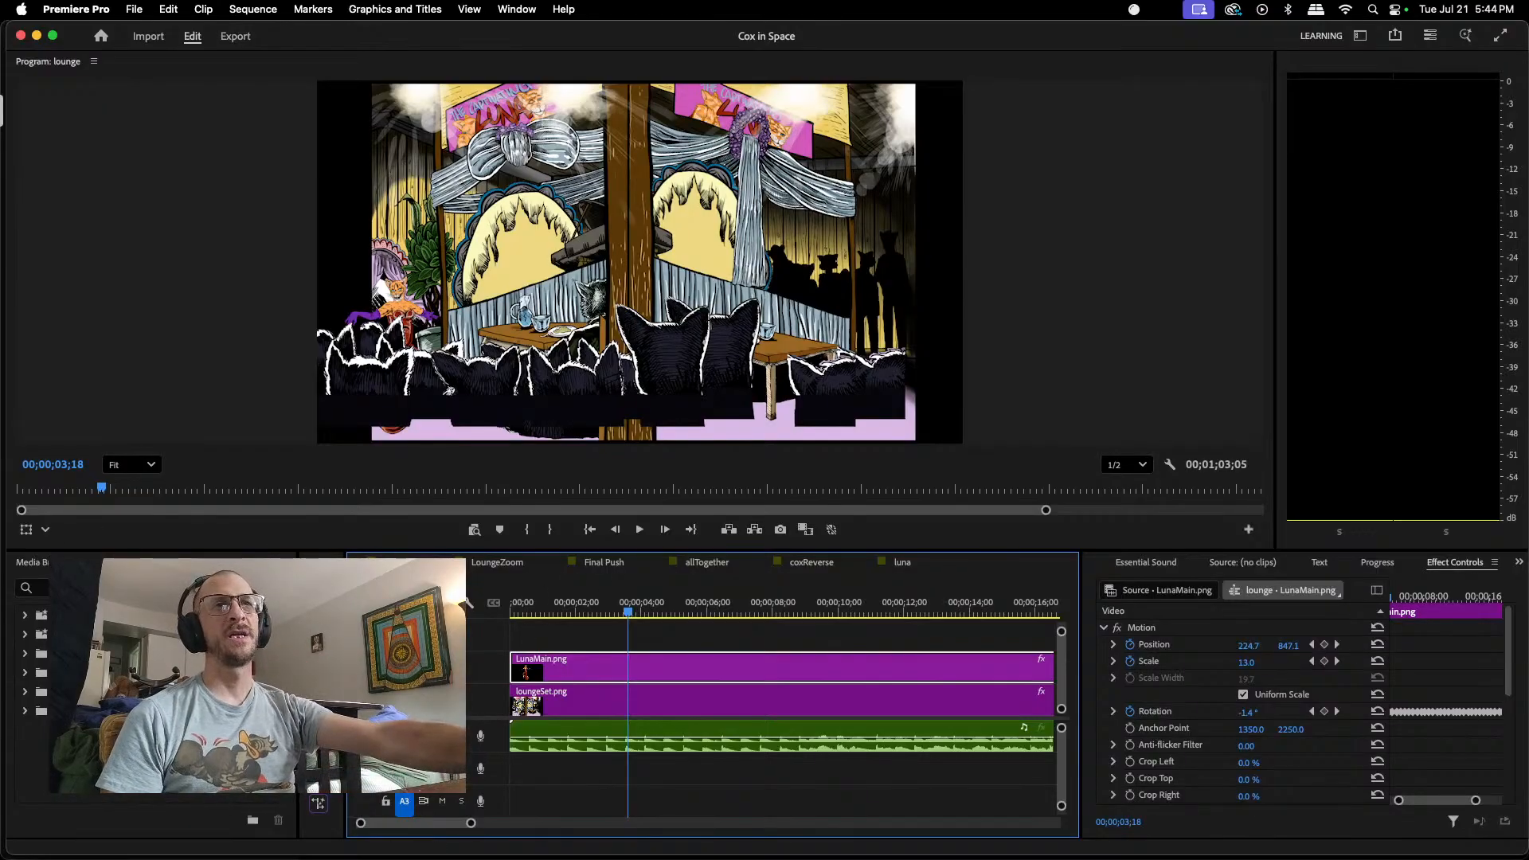
Step: Find the beachZoom sequence among the project items and open it in the timeline
{"action": "key", "text": "shift+1"}
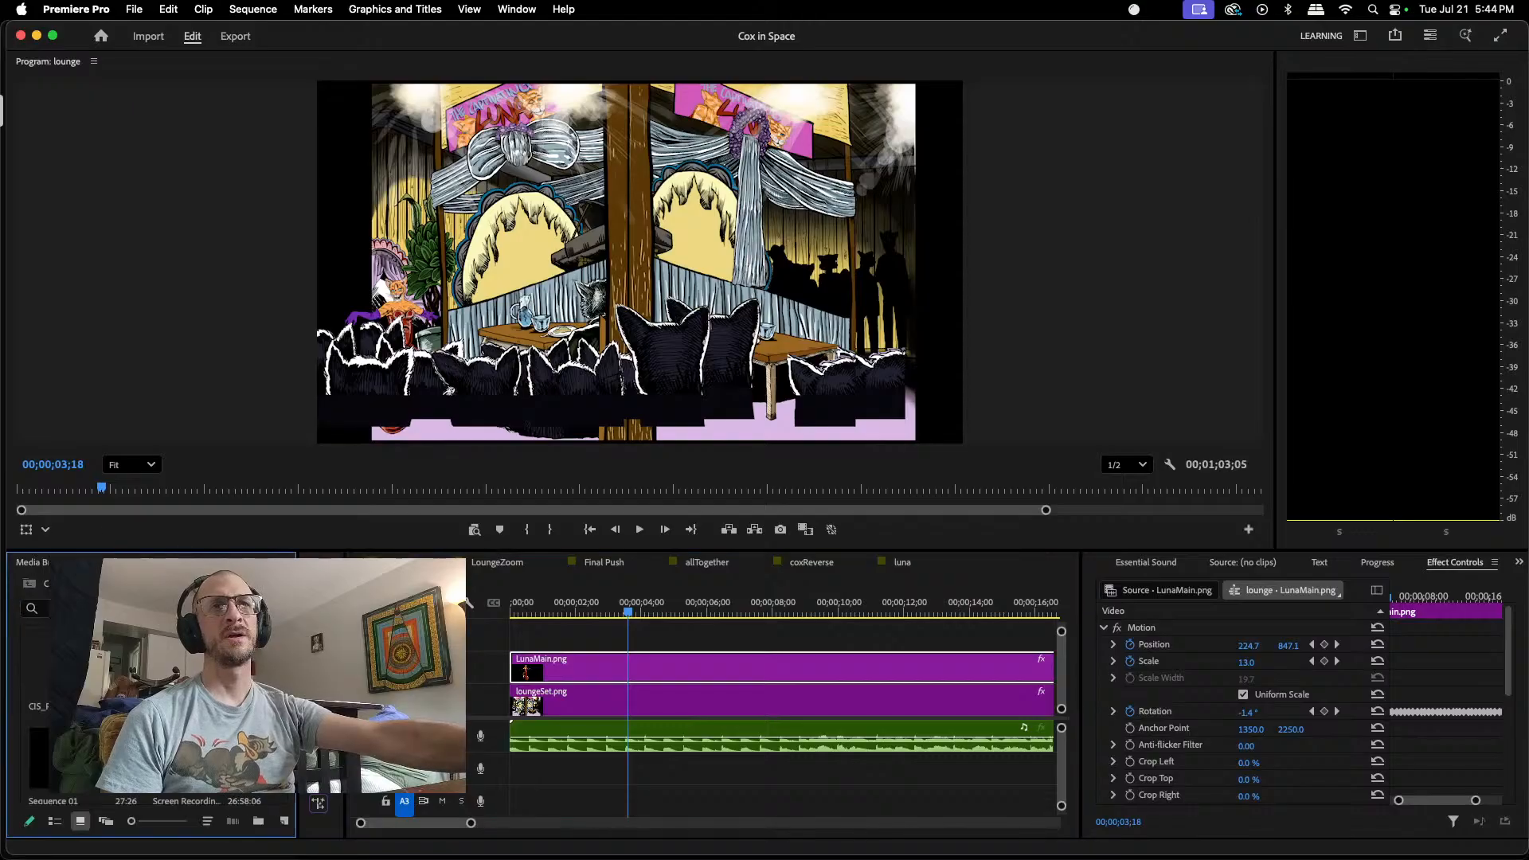
{"action": "scroll", "coordinate": [151, 701], "scroll_direction": "down", "scroll_amount": 10}
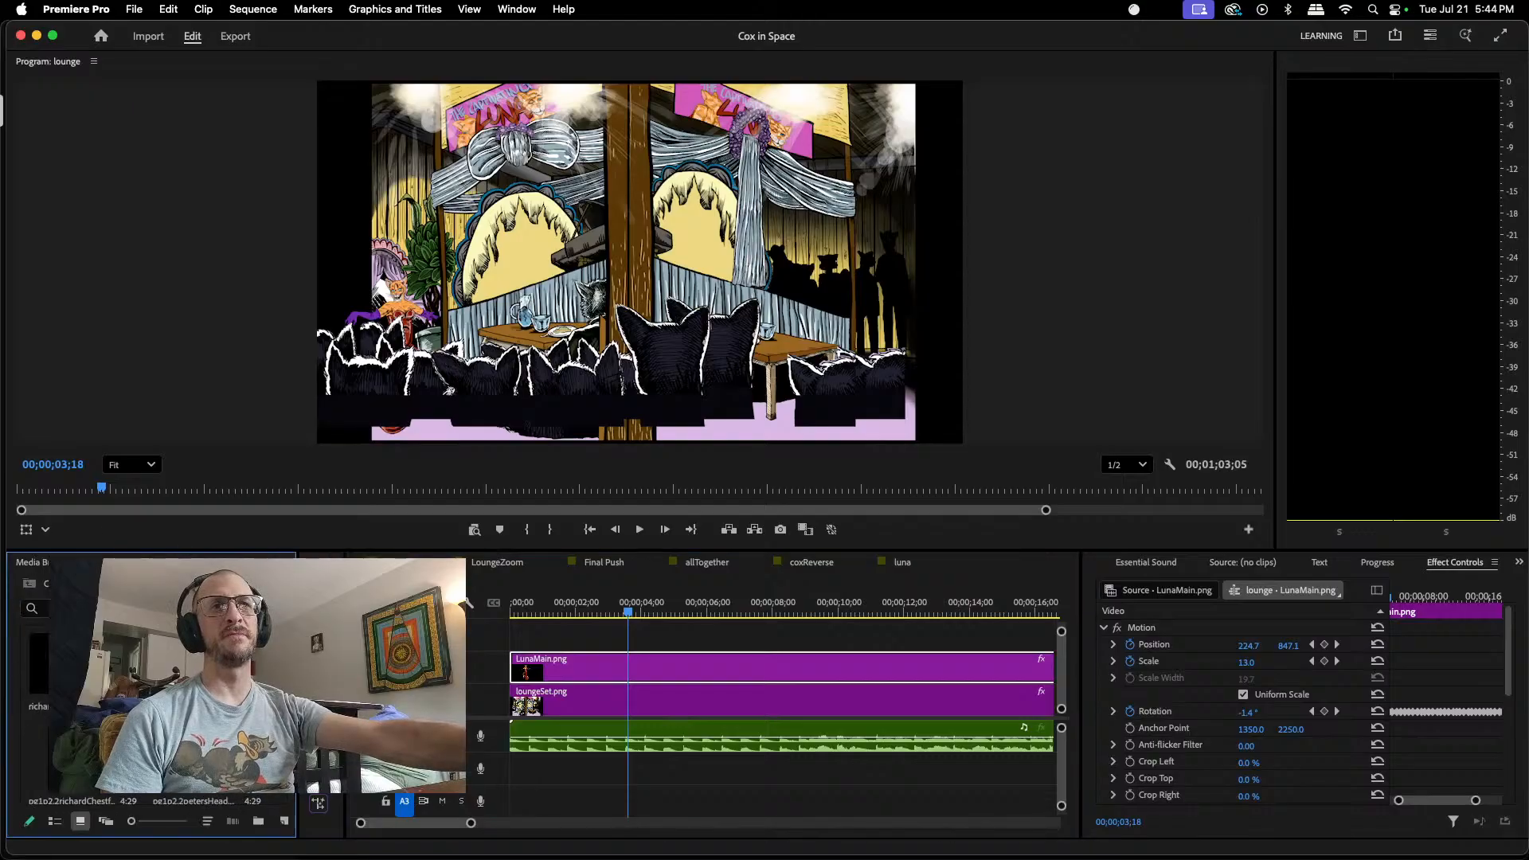
{"action": "scroll", "coordinate": [151, 701], "scroll_direction": "down", "scroll_amount": 5}
{"action": "scroll", "coordinate": [151, 701], "scroll_direction": "down", "scroll_amount": 4}
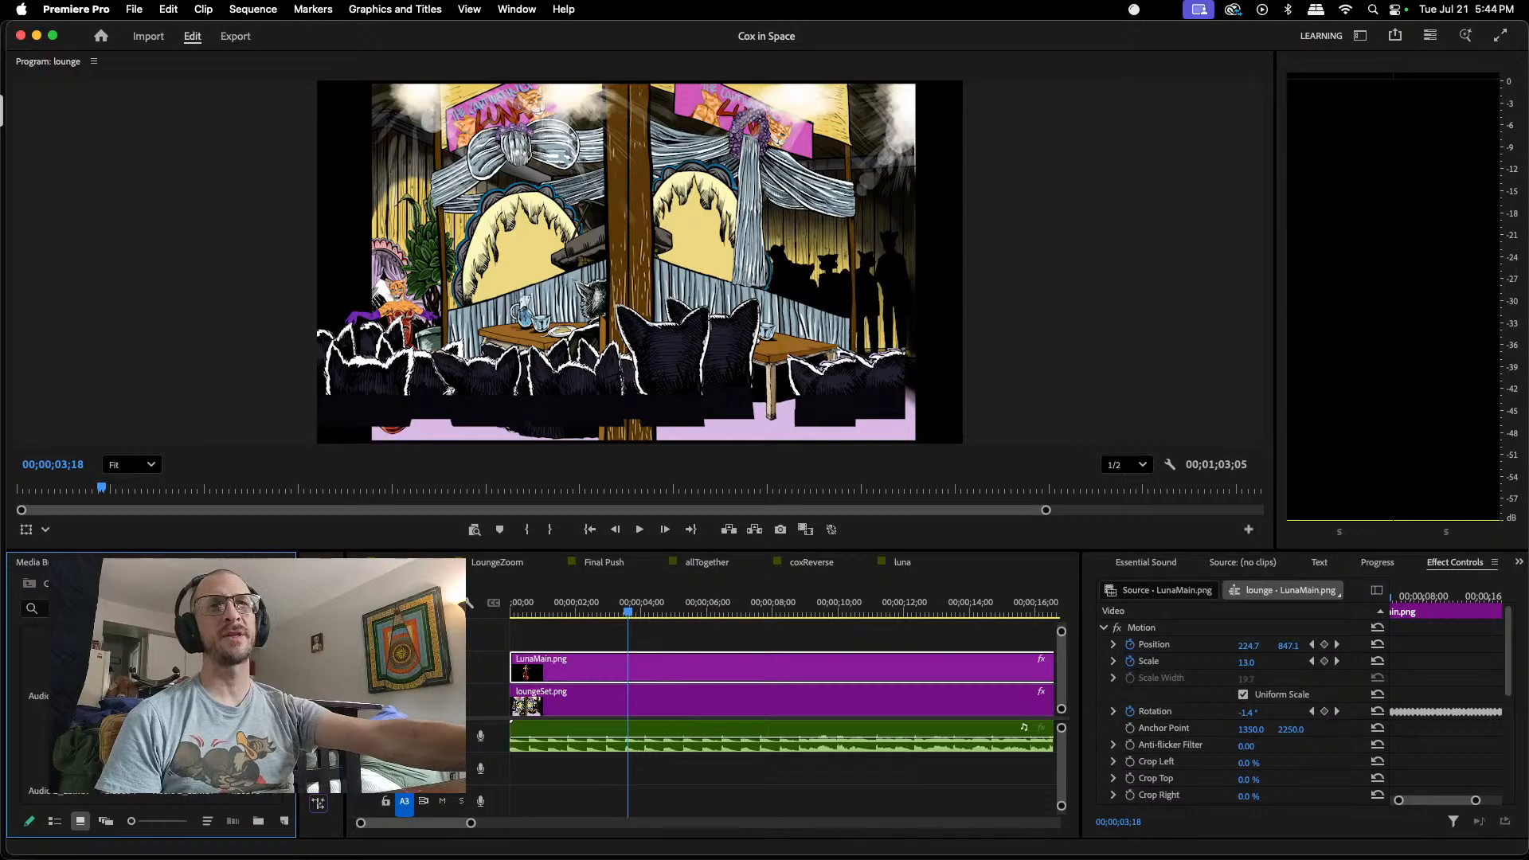
{"action": "scroll", "coordinate": [151, 701], "scroll_direction": "down", "scroll_amount": 2}
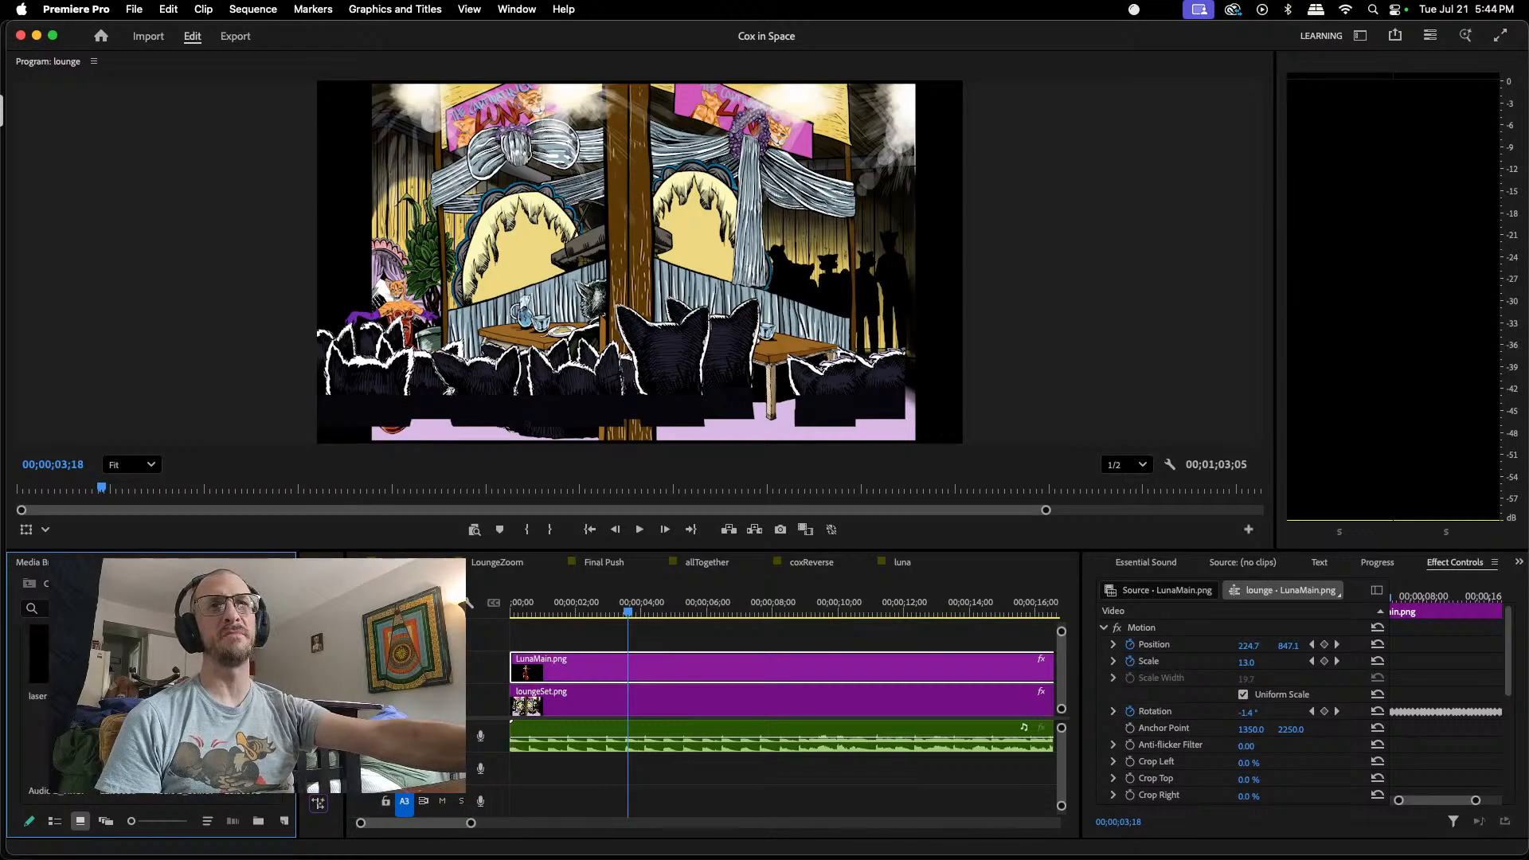
{"action": "scroll", "coordinate": [151, 701], "scroll_direction": "down", "scroll_amount": 4}
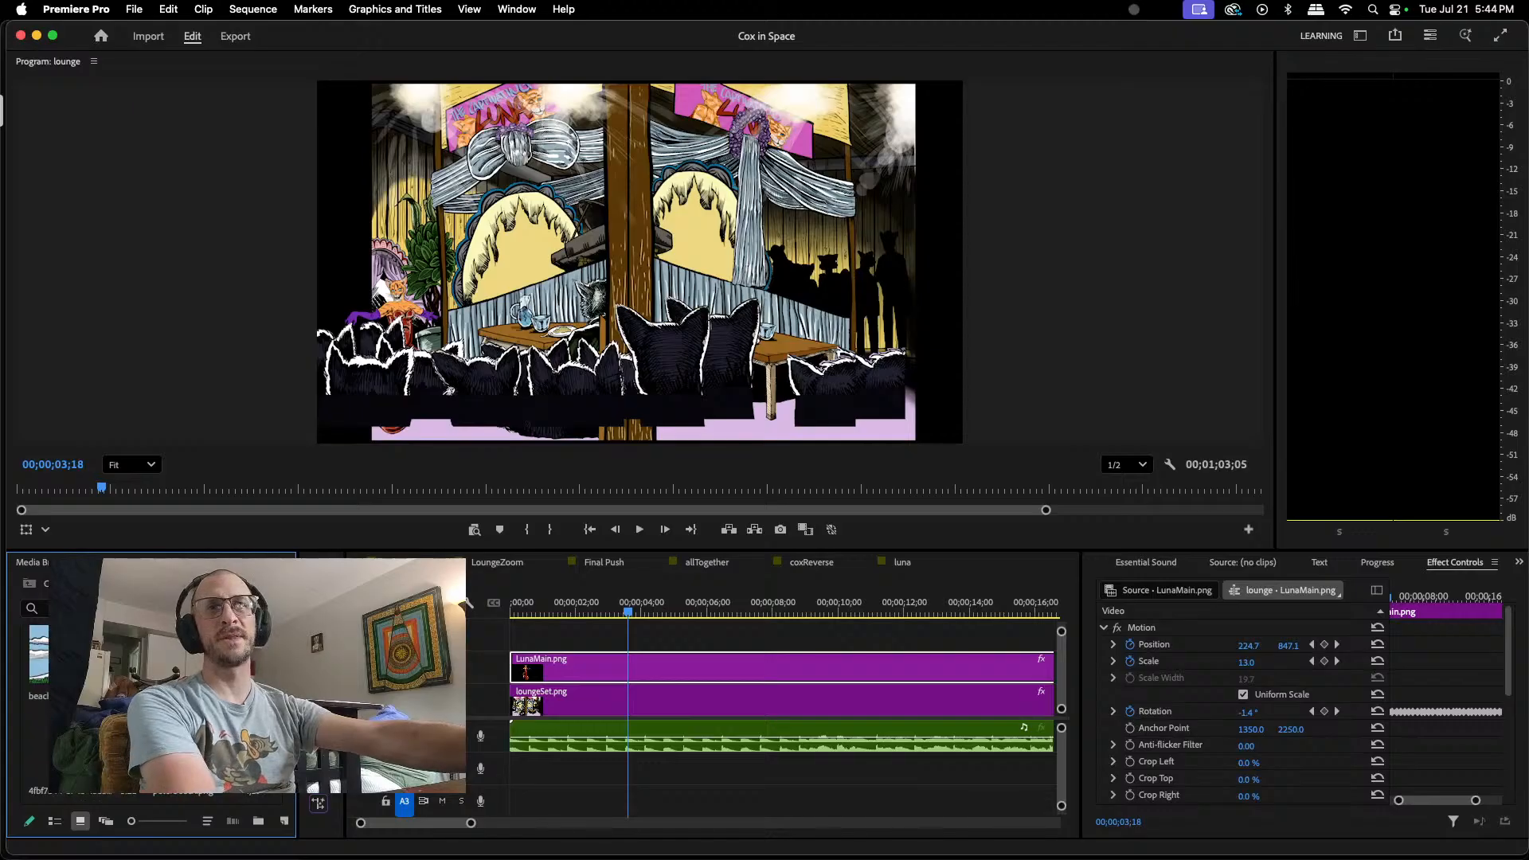
{"action": "double_click", "coordinate": [39, 665]}
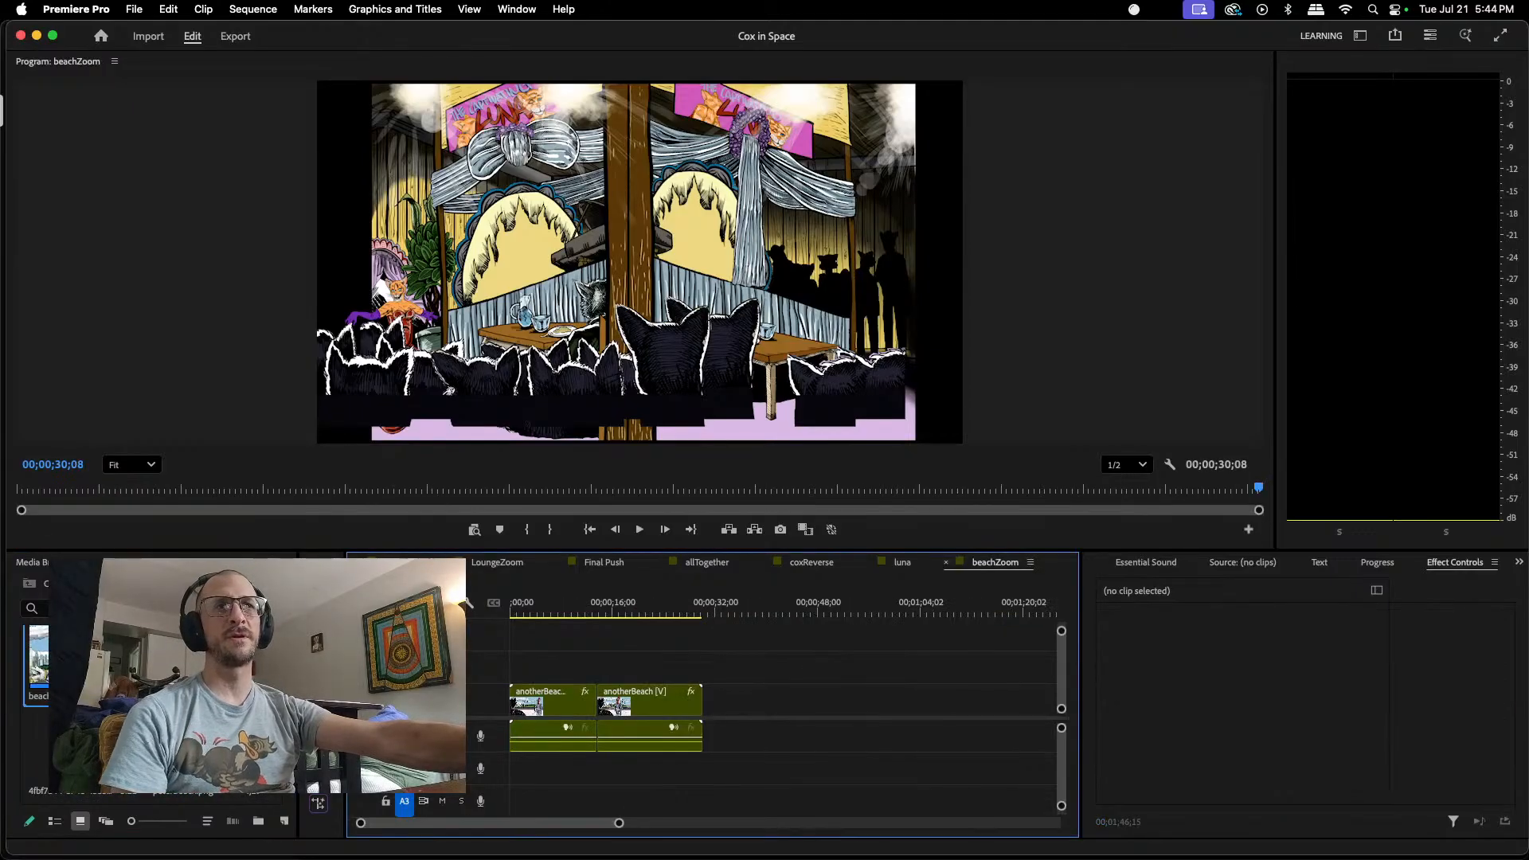
Step: Play the beachZoom sequence through to its end and close it
{"action": "left_click_drag", "start_coordinate": [643, 607], "coordinate": [560, 589]}
{"action": "left_click", "coordinate": [639, 530]}
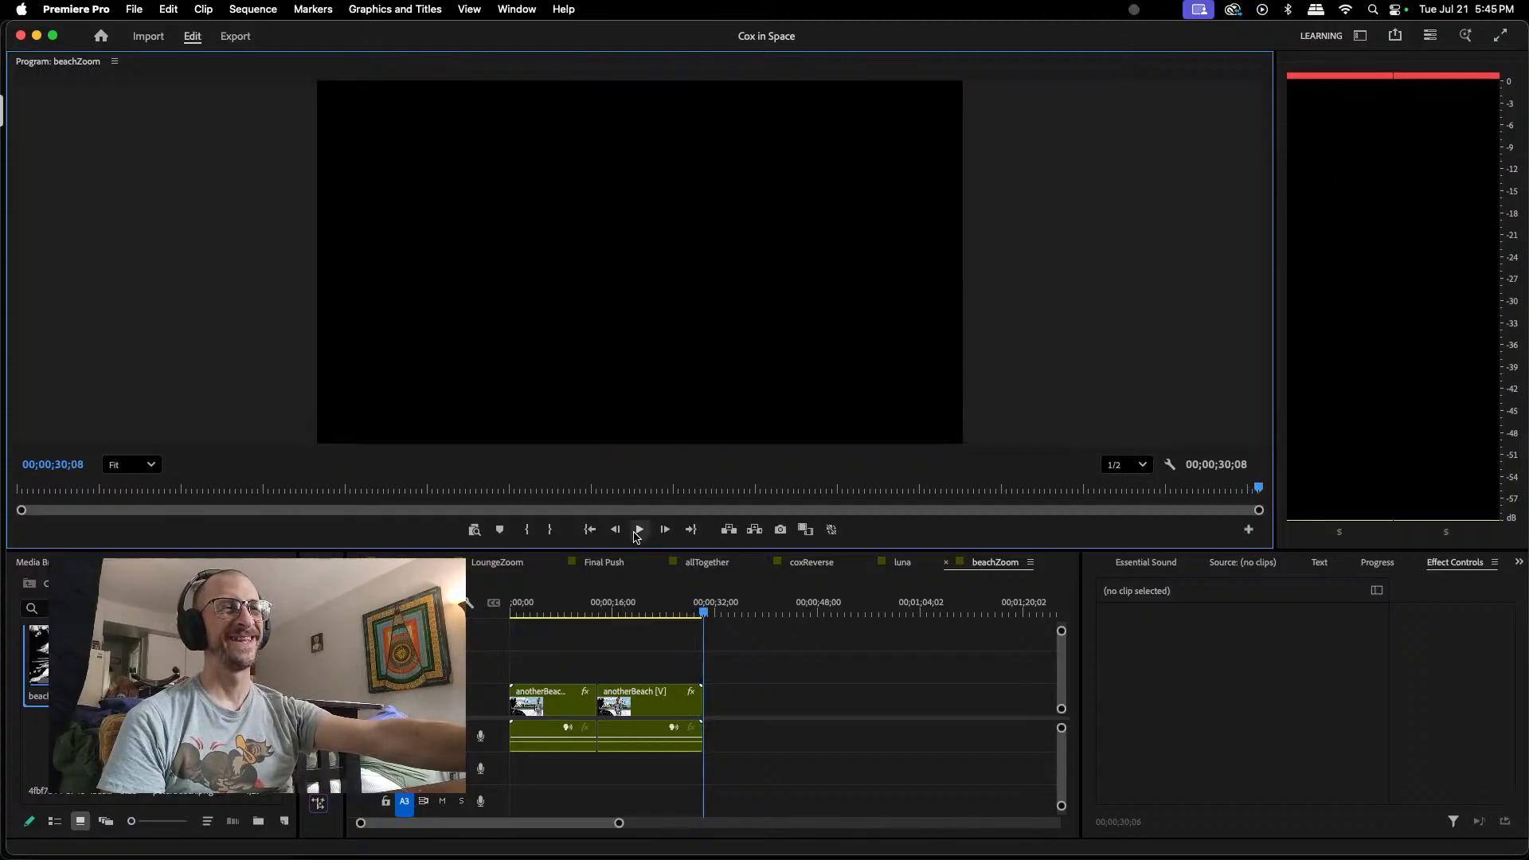
{"action": "left_click", "coordinate": [948, 565]}
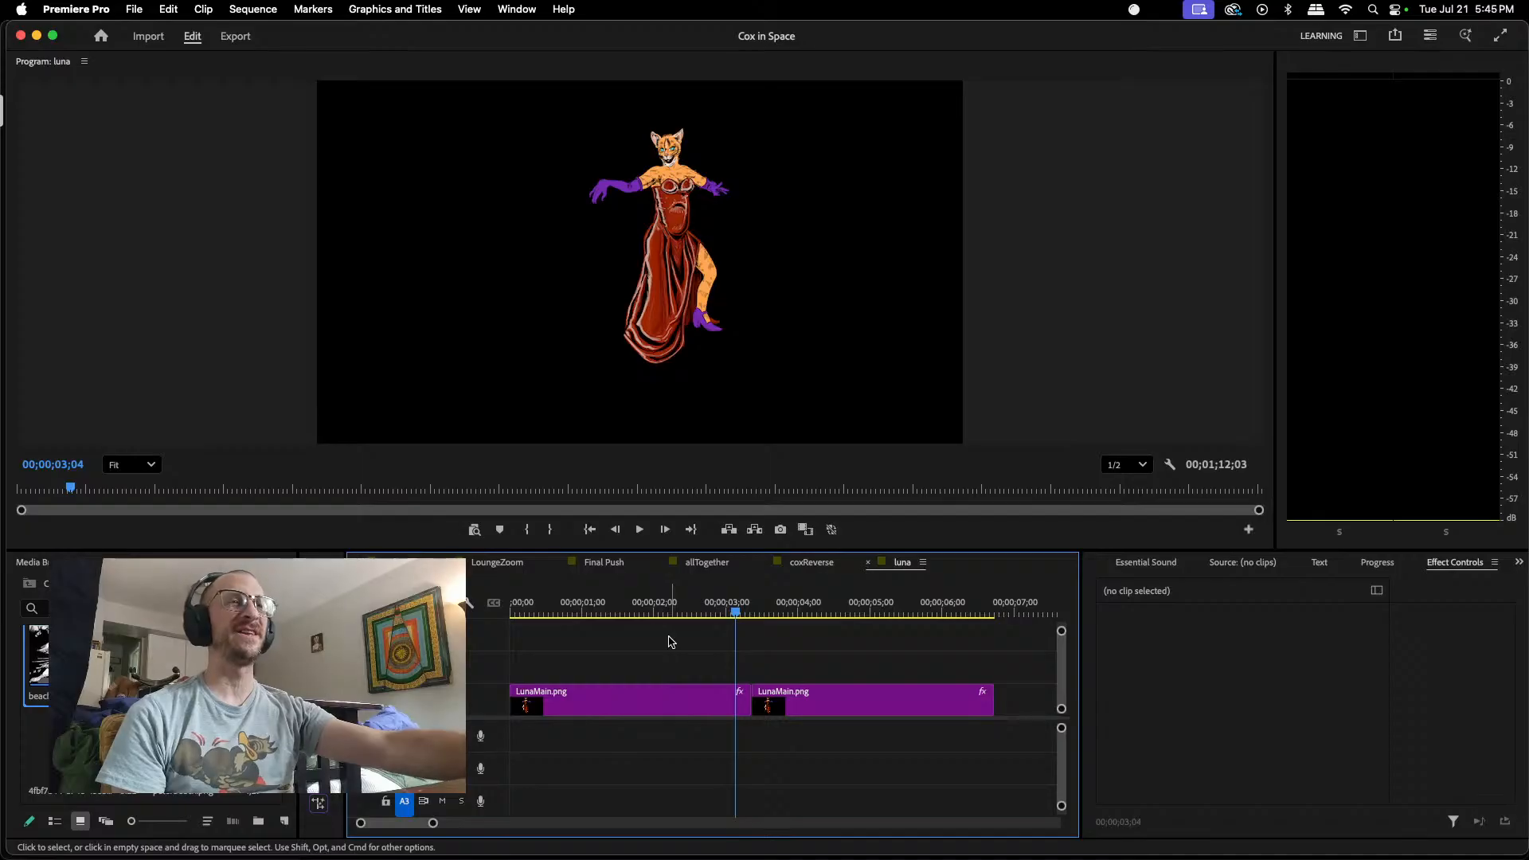
Step: Return to the lounge sequence, play to 00;00;08;28, and add a Position keyframe to the LunaMain.png clip there
{"action": "left_click", "coordinate": [399, 563]}
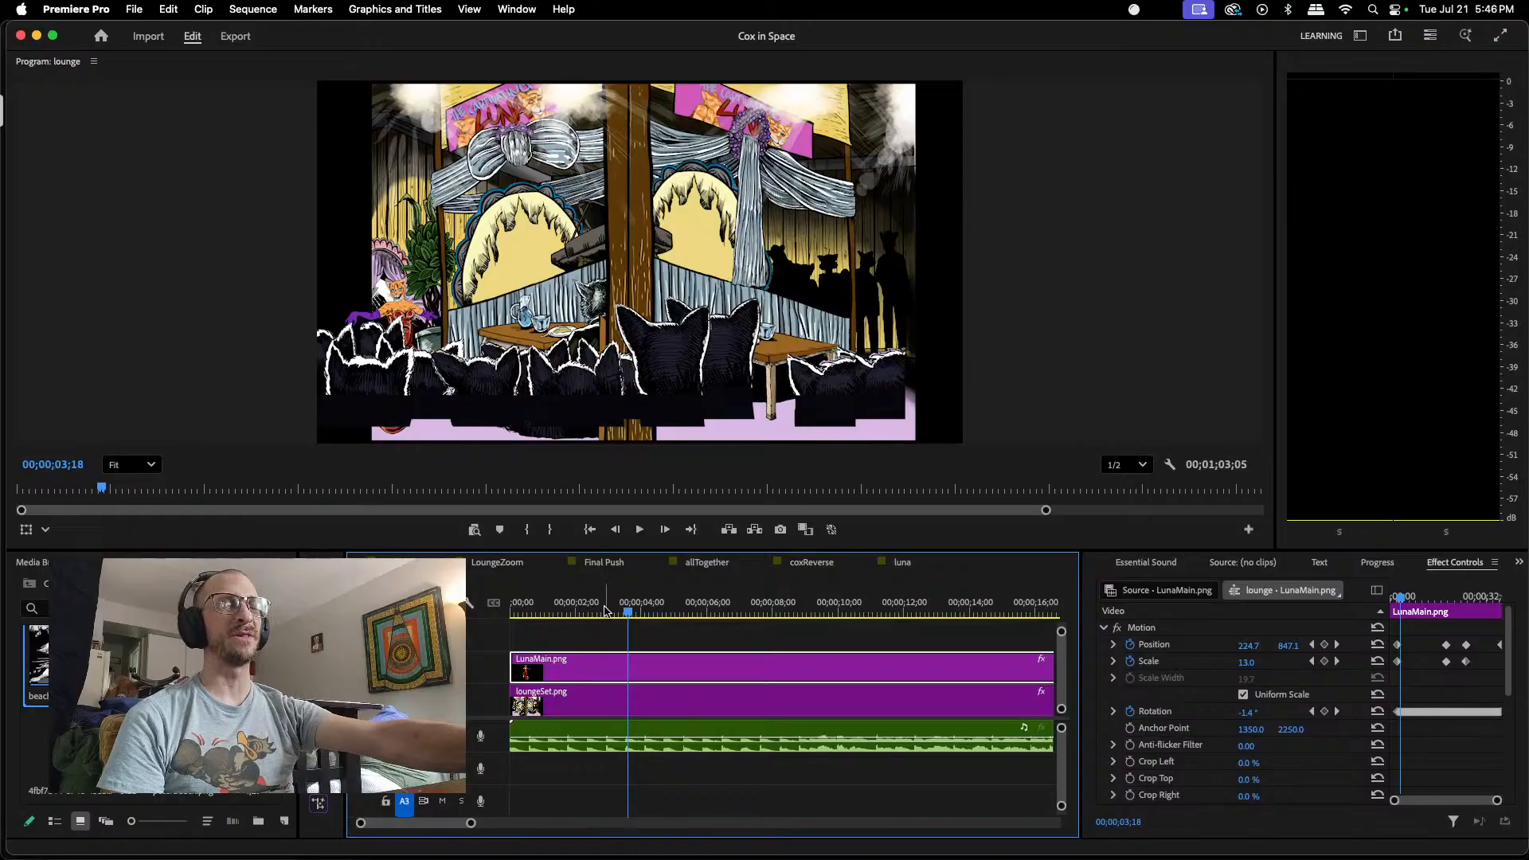
{"action": "left_click", "coordinate": [640, 530]}
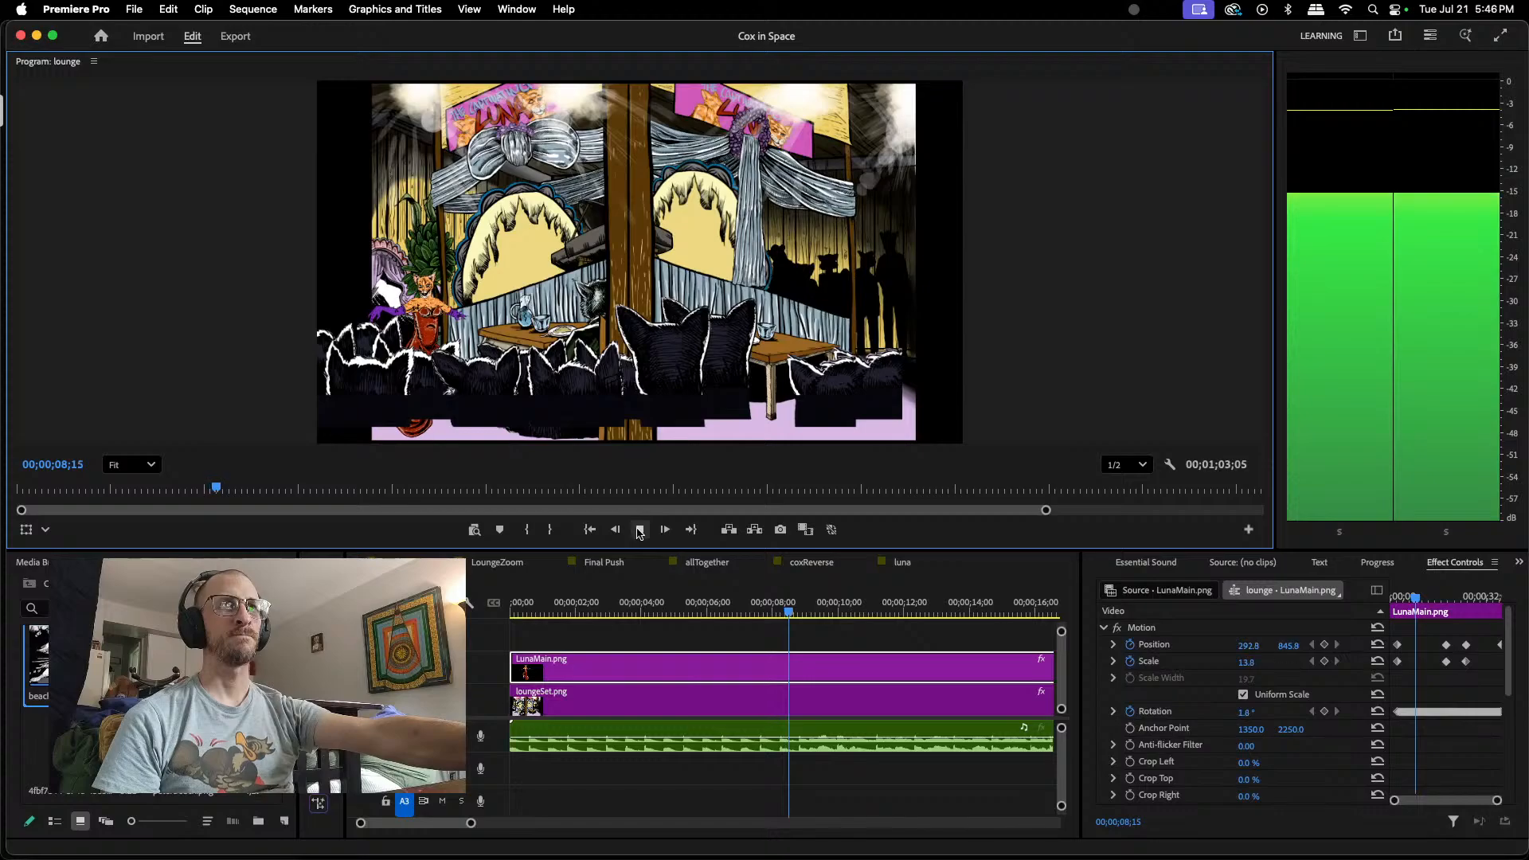
{"action": "left_click", "coordinate": [640, 529]}
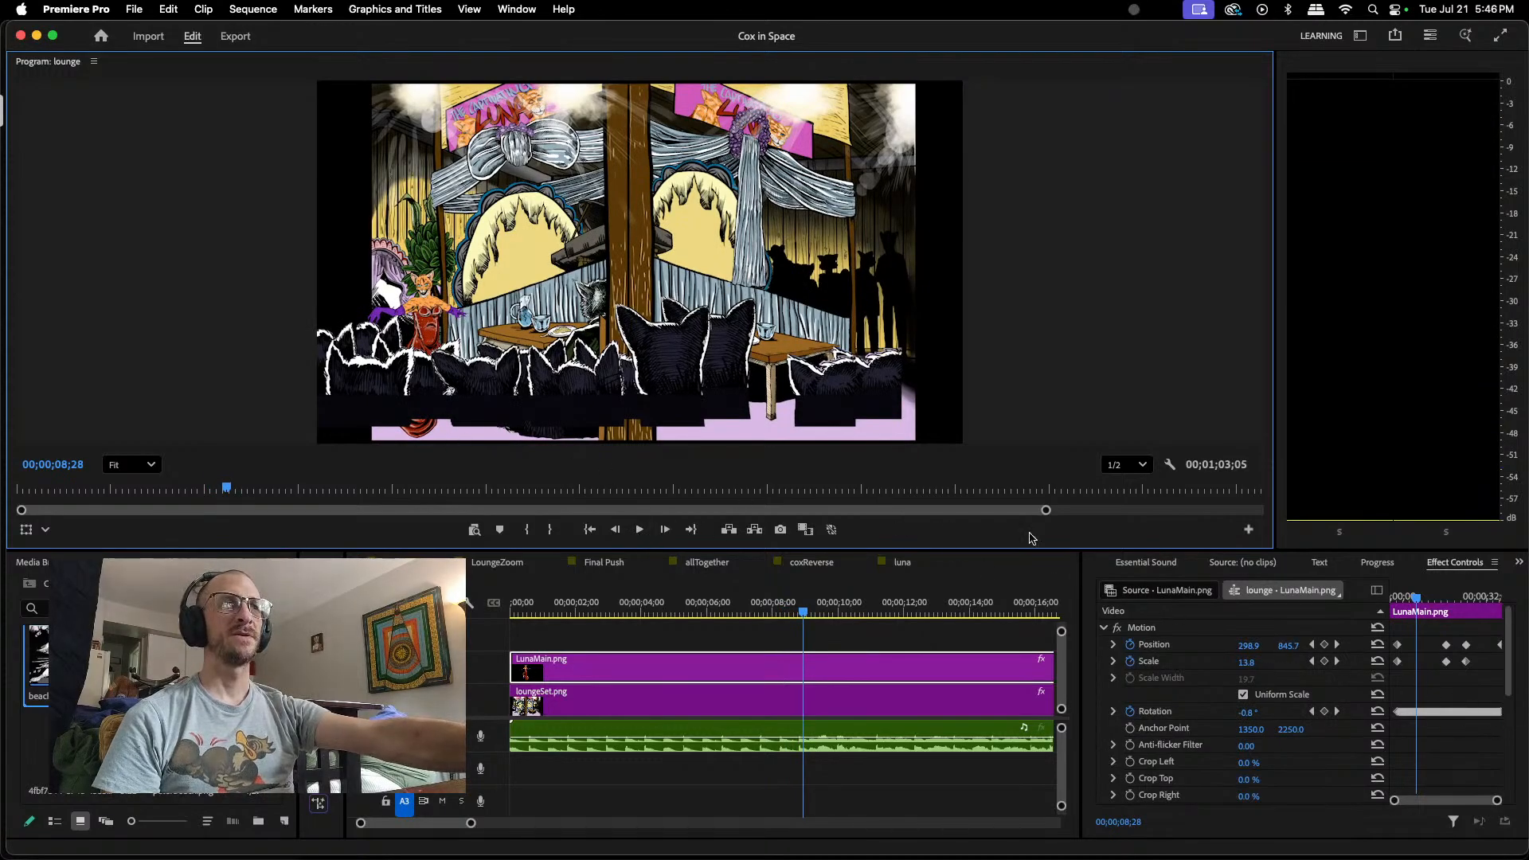
{"action": "left_click", "coordinate": [1325, 644]}
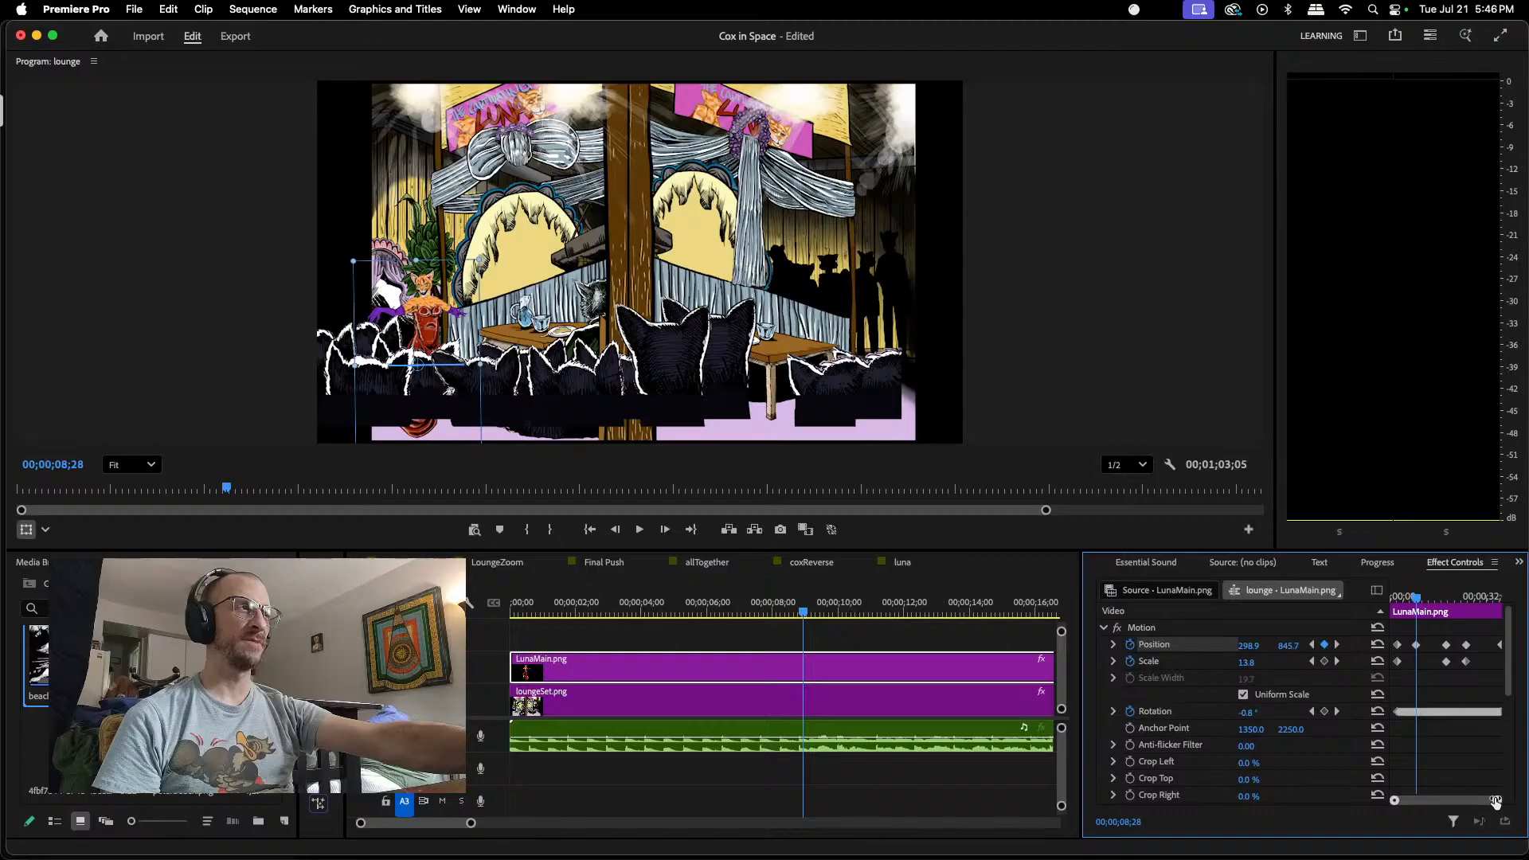
Step: Move LunaMain.png up and inward at 00;00;09;11, keyframing its Position at about 321.5, 824.3
{"action": "left_click_drag", "start_coordinate": [1496, 801], "coordinate": [1476, 805]}
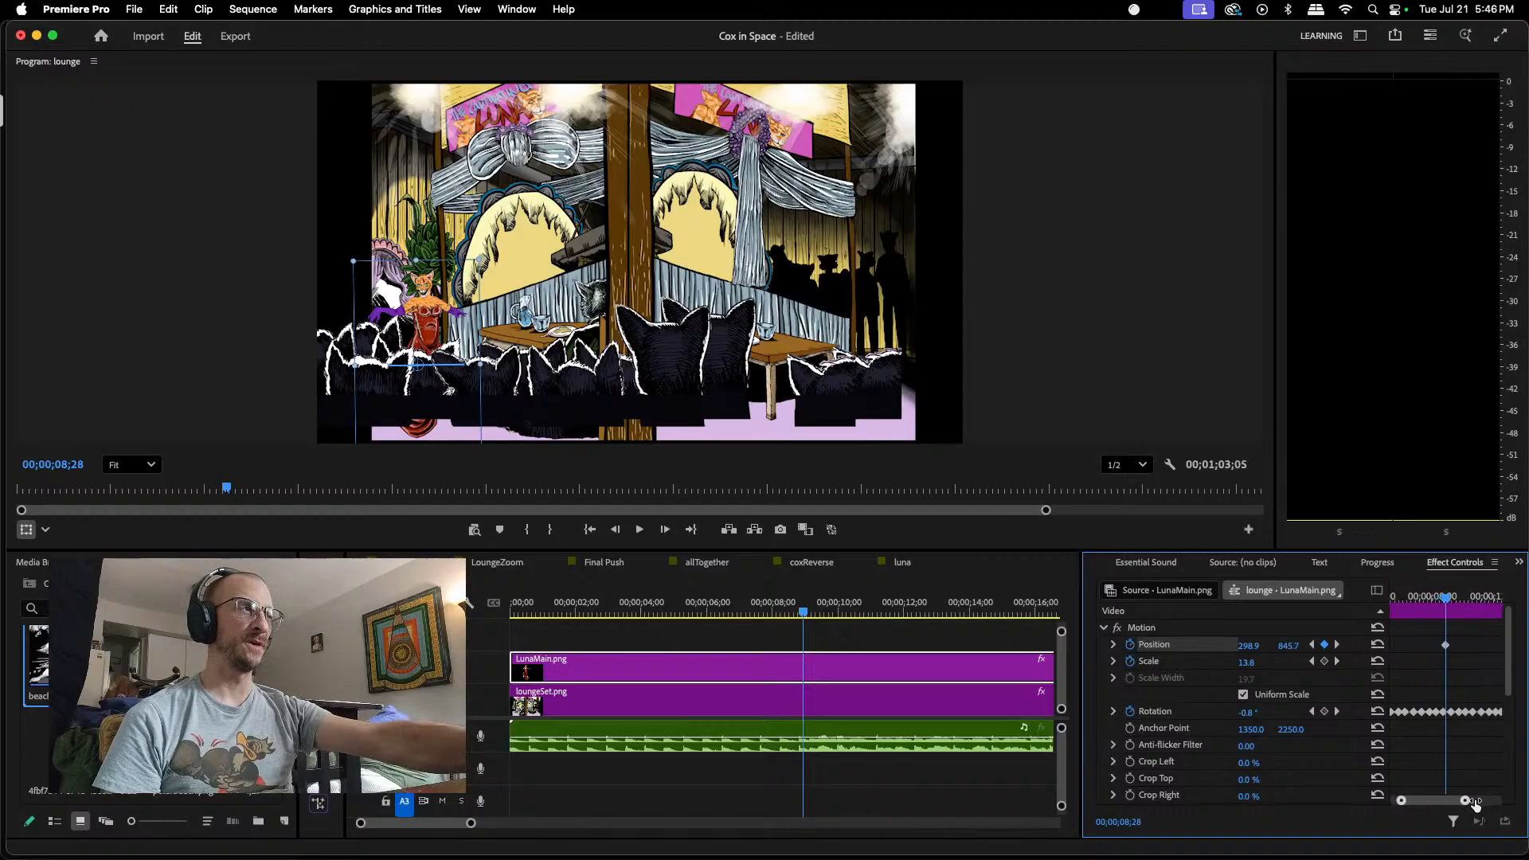
{"action": "left_click_drag", "start_coordinate": [1448, 602], "coordinate": [1457, 600]}
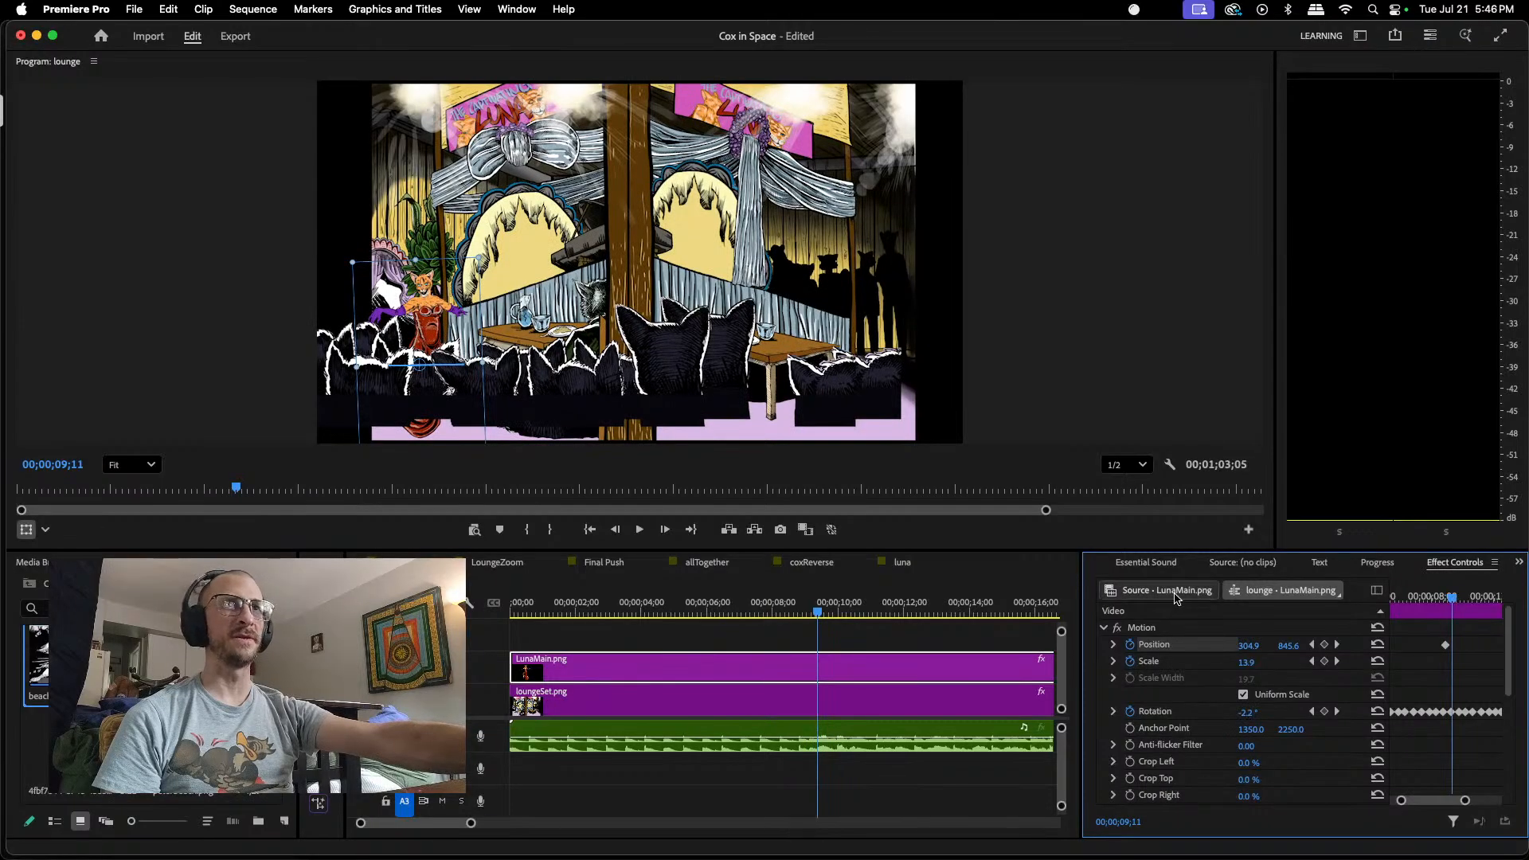
{"action": "left_click_drag", "start_coordinate": [426, 331], "coordinate": [432, 322]}
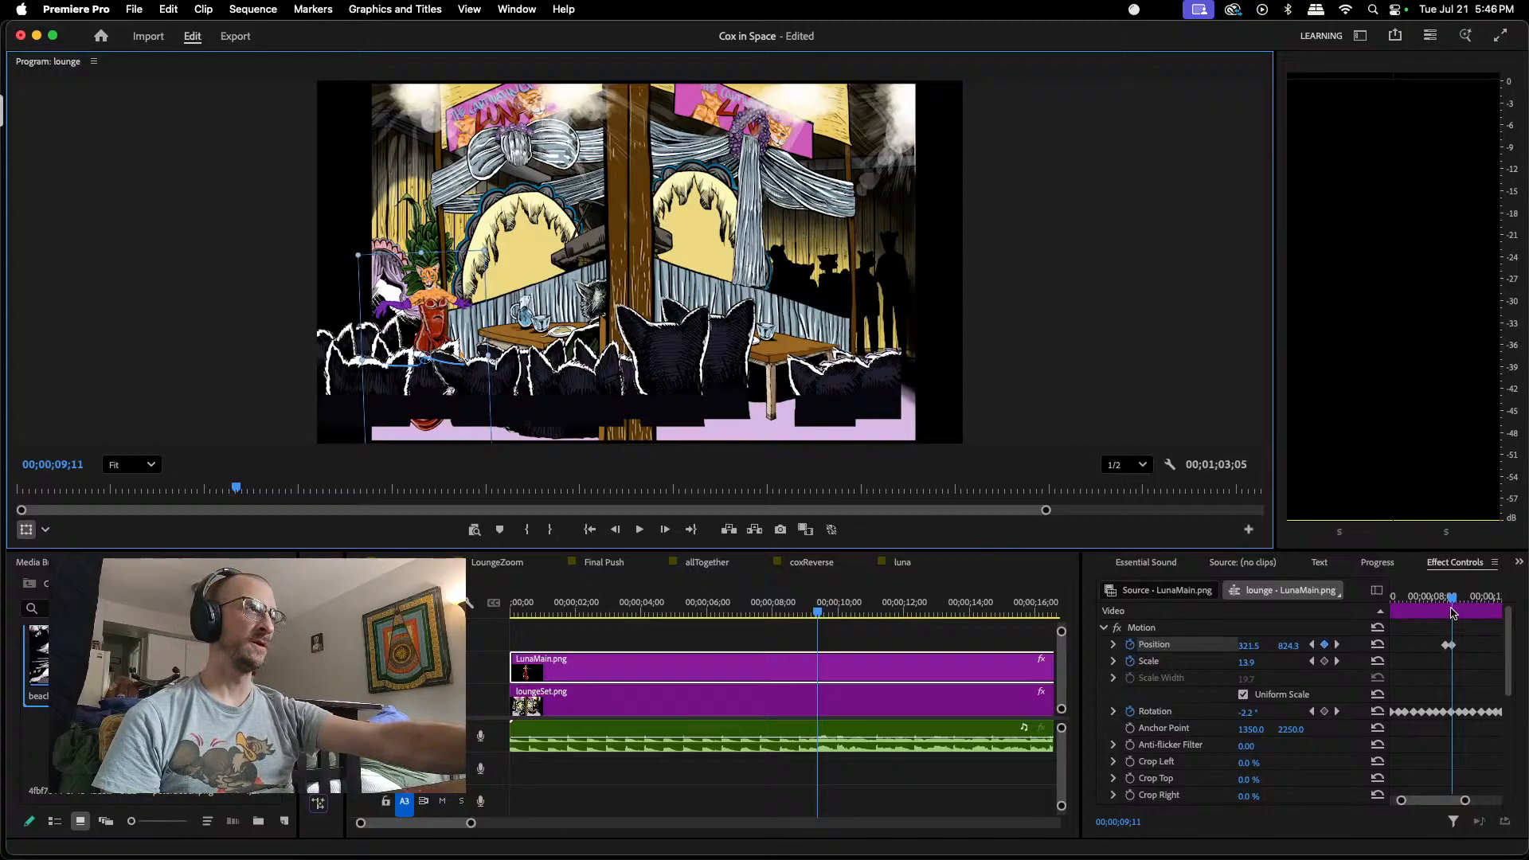
Step: Reposition LunaMain.png to about 332, 843 at 00;00;09;25 and about 355, 821 at 00;00;10;12, adding Position keyframes
{"action": "left_click_drag", "start_coordinate": [1457, 603], "coordinate": [1464, 603]}
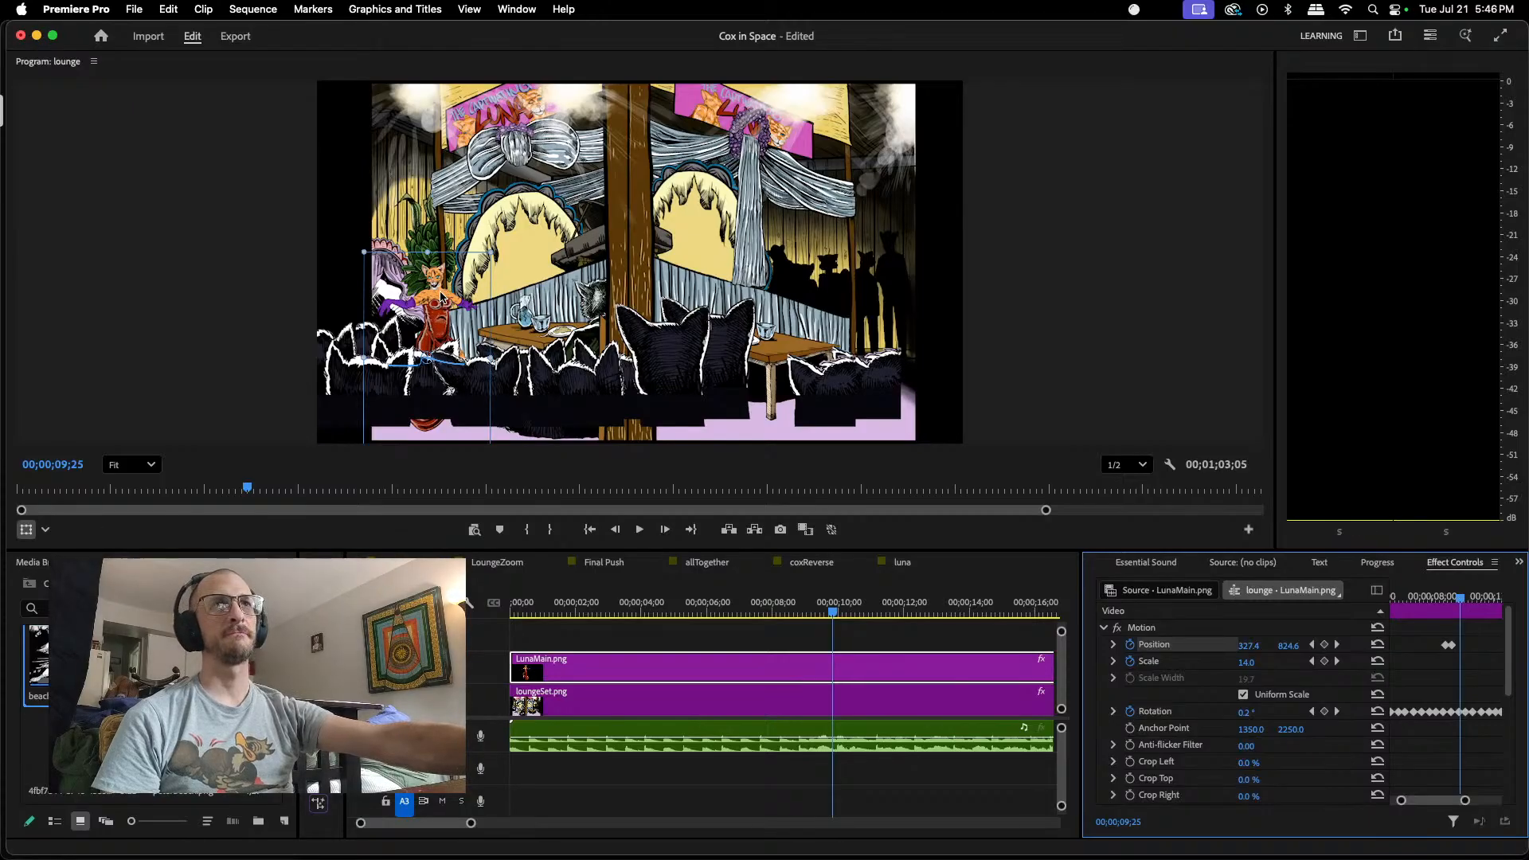
{"action": "left_click_drag", "start_coordinate": [441, 296], "coordinate": [444, 303]}
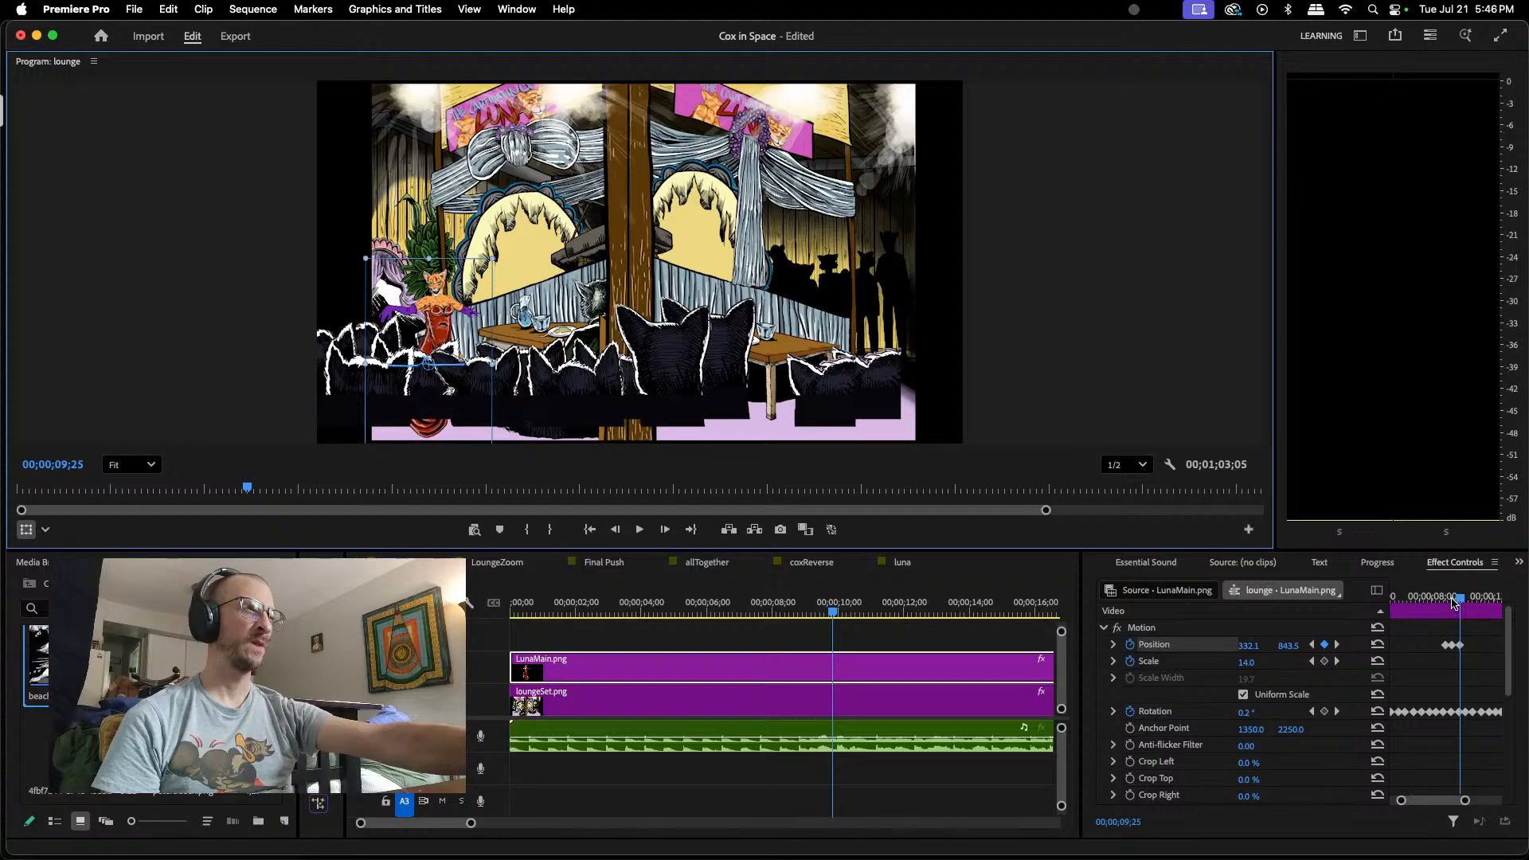
{"action": "left_click_drag", "start_coordinate": [1461, 598], "coordinate": [1472, 599]}
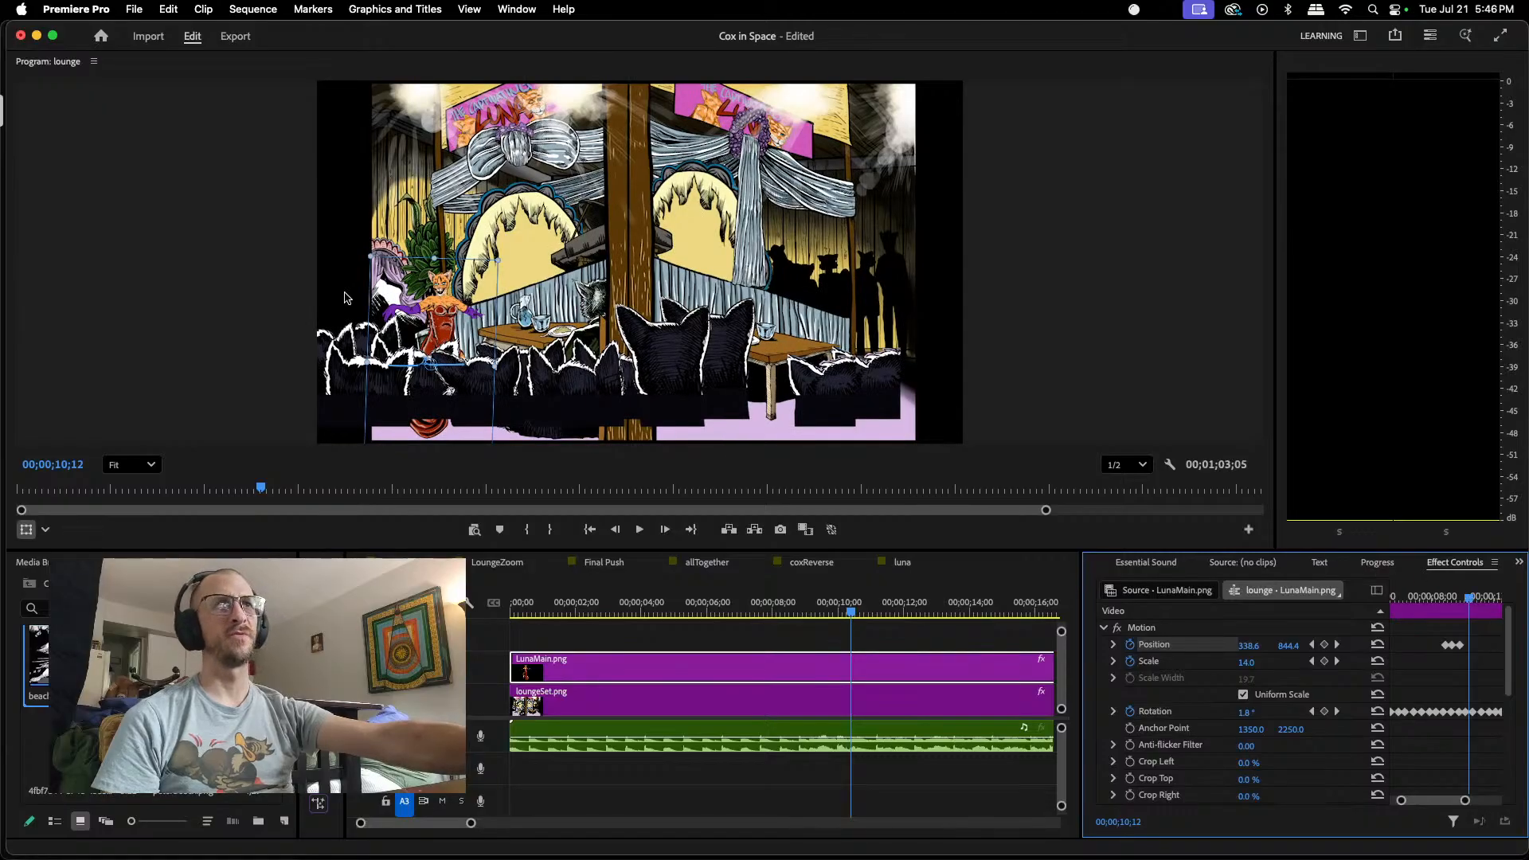
{"action": "left_click_drag", "start_coordinate": [452, 313], "coordinate": [448, 305]}
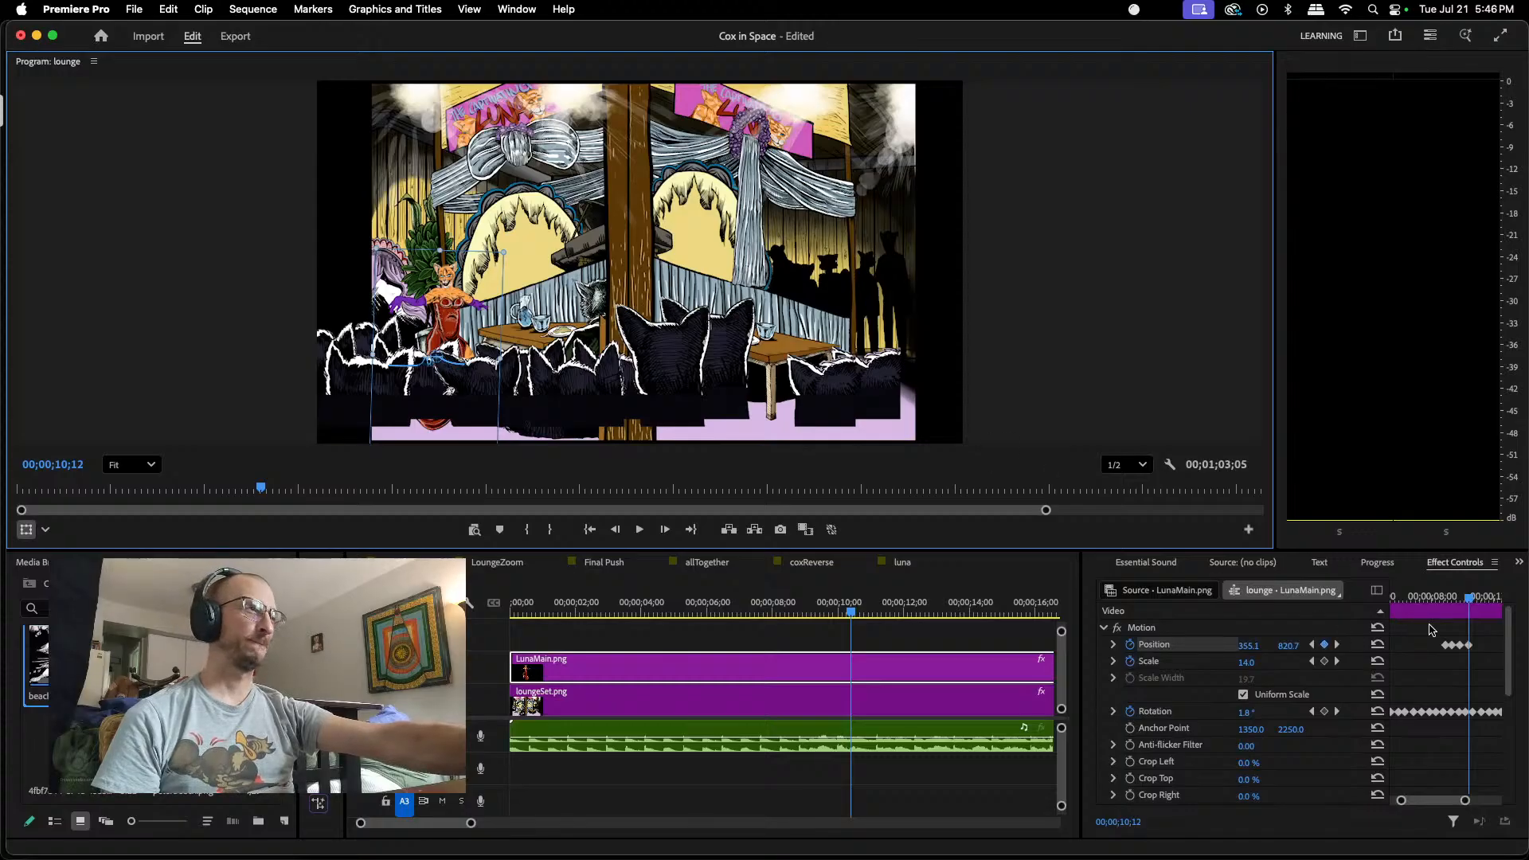
Step: Try pasting the 00;00;08;28 Position keyframe at 00;00;11;00, and undo the paste
{"action": "left_click_drag", "start_coordinate": [1470, 599], "coordinate": [1480, 601]}
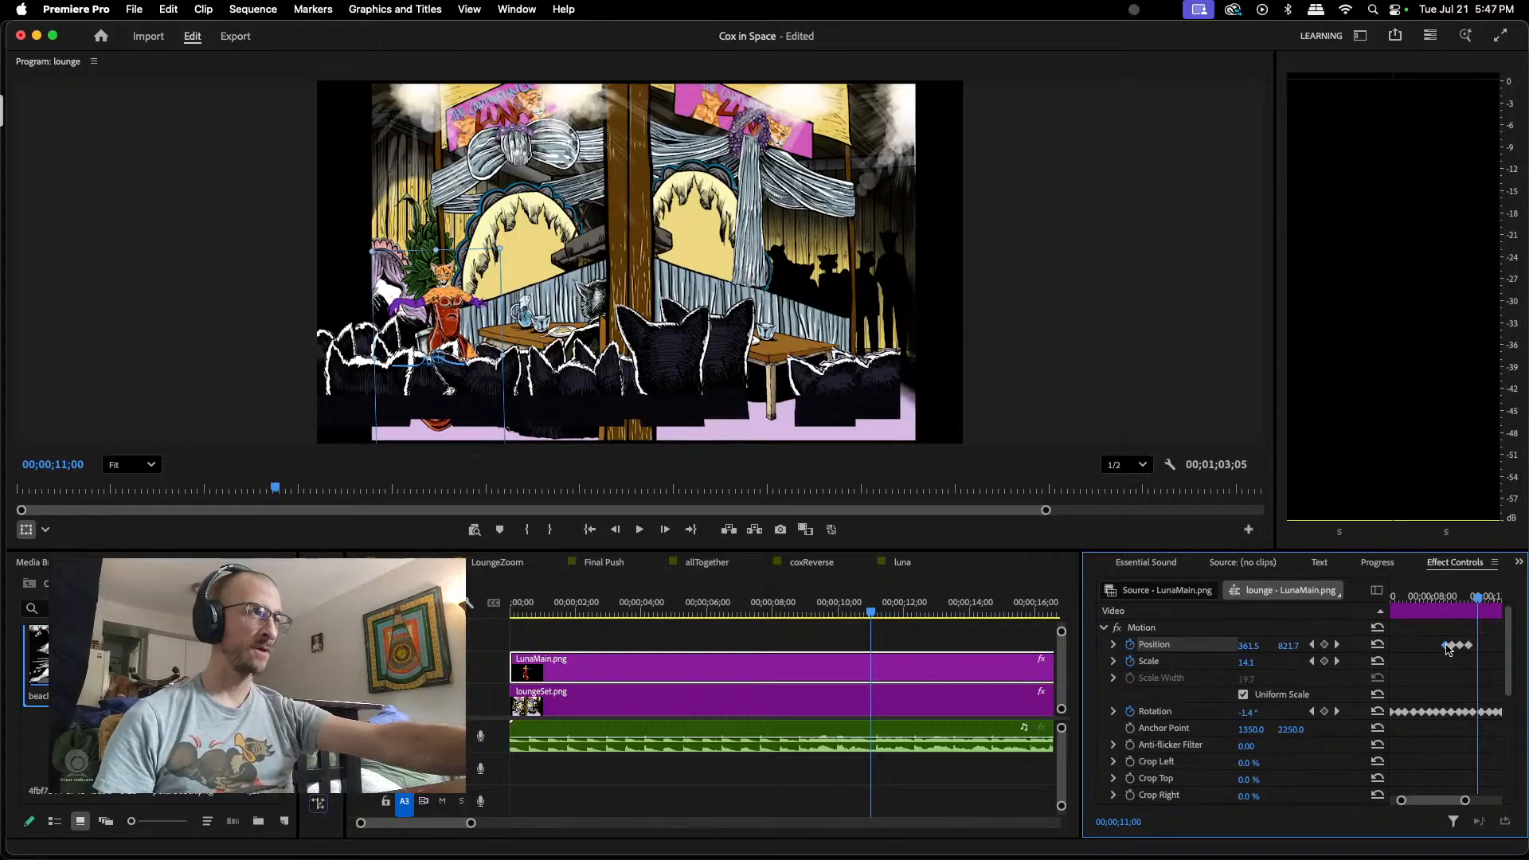
{"action": "key", "text": "super+v"}
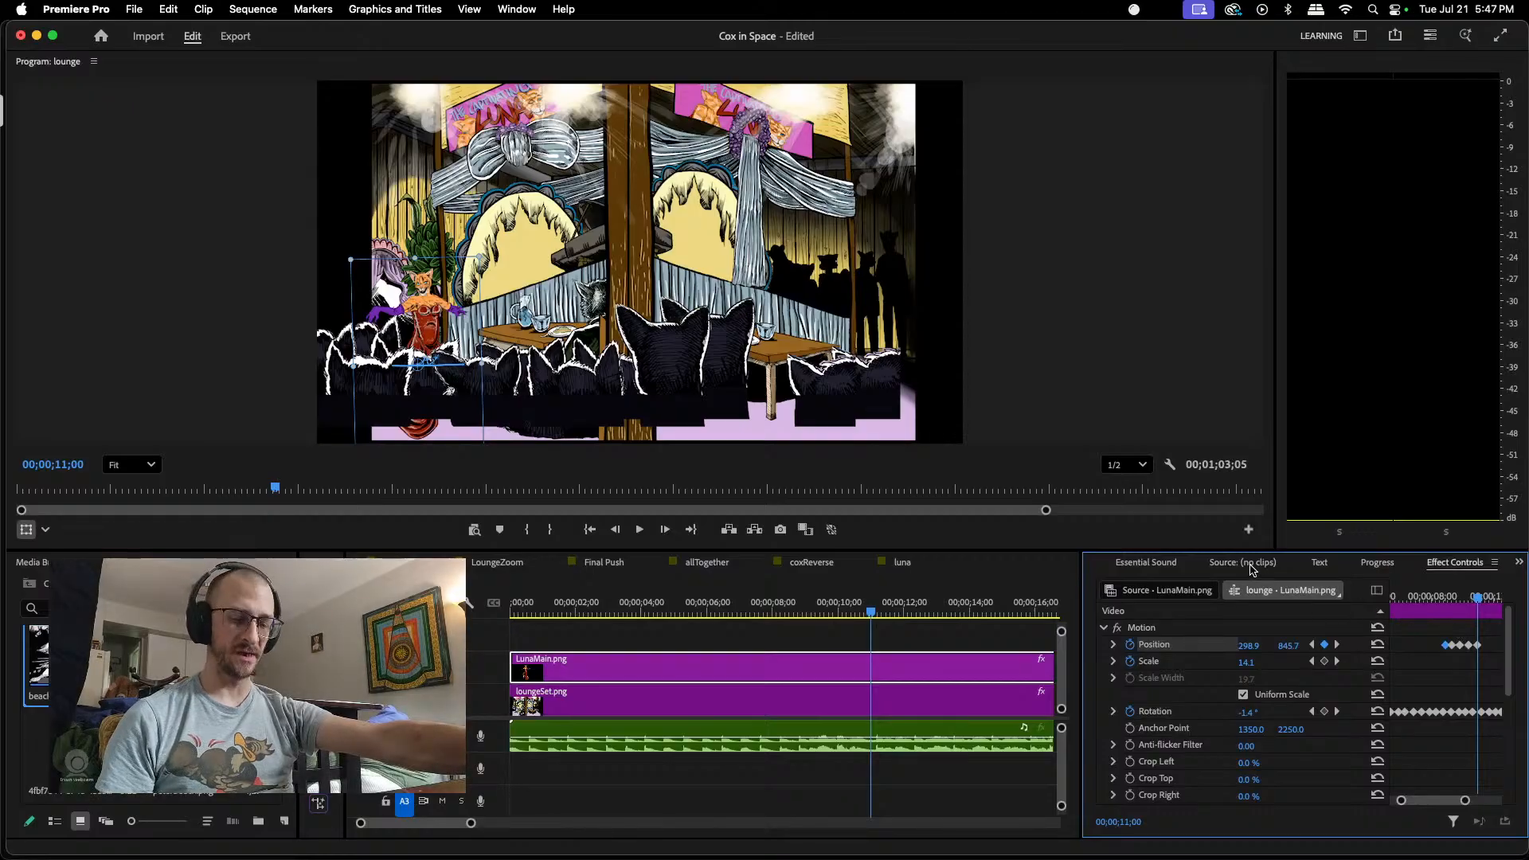
{"action": "key", "text": "super+z"}
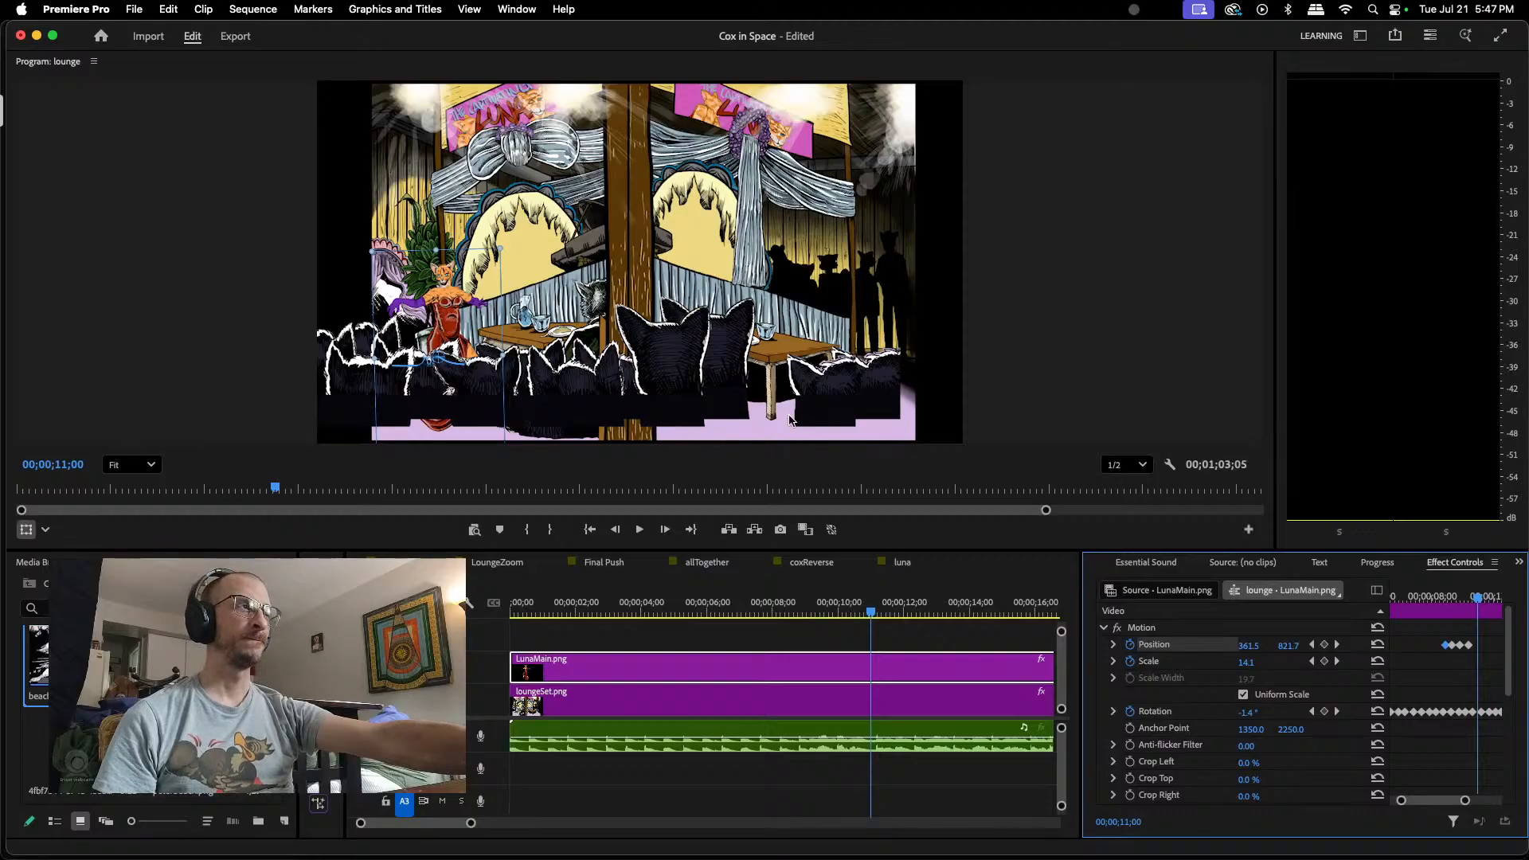
Step: Step through LunaMain.png's Position keyframes between 00;00;08;28 and 00;00;18;25 to check its placement, returning to 00;00;10;12
{"action": "left_click", "coordinate": [1314, 645]}
{"action": "left_click", "coordinate": [1314, 646]}
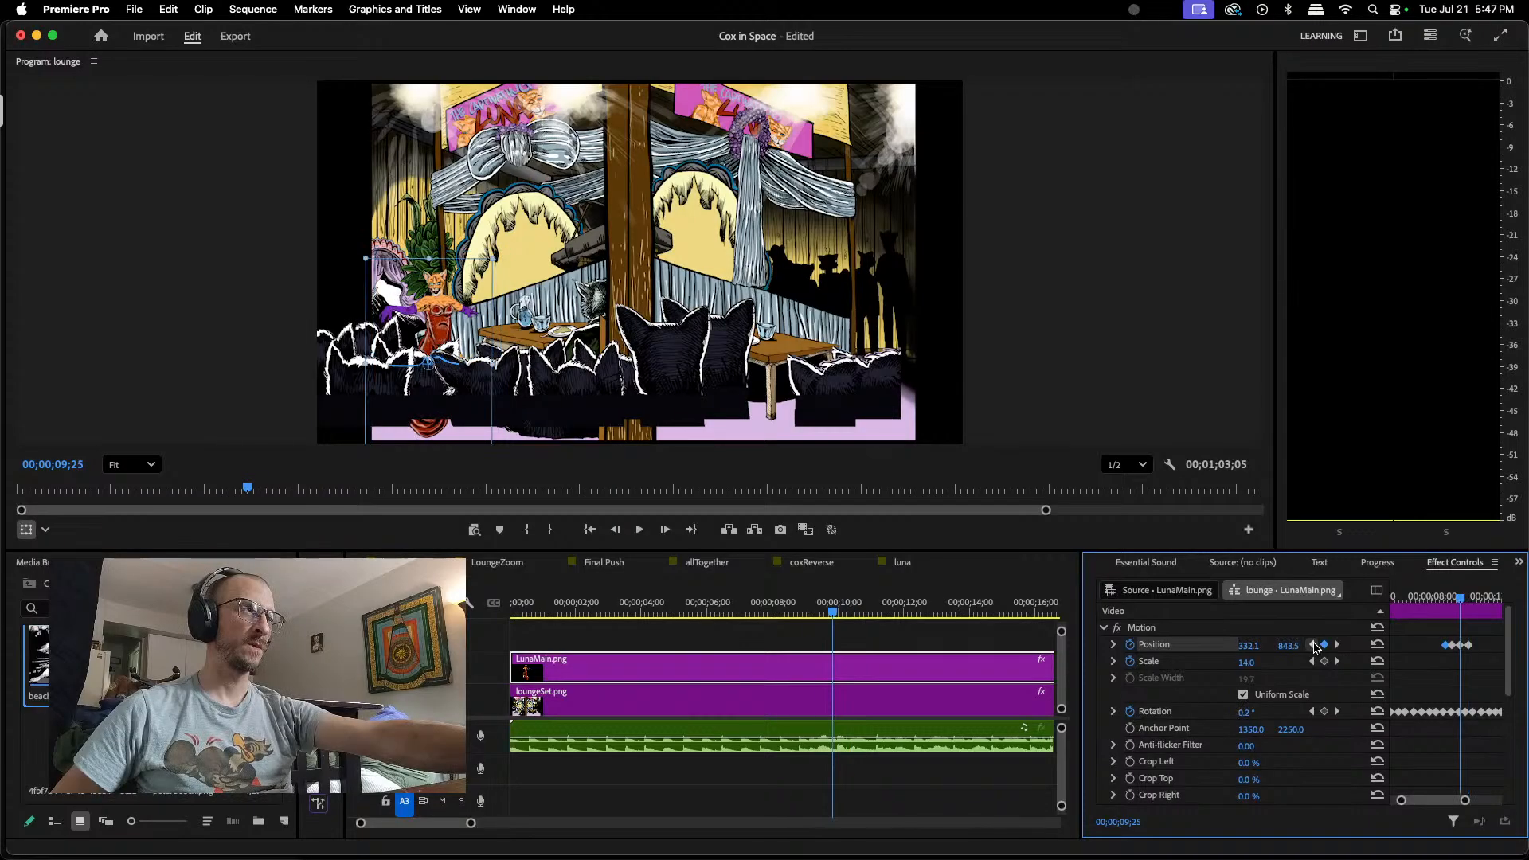
{"action": "left_click", "coordinate": [1314, 645]}
{"action": "left_click", "coordinate": [1313, 646]}
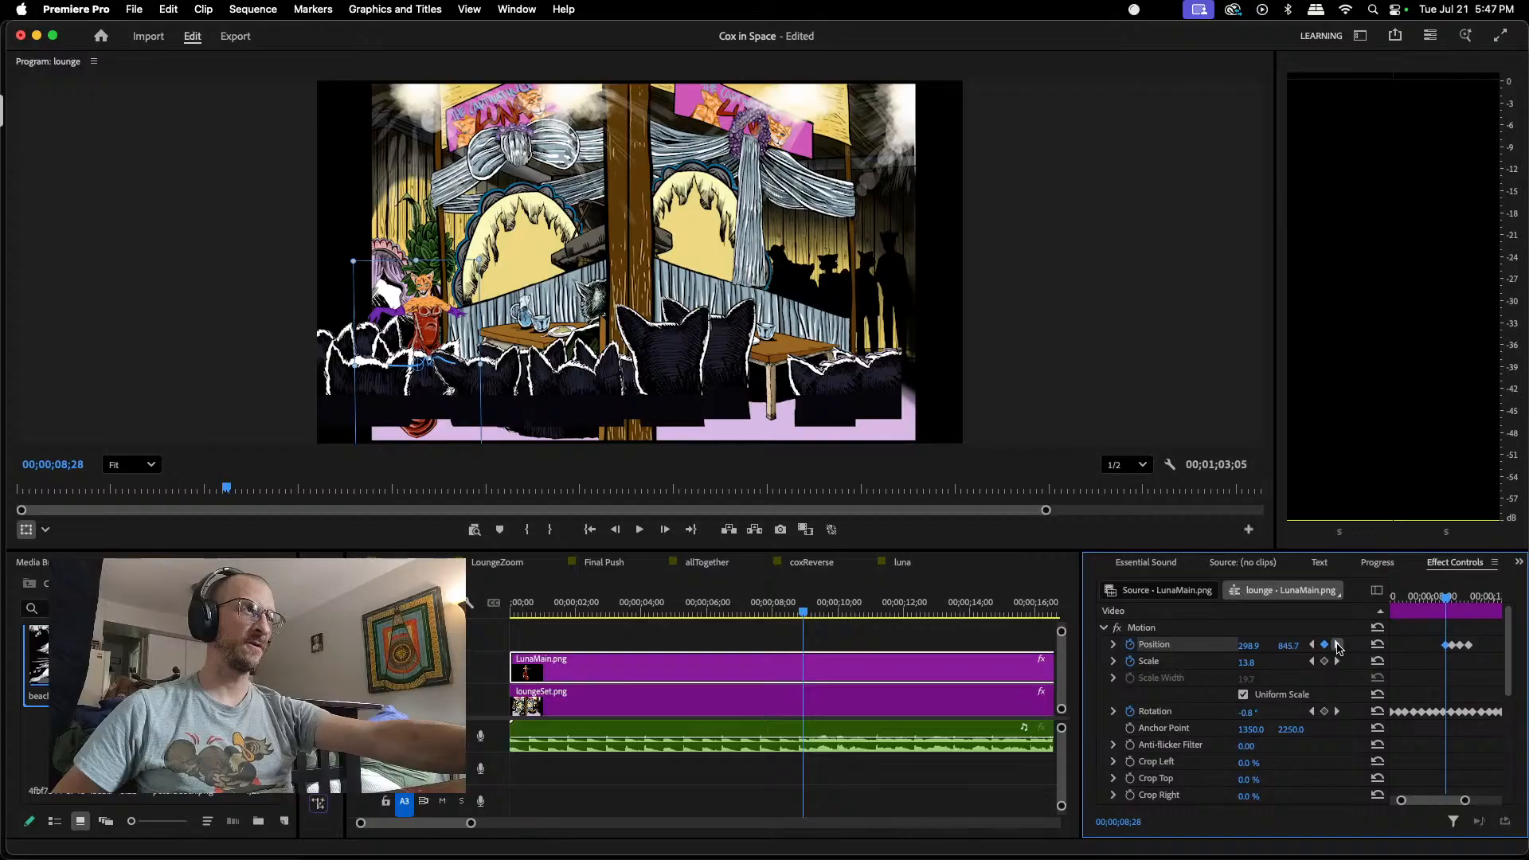
{"action": "left_click", "coordinate": [1338, 645]}
{"action": "left_click", "coordinate": [1338, 646]}
{"action": "left_click", "coordinate": [1338, 646]}
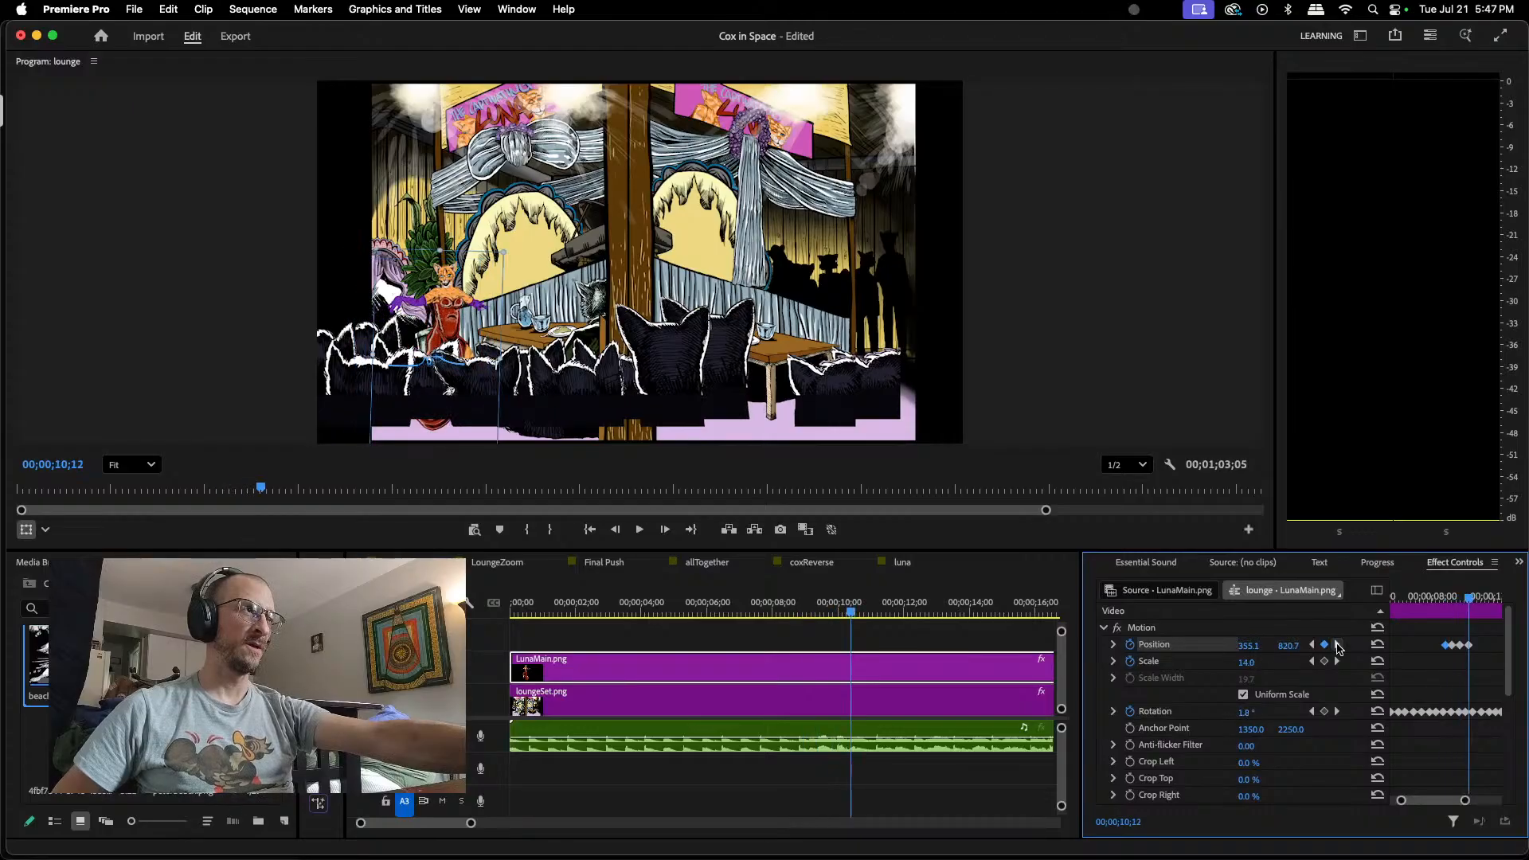
{"action": "left_click", "coordinate": [1338, 646]}
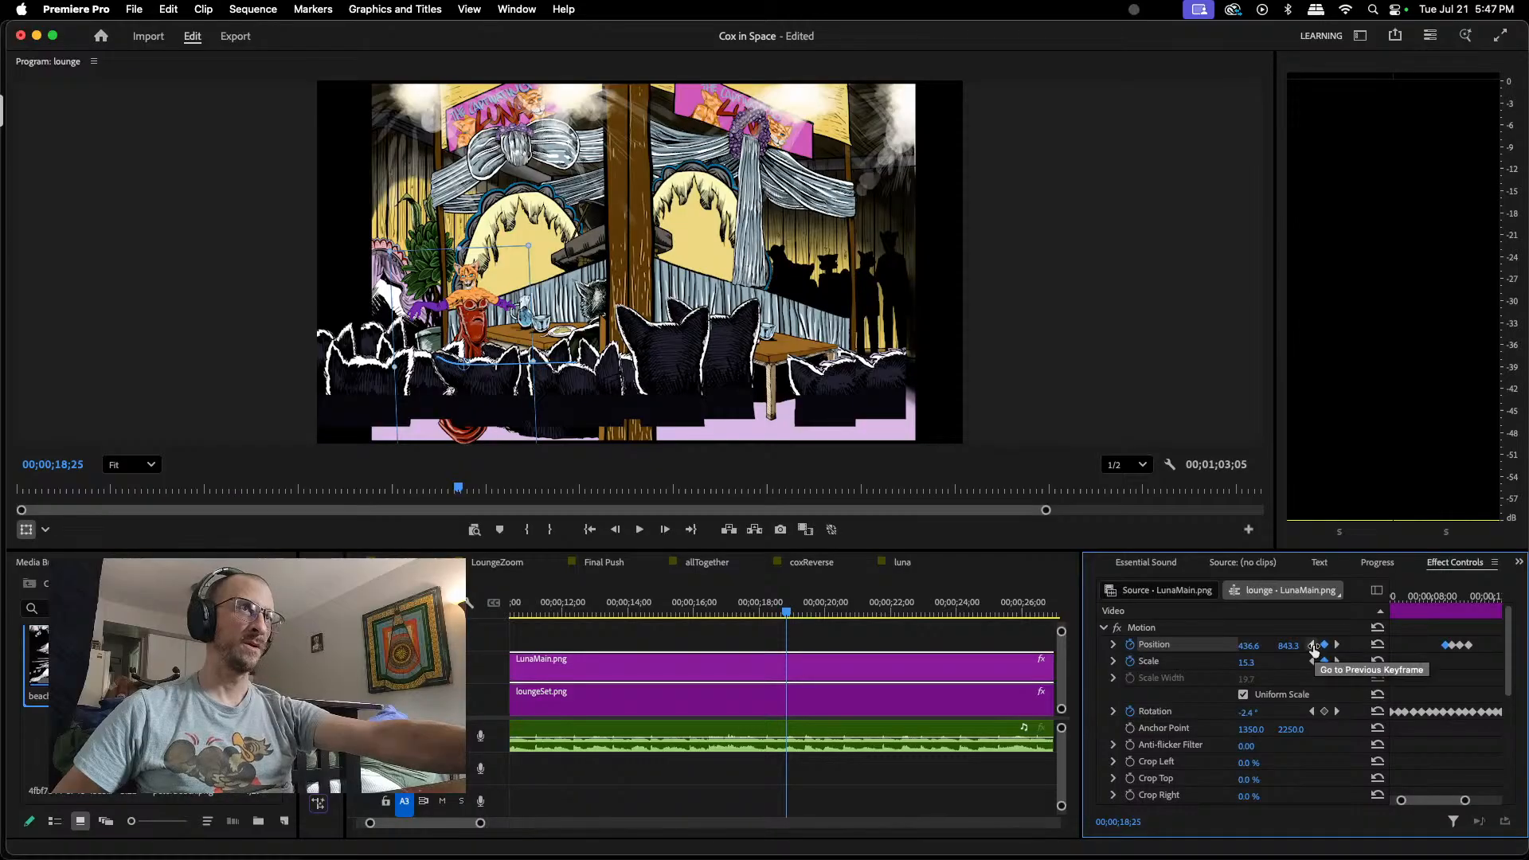
{"action": "left_click", "coordinate": [1314, 647]}
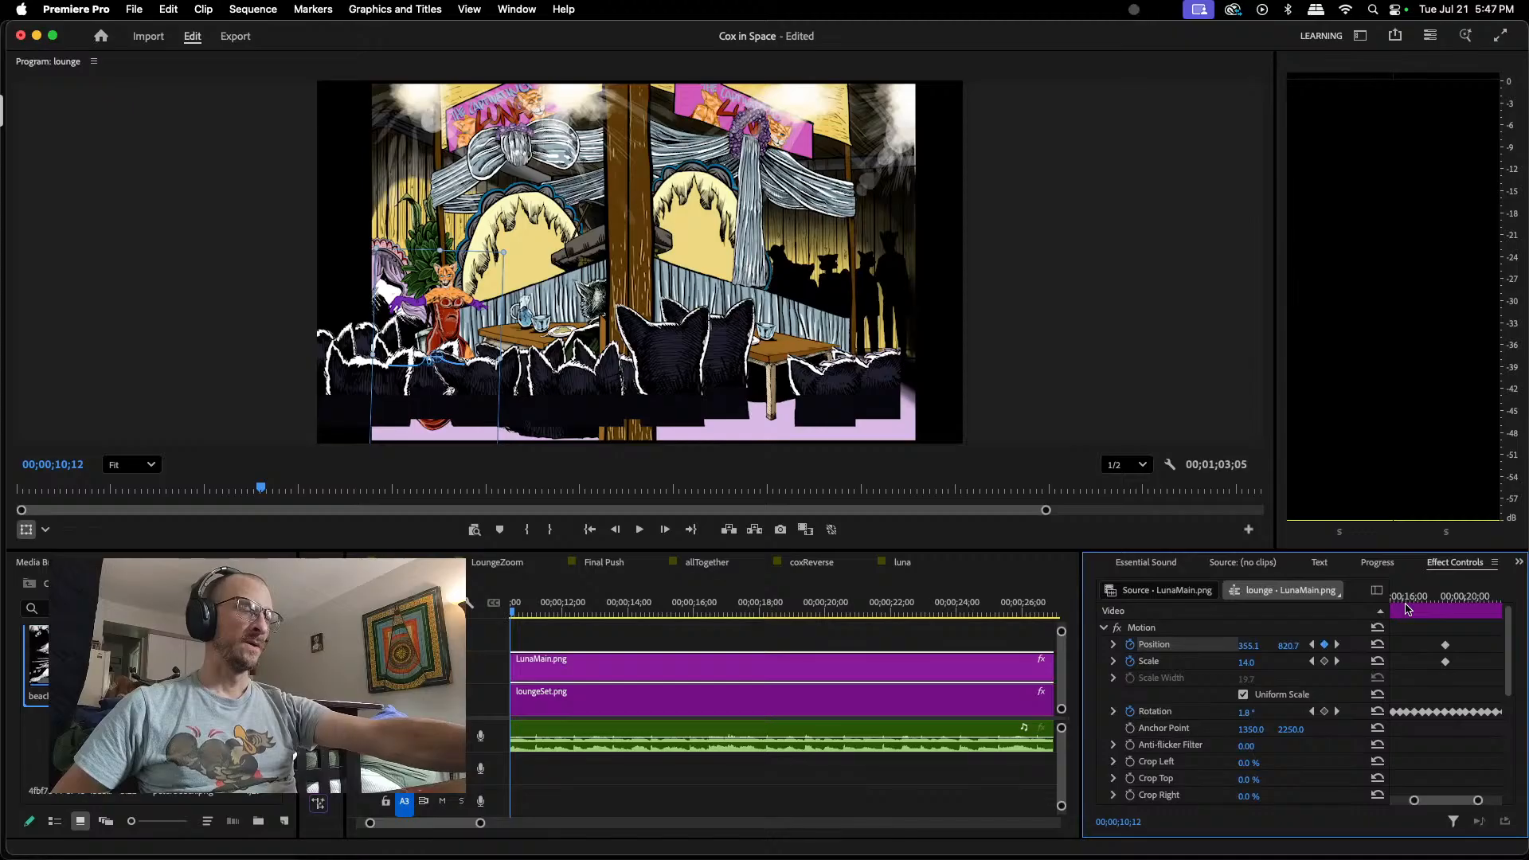
Step: Lower LunaMain.png at 00;00;10;24, keyframing its Position at about 359.5, 844.8
{"action": "left_click_drag", "start_coordinate": [1456, 802], "coordinate": [1440, 807]}
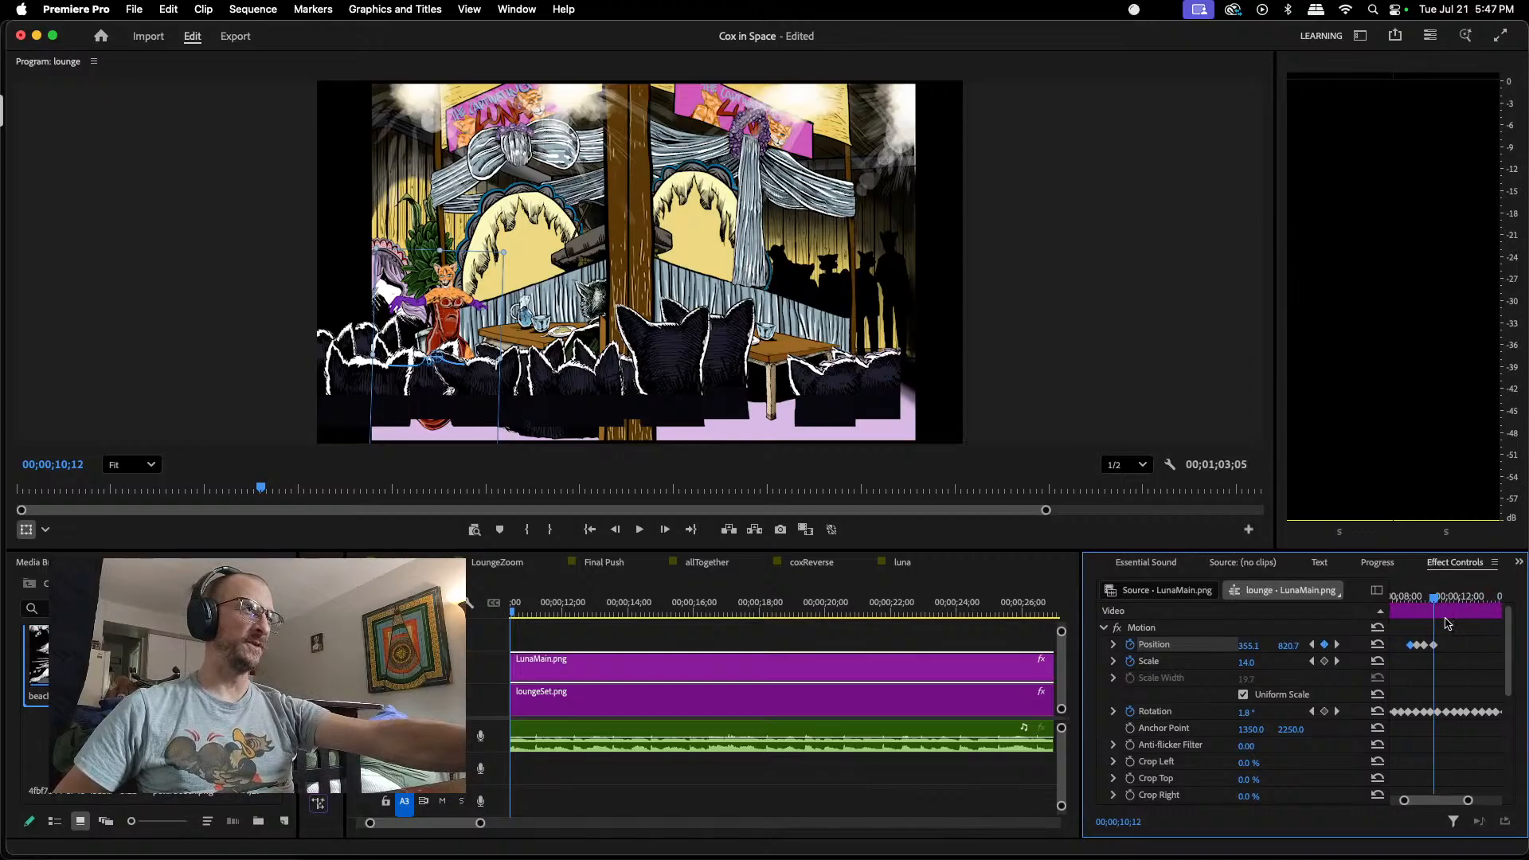
{"action": "left_click_drag", "start_coordinate": [1437, 602], "coordinate": [1447, 600]}
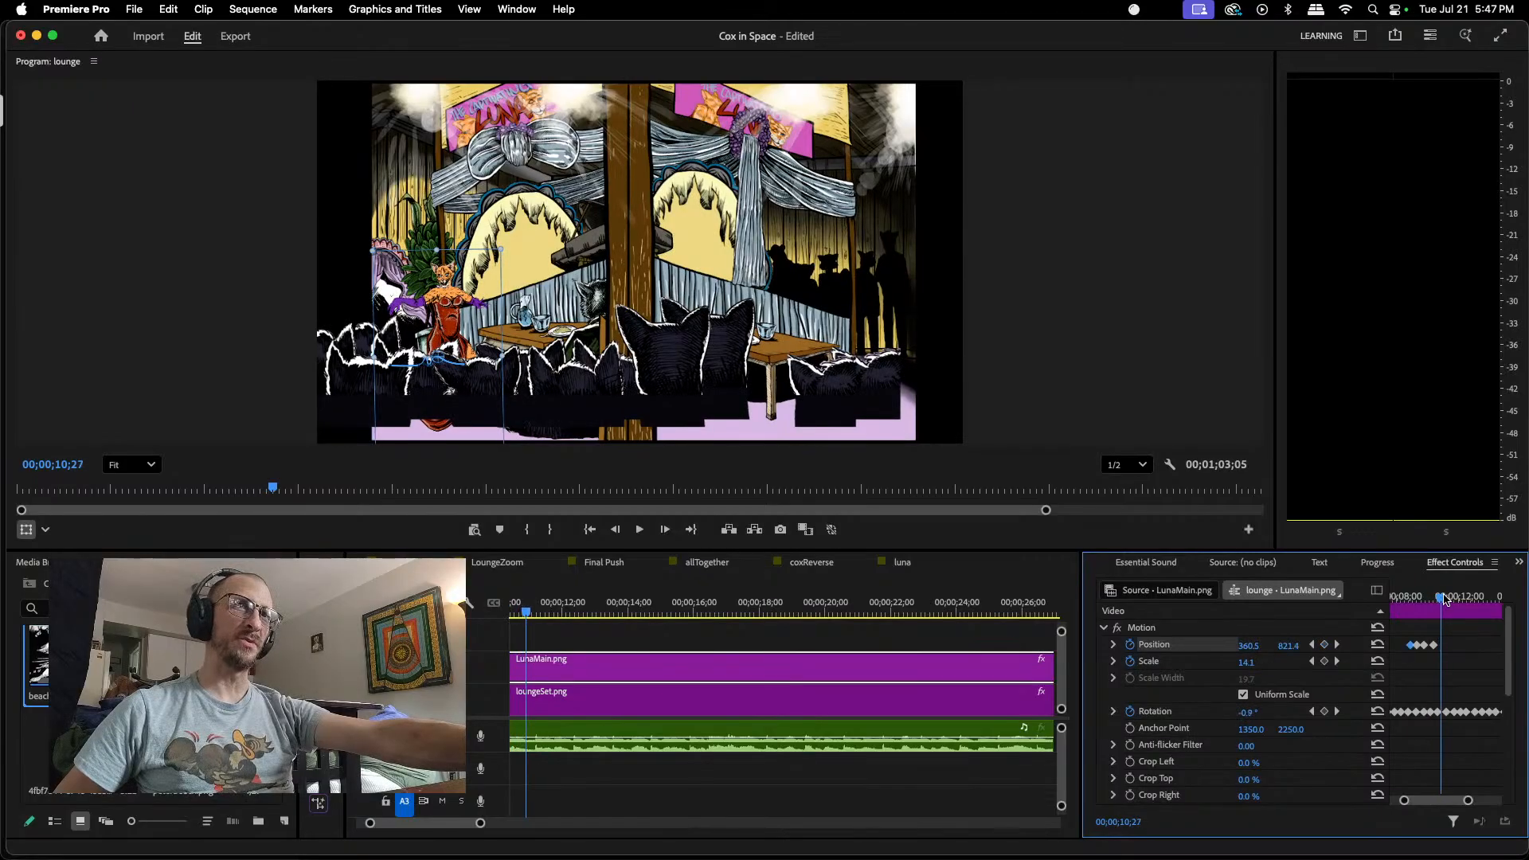
{"action": "left_click_drag", "start_coordinate": [1446, 600], "coordinate": [1443, 599]}
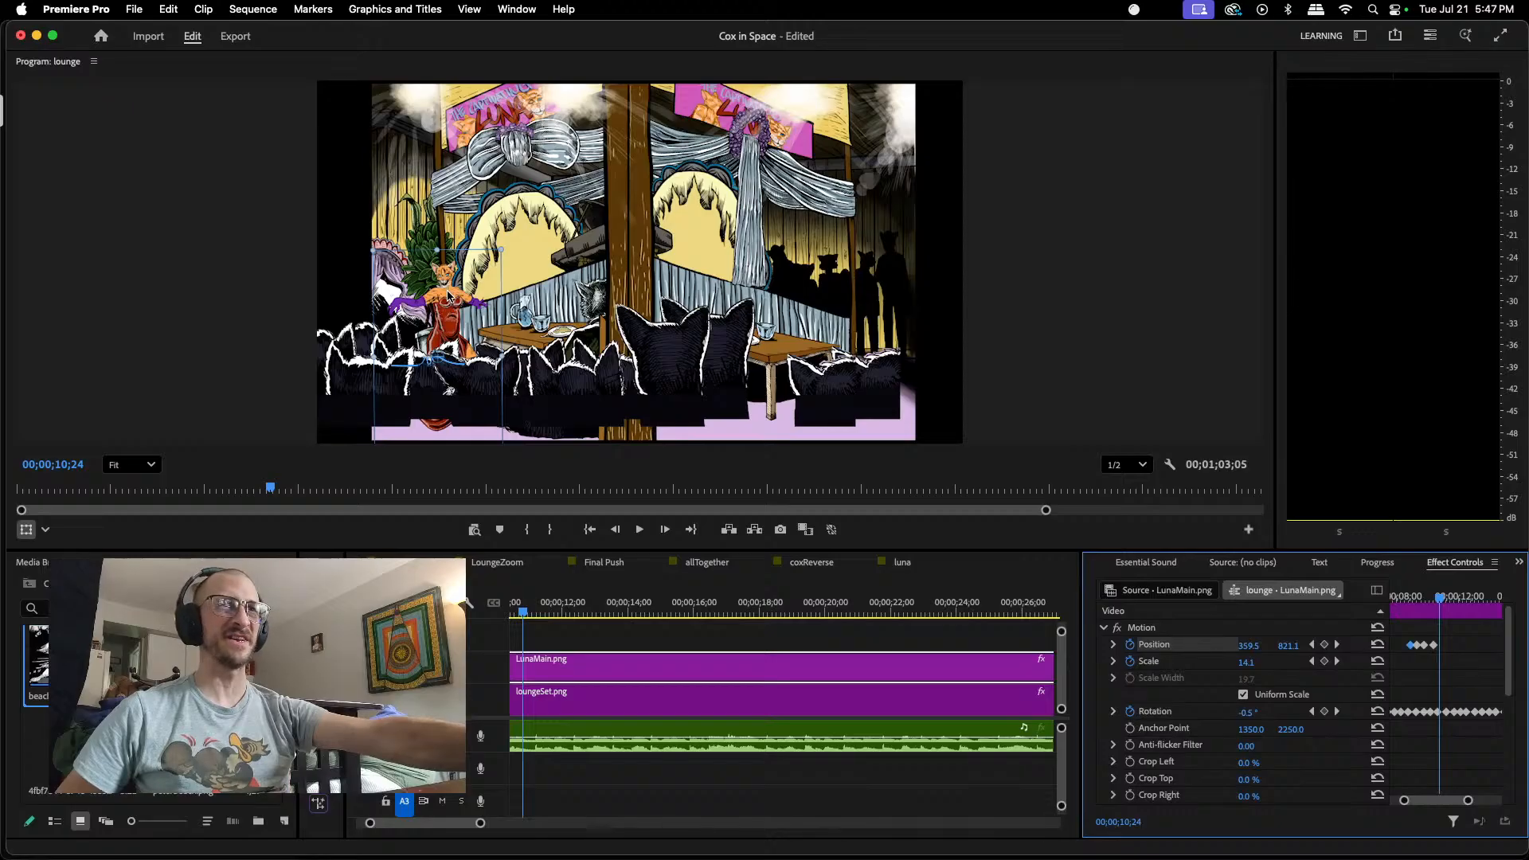
{"action": "left_click_drag", "start_coordinate": [449, 296], "coordinate": [450, 302]}
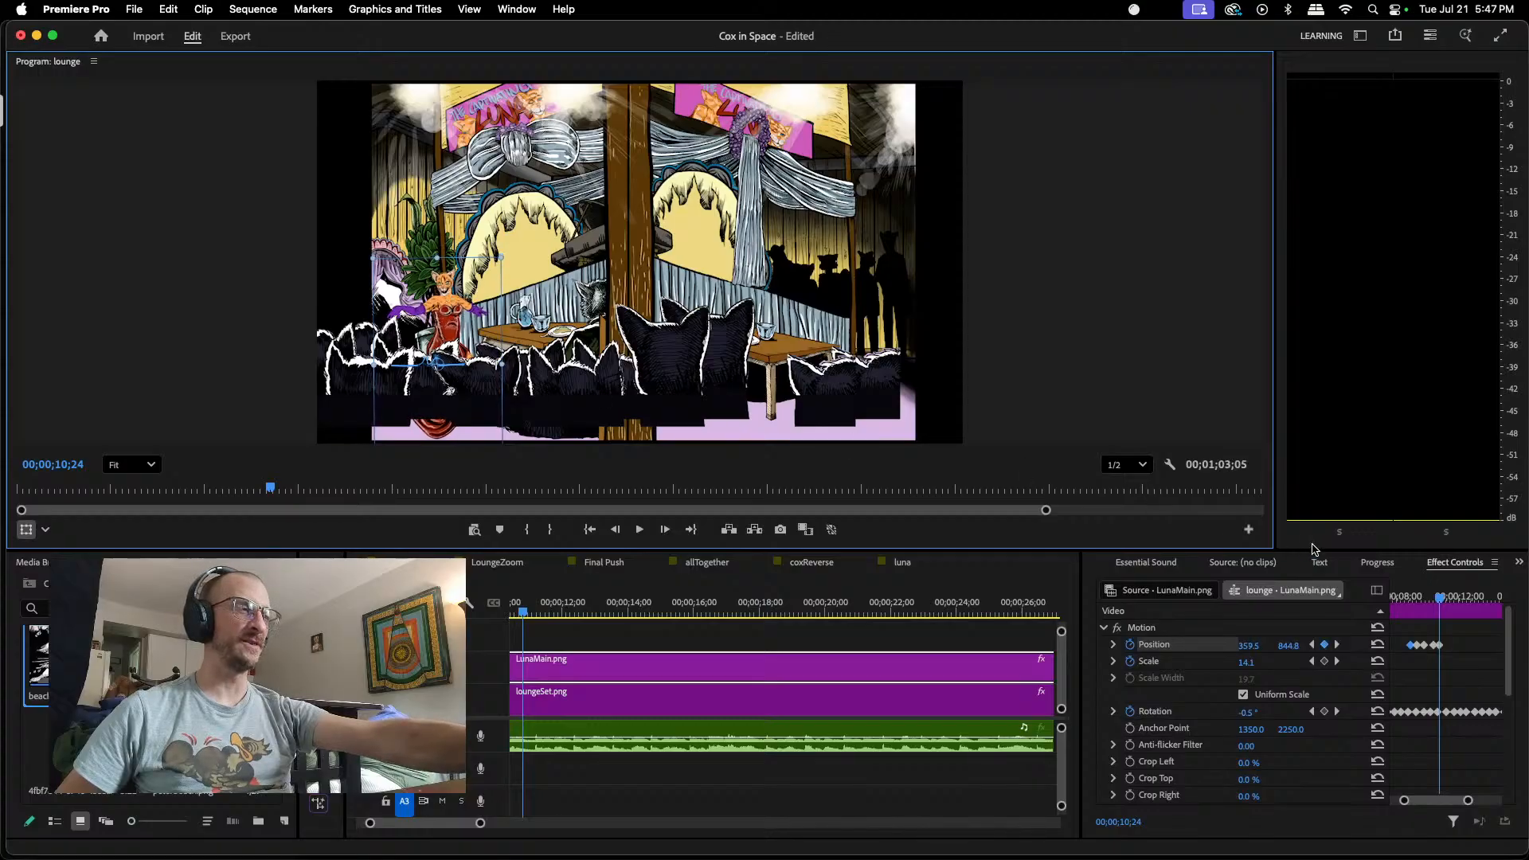
Step: Shift the last two Position keyframes of LunaMain.png's bobbing motion slightly earlier so that the five keyframes are evenly spaced
{"action": "left_click_drag", "start_coordinate": [1468, 799], "coordinate": [1462, 800]}
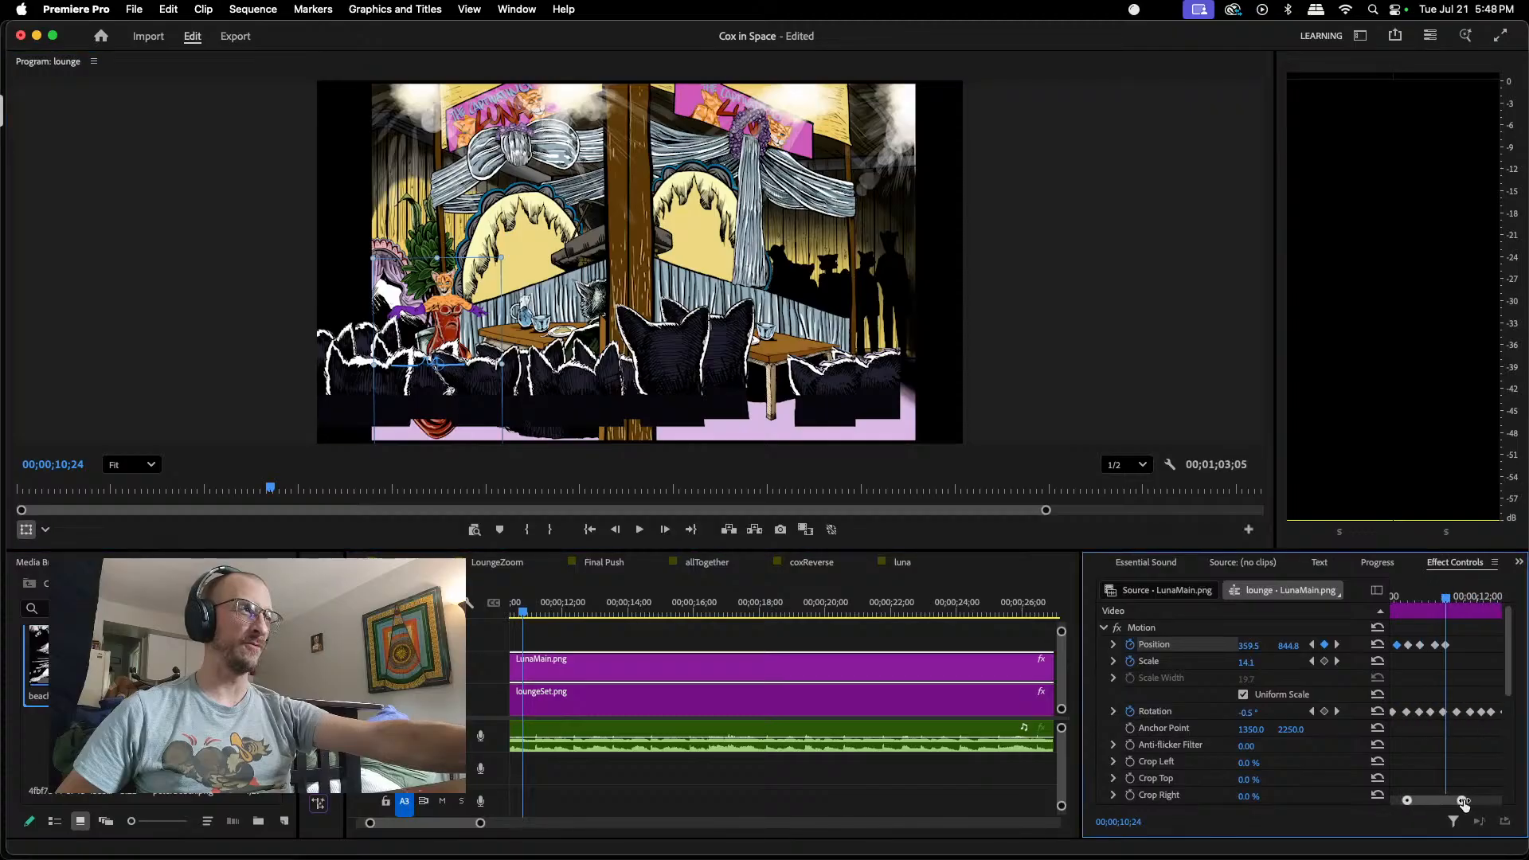
{"action": "left_click_drag", "start_coordinate": [1437, 647], "coordinate": [1434, 647]}
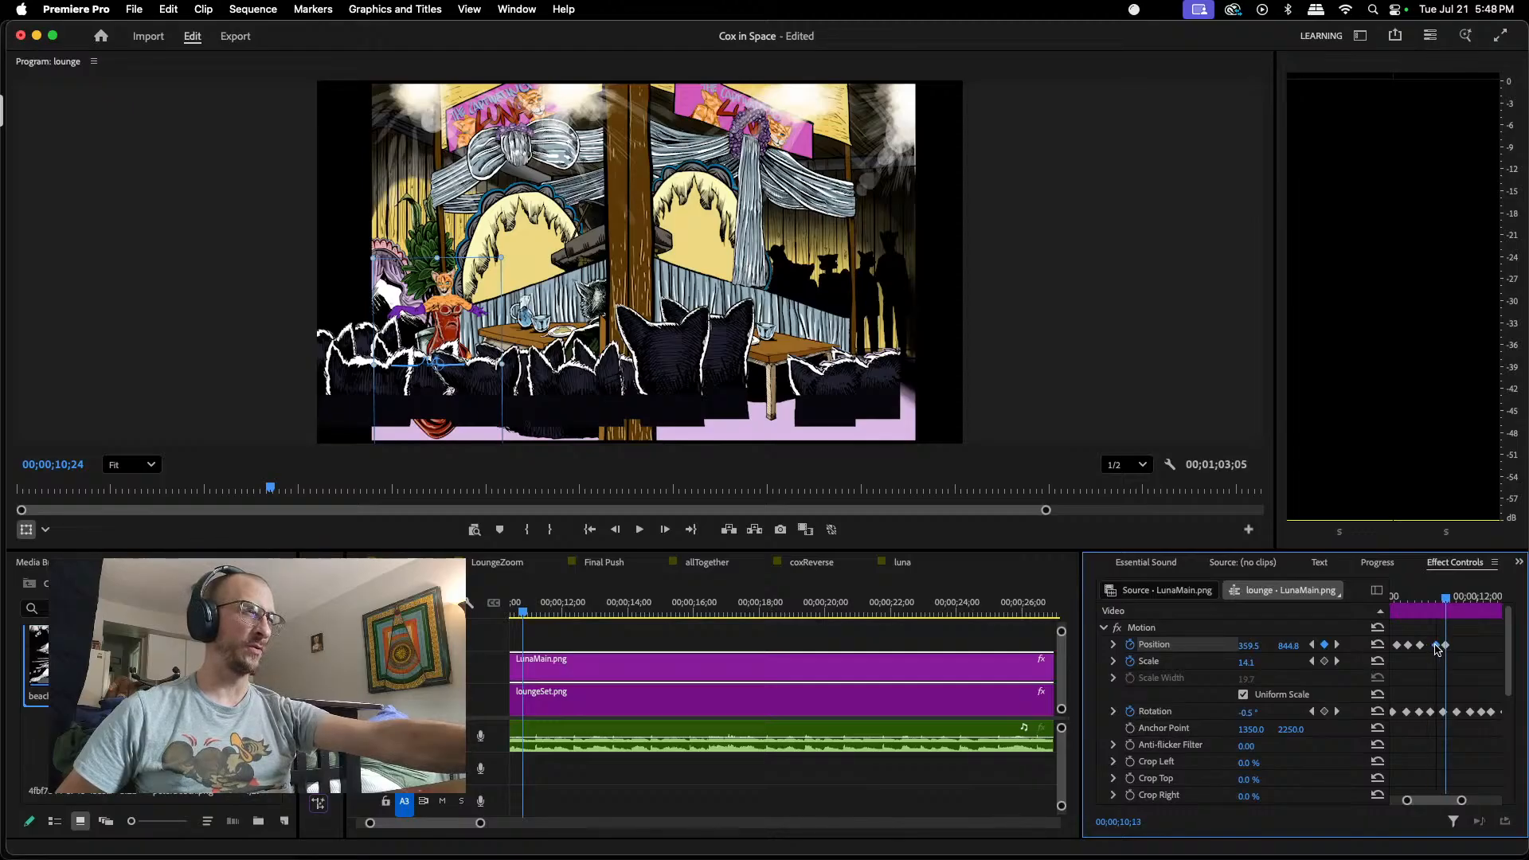
{"action": "left_click_drag", "start_coordinate": [1437, 649], "coordinate": [1455, 604]}
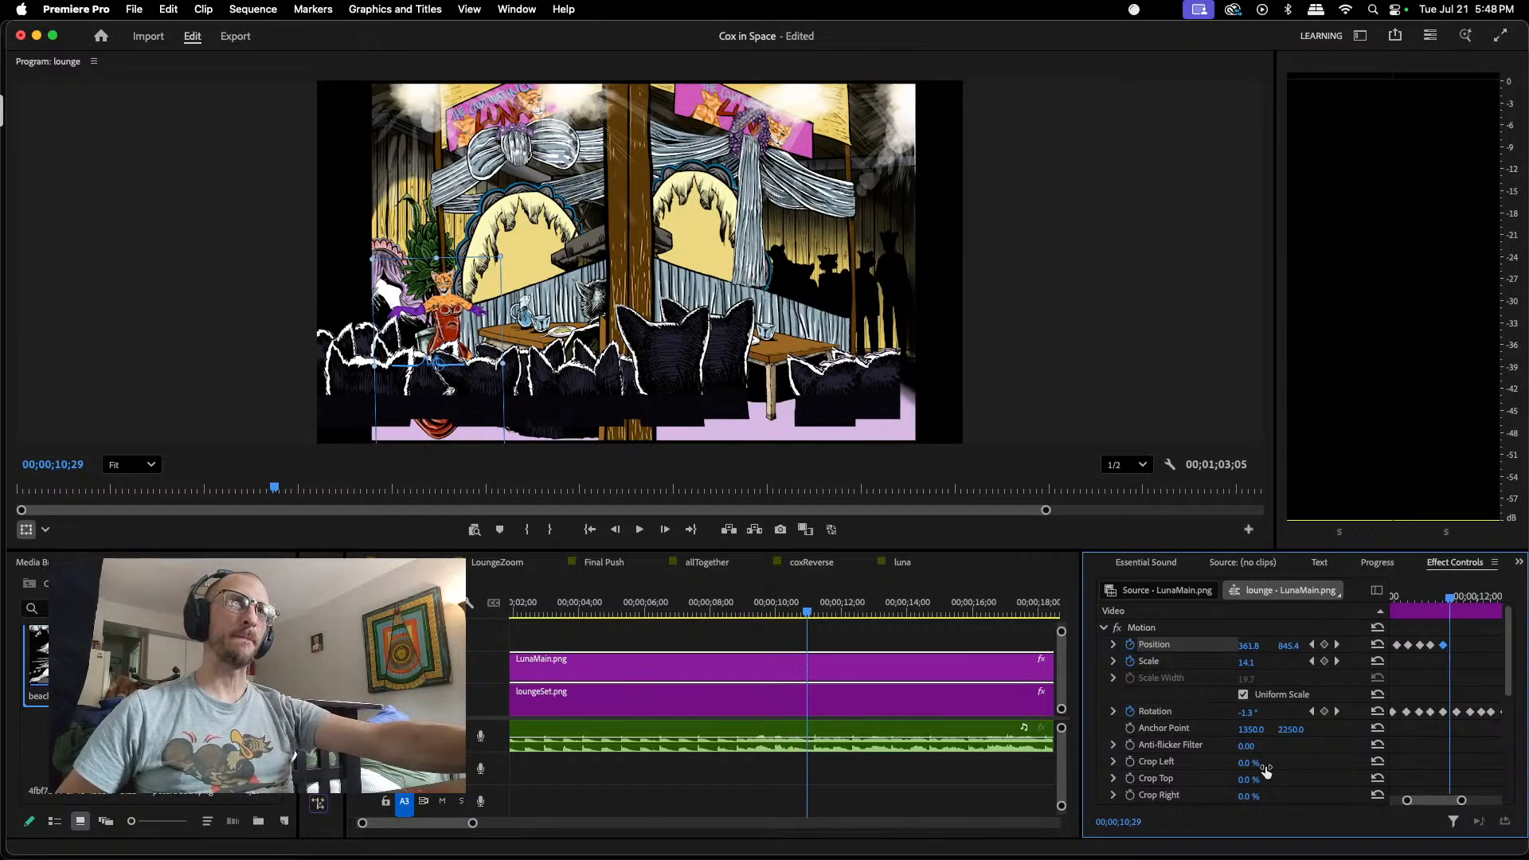
Step: Scrub through LunaMain.png's movement between 00;00;10;24 and the Position keyframe near 00;00;18;24, examining the keyframe spacing
{"action": "mouse_move", "coordinate": [1448, 602]}
{"action": "left_mouse_down"}
{"action": "mouse_move", "coordinate": [1400, 595]}
{"action": "mouse_move", "coordinate": [1446, 597]}
{"action": "left_mouse_up"}
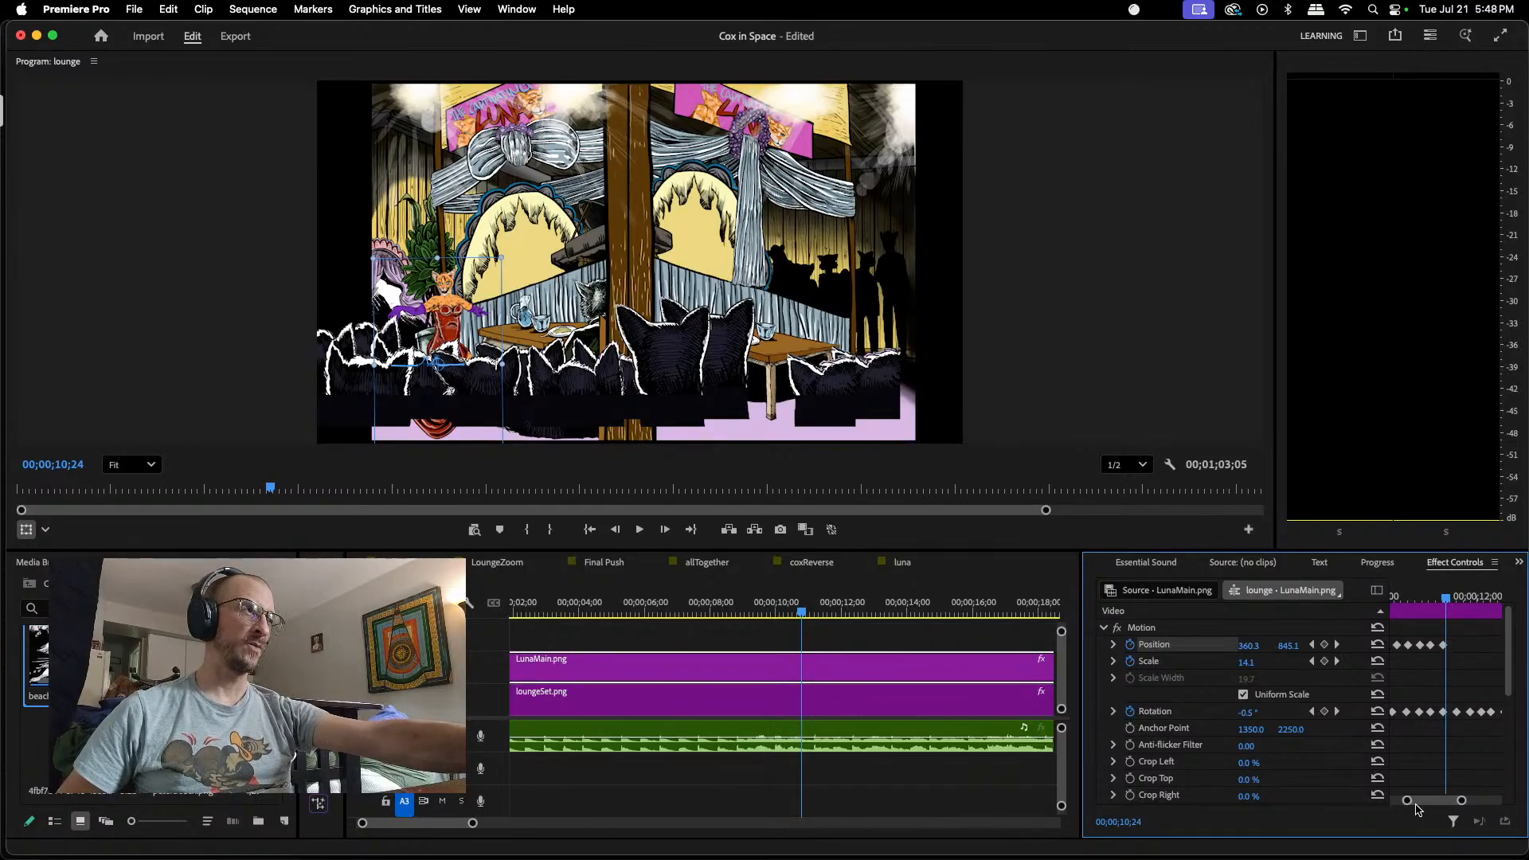
{"action": "left_click_drag", "start_coordinate": [1425, 801], "coordinate": [1425, 807]}
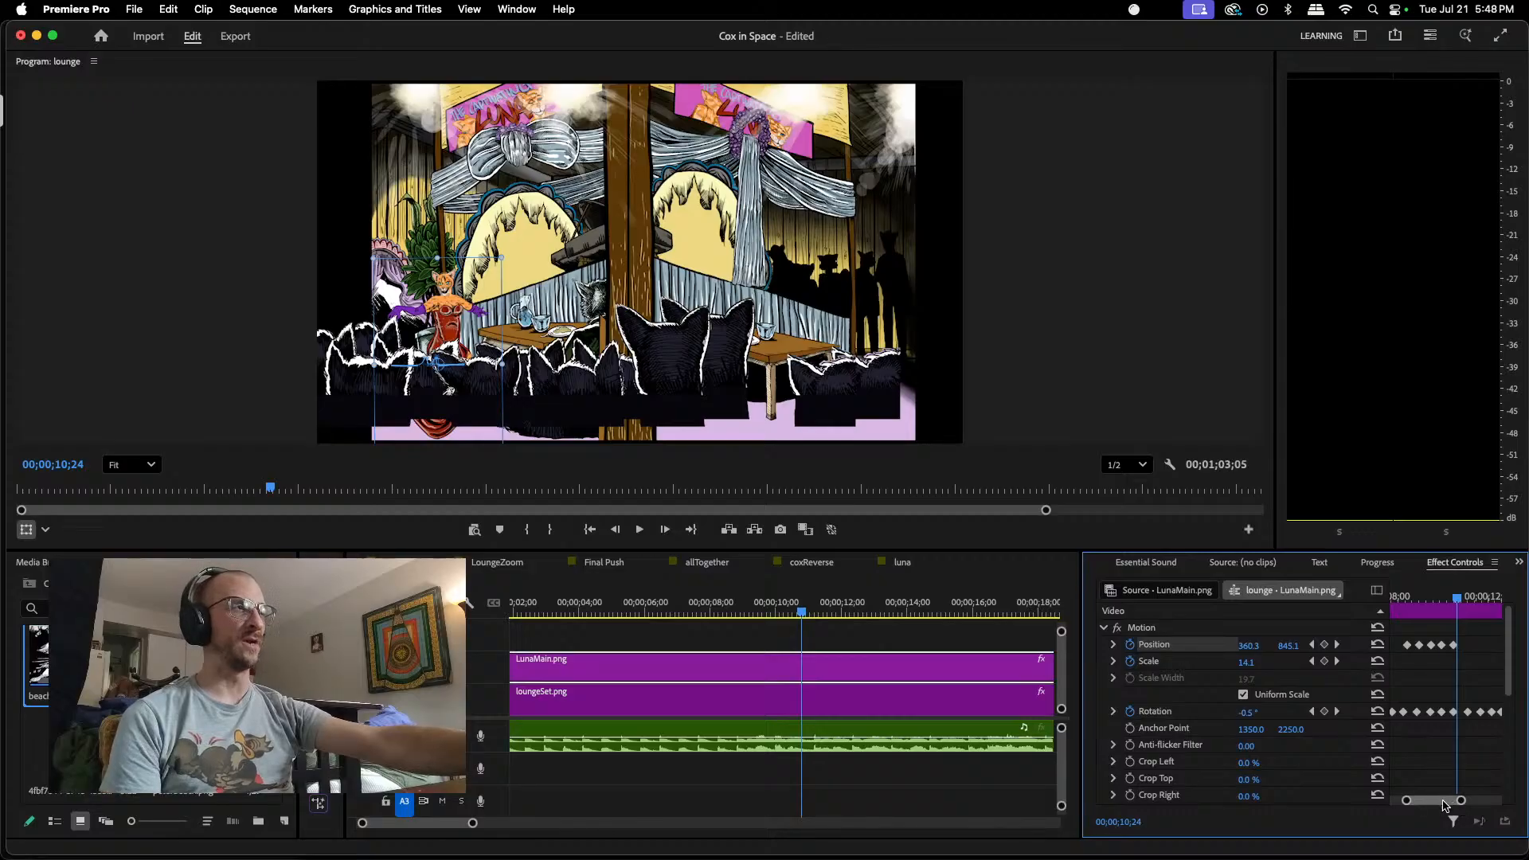
{"action": "mouse_move", "coordinate": [1446, 803]}
{"action": "left_mouse_down"}
{"action": "mouse_move", "coordinate": [1488, 801]}
{"action": "mouse_move", "coordinate": [1450, 802]}
{"action": "left_mouse_up"}
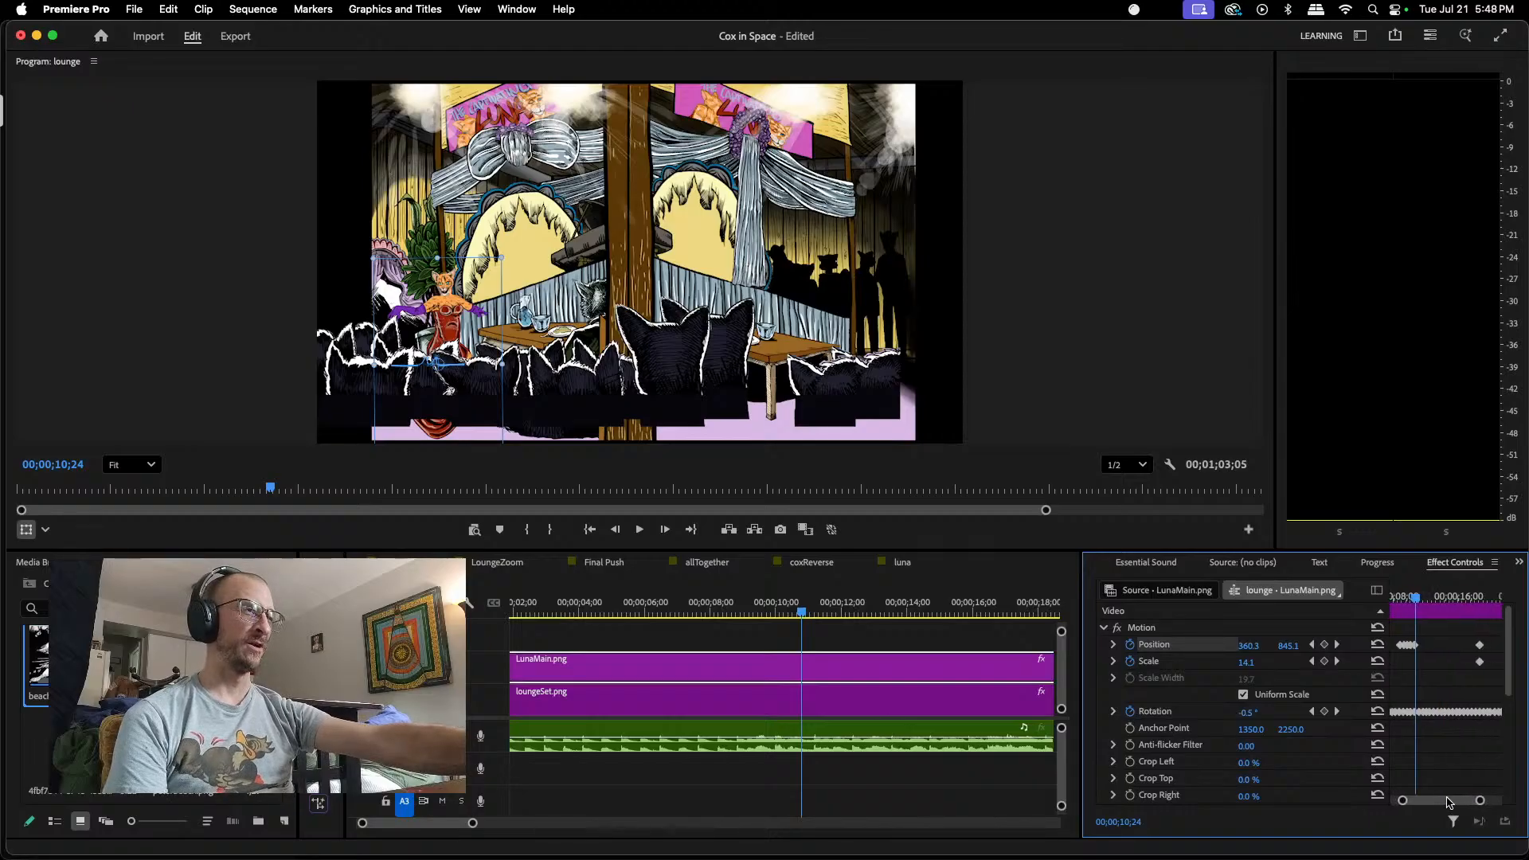
{"action": "left_click_drag", "start_coordinate": [1417, 606], "coordinate": [1440, 605]}
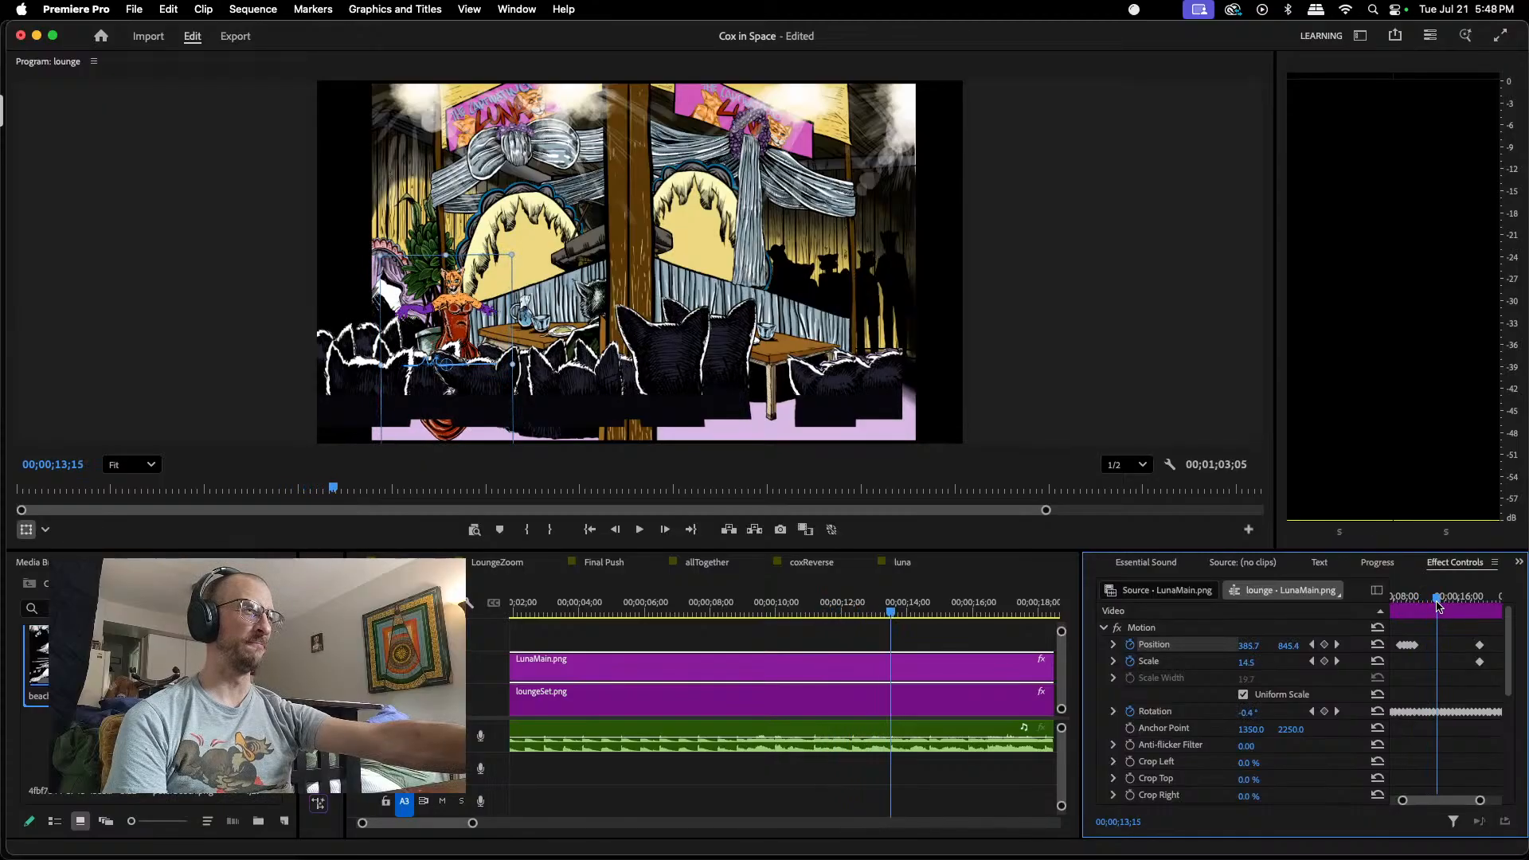
{"action": "left_click_drag", "start_coordinate": [1439, 607], "coordinate": [1442, 607]}
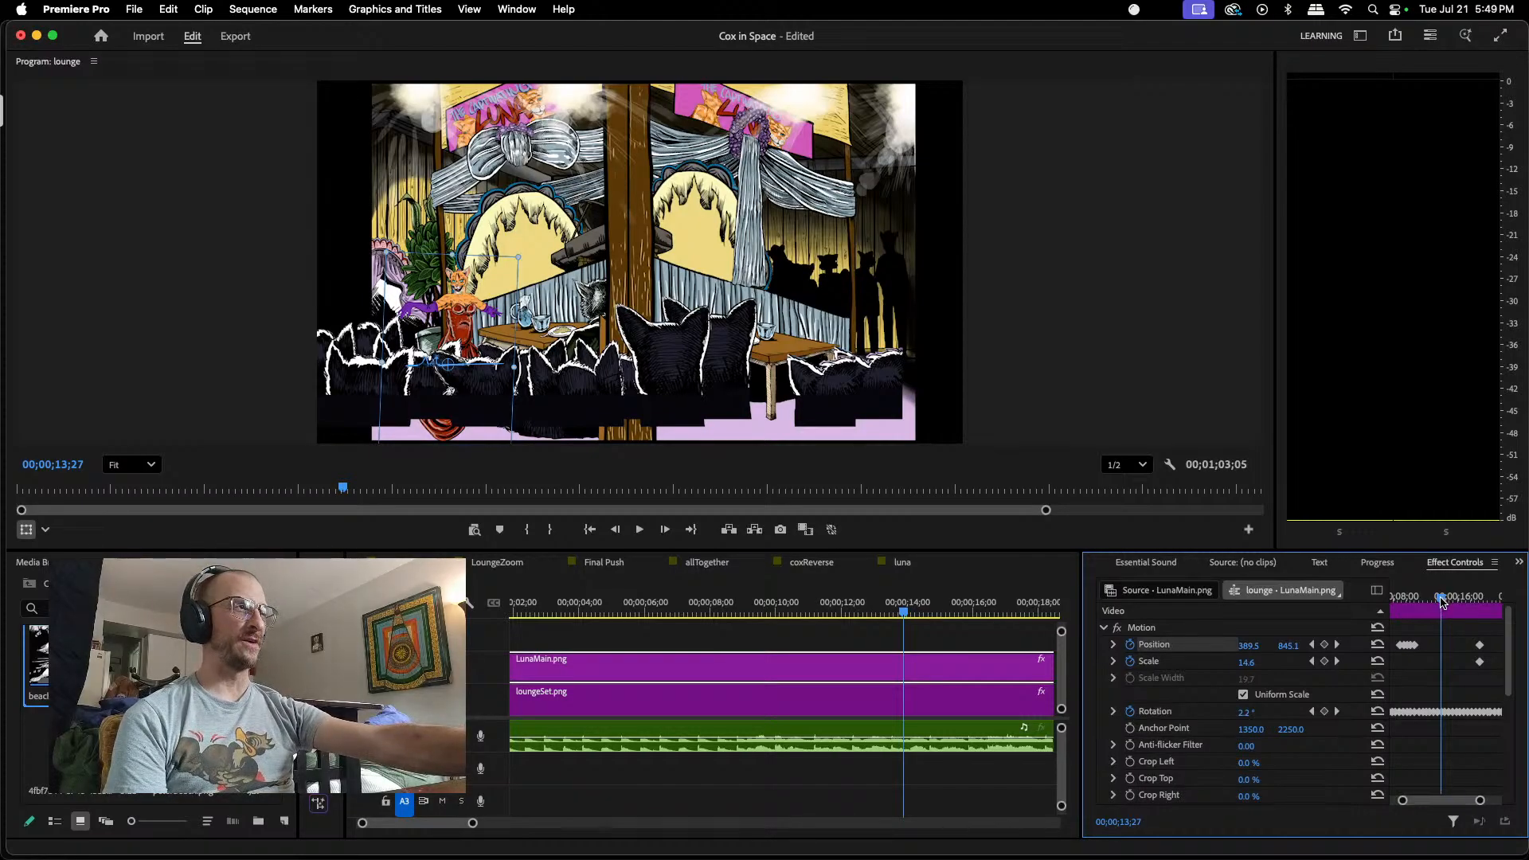
{"action": "mouse_move", "coordinate": [1443, 603]}
{"action": "left_mouse_down"}
{"action": "mouse_move", "coordinate": [1505, 596]}
{"action": "mouse_move", "coordinate": [1439, 599]}
{"action": "left_mouse_up"}
{"action": "left_click_drag", "start_coordinate": [1455, 801], "coordinate": [1449, 802]}
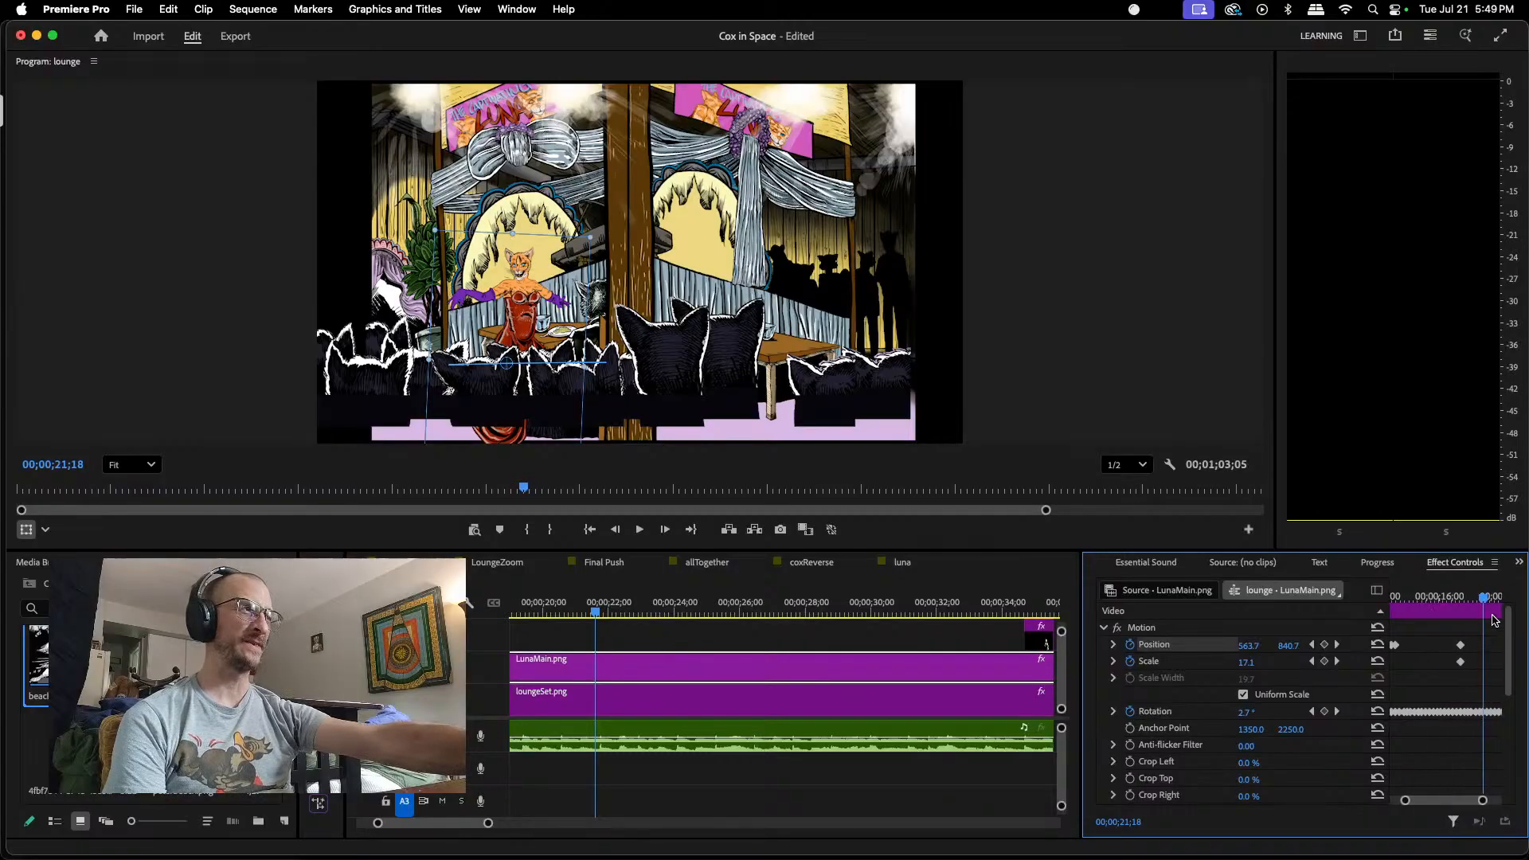
{"action": "left_click_drag", "start_coordinate": [1485, 603], "coordinate": [1443, 603]}
{"action": "left_click_drag", "start_coordinate": [1415, 603], "coordinate": [1436, 604]}
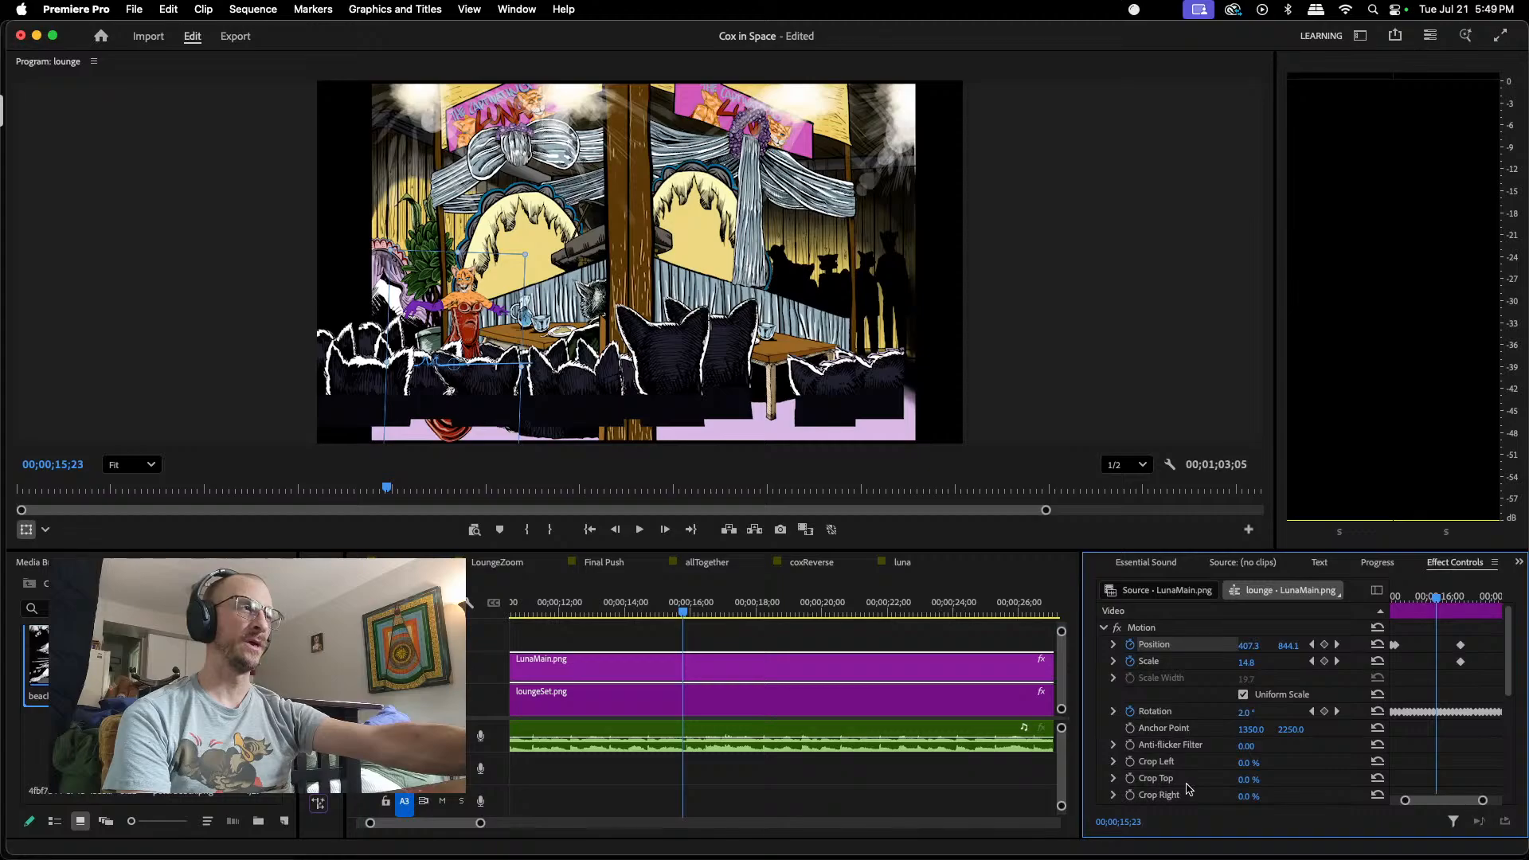
{"action": "left_click_drag", "start_coordinate": [1483, 801], "coordinate": [1461, 802]}
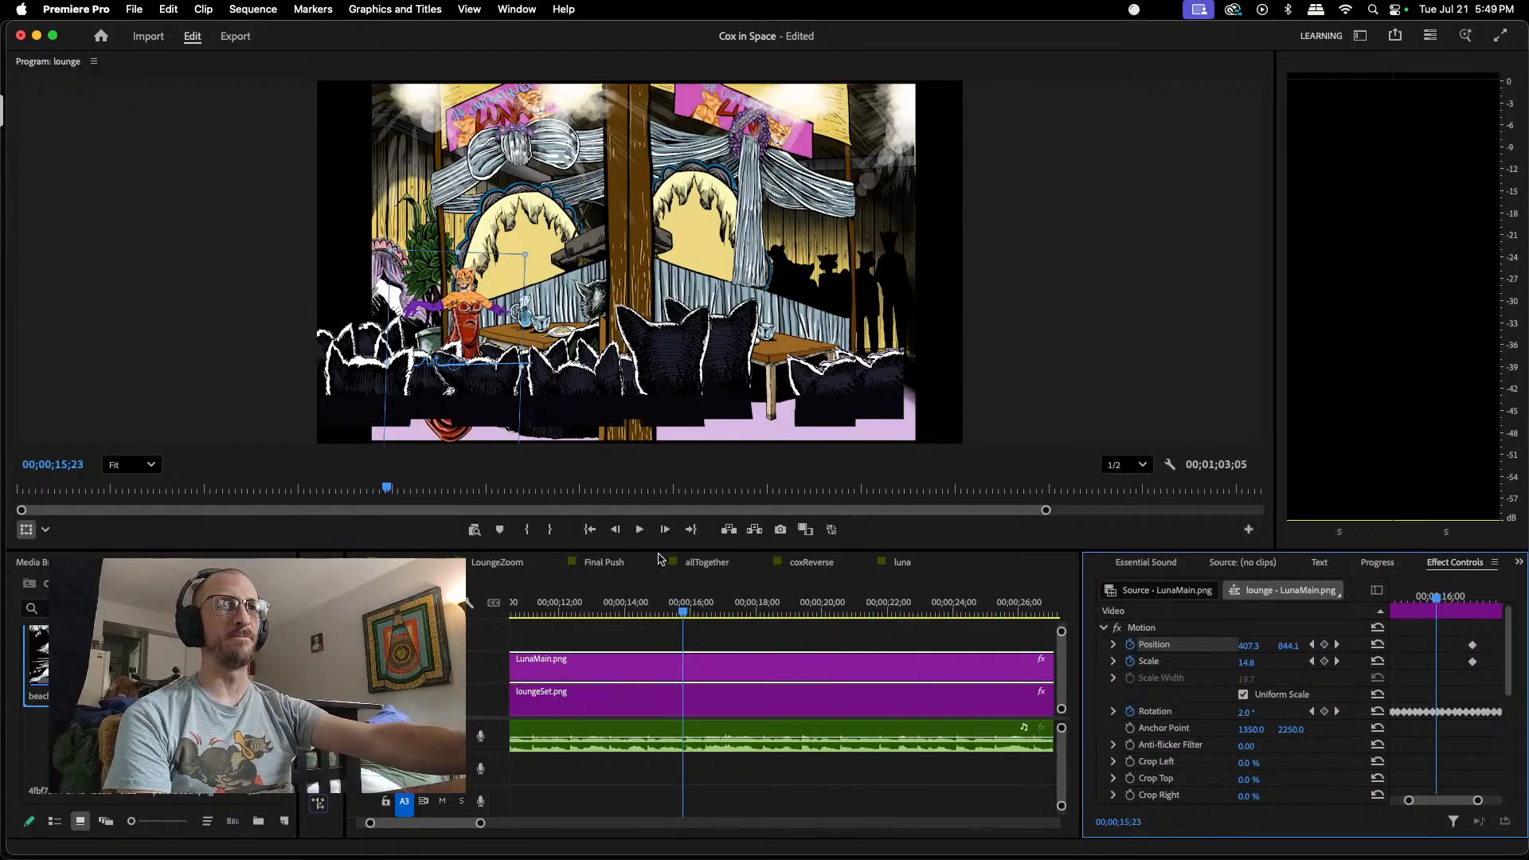
{"action": "left_click_drag", "start_coordinate": [684, 613], "coordinate": [720, 592]}
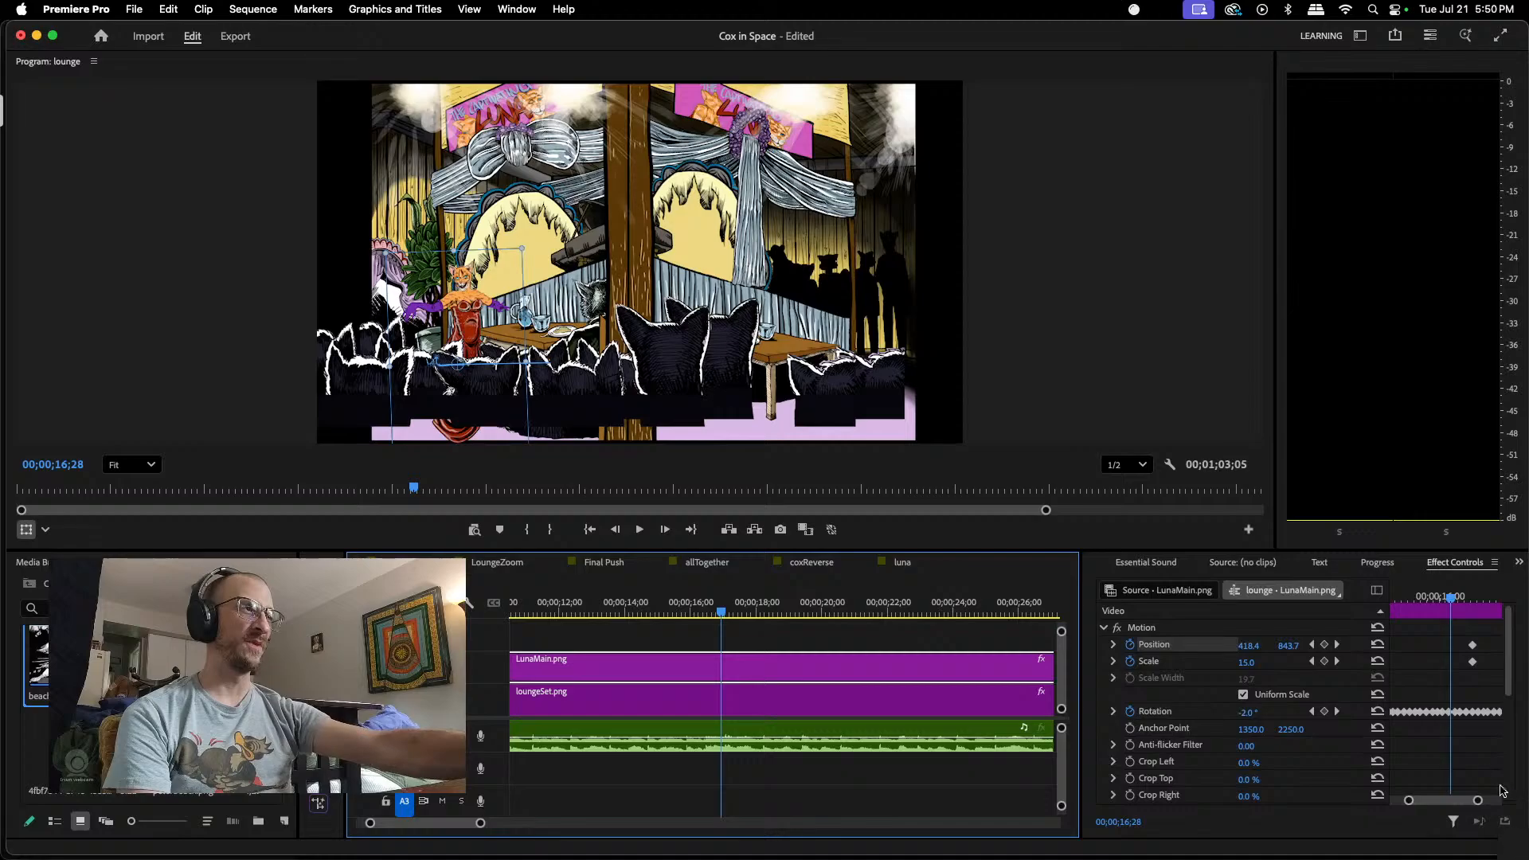
{"action": "left_click_drag", "start_coordinate": [1428, 802], "coordinate": [1430, 802]}
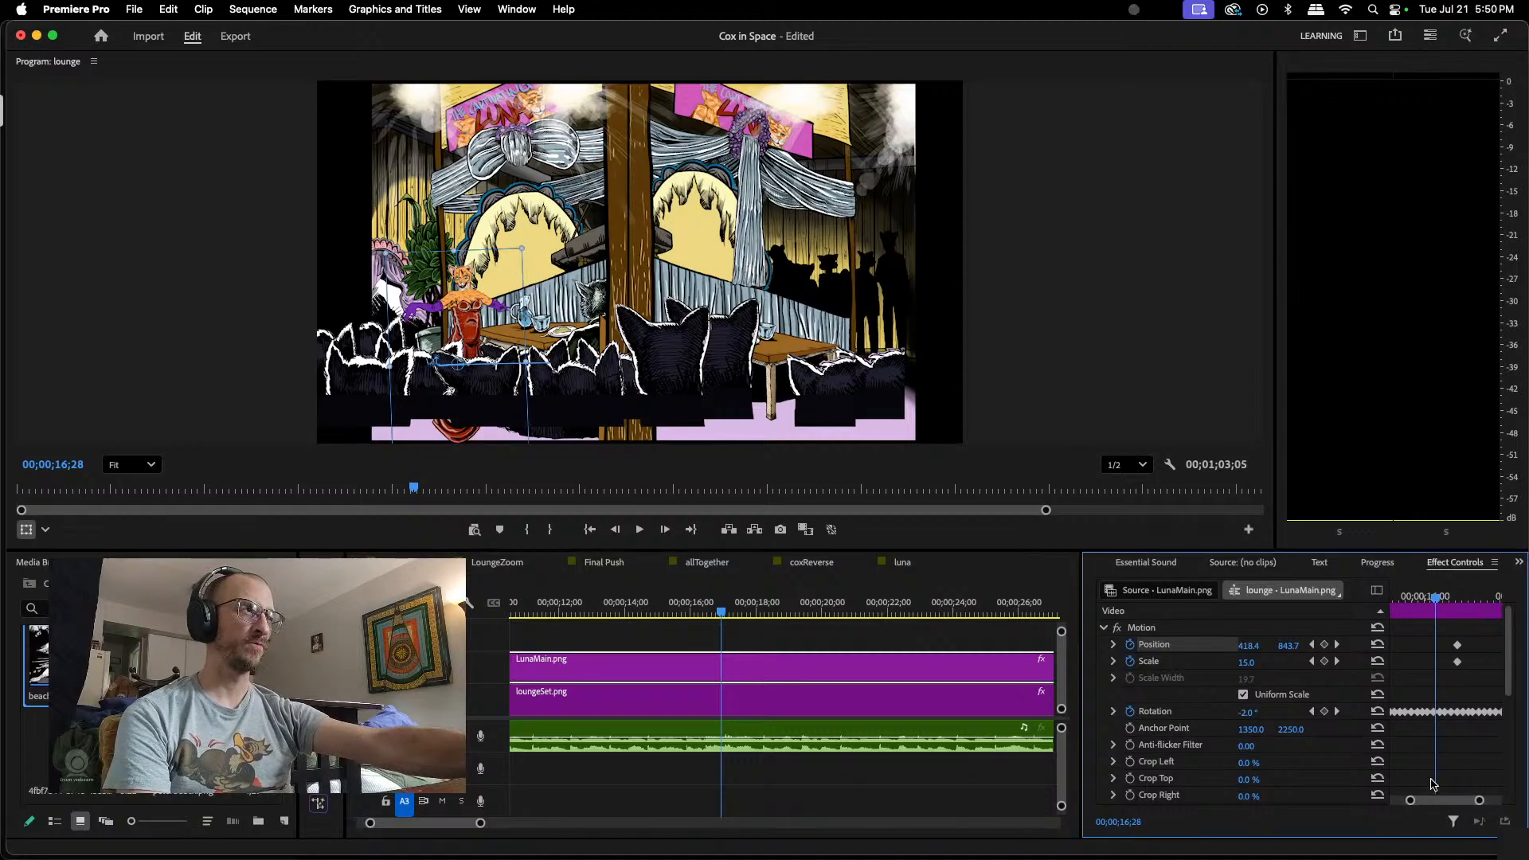
{"action": "left_click_drag", "start_coordinate": [1437, 602], "coordinate": [1461, 603]}
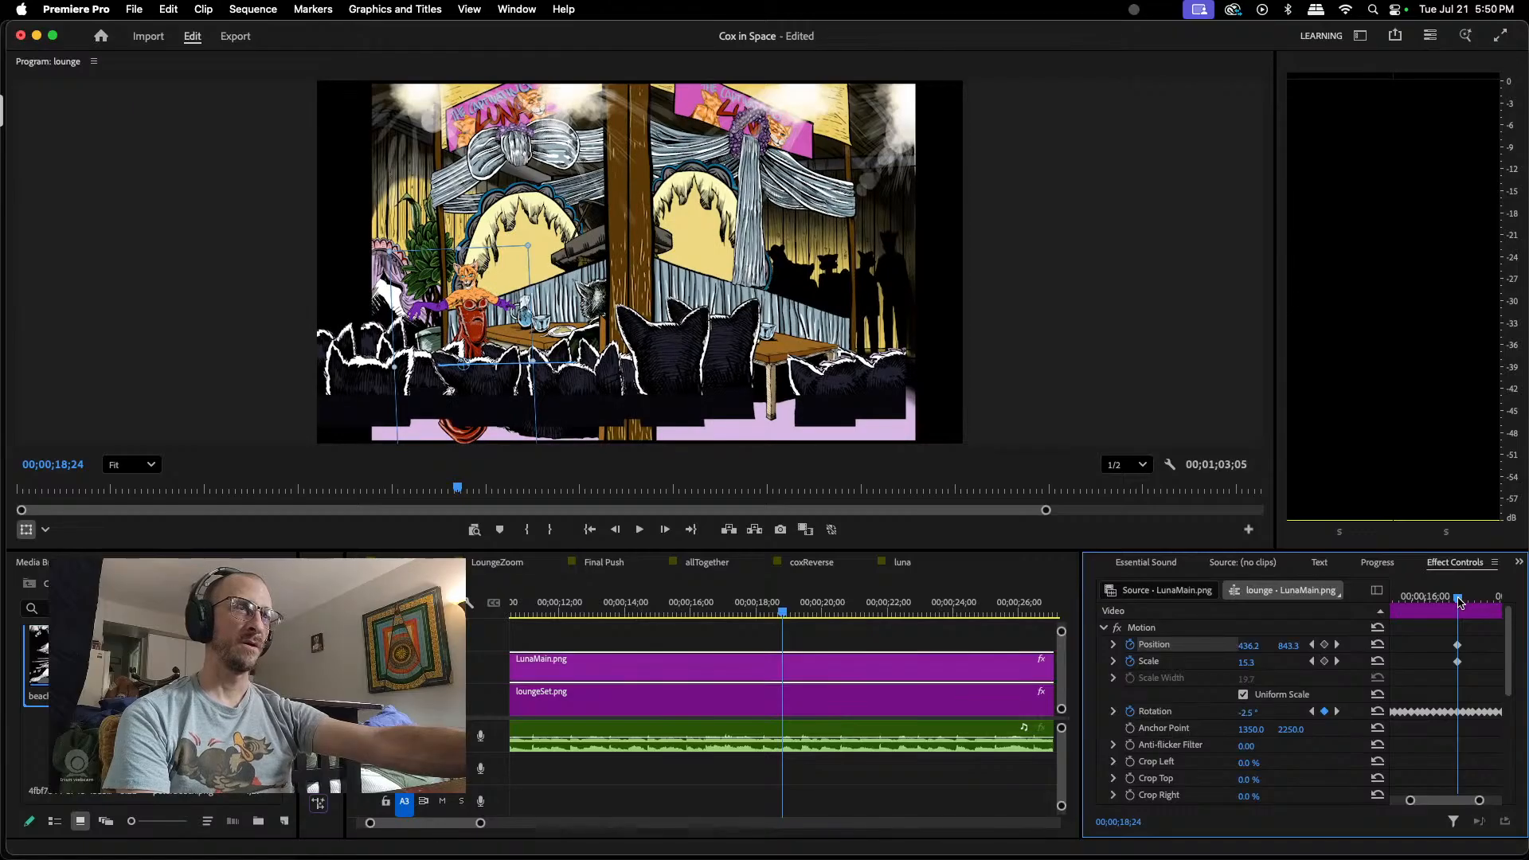
Step: Open the Final Push sequence and return its playhead to 00;00;00;00
{"action": "left_click", "coordinate": [605, 563]}
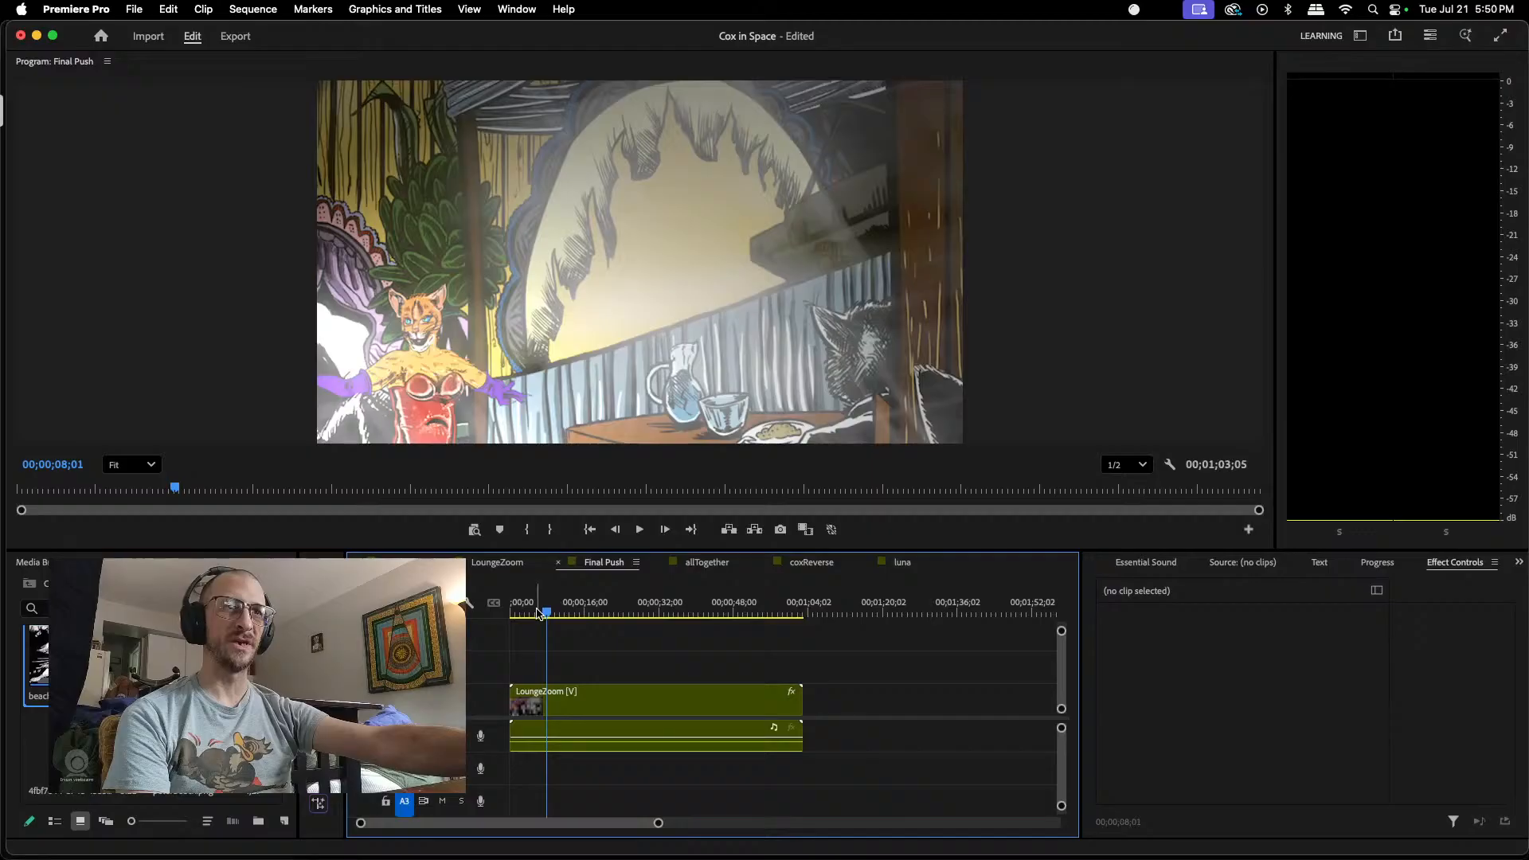
{"action": "left_click_drag", "start_coordinate": [549, 617], "coordinate": [512, 611]}
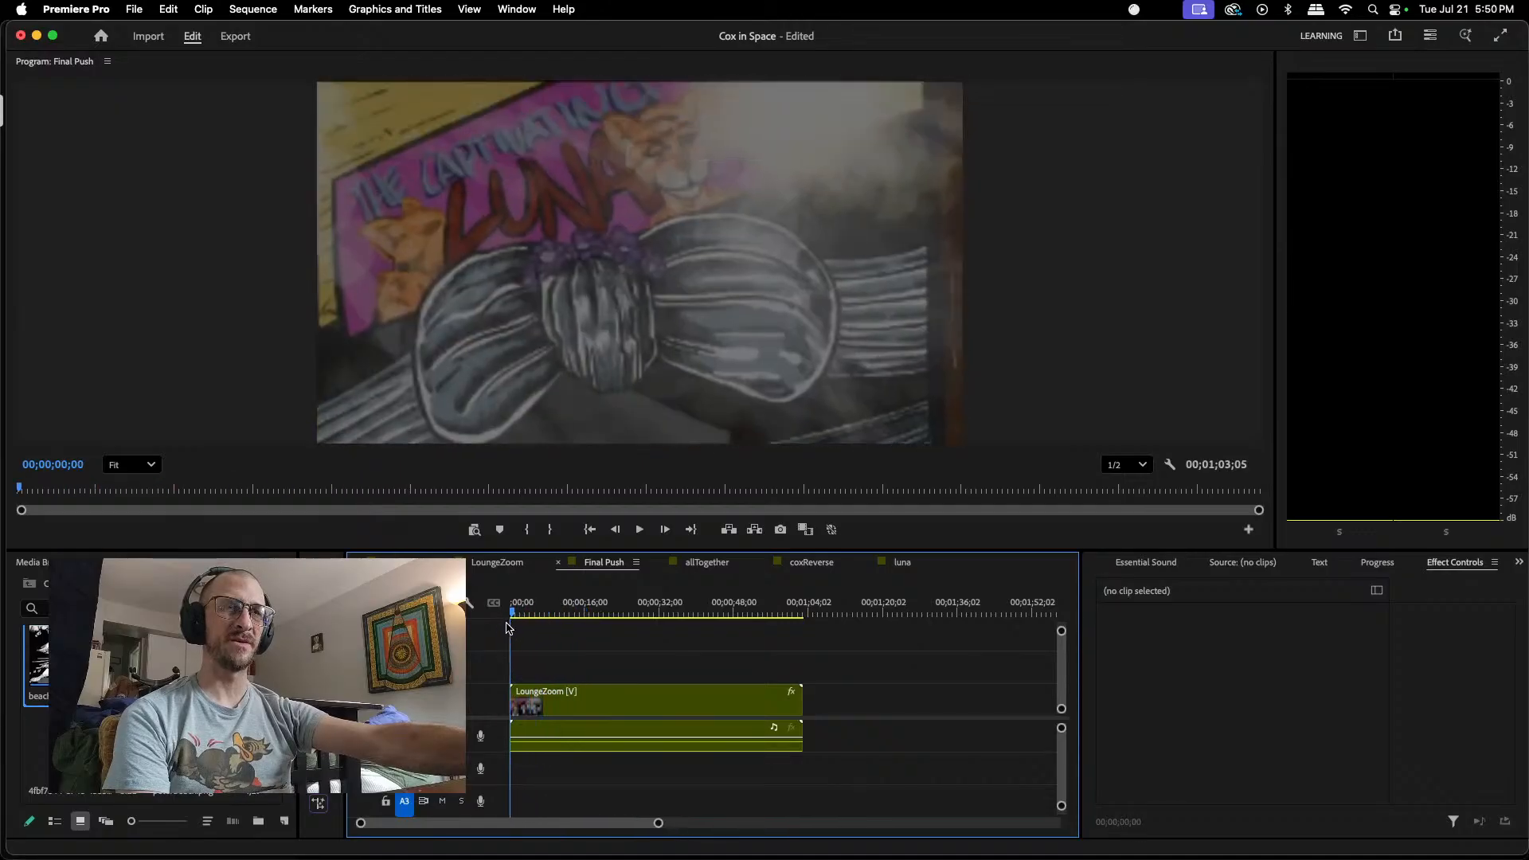
Step: Play the Final Push sequence from its start to about 00;00;13;23, examining Luna's bobbing, and return to the lounge sequence
{"action": "left_click", "coordinate": [640, 530]}
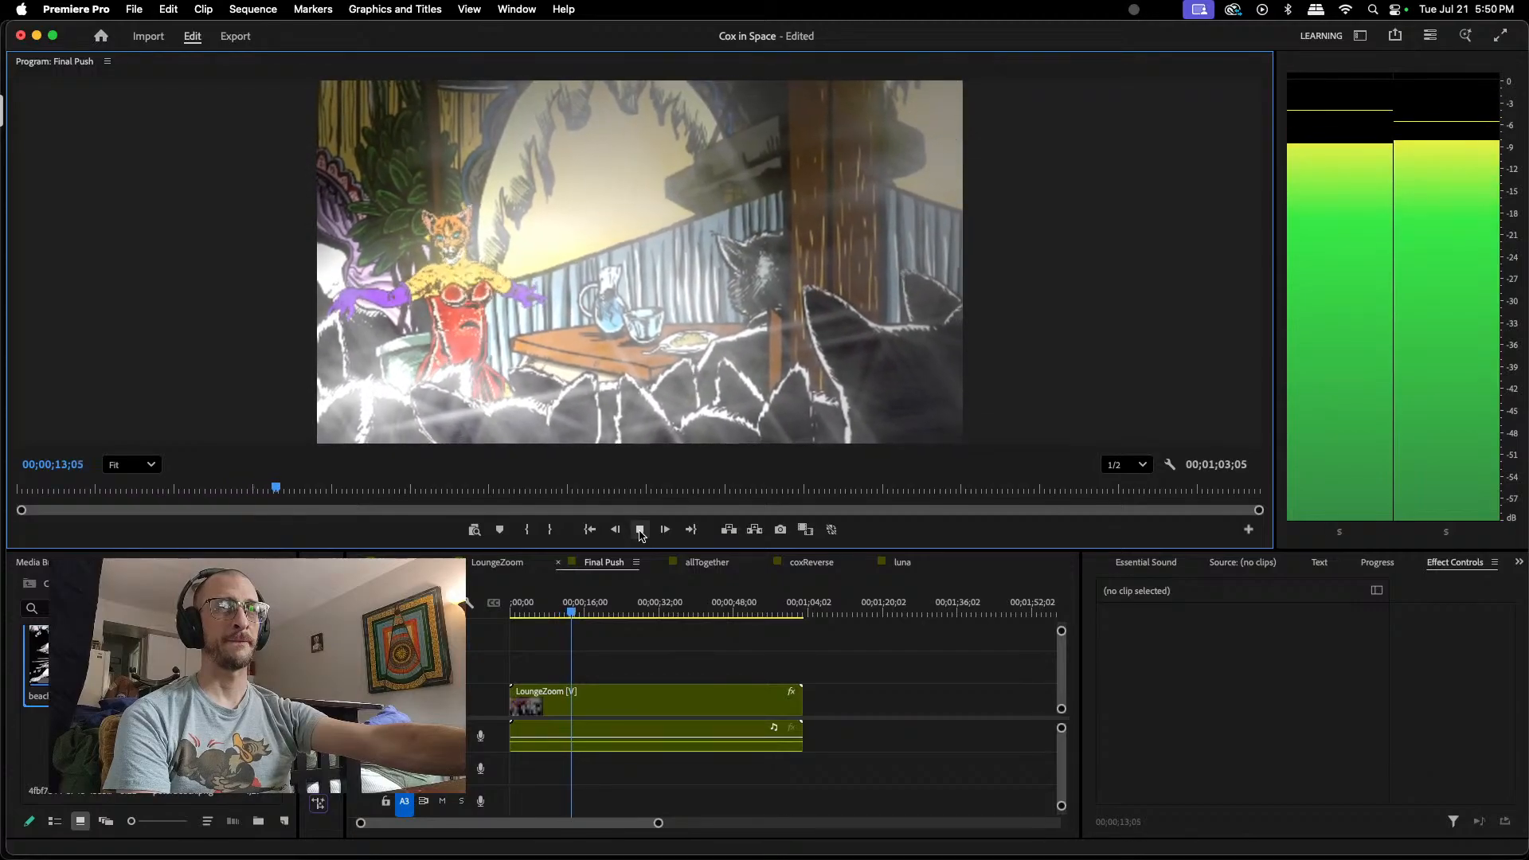
{"action": "left_click", "coordinate": [641, 531]}
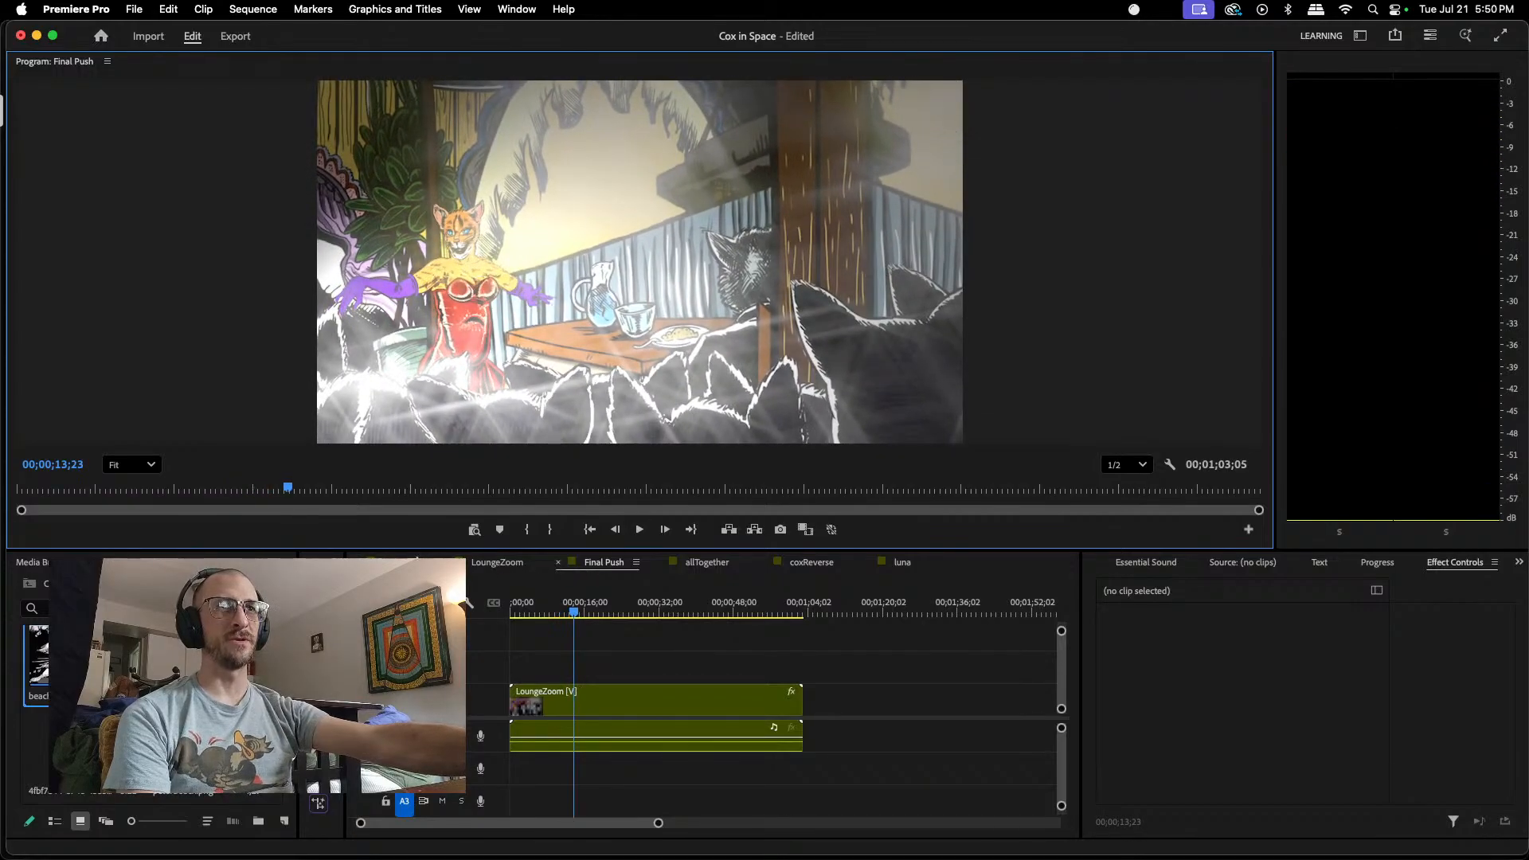
{"action": "left_click", "coordinate": [416, 562]}
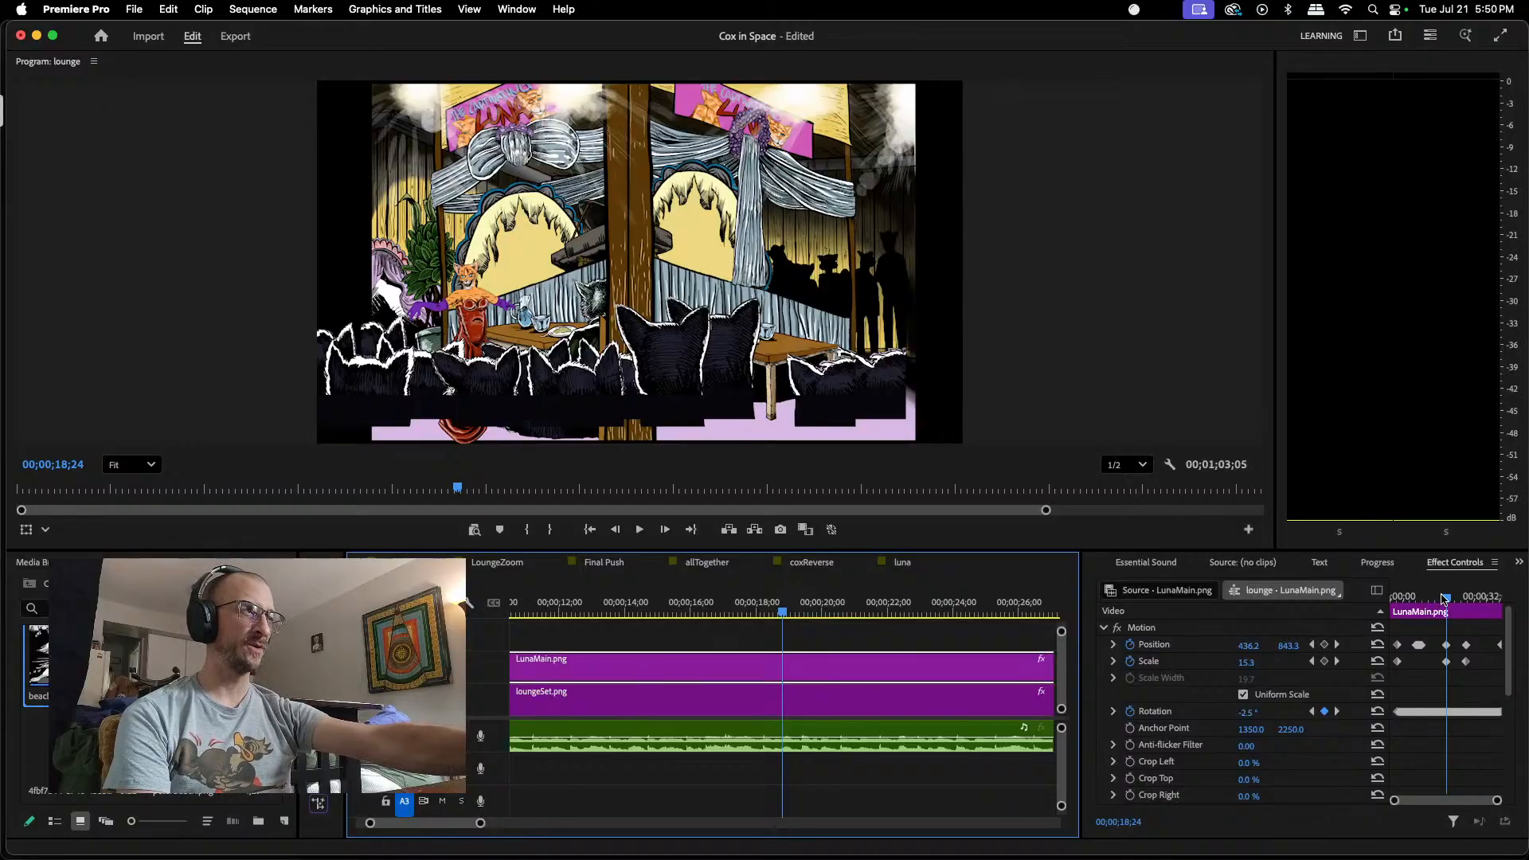
Step: Go to LunaMain.png's raised Position keyframe at 00;00;09;11 in the lounge sequence
{"action": "left_click_drag", "start_coordinate": [1447, 603], "coordinate": [1420, 604]}
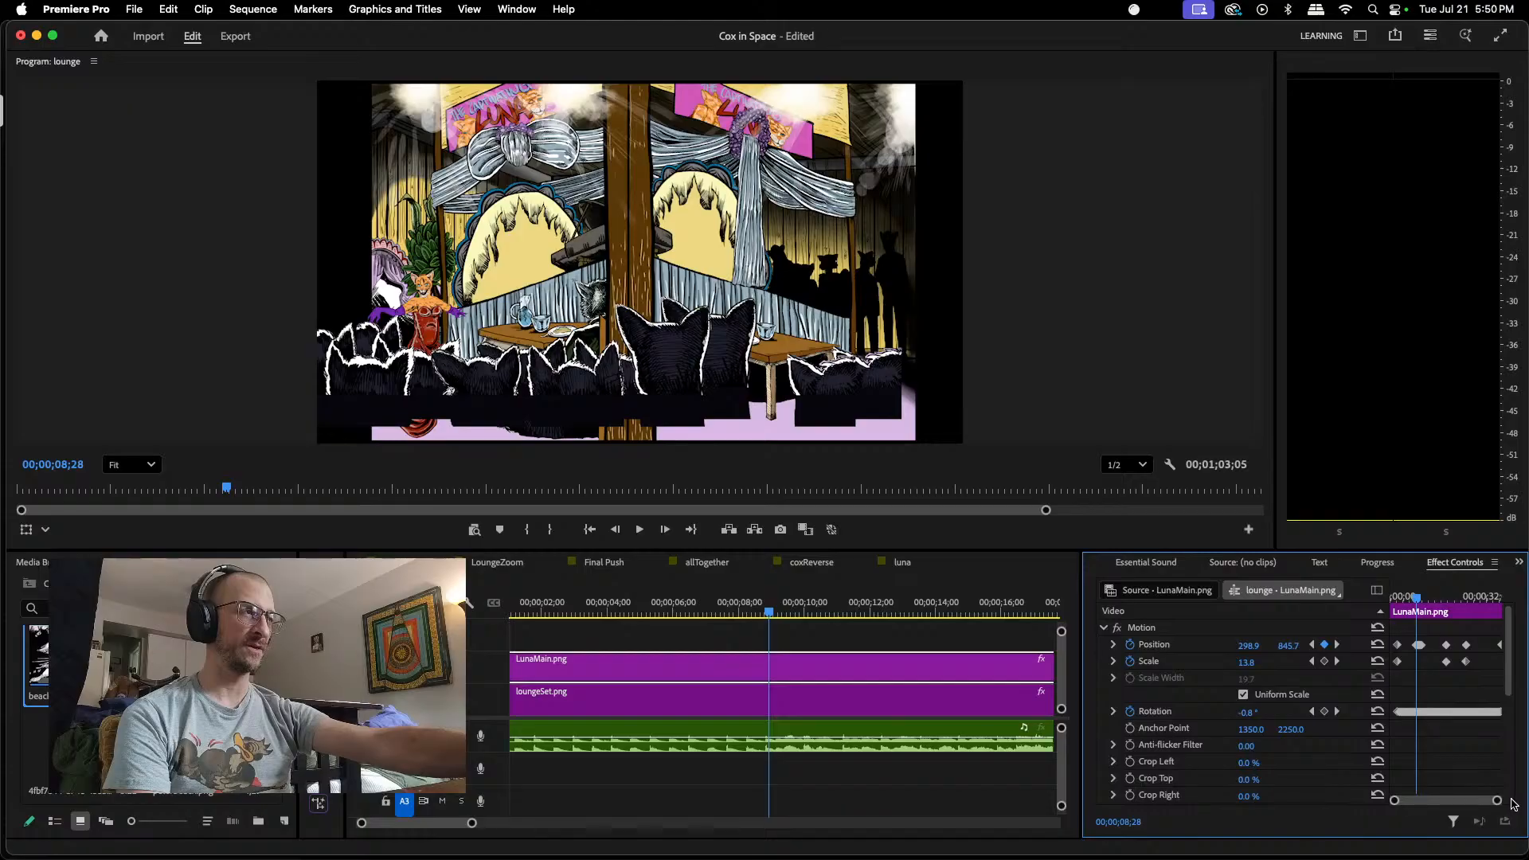
{"action": "left_click_drag", "start_coordinate": [1498, 800], "coordinate": [1458, 801]}
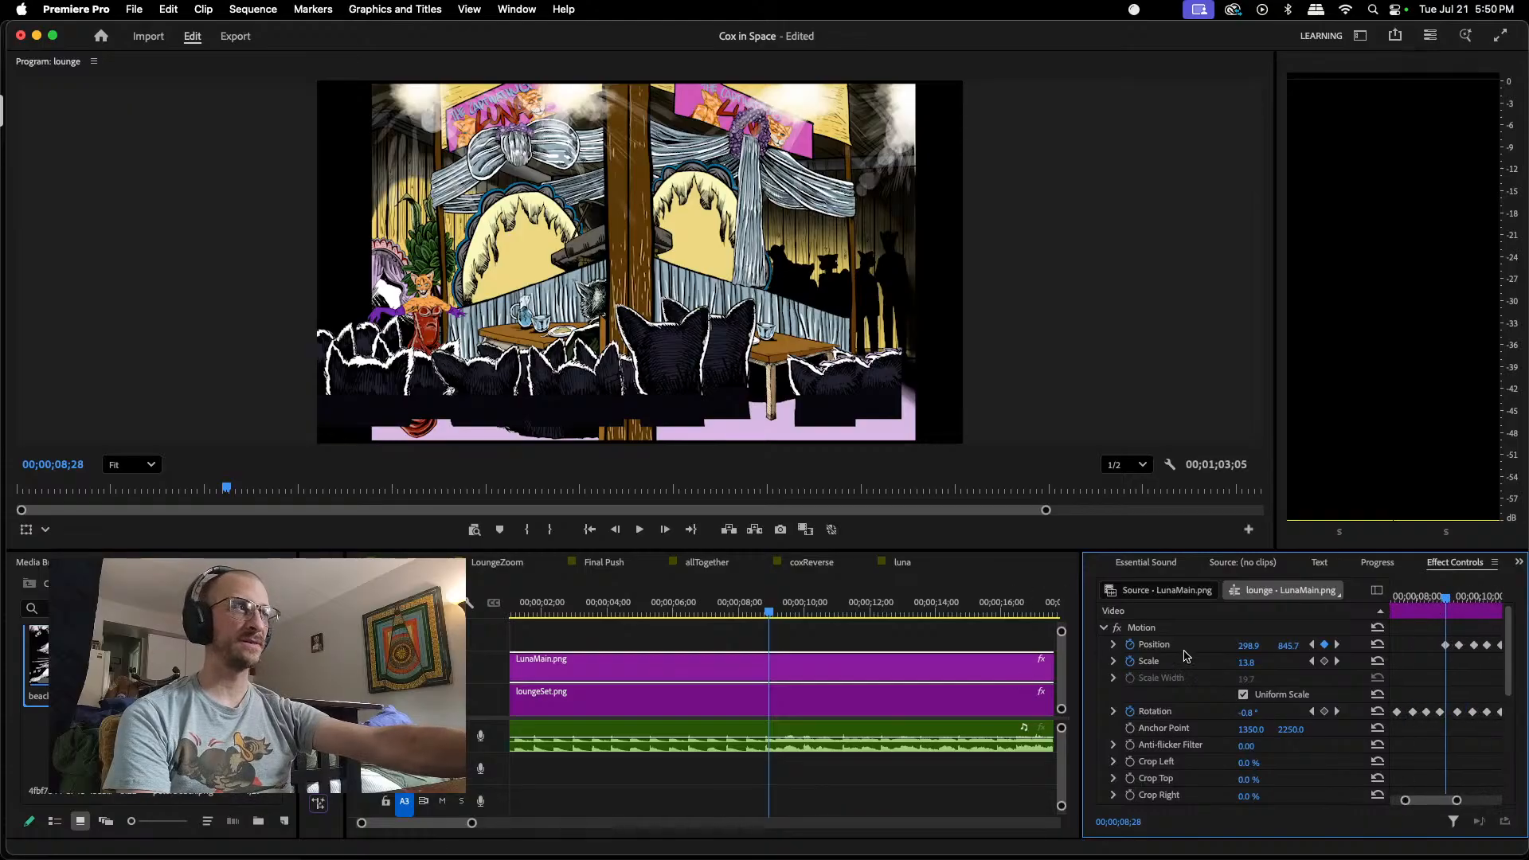
{"action": "left_click", "coordinate": [1339, 645]}
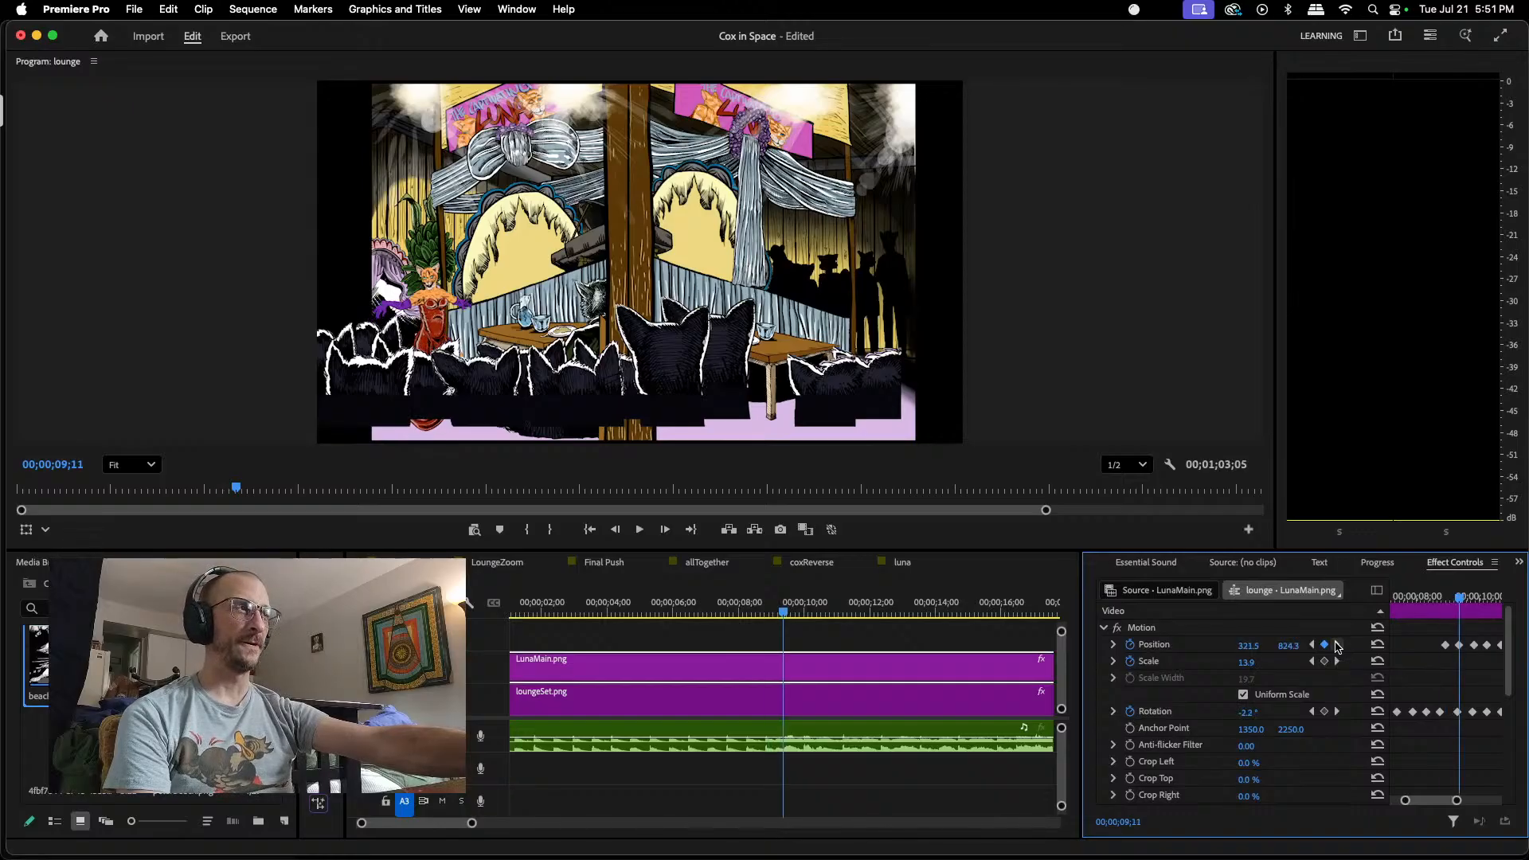
{"action": "double_click", "coordinate": [908, 680]}
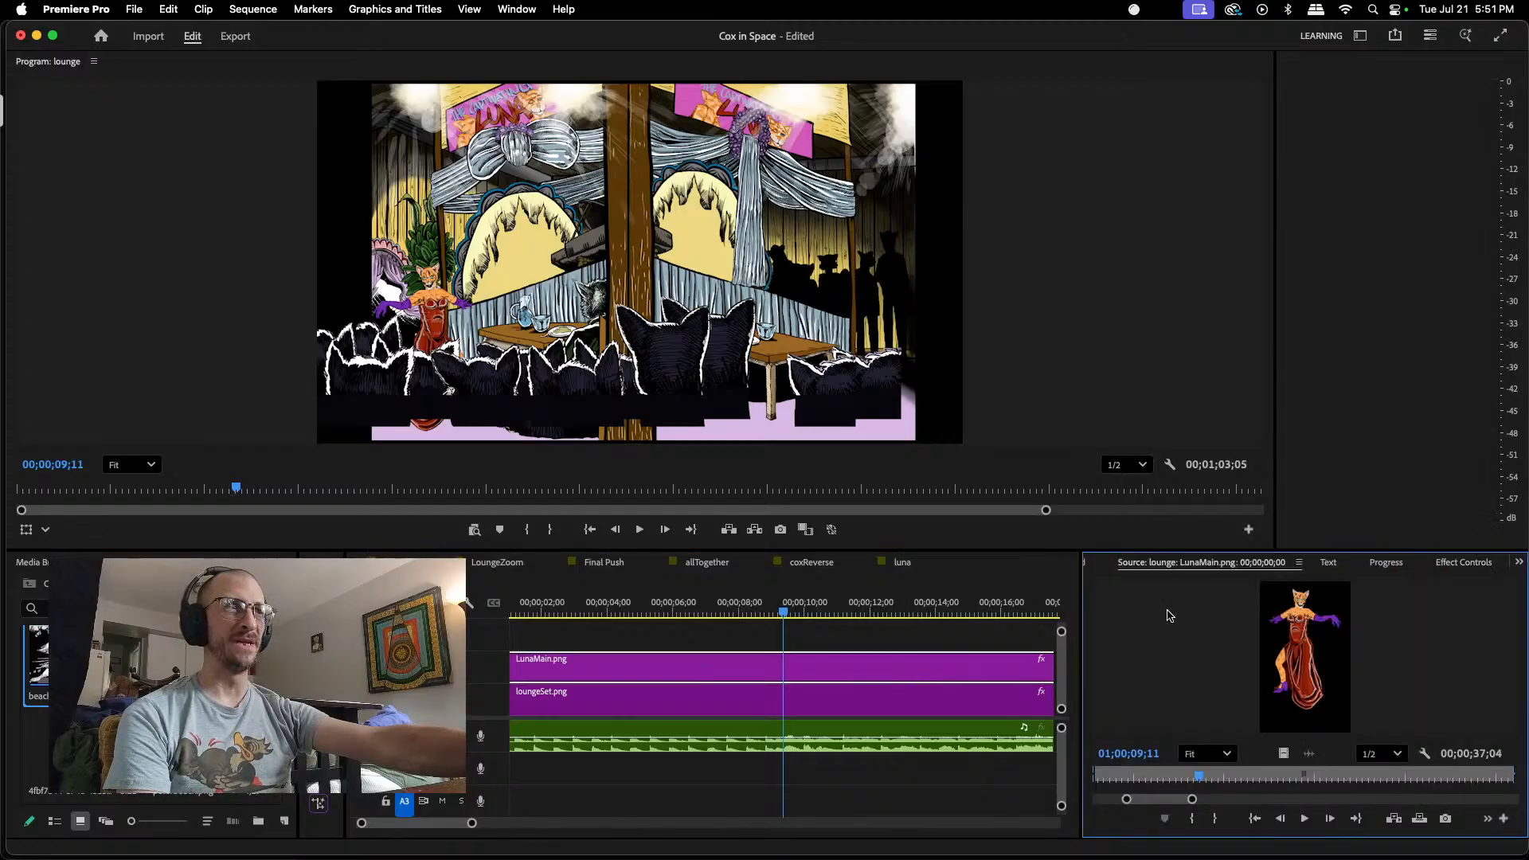
{"action": "left_click", "coordinate": [1458, 562]}
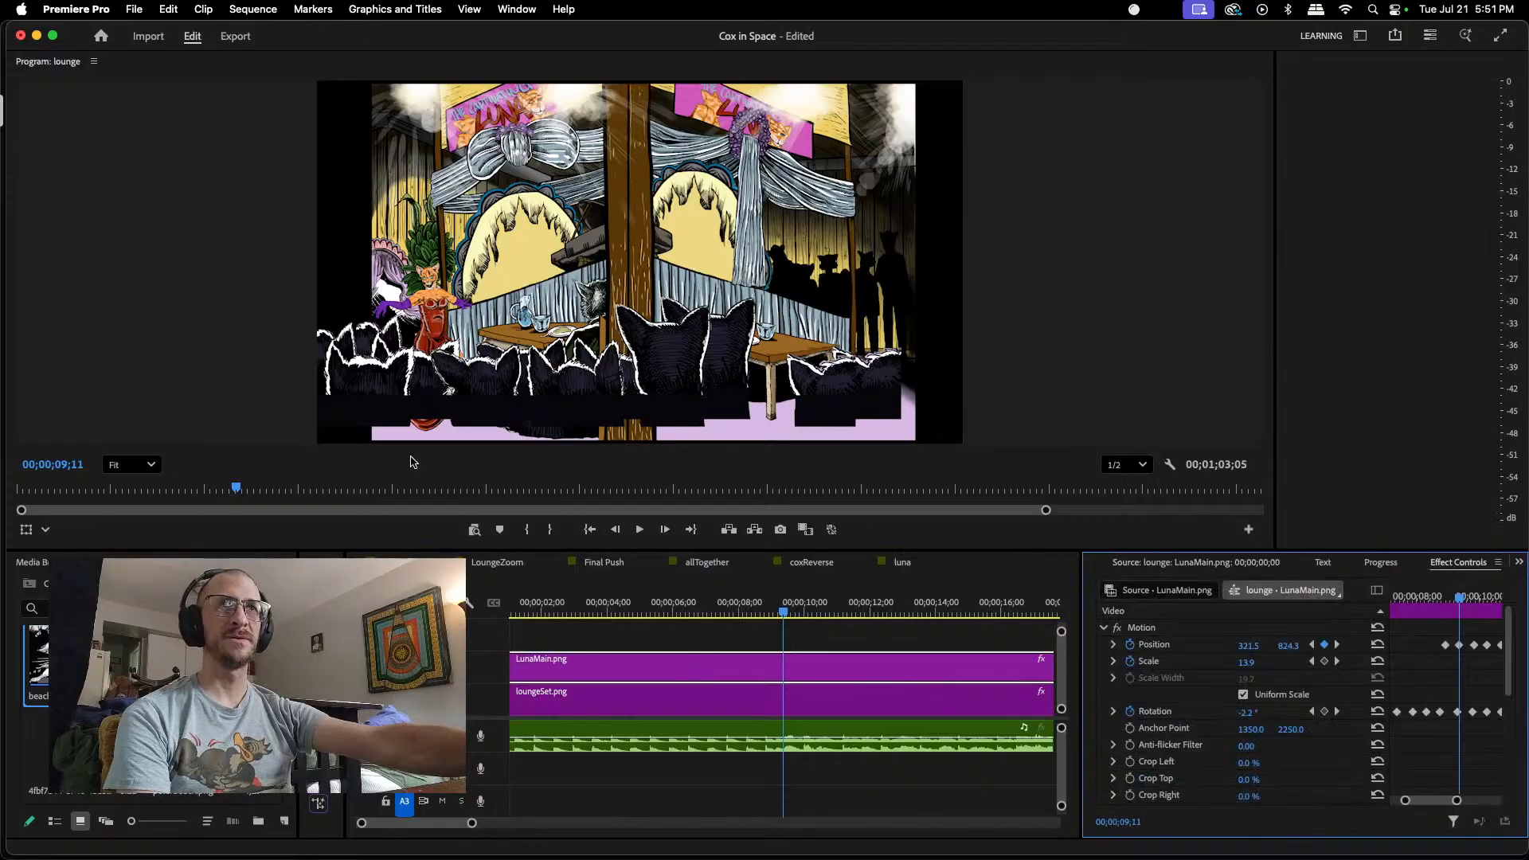
{"action": "left_click", "coordinate": [430, 303]}
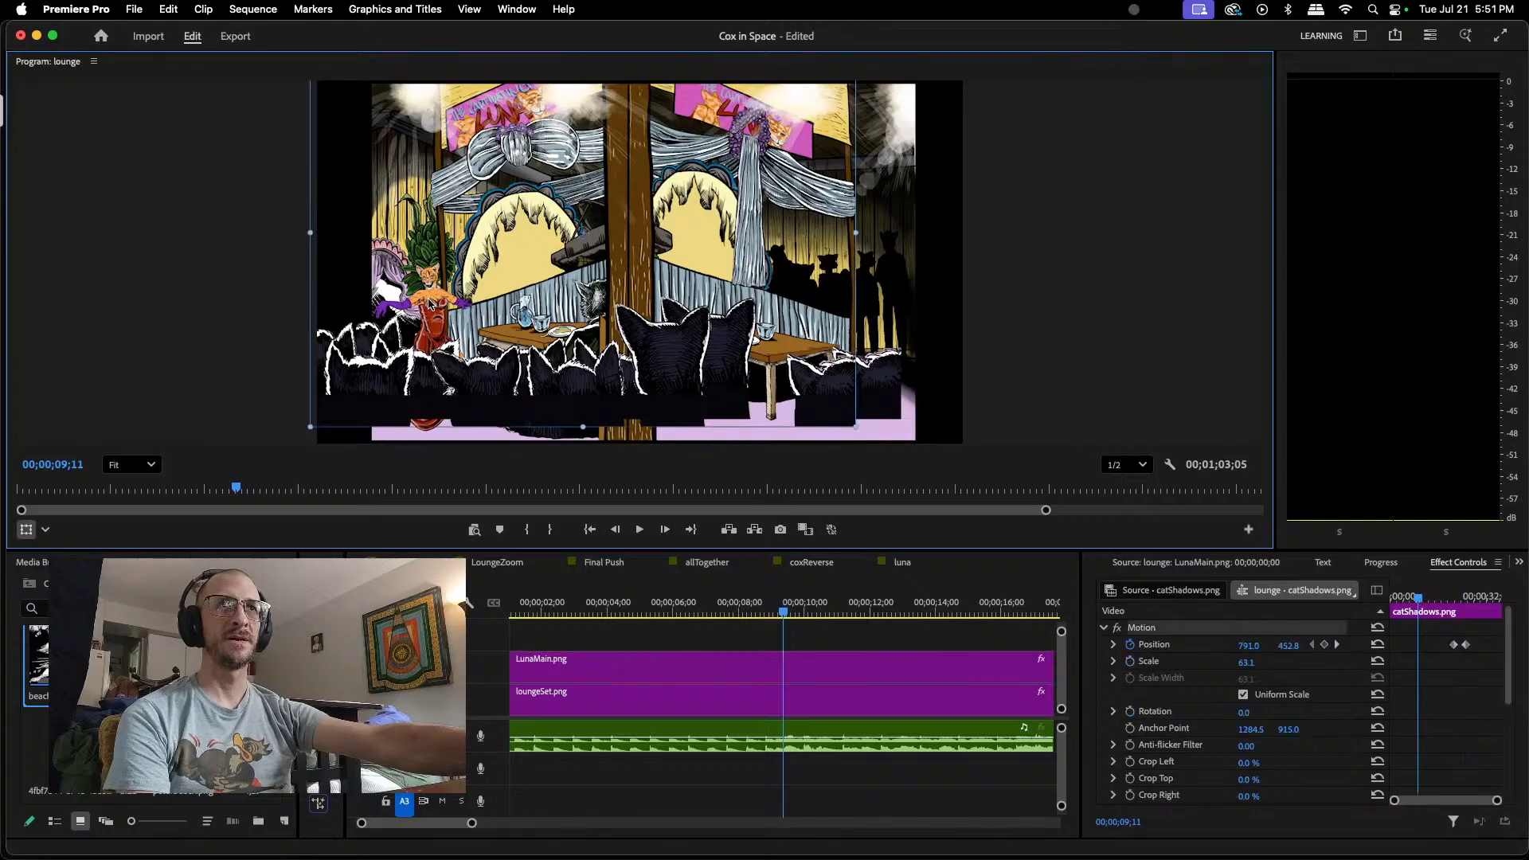
Step: Select LunaMain.png and lower it slightly at the 00;00;09;11 keyframe, to a Position of about 320.7, 833.5
{"action": "left_click", "coordinate": [655, 668]}
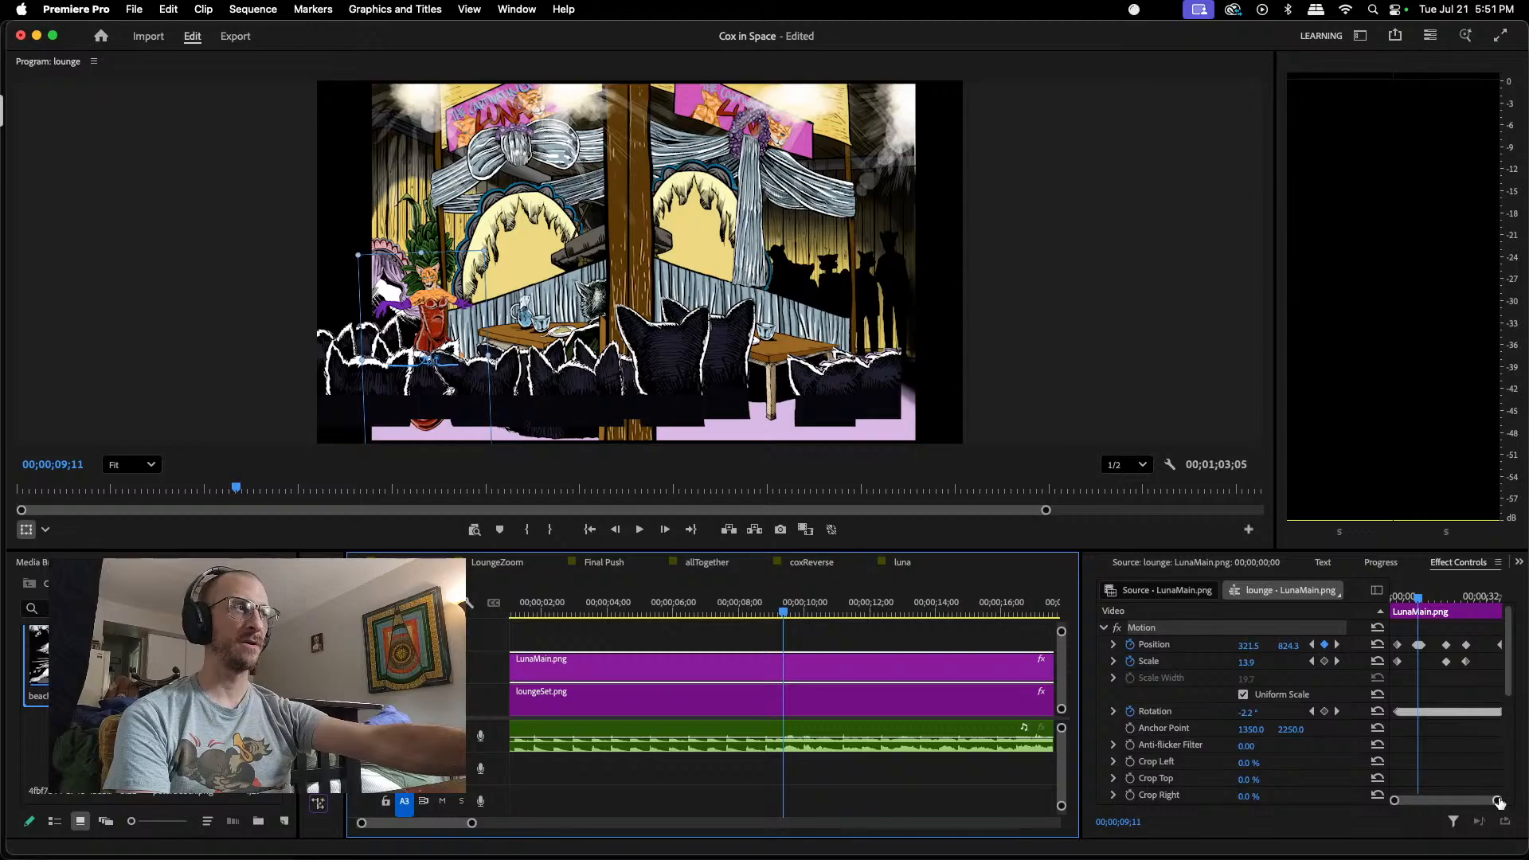
{"action": "left_click_drag", "start_coordinate": [1500, 802], "coordinate": [1471, 807]}
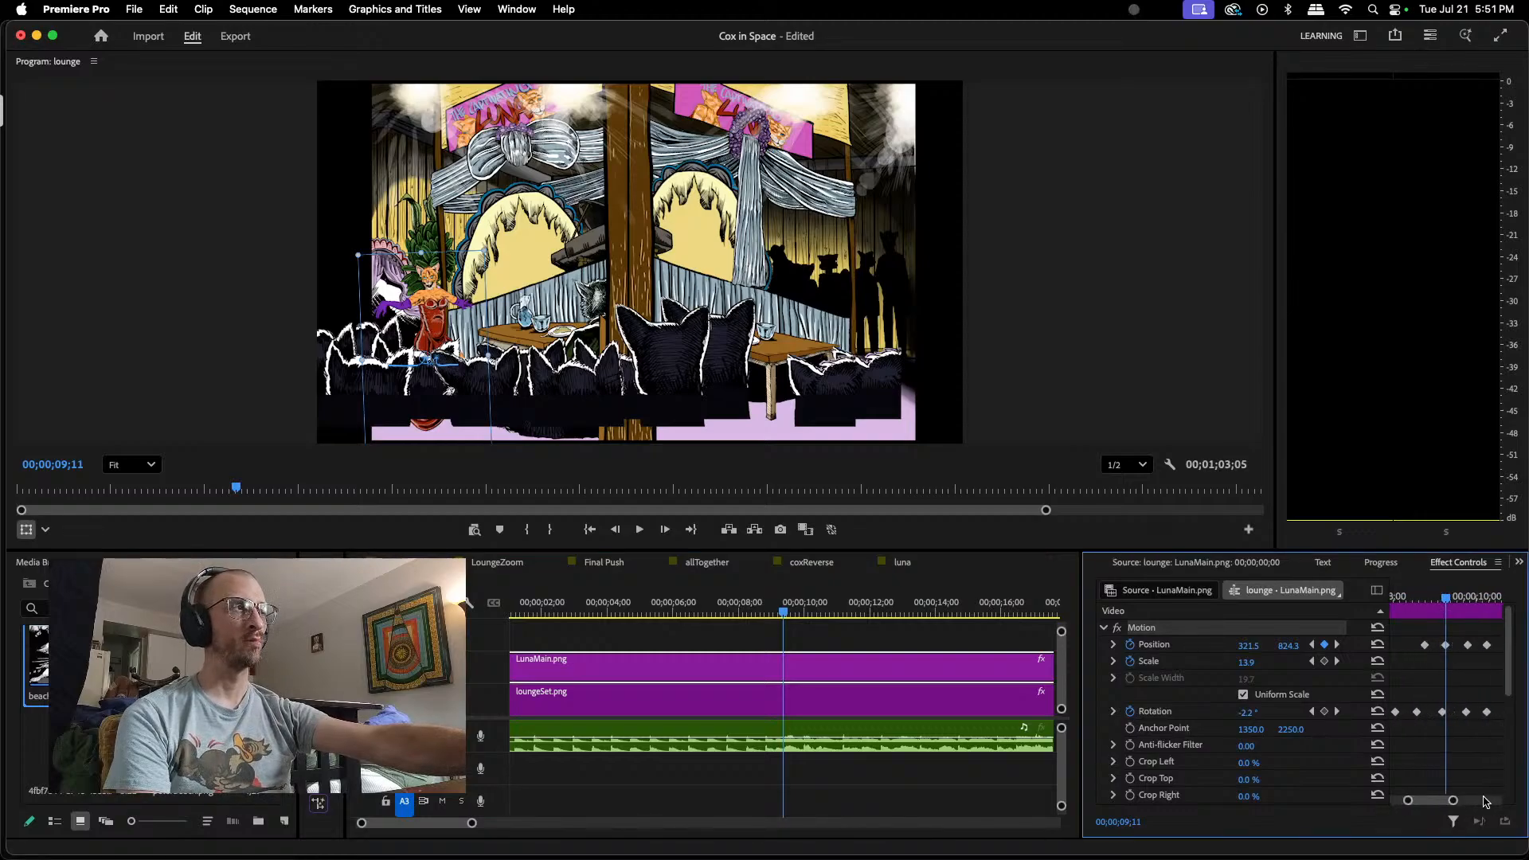
{"action": "scroll", "coordinate": [485, 365], "scroll_direction": "up", "scroll_amount": 3}
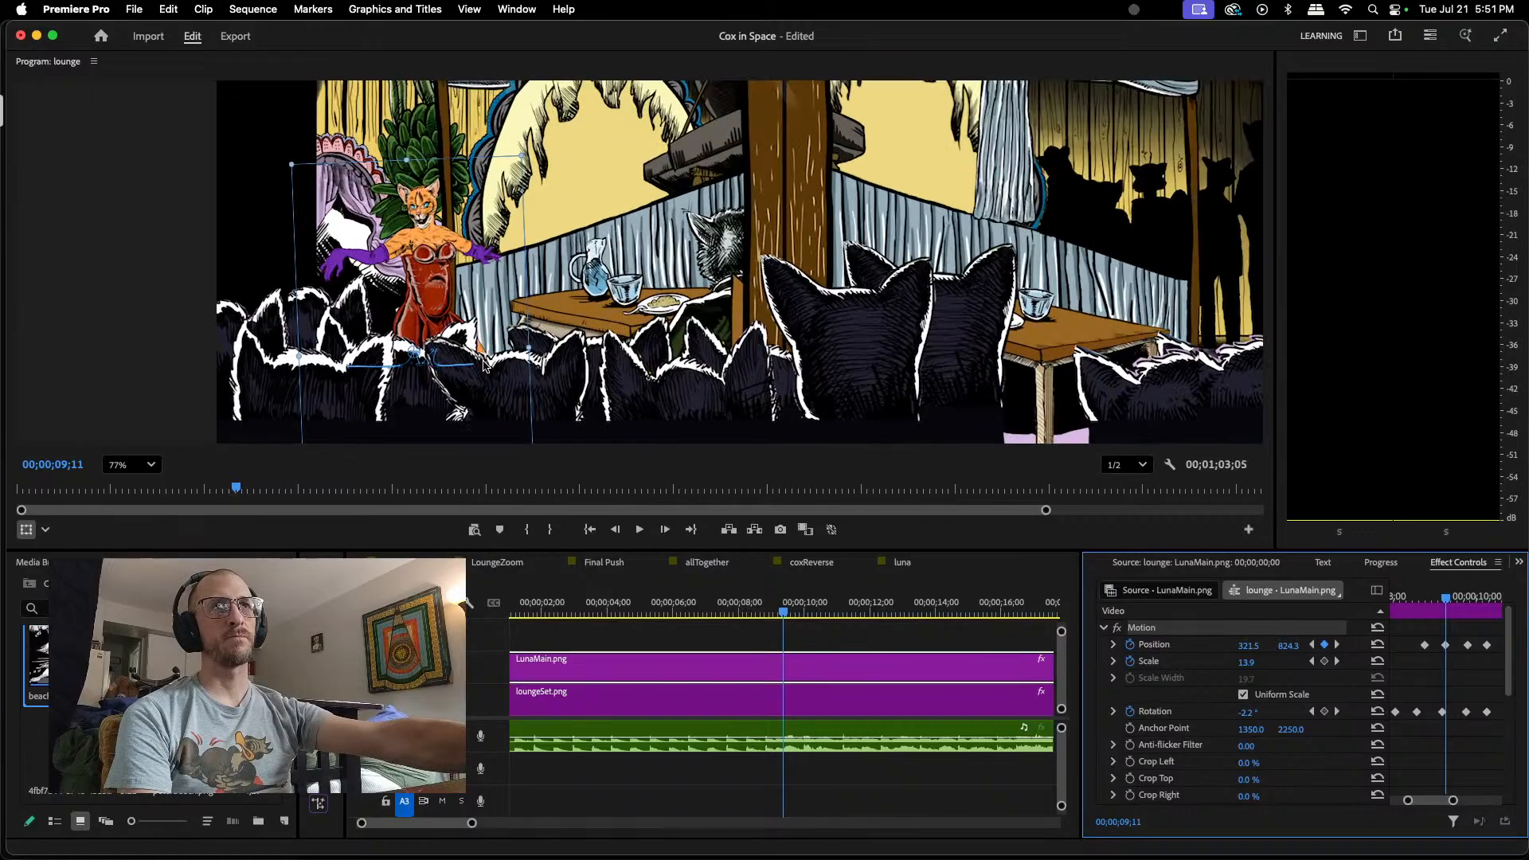
{"action": "scroll", "coordinate": [484, 365], "scroll_direction": "up", "scroll_amount": 2}
{"action": "scroll", "coordinate": [557, 335], "scroll_direction": "up", "scroll_amount": 2}
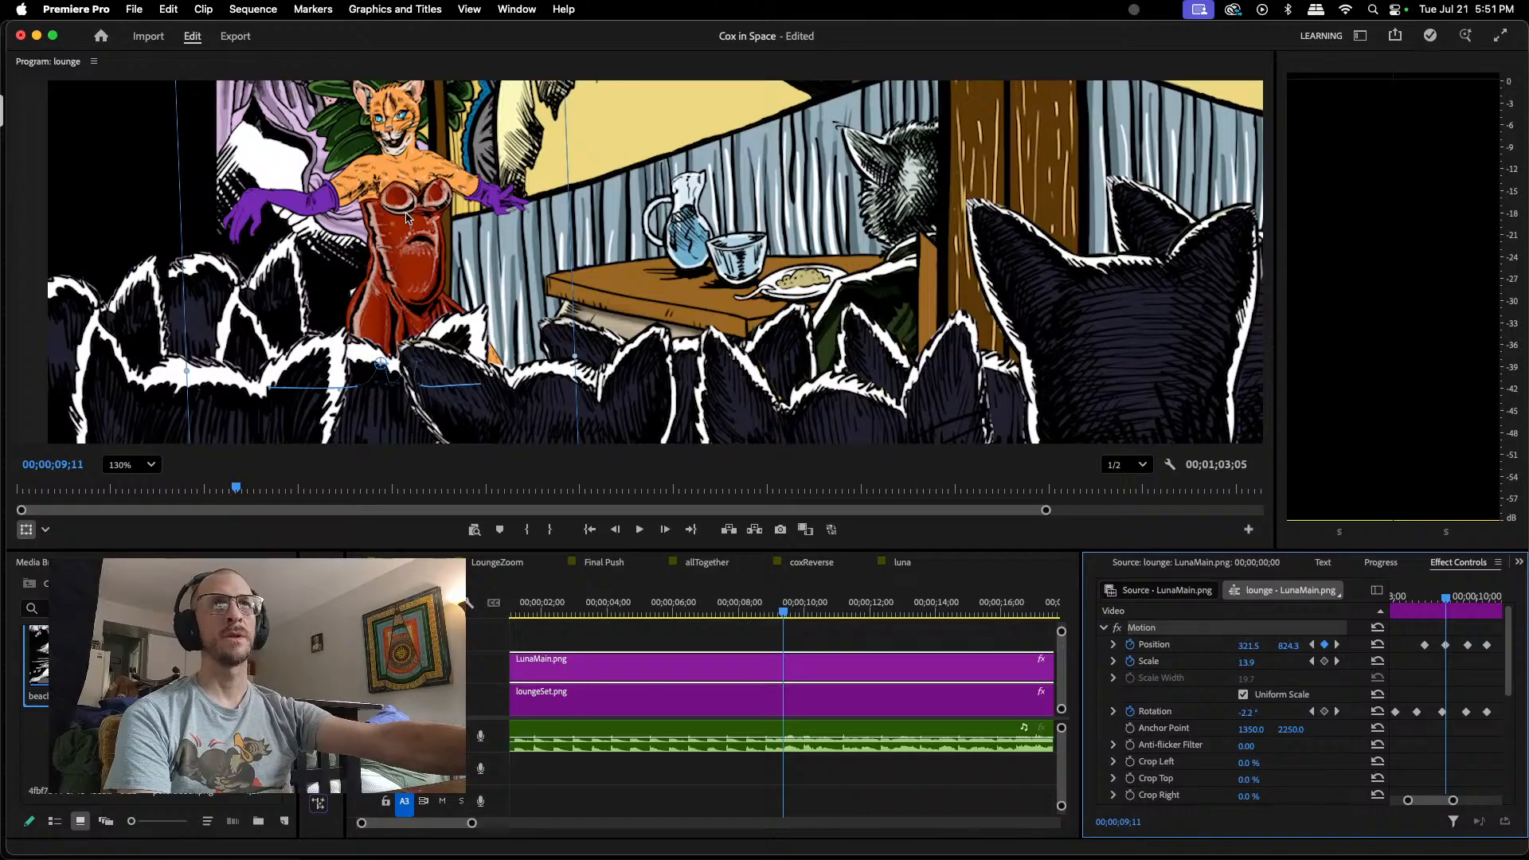
{"action": "left_click_drag", "start_coordinate": [406, 218], "coordinate": [406, 227]}
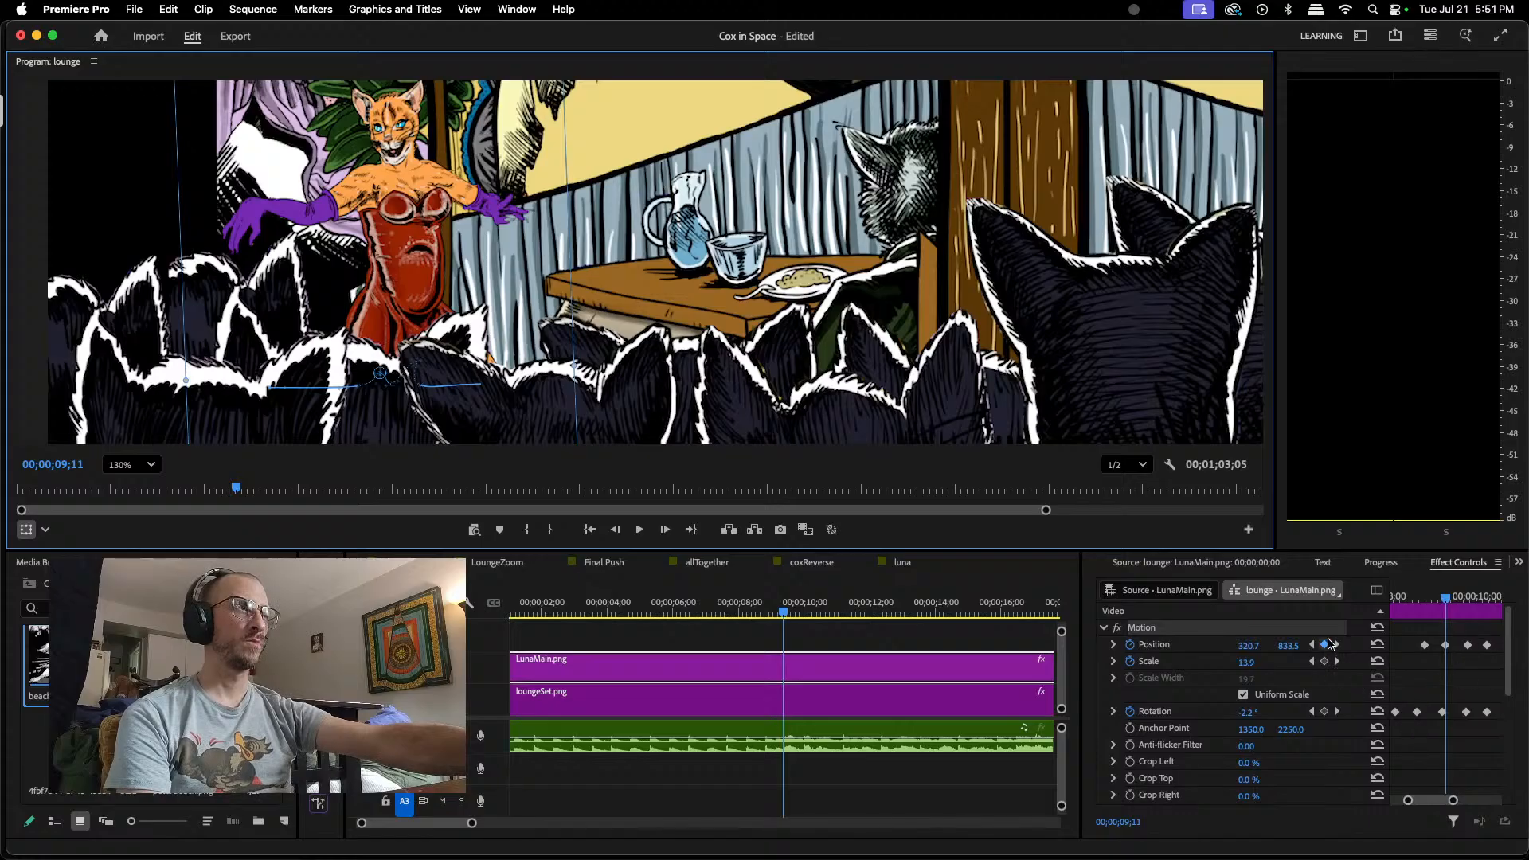
Step: Lower LunaMain.png slightly at its 00;00;10;07 Position keyframe, to about 352.1, 831.5
{"action": "left_click", "coordinate": [1337, 645]}
{"action": "left_click", "coordinate": [1338, 645]}
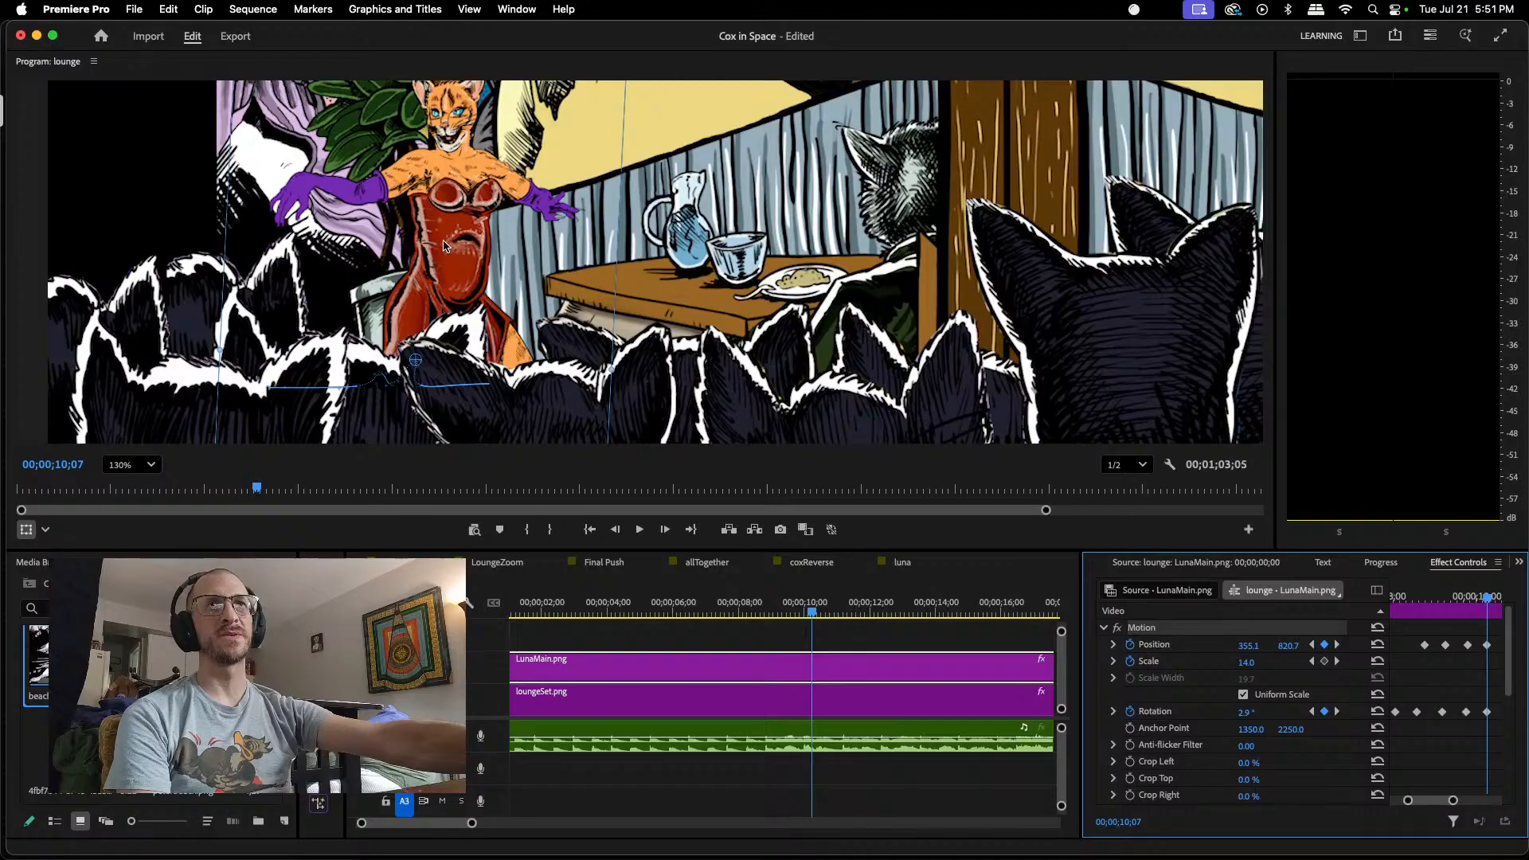
{"action": "left_click_drag", "start_coordinate": [443, 249], "coordinate": [442, 257]}
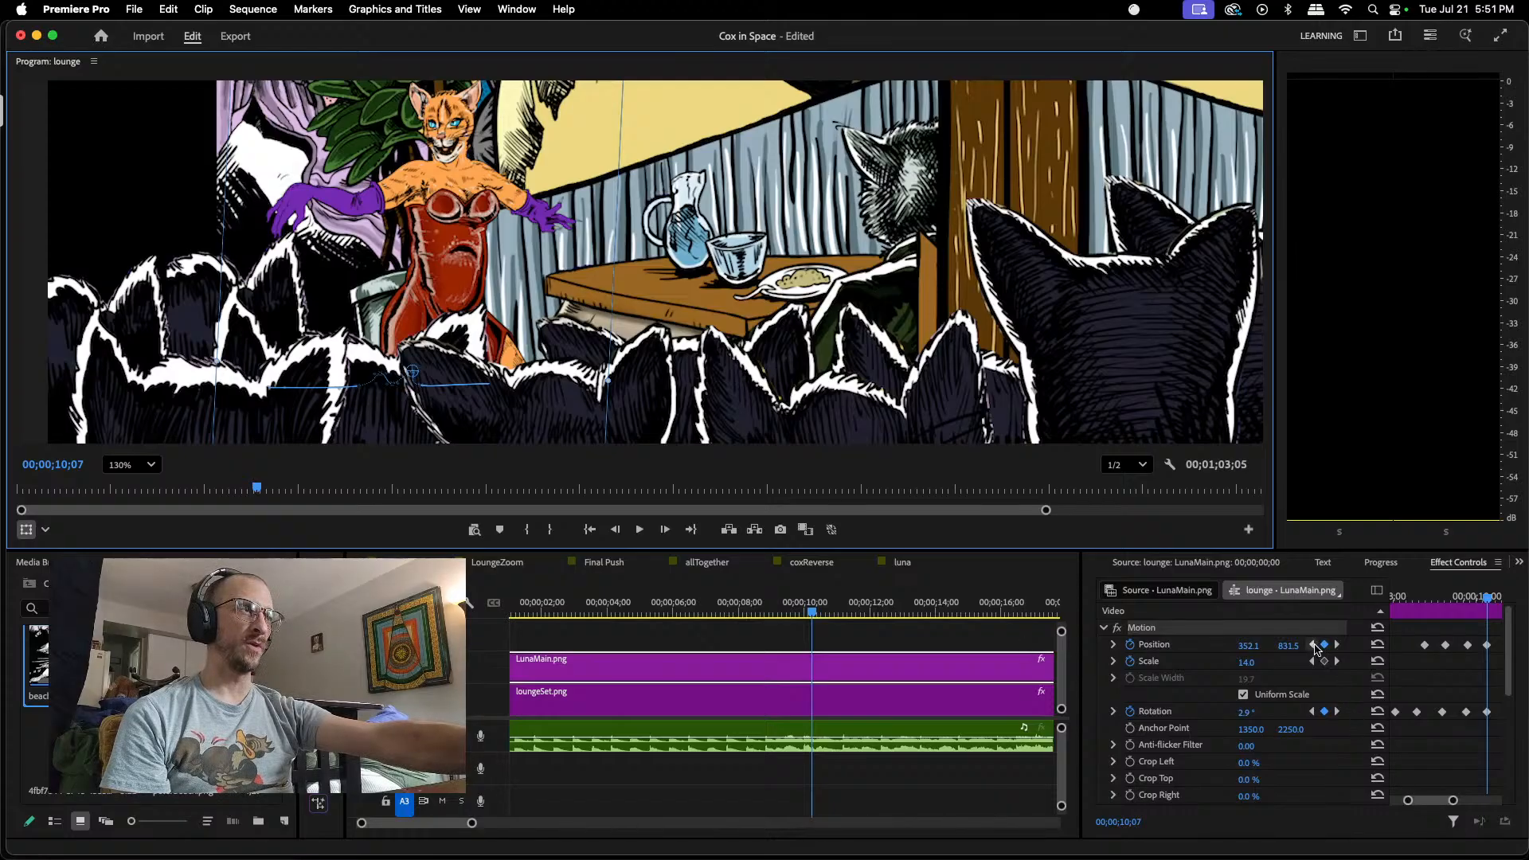
{"action": "left_click", "coordinate": [1314, 645]}
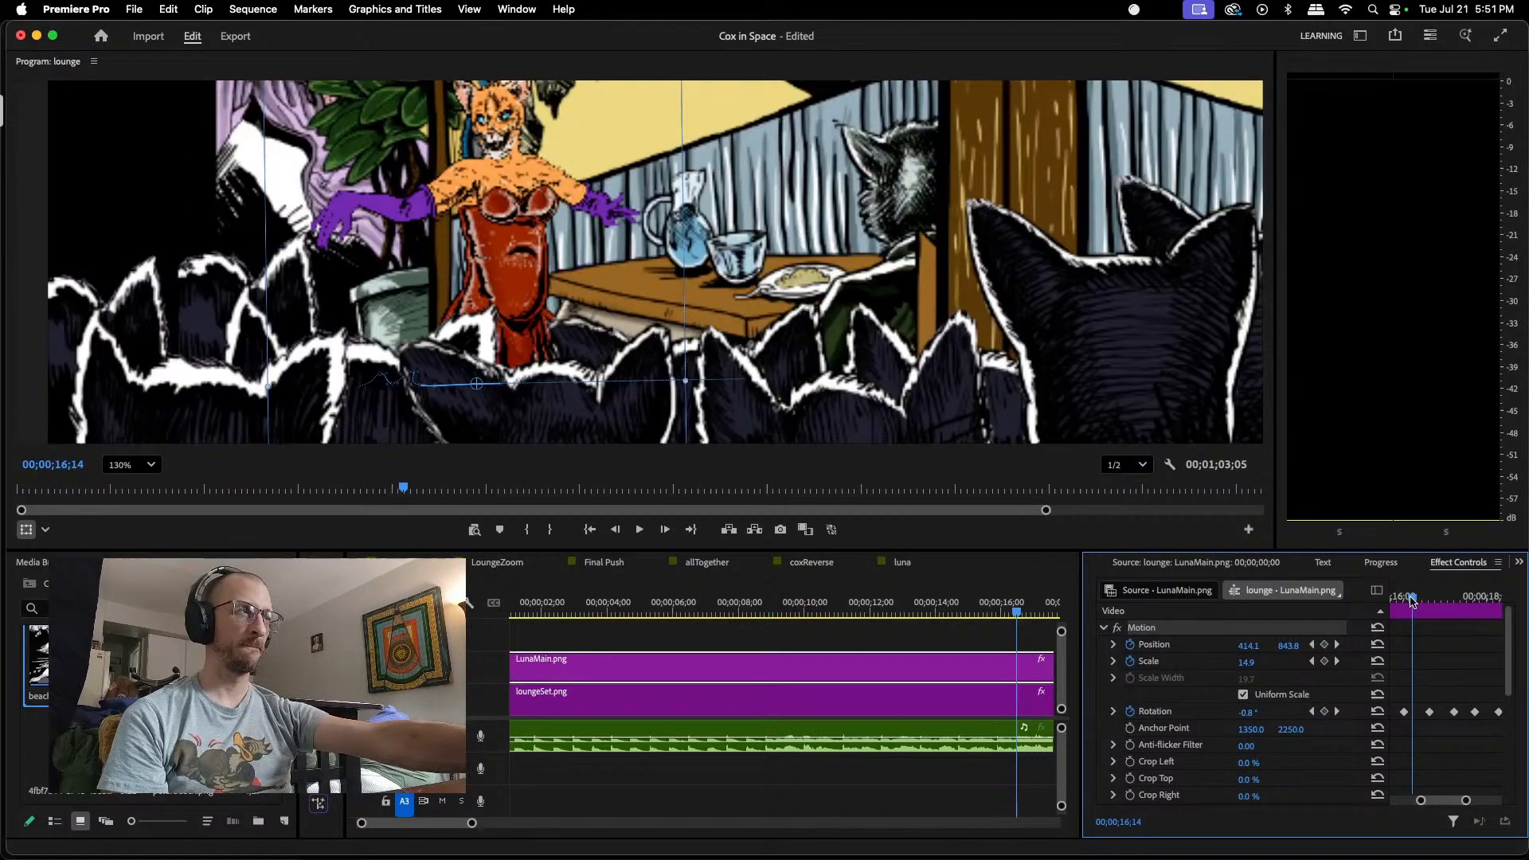
Step: Add a Position keyframe to LunaMain.png at 00;00;16;25 and raise it to about 415.6, 832.2 at 00;00;17;10
{"action": "left_click_drag", "start_coordinate": [1406, 602], "coordinate": [1430, 603]}
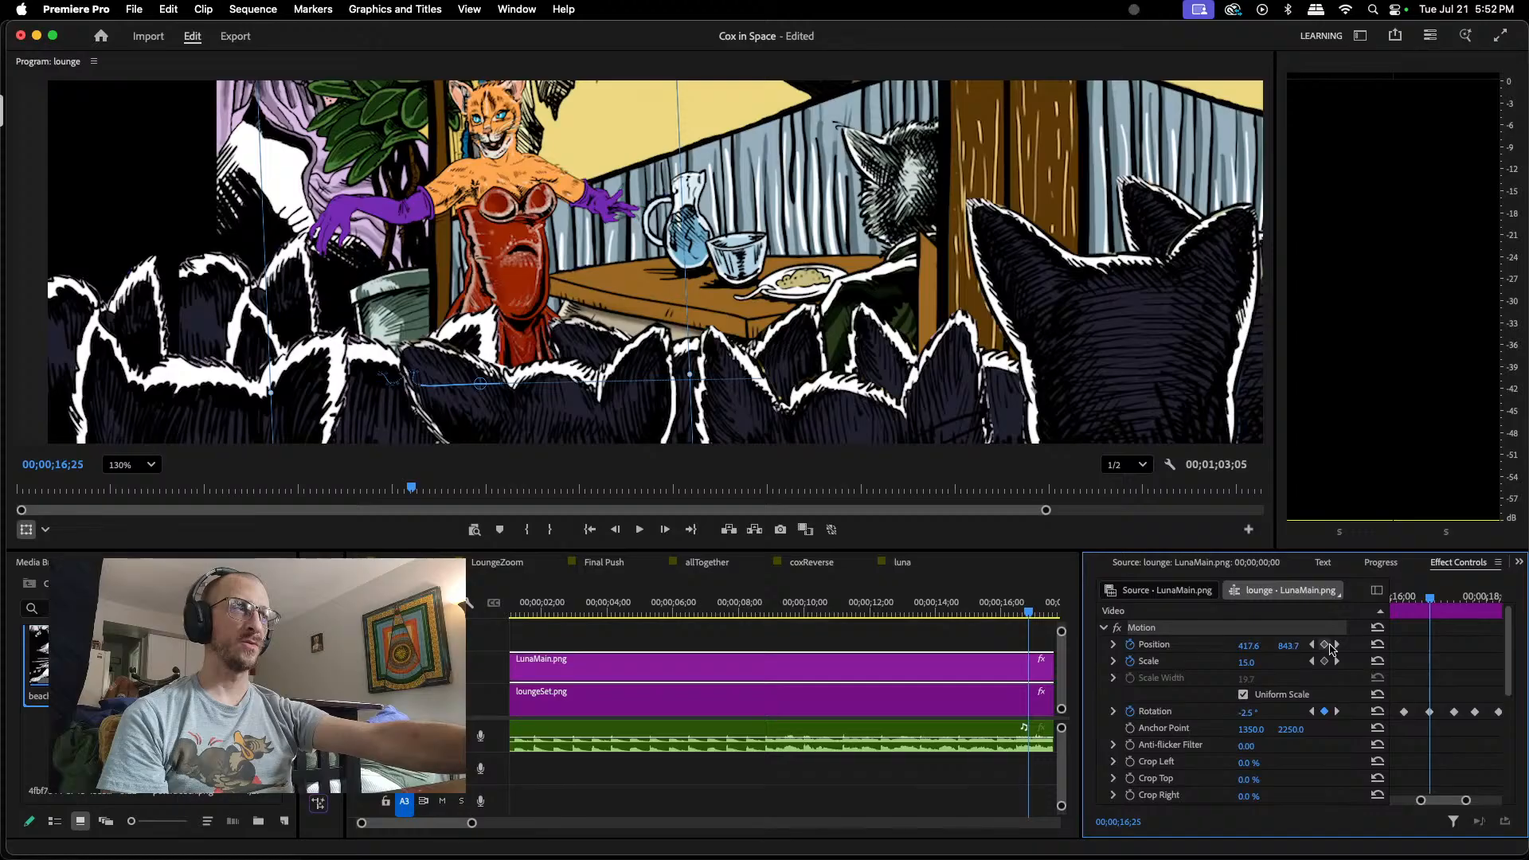
{"action": "left_click", "coordinate": [1325, 645]}
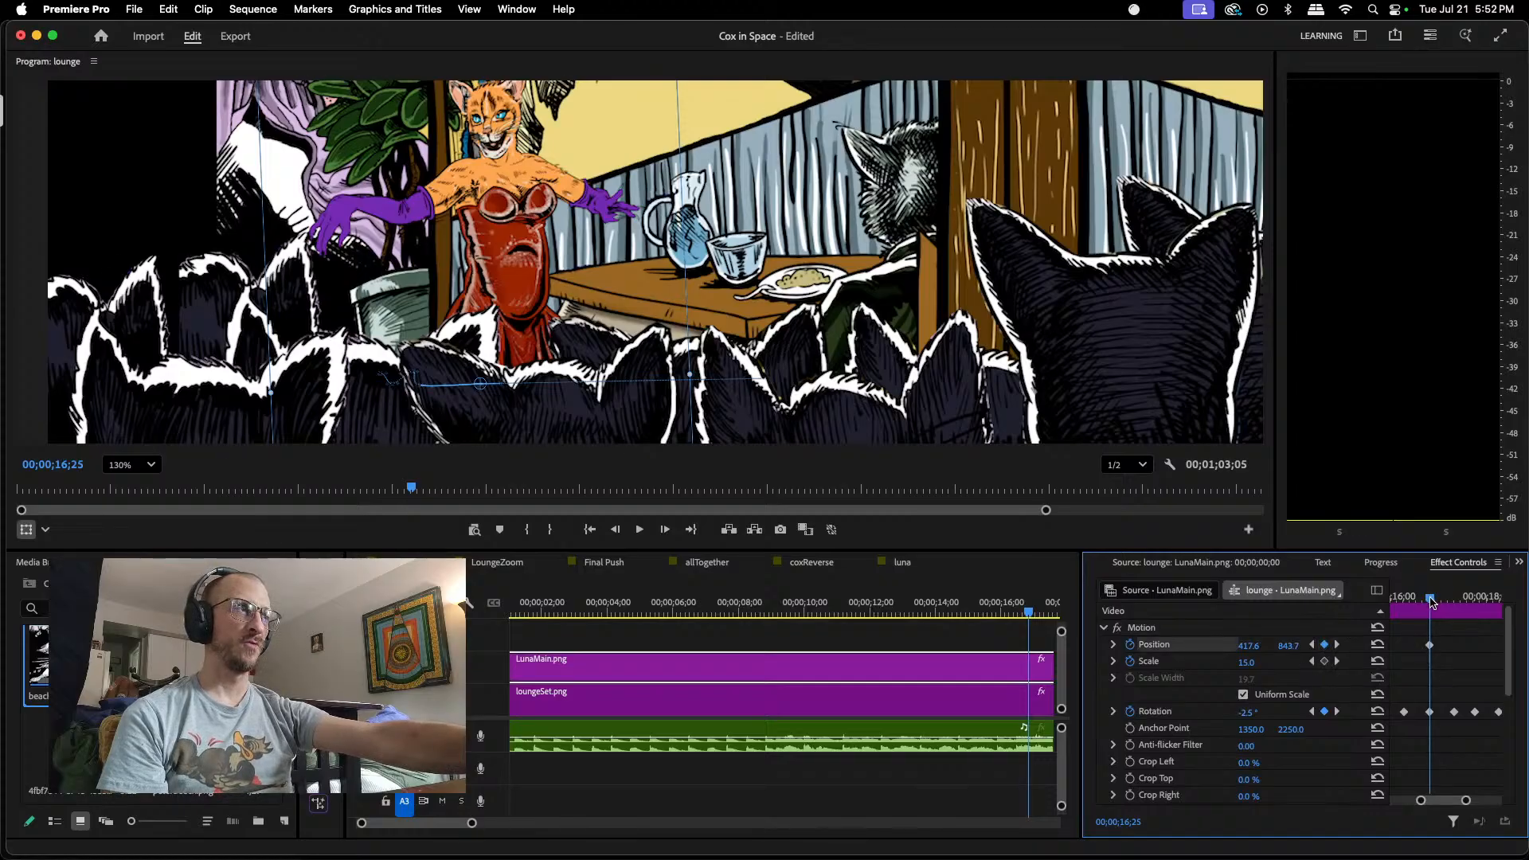
{"action": "left_click_drag", "start_coordinate": [1431, 601], "coordinate": [1454, 601]}
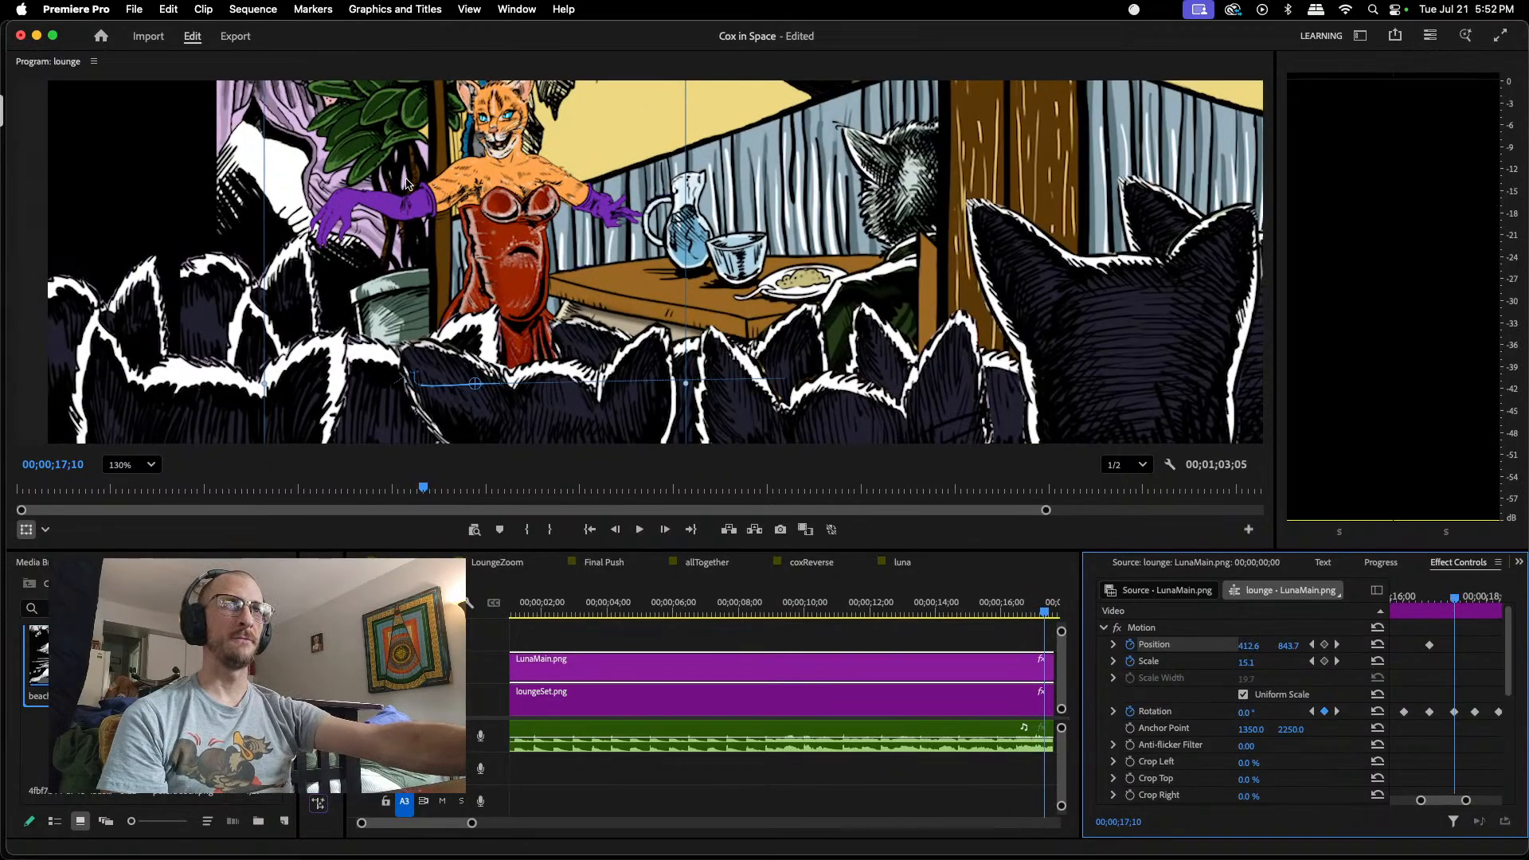
{"action": "left_click_drag", "start_coordinate": [524, 231], "coordinate": [527, 219]}
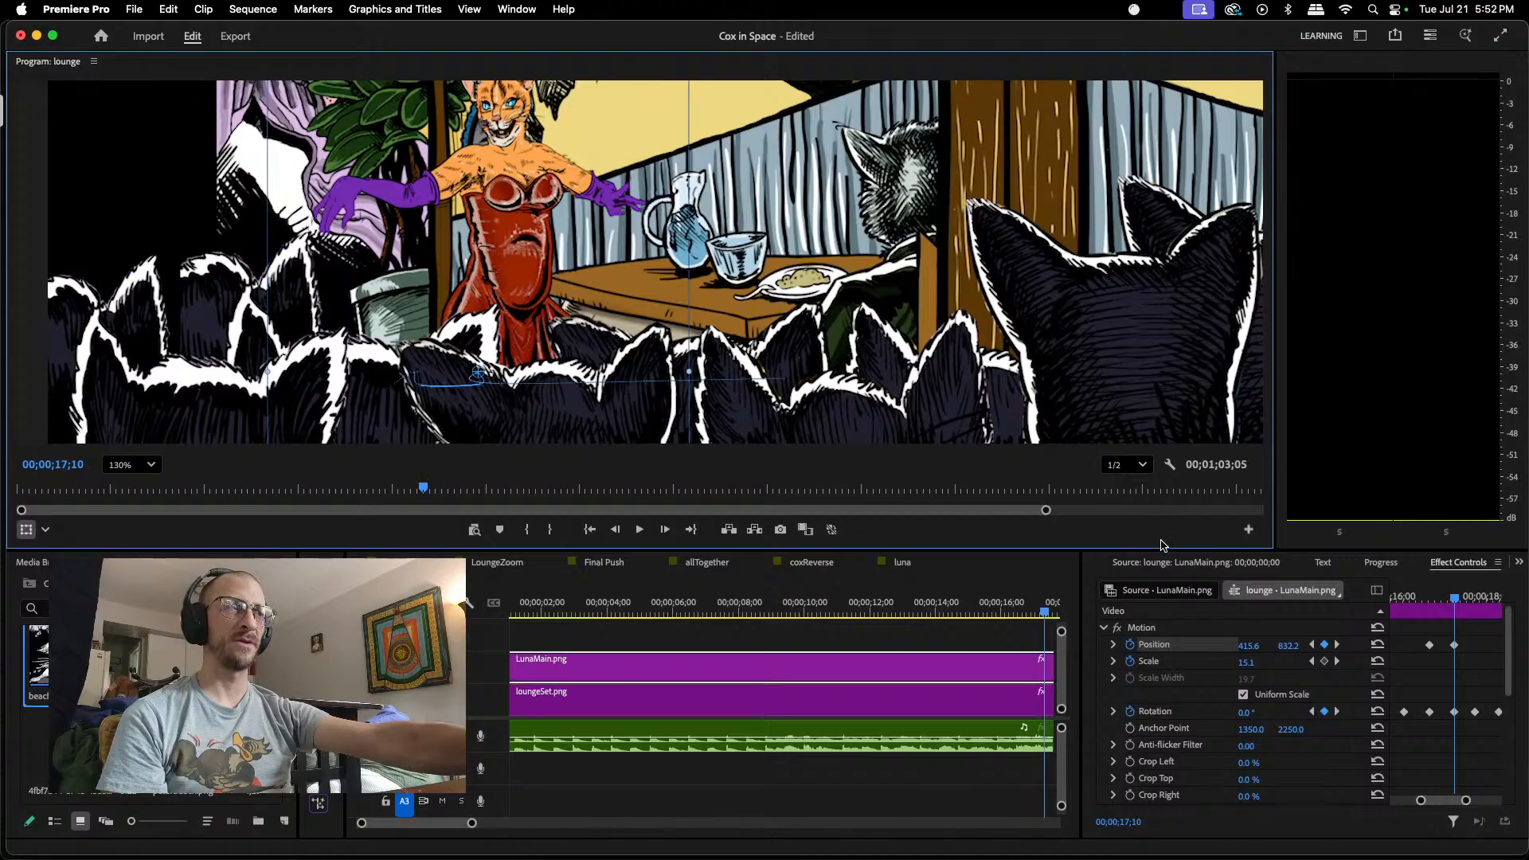
Step: Keyframe LunaMain.png's Position lower at 00;00;17;23, about 405.1, 843.9, and higher at 00;00;18;08, about 421.7, 833.0
{"action": "mouse_move", "coordinate": [1453, 599]}
{"action": "left_mouse_down"}
{"action": "mouse_move", "coordinate": [1425, 597]}
{"action": "mouse_move", "coordinate": [1478, 613]}
{"action": "left_mouse_up"}
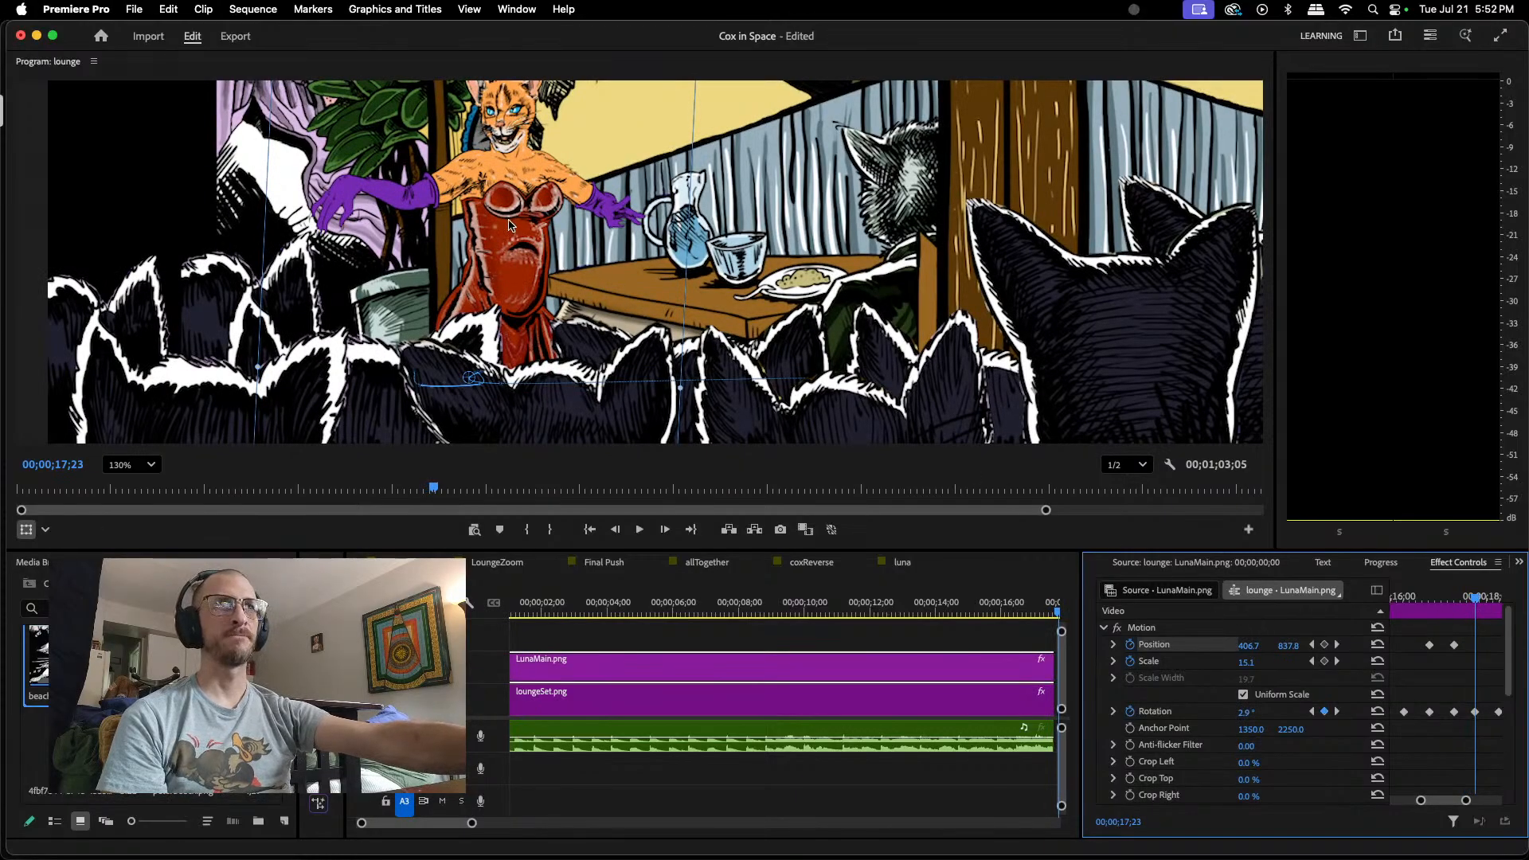
{"action": "left_click_drag", "start_coordinate": [518, 212], "coordinate": [517, 219]}
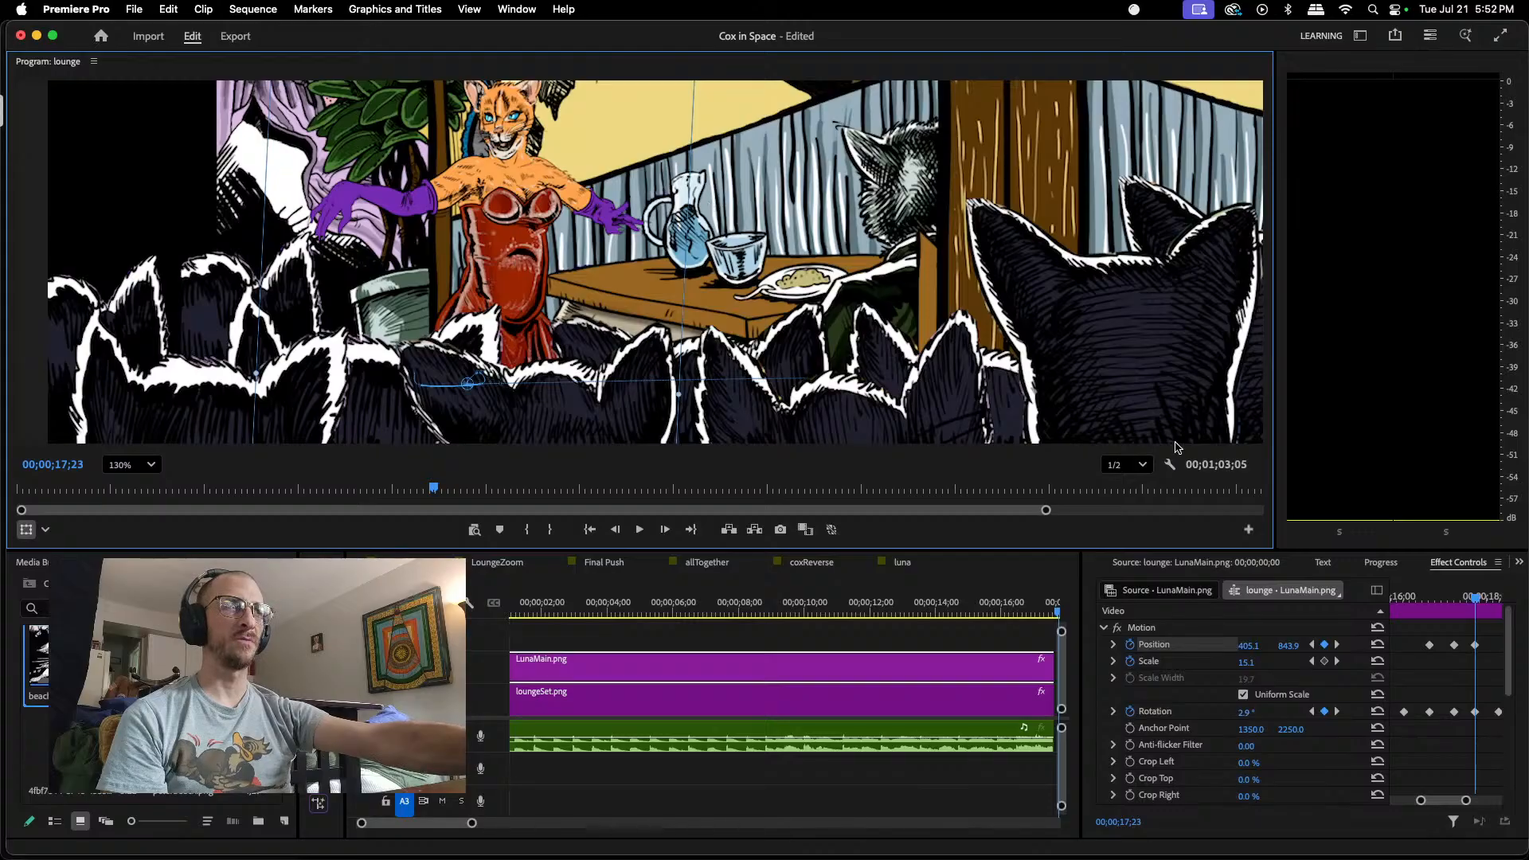
{"action": "left_click_drag", "start_coordinate": [1445, 807], "coordinate": [1451, 803]}
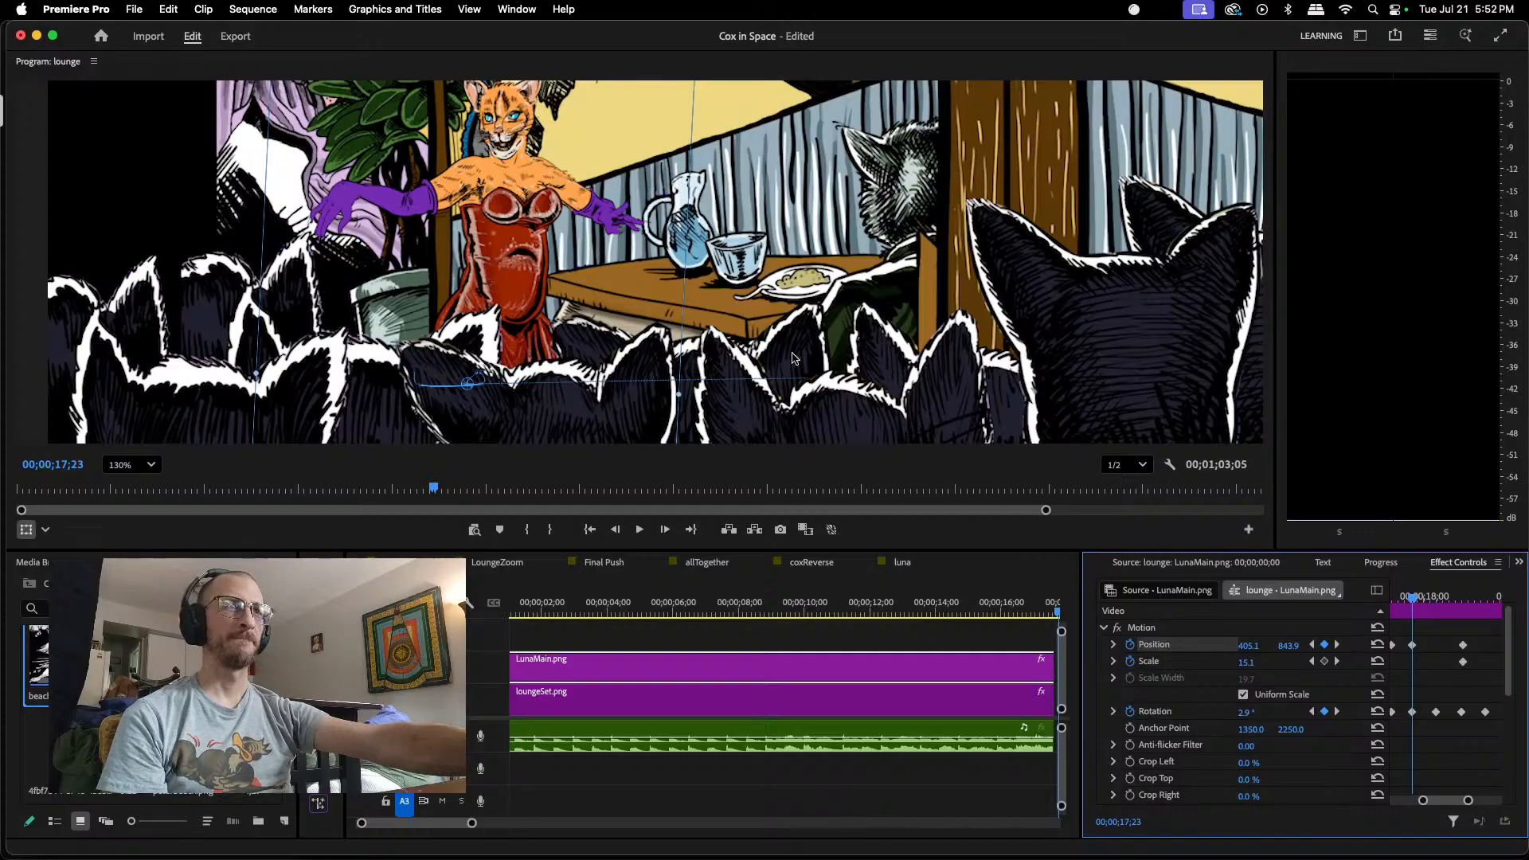
{"action": "left_click_drag", "start_coordinate": [1417, 606], "coordinate": [1428, 599]}
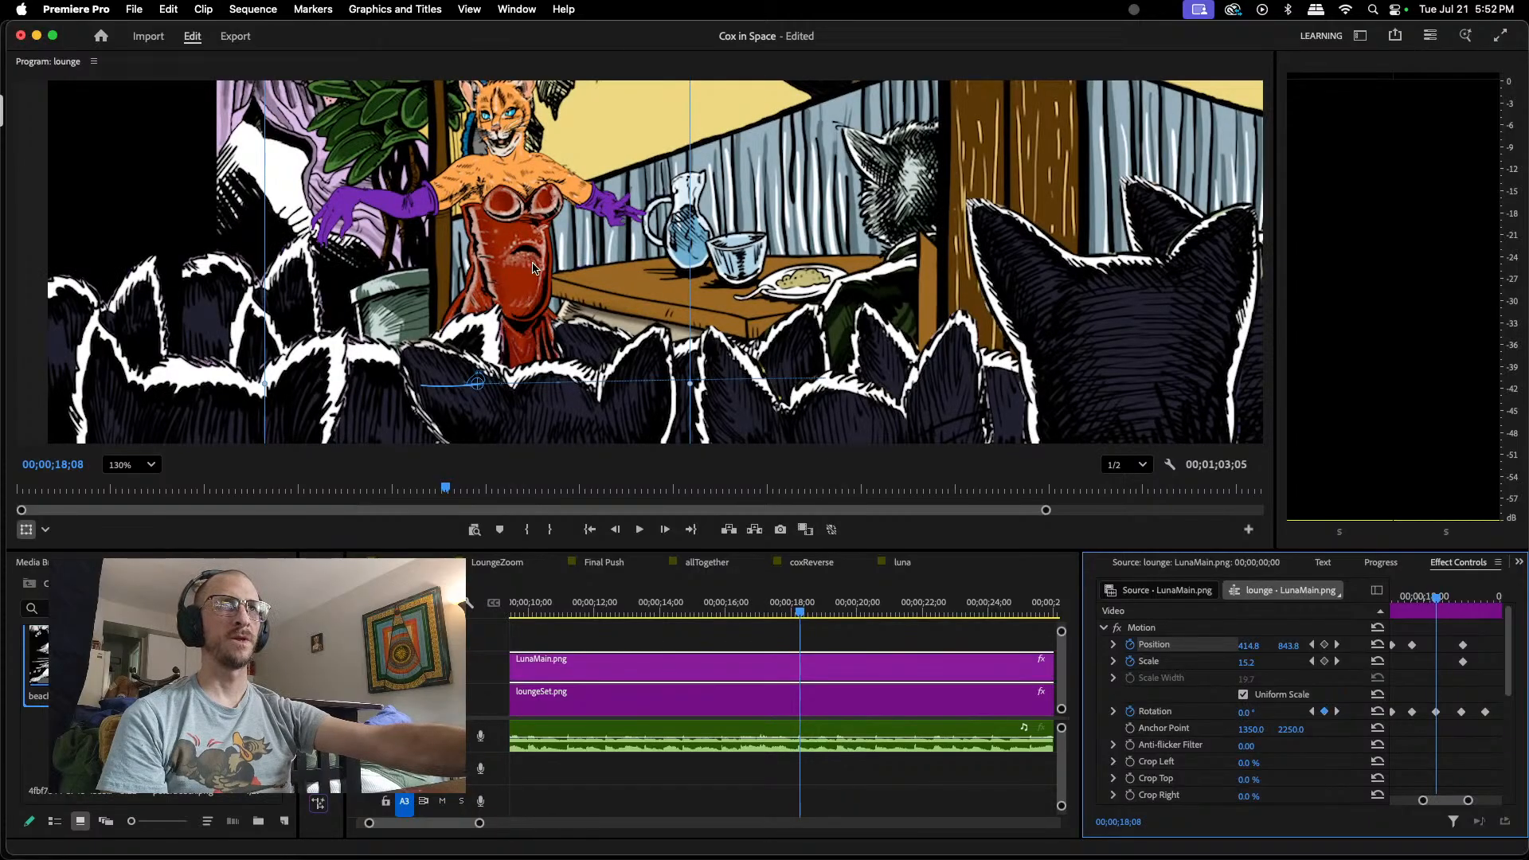
{"action": "left_click_drag", "start_coordinate": [533, 267], "coordinate": [538, 257]}
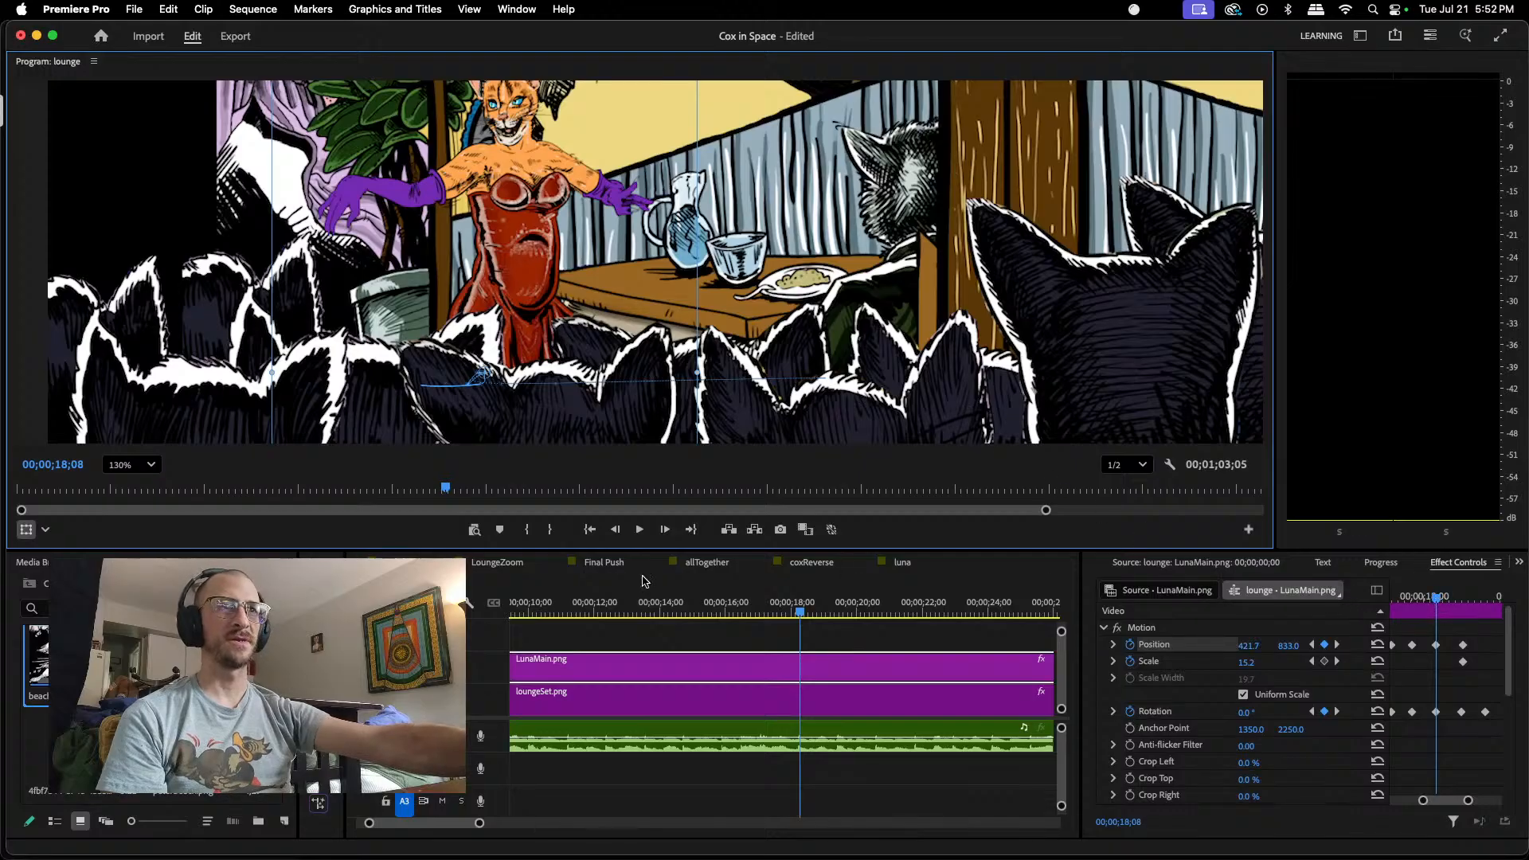
Step: Rewind the lounge sequence, play Final Push from 00;00;02;17 to about 00;00;19;14, and scrub back to 00;00;07;11 to review Luna's bobbing
{"action": "left_click_drag", "start_coordinate": [564, 600], "coordinate": [482, 579]}
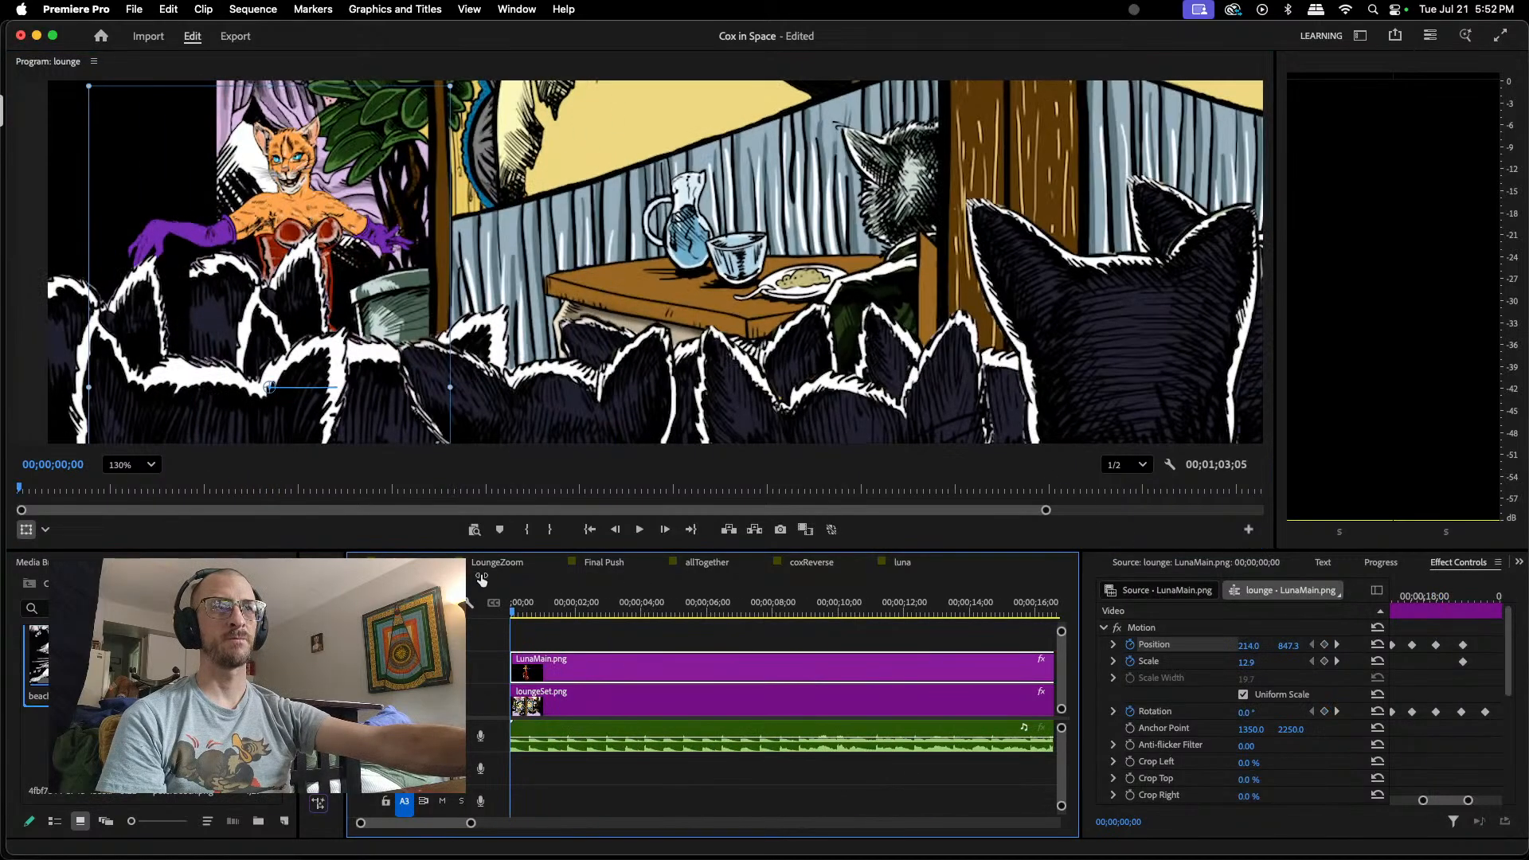
{"action": "left_click", "coordinate": [606, 563]}
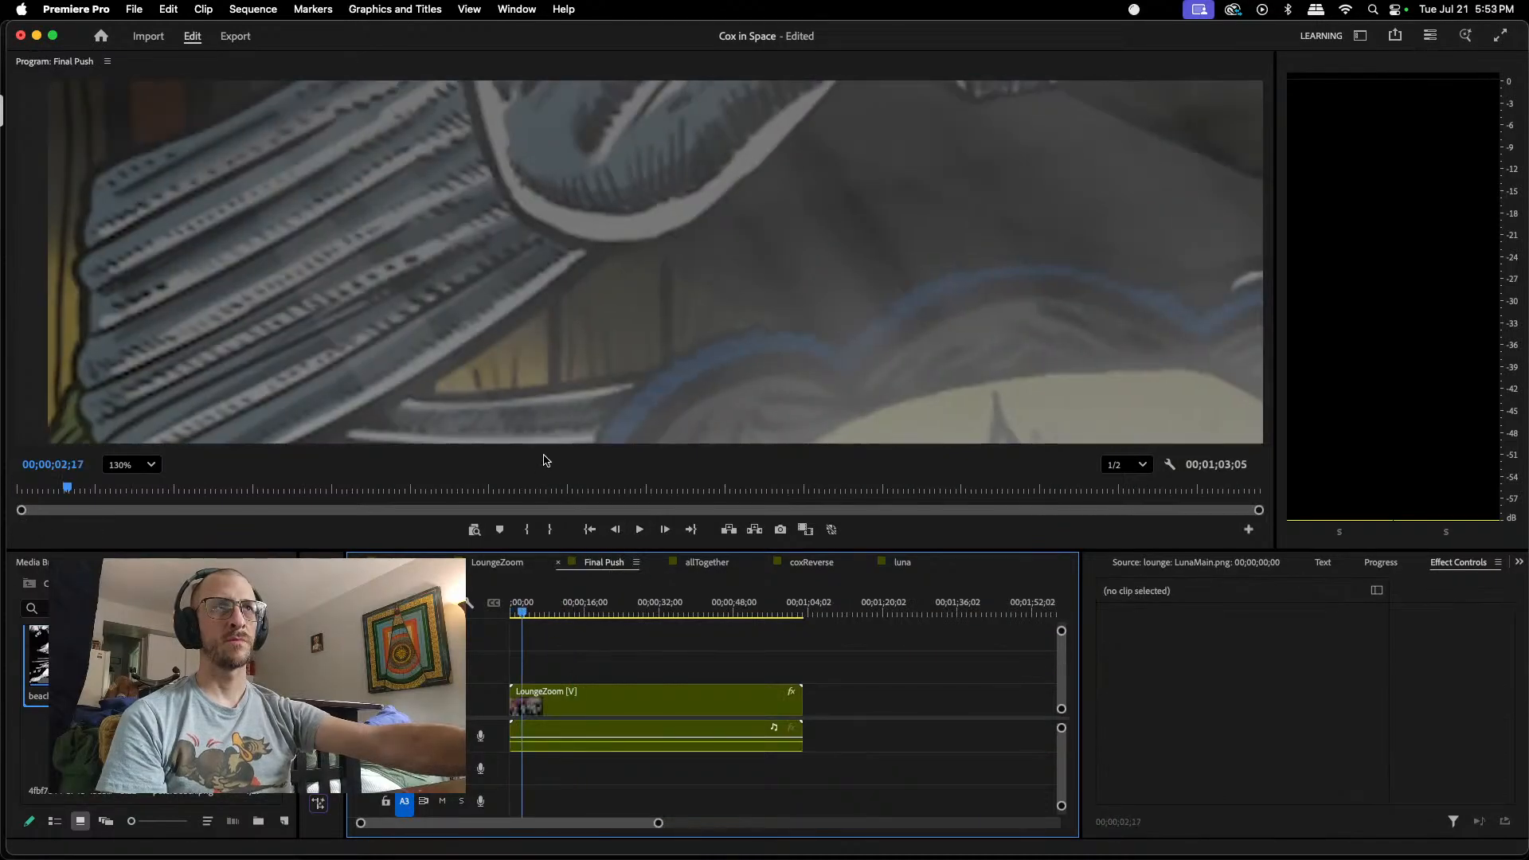
{"action": "scroll", "coordinate": [585, 375], "scroll_direction": "down", "scroll_amount": 5}
{"action": "scroll", "coordinate": [586, 375], "scroll_direction": "down", "scroll_amount": 3}
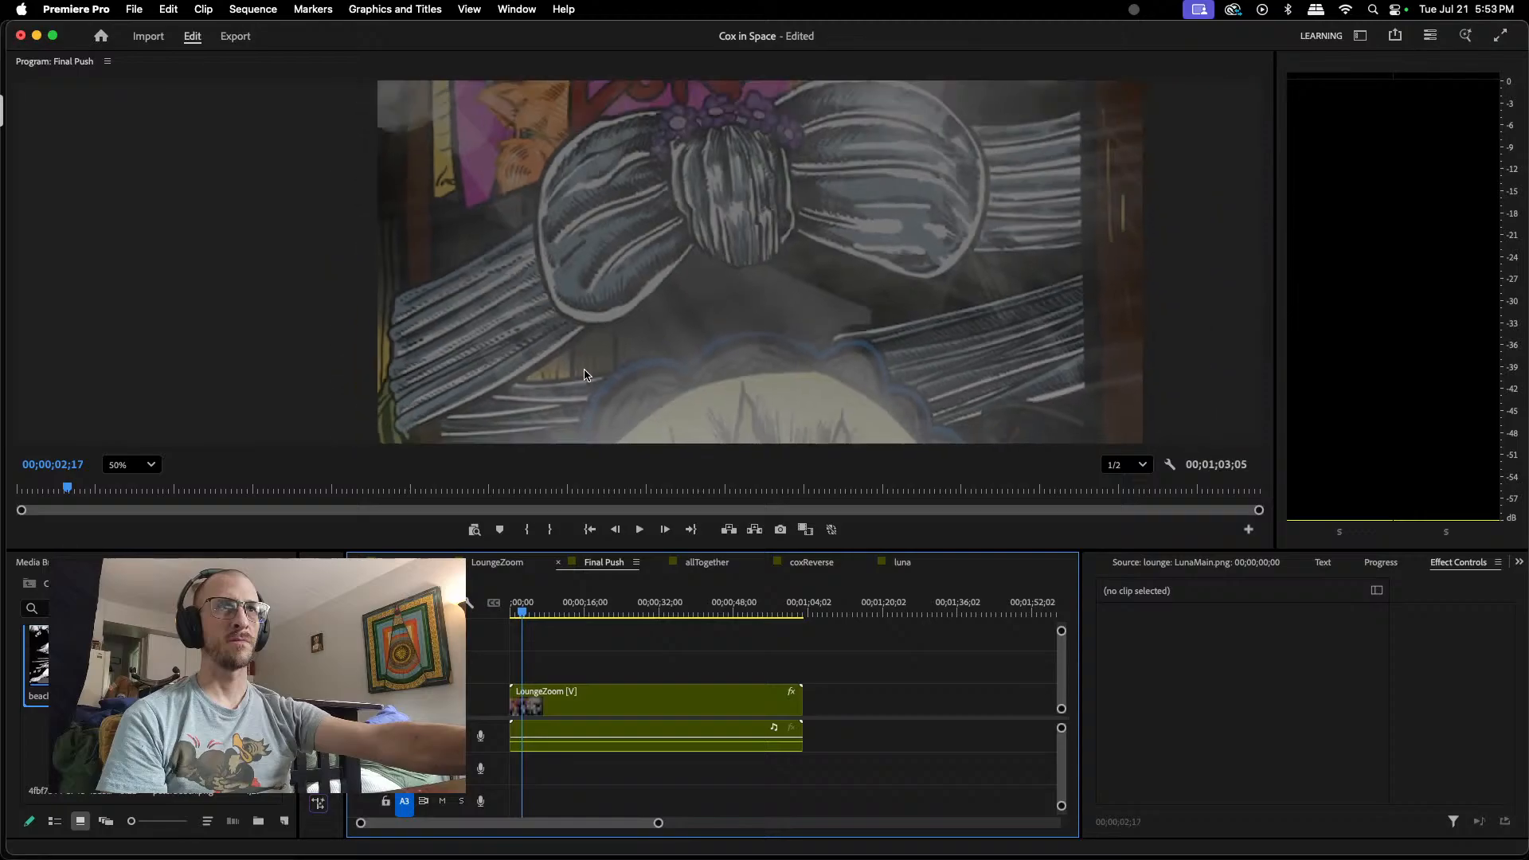
{"action": "left_click", "coordinate": [641, 529]}
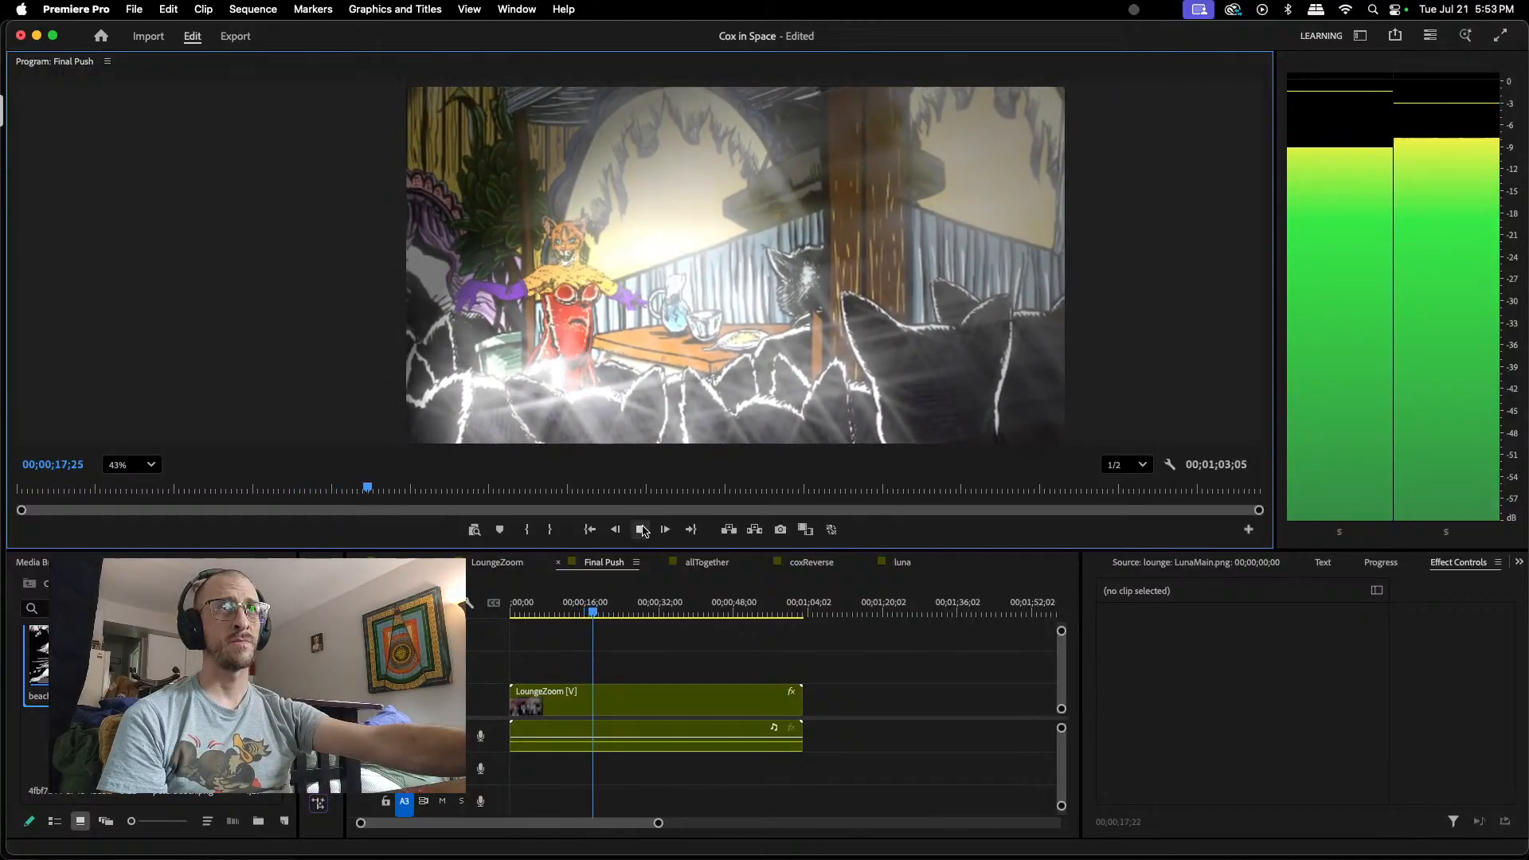
{"action": "left_click", "coordinate": [641, 530]}
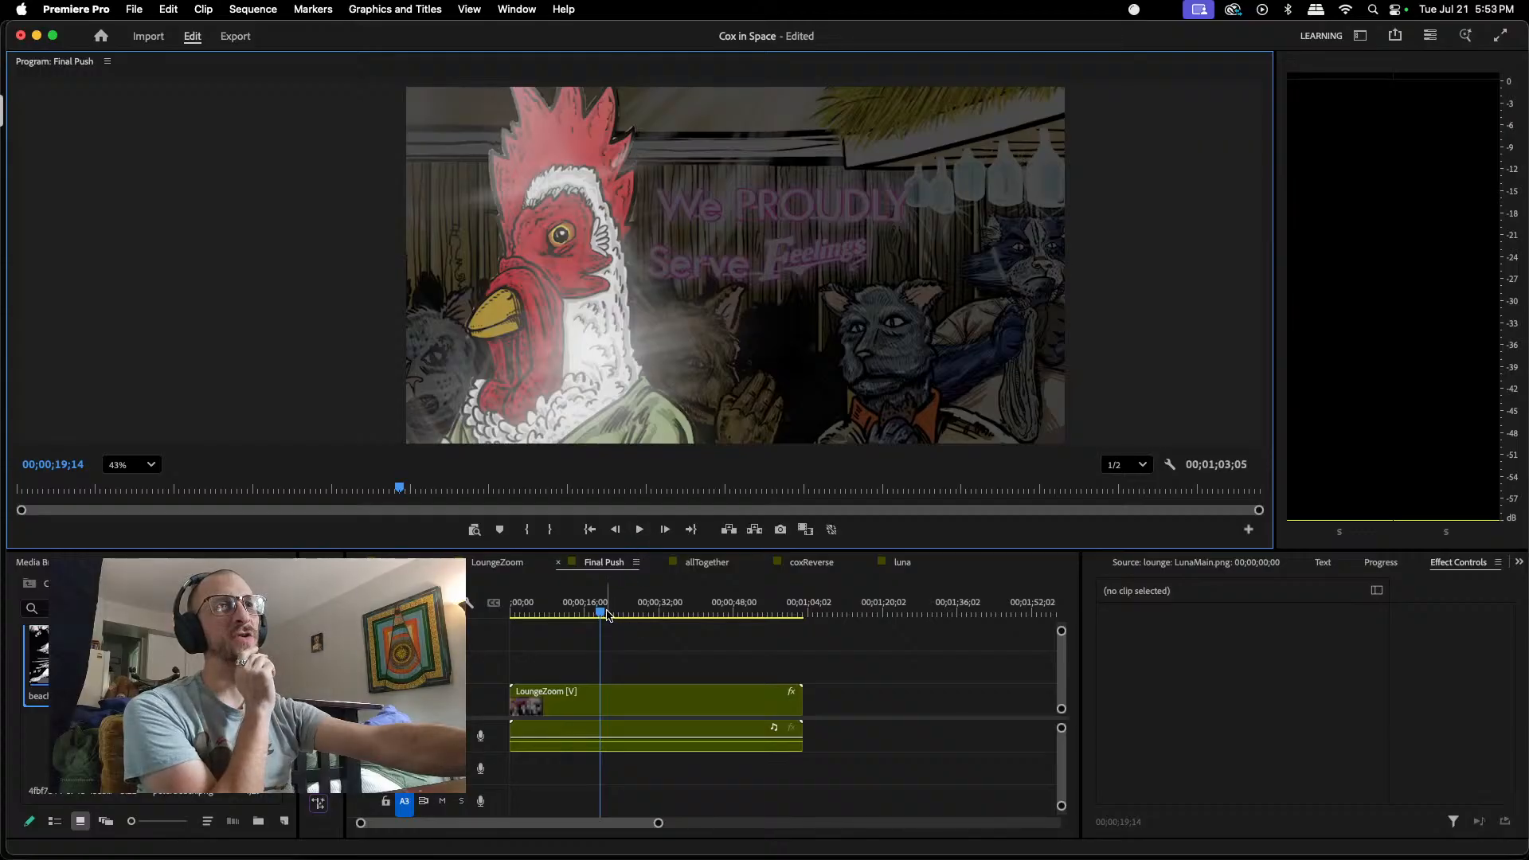
{"action": "left_click_drag", "start_coordinate": [601, 620], "coordinate": [547, 644]}
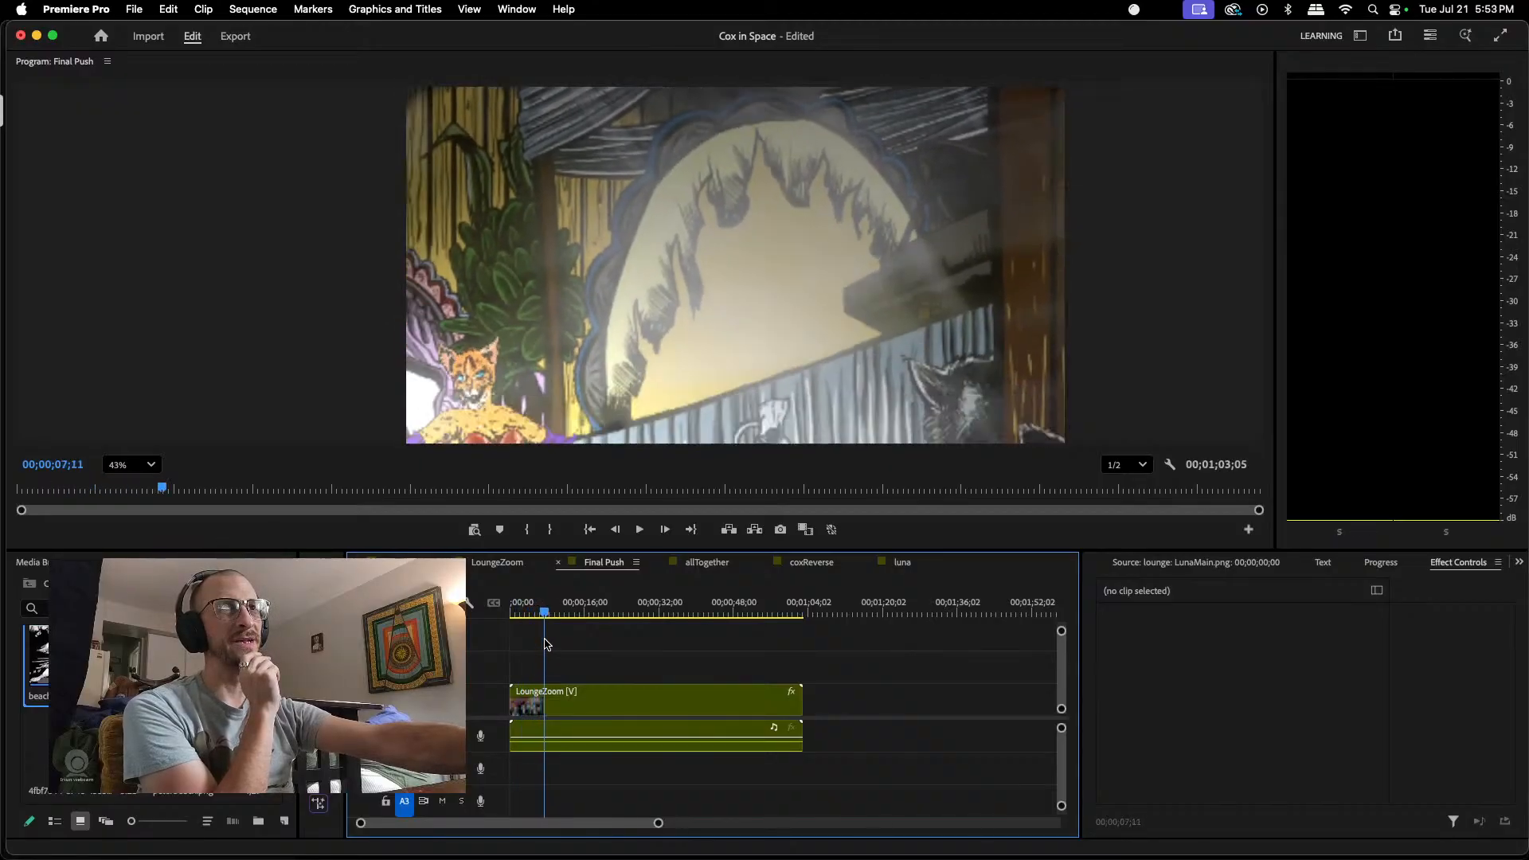
Step: Return to the lounge sequence and add a Position keyframe to LunaMain.png at 00;00;05;13
{"action": "left_click", "coordinate": [391, 550]}
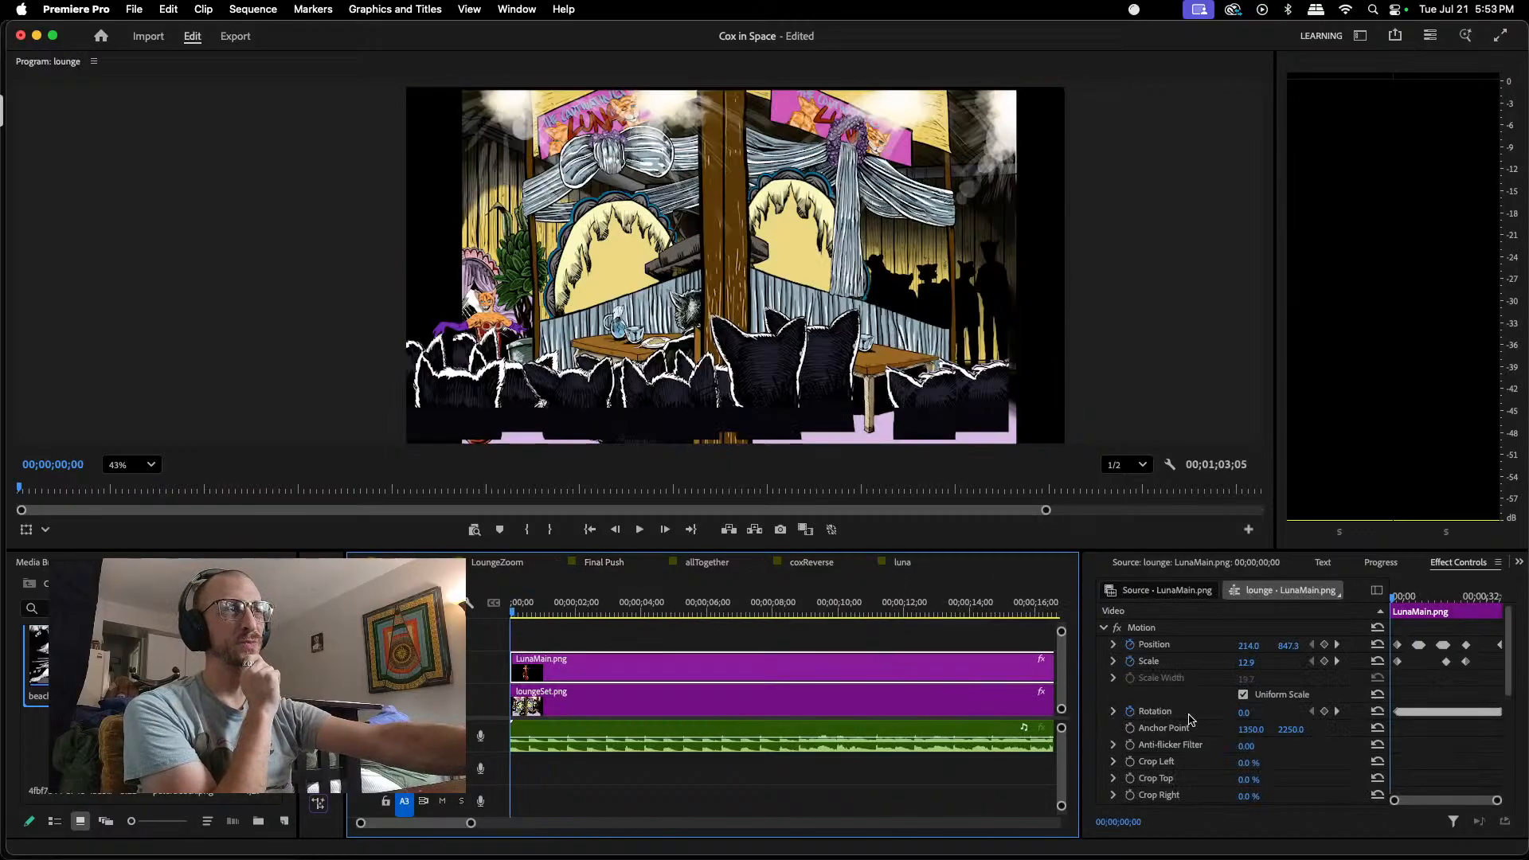
{"action": "left_click", "coordinate": [1387, 603]}
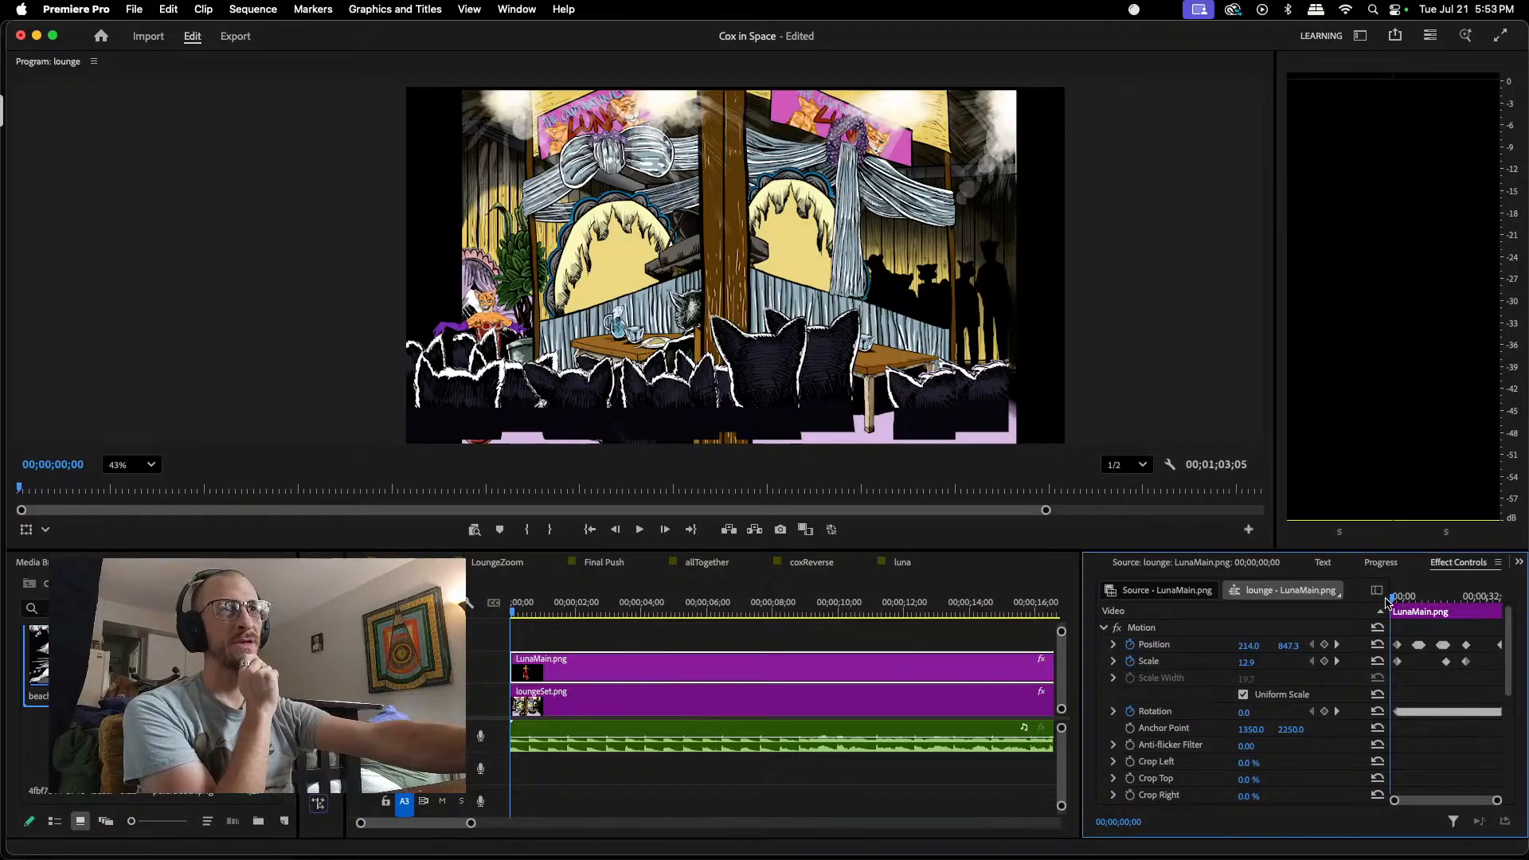
{"action": "scroll", "coordinate": [489, 318], "scroll_direction": "up", "scroll_amount": 3}
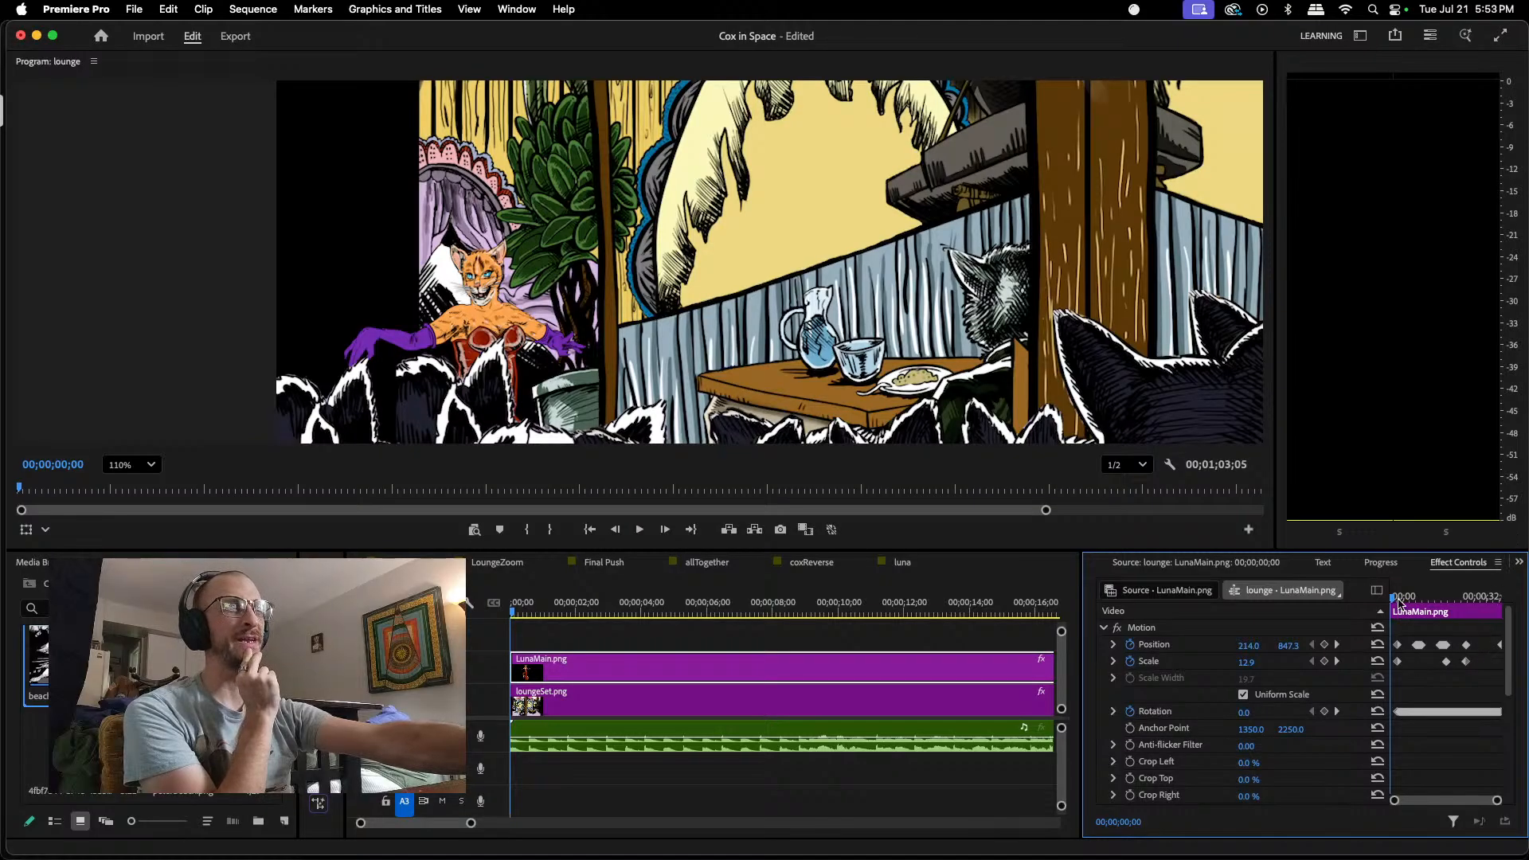
{"action": "left_click_drag", "start_coordinate": [1498, 801], "coordinate": [1481, 800]}
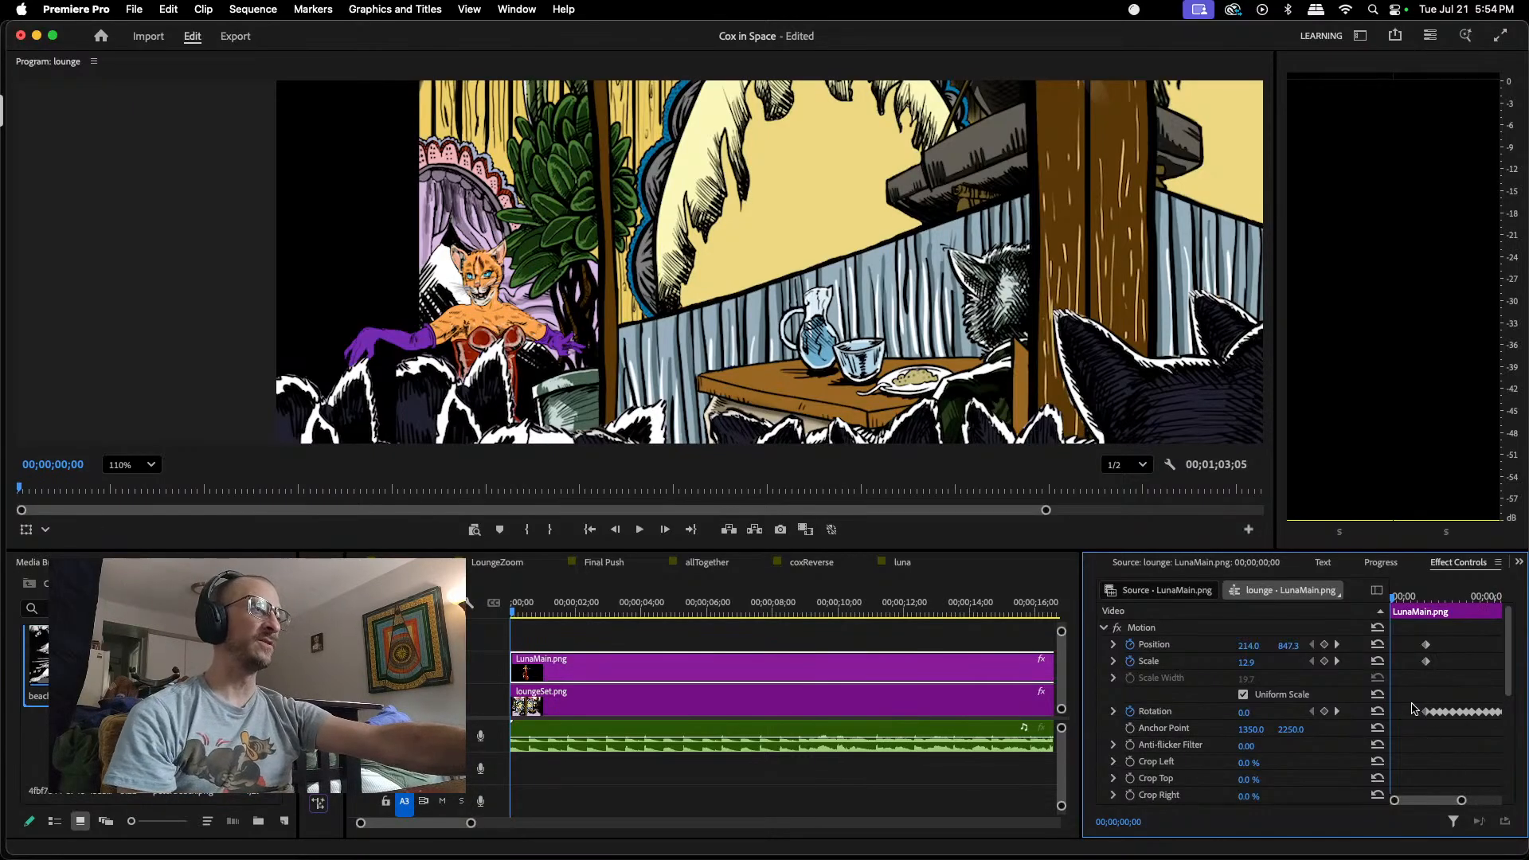
{"action": "left_click_drag", "start_coordinate": [1396, 597], "coordinate": [1429, 616]}
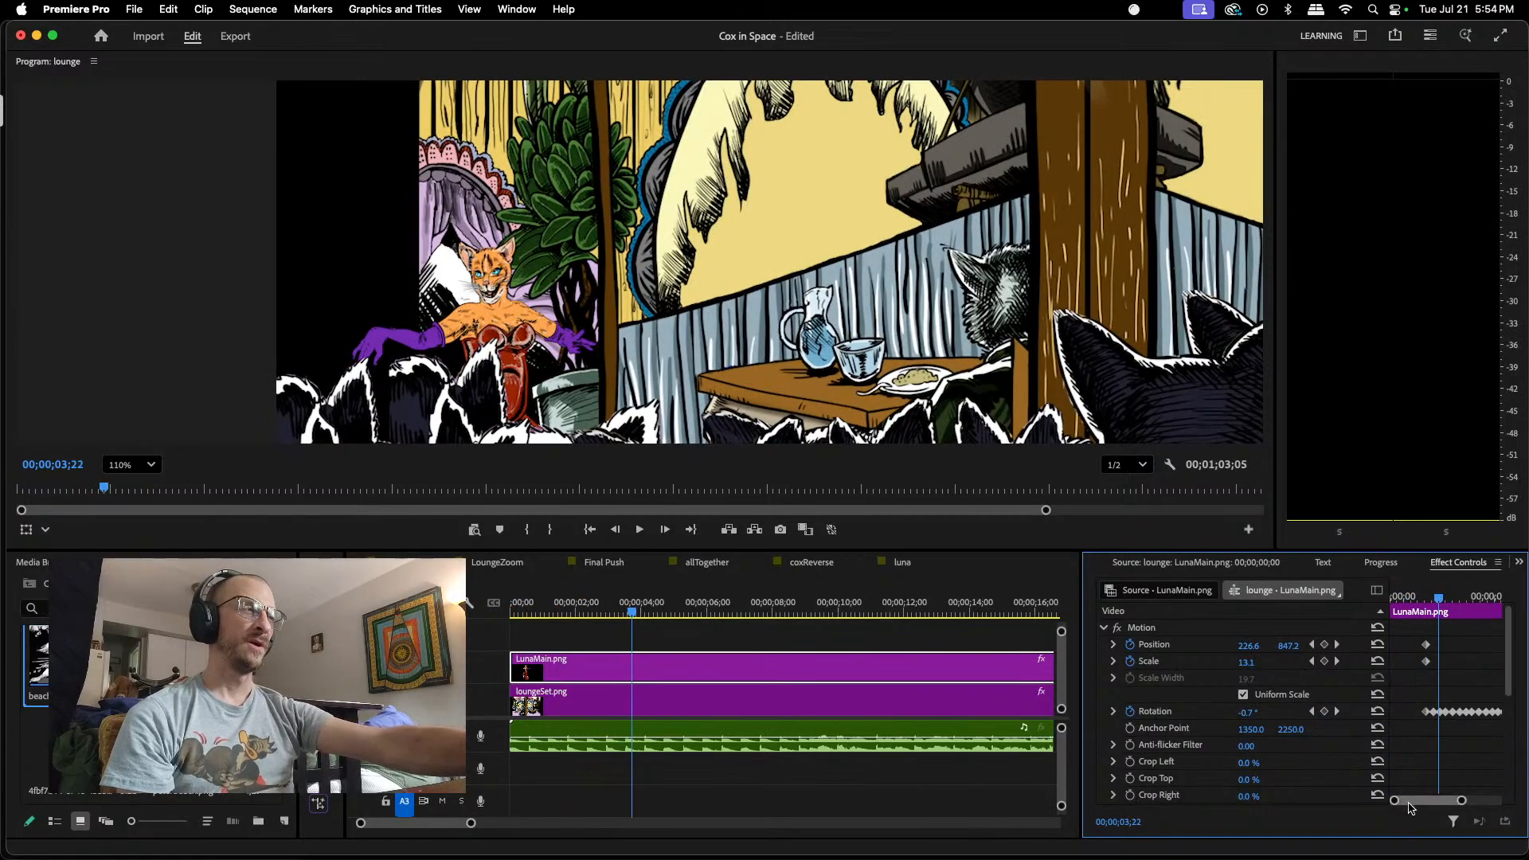
{"action": "left_click_drag", "start_coordinate": [1415, 801], "coordinate": [1419, 803]}
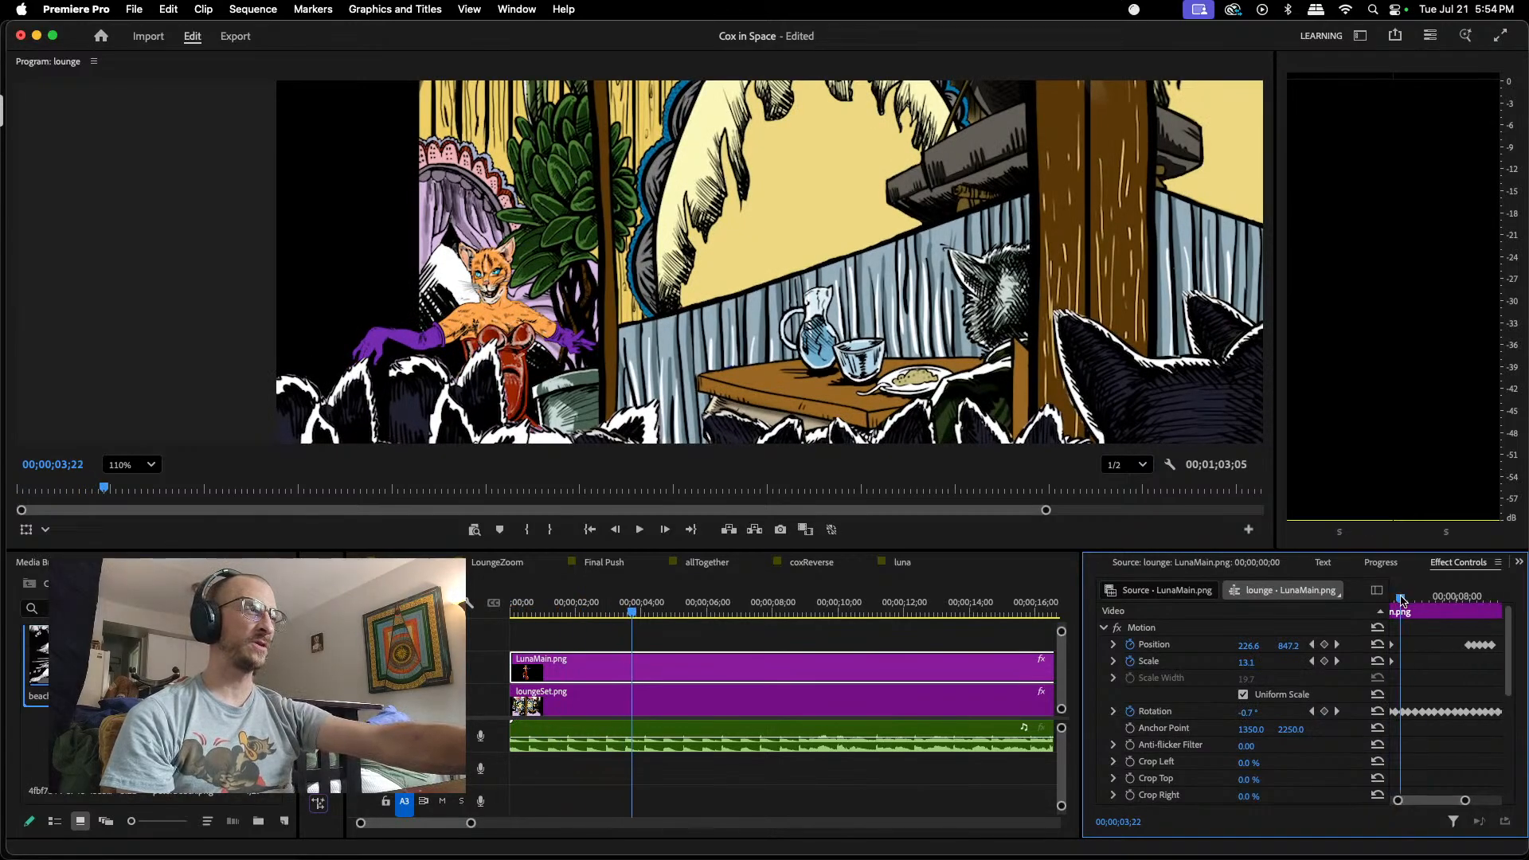
{"action": "left_click_drag", "start_coordinate": [1402, 599], "coordinate": [1424, 602]}
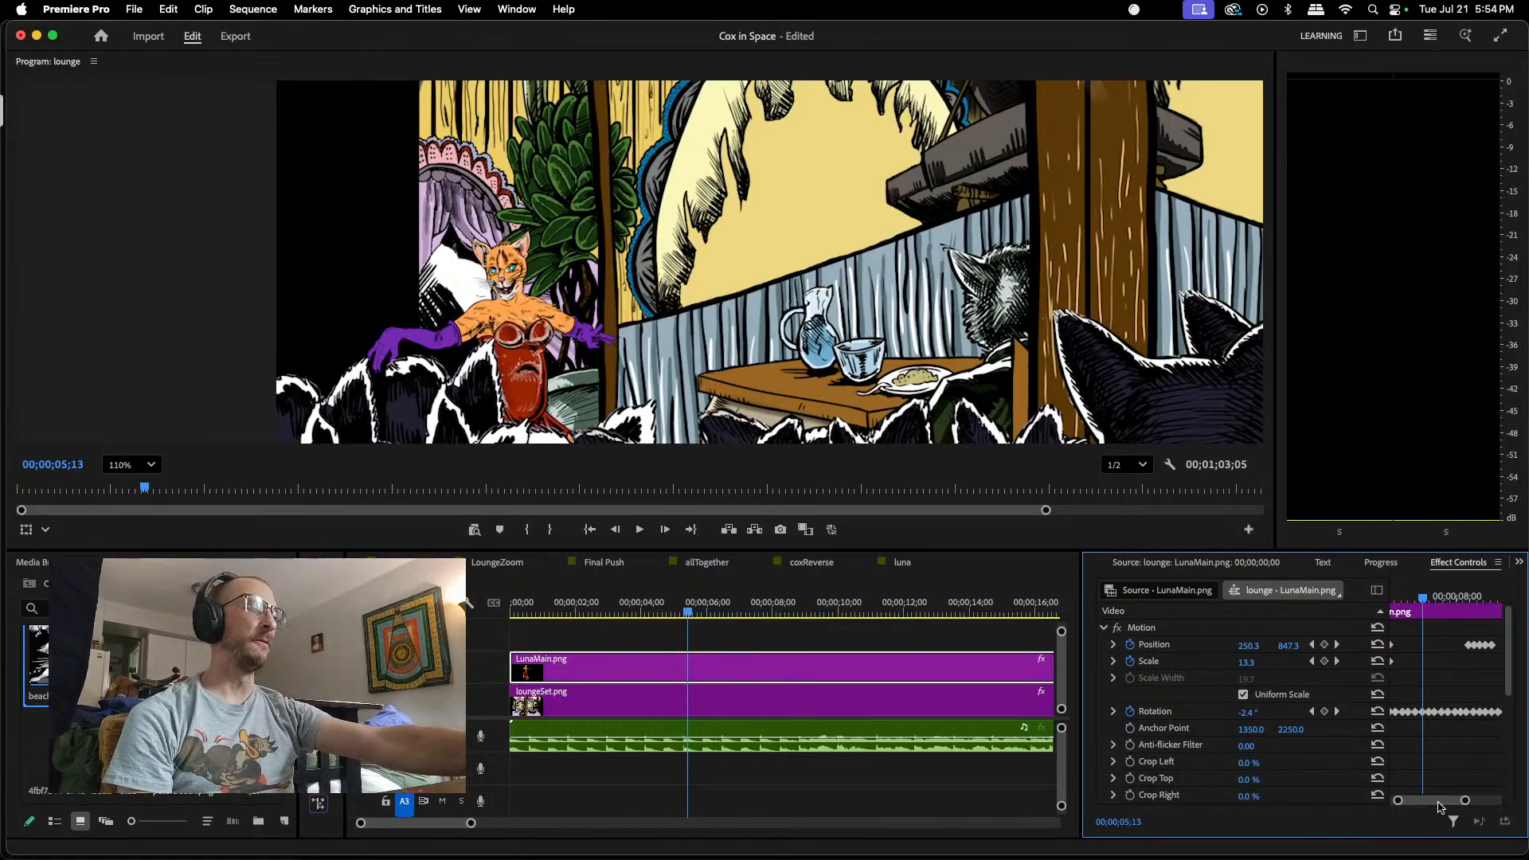
{"action": "left_click_drag", "start_coordinate": [1439, 806], "coordinate": [1463, 806]}
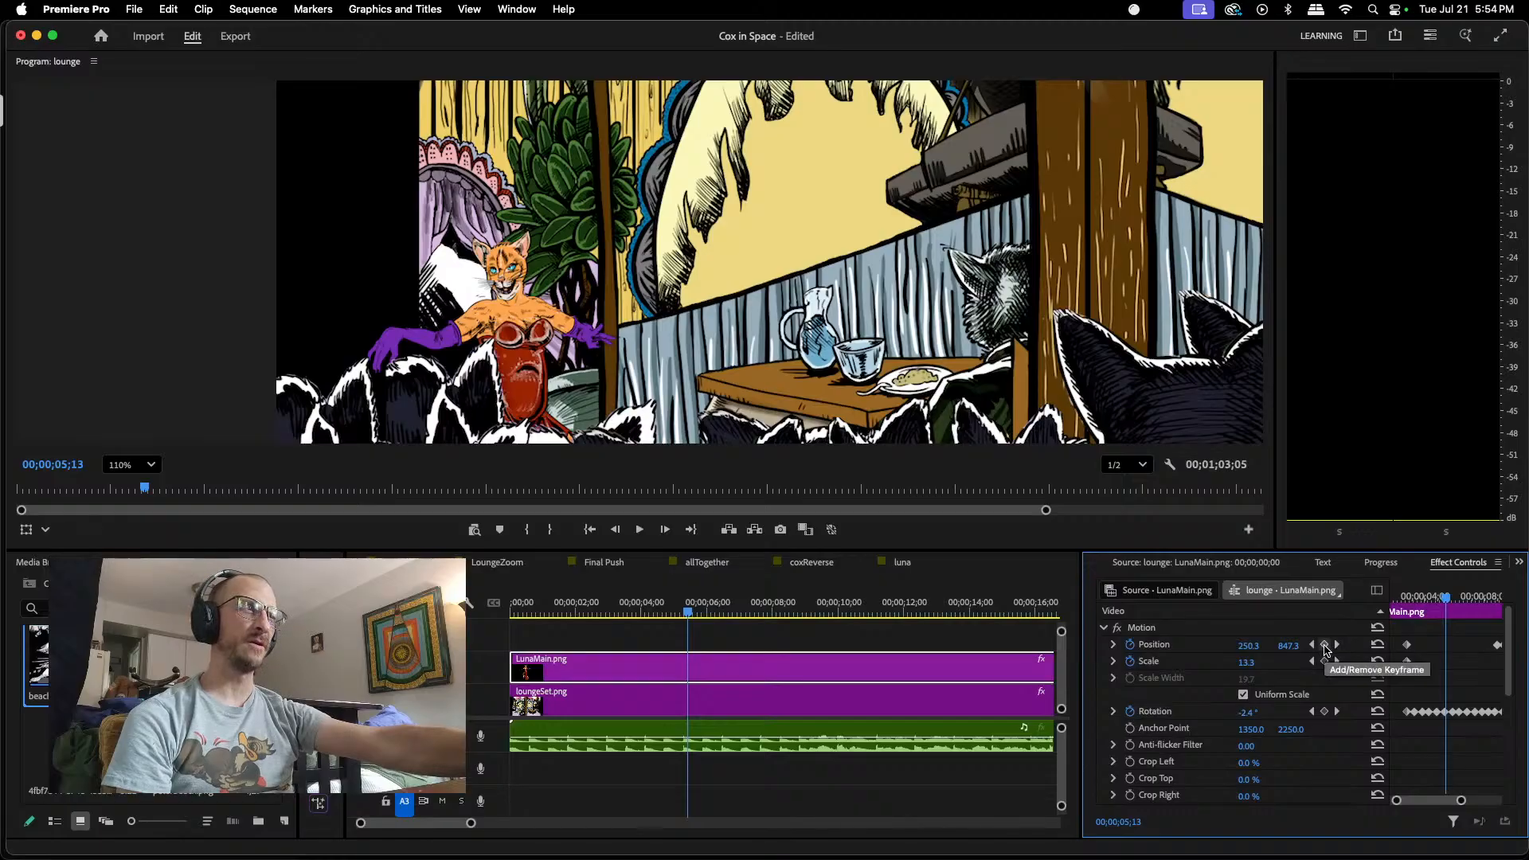
{"action": "left_click", "coordinate": [1325, 645]}
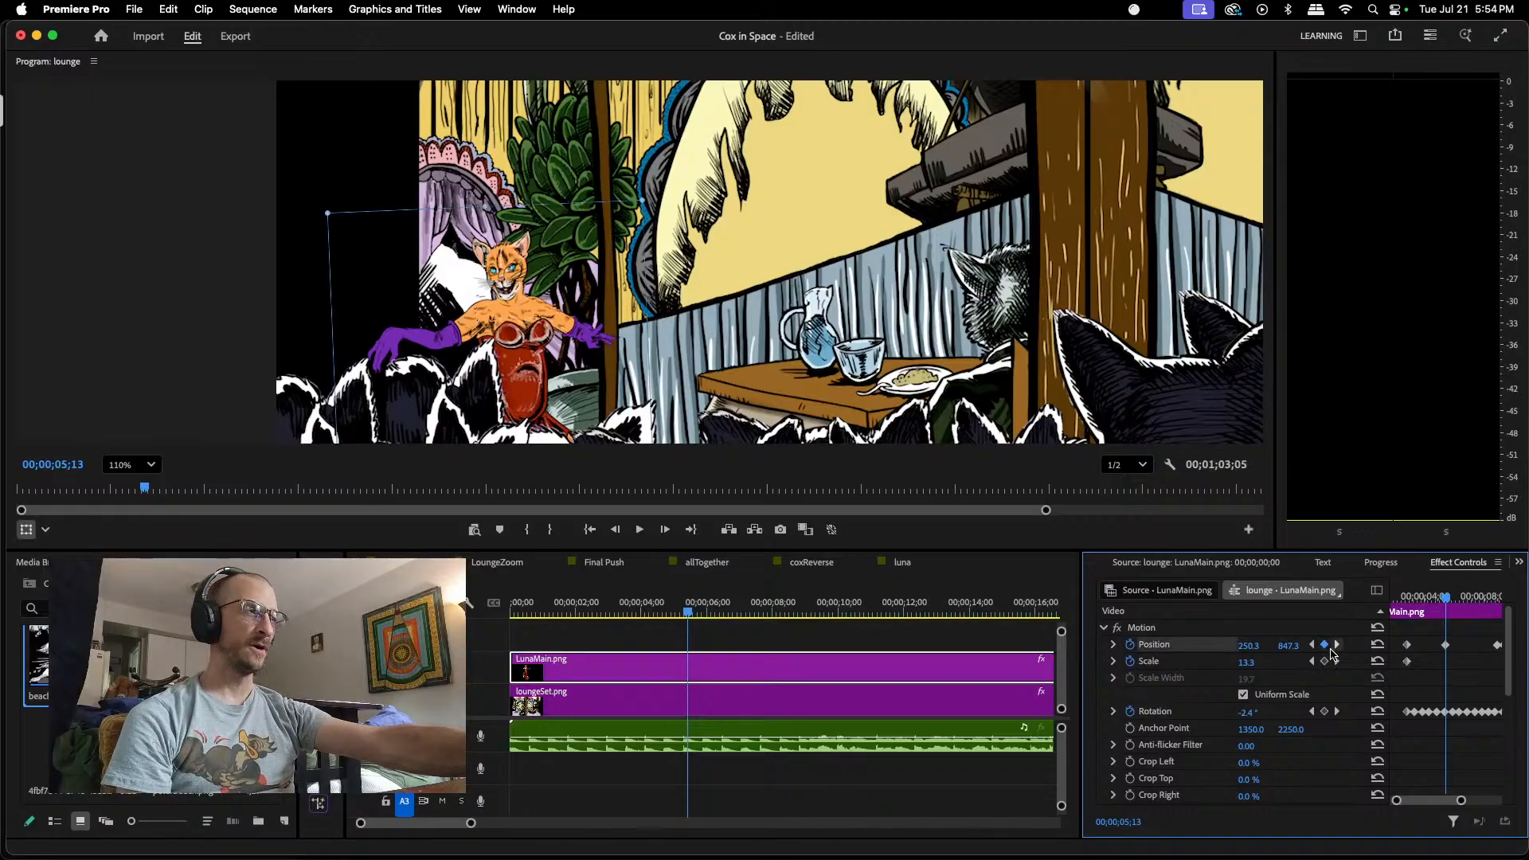
Step: Keyframe LunaMain.png's Position higher at 00;00;06;00, about 261.8, 833.6, and lower at 00;00;06;16, about 267.9, 843.4
{"action": "left_click_drag", "start_coordinate": [1446, 599], "coordinate": [1454, 599]}
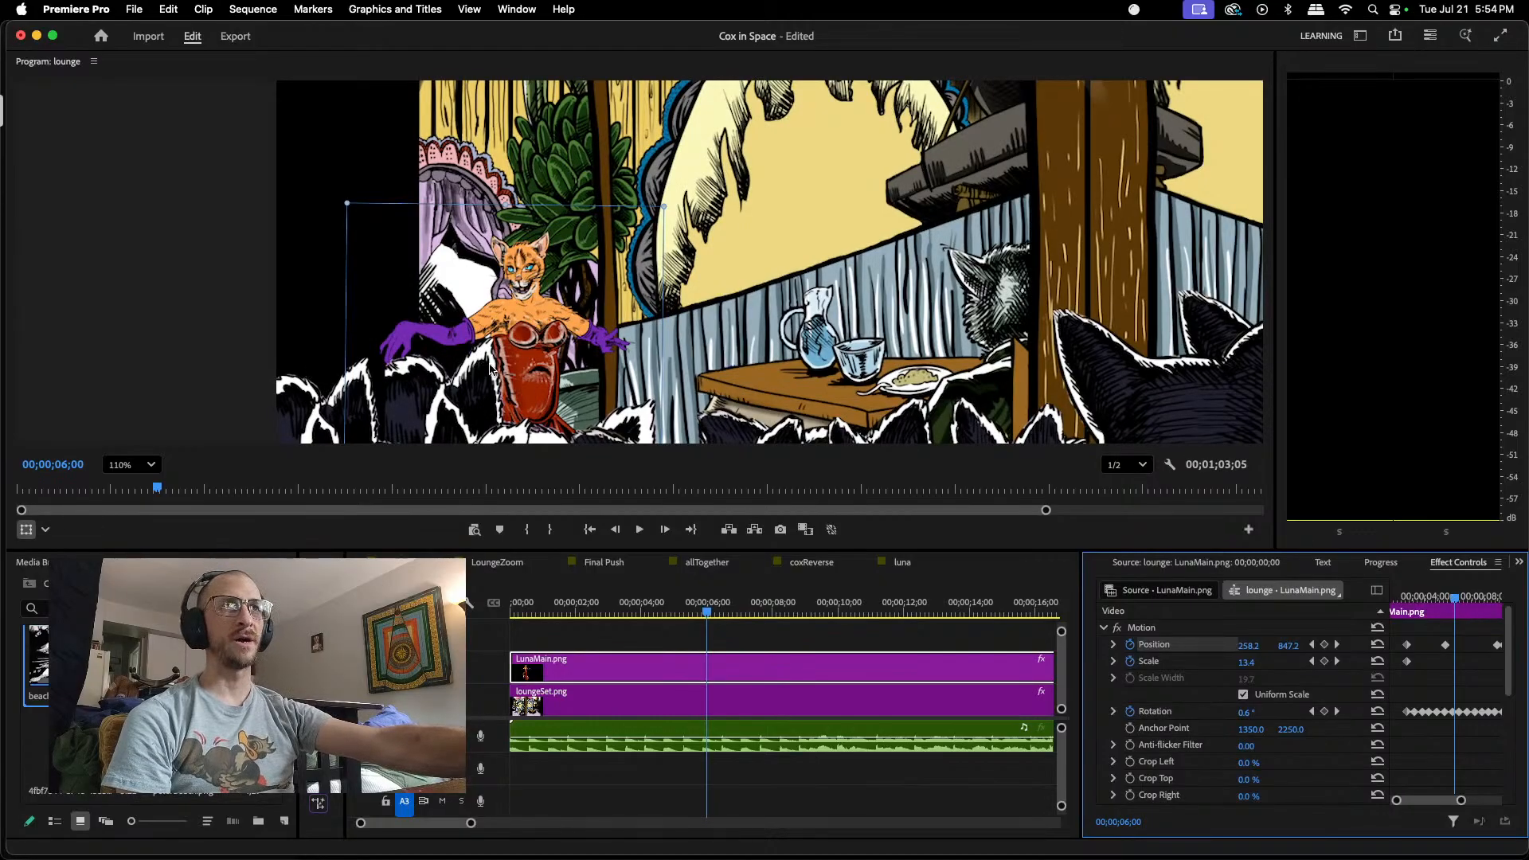
{"action": "left_click_drag", "start_coordinate": [529, 388], "coordinate": [533, 377]}
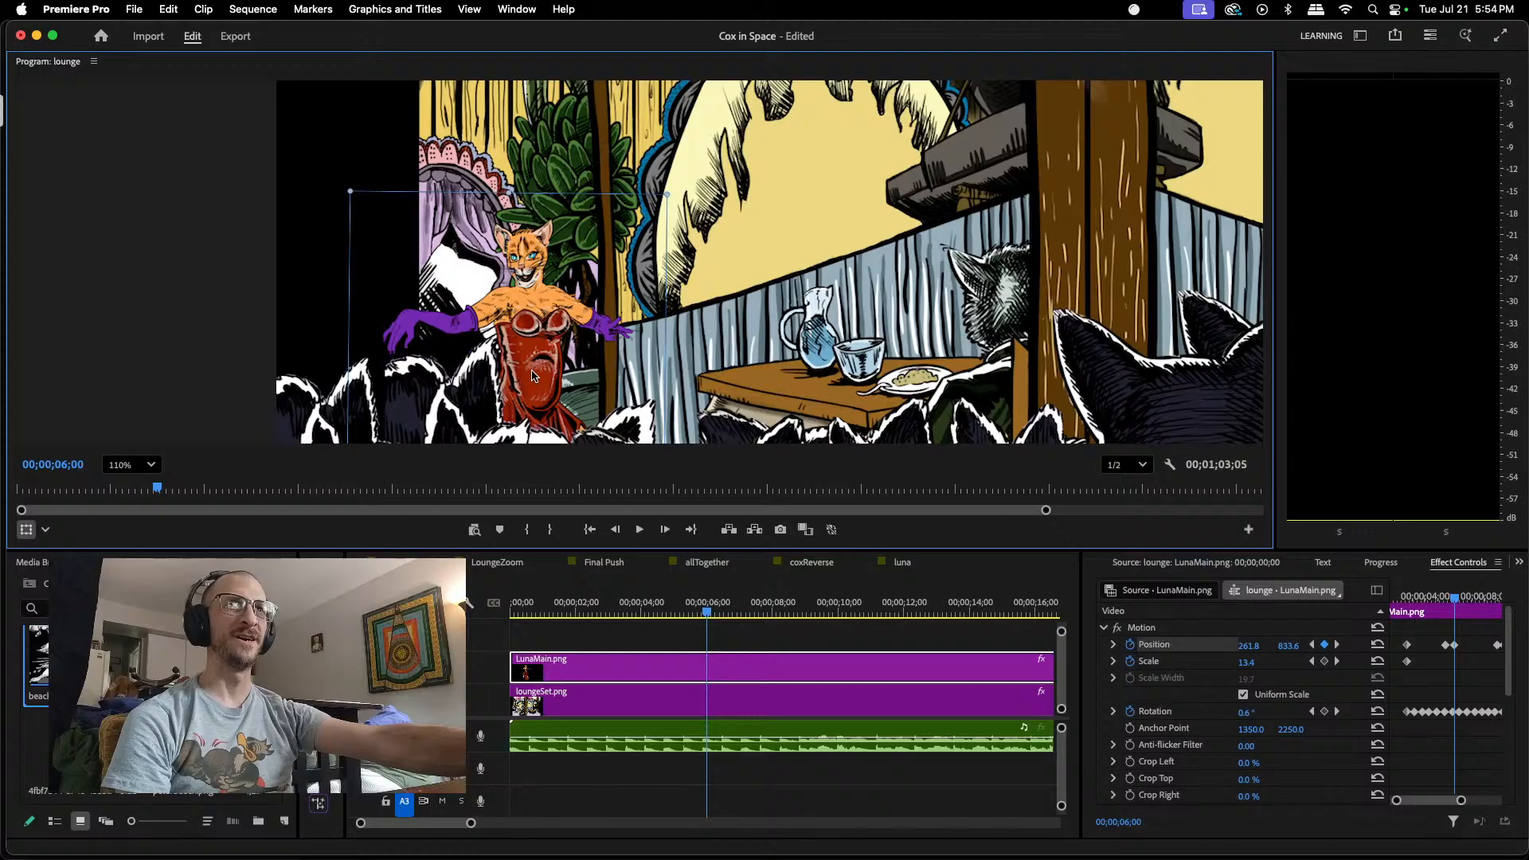
{"action": "scroll", "coordinate": [534, 377], "scroll_direction": "down", "scroll_amount": 4}
{"action": "scroll", "coordinate": [550, 420], "scroll_direction": "up", "scroll_amount": 1}
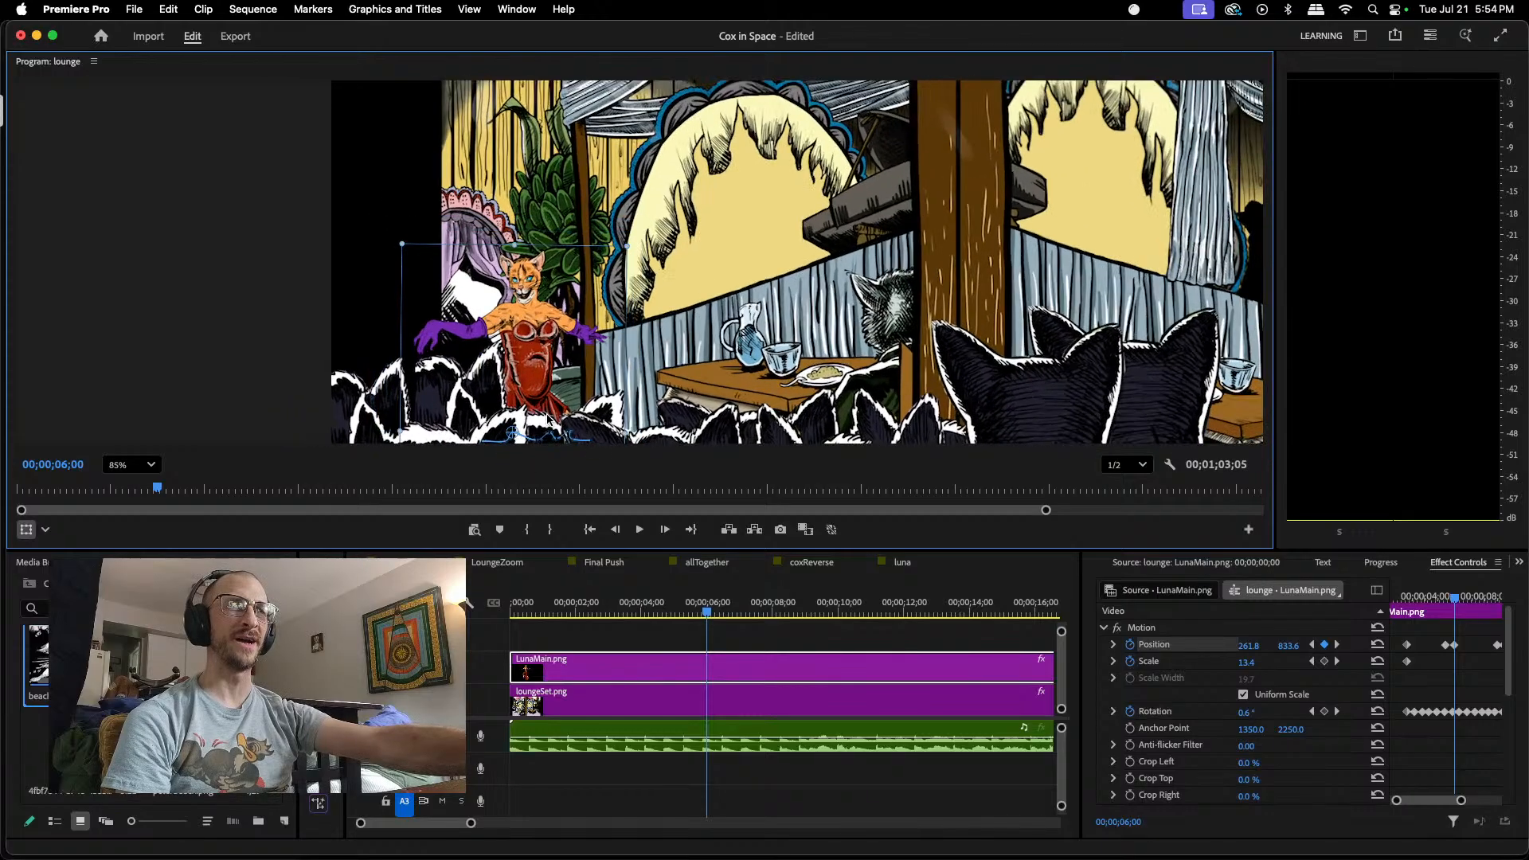
{"action": "left_click", "coordinate": [1458, 599]}
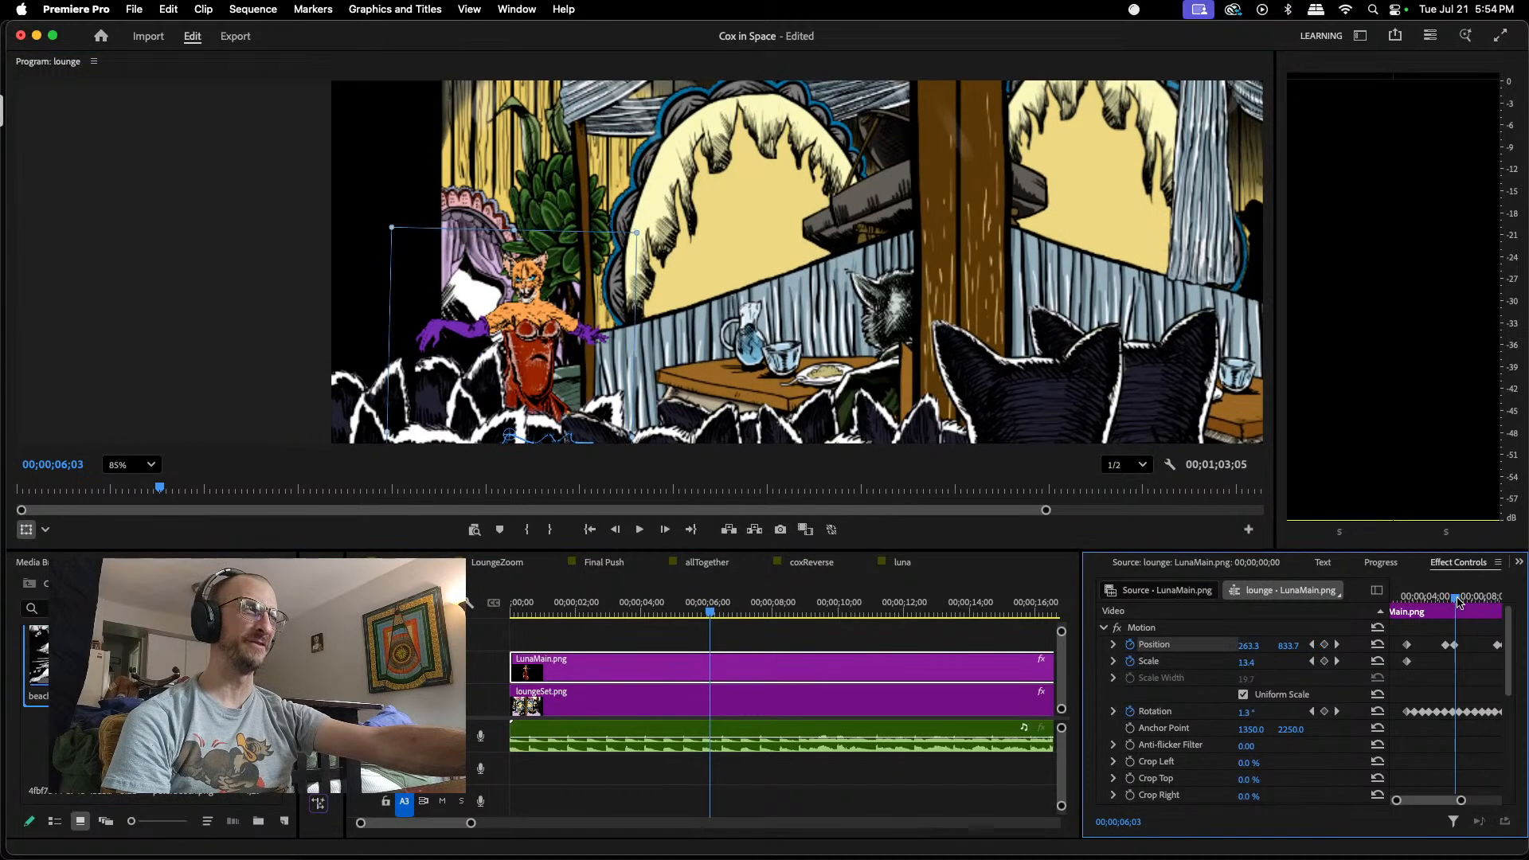
{"action": "left_click_drag", "start_coordinate": [1459, 603], "coordinate": [1464, 600]}
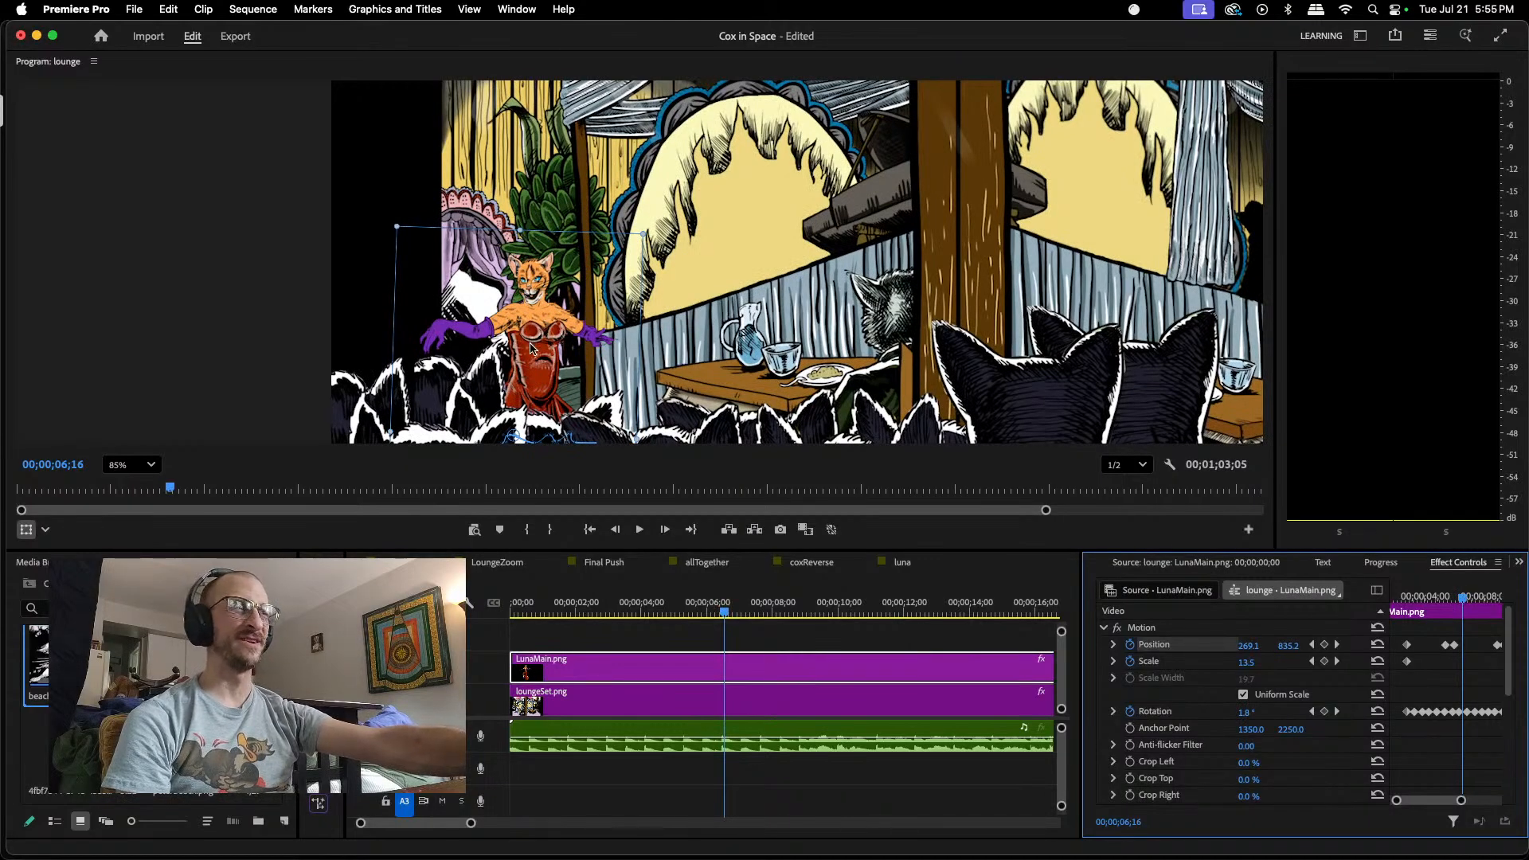
{"action": "left_click_drag", "start_coordinate": [532, 348], "coordinate": [532, 355]}
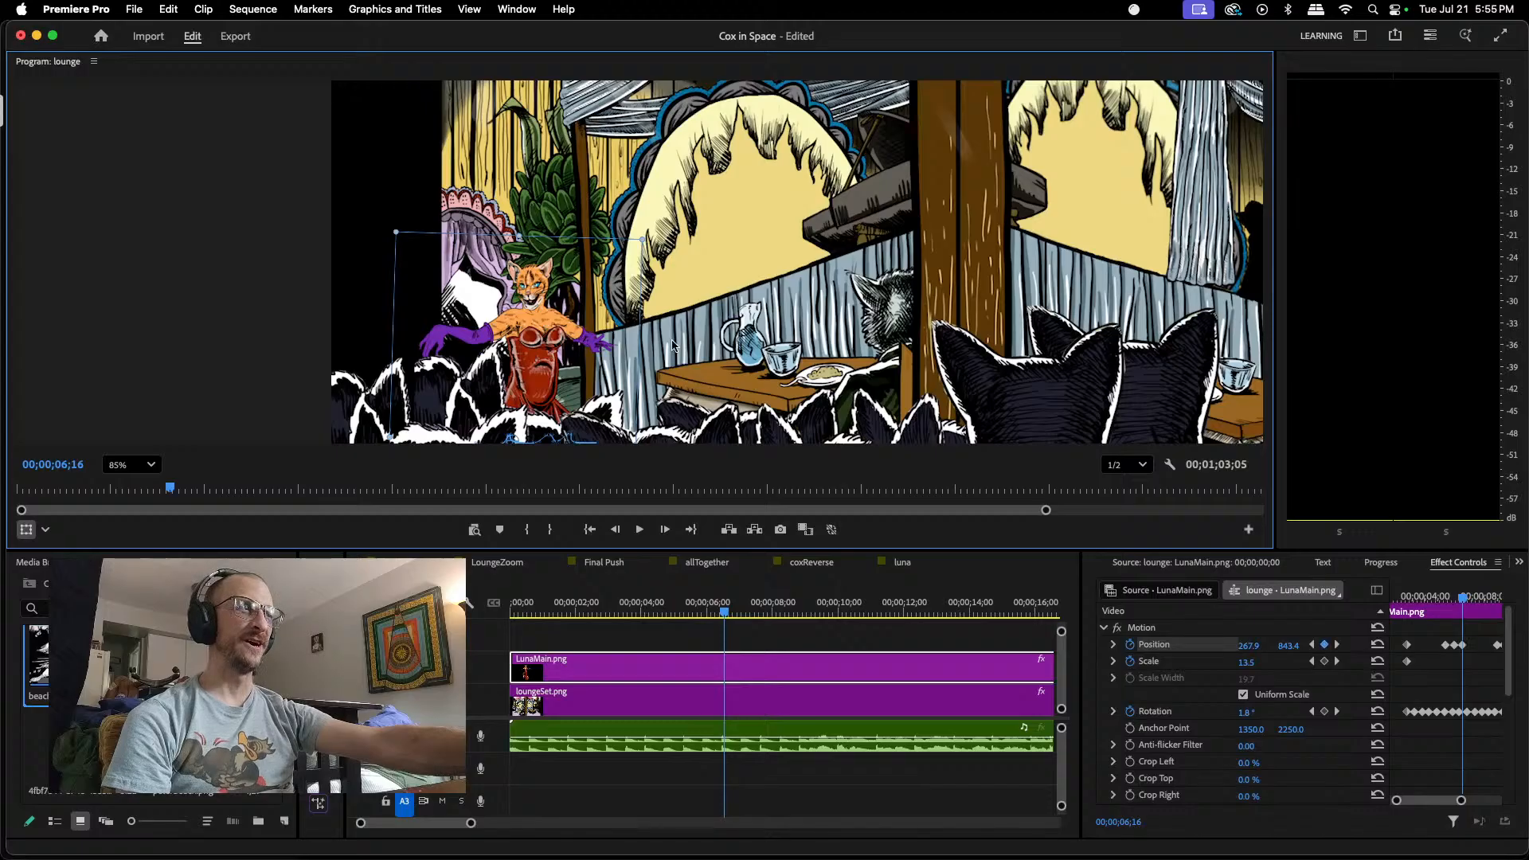
Step: Keyframe LunaMain.png's Position higher at 00;00;07;04, about 277.6, 835.7, and lower at 00;00;07;21, about 284.4, 845.9
{"action": "left_click_drag", "start_coordinate": [1464, 603], "coordinate": [1474, 601]}
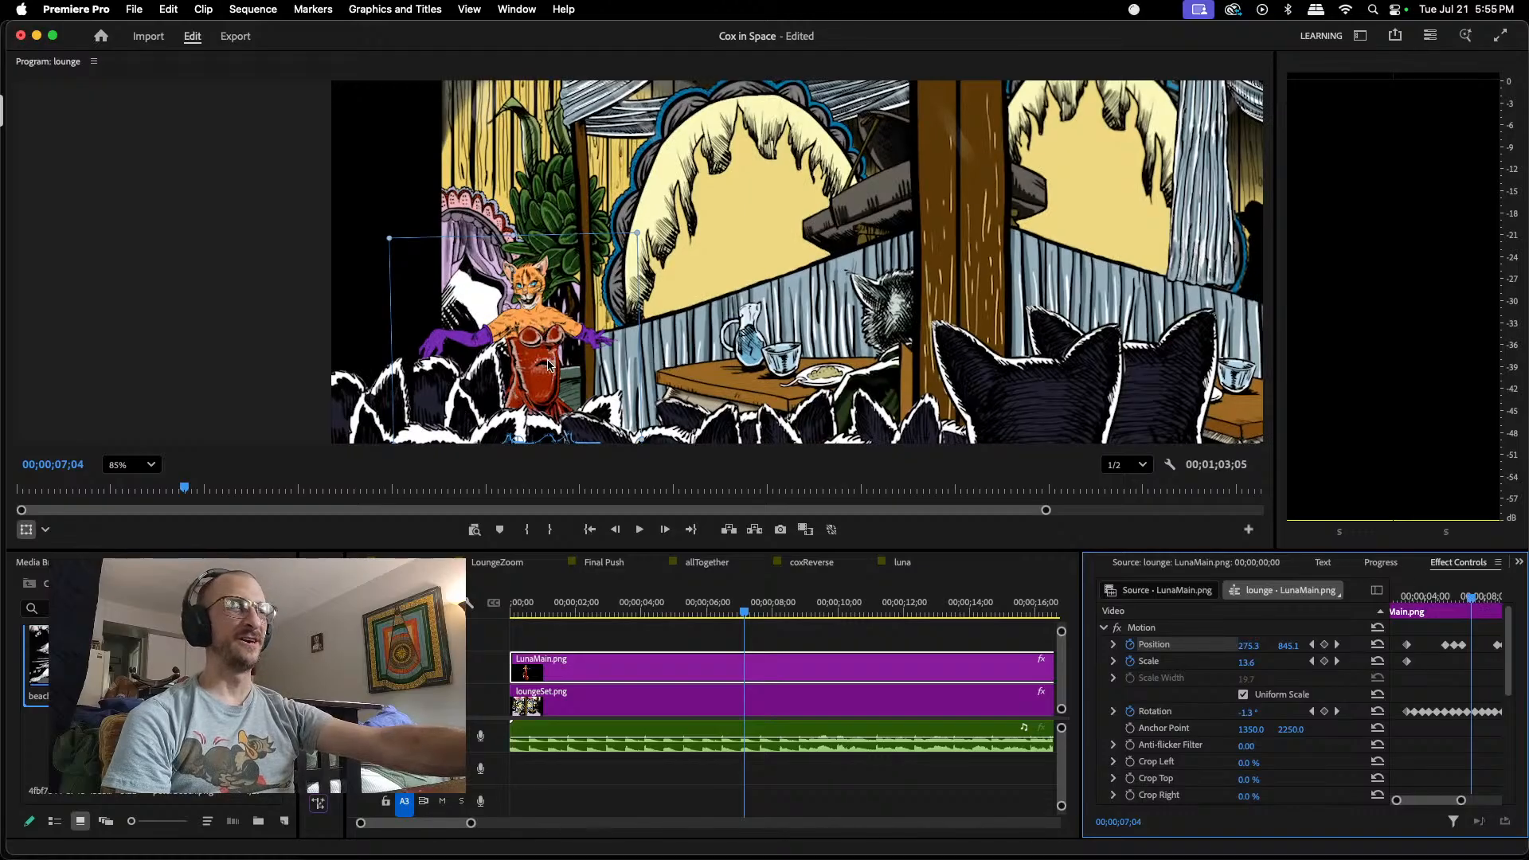
{"action": "left_click_drag", "start_coordinate": [552, 363], "coordinate": [548, 357]}
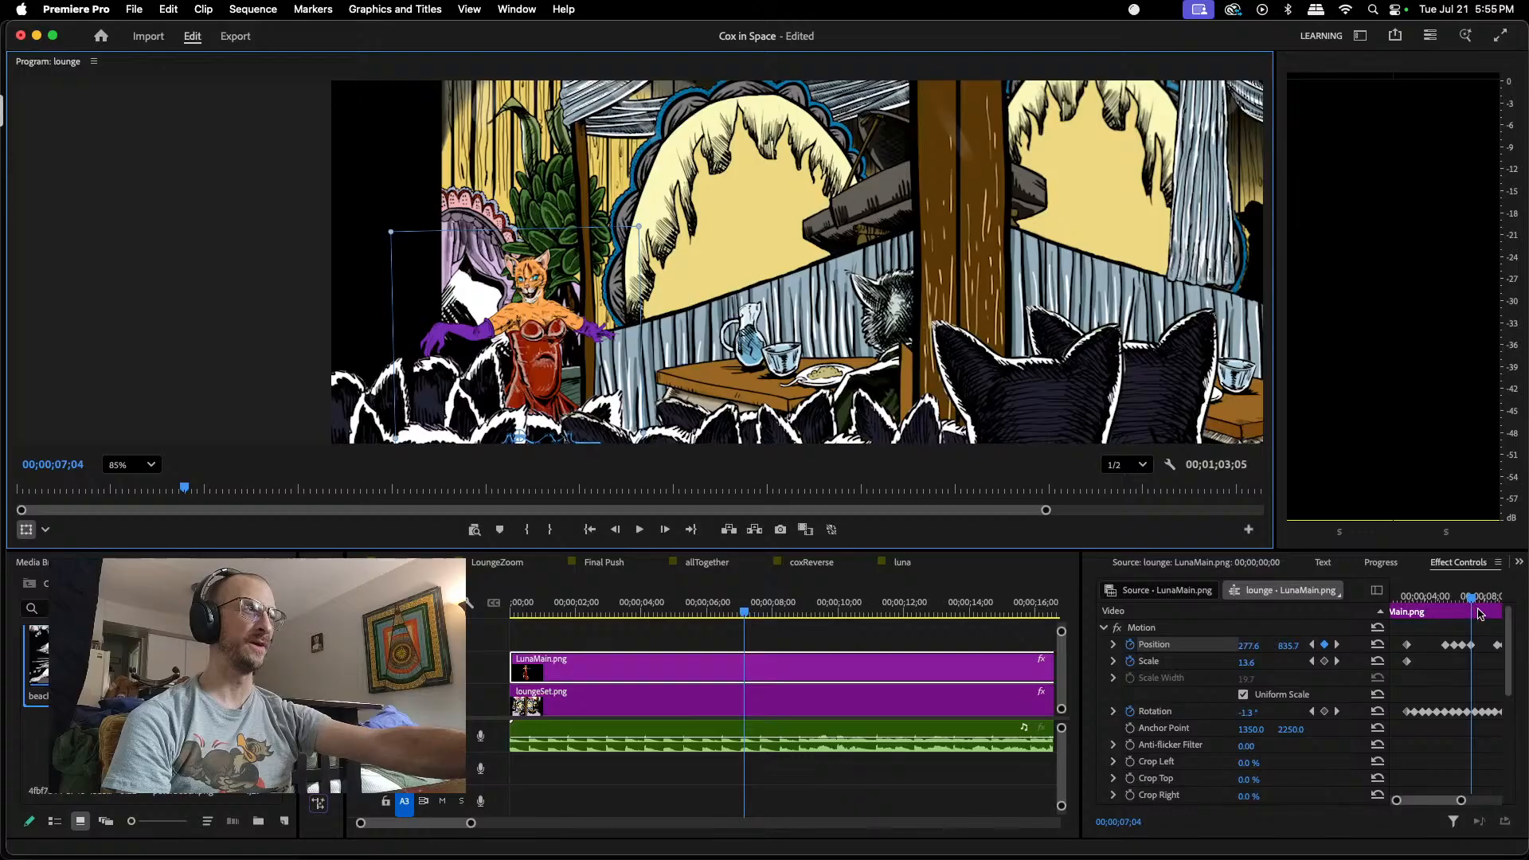
{"action": "left_click_drag", "start_coordinate": [1474, 599], "coordinate": [1482, 603]}
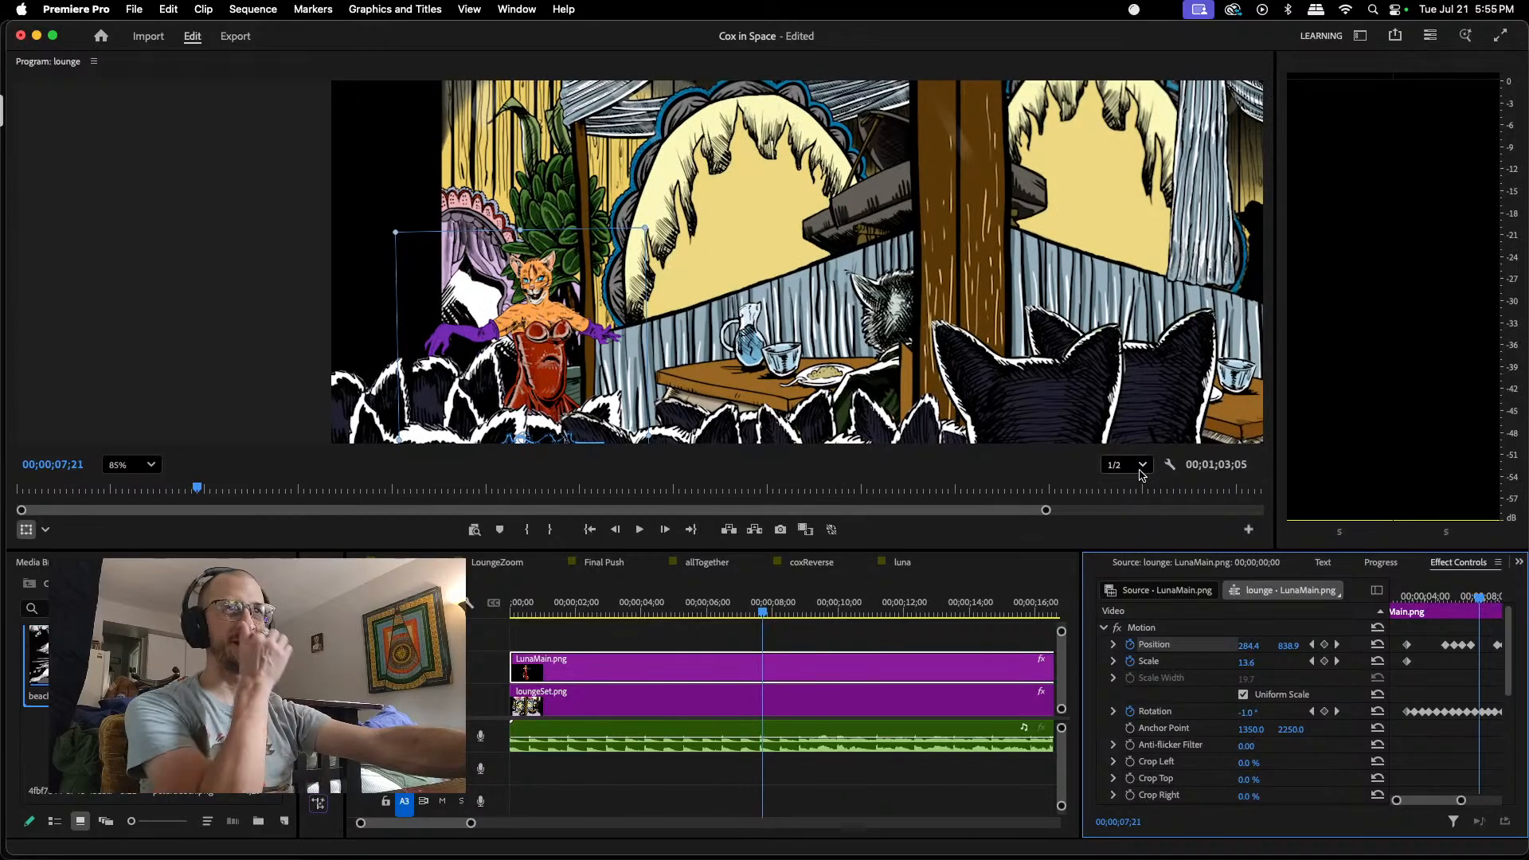
{"action": "left_click_drag", "start_coordinate": [536, 346], "coordinate": [536, 350]}
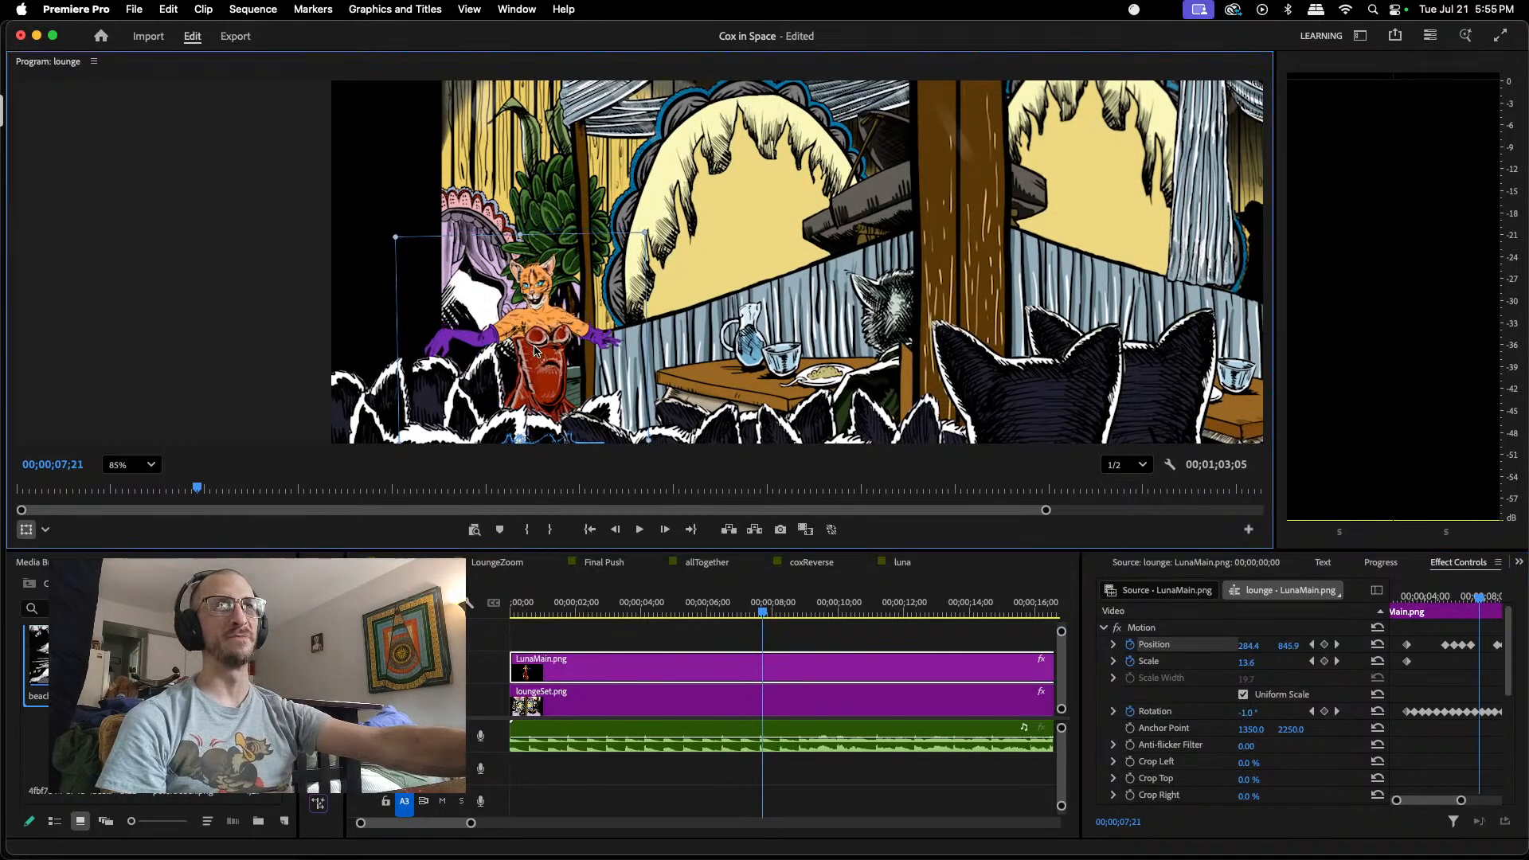
{"action": "scroll", "coordinate": [555, 393], "scroll_direction": "down", "scroll_amount": 1}
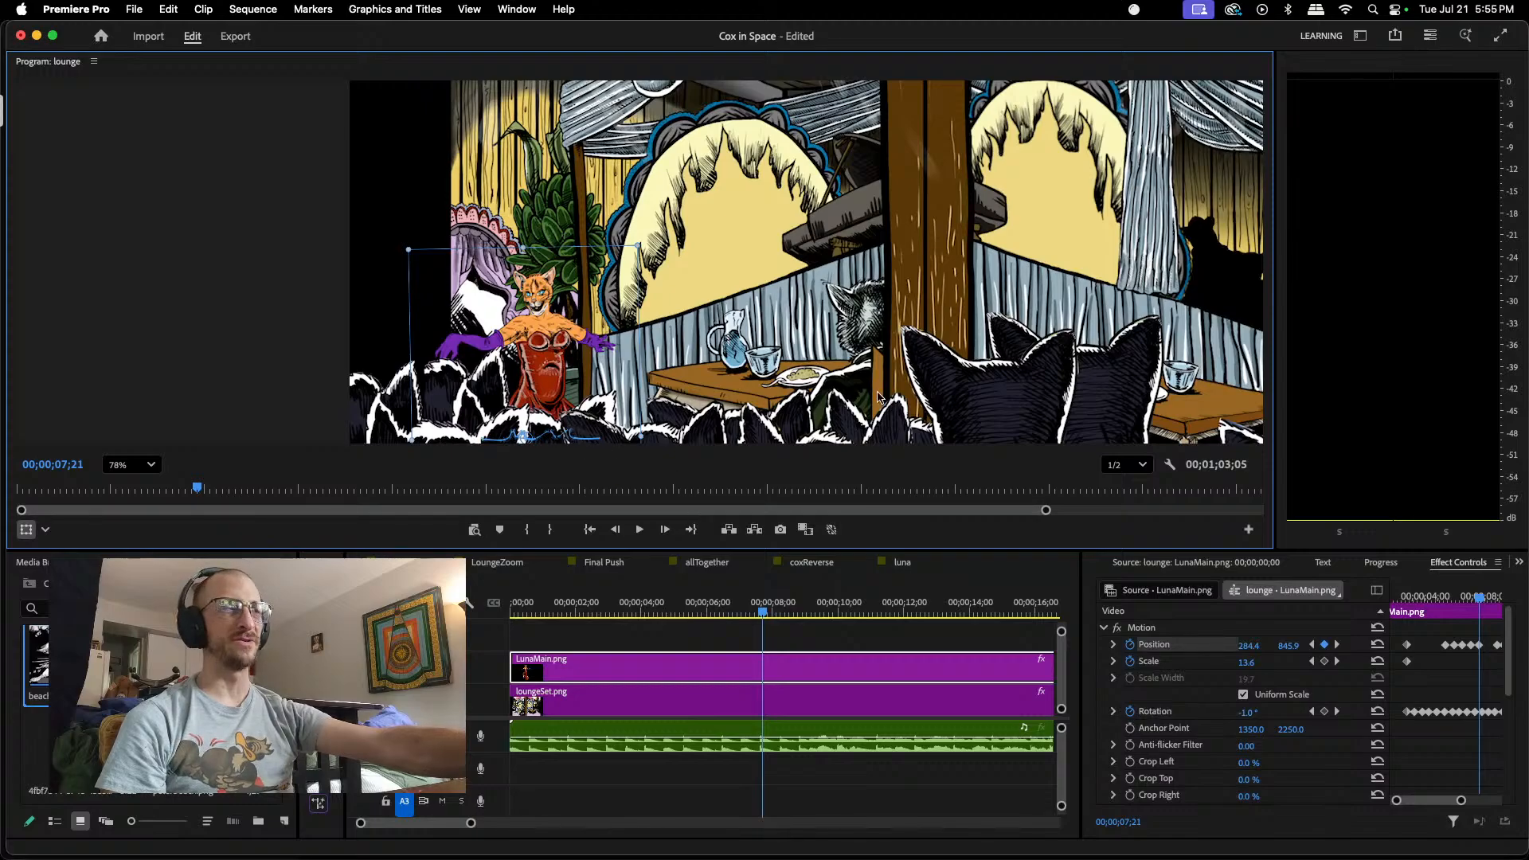
Step: Add a Position keyframe to LunaMain.png at 00;00;12;00 and raise it to about 381.9, 835.5 at 00;00;12;20
{"action": "left_click_drag", "start_coordinate": [1427, 801], "coordinate": [1436, 801]}
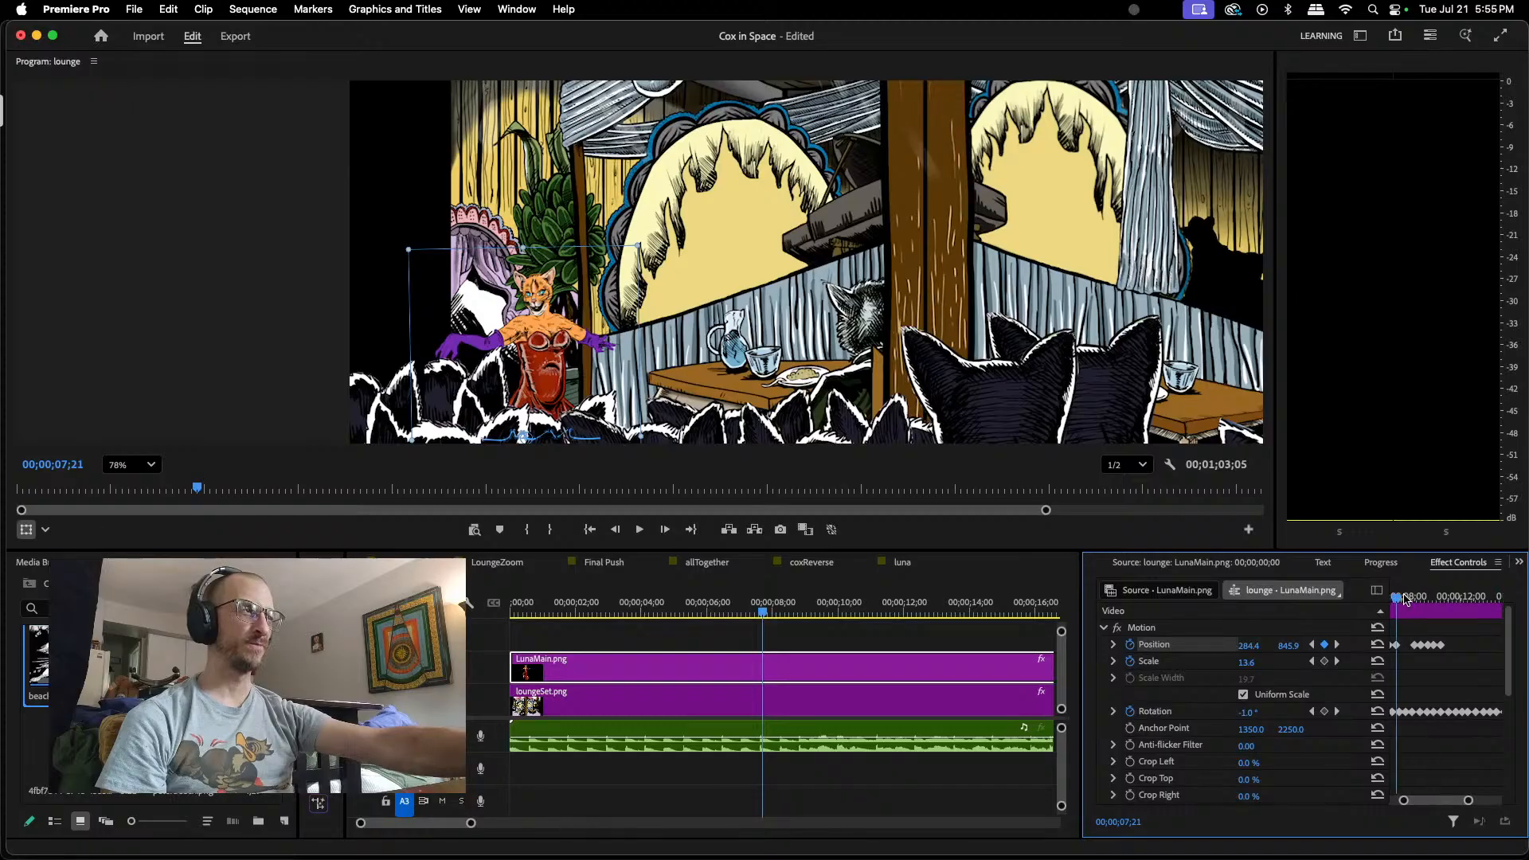
{"action": "left_click_drag", "start_coordinate": [1402, 598], "coordinate": [1464, 617]}
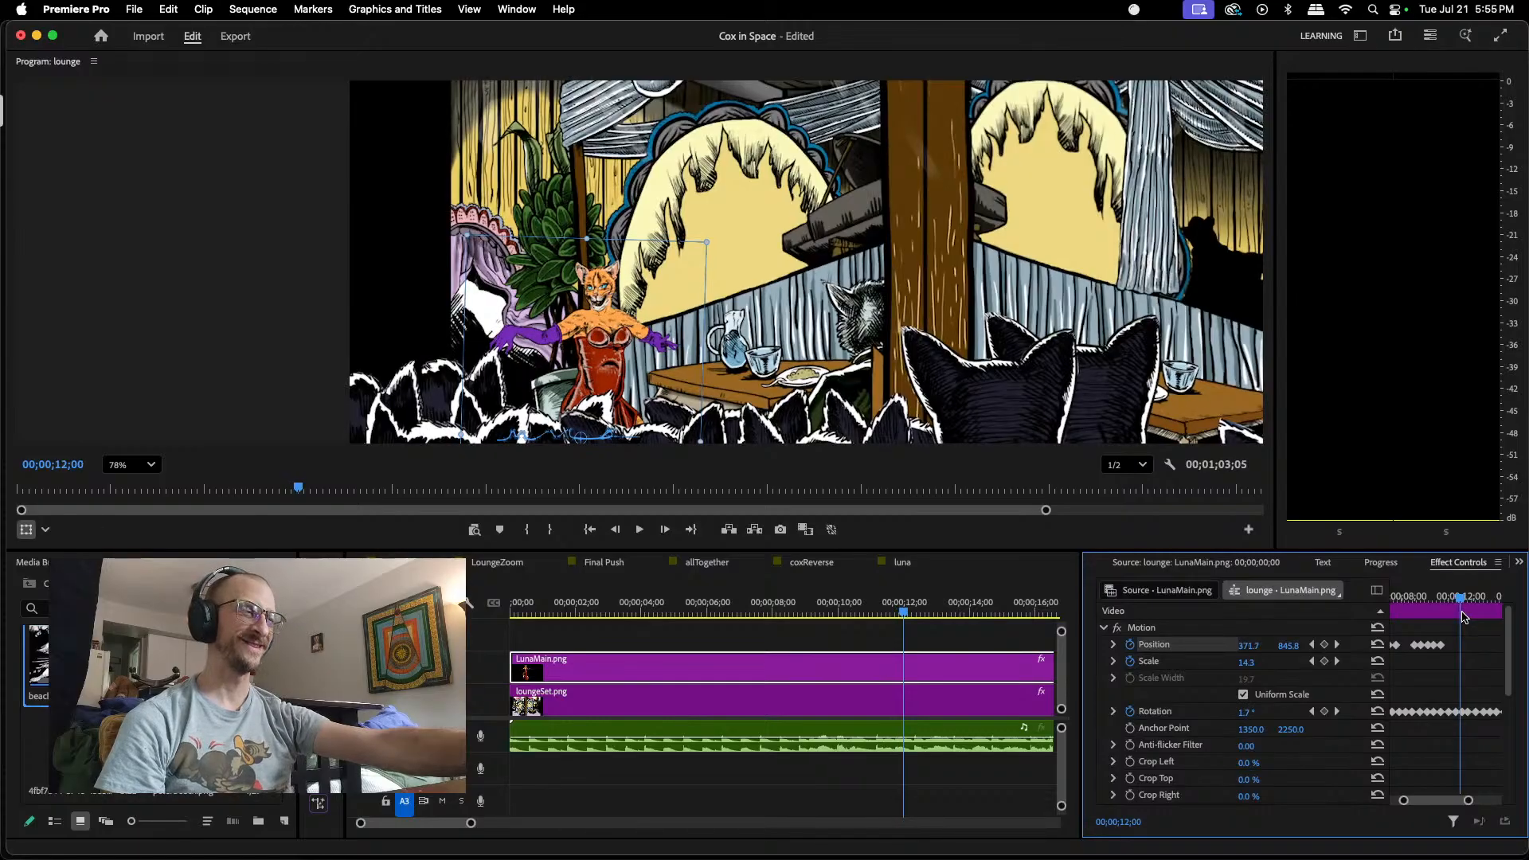
{"action": "left_click", "coordinate": [1325, 645]}
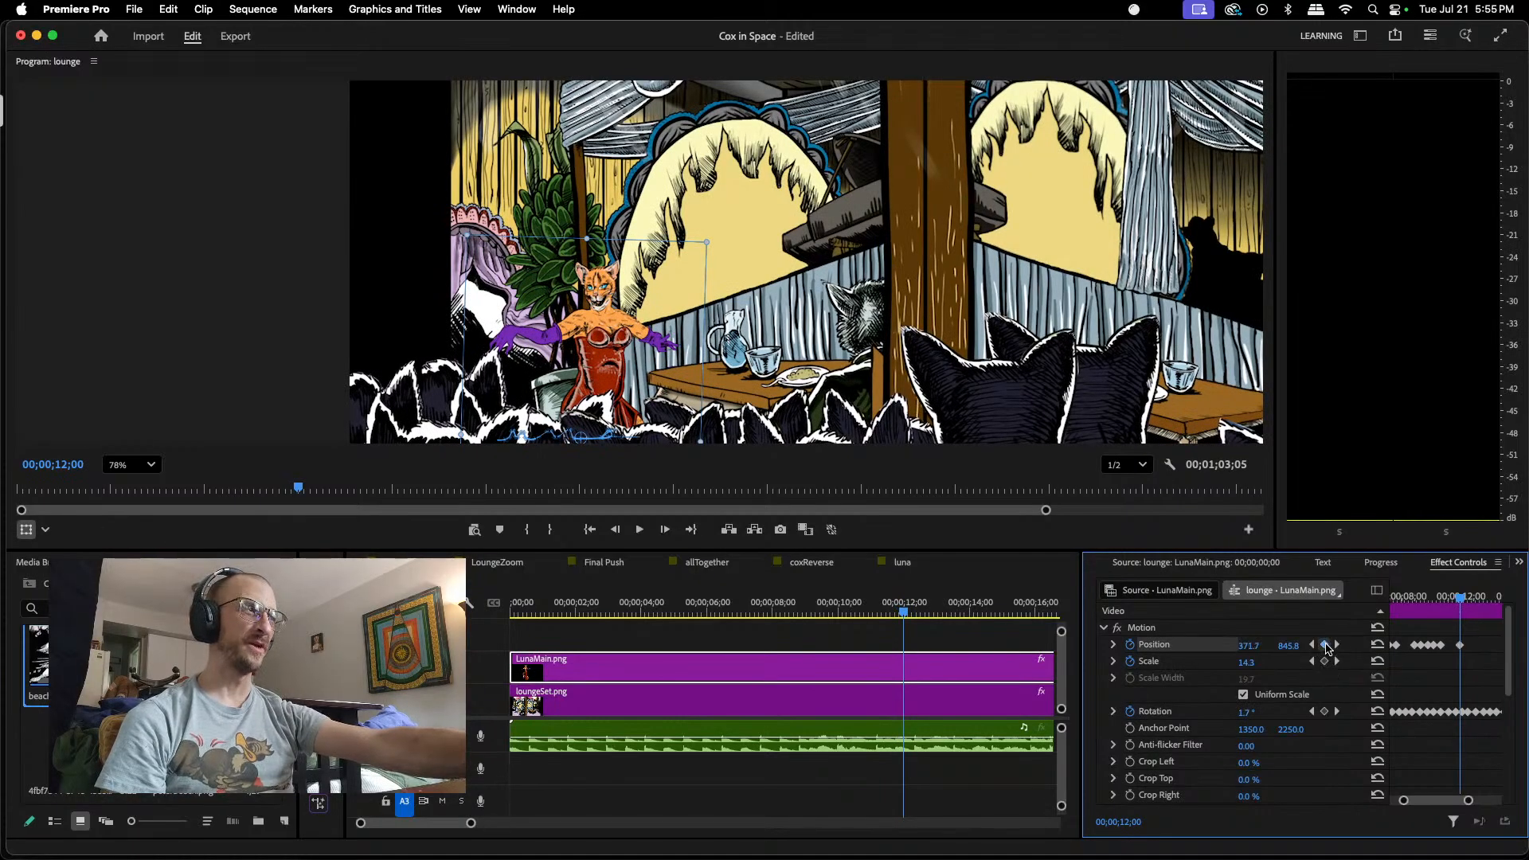
{"action": "left_click_drag", "start_coordinate": [1462, 599], "coordinate": [1473, 599]}
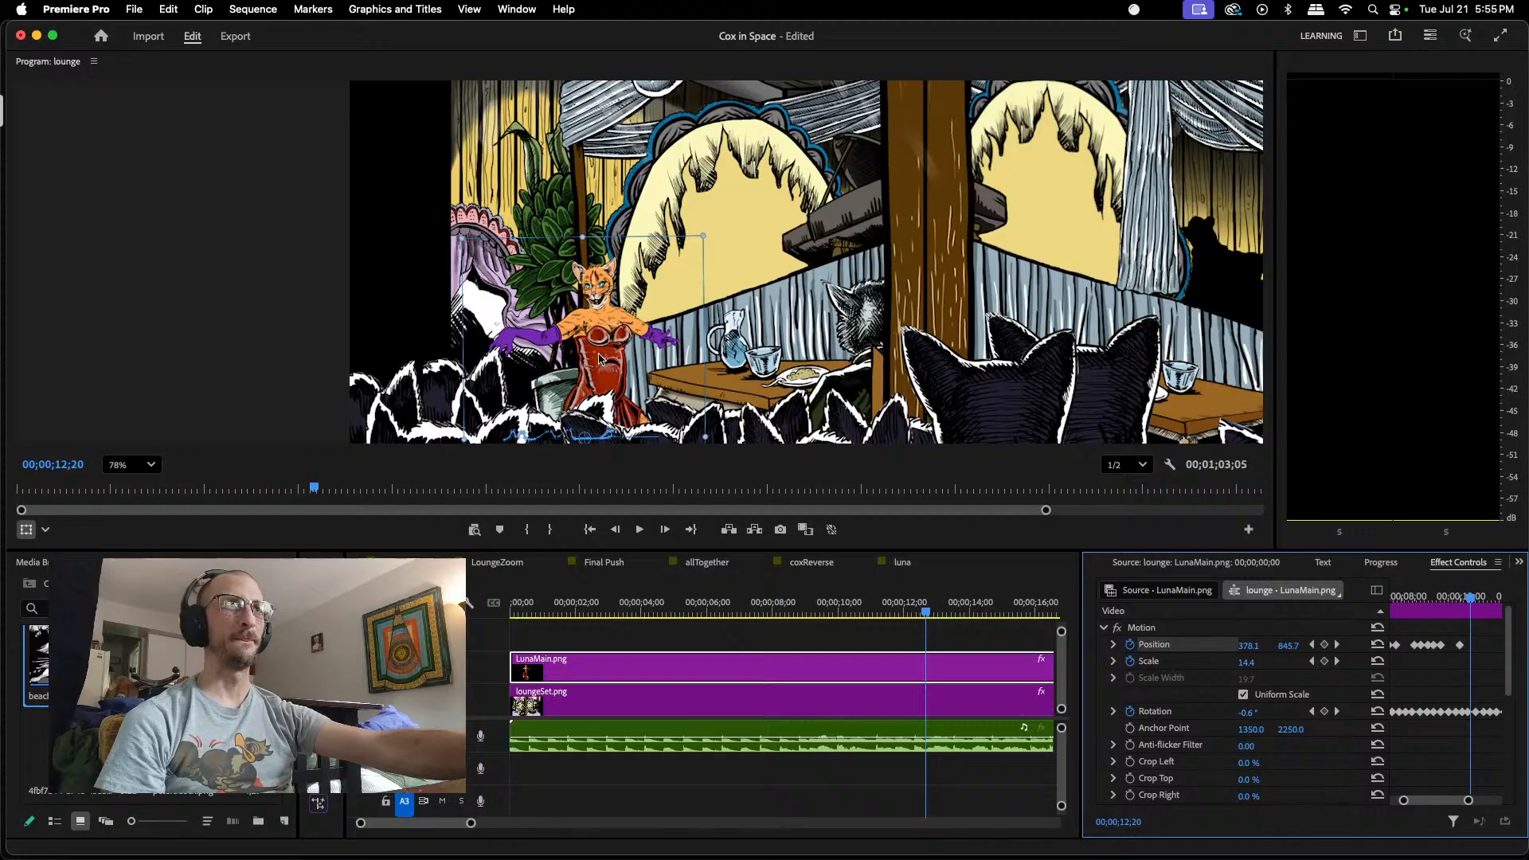
{"action": "left_click_drag", "start_coordinate": [600, 358], "coordinate": [605, 352]}
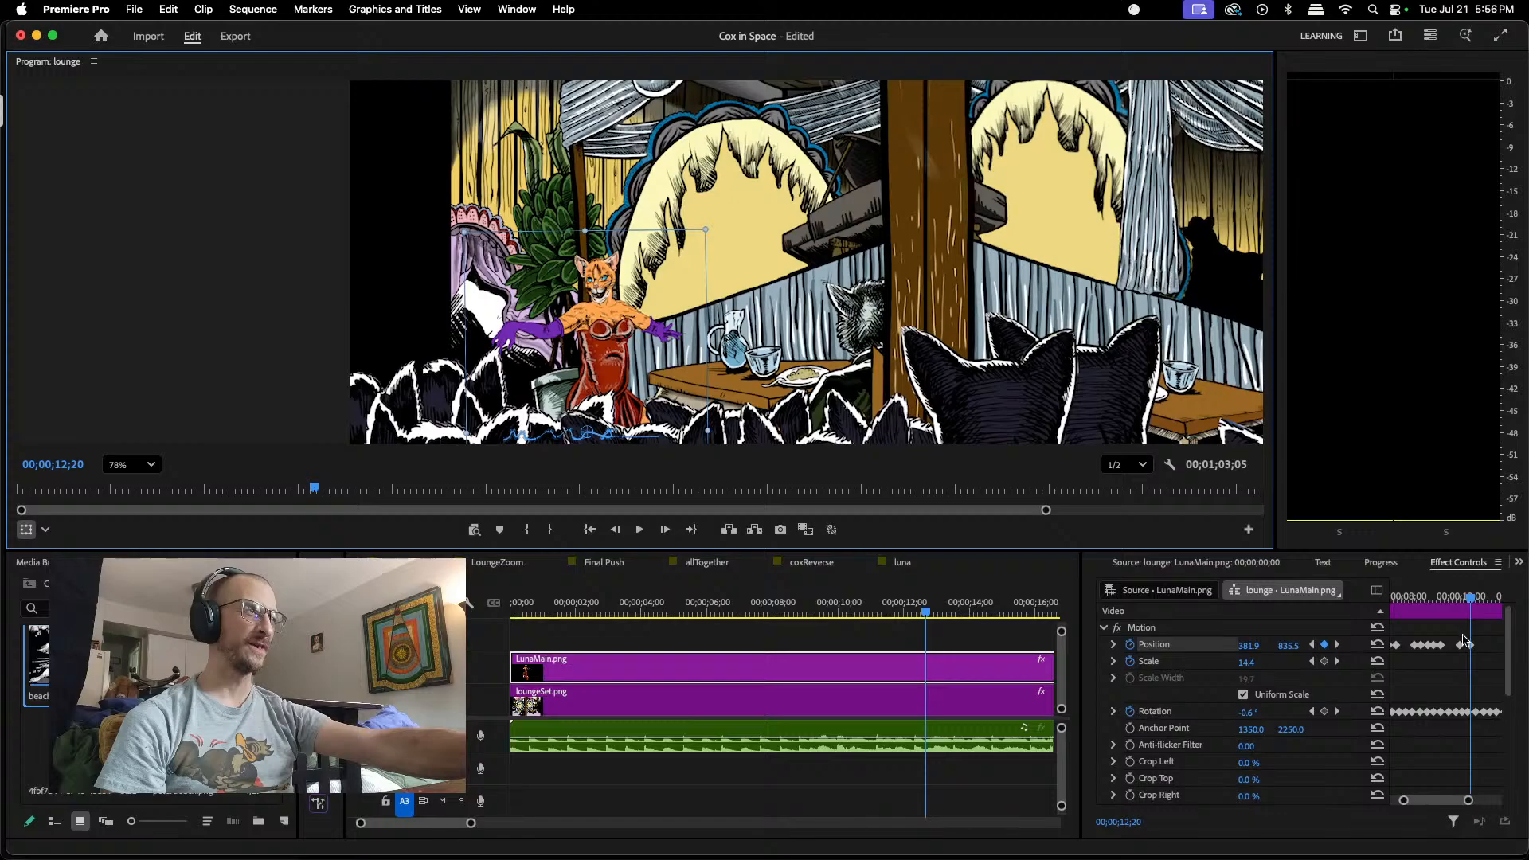
Step: Keyframe LunaMain.png's Position lower at 00;00;12;29, about 388.4, 844.8, and higher at 00;00;13;15, about 394.9, 836.4
{"action": "mouse_move", "coordinate": [1471, 597]}
{"action": "left_mouse_down"}
{"action": "mouse_move", "coordinate": [1469, 645]}
{"action": "mouse_move", "coordinate": [1478, 599]}
{"action": "left_mouse_up"}
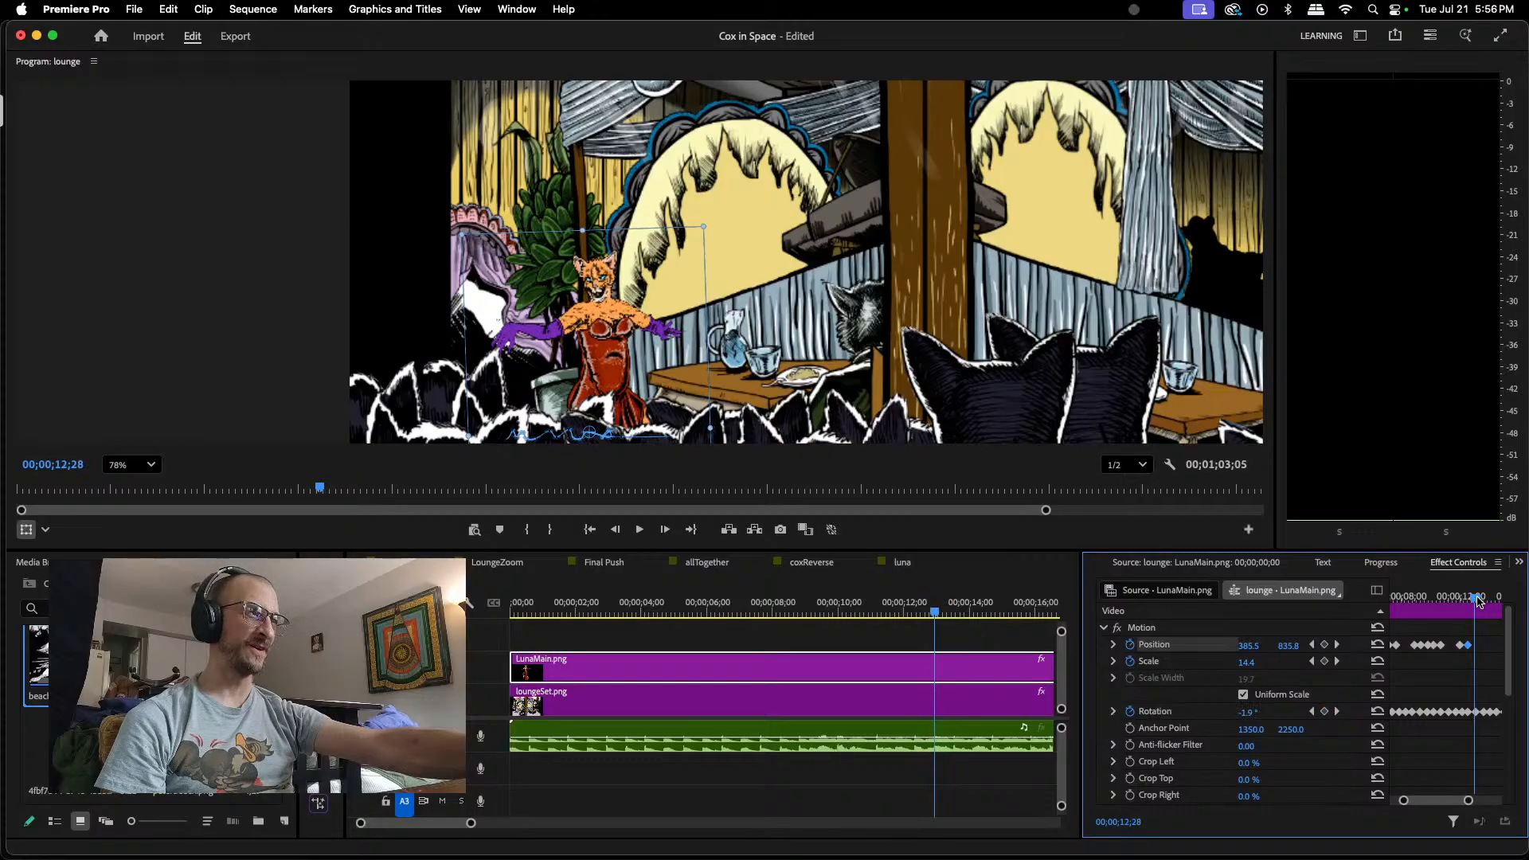
{"action": "key", "text": "Right"}
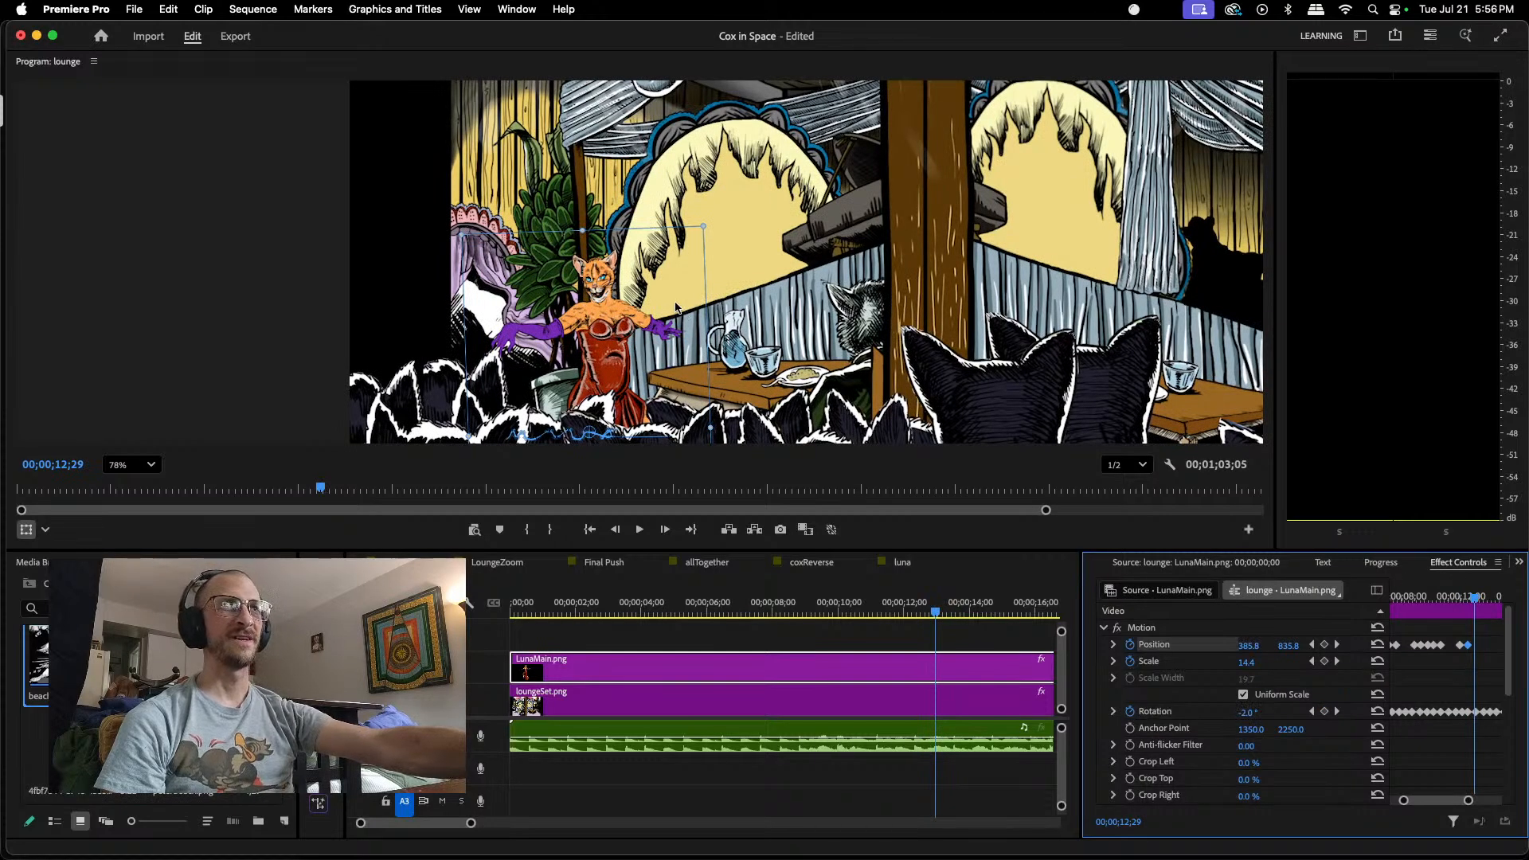
{"action": "left_click_drag", "start_coordinate": [620, 316], "coordinate": [622, 320]}
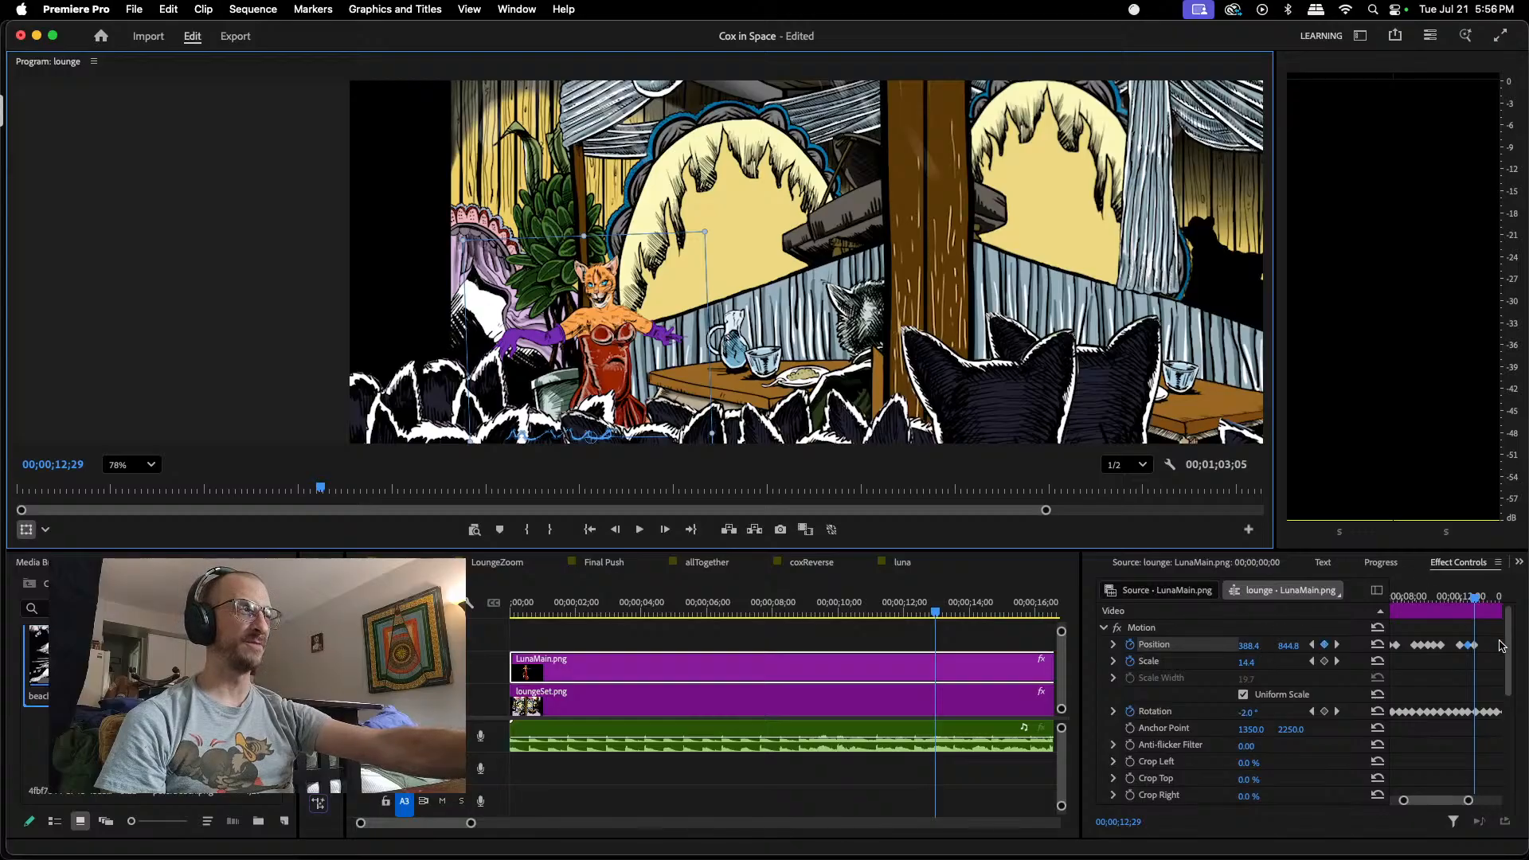
{"action": "left_click_drag", "start_coordinate": [1476, 601], "coordinate": [1483, 599]}
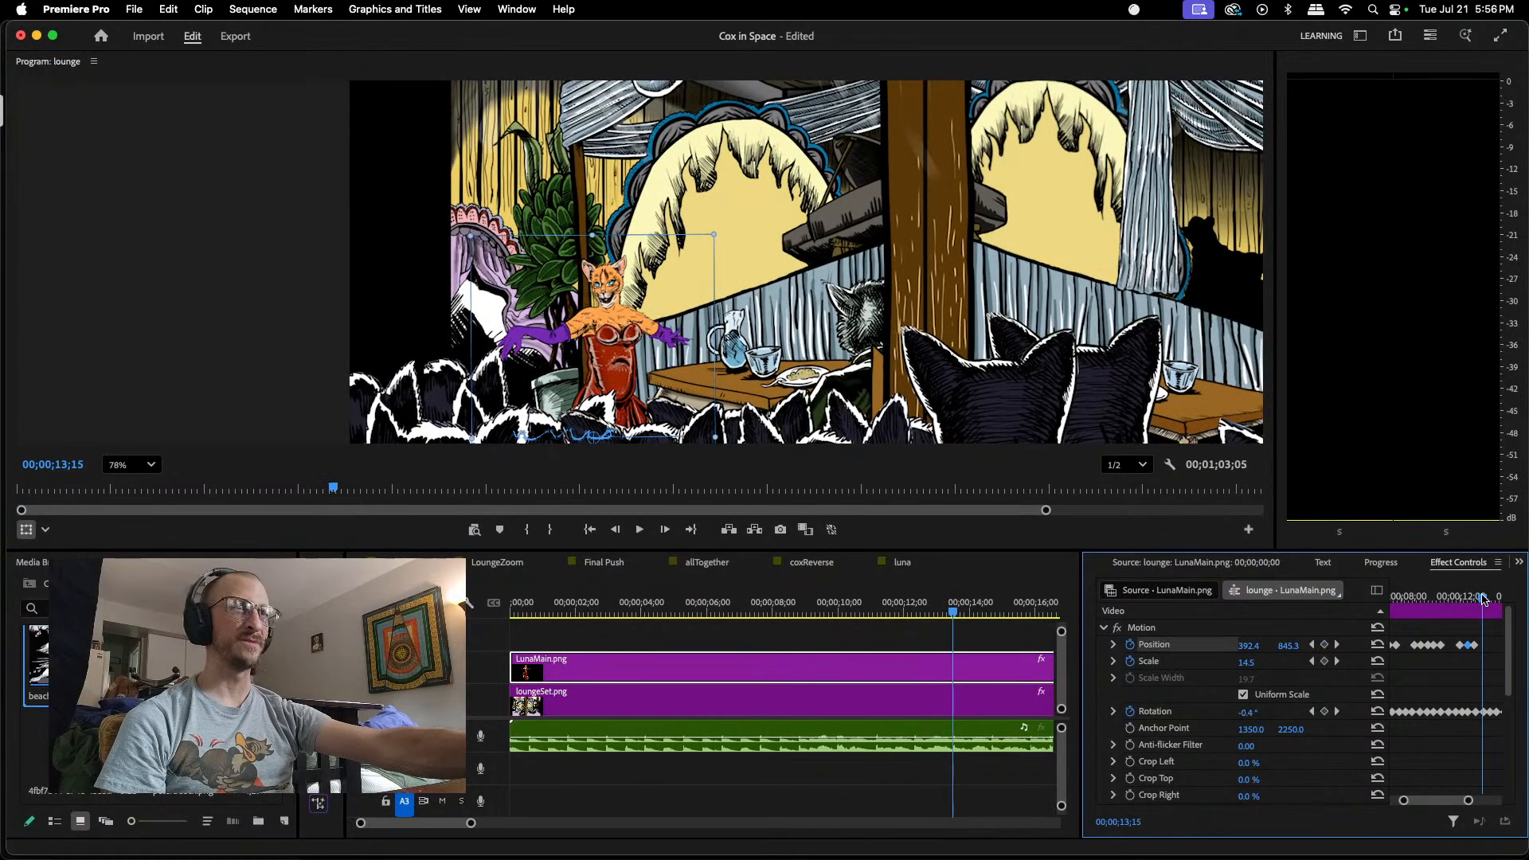
{"action": "left_click_drag", "start_coordinate": [625, 361], "coordinate": [624, 351]}
{"action": "left_click_drag", "start_coordinate": [622, 351], "coordinate": [622, 353]}
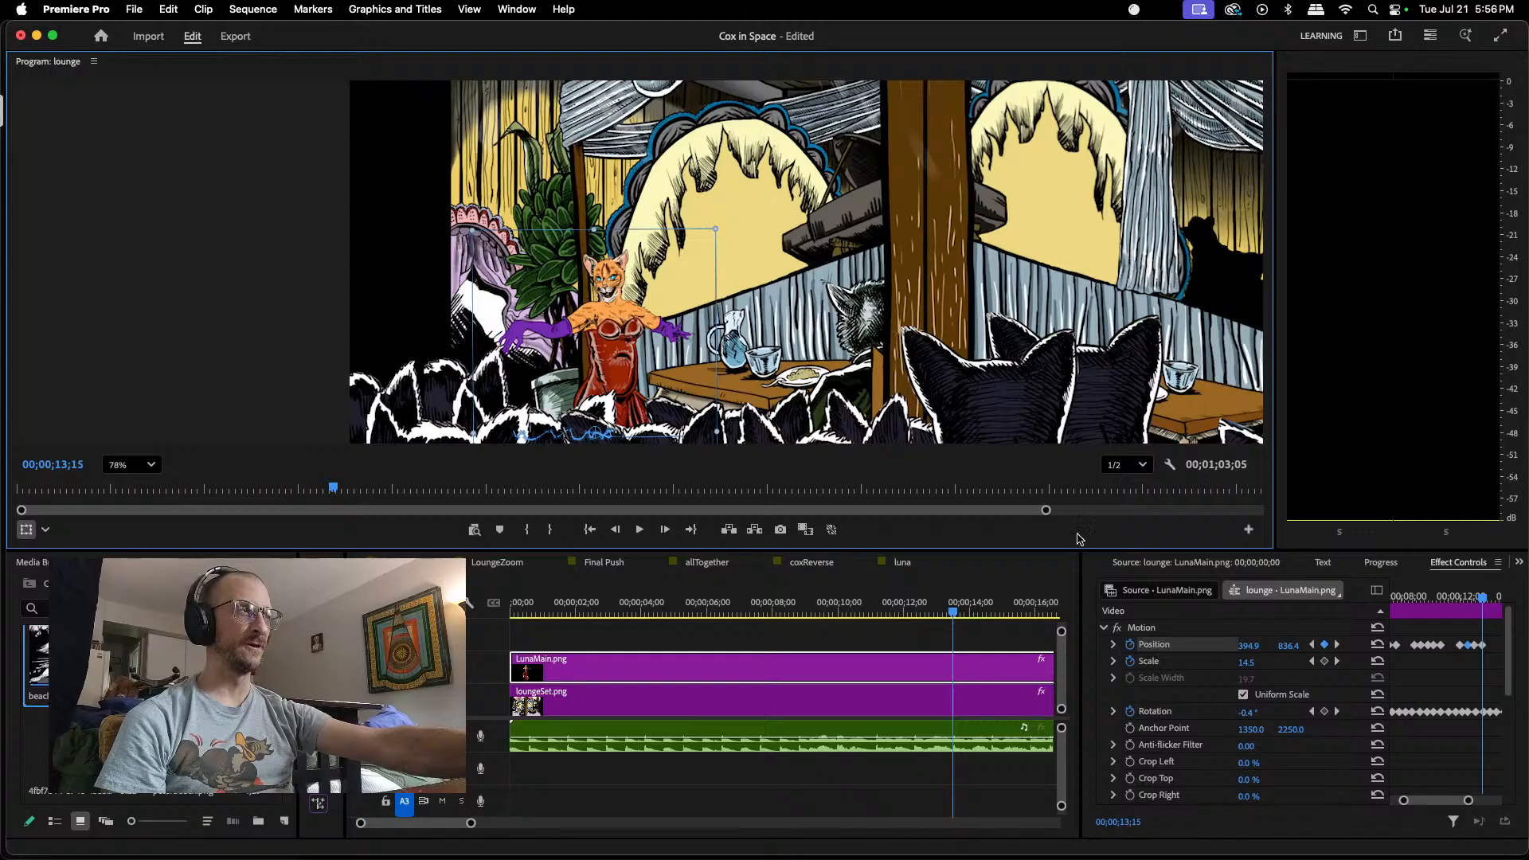
Step: Lower LunaMain.png at 00;00;14;01 to a Position keyframe of about 400.1, 844.8
{"action": "left_click_drag", "start_coordinate": [1436, 803], "coordinate": [1444, 804]}
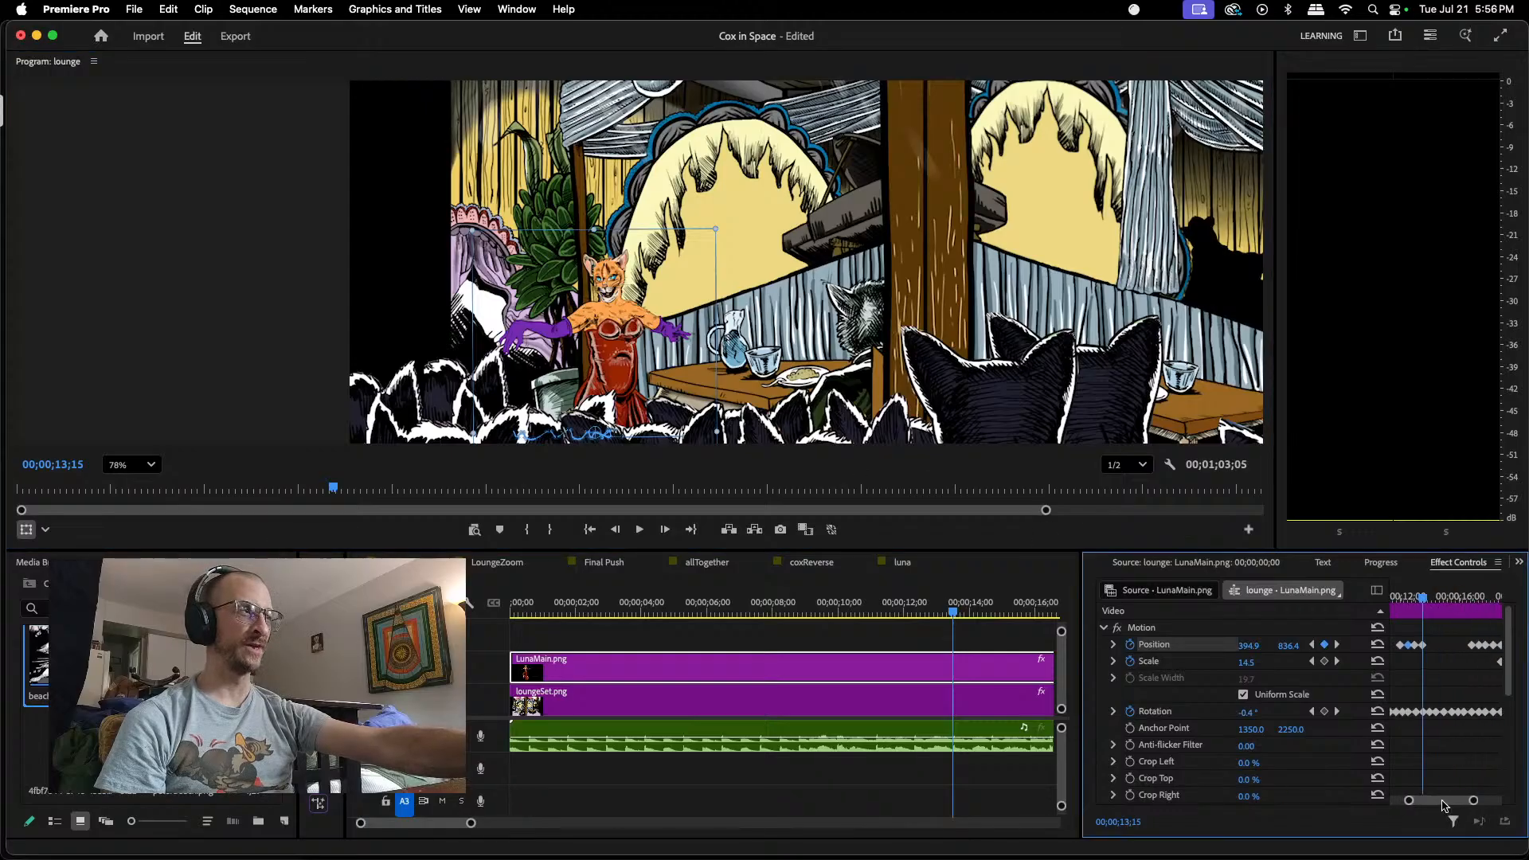
{"action": "left_click", "coordinate": [1428, 603]}
{"action": "left_click_drag", "start_coordinate": [1430, 603], "coordinate": [1435, 605]}
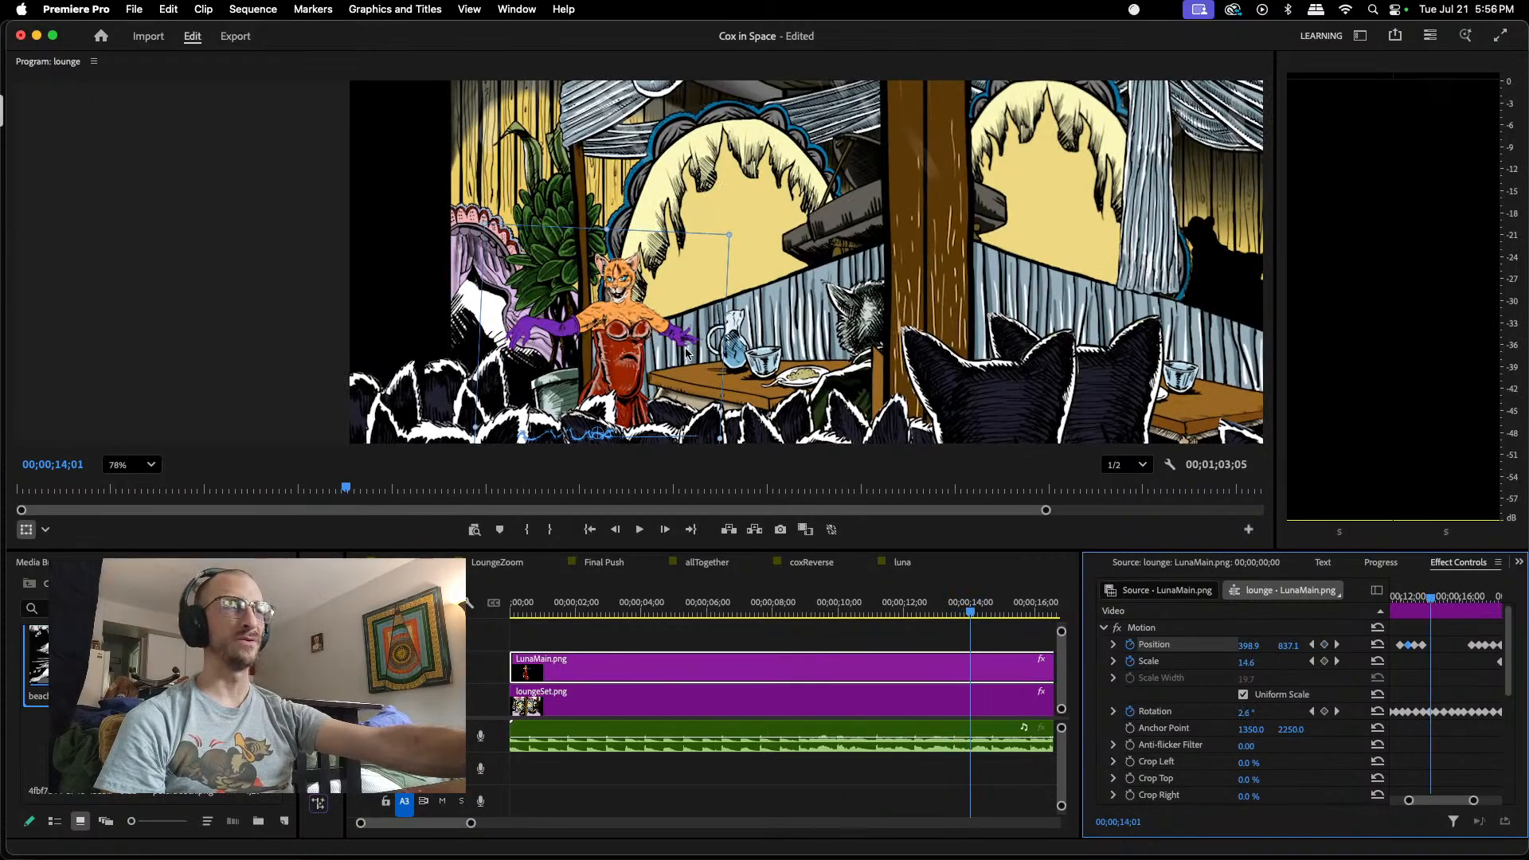
{"action": "left_click_drag", "start_coordinate": [630, 345], "coordinate": [631, 352]}
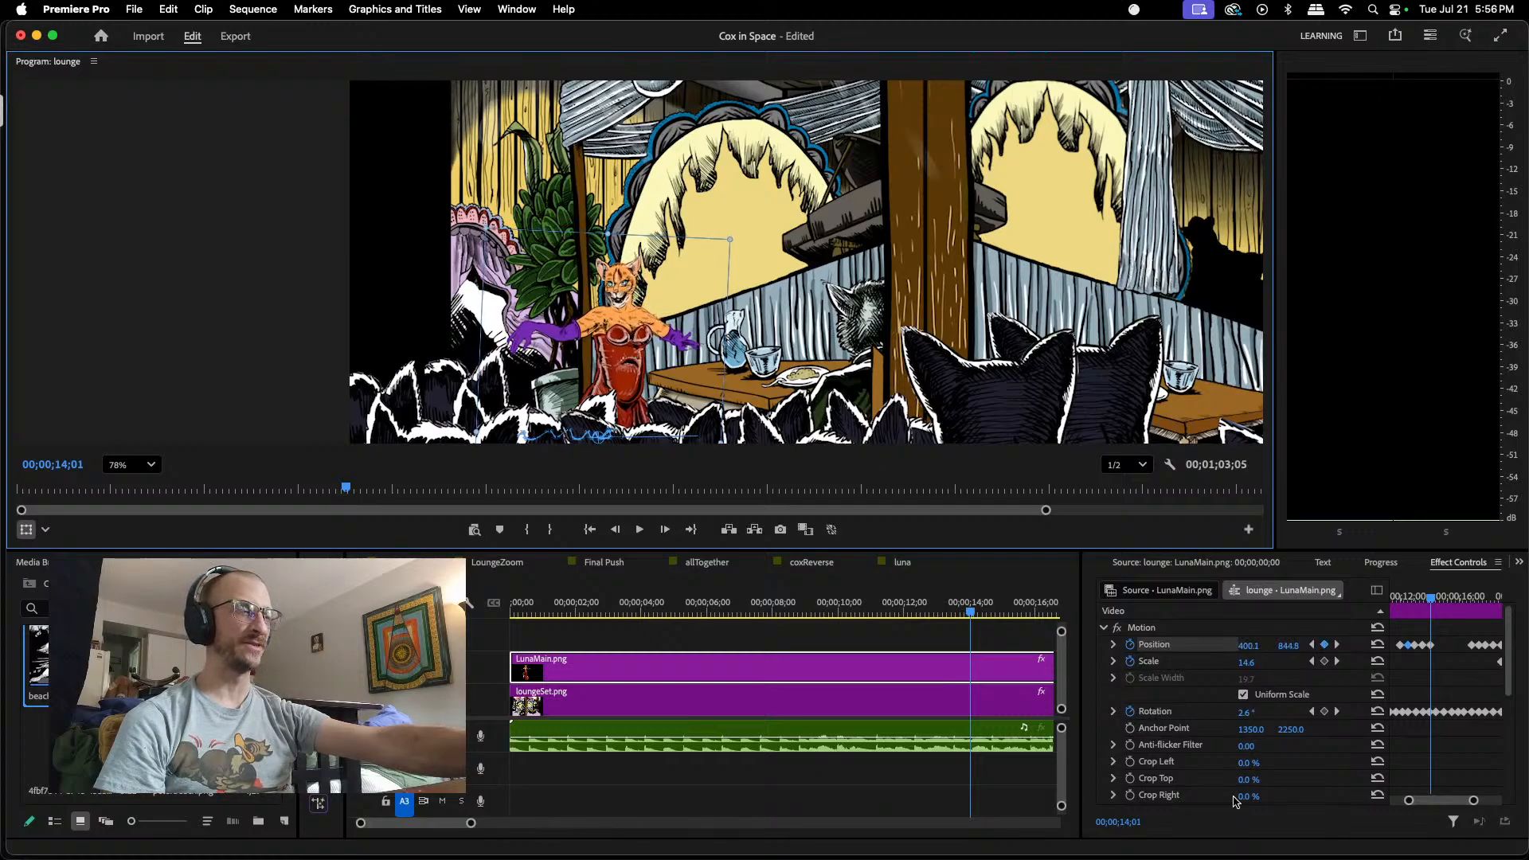
Step: Add a Position keyframe to LunaMain.png at 00;00;20;08 and raise it to about 529.5, 833.2 at 00;00;20;25
{"action": "mouse_move", "coordinate": [1474, 801]}
{"action": "left_mouse_down"}
{"action": "mouse_move", "coordinate": [1494, 800]}
{"action": "mouse_move", "coordinate": [1448, 802]}
{"action": "left_mouse_up"}
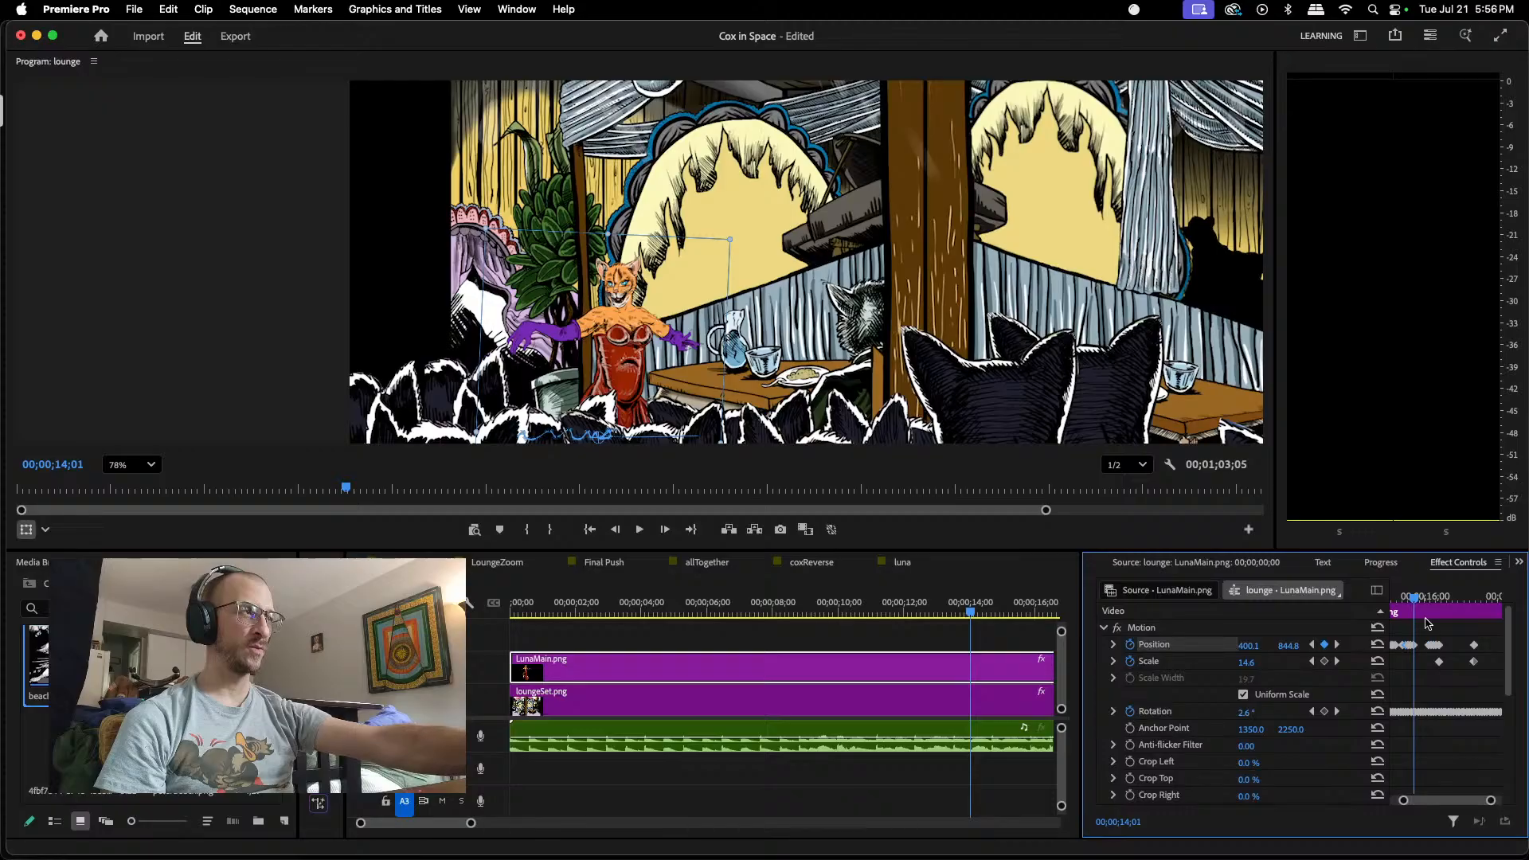
{"action": "left_click", "coordinate": [1449, 604]}
{"action": "left_click_drag", "start_coordinate": [1449, 605], "coordinate": [1448, 607]}
{"action": "left_click_drag", "start_coordinate": [1491, 800], "coordinate": [1483, 803]}
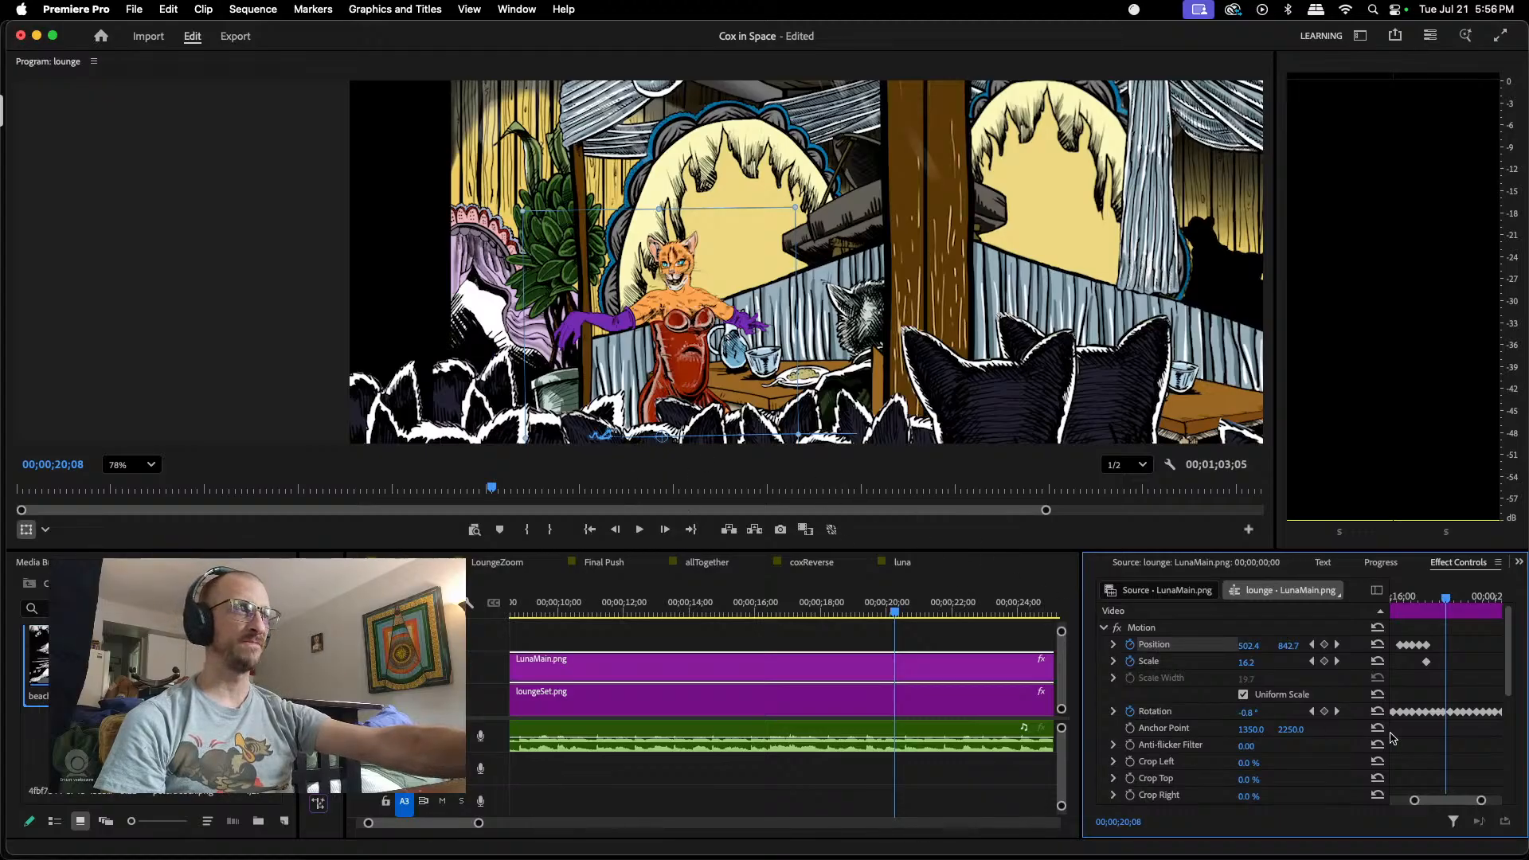
{"action": "left_click", "coordinate": [1324, 645]}
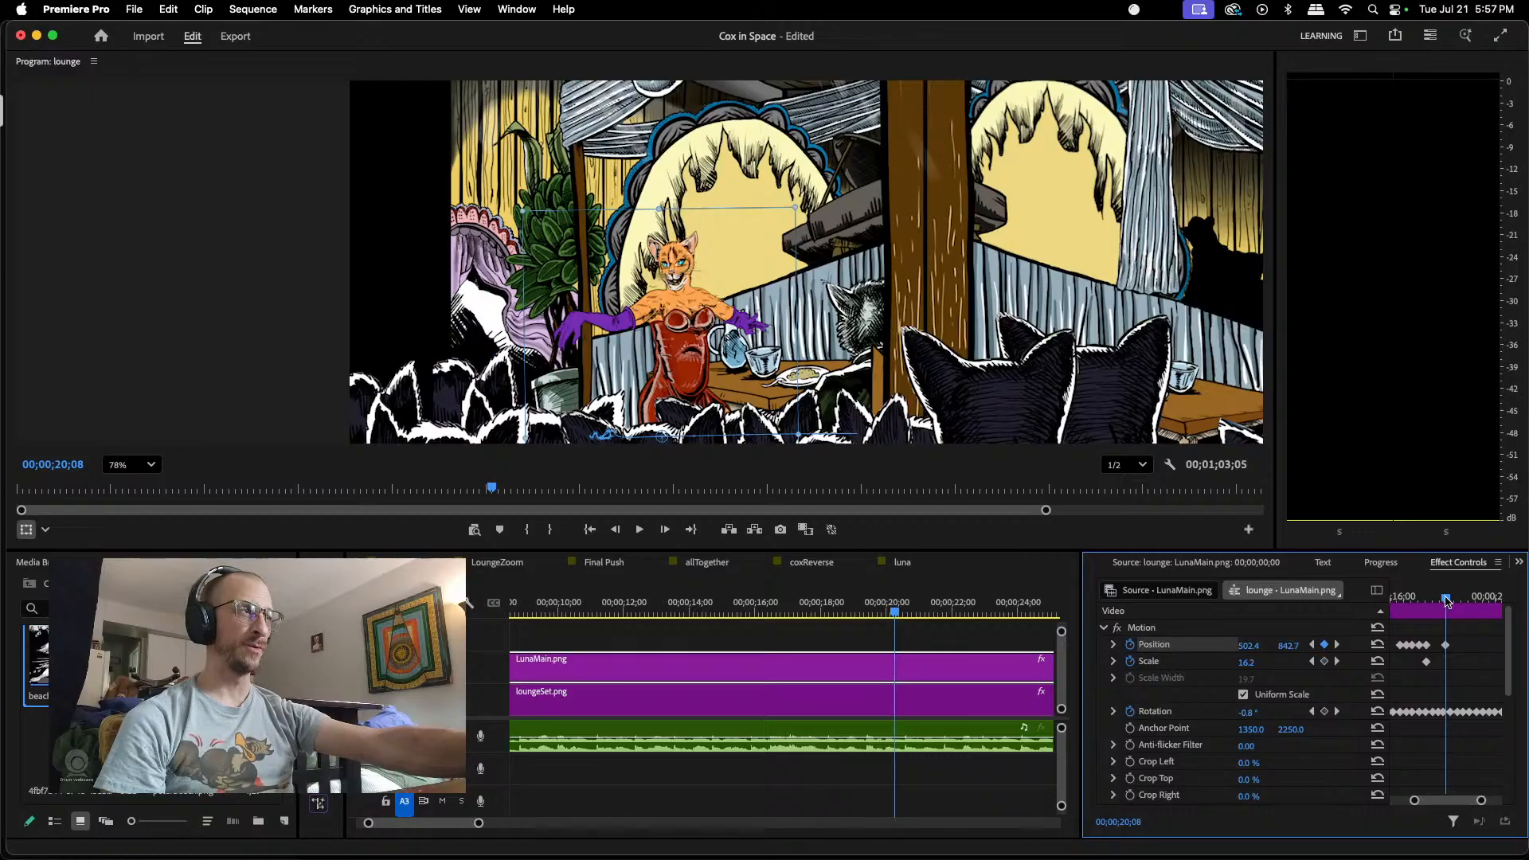
{"action": "left_click_drag", "start_coordinate": [1446, 598], "coordinate": [1455, 600]}
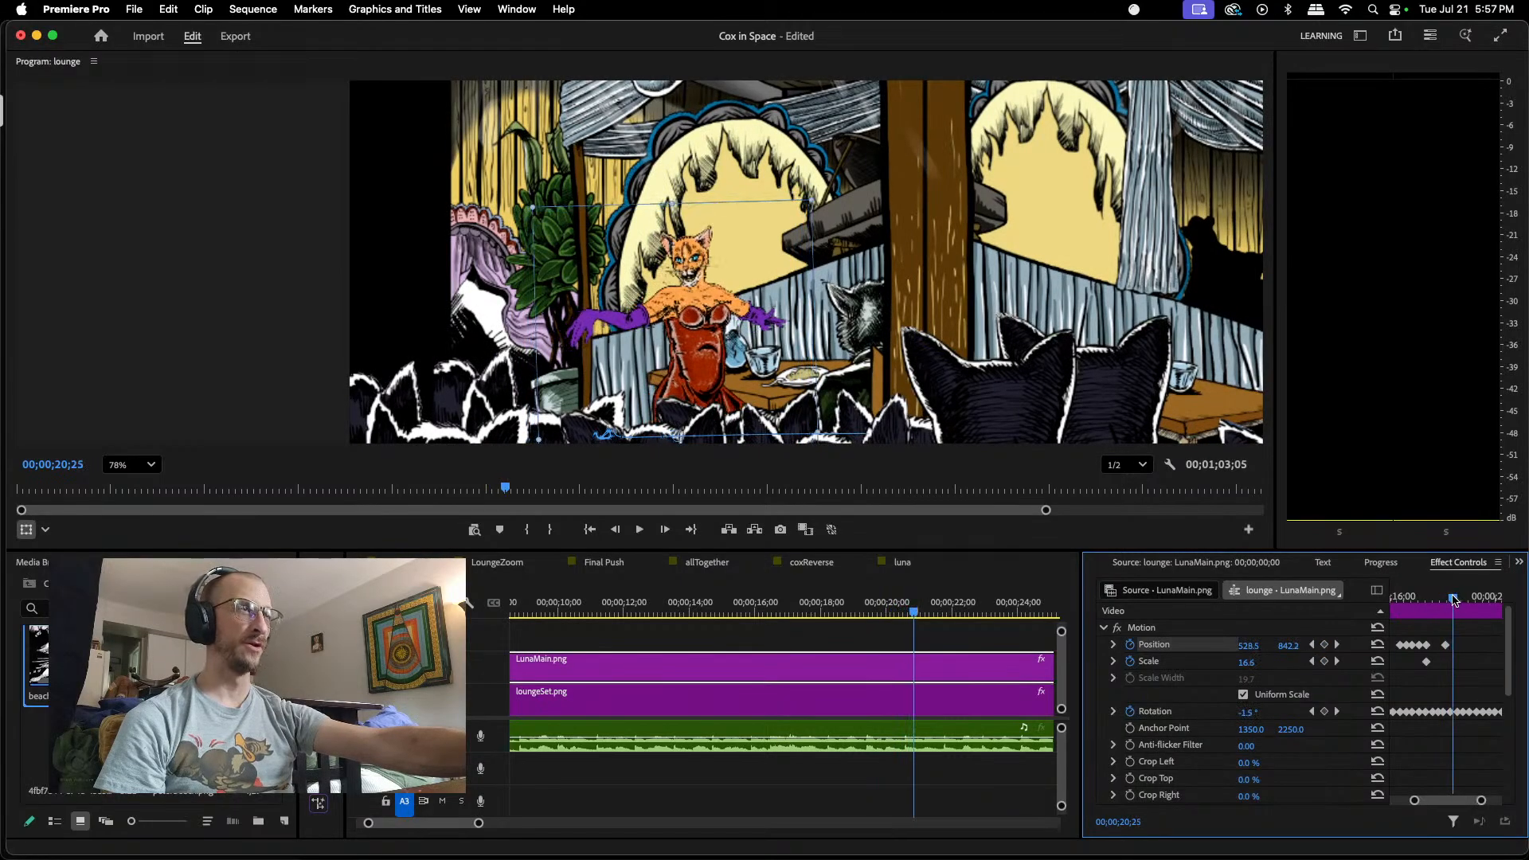
{"action": "left_click_drag", "start_coordinate": [694, 364], "coordinate": [691, 355]}
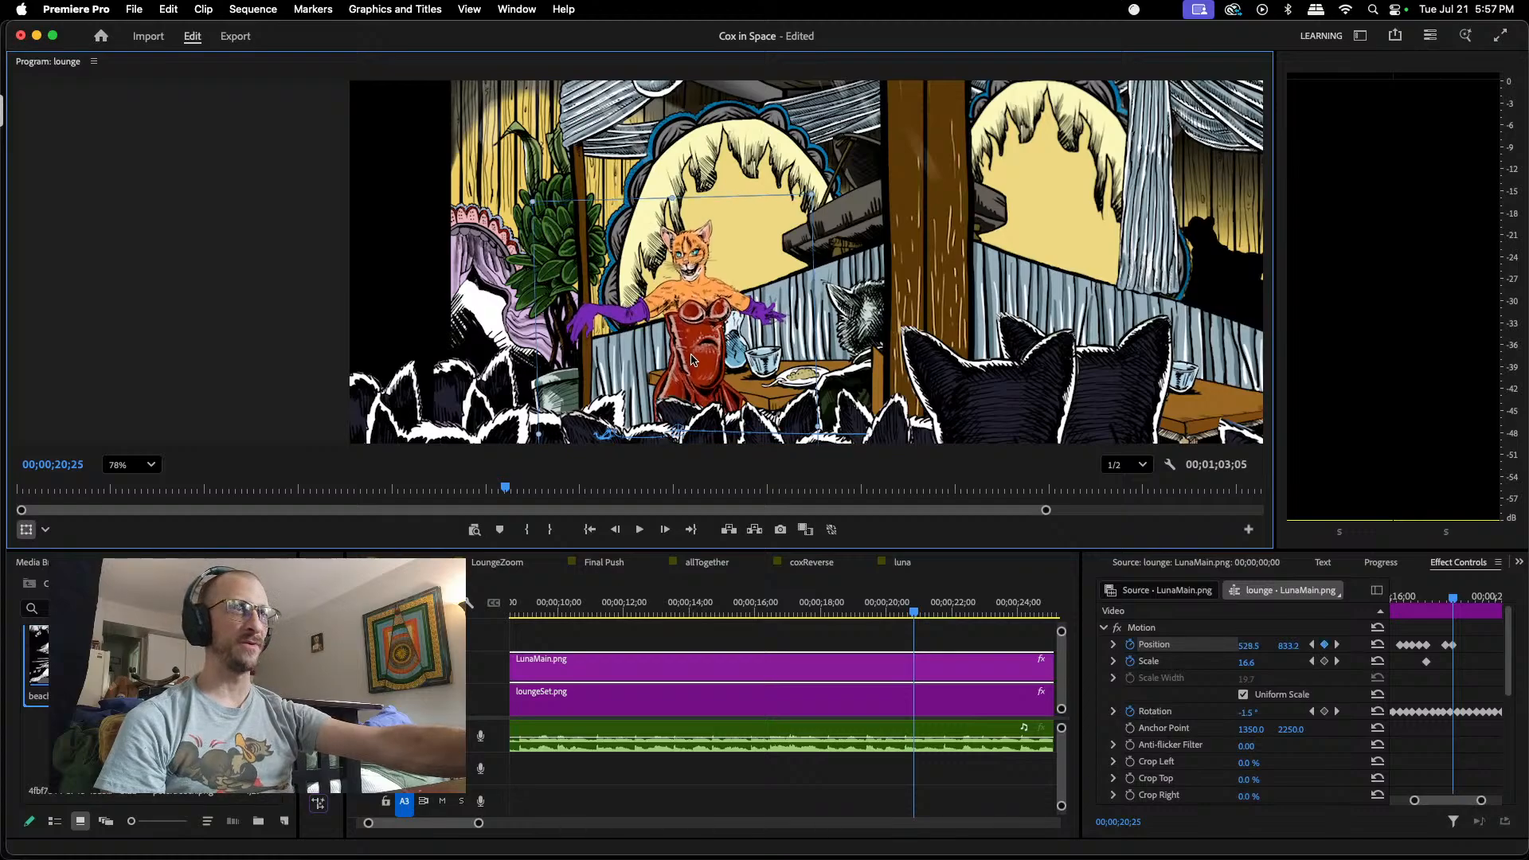
Step: Keyframe LunaMain.png's Position lower at 00;00;21;11, about 553.0, 844.8, and higher at 00;00;22;01, about 582.4, 826.3
{"action": "left_click", "coordinate": [1457, 599]}
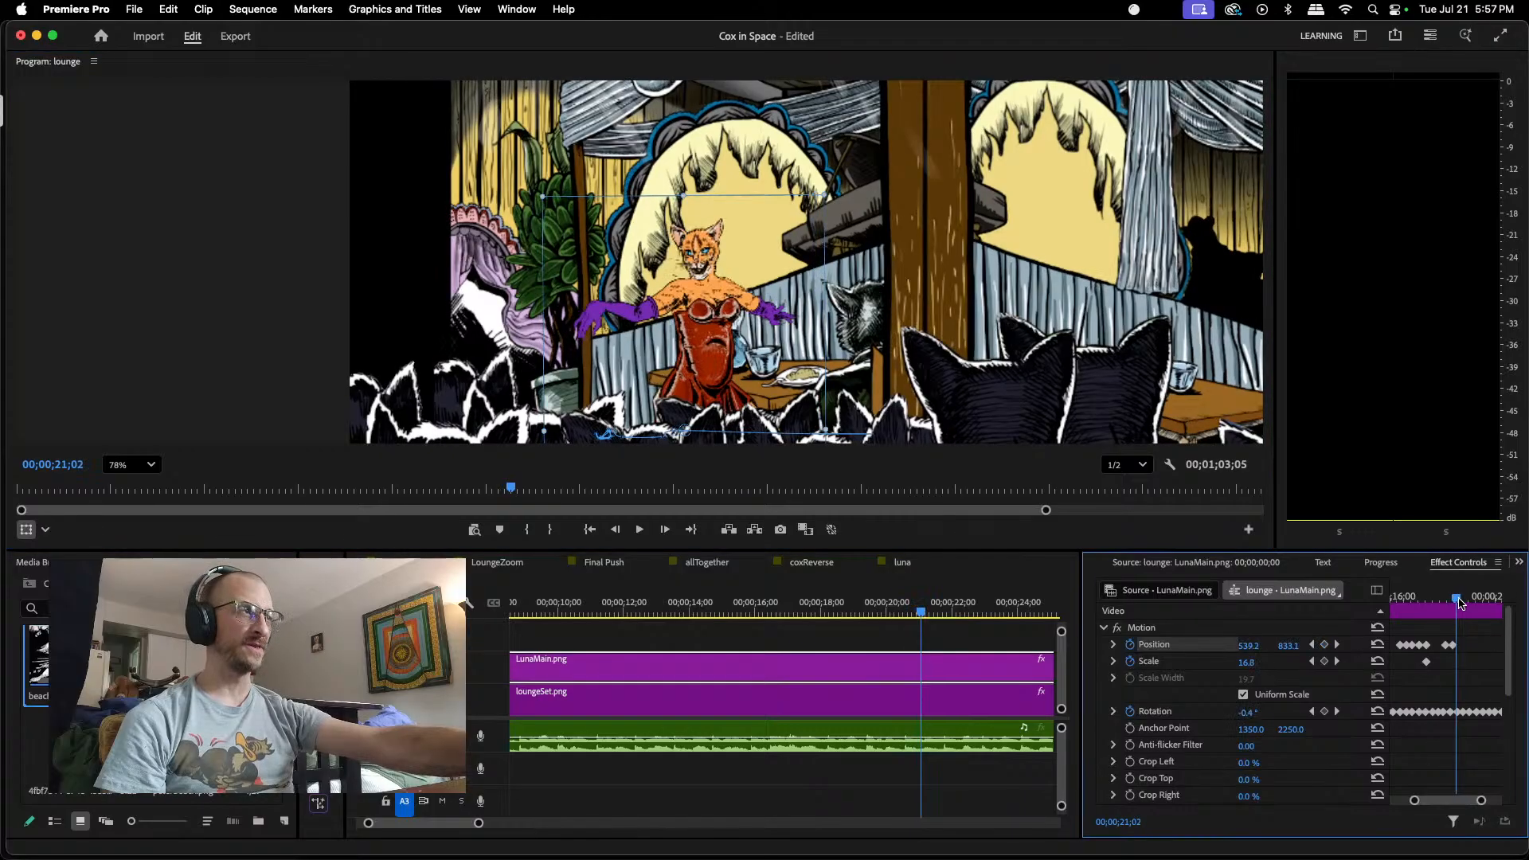
{"action": "left_click_drag", "start_coordinate": [1459, 599], "coordinate": [1462, 599]}
{"action": "left_click_drag", "start_coordinate": [705, 311], "coordinate": [708, 319]}
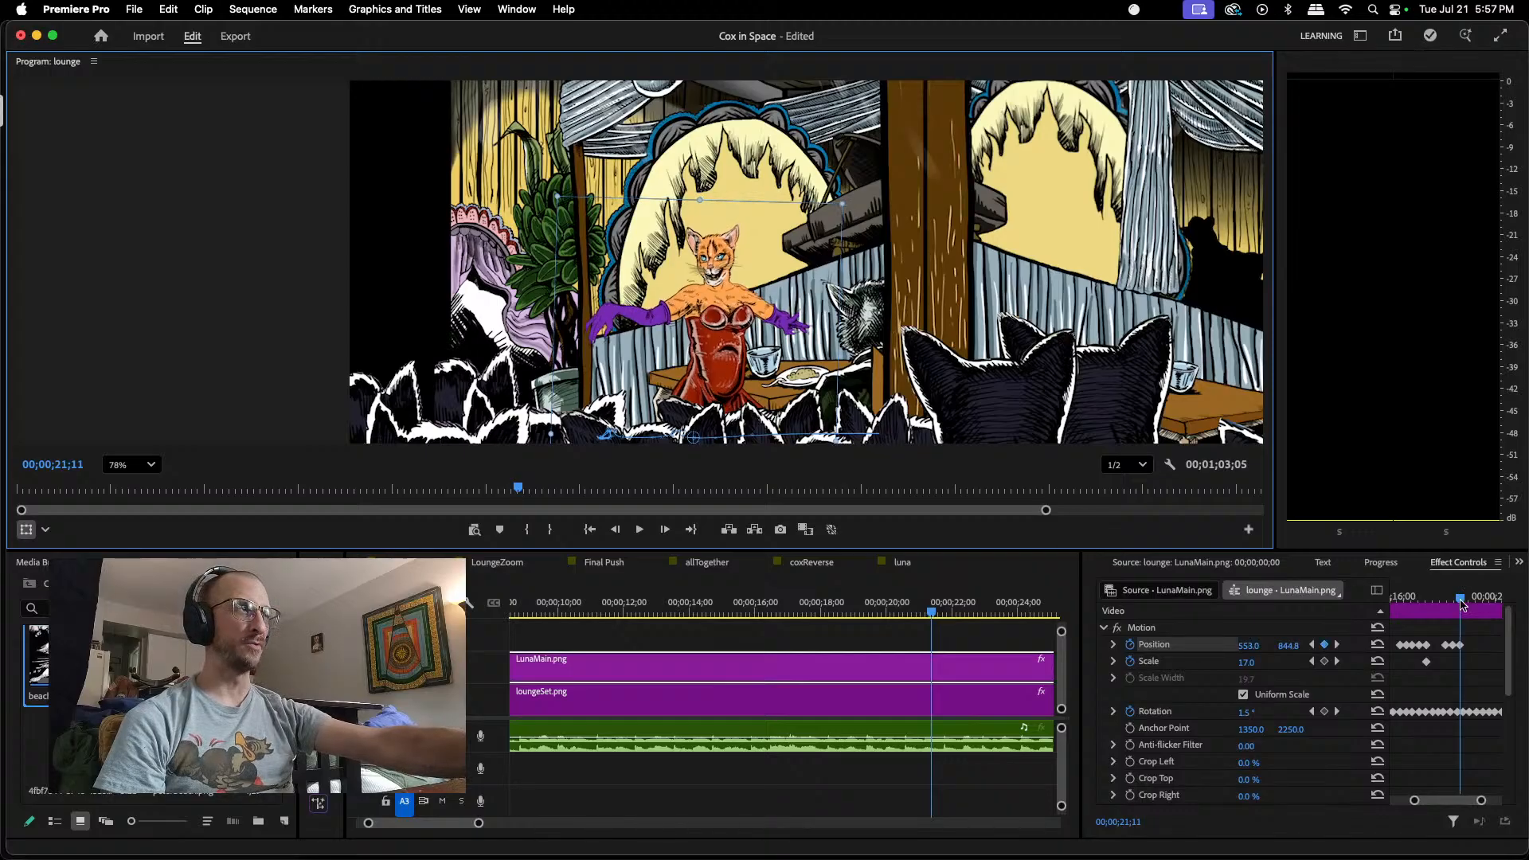
{"action": "left_click_drag", "start_coordinate": [1462, 599], "coordinate": [1472, 603]}
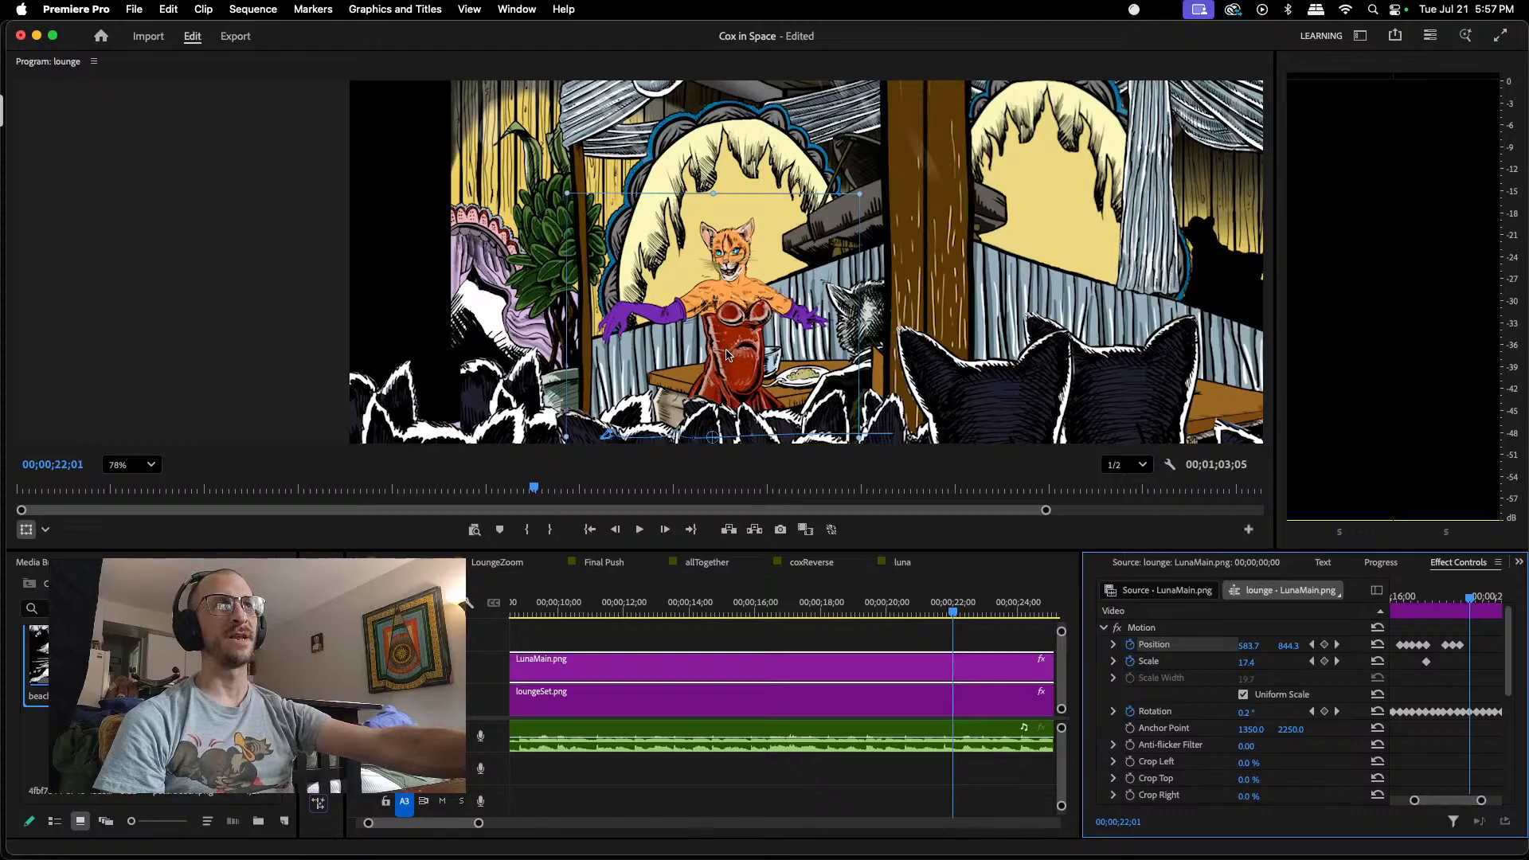
{"action": "left_click_drag", "start_coordinate": [727, 353], "coordinate": [730, 343]}
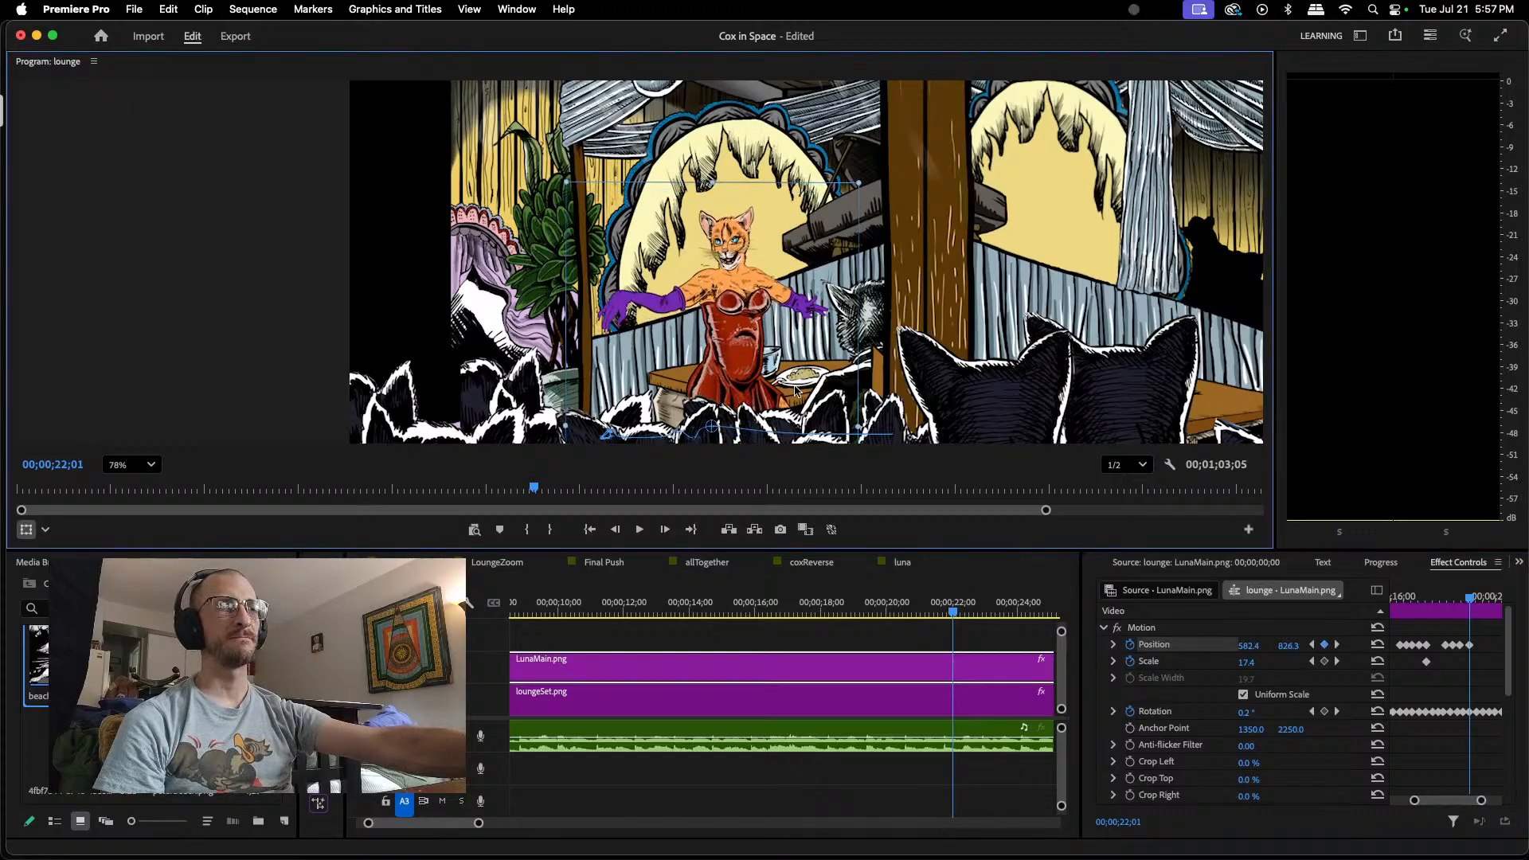
Step: Delete LunaMain.png's group of Position keyframes between 00;00;20;08 and 00;00;22;01
{"action": "left_click", "coordinate": [1478, 598]}
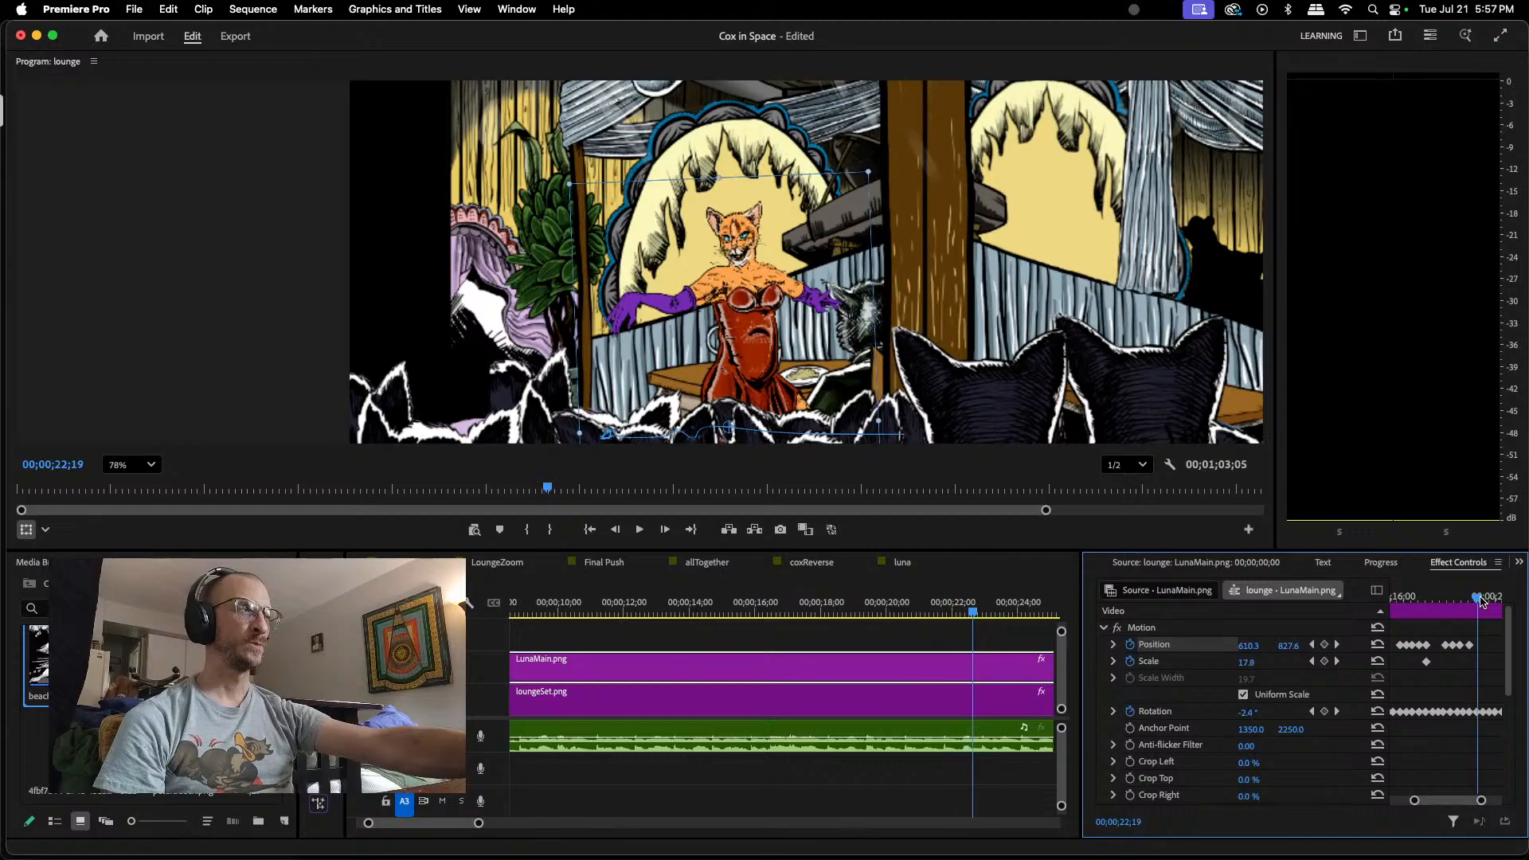
{"action": "left_click", "coordinate": [1482, 599]}
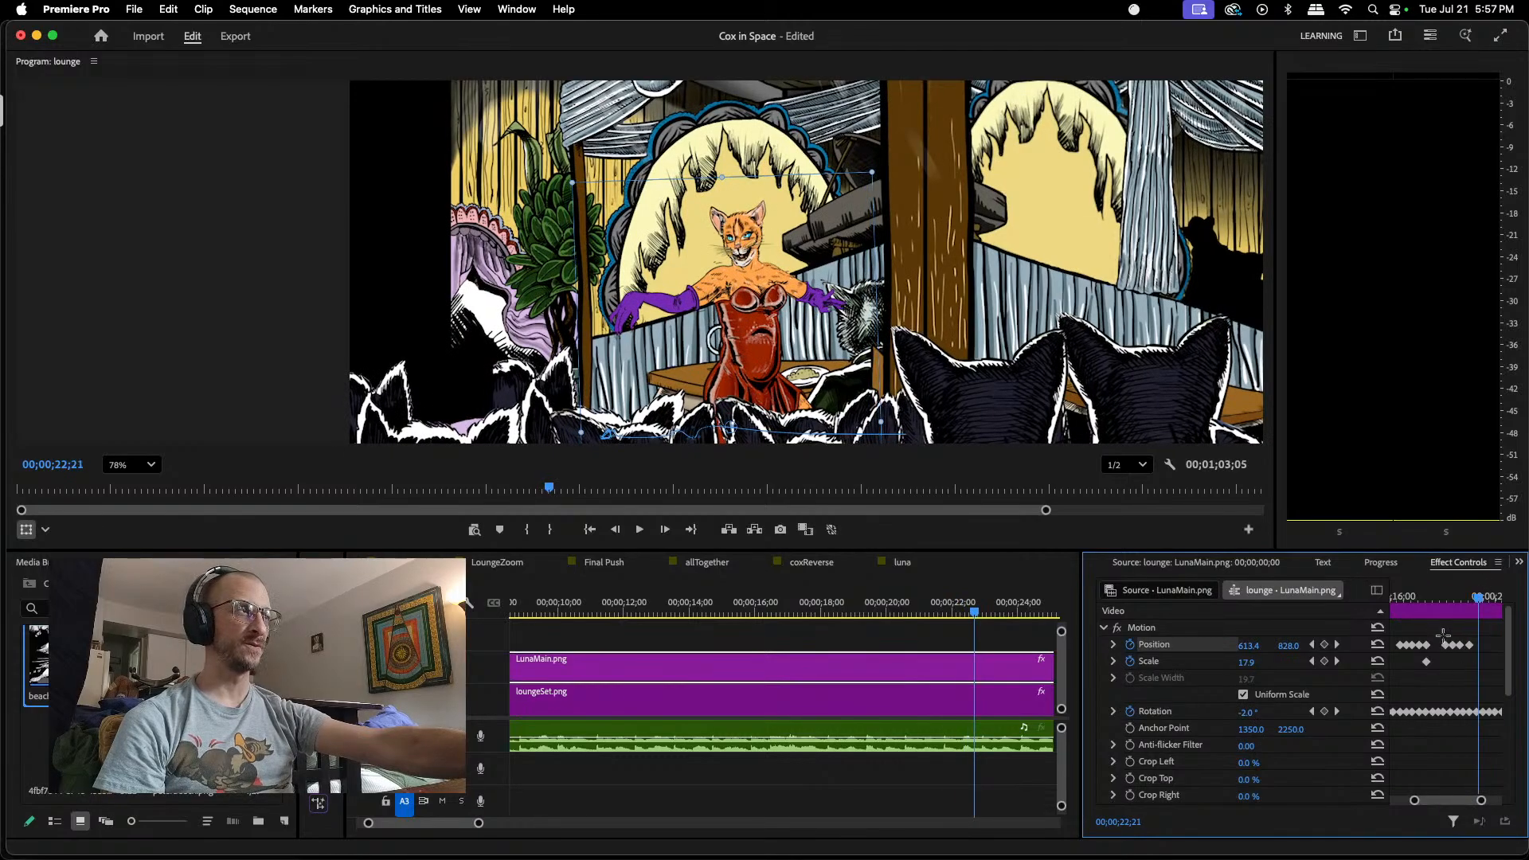
{"action": "left_click_drag", "start_coordinate": [1440, 631], "coordinate": [1473, 657]}
{"action": "key", "text": "Delete"}
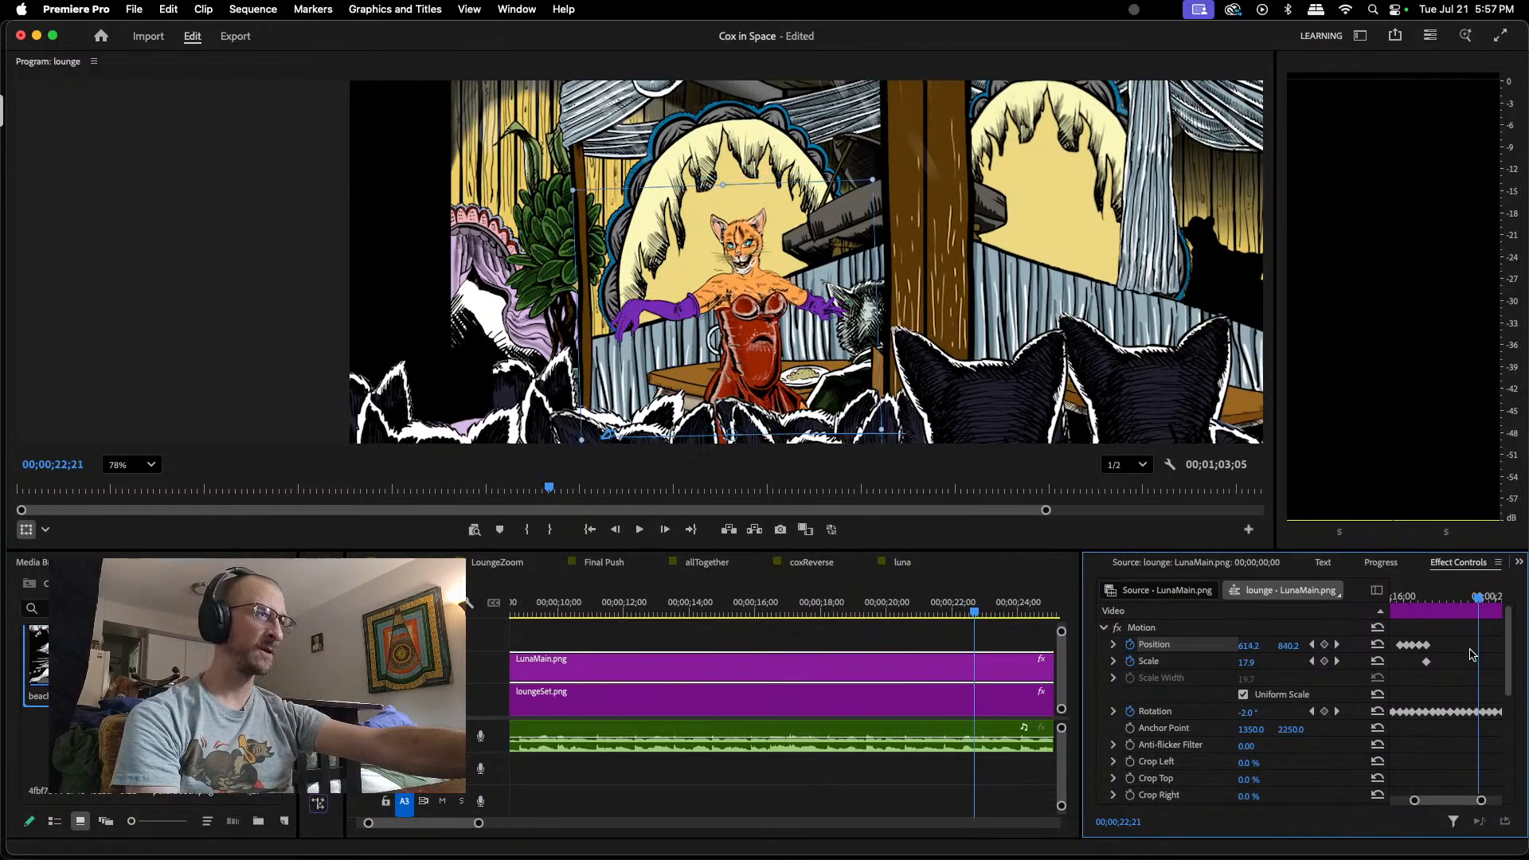
Step: Switch to the Final Push sequence, set its preview zoom to Fit, and review Luna's movement by playing to 00;00;36;29 and scrubbing back to 00;00;28;01
{"action": "left_click_drag", "start_coordinate": [1448, 801], "coordinate": [1426, 800]}
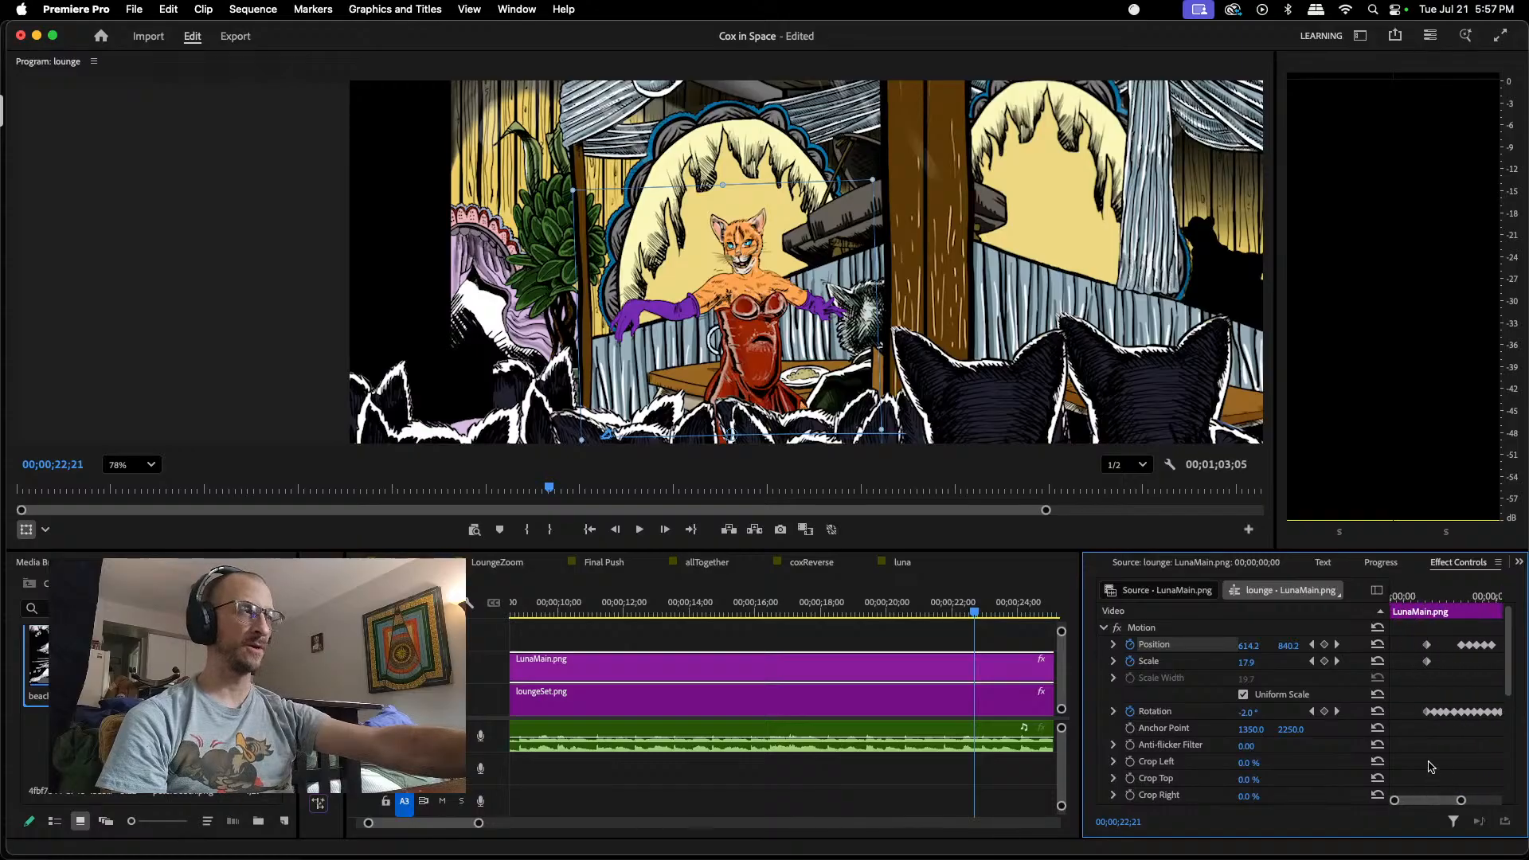
{"action": "left_click", "coordinate": [601, 563]}
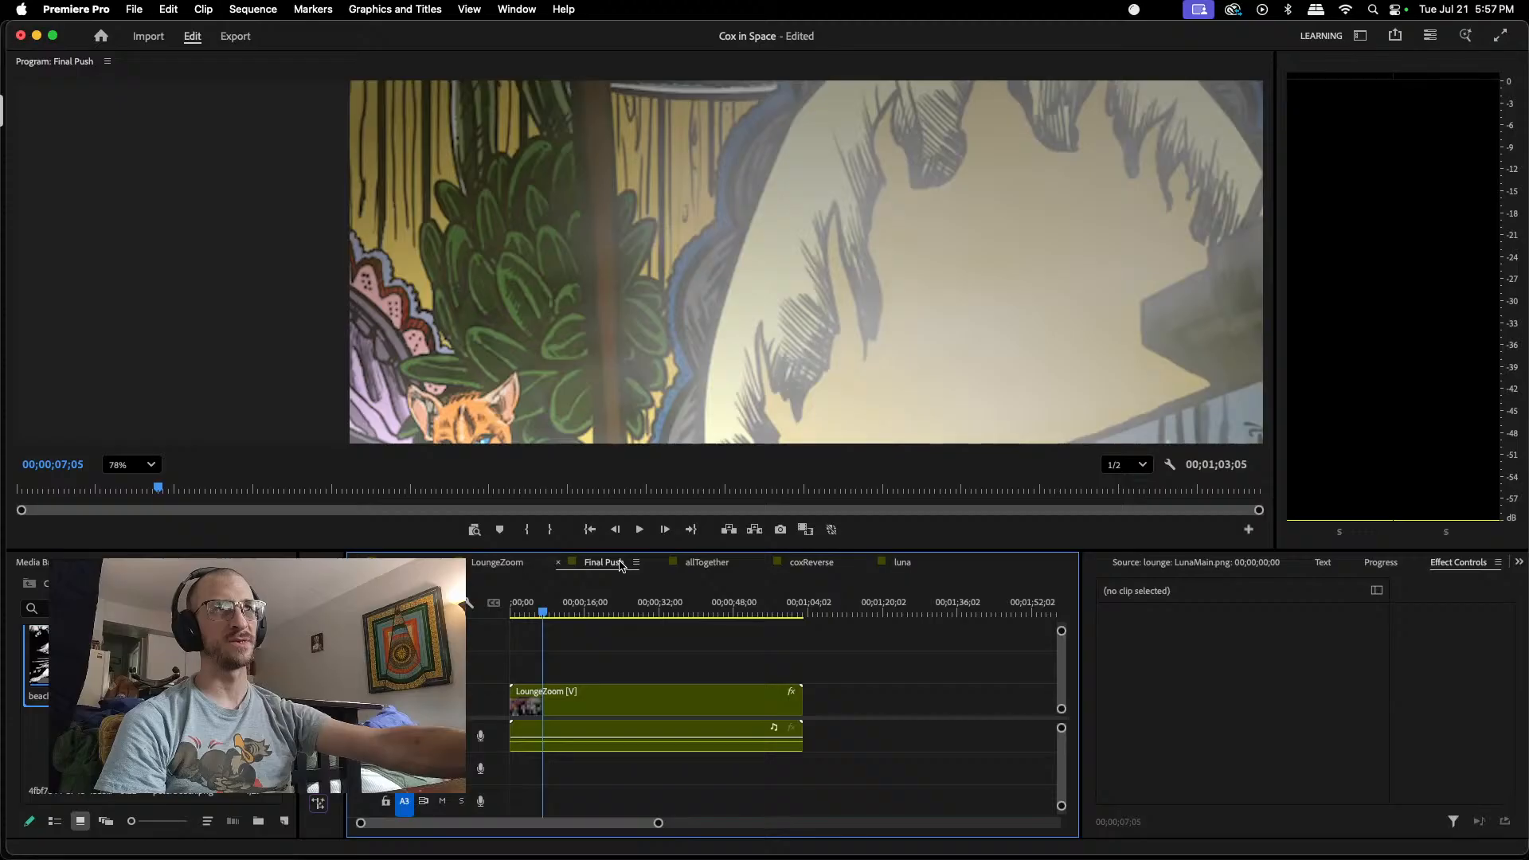
{"action": "scroll", "coordinate": [480, 346], "scroll_direction": "down", "scroll_amount": 8}
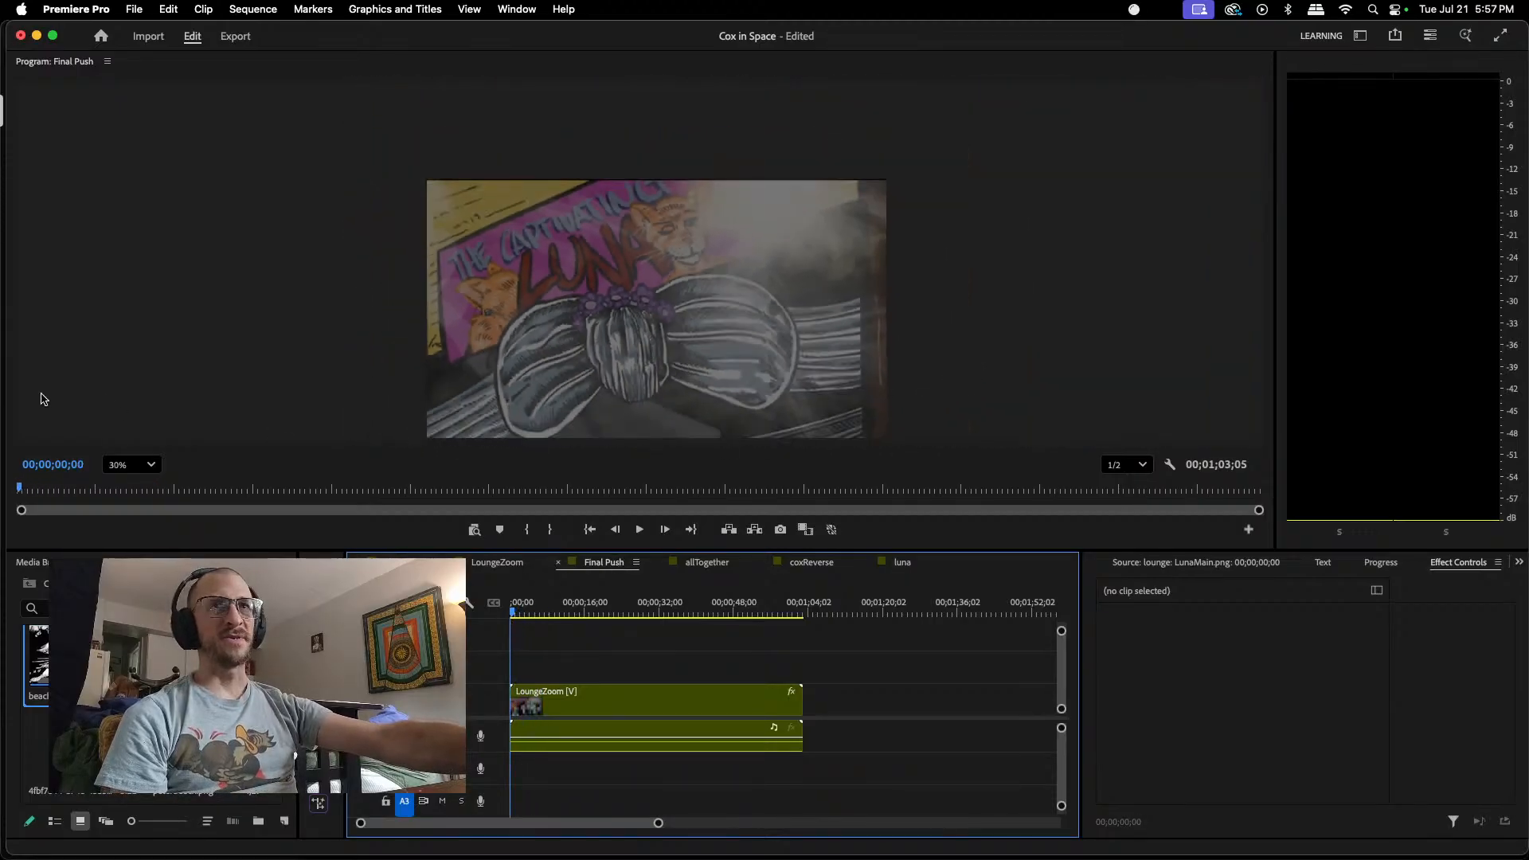
{"action": "left_click", "coordinate": [129, 464]}
{"action": "left_click", "coordinate": [132, 497]}
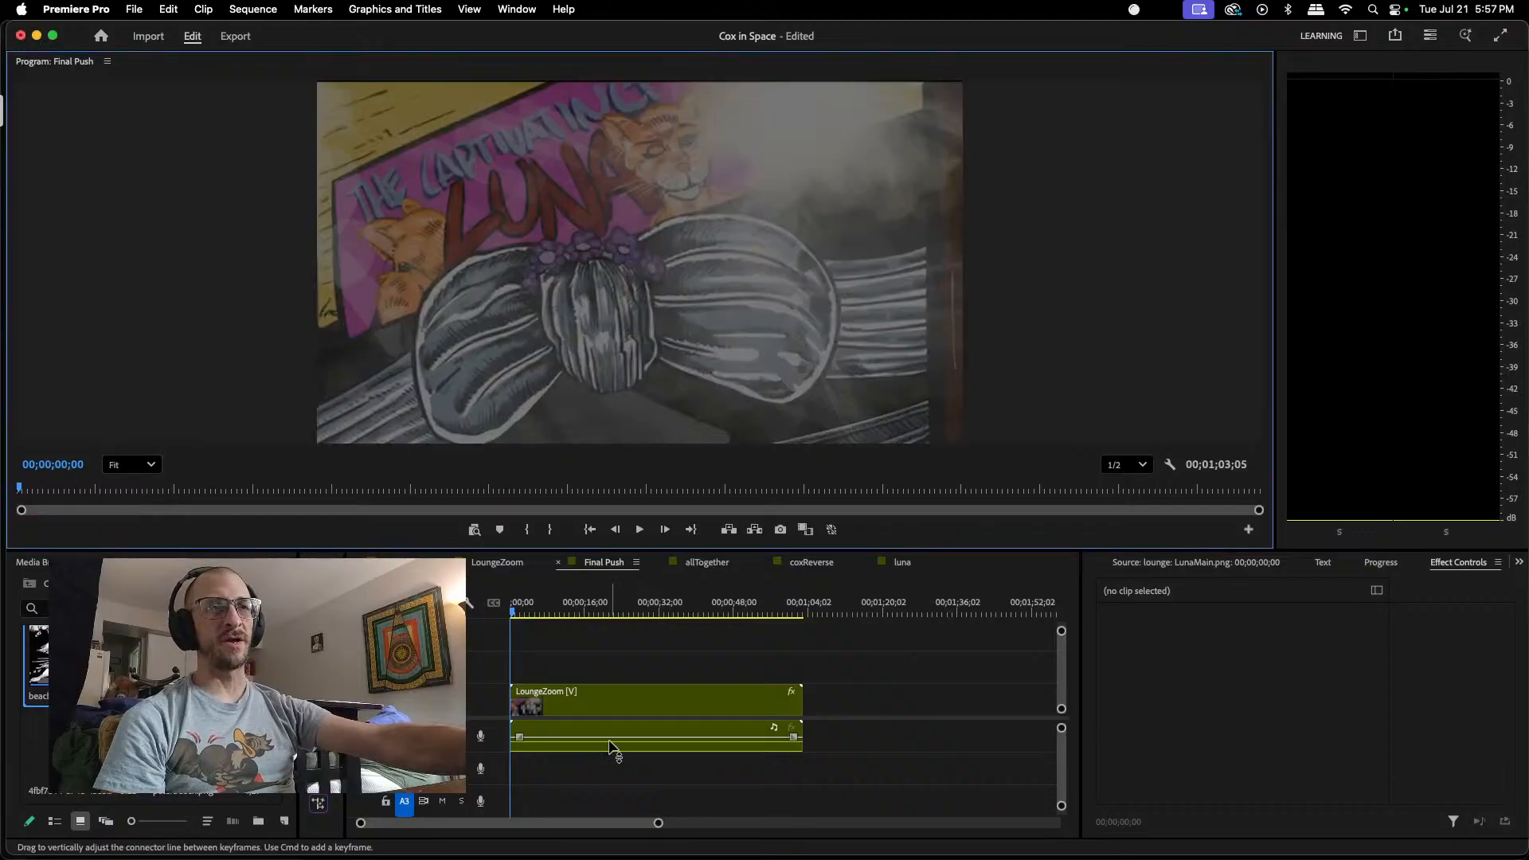
{"action": "left_click_drag", "start_coordinate": [511, 613], "coordinate": [539, 610]}
{"action": "key", "text": "space"}
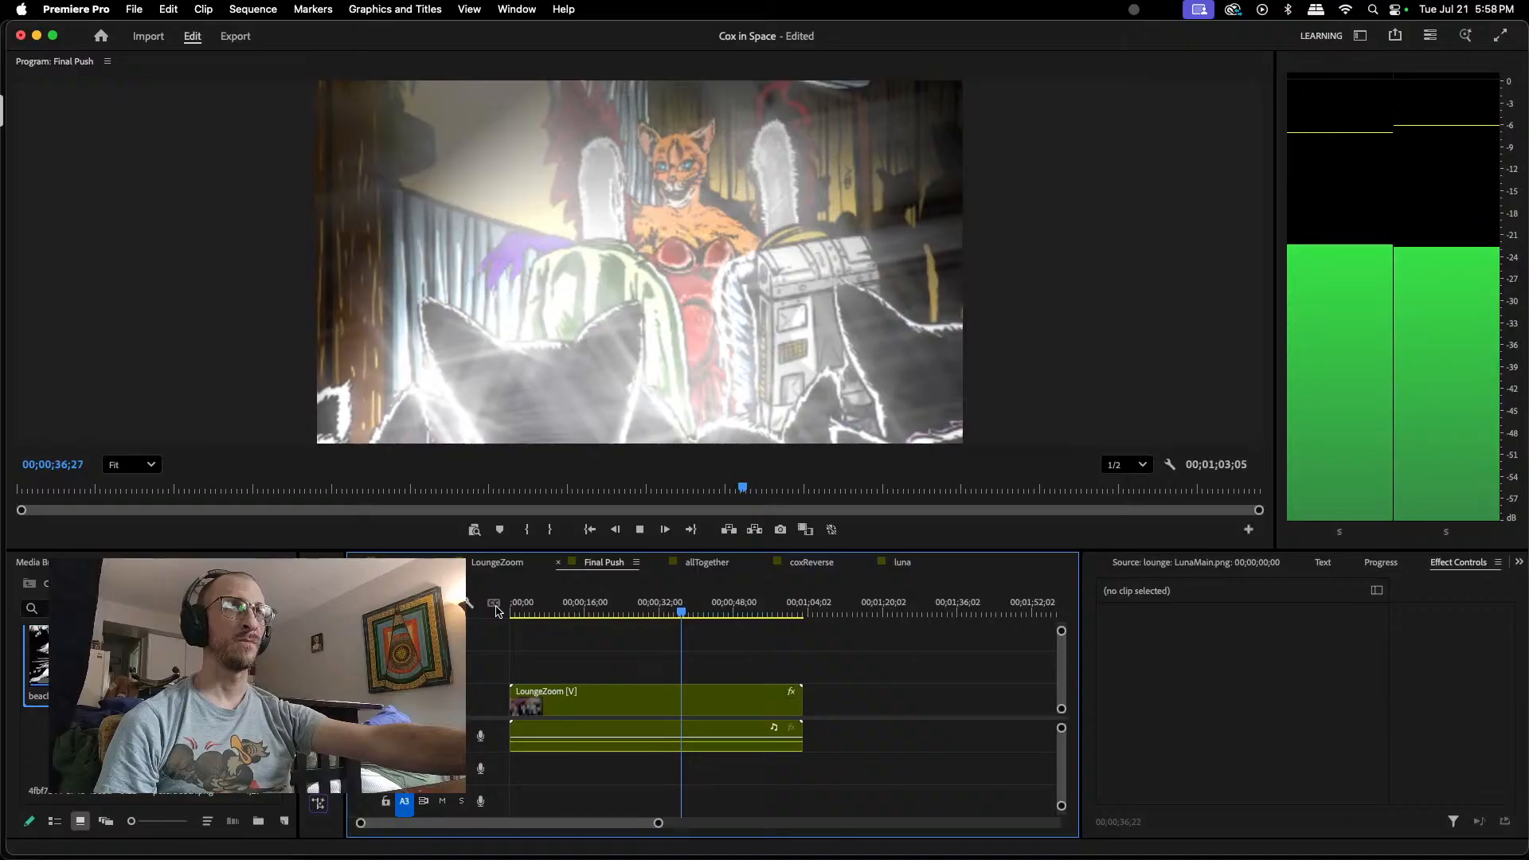
{"action": "key", "text": "space"}
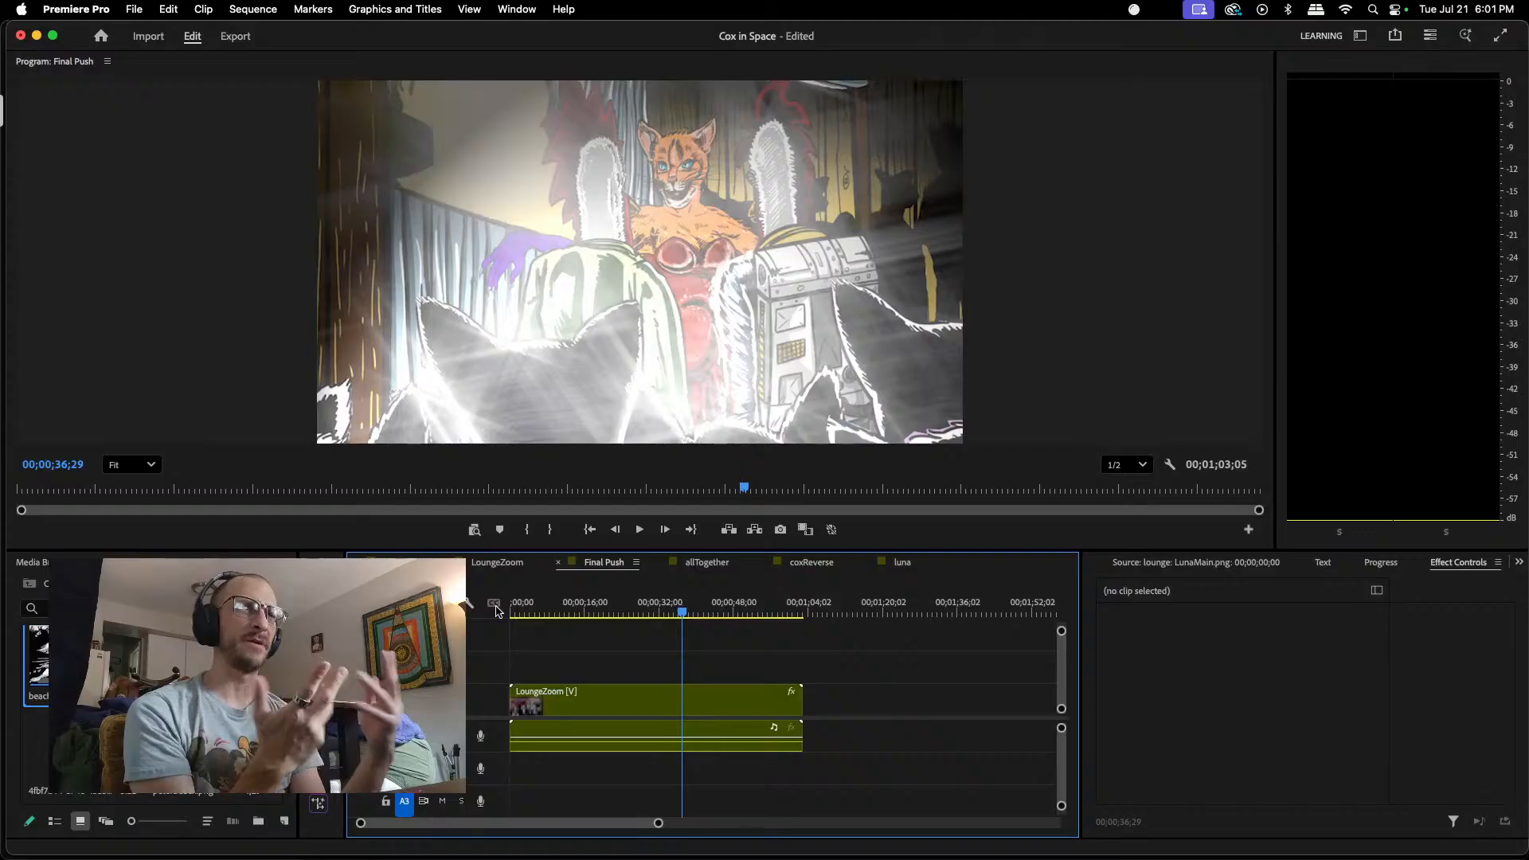
{"action": "left_click_drag", "start_coordinate": [687, 621], "coordinate": [642, 617]}
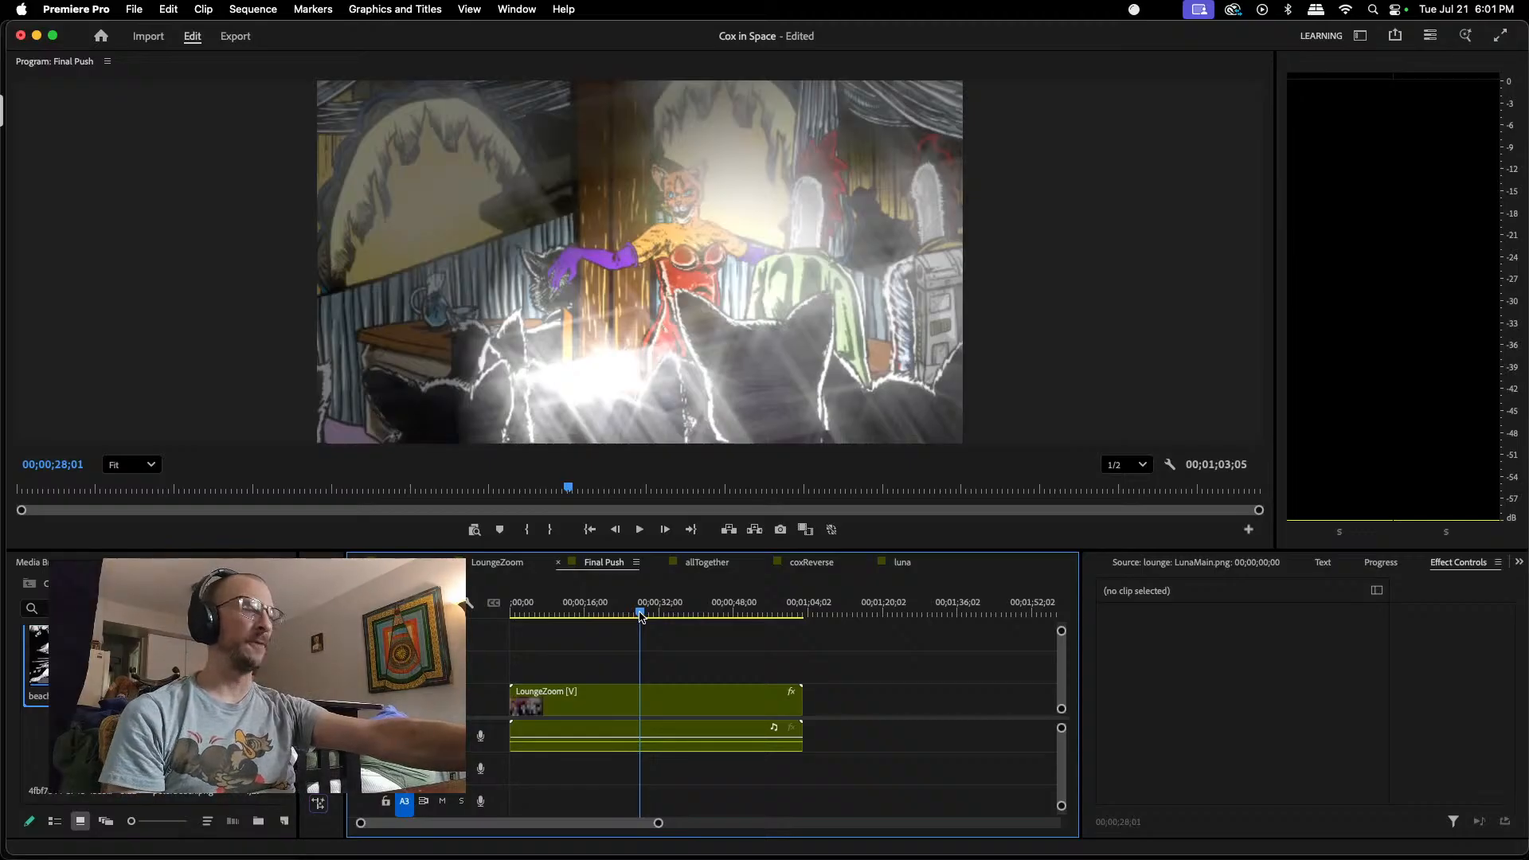
{"action": "mouse_move", "coordinate": [642, 617]}
{"action": "left_mouse_down"}
{"action": "mouse_move", "coordinate": [543, 629]}
{"action": "mouse_move", "coordinate": [643, 614]}
{"action": "left_mouse_up"}
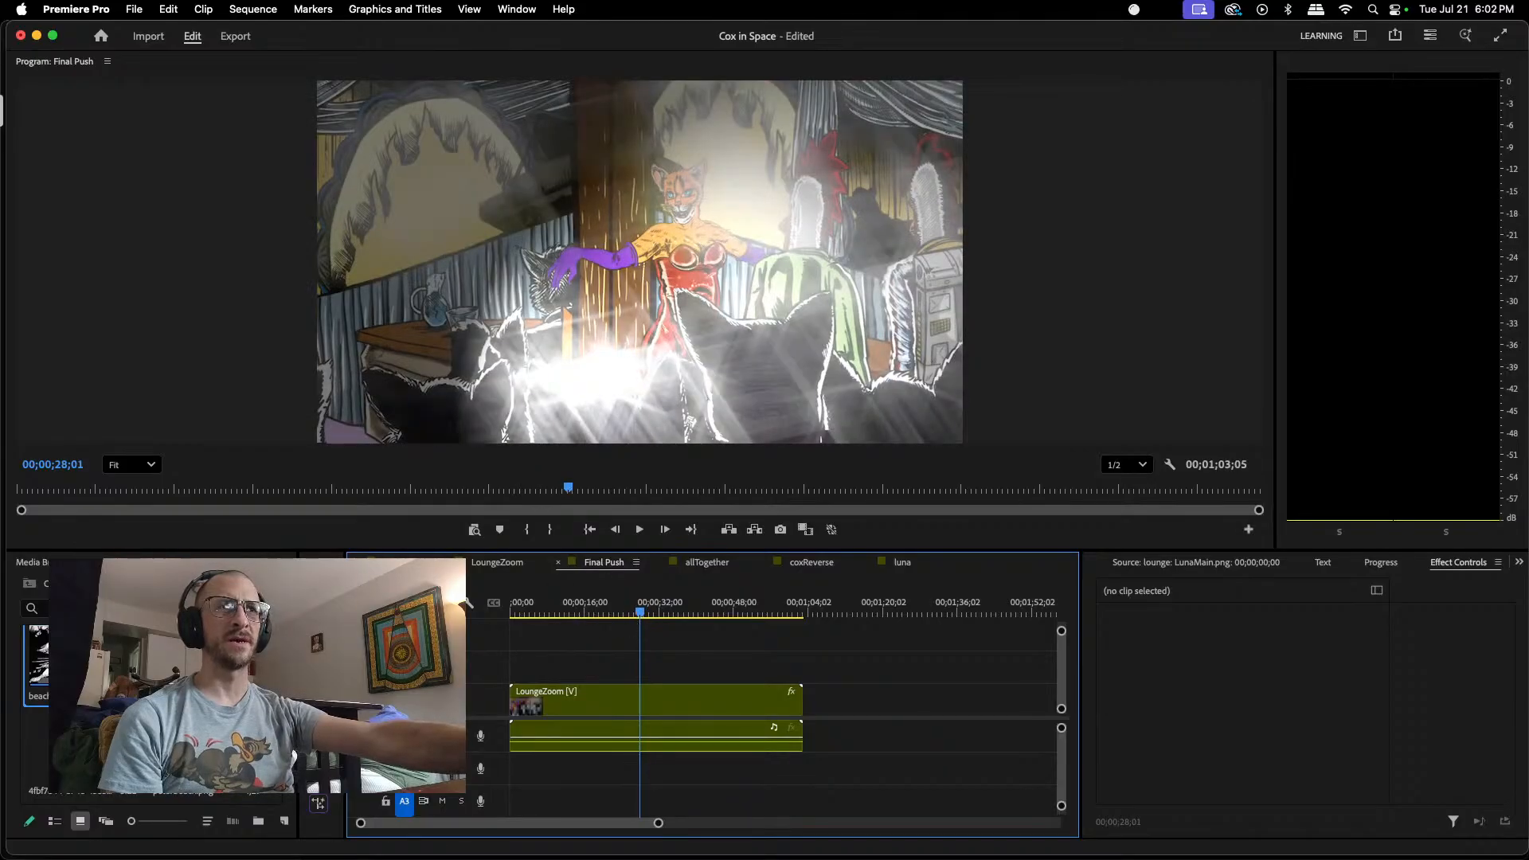
Step: Return to the lounge sequence and add a Position keyframe to LunaMain.png at 00;00;28;01
{"action": "double_click", "coordinate": [558, 700]}
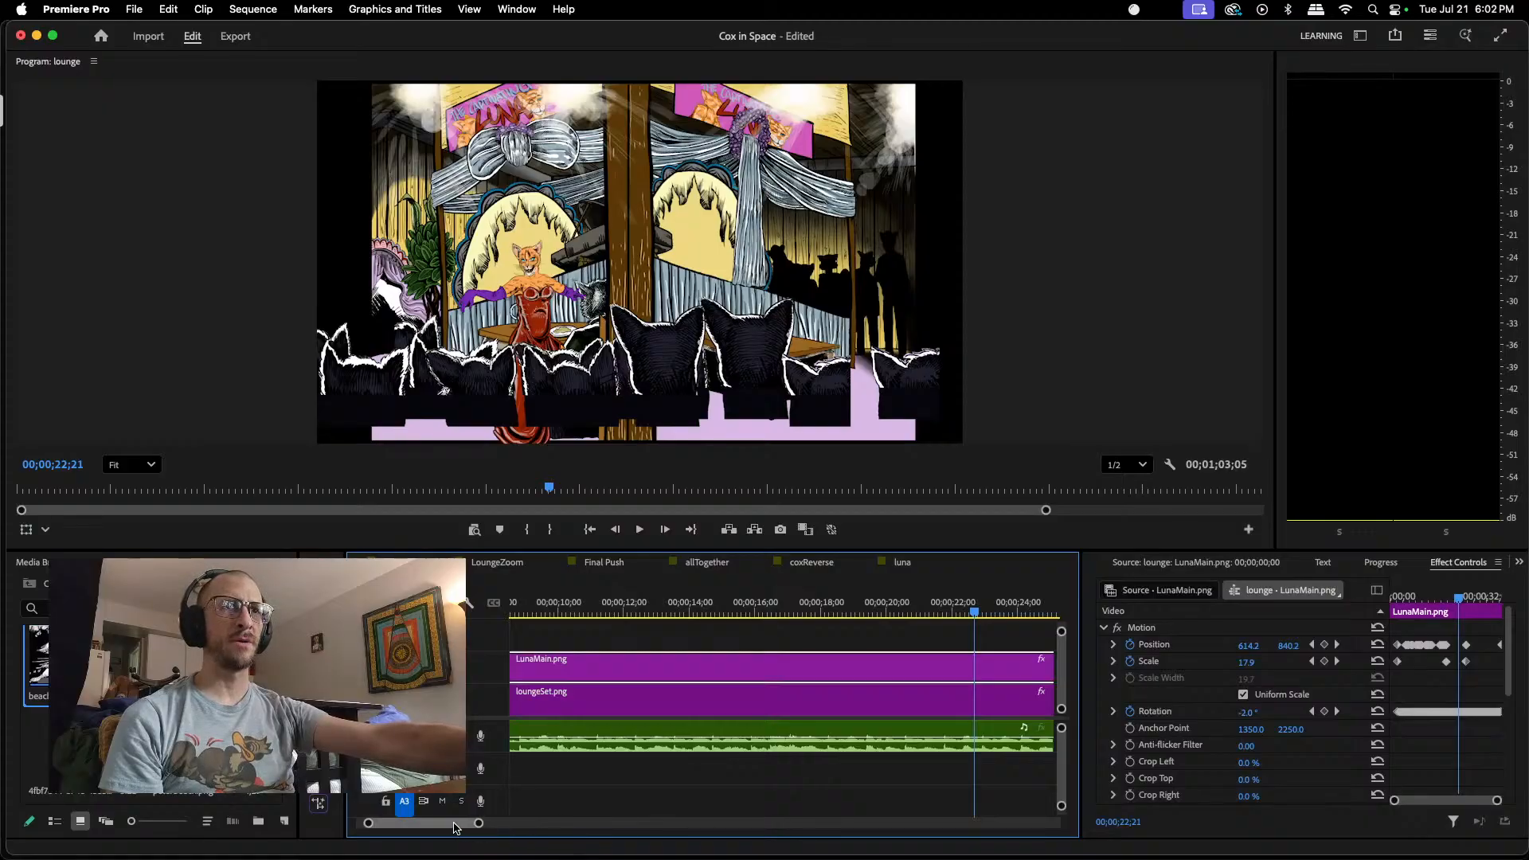
{"action": "scroll", "coordinate": [454, 829], "scroll_direction": "right", "scroll_amount": 5}
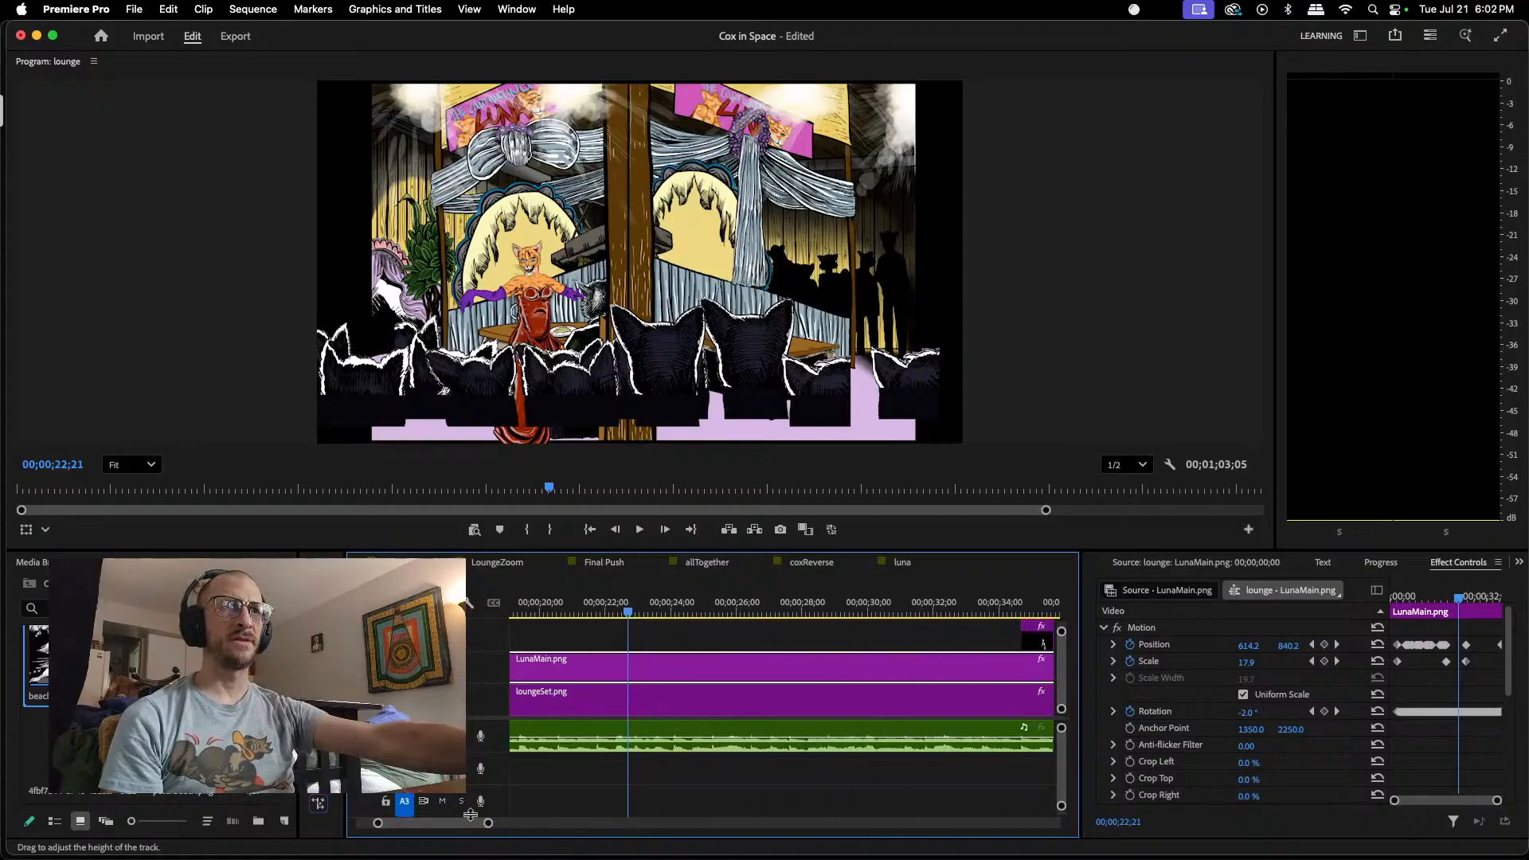
{"action": "left_click_drag", "start_coordinate": [628, 613], "coordinate": [804, 612]}
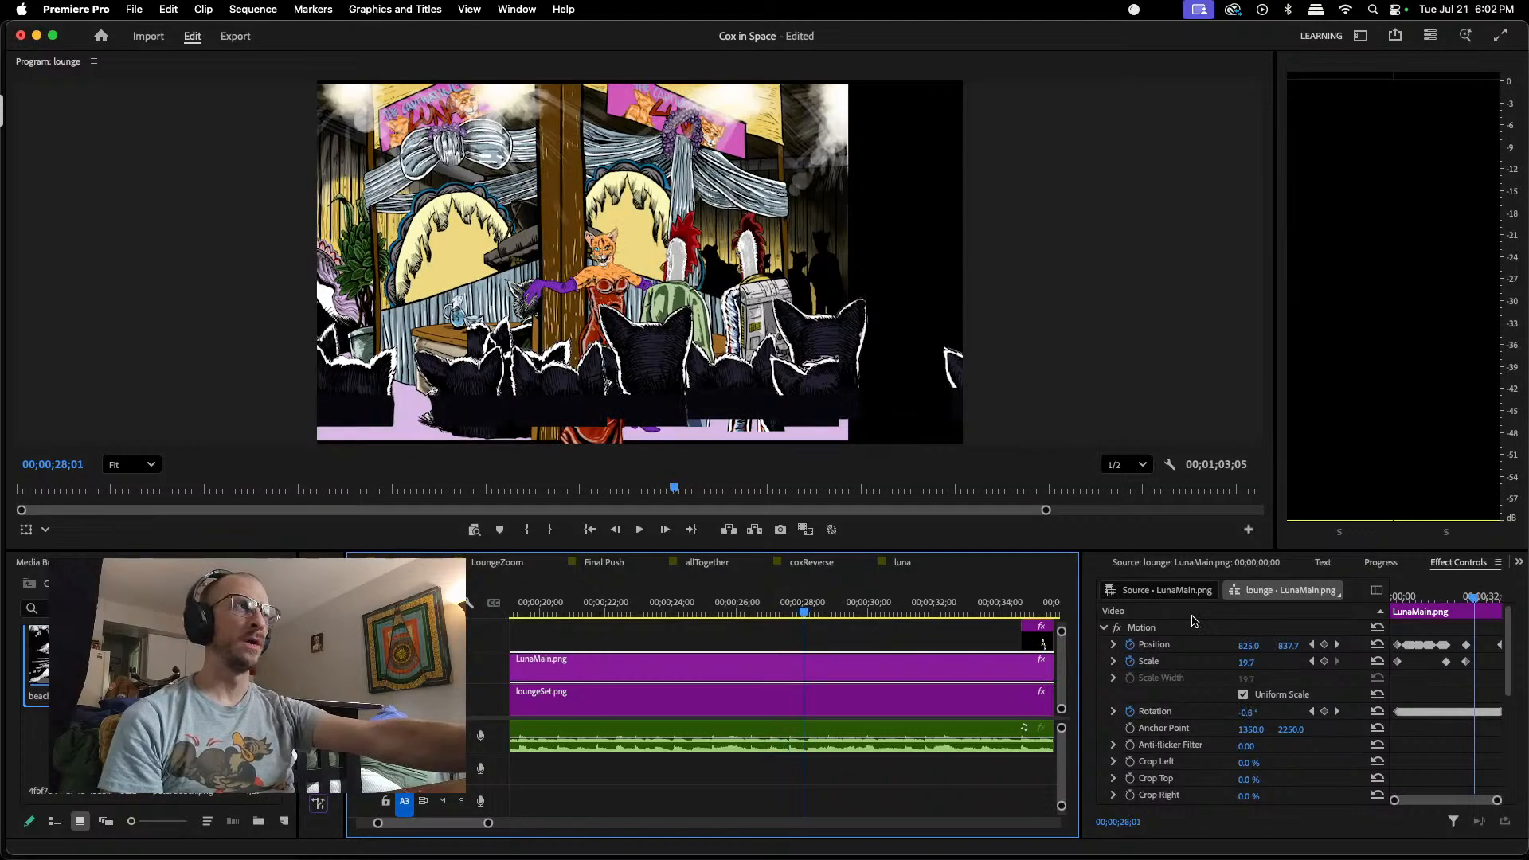
{"action": "left_click", "coordinate": [1392, 802]}
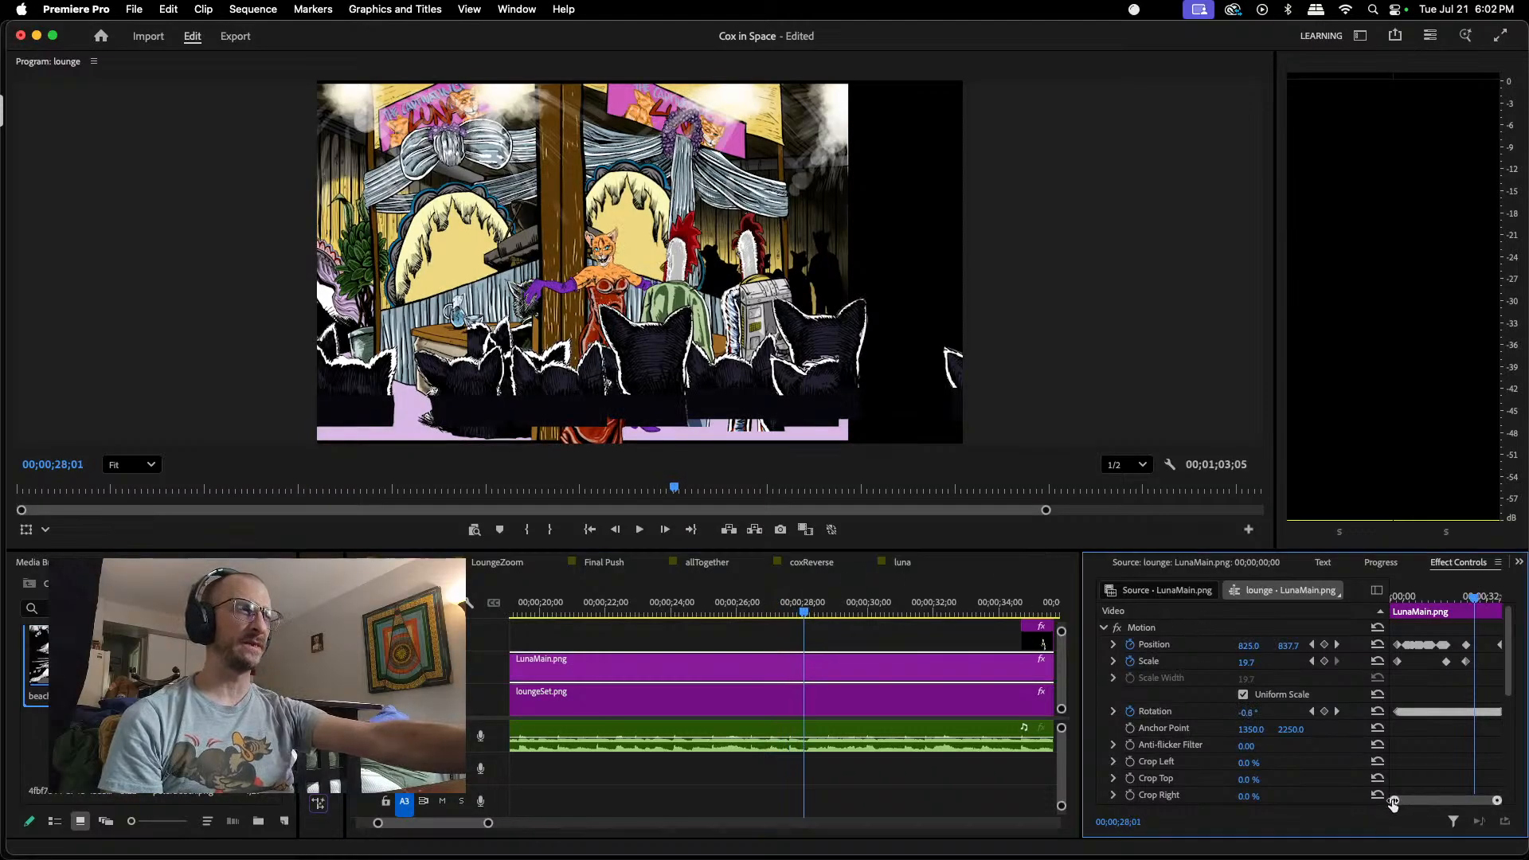
{"action": "left_click_drag", "start_coordinate": [1393, 802], "coordinate": [1412, 802]}
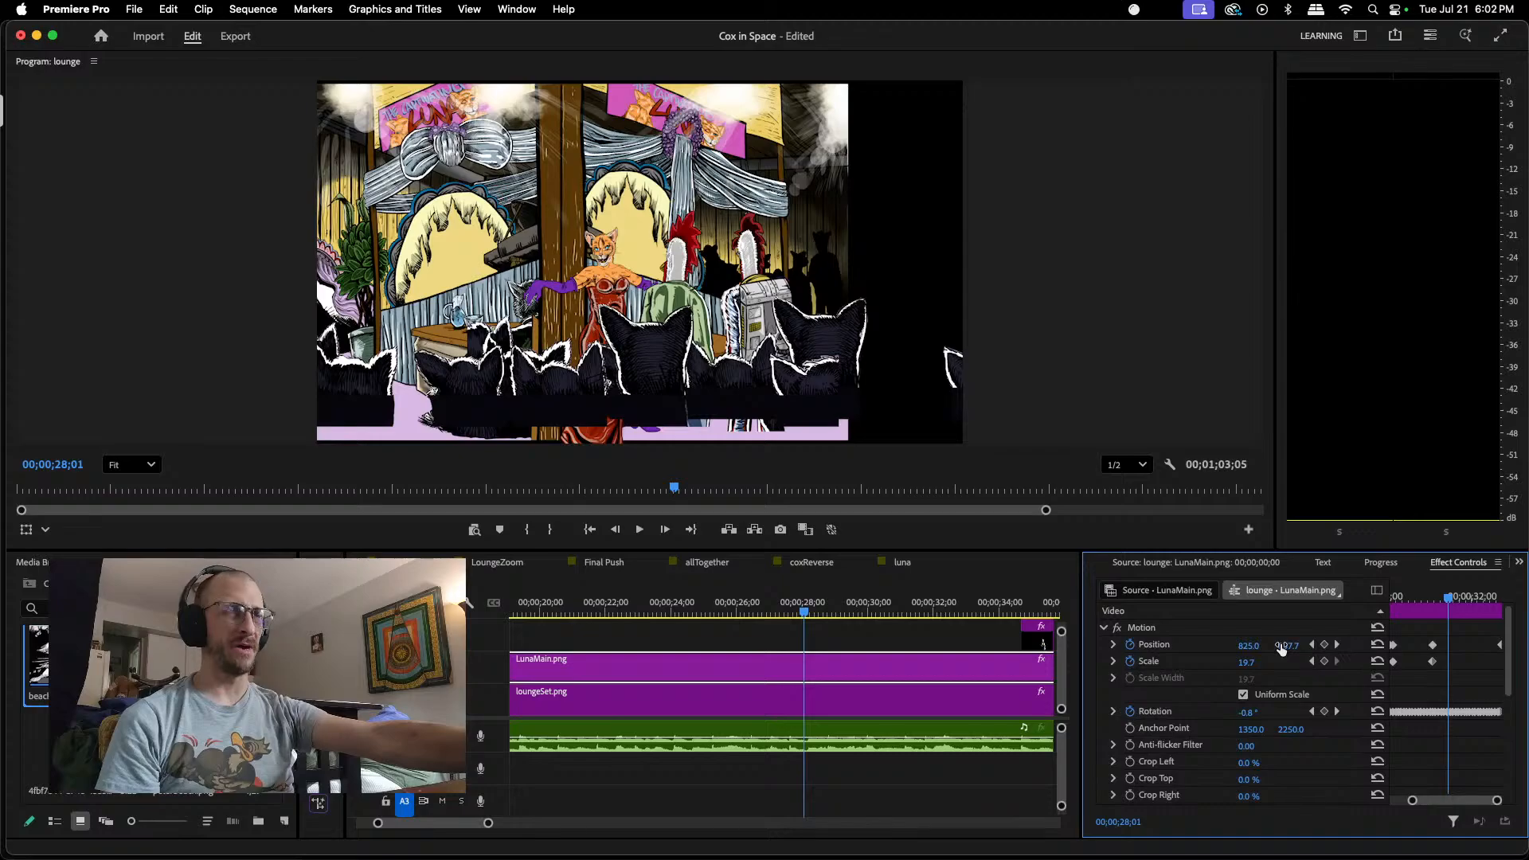
{"action": "left_click", "coordinate": [1325, 646]}
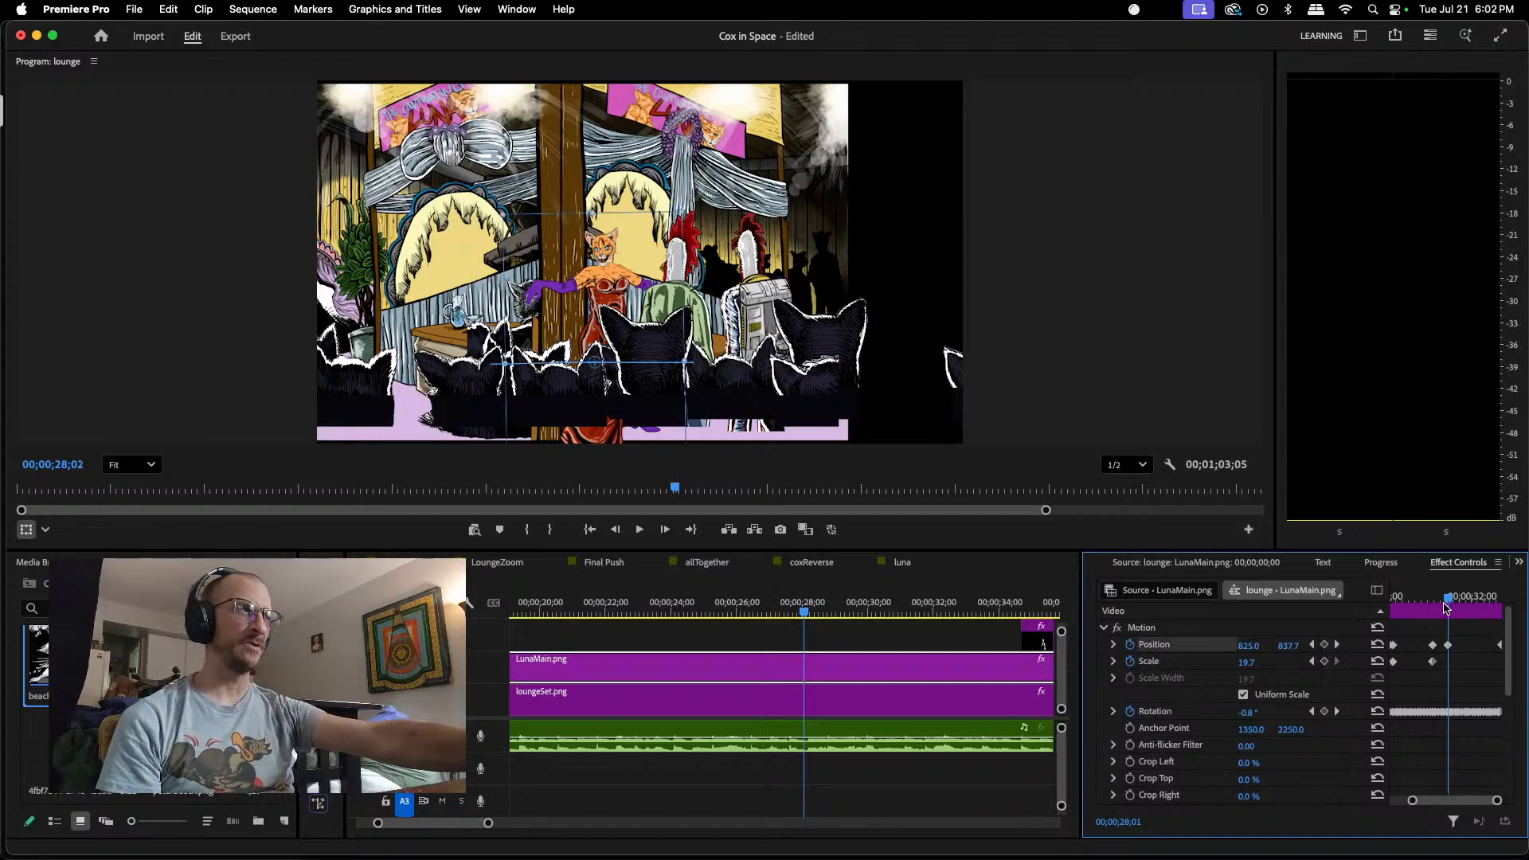
Step: Raise LunaMain.png at 00;00;28;23 to a Position keyframe of about 850.9, 834.7
{"action": "left_click_drag", "start_coordinate": [1498, 800], "coordinate": [1494, 801]}
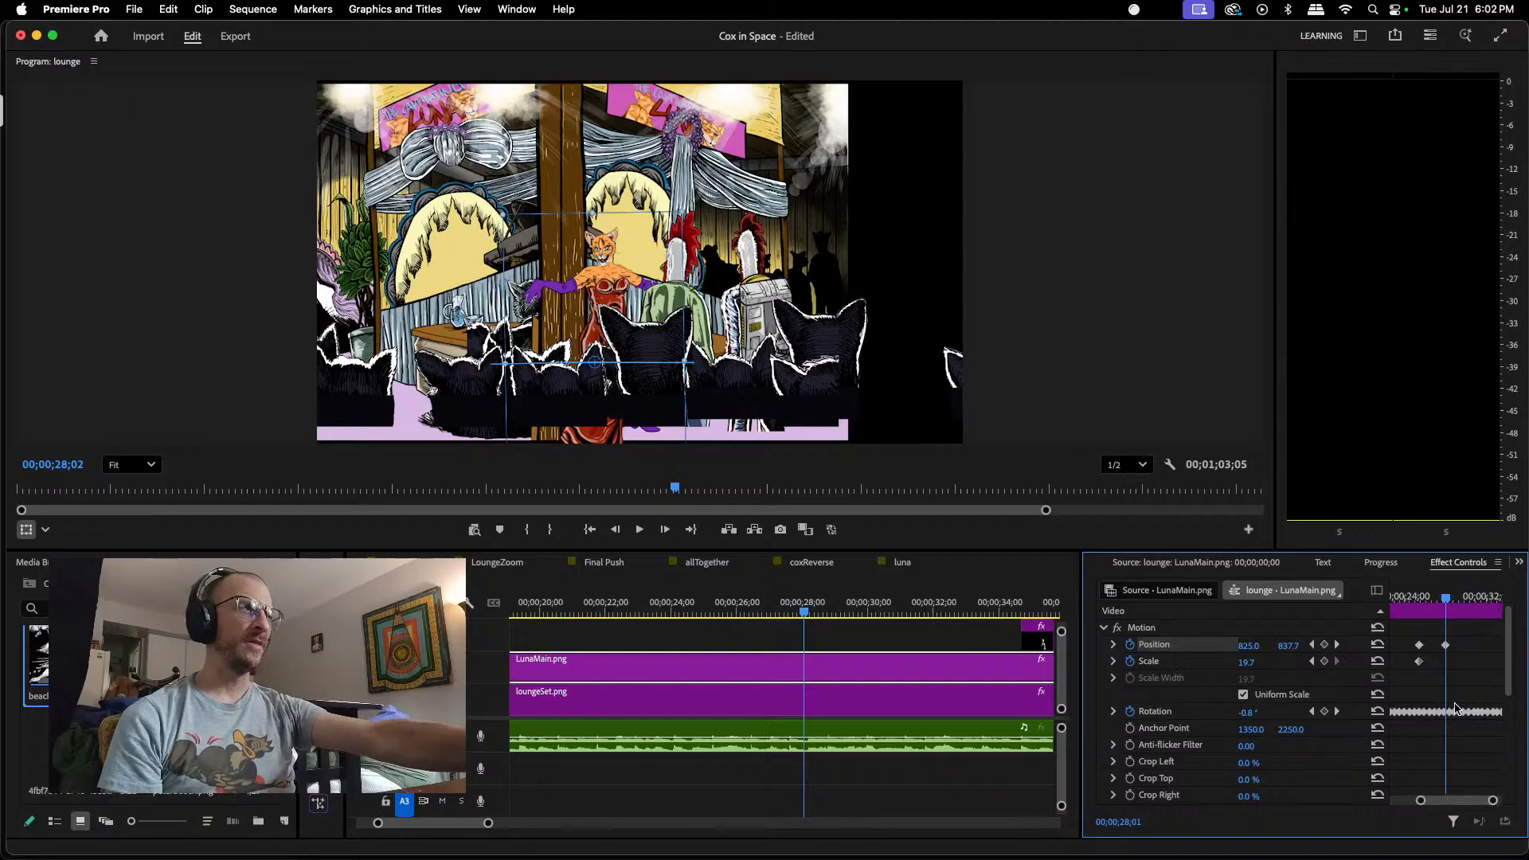
{"action": "left_click_drag", "start_coordinate": [1445, 597], "coordinate": [1453, 603]}
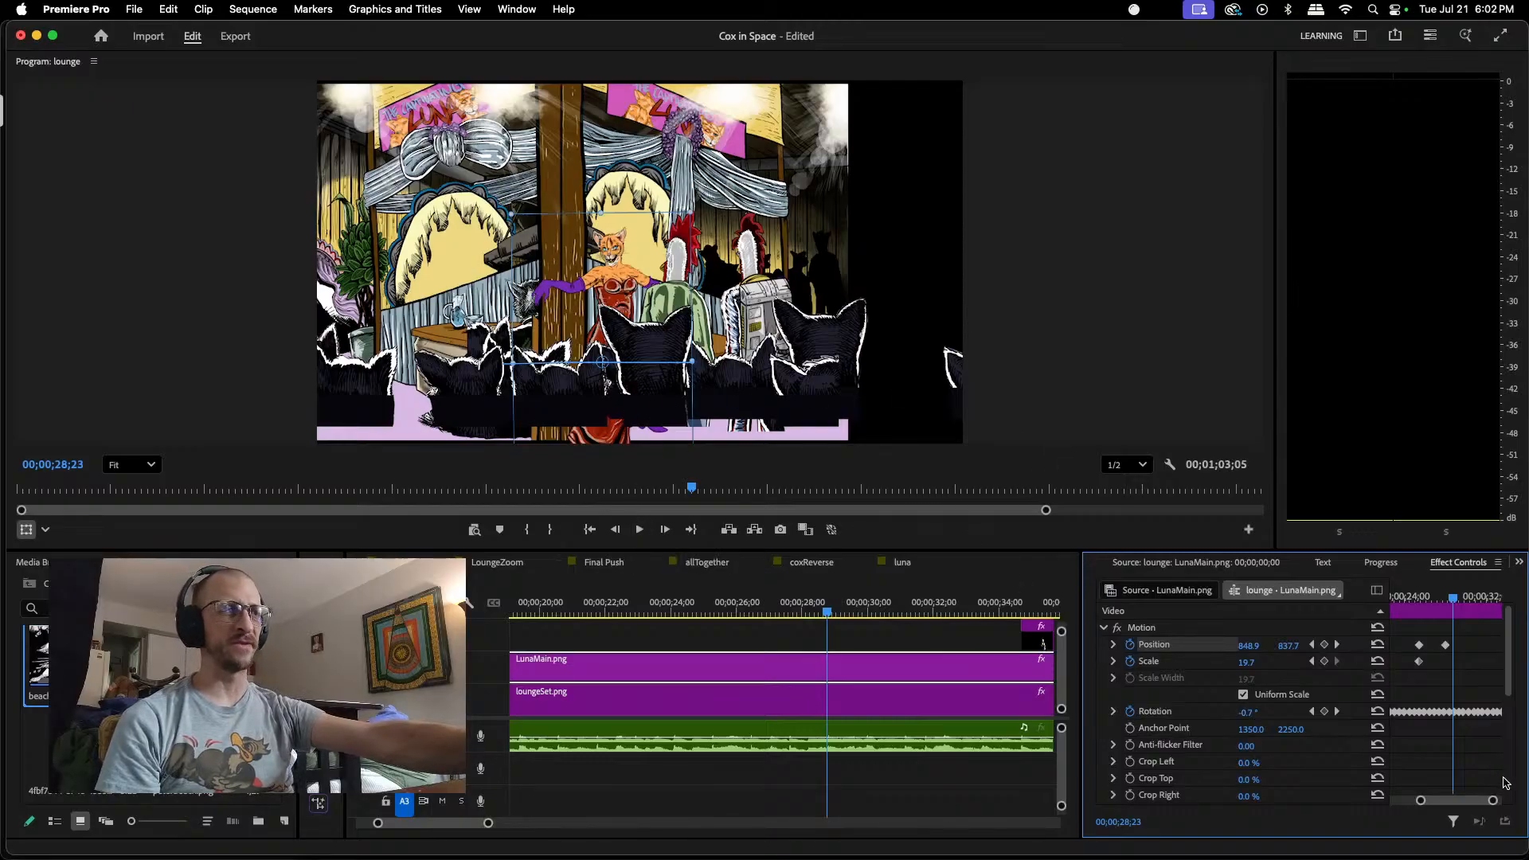
{"action": "left_click_drag", "start_coordinate": [1493, 800], "coordinate": [1492, 802]}
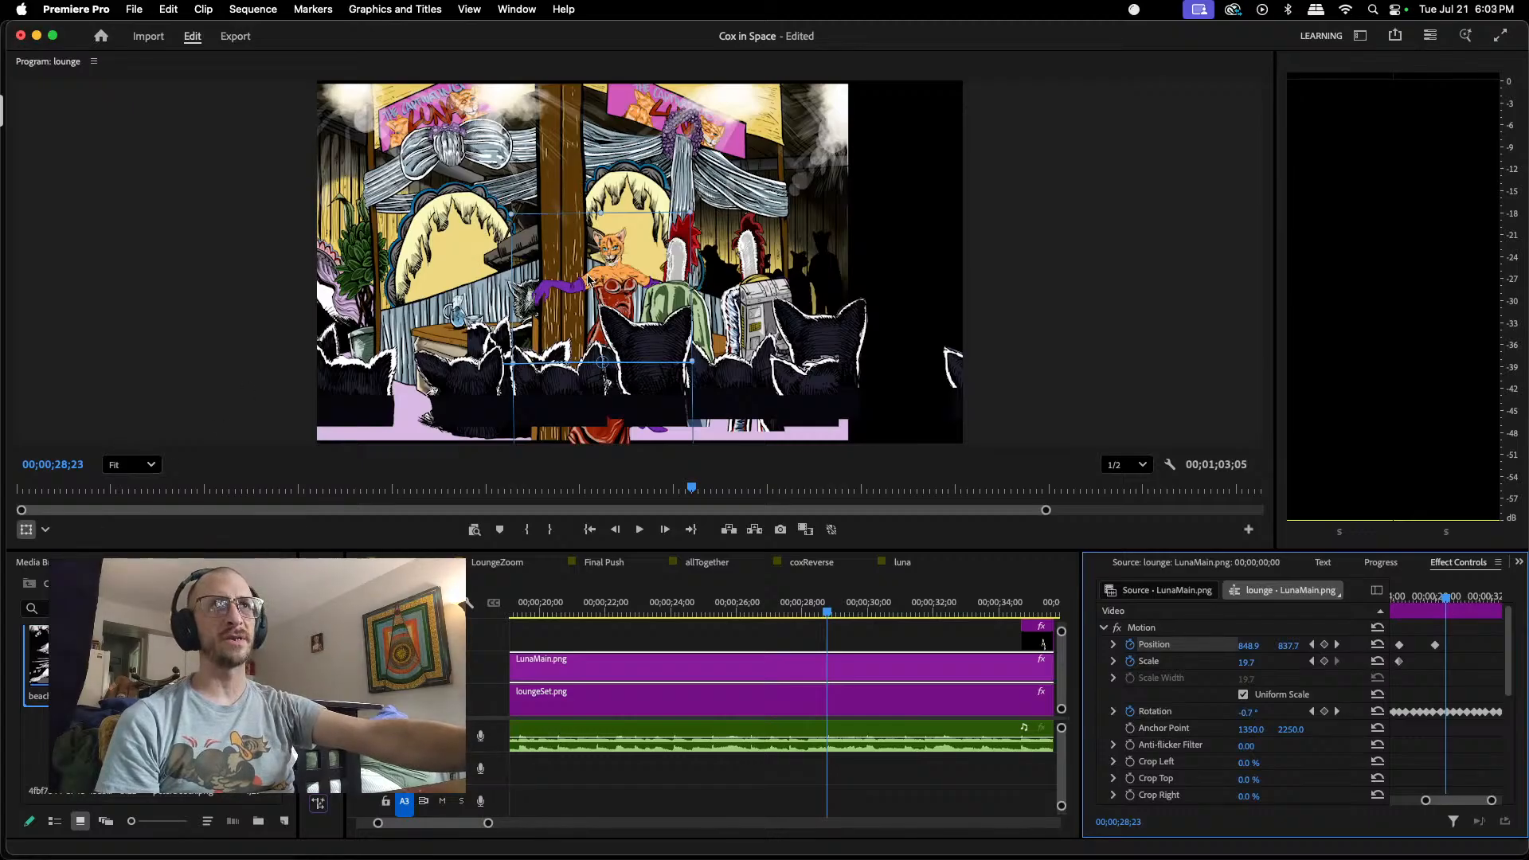
{"action": "scroll", "coordinate": [593, 271], "scroll_direction": "up", "scroll_amount": 5}
{"action": "scroll", "coordinate": [685, 267], "scroll_direction": "down", "scroll_amount": 2}
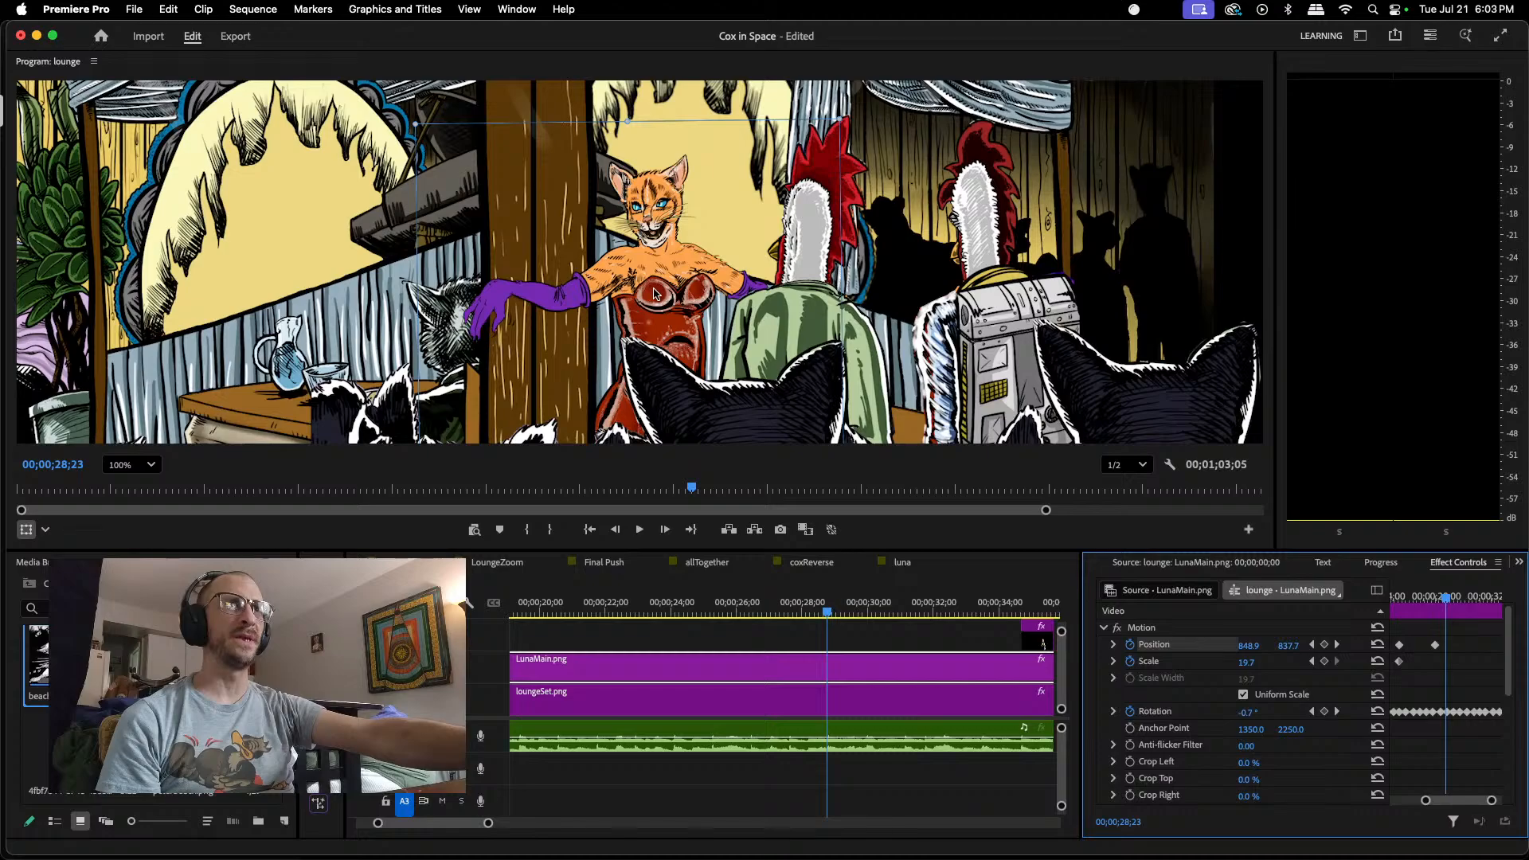
{"action": "left_click_drag", "start_coordinate": [659, 311], "coordinate": [661, 308]}
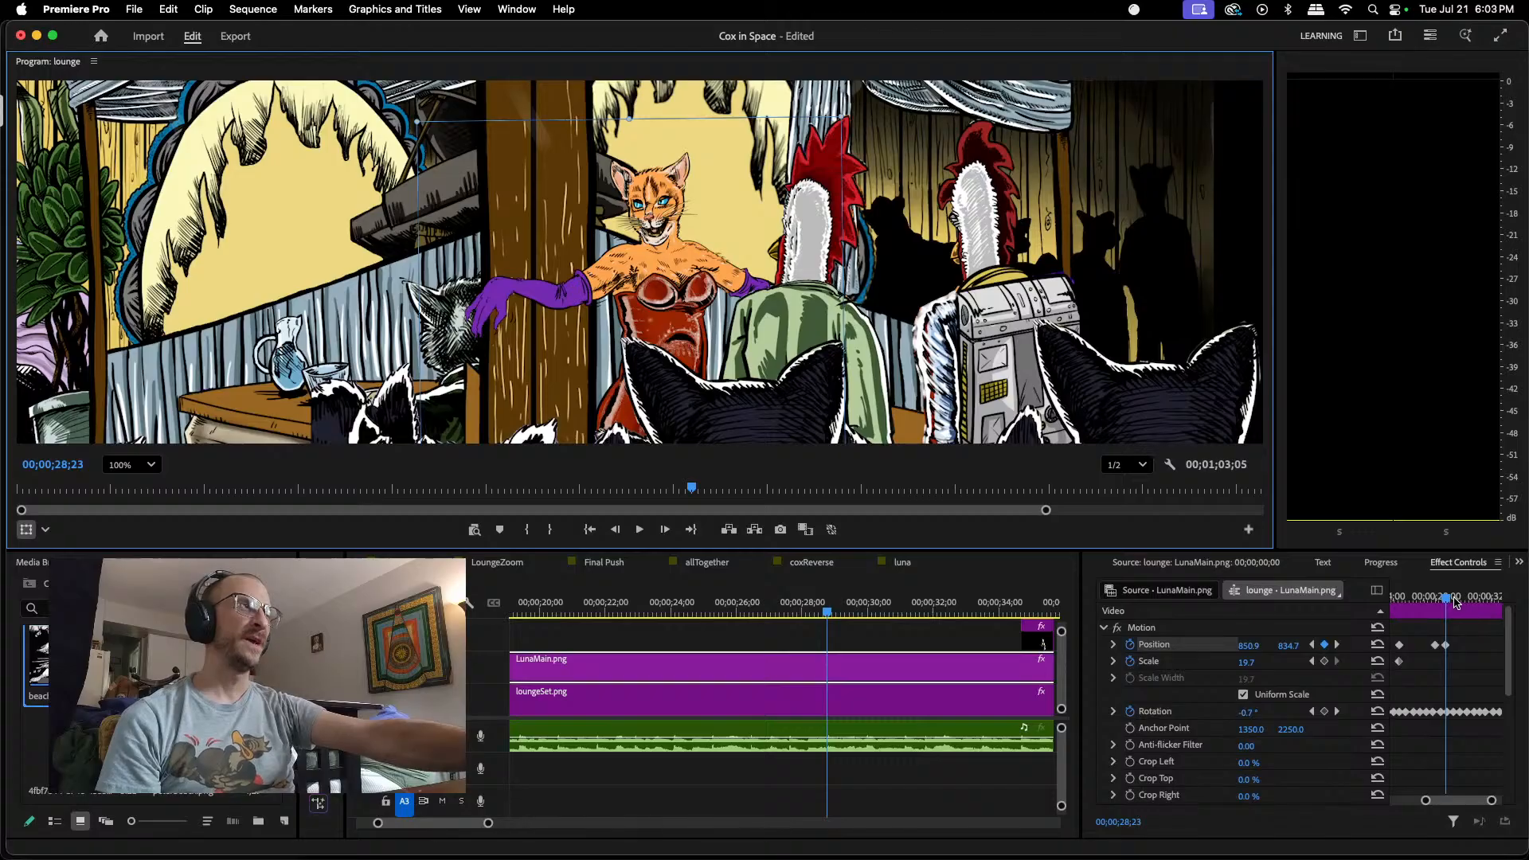
Step: Keyframe LunaMain.png's Position lower at 00;00;29;11, about 869.3, 844.8, and higher at 00;00;30;00, about 892.9, 835.7
{"action": "left_click_drag", "start_coordinate": [1448, 599], "coordinate": [1456, 599]}
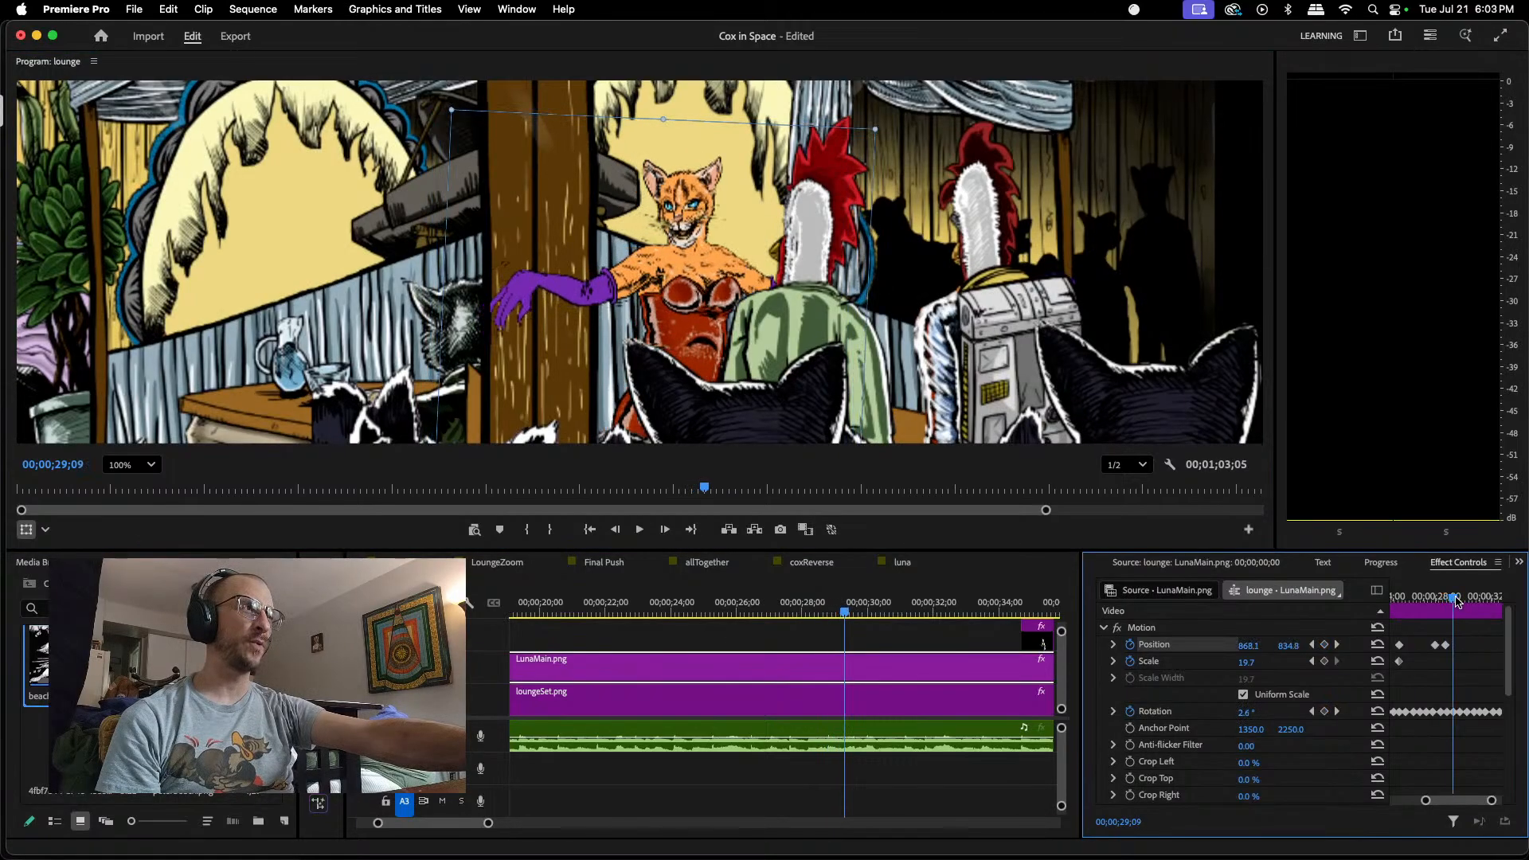
{"action": "left_click_drag", "start_coordinate": [713, 305], "coordinate": [702, 297]}
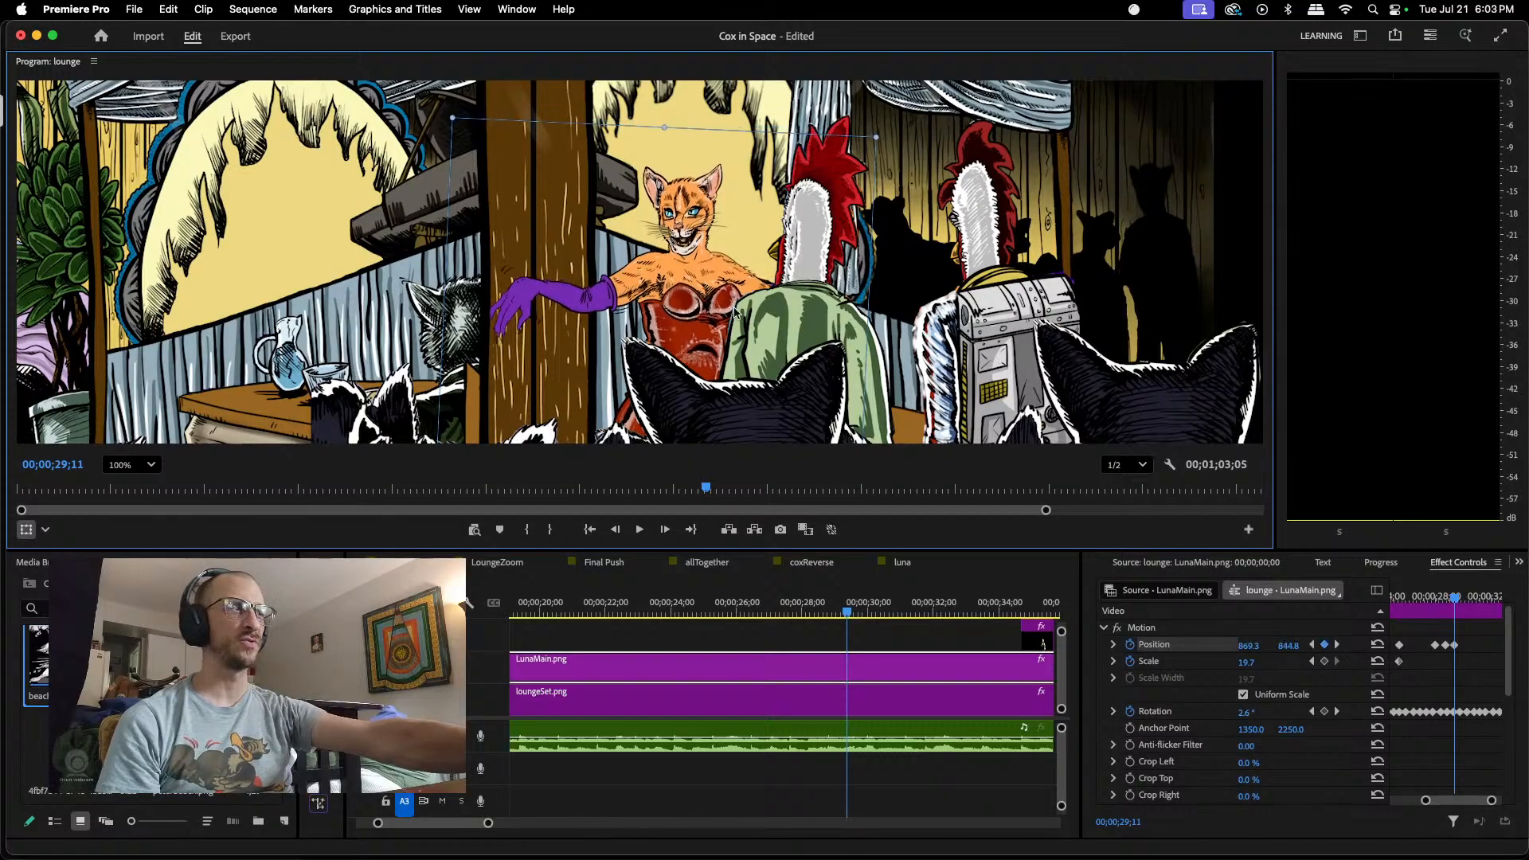
{"action": "left_click_drag", "start_coordinate": [1453, 598], "coordinate": [1463, 598]}
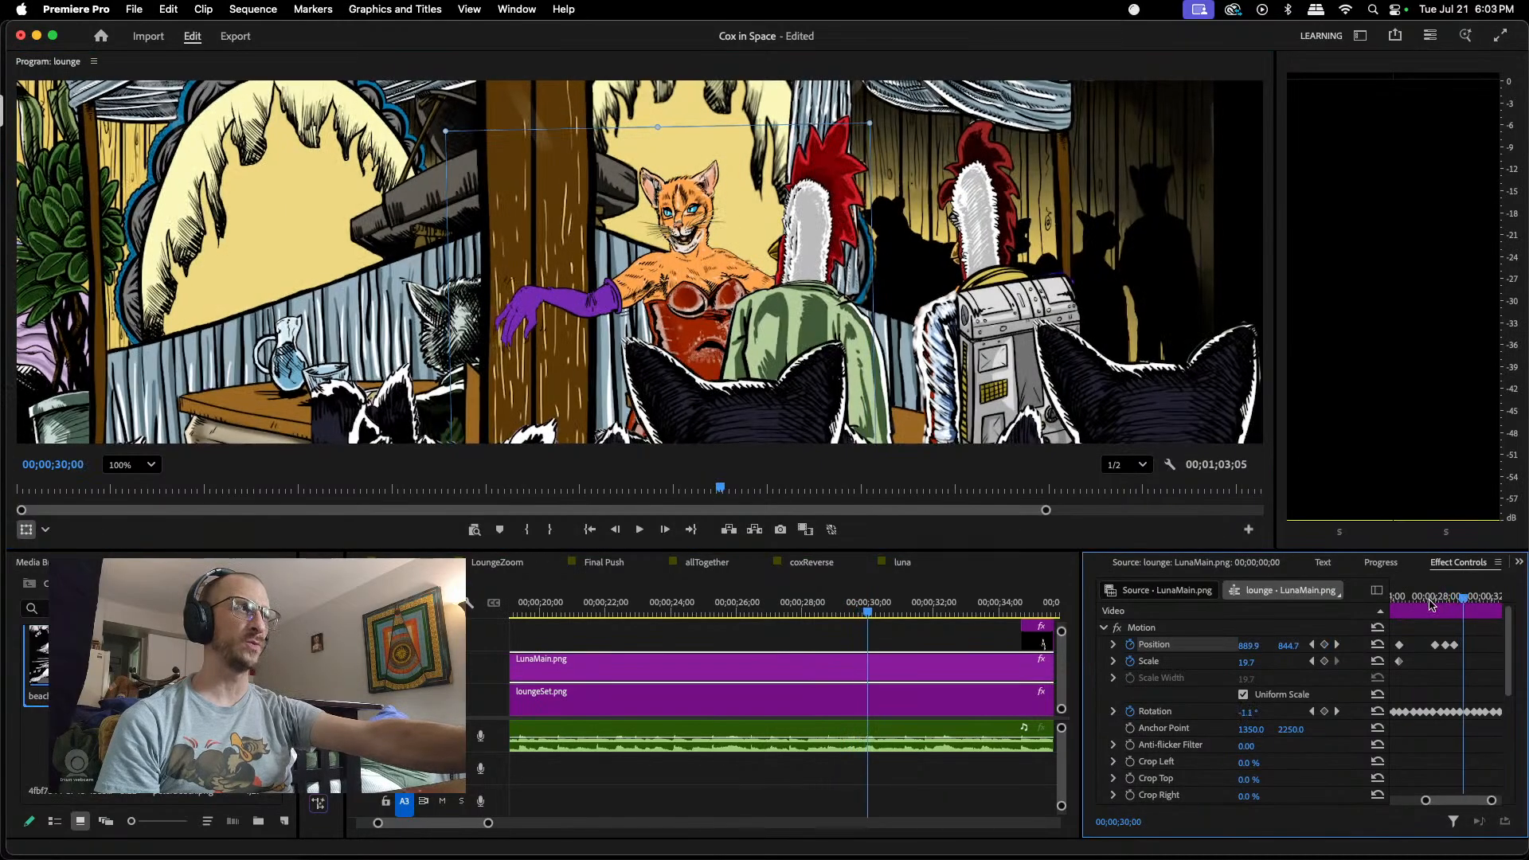
{"action": "left_click_drag", "start_coordinate": [695, 306], "coordinate": [698, 303]}
{"action": "key", "text": "Up"}
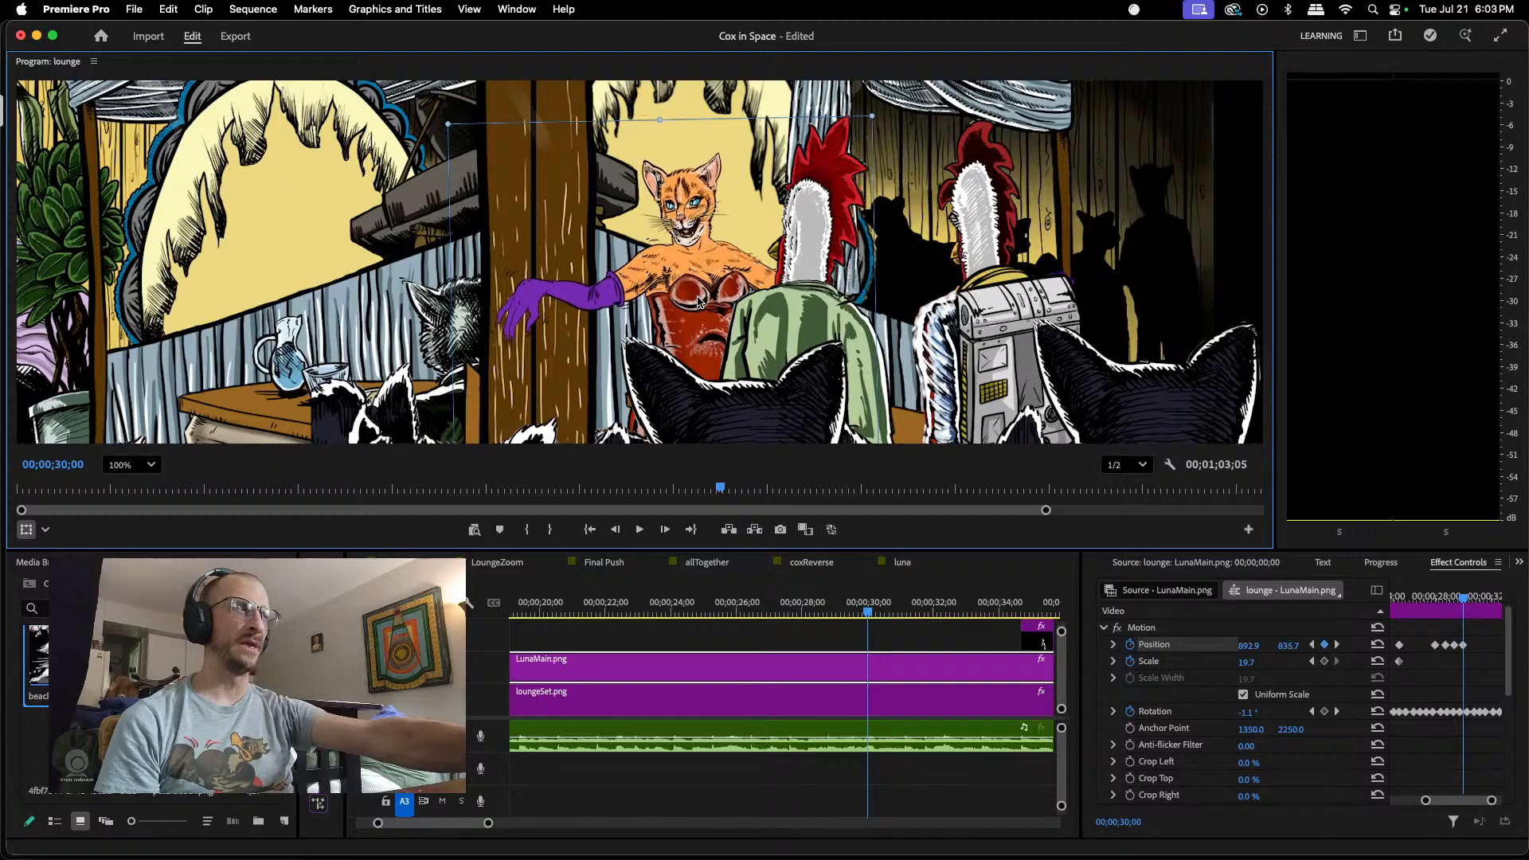
Step: Keyframe LunaMain.png's Position lower at 00;00;30;19, about 912.2, 844.5
{"action": "left_click_drag", "start_coordinate": [1468, 599], "coordinate": [1474, 602]}
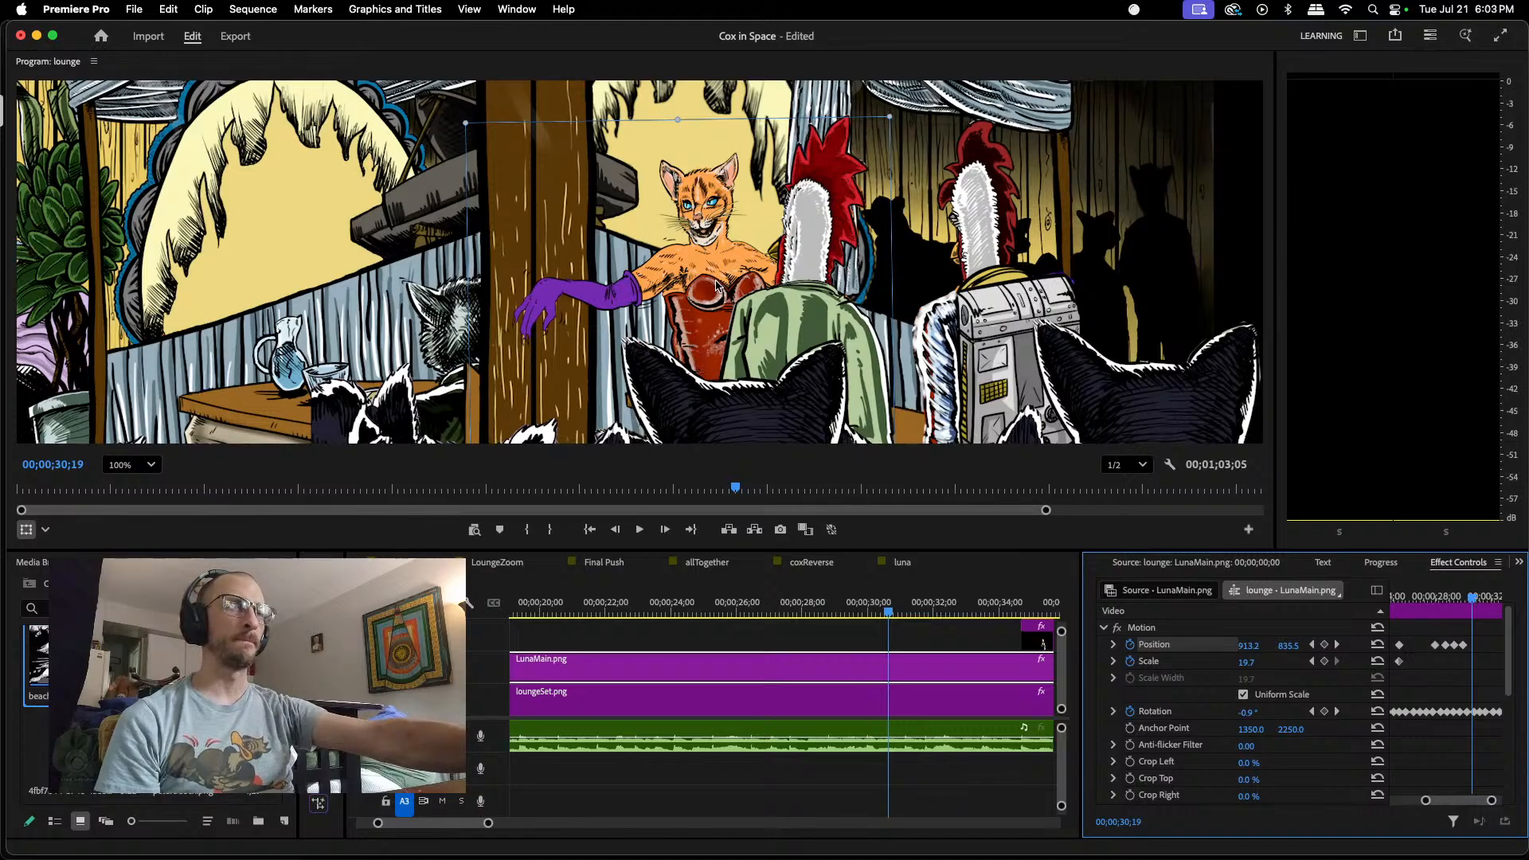
{"action": "left_click_drag", "start_coordinate": [716, 284], "coordinate": [717, 292]}
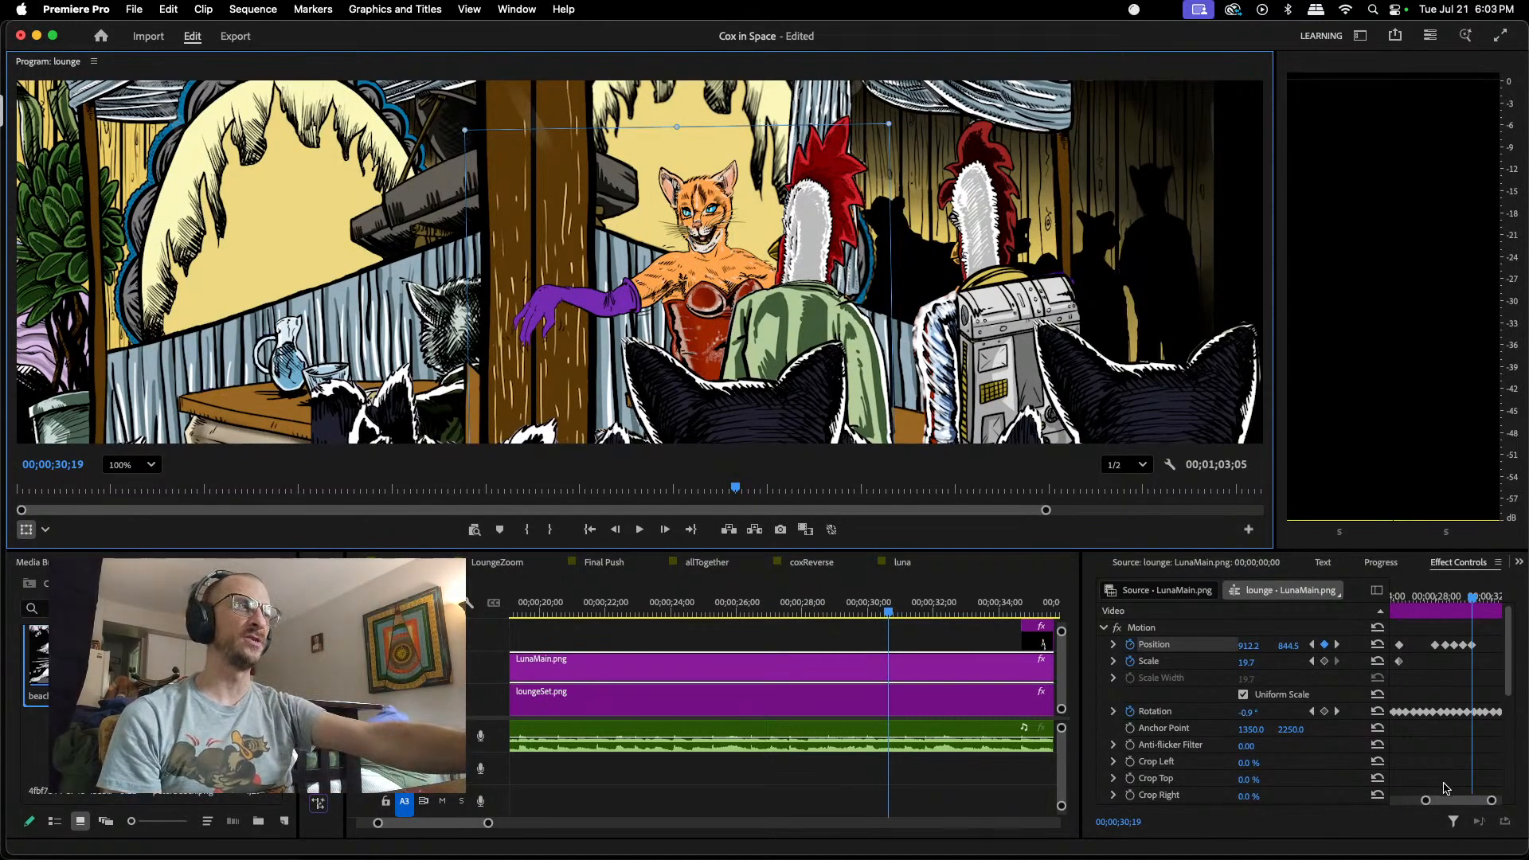
{"action": "left_click_drag", "start_coordinate": [1451, 803], "coordinate": [1465, 801]}
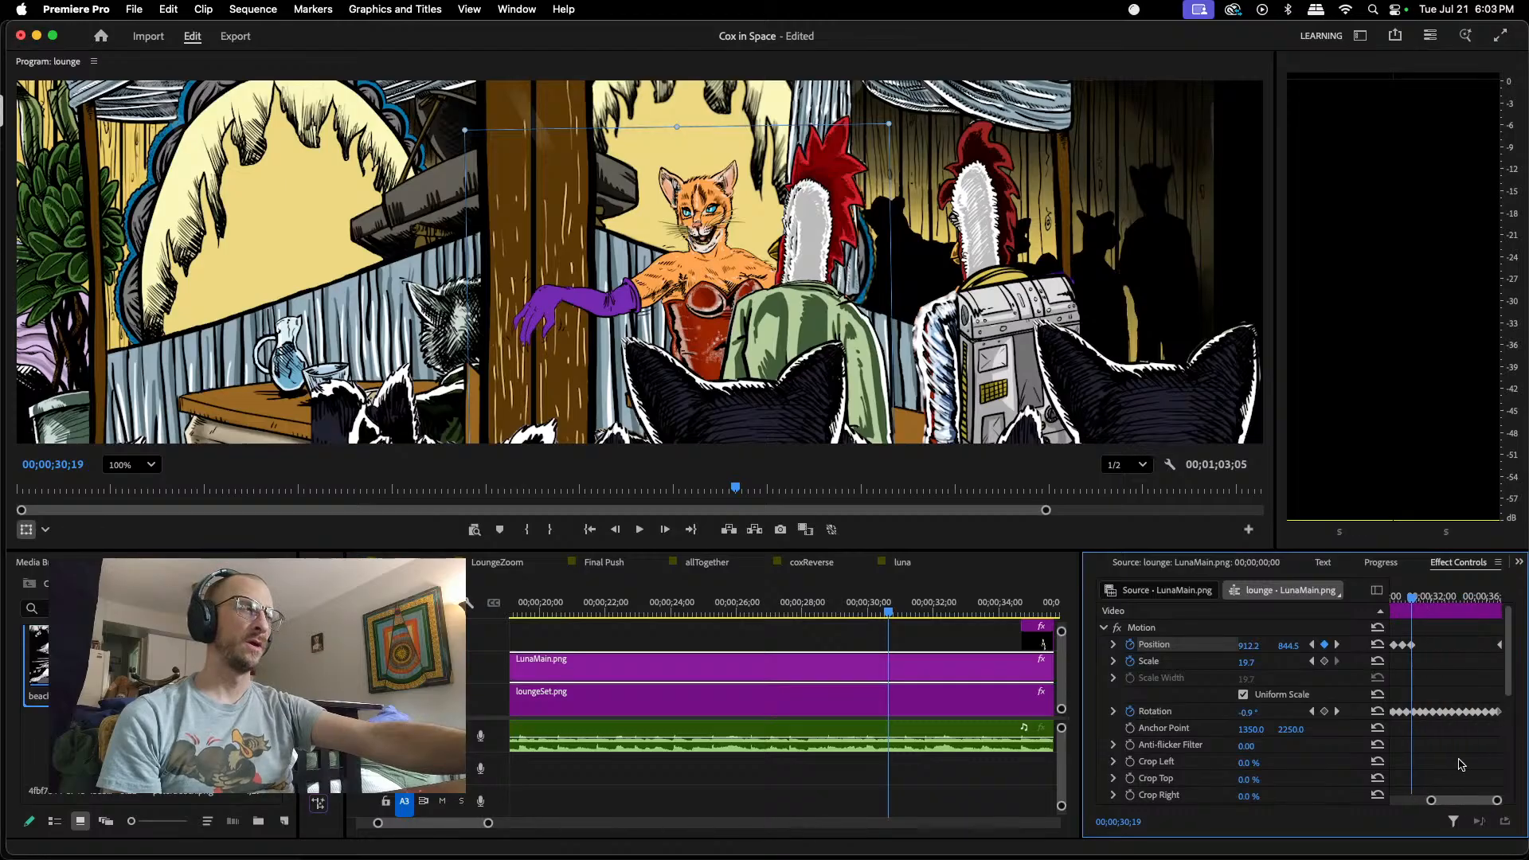
{"action": "mouse_move", "coordinate": [1414, 604]}
{"action": "left_mouse_down"}
{"action": "mouse_move", "coordinate": [1386, 608]}
{"action": "mouse_move", "coordinate": [1431, 604]}
{"action": "left_mouse_up"}
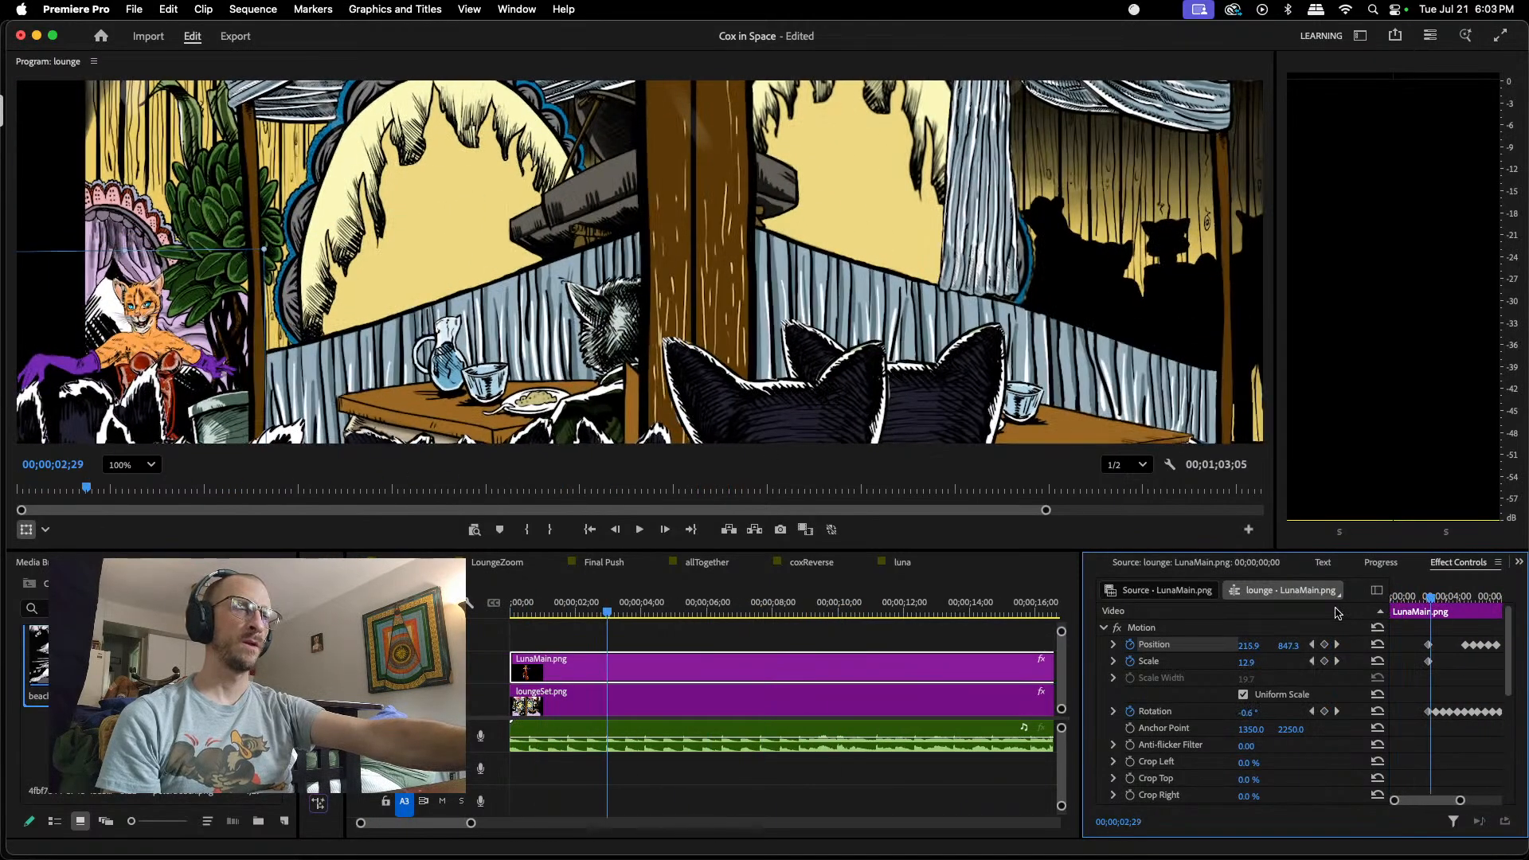
Step: Switch to the Final Push sequence and review Luna's movement by playing from 00;00;26;25 to 00;00;38;20 with the preview zoomed out to 39%
{"action": "left_click", "coordinate": [621, 563]}
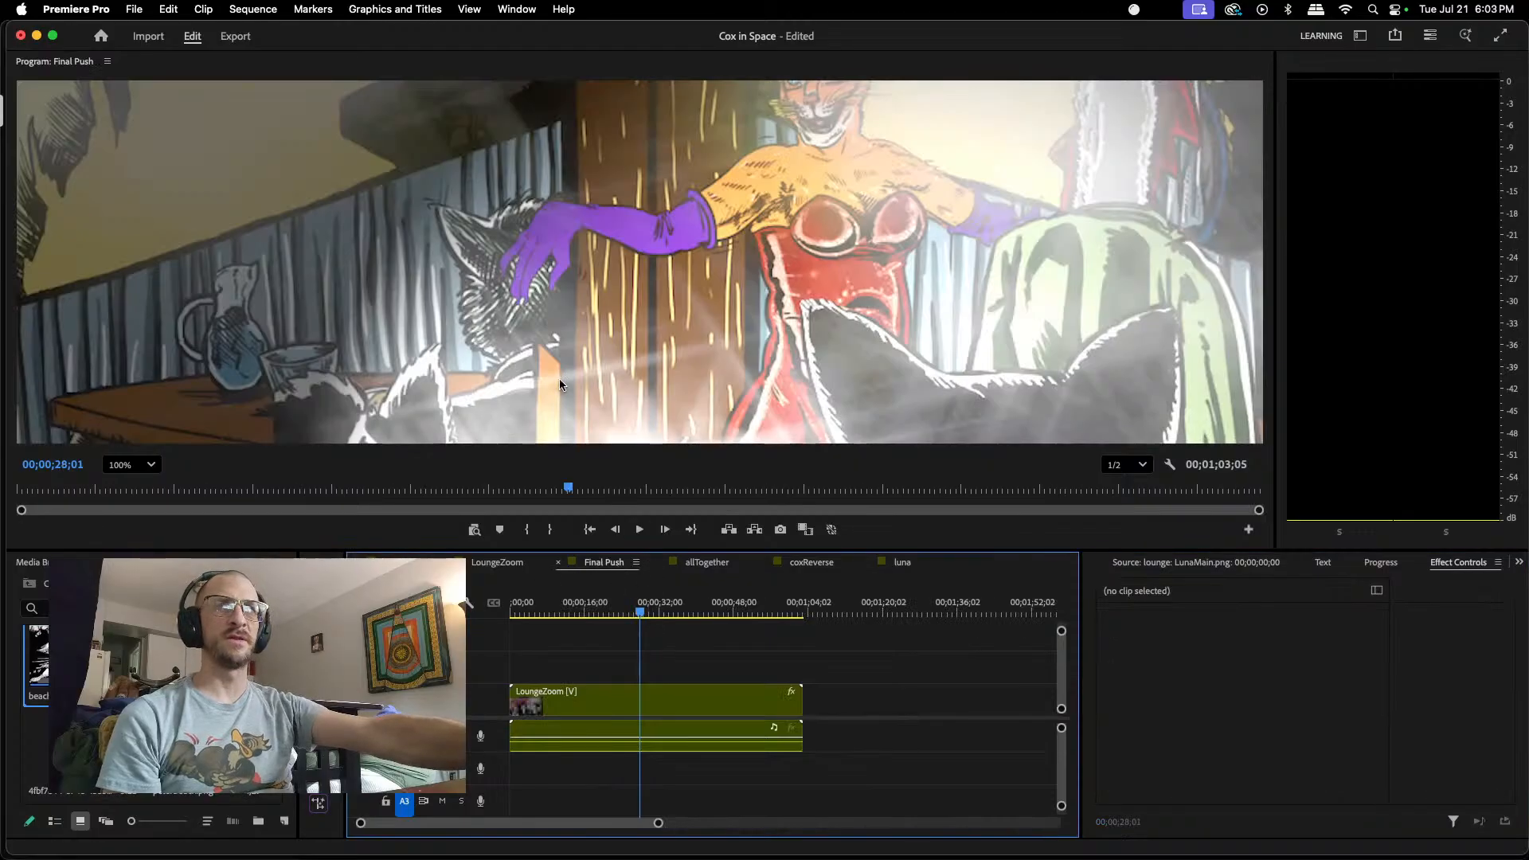
{"action": "scroll", "coordinate": [687, 319], "scroll_direction": "down", "scroll_amount": 5}
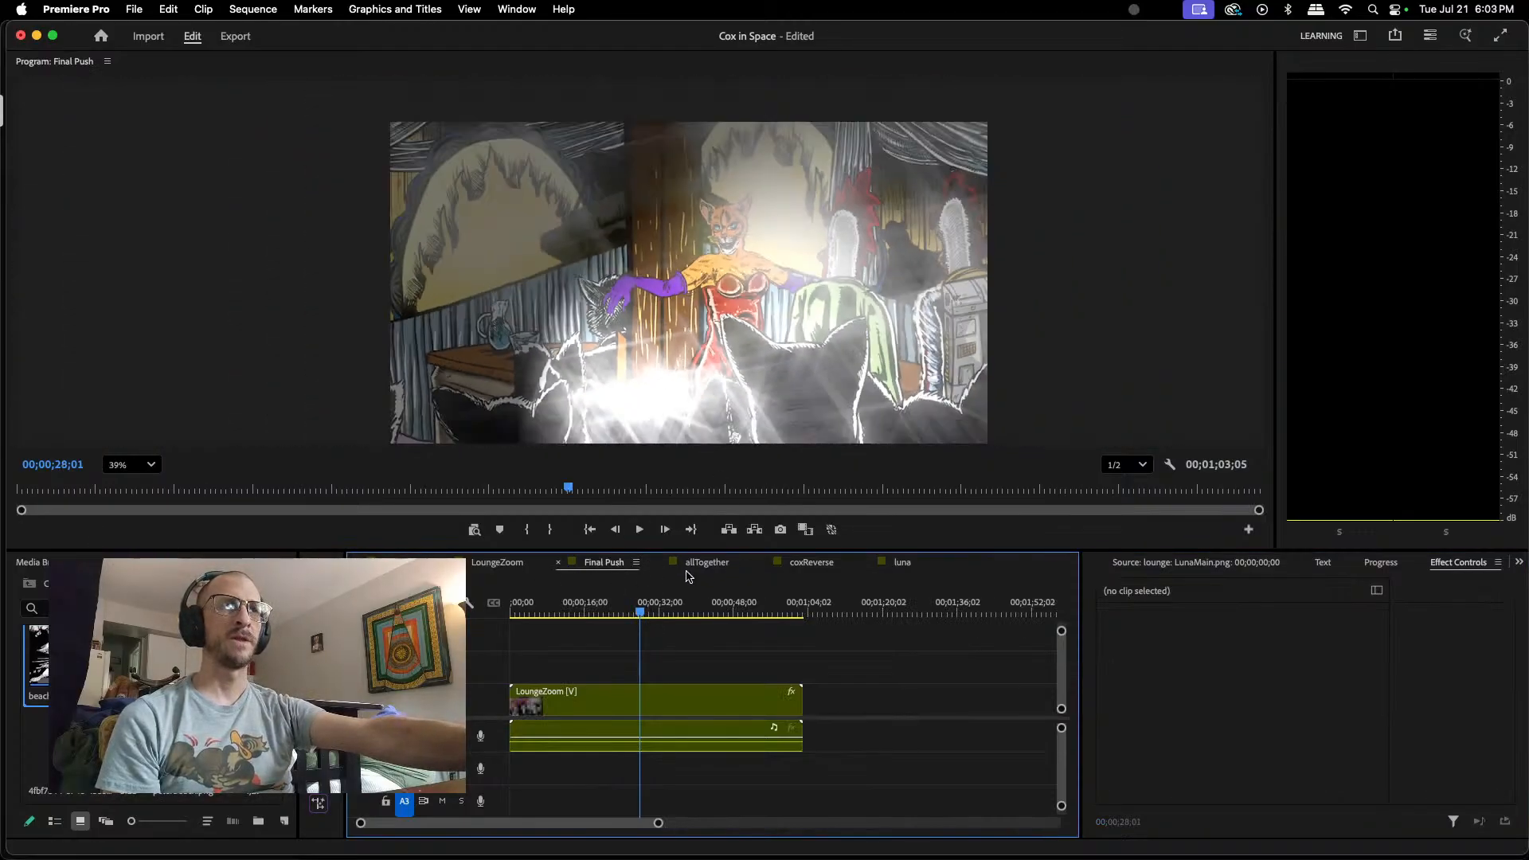
{"action": "left_click_drag", "start_coordinate": [644, 616], "coordinate": [635, 614]}
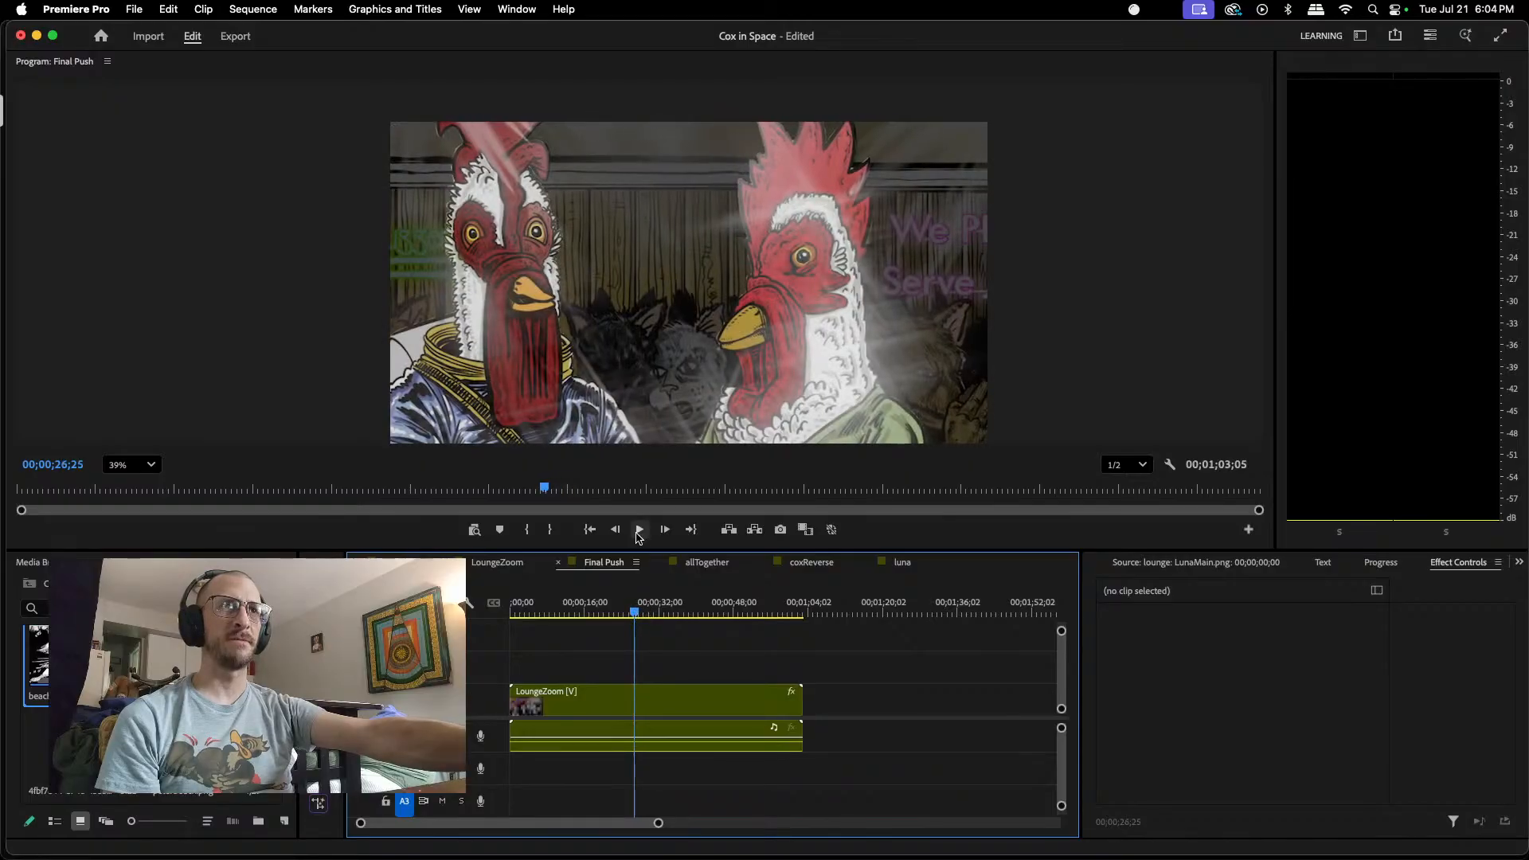
{"action": "left_click", "coordinate": [637, 531]}
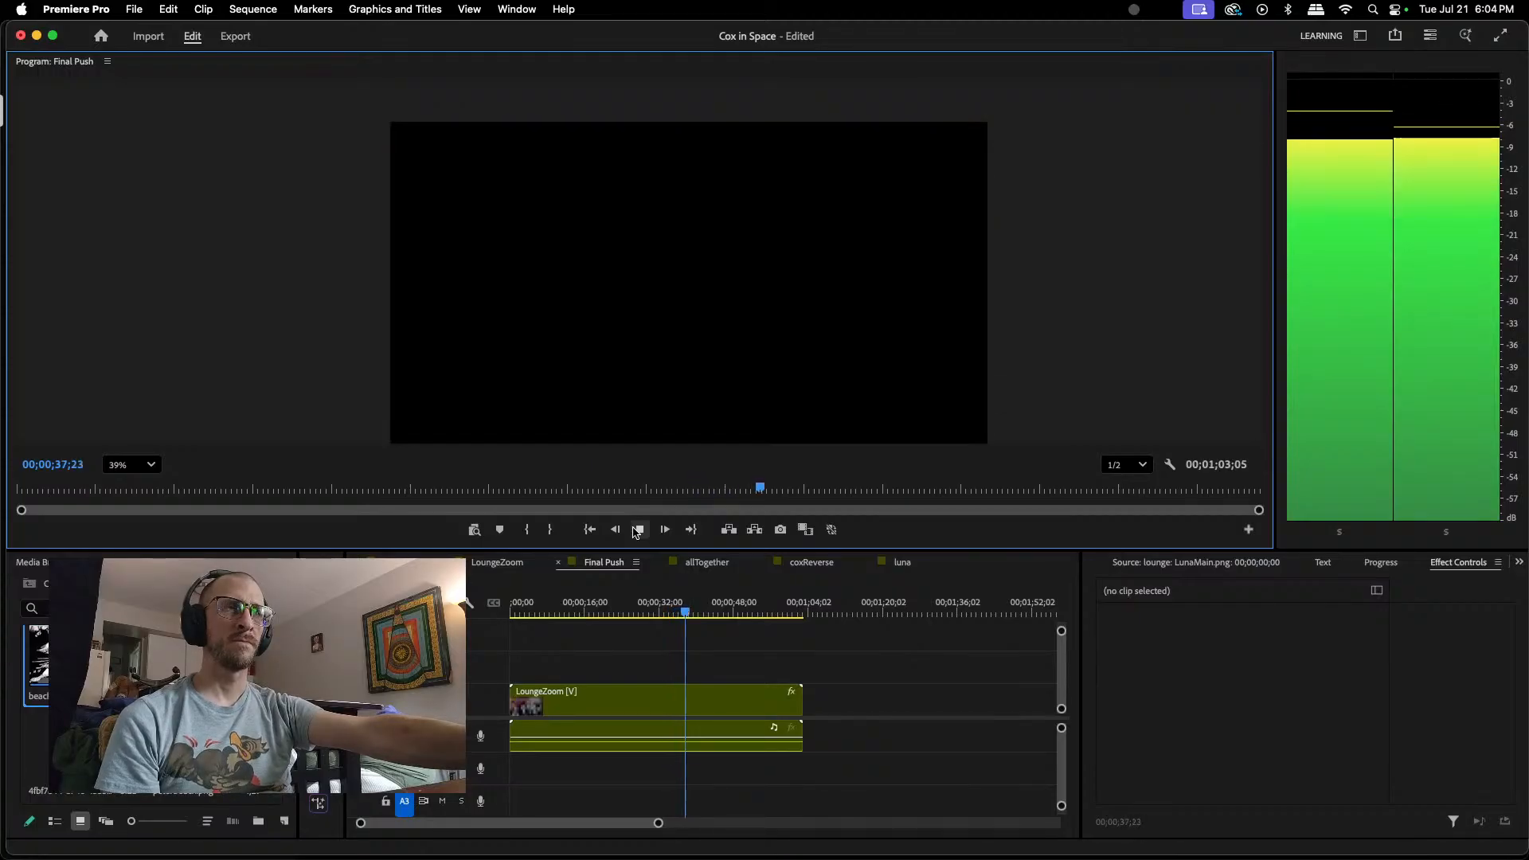
{"action": "left_click", "coordinate": [638, 530]}
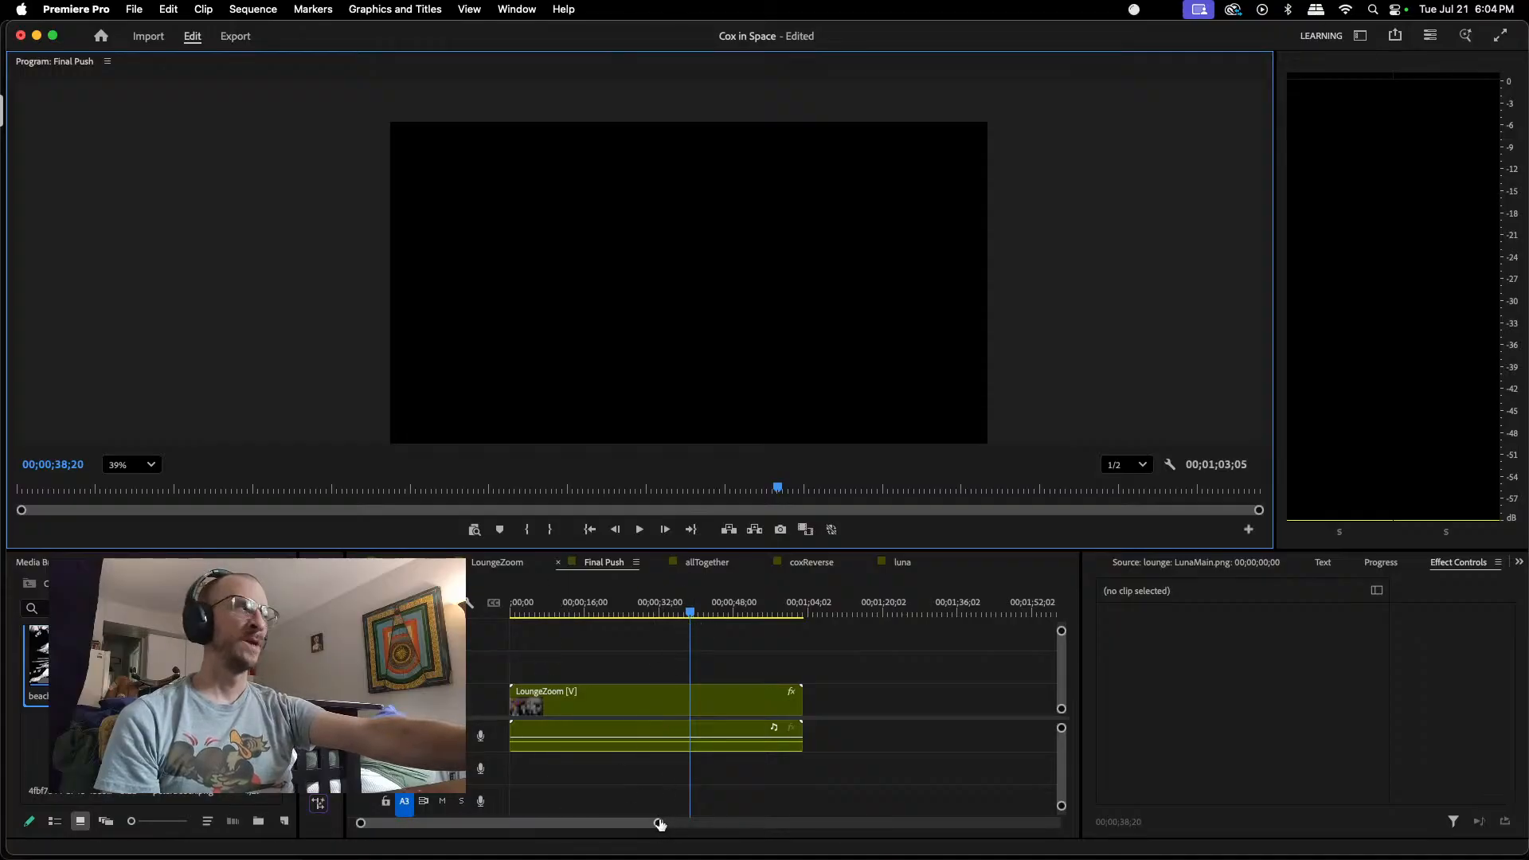
Step: Play the opening of the Final Push sequence from its start to 00;00;03;03
{"action": "mouse_move", "coordinate": [658, 824]}
{"action": "left_mouse_down"}
{"action": "mouse_move", "coordinate": [611, 826]}
{"action": "mouse_move", "coordinate": [659, 823]}
{"action": "left_mouse_up"}
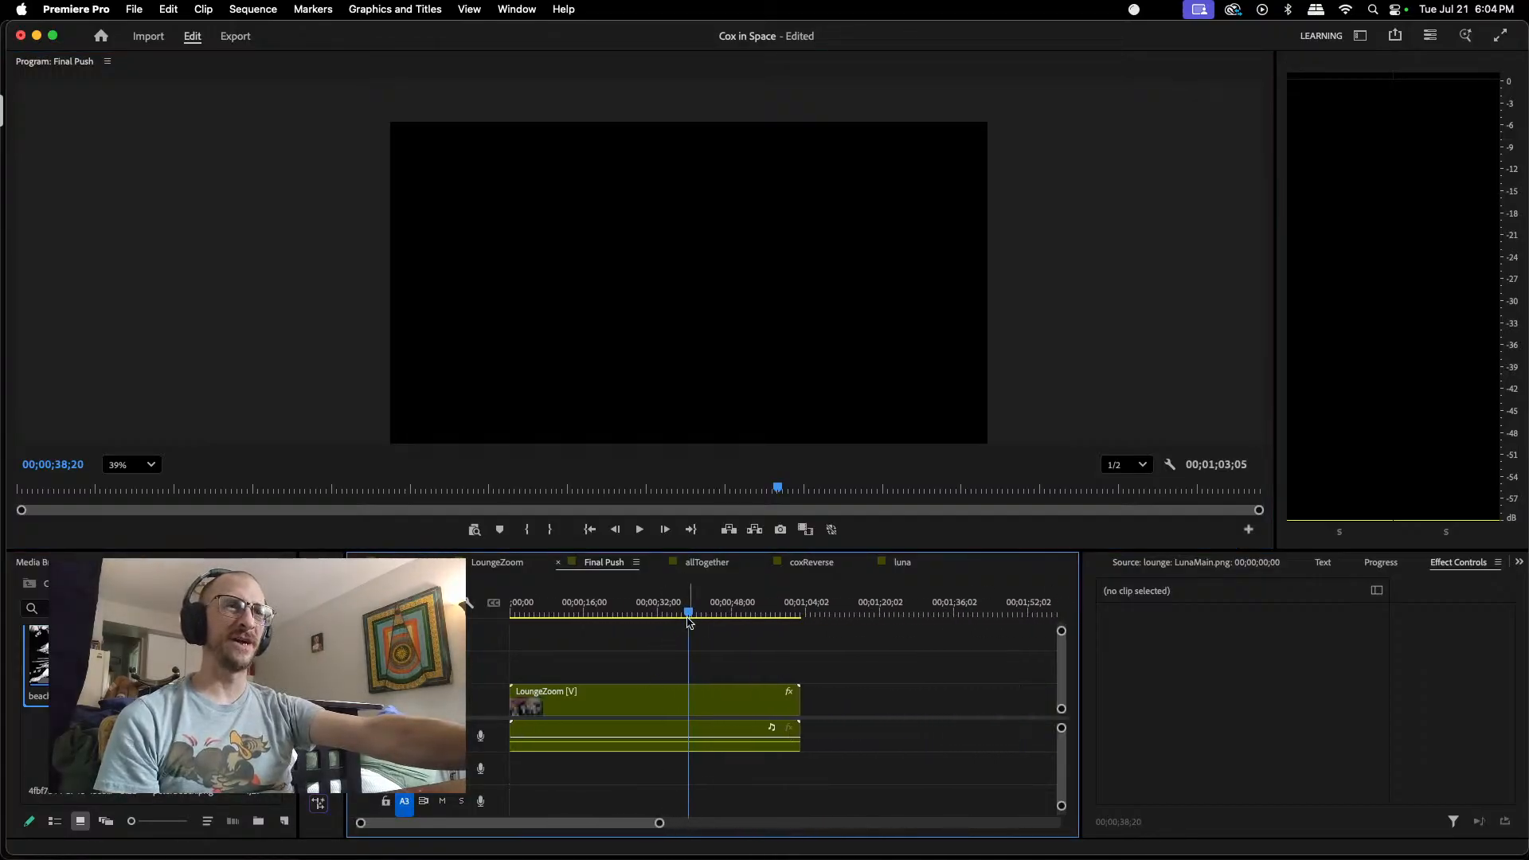
{"action": "left_click_drag", "start_coordinate": [690, 614], "coordinate": [512, 614]}
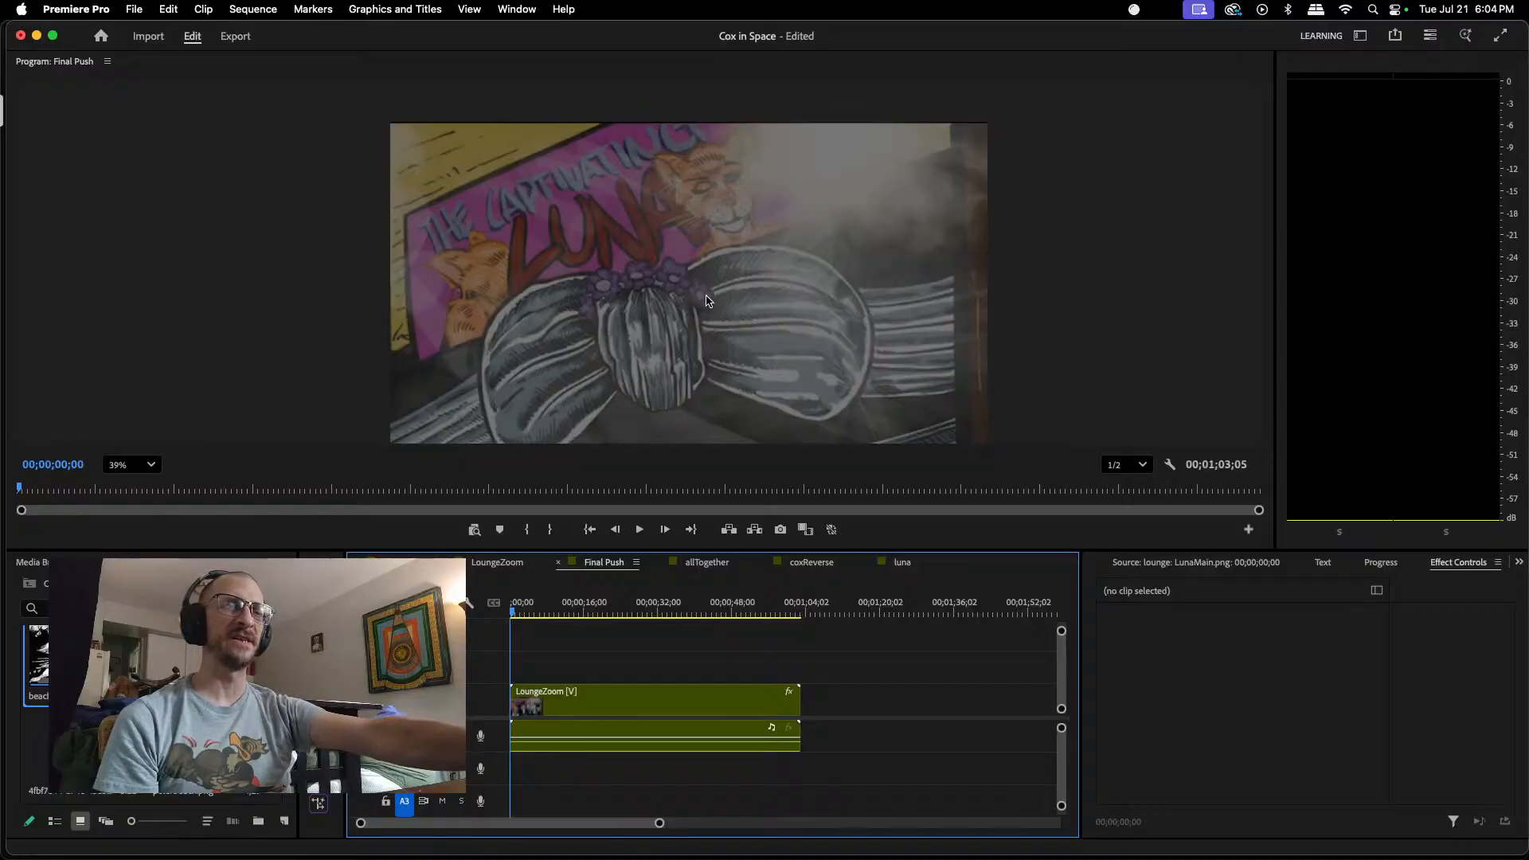
{"action": "left_click", "coordinate": [639, 530]}
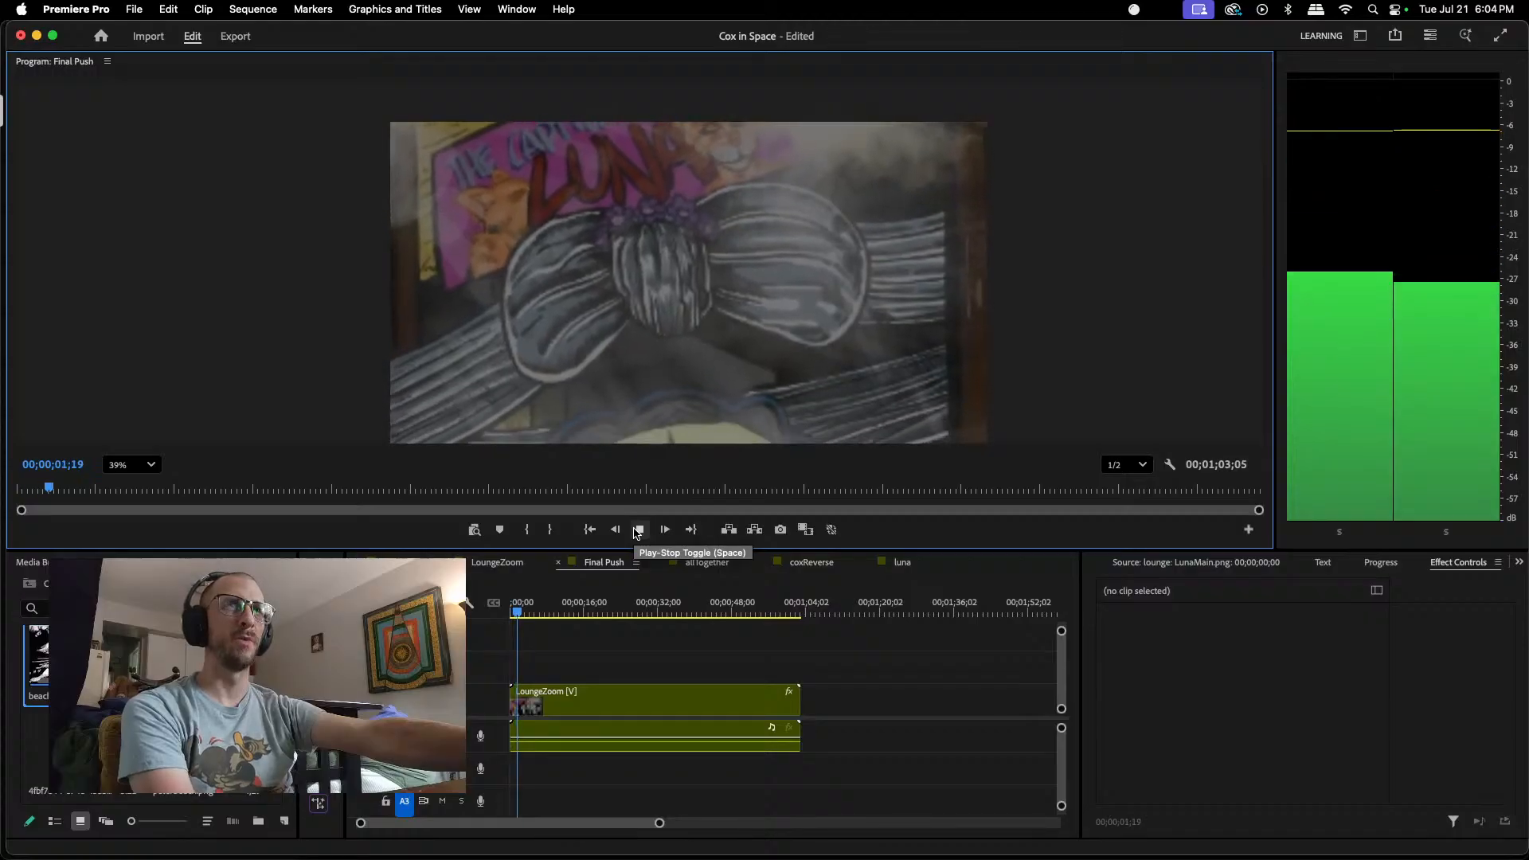
{"action": "left_click", "coordinate": [638, 531]}
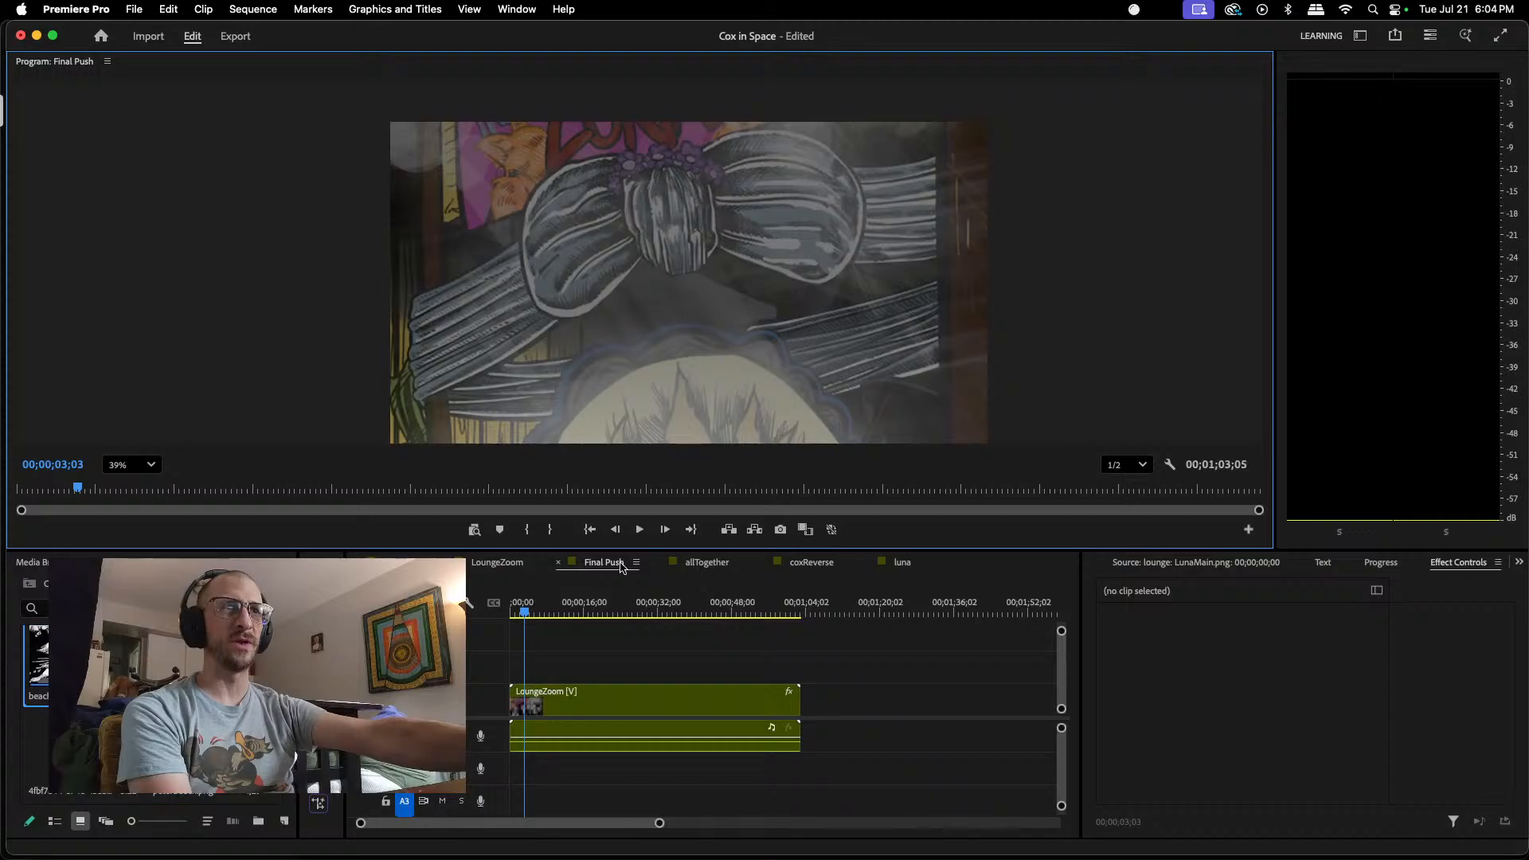
Step: Switch to the allTogether sequence and play the transition into the Final Push clip, stopping at 00;01;30;06
{"action": "left_click", "coordinate": [705, 563]}
{"action": "left_click_drag", "start_coordinate": [608, 607], "coordinate": [589, 618]}
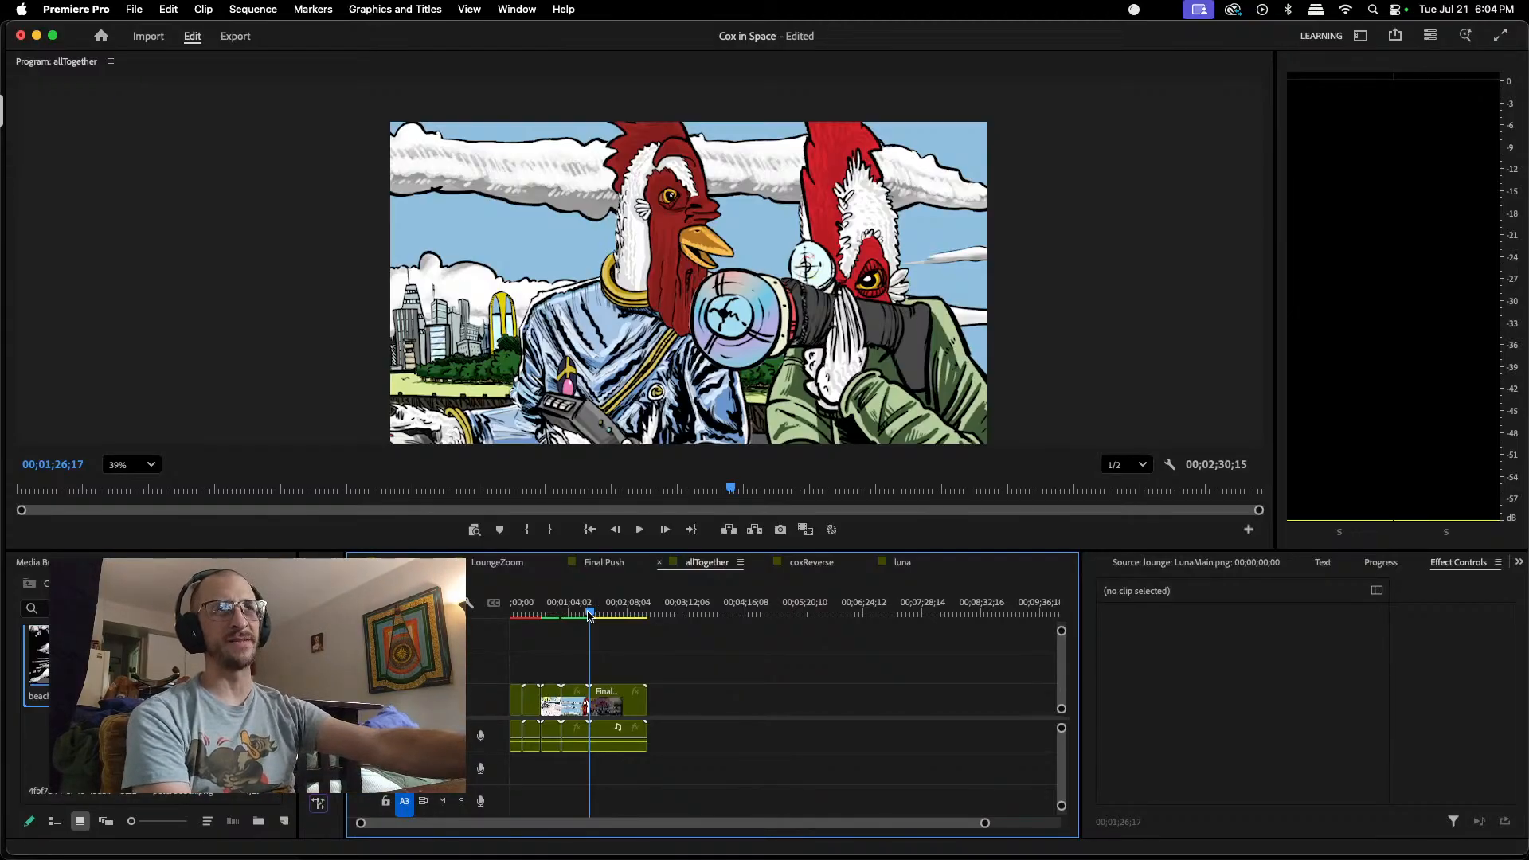
{"action": "left_click_drag", "start_coordinate": [590, 614], "coordinate": [585, 614]}
{"action": "left_click", "coordinate": [639, 530]}
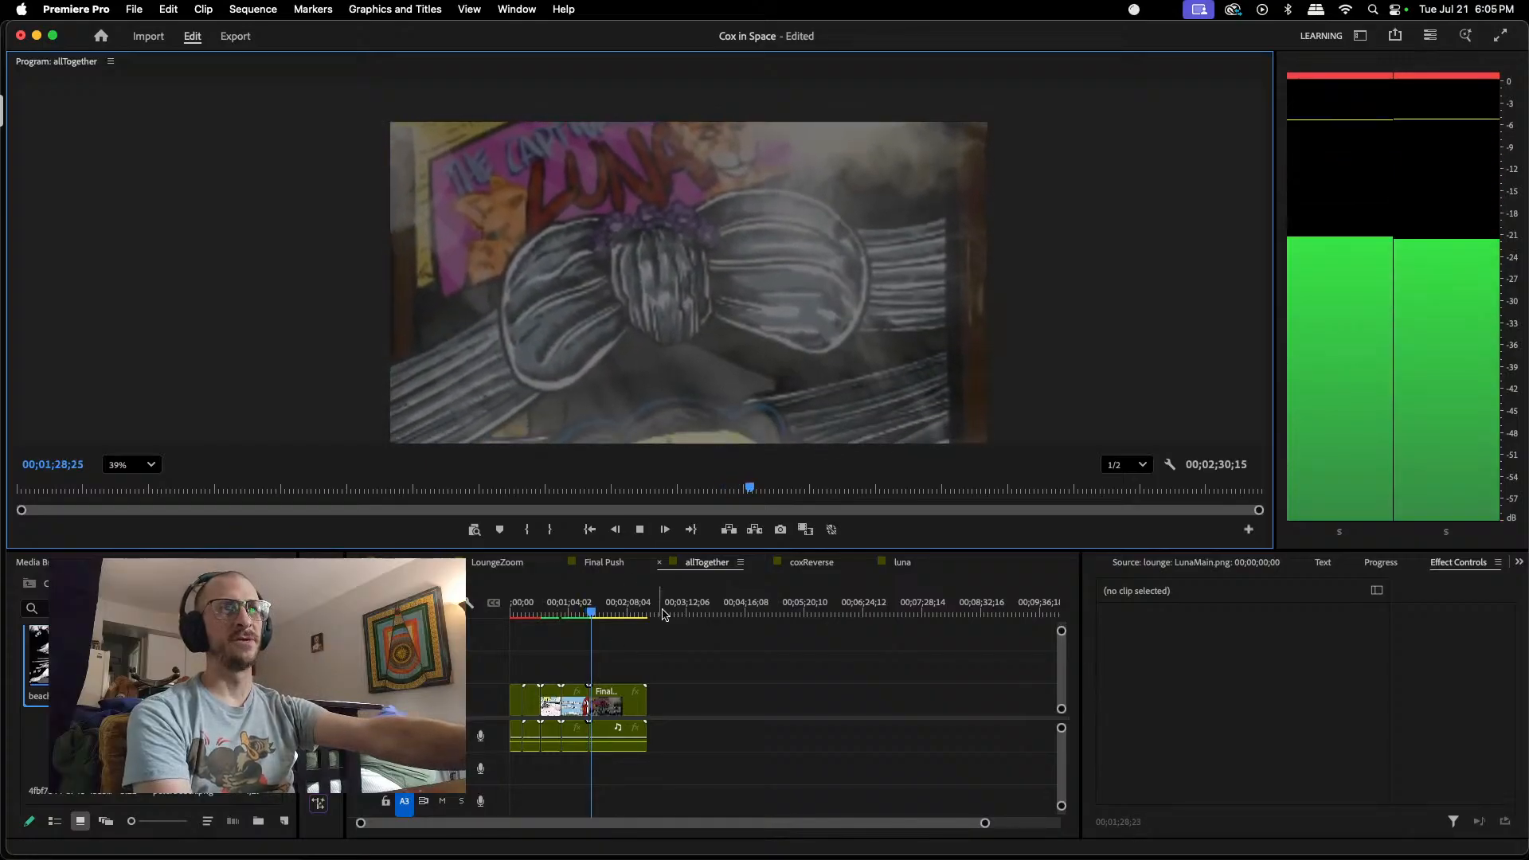
{"action": "left_click", "coordinate": [641, 530]}
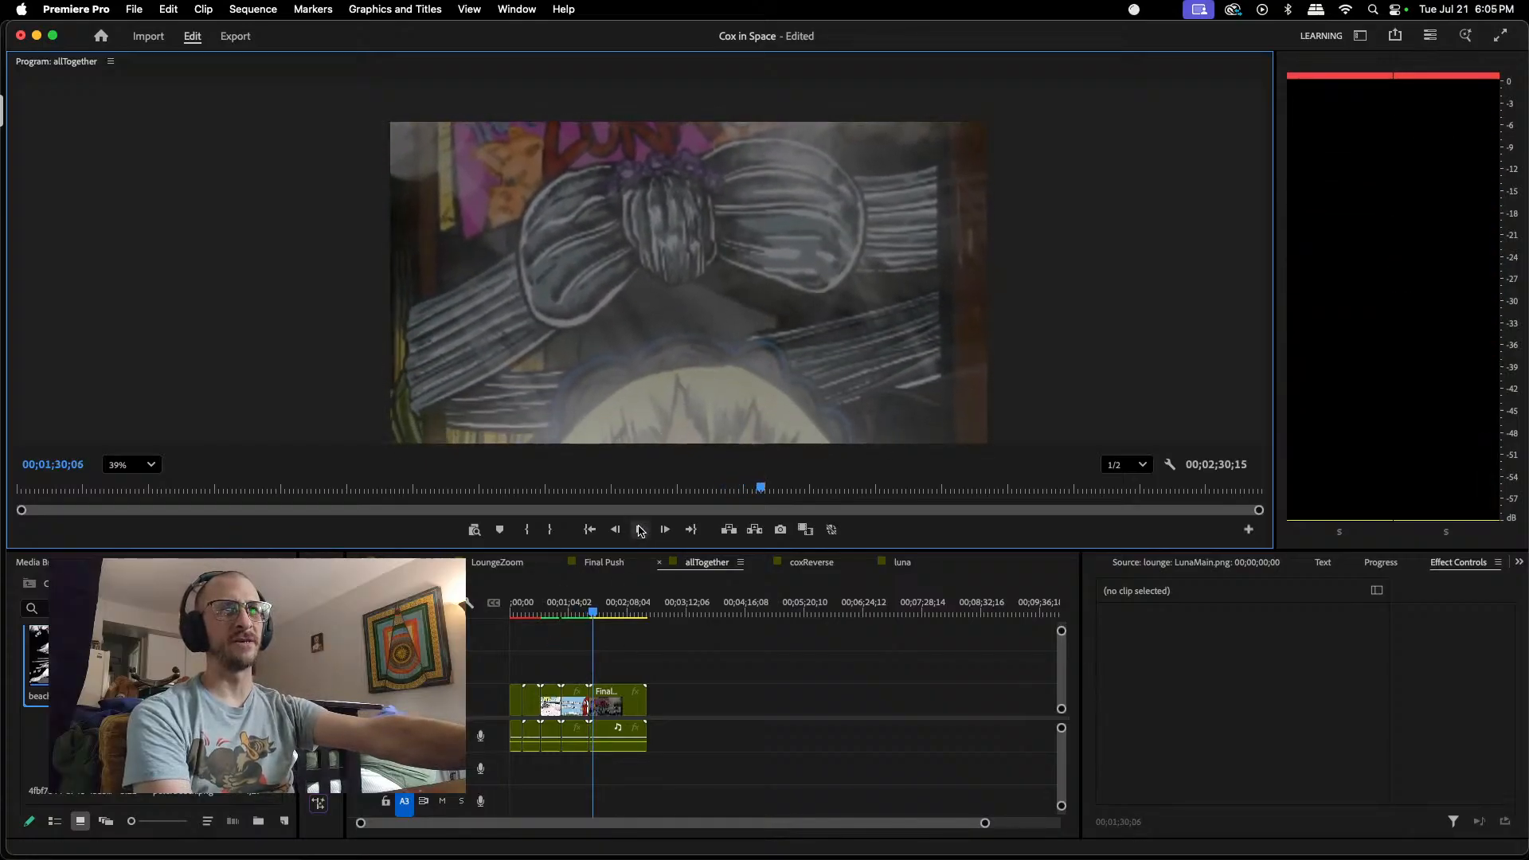
Step: Review the allTogether sequence from its start to about 00;00;19;07, and replay the part around 00;00;15;02
{"action": "left_click", "coordinate": [517, 608]}
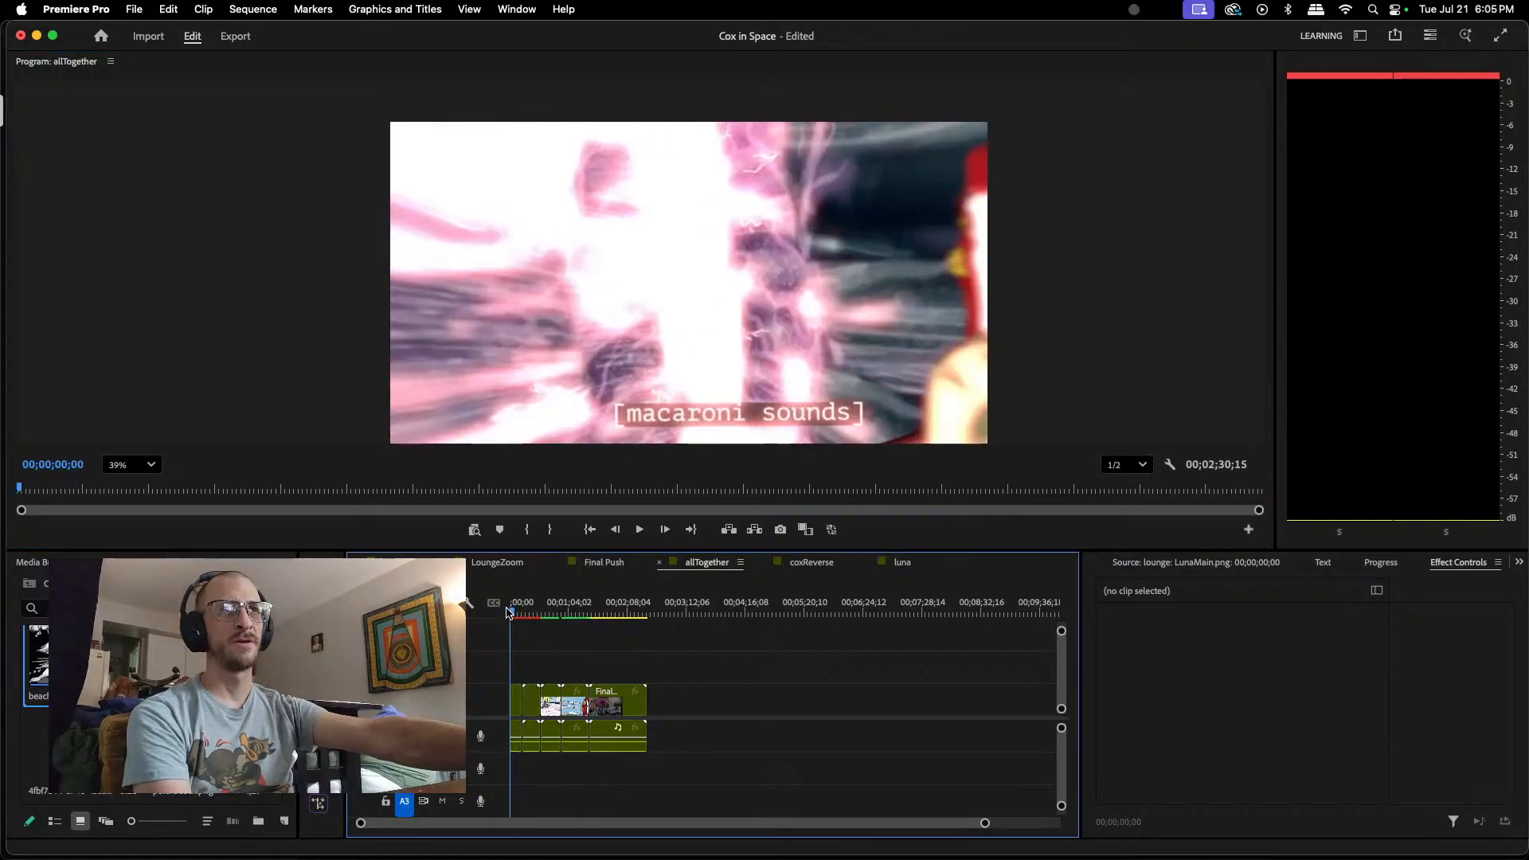
{"action": "left_click", "coordinate": [647, 533]}
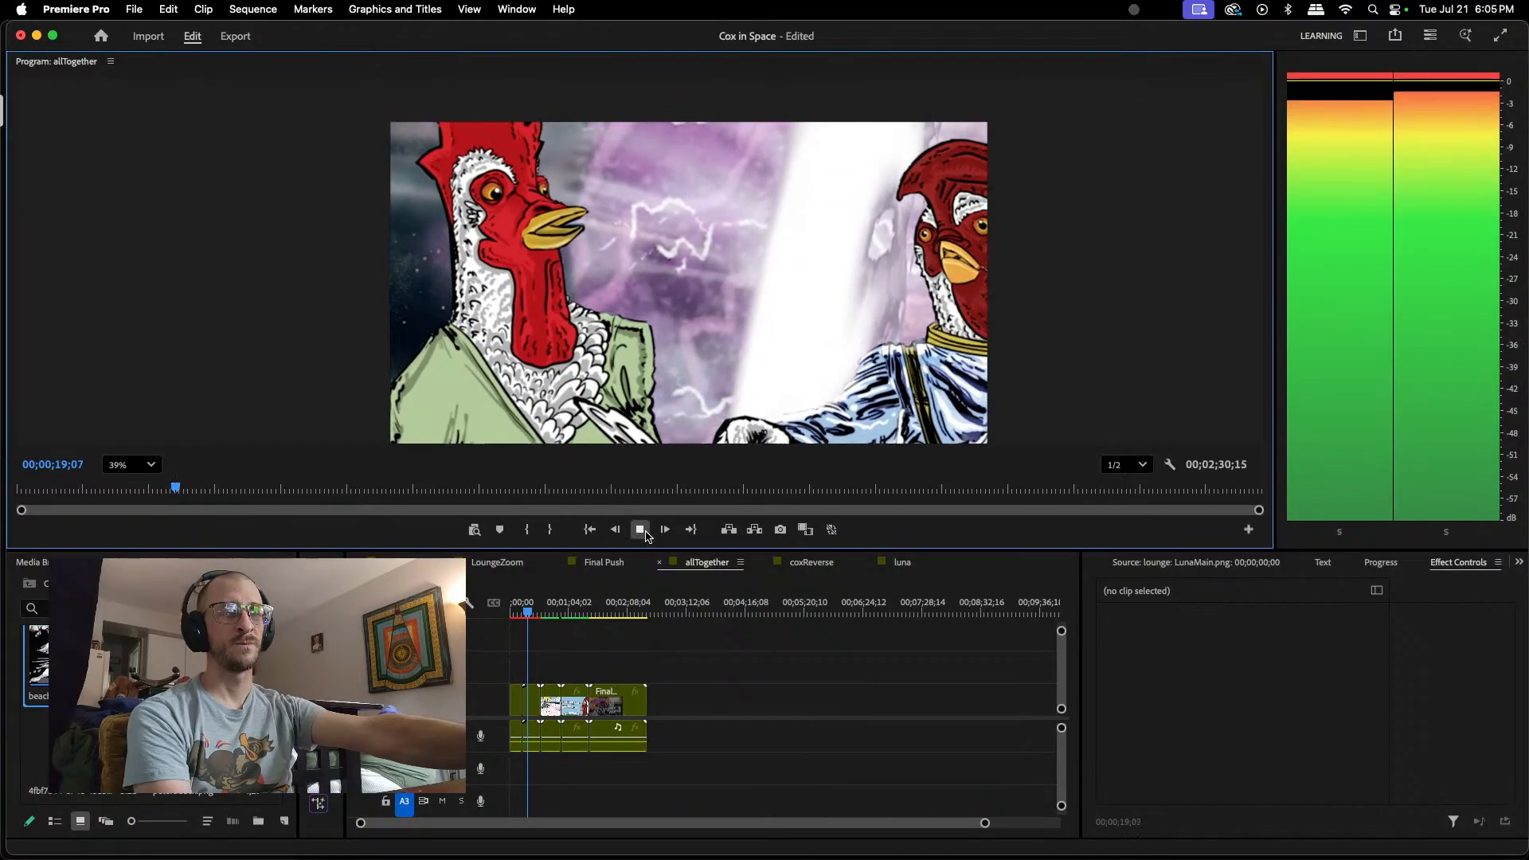
{"action": "left_click", "coordinate": [645, 535]}
{"action": "left_click_drag", "start_coordinate": [532, 615], "coordinate": [522, 613]}
{"action": "left_click", "coordinate": [644, 531]}
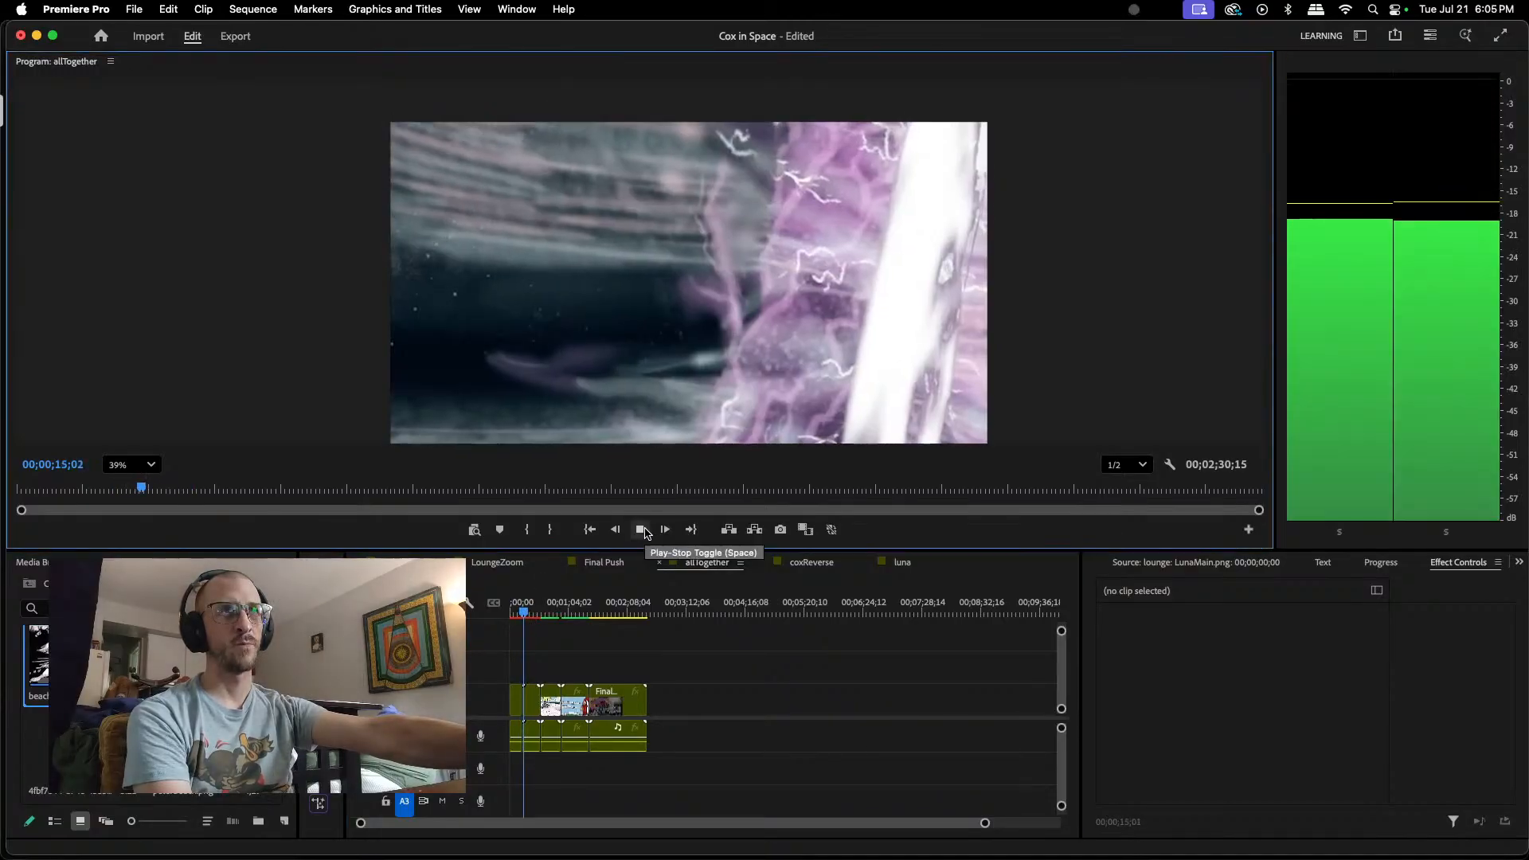
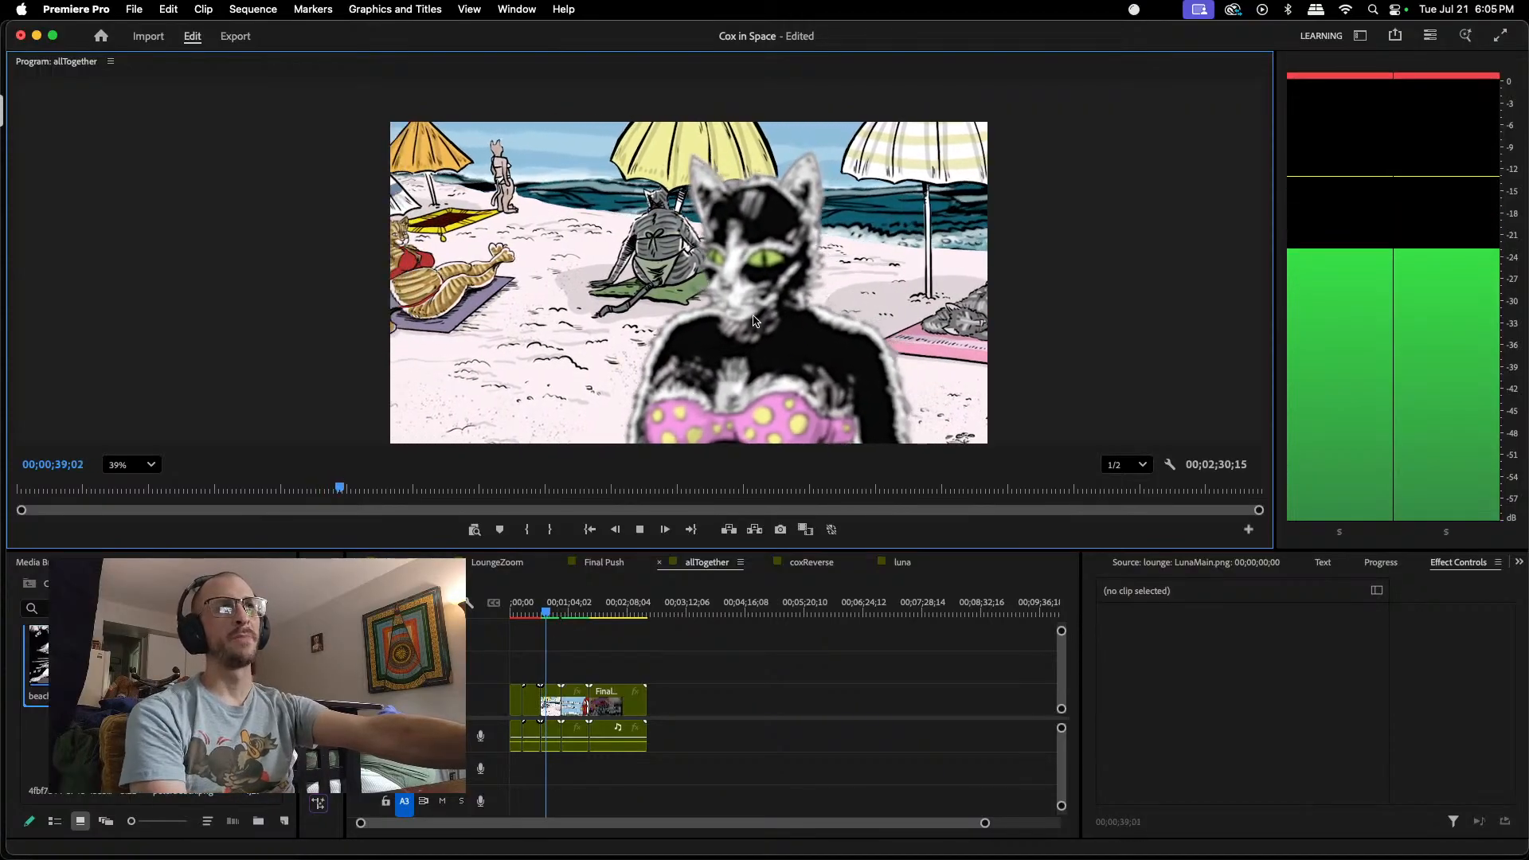
Step: Stop playback at 00;00;40;18, open the nested subbeach, beach and subcat sequences in turn, and select the mainKitty.png cat in subcat
{"action": "left_click", "coordinate": [640, 530]}
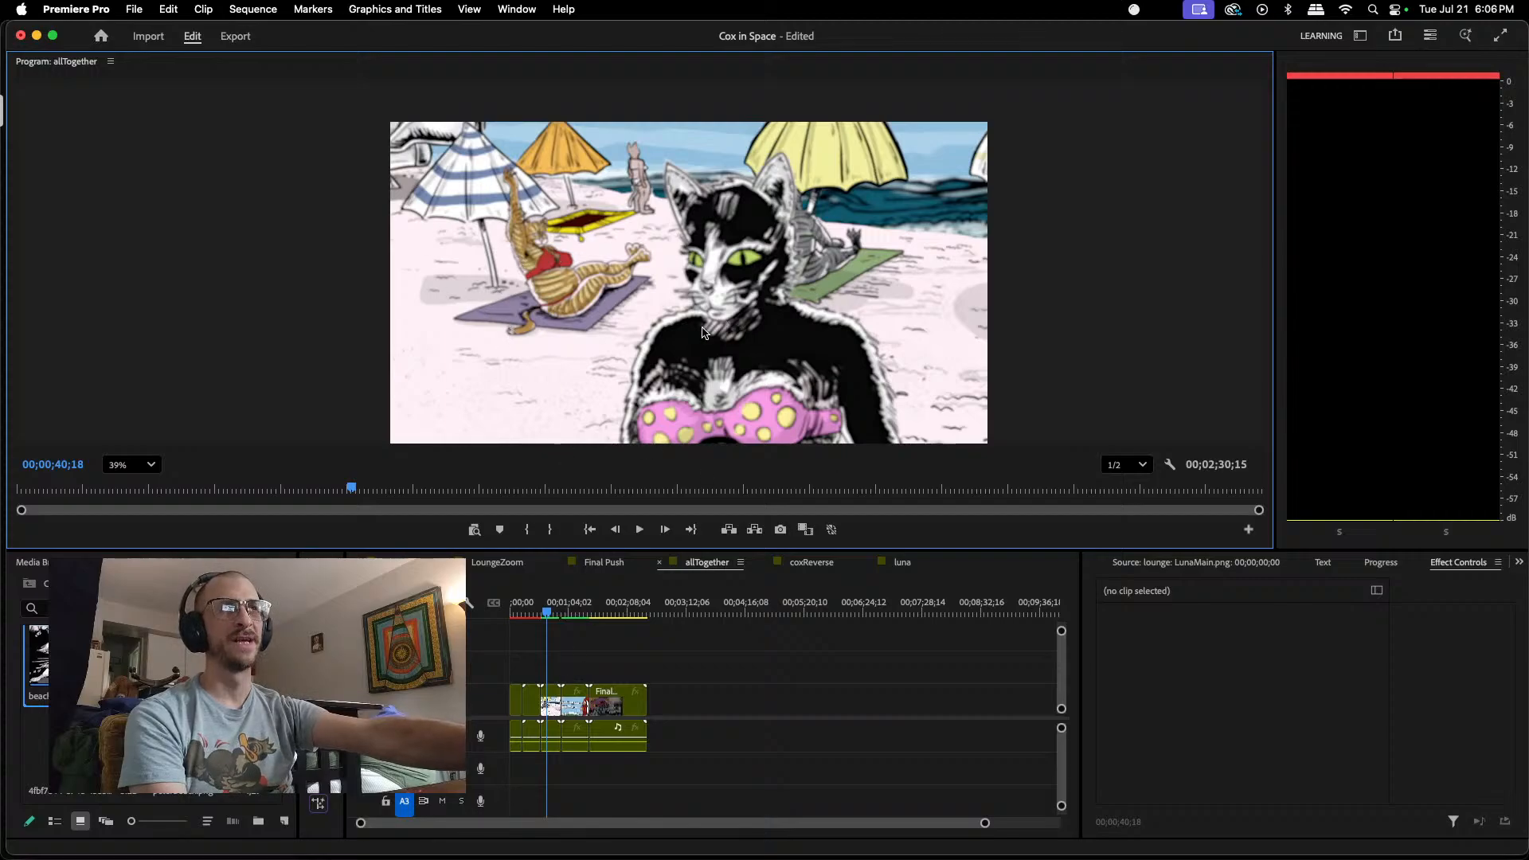
{"action": "double_click", "coordinate": [549, 703]}
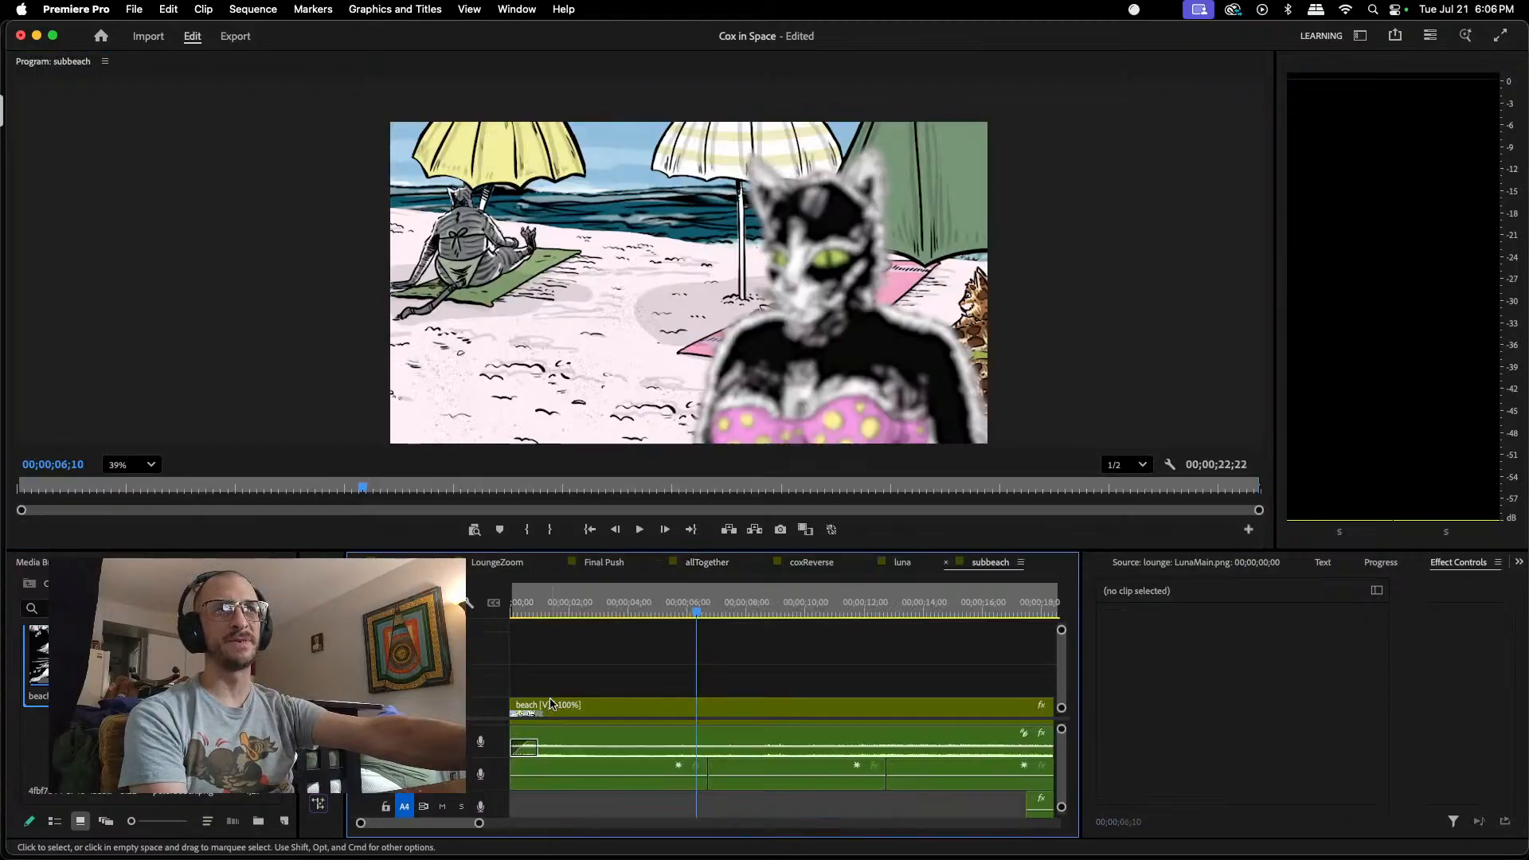
{"action": "scroll", "coordinate": [579, 646], "scroll_direction": "down", "scroll_amount": 1}
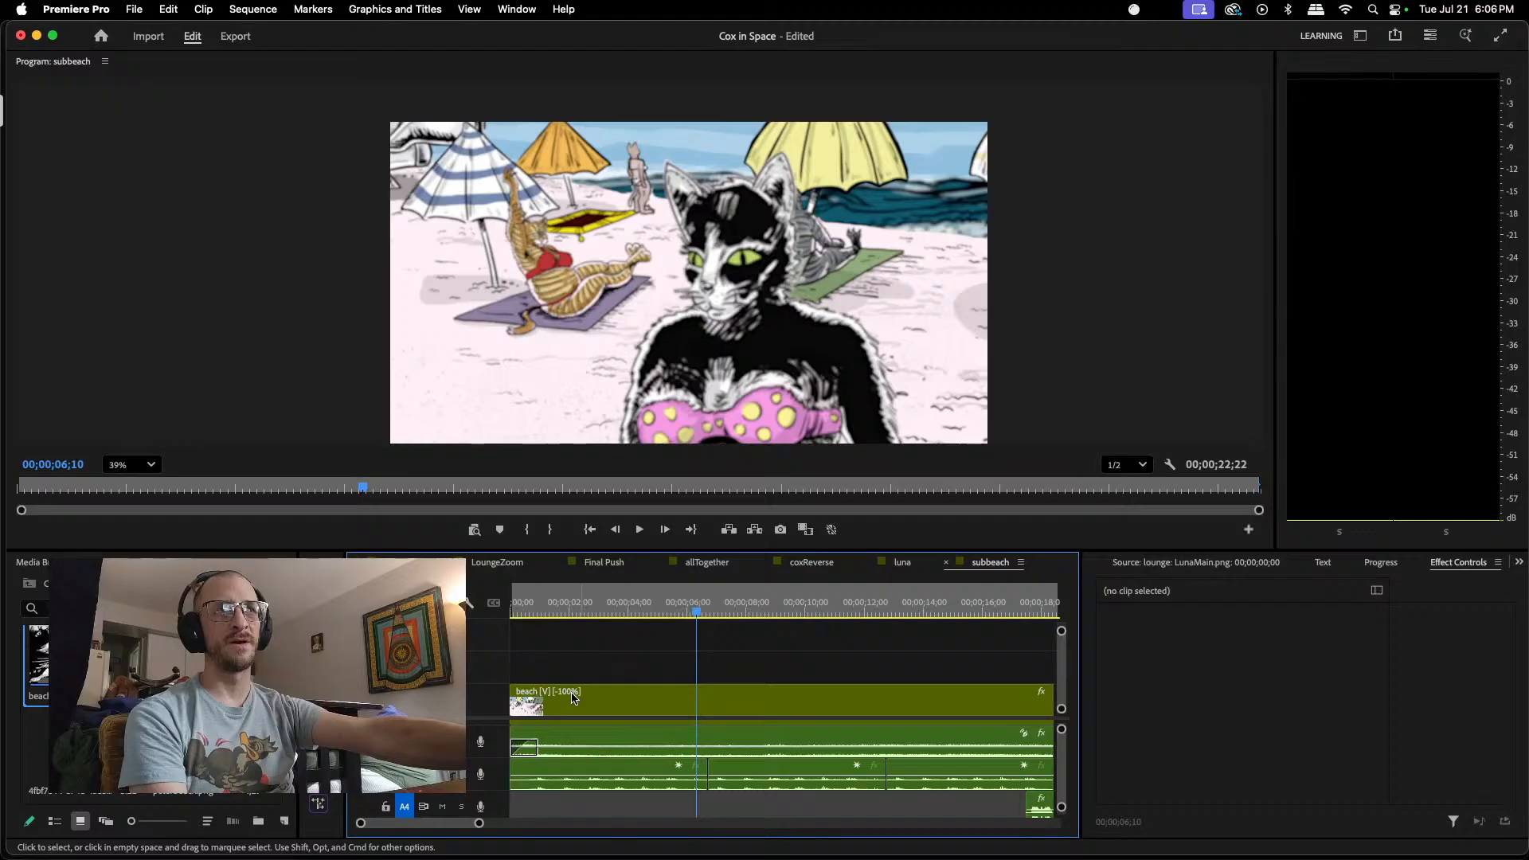
{"action": "double_click", "coordinate": [573, 698]}
{"action": "scroll", "coordinate": [581, 695], "scroll_direction": "down", "scroll_amount": 10}
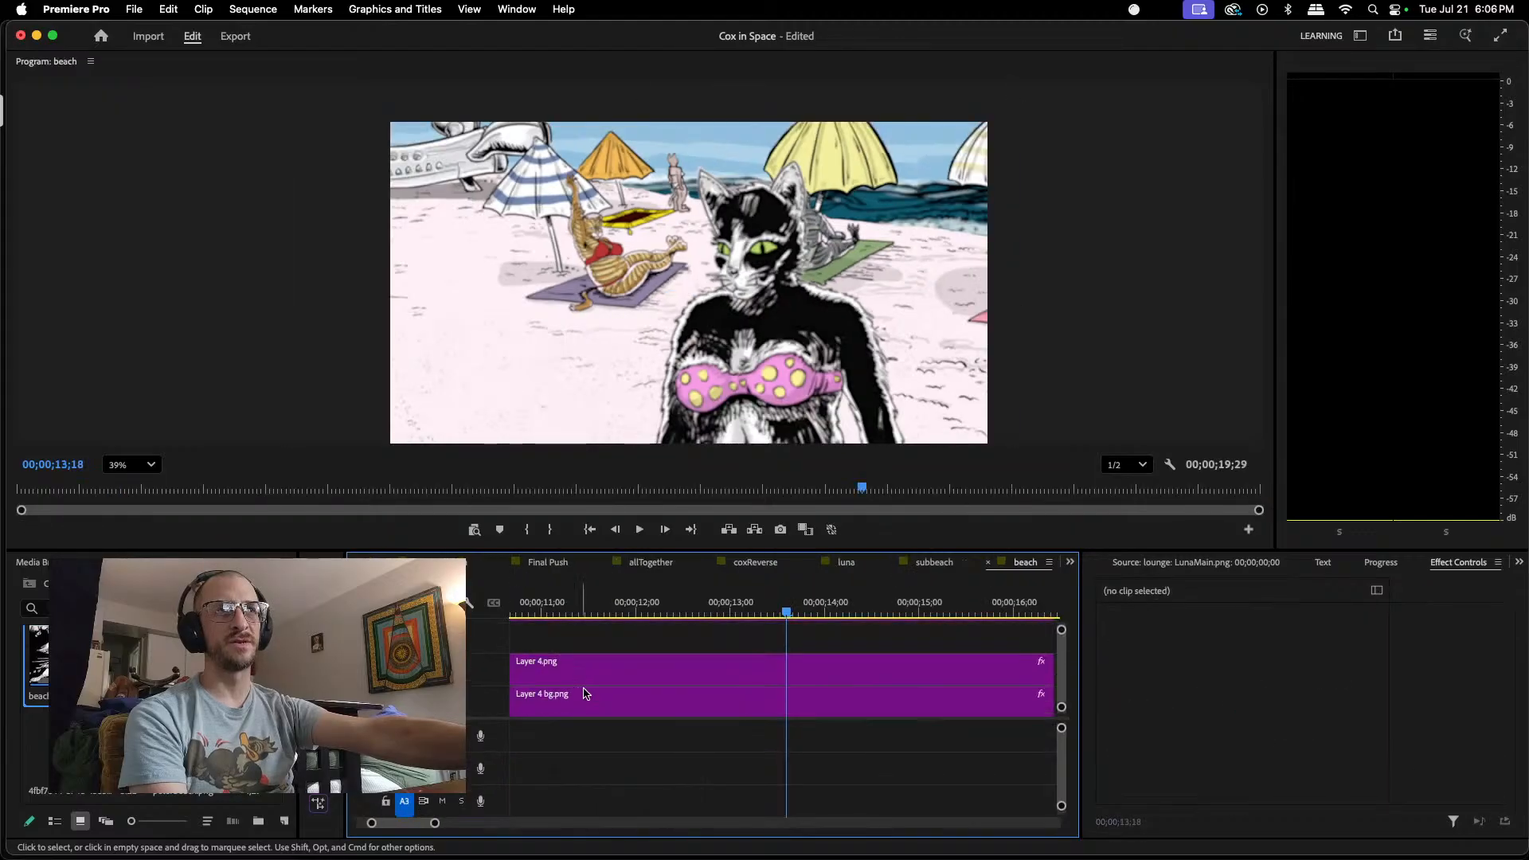
{"action": "scroll", "coordinate": [584, 691], "scroll_direction": "up", "scroll_amount": 11}
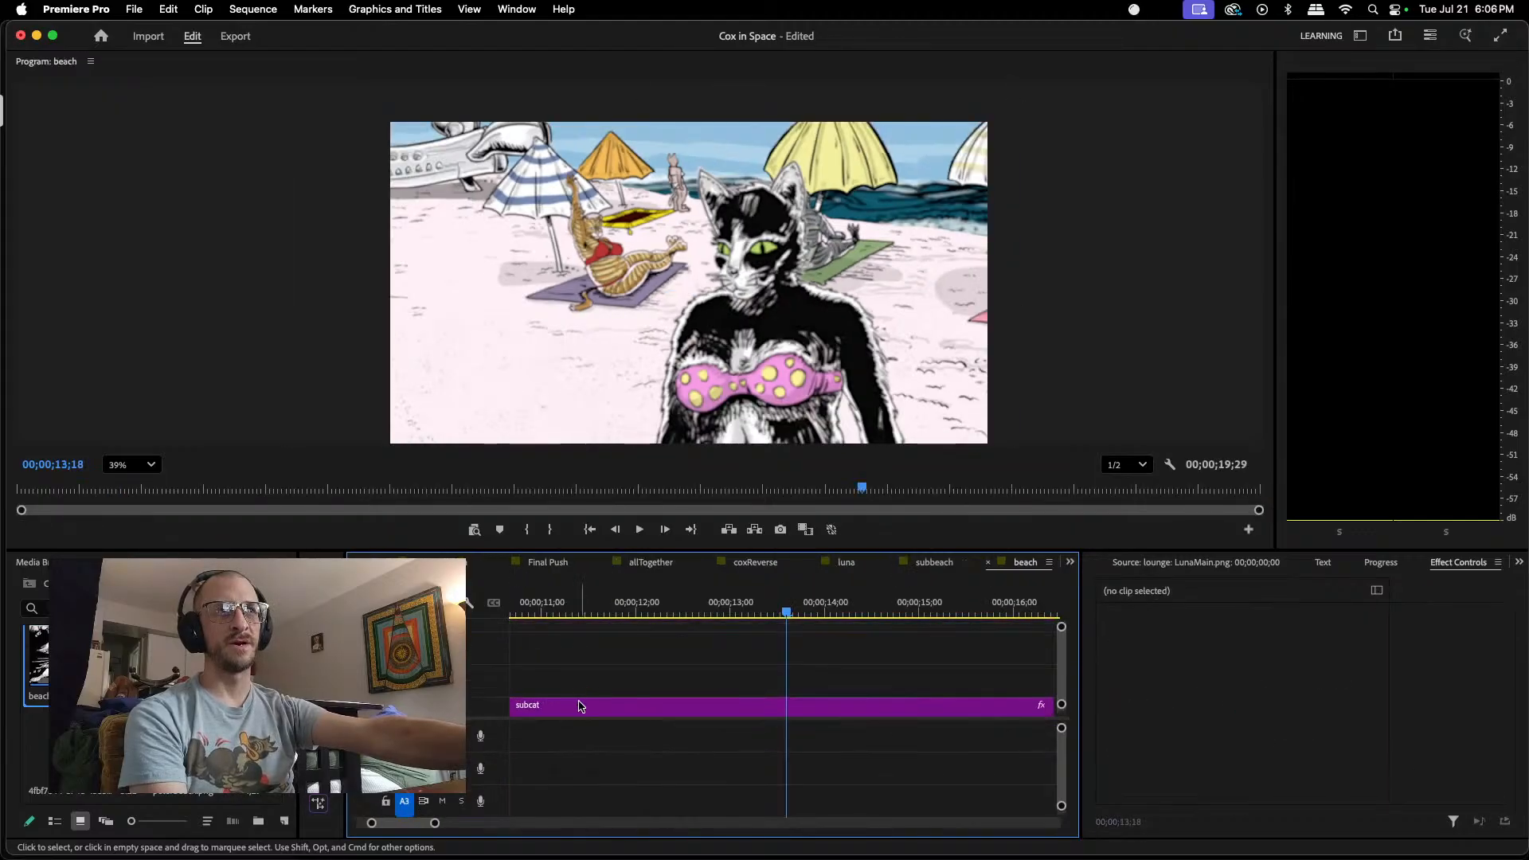
{"action": "double_click", "coordinate": [589, 699]}
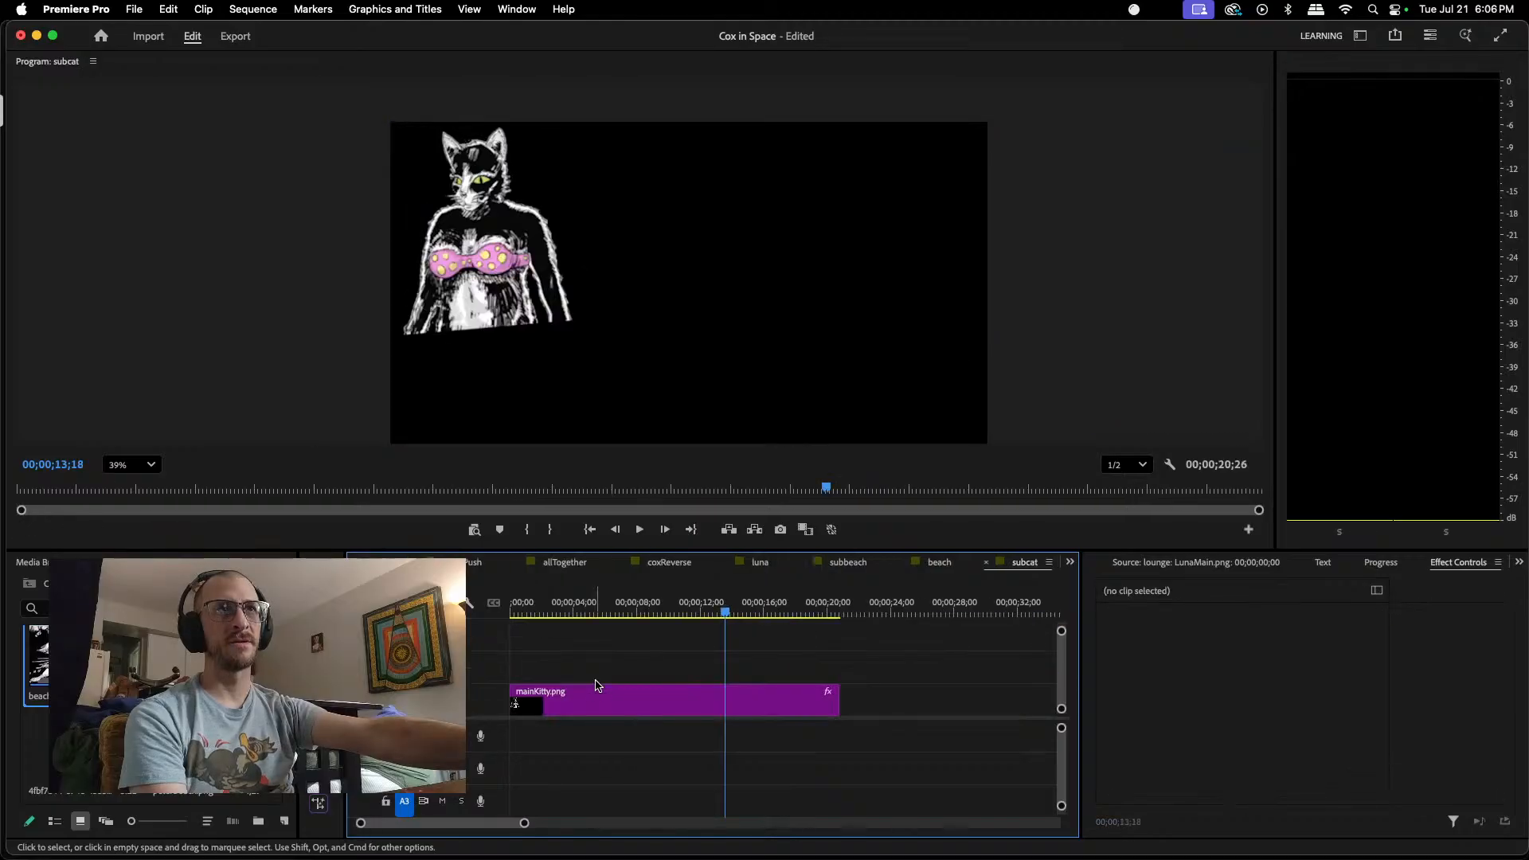
{"action": "left_click", "coordinate": [475, 231]}
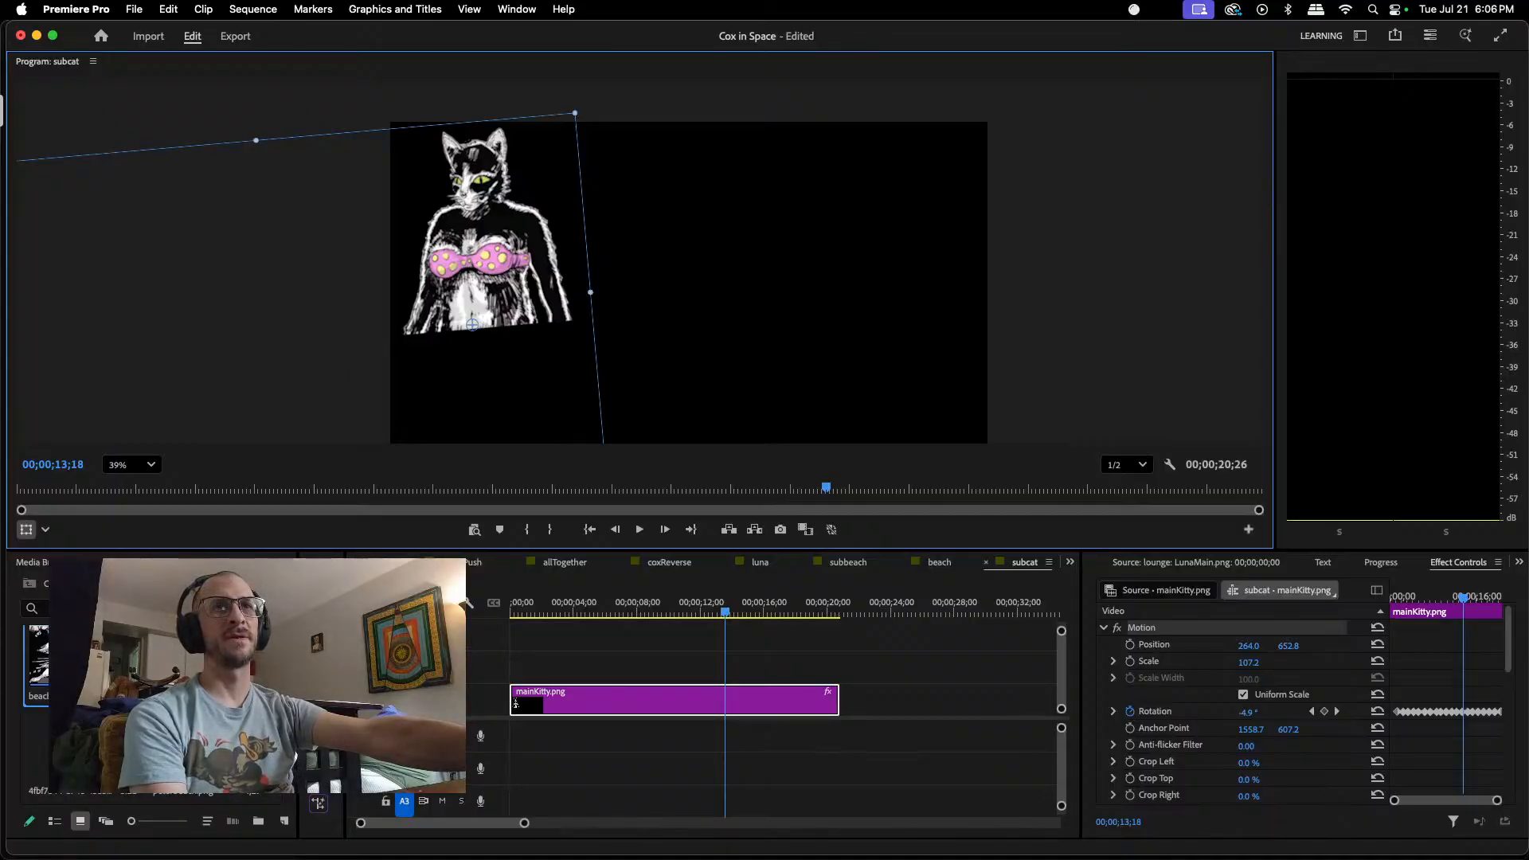
Step: Reveal the source file of the mainKitty.png clip in Finder and open it in Photopea
{"action": "key", "text": "shift+8"}
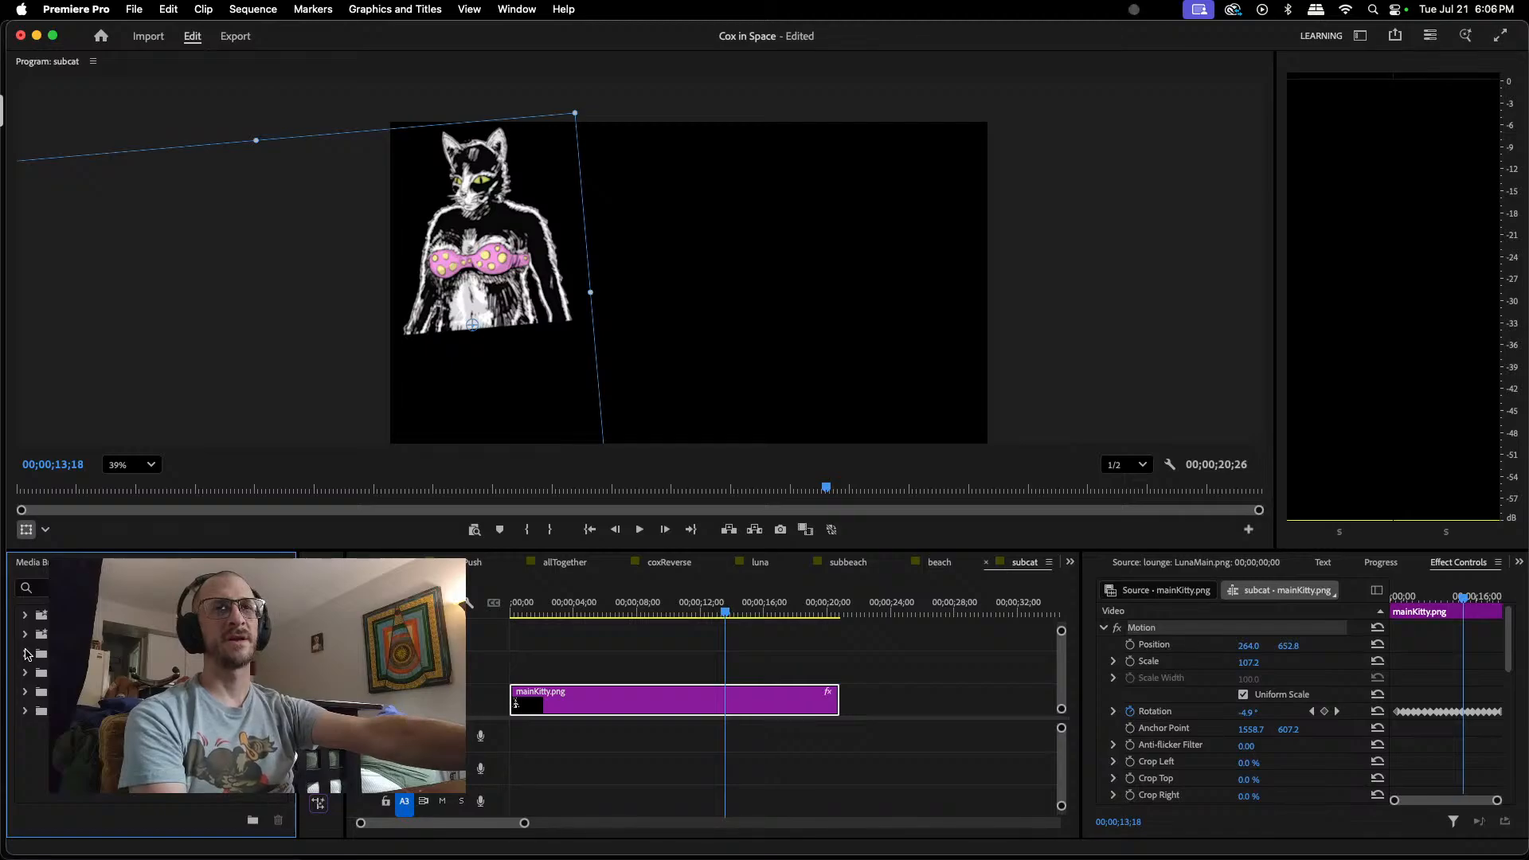
{"action": "right_click", "coordinate": [647, 700]}
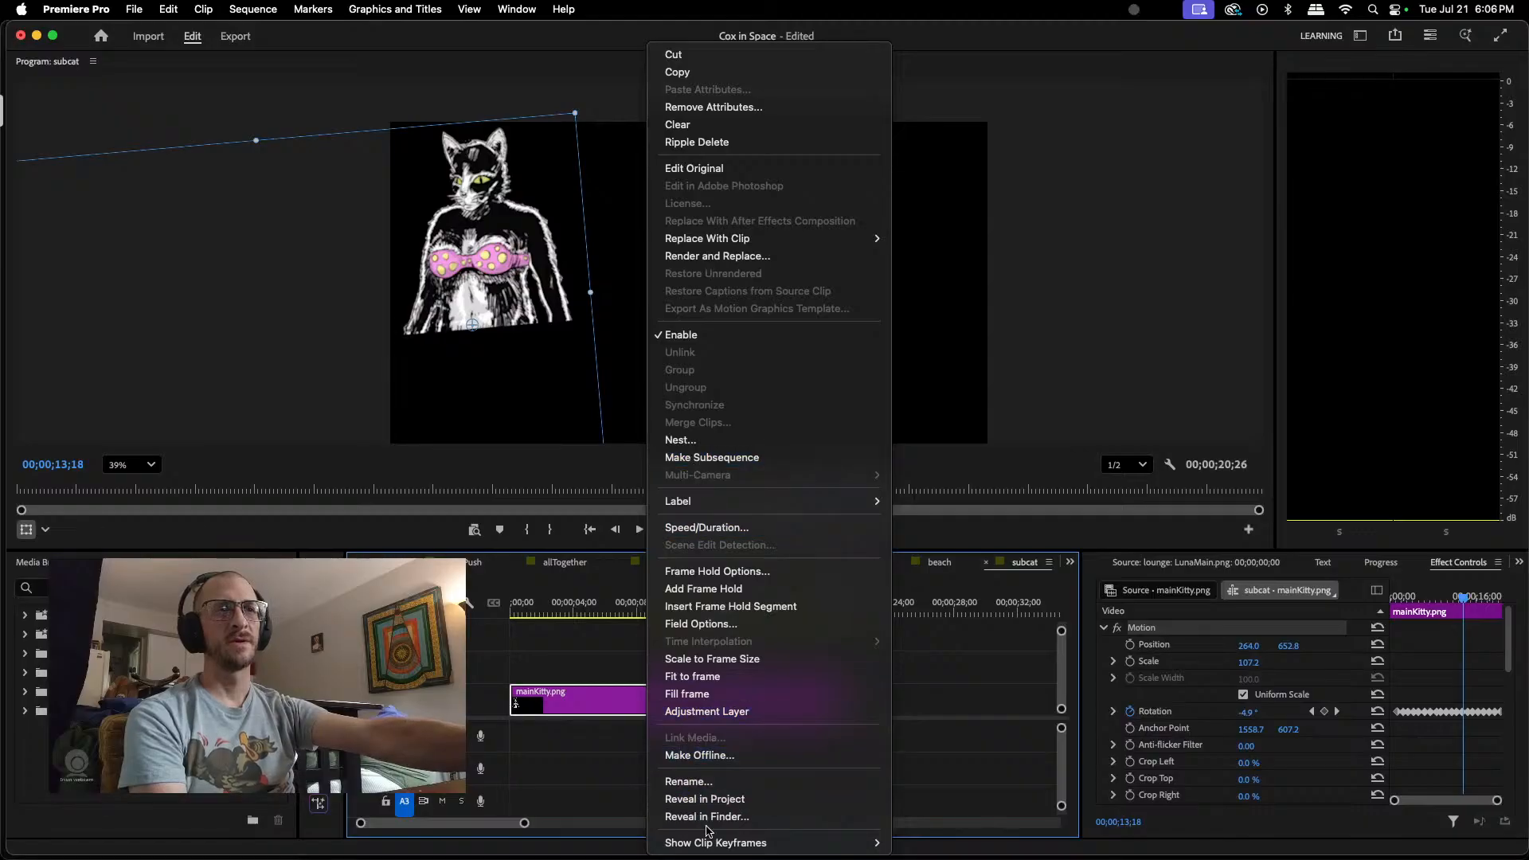
{"action": "left_click", "coordinate": [708, 818]}
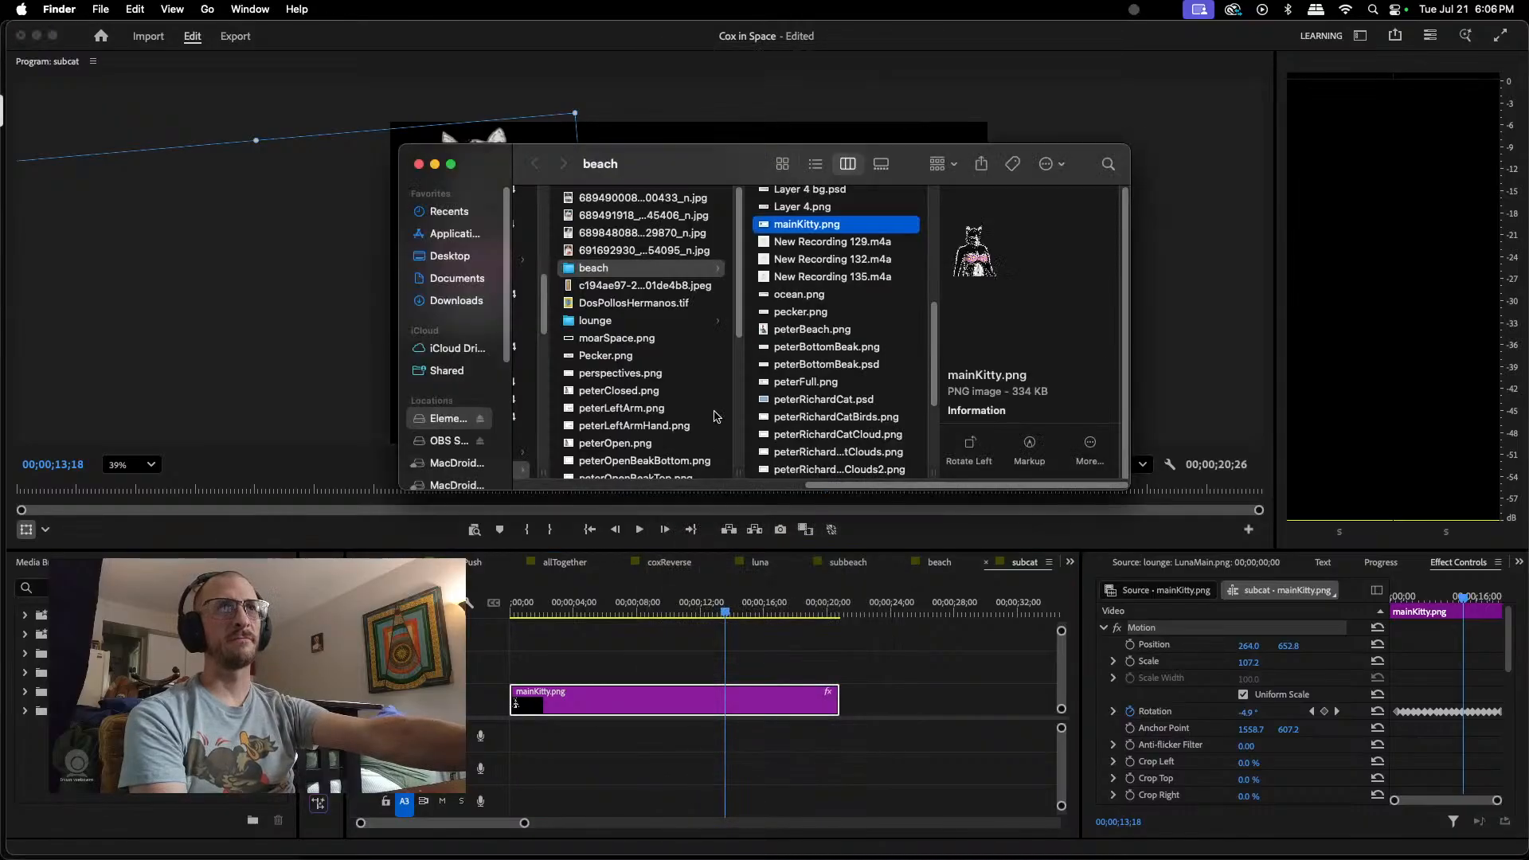
{"action": "right_click", "coordinate": [826, 227]}
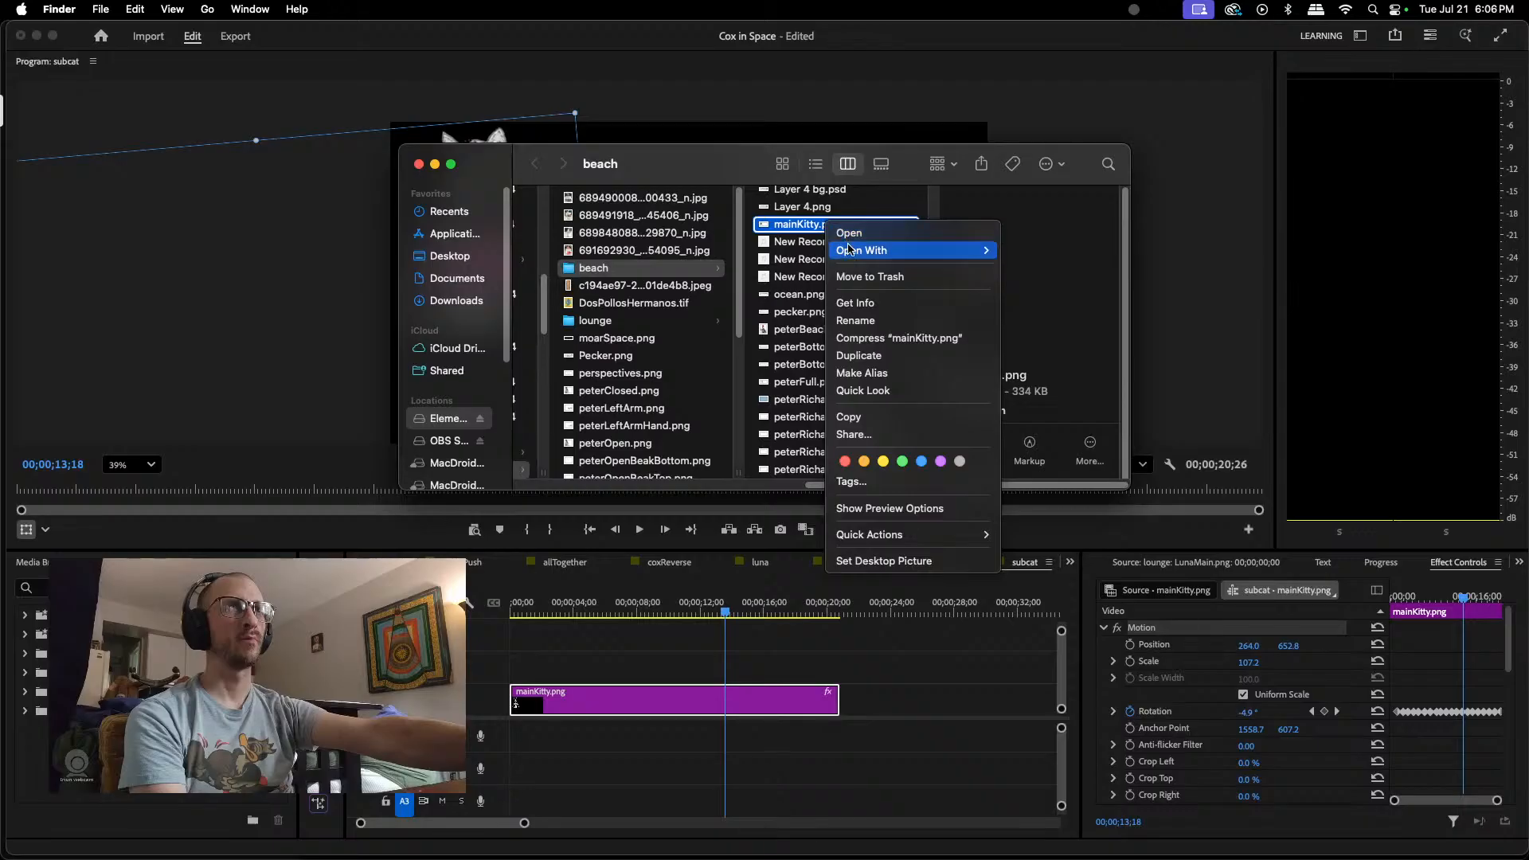
{"action": "mouse_move", "coordinate": [860, 250]}
{"action": "left_click", "coordinate": [1062, 314]}
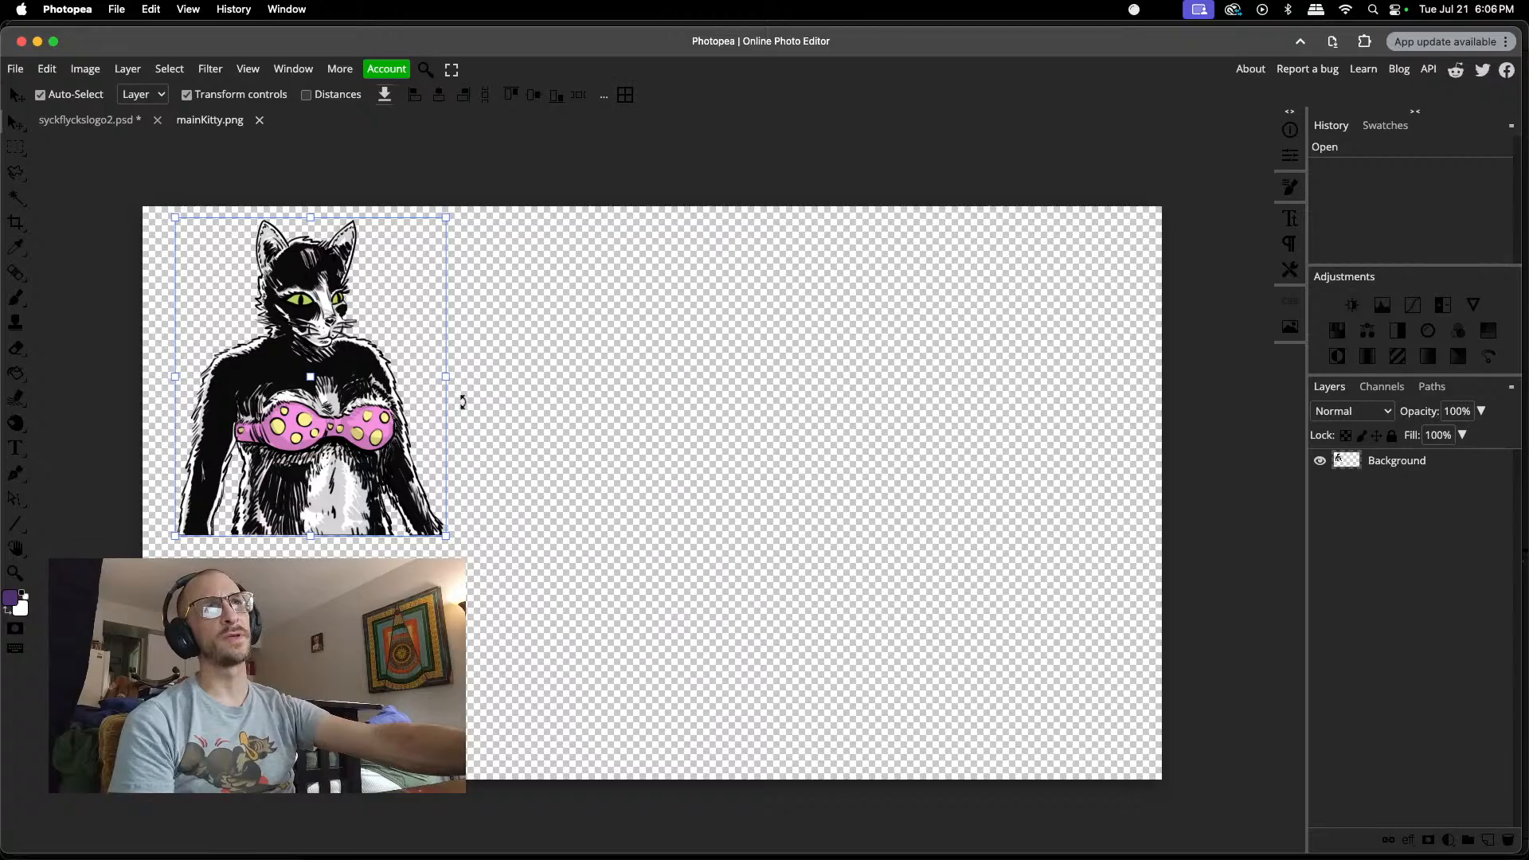
Step: Stretch the cat in mainKitty.png horizontally to about 128.82% width, keeping its height at 100%, and save the file
{"action": "left_click_drag", "start_coordinate": [444, 375], "coordinate": [523, 372]}
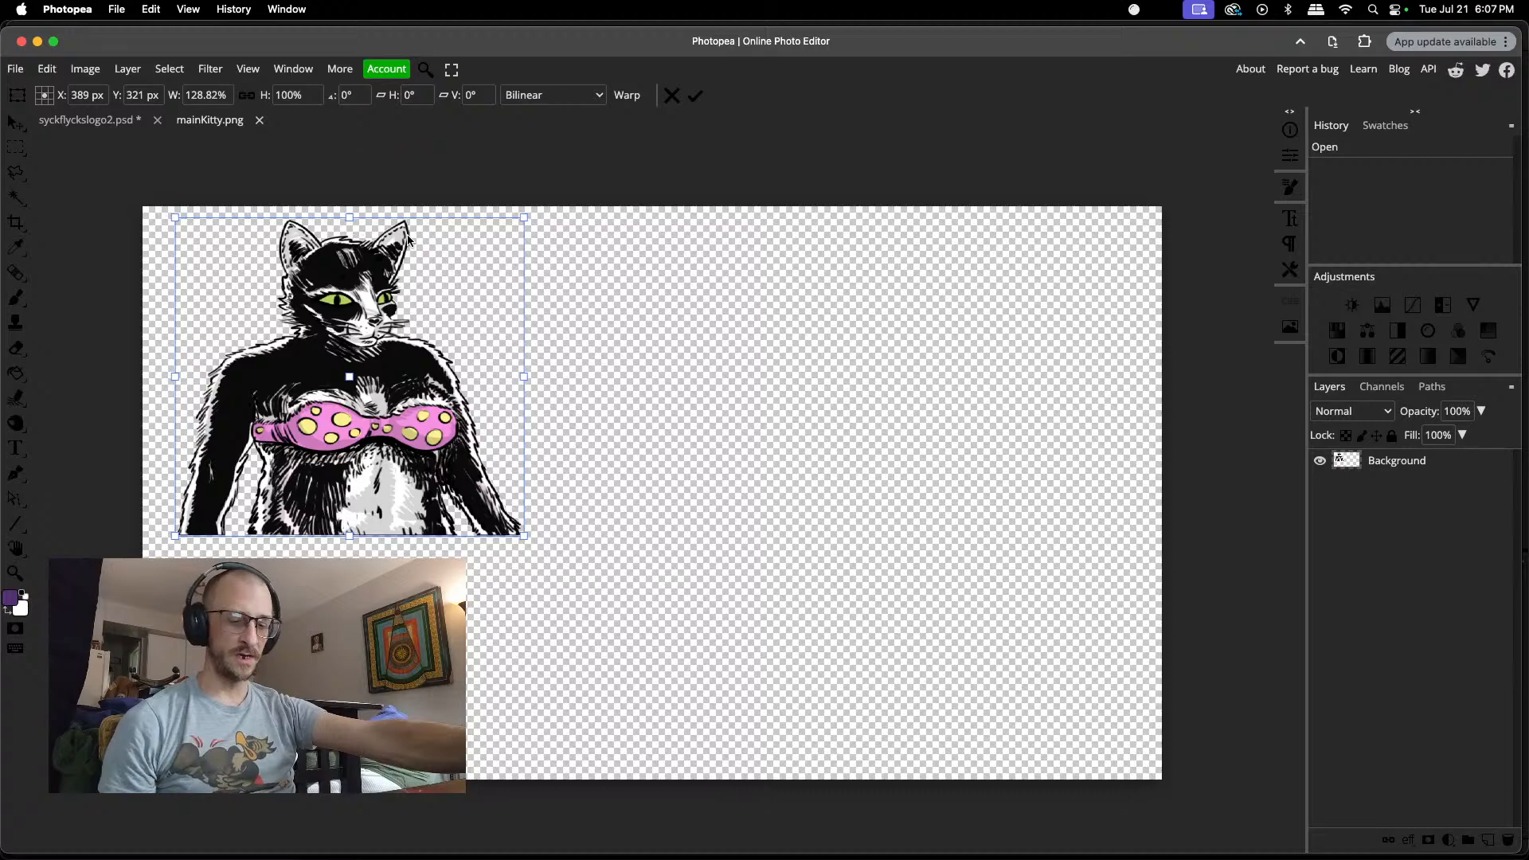
{"action": "key", "text": "Return"}
{"action": "key", "text": "super+s"}
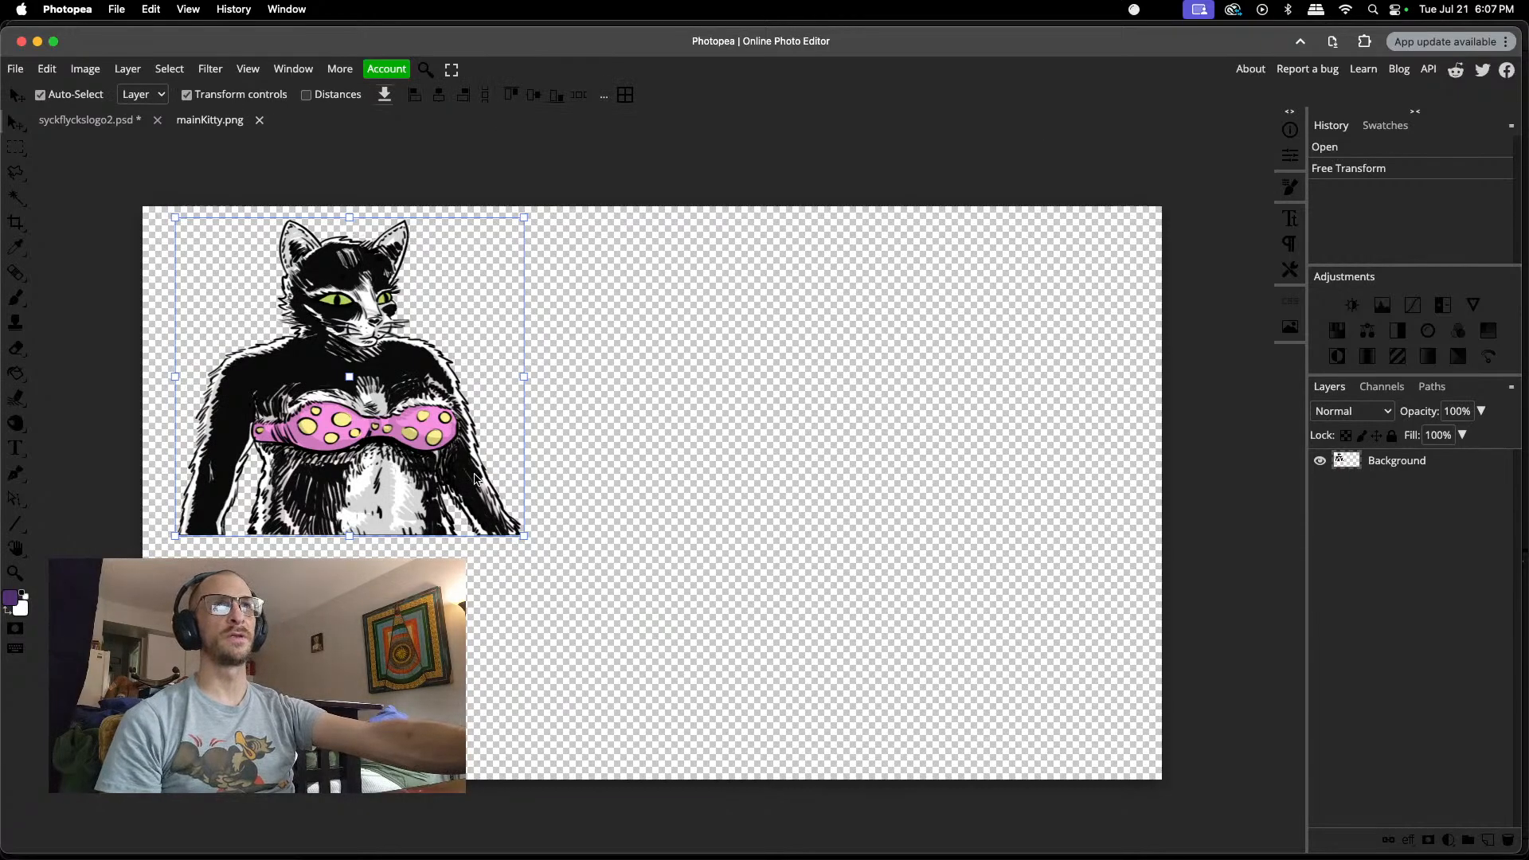
Step: Switch back to Premiere Pro, close the beach sequence, and move mainKitty.png in subcat to about Position 399.7, 660.5
{"action": "mouse_move", "coordinate": [659, 832]}
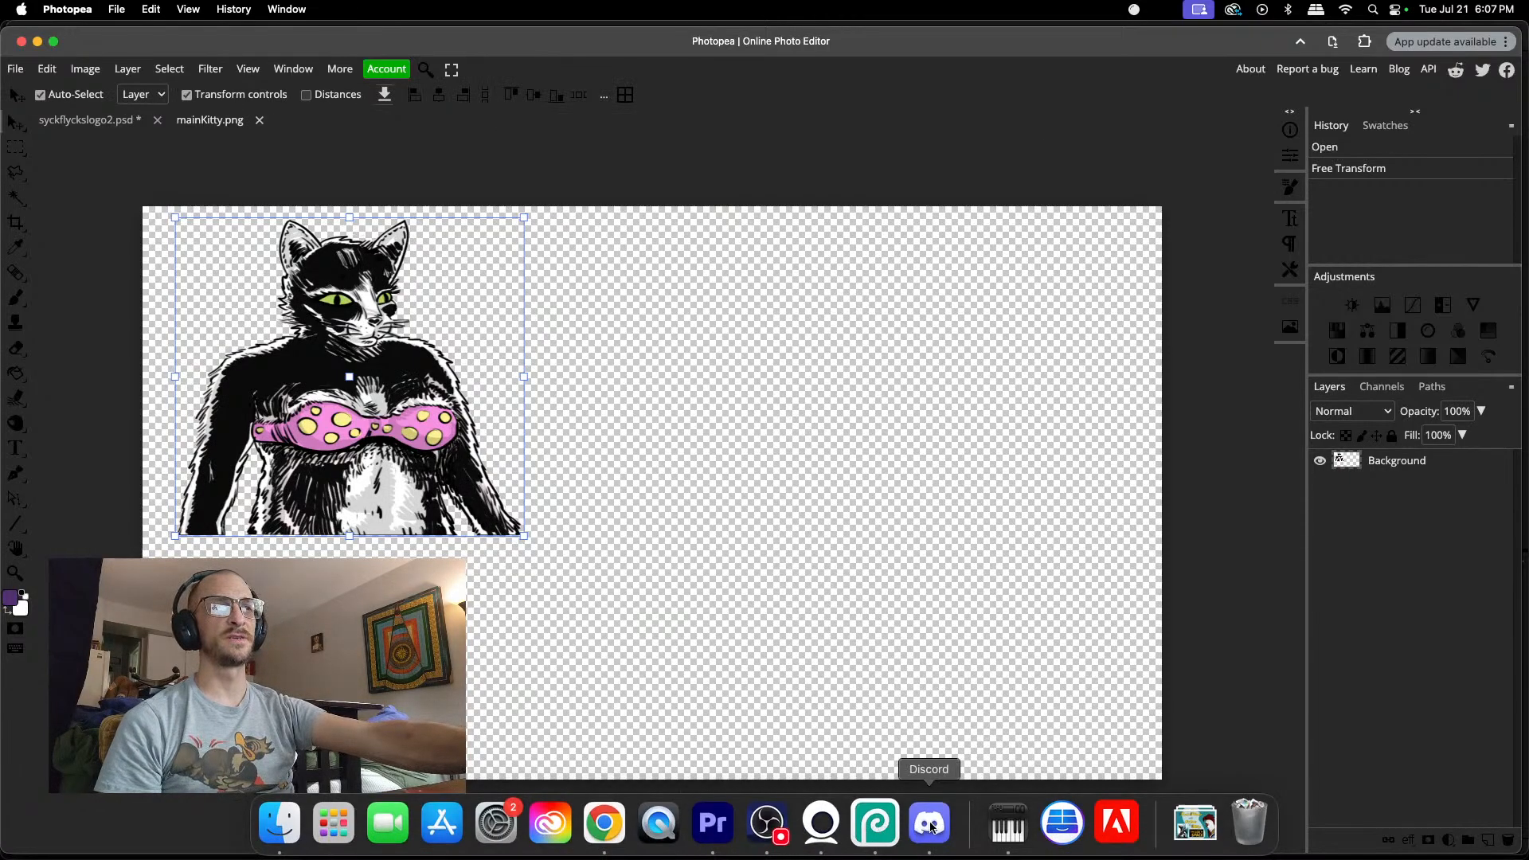
{"action": "left_click", "coordinate": [709, 821]}
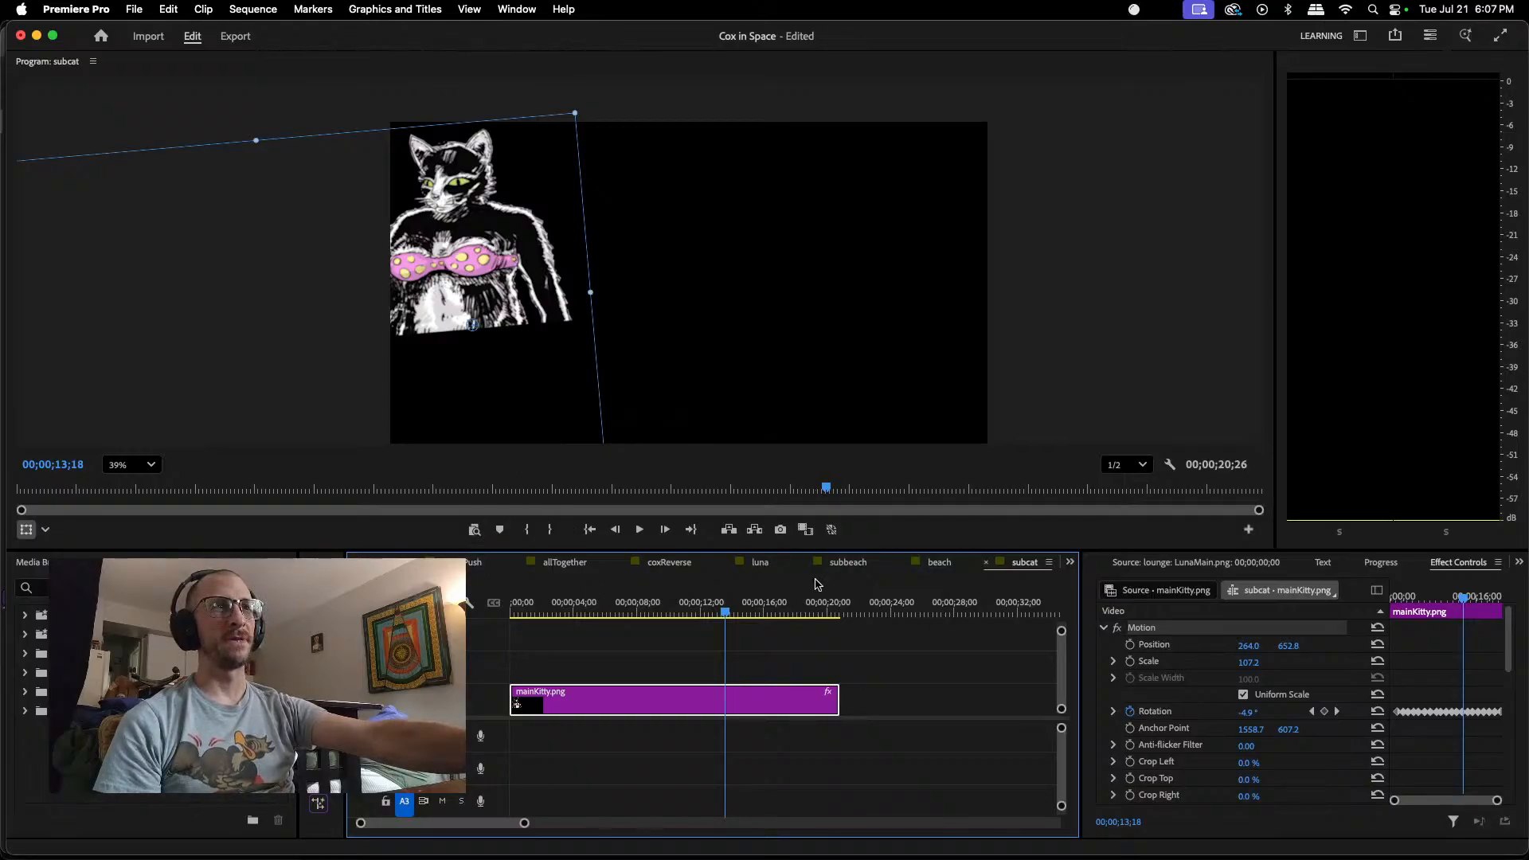
{"action": "left_click", "coordinate": [902, 563]}
{"action": "left_click", "coordinate": [947, 564]}
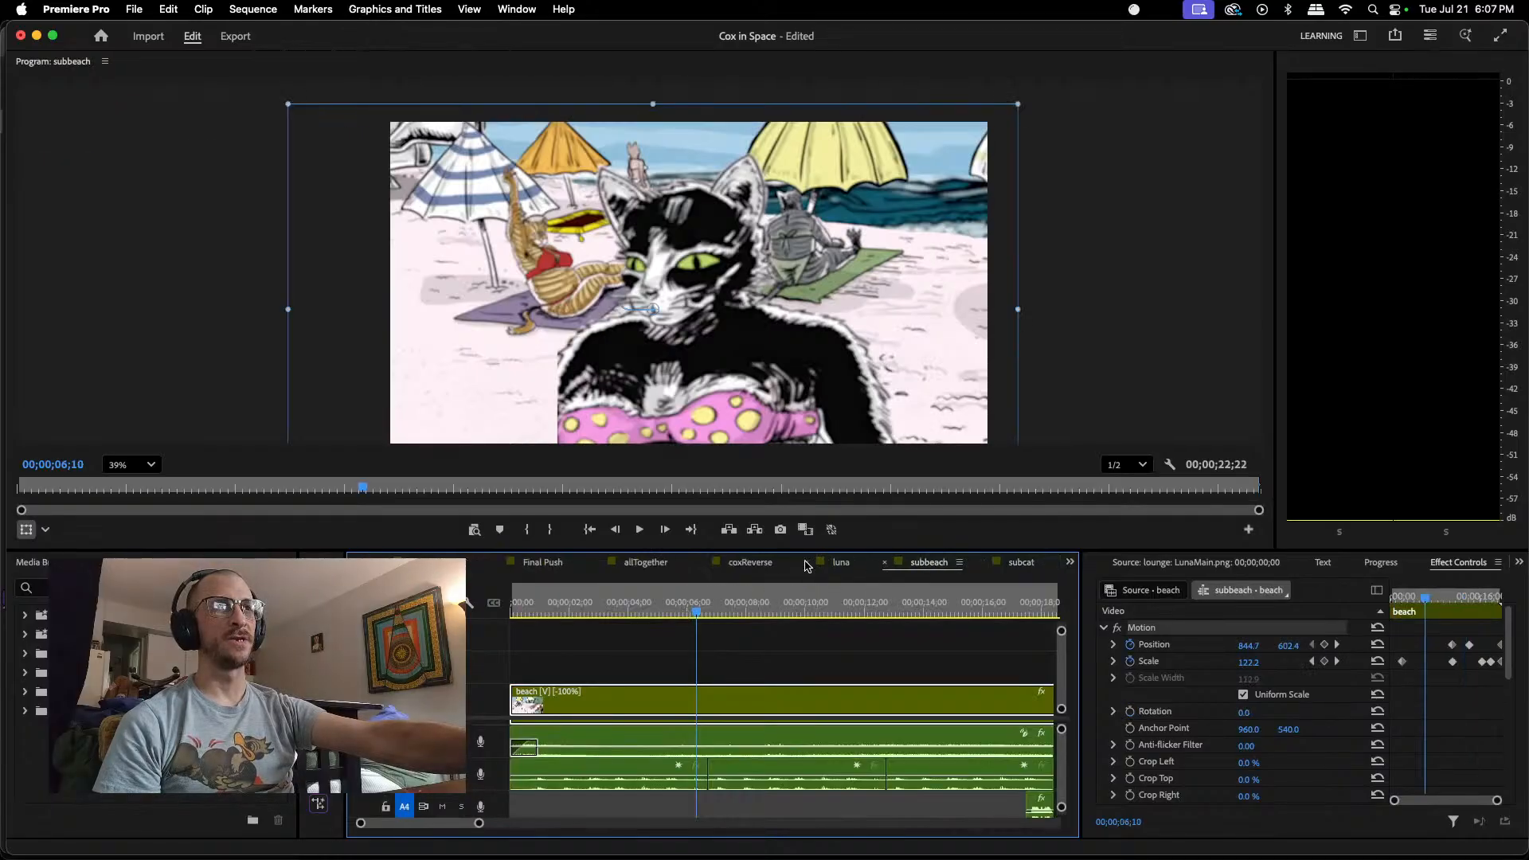
{"action": "left_click", "coordinate": [1024, 563]}
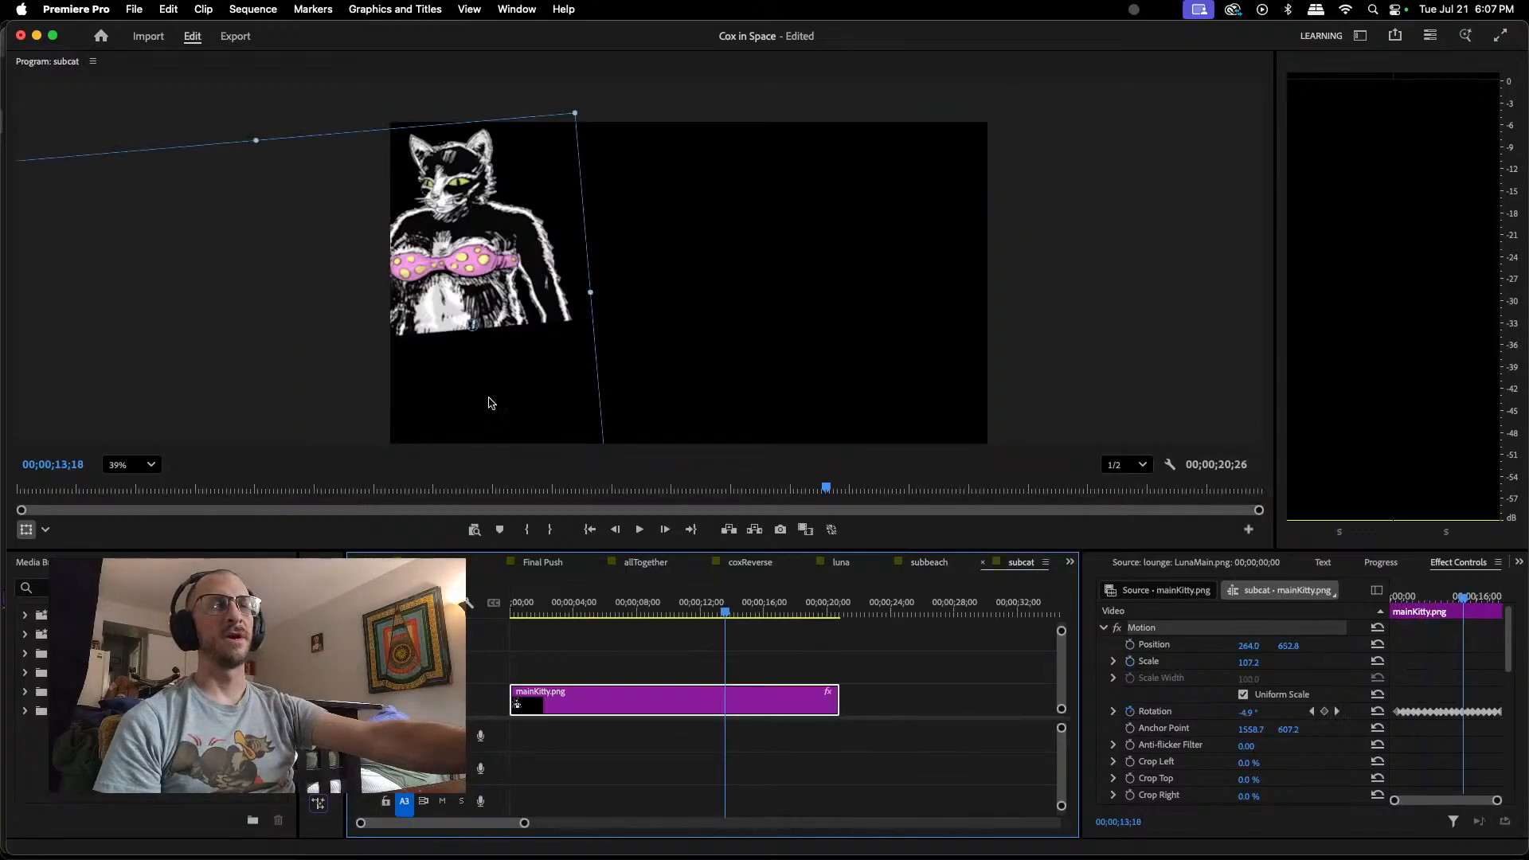
{"action": "left_click_drag", "start_coordinate": [473, 241], "coordinate": [516, 244]}
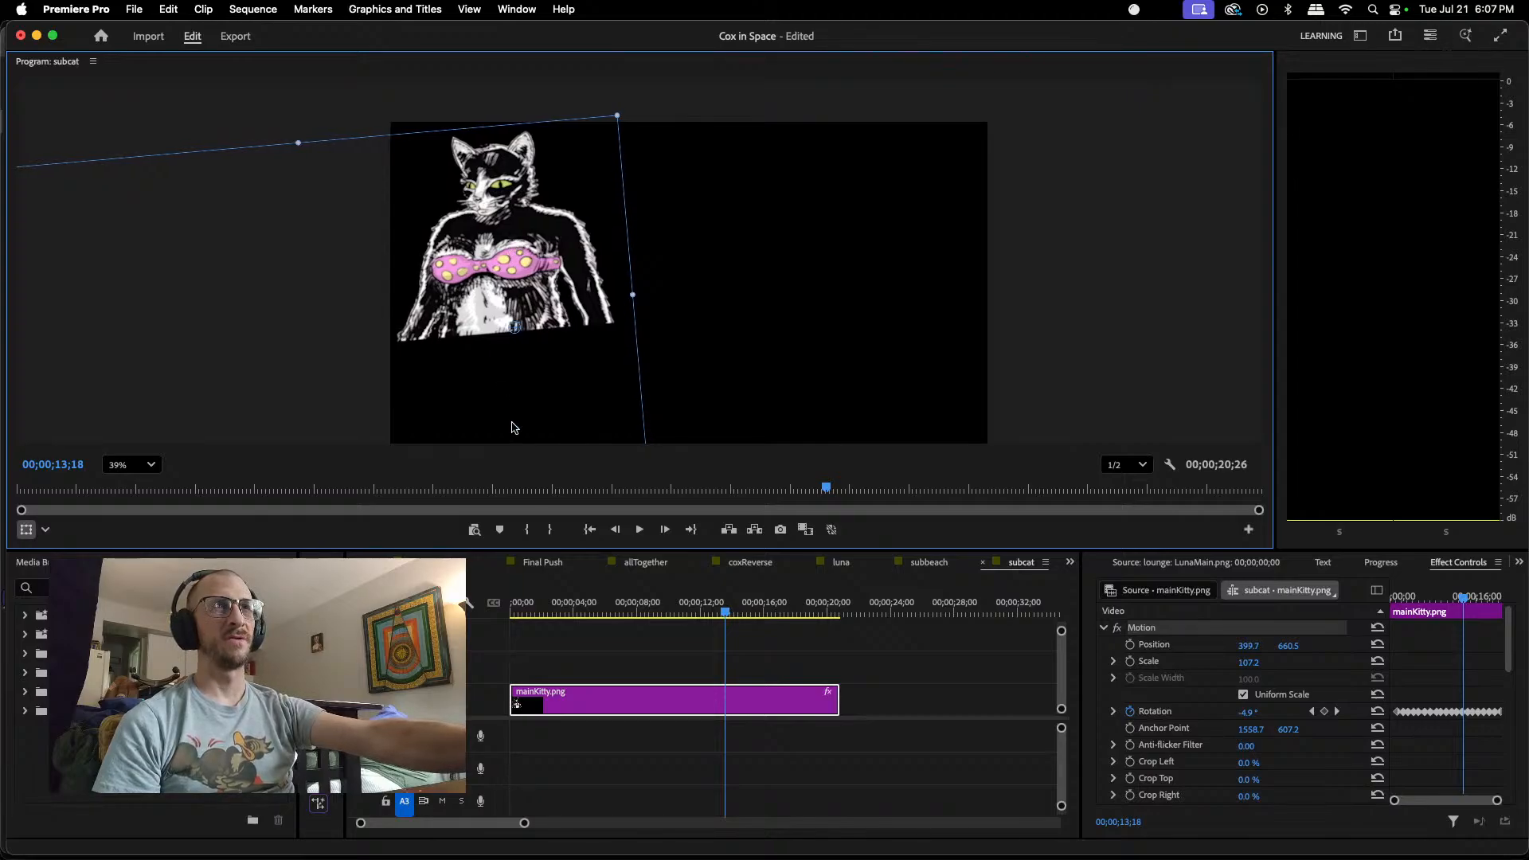
Step: Review the widened cat in the subbeach sequence by playing from the start to 00;00;21;16 and scrubbing back to 00;00;18;12
{"action": "left_click", "coordinate": [932, 563]}
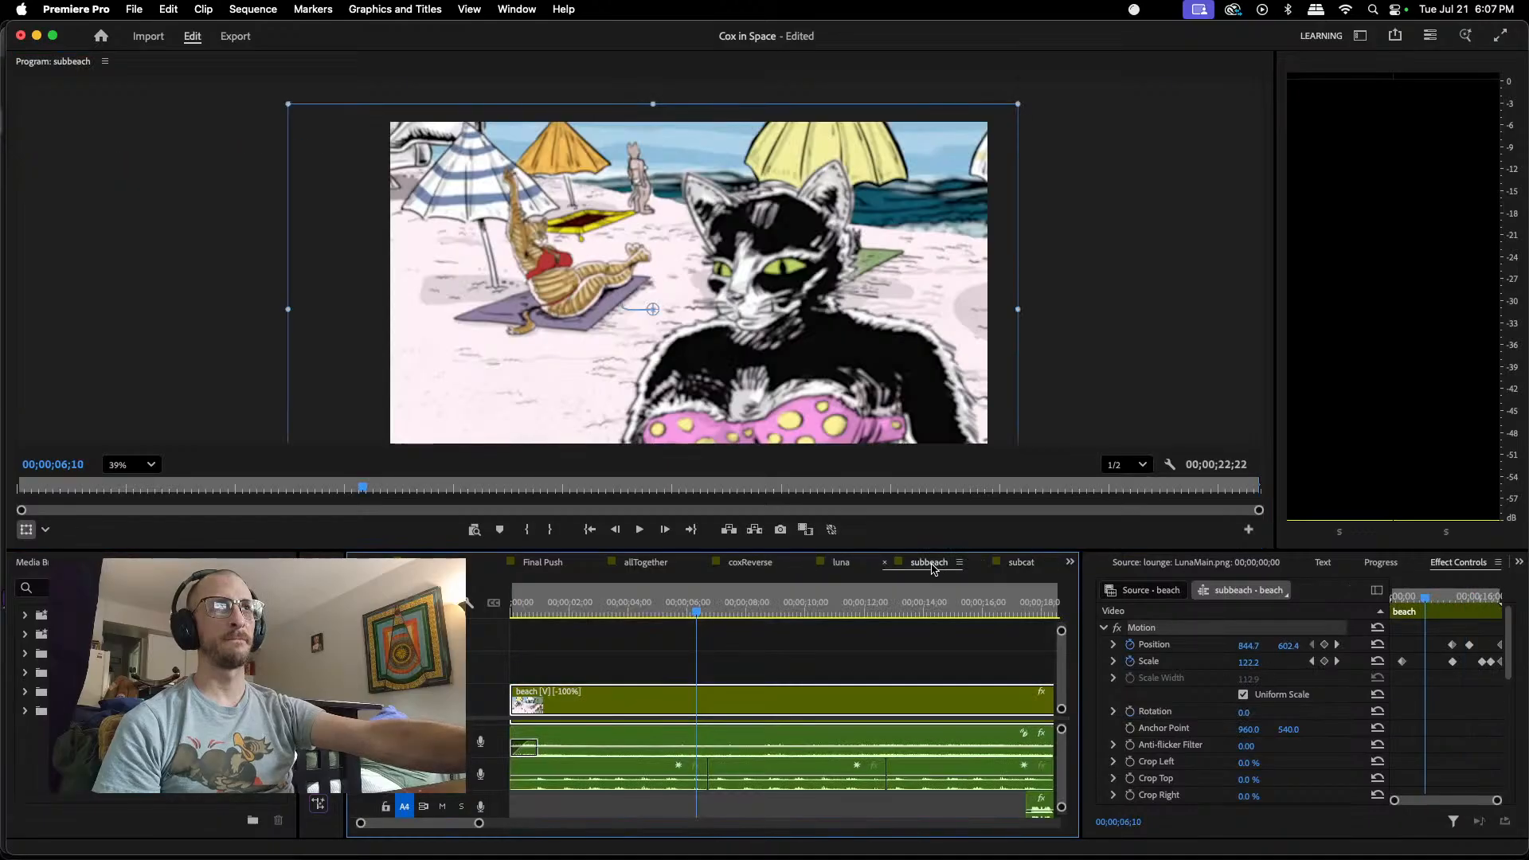
{"action": "left_click_drag", "start_coordinate": [698, 618], "coordinate": [508, 642]}
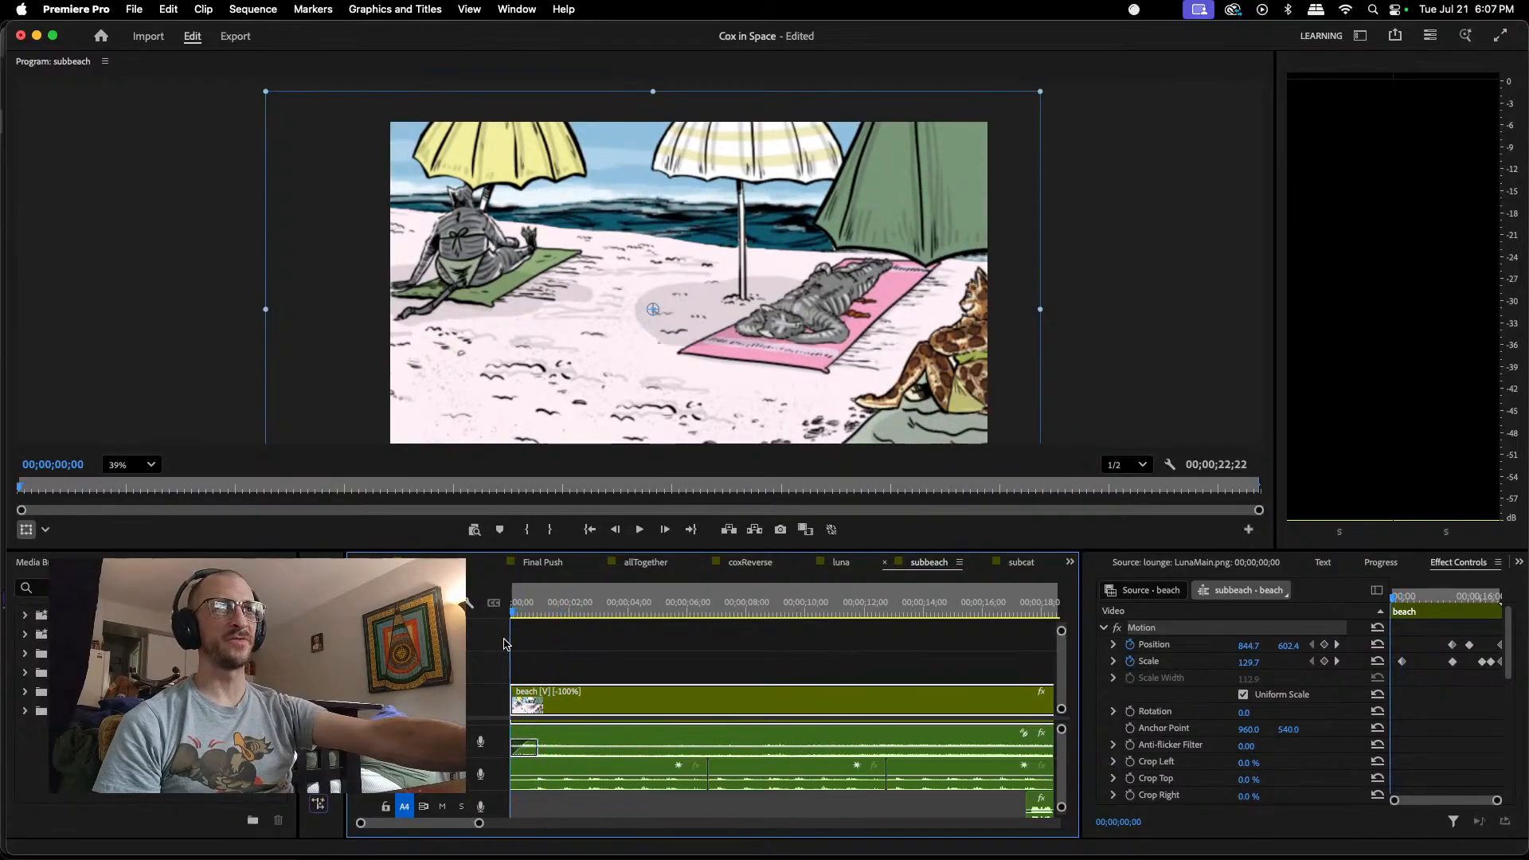
{"action": "left_click", "coordinate": [637, 532]}
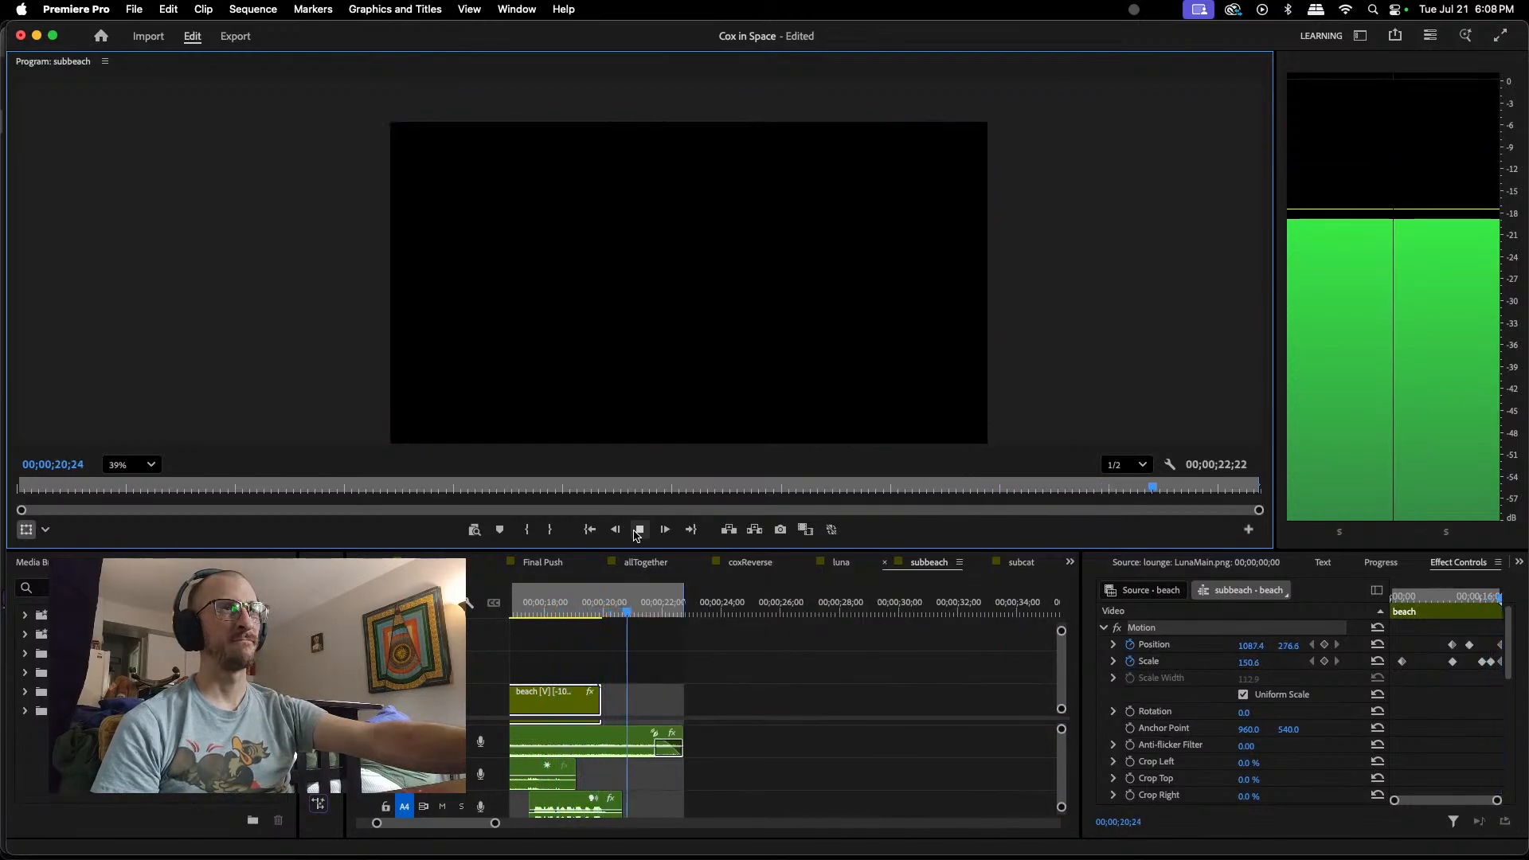
{"action": "left_click", "coordinate": [636, 532]}
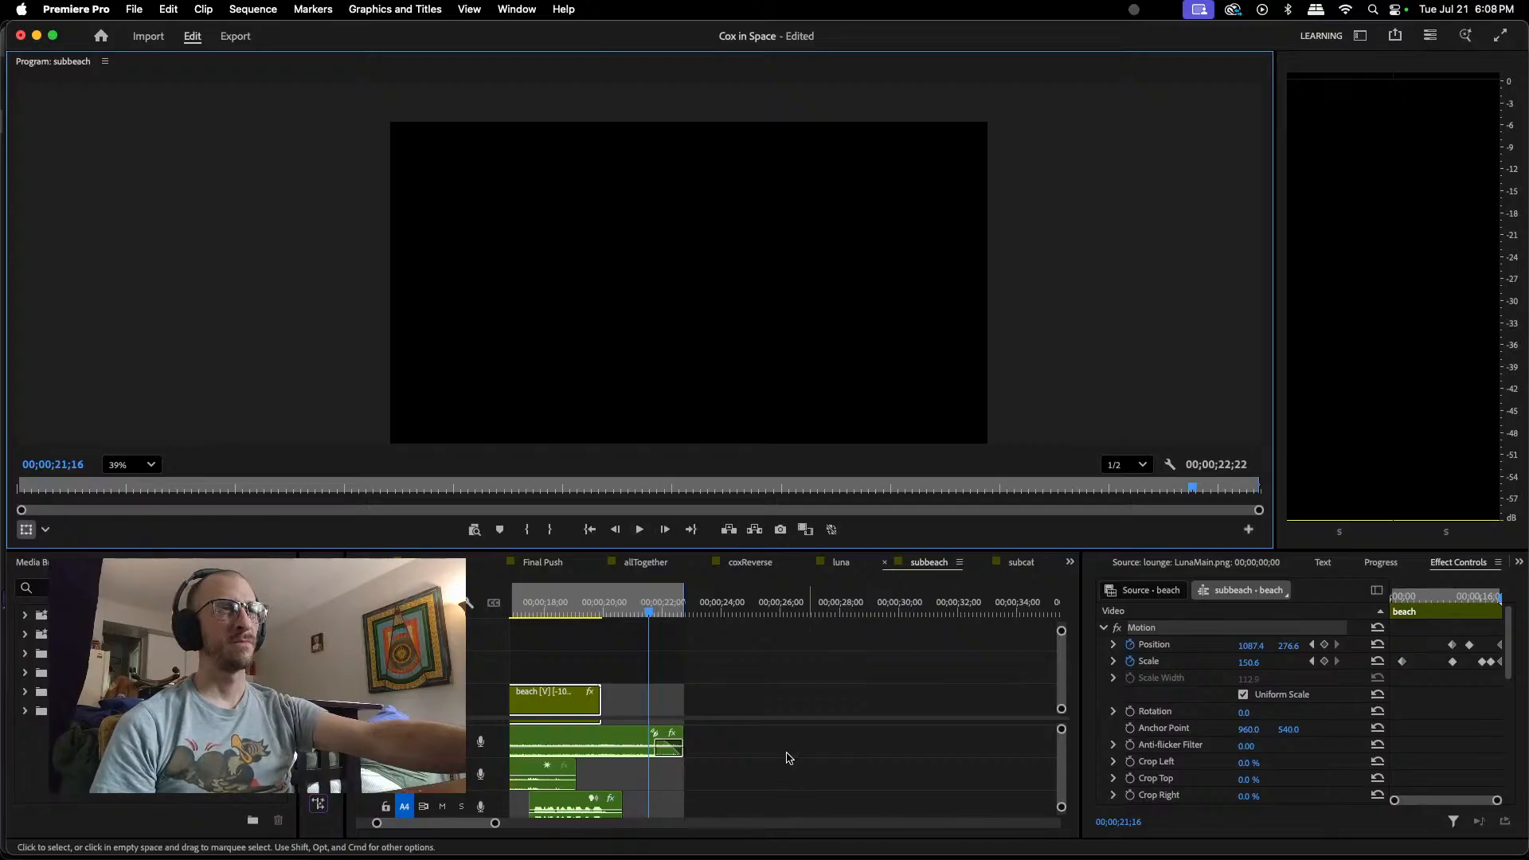
{"action": "scroll", "coordinate": [661, 729], "scroll_direction": "up", "scroll_amount": 1}
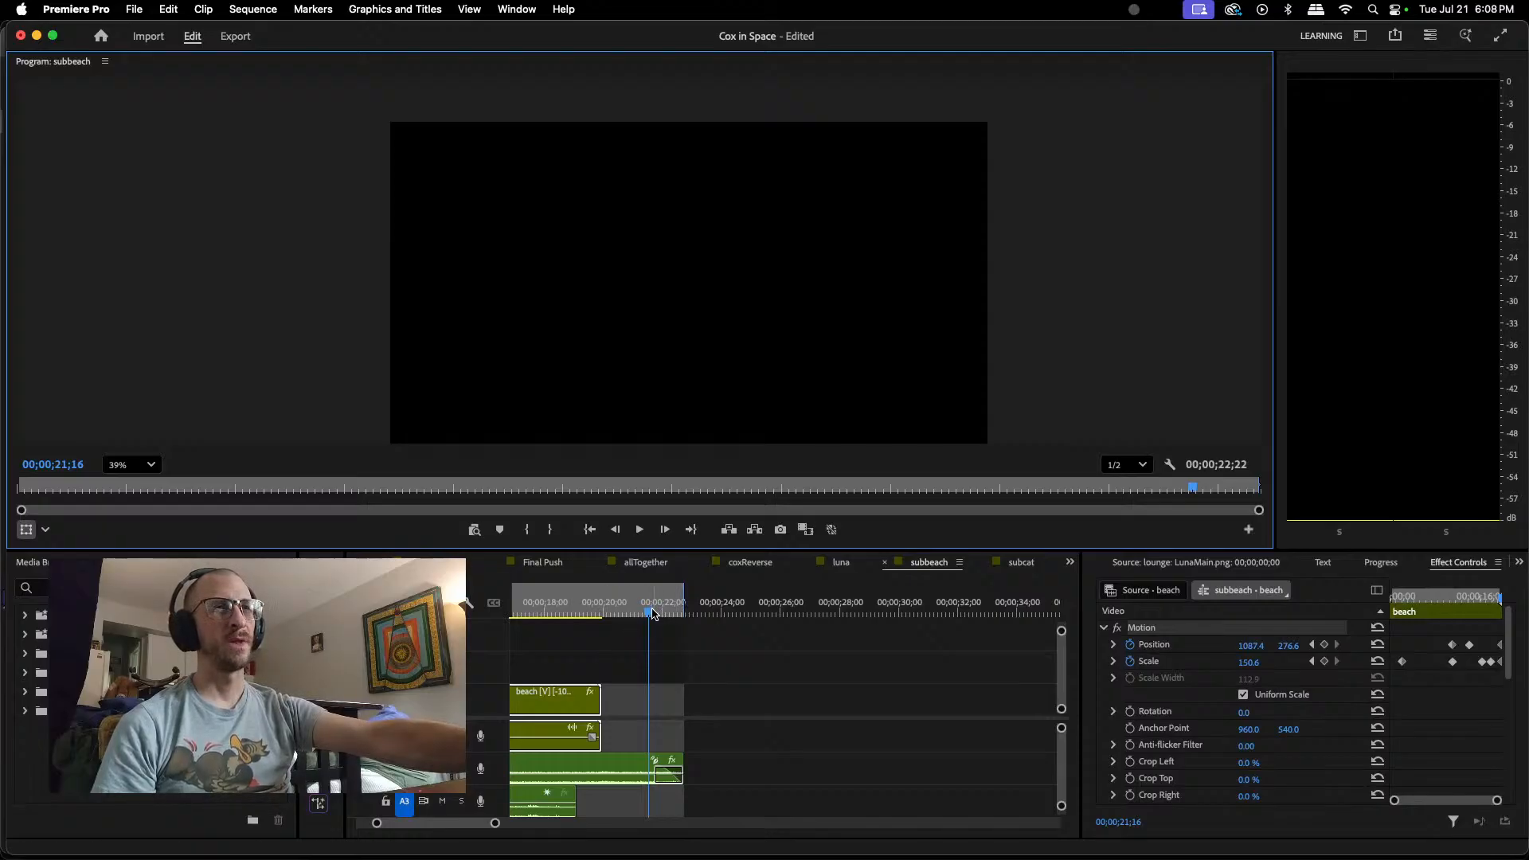
{"action": "left_click_drag", "start_coordinate": [649, 612], "coordinate": [560, 626]}
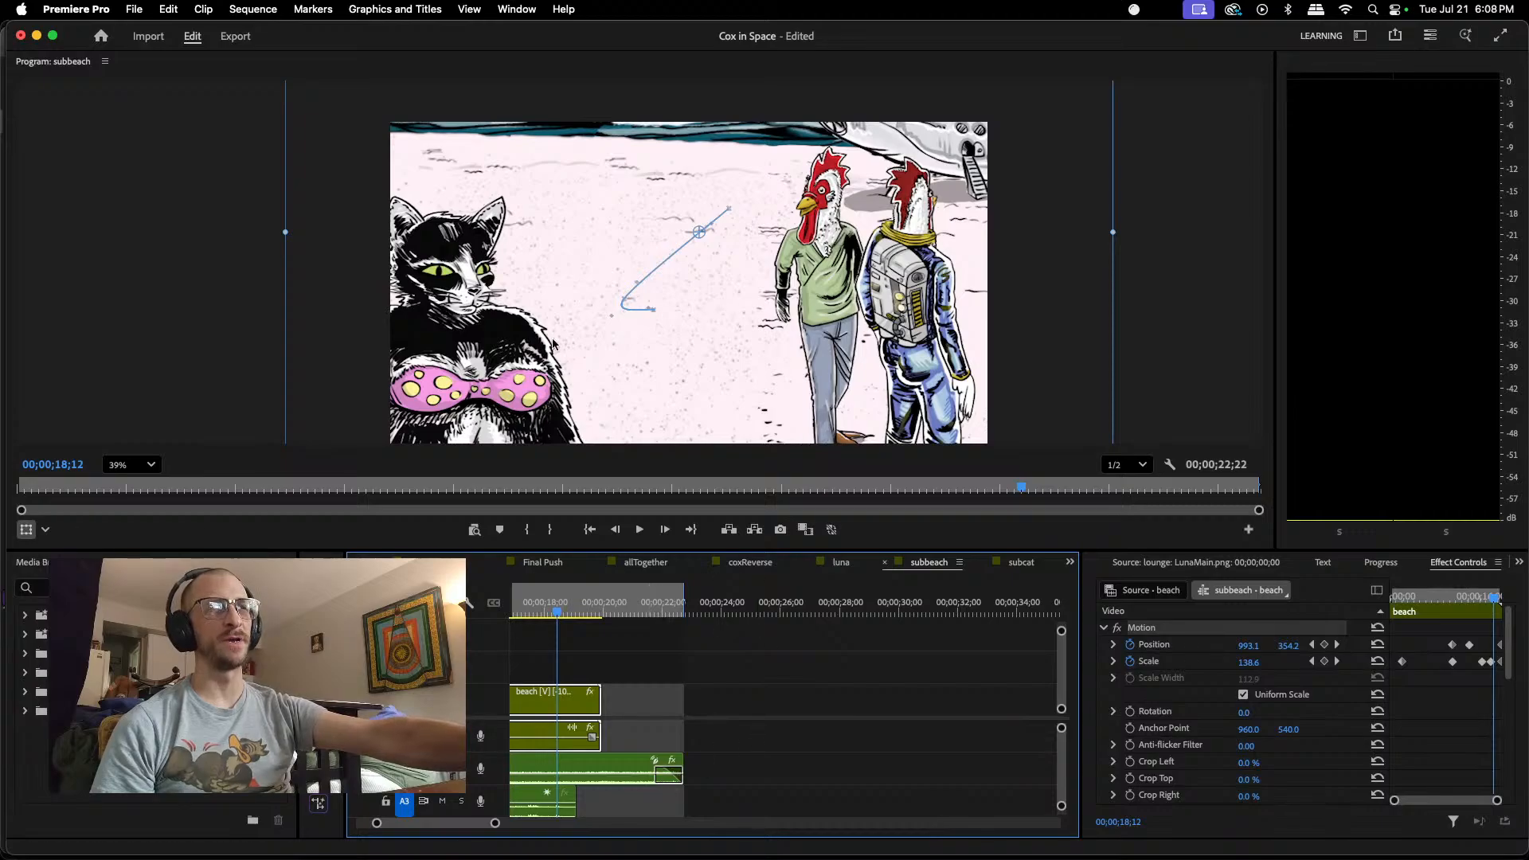
Step: Close the subbeach and subcat sequences, check the LunaMain.png clips in luna back to 00;00;01;07, and close luna as well
{"action": "left_click", "coordinate": [883, 564]}
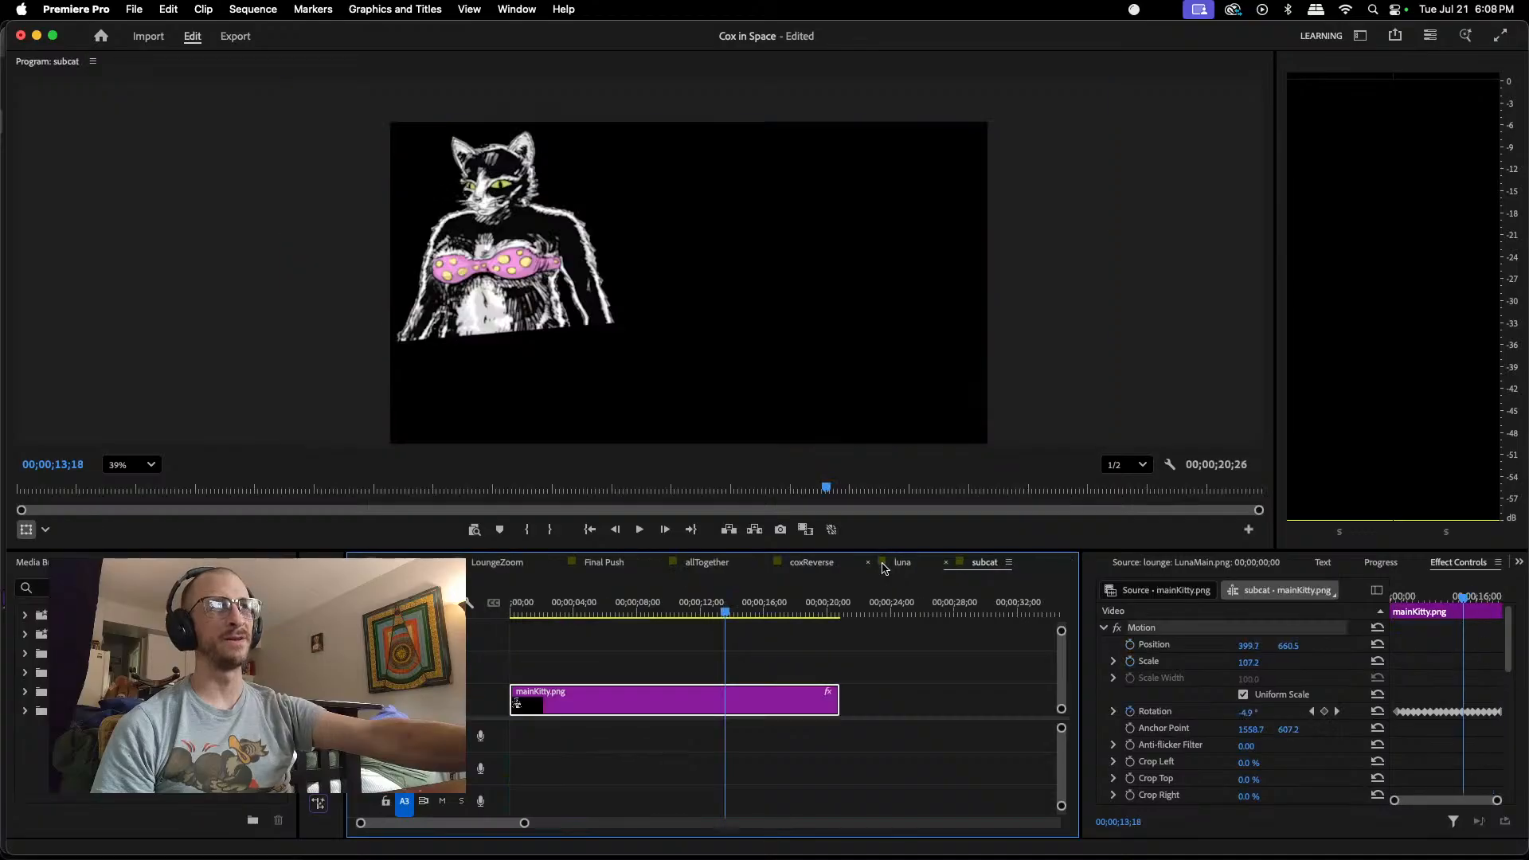
{"action": "left_click", "coordinate": [948, 564]}
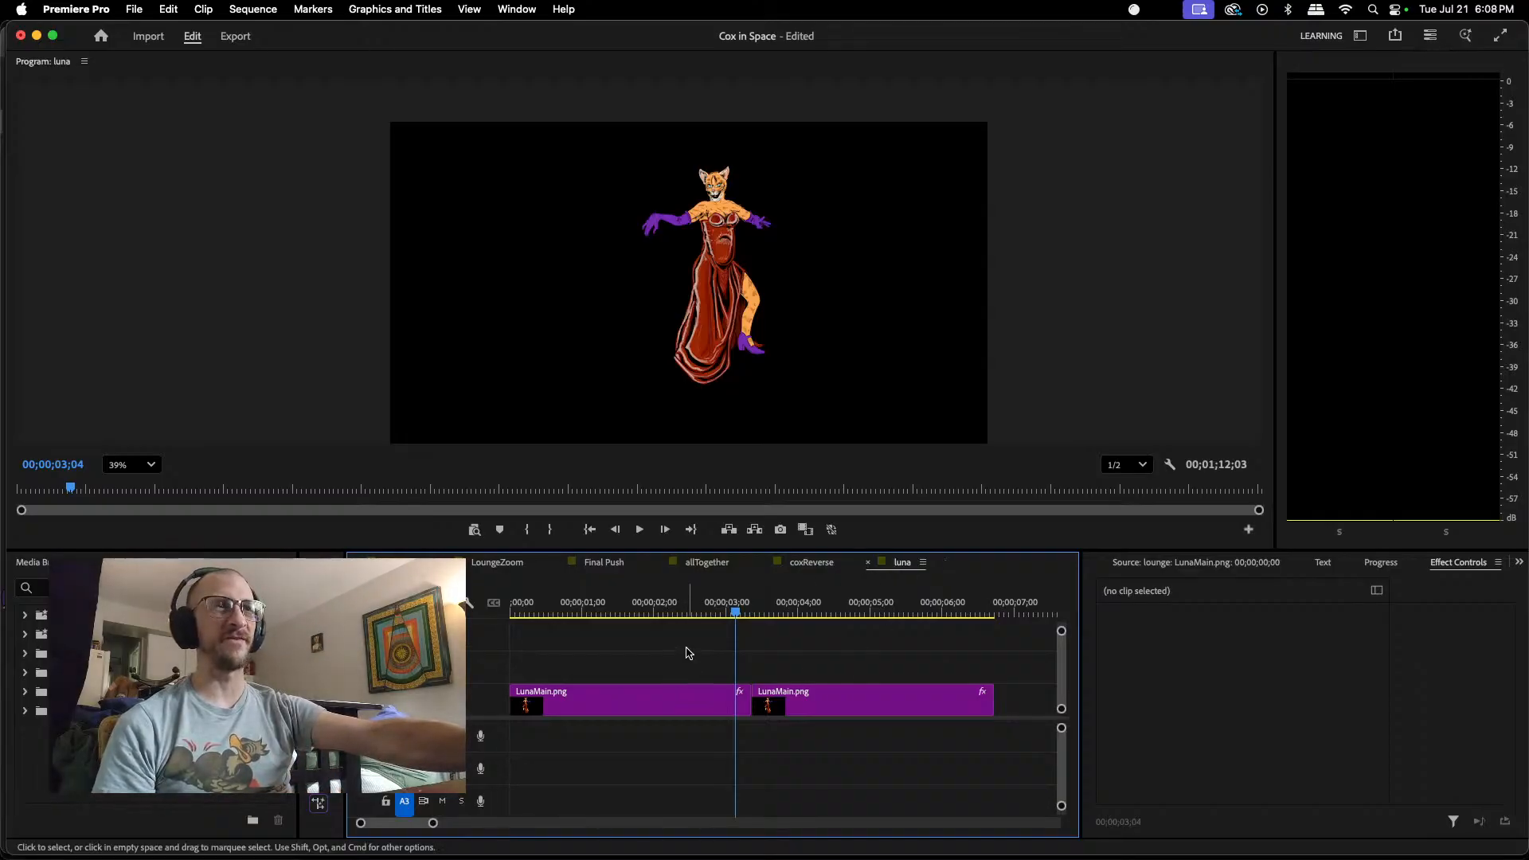
{"action": "left_click_drag", "start_coordinate": [738, 617], "coordinate": [734, 704]}
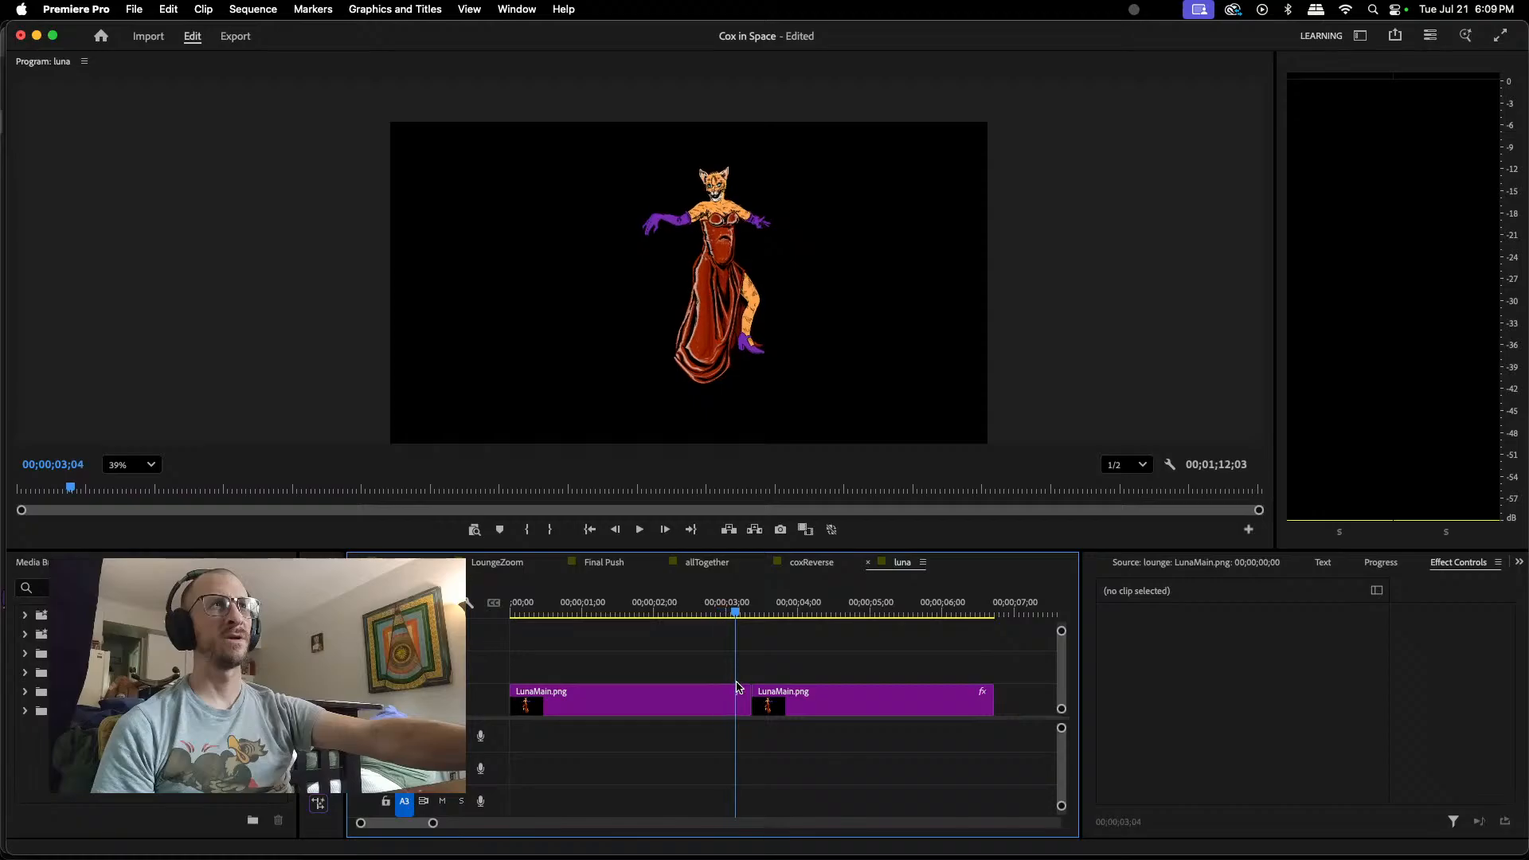
{"action": "left_click", "coordinate": [882, 711]}
{"action": "scroll", "coordinate": [661, 759], "scroll_direction": "down", "scroll_amount": 1}
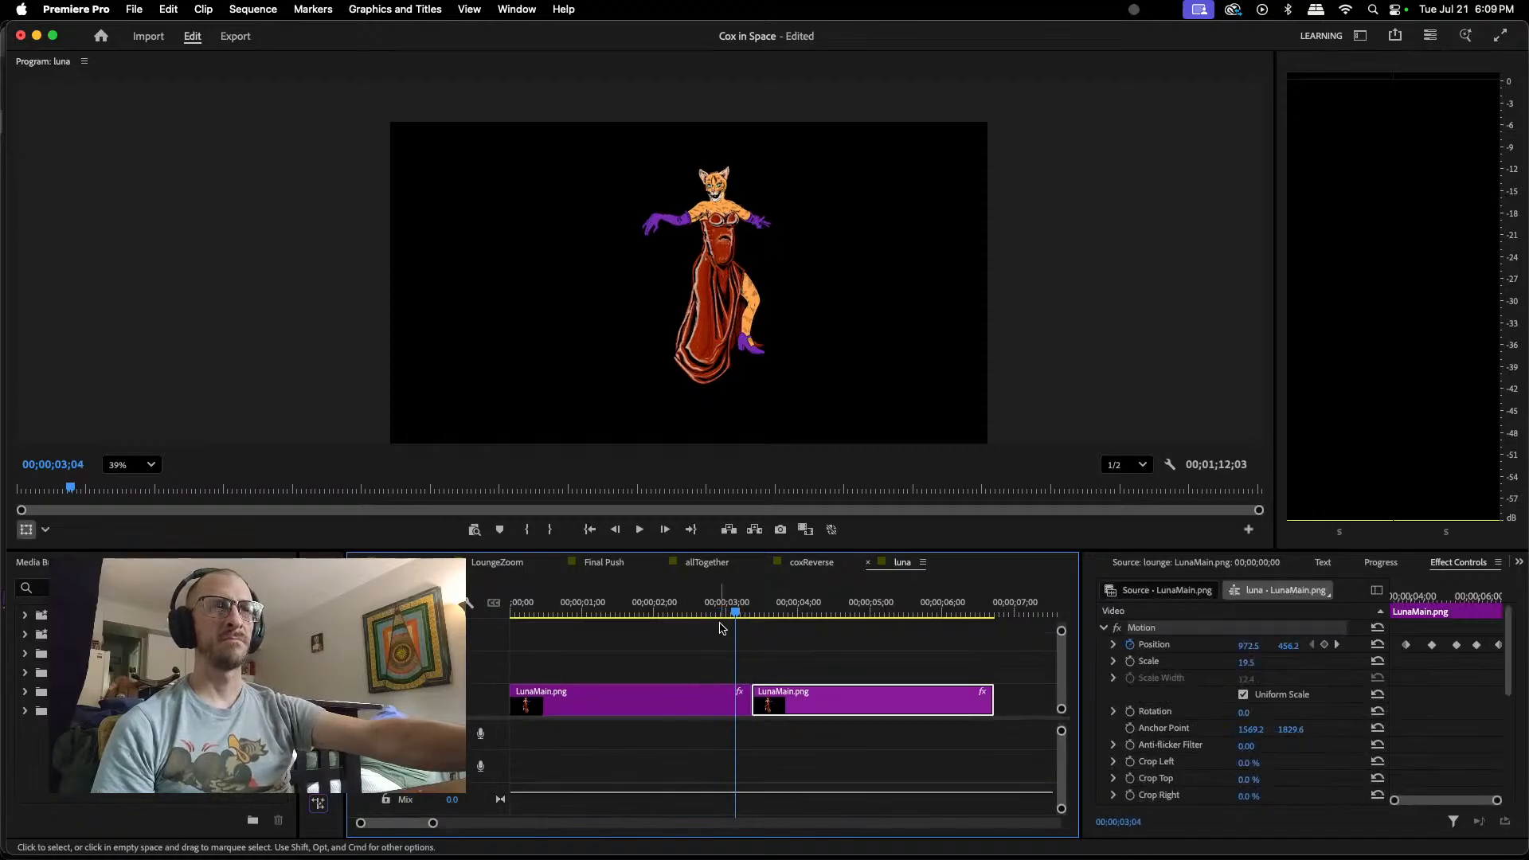
{"action": "left_click_drag", "start_coordinate": [722, 628], "coordinate": [599, 679]}
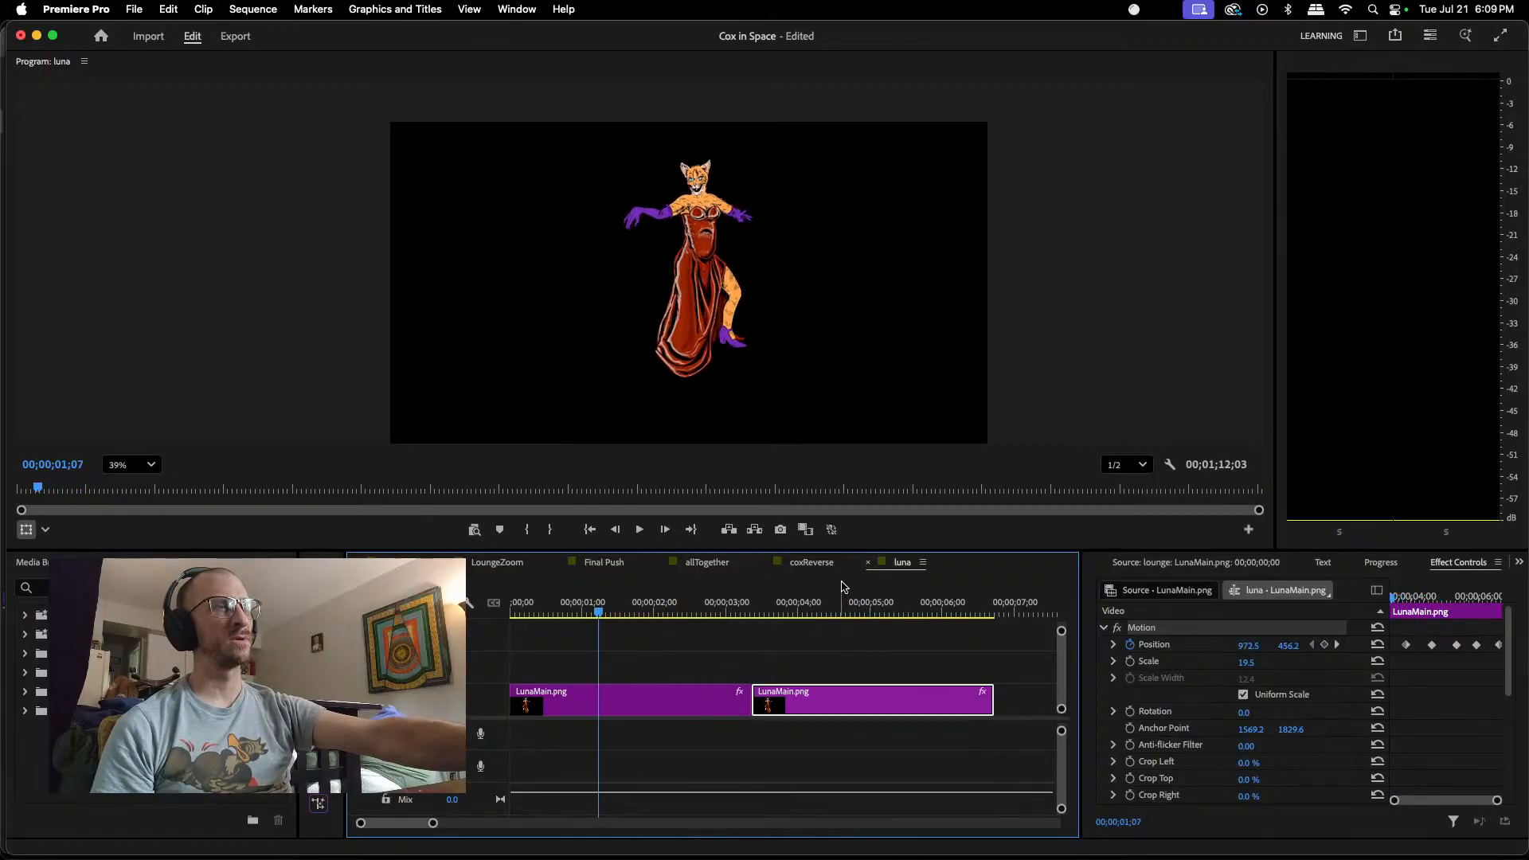
{"action": "left_click", "coordinate": [868, 564]}
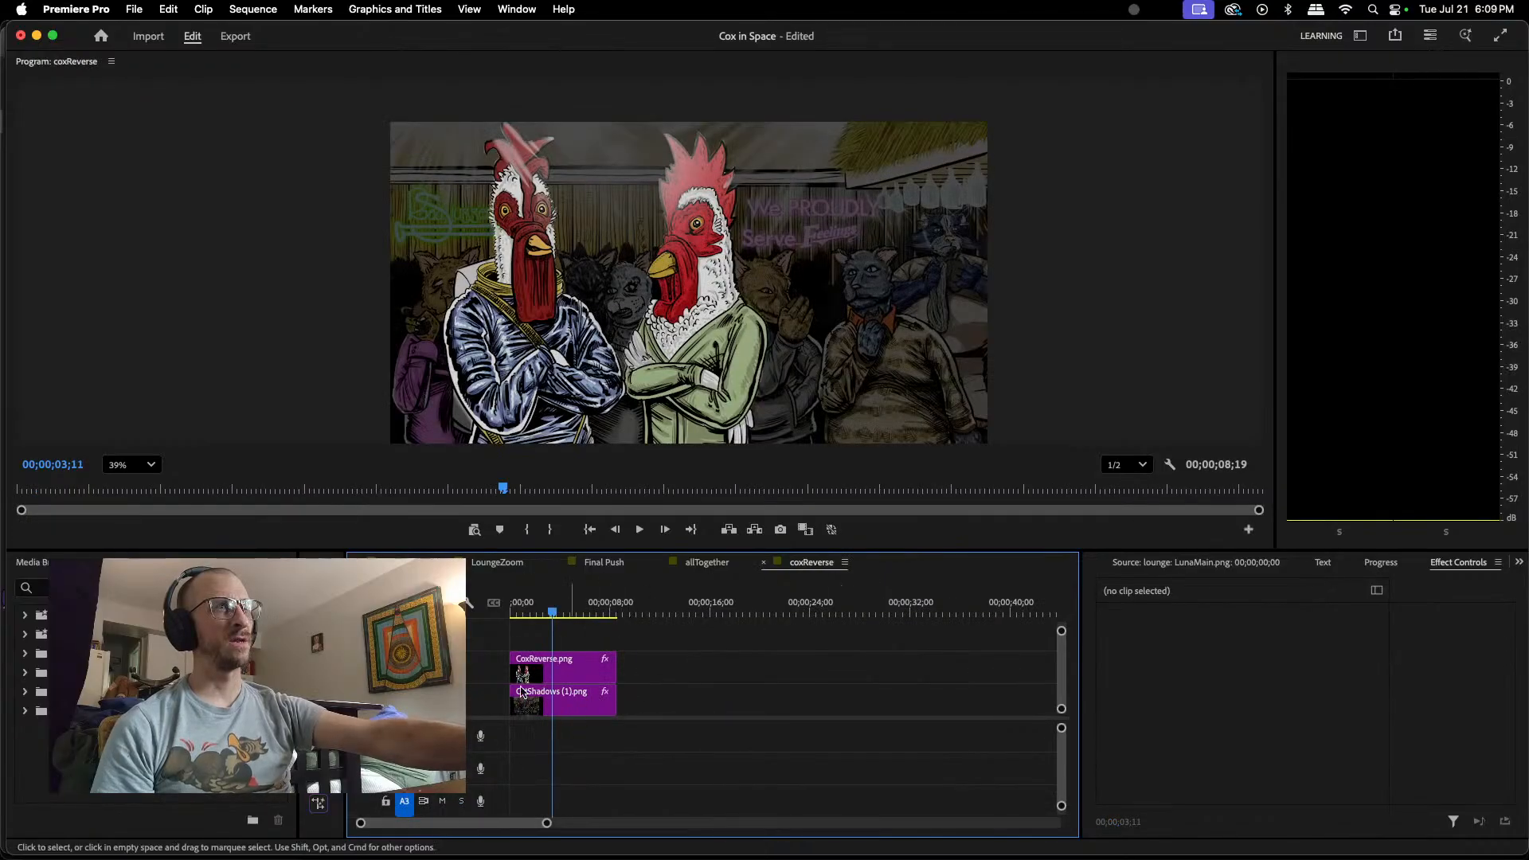
Step: Switch to the lounge sequence and scrub through Luna's movement between its start and 00;00;08;22, stopping at 00;00;05;01
{"action": "left_click", "coordinate": [506, 563]}
{"action": "left_click", "coordinate": [405, 562]}
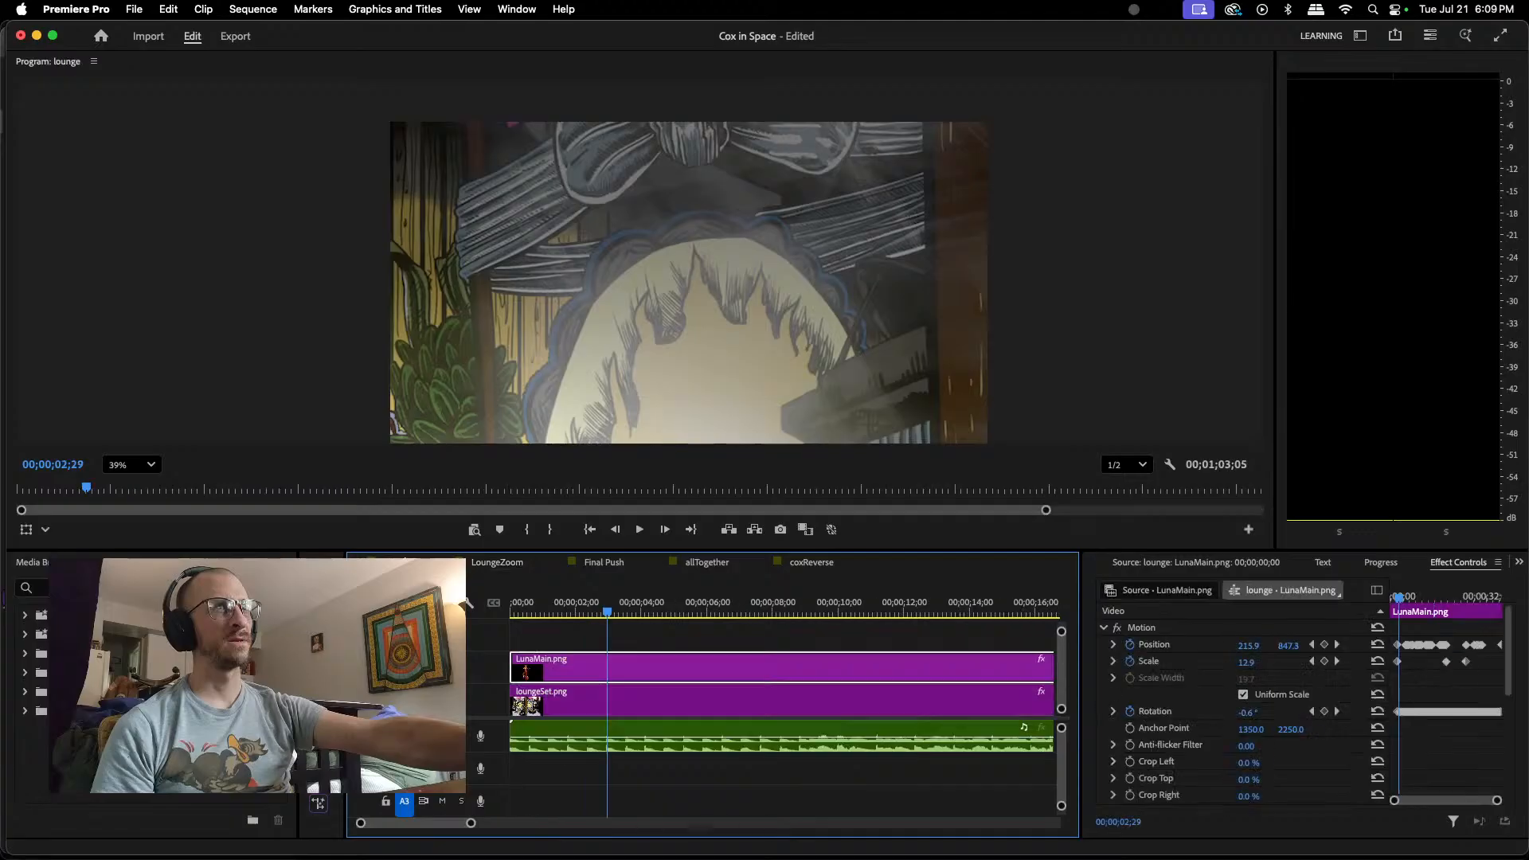
{"action": "left_click_drag", "start_coordinate": [608, 614], "coordinate": [800, 603]}
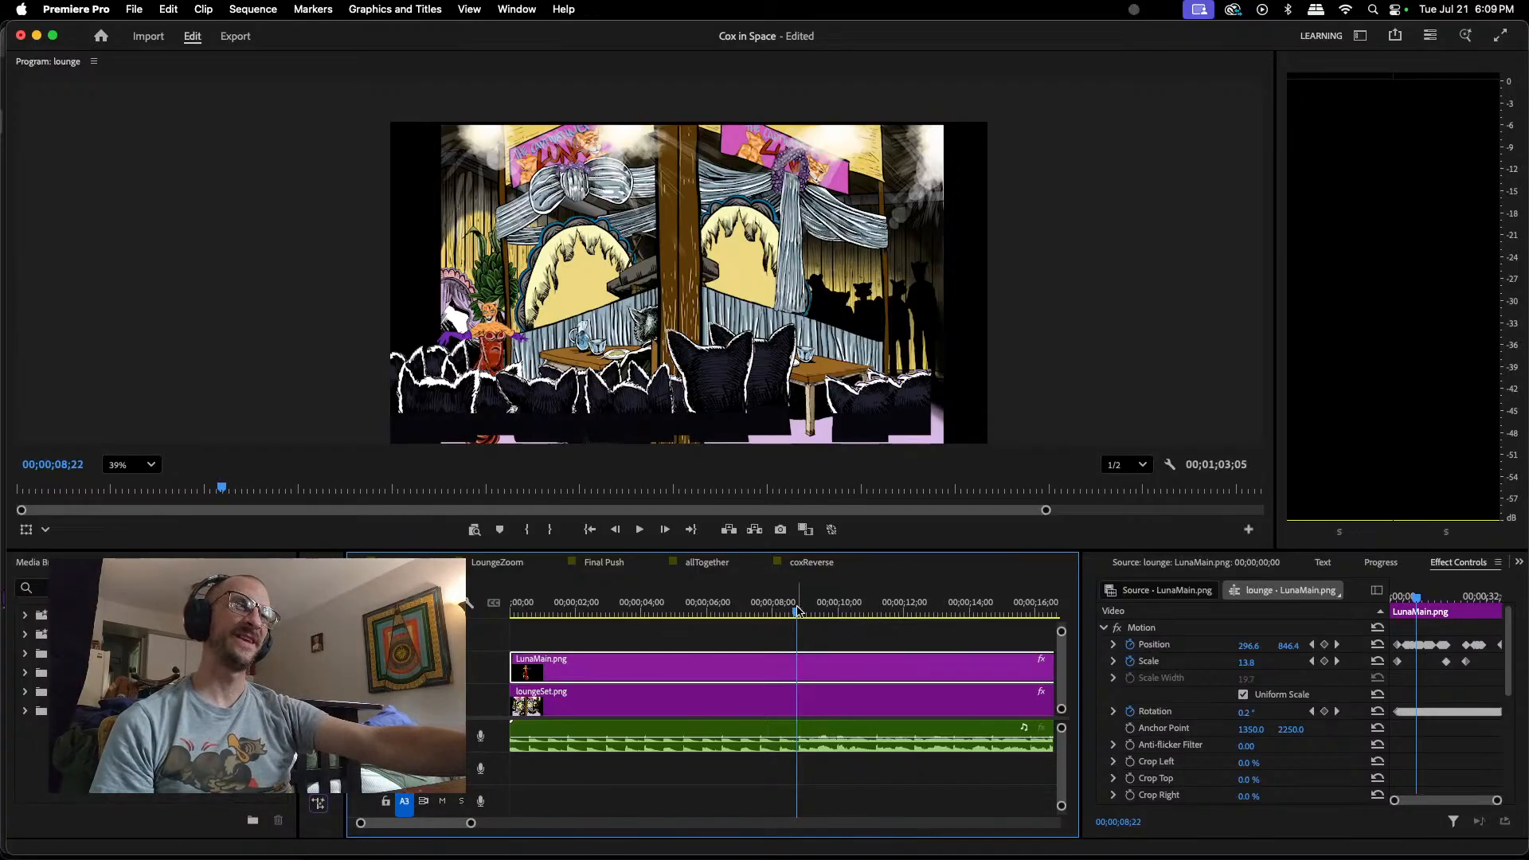
{"action": "left_click_drag", "start_coordinate": [797, 613], "coordinate": [446, 598]}
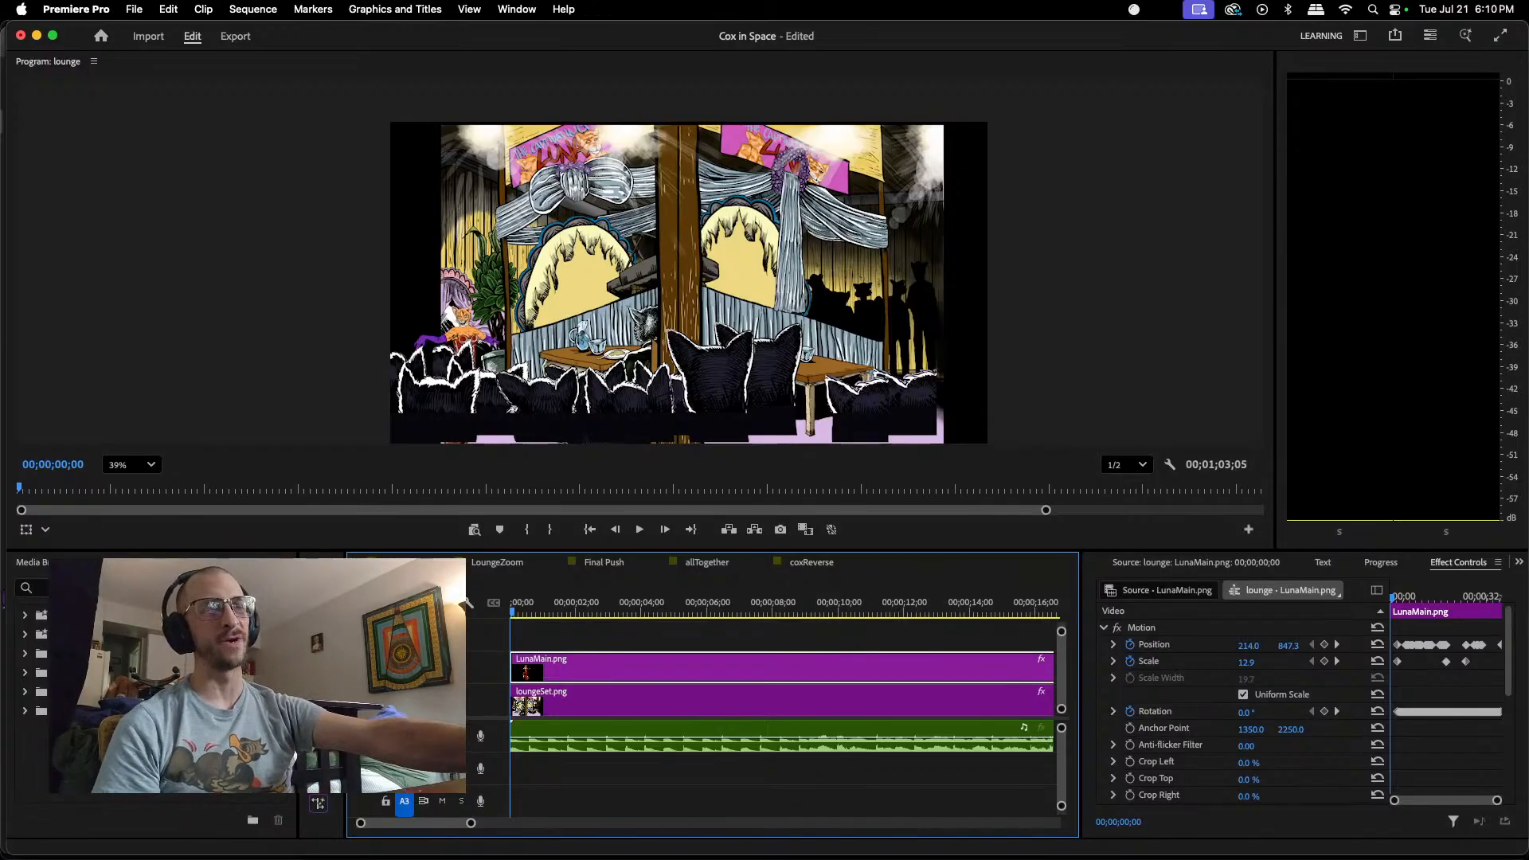
{"action": "left_click", "coordinate": [676, 610]}
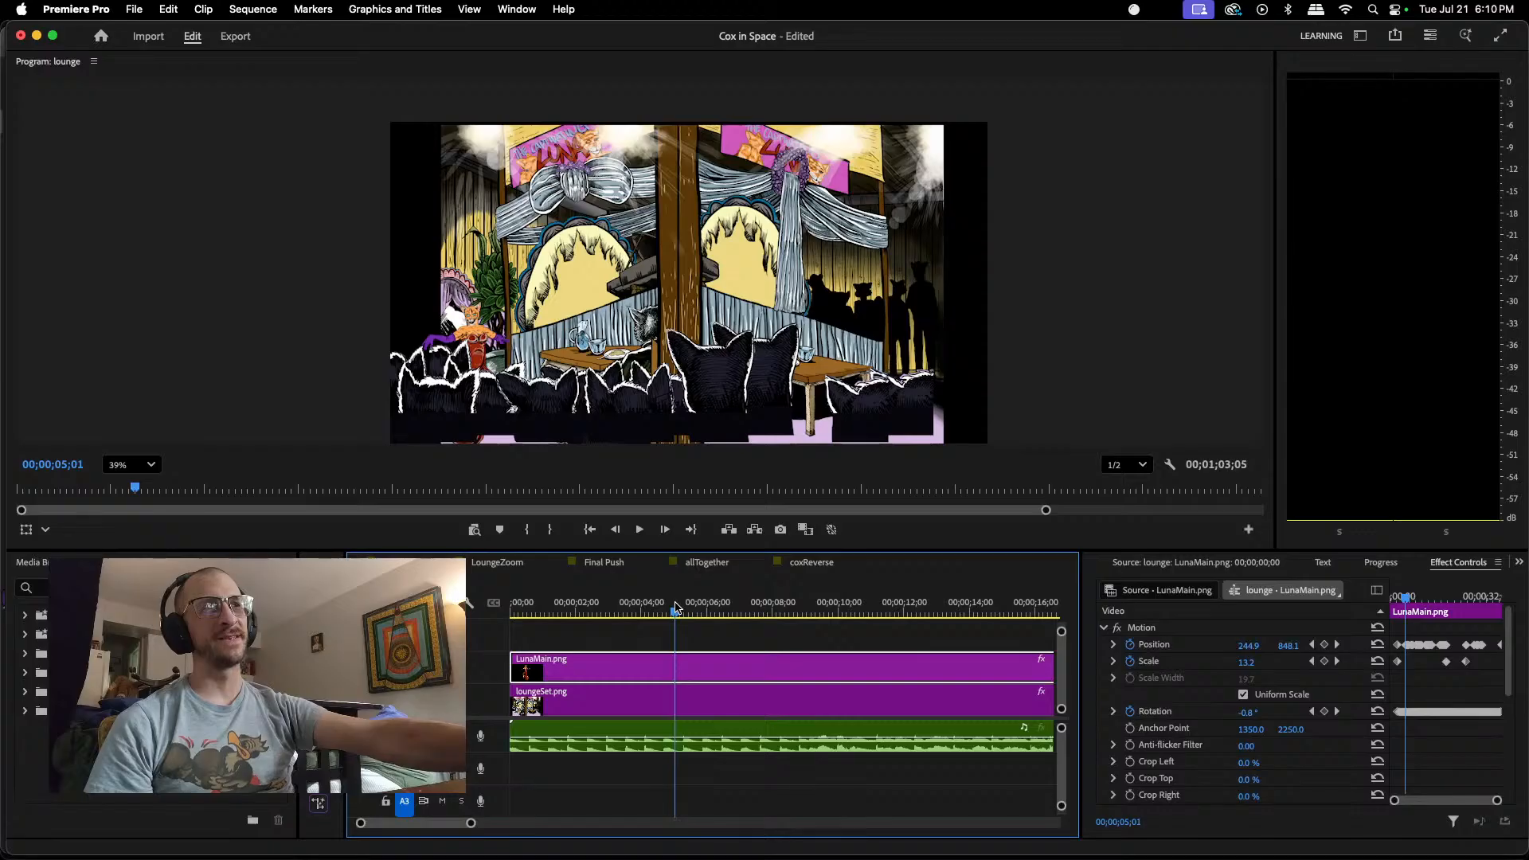
Step: Scrub through Luna's remaining movement in the lounge sequence to 00;00;37;00, with the timeline widened to show the full clips
{"action": "left_click_drag", "start_coordinate": [676, 610], "coordinate": [881, 571]}
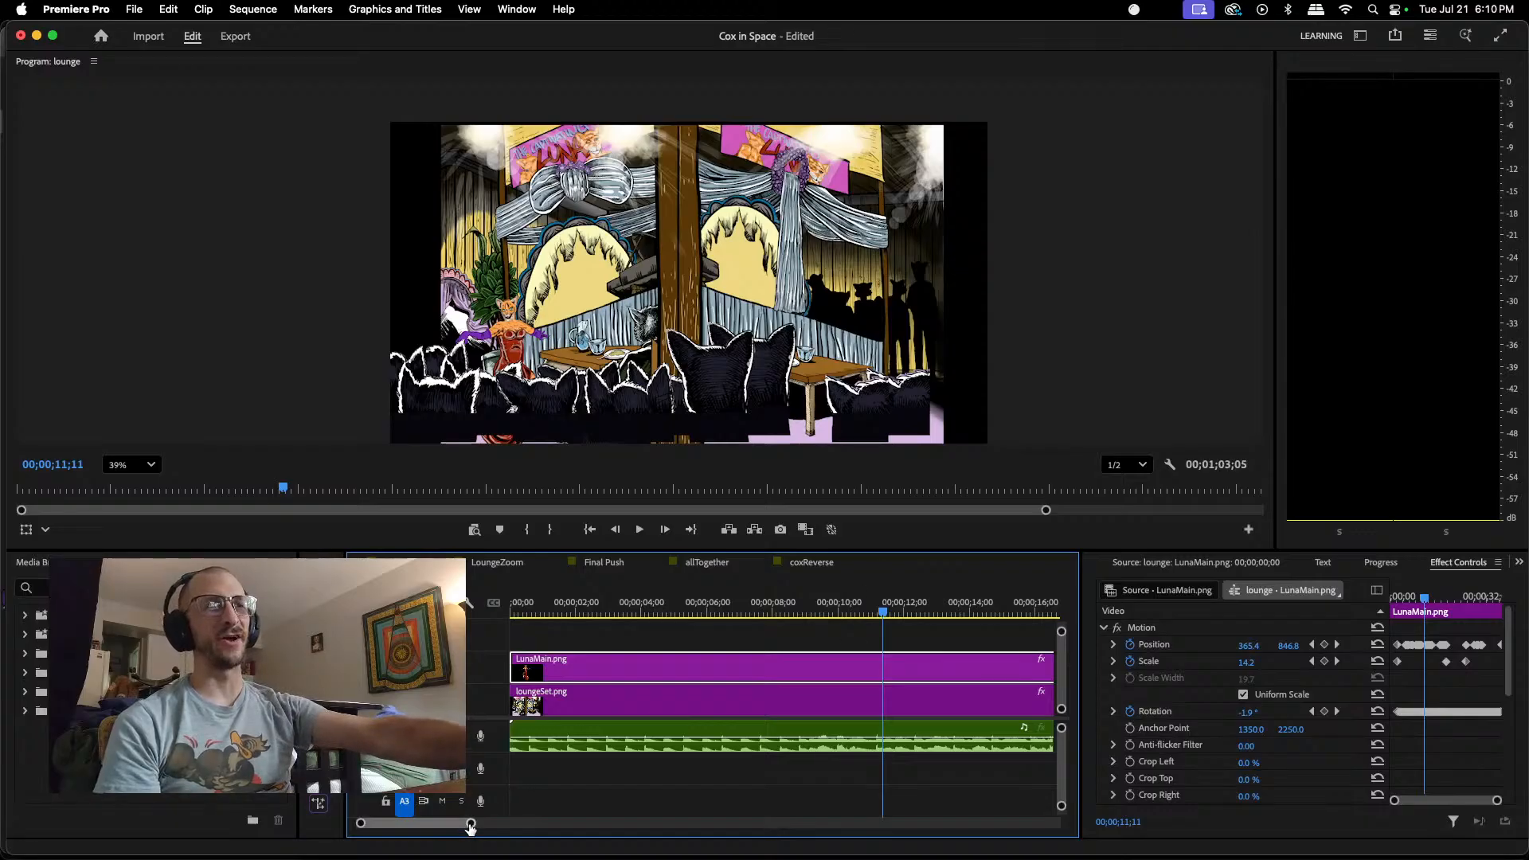
{"action": "left_click_drag", "start_coordinate": [471, 825], "coordinate": [593, 824]}
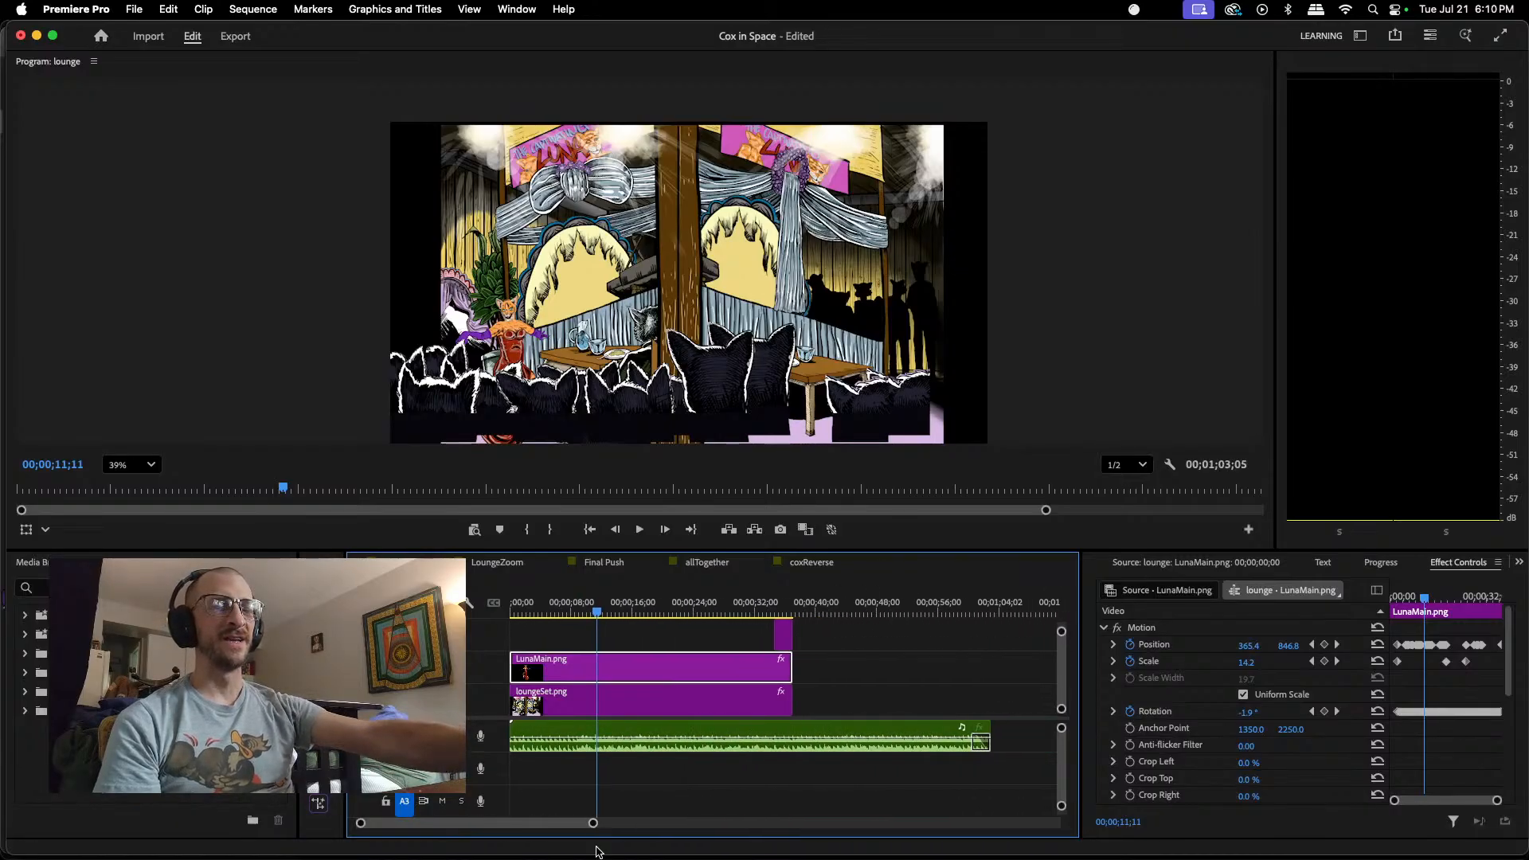
{"action": "left_click", "coordinate": [637, 612]}
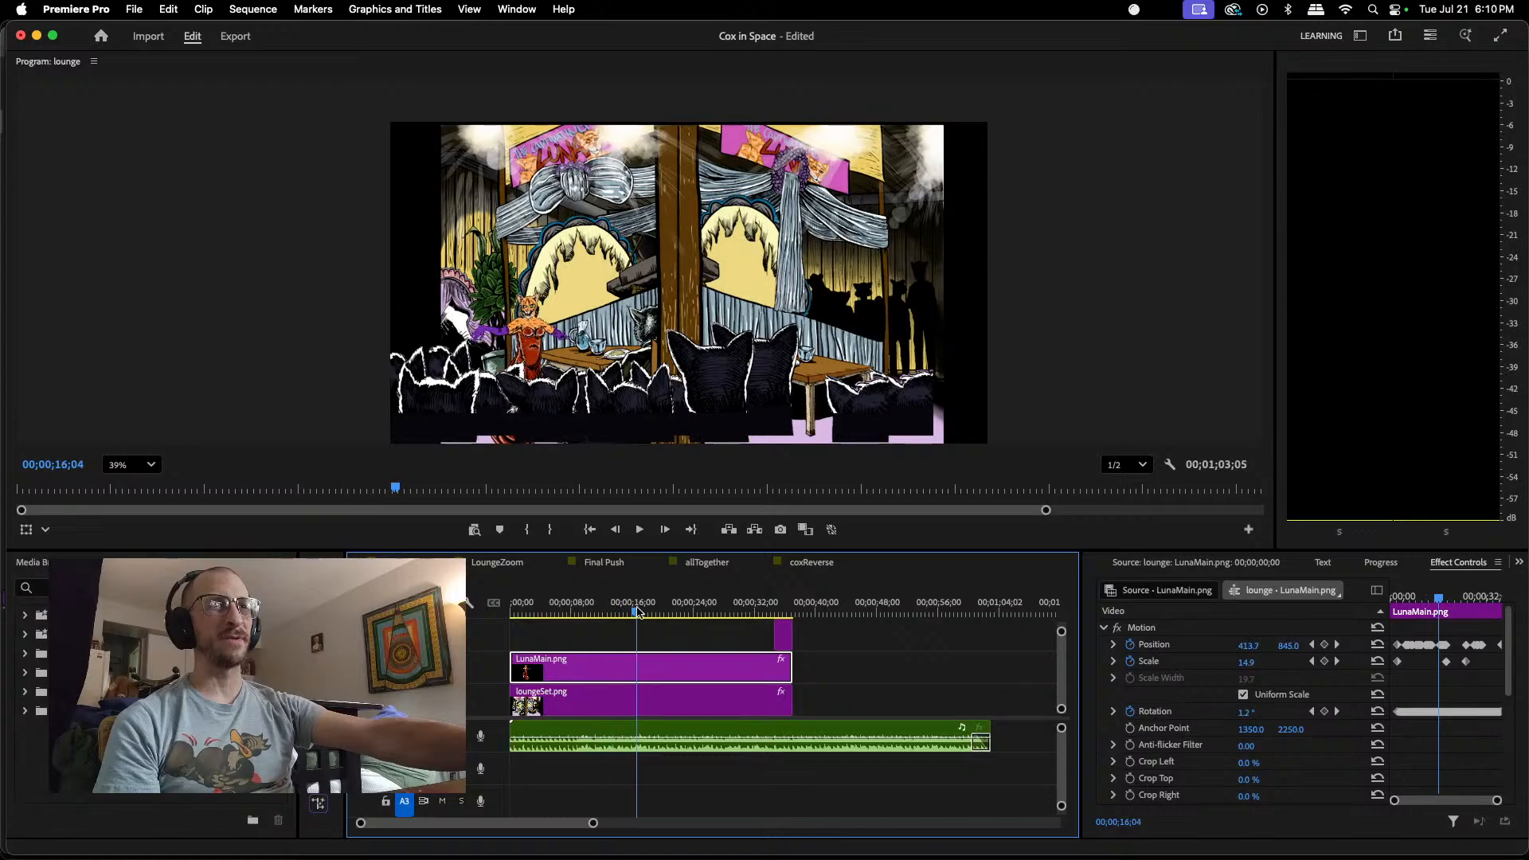
{"action": "left_click_drag", "start_coordinate": [637, 611], "coordinate": [791, 593]}
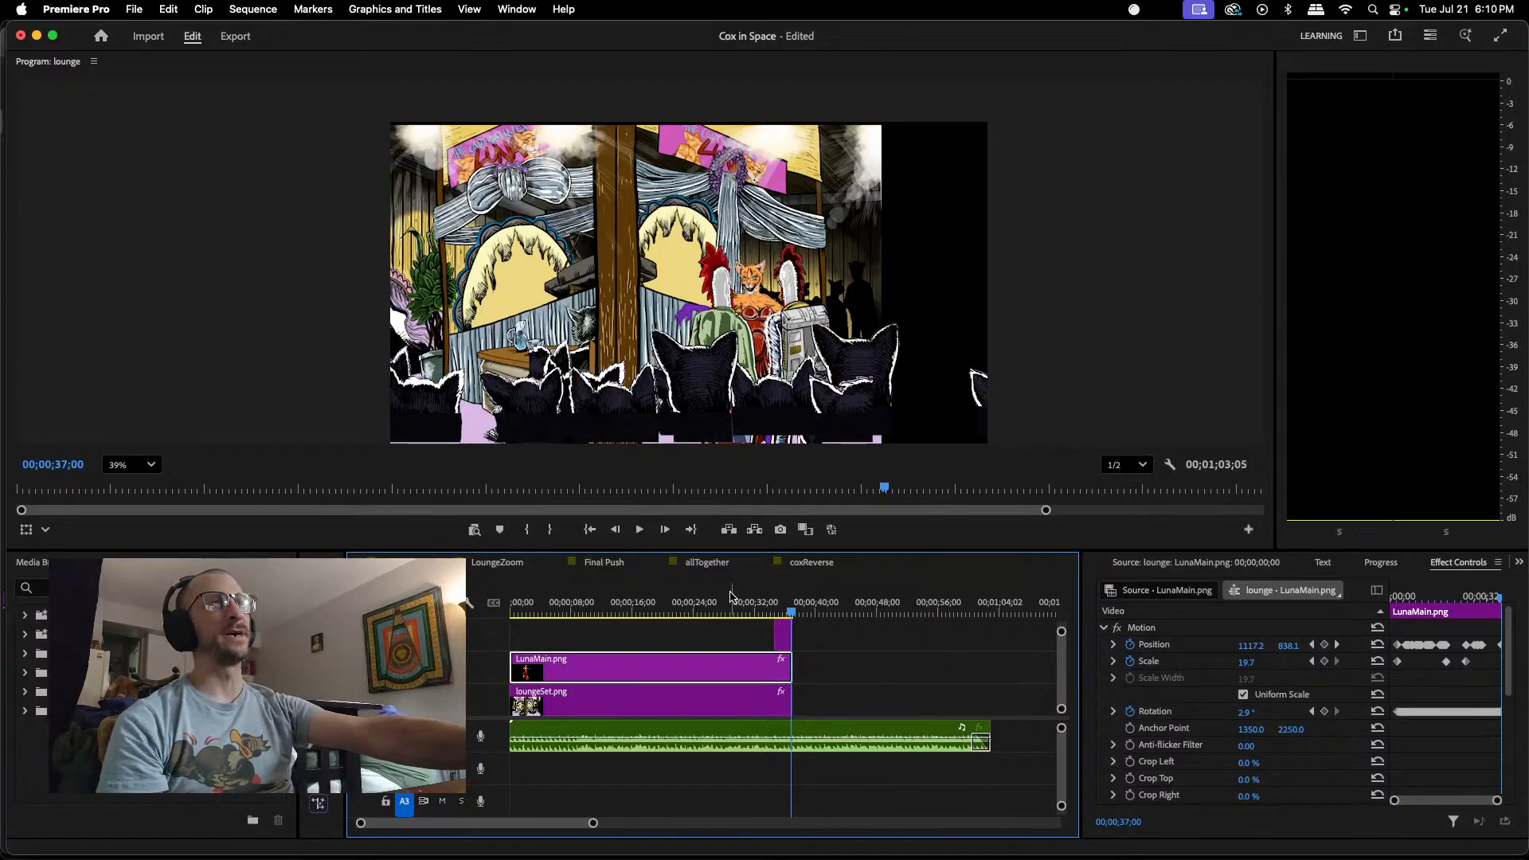
{"action": "left_click", "coordinate": [780, 612]}
{"action": "left_click_drag", "start_coordinate": [780, 613], "coordinate": [796, 578]}
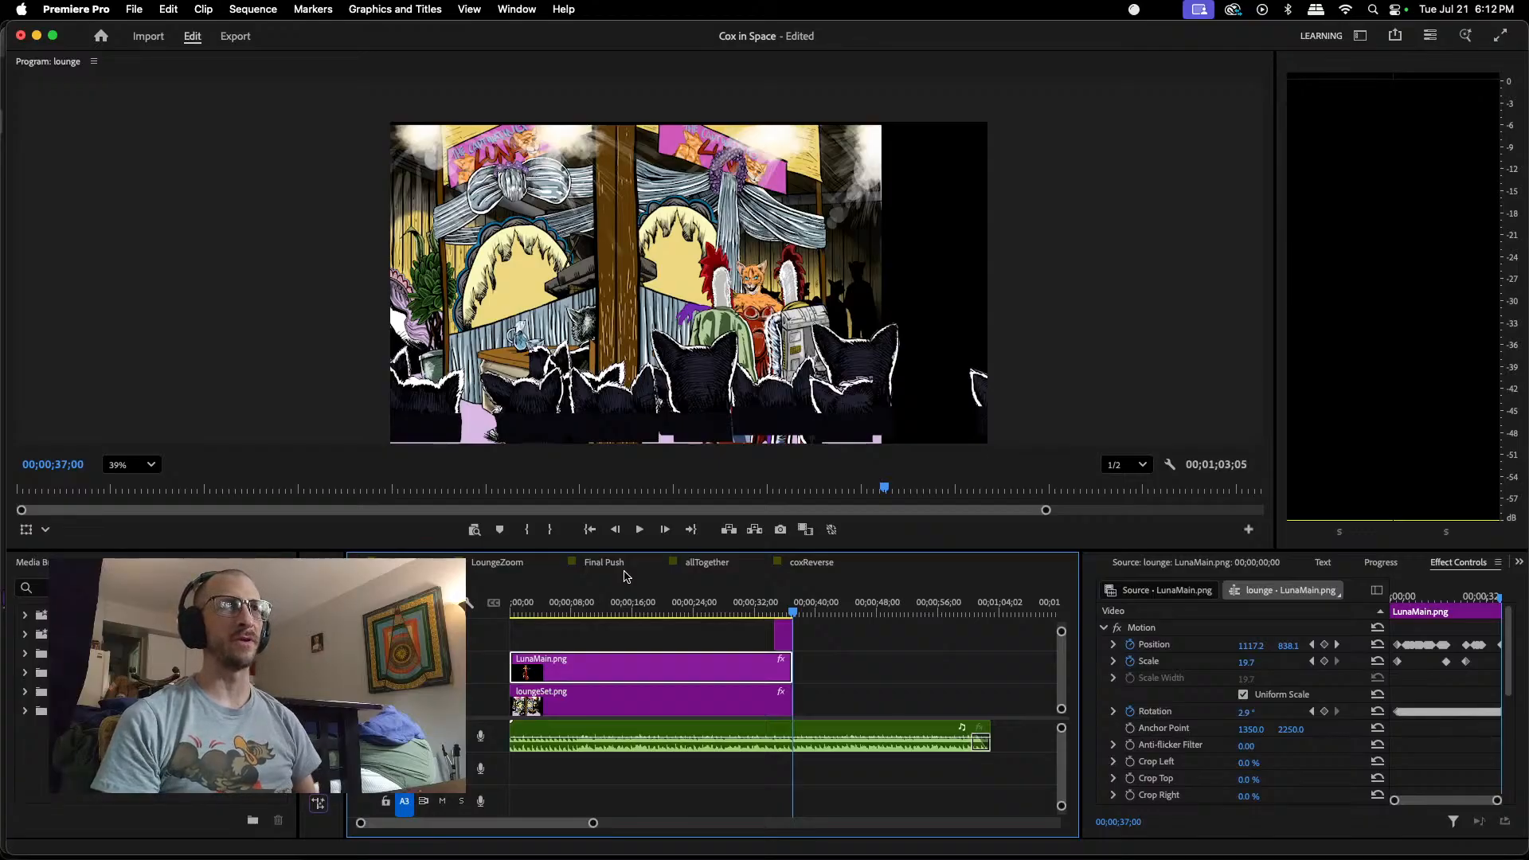
Step: Reveal the LunaMain.png clip's source file in Finder and open it in Photopea
{"action": "right_click", "coordinate": [634, 666]}
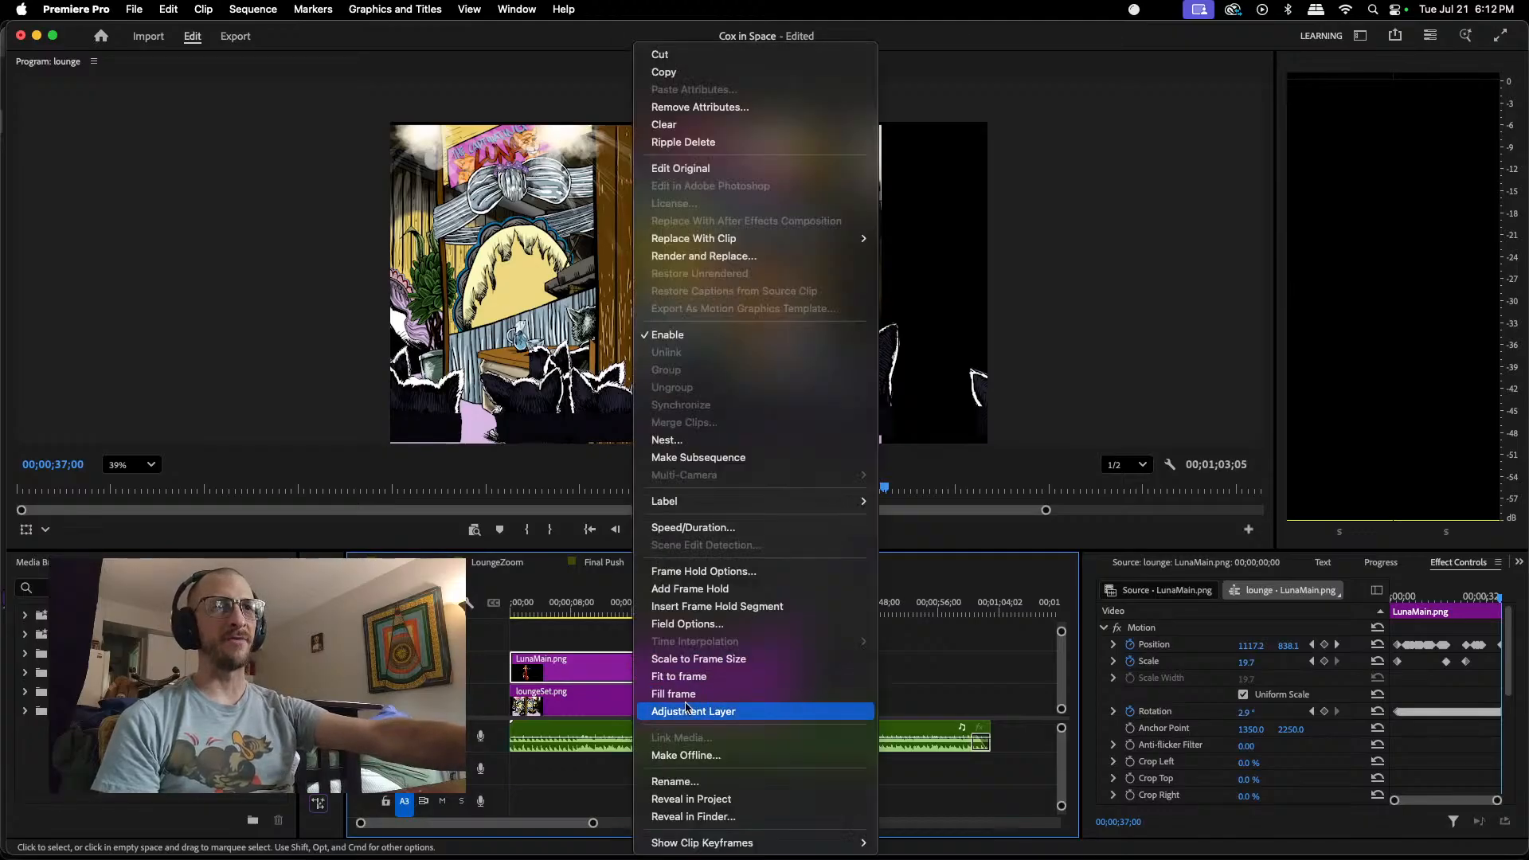
{"action": "left_click", "coordinate": [714, 815]}
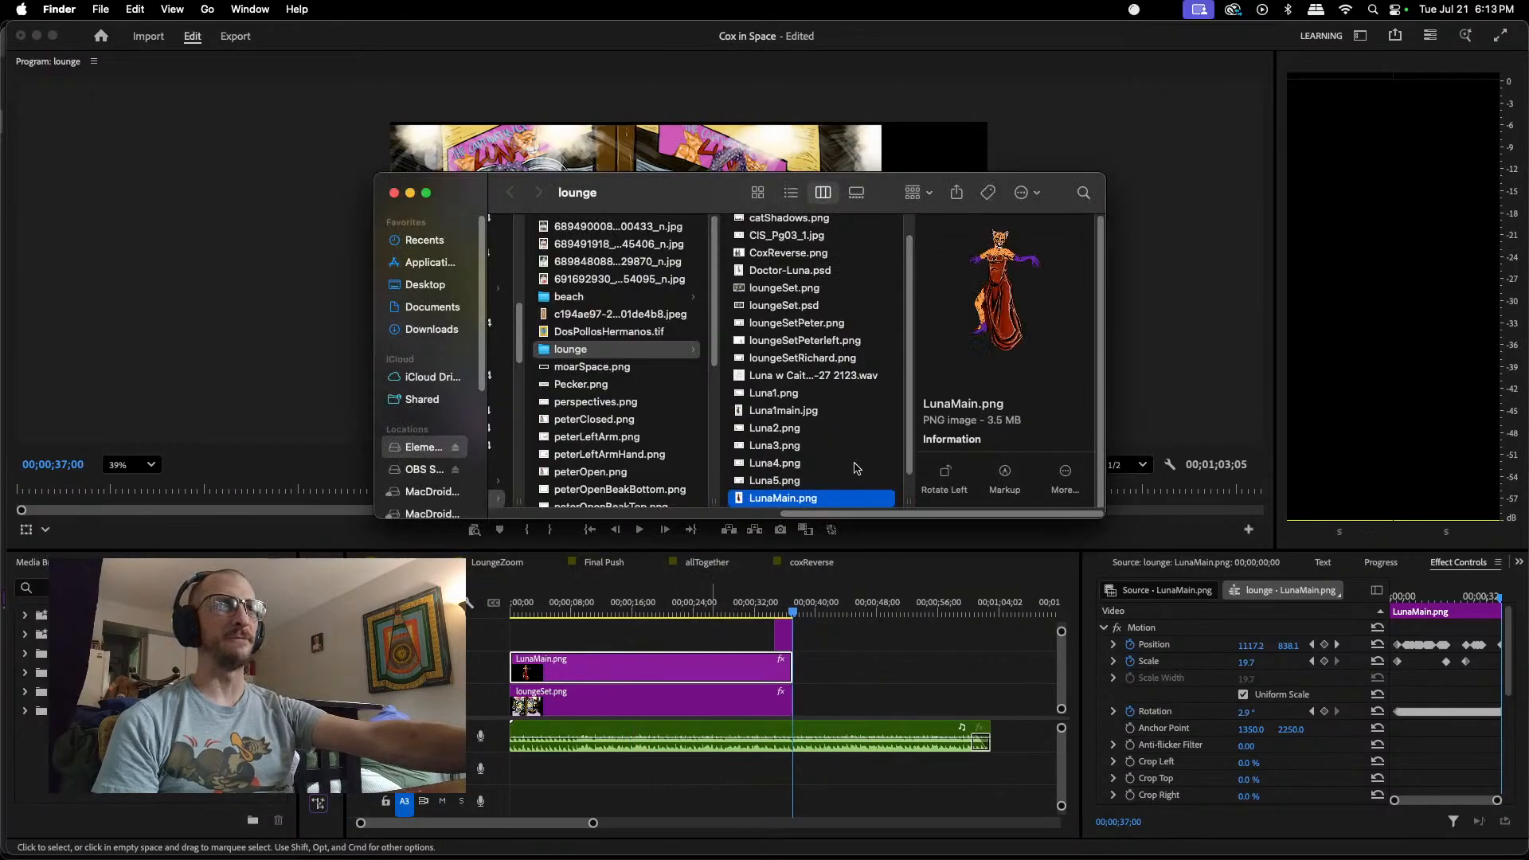
{"action": "right_click", "coordinate": [813, 499]}
{"action": "mouse_move", "coordinate": [837, 522]}
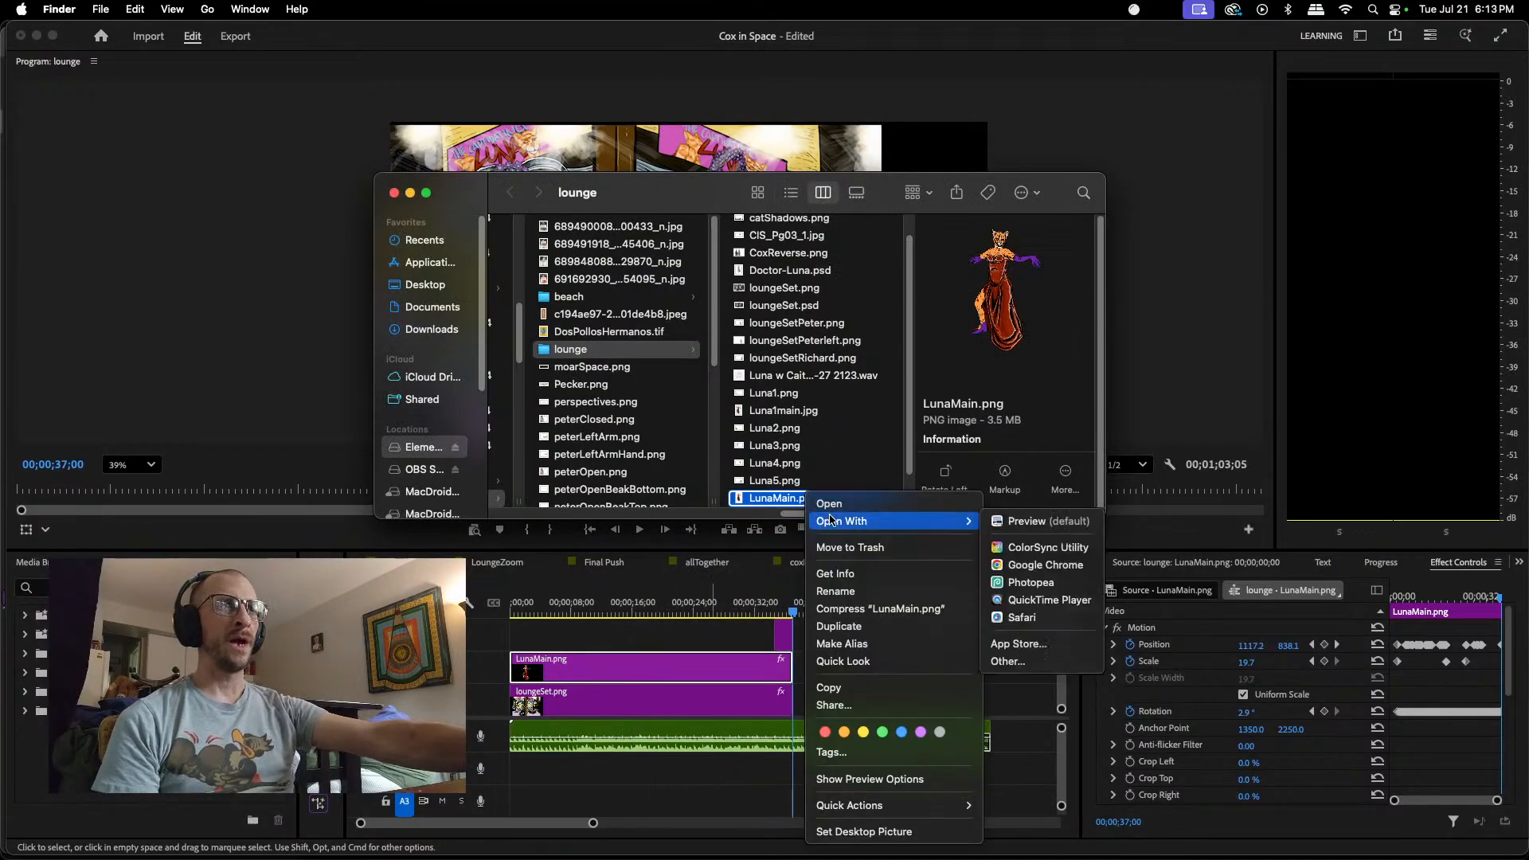
{"action": "left_click", "coordinate": [1058, 585]}
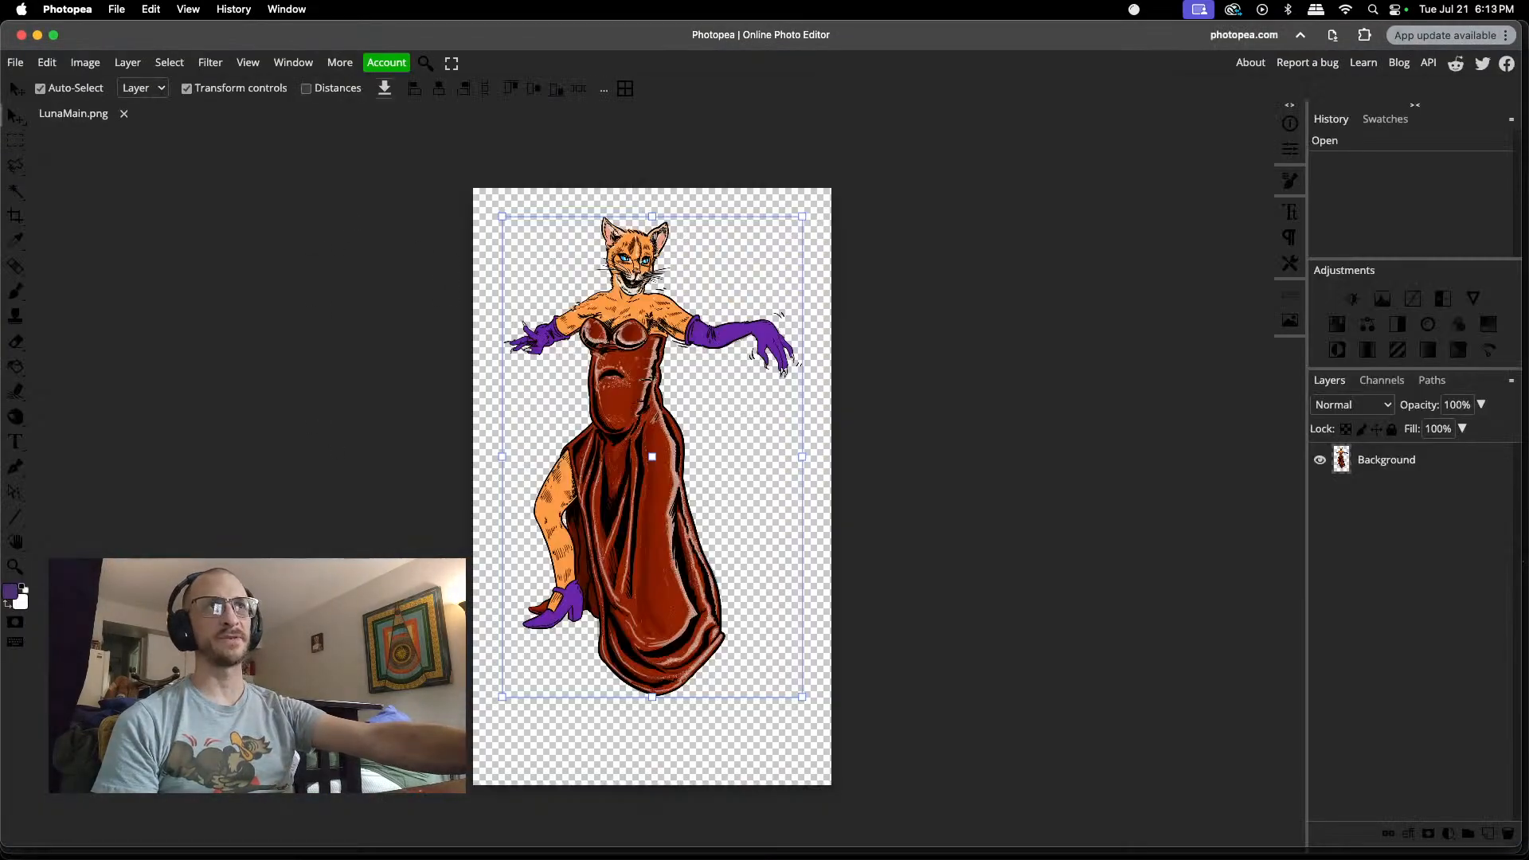
Step: In the other Photopea window, close mainKitty.png and syckflyckslogo2.psd without saving, and return to the LunaMain.png window
{"action": "mouse_move", "coordinate": [713, 828]}
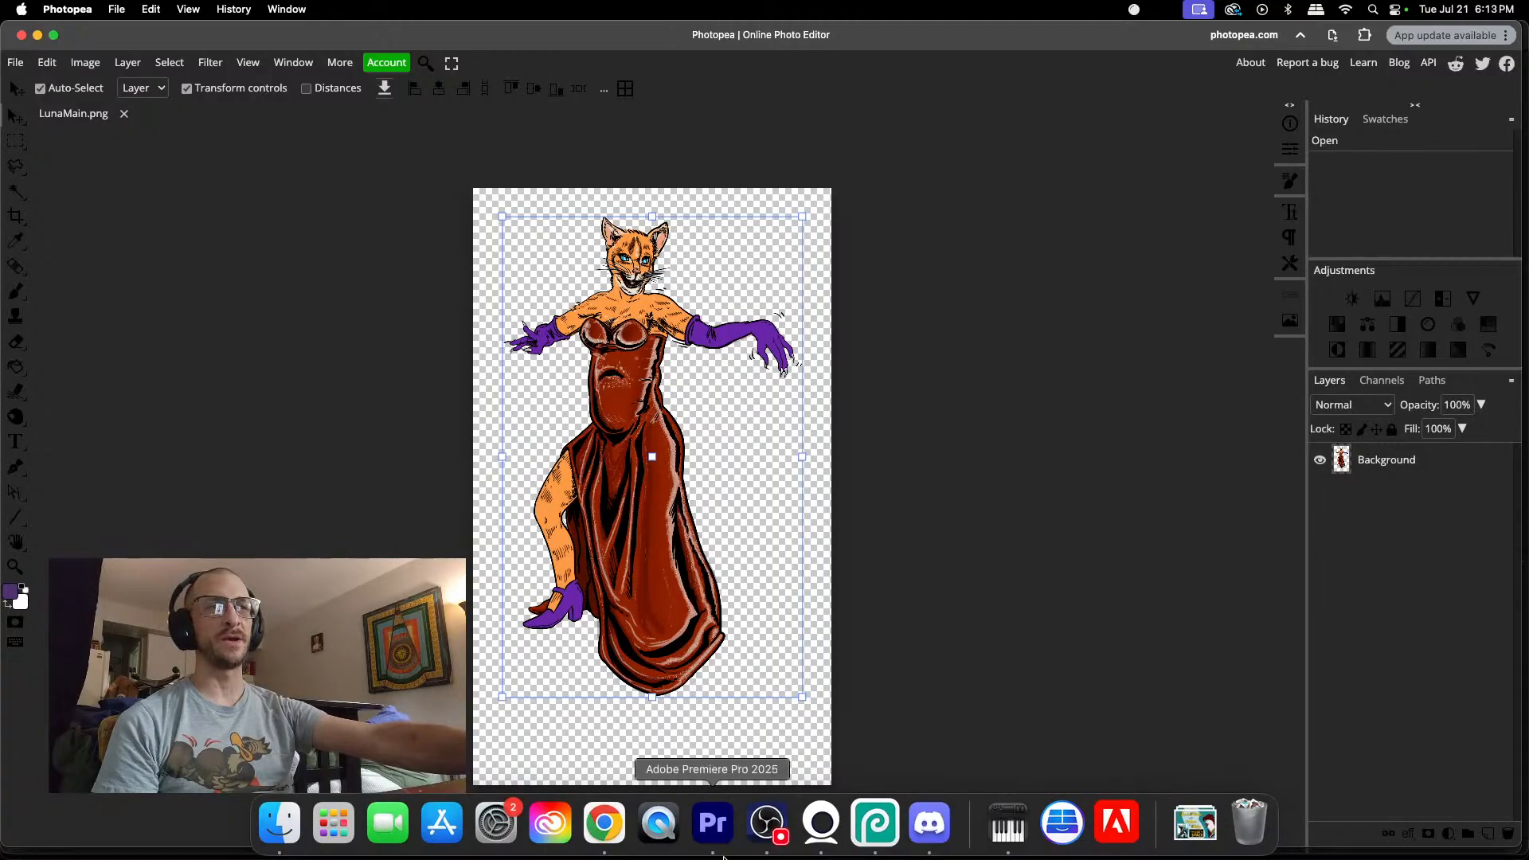
{"action": "right_click", "coordinate": [866, 826]}
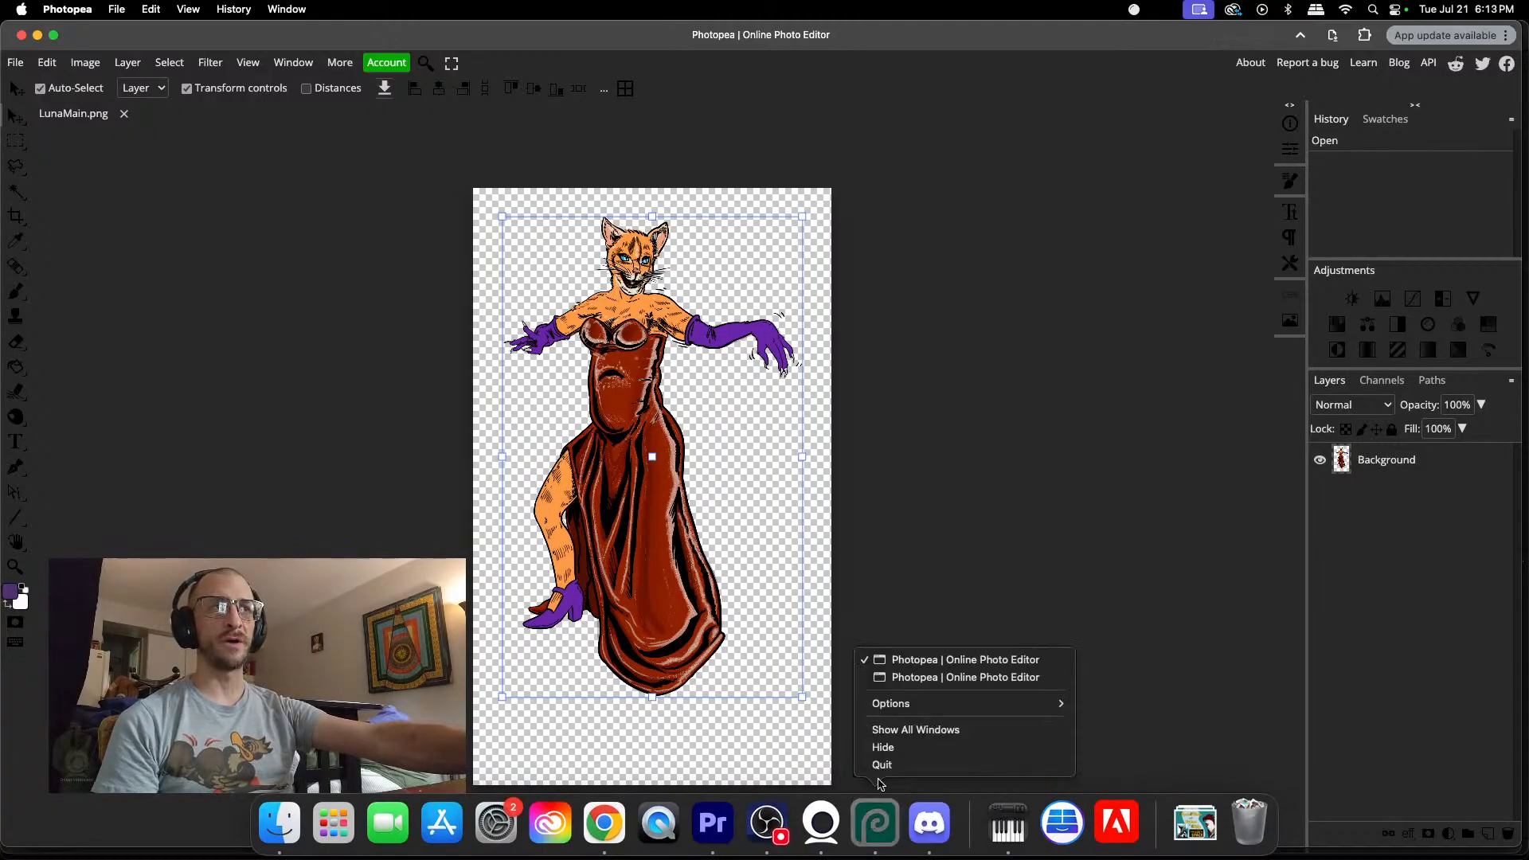
{"action": "left_click", "coordinate": [952, 678]}
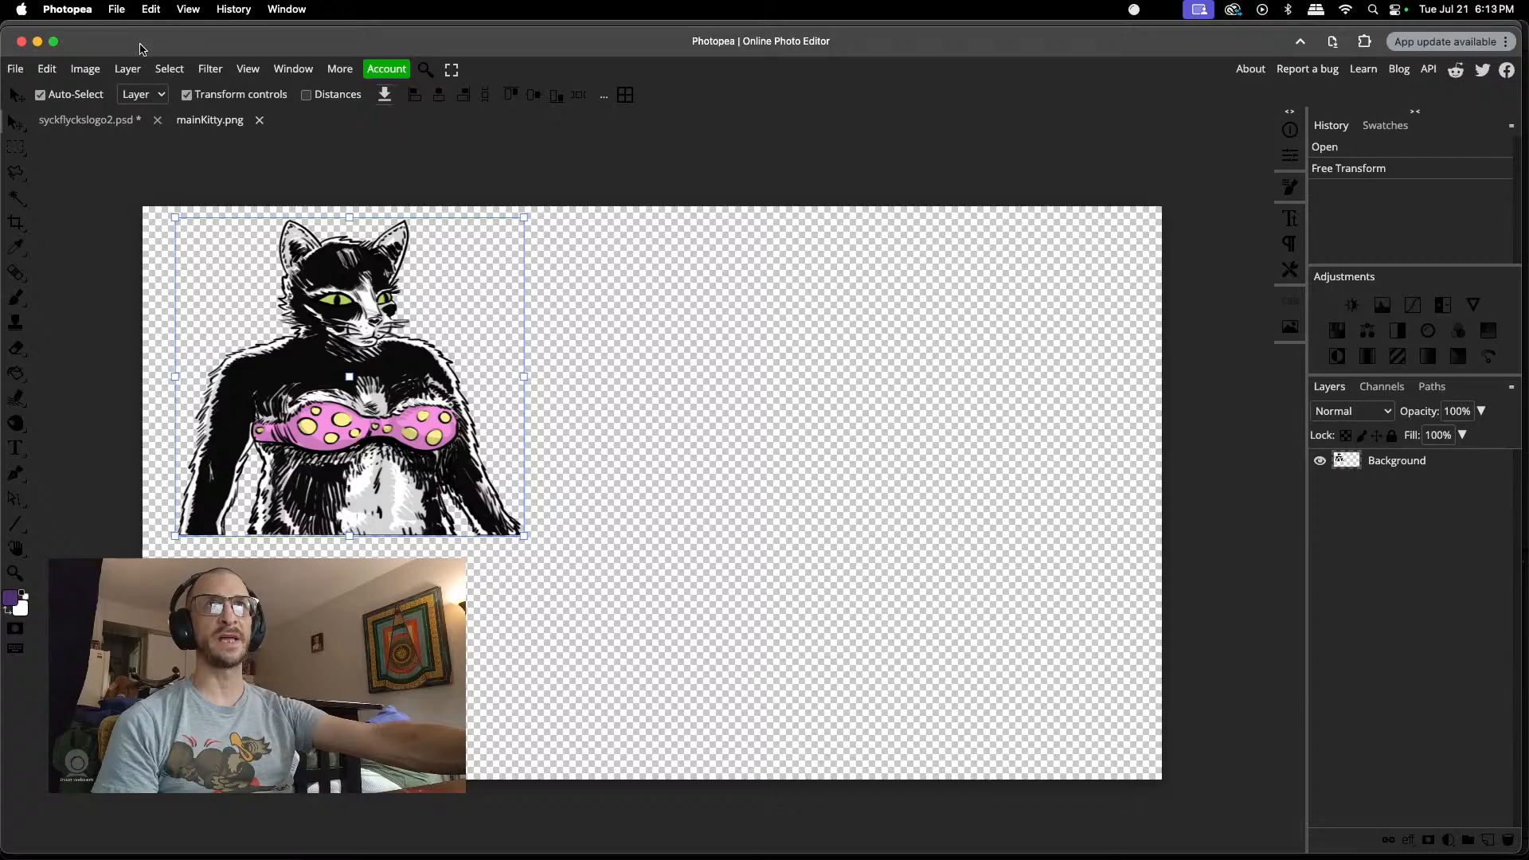
{"action": "left_click", "coordinate": [260, 121]}
{"action": "left_click", "coordinate": [158, 120]}
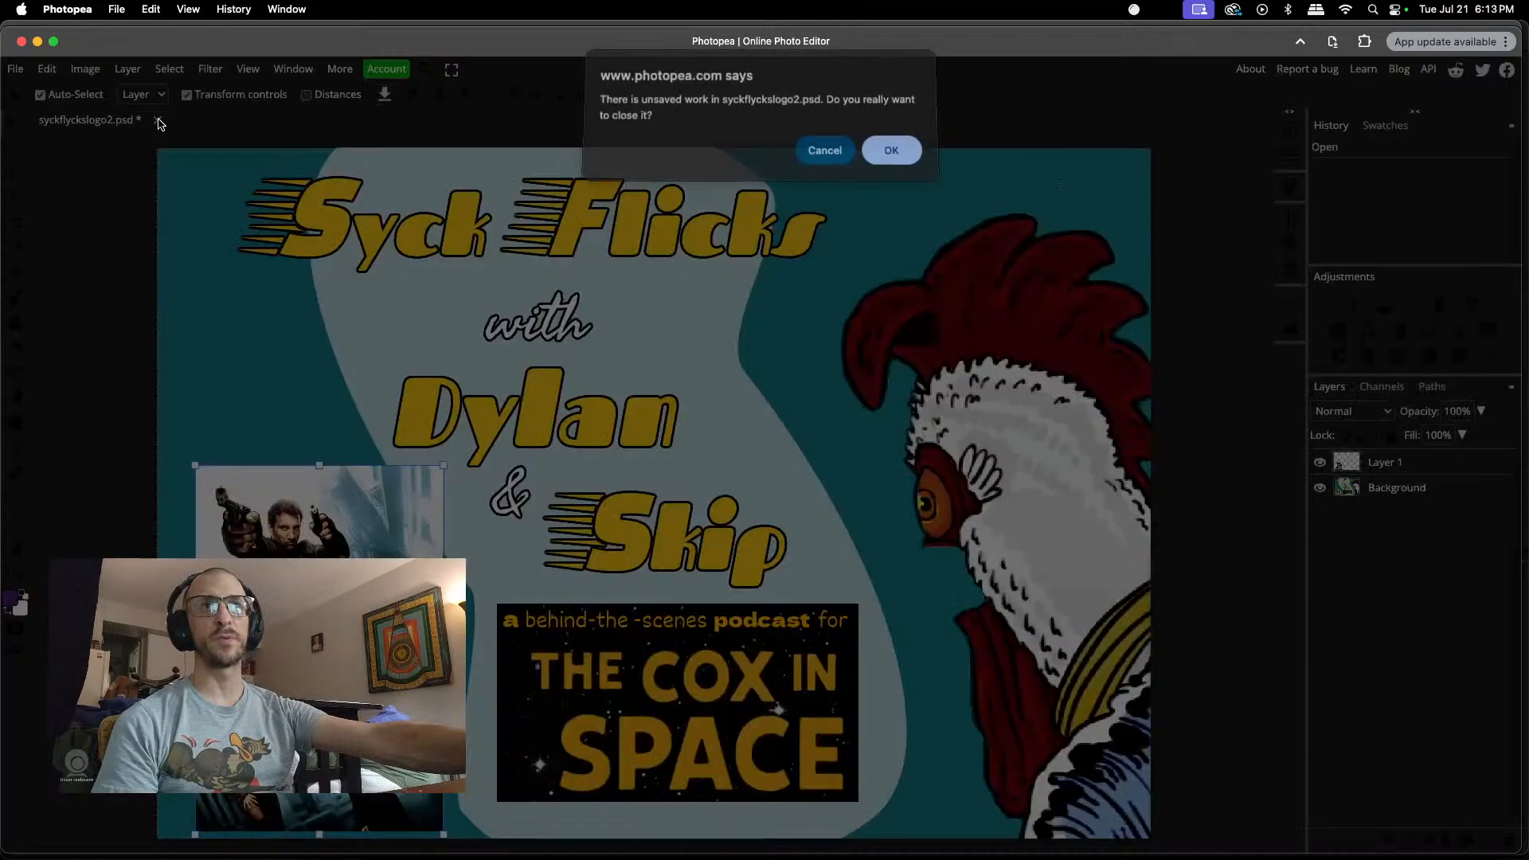
{"action": "left_click", "coordinate": [890, 154]}
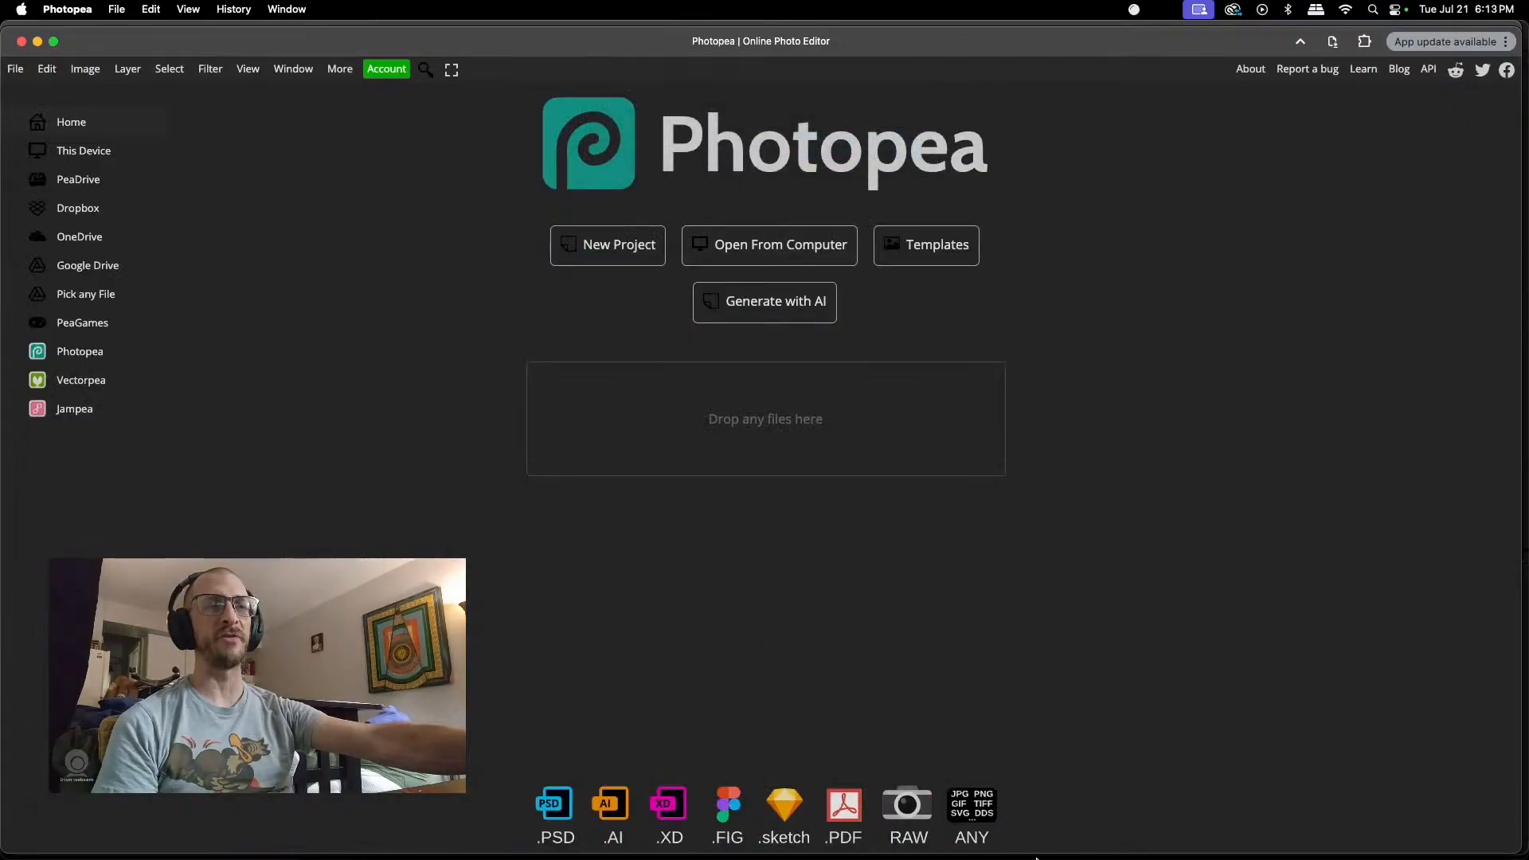
{"action": "mouse_move", "coordinate": [1045, 857]}
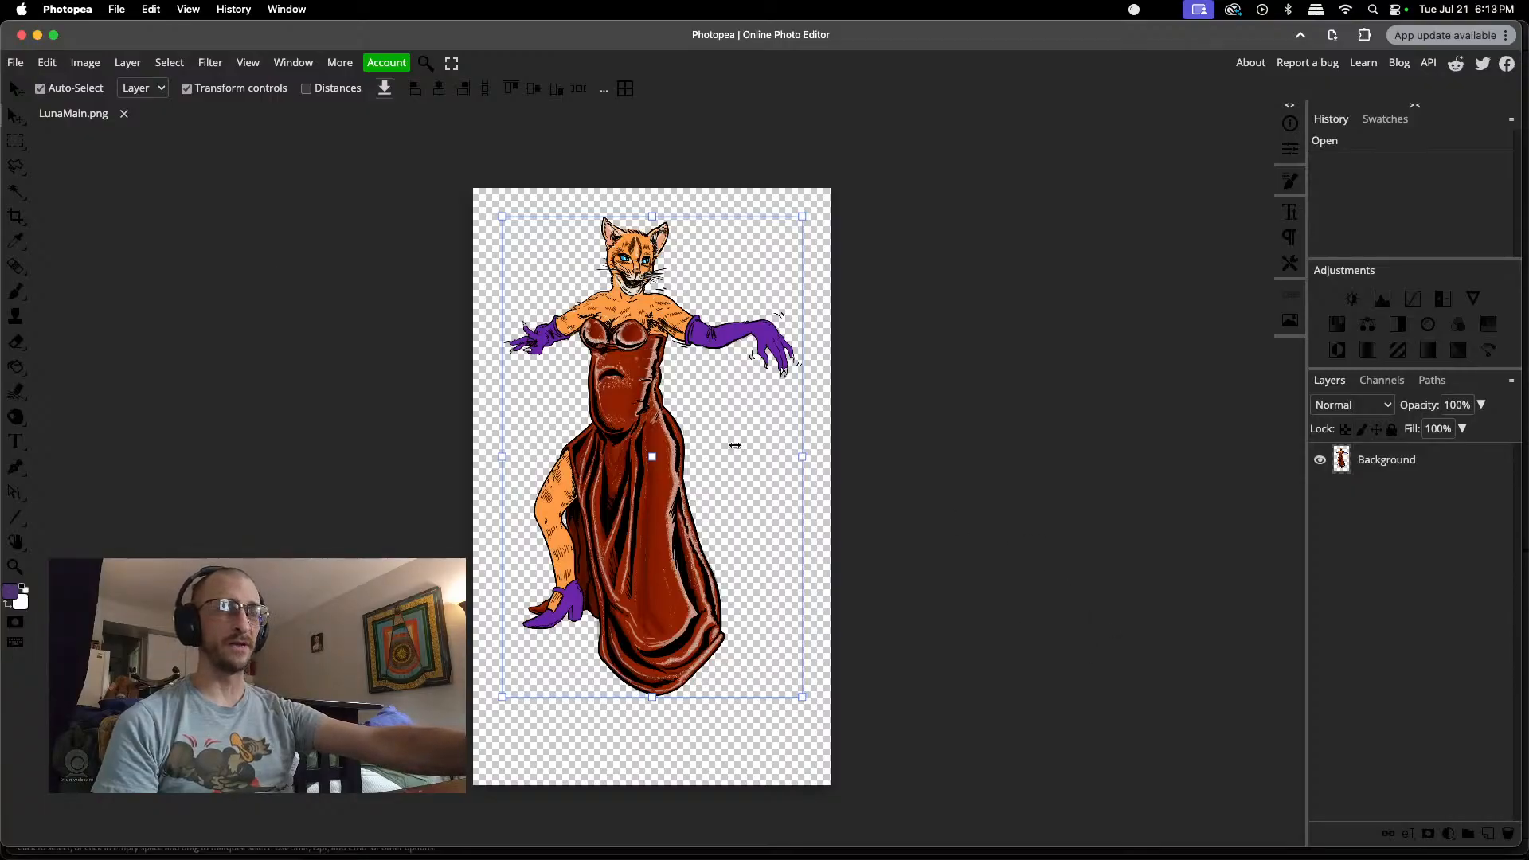
Step: Examine Luna's artwork in LunaMain.png up close, from the face and gloved arms down to the dress hem
{"action": "scroll", "coordinate": [631, 428], "scroll_direction": "up", "scroll_amount": 5}
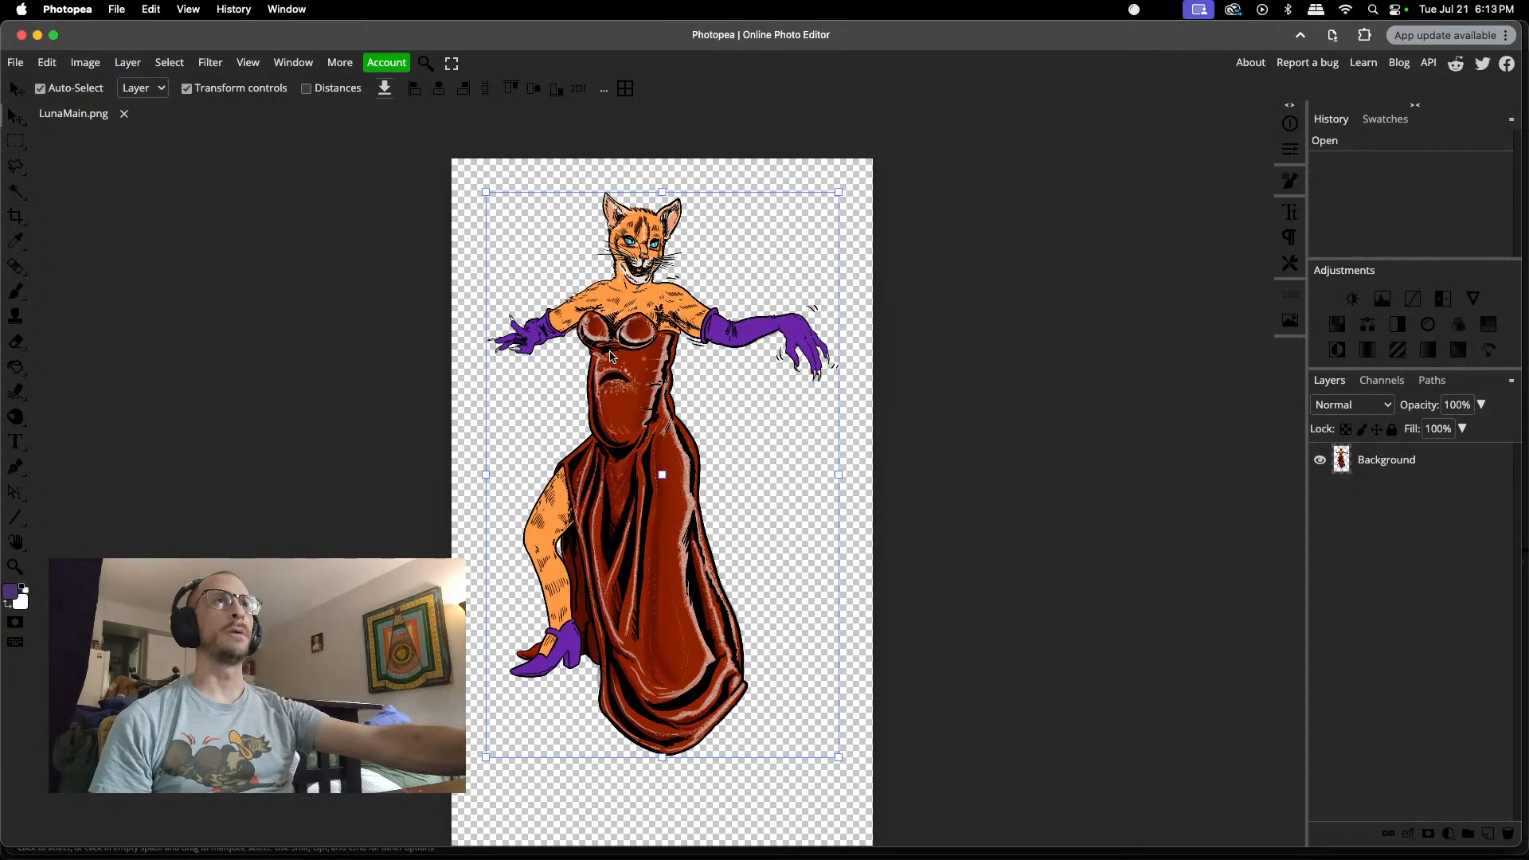
{"action": "scroll", "coordinate": [641, 288], "scroll_direction": "up", "scroll_amount": 2}
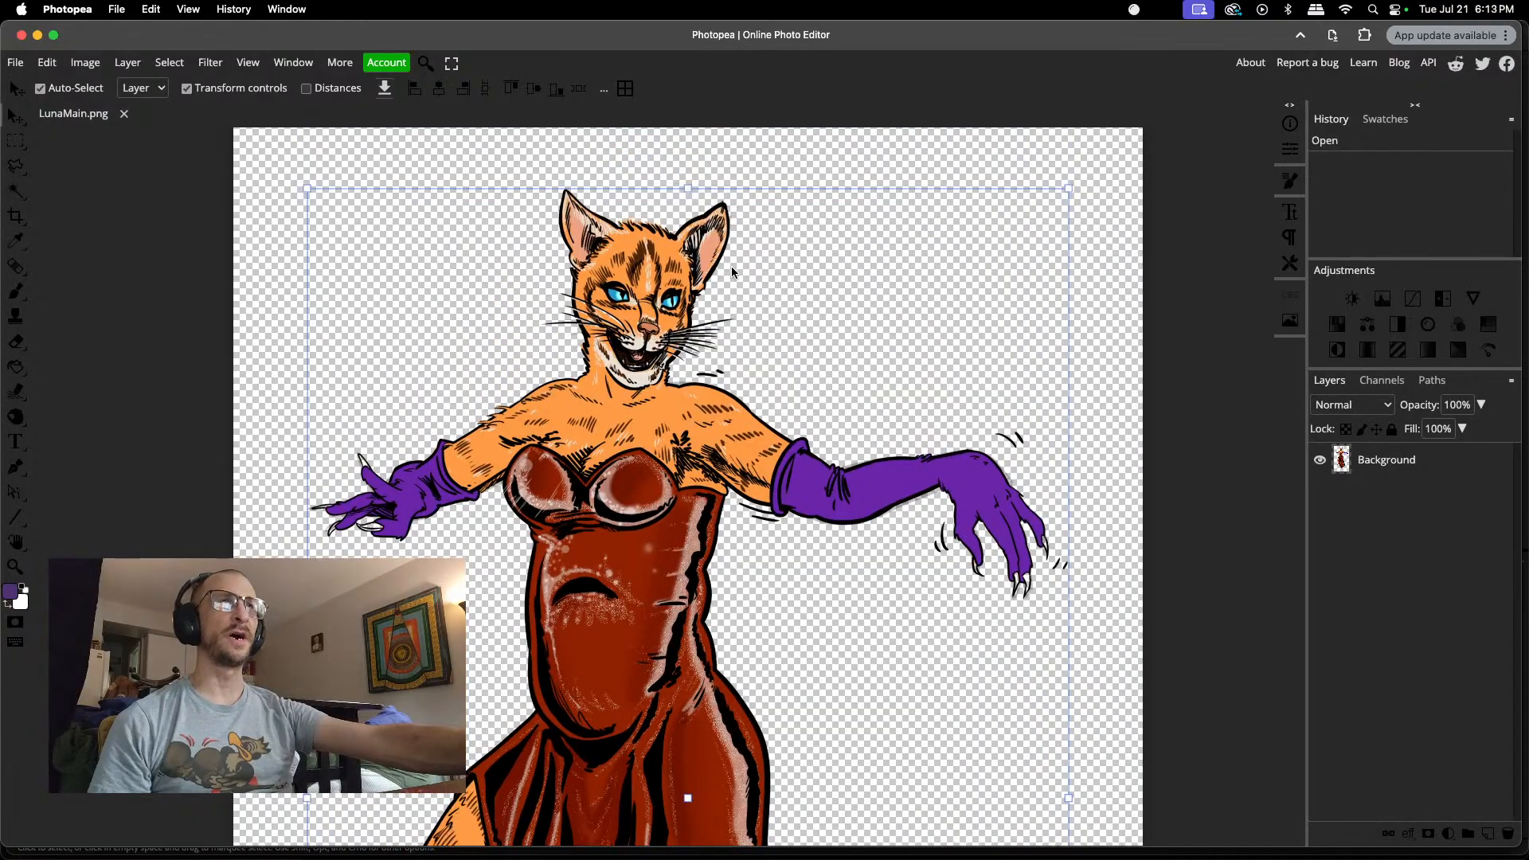
{"action": "scroll", "coordinate": [697, 328], "scroll_direction": "up", "scroll_amount": 1}
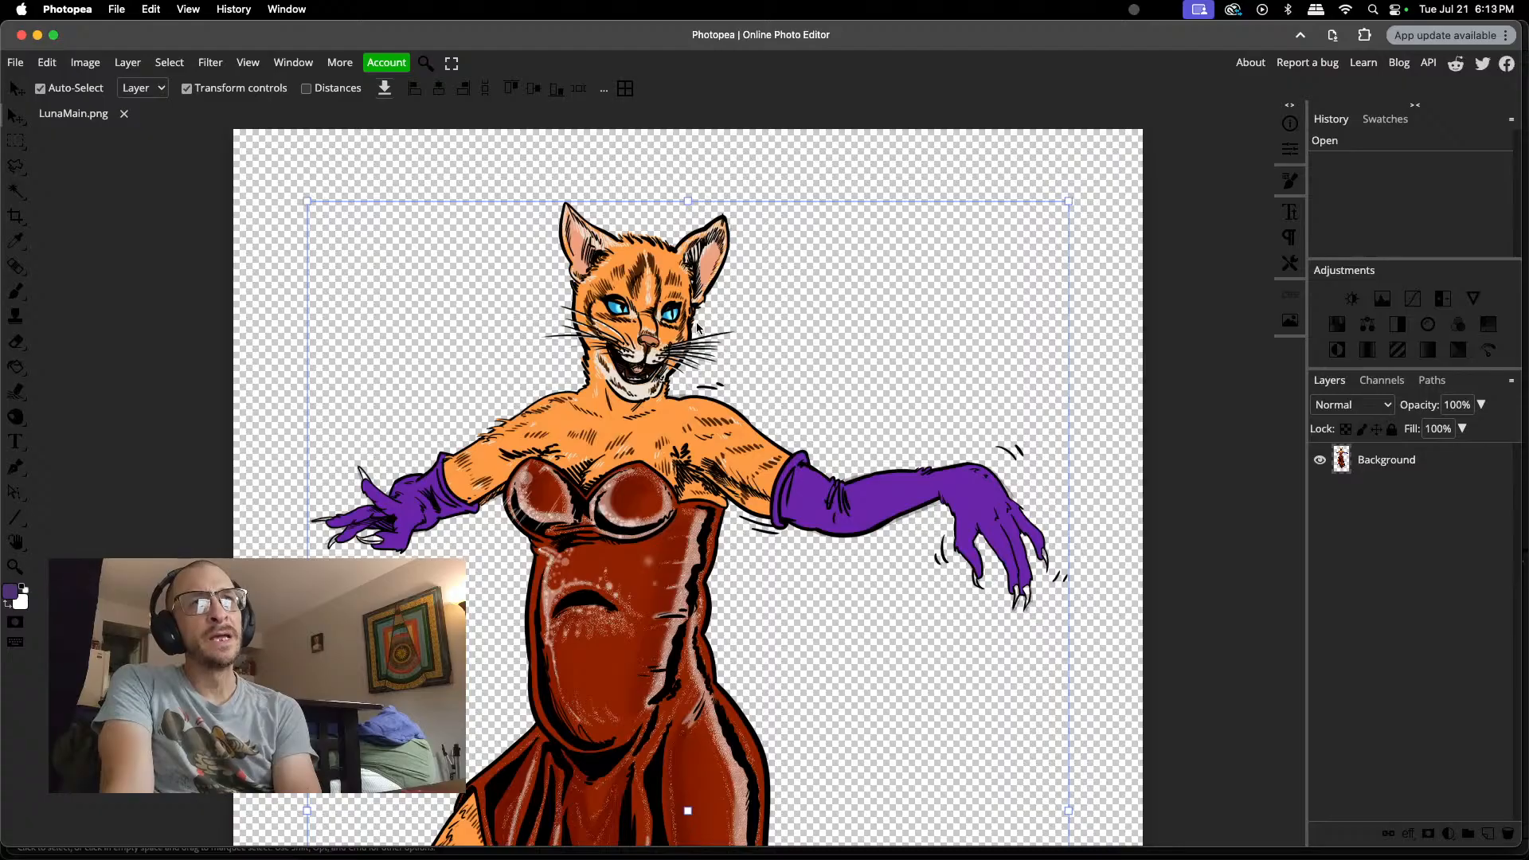
{"action": "scroll", "coordinate": [615, 275], "scroll_direction": "up", "scroll_amount": 3}
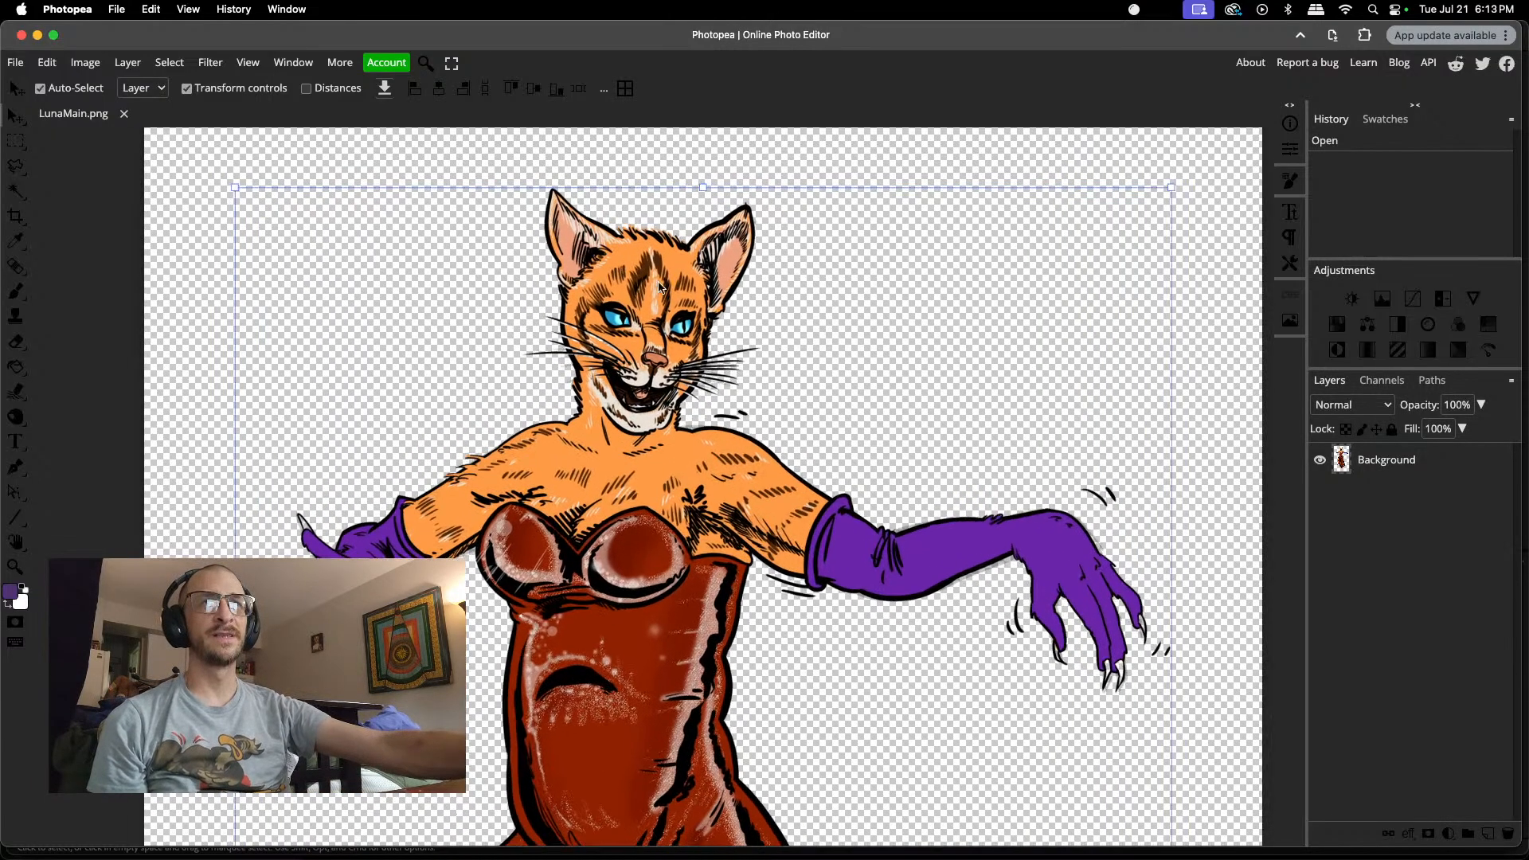
{"action": "scroll", "coordinate": [289, 632], "scroll_direction": "up", "scroll_amount": 3}
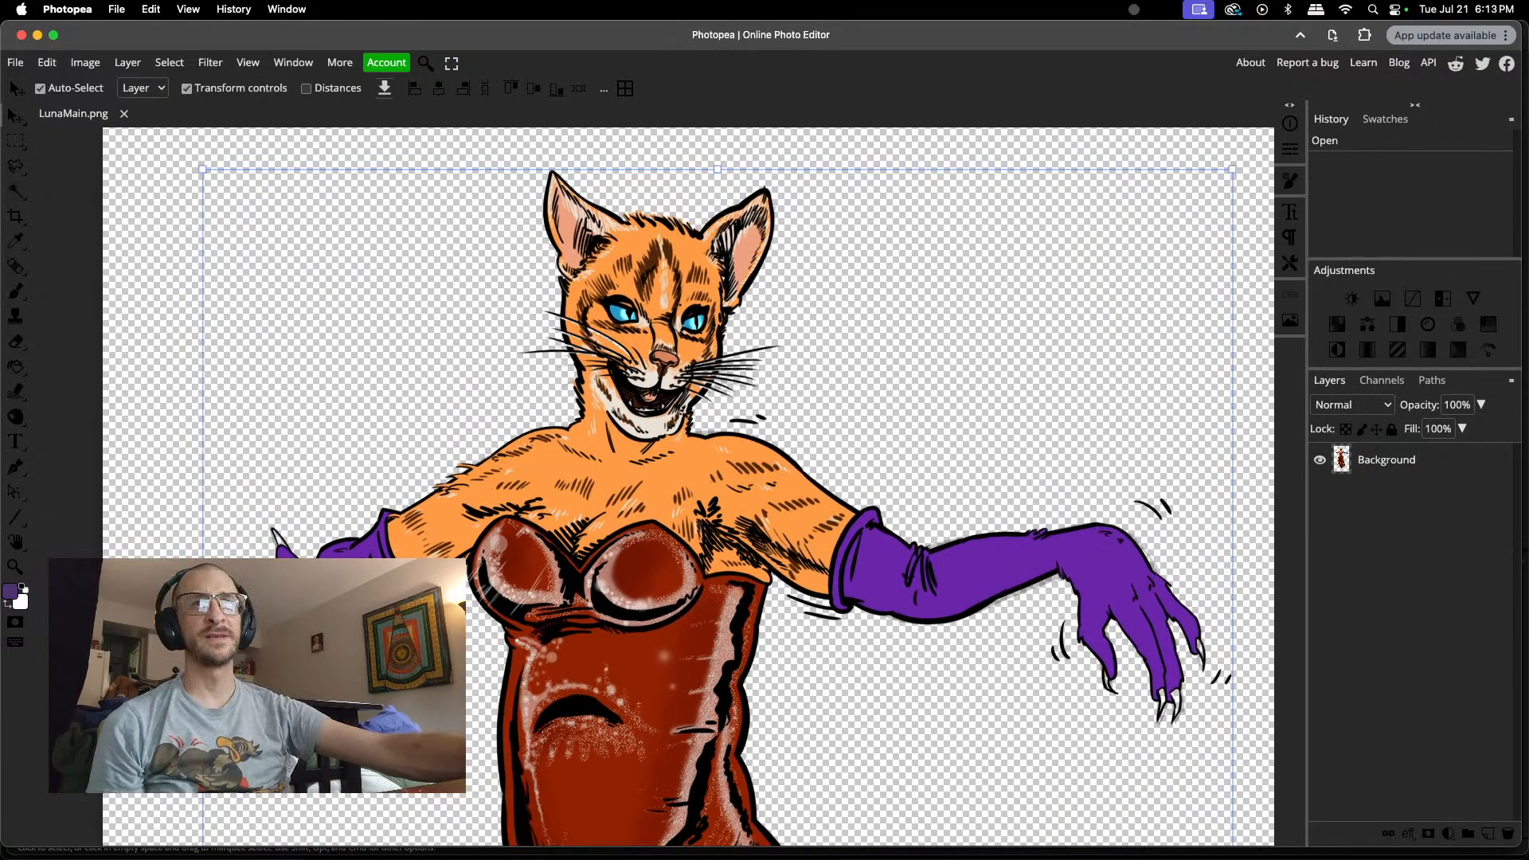
{"action": "scroll", "coordinate": [271, 638], "scroll_direction": "down", "scroll_amount": 3}
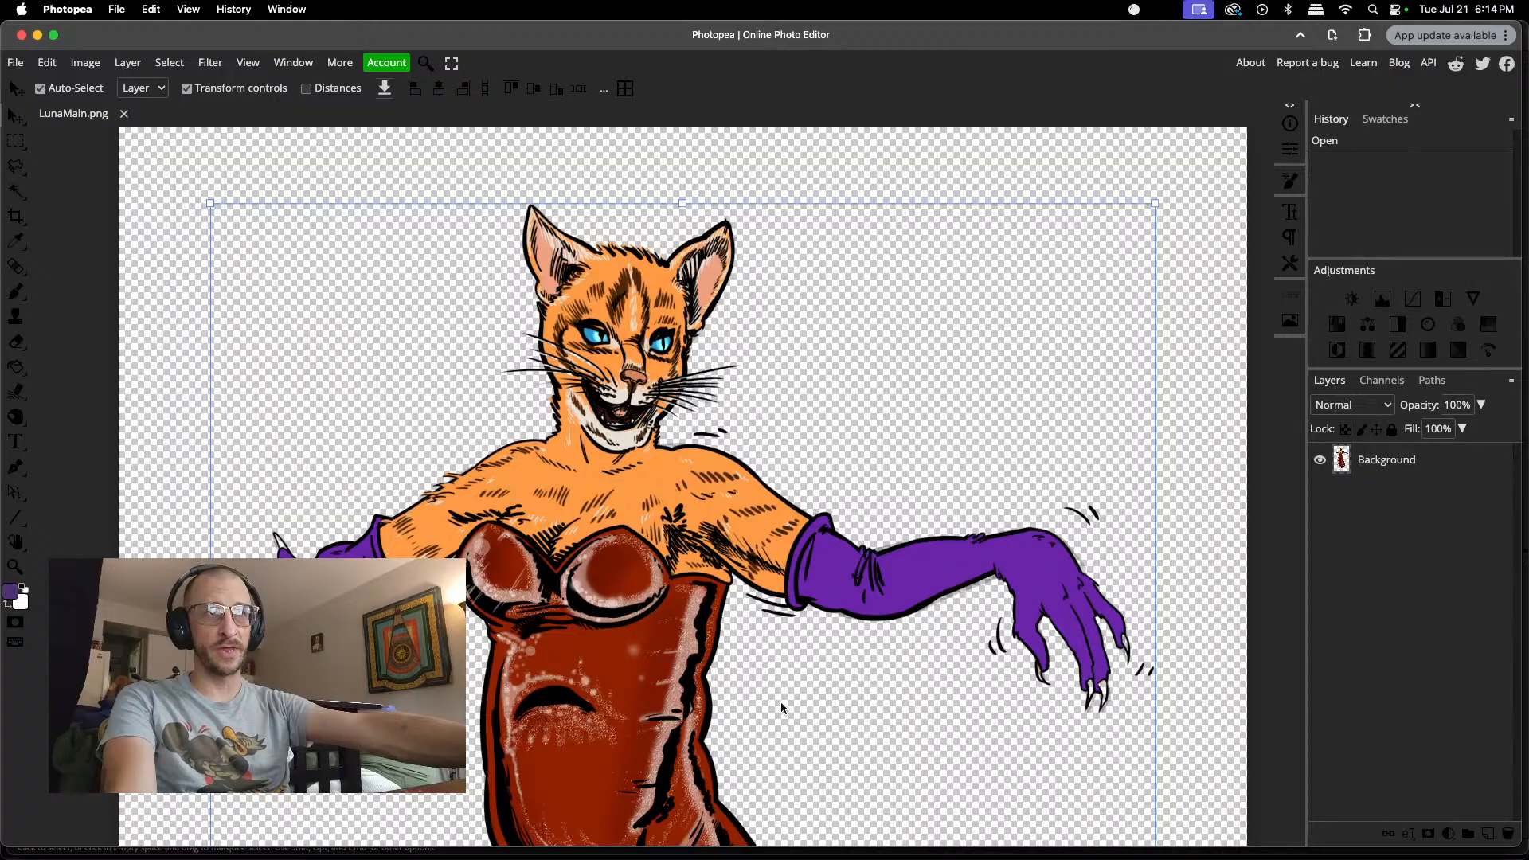
{"action": "scroll", "coordinate": [806, 675], "scroll_direction": "down", "scroll_amount": 5}
{"action": "scroll", "coordinate": [807, 678], "scroll_direction": "down", "scroll_amount": 8}
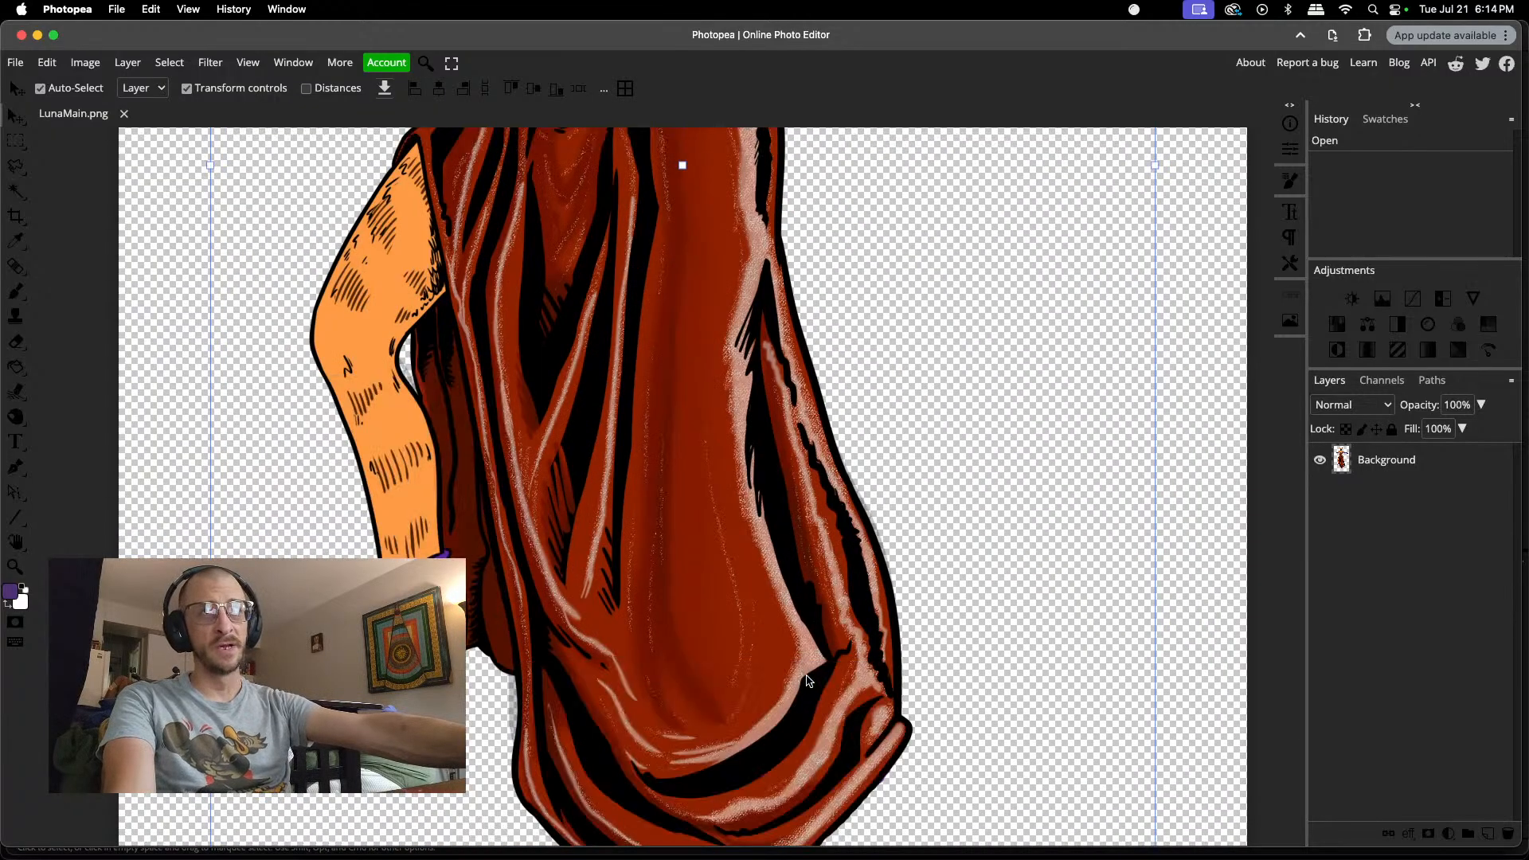
{"action": "scroll", "coordinate": [806, 680], "scroll_direction": "down", "scroll_amount": 2}
{"action": "scroll", "coordinate": [816, 662], "scroll_direction": "up", "scroll_amount": 1}
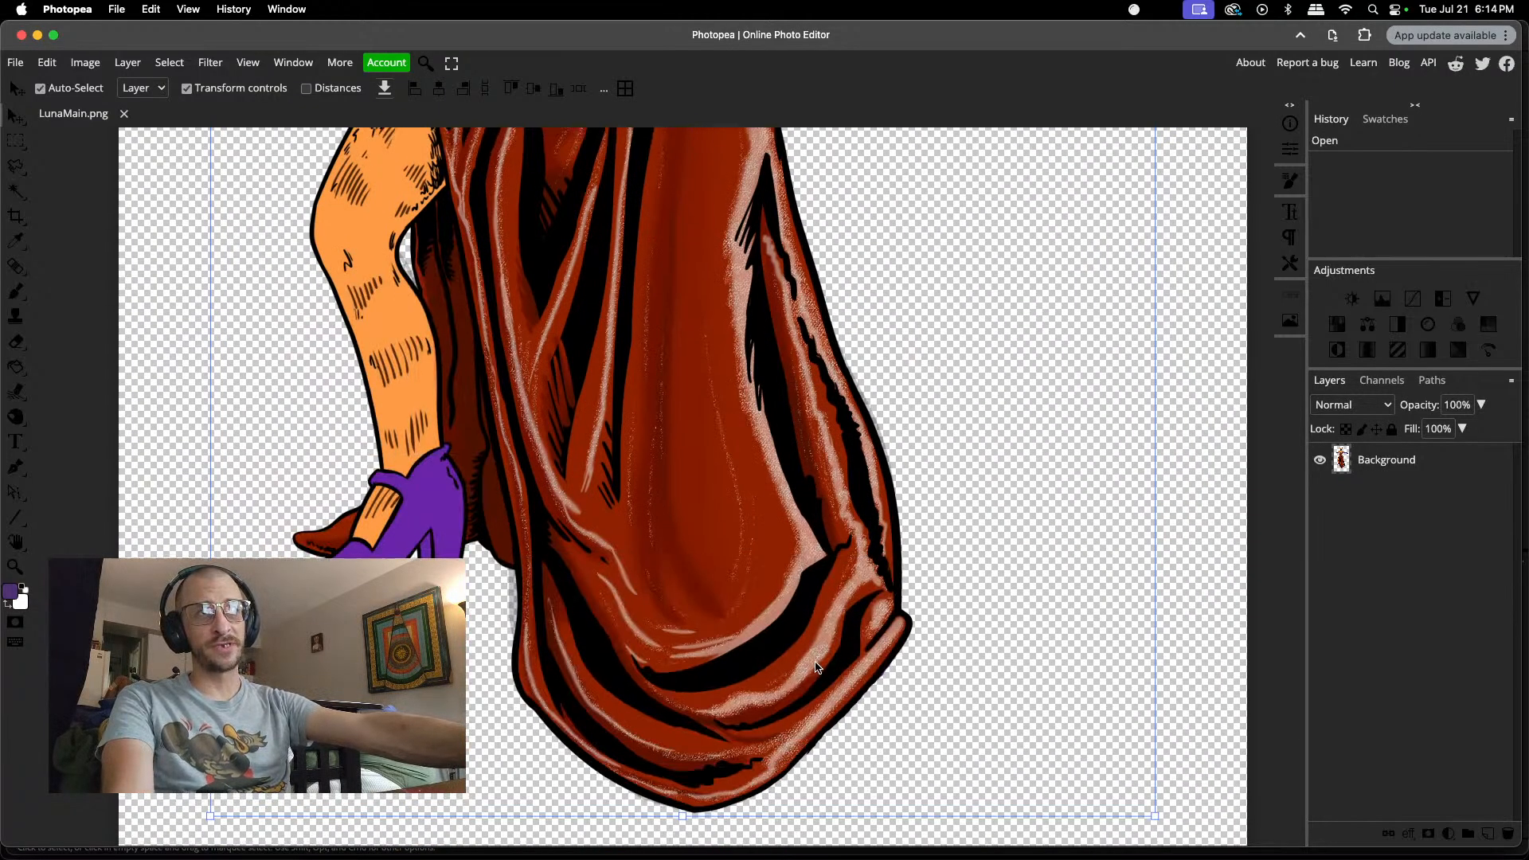
Step: Use the Eraser to clean a small spot in the transparent area beside the lower edge of Luna's dress
{"action": "key", "text": "e"}
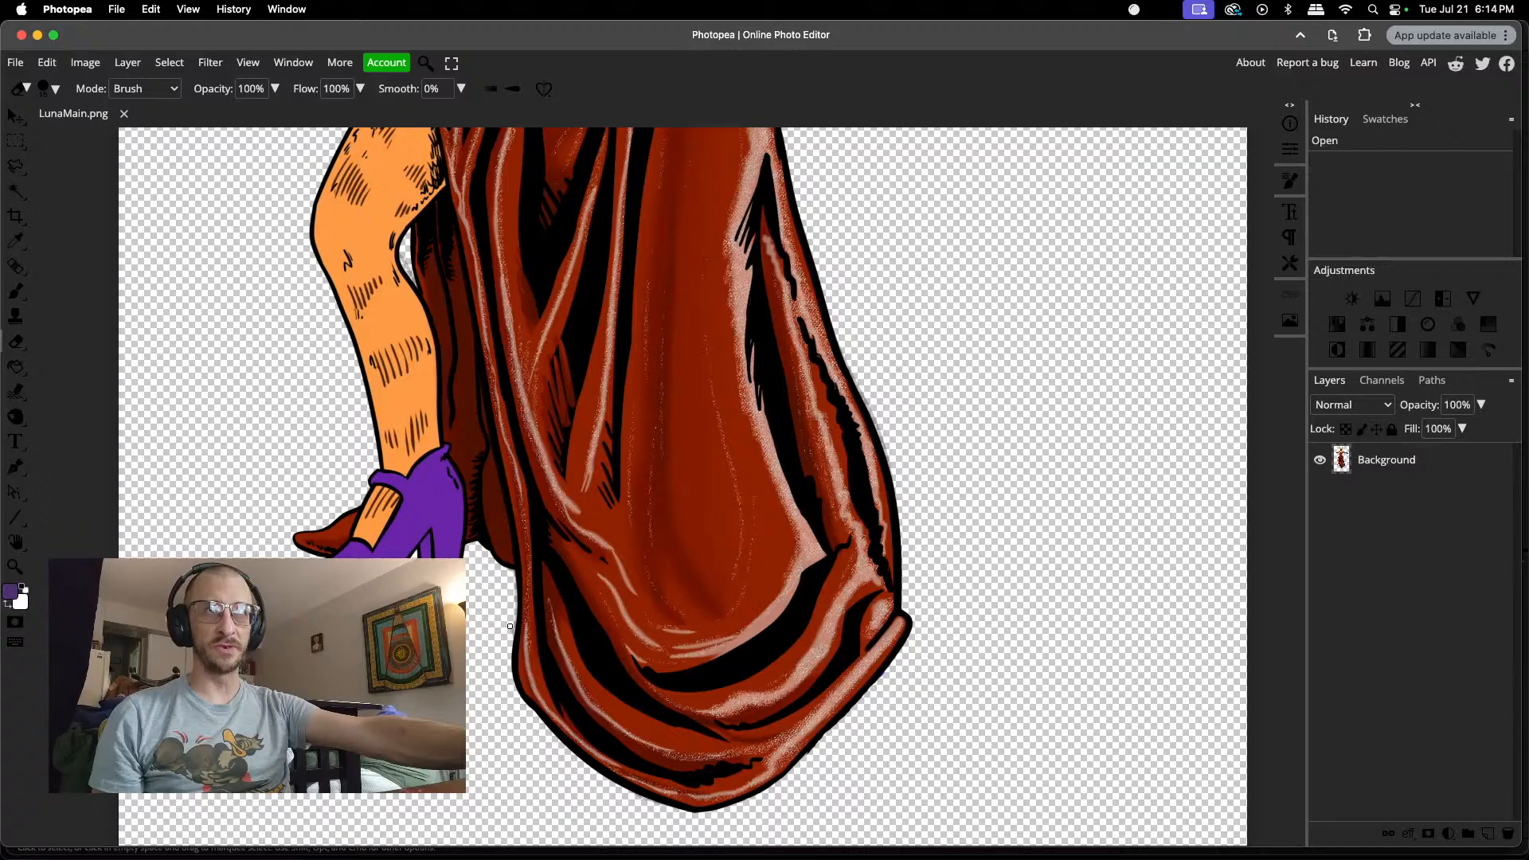
{"action": "left_click_drag", "start_coordinate": [509, 630], "coordinate": [506, 632]}
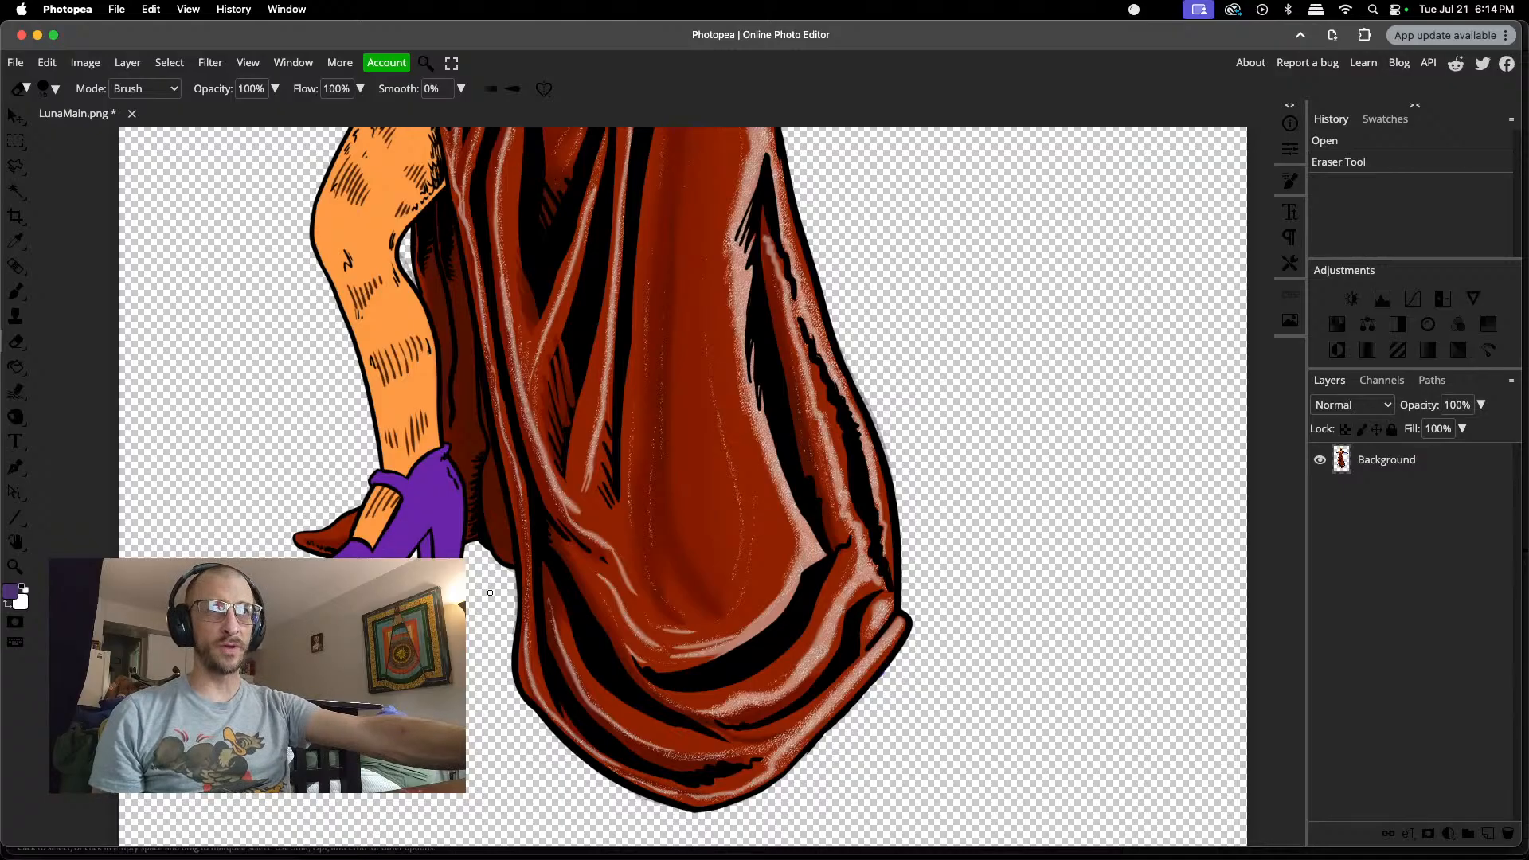
{"action": "scroll", "coordinate": [487, 573], "scroll_direction": "up", "scroll_amount": 5}
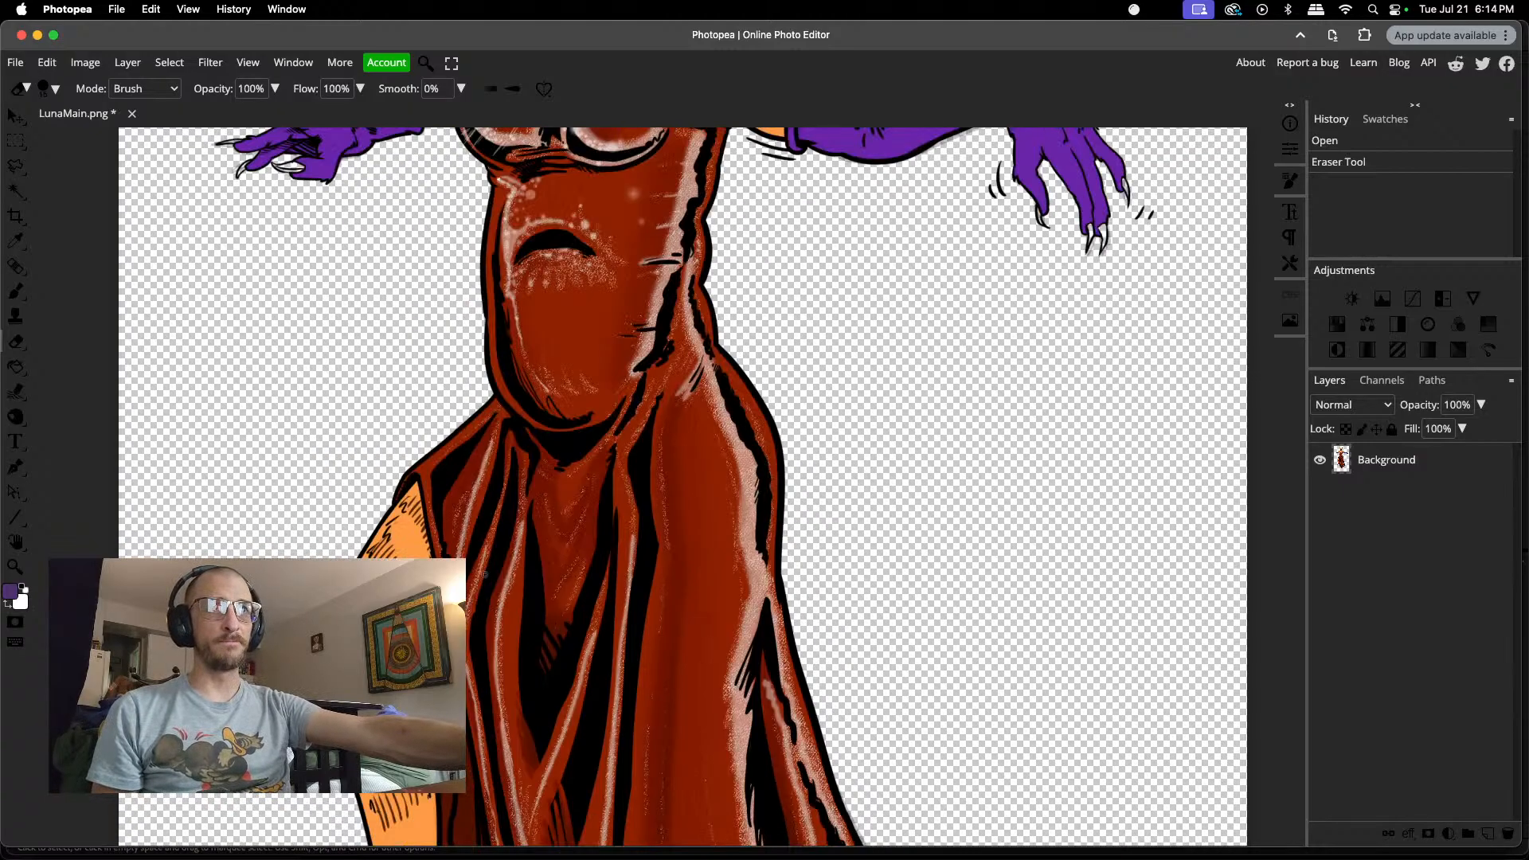
{"action": "scroll", "coordinate": [485, 573], "scroll_direction": "up", "scroll_amount": 5}
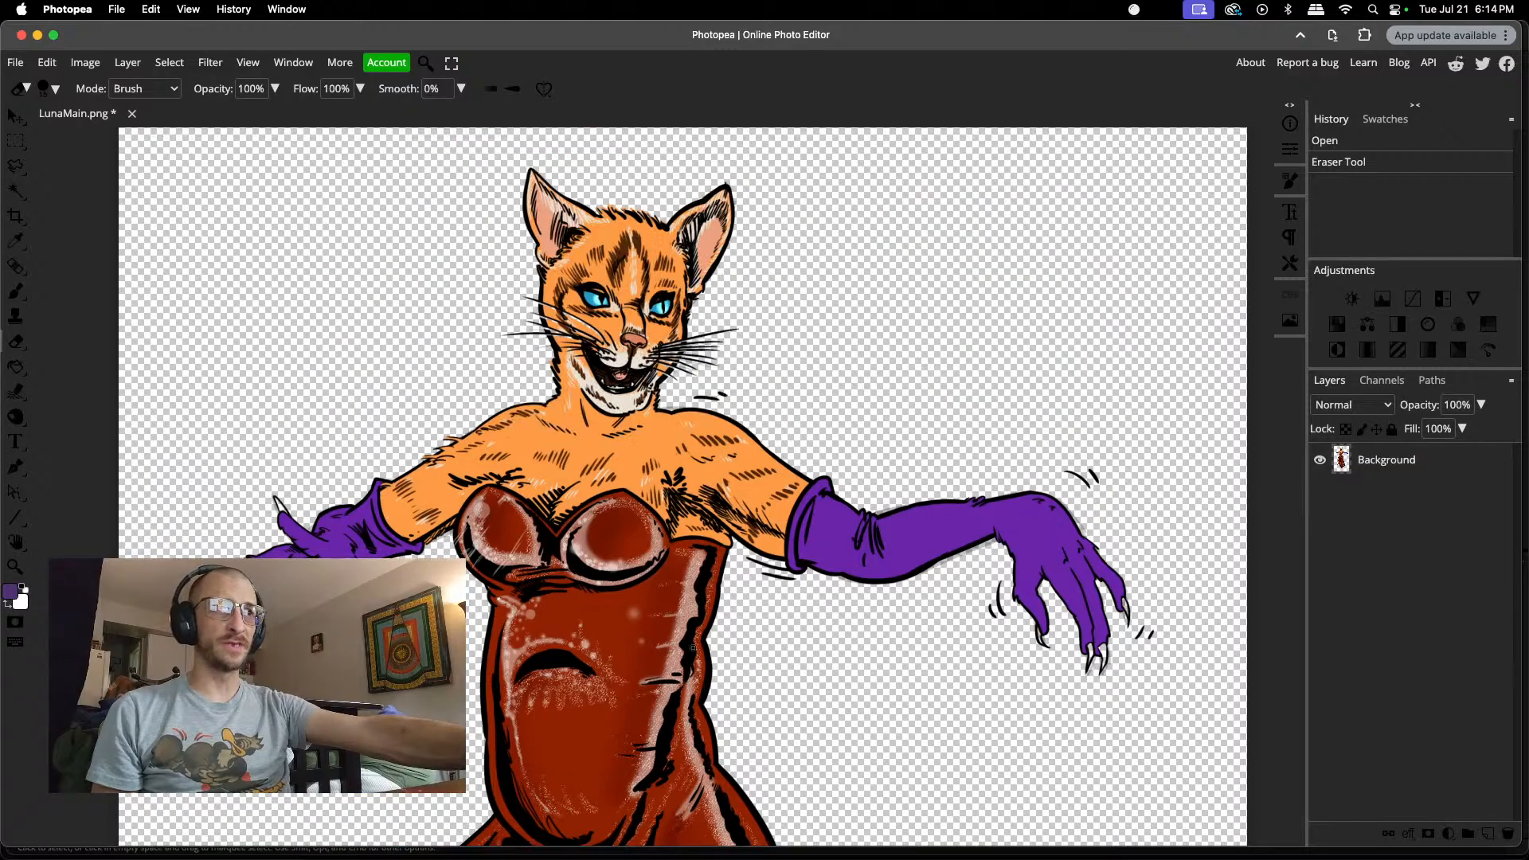
Step: Add a new layer to LunaMain.png and place it beneath the Background layer
{"action": "scroll", "coordinate": [1107, 679], "scroll_direction": "up", "scroll_amount": 4}
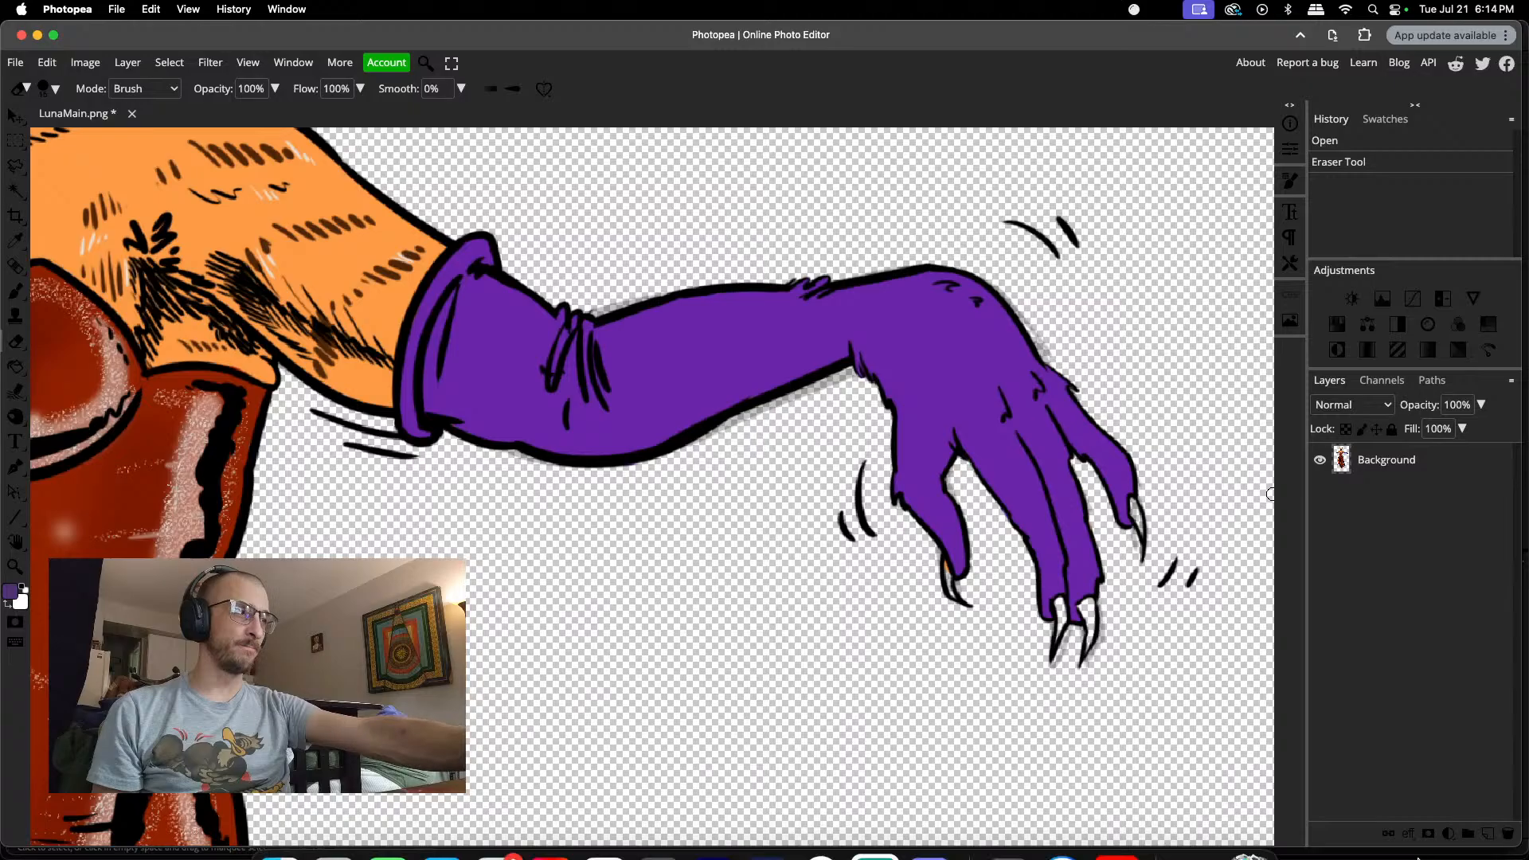
{"action": "left_click", "coordinate": [1488, 833]}
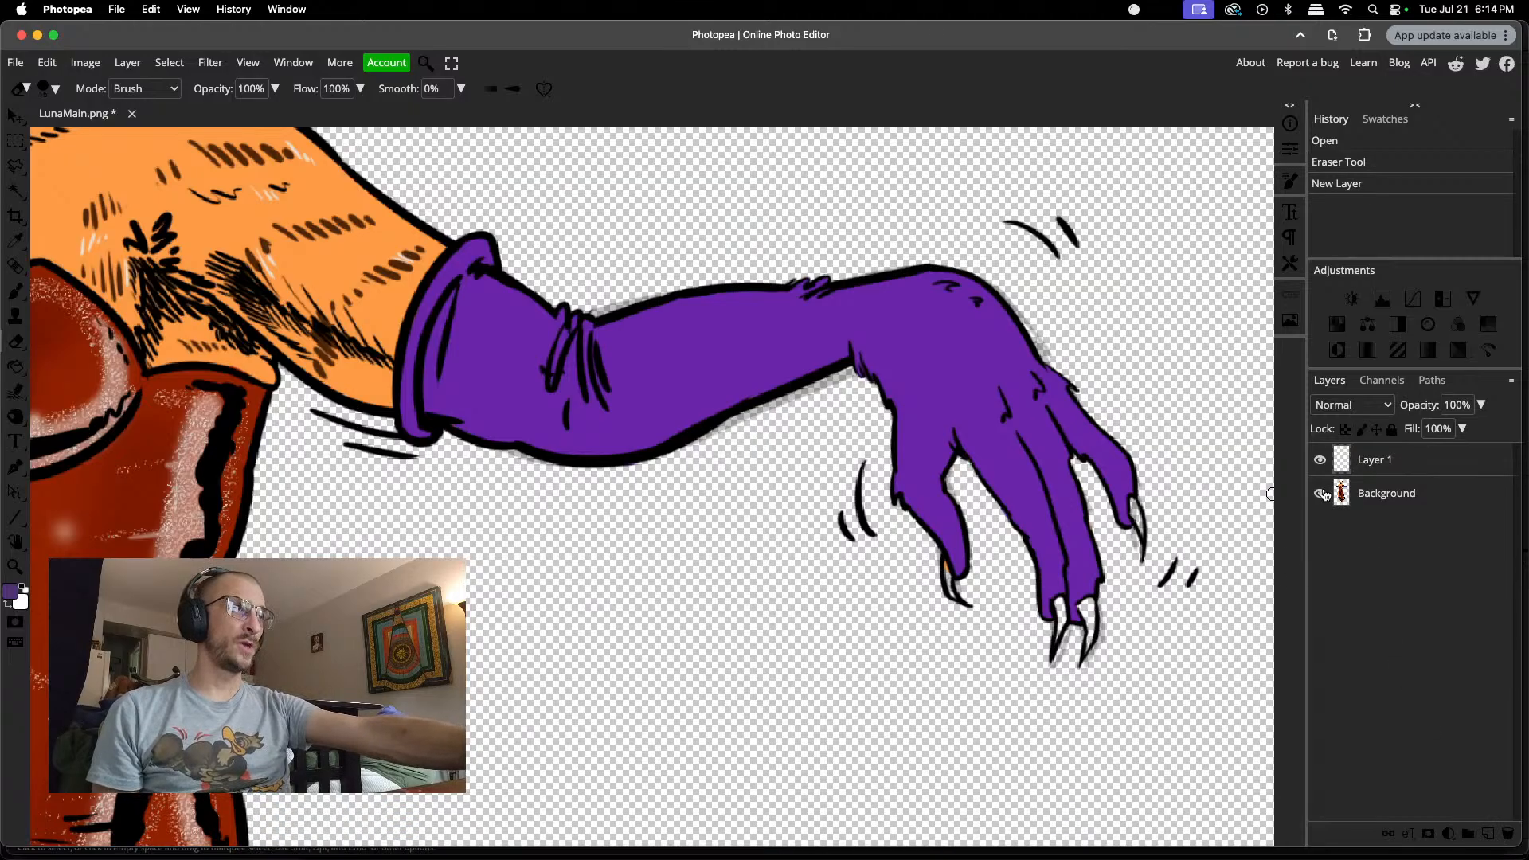
{"action": "left_click_drag", "start_coordinate": [1372, 494], "coordinate": [1369, 453]}
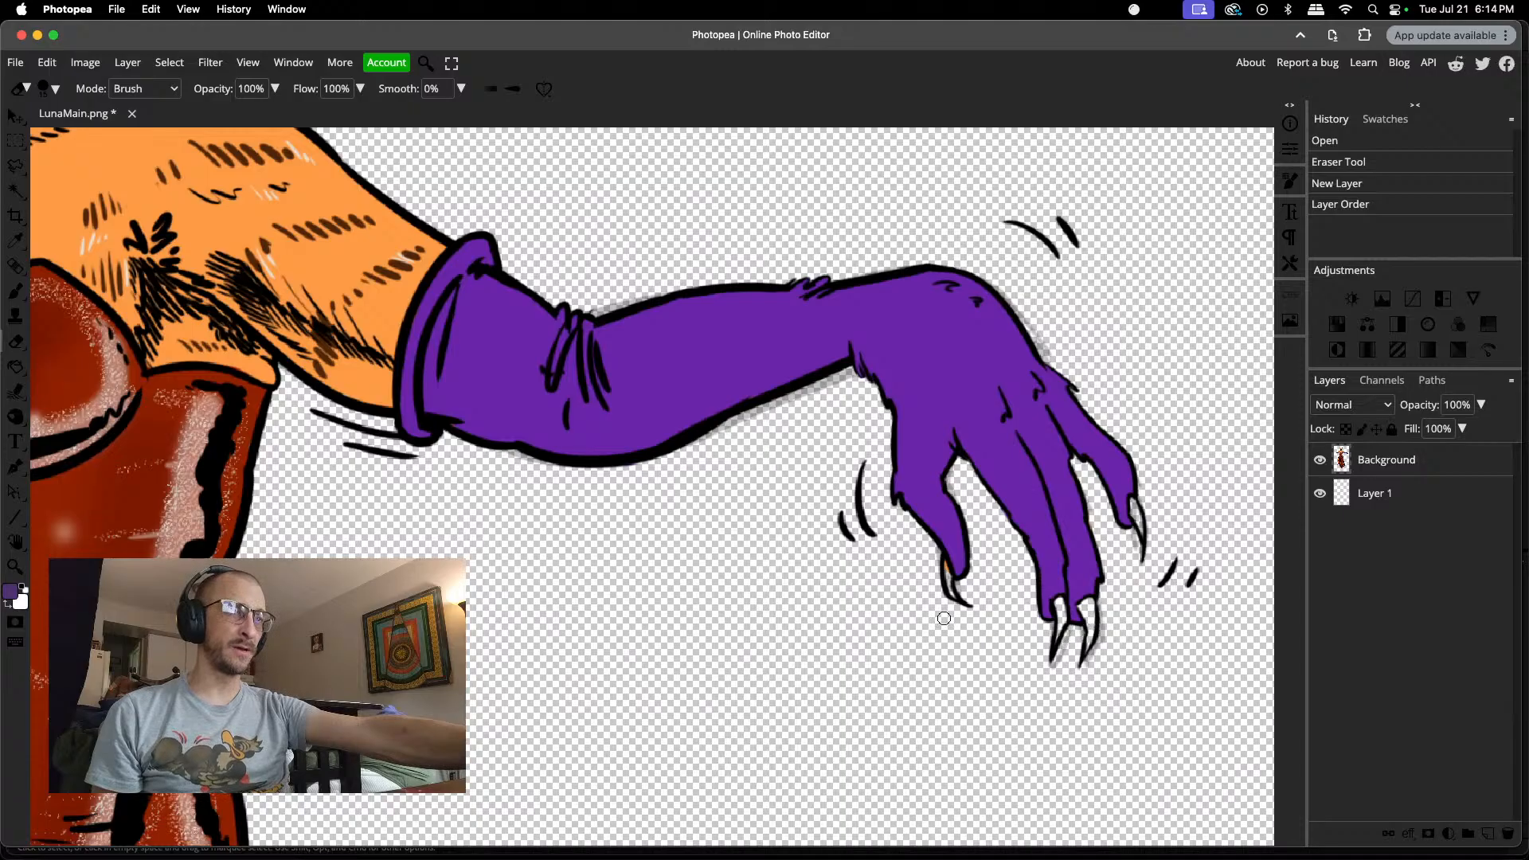
Step: Make white the foreground colour, set the Eraser size to 6 px, and dab at a claw on Luna's outstretched gloved hand
{"action": "key", "text": "x"}
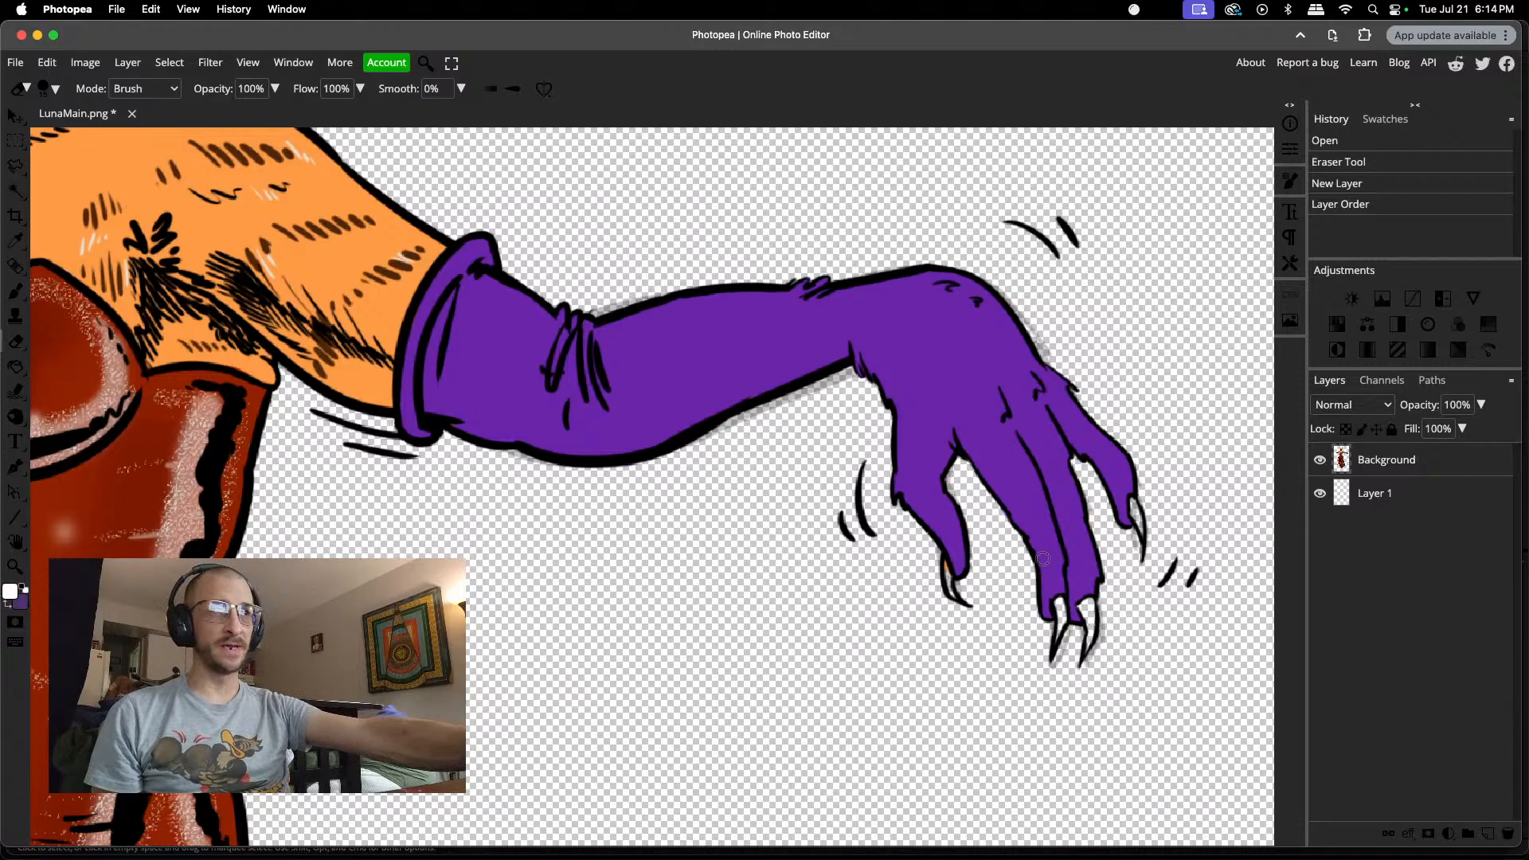
{"action": "right_click", "coordinate": [1105, 614]}
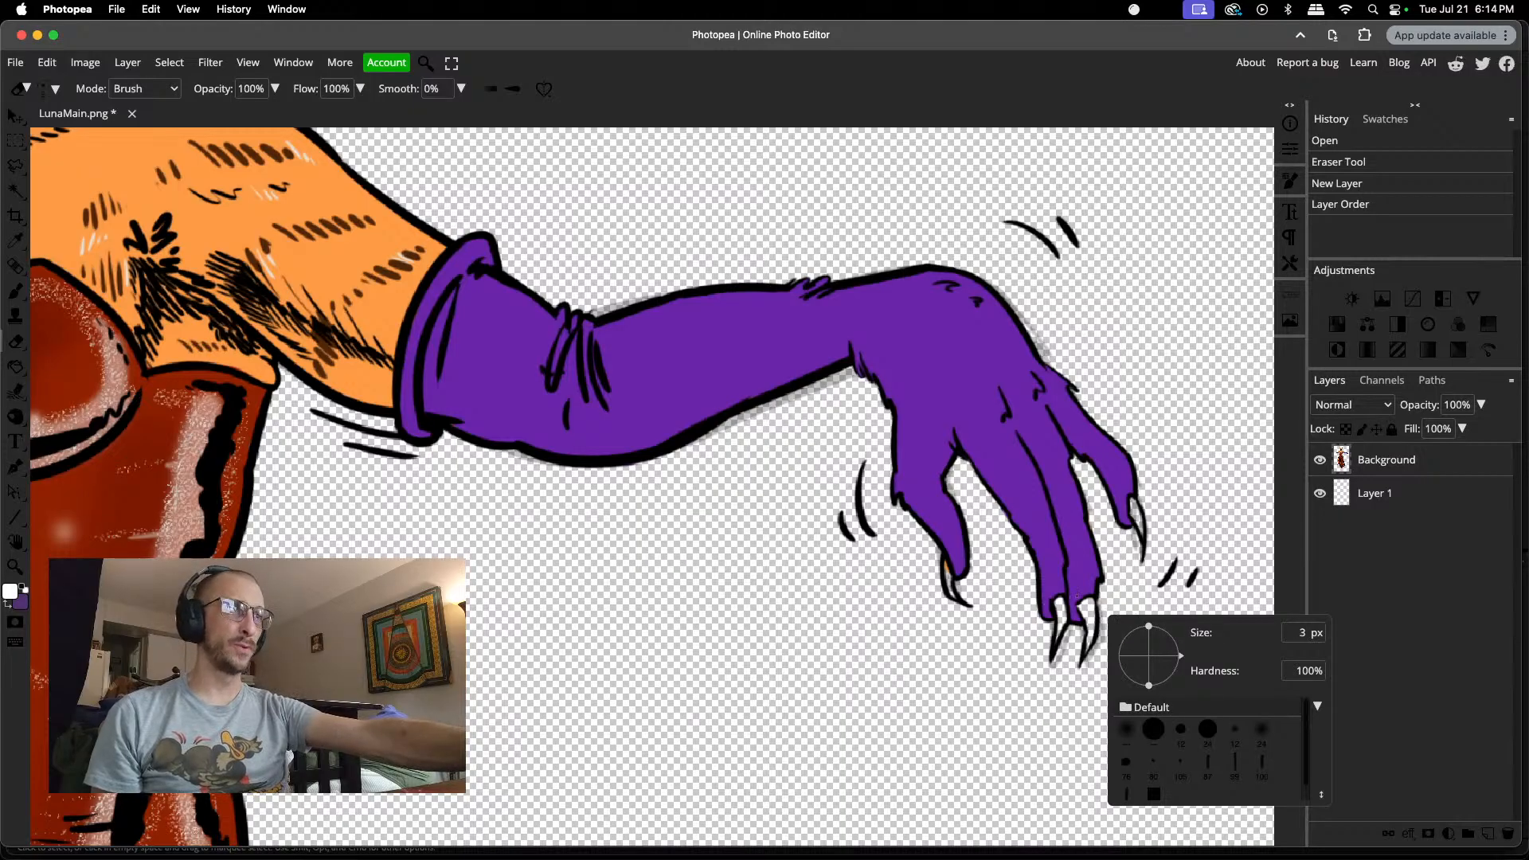
{"action": "scroll", "coordinate": [1109, 637], "scroll_direction": "up", "scroll_amount": 5}
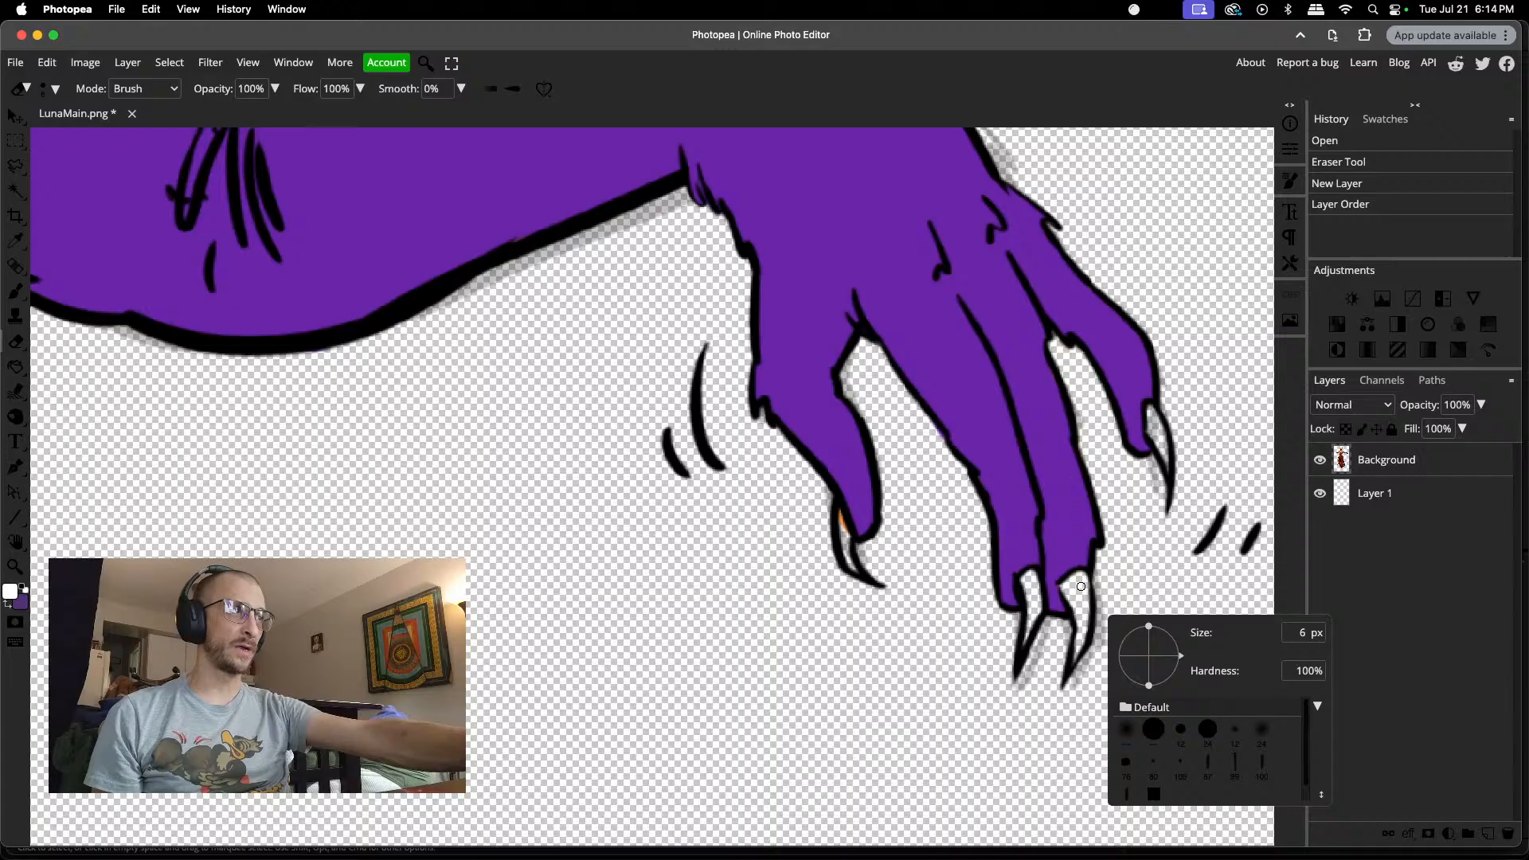
{"action": "left_click", "coordinate": [1081, 577]}
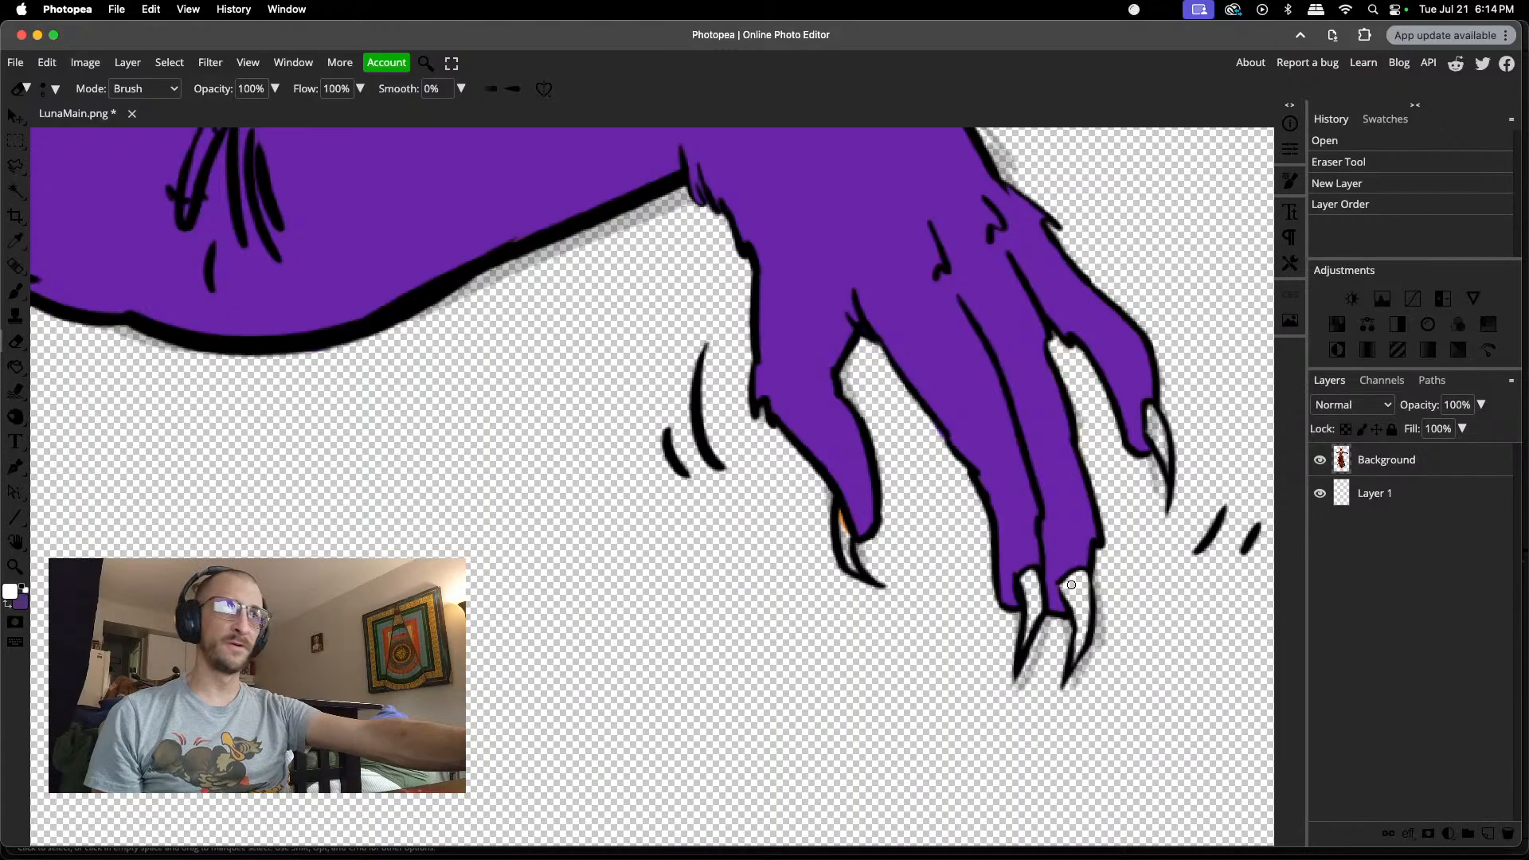
{"action": "left_click", "coordinate": [1071, 585]}
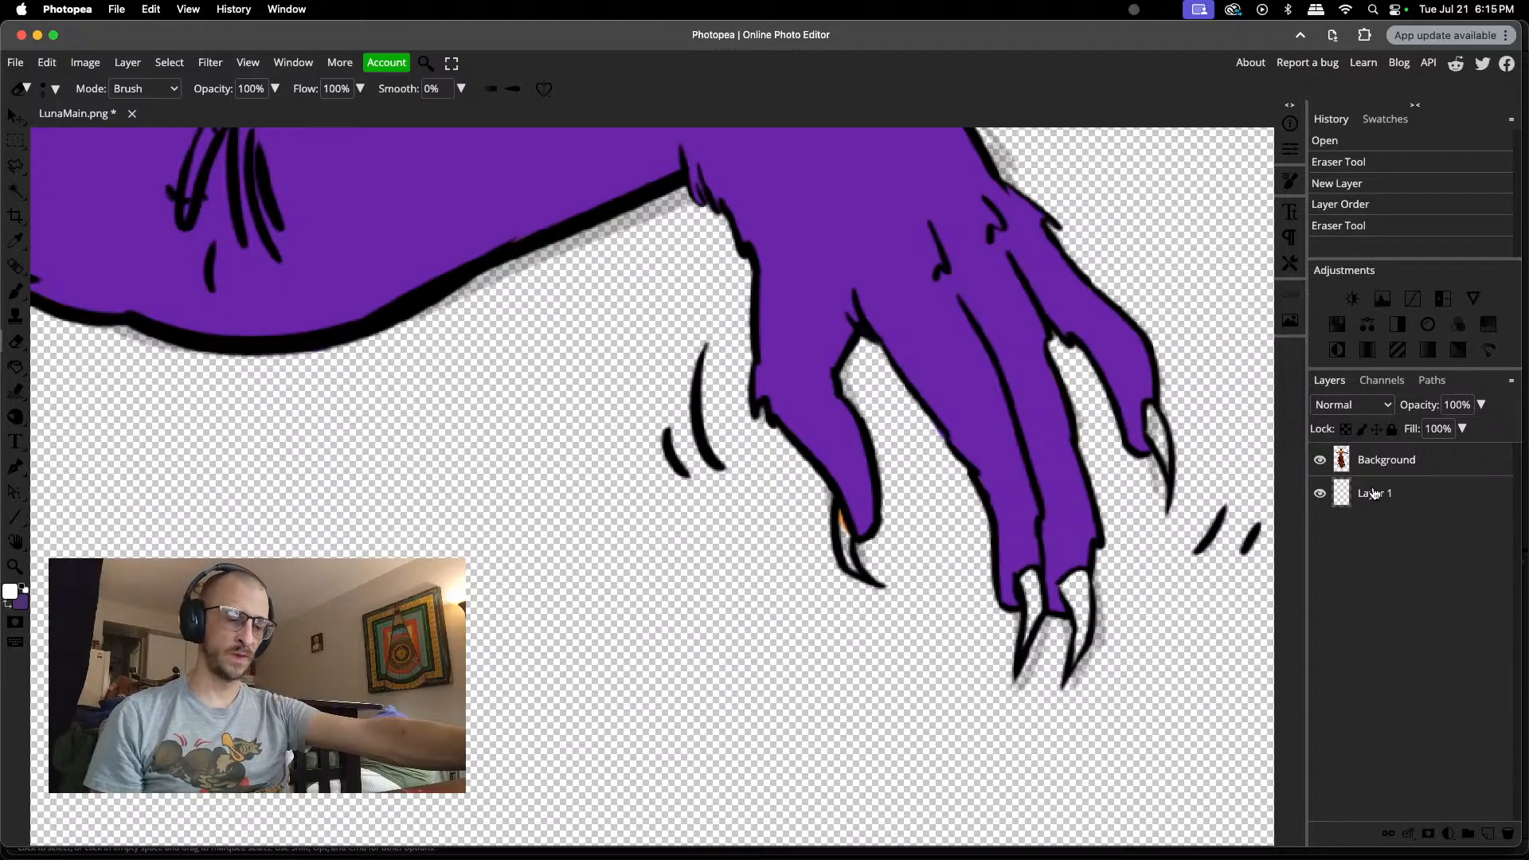
Step: Erase the grey fringe along the outer edge and tip of the claw next to the little finger on Luna's outstretched hand
{"action": "left_click", "coordinate": [1071, 585]}
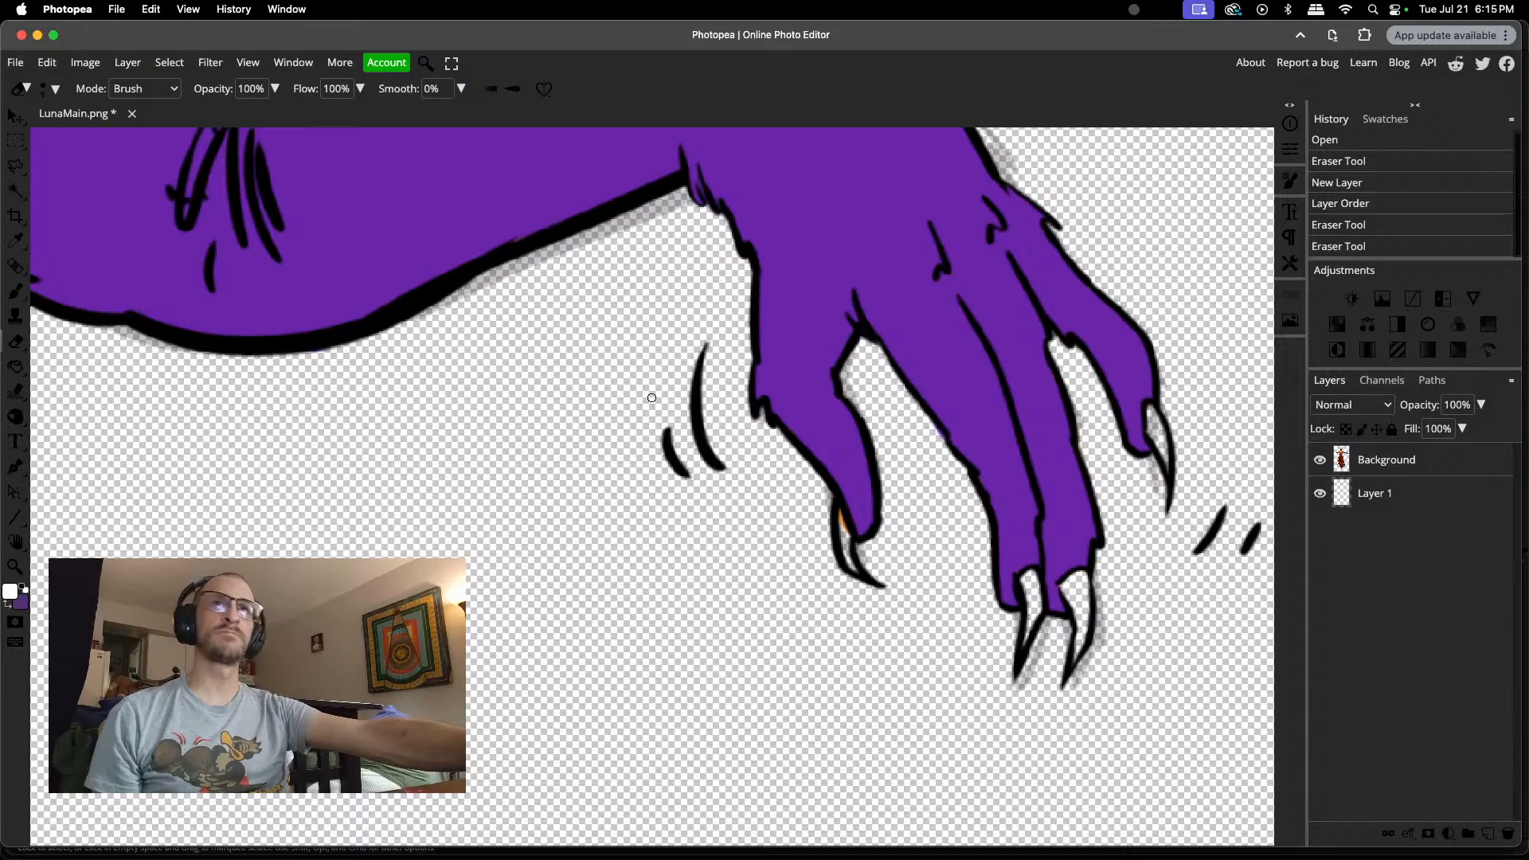
{"action": "key", "text": "b"}
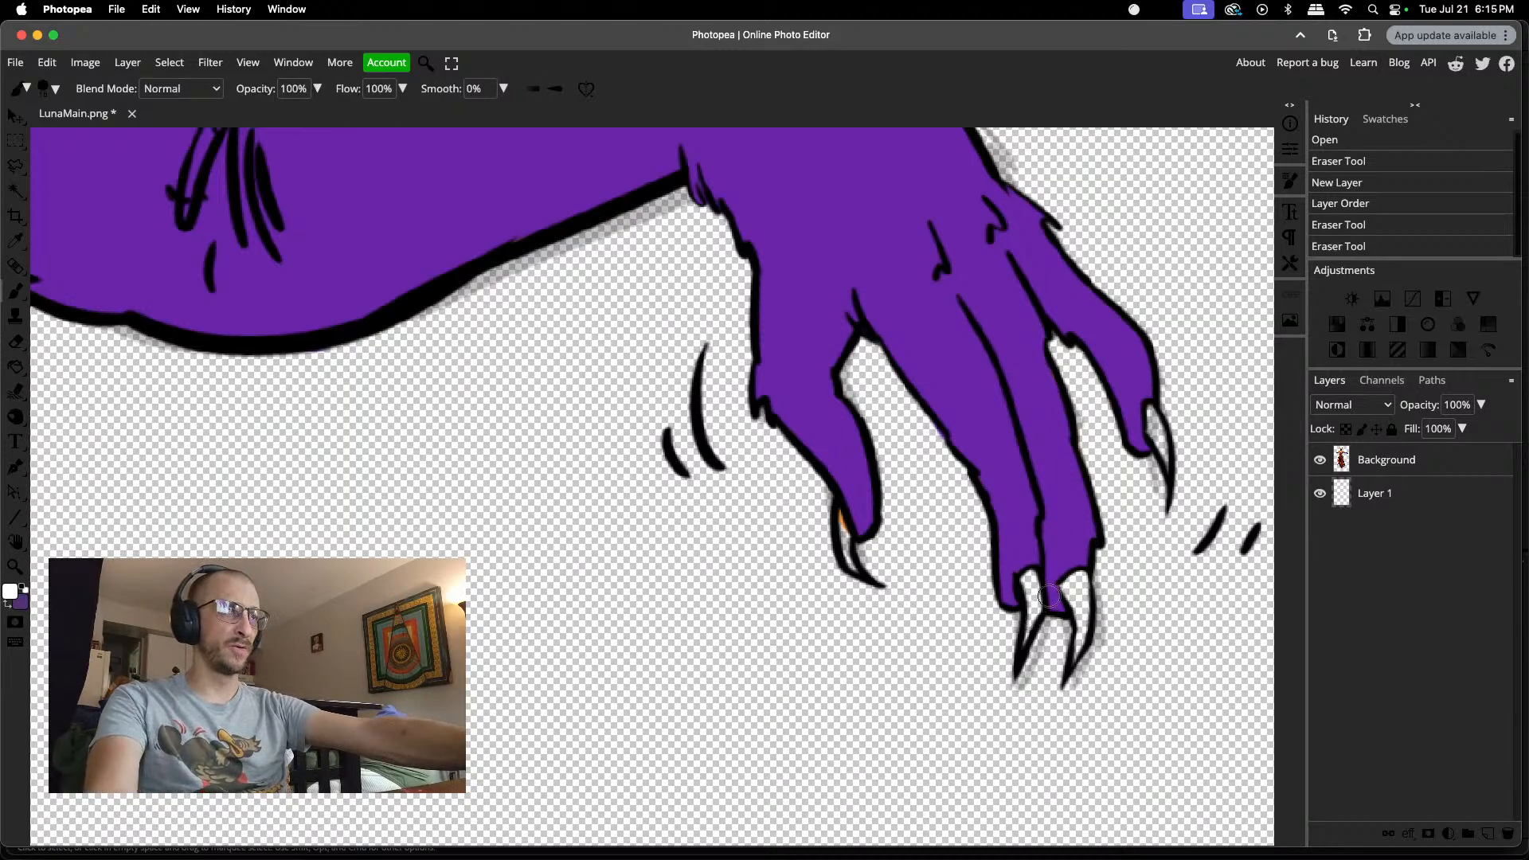
{"action": "key", "text": "e"}
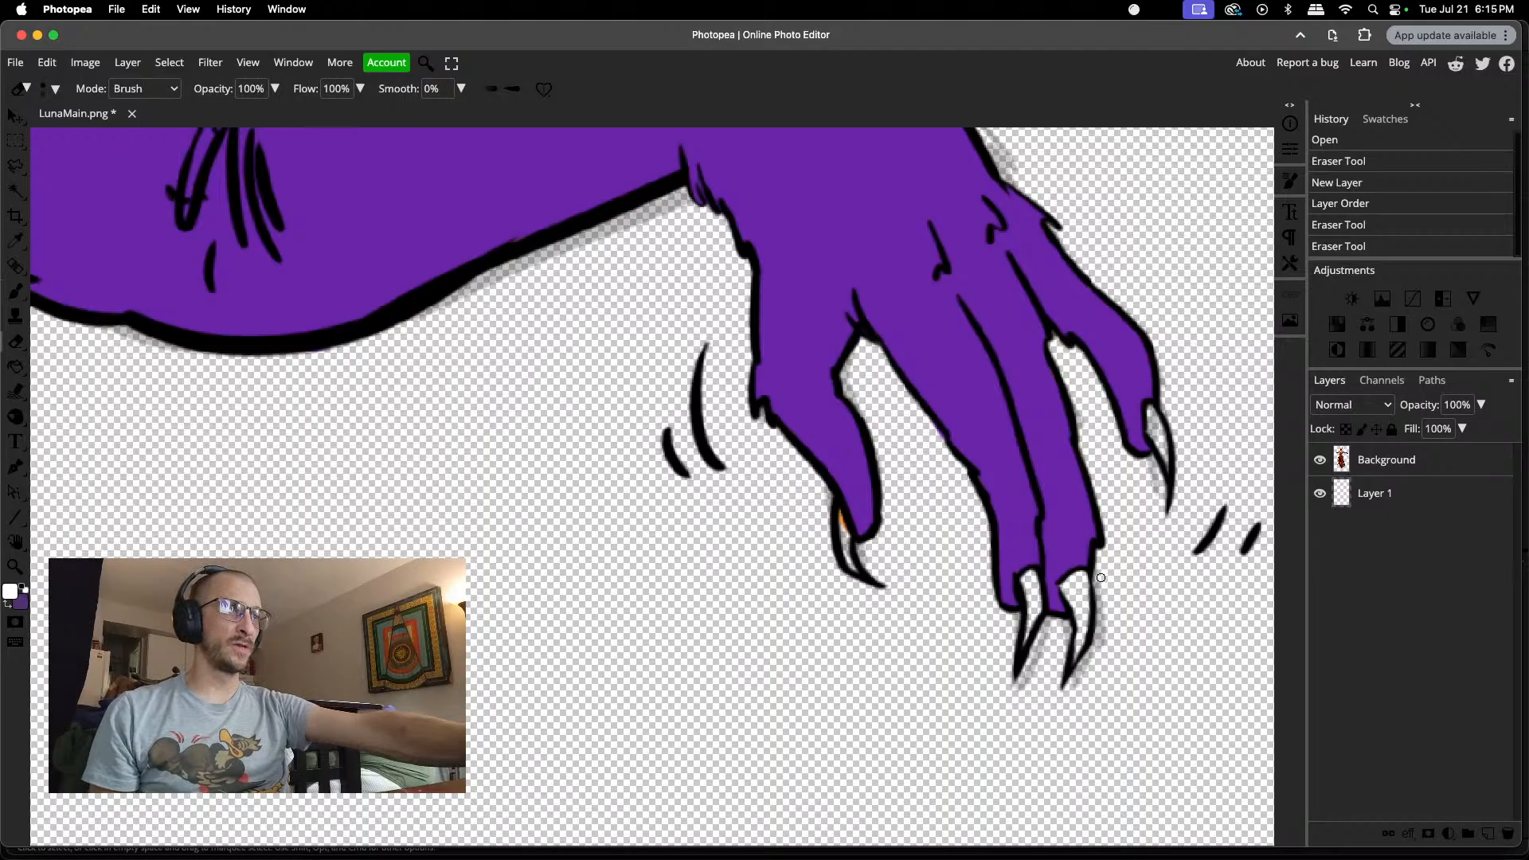
{"action": "left_click_drag", "start_coordinate": [1100, 596], "coordinate": [1103, 599]}
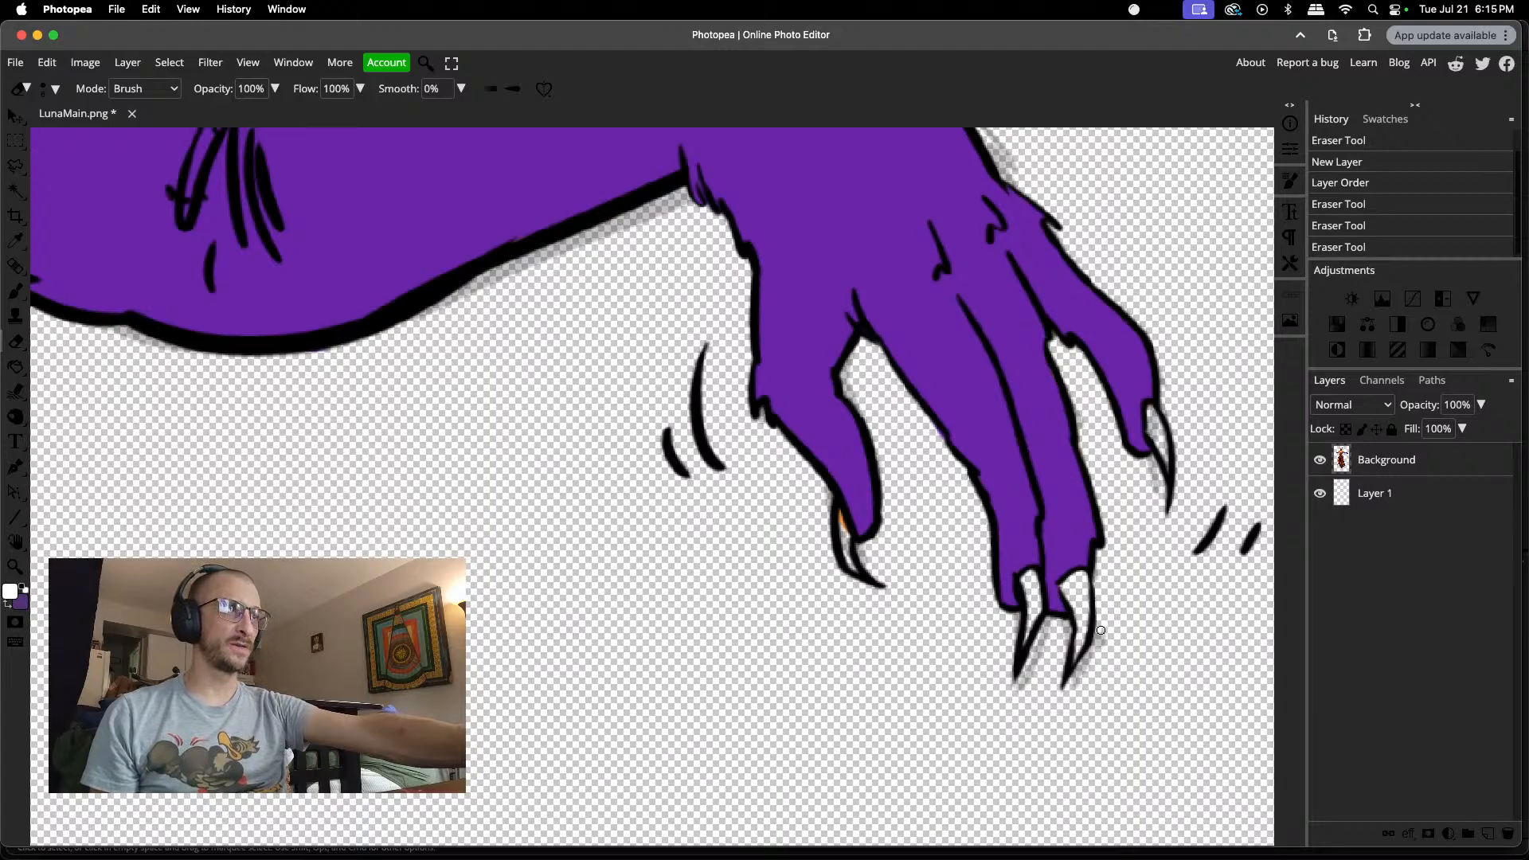
{"action": "left_click", "coordinate": [1096, 654]}
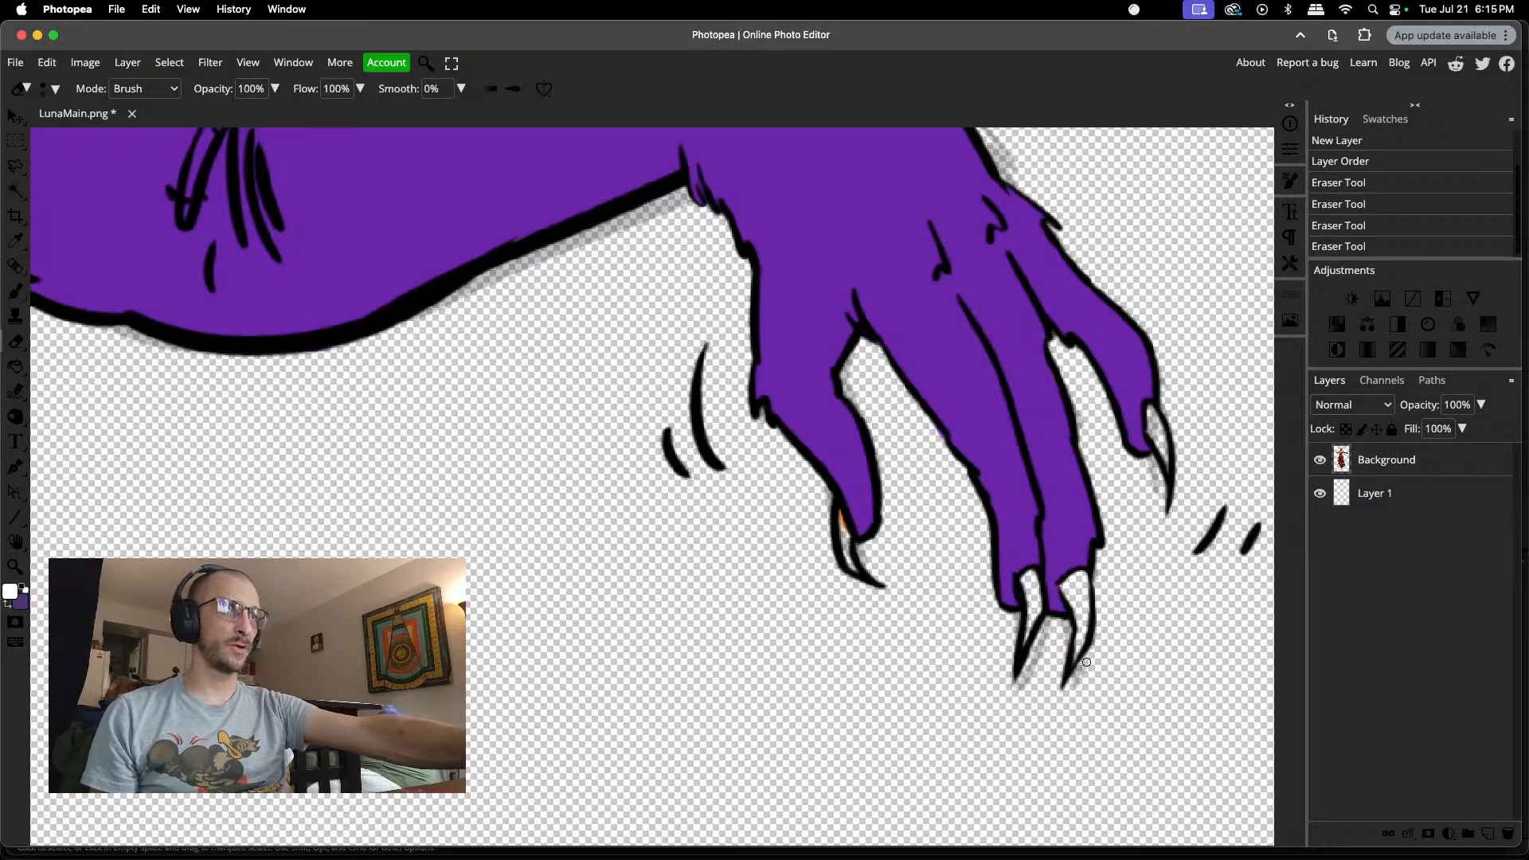
{"action": "left_click", "coordinate": [1076, 688]}
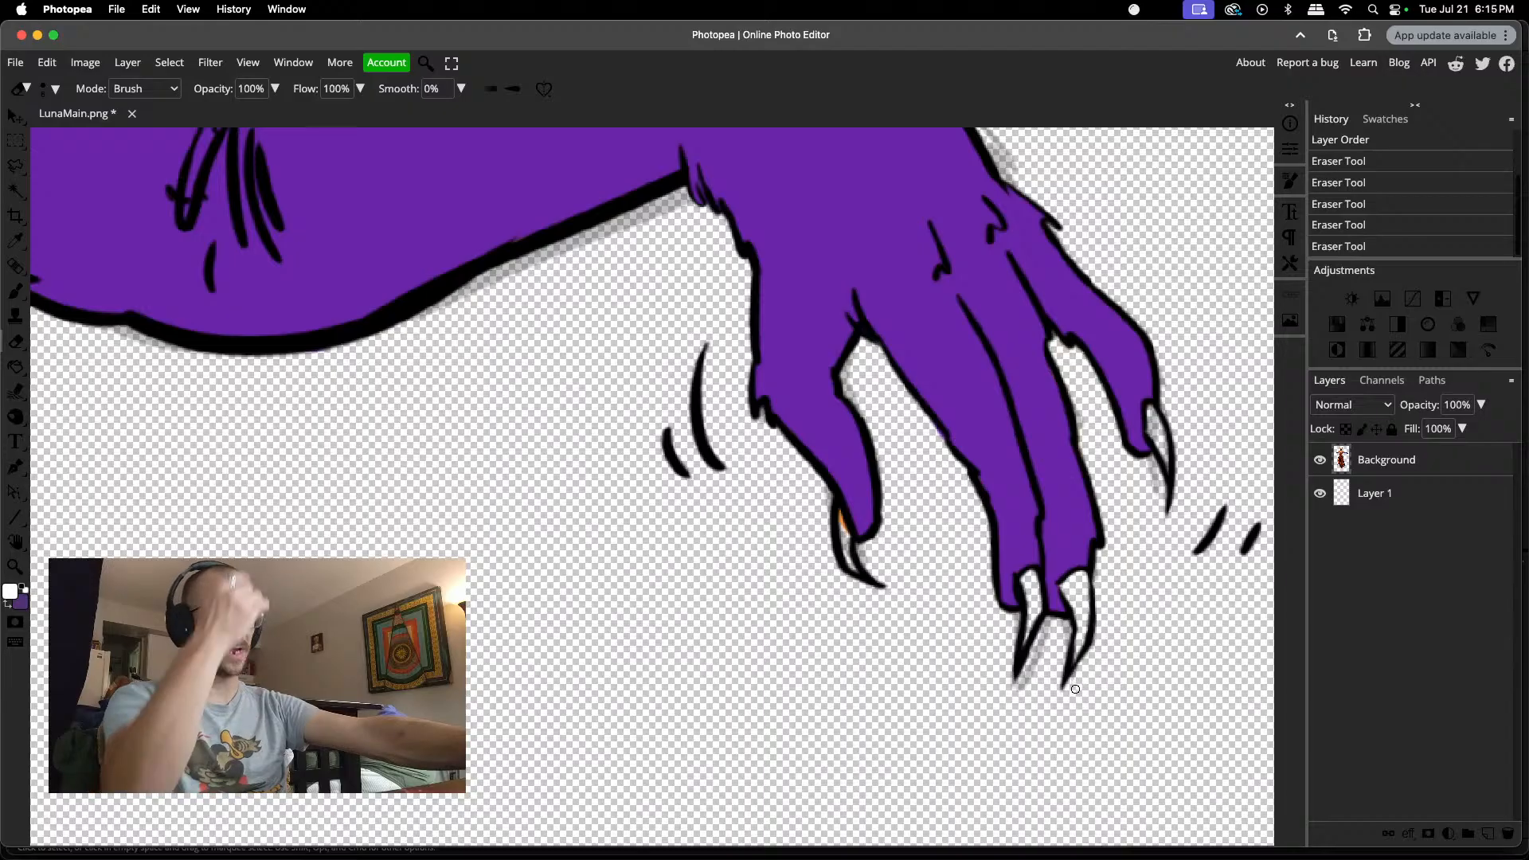
Step: Erase the grey smudges between the two middle claws and along the inner side of the little finger's claw
{"action": "left_click", "coordinate": [1065, 636]}
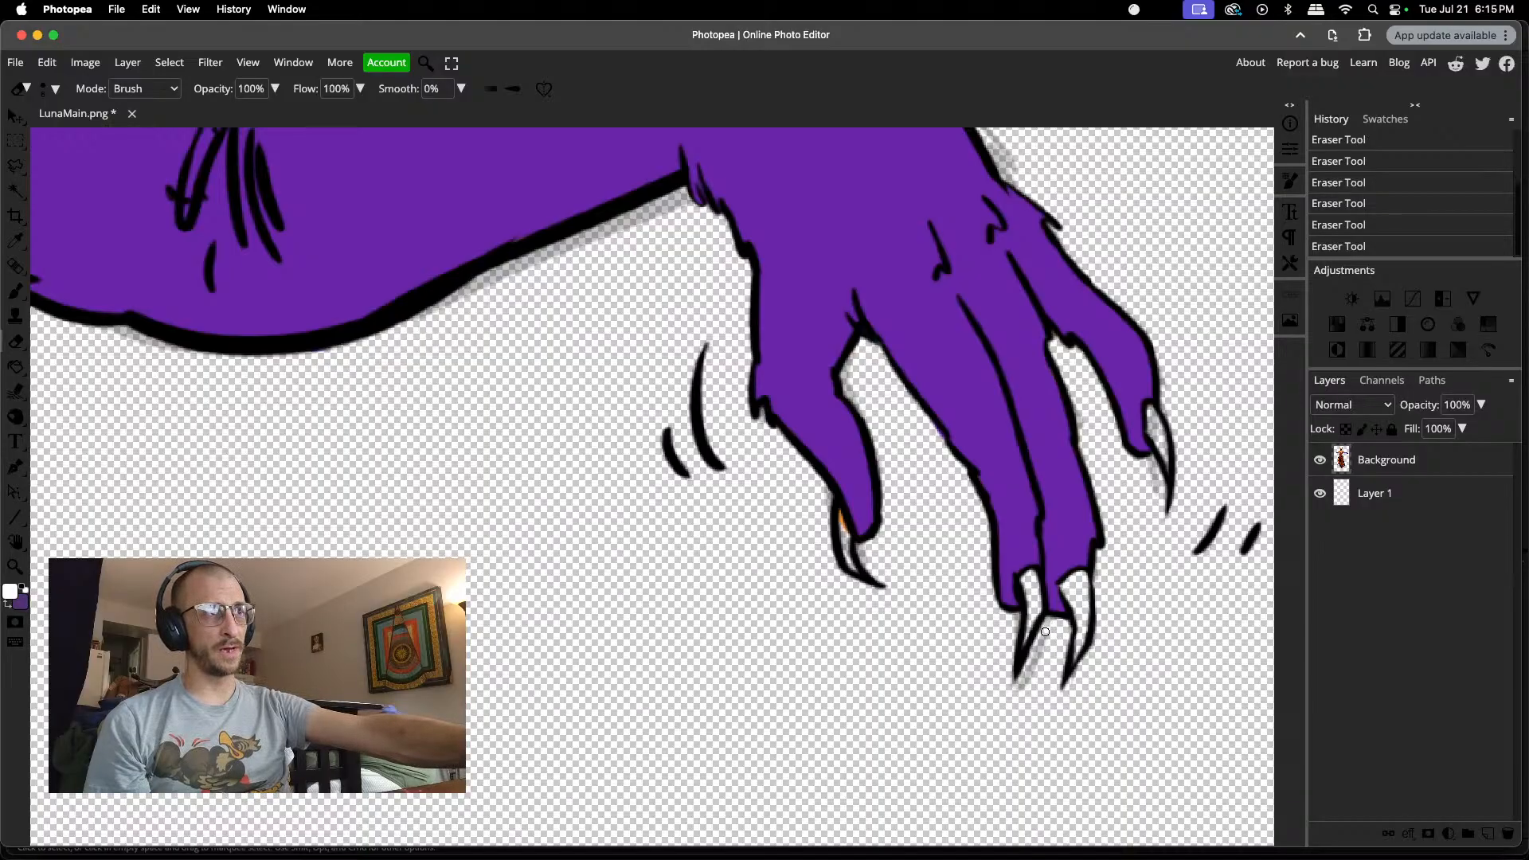
{"action": "left_click_drag", "start_coordinate": [1041, 648], "coordinate": [1039, 655]}
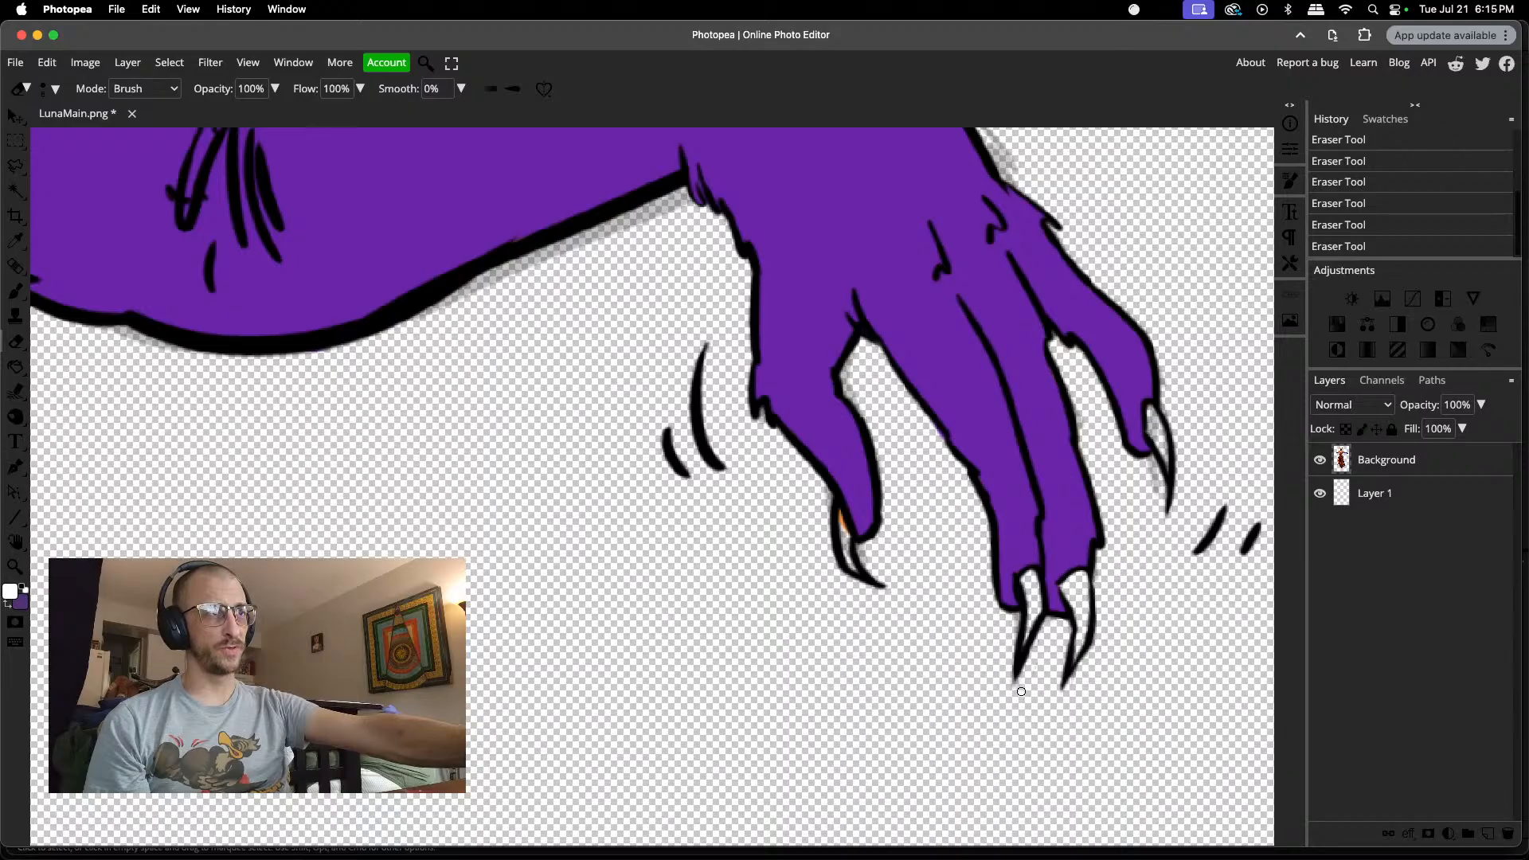
{"action": "left_click", "coordinate": [1040, 650]}
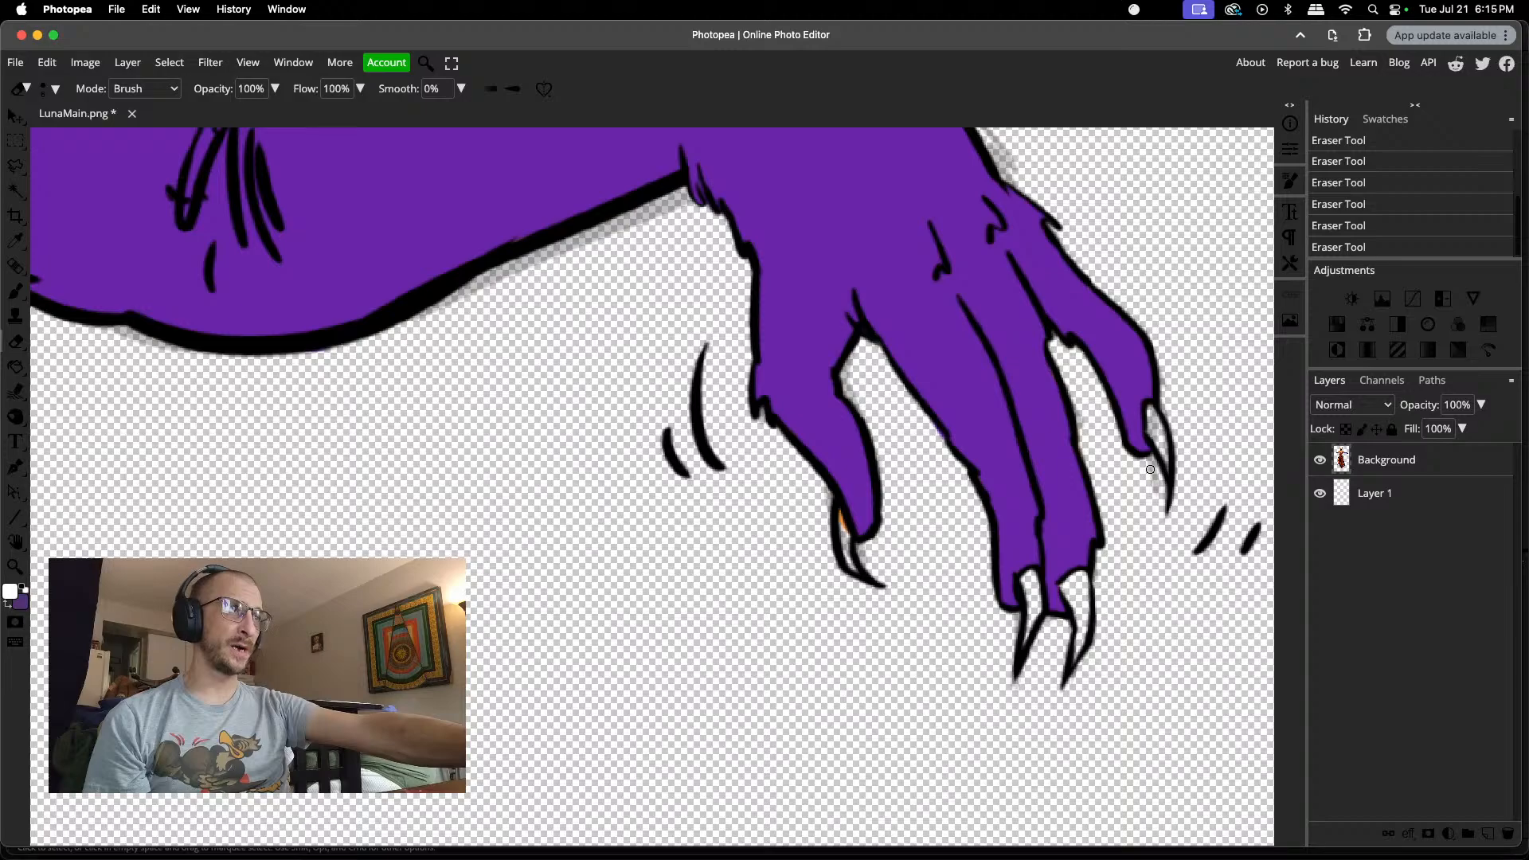
{"action": "left_click_drag", "start_coordinate": [1153, 471], "coordinate": [1165, 509]}
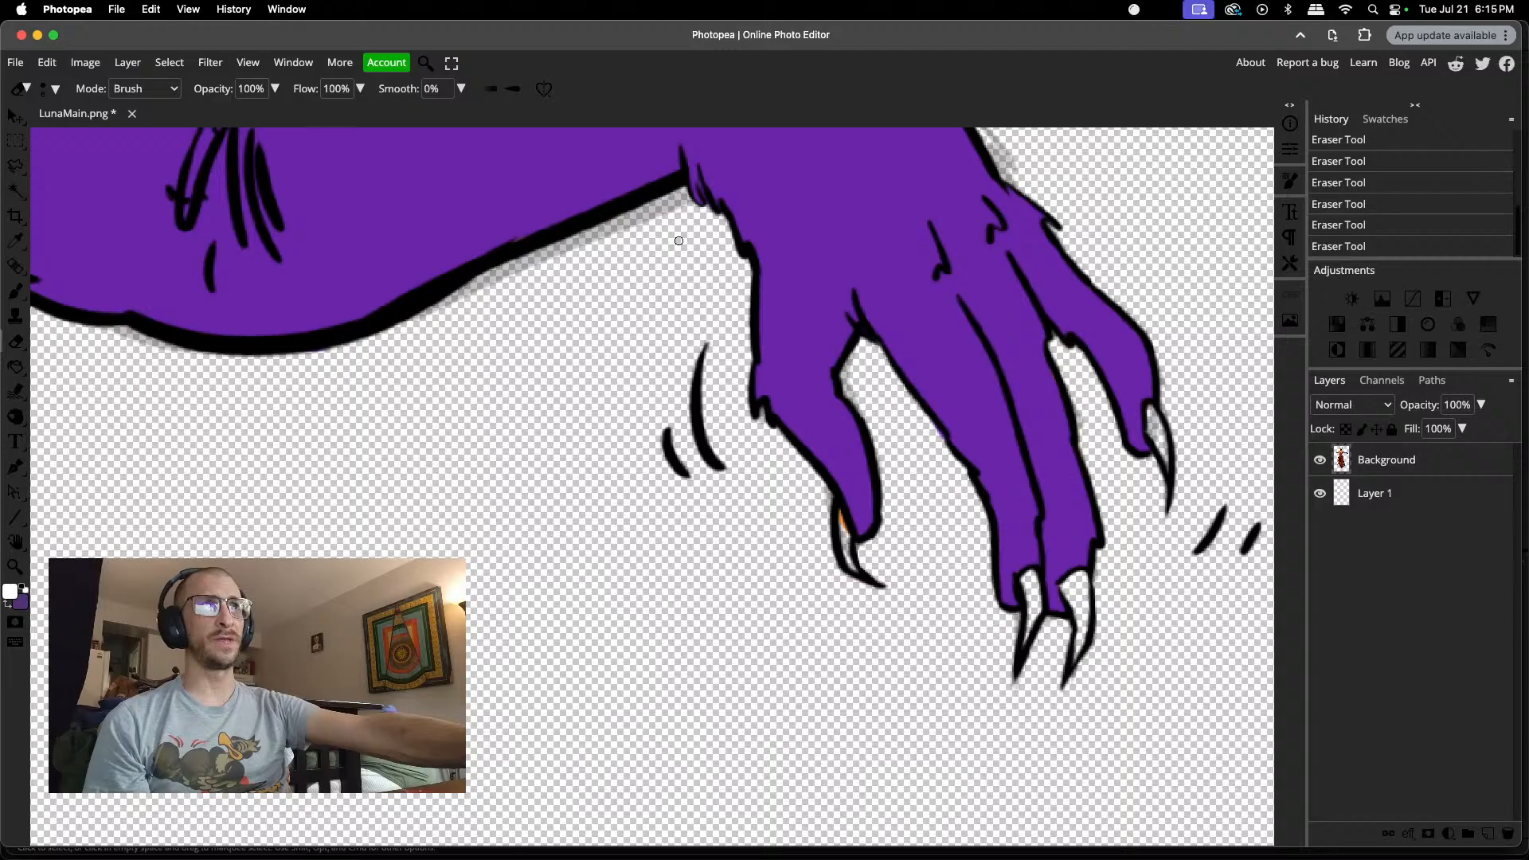
Step: Set the Eraser size to 11 px and erase the grey fringe along the underside of the outstretched arm's purple glove
{"action": "scroll", "coordinate": [632, 292], "scroll_direction": "up", "scroll_amount": 3}
{"action": "scroll", "coordinate": [632, 292], "scroll_direction": "up", "scroll_amount": 2}
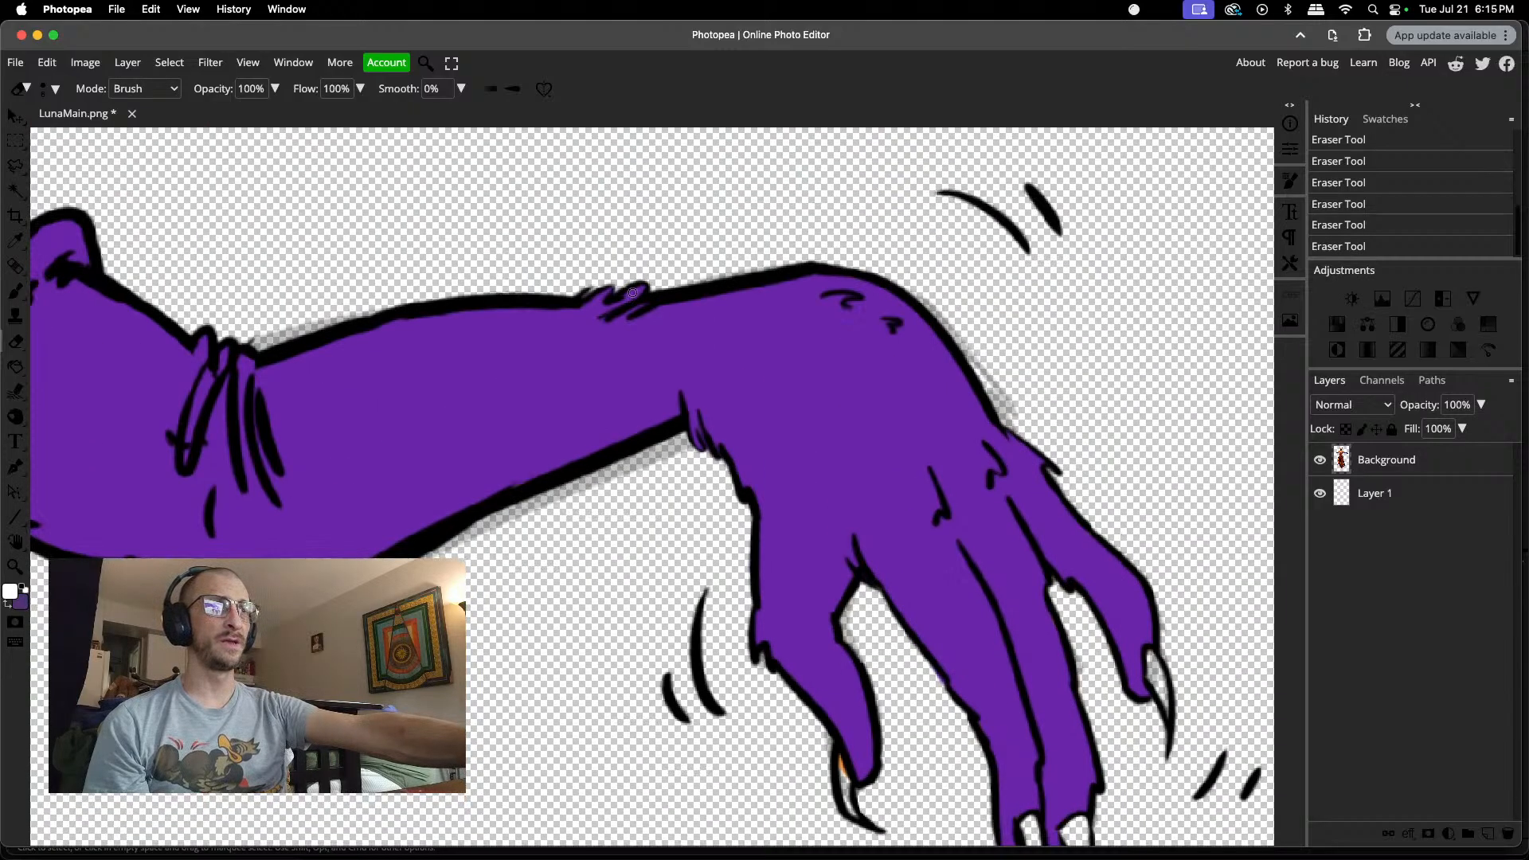
{"action": "scroll", "coordinate": [557, 382], "scroll_direction": "down", "scroll_amount": 1}
{"action": "right_click", "coordinate": [491, 480]}
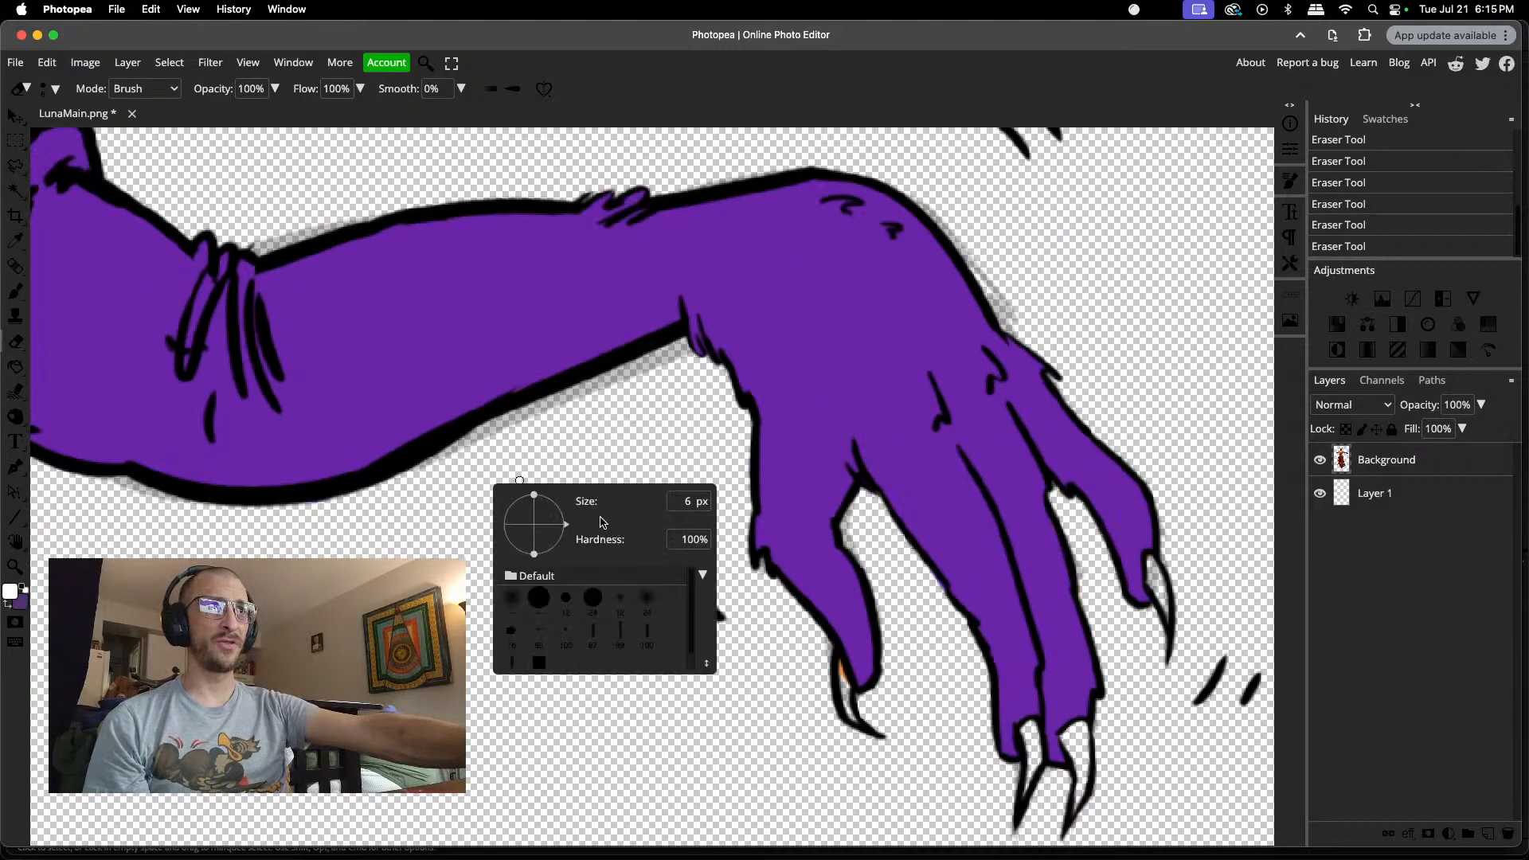
{"action": "left_click_drag", "start_coordinate": [593, 521], "coordinate": [600, 521]}
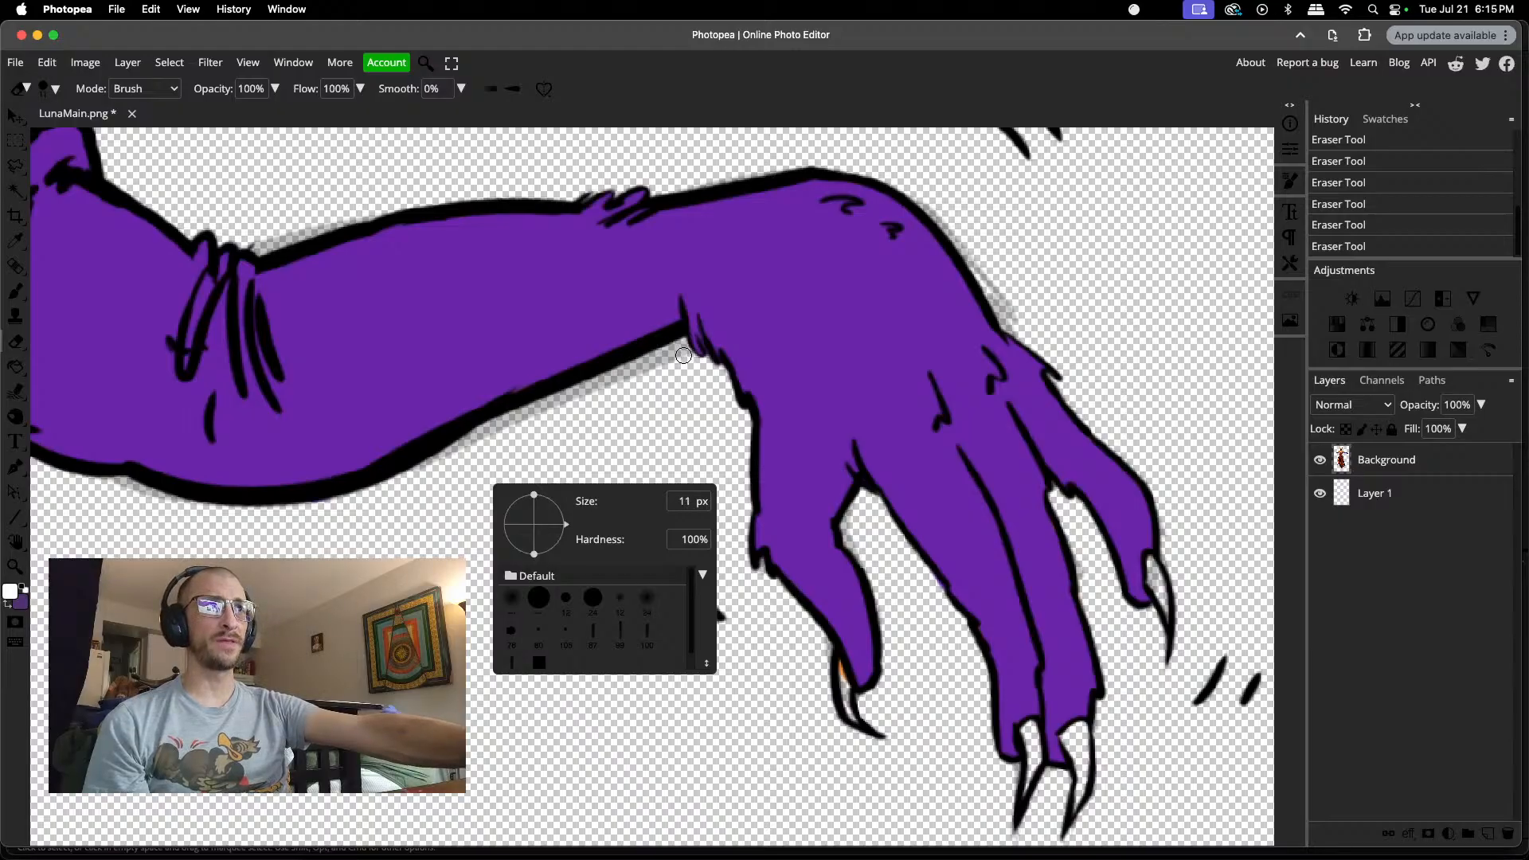
{"action": "left_click_drag", "start_coordinate": [682, 353], "coordinate": [471, 440]}
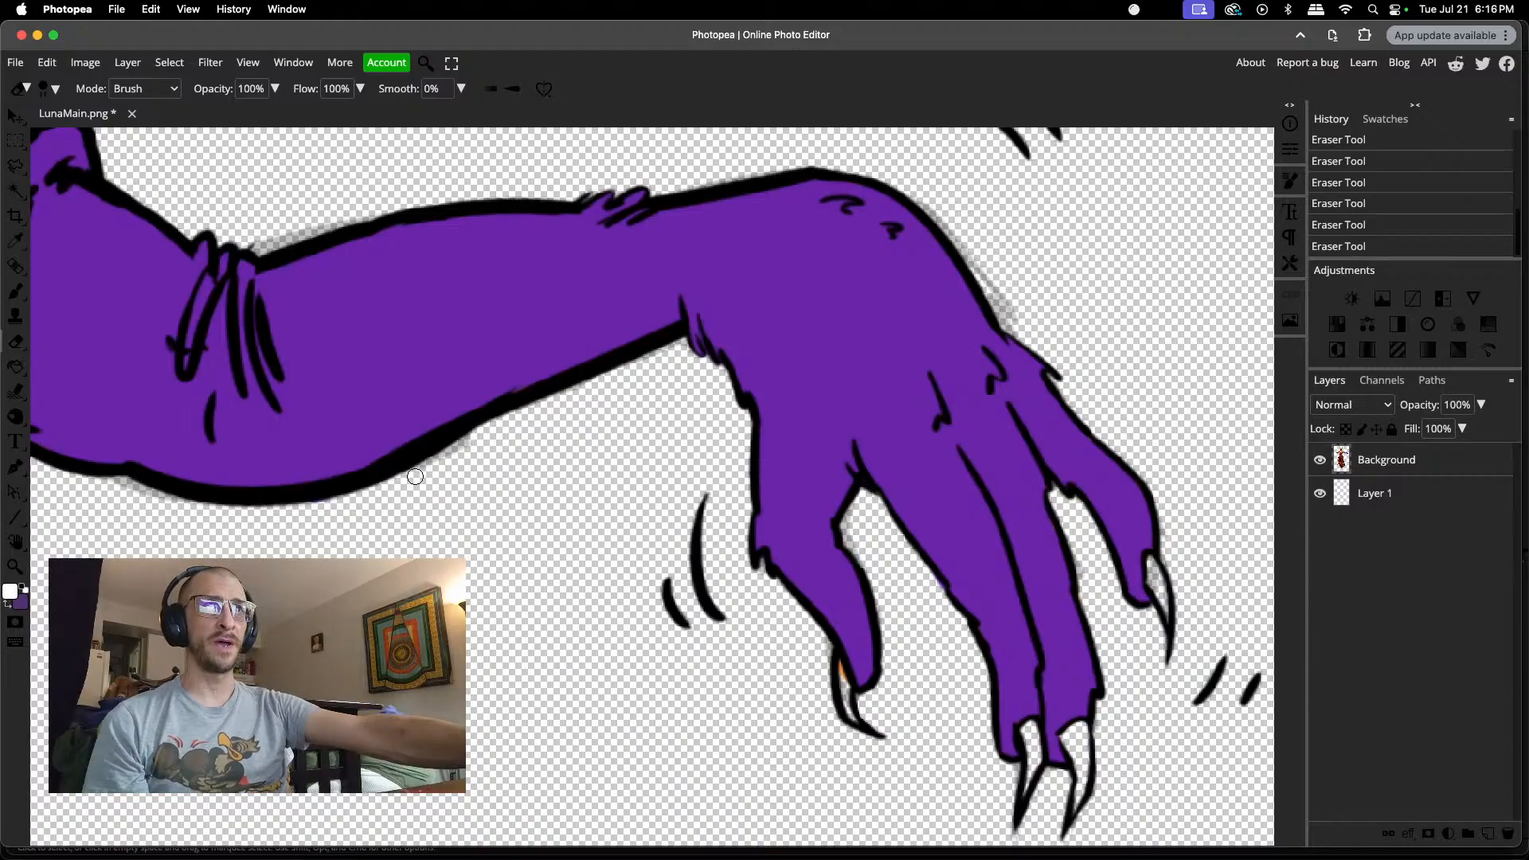
{"action": "left_click_drag", "start_coordinate": [434, 467], "coordinate": [478, 443]}
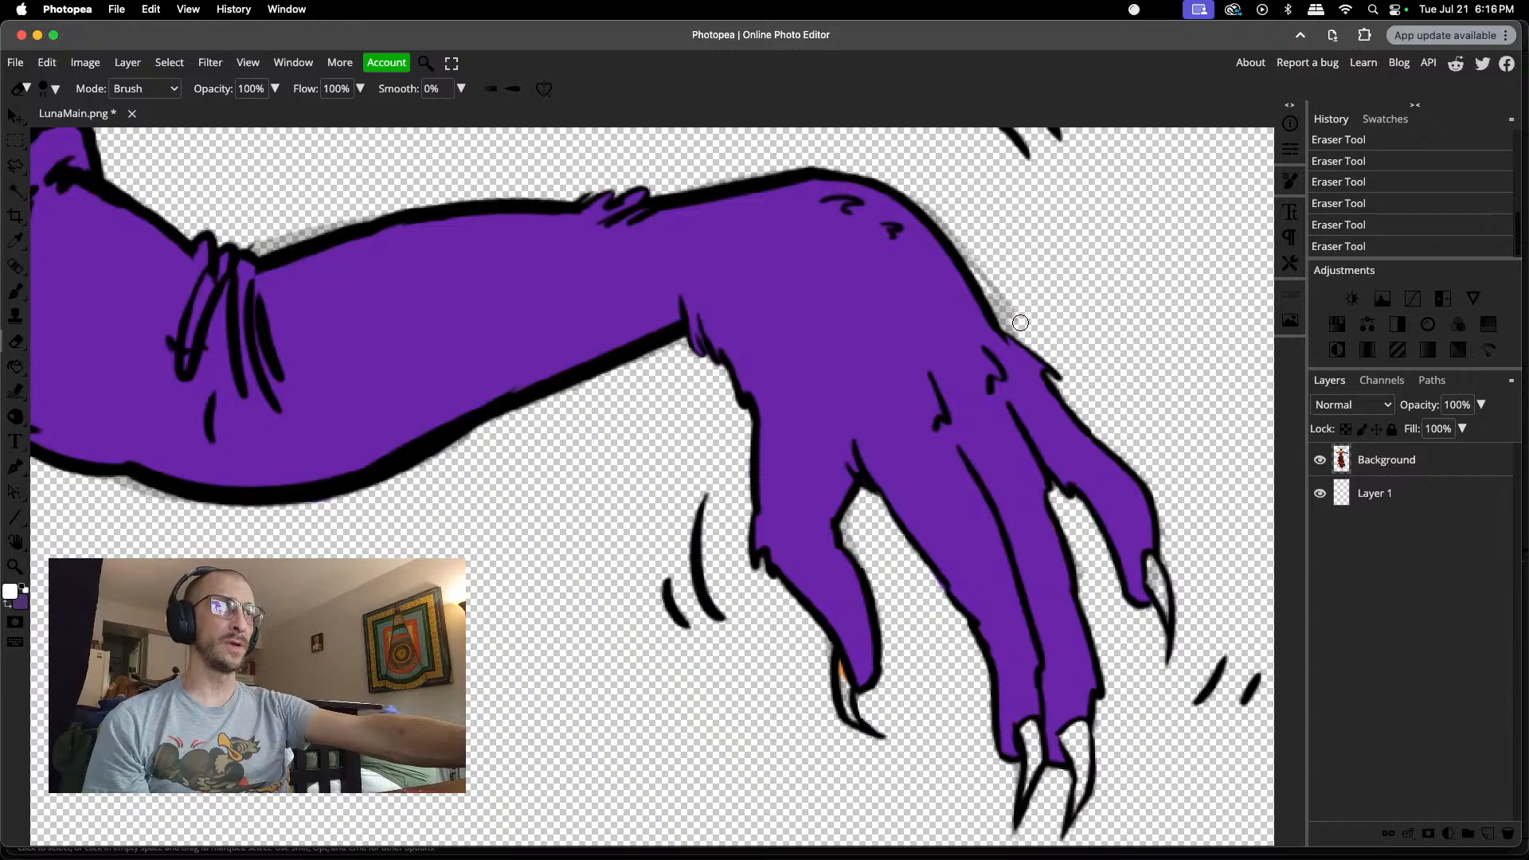
Step: Erase the grey fringe along the back of the outstretched hand and the upper edge of the gloved forearm
{"action": "left_click_drag", "start_coordinate": [1020, 321], "coordinate": [1005, 291]}
{"action": "scroll", "coordinate": [1007, 291], "scroll_direction": "up", "scroll_amount": 3}
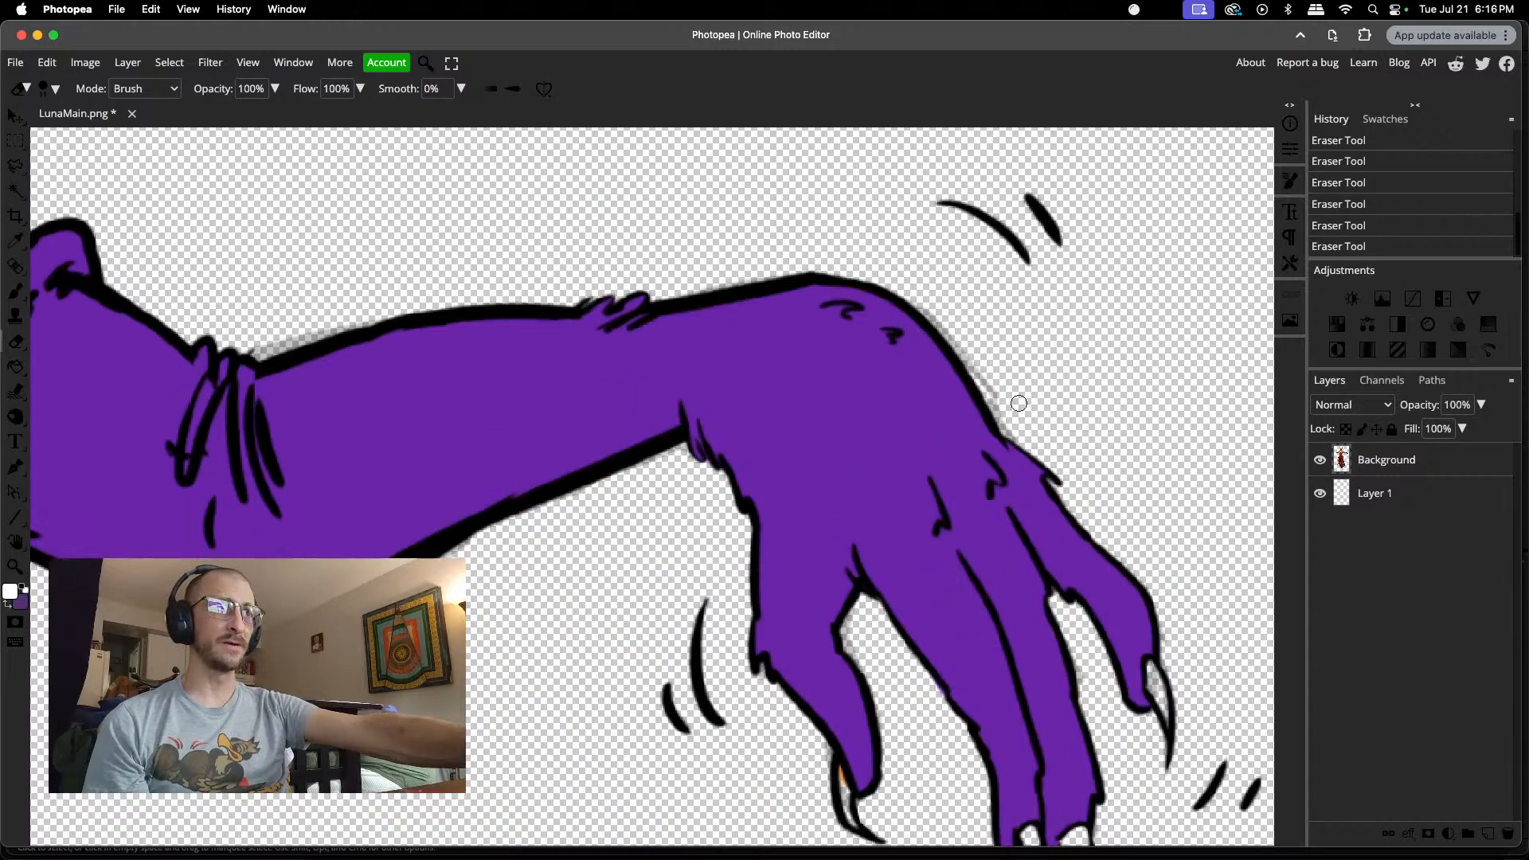
{"action": "left_click_drag", "start_coordinate": [1007, 423], "coordinate": [967, 340]}
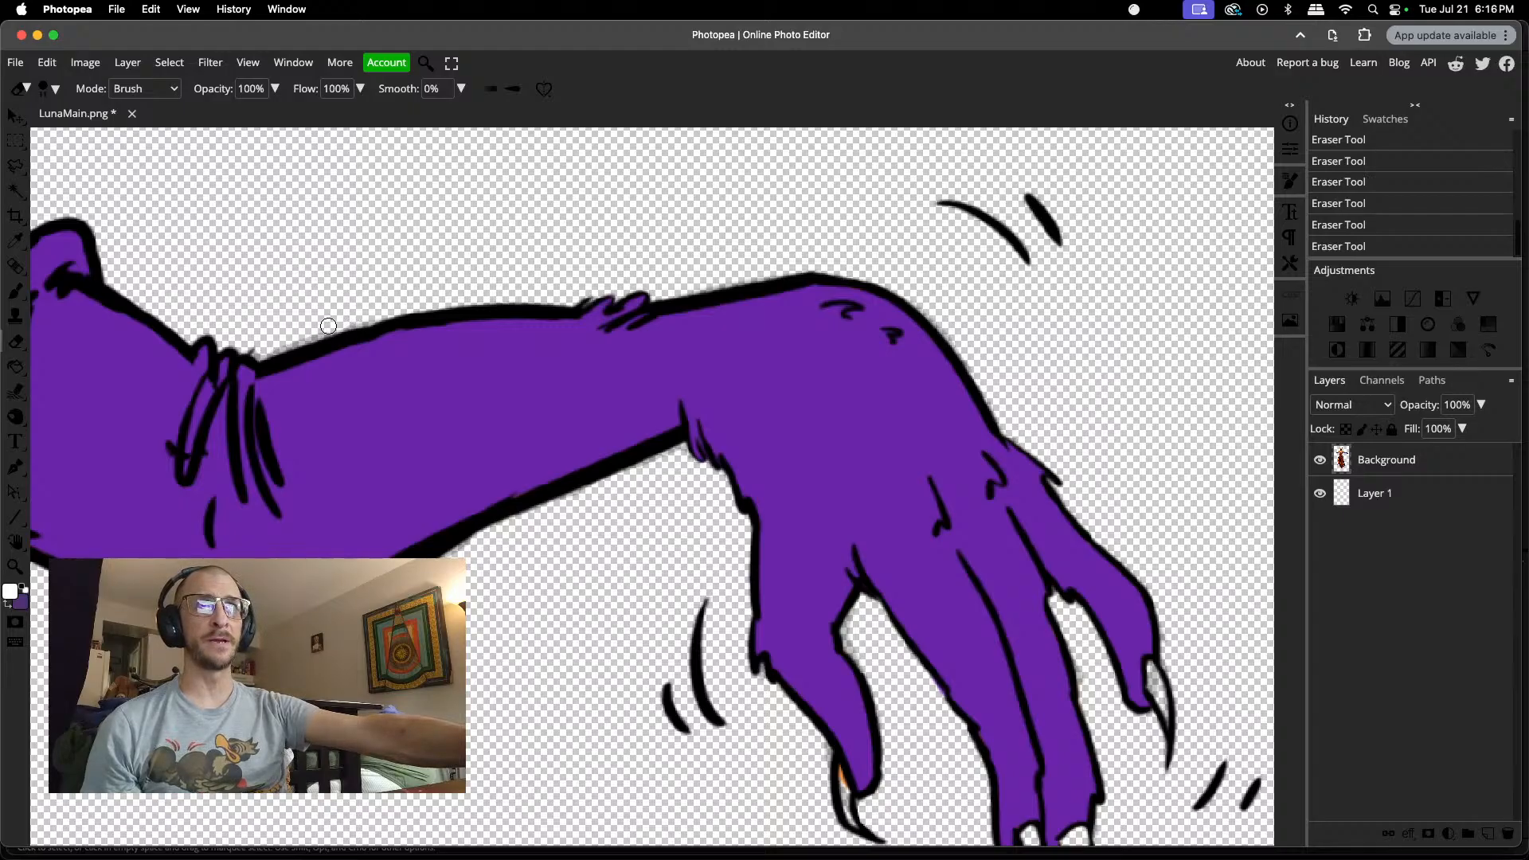
{"action": "left_click_drag", "start_coordinate": [300, 335], "coordinate": [274, 345]}
{"action": "scroll", "coordinate": [278, 349], "scroll_direction": "down", "scroll_amount": 5}
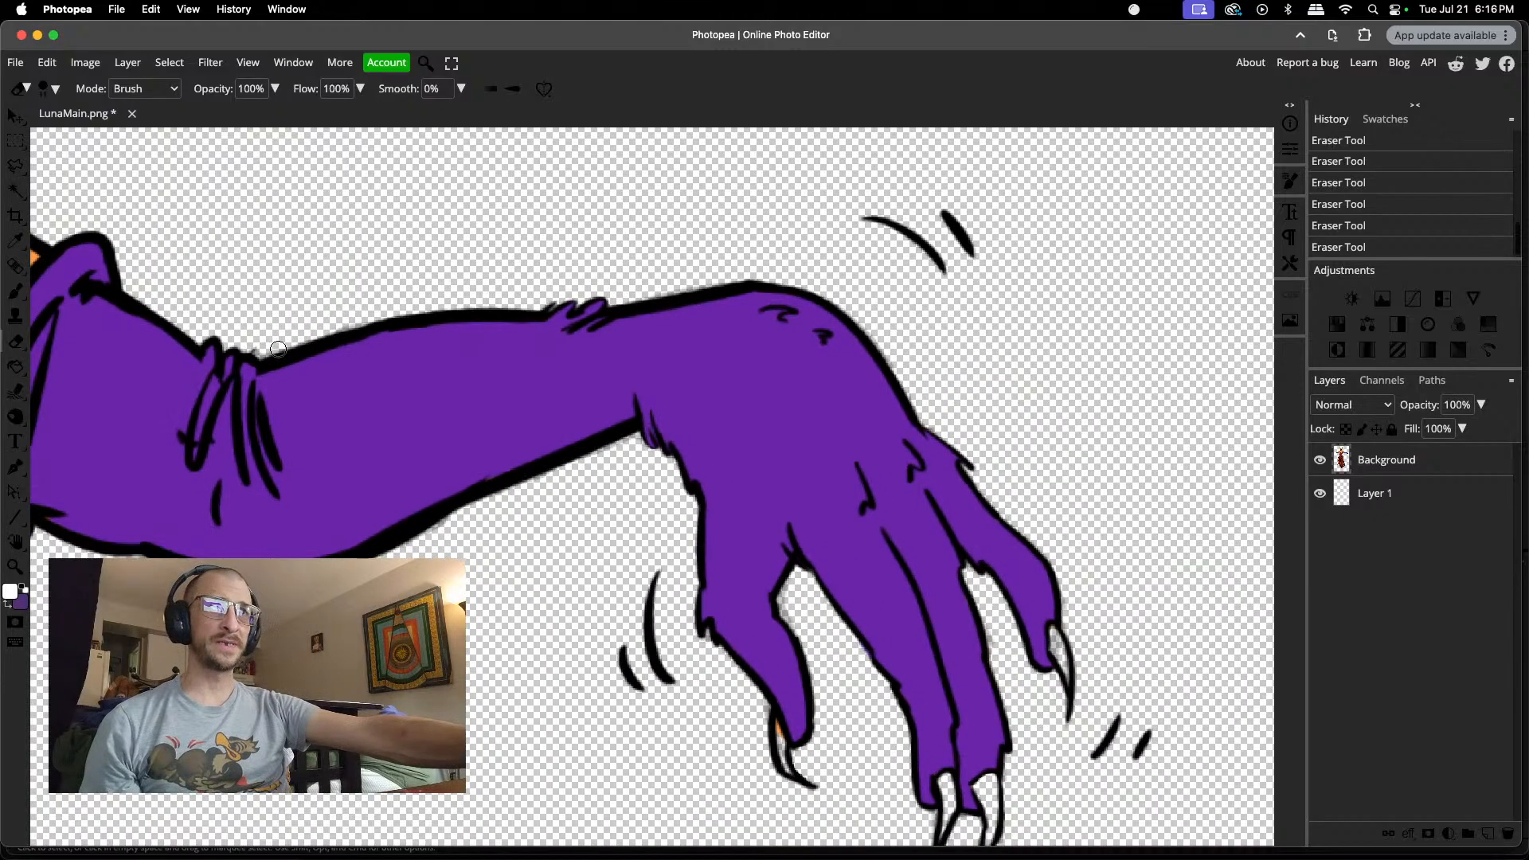
Step: Erase the stray fringe below the hatched underside of Luna's other upper arm, between the glove cuff and the bodice
{"action": "scroll", "coordinate": [276, 355], "scroll_direction": "up", "scroll_amount": 2}
{"action": "scroll", "coordinate": [277, 356], "scroll_direction": "left", "scroll_amount": 8}
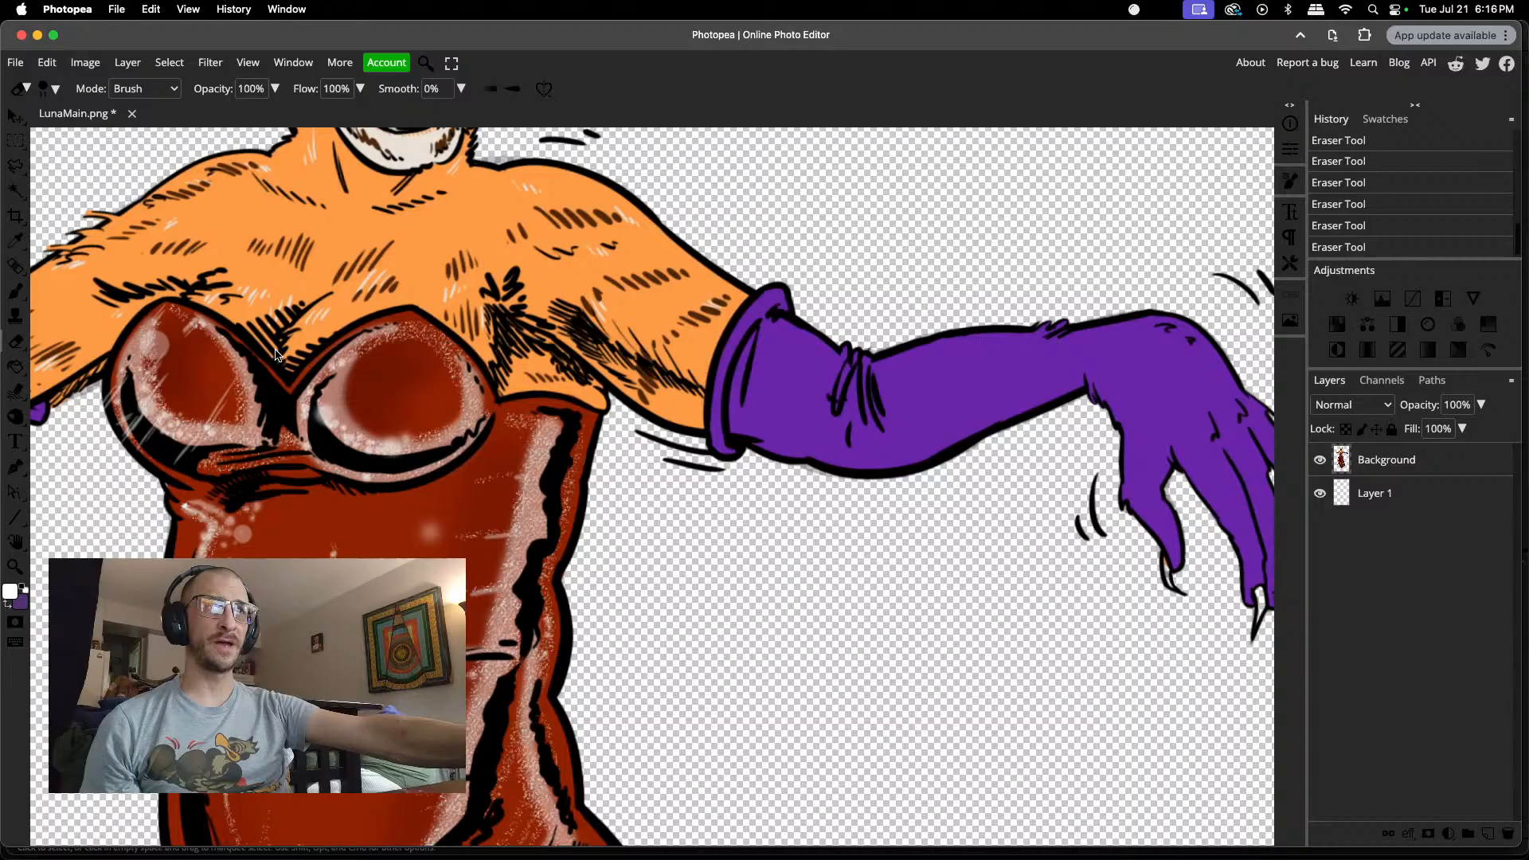
{"action": "scroll", "coordinate": [389, 417], "scroll_direction": "up", "scroll_amount": 4}
{"action": "scroll", "coordinate": [389, 416], "scroll_direction": "up", "scroll_amount": 2}
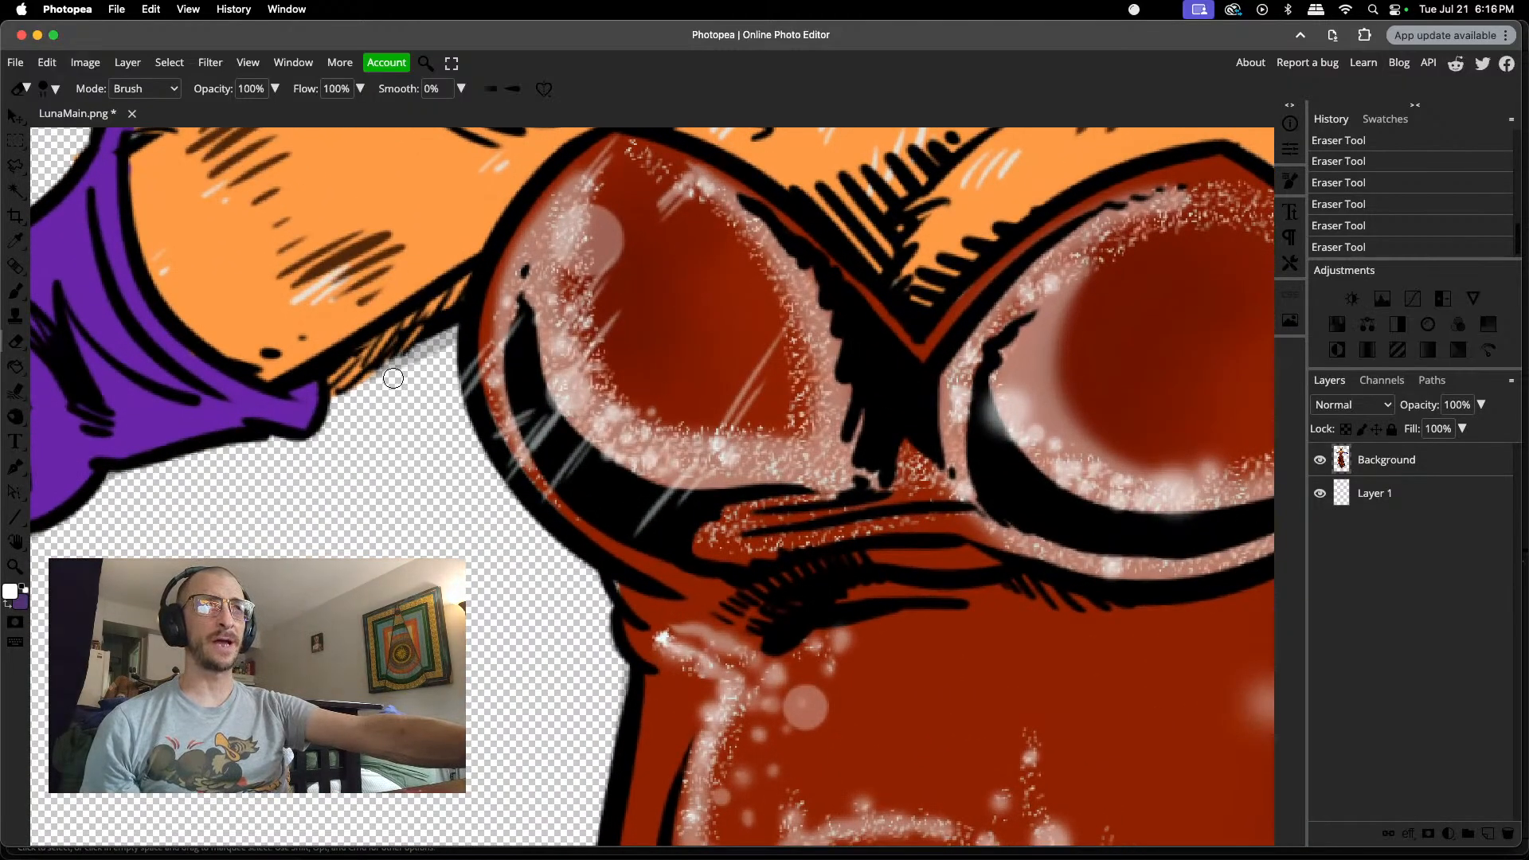
{"action": "mouse_move", "coordinate": [392, 379]}
{"action": "left_mouse_down"}
{"action": "mouse_move", "coordinate": [438, 348]}
{"action": "mouse_move", "coordinate": [424, 360]}
{"action": "left_mouse_up"}
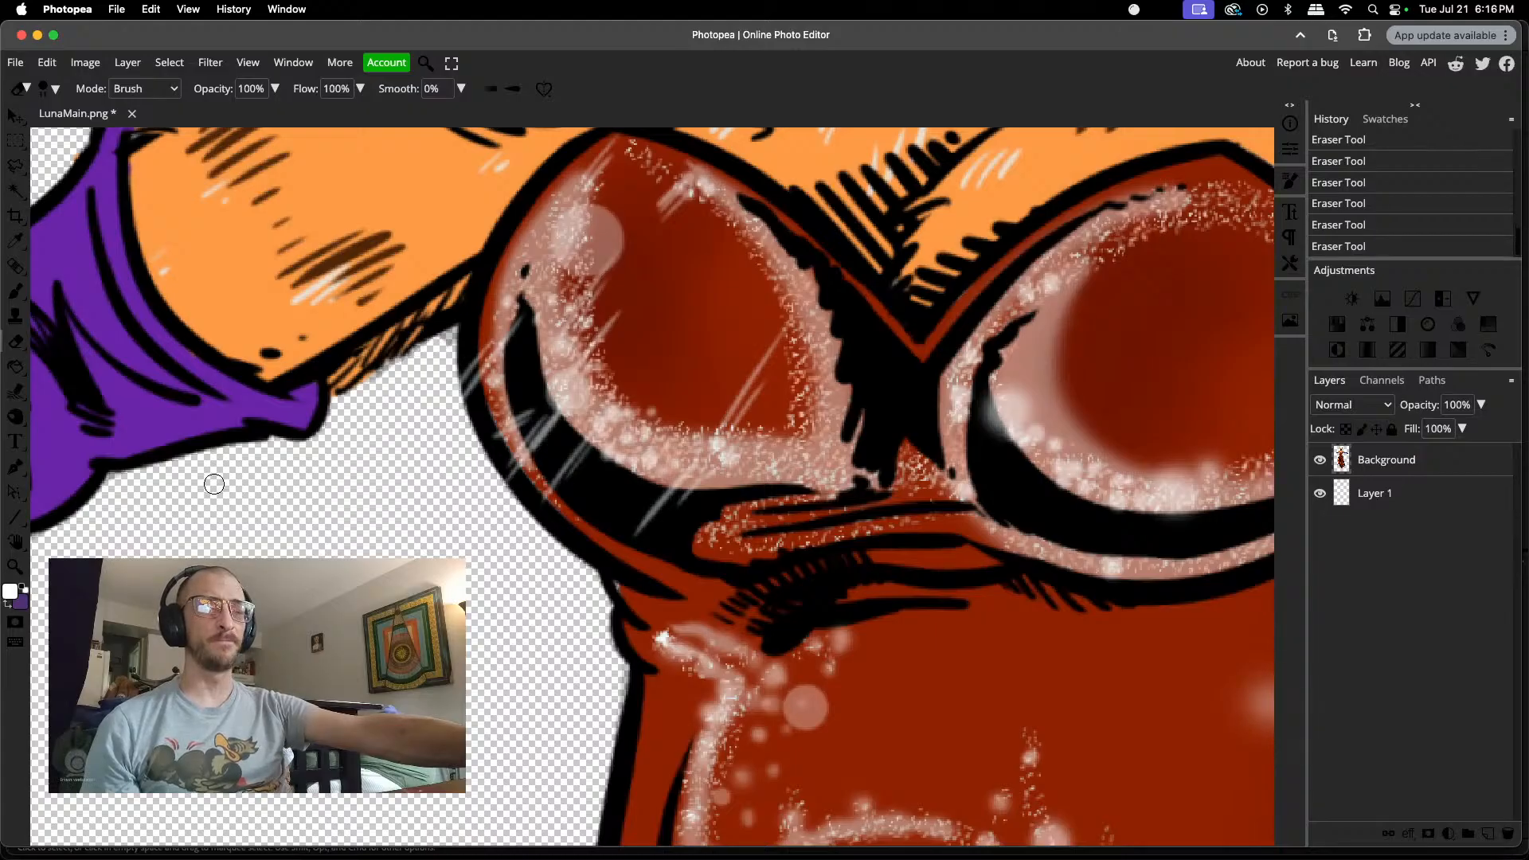
Step: Erase the grey smudges around the pointing finger's claw tip and beside the raised claw on Luna's other gloved hand
{"action": "scroll", "coordinate": [212, 485], "scroll_direction": "up", "scroll_amount": 2}
{"action": "scroll", "coordinate": [212, 485], "scroll_direction": "down", "scroll_amount": 4}
{"action": "scroll", "coordinate": [213, 486], "scroll_direction": "left", "scroll_amount": 5}
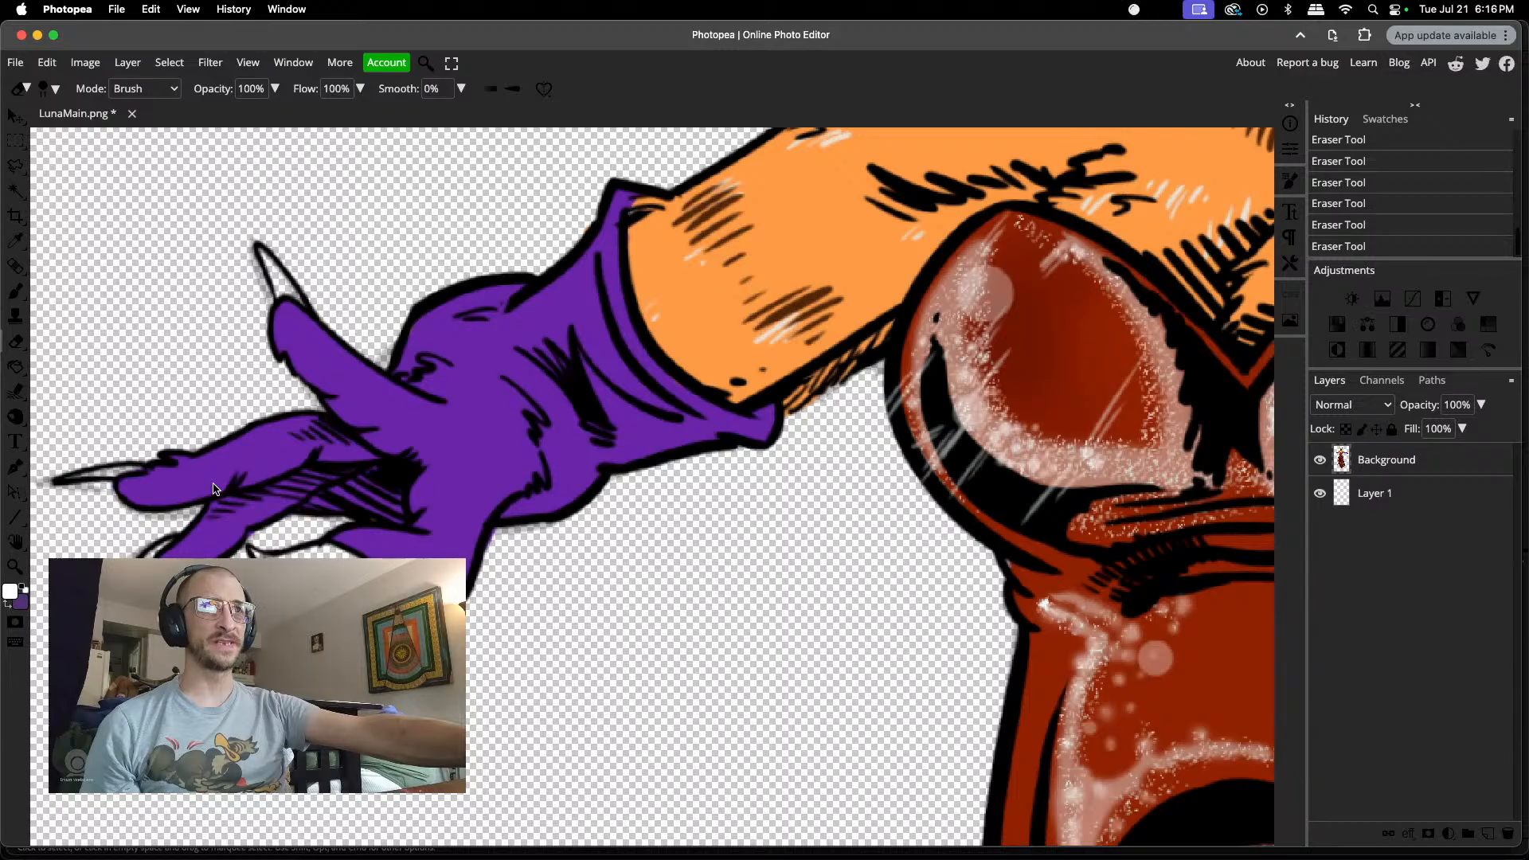
{"action": "scroll", "coordinate": [215, 488], "scroll_direction": "left", "scroll_amount": 4}
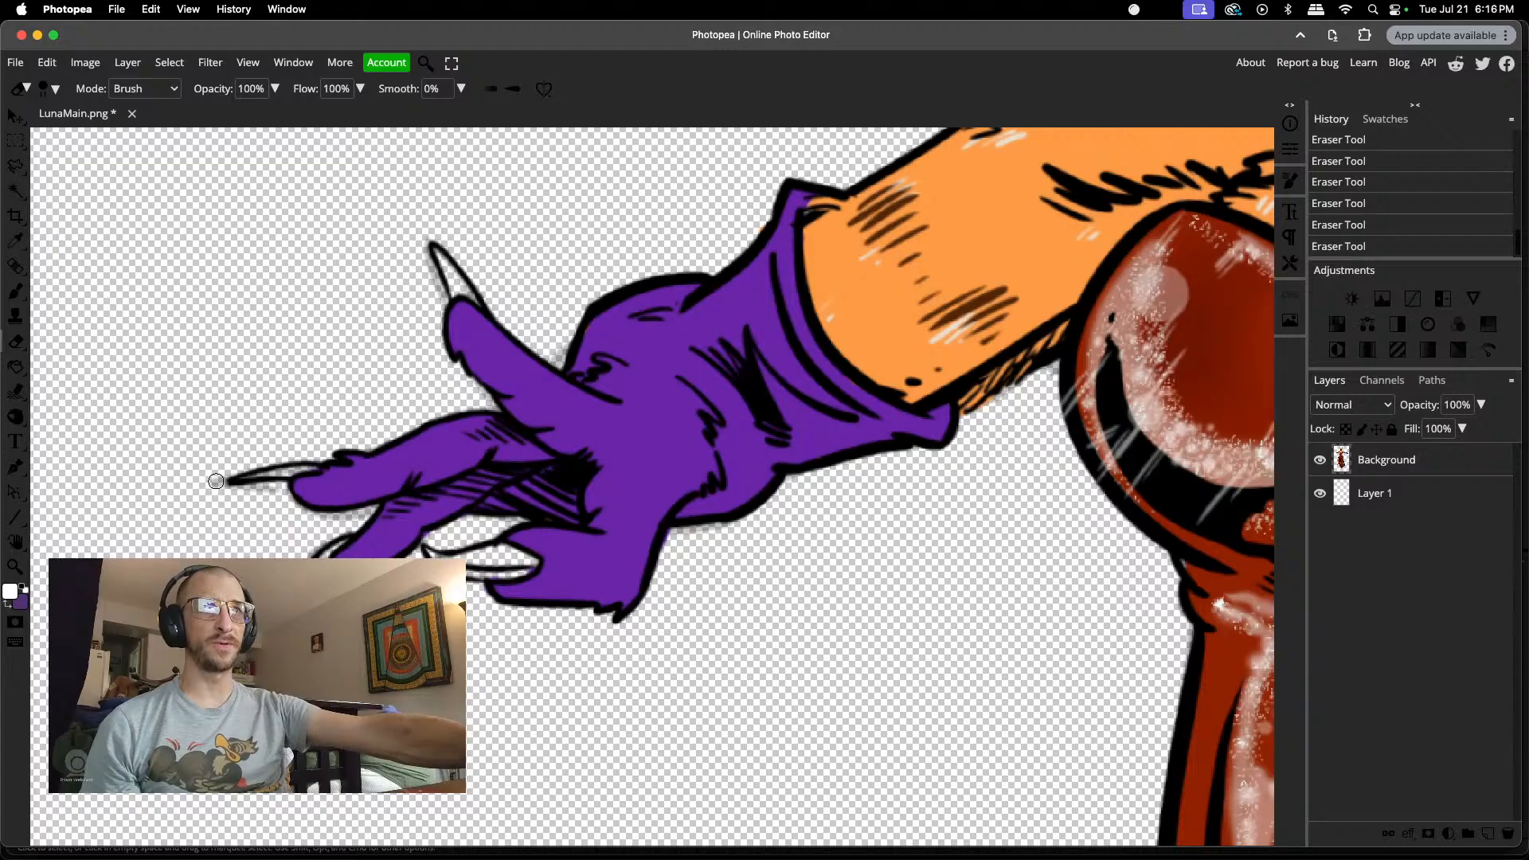
{"action": "left_click_drag", "start_coordinate": [214, 482], "coordinate": [218, 482]}
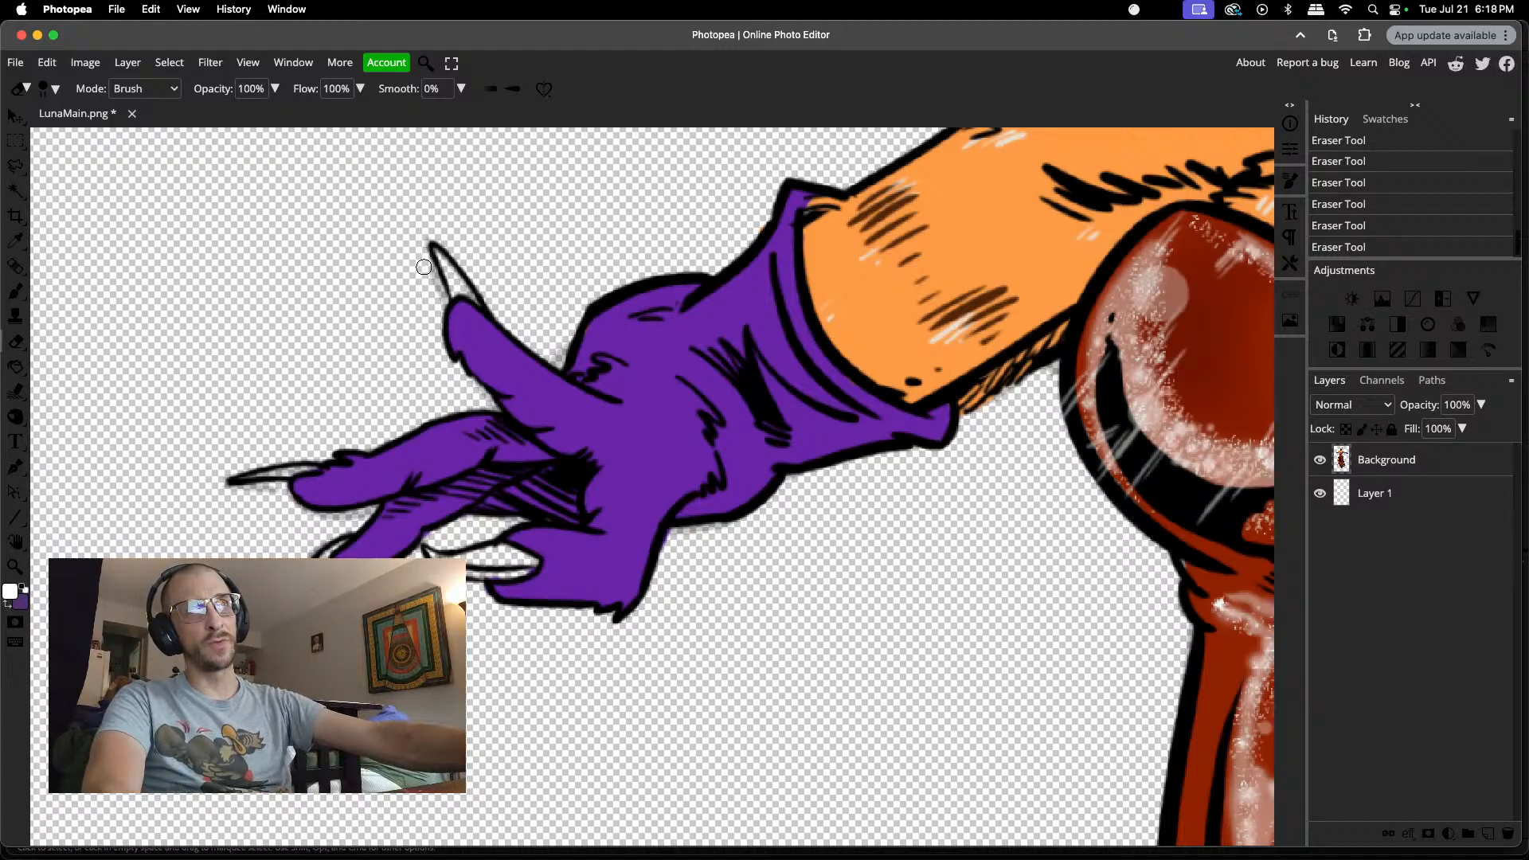
{"action": "left_click_drag", "start_coordinate": [436, 294], "coordinate": [437, 297]}
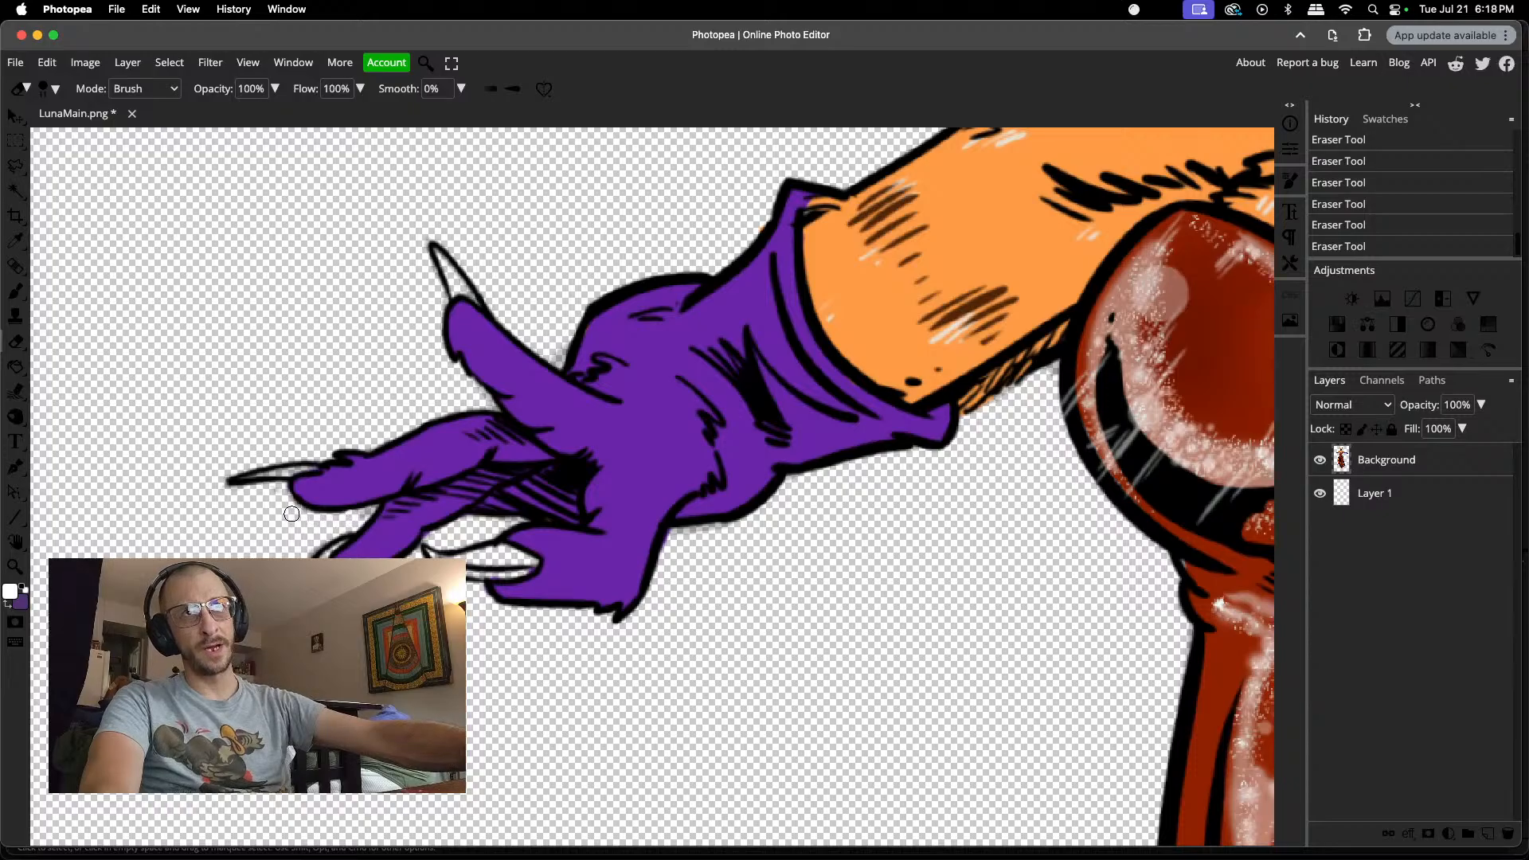
Step: Erase the grey shading above Luna's shoulder line, beside the base of her neck
{"action": "scroll", "coordinate": [421, 462], "scroll_direction": "up", "scroll_amount": 5}
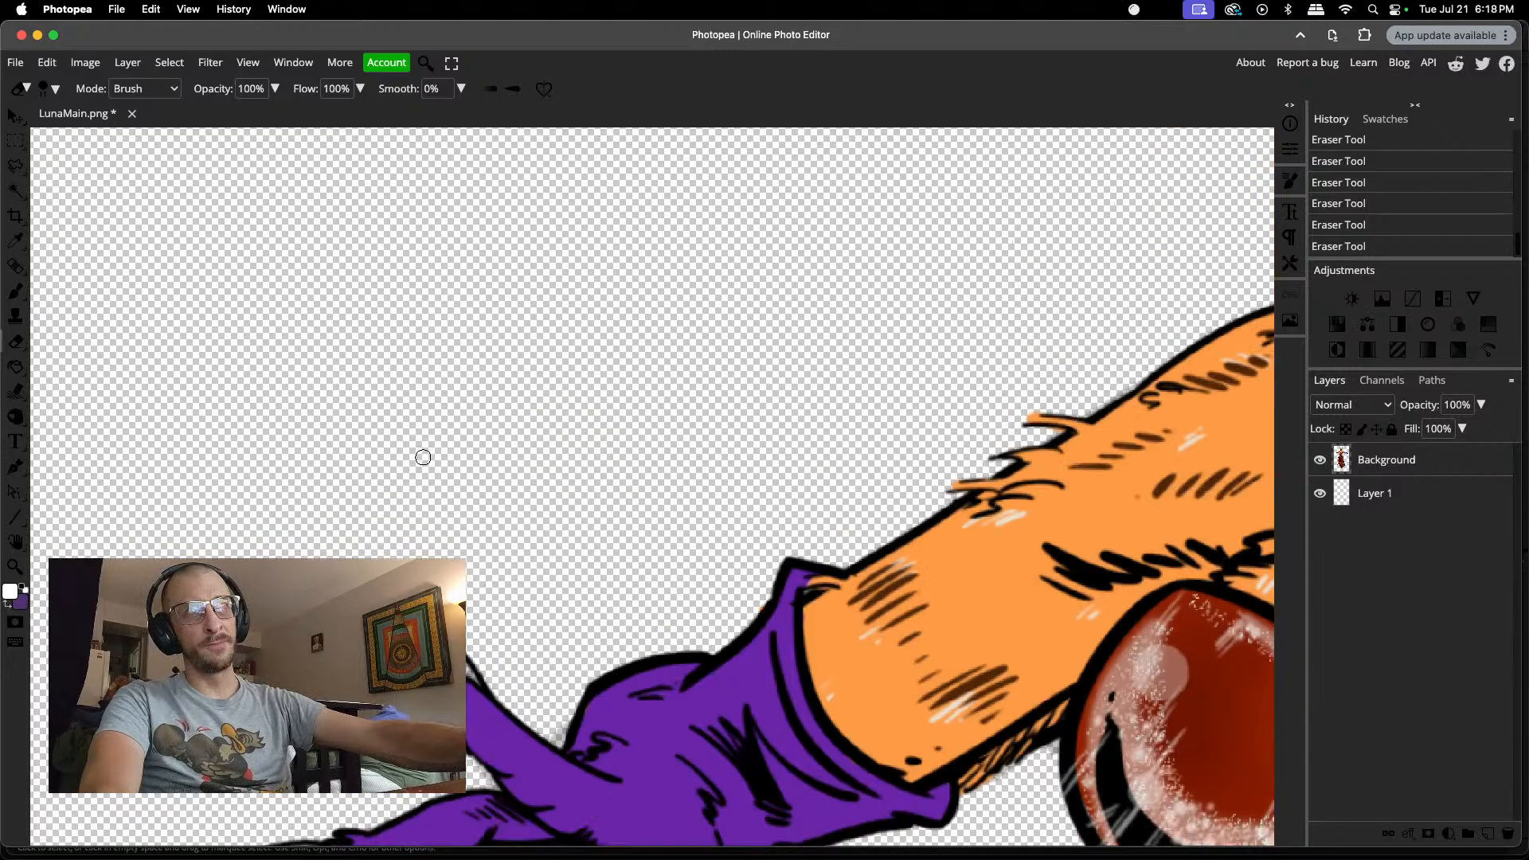
{"action": "scroll", "coordinate": [423, 457], "scroll_direction": "up", "scroll_amount": 10}
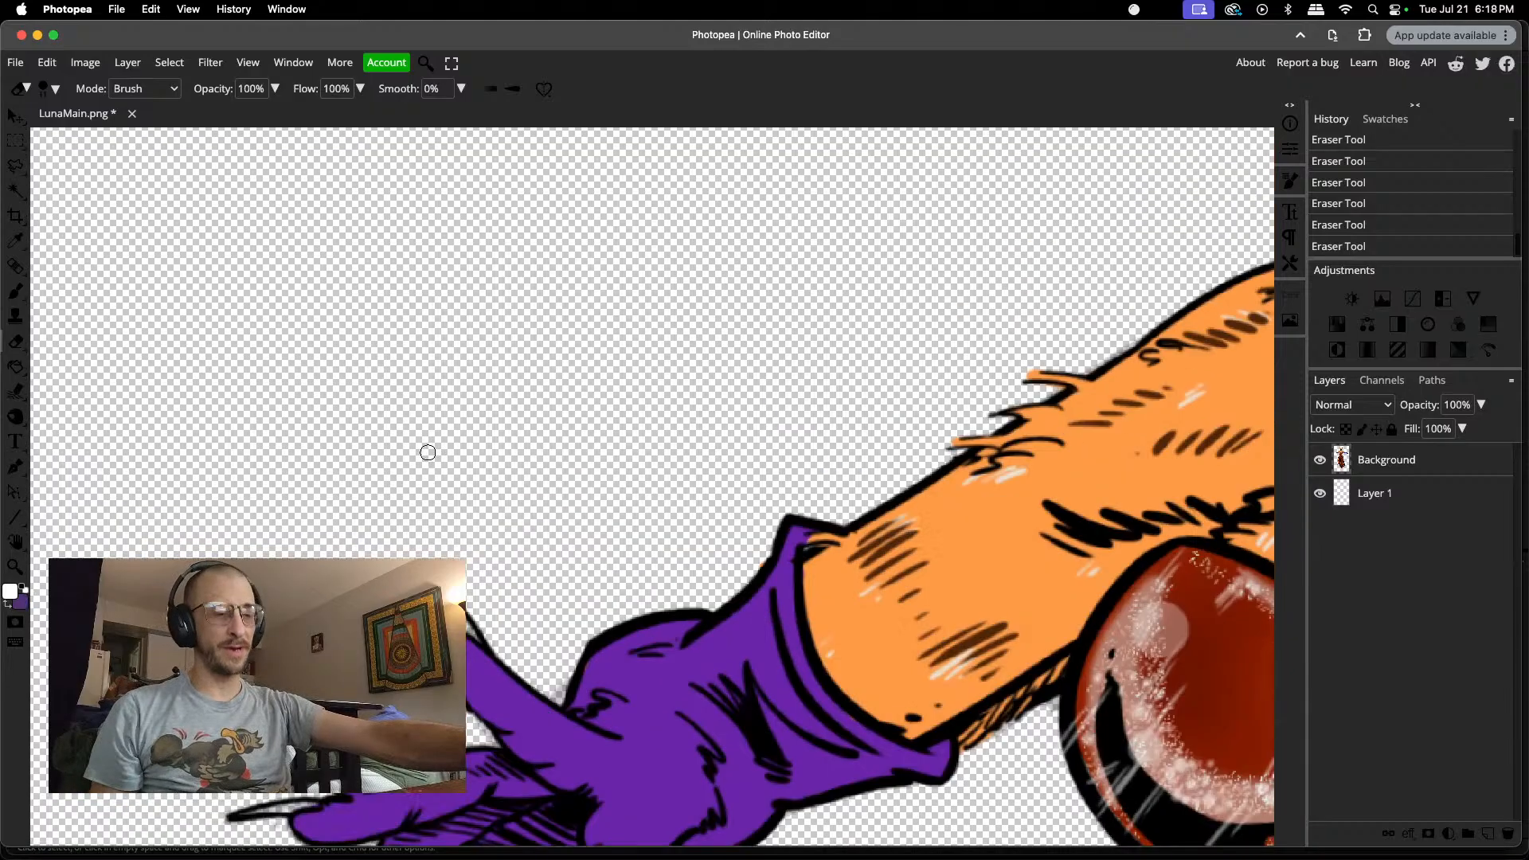
{"action": "scroll", "coordinate": [428, 452], "scroll_direction": "down", "scroll_amount": 3}
{"action": "scroll", "coordinate": [428, 452], "scroll_direction": "down", "scroll_amount": 3}
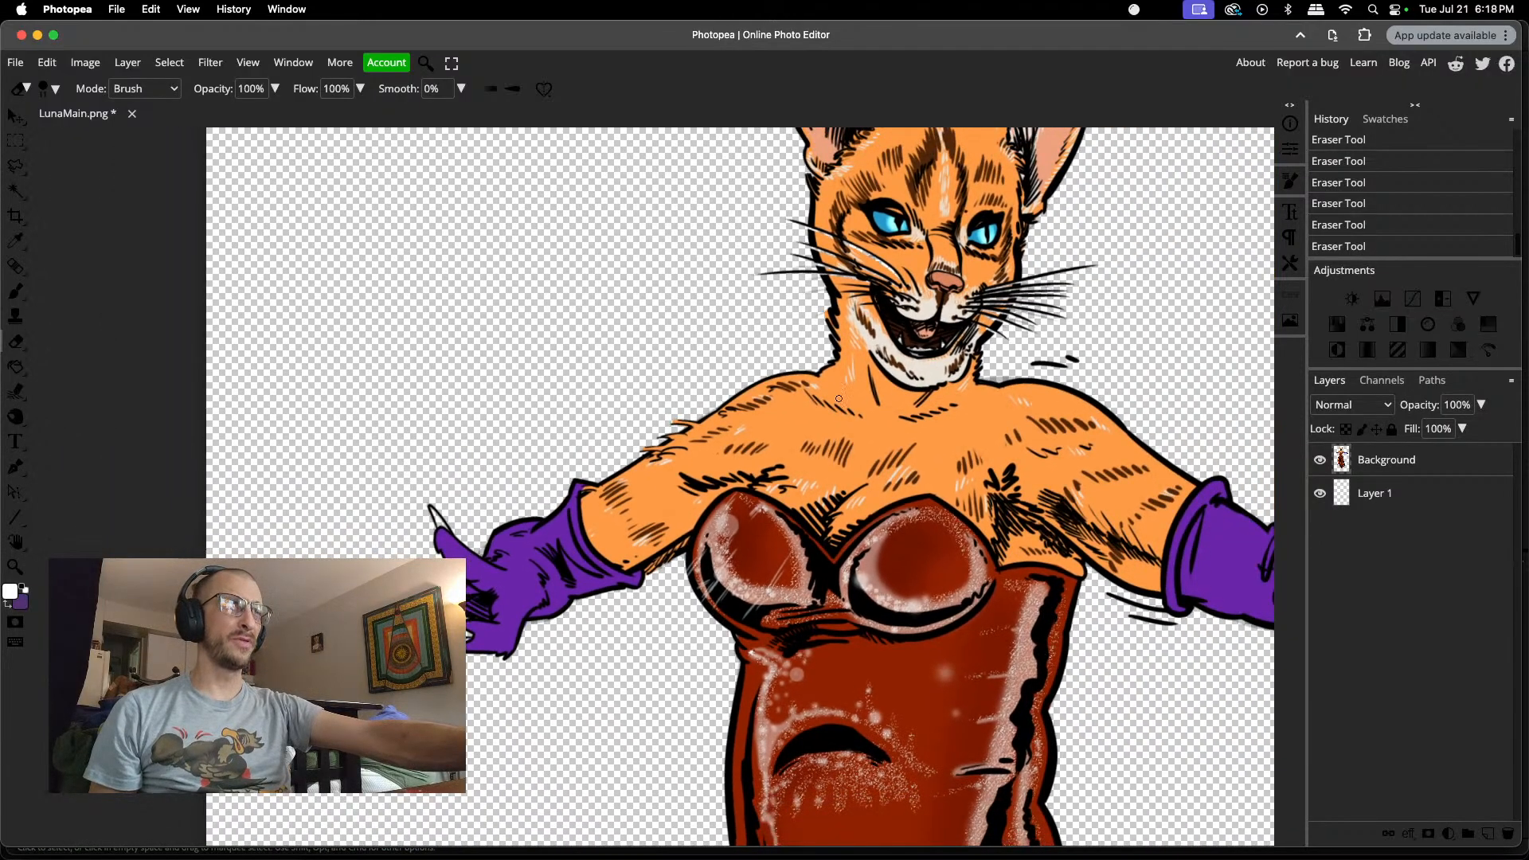
{"action": "scroll", "coordinate": [1026, 351], "scroll_direction": "up", "scroll_amount": 3}
{"action": "scroll", "coordinate": [920, 418], "scroll_direction": "up", "scroll_amount": 2}
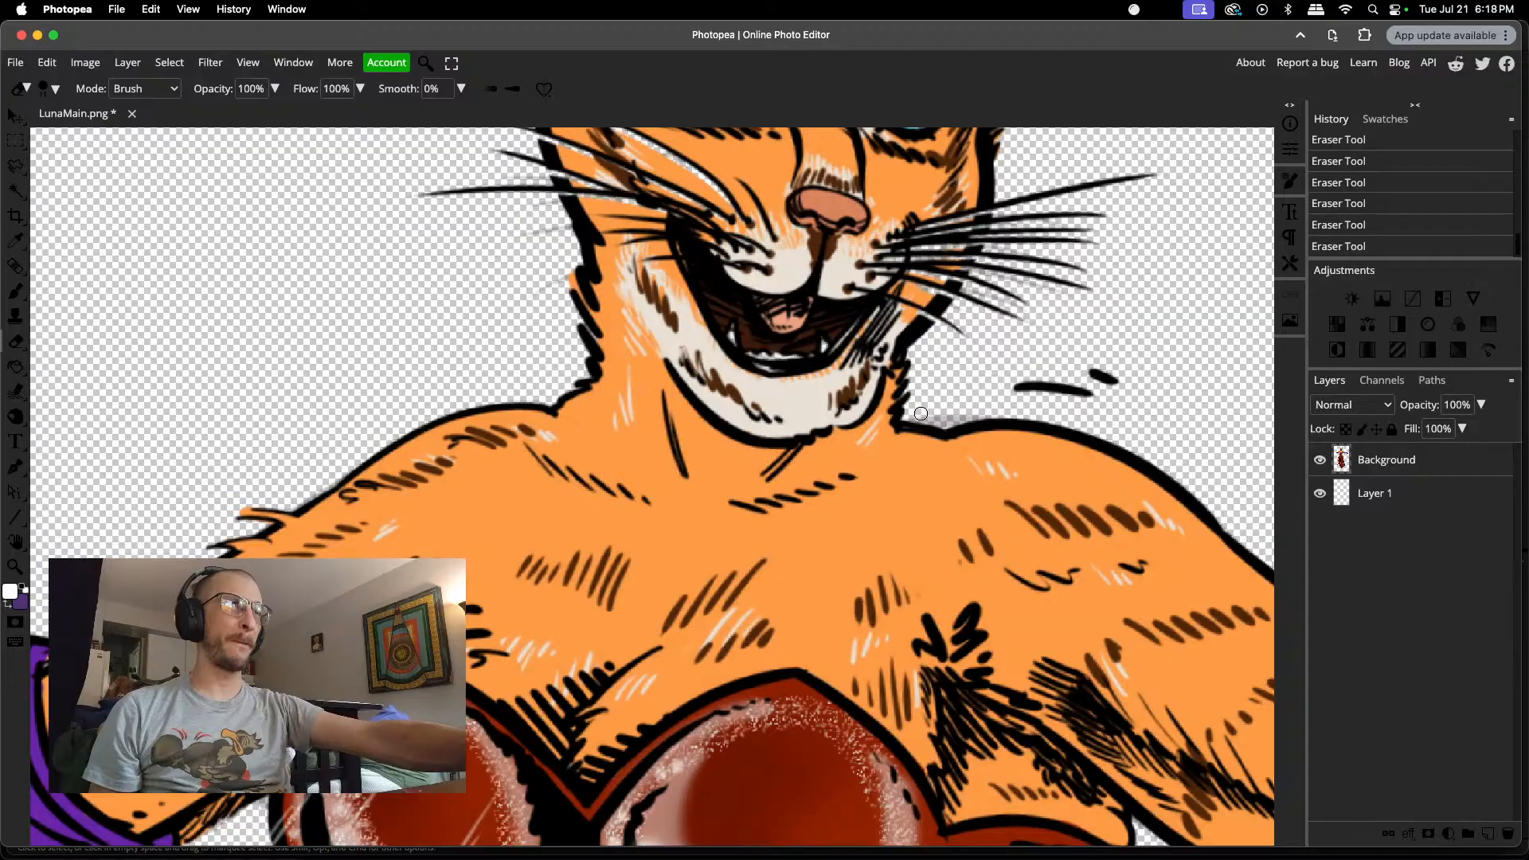
{"action": "mouse_move", "coordinate": [924, 414]}
{"action": "left_mouse_down"}
{"action": "mouse_move", "coordinate": [975, 409]}
{"action": "mouse_move", "coordinate": [926, 415]}
{"action": "left_mouse_up"}
{"action": "scroll", "coordinate": [946, 389], "scroll_direction": "down", "scroll_amount": 3}
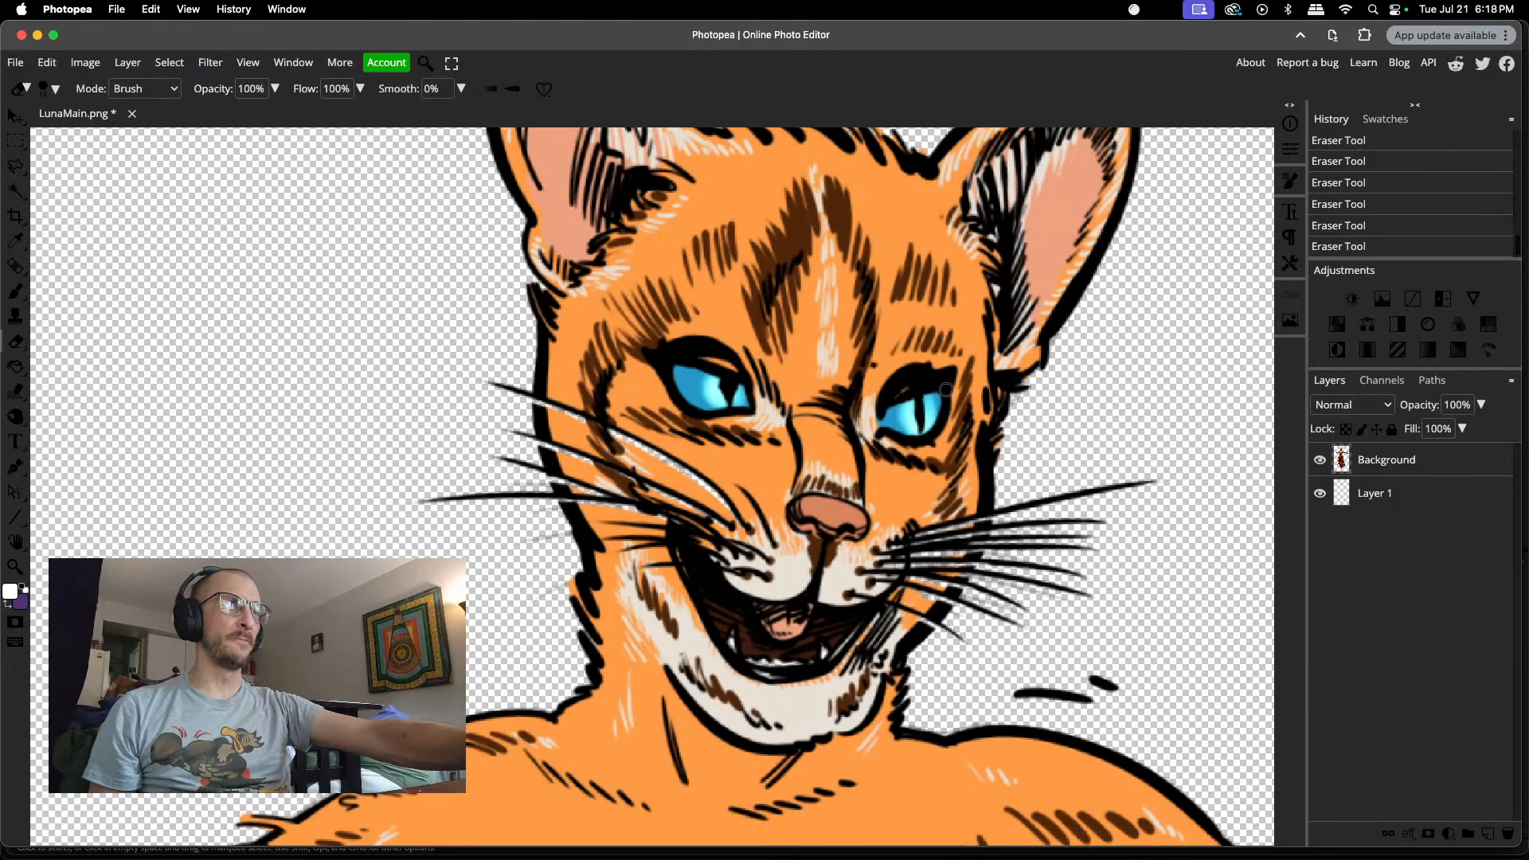
Step: Erase the grey fringe along the outer edge of the red dress's draped train, just beside the purple heel
{"action": "scroll", "coordinate": [946, 389], "scroll_direction": "up", "scroll_amount": 2}
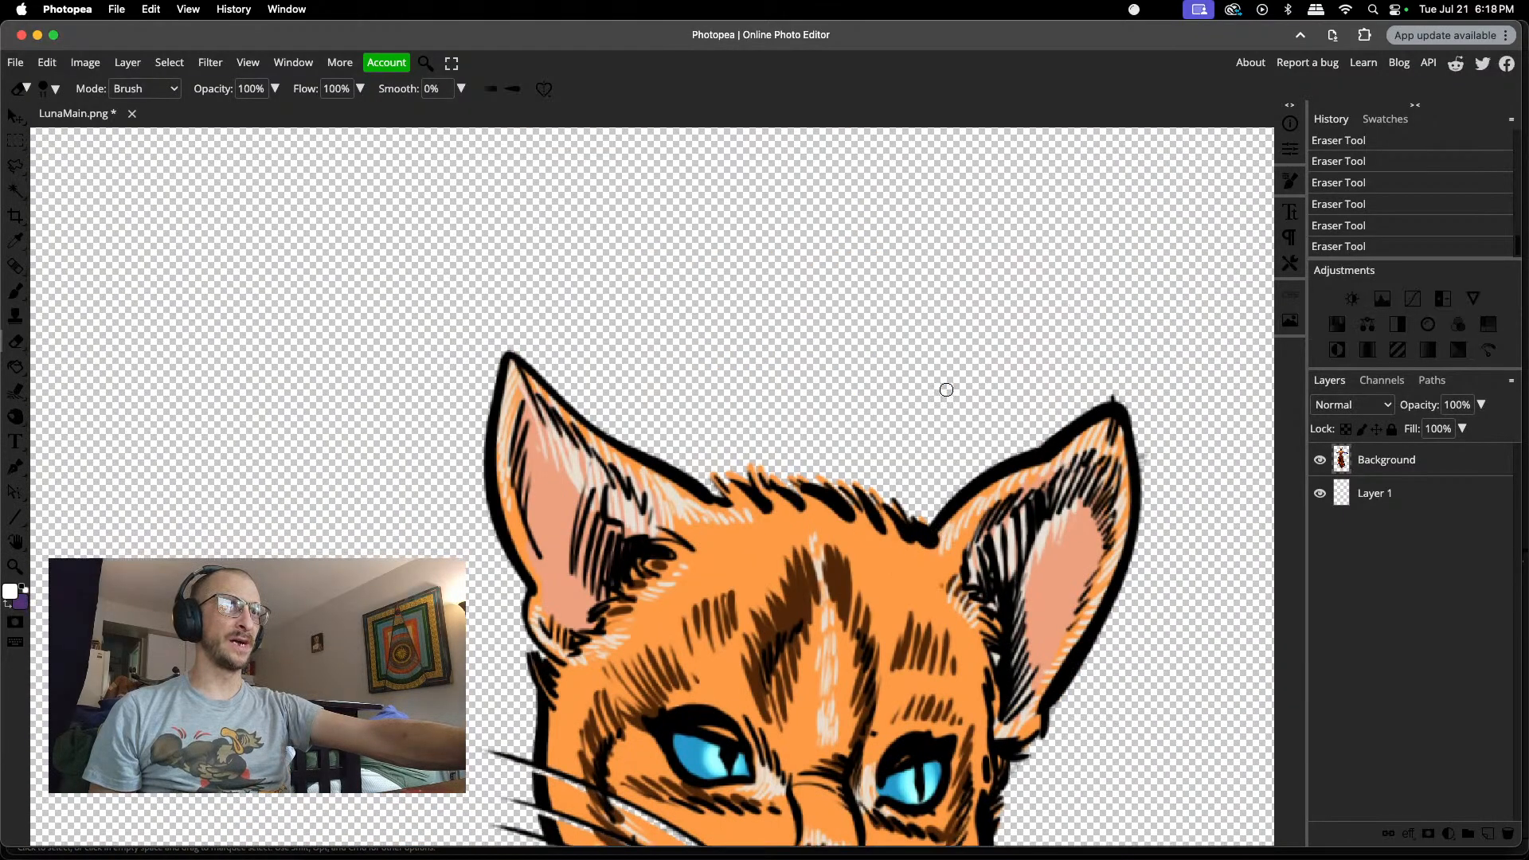
{"action": "scroll", "coordinate": [946, 389], "scroll_direction": "down", "scroll_amount": 15}
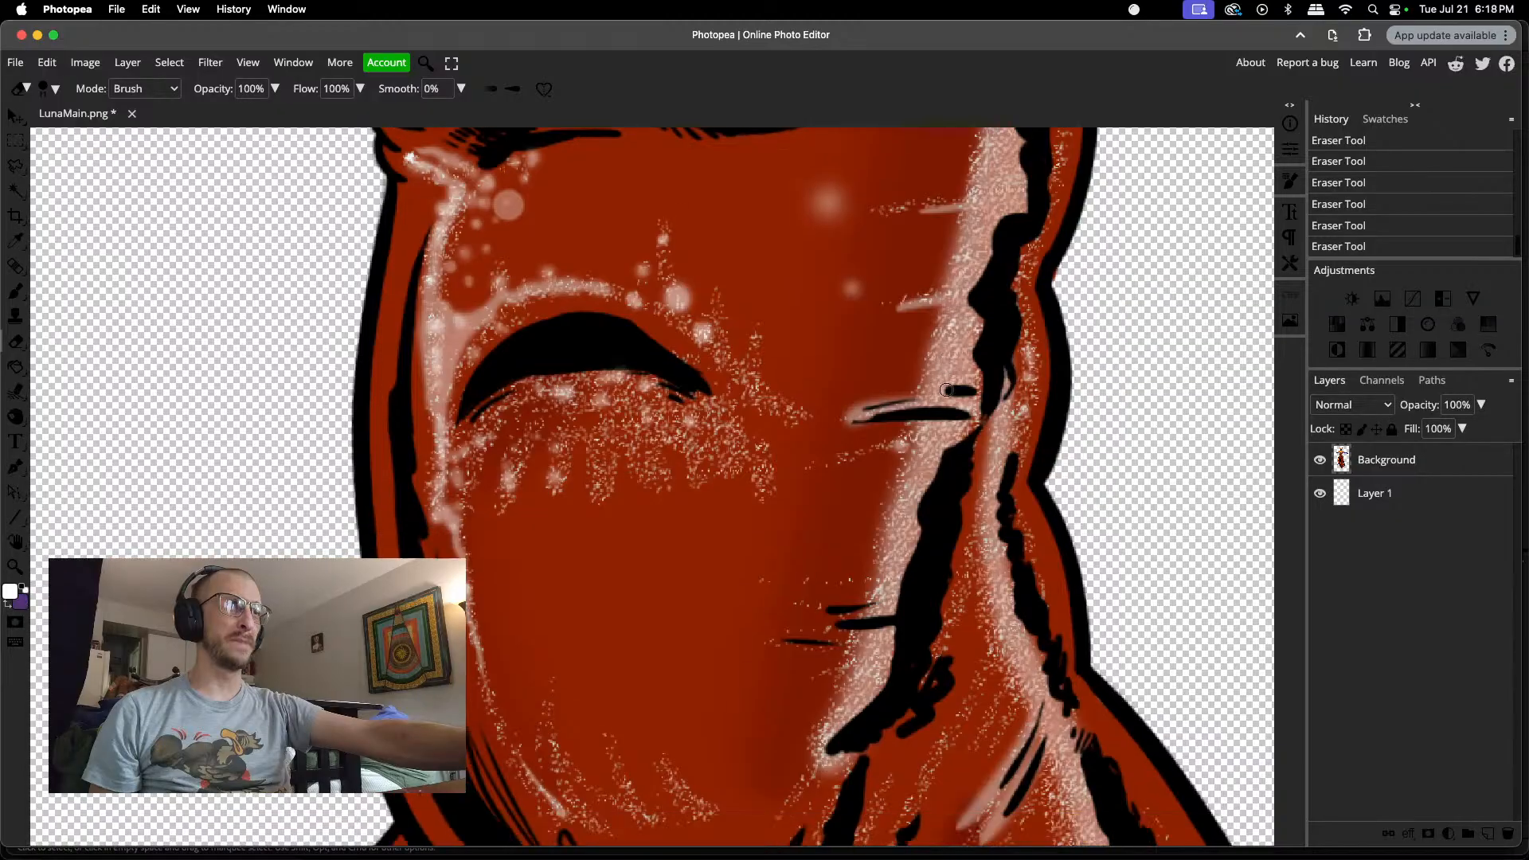
{"action": "scroll", "coordinate": [947, 390], "scroll_direction": "down", "scroll_amount": 15}
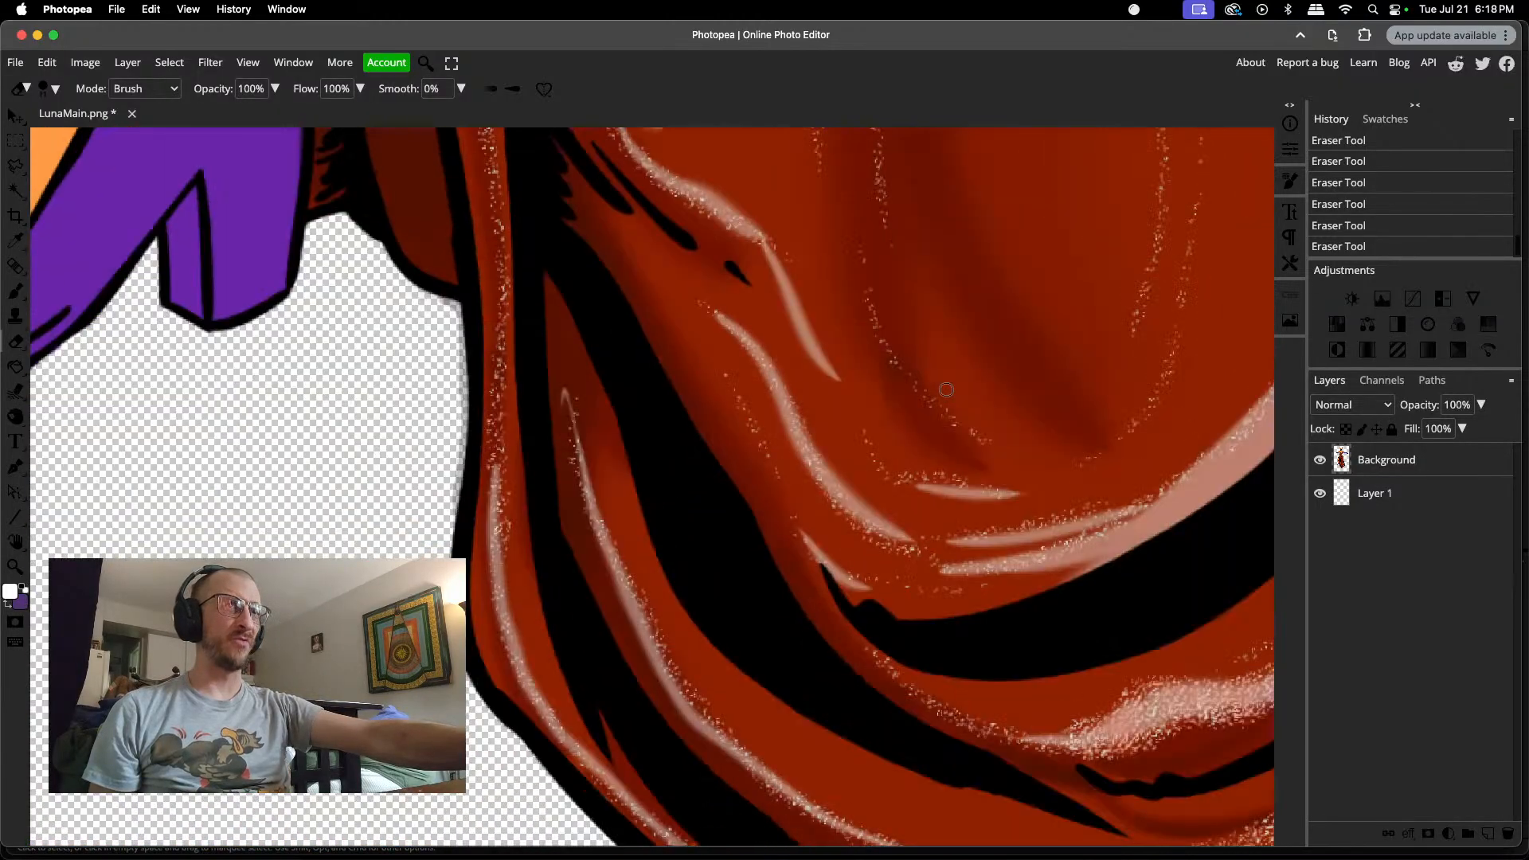
{"action": "scroll", "coordinate": [947, 389], "scroll_direction": "left", "scroll_amount": 10}
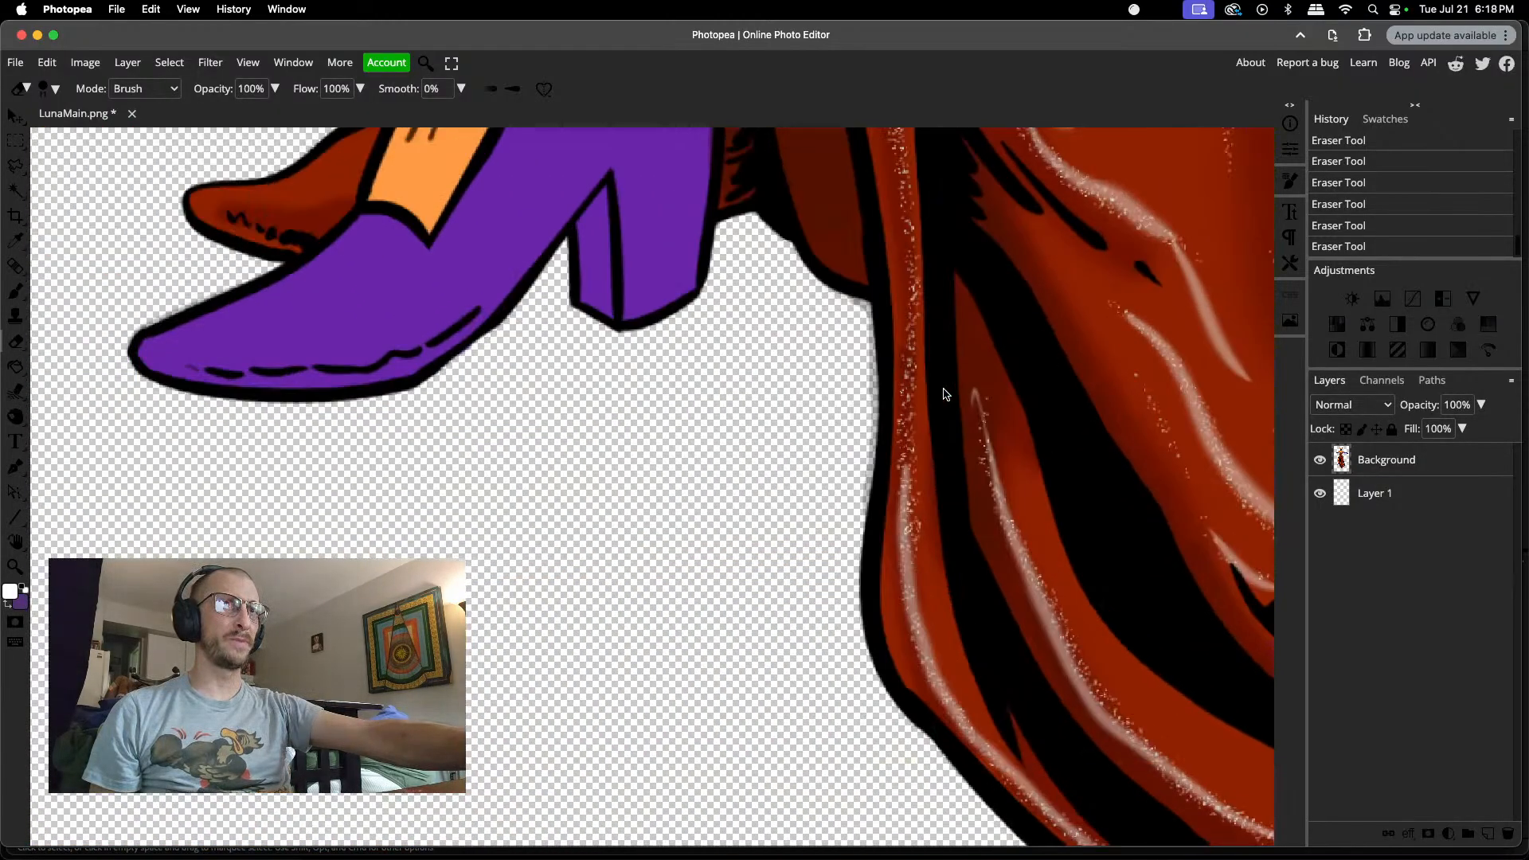
{"action": "left_click", "coordinate": [860, 314]}
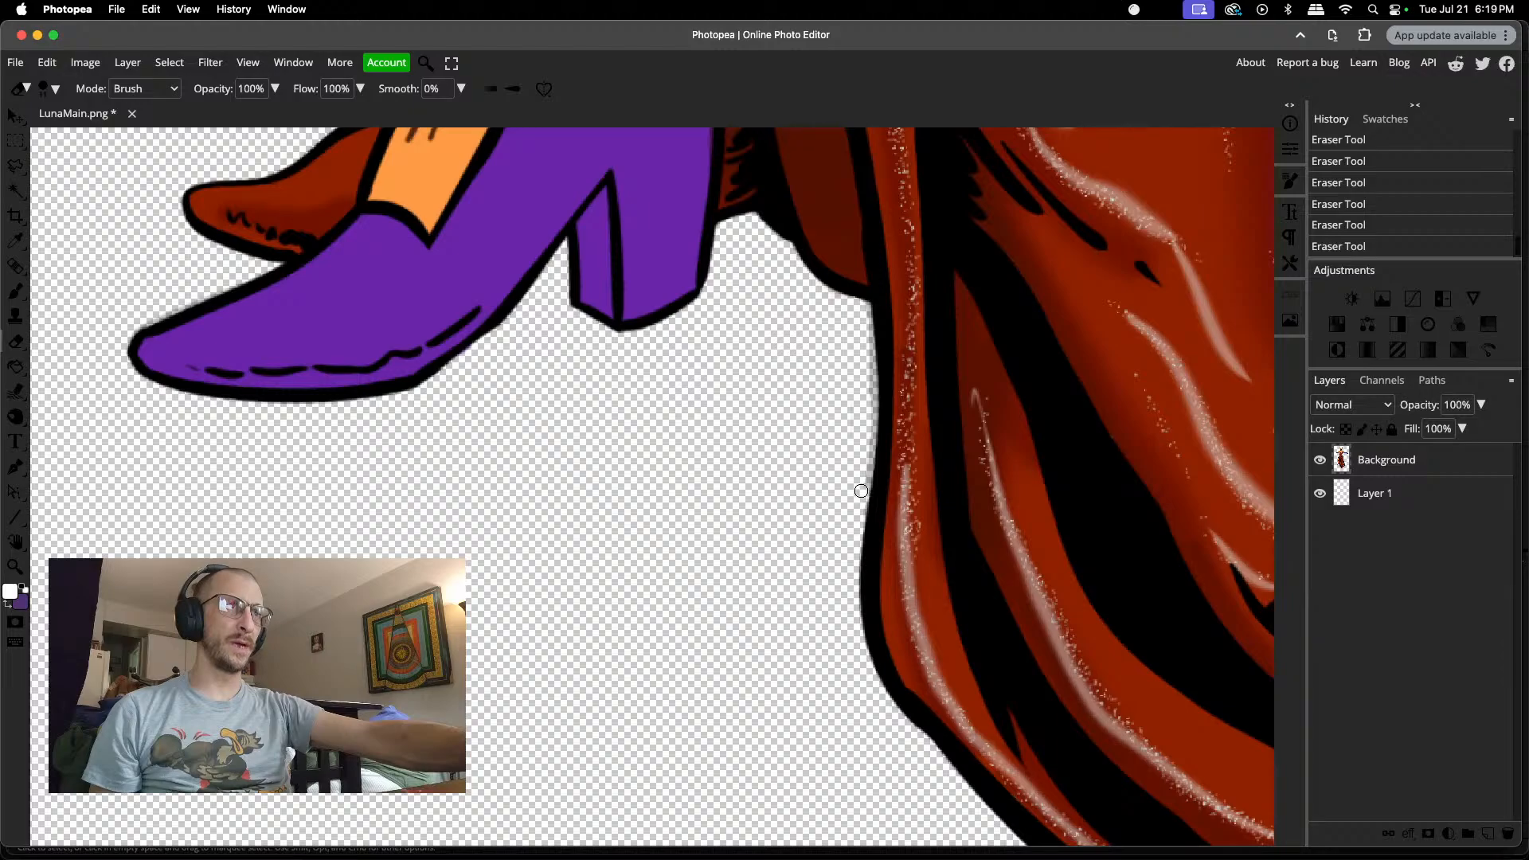
{"action": "left_click_drag", "start_coordinate": [859, 476], "coordinate": [863, 415]}
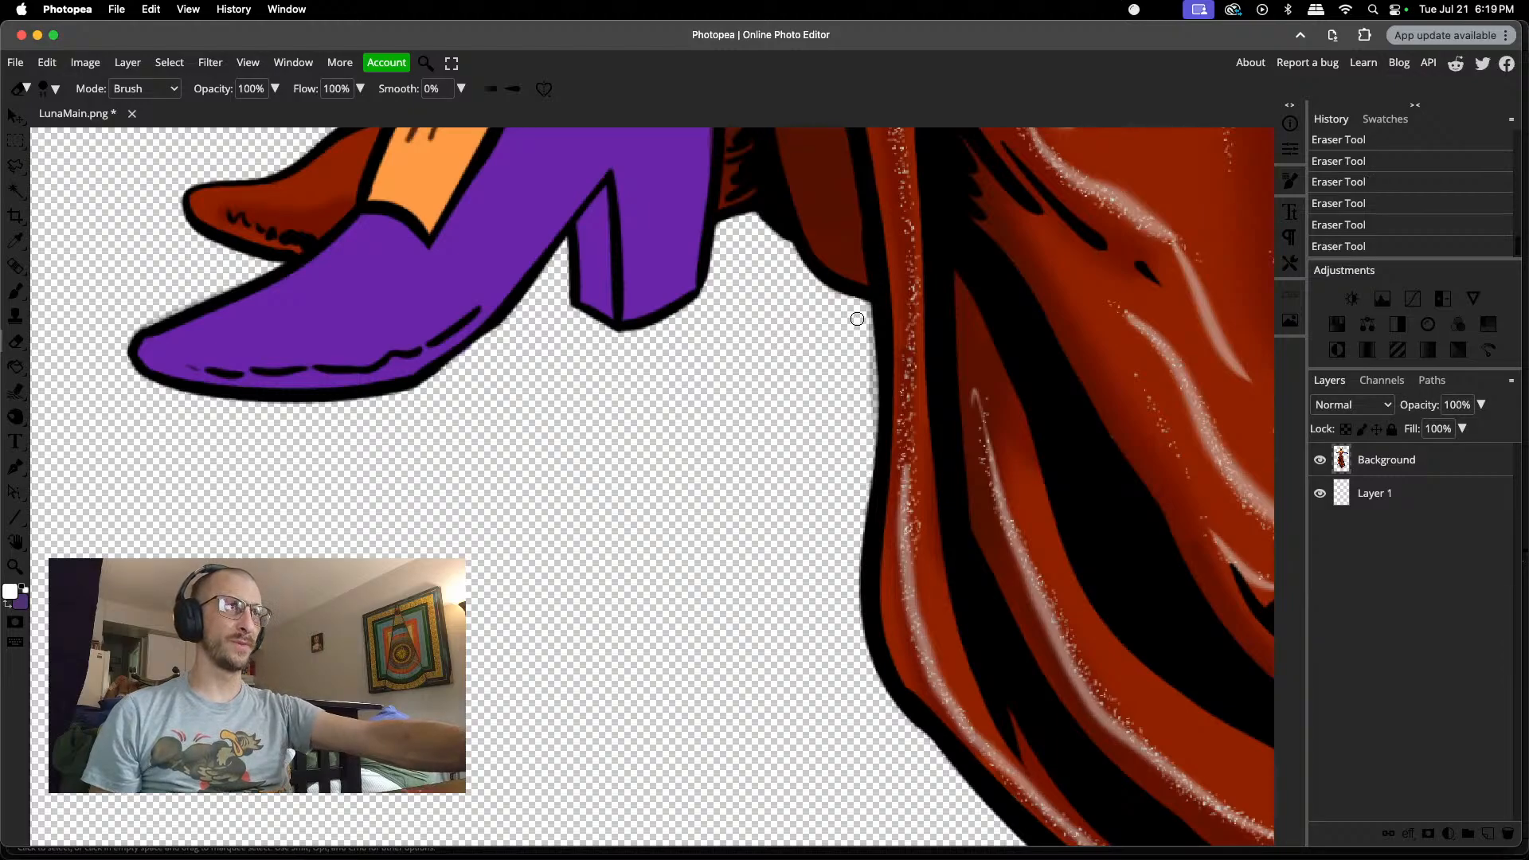
{"action": "mouse_move", "coordinate": [862, 316]}
{"action": "left_mouse_down"}
{"action": "mouse_move", "coordinate": [869, 427]}
{"action": "mouse_move", "coordinate": [854, 434]}
{"action": "left_mouse_up"}
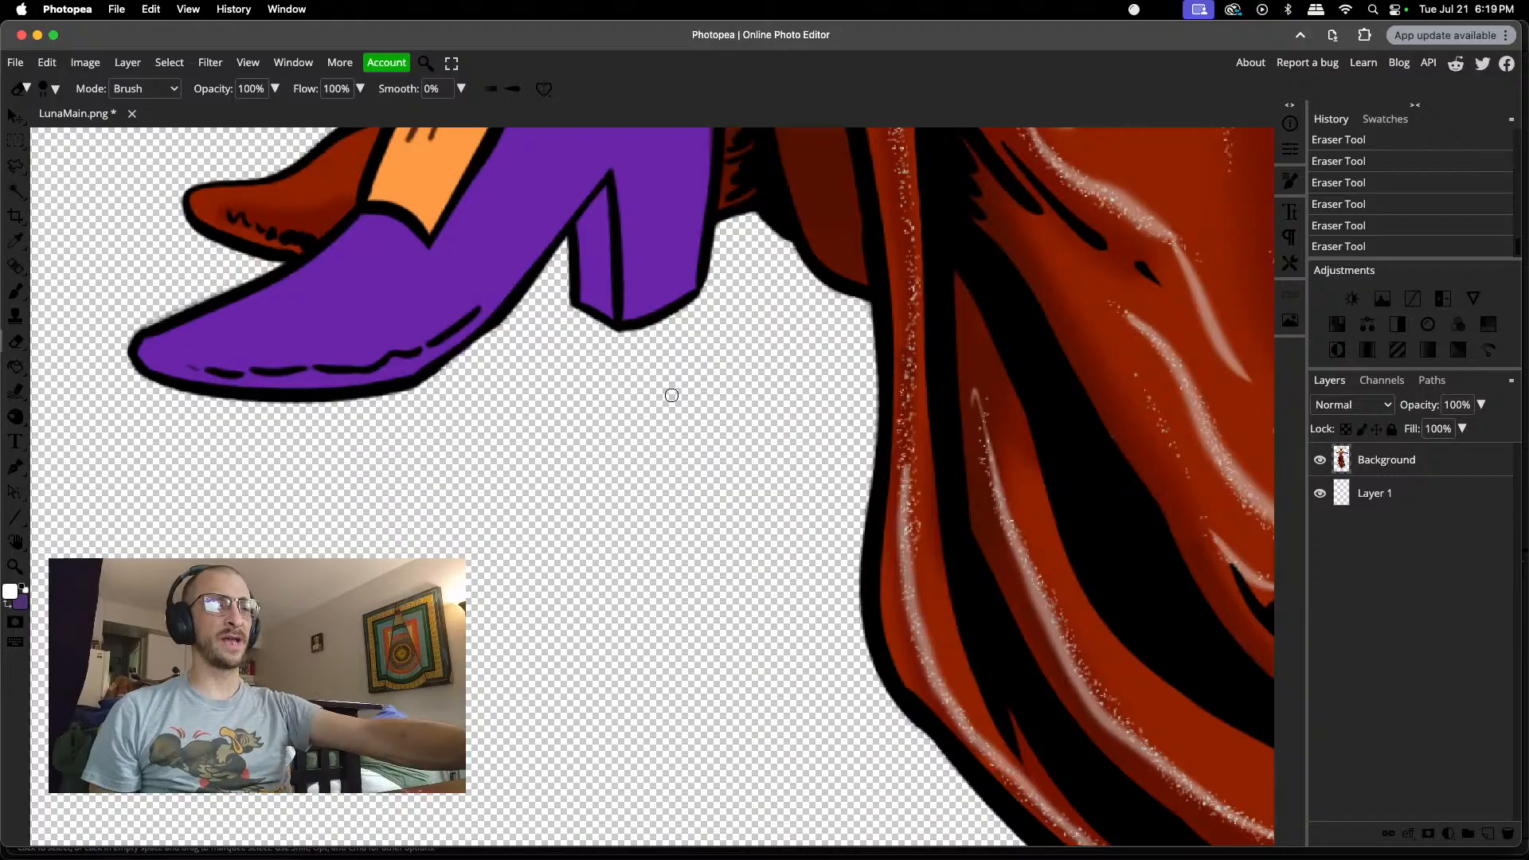
Step: Examine the artwork's outlines for remaining stray marks, covering the dress hem, bodice, head and outstretched gloved arm
{"action": "scroll", "coordinate": [671, 395], "scroll_direction": "down", "scroll_amount": 4}
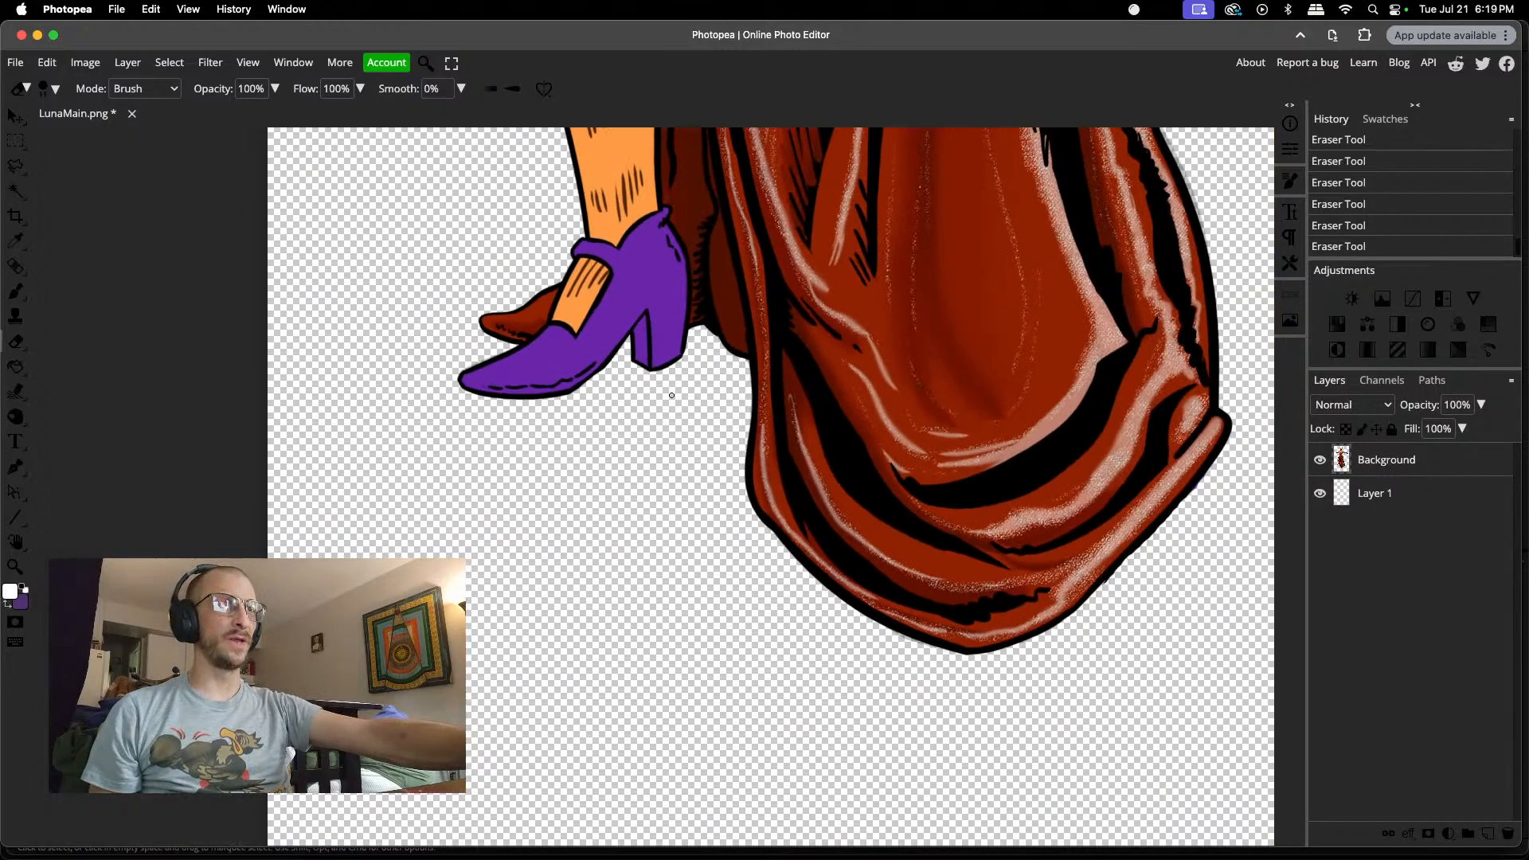
{"action": "scroll", "coordinate": [672, 400], "scroll_direction": "right", "scroll_amount": 6}
{"action": "scroll", "coordinate": [787, 344], "scroll_direction": "up", "scroll_amount": 10}
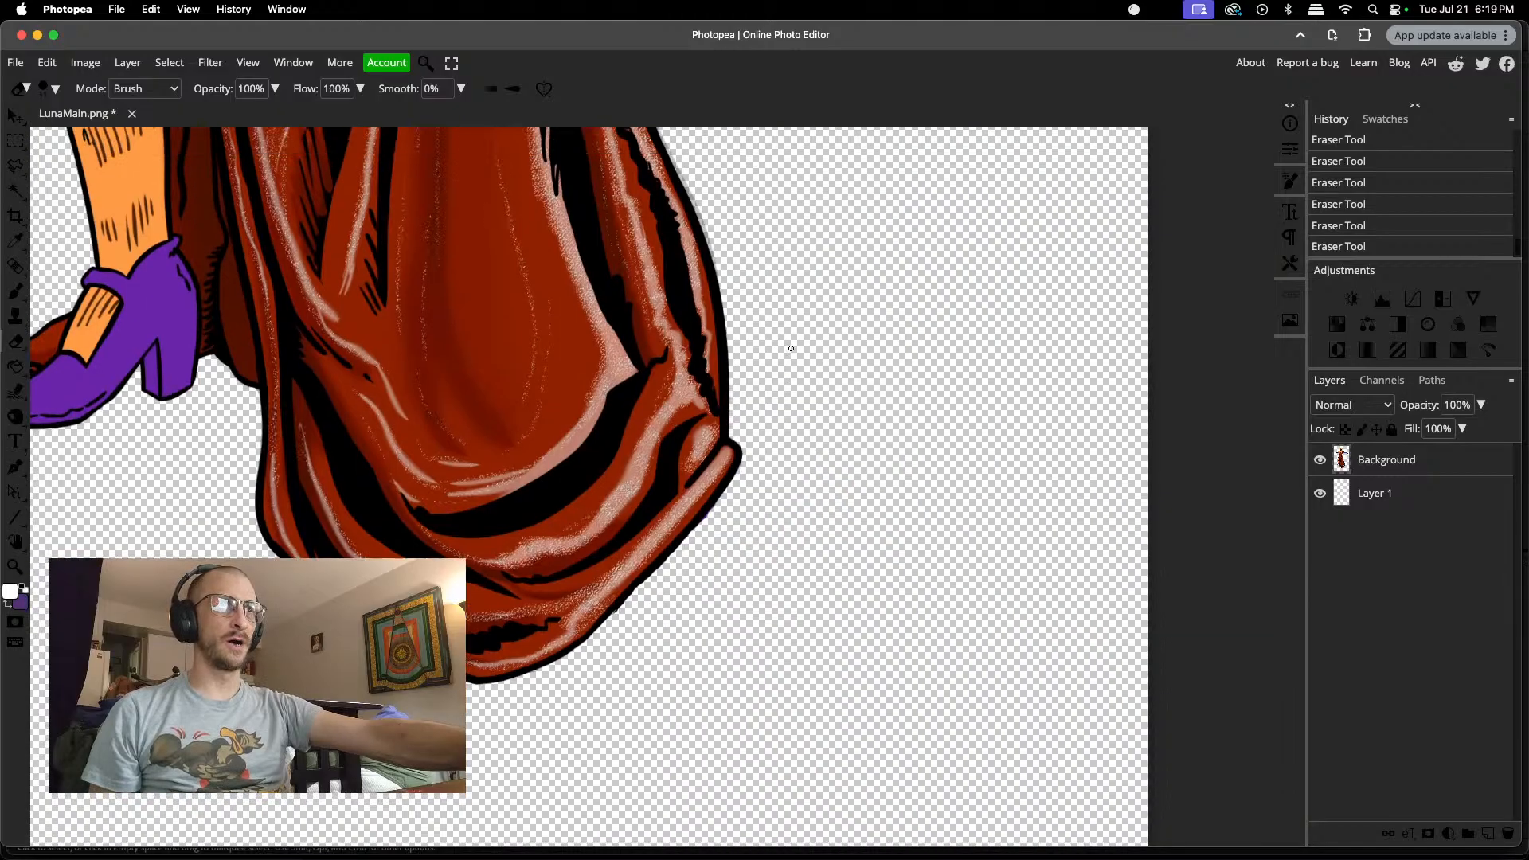
{"action": "scroll", "coordinate": [789, 349], "scroll_direction": "up", "scroll_amount": 3}
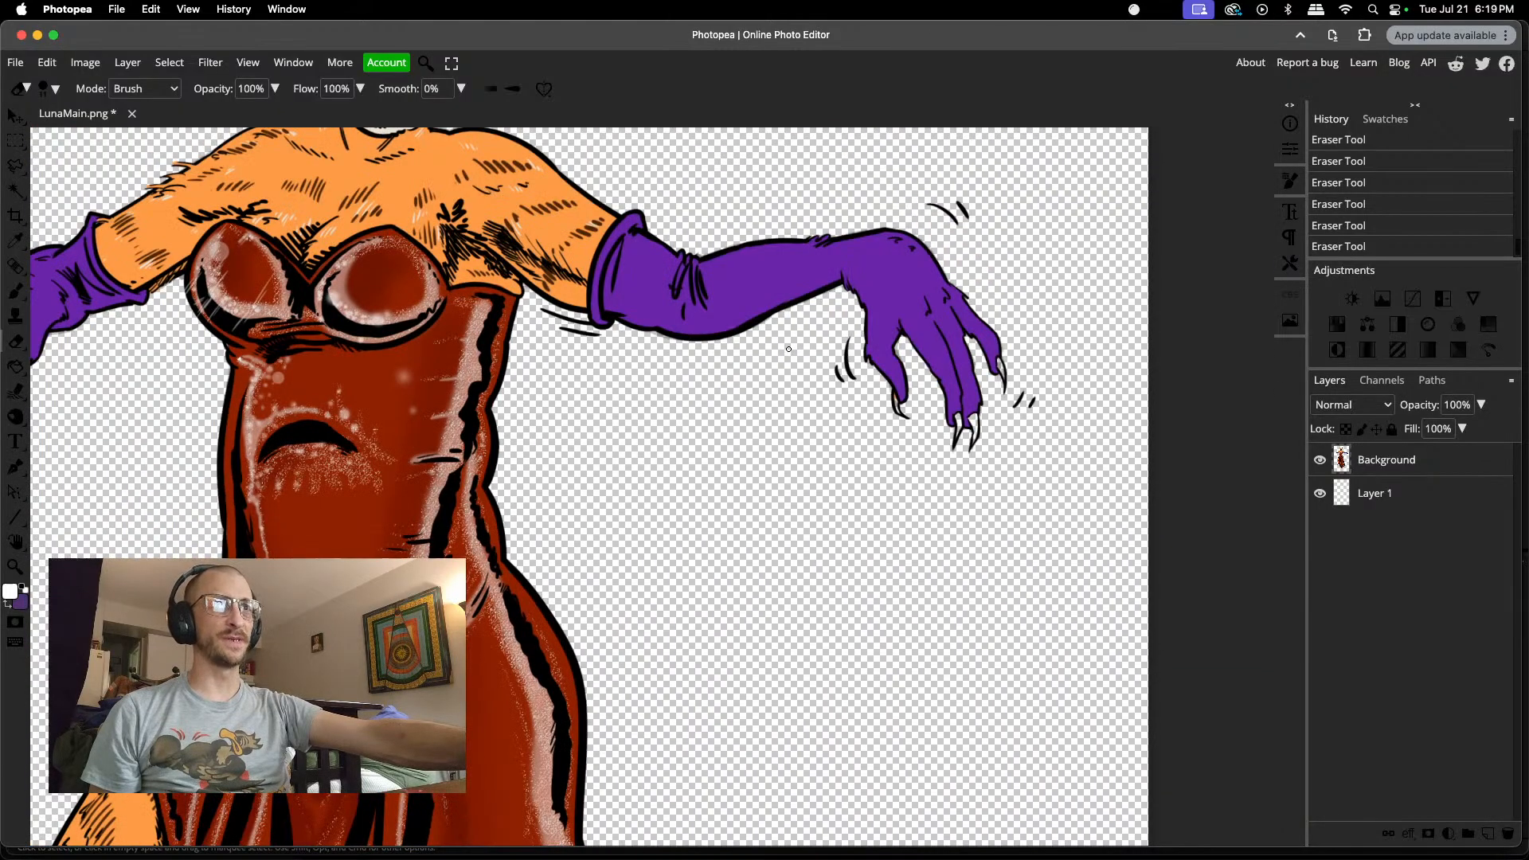
{"action": "scroll", "coordinate": [708, 406], "scroll_direction": "up", "scroll_amount": 4}
{"action": "scroll", "coordinate": [707, 406], "scroll_direction": "left", "scroll_amount": 7}
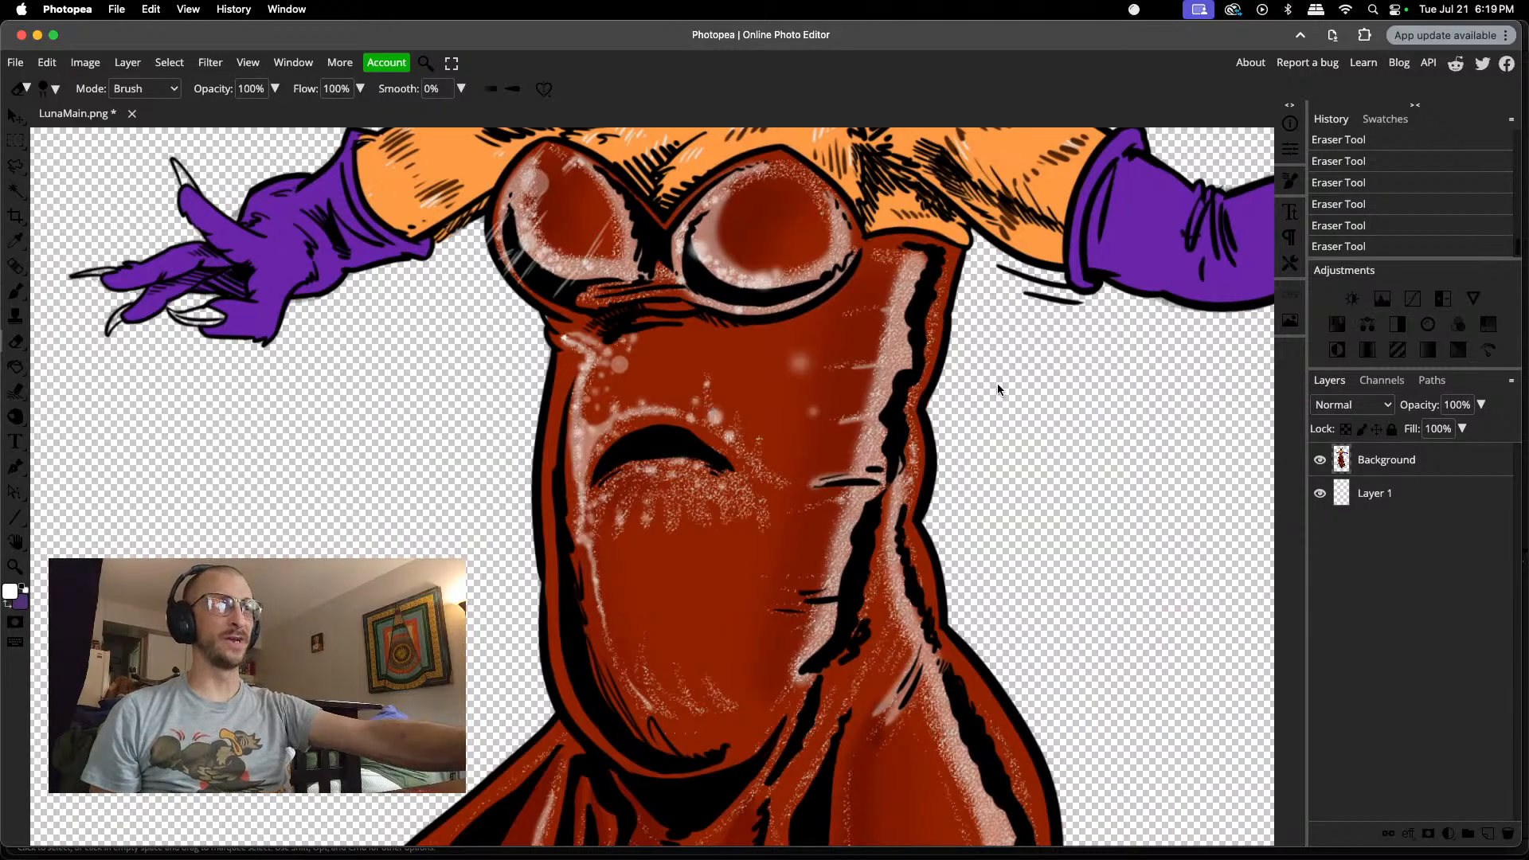
{"action": "scroll", "coordinate": [998, 384], "scroll_direction": "up", "scroll_amount": 4}
{"action": "scroll", "coordinate": [999, 385], "scroll_direction": "up", "scroll_amount": 5}
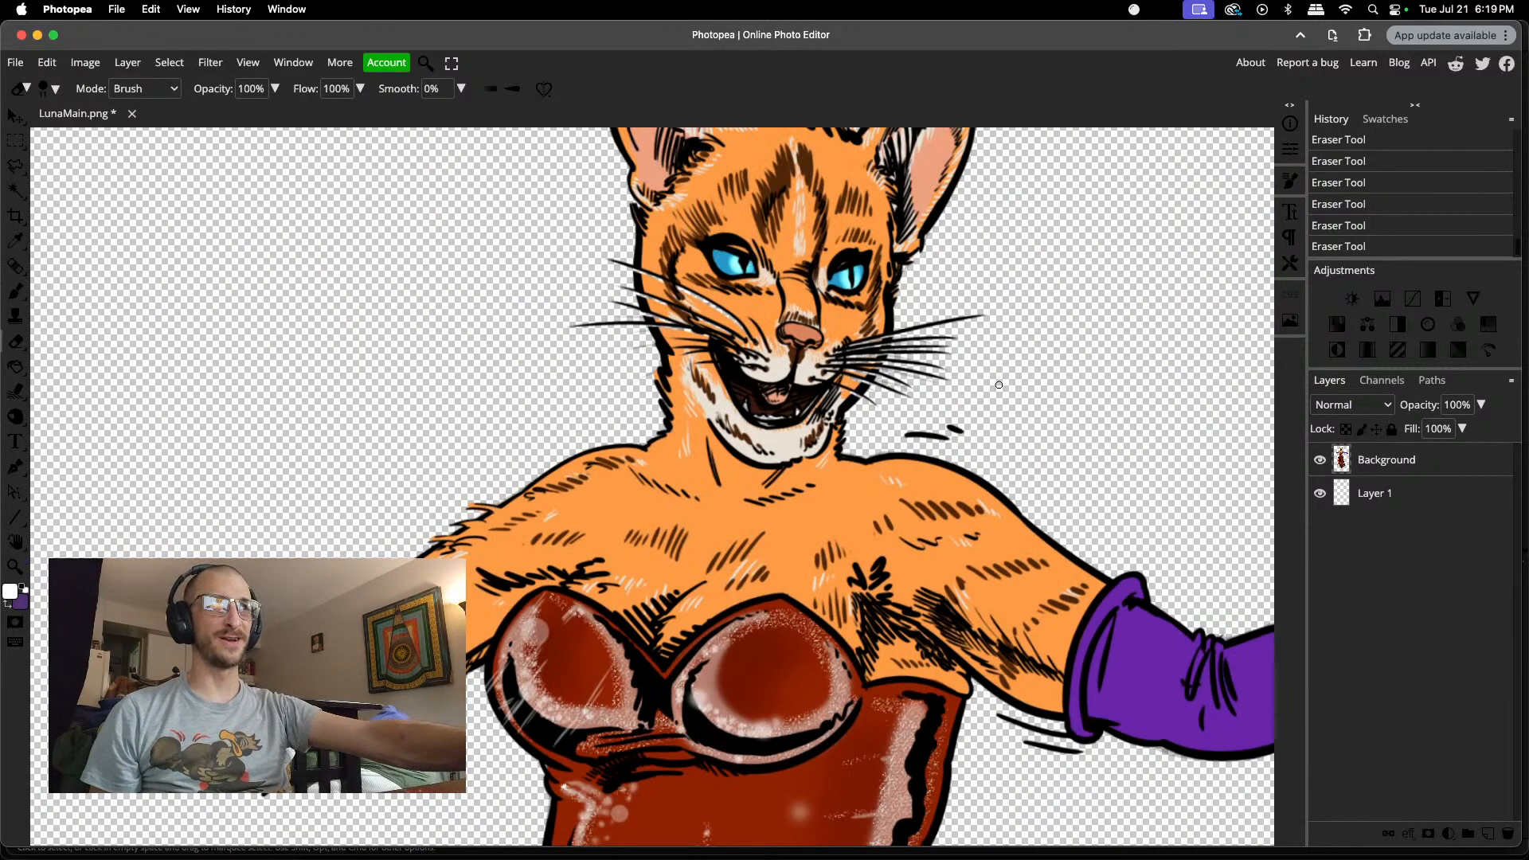
{"action": "scroll", "coordinate": [998, 384], "scroll_direction": "down", "scroll_amount": 1}
{"action": "scroll", "coordinate": [998, 384], "scroll_direction": "right", "scroll_amount": 10}
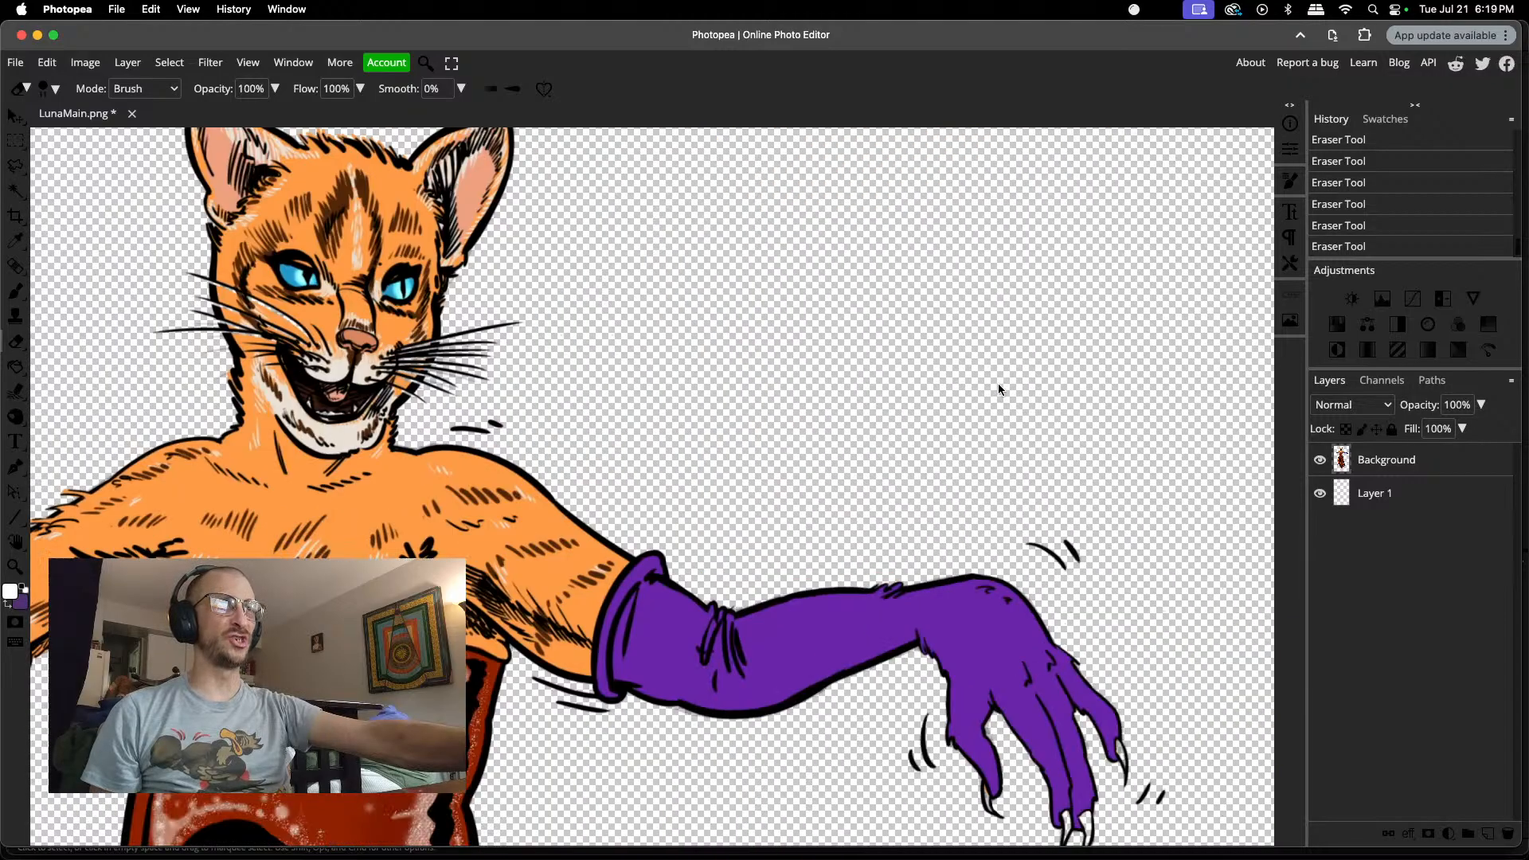
{"action": "scroll", "coordinate": [999, 384], "scroll_direction": "up", "scroll_amount": 3}
{"action": "scroll", "coordinate": [999, 385], "scroll_direction": "left", "scroll_amount": 5}
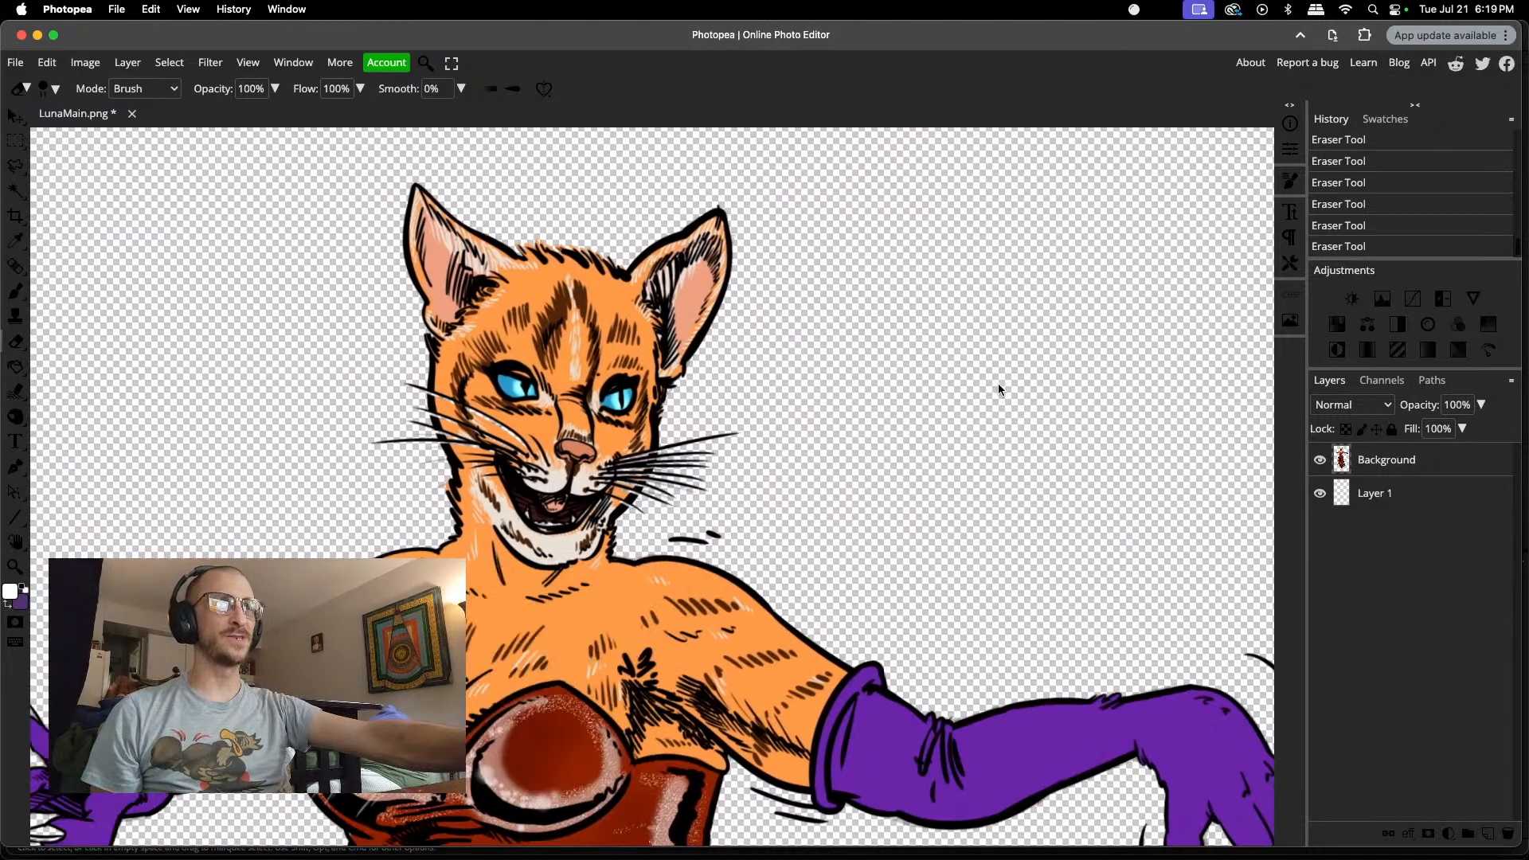
{"action": "scroll", "coordinate": [998, 385], "scroll_direction": "down", "scroll_amount": 5}
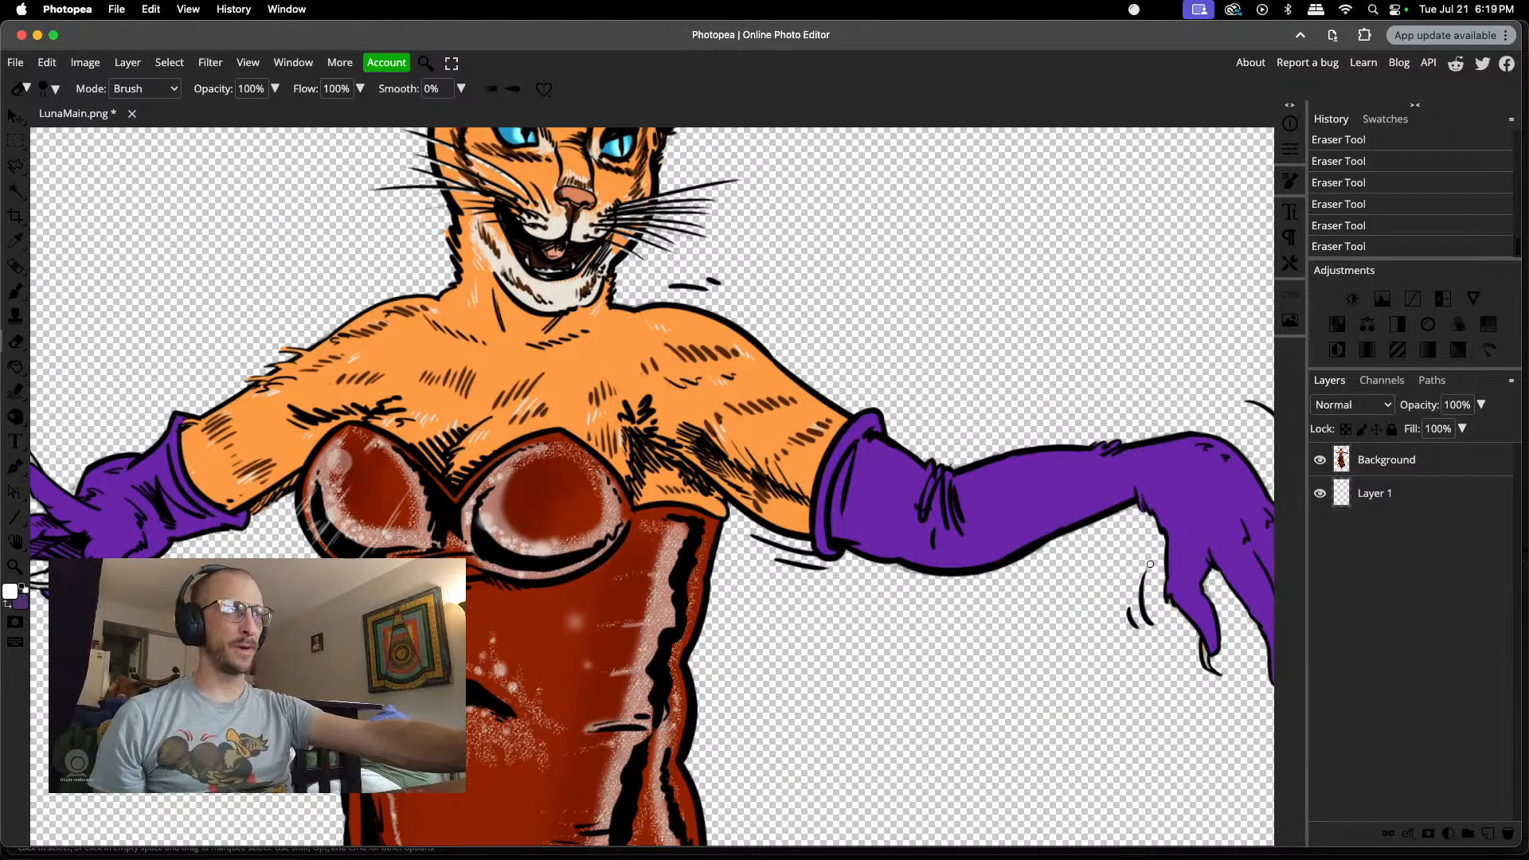
{"action": "scroll", "coordinate": [1136, 574], "scroll_direction": "up", "scroll_amount": 5}
{"action": "scroll", "coordinate": [1137, 573], "scroll_direction": "right", "scroll_amount": 5}
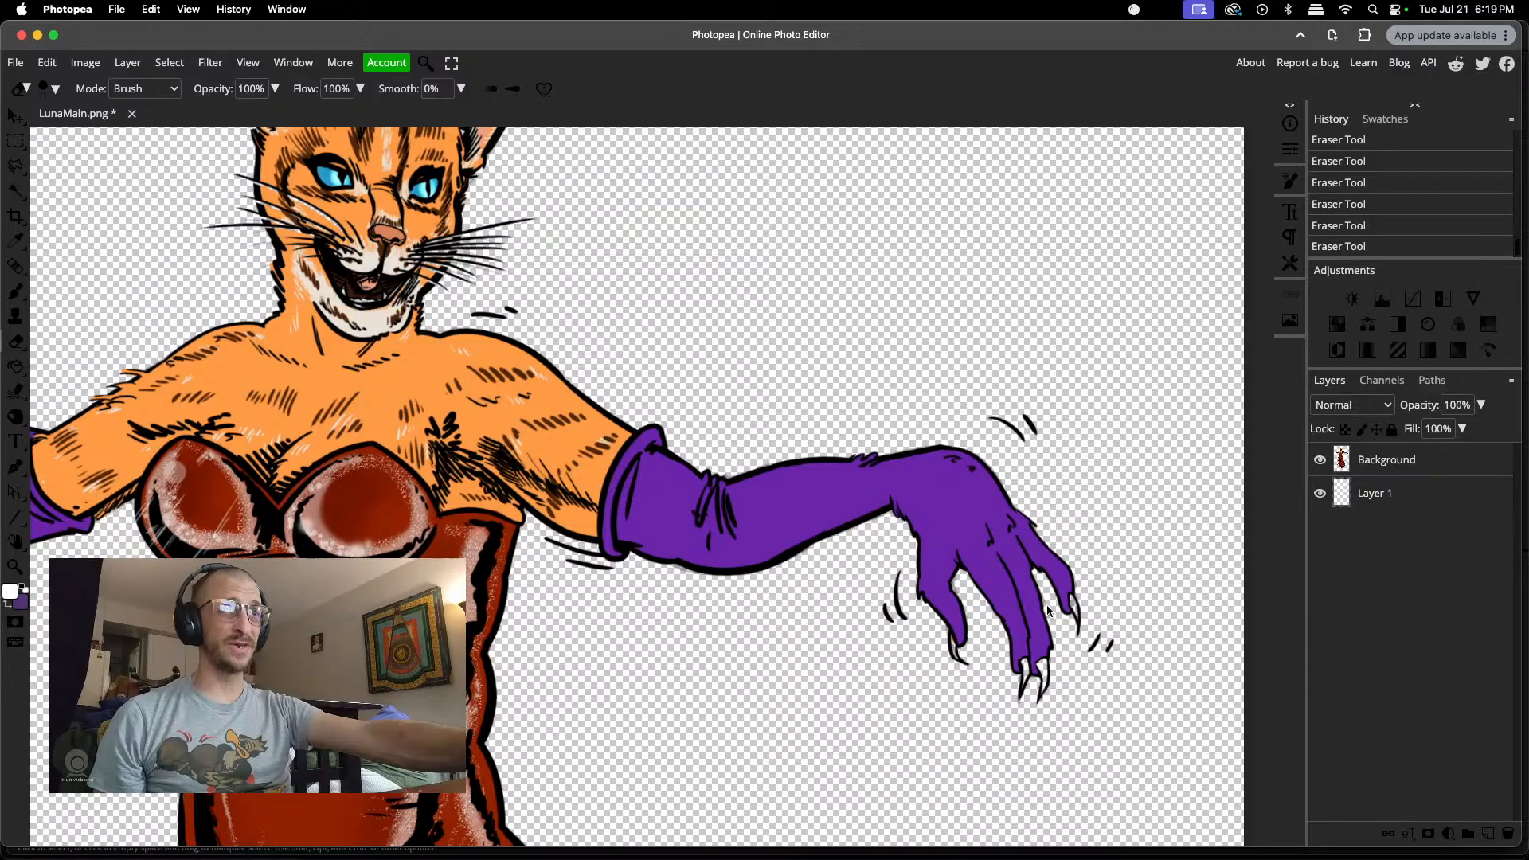
{"action": "scroll", "coordinate": [1049, 636], "scroll_direction": "down", "scroll_amount": 6}
{"action": "scroll", "coordinate": [1075, 505], "scroll_direction": "up", "scroll_amount": 3}
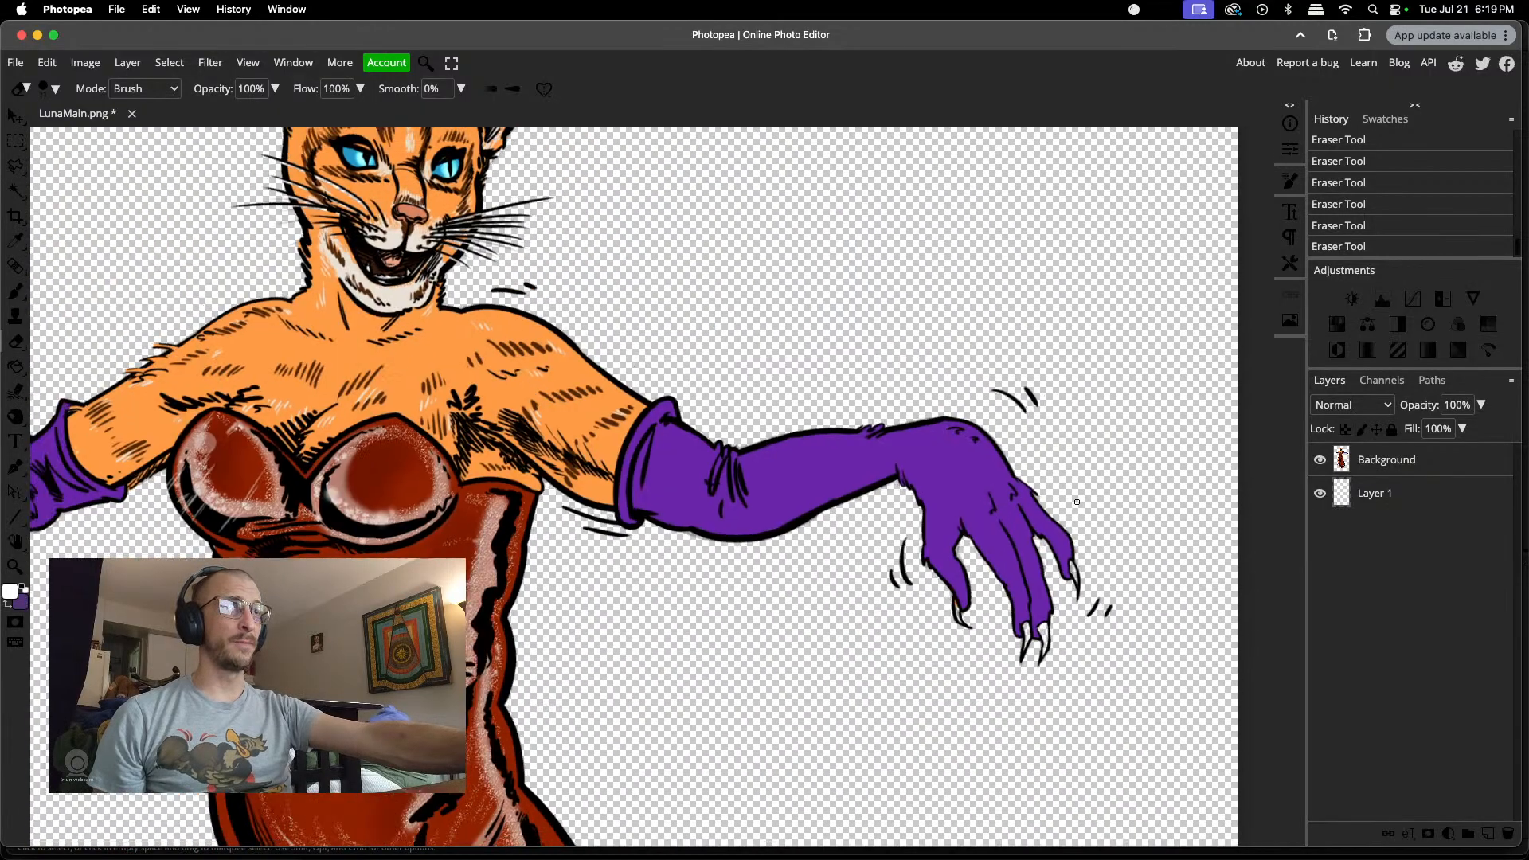
{"action": "scroll", "coordinate": [1077, 502], "scroll_direction": "down", "scroll_amount": 3}
{"action": "scroll", "coordinate": [1077, 502], "scroll_direction": "up", "scroll_amount": 8}
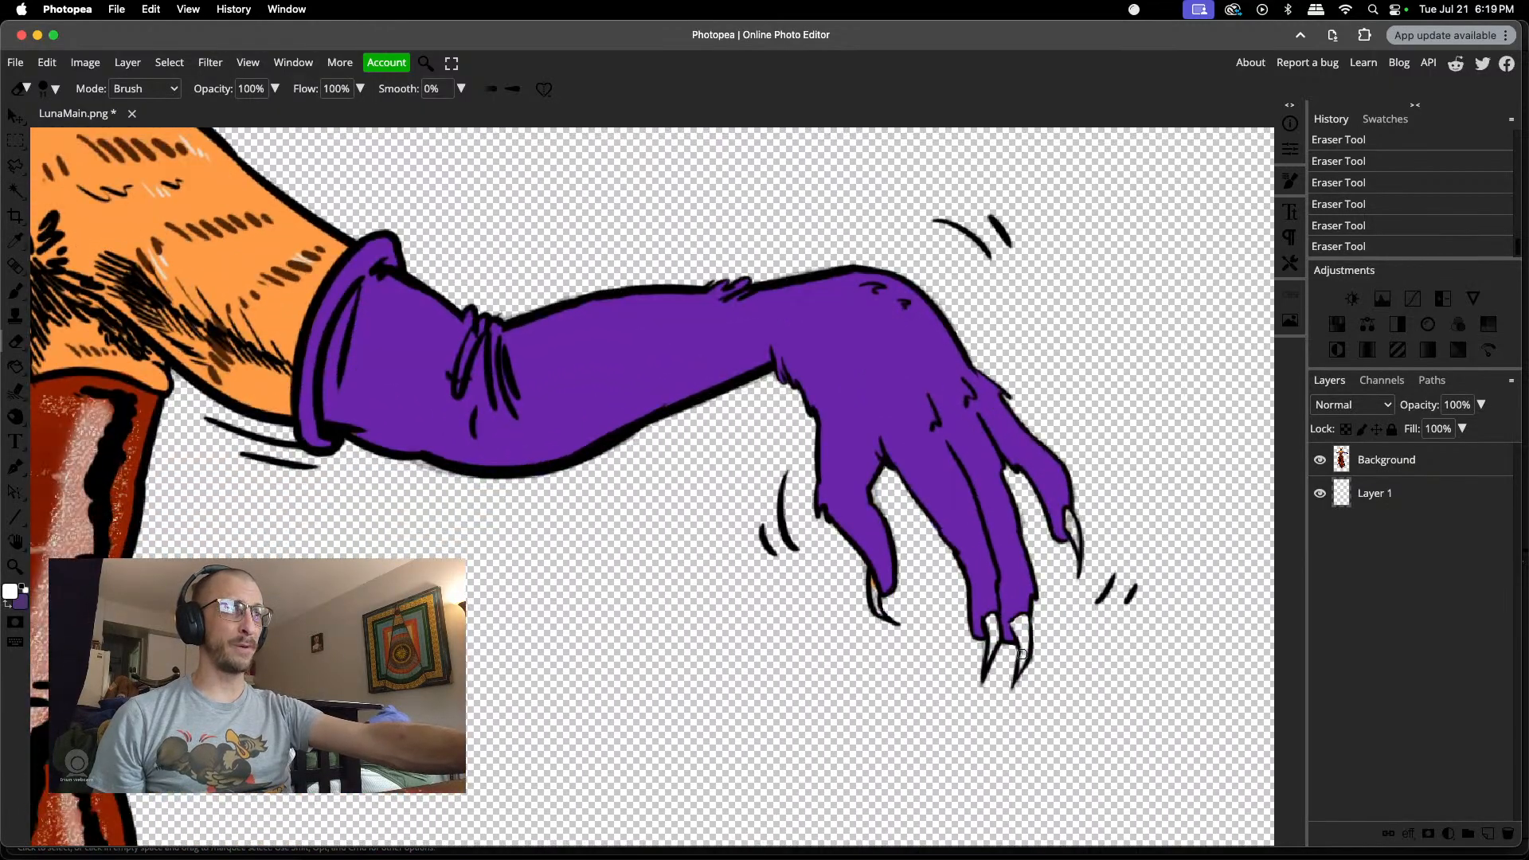
Step: Paint white inside the outer of the two paired claws and the outermost finger's claw on the outstretched hand, shrinking the brush for narrow areas
{"action": "scroll", "coordinate": [1025, 653], "scroll_direction": "right", "scroll_amount": 4}
{"action": "scroll", "coordinate": [1025, 648], "scroll_direction": "up", "scroll_amount": 6}
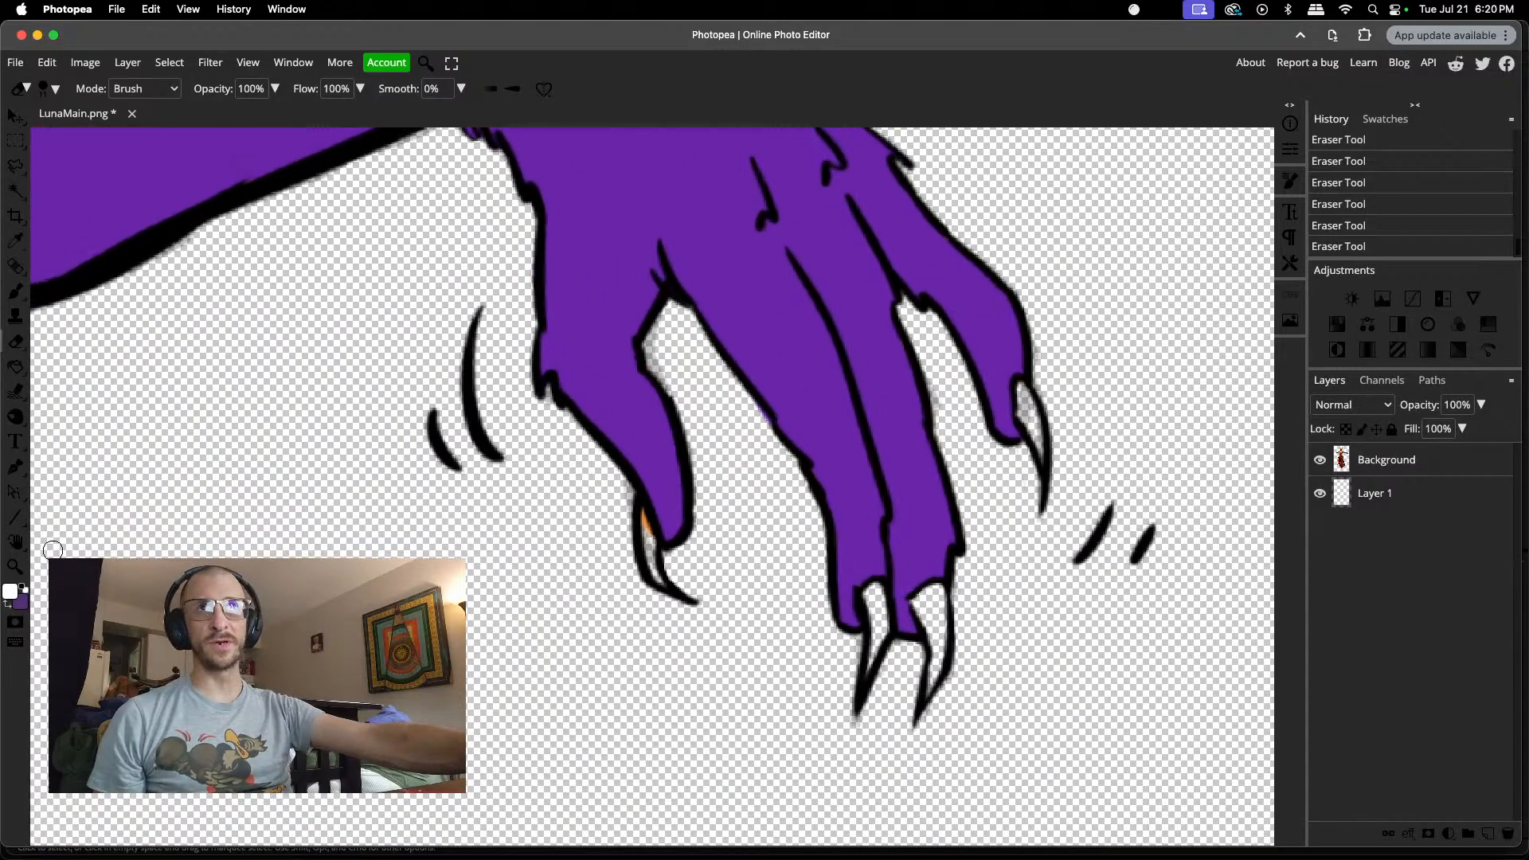
{"action": "key", "text": "b"}
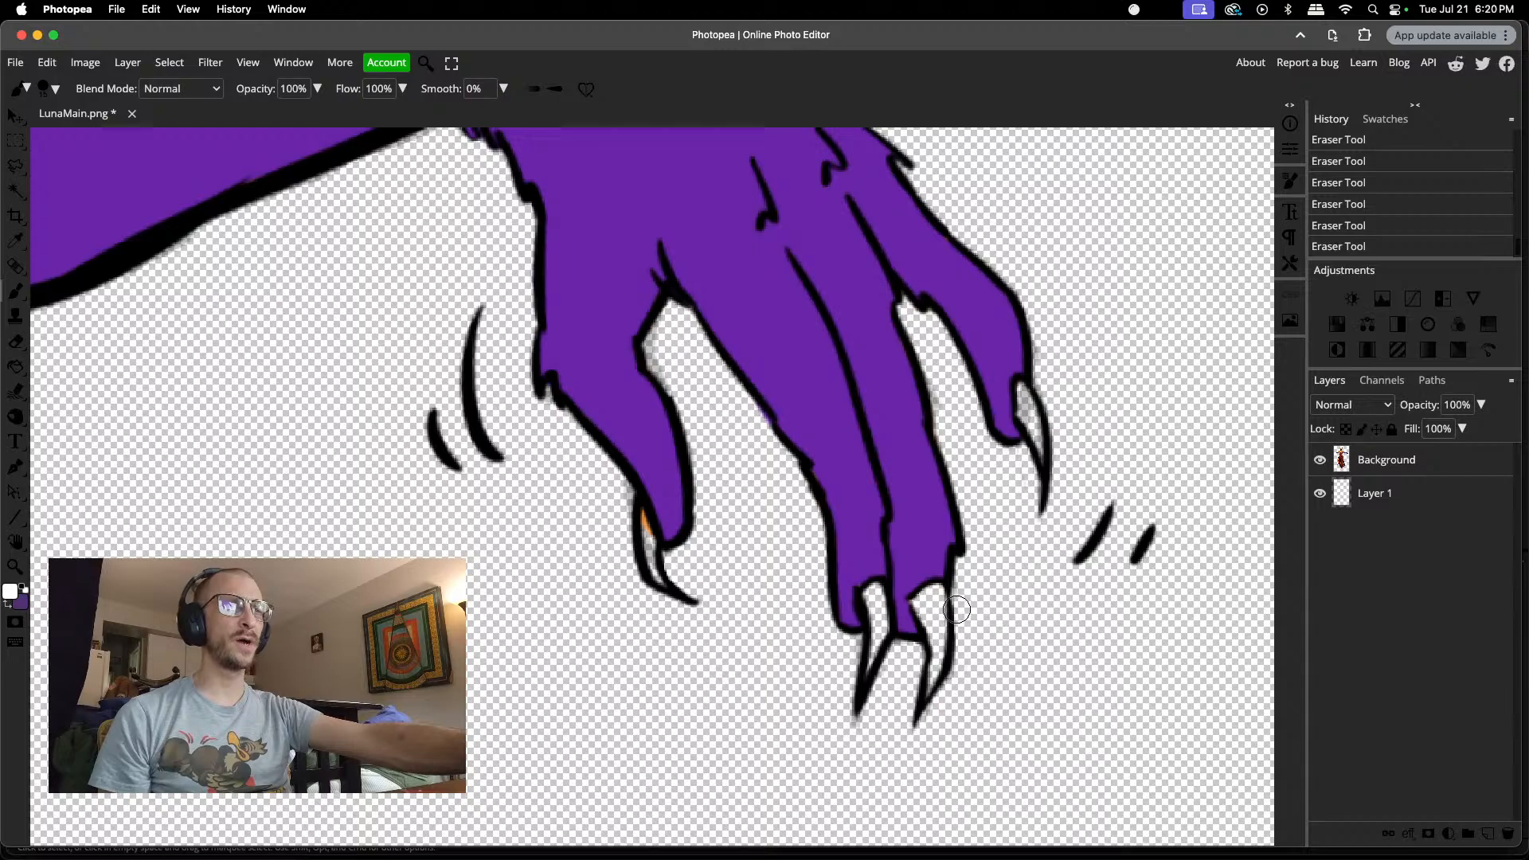
{"action": "left_click_drag", "start_coordinate": [933, 601], "coordinate": [937, 631]}
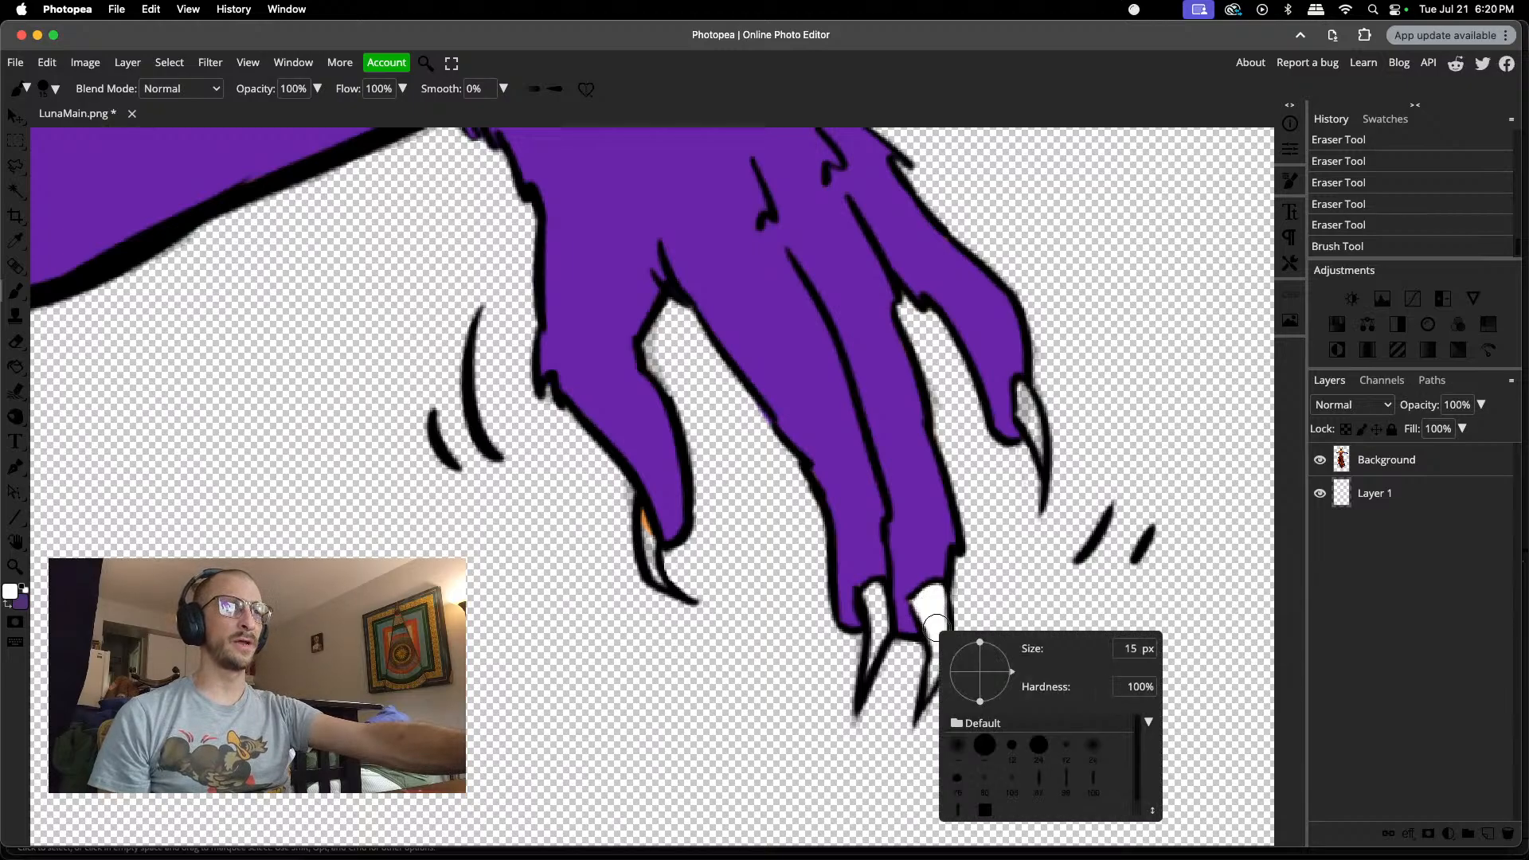
{"action": "right_click", "coordinate": [940, 629]}
{"action": "scroll", "coordinate": [1037, 667], "scroll_direction": "down", "scroll_amount": 5}
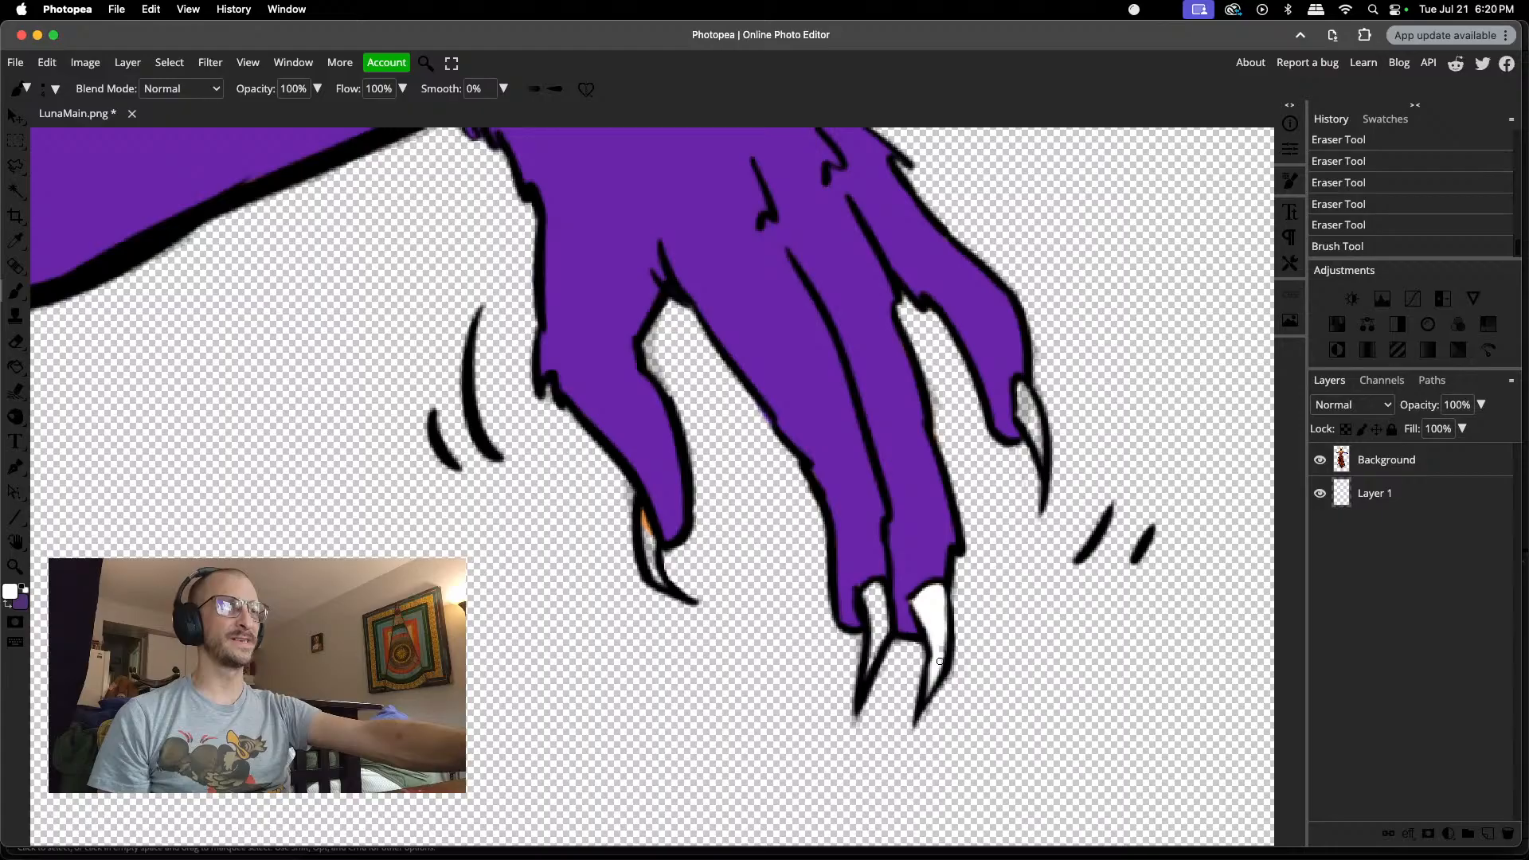
{"action": "left_click_drag", "start_coordinate": [941, 649], "coordinate": [934, 629]}
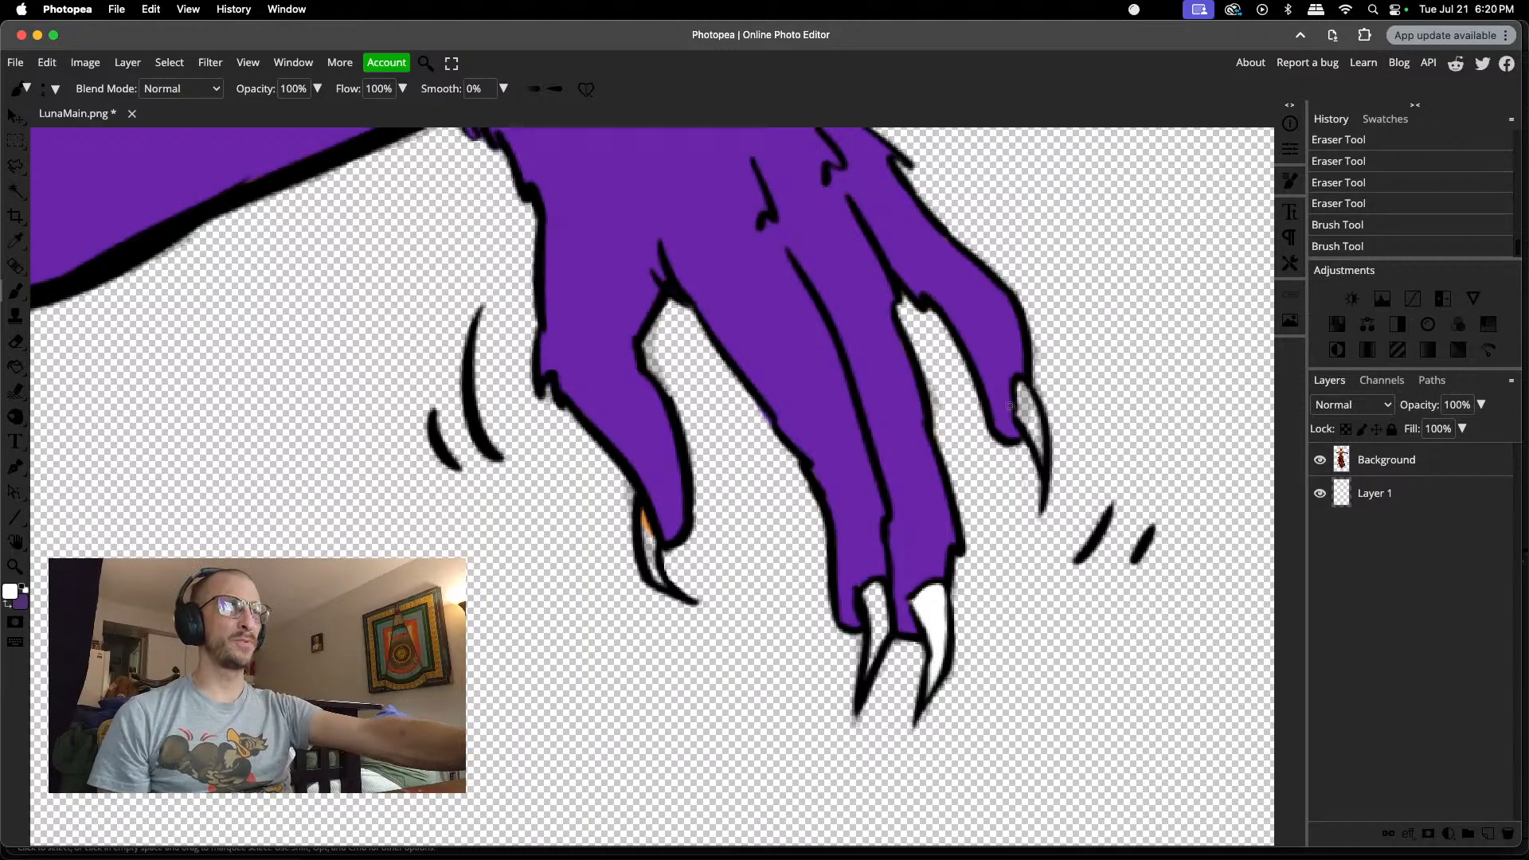
{"action": "mouse_move", "coordinate": [1021, 386]}
{"action": "left_mouse_down"}
{"action": "mouse_move", "coordinate": [1037, 448]}
{"action": "mouse_move", "coordinate": [1021, 389]}
{"action": "left_mouse_up"}
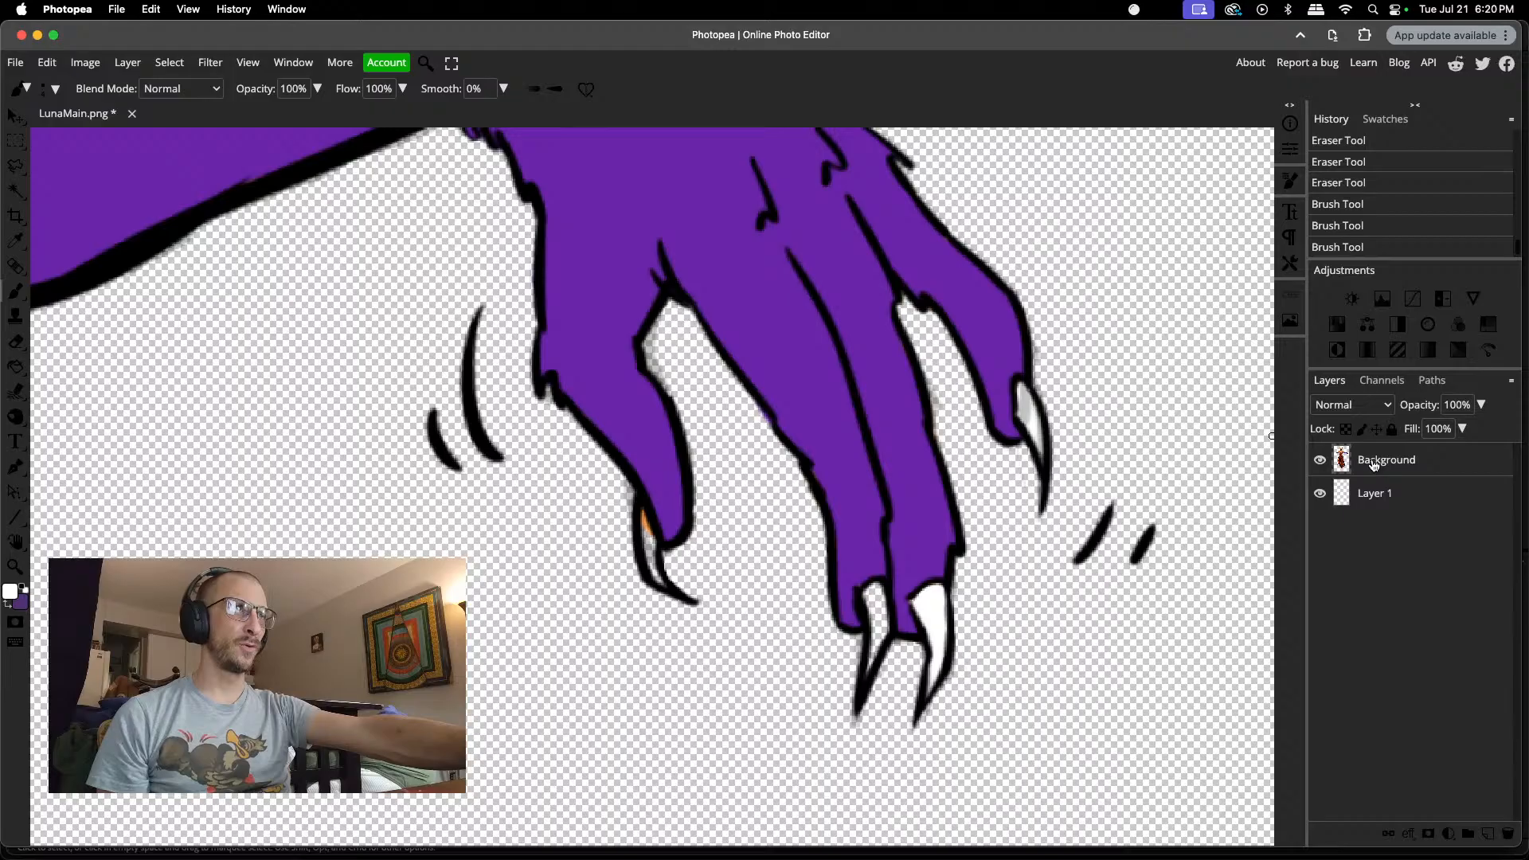
Step: Erase the grey residue inside the outermost finger's claw with a 5 px eraser, undoing the last stroke near its tip
{"action": "key", "text": "e"}
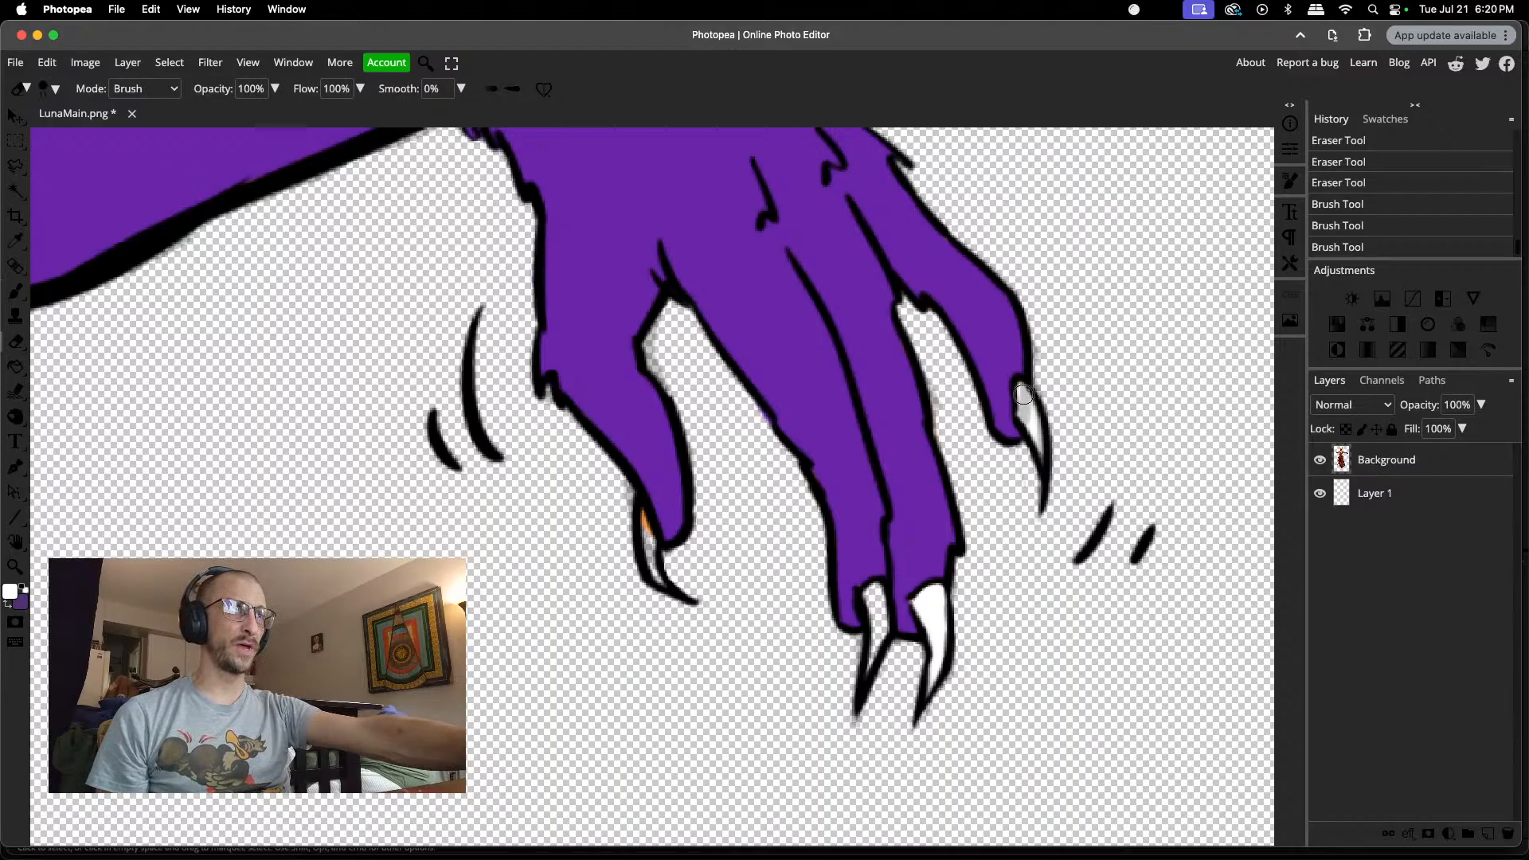
{"action": "right_click", "coordinate": [1024, 394]}
{"action": "left_click_drag", "start_coordinate": [1143, 433], "coordinate": [1129, 433]}
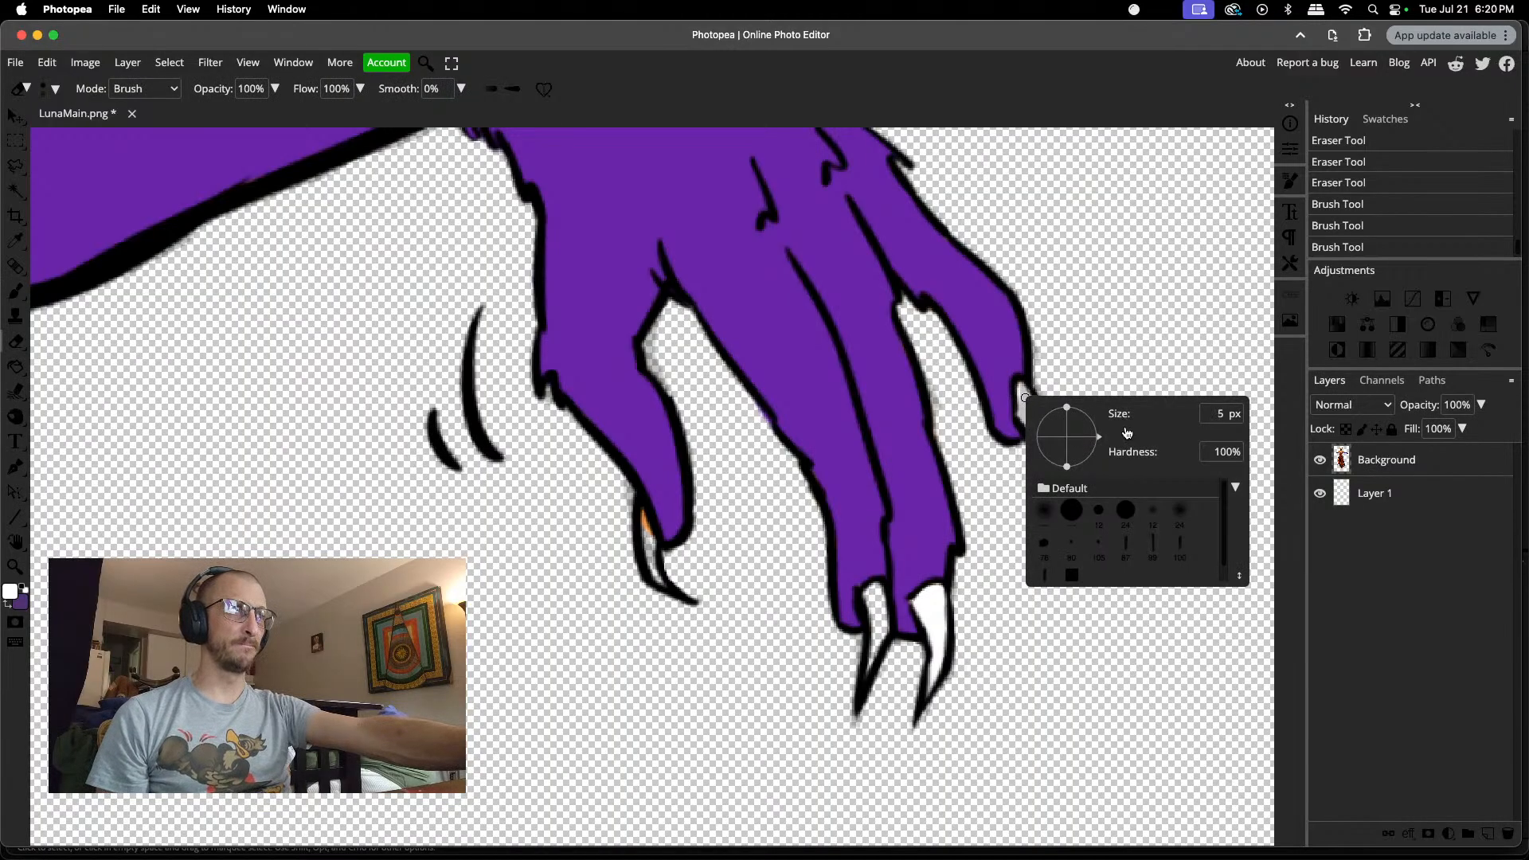
{"action": "left_click", "coordinate": [1024, 396]}
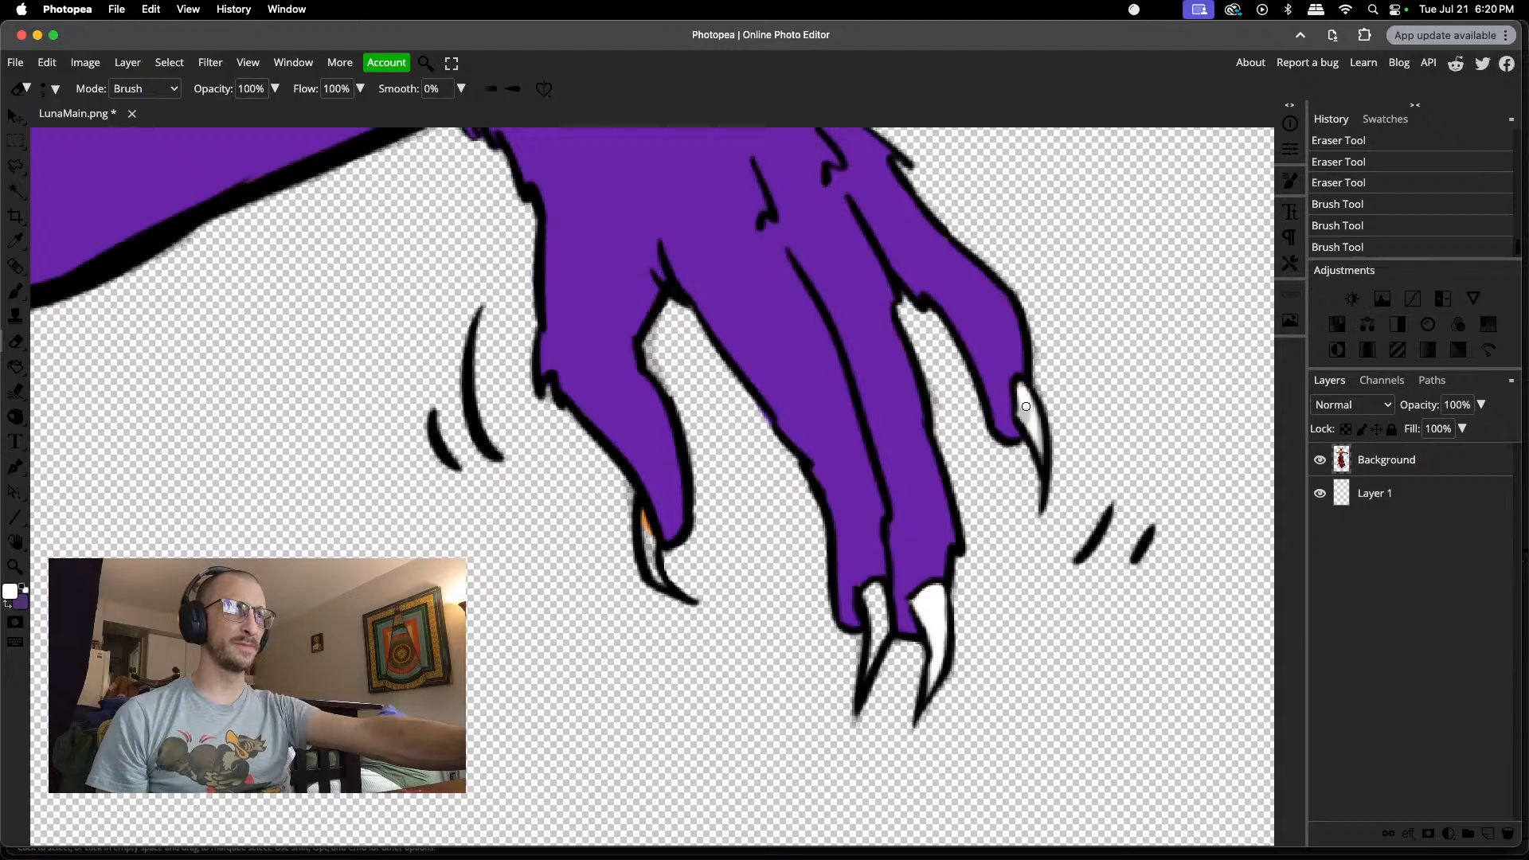
{"action": "left_click", "coordinate": [1029, 418]}
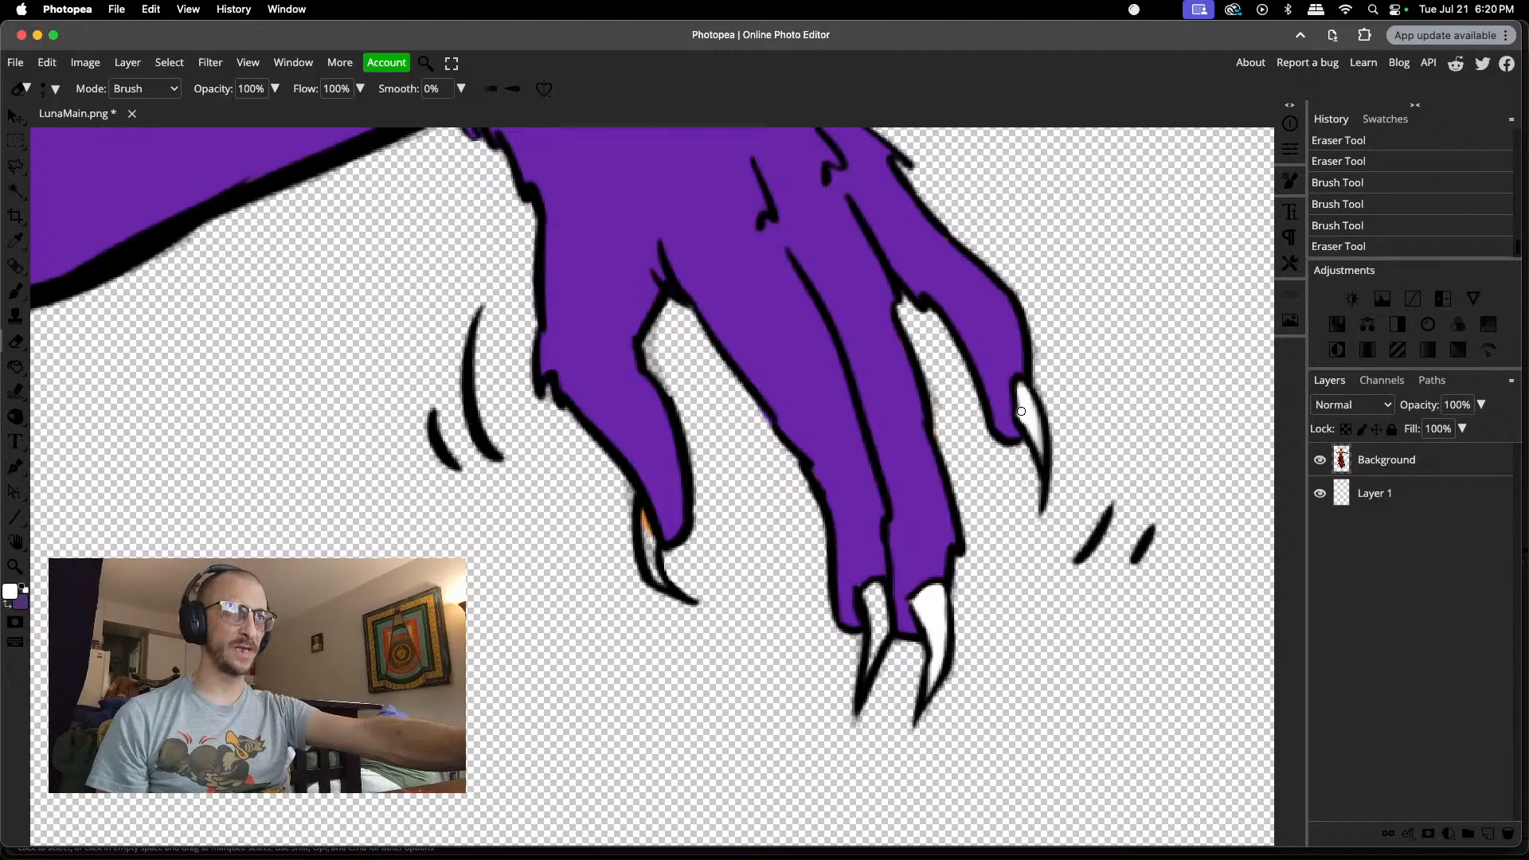
{"action": "left_click", "coordinate": [1021, 398]}
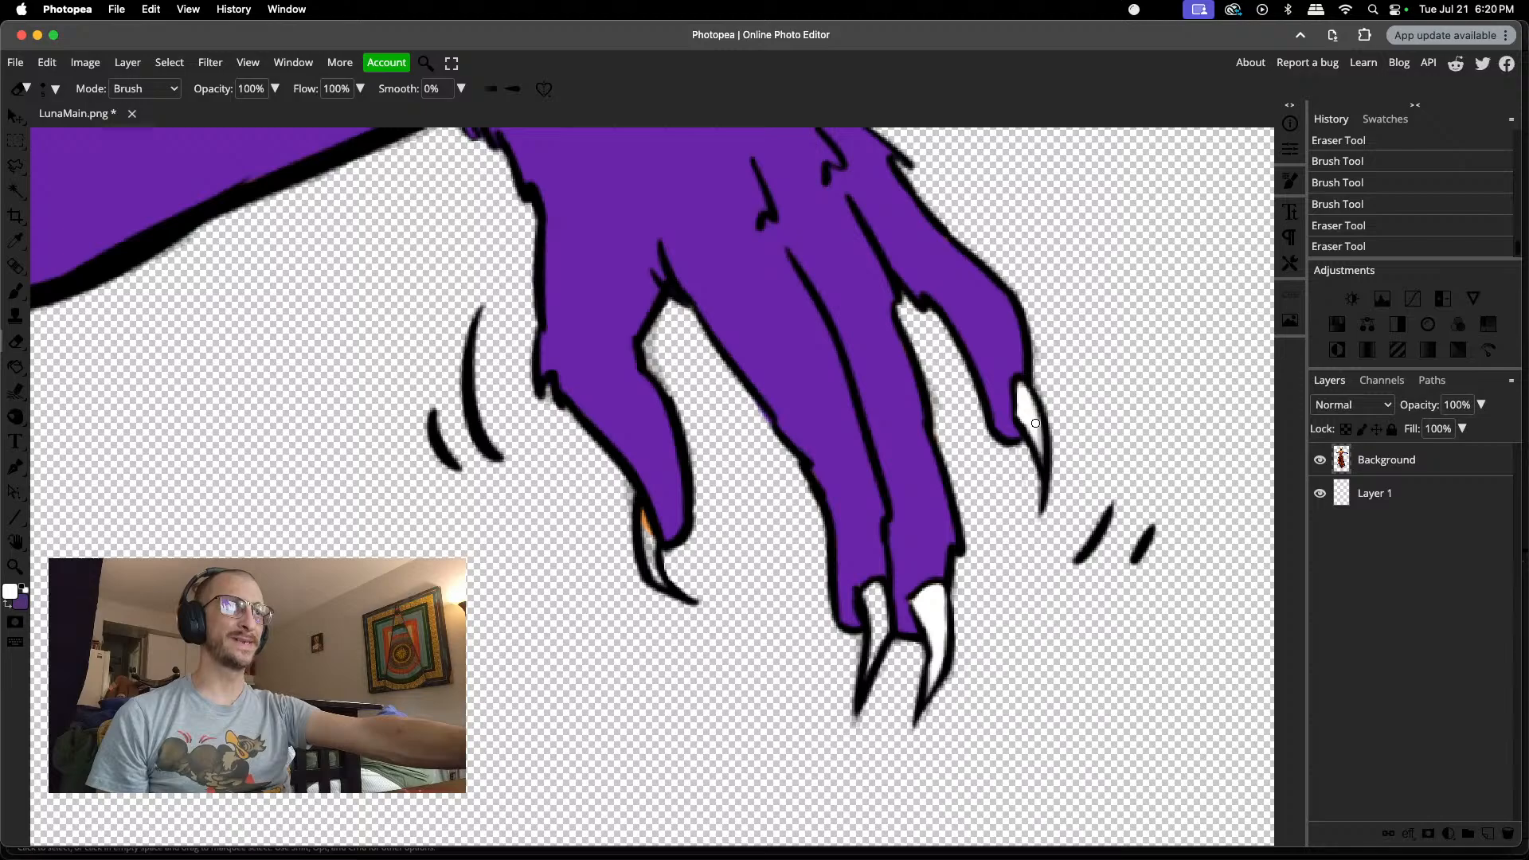
{"action": "left_click", "coordinate": [1035, 436]}
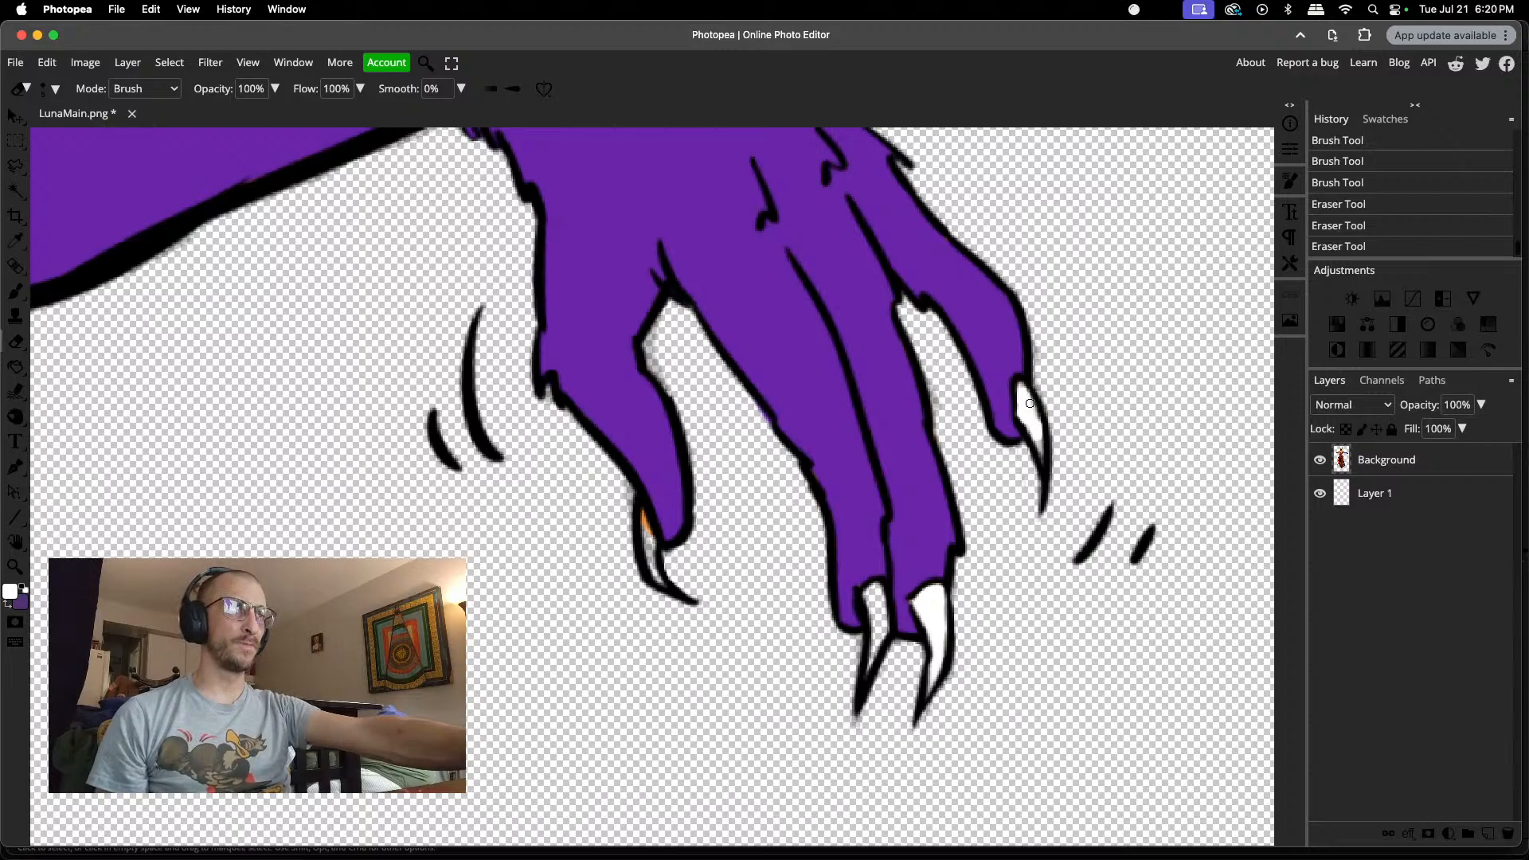
{"action": "key", "text": "super+z"}
Step: Reduce the eraser to 3 px and erase the grey residue in the narrow lower part of the outermost finger's claw
{"action": "right_click", "coordinate": [1033, 424]}
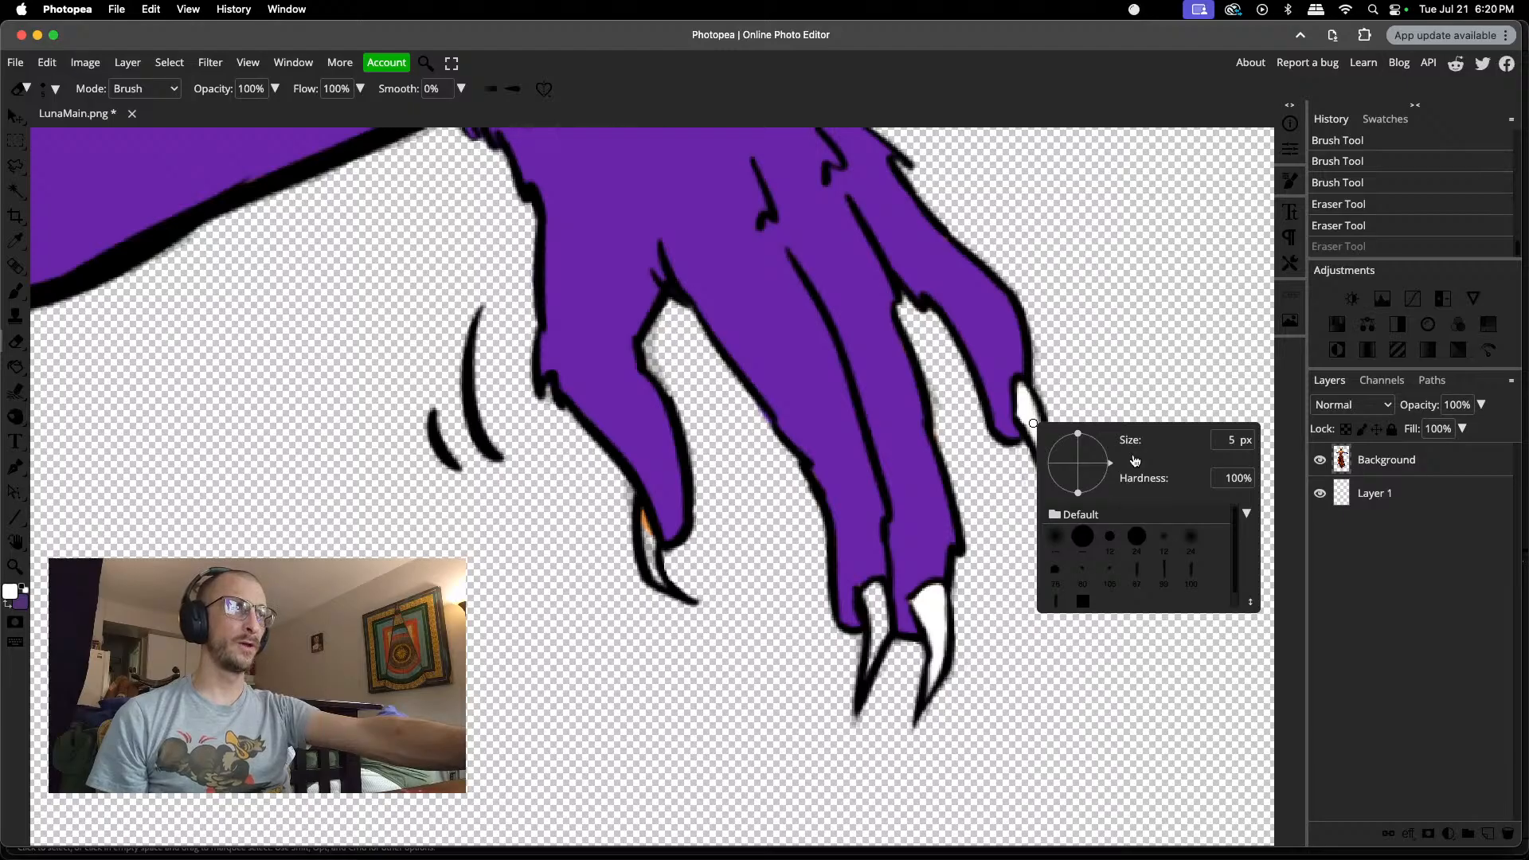
{"action": "left_click_drag", "start_coordinate": [1135, 461], "coordinate": [1131, 461]}
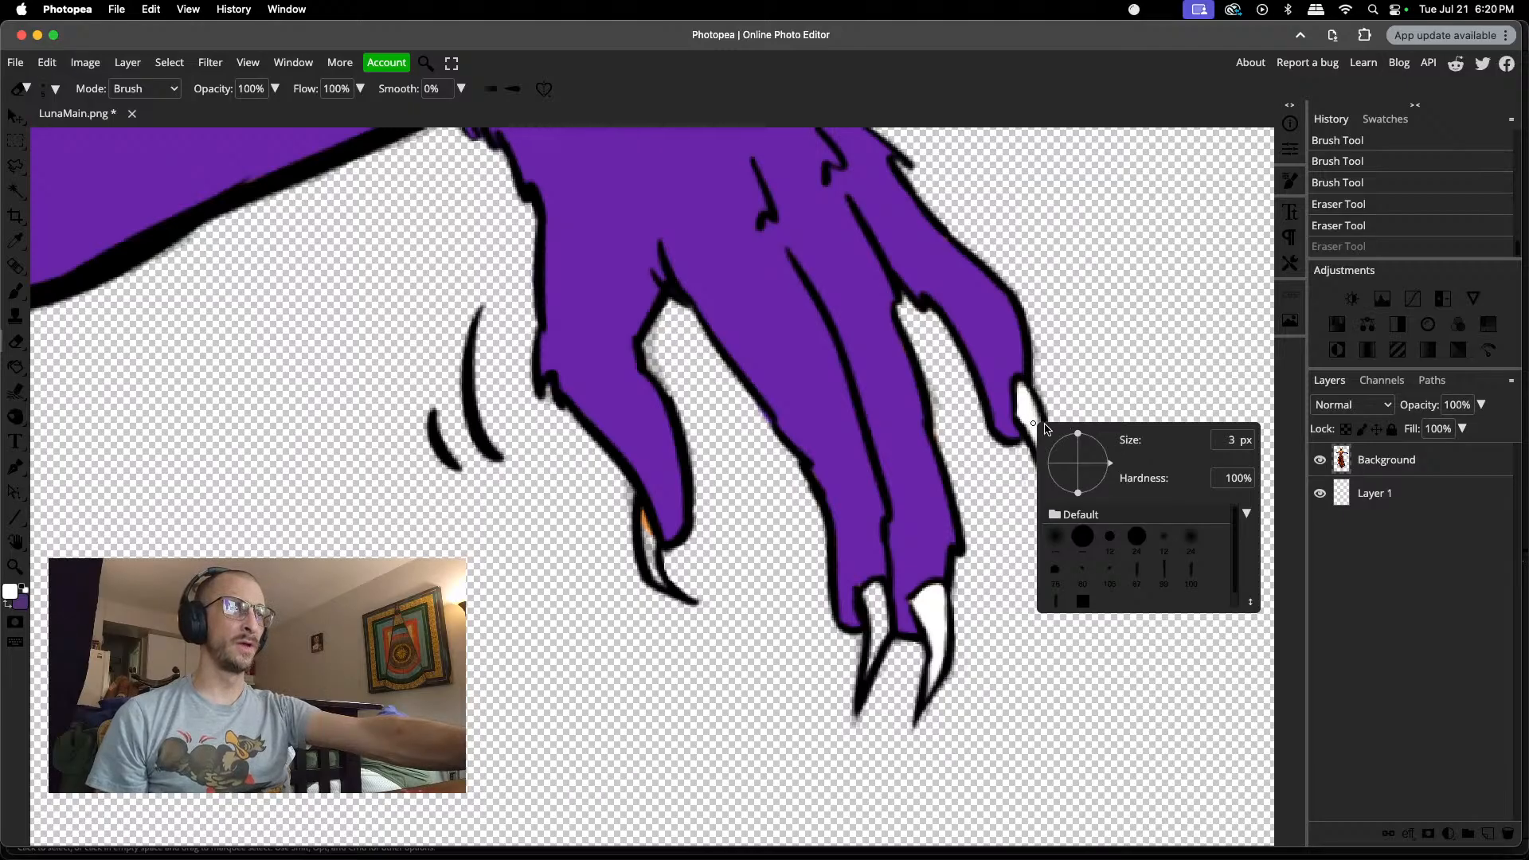
{"action": "left_click", "coordinate": [1034, 425]}
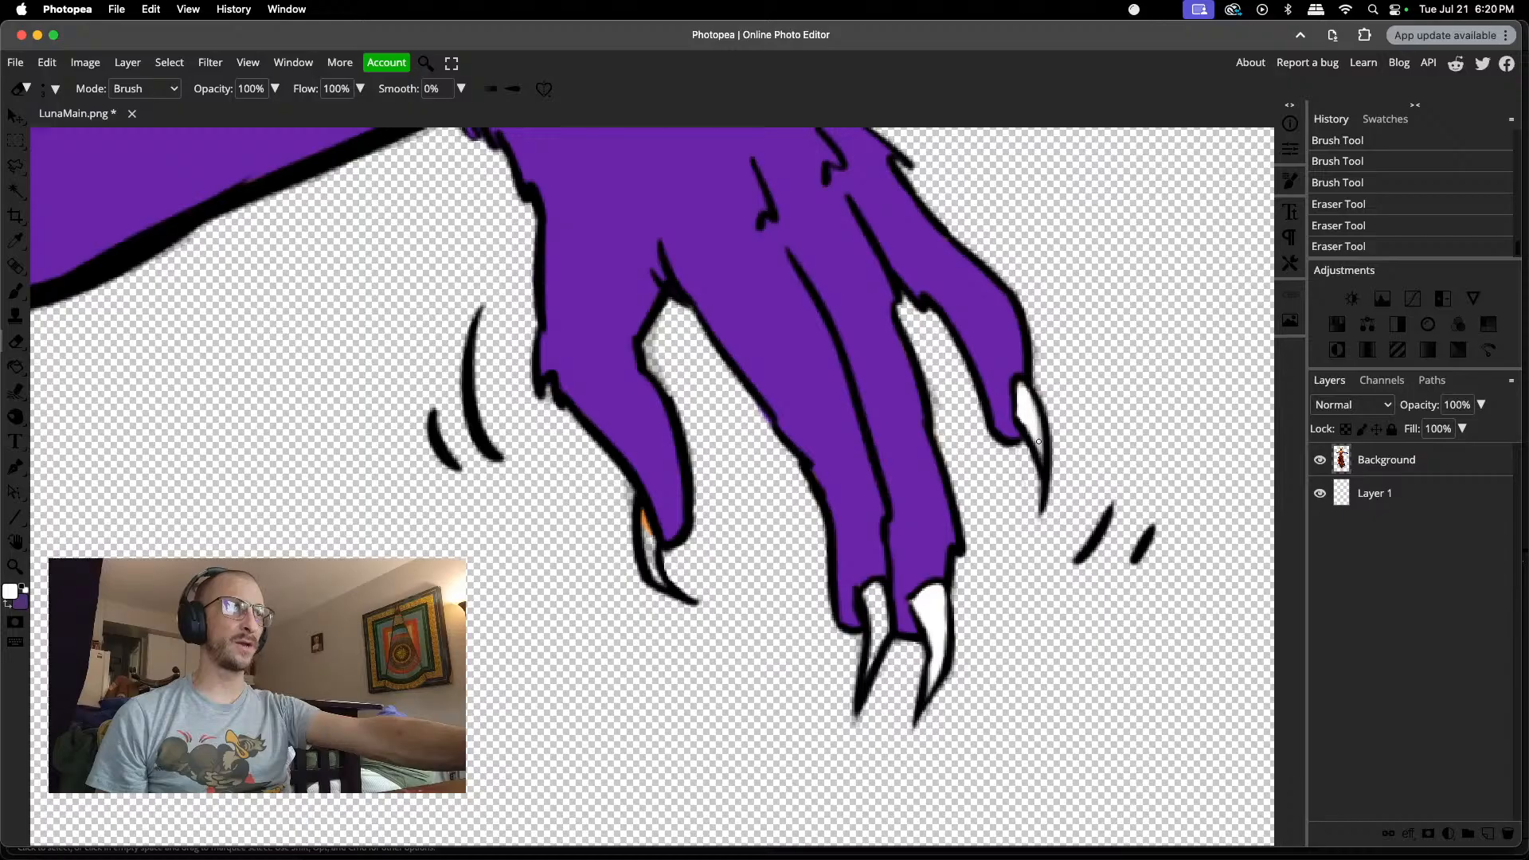
{"action": "left_click", "coordinate": [1038, 422]}
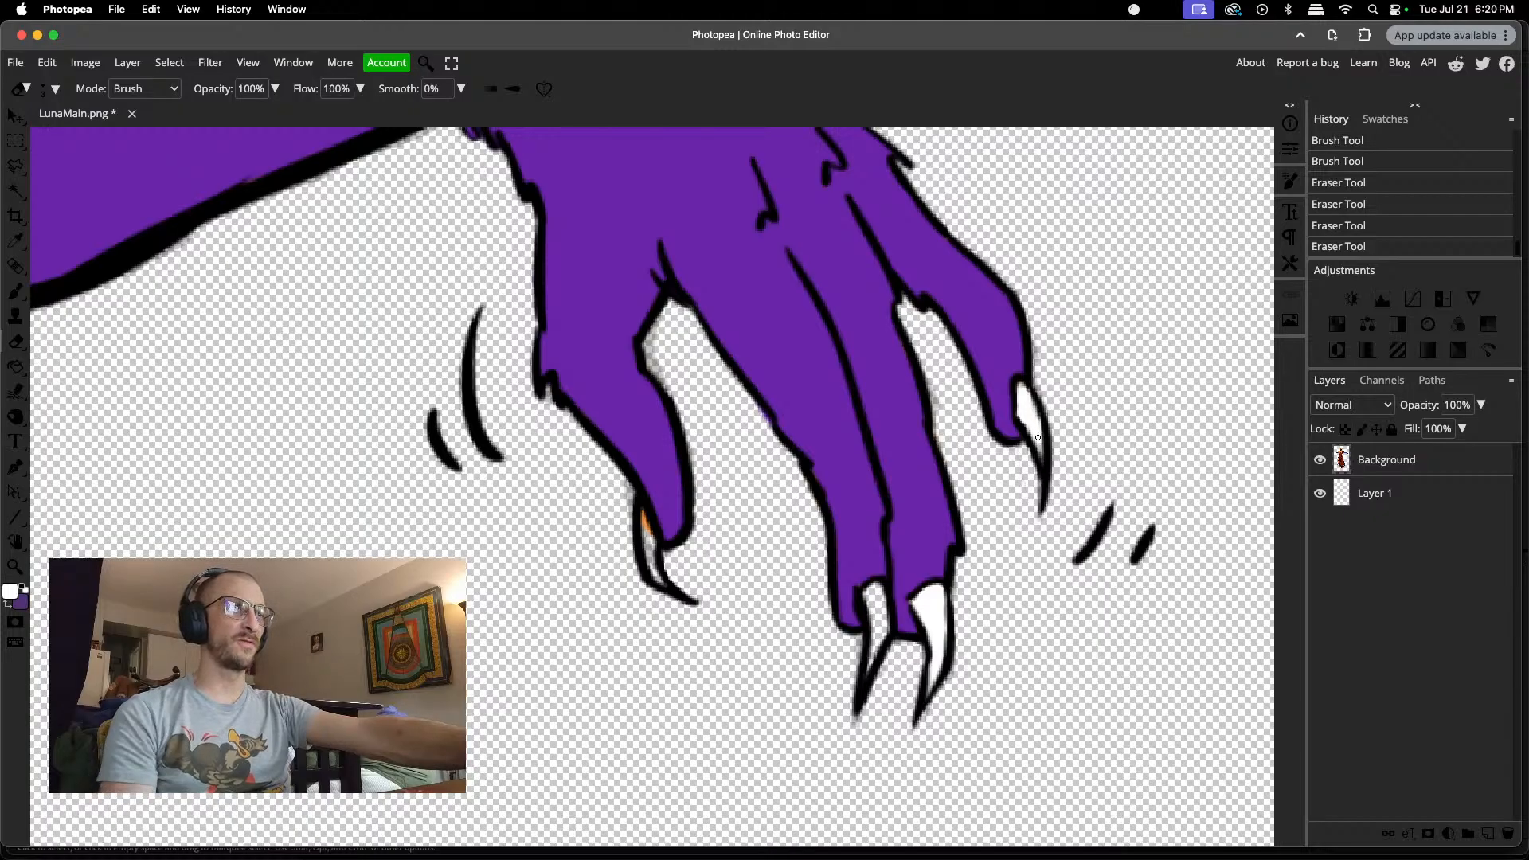
{"action": "left_click", "coordinate": [1038, 444]}
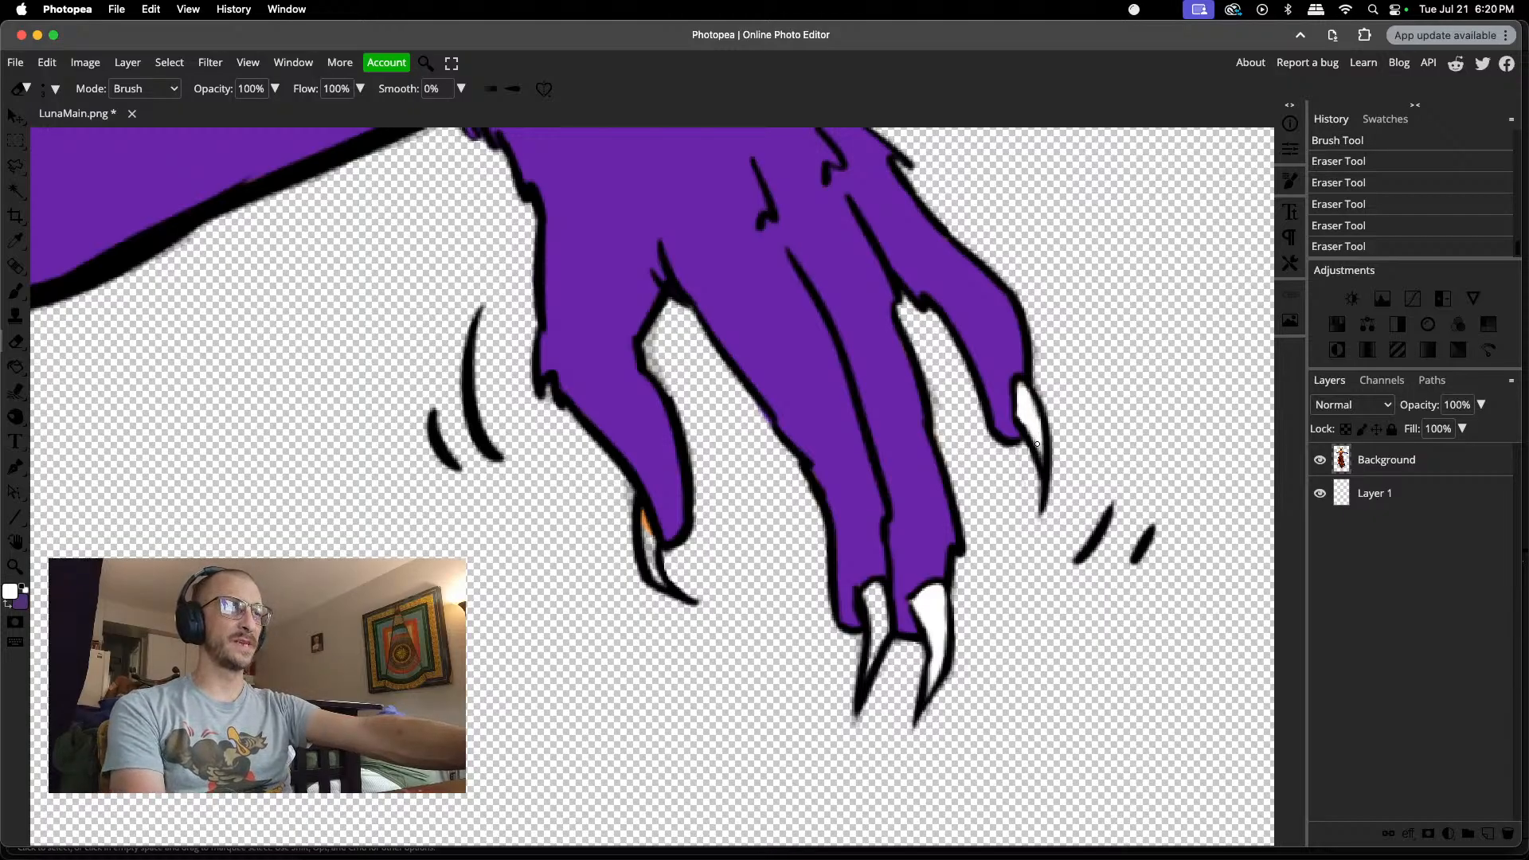
Step: Paint white inside the claw of the innermost finger on the outstretched hand, covering its narrow interior
{"action": "left_click", "coordinate": [1039, 442]}
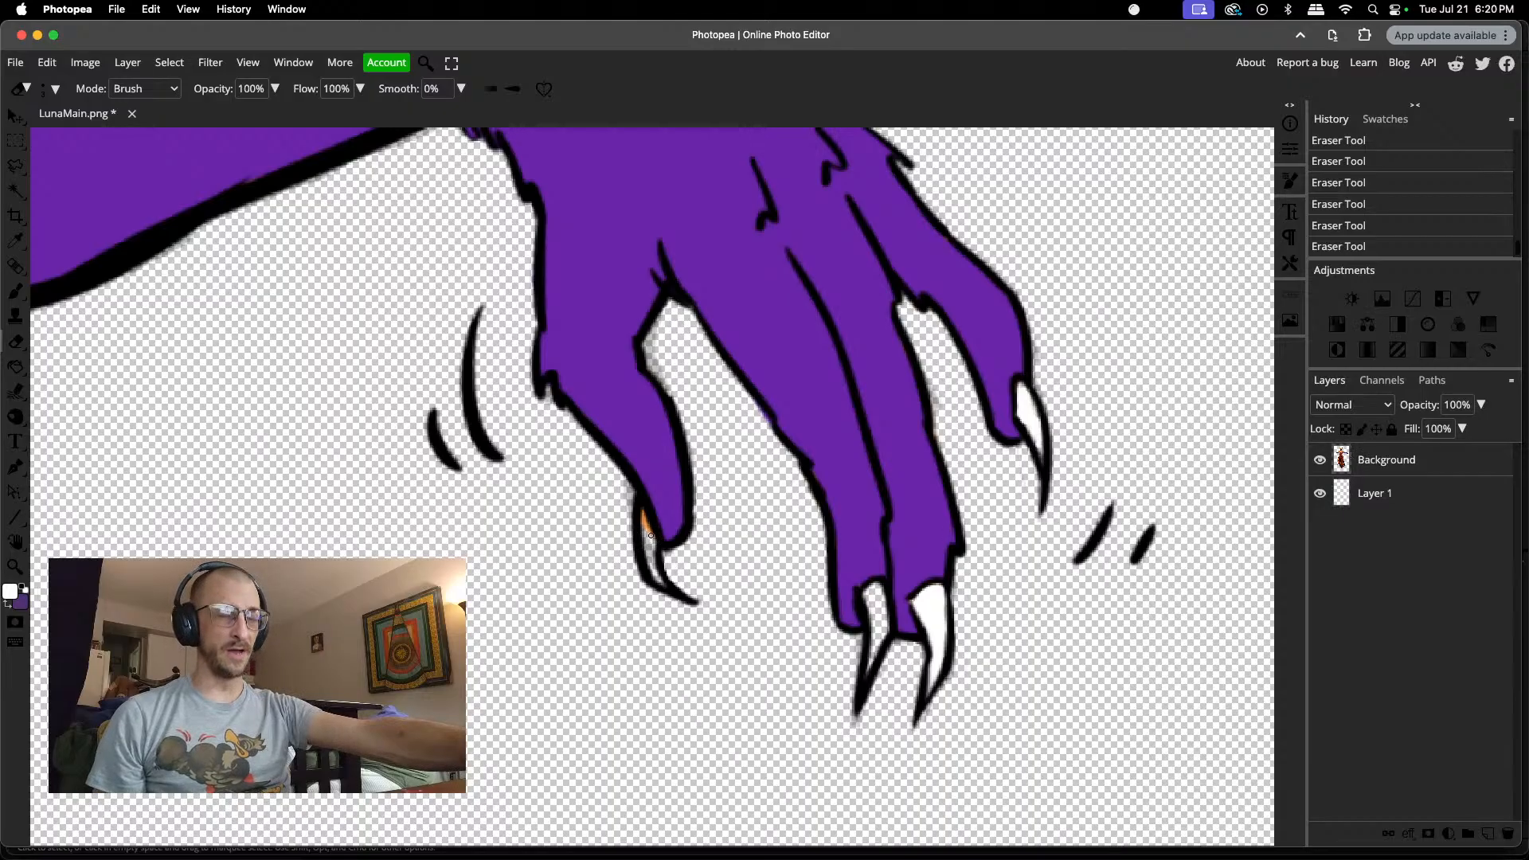
{"action": "scroll", "coordinate": [651, 536], "scroll_direction": "up", "scroll_amount": 3}
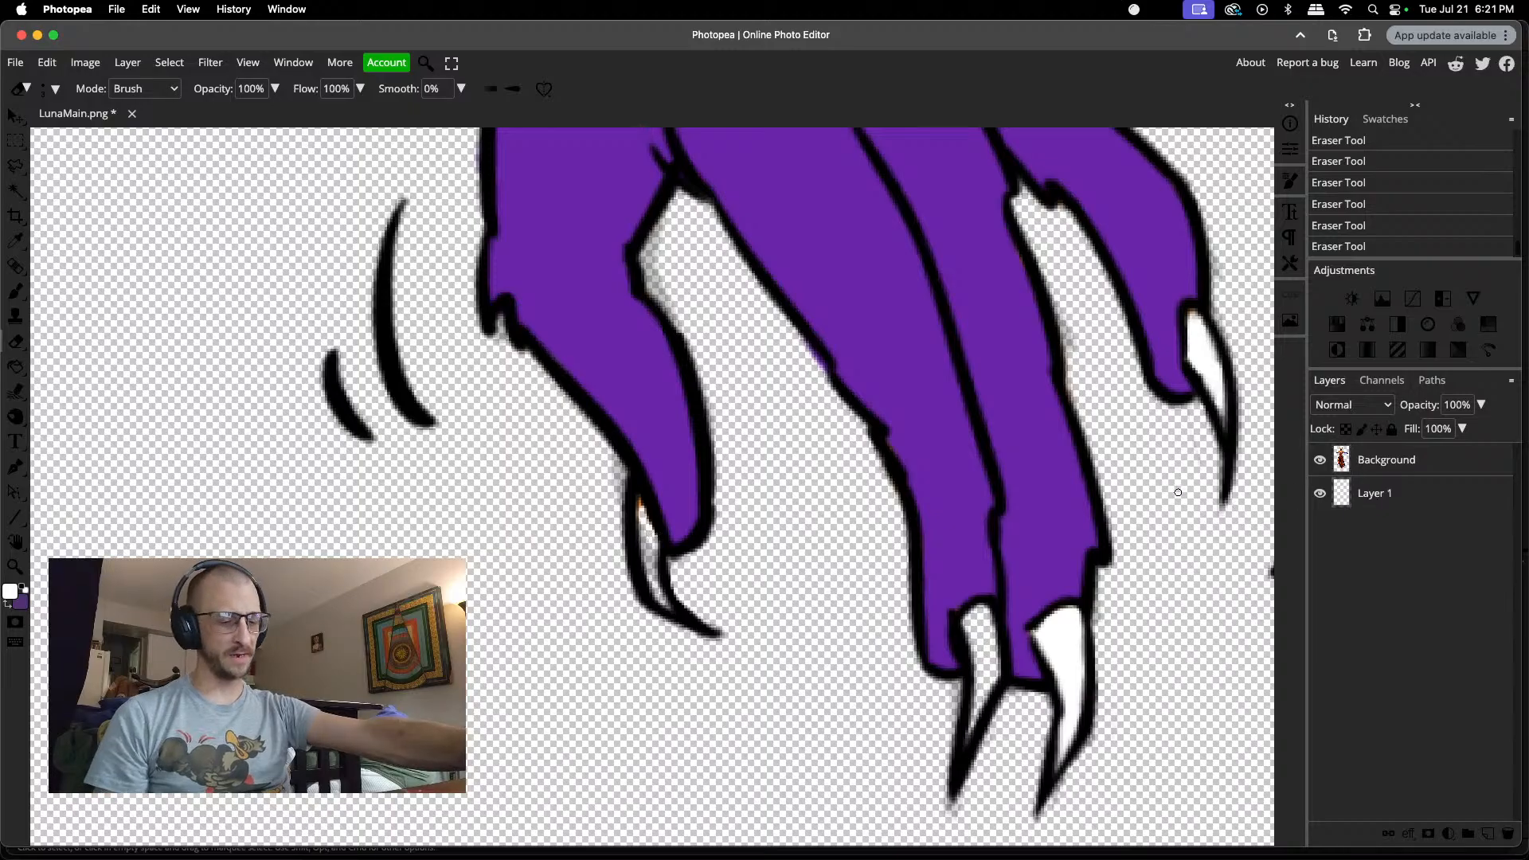
{"action": "key", "text": "b"}
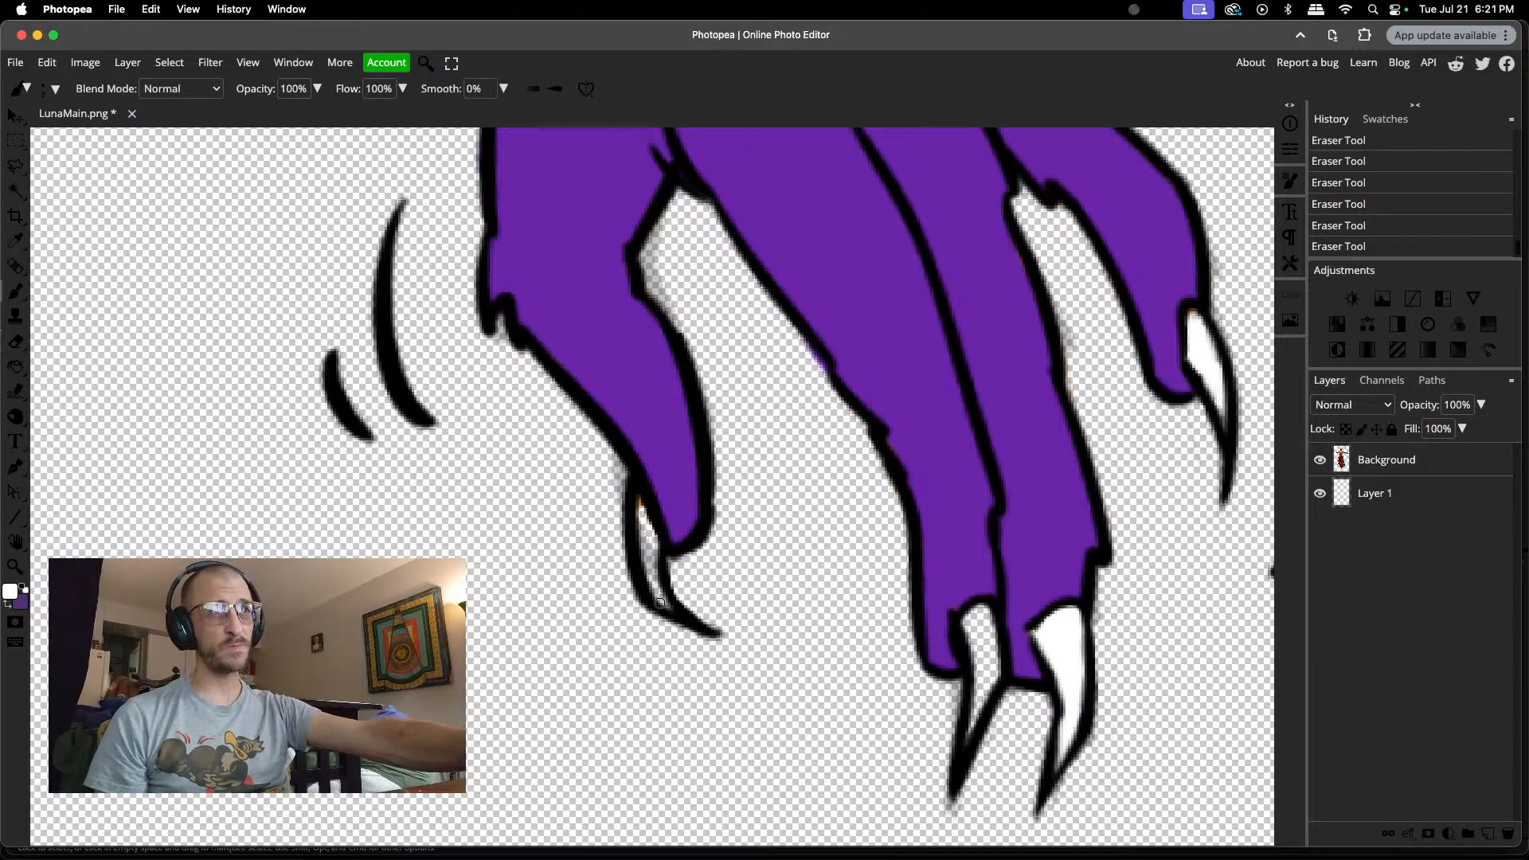
{"action": "left_click_drag", "start_coordinate": [664, 603], "coordinate": [643, 504]}
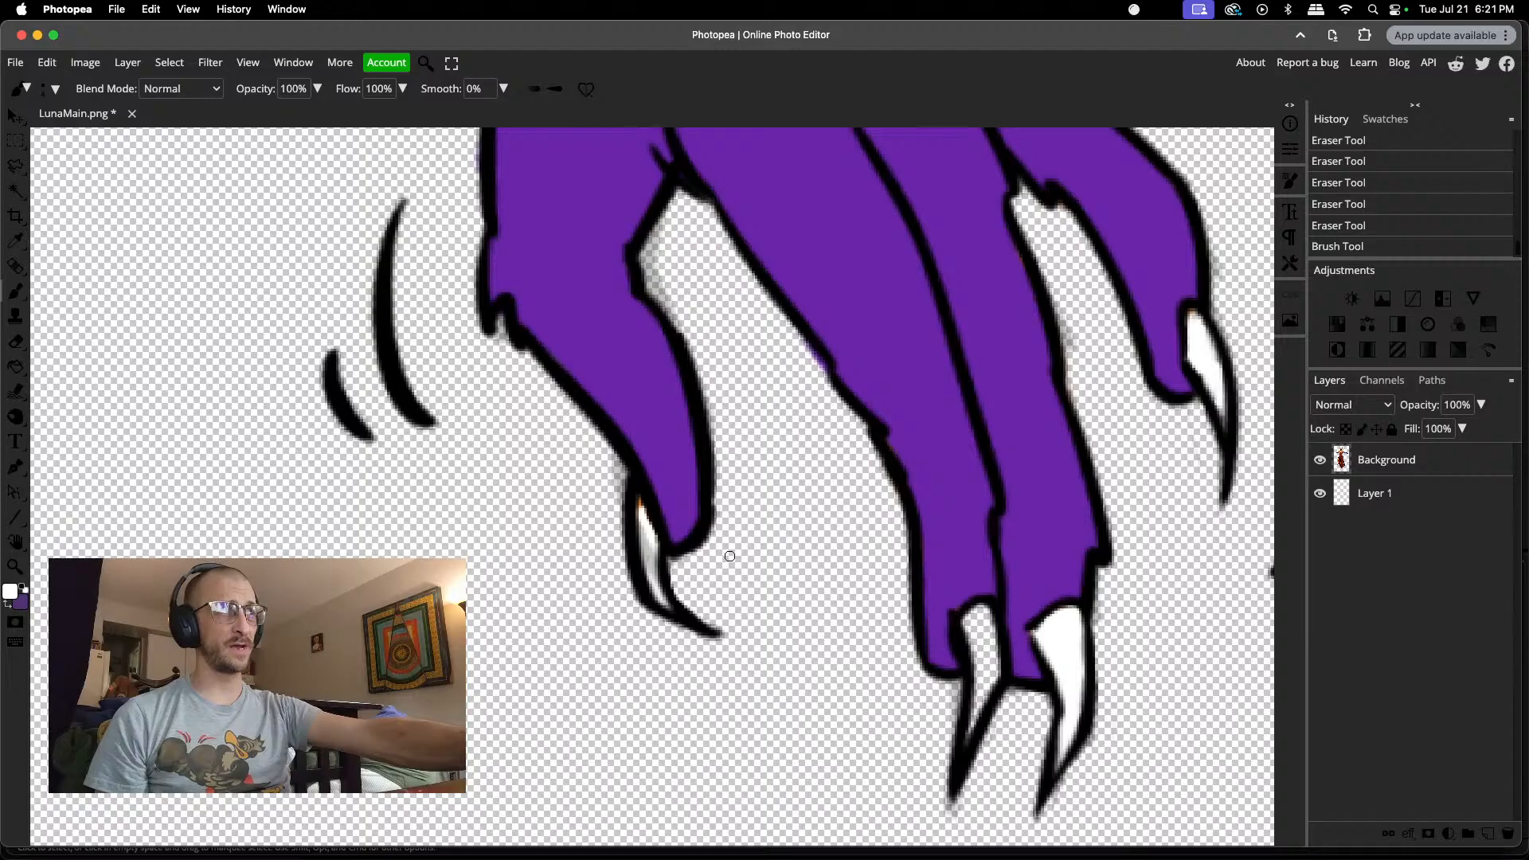
Step: Erase the grey residue inside the innermost finger's claw and touch up its upper part with white
{"action": "key", "text": "e"}
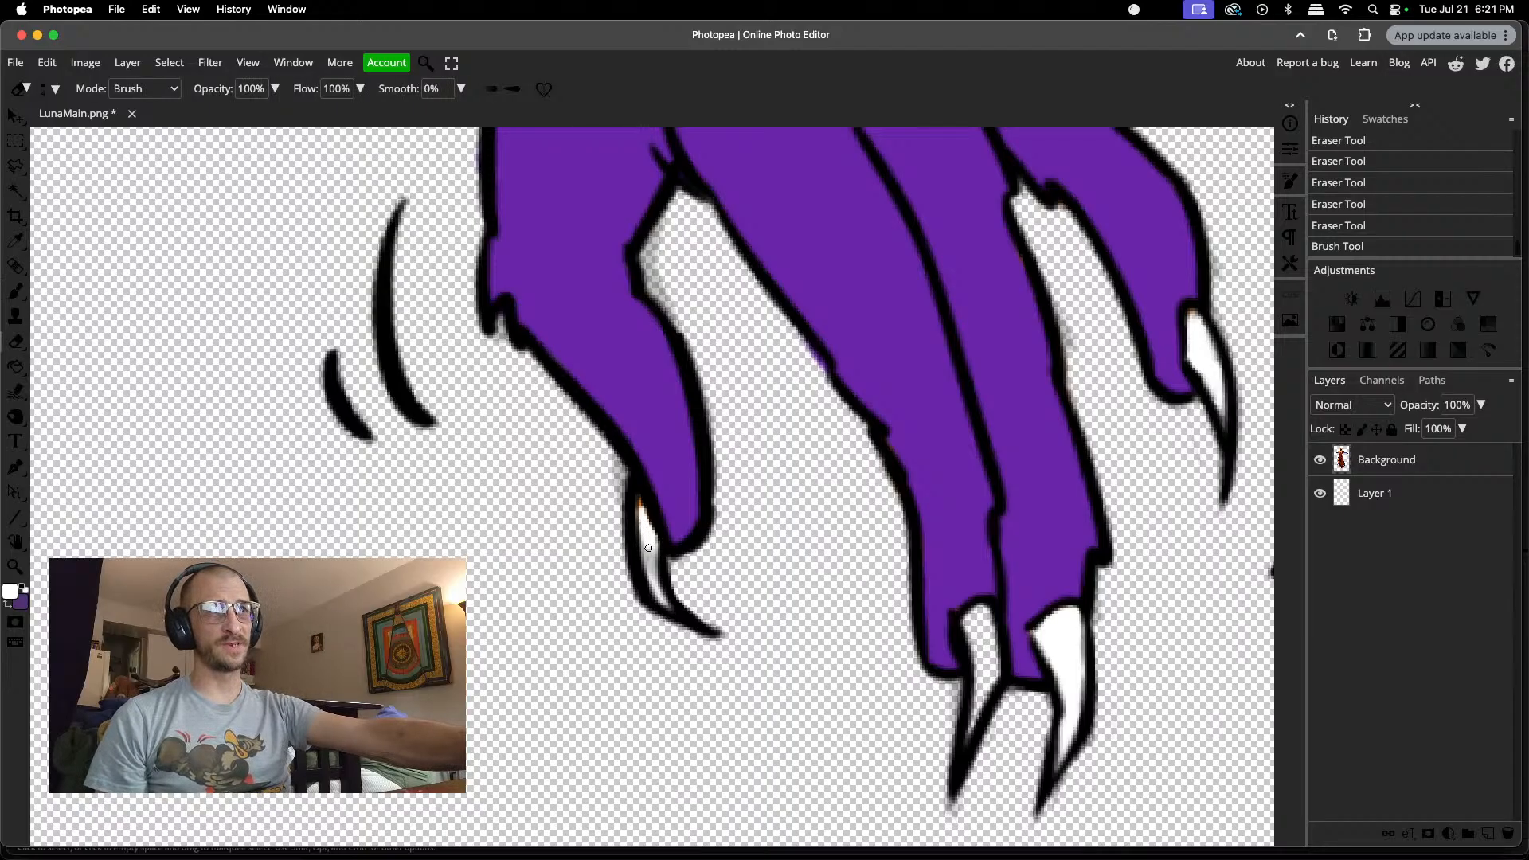
{"action": "left_click", "coordinate": [655, 579]}
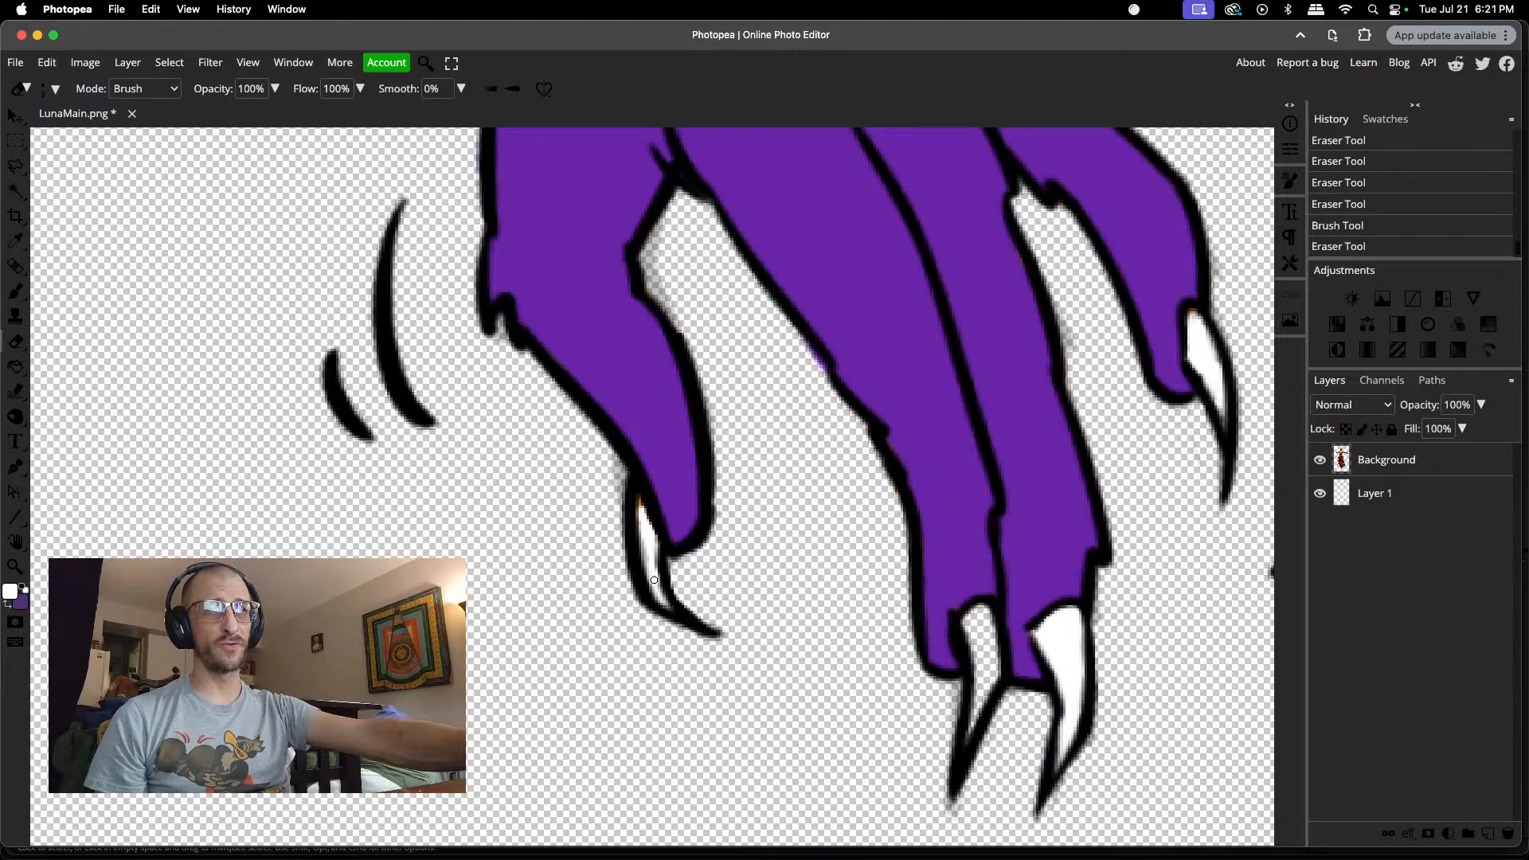
{"action": "left_click", "coordinate": [643, 529]}
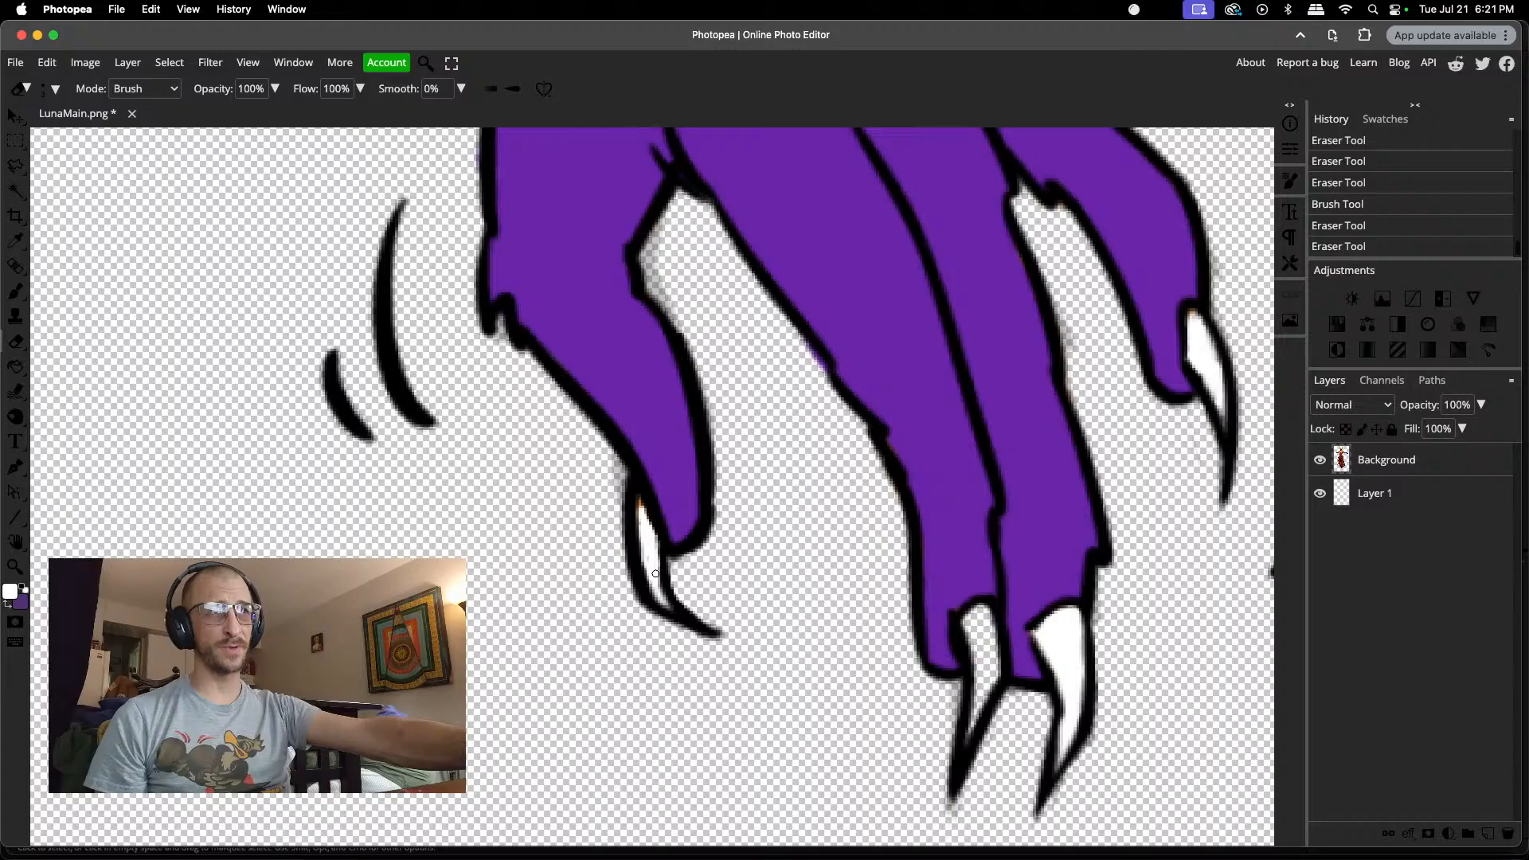
{"action": "left_click", "coordinate": [650, 567]}
{"action": "left_click_drag", "start_coordinate": [646, 552], "coordinate": [649, 544]}
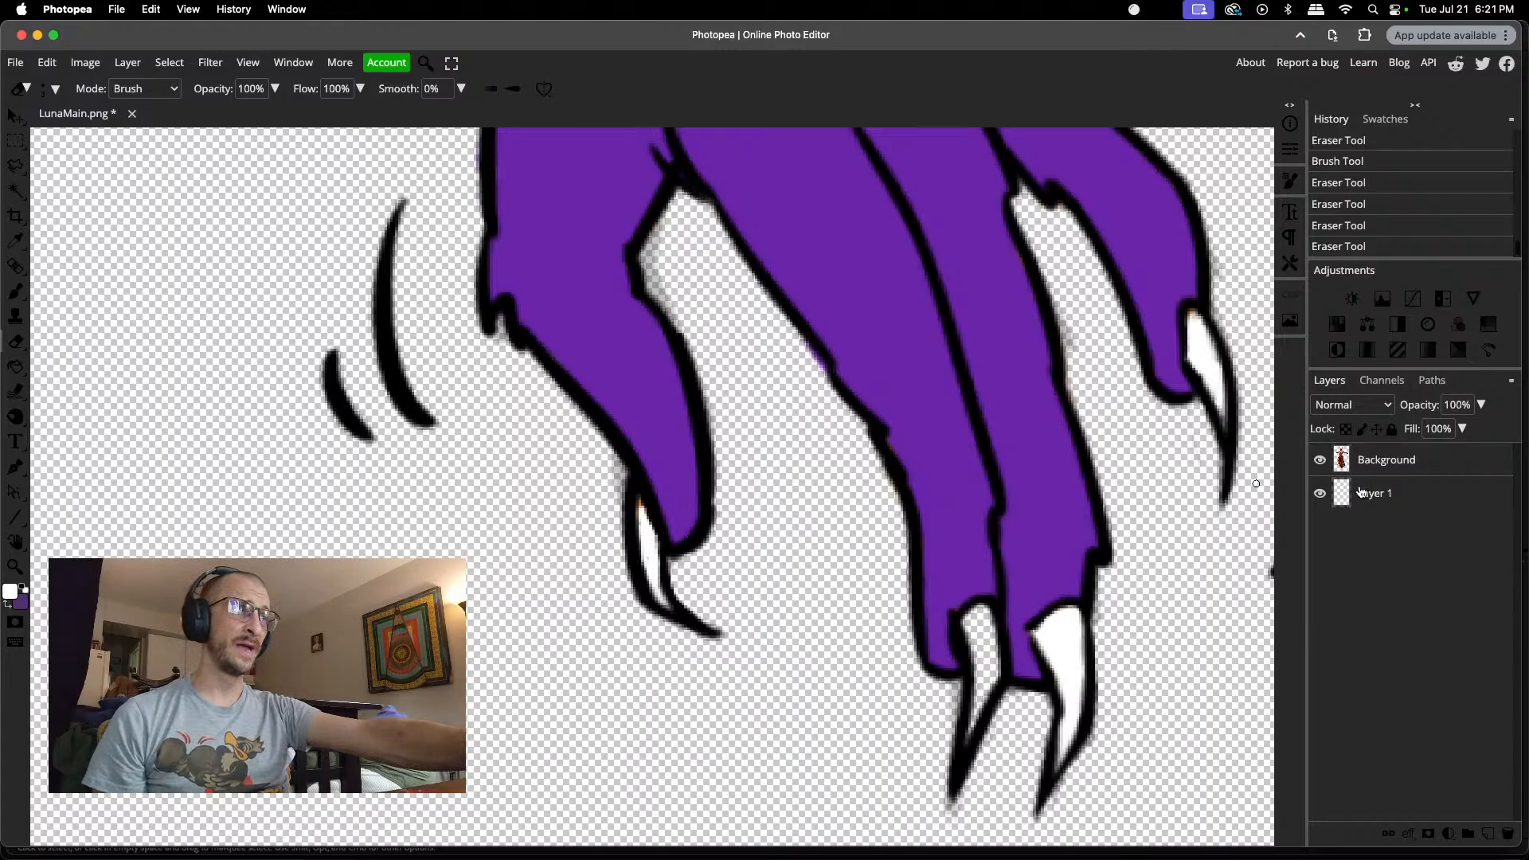
{"action": "key", "text": "b"}
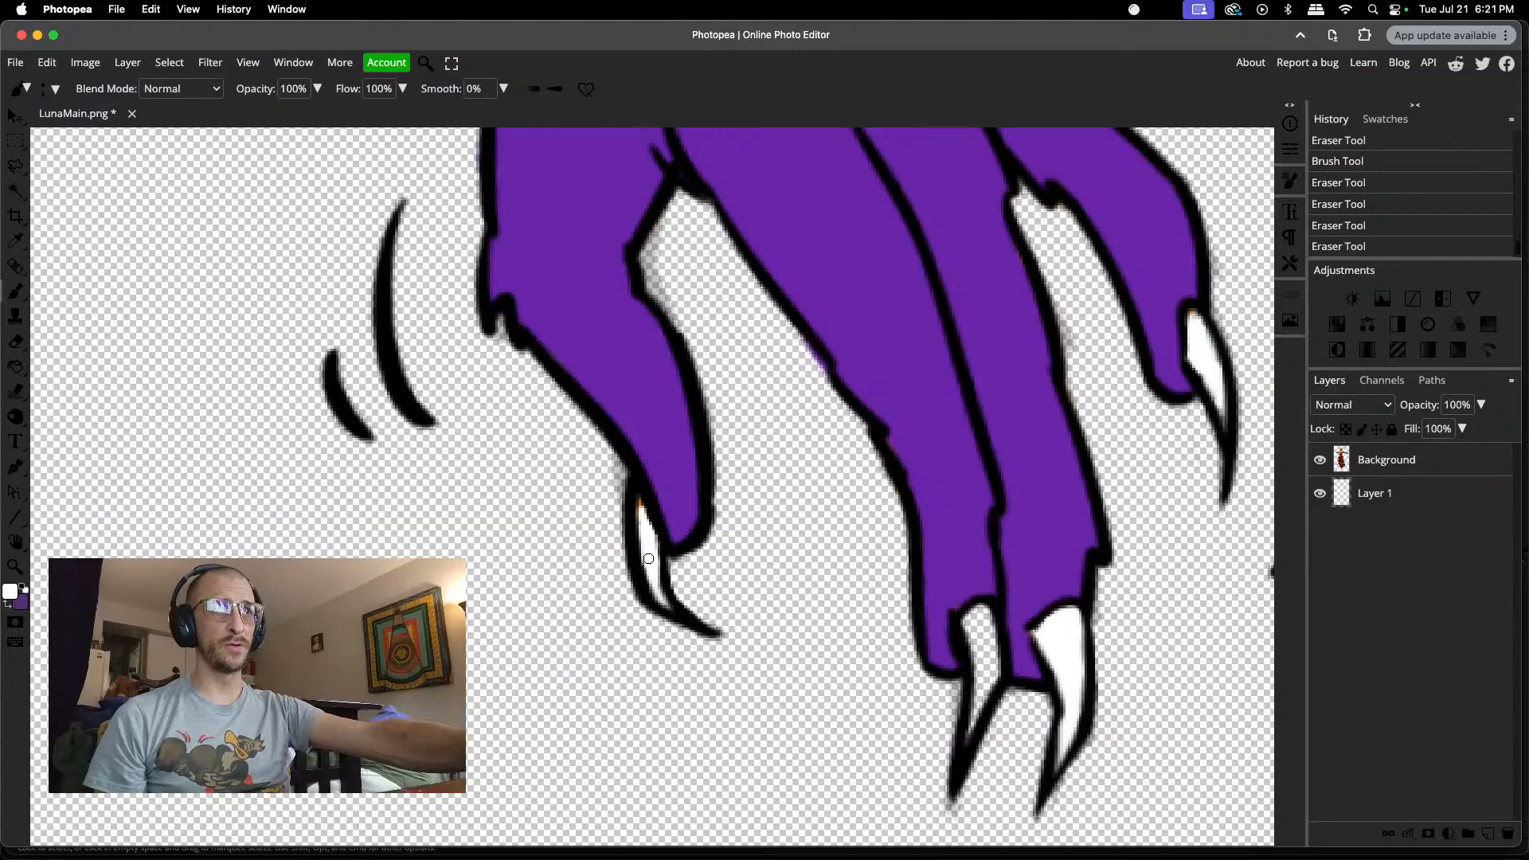
{"action": "left_click_drag", "start_coordinate": [647, 541], "coordinate": [646, 526]}
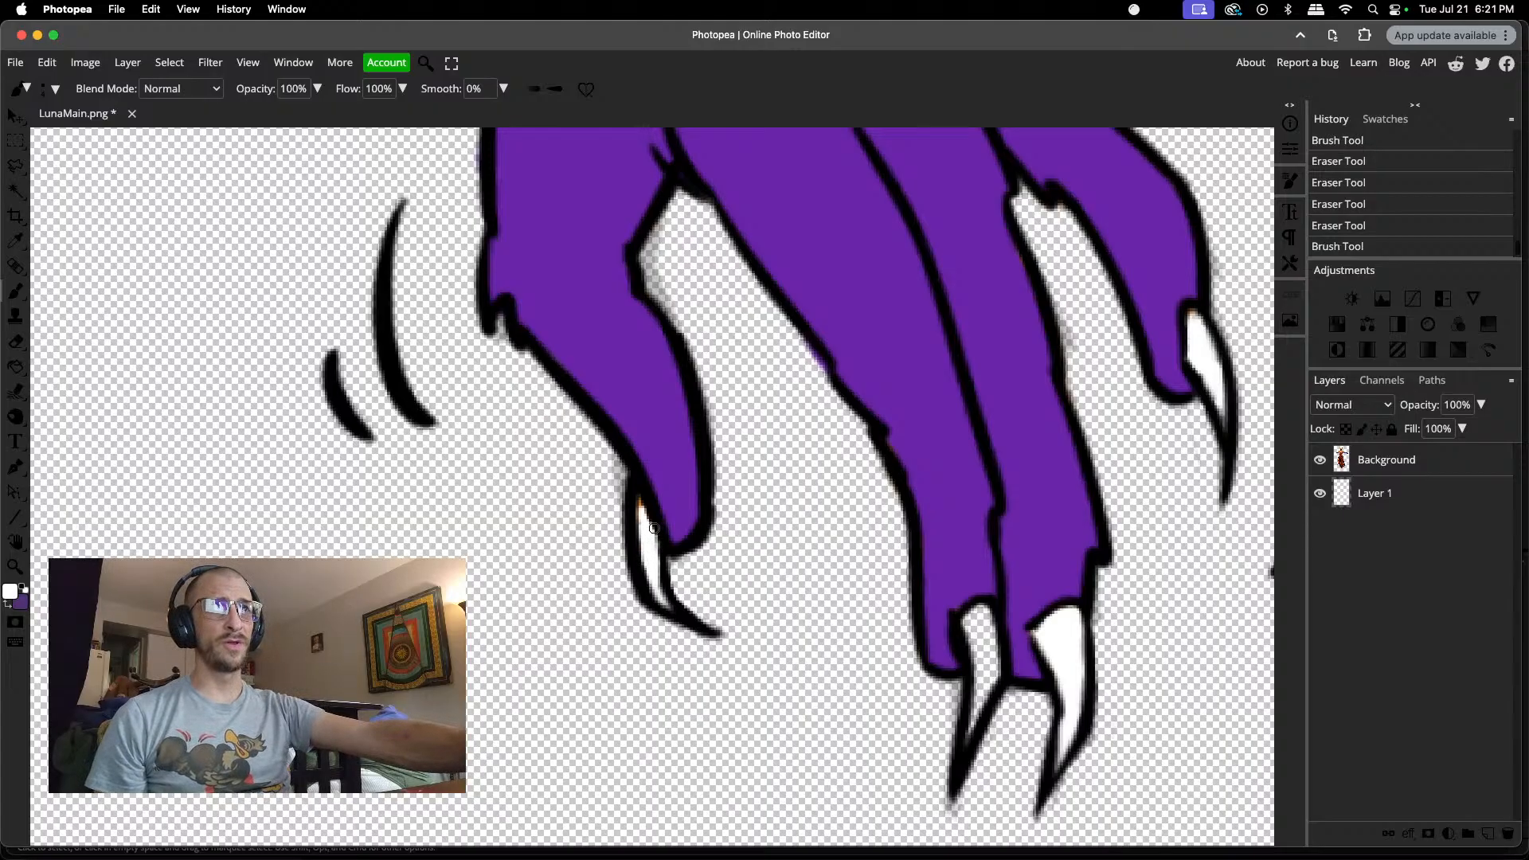
Step: Paint white inside the curled lowest finger's claw on the other gloved hand, on both sides of its dividing line
{"action": "scroll", "coordinate": [626, 525], "scroll_direction": "down", "scroll_amount": 15}
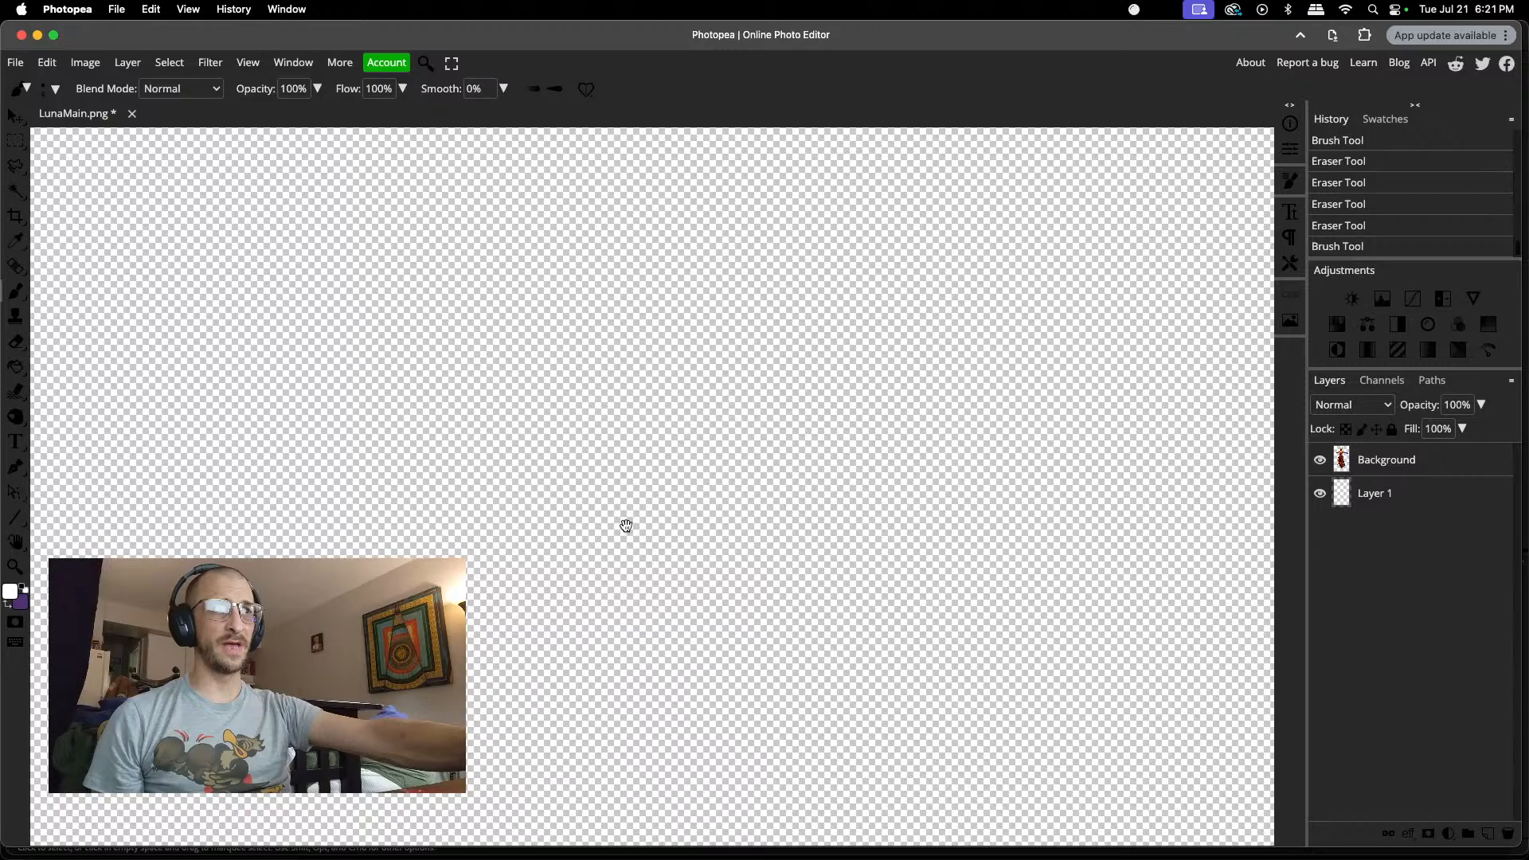
{"action": "scroll", "coordinate": [626, 526], "scroll_direction": "down", "scroll_amount": 6}
{"action": "scroll", "coordinate": [626, 526], "scroll_direction": "down", "scroll_amount": 3}
{"action": "scroll", "coordinate": [626, 525], "scroll_direction": "up", "scroll_amount": 4}
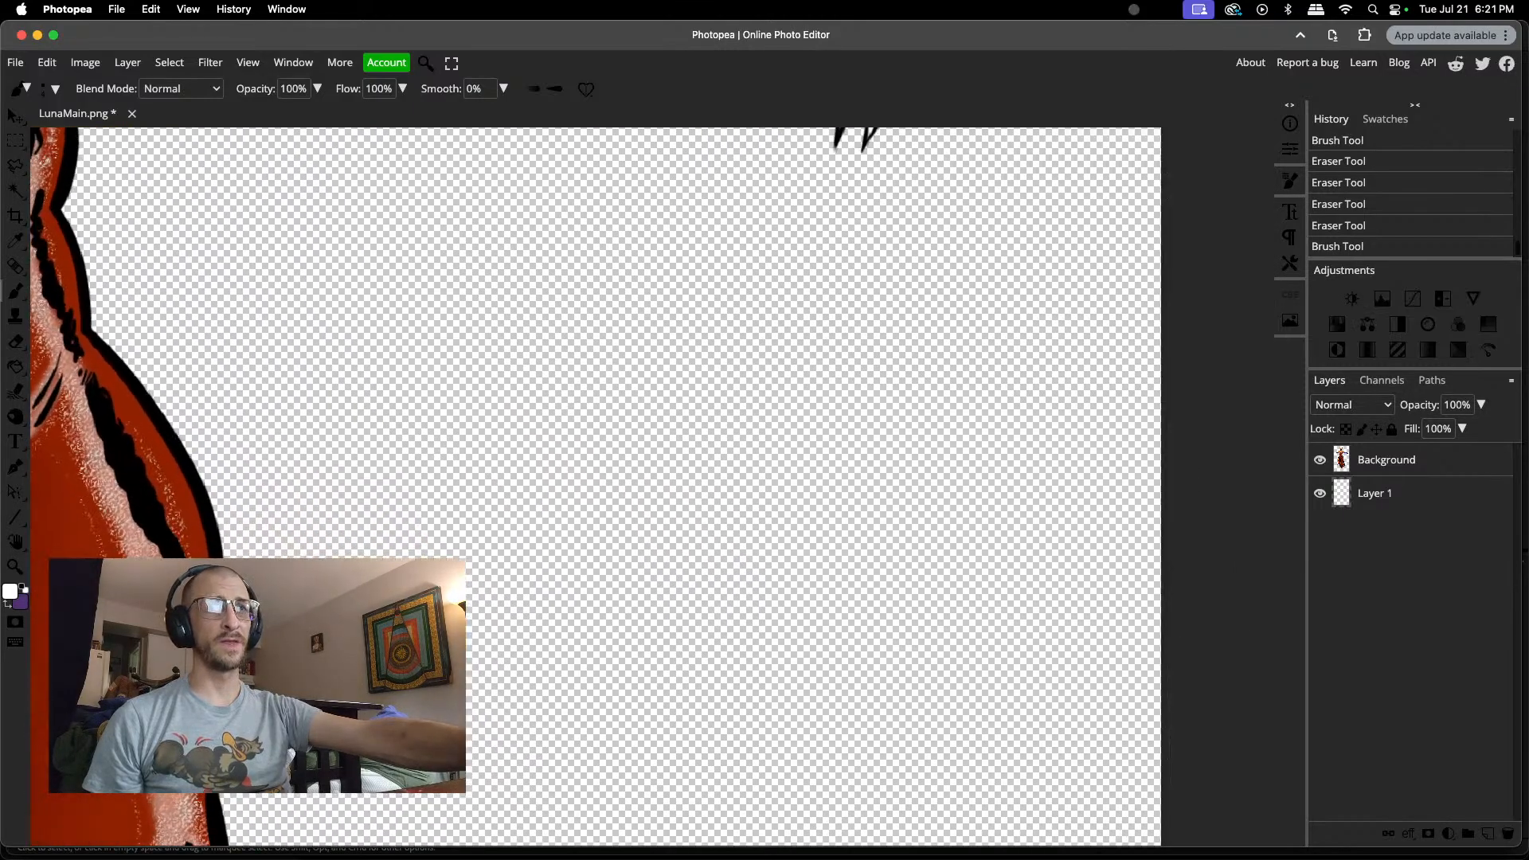
{"action": "scroll", "coordinate": [626, 526], "scroll_direction": "down", "scroll_amount": 2}
{"action": "scroll", "coordinate": [626, 526], "scroll_direction": "left", "scroll_amount": 4}
{"action": "scroll", "coordinate": [627, 526], "scroll_direction": "left", "scroll_amount": 7}
{"action": "scroll", "coordinate": [626, 525], "scroll_direction": "up", "scroll_amount": 8}
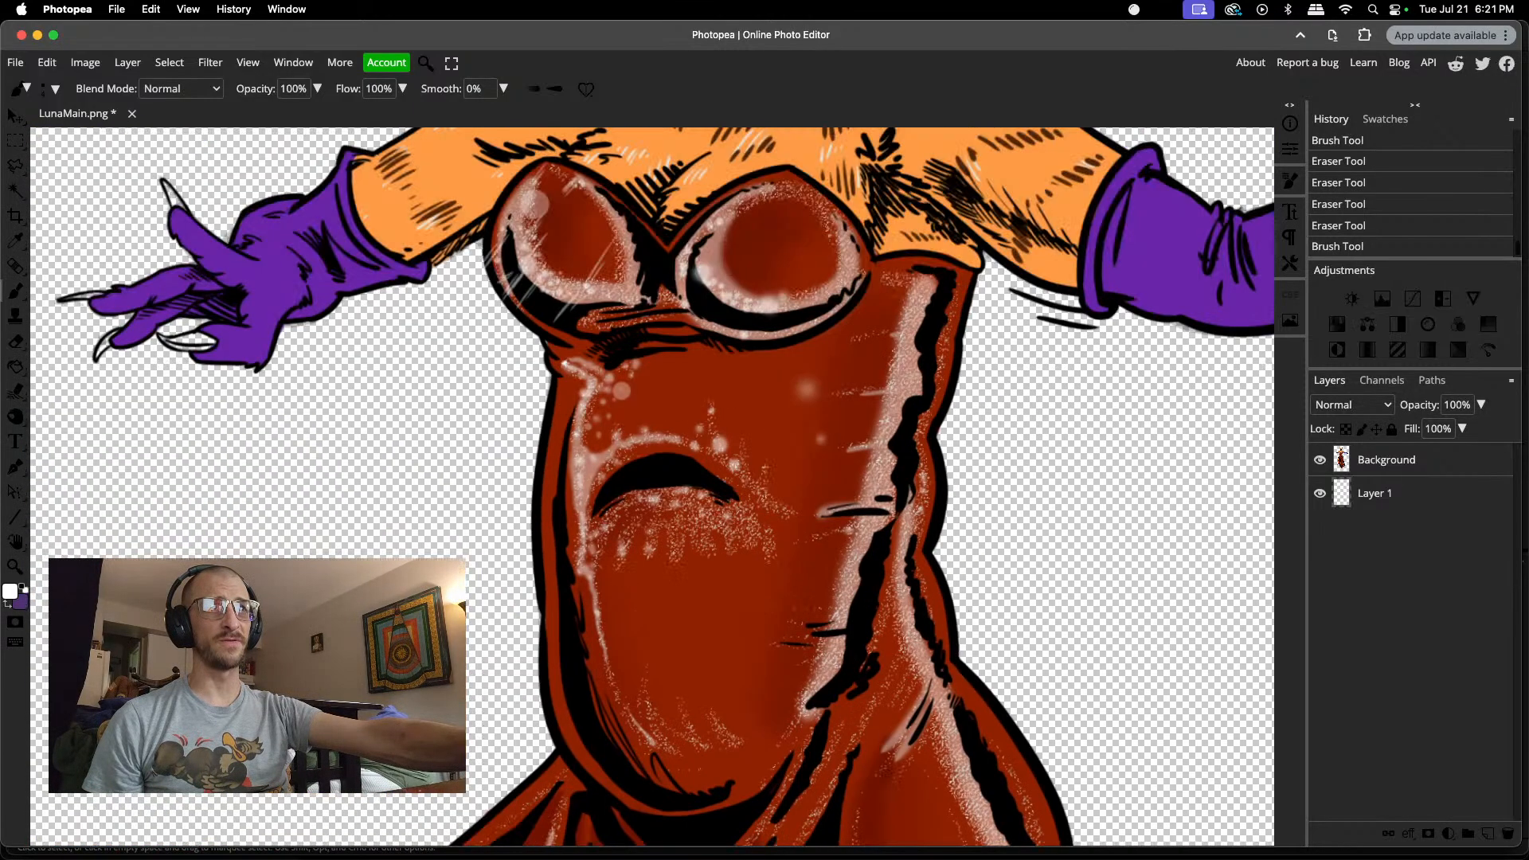
{"action": "scroll", "coordinate": [653, 487], "scroll_direction": "up", "scroll_amount": 5}
{"action": "scroll", "coordinate": [652, 486], "scroll_direction": "down", "scroll_amount": 7}
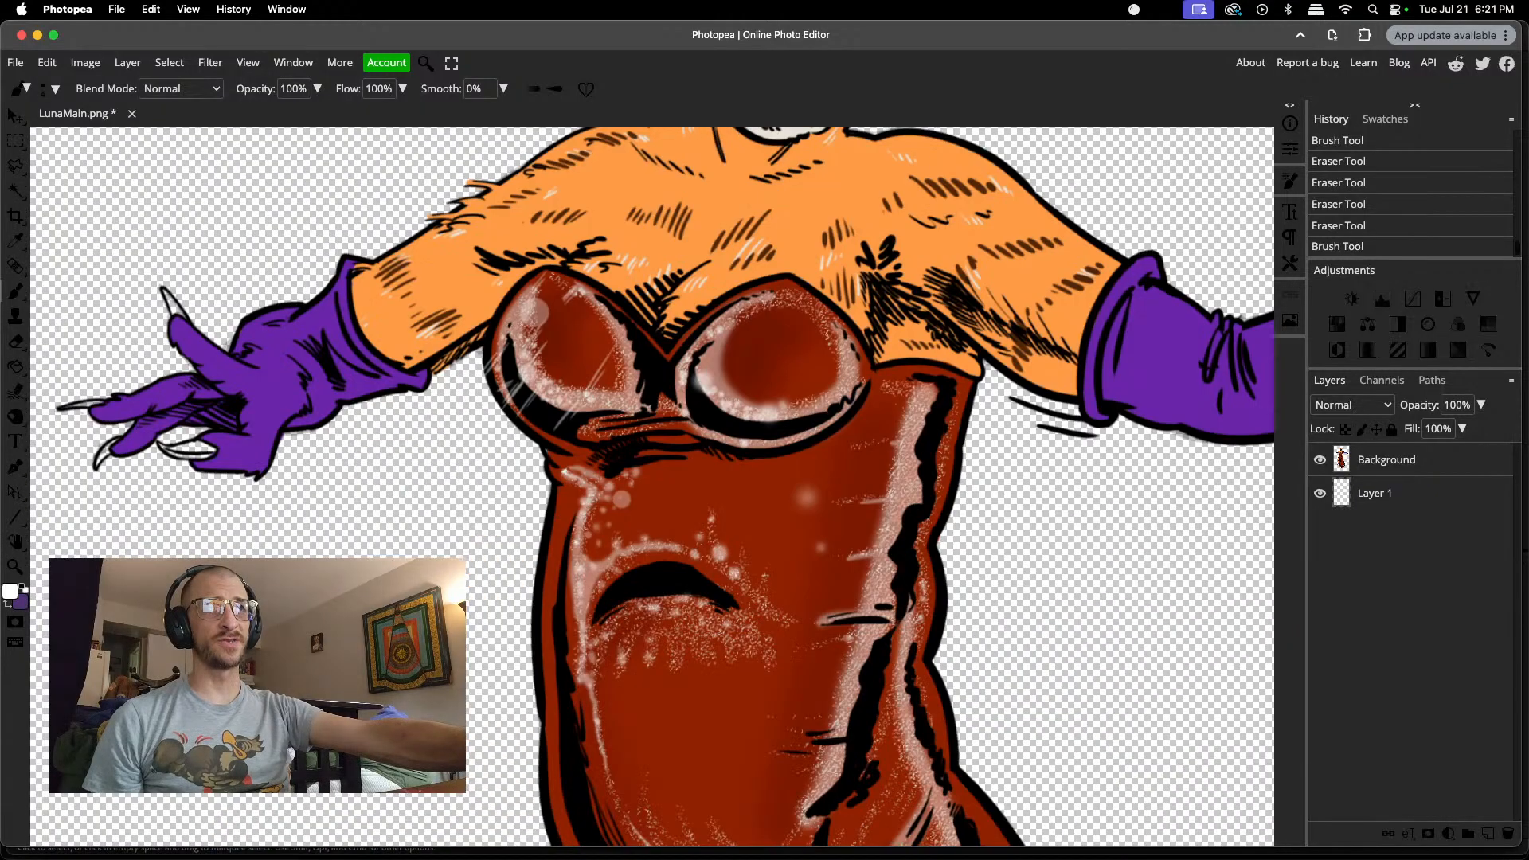
{"action": "scroll", "coordinate": [652, 487], "scroll_direction": "up", "scroll_amount": 3}
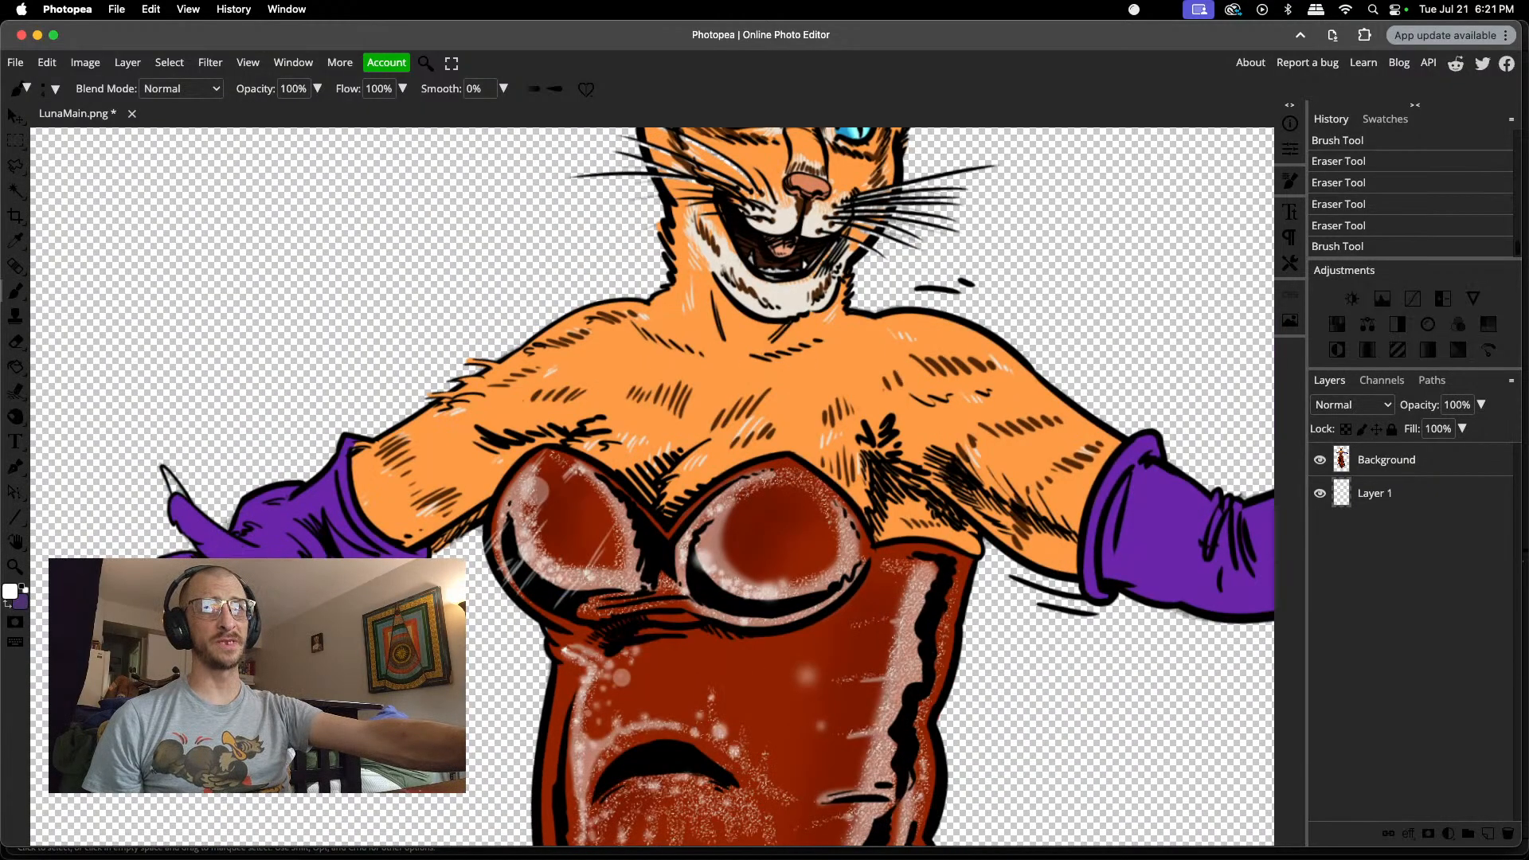
{"action": "scroll", "coordinate": [653, 486], "scroll_direction": "left", "scroll_amount": 2}
{"action": "scroll", "coordinate": [327, 555], "scroll_direction": "down", "scroll_amount": 3}
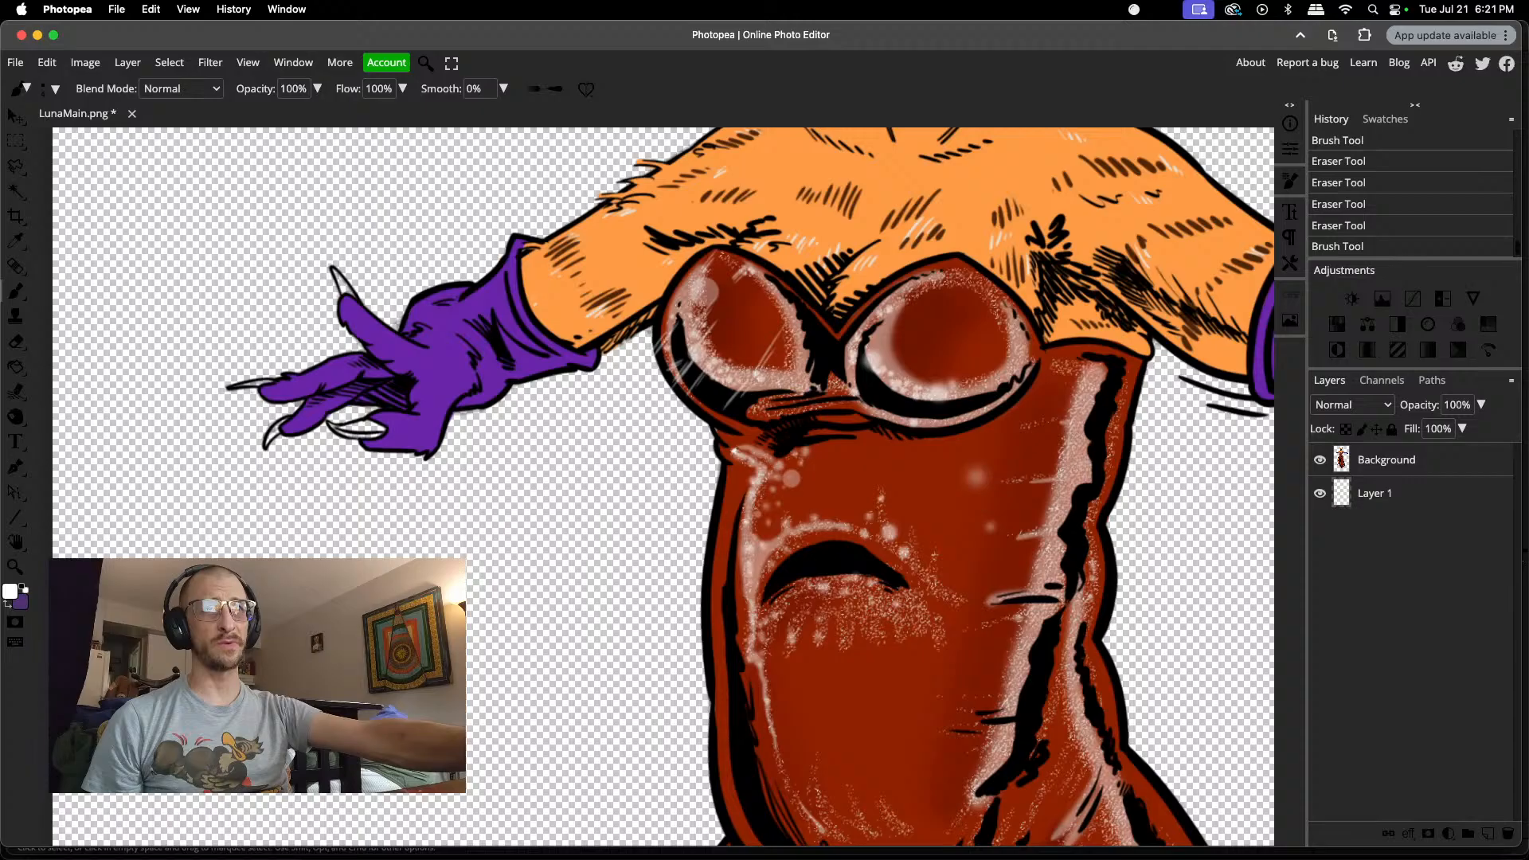
{"action": "scroll", "coordinate": [429, 376], "scroll_direction": "up", "scroll_amount": 5}
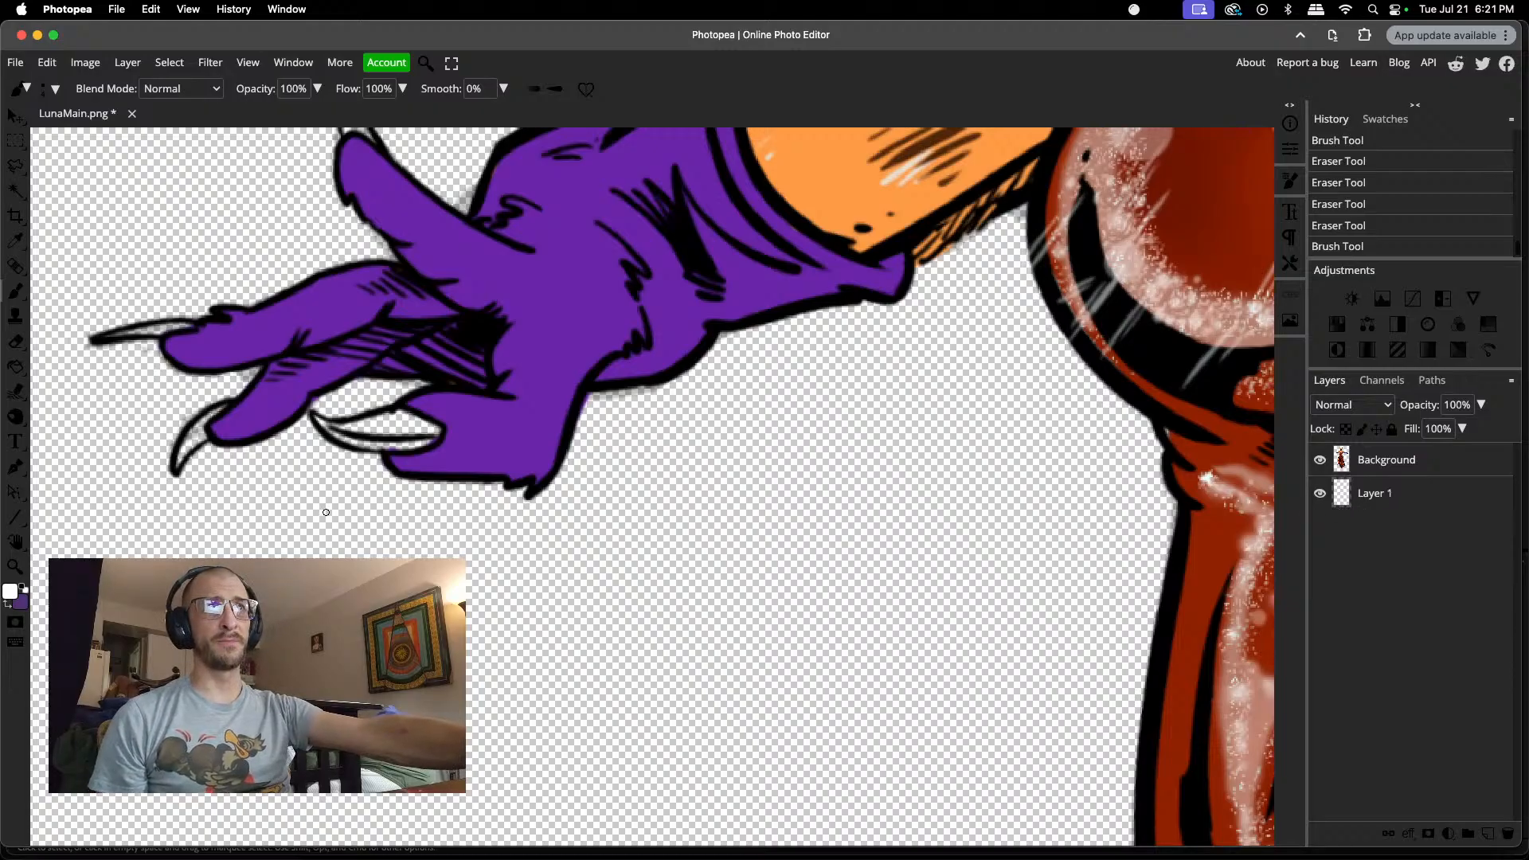
{"action": "scroll", "coordinate": [400, 450], "scroll_direction": "up", "scroll_amount": 3}
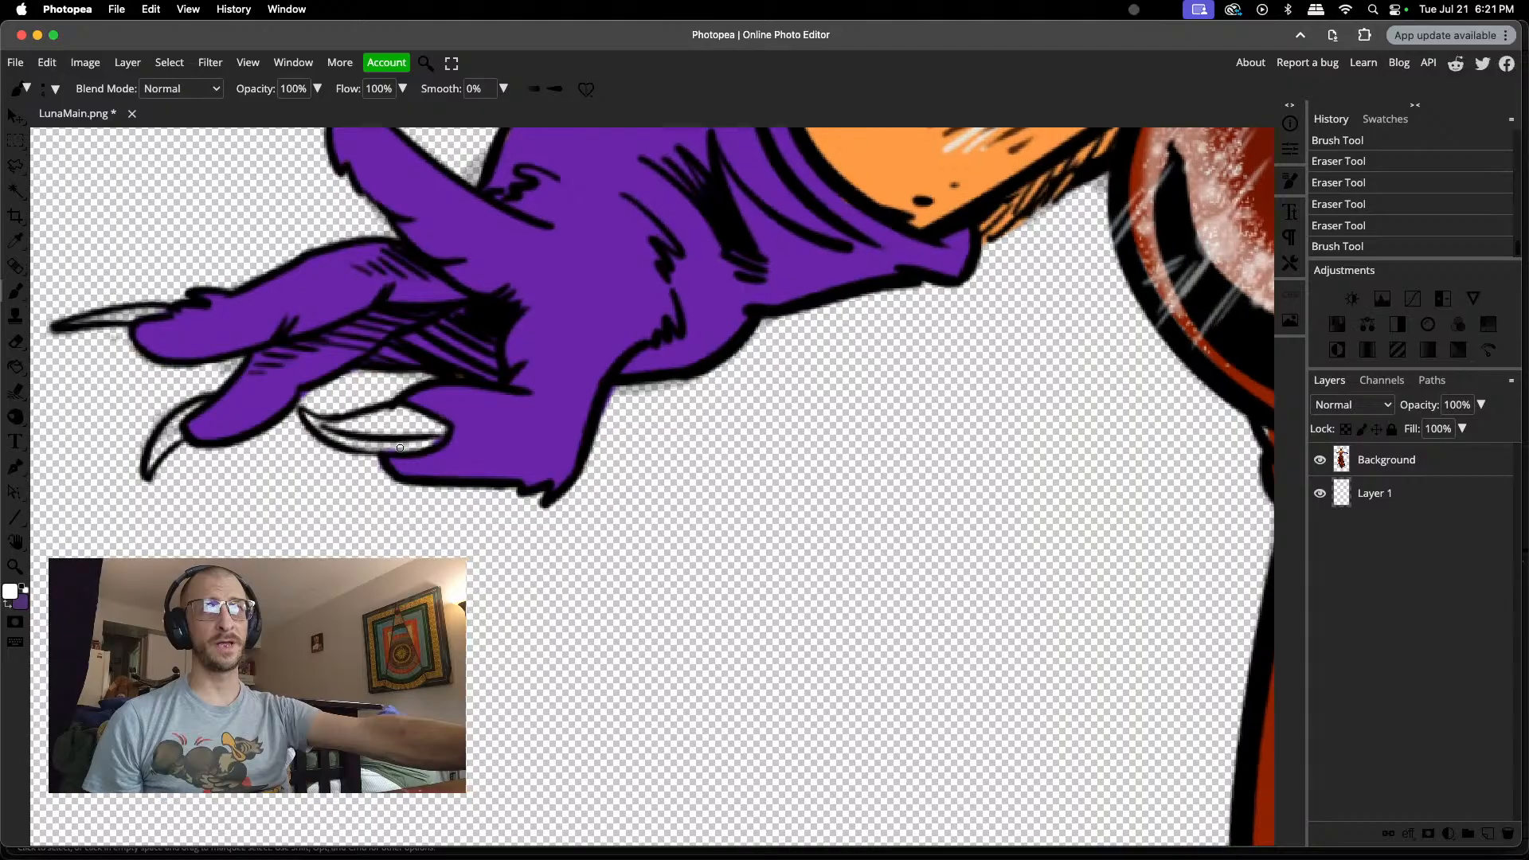
{"action": "scroll", "coordinate": [412, 430], "scroll_direction": "up", "scroll_amount": 2}
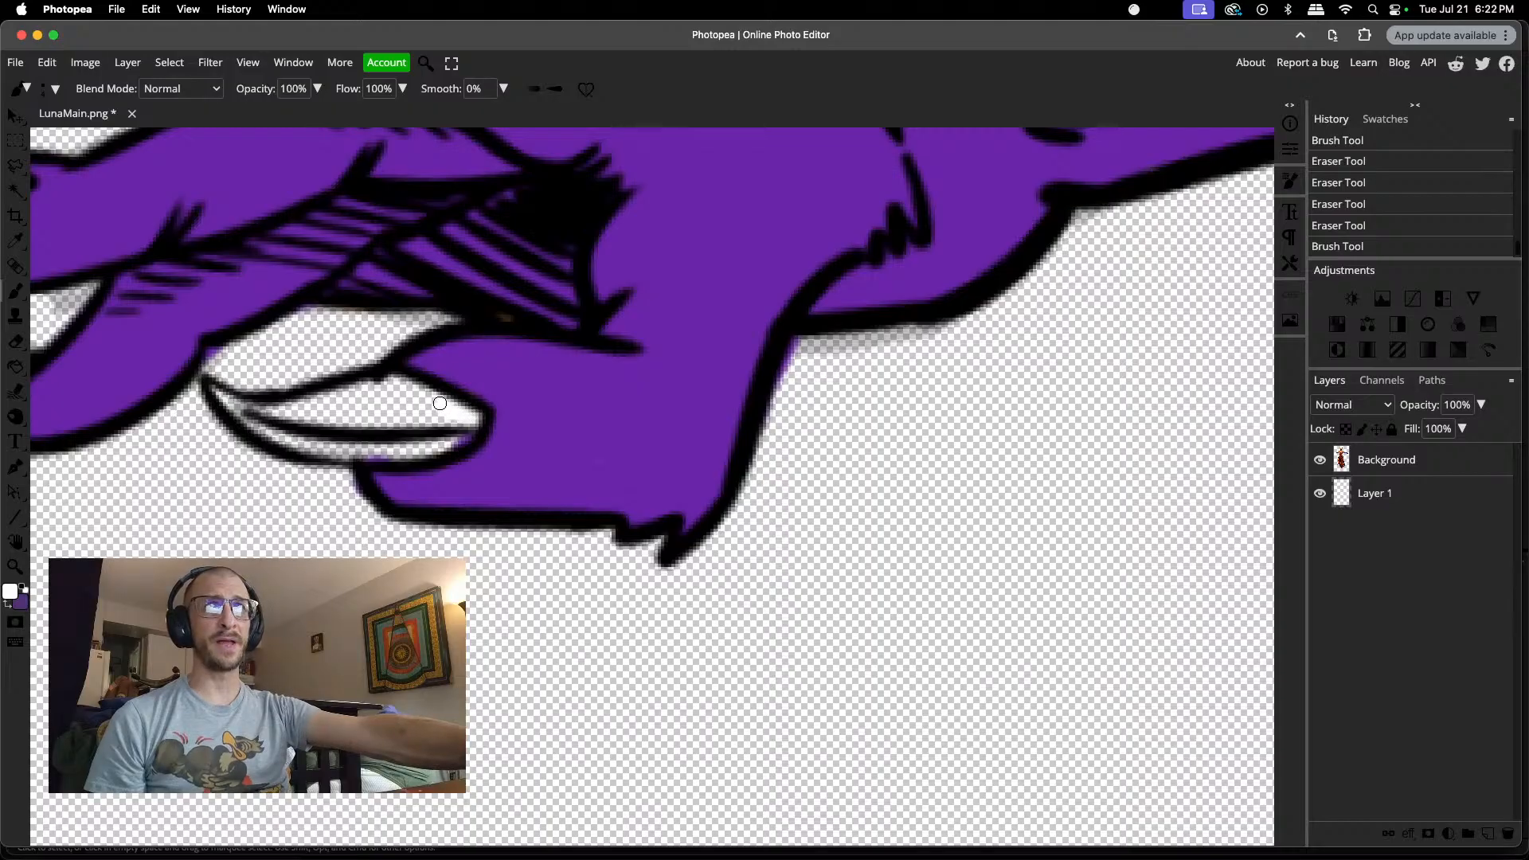
{"action": "mouse_move", "coordinate": [378, 383]}
{"action": "left_mouse_down"}
{"action": "mouse_move", "coordinate": [459, 435]}
{"action": "mouse_move", "coordinate": [418, 454]}
{"action": "mouse_move", "coordinate": [305, 446]}
{"action": "mouse_move", "coordinate": [336, 456]}
{"action": "mouse_move", "coordinate": [352, 454]}
{"action": "mouse_move", "coordinate": [222, 398]}
{"action": "mouse_move", "coordinate": [300, 408]}
{"action": "mouse_move", "coordinate": [412, 387]}
{"action": "mouse_move", "coordinate": [360, 402]}
{"action": "mouse_move", "coordinate": [456, 430]}
{"action": "mouse_move", "coordinate": [314, 414]}
{"action": "mouse_move", "coordinate": [387, 427]}
{"action": "mouse_move", "coordinate": [418, 407]}
{"action": "mouse_move", "coordinate": [397, 400]}
{"action": "mouse_move", "coordinate": [348, 425]}
{"action": "mouse_move", "coordinate": [243, 410]}
{"action": "left_mouse_up"}
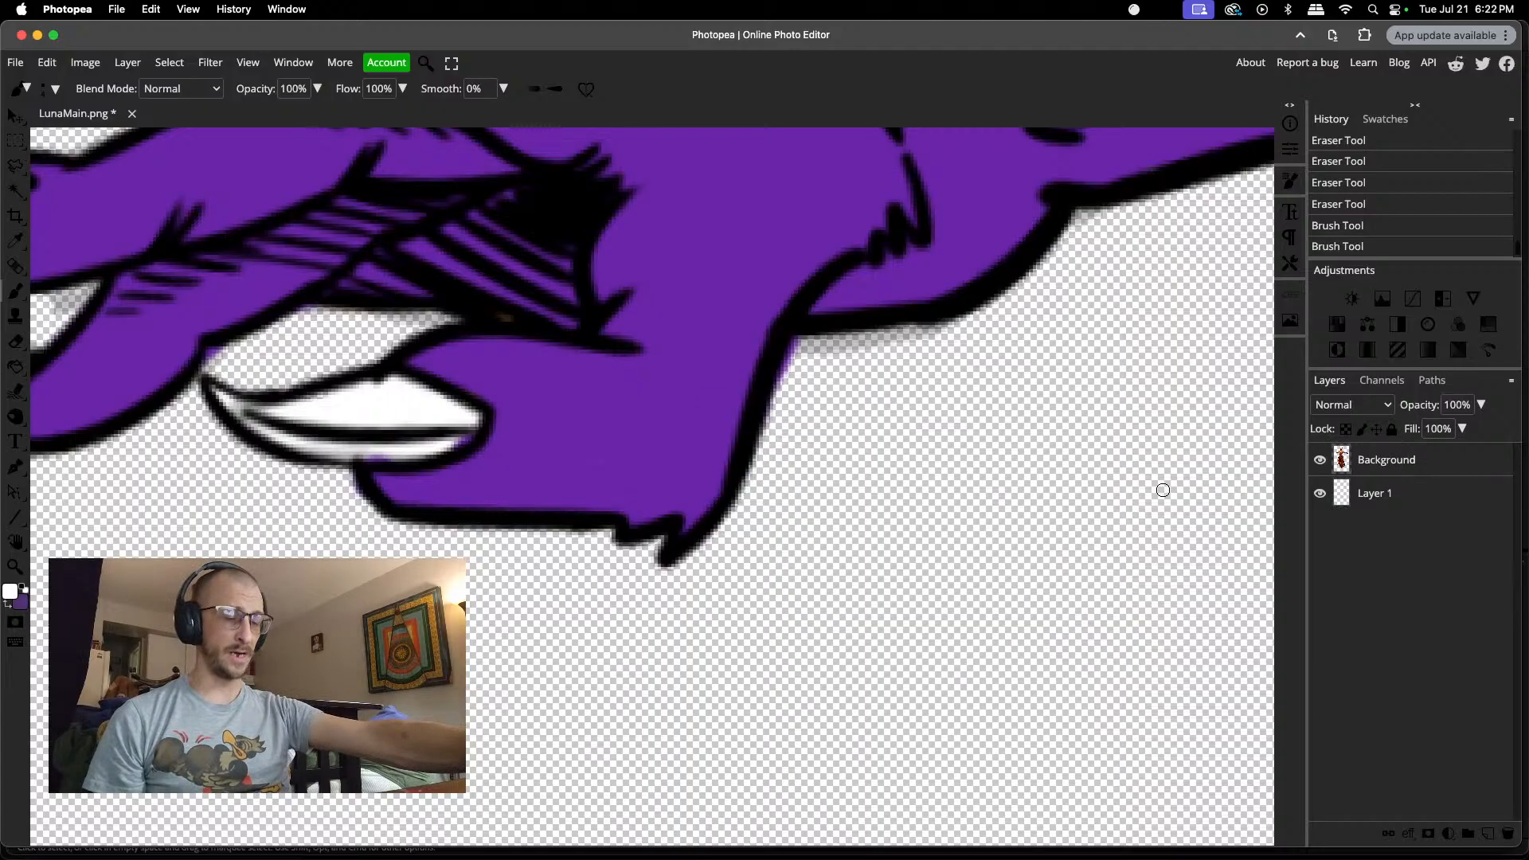
Step: Set the eraser to 2 px and erase the grey residue around the dividing line near the lowest claw's tip
{"action": "key", "text": "e"}
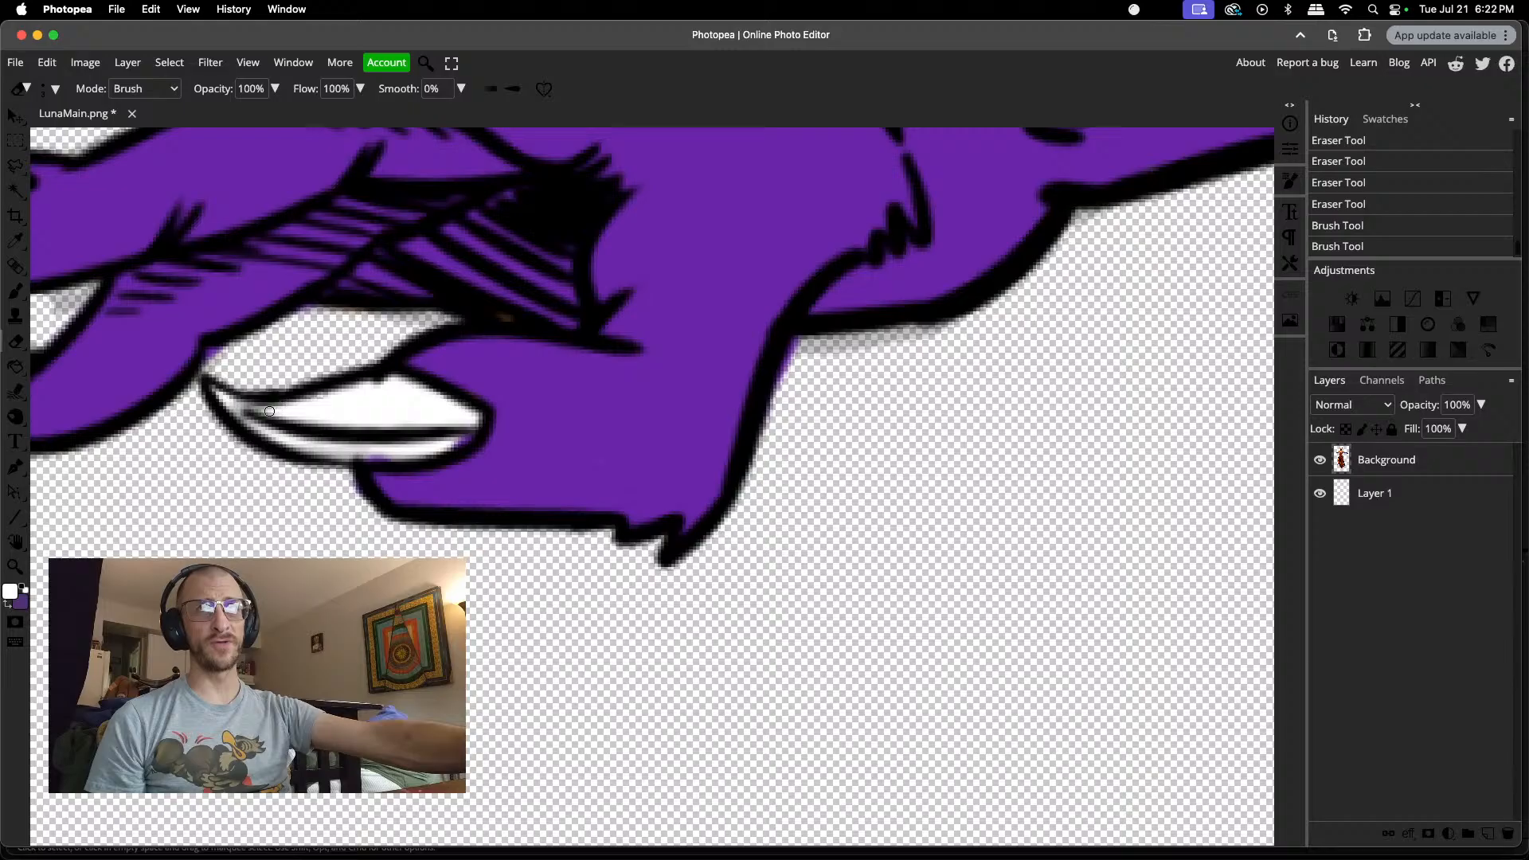
{"action": "right_click", "coordinate": [271, 410]}
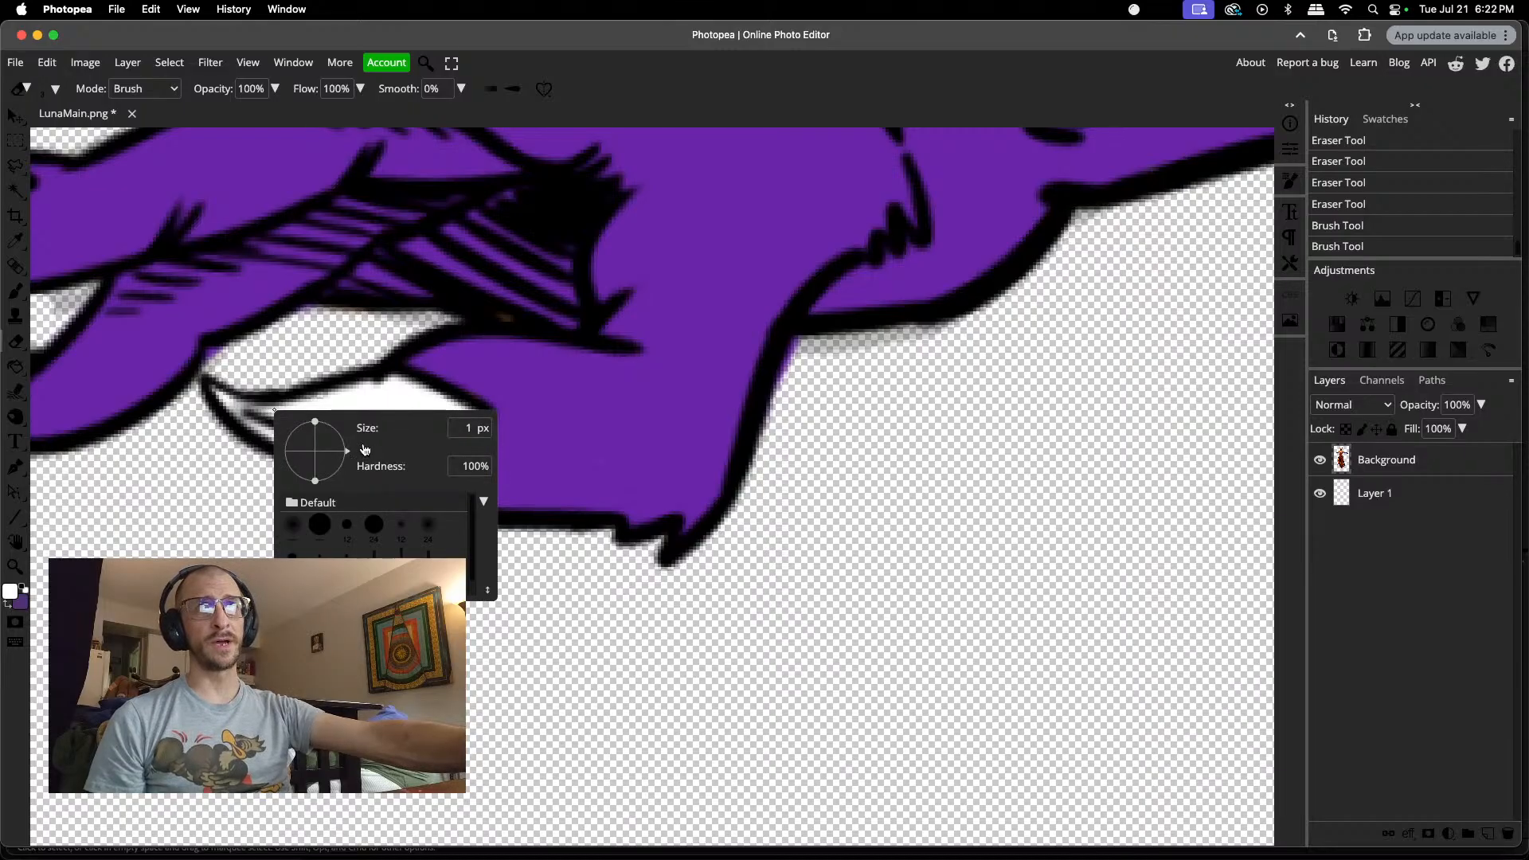
{"action": "left_click_drag", "start_coordinate": [366, 449], "coordinate": [370, 449]}
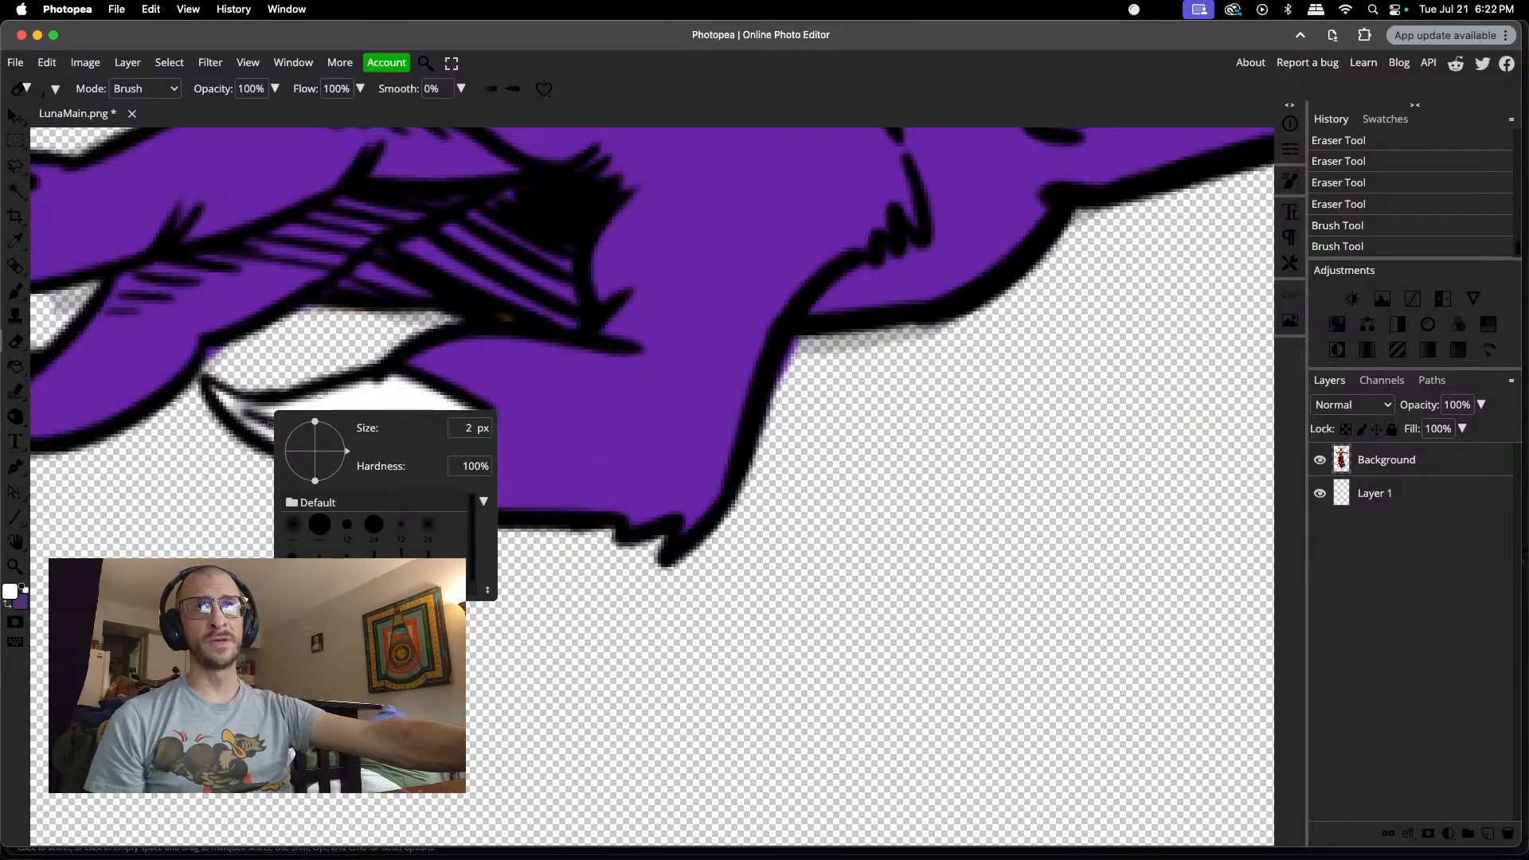
{"action": "left_click", "coordinate": [268, 409]}
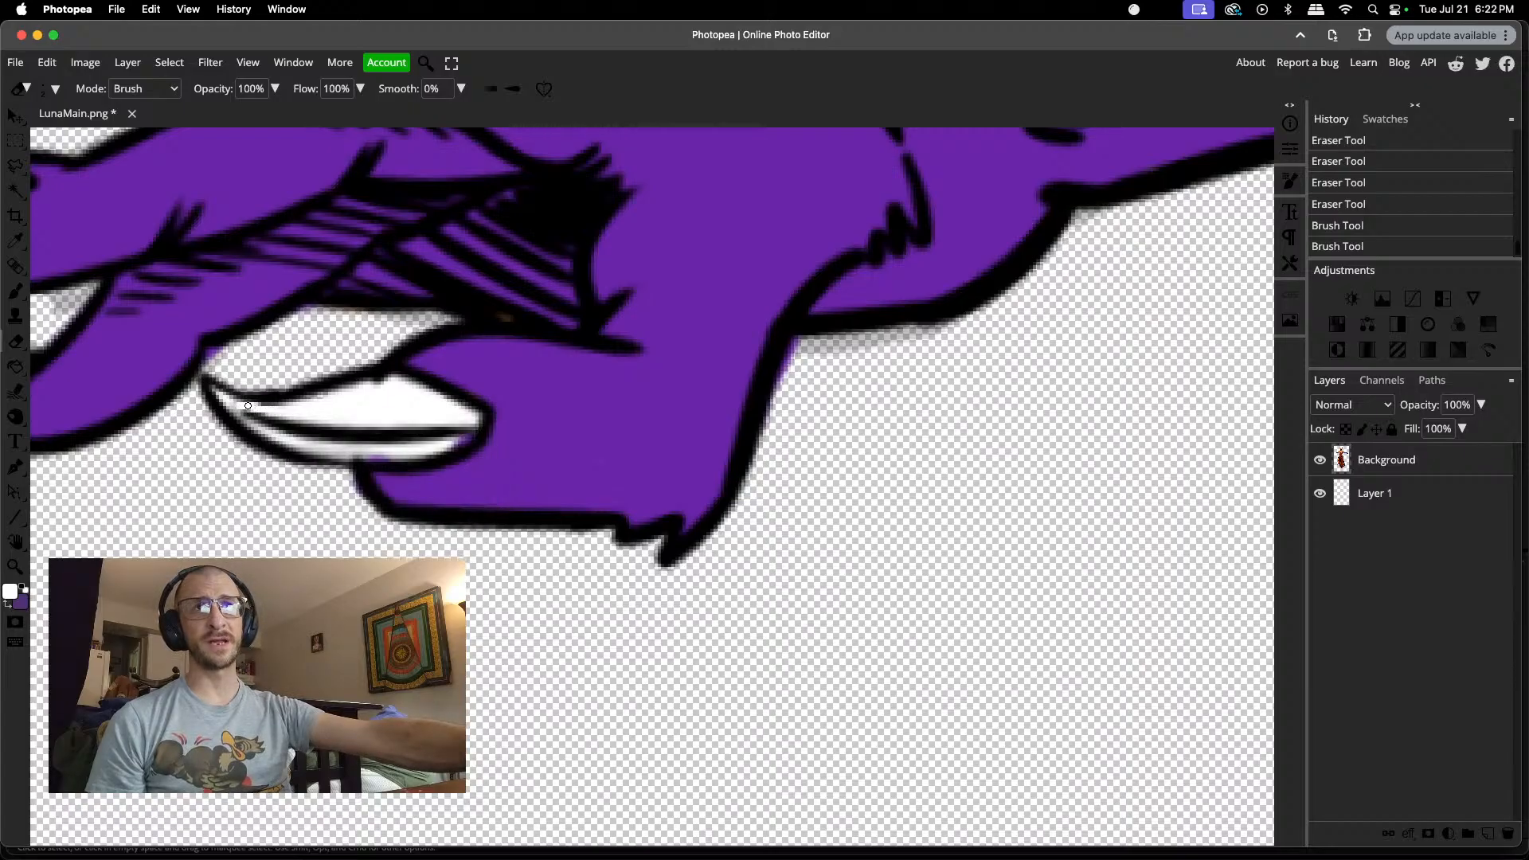
{"action": "left_click", "coordinate": [235, 402]}
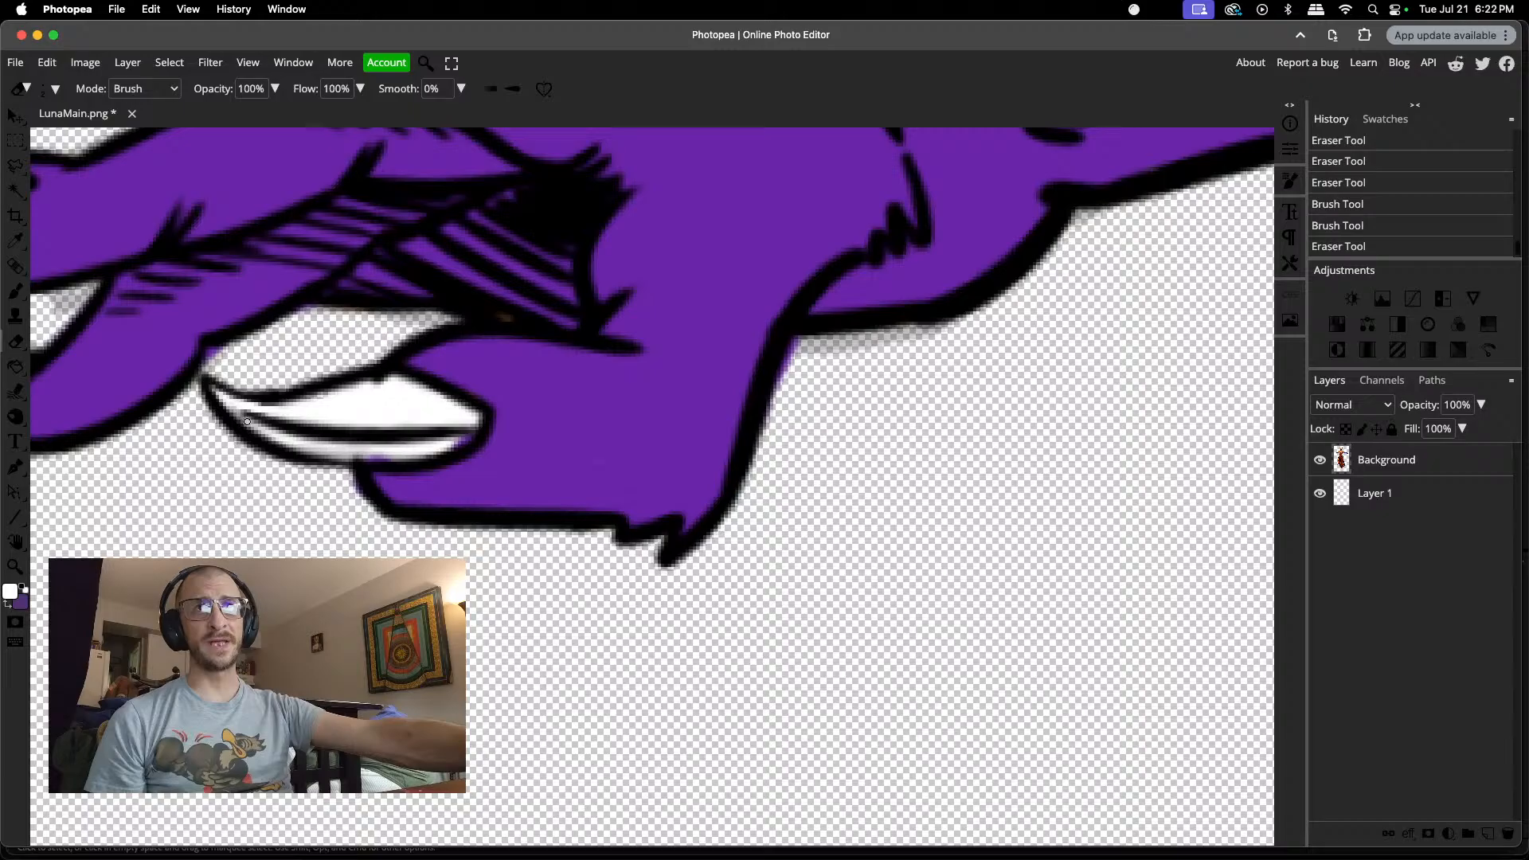
{"action": "left_click", "coordinate": [228, 404]}
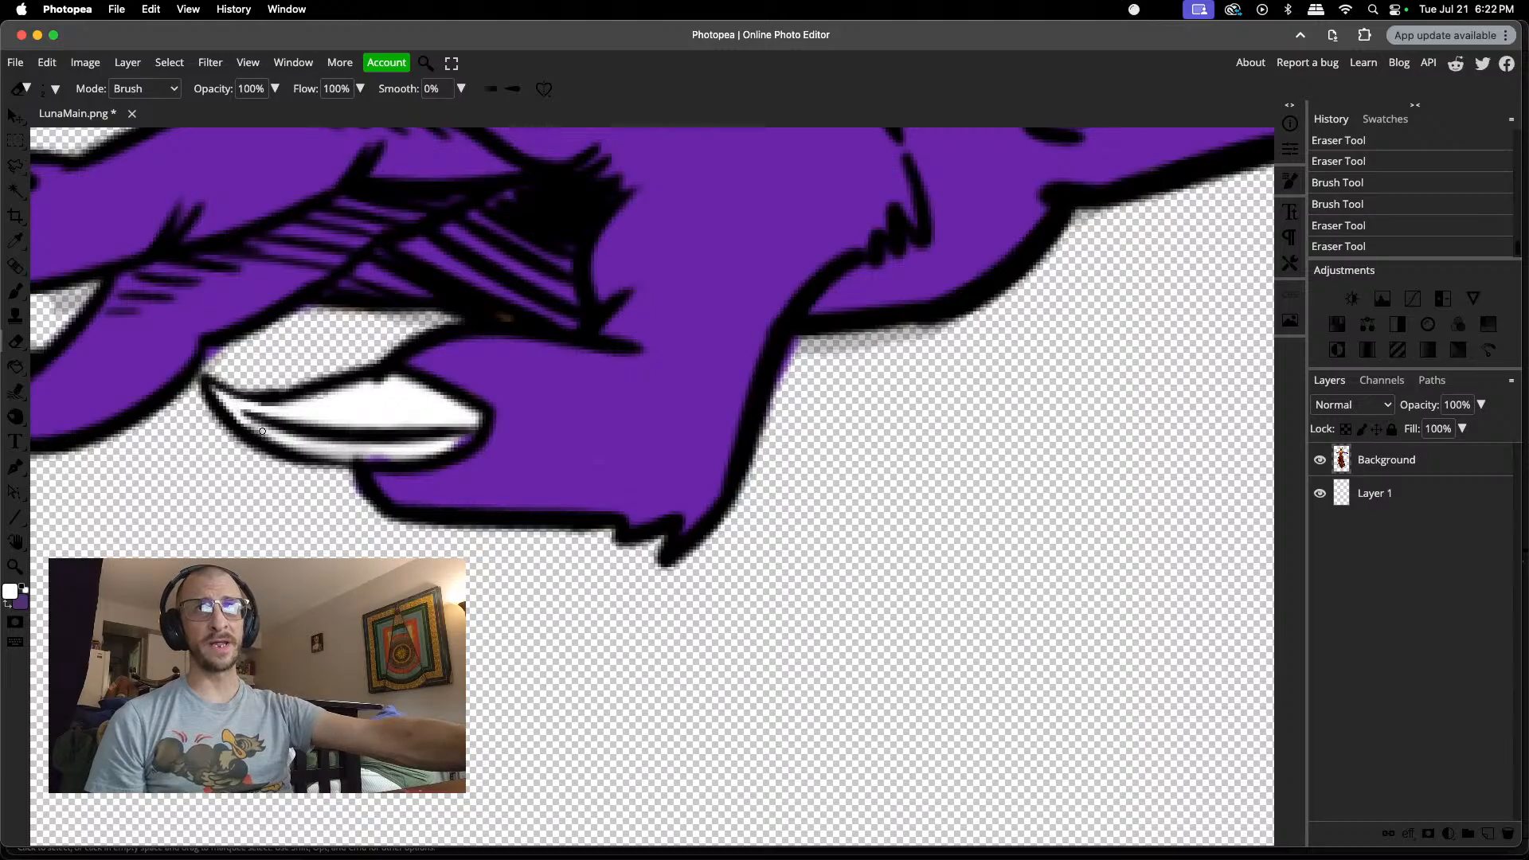
{"action": "left_click_drag", "start_coordinate": [257, 426], "coordinate": [236, 415]}
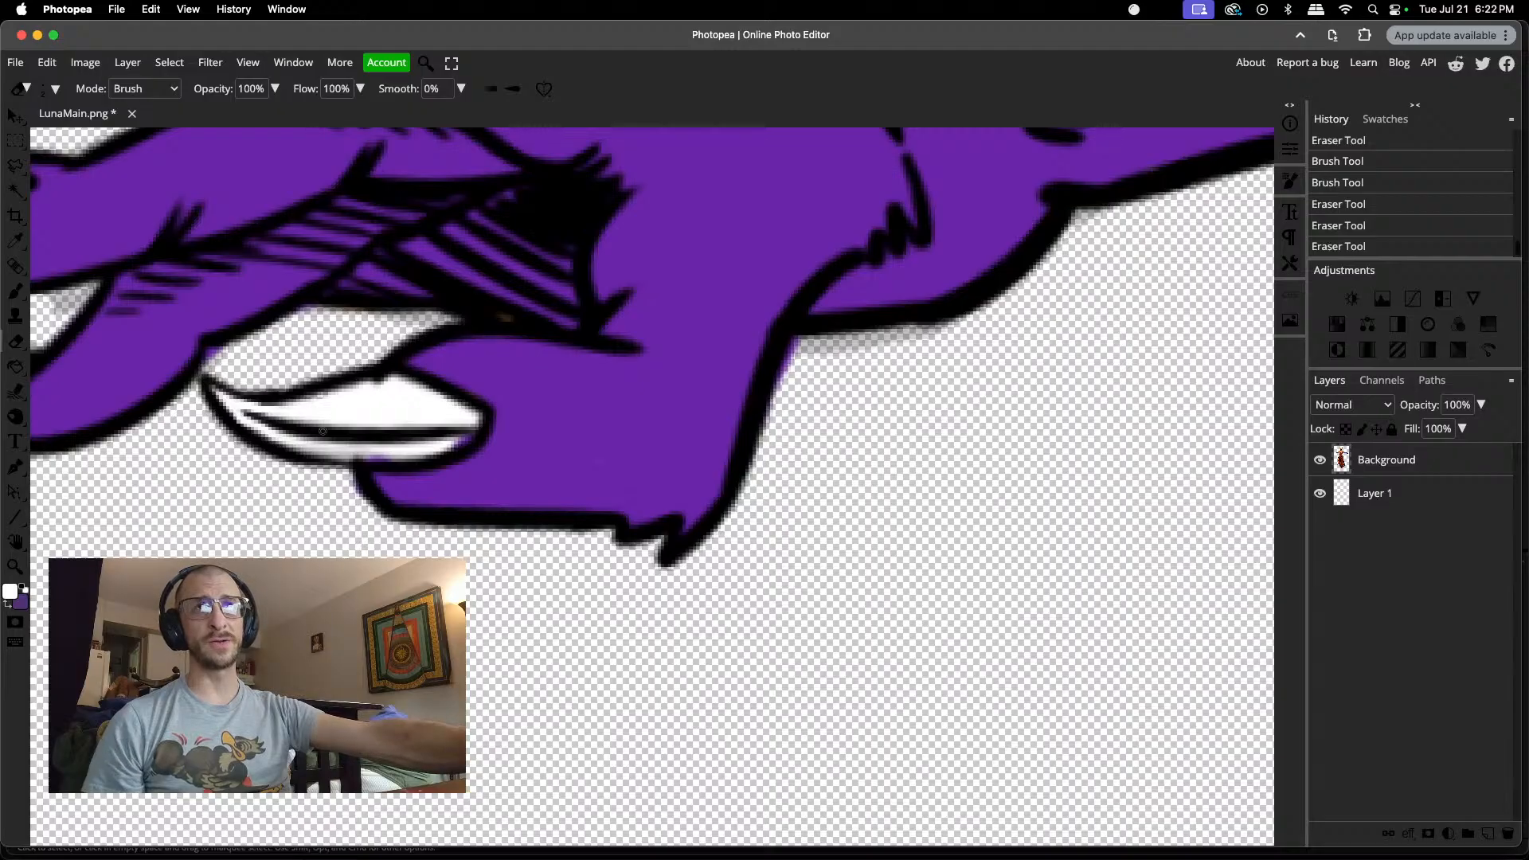
Step: Erase the residue beside the lowest claw's tip and along its lower inner edge, undoing and redoing one stroke
{"action": "left_click", "coordinate": [218, 352]}
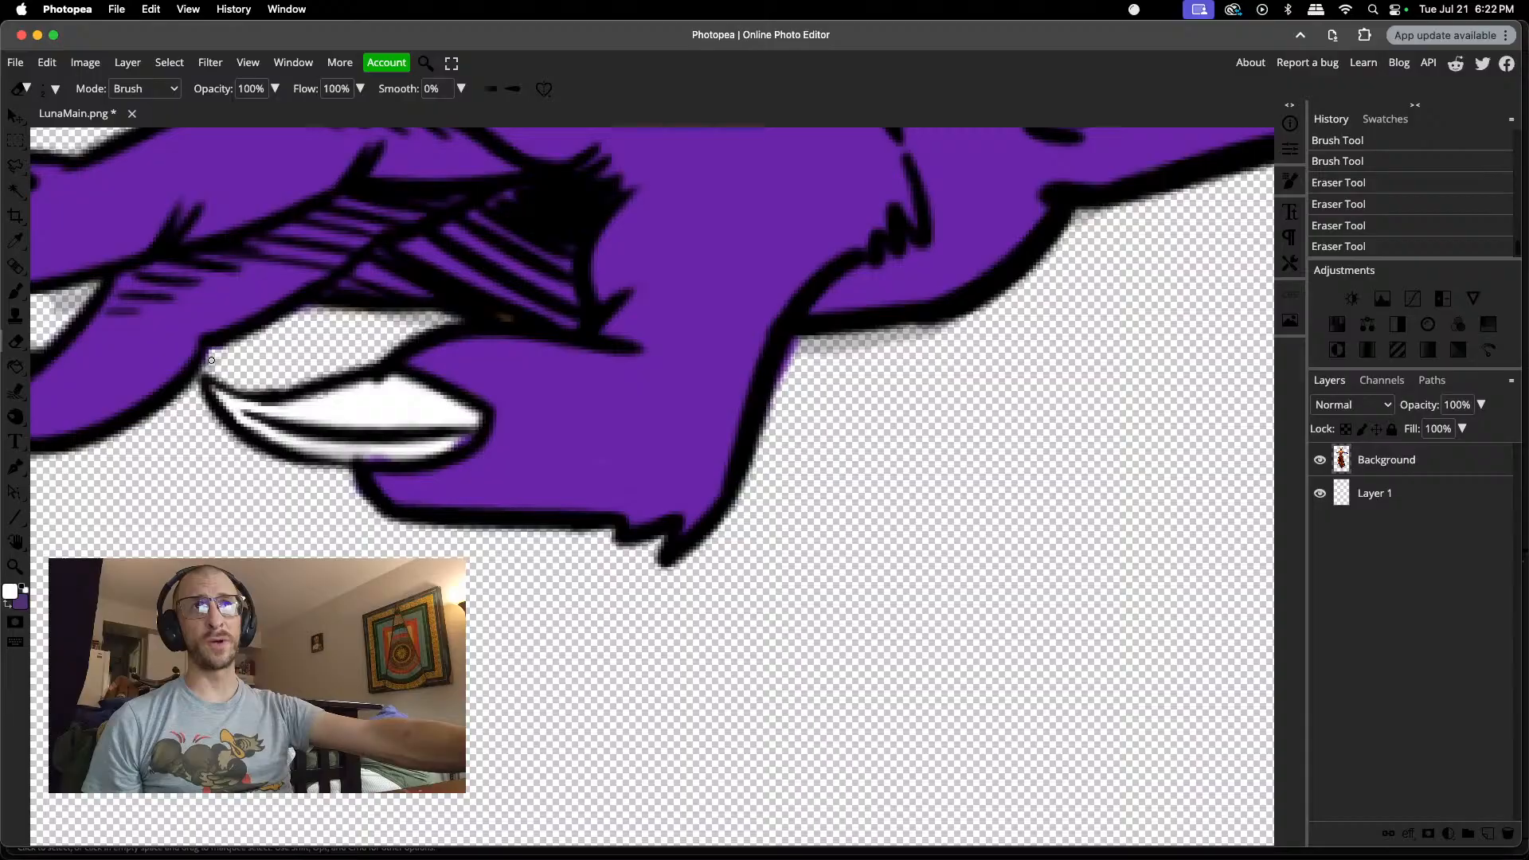
{"action": "left_click_drag", "start_coordinate": [211, 354], "coordinate": [215, 351]}
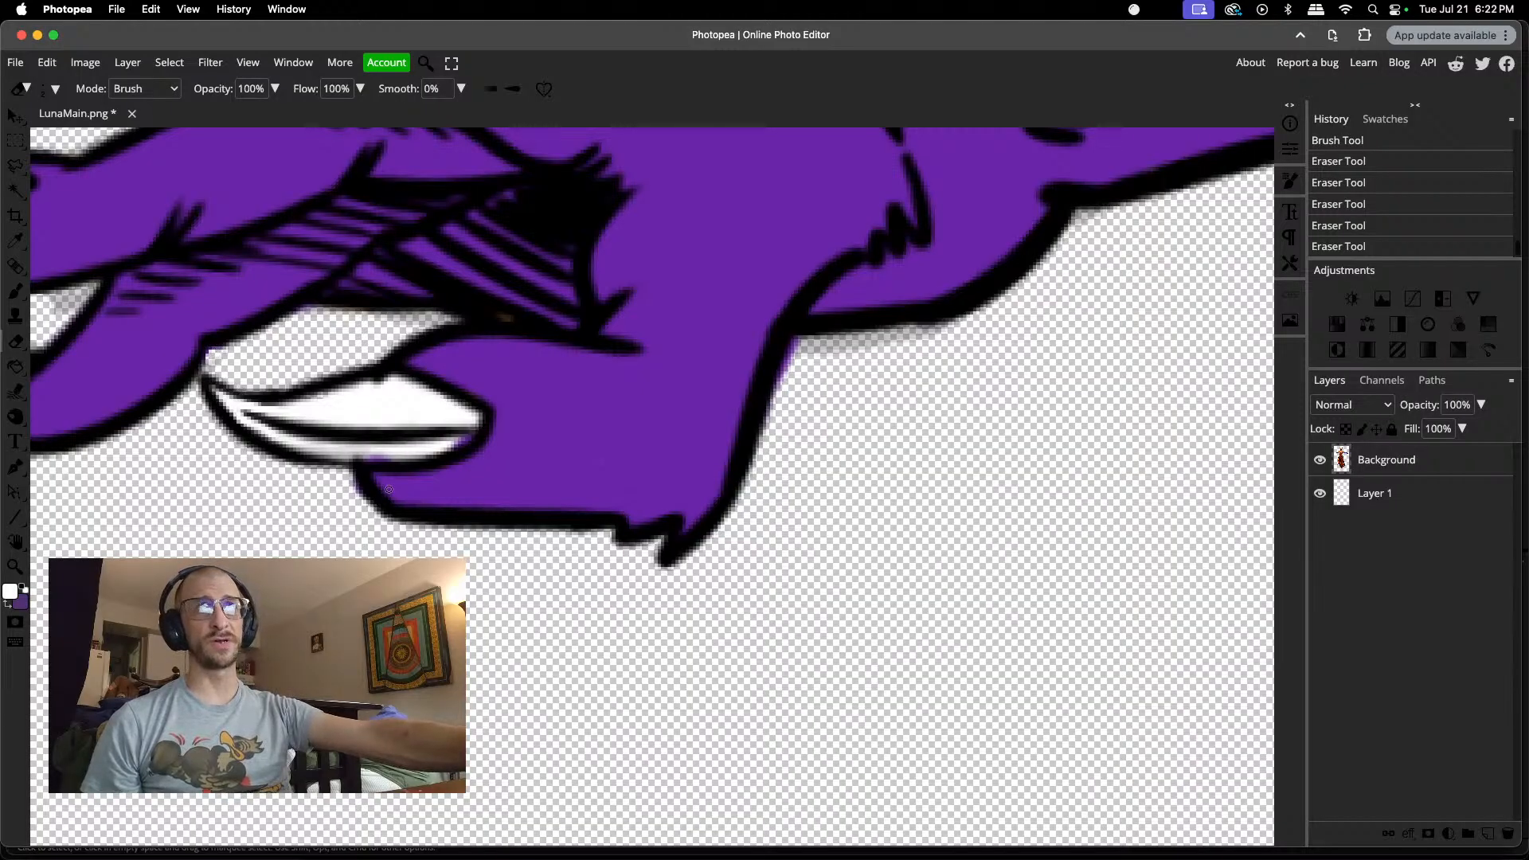
{"action": "left_click_drag", "start_coordinate": [385, 457], "coordinate": [367, 455]}
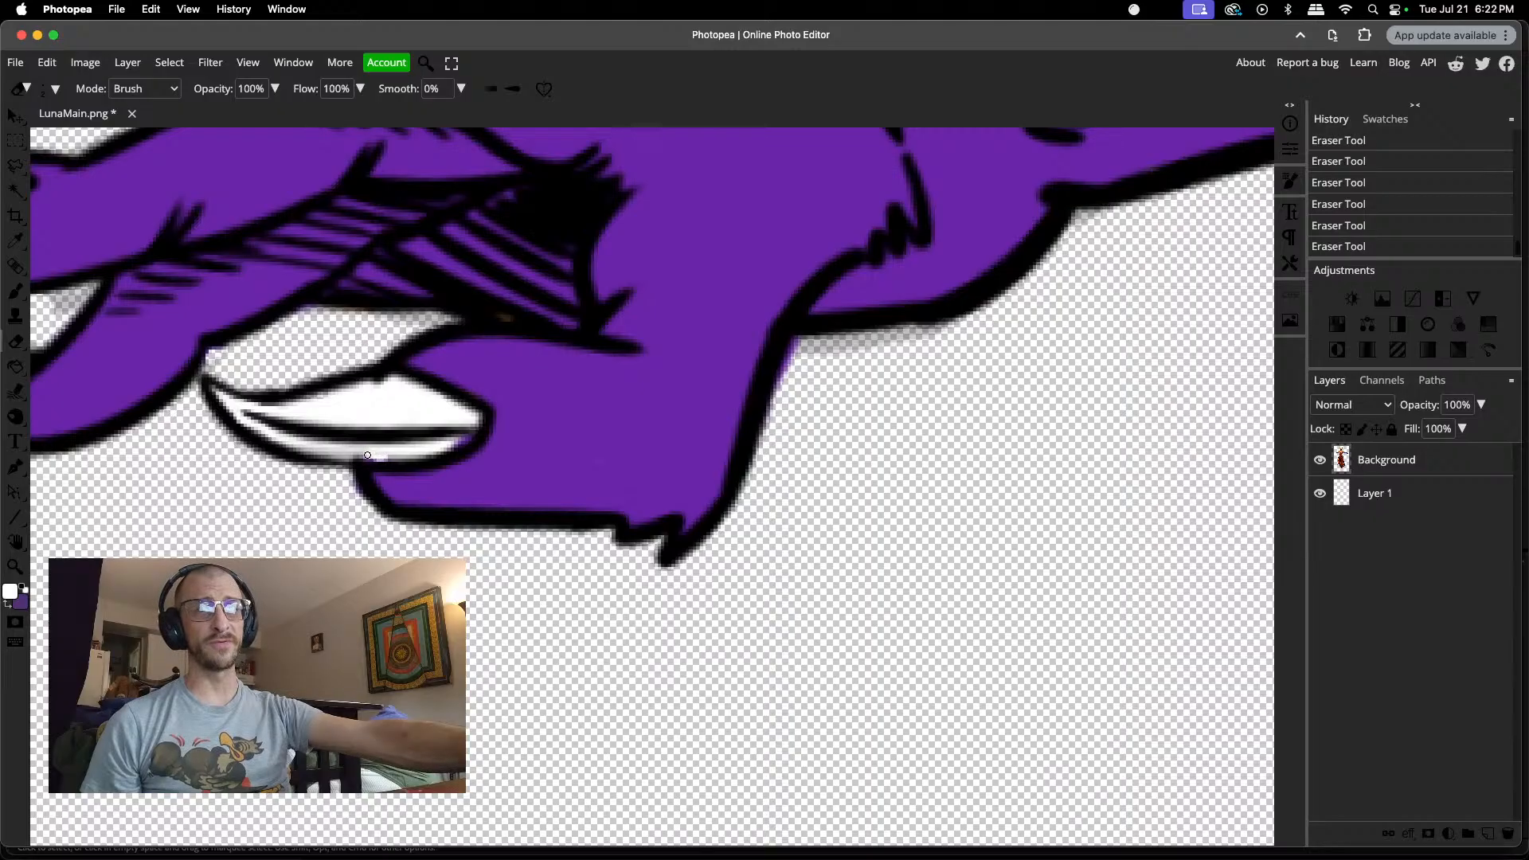
{"action": "key", "text": "super+z"}
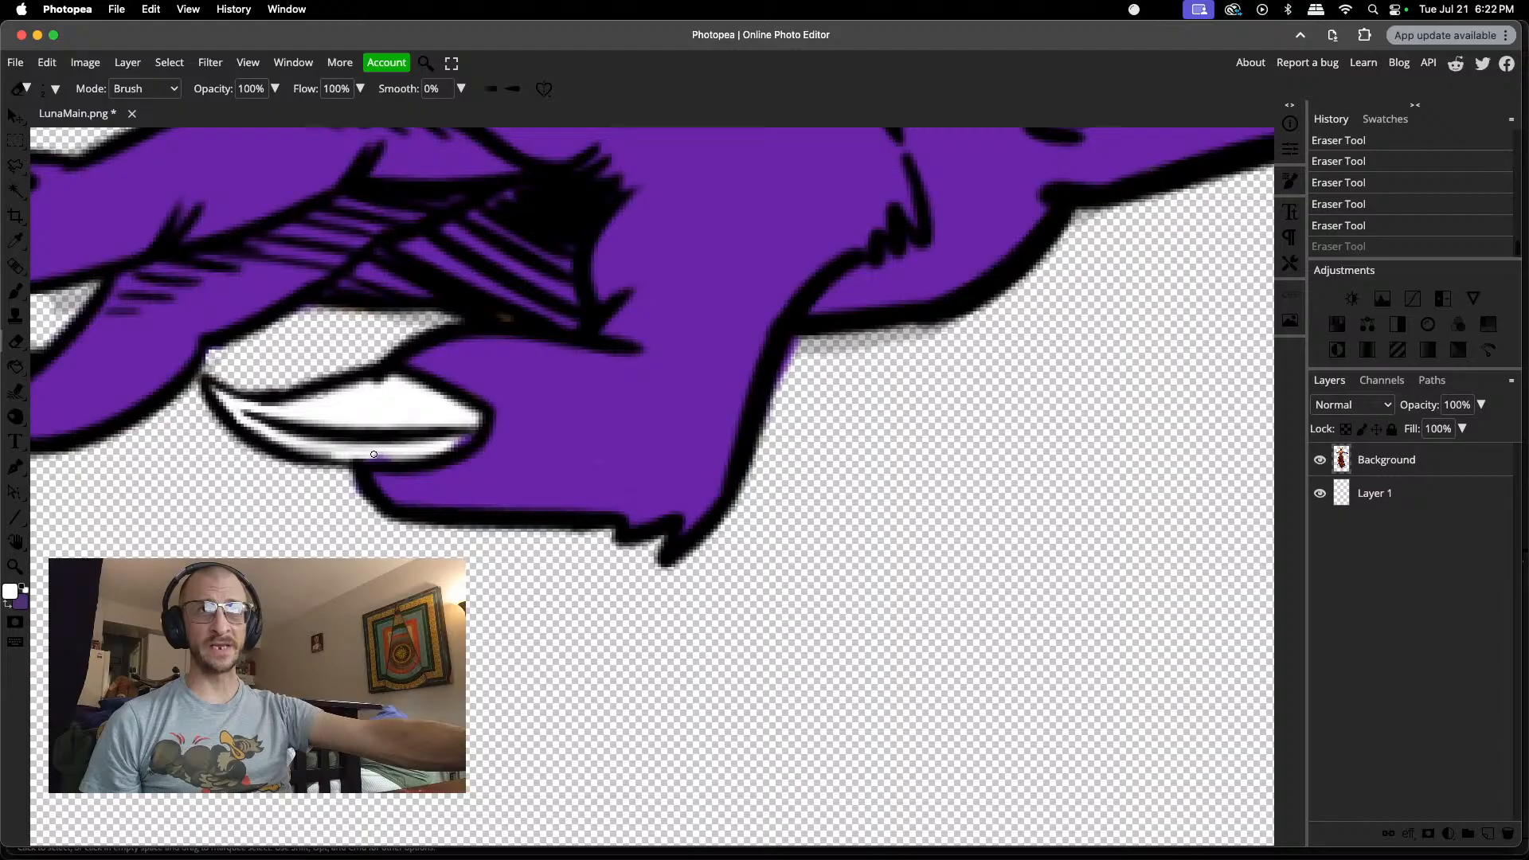
{"action": "left_click_drag", "start_coordinate": [385, 455], "coordinate": [290, 444]}
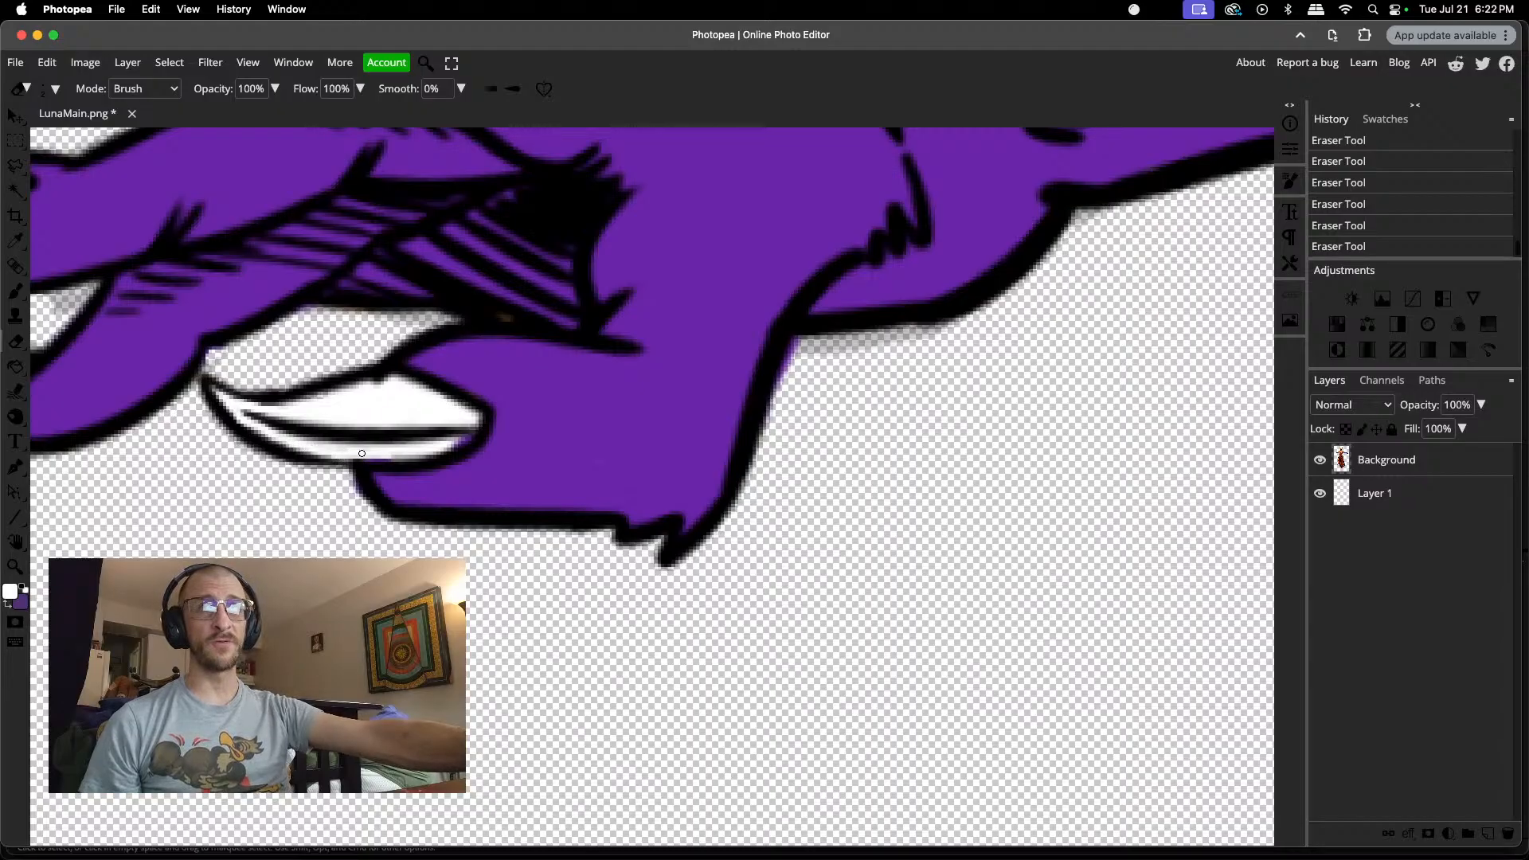
{"action": "left_click_drag", "start_coordinate": [392, 453], "coordinate": [412, 454]}
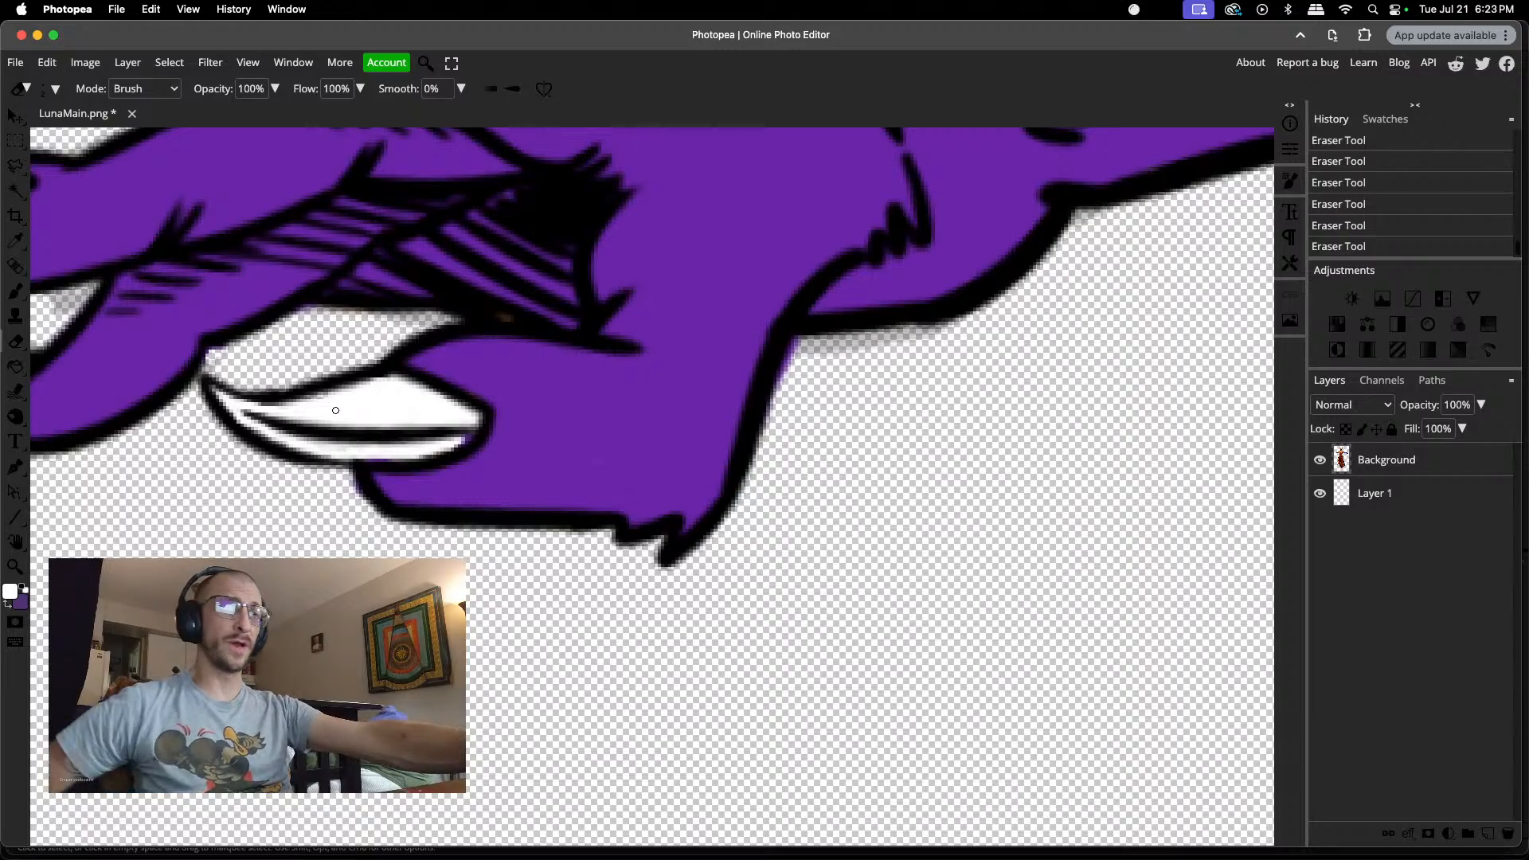
{"action": "scroll", "coordinate": [335, 411], "scroll_direction": "down", "scroll_amount": 5}
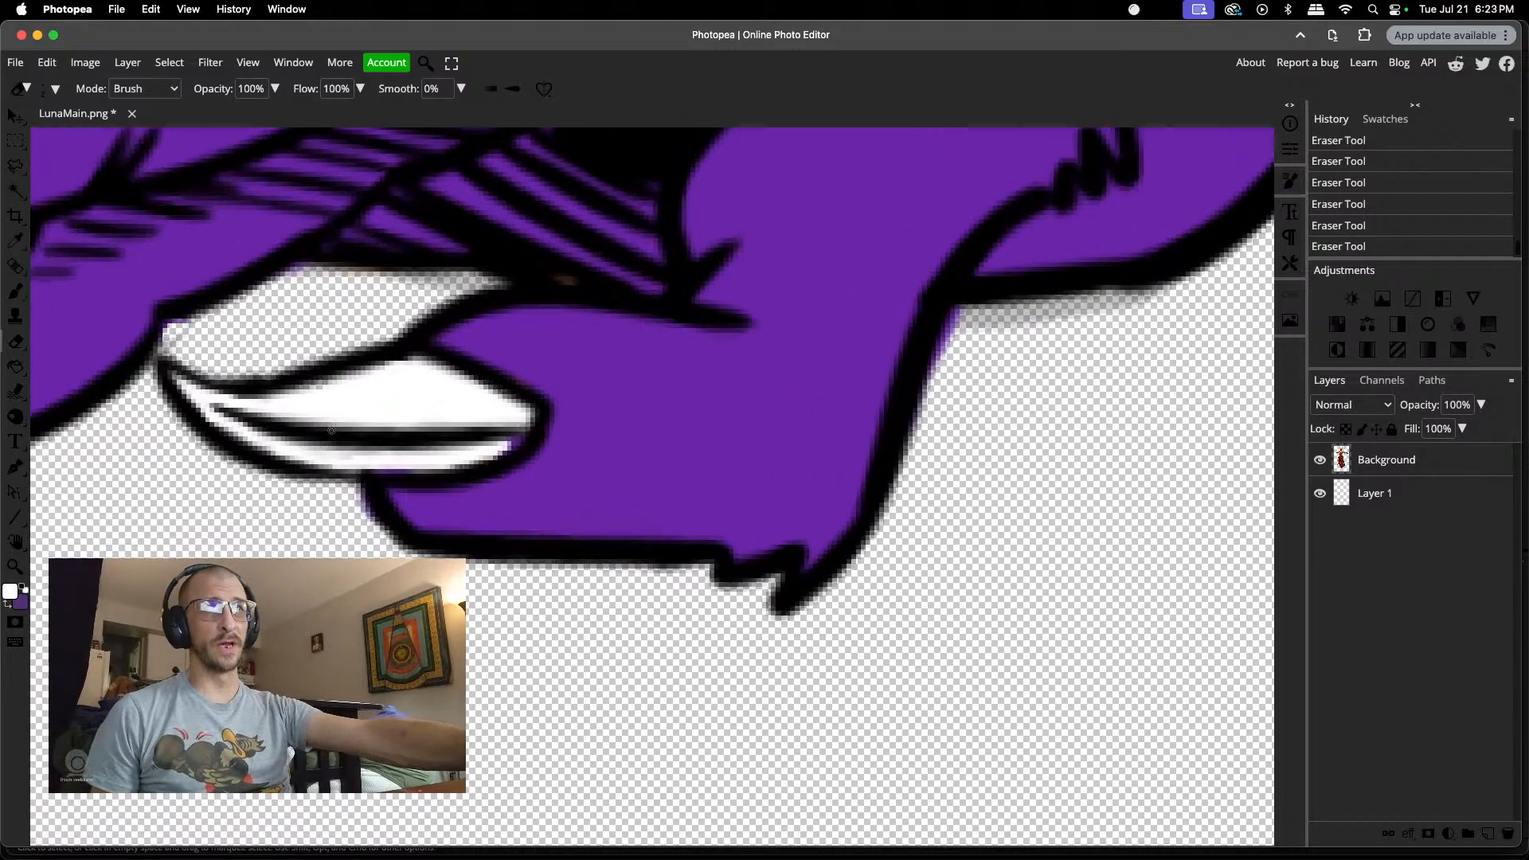
{"action": "scroll", "coordinate": [301, 438], "scroll_direction": "left", "scroll_amount": 5}
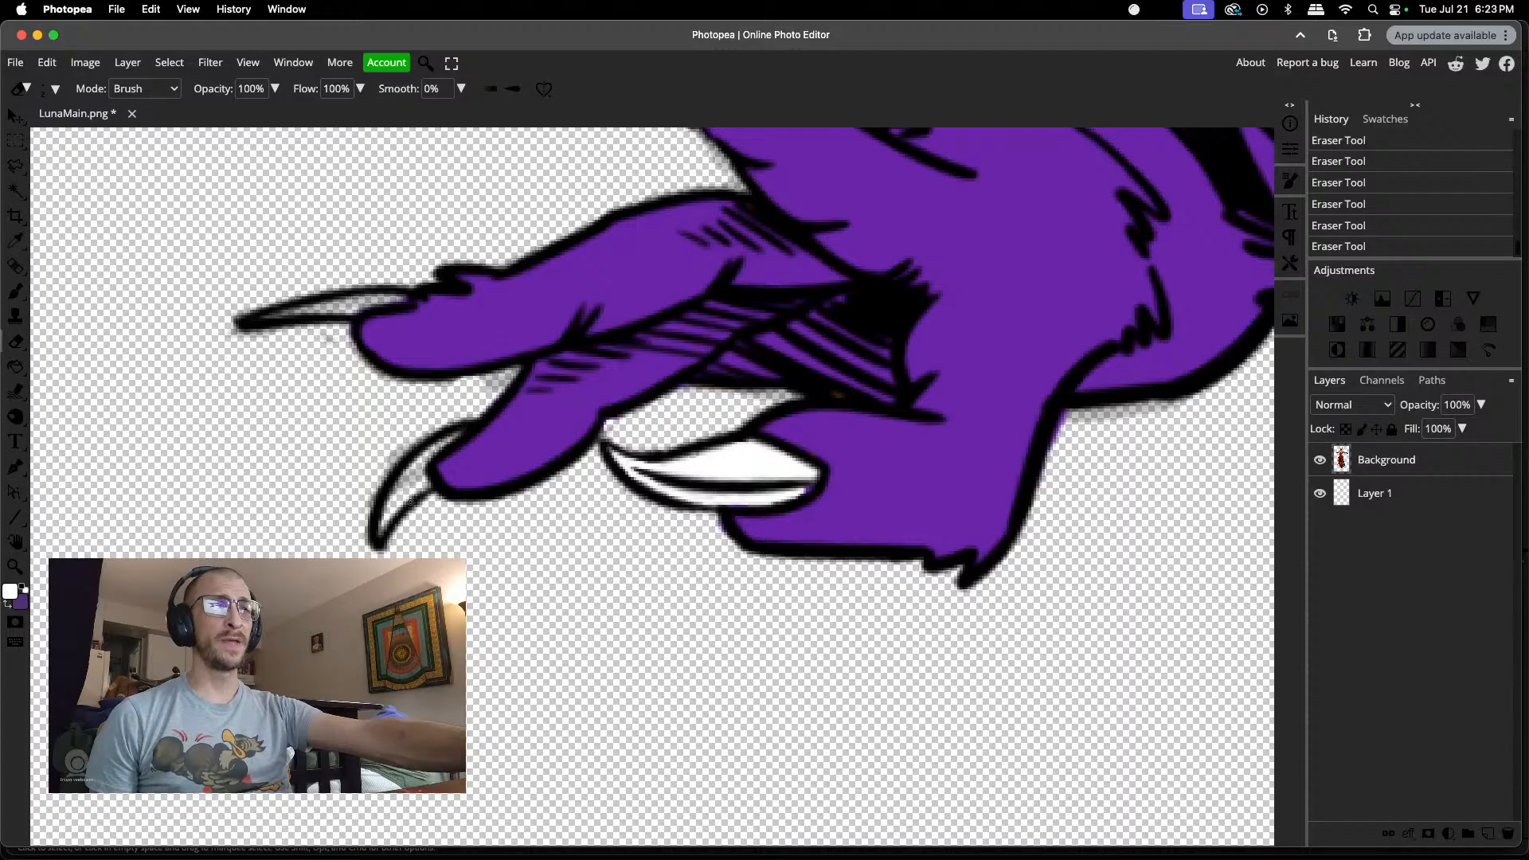
Step: Erase the grey residue in the gap between the two outstretched fingers and along the underside of the upper one
{"action": "scroll", "coordinate": [410, 502], "scroll_direction": "up", "scroll_amount": 3}
{"action": "scroll", "coordinate": [413, 486], "scroll_direction": "down", "scroll_amount": 1}
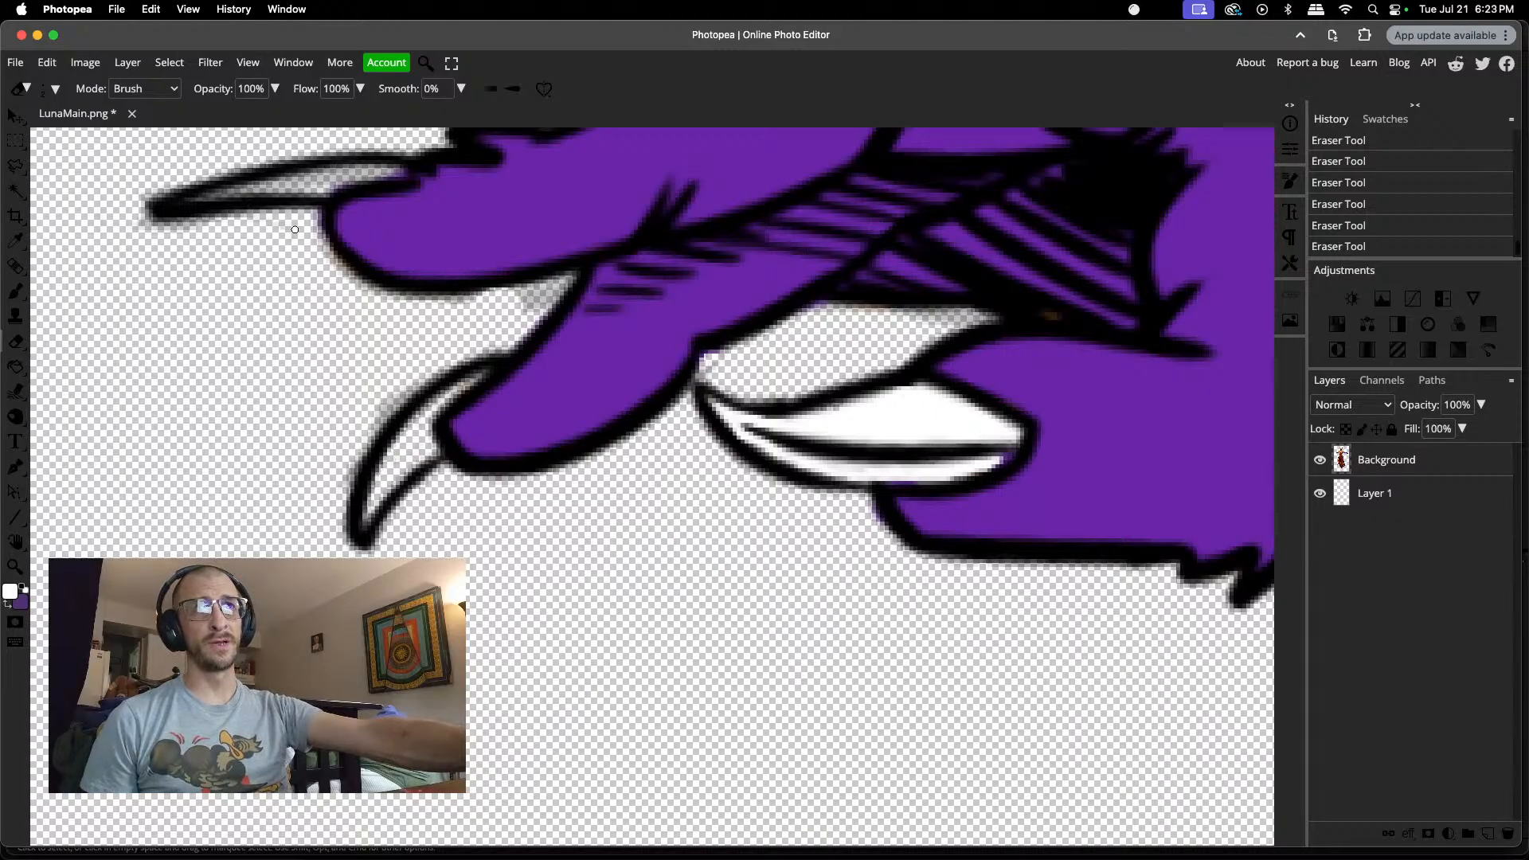
{"action": "mouse_move", "coordinate": [510, 297]}
{"action": "left_mouse_down"}
{"action": "mouse_move", "coordinate": [560, 281]}
{"action": "mouse_move", "coordinate": [527, 314]}
{"action": "left_mouse_up"}
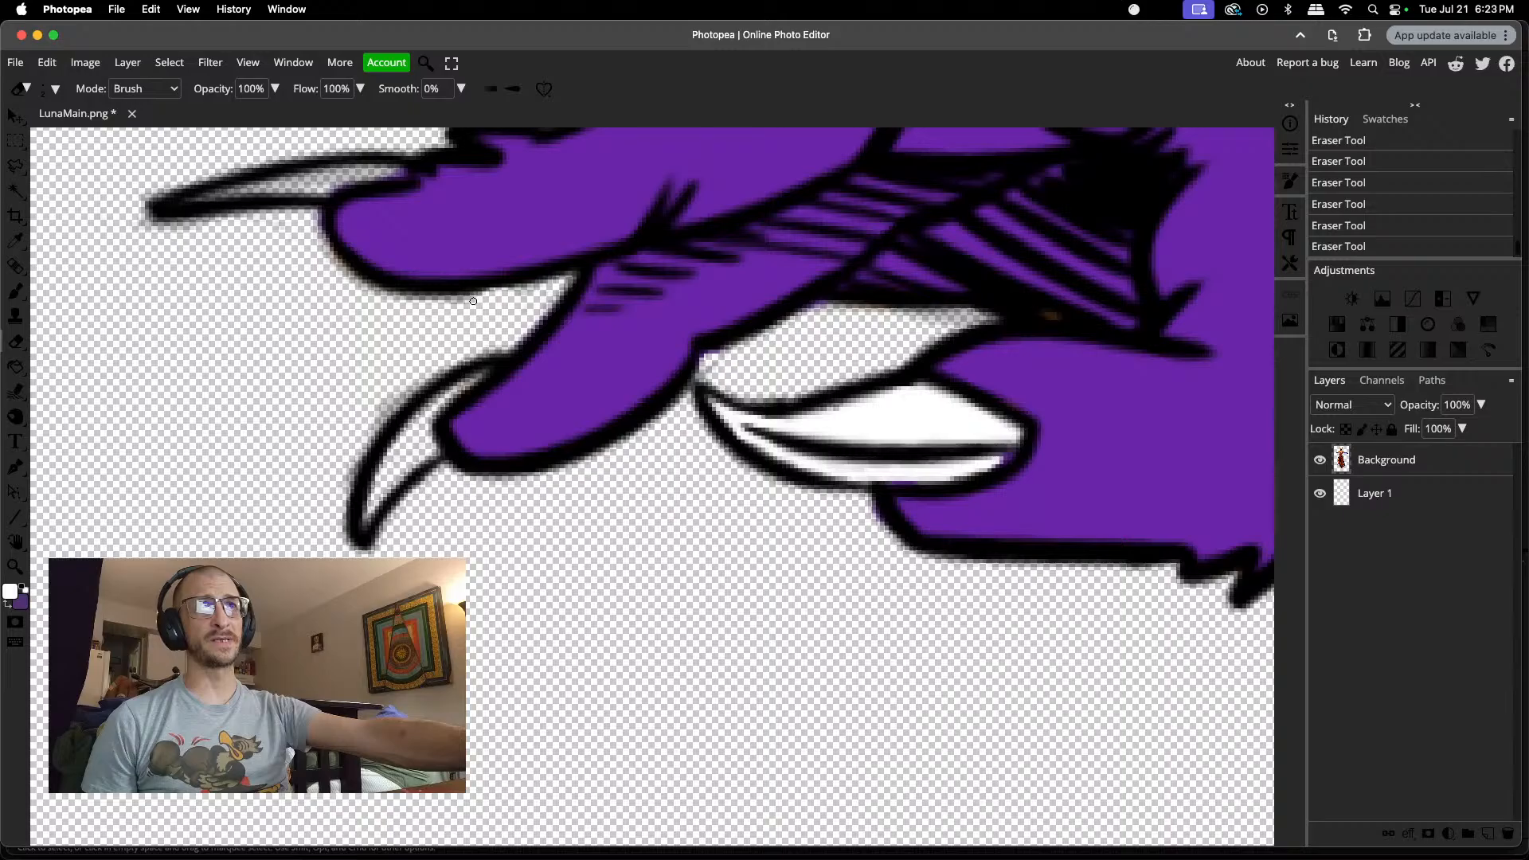
{"action": "left_click_drag", "start_coordinate": [443, 301], "coordinate": [404, 301]}
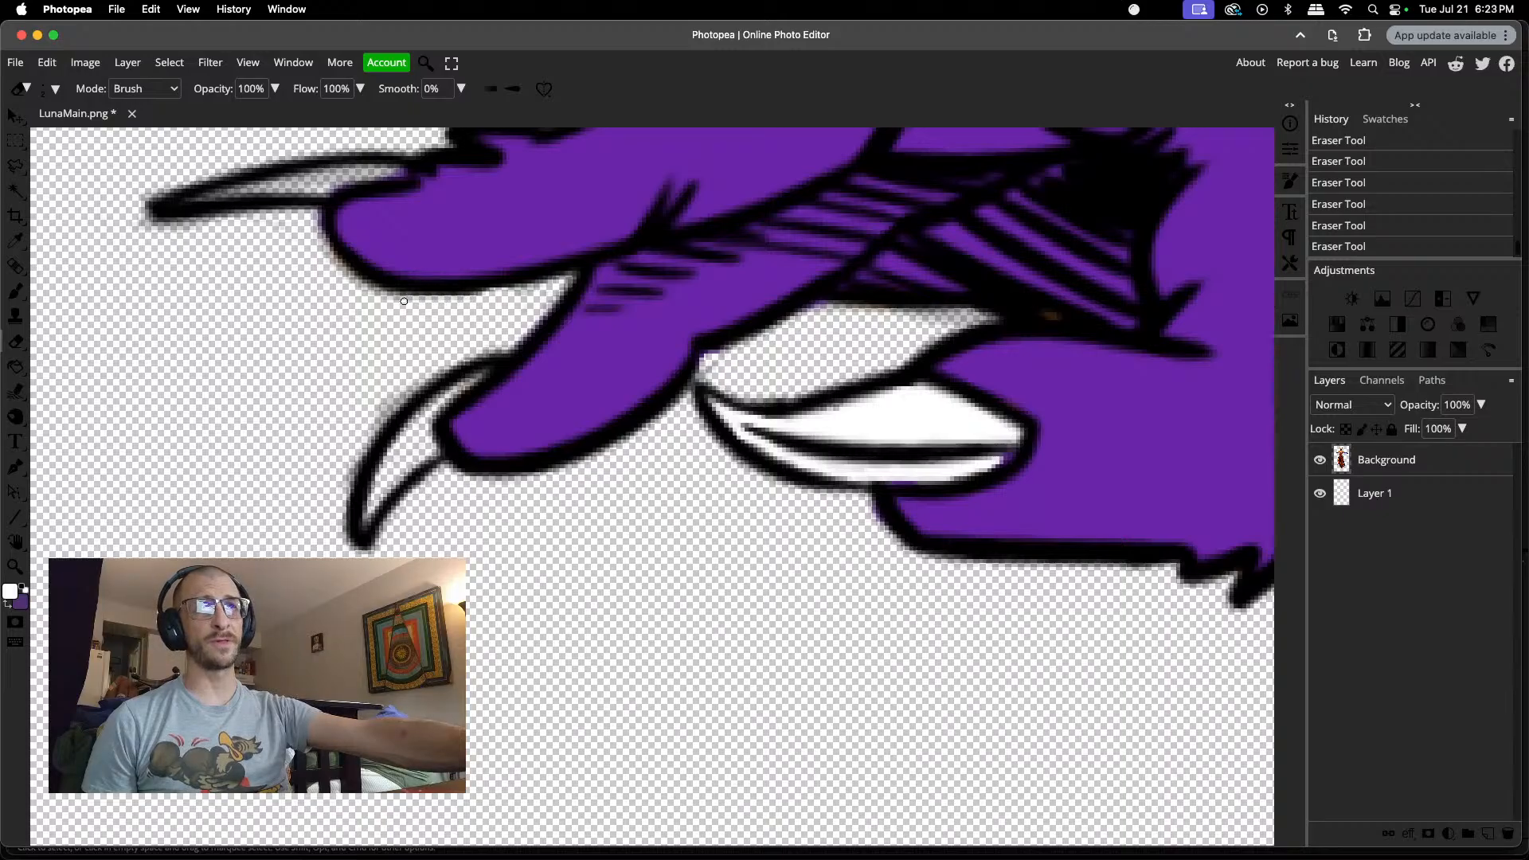
{"action": "left_click_drag", "start_coordinate": [311, 231], "coordinate": [392, 295]}
Step: Erase the grey residue inside the upper outstretched finger's long claw, undoing two strokes and reworking its narrow part with a 1 px eraser
{"action": "scroll", "coordinate": [218, 259], "scroll_direction": "up", "scroll_amount": 3}
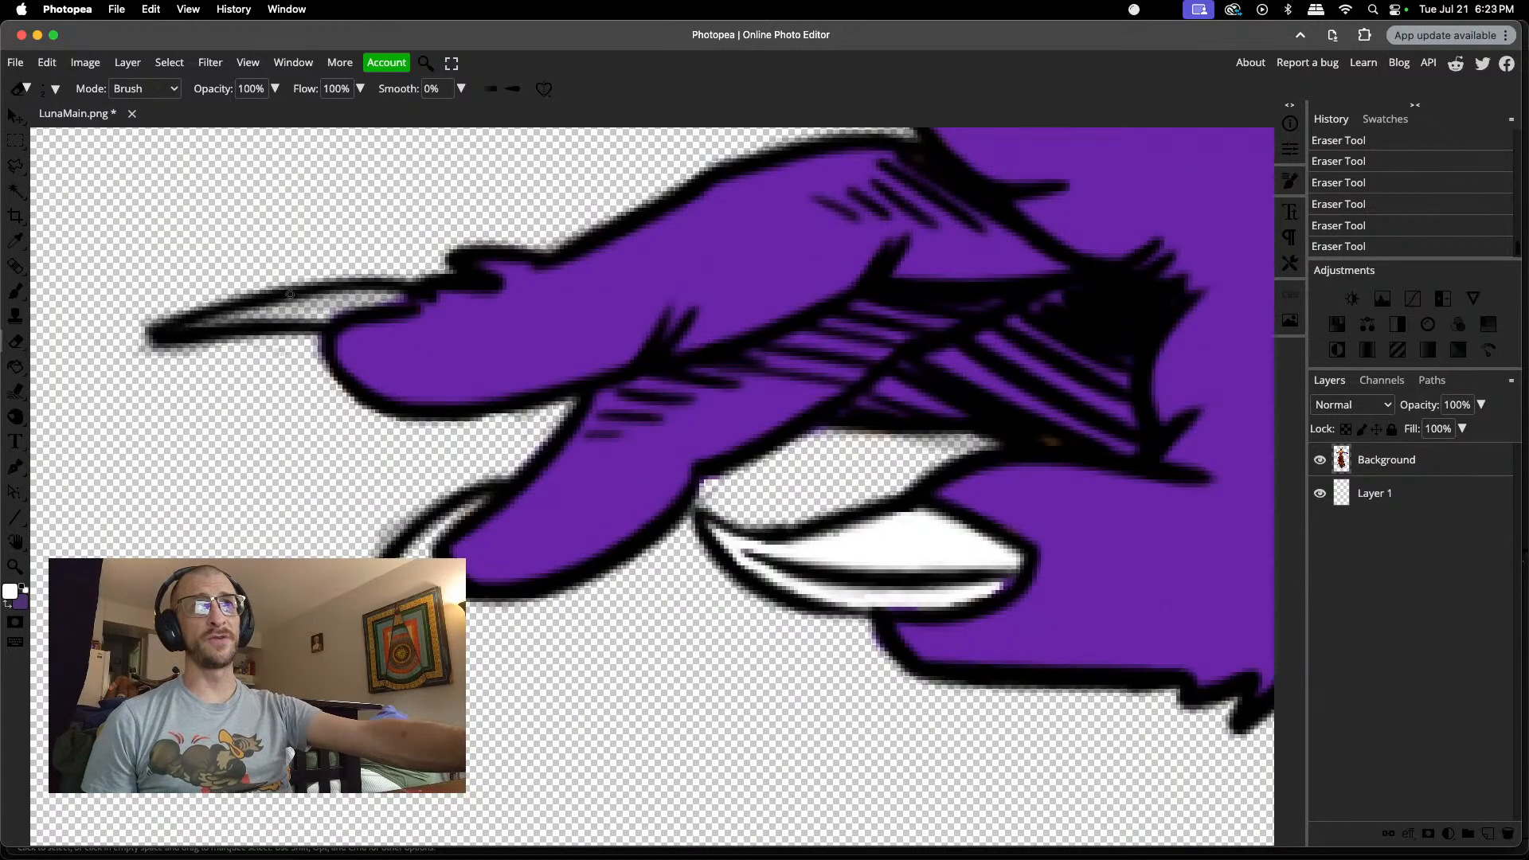
{"action": "mouse_move", "coordinate": [297, 307]}
{"action": "left_mouse_down"}
{"action": "mouse_move", "coordinate": [382, 294]}
{"action": "mouse_move", "coordinate": [209, 324]}
{"action": "mouse_move", "coordinate": [248, 315]}
{"action": "left_mouse_up"}
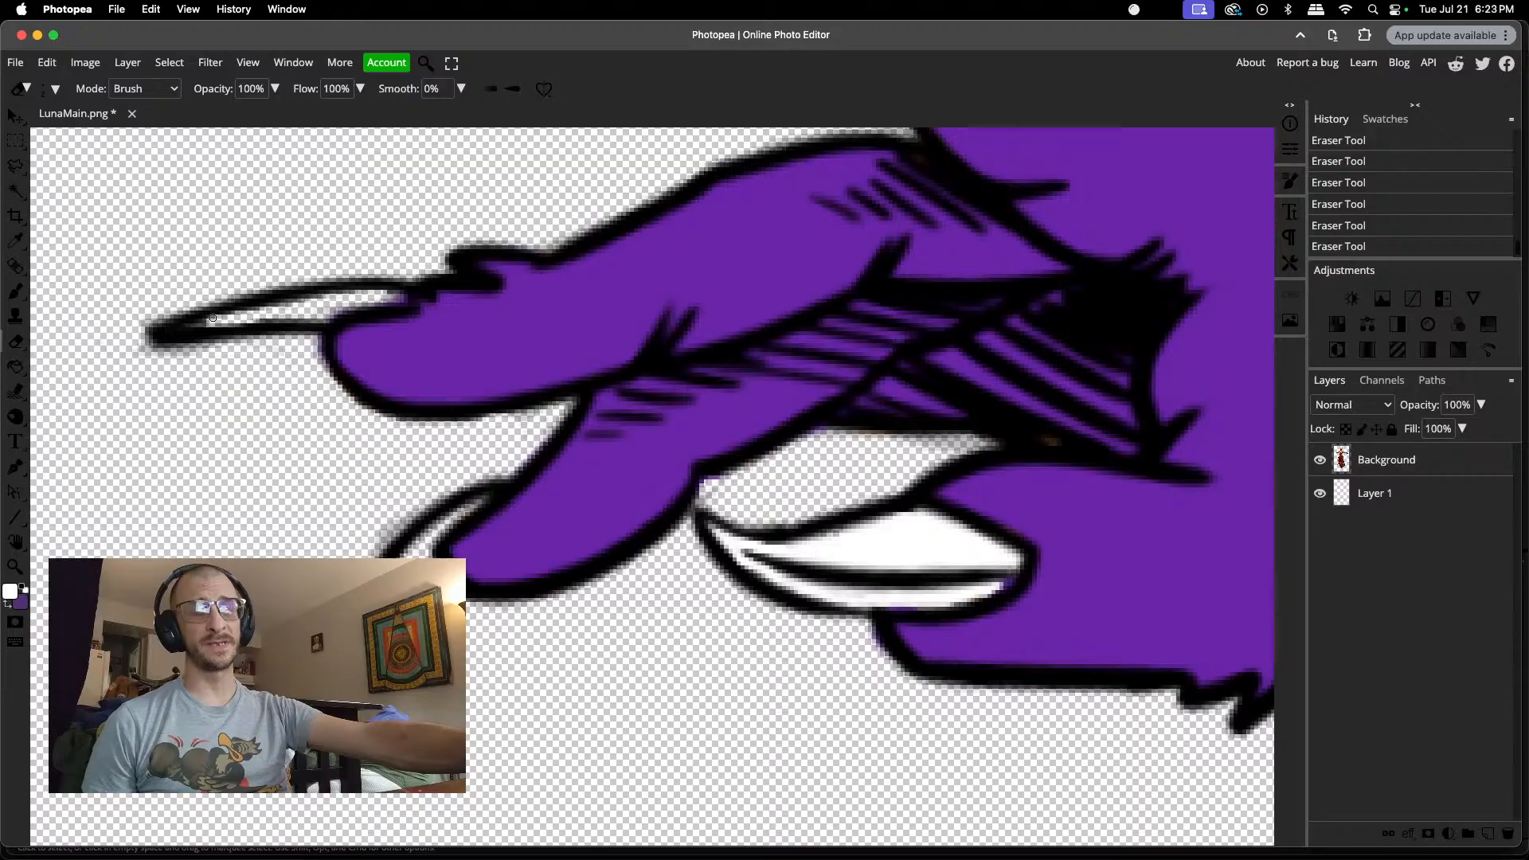
{"action": "key", "text": "super+z"}
{"action": "key", "text": "super+z"}
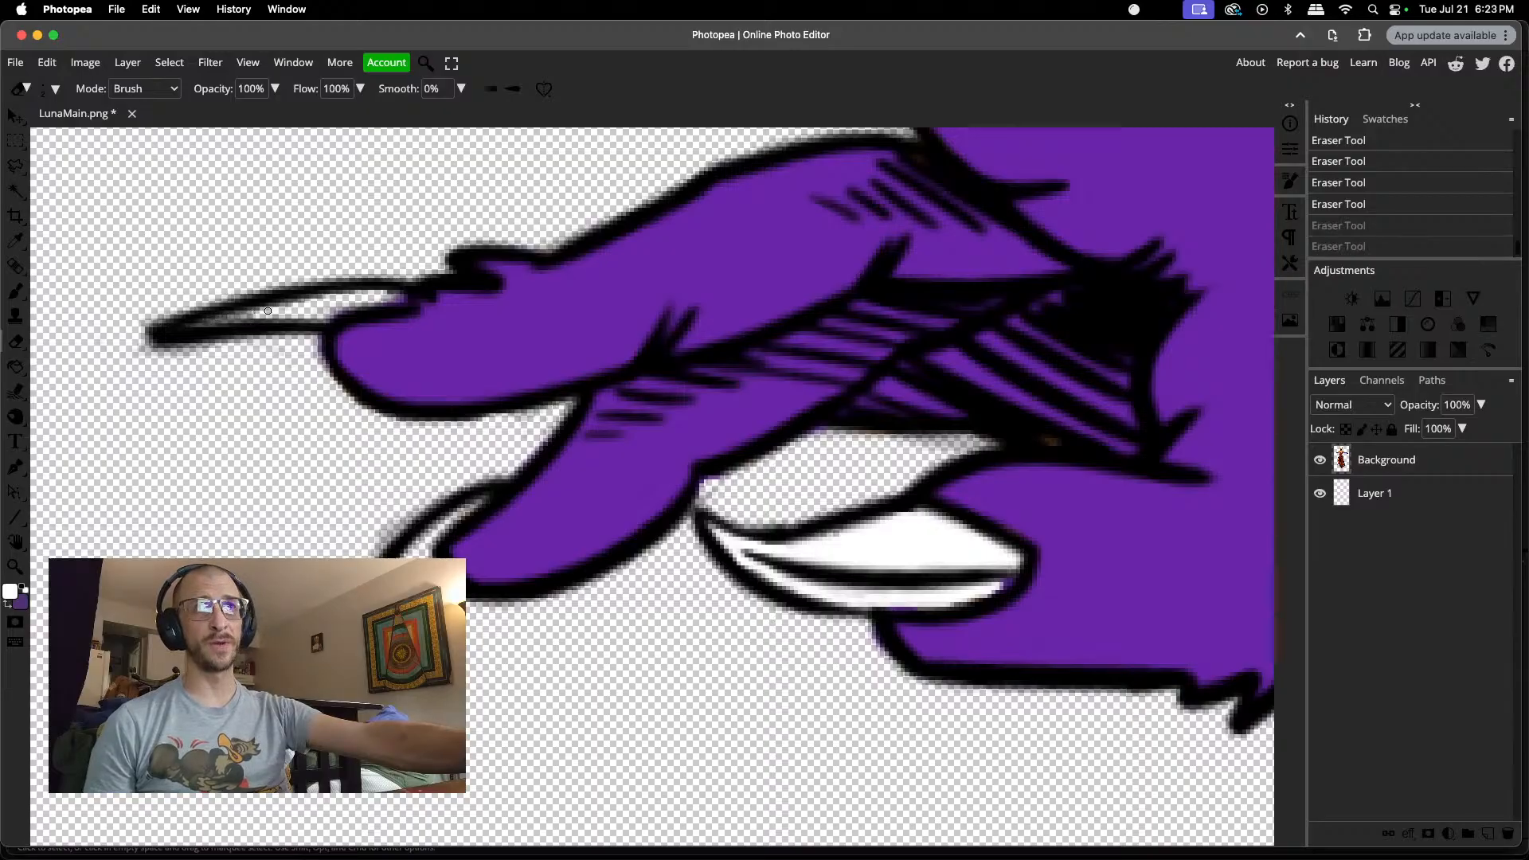
{"action": "right_click", "coordinate": [279, 312]}
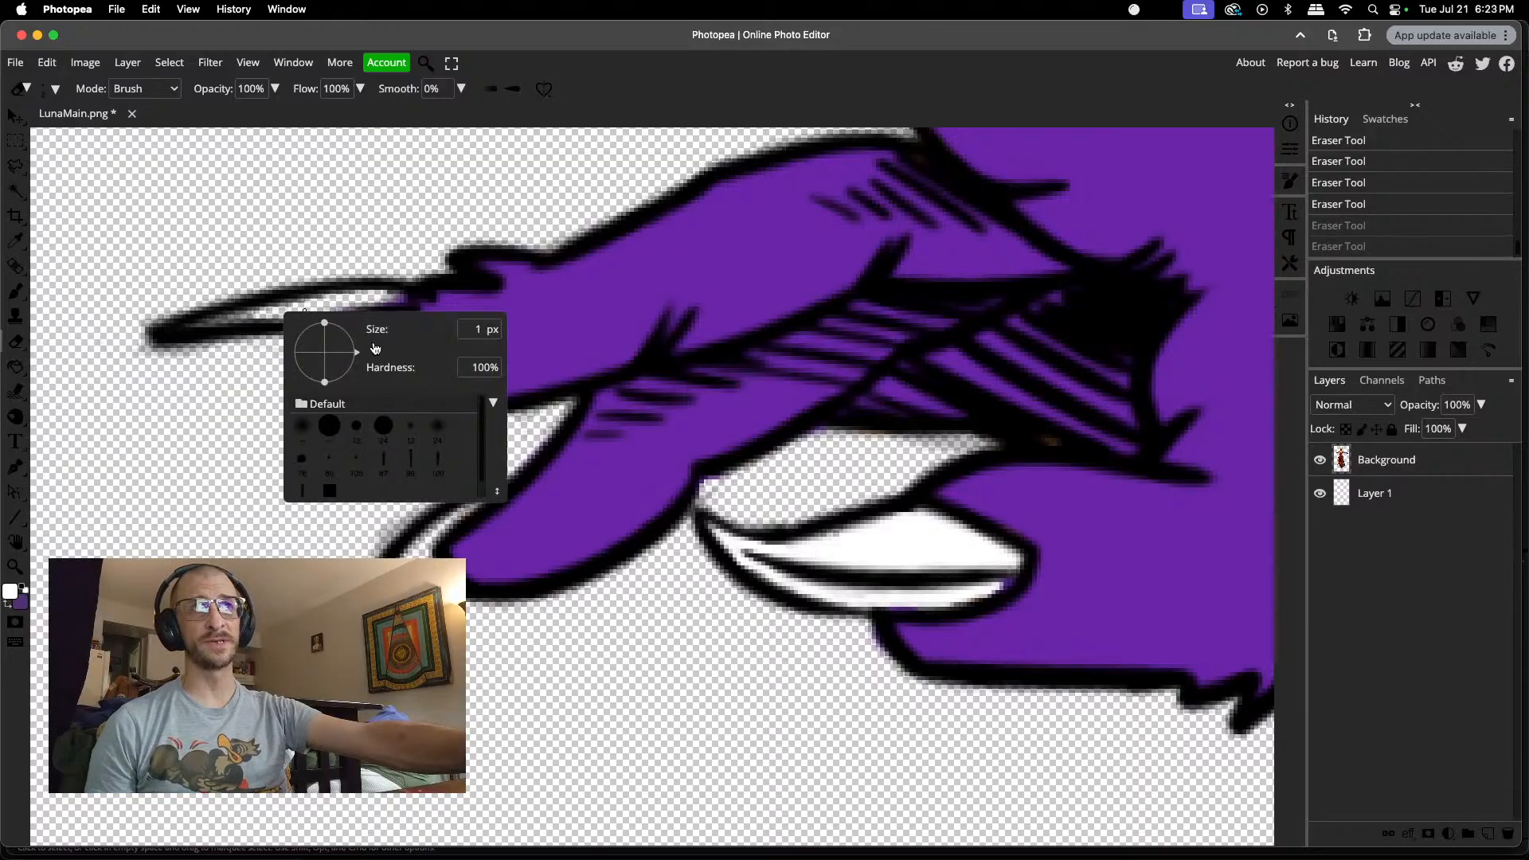
{"action": "left_click", "coordinate": [247, 315]}
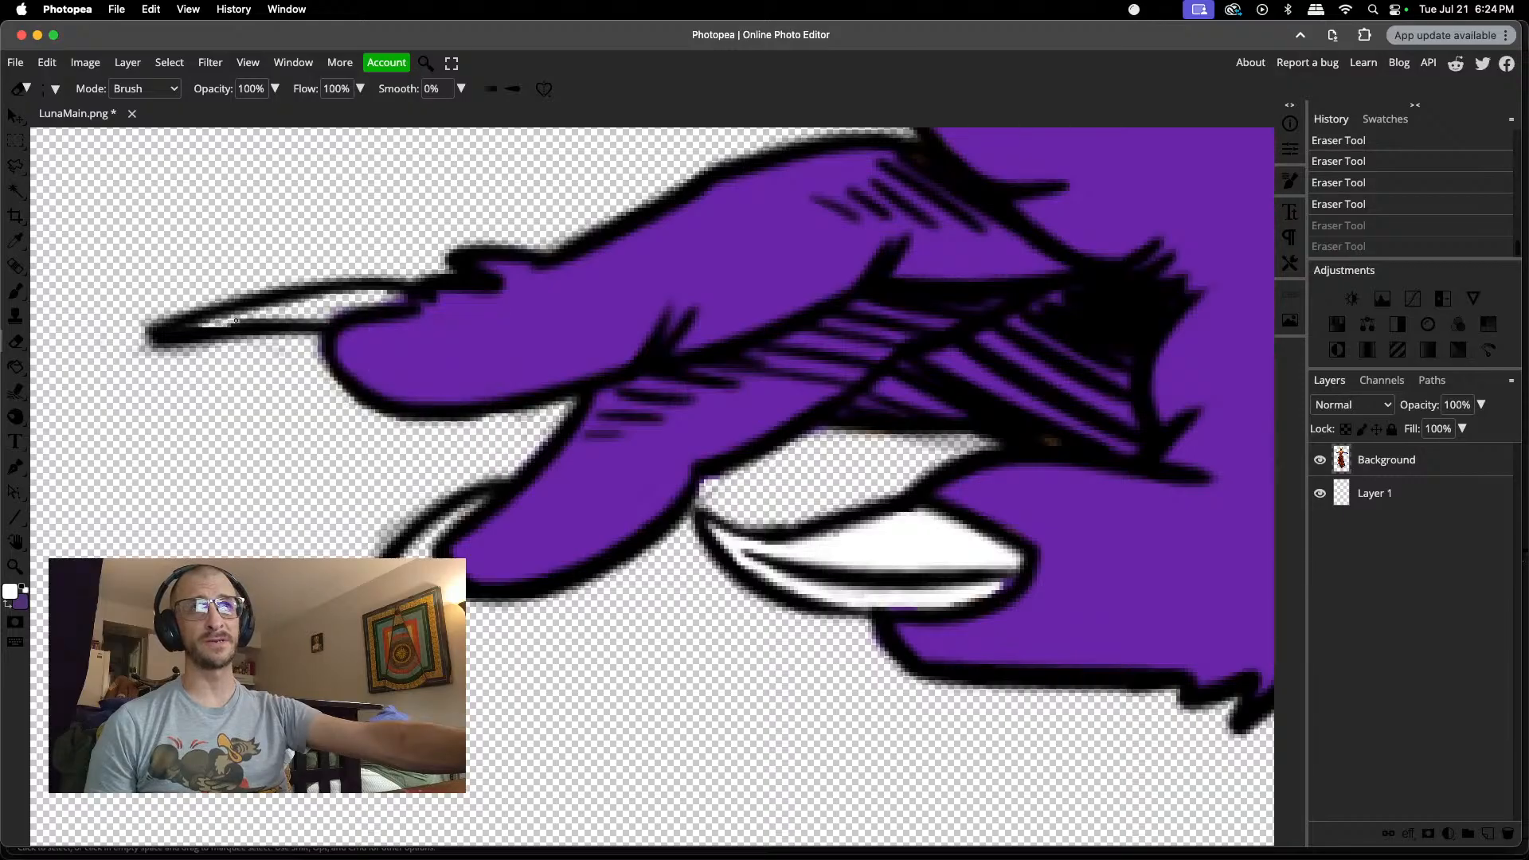
{"action": "mouse_move", "coordinate": [236, 320]}
{"action": "left_mouse_down"}
{"action": "mouse_move", "coordinate": [295, 316]}
{"action": "mouse_move", "coordinate": [183, 325]}
{"action": "mouse_move", "coordinate": [270, 315]}
{"action": "left_mouse_up"}
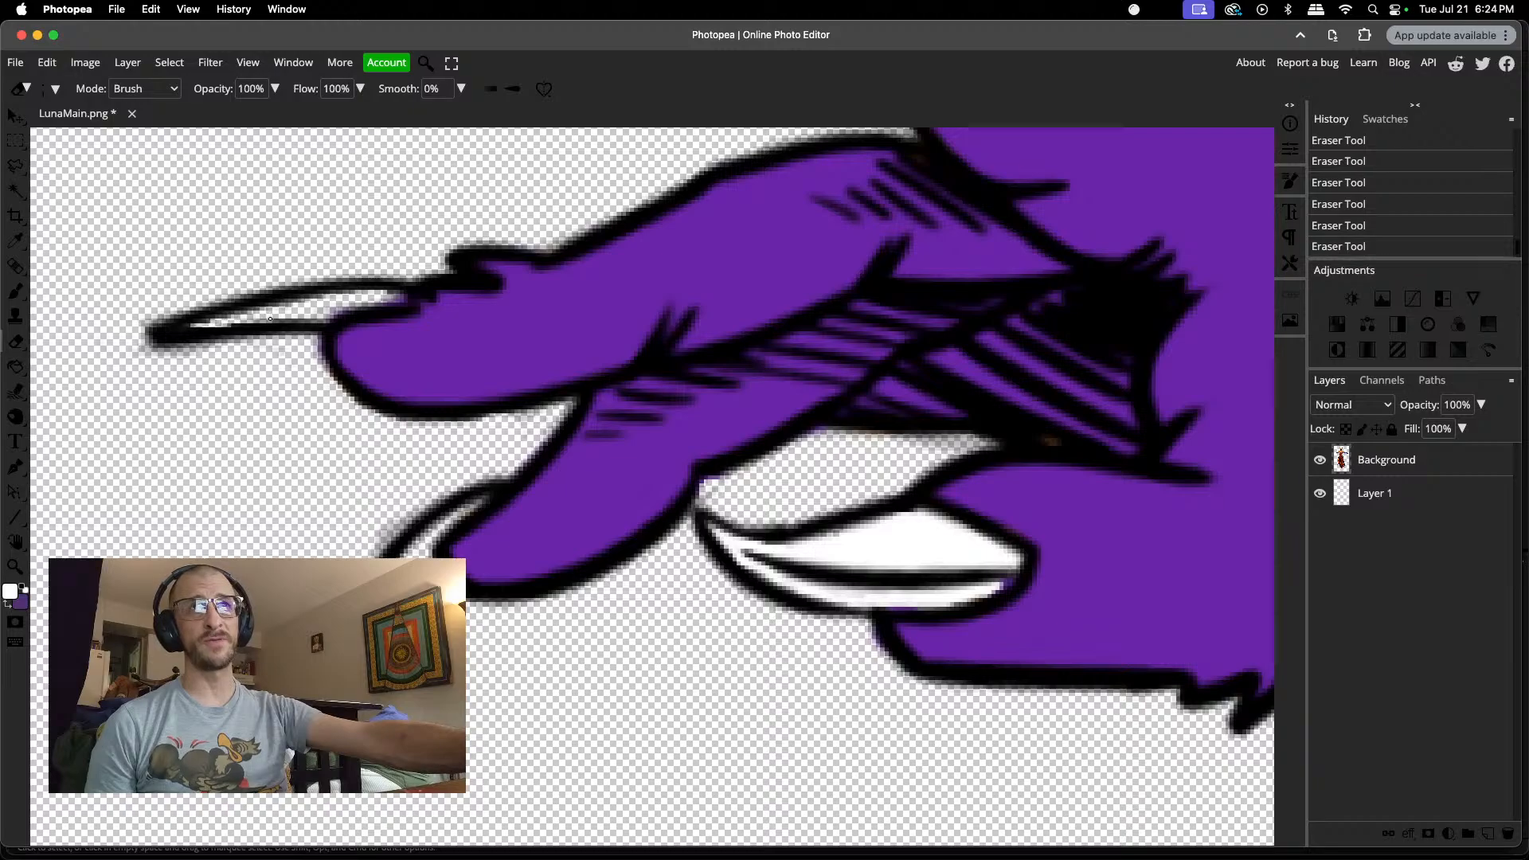
Step: Enlarge the eraser and clear the grey residue from the gaps on both sides of the upward-pointing finger
{"action": "scroll", "coordinate": [444, 247], "scroll_direction": "up", "scroll_amount": 10}
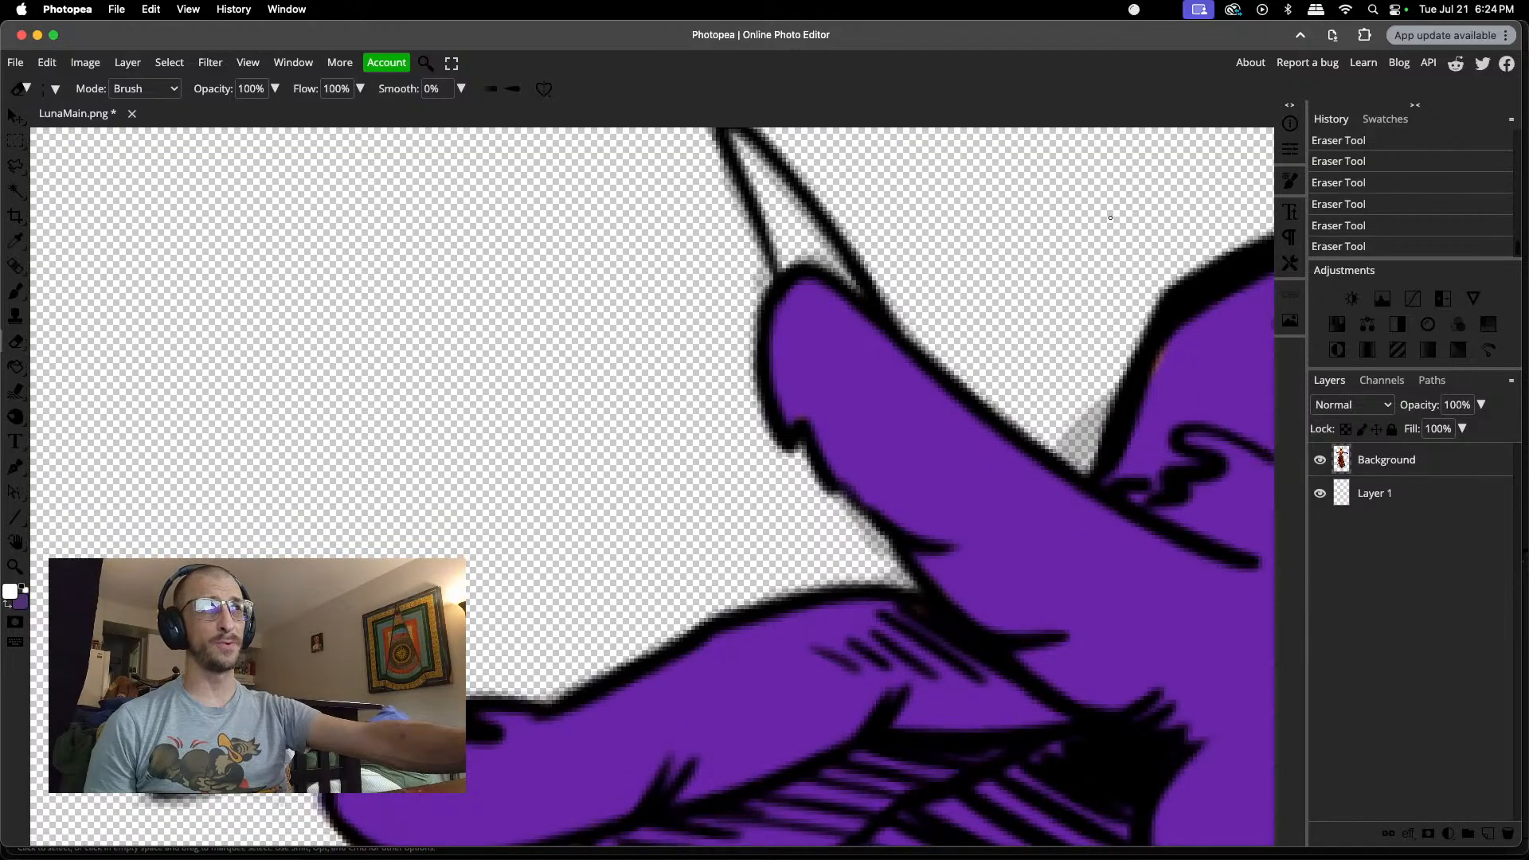
{"action": "right_click", "coordinate": [1048, 291]}
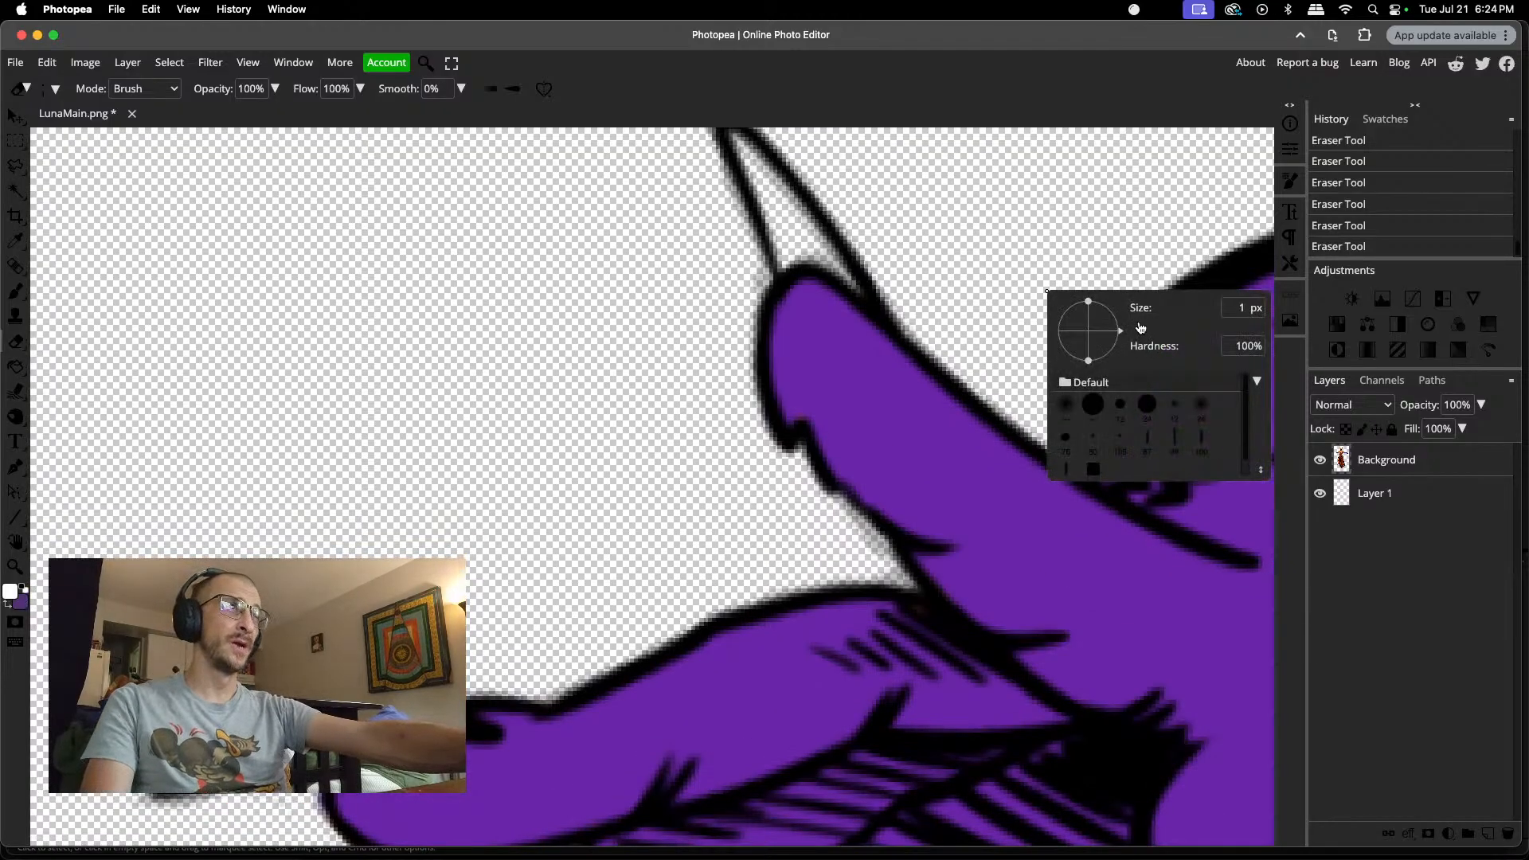
{"action": "left_click", "coordinate": [1010, 324]}
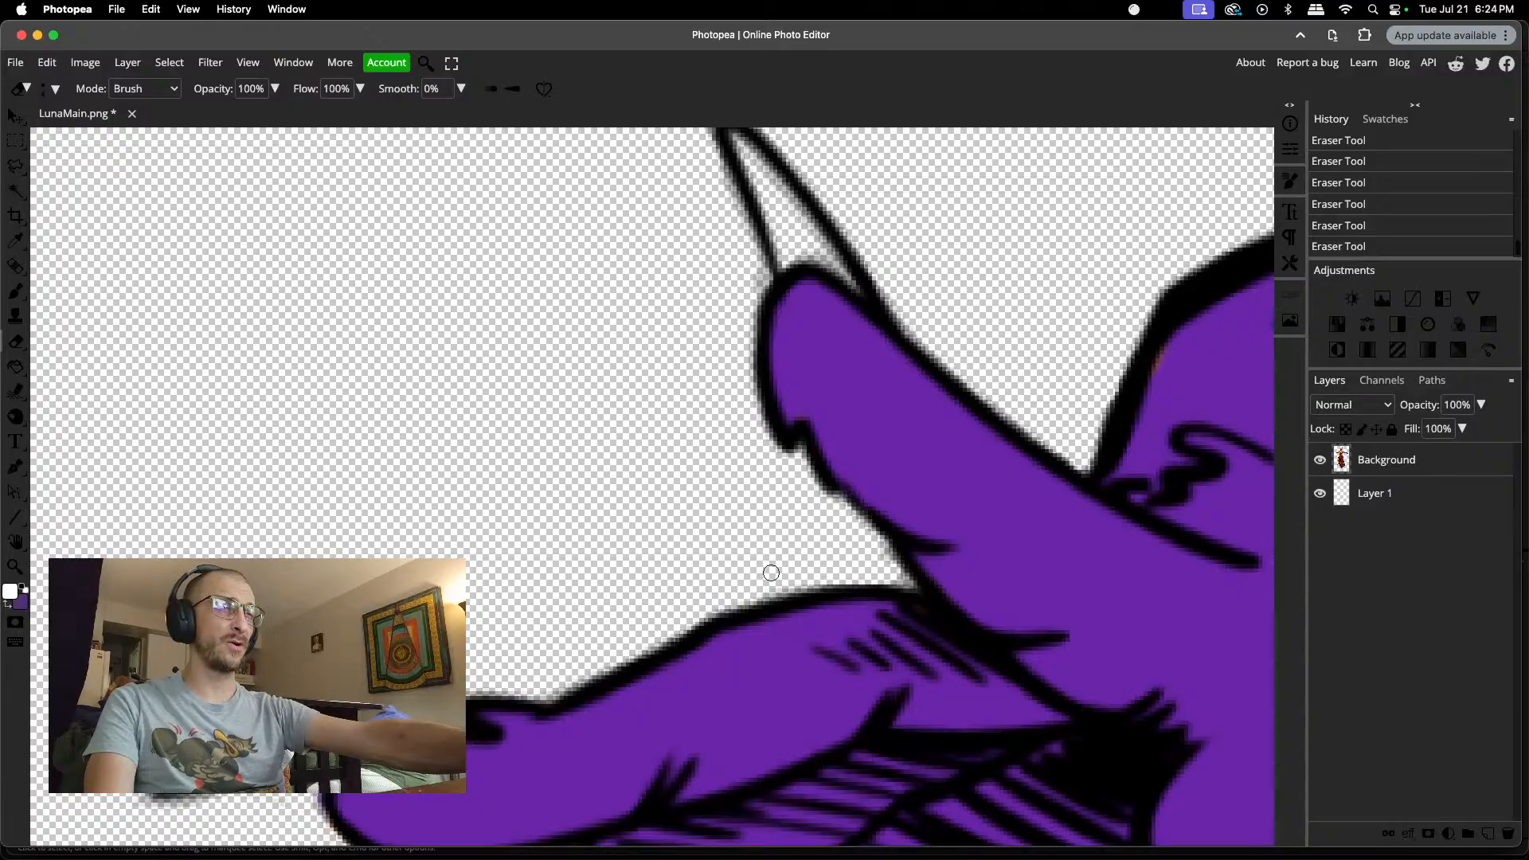
Step: Paint white inside the upward-pointing finger's claw with the Brush tool
{"action": "scroll", "coordinate": [665, 599], "scroll_direction": "up", "scroll_amount": 3}
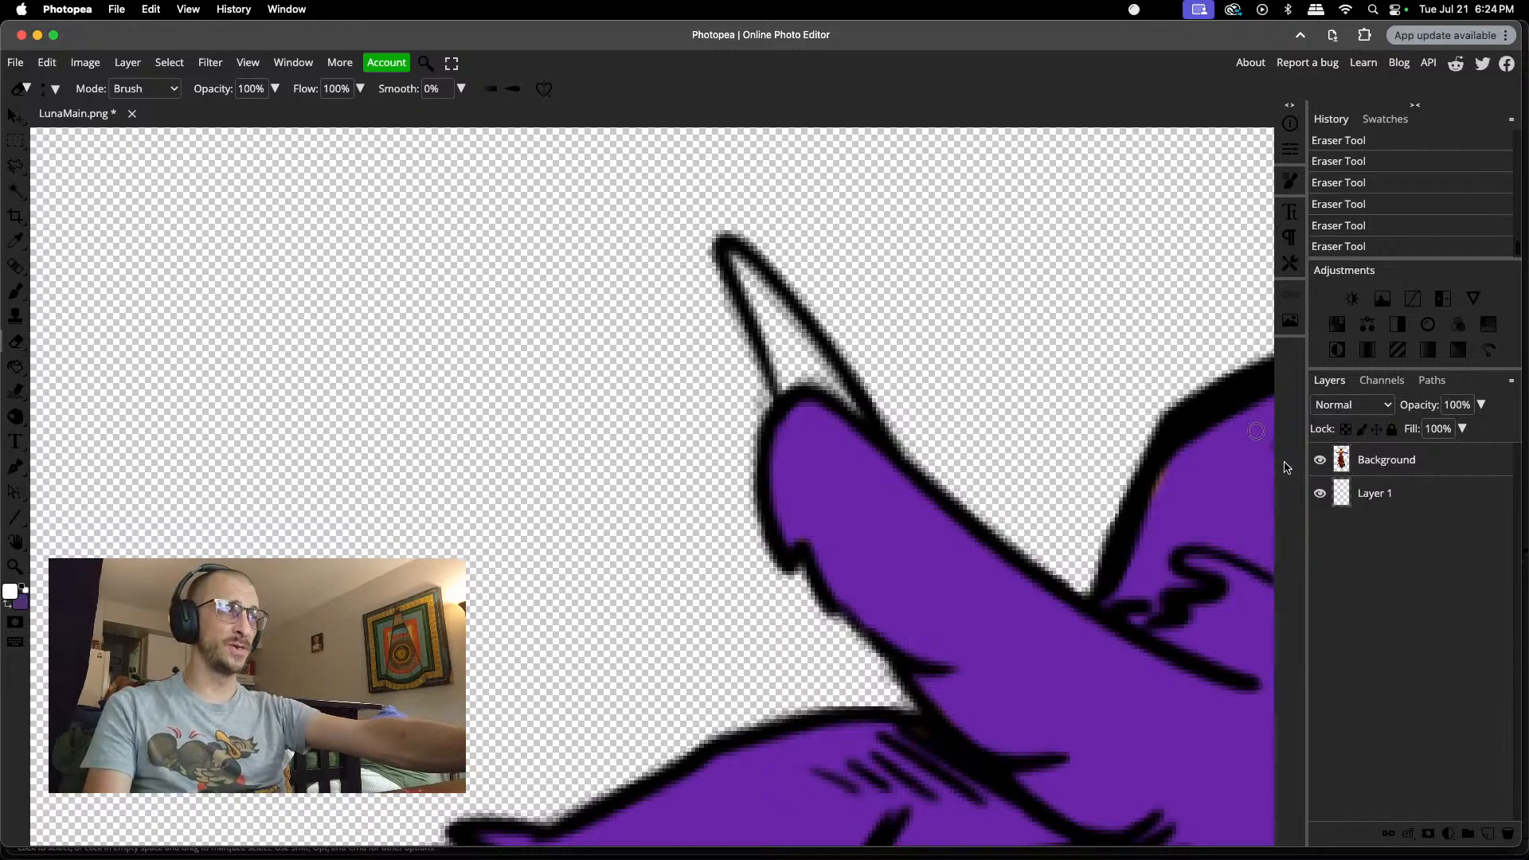
{"action": "key", "text": "b"}
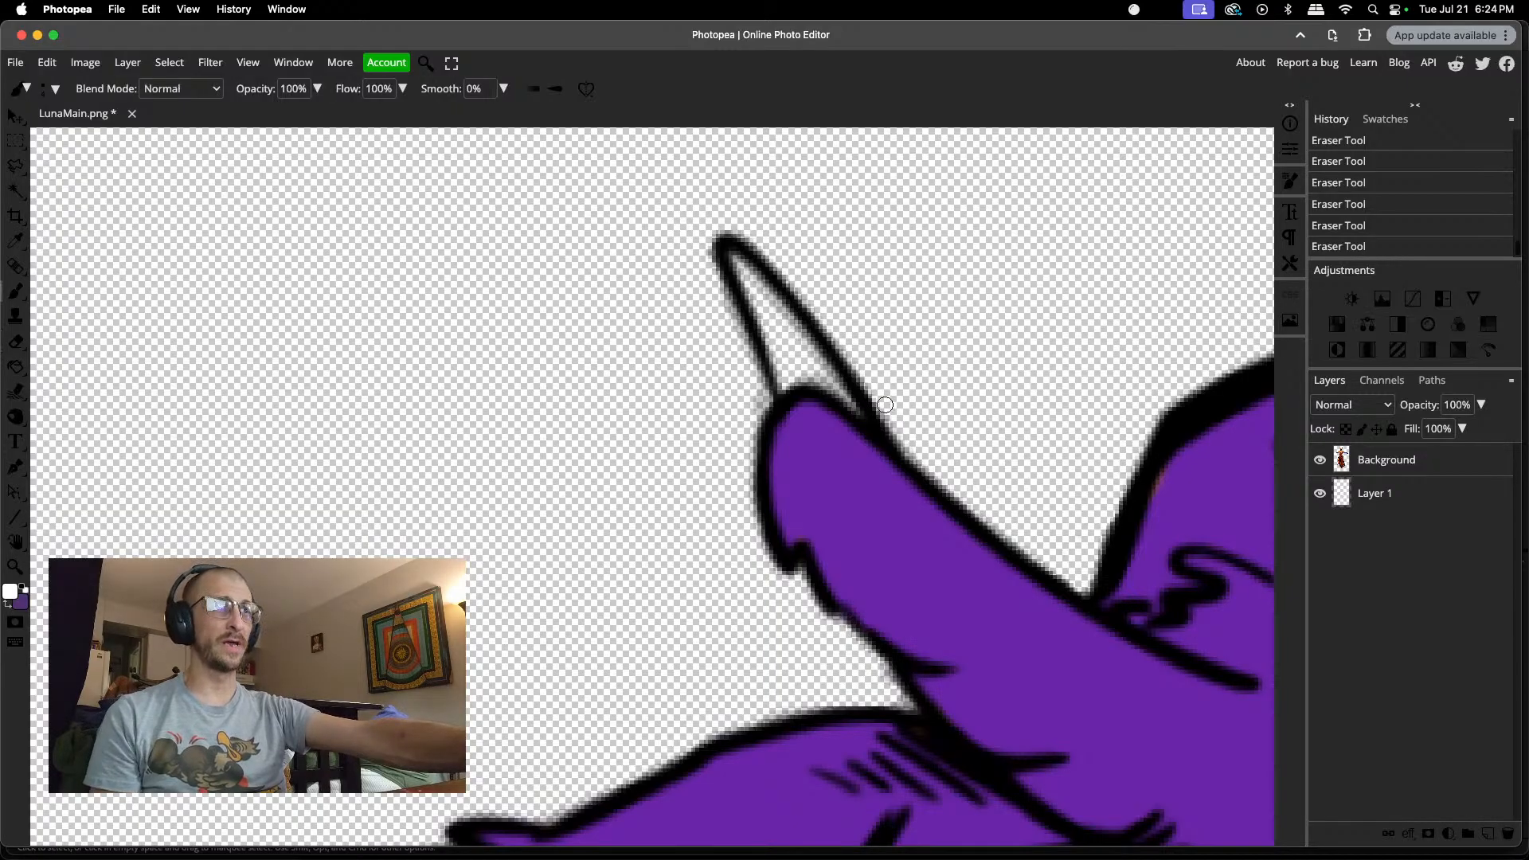
{"action": "mouse_move", "coordinate": [740, 259]}
{"action": "left_mouse_down"}
{"action": "mouse_move", "coordinate": [784, 378]}
{"action": "mouse_move", "coordinate": [813, 377]}
{"action": "mouse_move", "coordinate": [789, 341]}
{"action": "mouse_move", "coordinate": [792, 365]}
{"action": "mouse_move", "coordinate": [762, 278]}
{"action": "mouse_move", "coordinate": [780, 329]}
{"action": "mouse_move", "coordinate": [843, 394]}
{"action": "left_mouse_up"}
Step: Paint white inside the upper outstretched finger's long claw and the curved claw of the finger below it
{"action": "scroll", "coordinate": [690, 351], "scroll_direction": "down", "scroll_amount": 4}
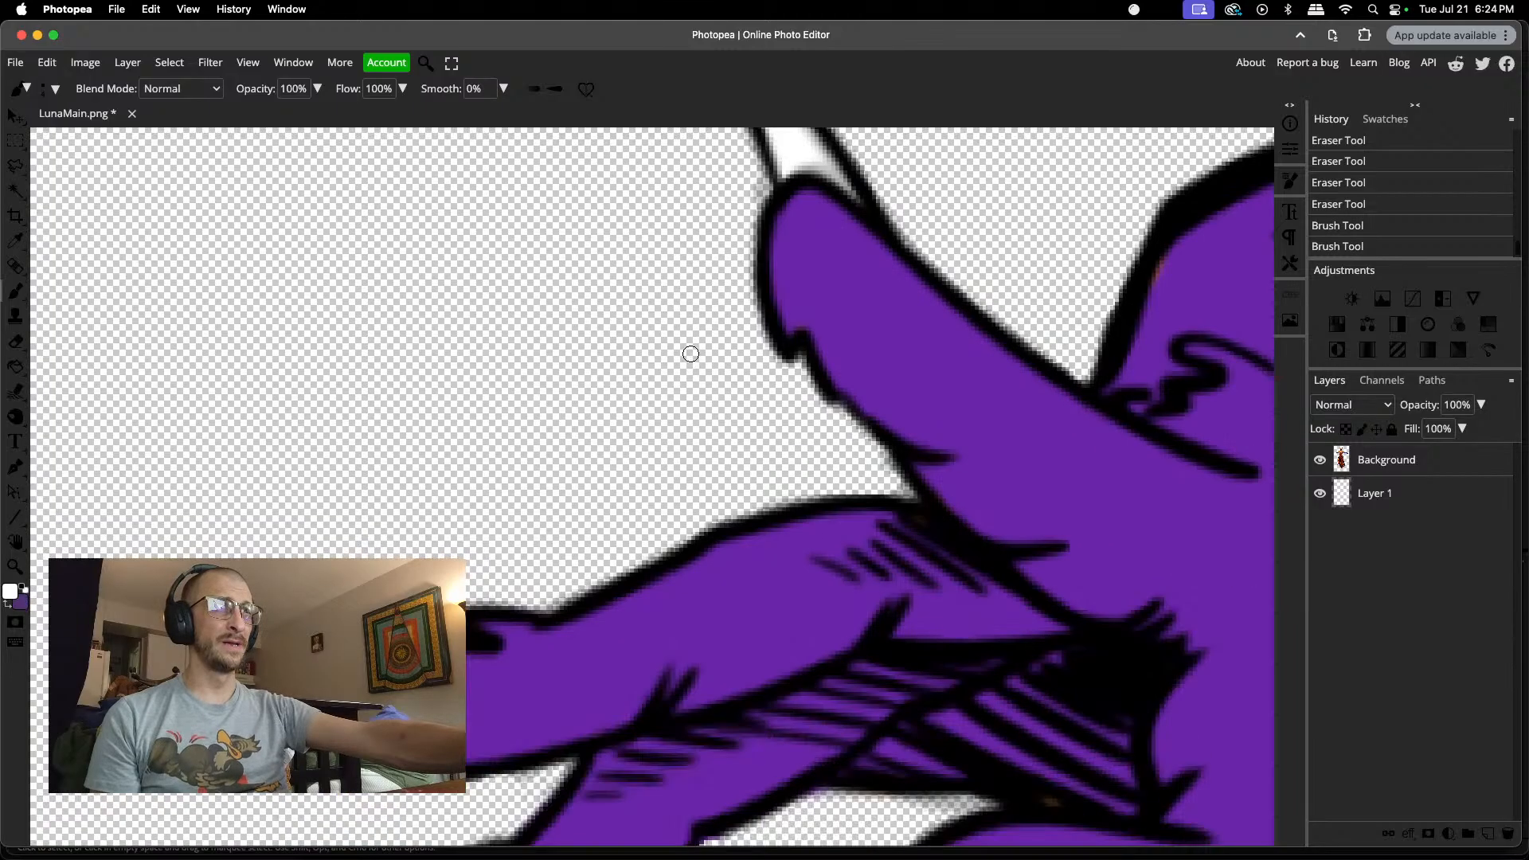
{"action": "mouse_move", "coordinate": [381, 522]}
{"action": "left_mouse_down"}
{"action": "mouse_move", "coordinate": [395, 527]}
{"action": "mouse_move", "coordinate": [294, 535]}
{"action": "mouse_move", "coordinate": [324, 532]}
{"action": "left_mouse_up"}
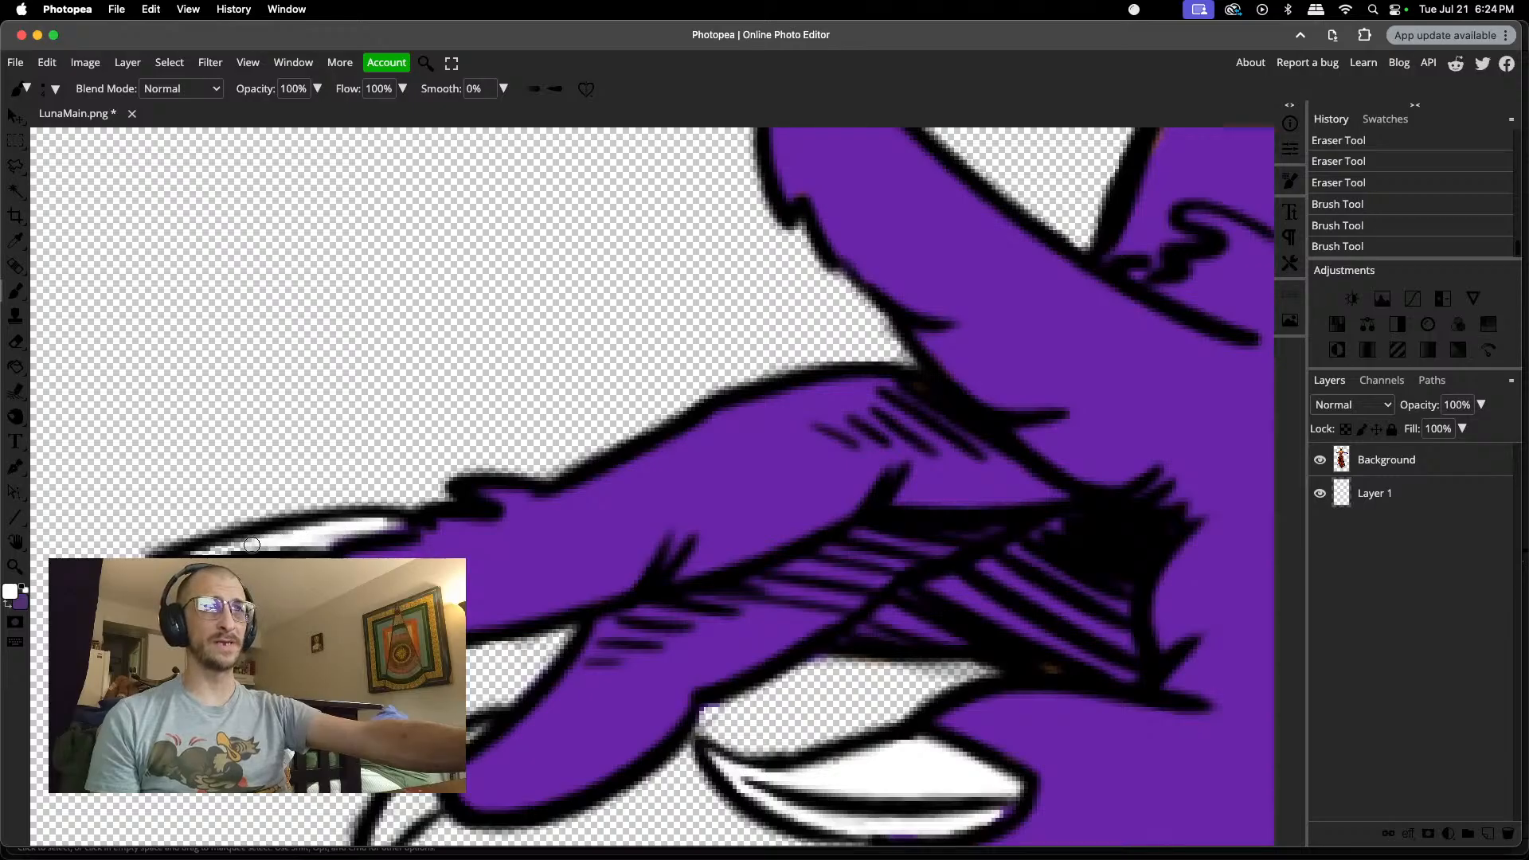
{"action": "left_click", "coordinate": [217, 548]}
{"action": "scroll", "coordinate": [229, 530], "scroll_direction": "down", "scroll_amount": 3}
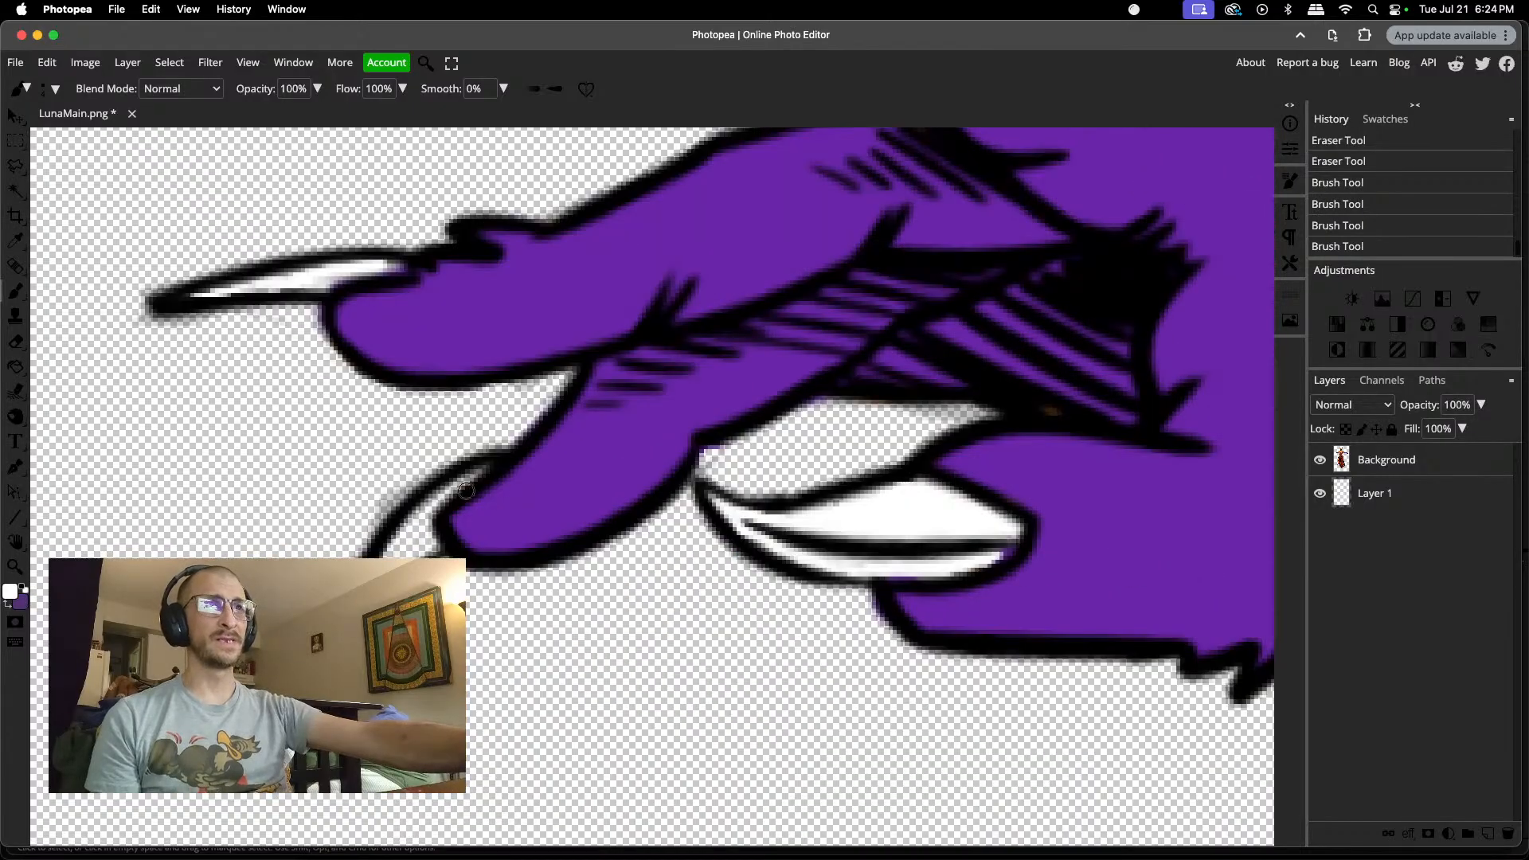
{"action": "mouse_move", "coordinate": [474, 472]}
{"action": "left_mouse_down"}
{"action": "mouse_move", "coordinate": [427, 500]}
{"action": "mouse_move", "coordinate": [392, 554]}
{"action": "mouse_move", "coordinate": [438, 508]}
{"action": "mouse_move", "coordinate": [408, 551]}
{"action": "left_mouse_up"}
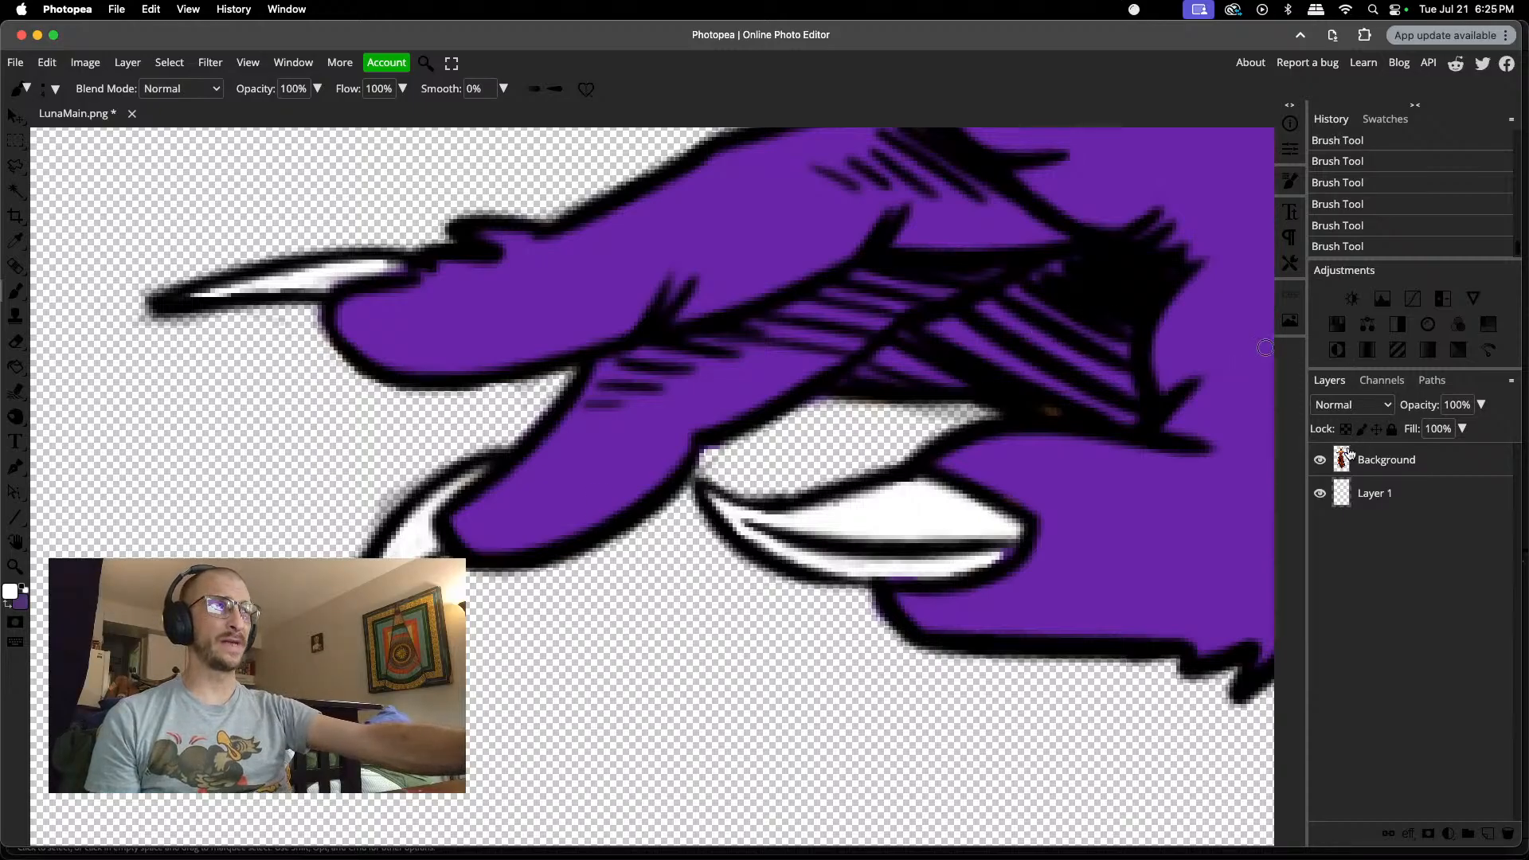
Step: Erase the residue along the outer edge of the curved claw and beneath the hatched palm above the lowest claw
{"action": "key", "text": "e"}
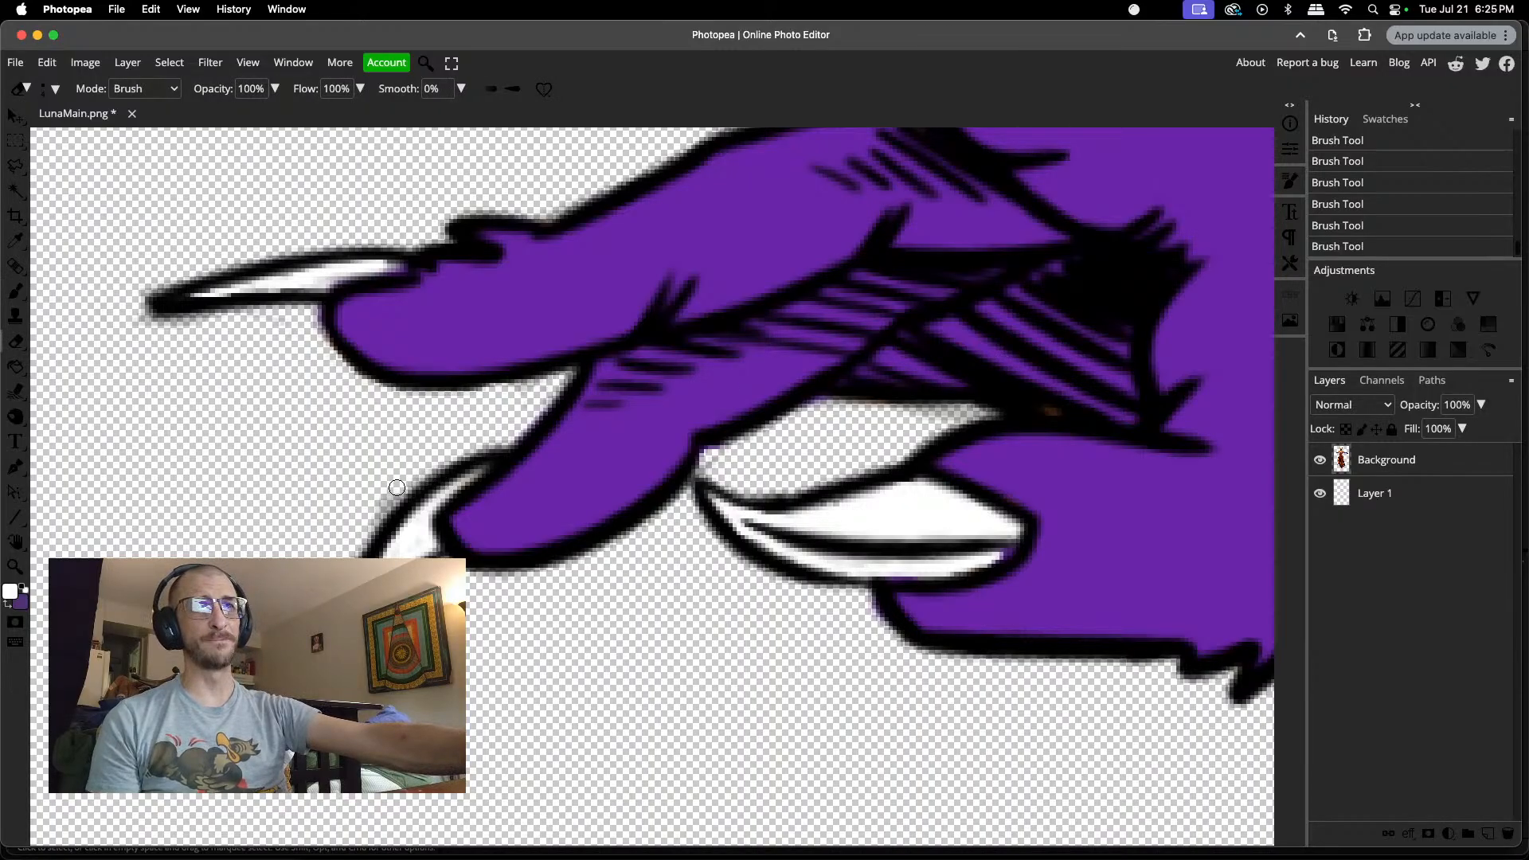
{"action": "mouse_move", "coordinate": [376, 511]}
{"action": "left_mouse_down"}
{"action": "mouse_move", "coordinate": [342, 528]}
{"action": "mouse_move", "coordinate": [353, 545]}
{"action": "left_mouse_up"}
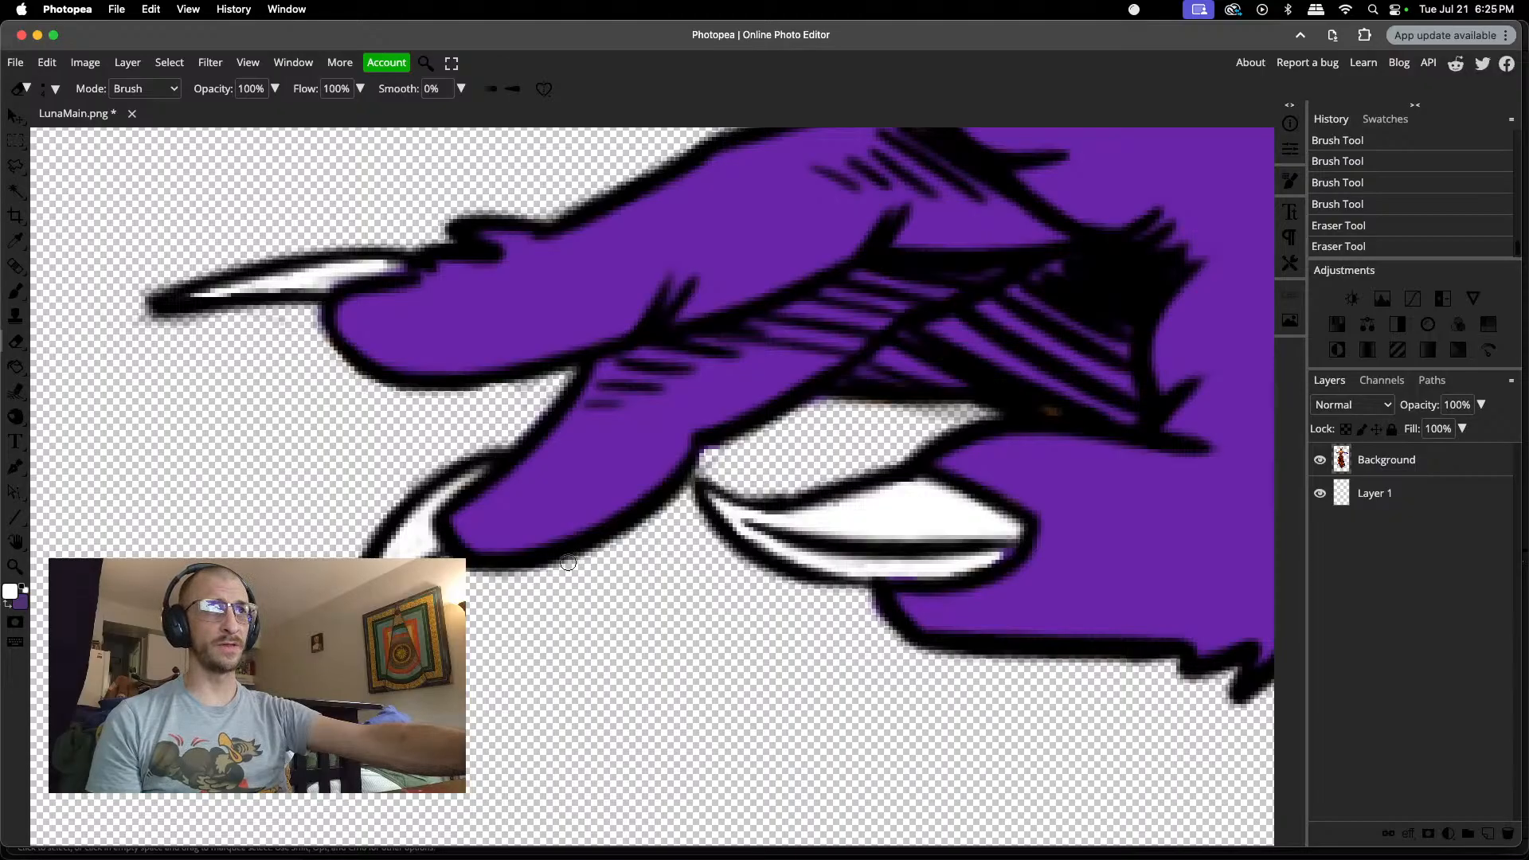
{"action": "left_click_drag", "start_coordinate": [905, 415], "coordinate": [952, 414]}
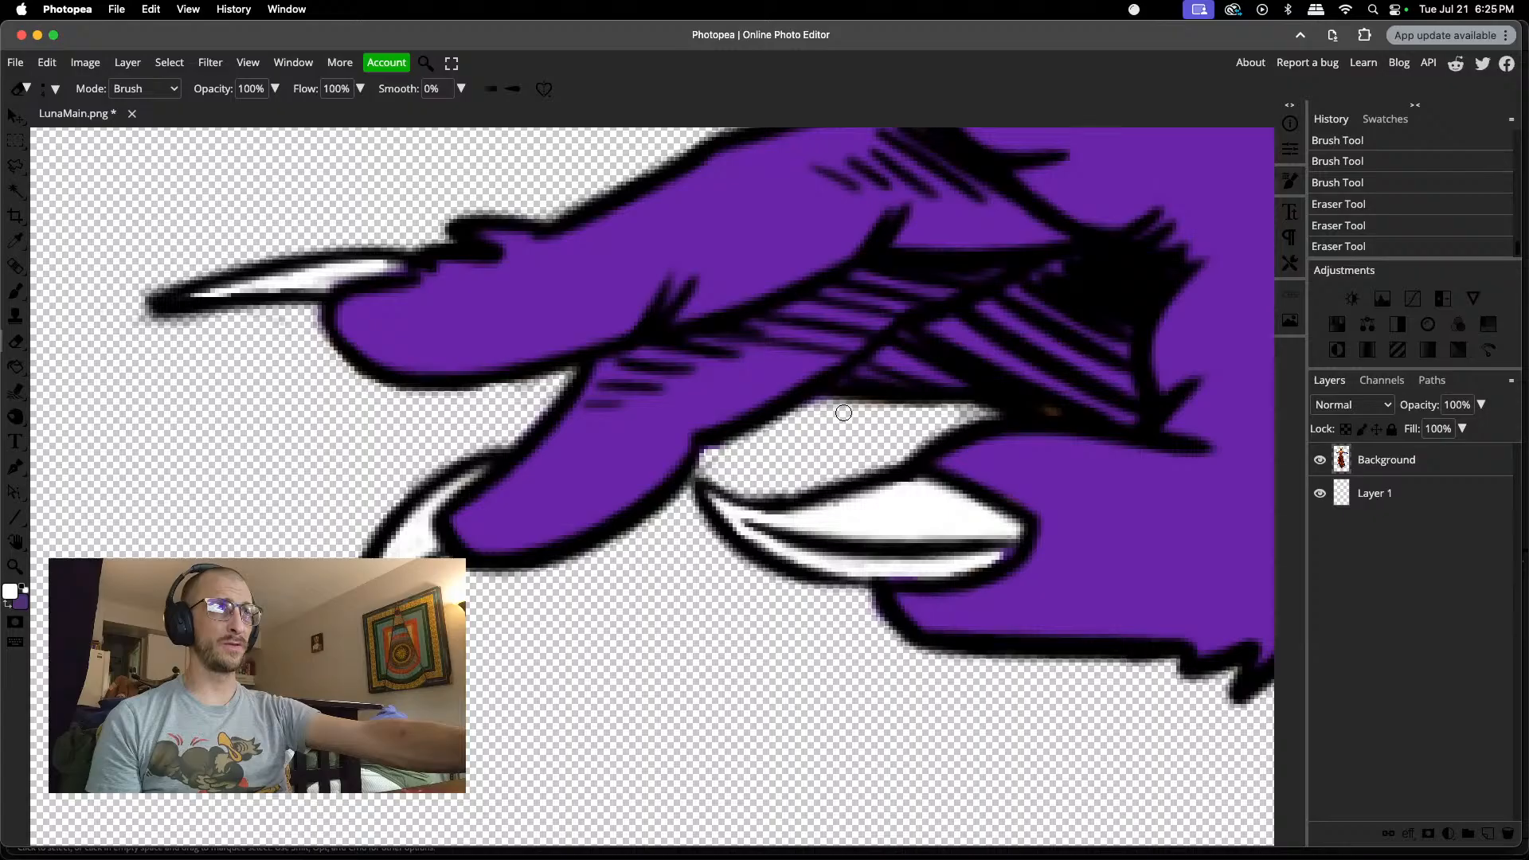
{"action": "left_click_drag", "start_coordinate": [856, 411], "coordinate": [952, 413]}
{"action": "left_click", "coordinate": [818, 407]}
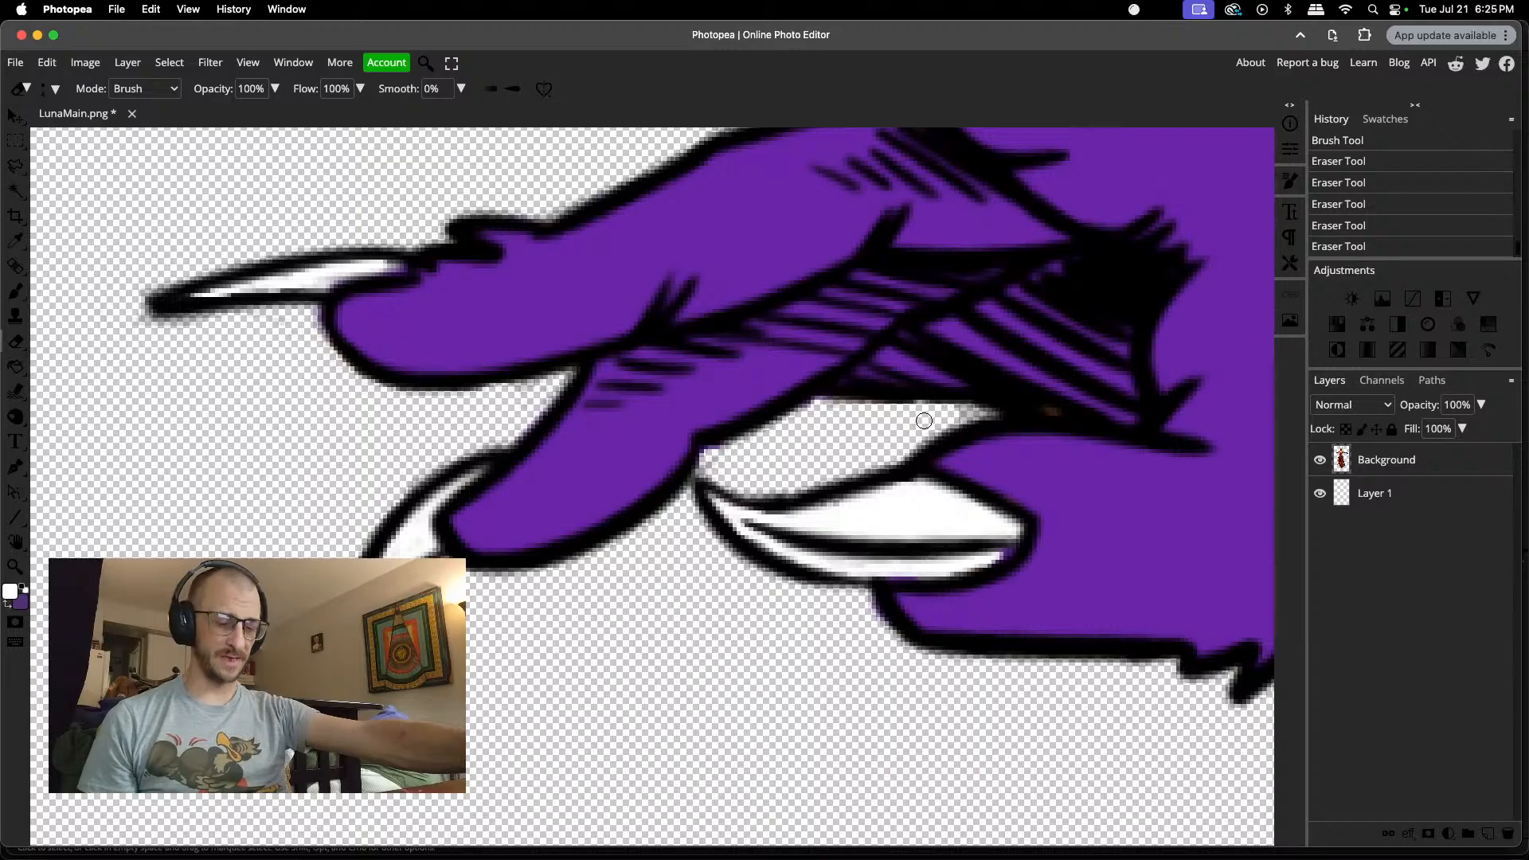
Step: Examine the whole figure, from both gloved hands and the dress down to the shoes and back up to the head
{"action": "scroll", "coordinate": [924, 421], "scroll_direction": "down", "scroll_amount": 10}
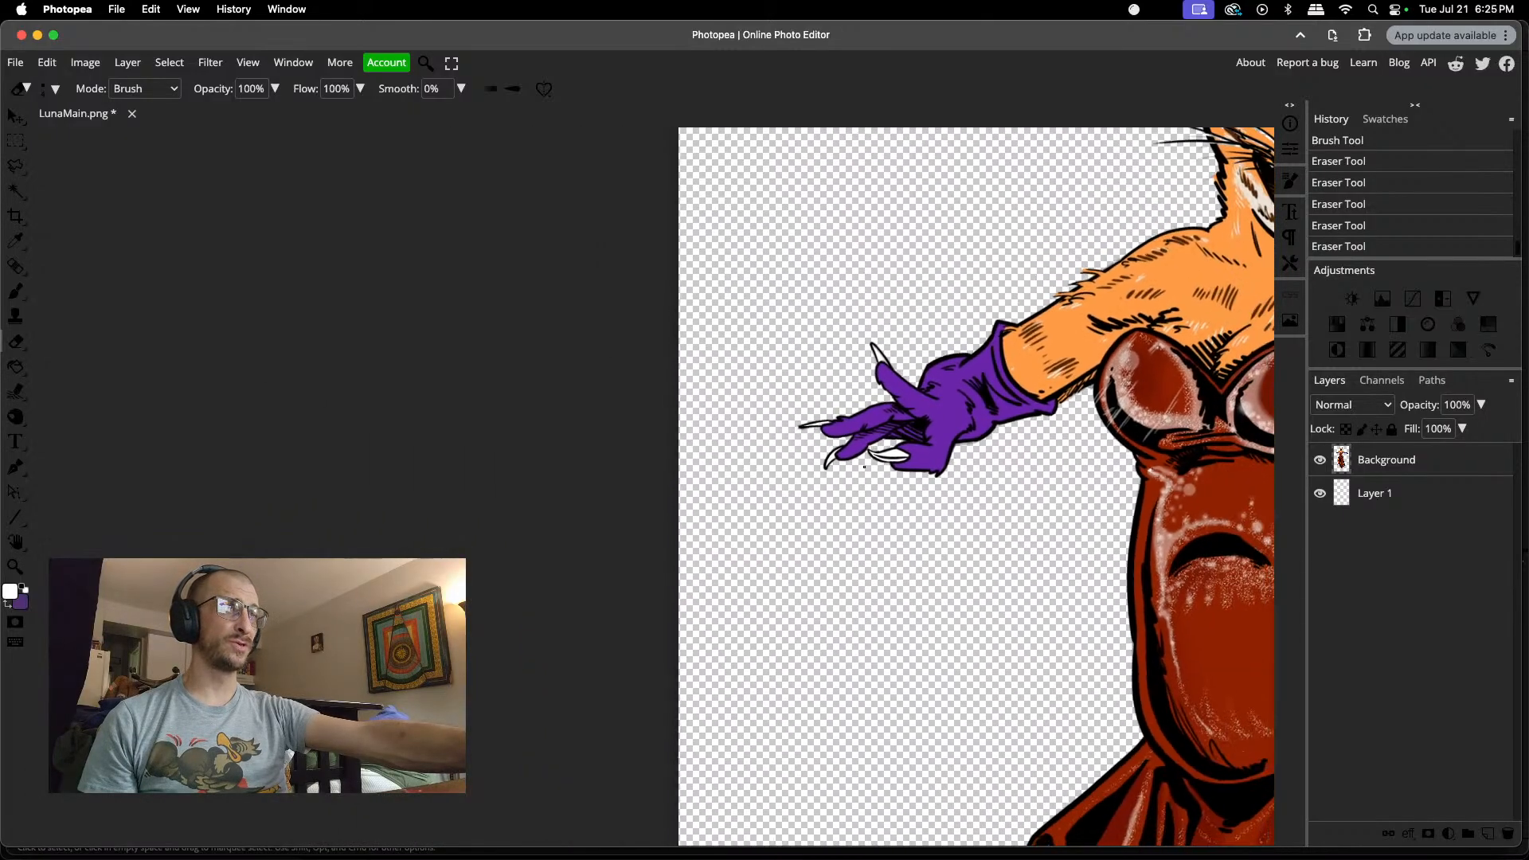
{"action": "scroll", "coordinate": [865, 467], "scroll_direction": "left", "scroll_amount": 5}
{"action": "scroll", "coordinate": [867, 472], "scroll_direction": "right", "scroll_amount": 3}
{"action": "scroll", "coordinate": [866, 471], "scroll_direction": "up", "scroll_amount": 3}
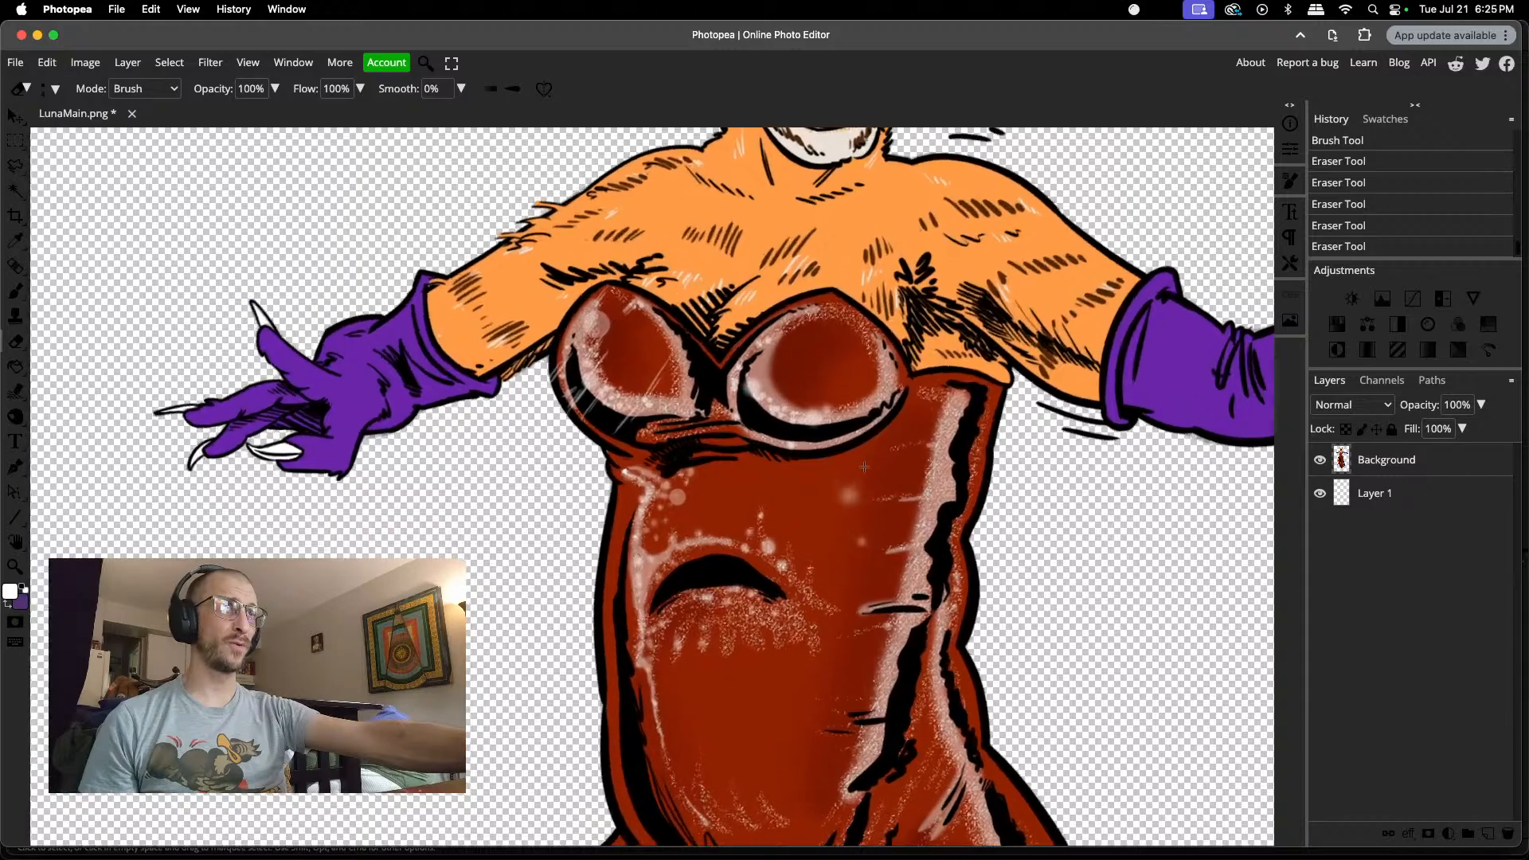
{"action": "scroll", "coordinate": [867, 471], "scroll_direction": "down", "scroll_amount": 4}
{"action": "scroll", "coordinate": [935, 415], "scroll_direction": "up", "scroll_amount": 5}
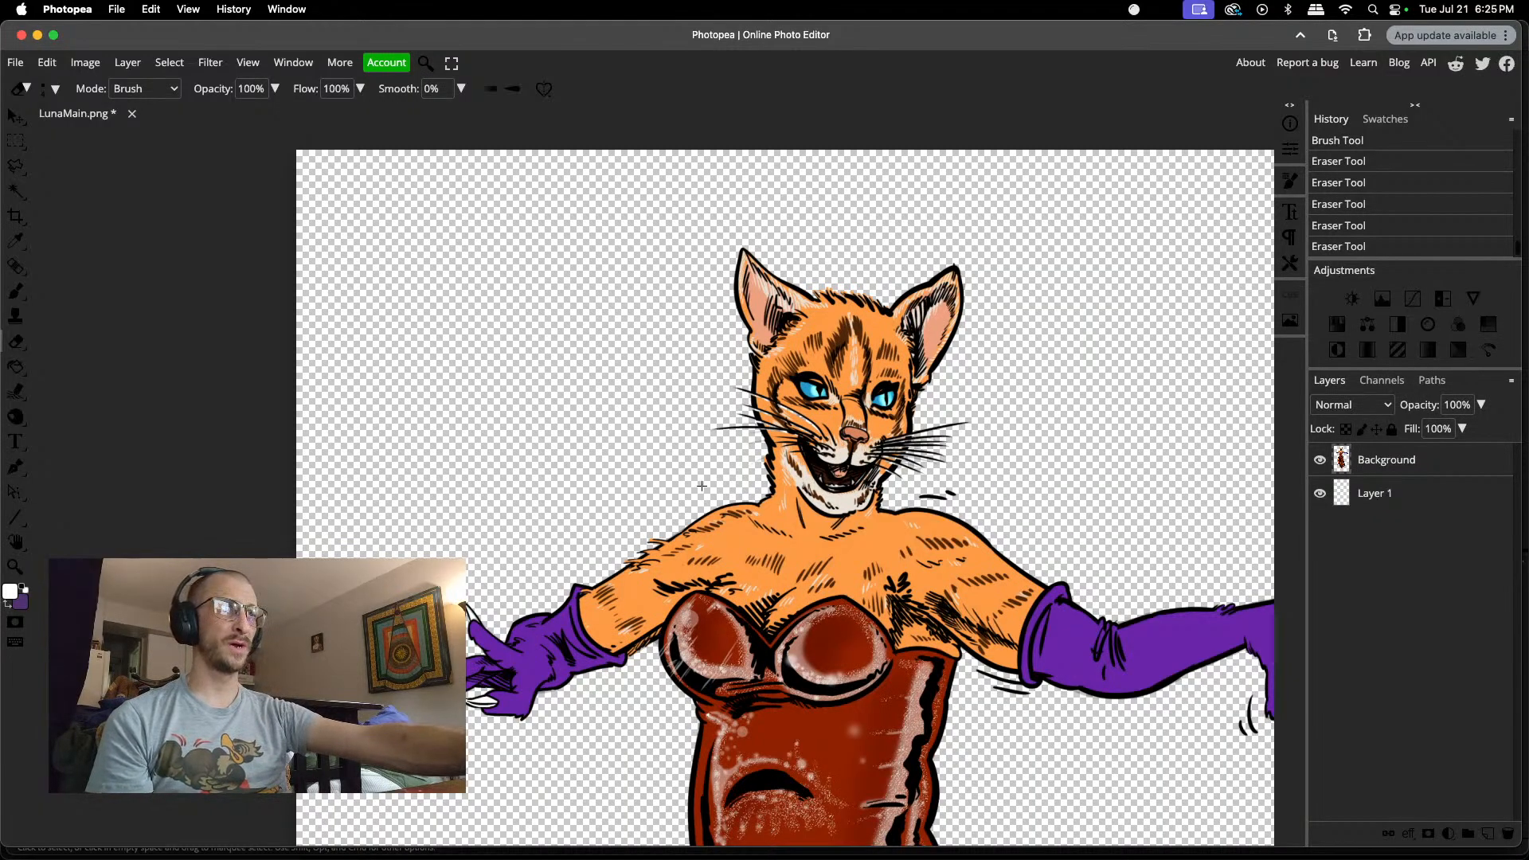
{"action": "scroll", "coordinate": [853, 649], "scroll_direction": "down", "scroll_amount": 20}
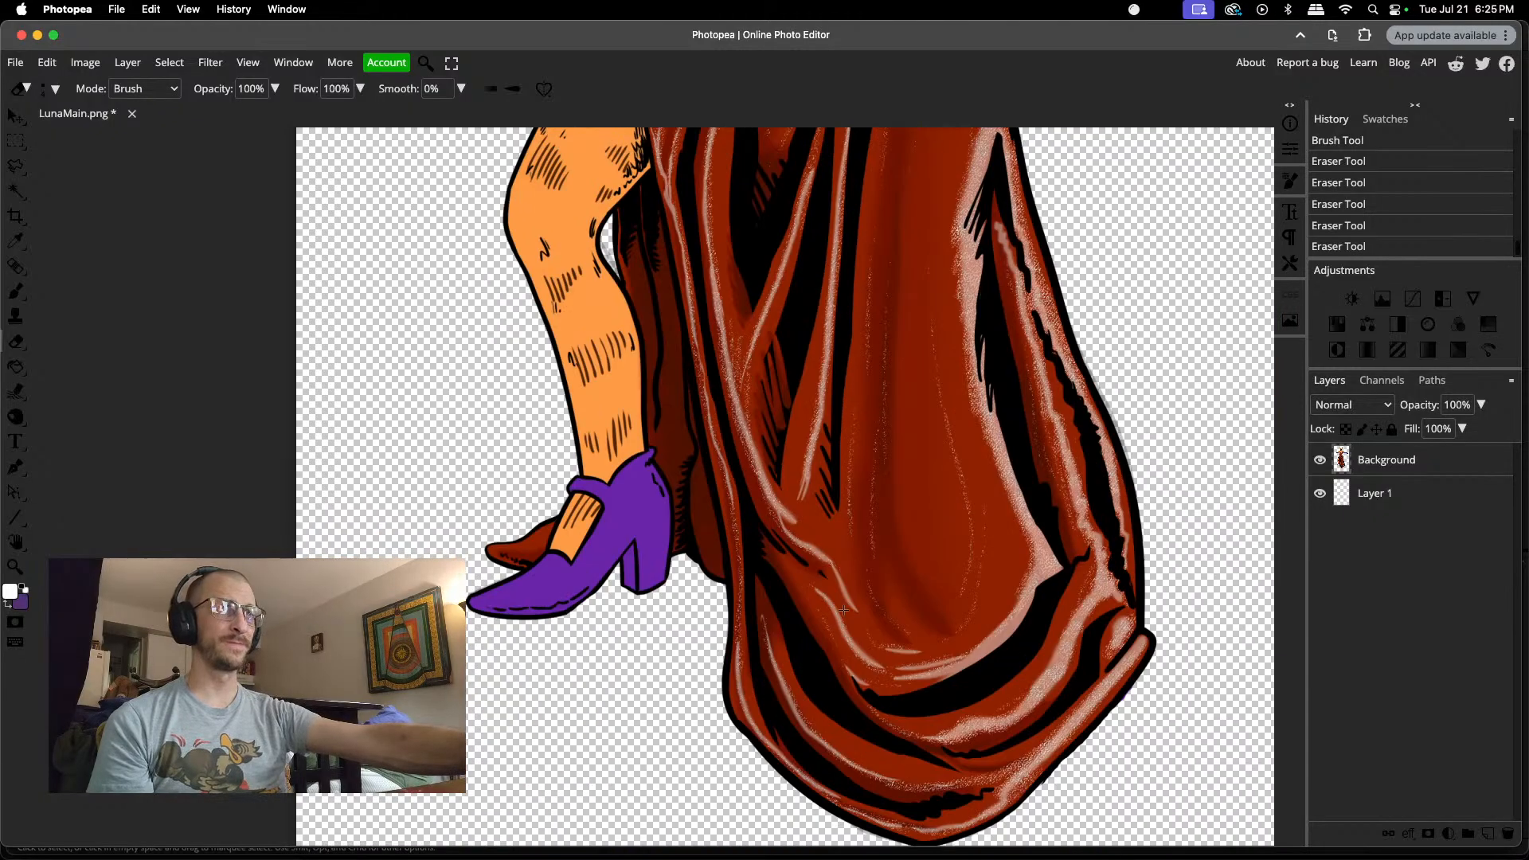
{"action": "scroll", "coordinate": [838, 613], "scroll_direction": "up", "scroll_amount": 20}
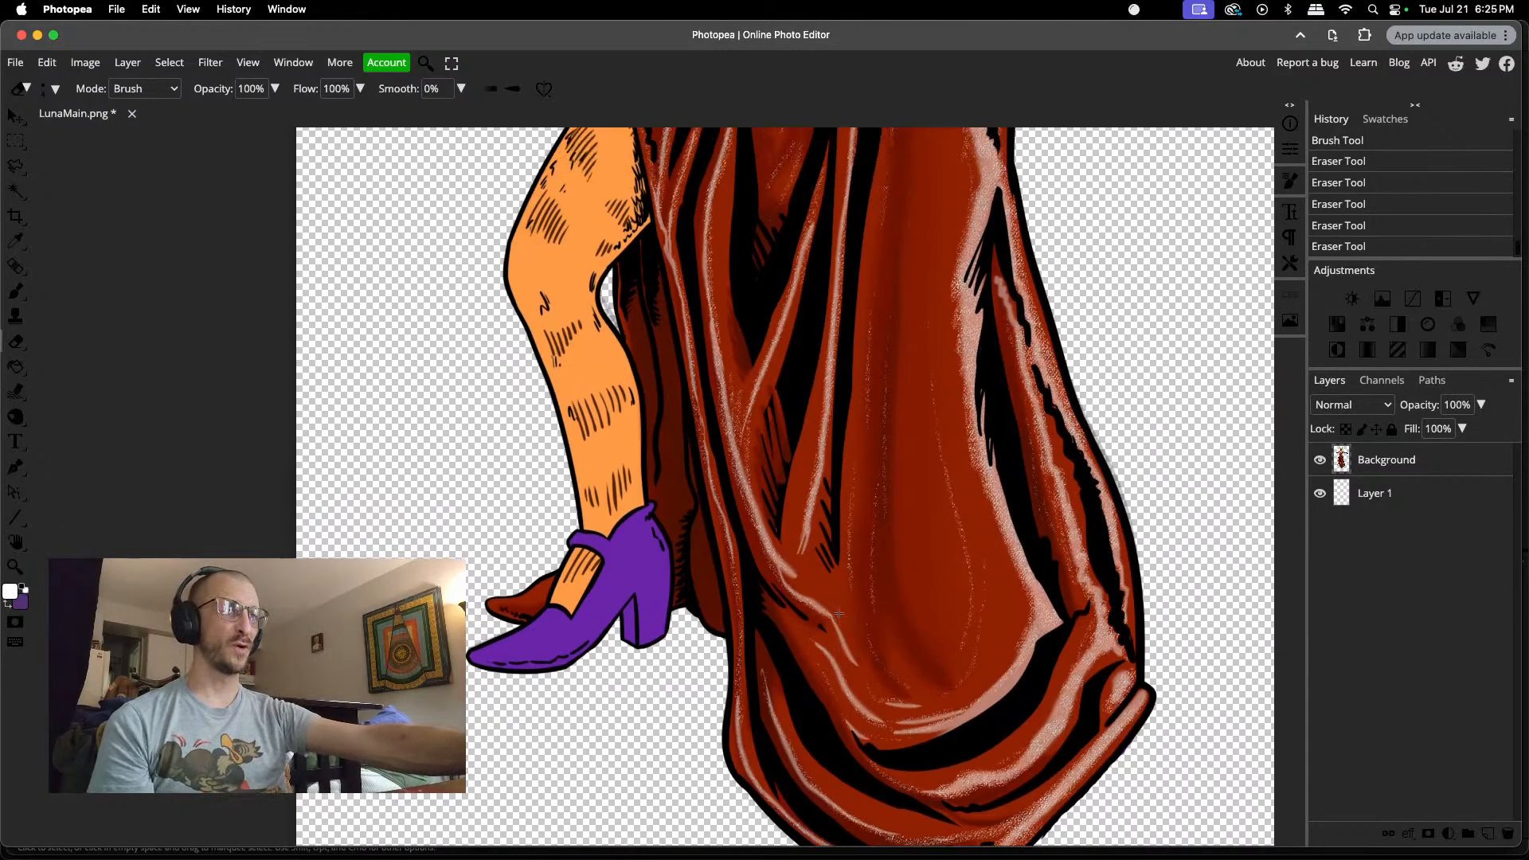
{"action": "scroll", "coordinate": [839, 614], "scroll_direction": "up", "scroll_amount": 10}
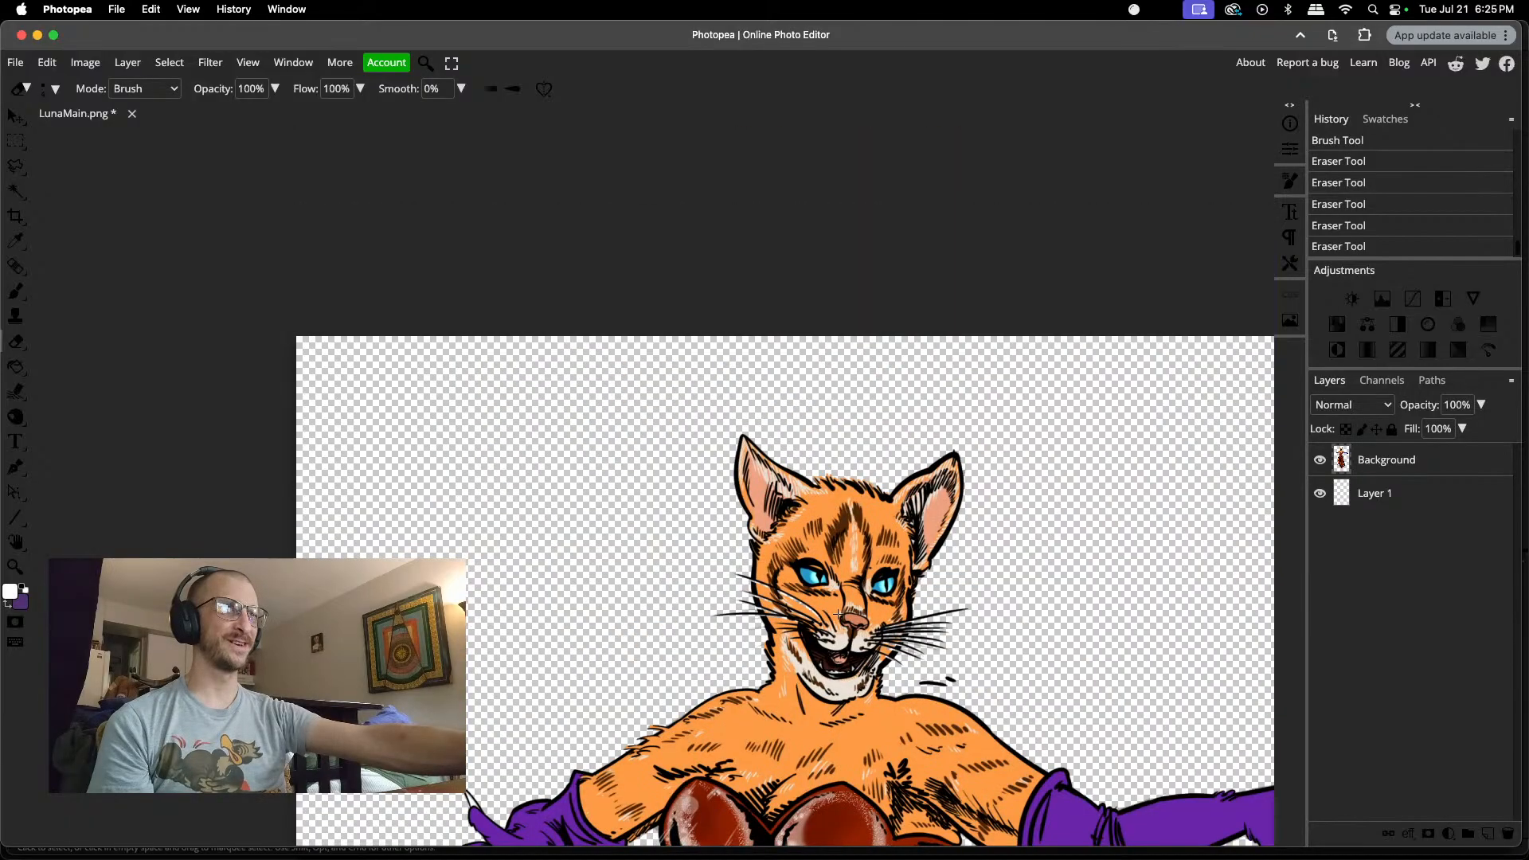
{"action": "scroll", "coordinate": [838, 614], "scroll_direction": "right", "scroll_amount": 5}
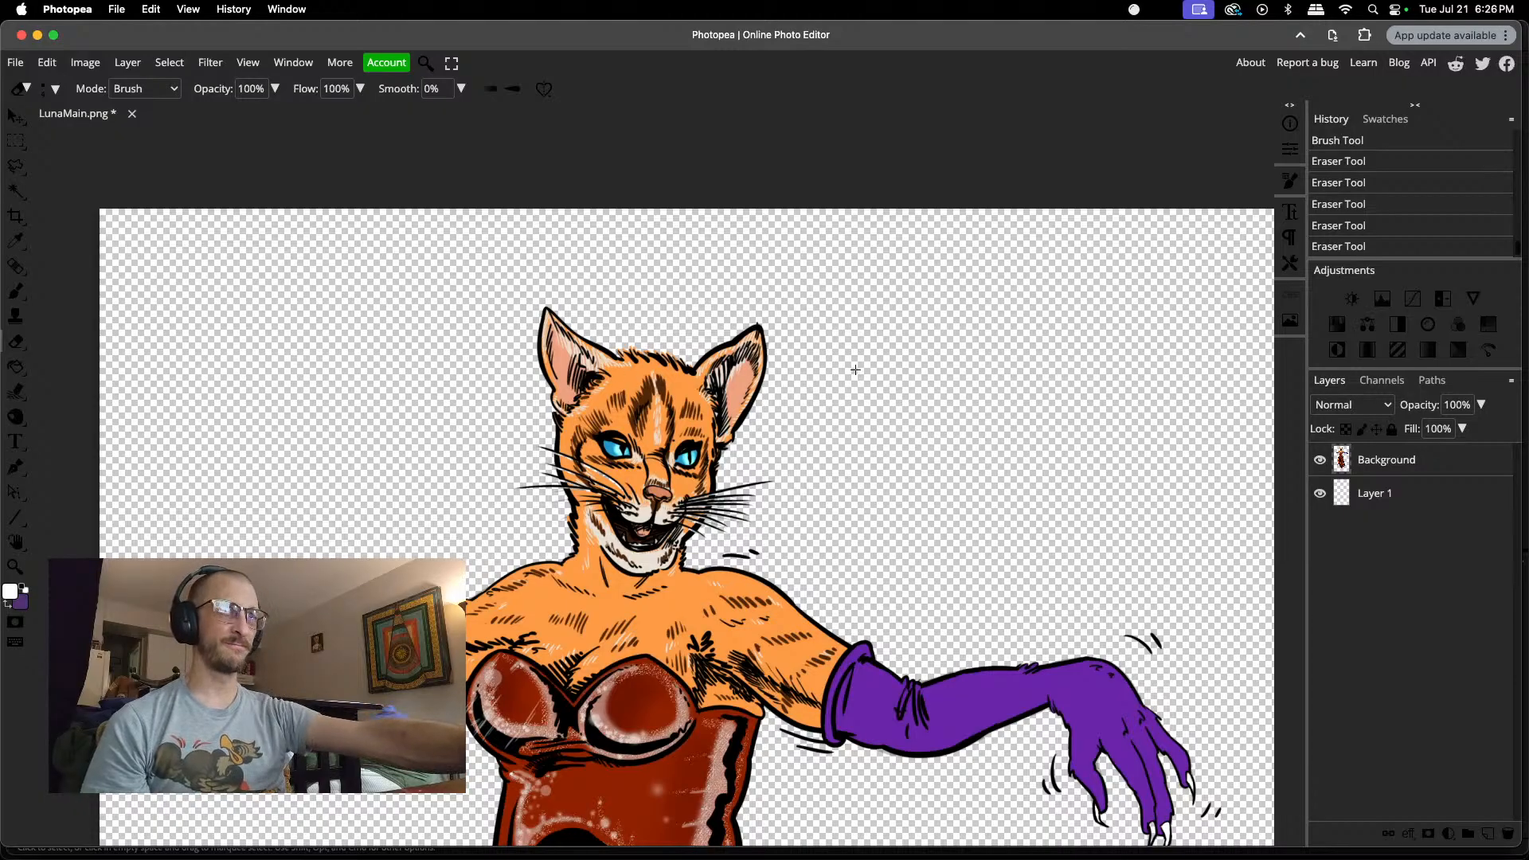
Step: Outline the cat's head, including ears and whiskers, with a polygonal lasso along the jaw and cut it to a new layer
{"action": "key", "text": "l"}
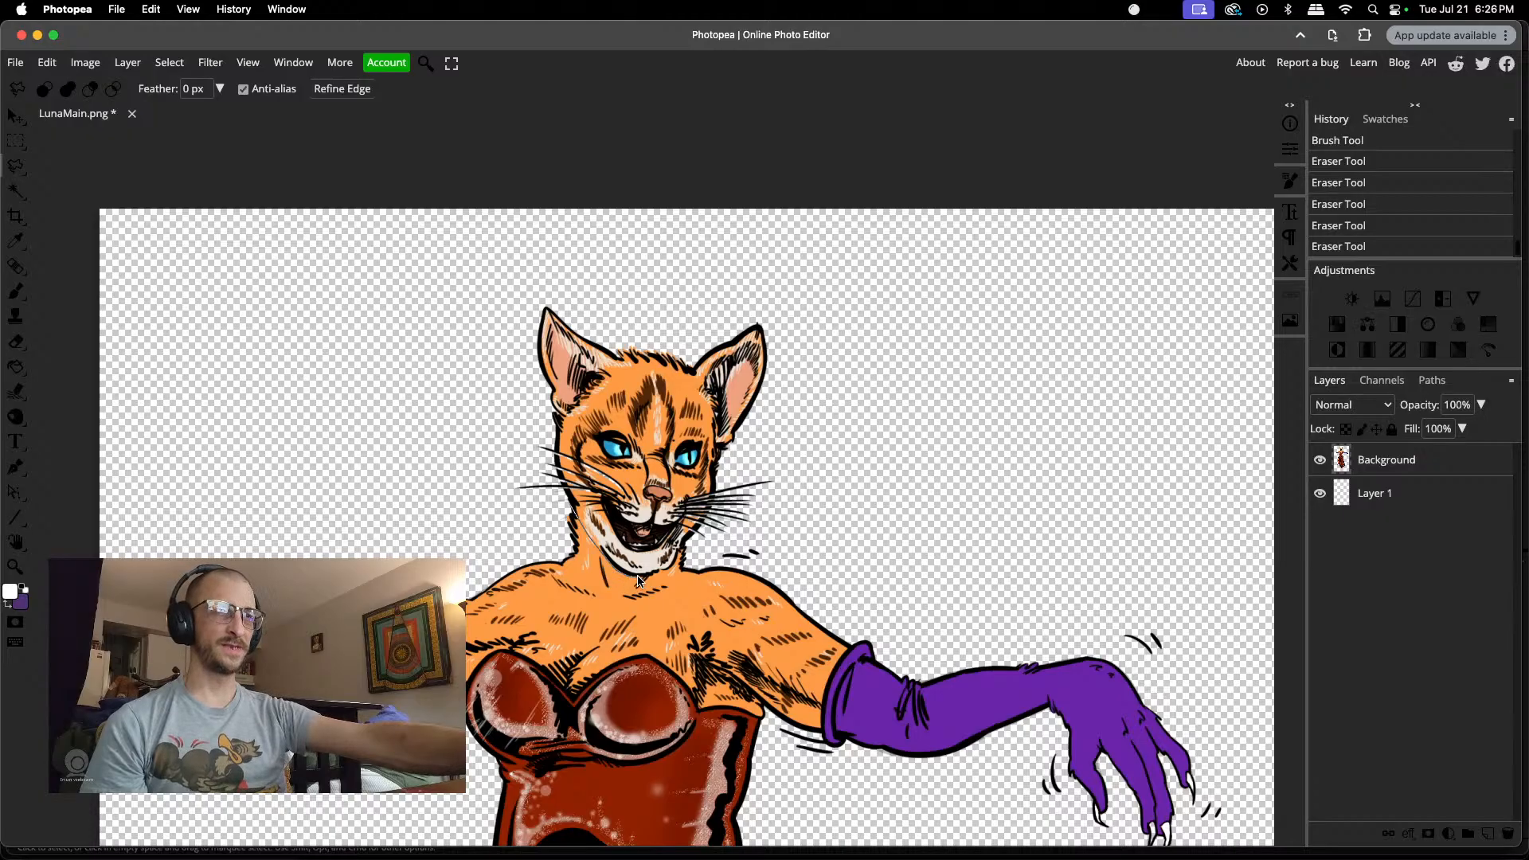
{"action": "left_click", "coordinate": [683, 545]}
{"action": "left_click", "coordinate": [744, 539]}
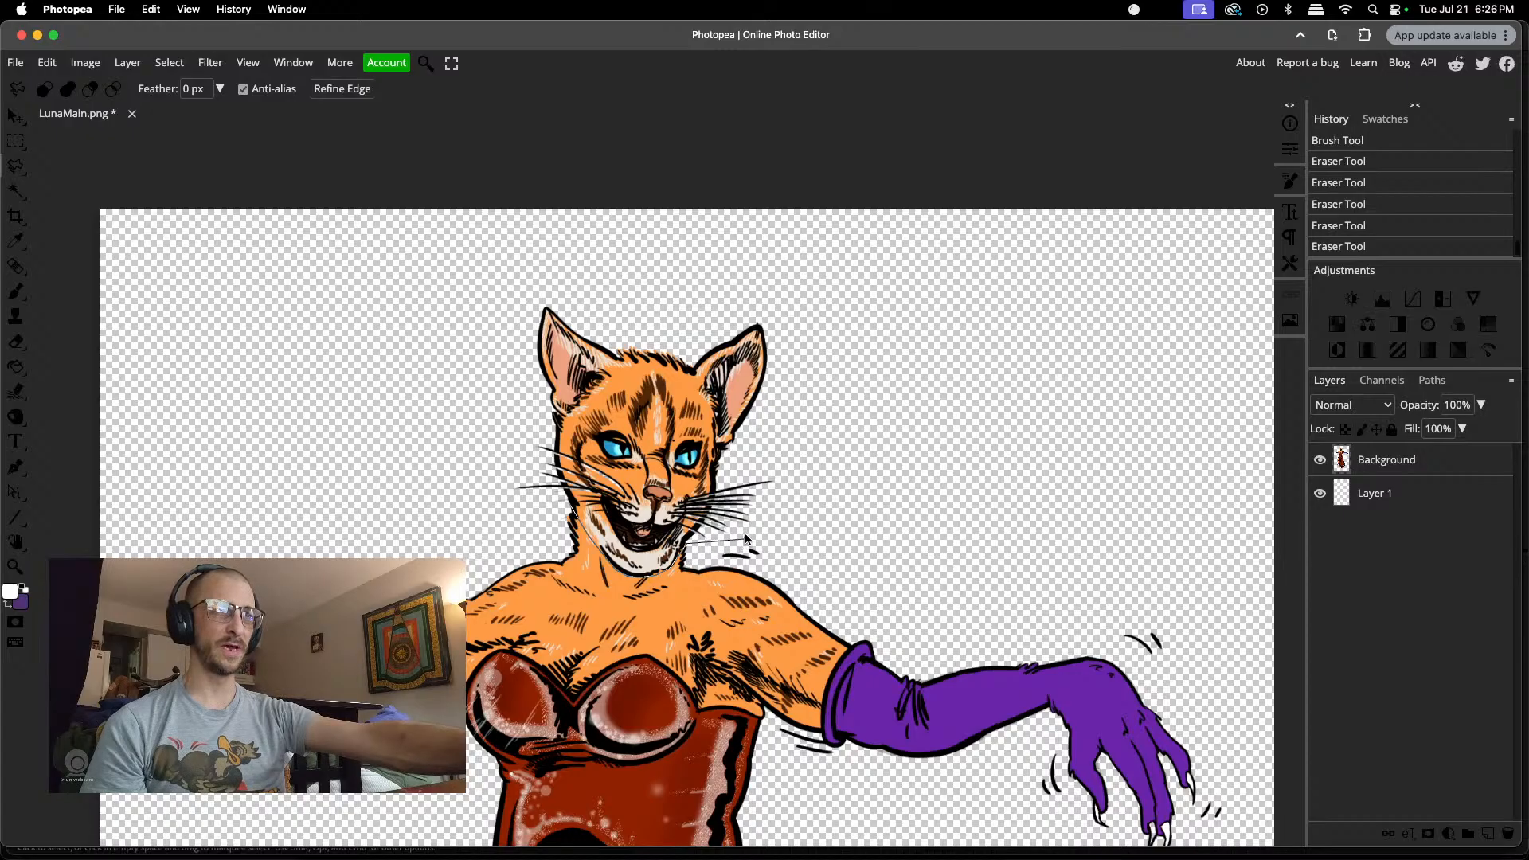
{"action": "left_click", "coordinate": [870, 414]}
{"action": "left_click", "coordinate": [602, 260]}
{"action": "left_click", "coordinate": [523, 281]}
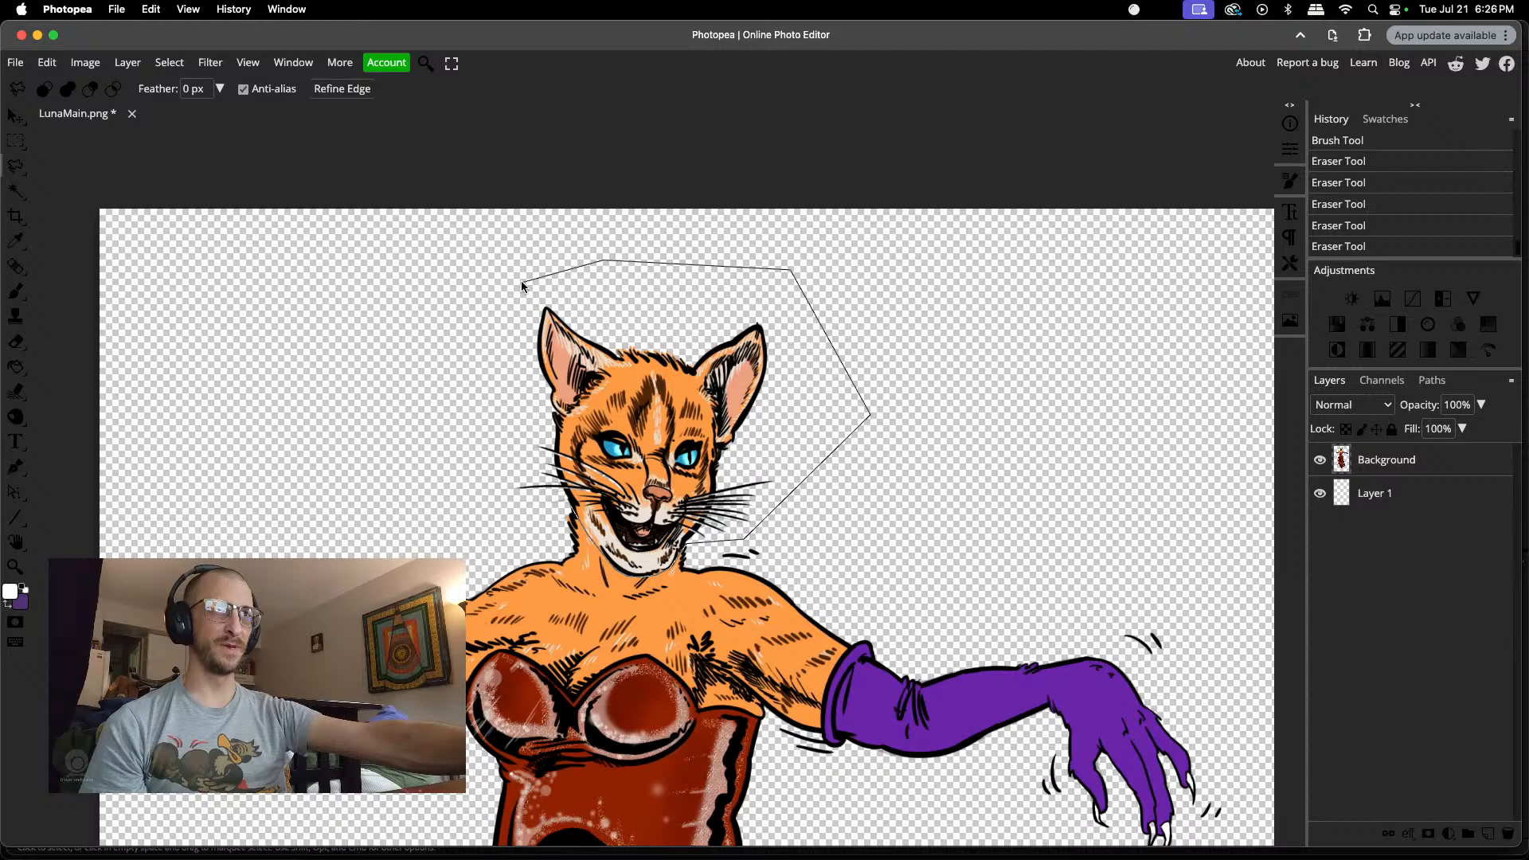
{"action": "left_click", "coordinate": [418, 393]}
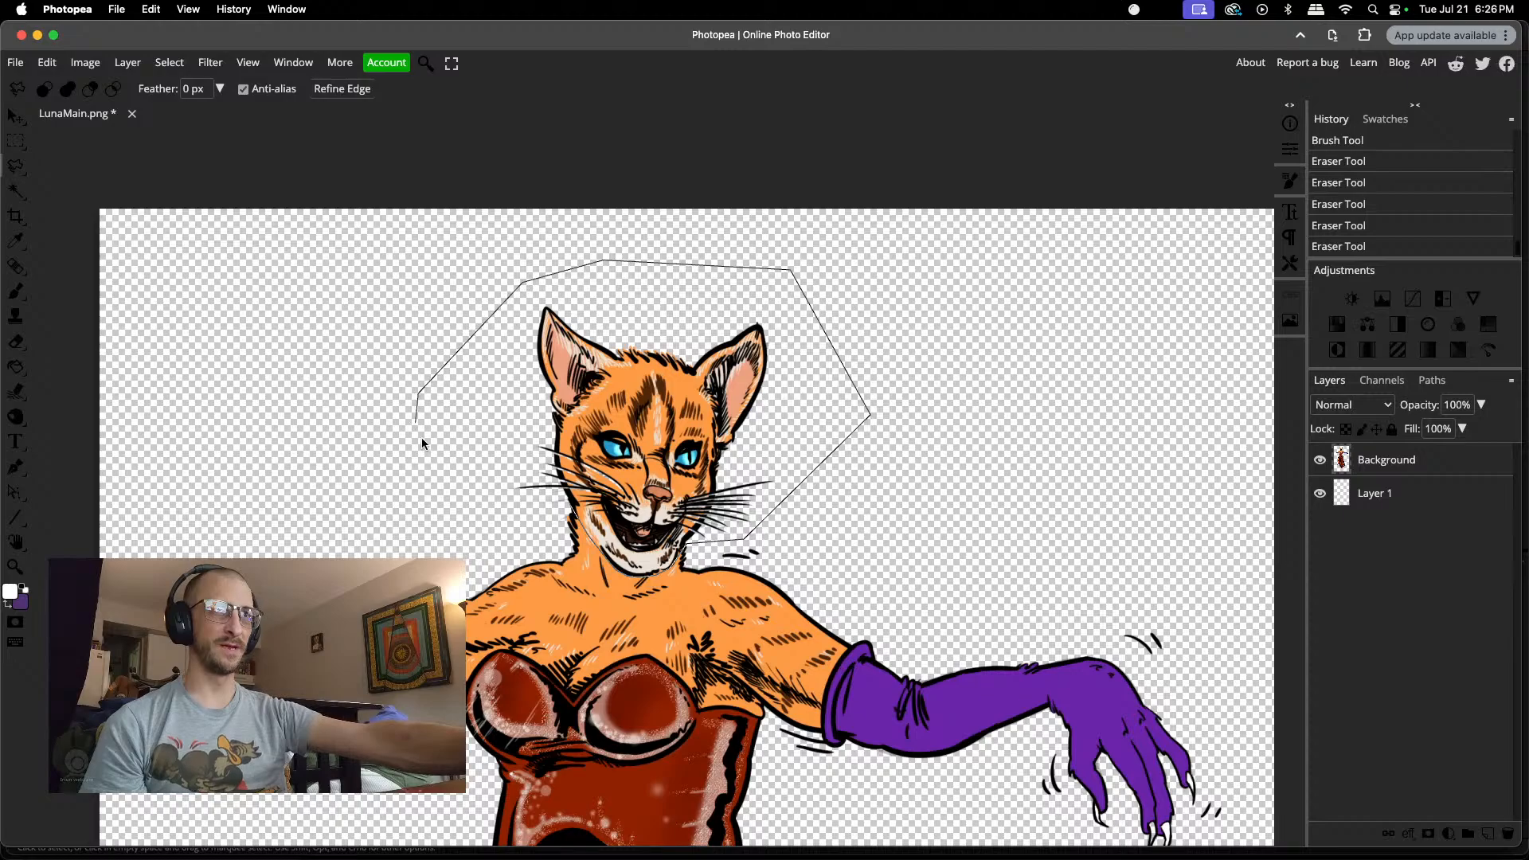
{"action": "double_click", "coordinate": [556, 506]}
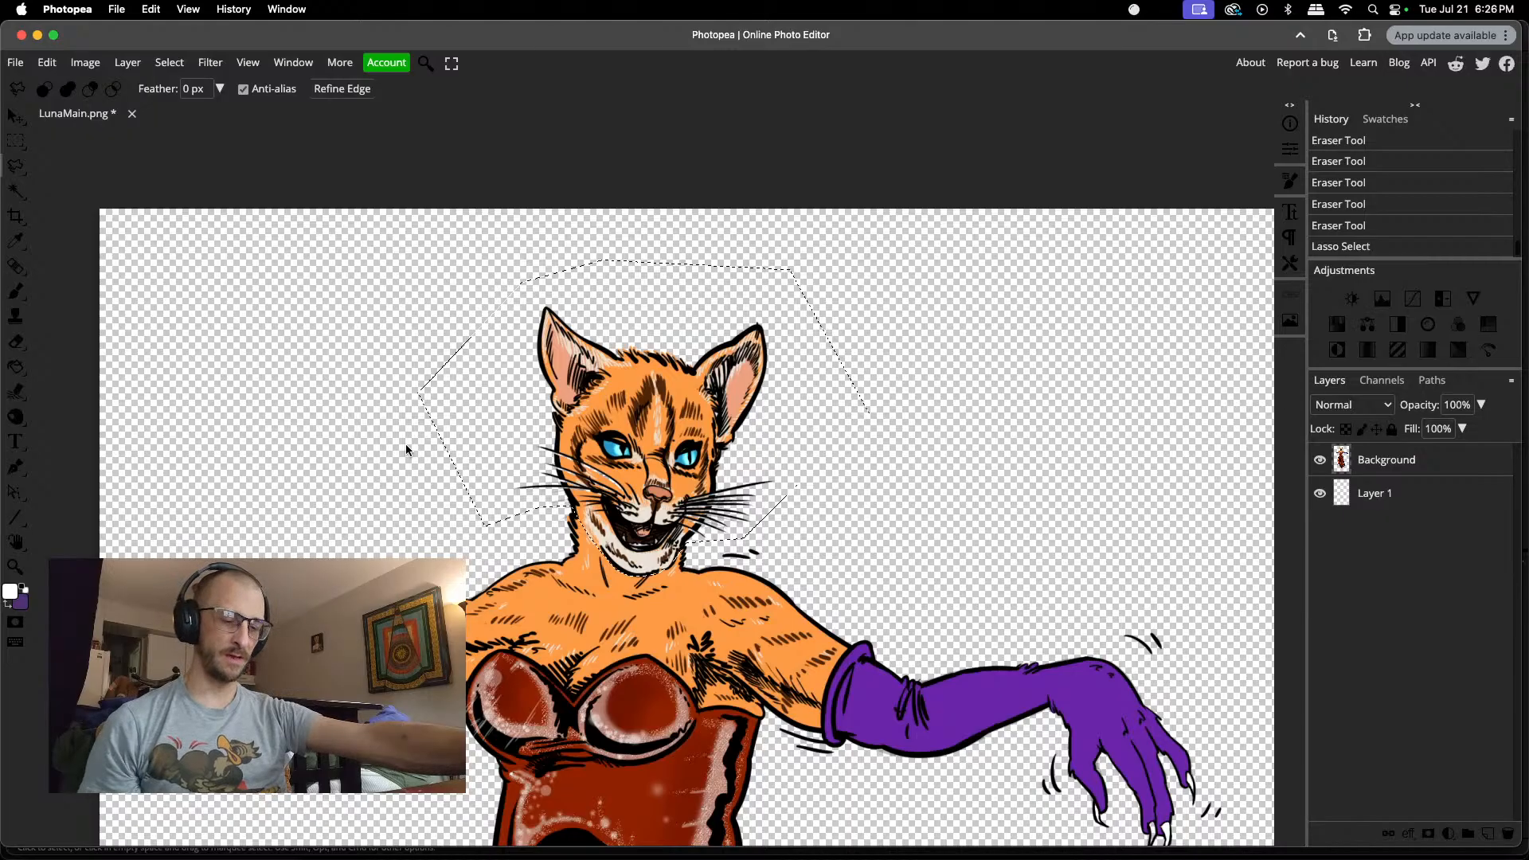
{"action": "key", "text": "super+shift+j"}
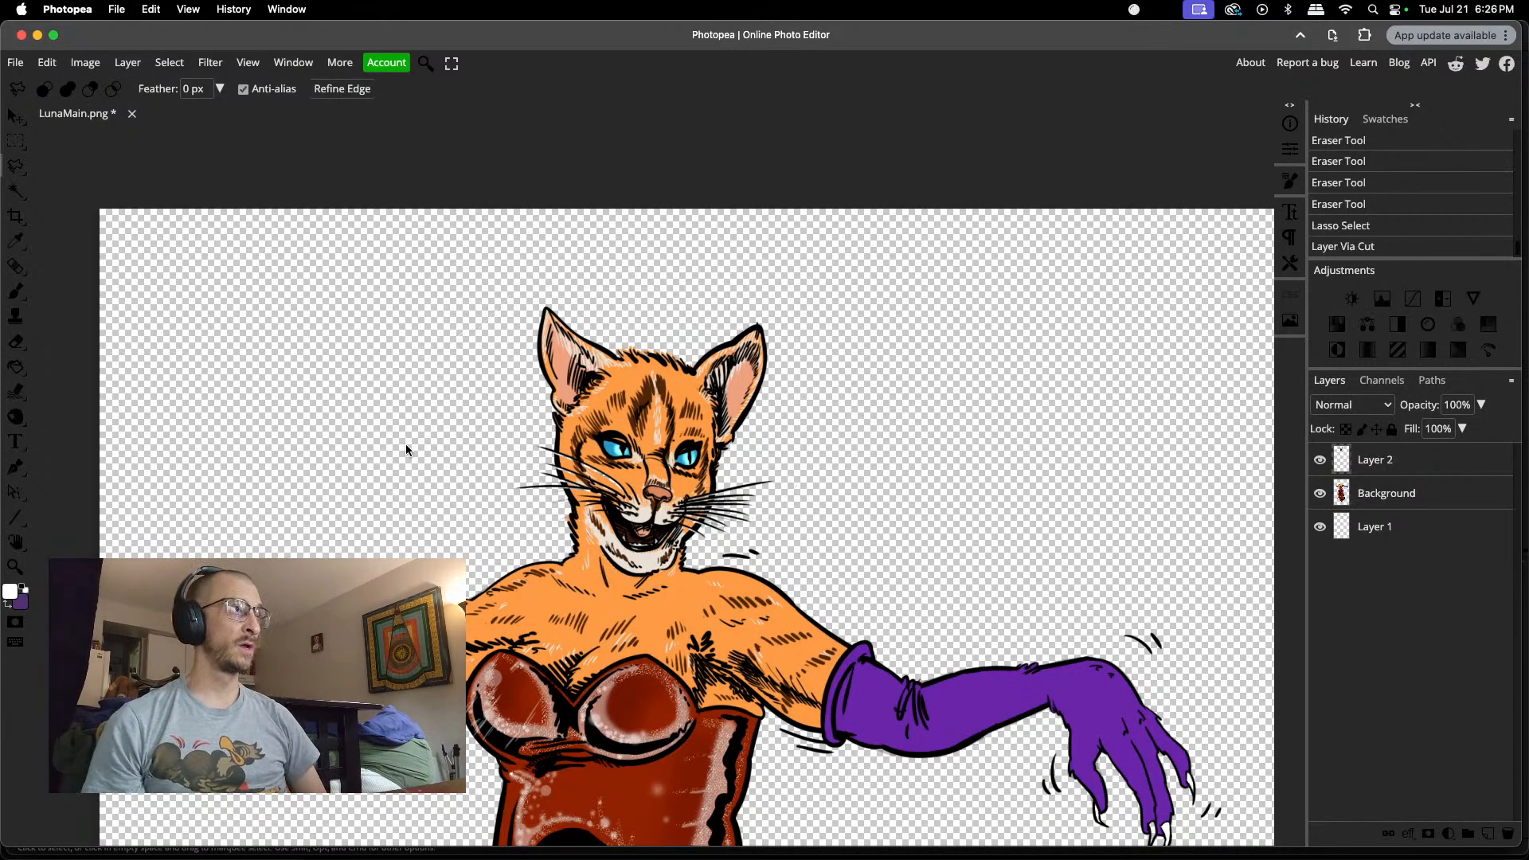
Step: Compare the cut-out head with the headless body by toggling the visibility of their two layers
{"action": "key", "text": "super+j"}
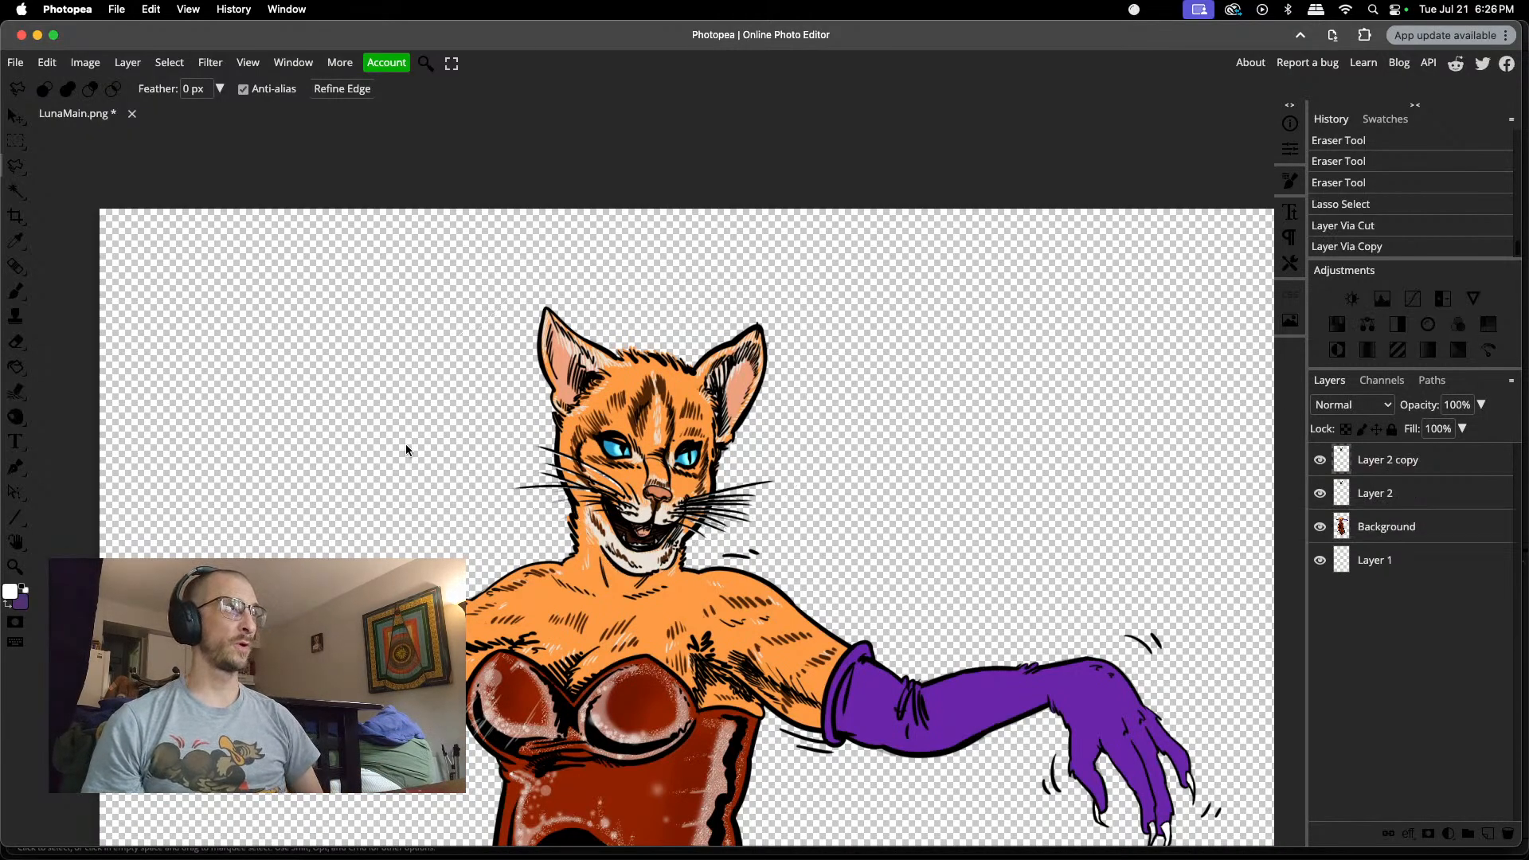
{"action": "left_click", "coordinate": [1383, 226]}
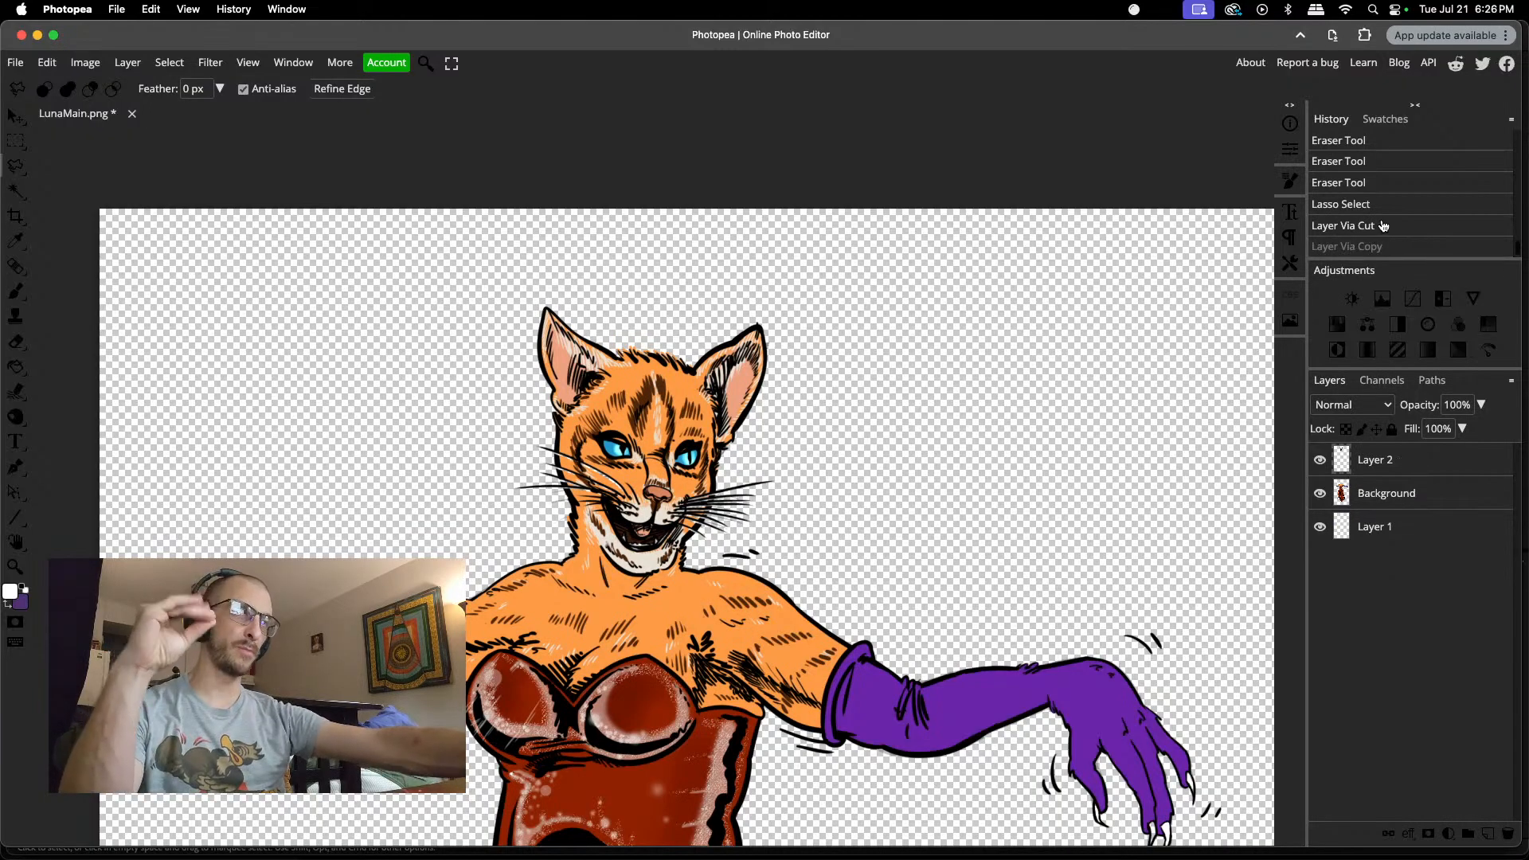
{"action": "left_click", "coordinate": [1322, 494]}
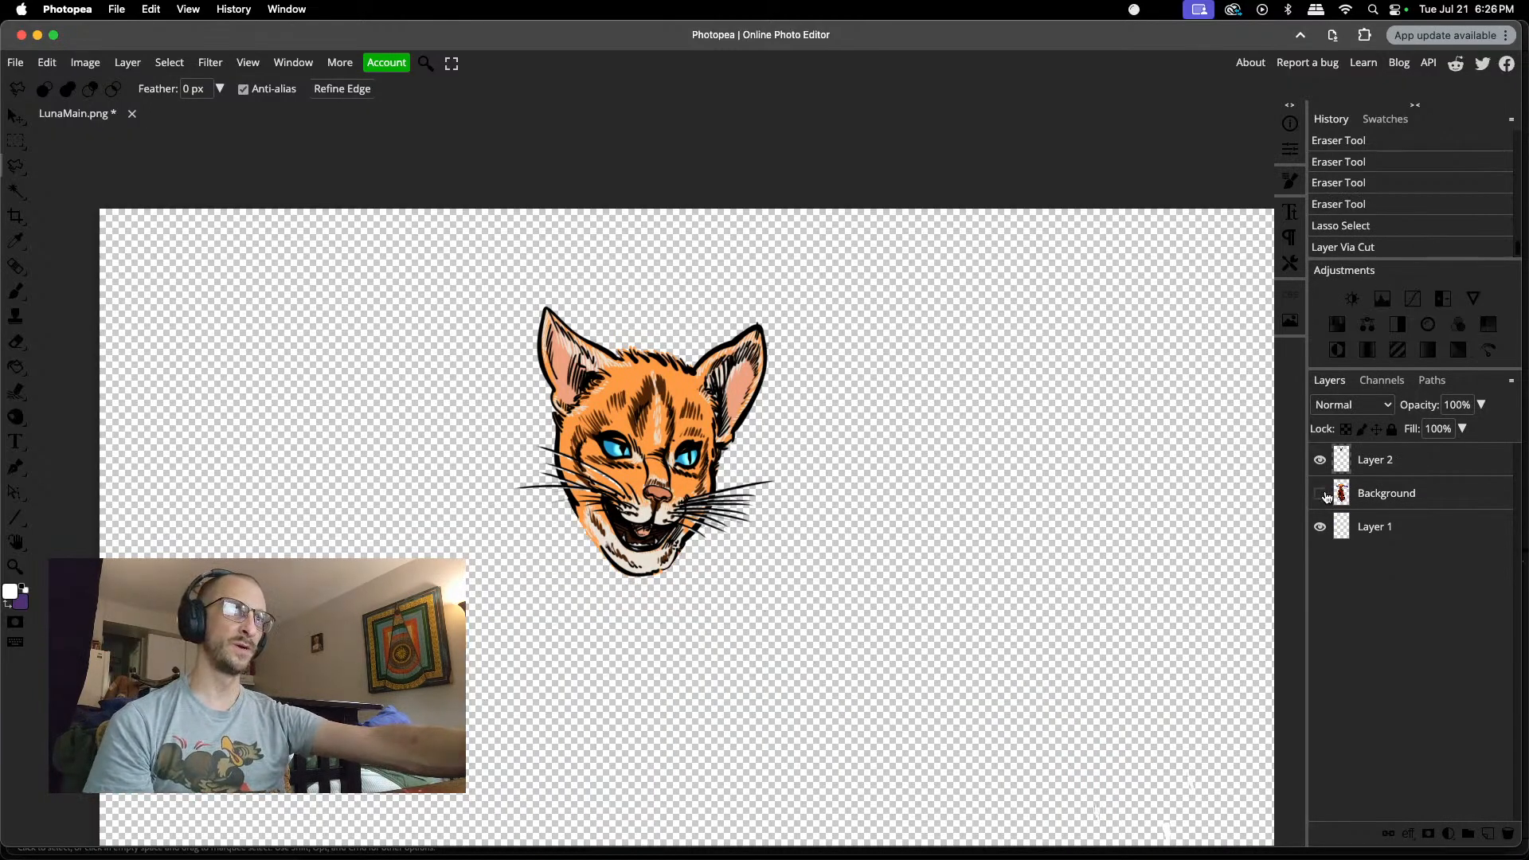
{"action": "left_click", "coordinate": [1322, 494]}
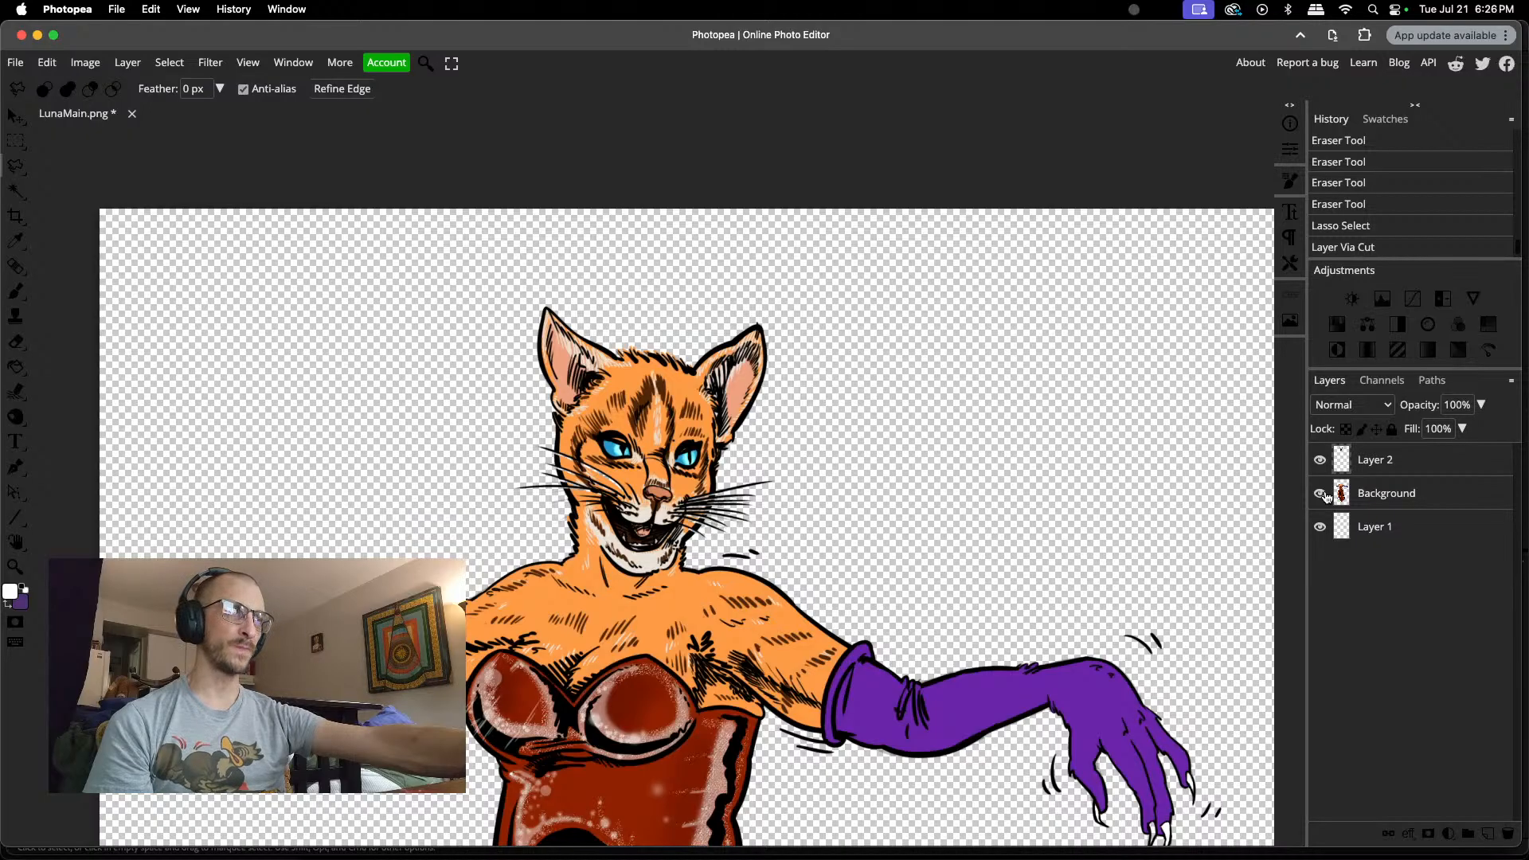
{"action": "left_click", "coordinate": [1320, 462]}
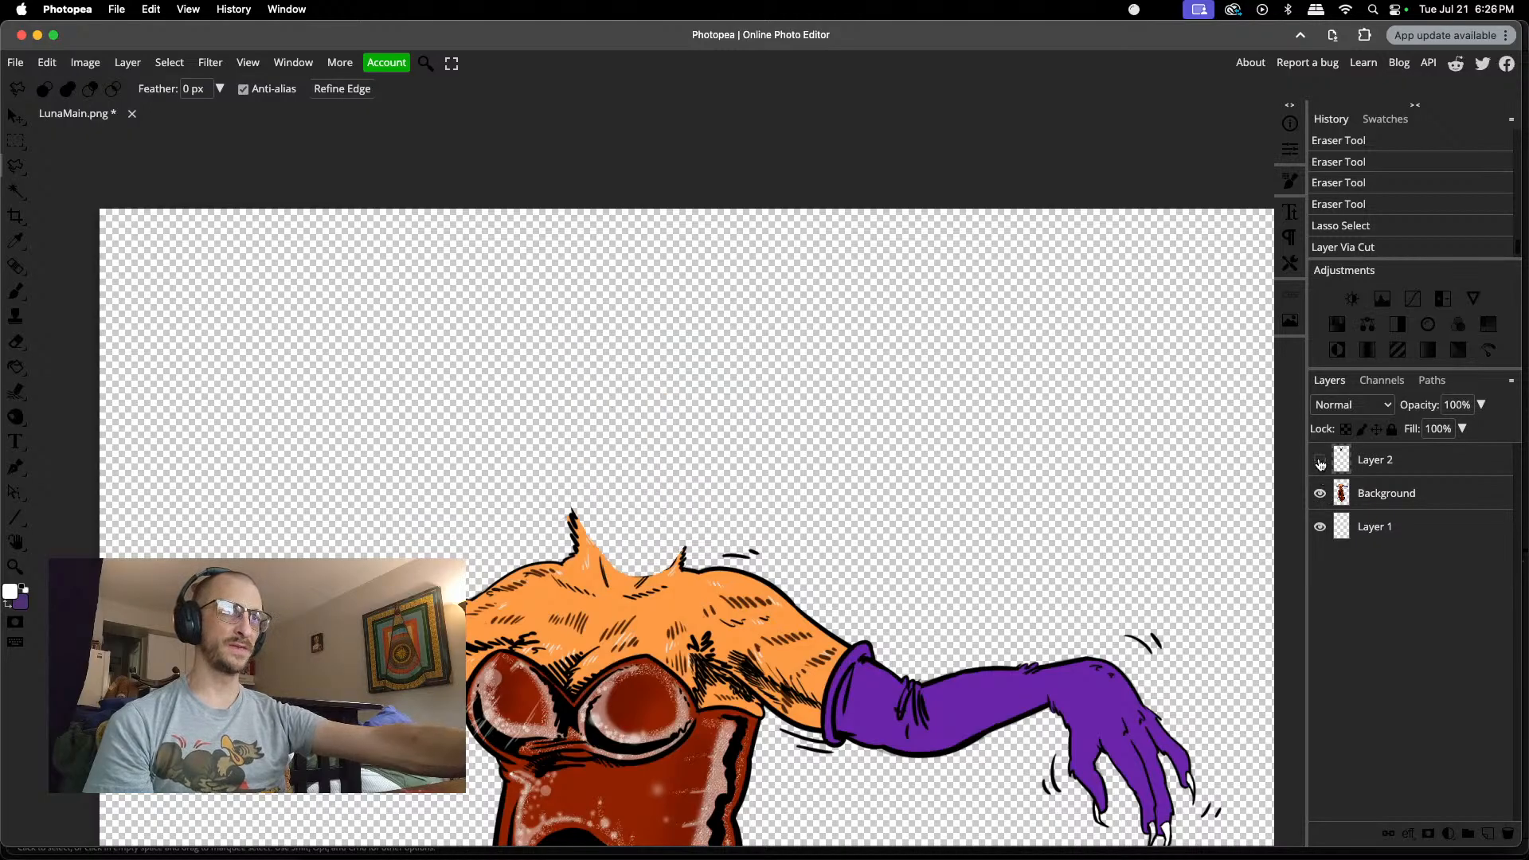
{"action": "left_click", "coordinate": [1319, 462]}
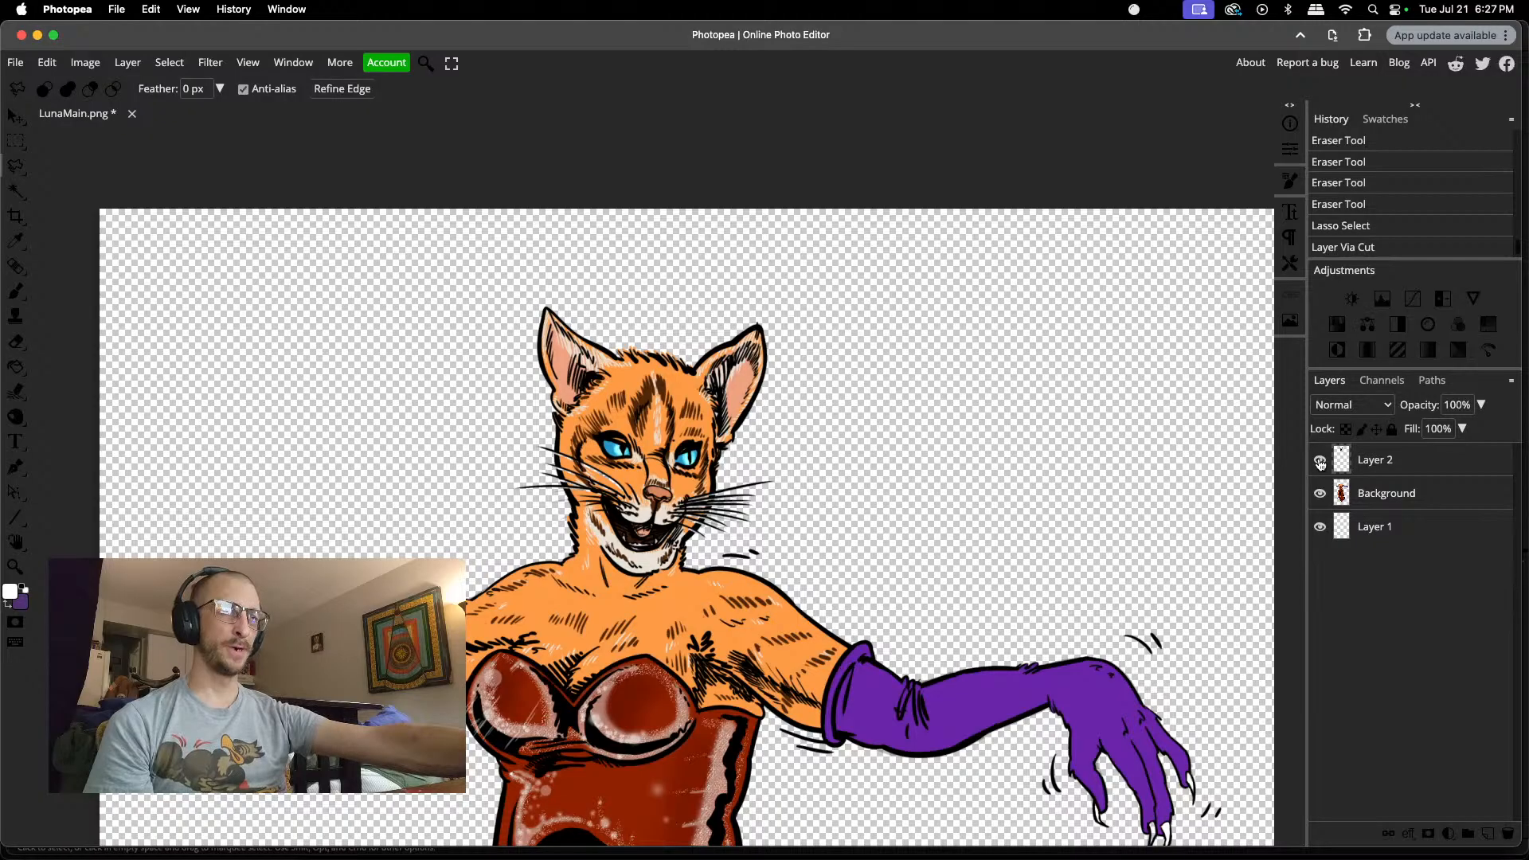
Step: Hide the head layer, sample the orange fur colour at the neck, and set the brush size to 25 px
{"action": "left_click", "coordinate": [1319, 462]}
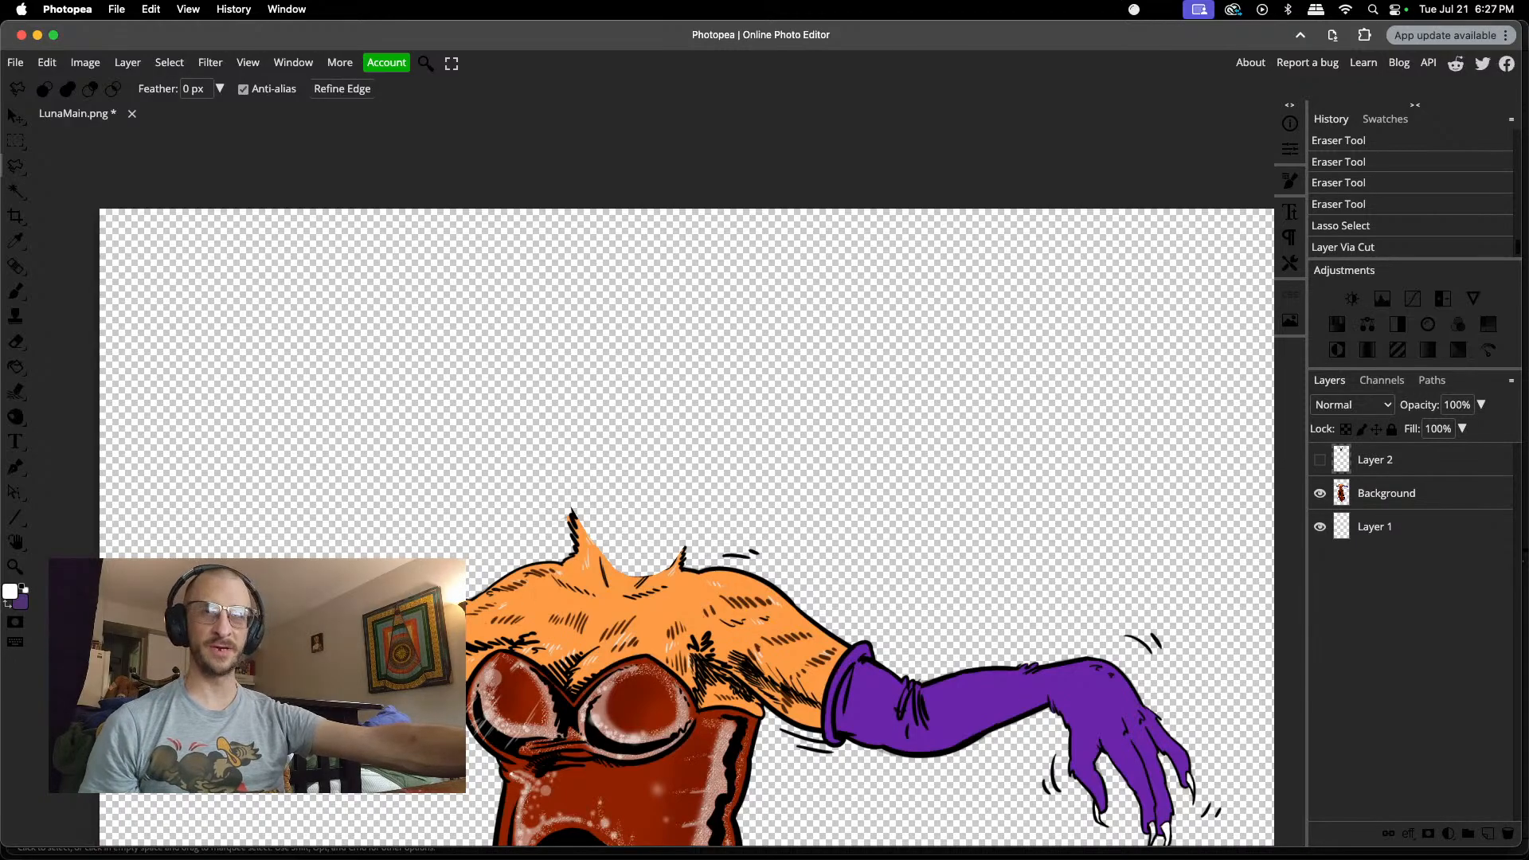
{"action": "key", "text": "i"}
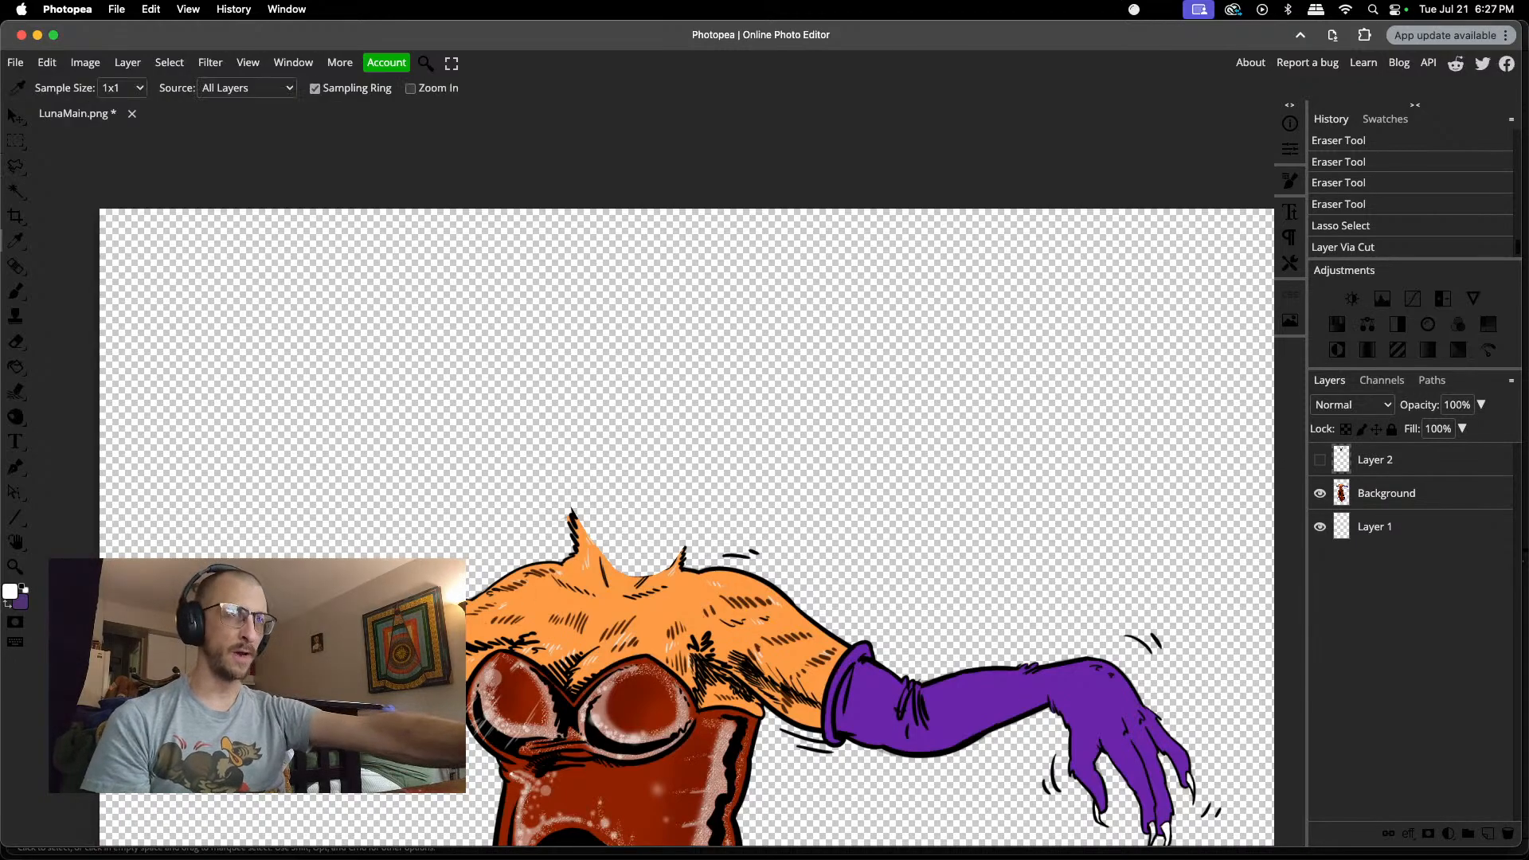
{"action": "left_click", "coordinate": [623, 583]}
{"action": "key", "text": "b"}
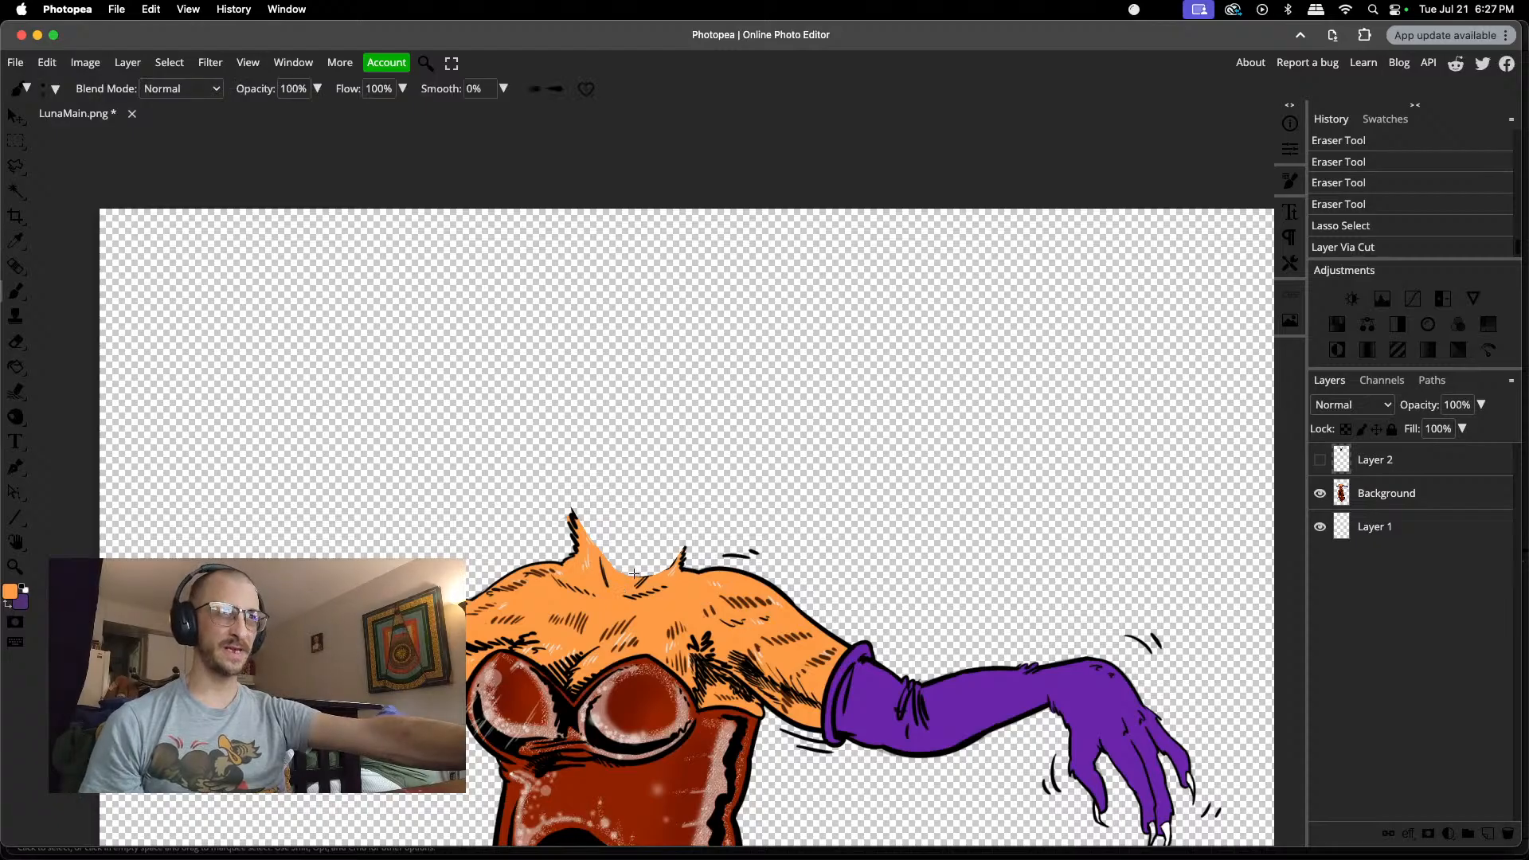
{"action": "right_click", "coordinate": [618, 509]}
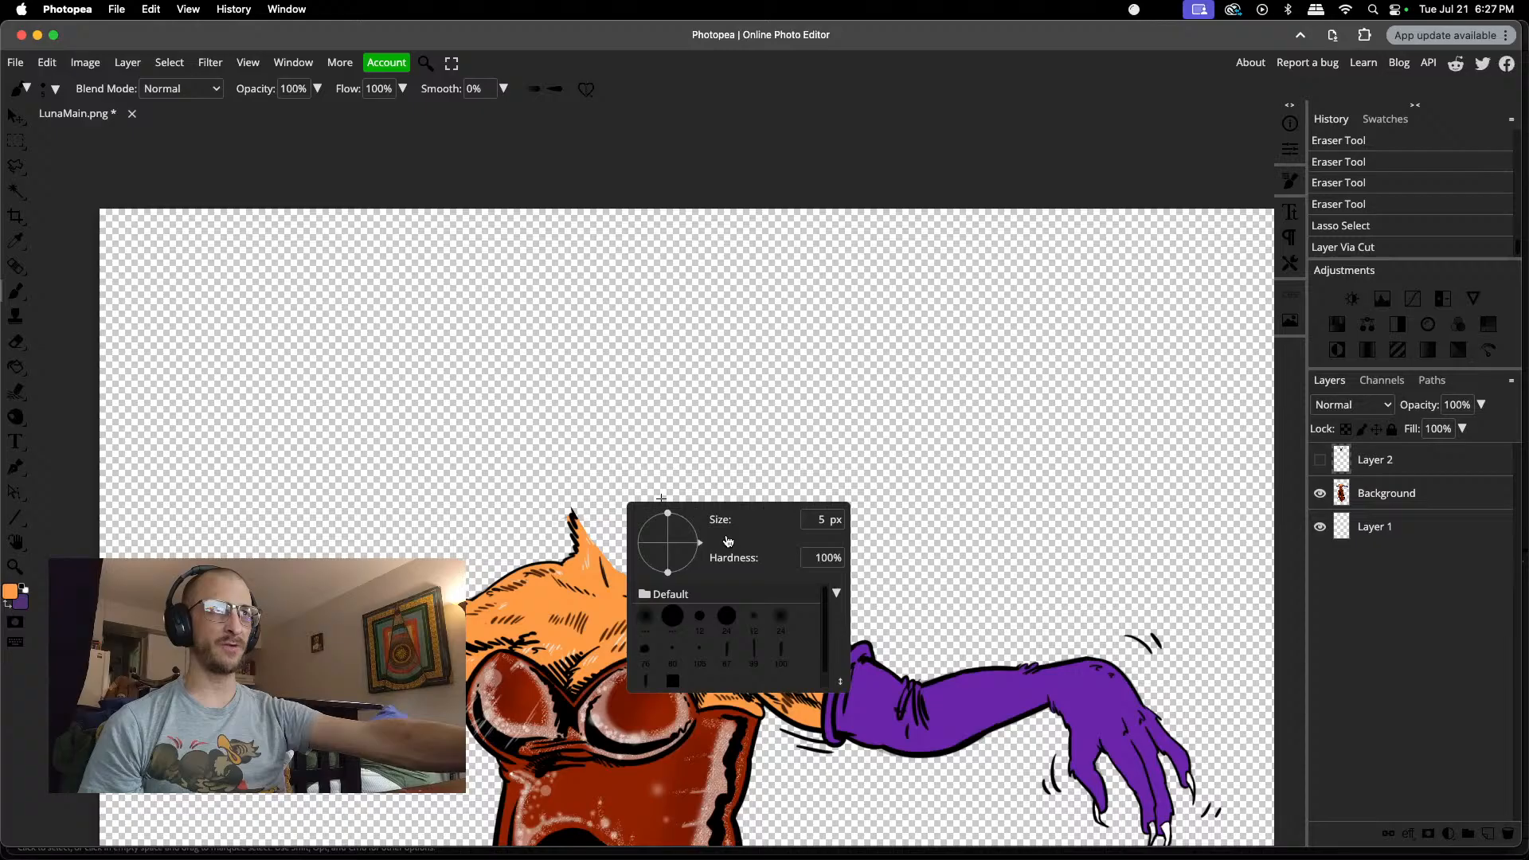
{"action": "left_click_drag", "start_coordinate": [727, 541], "coordinate": [733, 540]}
{"action": "left_click_drag", "start_coordinate": [728, 536], "coordinate": [740, 535]}
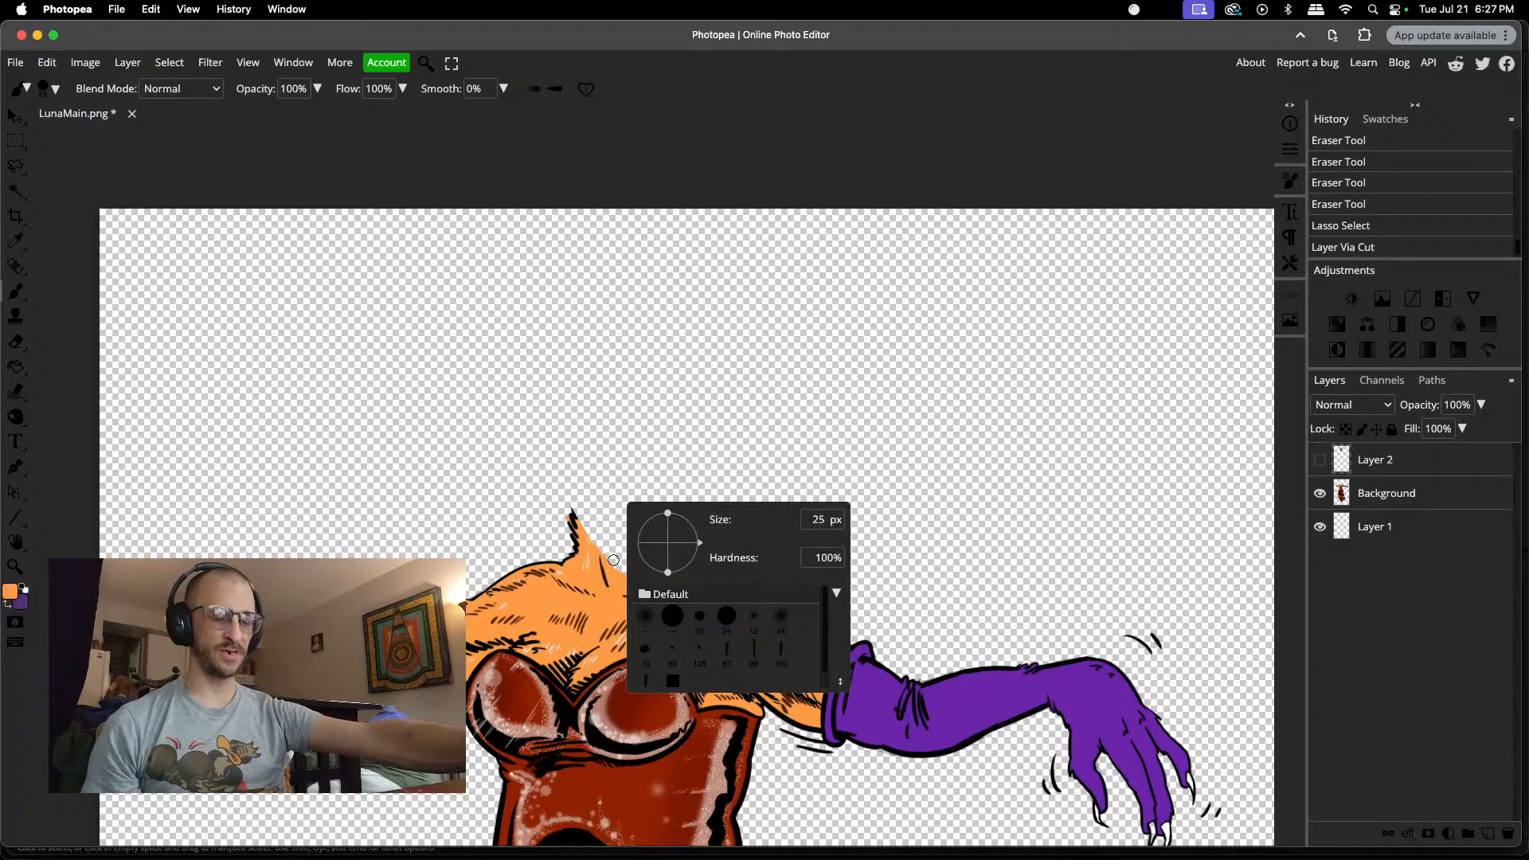
Step: Paint orange on the Background layer beside the short black fur spike on the neck's right side
{"action": "scroll", "coordinate": [614, 560], "scroll_direction": "up", "scroll_amount": 5}
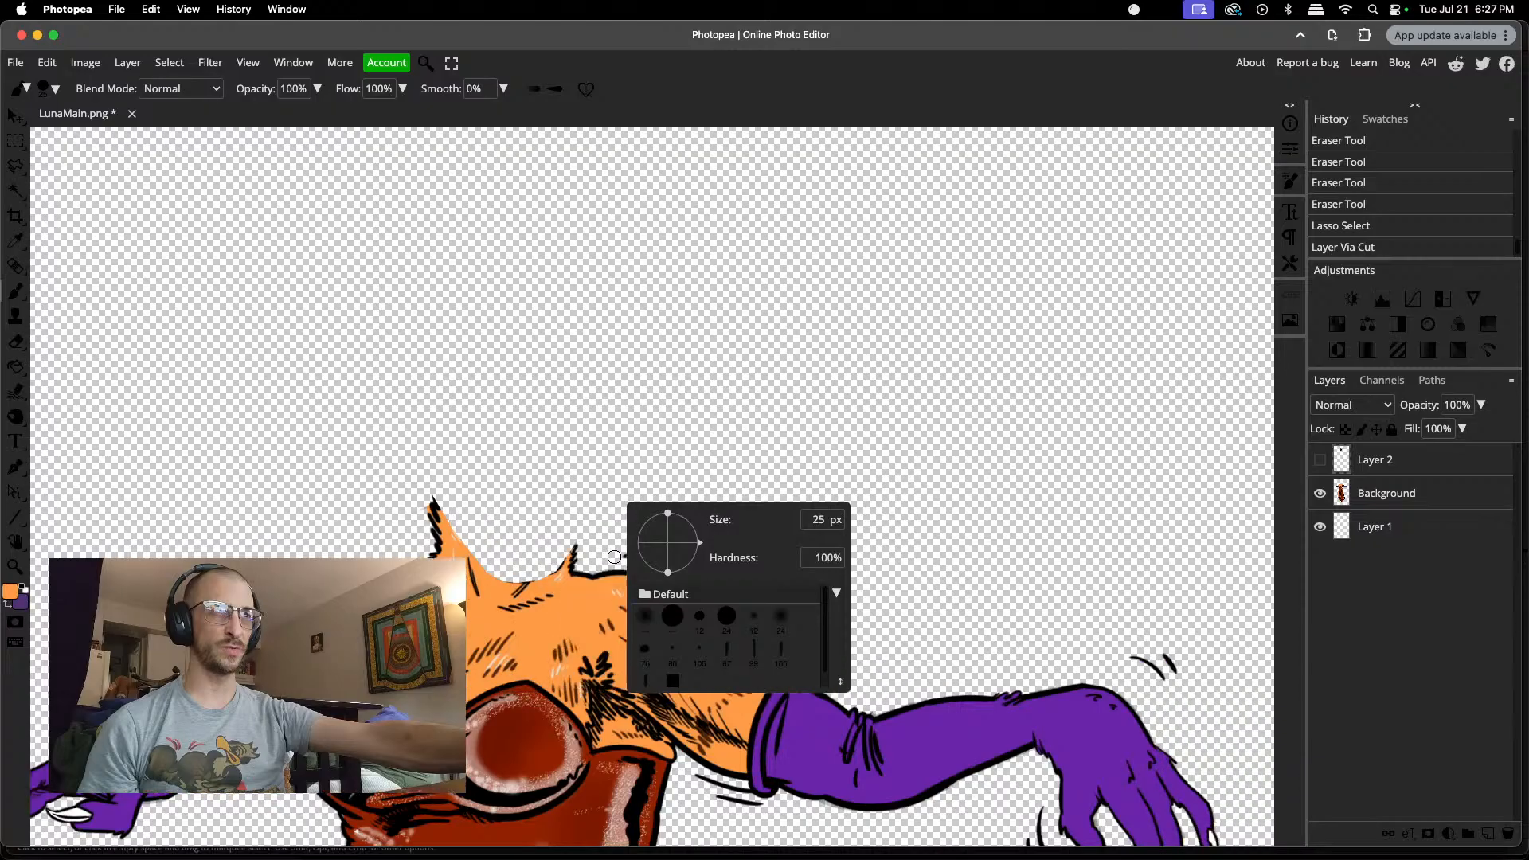
{"action": "scroll", "coordinate": [615, 557], "scroll_direction": "down", "scroll_amount": 2}
{"action": "scroll", "coordinate": [420, 560], "scroll_direction": "up", "scroll_amount": 1}
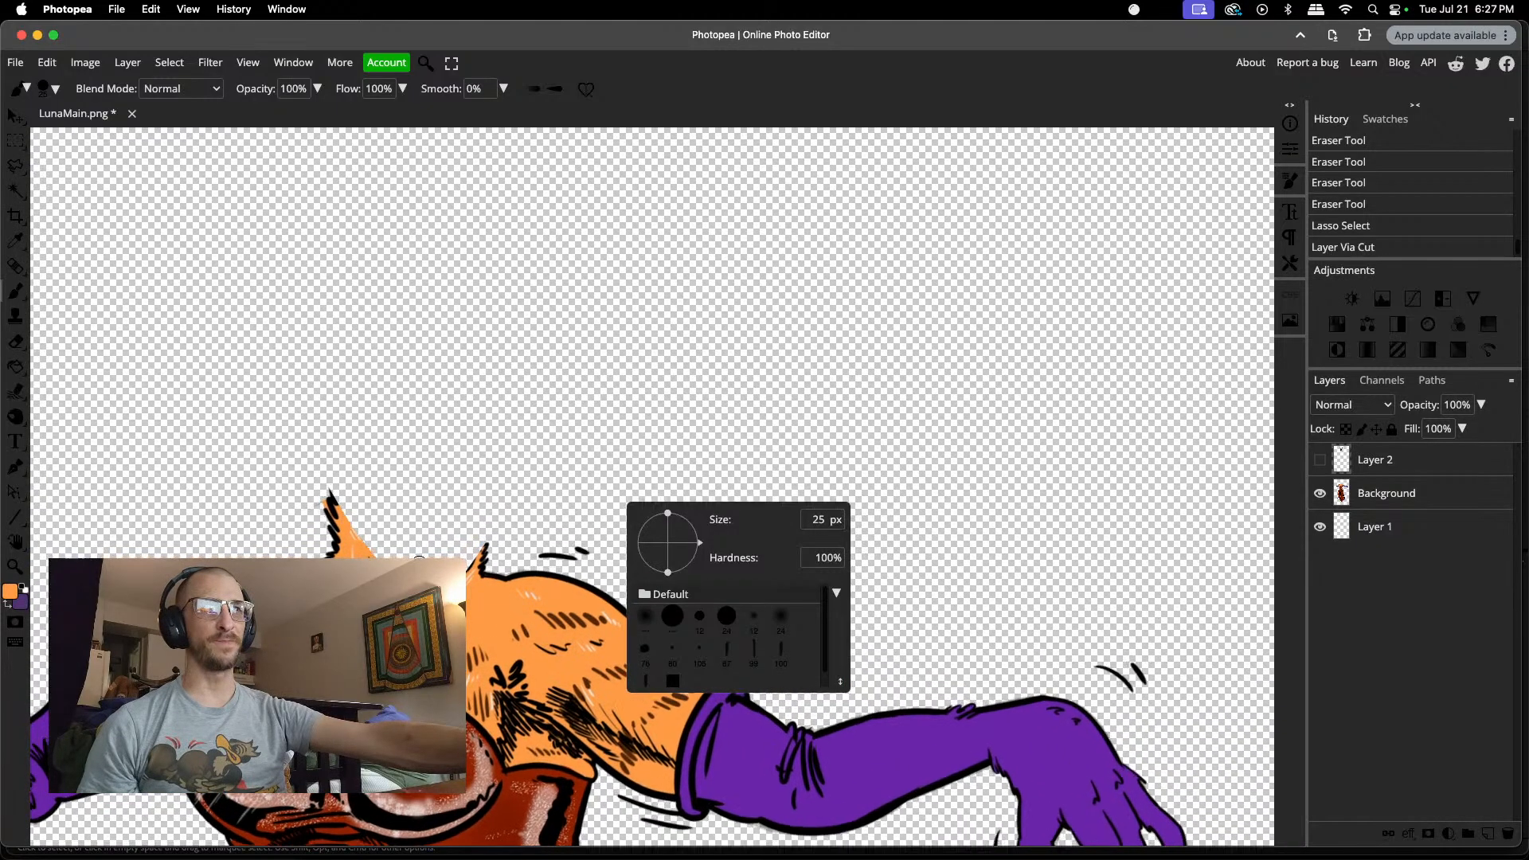
{"action": "scroll", "coordinate": [420, 560], "scroll_direction": "up", "scroll_amount": 3}
{"action": "left_click", "coordinate": [493, 556]}
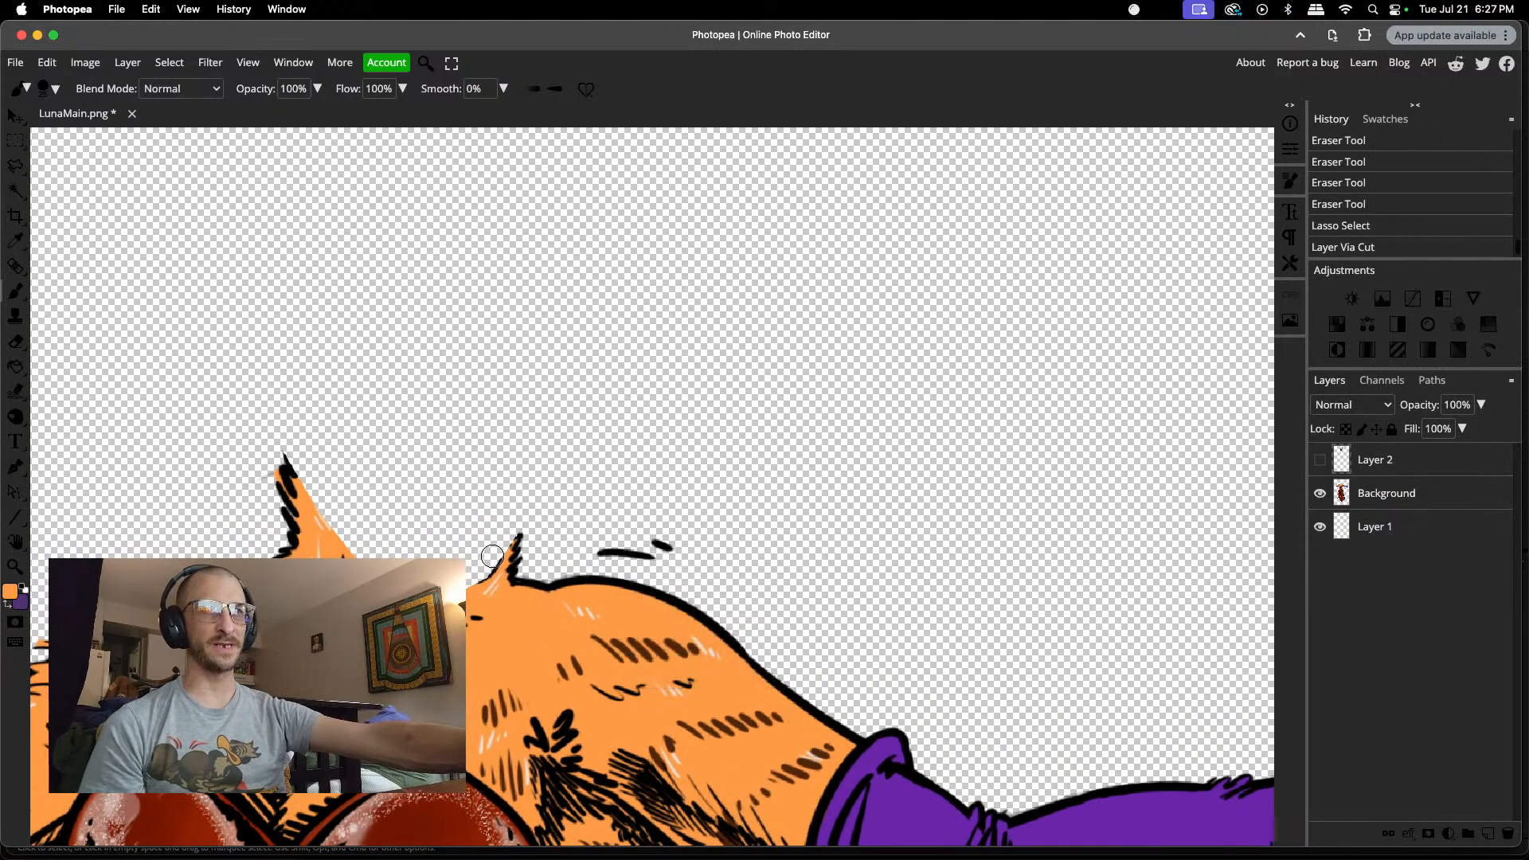
{"action": "left_click", "coordinate": [493, 556]}
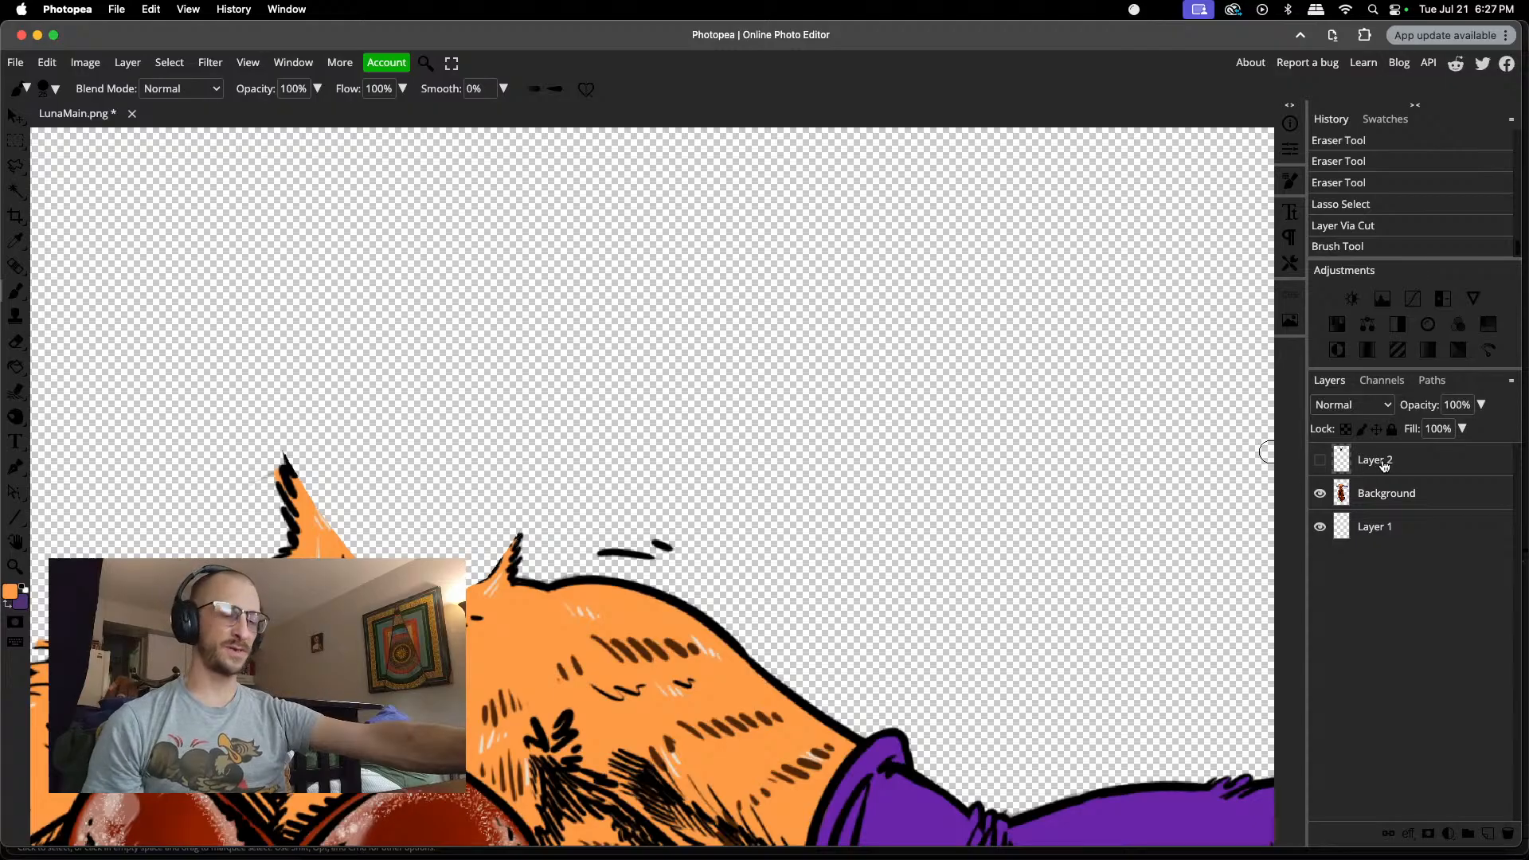
{"action": "key", "text": "ctrl+z"}
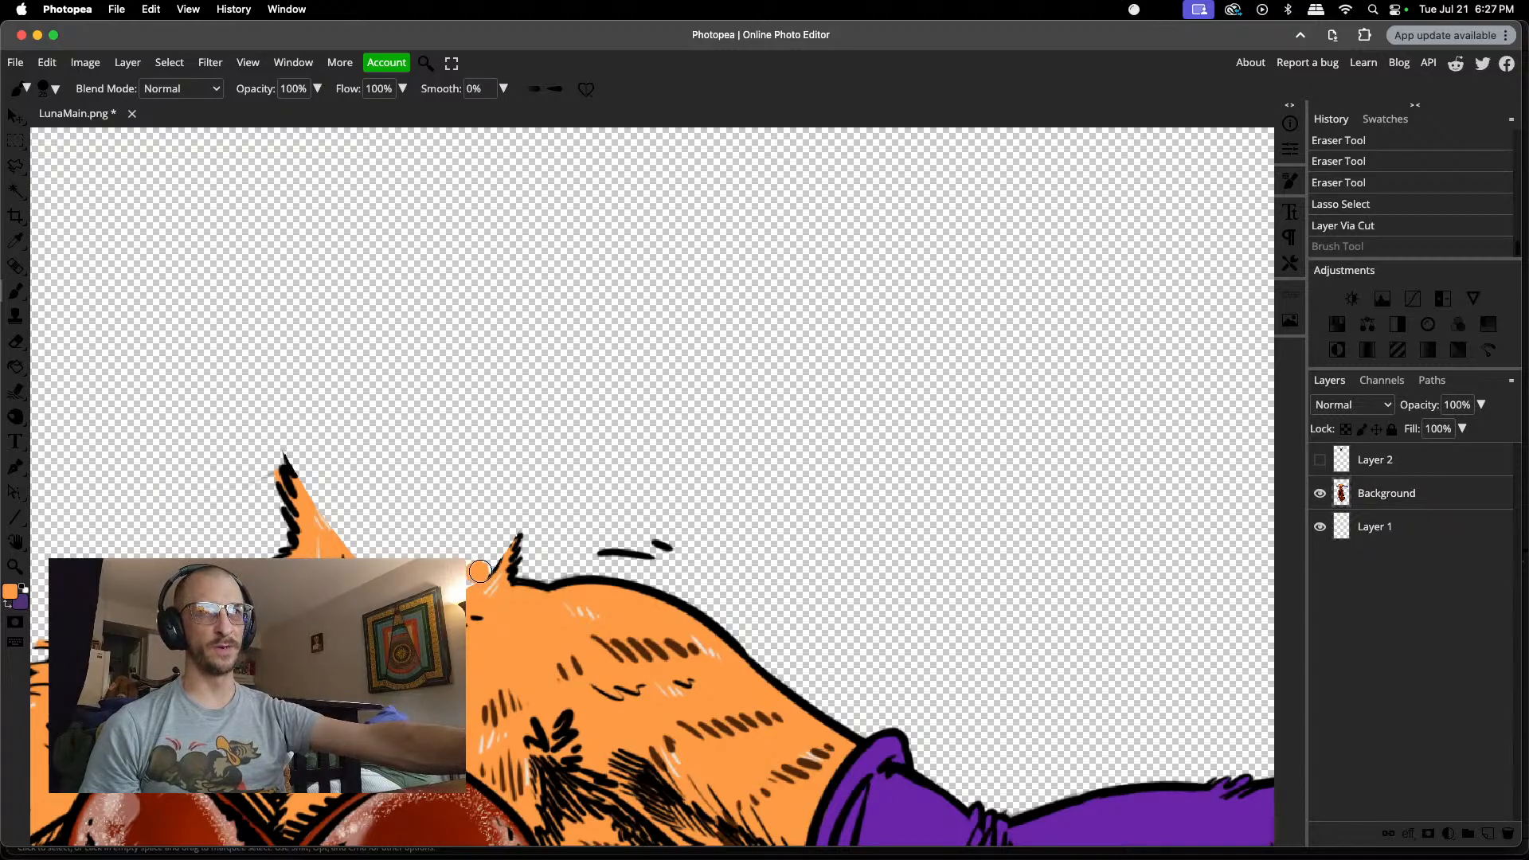
{"action": "left_click_drag", "start_coordinate": [480, 571], "coordinate": [496, 553]}
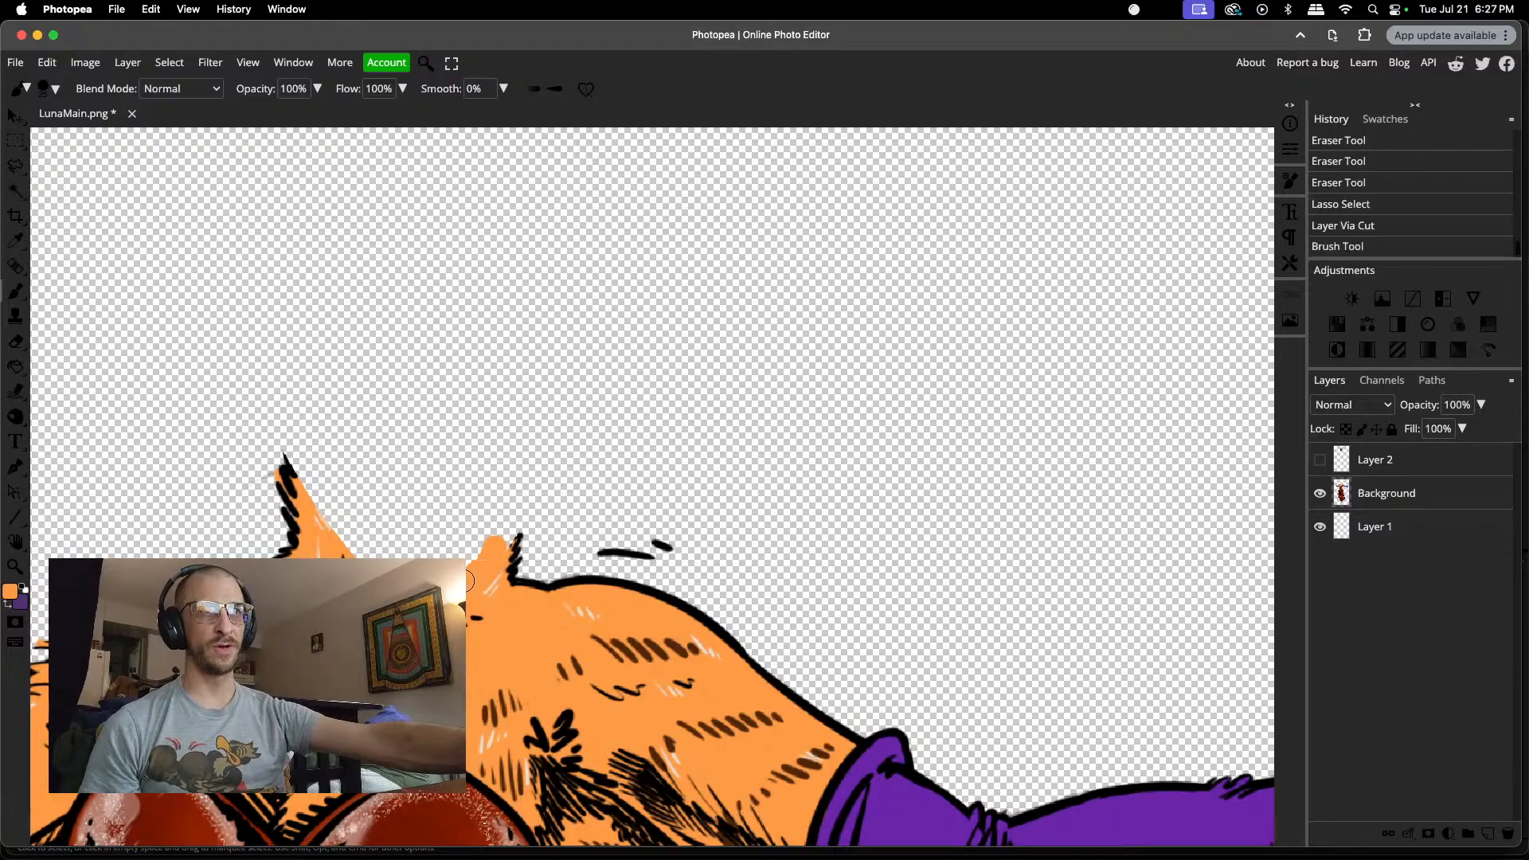
{"action": "left_click_drag", "start_coordinate": [470, 582], "coordinate": [476, 575]}
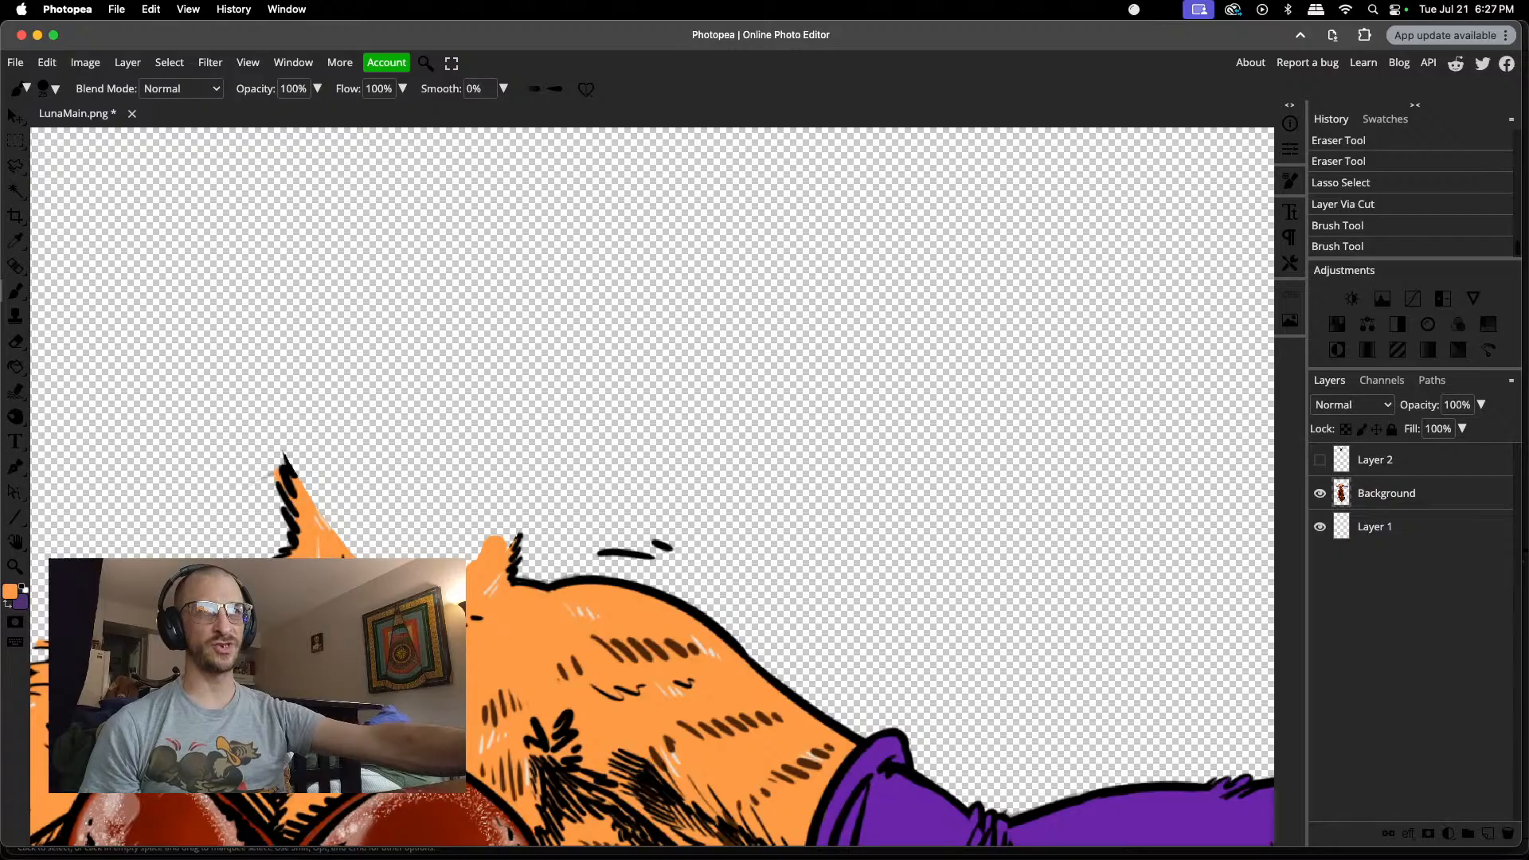
Step: Extend the orange fill upward along the neck's curved cut edge and past its taller left spike, then erase just outside it
{"action": "mouse_move", "coordinate": [370, 559]}
{"action": "left_mouse_down"}
{"action": "mouse_move", "coordinate": [320, 506]}
{"action": "mouse_move", "coordinate": [313, 473]}
{"action": "mouse_move", "coordinate": [381, 551]}
{"action": "mouse_move", "coordinate": [464, 558]}
{"action": "mouse_move", "coordinate": [506, 533]}
{"action": "left_mouse_up"}
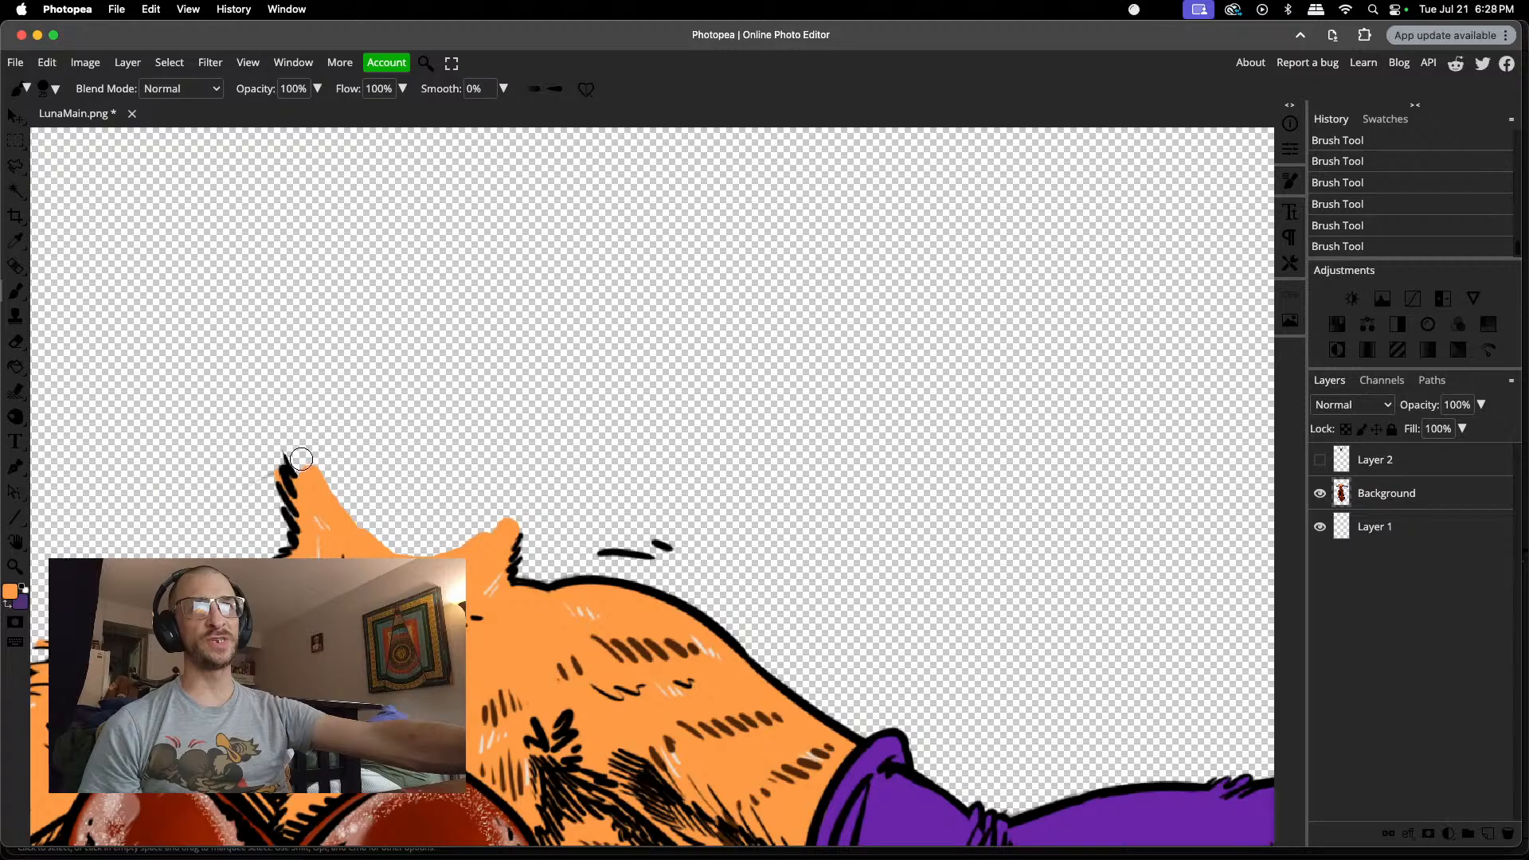
{"action": "mouse_move", "coordinate": [299, 456]}
{"action": "left_mouse_down"}
{"action": "mouse_move", "coordinate": [308, 470]}
{"action": "mouse_move", "coordinate": [296, 453]}
{"action": "mouse_move", "coordinate": [311, 457]}
{"action": "left_mouse_up"}
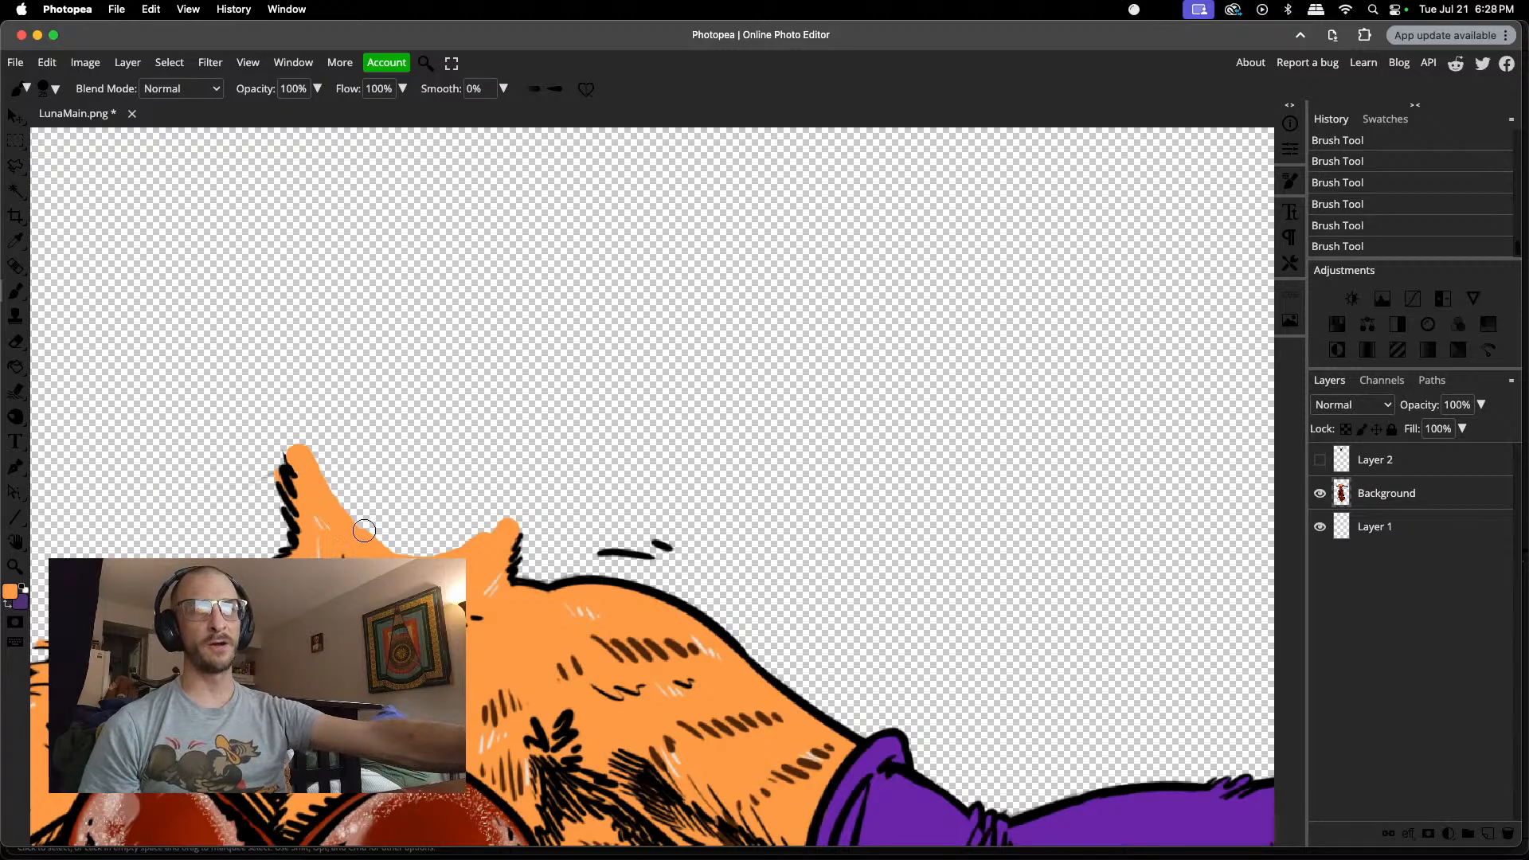
{"action": "mouse_move", "coordinate": [474, 554]}
{"action": "left_mouse_down"}
{"action": "mouse_move", "coordinate": [493, 522]}
{"action": "mouse_move", "coordinate": [449, 546]}
{"action": "mouse_move", "coordinate": [393, 545]}
{"action": "mouse_move", "coordinate": [313, 449]}
{"action": "mouse_move", "coordinate": [284, 445]}
{"action": "mouse_move", "coordinate": [316, 442]}
{"action": "mouse_move", "coordinate": [385, 515]}
{"action": "mouse_move", "coordinate": [305, 437]}
{"action": "left_mouse_up"}
{"action": "left_click", "coordinate": [296, 446]}
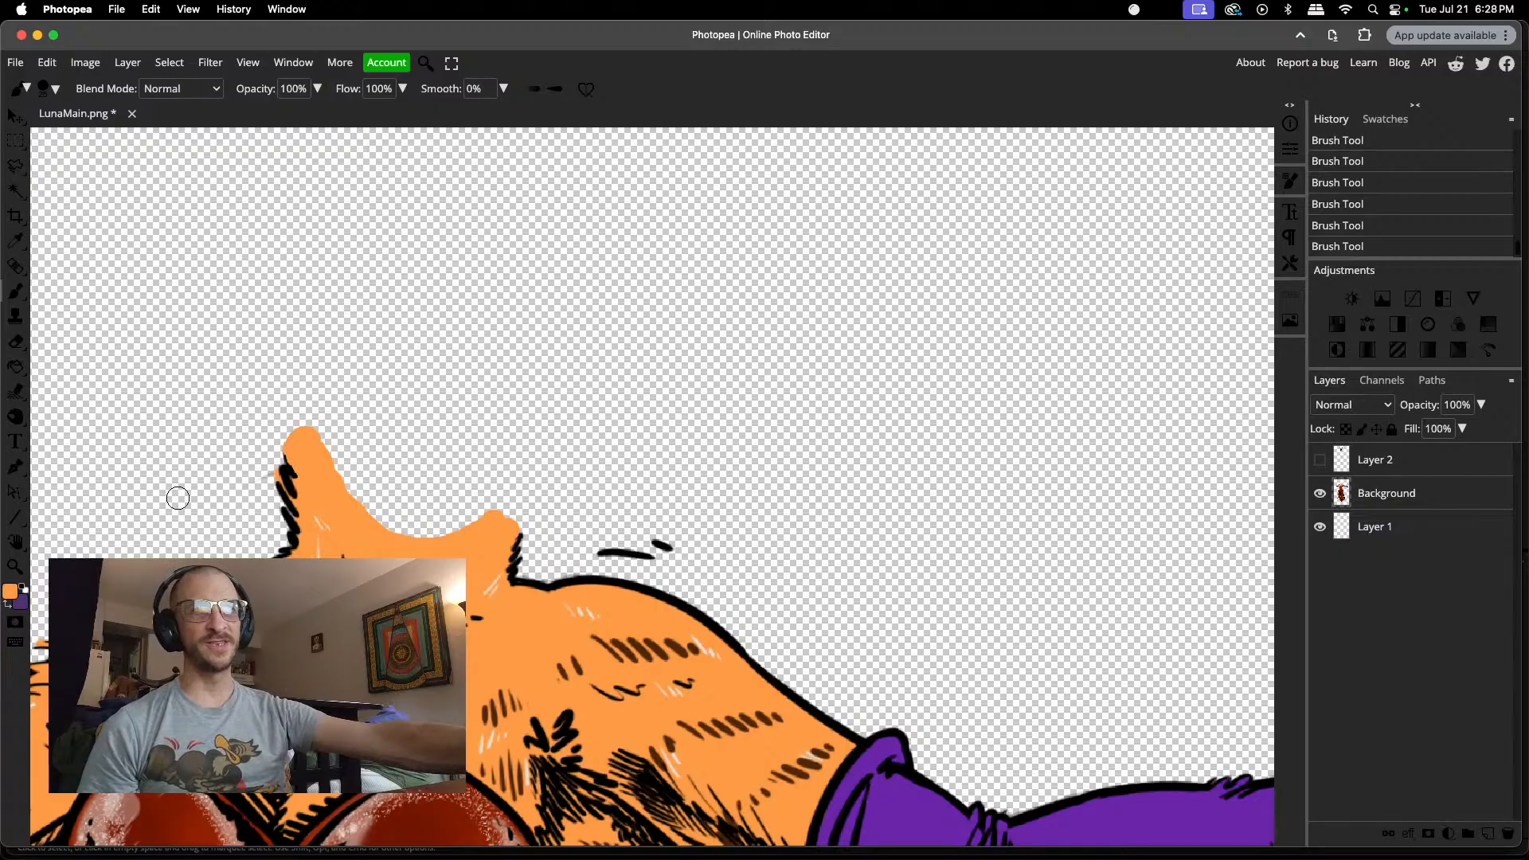
{"action": "key", "text": "e"}
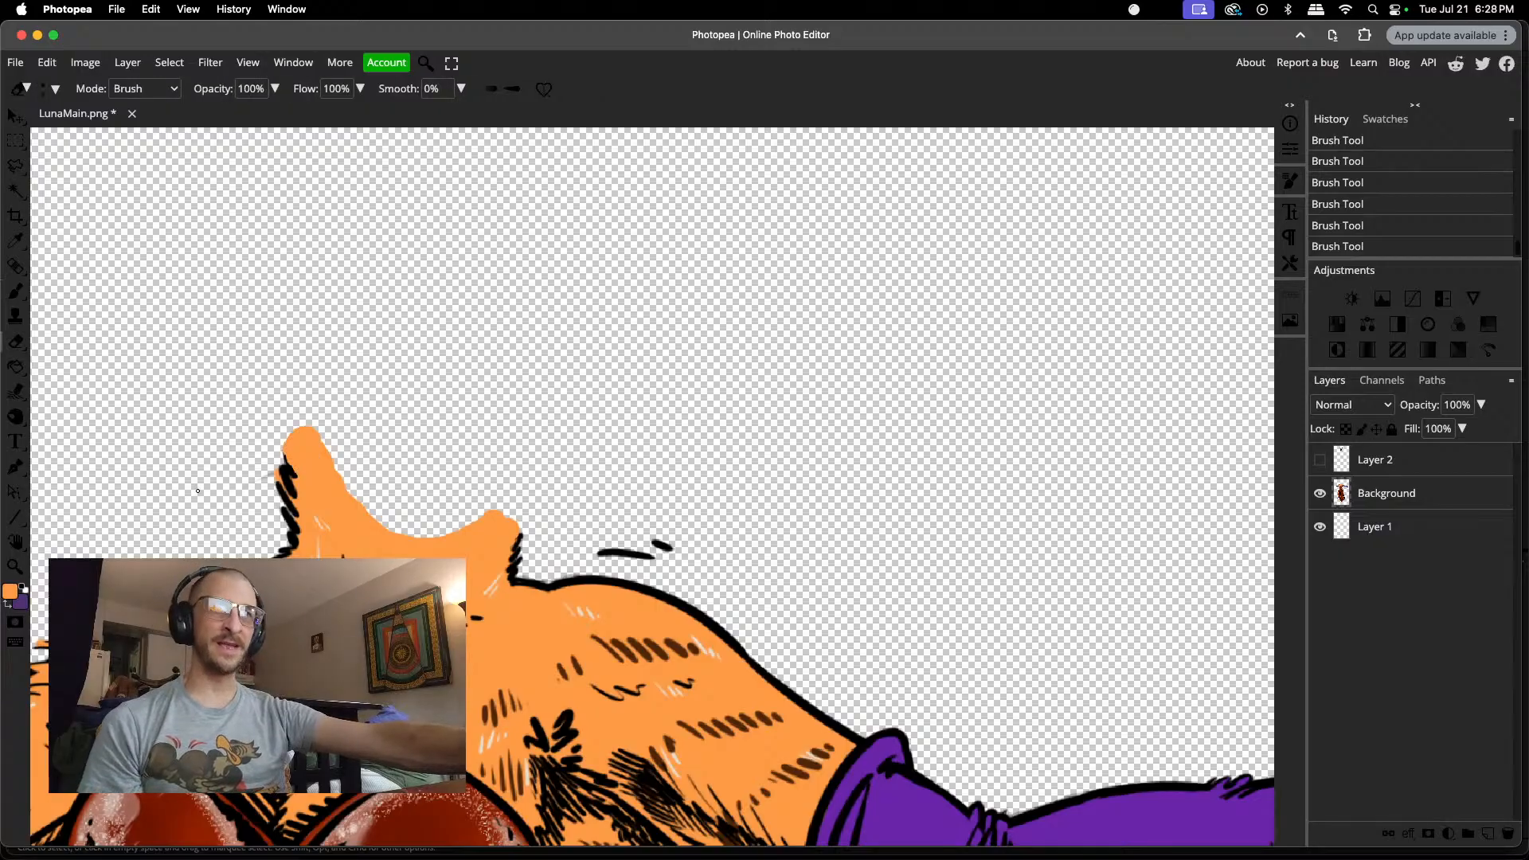
{"action": "left_click", "coordinate": [243, 492]}
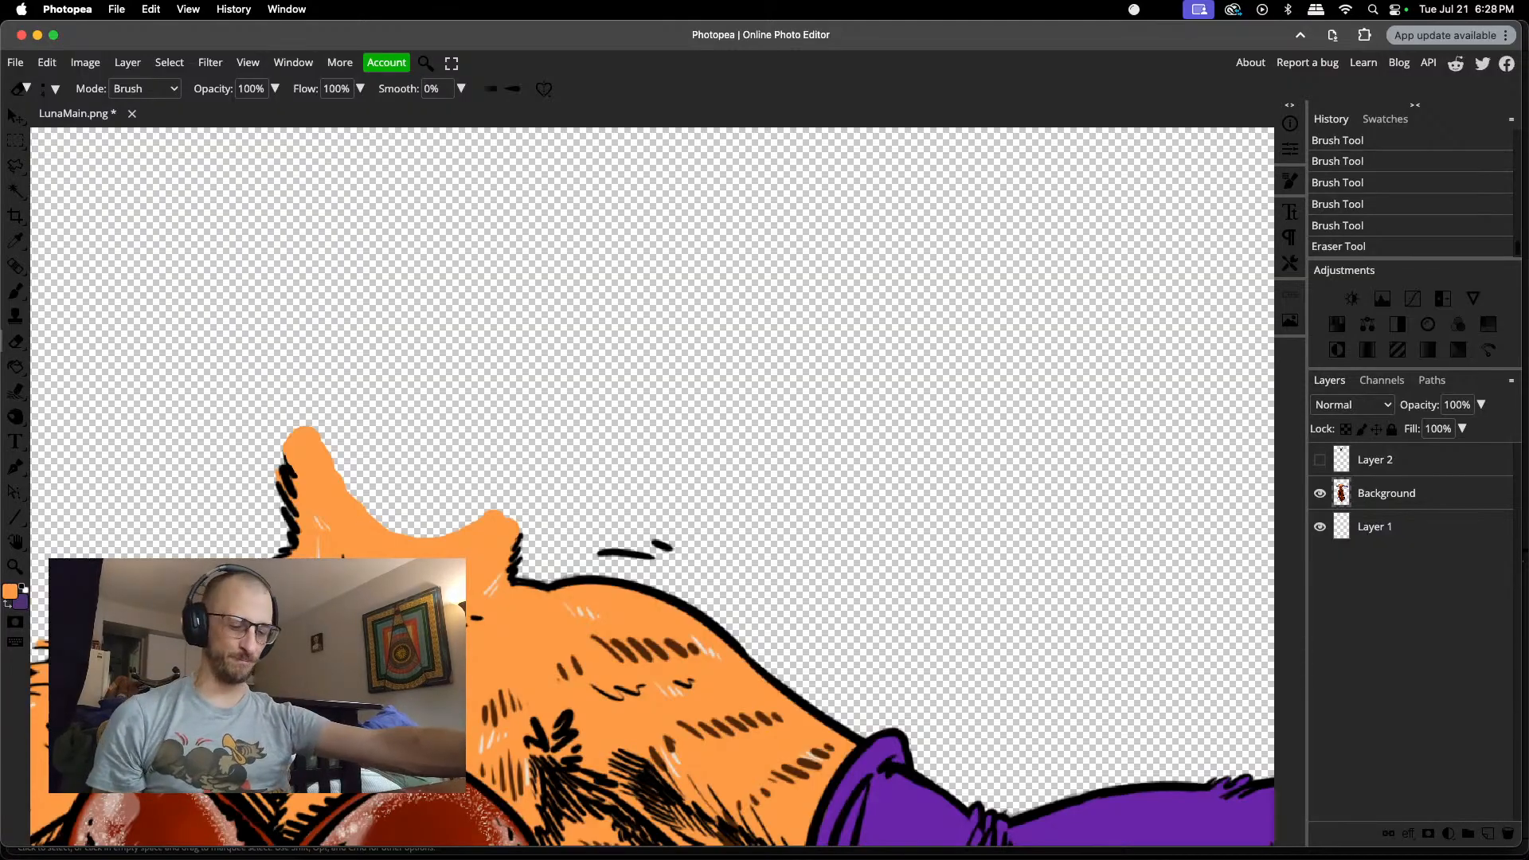
Step: Check the headless body from the neck down to the dress, then save the document
{"action": "scroll", "coordinate": [241, 549], "scroll_direction": "down", "scroll_amount": 5}
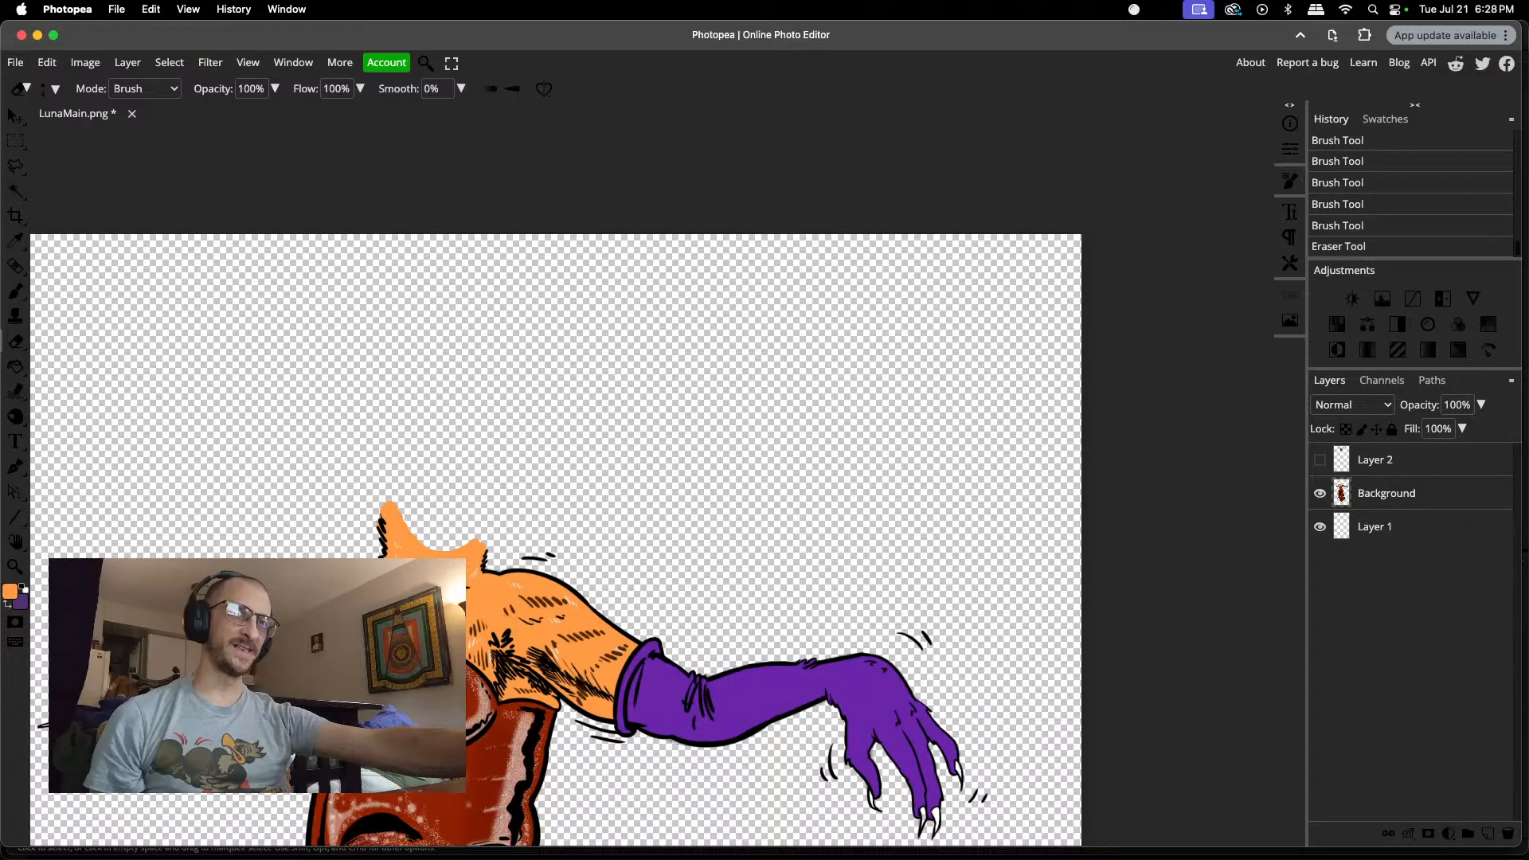
{"action": "scroll", "coordinate": [448, 373], "scroll_direction": "down", "scroll_amount": 5}
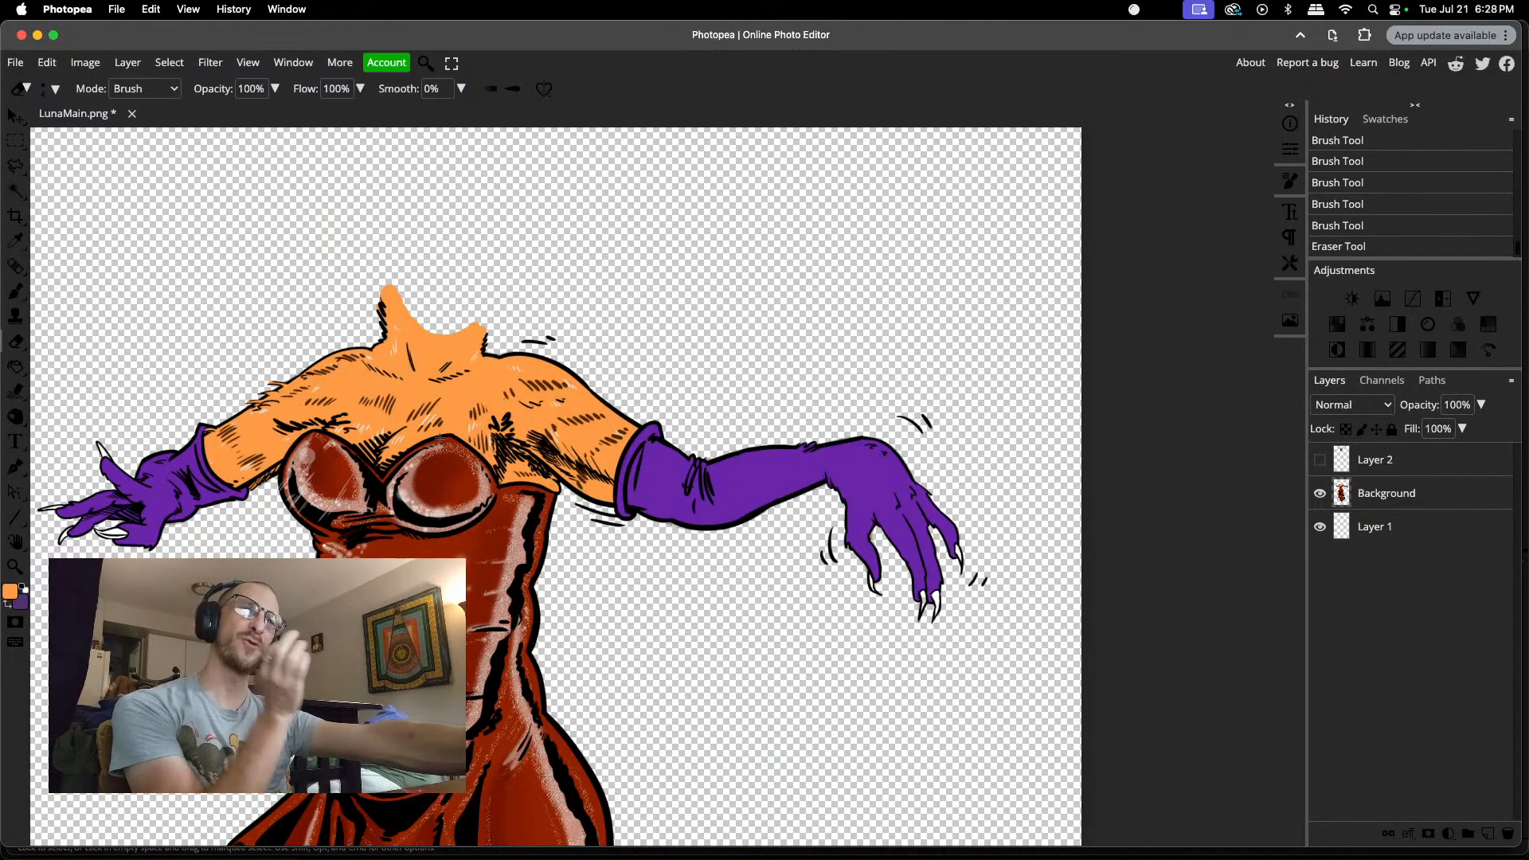
{"action": "scroll", "coordinate": [406, 438], "scroll_direction": "down", "scroll_amount": 20}
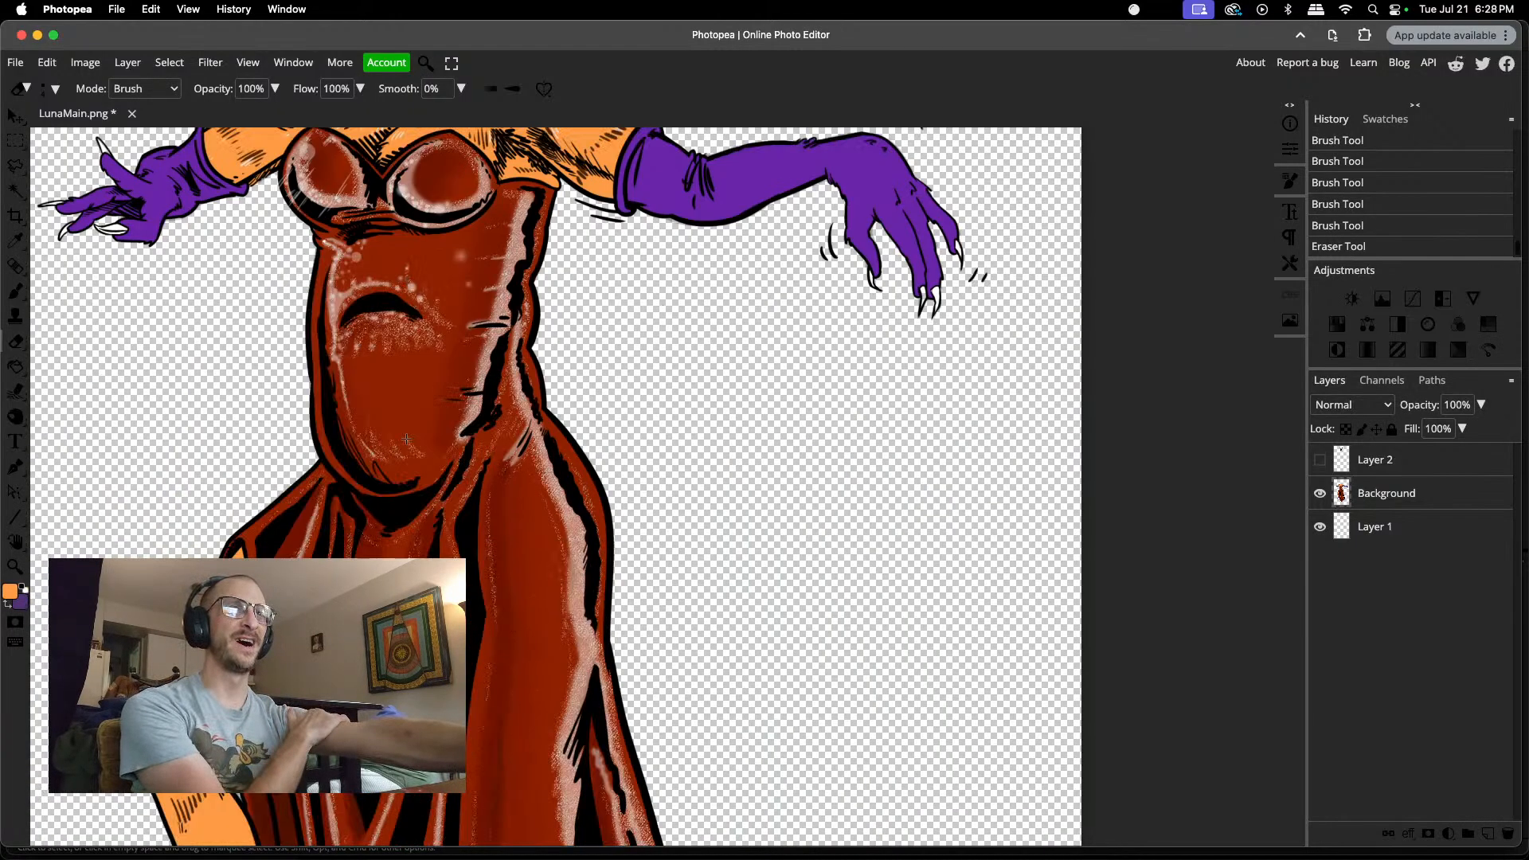
{"action": "scroll", "coordinate": [407, 439], "scroll_direction": "up", "scroll_amount": 20}
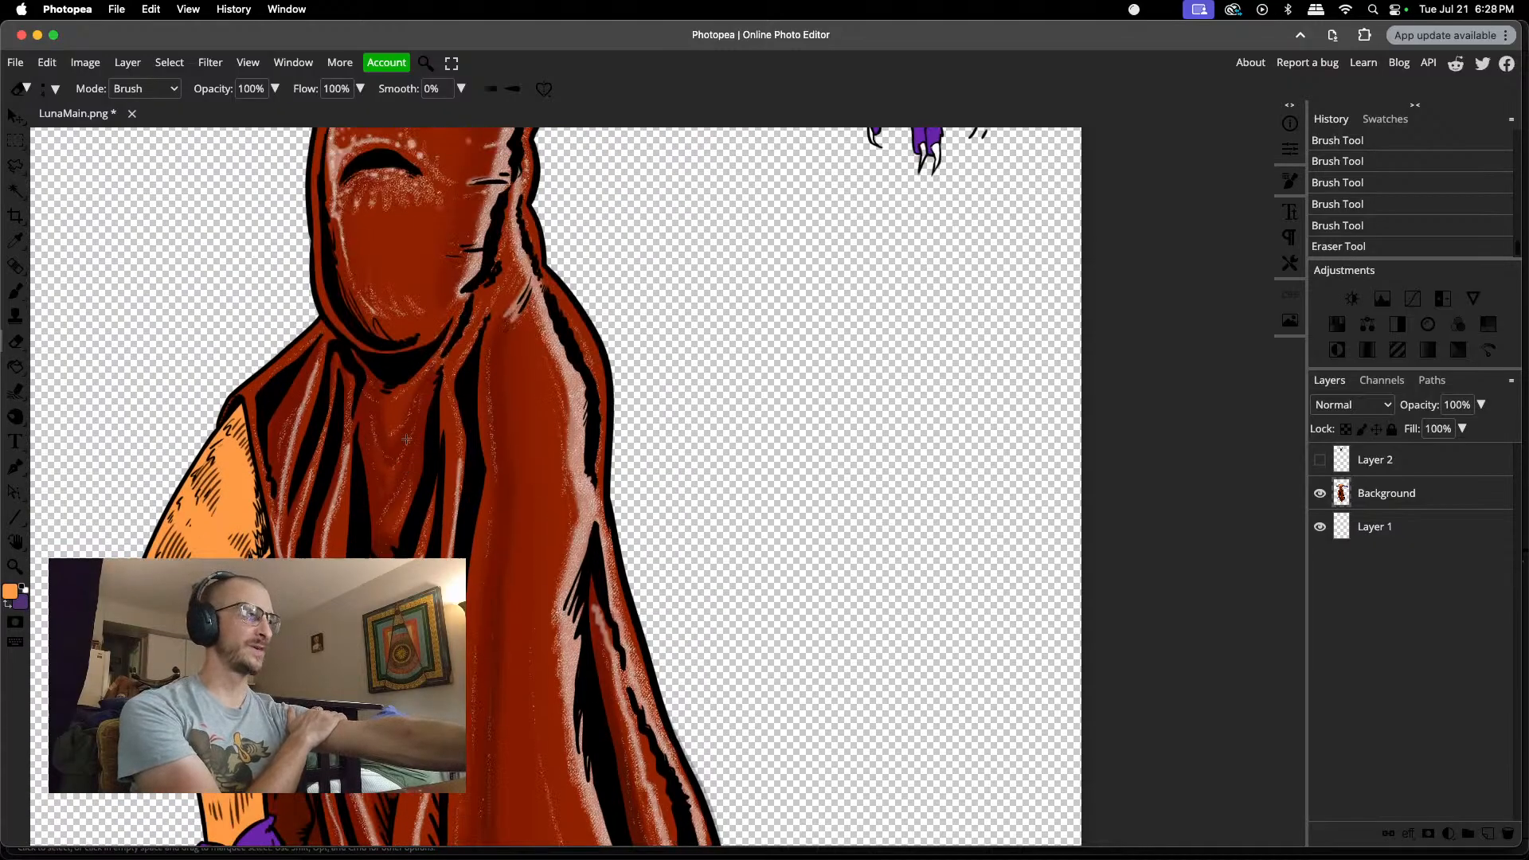
{"action": "scroll", "coordinate": [406, 439], "scroll_direction": "up", "scroll_amount": 8}
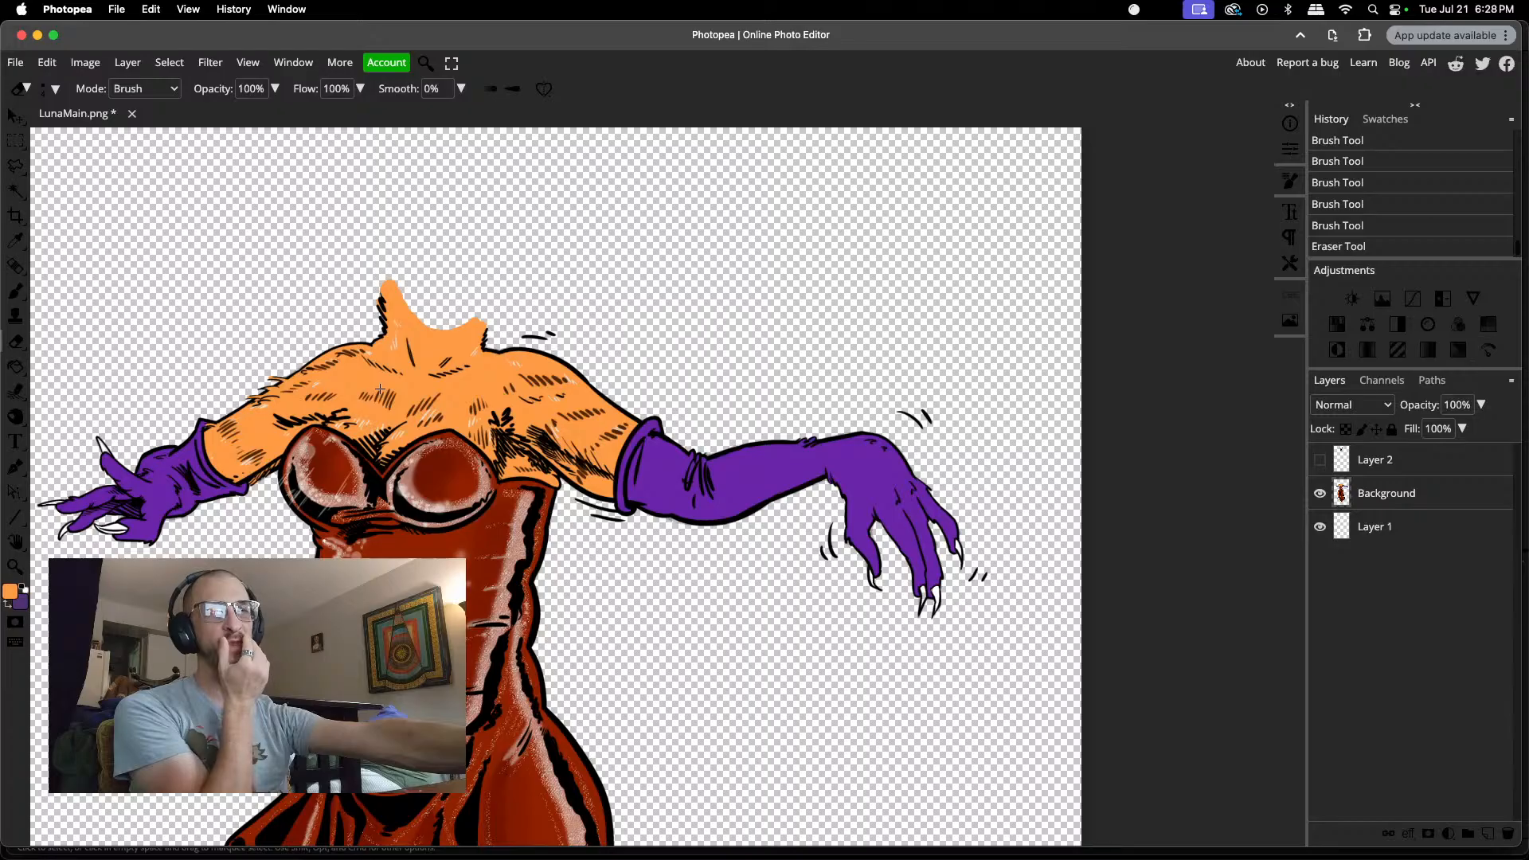
{"action": "left_click", "coordinate": [15, 64]}
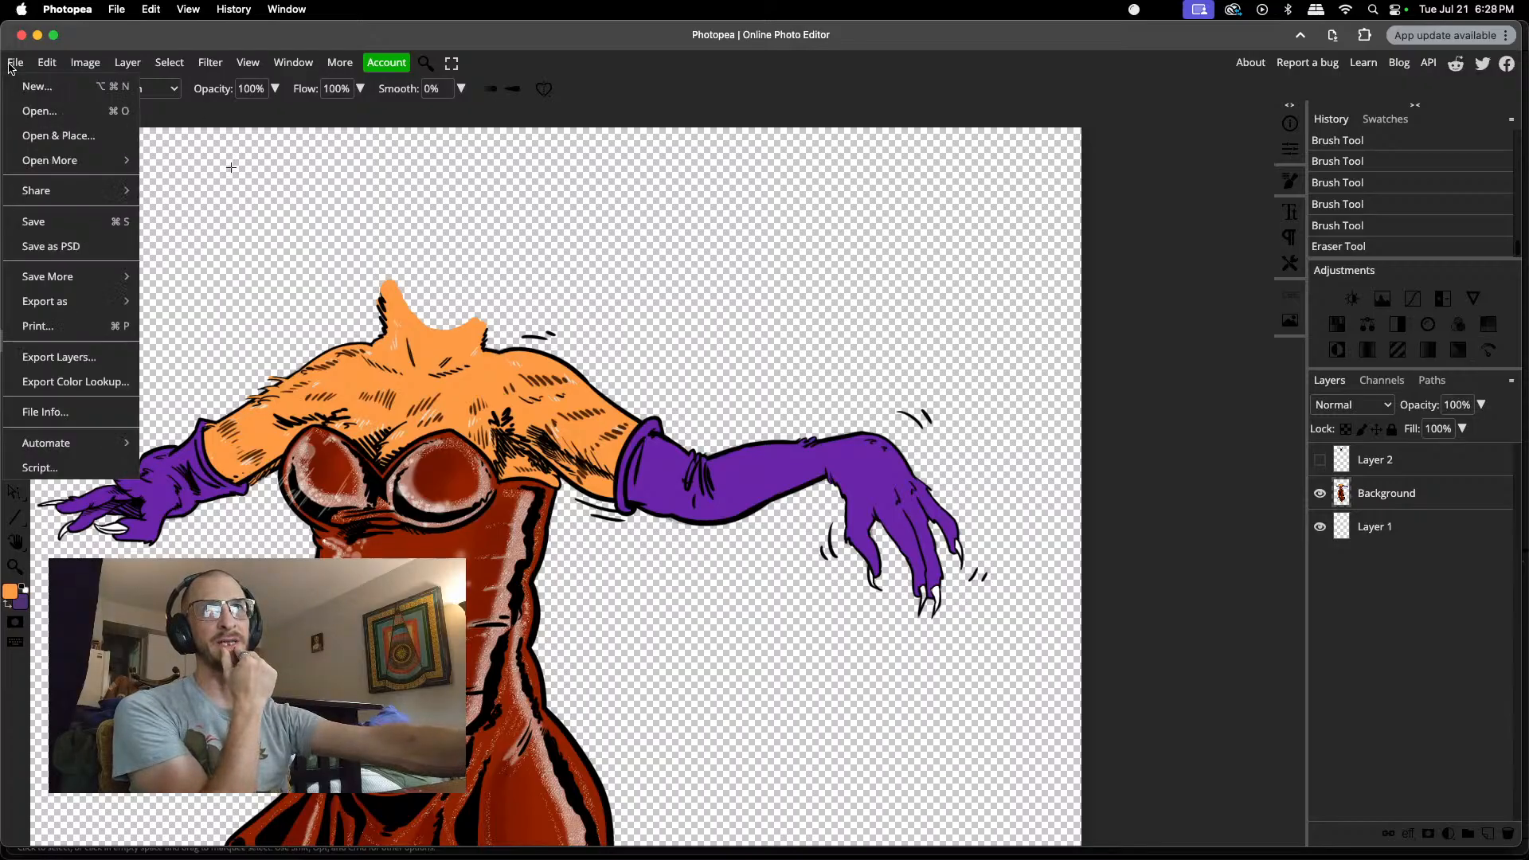
{"action": "left_click", "coordinate": [56, 223]}
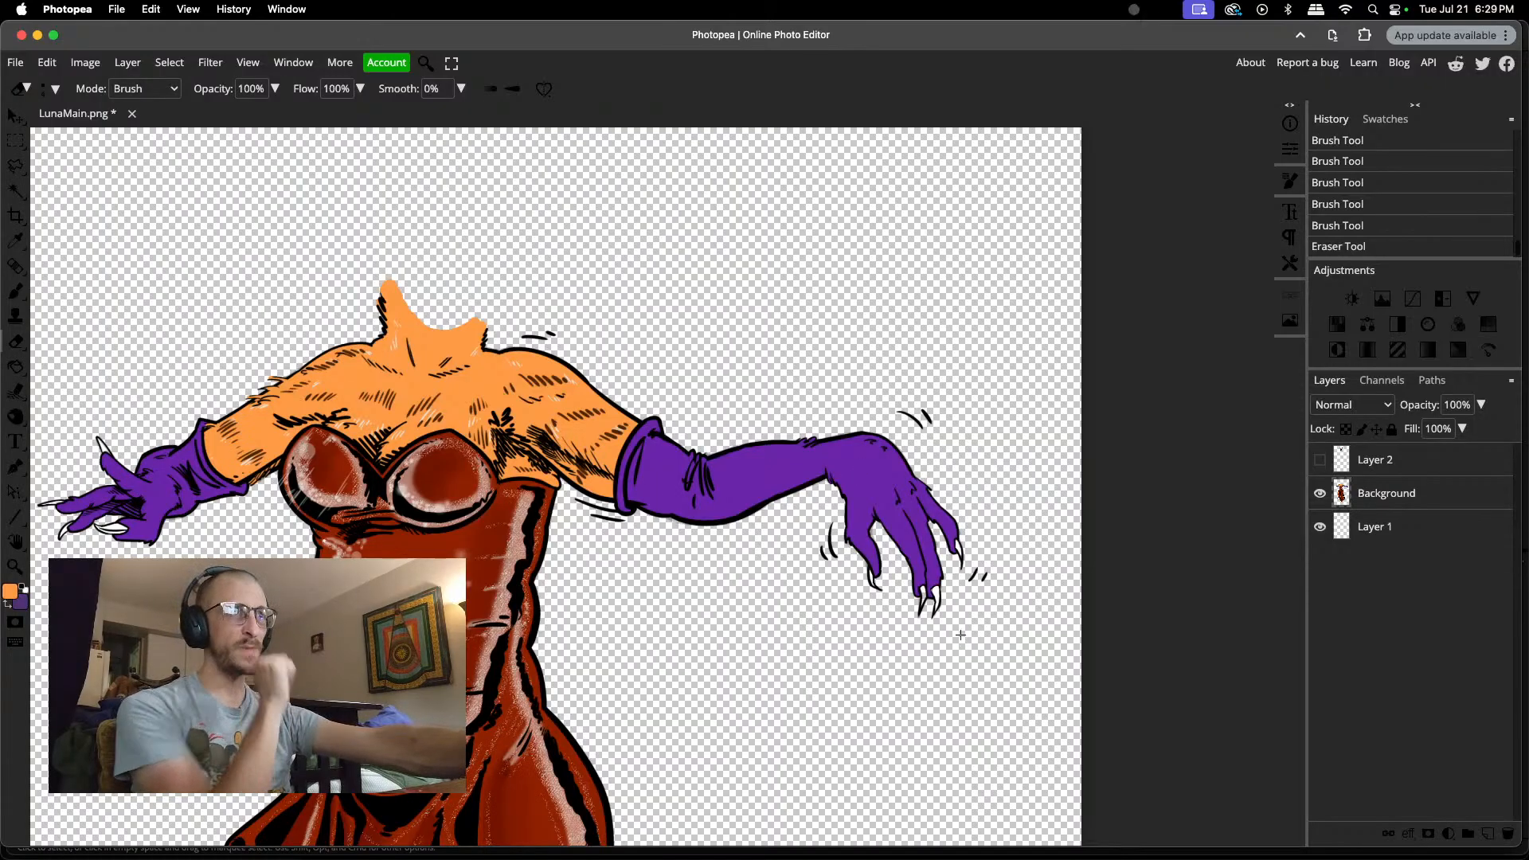
Step: Fill the inner middle claw of the drooping purple hand with a 4 px white brush, and touch up the sampled purple beside it
{"action": "scroll", "coordinate": [929, 614], "scroll_direction": "up", "scroll_amount": 10}
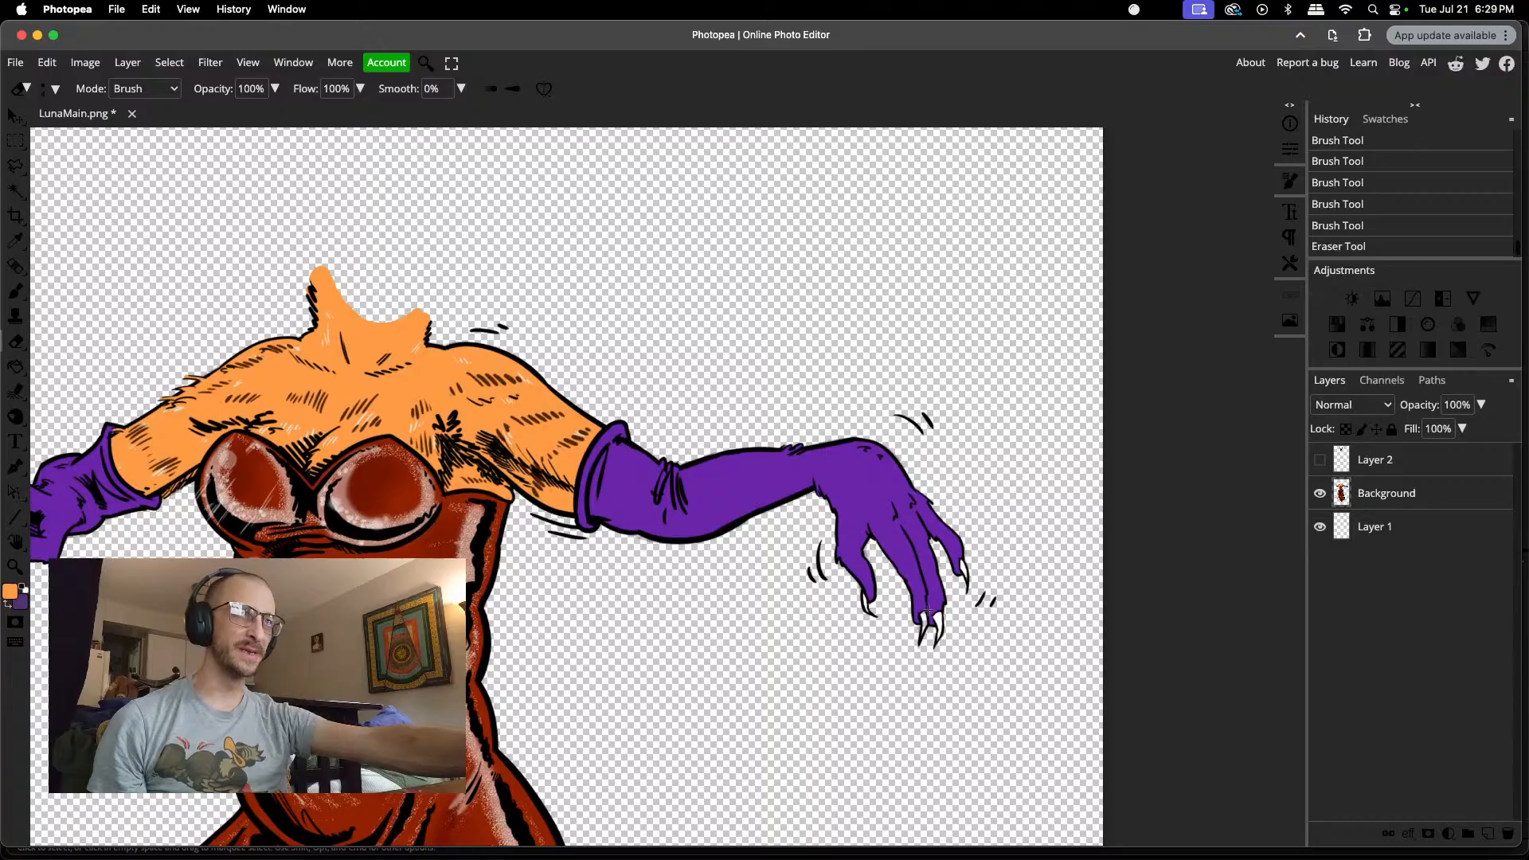
{"action": "scroll", "coordinate": [929, 611], "scroll_direction": "up", "scroll_amount": 4}
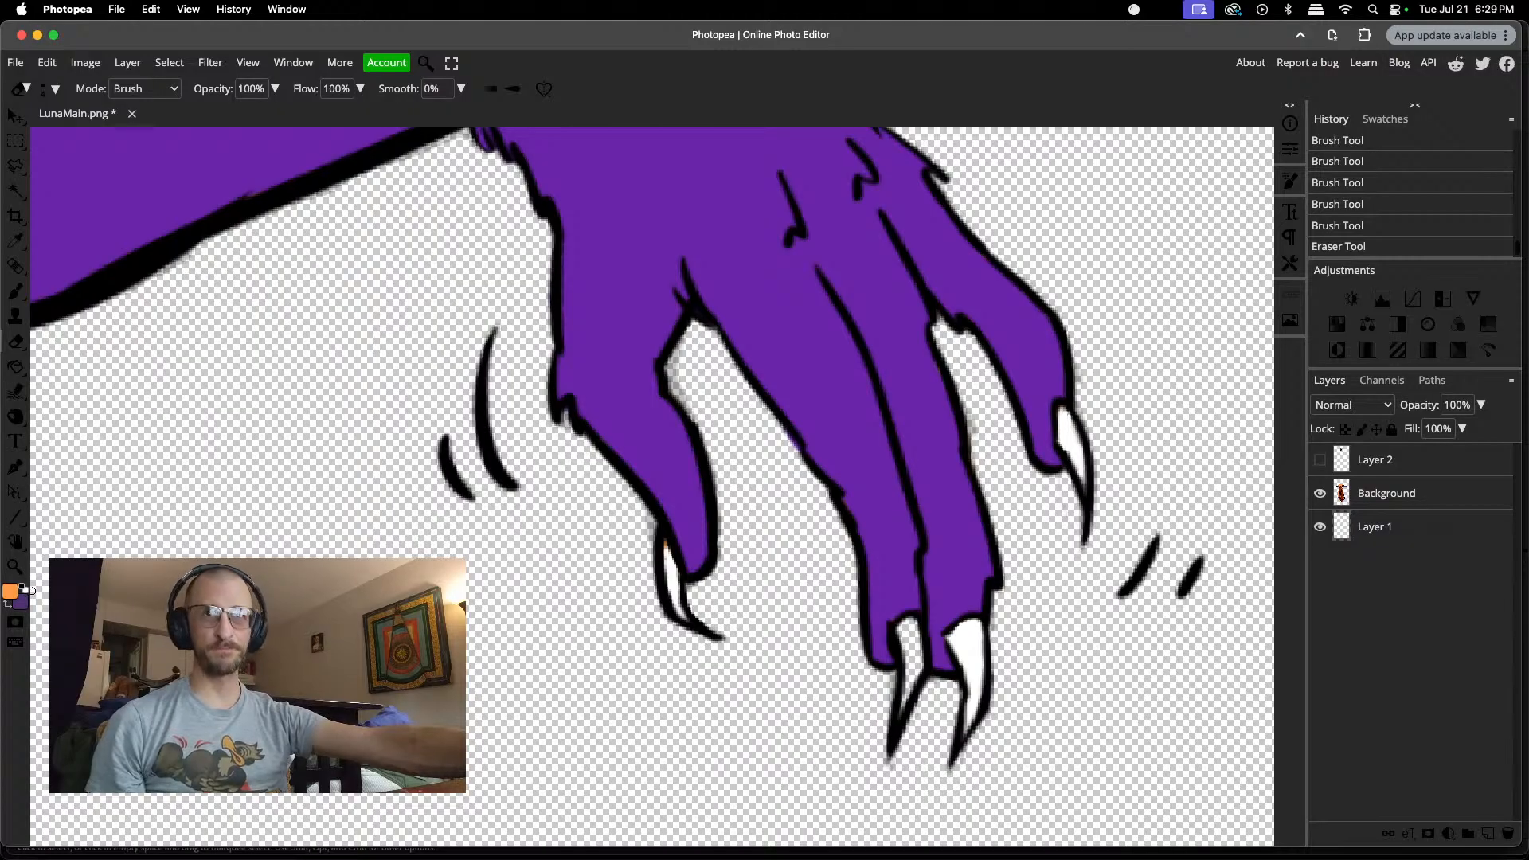
{"action": "left_click", "coordinate": [24, 588]}
{"action": "left_click", "coordinate": [27, 588]}
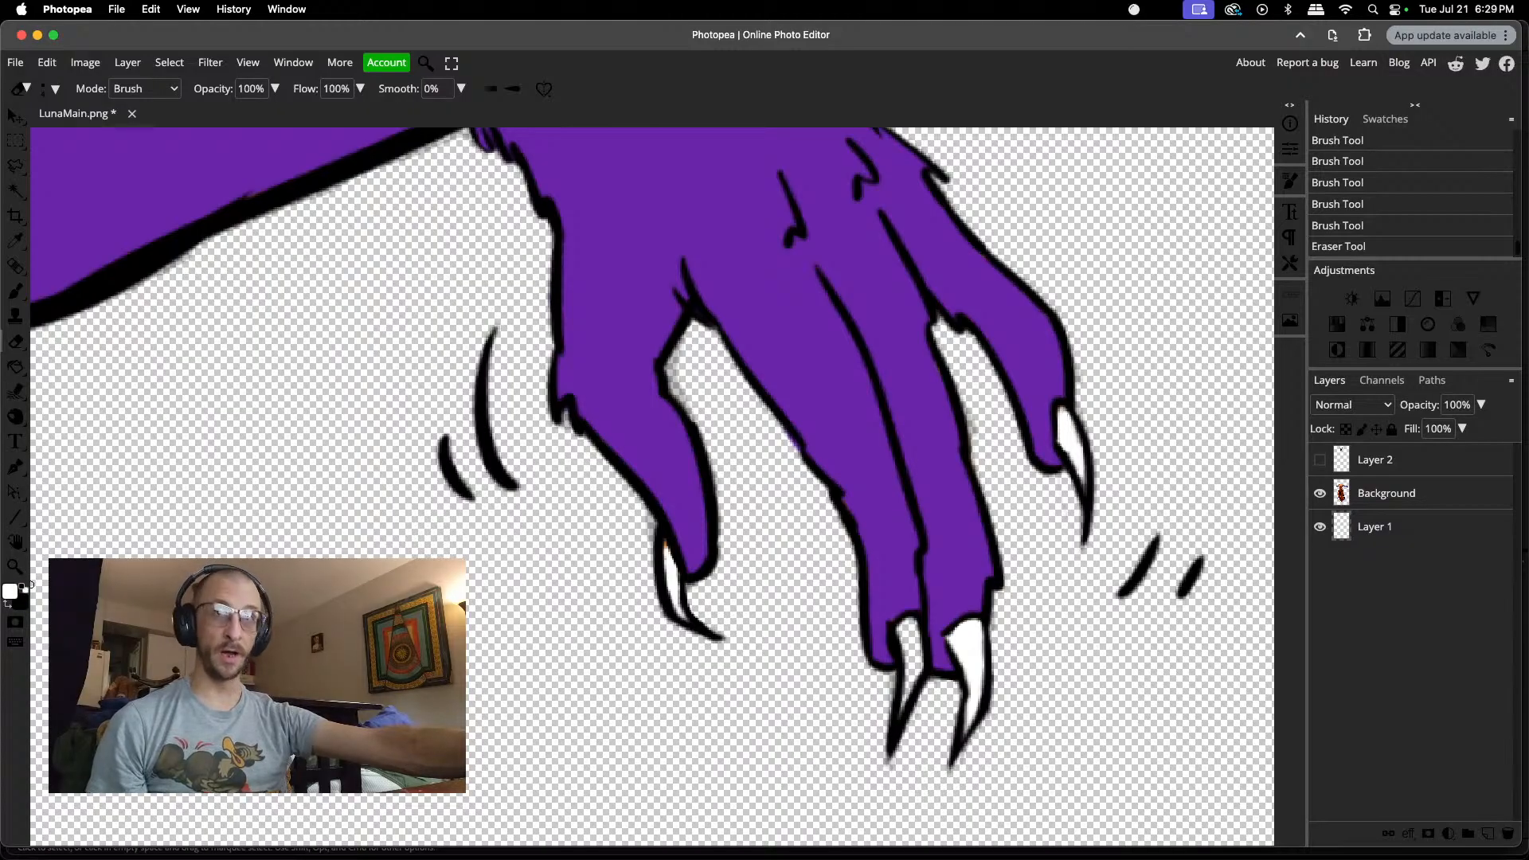
{"action": "key", "text": "b"}
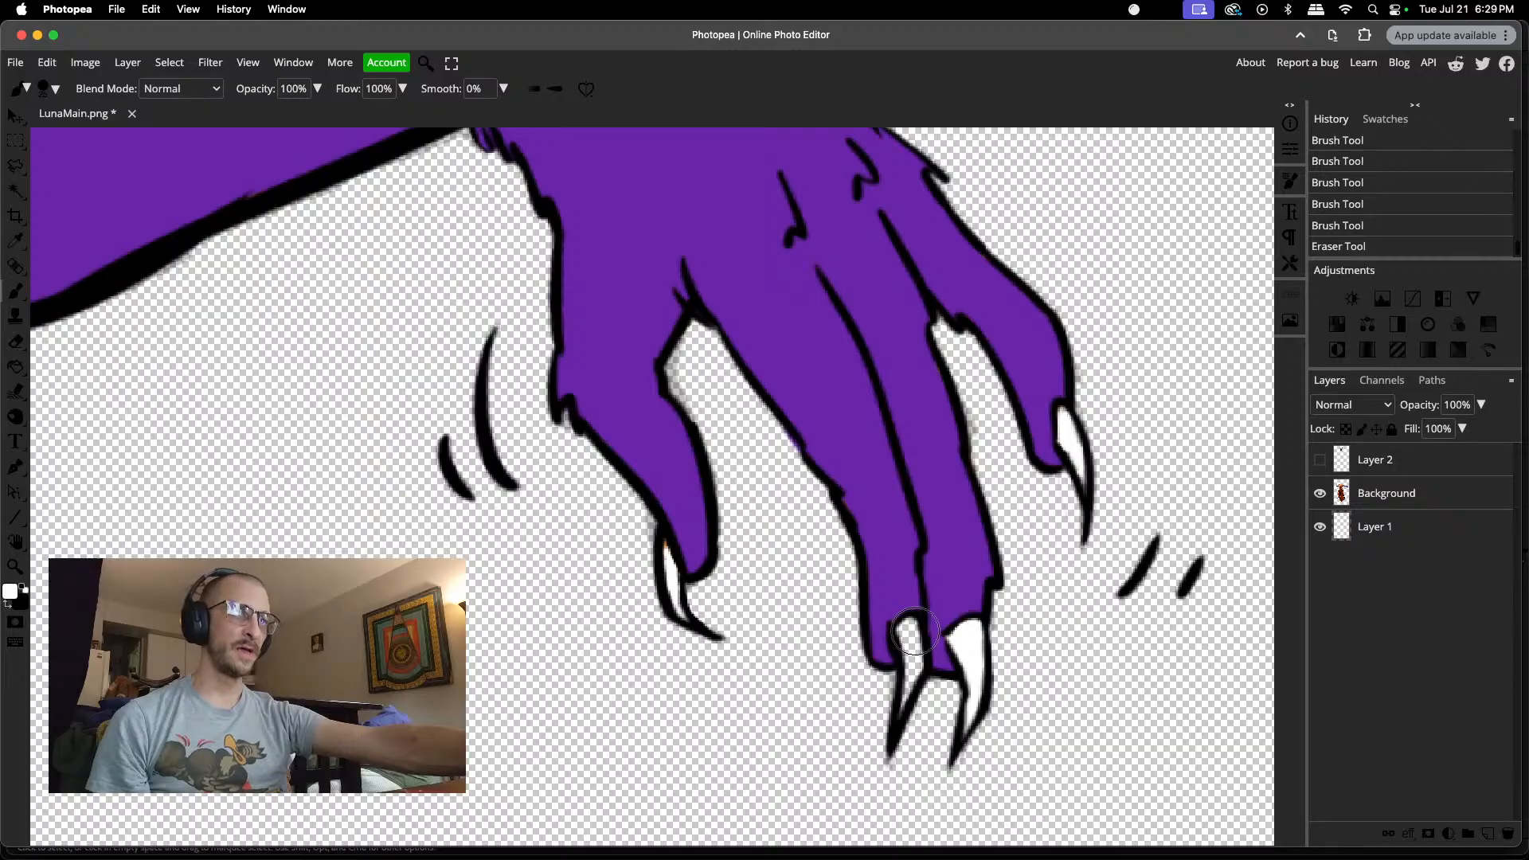
{"action": "right_click", "coordinate": [908, 639]}
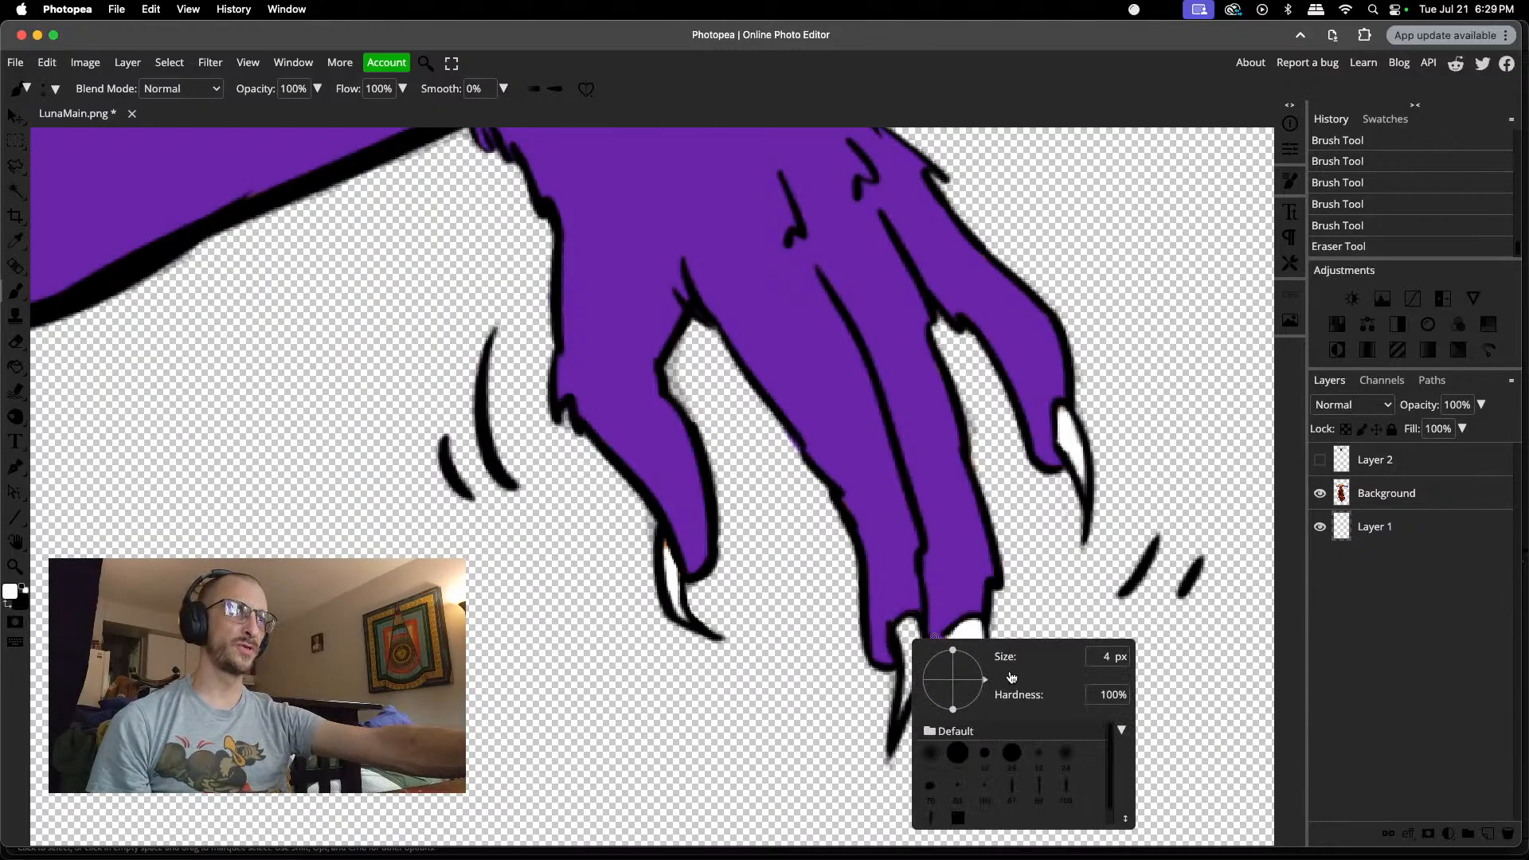
{"action": "left_click", "coordinate": [915, 624]}
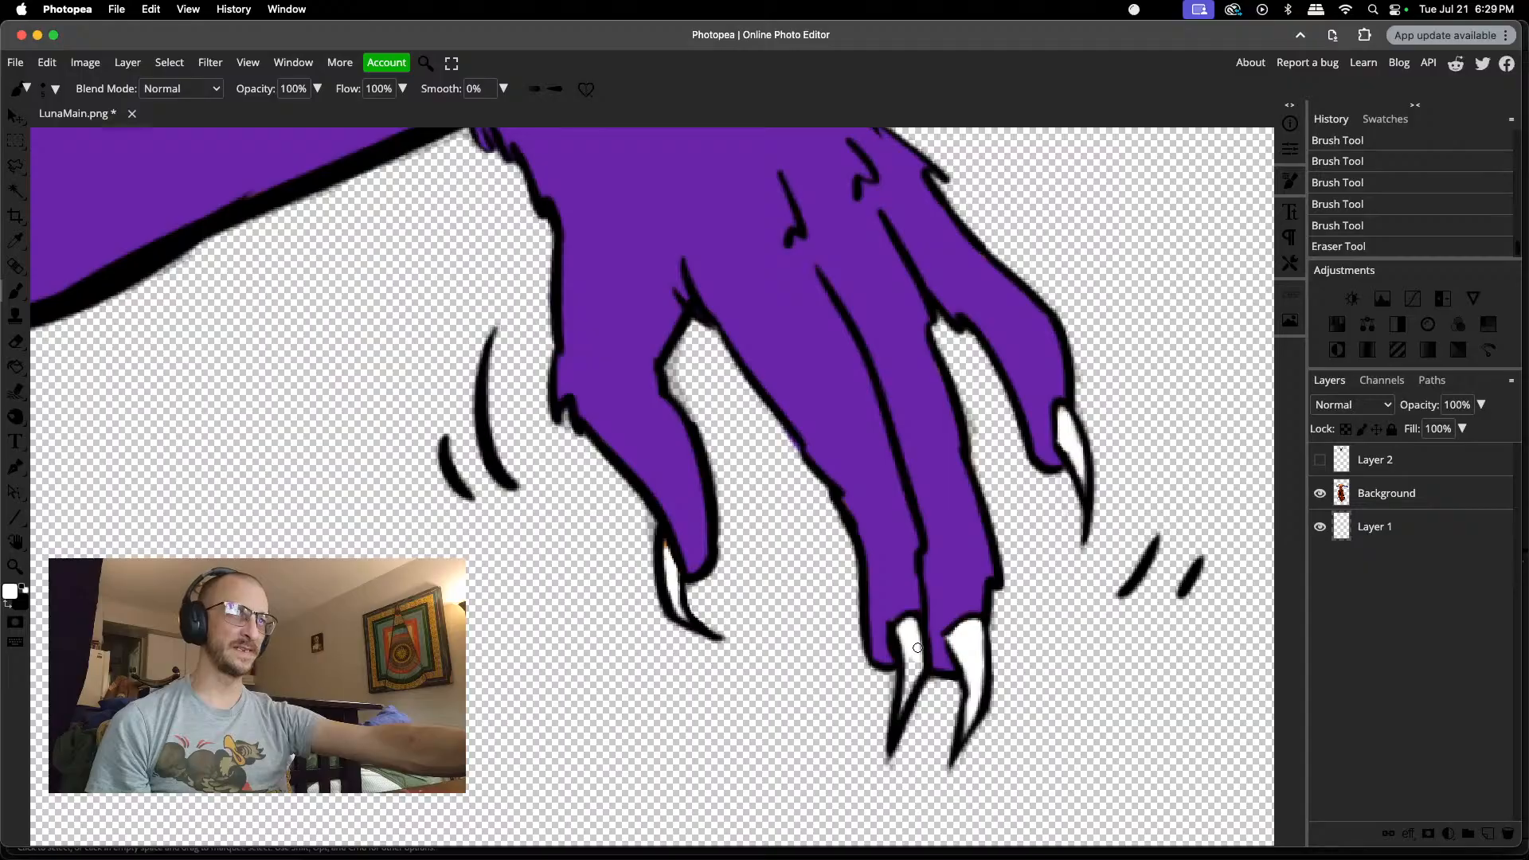
{"action": "left_click", "coordinate": [904, 706]}
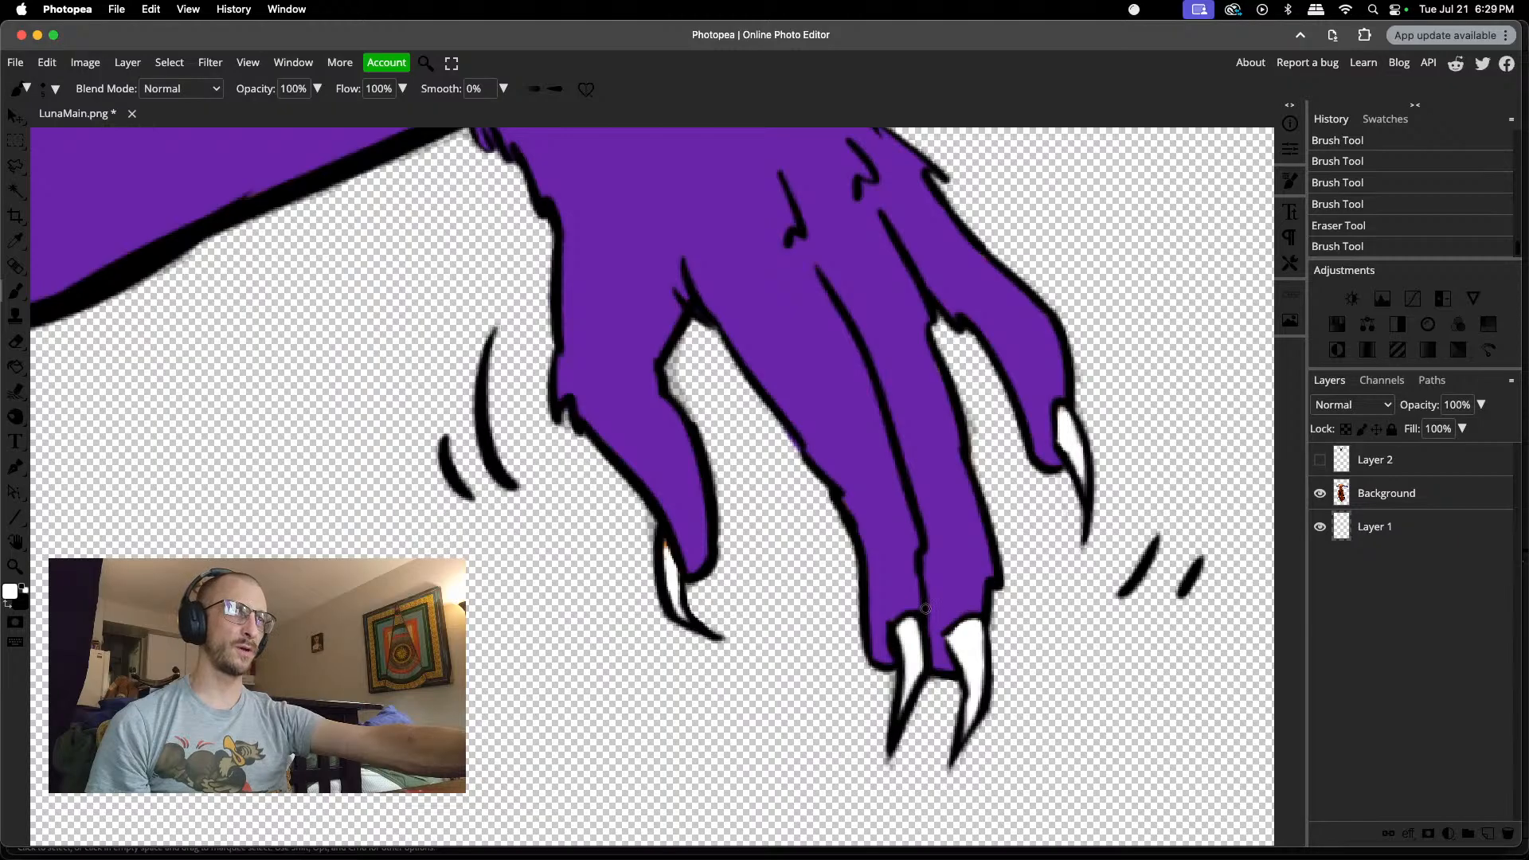
{"action": "left_click", "coordinate": [904, 708]}
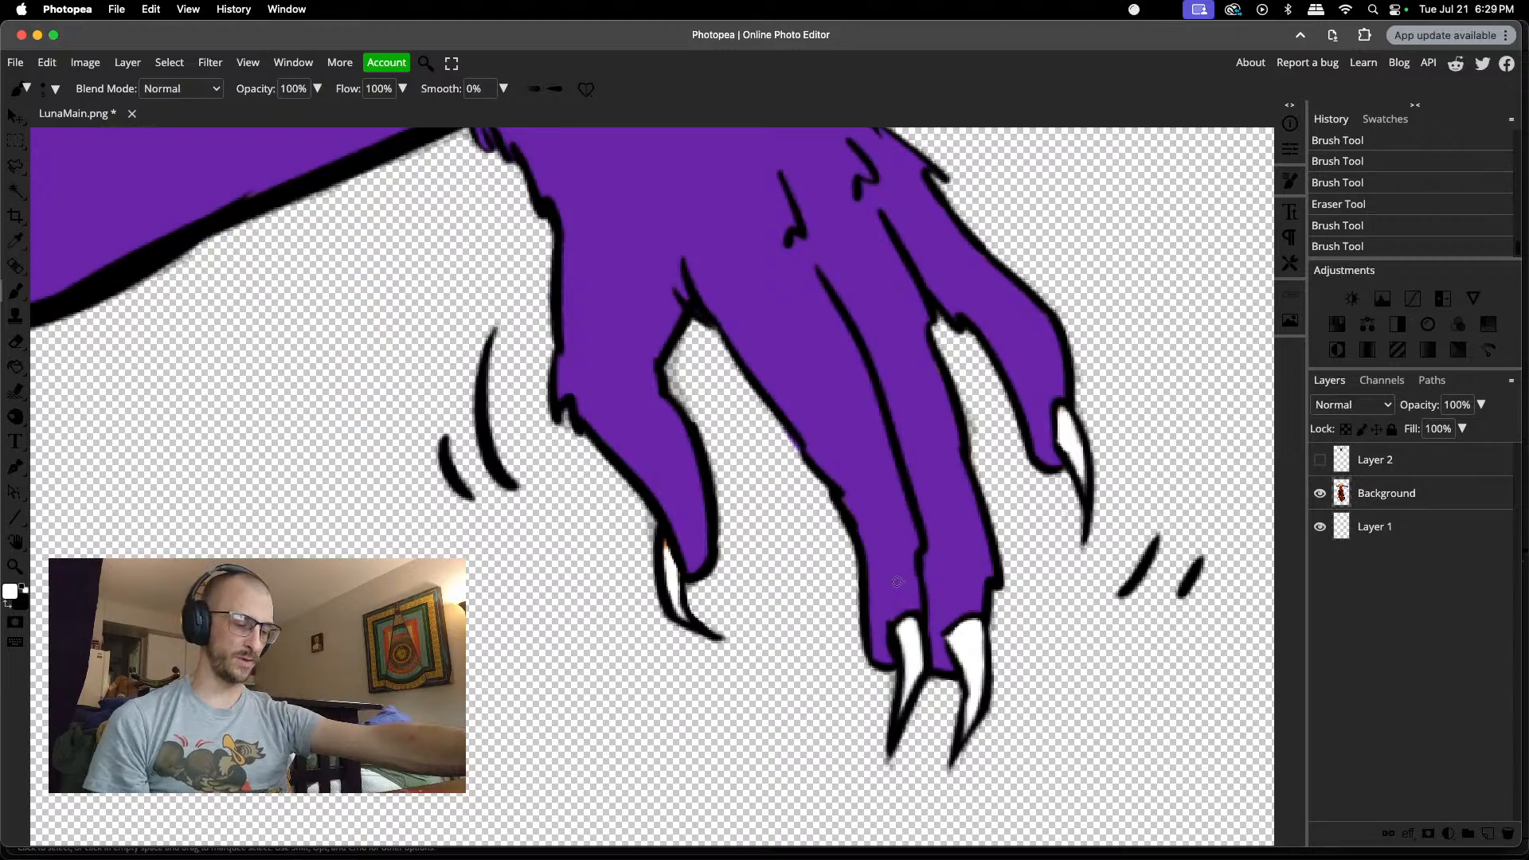
{"action": "left_click", "coordinate": [887, 551], "text": "alt"}
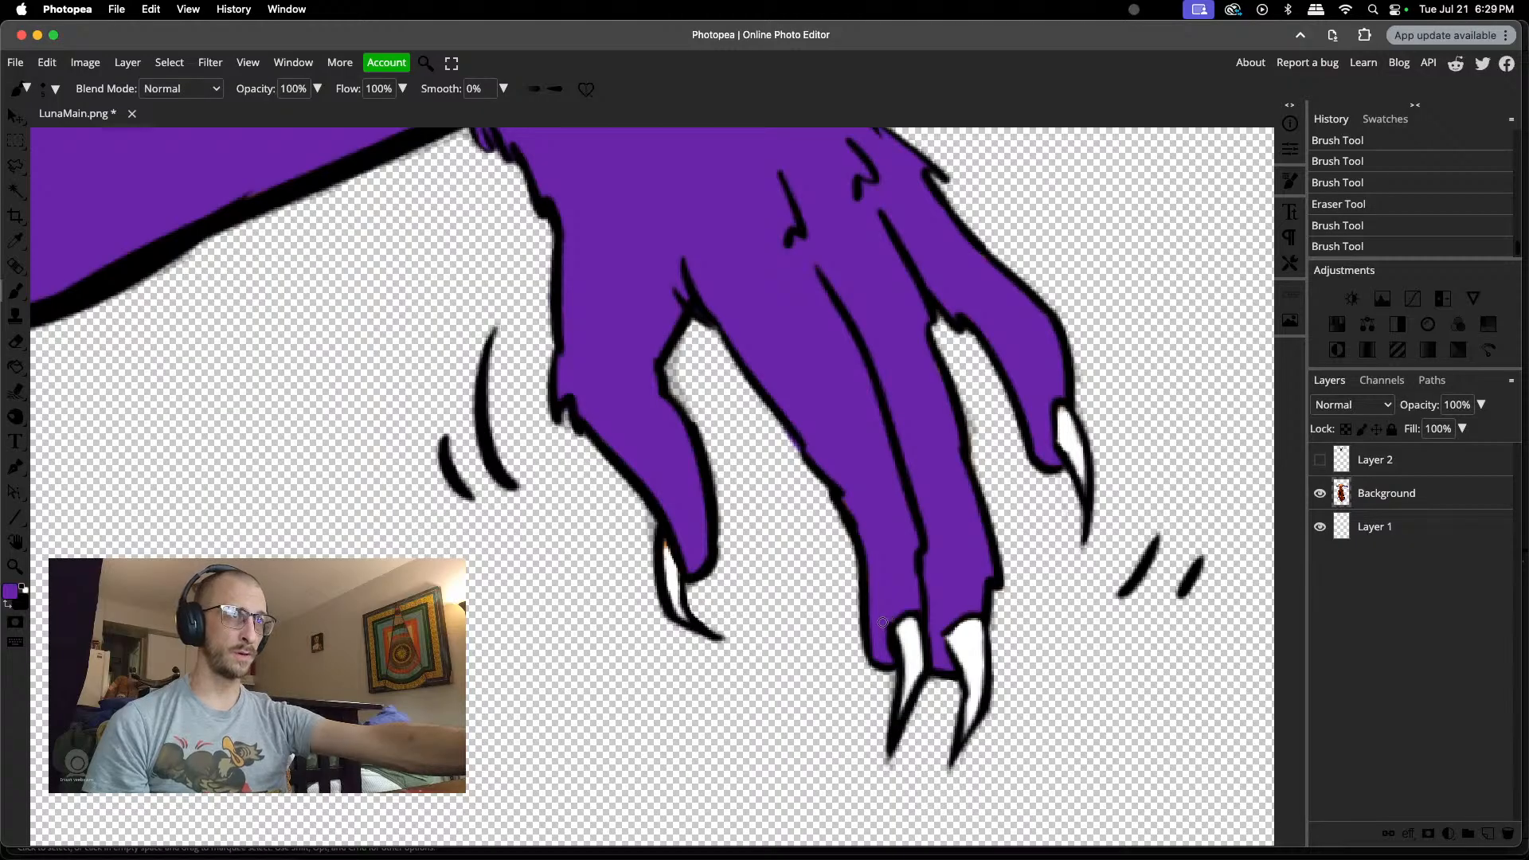
{"action": "left_click_drag", "start_coordinate": [882, 622], "coordinate": [884, 612]}
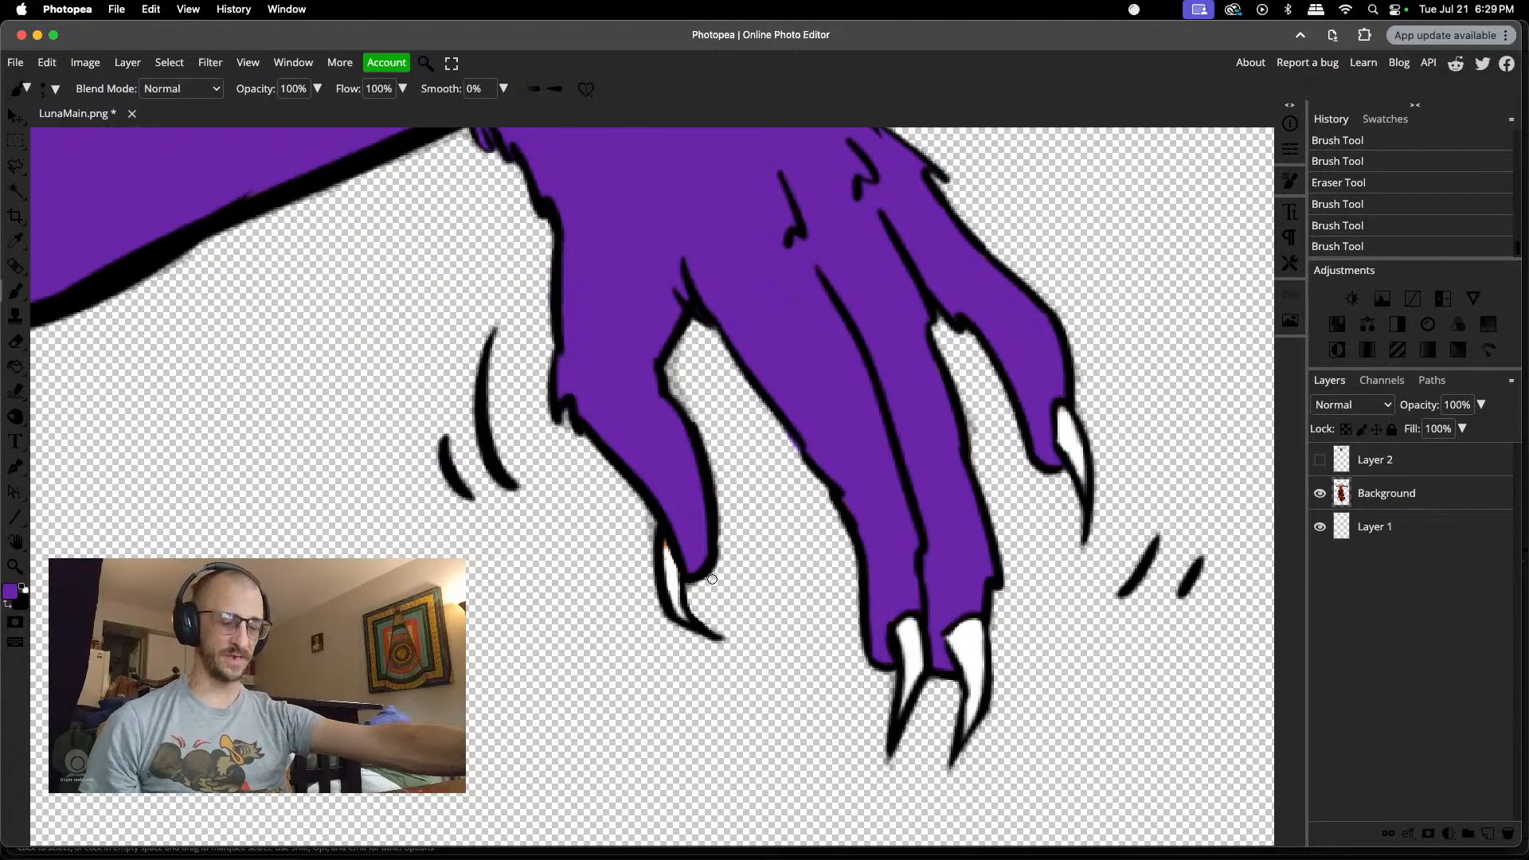
{"action": "scroll", "coordinate": [643, 600], "scroll_direction": "up", "scroll_amount": 5}
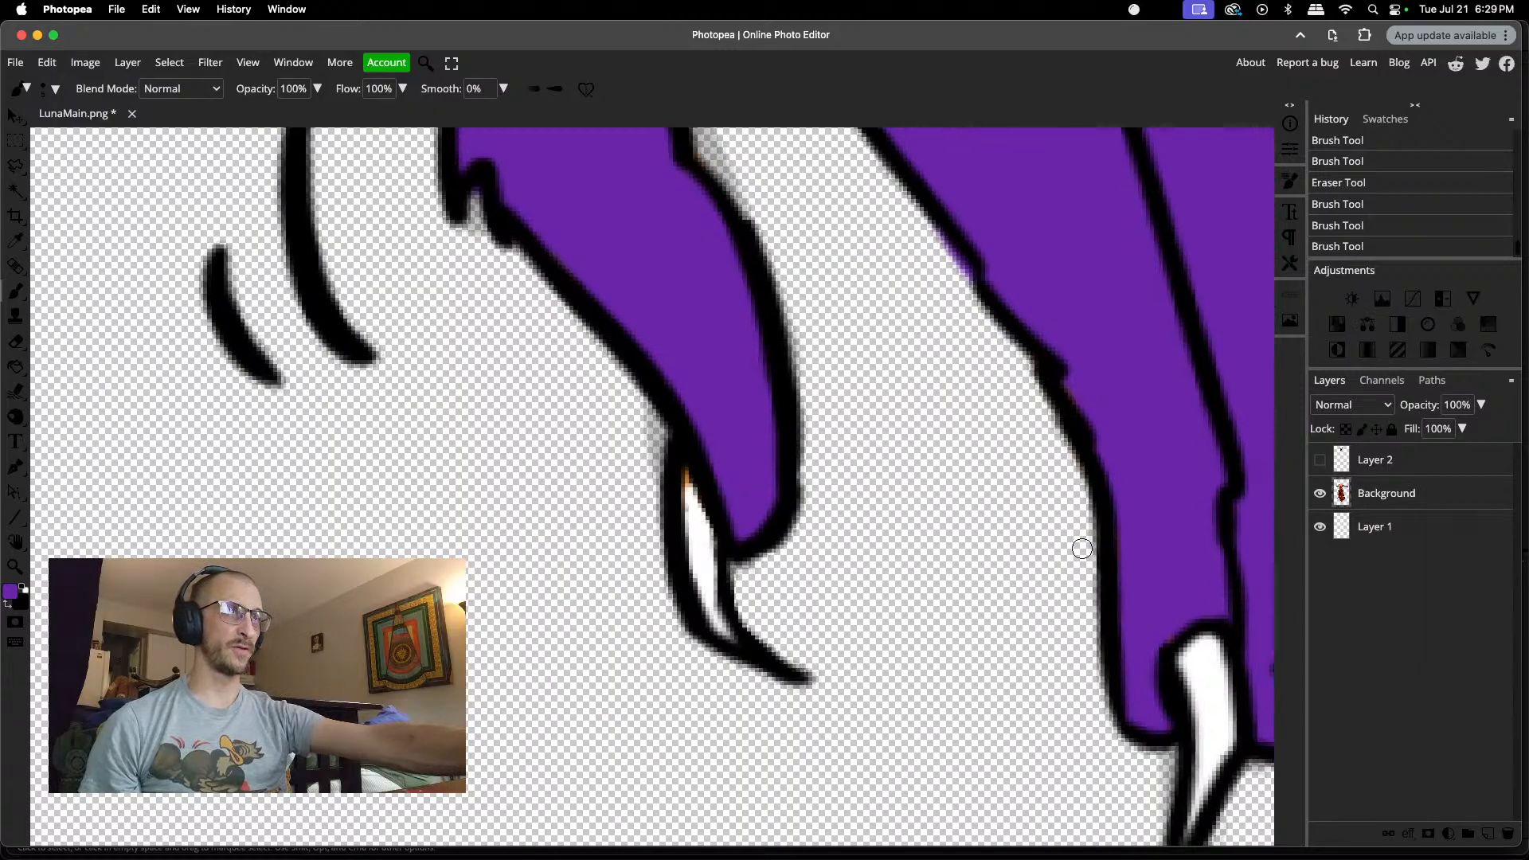
{"action": "right_click", "coordinate": [690, 507]}
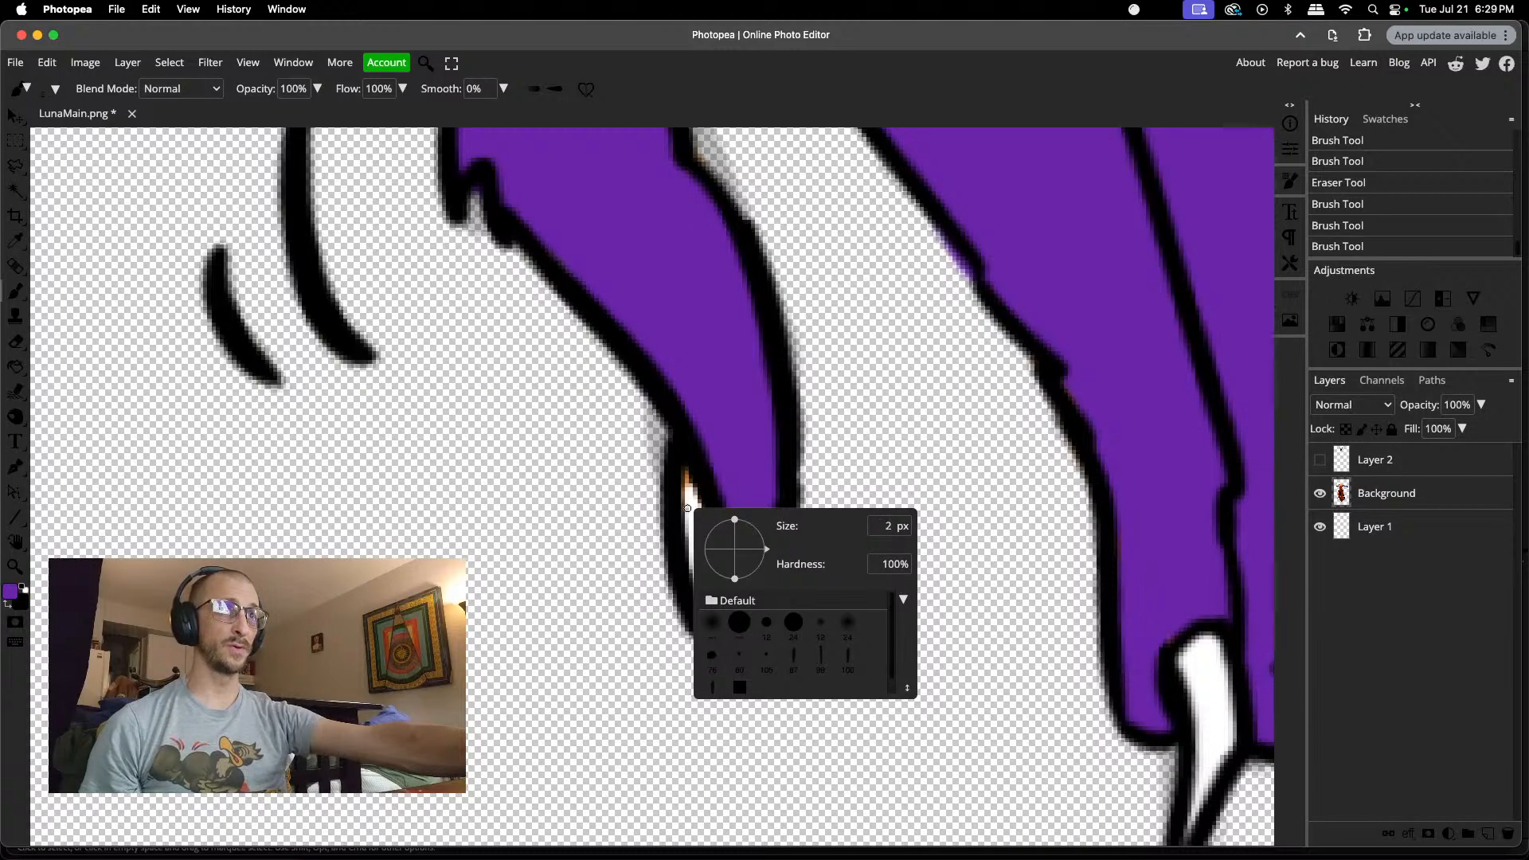
{"action": "left_click", "coordinate": [689, 508]}
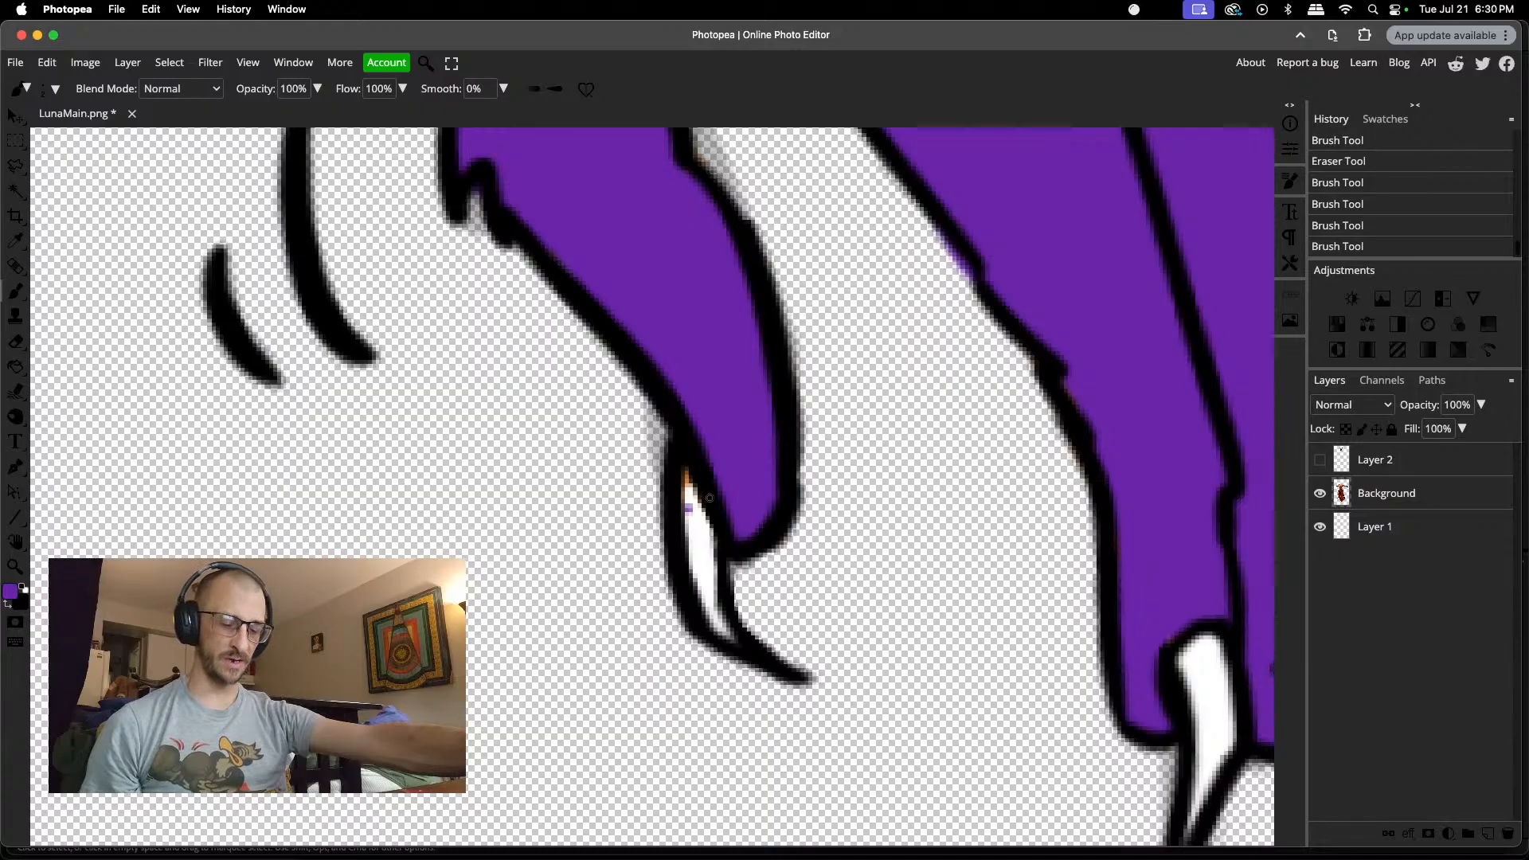
{"action": "key", "text": "super+z"}
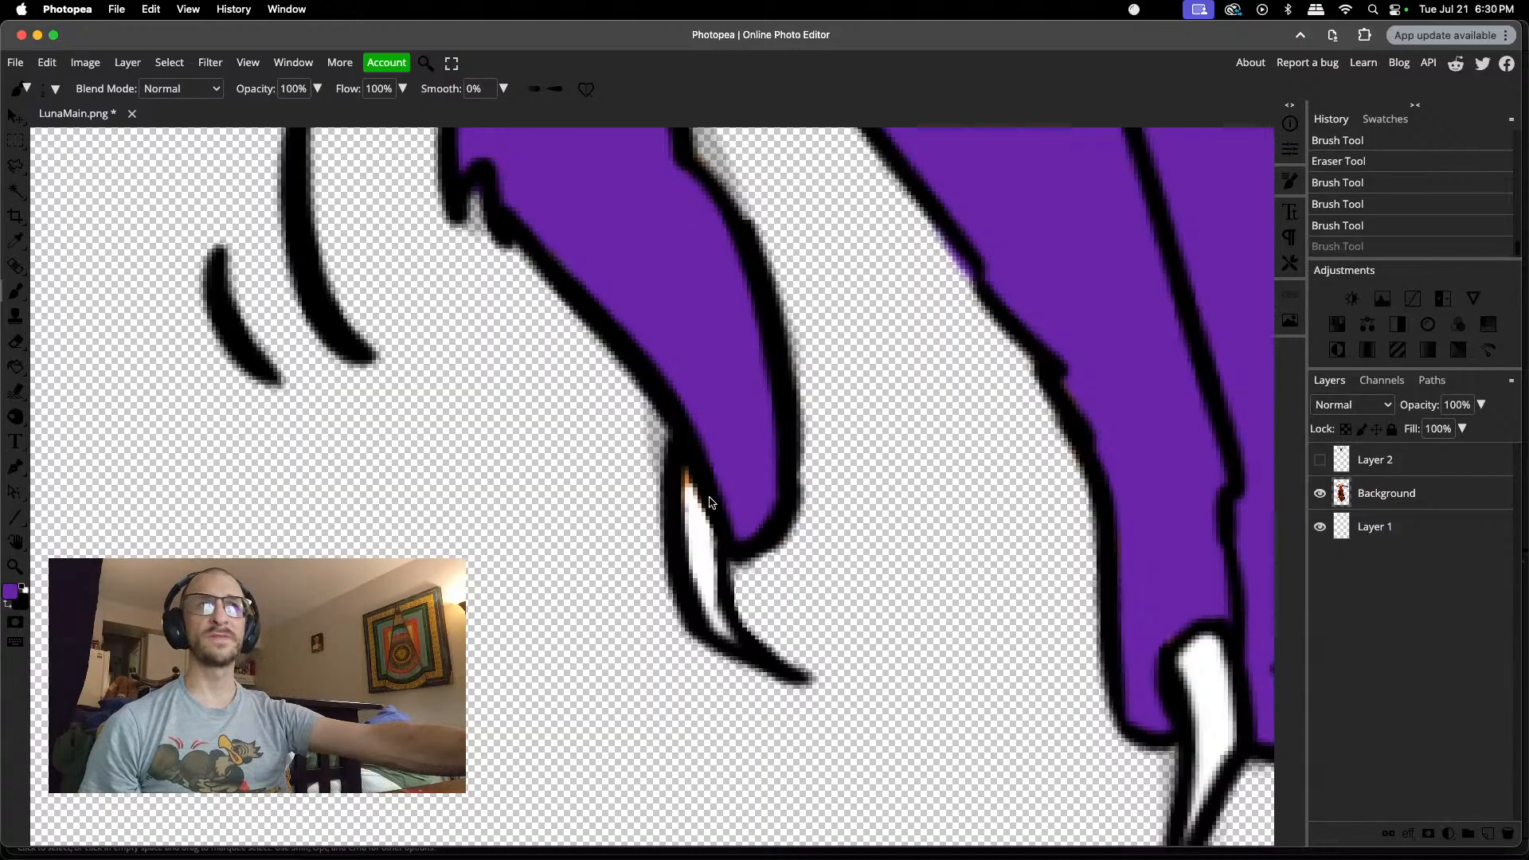
Step: Erase the orange tint inside the upper end of the thumb's claw with a 2 px eraser
{"action": "key", "text": "e"}
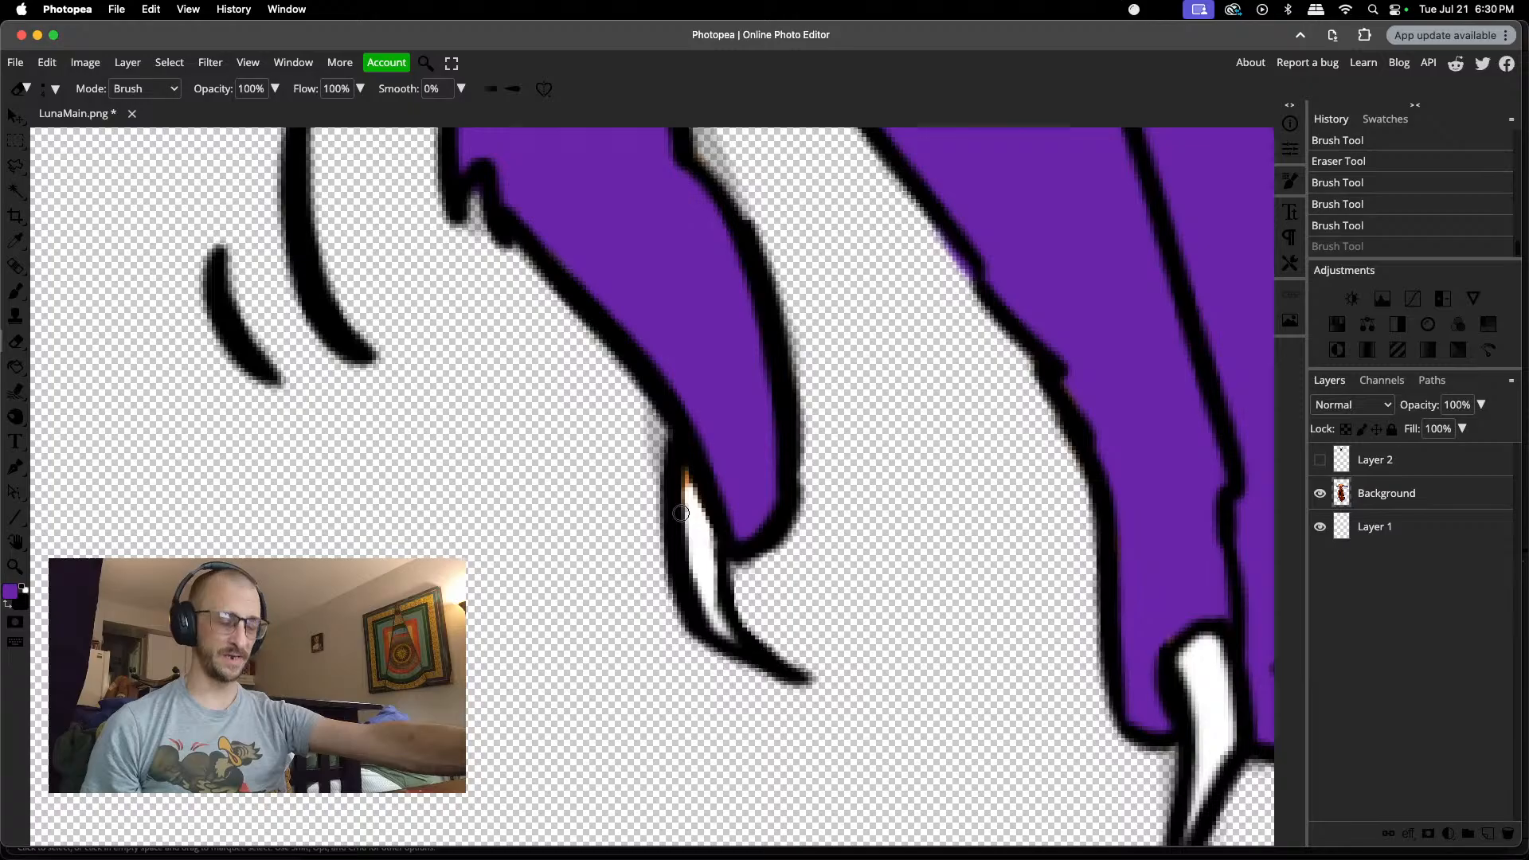
{"action": "scroll", "coordinate": [680, 513], "scroll_direction": "up", "scroll_amount": 5}
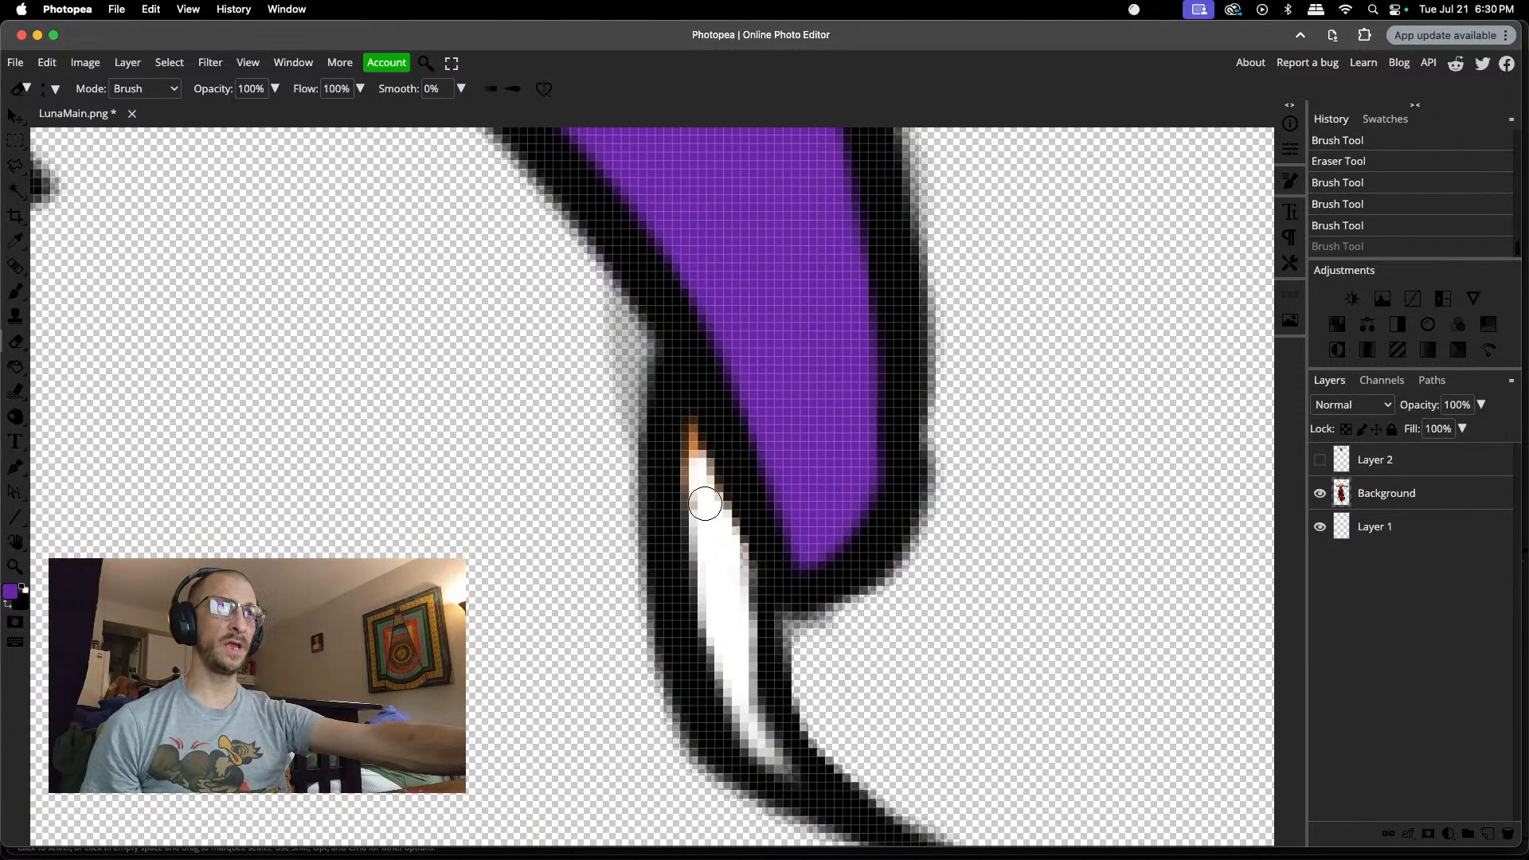
{"action": "right_click", "coordinate": [705, 504]}
{"action": "left_click_drag", "start_coordinate": [802, 541], "coordinate": [801, 543]}
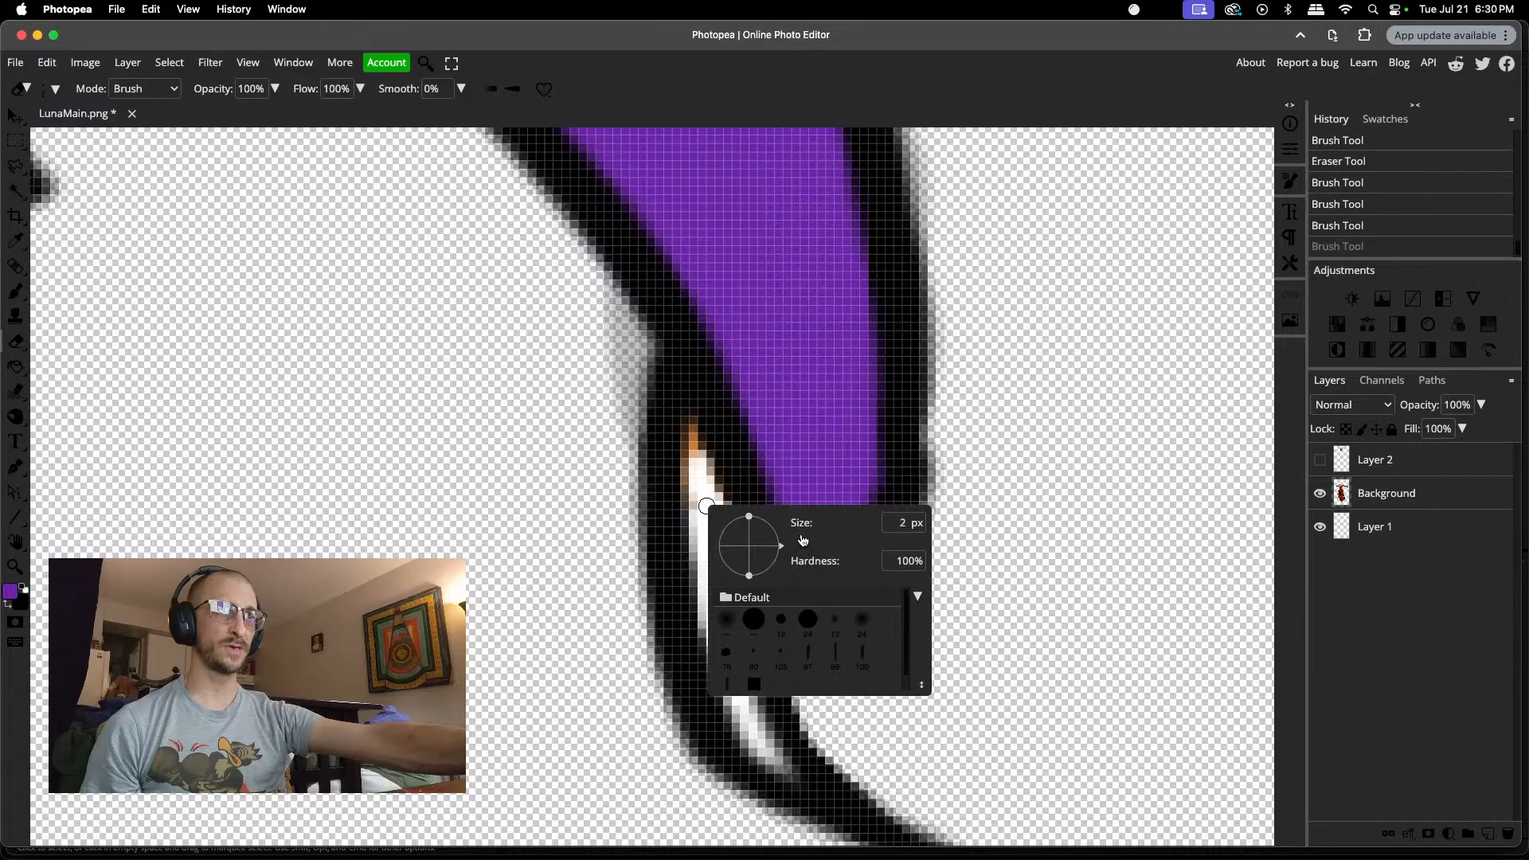
{"action": "left_click", "coordinate": [700, 499]}
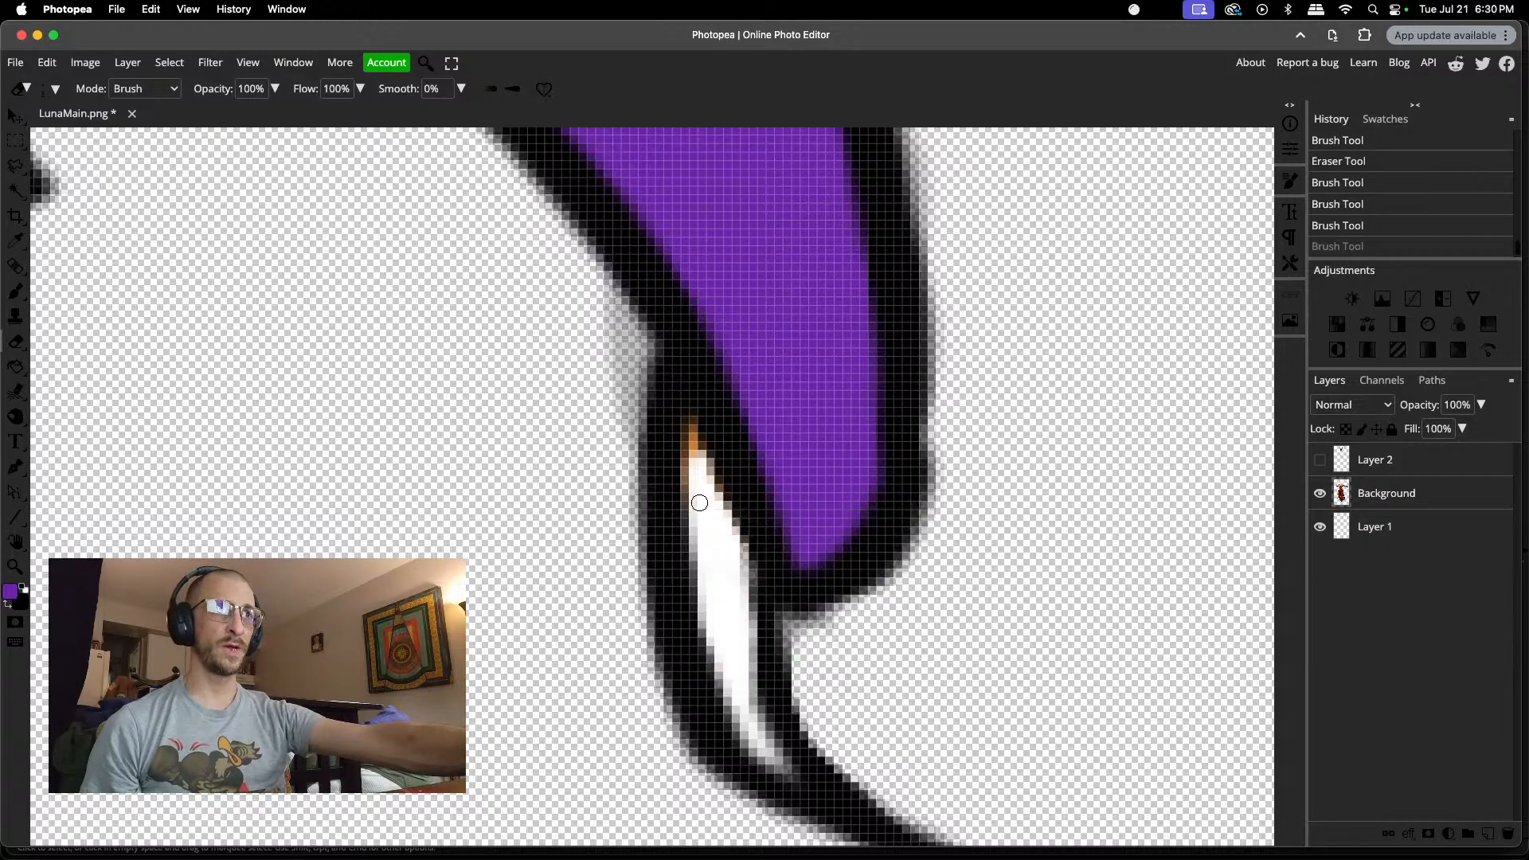
{"action": "mouse_move", "coordinate": [699, 501]}
{"action": "left_mouse_down"}
{"action": "mouse_move", "coordinate": [696, 465]}
{"action": "mouse_move", "coordinate": [719, 516]}
{"action": "left_mouse_up"}
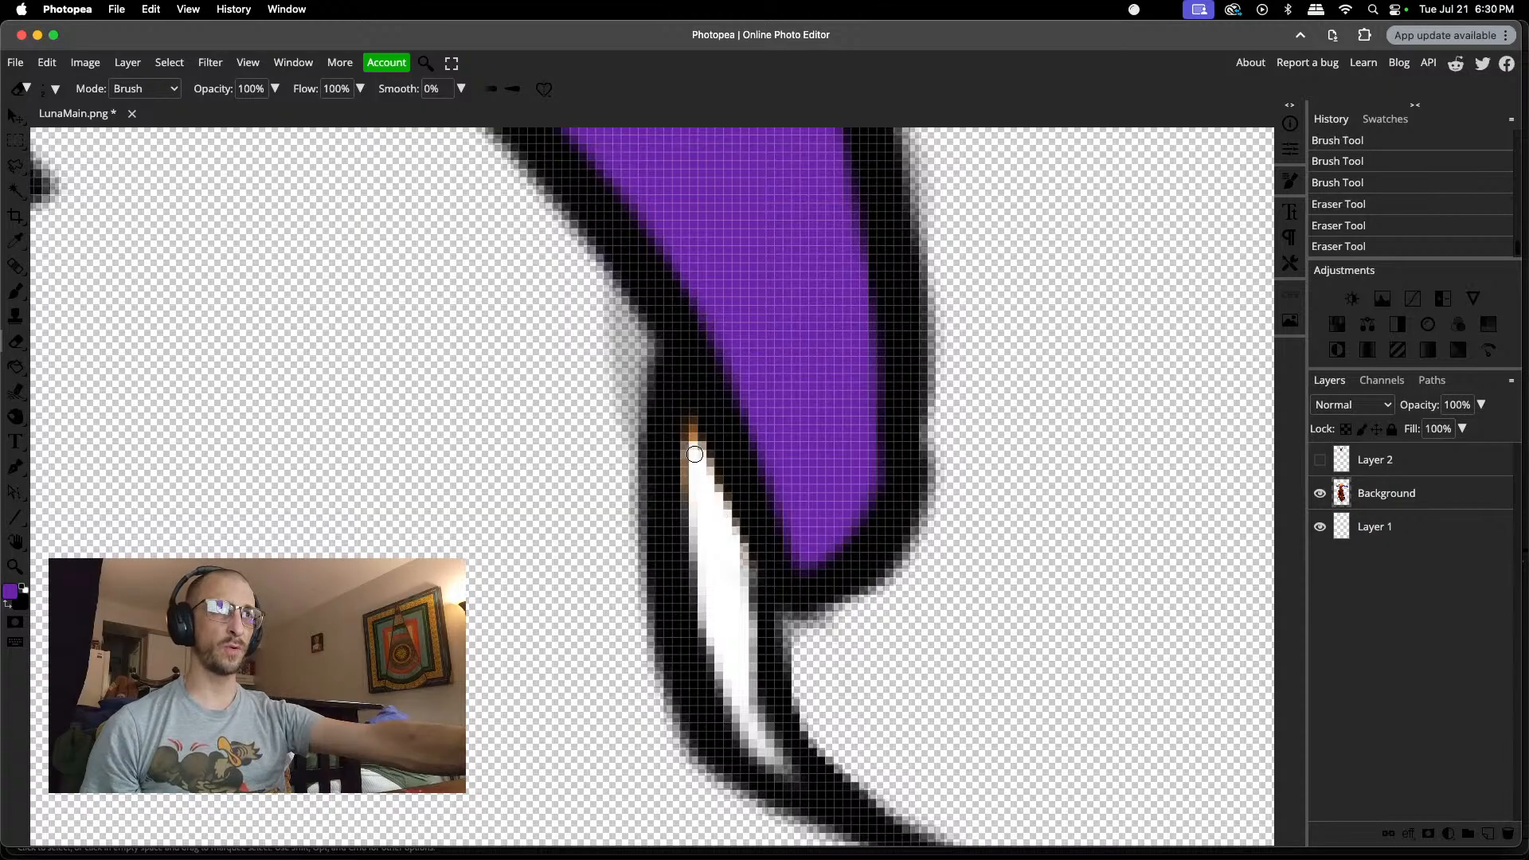
{"action": "left_click", "coordinate": [693, 484]}
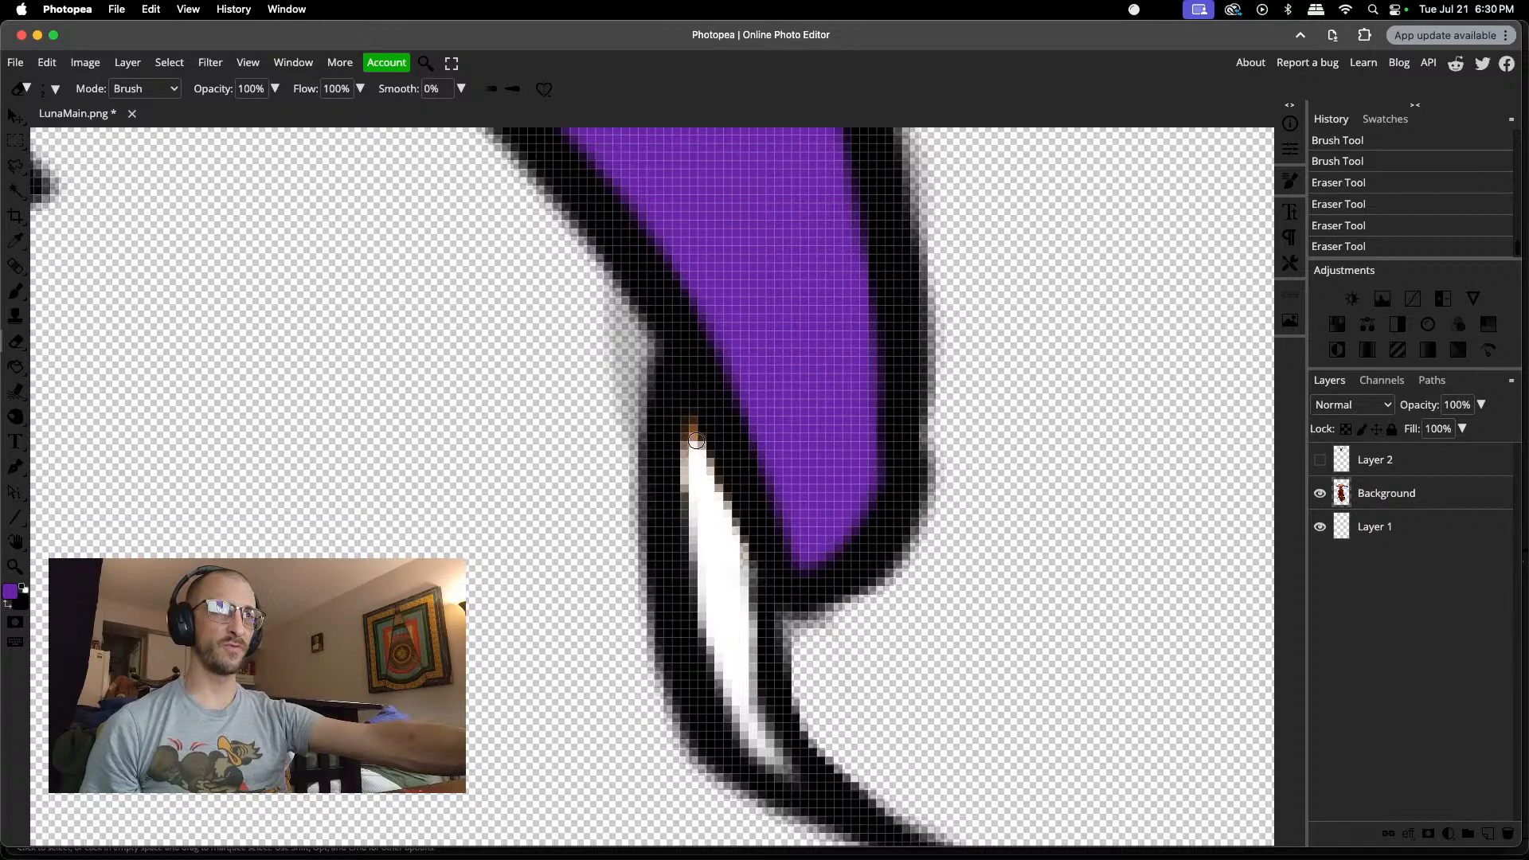
{"action": "left_click_drag", "start_coordinate": [696, 438], "coordinate": [706, 452]}
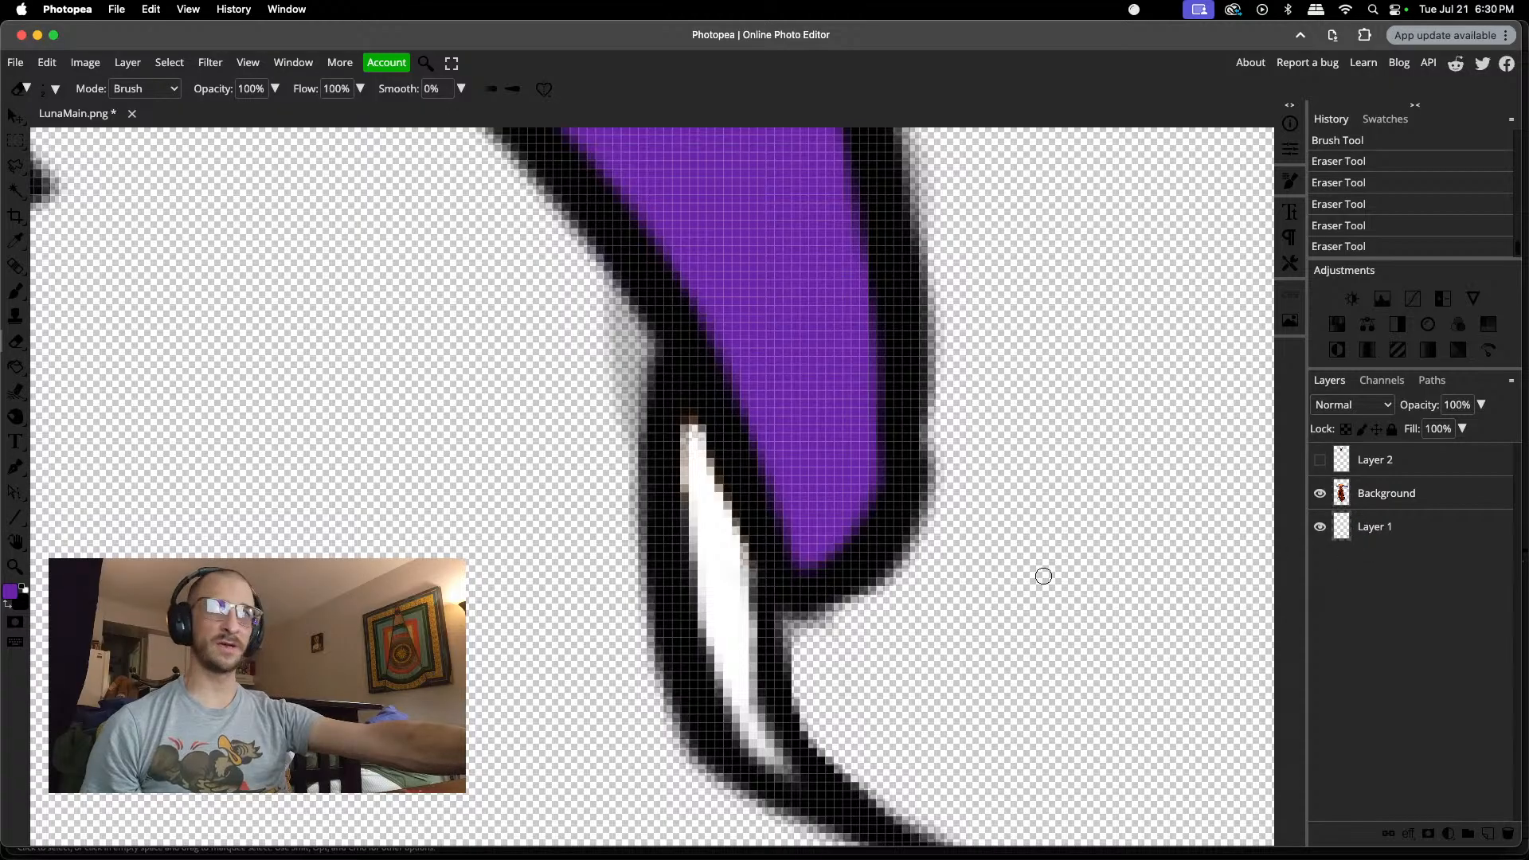
Step: Paint white over the remaining tinted pixels along the thumb claw's inner edge and upper tip
{"action": "left_click", "coordinate": [23, 588]}
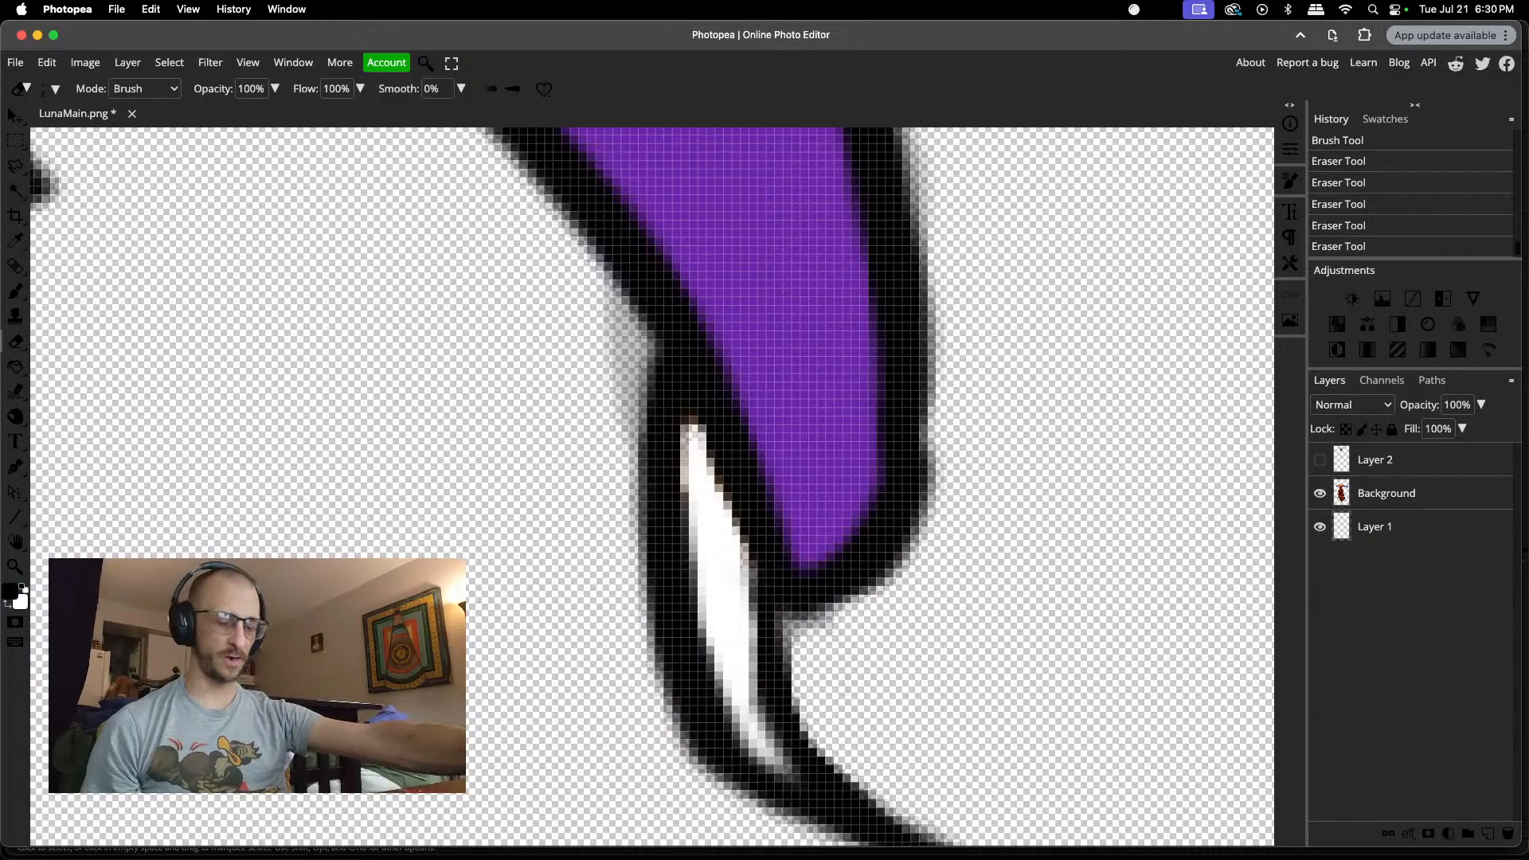
{"action": "left_click", "coordinate": [29, 588]}
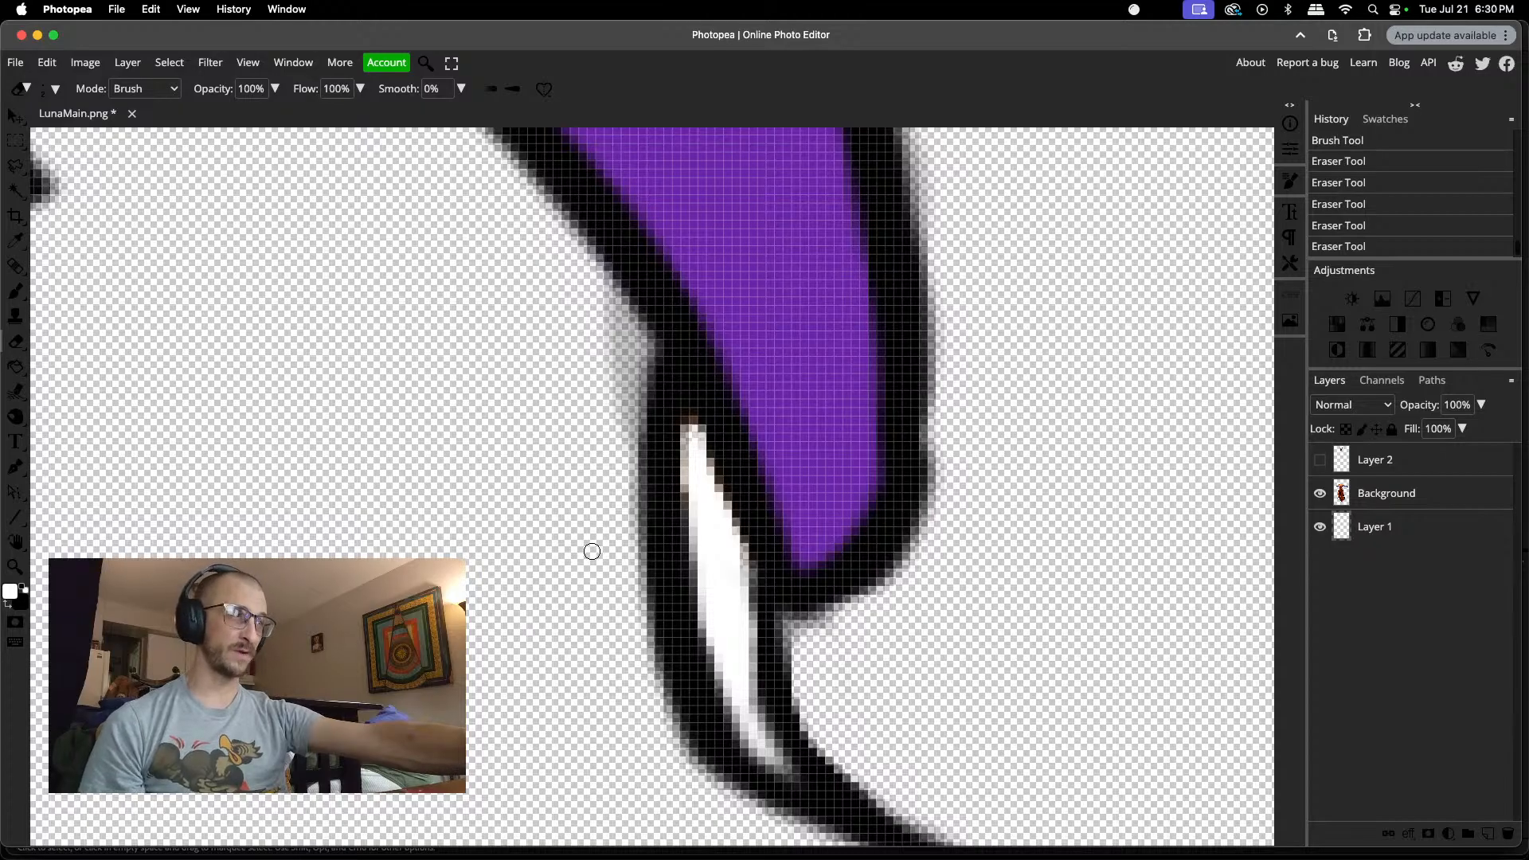
{"action": "key", "text": "b"}
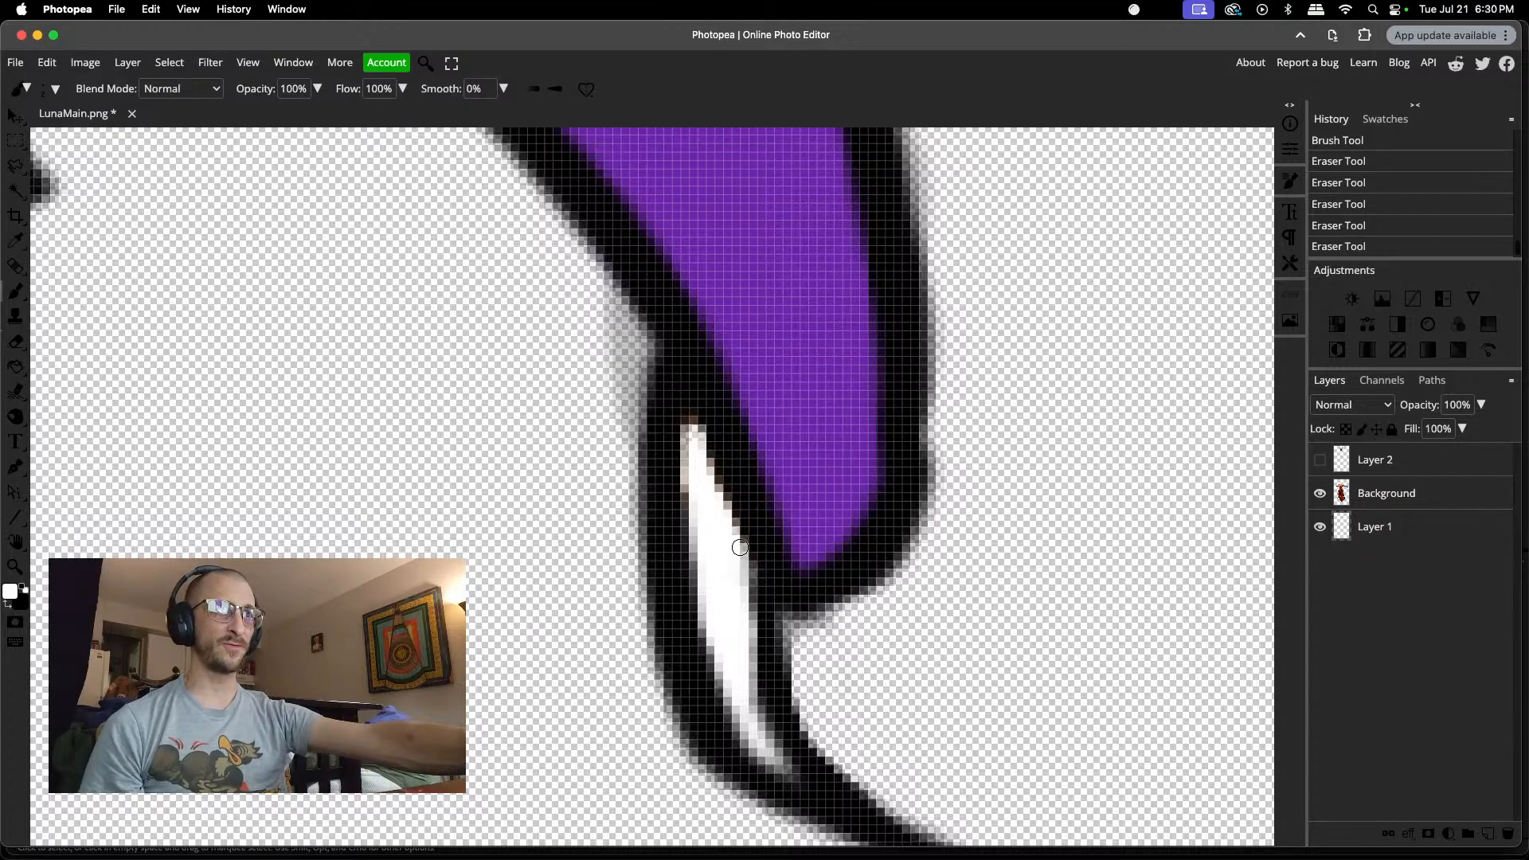
{"action": "left_click", "coordinate": [720, 515]}
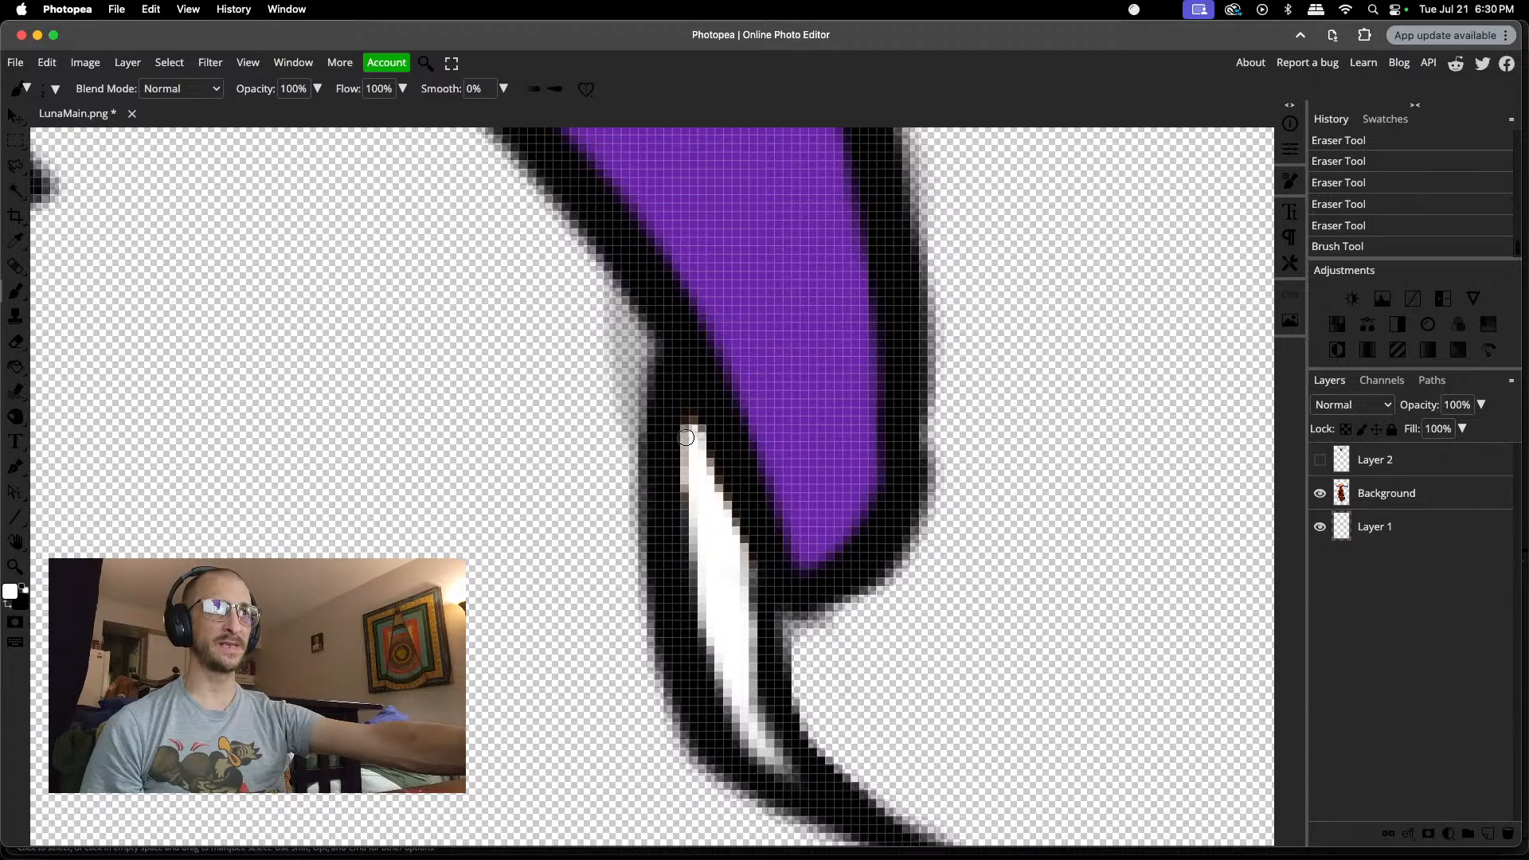
{"action": "left_click", "coordinate": [691, 423]}
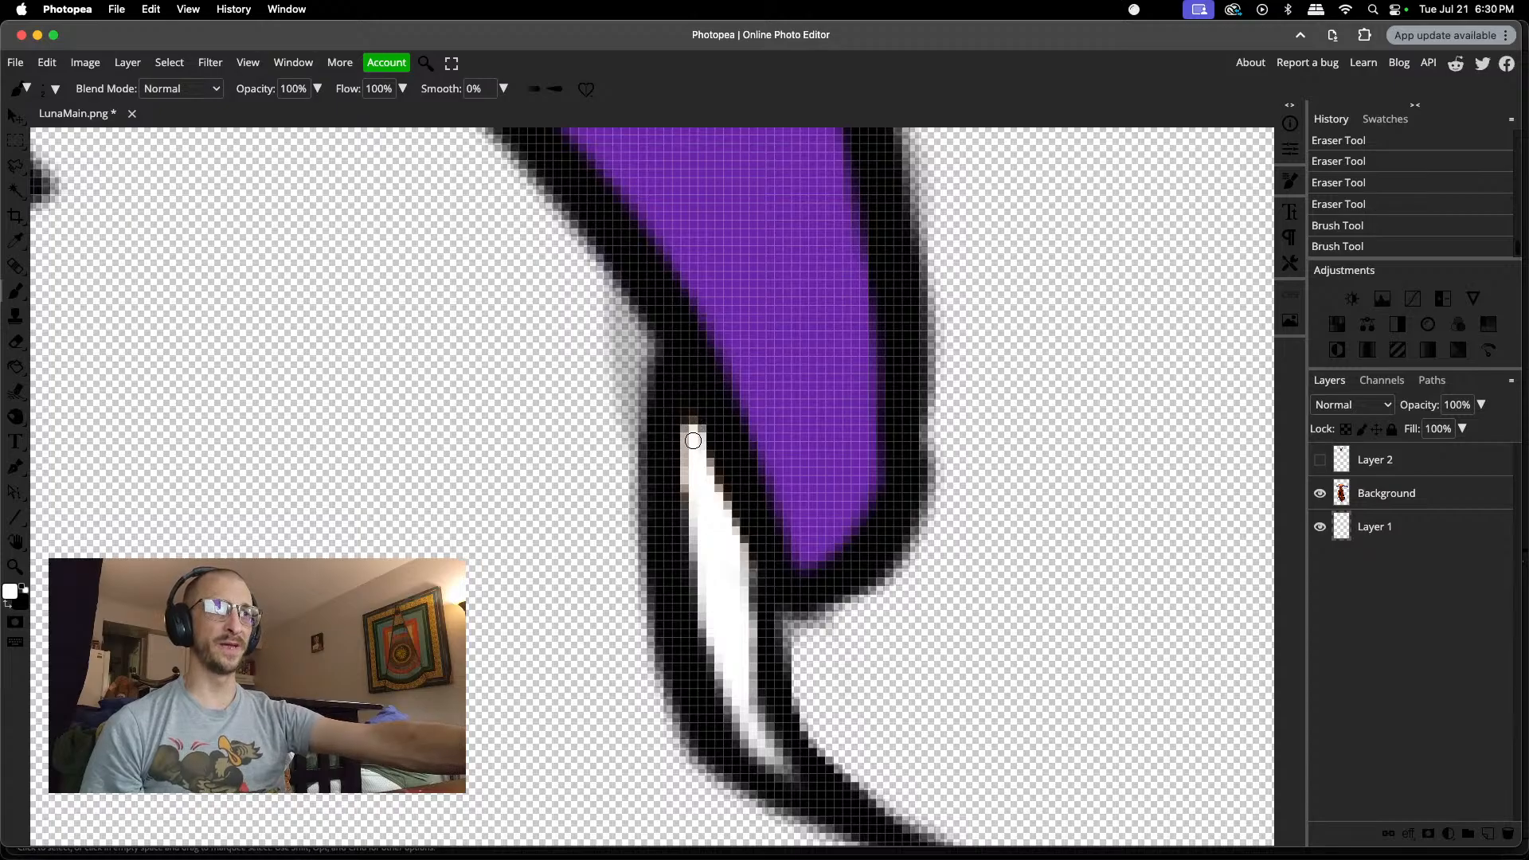
Step: Erase the grey residue in the gap between the bent leg and the dress with a 12 px eraser
{"action": "scroll", "coordinate": [708, 654], "scroll_direction": "down", "scroll_amount": 3}
{"action": "scroll", "coordinate": [707, 654], "scroll_direction": "down", "scroll_amount": 5}
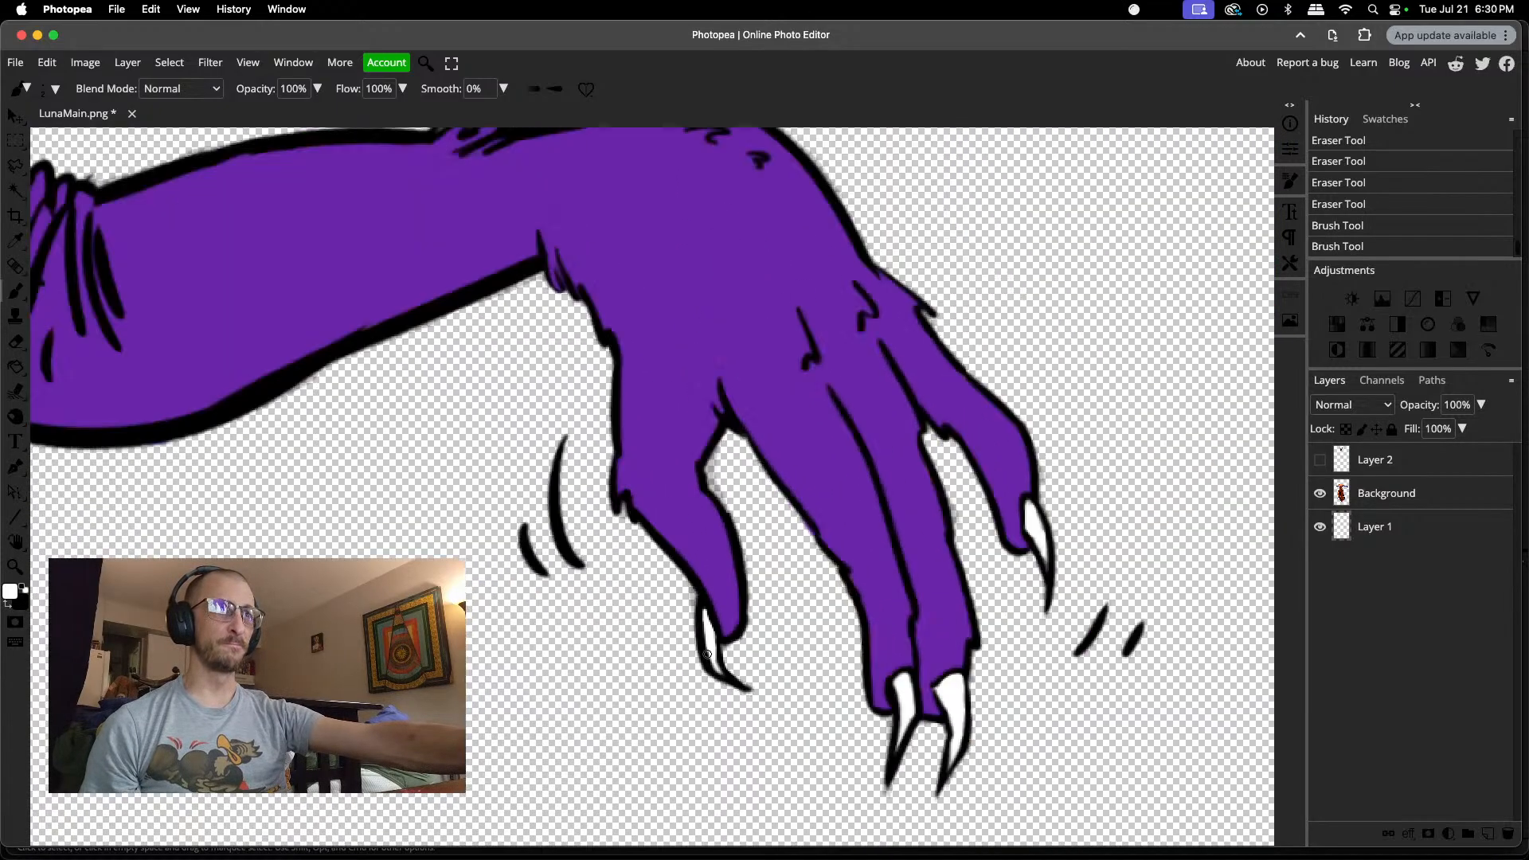
{"action": "scroll", "coordinate": [668, 672], "scroll_direction": "down", "scroll_amount": 4}
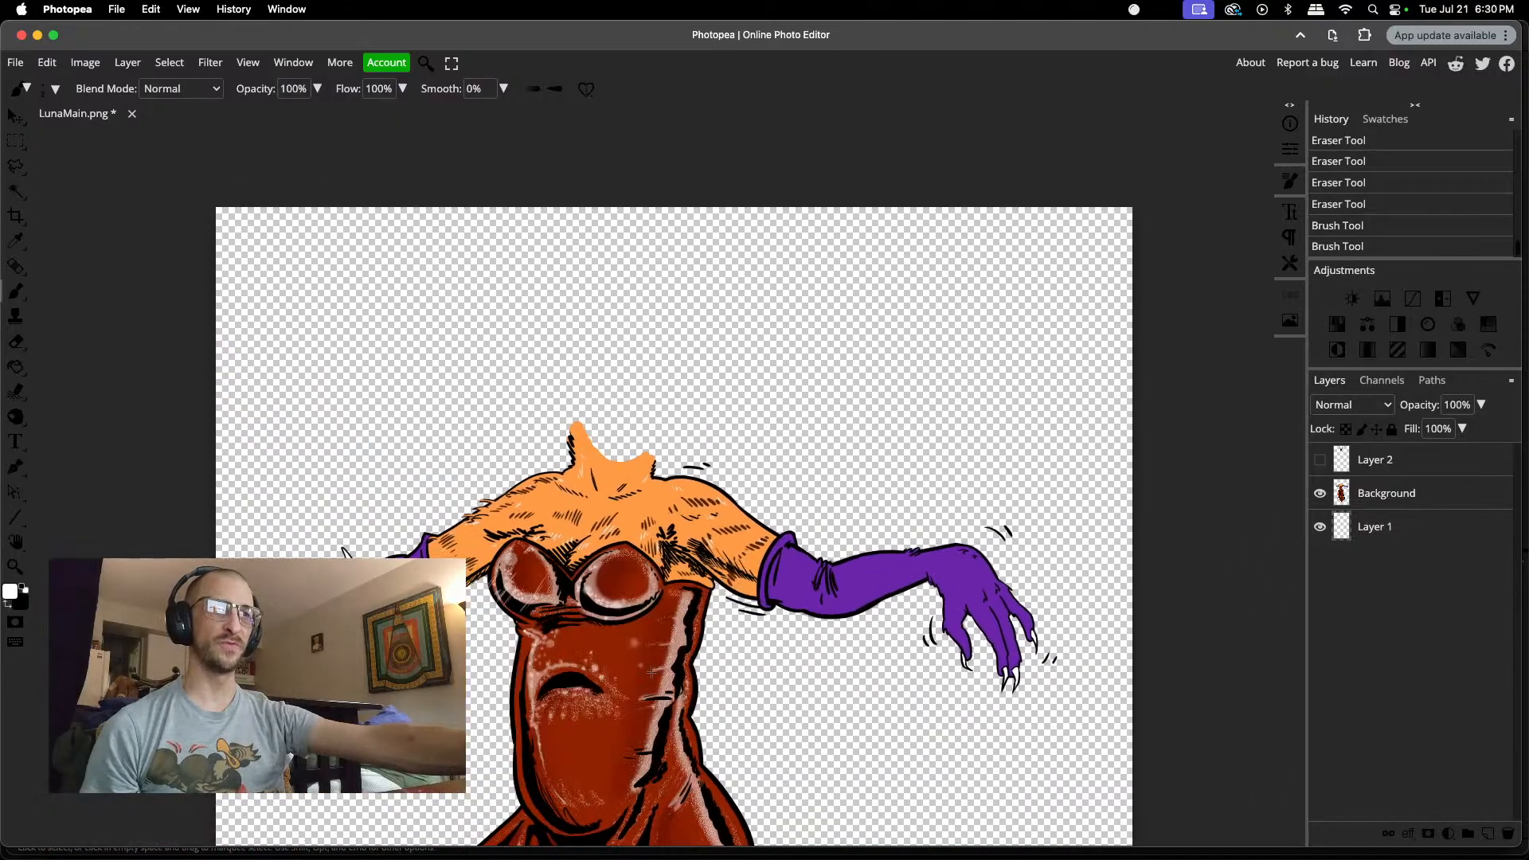
{"action": "scroll", "coordinate": [652, 671], "scroll_direction": "down", "scroll_amount": 4}
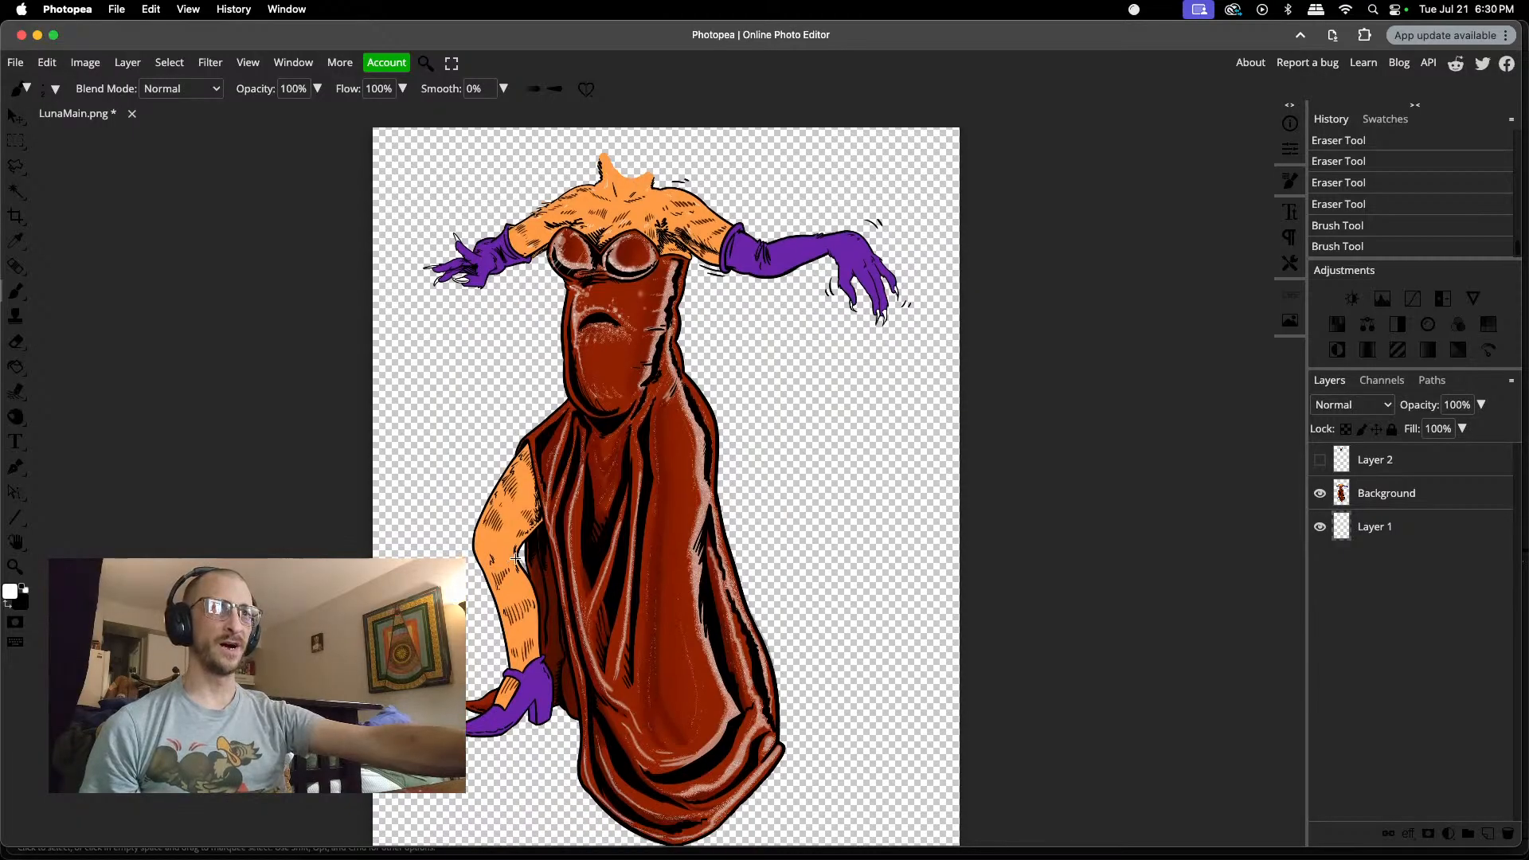
{"action": "scroll", "coordinate": [520, 560], "scroll_direction": "up", "scroll_amount": 10}
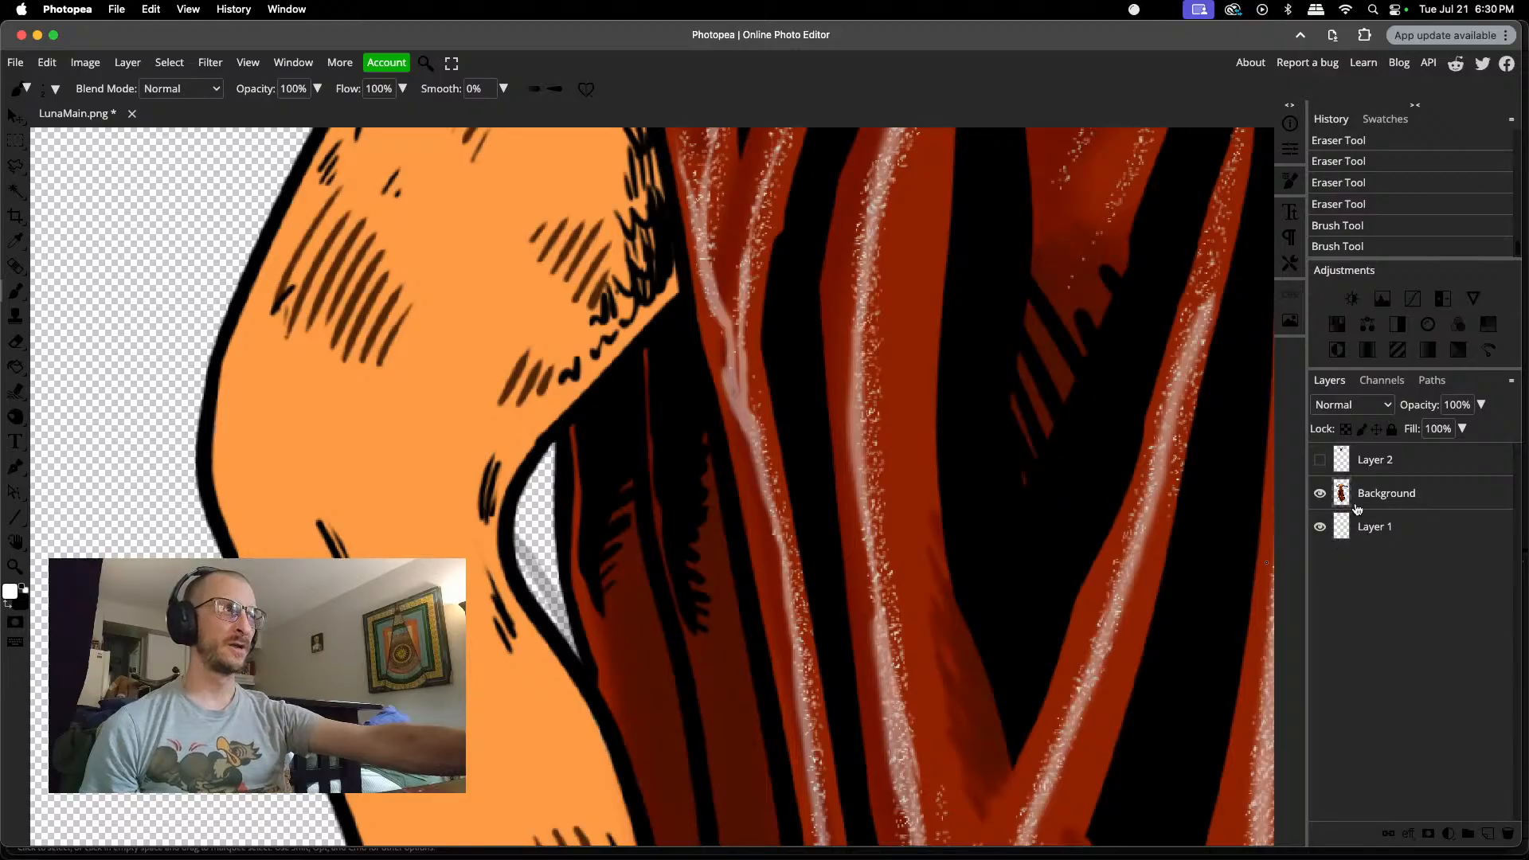
{"action": "key", "text": "e"}
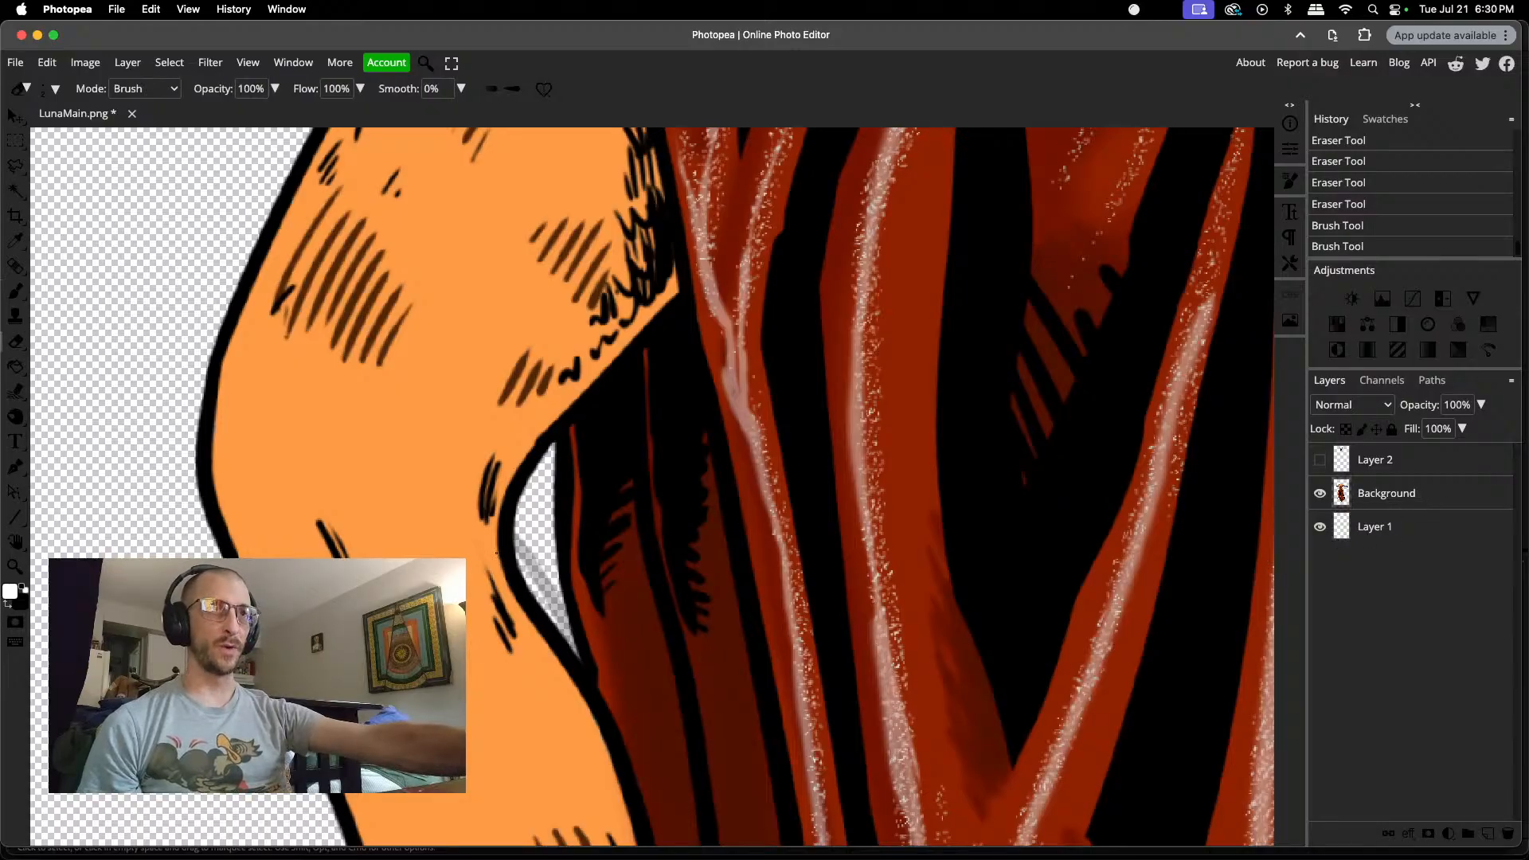
{"action": "right_click", "coordinate": [533, 537]}
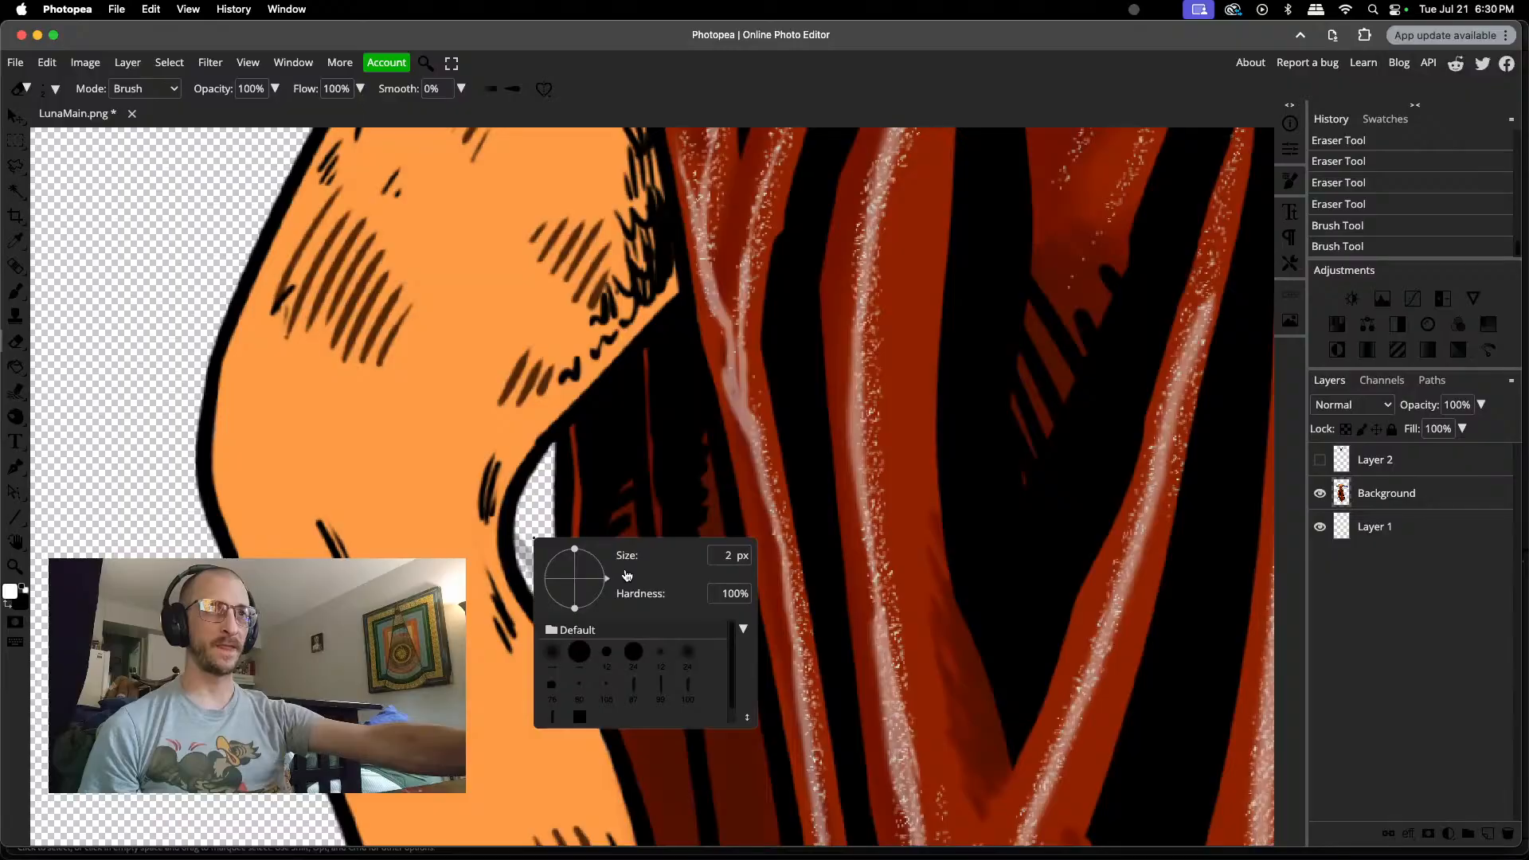
{"action": "left_click_drag", "start_coordinate": [636, 574], "coordinate": [647, 574]}
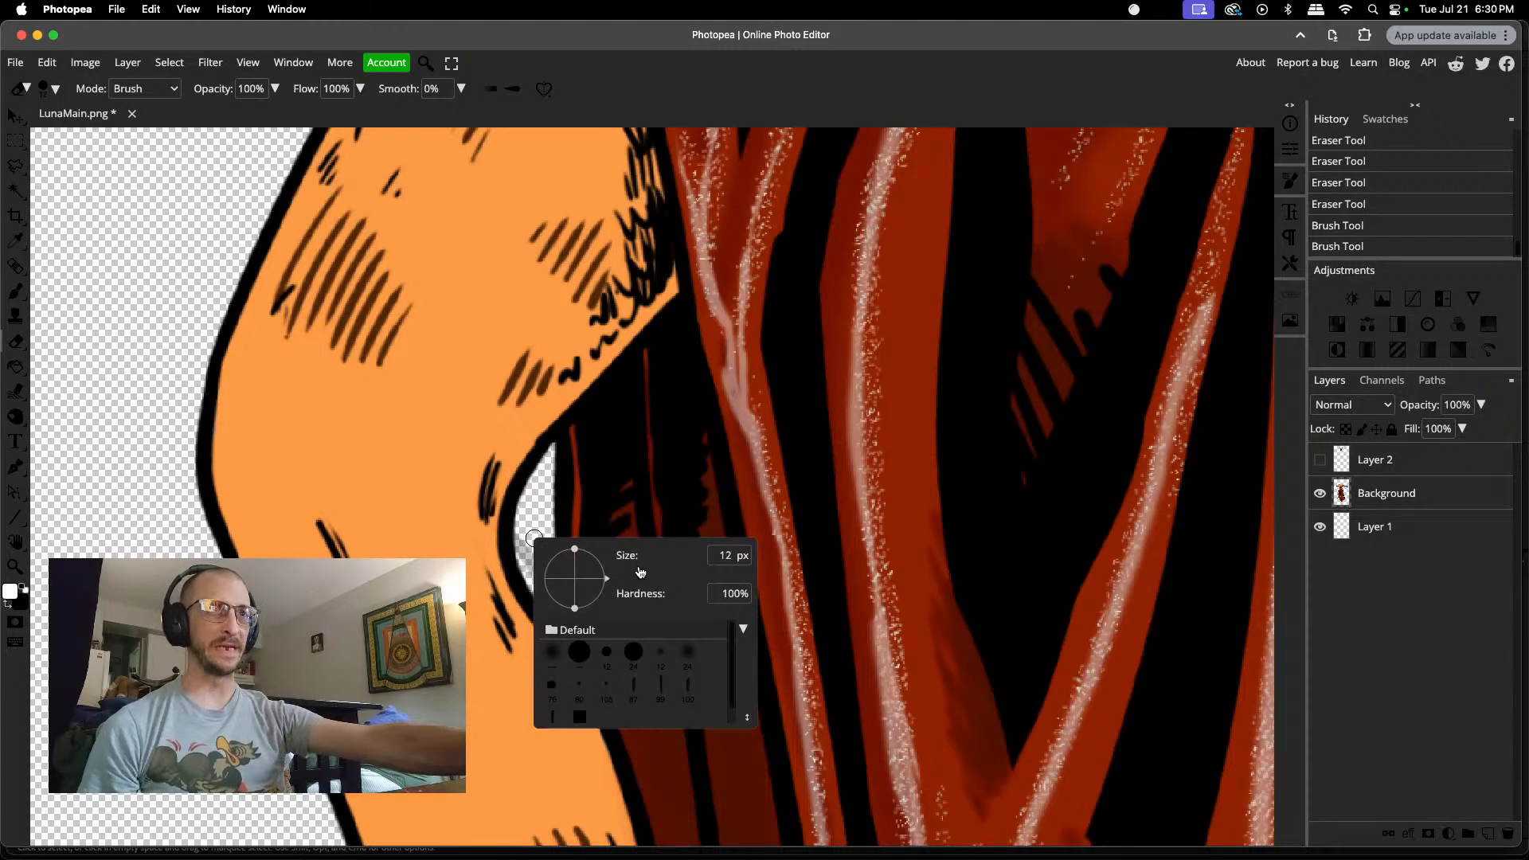
{"action": "left_click_drag", "start_coordinate": [522, 535], "coordinate": [558, 610]}
{"action": "scroll", "coordinate": [545, 593], "scroll_direction": "up", "scroll_amount": 3}
{"action": "left_click_drag", "start_coordinate": [517, 507], "coordinate": [514, 513]}
Step: Erase the remaining residue along the narrowing lower part of the gap between the bent leg and the dress with a 5 px eraser
{"action": "right_click", "coordinate": [556, 588]}
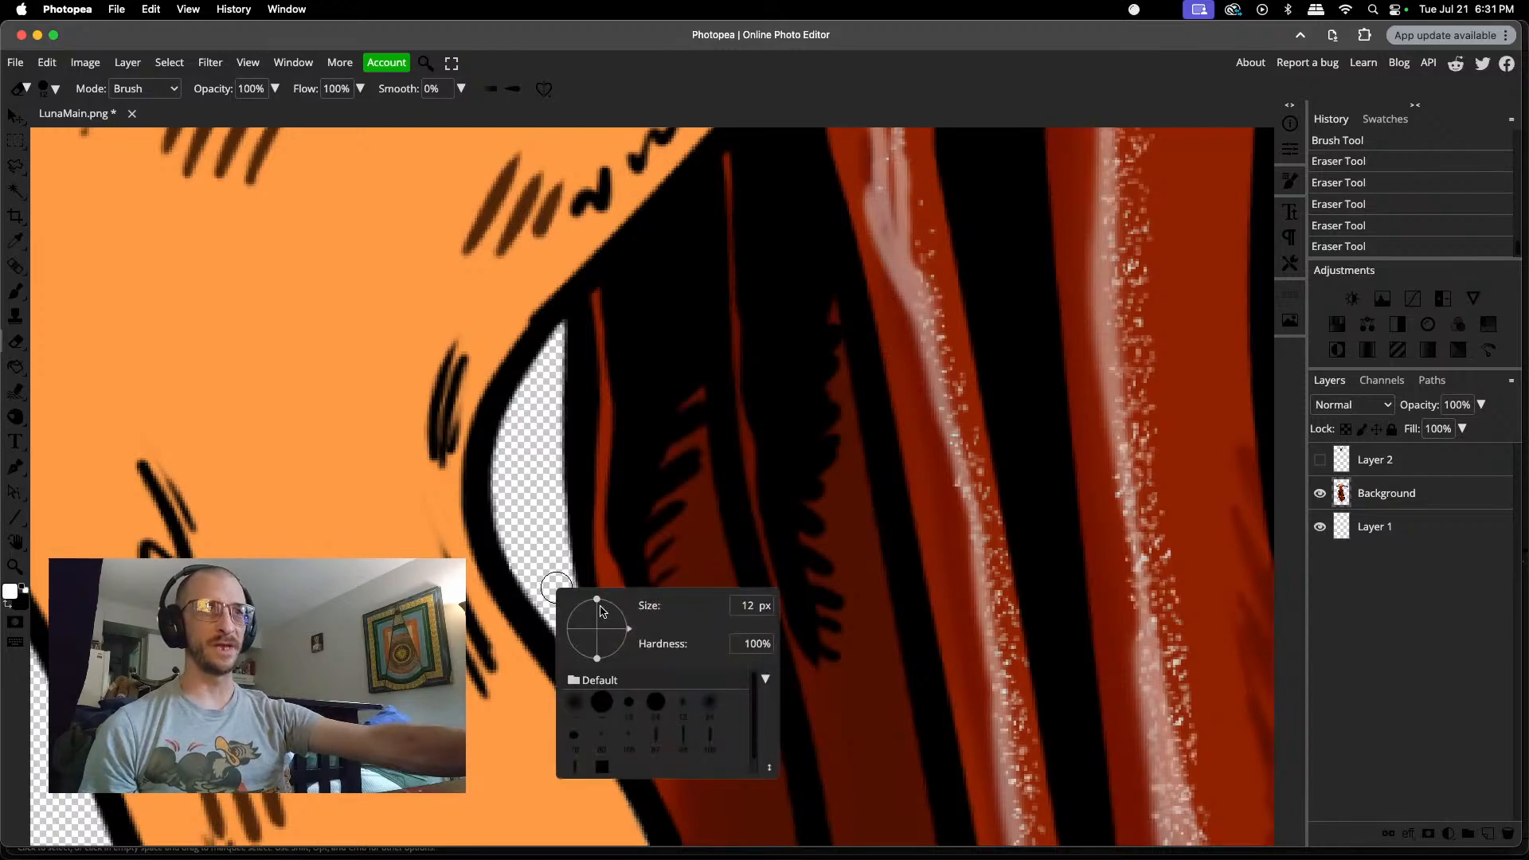
{"action": "left_click", "coordinate": [654, 624]}
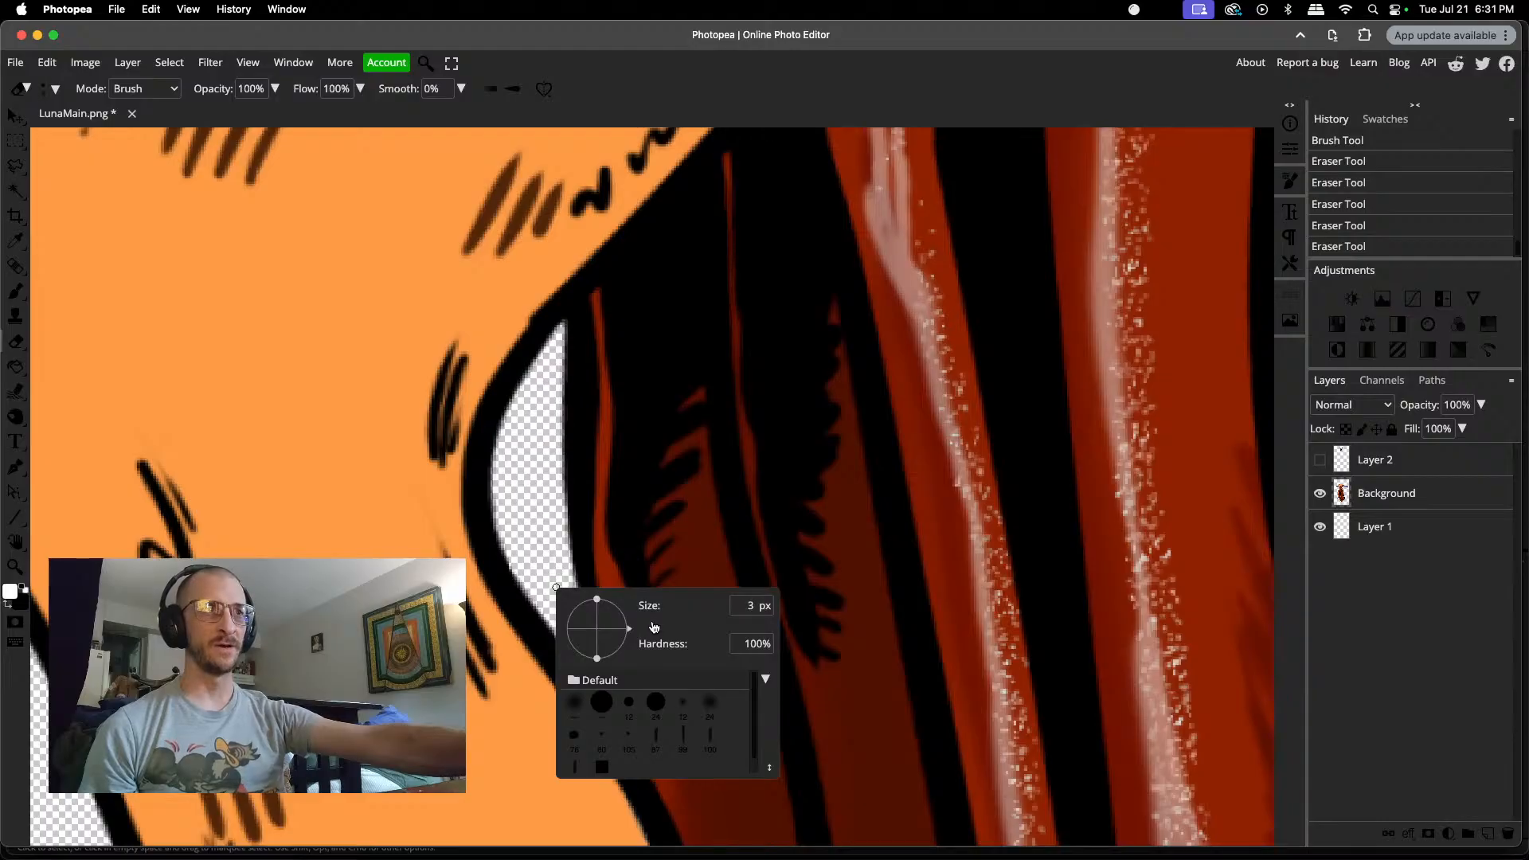
{"action": "left_click_drag", "start_coordinate": [654, 627], "coordinate": [657, 628]}
{"action": "left_click", "coordinate": [549, 591]}
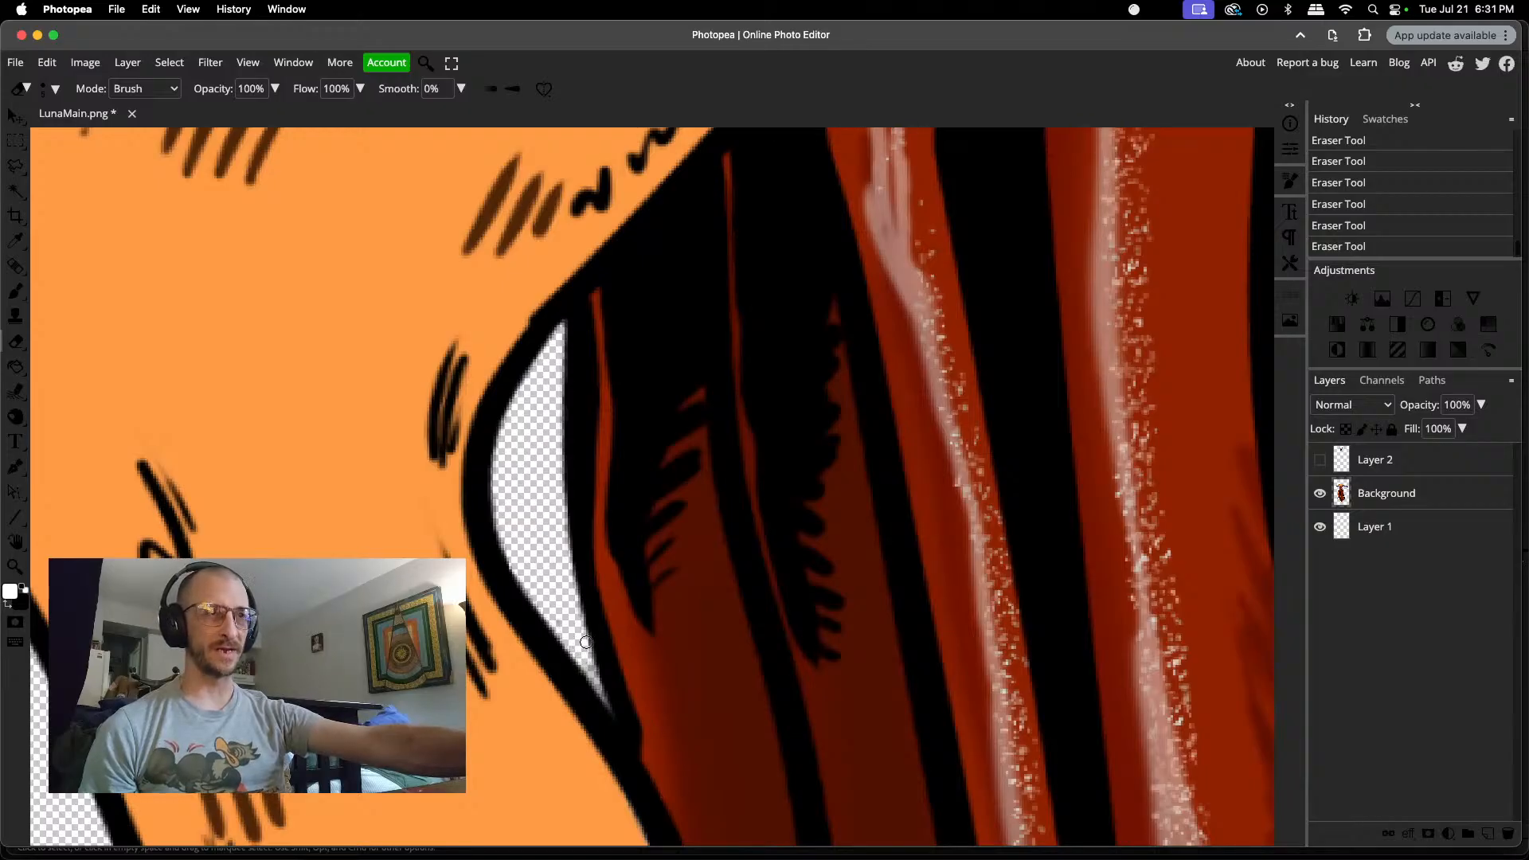
Step: Clean the lowest tip of the gap between the leg and the dress using a finer eraser
{"action": "scroll", "coordinate": [584, 643], "scroll_direction": "up", "scroll_amount": 3}
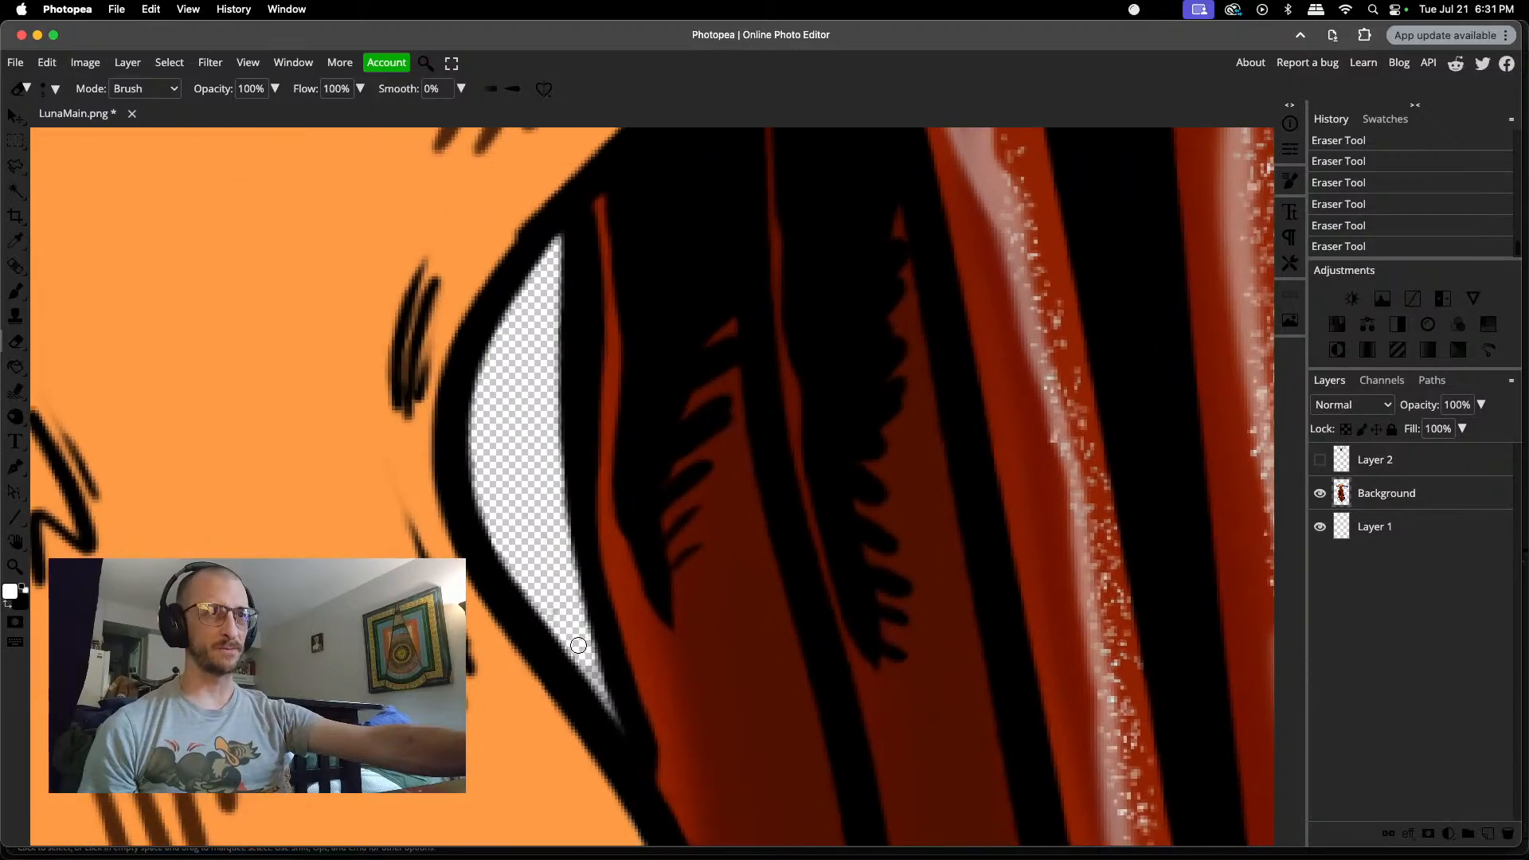
{"action": "right_click", "coordinate": [579, 645]}
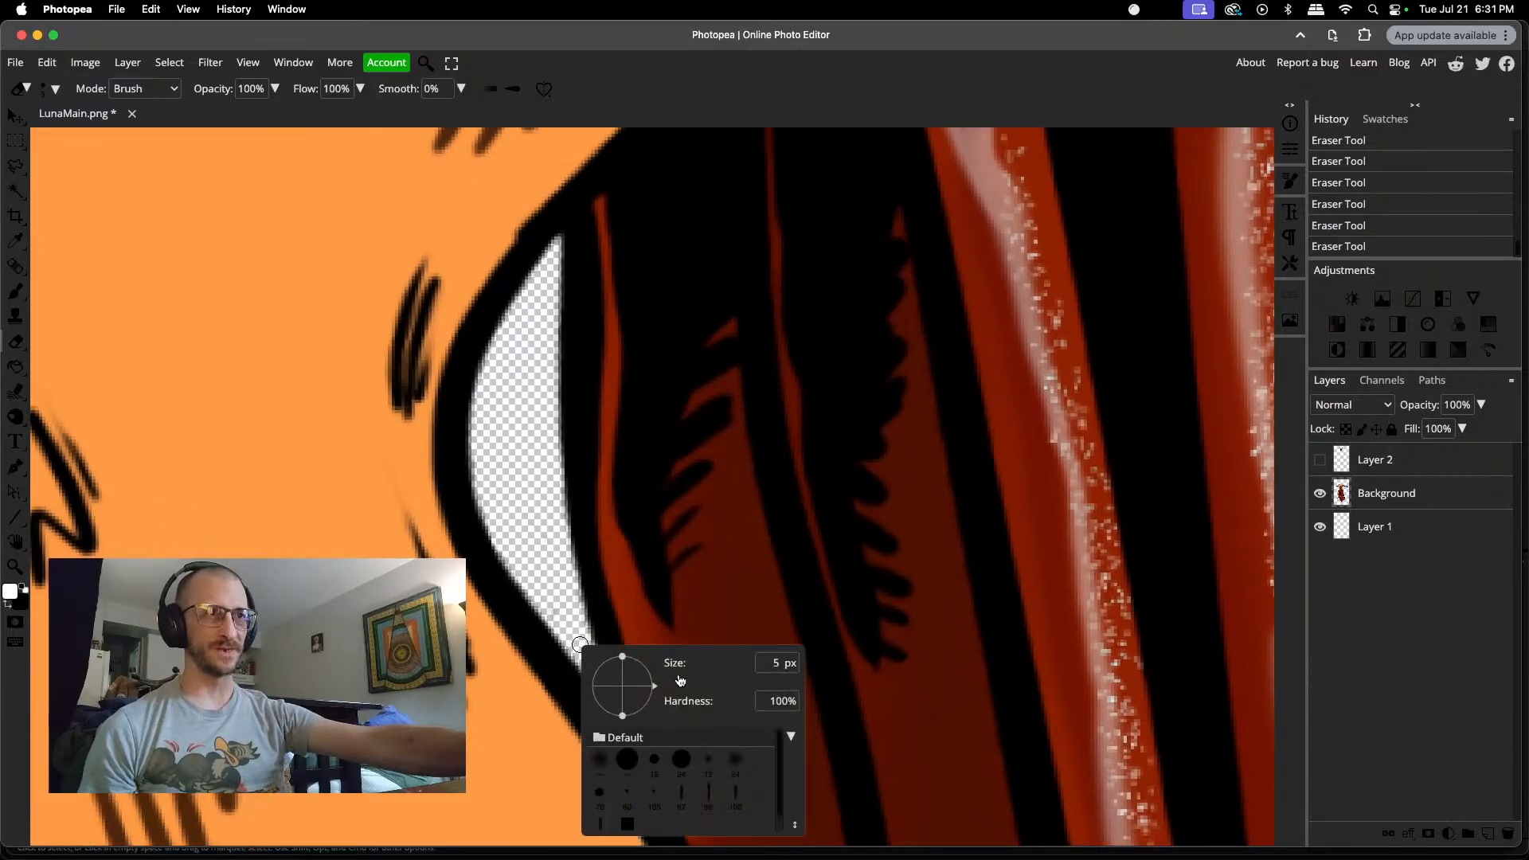
{"action": "left_click_drag", "start_coordinate": [680, 679], "coordinate": [675, 681]}
{"action": "left_click", "coordinate": [579, 637]}
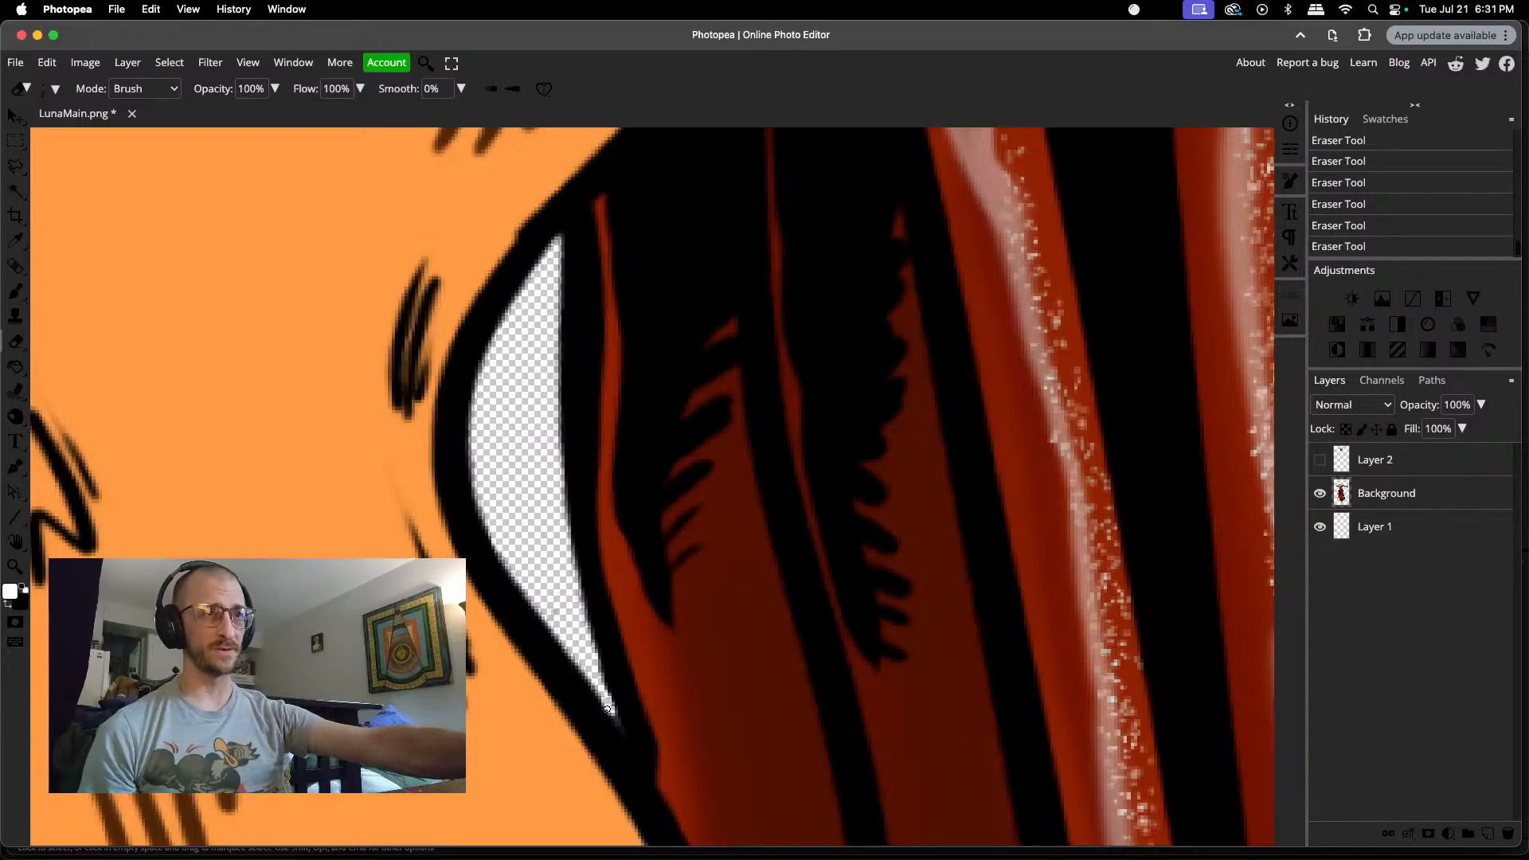
{"action": "left_click_drag", "start_coordinate": [613, 711], "coordinate": [598, 683]}
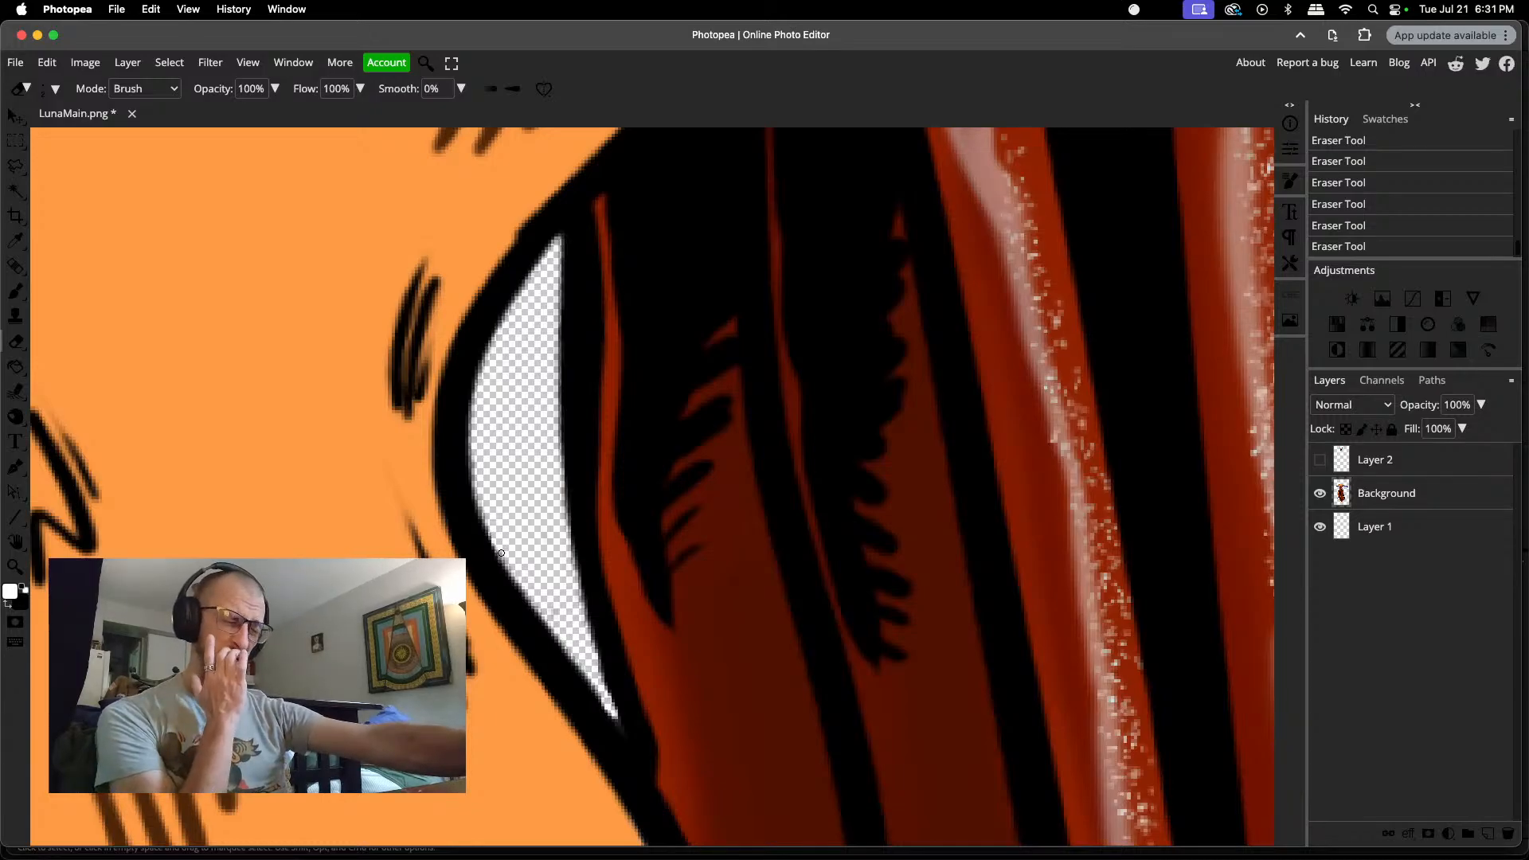
Step: Examine the whole figure from the neck and gloved arms down to the dress hem for remaining flaws
{"action": "scroll", "coordinate": [501, 552], "scroll_direction": "down", "scroll_amount": 10}
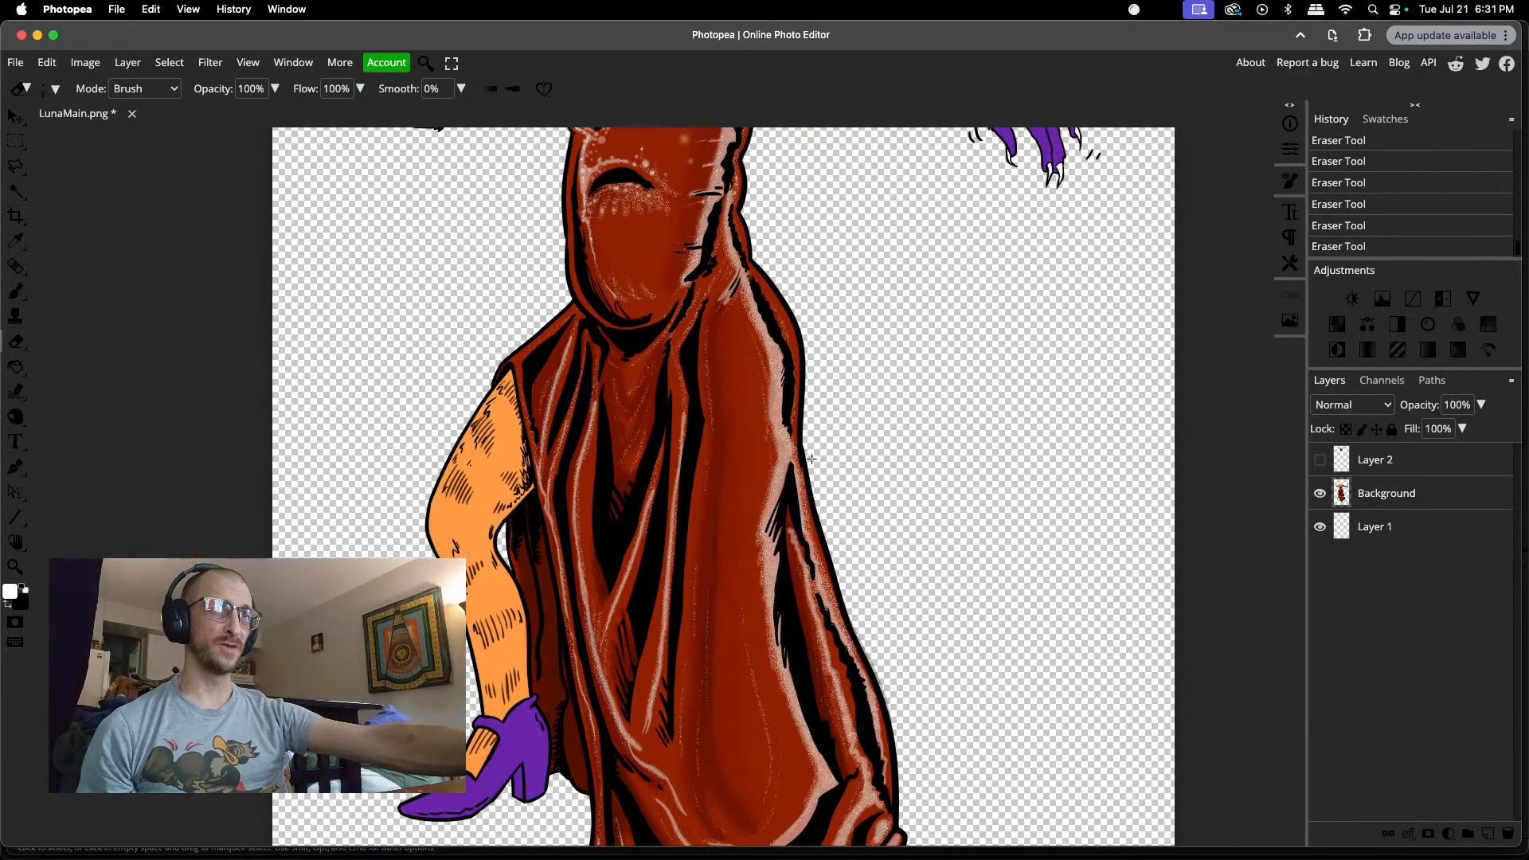
{"action": "scroll", "coordinate": [811, 459], "scroll_direction": "up", "scroll_amount": 10}
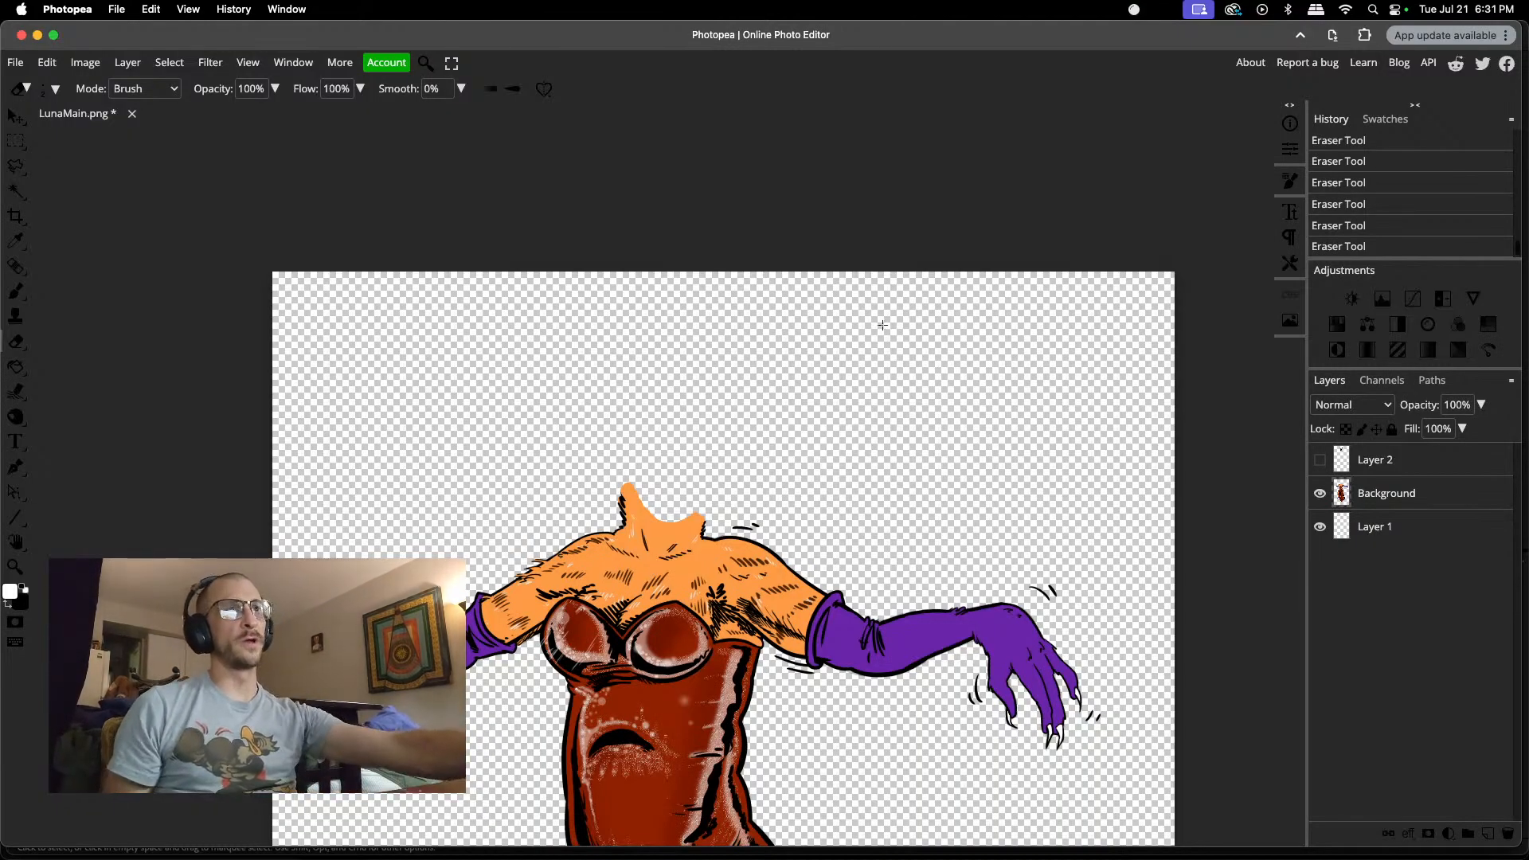
{"action": "scroll", "coordinate": [806, 461], "scroll_direction": "down", "scroll_amount": 9}
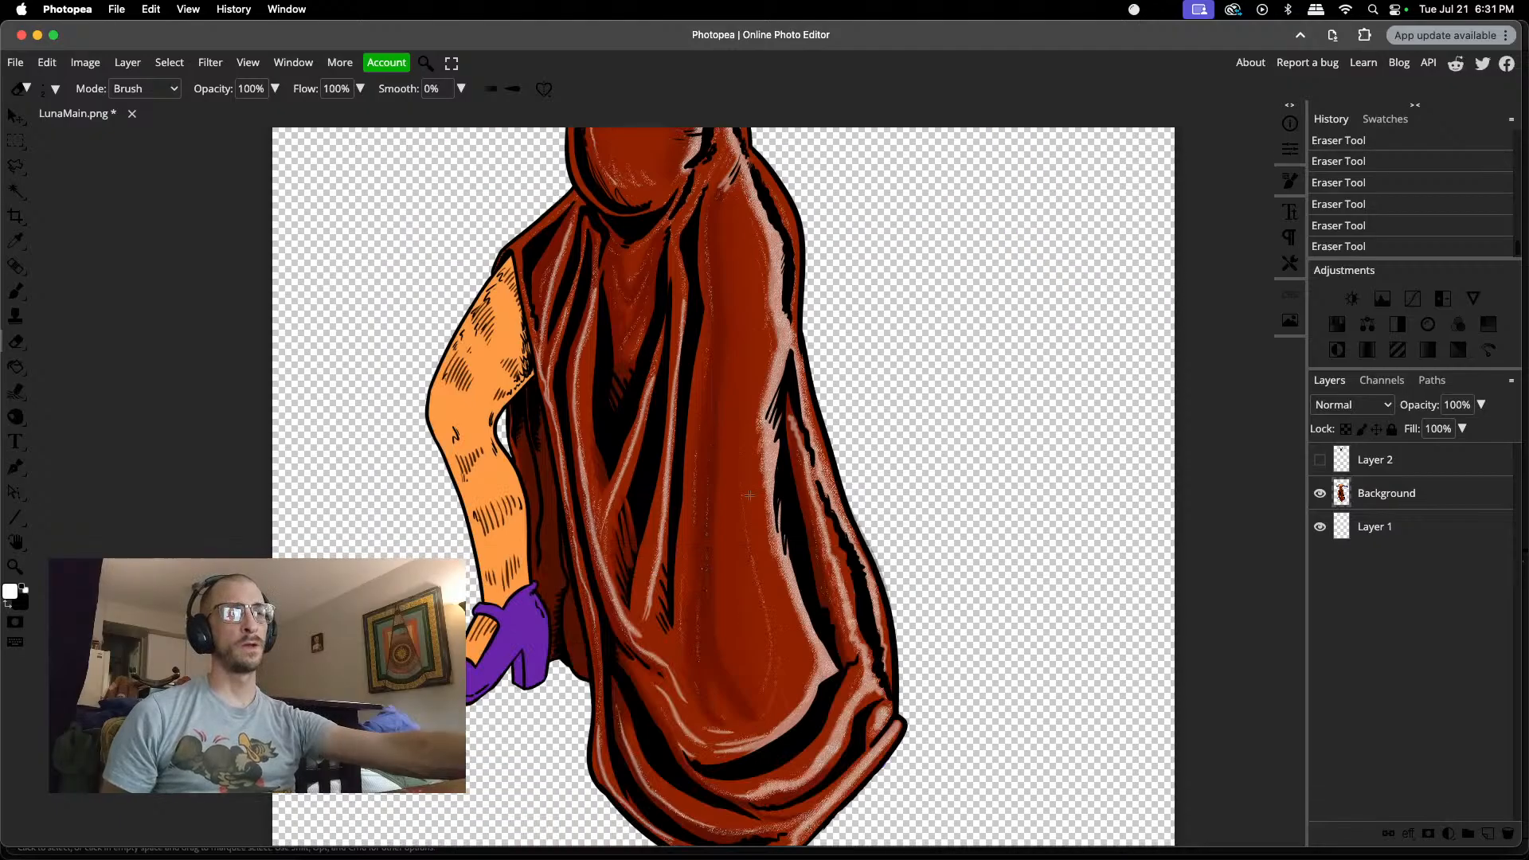
{"action": "scroll", "coordinate": [748, 495], "scroll_direction": "down", "scroll_amount": 2}
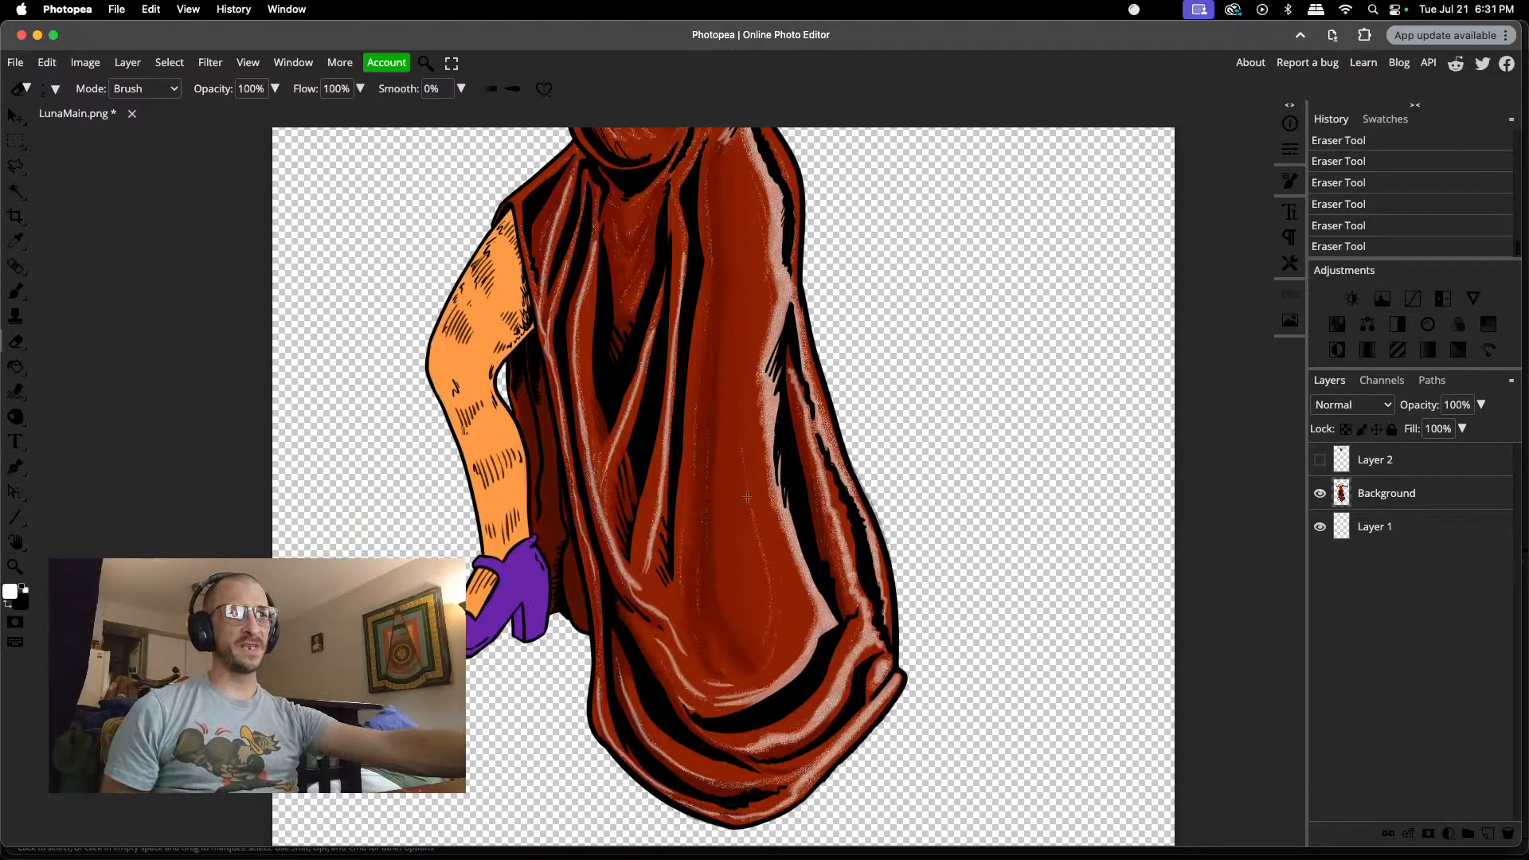
{"action": "scroll", "coordinate": [747, 496], "scroll_direction": "down", "scroll_amount": 5}
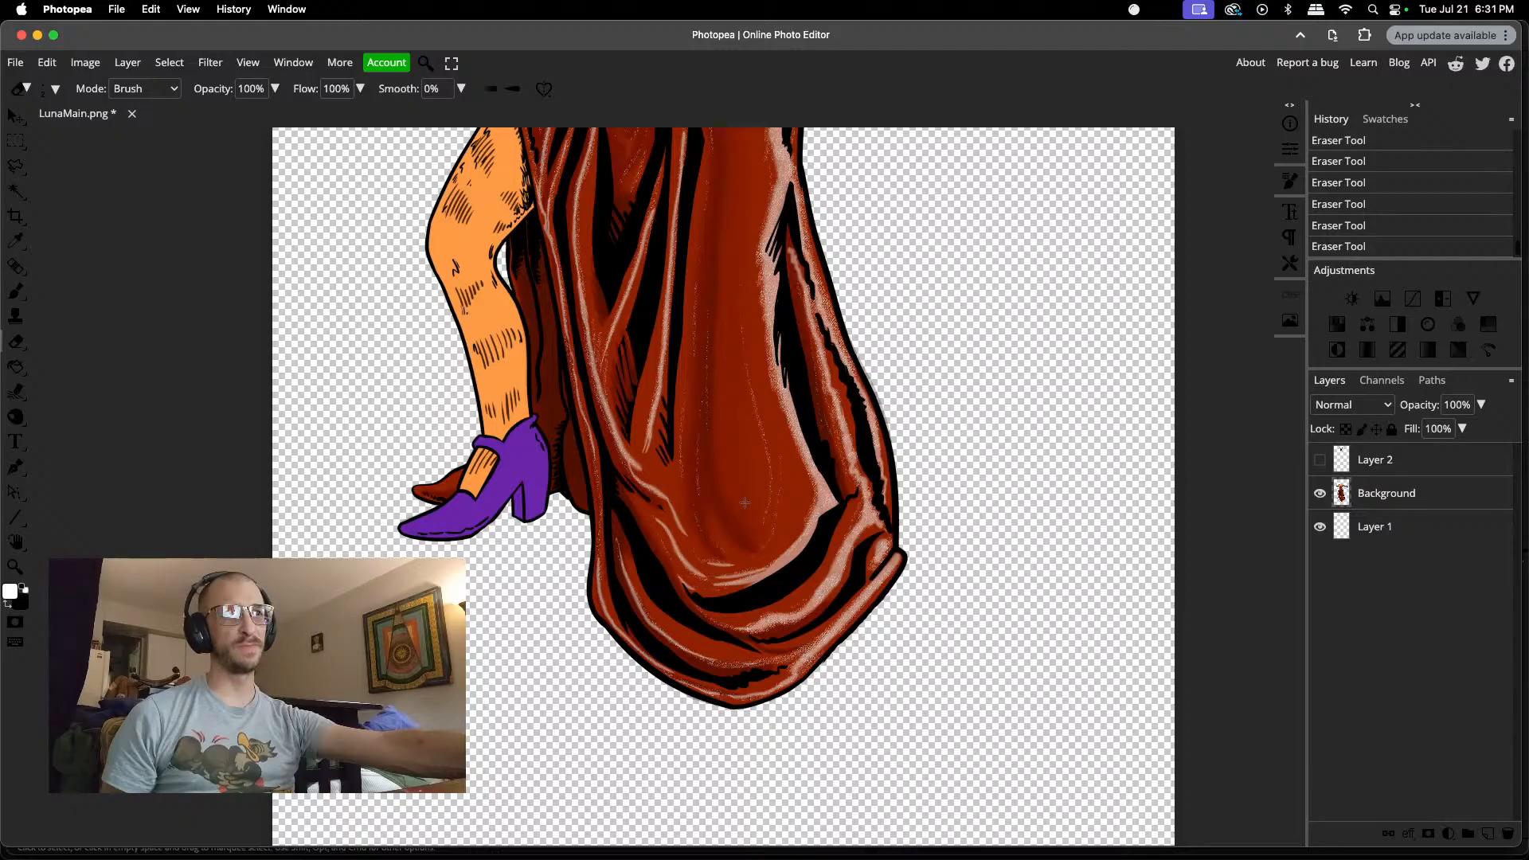
{"action": "scroll", "coordinate": [745, 502], "scroll_direction": "up", "scroll_amount": 15}
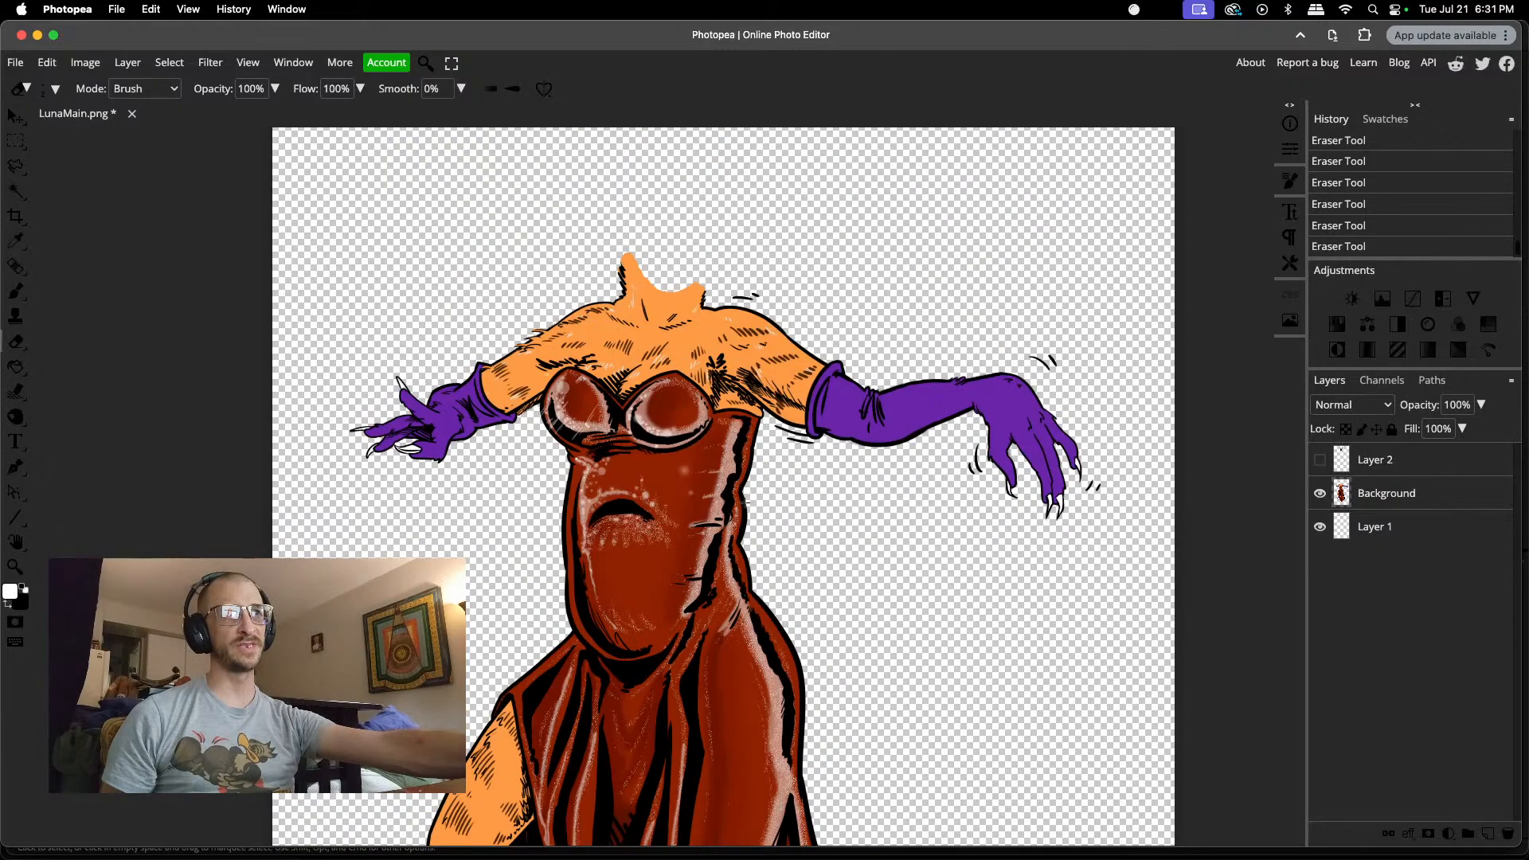
{"action": "scroll", "coordinate": [745, 502], "scroll_direction": "up", "scroll_amount": 1}
{"action": "scroll", "coordinate": [744, 504], "scroll_direction": "down", "scroll_amount": 2}
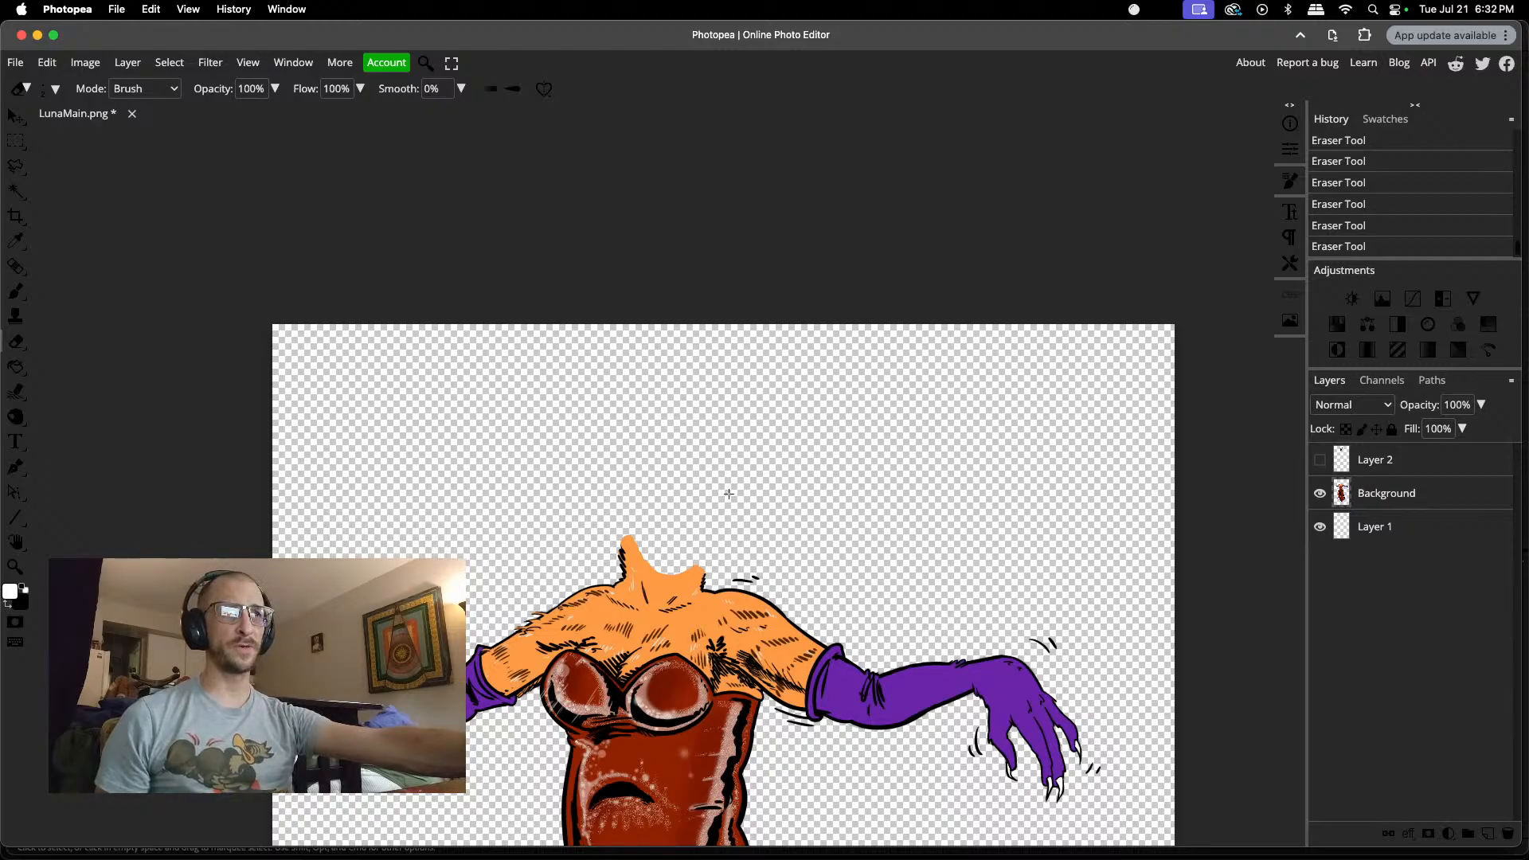
Step: Save the layered LunaMain artwork as a PSD
{"action": "left_click", "coordinate": [12, 62]}
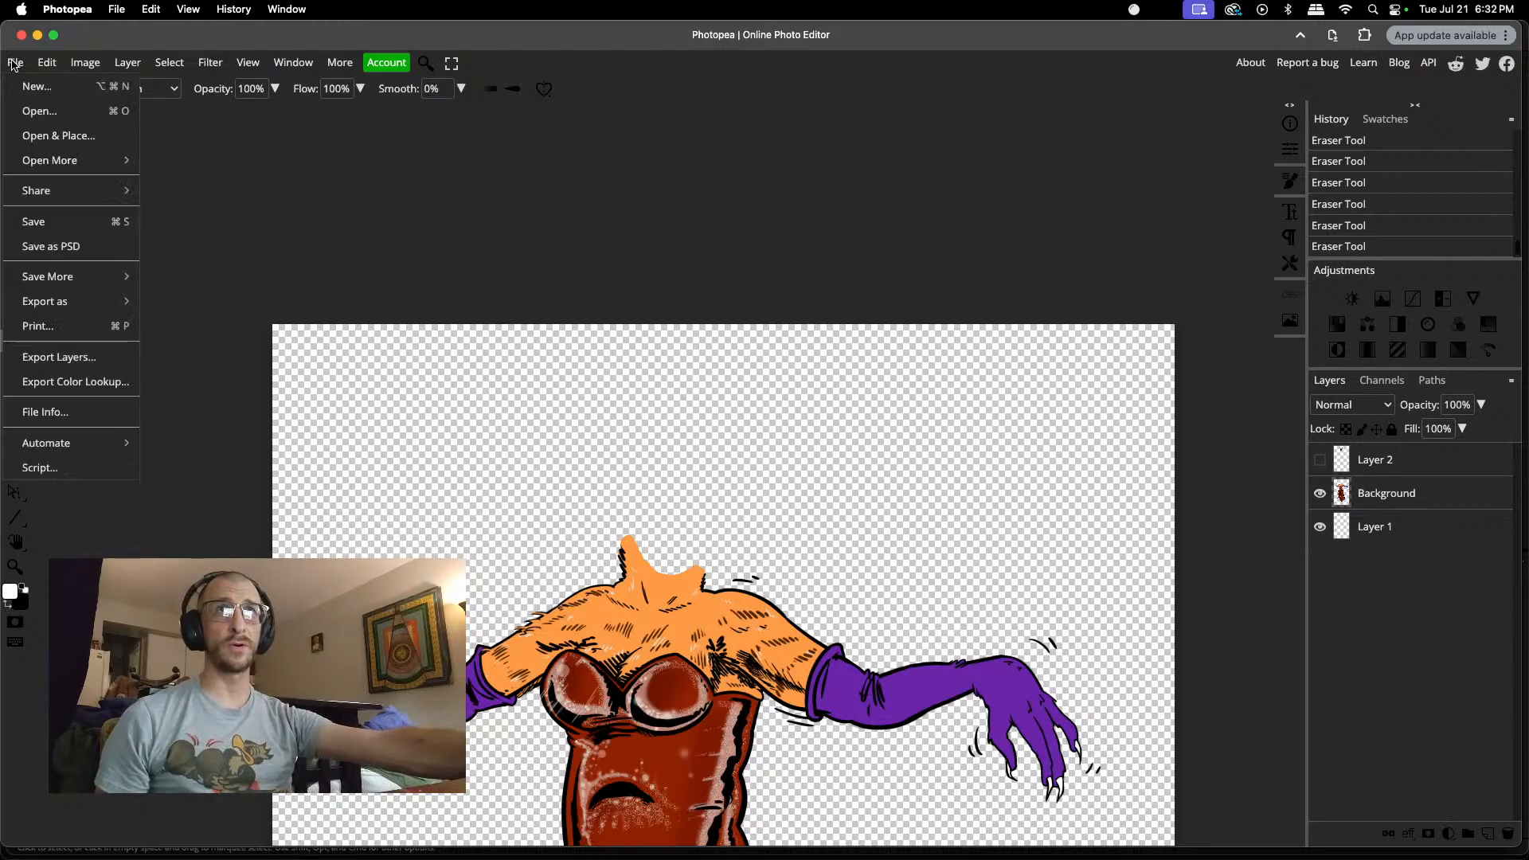
{"action": "left_click", "coordinate": [68, 244]}
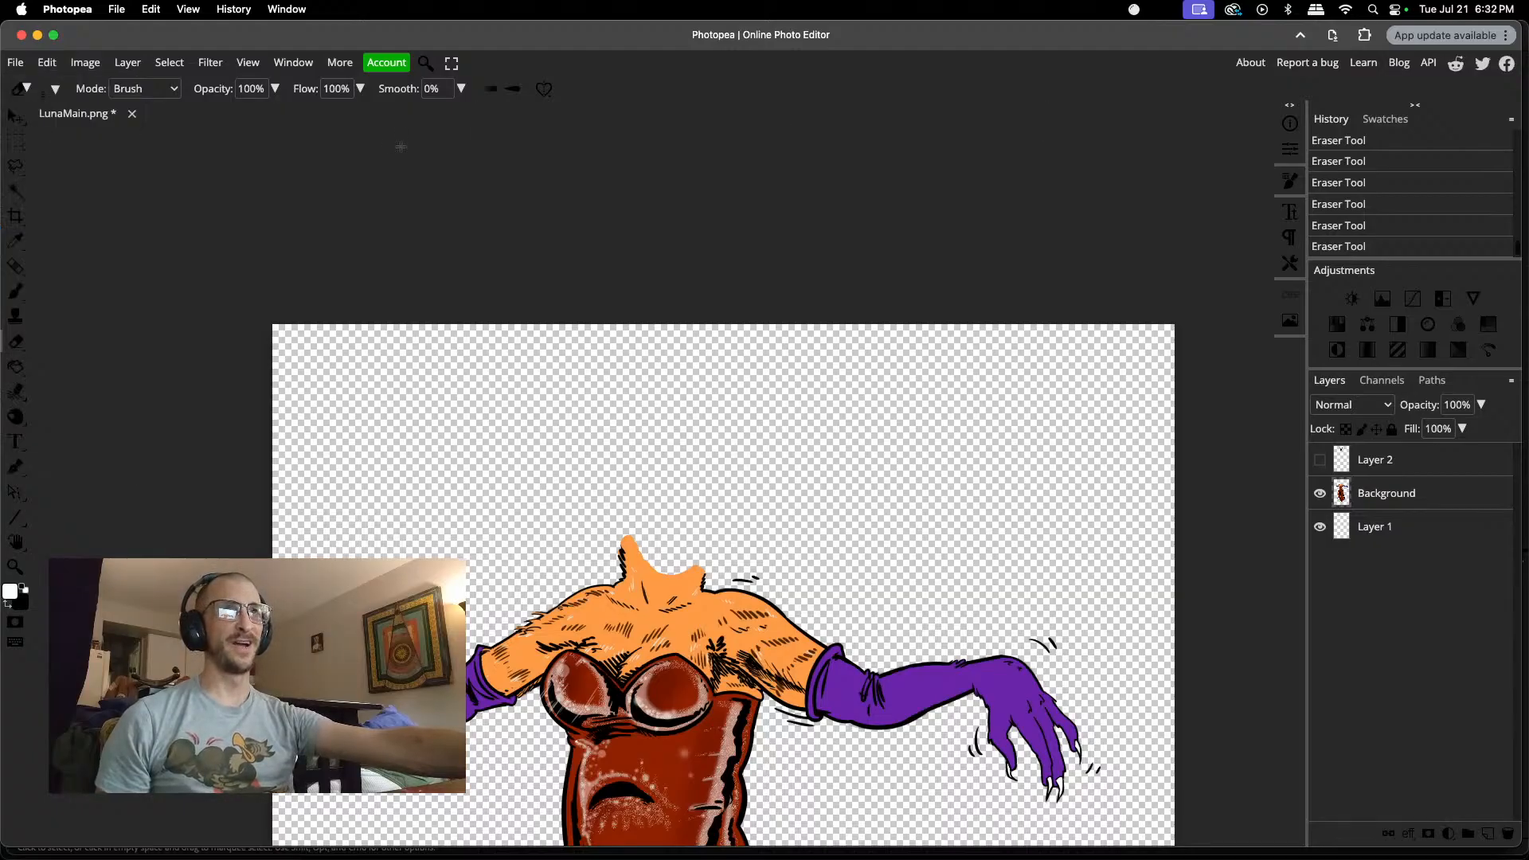
Step: Switch to Premiere Pro and scrub the lounge sequence back to 00;00;31;20 to review Luna in the scene
{"action": "mouse_move", "coordinate": [928, 841]}
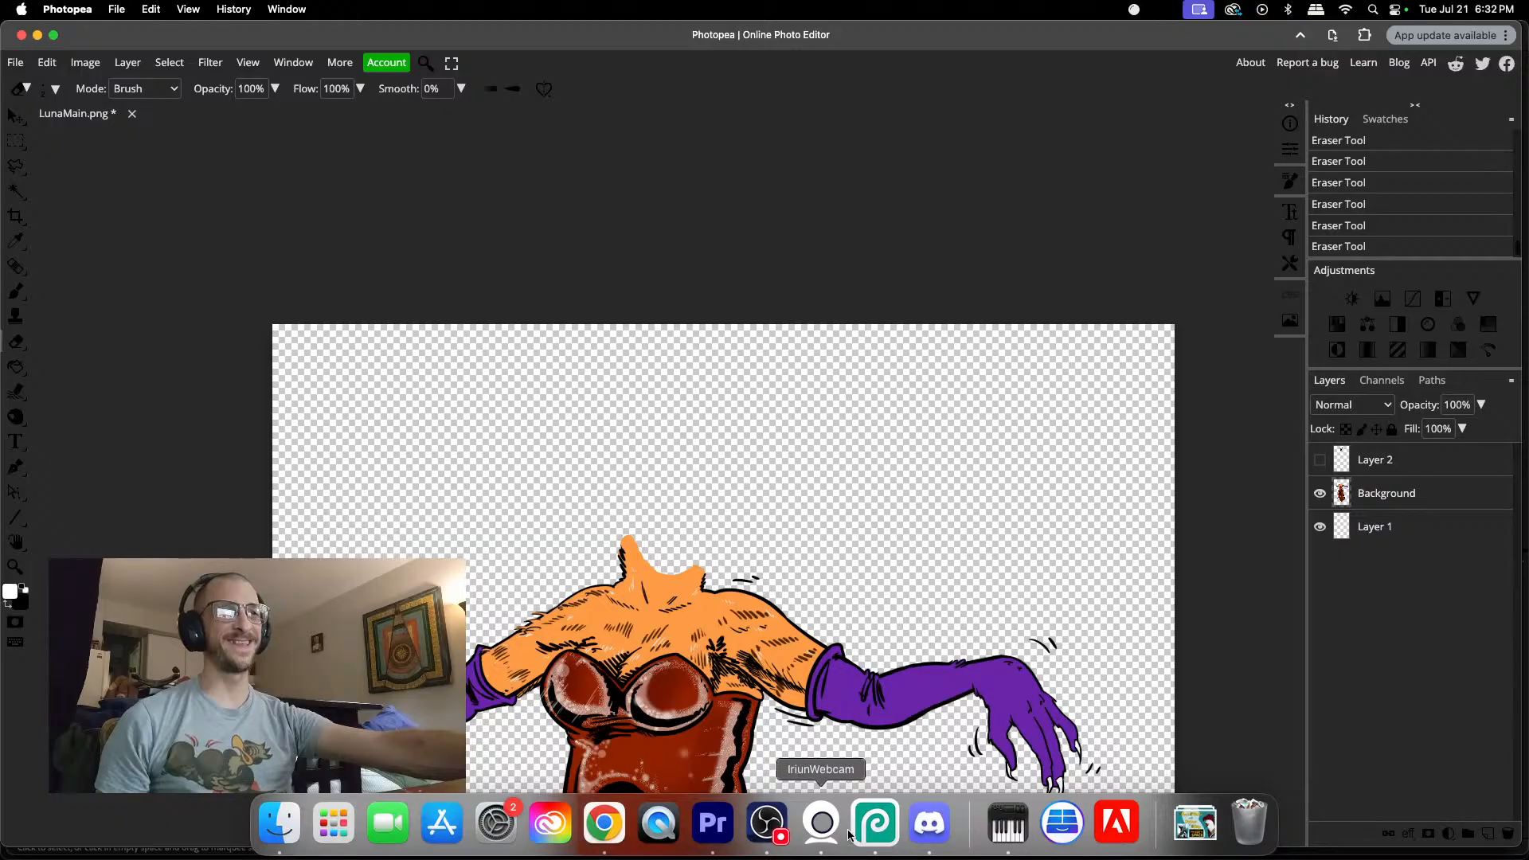
{"action": "left_click", "coordinate": [712, 824]}
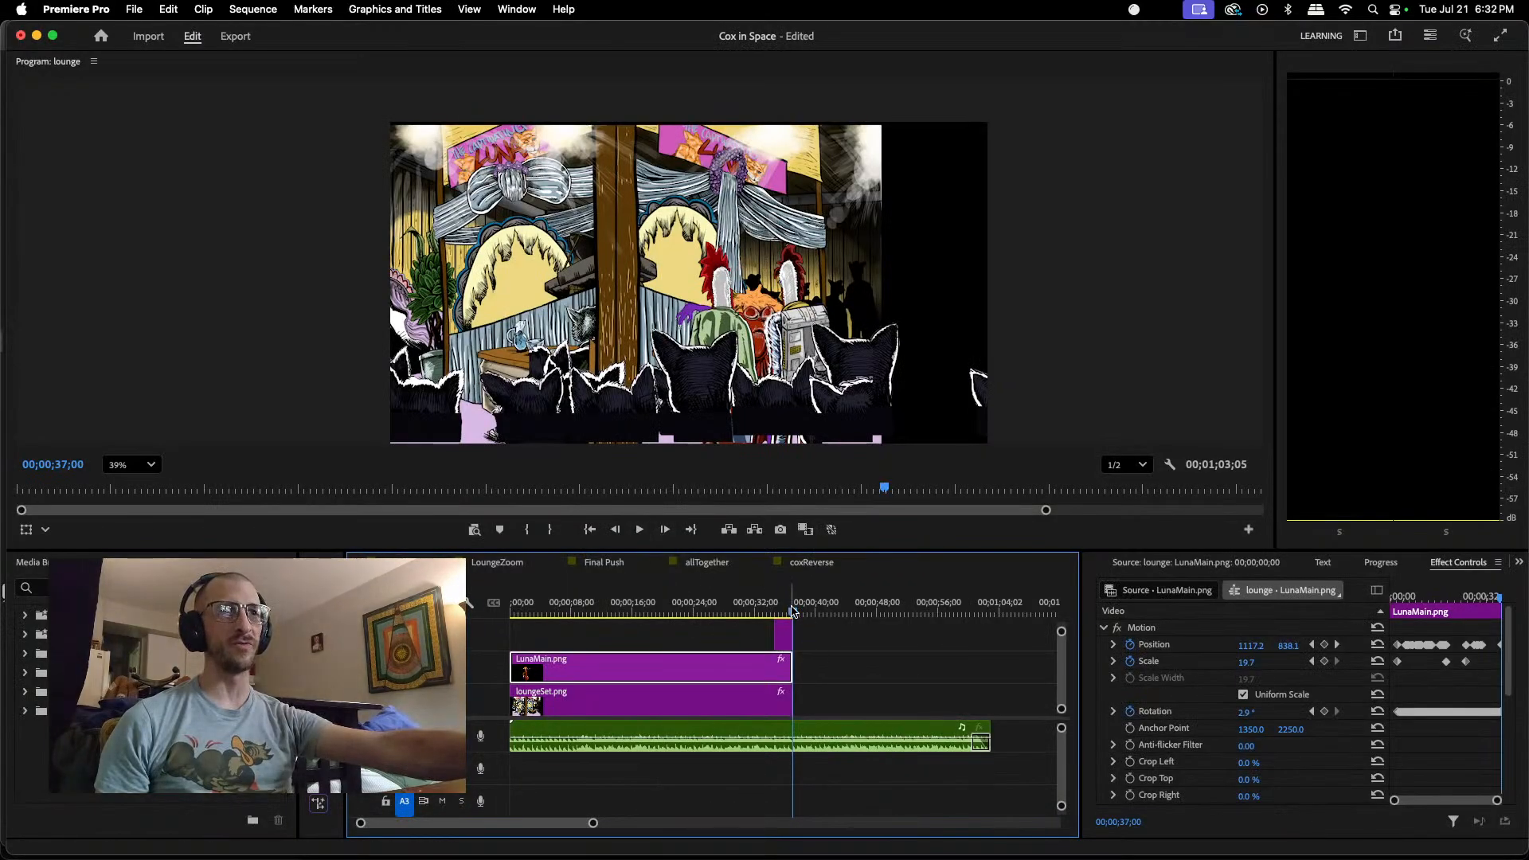
{"action": "left_click_drag", "start_coordinate": [793, 613], "coordinate": [751, 578]}
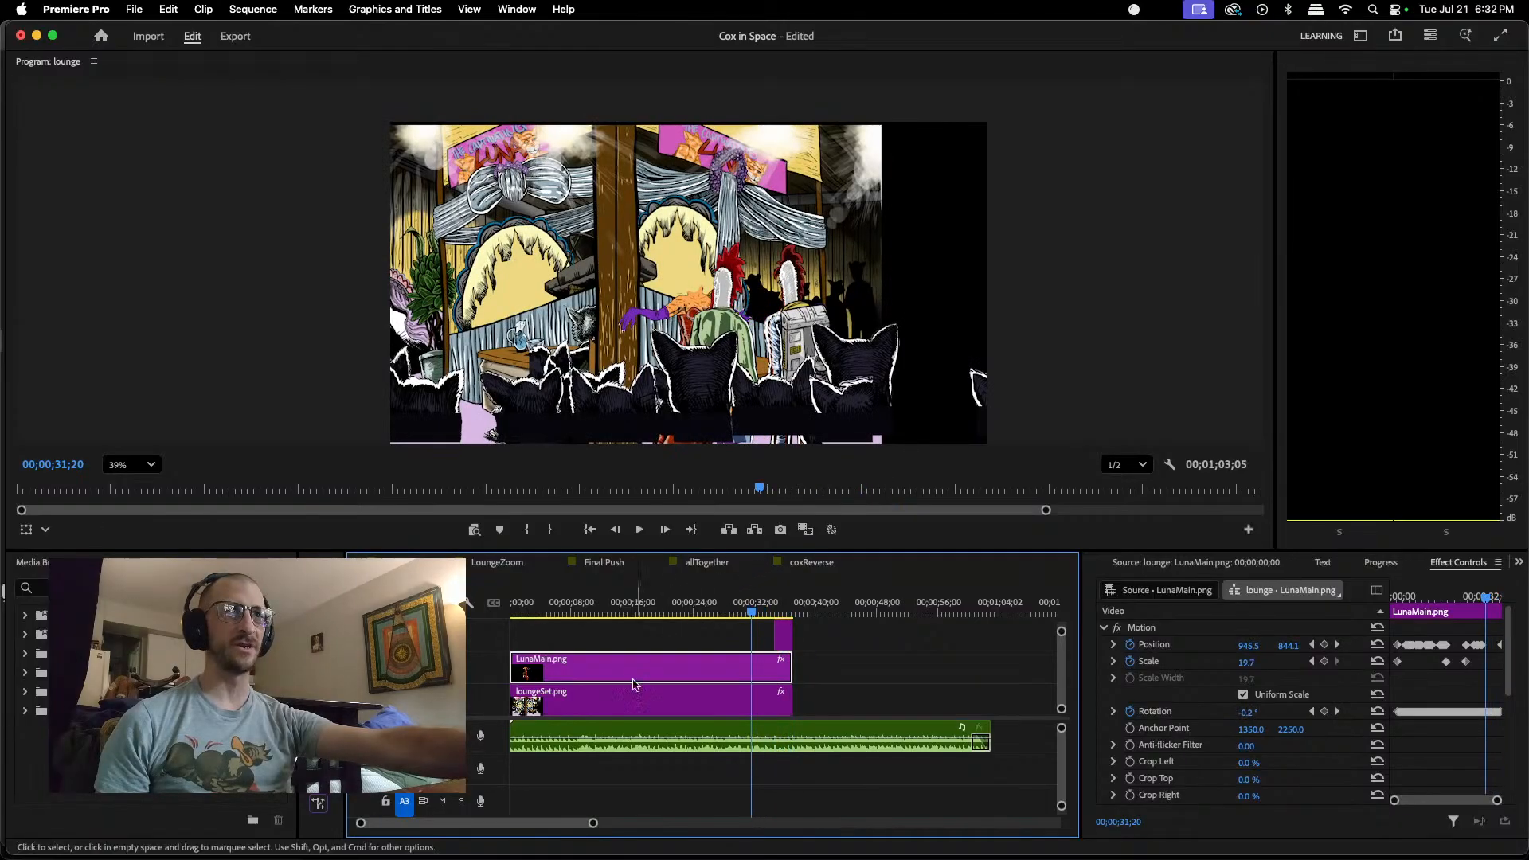
Step: Switch back to Photopea and erase the loose motion lines above the shoulder beside the neck with a 13 px eraser
{"action": "mouse_move", "coordinate": [758, 858]}
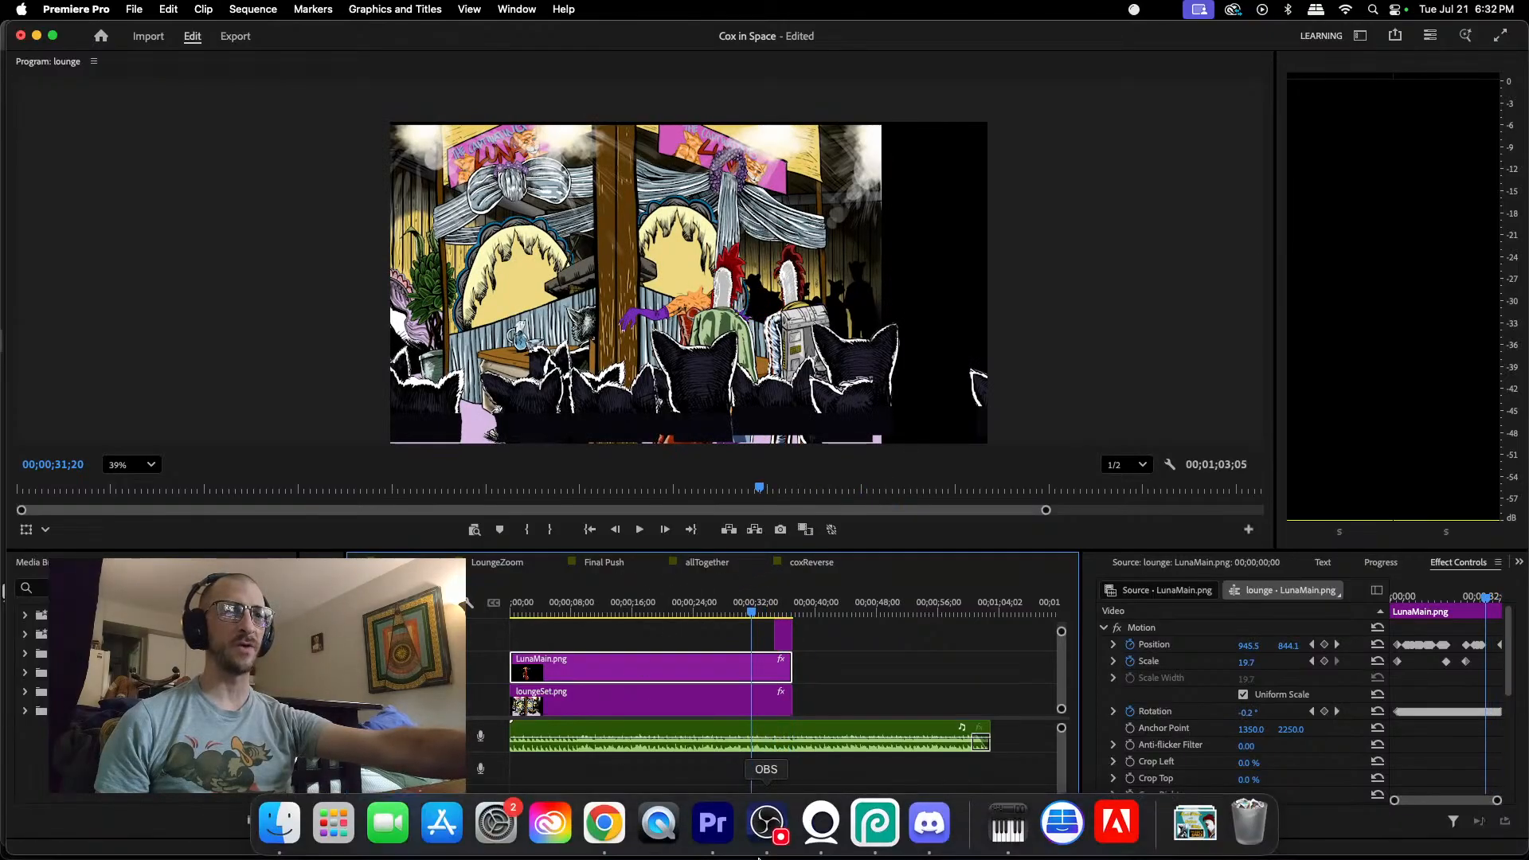
{"action": "left_click", "coordinate": [875, 822]}
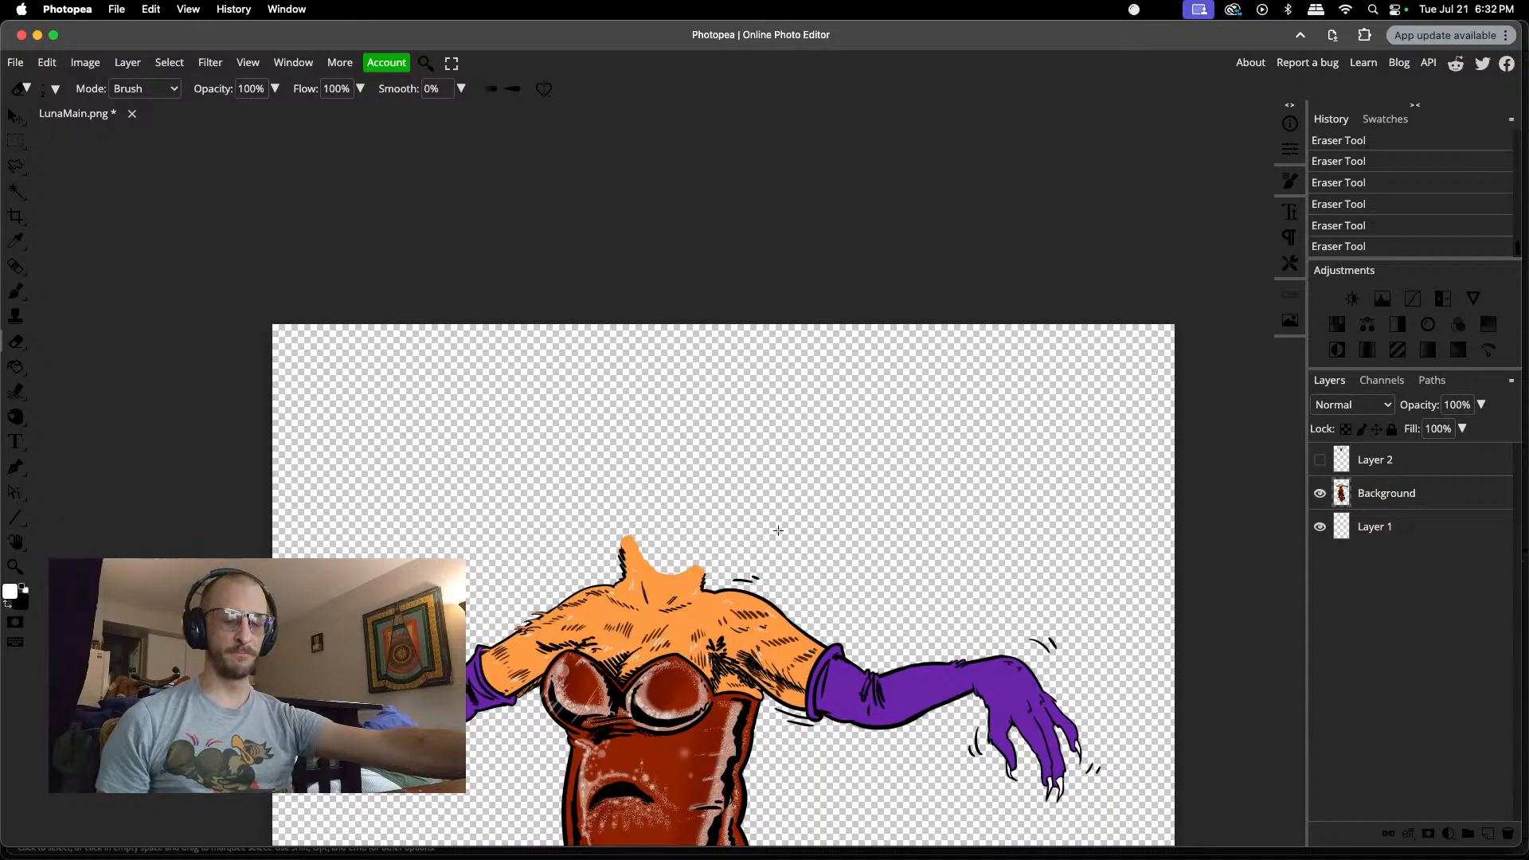
{"action": "right_click", "coordinate": [788, 566]}
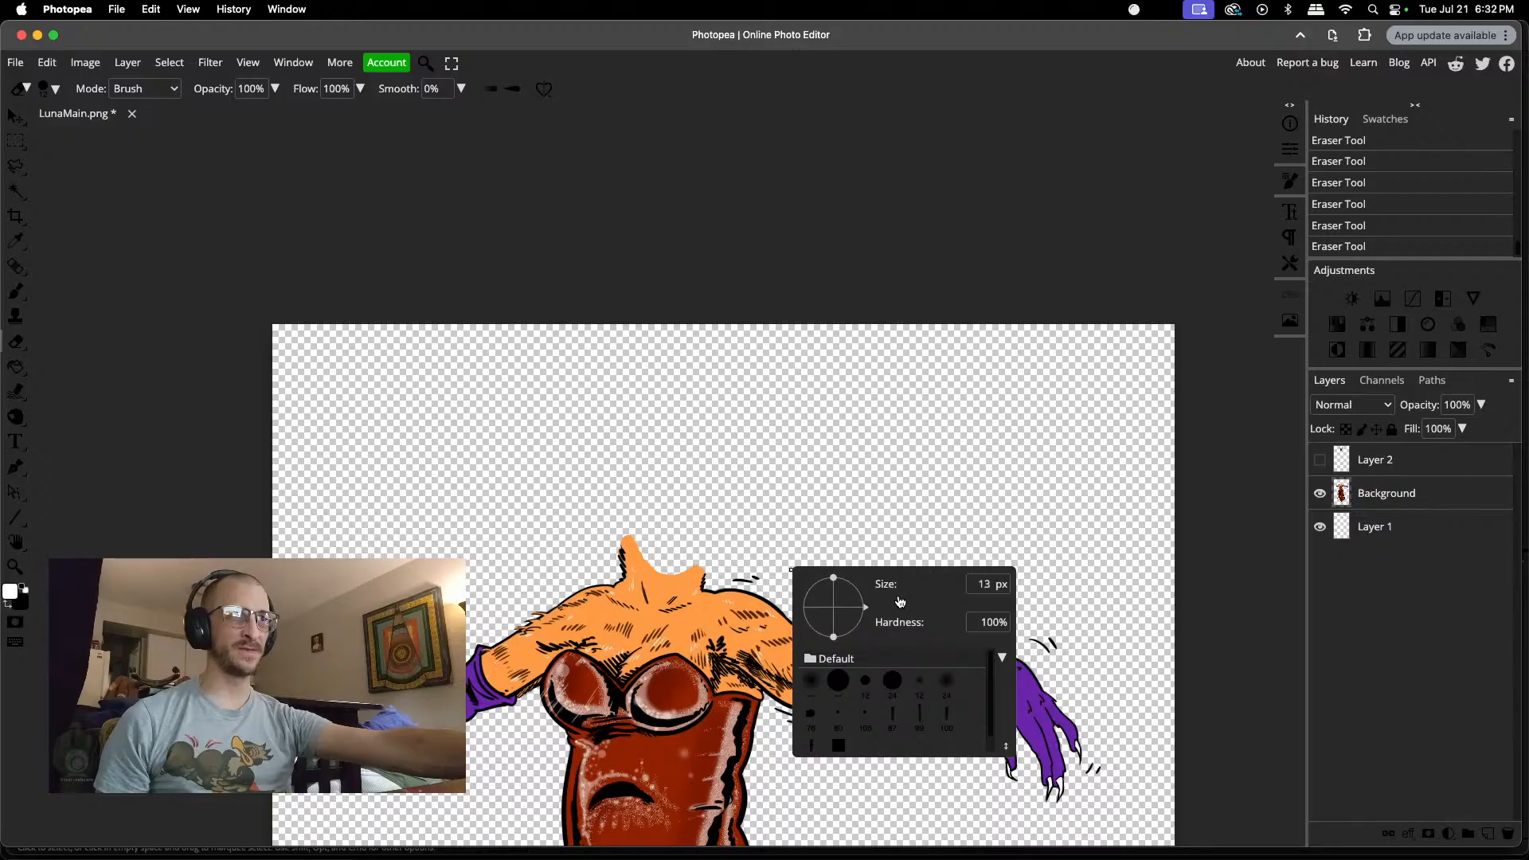
{"action": "left_click_drag", "start_coordinate": [761, 582], "coordinate": [744, 582]}
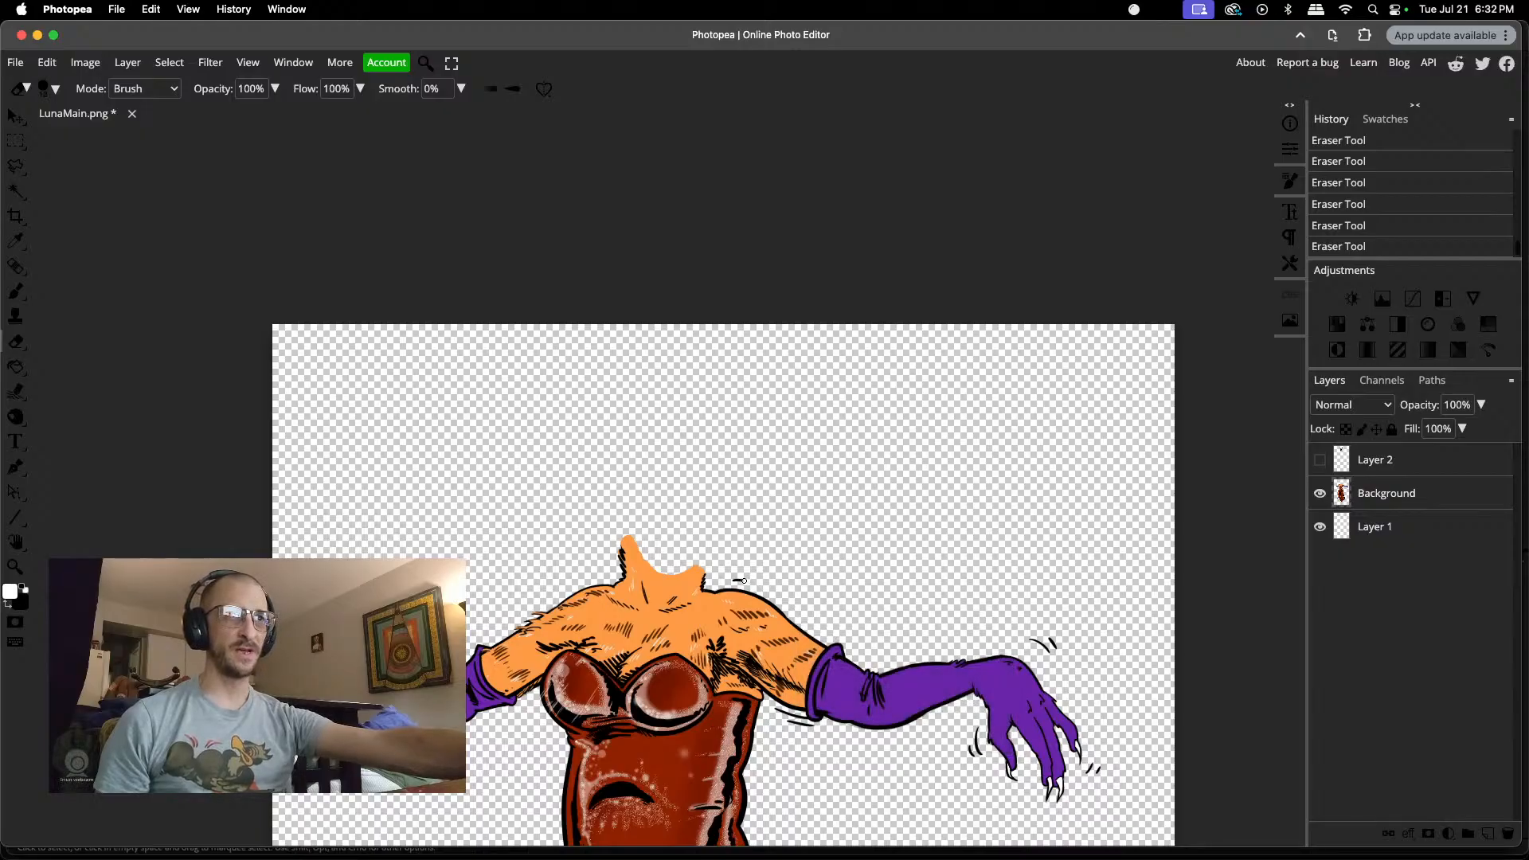
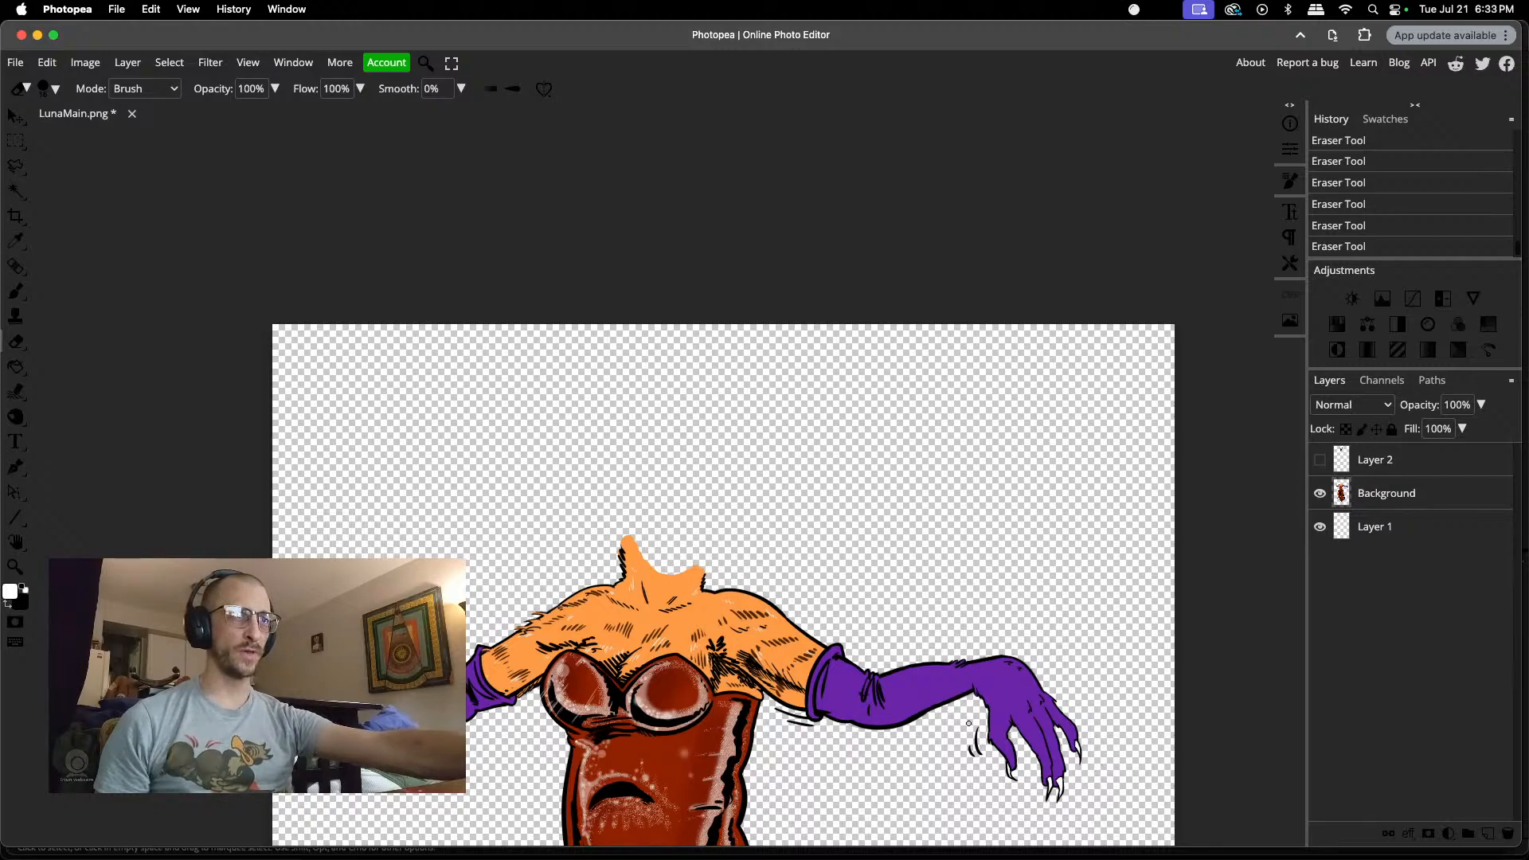
Step: Erase the stray motion lines beside the lowered gloved hand and beneath the upper arm next to the glove cuff
{"action": "scroll", "coordinate": [966, 753], "scroll_direction": "up", "scroll_amount": 5}
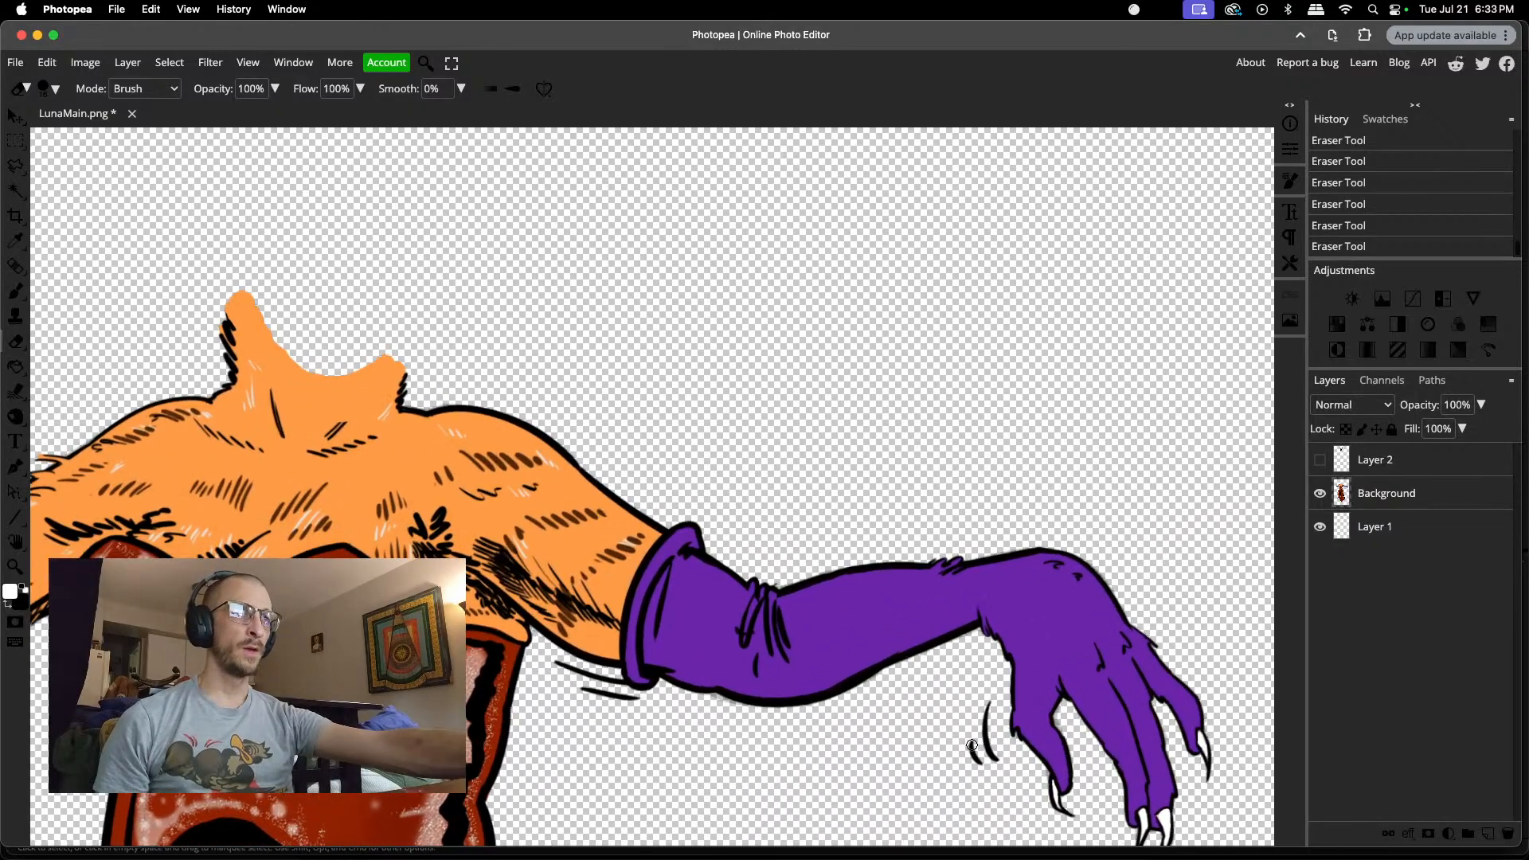
{"action": "mouse_move", "coordinate": [987, 697]}
{"action": "left_mouse_down"}
{"action": "mouse_move", "coordinate": [993, 763]}
{"action": "mouse_move", "coordinate": [973, 742]}
{"action": "left_mouse_up"}
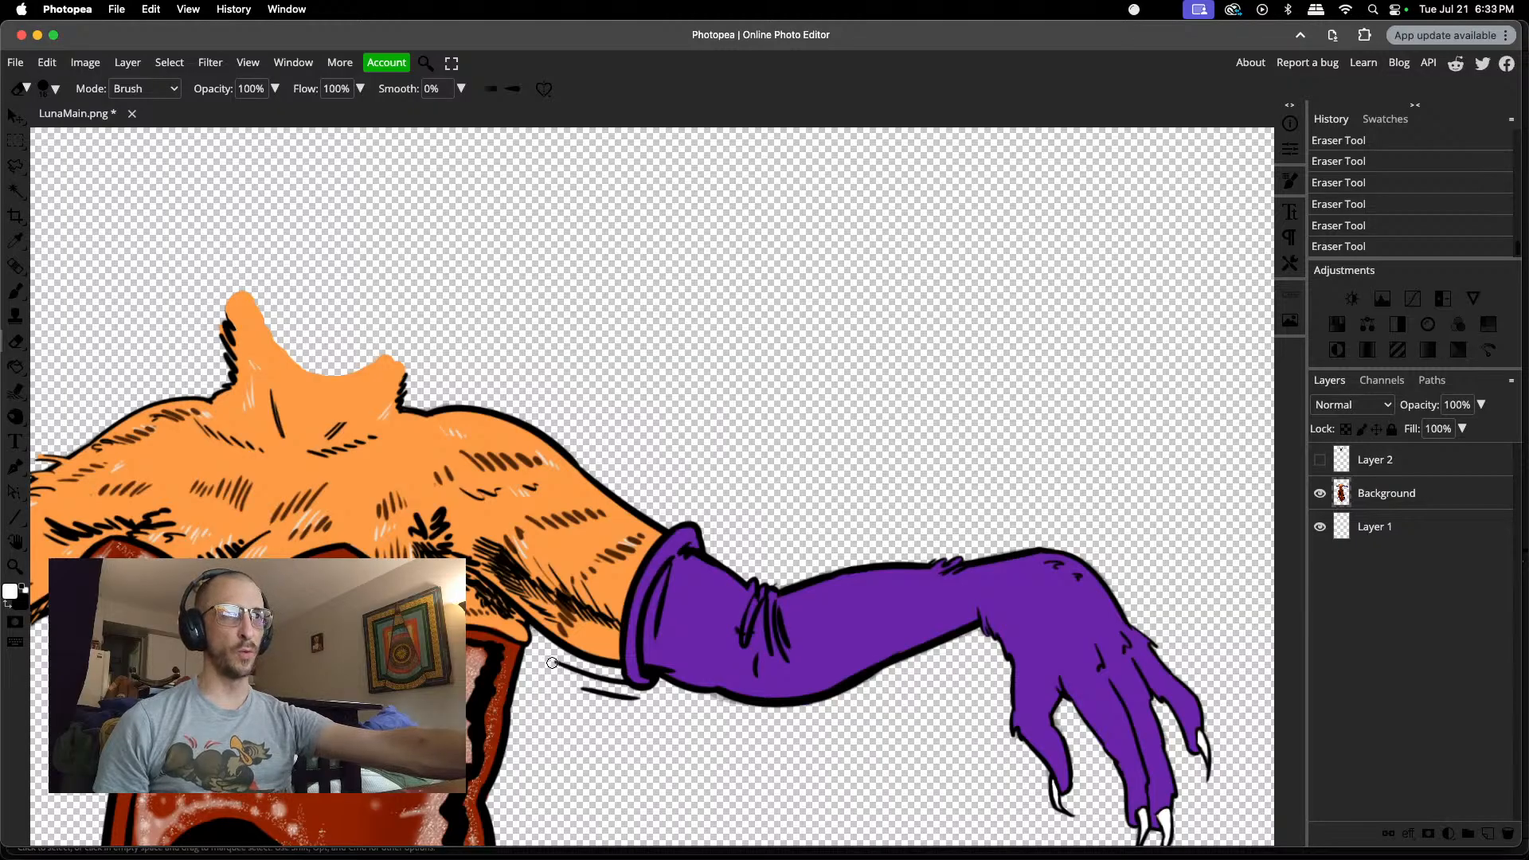
{"action": "left_click_drag", "start_coordinate": [555, 666], "coordinate": [602, 680]}
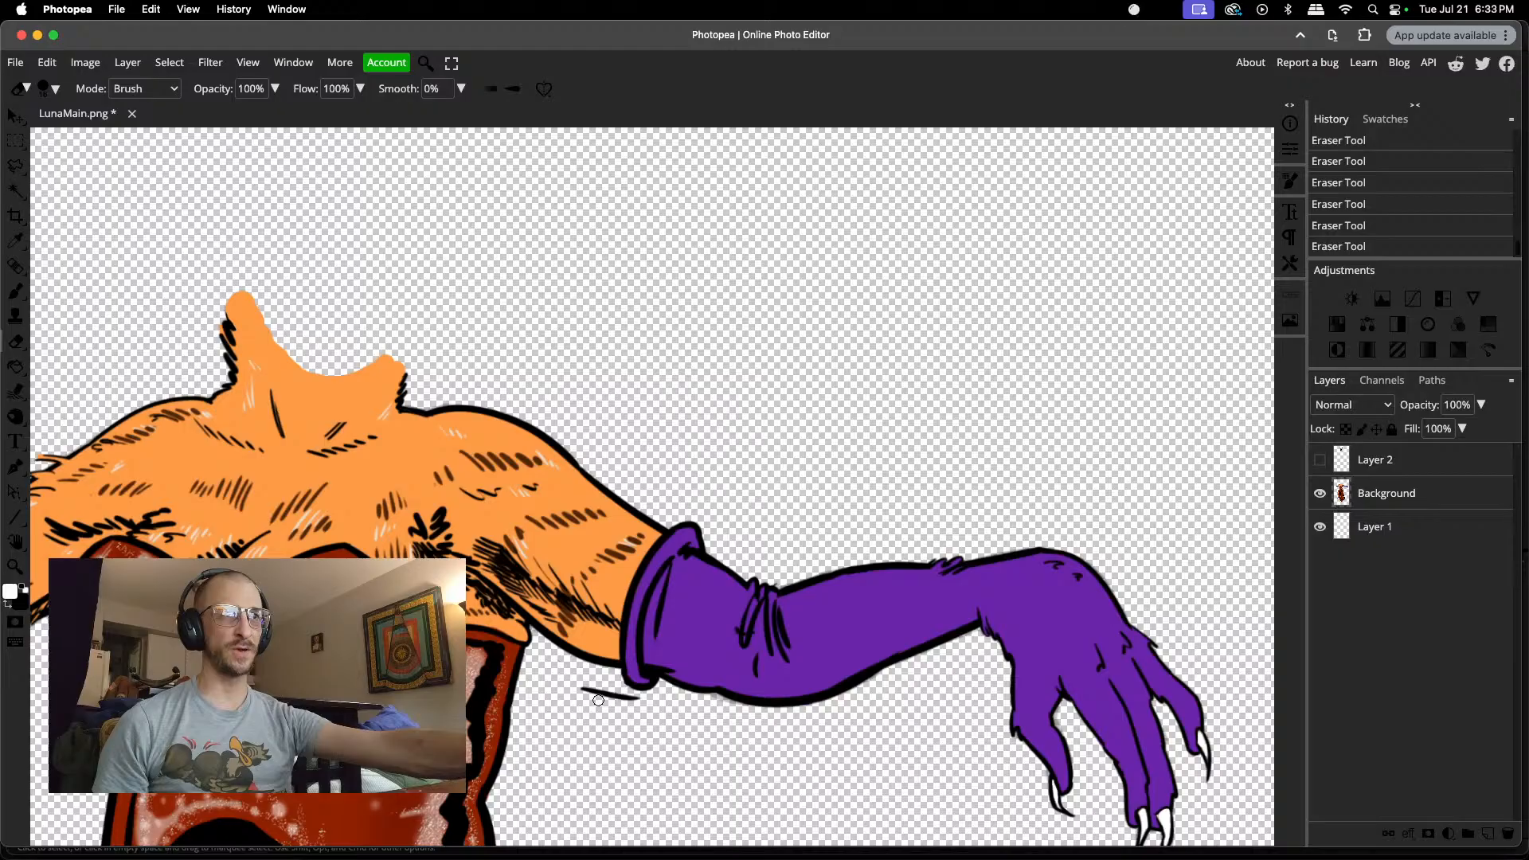
{"action": "left_click_drag", "start_coordinate": [641, 701], "coordinate": [600, 691]}
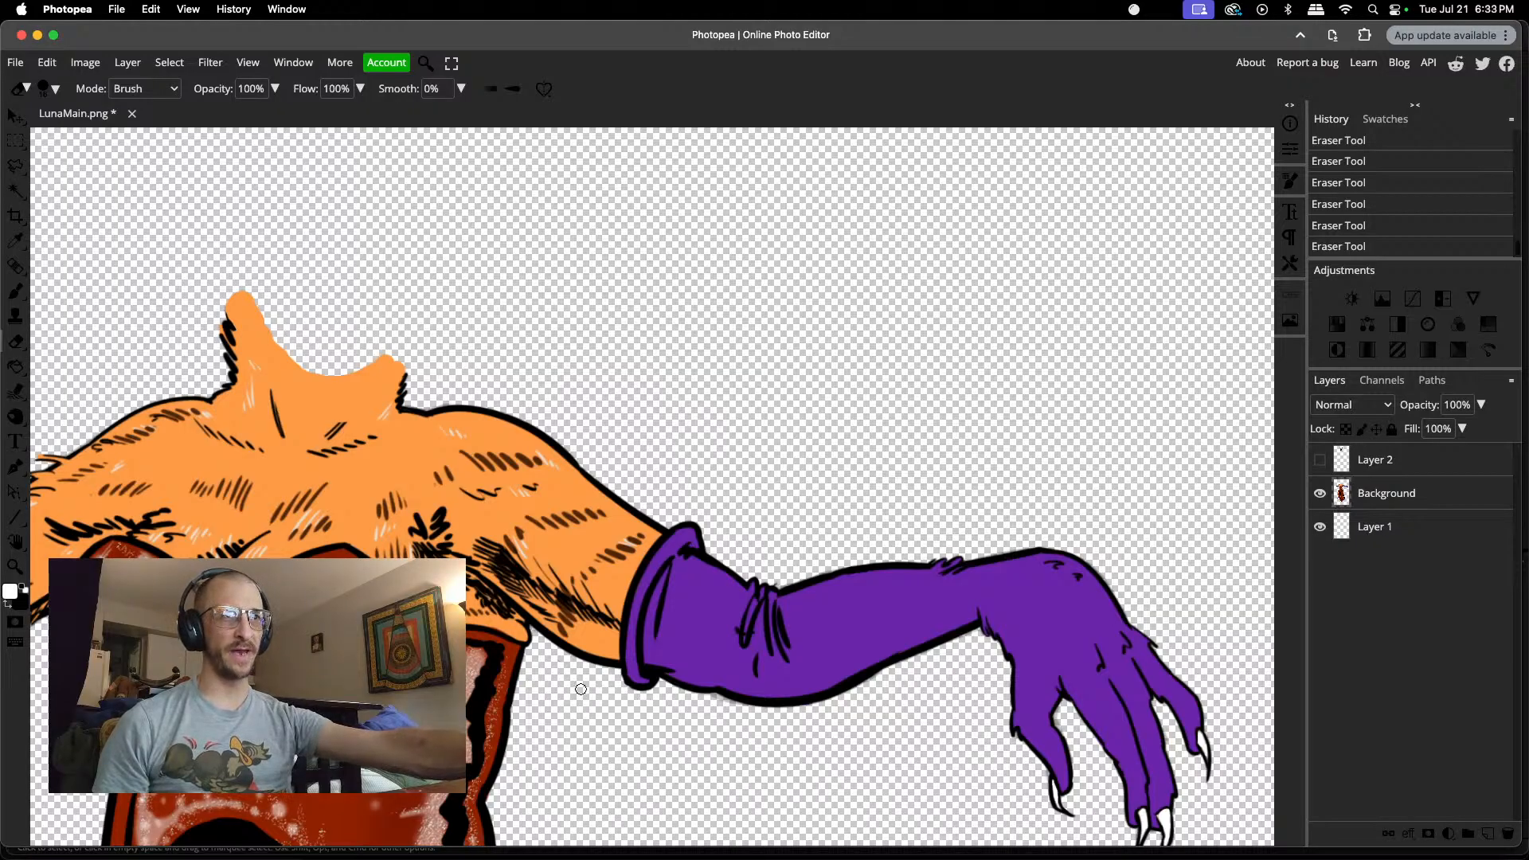
Step: Examine the body from the neck and gloved arms down through the dress for leftover stray marks
{"action": "scroll", "coordinate": [579, 692], "scroll_direction": "down", "scroll_amount": 2}
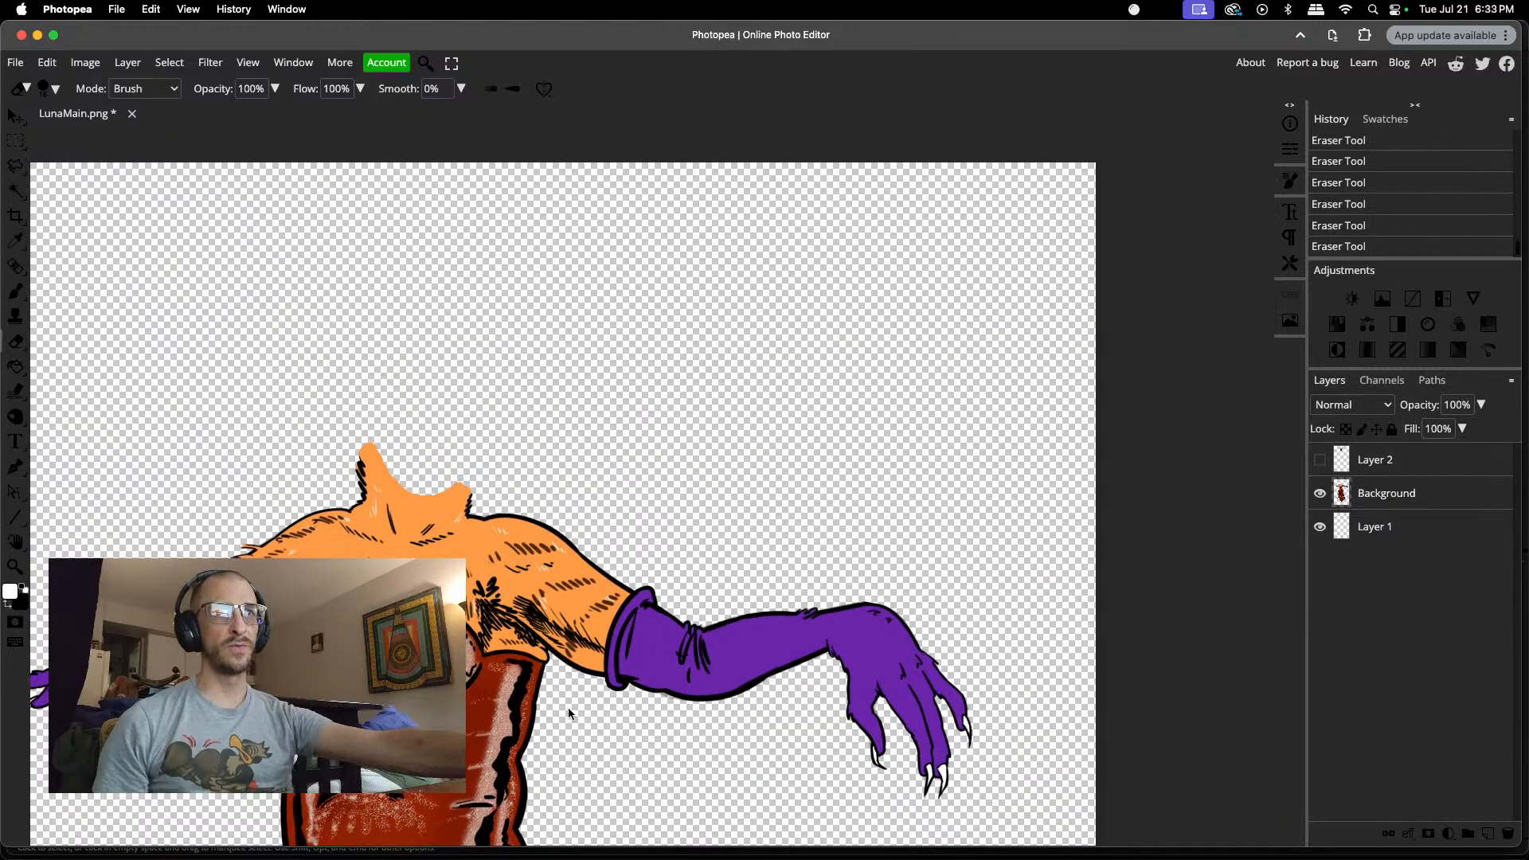
{"action": "scroll", "coordinate": [569, 711], "scroll_direction": "up", "scroll_amount": 5}
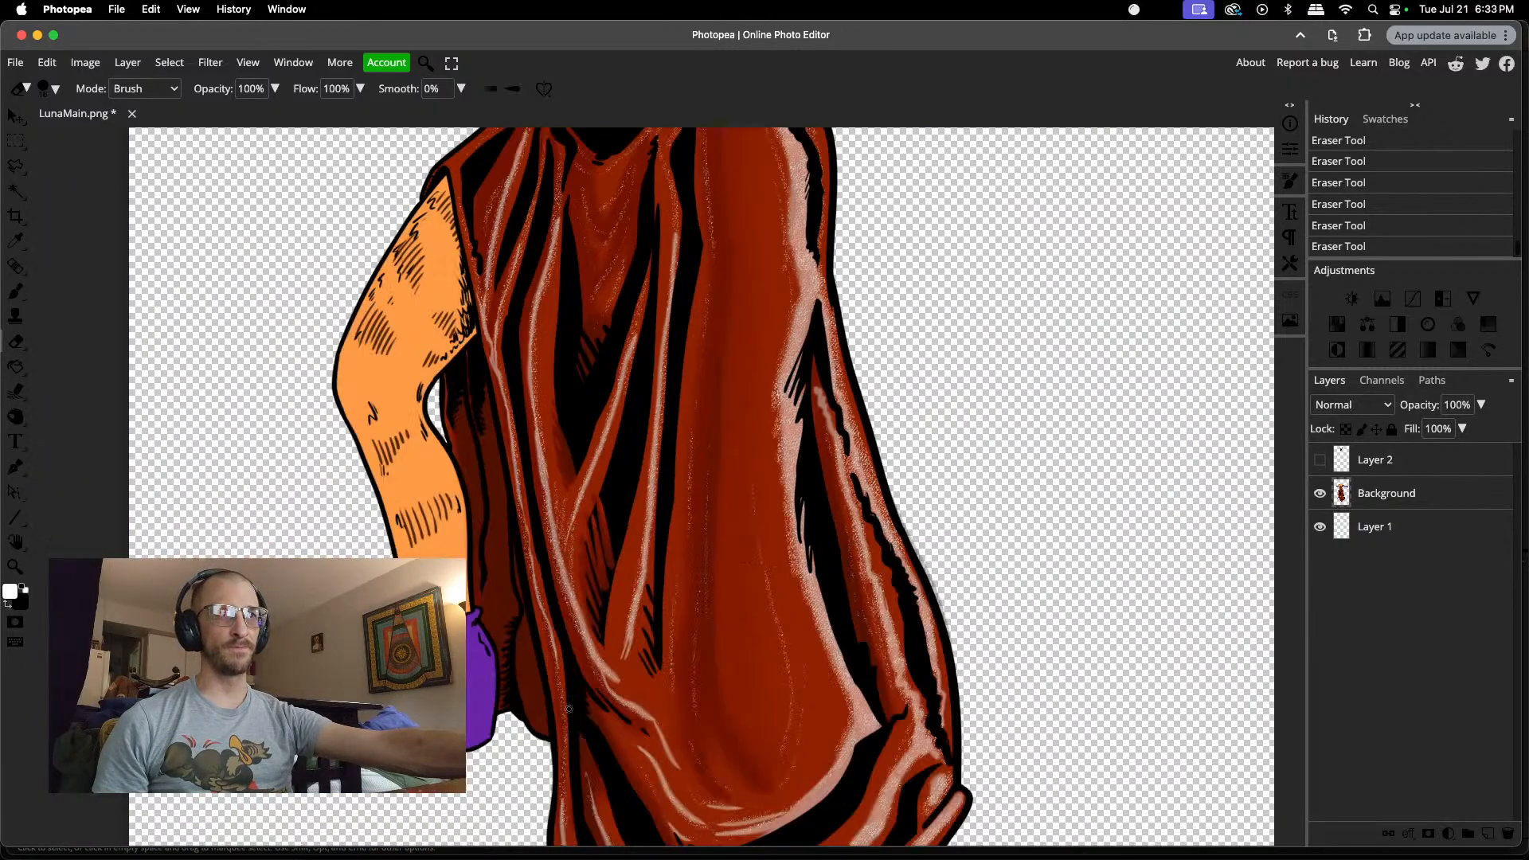
{"action": "scroll", "coordinate": [569, 709], "scroll_direction": "down", "scroll_amount": 3}
{"action": "scroll", "coordinate": [569, 709], "scroll_direction": "up", "scroll_amount": 8}
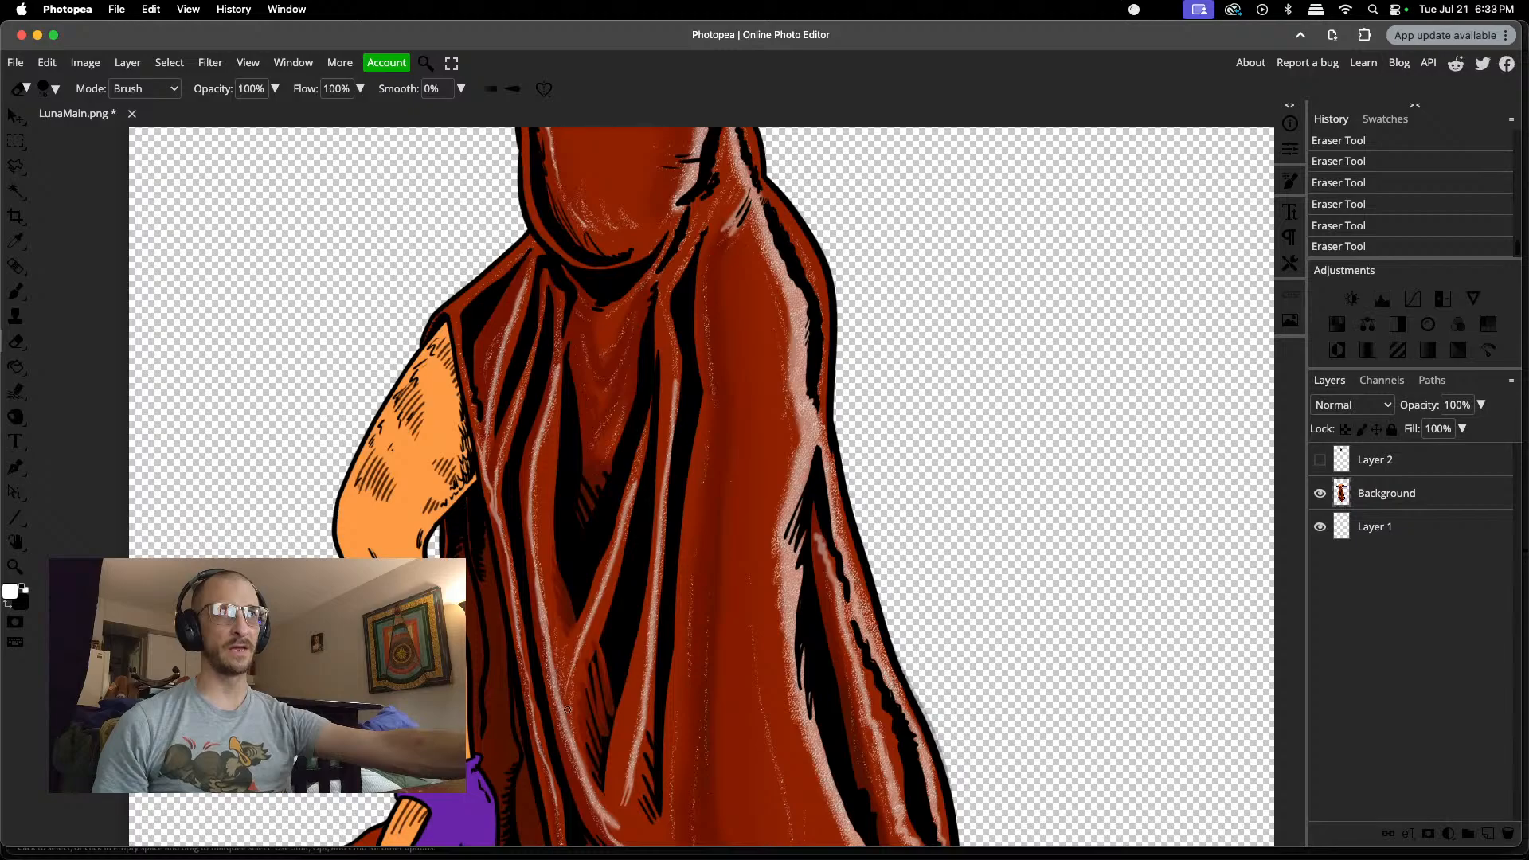
{"action": "scroll", "coordinate": [630, 601], "scroll_direction": "down", "scroll_amount": 2}
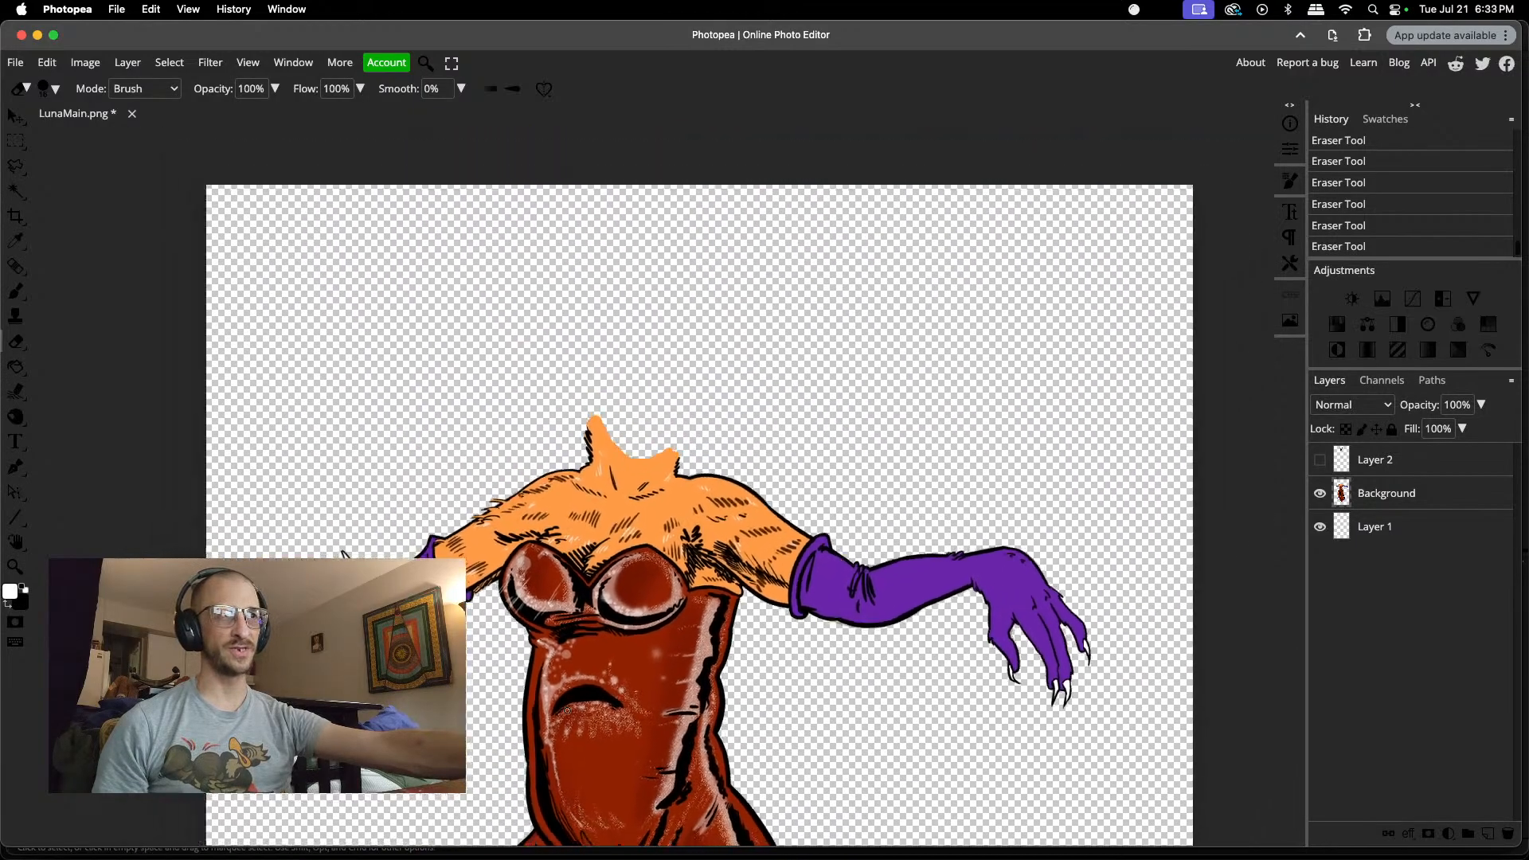
{"action": "scroll", "coordinate": [877, 642], "scroll_direction": "up", "scroll_amount": 2}
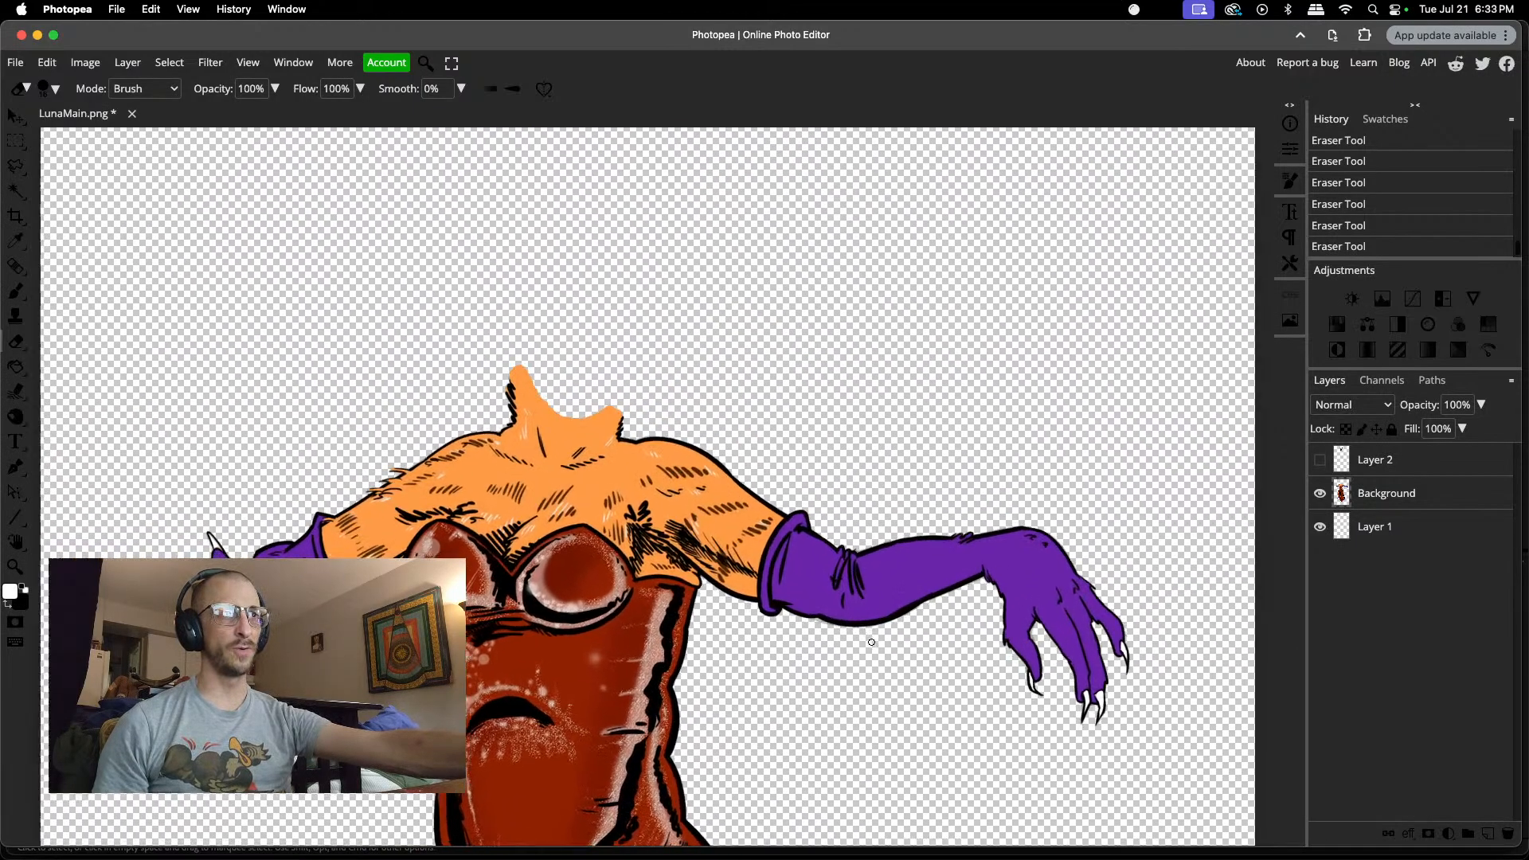
{"action": "scroll", "coordinate": [871, 642], "scroll_direction": "down", "scroll_amount": 6}
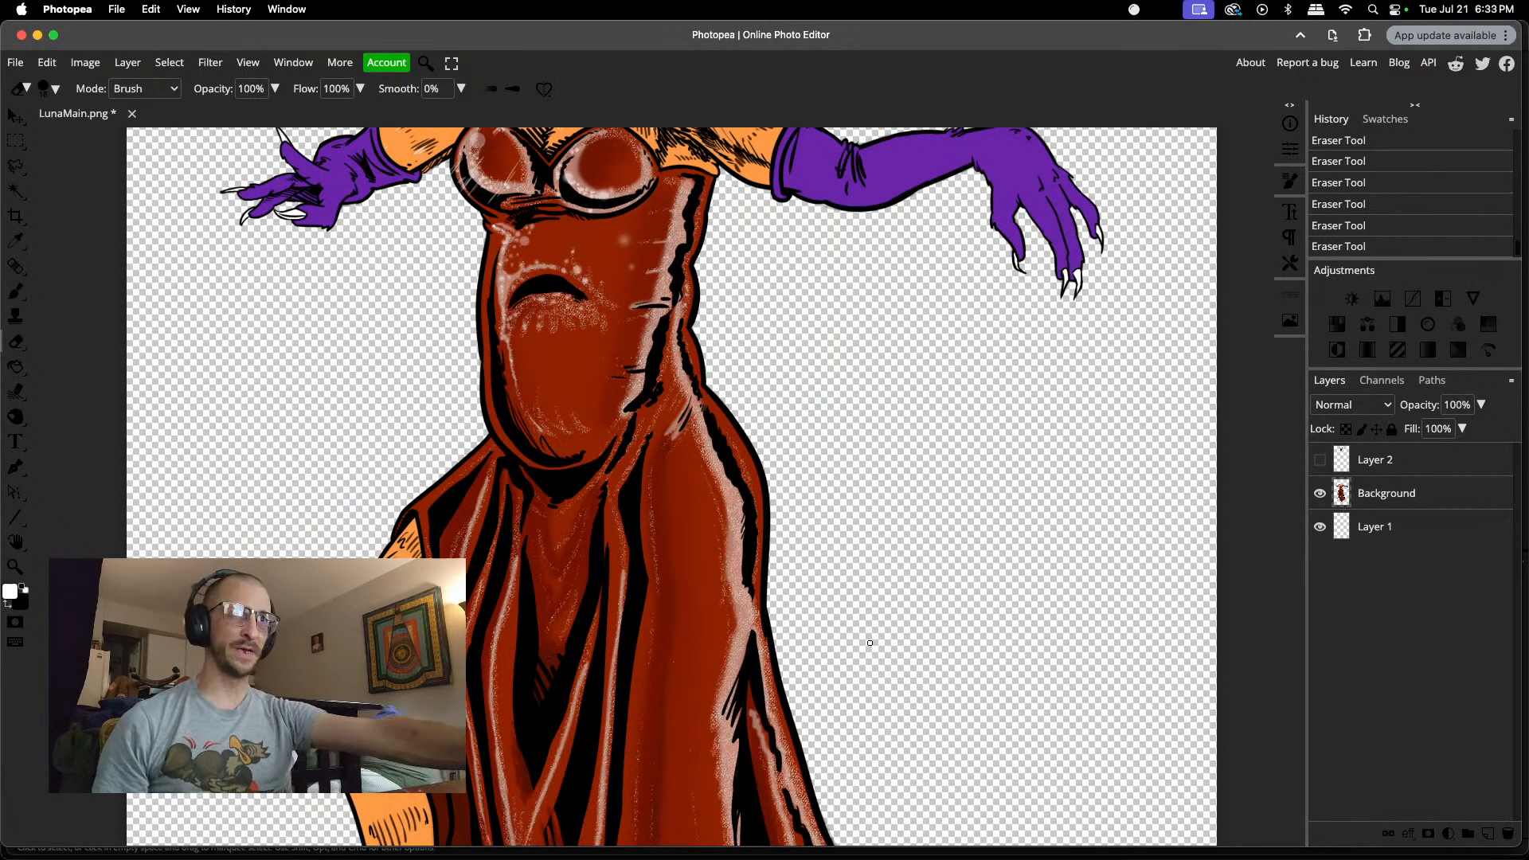
Step: Save the cleaned-up LunaMain document
{"action": "scroll", "coordinate": [869, 643], "scroll_direction": "up", "scroll_amount": 2}
{"action": "key", "text": "super+s"}
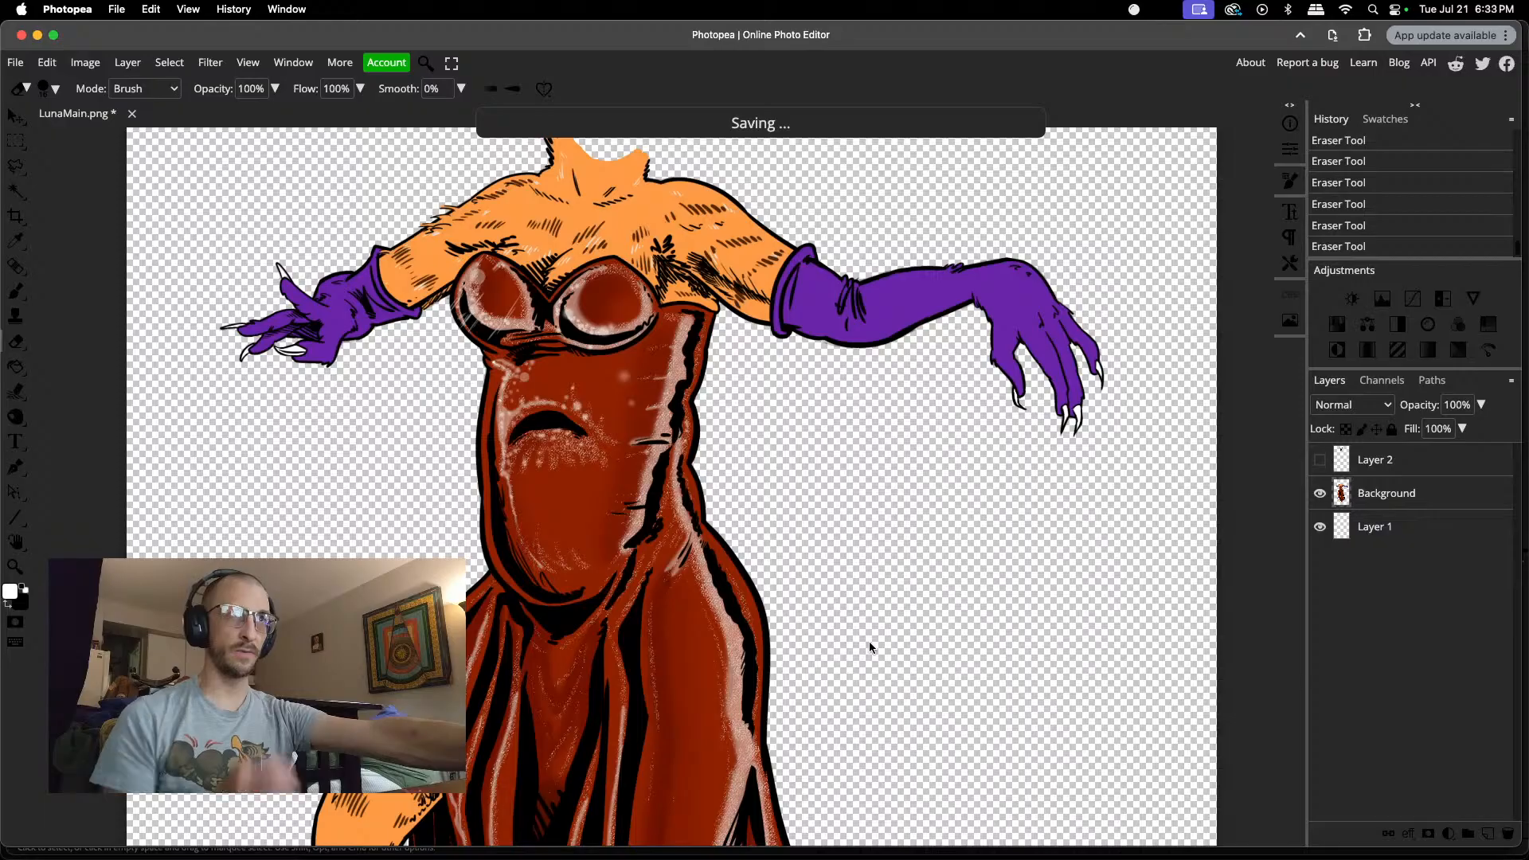
{"action": "scroll", "coordinate": [870, 642], "scroll_direction": "up", "scroll_amount": 4}
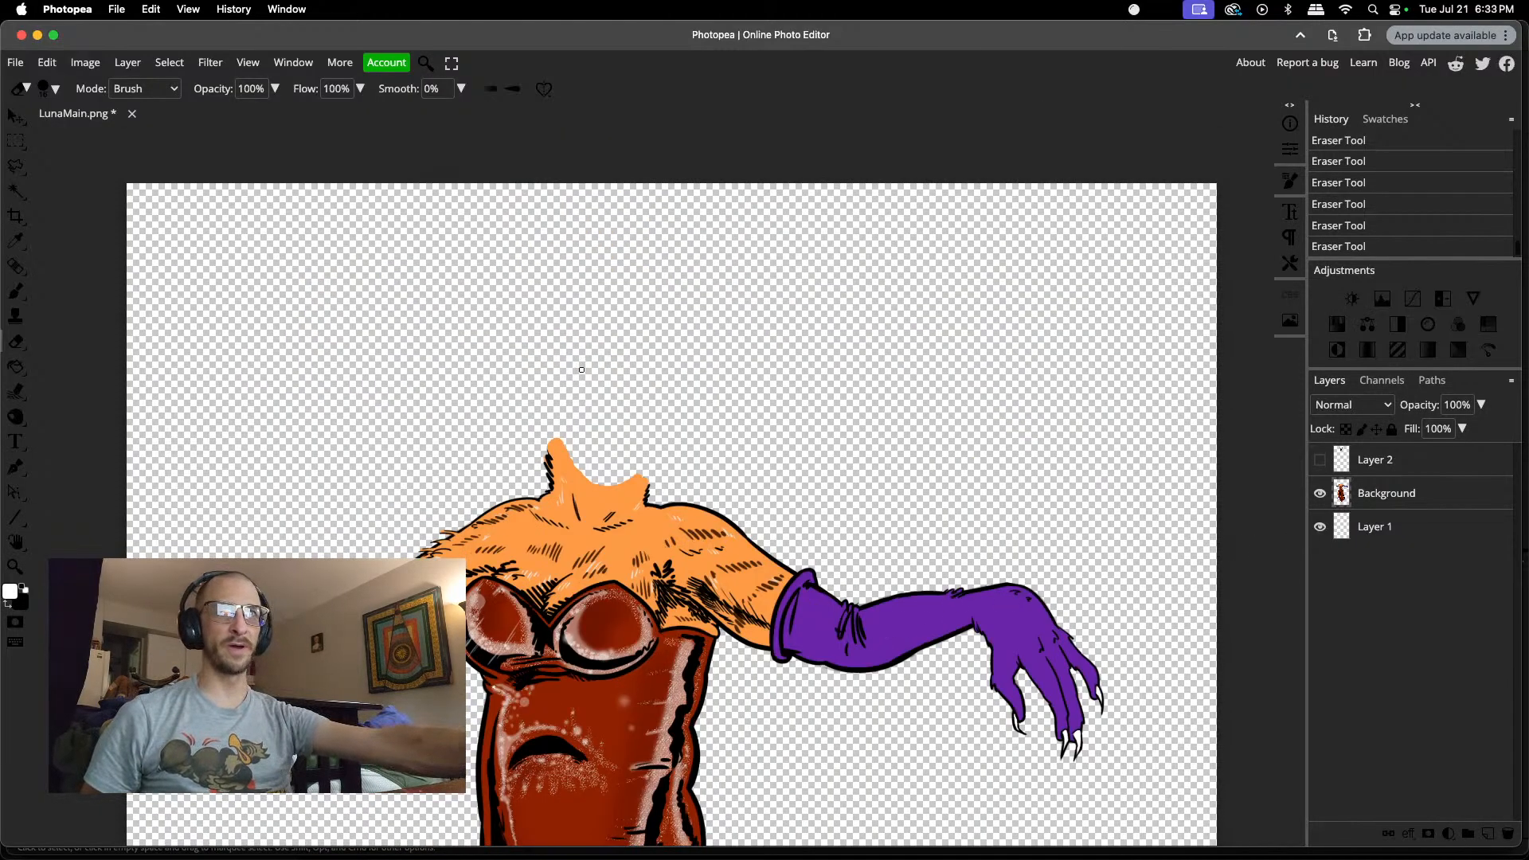
Step: Hide the Background and Layer 1 layers and show Layer 2 to isolate the cat head
{"action": "left_click", "coordinate": [1321, 495]}
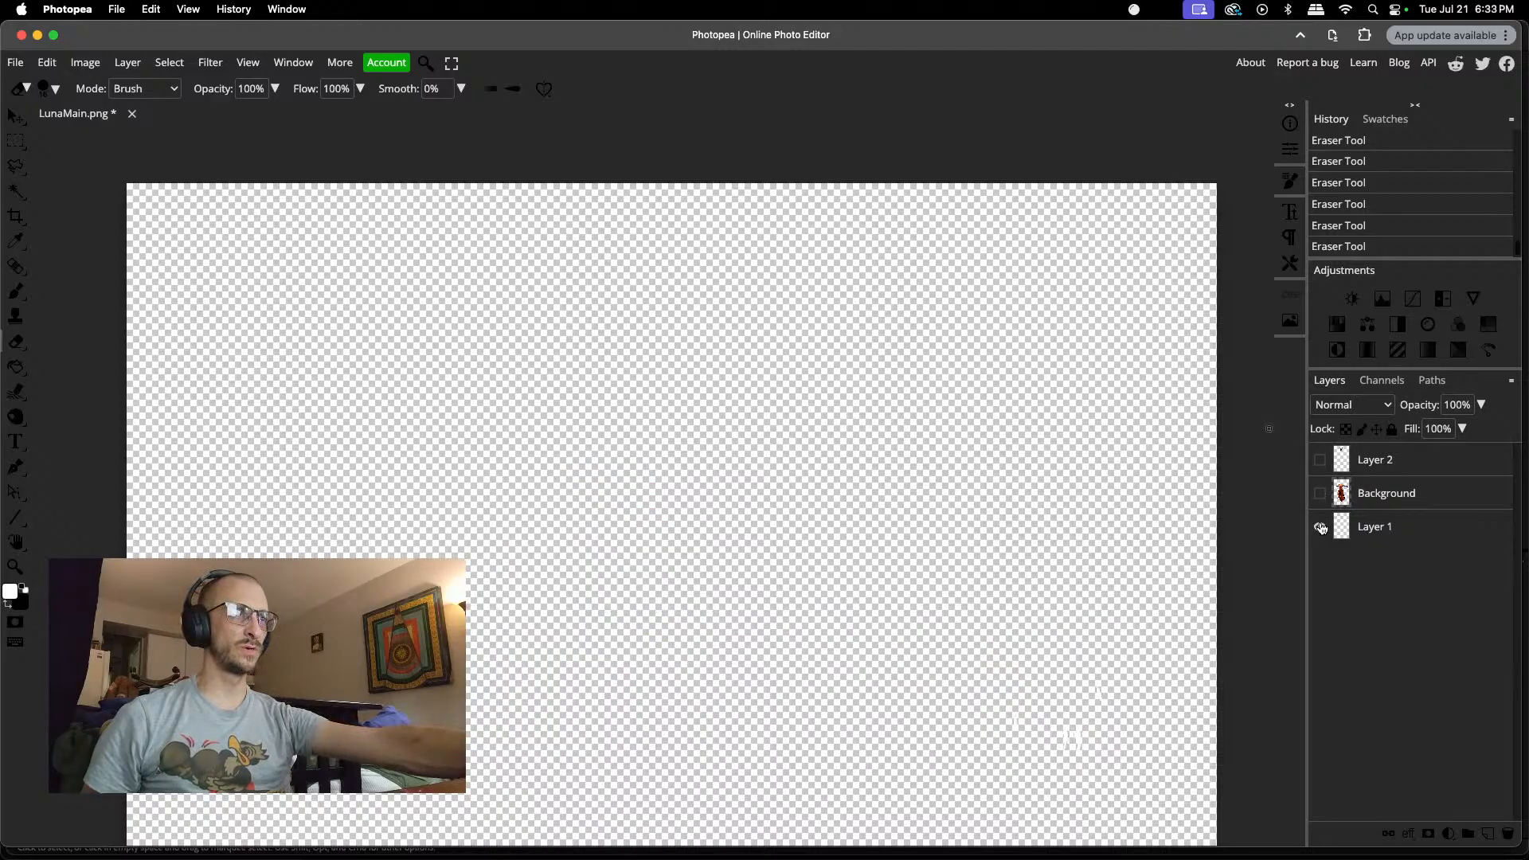
{"action": "left_click", "coordinate": [1320, 526]}
{"action": "left_click", "coordinate": [1320, 459]}
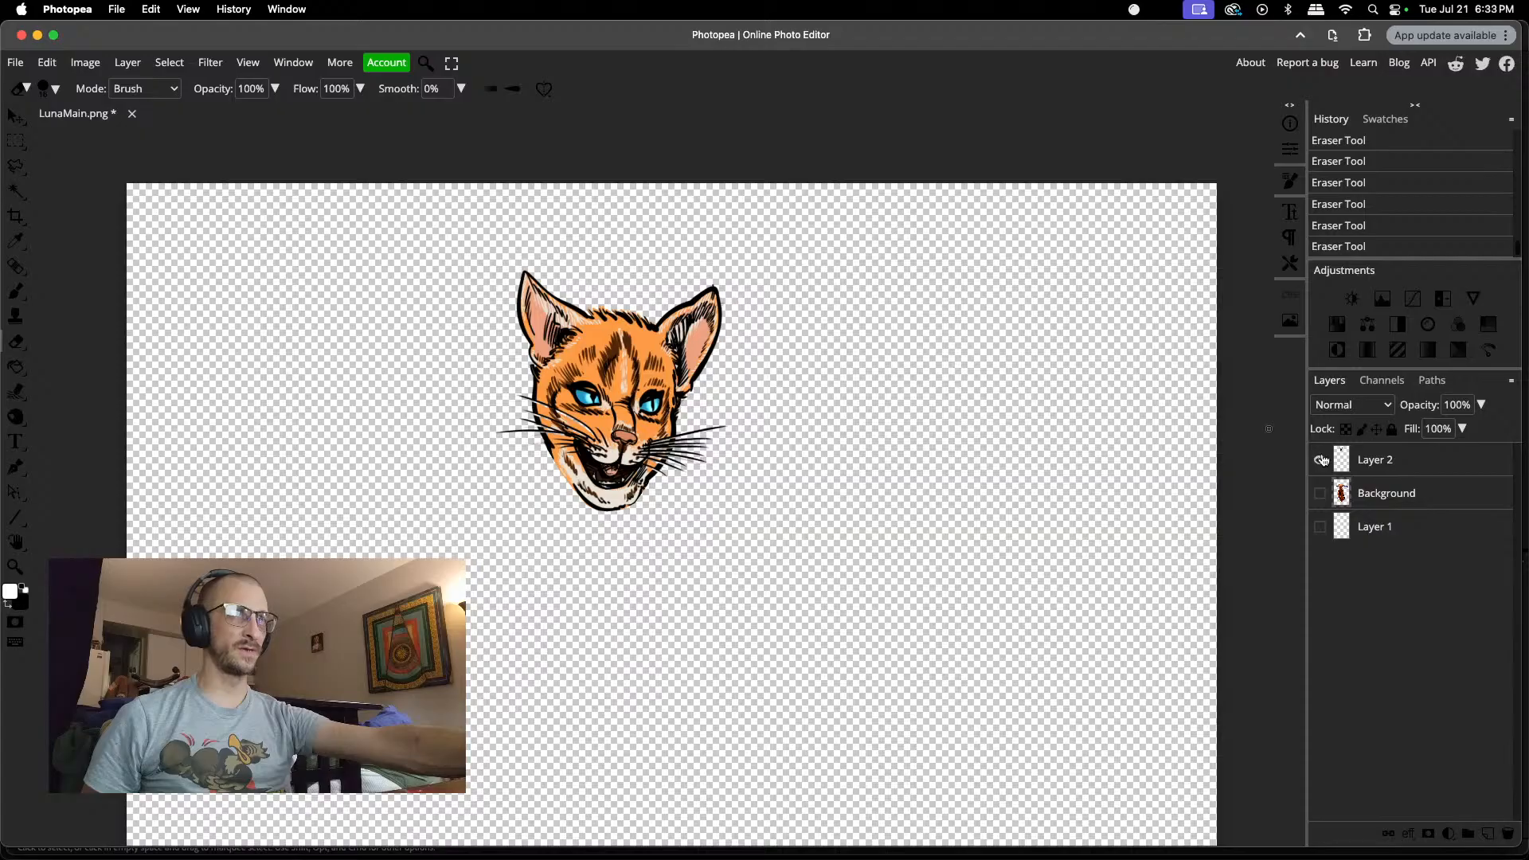
Step: Set up a PNG export of the isolated head, inspect it in the preview and name the file LunaMainHead
{"action": "left_click", "coordinate": [16, 63]}
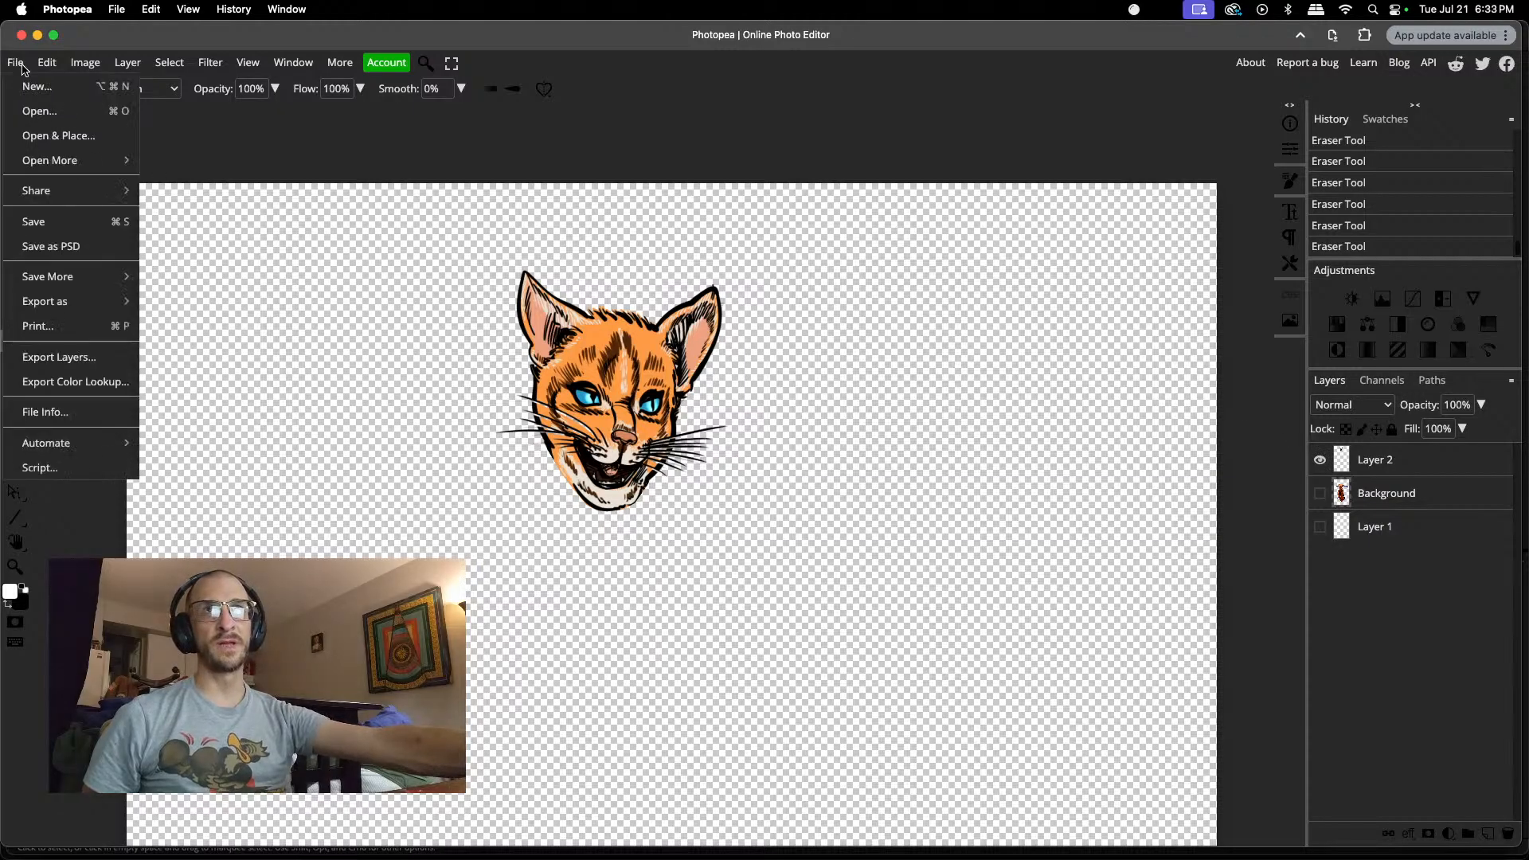
{"action": "mouse_move", "coordinate": [59, 299]}
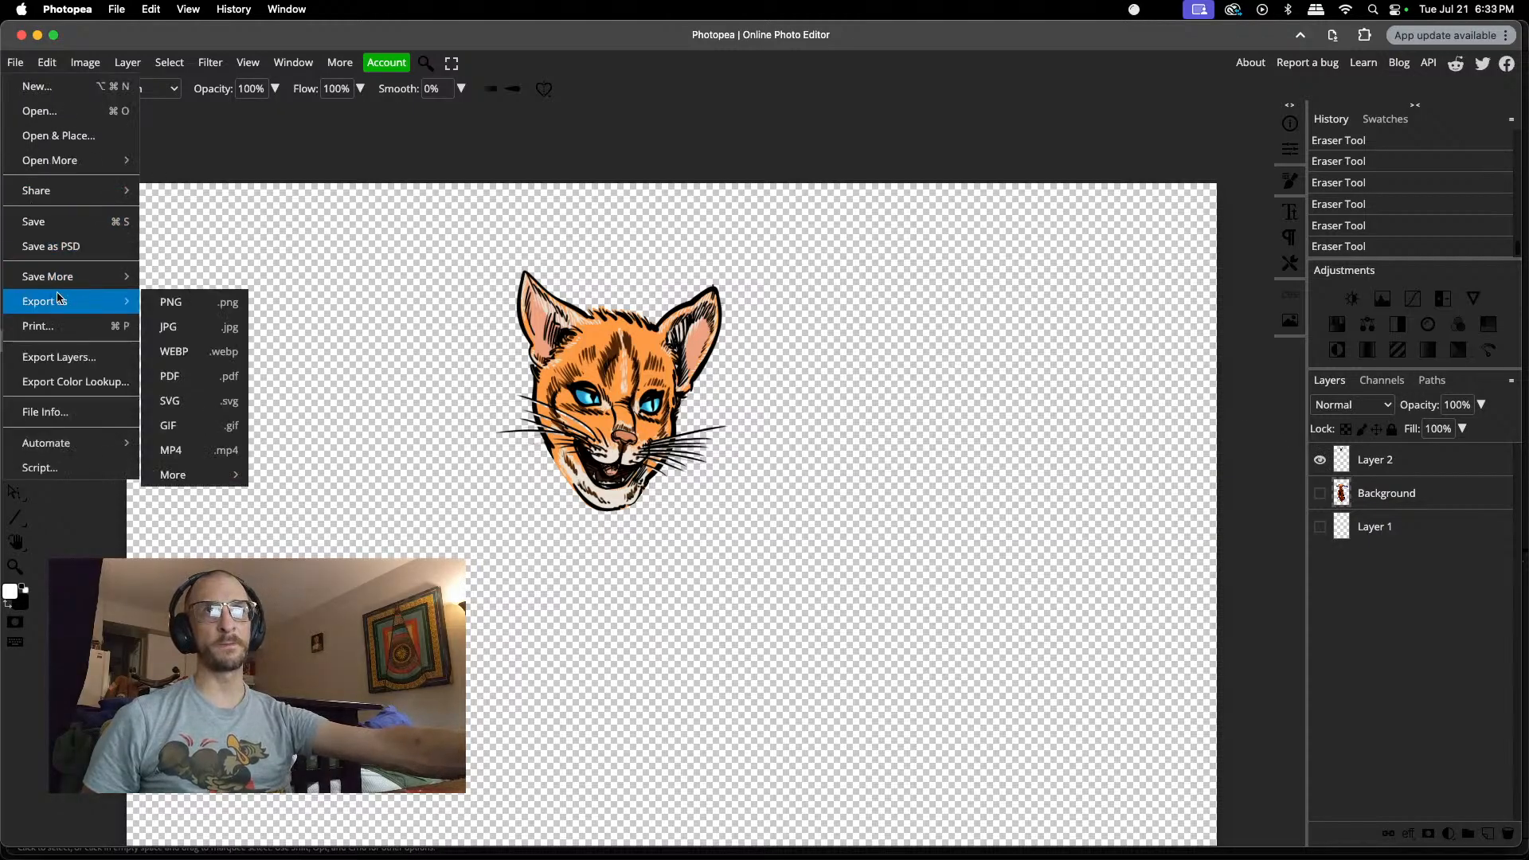
{"action": "left_click", "coordinate": [167, 303]}
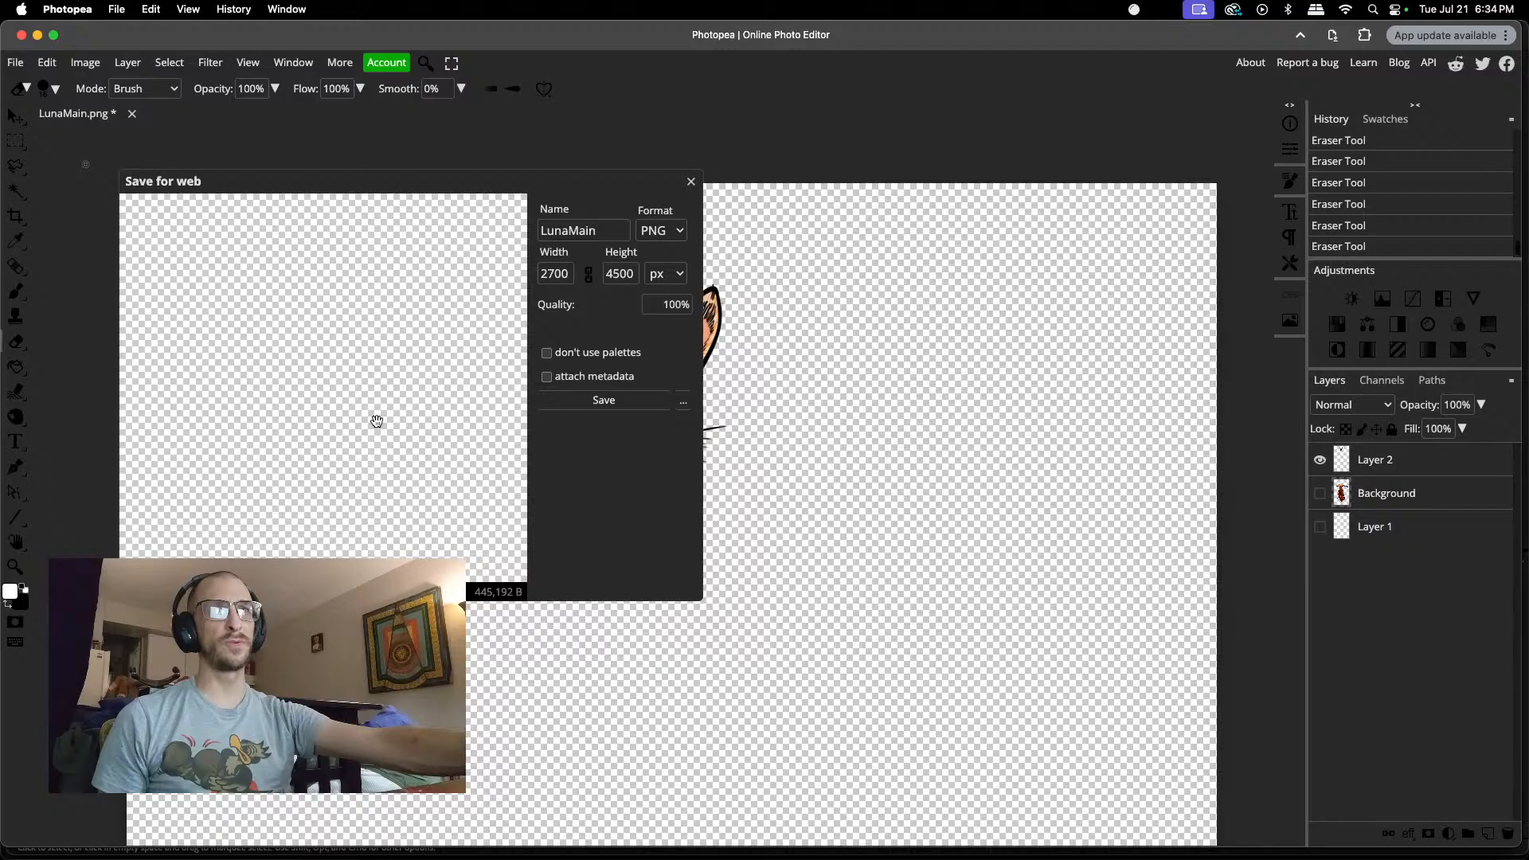
{"action": "scroll", "coordinate": [376, 422], "scroll_direction": "down", "scroll_amount": 3}
{"action": "left_click_drag", "start_coordinate": [317, 249], "coordinate": [322, 383]}
{"action": "scroll", "coordinate": [331, 387], "scroll_direction": "up", "scroll_amount": 4}
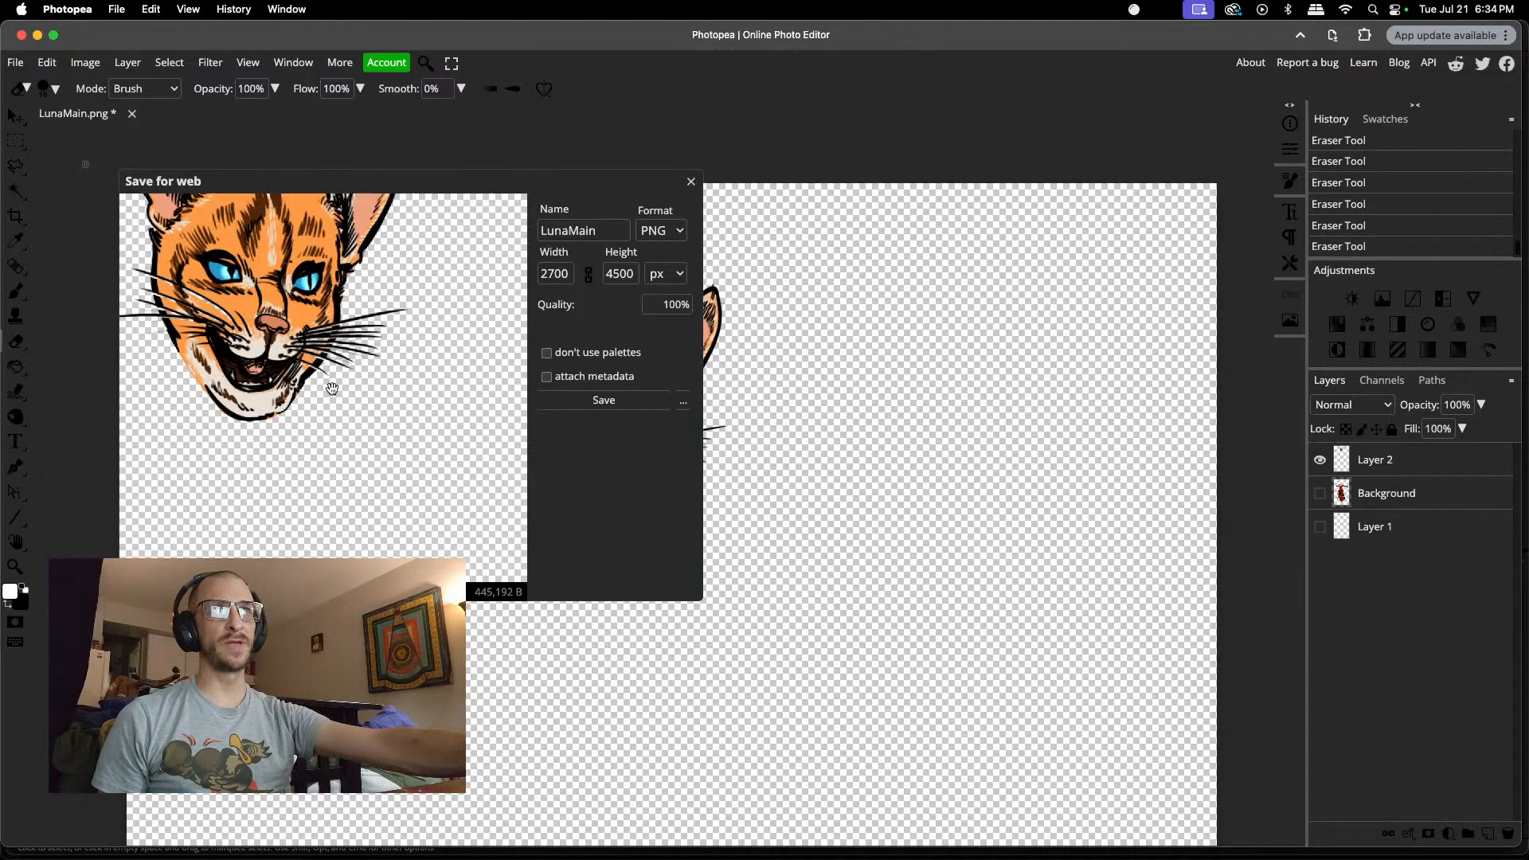
{"action": "scroll", "coordinate": [332, 389], "scroll_direction": "down", "scroll_amount": 2}
{"action": "left_click_drag", "start_coordinate": [386, 345], "coordinate": [417, 376]}
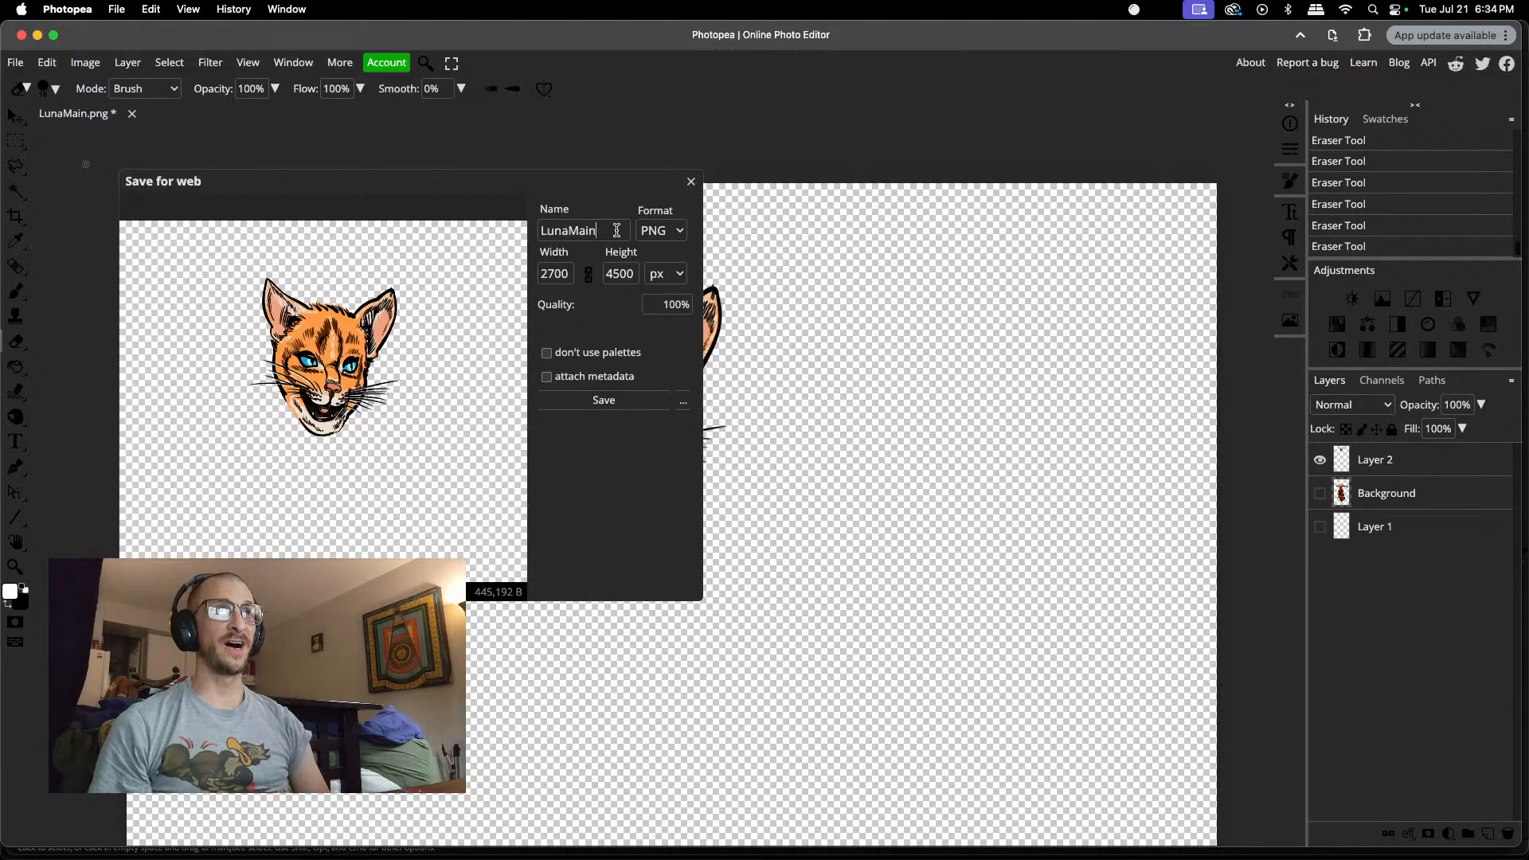
{"action": "type", "text": "Head"}
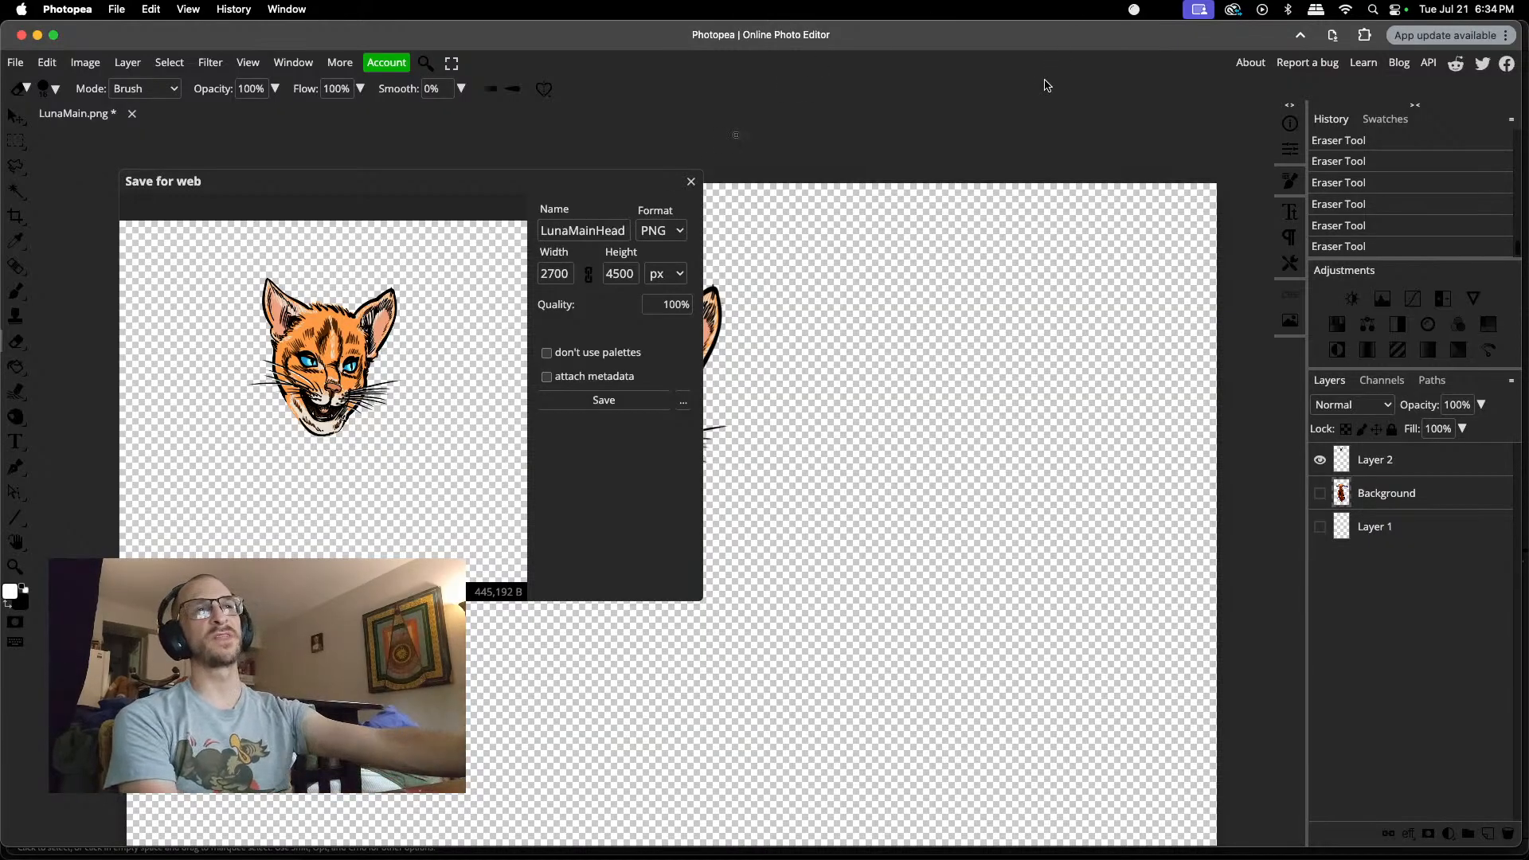
Step: Save the LunaMainHead PNG to the lounge folder inside Elements > Perspectives > PP > cox pieces 2
{"action": "left_click", "coordinate": [605, 400]}
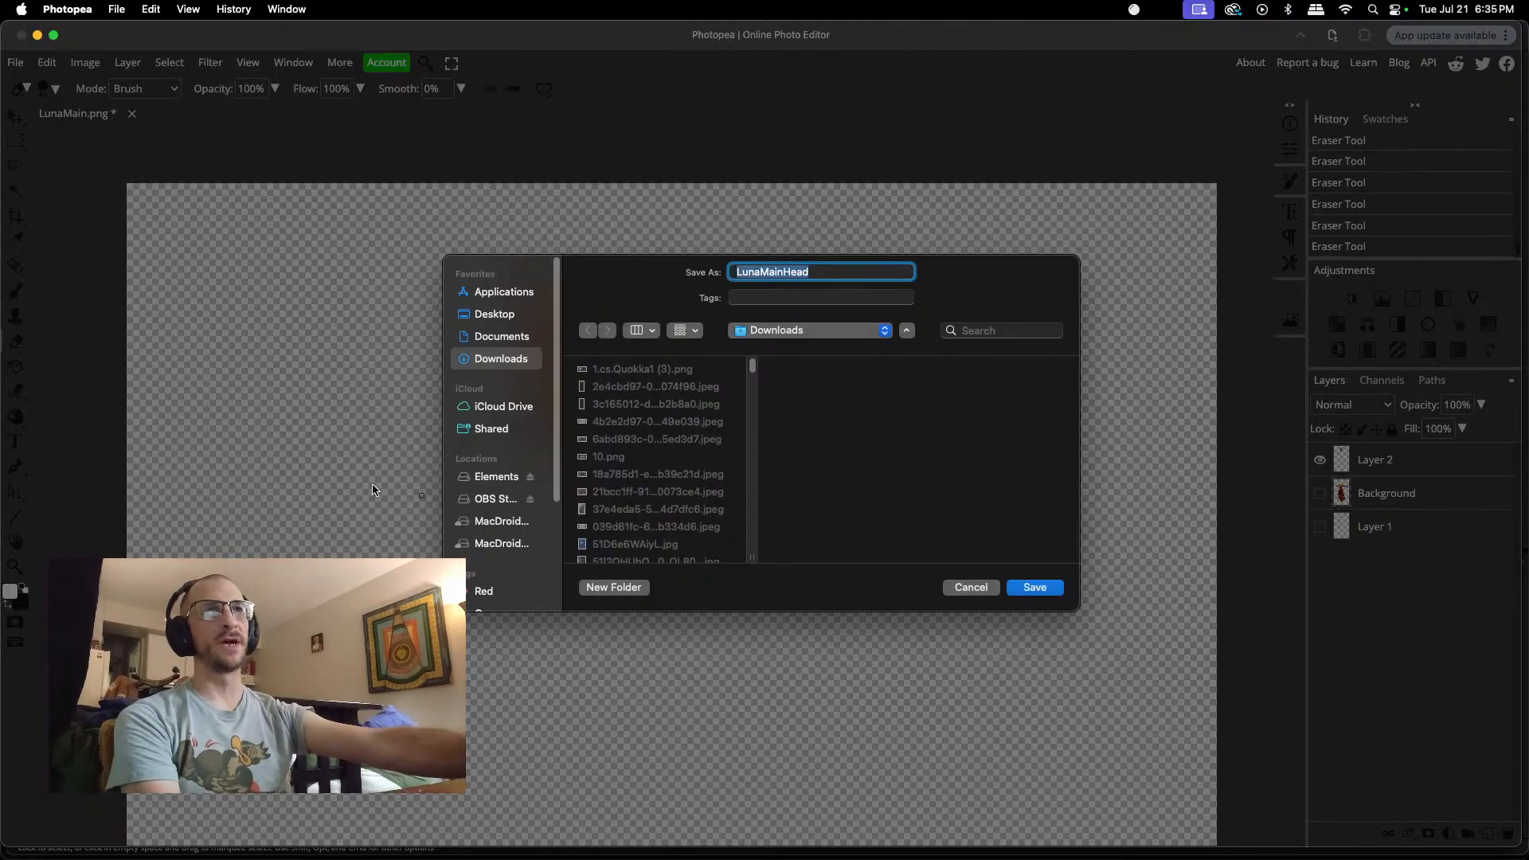
{"action": "left_click", "coordinate": [491, 478]}
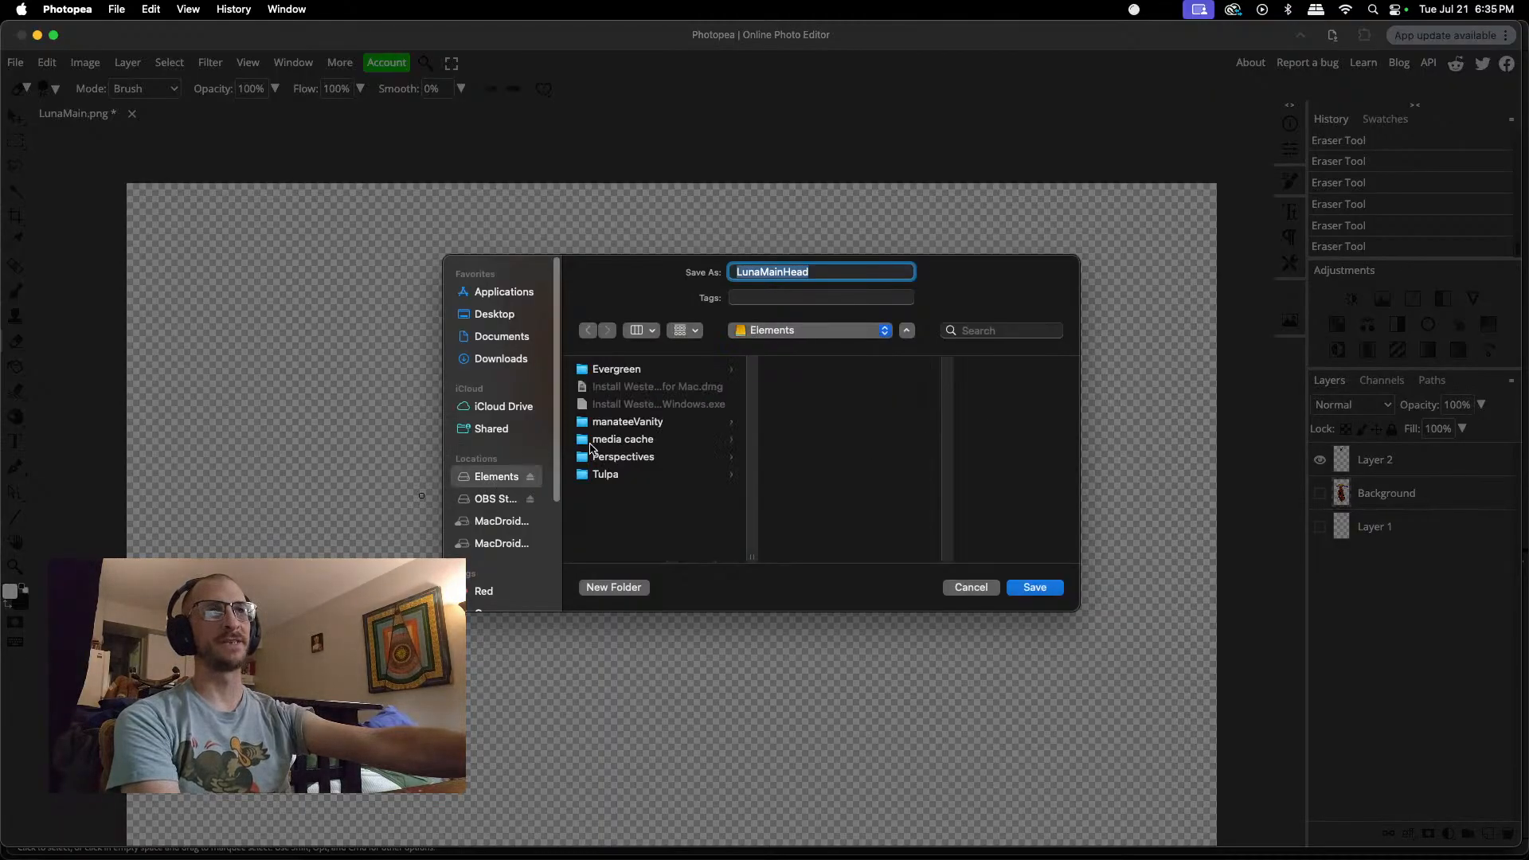
{"action": "left_click", "coordinate": [621, 461]}
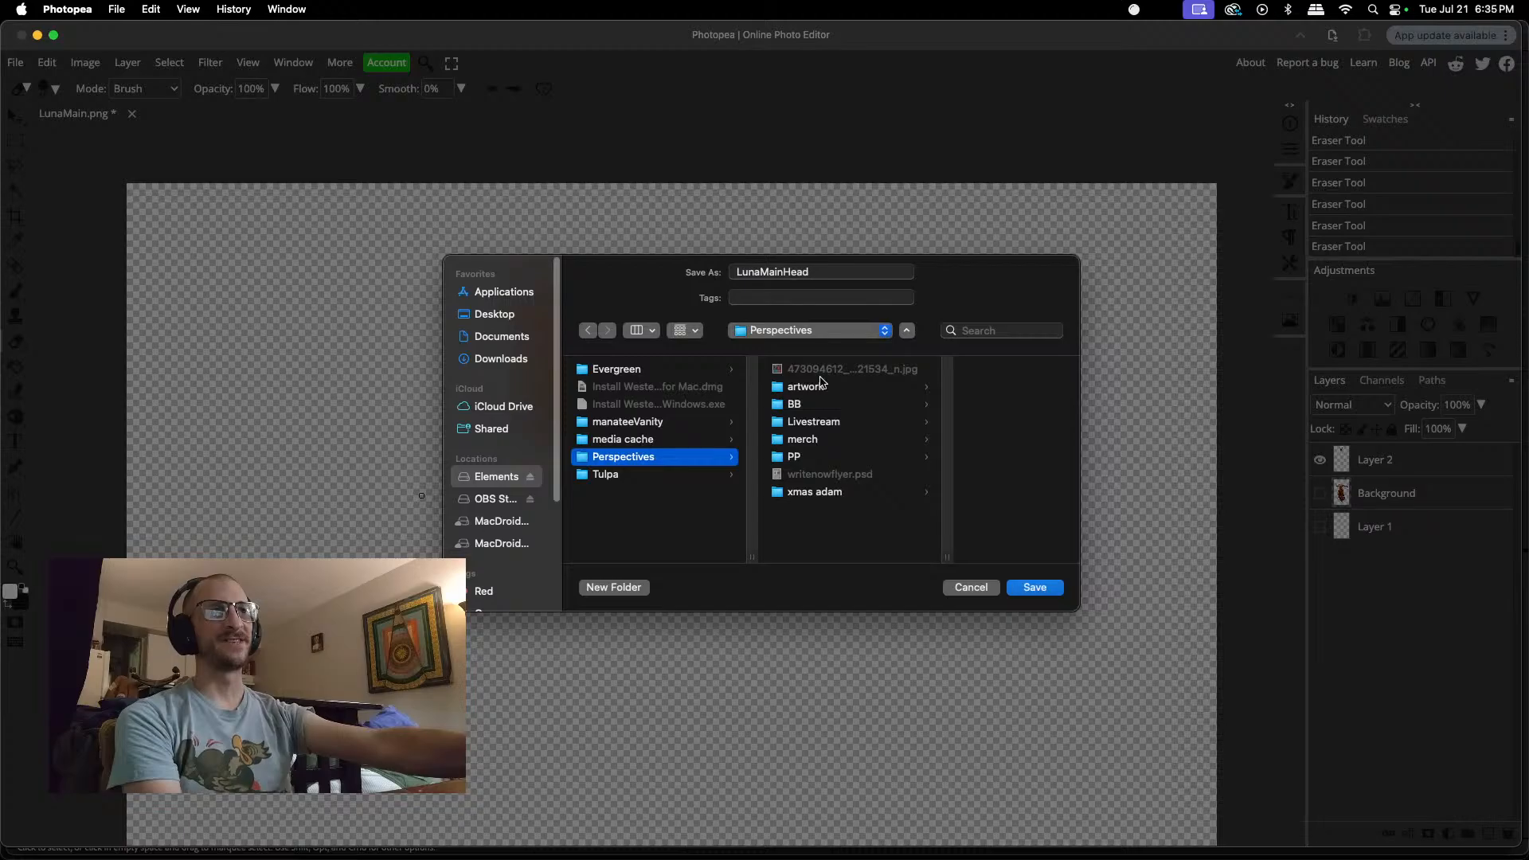
{"action": "left_click", "coordinate": [797, 460]}
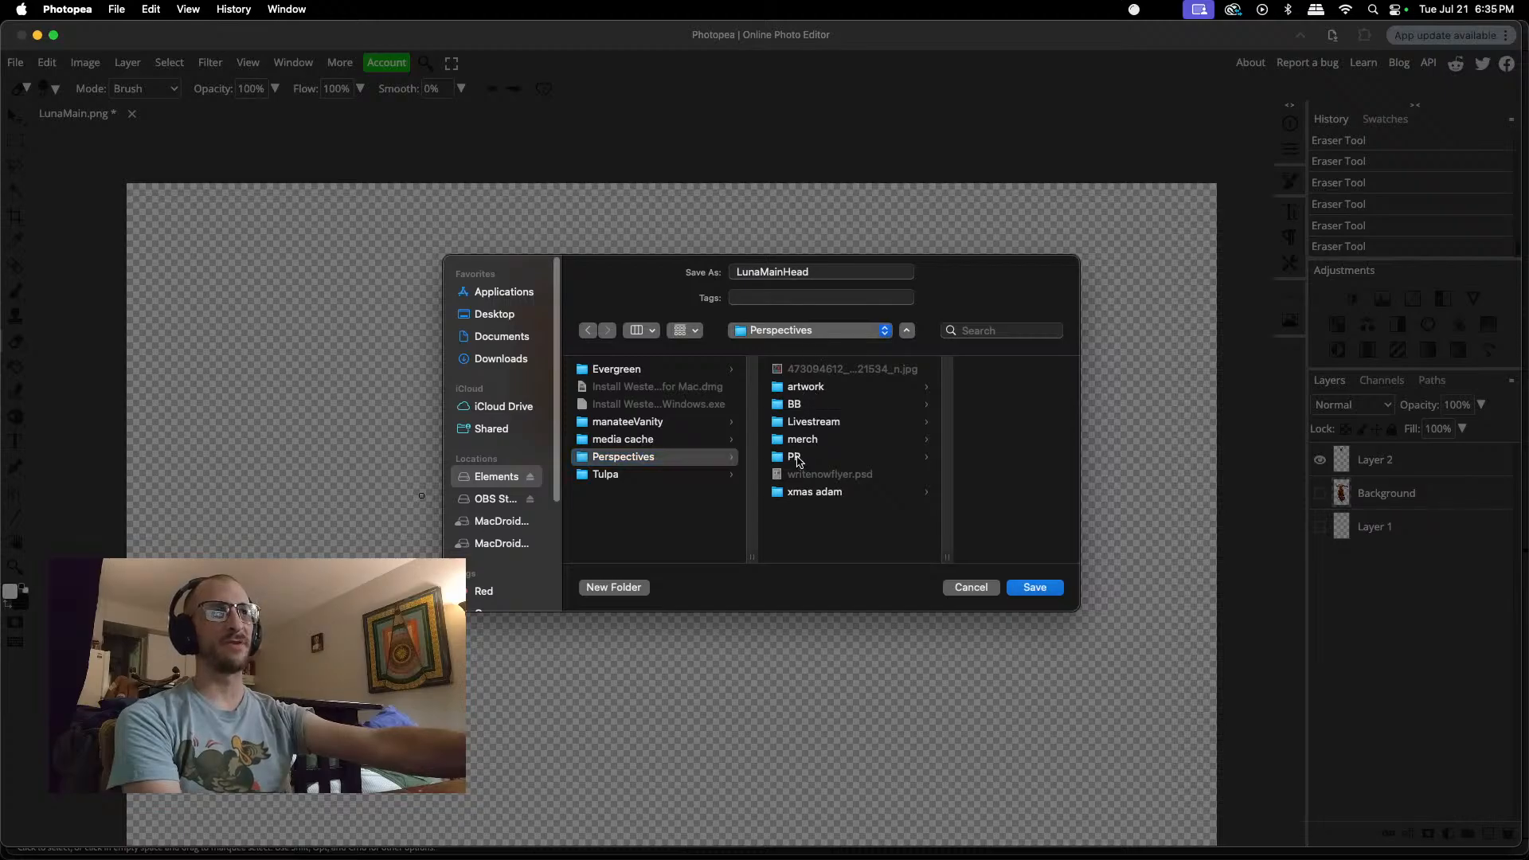
{"action": "scroll", "coordinate": [928, 415], "scroll_direction": "down", "scroll_amount": 10}
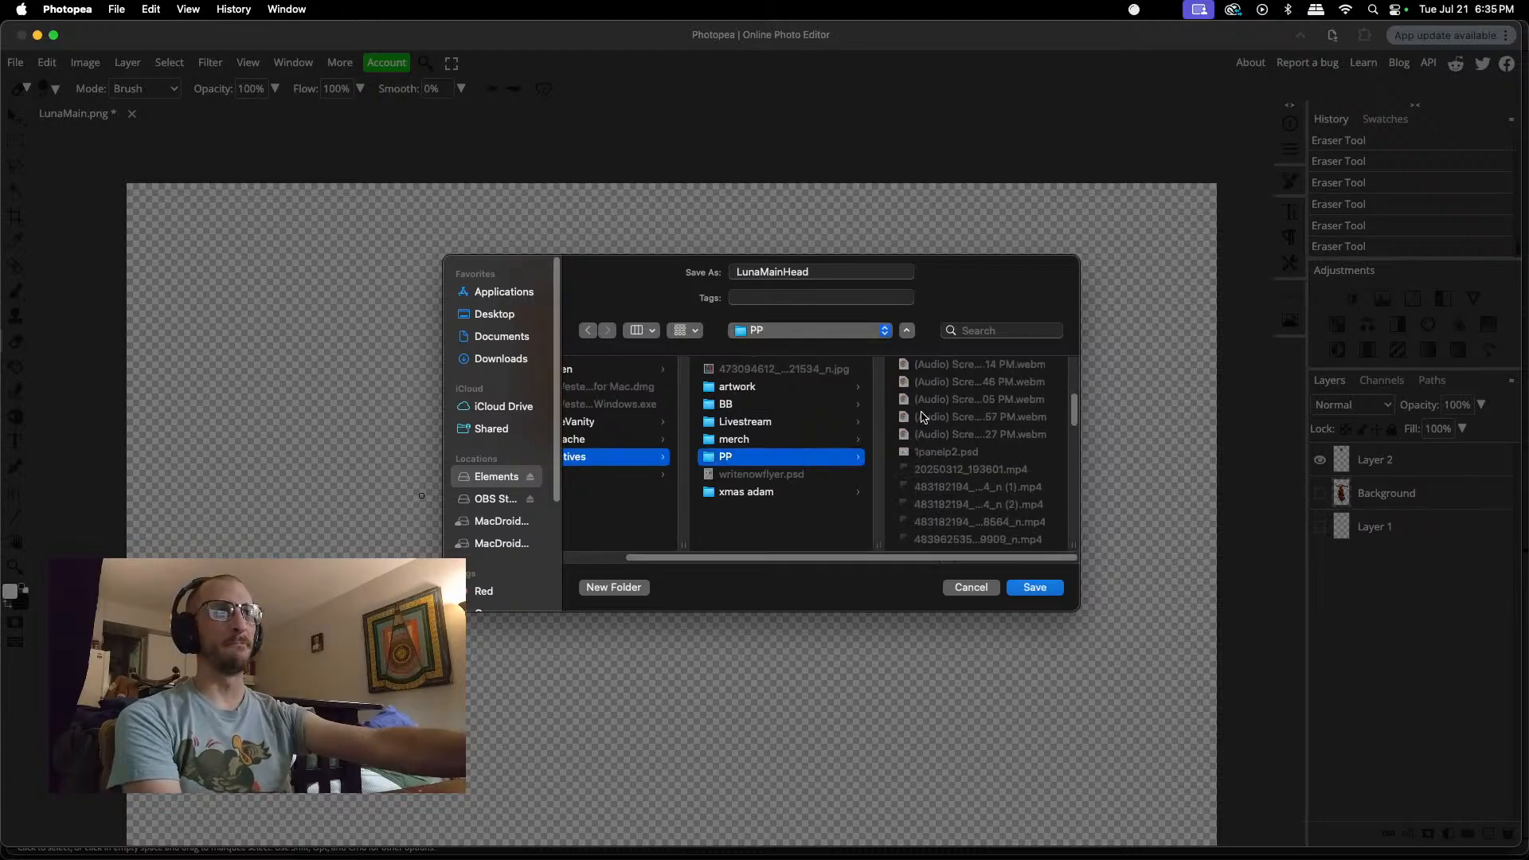
{"action": "scroll", "coordinate": [922, 416], "scroll_direction": "down", "scroll_amount": 2}
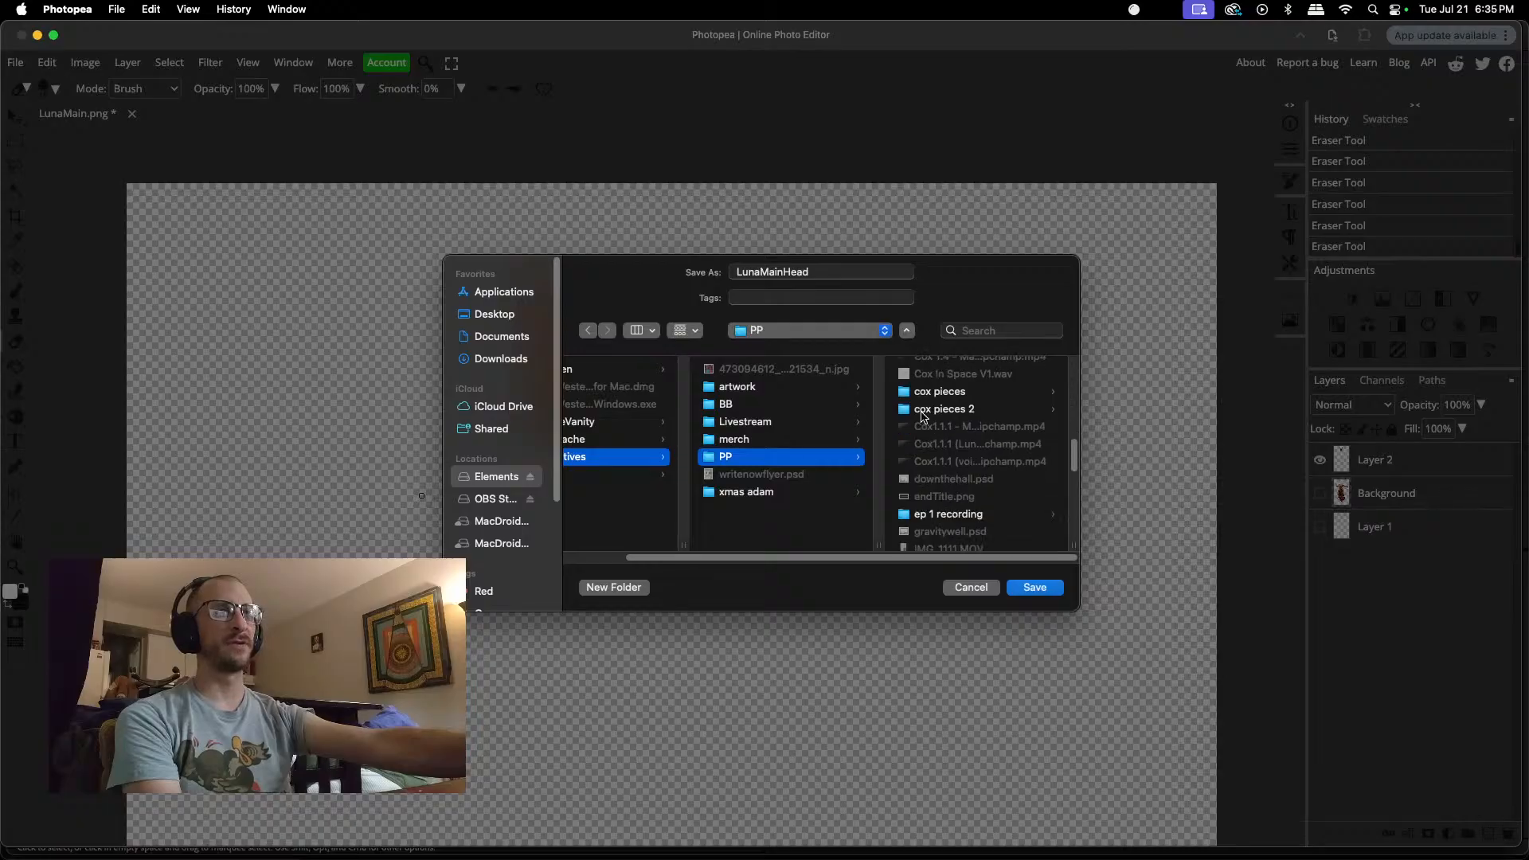
{"action": "left_click", "coordinate": [922, 412]}
{"action": "scroll", "coordinate": [923, 414], "scroll_direction": "down", "scroll_amount": 1}
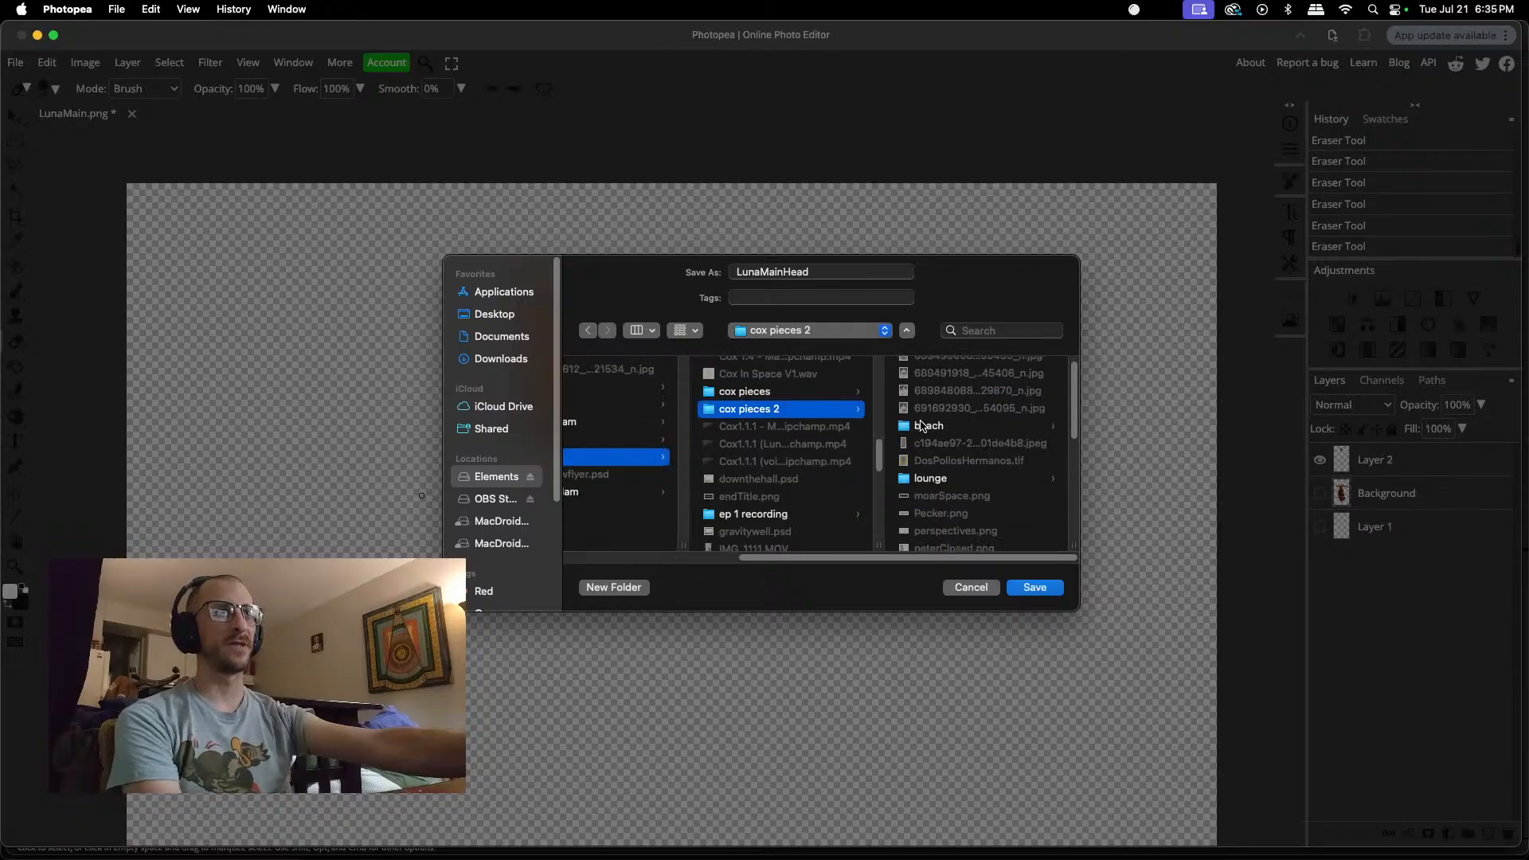
{"action": "left_click", "coordinate": [924, 427]}
{"action": "scroll", "coordinate": [942, 374], "scroll_direction": "down", "scroll_amount": 2}
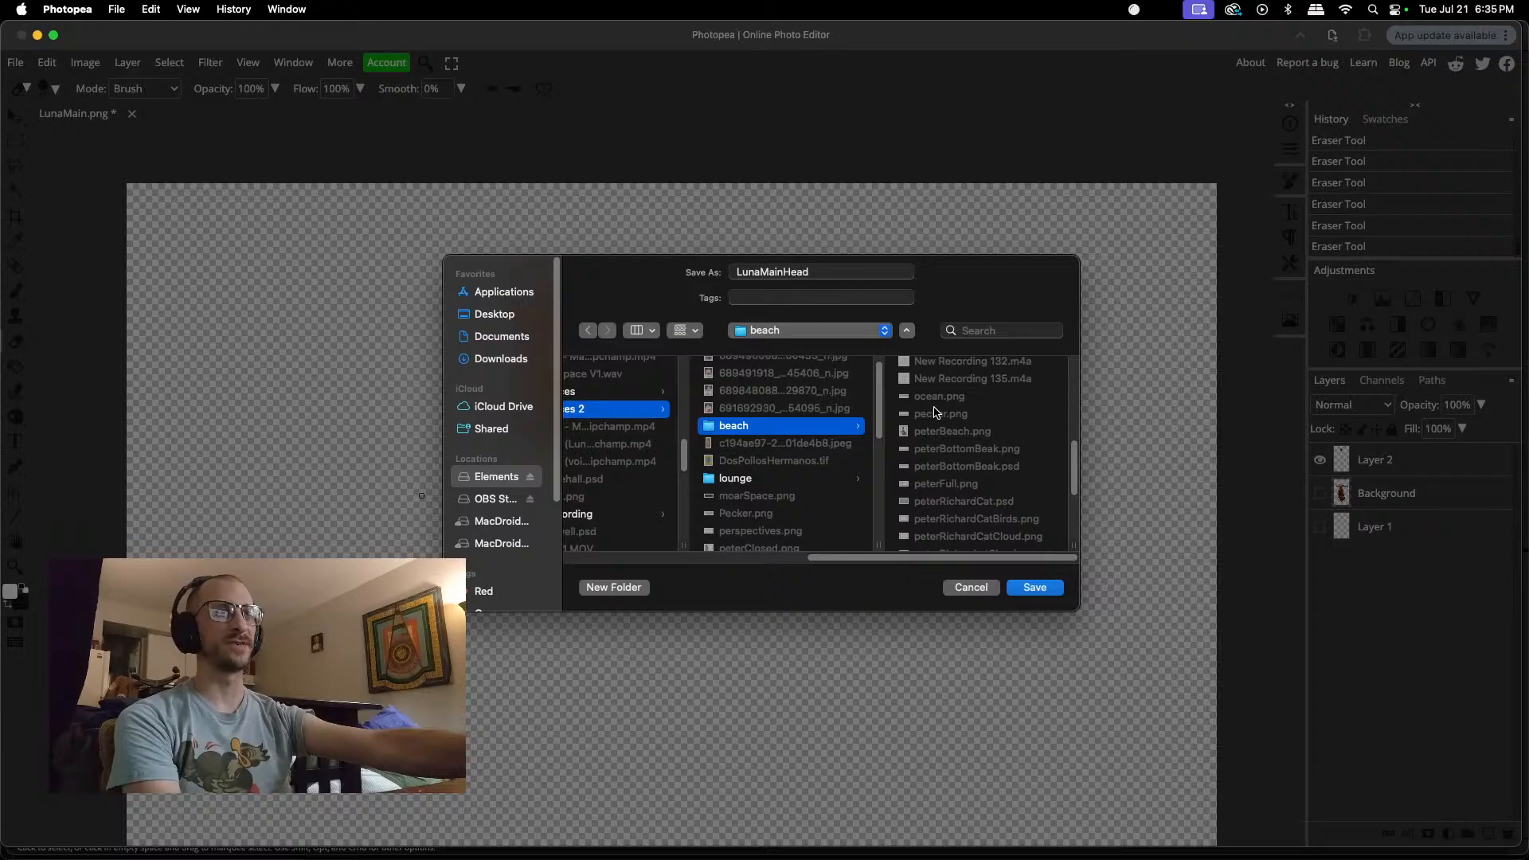
{"action": "scroll", "coordinate": [937, 412], "scroll_direction": "up", "scroll_amount": 2}
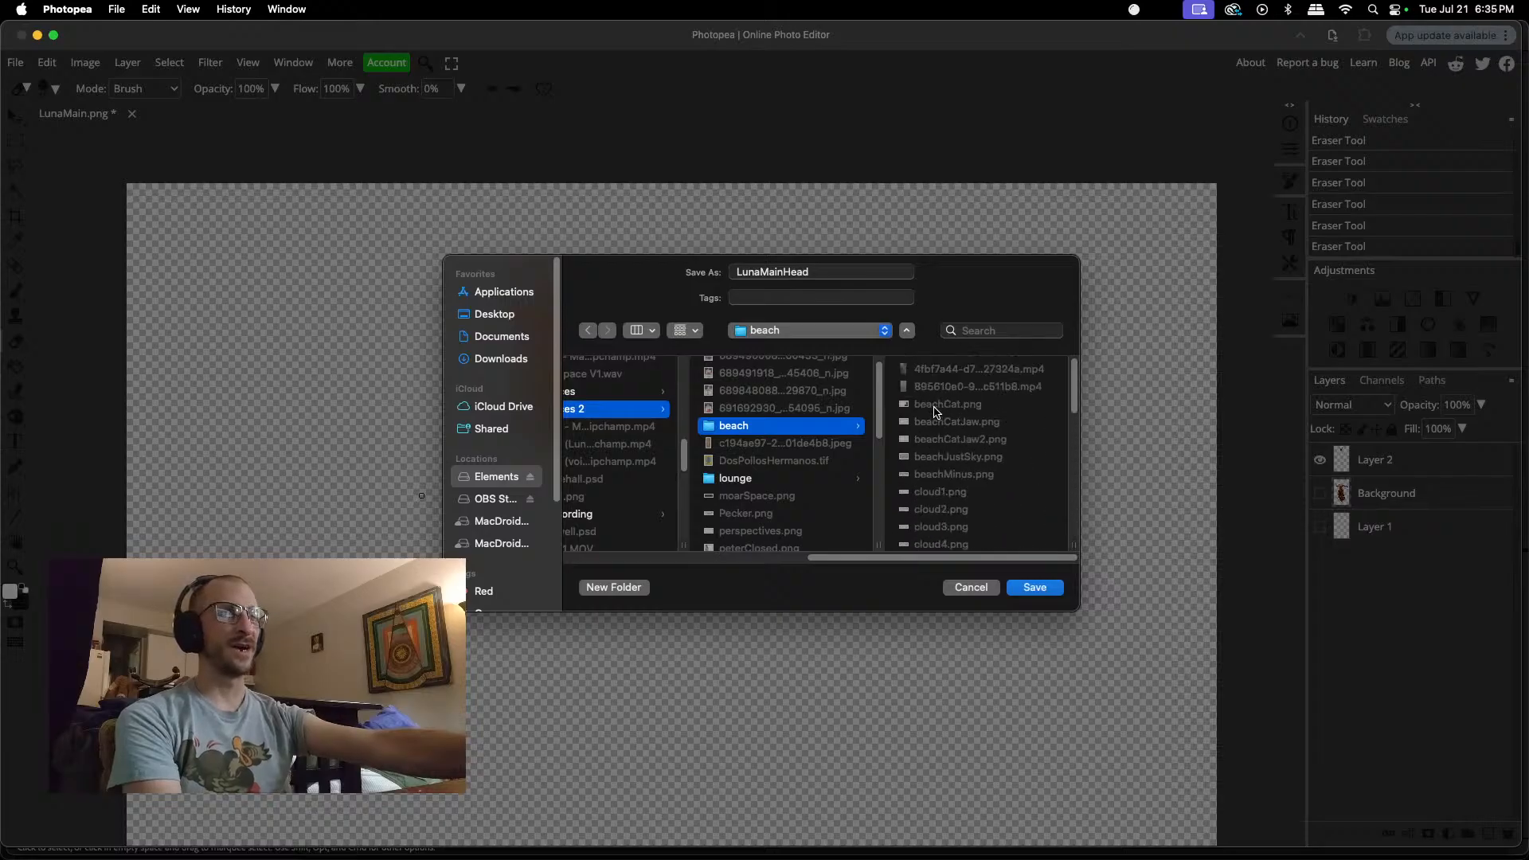
{"action": "left_click", "coordinate": [729, 481]}
{"action": "left_click", "coordinate": [1035, 588]}
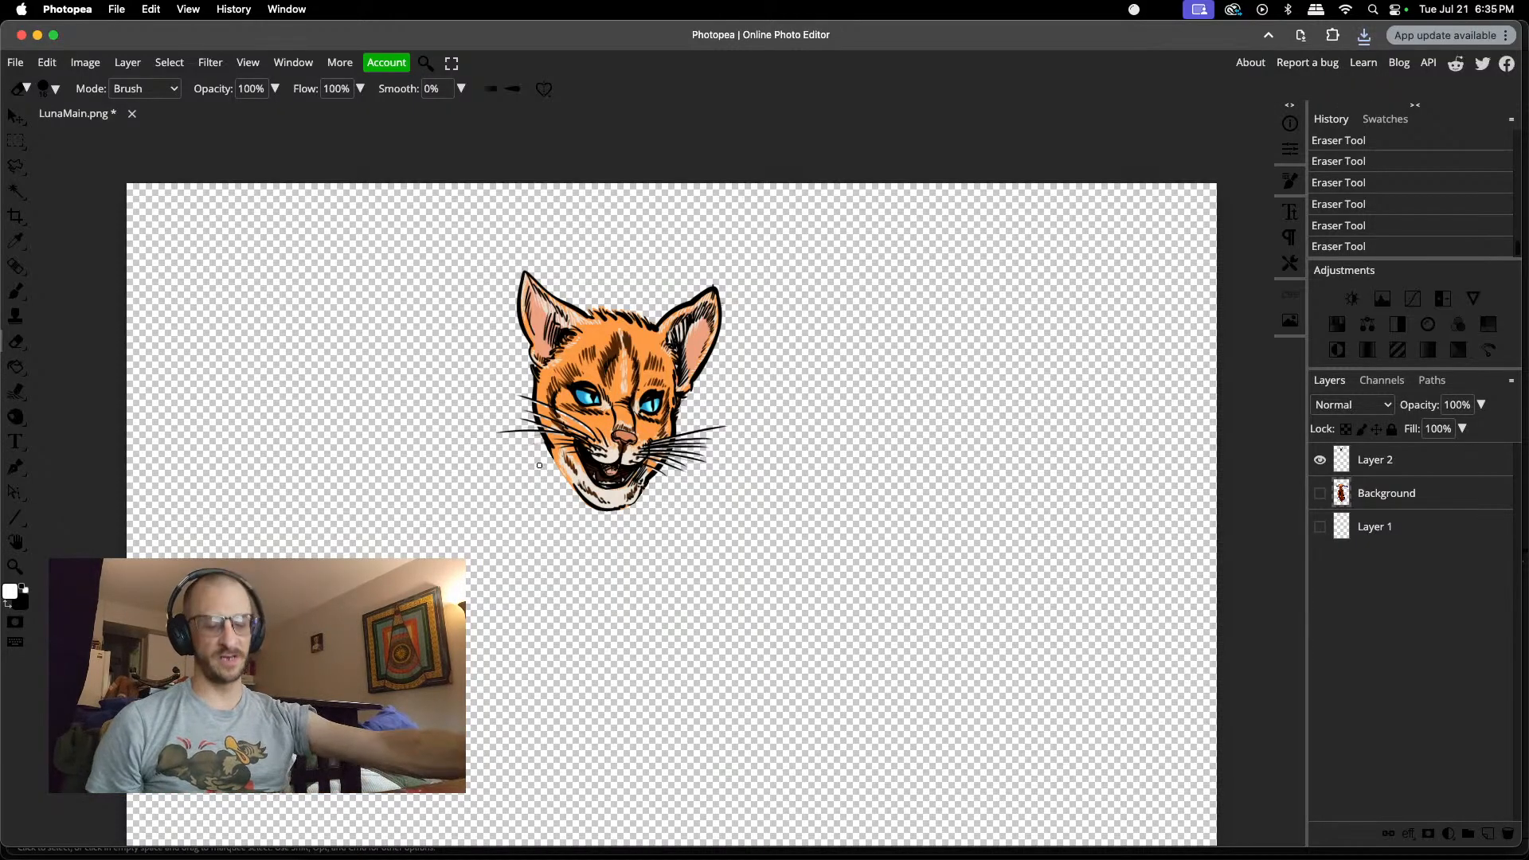
Step: Inspect the head's face and whiskers up close, then close LunaMain.png without saving further changes
{"action": "scroll", "coordinate": [540, 465], "scroll_direction": "up", "scroll_amount": 10}
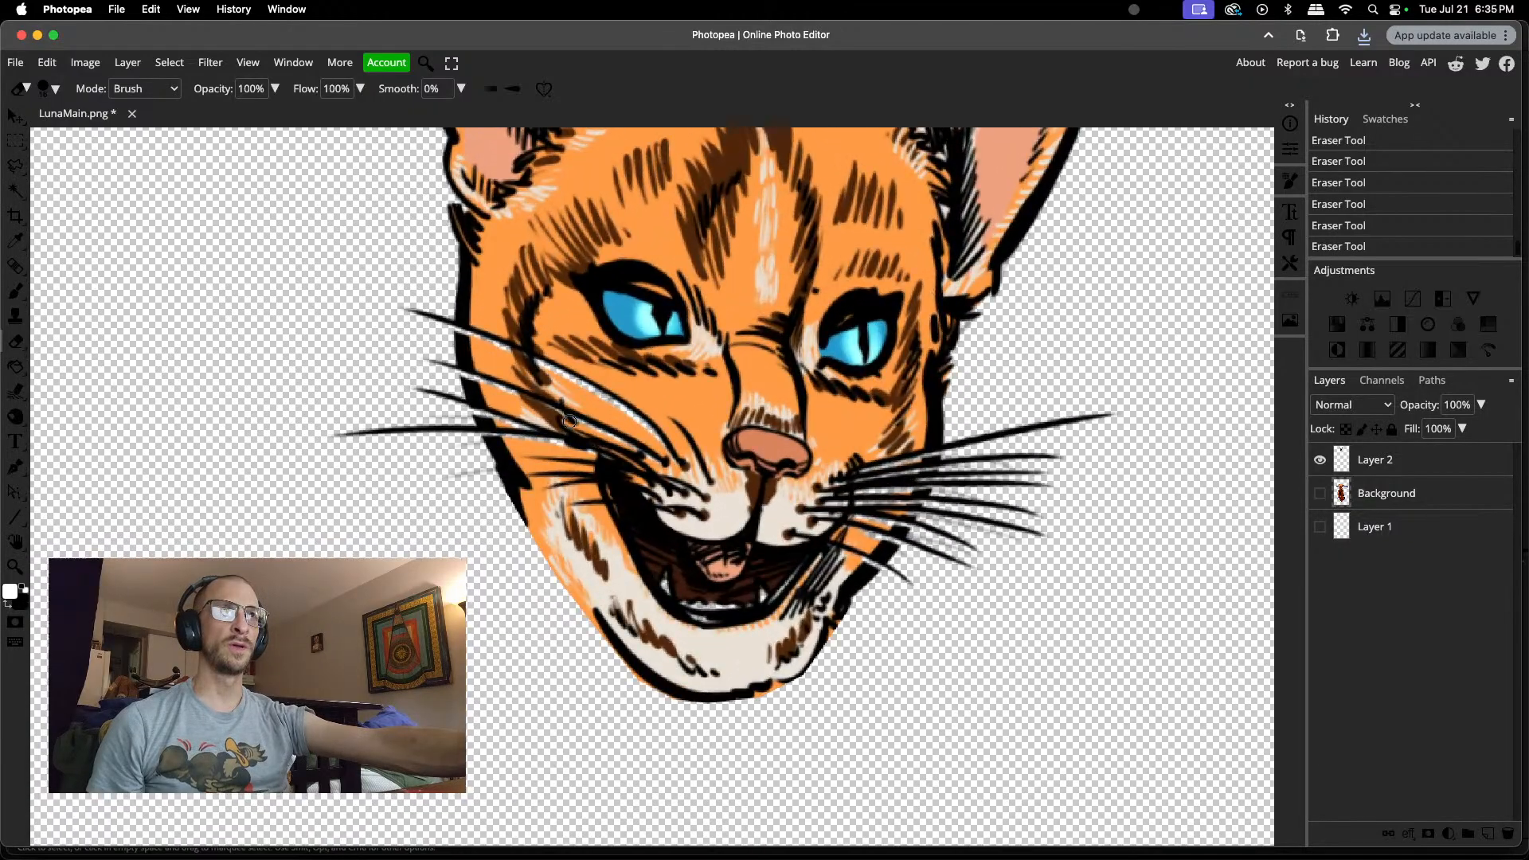
{"action": "scroll", "coordinate": [569, 422], "scroll_direction": "up", "scroll_amount": 5}
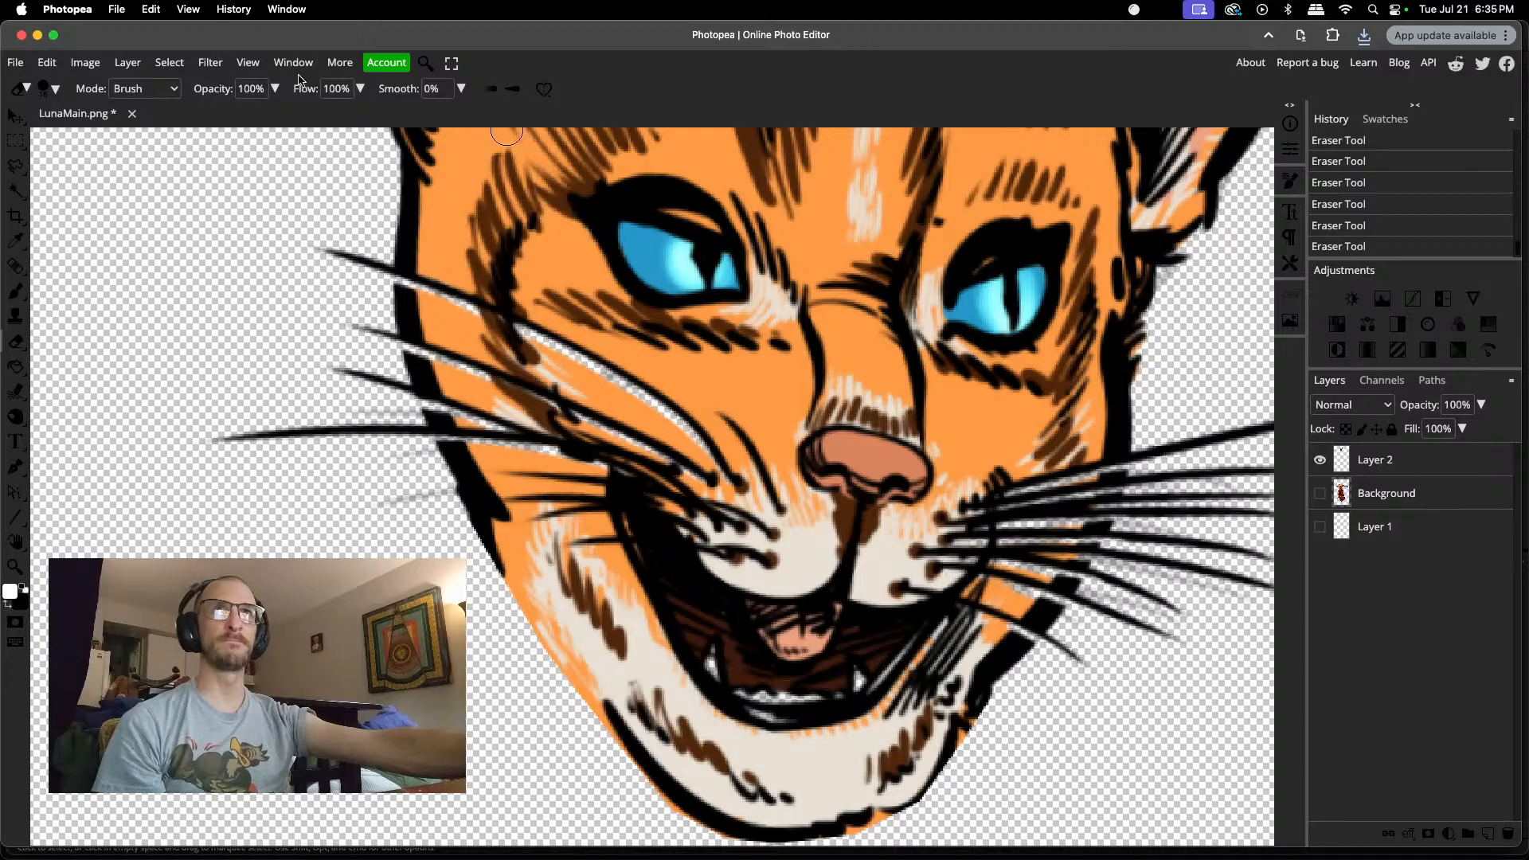
{"action": "left_click", "coordinate": [133, 116]}
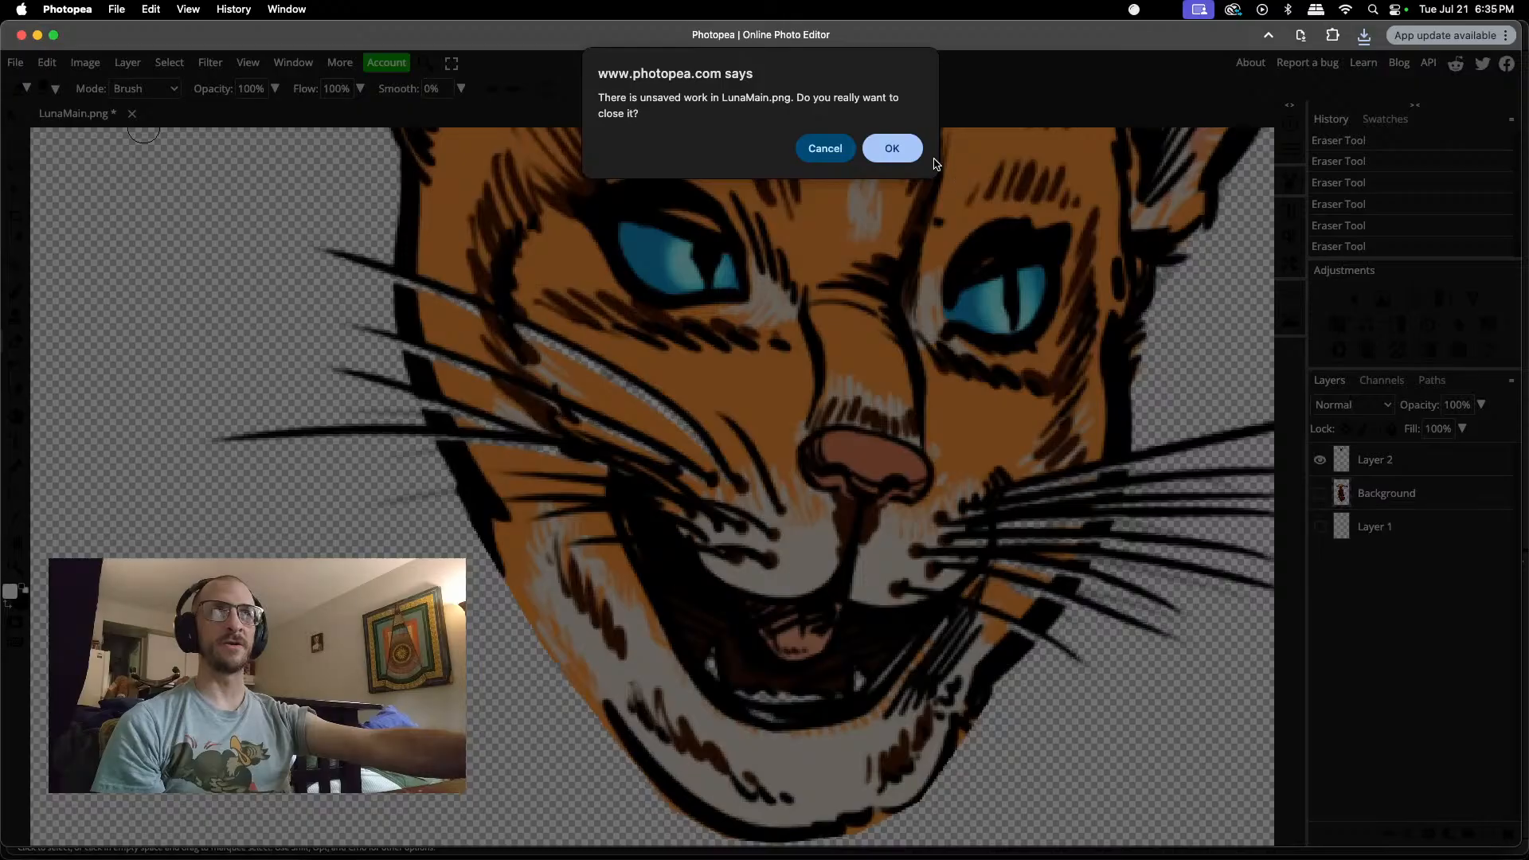
{"action": "left_click", "coordinate": [905, 154]}
Step: Start opening a file from the computer and browse to the PP folder inside Elements > Perspectives
{"action": "left_click", "coordinate": [766, 238]}
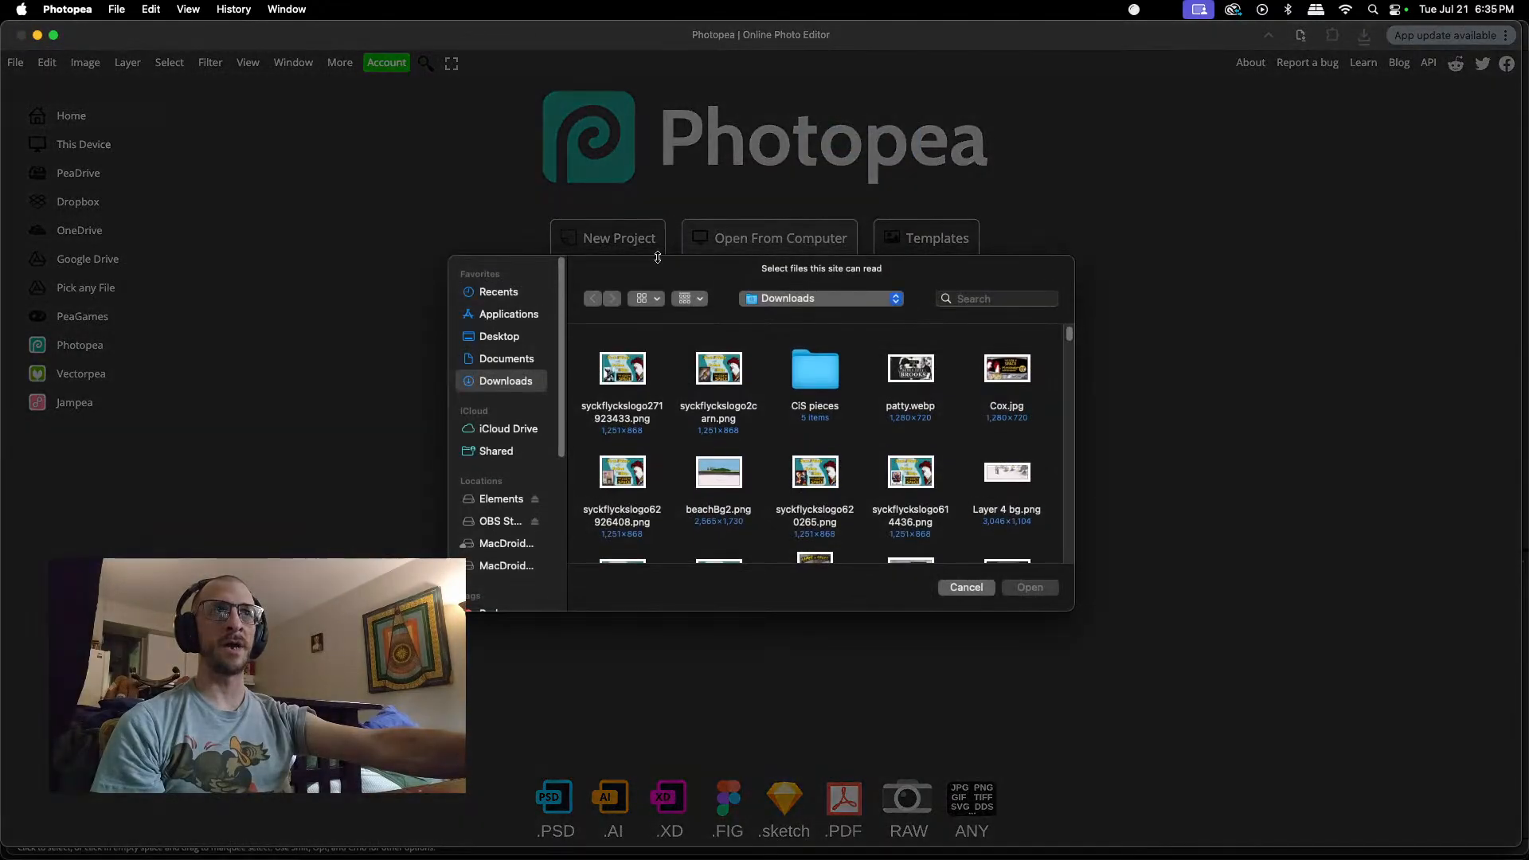
{"action": "left_click", "coordinate": [509, 500]}
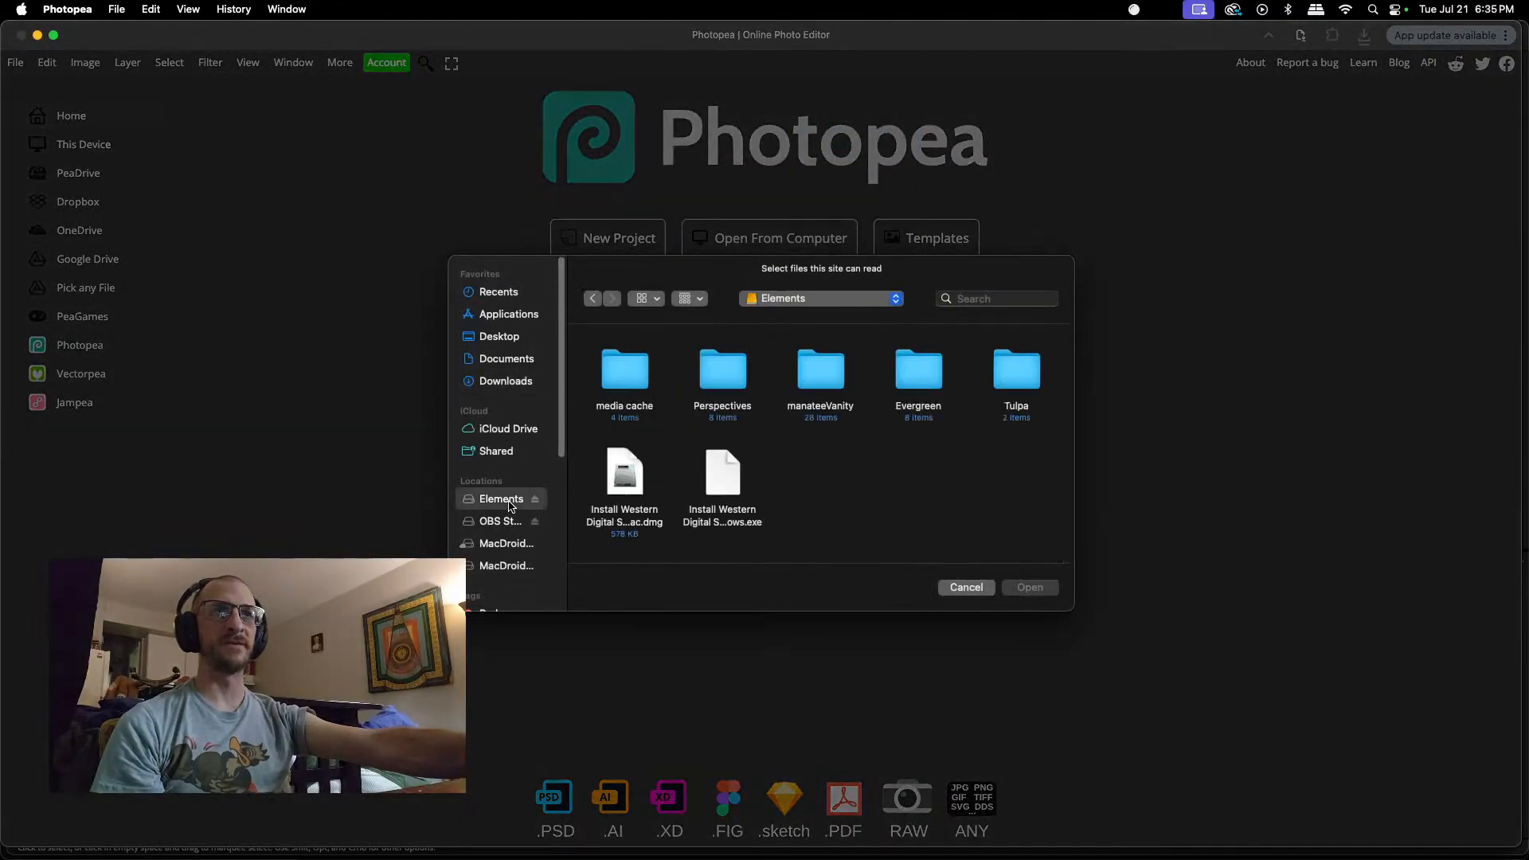
{"action": "left_click", "coordinate": [737, 380]}
{"action": "double_click", "coordinate": [736, 380]}
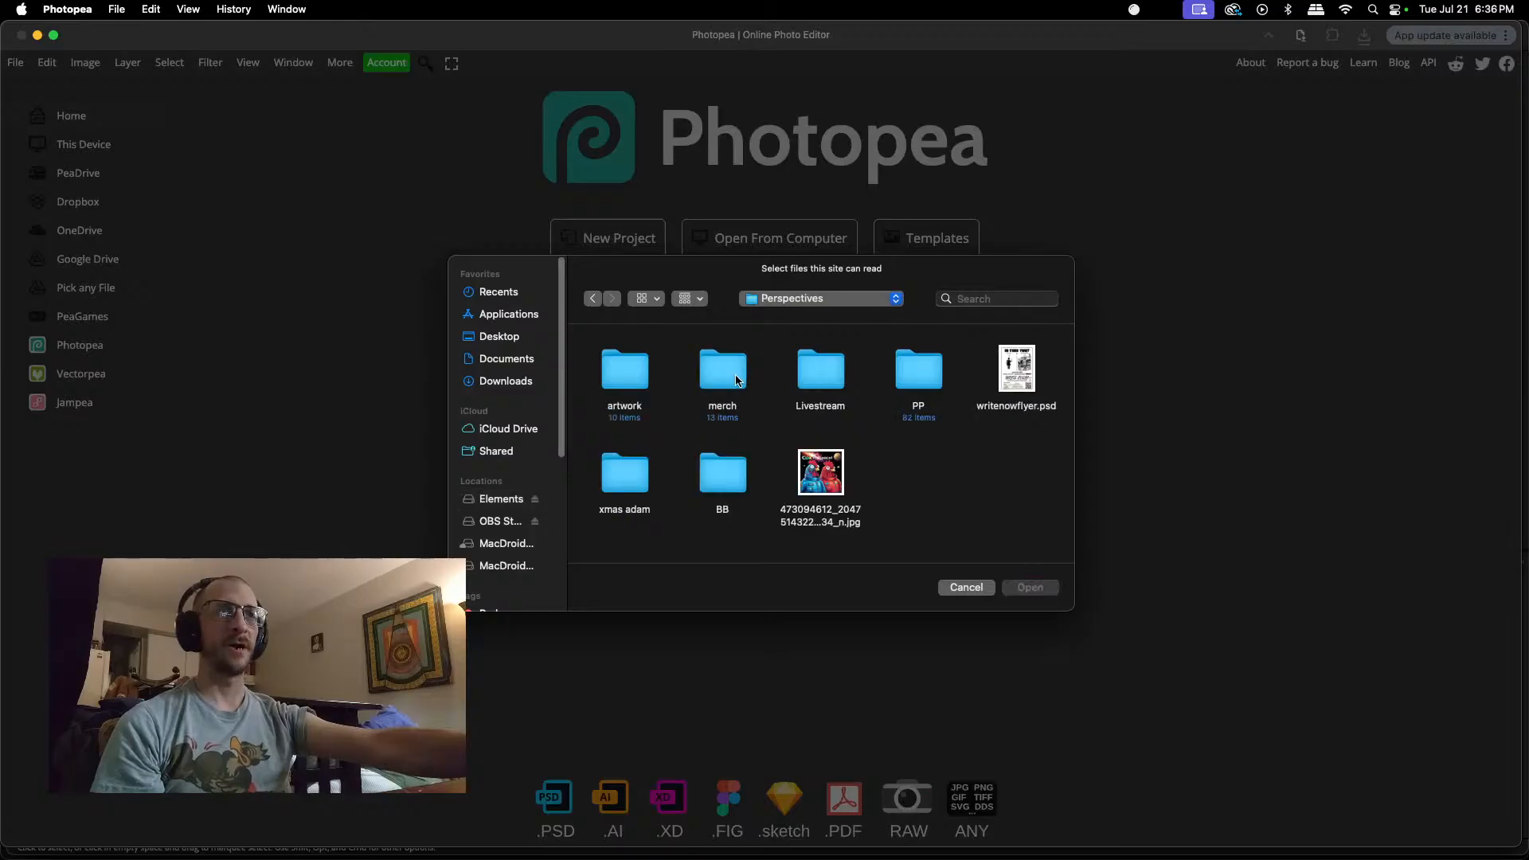
{"action": "left_click", "coordinate": [918, 377]}
{"action": "double_click", "coordinate": [919, 377]}
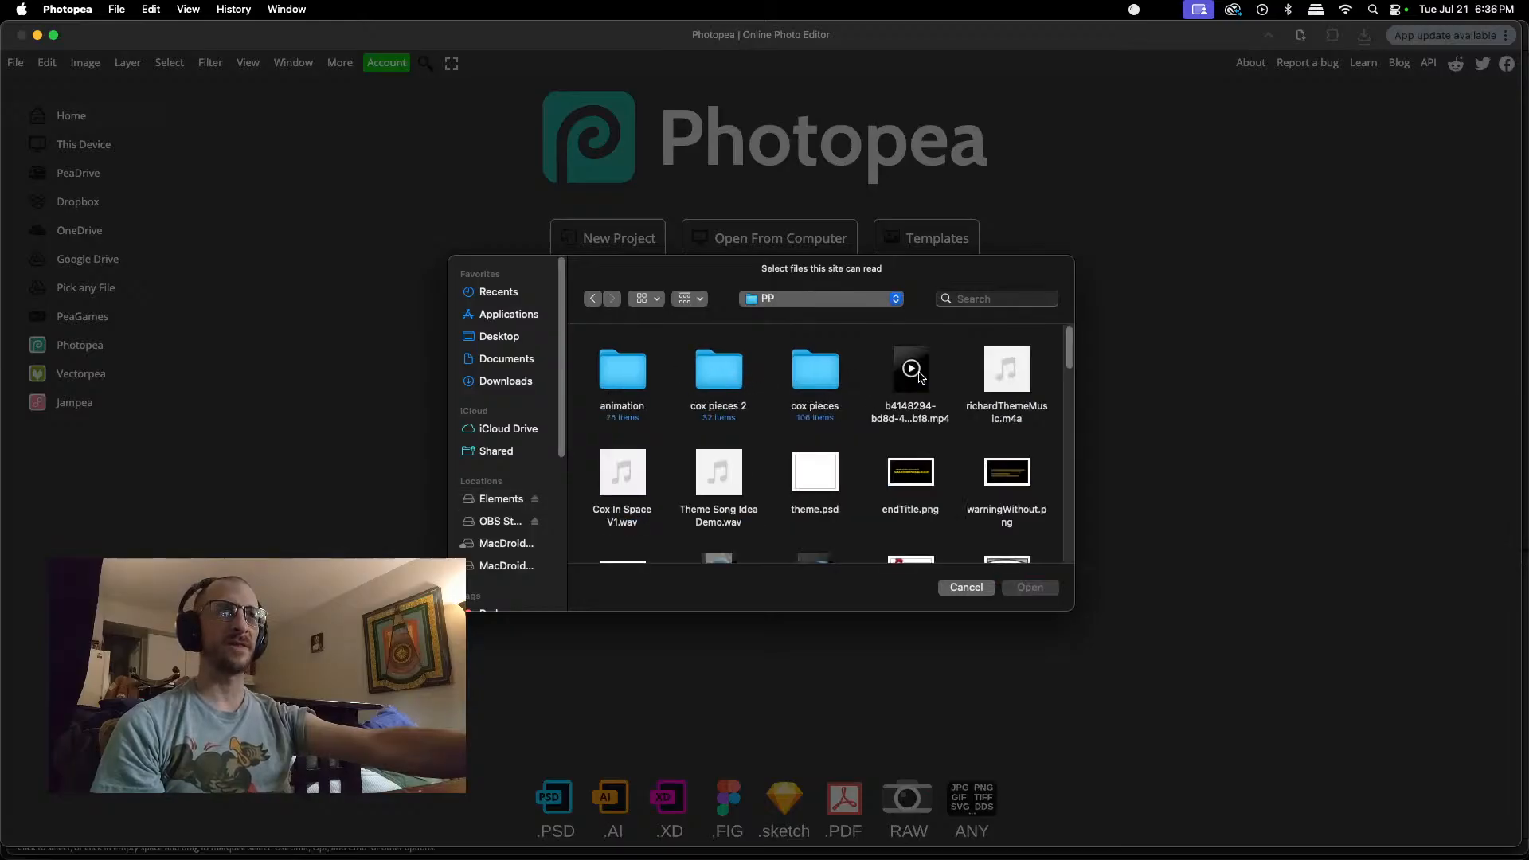
{"action": "left_click", "coordinate": [624, 384]}
{"action": "double_click", "coordinate": [624, 384]}
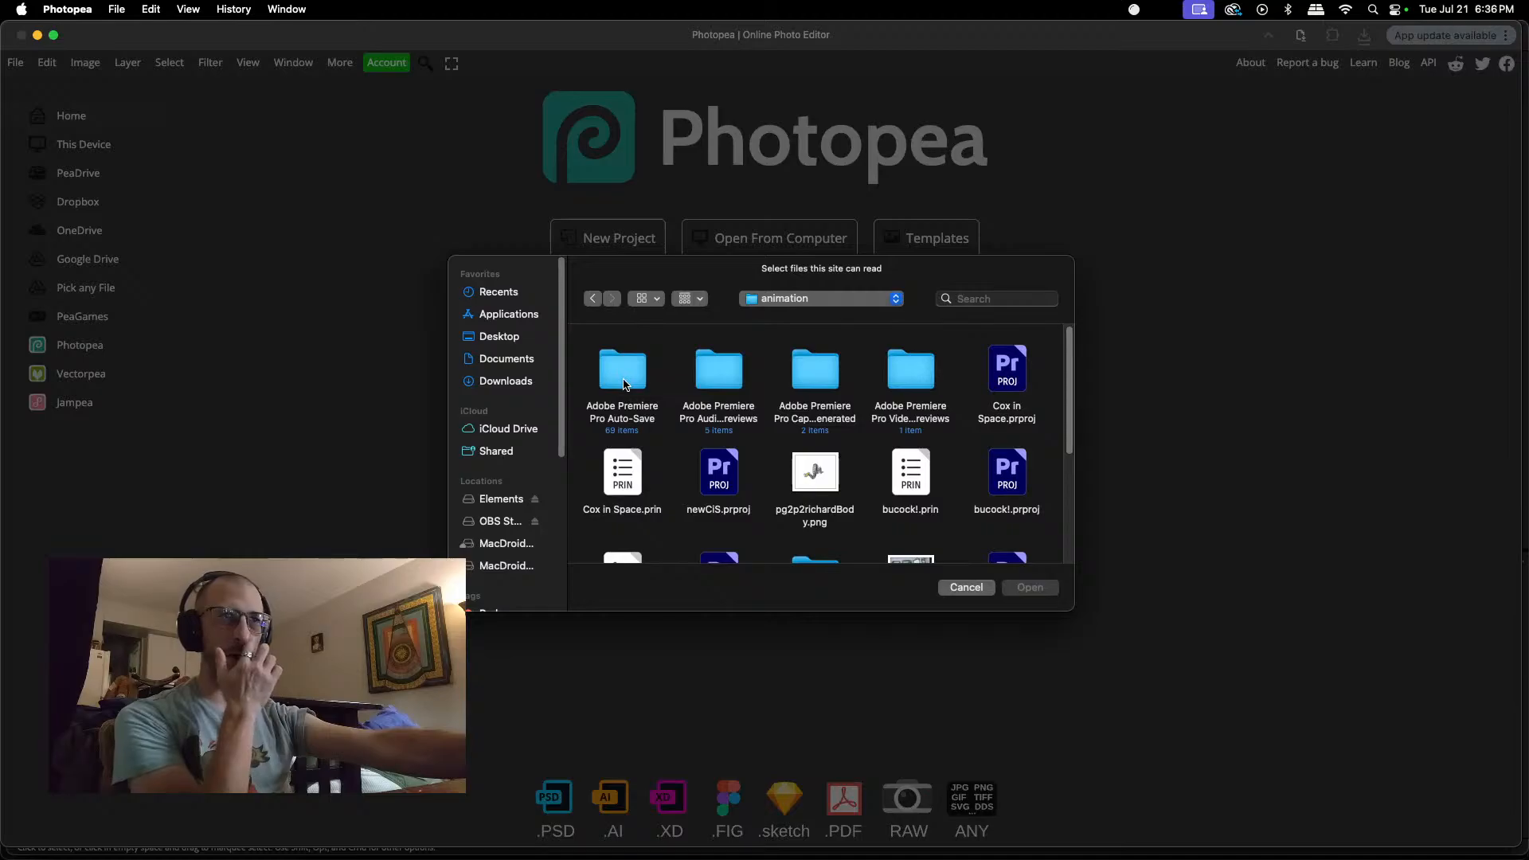
{"action": "scroll", "coordinate": [797, 454], "scroll_direction": "down", "scroll_amount": 5}
{"action": "scroll", "coordinate": [797, 454], "scroll_direction": "down", "scroll_amount": 2}
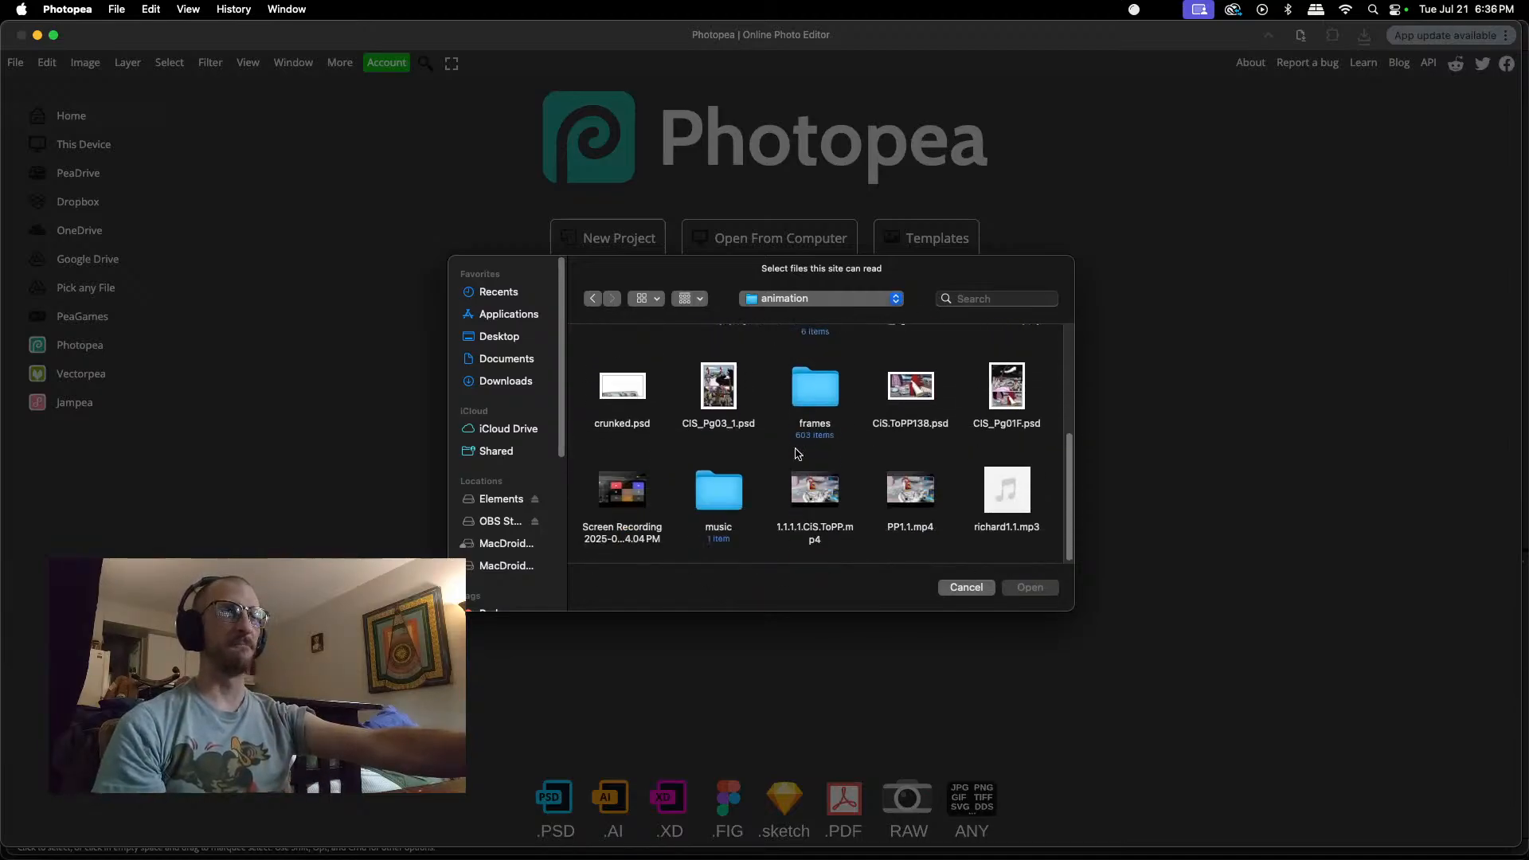
{"action": "scroll", "coordinate": [796, 454], "scroll_direction": "up", "scroll_amount": 10}
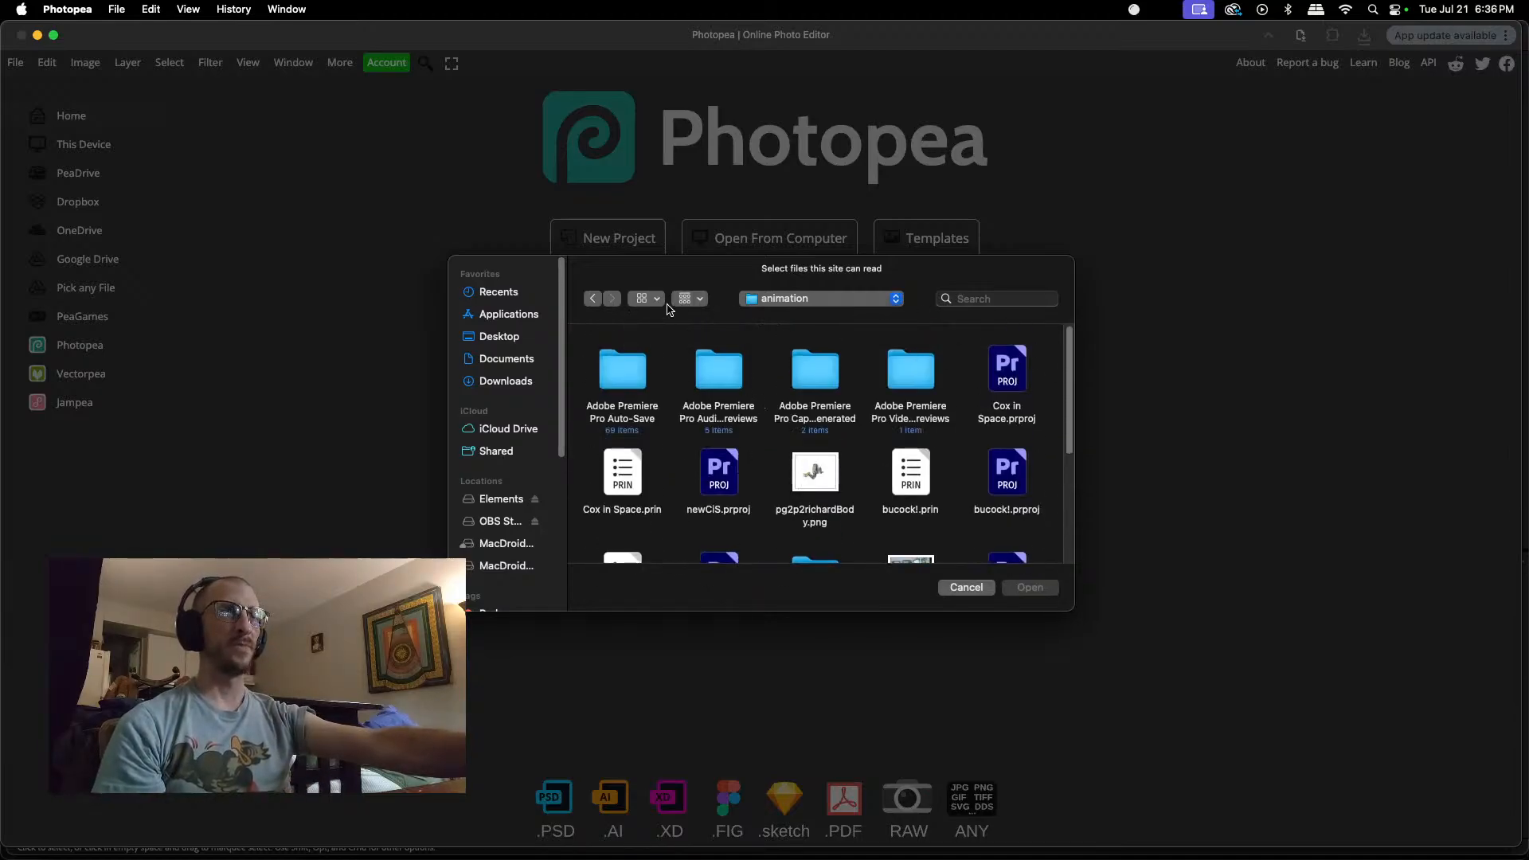
{"action": "left_click", "coordinate": [592, 298]}
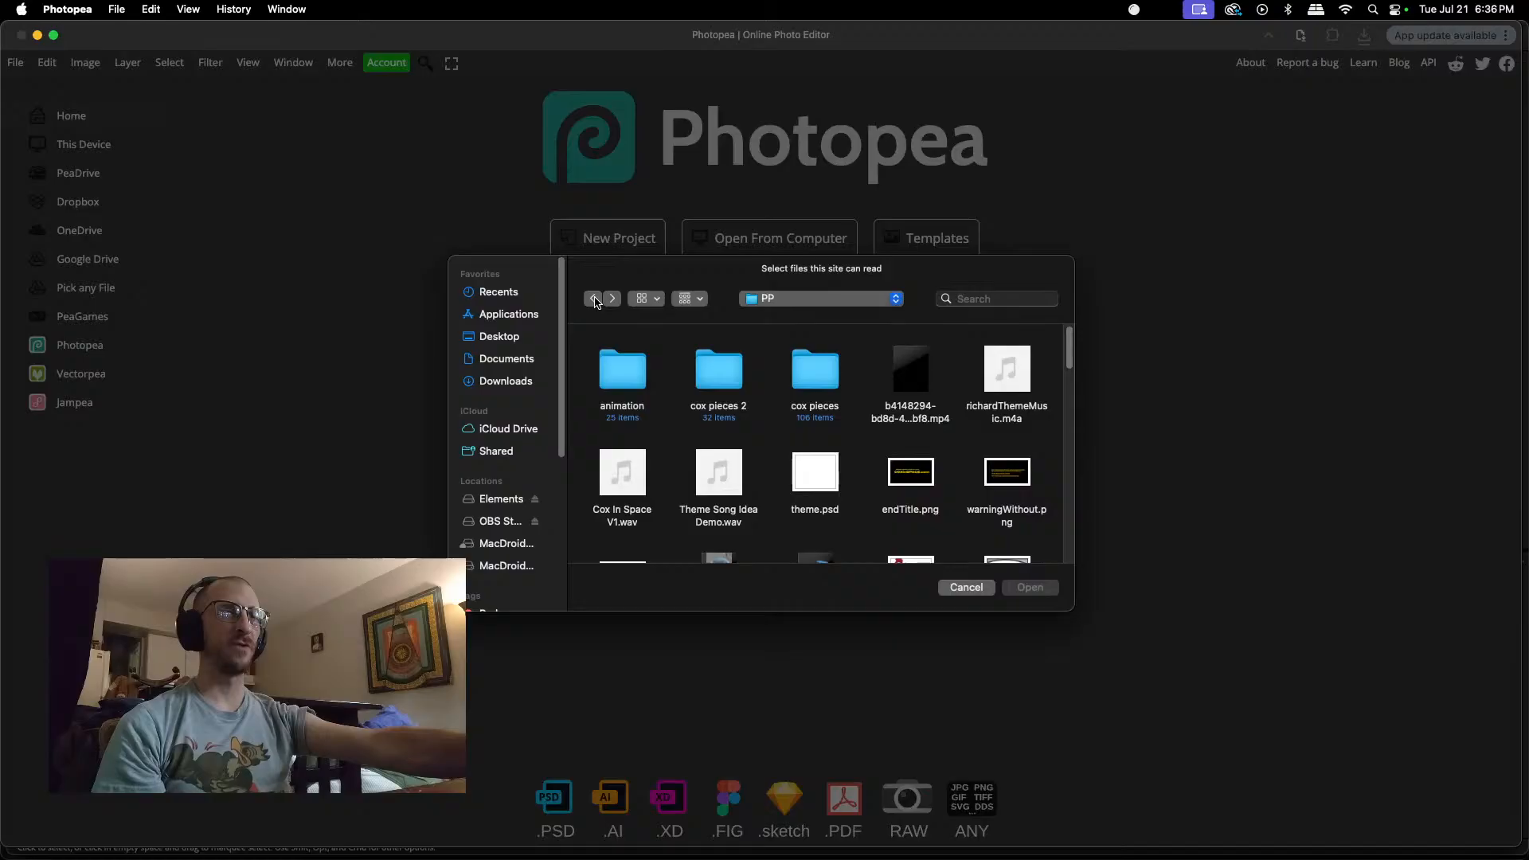
Step: Open LunaMainHead.png from the lounge folder inside cox pieces 2
{"action": "double_click", "coordinate": [716, 367]}
{"action": "double_click", "coordinate": [605, 387]}
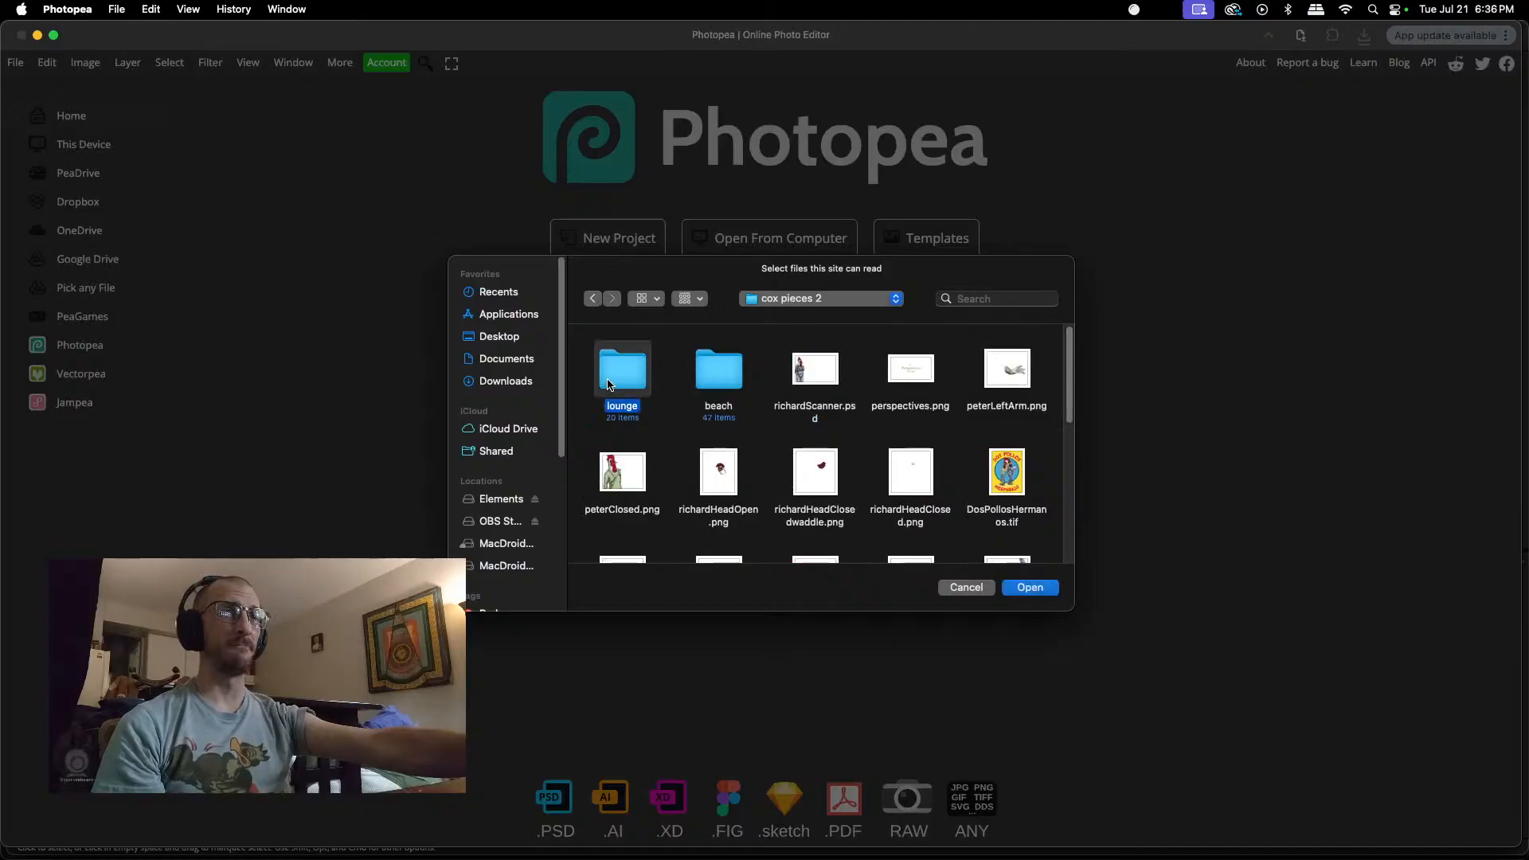
{"action": "left_click", "coordinate": [619, 381]}
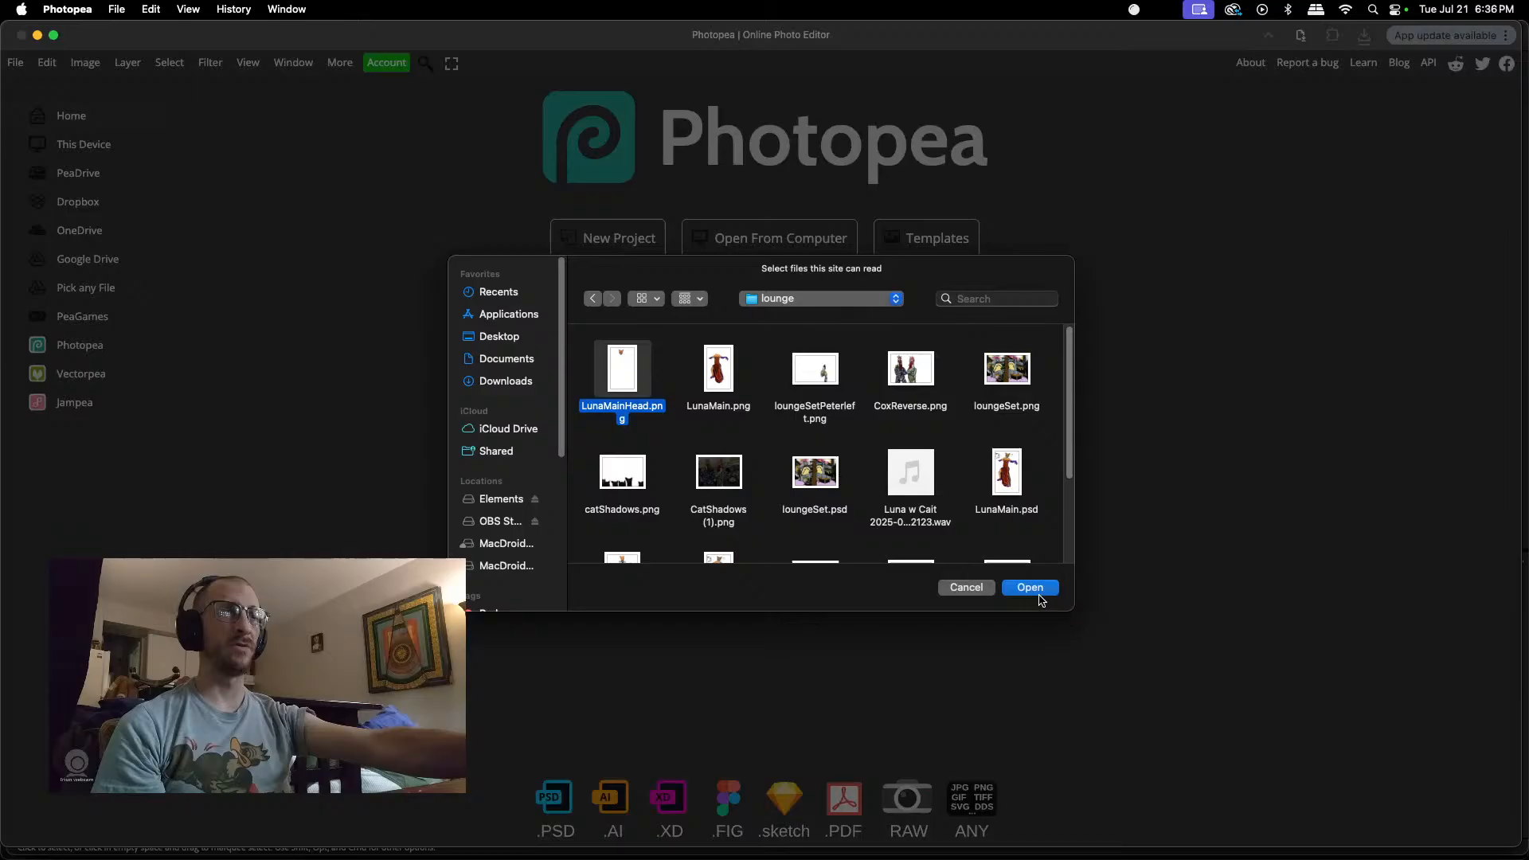
{"action": "left_click", "coordinate": [1030, 587]}
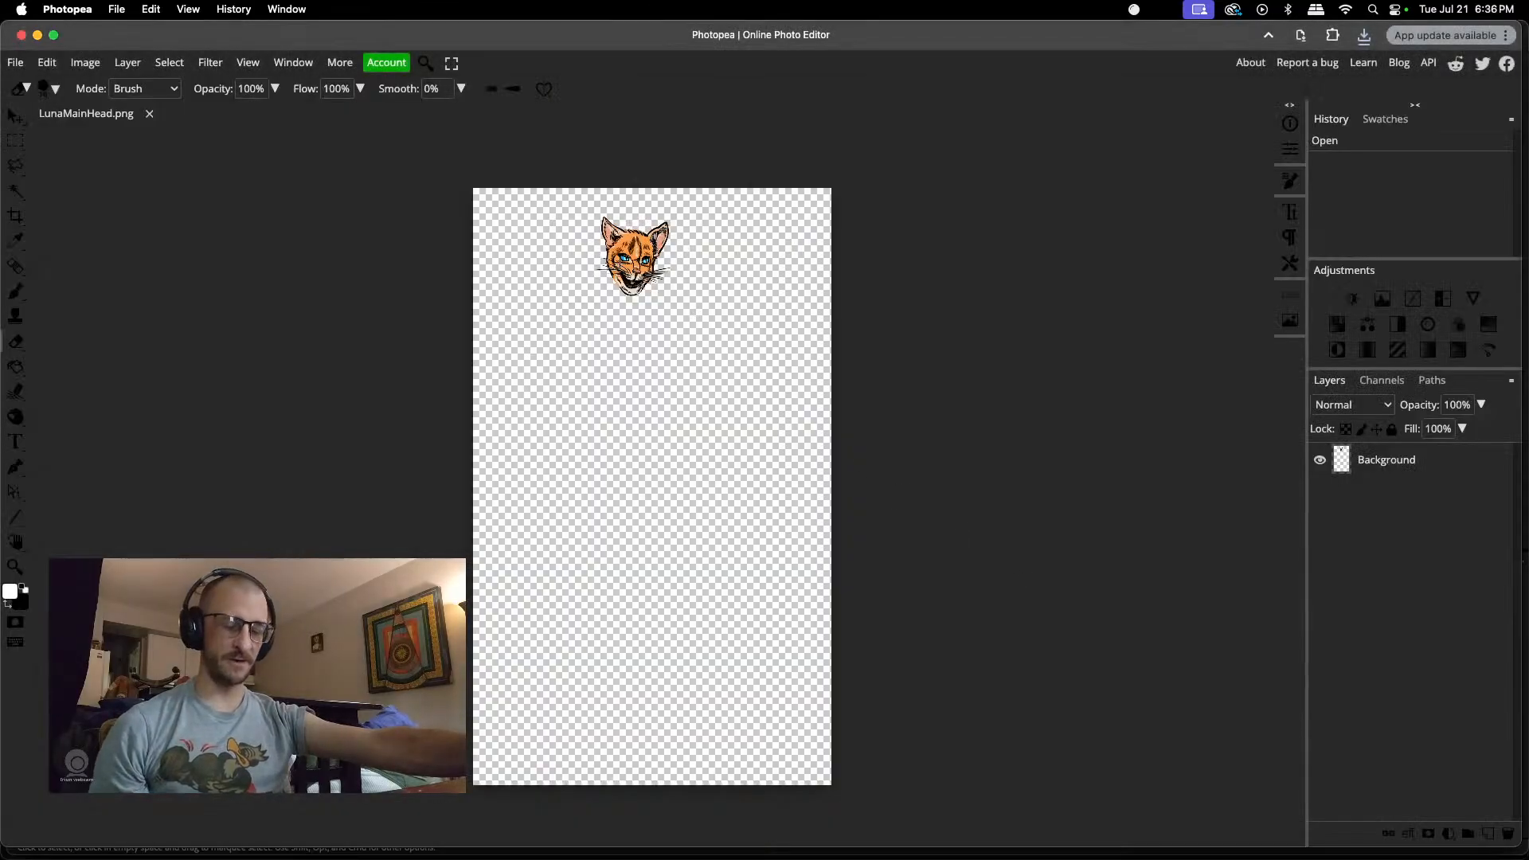
Step: Add a new empty layer to the cat head image and place it beneath the Background layer
{"action": "scroll", "coordinate": [637, 255], "scroll_direction": "up", "scroll_amount": 10}
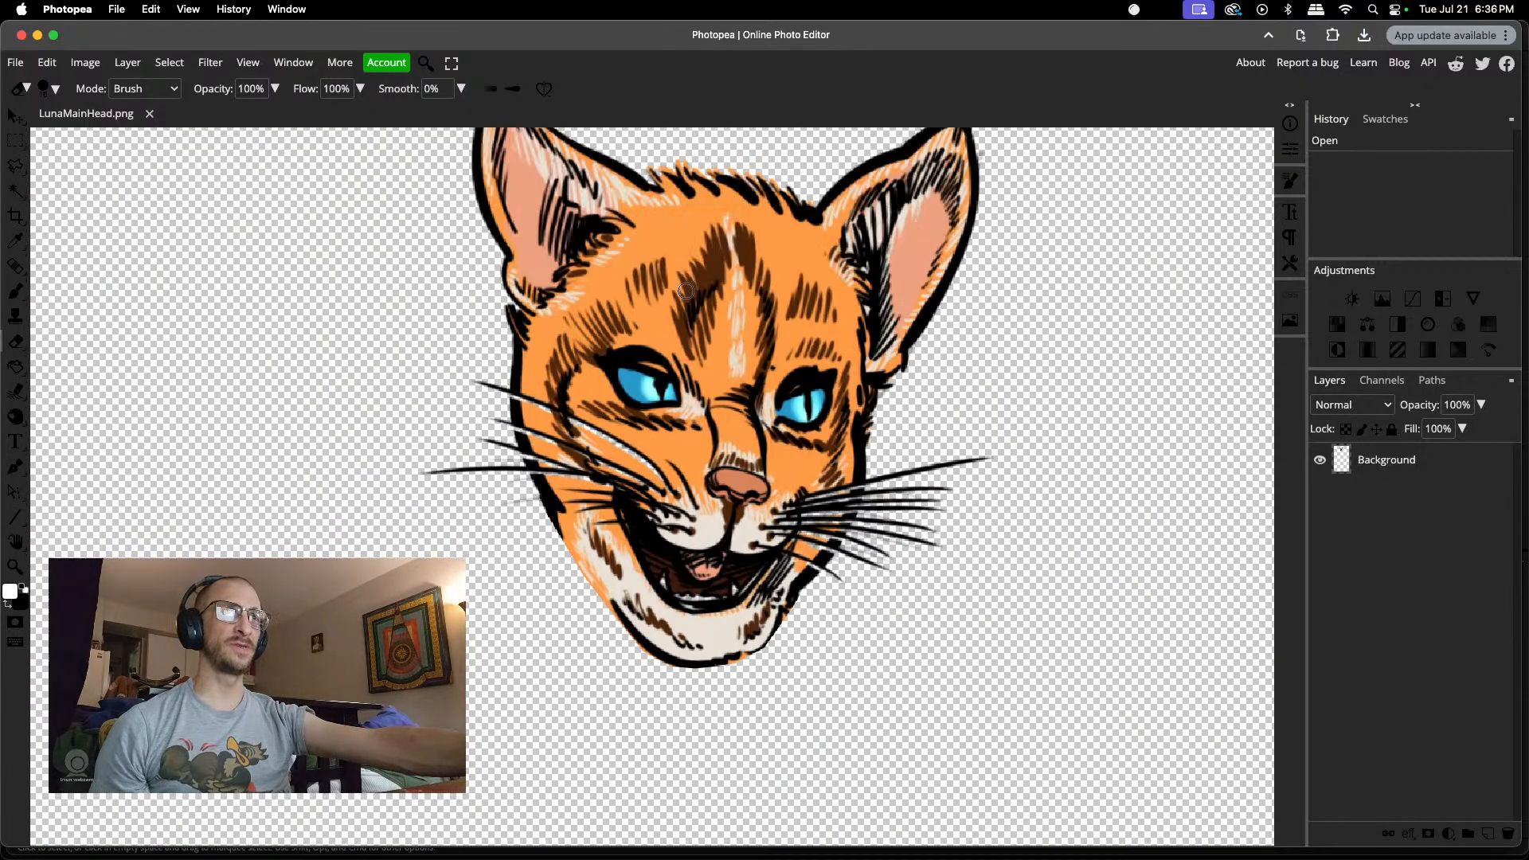
{"action": "scroll", "coordinate": [686, 291], "scroll_direction": "up", "scroll_amount": 2}
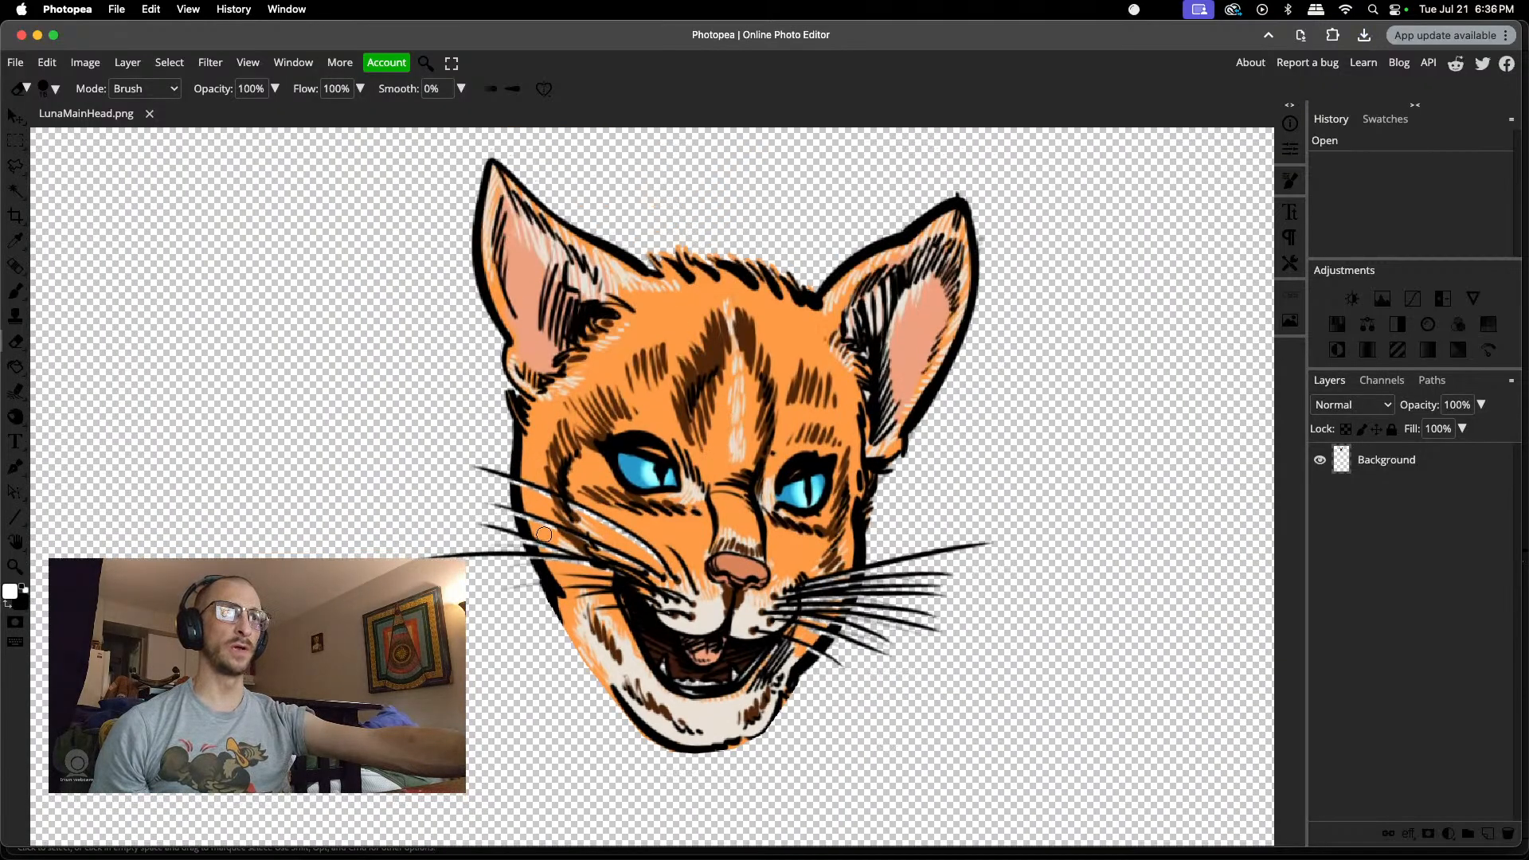
{"action": "scroll", "coordinate": [654, 557], "scroll_direction": "up", "scroll_amount": 2}
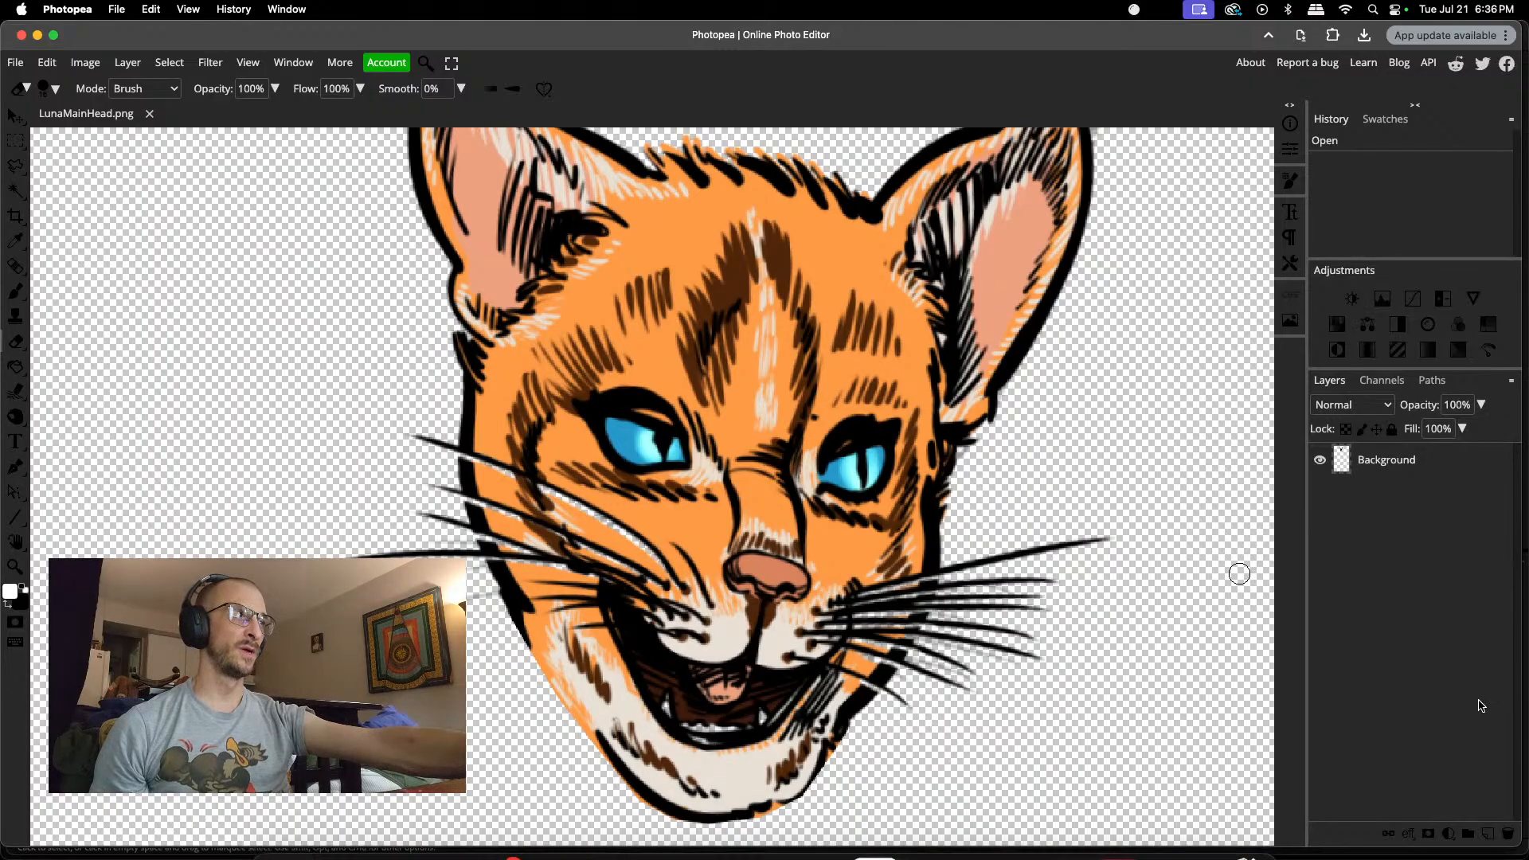
{"action": "left_click", "coordinate": [1487, 834]}
{"action": "left_click_drag", "start_coordinate": [1382, 496], "coordinate": [1384, 451]}
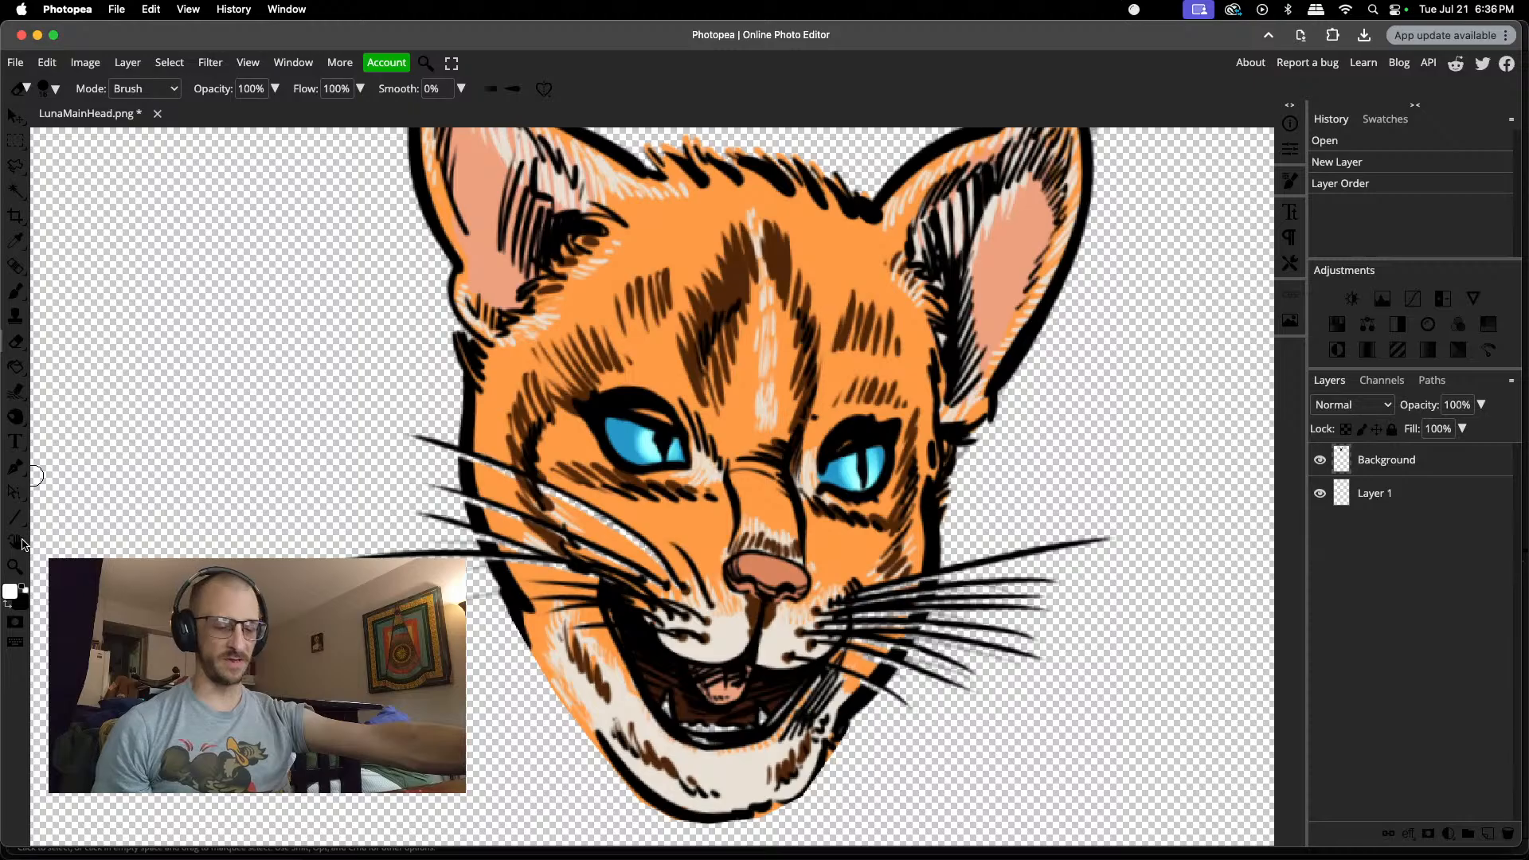
Step: Brush white on the new layer behind the head to fill the transparent gaps along the whiskers on both cheeks
{"action": "key", "text": "b"}
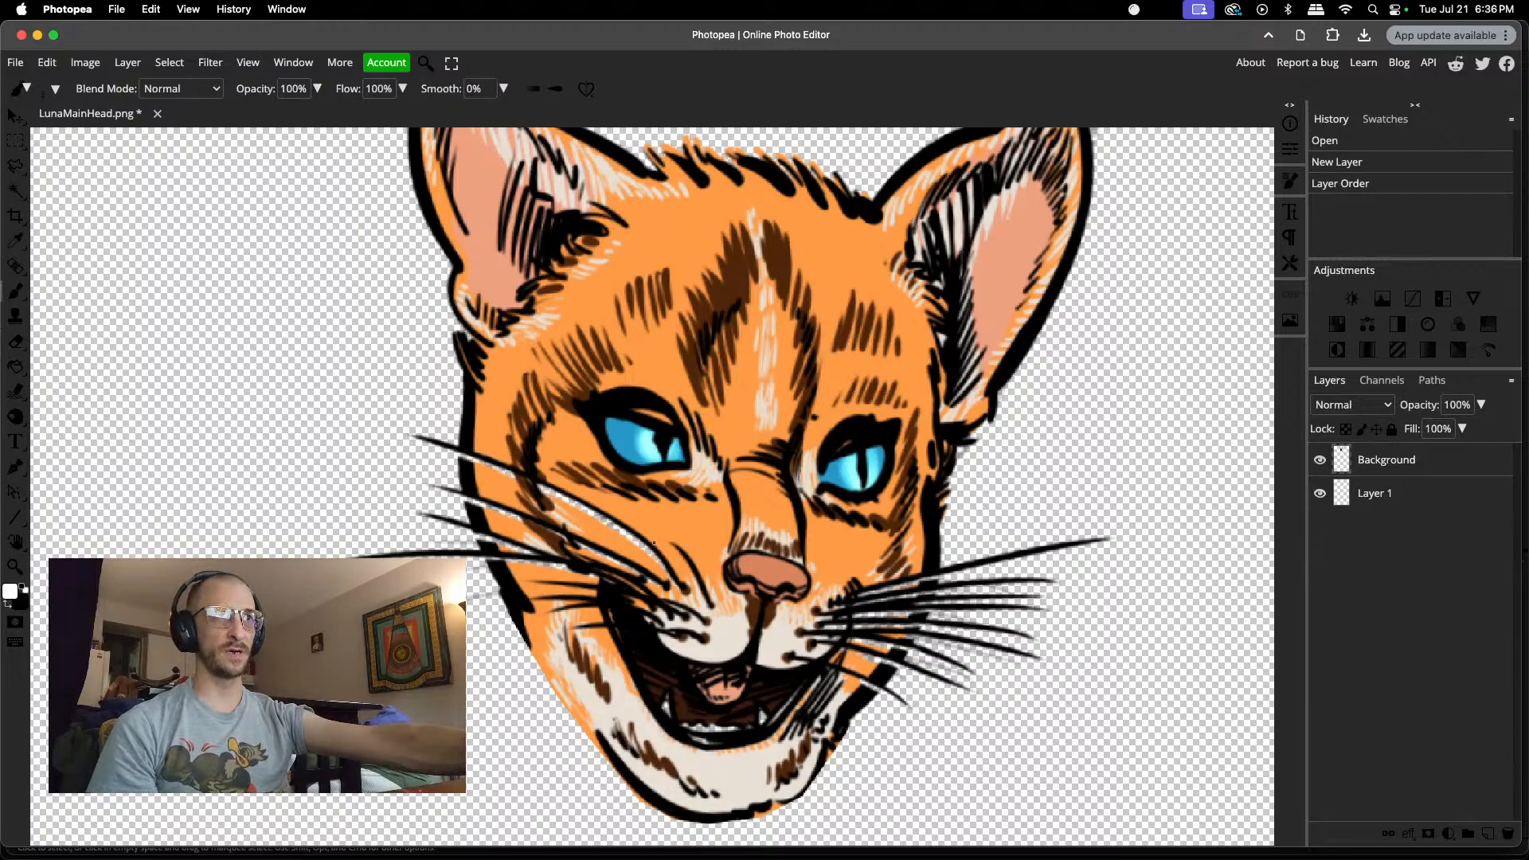
{"action": "right_click", "coordinate": [642, 546]}
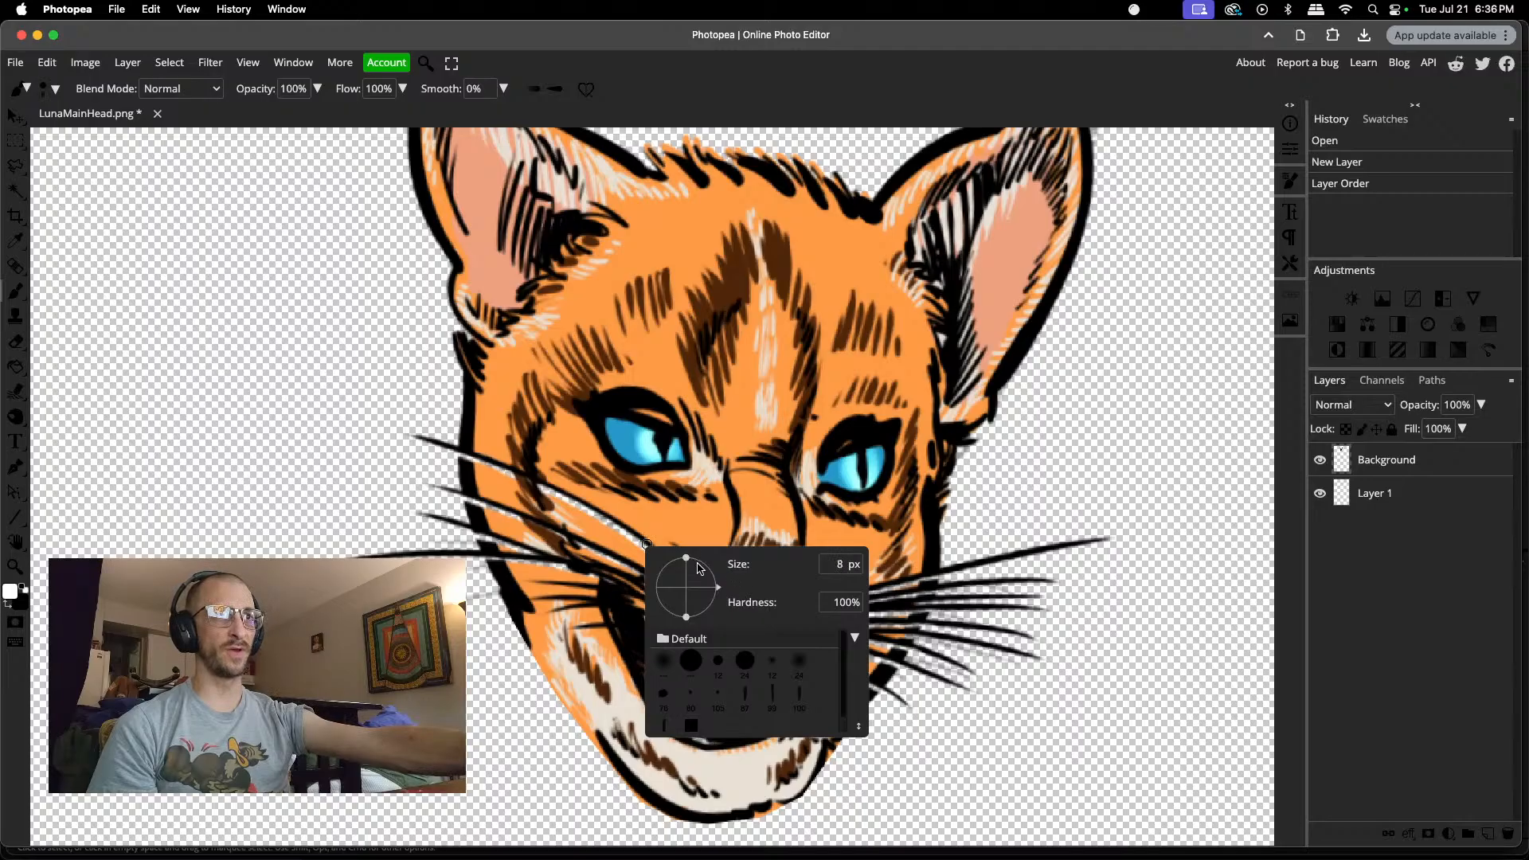
{"action": "left_click_drag", "start_coordinate": [644, 543], "coordinate": [630, 534]}
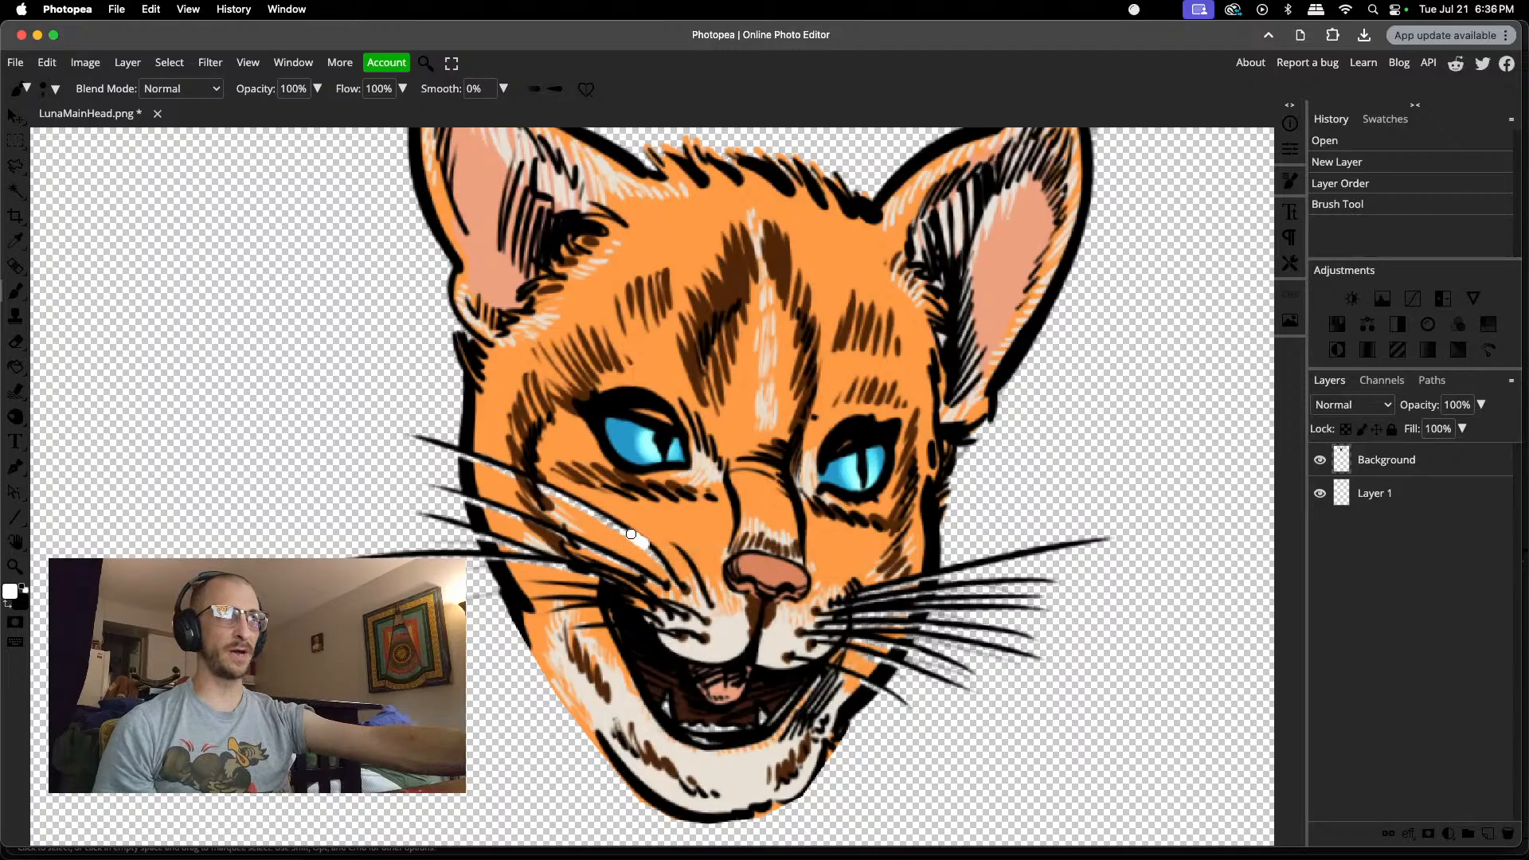
{"action": "key", "text": "super+z"}
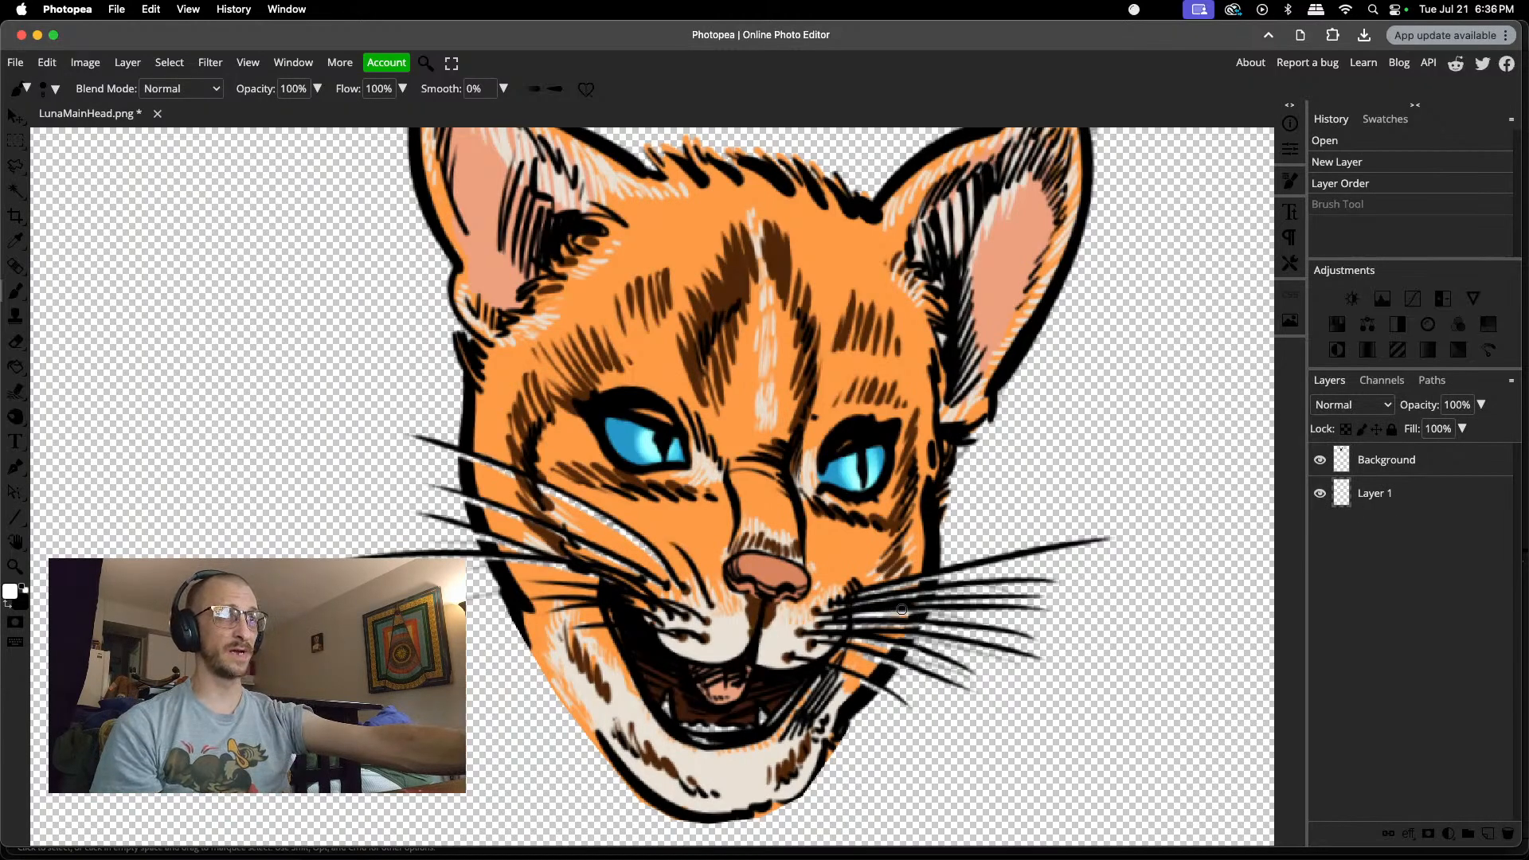
{"action": "key", "text": "super+shift+z"}
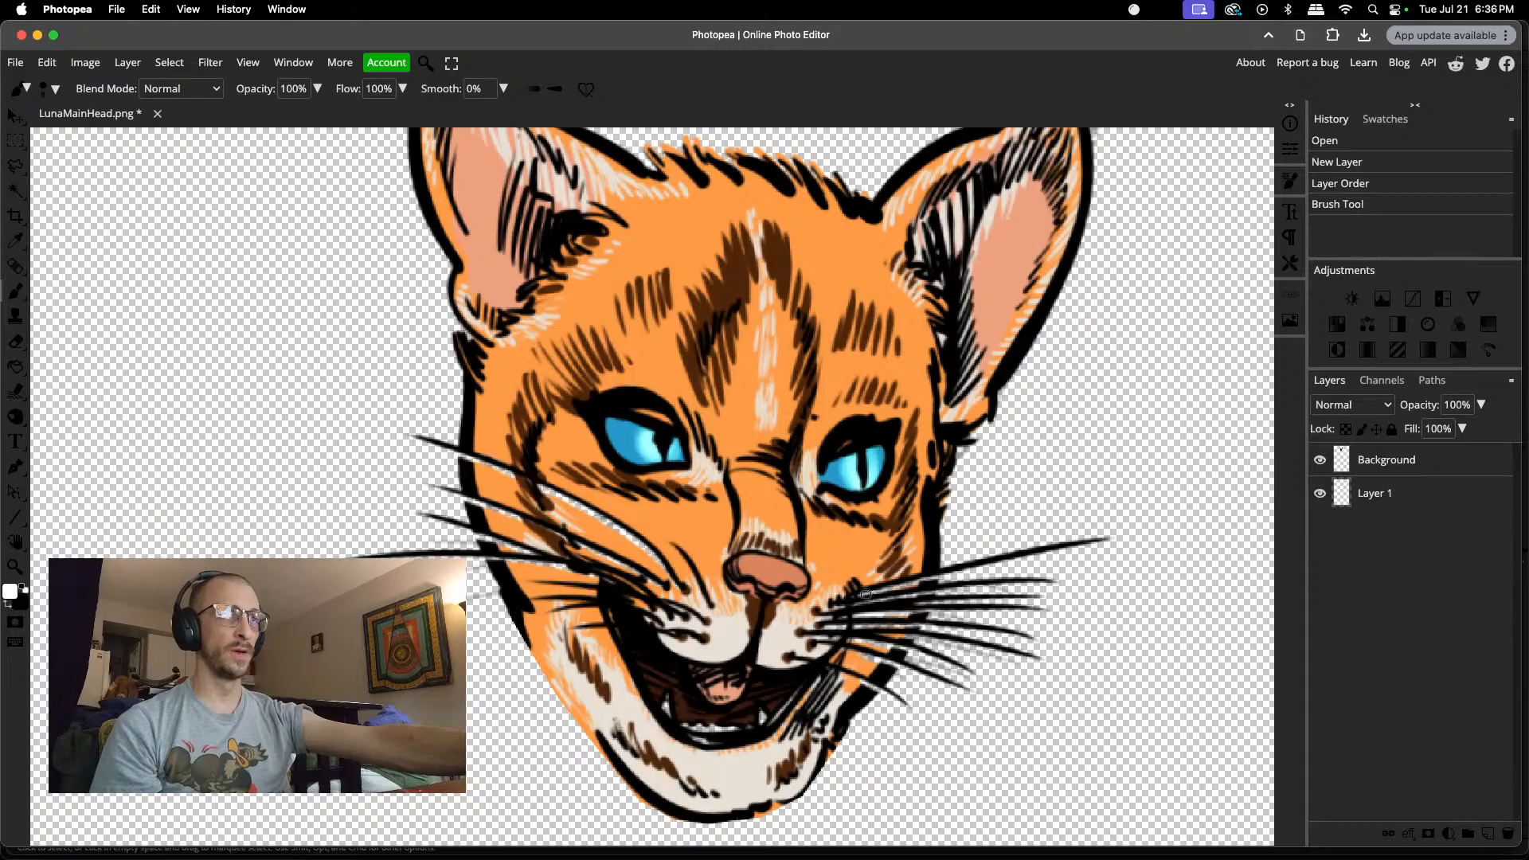
{"action": "left_click", "coordinate": [913, 582]}
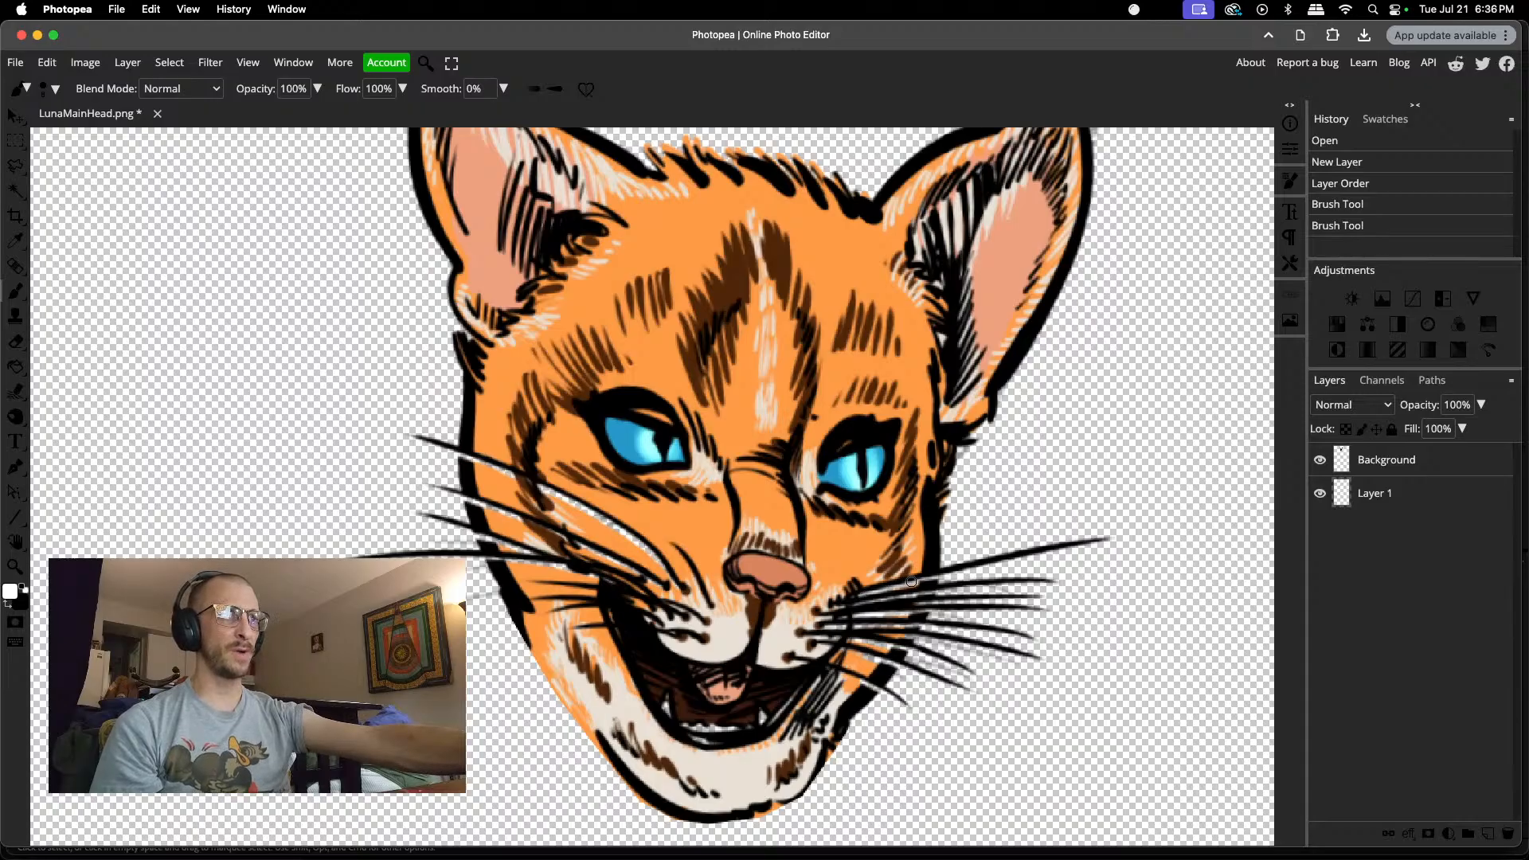
{"action": "left_click", "coordinate": [879, 642]}
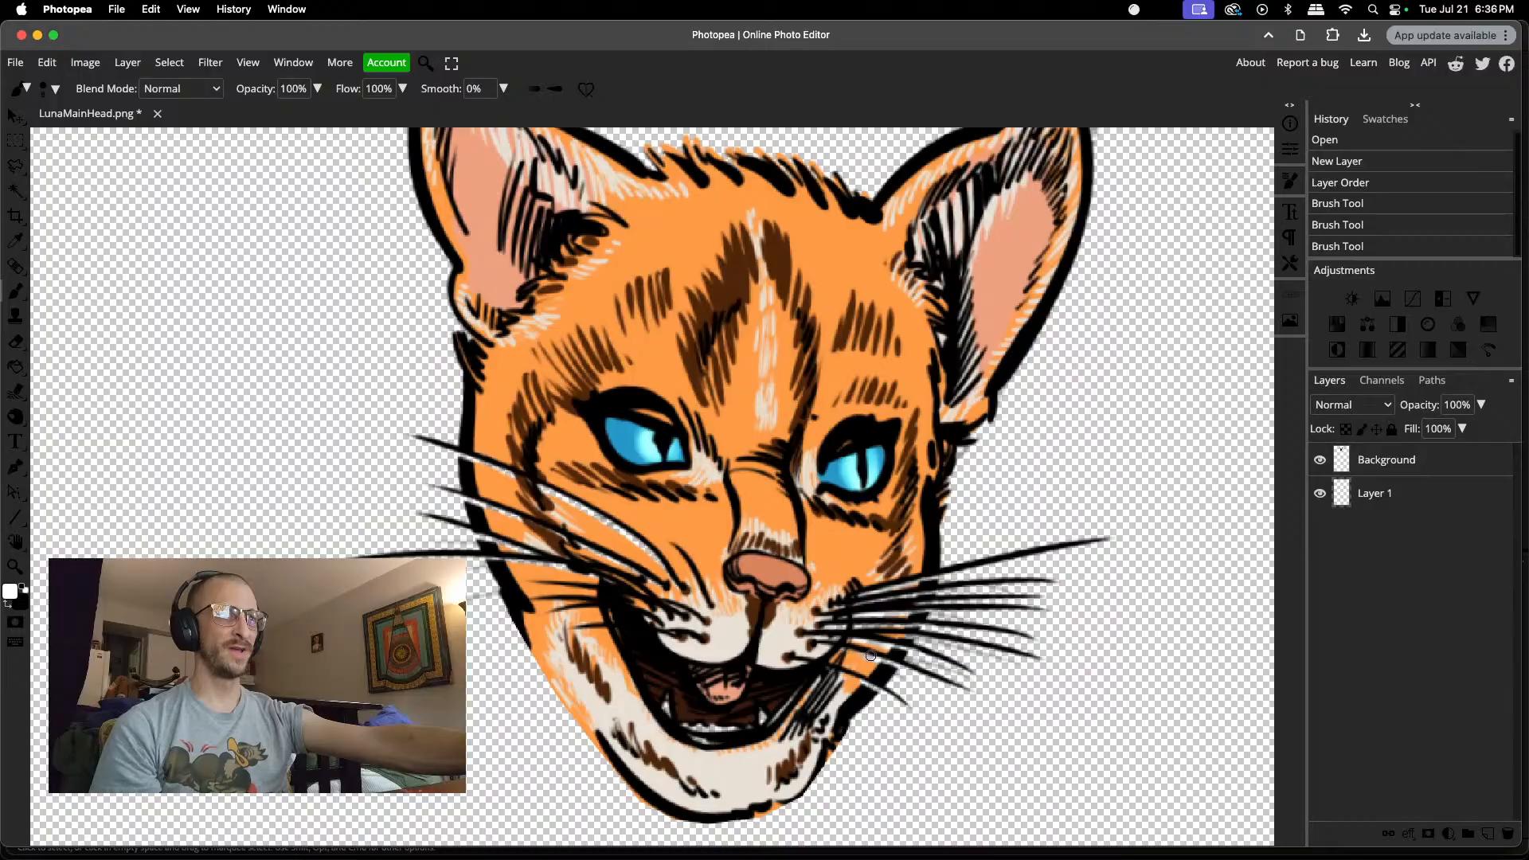
{"action": "left_click", "coordinate": [881, 656]}
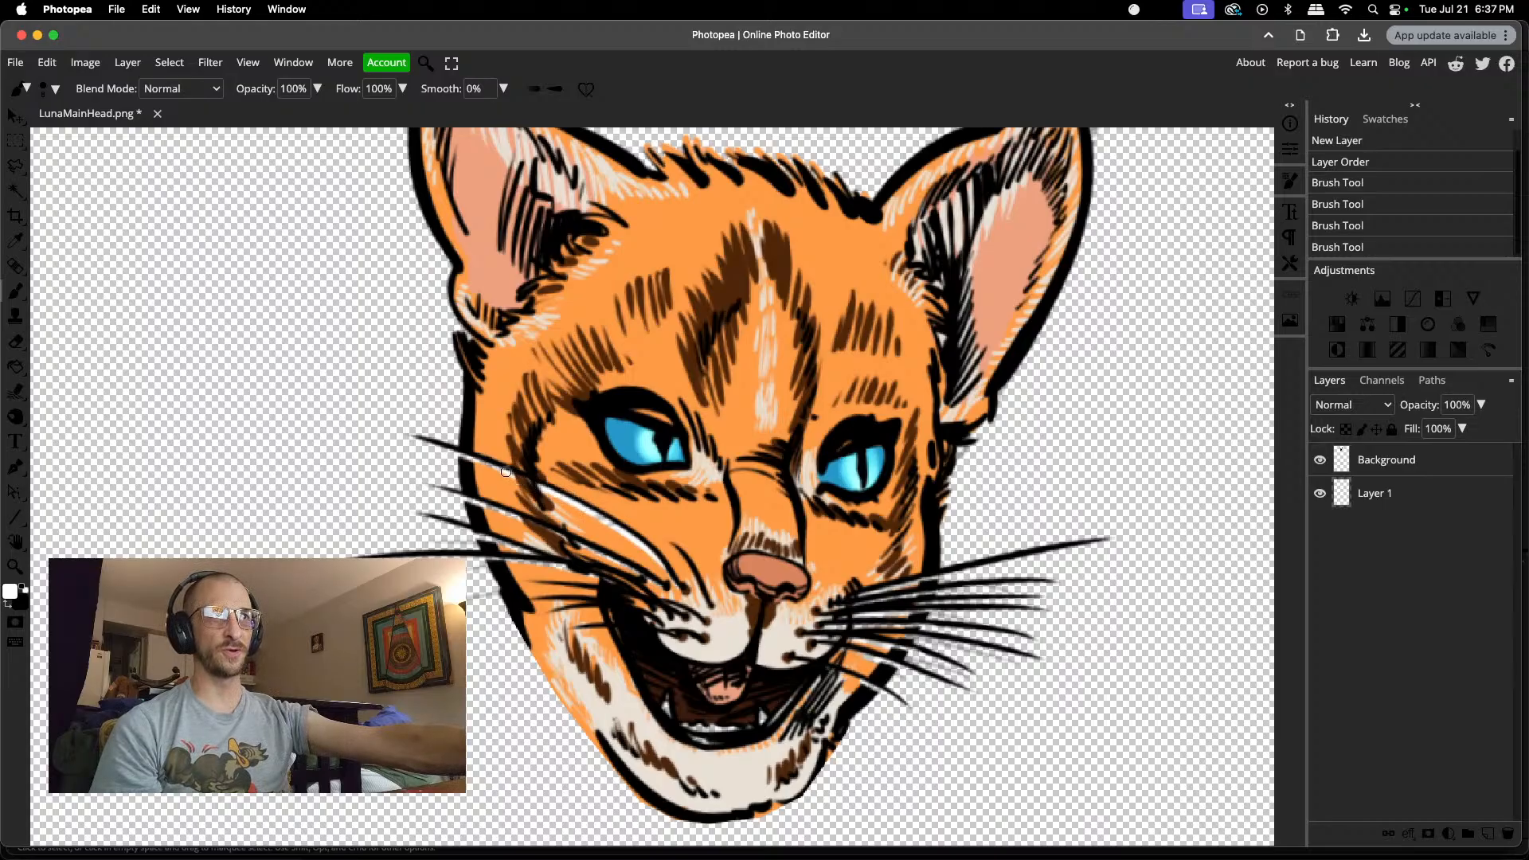
{"action": "left_click", "coordinate": [475, 459]}
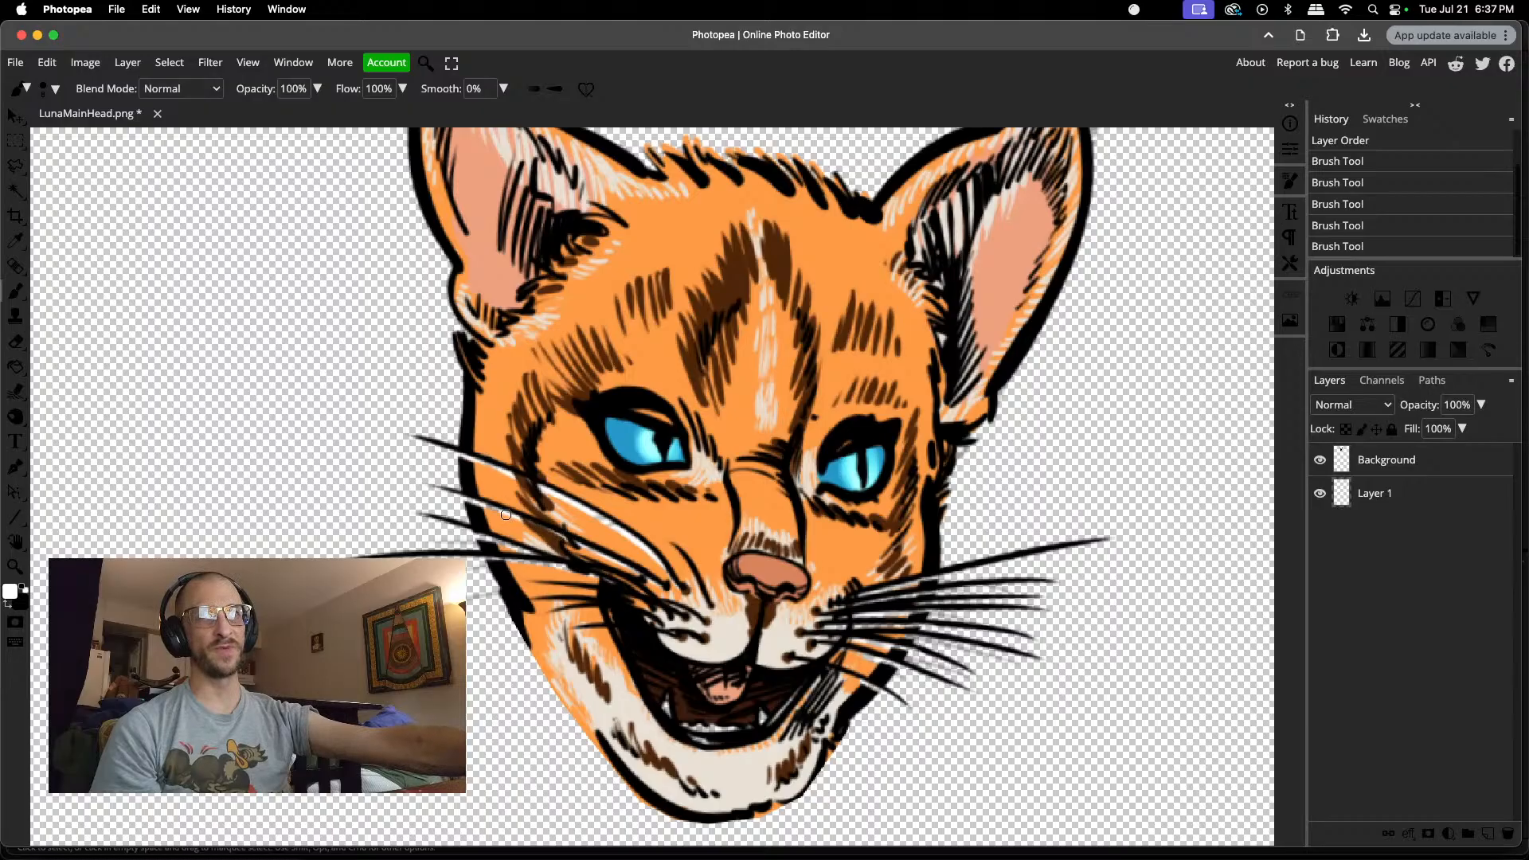
{"action": "left_click_drag", "start_coordinate": [468, 499], "coordinate": [549, 548]}
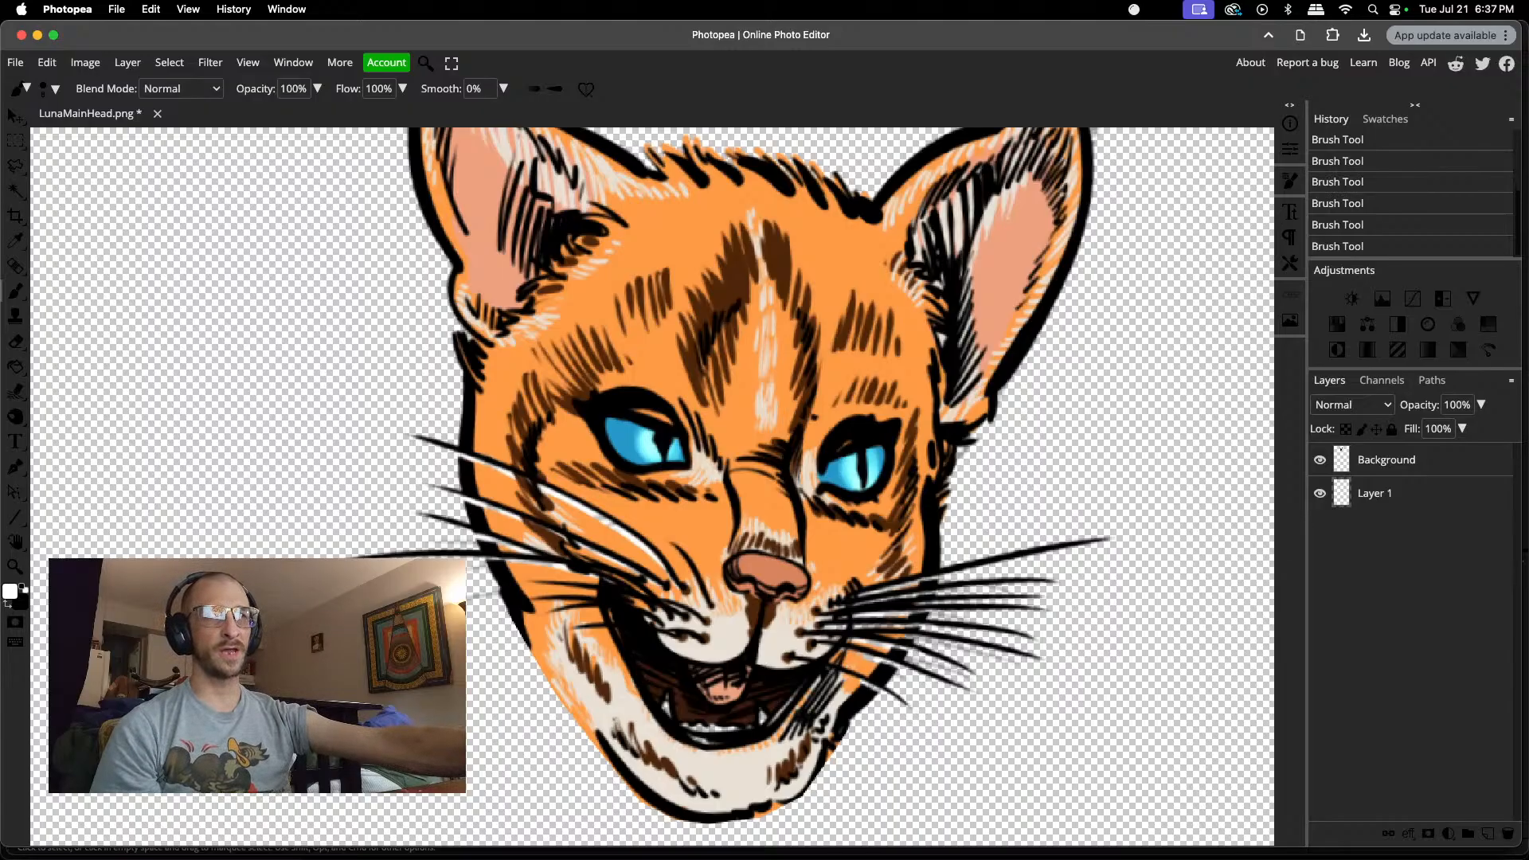
Step: Erase the stray white paint outside the face outline just below the left cheek's whiskers
{"action": "key", "text": "e"}
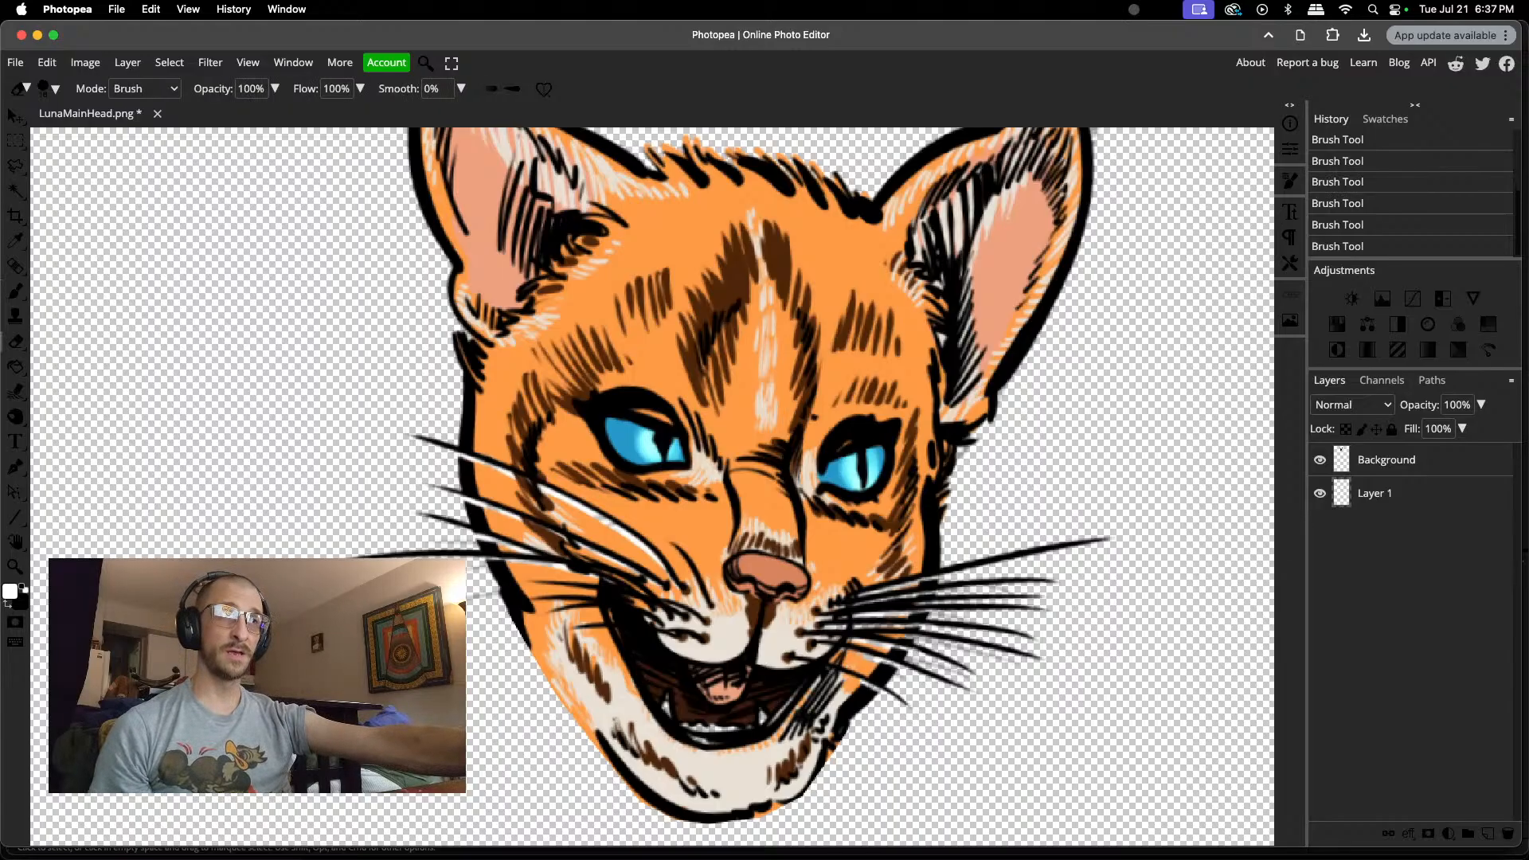
{"action": "left_click", "coordinate": [474, 598]}
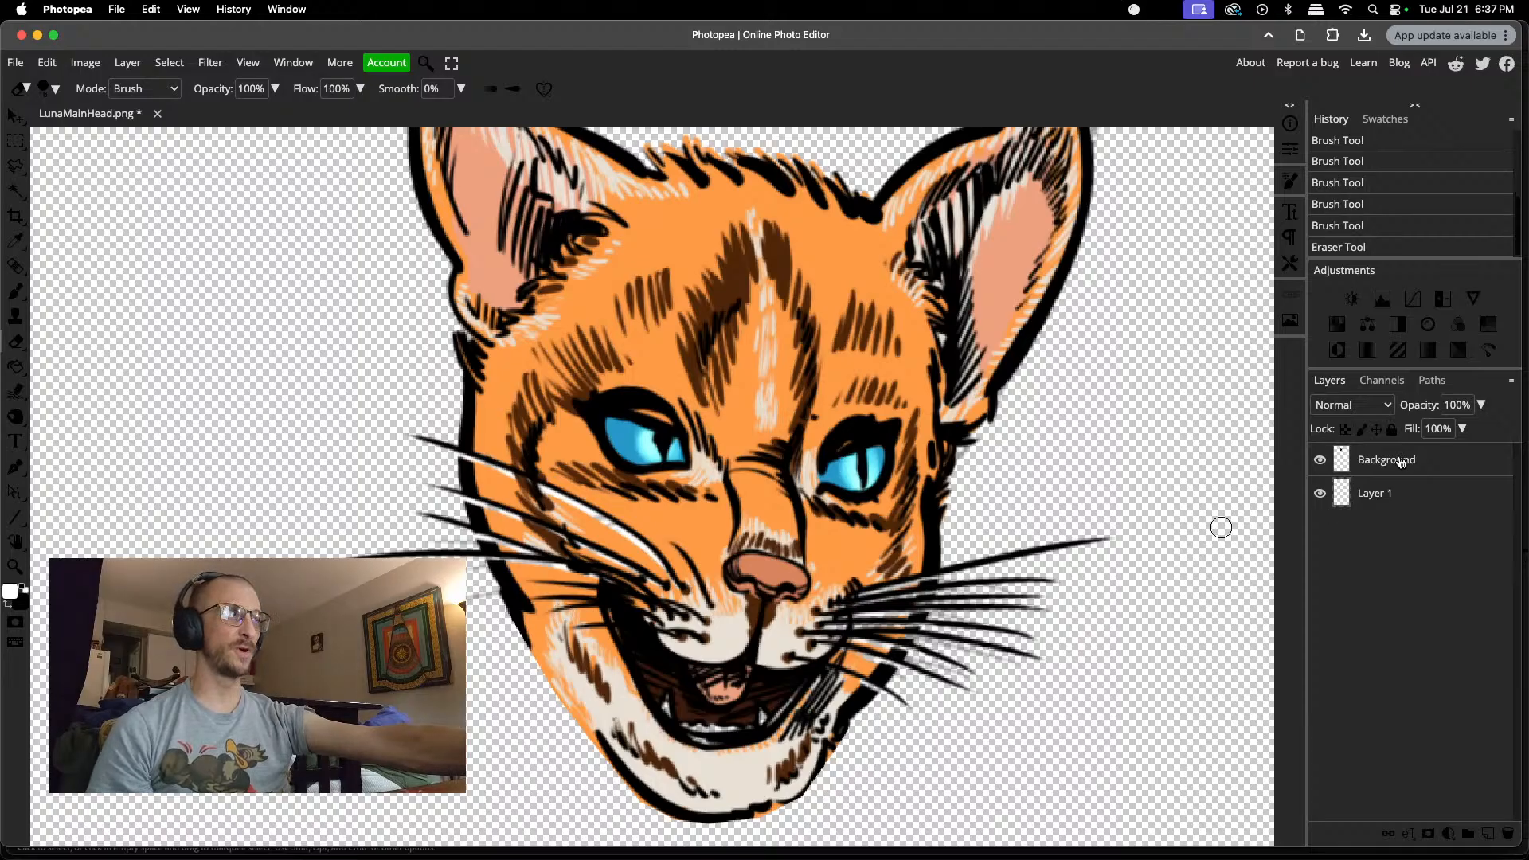
{"action": "left_click", "coordinate": [488, 610]}
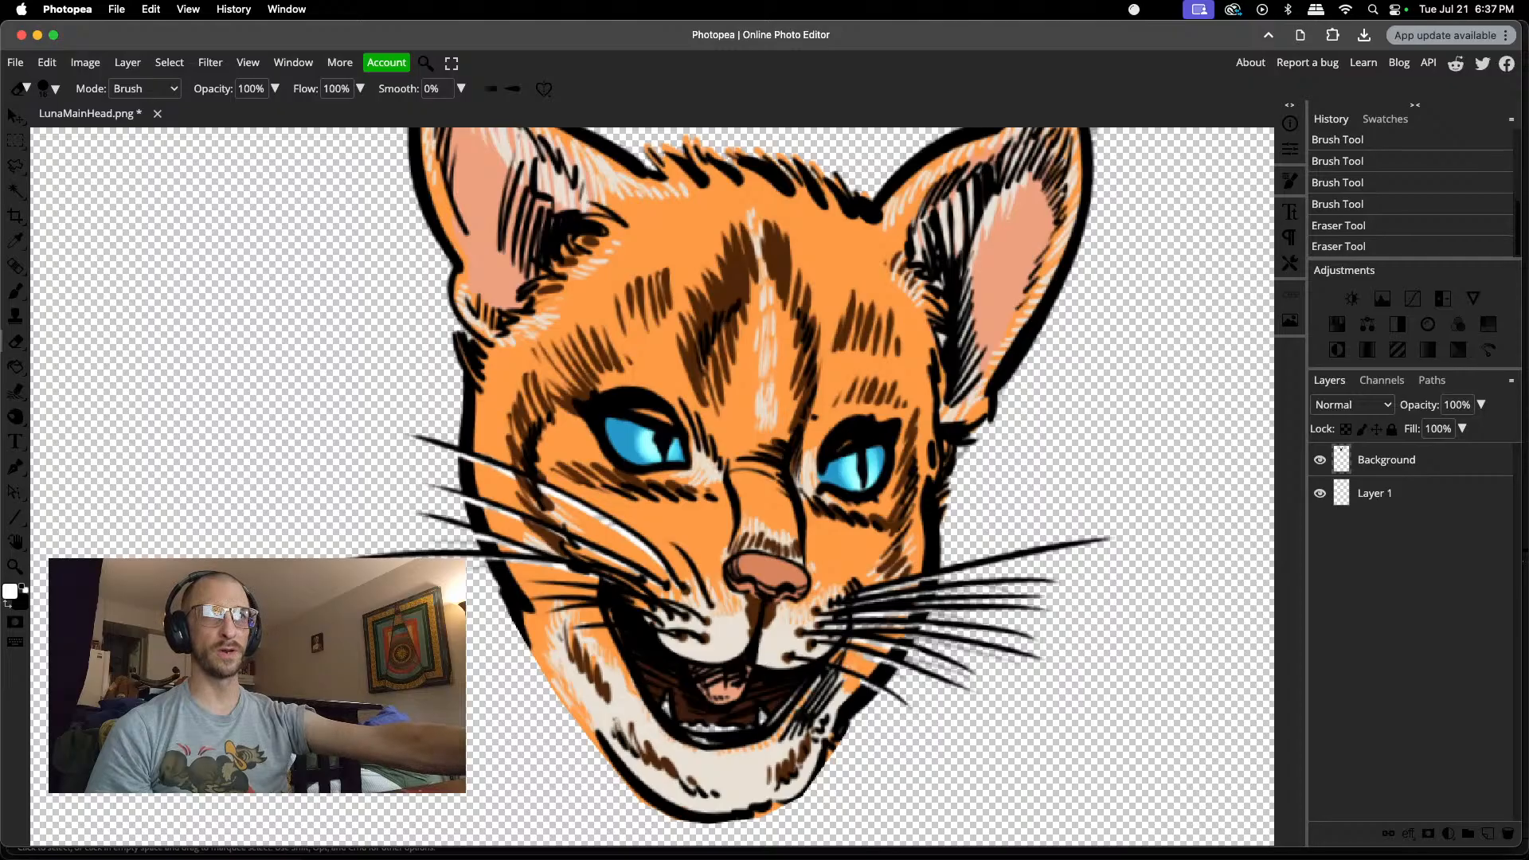
{"action": "left_click", "coordinate": [456, 577]}
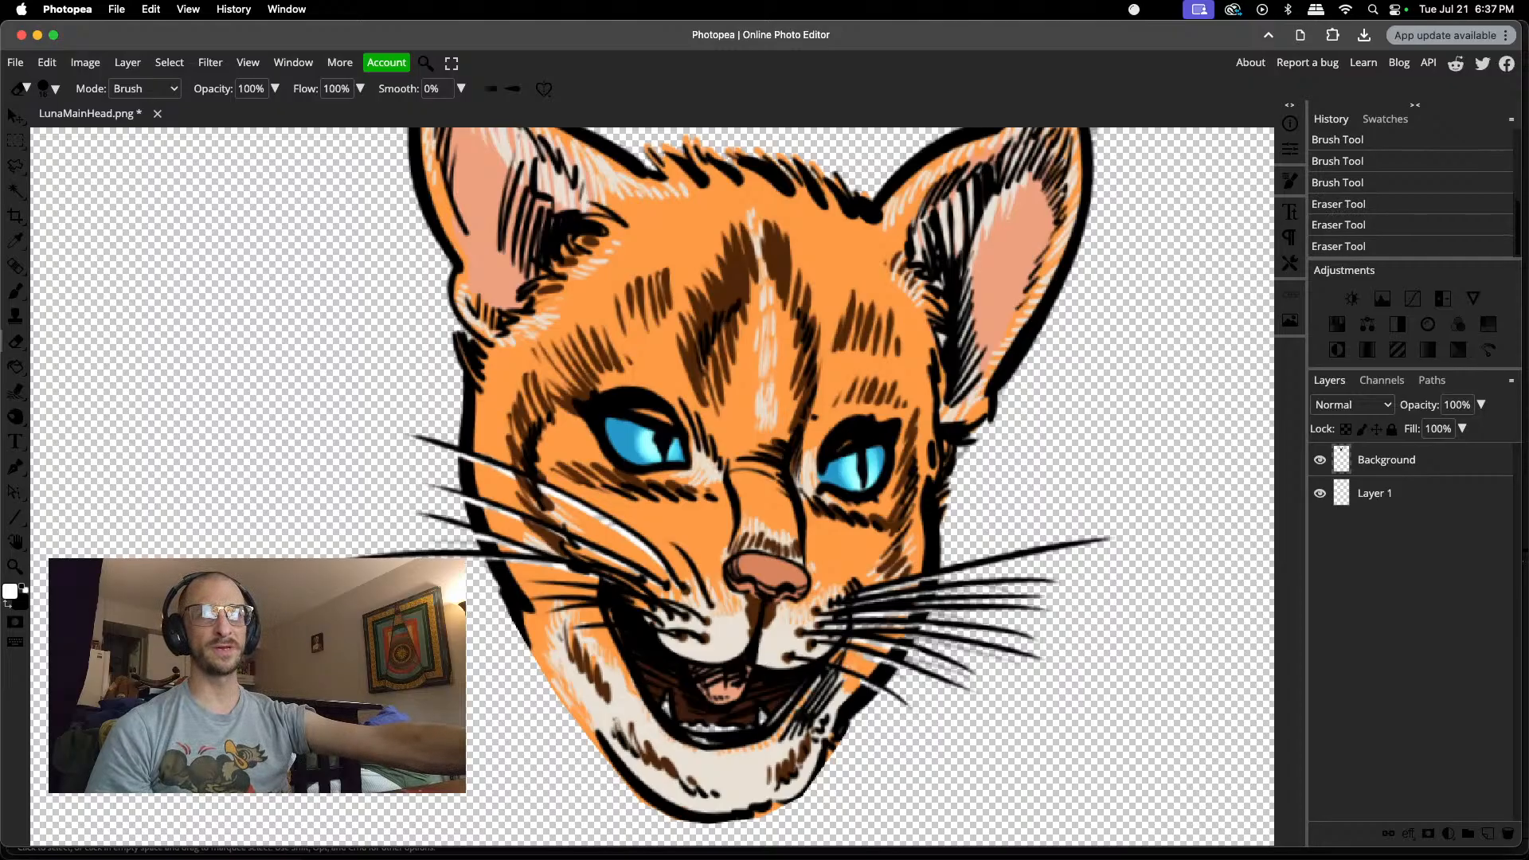
Step: Set the Eraser size to 8 px and clean up the white spill between the left cheek's outer whiskers
{"action": "right_click", "coordinate": [462, 538]}
{"action": "left_click_drag", "start_coordinate": [564, 574], "coordinate": [563, 575]}
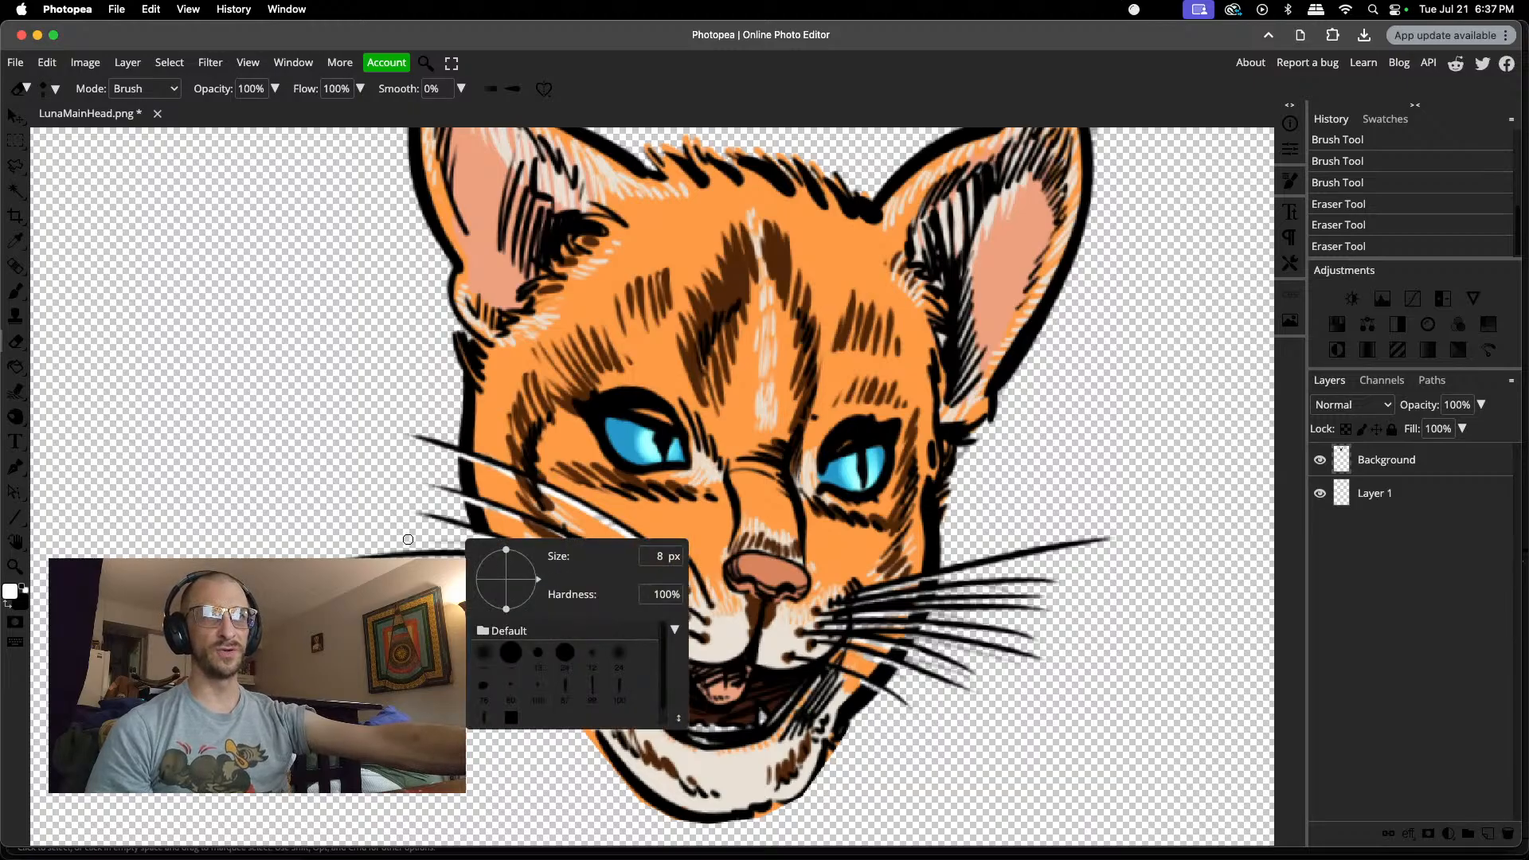
{"action": "left_click", "coordinate": [409, 539]}
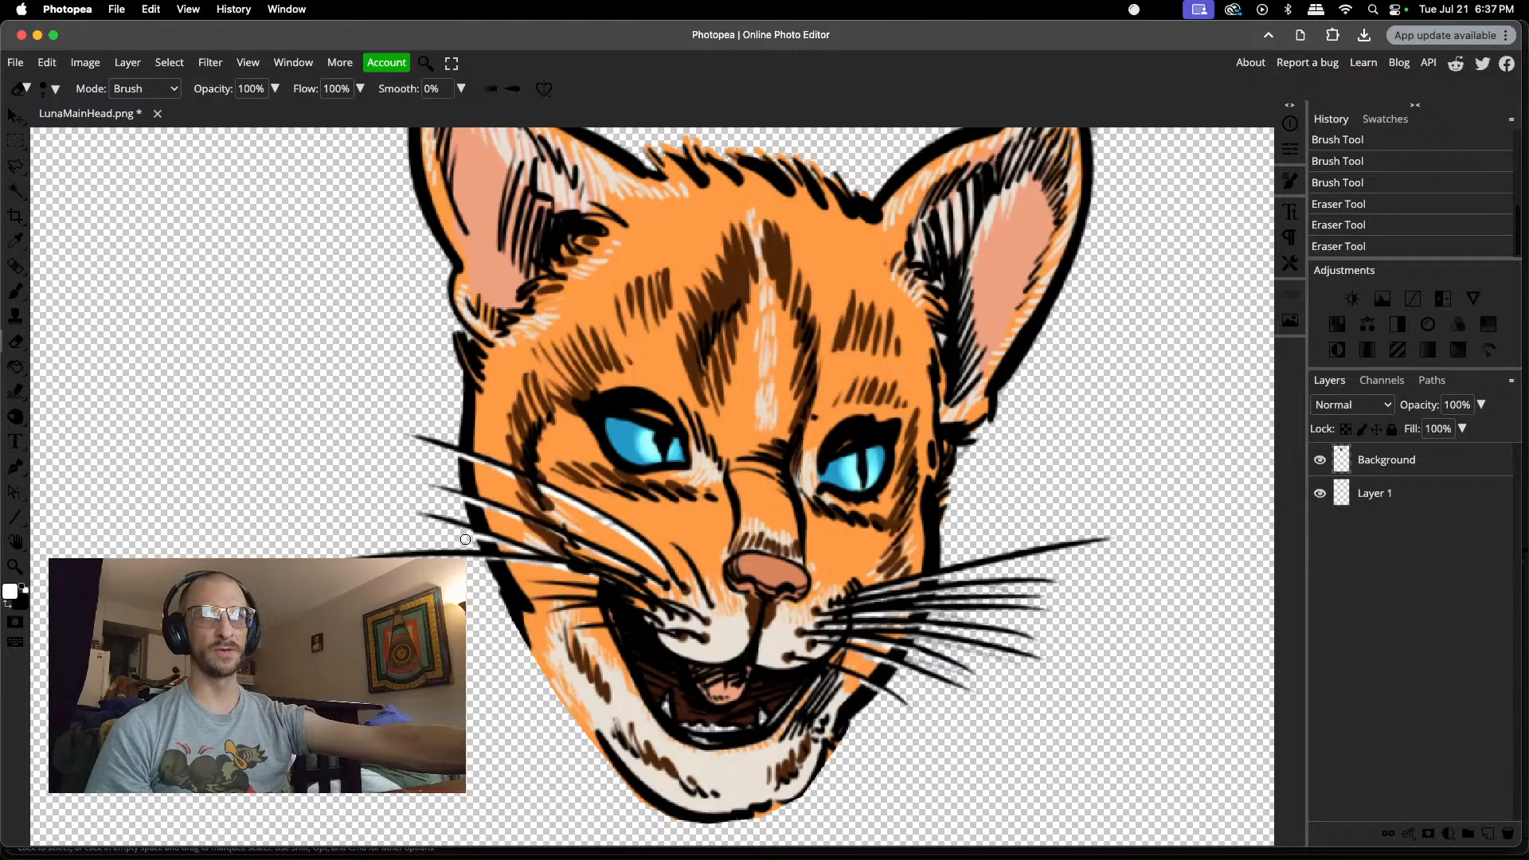
{"action": "left_click", "coordinate": [465, 540]}
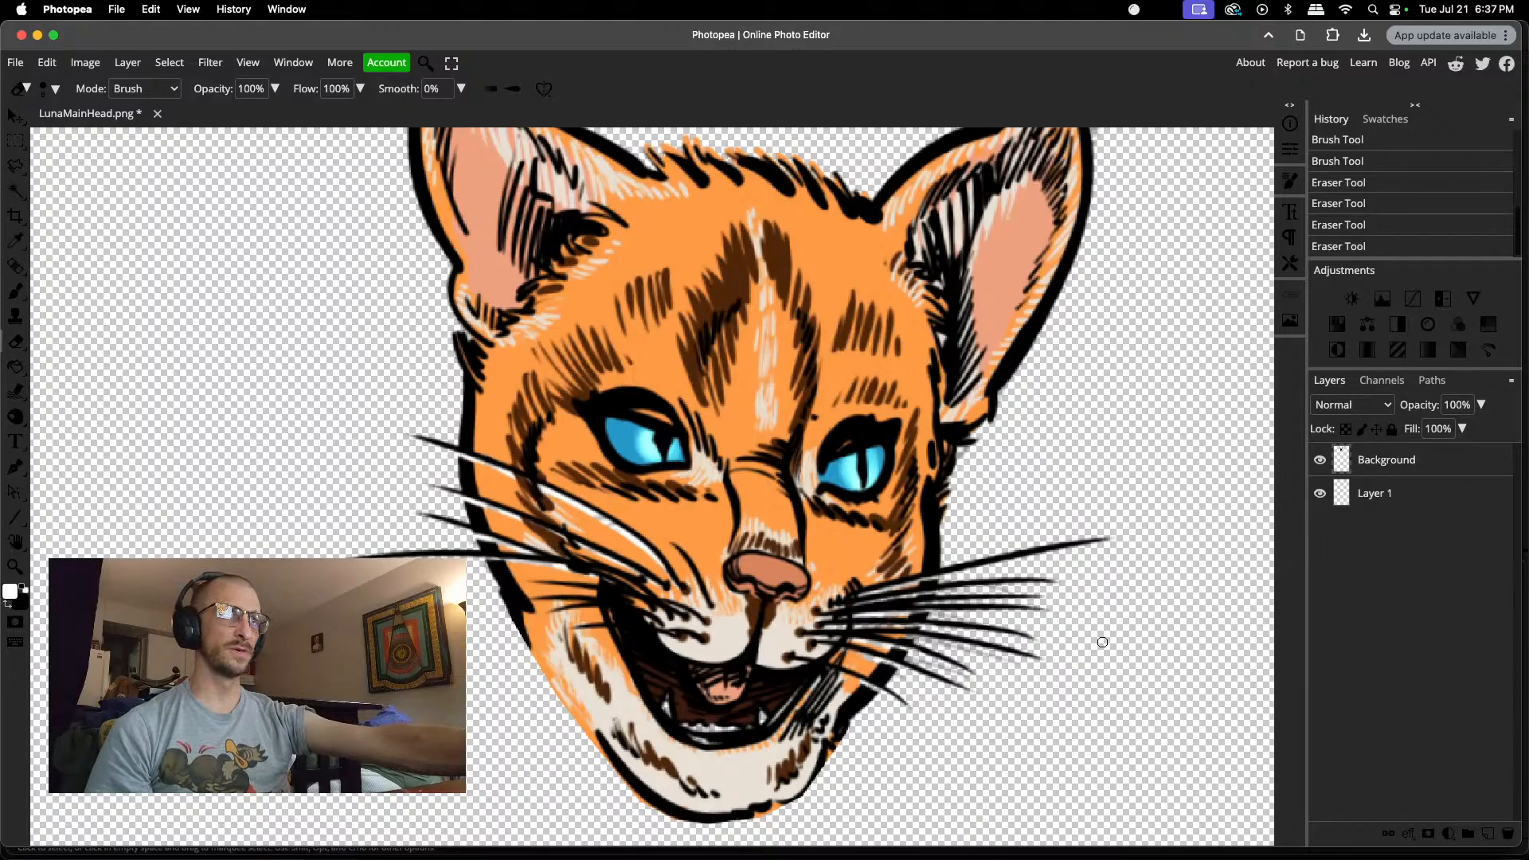
Step: Reduce the Eraser size and clean up the stray paint between the right cheek's whiskers outside the face outline
{"action": "scroll", "coordinate": [1036, 677], "scroll_direction": "up", "scroll_amount": 5}
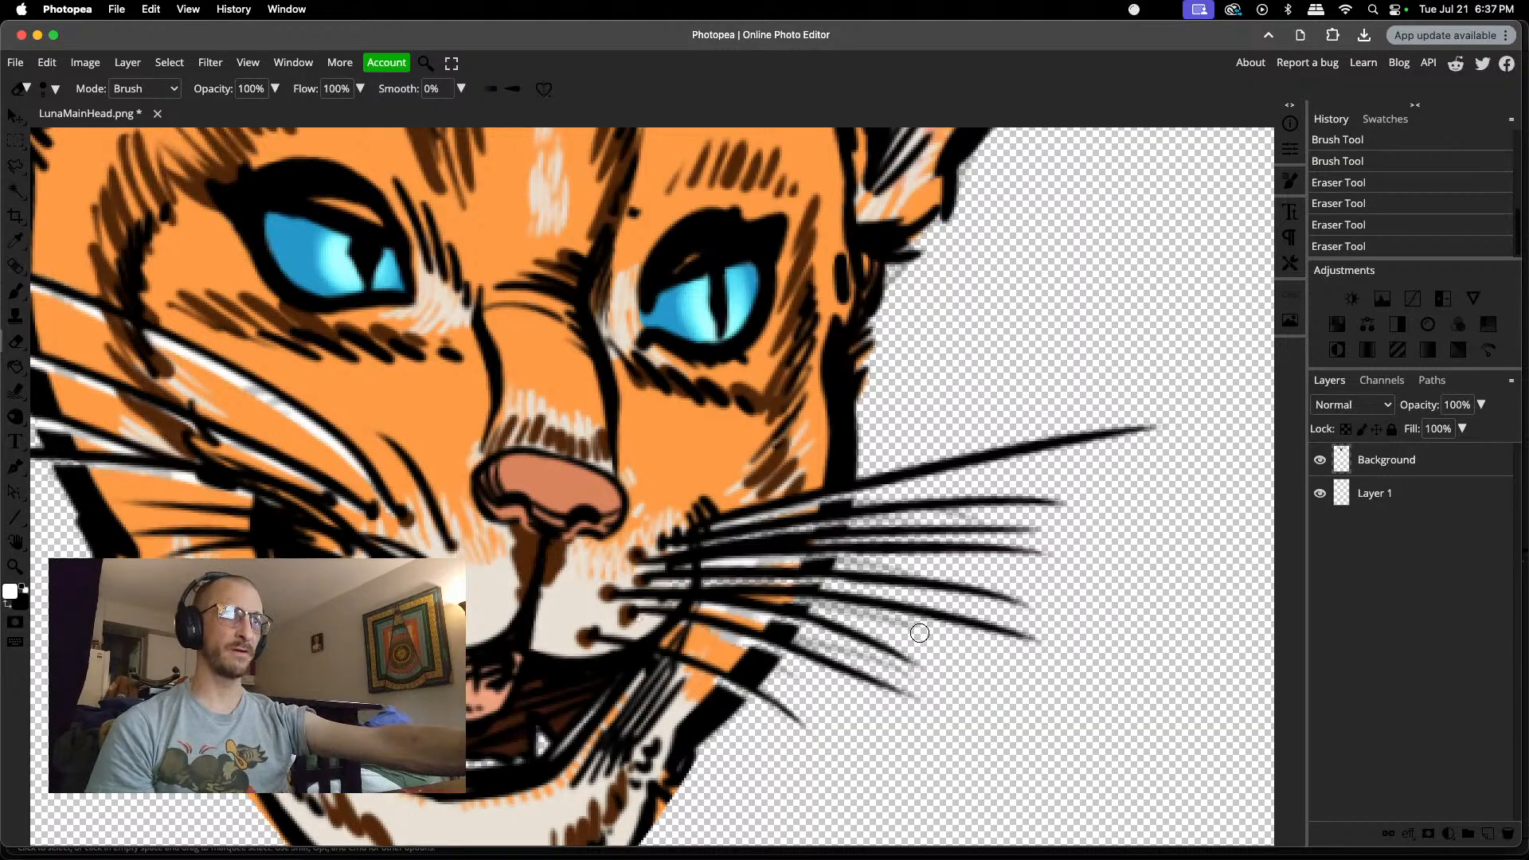
{"action": "left_click", "coordinate": [866, 619]}
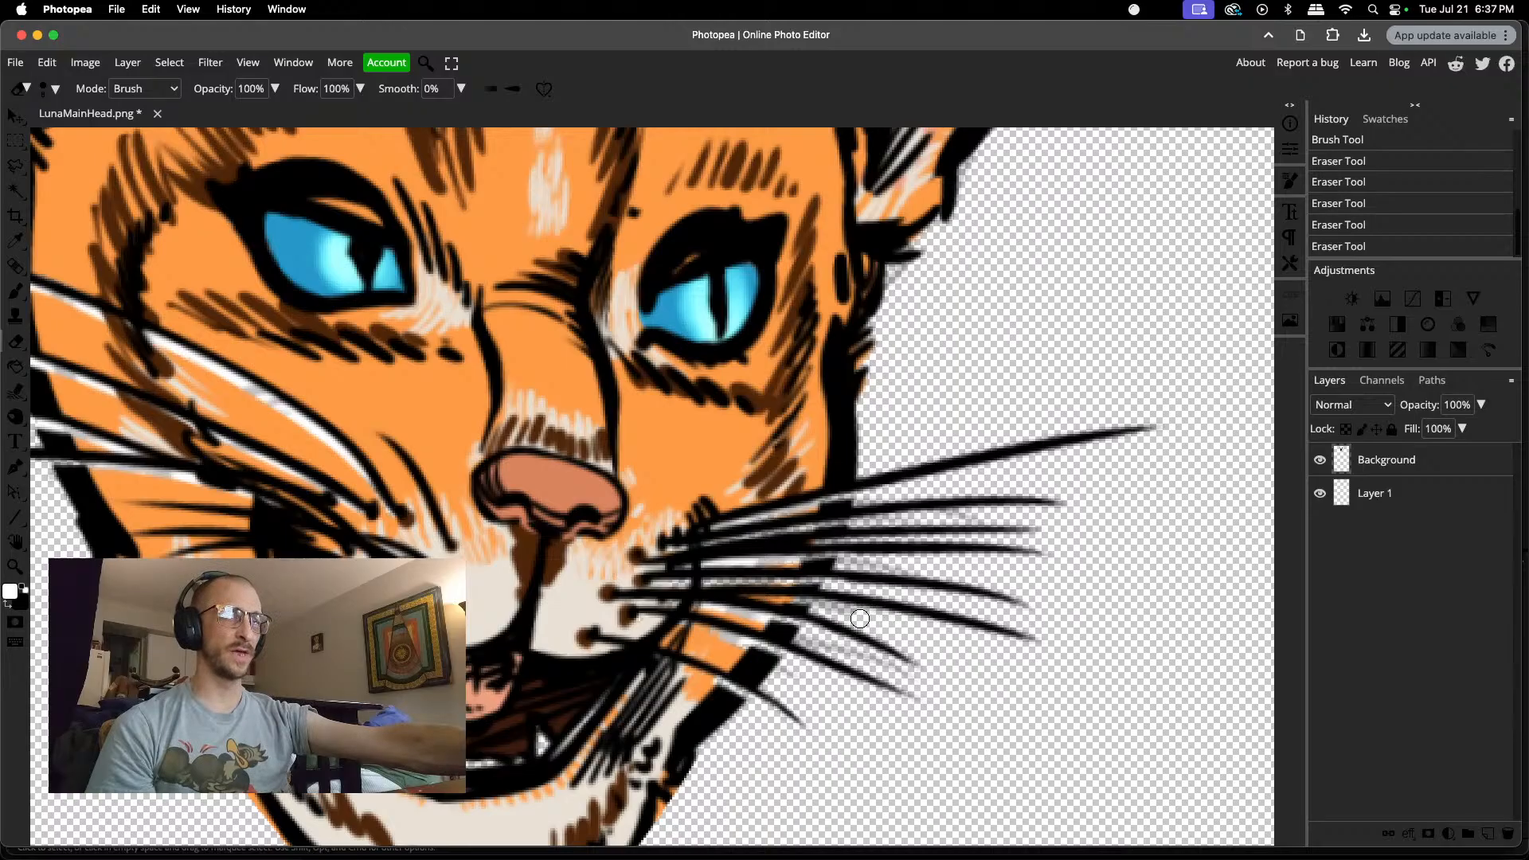
{"action": "left_click", "coordinate": [793, 679]}
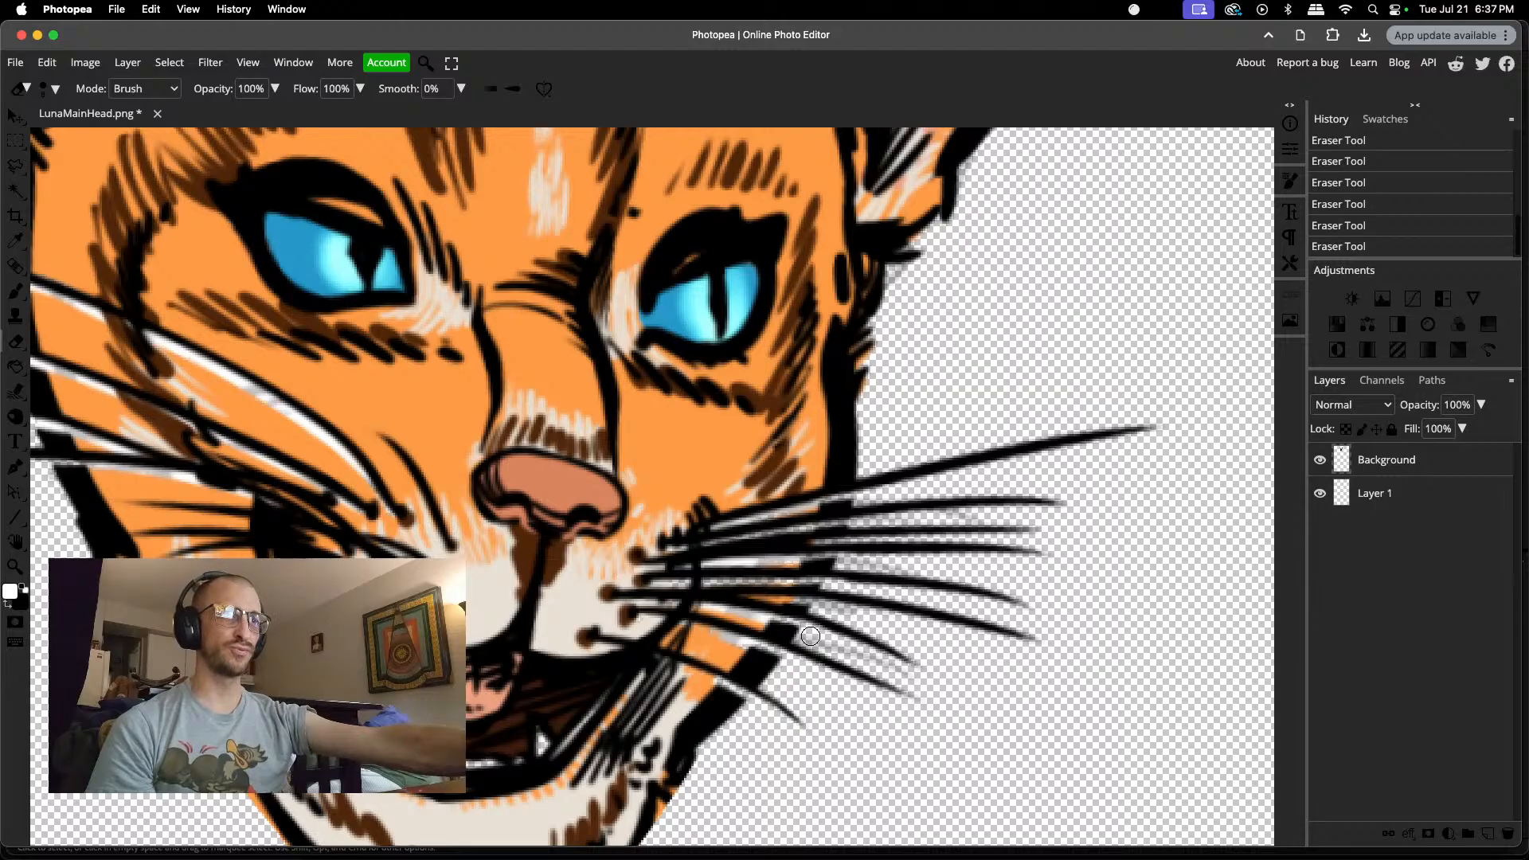
{"action": "left_click_drag", "start_coordinate": [811, 636], "coordinate": [843, 649]}
{"action": "right_click", "coordinate": [843, 648]}
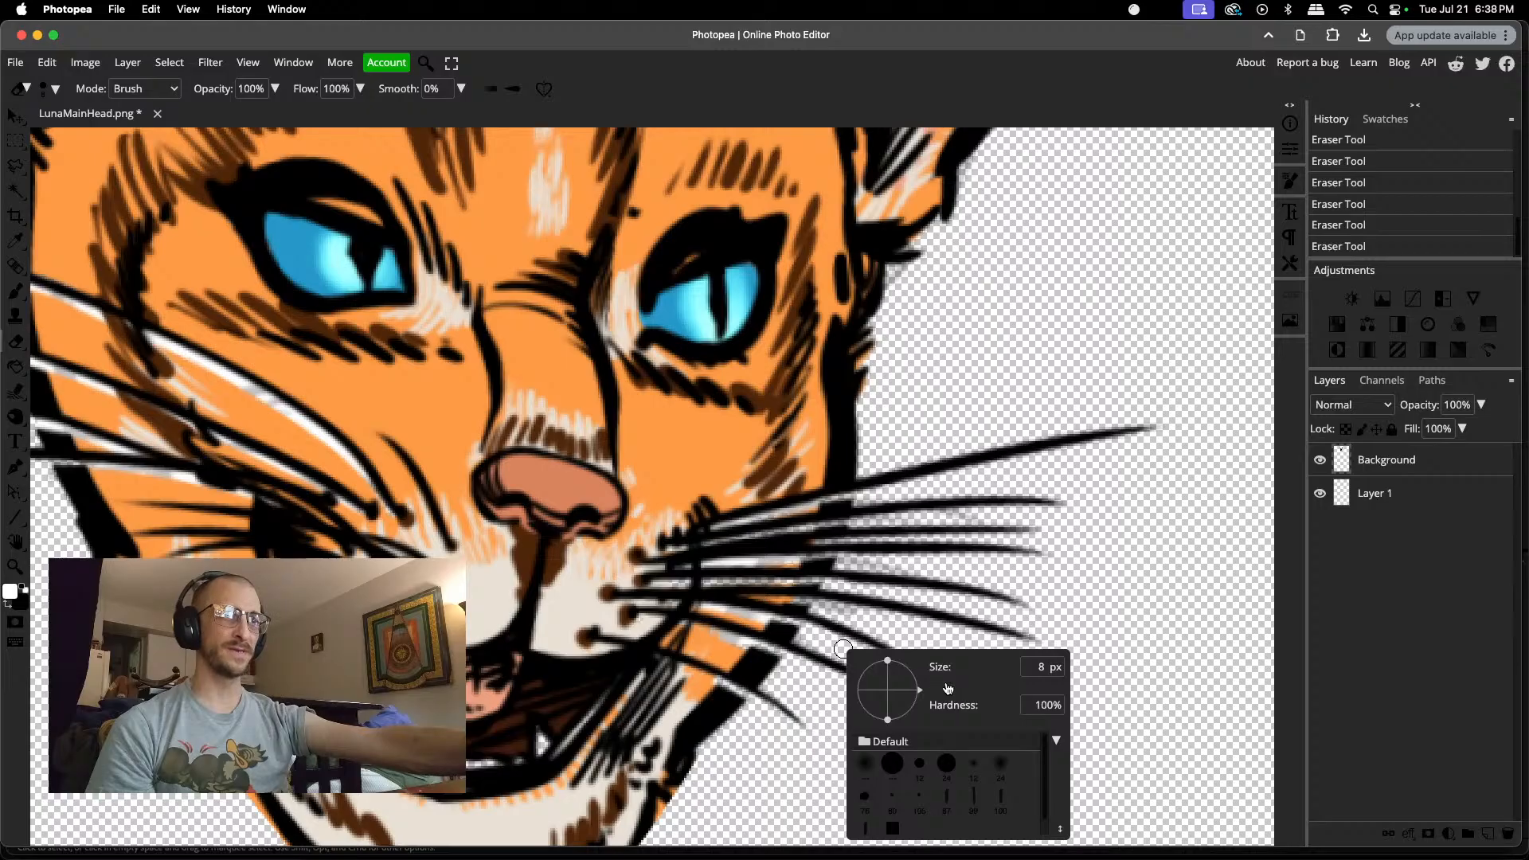
{"action": "left_click_drag", "start_coordinate": [947, 689], "coordinate": [947, 690]}
{"action": "left_click", "coordinate": [828, 641]}
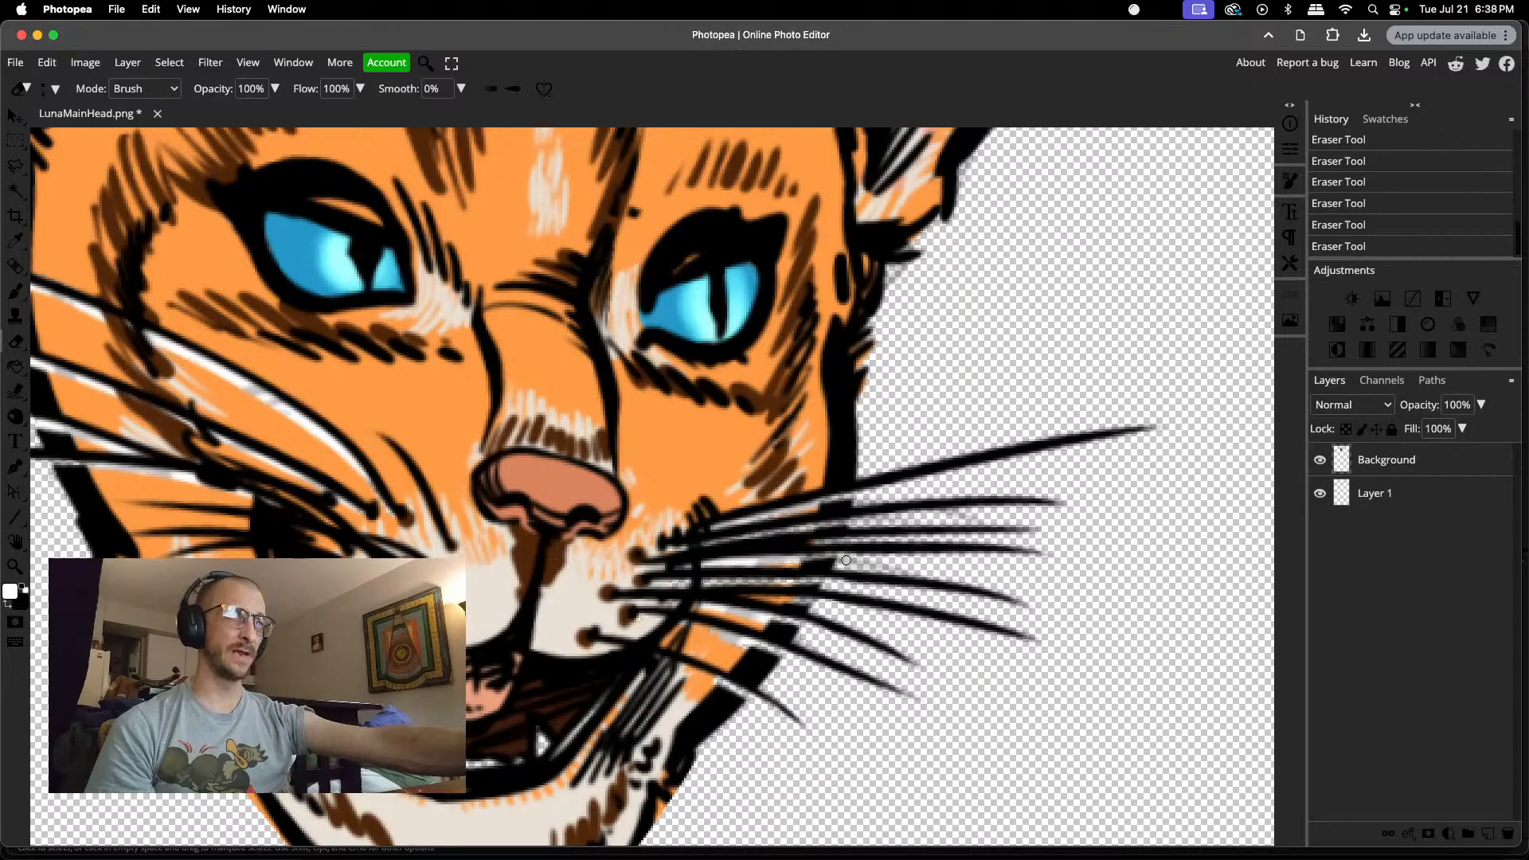
{"action": "left_click", "coordinate": [905, 565]}
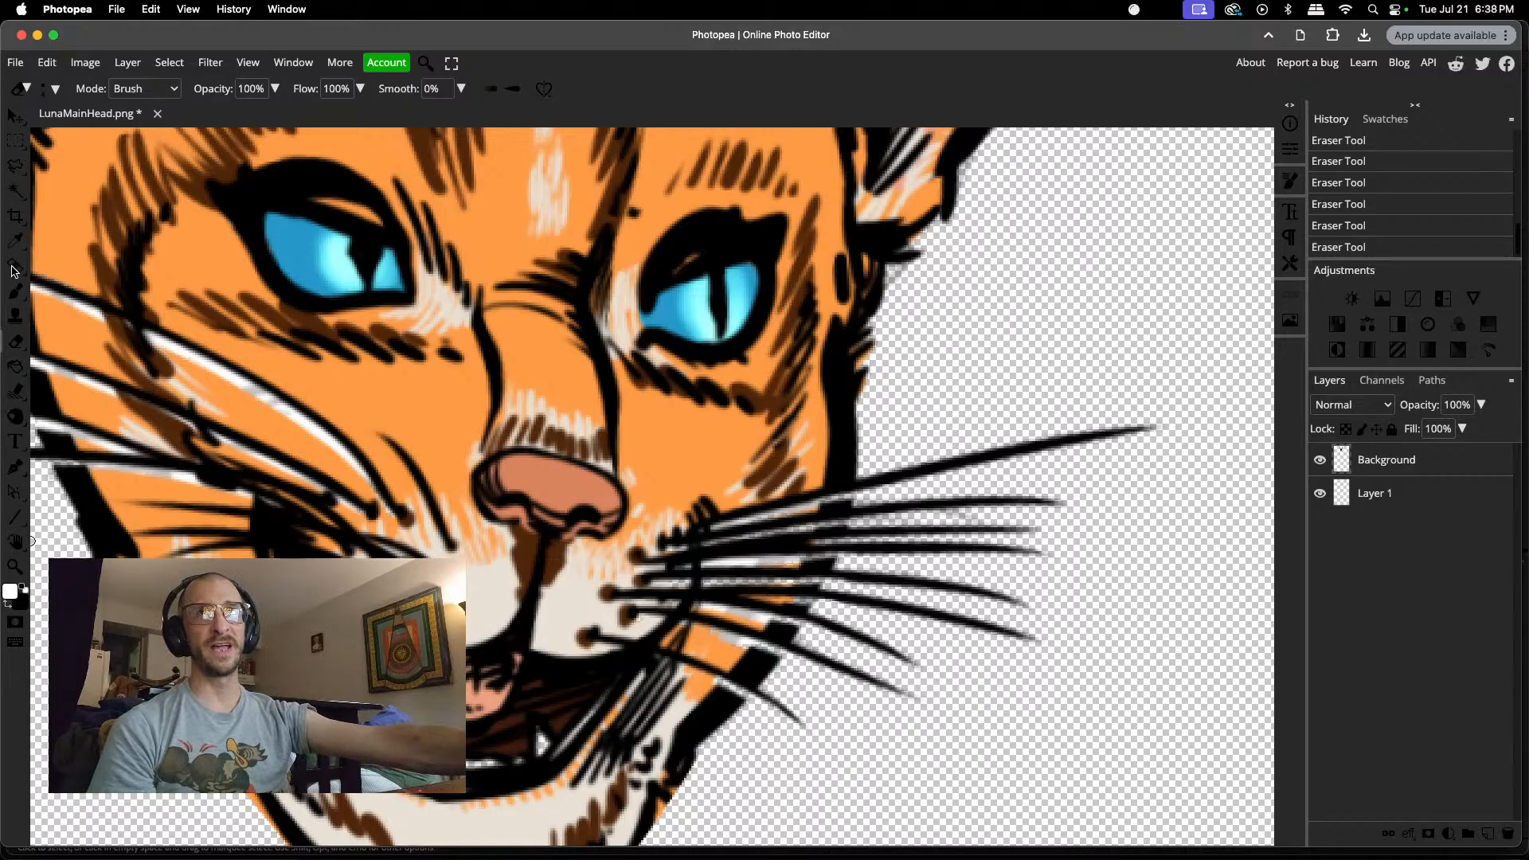
Step: Brush white into the remaining transparent gaps between the right cheek's whiskers, inside the face outline
{"action": "left_click", "coordinate": [14, 293]}
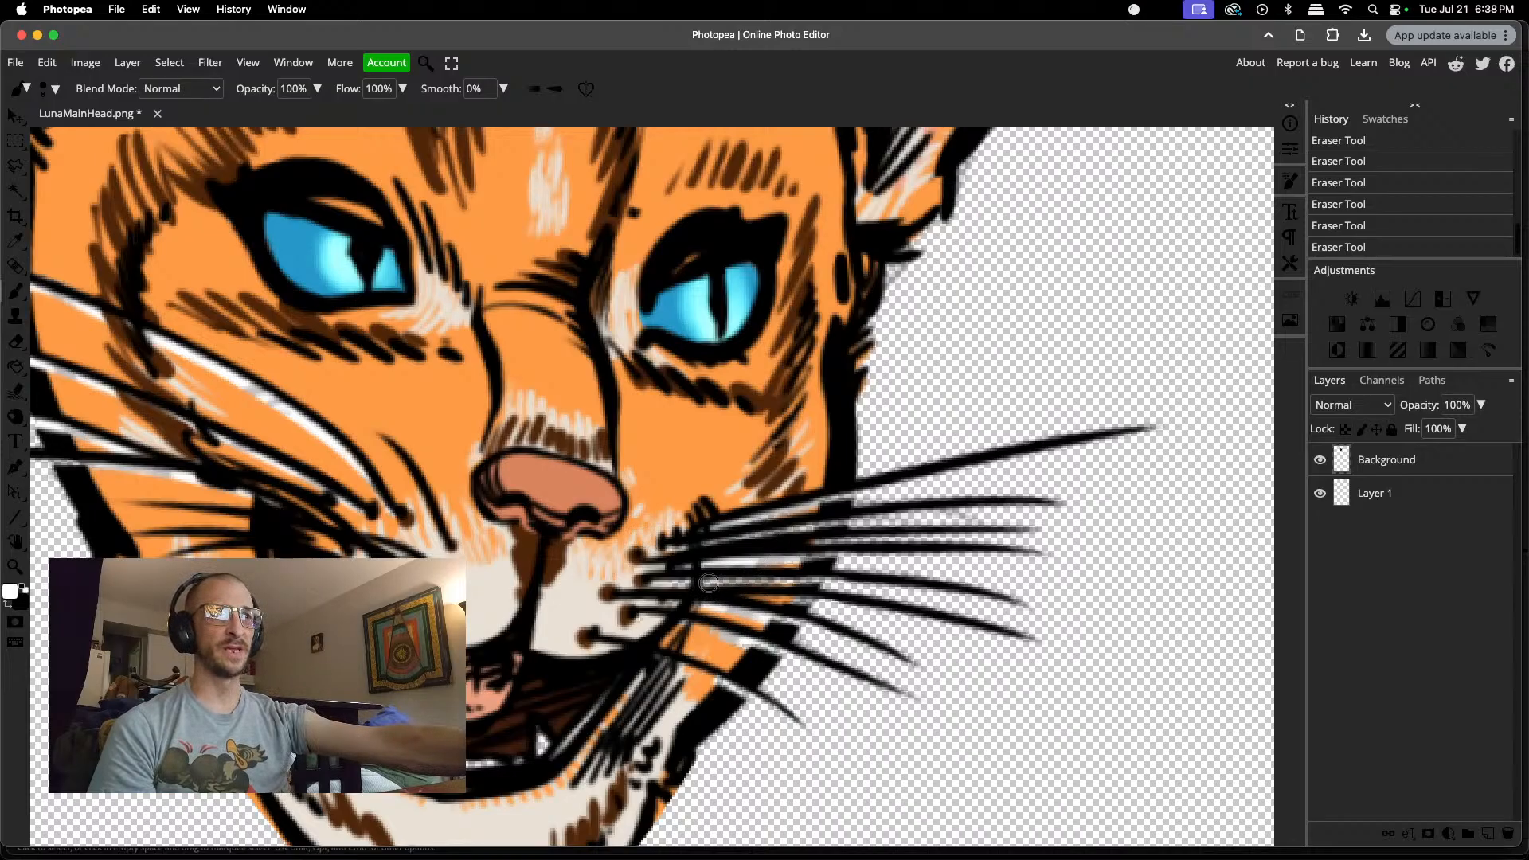
{"action": "left_click_drag", "start_coordinate": [679, 584], "coordinate": [733, 584]}
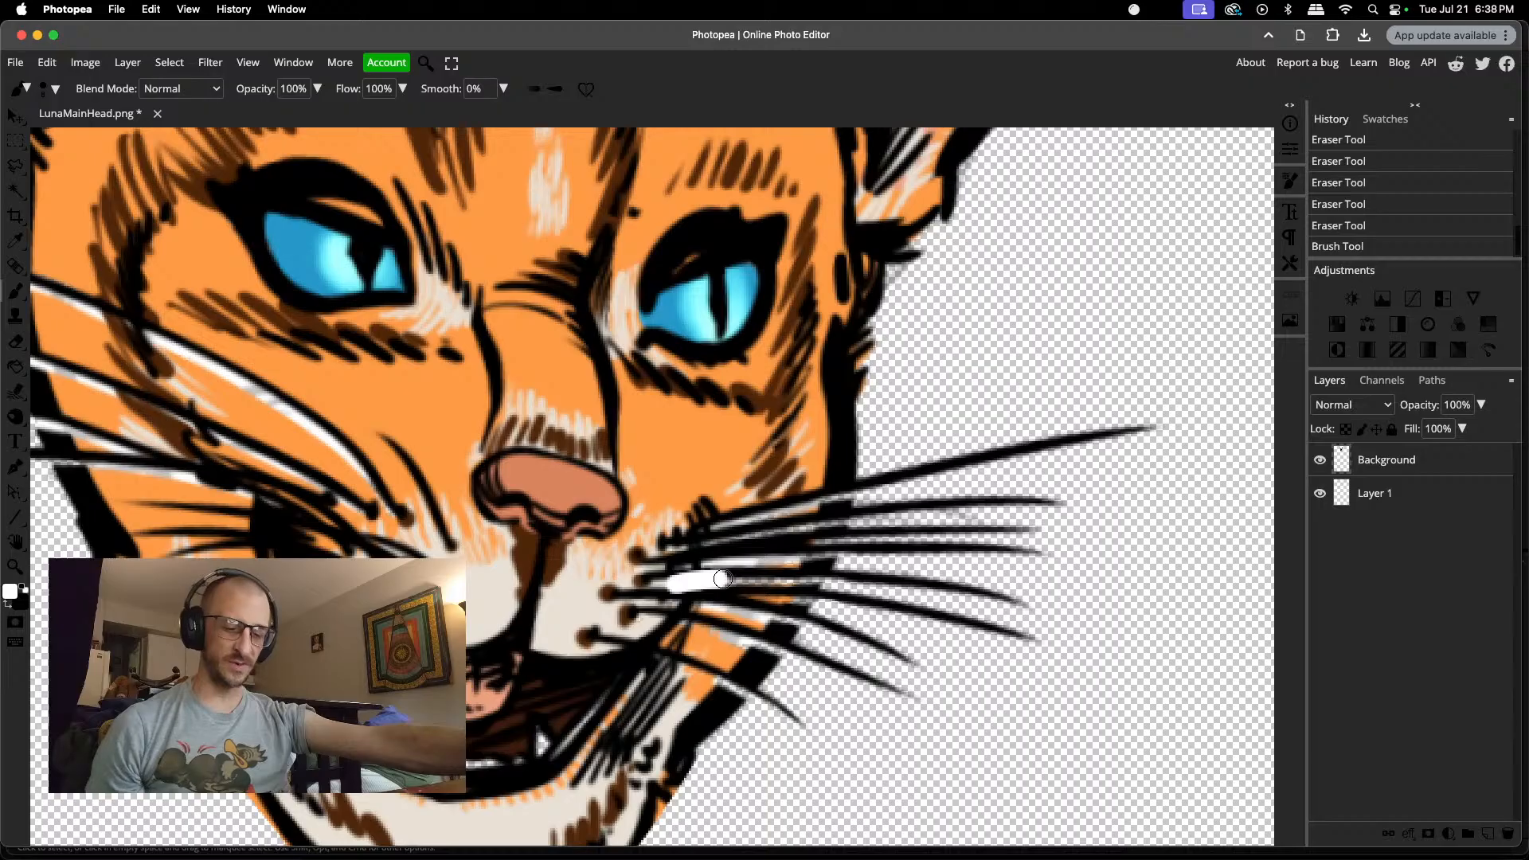
{"action": "key", "text": "super+z"}
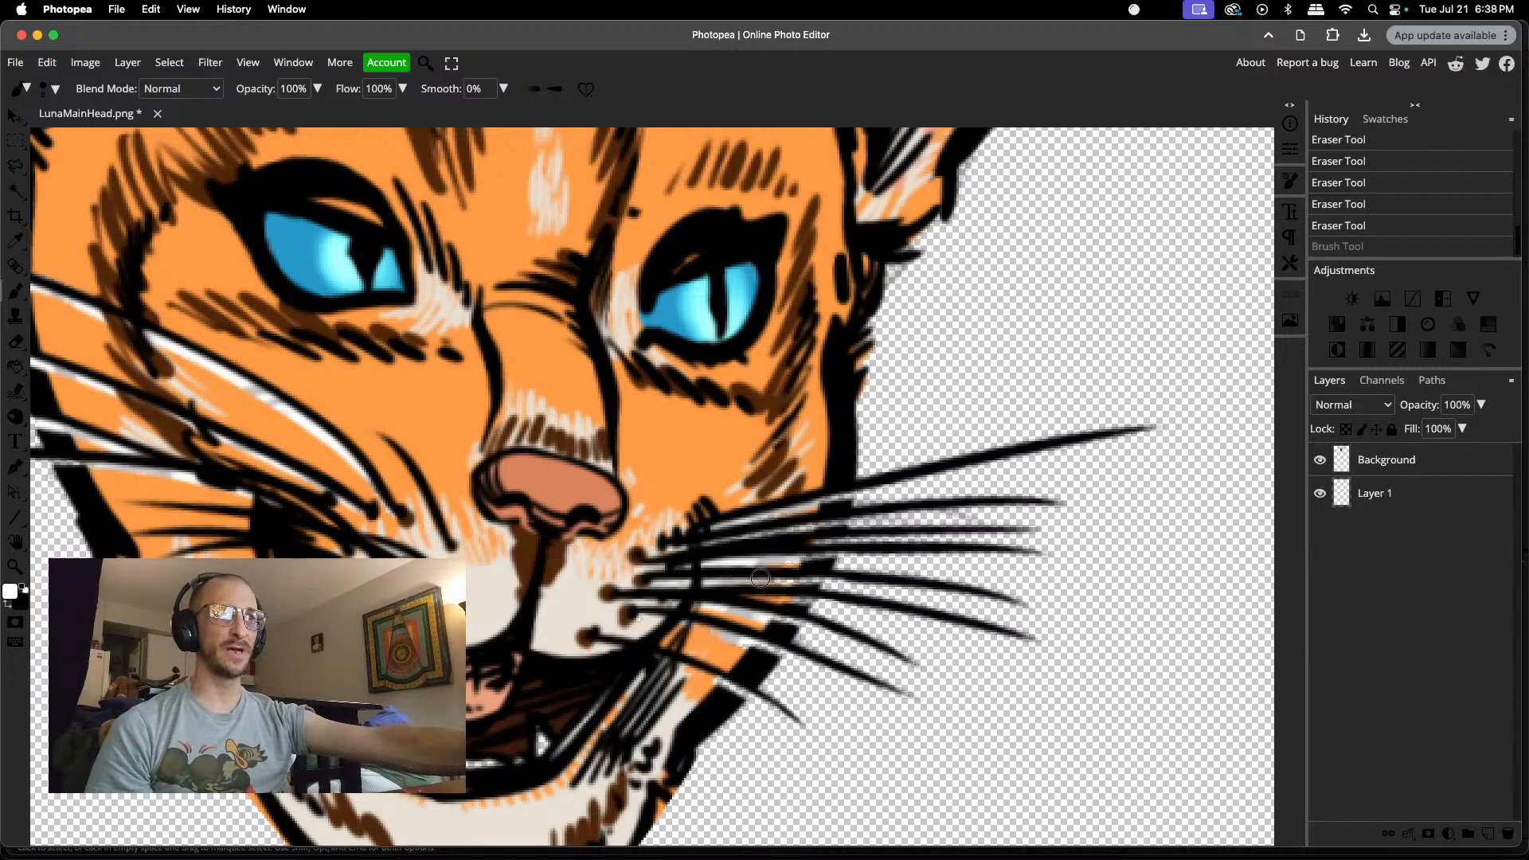
{"action": "mouse_move", "coordinate": [799, 579]}
{"action": "left_mouse_down"}
{"action": "mouse_move", "coordinate": [818, 579]}
{"action": "mouse_move", "coordinate": [759, 642]}
{"action": "mouse_move", "coordinate": [776, 649]}
{"action": "left_mouse_up"}
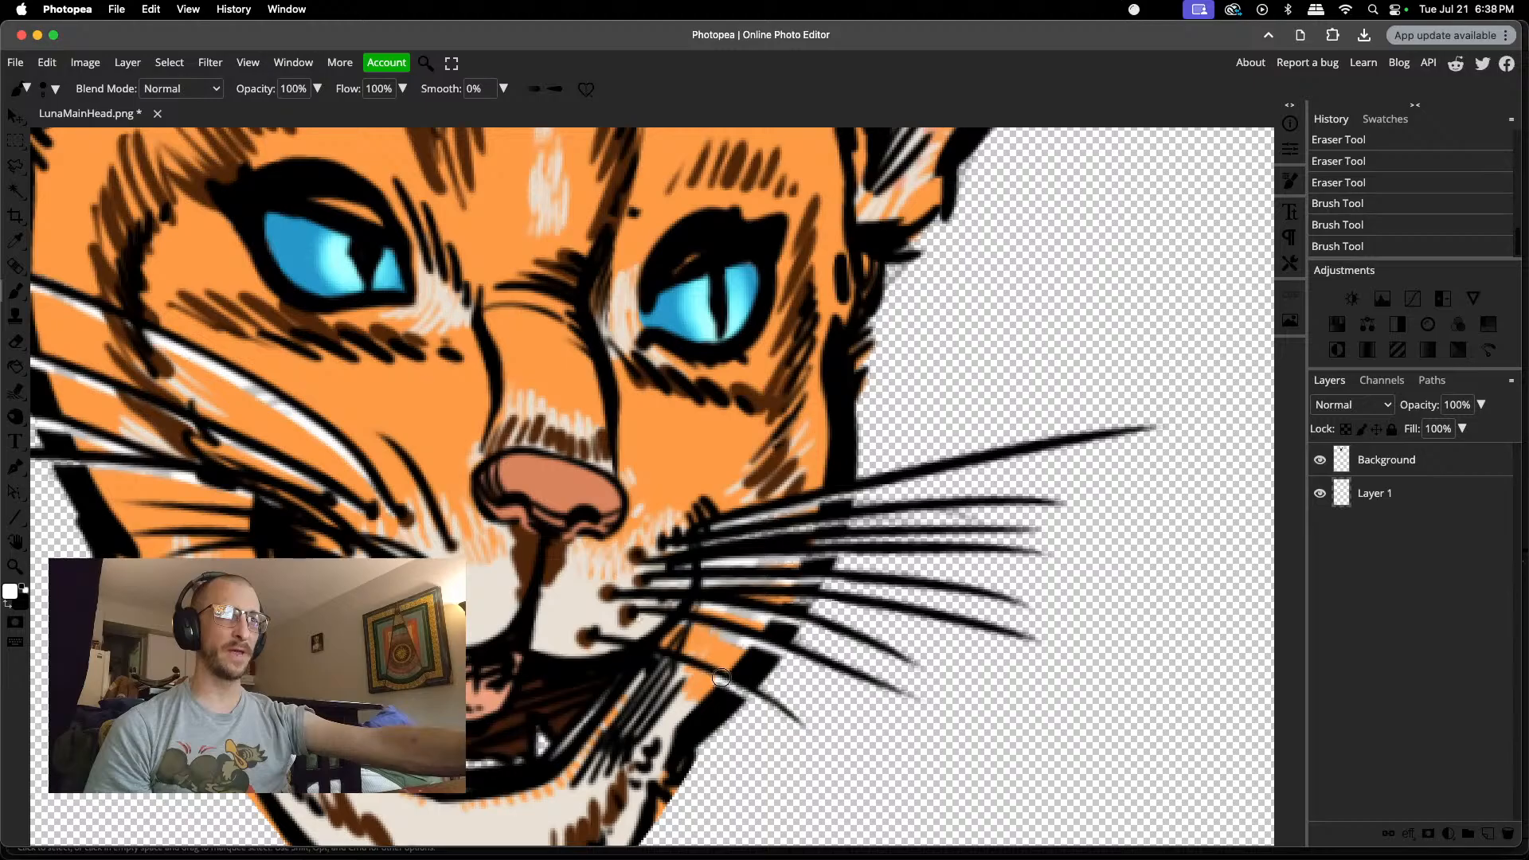
{"action": "left_click", "coordinate": [746, 689]}
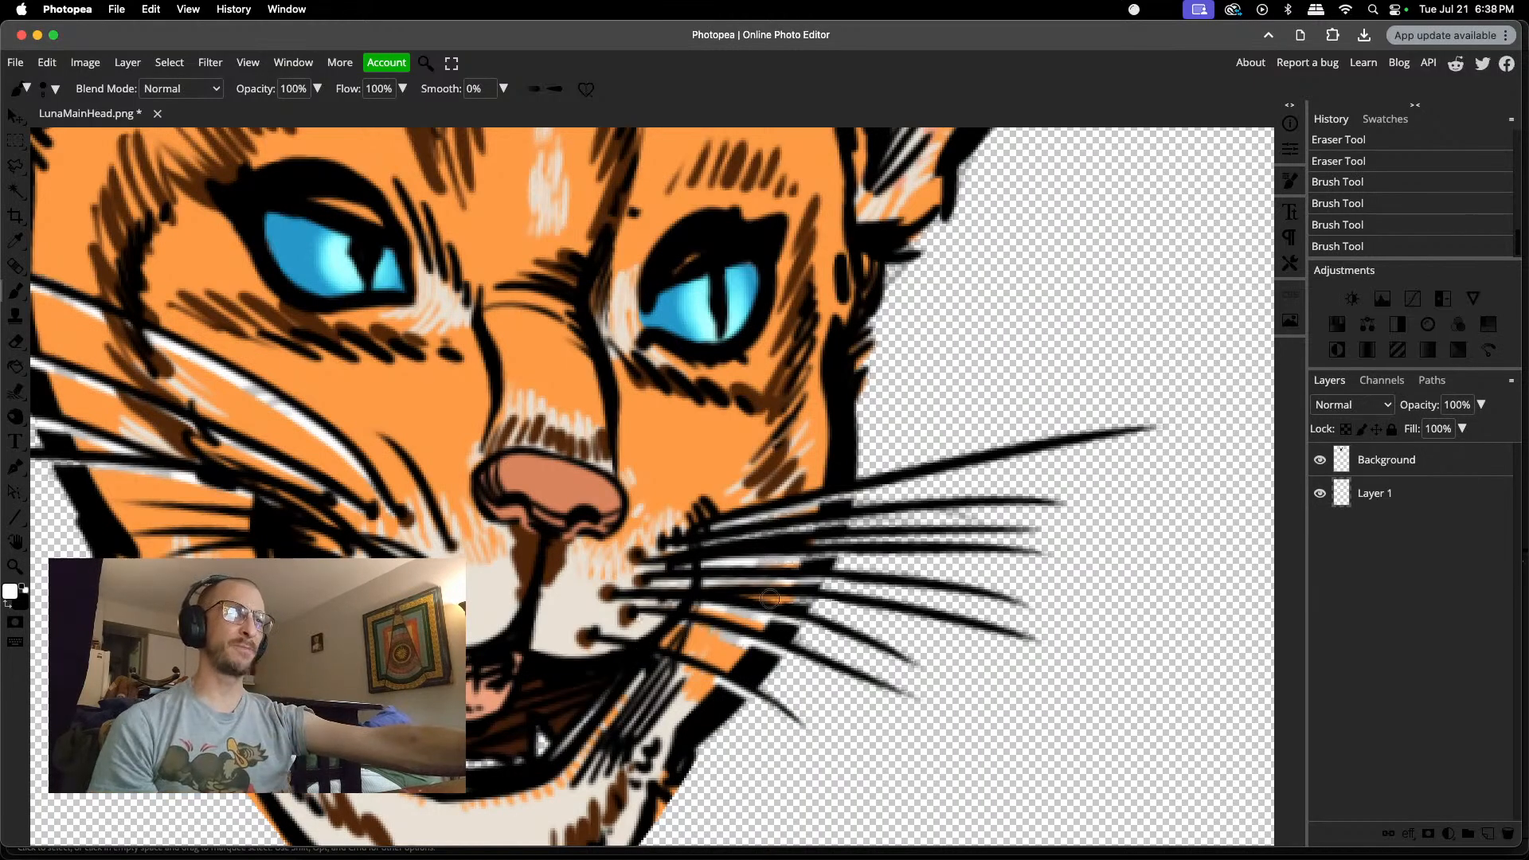
{"action": "mouse_move", "coordinate": [740, 535]}
{"action": "left_mouse_down"}
{"action": "mouse_move", "coordinate": [837, 518]}
{"action": "mouse_move", "coordinate": [809, 492]}
{"action": "mouse_move", "coordinate": [841, 496]}
{"action": "left_mouse_up"}
{"action": "mouse_move", "coordinate": [800, 544]}
{"action": "left_mouse_down"}
{"action": "mouse_move", "coordinate": [800, 553]}
{"action": "mouse_move", "coordinate": [827, 551]}
{"action": "mouse_move", "coordinate": [812, 556]}
{"action": "mouse_move", "coordinate": [758, 555]}
{"action": "mouse_move", "coordinate": [802, 561]}
{"action": "left_mouse_up"}
{"action": "left_click_drag", "start_coordinate": [765, 603], "coordinate": [805, 597]}
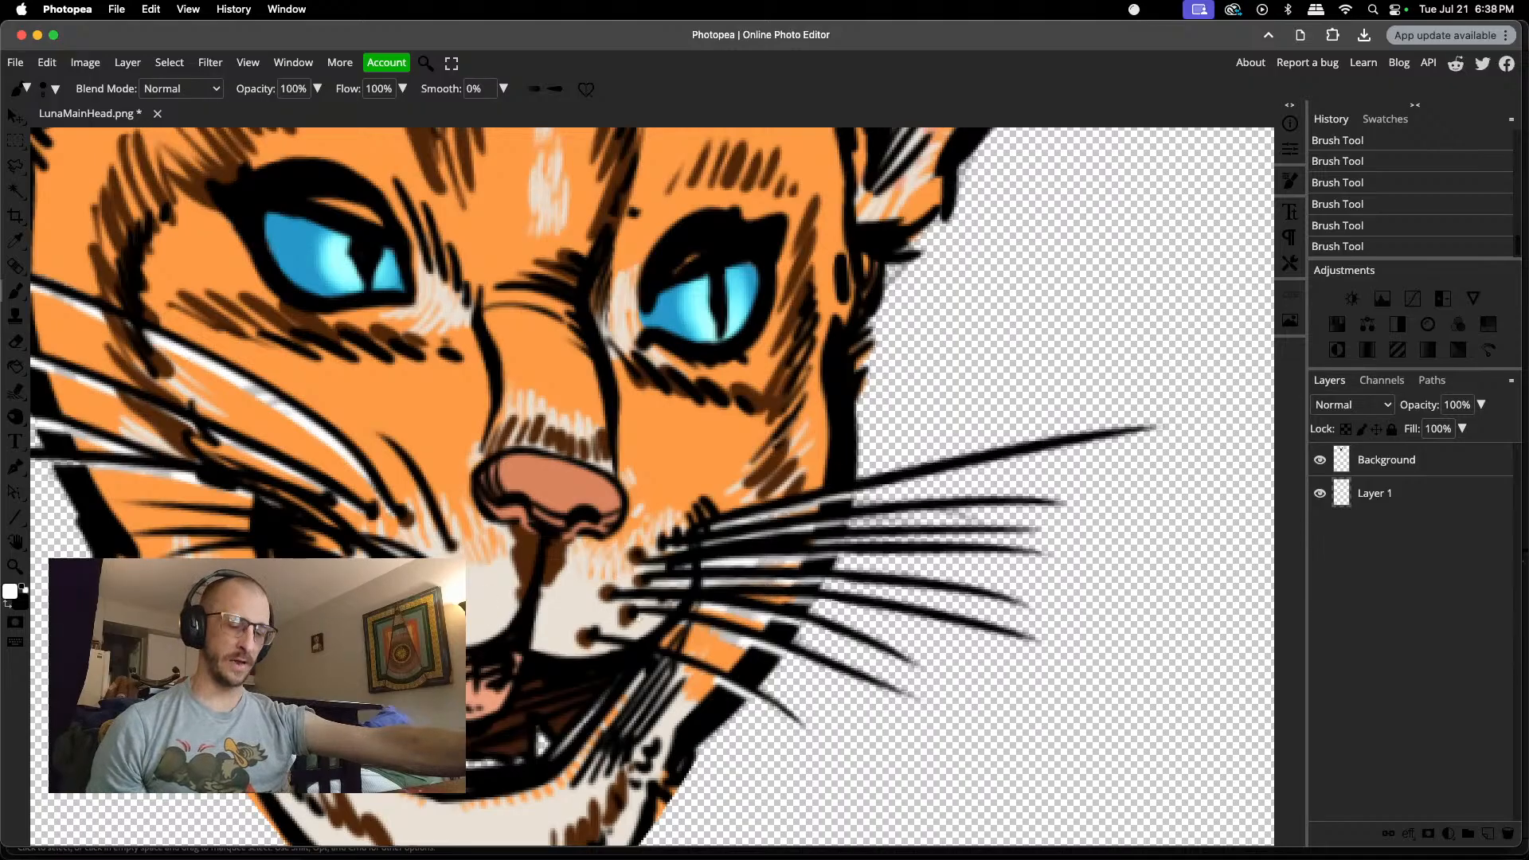
Step: Select the Background layer and set the Brush size to 2 px
{"action": "scroll", "coordinate": [652, 486], "scroll_direction": "up", "scroll_amount": 1}
{"action": "scroll", "coordinate": [652, 486], "scroll_direction": "left", "scroll_amount": 2}
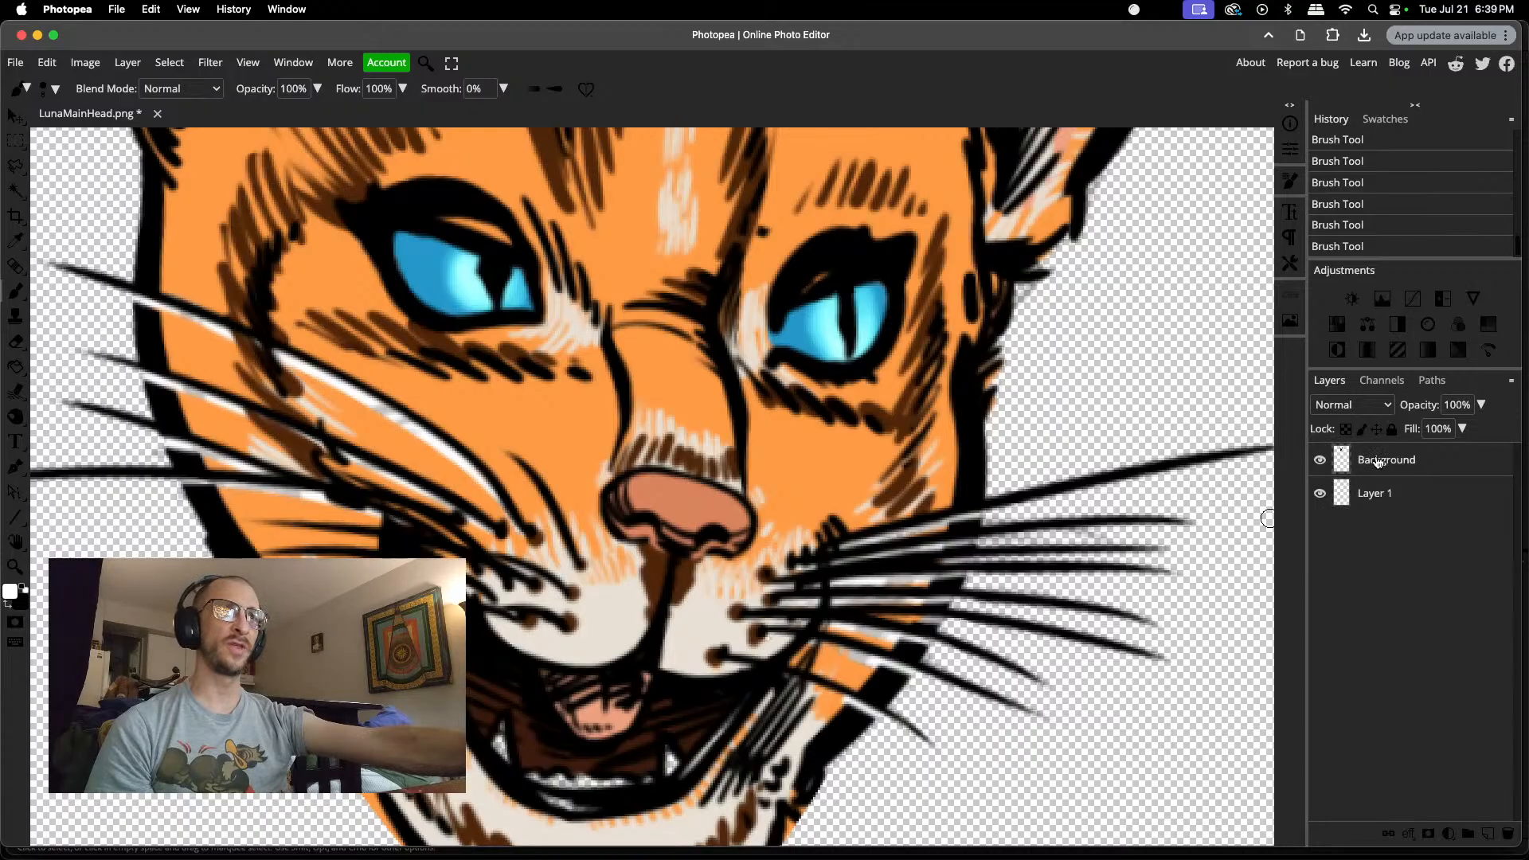
{"action": "scroll", "coordinate": [374, 416], "scroll_direction": "up", "scroll_amount": 5}
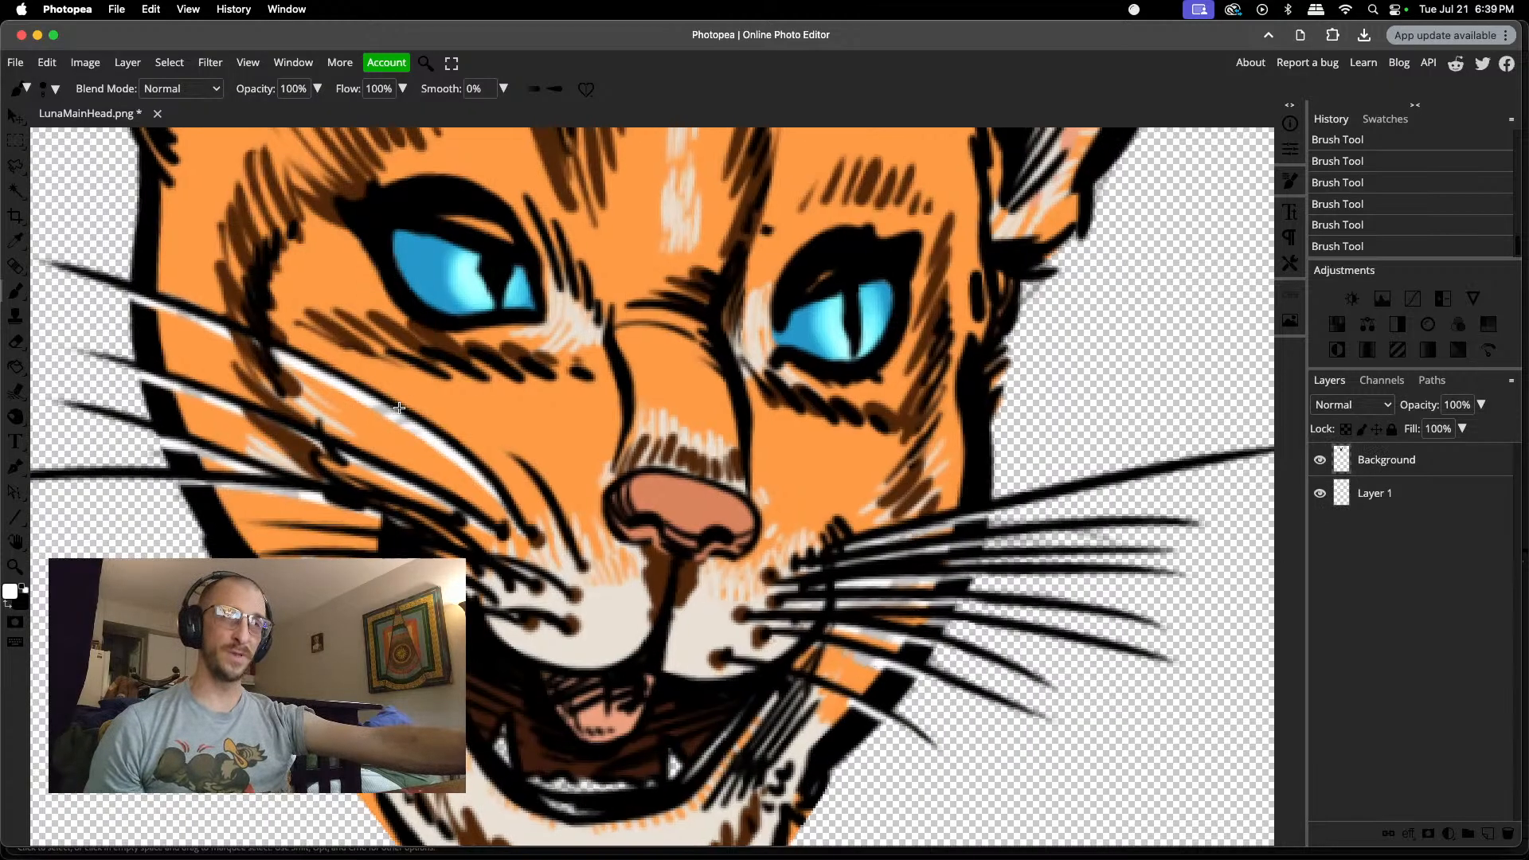
{"action": "right_click", "coordinate": [396, 422]}
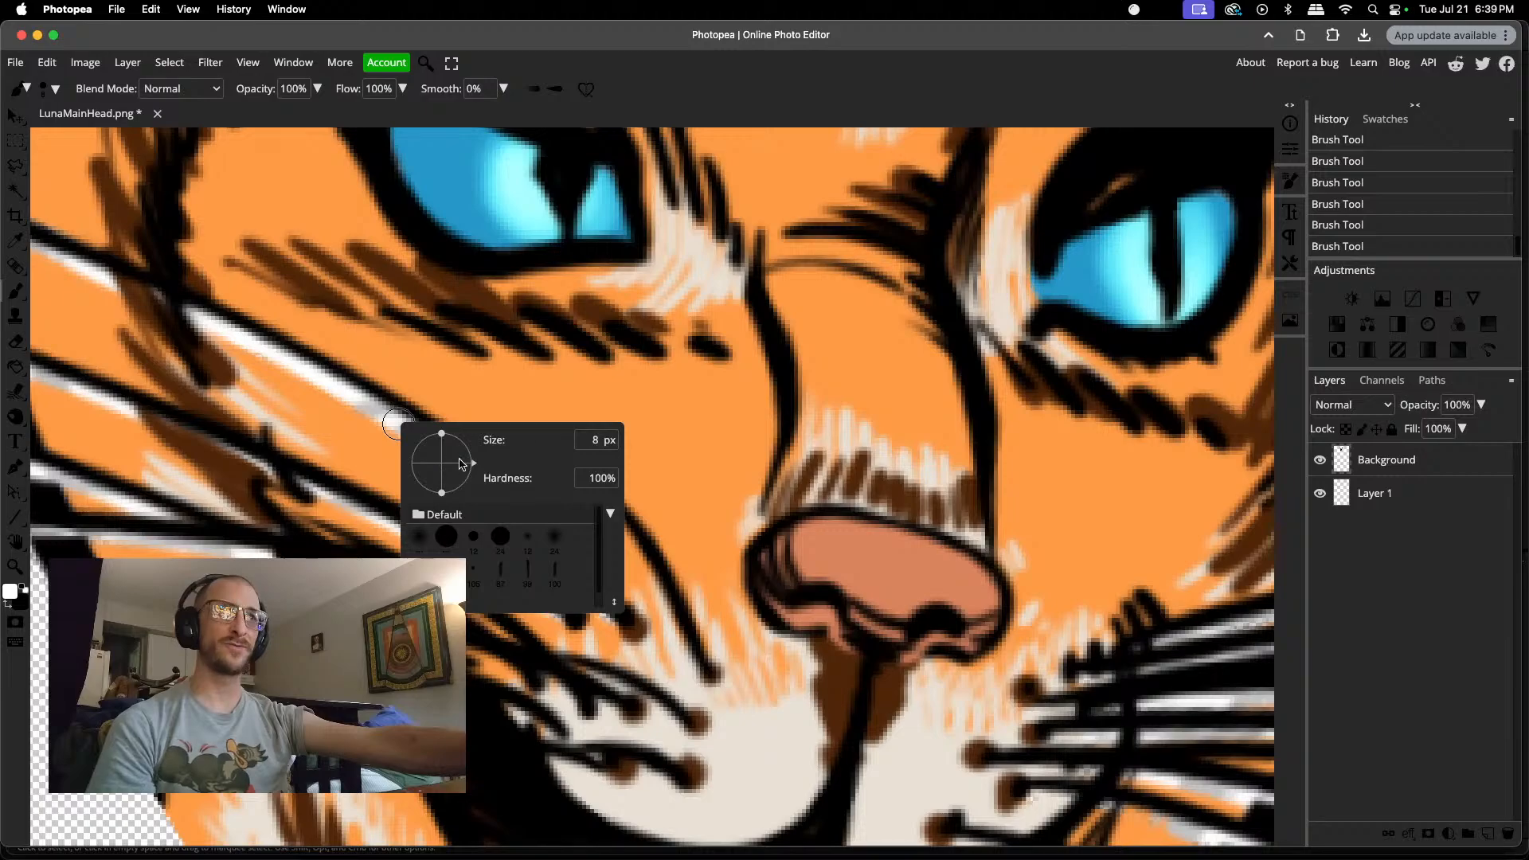
{"action": "left_click", "coordinate": [495, 456]}
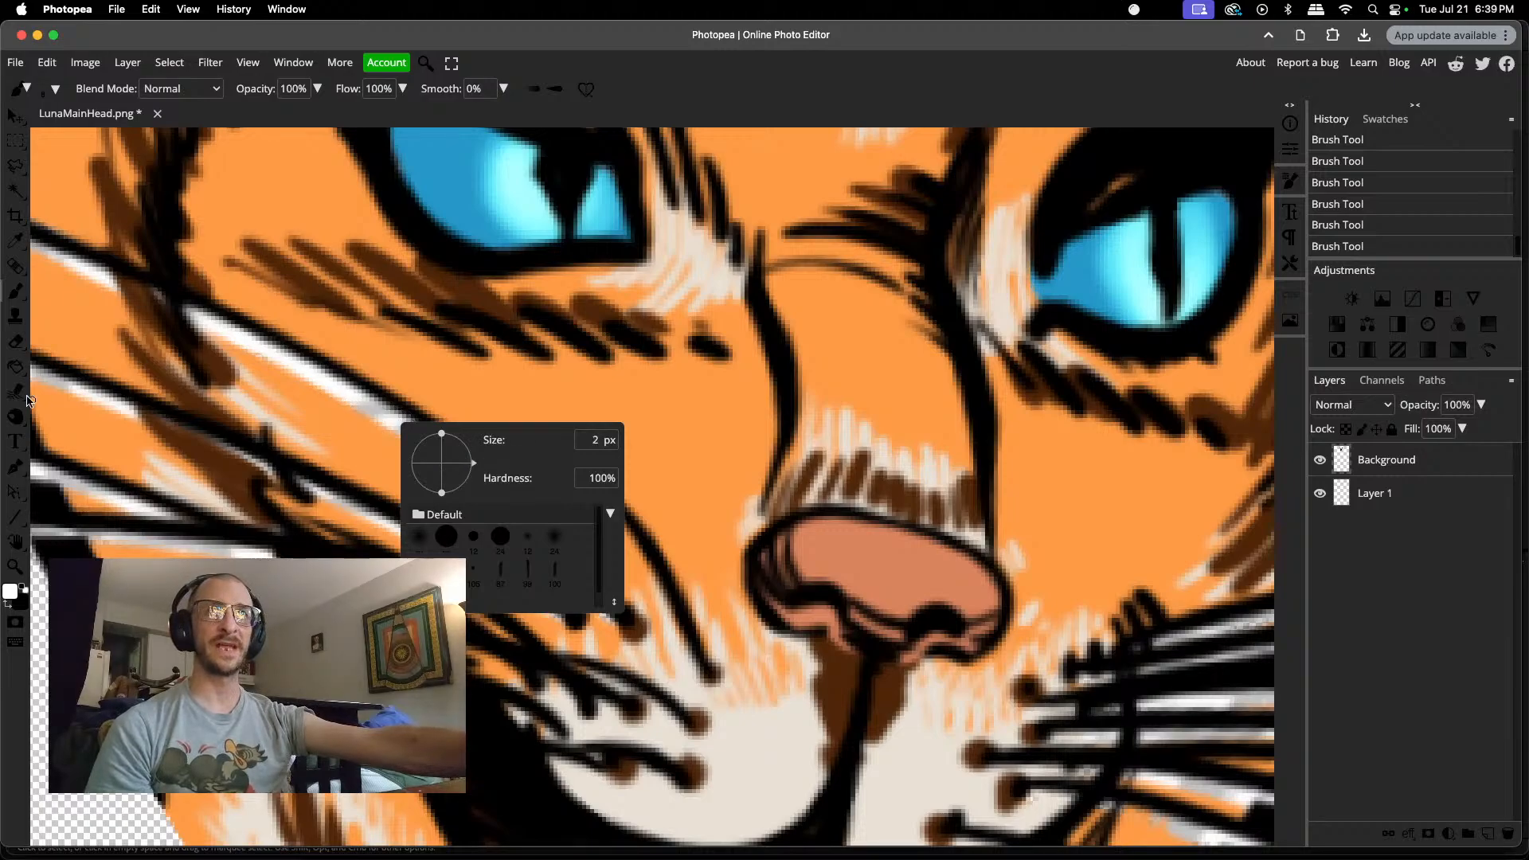
Step: Set the Eraser size to 3 px and erase the leftover fringe in the white gap under the left cheek's upper inner whisker
{"action": "left_click", "coordinate": [15, 342]}
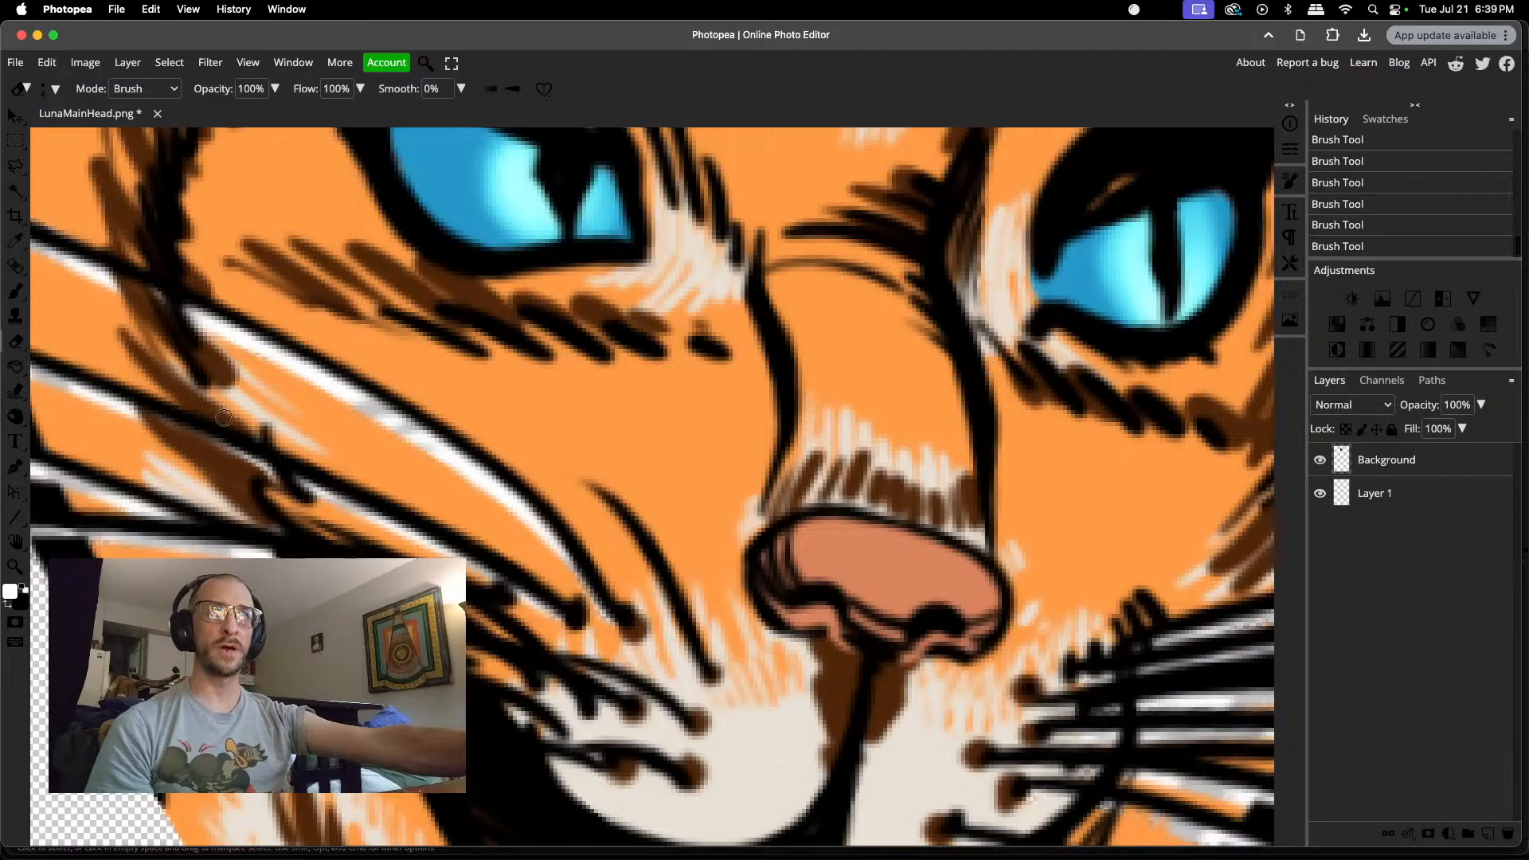
{"action": "left_click", "coordinate": [368, 406]}
{"action": "key", "text": "super+z"}
{"action": "right_click", "coordinate": [368, 406]}
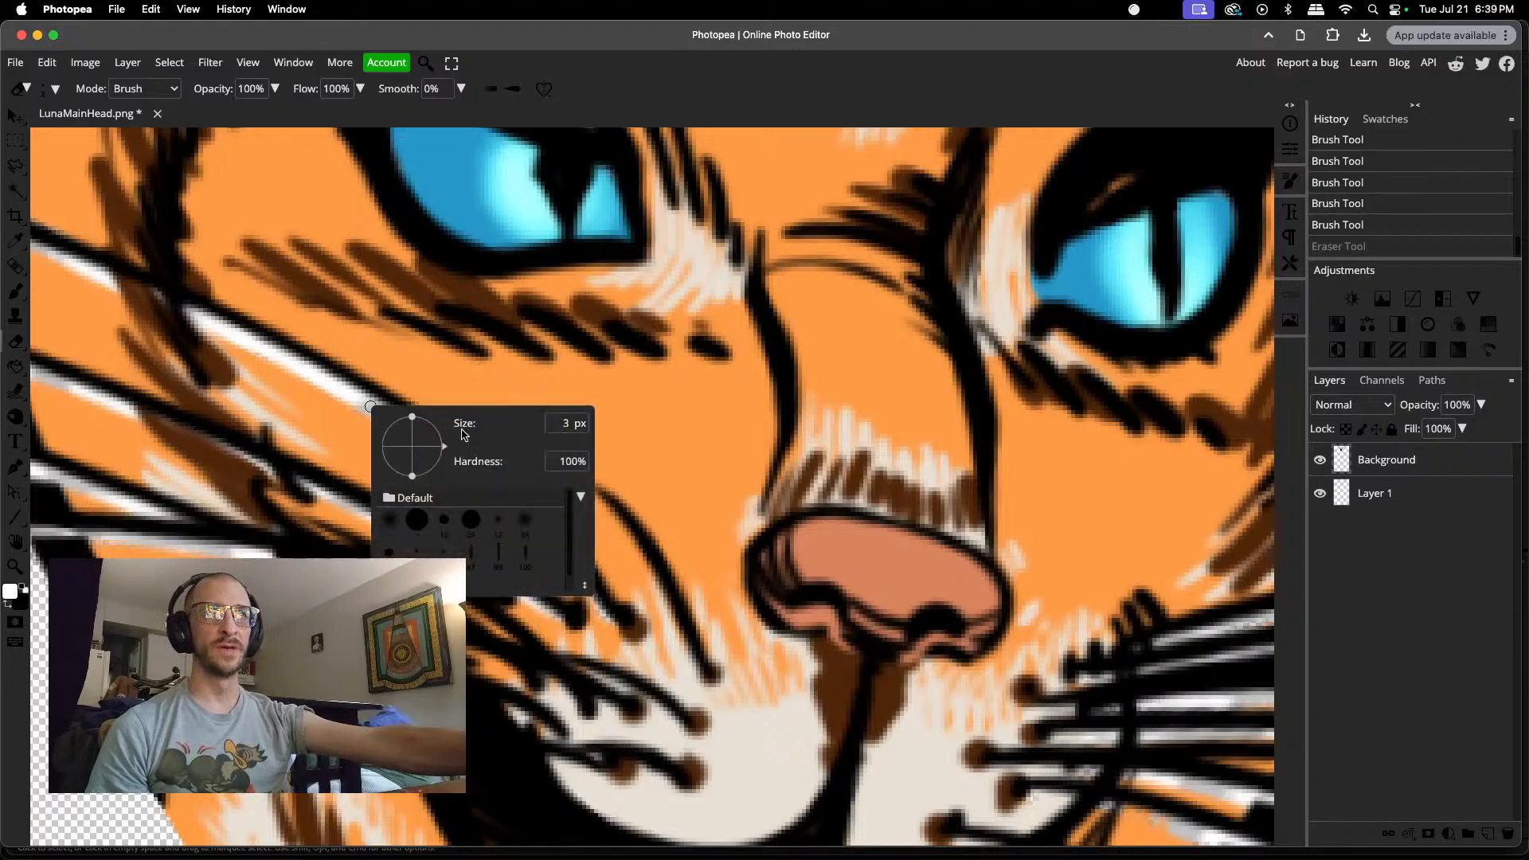
{"action": "left_click", "coordinate": [359, 398]}
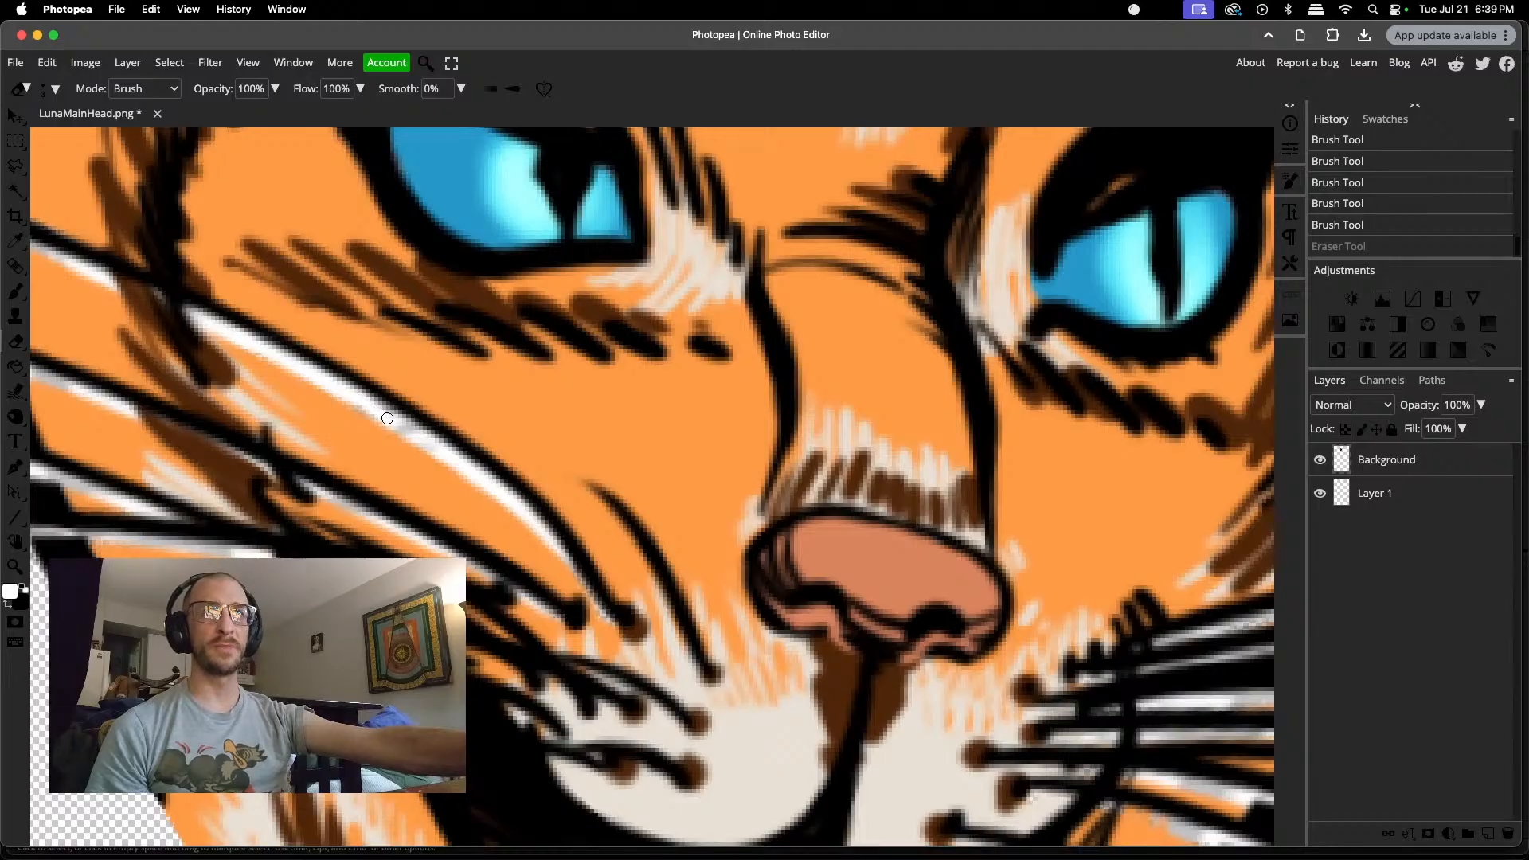
{"action": "left_click_drag", "start_coordinate": [422, 440], "coordinate": [429, 444]}
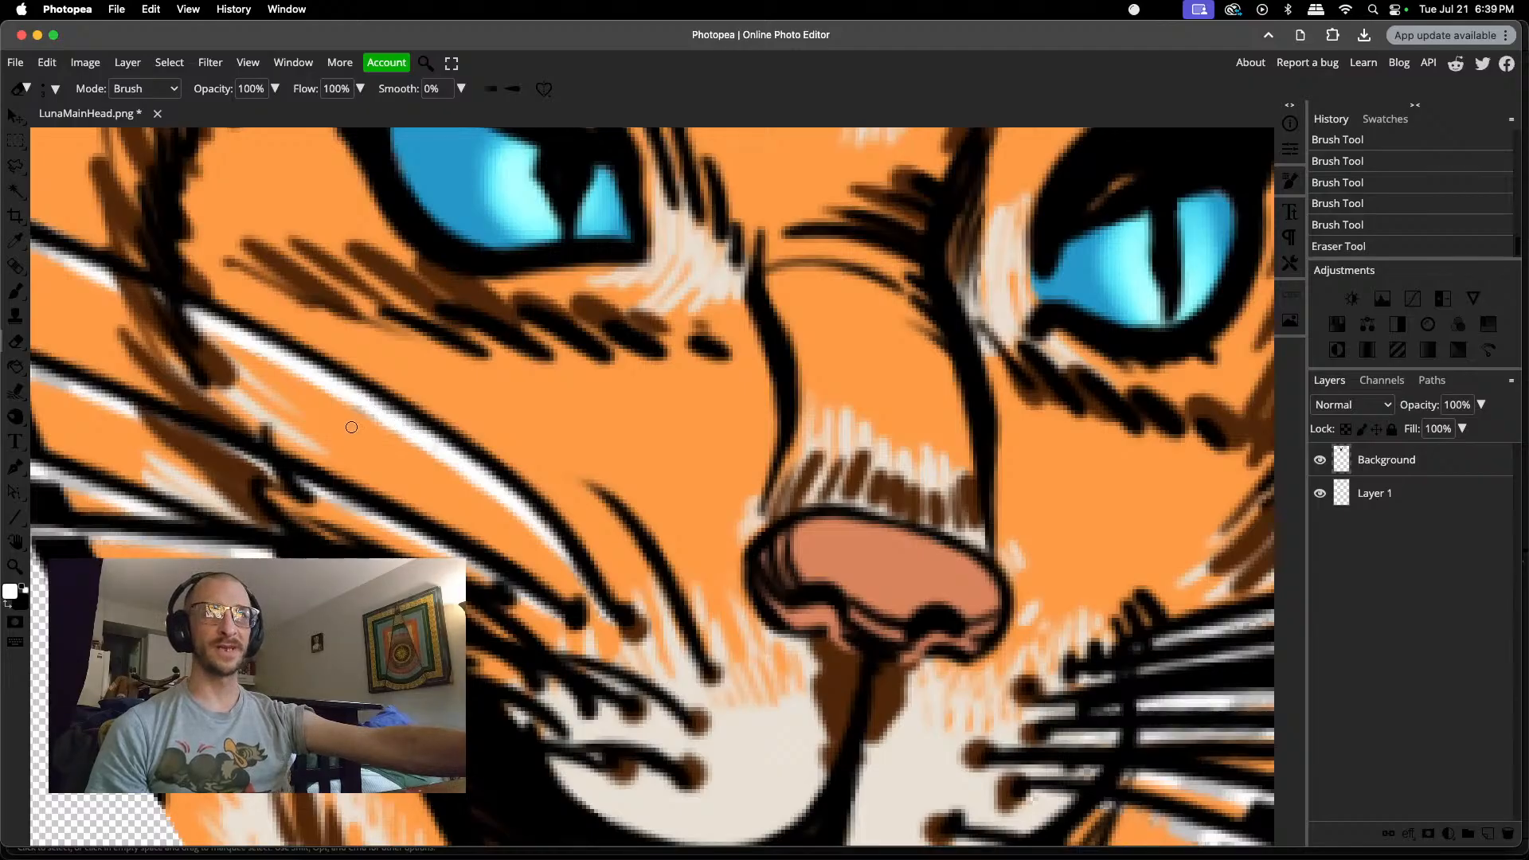
Step: Erase the leftover fringe in the white gaps beneath the left cheek's lower whiskers, out to the face outline
{"action": "scroll", "coordinate": [128, 494], "scroll_direction": "down", "scroll_amount": 3}
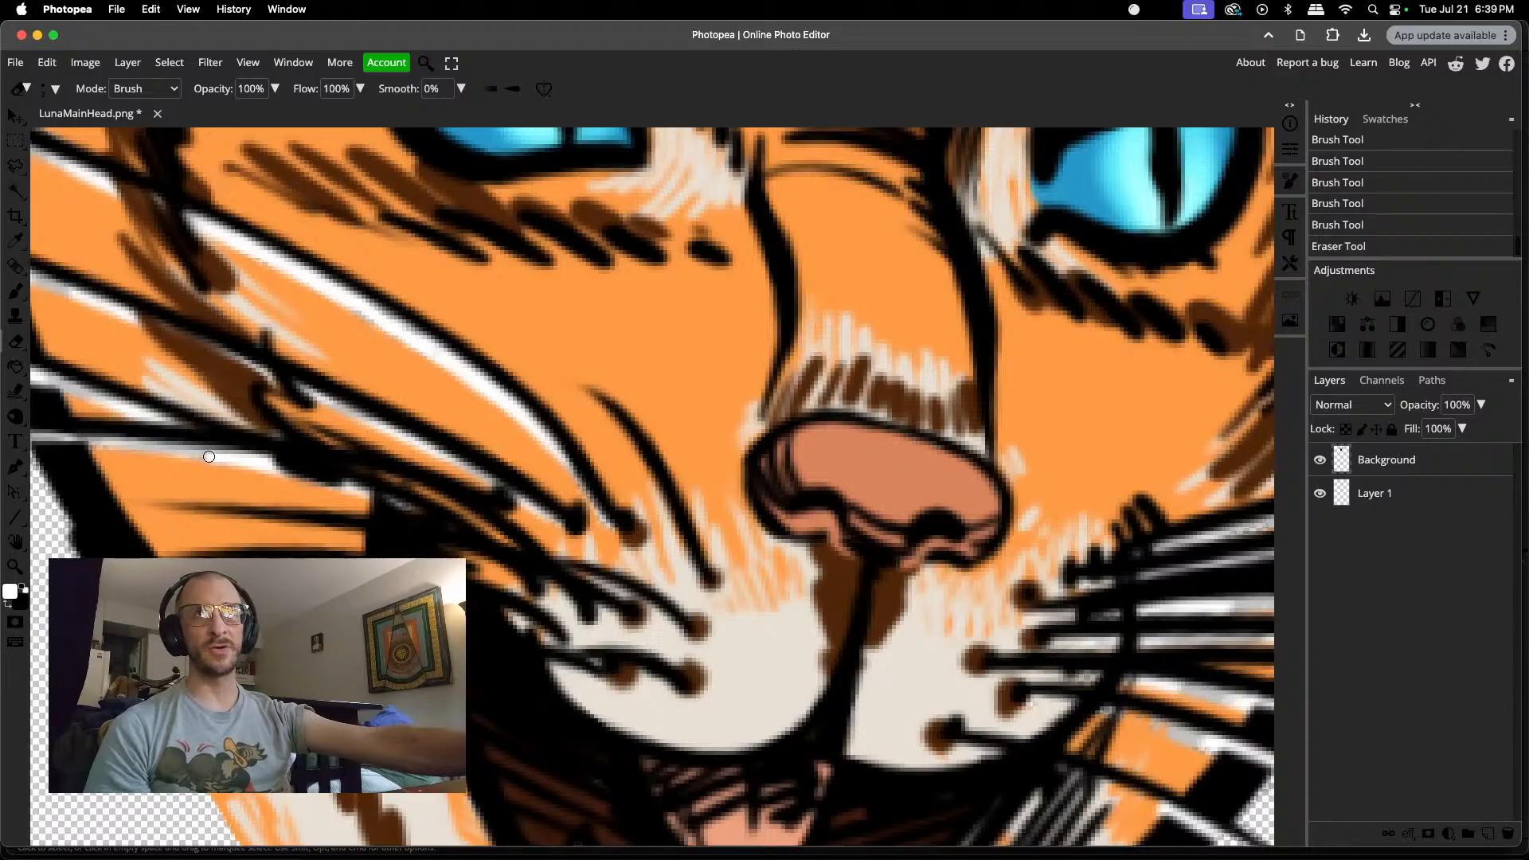
{"action": "left_click", "coordinate": [204, 455]}
{"action": "scroll", "coordinate": [202, 456], "scroll_direction": "up", "scroll_amount": 3}
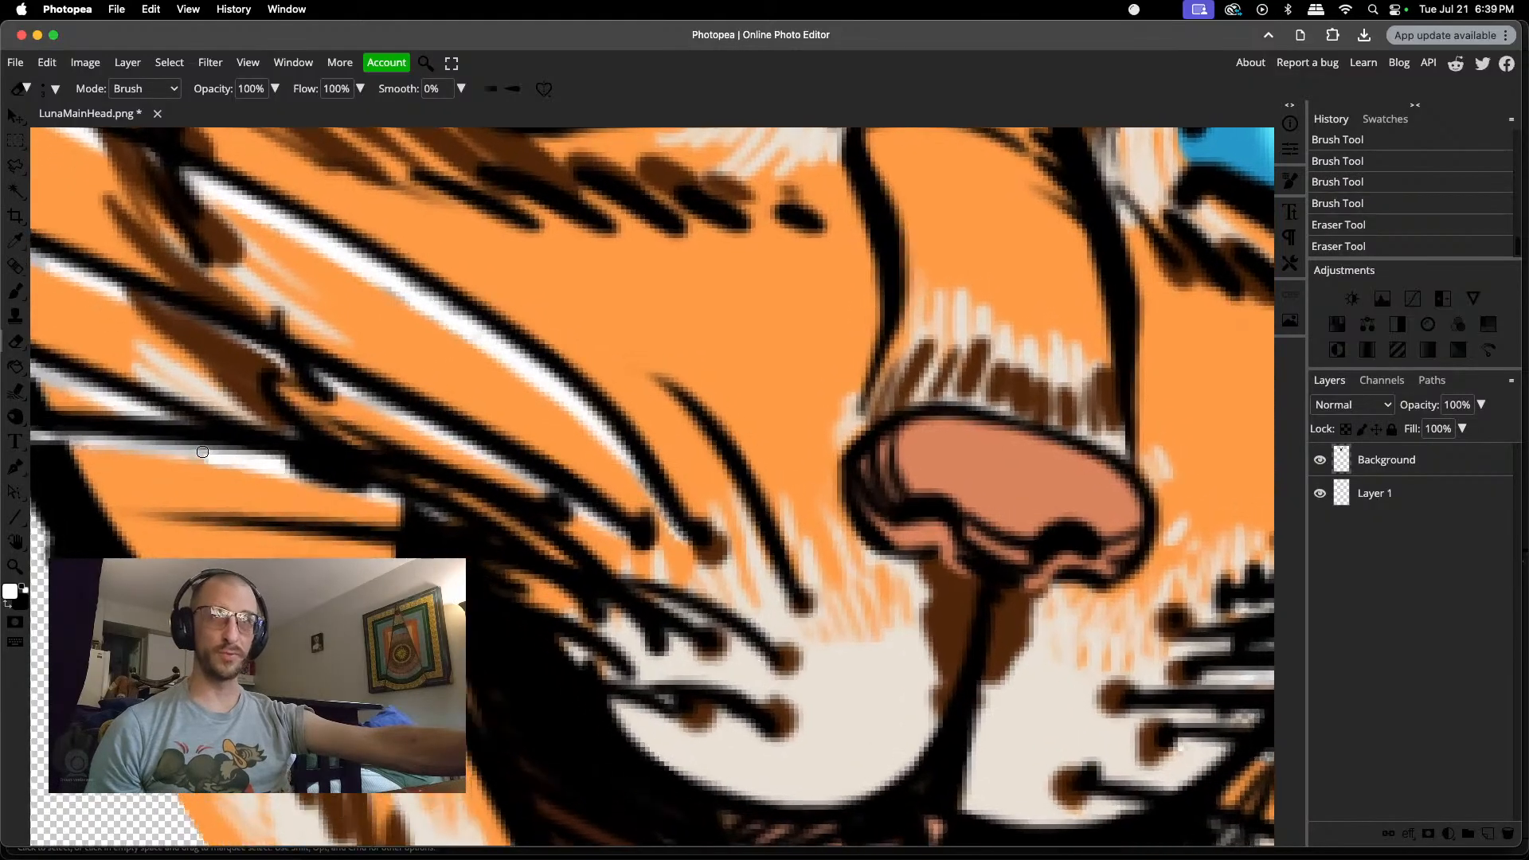
{"action": "left_click_drag", "start_coordinate": [202, 451], "coordinate": [317, 454]}
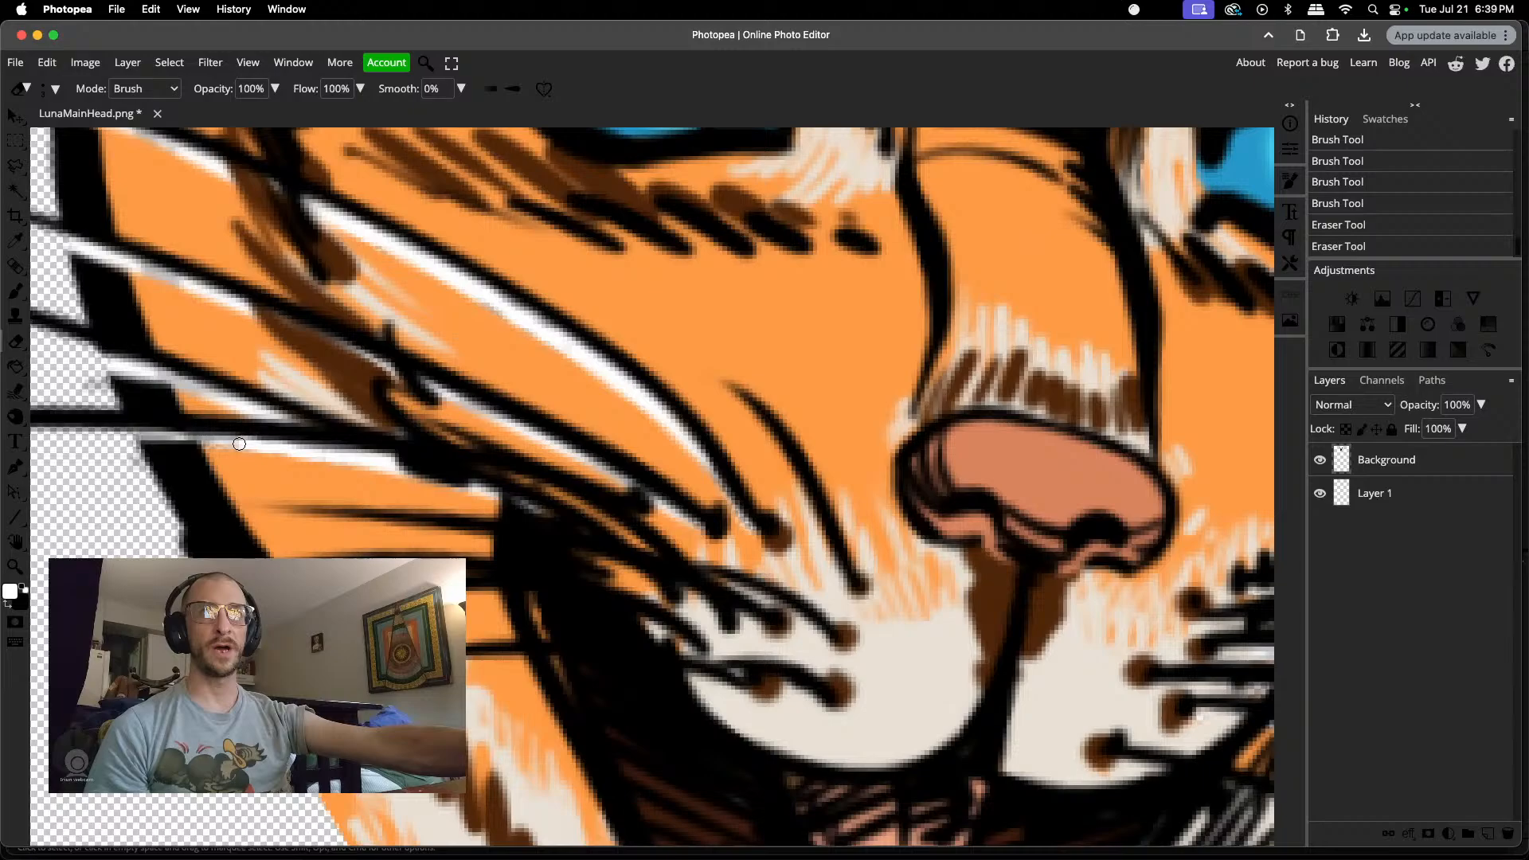
{"action": "left_click_drag", "start_coordinate": [212, 440], "coordinate": [138, 439]}
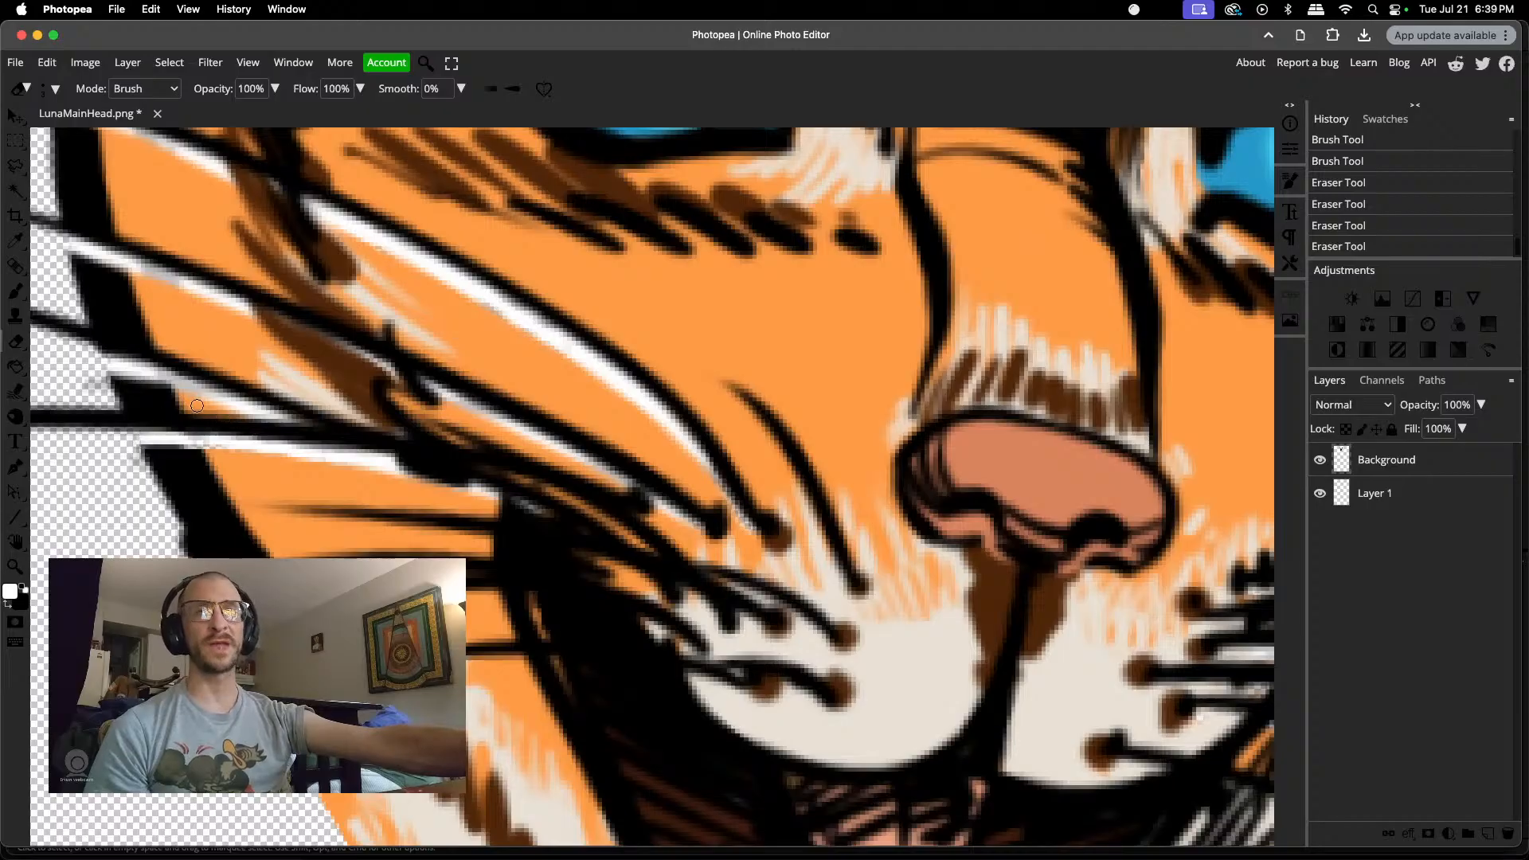
{"action": "left_click_drag", "start_coordinate": [197, 390], "coordinate": [136, 373]}
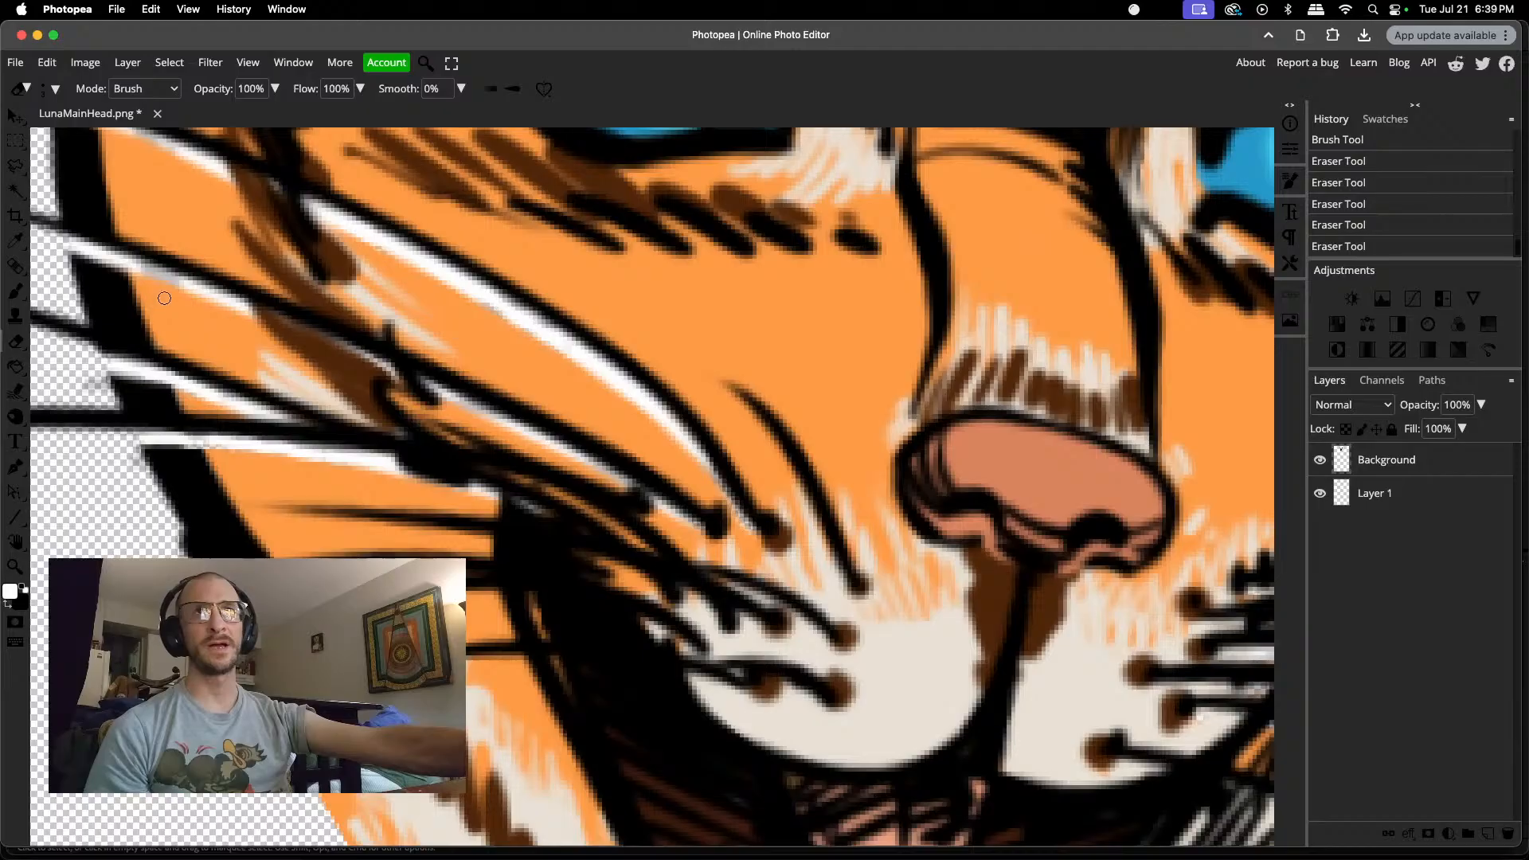
{"action": "left_click_drag", "start_coordinate": [163, 274], "coordinate": [141, 265]}
Step: Enlarge the white Brush slightly and paint highlights beneath the left cheek's top two whiskers, outside the face outline
{"action": "scroll", "coordinate": [144, 262], "scroll_direction": "up", "scroll_amount": 2}
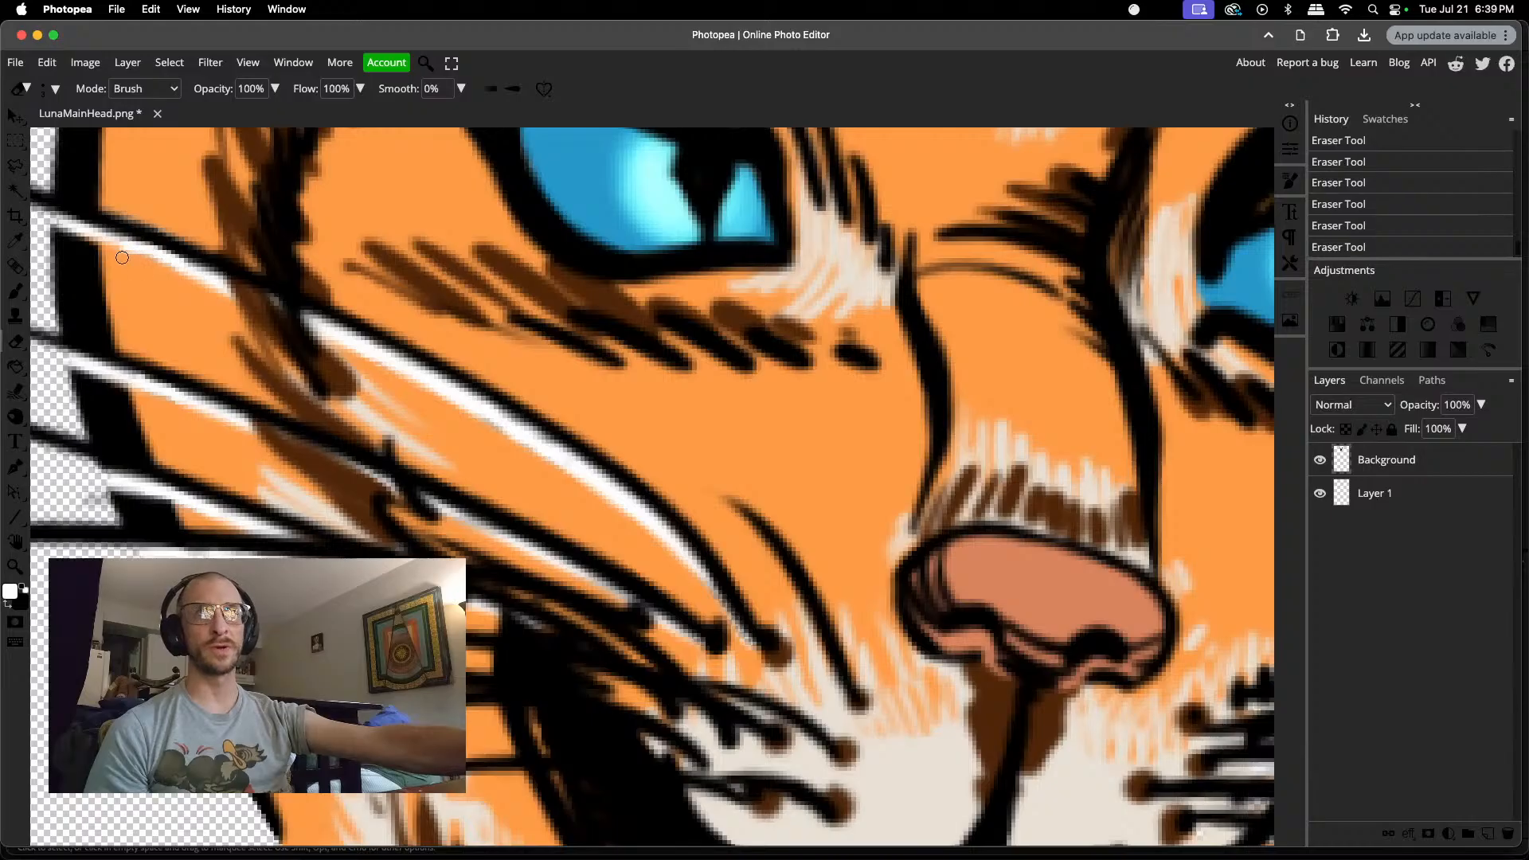
{"action": "scroll", "coordinate": [117, 276], "scroll_direction": "up", "scroll_amount": 1}
{"action": "scroll", "coordinate": [117, 277], "scroll_direction": "down", "scroll_amount": 3}
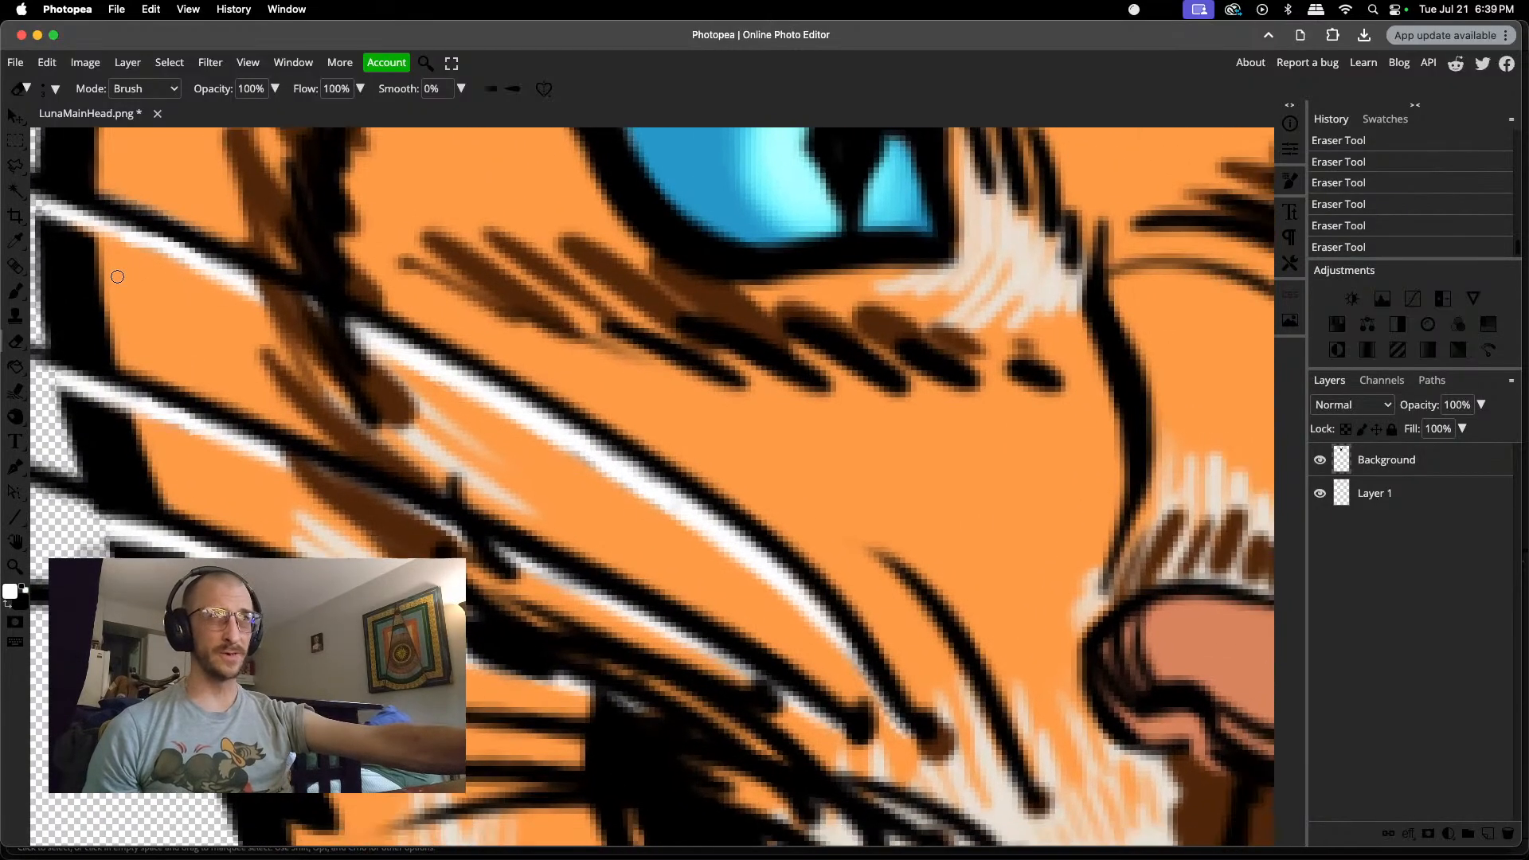
{"action": "scroll", "coordinate": [116, 281], "scroll_direction": "up", "scroll_amount": 3}
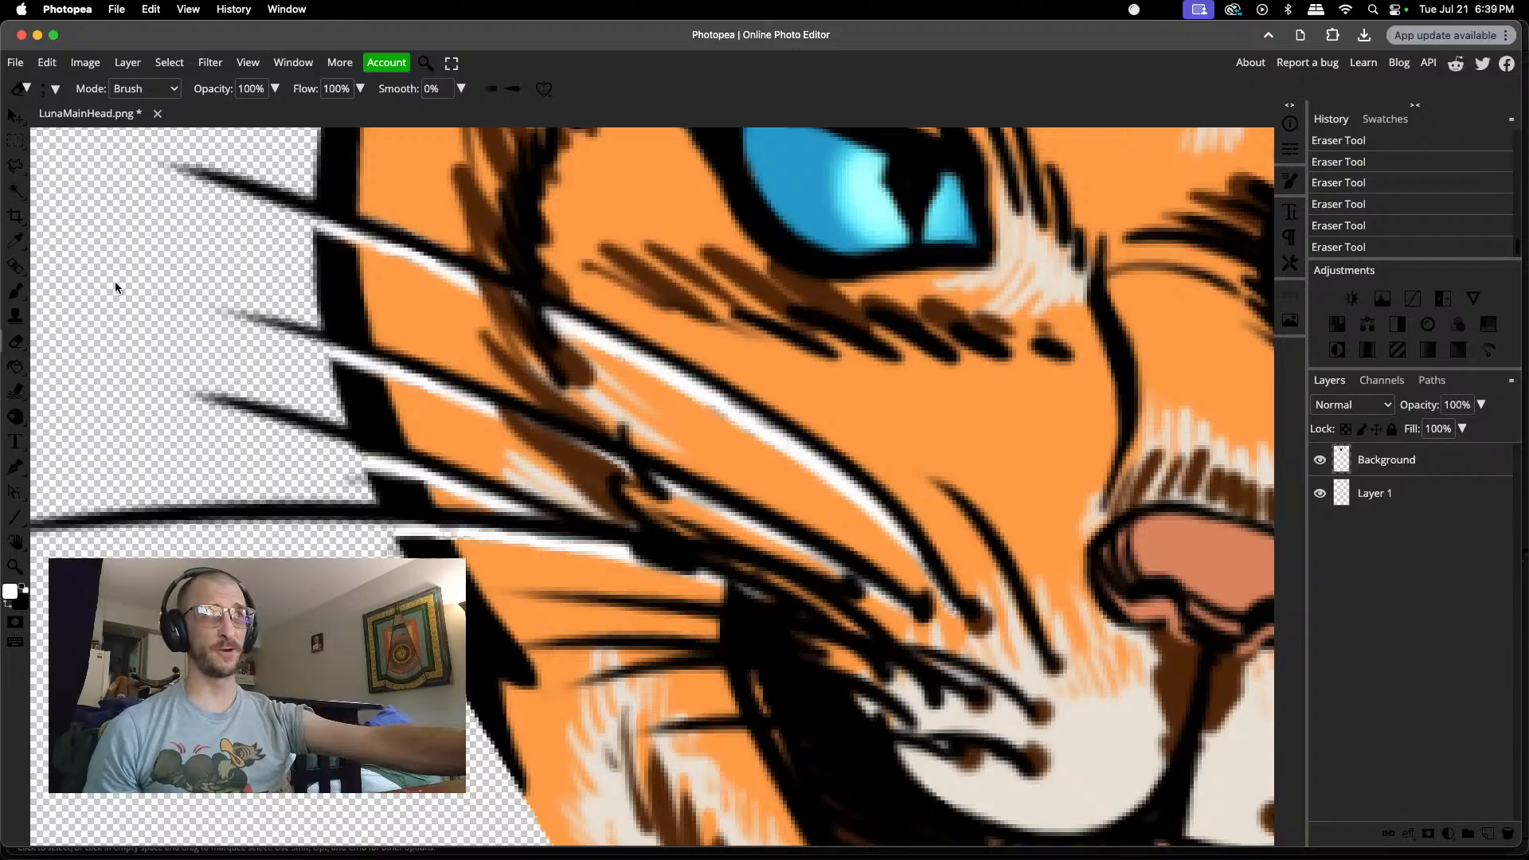
{"action": "scroll", "coordinate": [115, 287], "scroll_direction": "down", "scroll_amount": 1}
{"action": "scroll", "coordinate": [114, 287], "scroll_direction": "up", "scroll_amount": 2}
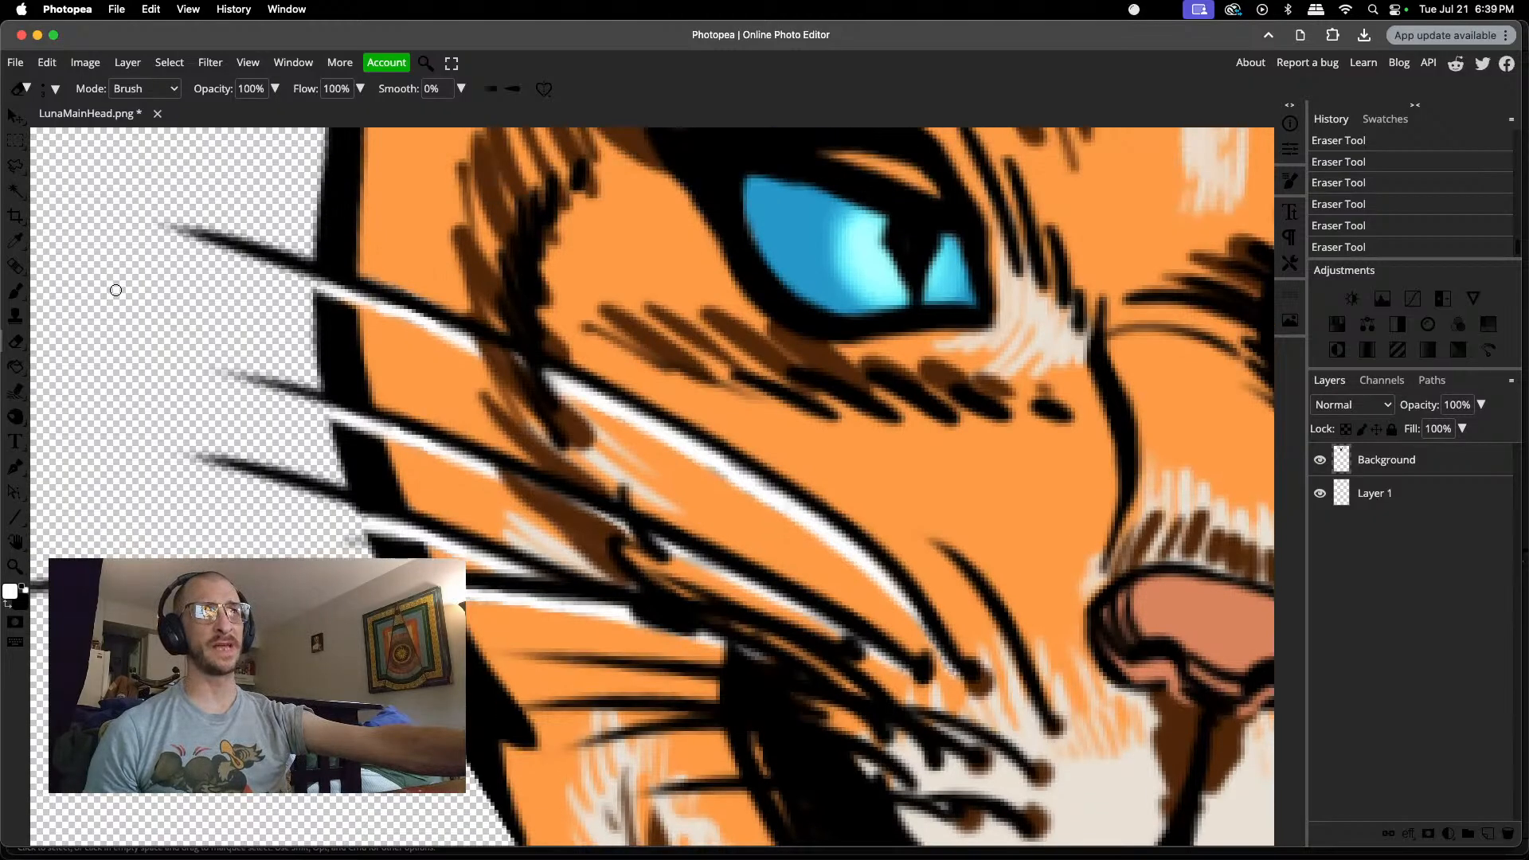
{"action": "scroll", "coordinate": [123, 291], "scroll_direction": "up", "scroll_amount": 1}
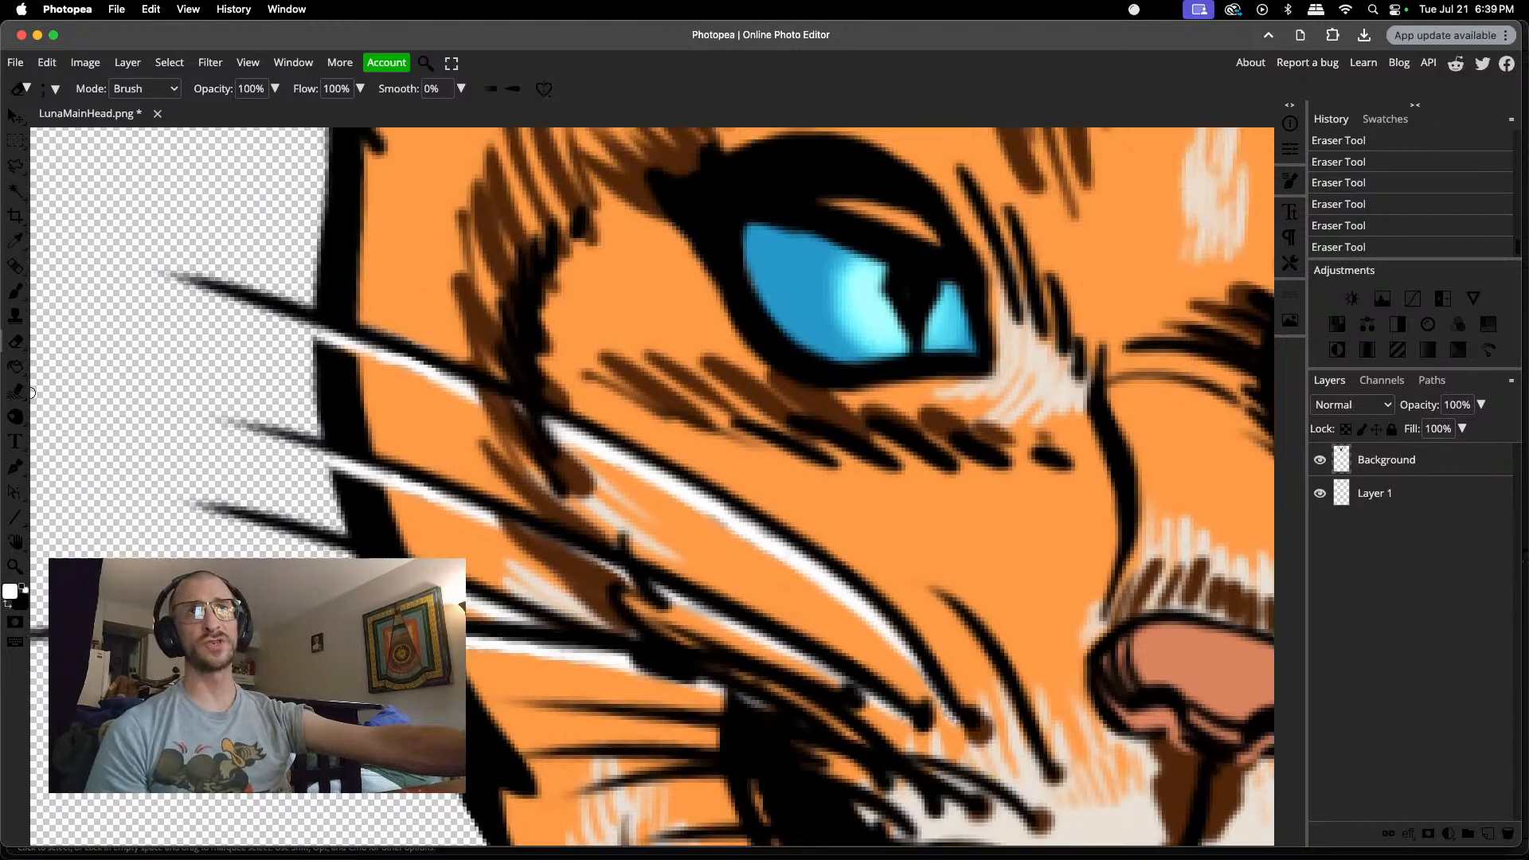
{"action": "left_click", "coordinate": [17, 299]}
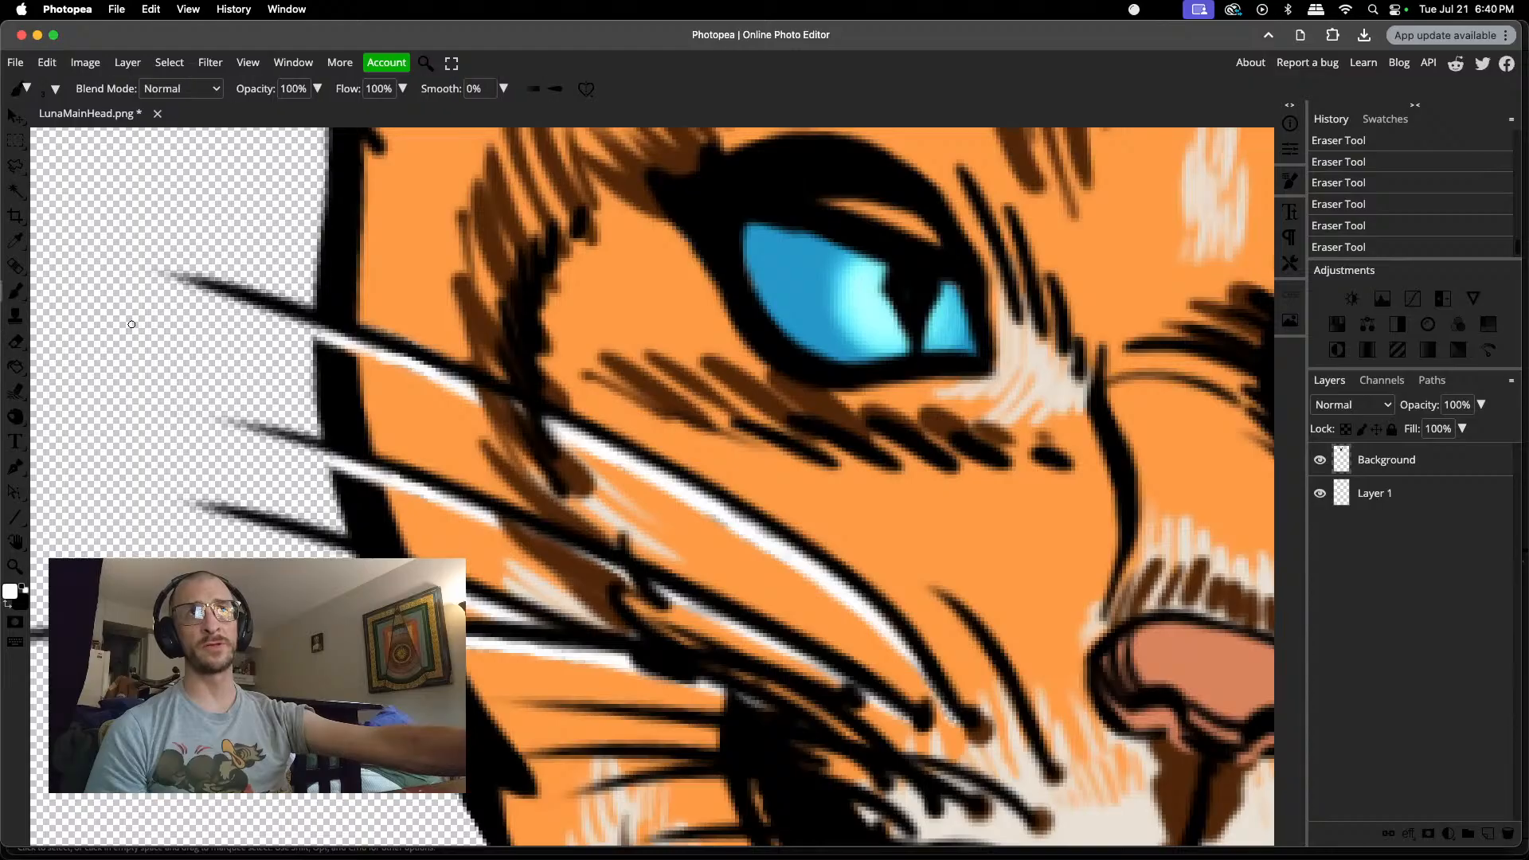
{"action": "right_click", "coordinate": [301, 335]}
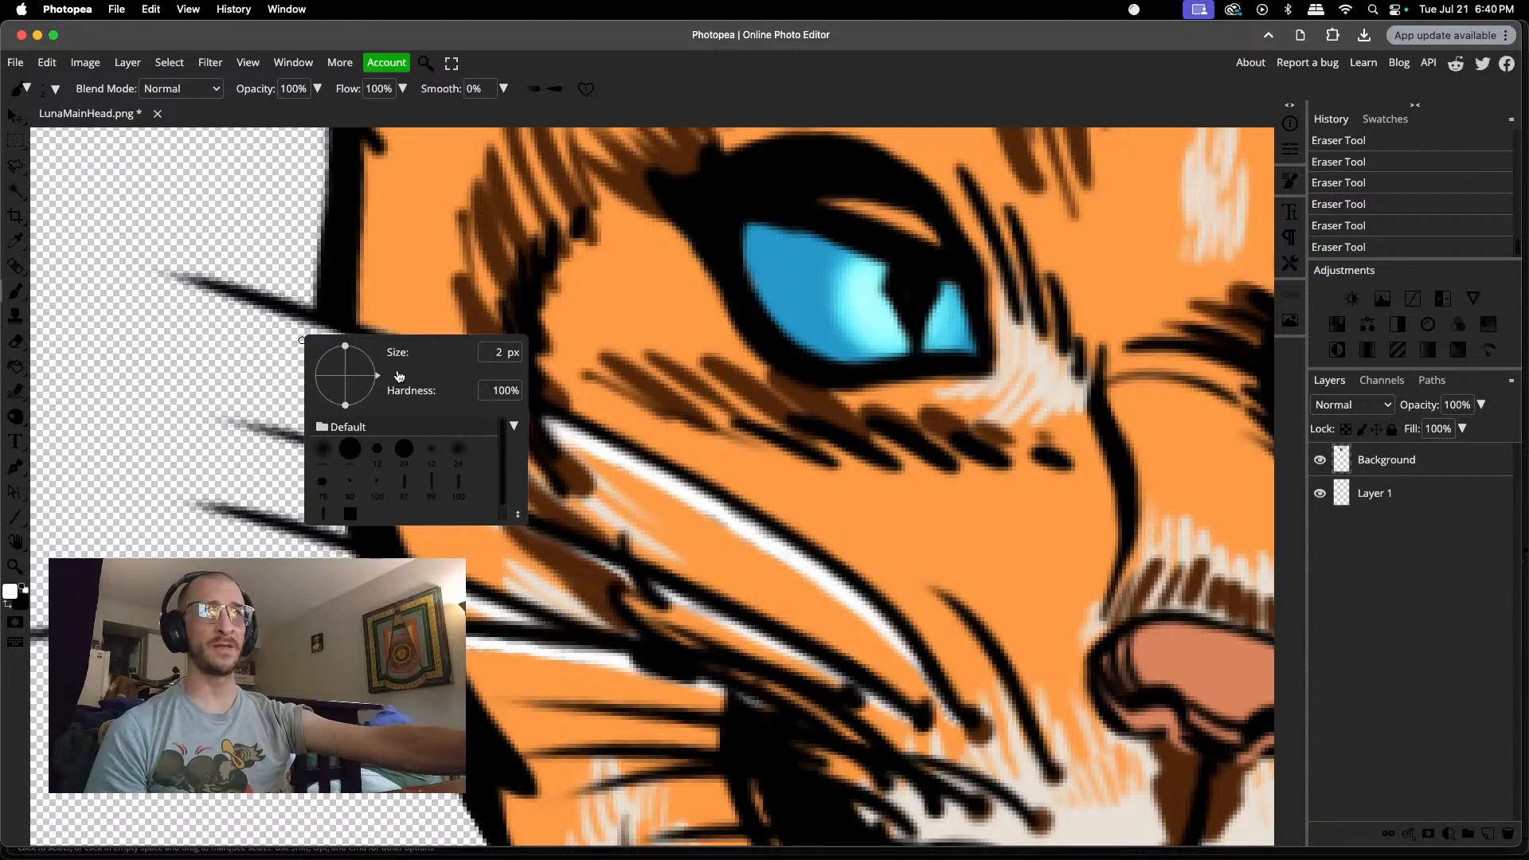
{"action": "left_click_drag", "start_coordinate": [402, 371], "coordinate": [402, 372]}
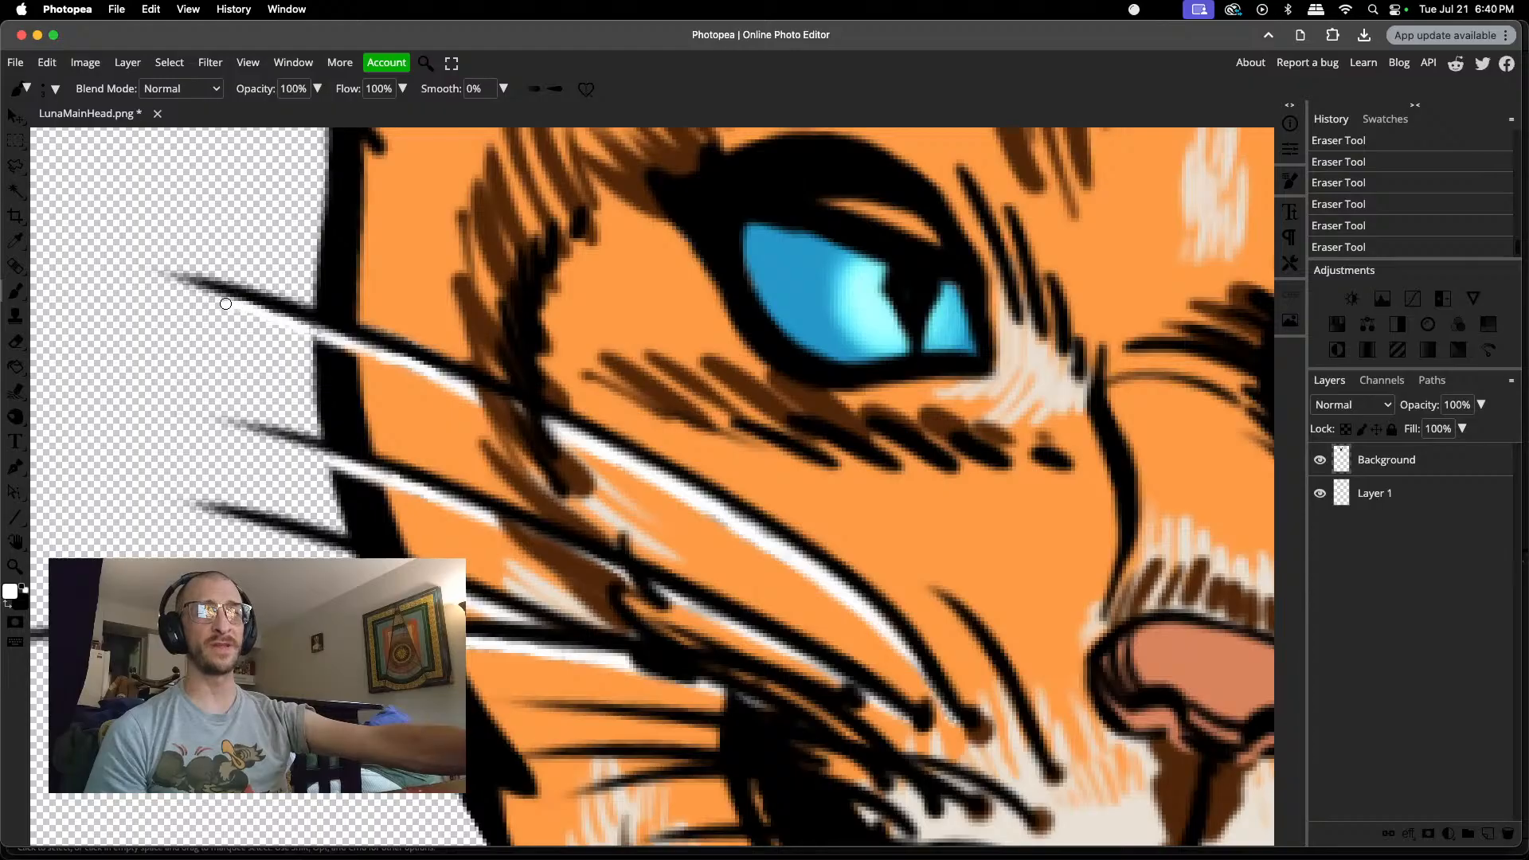
{"action": "left_click", "coordinate": [194, 292]}
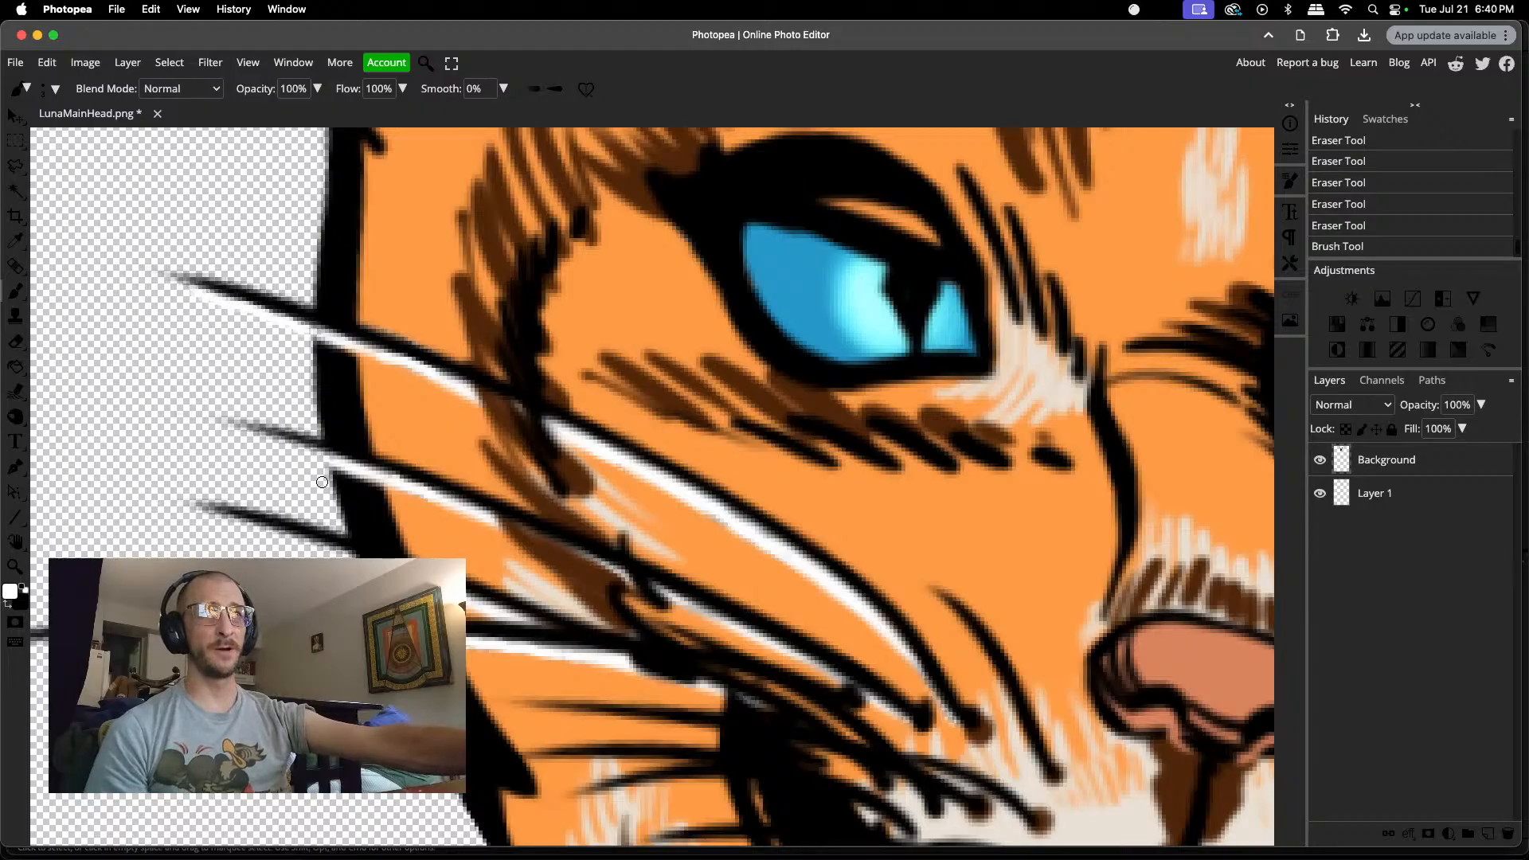
{"action": "left_click_drag", "start_coordinate": [323, 455], "coordinate": [266, 439]}
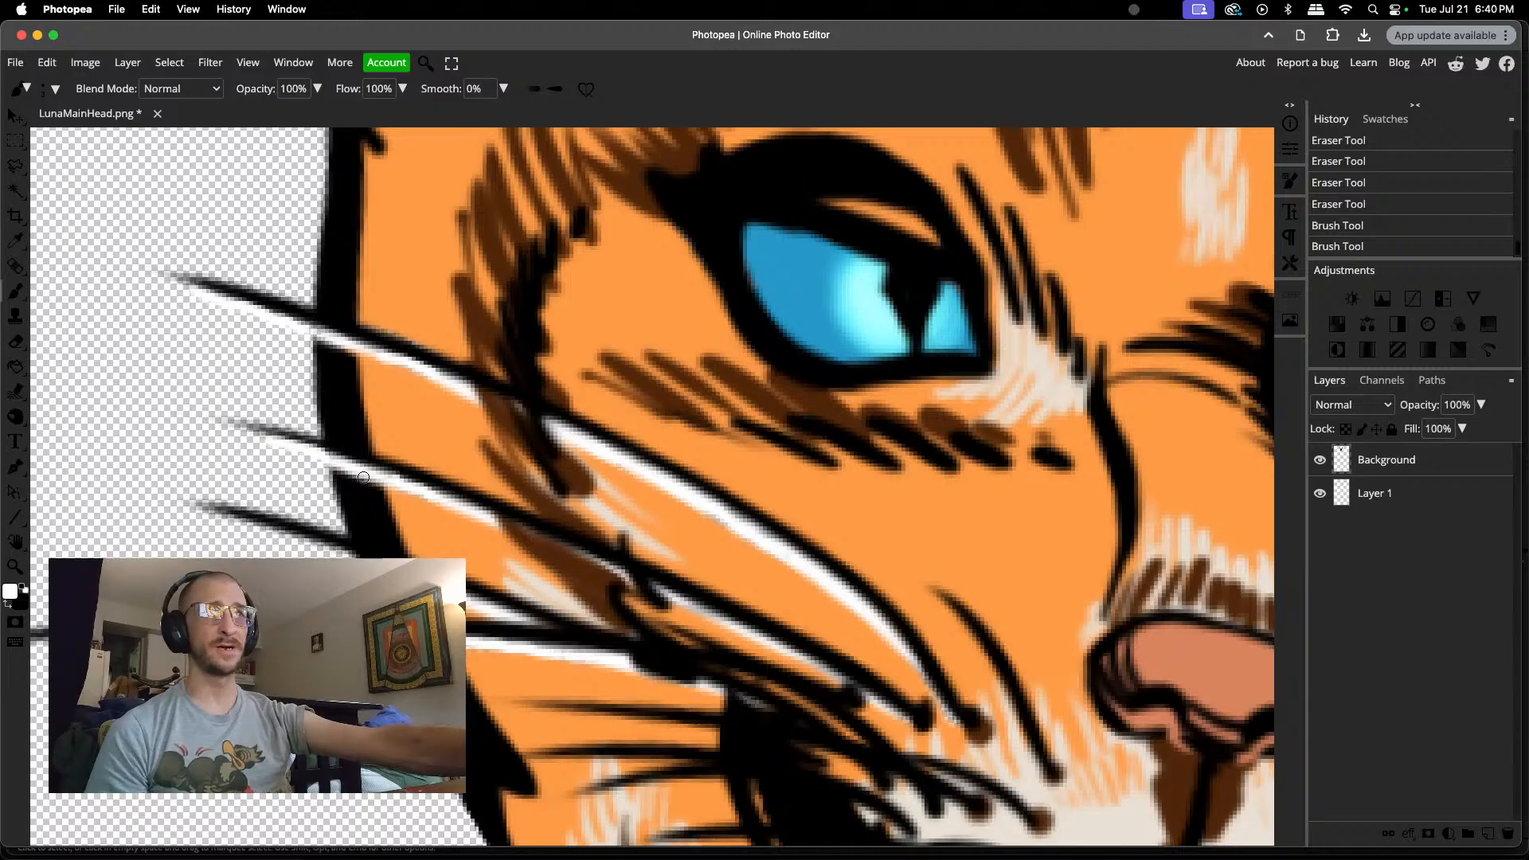
Step: Paint a white highlight beneath the left cheek's third whisker, from the face outline out to the tip
{"action": "left_click", "coordinate": [346, 555]}
{"action": "key", "text": "super+z"}
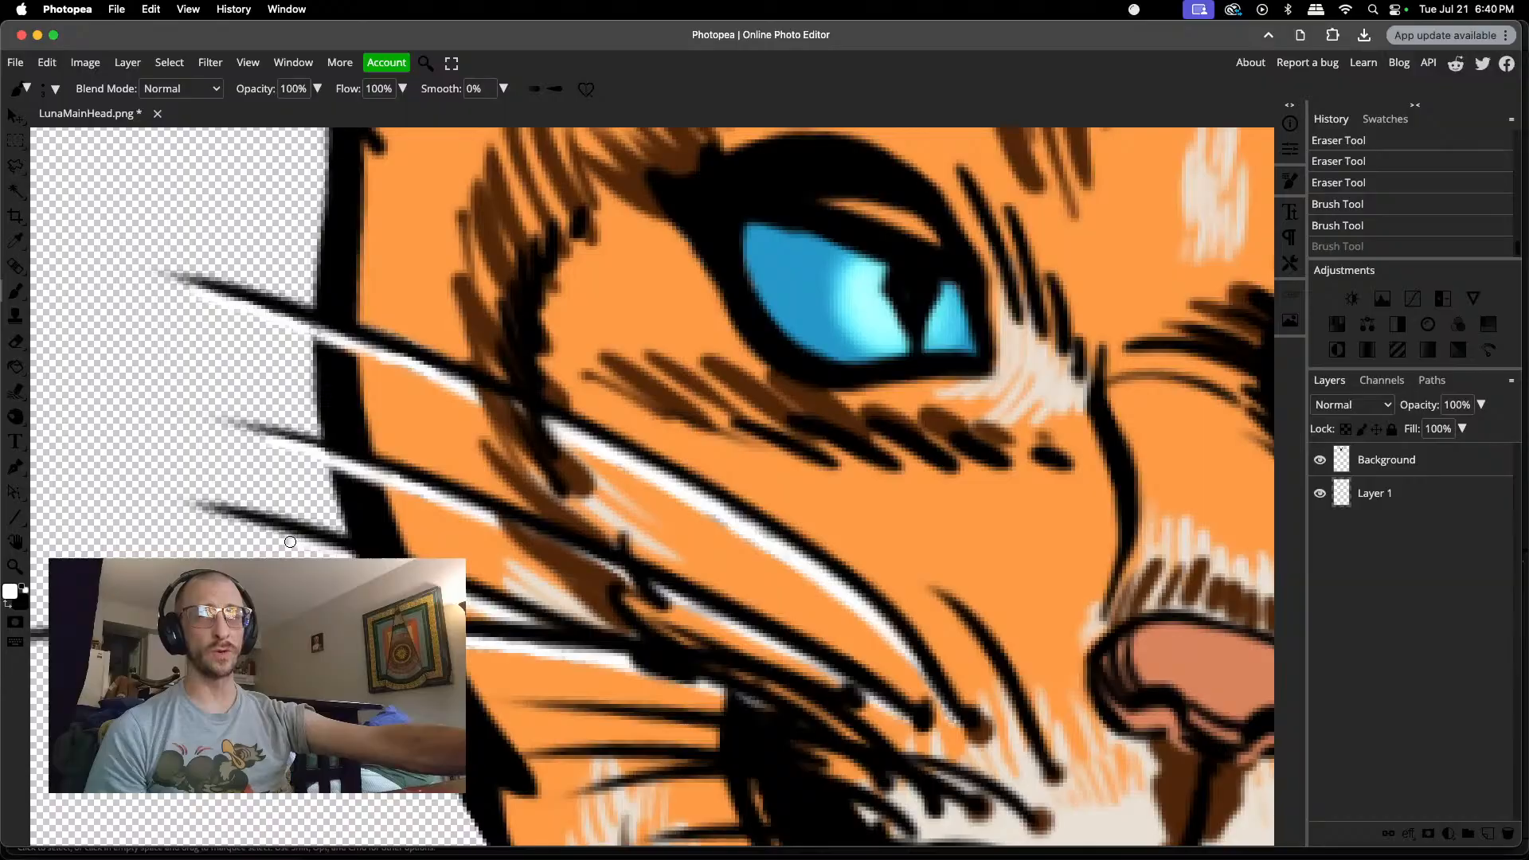
{"action": "left_click_drag", "start_coordinate": [245, 532], "coordinate": [213, 516]}
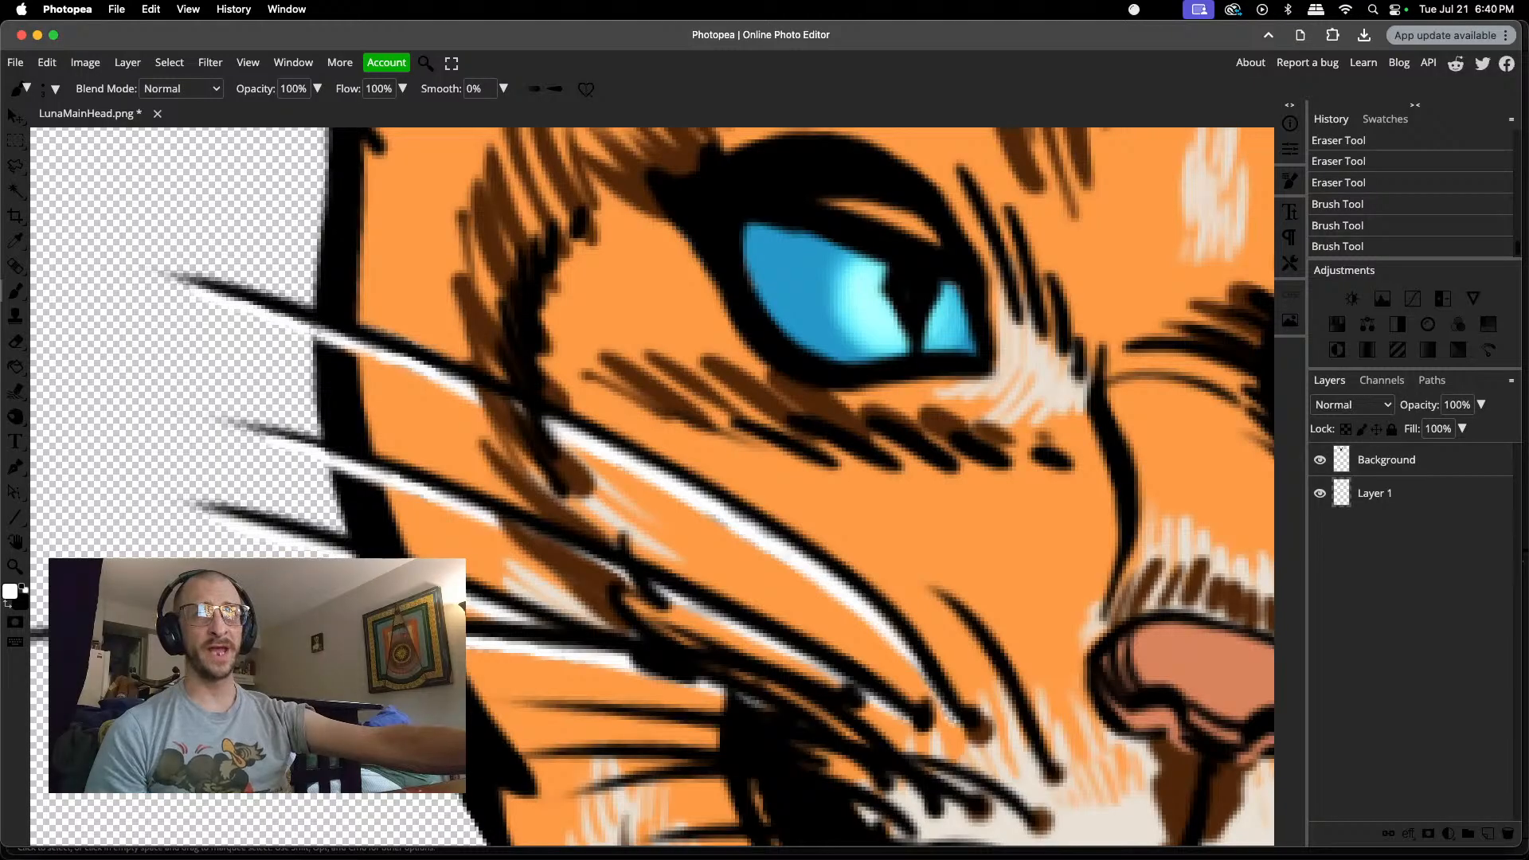
{"action": "left_click_drag", "start_coordinate": [343, 560], "coordinate": [398, 576]}
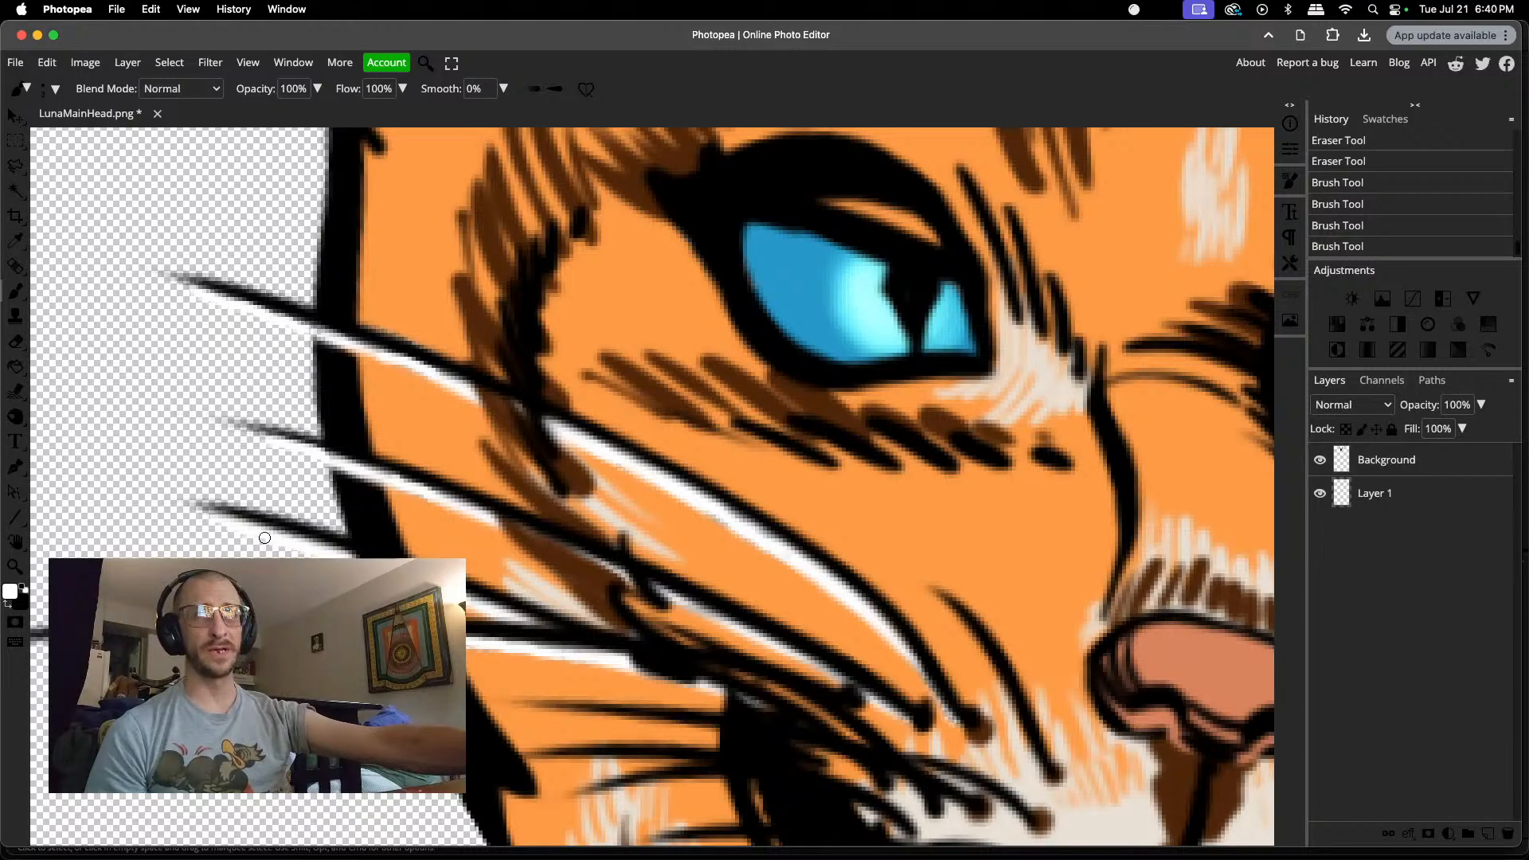
{"action": "left_click_drag", "start_coordinate": [233, 529], "coordinate": [212, 525]}
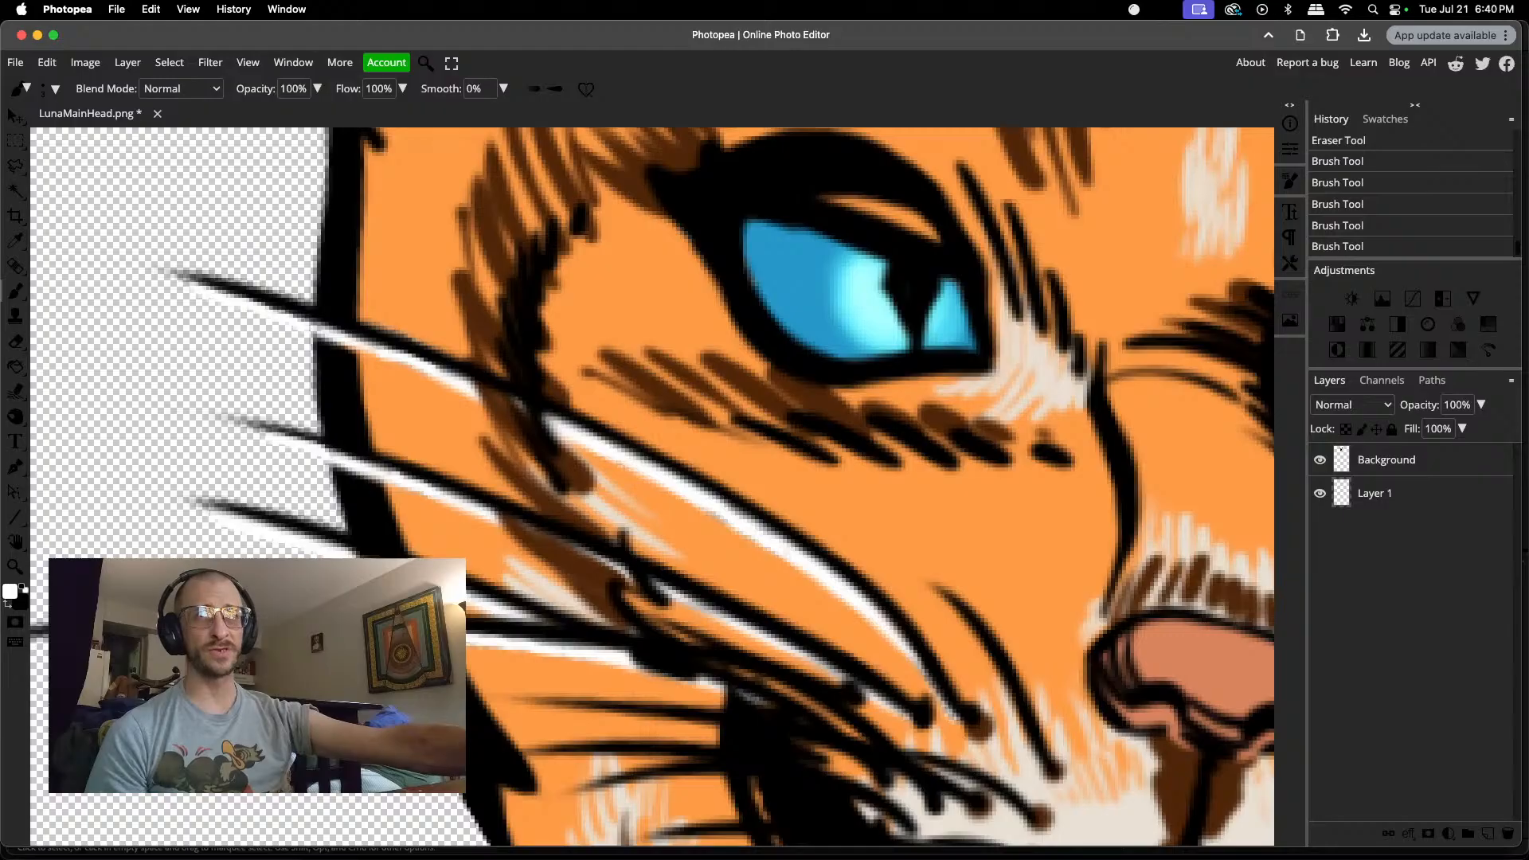
{"action": "left_click_drag", "start_coordinate": [231, 528], "coordinate": [214, 523]}
Step: Erase the stray smudges beneath the right cheek's second whisker, outside the face outline
{"action": "scroll", "coordinate": [217, 530], "scroll_direction": "up", "scroll_amount": 1}
{"action": "scroll", "coordinate": [217, 529], "scroll_direction": "left", "scroll_amount": 2}
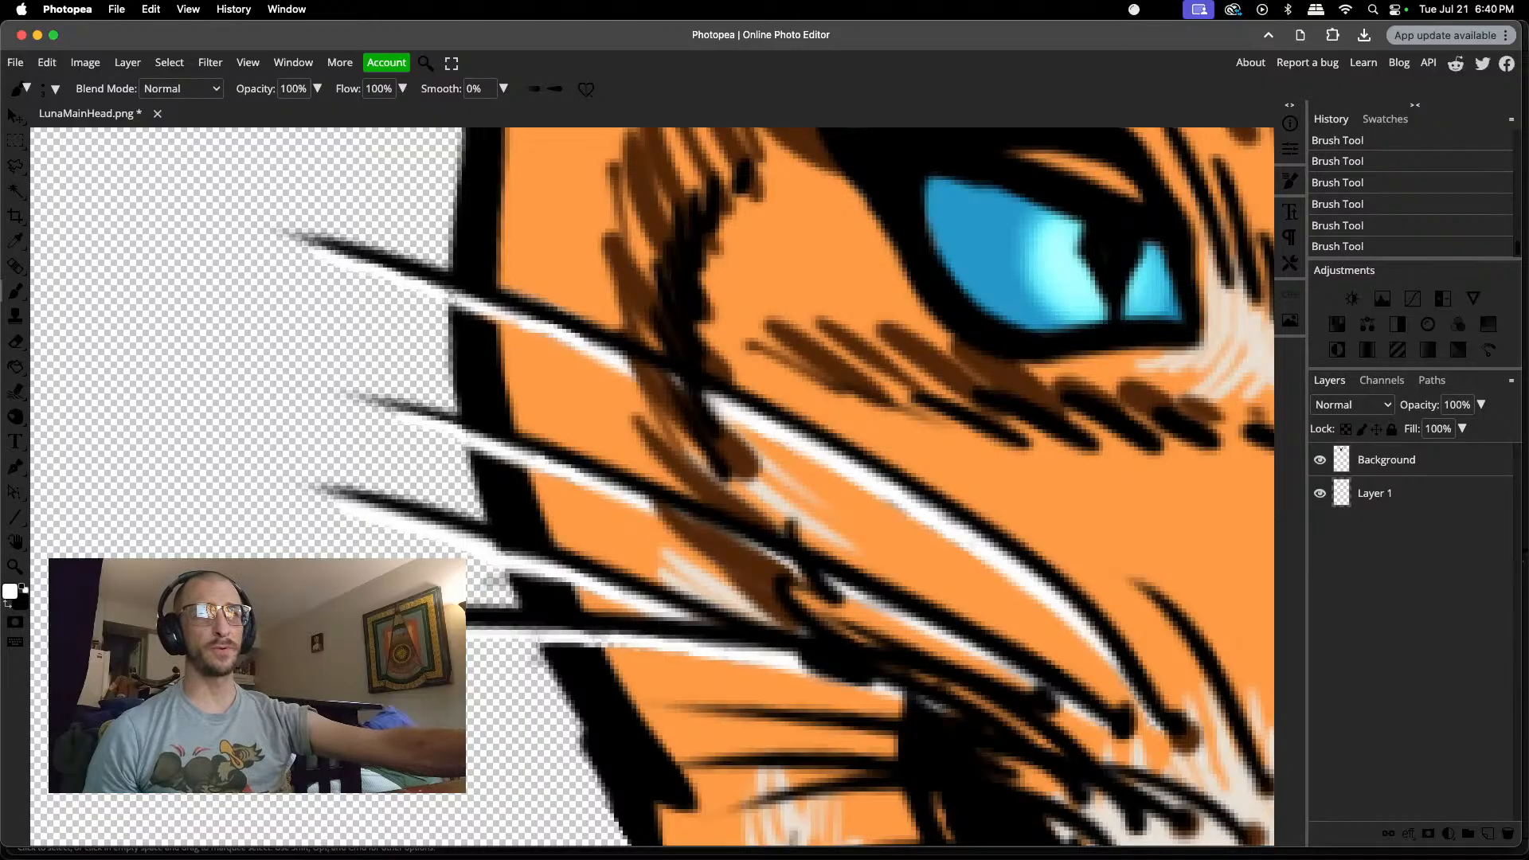
{"action": "scroll", "coordinate": [523, 599], "scroll_direction": "down", "scroll_amount": 2}
{"action": "scroll", "coordinate": [523, 599], "scroll_direction": "down", "scroll_amount": 1}
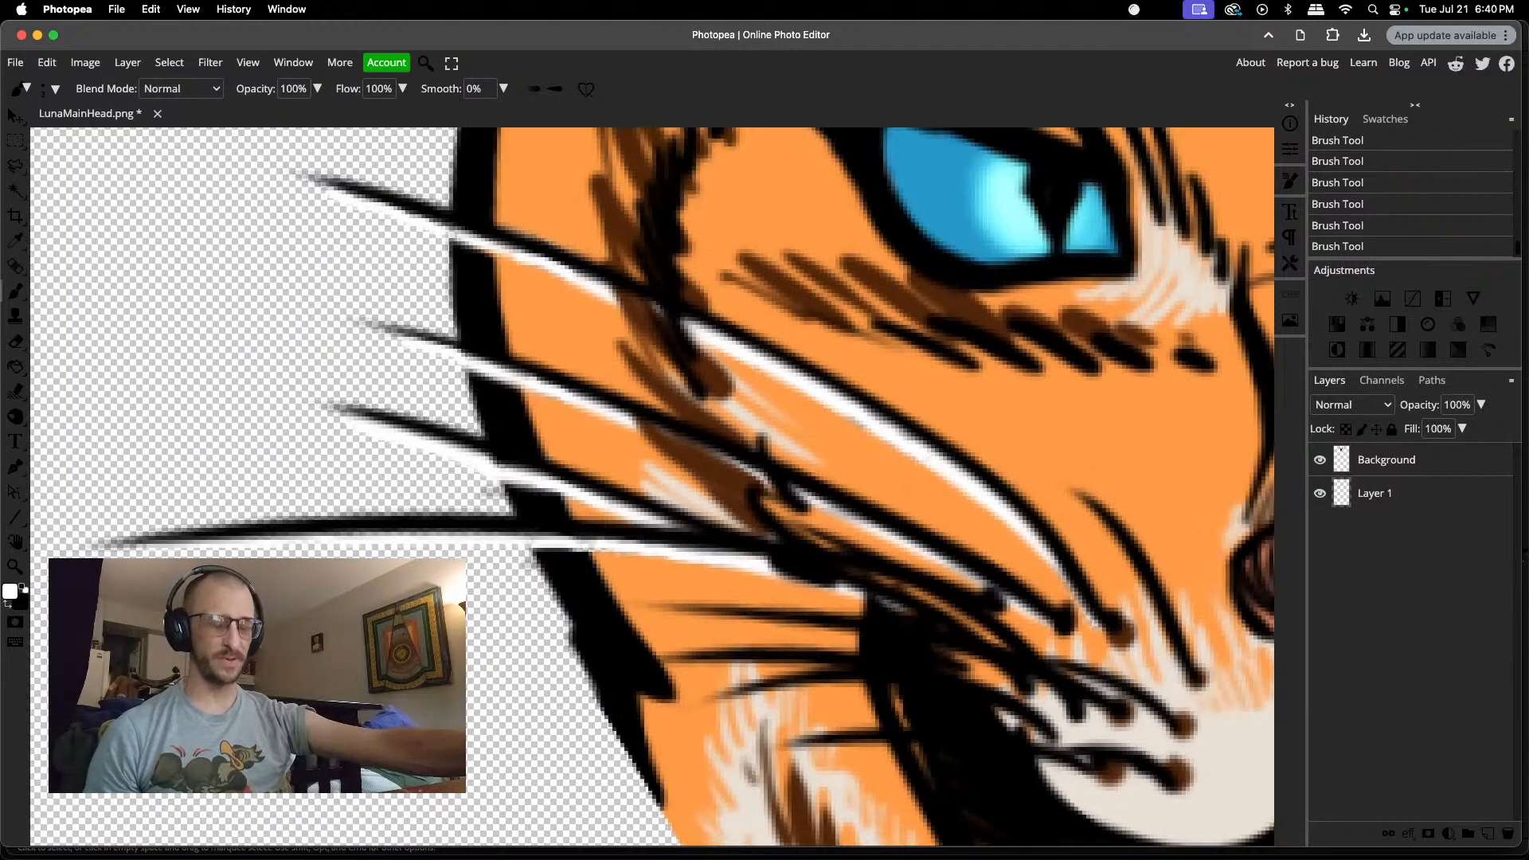
{"action": "scroll", "coordinate": [653, 486], "scroll_direction": "right", "scroll_amount": 10}
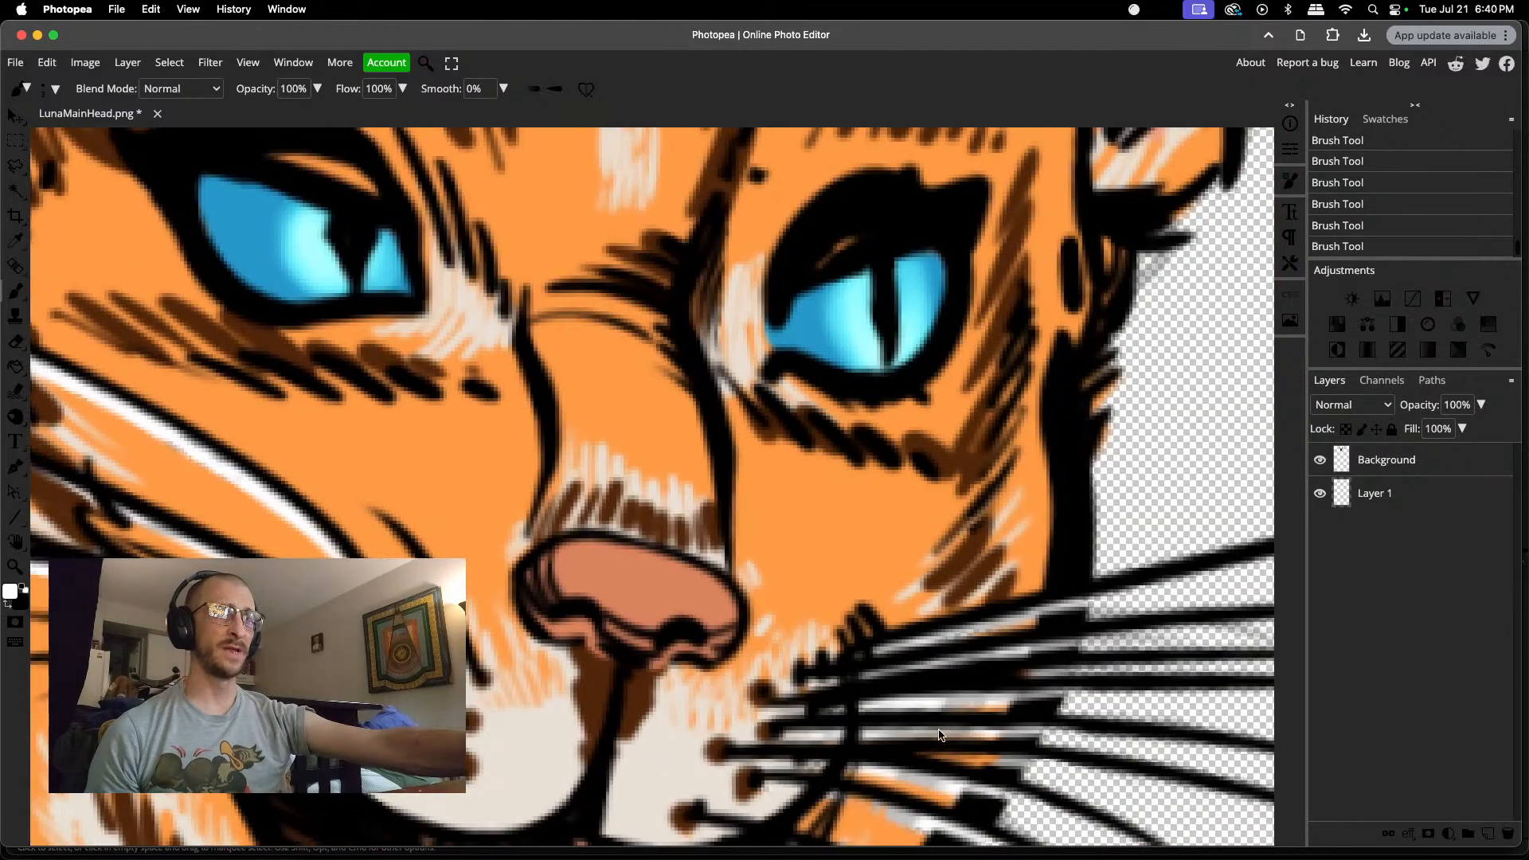
{"action": "scroll", "coordinate": [1004, 669], "scroll_direction": "right", "scroll_amount": 3}
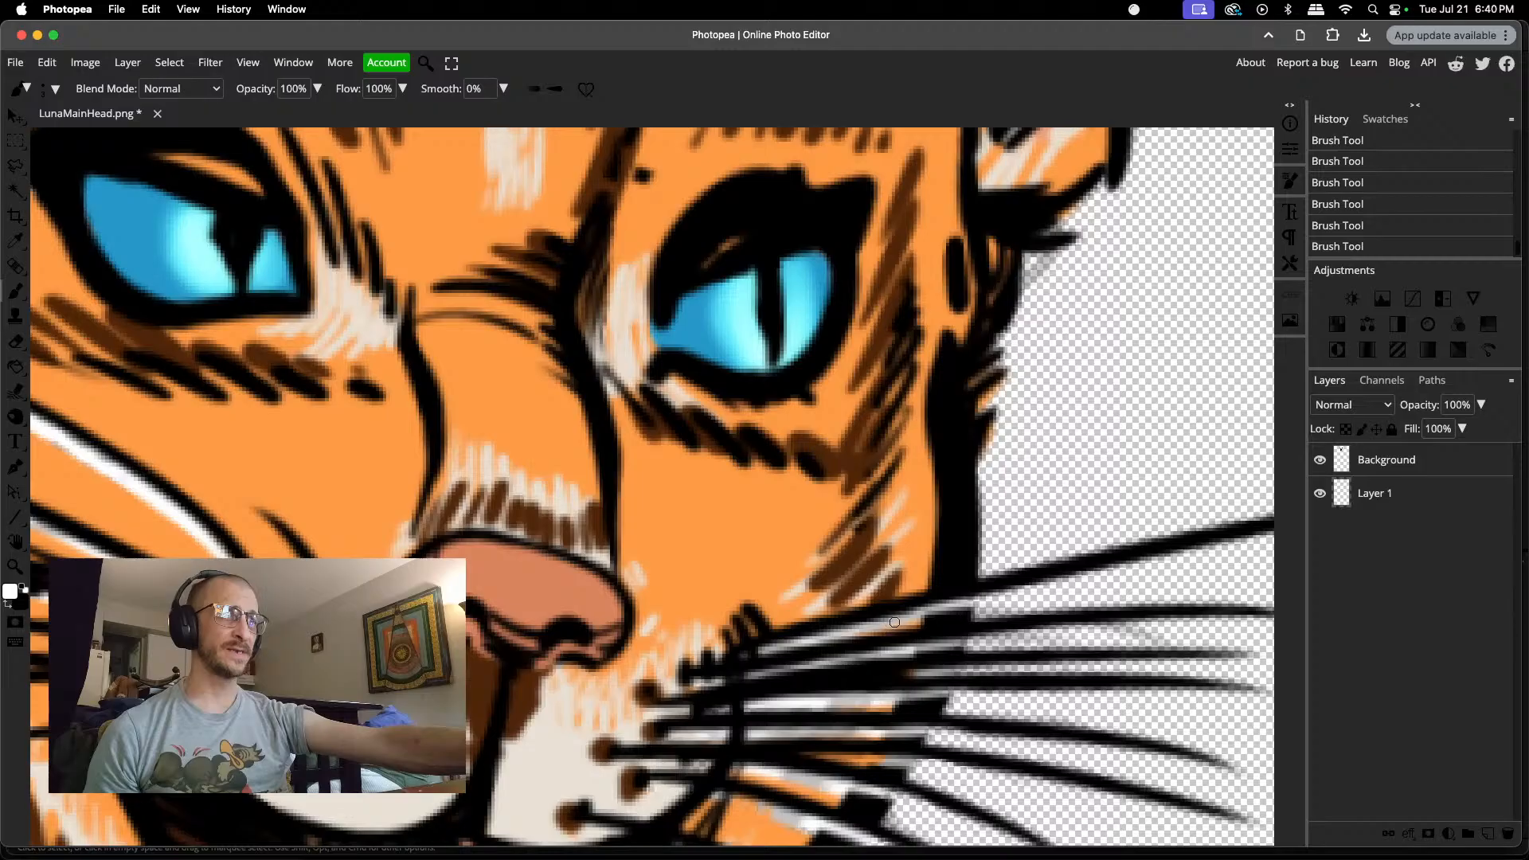
{"action": "scroll", "coordinate": [995, 591], "scroll_direction": "right", "scroll_amount": 5}
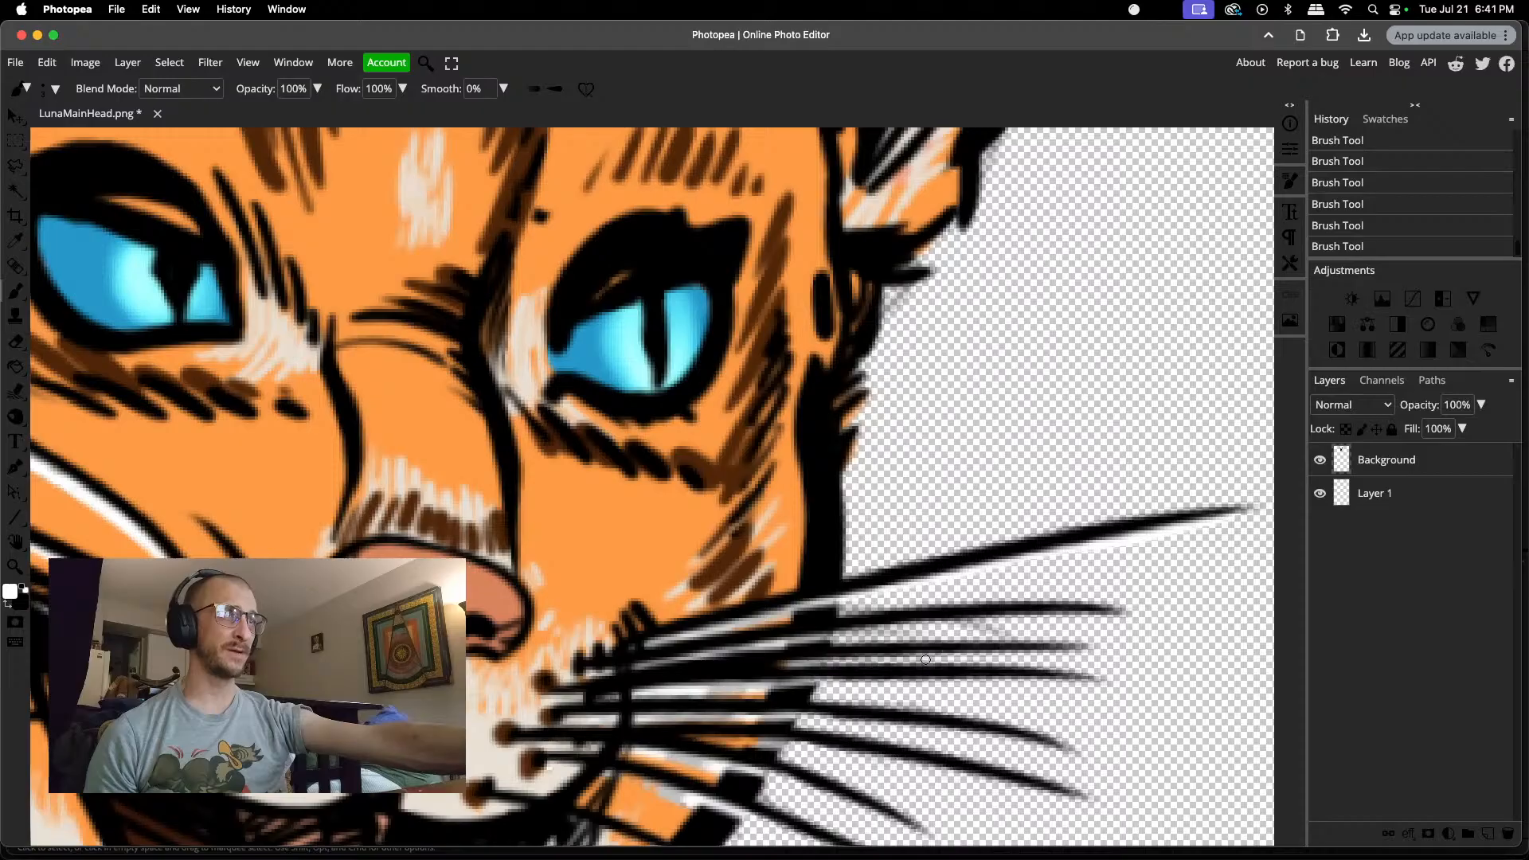
{"action": "key", "text": "e"}
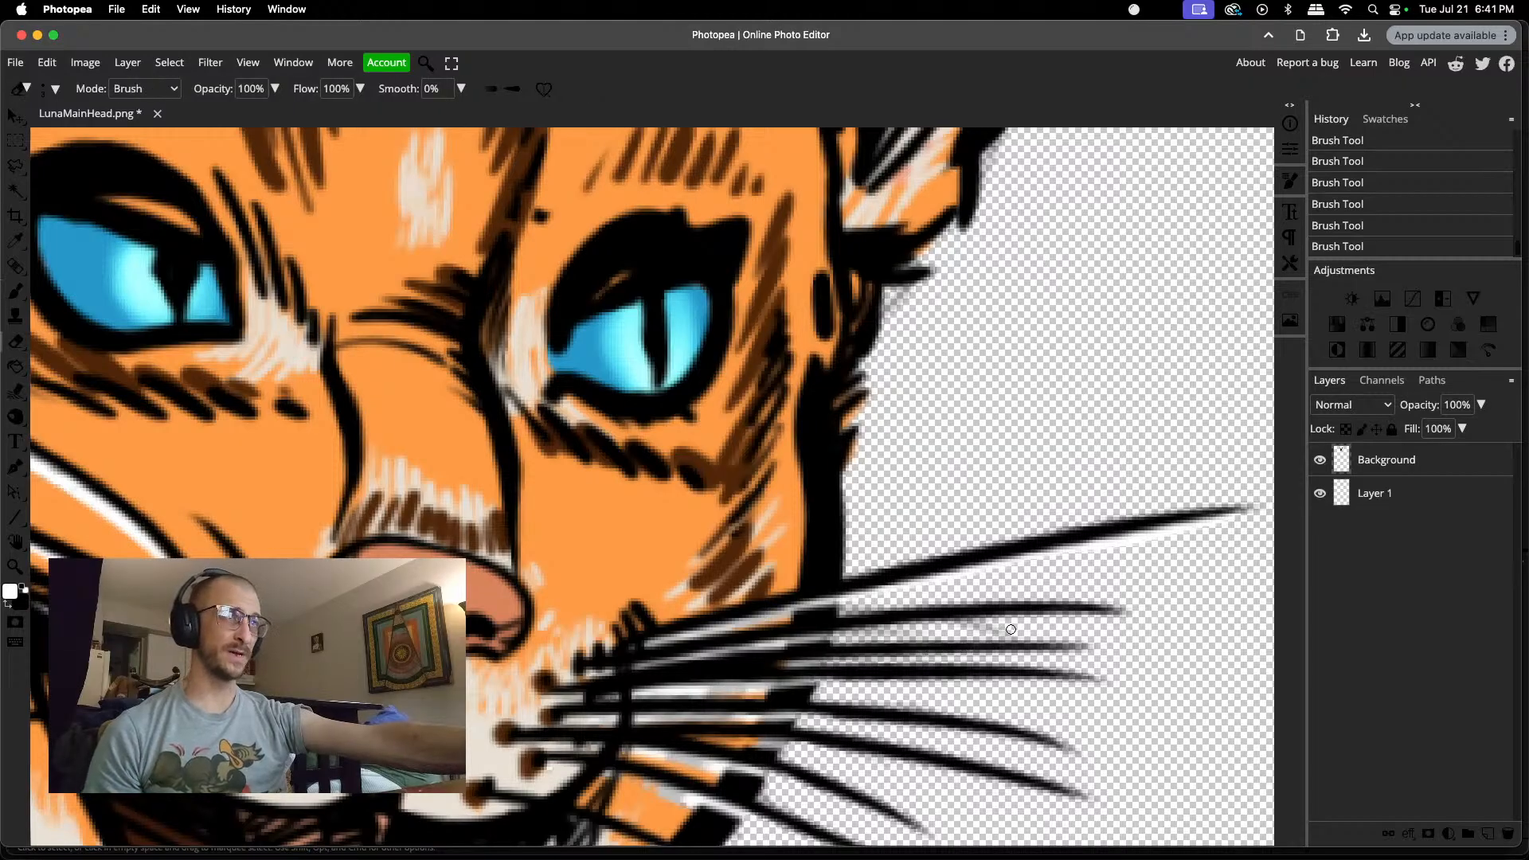
{"action": "mouse_move", "coordinate": [1009, 630]}
{"action": "left_mouse_down"}
{"action": "mouse_move", "coordinate": [975, 631]}
{"action": "mouse_move", "coordinate": [1007, 631]}
{"action": "mouse_move", "coordinate": [945, 632]}
{"action": "mouse_move", "coordinate": [981, 627]}
{"action": "left_mouse_up"}
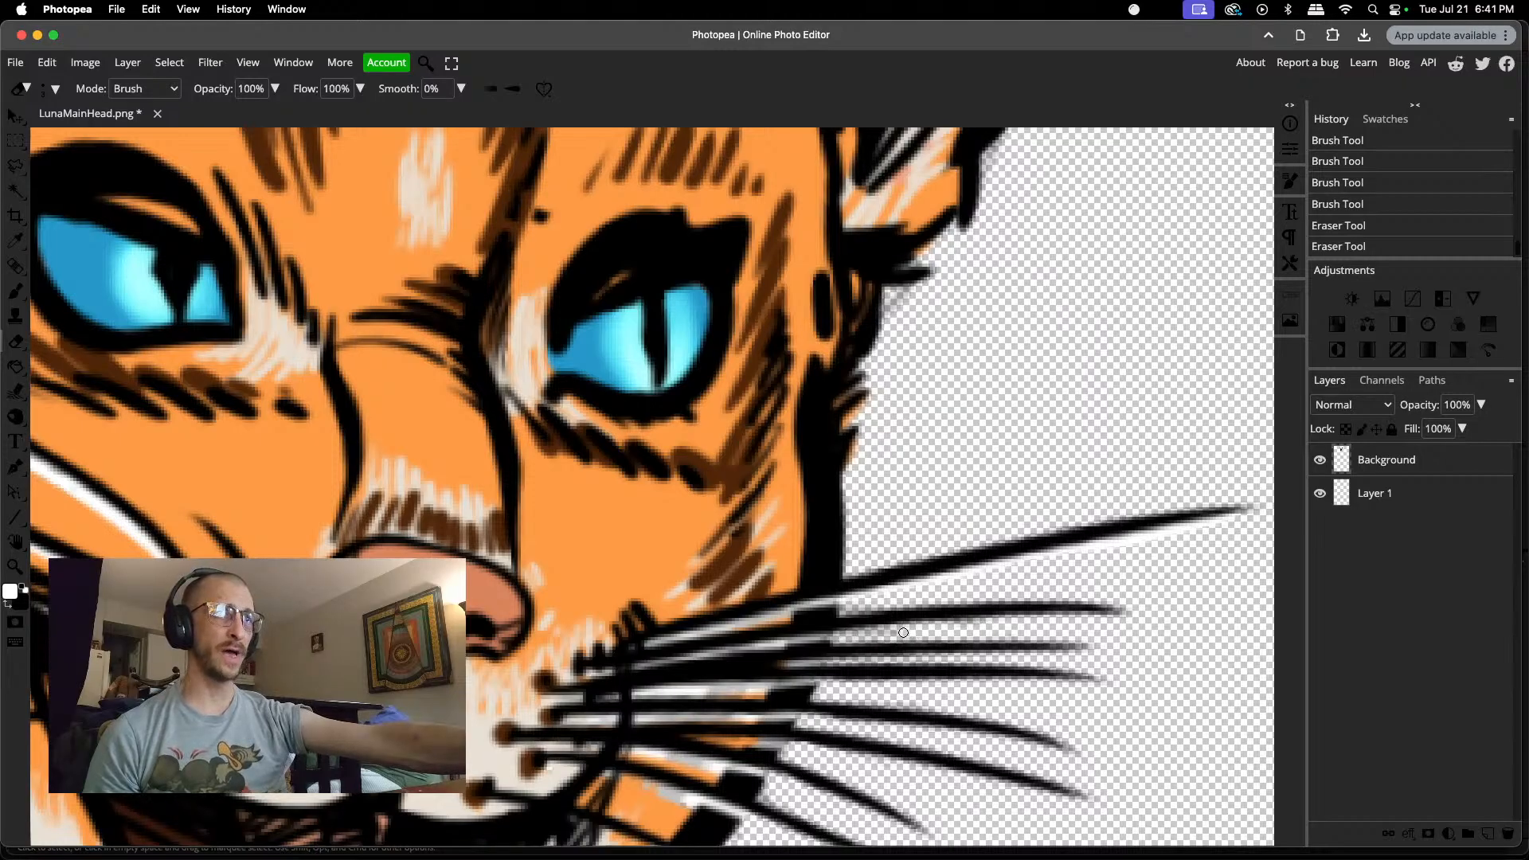
{"action": "mouse_move", "coordinate": [865, 634]}
{"action": "left_mouse_down"}
{"action": "mouse_move", "coordinate": [837, 636]}
{"action": "mouse_move", "coordinate": [872, 635]}
{"action": "left_mouse_up"}
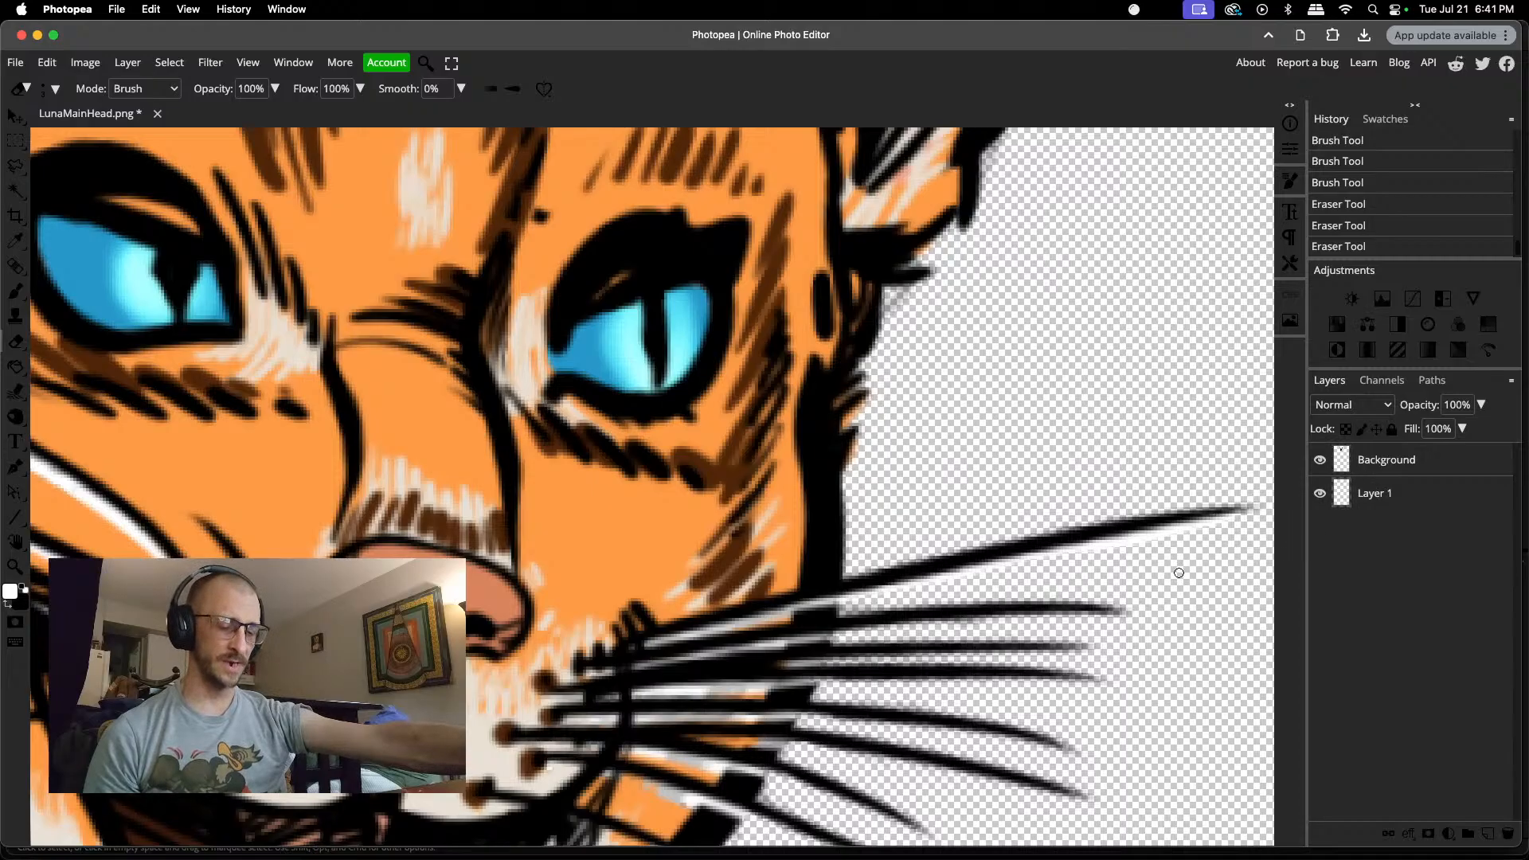
Step: Brush white highlights beneath the right cheek's second through fifth whiskers, from the face outline out to their tips
{"action": "key", "text": "b"}
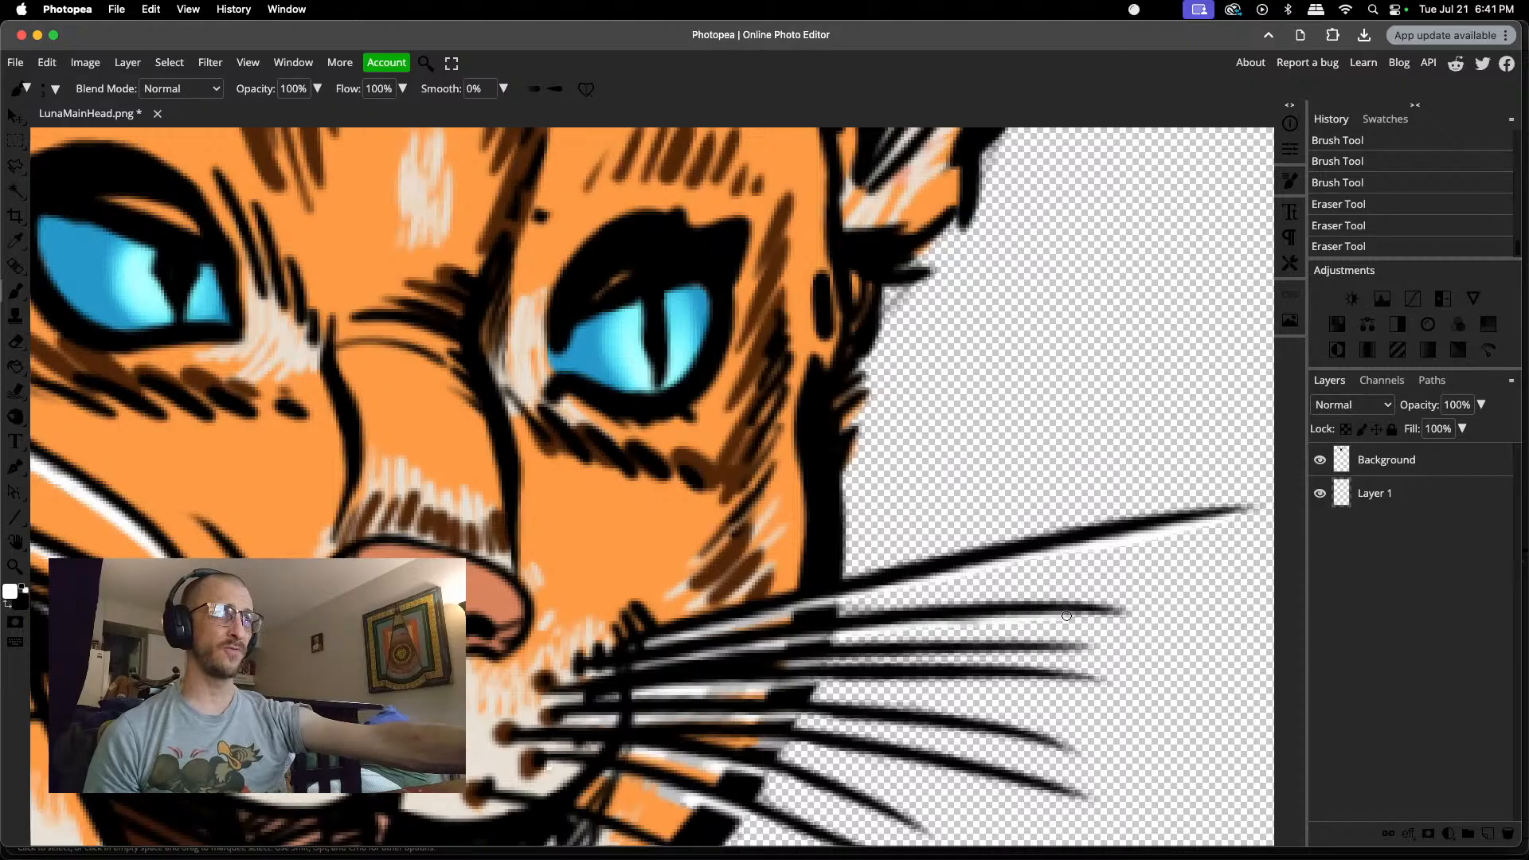
{"action": "left_click_drag", "start_coordinate": [1114, 616], "coordinate": [1124, 612]}
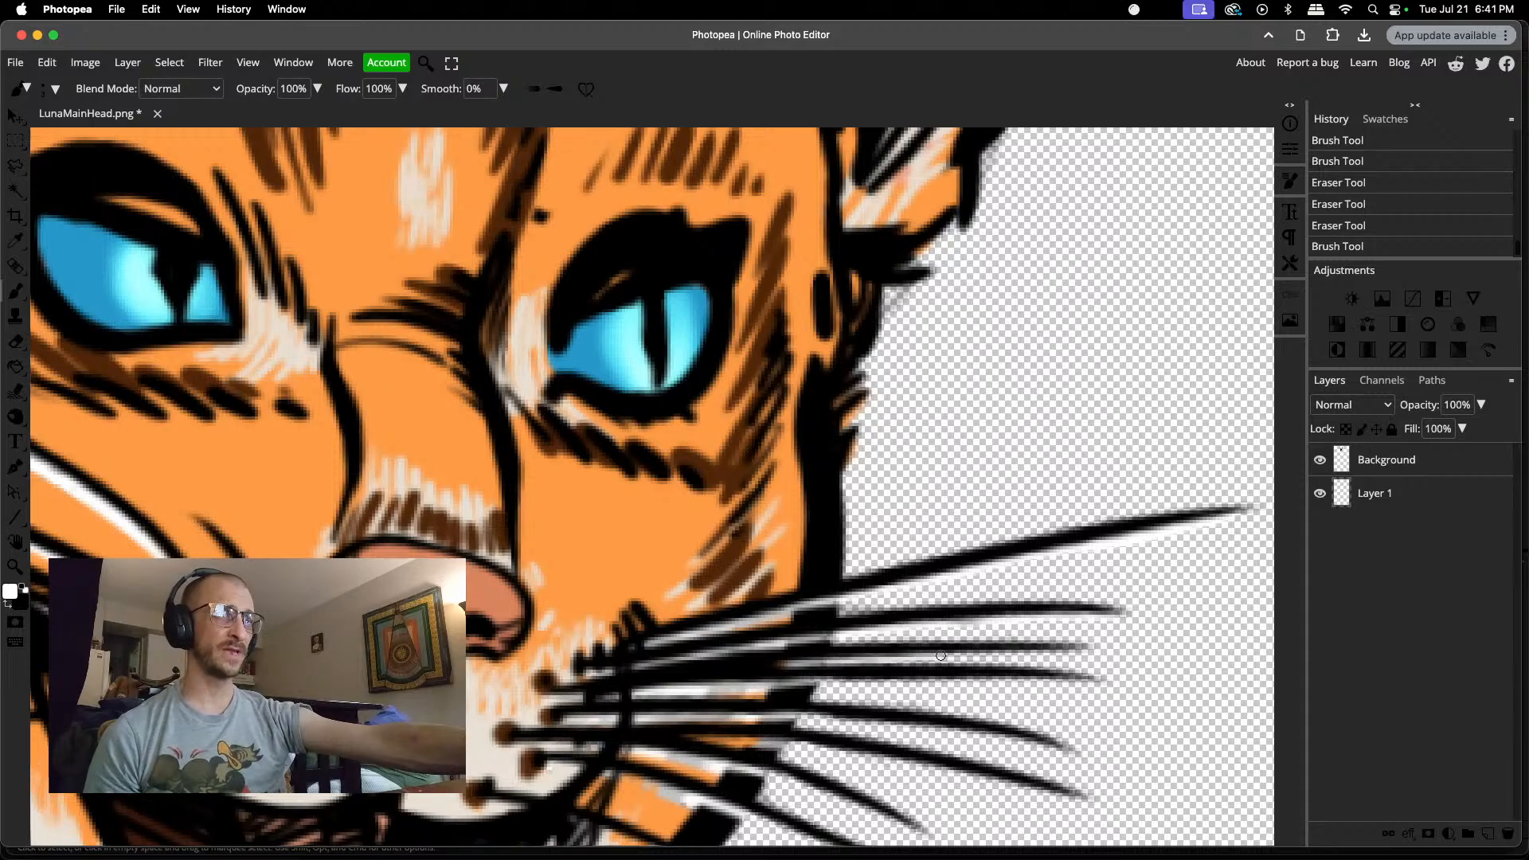
{"action": "left_click_drag", "start_coordinate": [1027, 655], "coordinate": [1090, 651]}
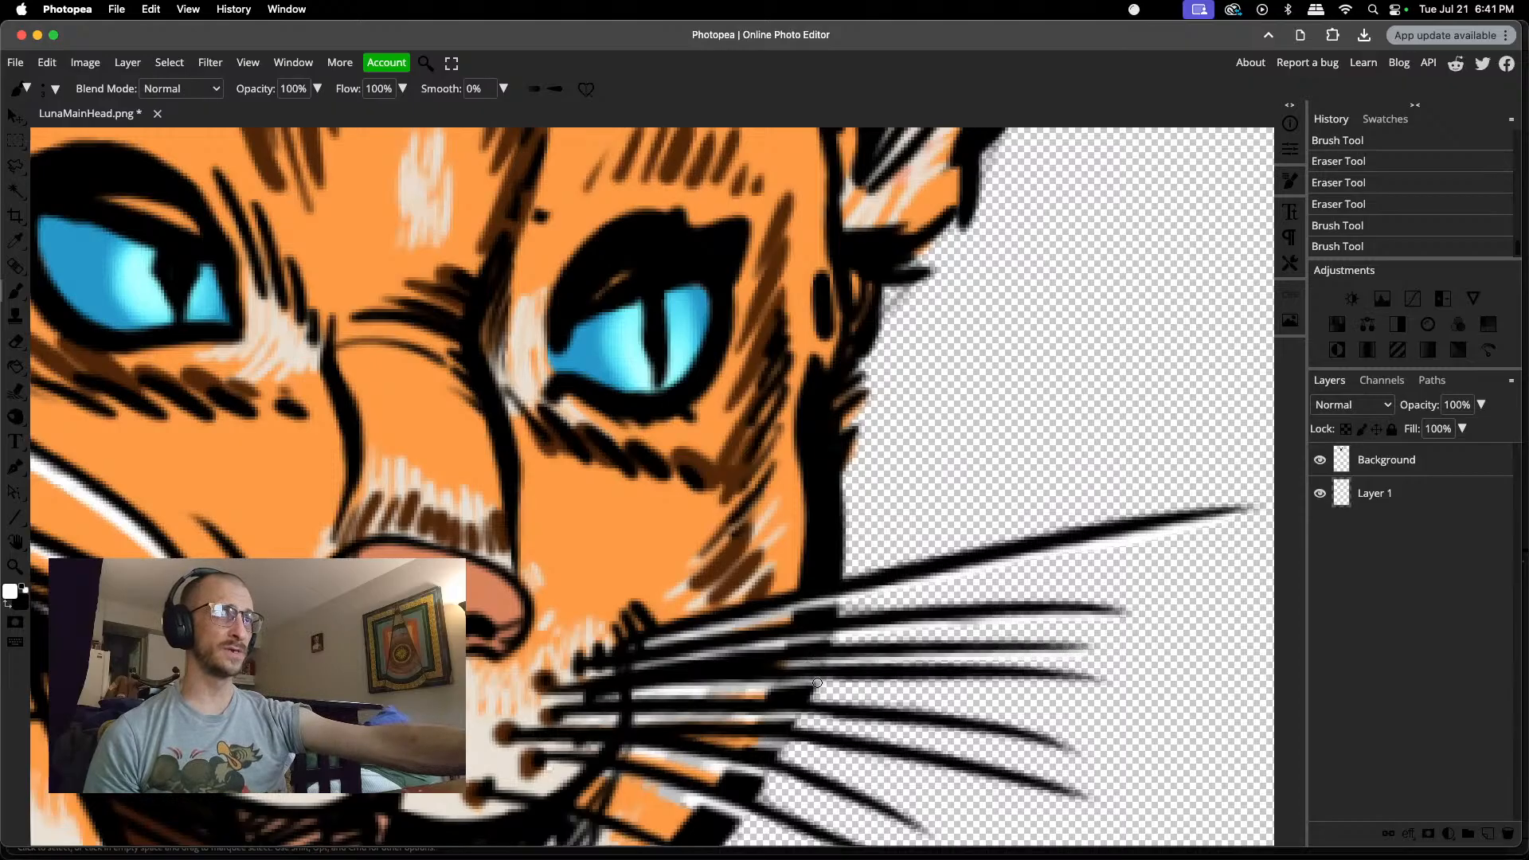
{"action": "left_click_drag", "start_coordinate": [817, 682], "coordinate": [1101, 683]}
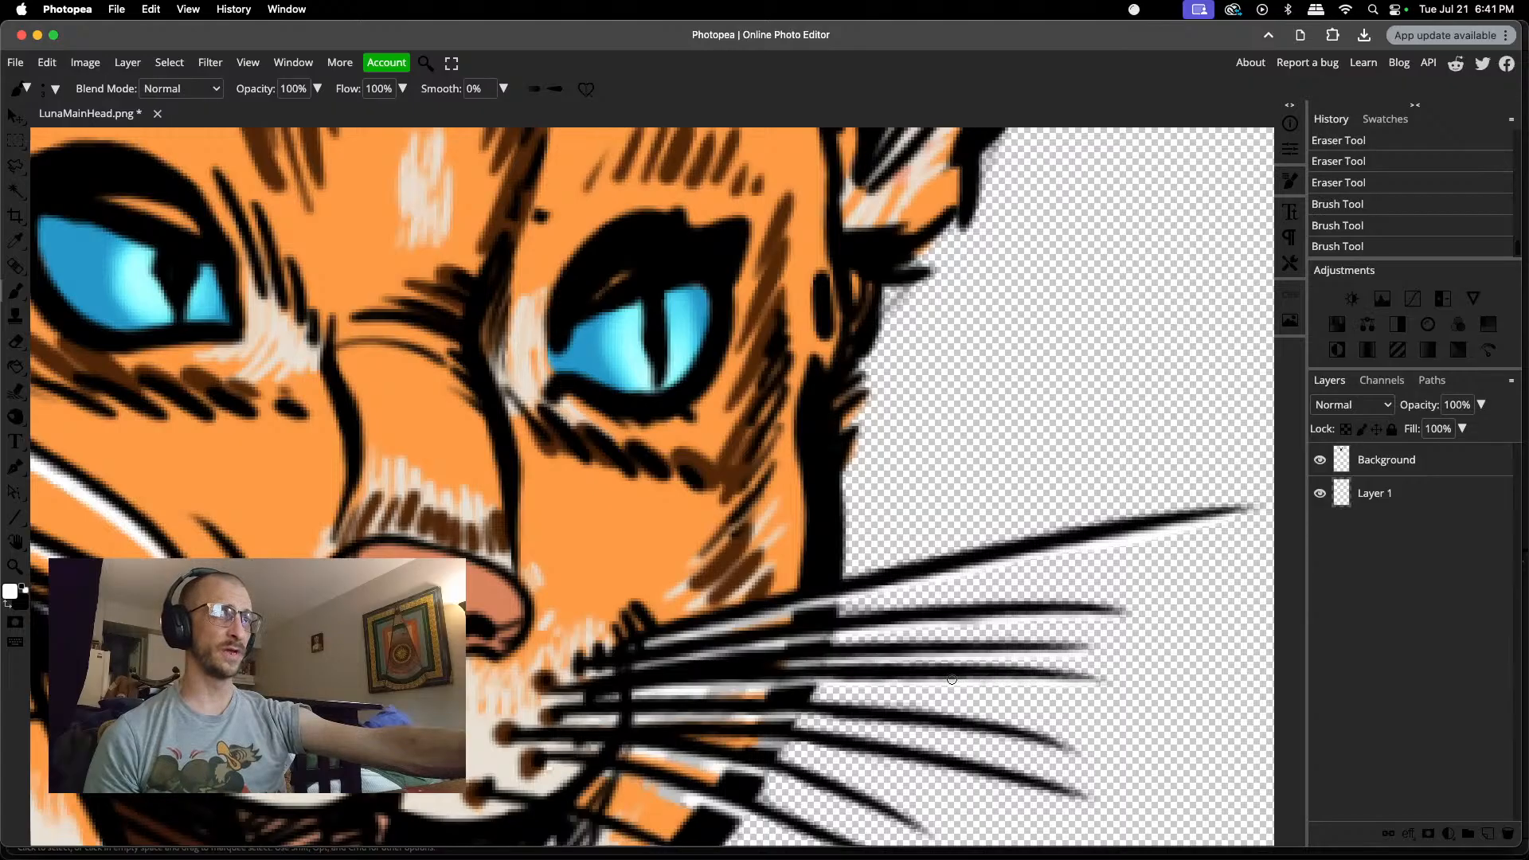
{"action": "left_click_drag", "start_coordinate": [798, 716], "coordinate": [1064, 755]}
Step: Brush white highlights beneath the right cheek's four lowest whiskers, from the face outline out to their tips
{"action": "scroll", "coordinate": [969, 729], "scroll_direction": "down", "scroll_amount": 3}
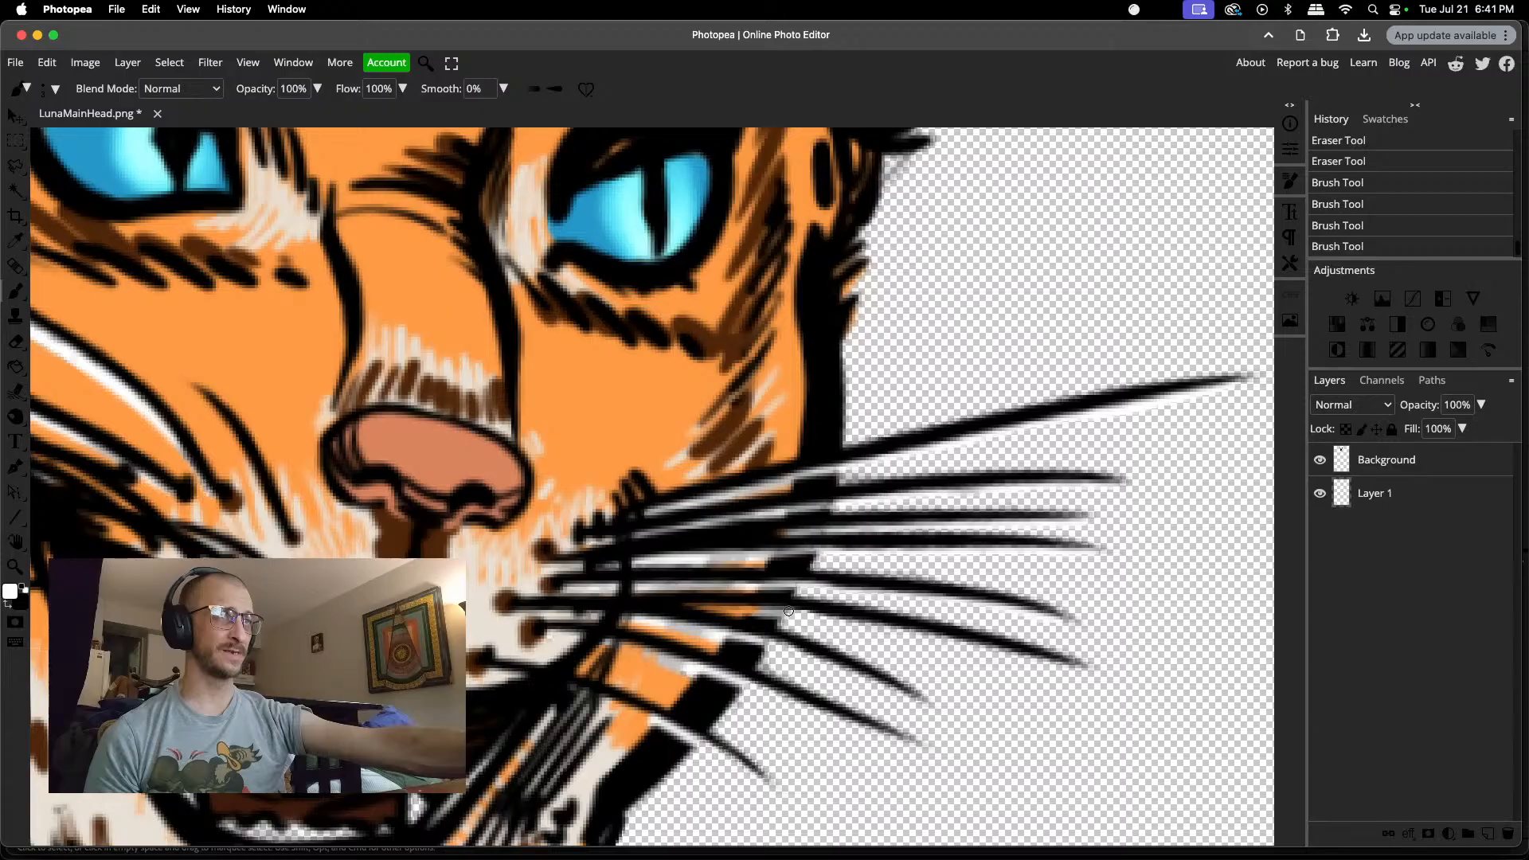
{"action": "left_click_drag", "start_coordinate": [884, 627], "coordinate": [1077, 666]}
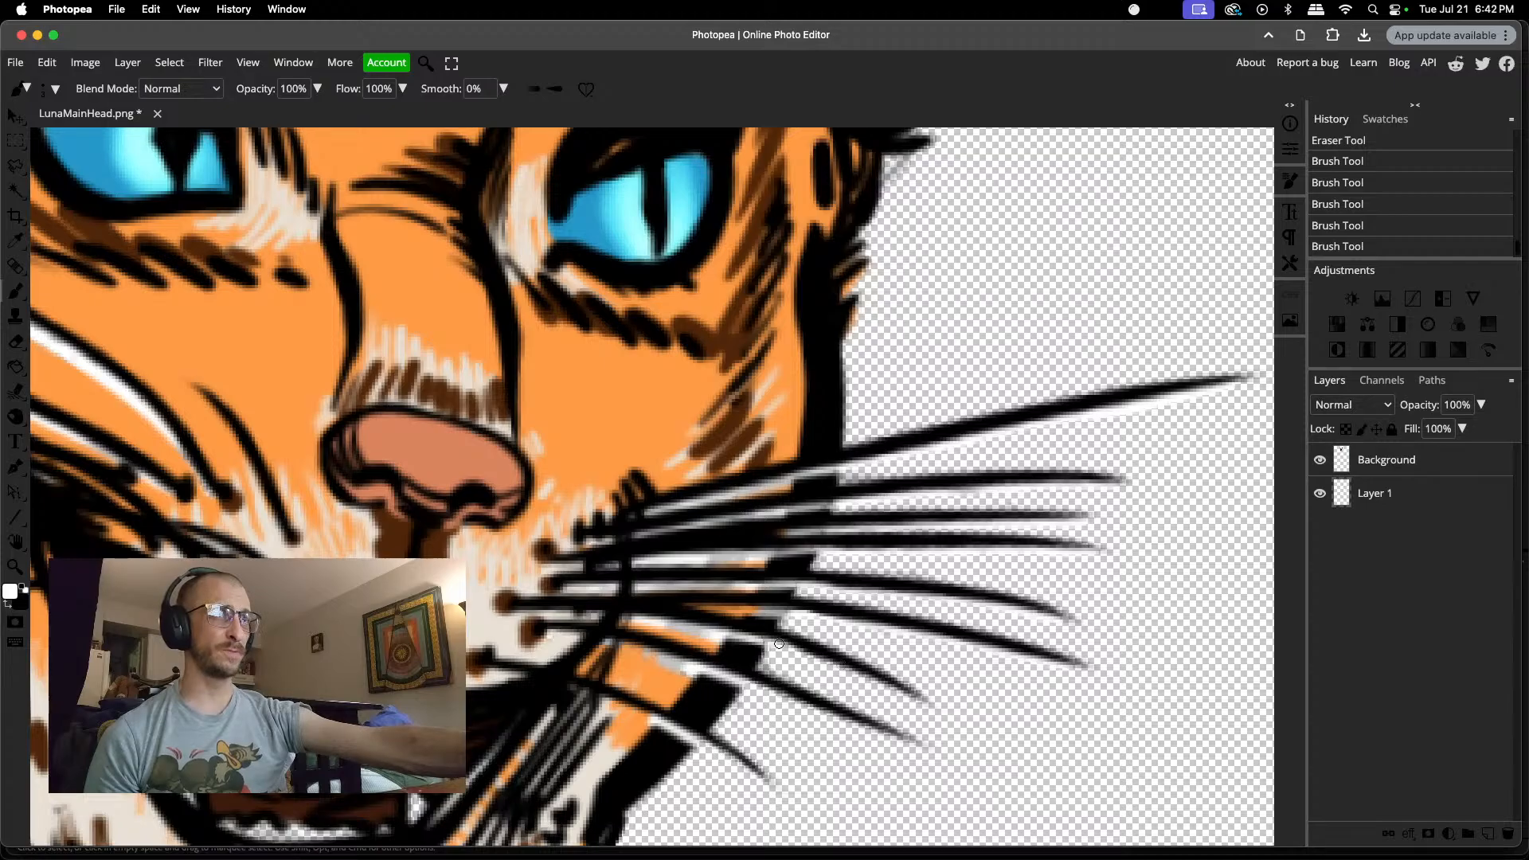
{"action": "left_click_drag", "start_coordinate": [779, 644], "coordinate": [913, 699]}
{"action": "scroll", "coordinate": [824, 651], "scroll_direction": "down", "scroll_amount": 3}
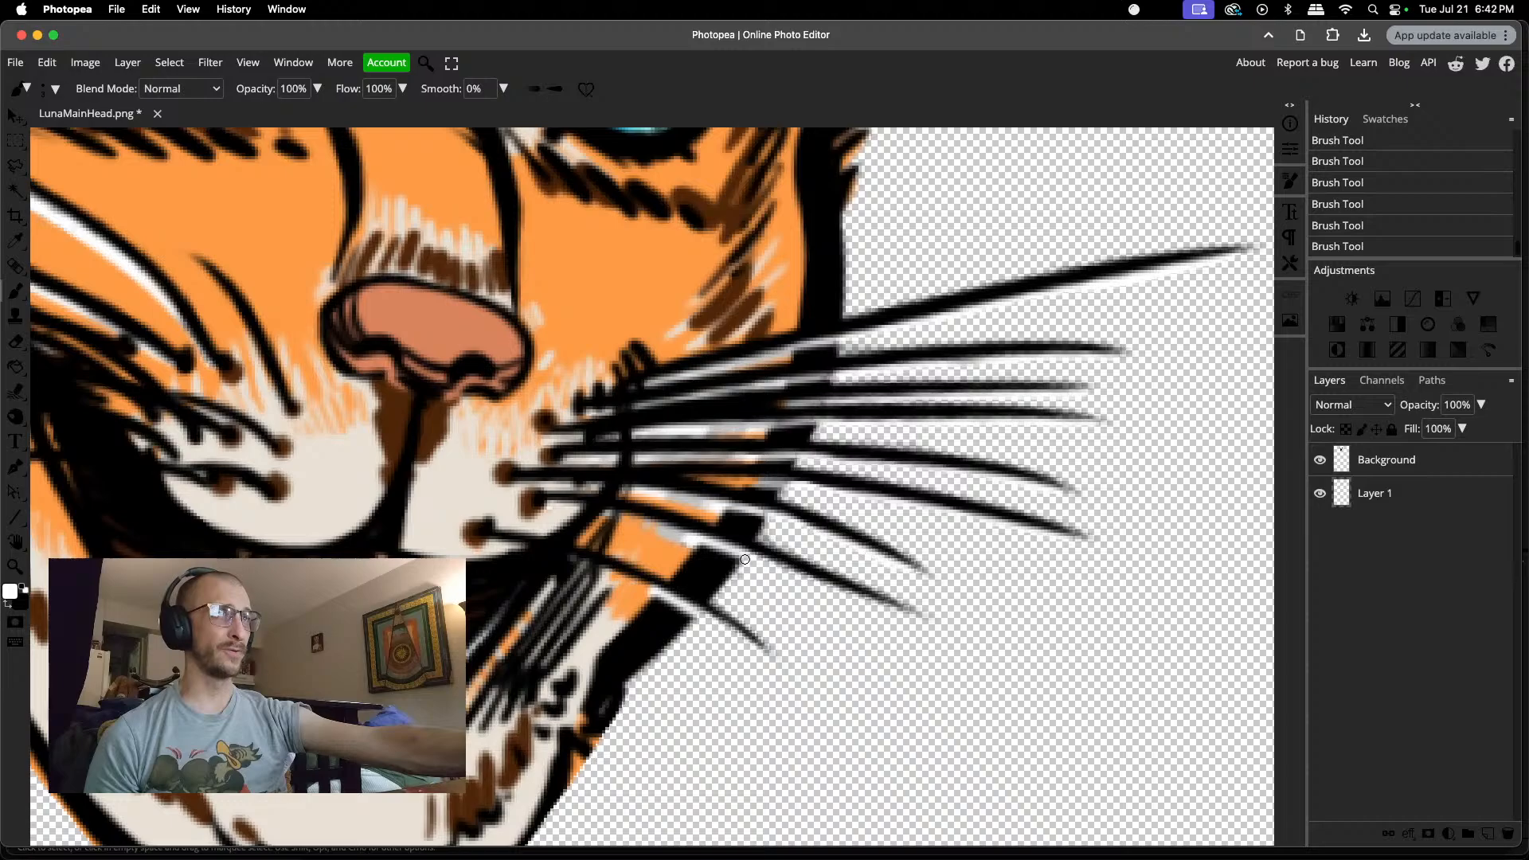
{"action": "left_click_drag", "start_coordinate": [761, 561], "coordinate": [906, 617]}
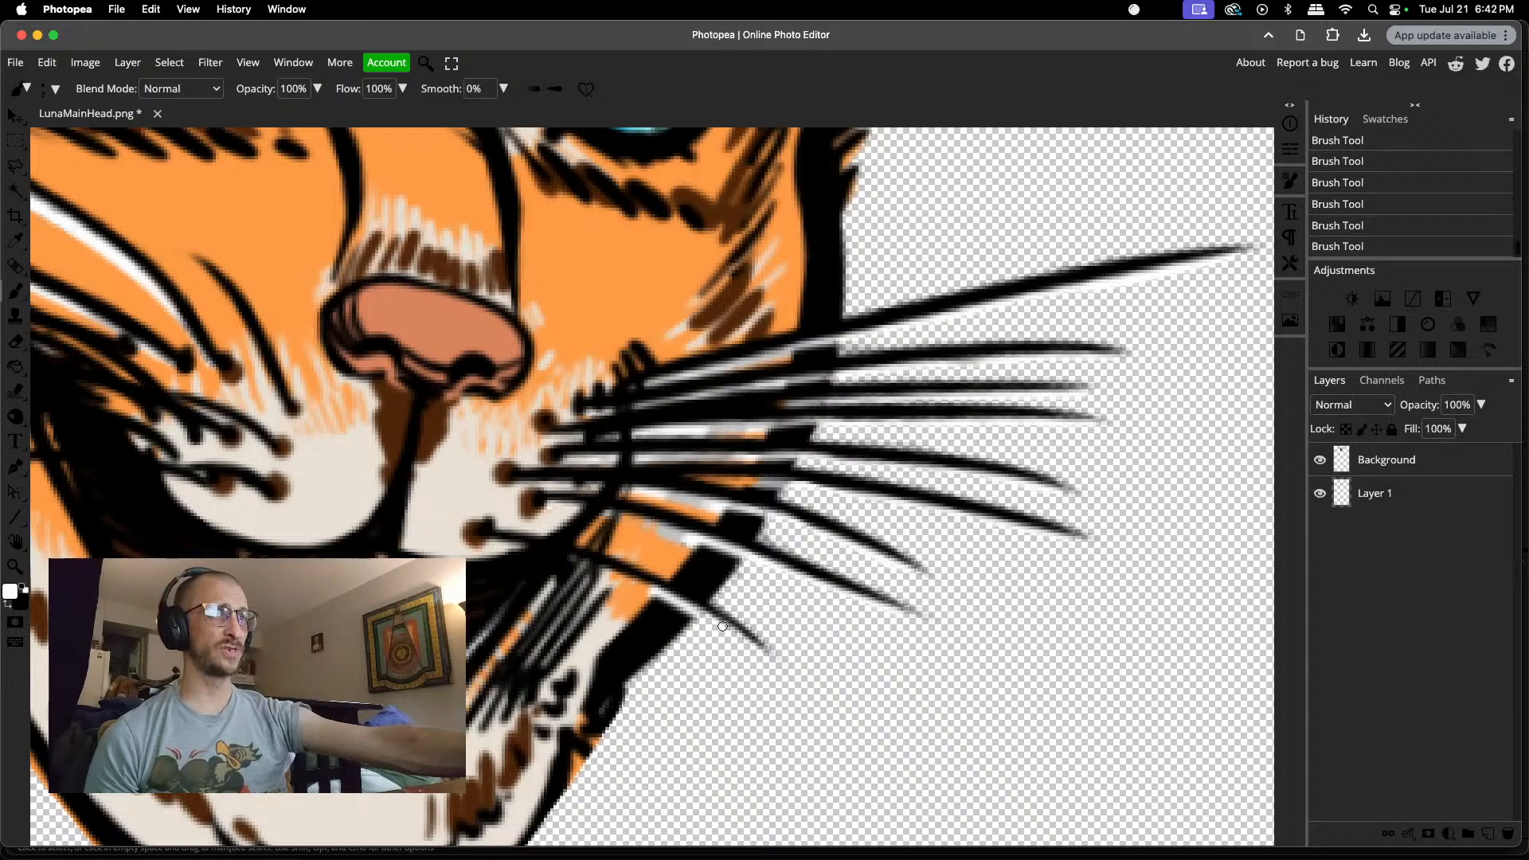
{"action": "left_click_drag", "start_coordinate": [698, 610], "coordinate": [766, 653]}
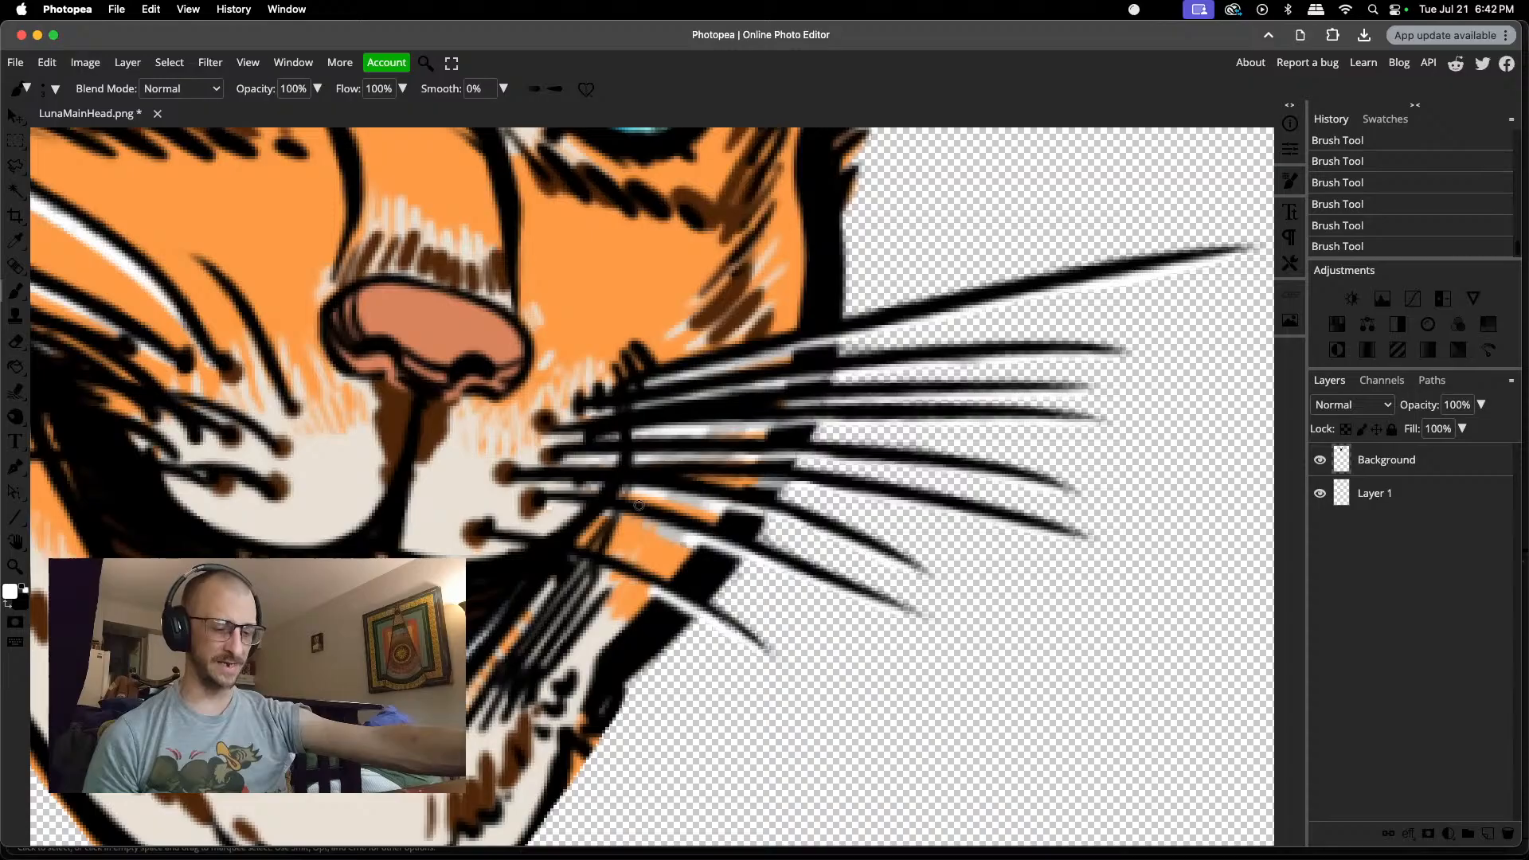
Step: Erase the leftover fringe in the white gaps beneath the right cheek's lower whiskers, inside the face outline
{"action": "key", "text": "e"}
{"action": "mouse_move", "coordinate": [680, 538]}
{"action": "left_mouse_down"}
{"action": "mouse_move", "coordinate": [659, 530]}
{"action": "mouse_move", "coordinate": [674, 518]}
{"action": "mouse_move", "coordinate": [665, 531]}
{"action": "mouse_move", "coordinate": [614, 514]}
{"action": "left_mouse_up"}
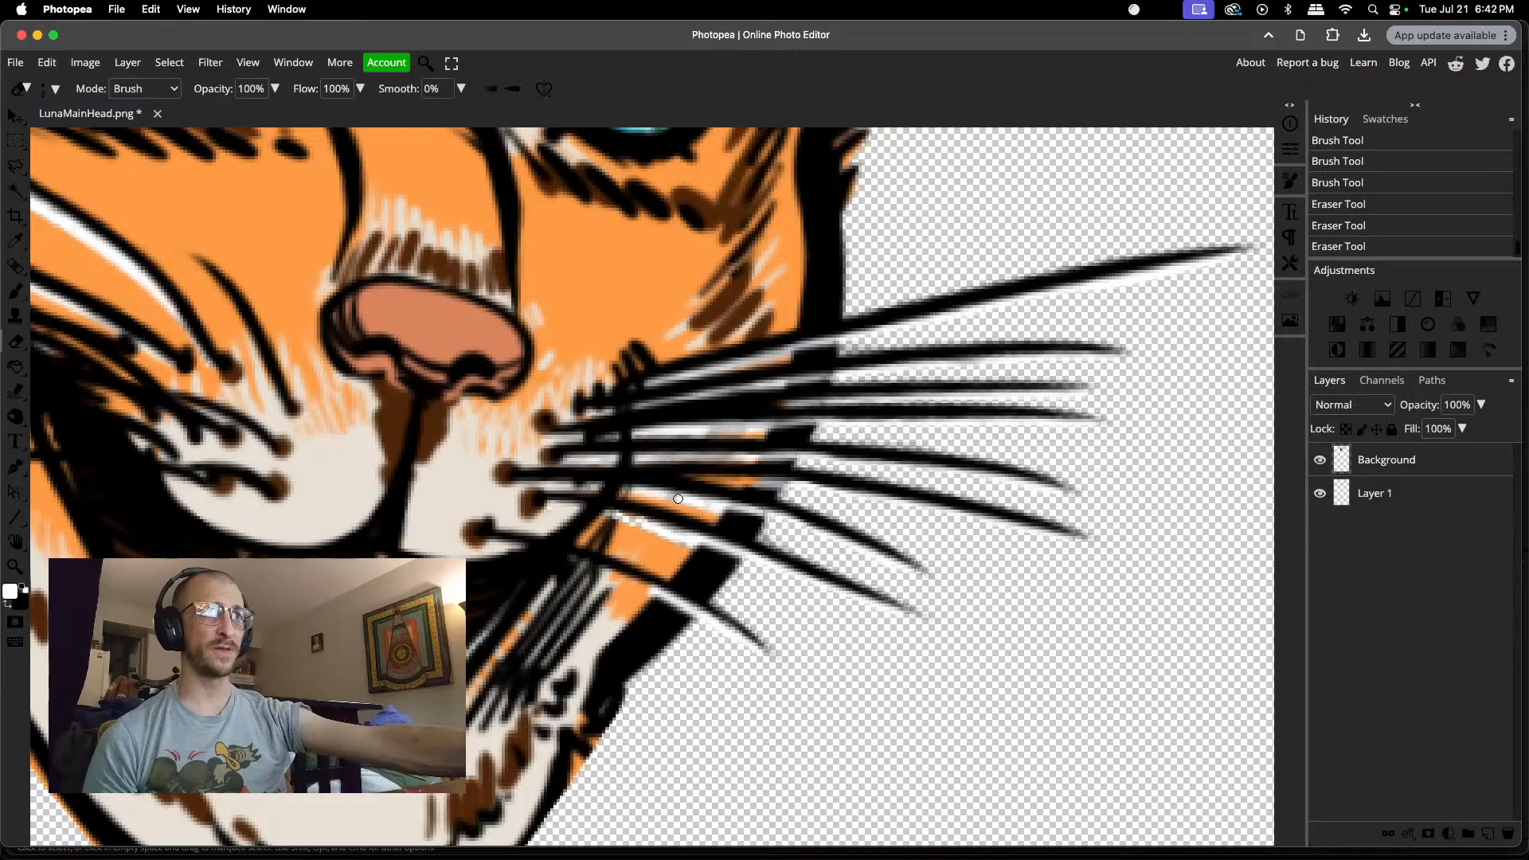
{"action": "mouse_move", "coordinate": [665, 497]}
{"action": "left_mouse_down"}
{"action": "mouse_move", "coordinate": [775, 519]}
{"action": "mouse_move", "coordinate": [747, 479]}
{"action": "mouse_move", "coordinate": [732, 482]}
{"action": "mouse_move", "coordinate": [795, 488]}
{"action": "left_mouse_up"}
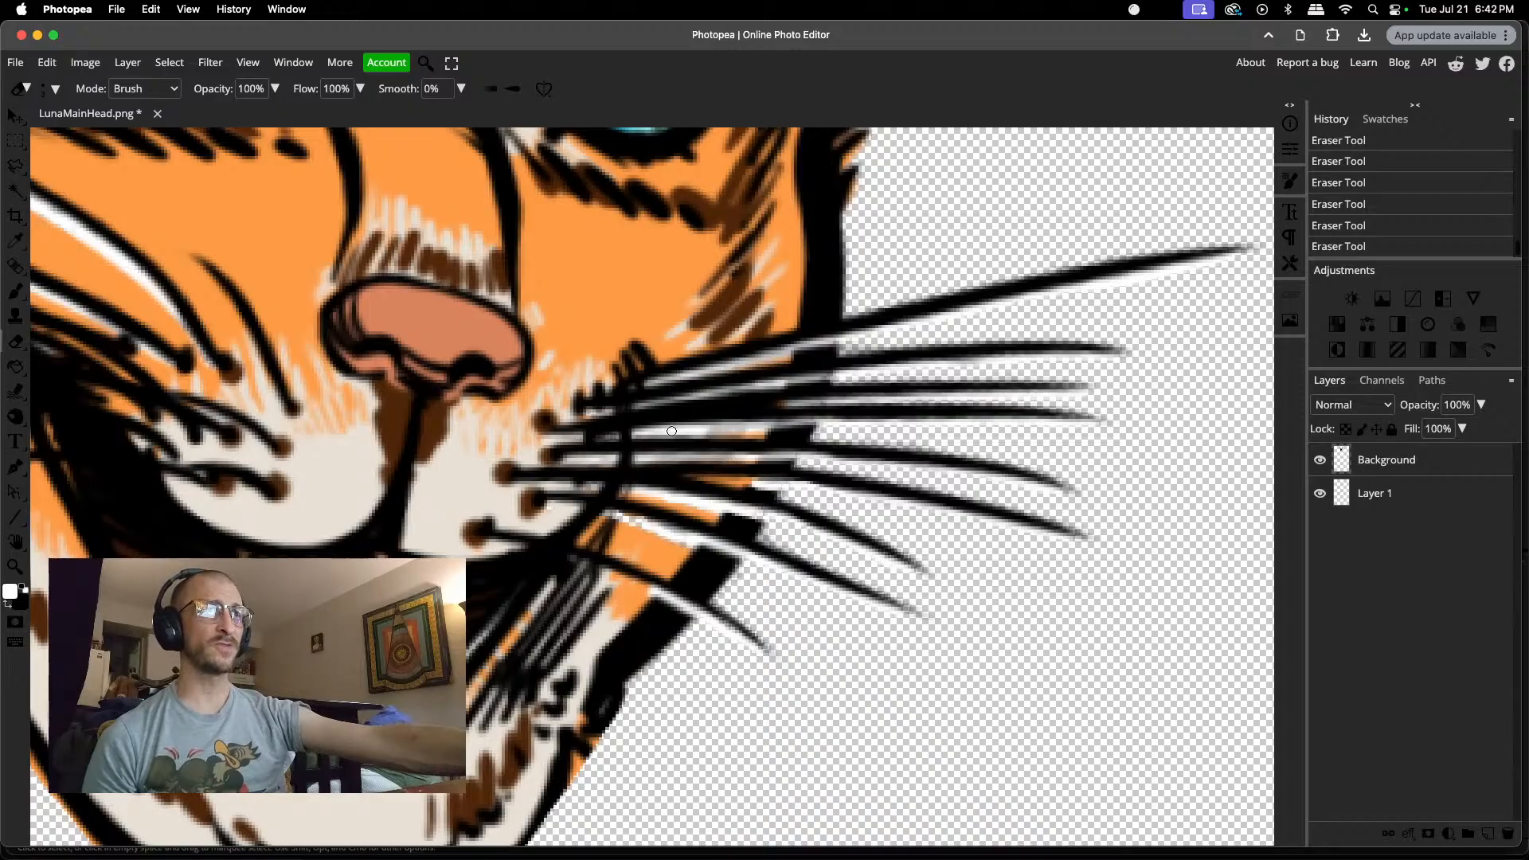
{"action": "left_click_drag", "start_coordinate": [703, 429], "coordinate": [750, 430]}
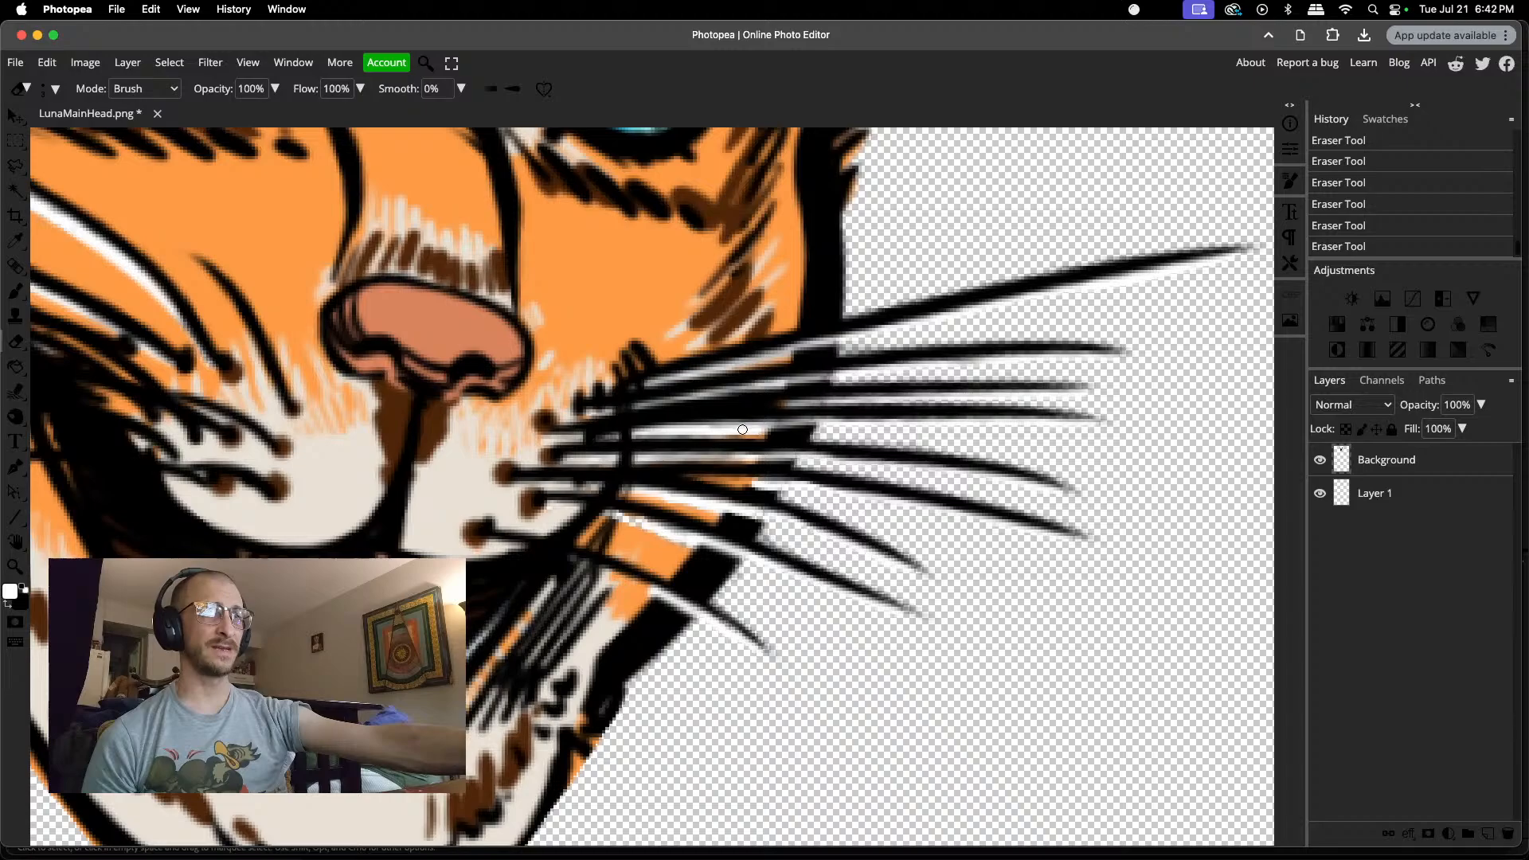
{"action": "left_click_drag", "start_coordinate": [637, 459], "coordinate": [795, 456]}
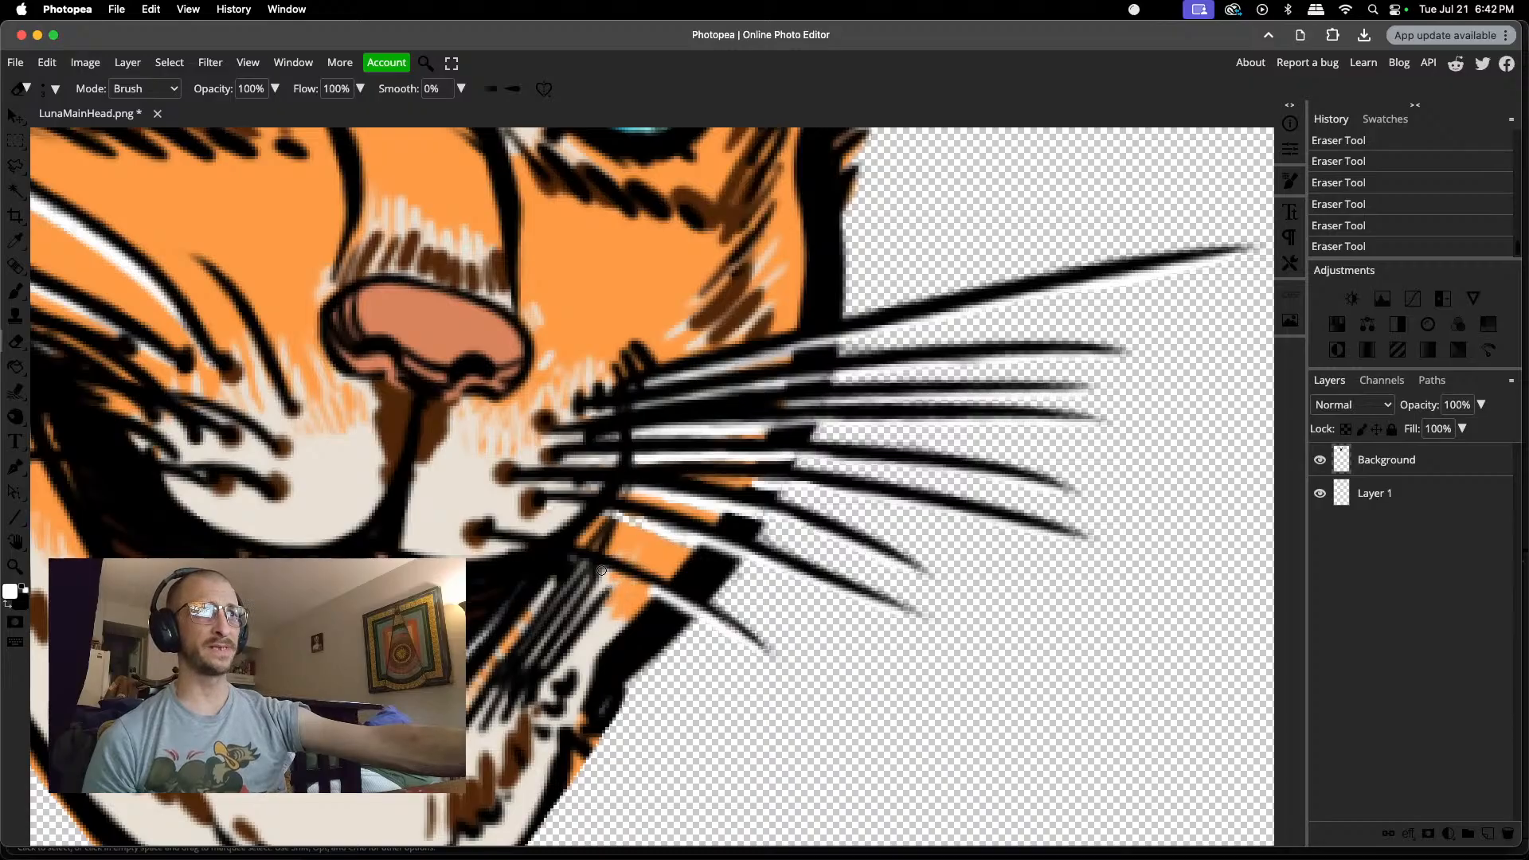
Step: Touch up the white highlights beneath the right cheek's lowest whiskers with small eraser and white brush strokes
{"action": "left_click_drag", "start_coordinate": [624, 579], "coordinate": [656, 592]}
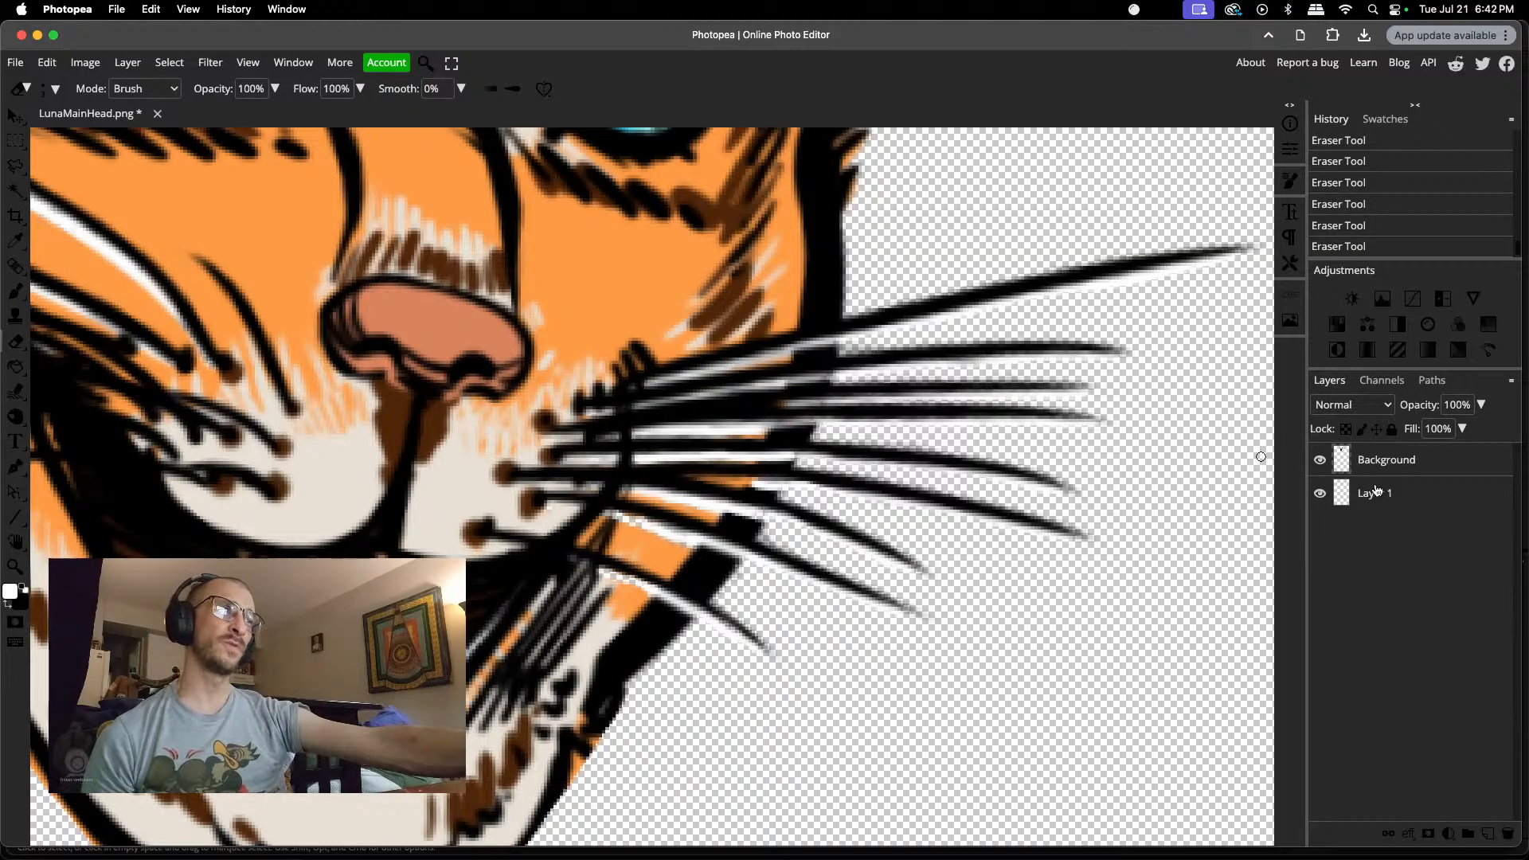
{"action": "key", "text": "b"}
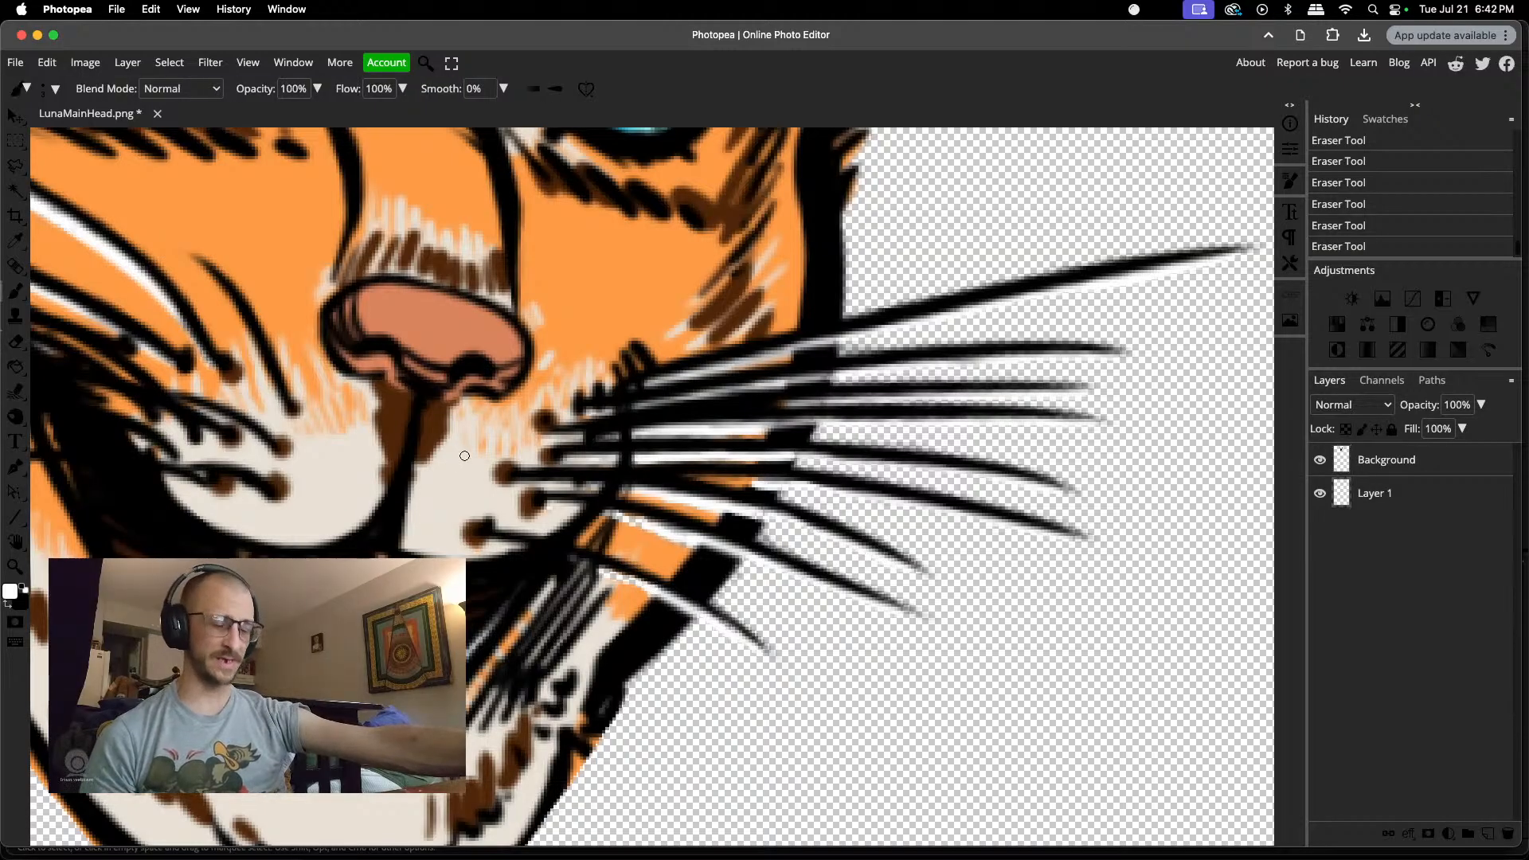
{"action": "left_click", "coordinate": [602, 570]}
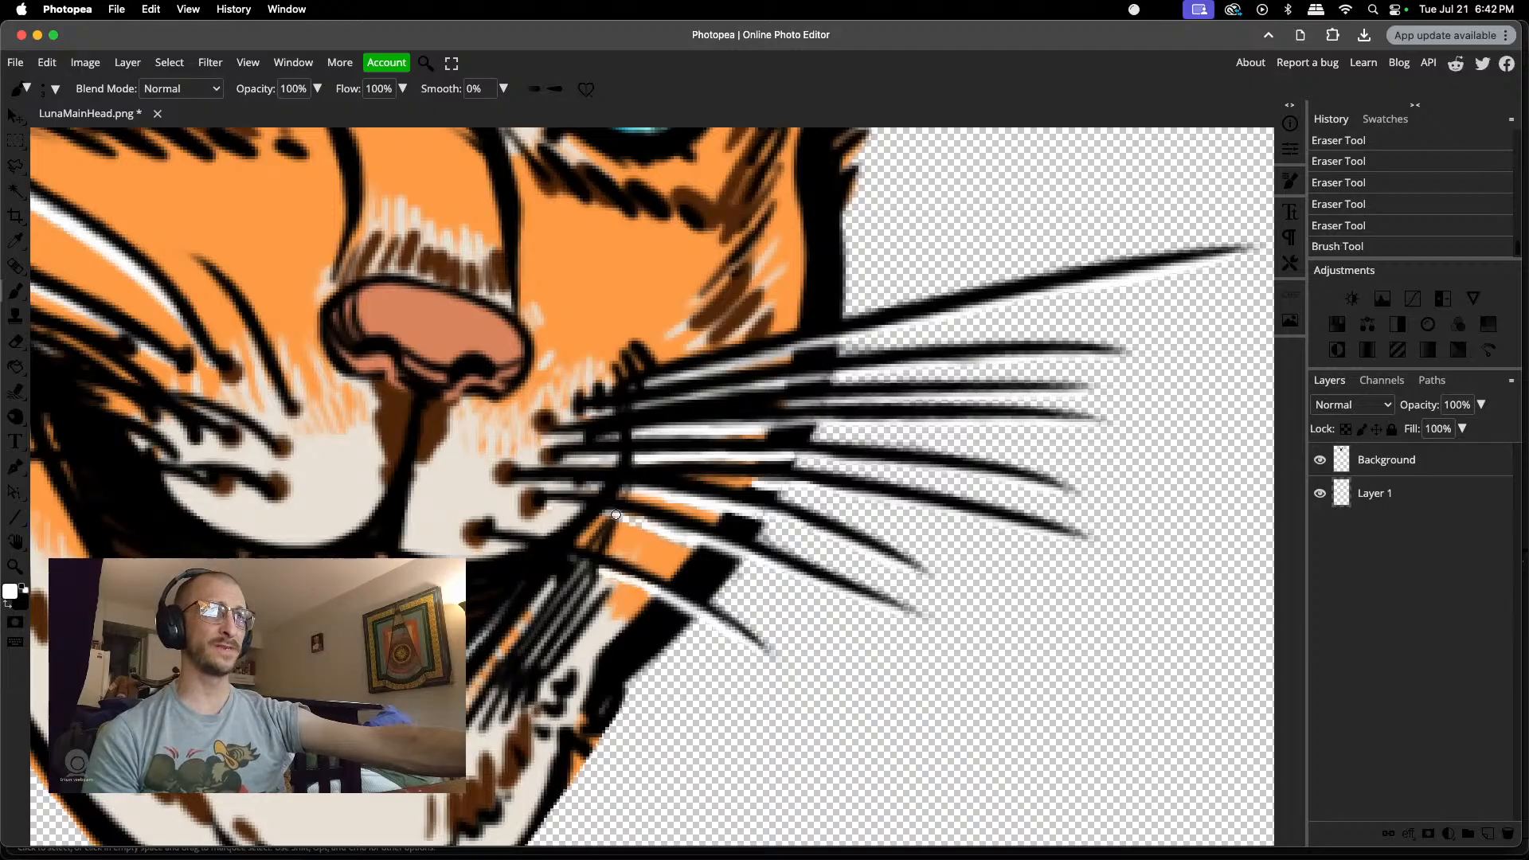
{"action": "left_click_drag", "start_coordinate": [645, 521], "coordinate": [597, 522]}
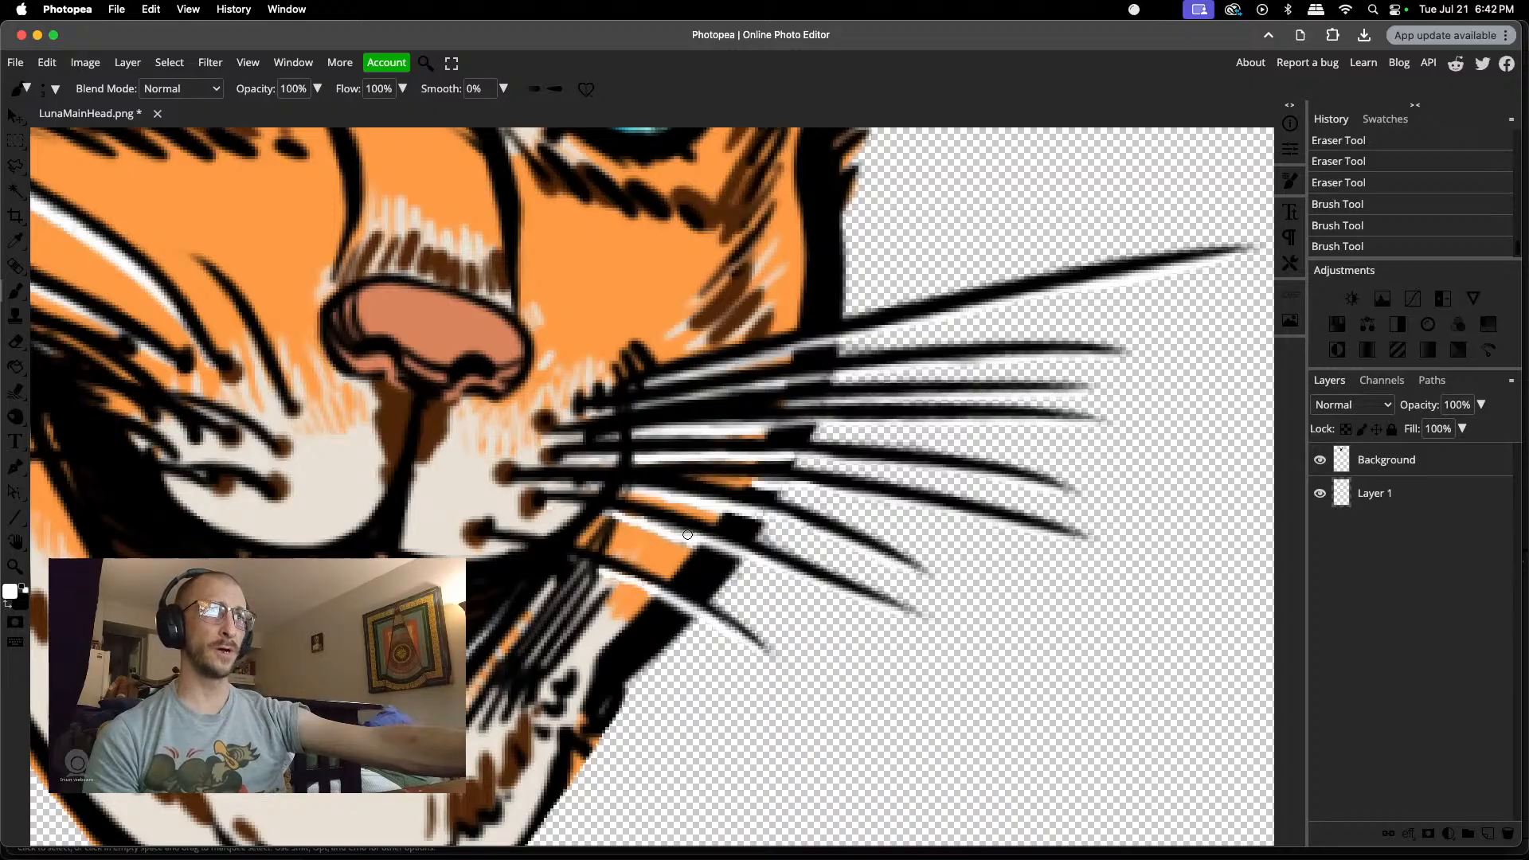
{"action": "left_click_drag", "start_coordinate": [708, 547], "coordinate": [714, 550]}
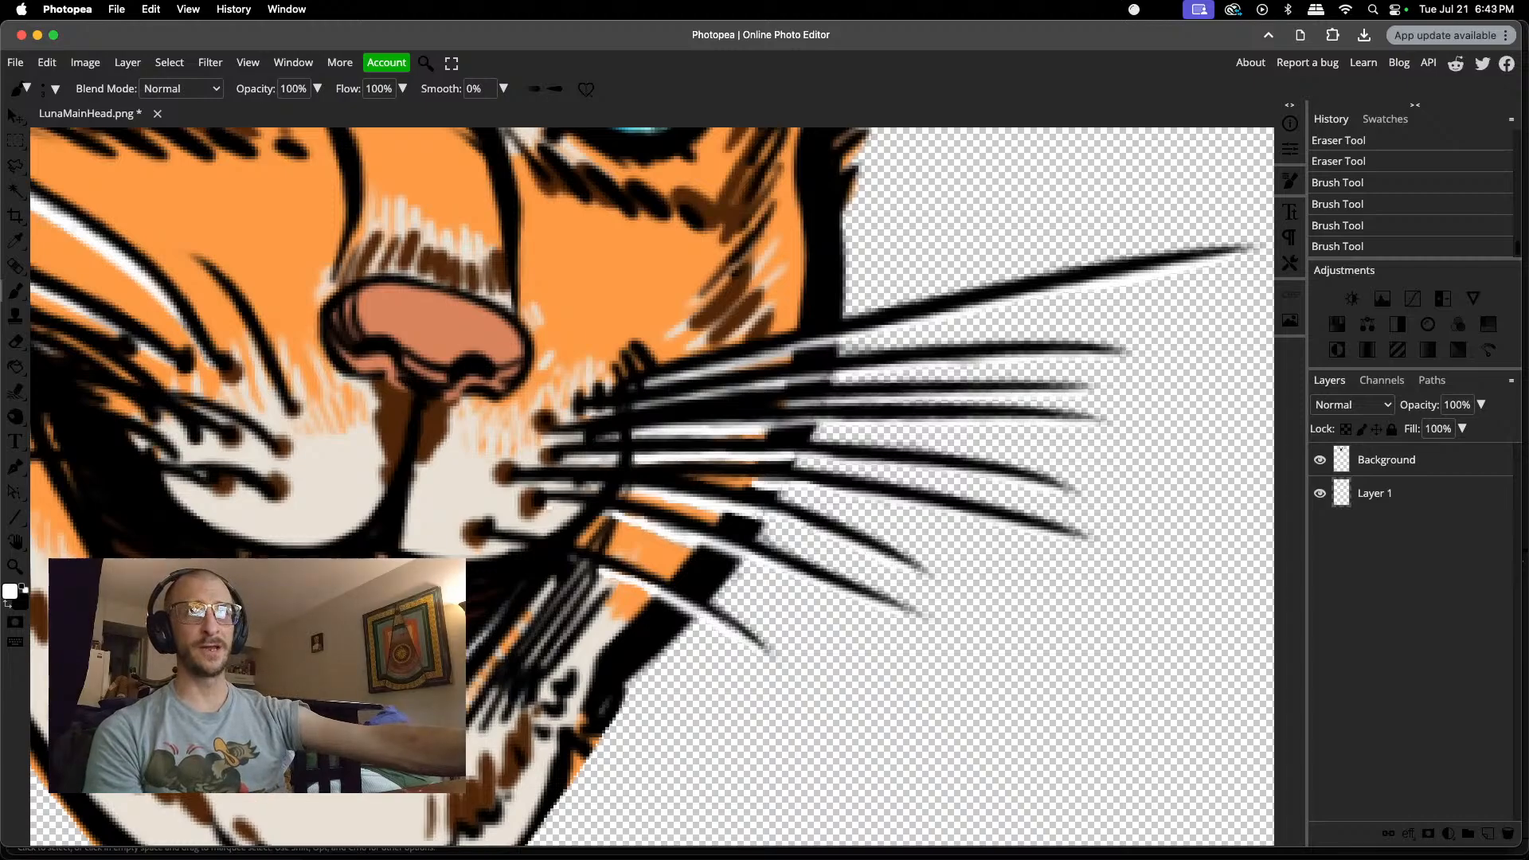
{"action": "left_click_drag", "start_coordinate": [771, 654], "coordinate": [772, 656]}
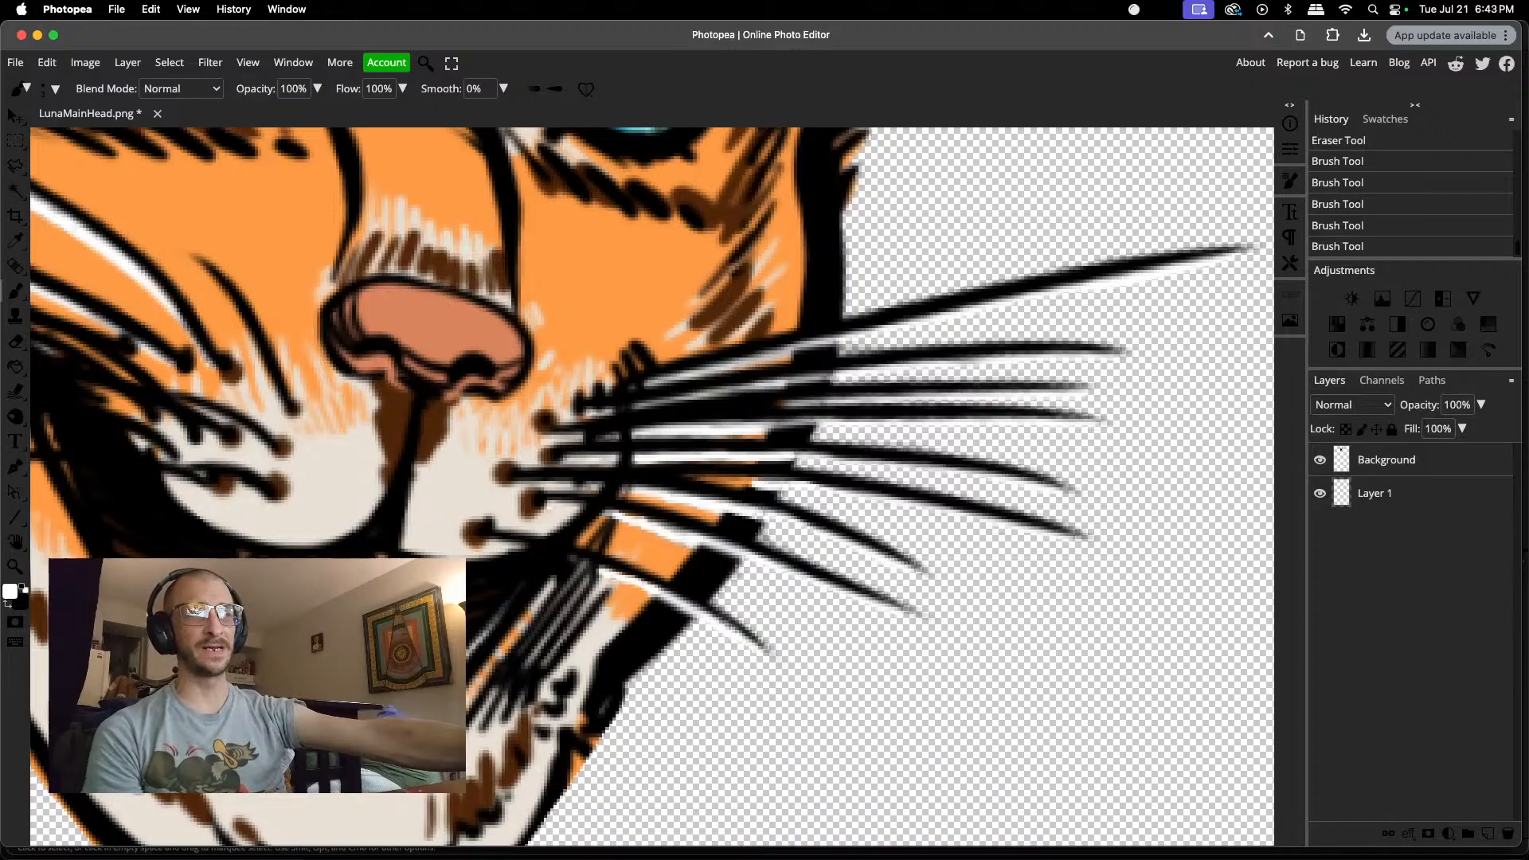
{"action": "left_click", "coordinate": [549, 507]}
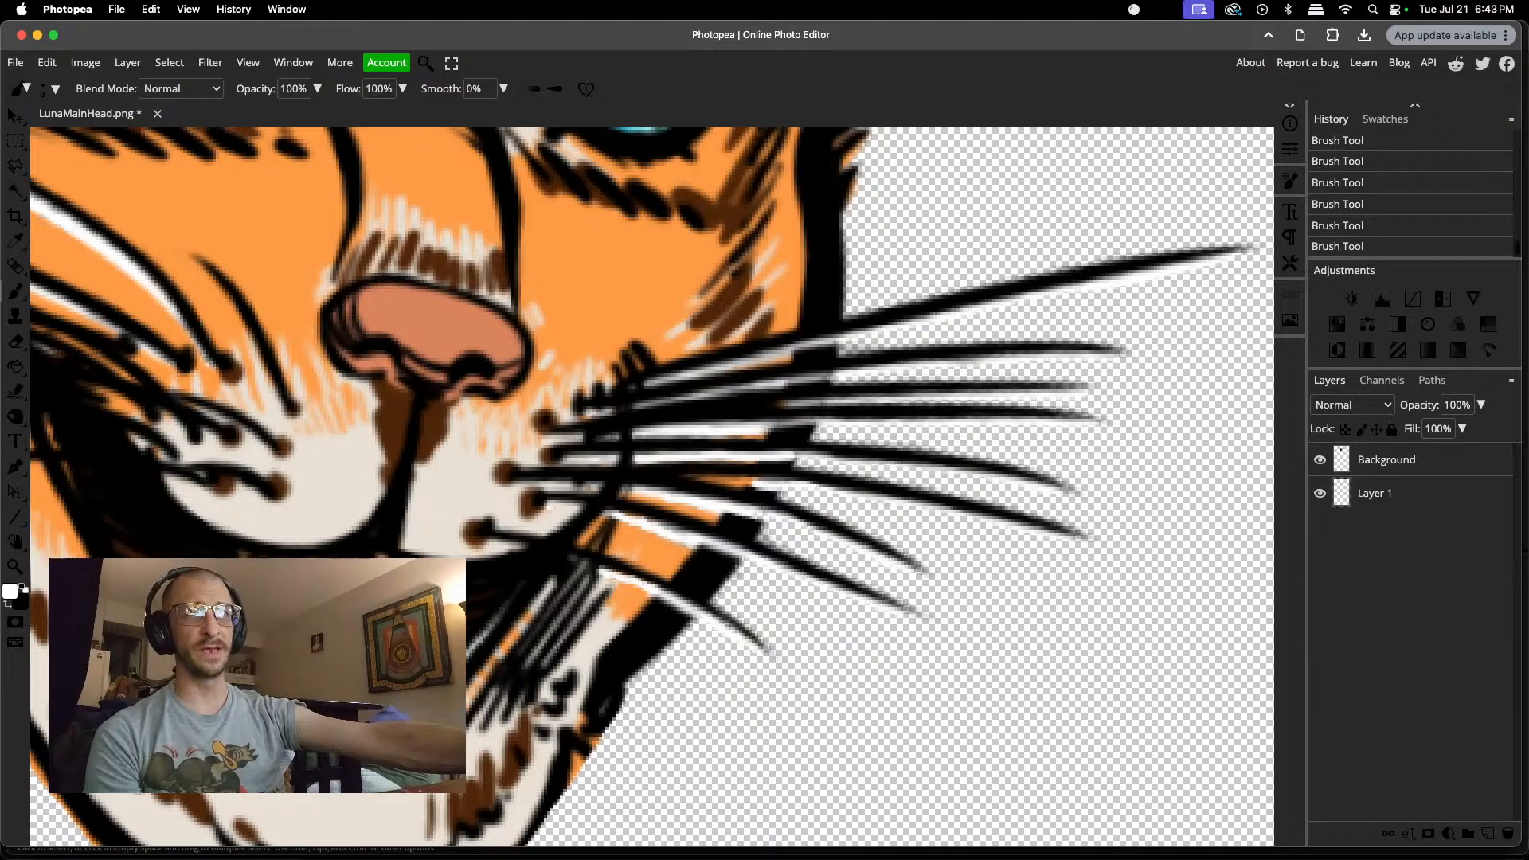
Step: Erase the stray orange edge pixels outside the jaw outline, below the right cheek's whiskers
{"action": "scroll", "coordinate": [290, 599], "scroll_direction": "down", "scroll_amount": 5}
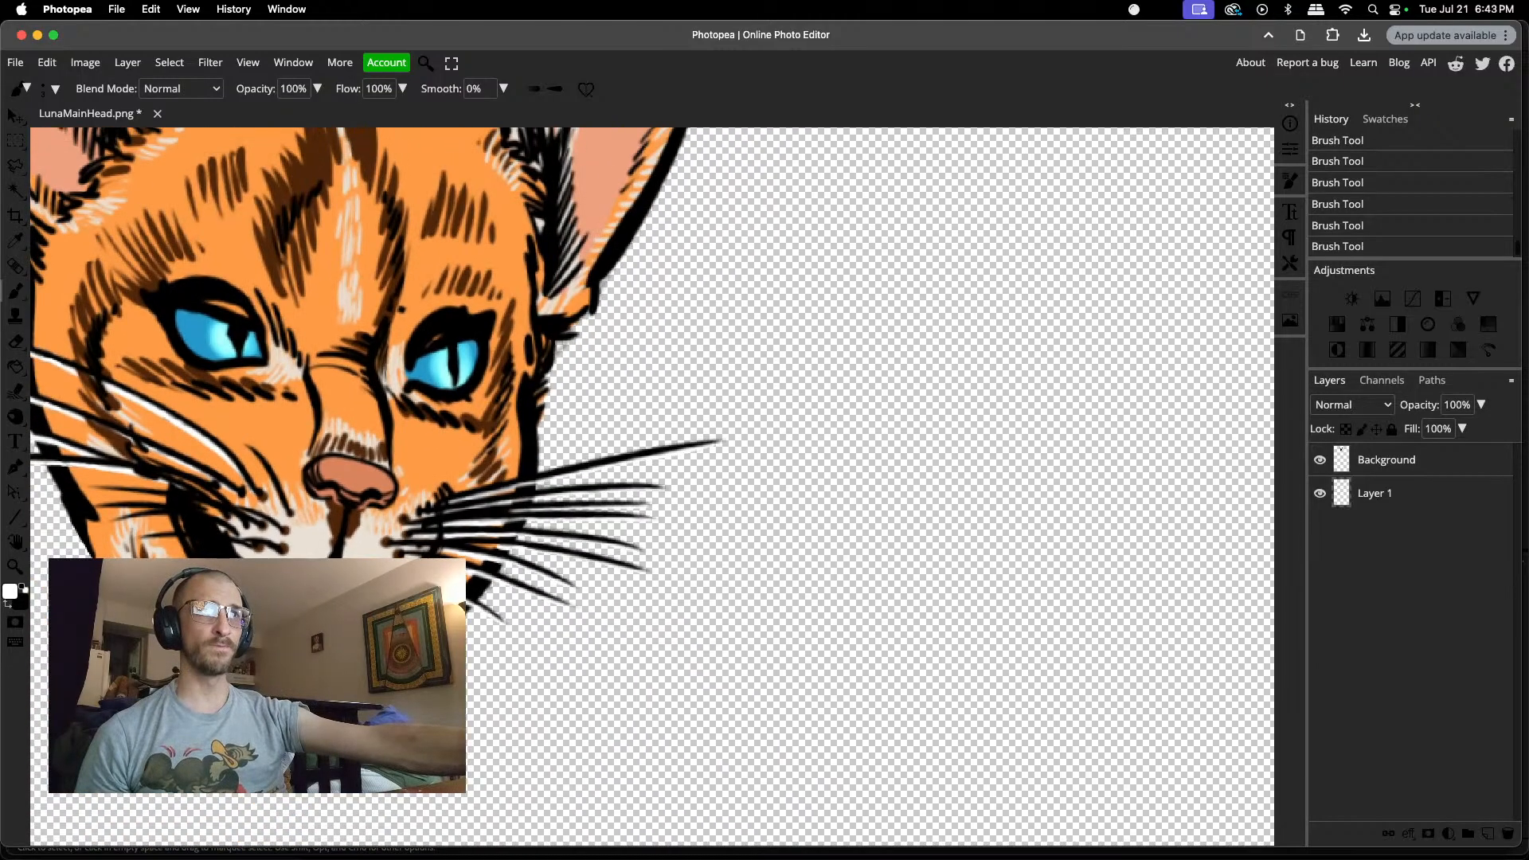
{"action": "scroll", "coordinate": [653, 486], "scroll_direction": "up", "scroll_amount": 5}
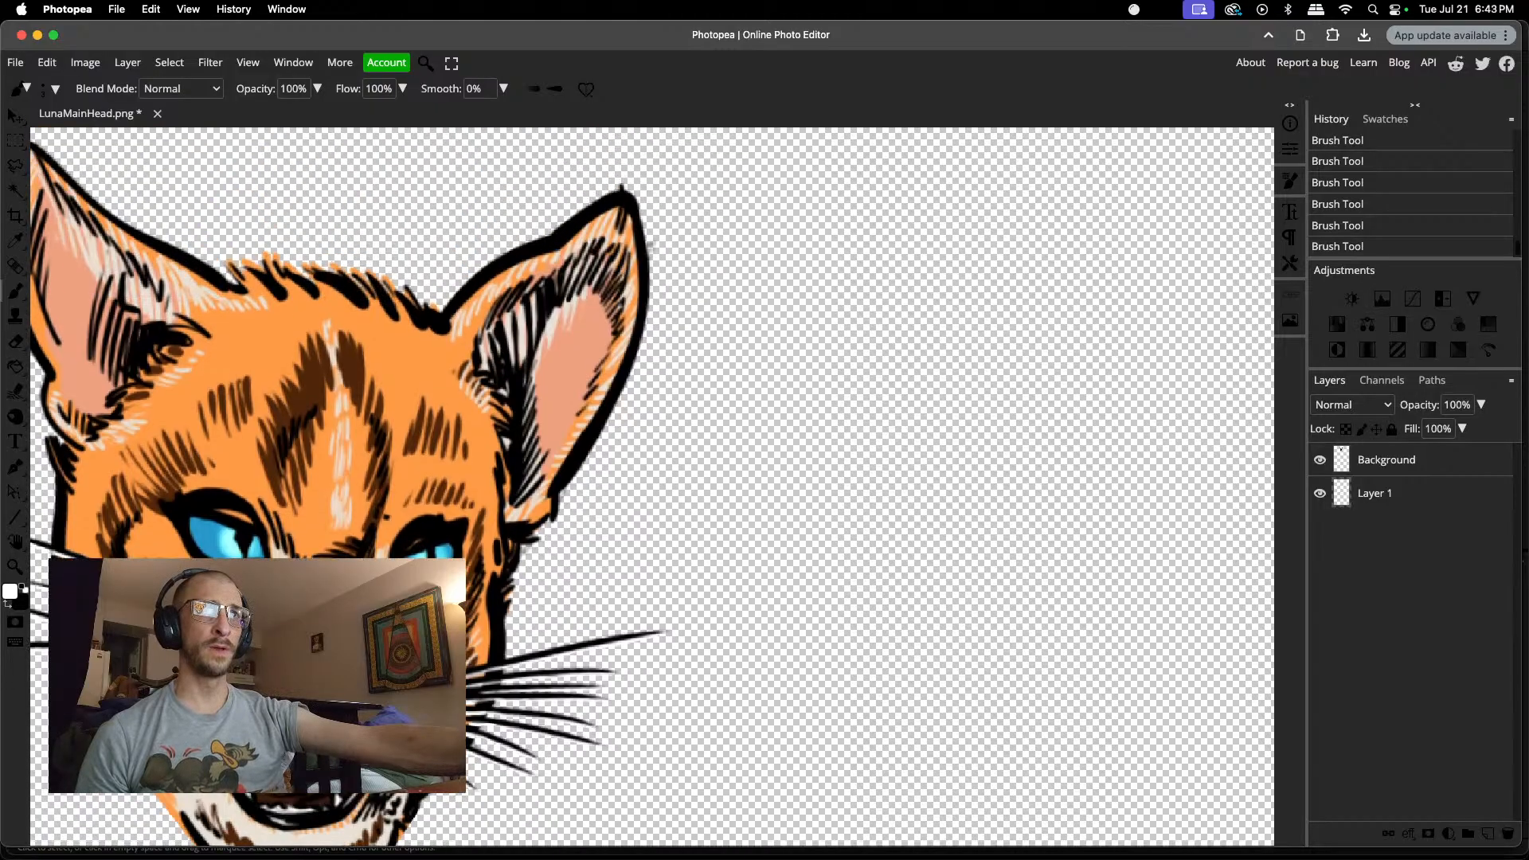
{"action": "scroll", "coordinate": [653, 486], "scroll_direction": "left", "scroll_amount": 4}
{"action": "scroll", "coordinate": [653, 486], "scroll_direction": "down", "scroll_amount": 1}
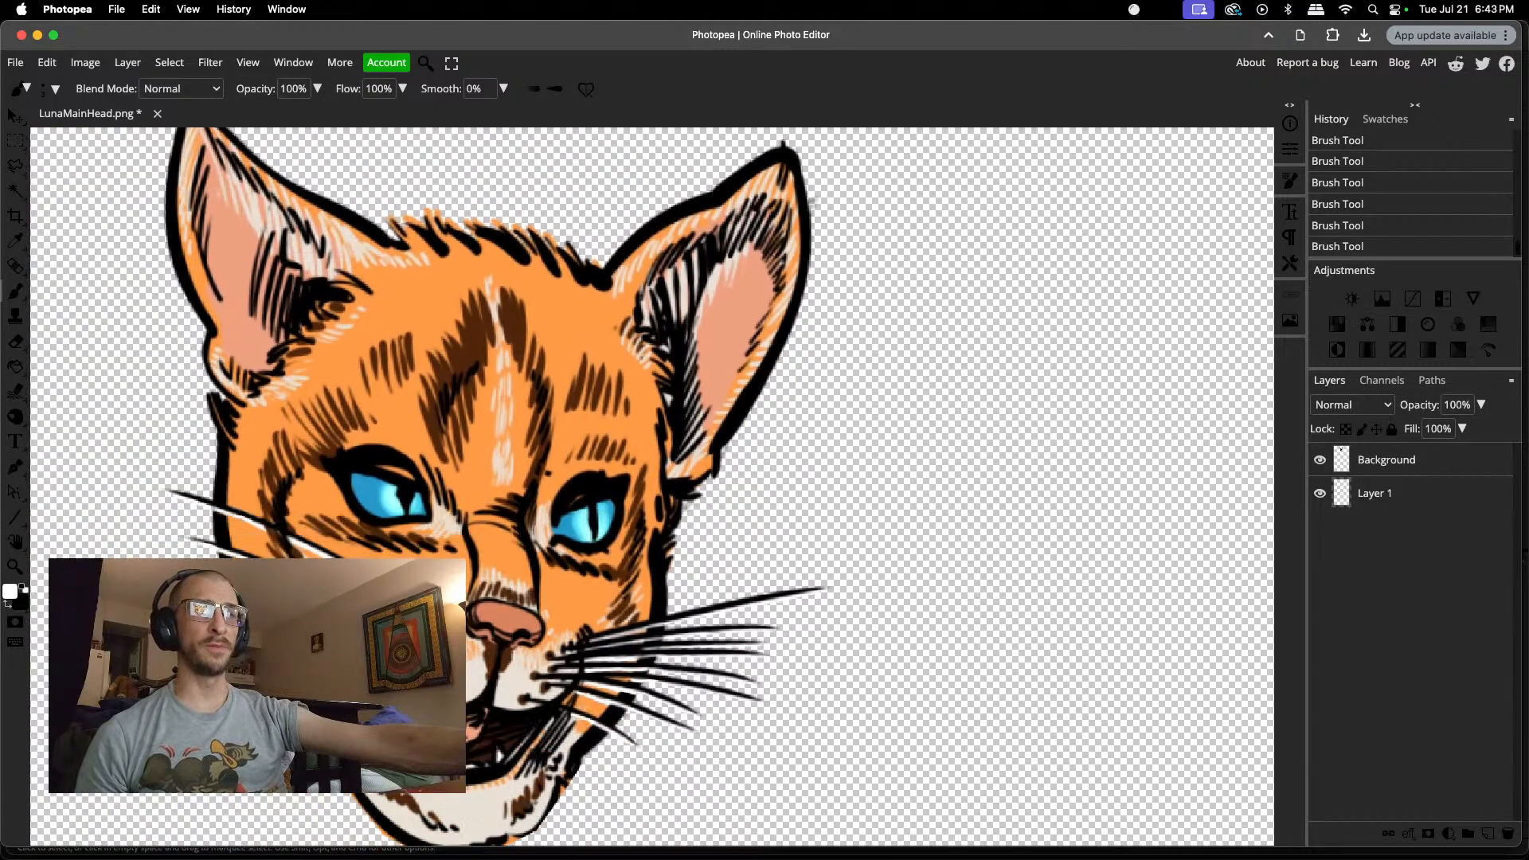
{"action": "scroll", "coordinate": [266, 613], "scroll_direction": "down", "scroll_amount": 2}
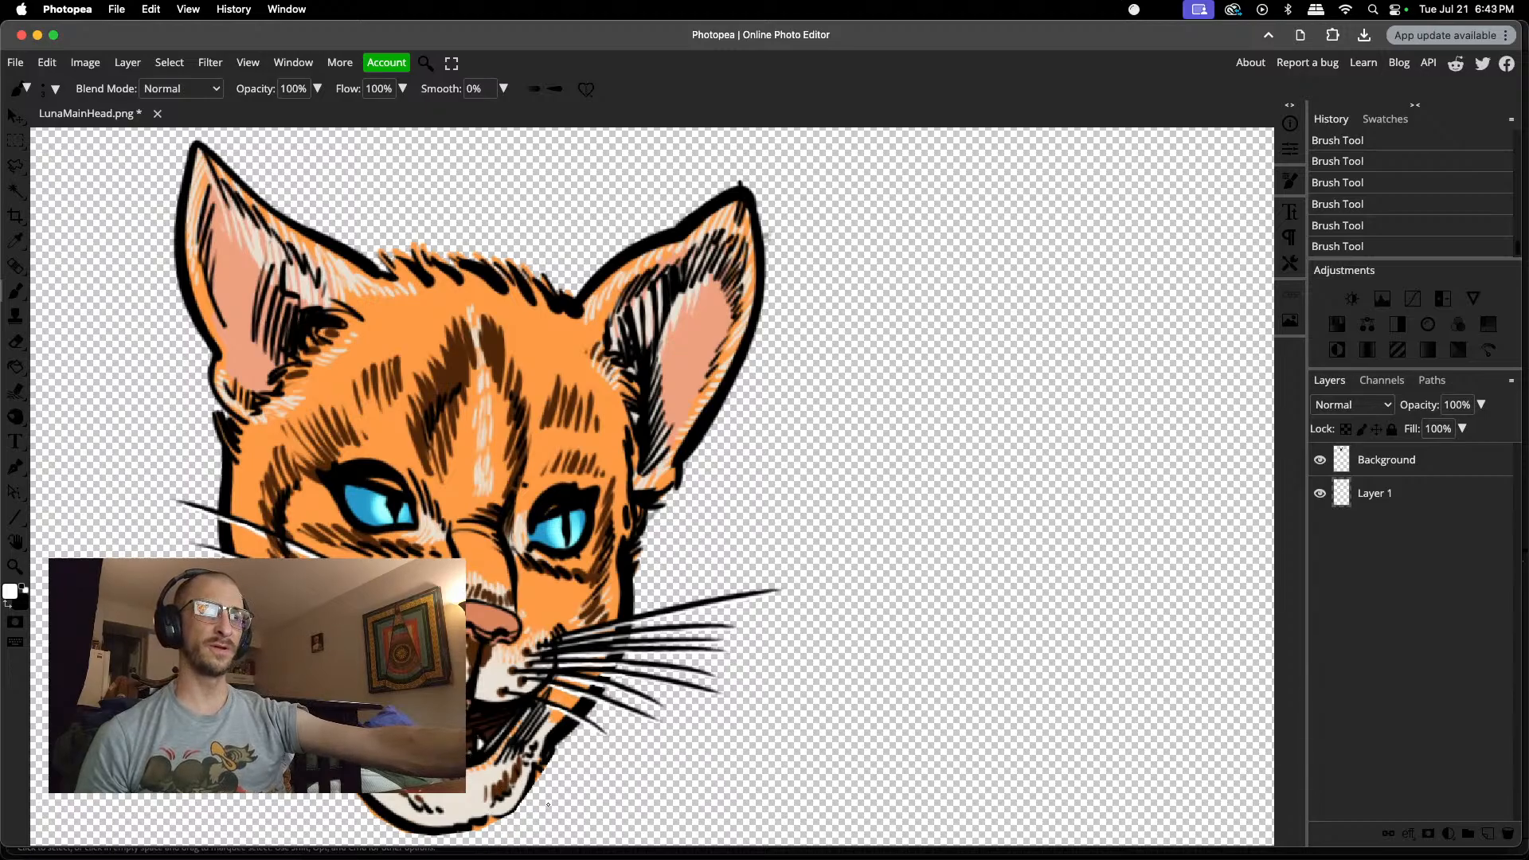
{"action": "scroll", "coordinate": [548, 806], "scroll_direction": "up", "scroll_amount": 5}
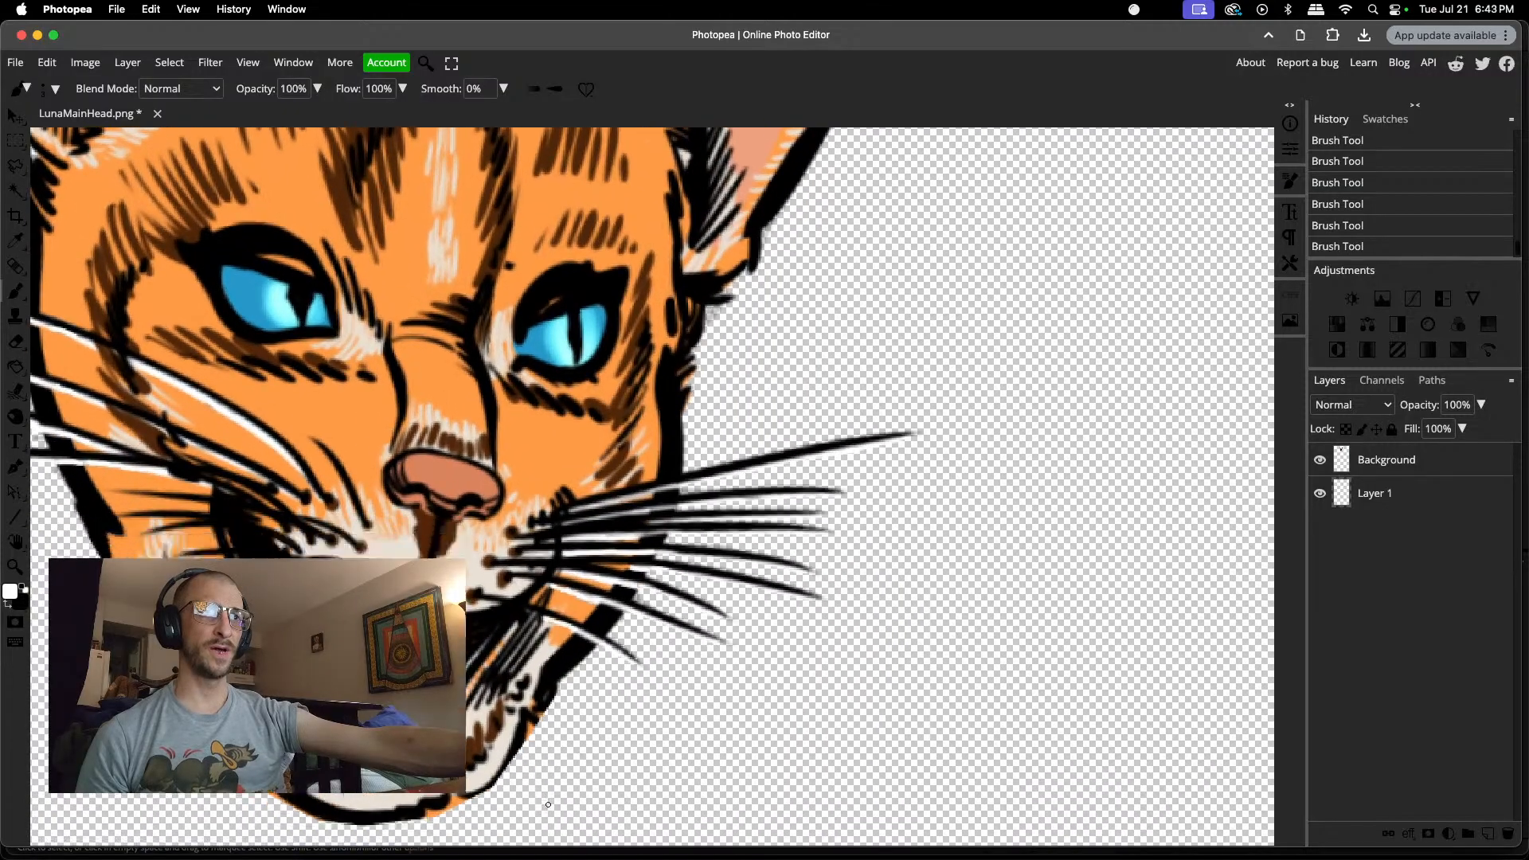
{"action": "scroll", "coordinate": [548, 805], "scroll_direction": "down", "scroll_amount": 2}
{"action": "key", "text": "e"}
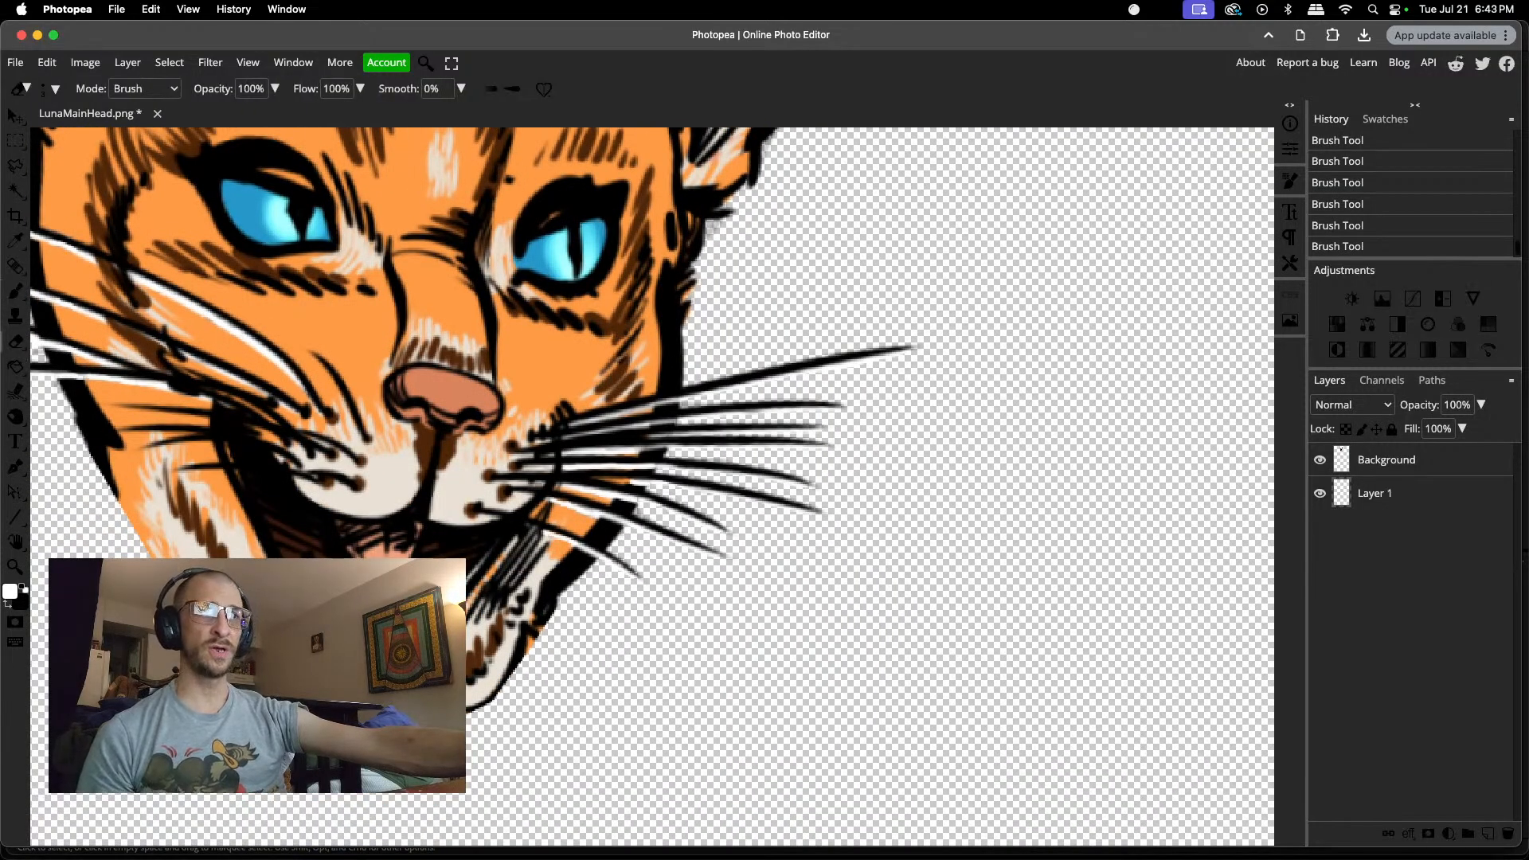
{"action": "left_click", "coordinate": [691, 610]}
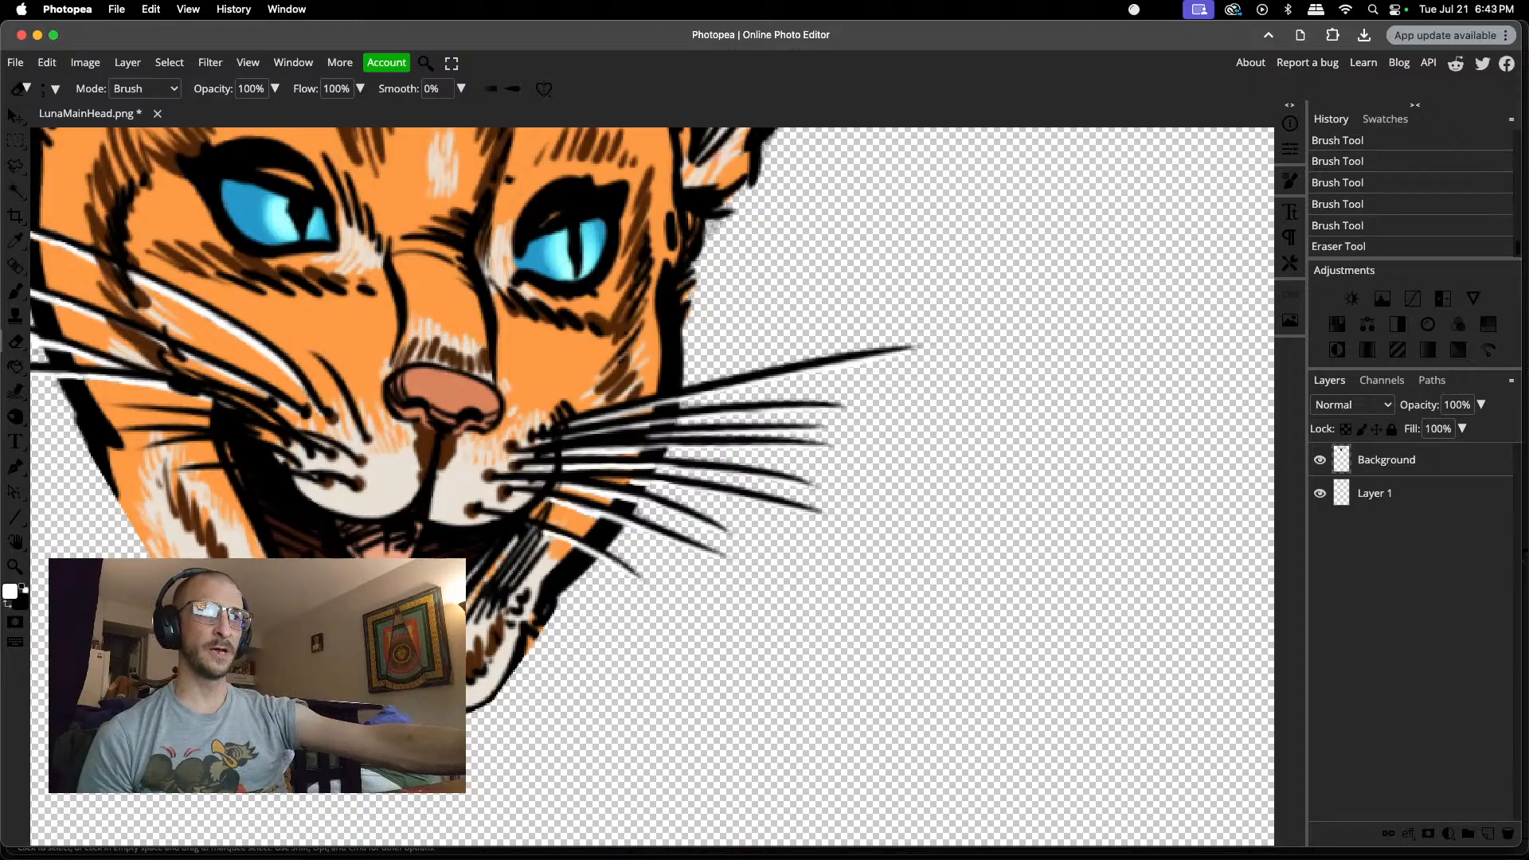
{"action": "left_click", "coordinate": [687, 477]}
{"action": "left_click", "coordinate": [529, 639]}
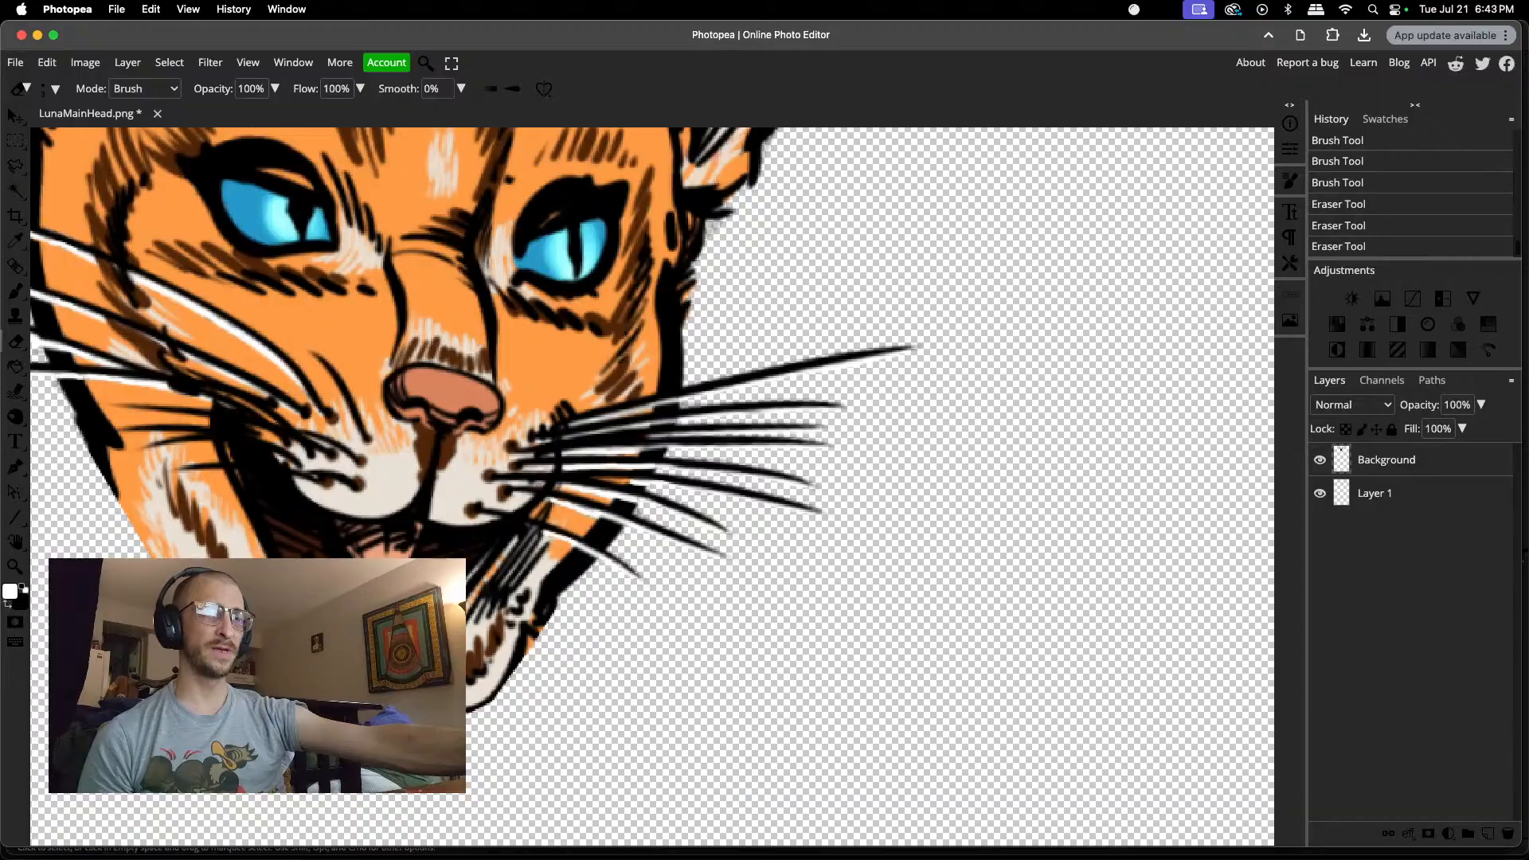
{"action": "left_click", "coordinate": [529, 654]}
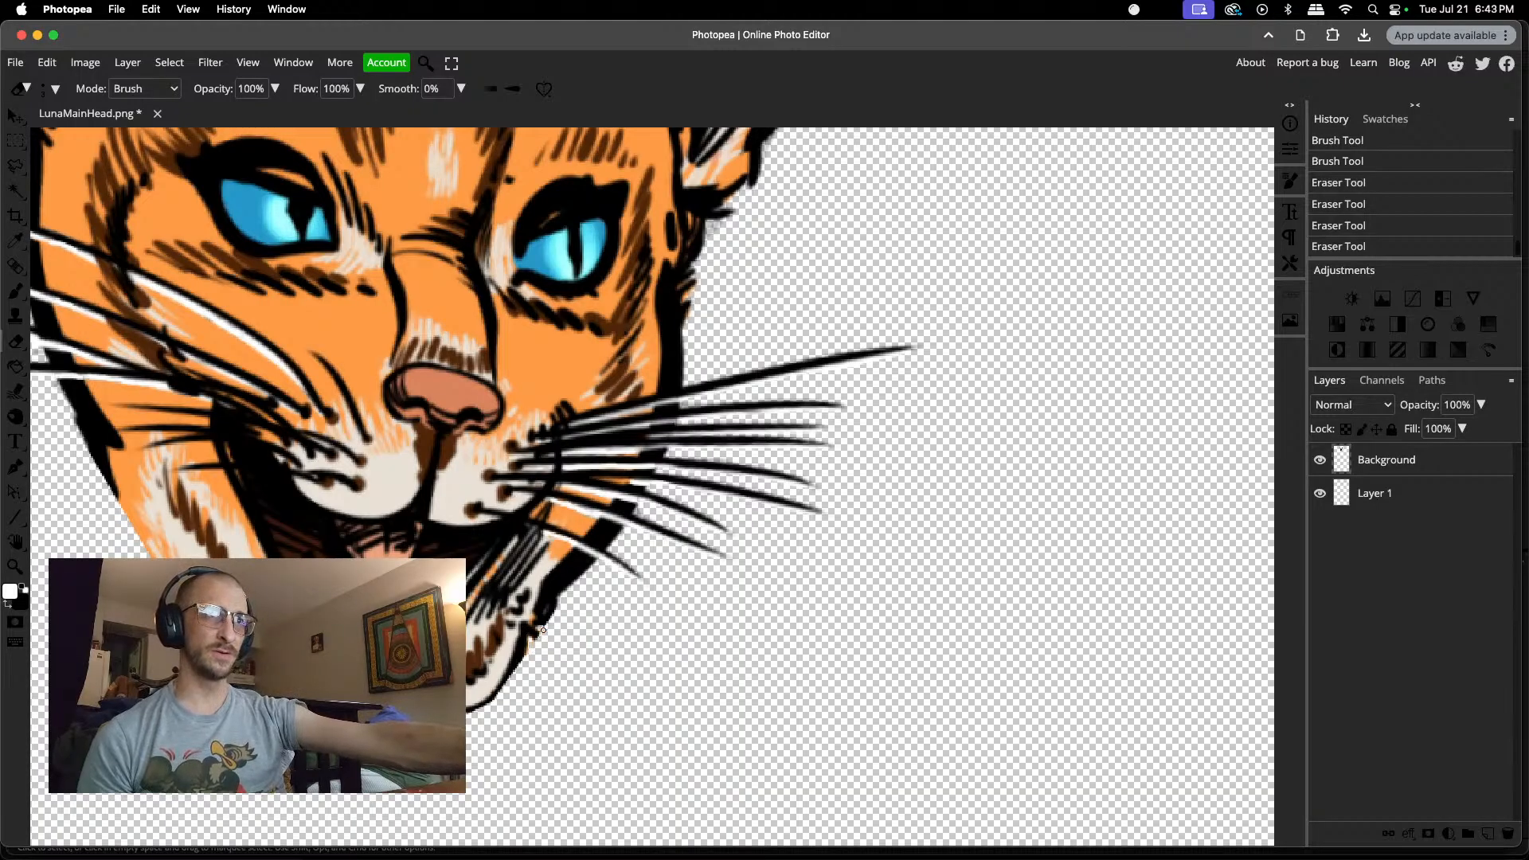
{"action": "left_click", "coordinate": [537, 639]}
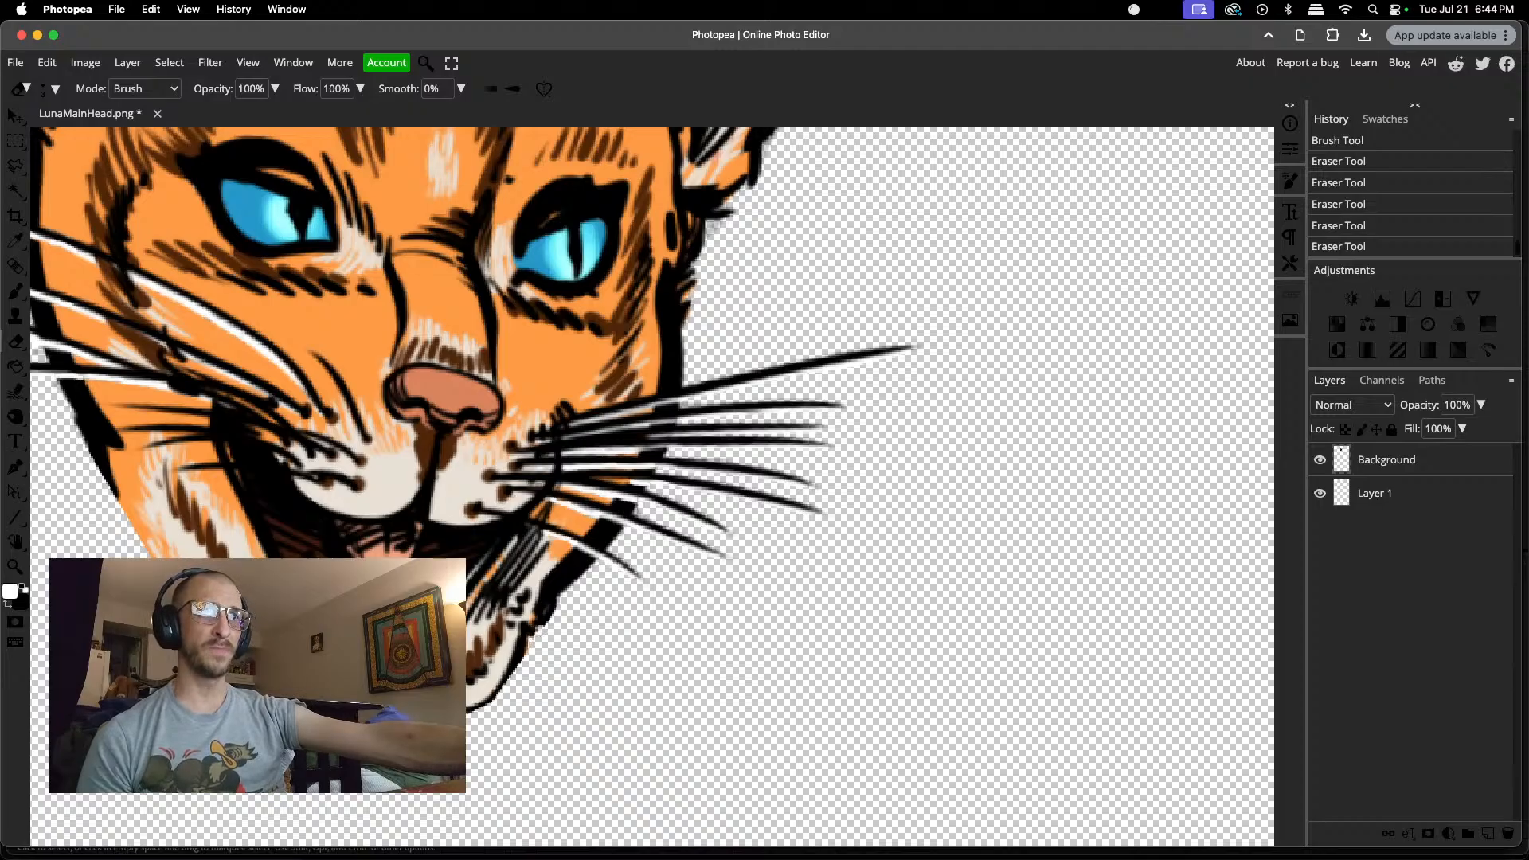
{"action": "scroll", "coordinate": [301, 709], "scroll_direction": "up", "scroll_amount": 2}
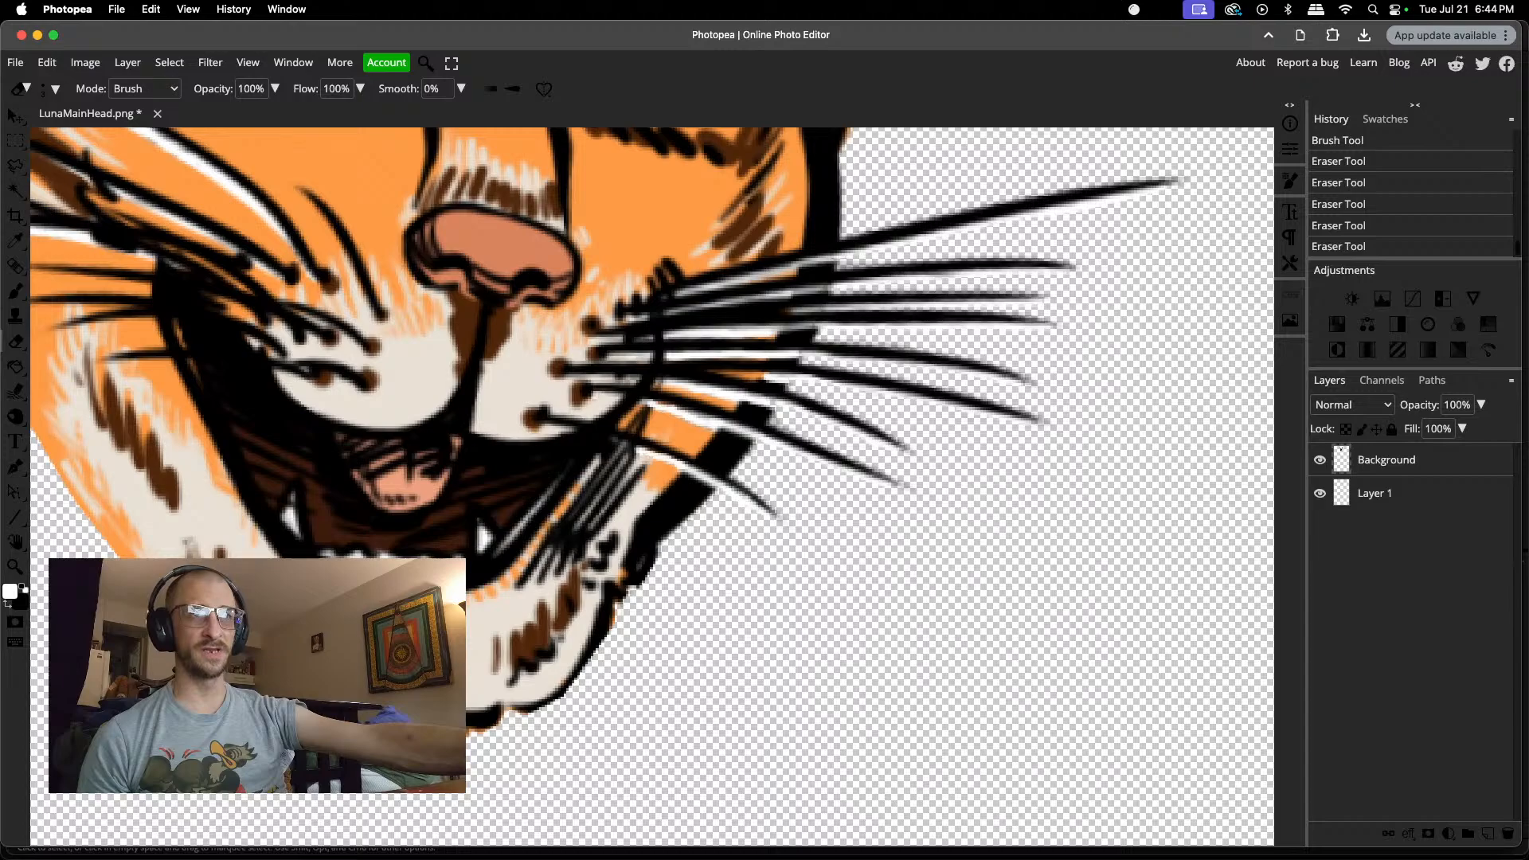
{"action": "scroll", "coordinate": [315, 685], "scroll_direction": "up", "scroll_amount": 1}
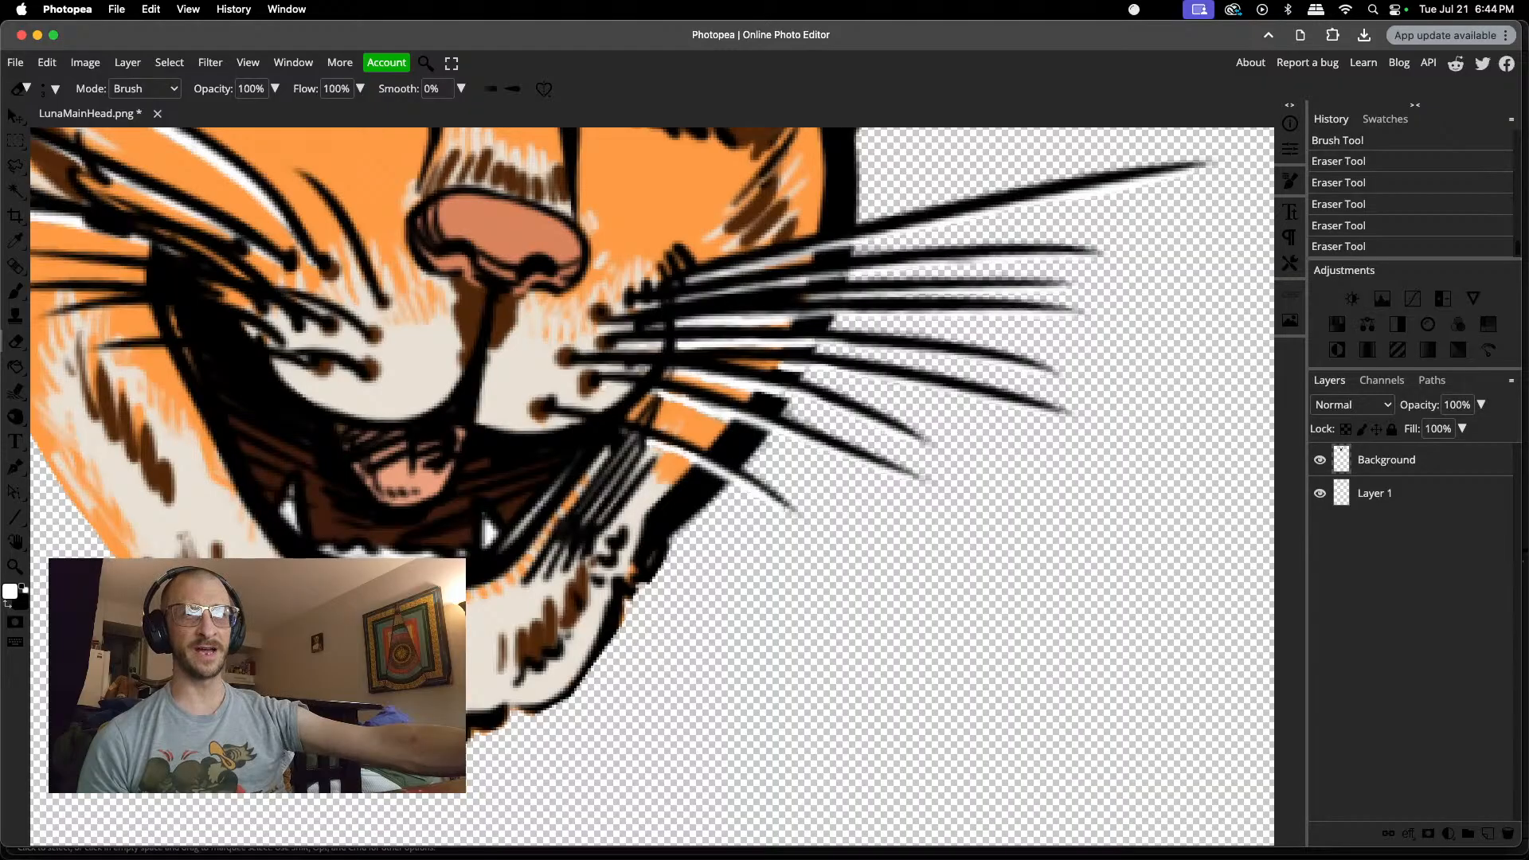
{"action": "left_click_drag", "start_coordinate": [314, 685], "coordinate": [322, 691]}
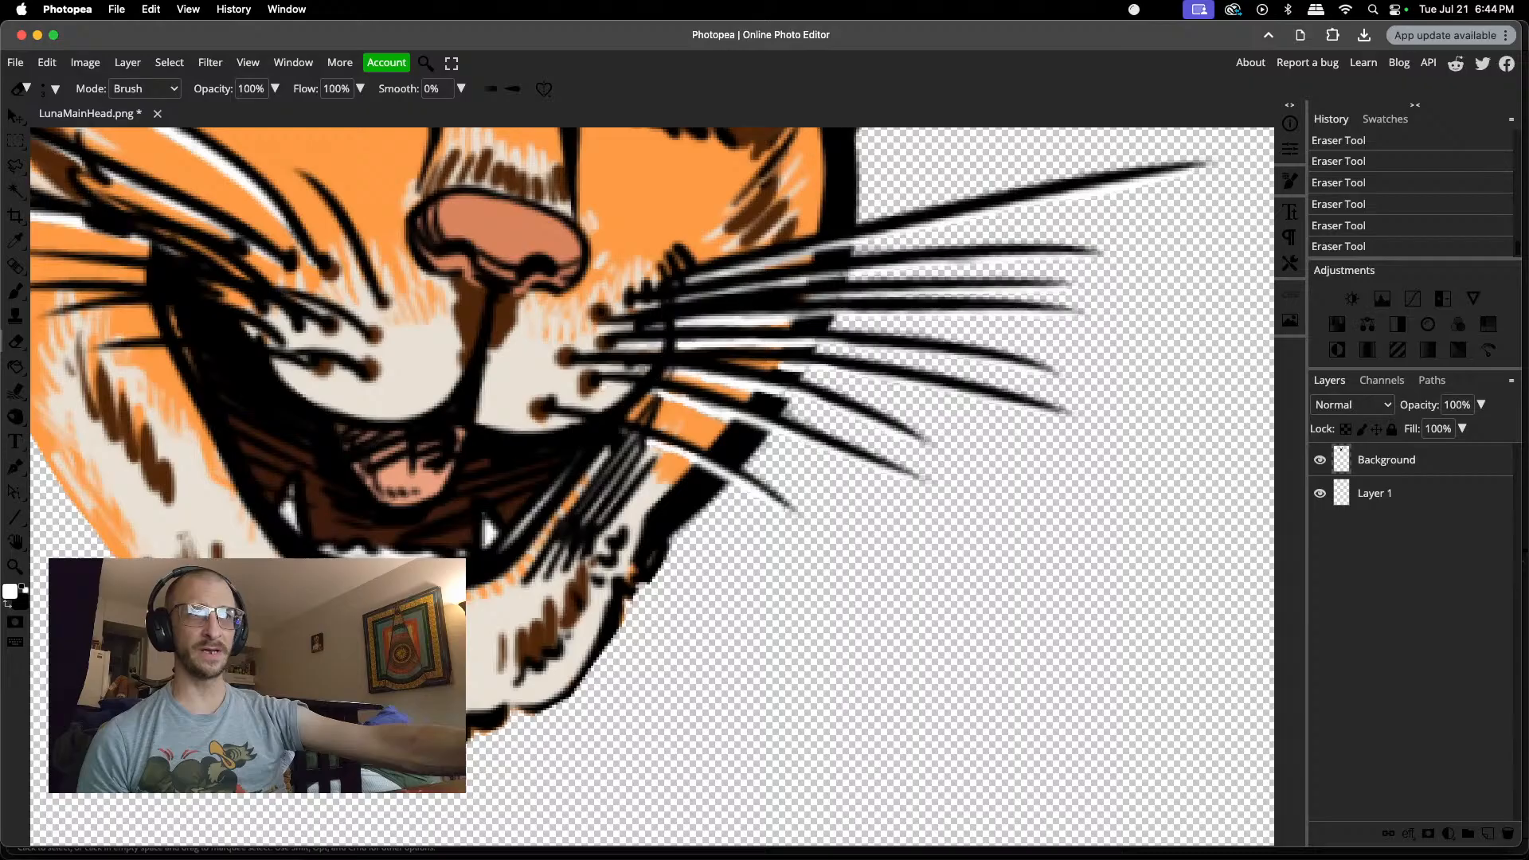
Step: Sample the orange fur colour and brush over the stray dark spot above the right eye's inner corner
{"action": "scroll", "coordinate": [307, 713], "scroll_direction": "down", "scroll_amount": 6}
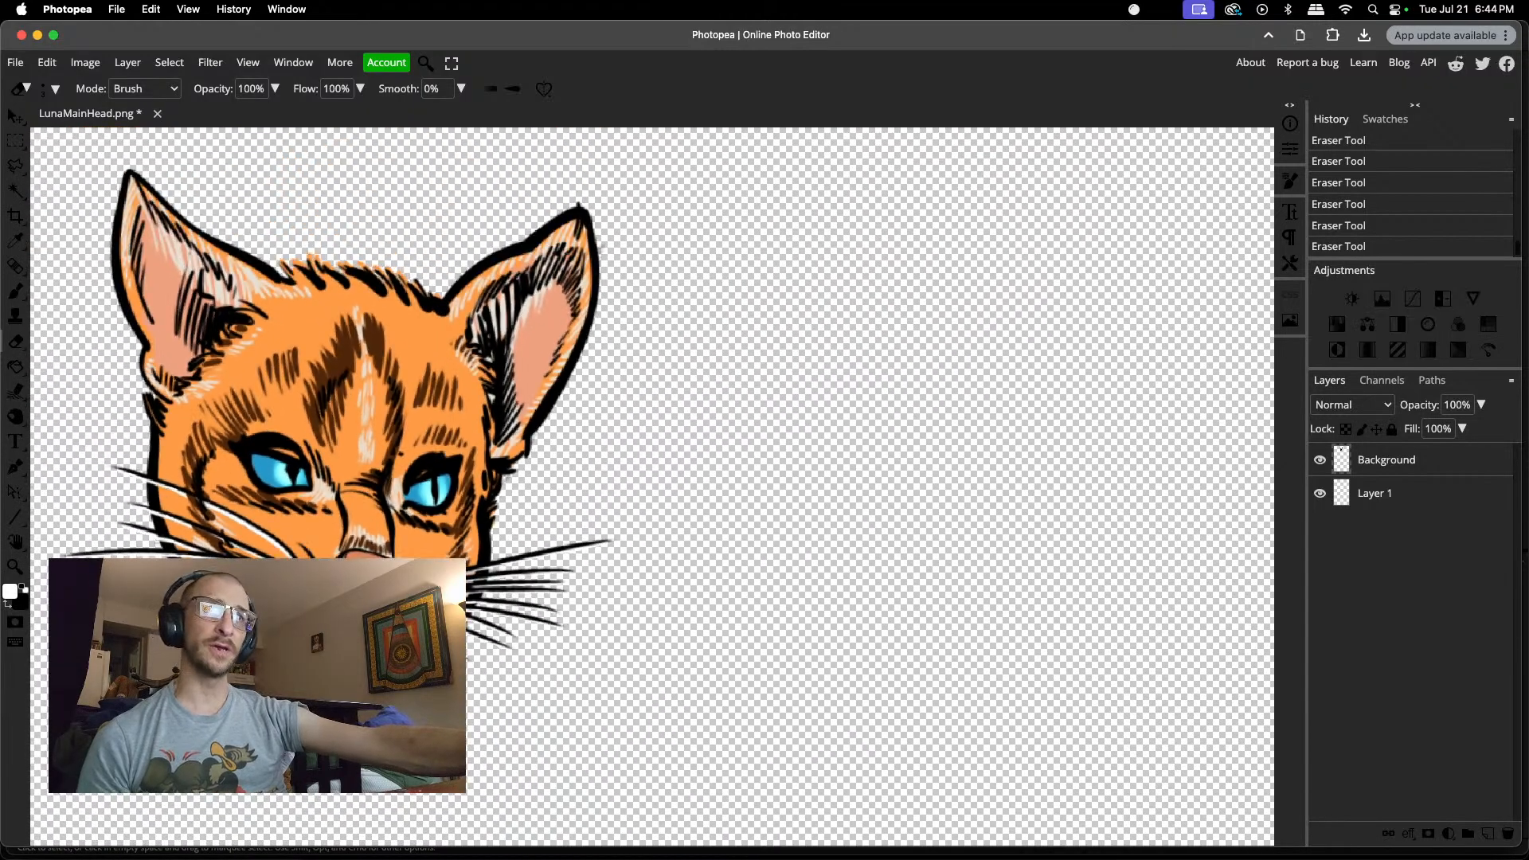
{"action": "scroll", "coordinate": [307, 713], "scroll_direction": "down", "scroll_amount": 1}
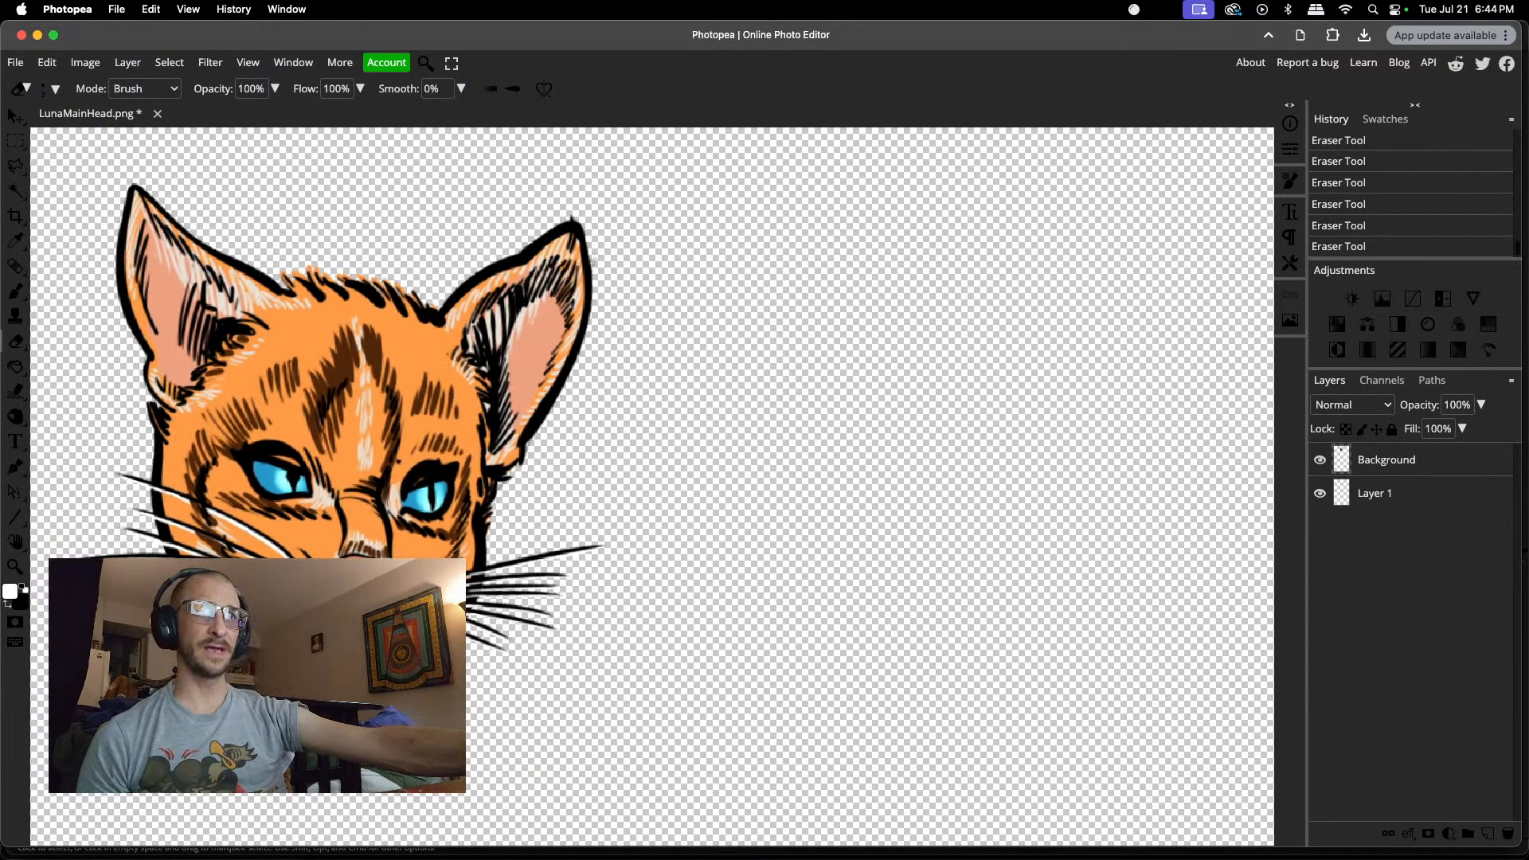
{"action": "scroll", "coordinate": [358, 637], "scroll_direction": "up", "scroll_amount": 5}
{"action": "scroll", "coordinate": [359, 637], "scroll_direction": "down", "scroll_amount": 3}
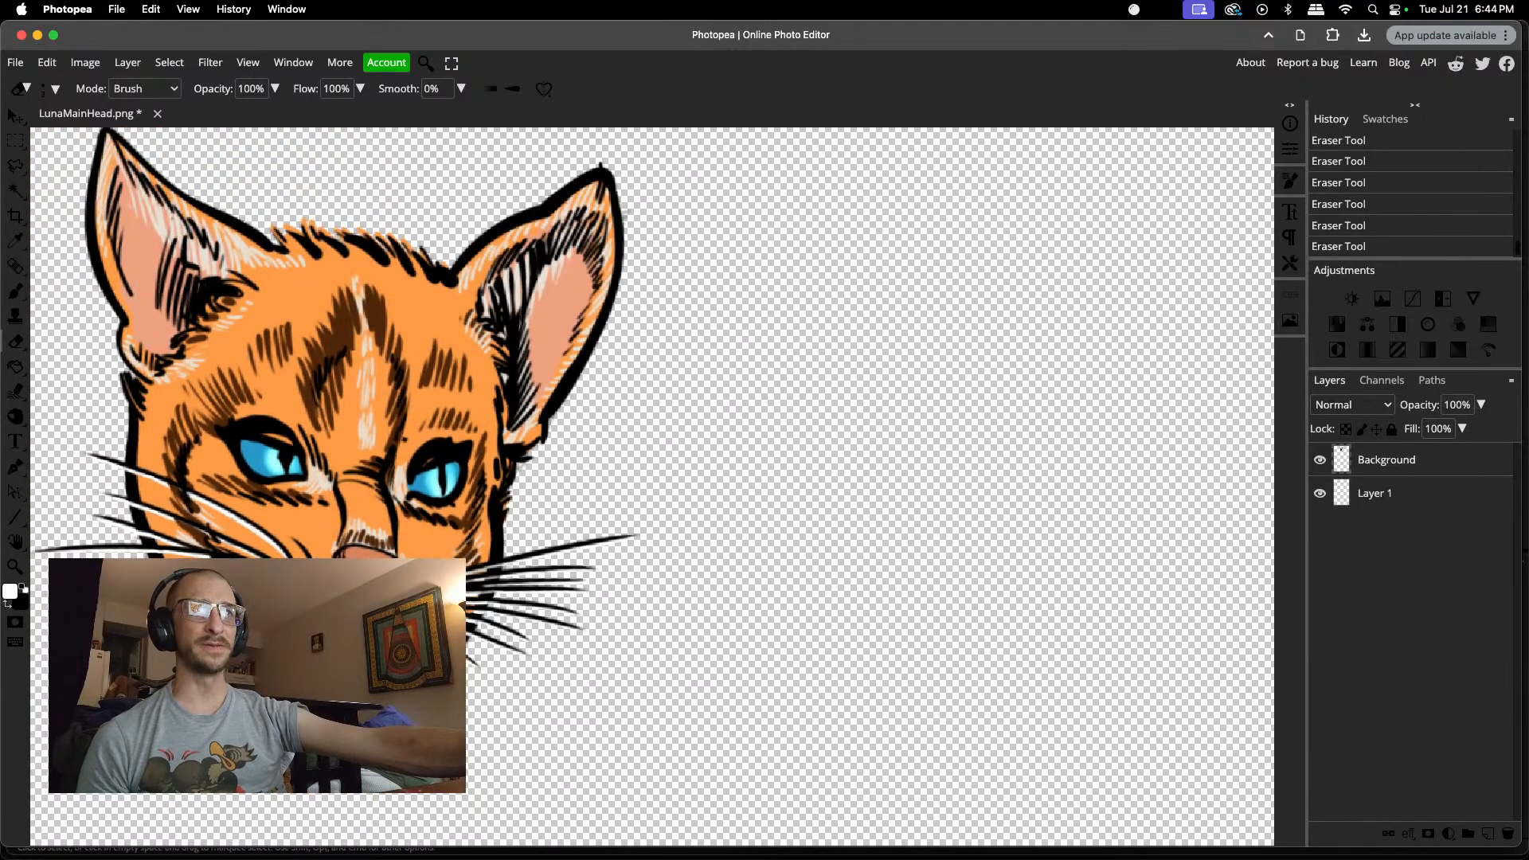
{"action": "scroll", "coordinate": [358, 637], "scroll_direction": "left", "scroll_amount": 2}
{"action": "scroll", "coordinate": [653, 486], "scroll_direction": "left", "scroll_amount": 1}
{"action": "scroll", "coordinate": [653, 485], "scroll_direction": "up", "scroll_amount": 2}
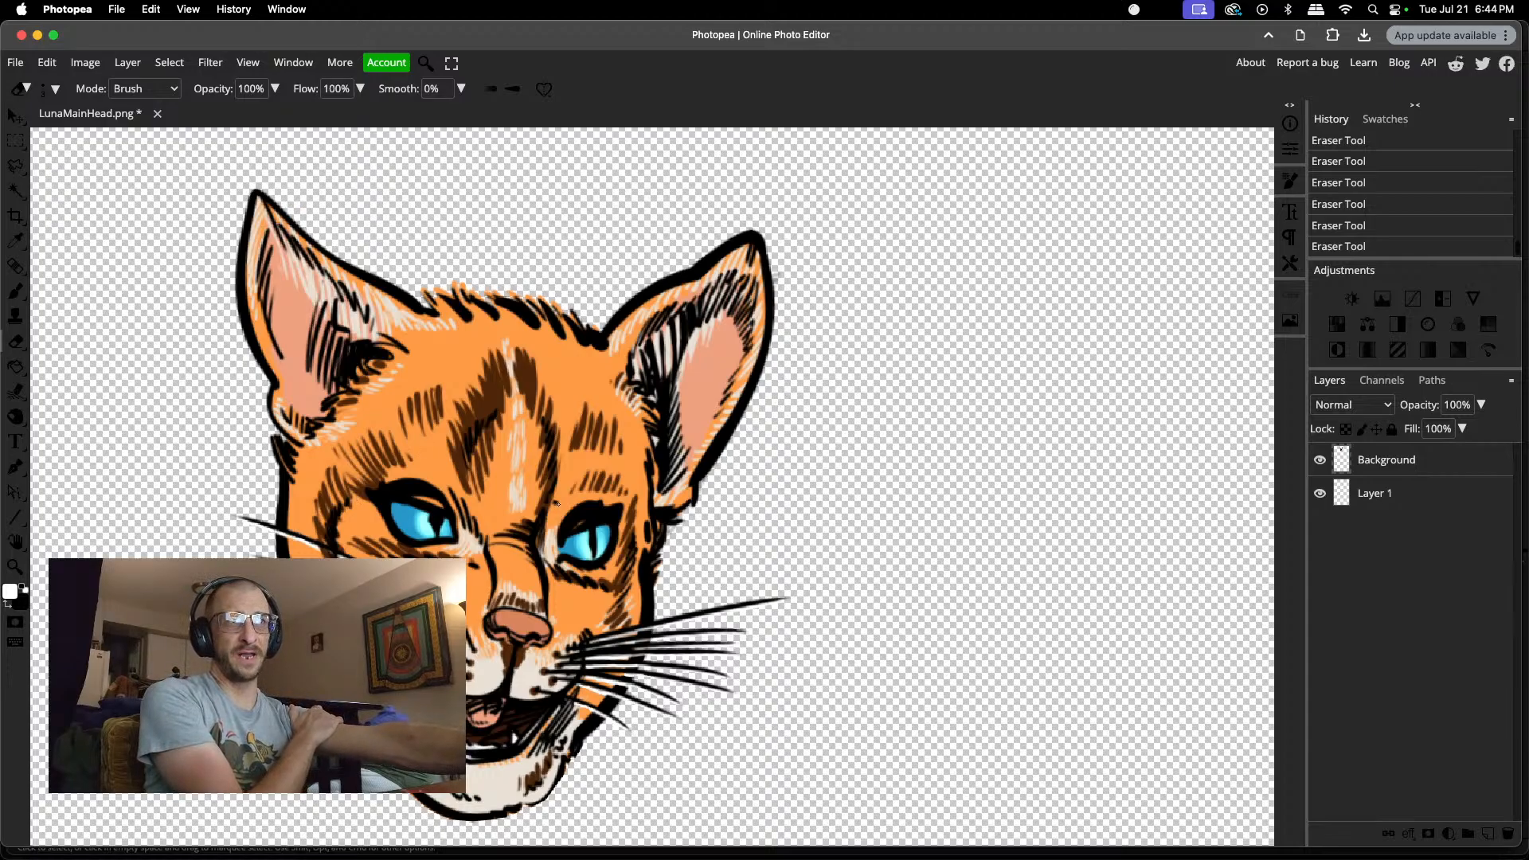
{"action": "scroll", "coordinate": [556, 504], "scroll_direction": "up", "scroll_amount": 5}
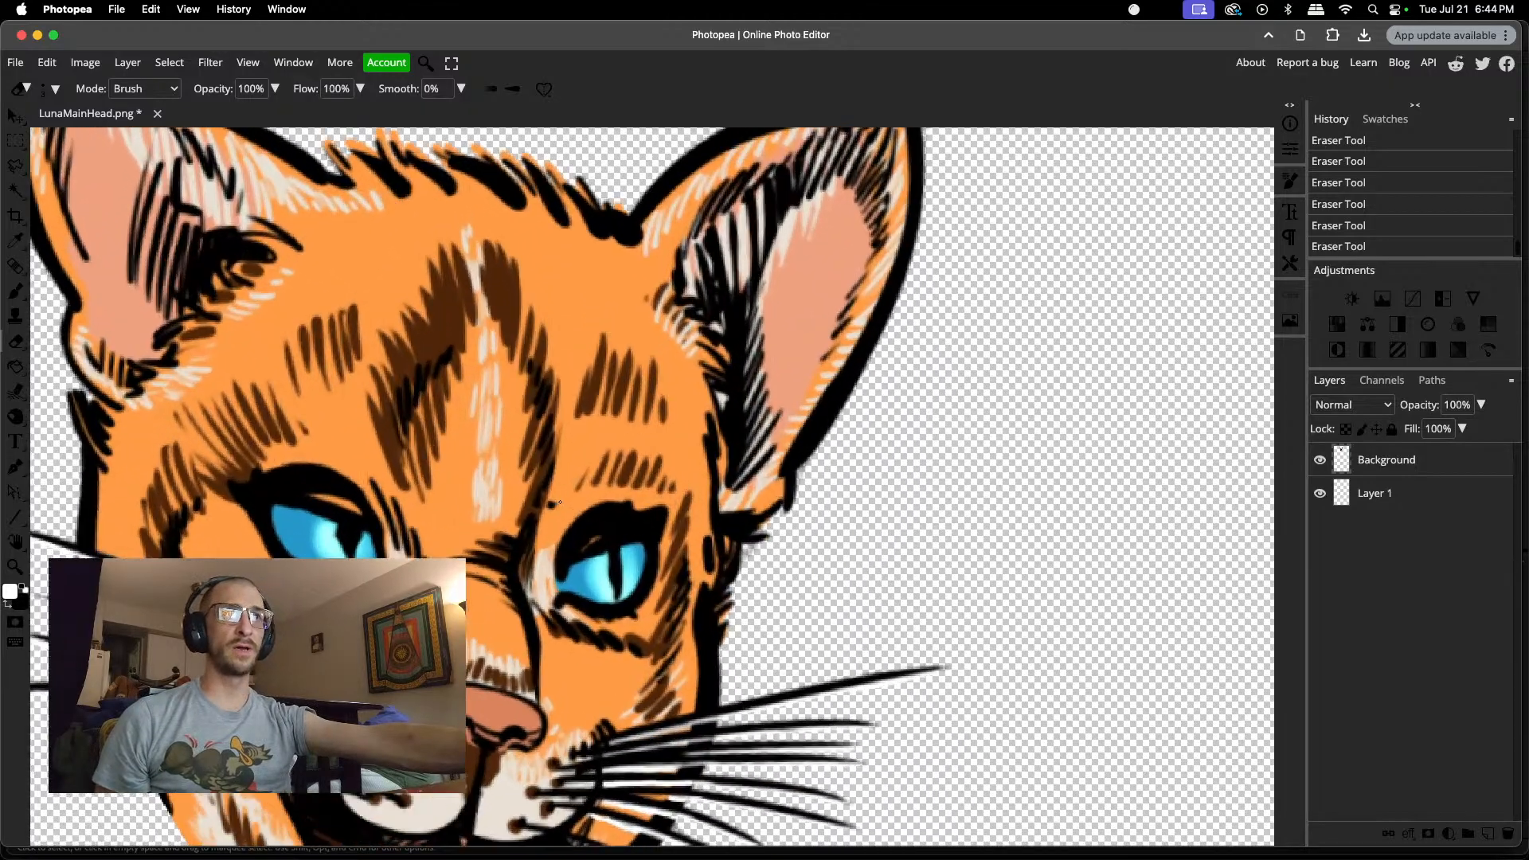
{"action": "key", "text": "i"}
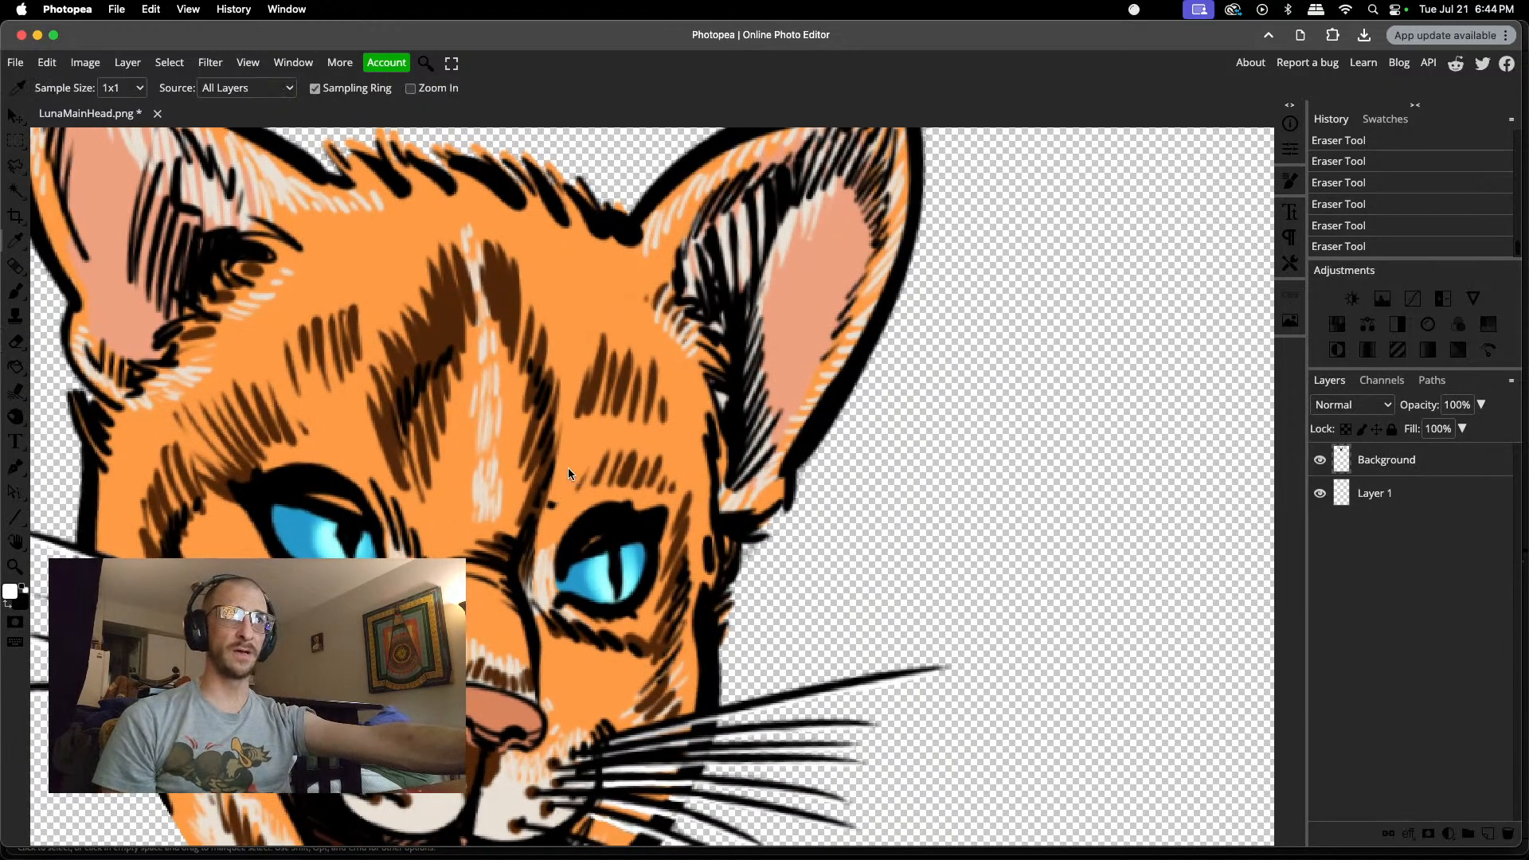
{"action": "left_click", "coordinate": [567, 473]}
{"action": "key", "text": "b"}
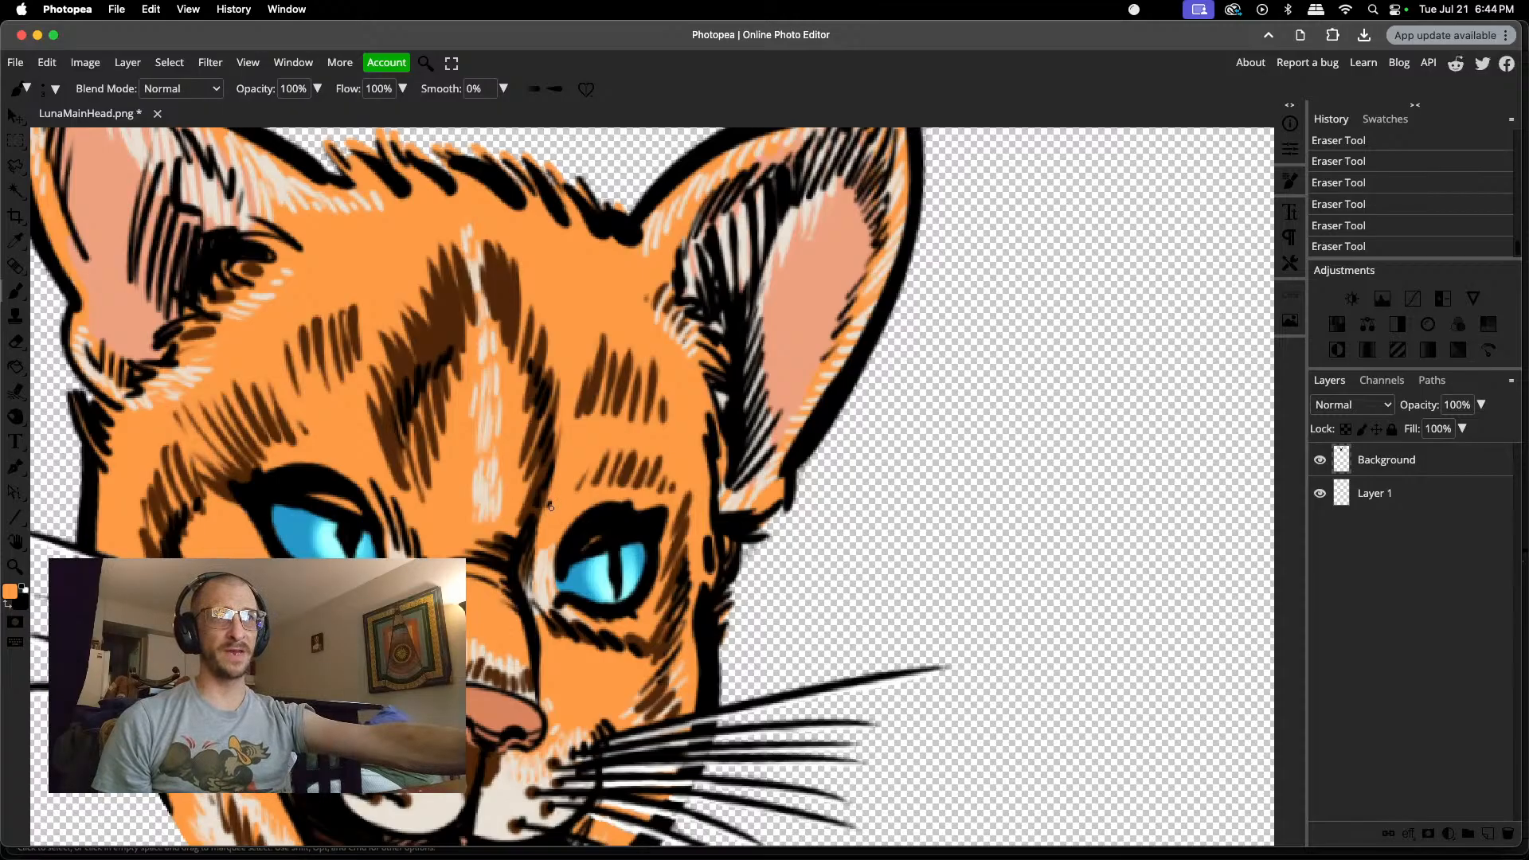
{"action": "left_click_drag", "start_coordinate": [546, 511], "coordinate": [556, 494]}
{"action": "scroll", "coordinate": [559, 492], "scroll_direction": "down", "scroll_amount": 5}
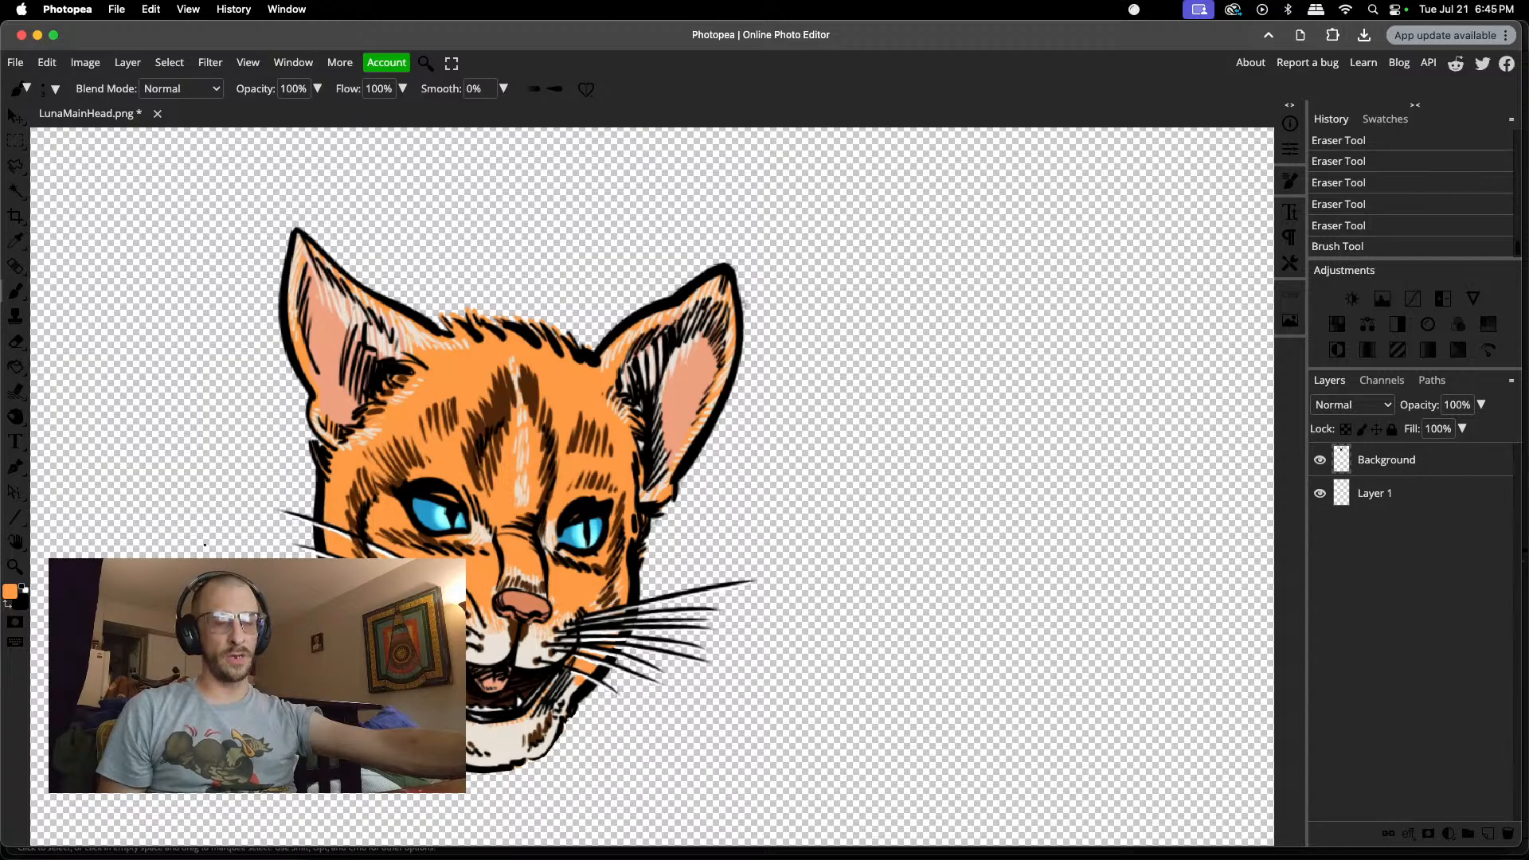
{"action": "scroll", "coordinate": [305, 443], "scroll_direction": "up", "scroll_amount": 5}
{"action": "scroll", "coordinate": [305, 443], "scroll_direction": "up", "scroll_amount": 3}
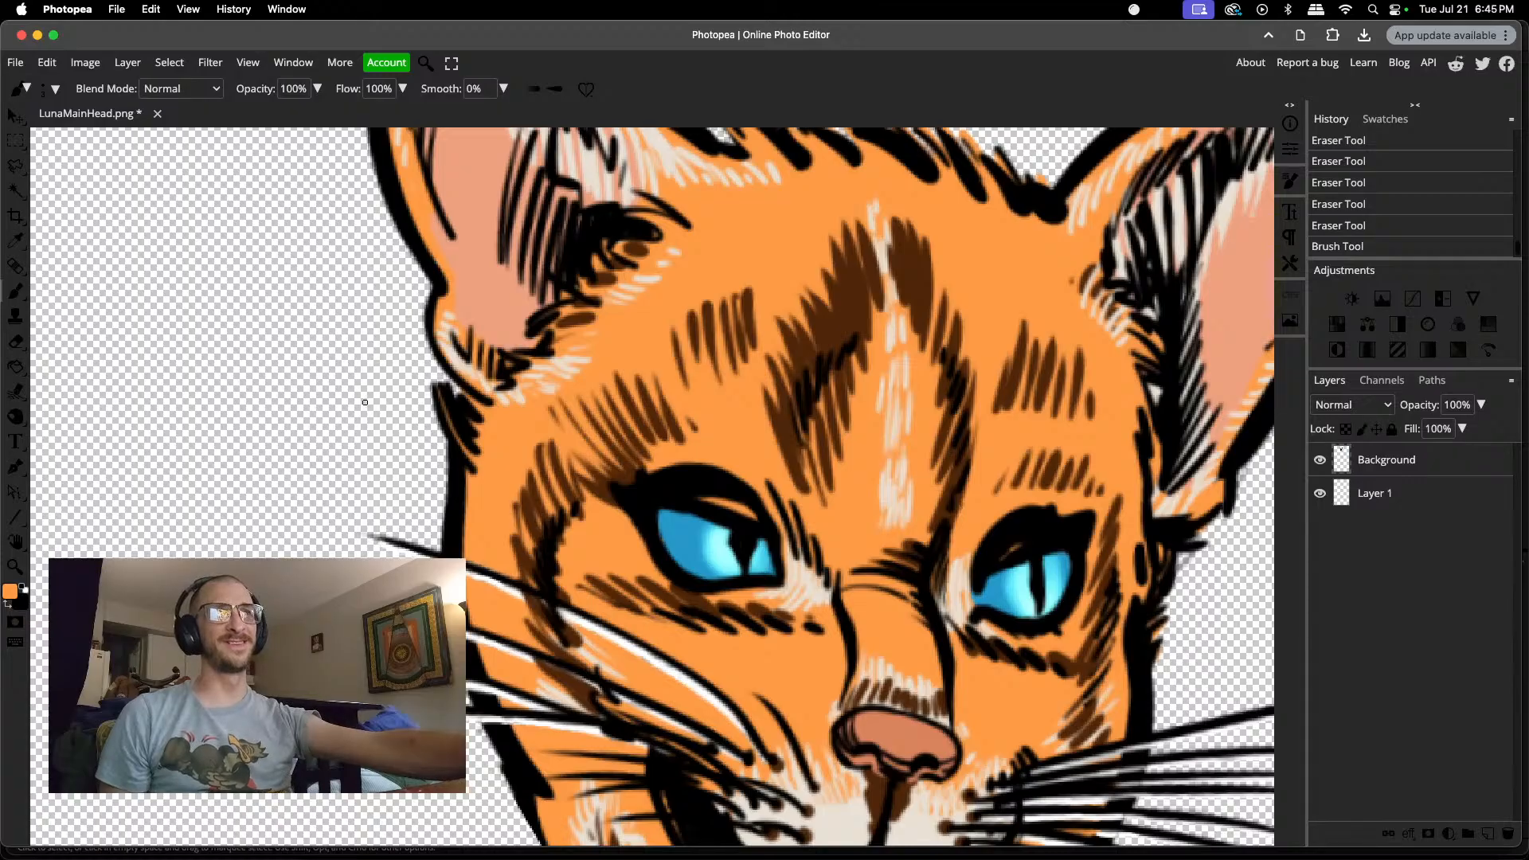
{"action": "scroll", "coordinate": [379, 386], "scroll_direction": "down", "scroll_amount": 2}
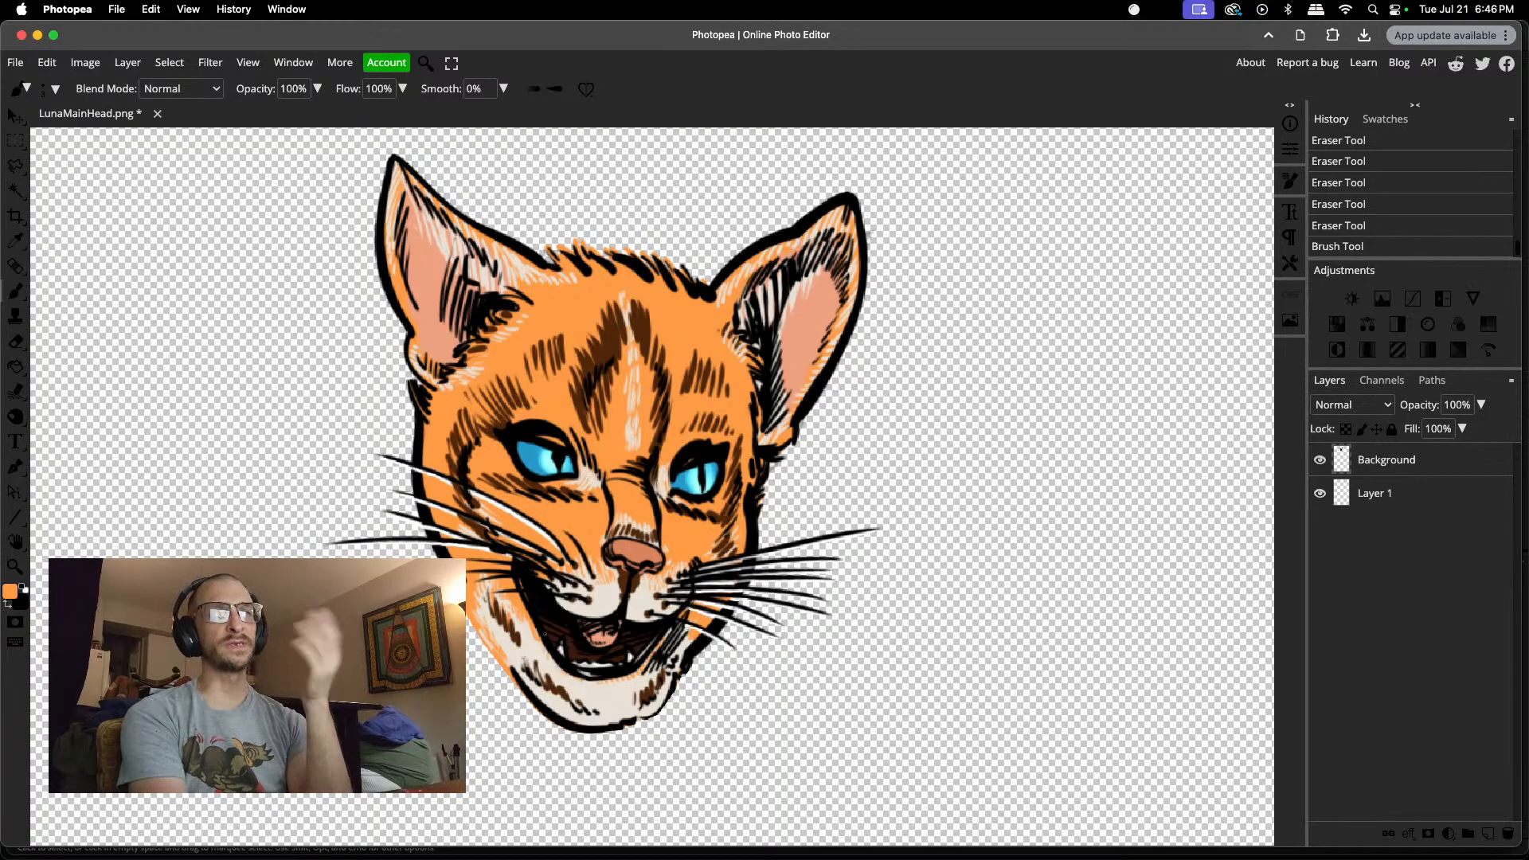
Step: Set the eraser size to 8 px and erase the orange spill along the outside of the left jaw outline
{"action": "scroll", "coordinate": [486, 668], "scroll_direction": "up", "scroll_amount": 5}
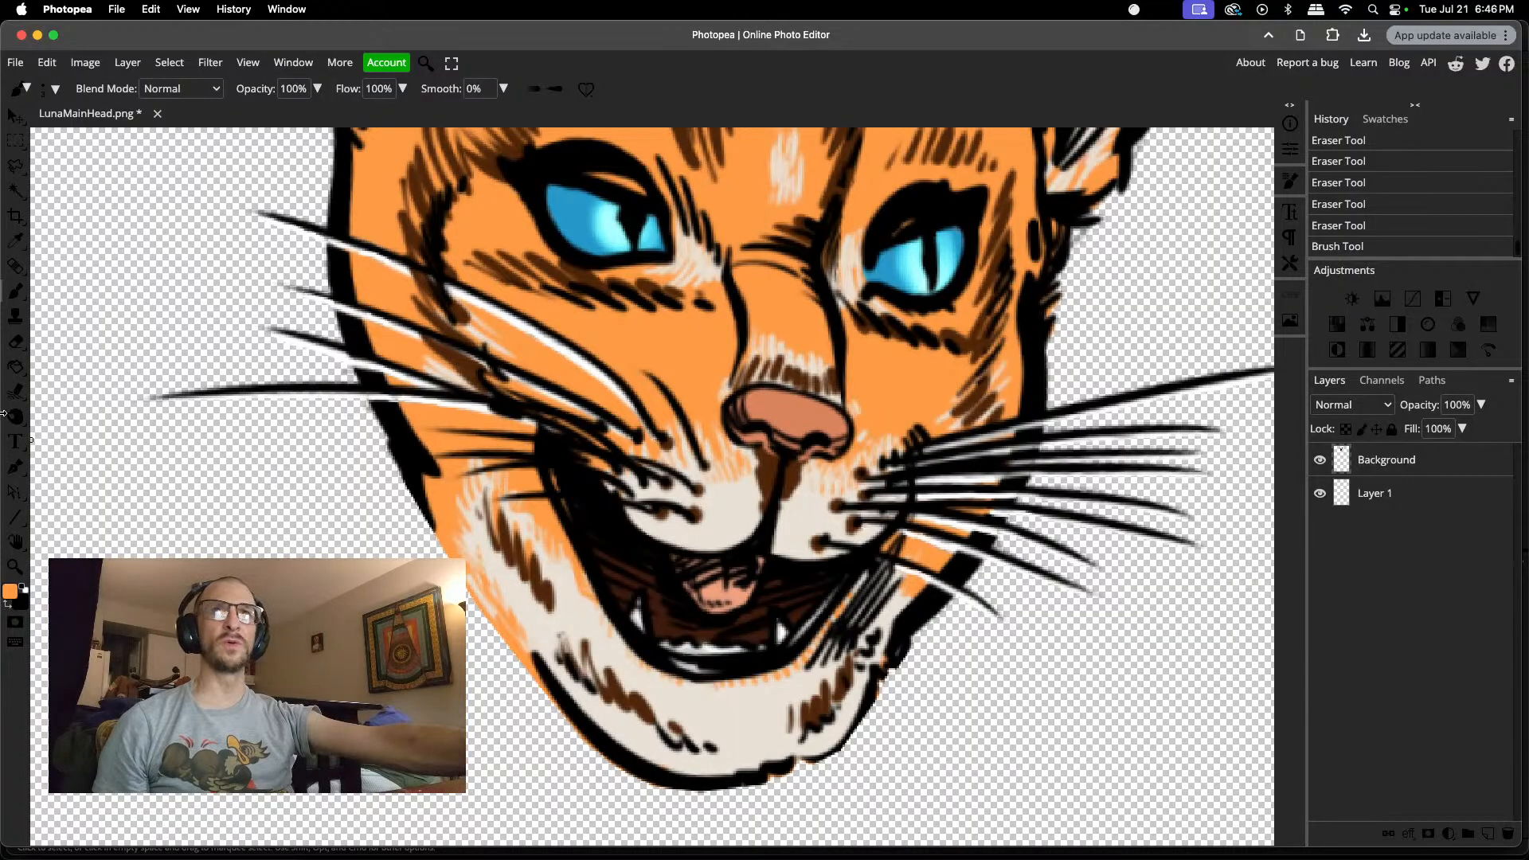
{"action": "left_click", "coordinate": [16, 342]}
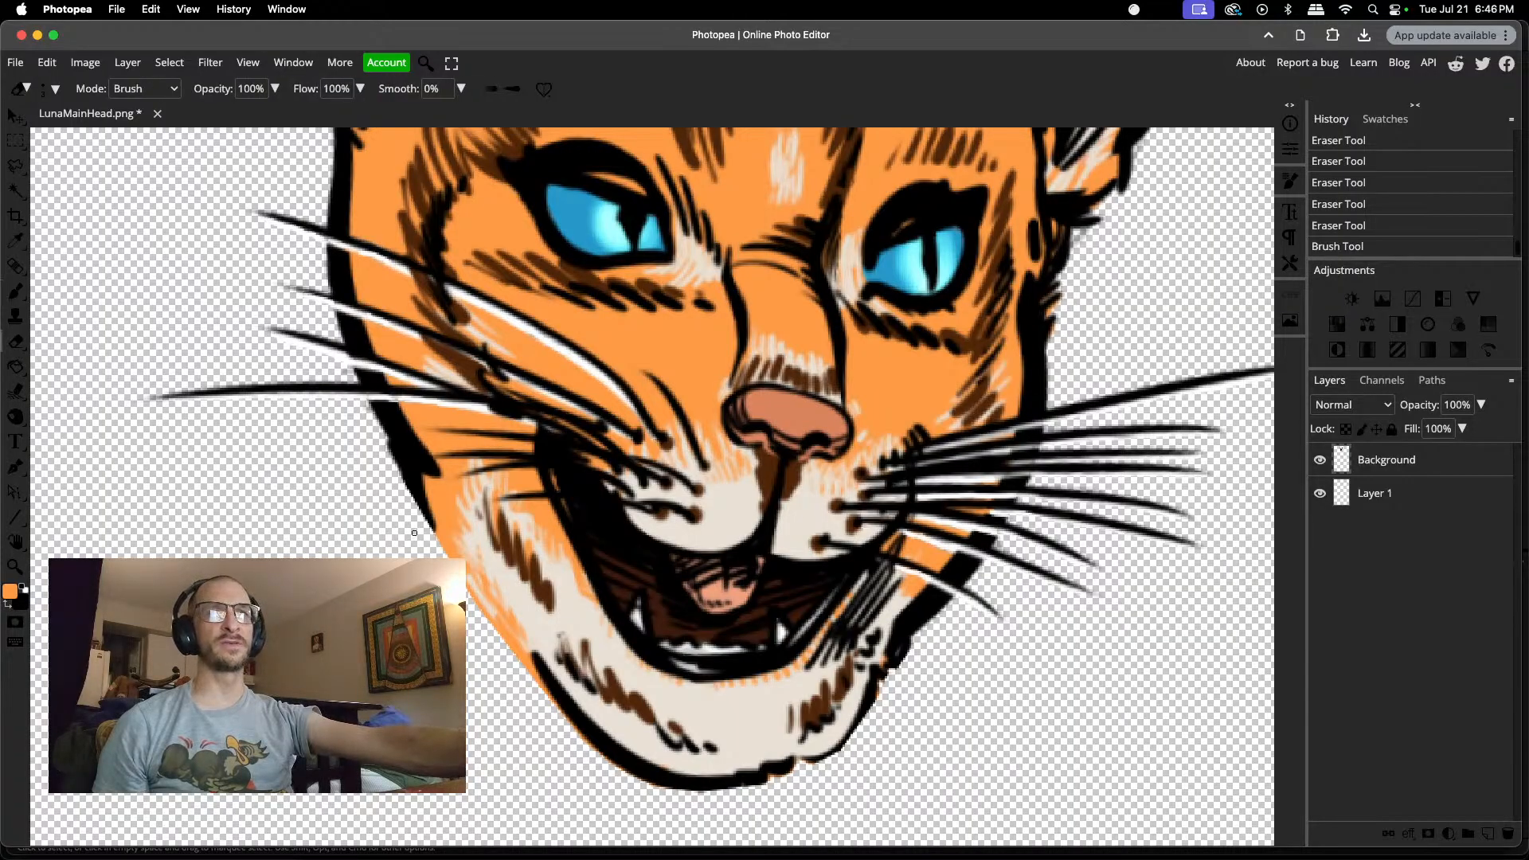
{"action": "right_click", "coordinate": [494, 696]}
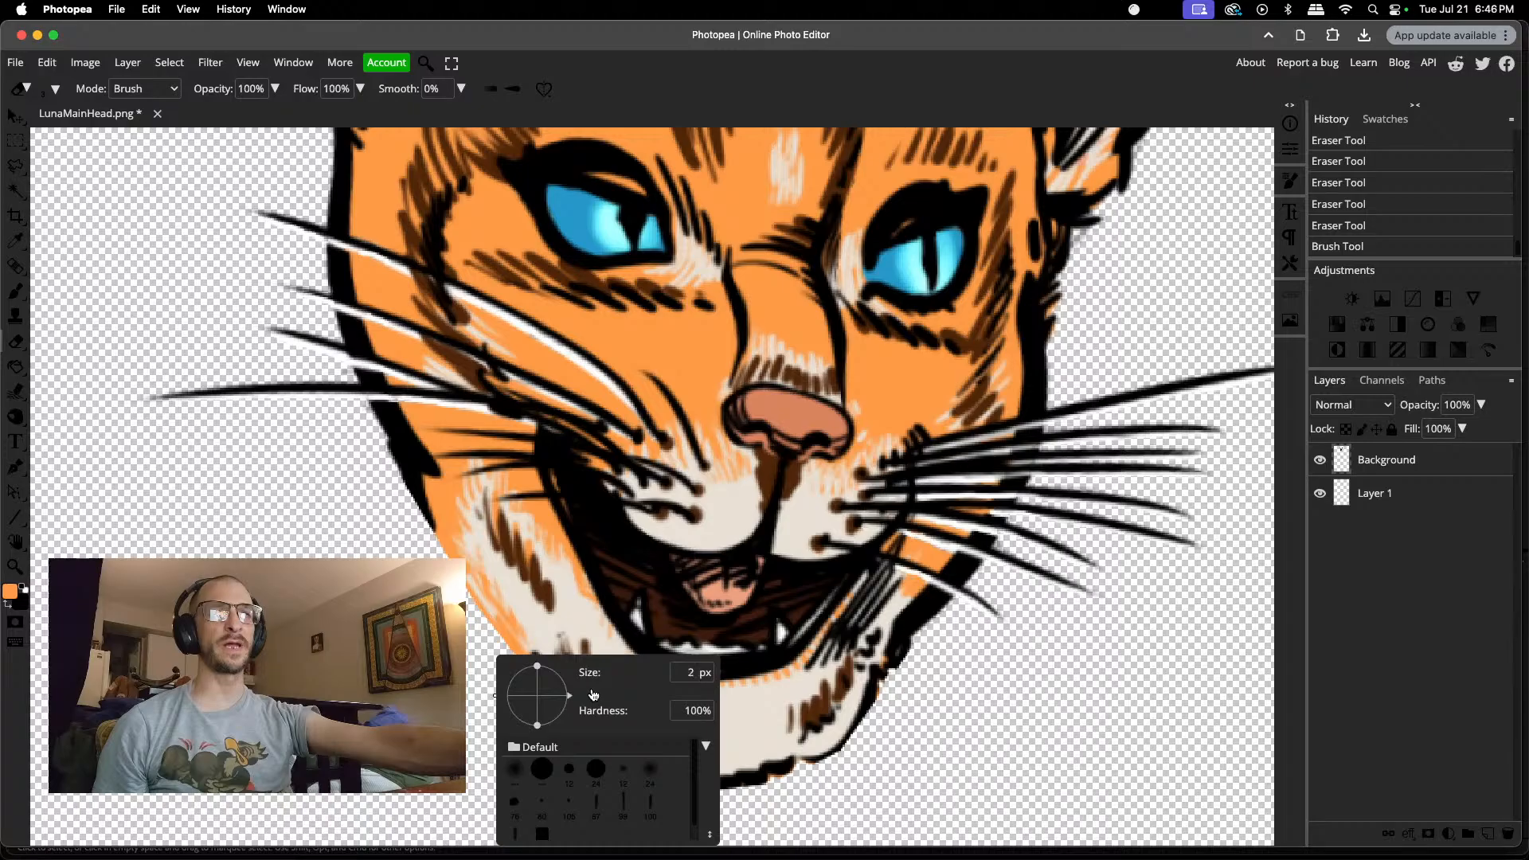
{"action": "left_click_drag", "start_coordinate": [597, 693], "coordinate": [601, 692]}
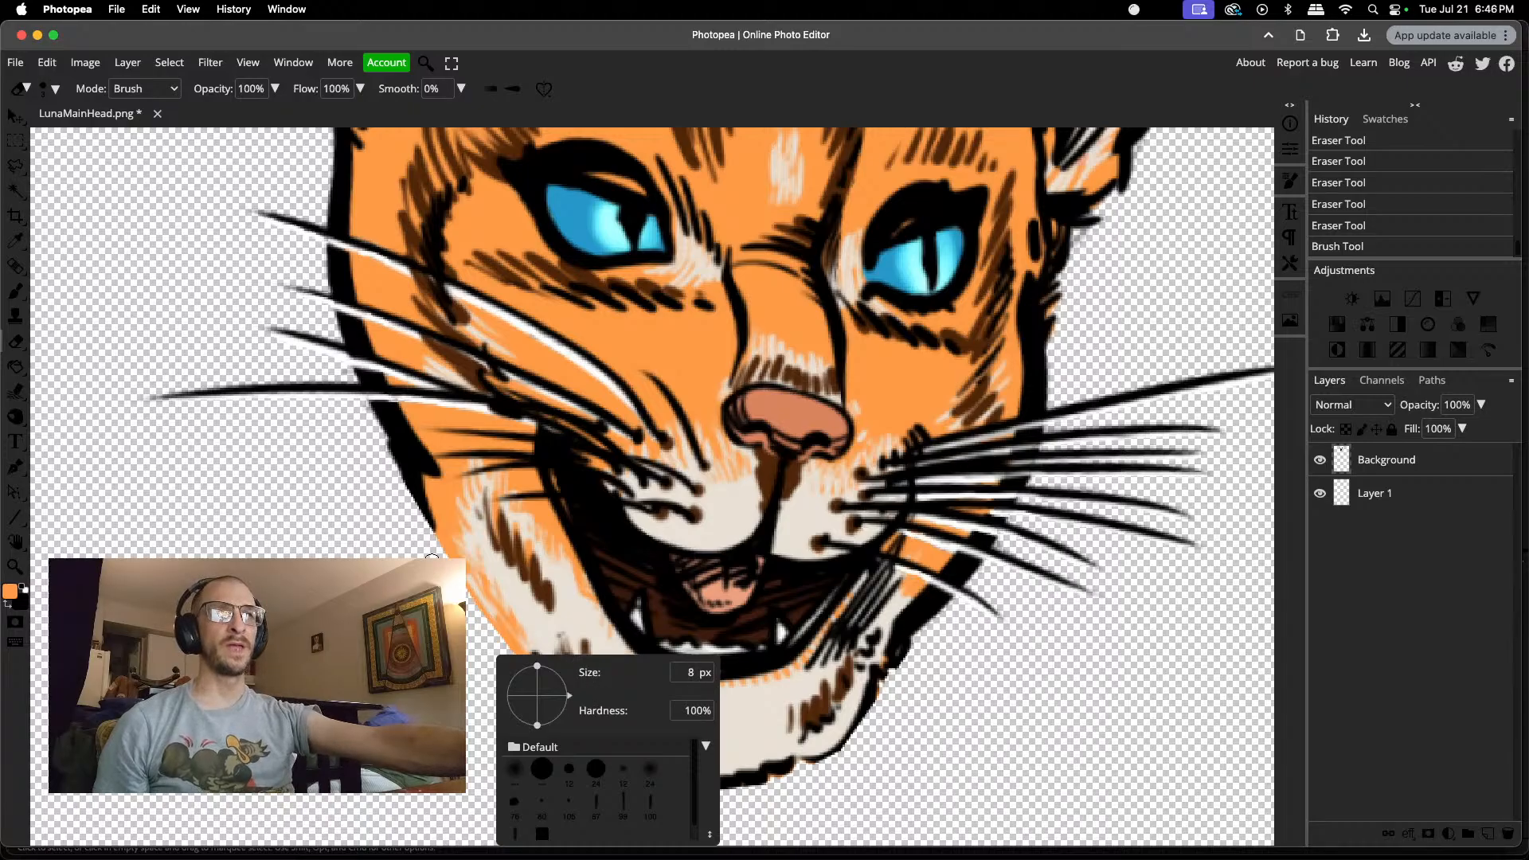
{"action": "left_click", "coordinate": [518, 709]}
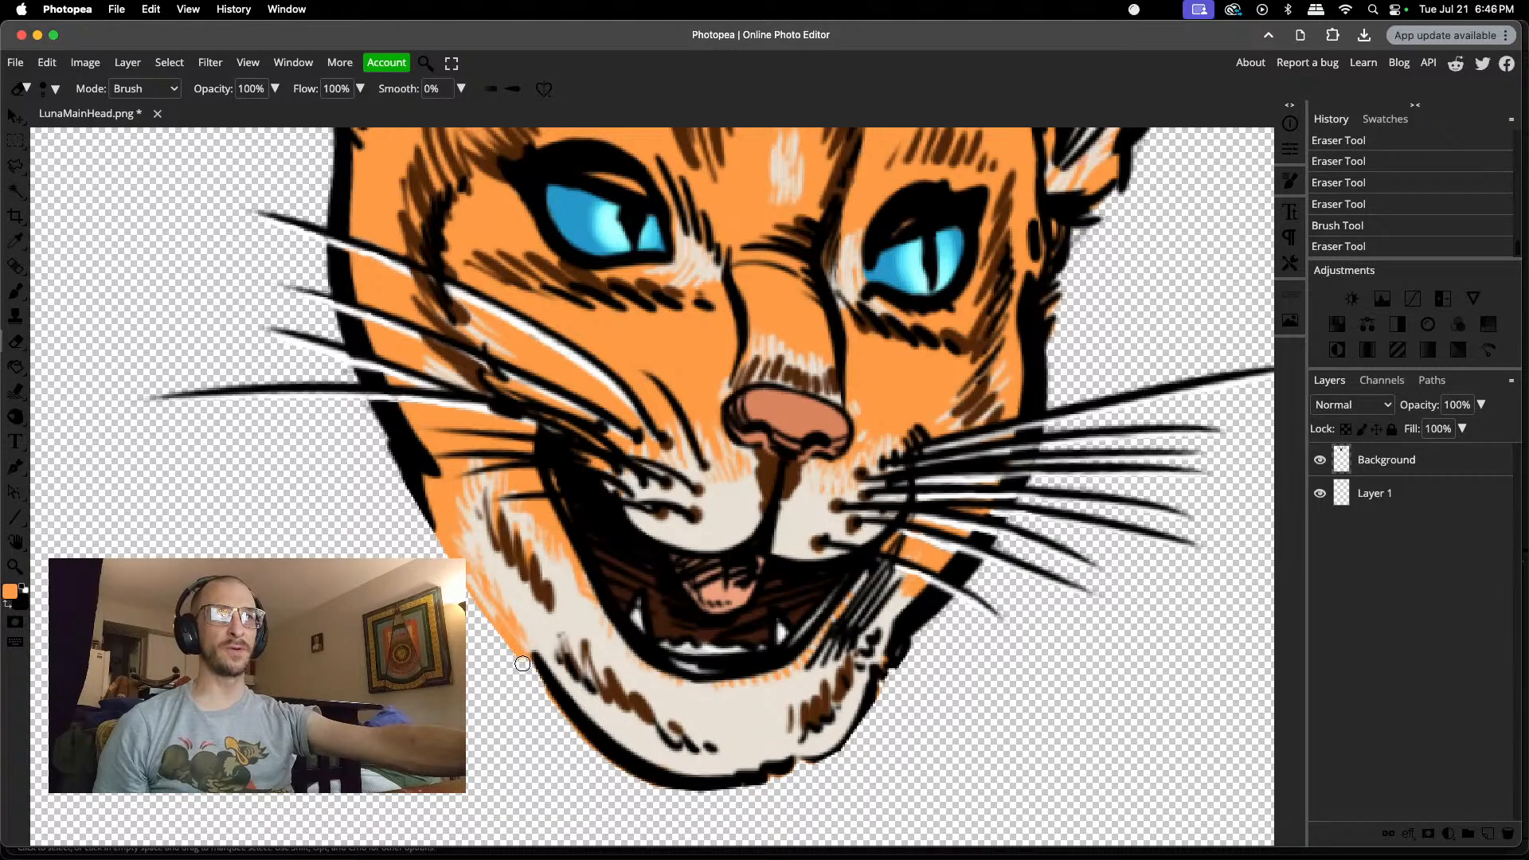
{"action": "left_click_drag", "start_coordinate": [512, 656], "coordinate": [490, 637]}
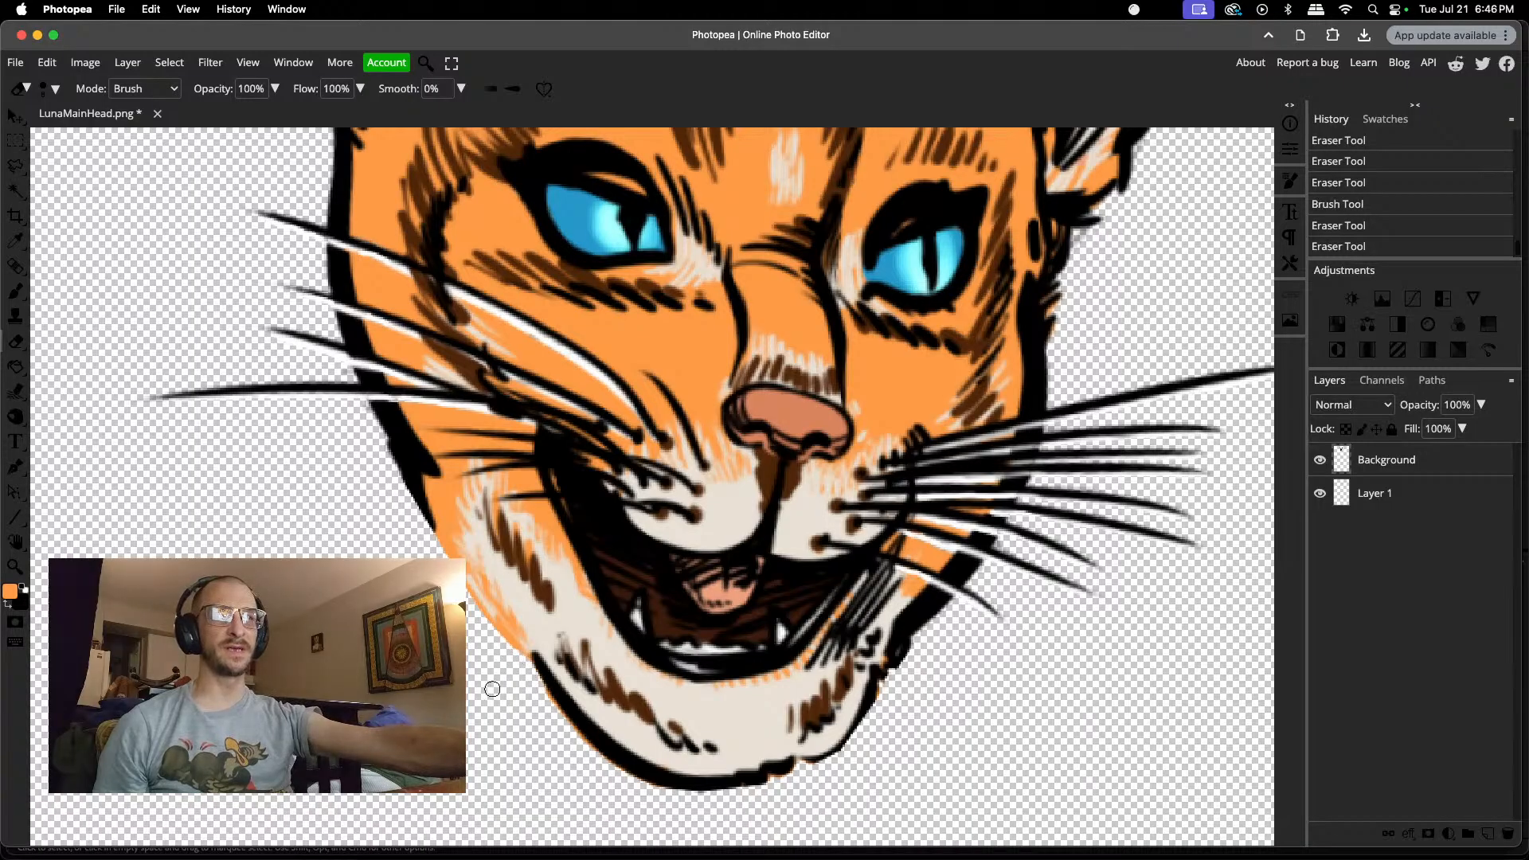
{"action": "left_click", "coordinate": [546, 710]}
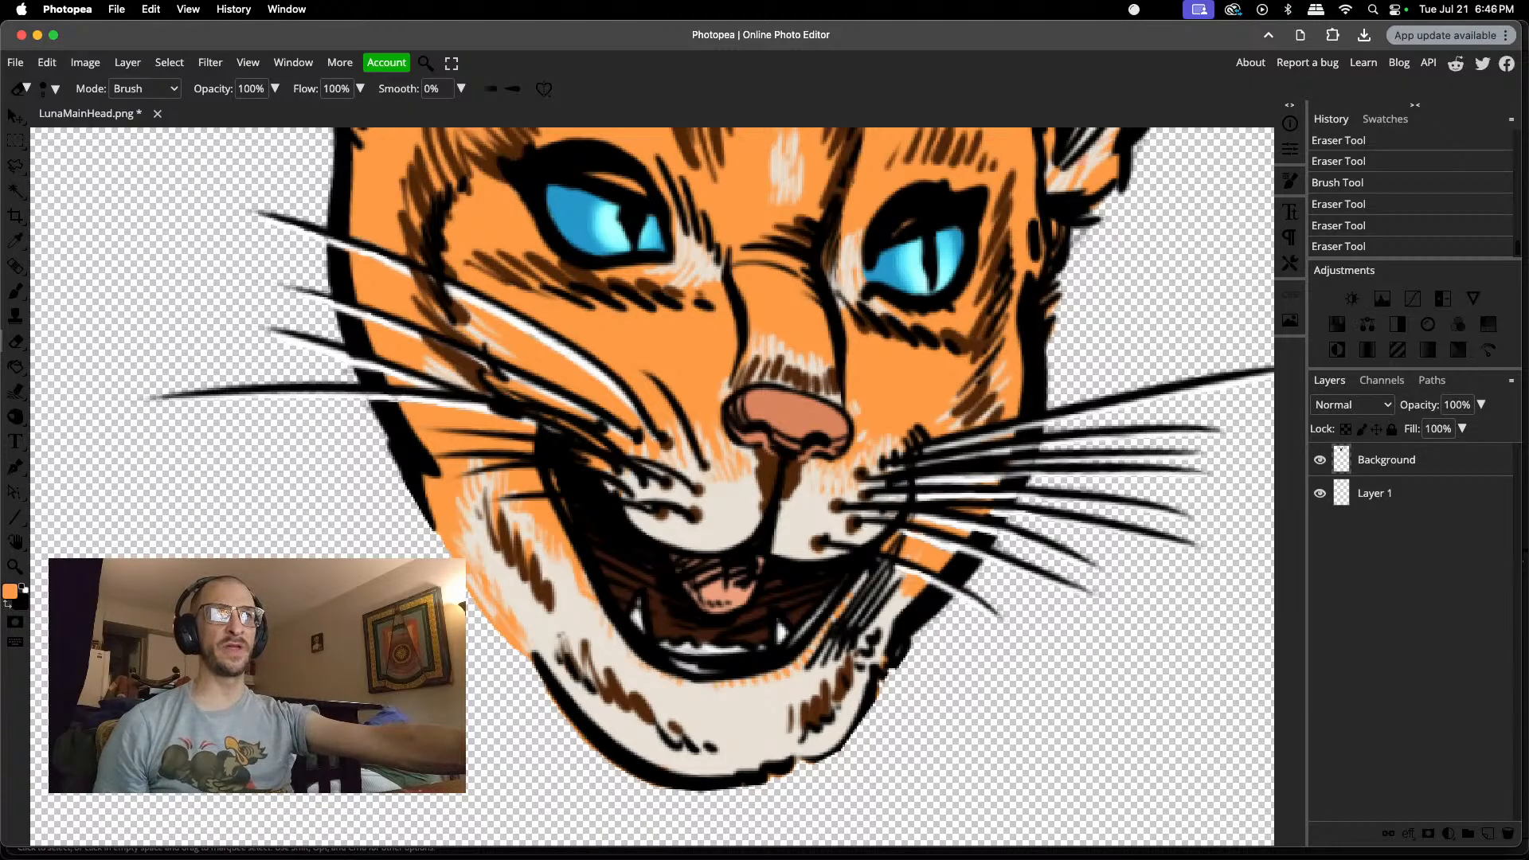
{"action": "left_click_drag", "start_coordinate": [468, 600], "coordinate": [481, 622]}
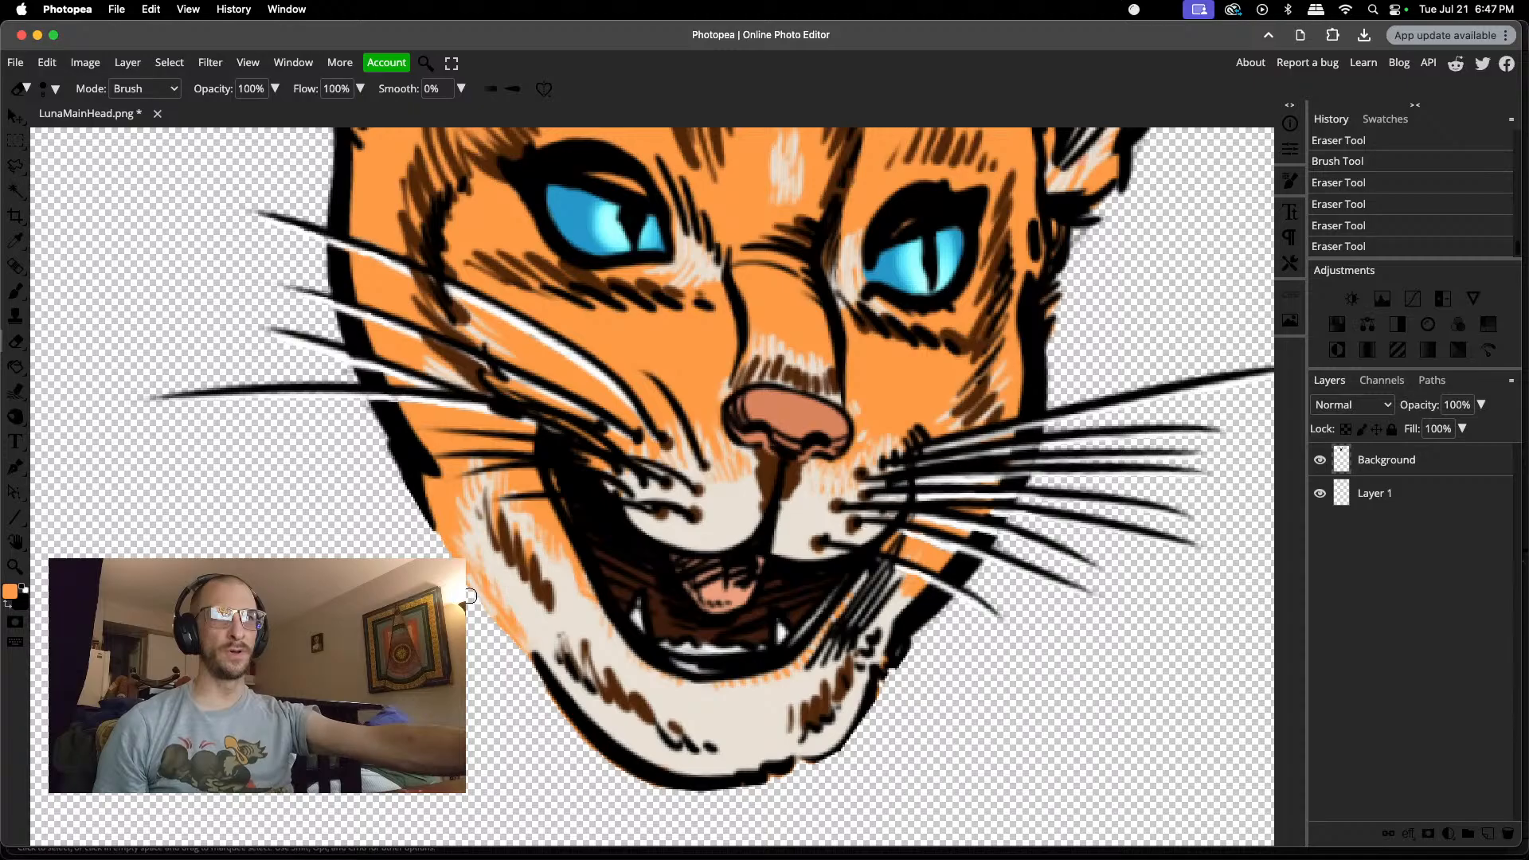
{"action": "left_click", "coordinate": [445, 555]}
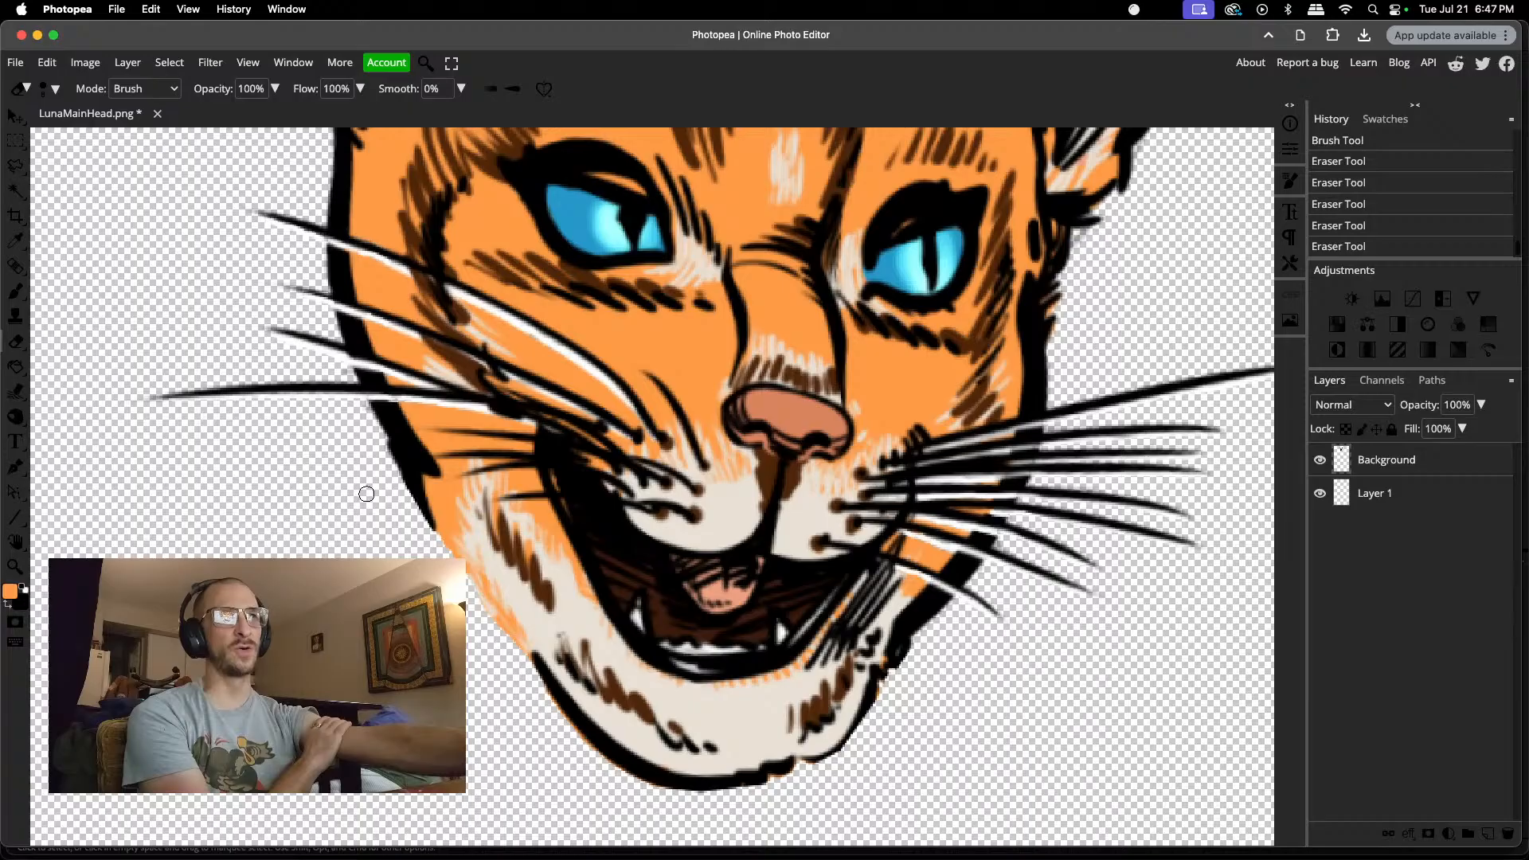
Step: Check the Background layer by toggling its visibility, and merge it down into Layer 1
{"action": "left_click", "coordinate": [1319, 460]}
{"action": "left_click", "coordinate": [1320, 460]}
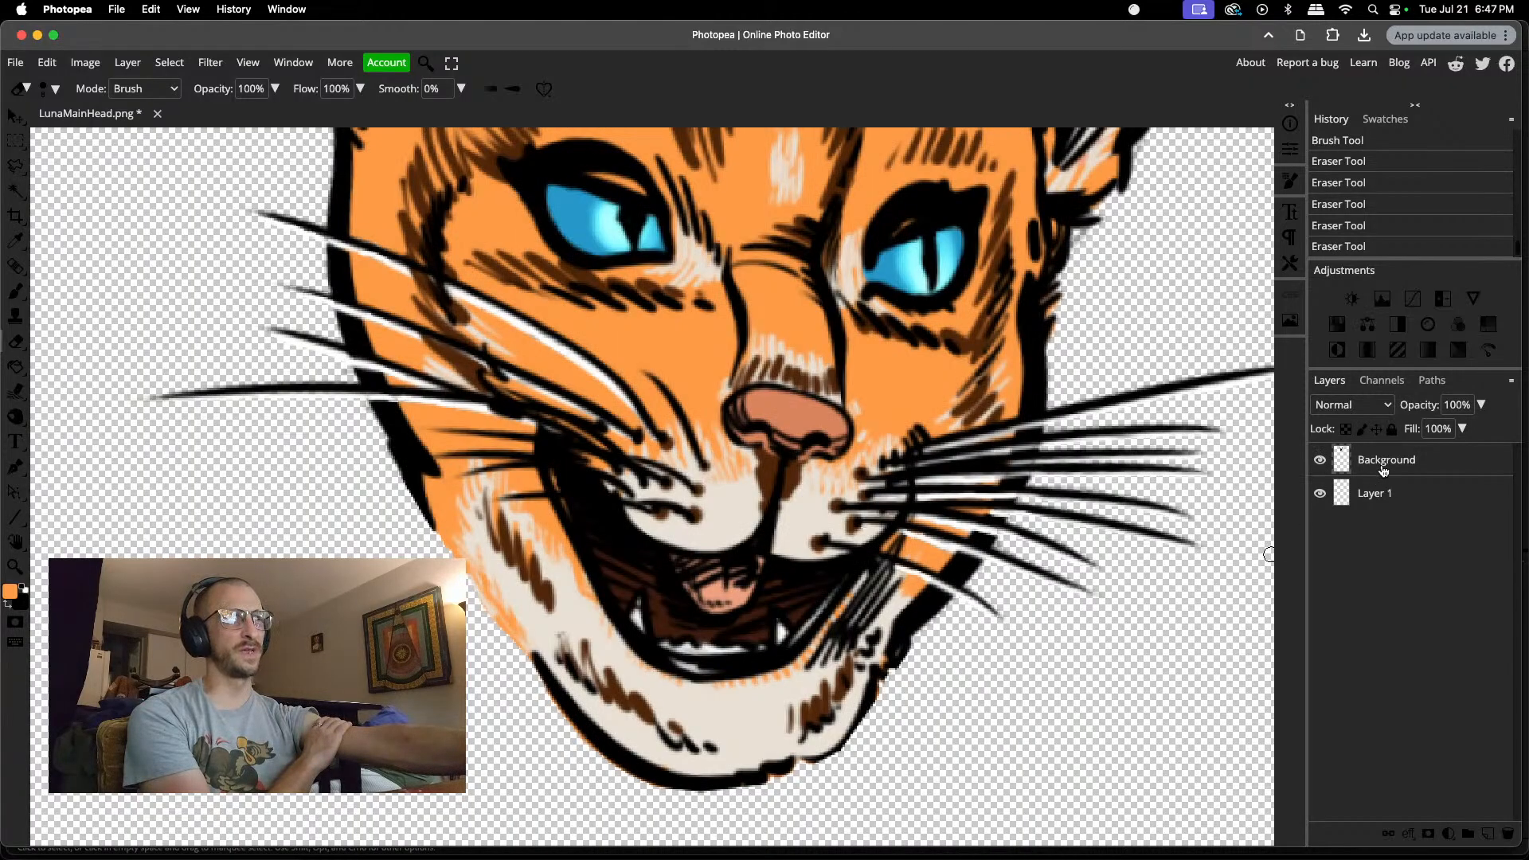
{"action": "key", "text": "super+e"}
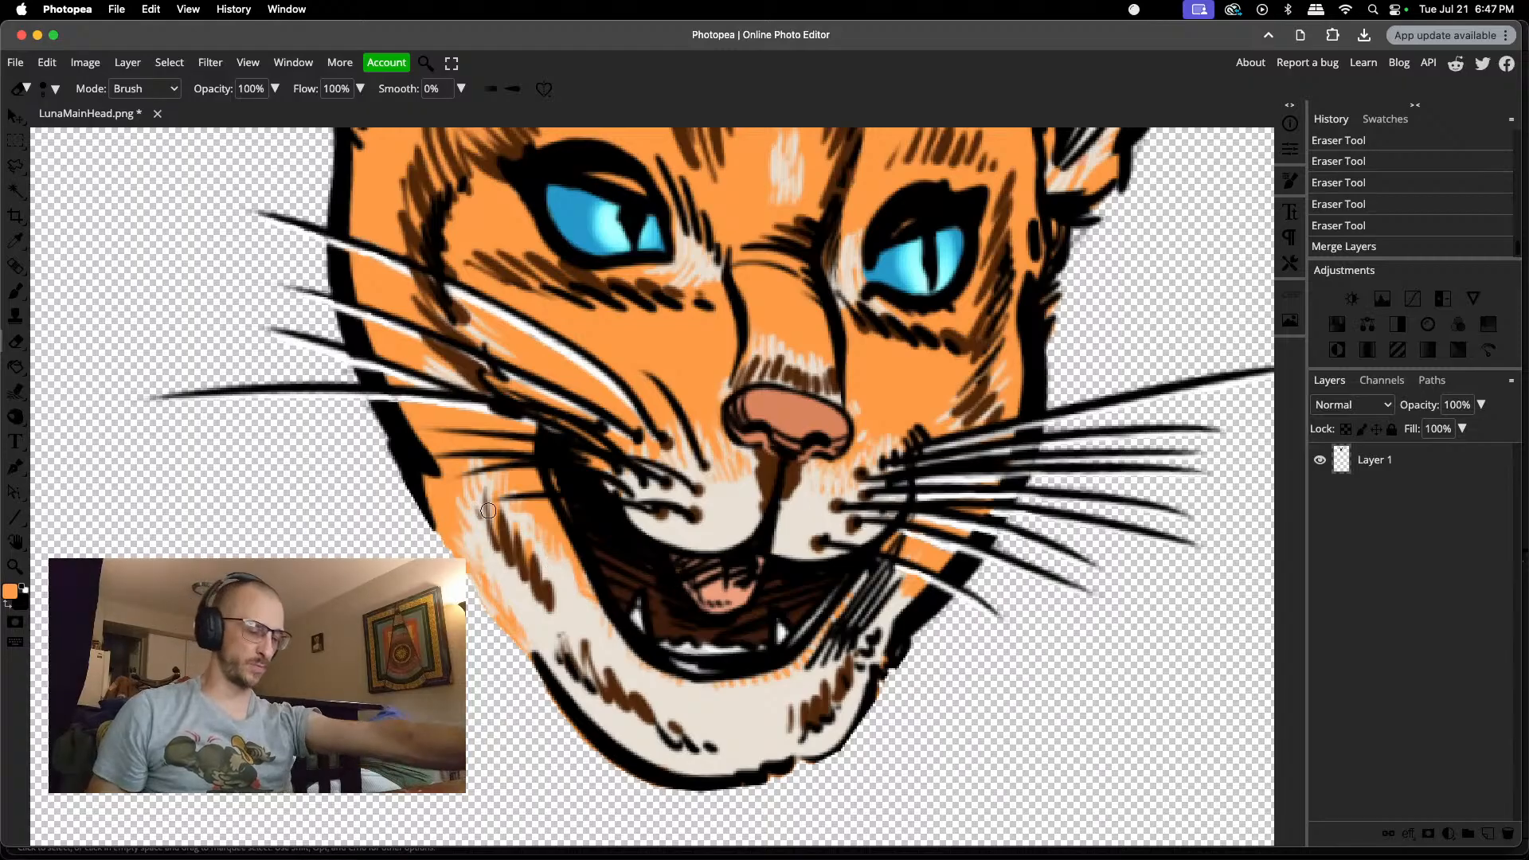
Step: Begin a polygonal lasso outline of the lower jaw, tracing beneath the lowest long left whisker and along the left upper lip to the mouth's centre
{"action": "key", "text": "l"}
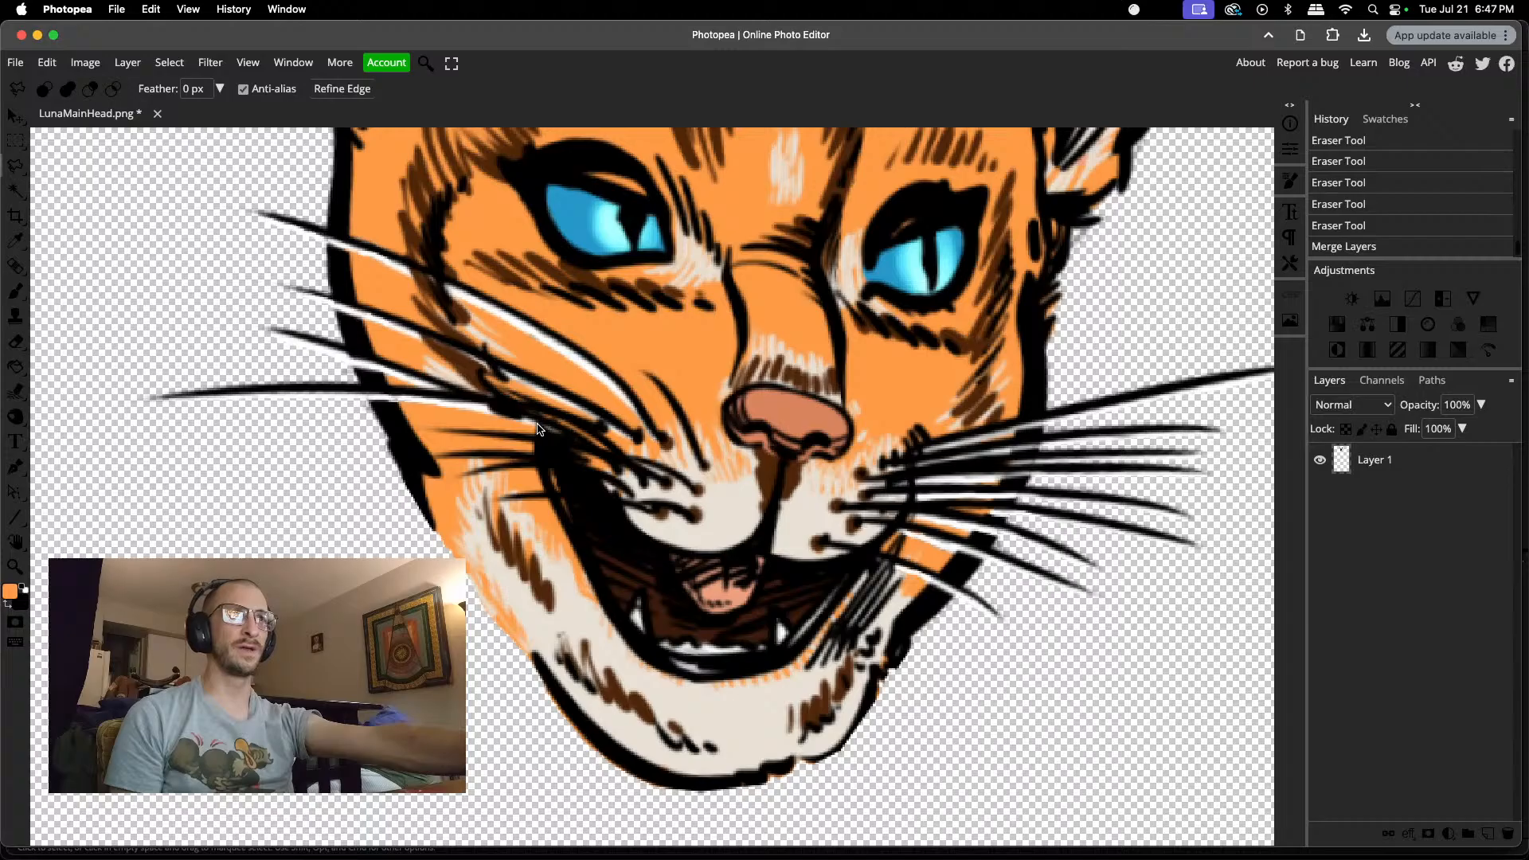
{"action": "left_click", "coordinate": [363, 400]}
{"action": "left_click", "coordinate": [384, 400]}
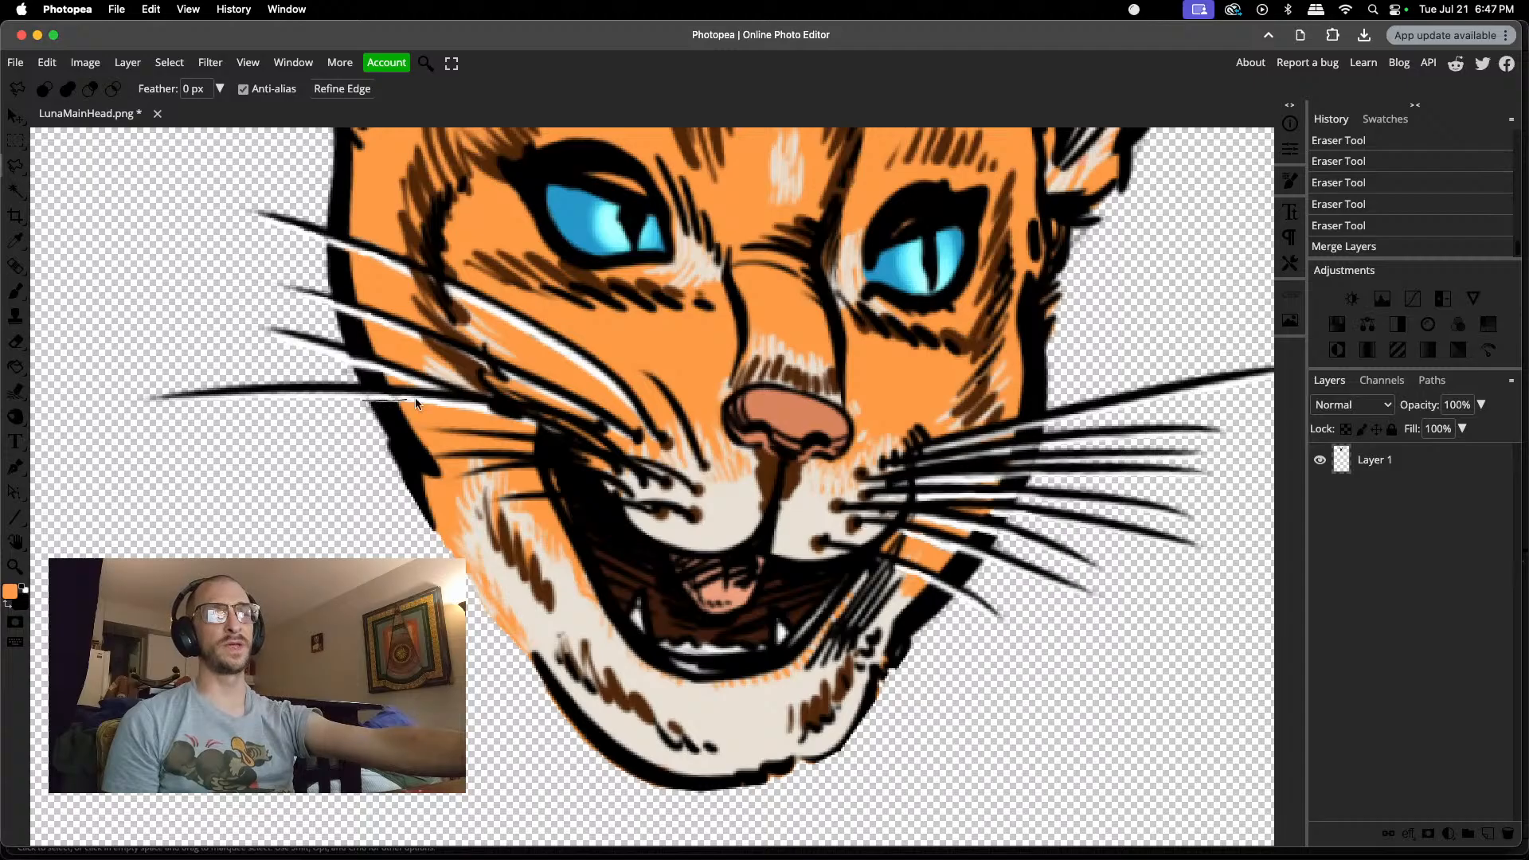
{"action": "left_click", "coordinate": [488, 414]}
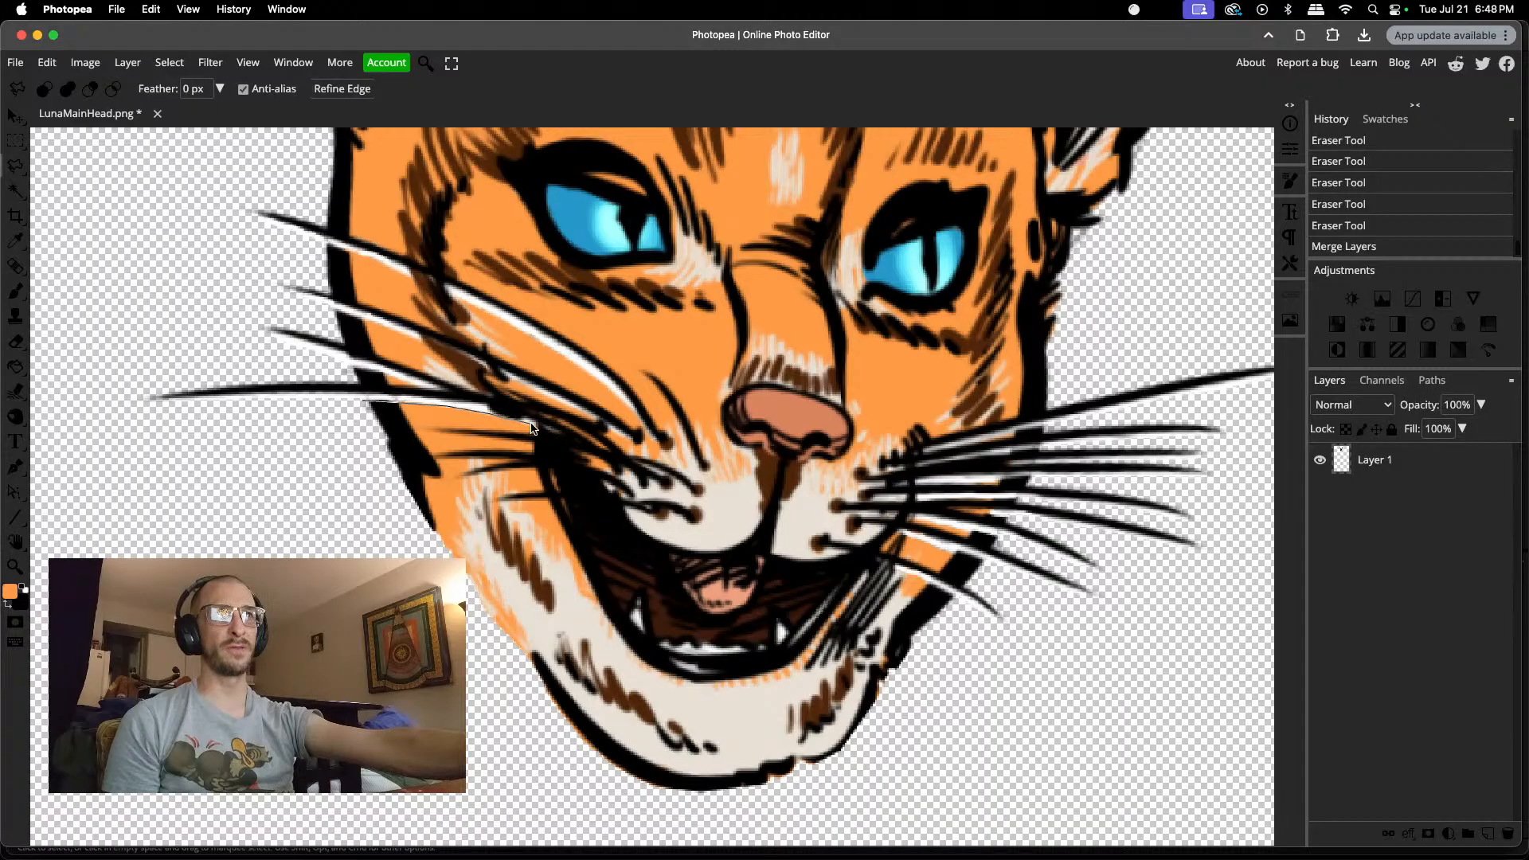
{"action": "left_click", "coordinate": [535, 423]}
{"action": "left_click", "coordinate": [573, 446]}
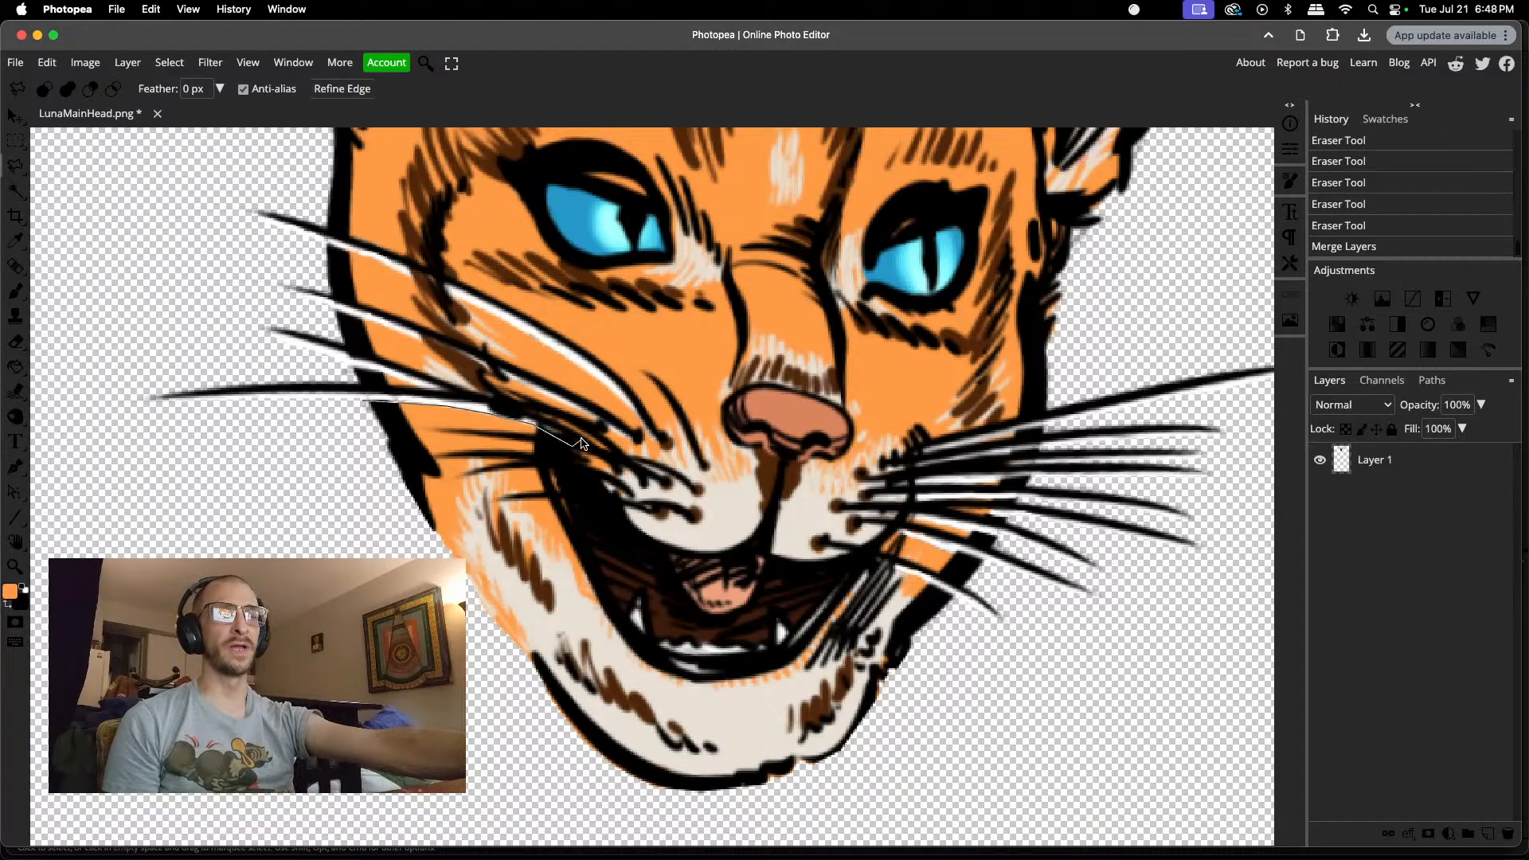
{"action": "left_click", "coordinate": [606, 484]}
{"action": "left_click", "coordinate": [617, 501]}
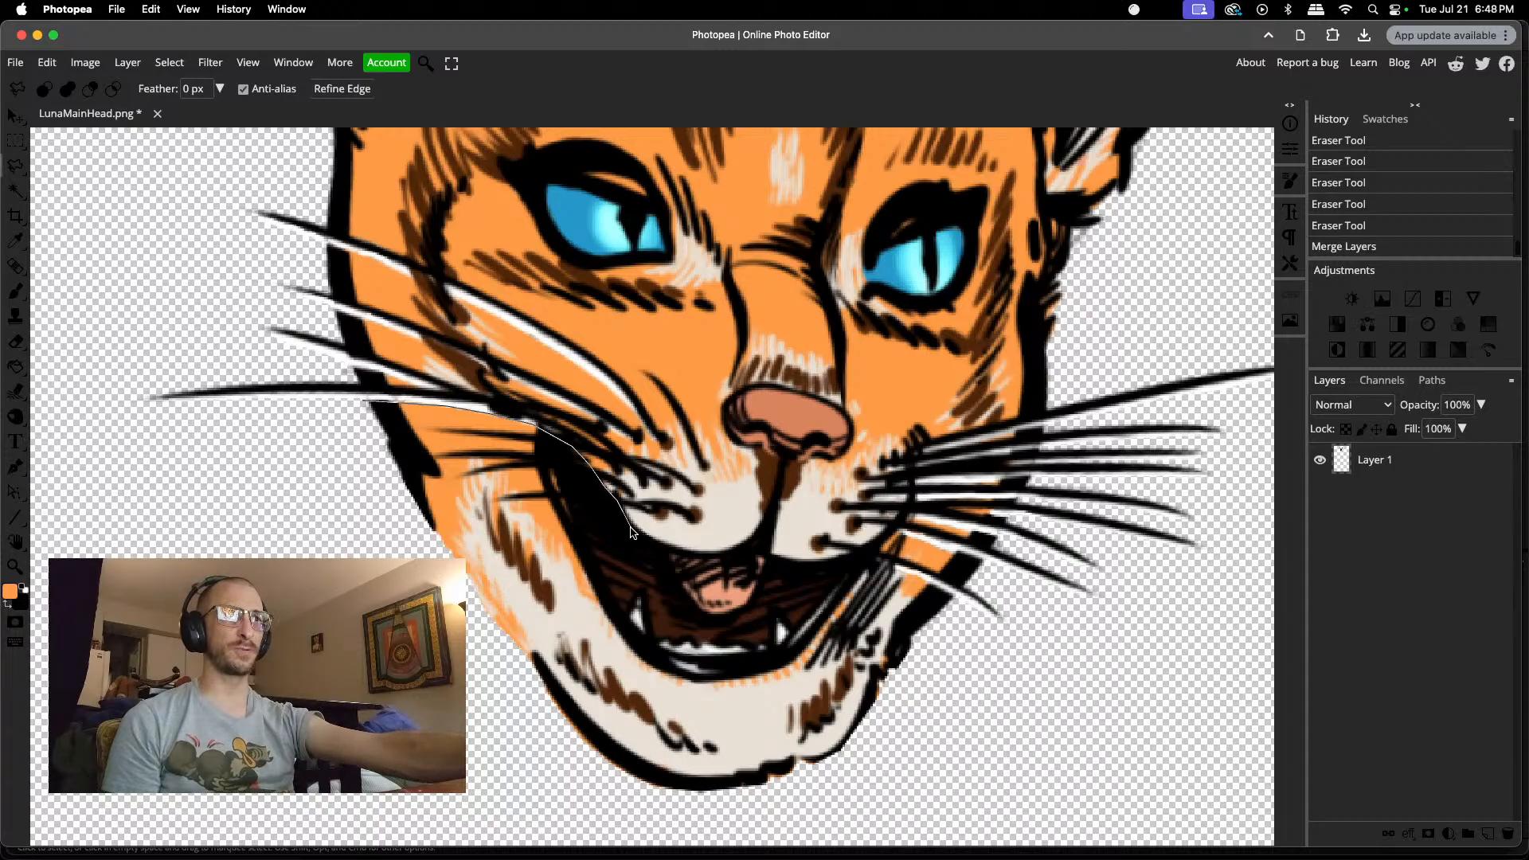
{"action": "left_click", "coordinate": [631, 527]}
{"action": "left_click", "coordinate": [655, 547]}
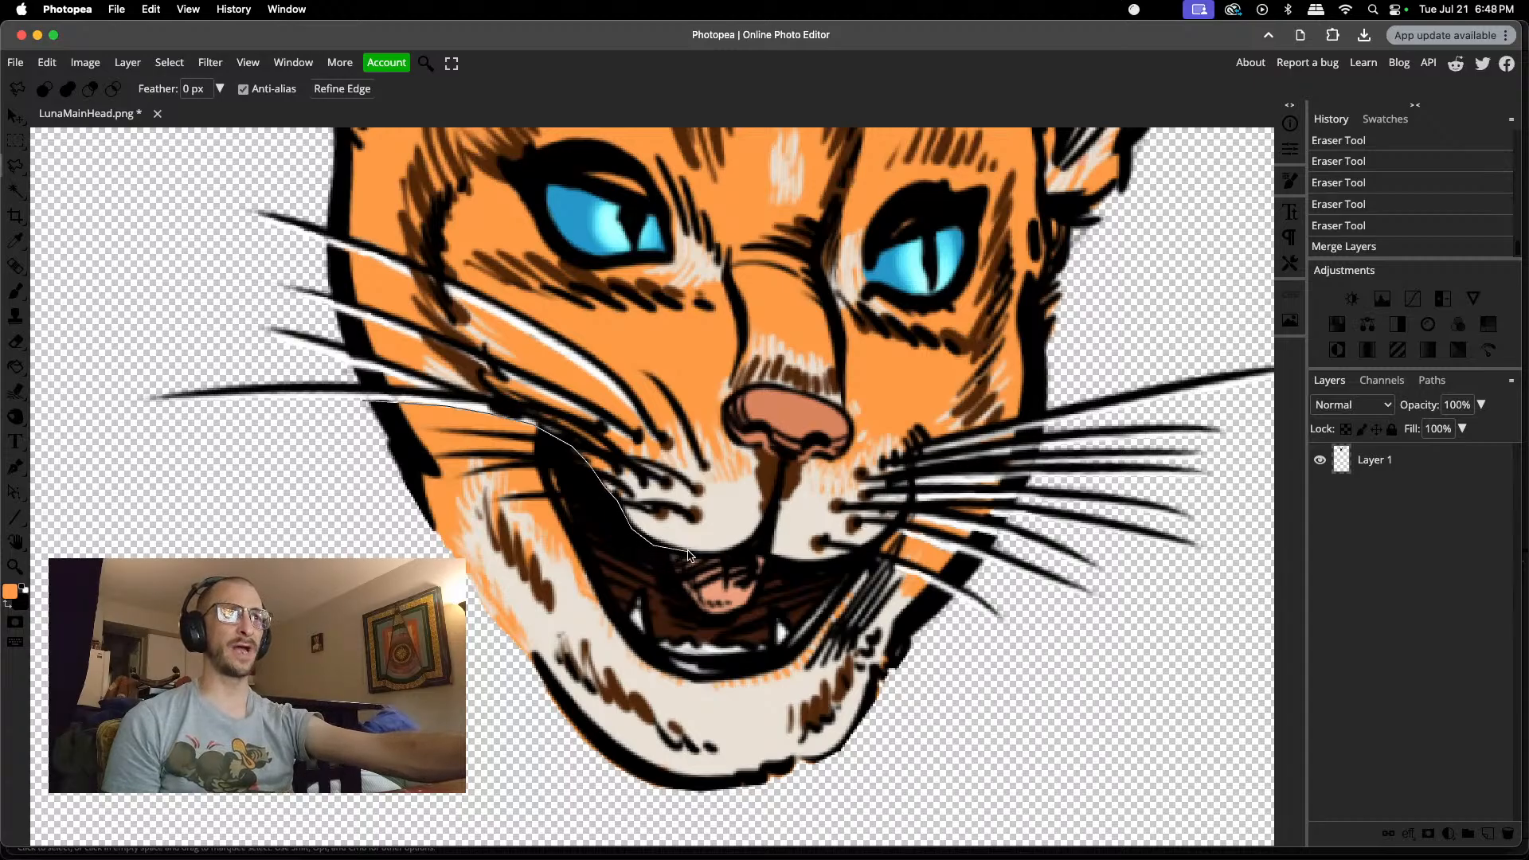
{"action": "left_click", "coordinate": [689, 555]}
{"action": "left_click", "coordinate": [725, 560]}
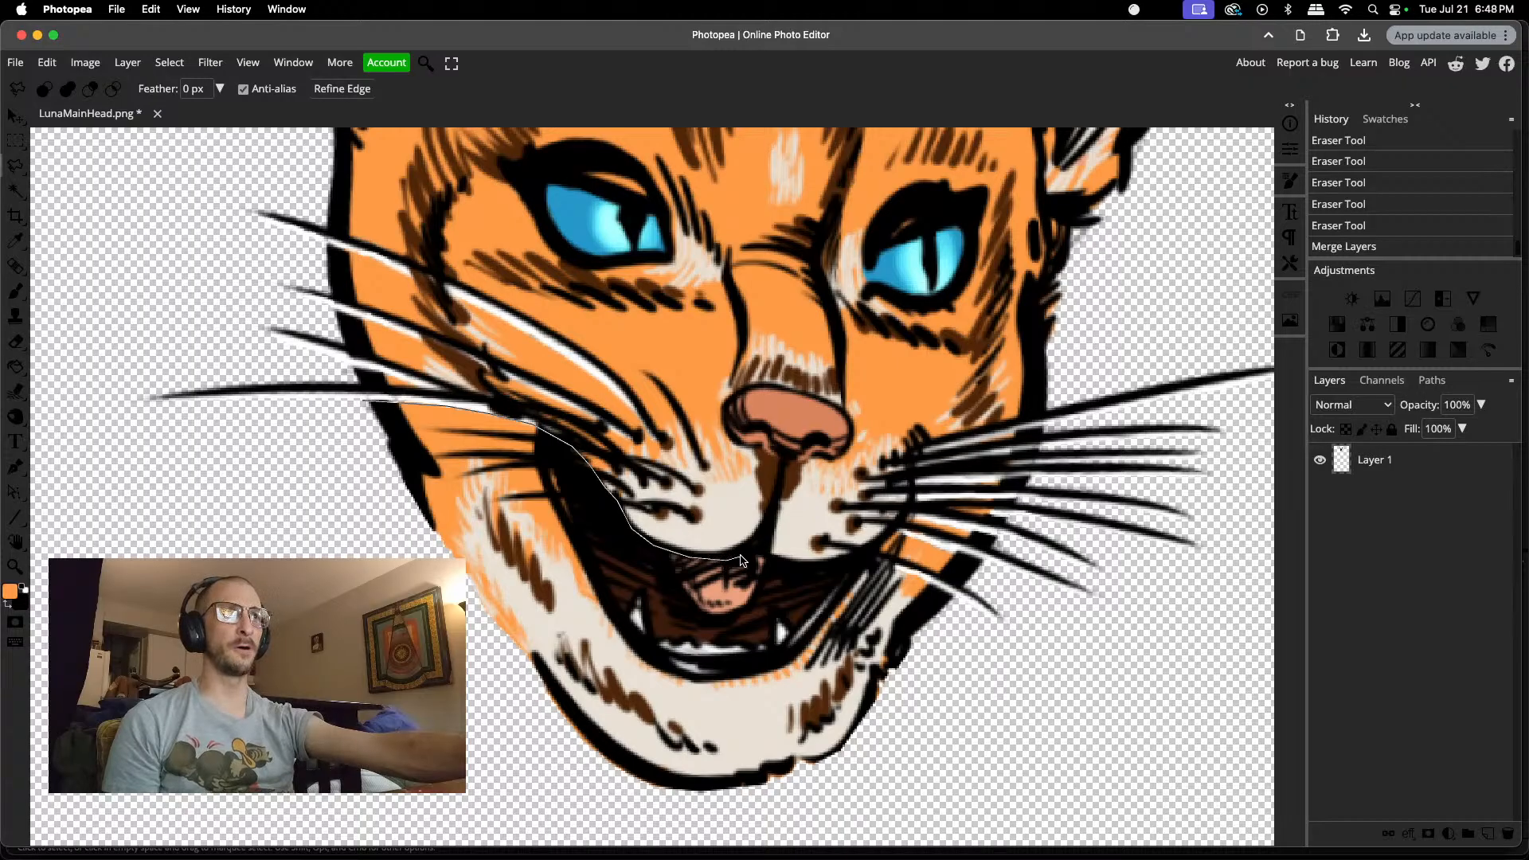
{"action": "left_click", "coordinate": [741, 556]}
{"action": "left_click", "coordinate": [752, 554]}
{"action": "left_click", "coordinate": [770, 555]}
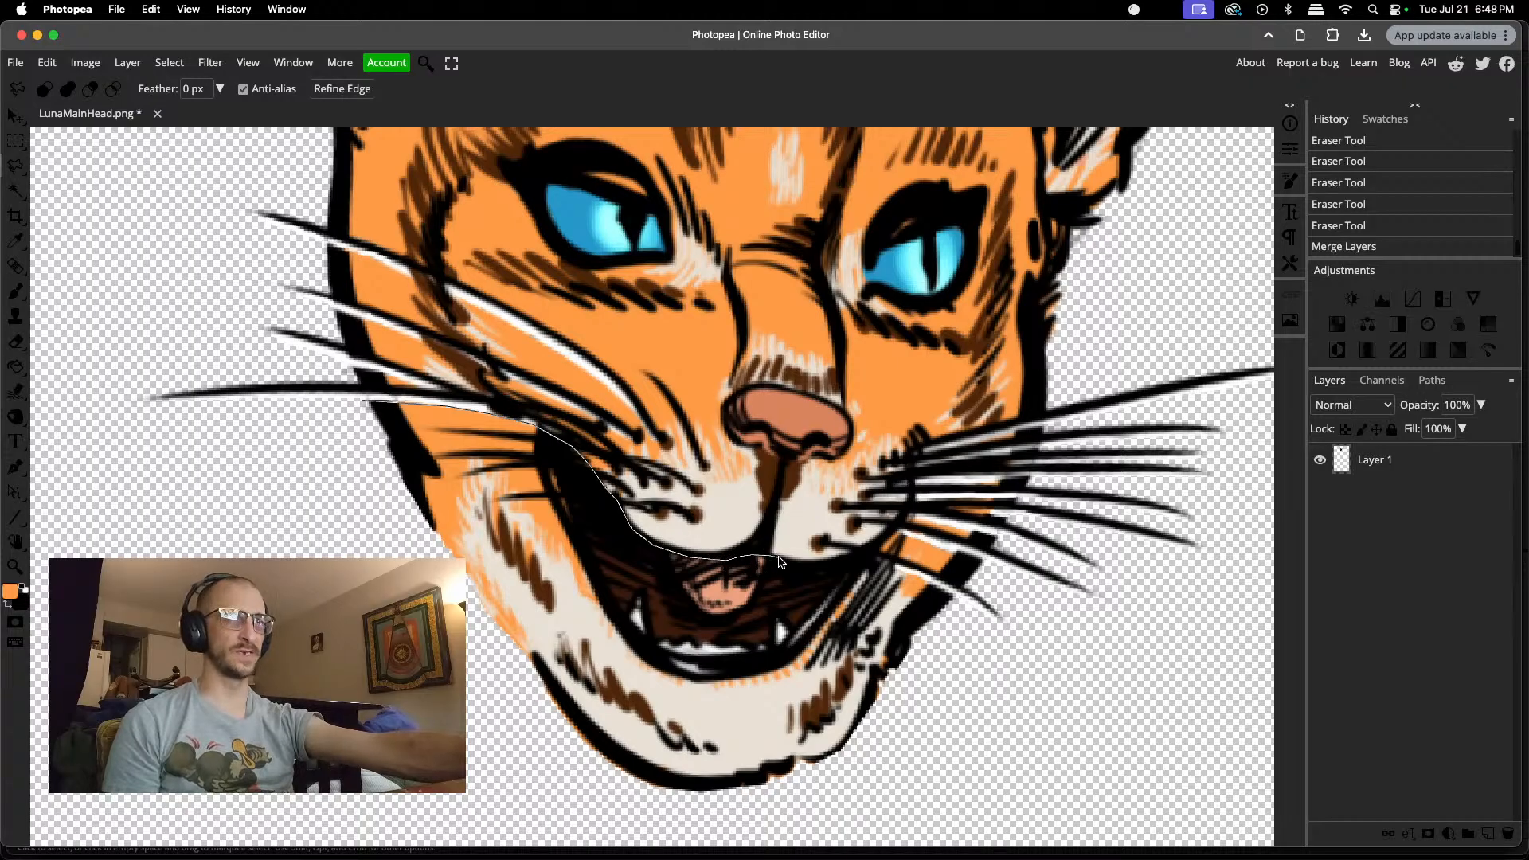
Step: Continue the lasso outline along the right upper lip and out beneath the right cheek's second-lowest whisker
{"action": "left_click", "coordinate": [784, 560]}
{"action": "left_click", "coordinate": [818, 565]}
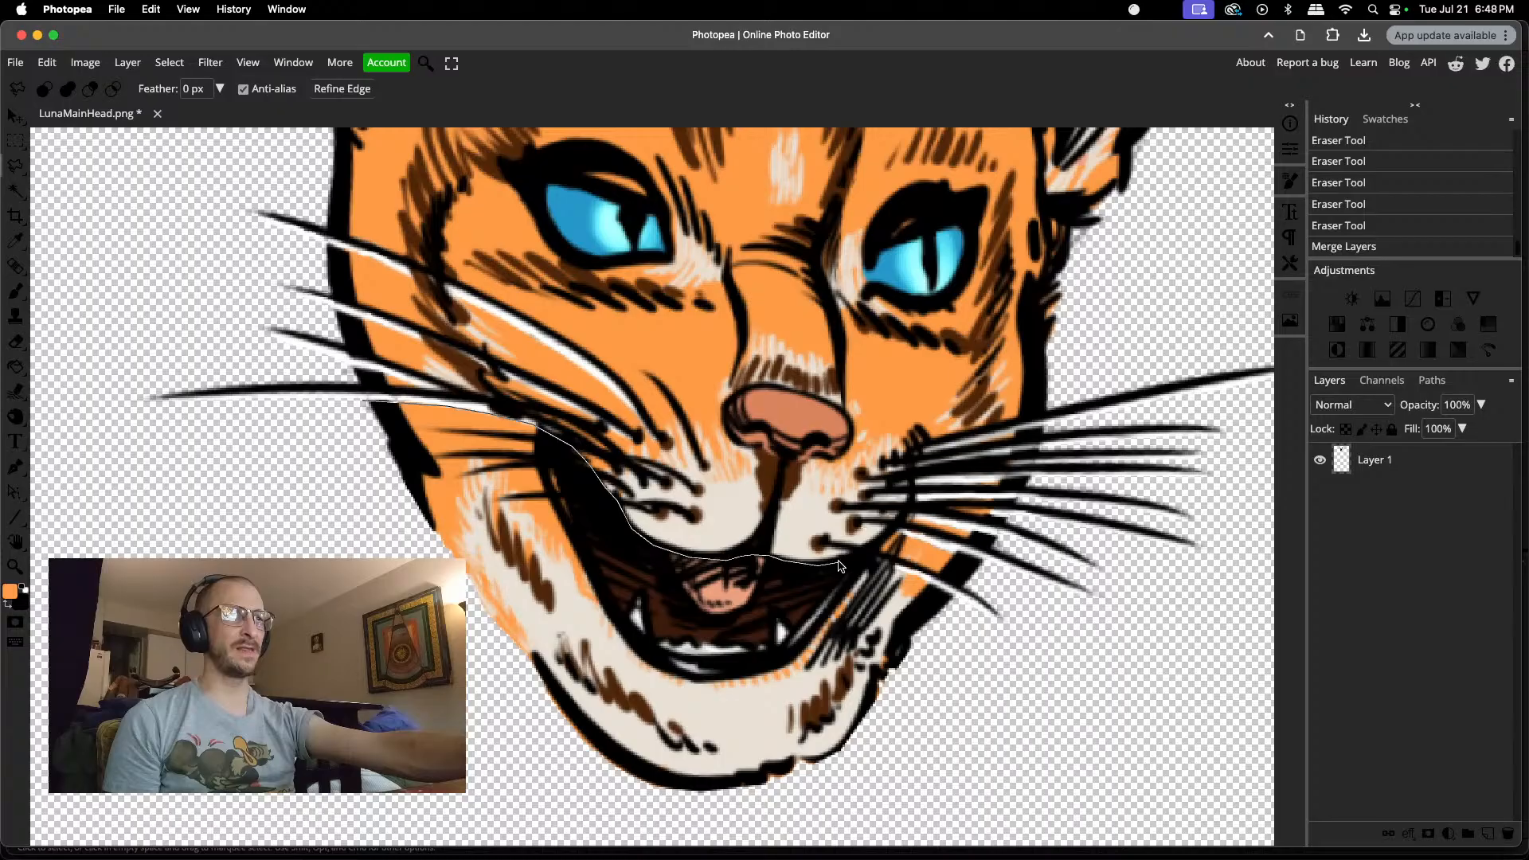
{"action": "left_click", "coordinate": [842, 560]}
{"action": "left_click", "coordinate": [873, 552]}
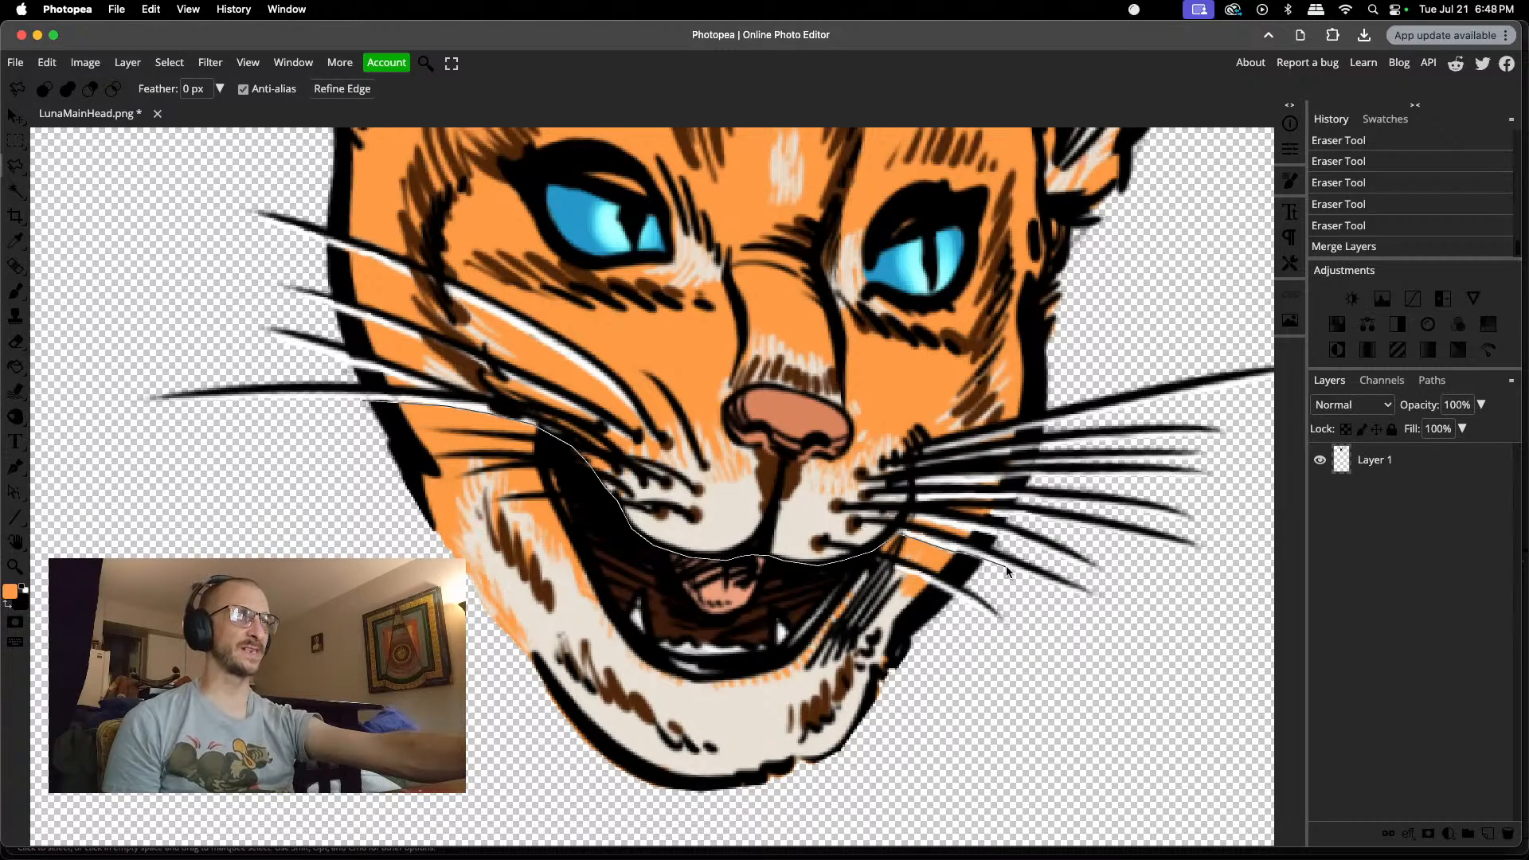
{"action": "left_click", "coordinate": [1077, 591]}
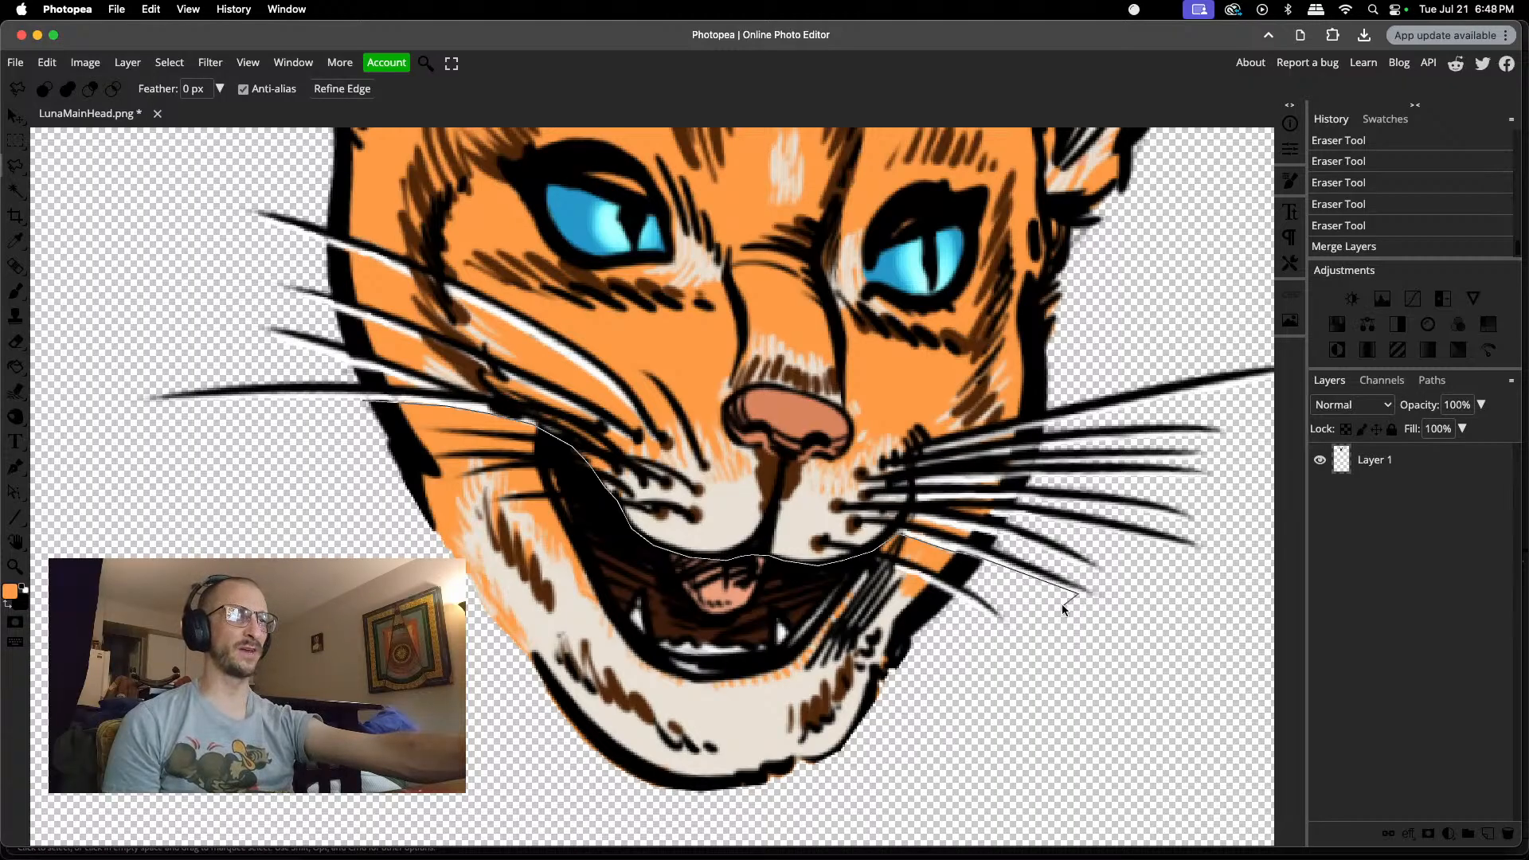
Step: Close the lasso selection around the chin and left jaw, and subtract the area above the right cheek's lowest whisker
{"action": "left_click", "coordinate": [896, 746]}
{"action": "left_click", "coordinate": [733, 820]}
{"action": "left_click", "coordinate": [580, 787]}
{"action": "left_click", "coordinate": [442, 645]}
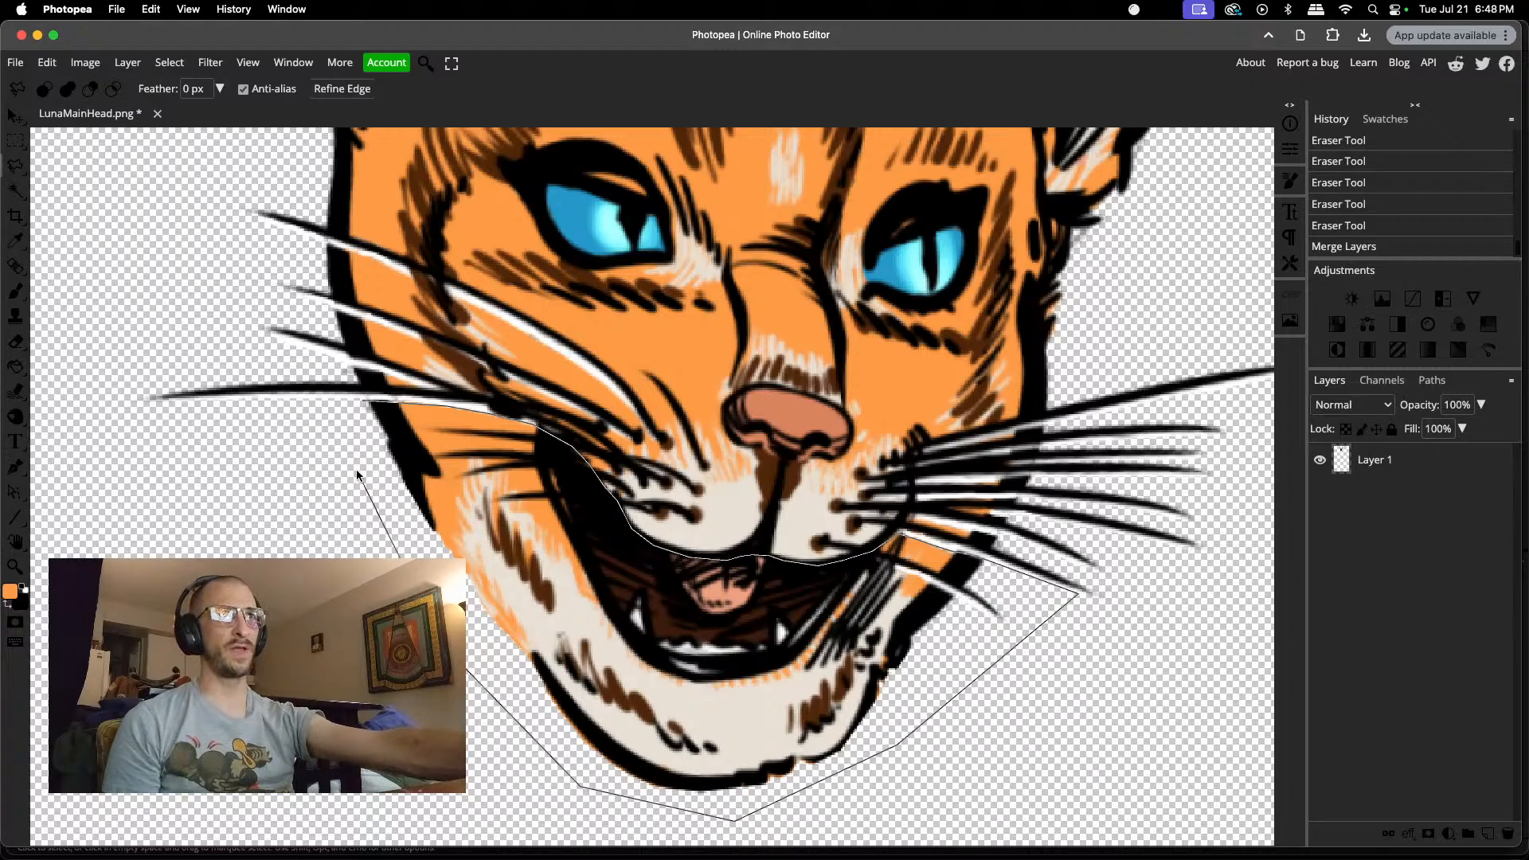
{"action": "left_click", "coordinate": [362, 402]}
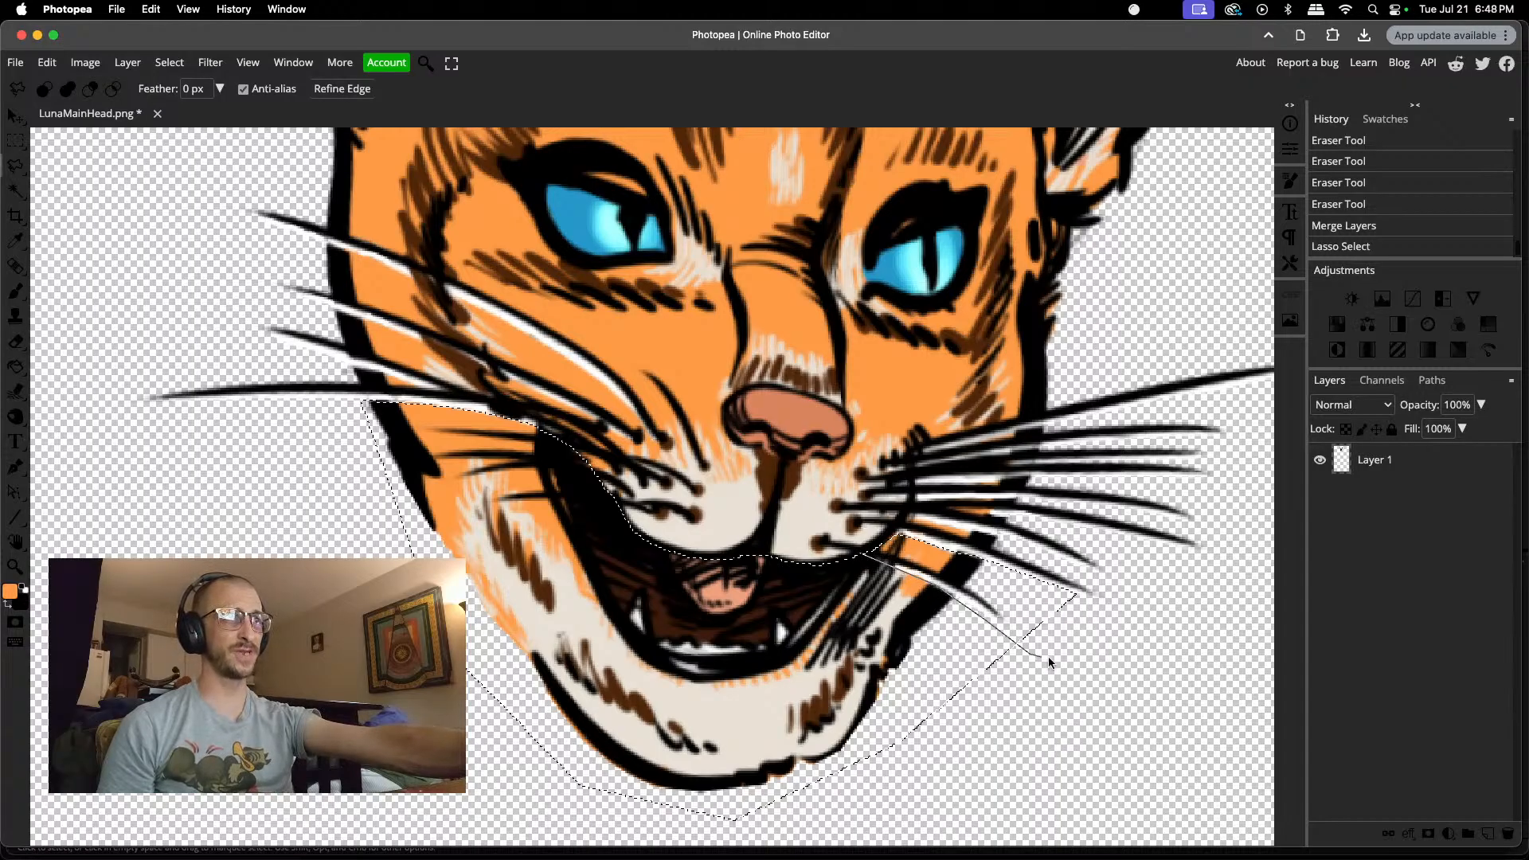
{"action": "left_click", "coordinate": [867, 553]}
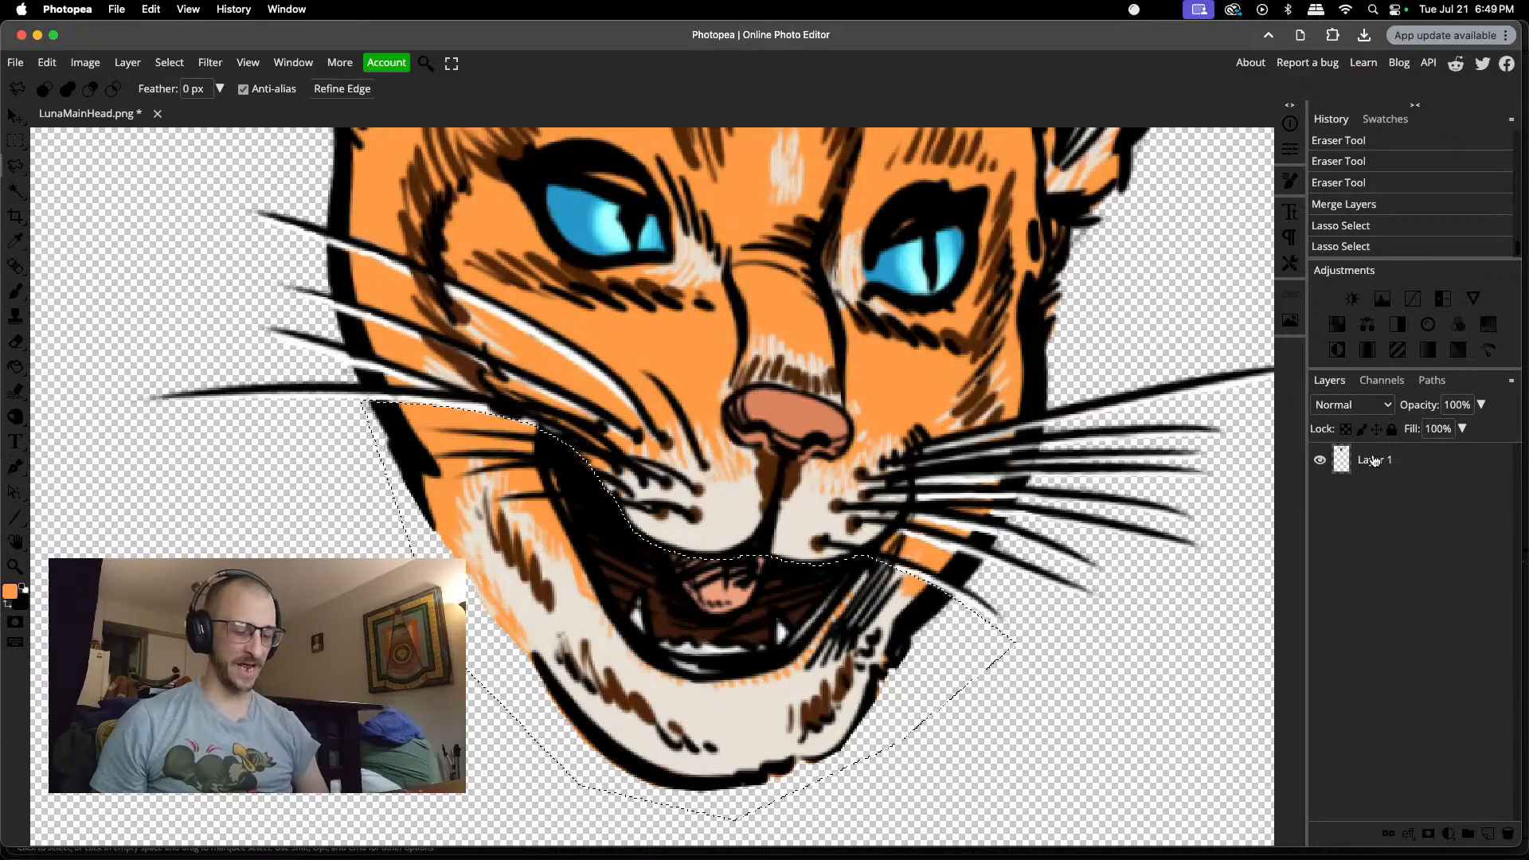
Step: Cut the selected lower jaw onto its own layer, stepping back past the extra layer copy
{"action": "key", "text": "super+shift+j"}
{"action": "key", "text": "super+j"}
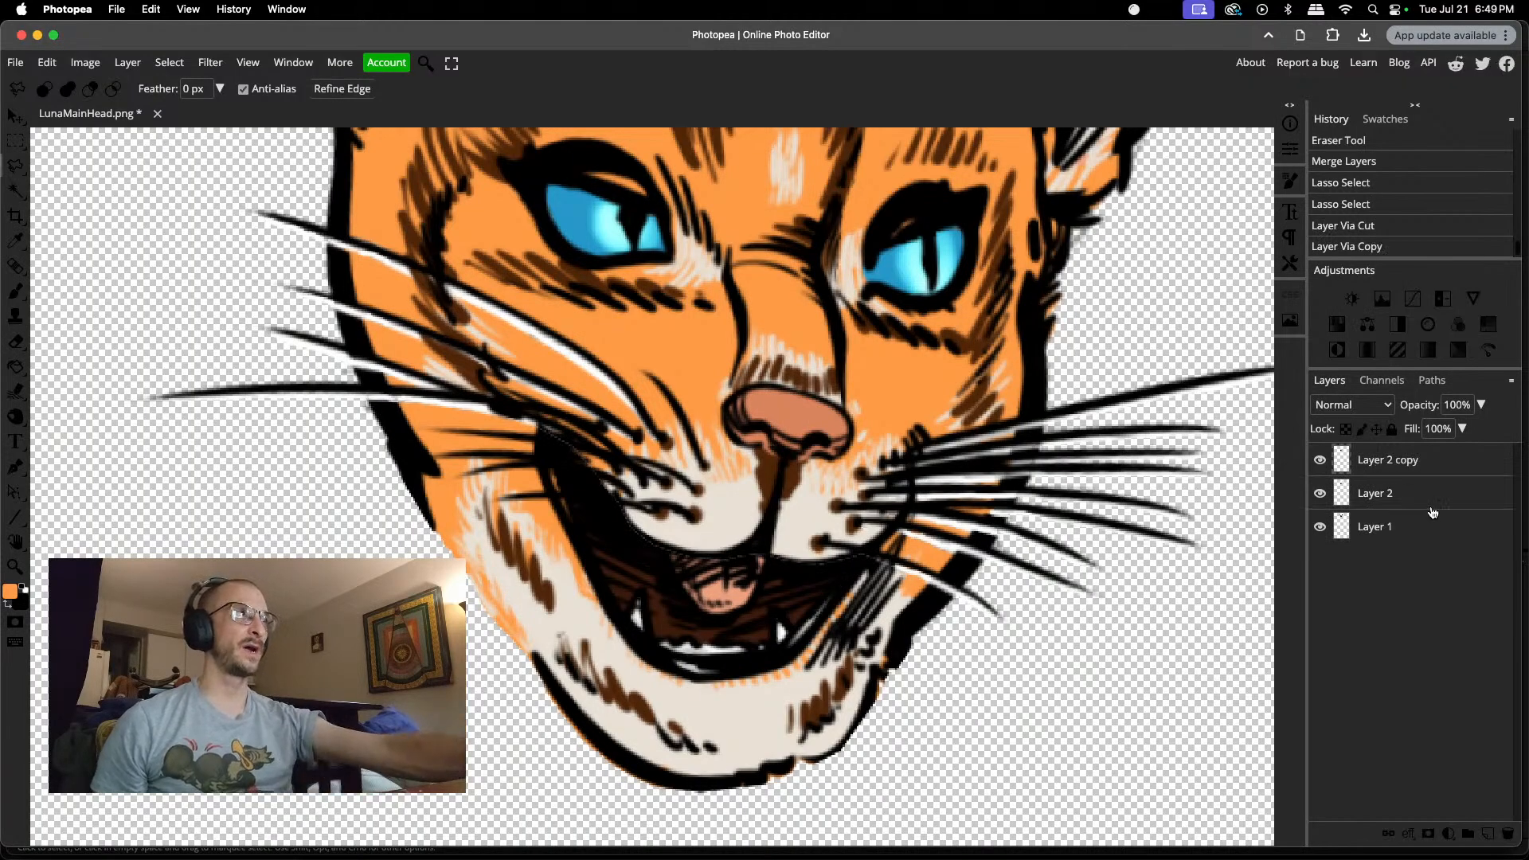
{"action": "left_click", "coordinate": [1365, 227]}
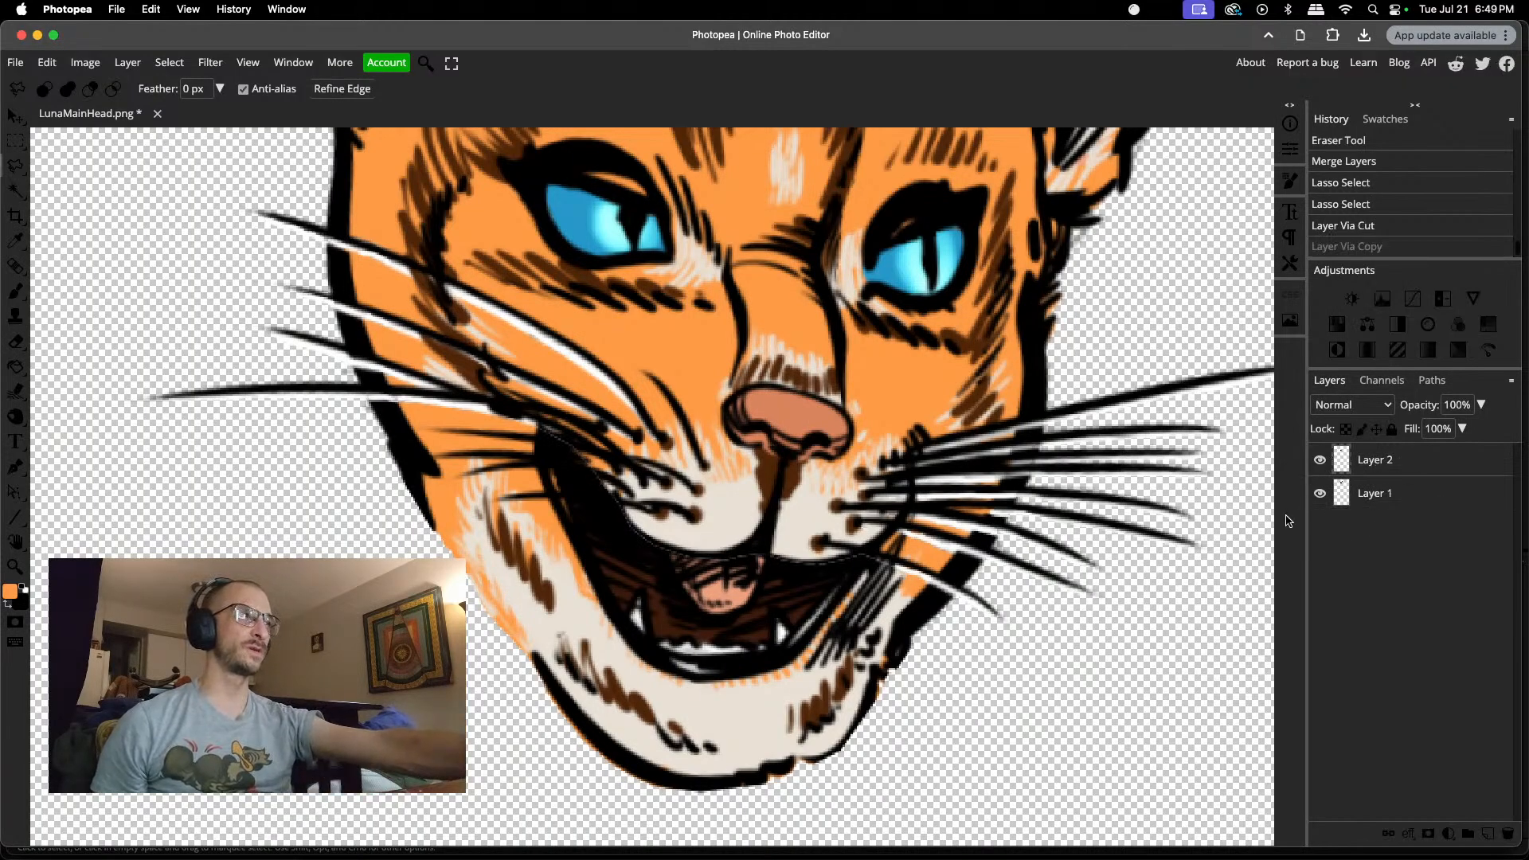
Step: Toggle the visibility of Layer 2 and Layer 1 to examine the separation between the jaw and the upper head
{"action": "left_click", "coordinate": [1321, 493]}
{"action": "left_click", "coordinate": [1320, 493]}
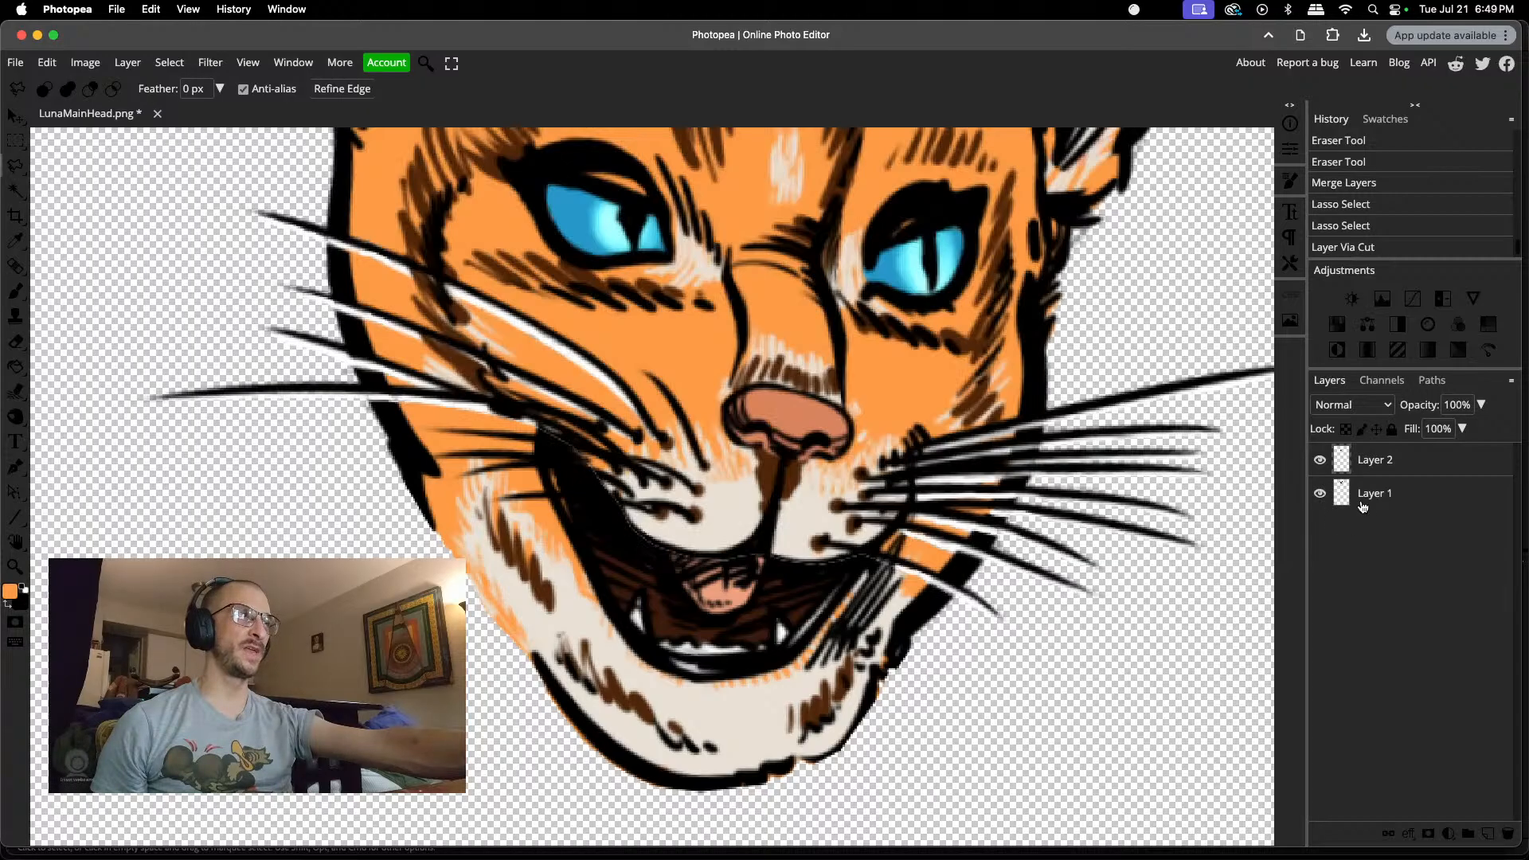
{"action": "left_click", "coordinate": [1320, 462]}
{"action": "left_click", "coordinate": [1320, 461]}
{"action": "left_click", "coordinate": [1320, 461]}
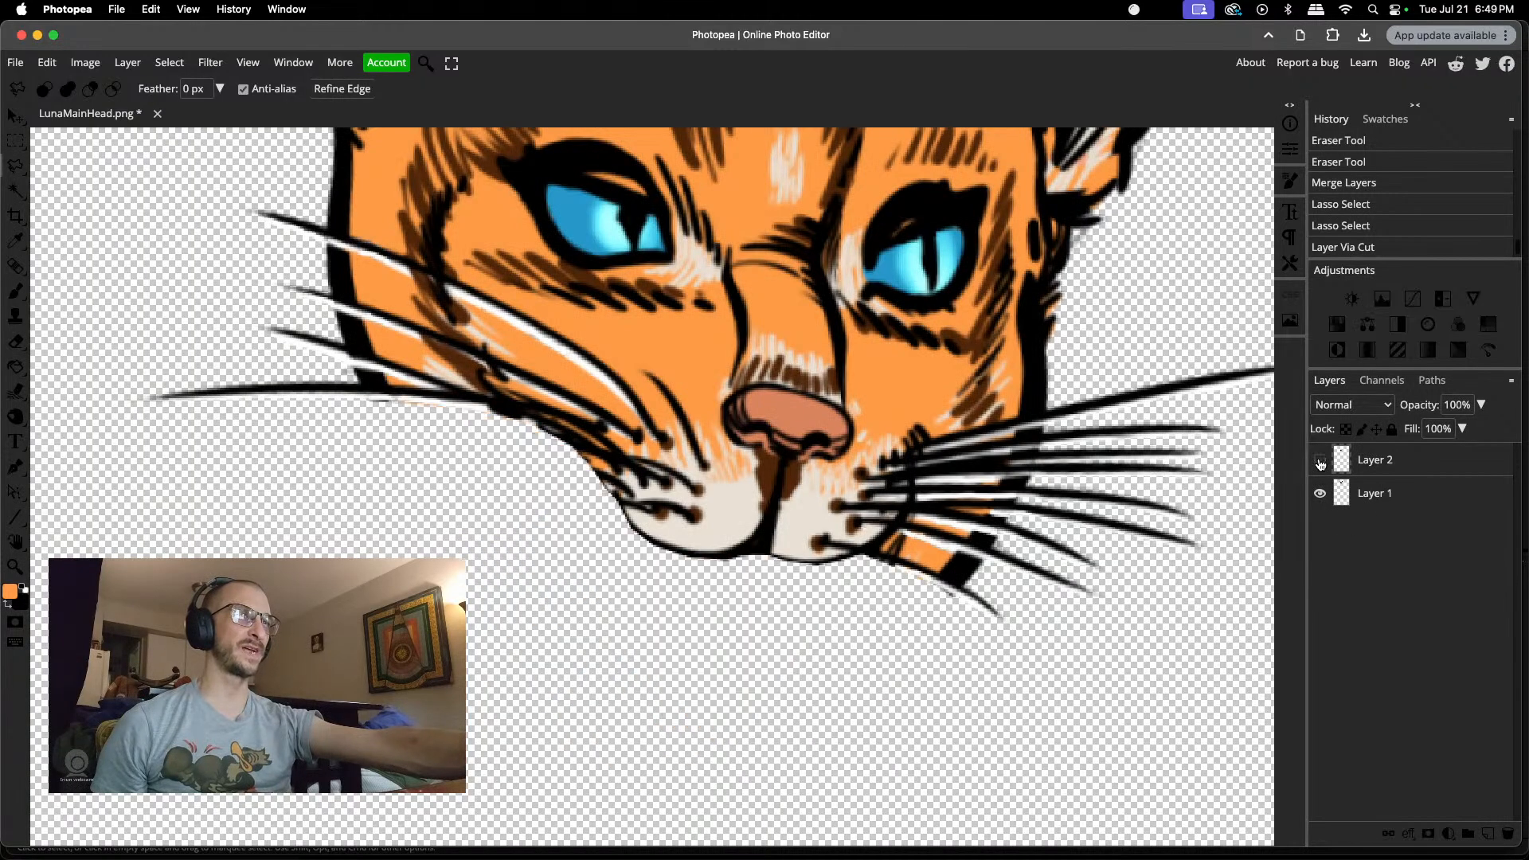
{"action": "left_click", "coordinate": [1320, 461]}
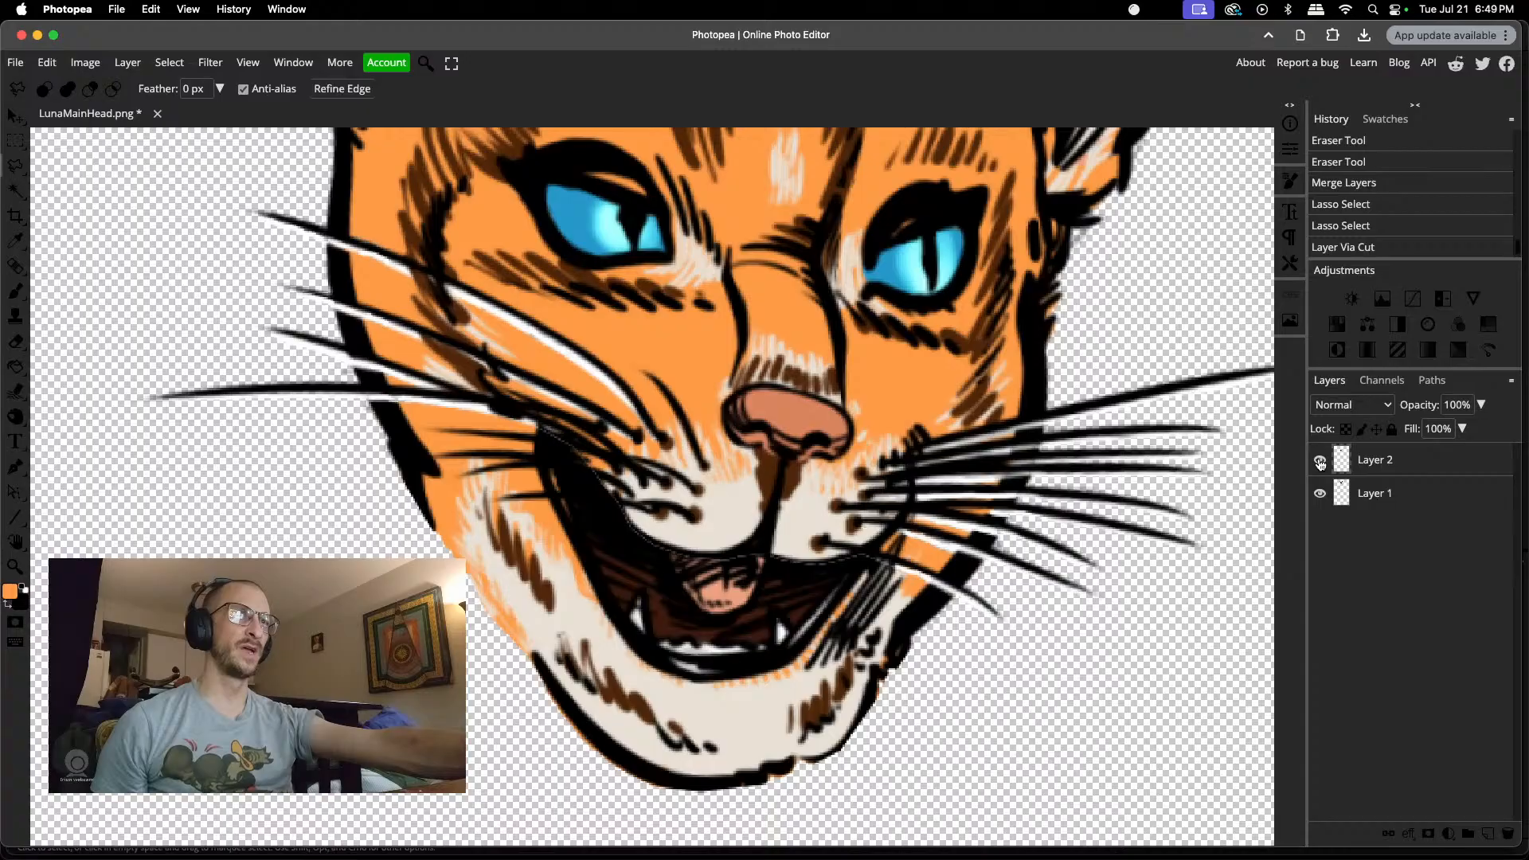
{"action": "left_click", "coordinate": [1320, 461]}
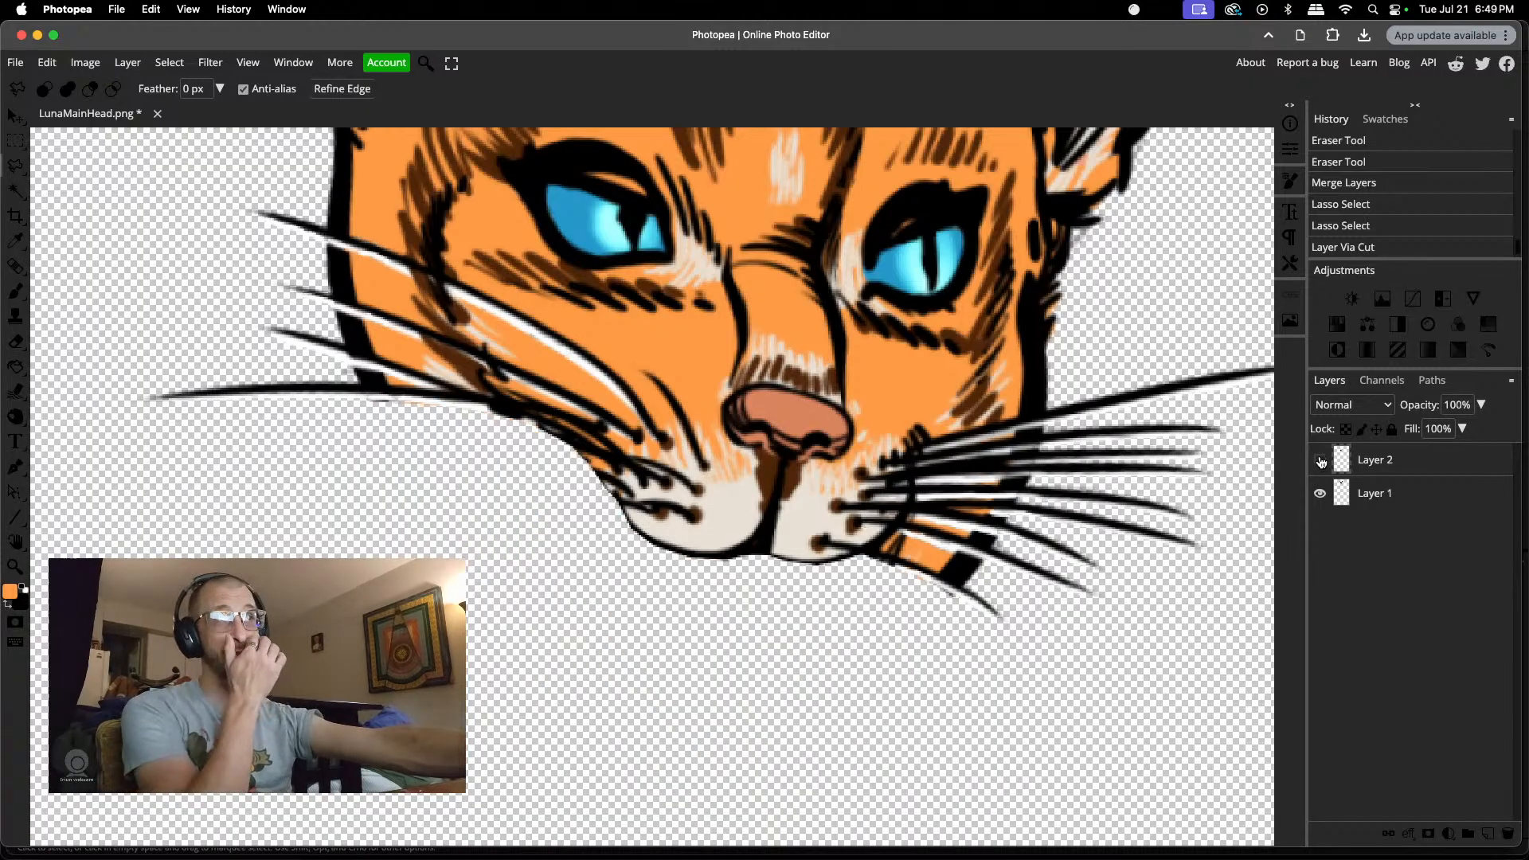
{"action": "left_click", "coordinate": [1319, 461]}
{"action": "left_click", "coordinate": [1320, 494]}
{"action": "left_click", "coordinate": [1320, 494]}
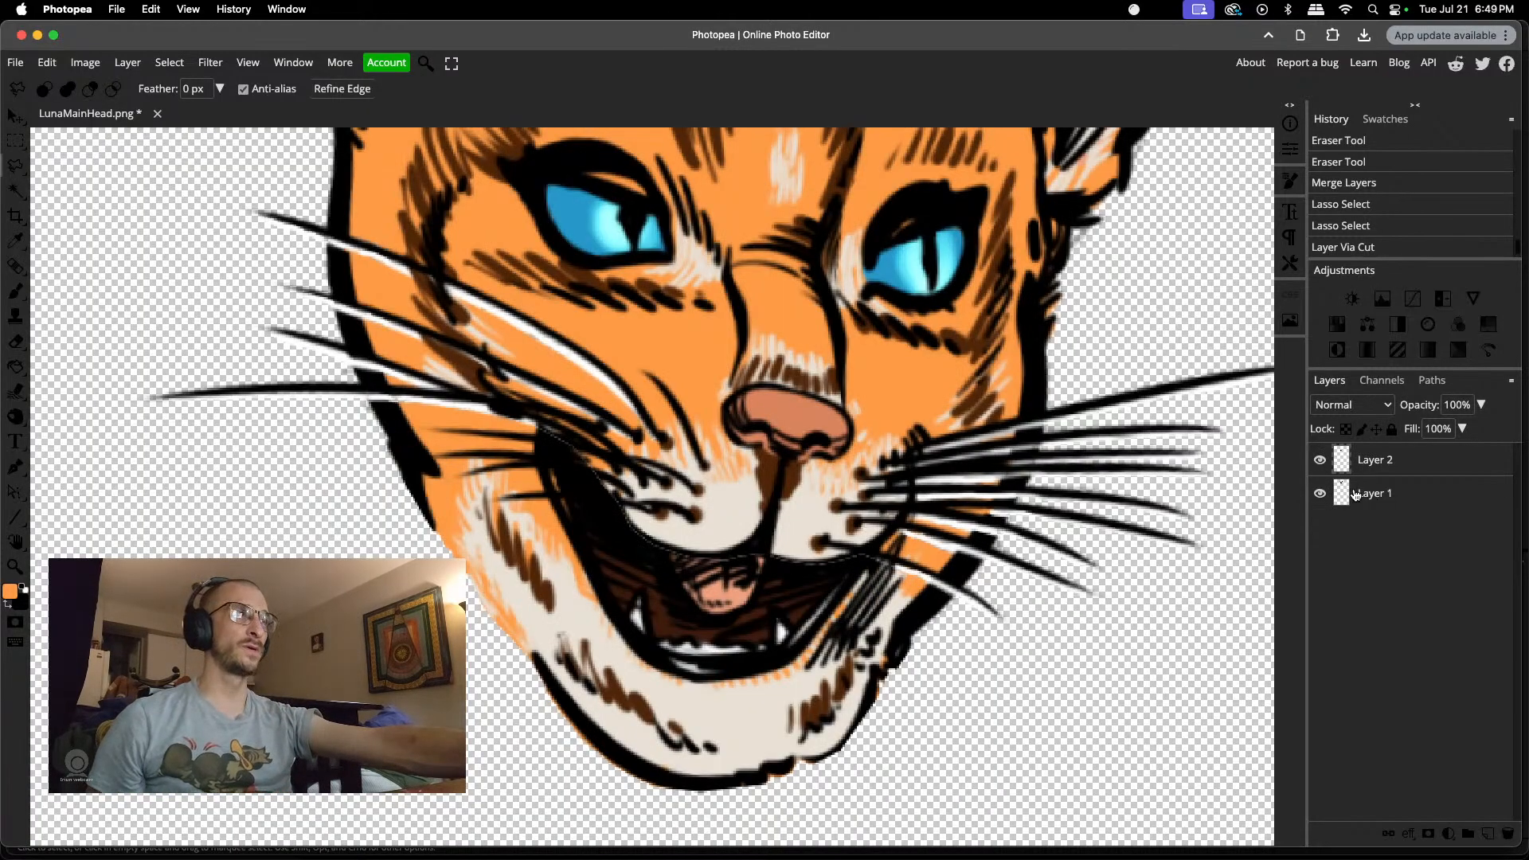
Step: Reorder the layers so the jaw on Layer 2 sits beneath Layer 1, and toggle the layer visibility to check the overlap
{"action": "left_click_drag", "start_coordinate": [1355, 494], "coordinate": [1386, 455]}
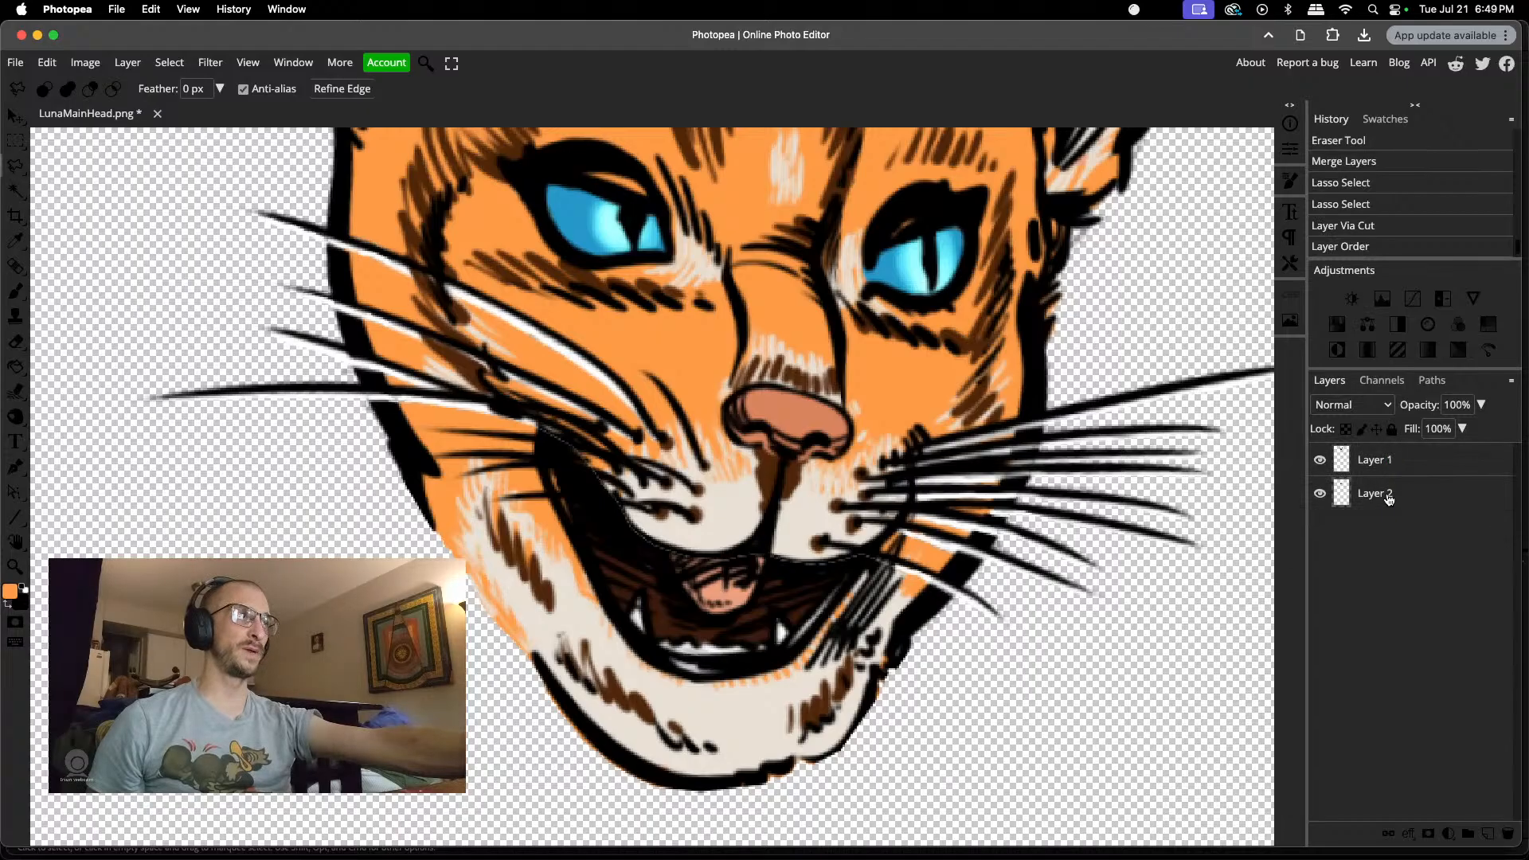
{"action": "left_click", "coordinate": [1320, 459]}
{"action": "left_click", "coordinate": [1320, 460]}
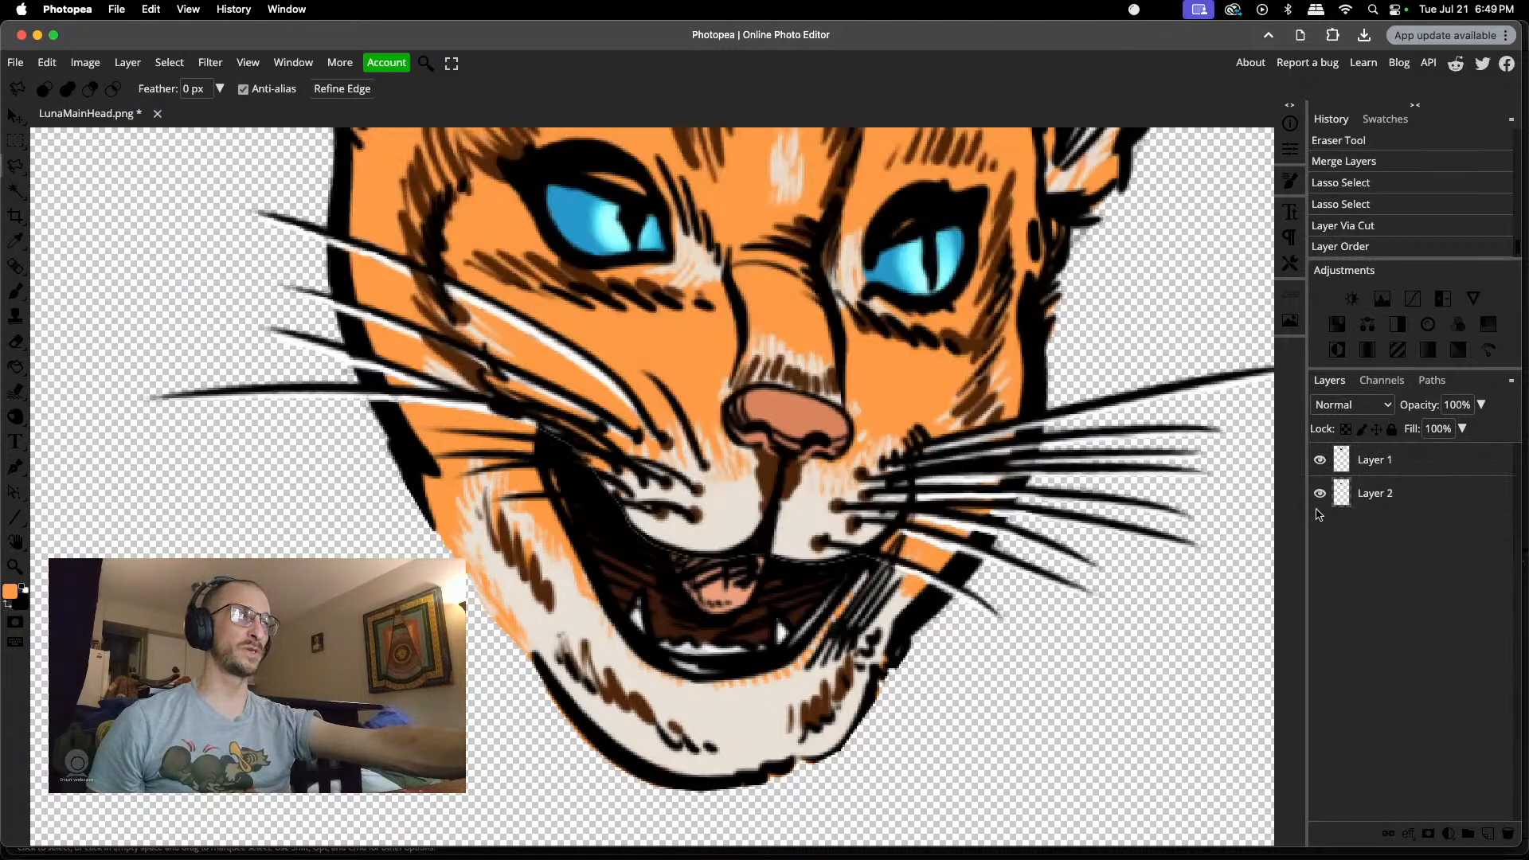
{"action": "left_click", "coordinate": [1322, 495]}
{"action": "left_click", "coordinate": [1321, 495]}
{"action": "left_click", "coordinate": [1322, 494]}
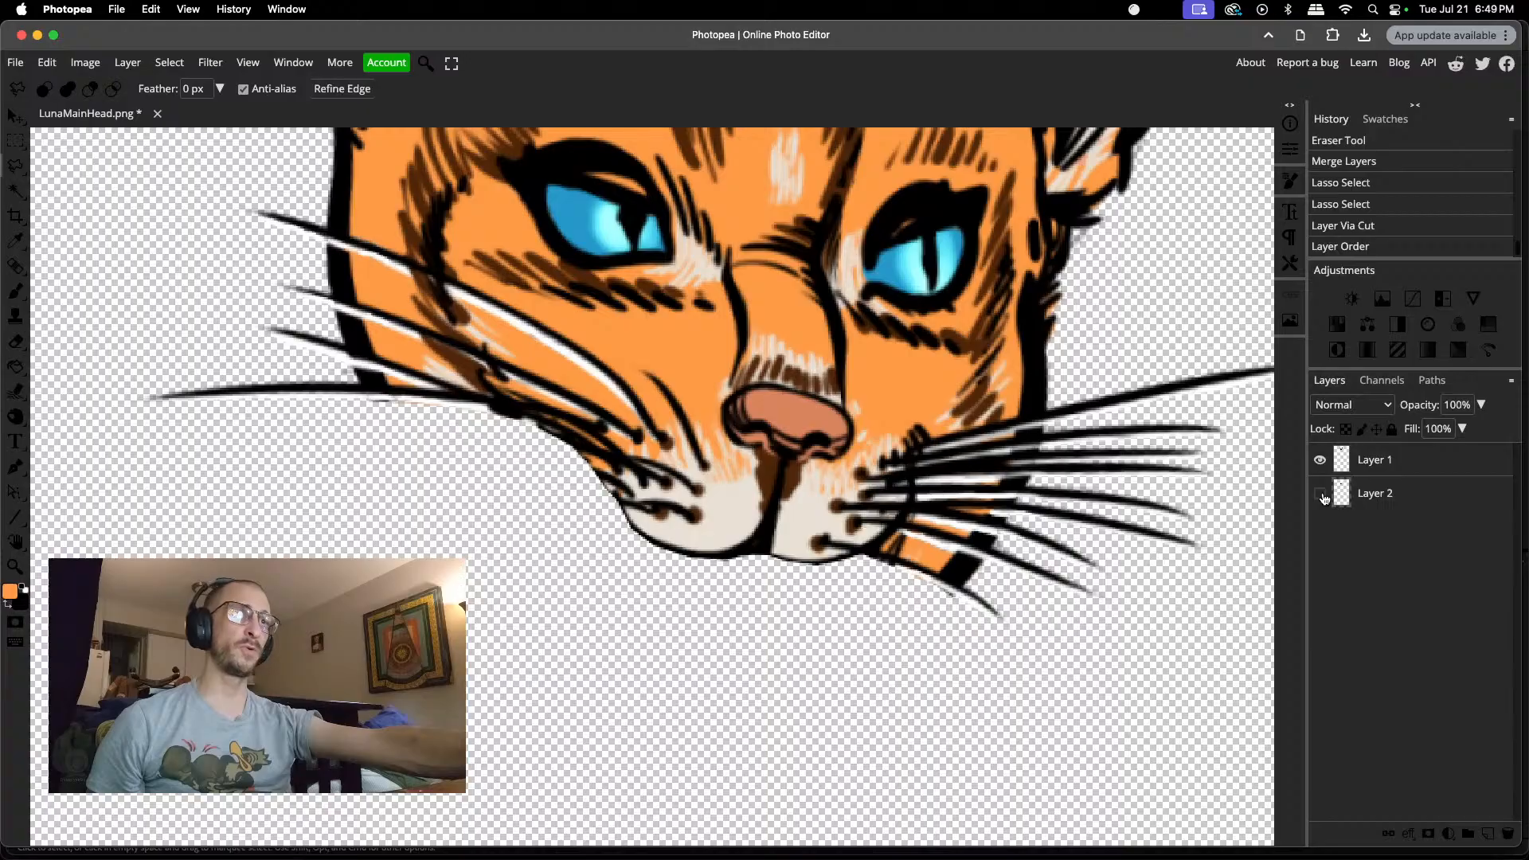
{"action": "left_click", "coordinate": [1322, 494]}
{"action": "left_click", "coordinate": [1322, 495]}
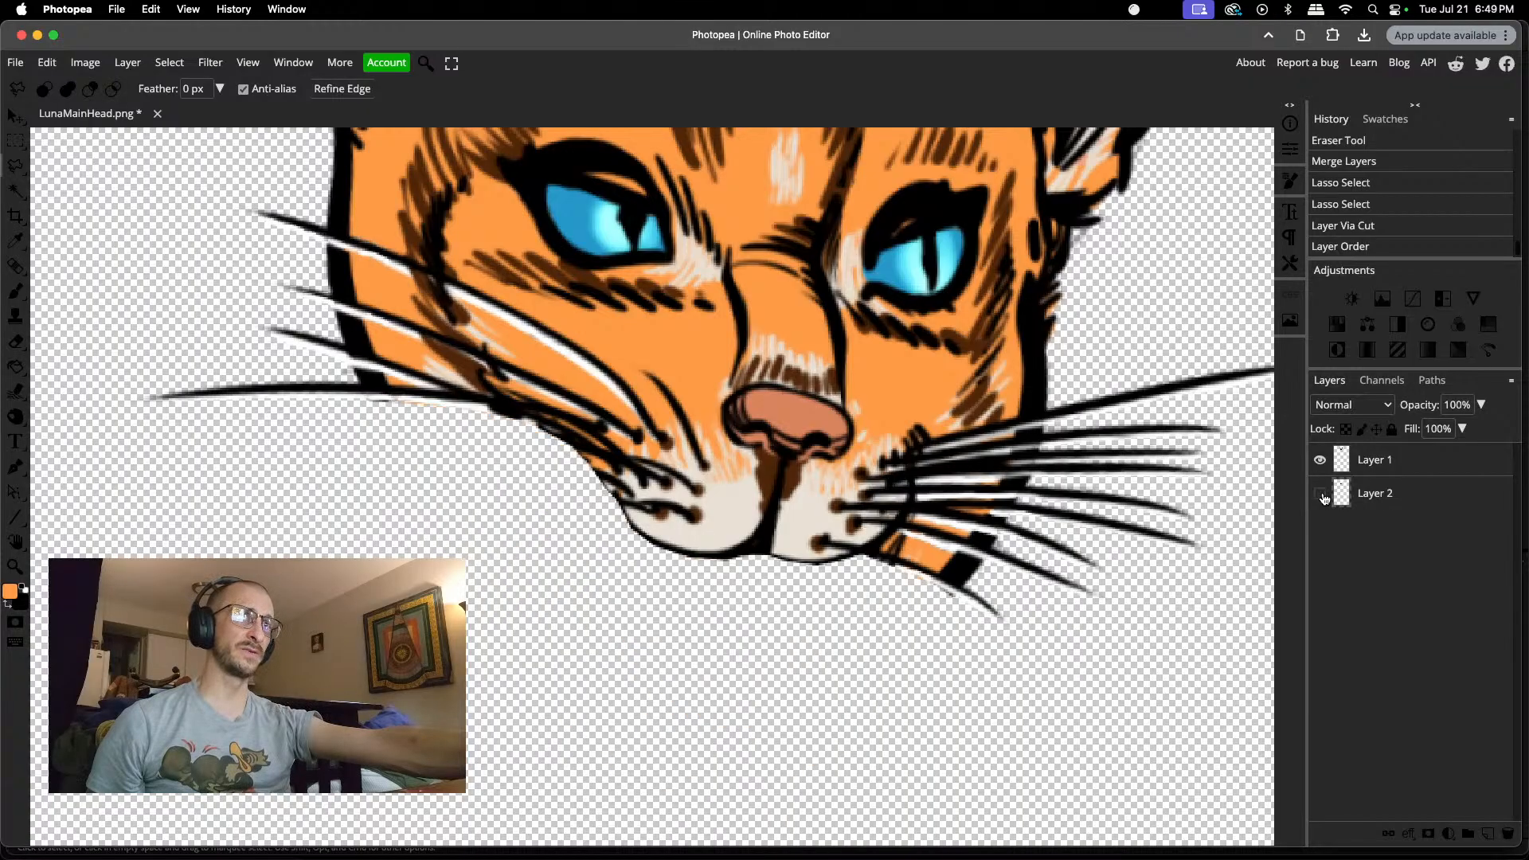
{"action": "left_click", "coordinate": [1322, 495]}
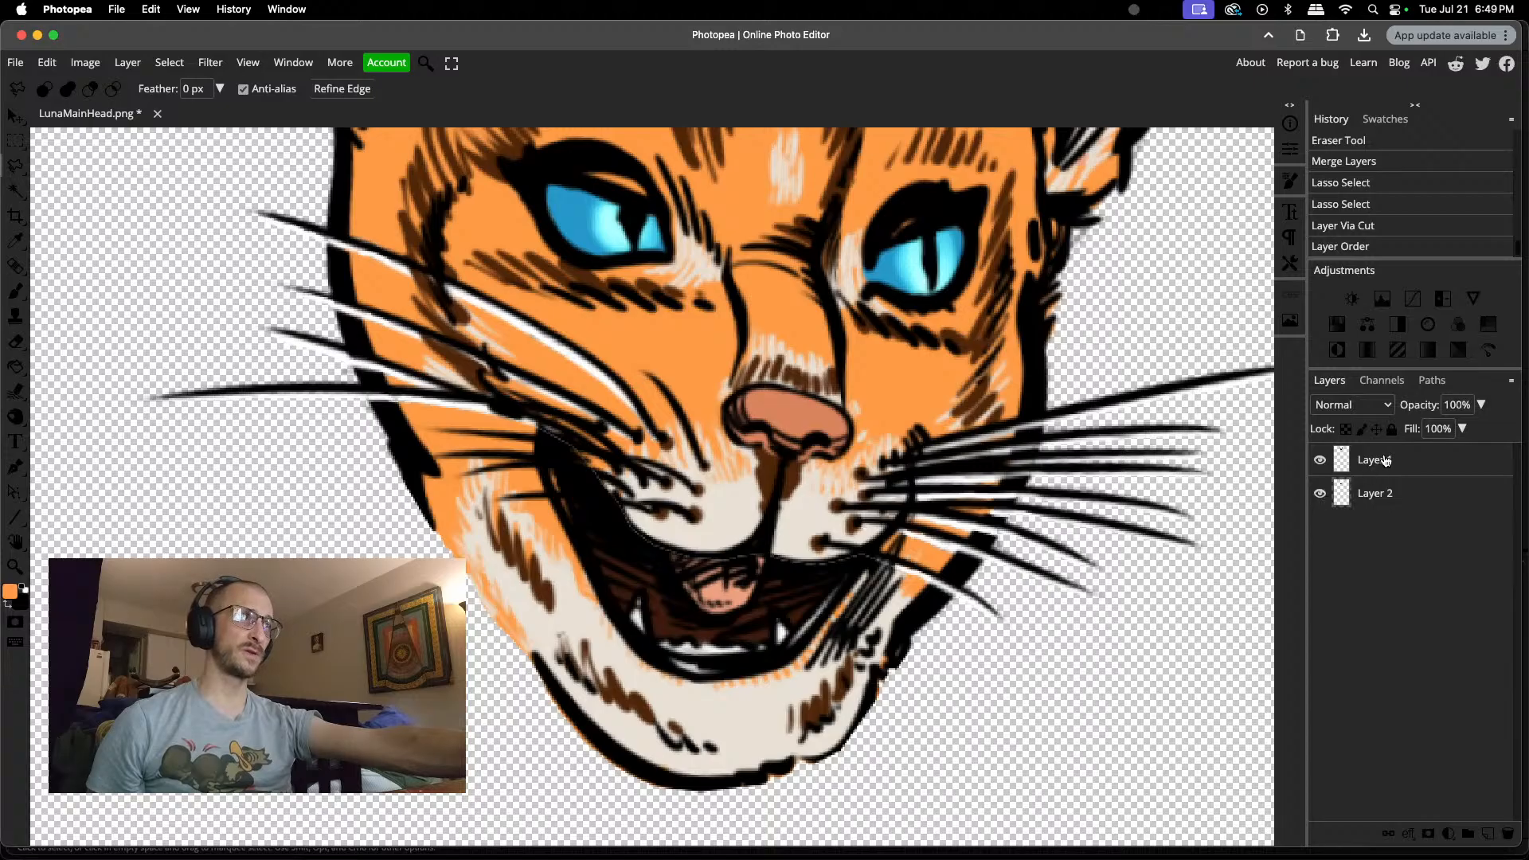
Step: Move the lower jaw up beneath the muzzle and back down, and test a rotation of about 3° with Free Transform
{"action": "left_click_drag", "start_coordinate": [705, 684], "coordinate": [747, 652]}
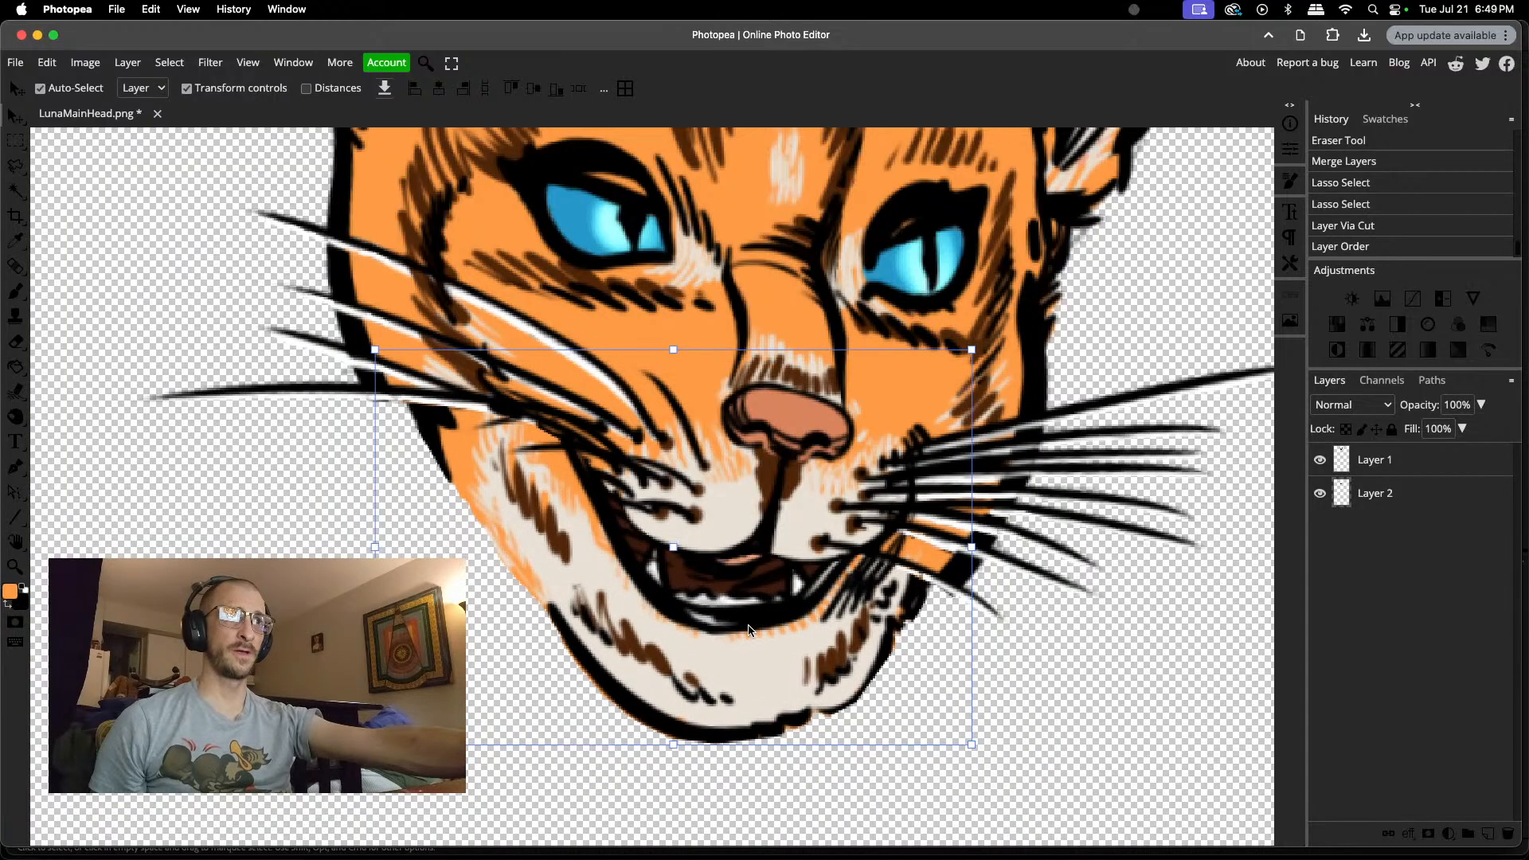
{"action": "left_click_drag", "start_coordinate": [755, 602], "coordinate": [726, 649]}
{"action": "key", "text": "super+t"}
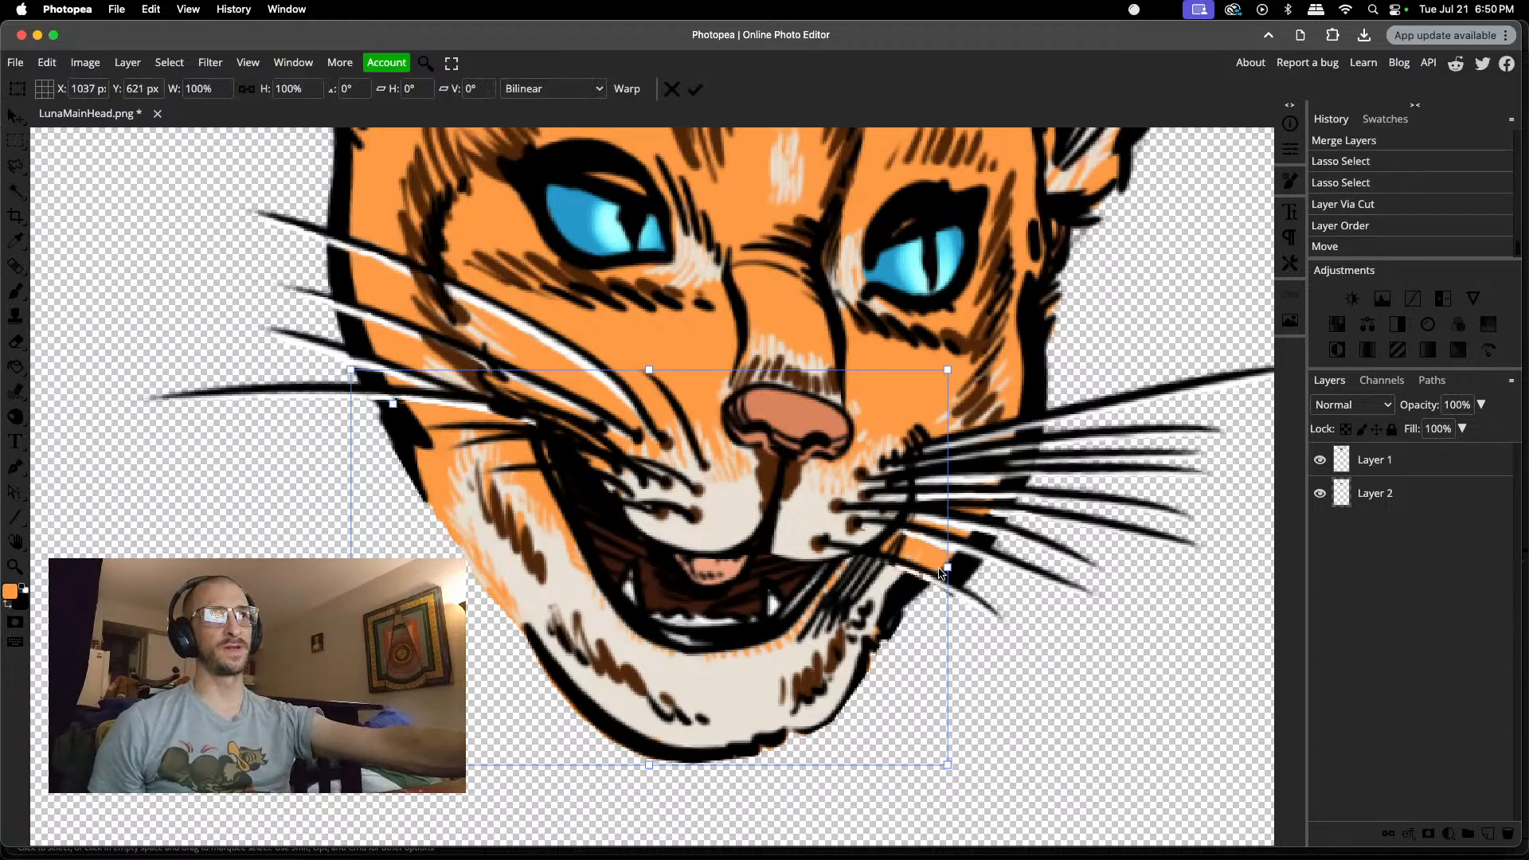
{"action": "left_click_drag", "start_coordinate": [870, 593], "coordinate": [871, 621]}
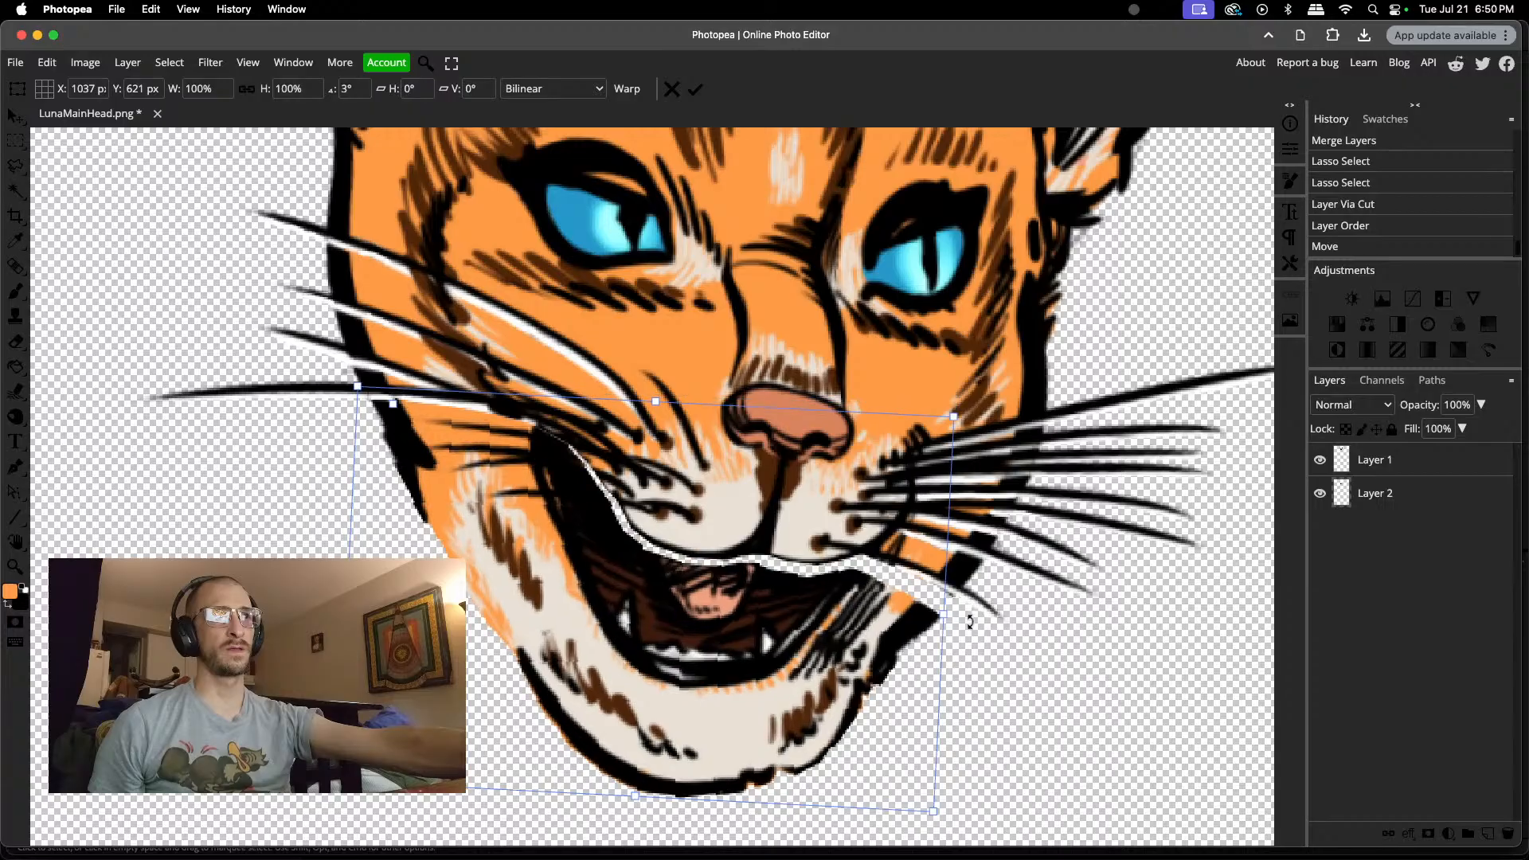
{"action": "left_click_drag", "start_coordinate": [973, 589], "coordinate": [939, 579]}
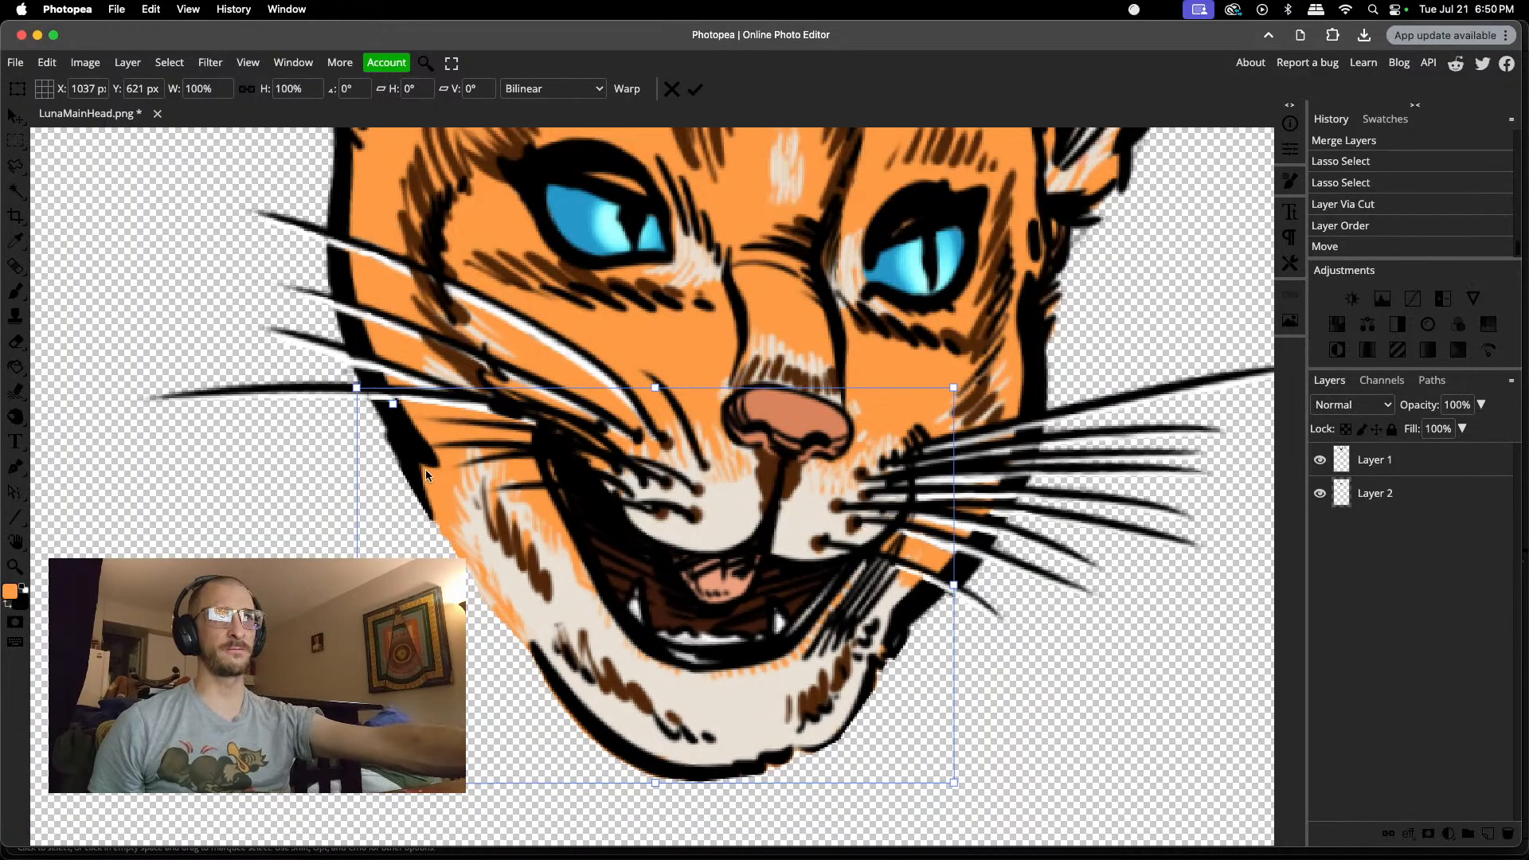
Step: Raise the jaw to close the mouth, lower it back to the open position, and apply the transform
{"action": "left_click_drag", "start_coordinate": [547, 515], "coordinate": [559, 449]}
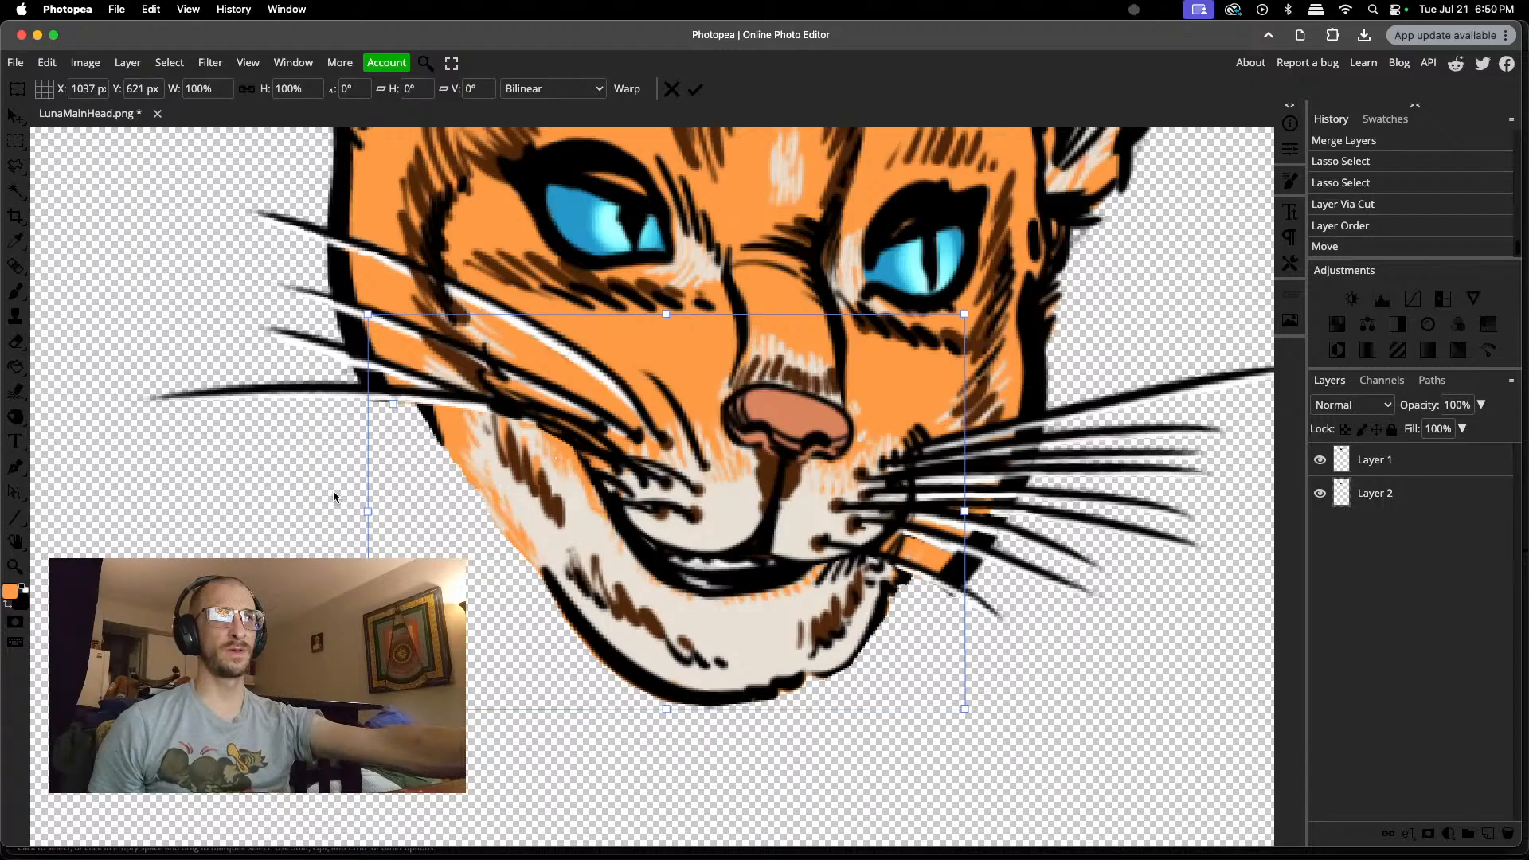
{"action": "scroll", "coordinate": [335, 497], "scroll_direction": "up", "scroll_amount": 4}
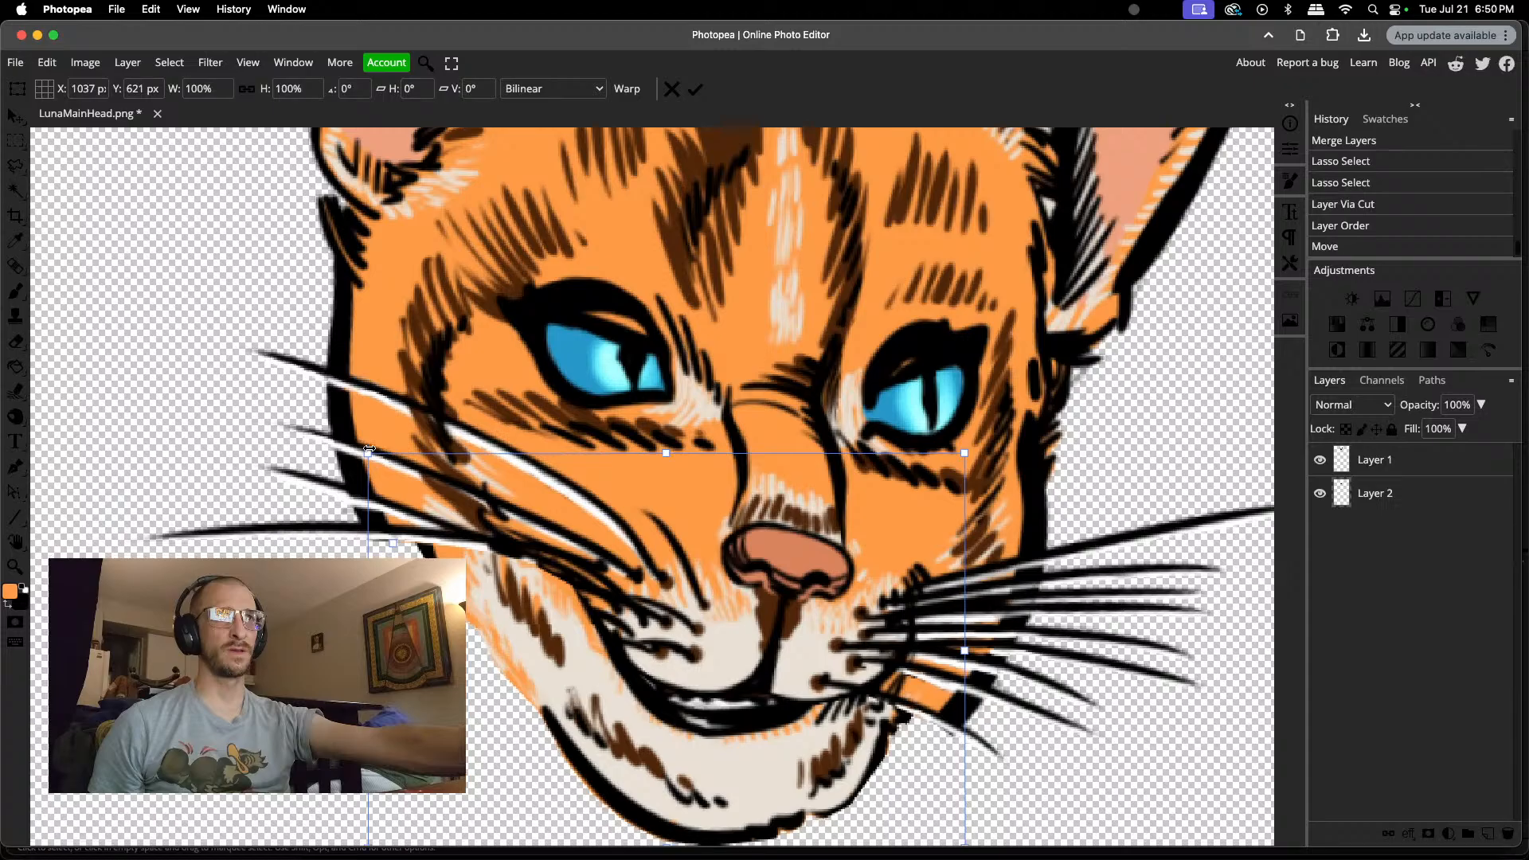
{"action": "scroll", "coordinate": [369, 450], "scroll_direction": "down", "scroll_amount": 1}
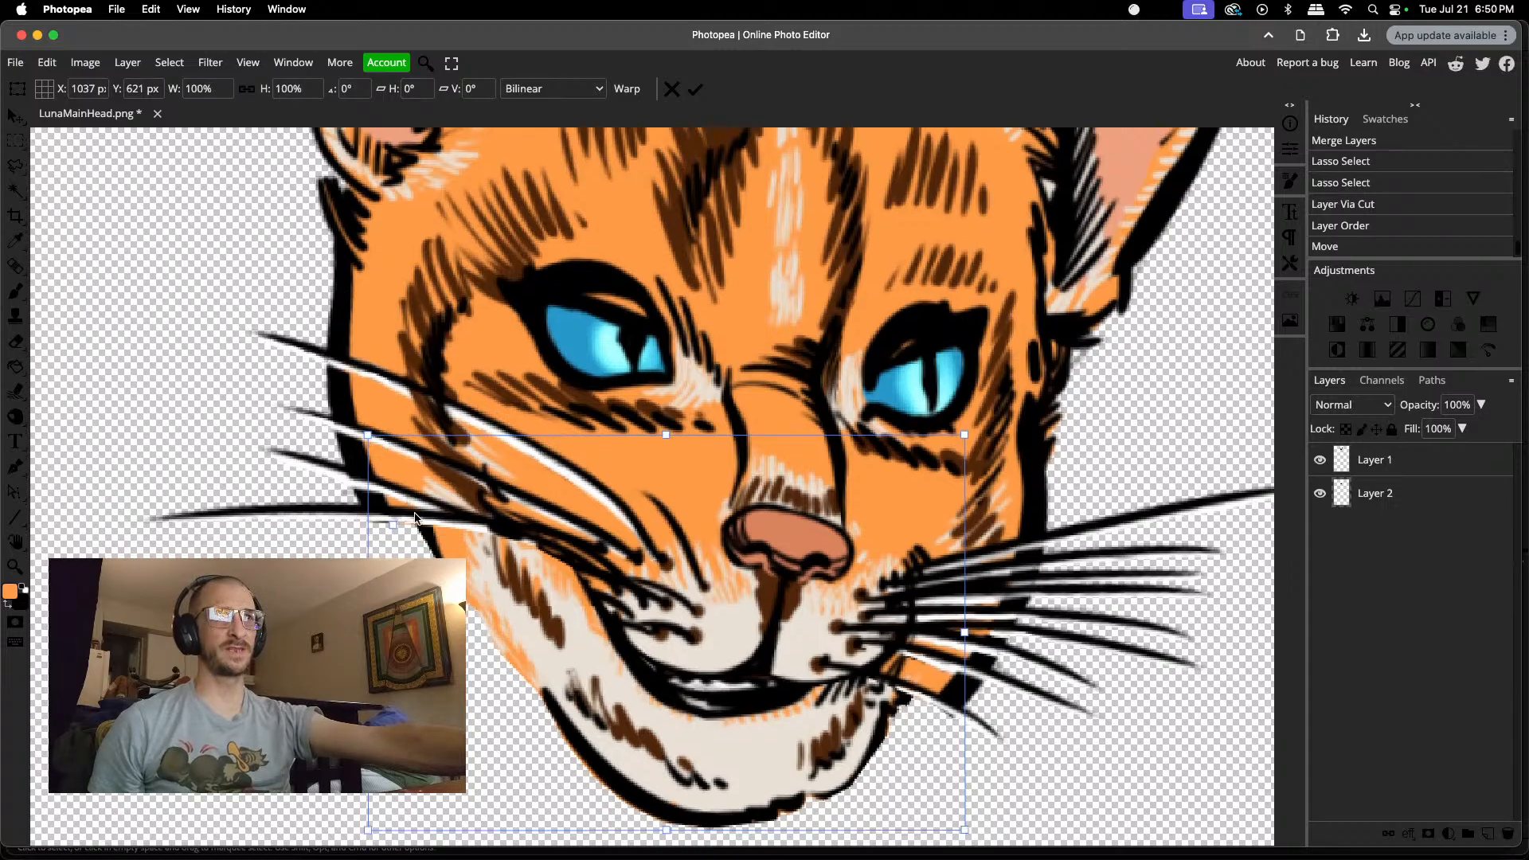
{"action": "left_click_drag", "start_coordinate": [554, 596], "coordinate": [546, 680]}
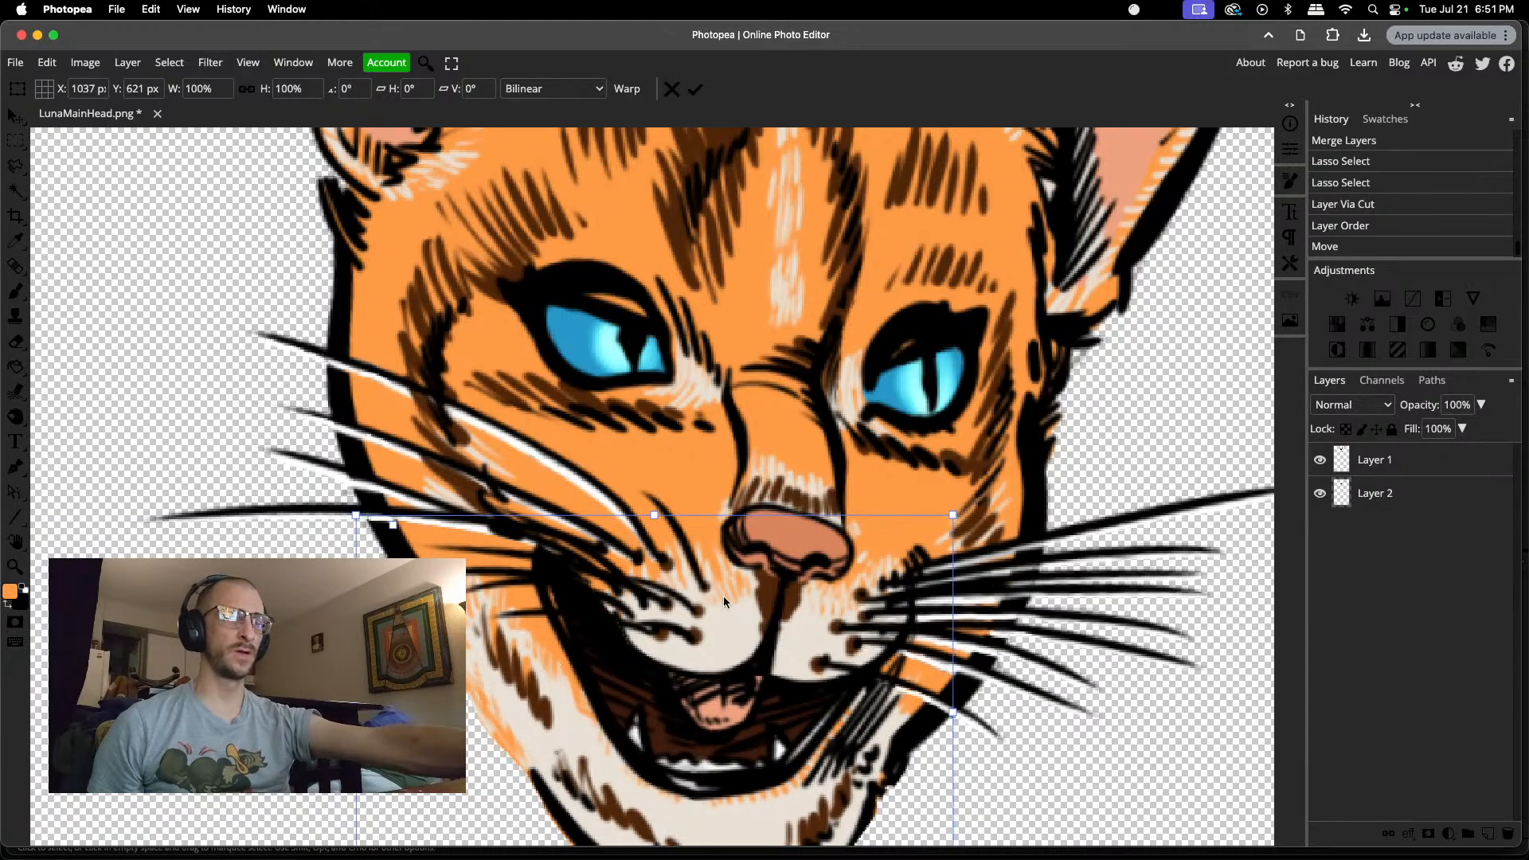
{"action": "left_click", "coordinate": [1320, 460]}
{"action": "left_click", "coordinate": [1319, 460]}
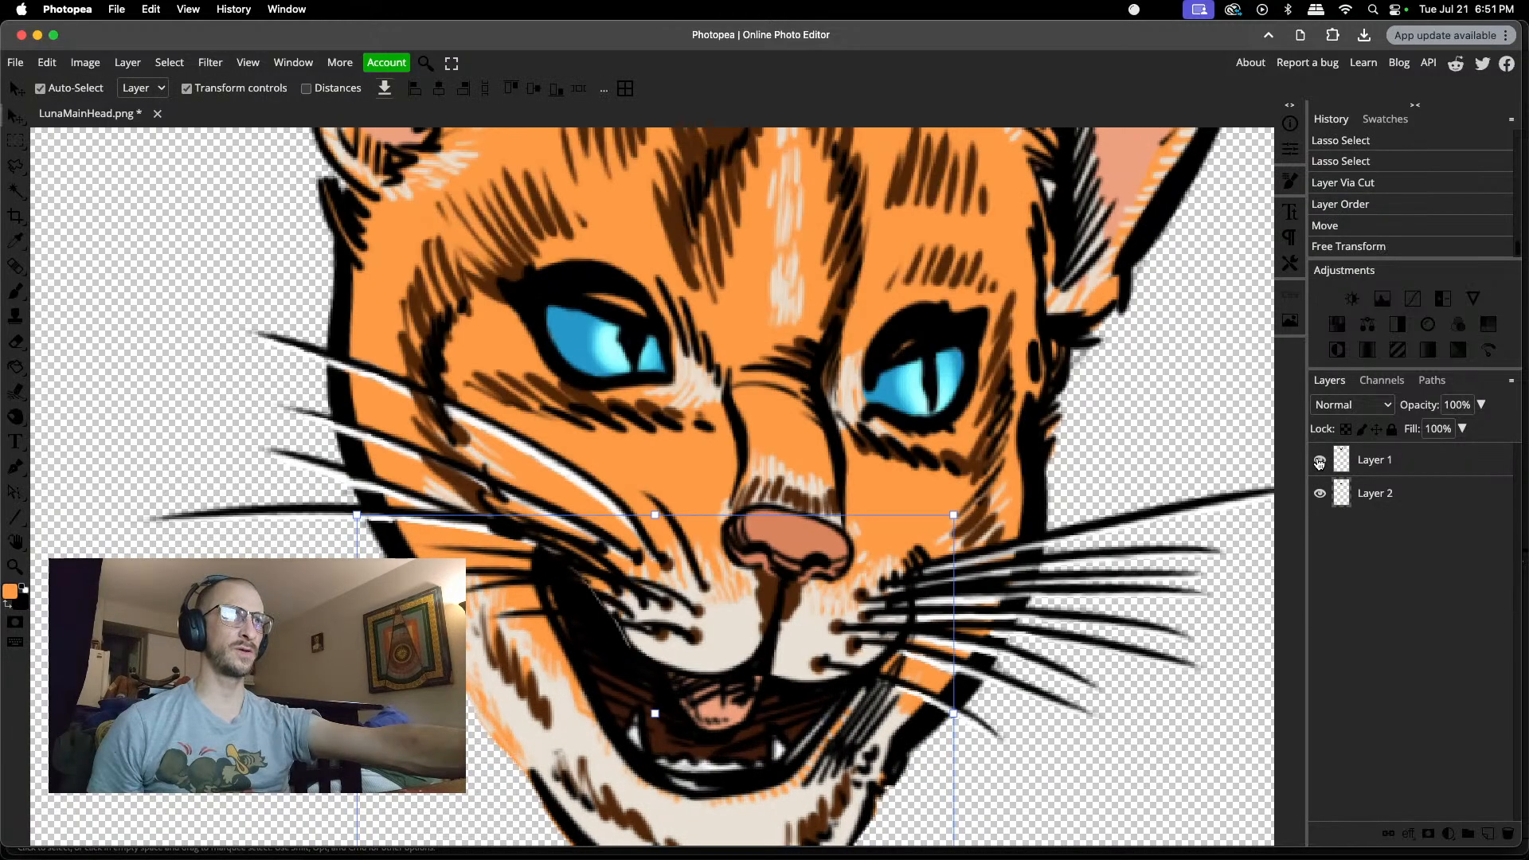
Step: Add a new layer between the head and jaw layers and brush white into the gaps around the left cheek's whisker roots
{"action": "left_click", "coordinate": [1380, 459]}
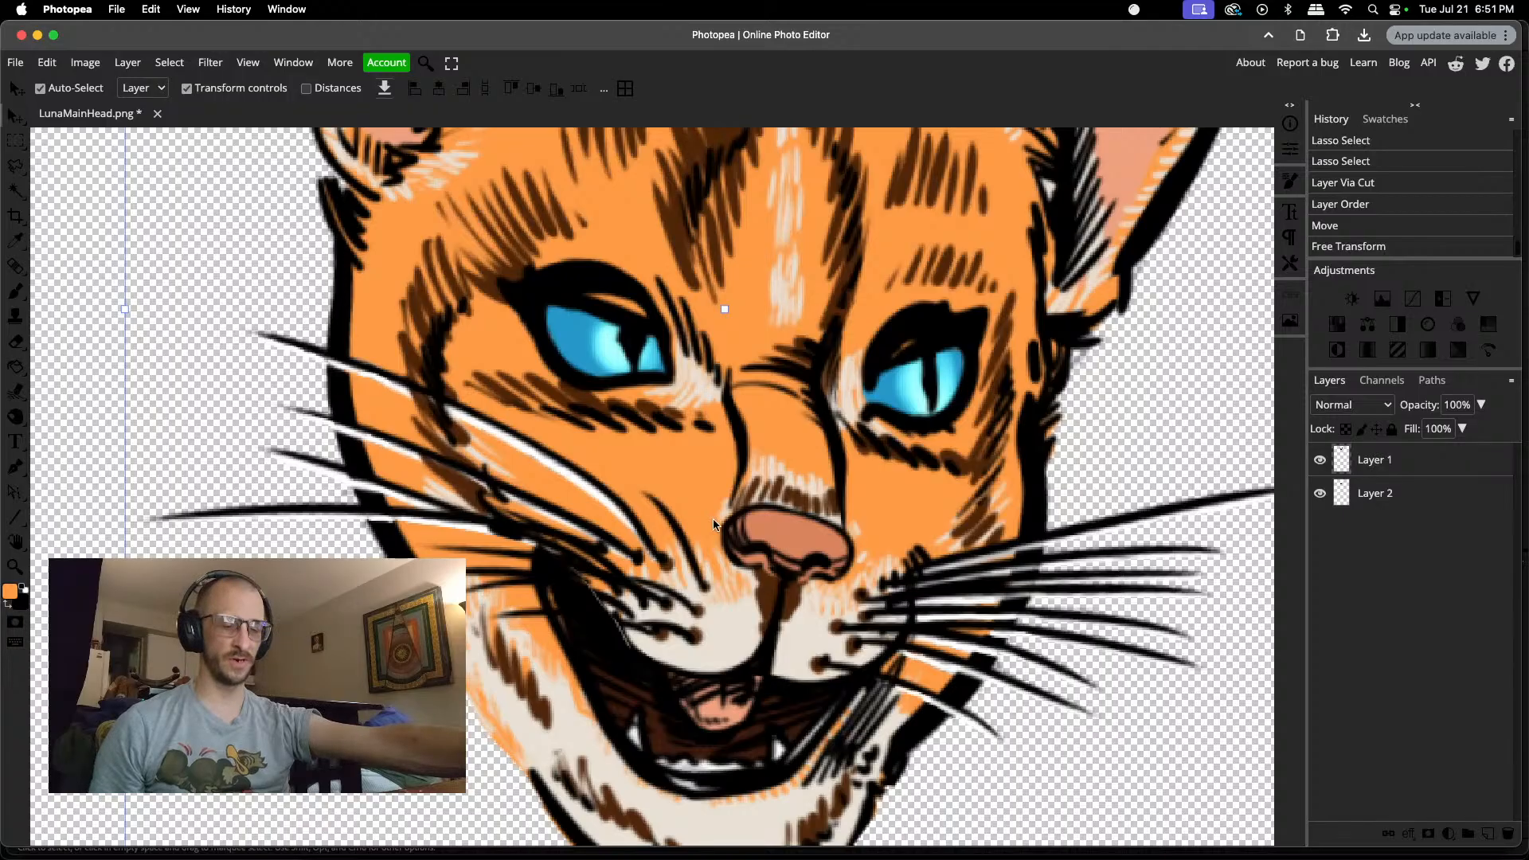
{"action": "scroll", "coordinate": [645, 562], "scroll_direction": "up", "scroll_amount": 6}
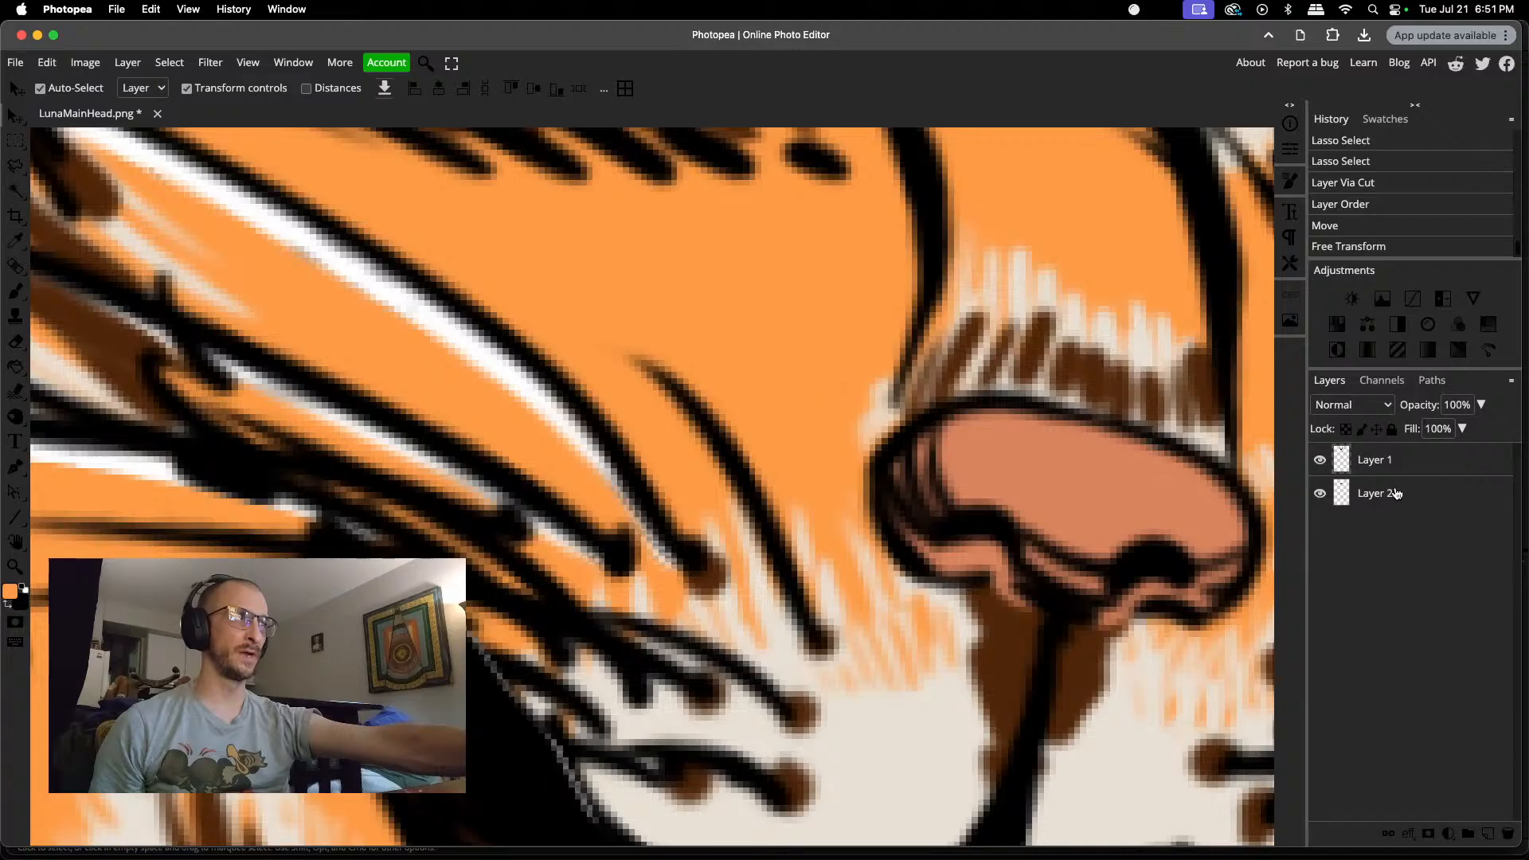
{"action": "left_click", "coordinate": [1488, 834]}
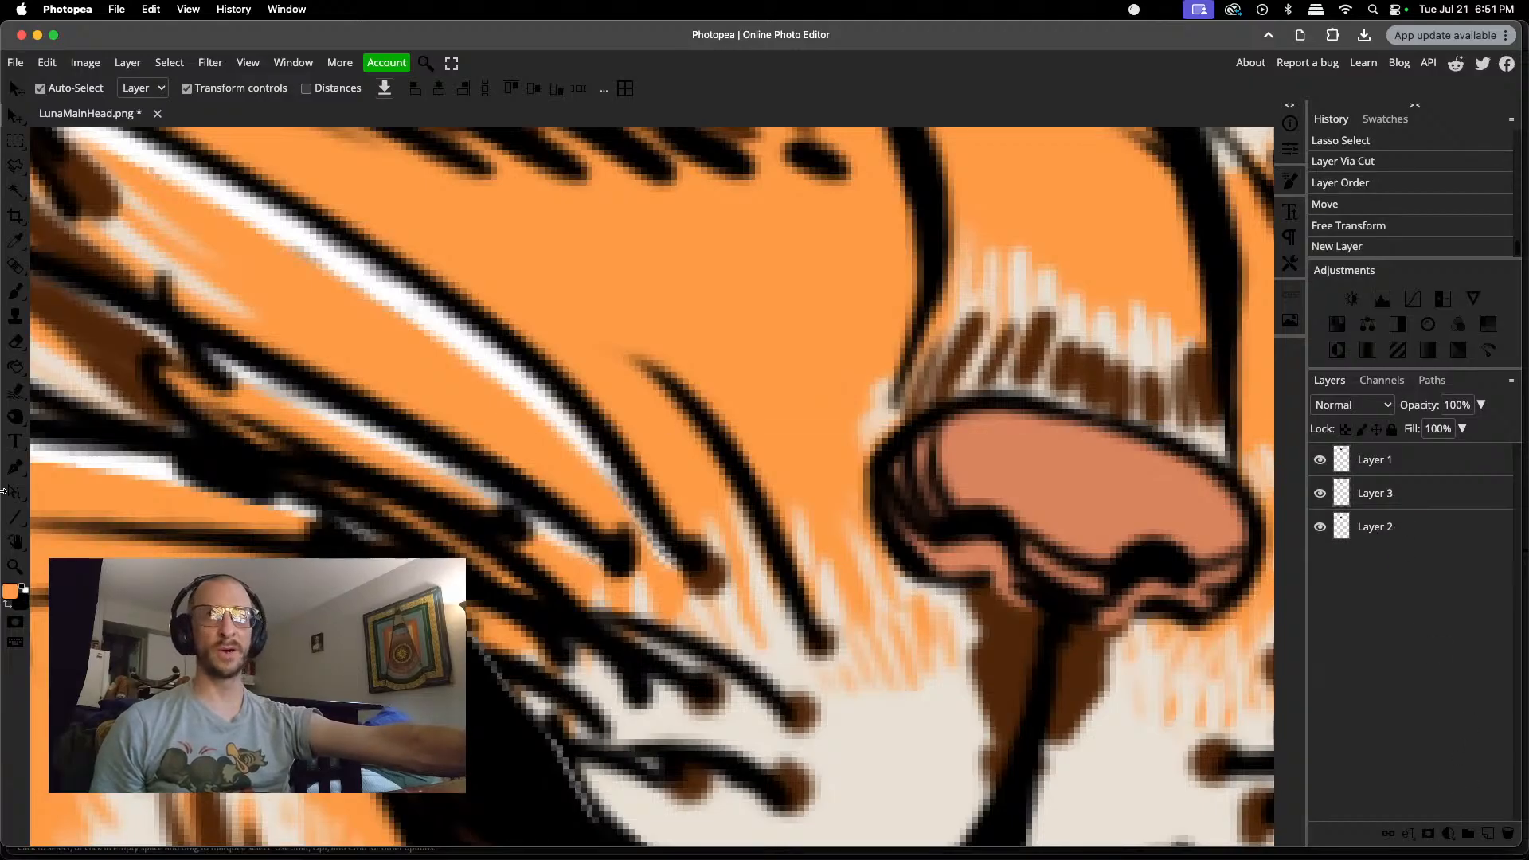
{"action": "left_click", "coordinate": [24, 593]}
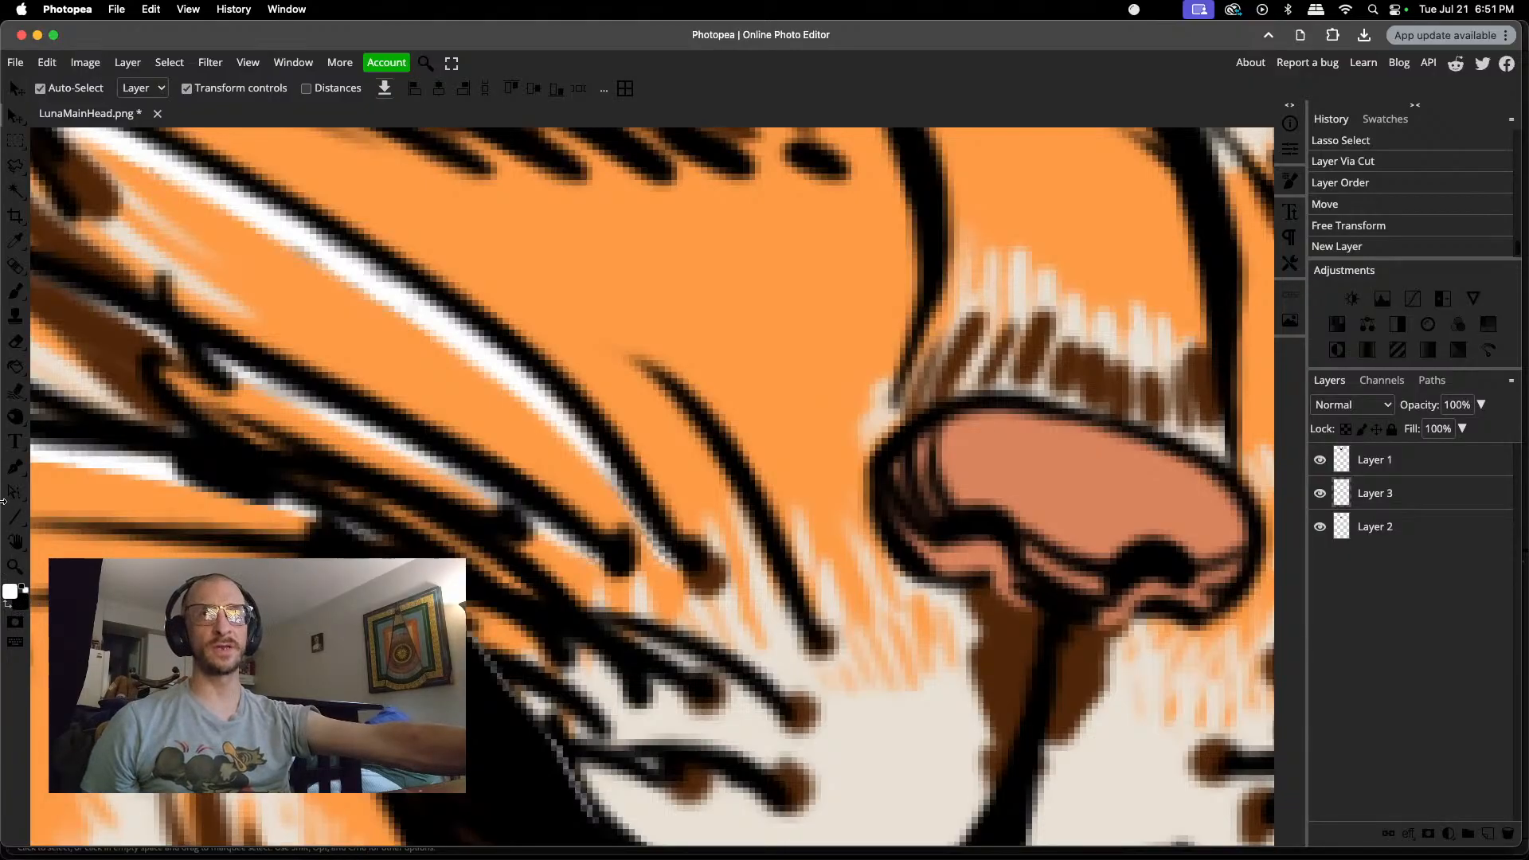
{"action": "left_click", "coordinate": [15, 294]}
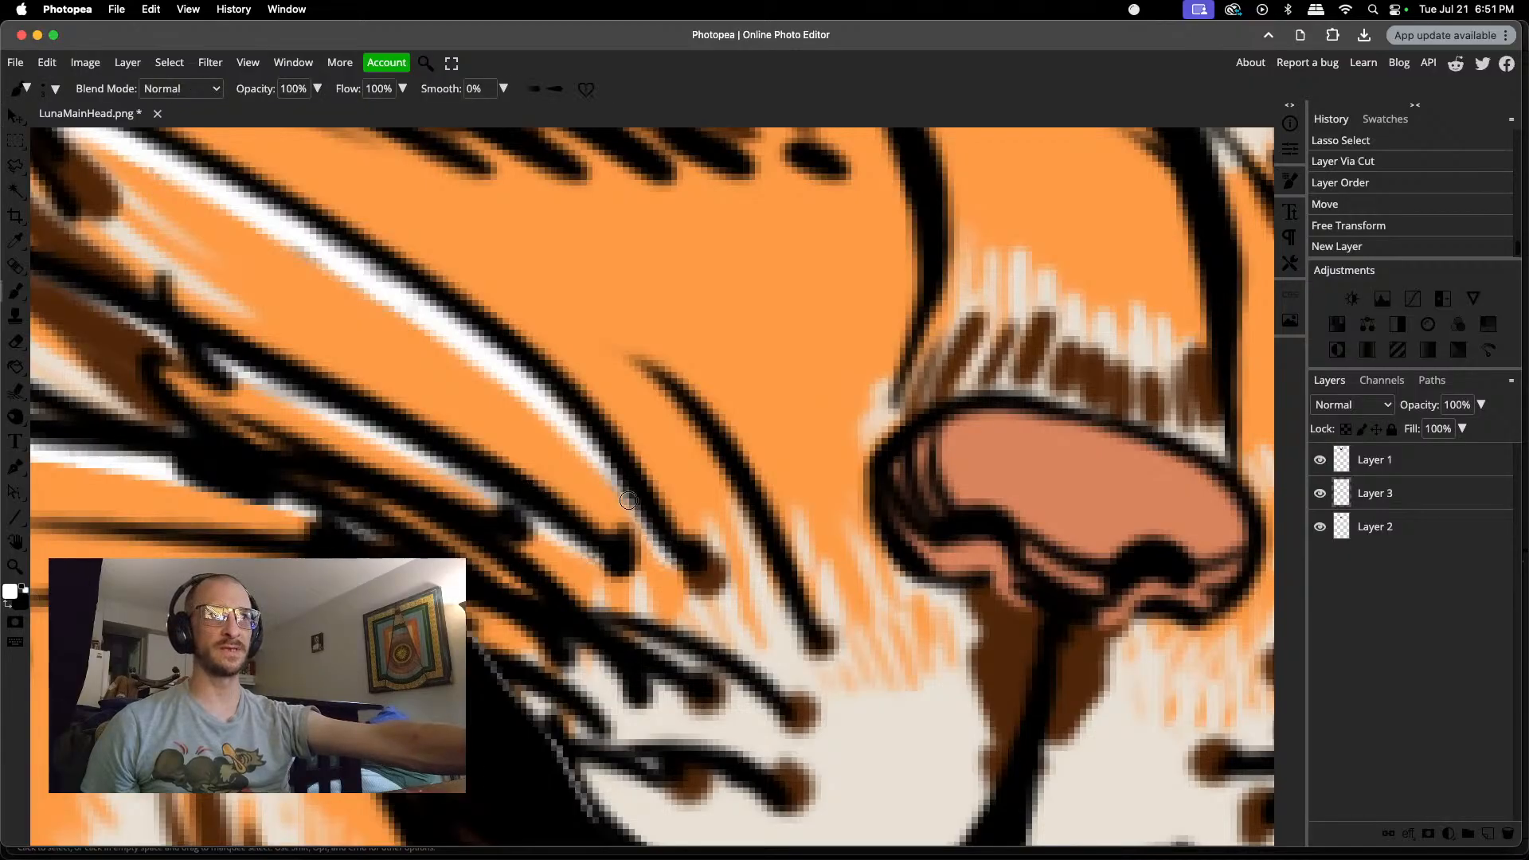
{"action": "left_click_drag", "start_coordinate": [628, 500], "coordinate": [601, 458]}
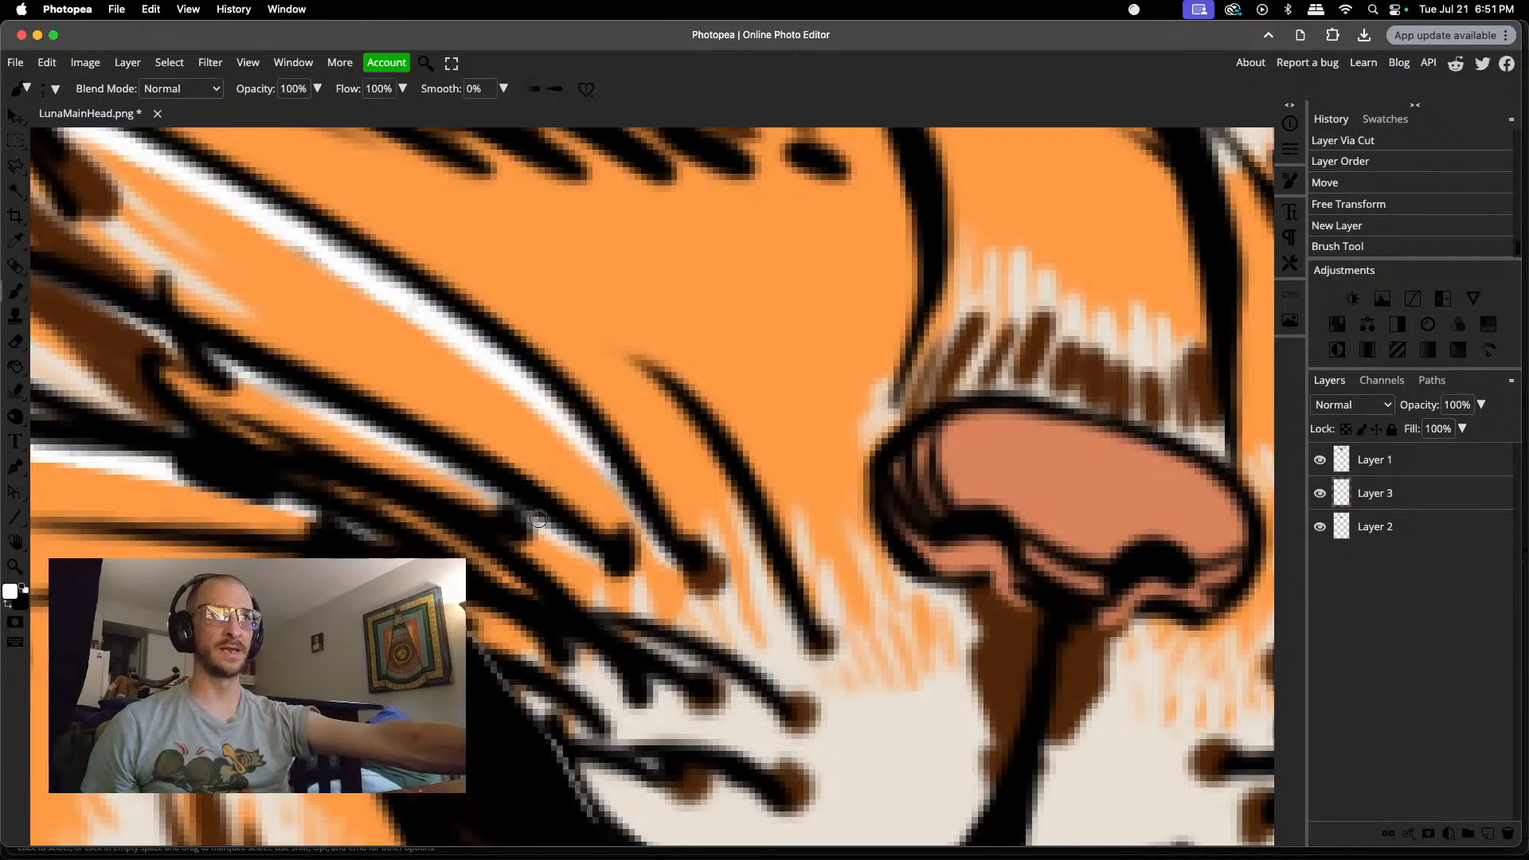
{"action": "left_click_drag", "start_coordinate": [538, 518], "coordinate": [533, 548]}
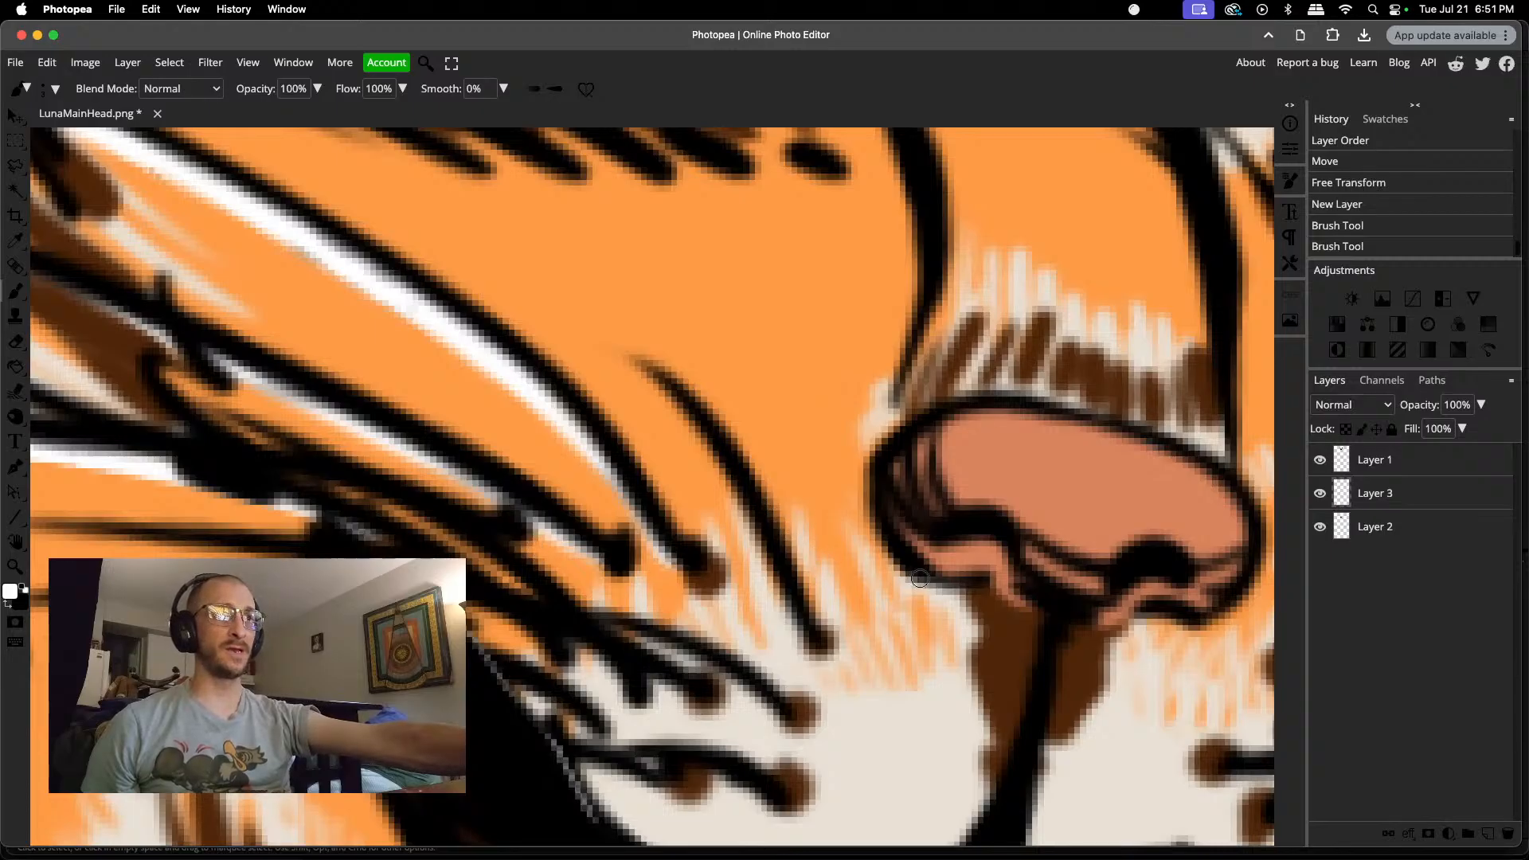
Step: Brush white into the gaps between the right cheek's whiskers on Layer 3
{"action": "scroll", "coordinate": [1121, 588], "scroll_direction": "down", "scroll_amount": 5}
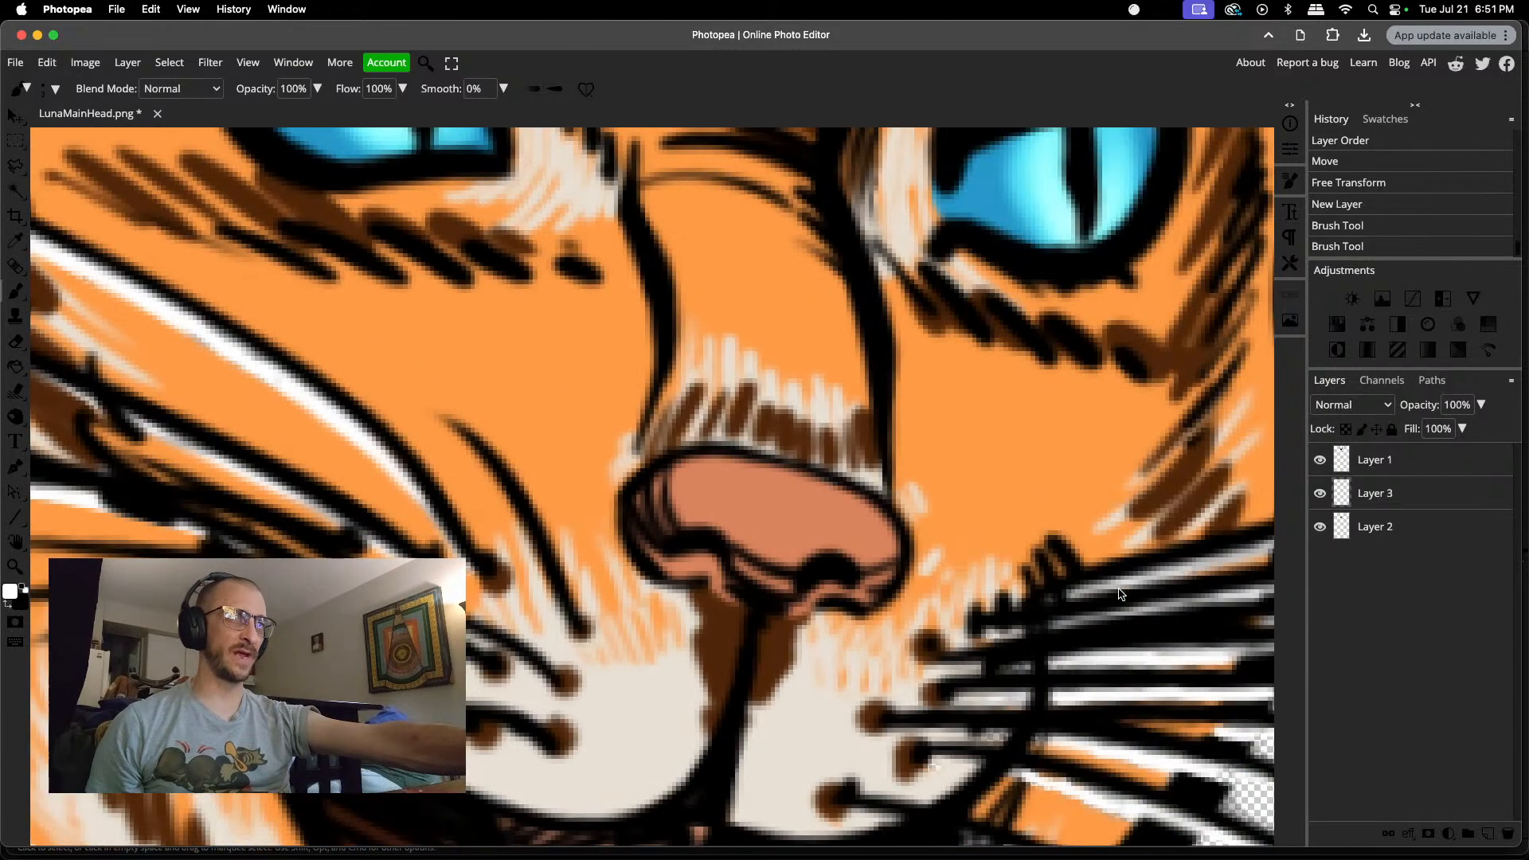
{"action": "scroll", "coordinate": [1119, 594], "scroll_direction": "right", "scroll_amount": 4}
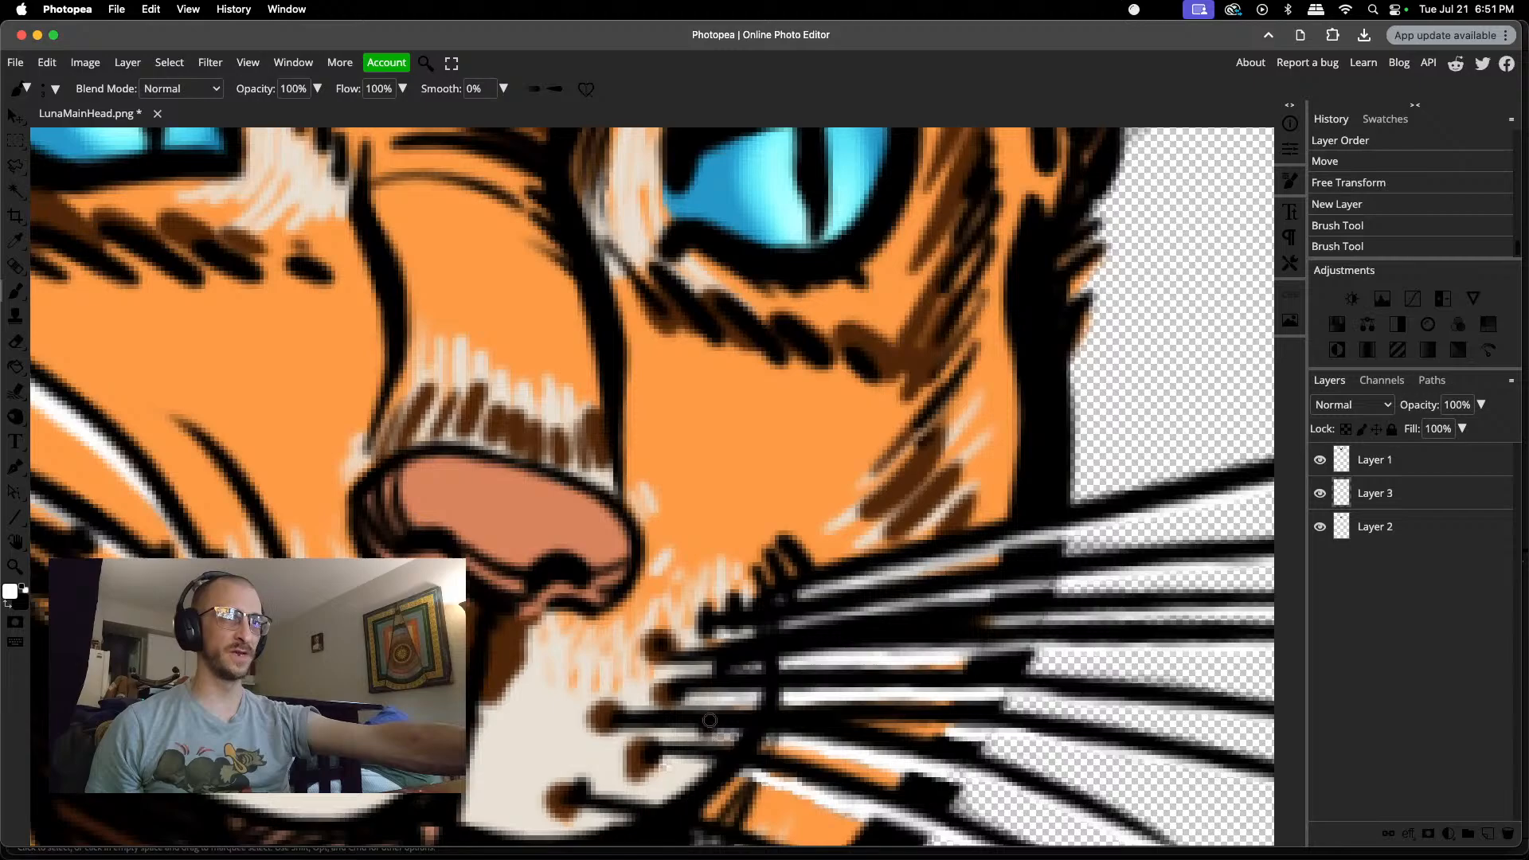
{"action": "left_click", "coordinate": [727, 738]}
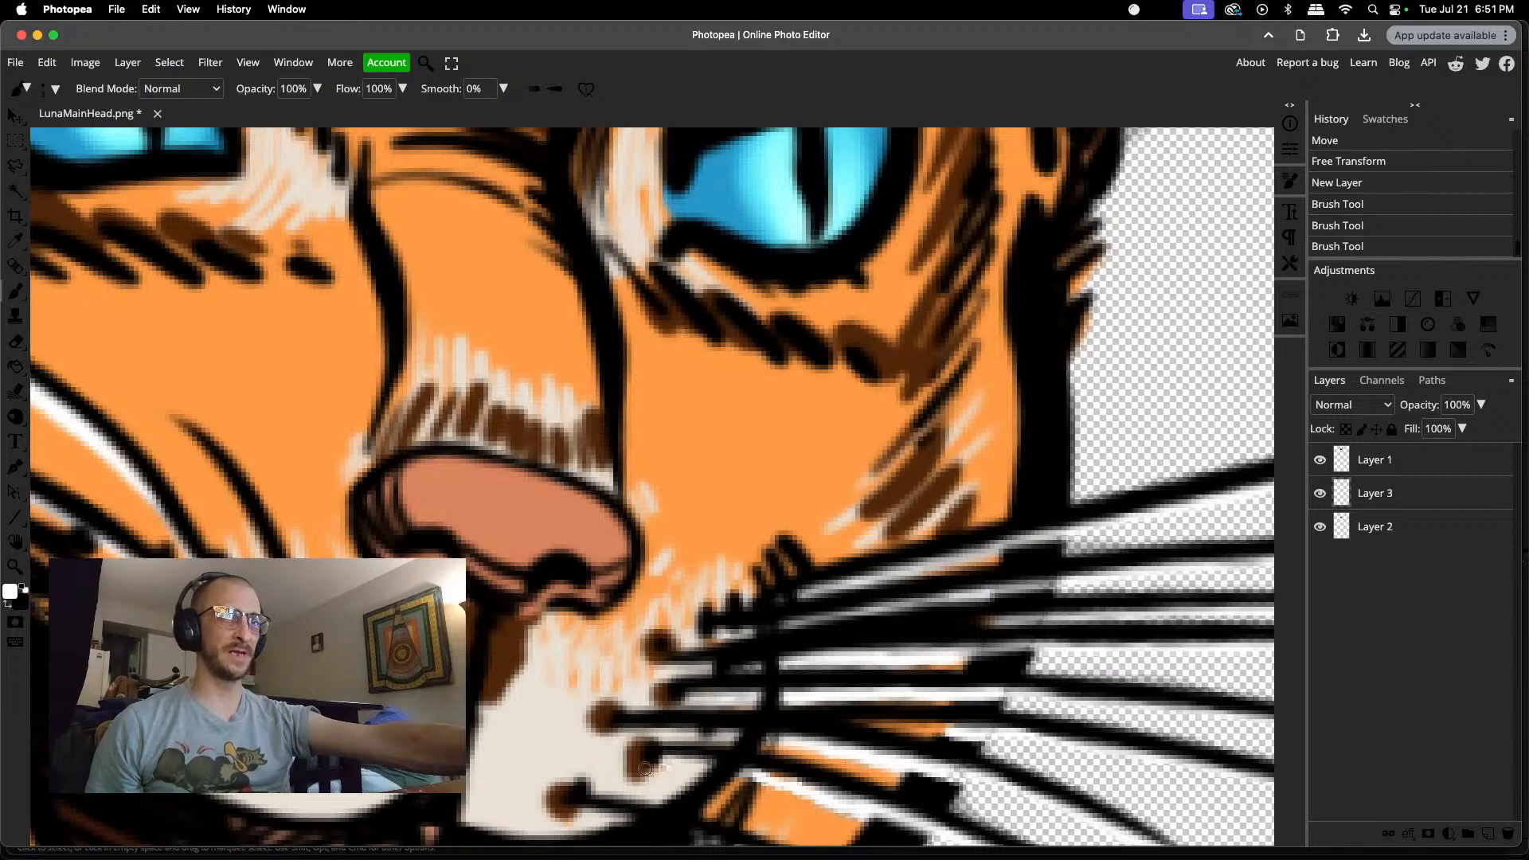
{"action": "left_click", "coordinate": [667, 761]}
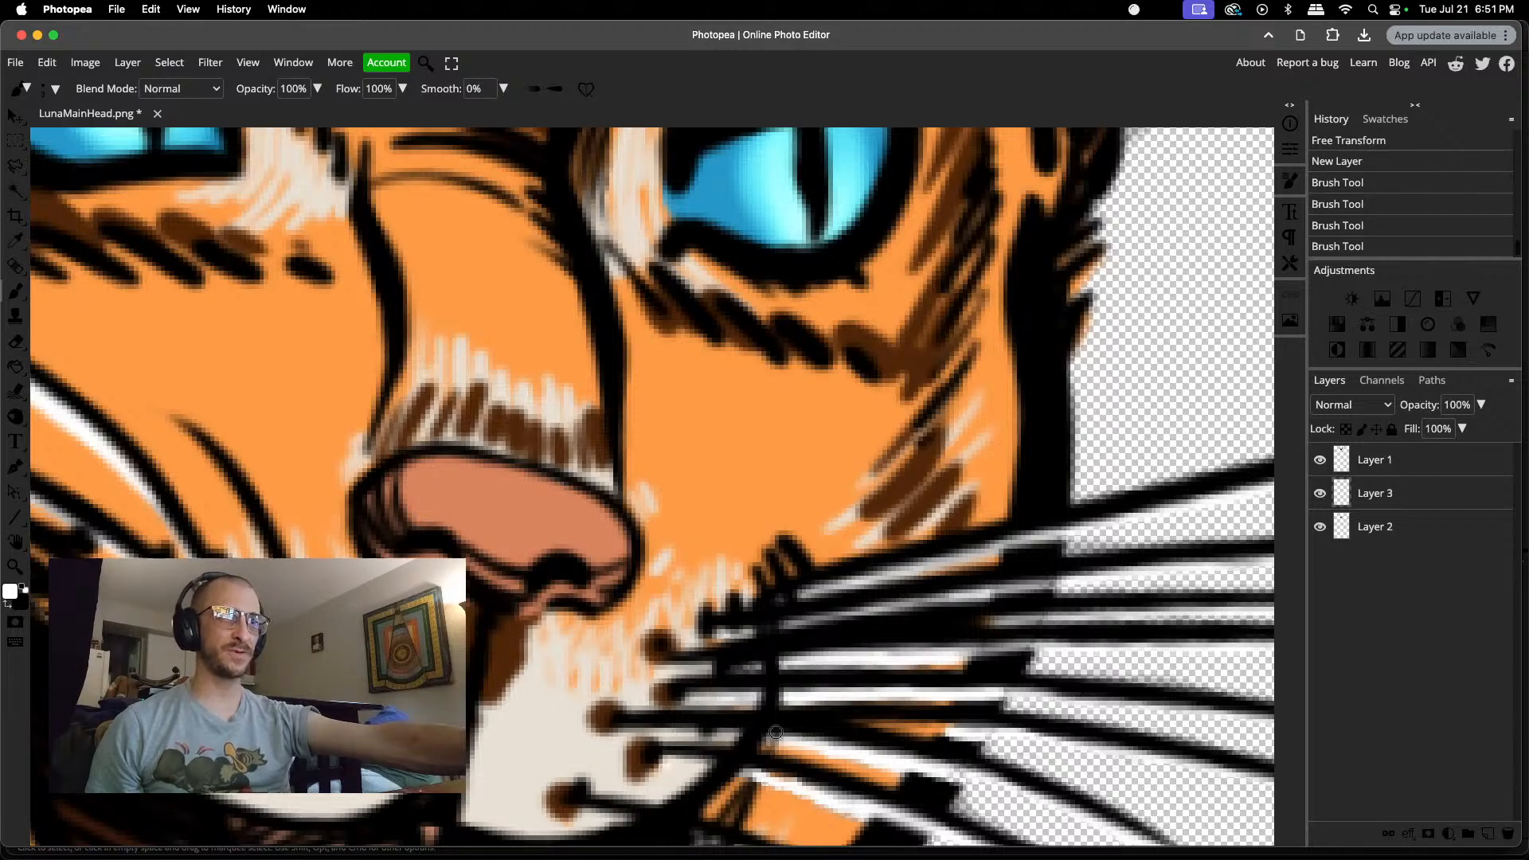
{"action": "scroll", "coordinate": [797, 717], "scroll_direction": "down", "scroll_amount": 5}
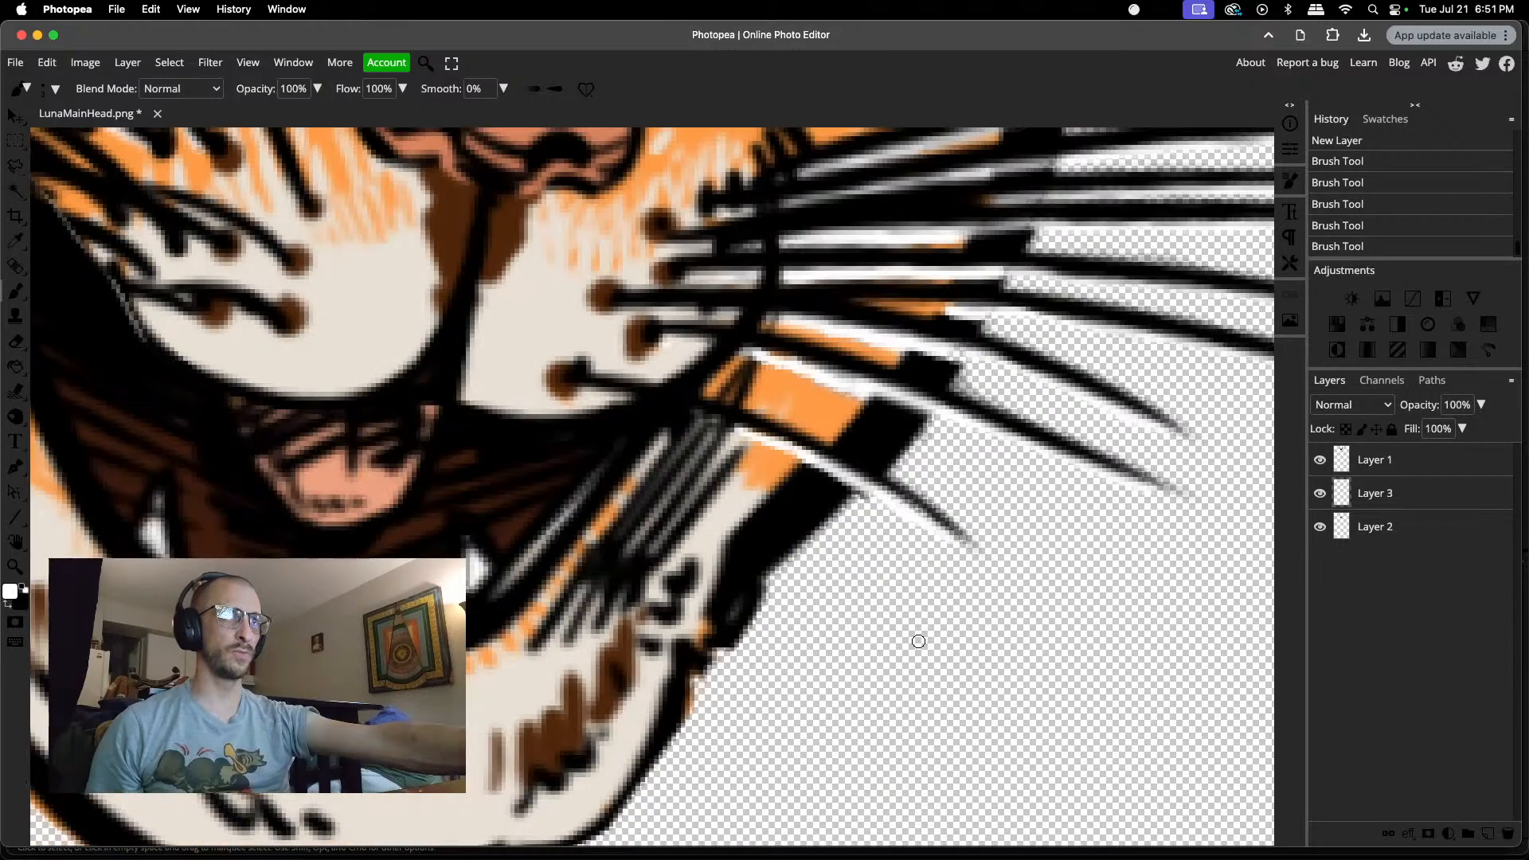
{"action": "scroll", "coordinate": [918, 642], "scroll_direction": "up", "scroll_amount": 1}
{"action": "scroll", "coordinate": [918, 642], "scroll_direction": "up", "scroll_amount": 2}
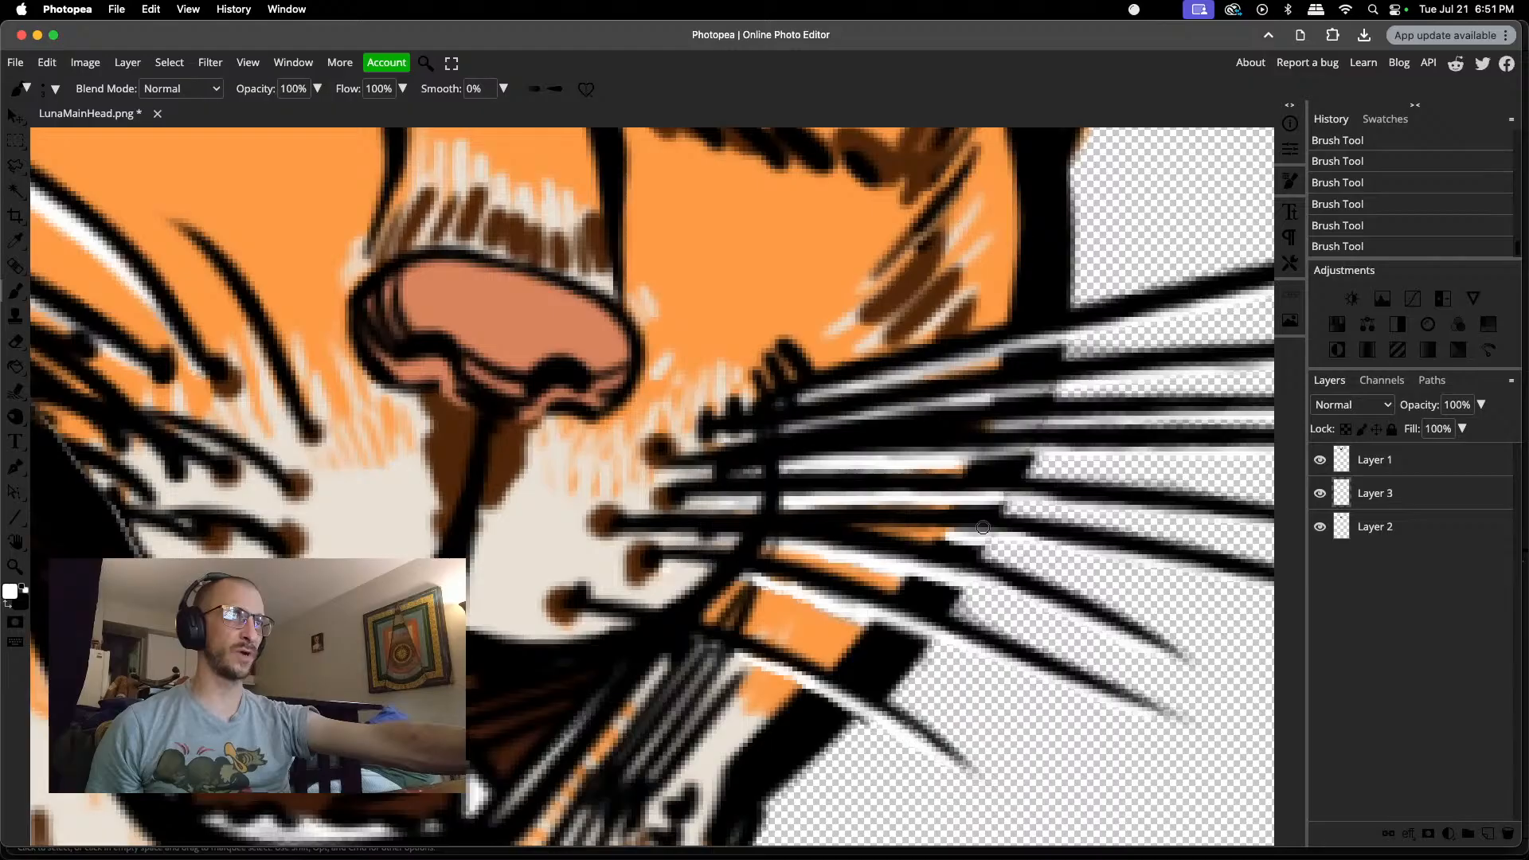
{"action": "scroll", "coordinate": [983, 527], "scroll_direction": "up", "scroll_amount": 3}
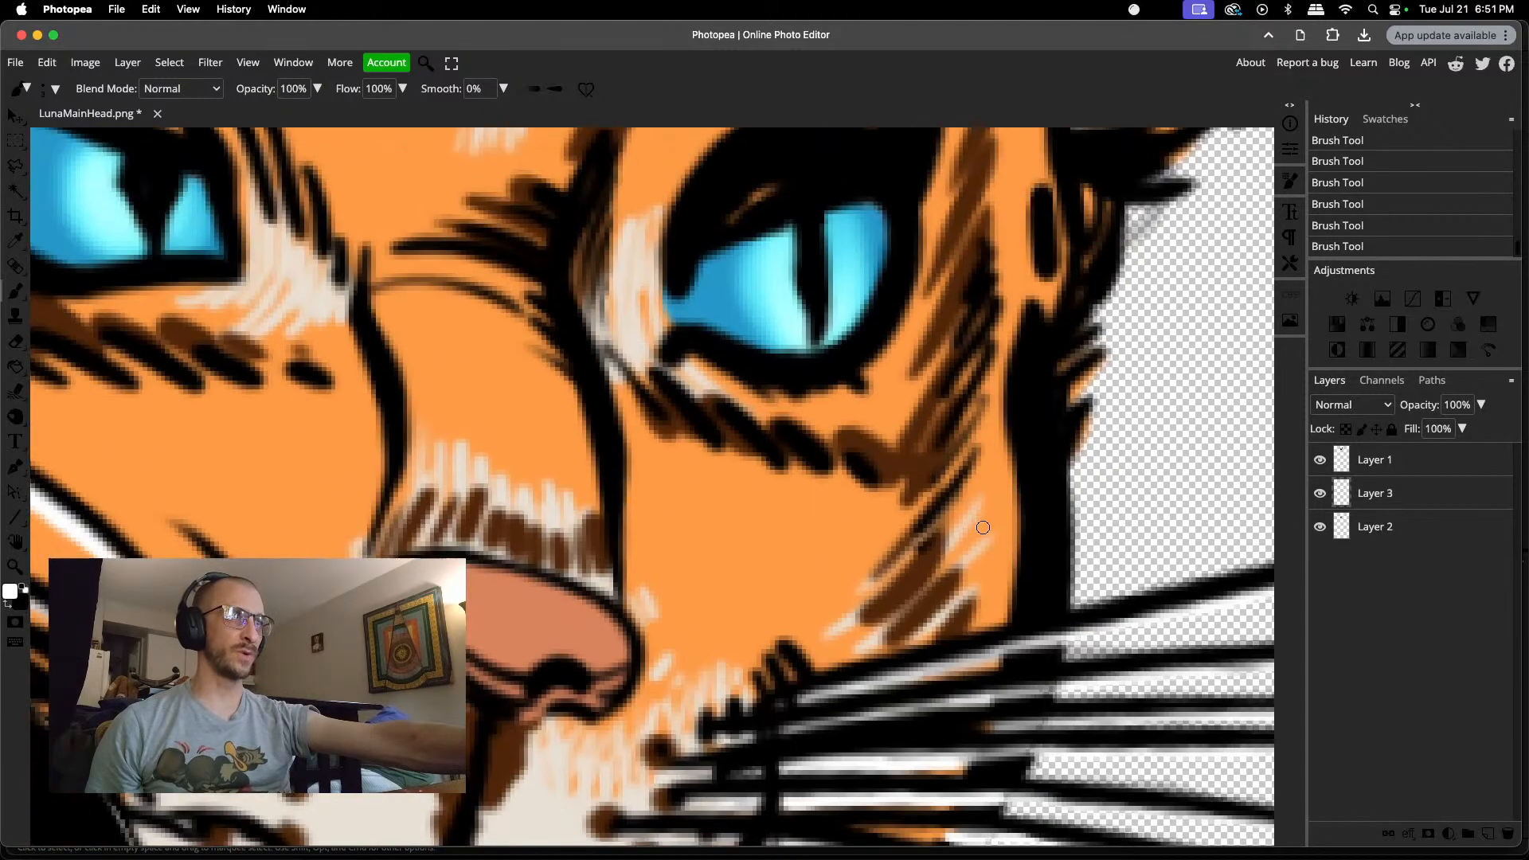
{"action": "scroll", "coordinate": [983, 527], "scroll_direction": "down", "scroll_amount": 5}
{"action": "scroll", "coordinate": [980, 529], "scroll_direction": "up", "scroll_amount": 2}
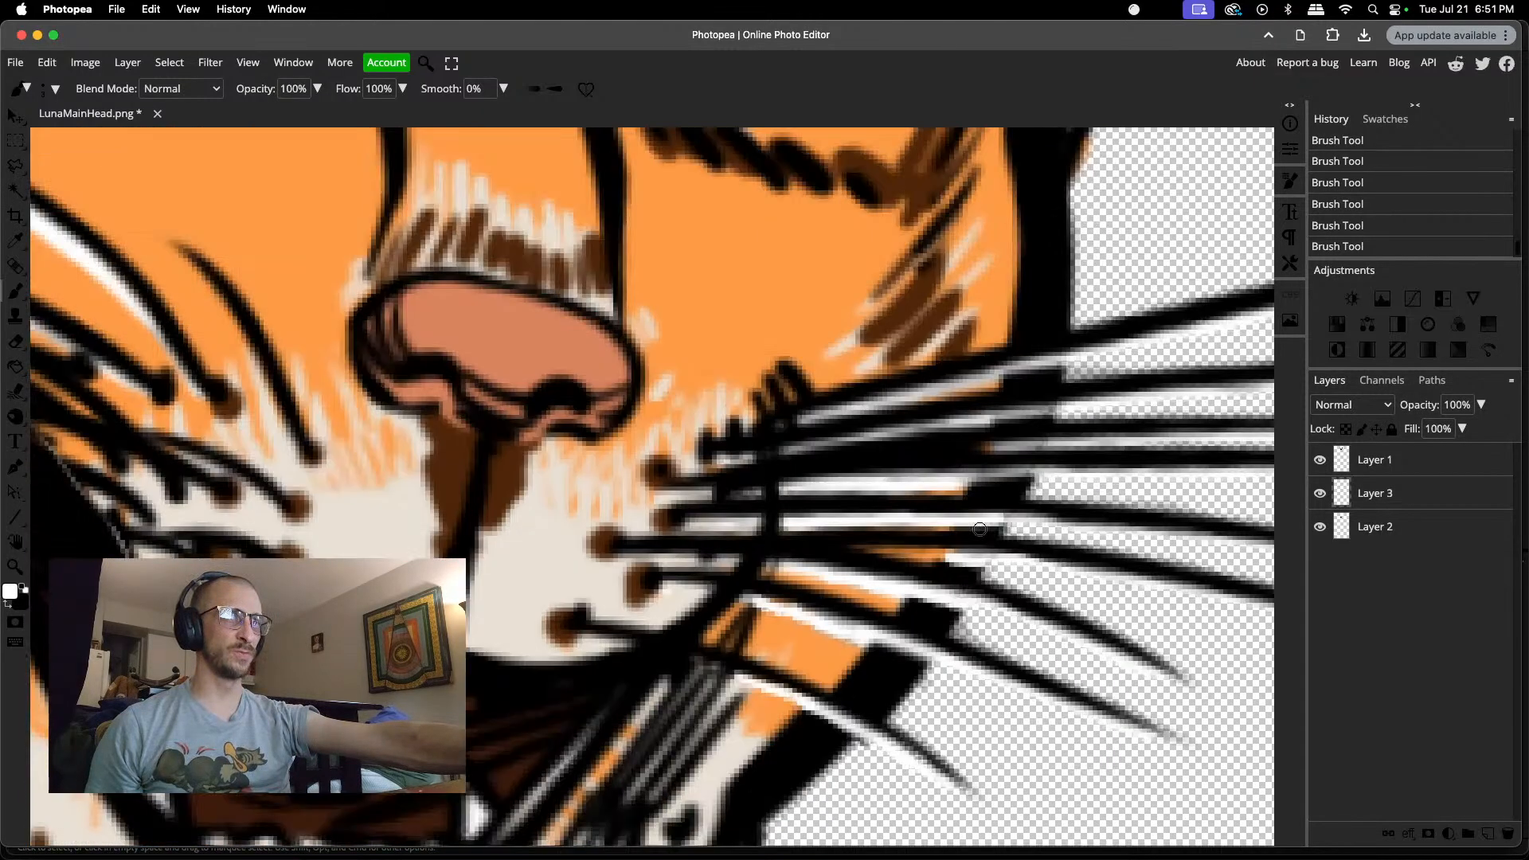
Step: Merge the head on Layer 1 with the white fill on Layer 3
{"action": "scroll", "coordinate": [980, 529], "scroll_direction": "down", "scroll_amount": 6}
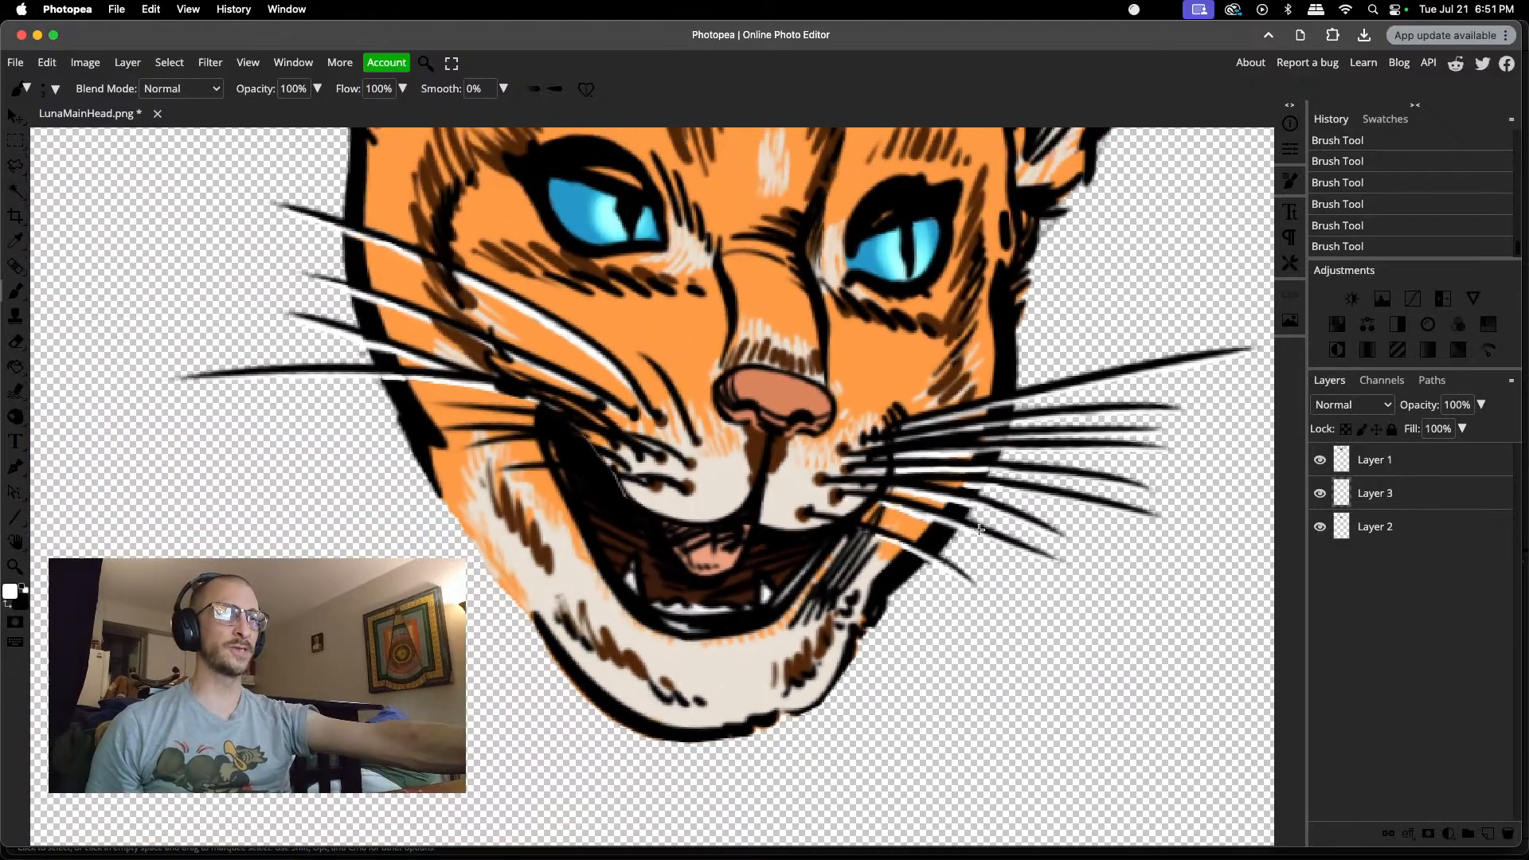
{"action": "scroll", "coordinate": [979, 529], "scroll_direction": "down", "scroll_amount": 1}
{"action": "scroll", "coordinate": [980, 529], "scroll_direction": "down", "scroll_amount": 2}
{"action": "scroll", "coordinate": [1035, 533], "scroll_direction": "up", "scroll_amount": 7}
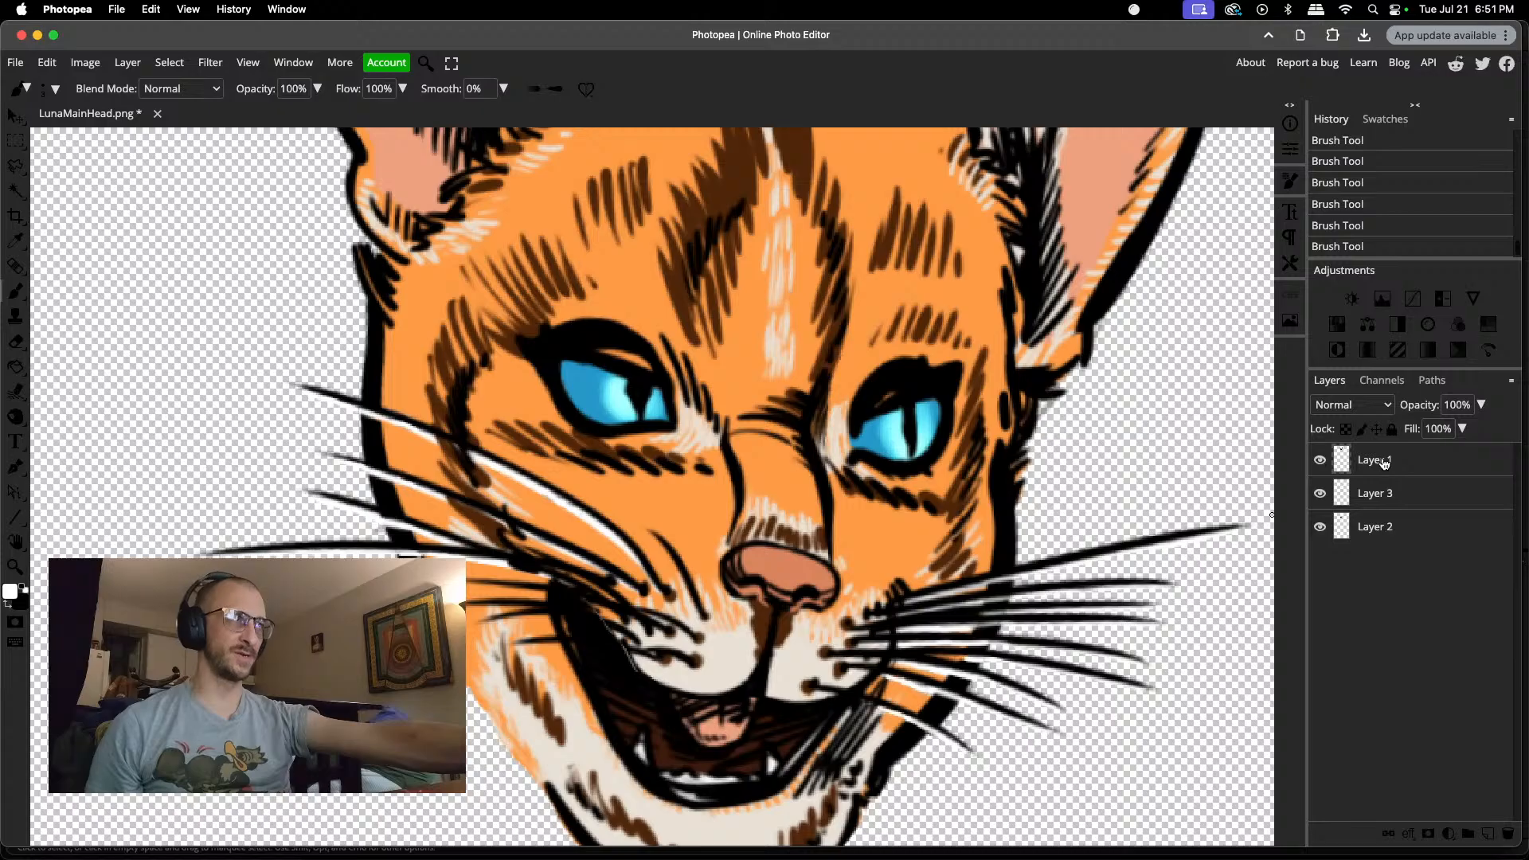
{"action": "key", "text": "super+e"}
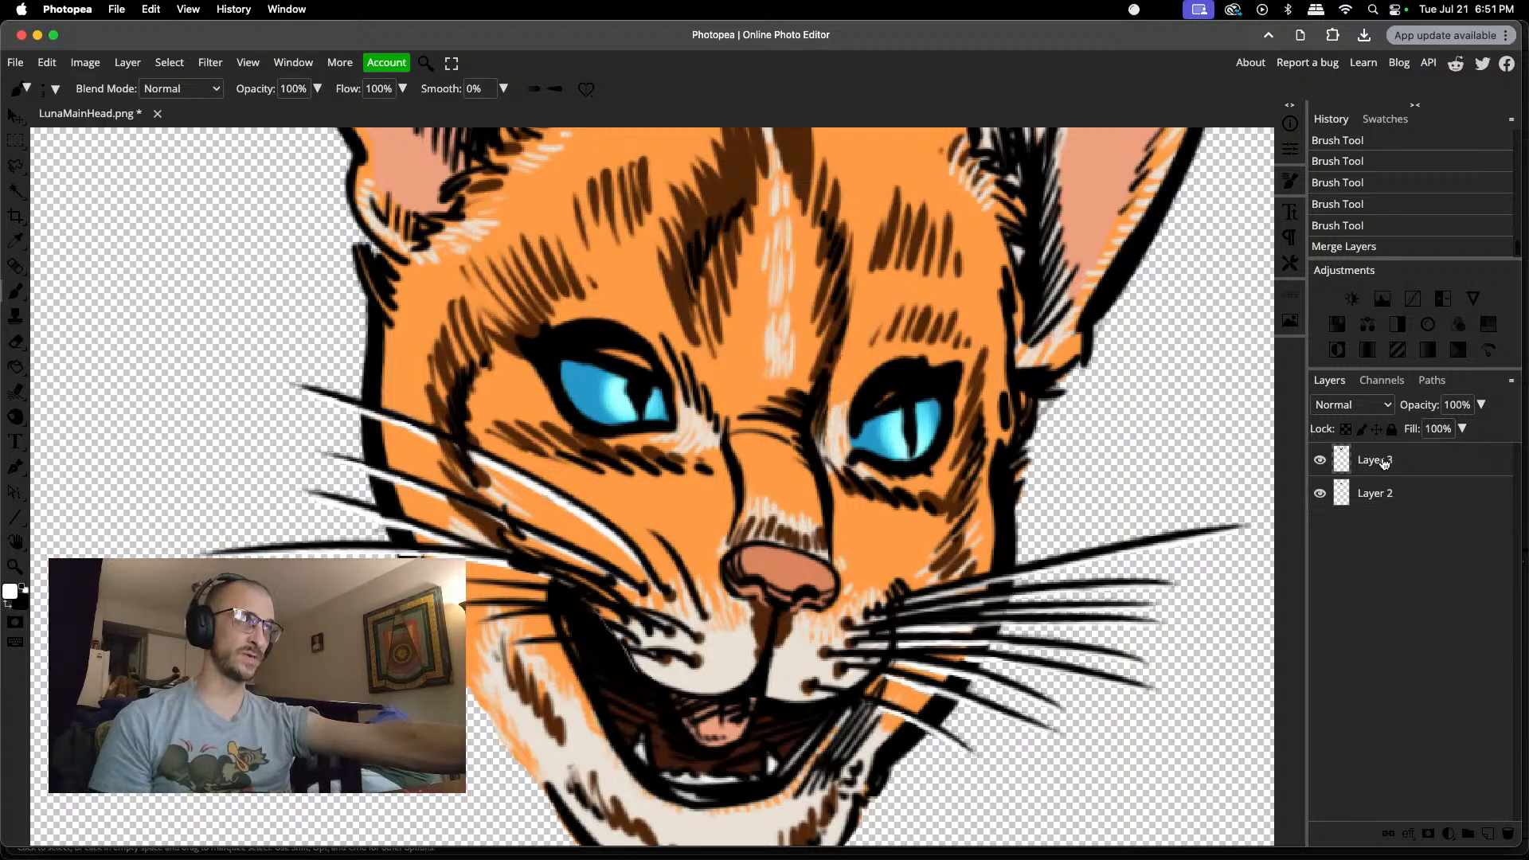
Step: Toggle the jaw layer's visibility to check the merged head, and move the jaw slightly up and to the right beneath the muzzle
{"action": "left_click", "coordinate": [1319, 495]}
{"action": "left_click", "coordinate": [1319, 495]}
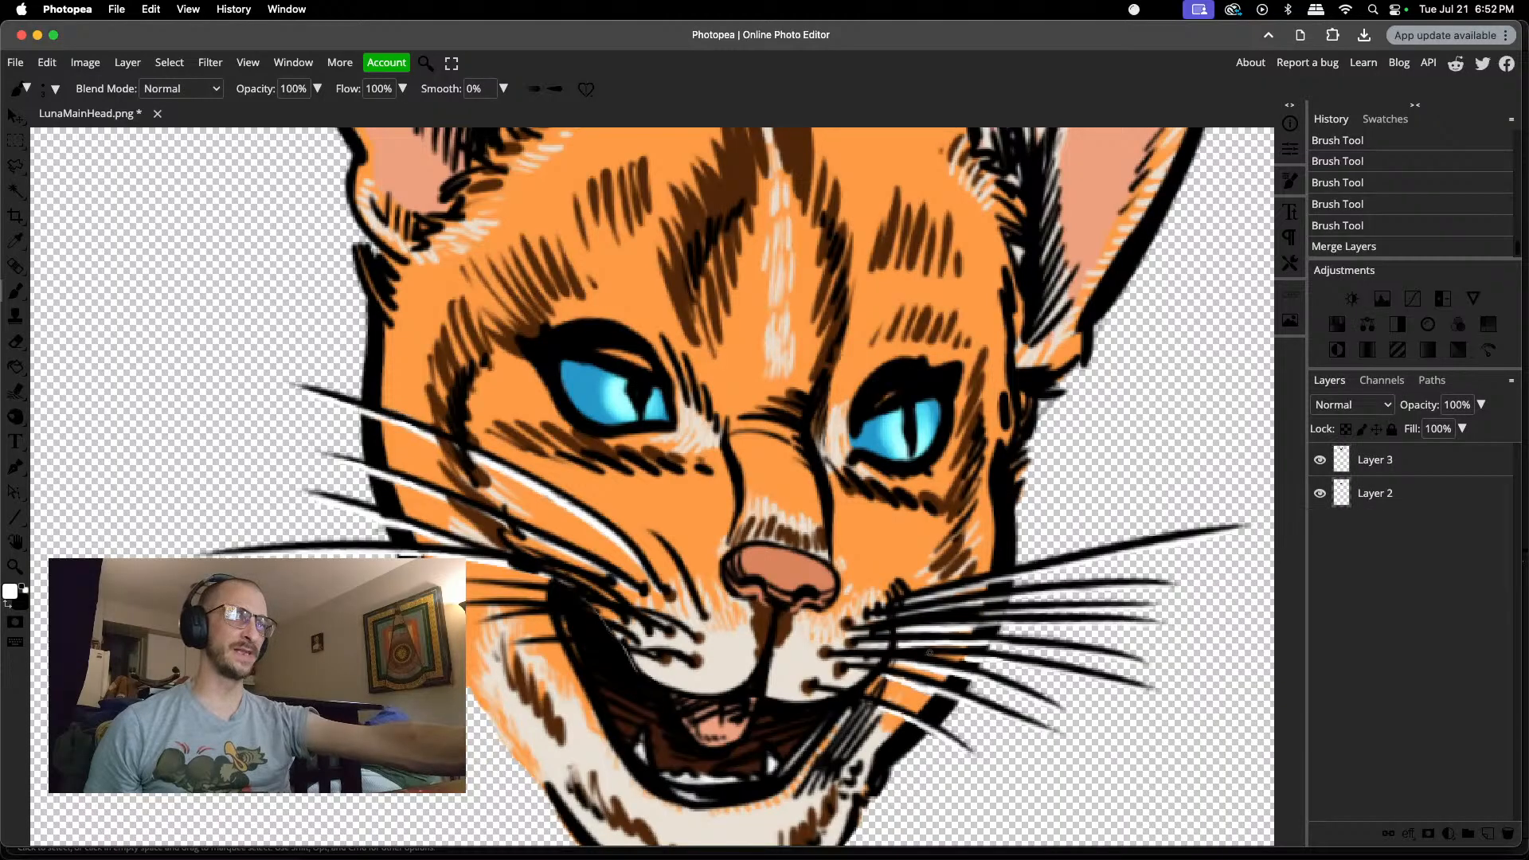
{"action": "key", "text": "v"}
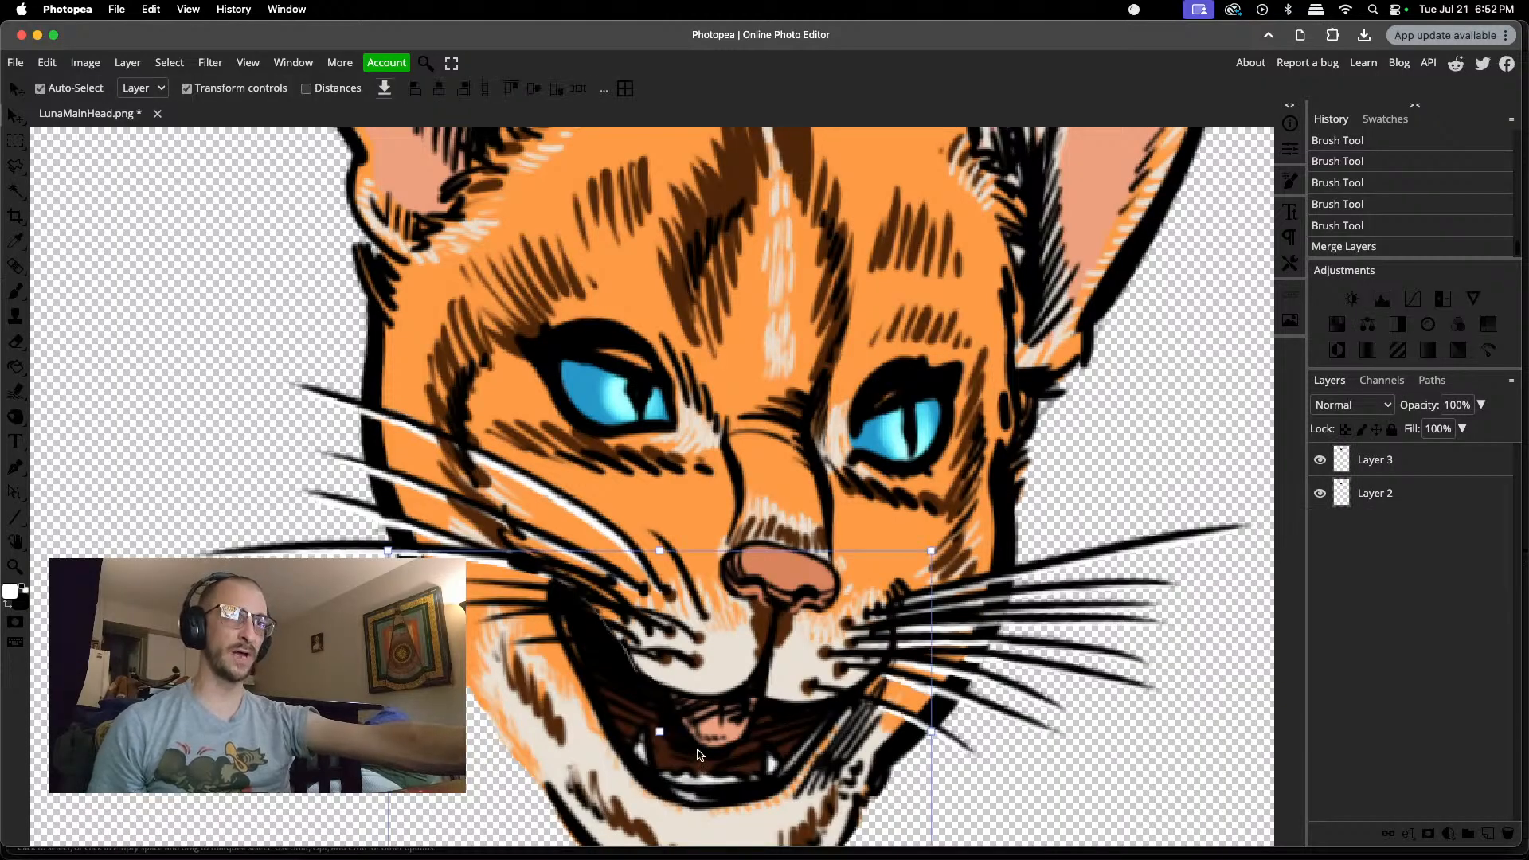
{"action": "mouse_move", "coordinate": [699, 754]}
{"action": "left_mouse_down"}
{"action": "mouse_move", "coordinate": [723, 697]}
{"action": "mouse_move", "coordinate": [708, 732]}
{"action": "mouse_move", "coordinate": [708, 701]}
{"action": "mouse_move", "coordinate": [697, 751]}
{"action": "mouse_move", "coordinate": [718, 722]}
{"action": "mouse_move", "coordinate": [718, 736]}
{"action": "left_mouse_up"}
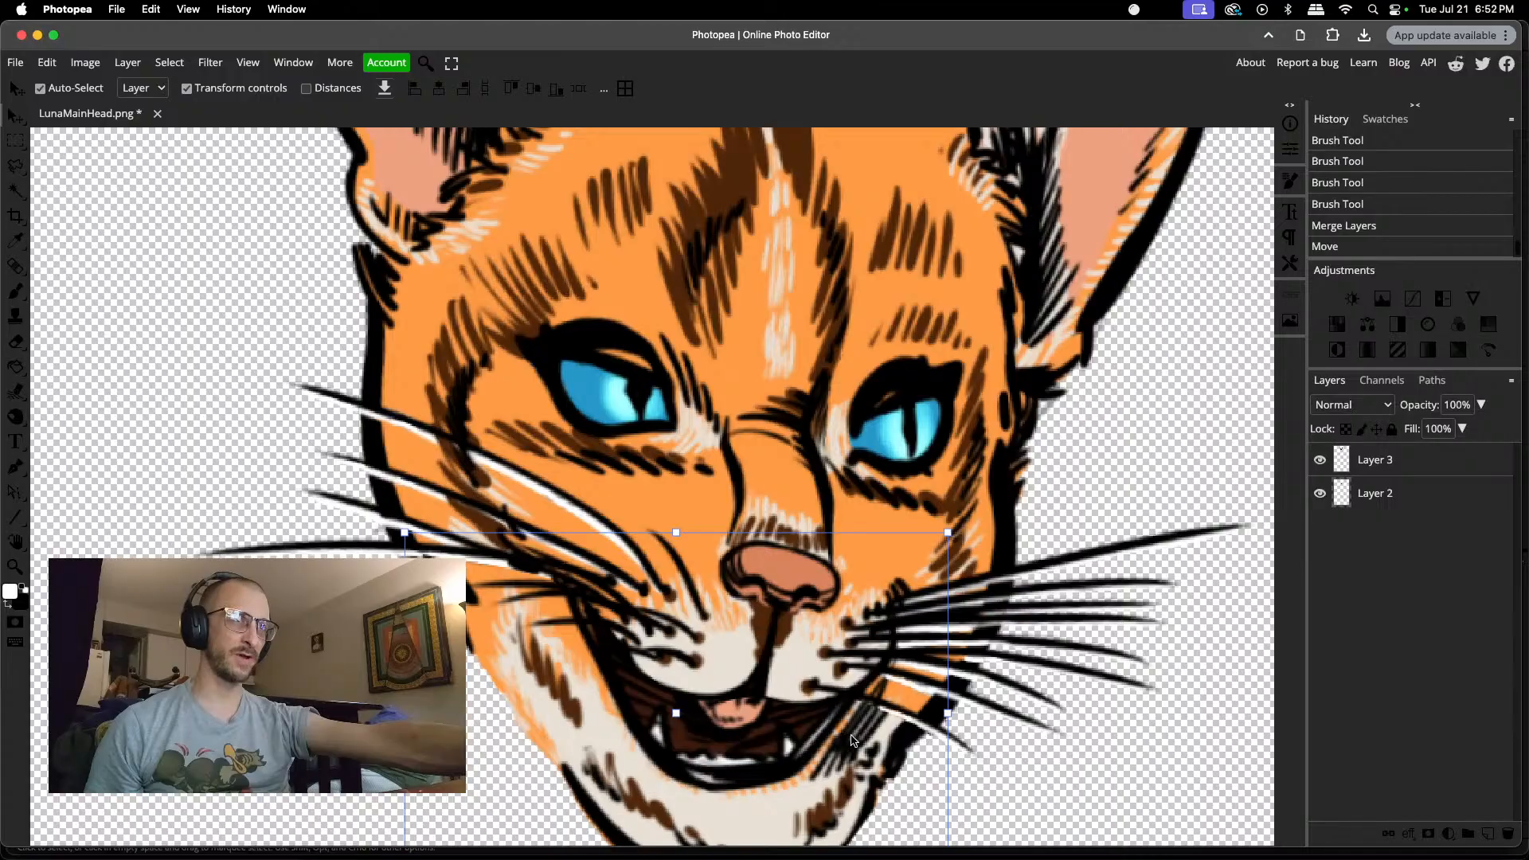
Step: Add a new layer and place it between the head on Layer 3 and the jaw on Layer 2
{"action": "scroll", "coordinate": [912, 713], "scroll_direction": "up", "scroll_amount": 10}
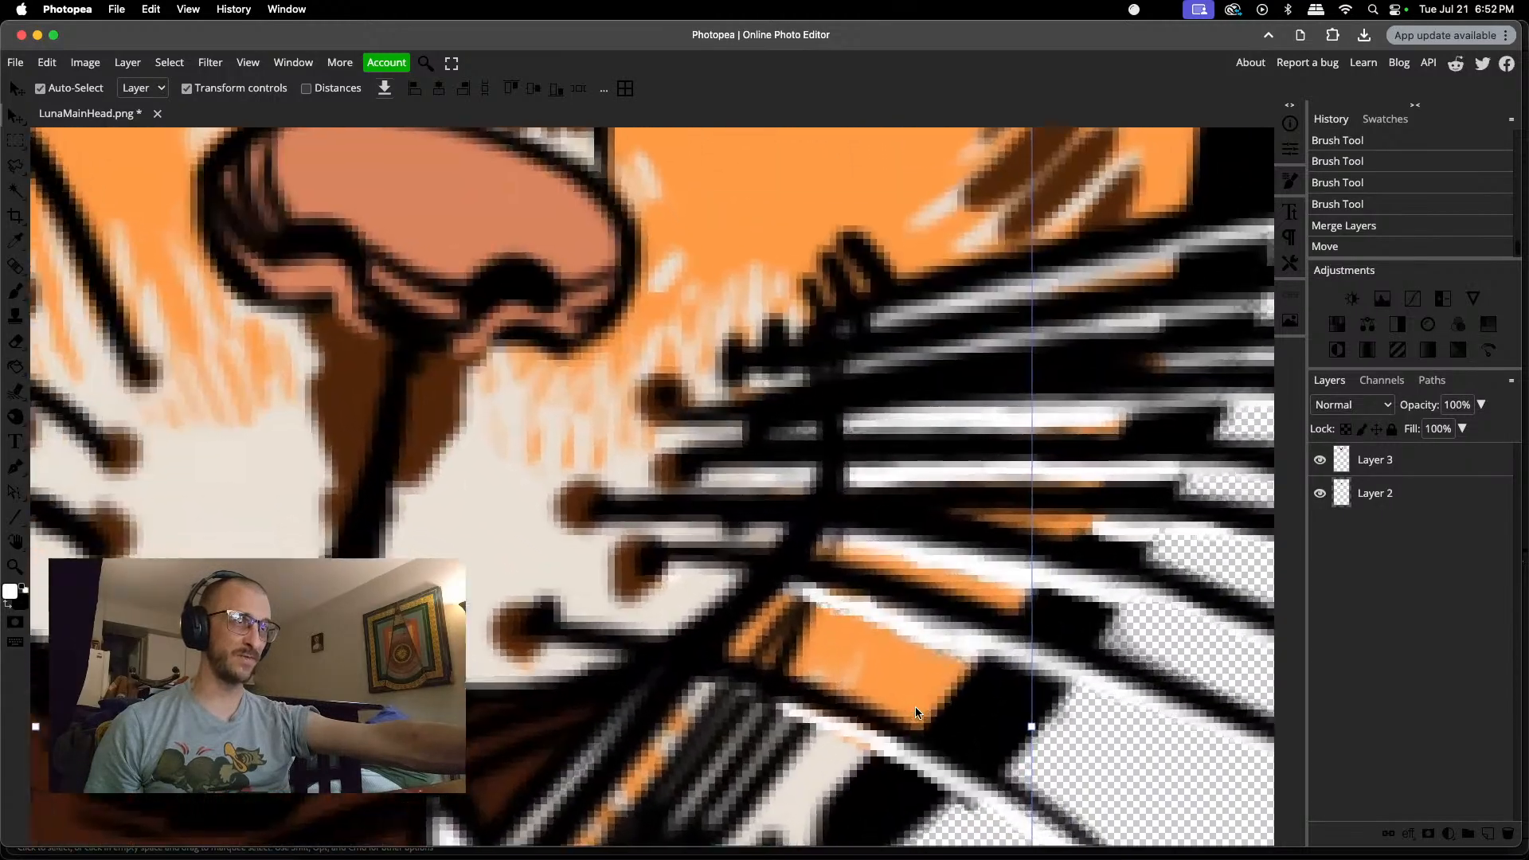
{"action": "scroll", "coordinate": [915, 713], "scroll_direction": "up", "scroll_amount": 1}
{"action": "left_click", "coordinate": [1390, 468]}
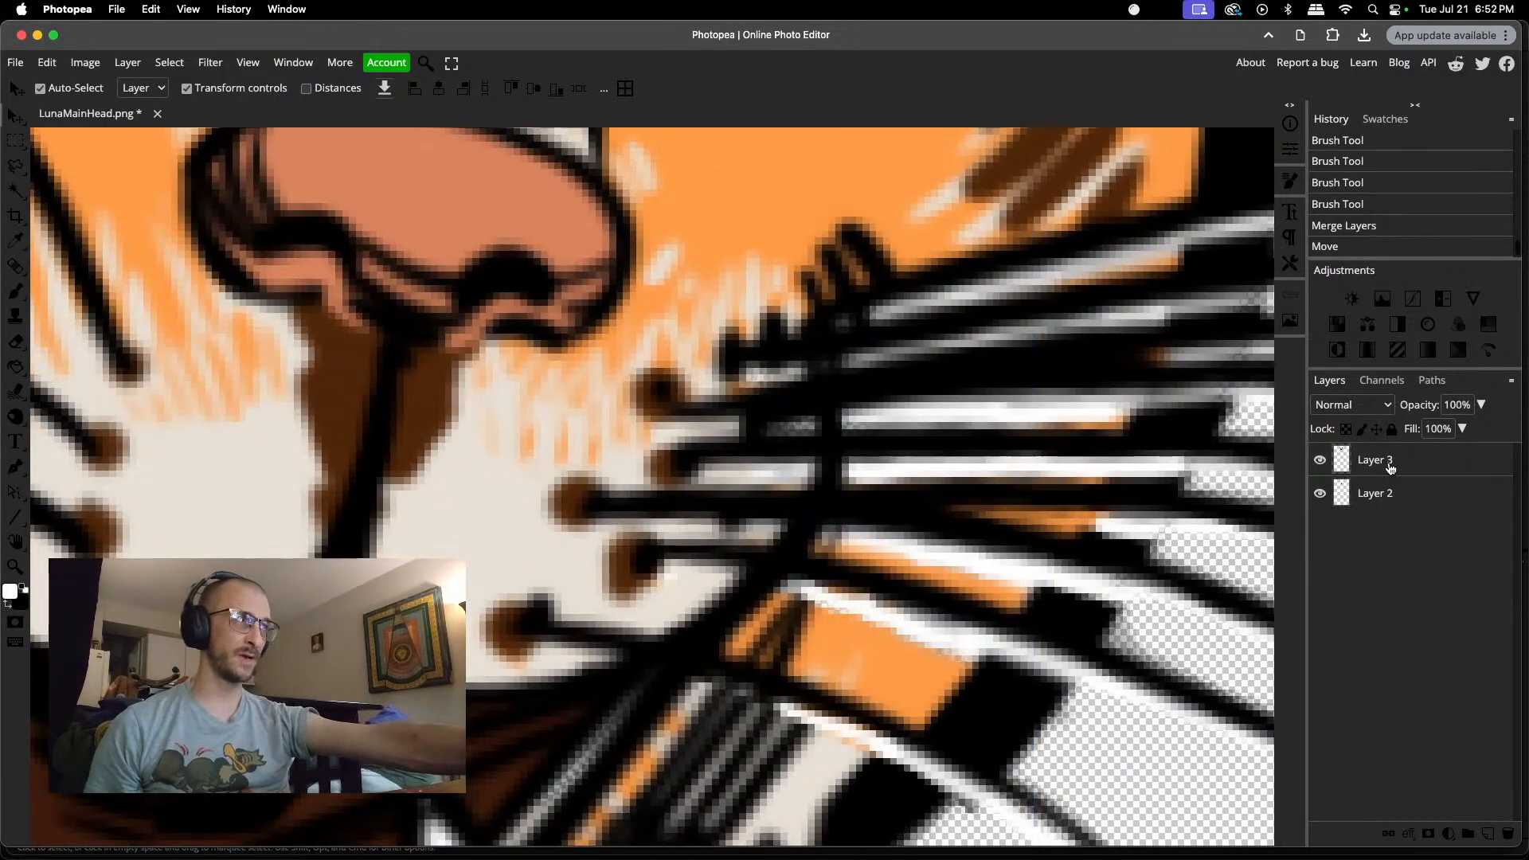
{"action": "left_click", "coordinate": [1486, 836]}
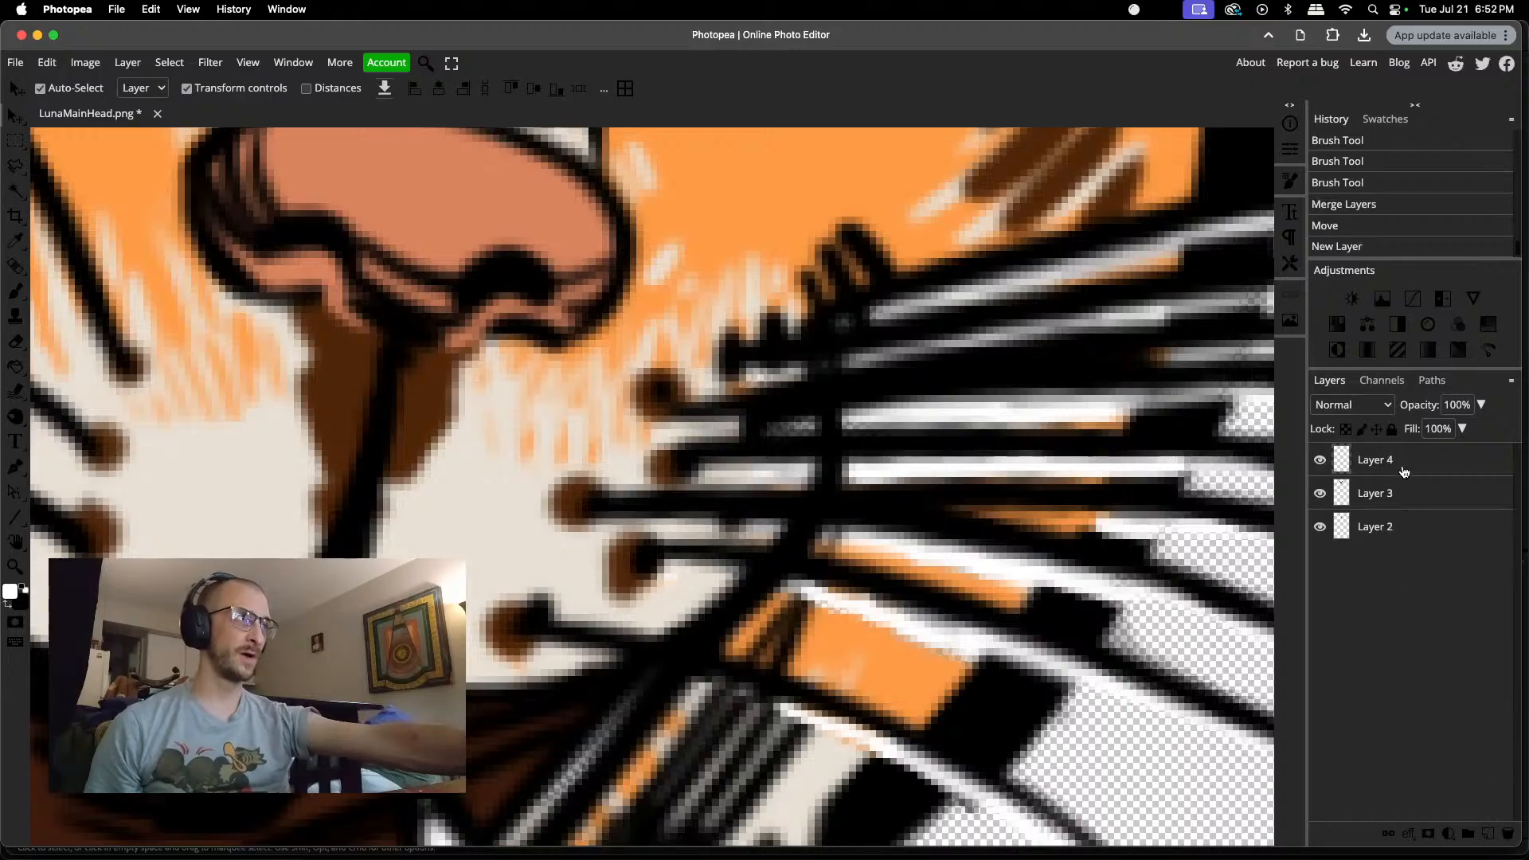
{"action": "left_click_drag", "start_coordinate": [1405, 469], "coordinate": [1404, 514]}
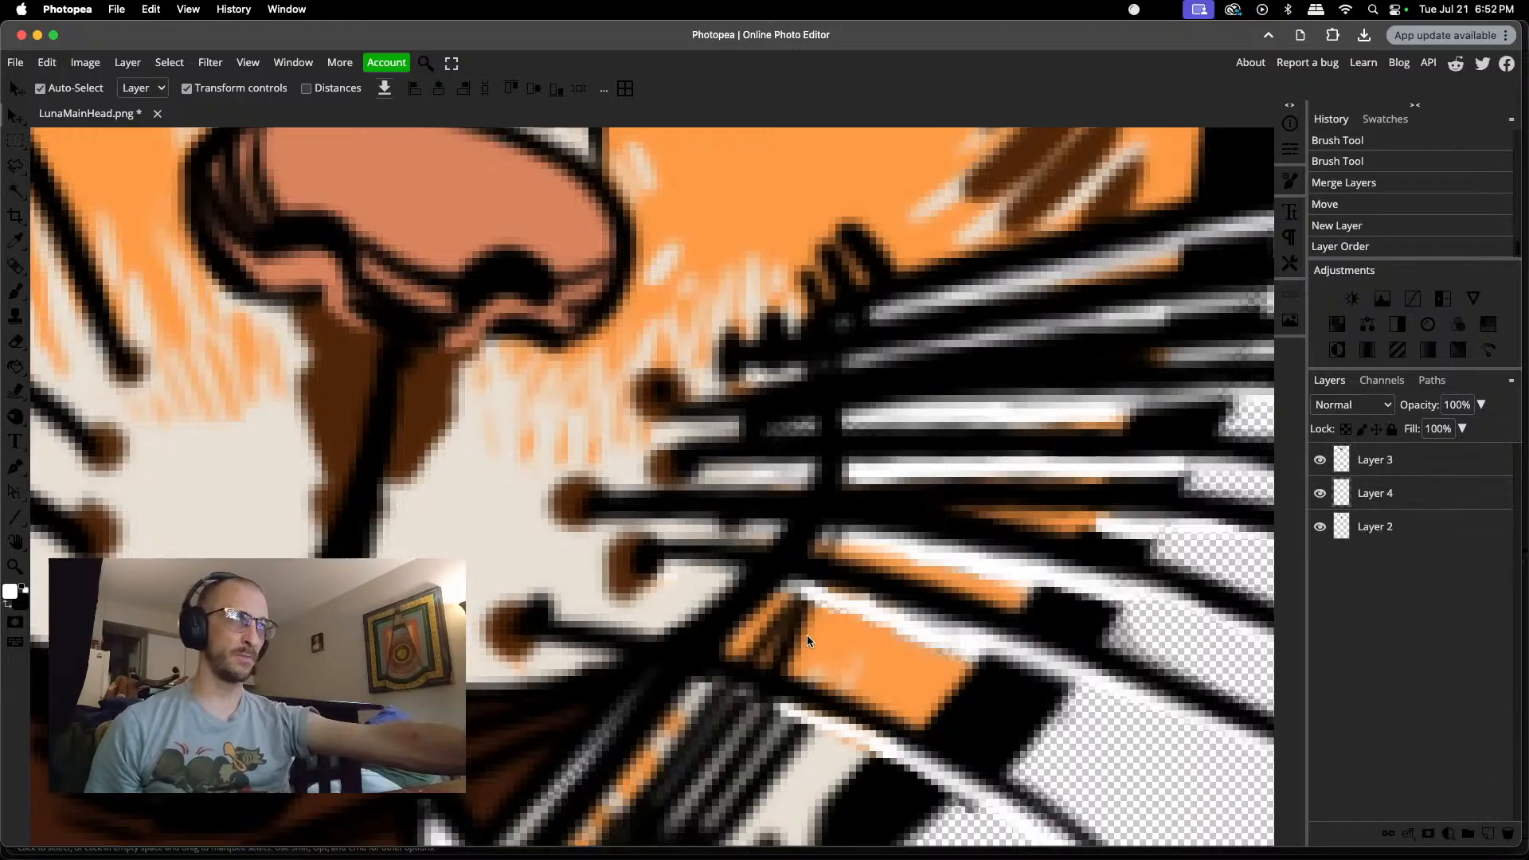
Step: Brush white into the gaps along the lowest right-cheek whisker on Layer 4 and merge it with the head layer
{"action": "key", "text": "b"}
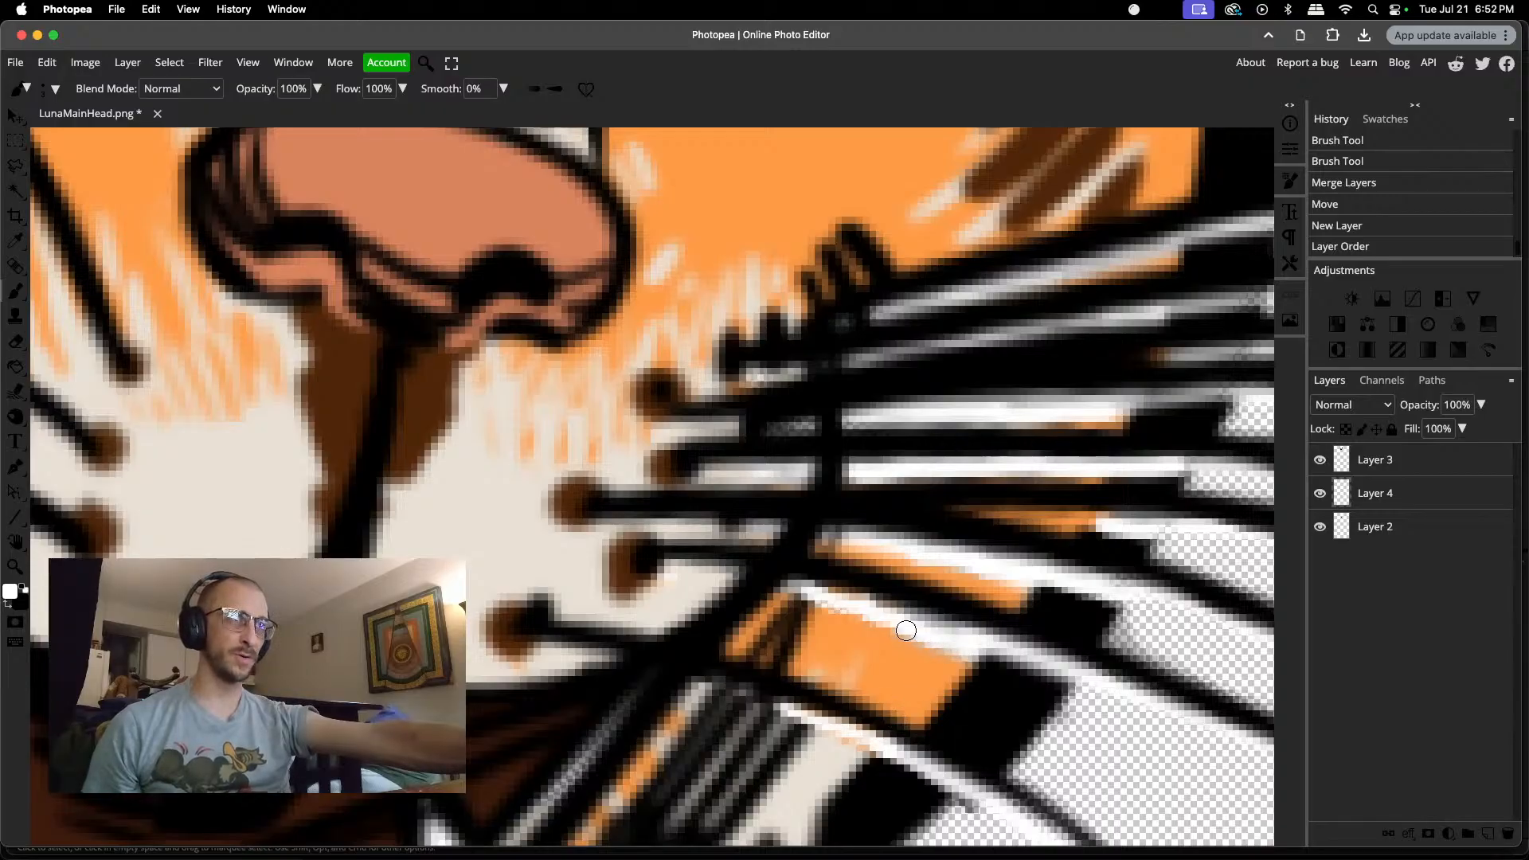
{"action": "left_click", "coordinate": [811, 598]}
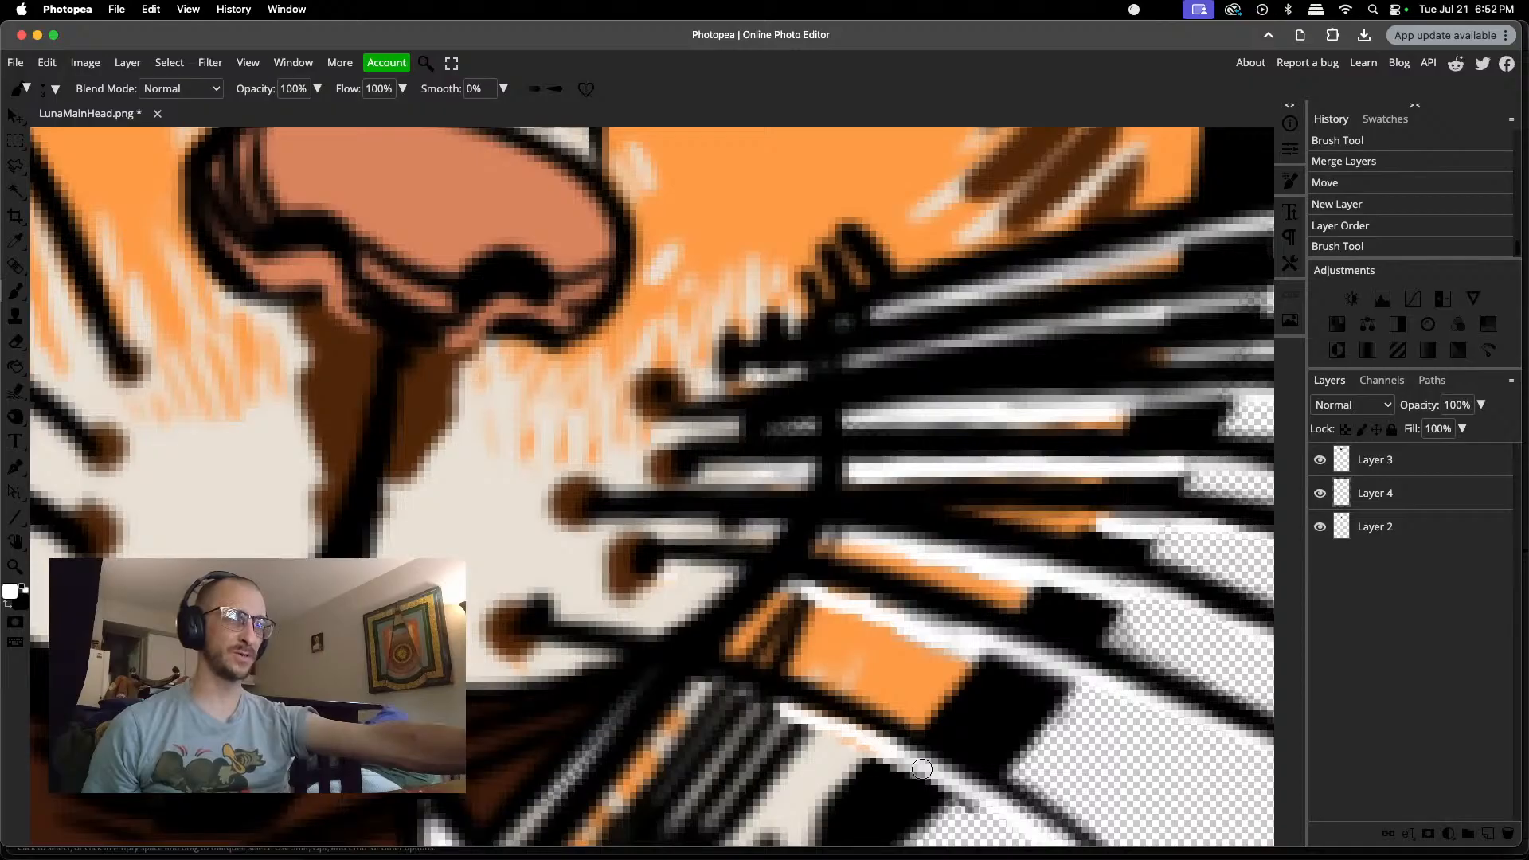
{"action": "left_click_drag", "start_coordinate": [959, 793], "coordinate": [807, 724]}
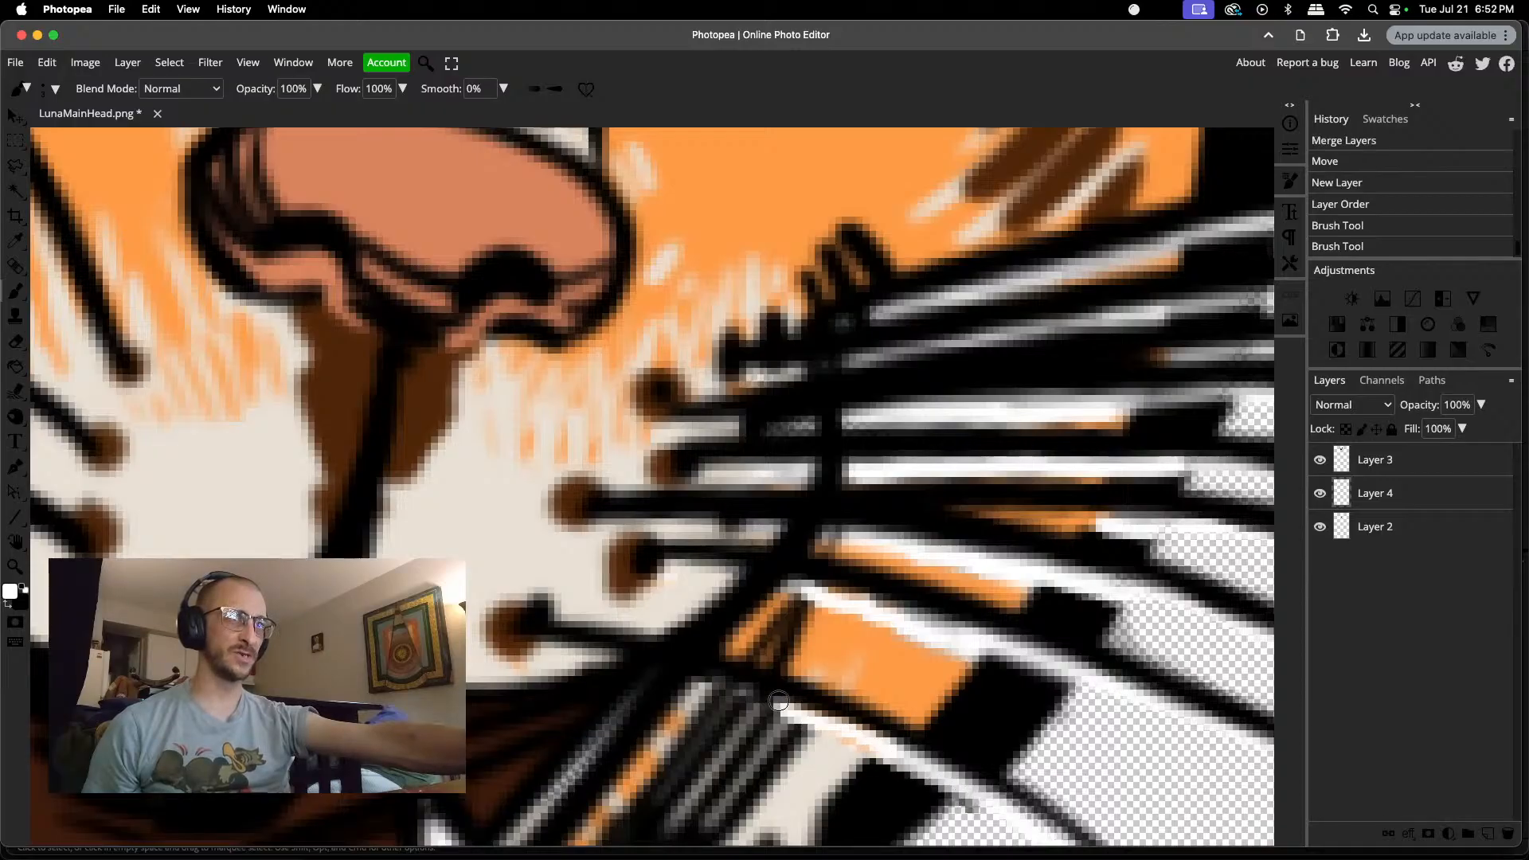
{"action": "left_click", "coordinate": [741, 688]}
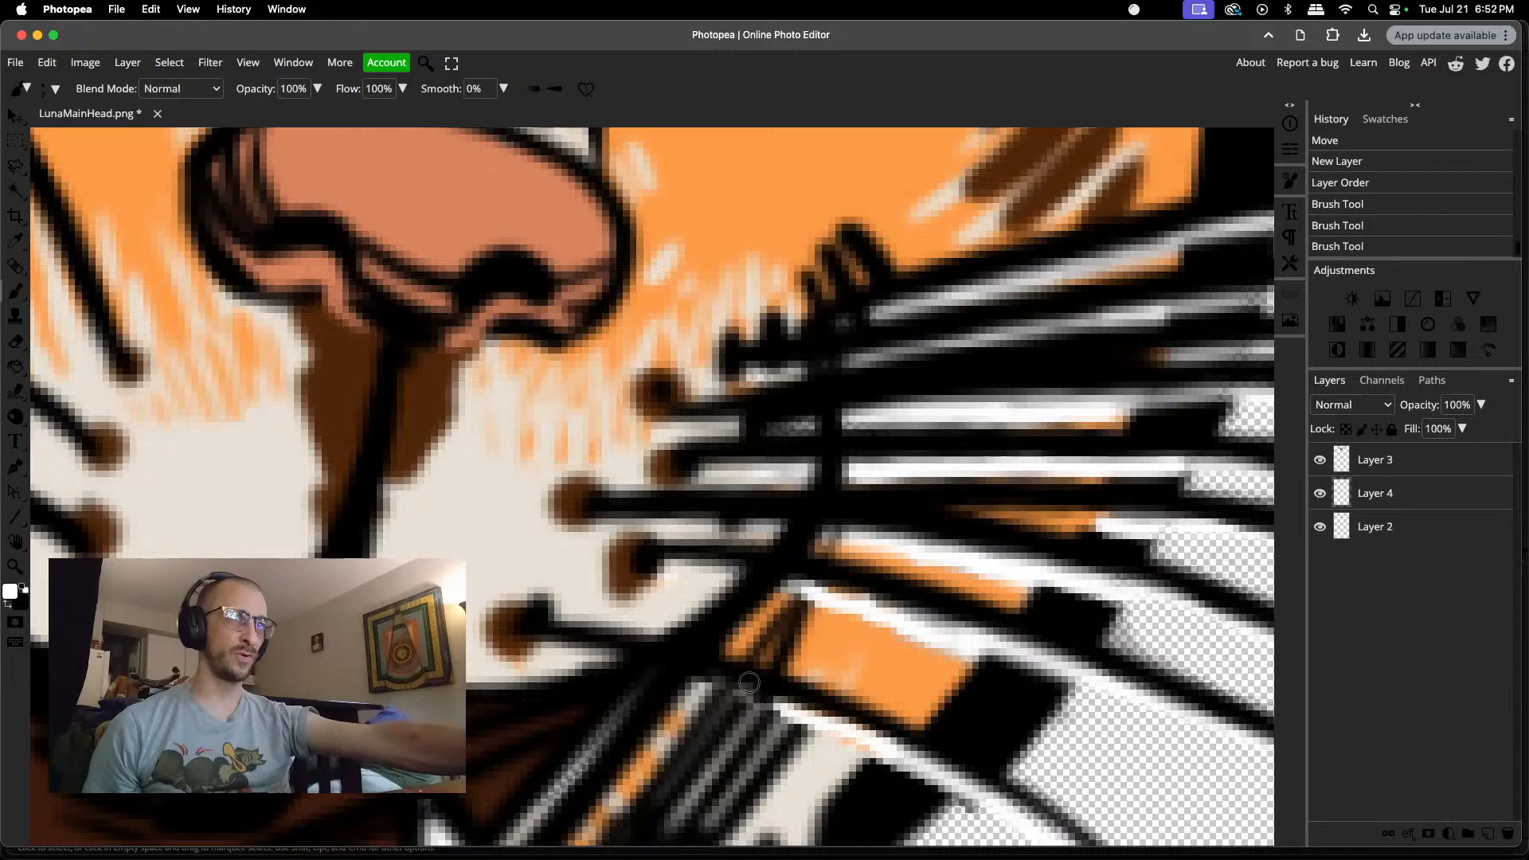
{"action": "mouse_move", "coordinate": [694, 673]}
{"action": "left_mouse_down"}
{"action": "mouse_move", "coordinate": [644, 656]}
{"action": "mouse_move", "coordinate": [791, 708]}
{"action": "left_mouse_up"}
{"action": "left_click_drag", "start_coordinate": [666, 662], "coordinate": [606, 646]}
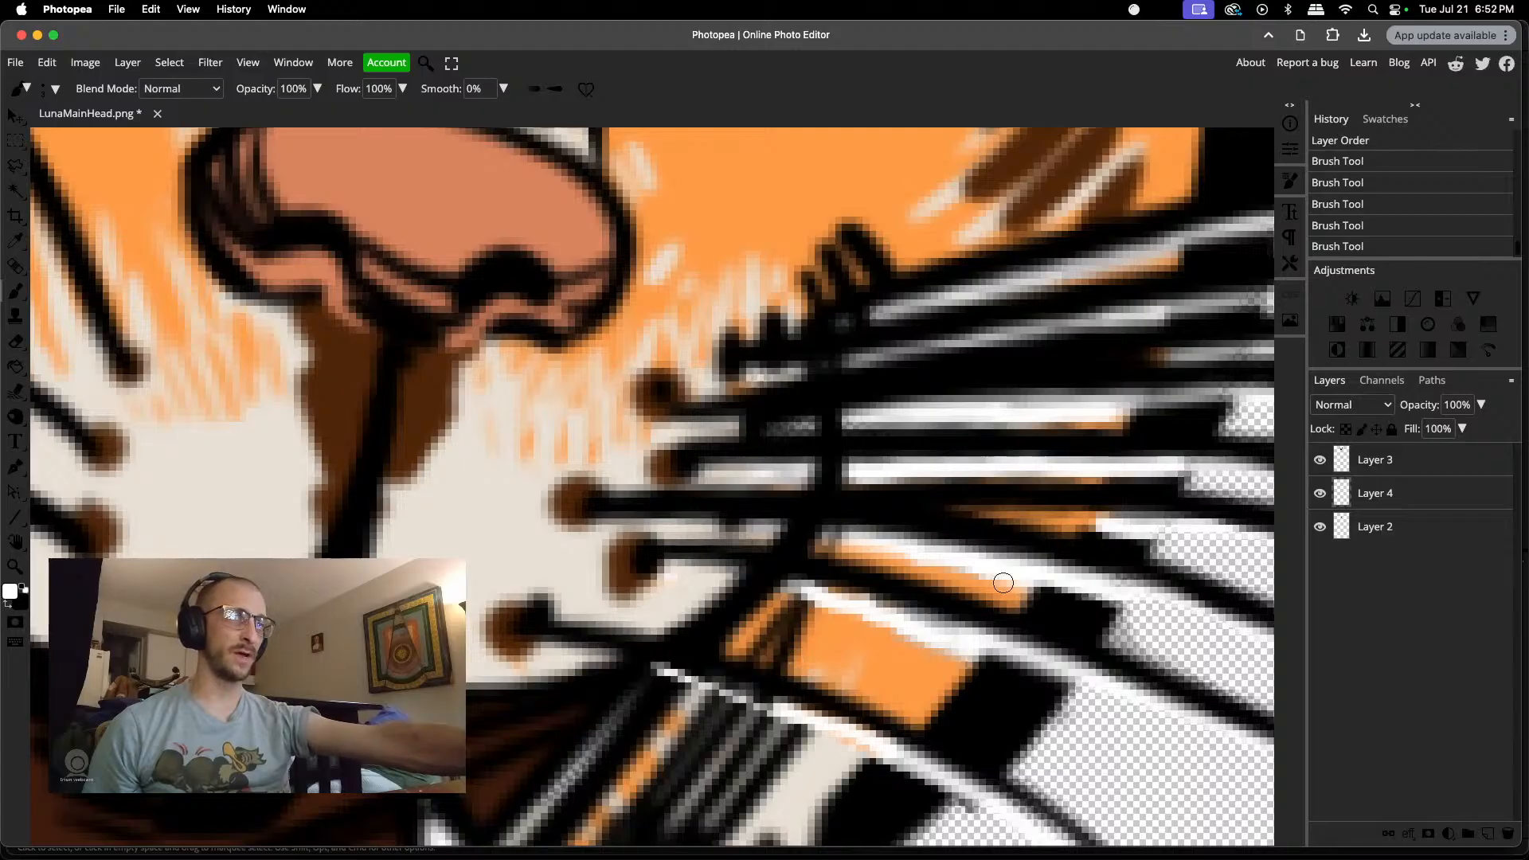
{"action": "key", "text": "super+e"}
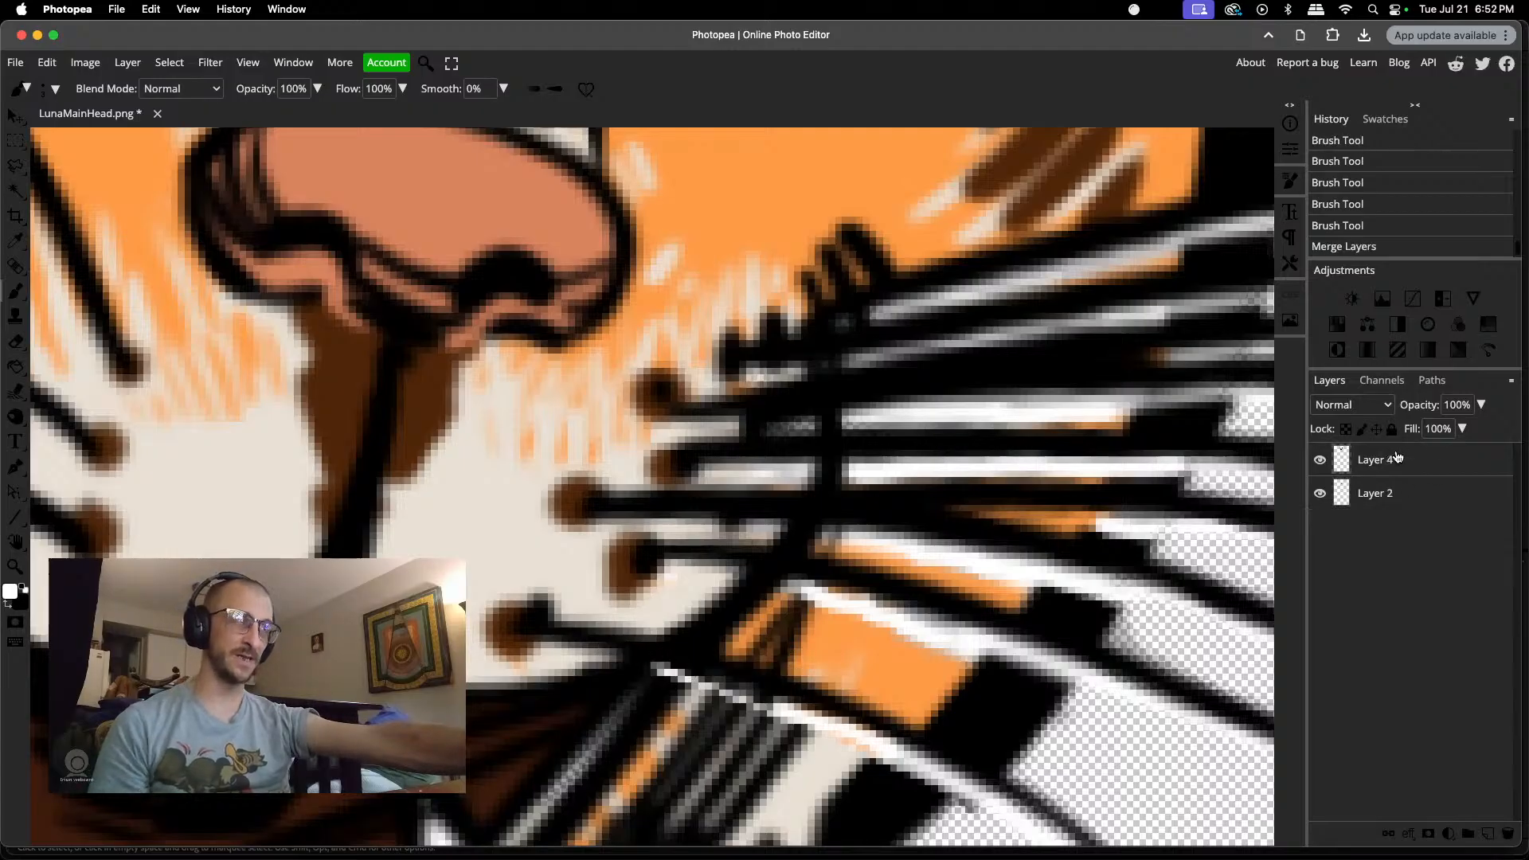
Step: Move the jaw on Layer 2 up beneath the muzzle so the mouth is partly closed
{"action": "scroll", "coordinate": [700, 646], "scroll_direction": "down", "scroll_amount": 10}
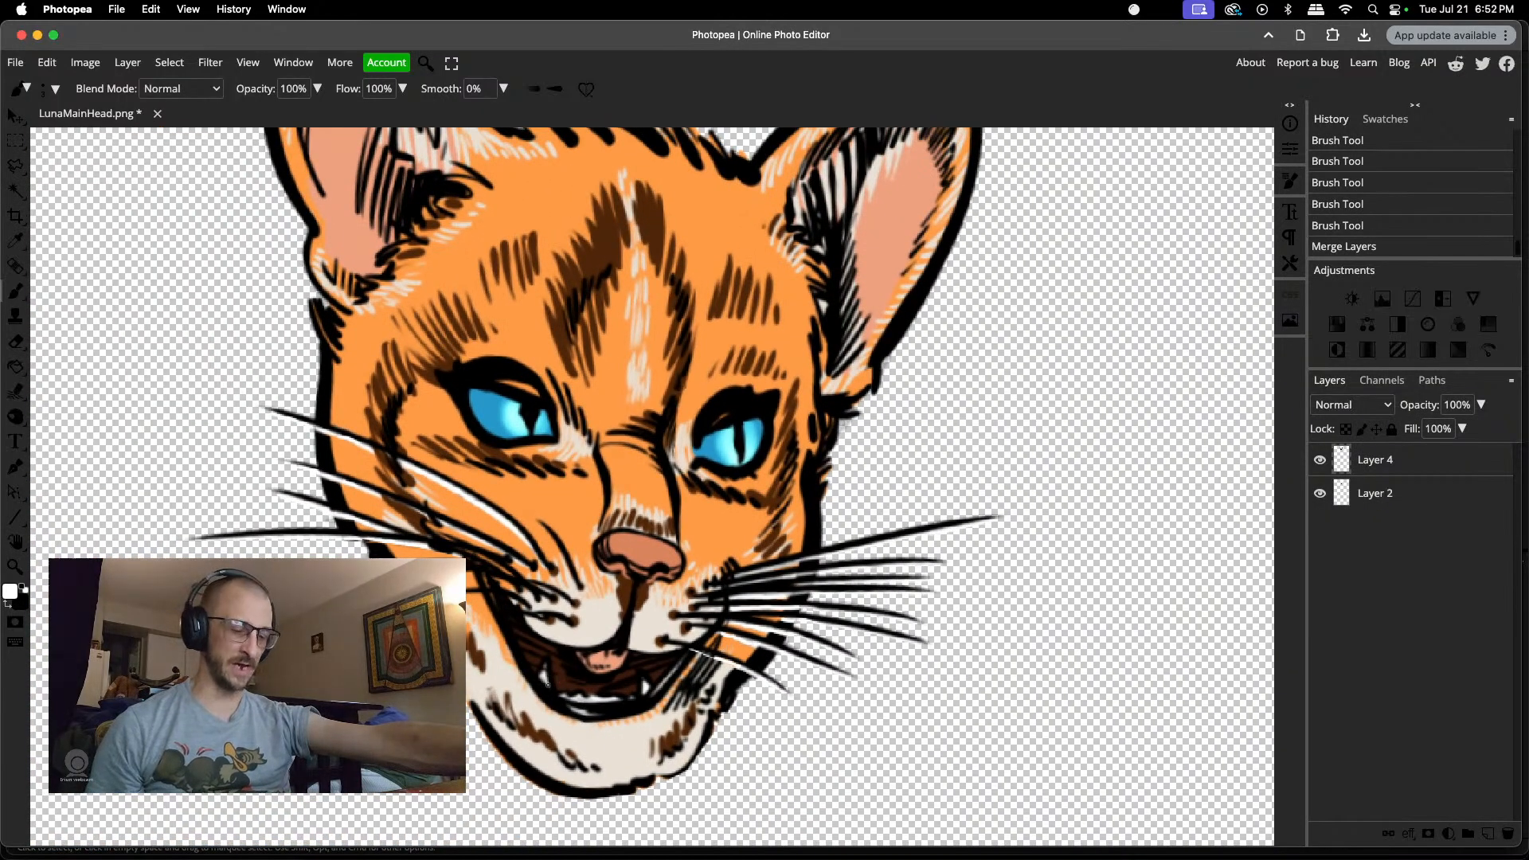
{"action": "key", "text": "v"}
{"action": "left_click", "coordinate": [1358, 496]}
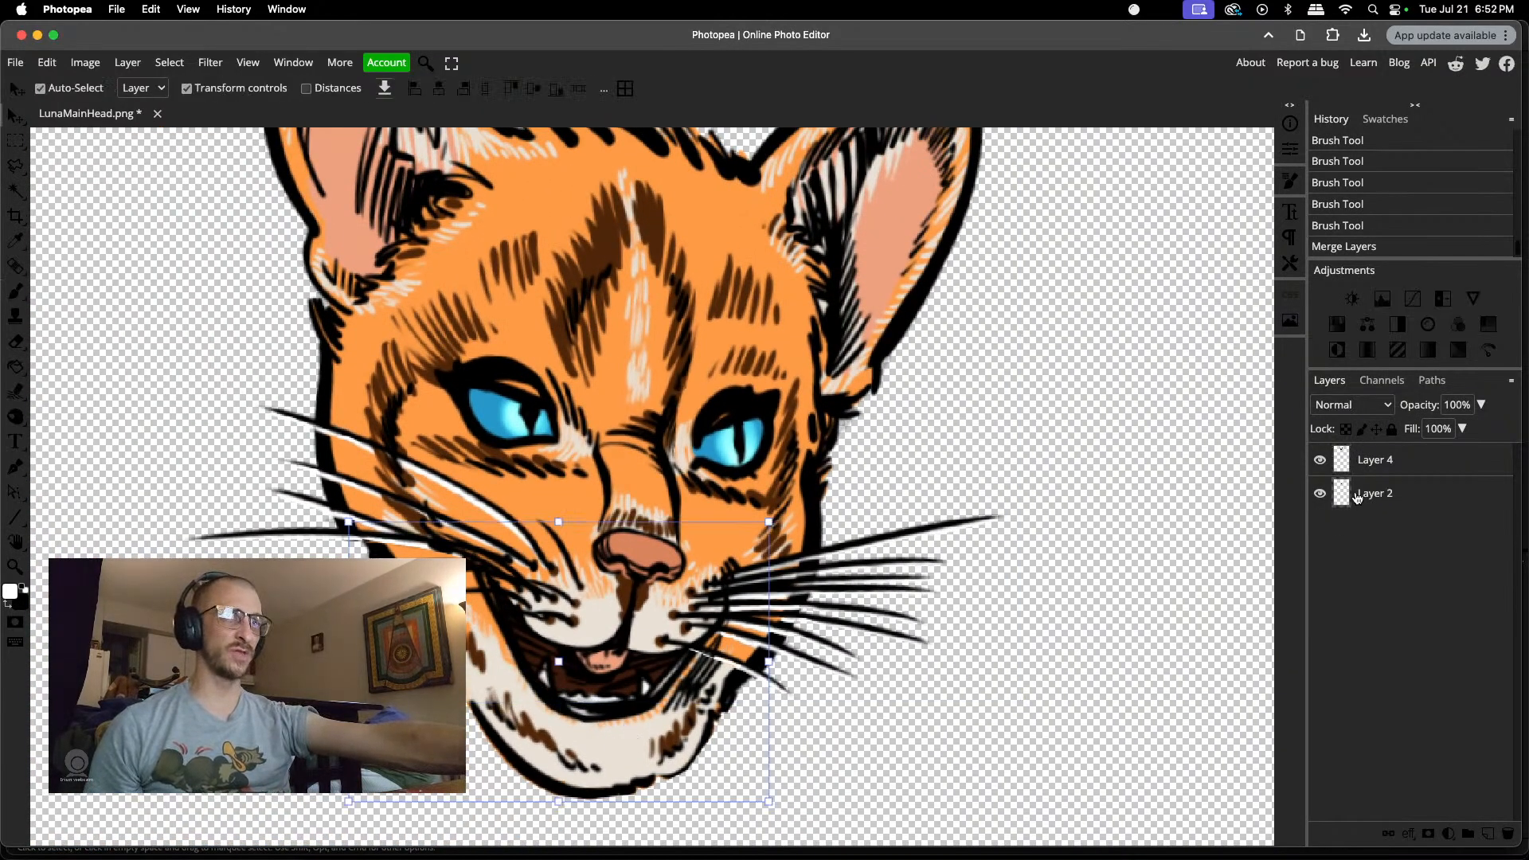
{"action": "left_click_drag", "start_coordinate": [654, 733], "coordinate": [649, 690]}
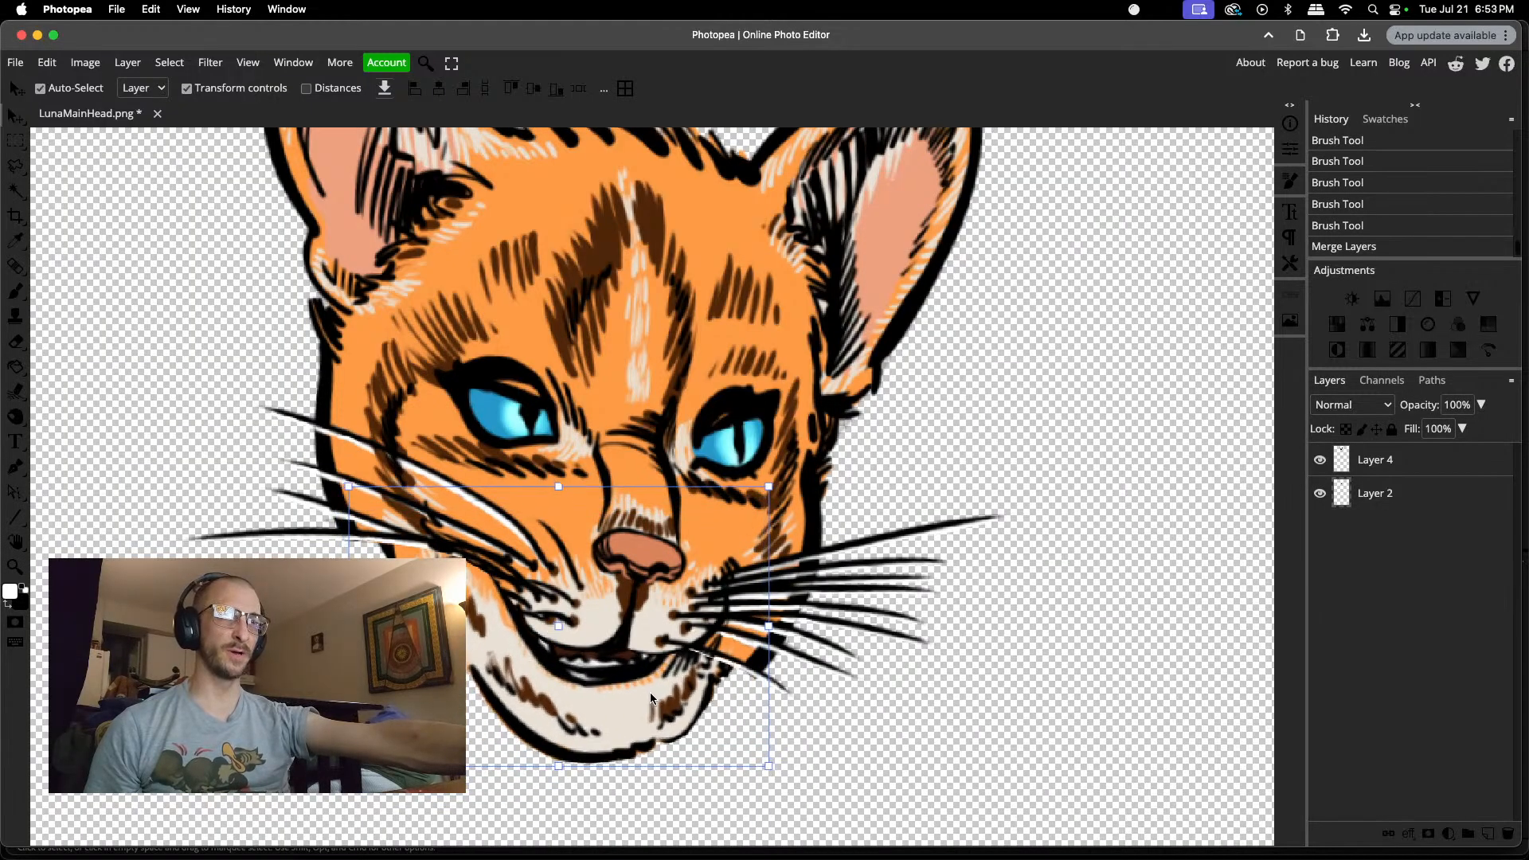
{"action": "mouse_move", "coordinate": [649, 693]}
{"action": "left_mouse_down"}
{"action": "mouse_move", "coordinate": [628, 748]}
{"action": "mouse_move", "coordinate": [647, 701]}
{"action": "left_mouse_up"}
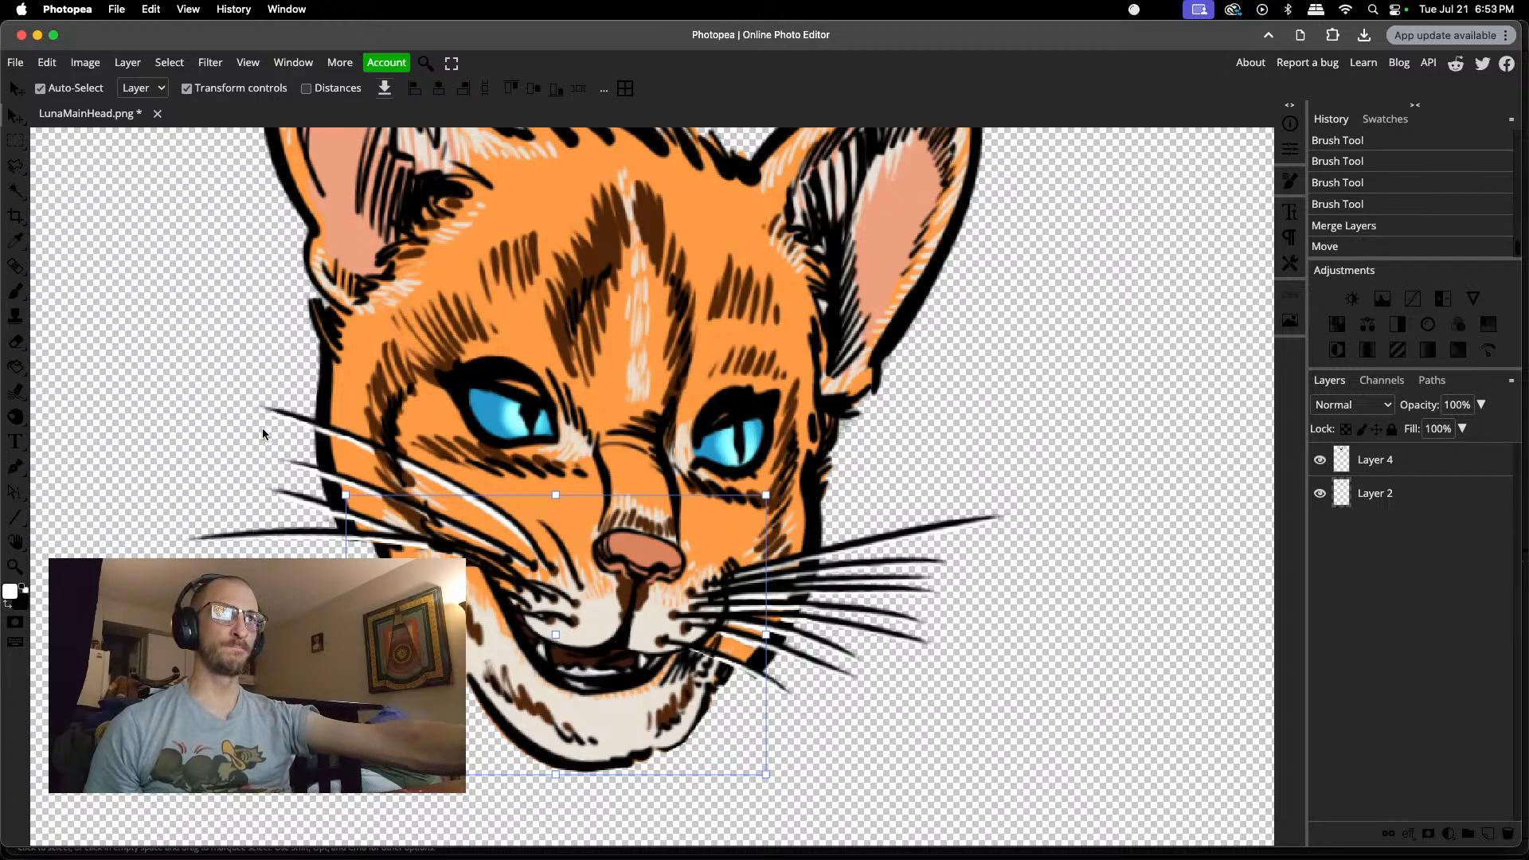
Step: Nudge the jaw slightly further up beneath the muzzle with the whole head in view
{"action": "scroll", "coordinate": [265, 428], "scroll_direction": "down", "scroll_amount": 3}
{"action": "scroll", "coordinate": [264, 428], "scroll_direction": "up", "scroll_amount": 8}
{"action": "scroll", "coordinate": [264, 427], "scroll_direction": "down", "scroll_amount": 5}
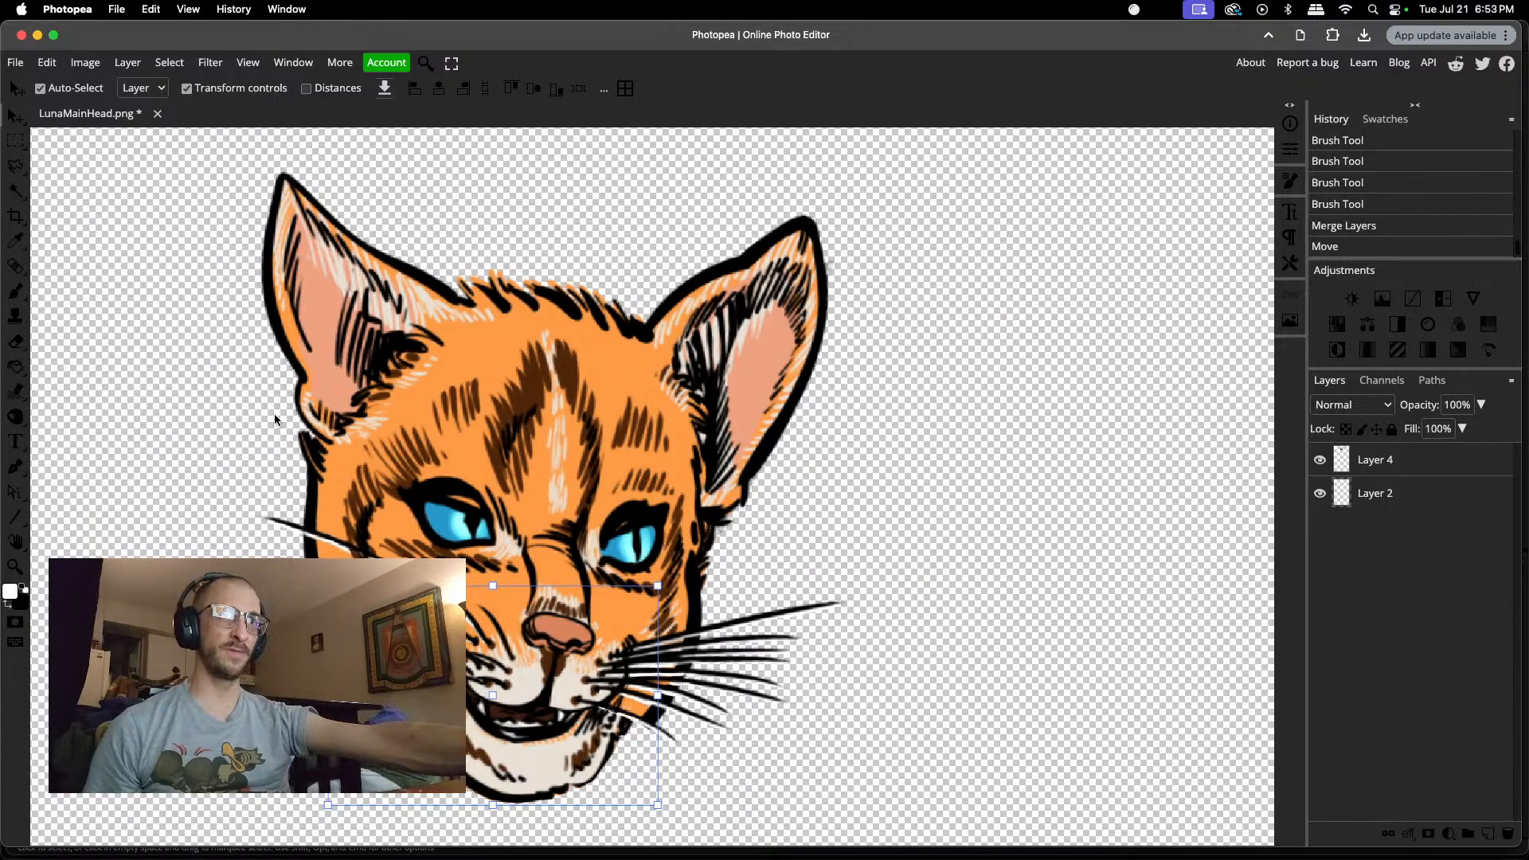
{"action": "mouse_move", "coordinate": [542, 758]}
{"action": "left_mouse_down"}
{"action": "mouse_move", "coordinate": [548, 728]}
{"action": "mouse_move", "coordinate": [528, 782]}
{"action": "mouse_move", "coordinate": [547, 746]}
{"action": "left_mouse_up"}
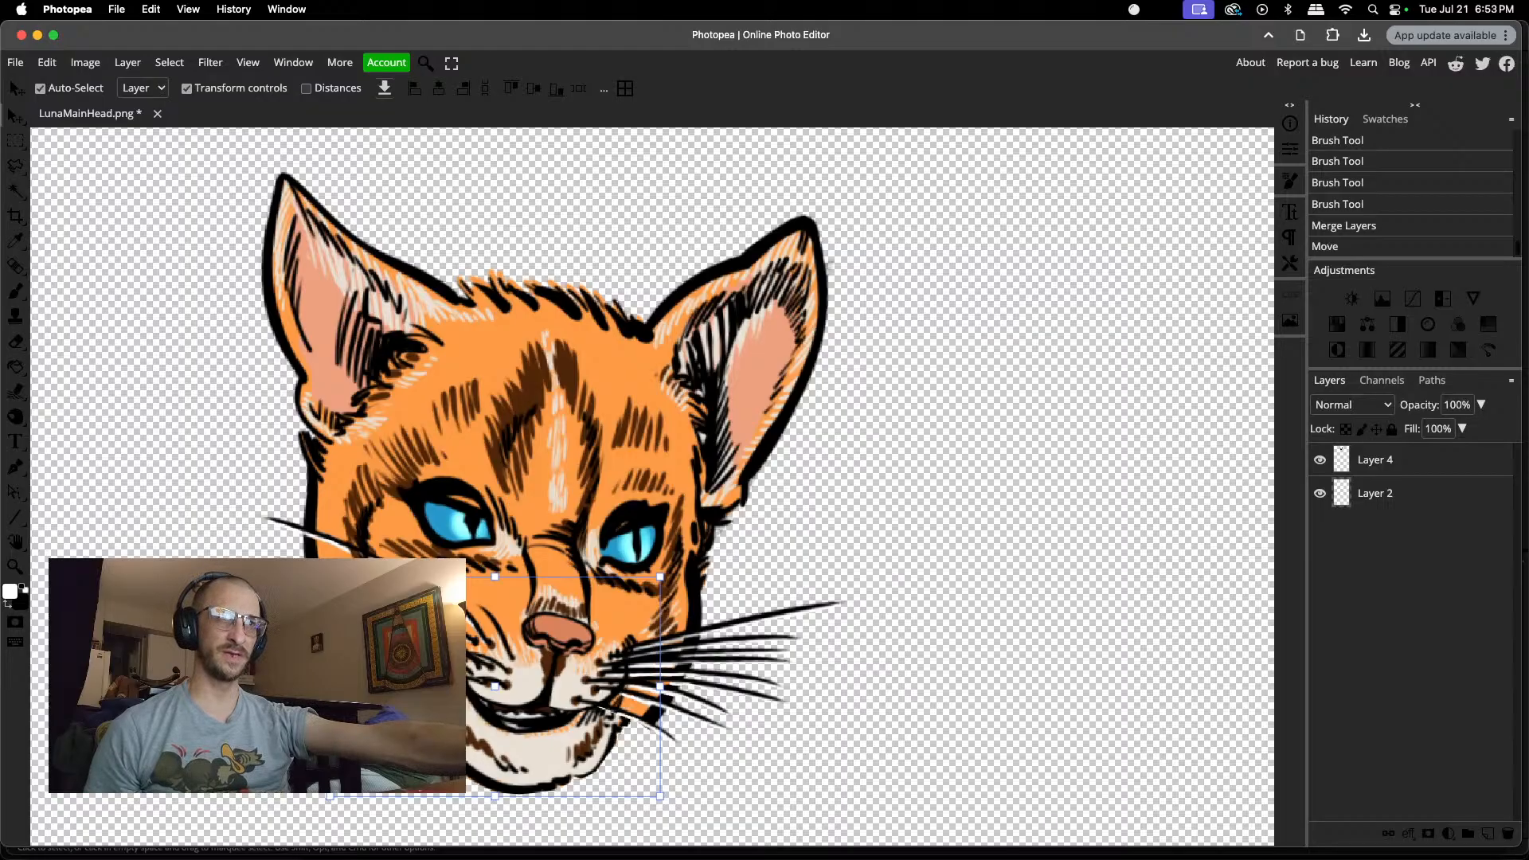
Step: Scale the jaw layer proportionally to 109.46% and move it down clear of the muzzle
{"action": "left_click_drag", "start_coordinate": [330, 686], "coordinate": [299, 687]}
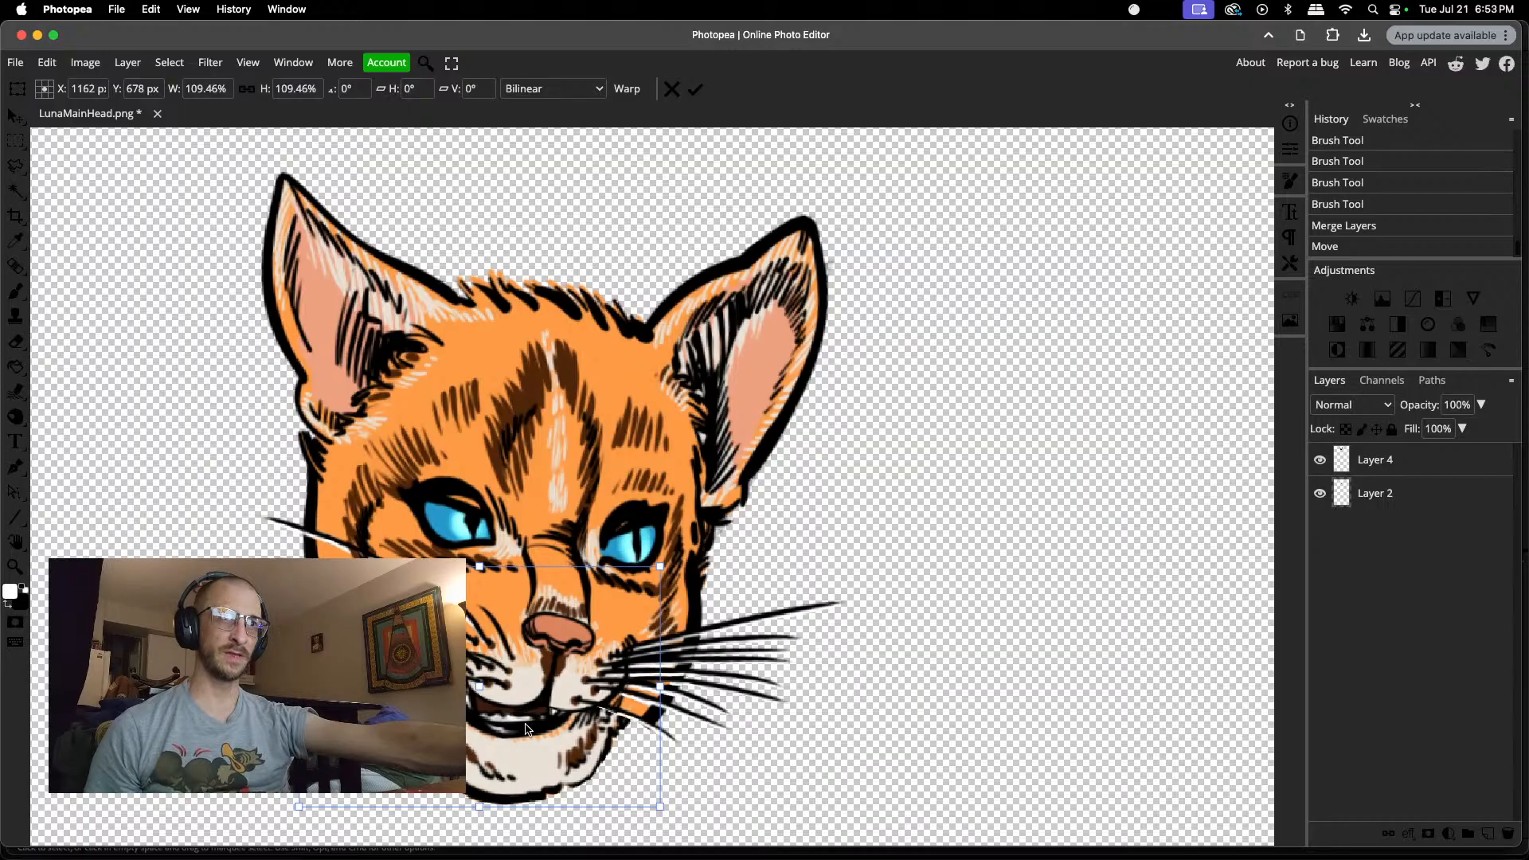
{"action": "left_click_drag", "start_coordinate": [525, 728], "coordinate": [514, 782]}
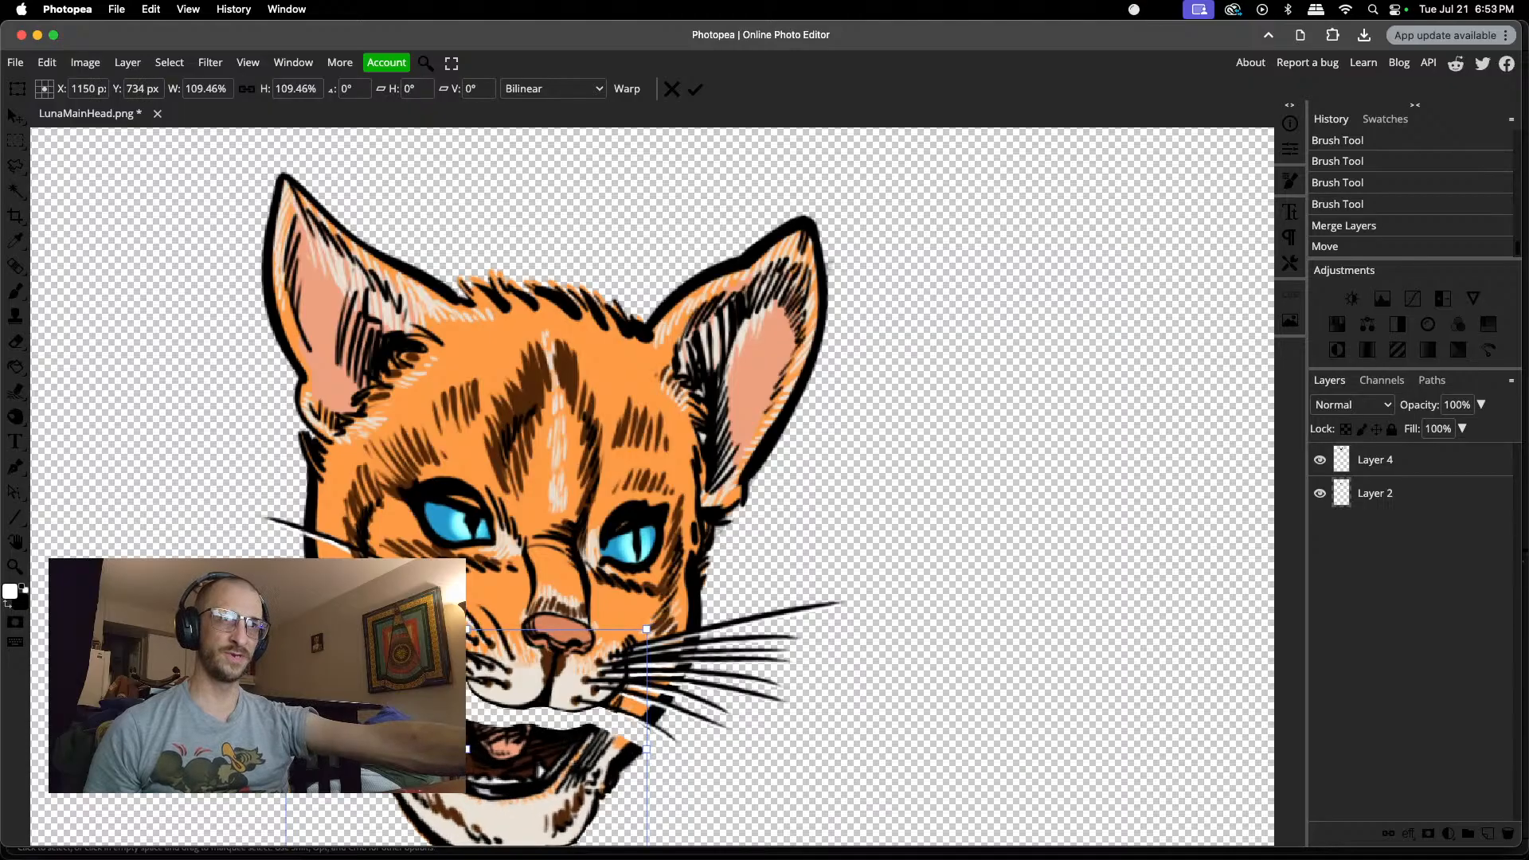
{"action": "key", "text": "Return"}
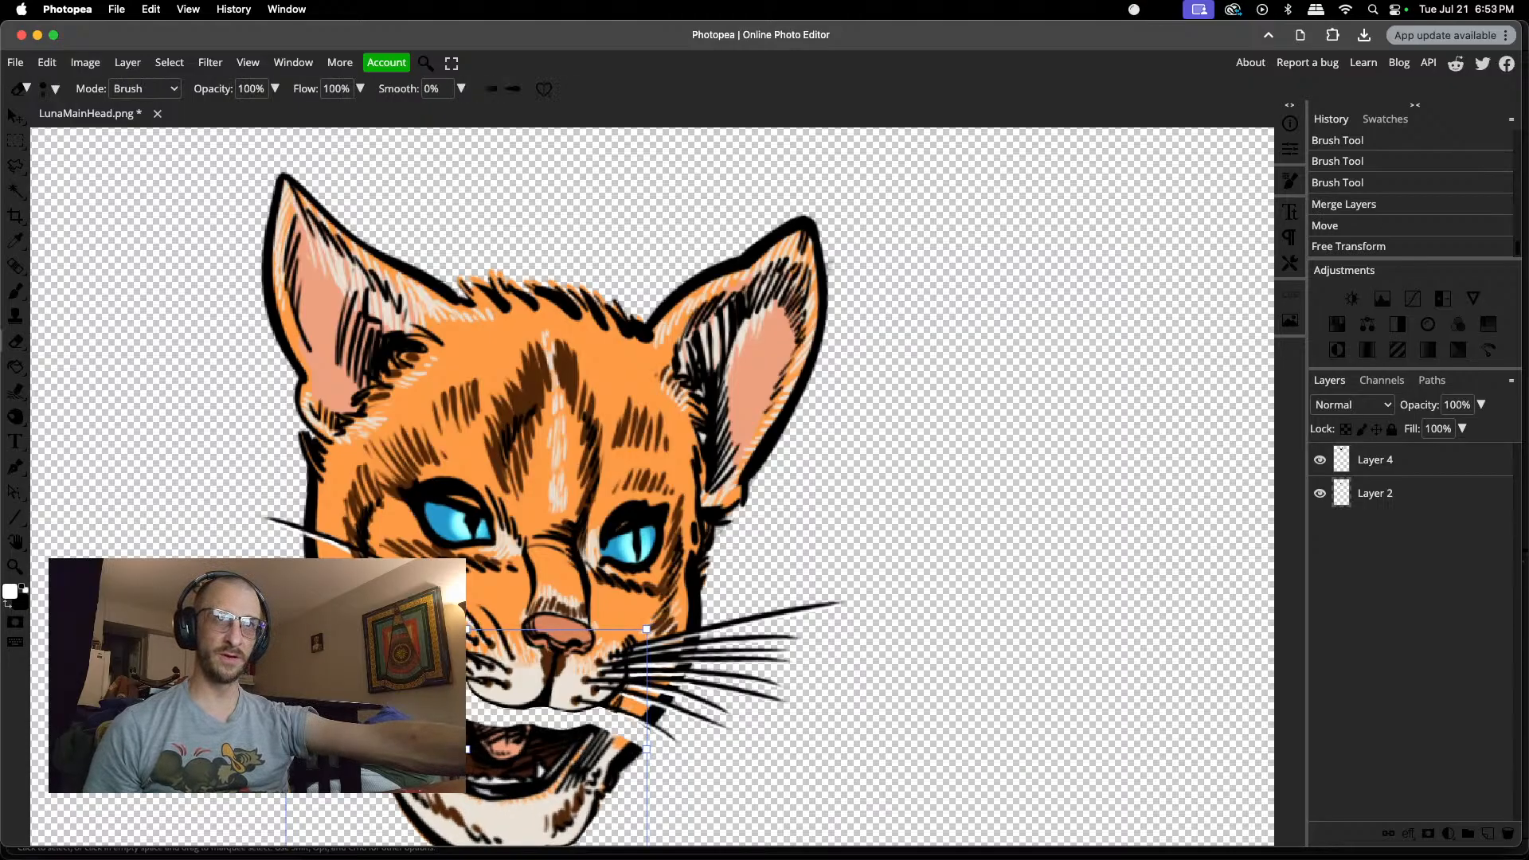
Step: Erase two spots at the jaw's left side and move the jaw back up beneath the muzzle with the mouth slightly open
{"action": "left_click", "coordinate": [358, 685]}
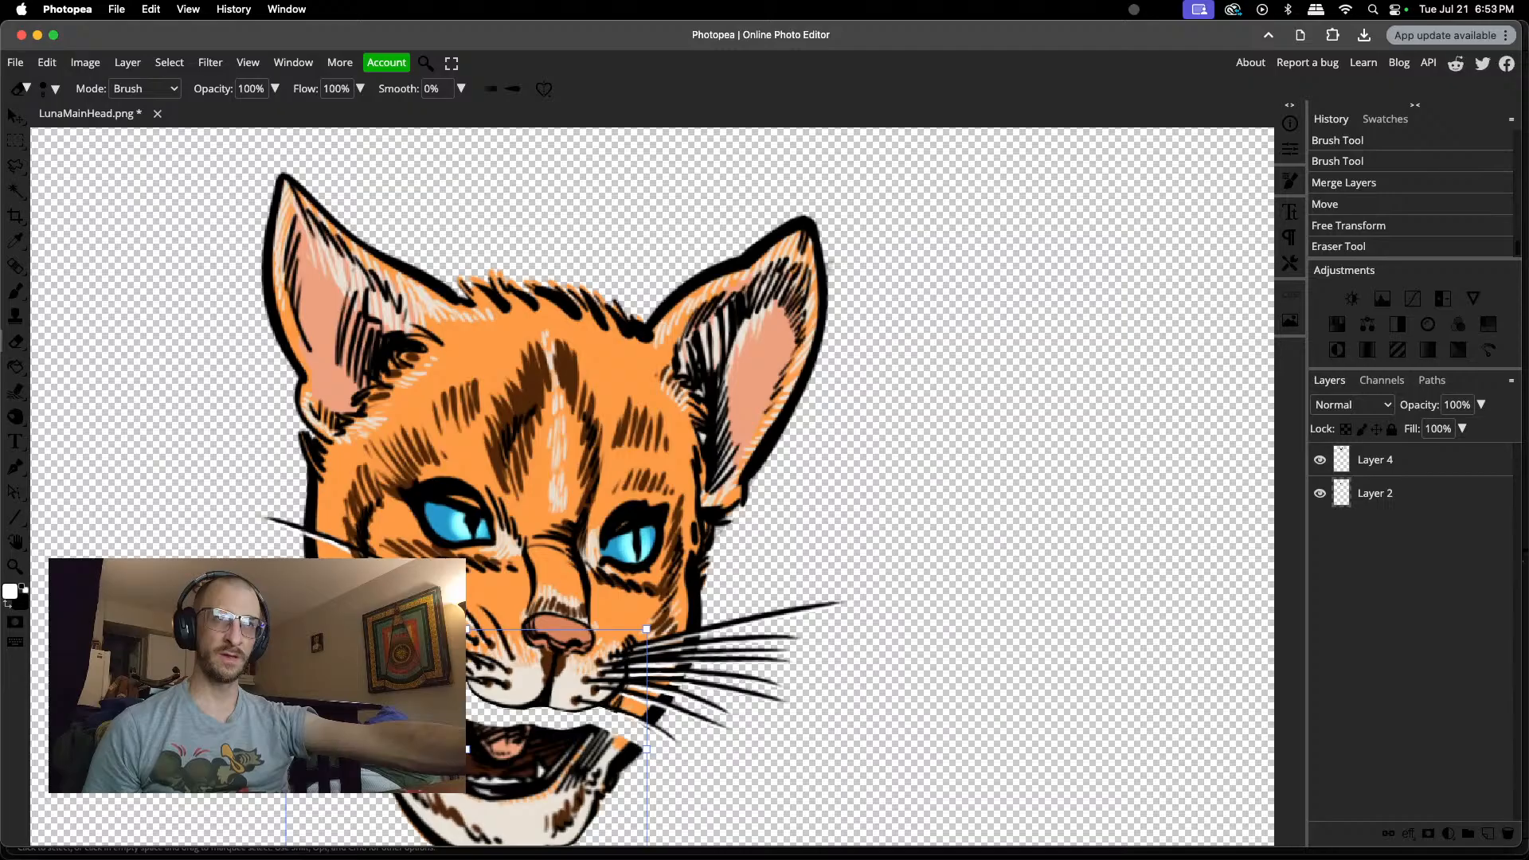
{"action": "left_click", "coordinate": [358, 685]}
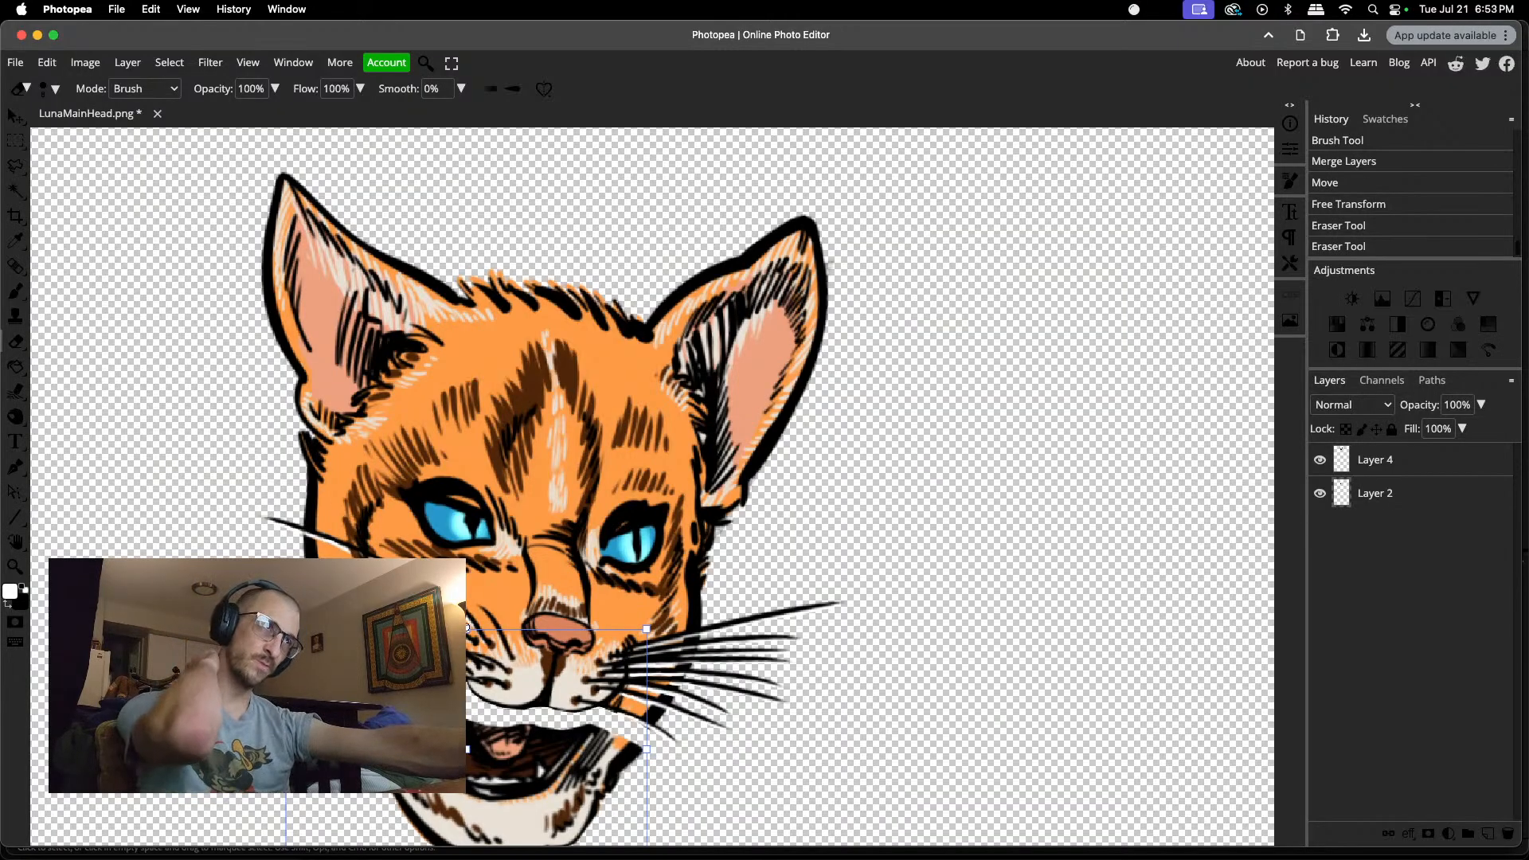
{"action": "left_click", "coordinate": [16, 117]}
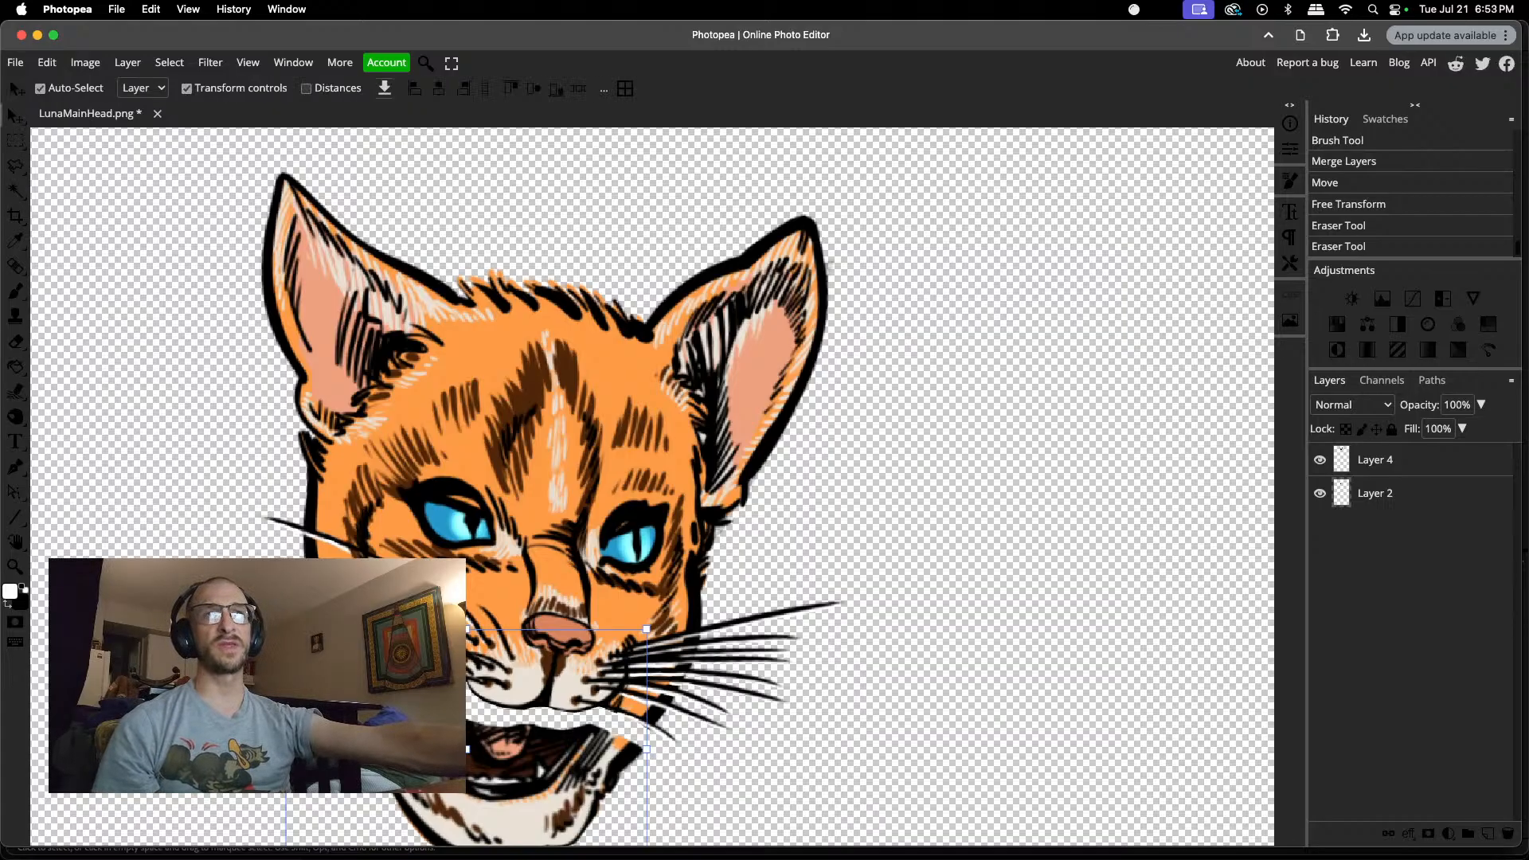
{"action": "left_click_drag", "start_coordinate": [502, 735], "coordinate": [527, 687]}
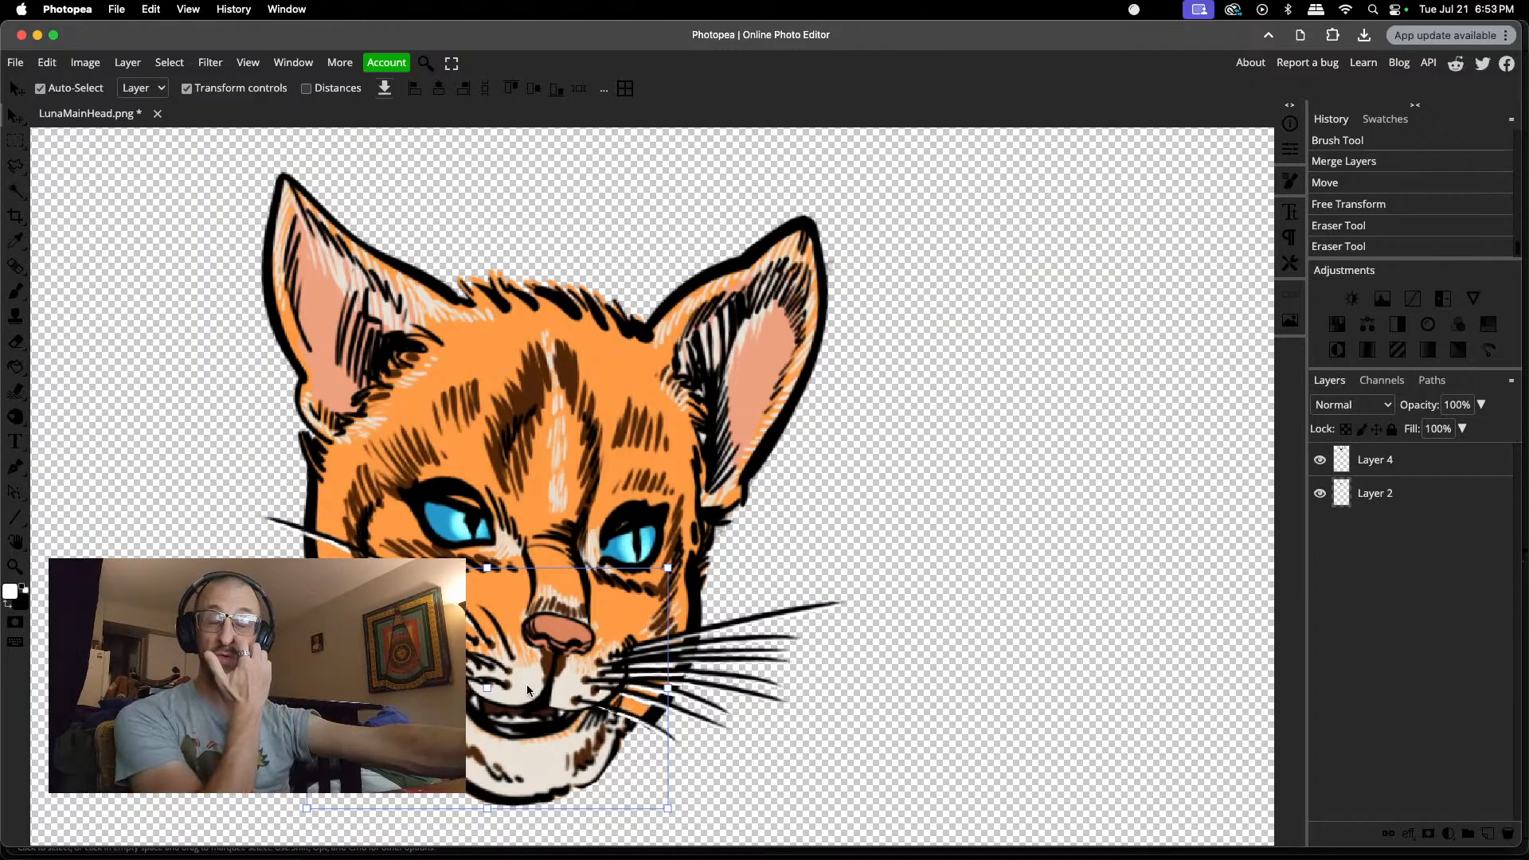
{"action": "left_click_drag", "start_coordinate": [527, 690], "coordinate": [533, 710]}
Step: Add another new layer and place it between the head on Layer 4 and the jaw
{"action": "scroll", "coordinate": [621, 672], "scroll_direction": "up", "scroll_amount": 5}
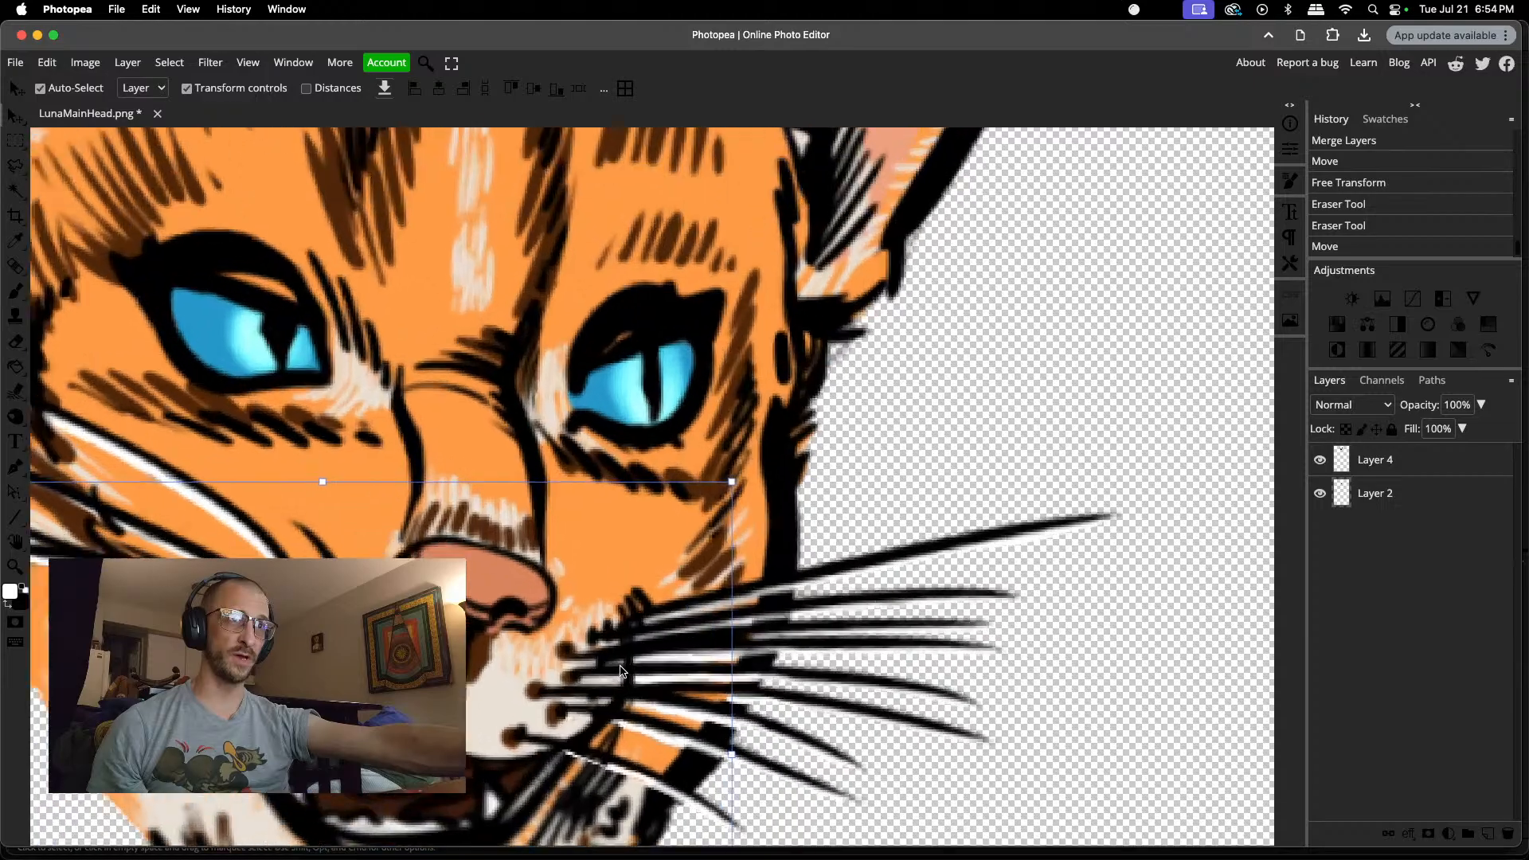
{"action": "scroll", "coordinate": [622, 671], "scroll_direction": "up", "scroll_amount": 4}
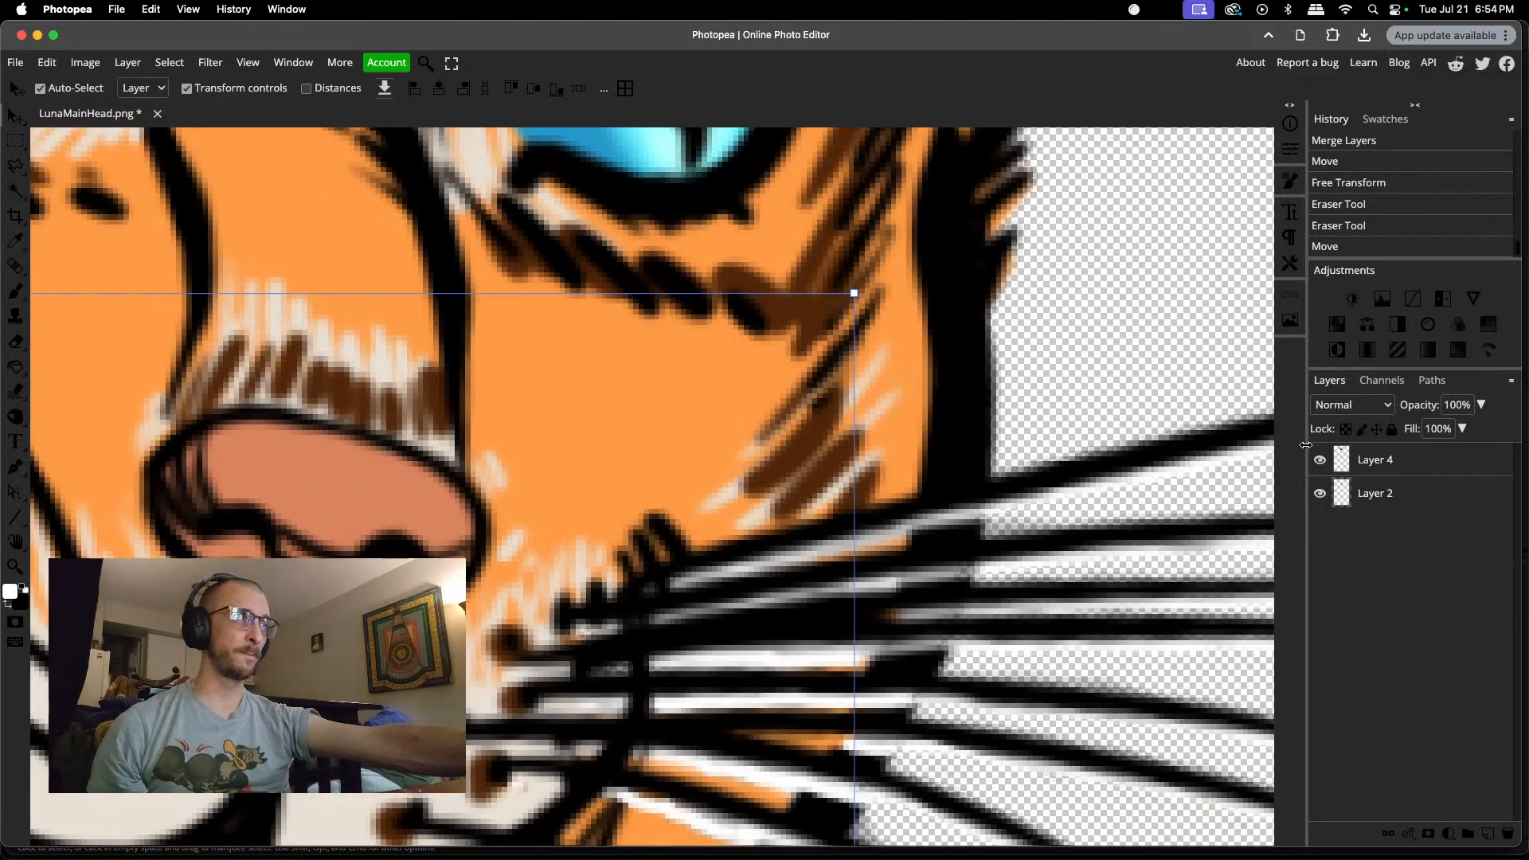
{"action": "left_click", "coordinate": [1434, 469]}
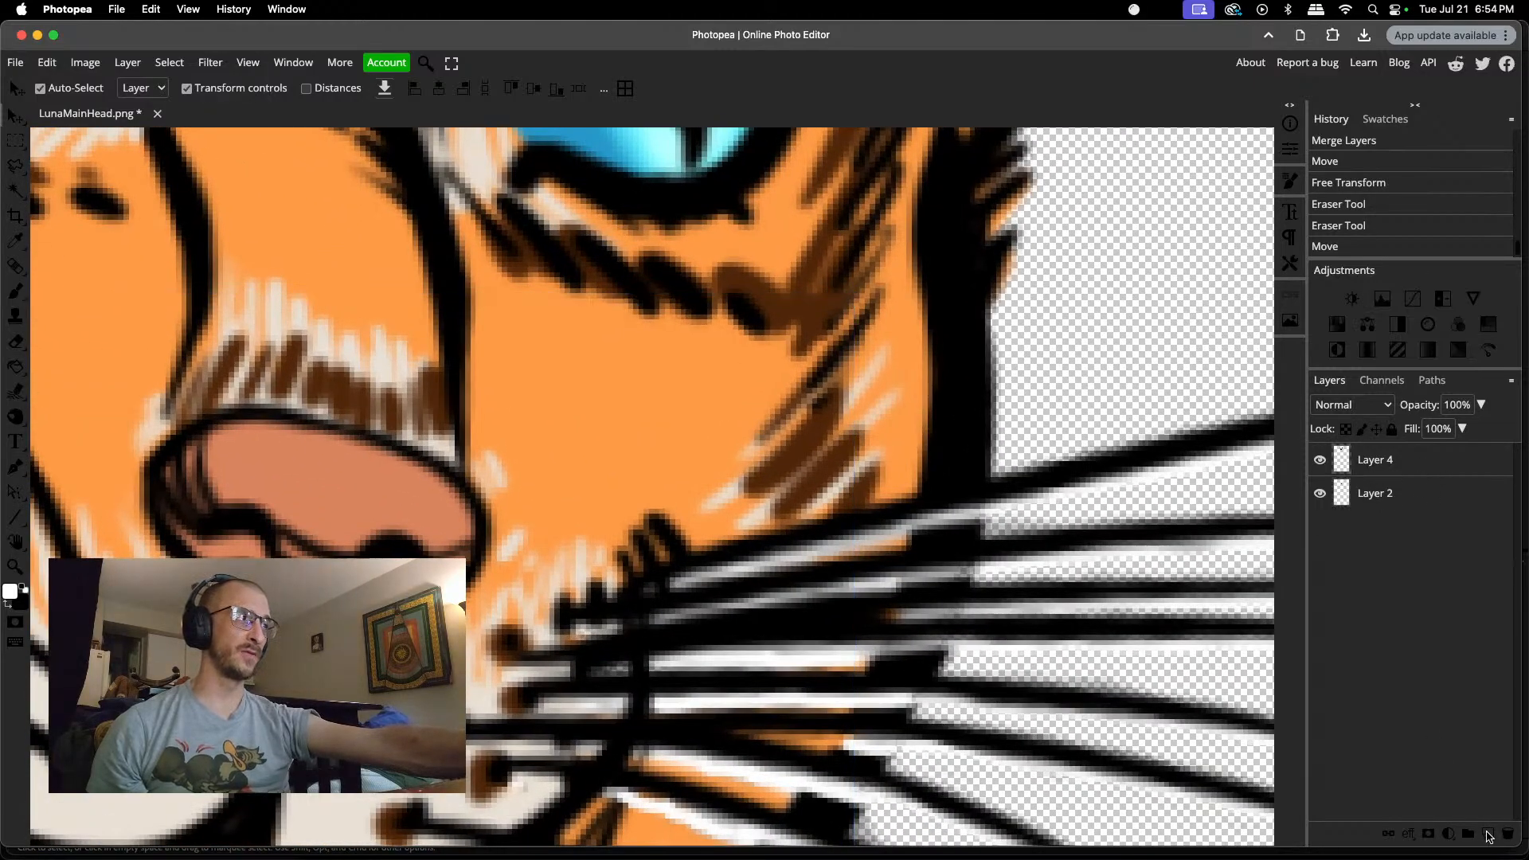
{"action": "left_click", "coordinate": [1488, 833]}
{"action": "left_click_drag", "start_coordinate": [1384, 487], "coordinate": [1390, 455]}
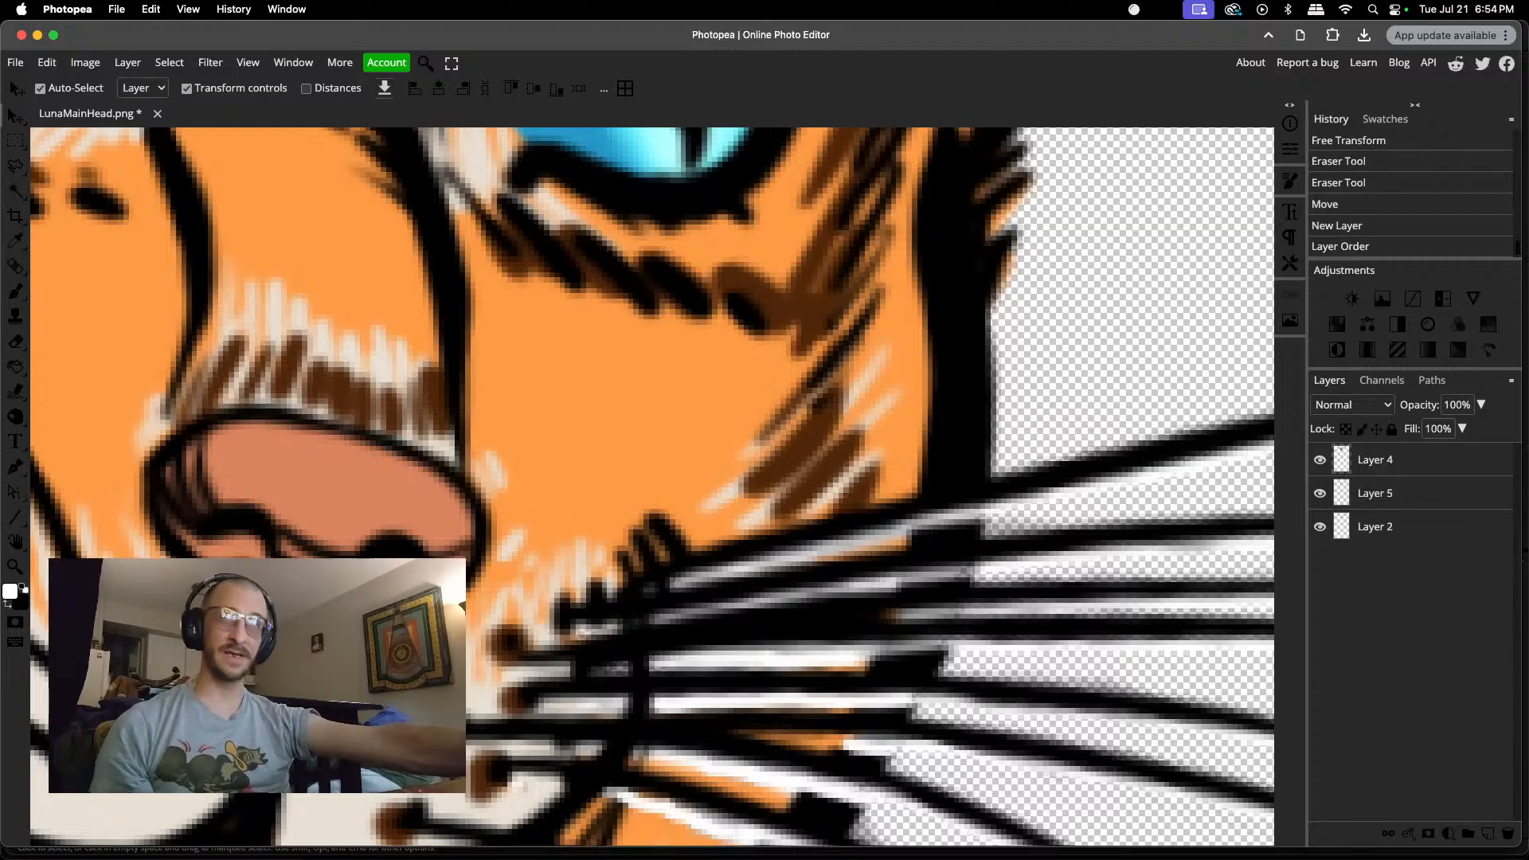
Step: Brush white into the remaining gaps at the right-cheek whisker roots on Layer 5 and merge it with the head layer
{"action": "key", "text": "b"}
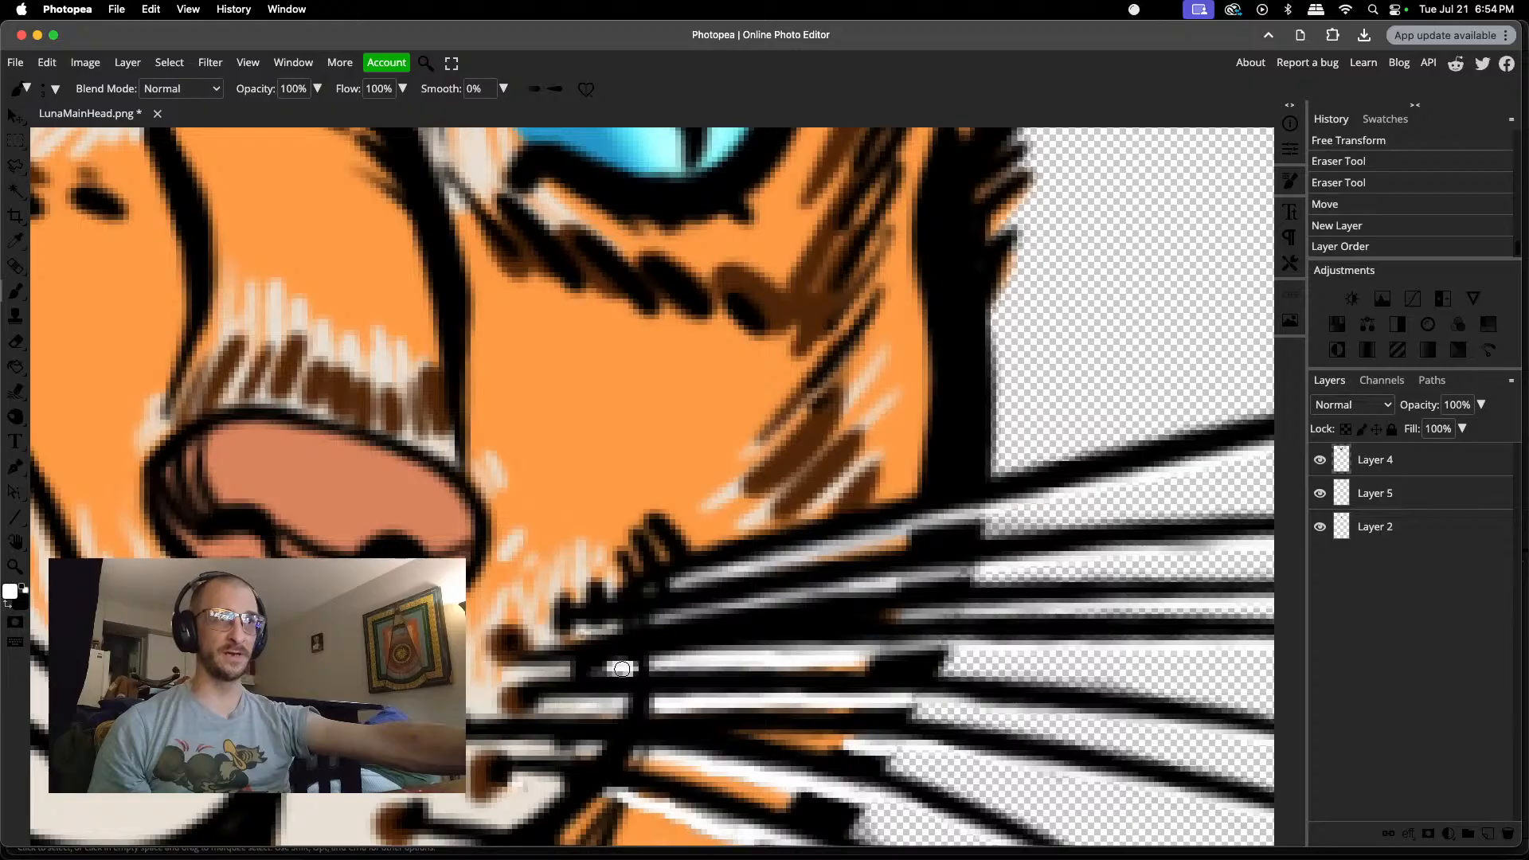
{"action": "left_click", "coordinate": [595, 671]}
{"action": "key", "text": "super+z"}
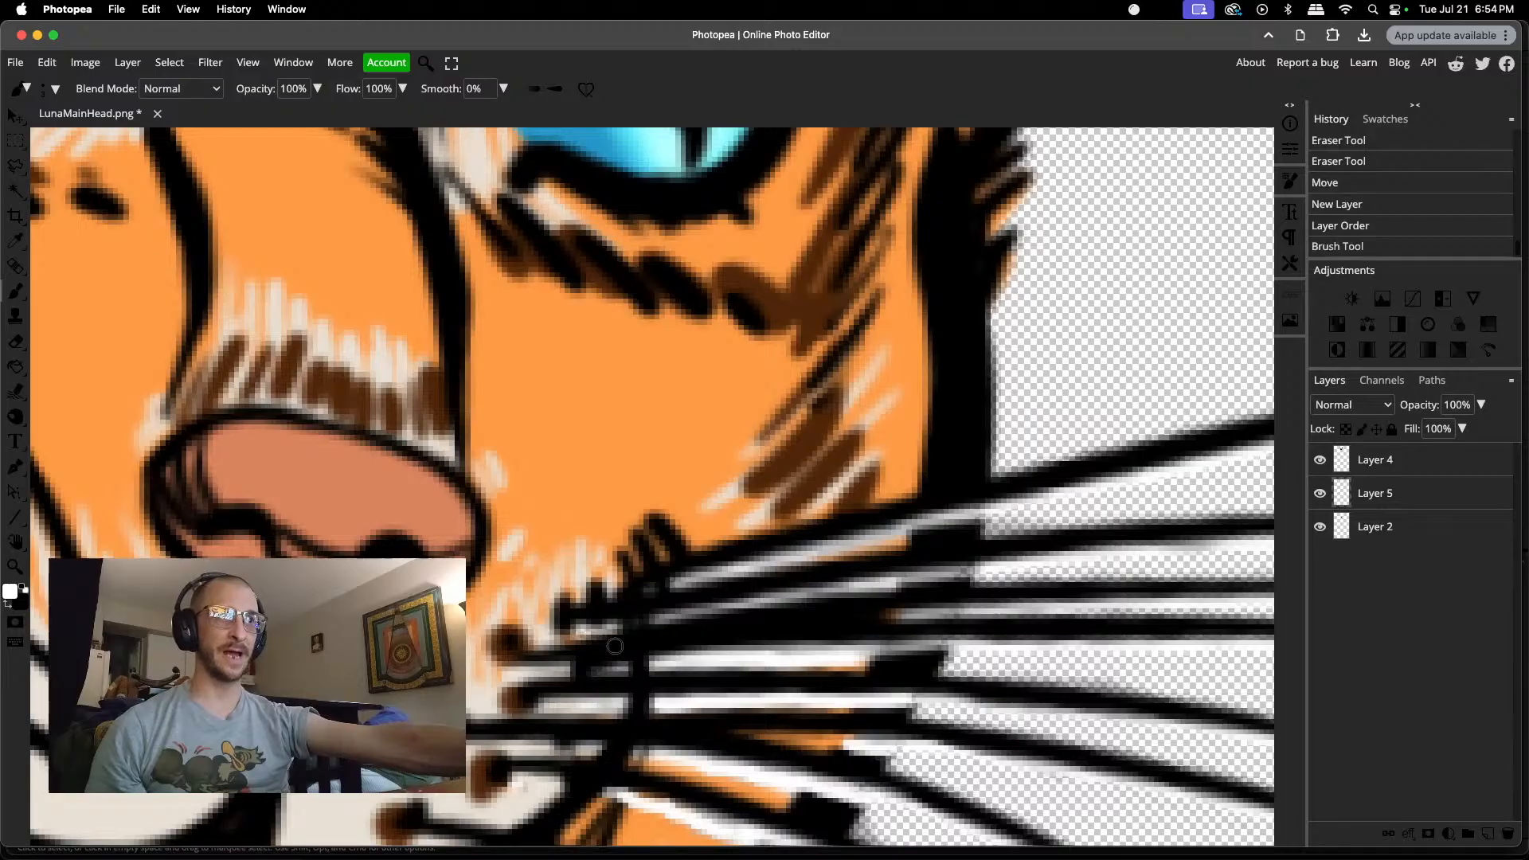
{"action": "left_click", "coordinate": [707, 607]}
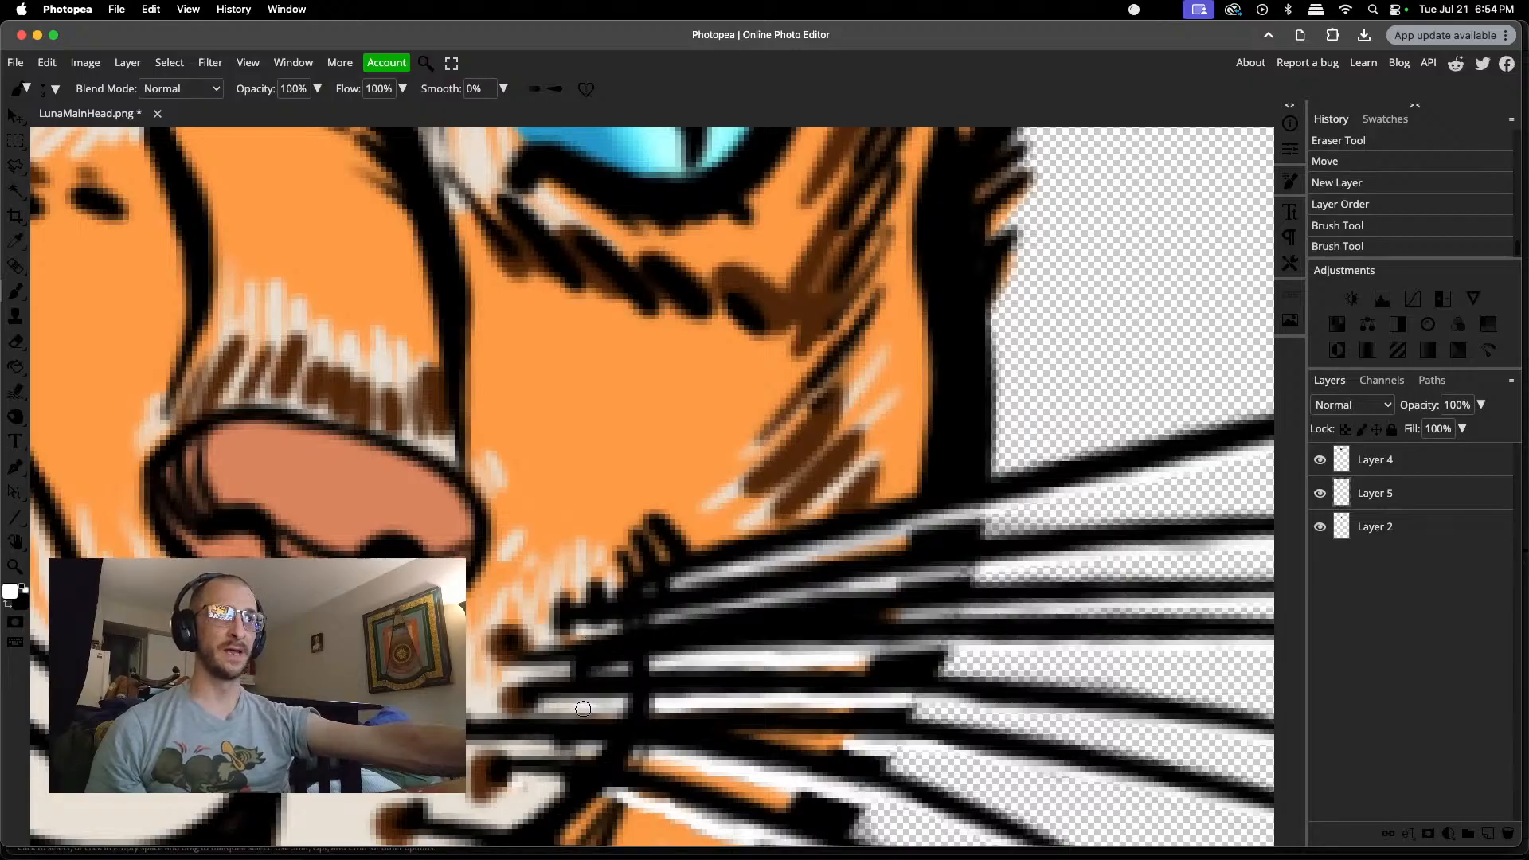
{"action": "left_click", "coordinate": [623, 705]}
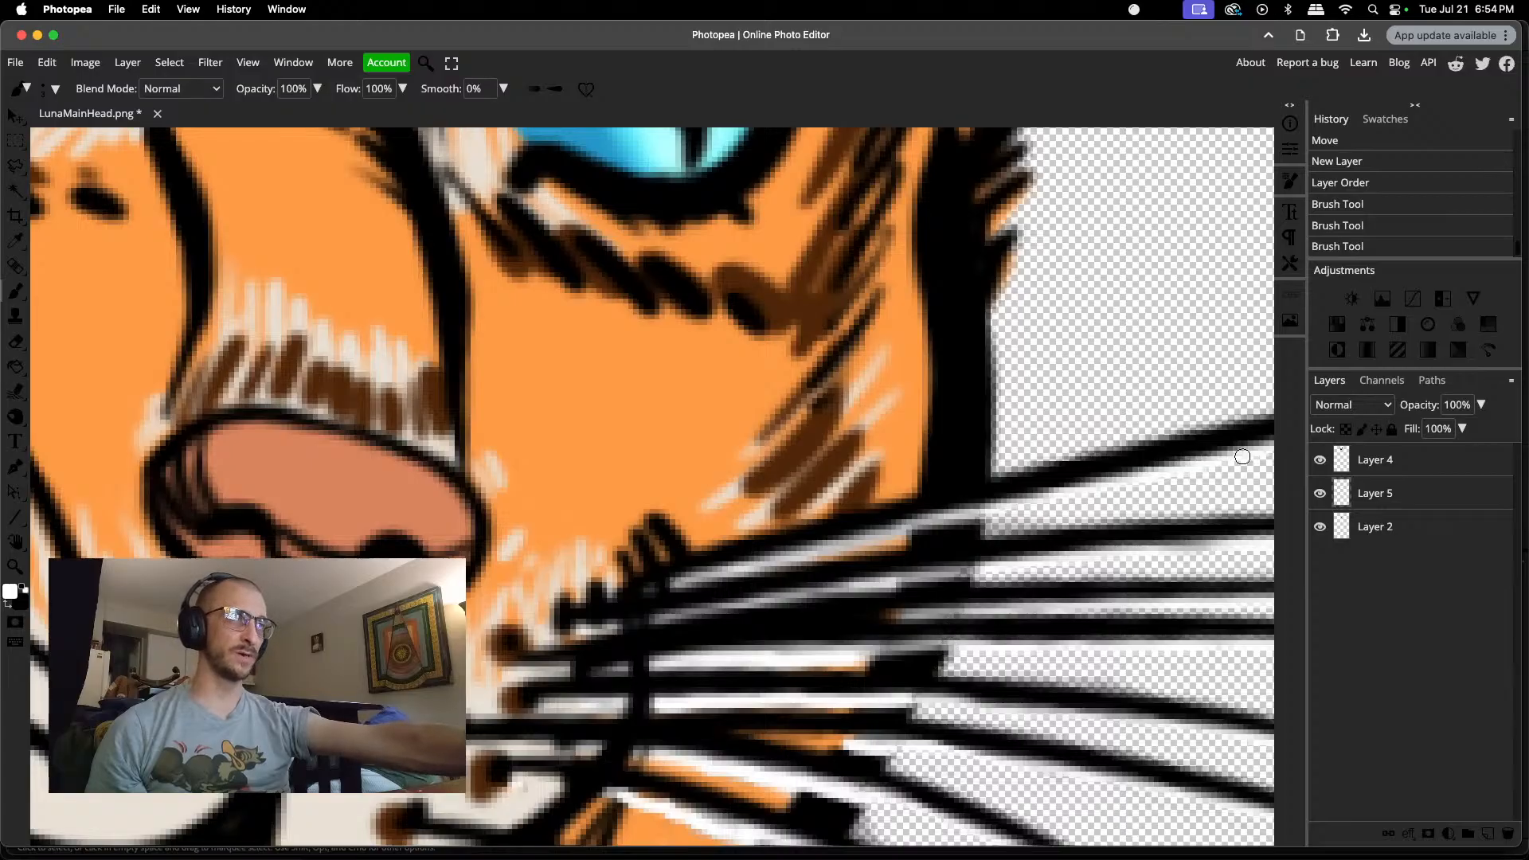
{"action": "key", "text": "super+e"}
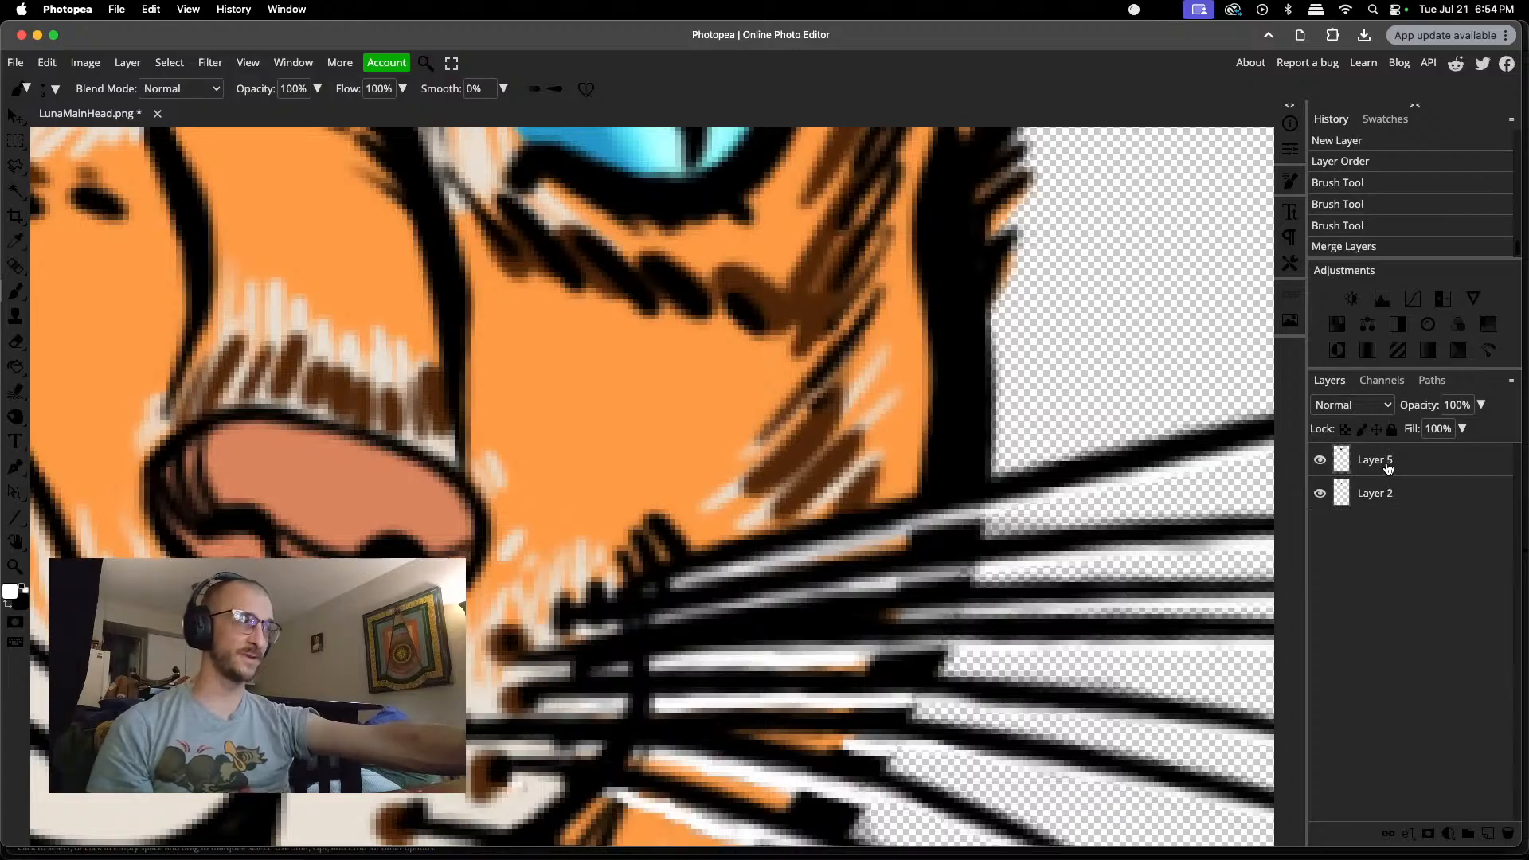
Step: Move the jaw layer slightly up beneath the muzzle so the mouth is less open
{"action": "scroll", "coordinate": [631, 623], "scroll_direction": "down", "scroll_amount": 10}
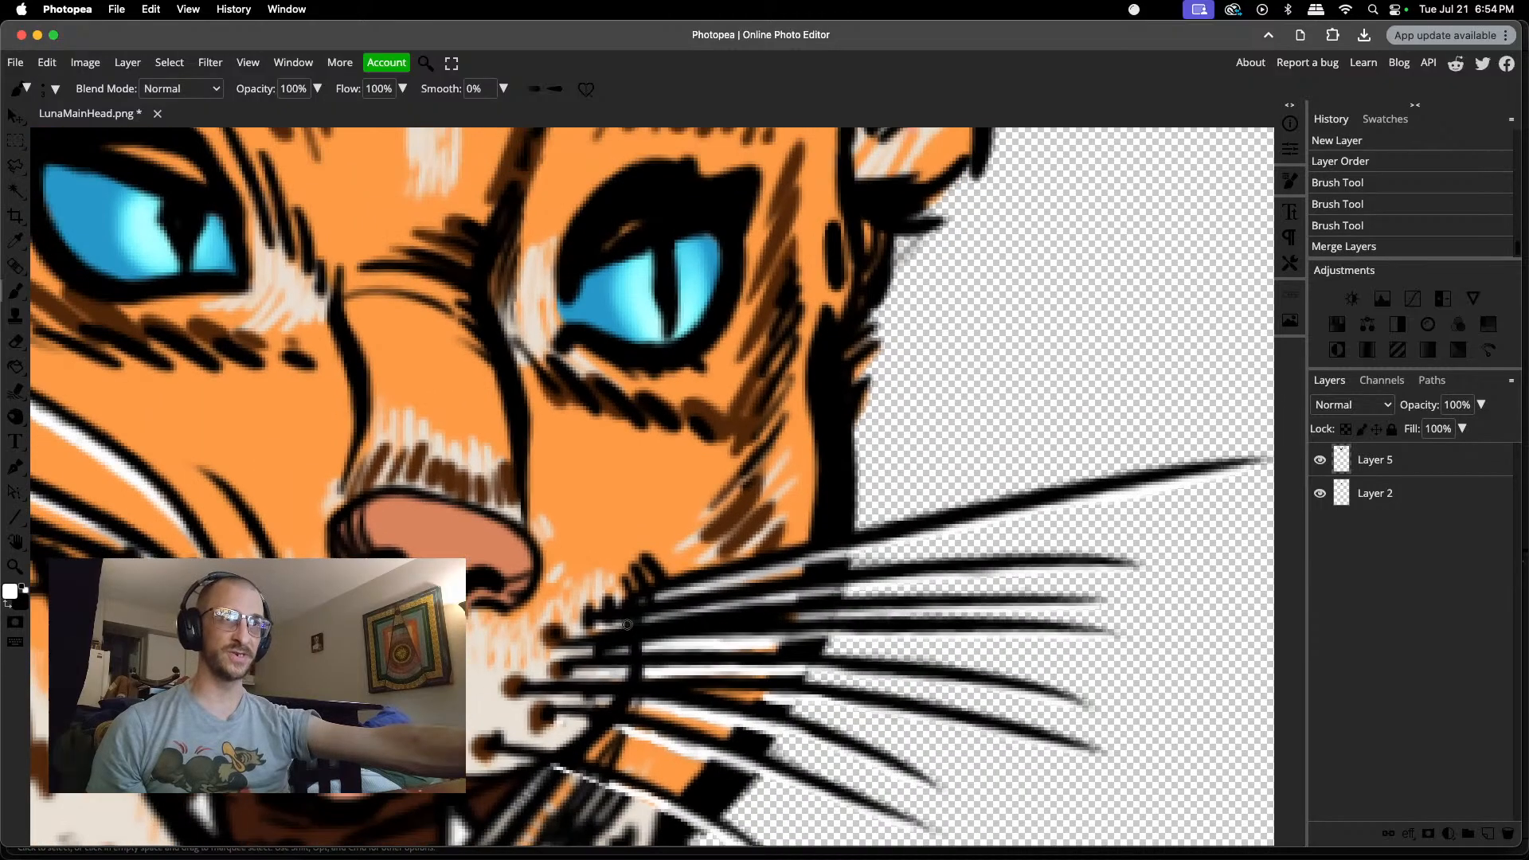
{"action": "scroll", "coordinate": [509, 674], "scroll_direction": "up", "scroll_amount": 5}
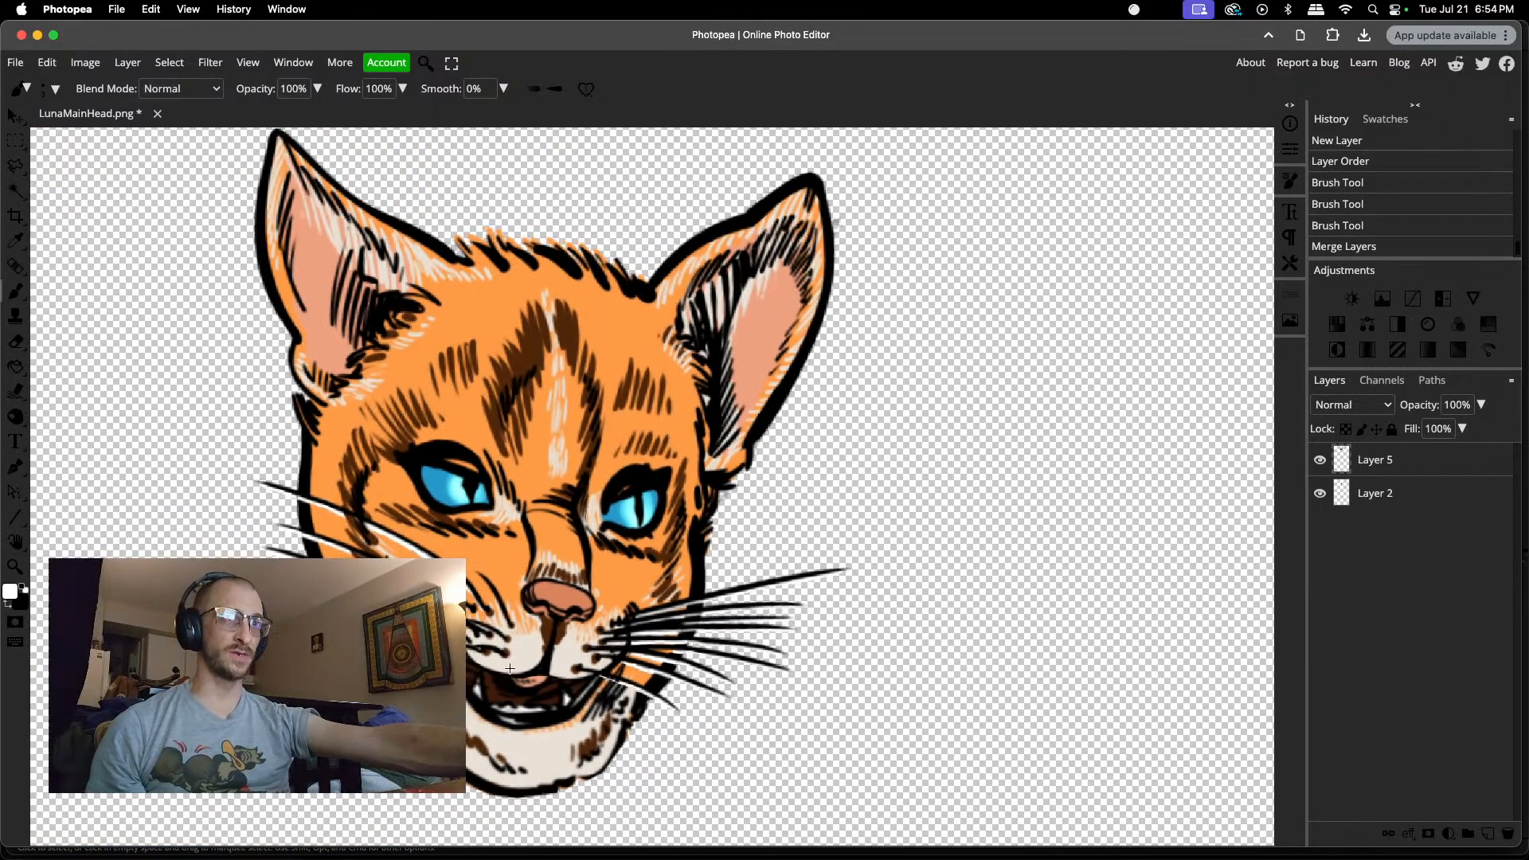
{"action": "key", "text": "v"}
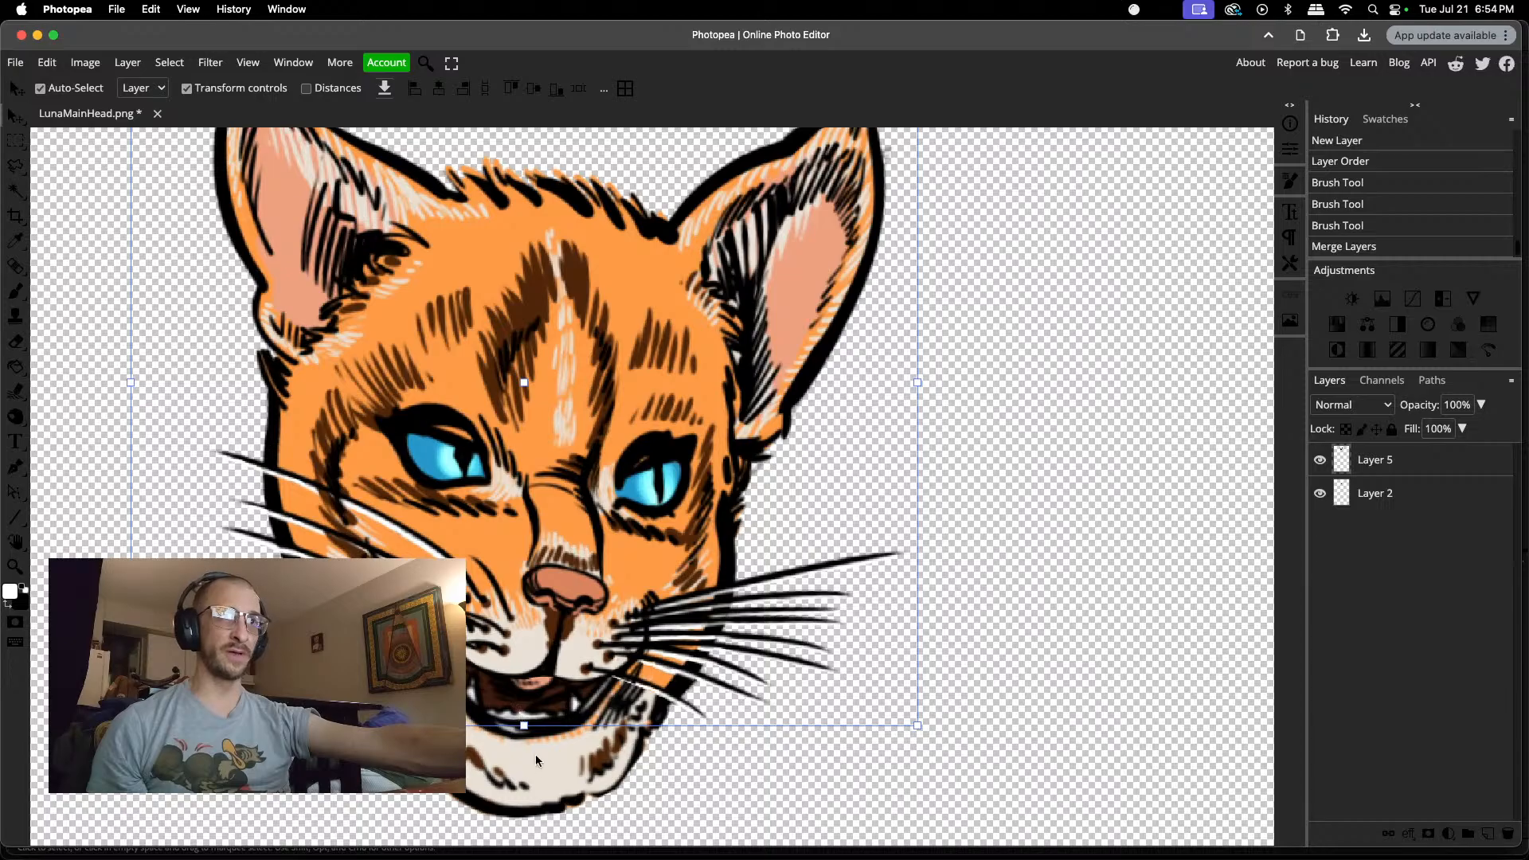
{"action": "mouse_move", "coordinate": [589, 749]}
{"action": "left_mouse_down"}
{"action": "mouse_move", "coordinate": [550, 723]}
{"action": "mouse_move", "coordinate": [557, 761]}
{"action": "mouse_move", "coordinate": [562, 719]}
{"action": "mouse_move", "coordinate": [561, 767]}
{"action": "mouse_move", "coordinate": [566, 738]}
{"action": "mouse_move", "coordinate": [557, 767]}
{"action": "mouse_move", "coordinate": [564, 735]}
{"action": "left_mouse_up"}
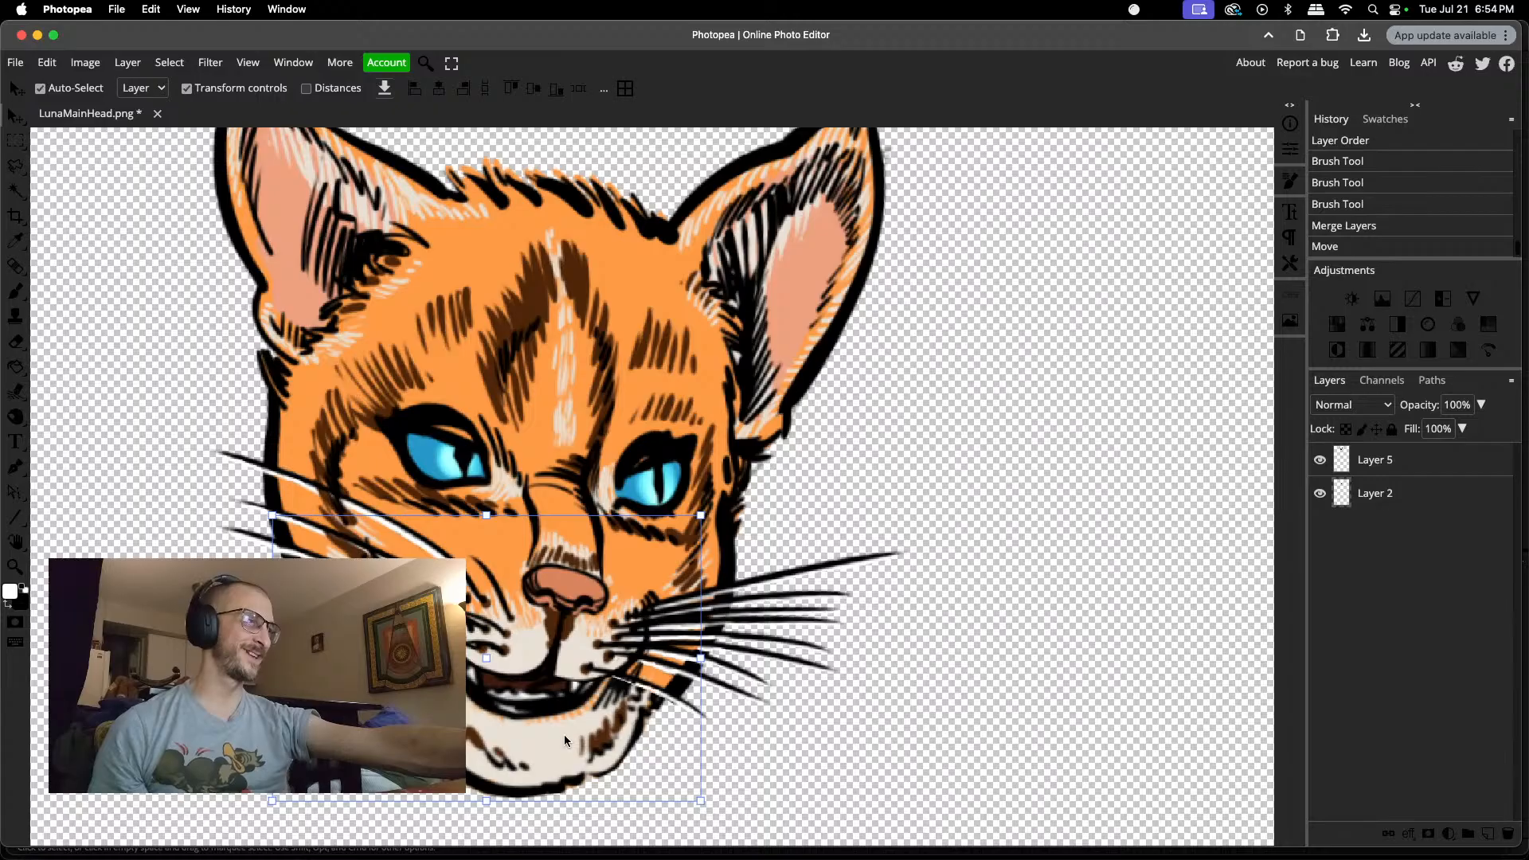
Step: Hide the head on Layer 5 and export the jaw alone as a PNG named LunaMainHeadJaw into the lounge folder
{"action": "left_click", "coordinate": [1321, 460]}
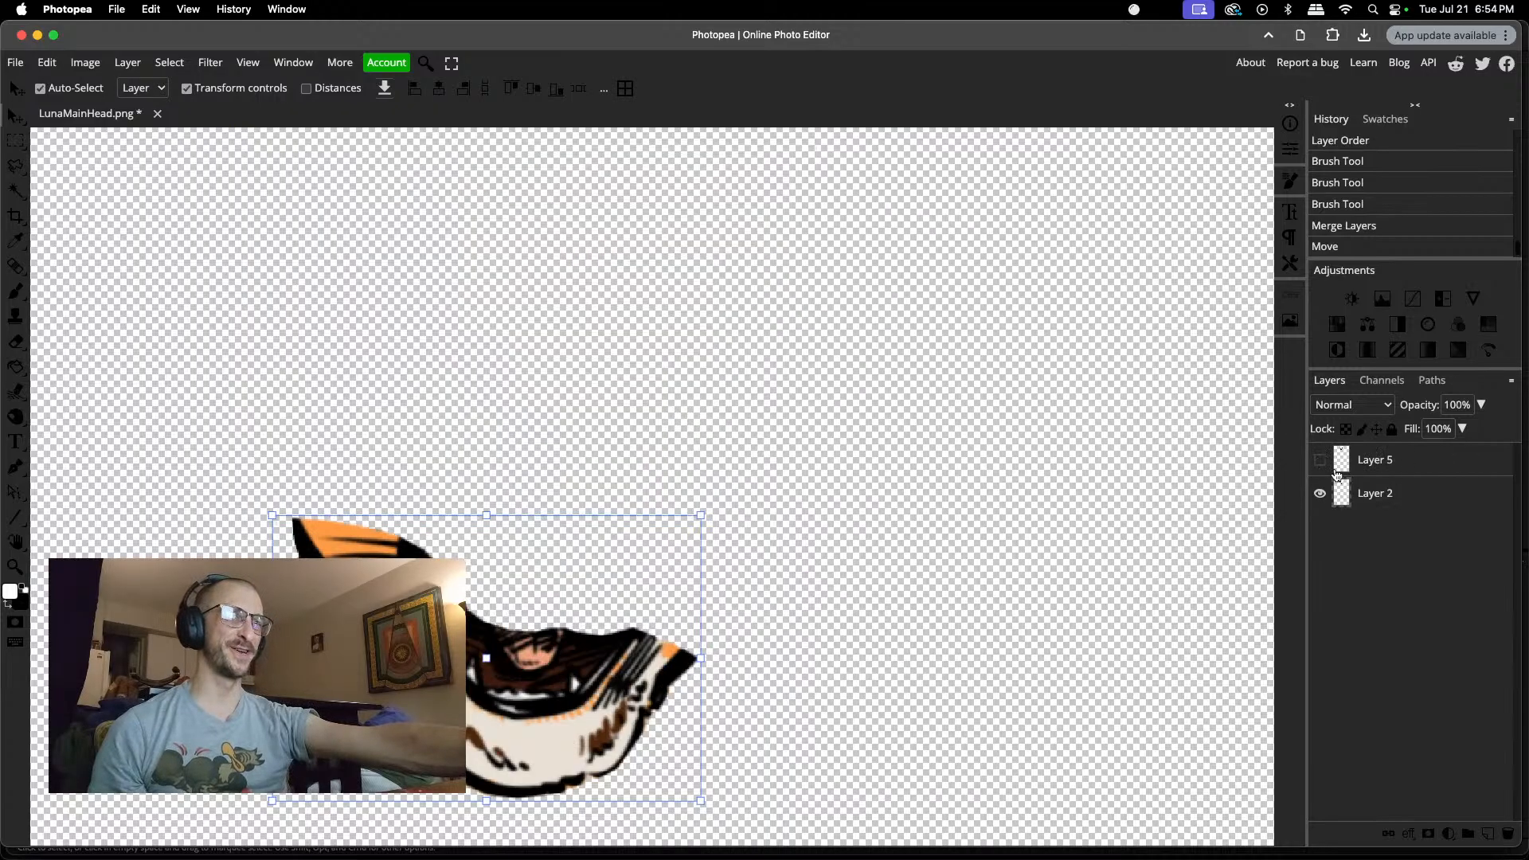
{"action": "left_click", "coordinate": [17, 66]}
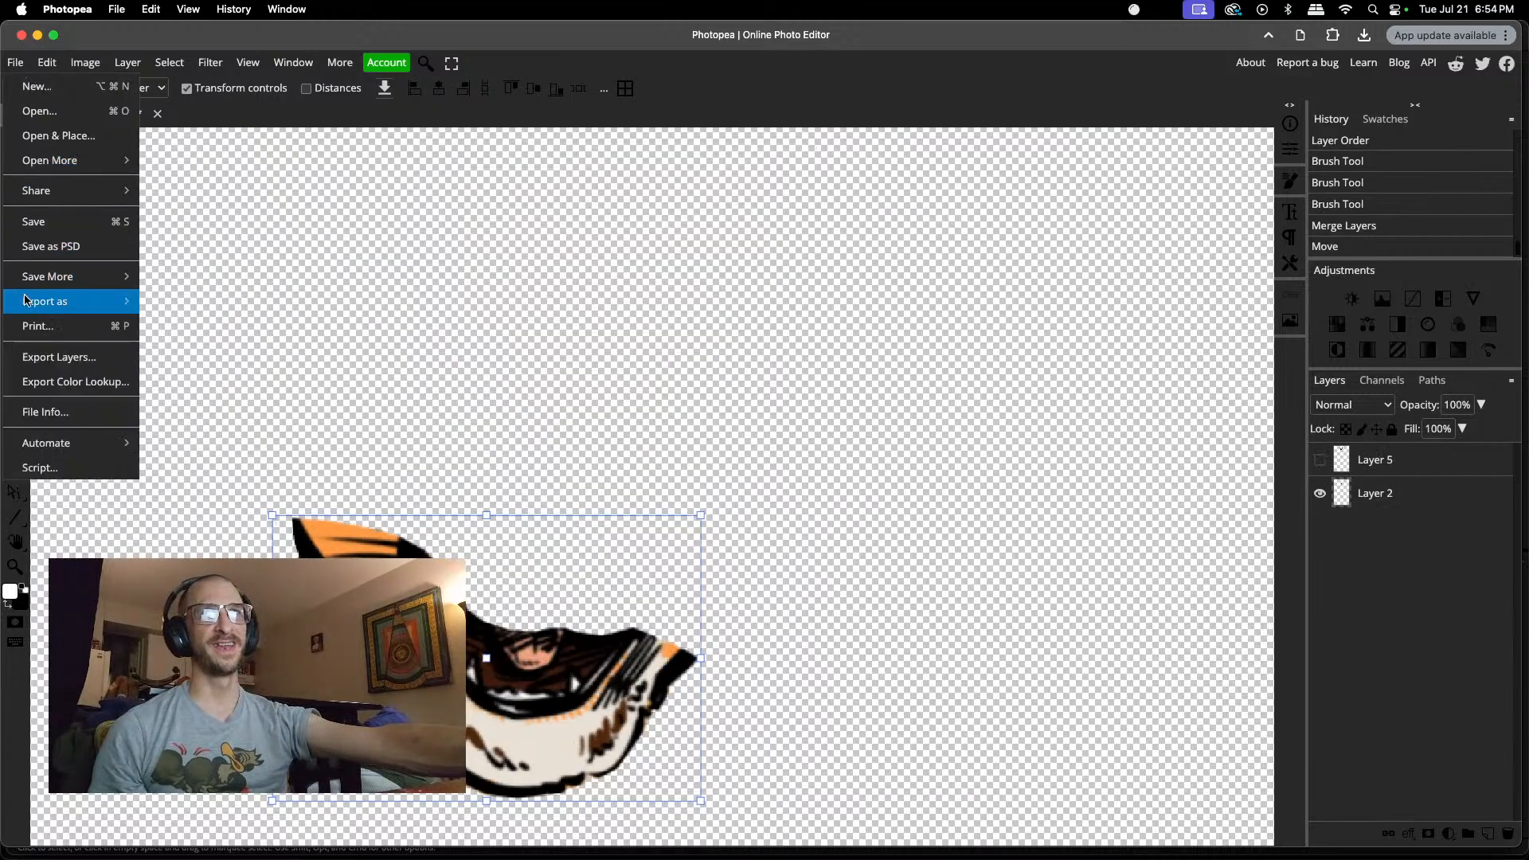
{"action": "mouse_move", "coordinate": [28, 302]}
{"action": "left_click", "coordinate": [191, 301]}
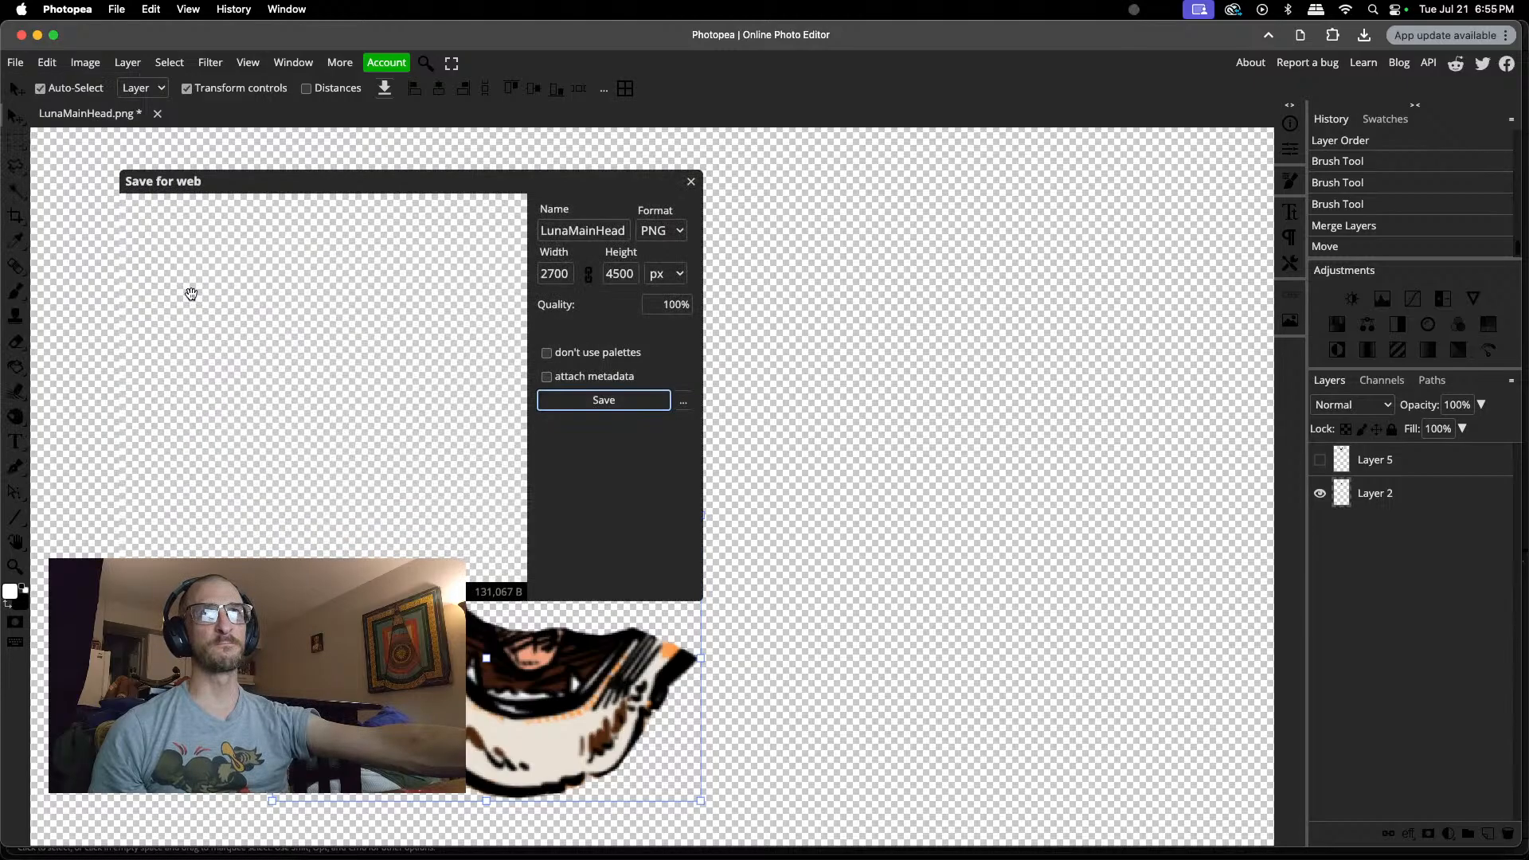
{"action": "left_click", "coordinate": [629, 229]}
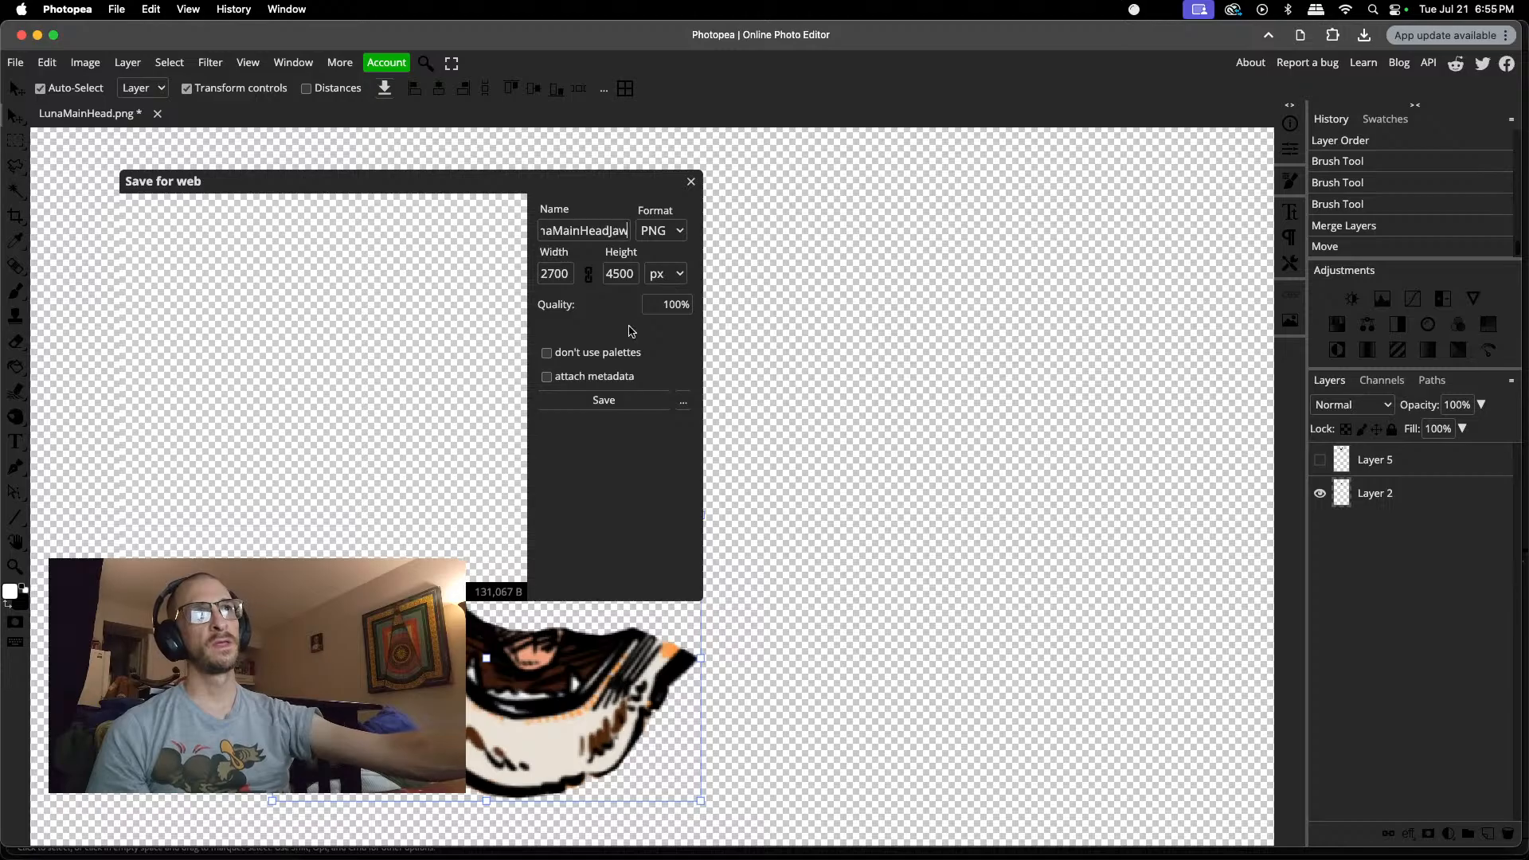
{"action": "left_click", "coordinate": [620, 404]}
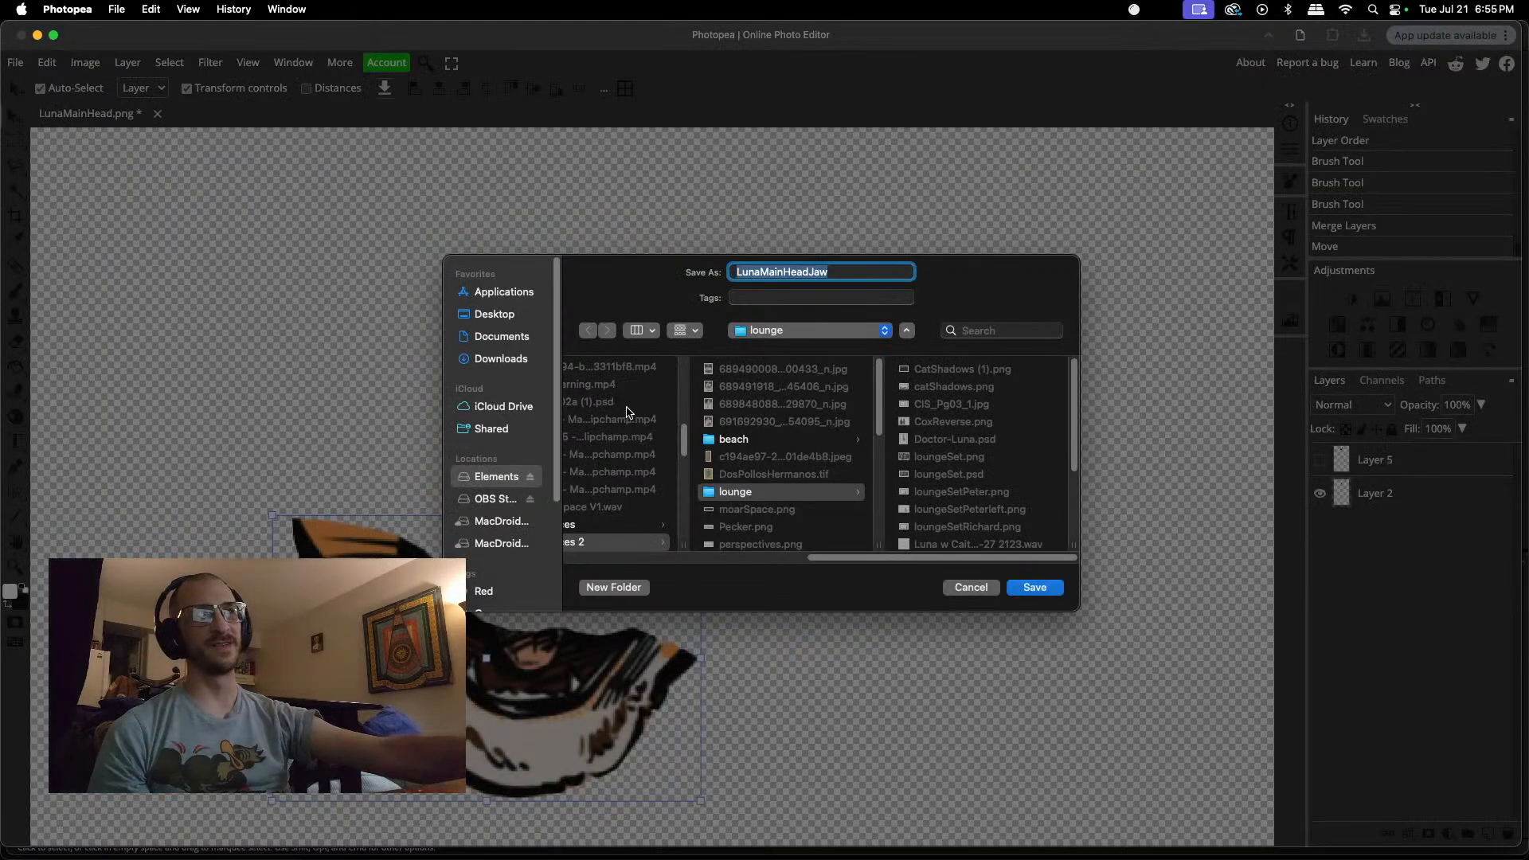
{"action": "left_click", "coordinate": [1038, 591]}
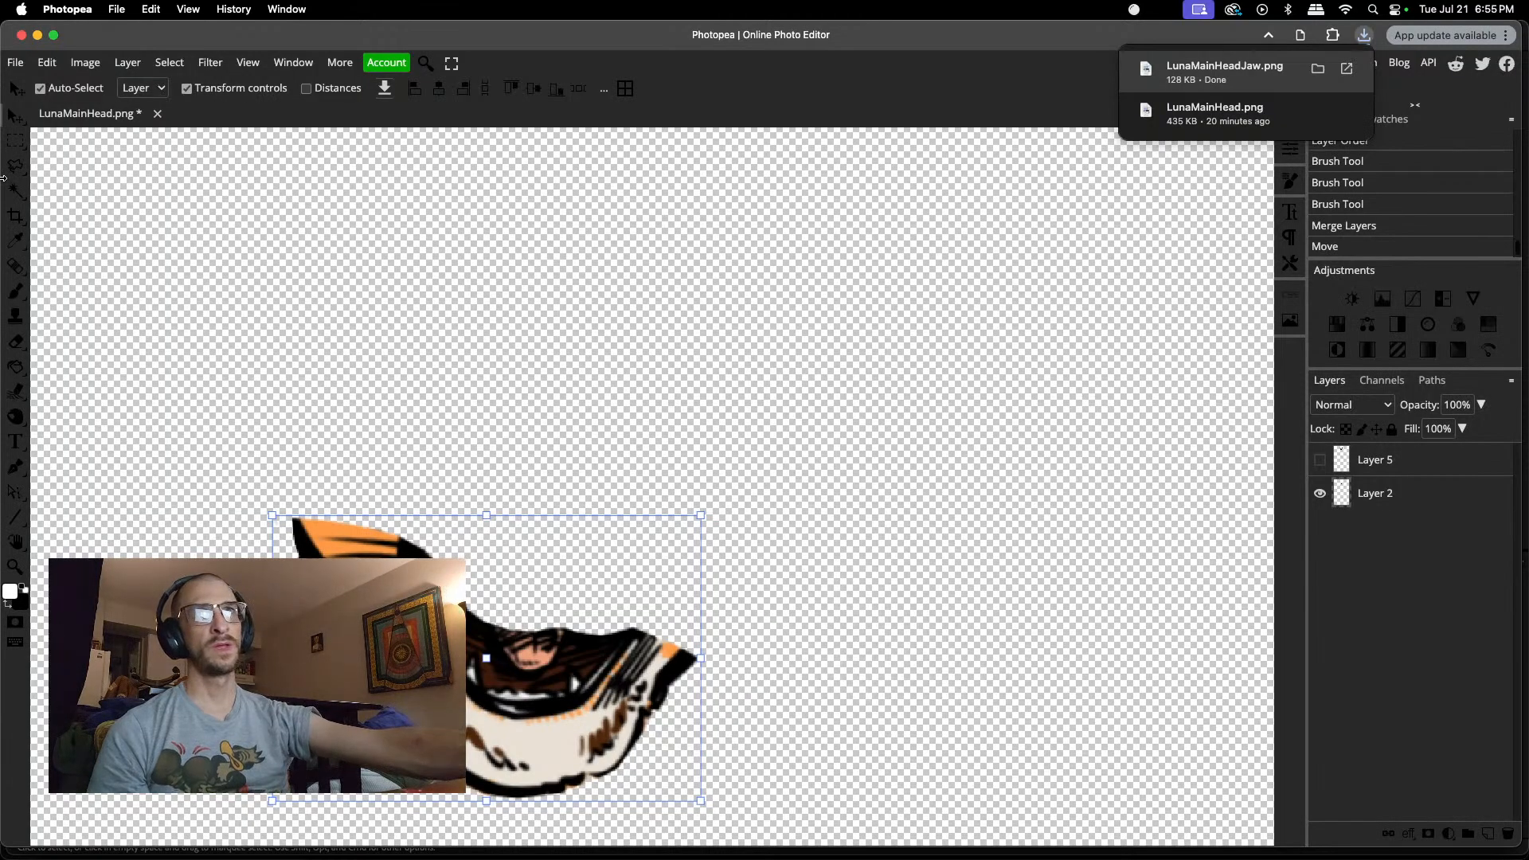
Step: Switch to the Cox in Space project in Adobe Premiere Pro
{"action": "mouse_move", "coordinate": [411, 855]}
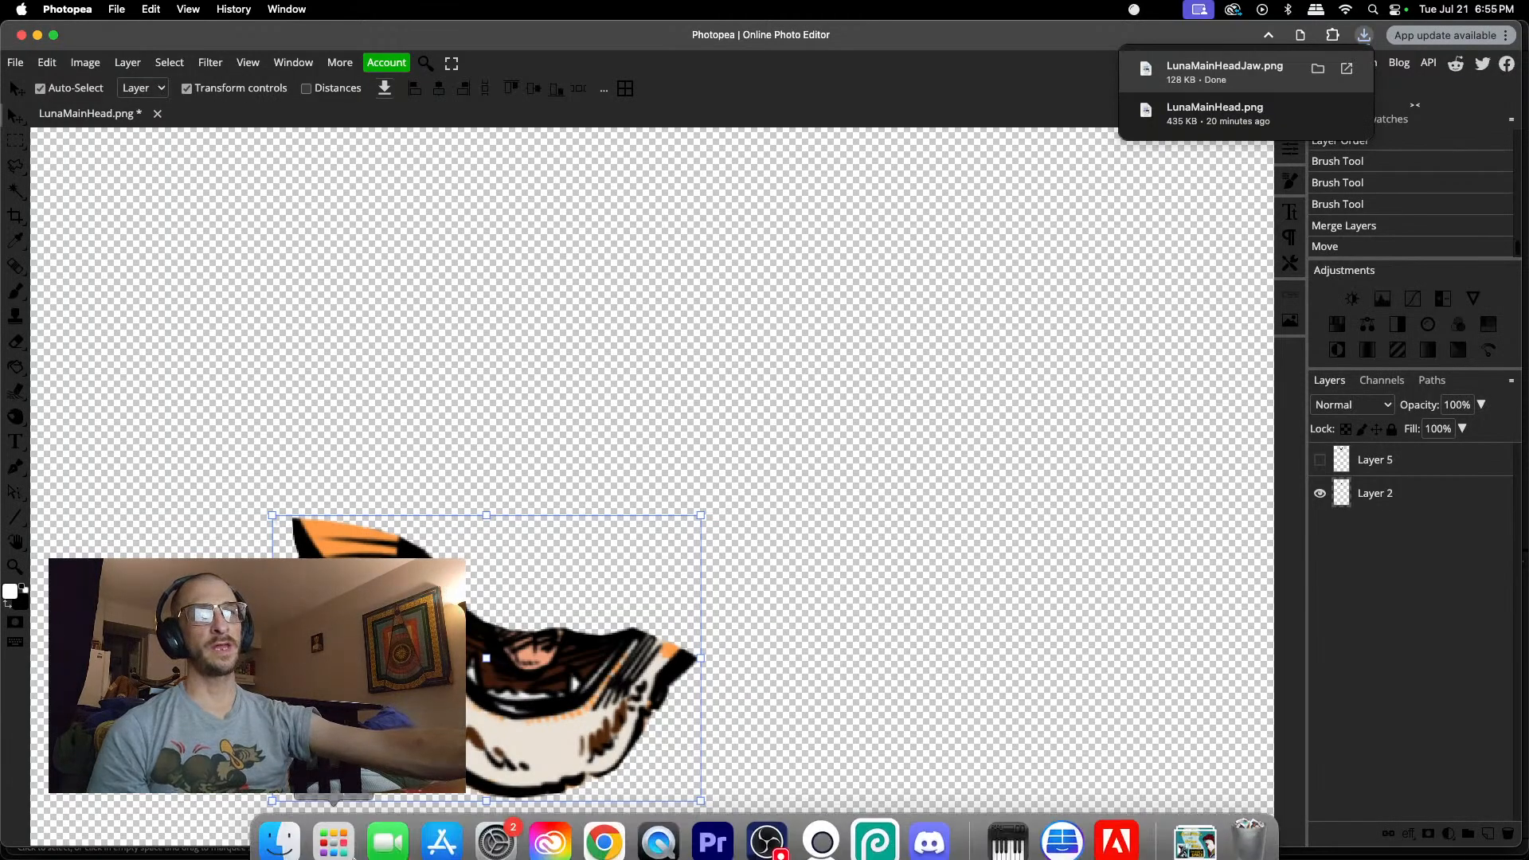
{"action": "left_click", "coordinate": [711, 831]}
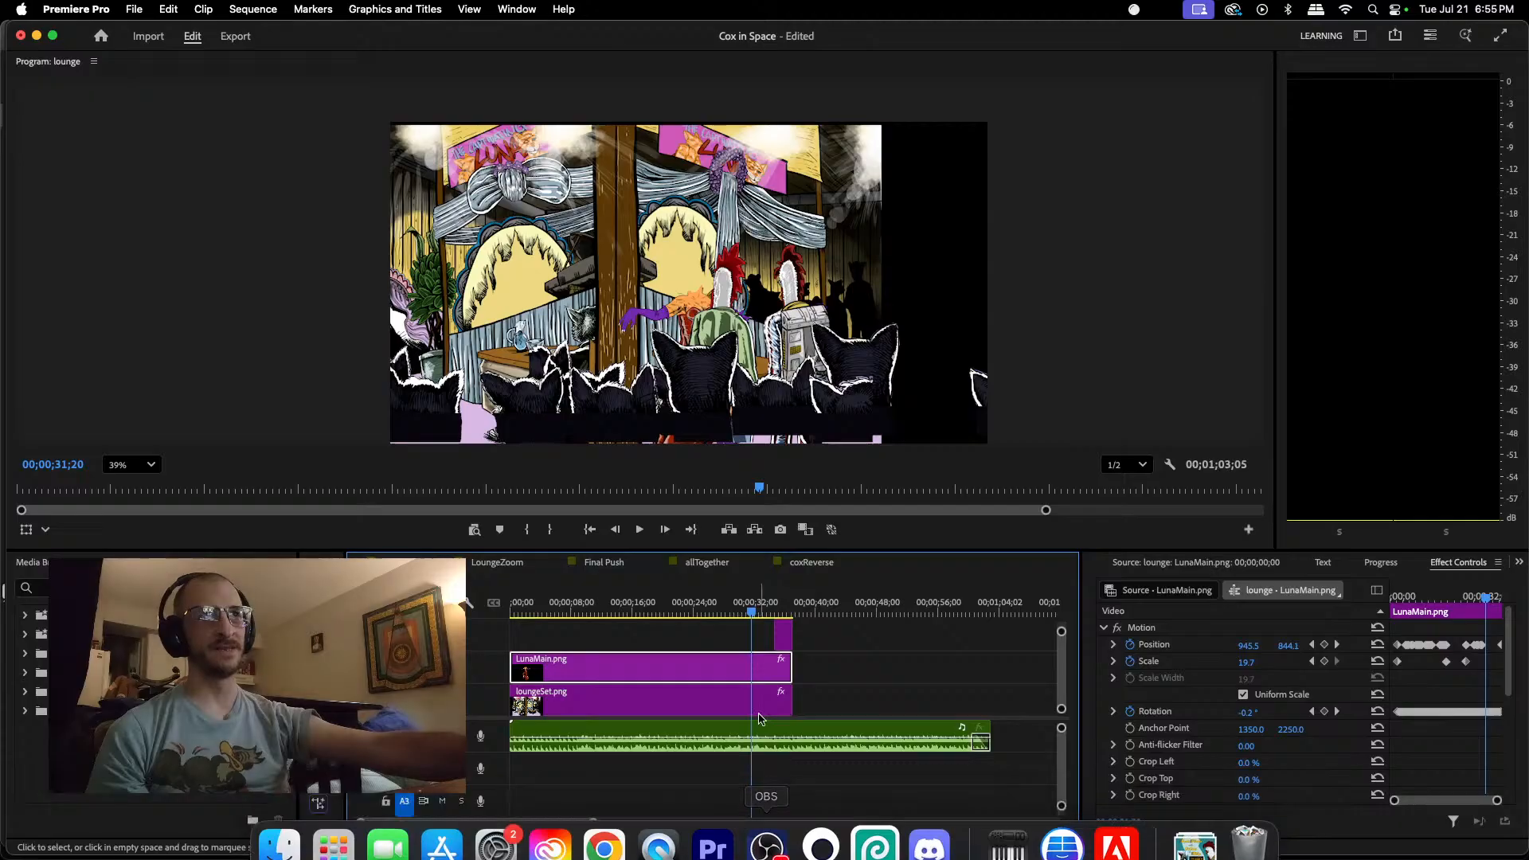
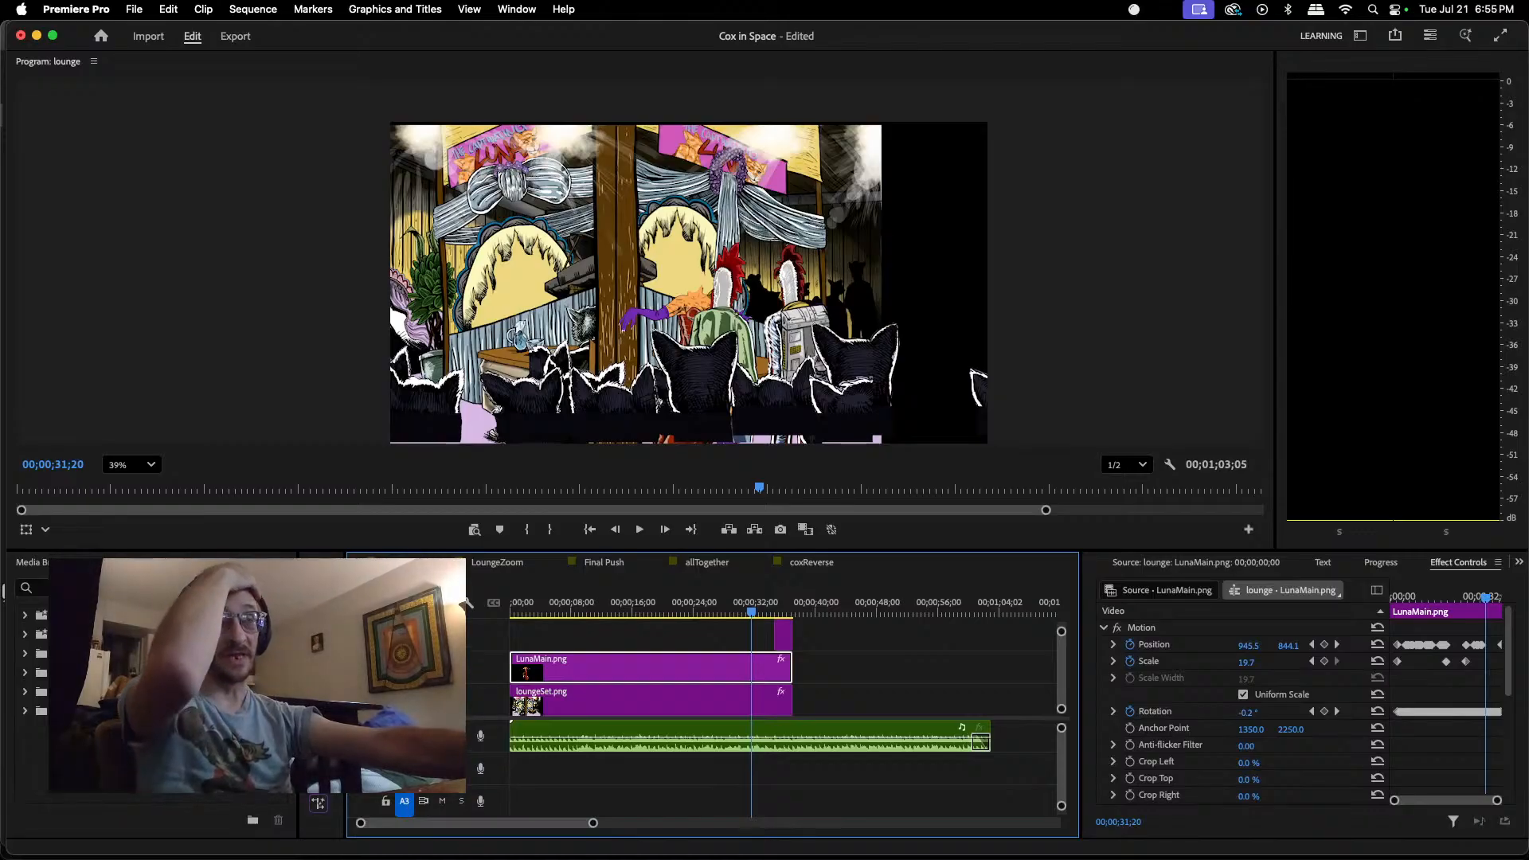
Step: Open the luna sequence and delete the two adjoining LunaMain.png clips at its start
{"action": "left_click", "coordinate": [213, 562]}
{"action": "scroll", "coordinate": [179, 693], "scroll_direction": "down", "scroll_amount": 5}
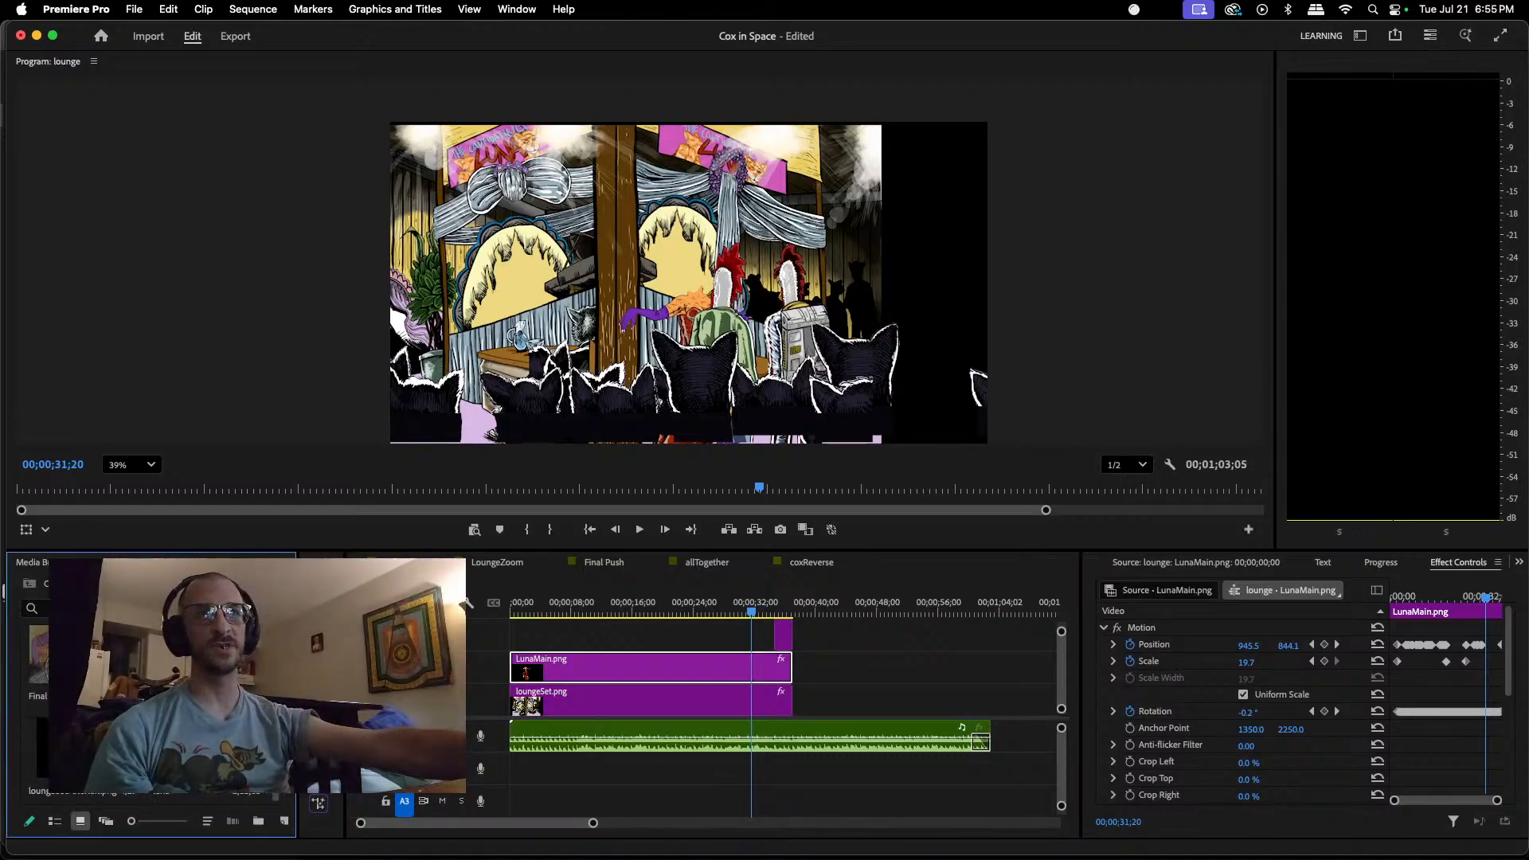
{"action": "double_click", "coordinate": [207, 747]}
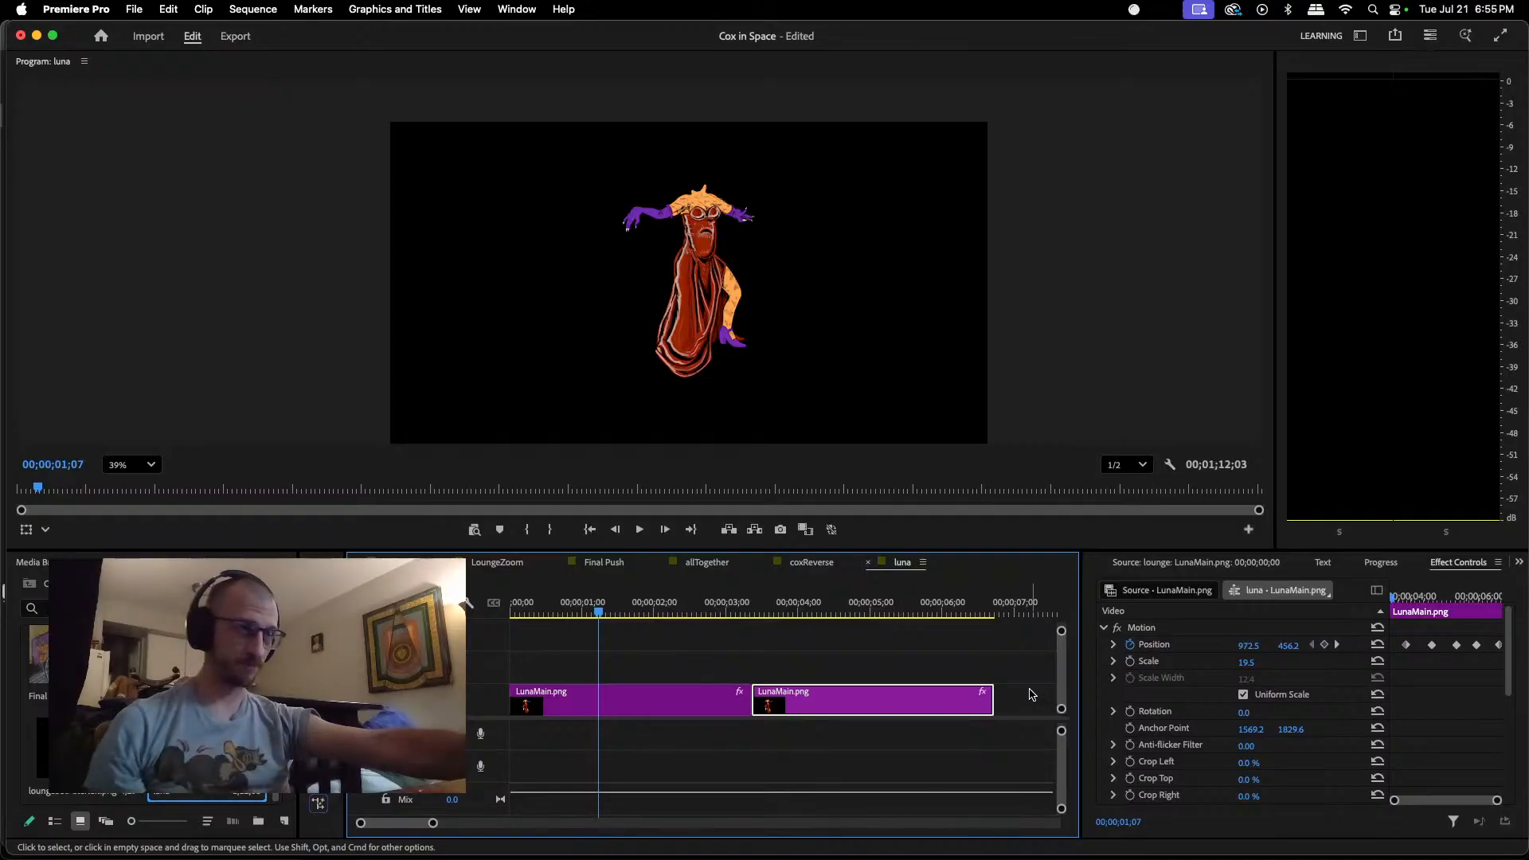
{"action": "left_click_drag", "start_coordinate": [1032, 694], "coordinate": [557, 713]}
{"action": "key", "text": "Delete"}
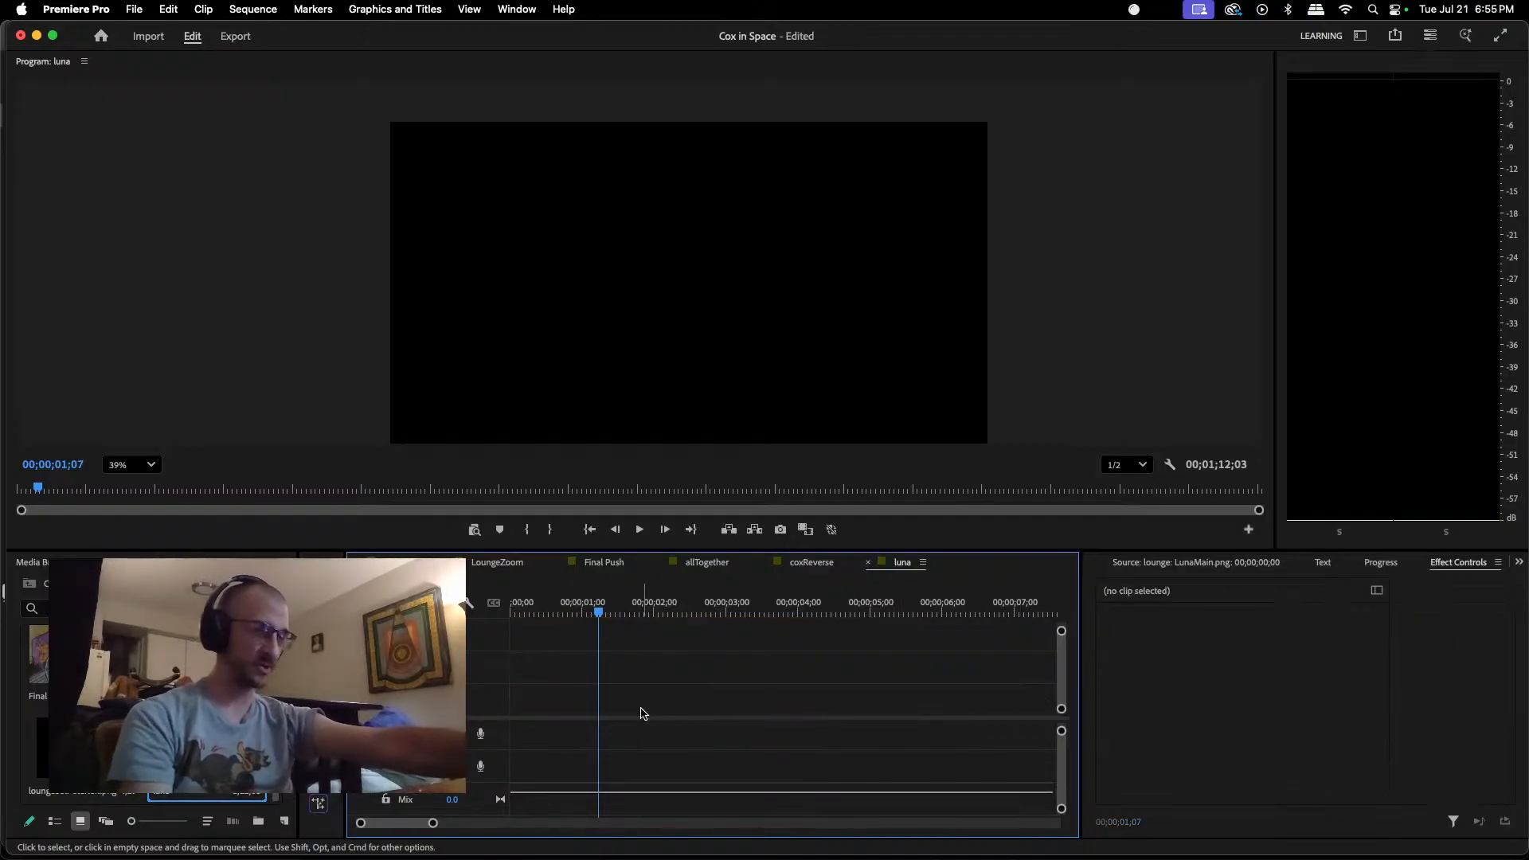
Step: Place a fresh LunaMain.png clip at the very start of the luna sequence on the lowest video track
{"action": "key", "text": "Home"}
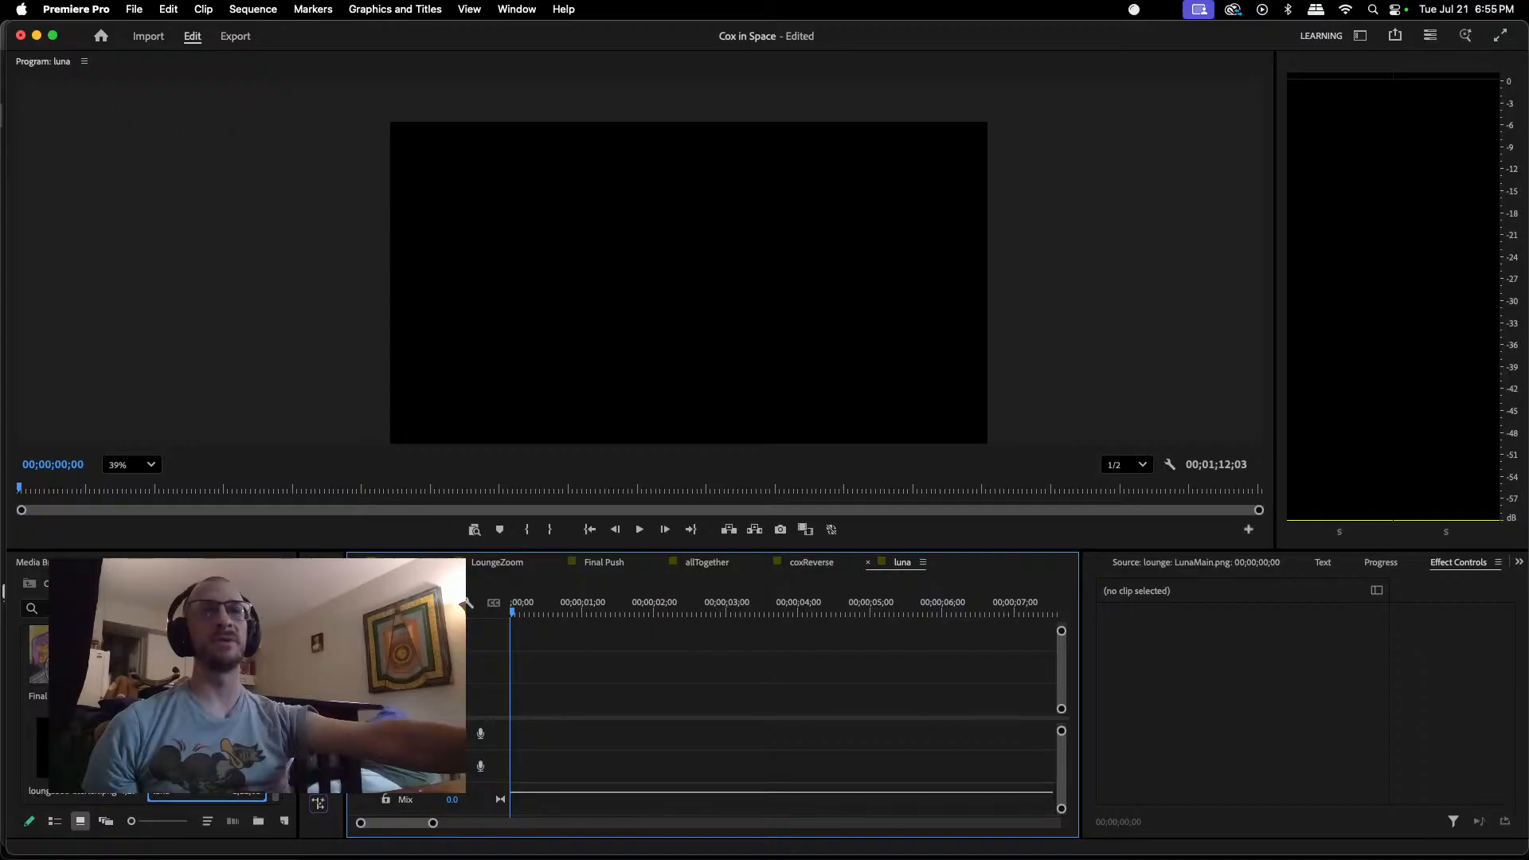
{"action": "scroll", "coordinate": [159, 708], "scroll_direction": "up", "scroll_amount": 3}
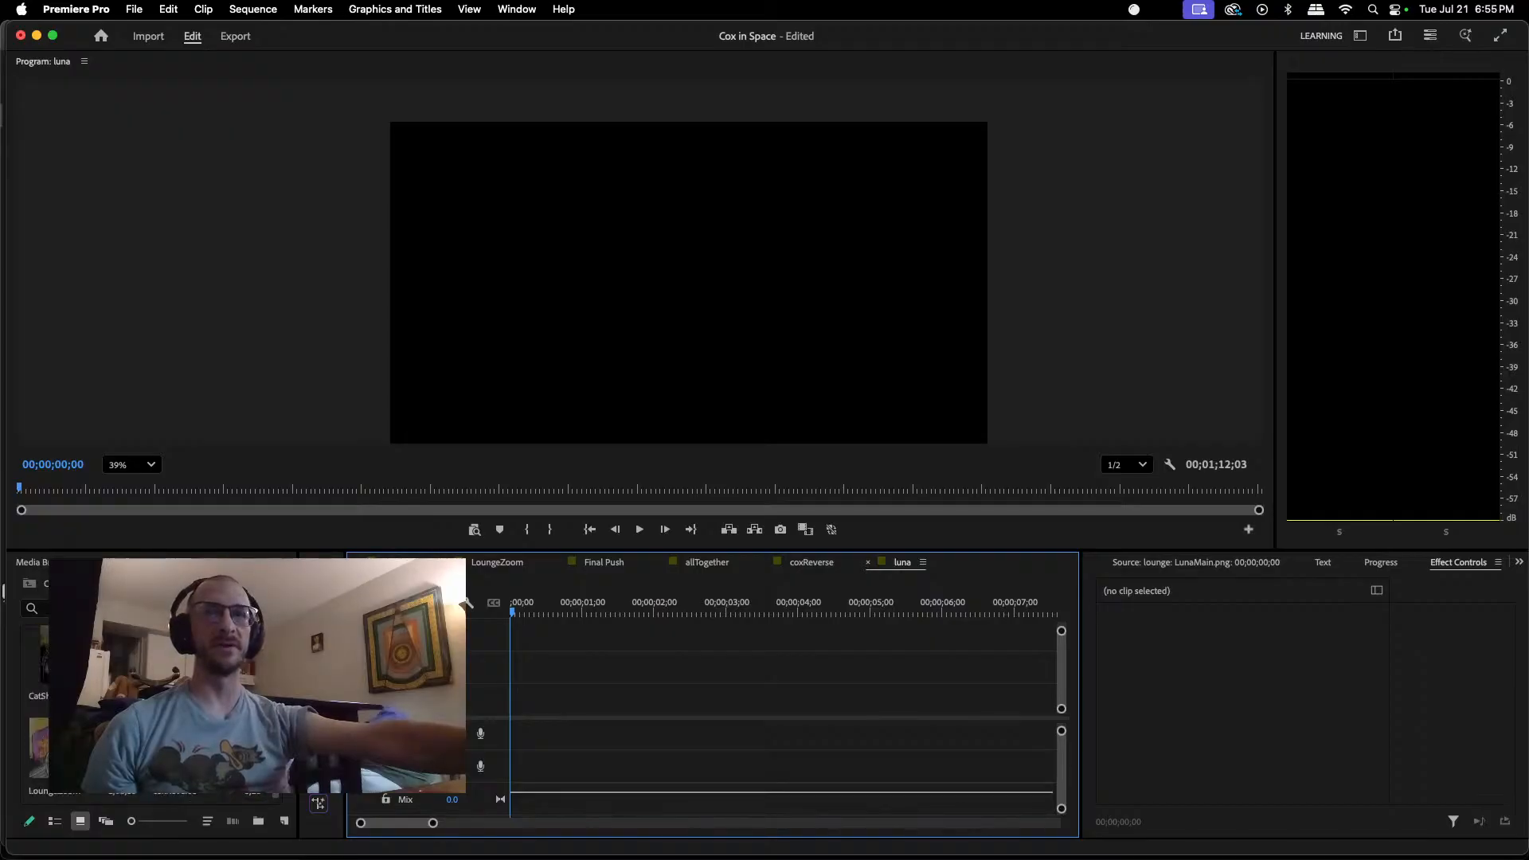
{"action": "left_click_drag", "start_coordinate": [38, 745], "coordinate": [500, 711]}
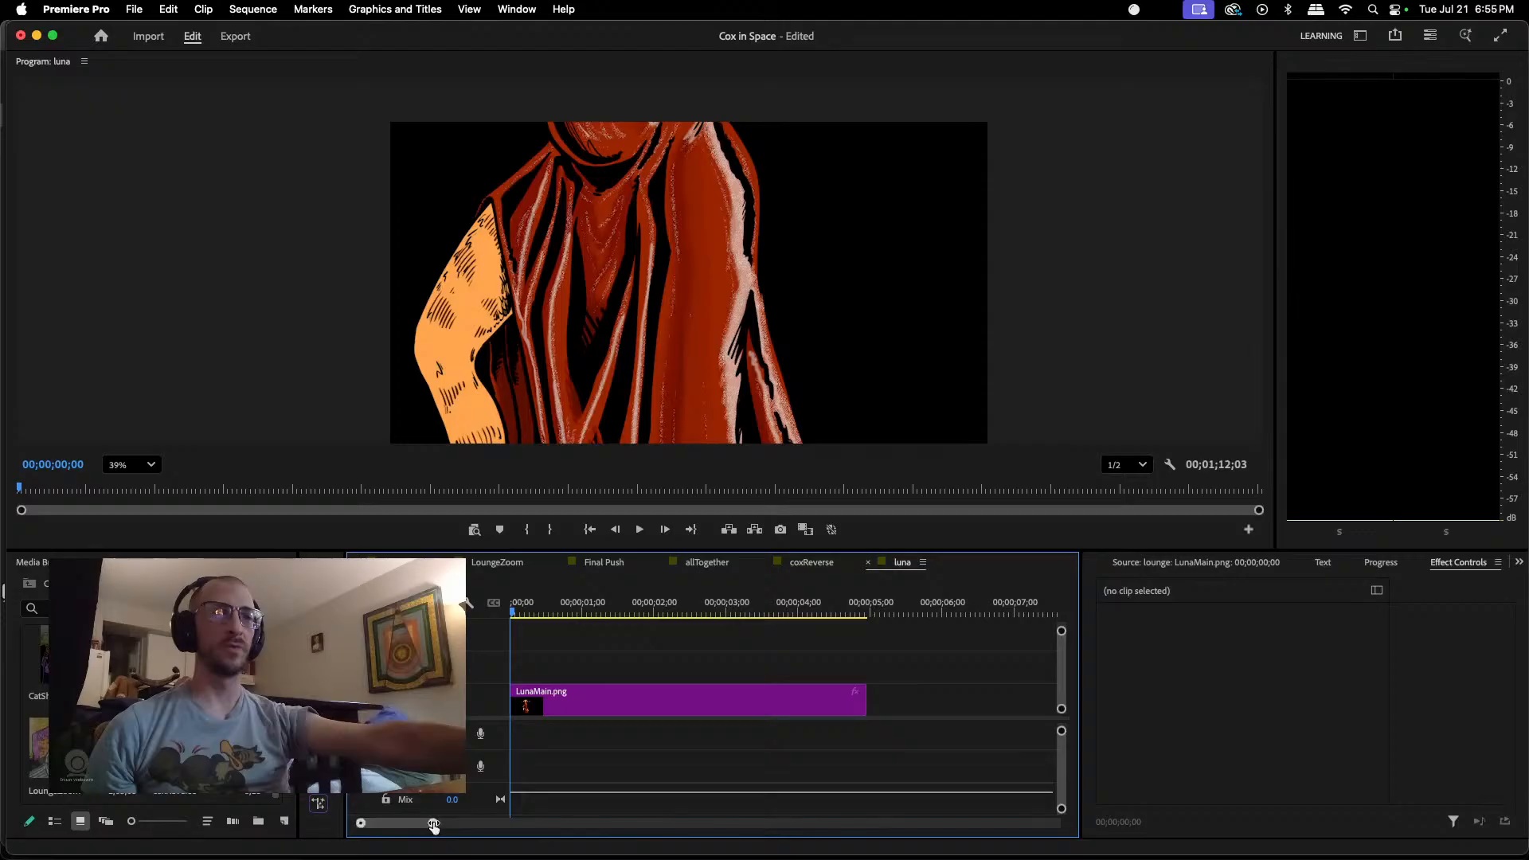
Step: Delete the leftover LunaMain.png clip further along the timeline and extend the new one to a duration of 00;01;12;01
{"action": "left_click_drag", "start_coordinate": [430, 824], "coordinate": [600, 821]}
{"action": "left_click", "coordinate": [875, 686]}
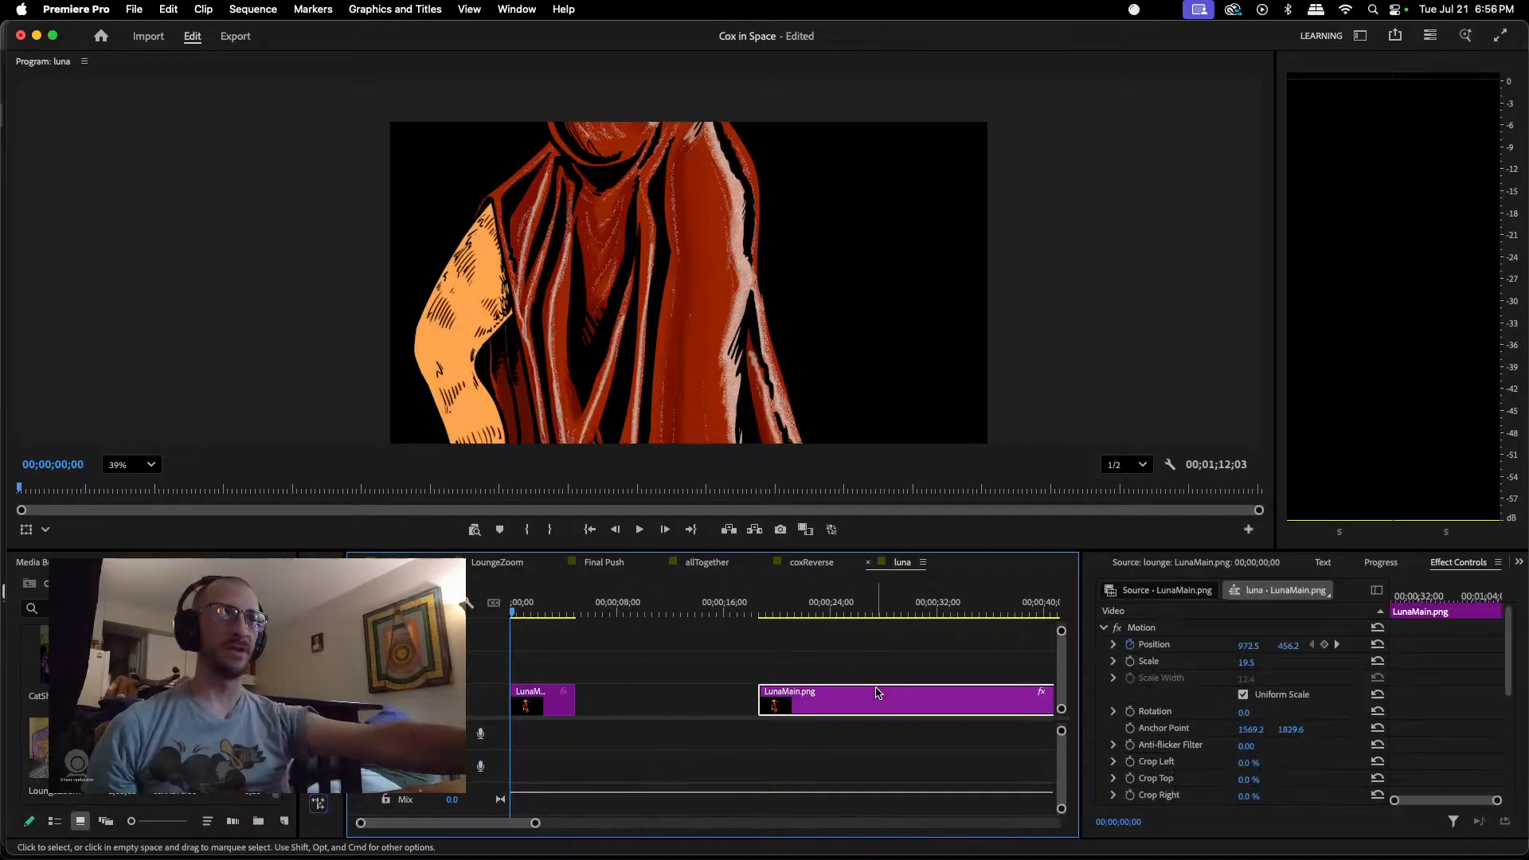
{"action": "key", "text": "Delete"}
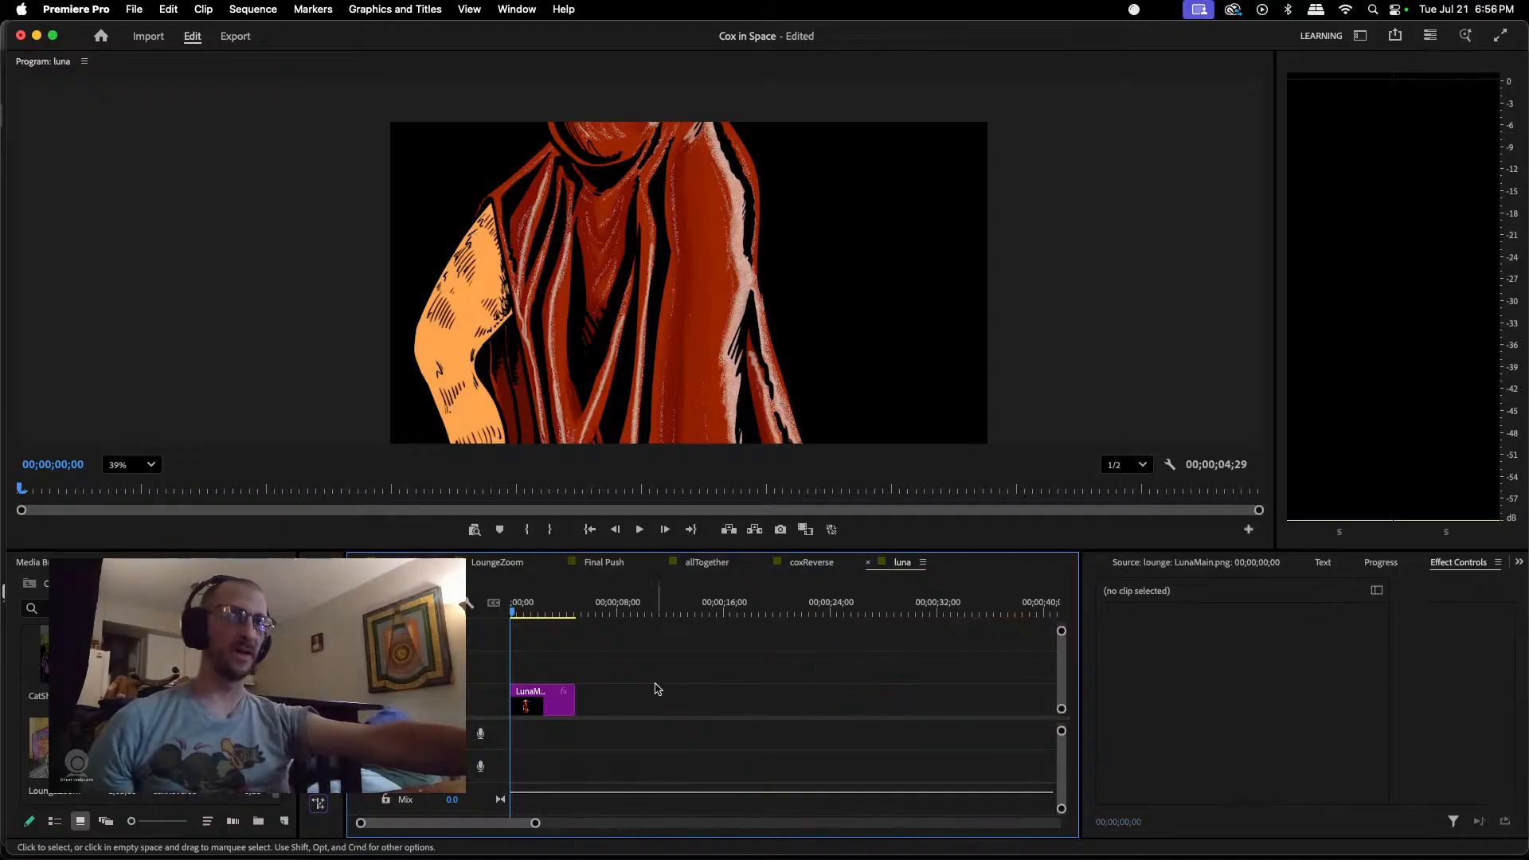
{"action": "left_click_drag", "start_coordinate": [573, 695], "coordinate": [871, 707]}
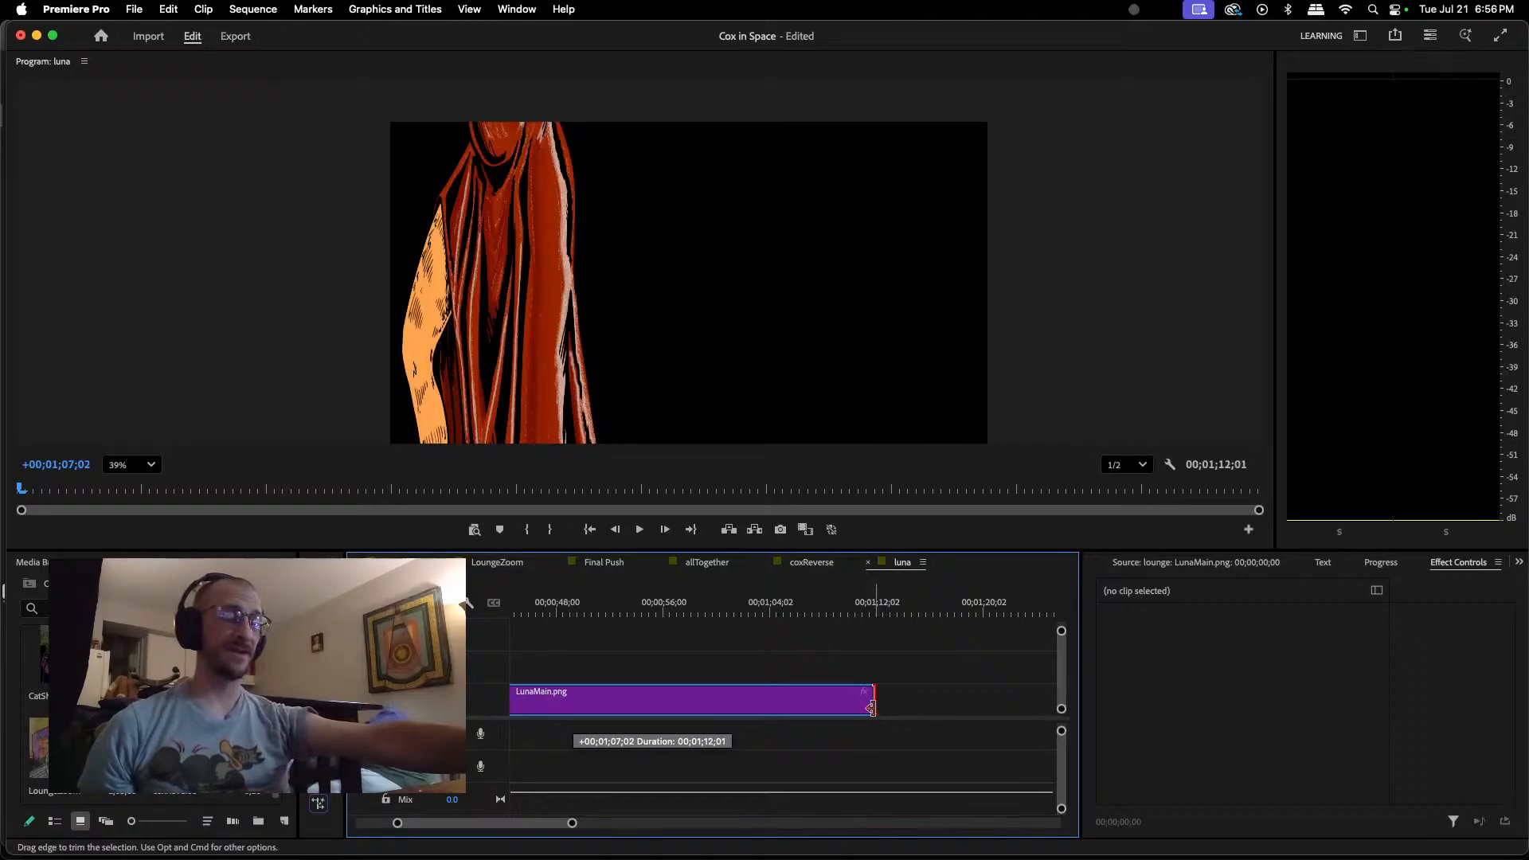
{"action": "mouse_move", "coordinate": [871, 707]}
{"action": "left_mouse_down"}
{"action": "mouse_move", "coordinate": [983, 701]}
{"action": "mouse_move", "coordinate": [874, 702]}
{"action": "left_mouse_up"}
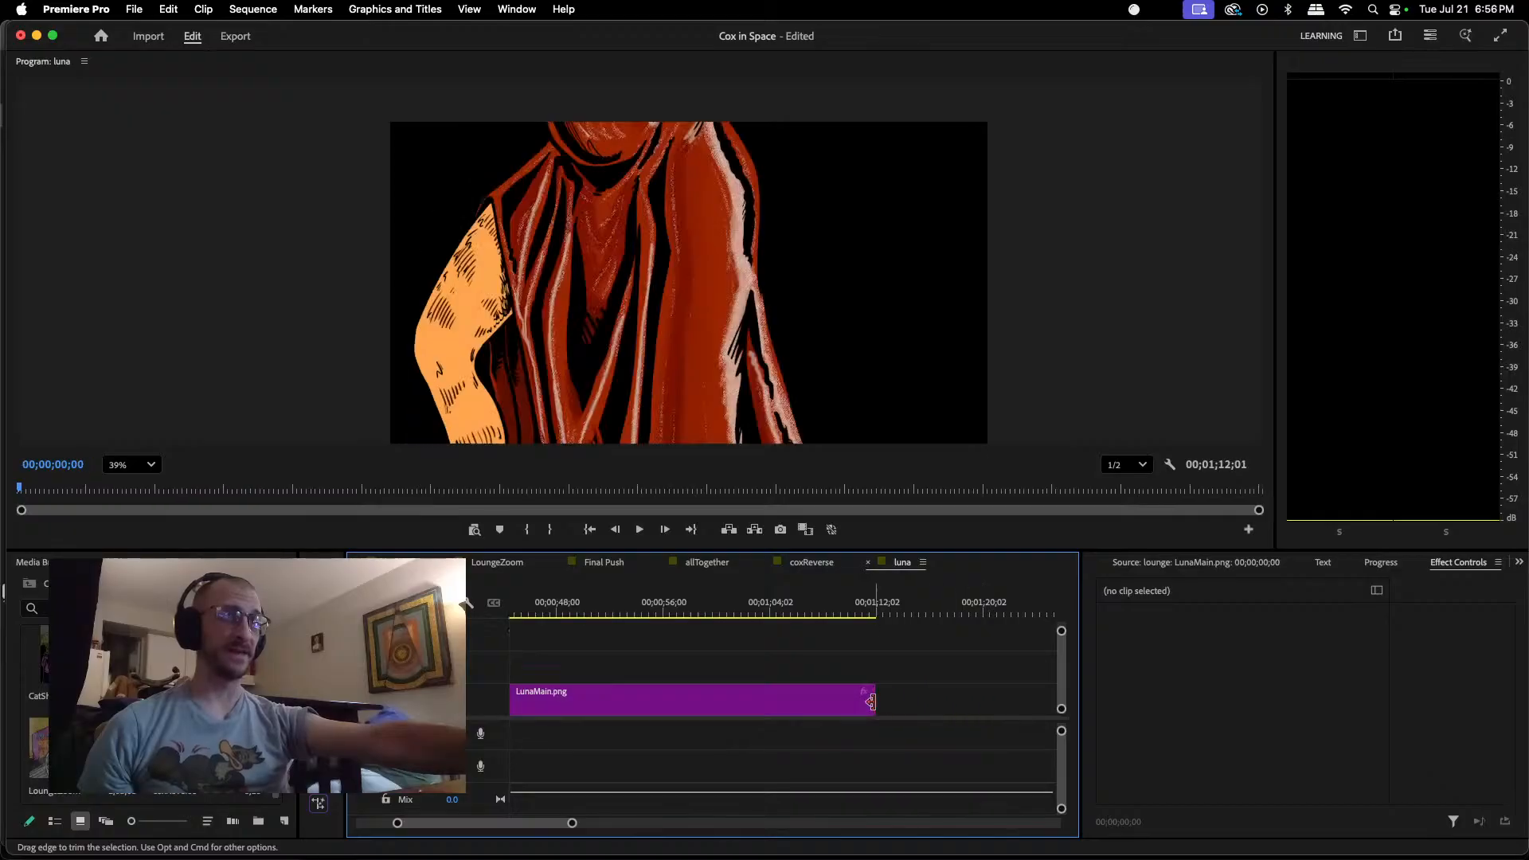
Step: Scale the LunaMain.png clip down to about 24 percent and move the figure slightly down to about position 960, 603.3
{"action": "left_click", "coordinate": [671, 232]}
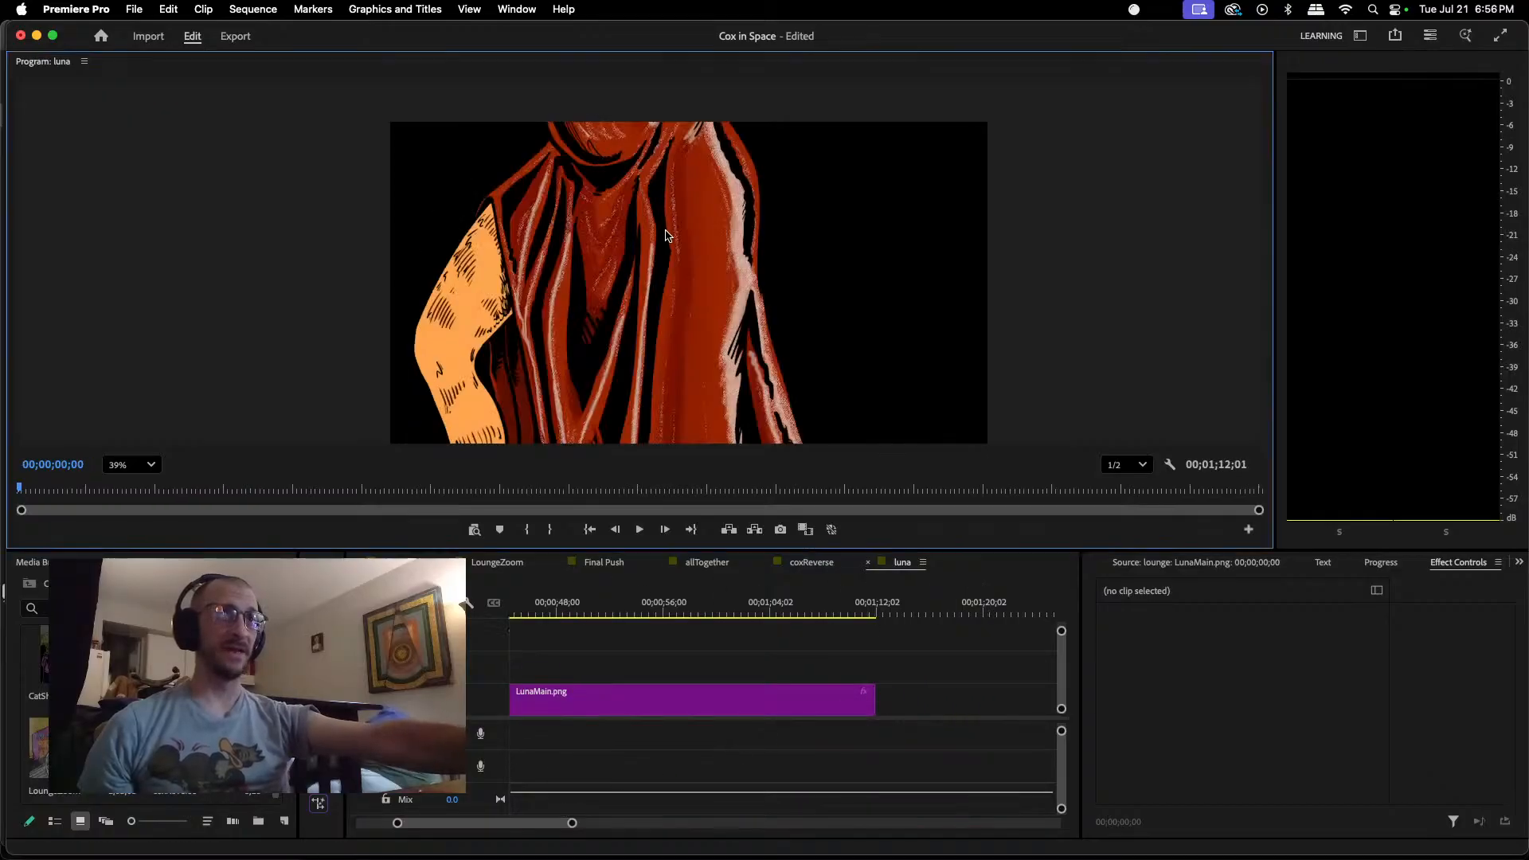
{"action": "scroll", "coordinate": [676, 261], "scroll_direction": "down", "scroll_amount": 3}
{"action": "scroll", "coordinate": [676, 261], "scroll_direction": "down", "scroll_amount": 2}
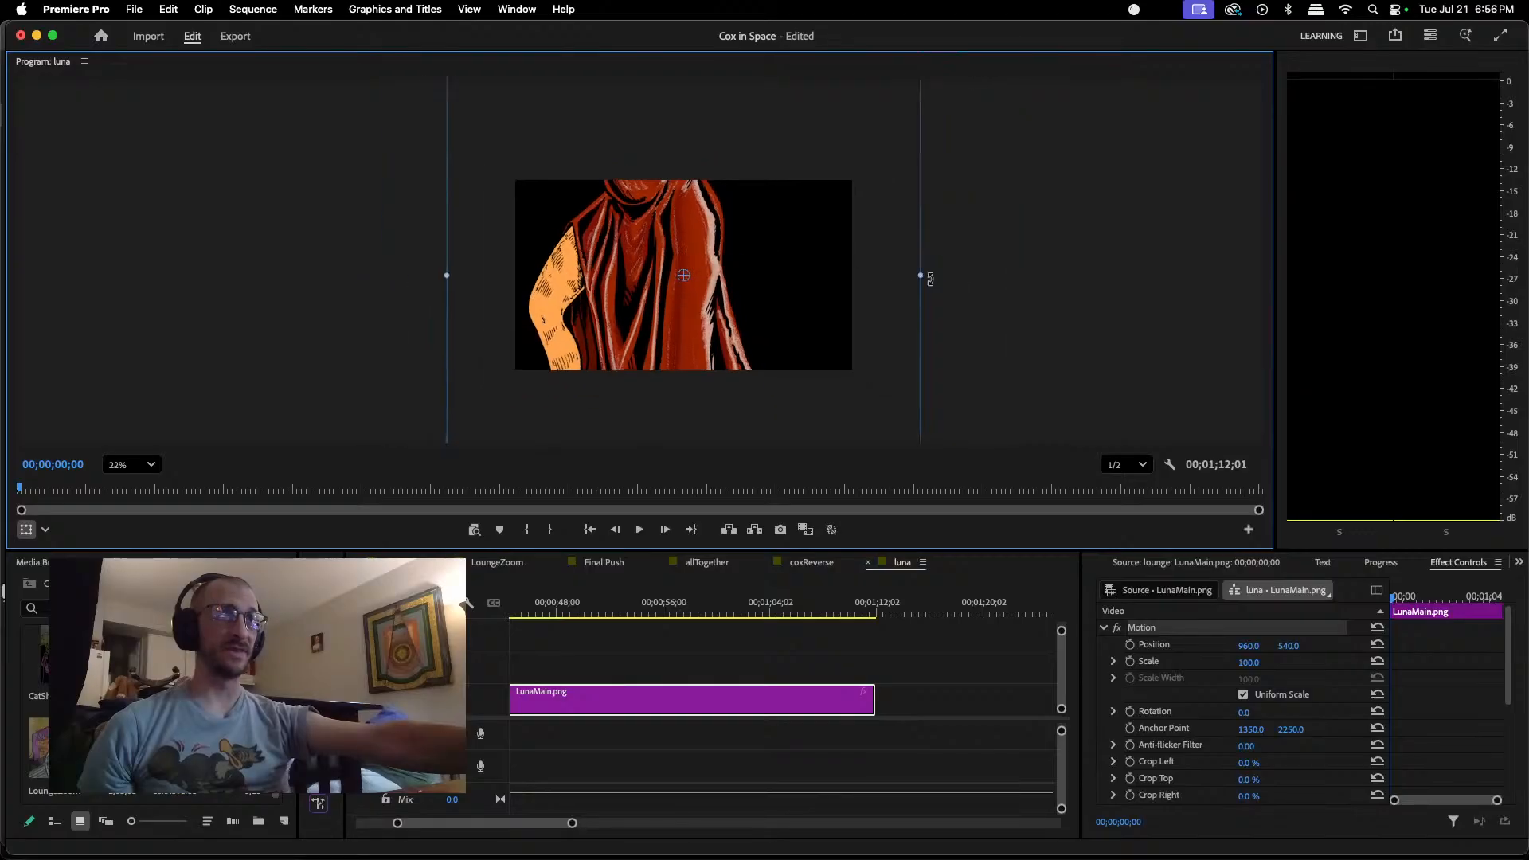
{"action": "left_click_drag", "start_coordinate": [921, 276], "coordinate": [799, 310]}
{"action": "left_click_drag", "start_coordinate": [748, 313], "coordinate": [741, 312]}
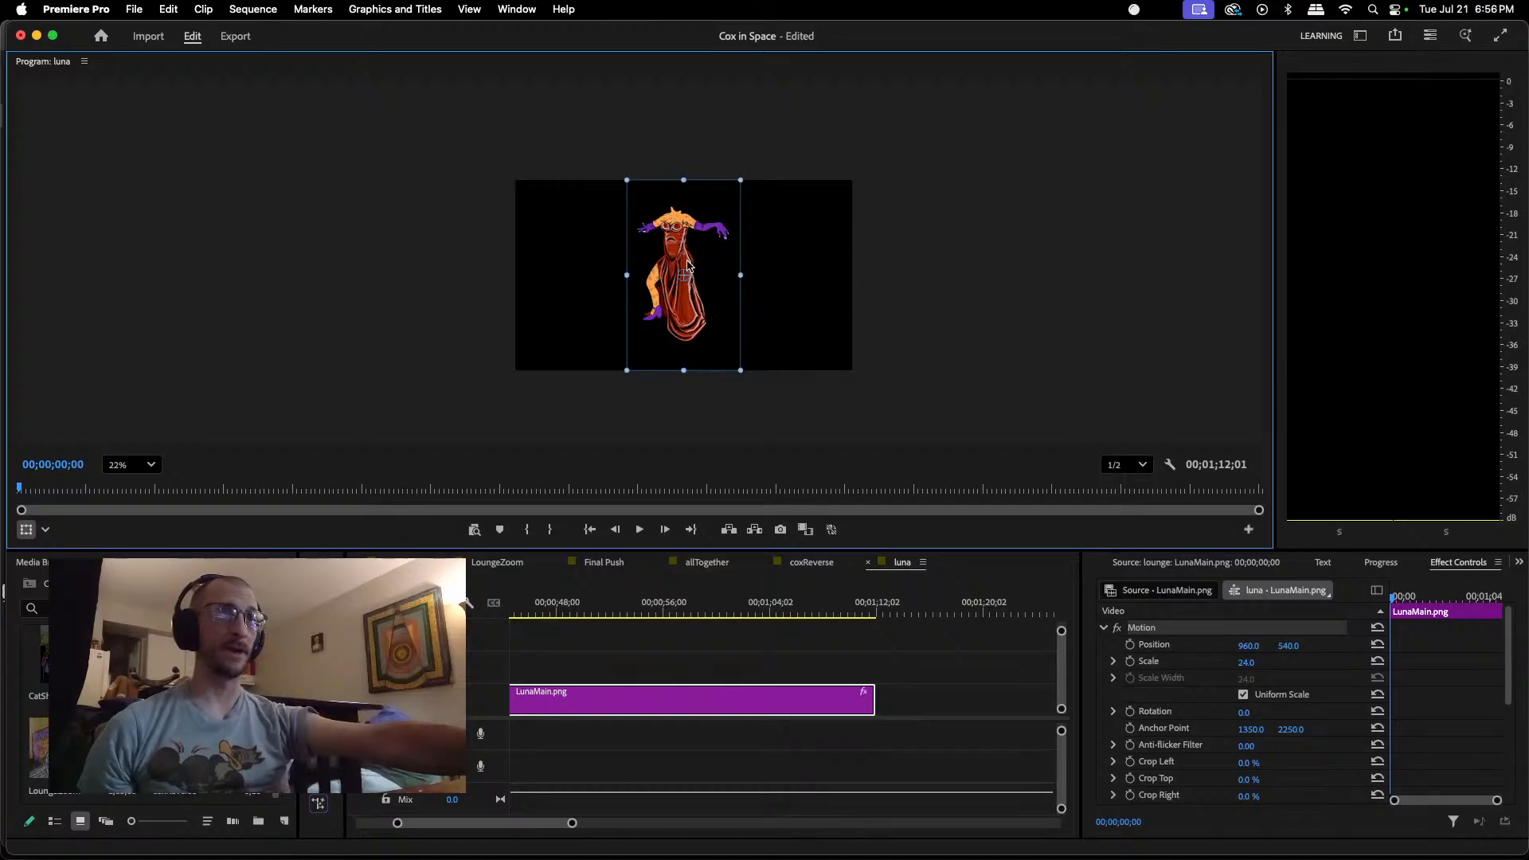
{"action": "left_click_drag", "start_coordinate": [688, 265], "coordinate": [678, 251]}
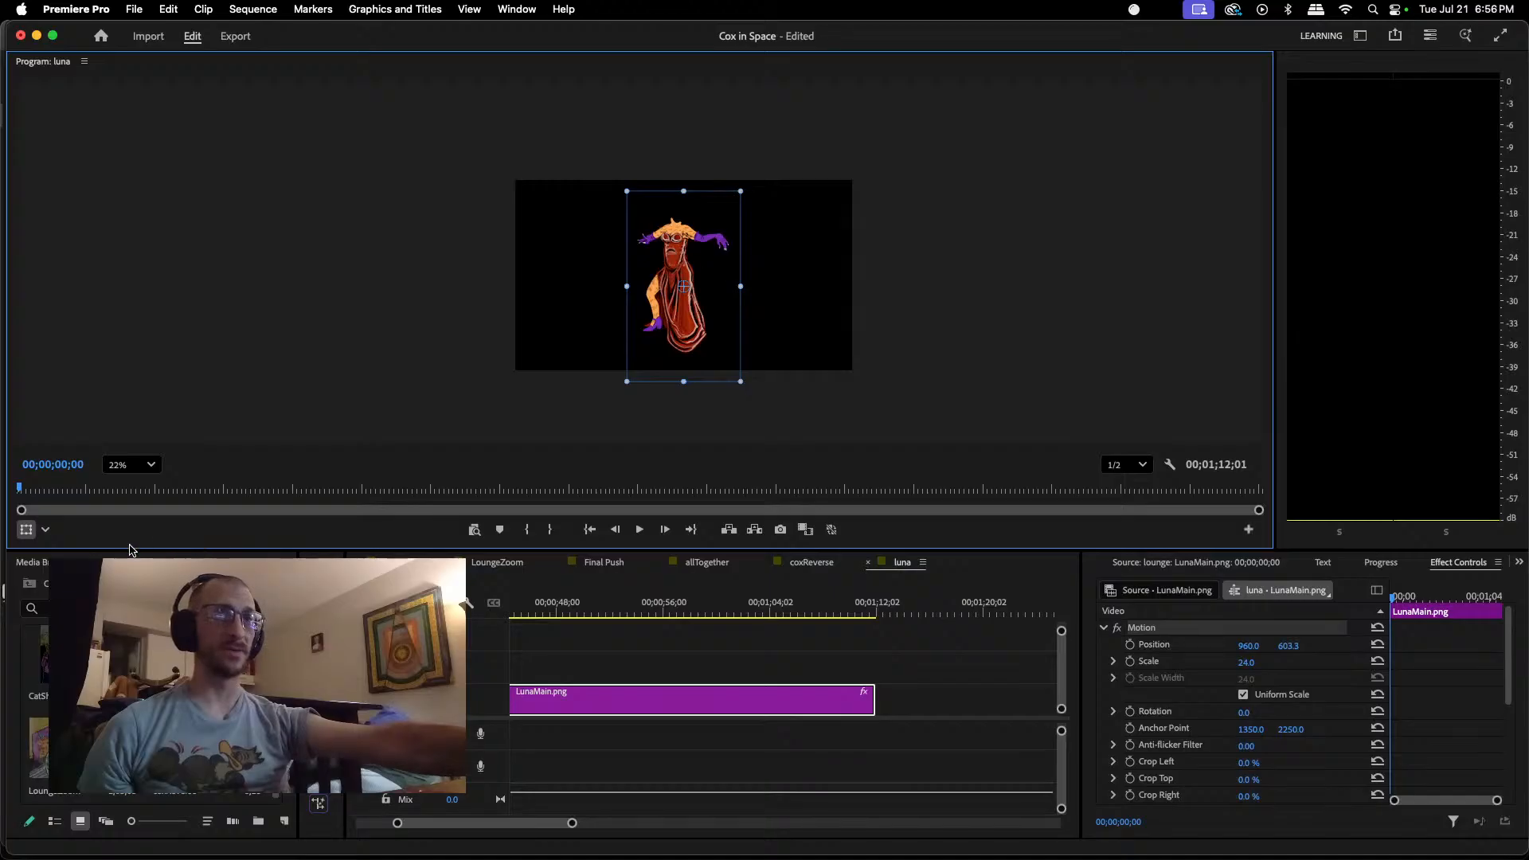
Step: Apply a horizontal flip effect to the LunaMain.png clip and move the figure sideways to about position 674, 607.8
{"action": "key", "text": "shift+7"}
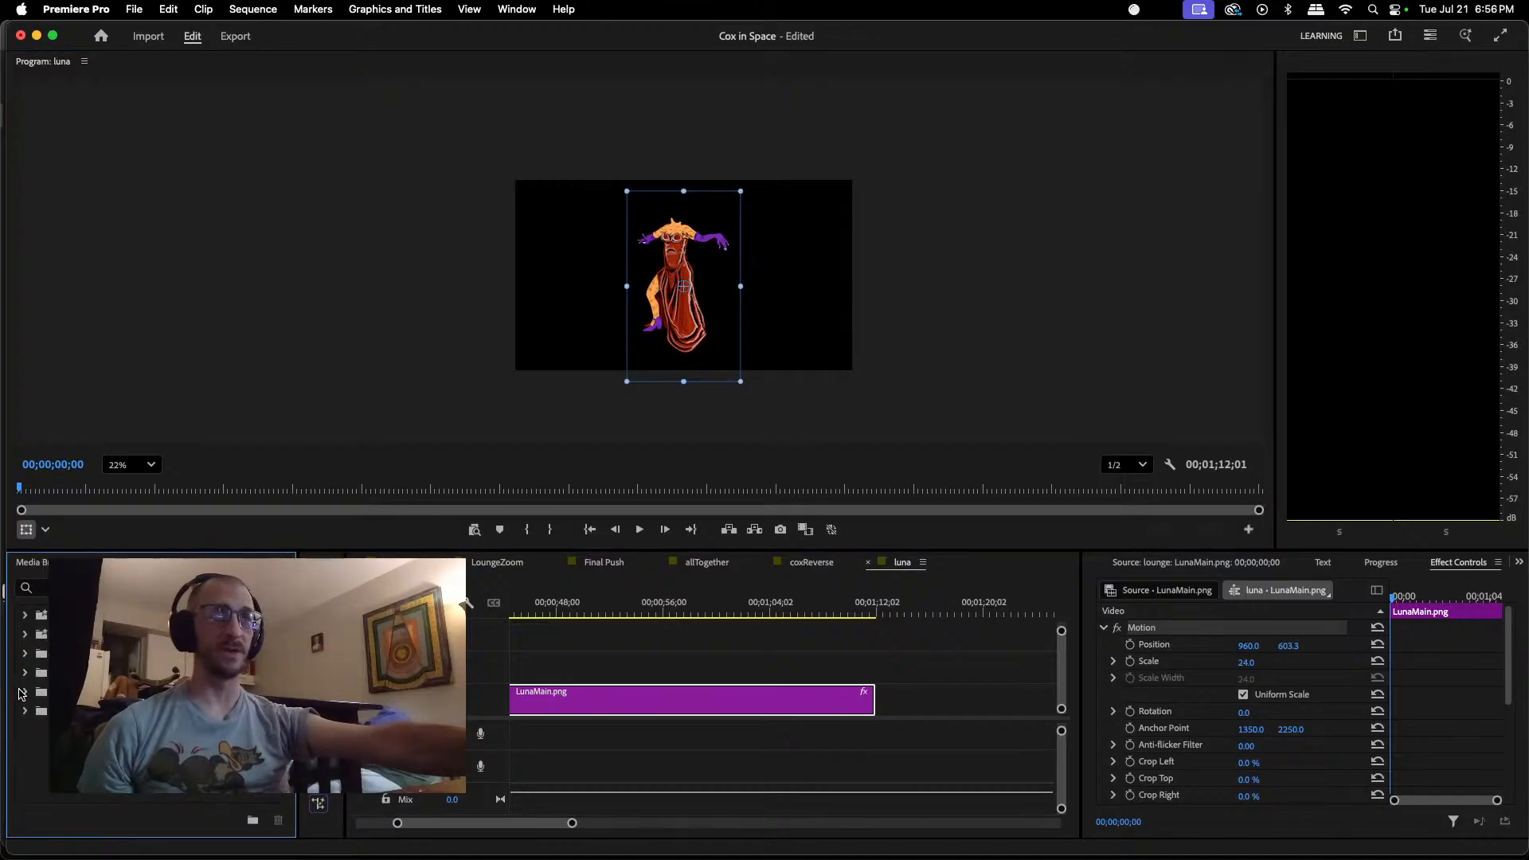
{"action": "left_click", "coordinate": [25, 655]}
{"action": "scroll", "coordinate": [32, 693], "scroll_direction": "down", "scroll_amount": 5}
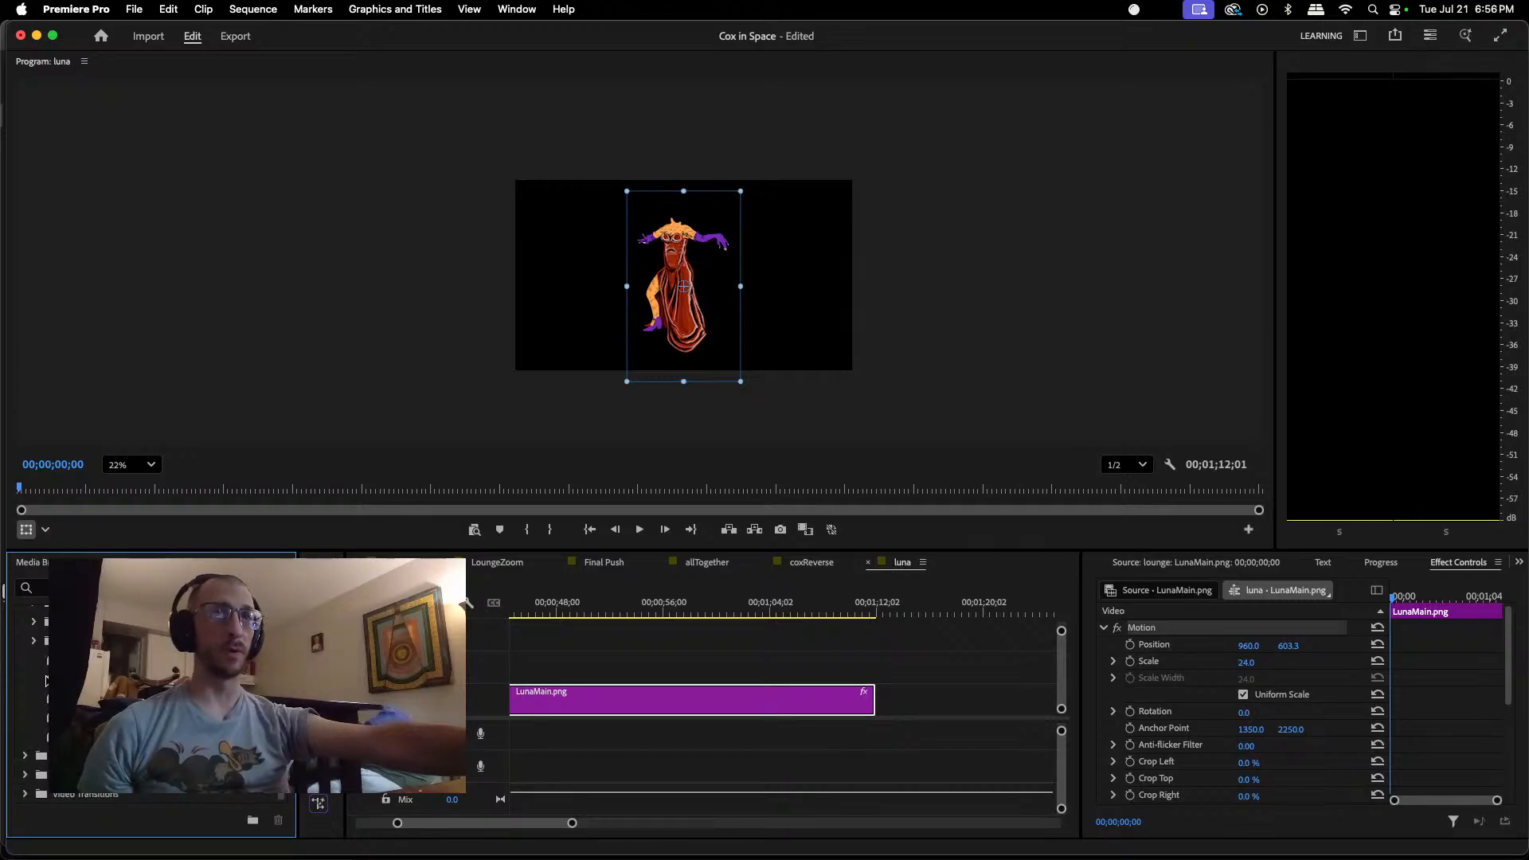
{"action": "left_click", "coordinate": [34, 673]}
{"action": "scroll", "coordinate": [31, 685], "scroll_direction": "down", "scroll_amount": 2}
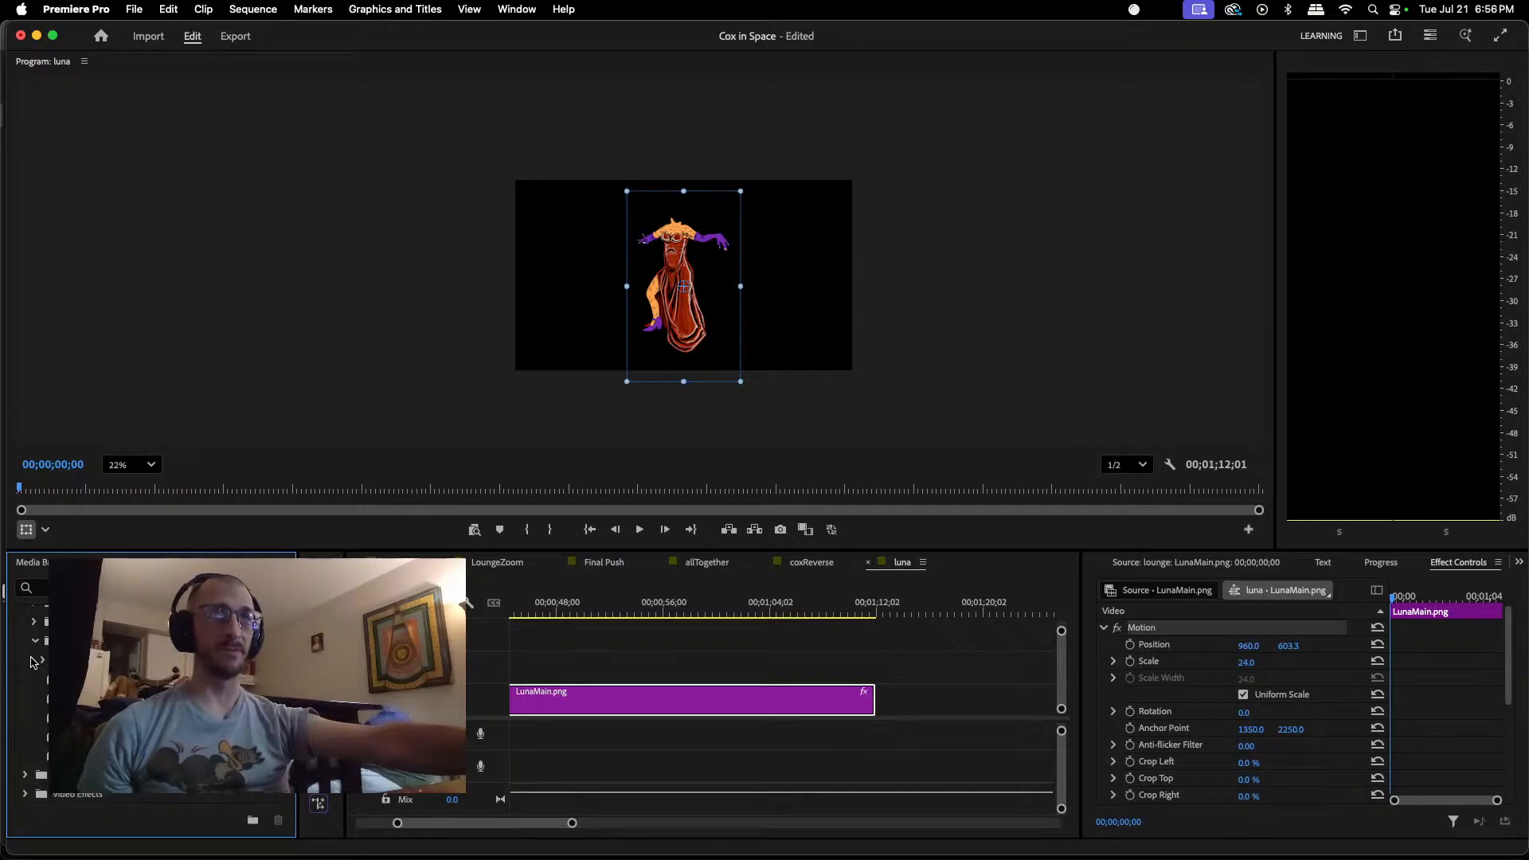
{"action": "scroll", "coordinate": [35, 645], "scroll_direction": "down", "scroll_amount": 1}
{"action": "scroll", "coordinate": [28, 701], "scroll_direction": "up", "scroll_amount": 4}
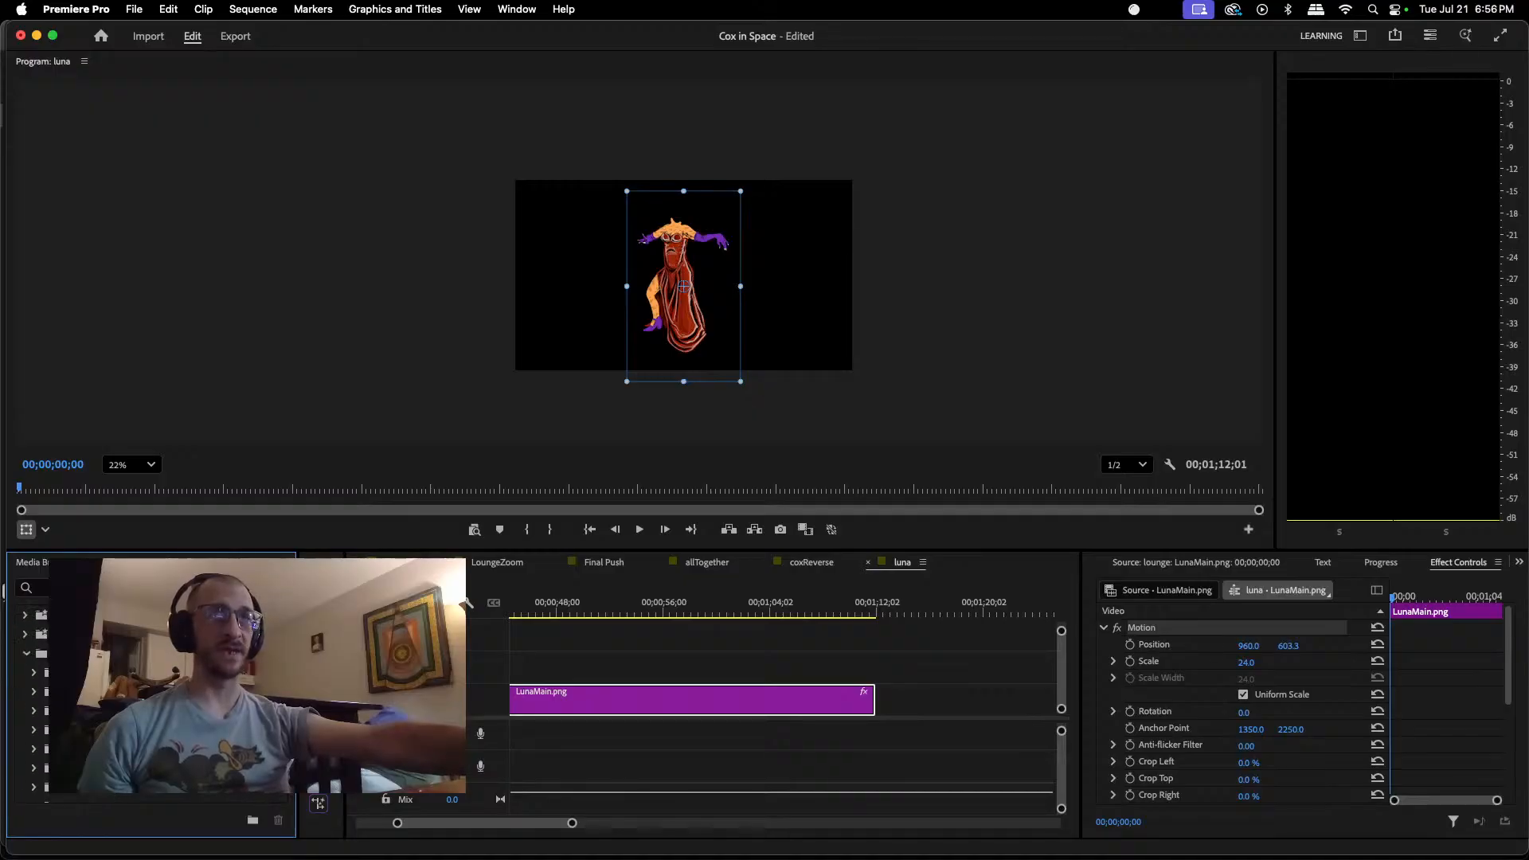
{"action": "left_click", "coordinate": [24, 654]}
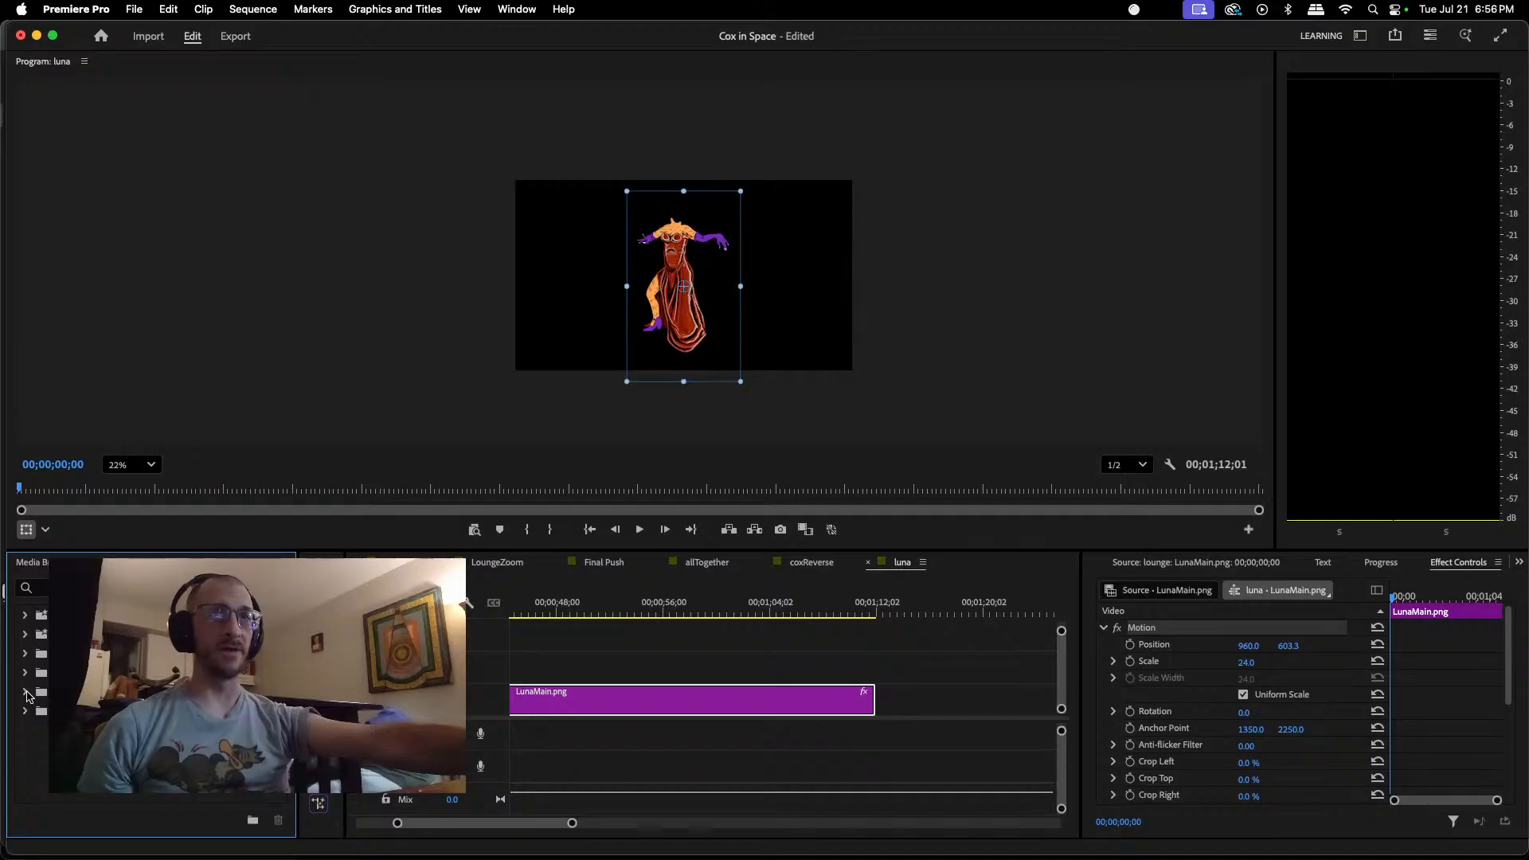
{"action": "left_click", "coordinate": [31, 688]}
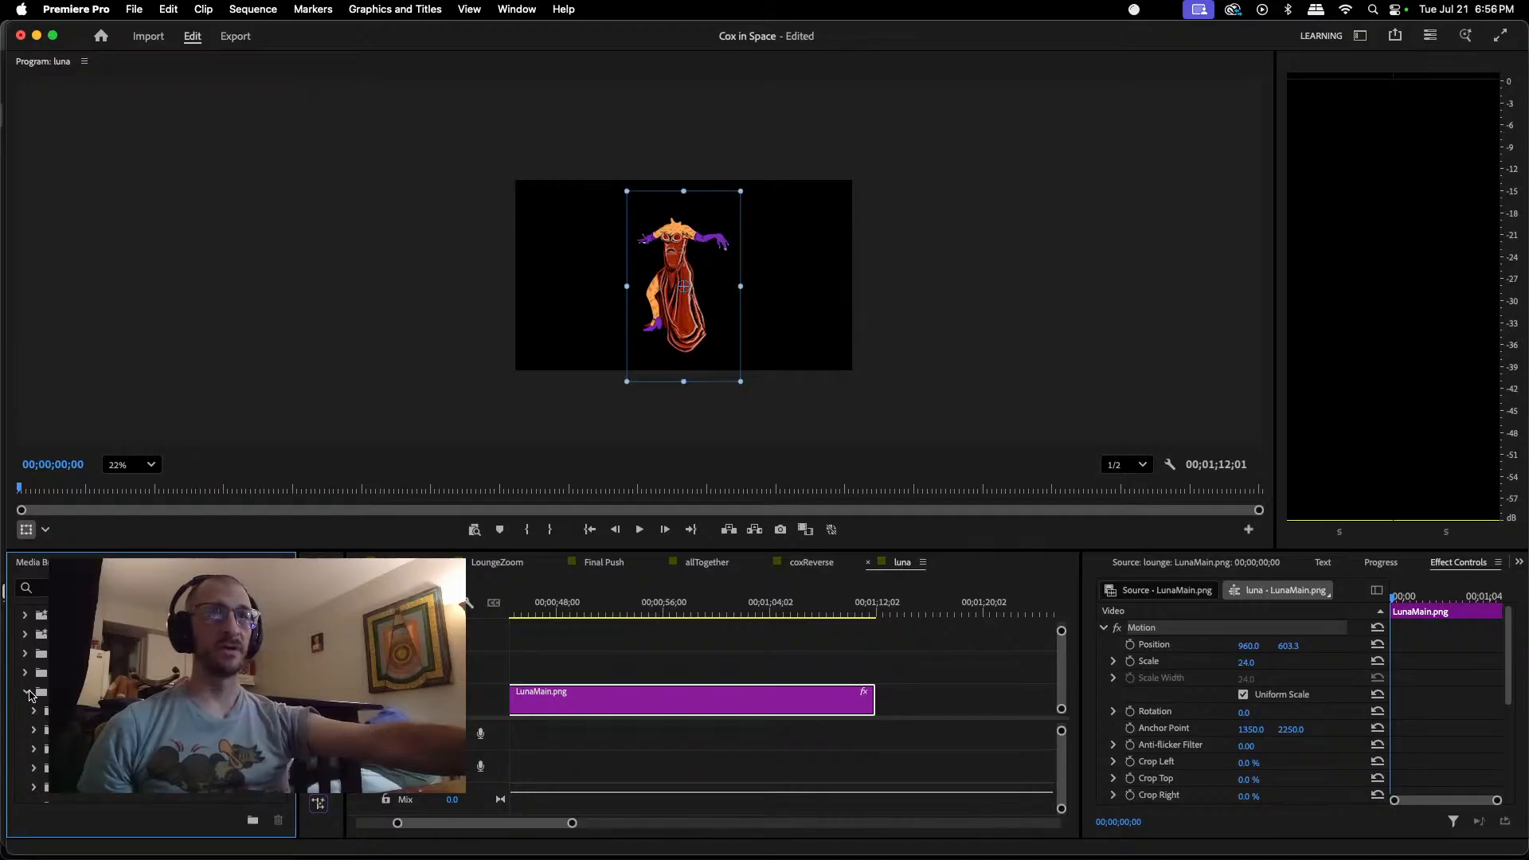
{"action": "scroll", "coordinate": [34, 690], "scroll_direction": "down", "scroll_amount": 1}
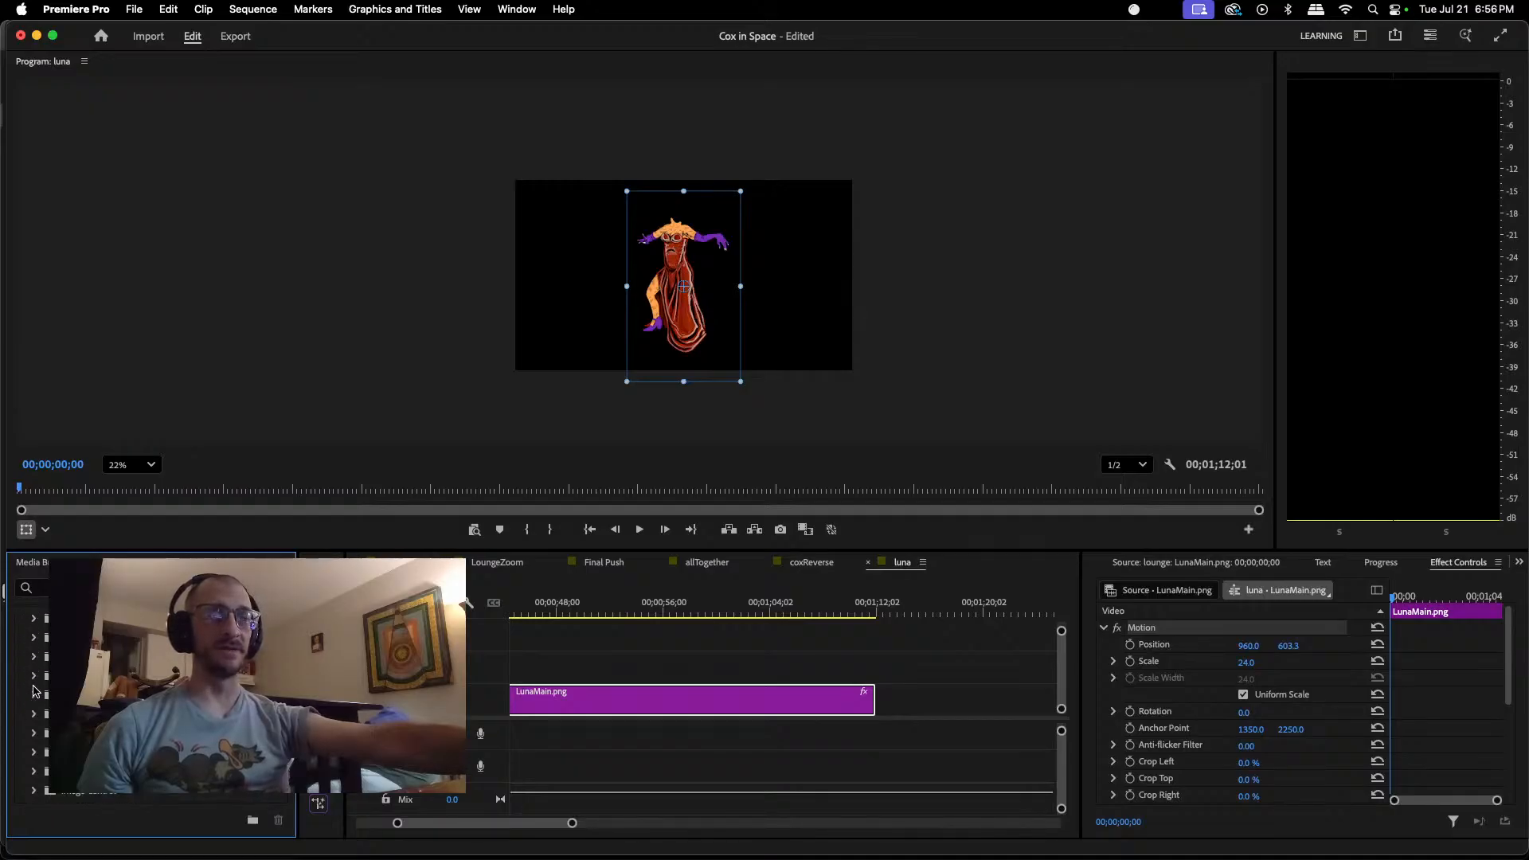
{"action": "scroll", "coordinate": [34, 691], "scroll_direction": "down", "scroll_amount": 1}
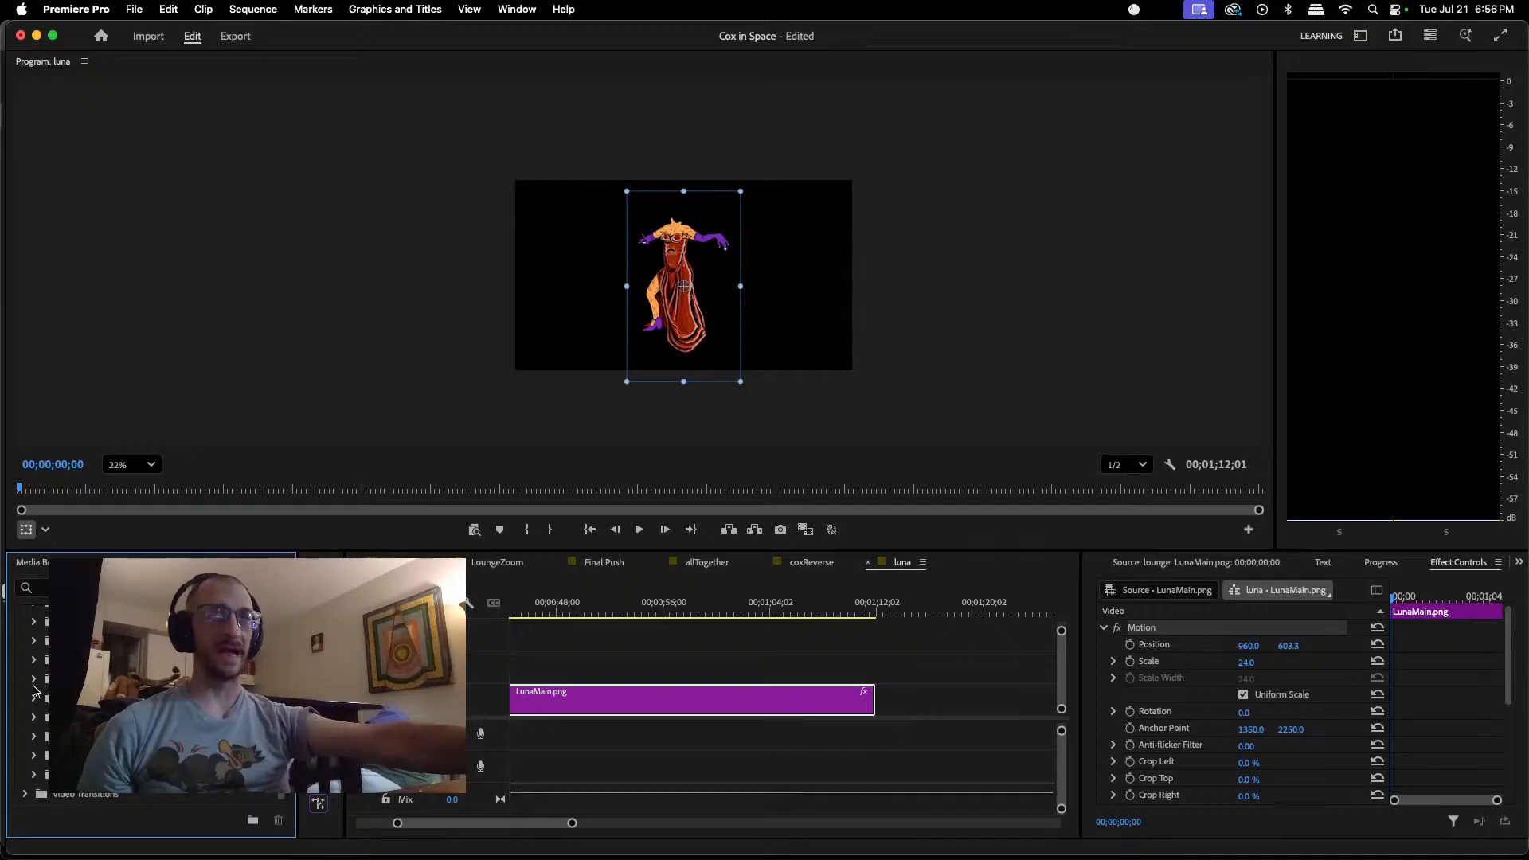
{"action": "scroll", "coordinate": [33, 690], "scroll_direction": "down", "scroll_amount": 1}
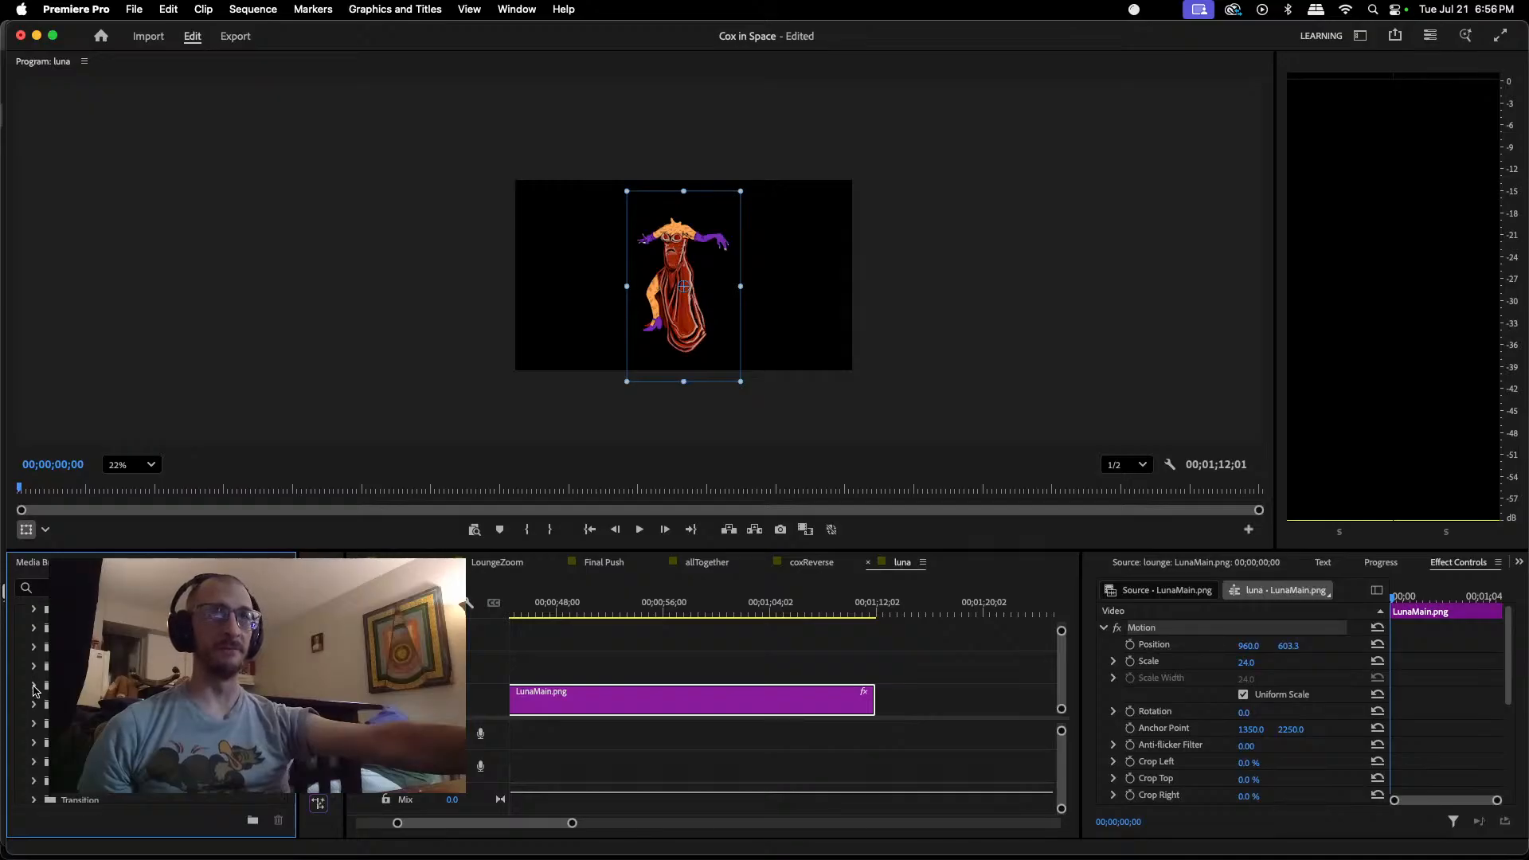
{"action": "scroll", "coordinate": [33, 691], "scroll_direction": "down", "scroll_amount": 2}
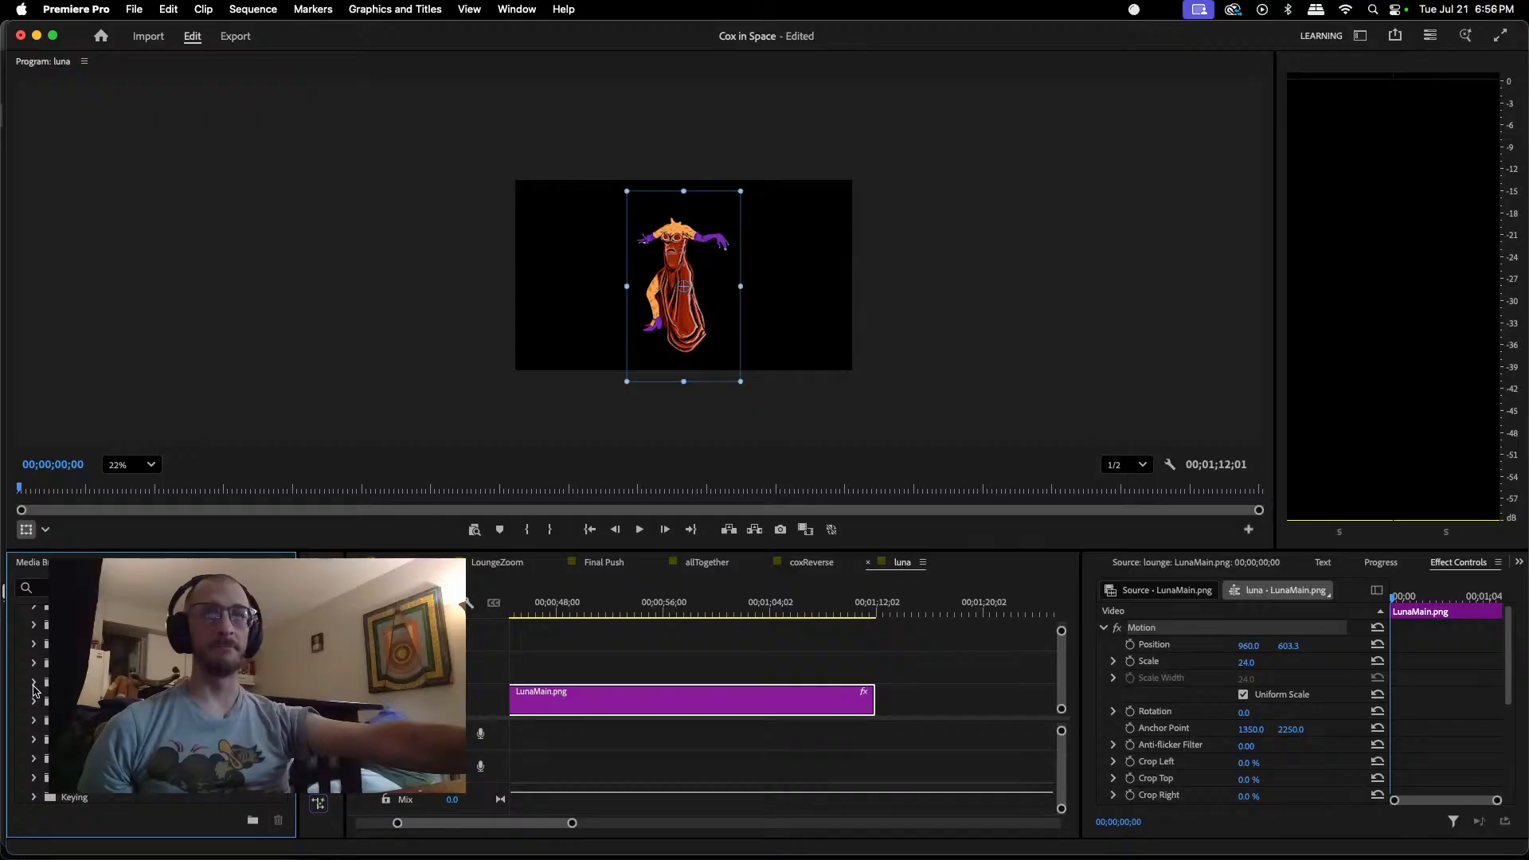
{"action": "scroll", "coordinate": [35, 691], "scroll_direction": "down", "scroll_amount": 1}
{"action": "scroll", "coordinate": [35, 692], "scroll_direction": "up", "scroll_amount": 2}
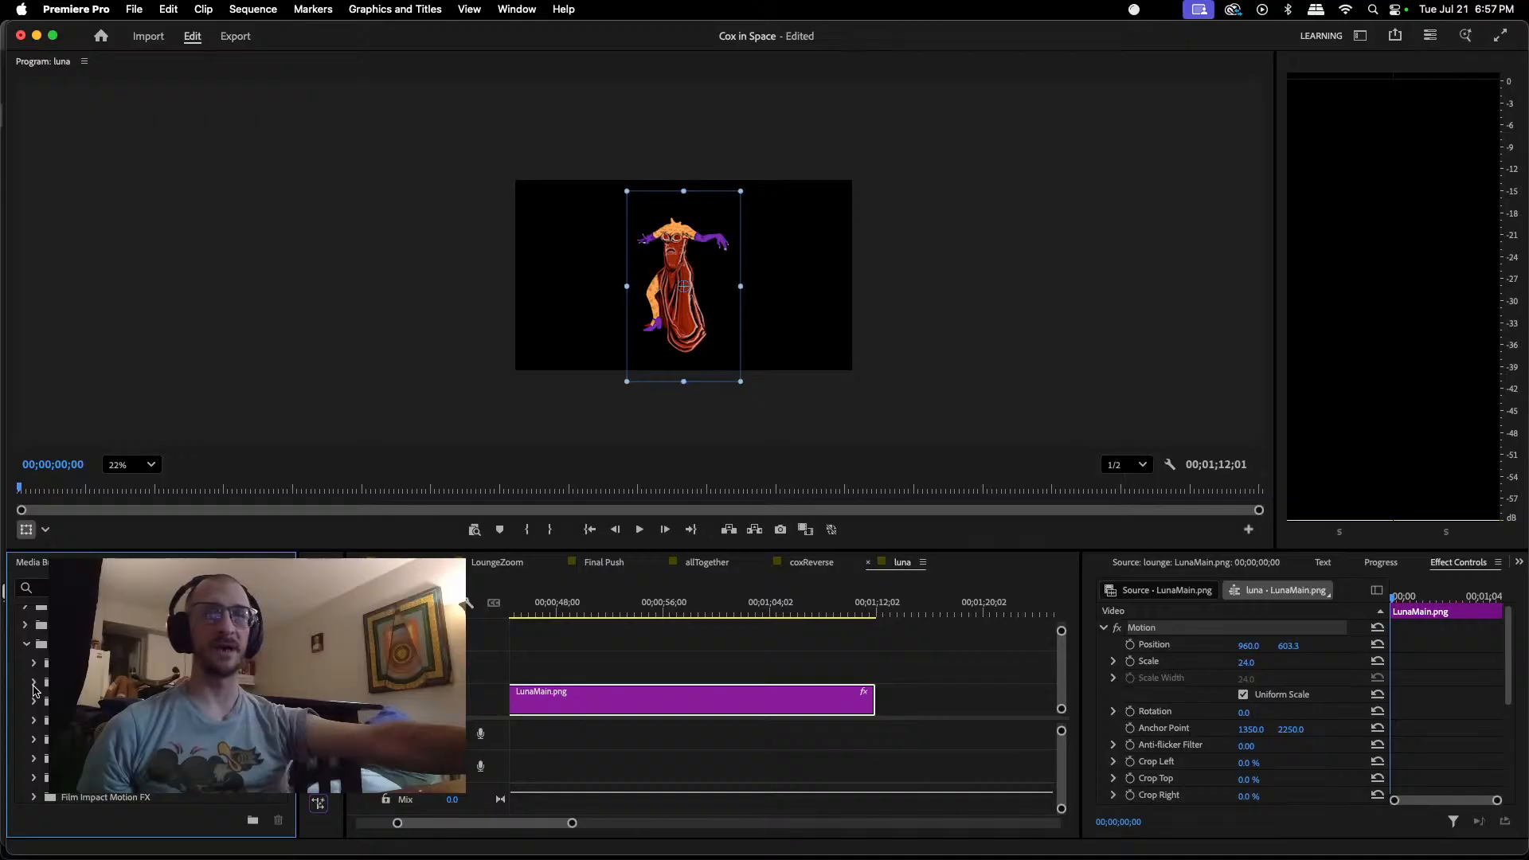
{"action": "scroll", "coordinate": [33, 691], "scroll_direction": "down", "scroll_amount": 2}
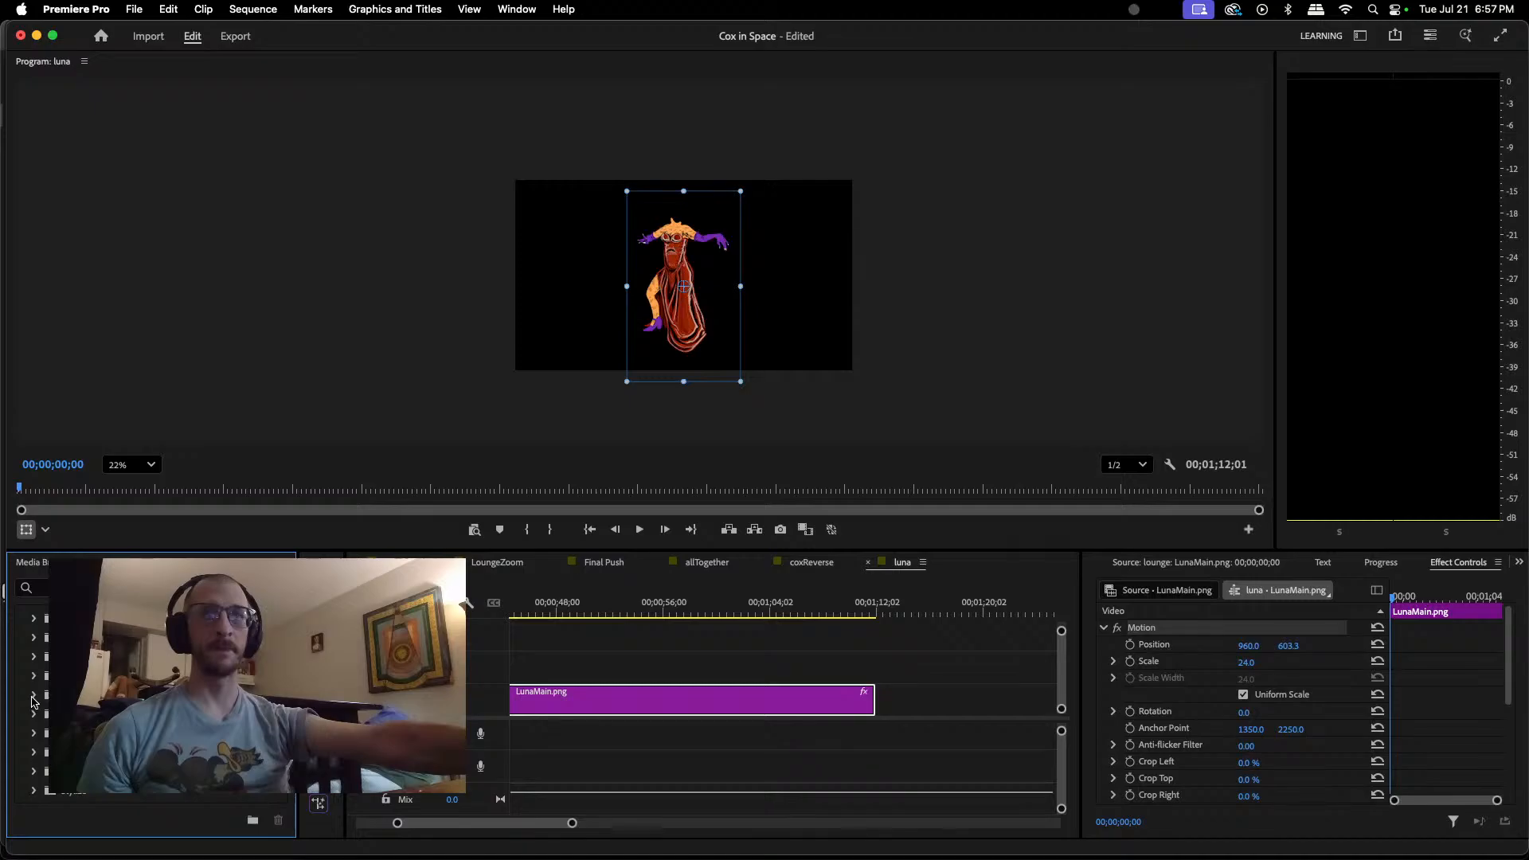
{"action": "scroll", "coordinate": [35, 700], "scroll_direction": "down", "scroll_amount": 1}
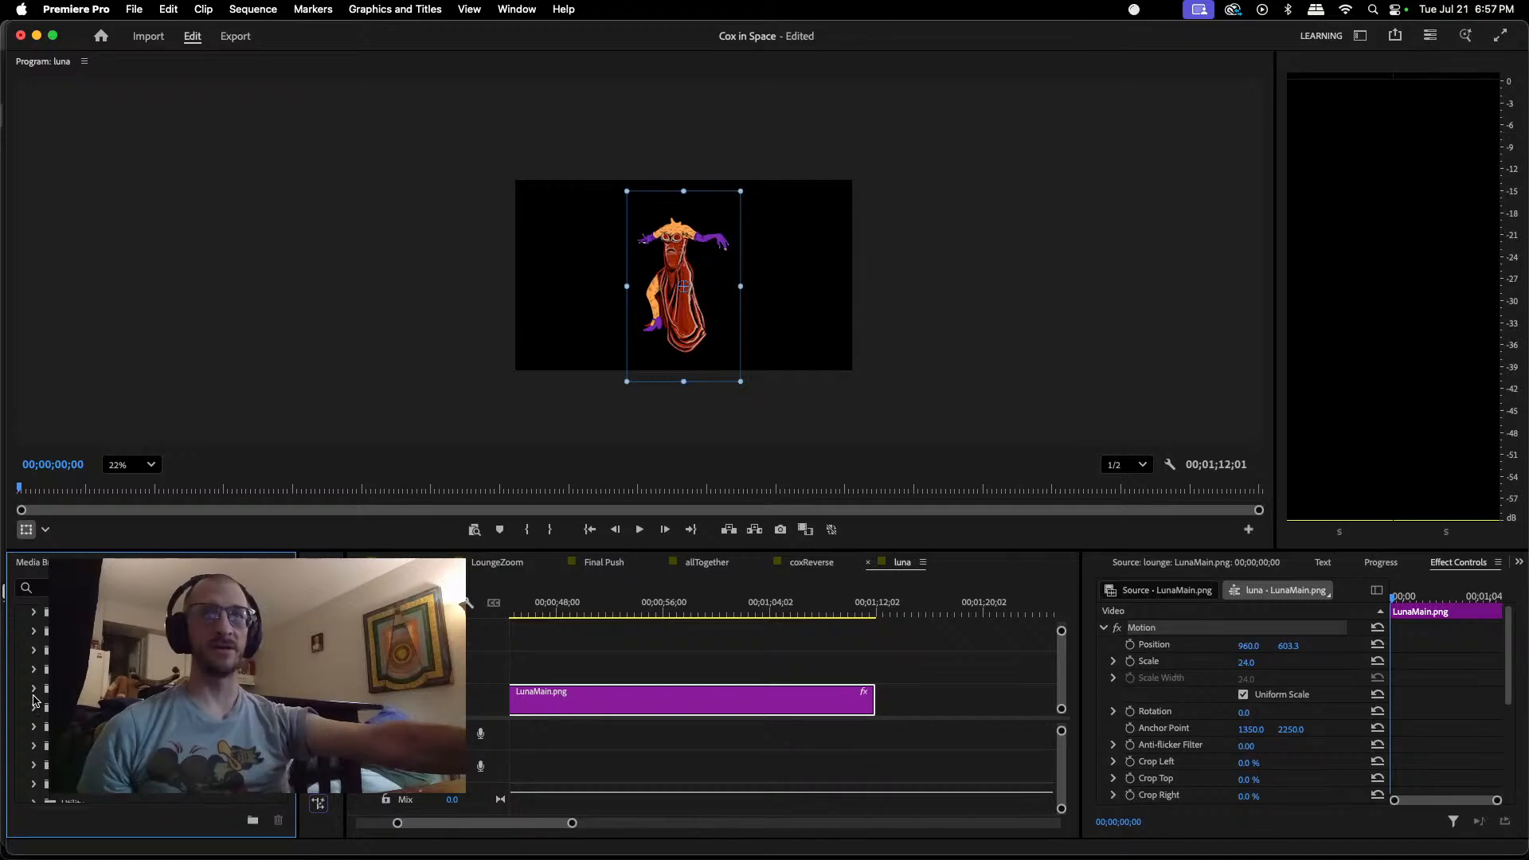
{"action": "left_click", "coordinate": [34, 768]}
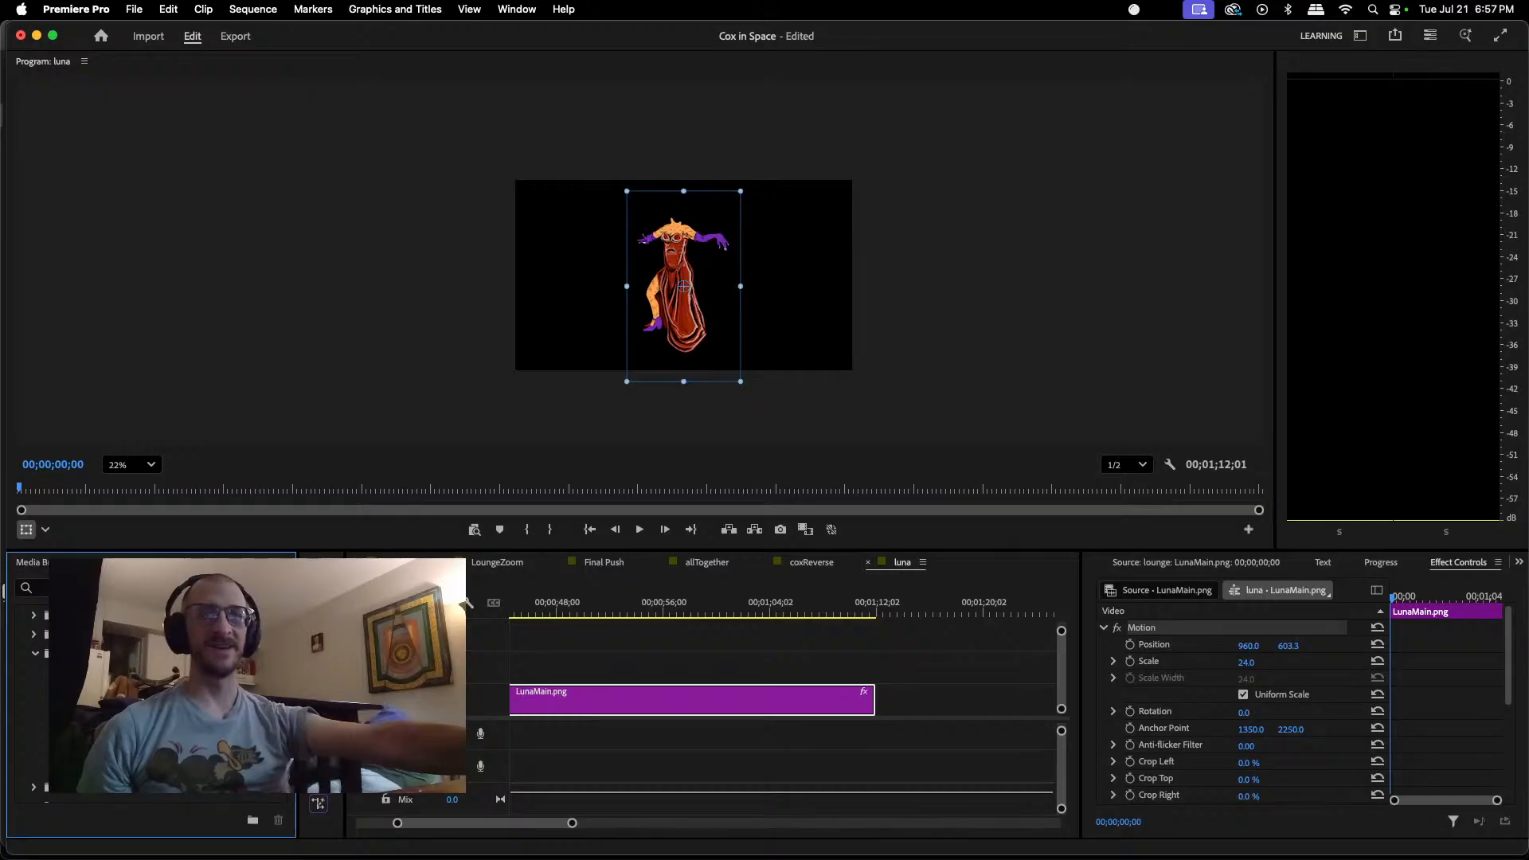
{"action": "left_click_drag", "start_coordinate": [32, 731], "coordinate": [575, 699]}
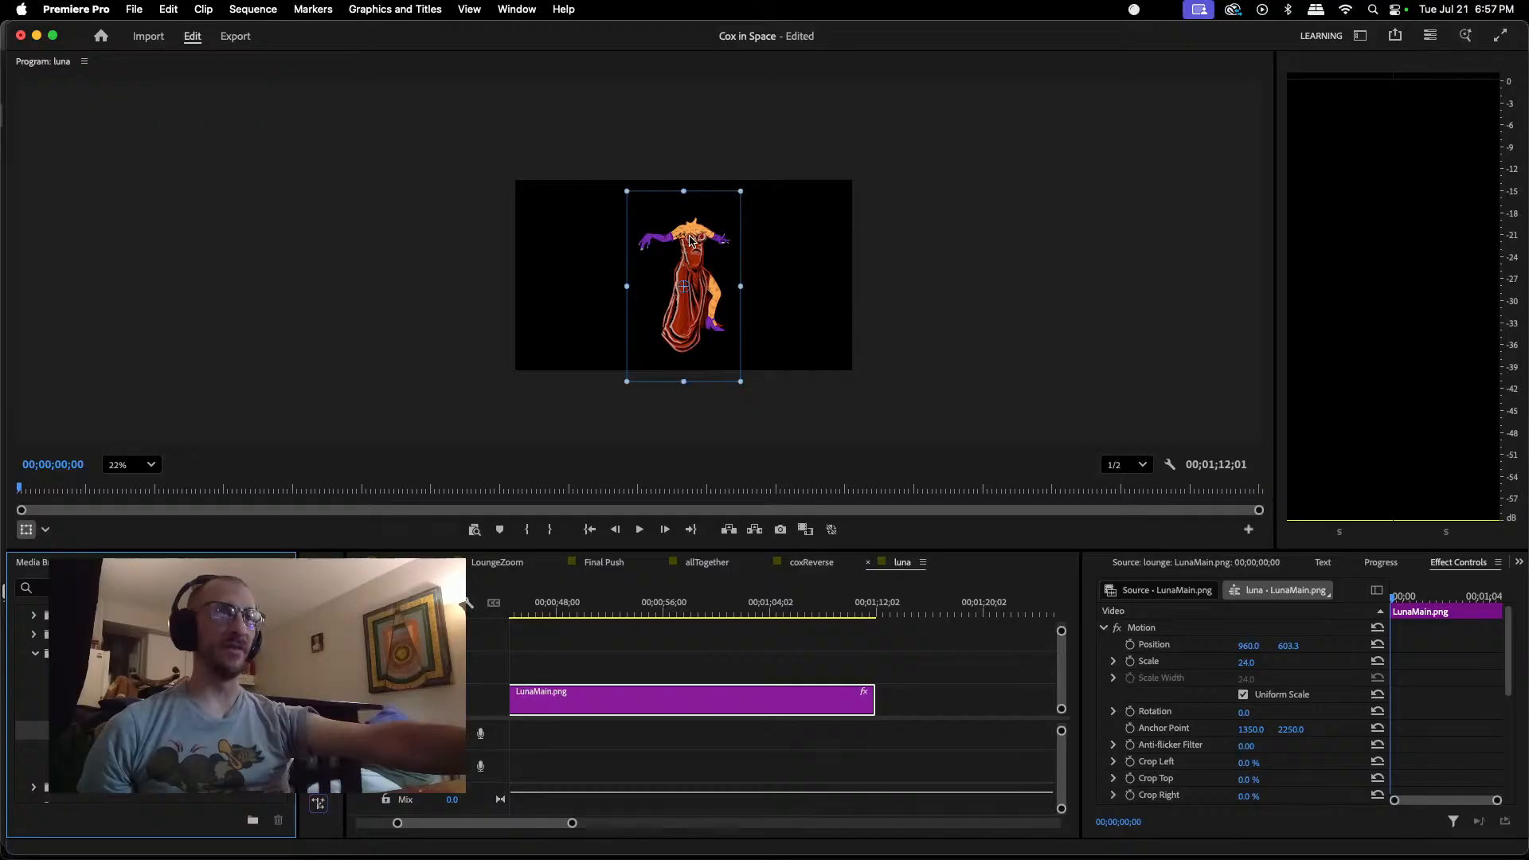
{"action": "left_click_drag", "start_coordinate": [691, 240], "coordinate": [640, 246]}
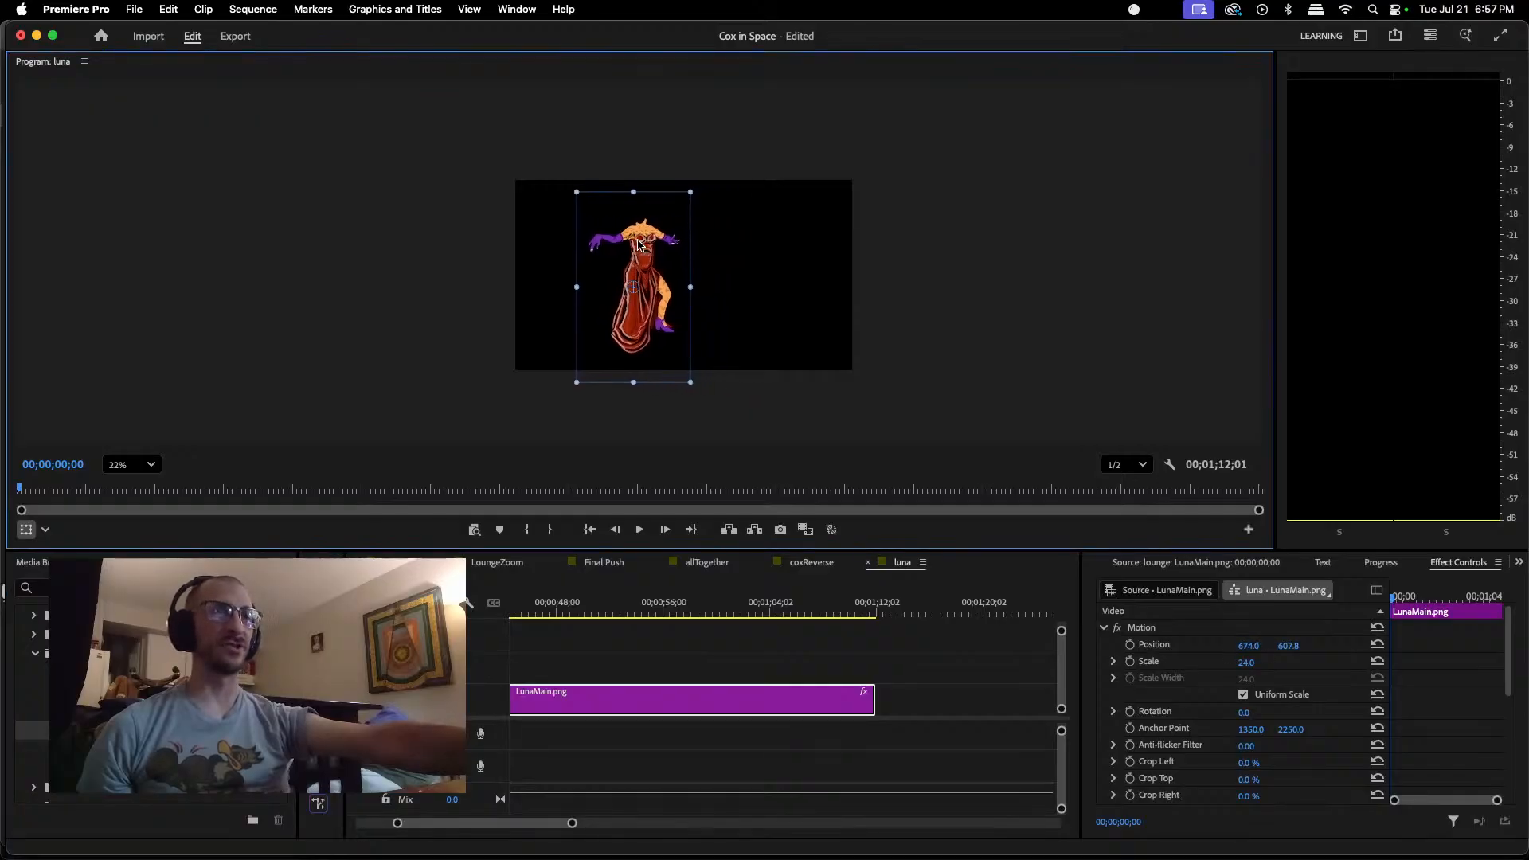
Step: Import the LunaMainHeadJaw and LunaMainHead PNGs from the lounge folder into the project
{"action": "left_click", "coordinate": [143, 562]}
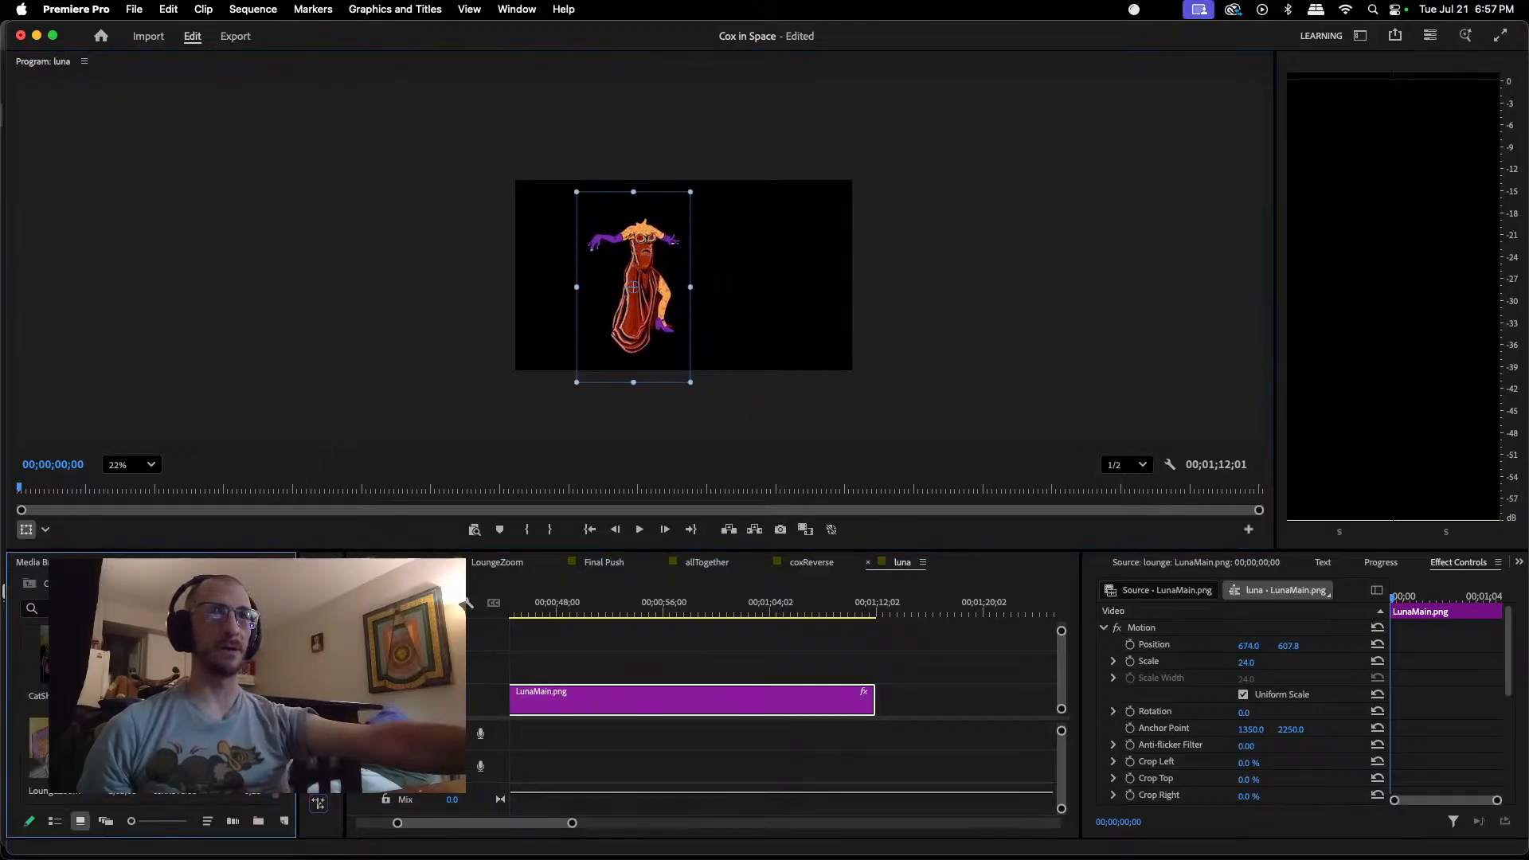
{"action": "scroll", "coordinate": [151, 708], "scroll_direction": "down", "scroll_amount": 3}
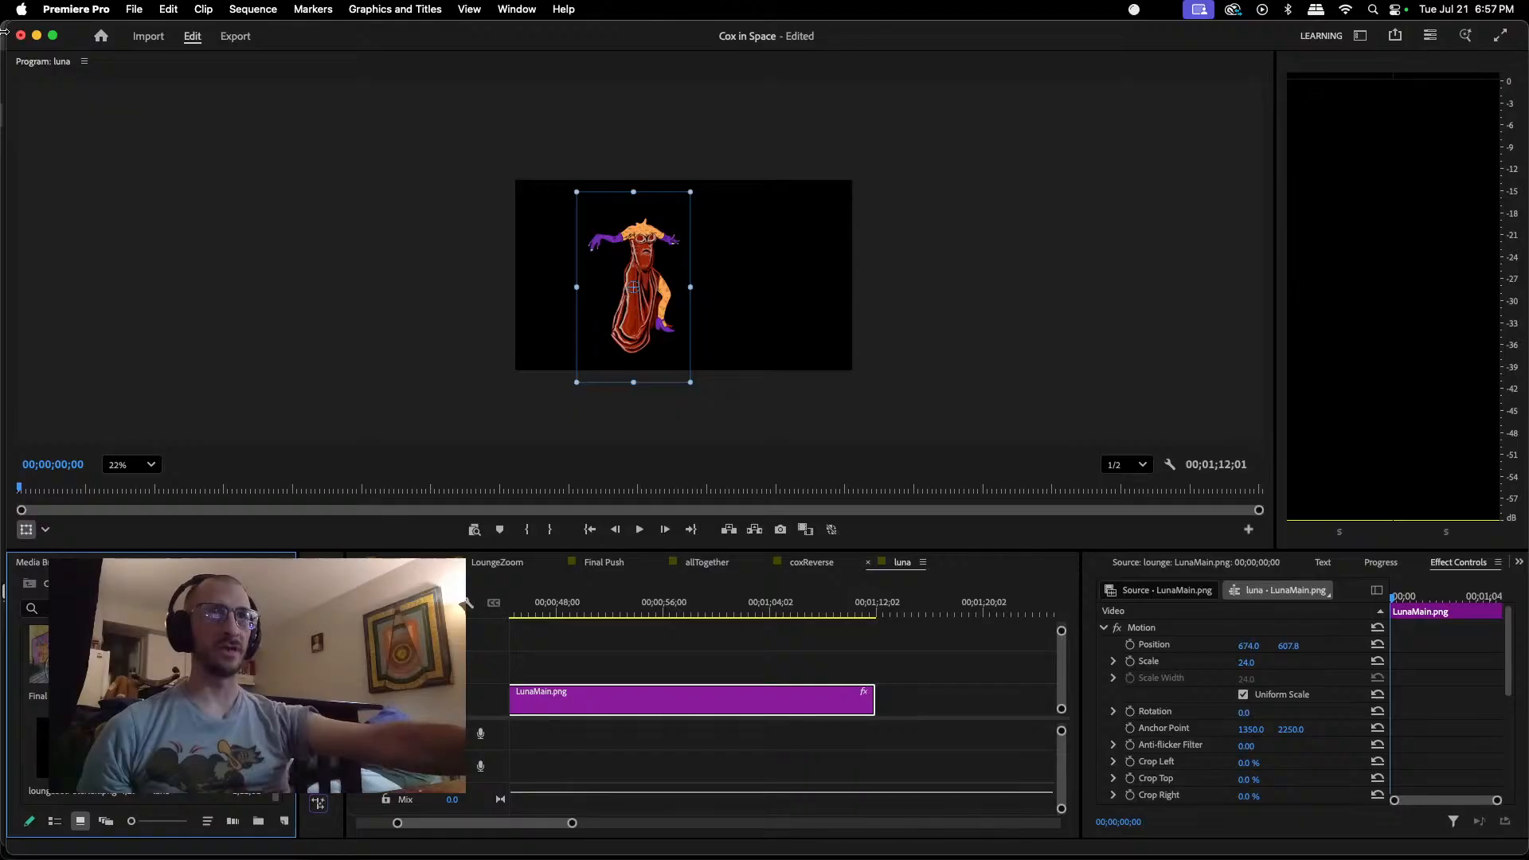
{"action": "left_click", "coordinate": [135, 10]}
{"action": "left_click", "coordinate": [140, 9]}
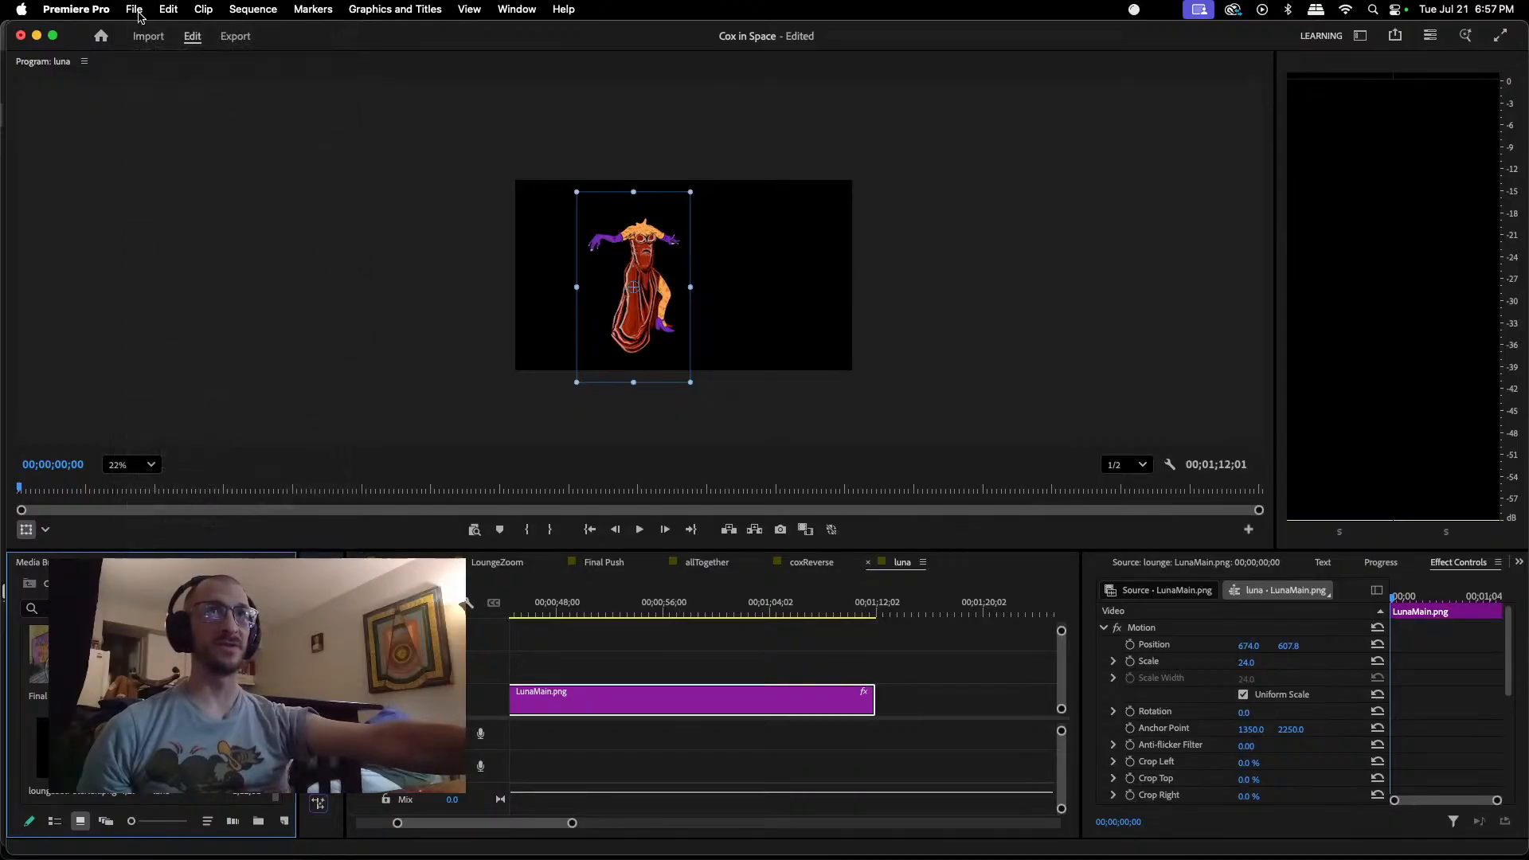
{"action": "left_click", "coordinate": [148, 35]}
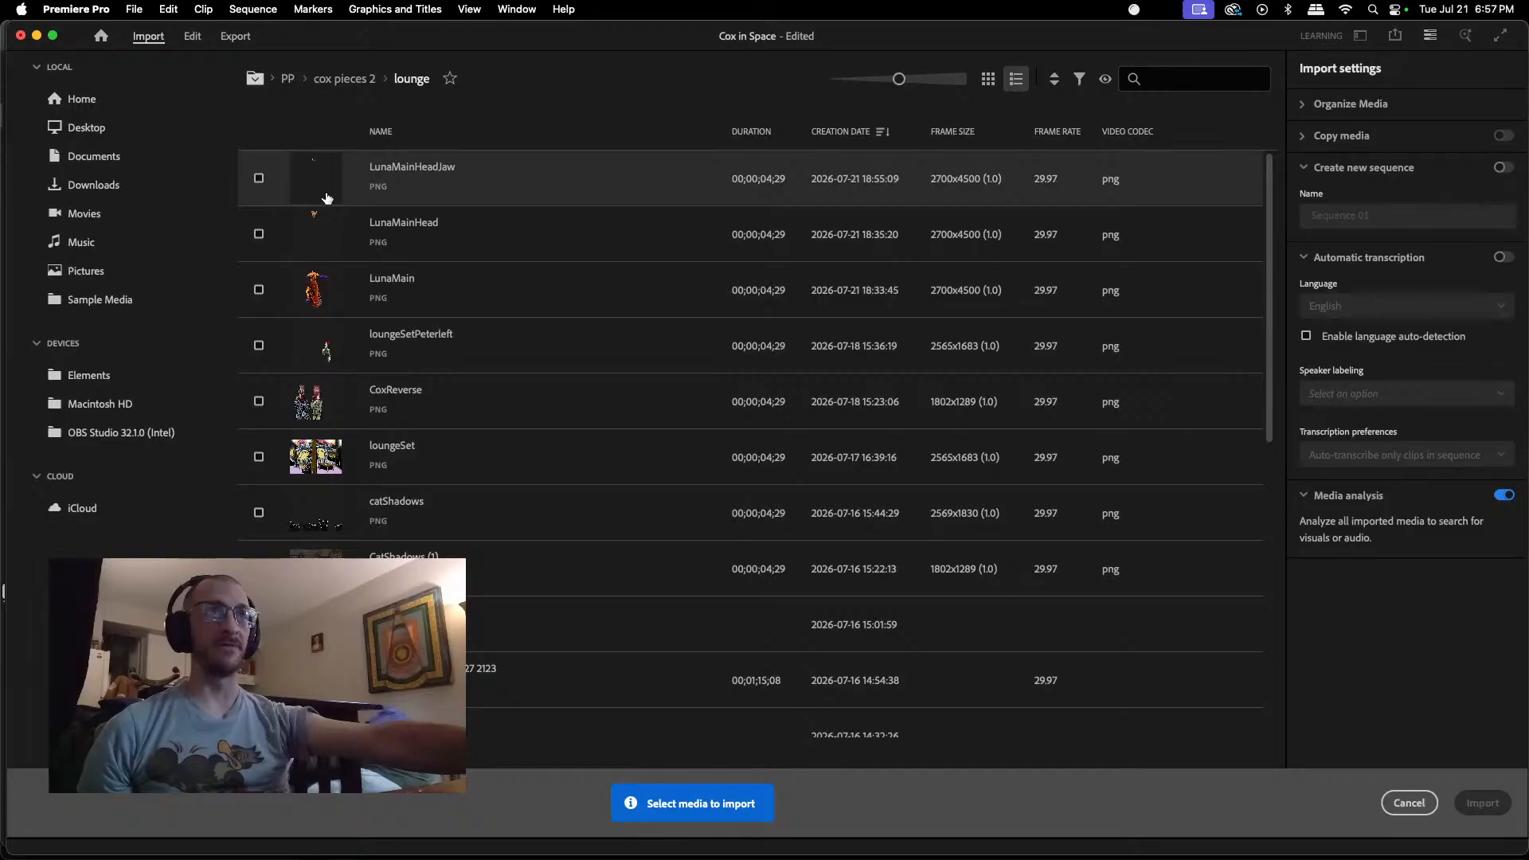
{"action": "left_click", "coordinate": [323, 180]}
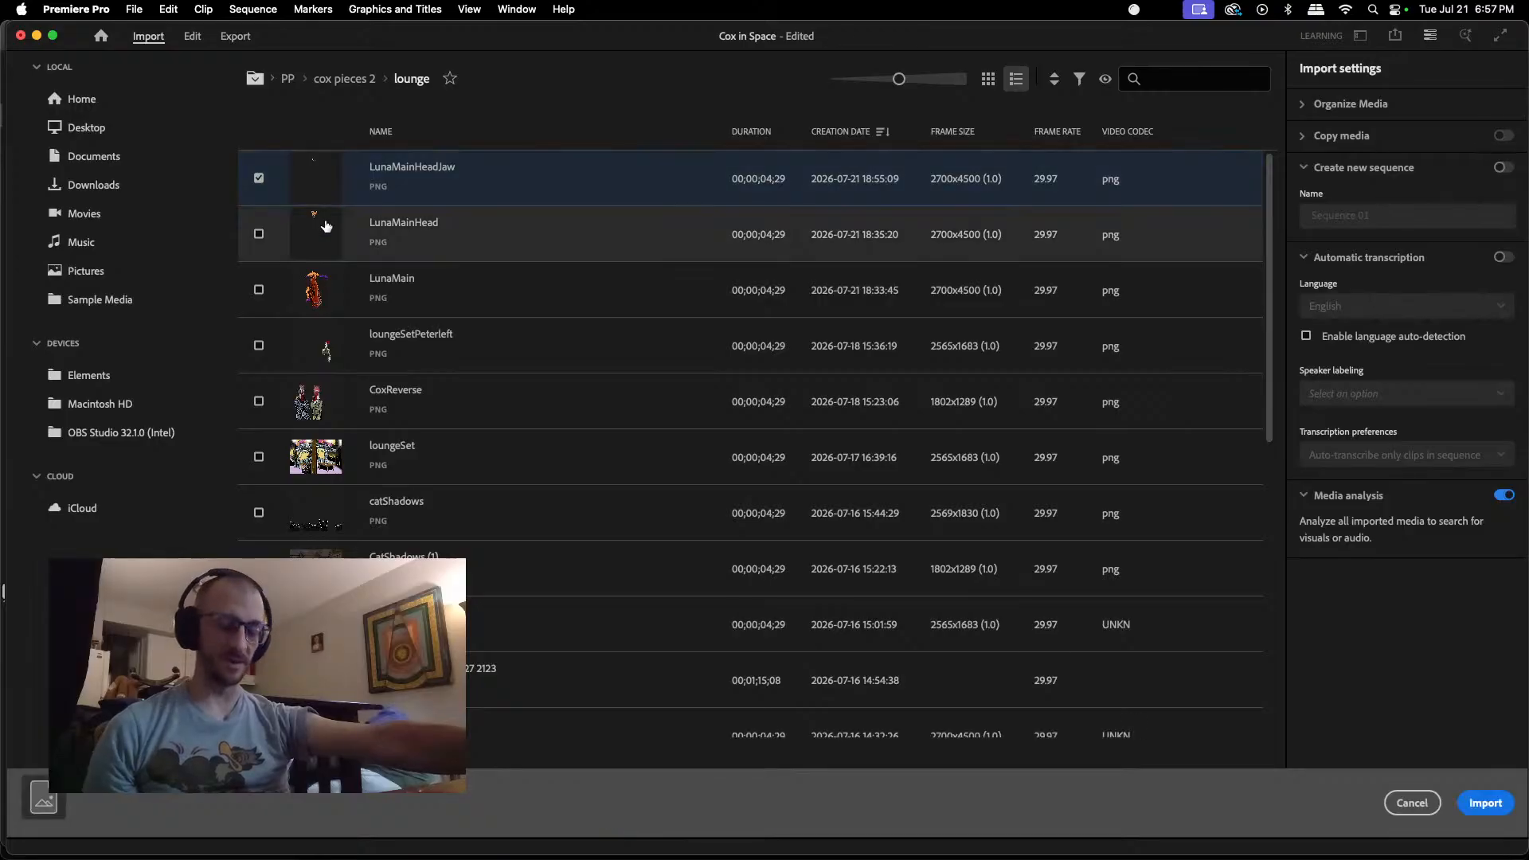
{"action": "key", "text": "shift"}
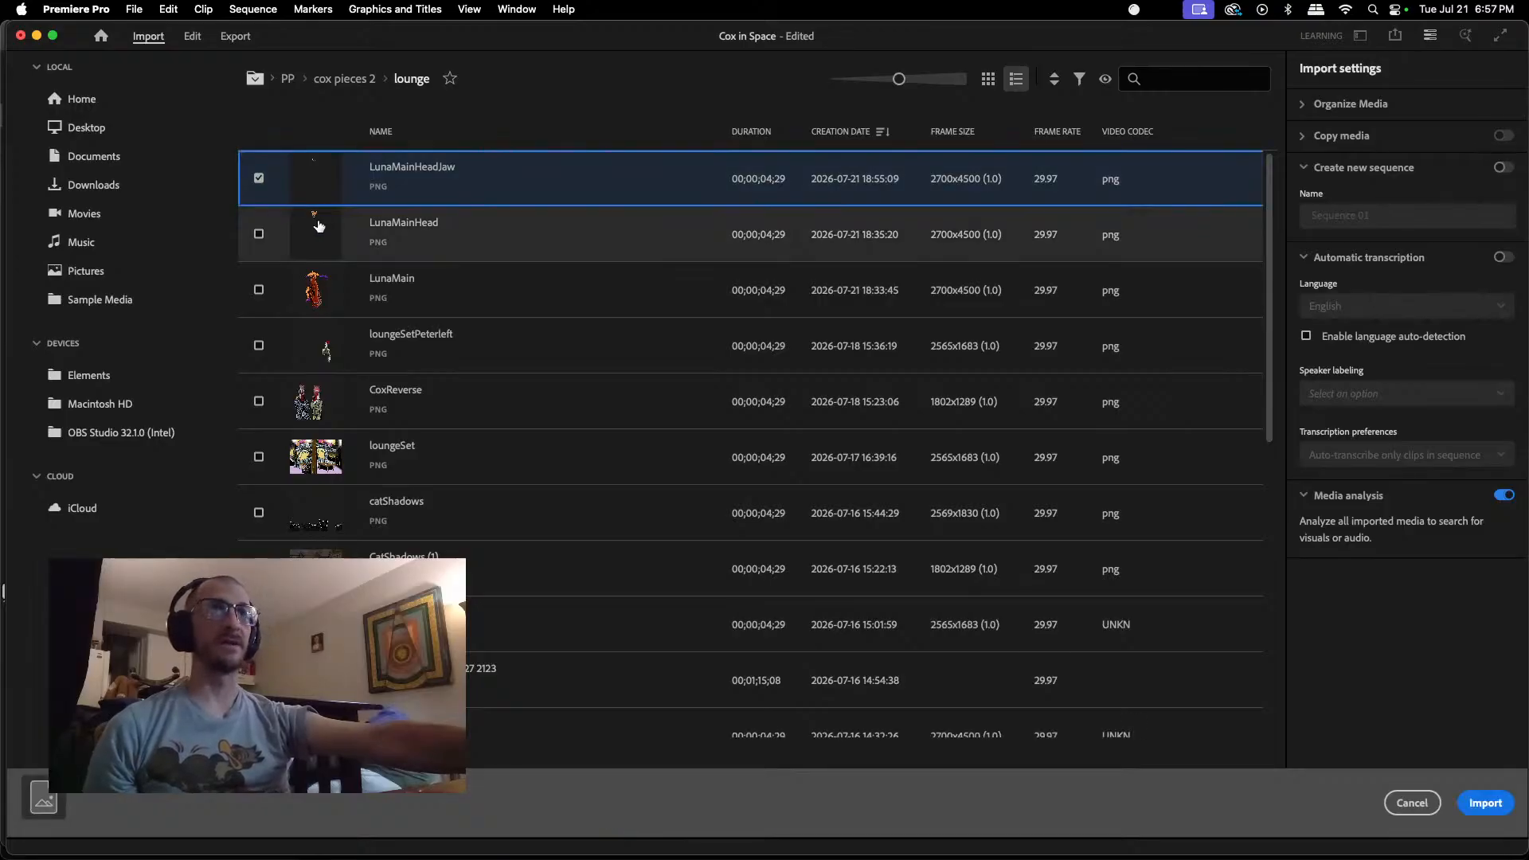
{"action": "left_click", "coordinate": [259, 233]}
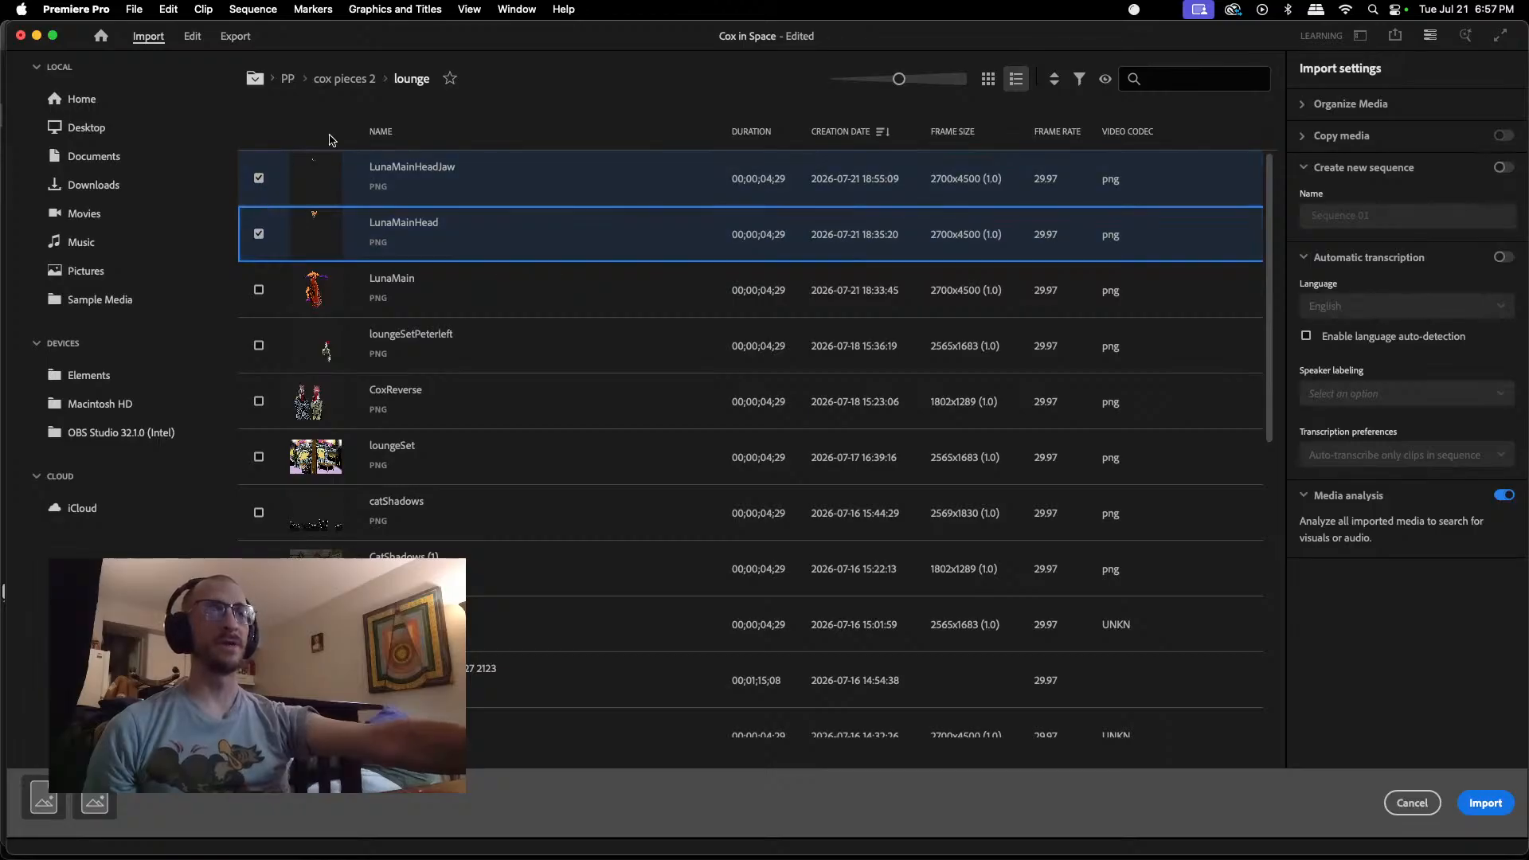
{"action": "left_click", "coordinate": [1486, 803]}
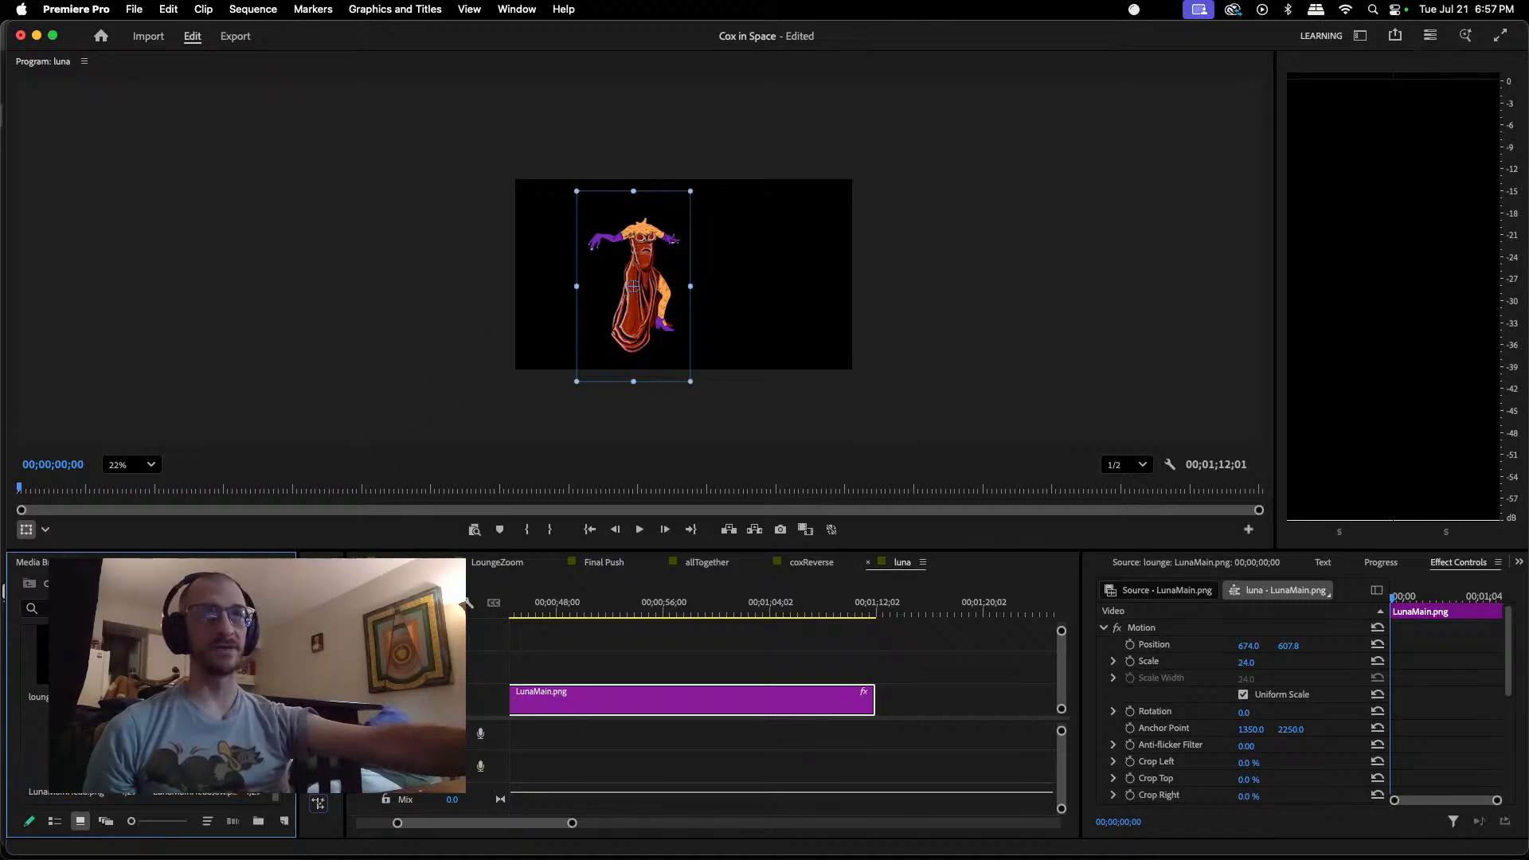
Step: Place LunaMainHead.png at the start of the luna sequence above LunaMain.png and move Luna's body sideways to the middle of the frame
{"action": "left_click_drag", "start_coordinate": [79, 756], "coordinate": [510, 669]}
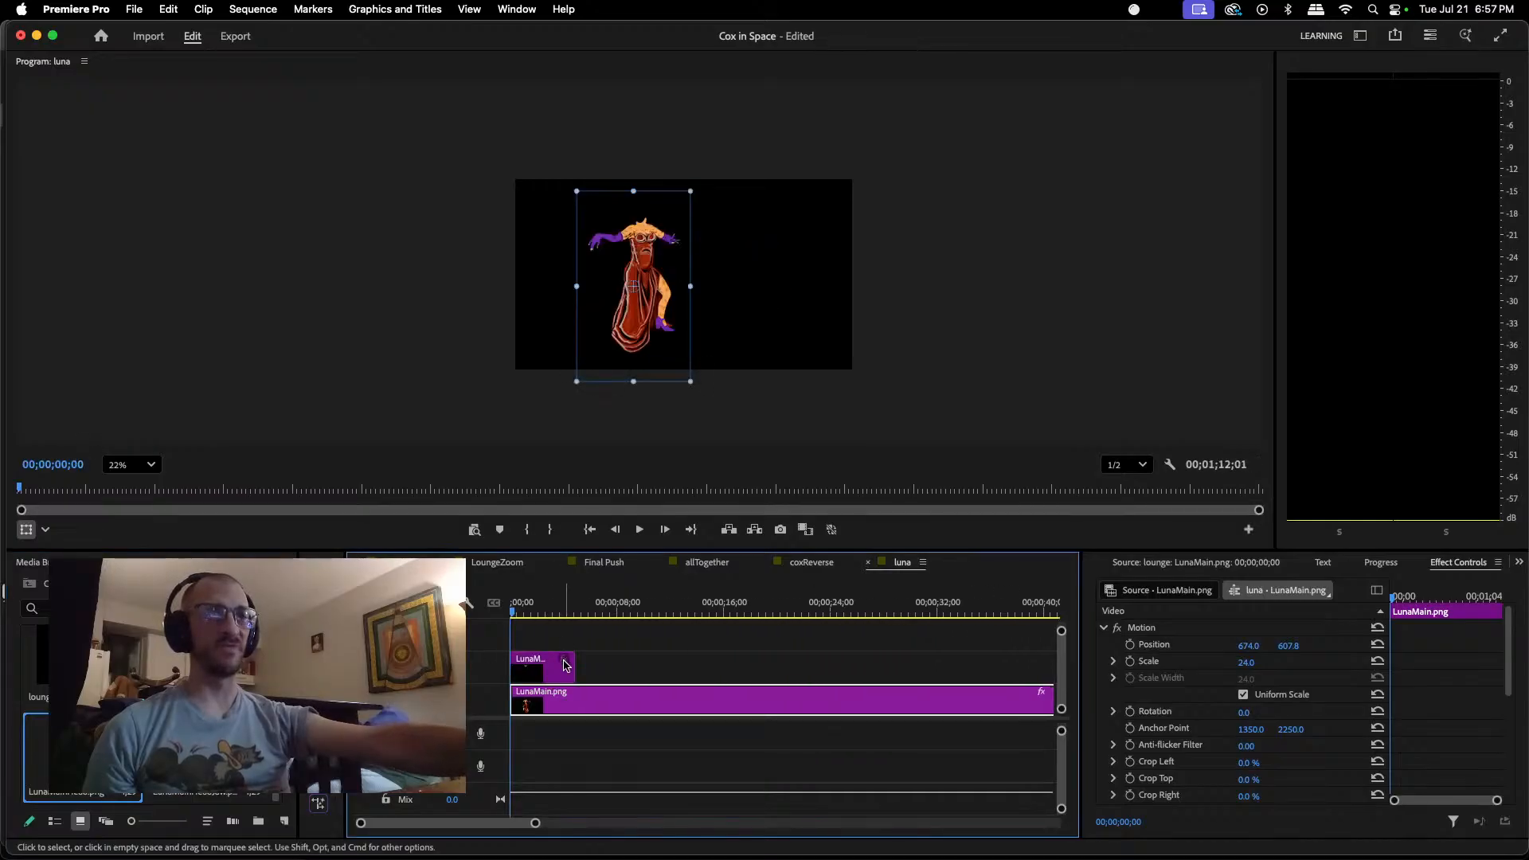
{"action": "left_click_drag", "start_coordinate": [642, 239], "coordinate": [691, 241]}
Step: At 00;00;01;24, move the LunaMainHead.png head into view at about position 746.7, 1940.8 and scale it to about 72.1 percent
{"action": "left_click", "coordinate": [542, 668]}
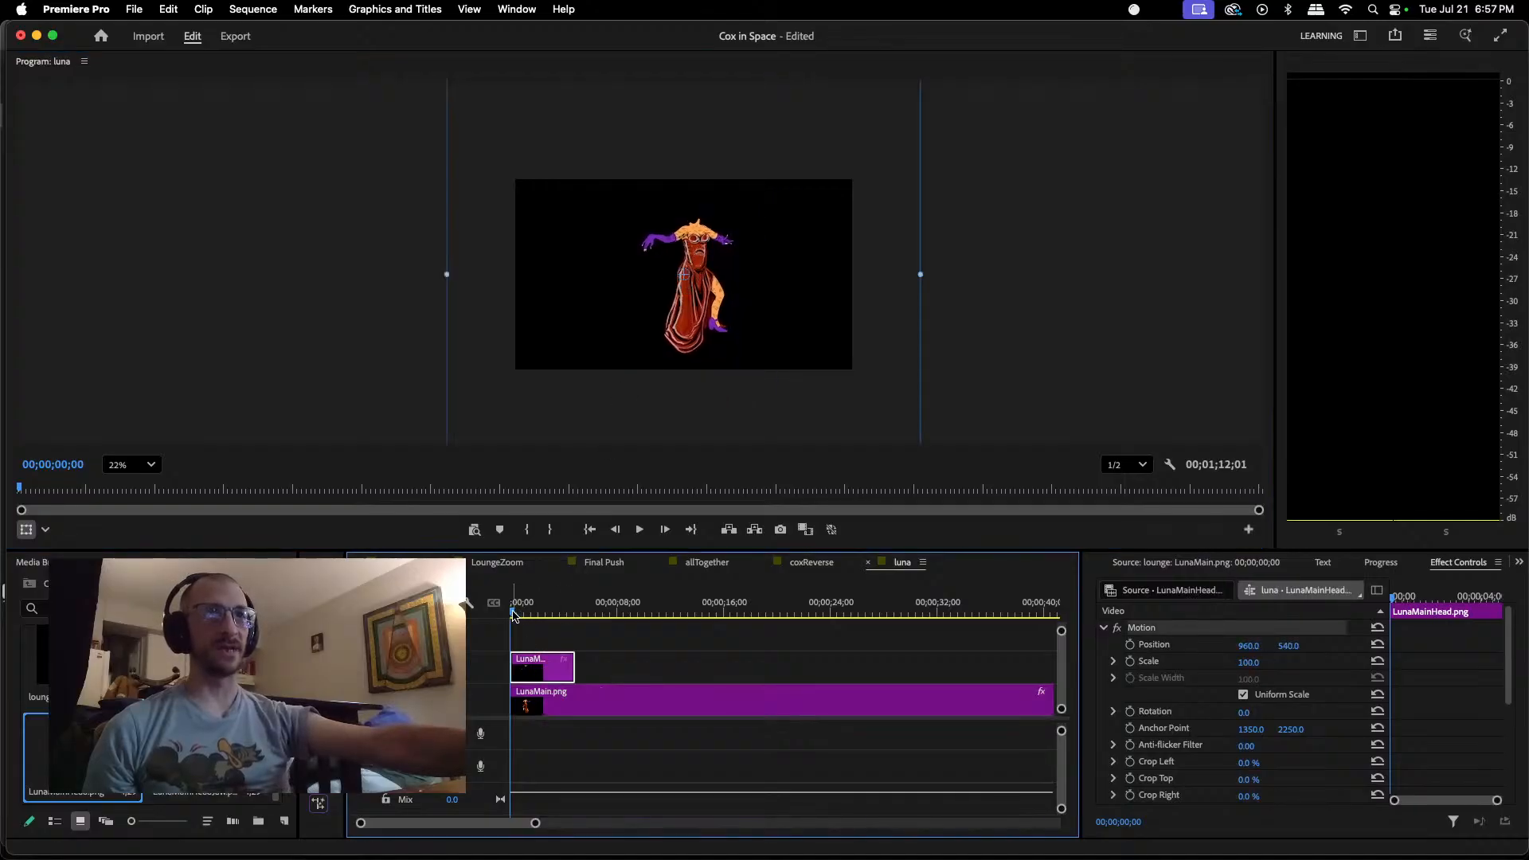
{"action": "left_click_drag", "start_coordinate": [514, 615], "coordinate": [533, 613]}
{"action": "left_click_drag", "start_coordinate": [786, 222], "coordinate": [754, 460]}
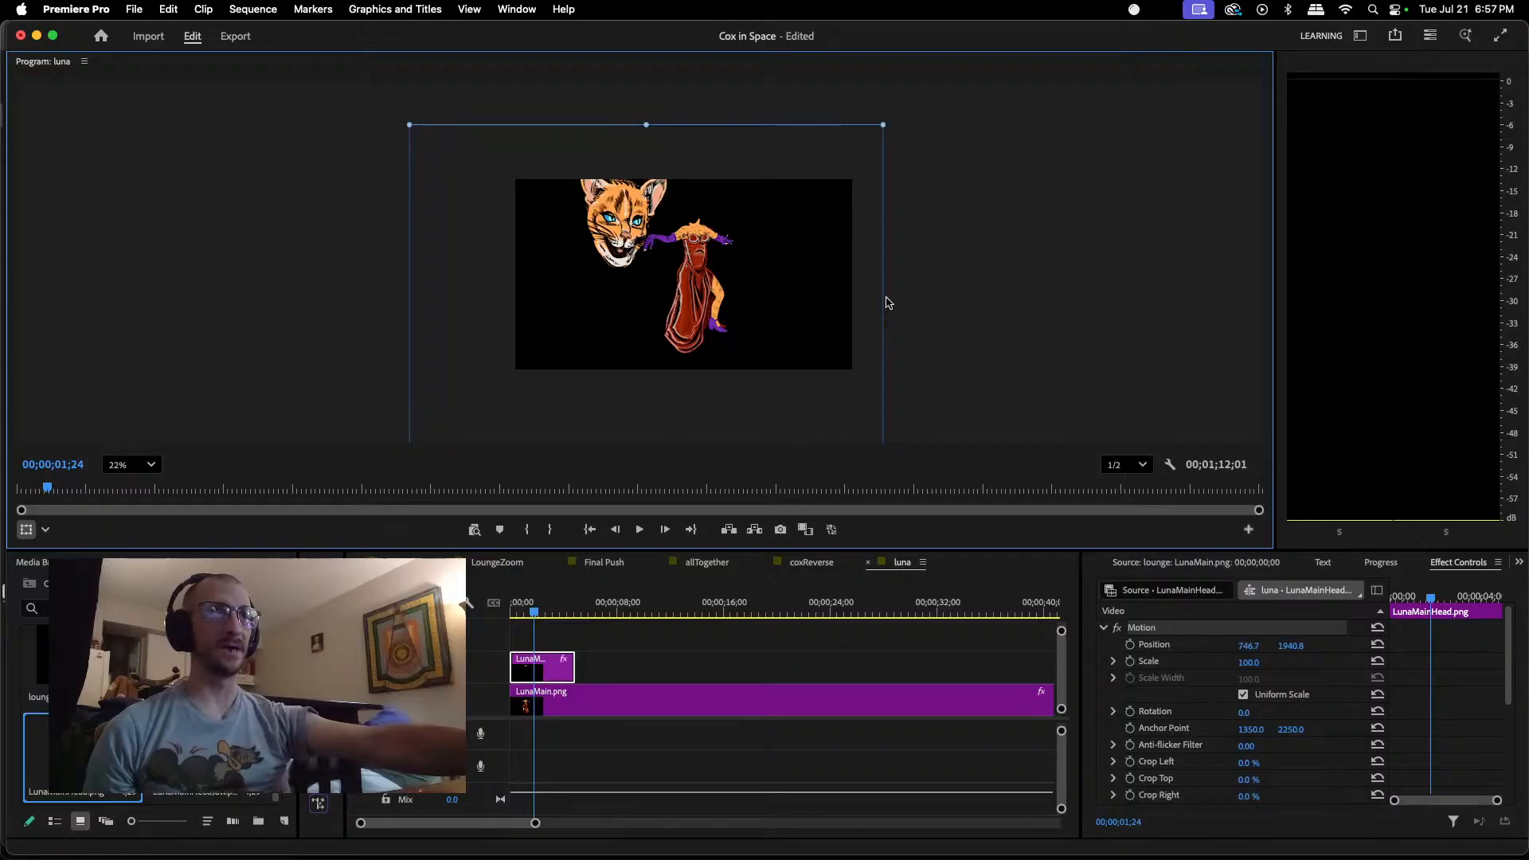
{"action": "scroll", "coordinate": [868, 315], "scroll_direction": "down", "scroll_amount": 3}
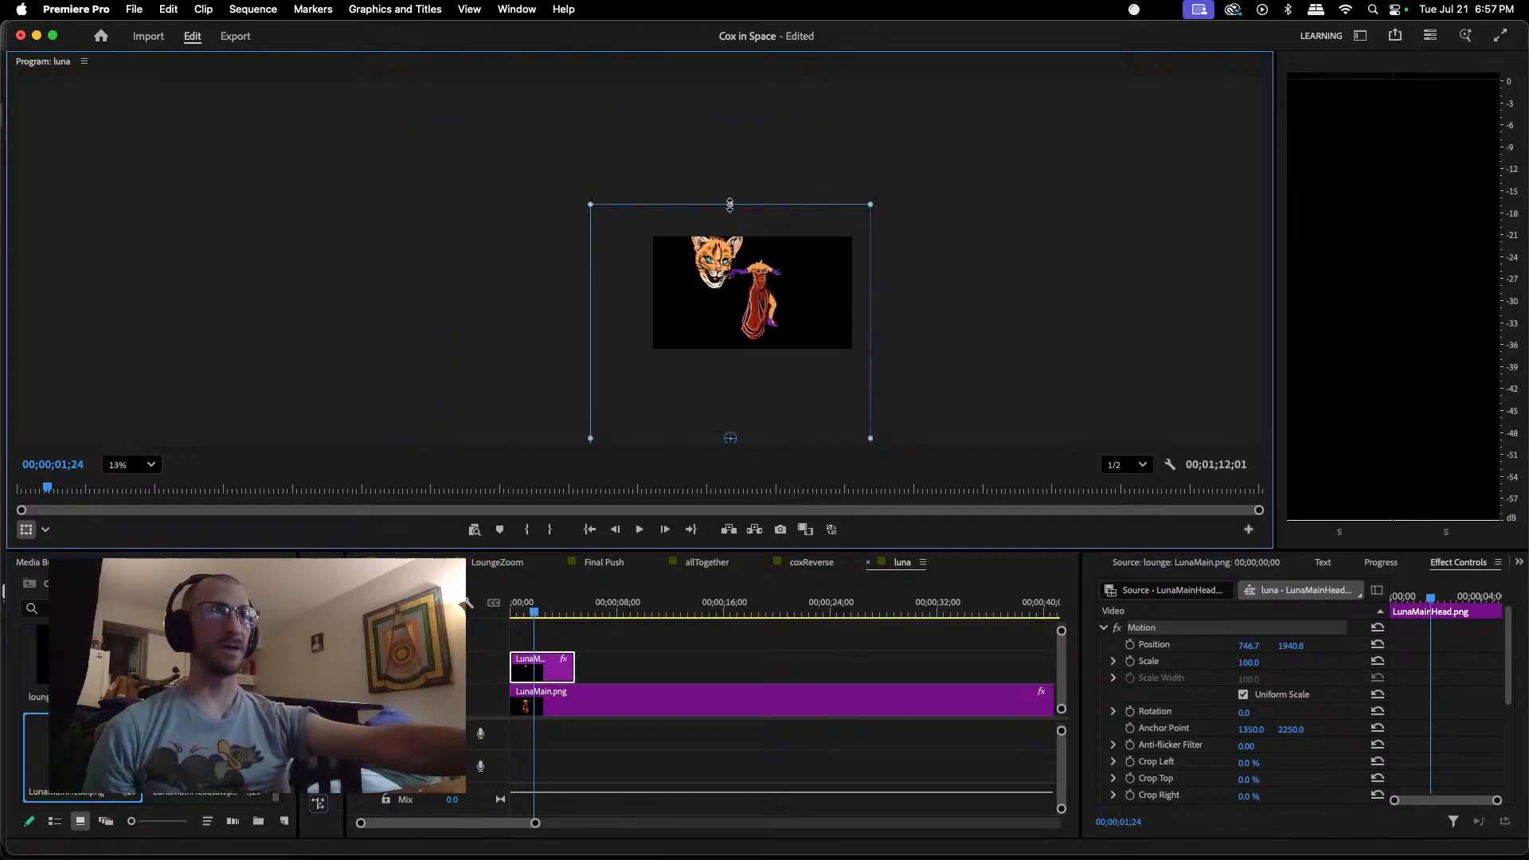
{"action": "left_click_drag", "start_coordinate": [731, 204], "coordinate": [730, 270]}
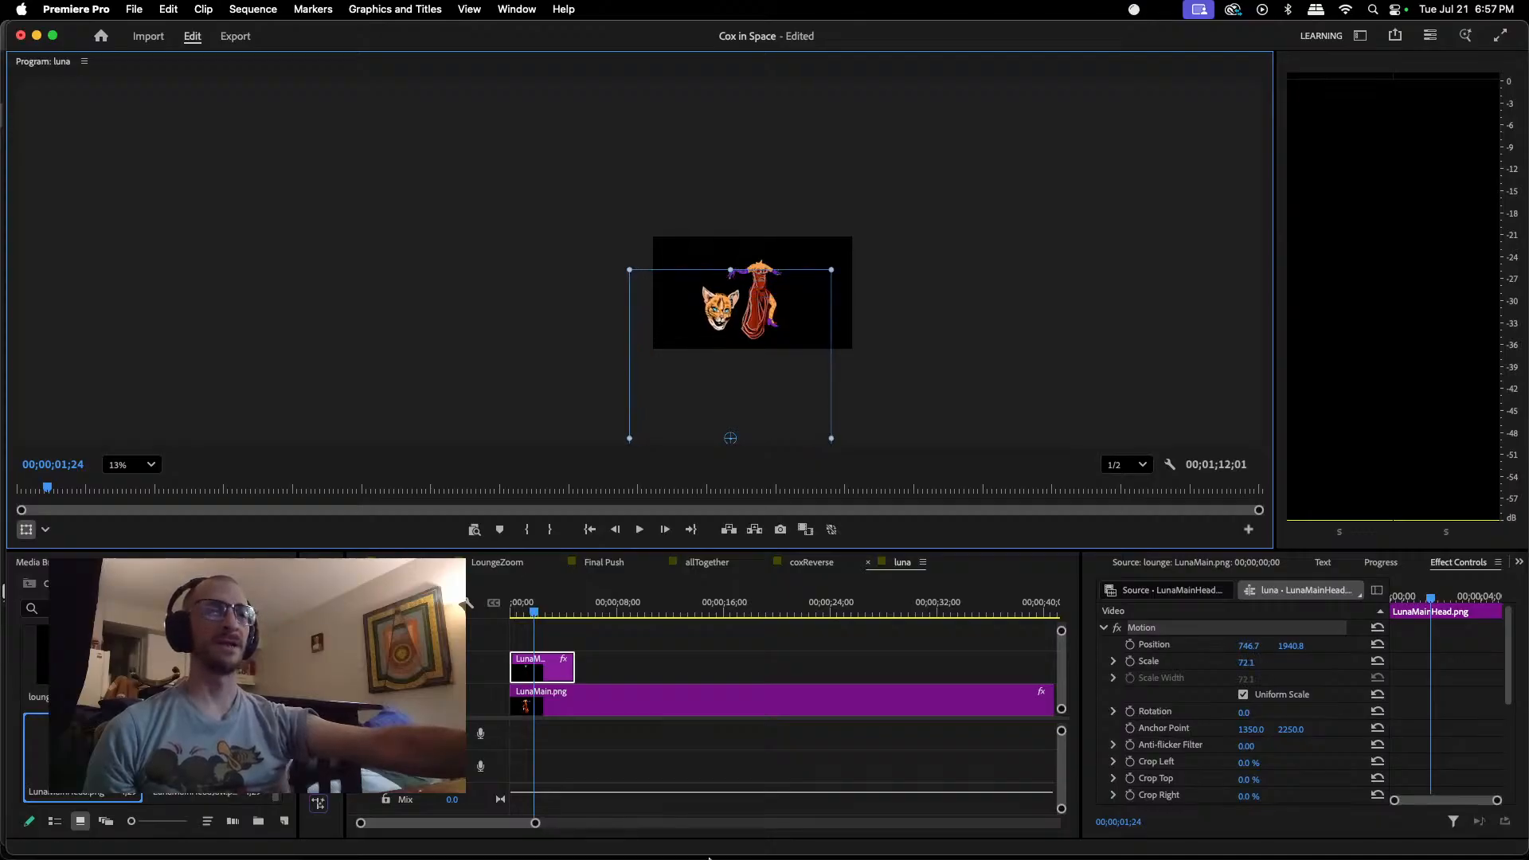
Step: Switch to Photopea, show only Layer 5 with the jawless head by hiding Layer 2, and save LunaMainHead.png
{"action": "mouse_move", "coordinate": [709, 858]}
{"action": "left_click", "coordinate": [876, 823]}
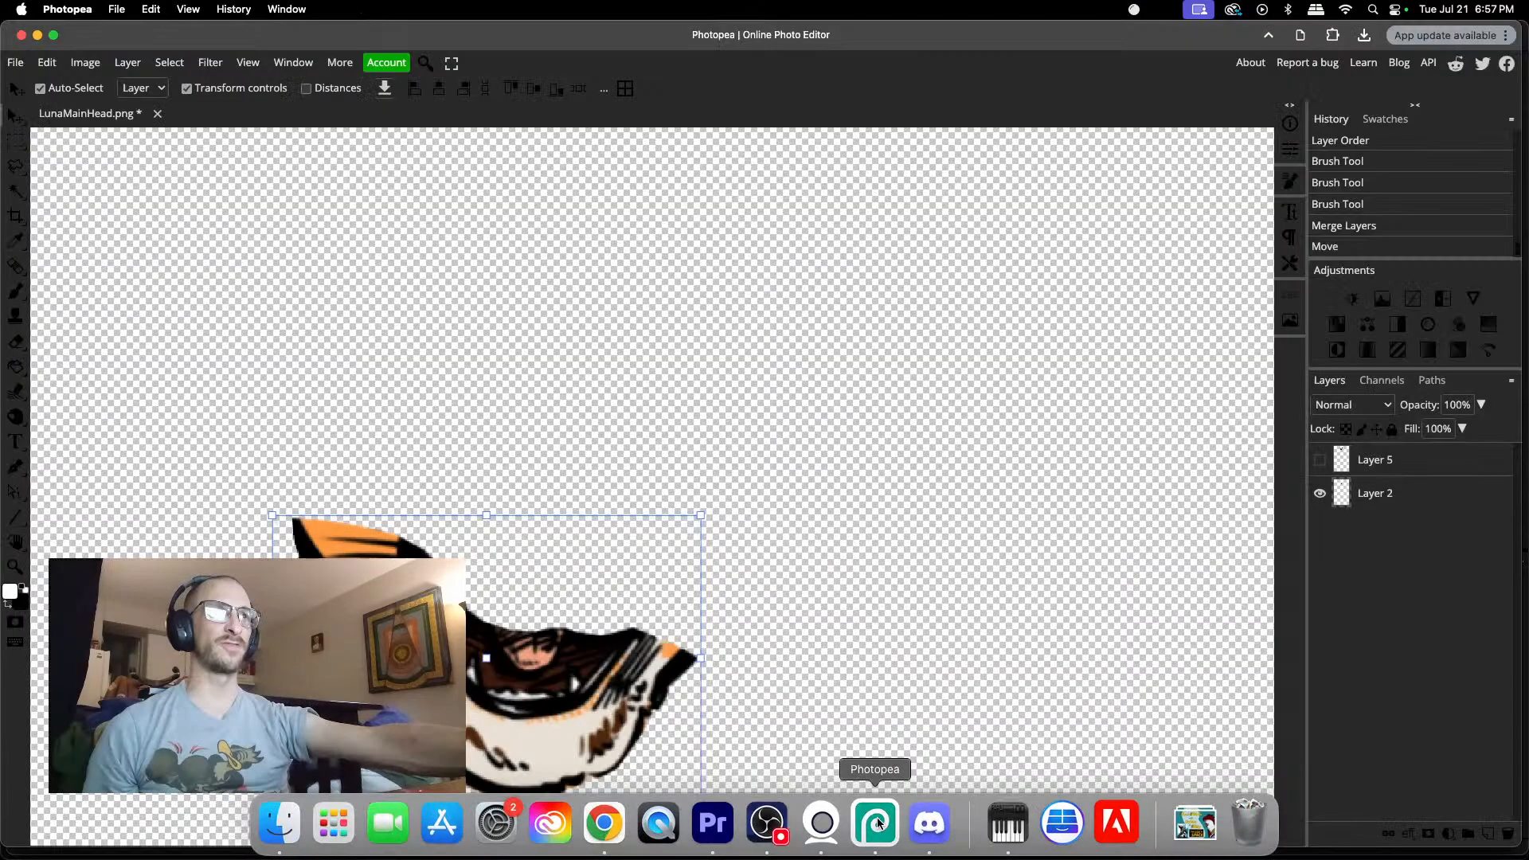
{"action": "left_click", "coordinate": [1320, 462]}
{"action": "left_click", "coordinate": [1319, 494]}
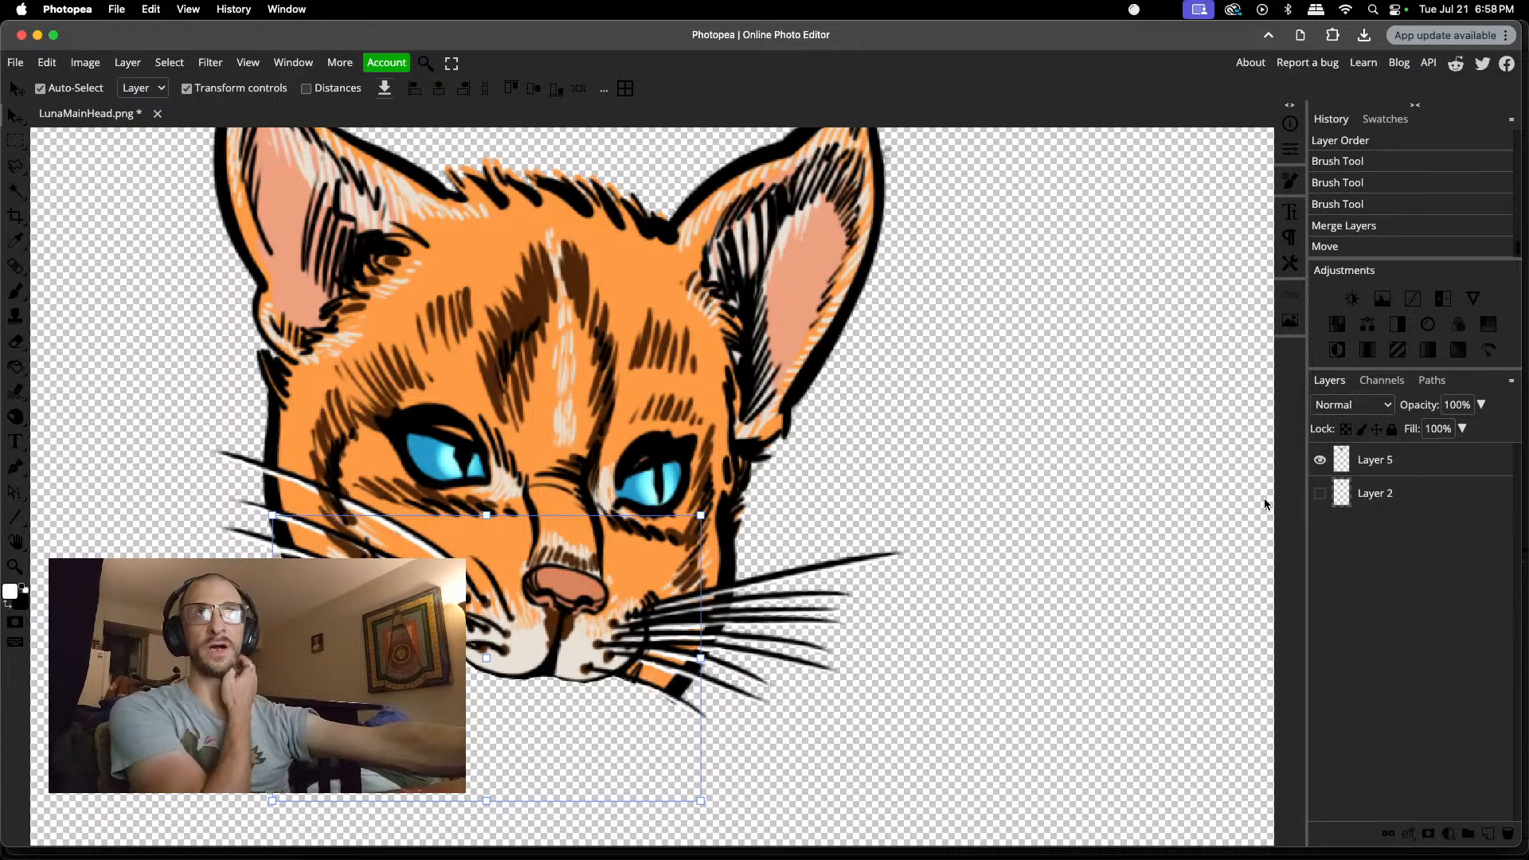
{"action": "key", "text": "super+s"}
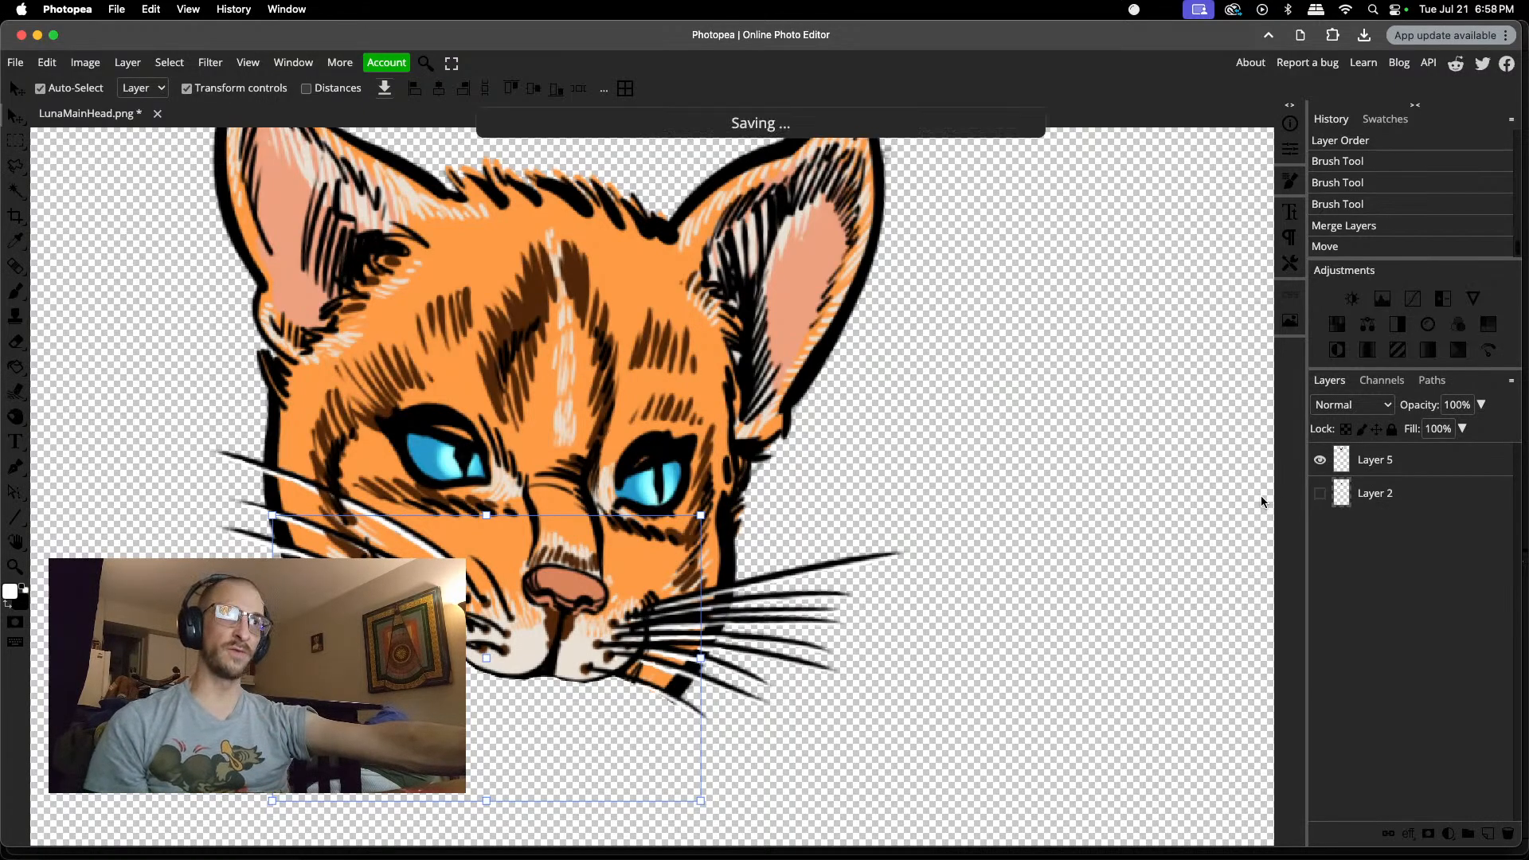
{"action": "left_click", "coordinate": [878, 134]}
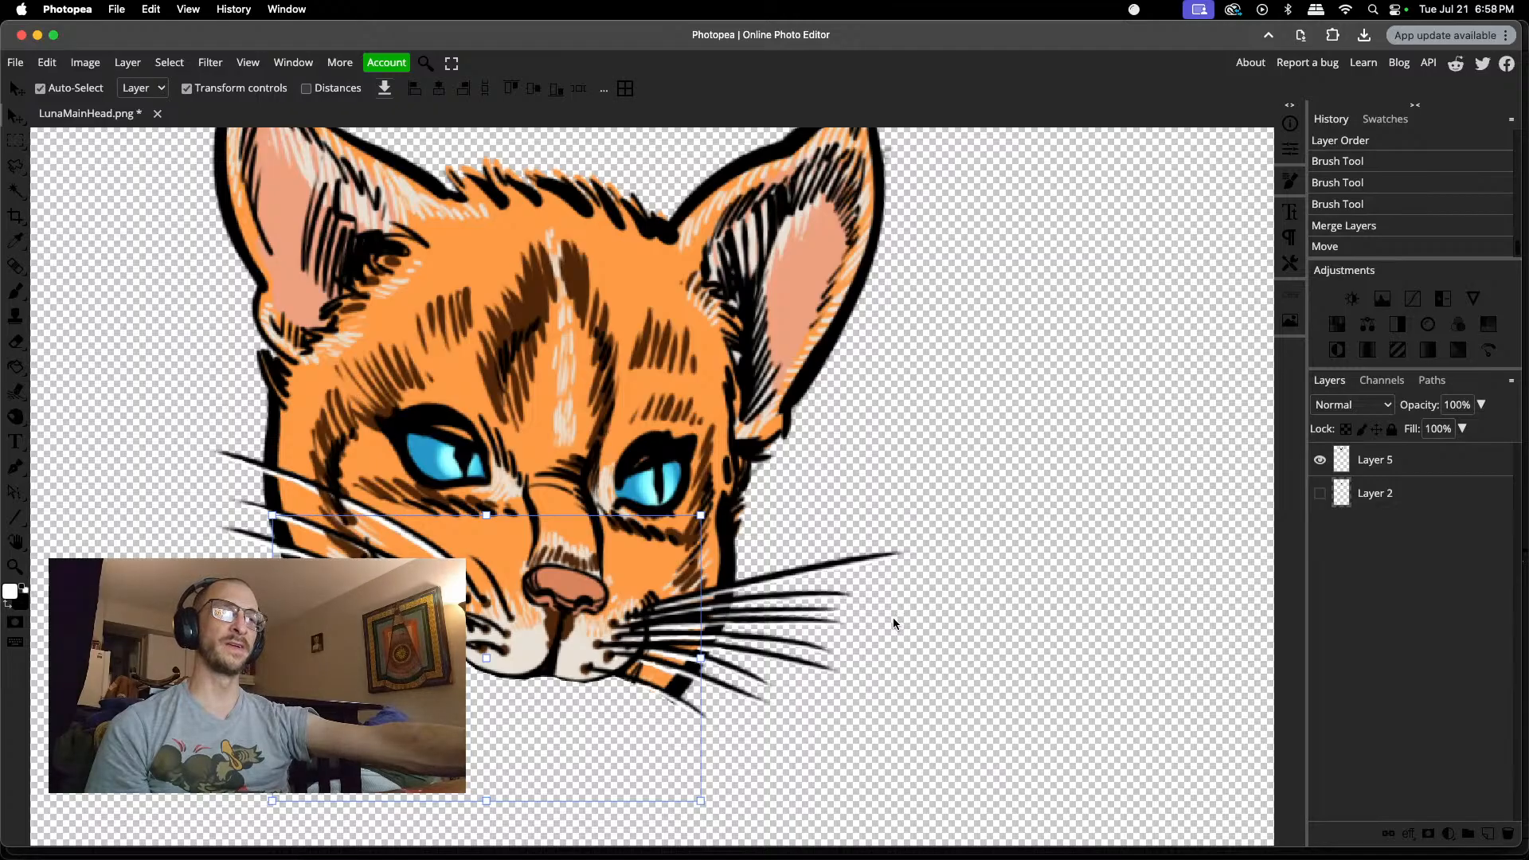
Step: Switch back to Premiere Pro and move the LunaMainHead.png head over Luna's neck at about position 1194.3, 1406.4
{"action": "mouse_move", "coordinate": [744, 857]}
{"action": "left_click", "coordinate": [713, 824]}
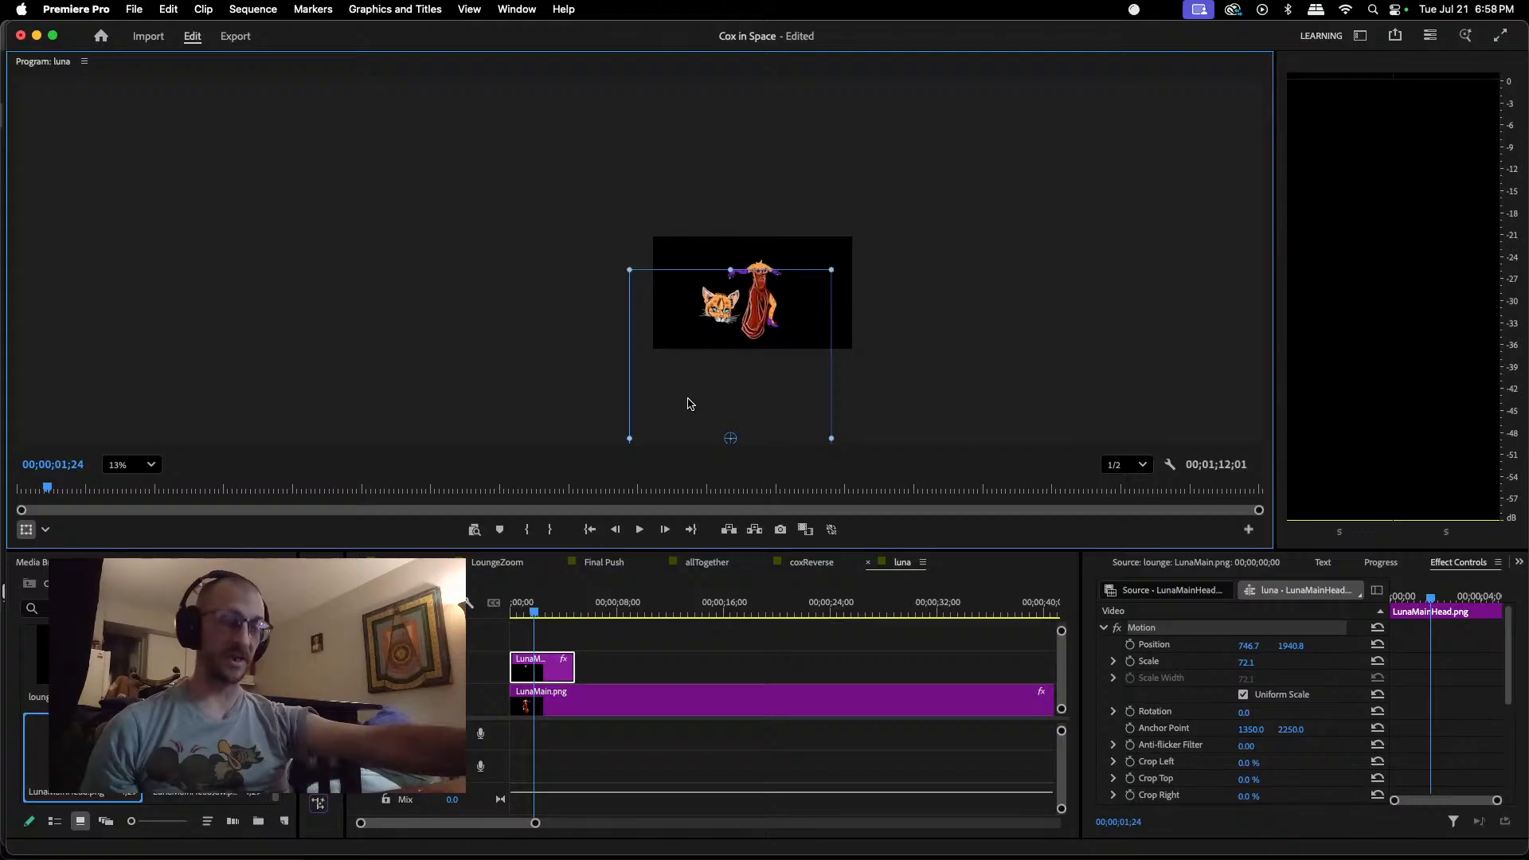
{"action": "key", "text": "super+equal"}
{"action": "key", "text": "super+equal"}
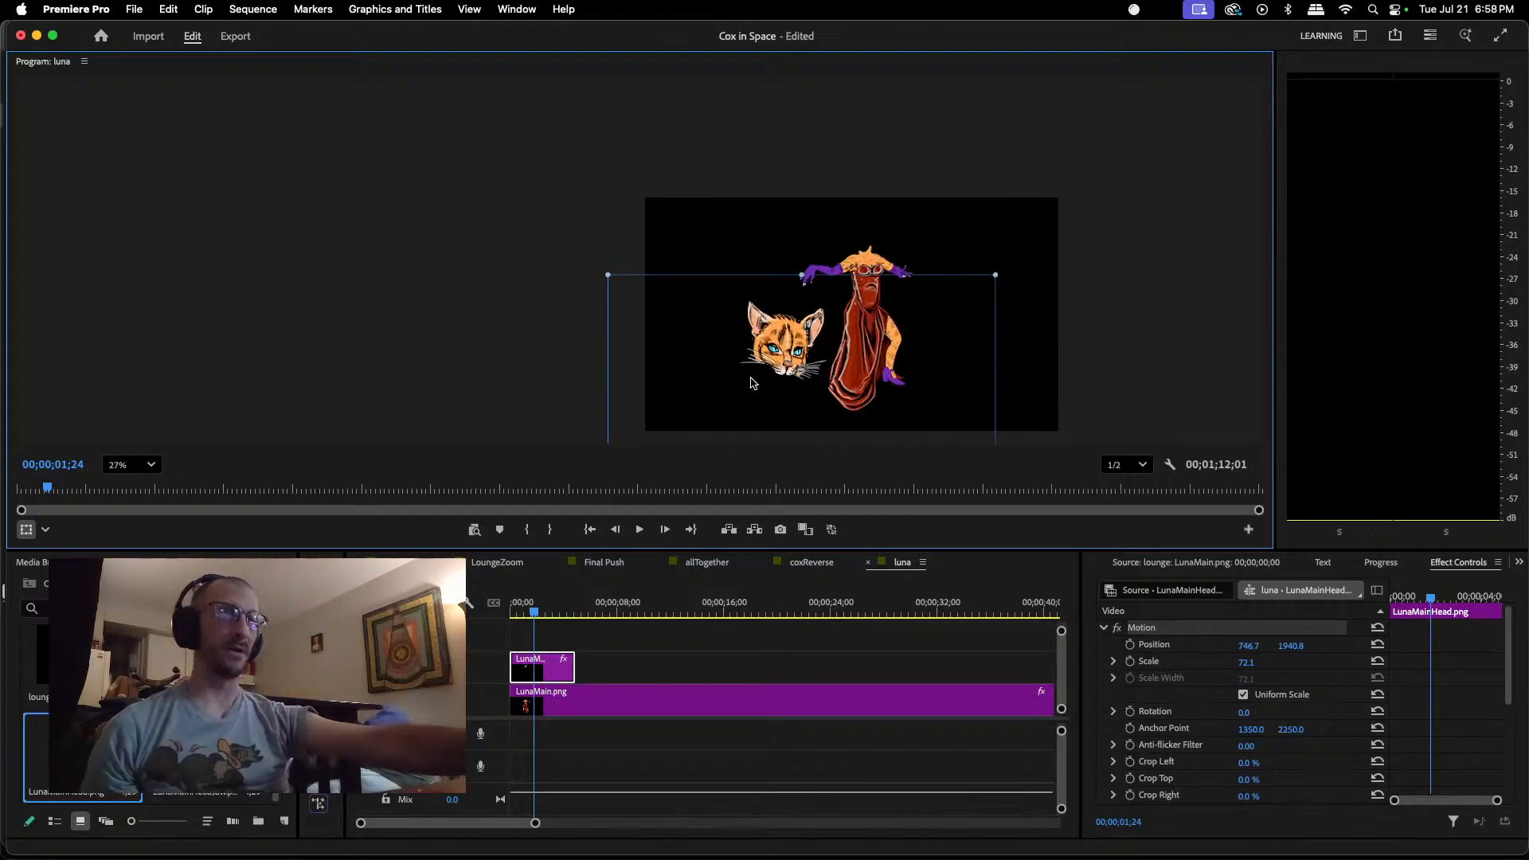
{"action": "scroll", "coordinate": [751, 378], "scroll_direction": "up", "scroll_amount": 1}
{"action": "left_click_drag", "start_coordinate": [789, 344], "coordinate": [886, 230]}
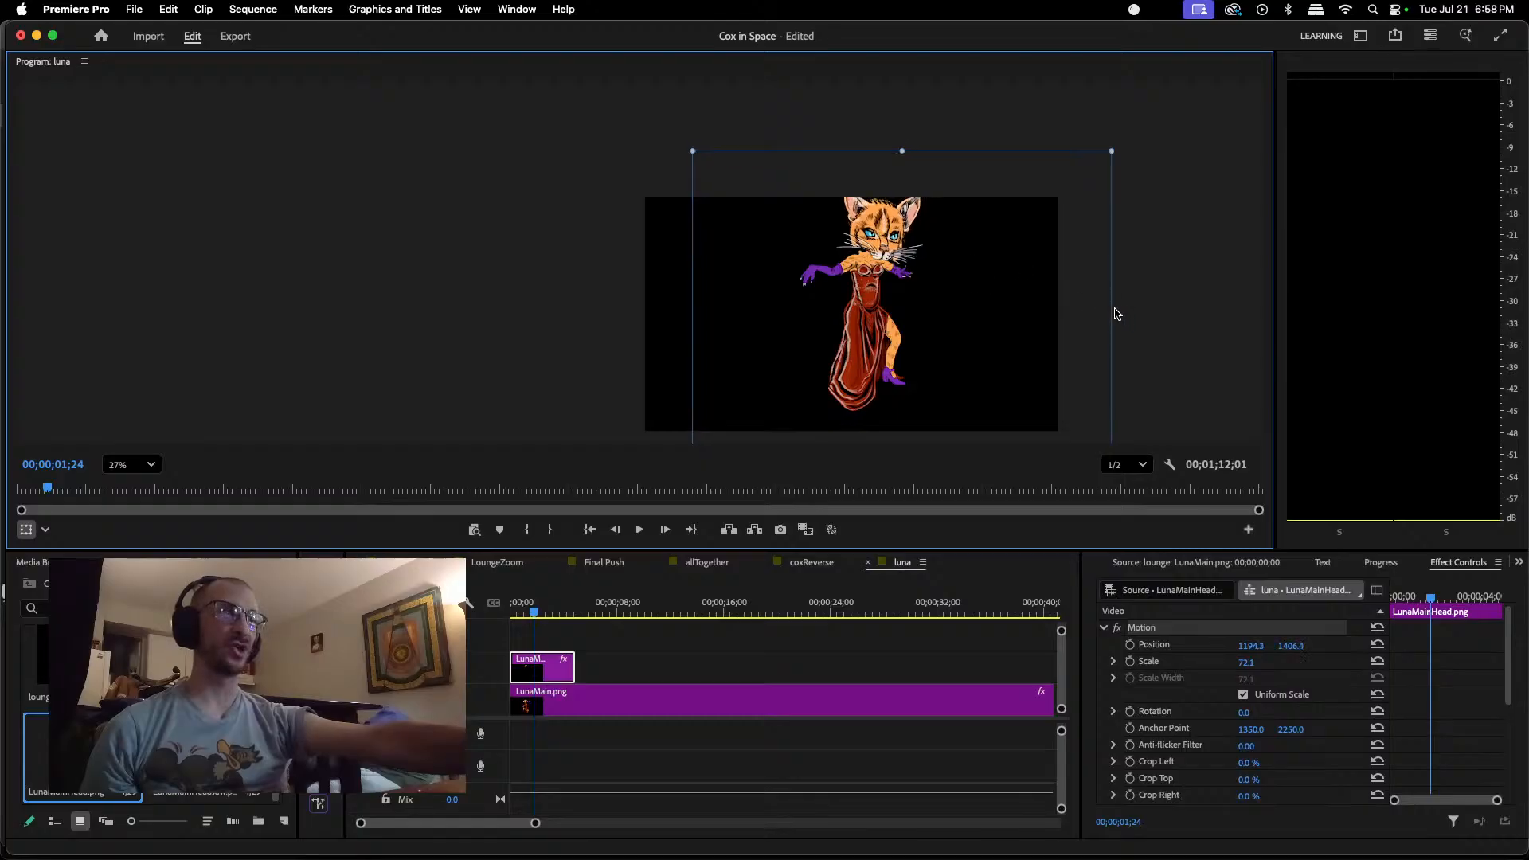
Step: Scale the head down to about 44.9 percent and move it back above the neck to about position 1106.9, 908.4
{"action": "scroll", "coordinate": [1110, 321], "scroll_direction": "down", "scroll_amount": 4}
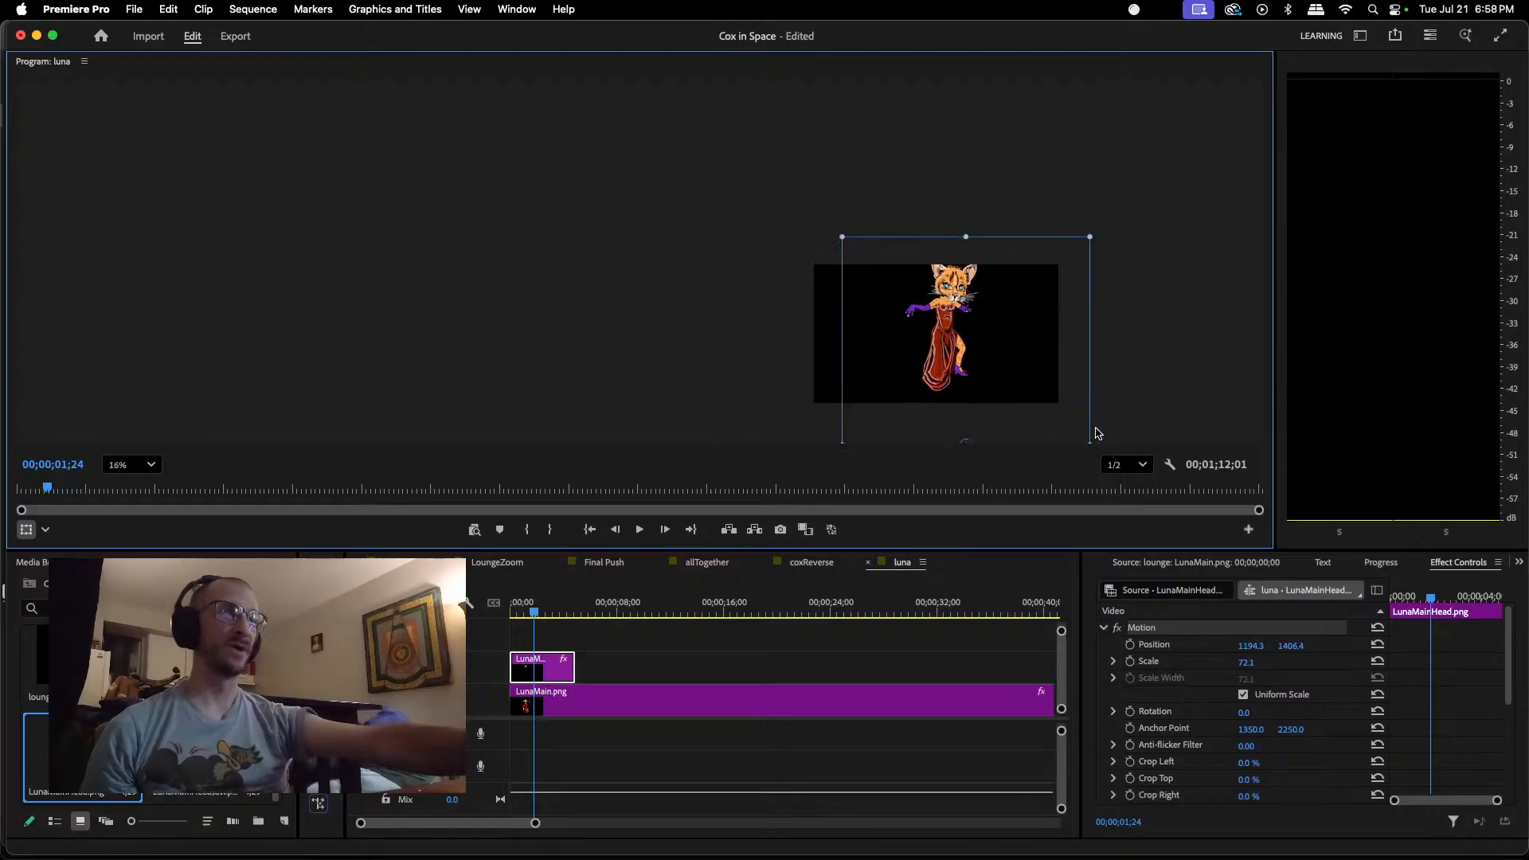
{"action": "scroll", "coordinate": [1055, 388], "scroll_direction": "down", "scroll_amount": 1}
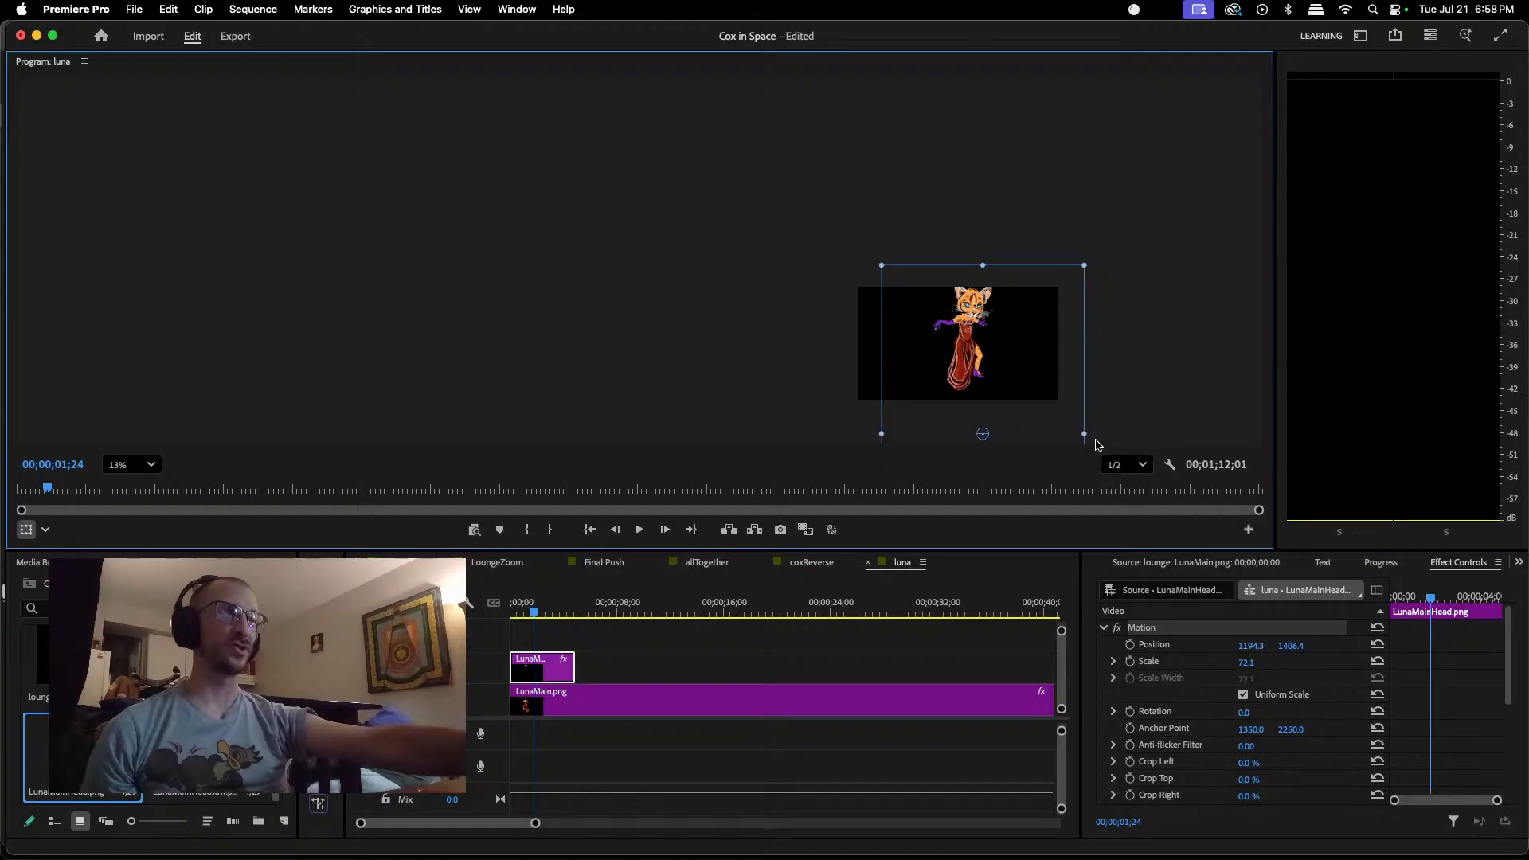
{"action": "left_click_drag", "start_coordinate": [1085, 436], "coordinate": [1045, 427]}
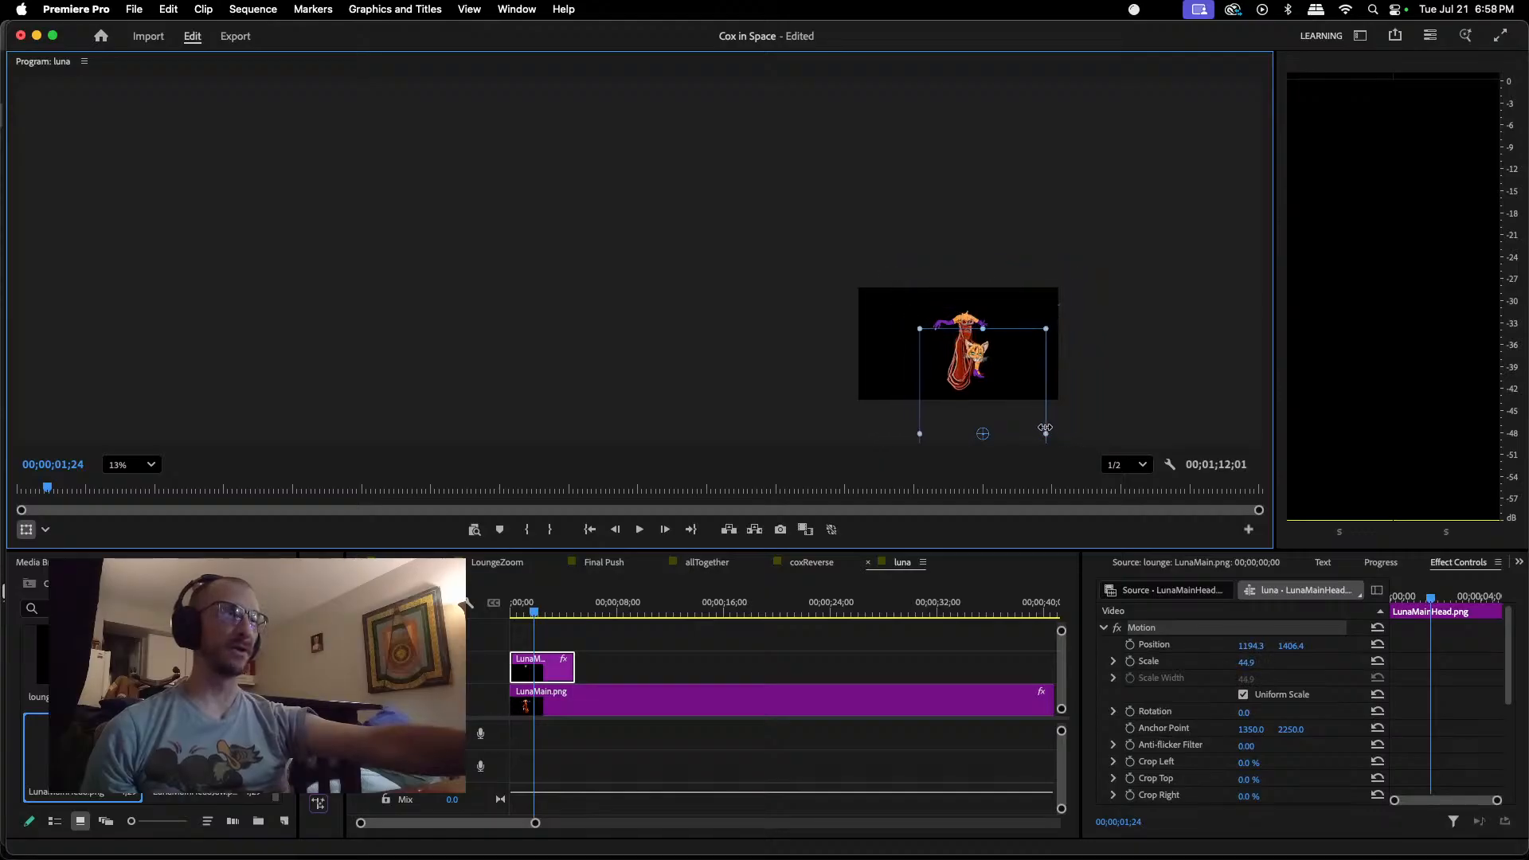
{"action": "scroll", "coordinate": [995, 376], "scroll_direction": "up", "scroll_amount": 4}
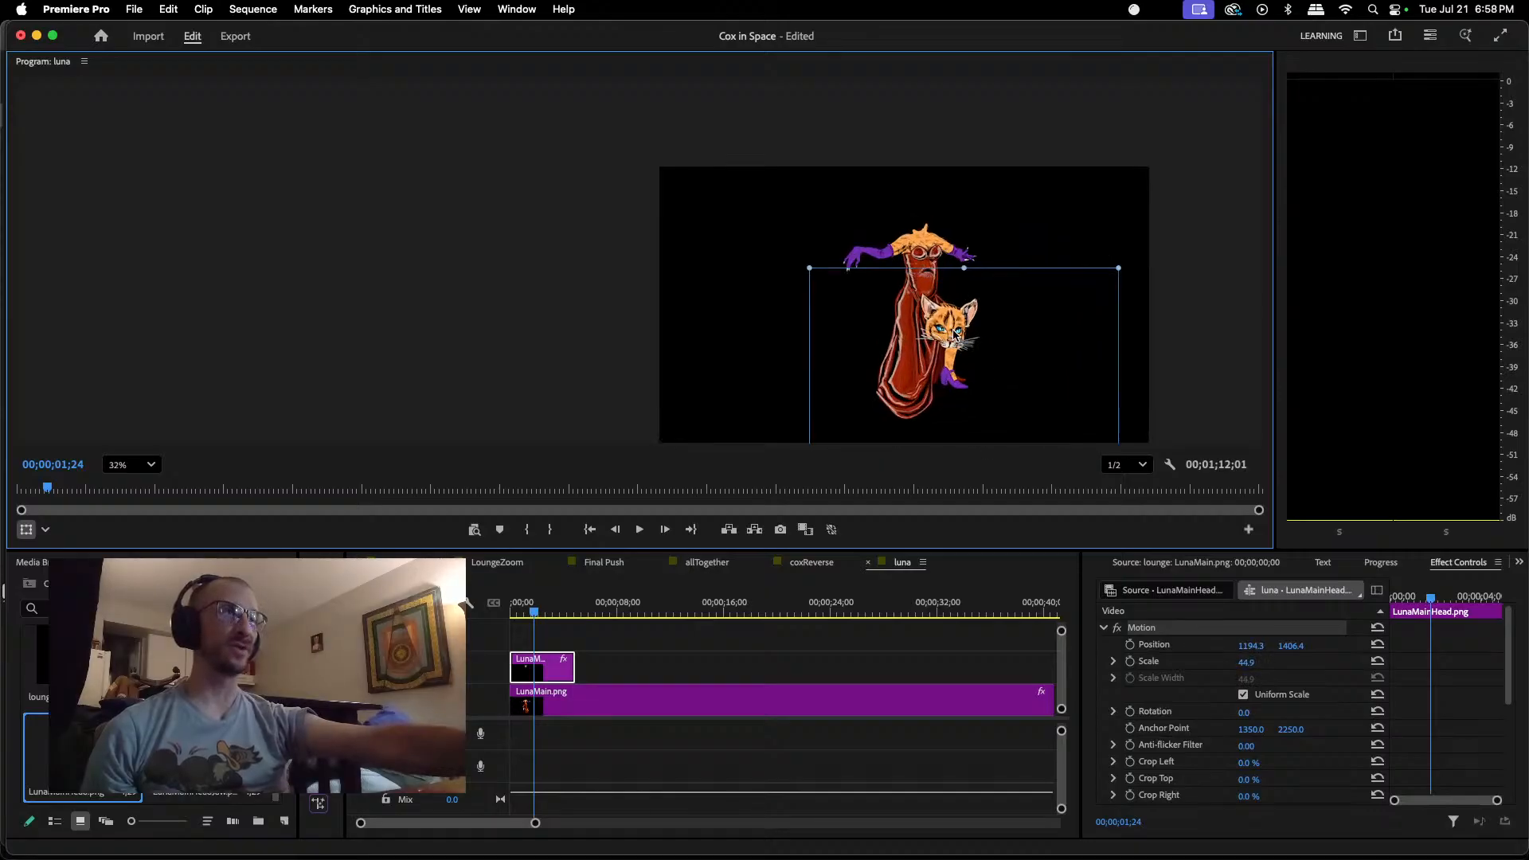
{"action": "left_click_drag", "start_coordinate": [955, 335], "coordinate": [928, 181]}
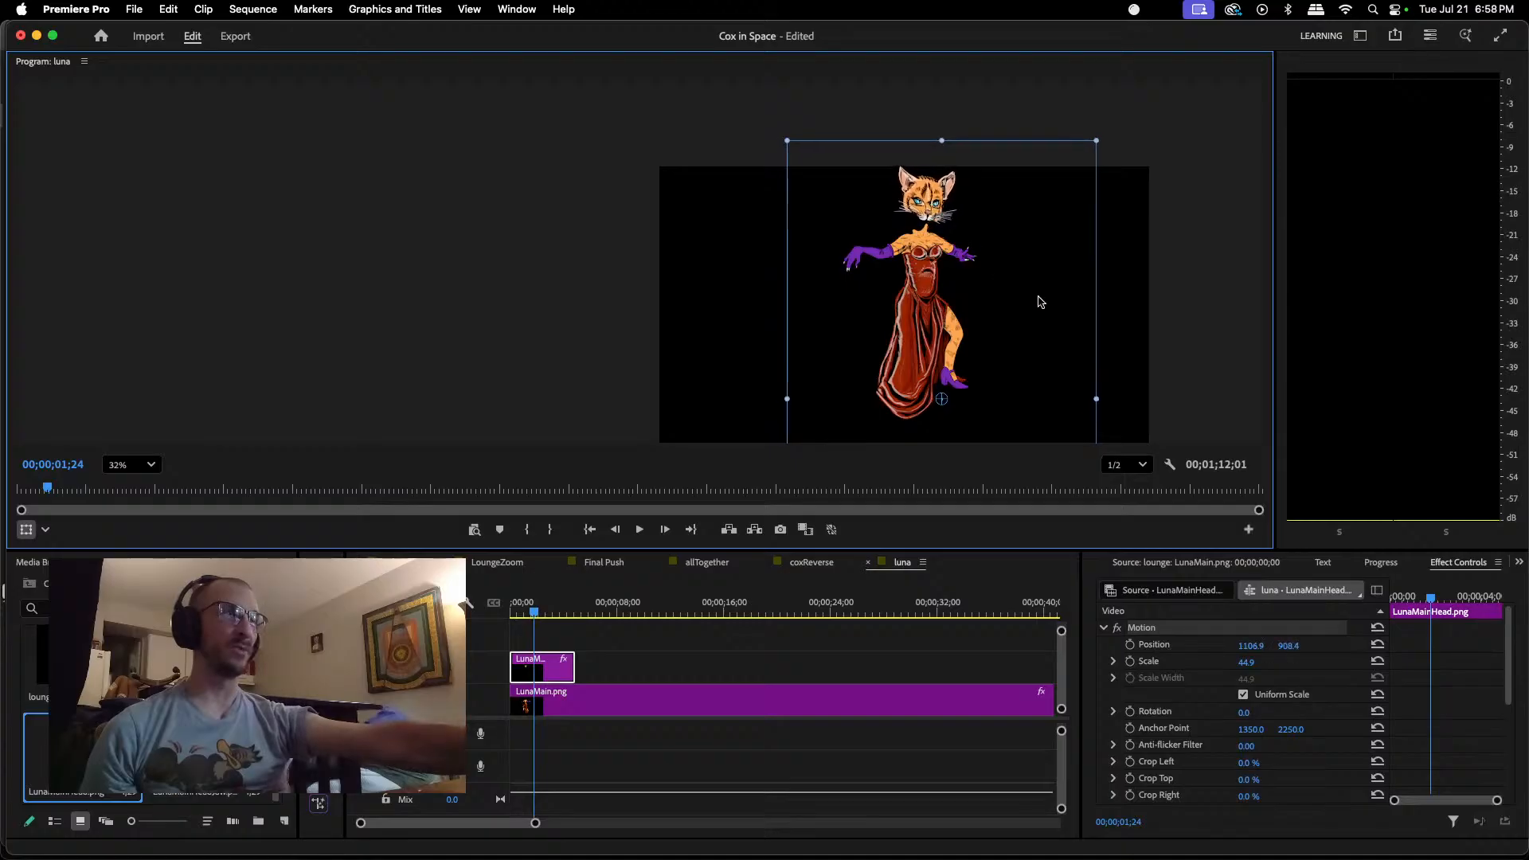
Step: Move the head's anchor point to its chin, rotate the head about -7 degrees and scale it to about 24.1 percent
{"action": "left_click_drag", "start_coordinate": [1096, 396], "coordinate": [913, 214]}
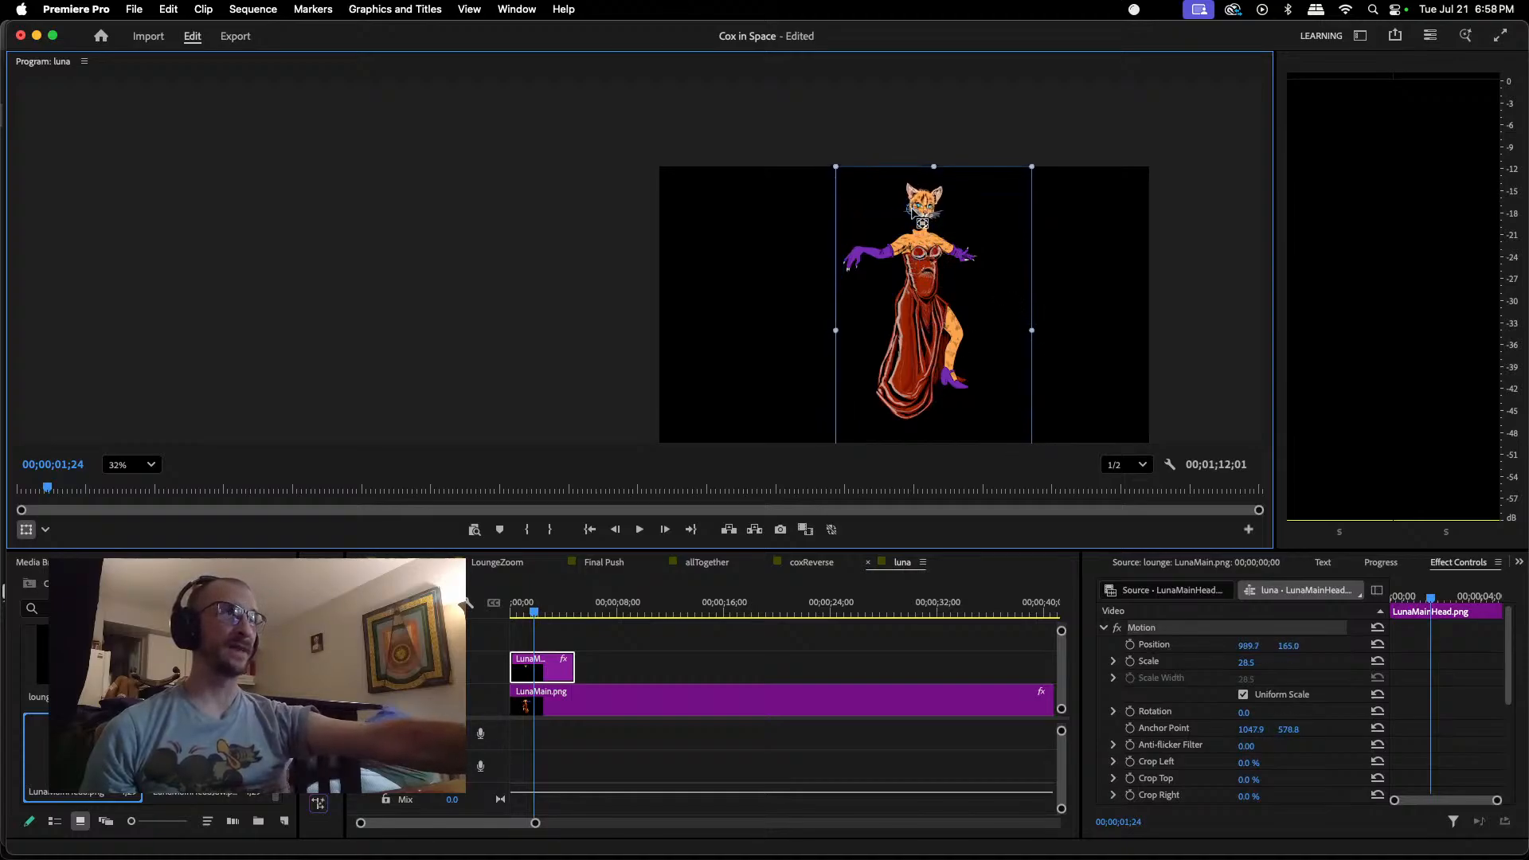
{"action": "left_click_drag", "start_coordinate": [819, 332], "coordinate": [846, 331]}
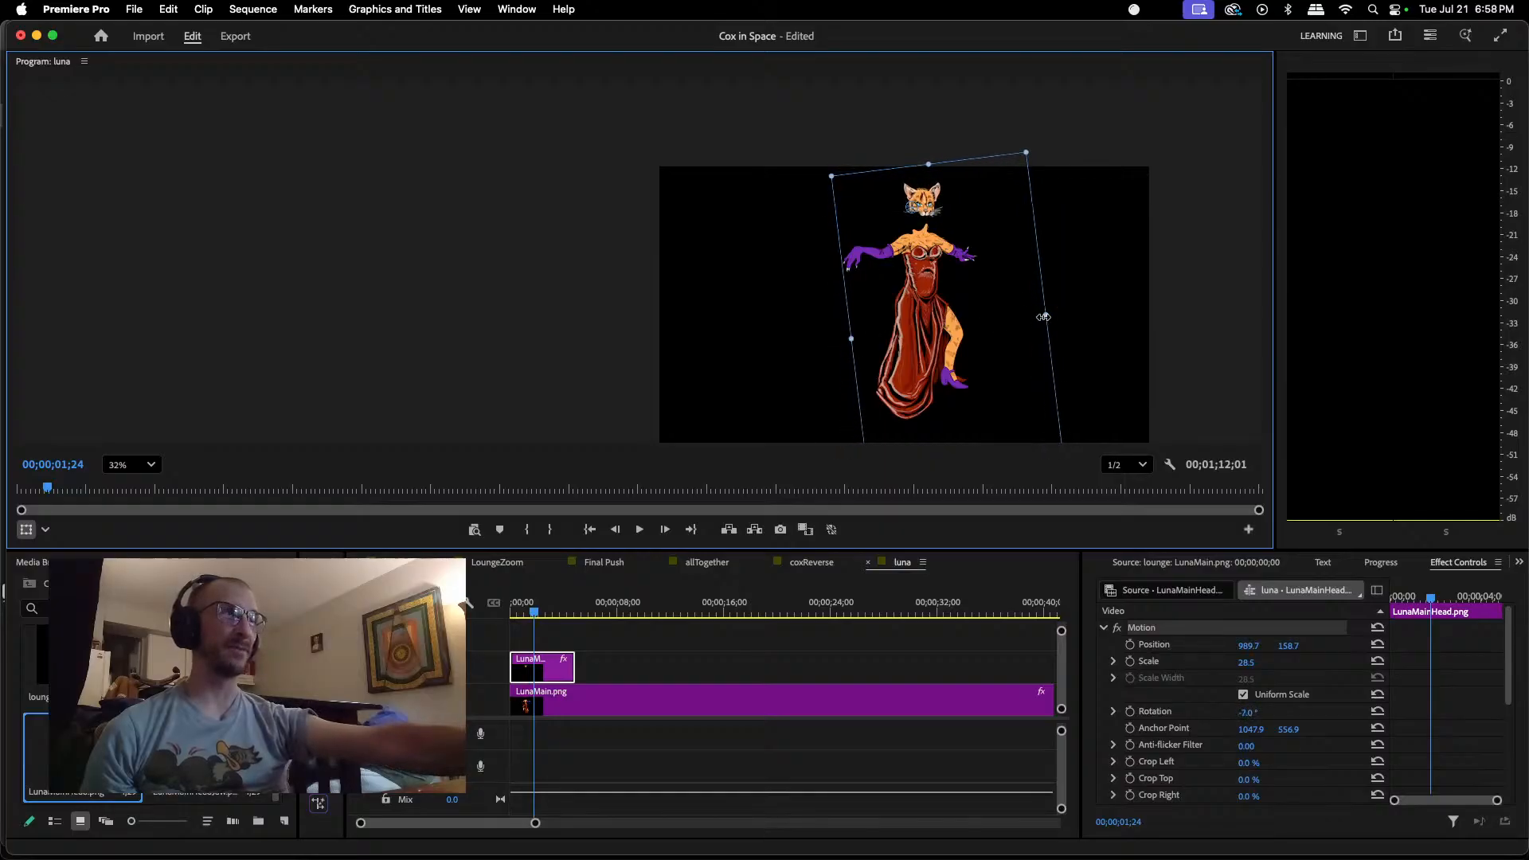
{"action": "left_click_drag", "start_coordinate": [1044, 317], "coordinate": [1035, 317]}
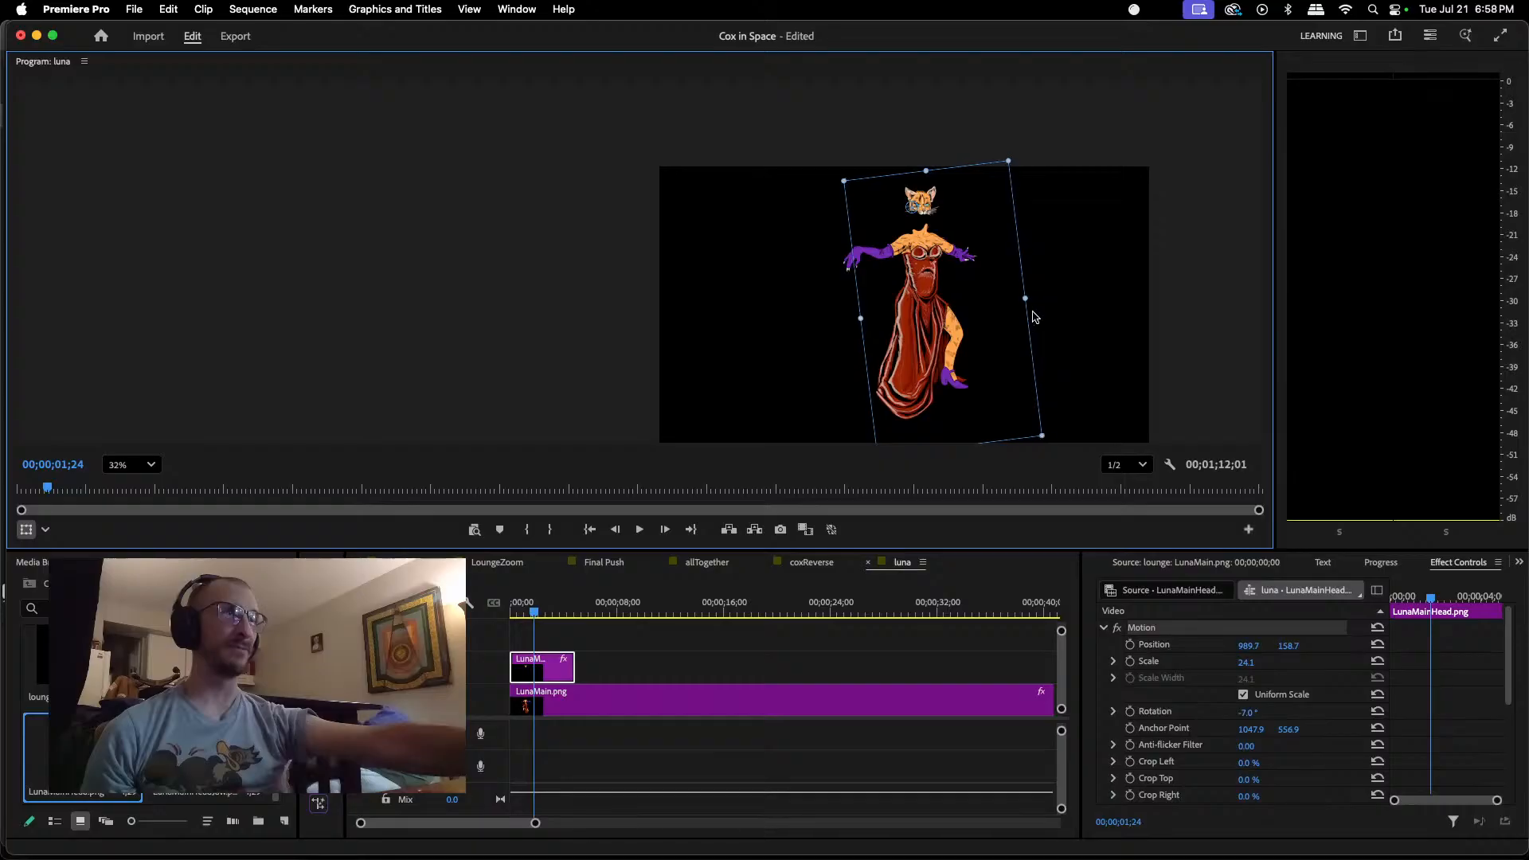
Step: Lower the head onto the neck at about position 1039.6, 305.3, with its anchor point near 1198.6, 927.3 and scale about 24.9 percent
{"action": "left_click_drag", "start_coordinate": [926, 208], "coordinate": [935, 254]}
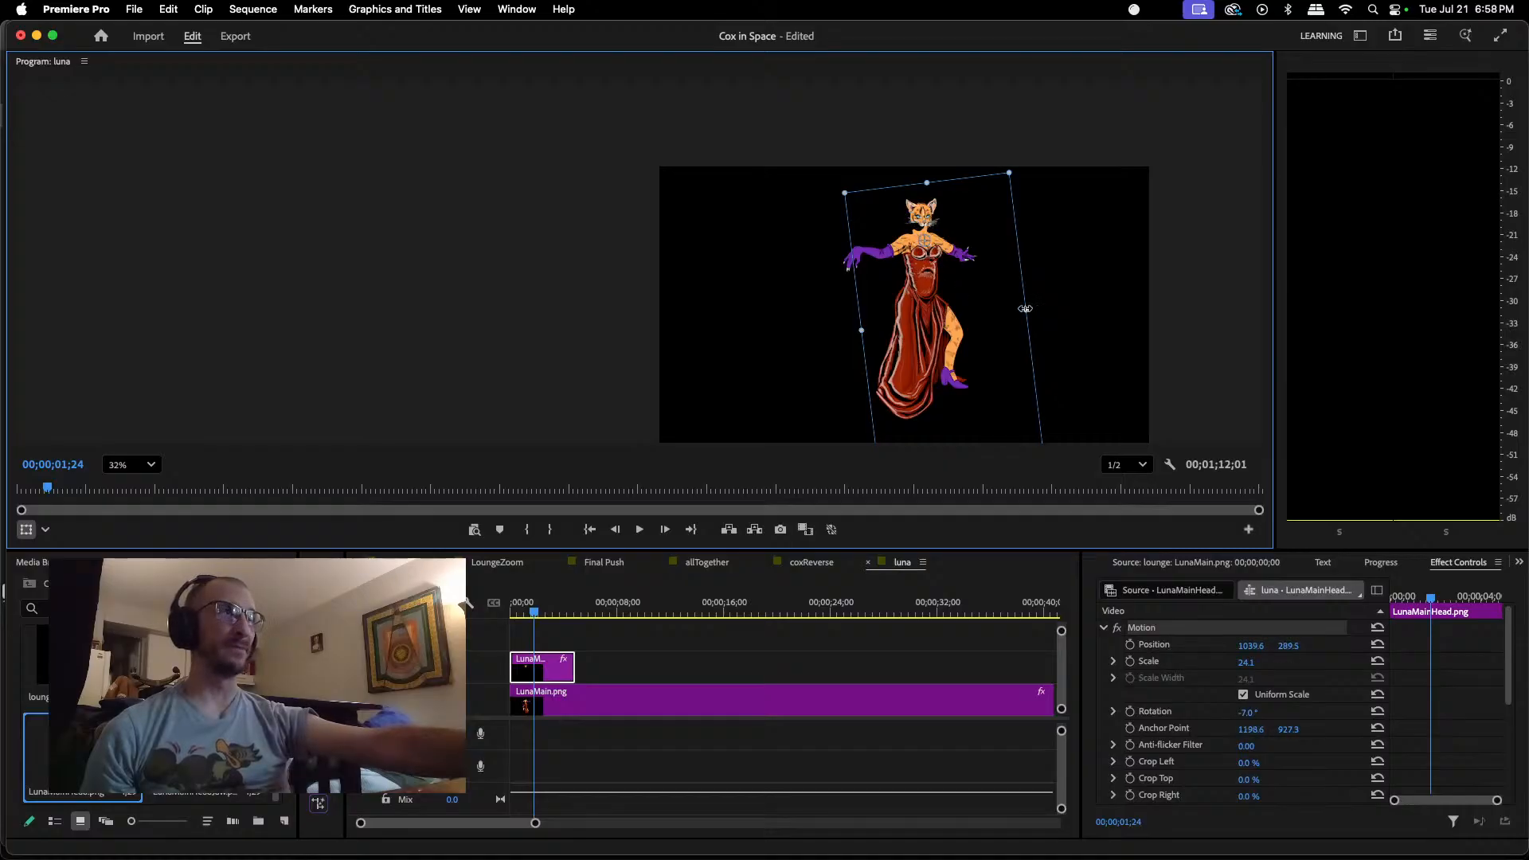
{"action": "left_click_drag", "start_coordinate": [1026, 308], "coordinate": [1020, 307]}
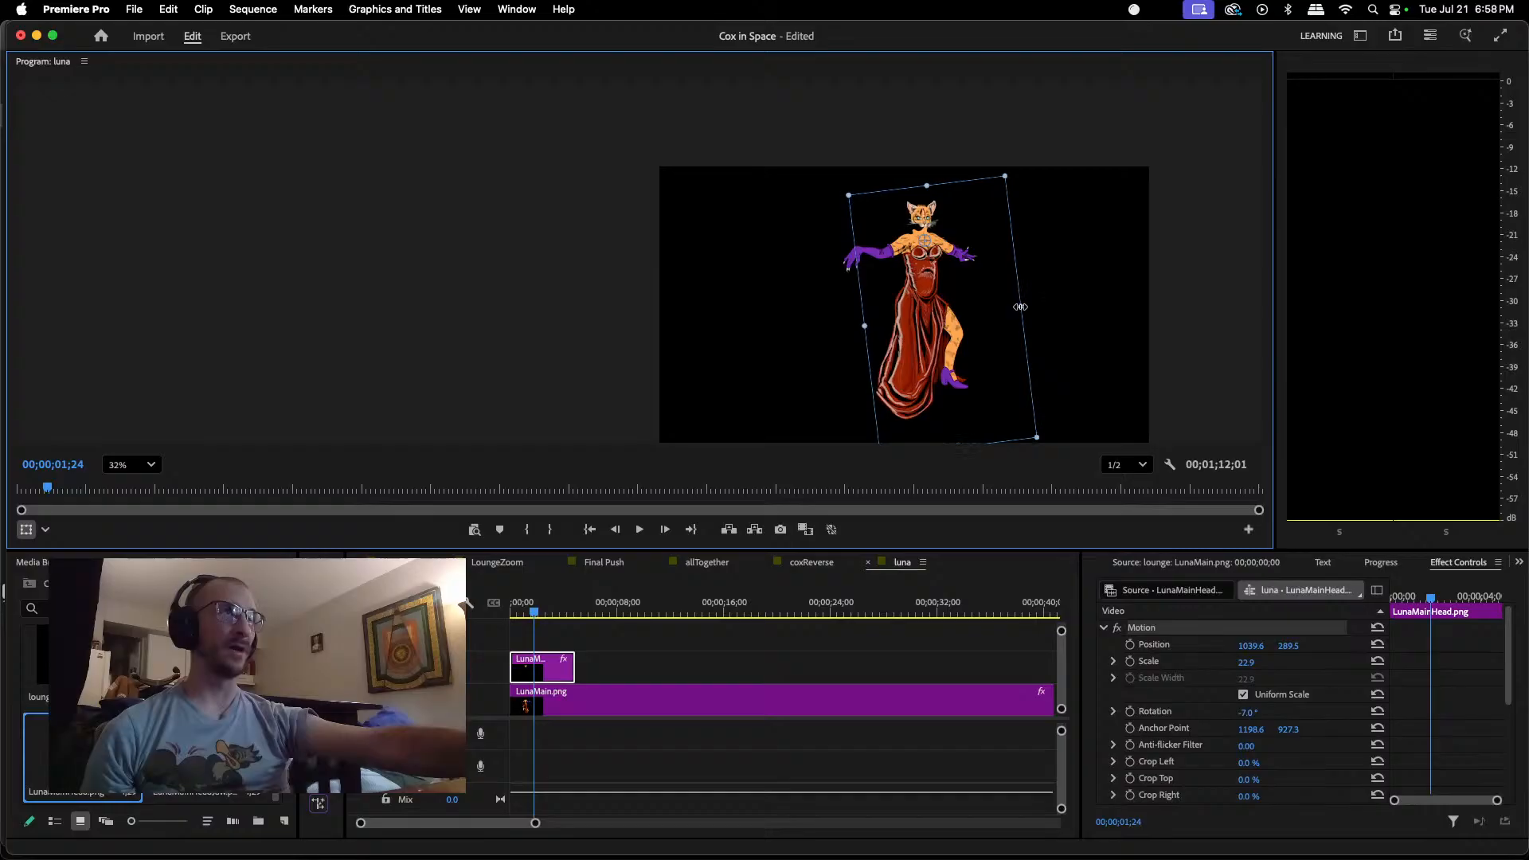
{"action": "scroll", "coordinate": [945, 282], "scroll_direction": "up", "scroll_amount": 5}
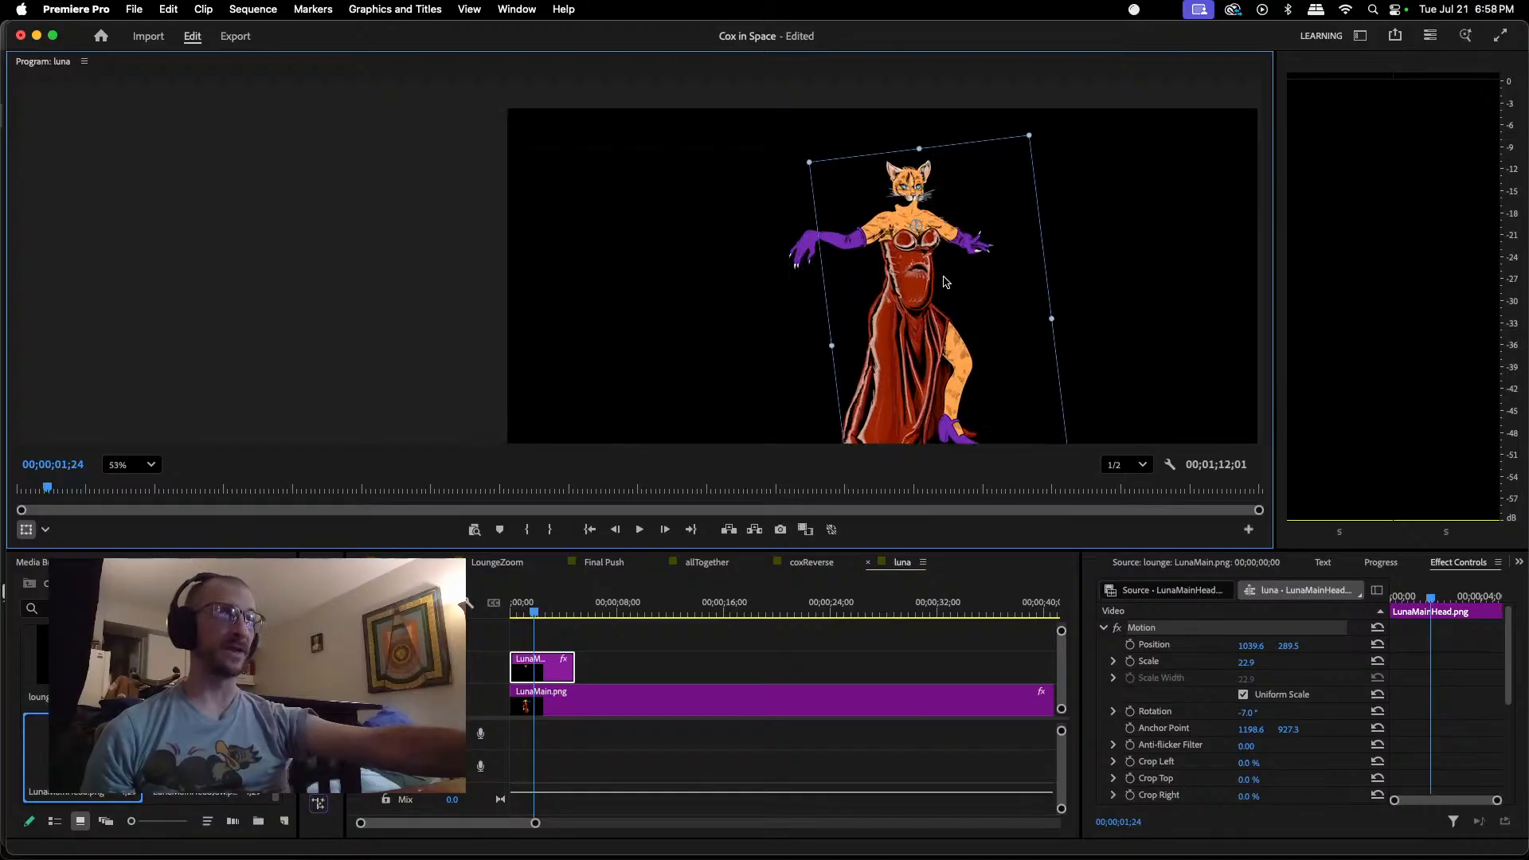
{"action": "left_click_drag", "start_coordinate": [1097, 335], "coordinate": [1108, 336]}
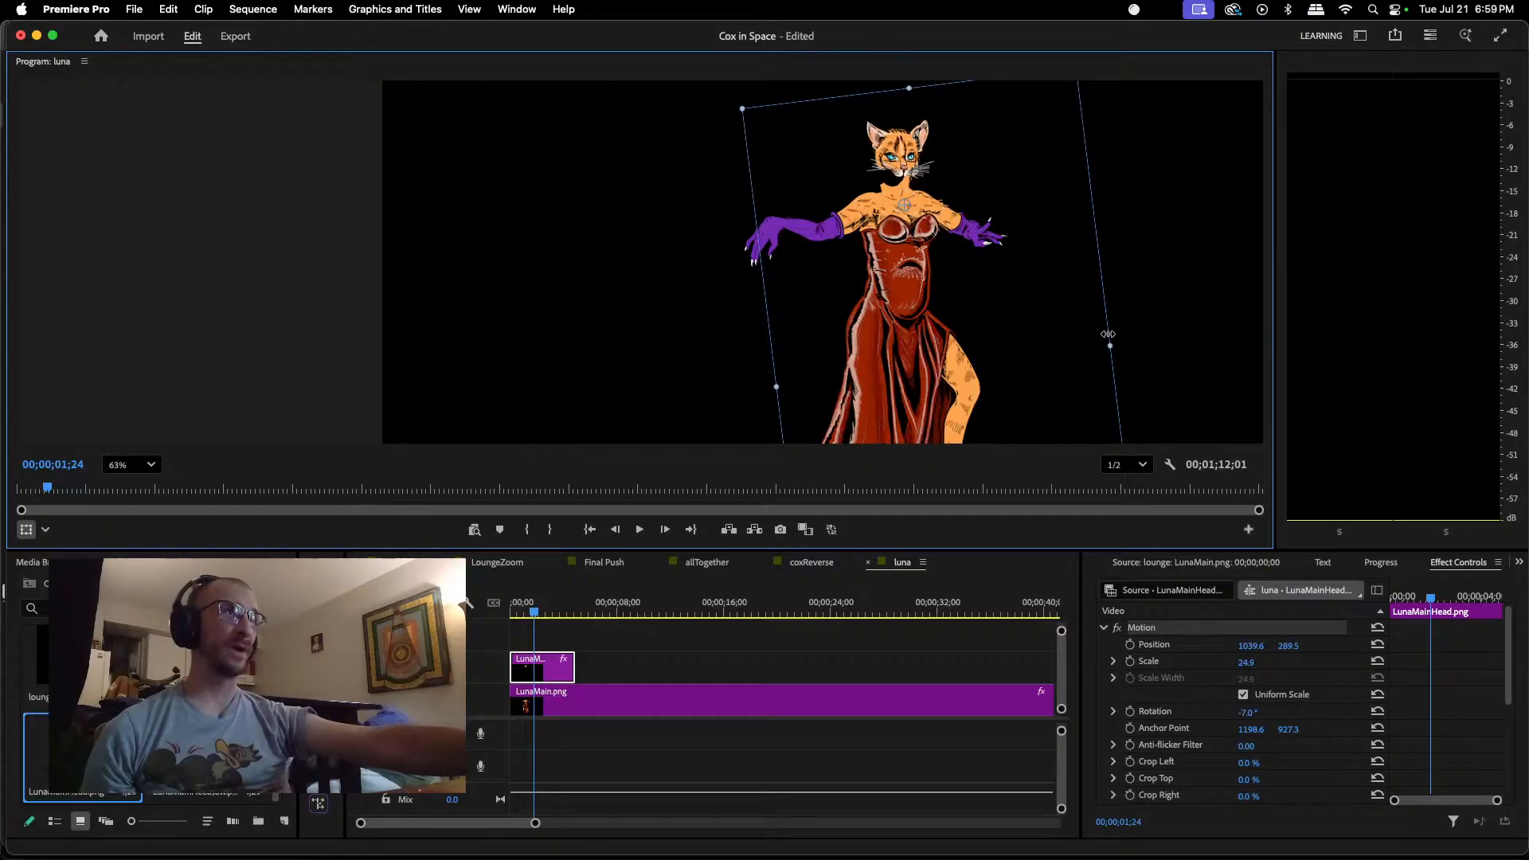
{"action": "left_click_drag", "start_coordinate": [889, 152], "coordinate": [891, 156]}
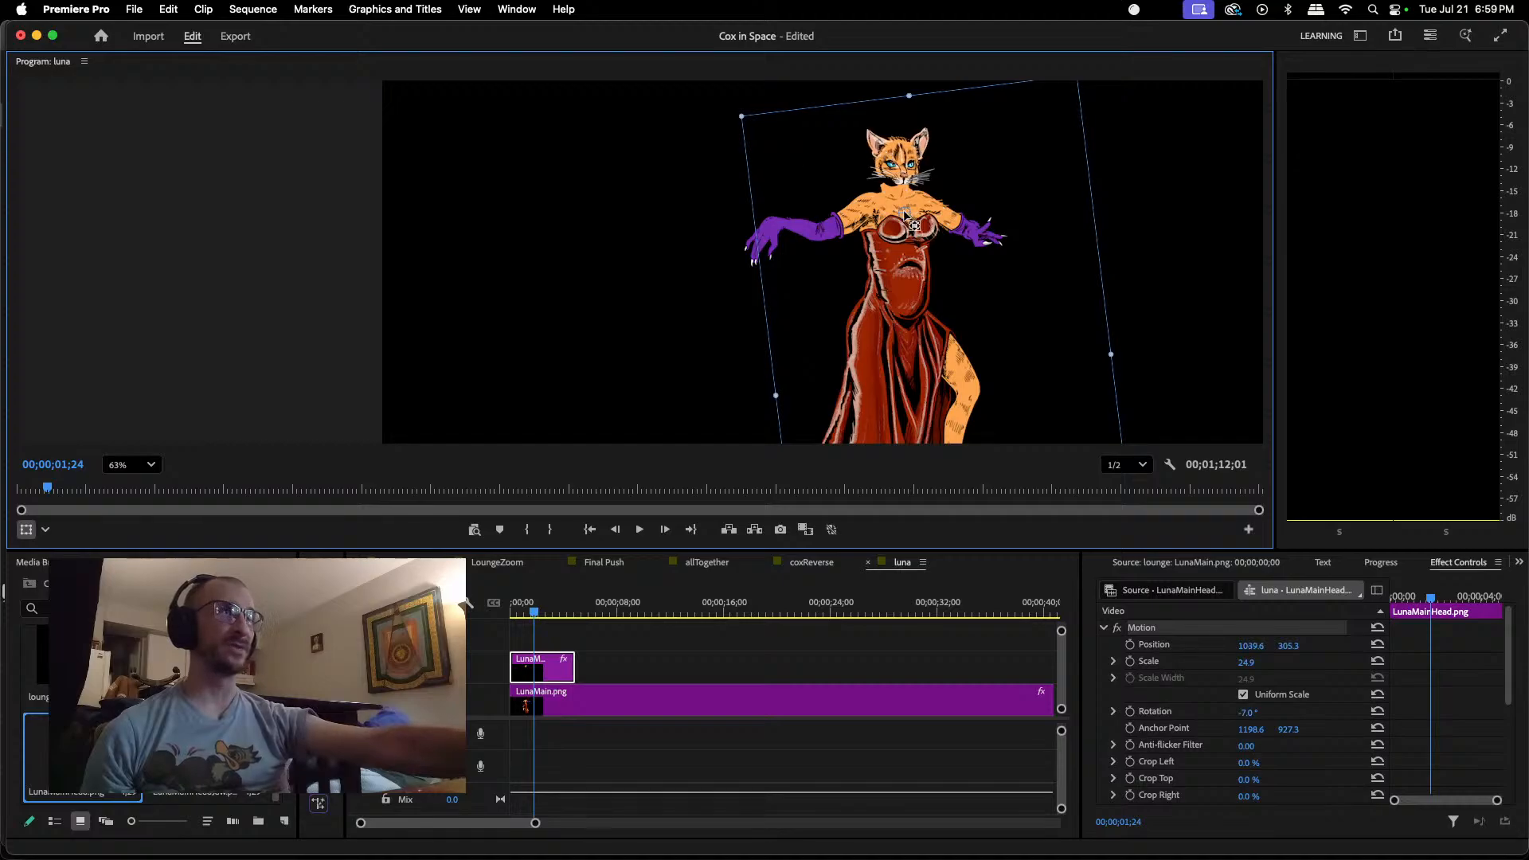
Step: Shift the head's anchor point to about 1151.8, 905.4, rotate the head to about -11.9 degrees and seat it at about position 1024.2, 296.6
{"action": "left_click_drag", "start_coordinate": [914, 225], "coordinate": [896, 155]}
{"action": "left_click_drag", "start_coordinate": [732, 105], "coordinate": [723, 118]}
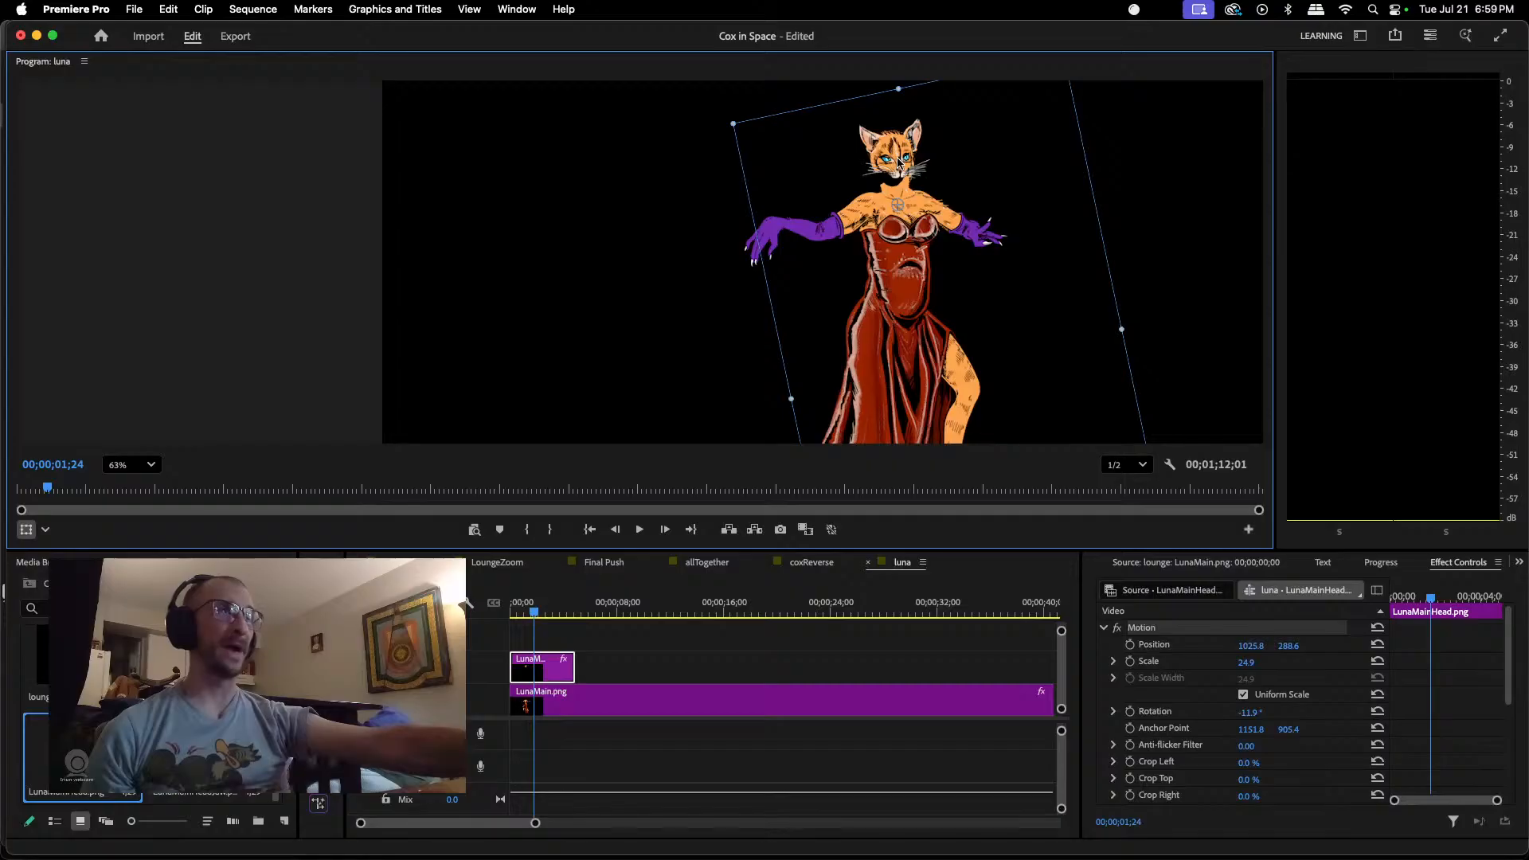
{"action": "left_click_drag", "start_coordinate": [900, 160], "coordinate": [898, 165]}
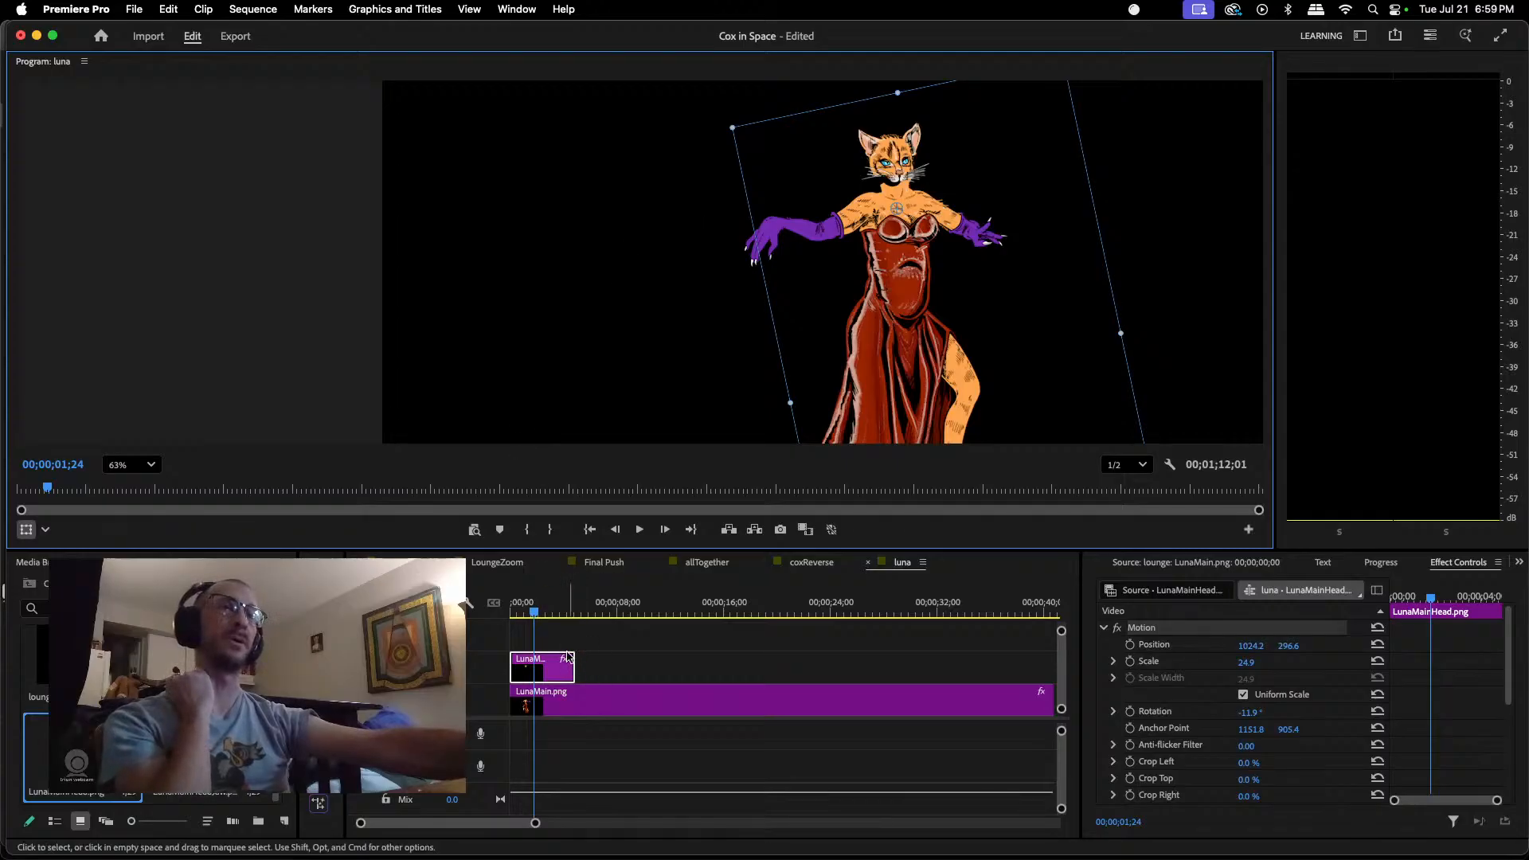
Step: Extend the LunaMainHead.png clip to the end of LunaMain.png and copy the body clip's Horizontal Flip effect onto it
{"action": "left_click_drag", "start_coordinate": [572, 661], "coordinate": [867, 681]}
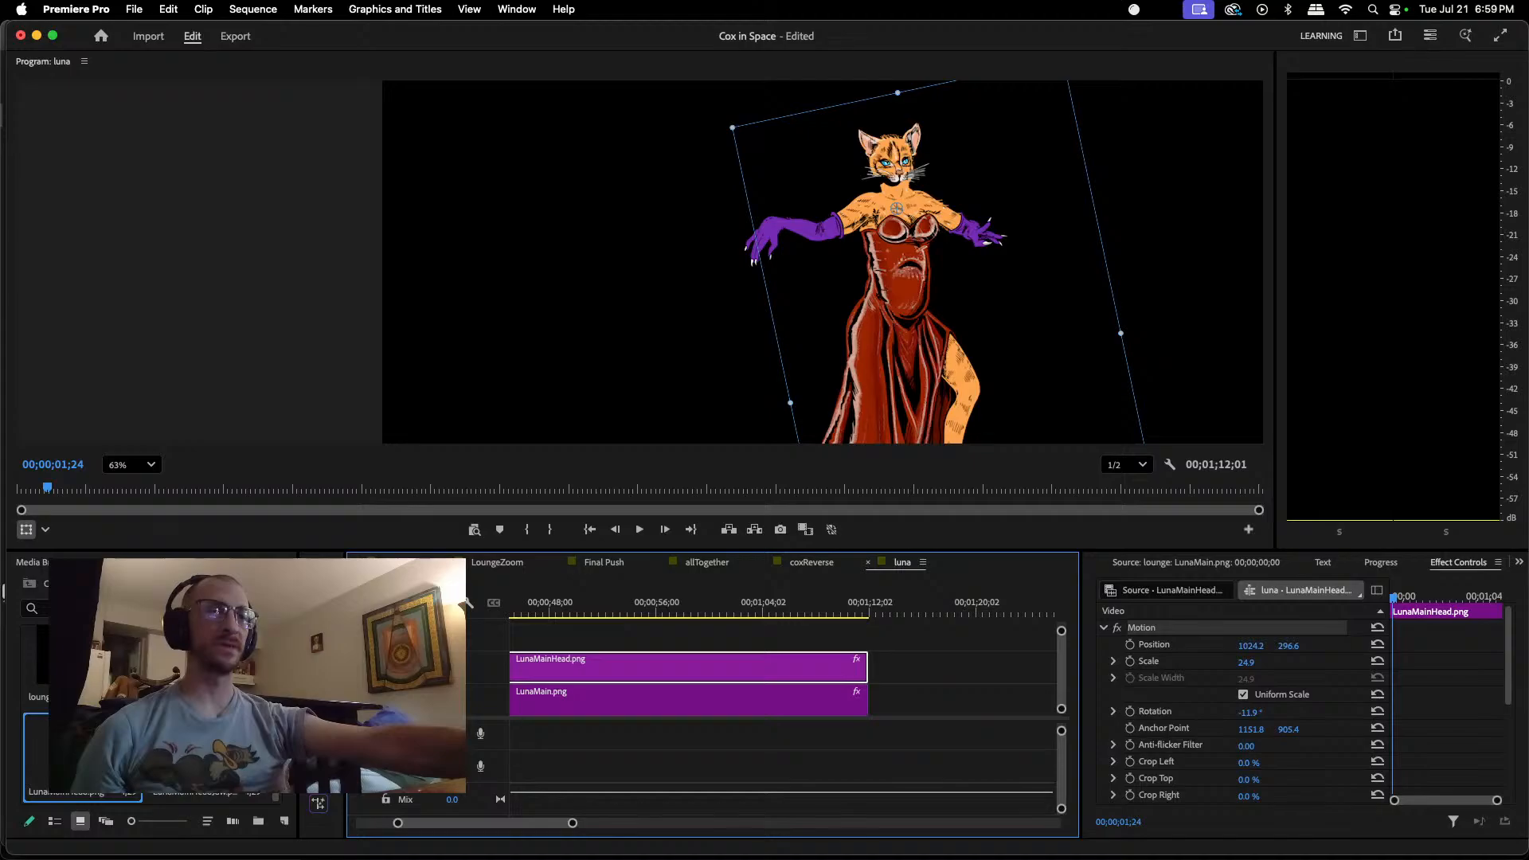
{"action": "left_click", "coordinate": [610, 704]}
{"action": "scroll", "coordinate": [1227, 720], "scroll_direction": "down", "scroll_amount": 5}
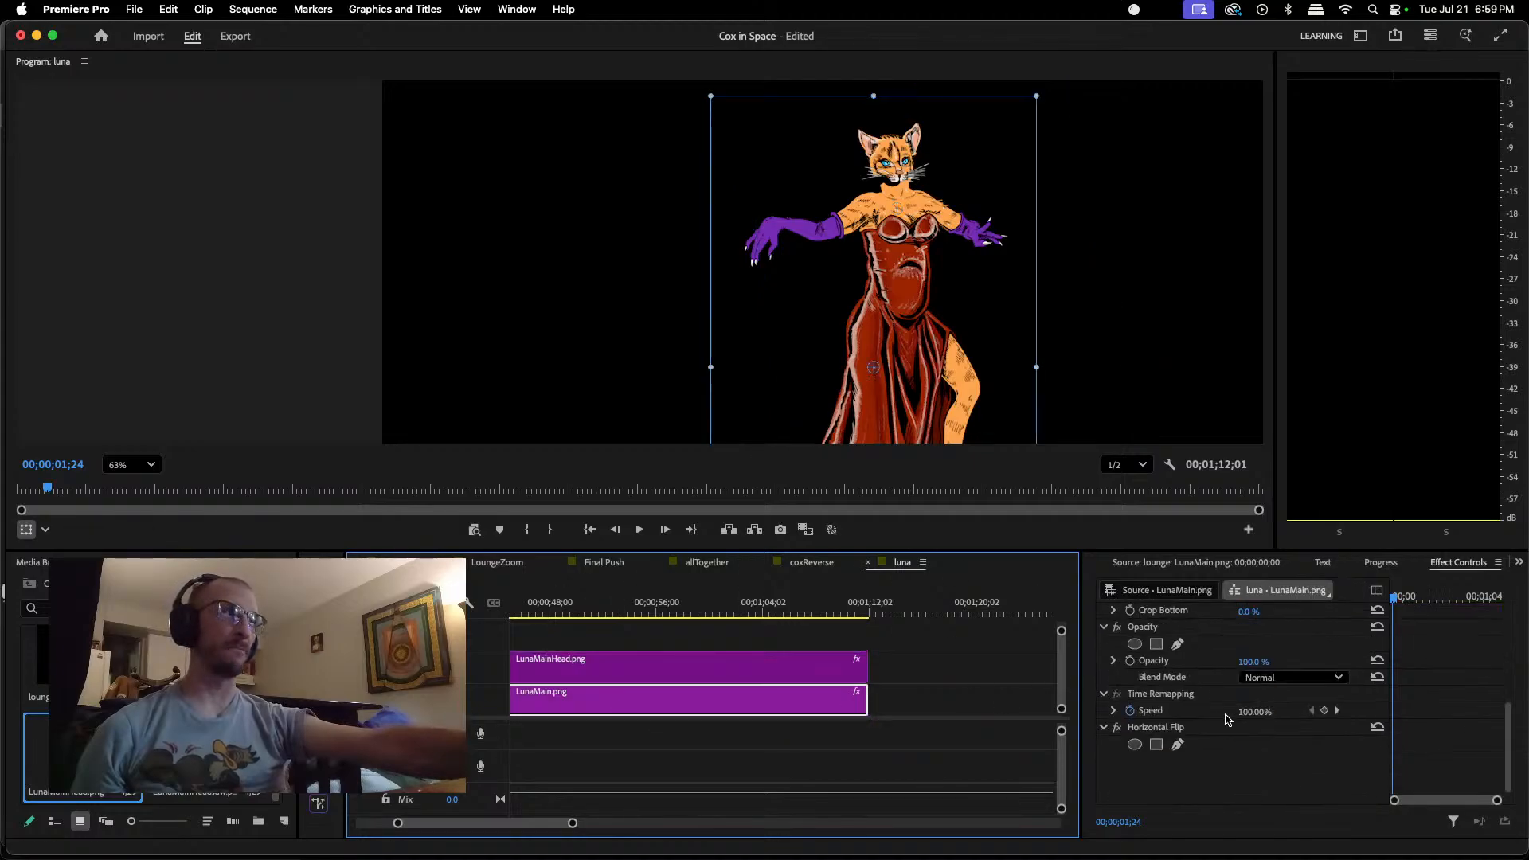
{"action": "left_click", "coordinate": [1173, 729]}
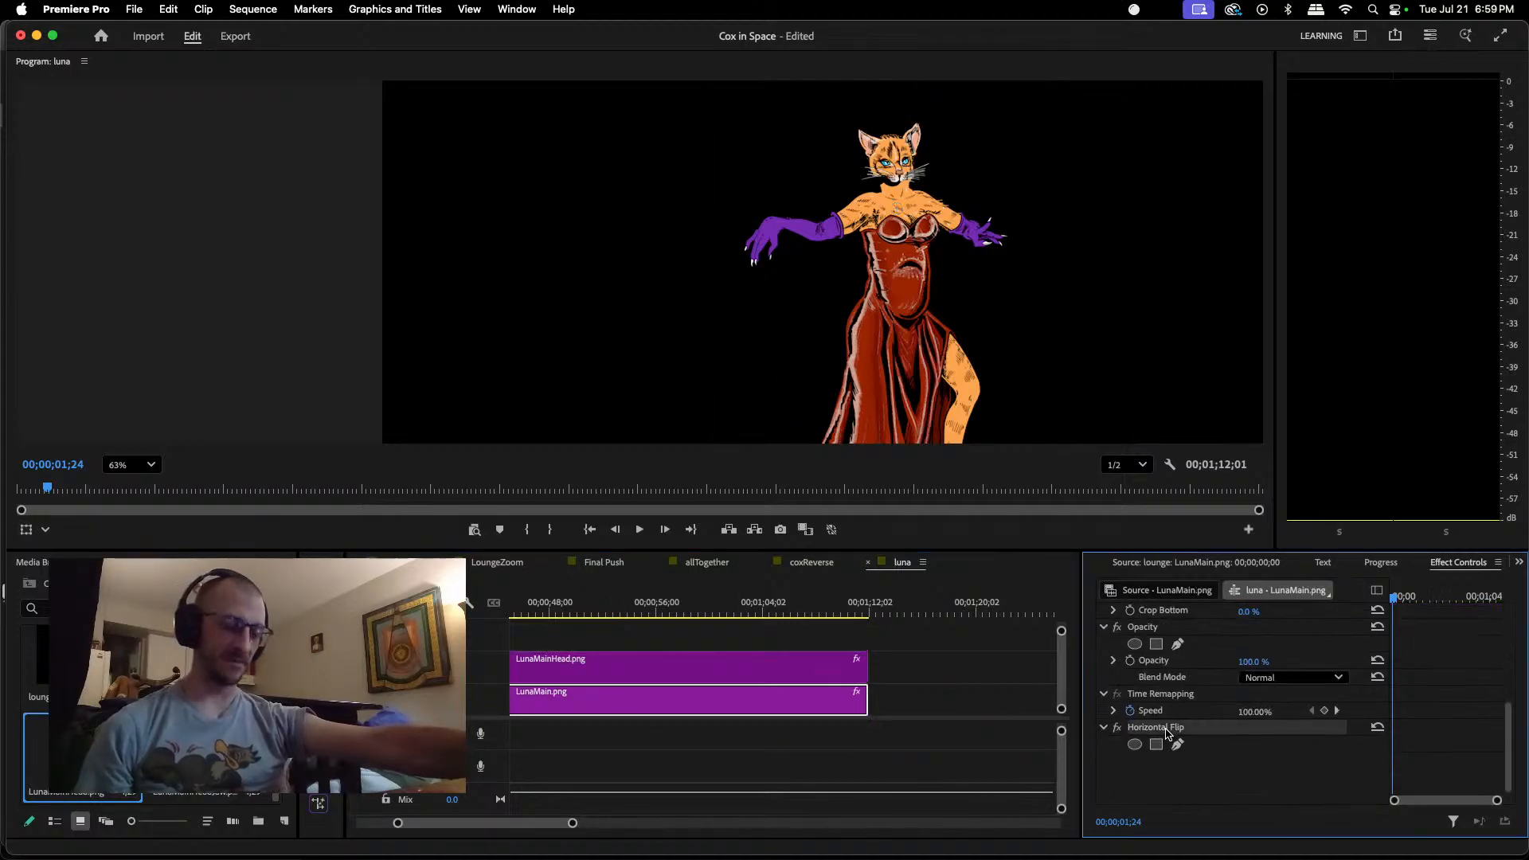
{"action": "left_click", "coordinate": [800, 676]}
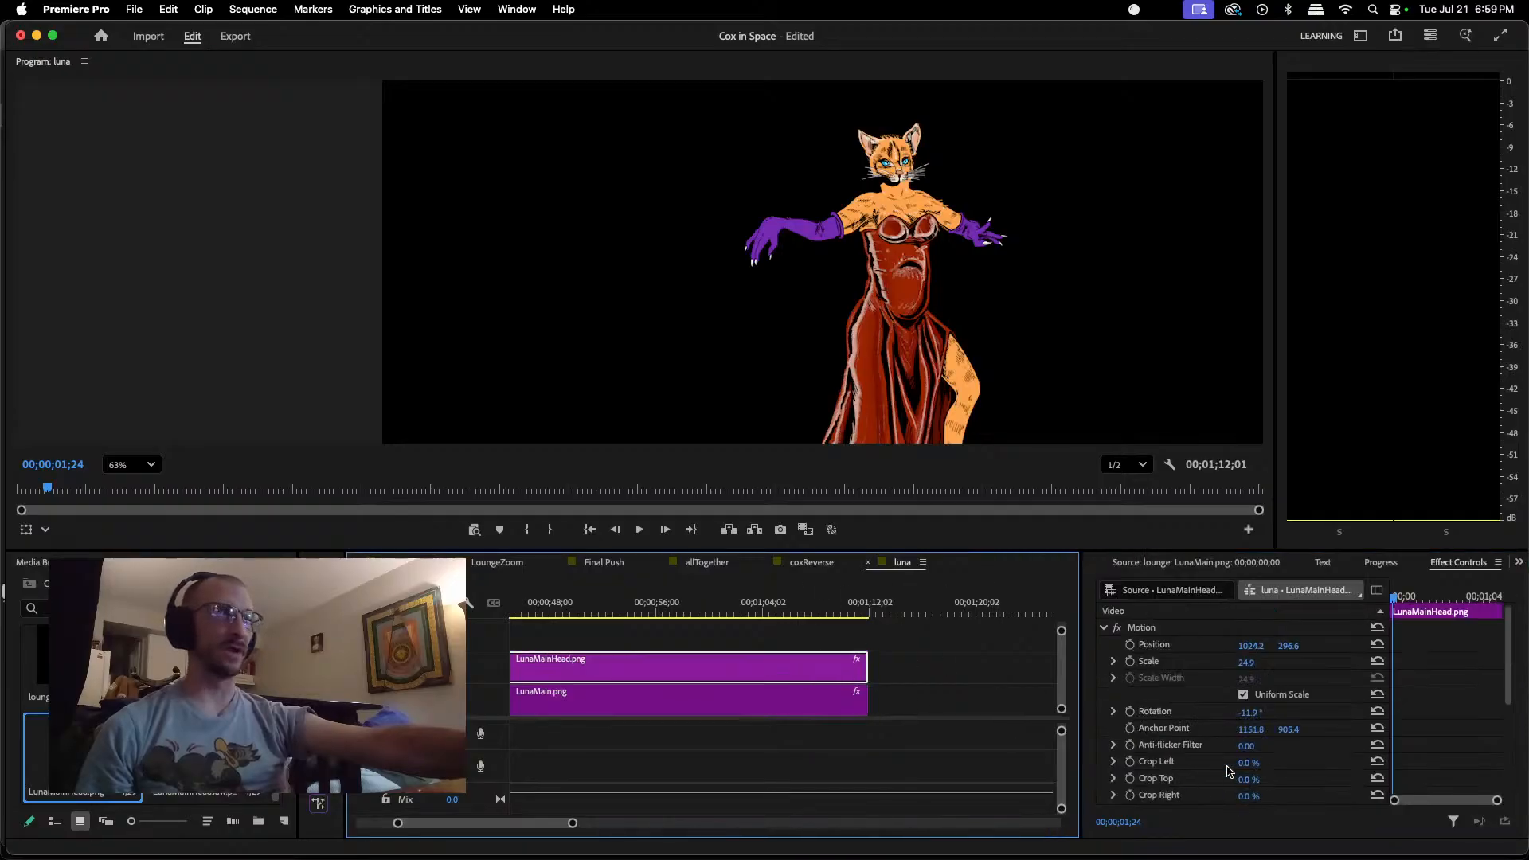
{"action": "right_click", "coordinate": [1189, 774]}
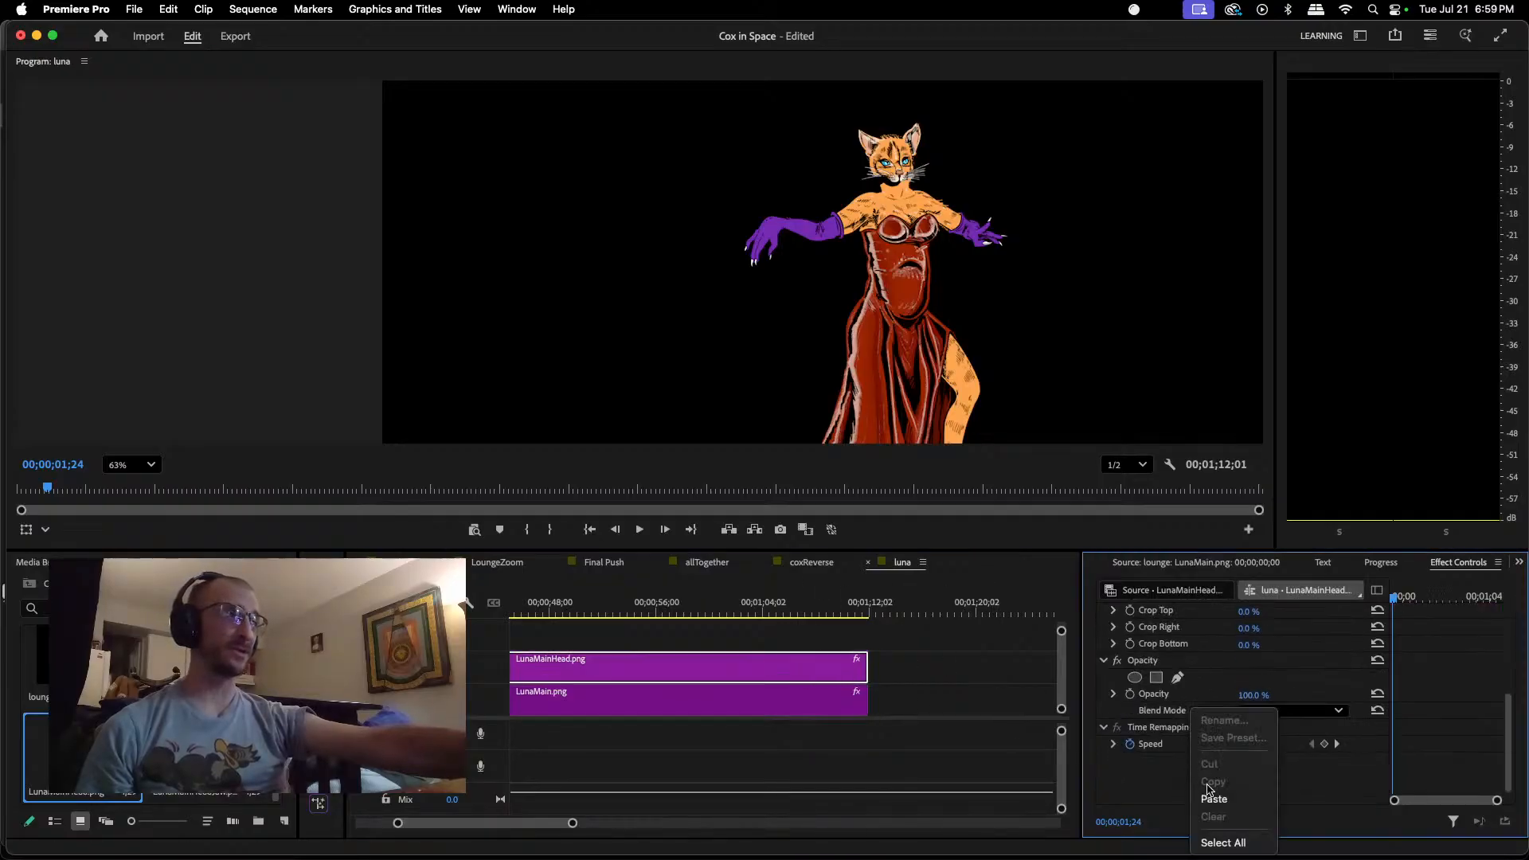
{"action": "left_click", "coordinate": [1214, 796]}
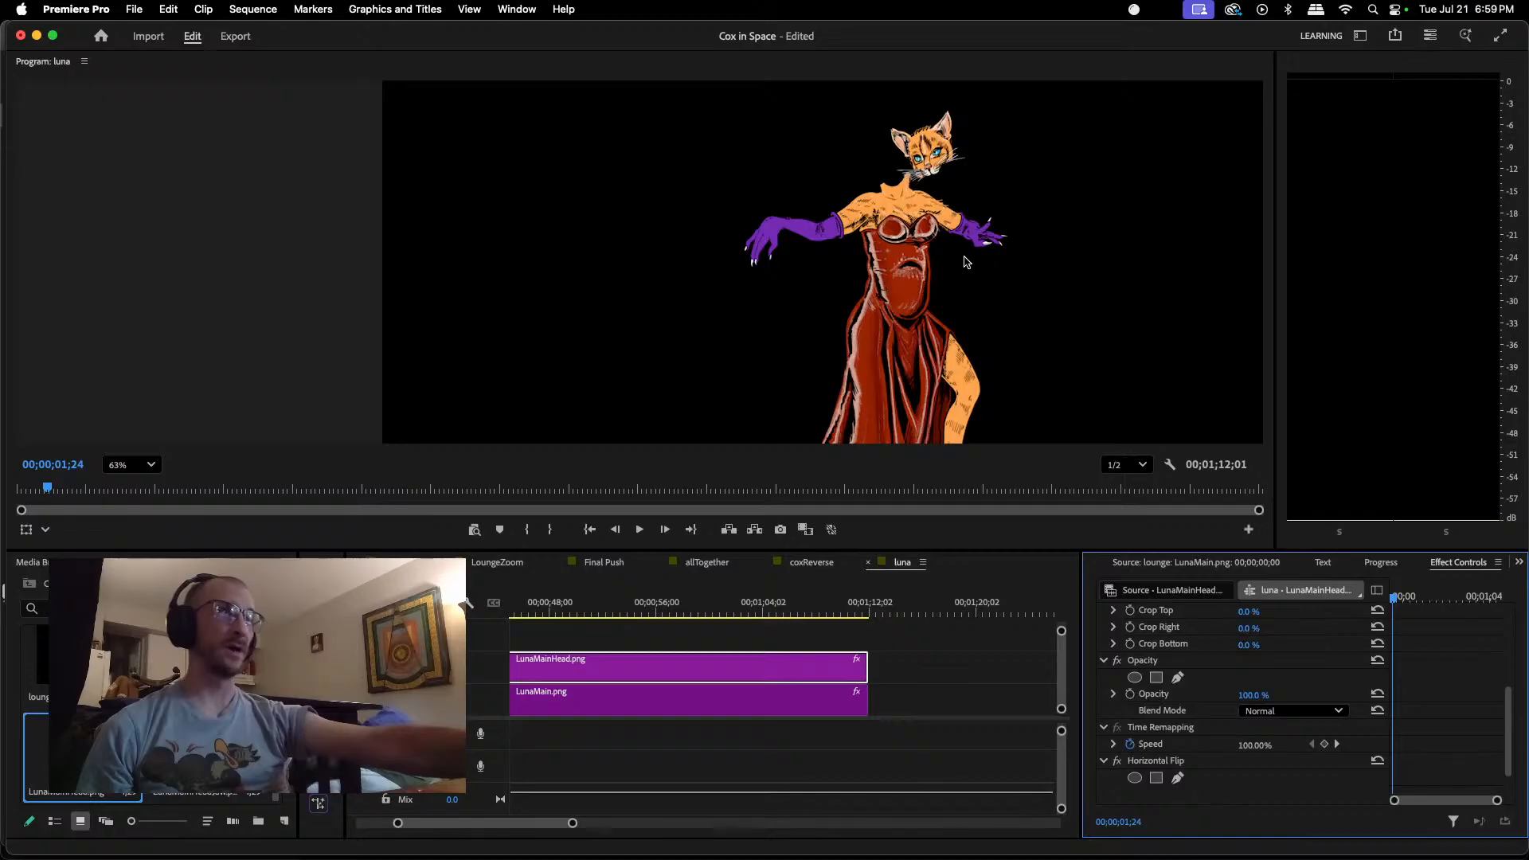
Step: Rotate the flipped head to about 9.6 degrees and seat it back on the neck at about position 918.2, 272.1
{"action": "left_click", "coordinate": [937, 156]}
{"action": "double_click", "coordinate": [929, 154]}
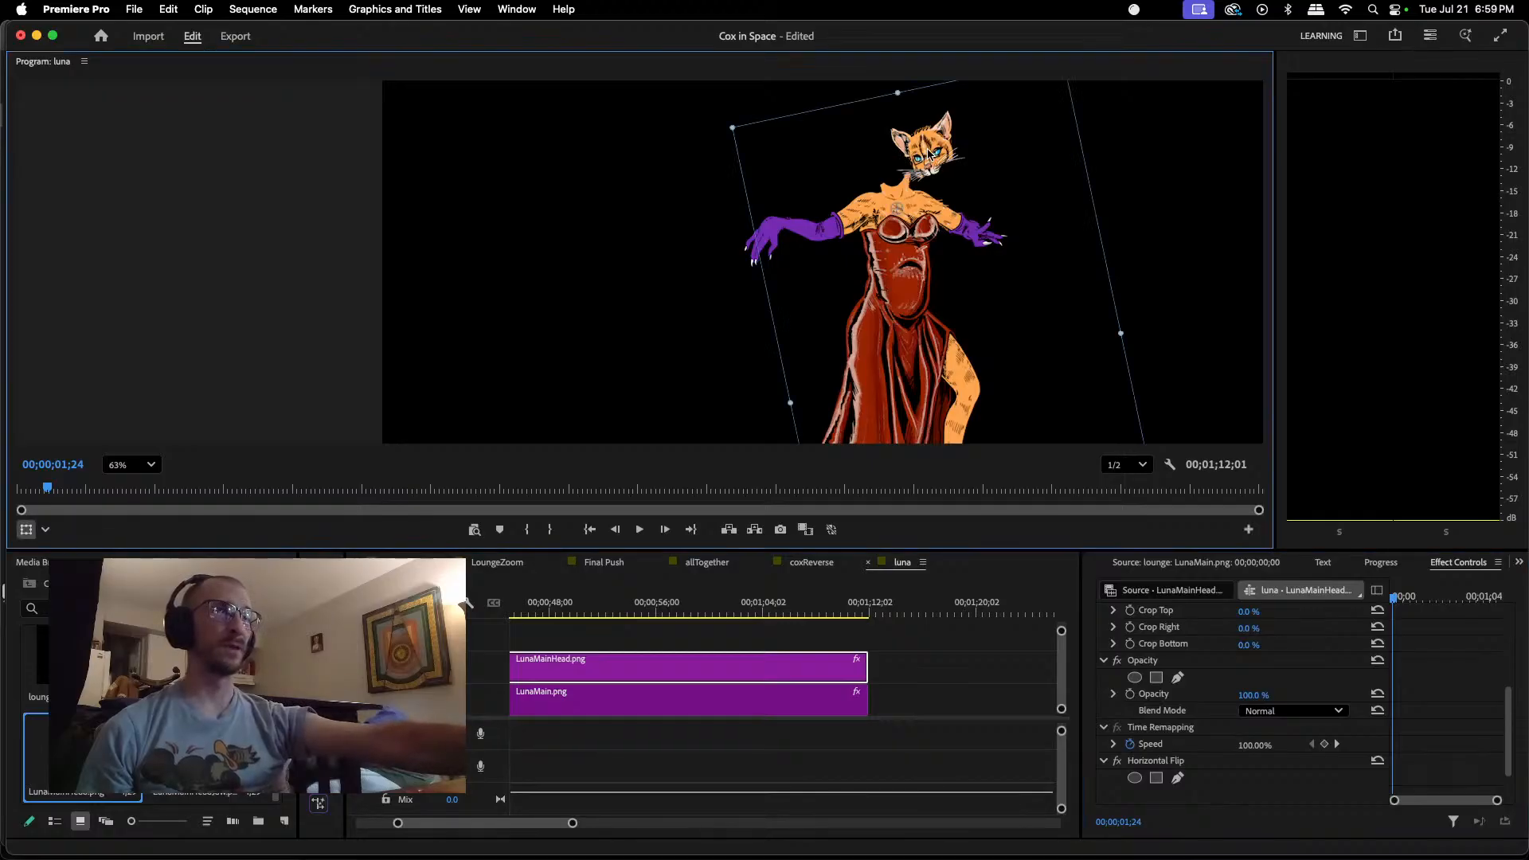
{"action": "scroll", "coordinate": [935, 161], "scroll_direction": "down", "scroll_amount": 3}
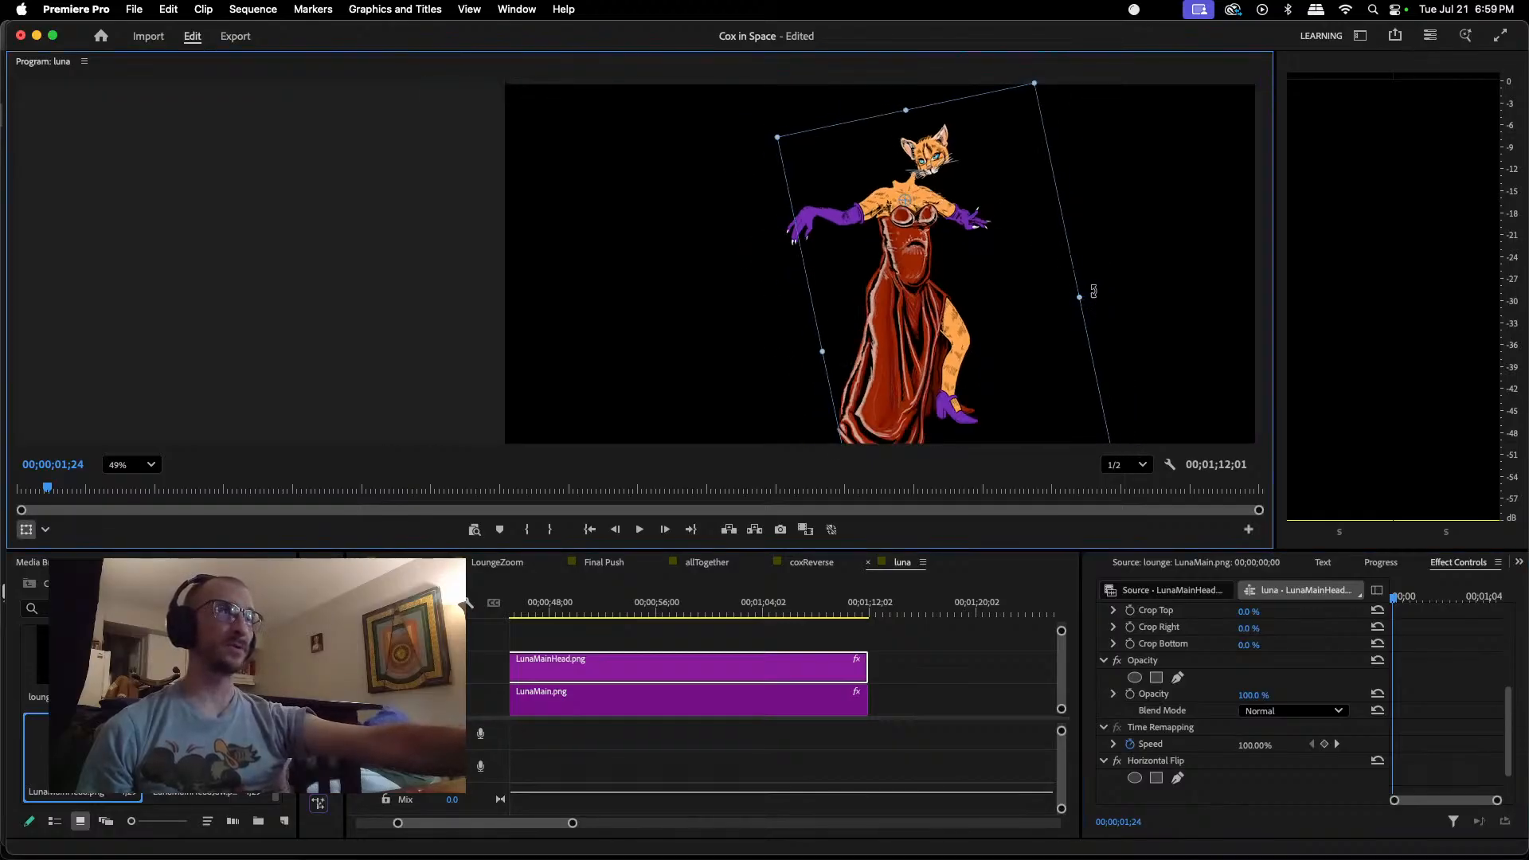
{"action": "left_click_drag", "start_coordinate": [1093, 292], "coordinate": [1080, 390]}
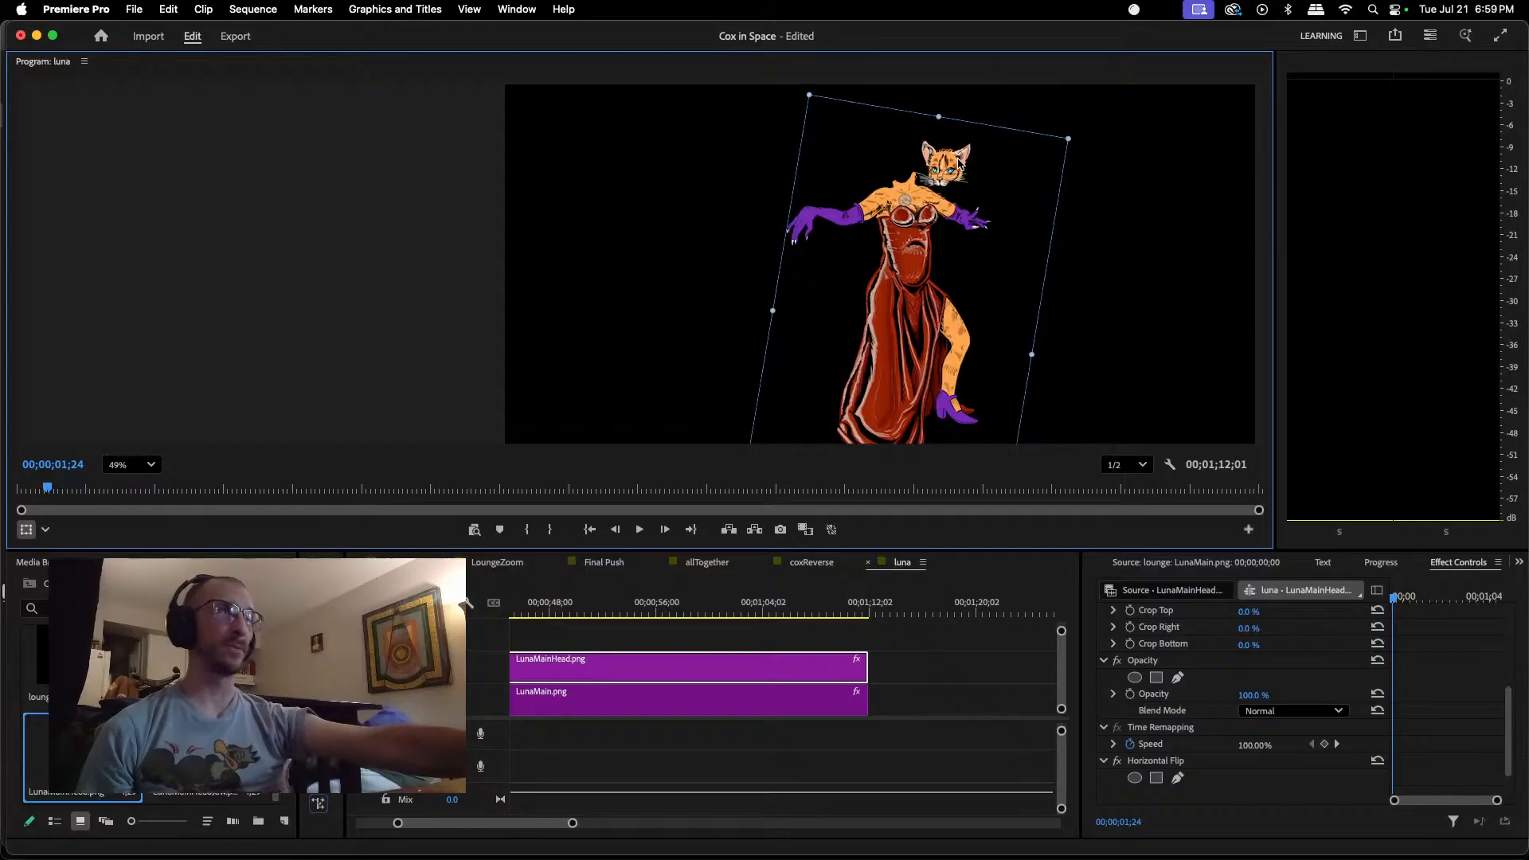
{"action": "left_click_drag", "start_coordinate": [960, 164], "coordinate": [918, 151]}
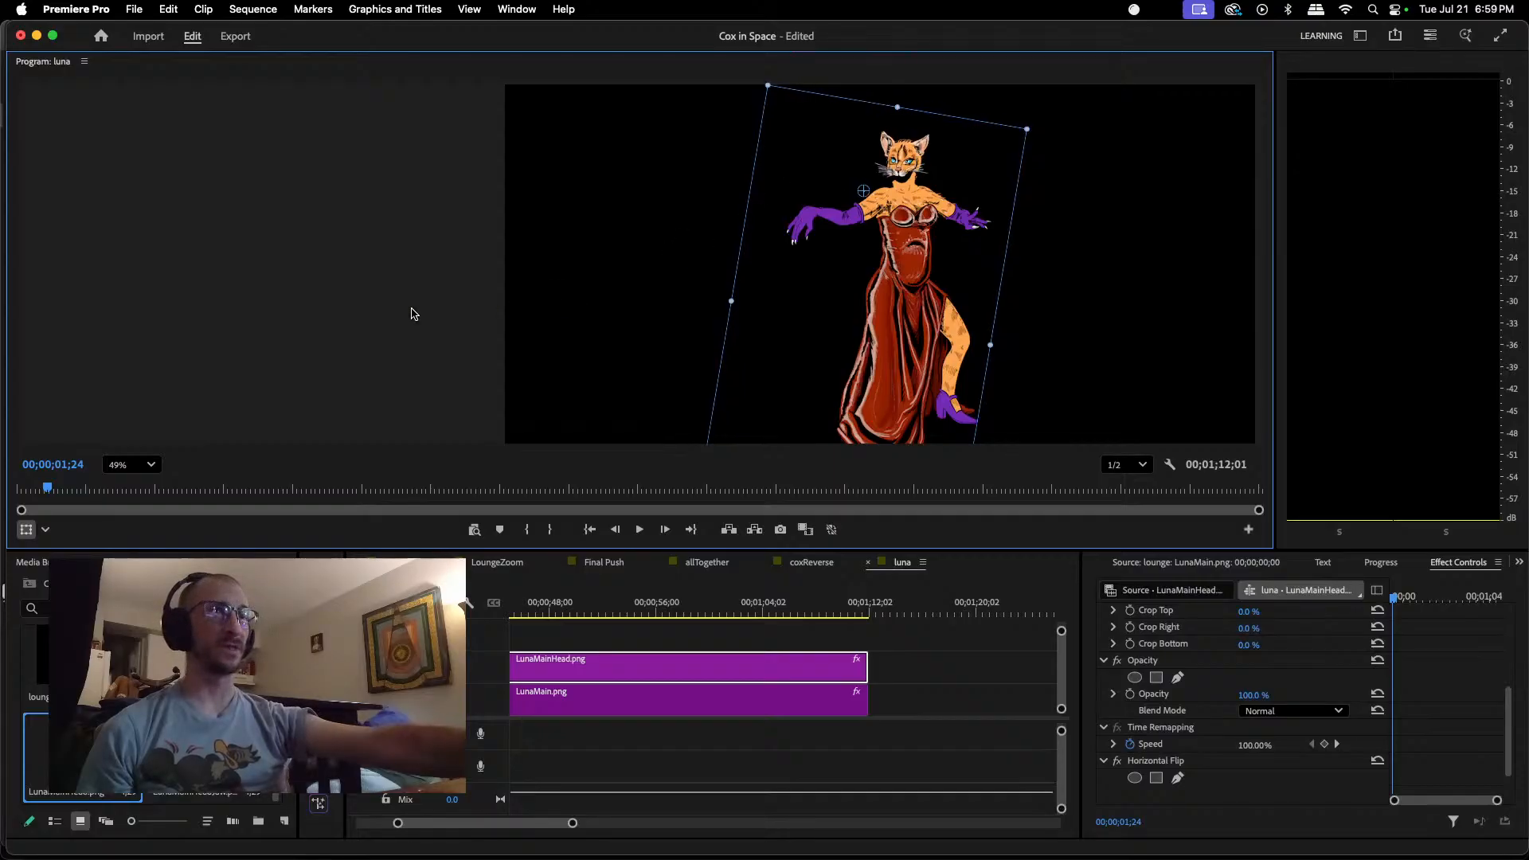
Step: Add LunaMainHeadJaw.png on the track above the head and stretch it from the sequence start to the end of the other clips
{"action": "left_click_drag", "start_coordinate": [206, 765], "coordinate": [553, 637]}
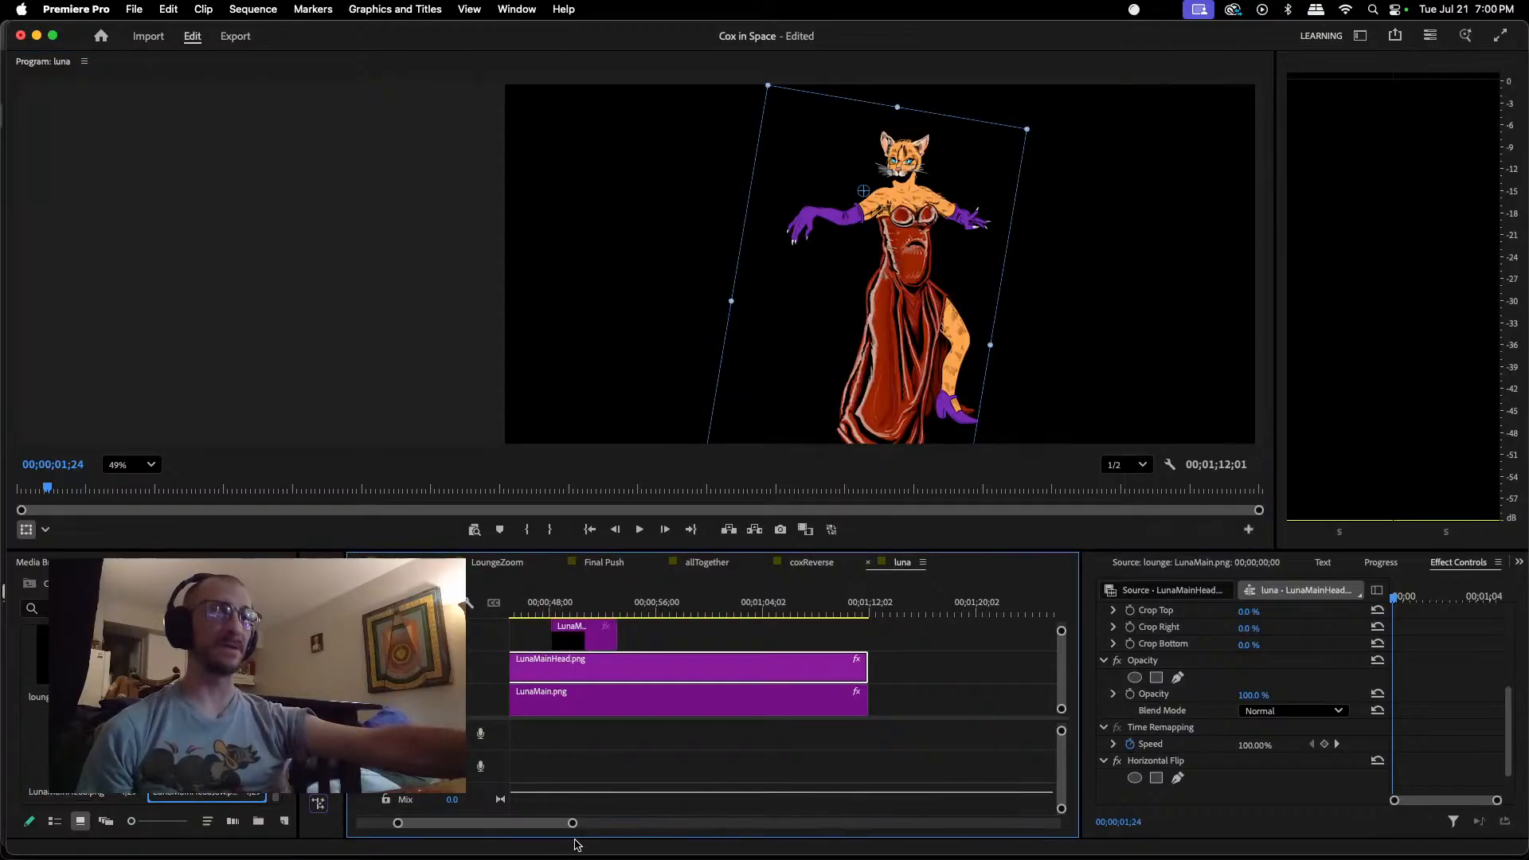
{"action": "left_click_drag", "start_coordinate": [573, 824], "coordinate": [642, 822]}
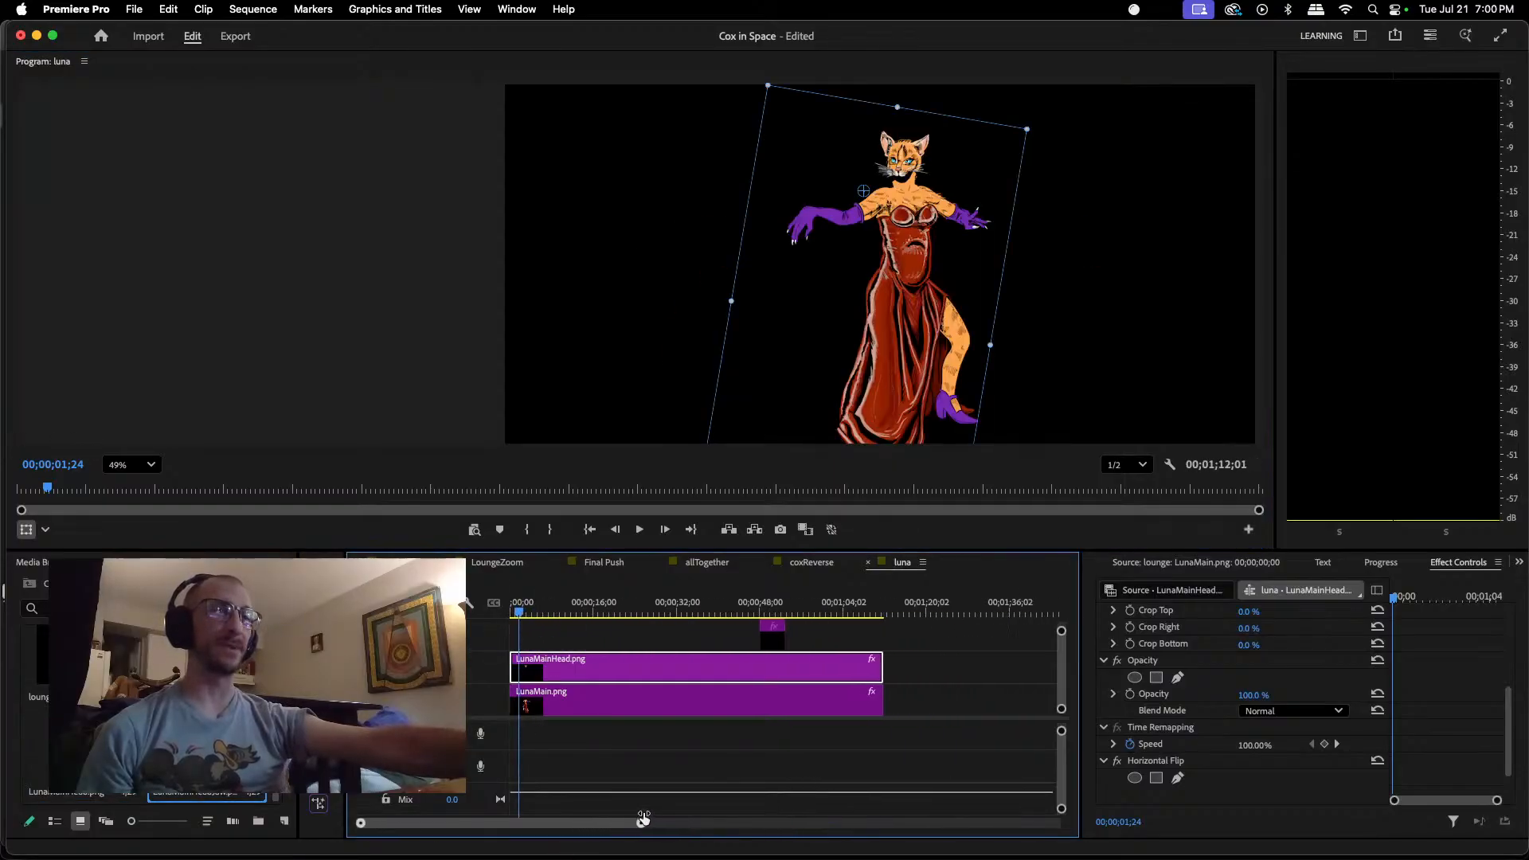
{"action": "left_click", "coordinate": [775, 635]}
{"action": "left_click_drag", "start_coordinate": [775, 635], "coordinate": [880, 631]}
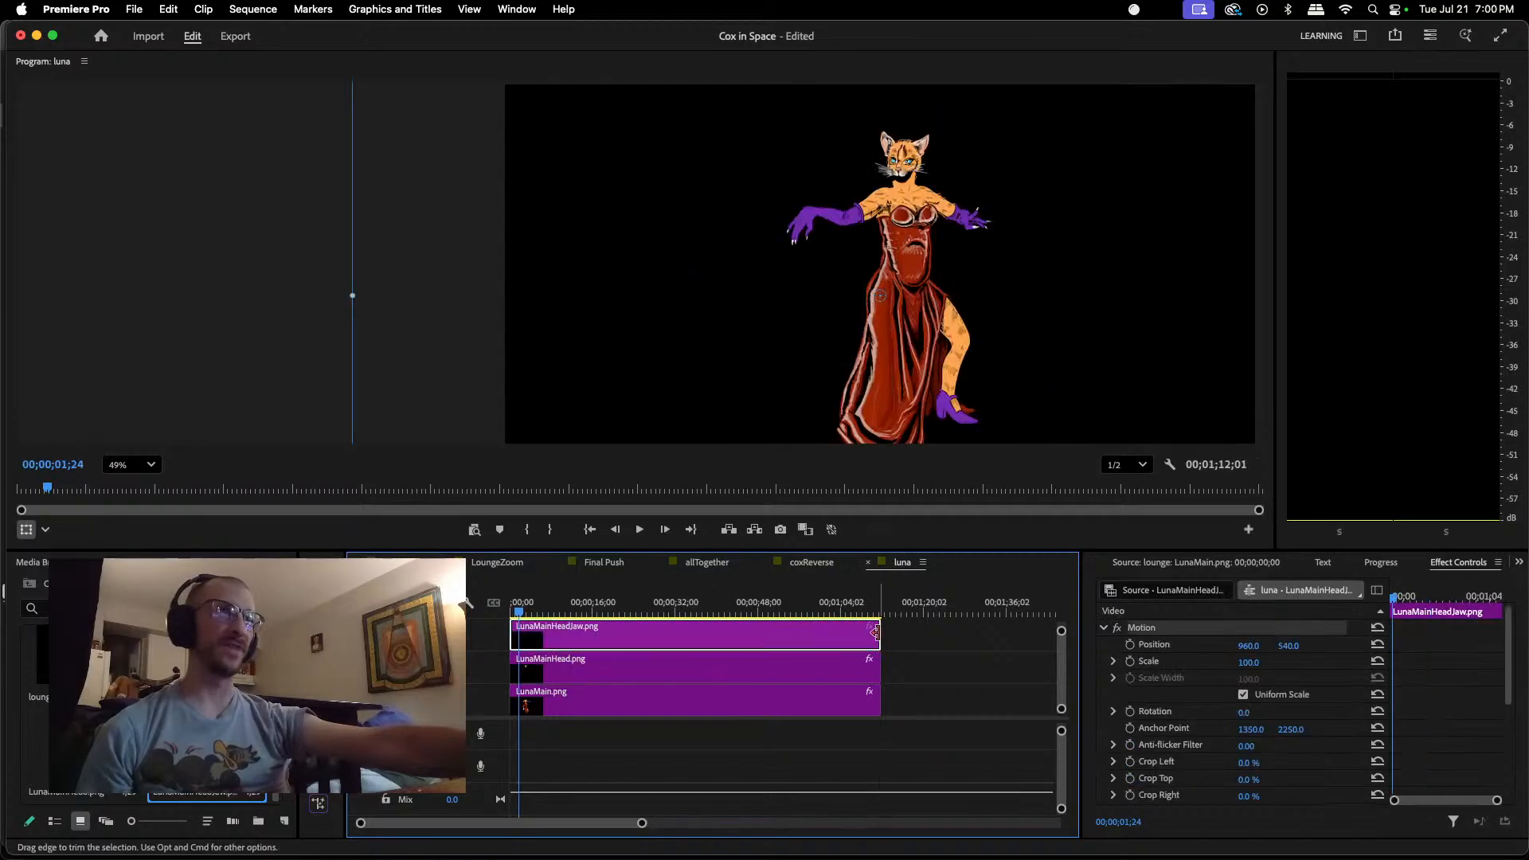
Step: Move the jaw image down to about position 1026.5, 2122.1 and paste the Horizontal Flip effect onto its clip
{"action": "scroll", "coordinate": [802, 326], "scroll_direction": "down", "scroll_amount": 4}
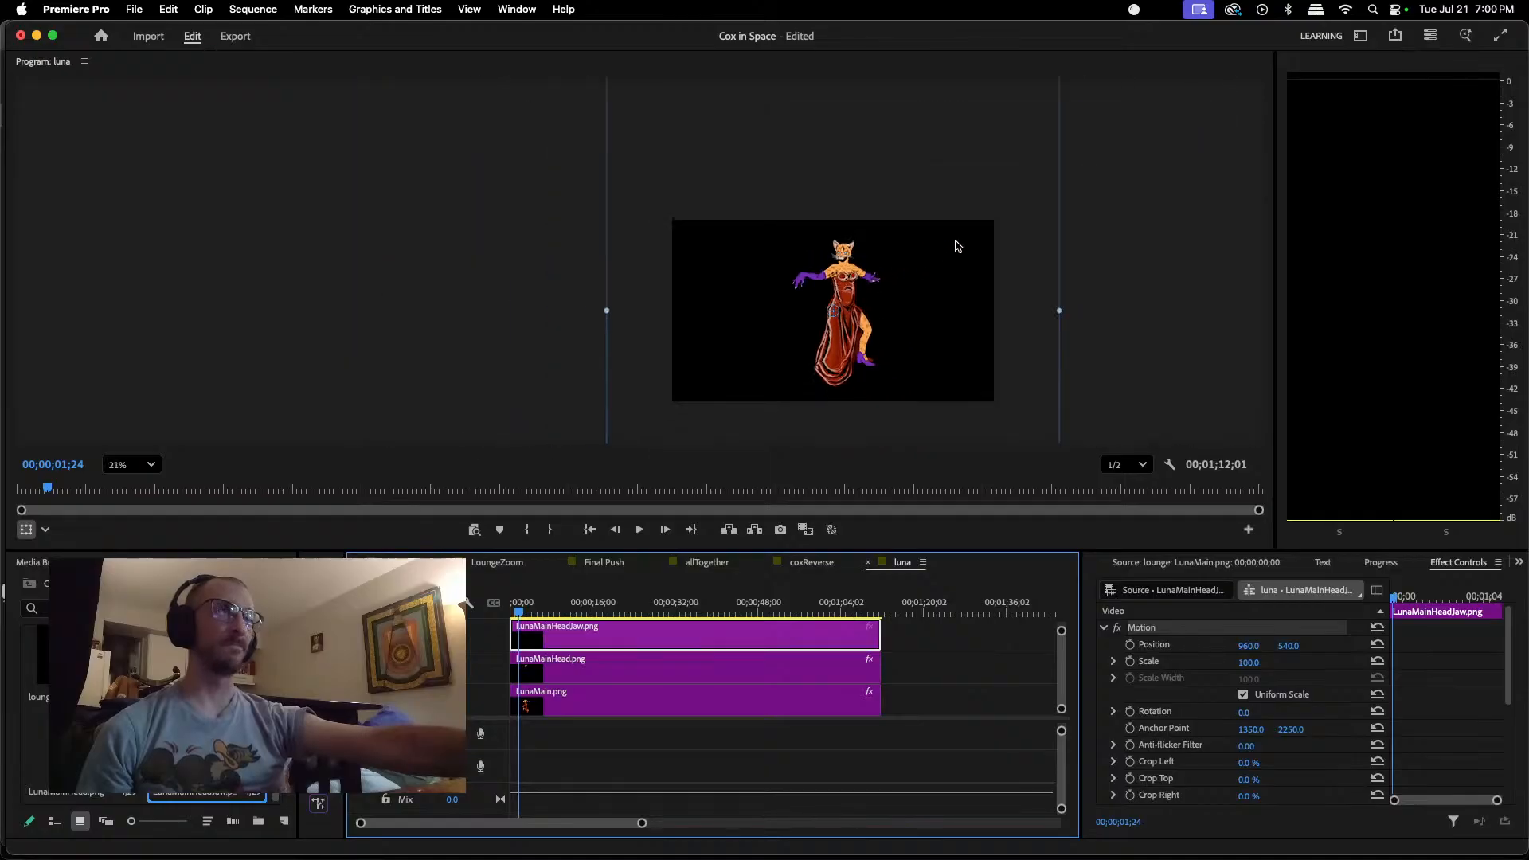
{"action": "left_click_drag", "start_coordinate": [958, 246], "coordinate": [978, 503]}
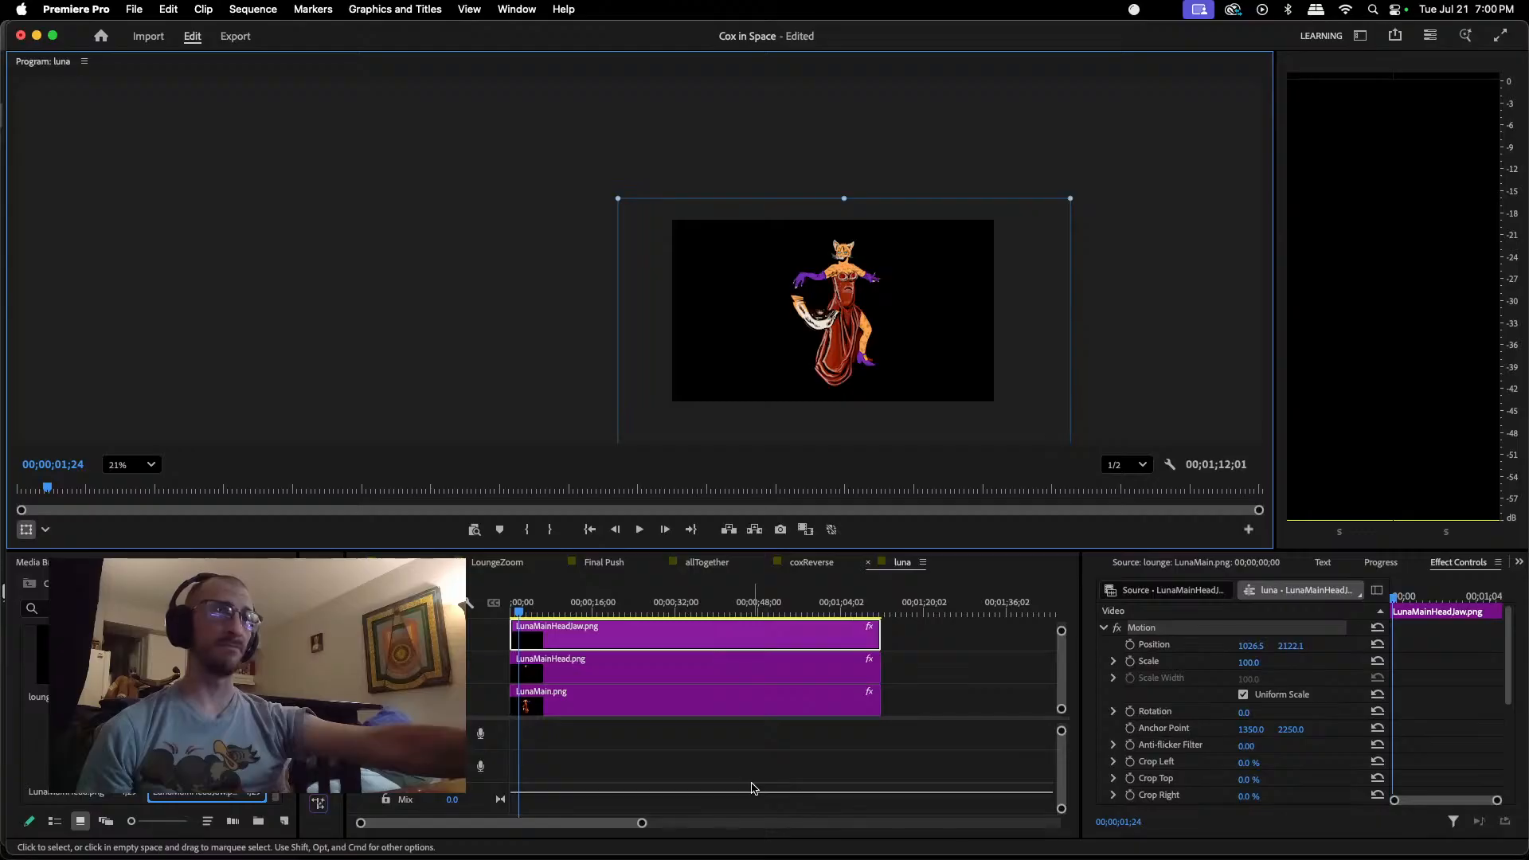
{"action": "scroll", "coordinate": [1197, 776], "scroll_direction": "down", "scroll_amount": 5}
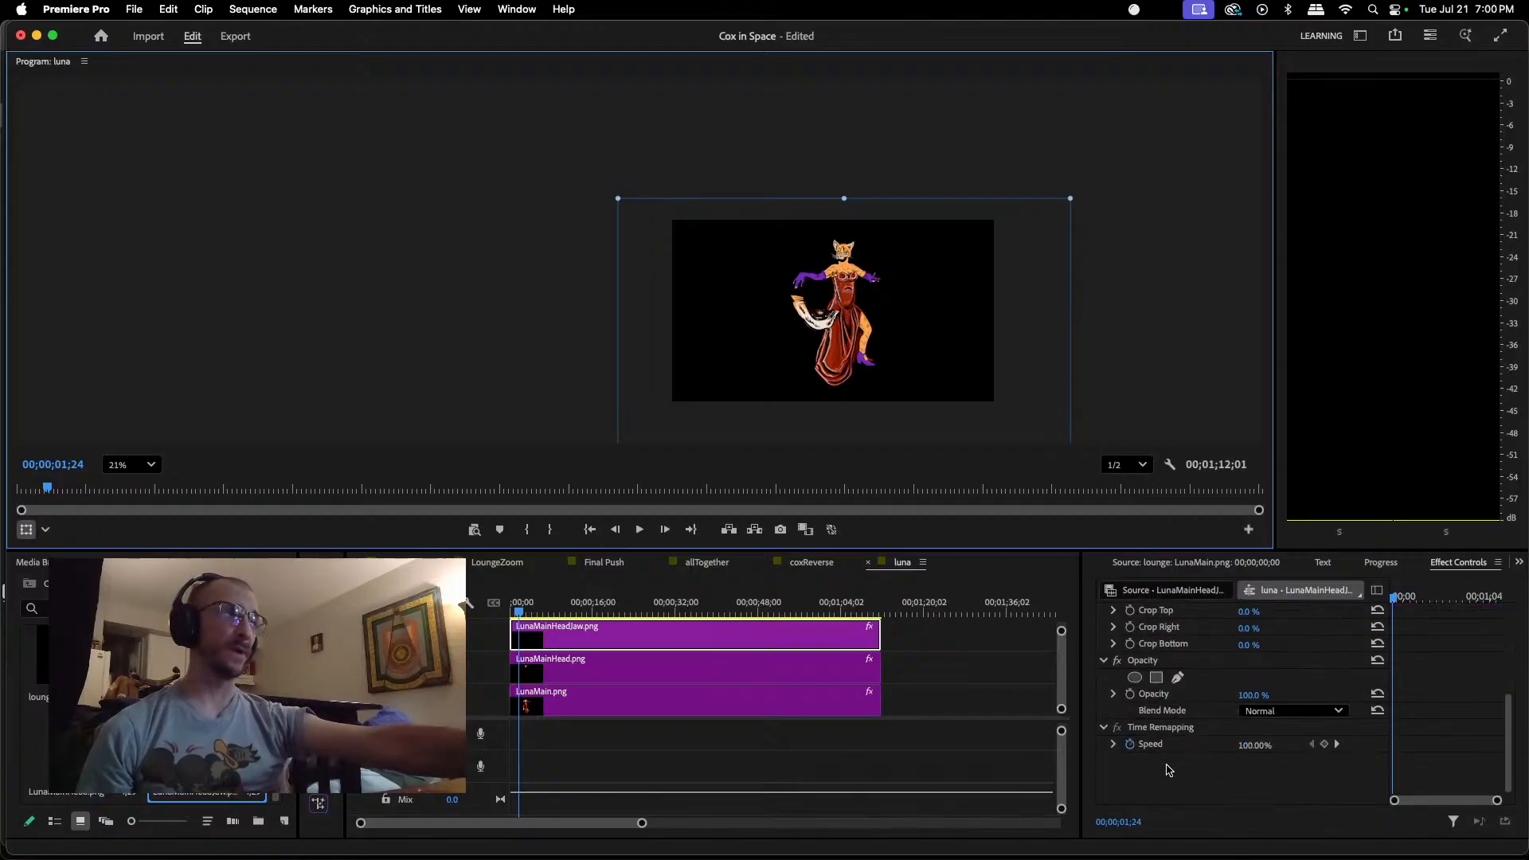
{"action": "right_click", "coordinate": [1169, 769]}
{"action": "left_click", "coordinate": [1201, 800]}
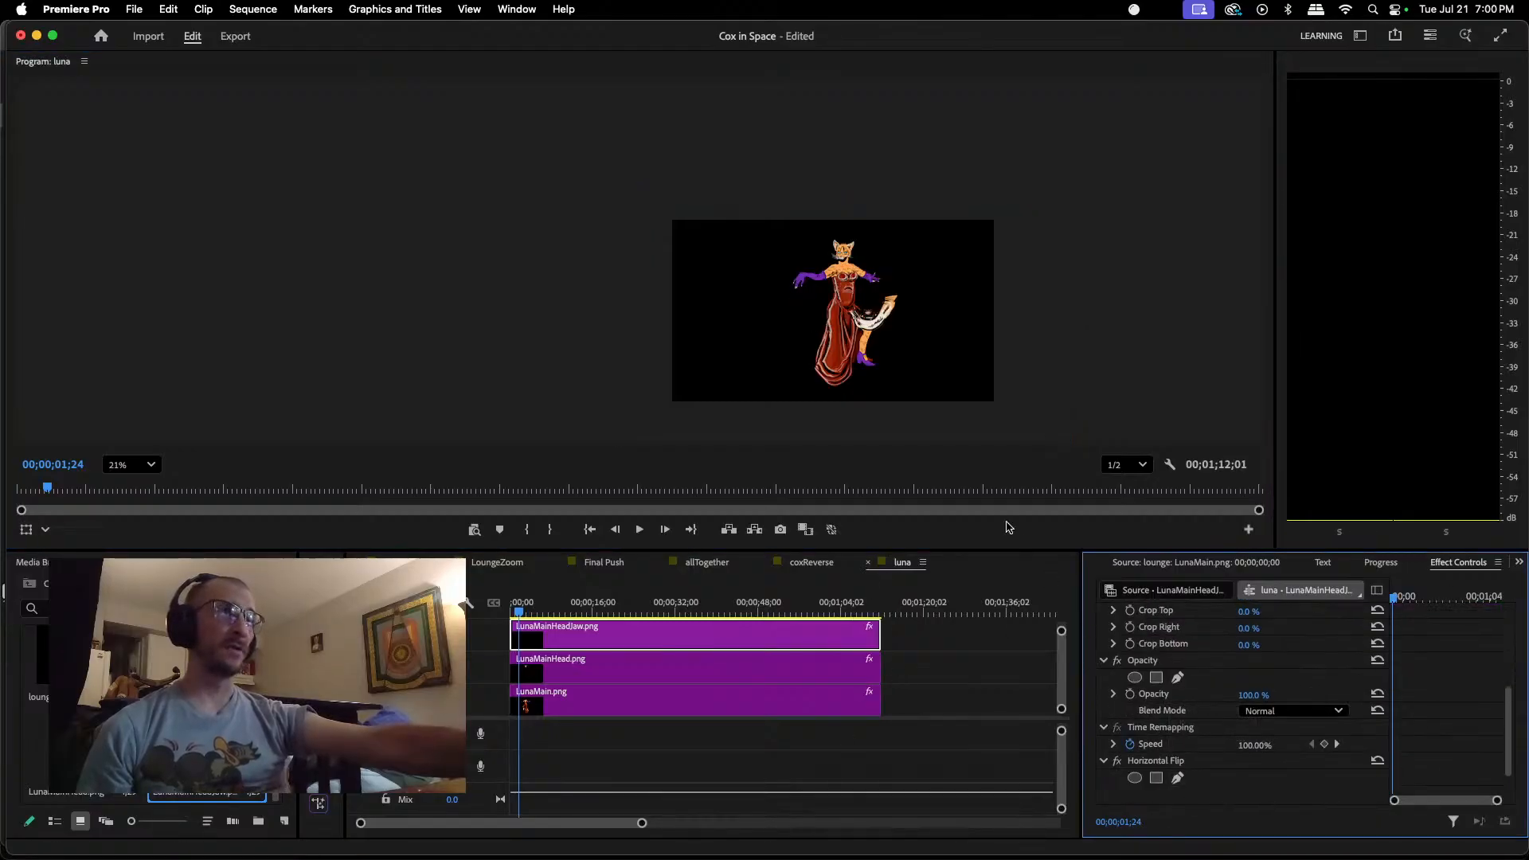
Step: Scale the jaw image down and move it up toward the head at about position 946.5, 972.7
{"action": "left_click", "coordinate": [888, 313]}
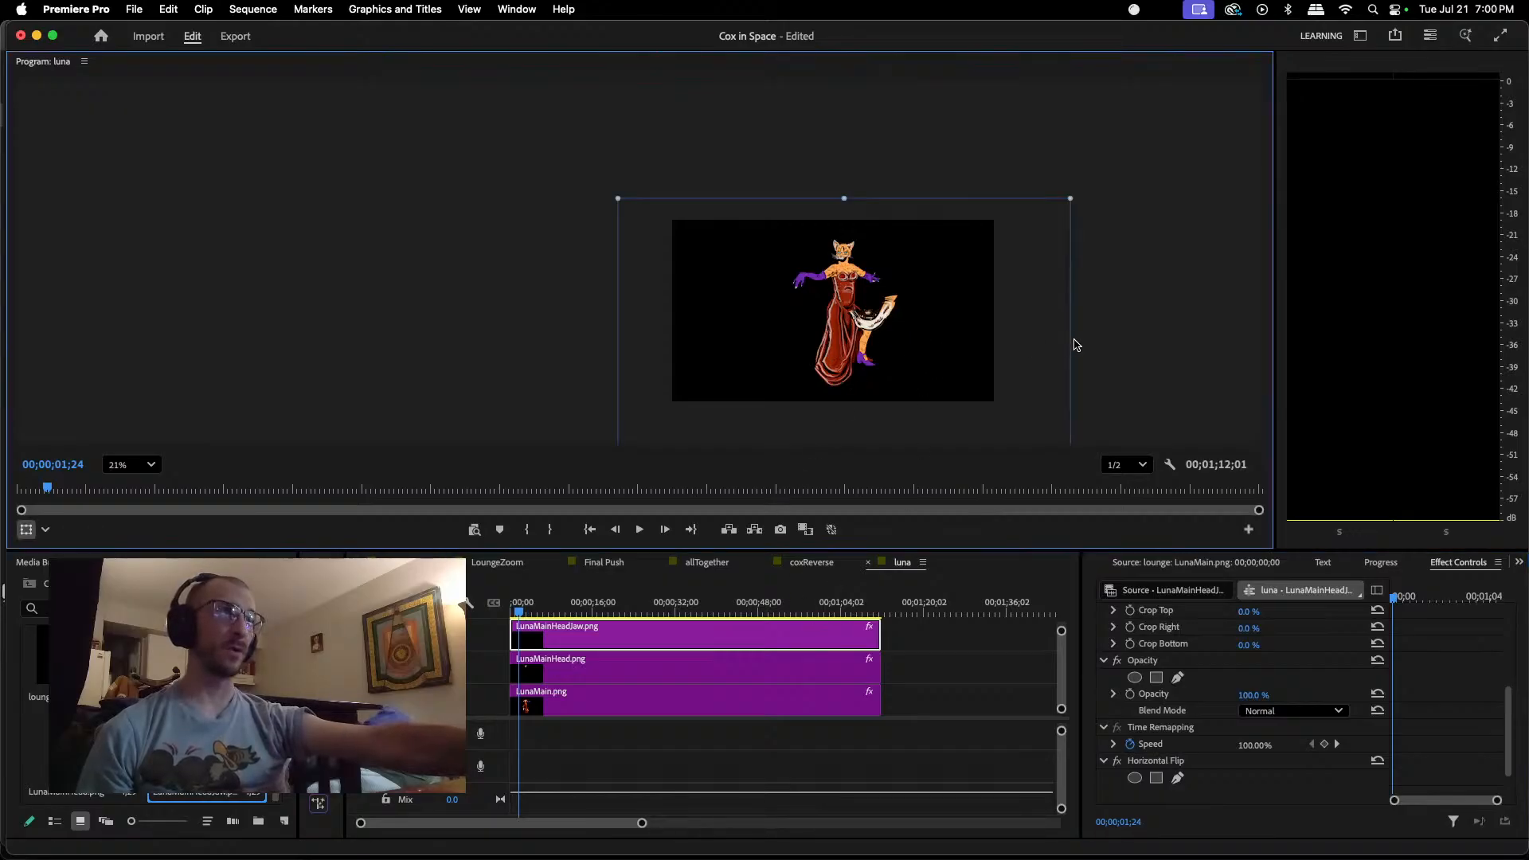
{"action": "scroll", "coordinate": [1075, 345], "scroll_direction": "down", "scroll_amount": 3}
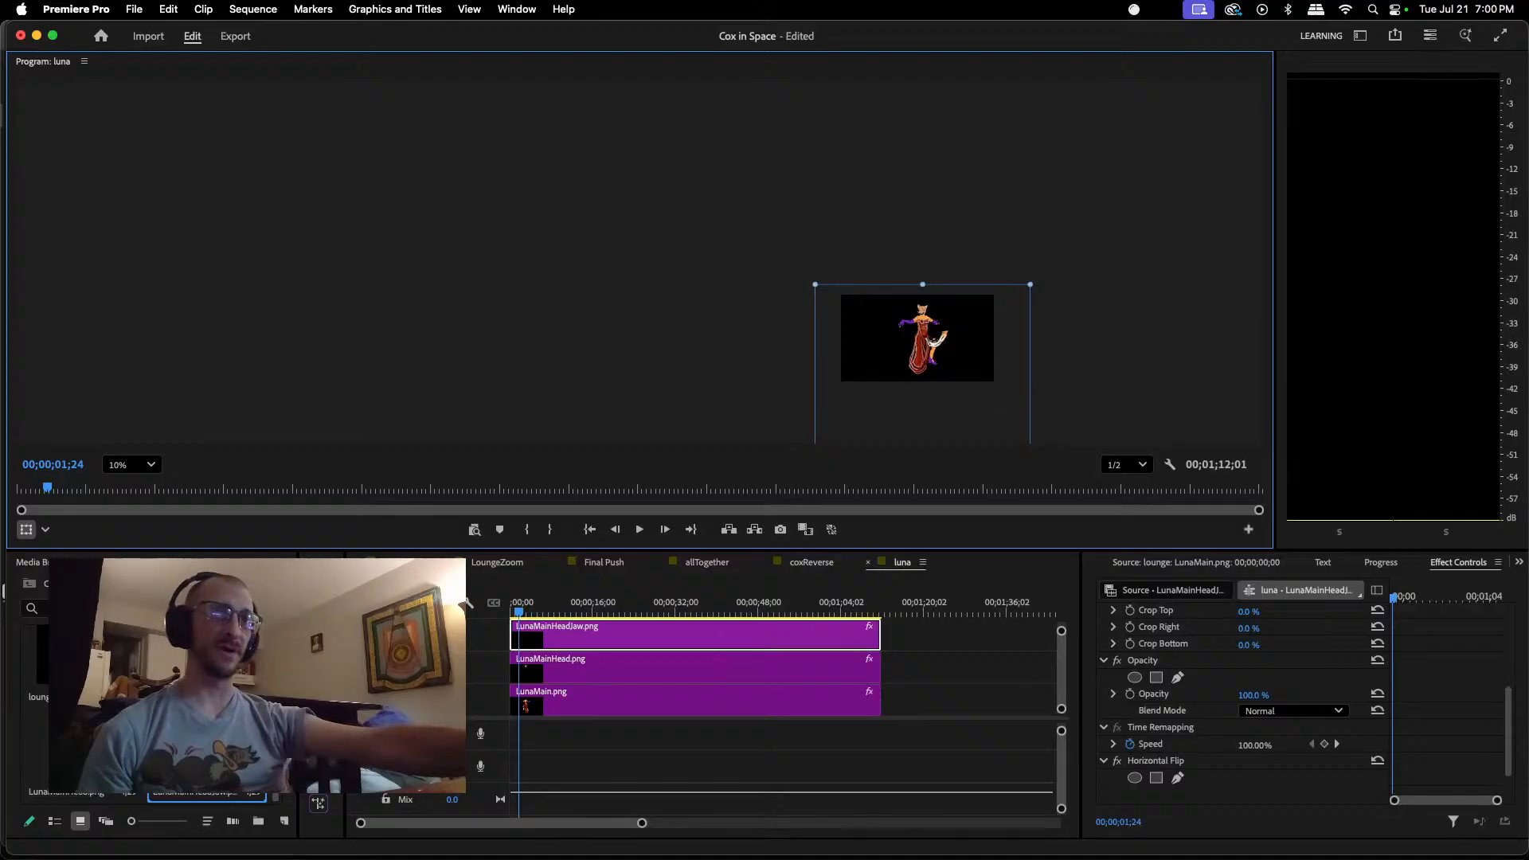
{"action": "left_click", "coordinate": [318, 752]}
{"action": "left_click_drag", "start_coordinate": [677, 382], "coordinate": [554, 280]}
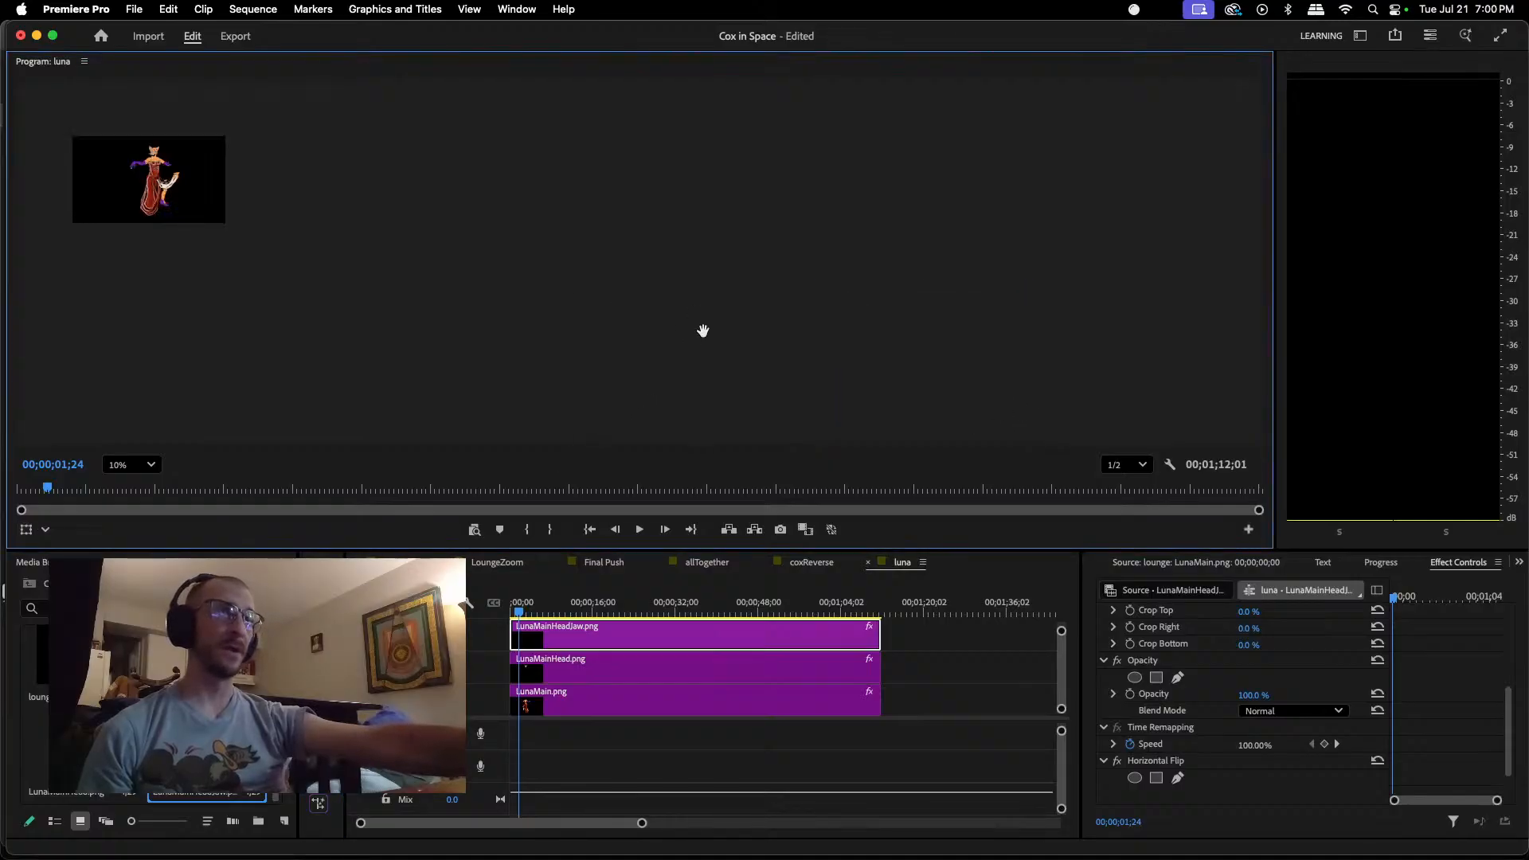
{"action": "left_click_drag", "start_coordinate": [417, 277], "coordinate": [875, 303]}
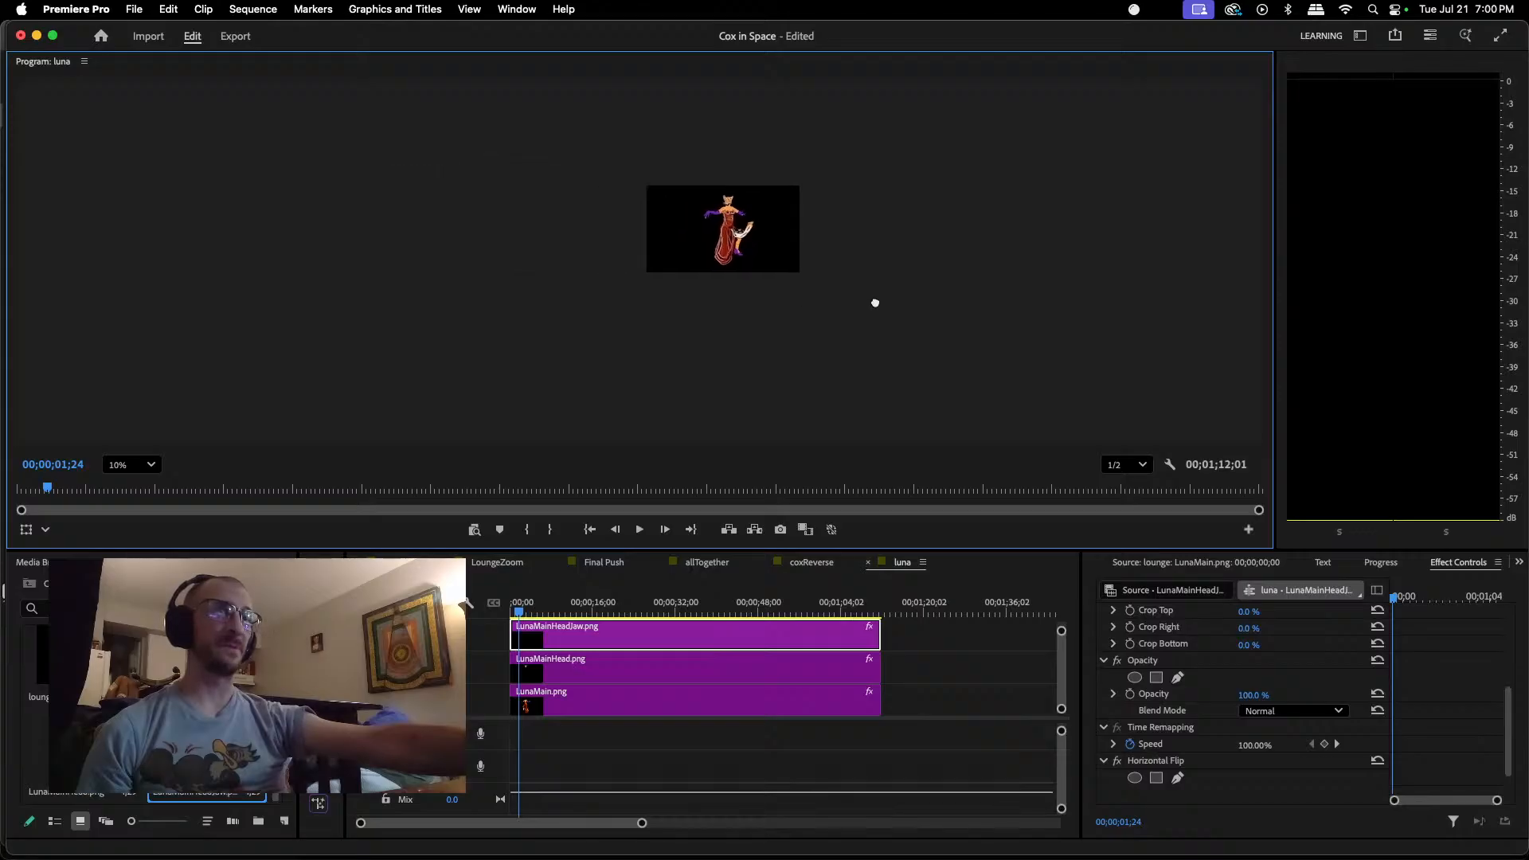
{"action": "left_click", "coordinate": [749, 233]}
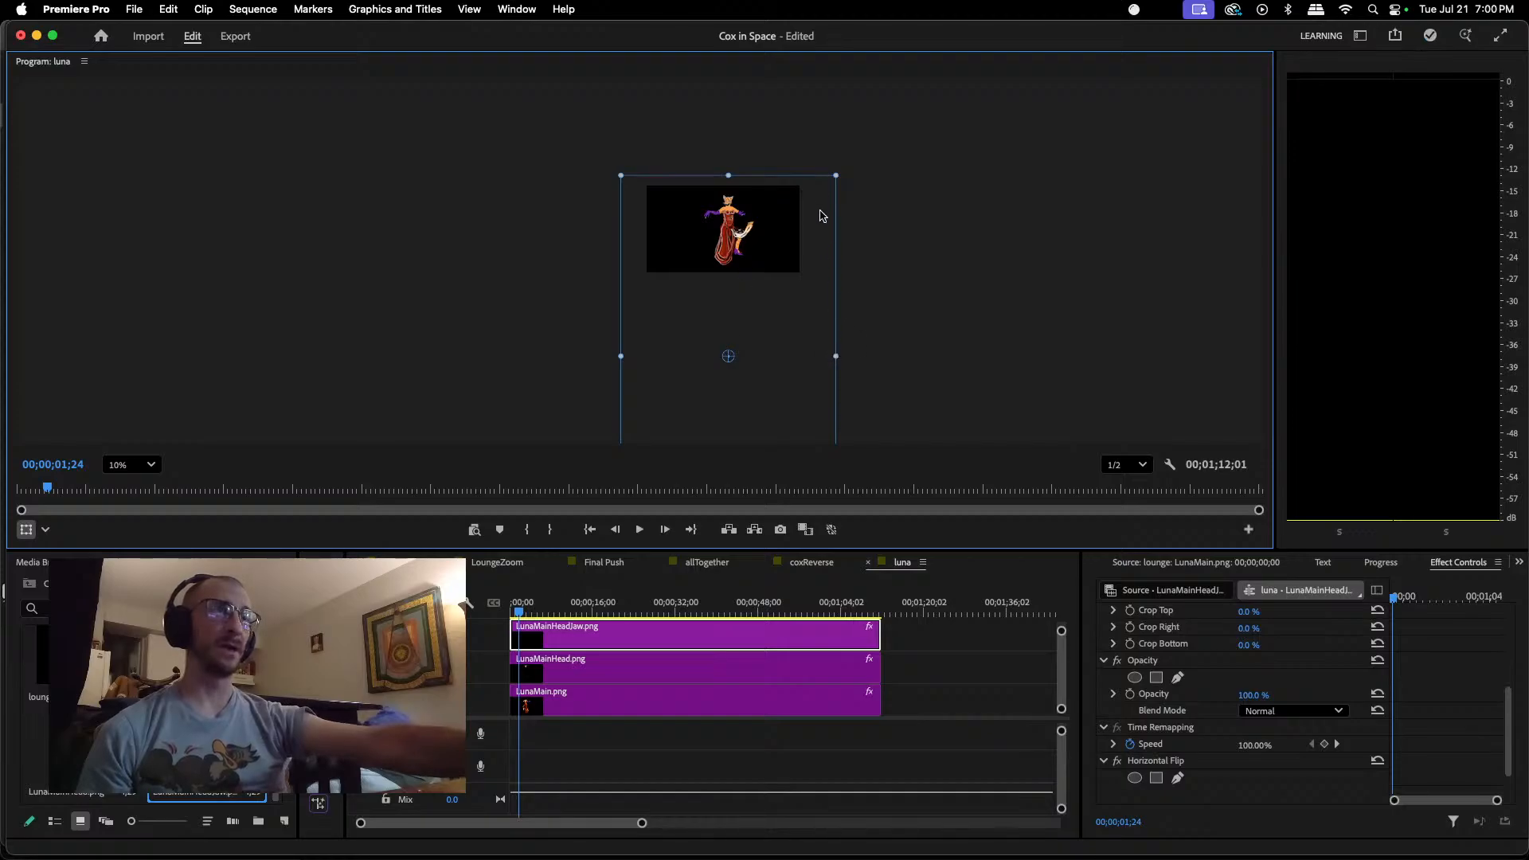
{"action": "left_click_drag", "start_coordinate": [834, 175], "coordinate": [761, 247]}
{"action": "left_click_drag", "start_coordinate": [756, 325], "coordinate": [748, 252]}
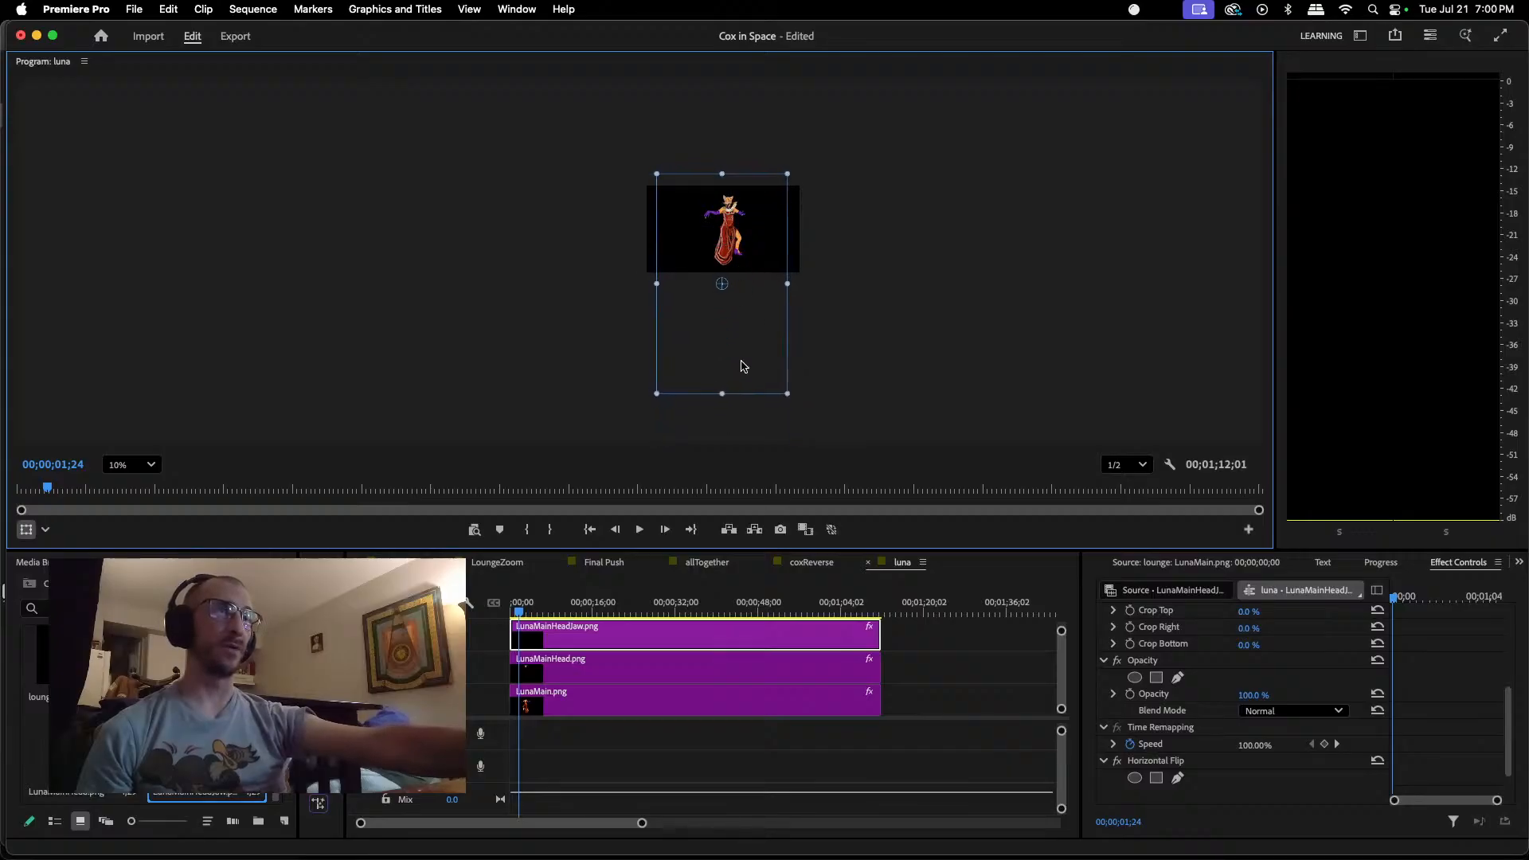
{"action": "left_click_drag", "start_coordinate": [786, 388], "coordinate": [757, 330]}
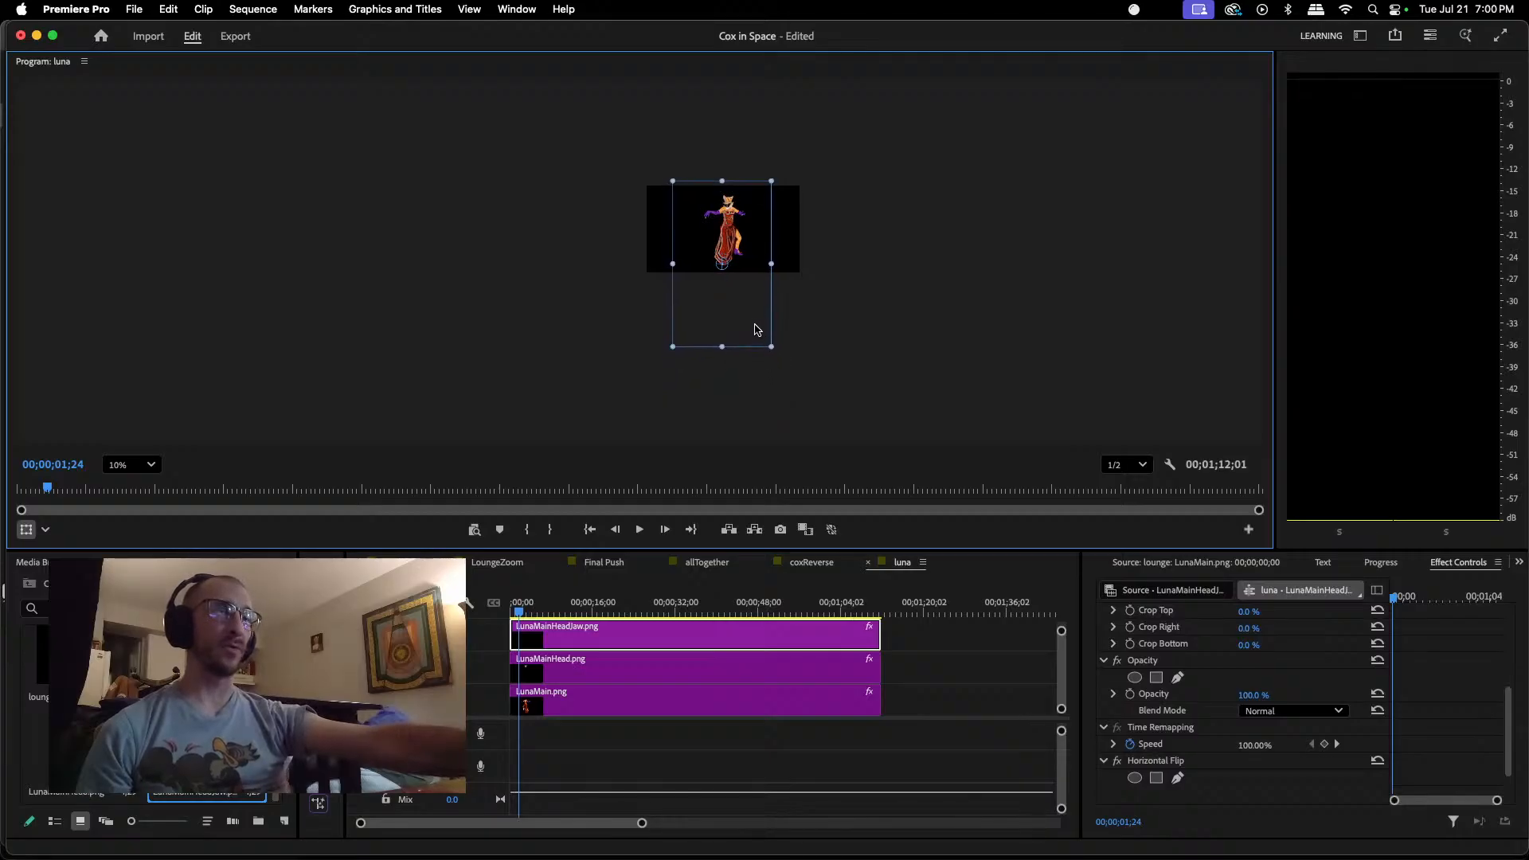
Step: Swap the track order so the LunaMainHead.png clip sits above the LunaMainHeadJaw.png clip, both starting at the sequence start
{"action": "scroll", "coordinate": [745, 269], "scroll_direction": "up", "scroll_amount": 10}
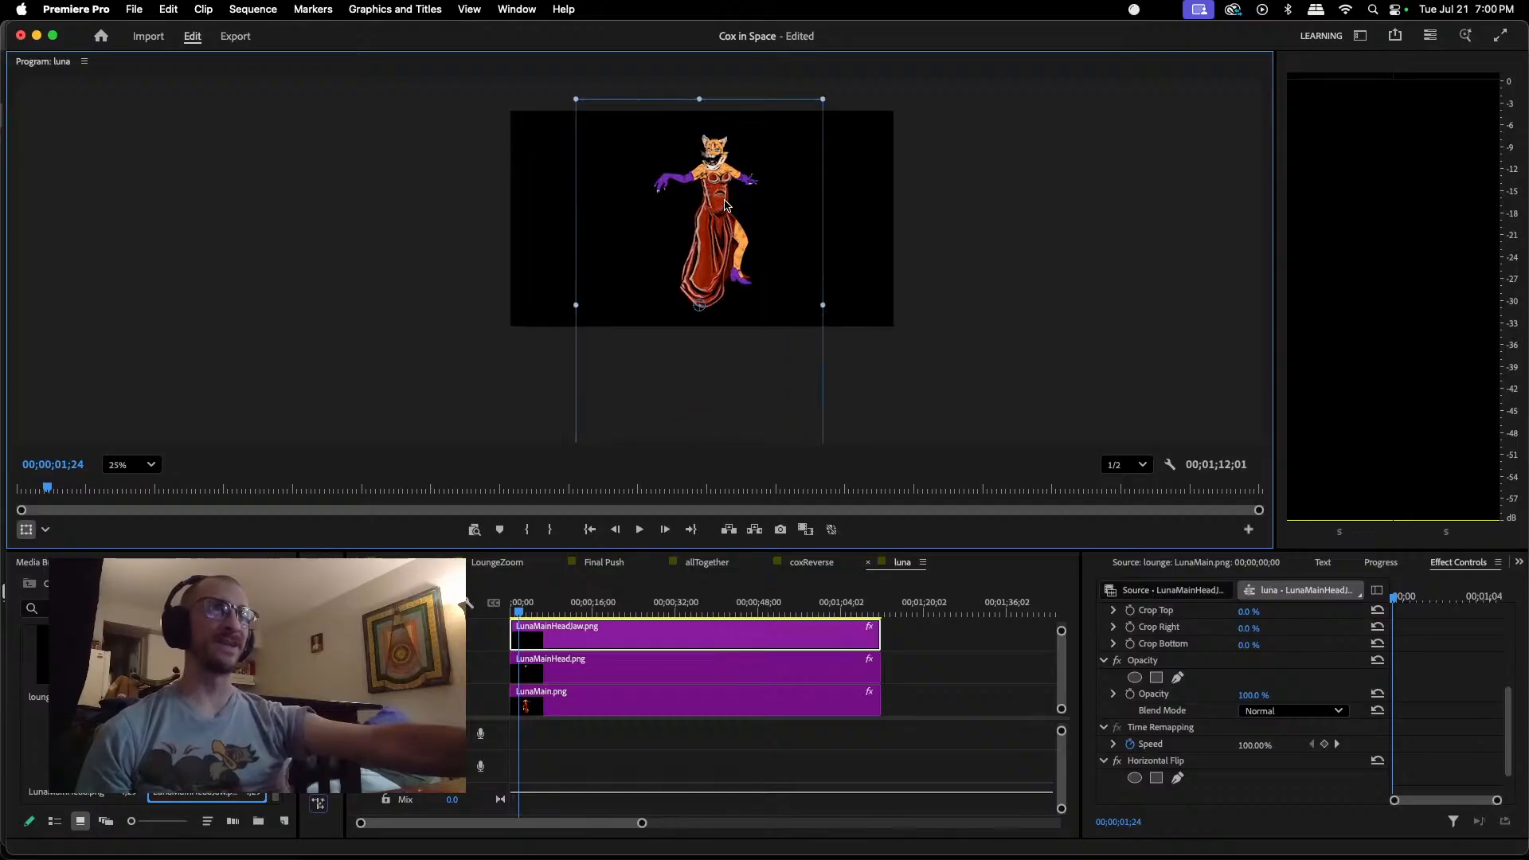
{"action": "scroll", "coordinate": [727, 206], "scroll_direction": "up", "scroll_amount": 3}
{"action": "scroll", "coordinate": [726, 206], "scroll_direction": "down", "scroll_amount": 4}
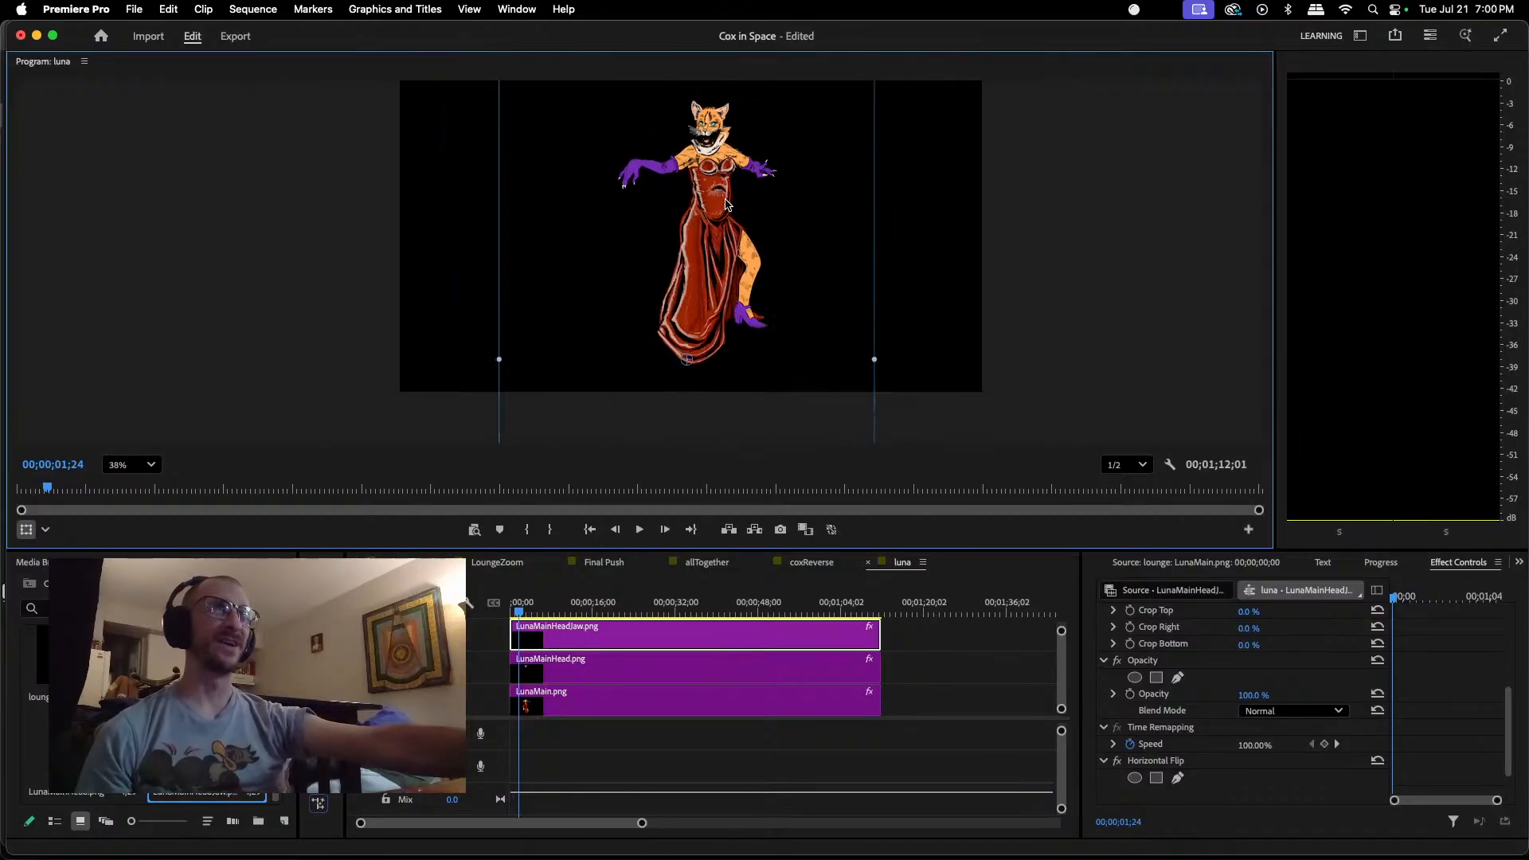
{"action": "left_click_drag", "start_coordinate": [697, 665], "coordinate": [782, 673]}
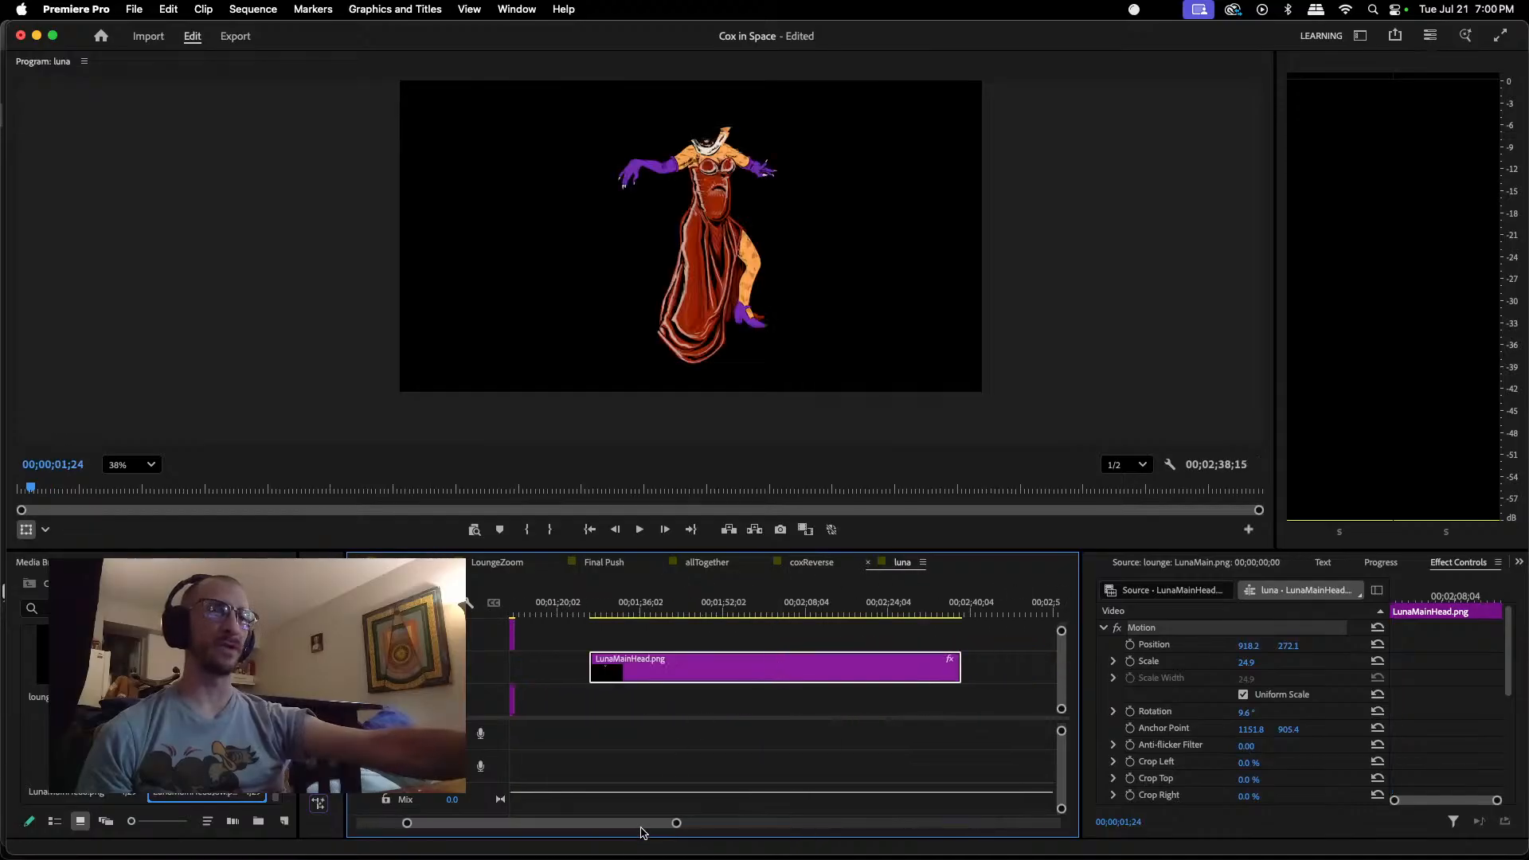
{"action": "left_click_drag", "start_coordinate": [644, 830], "coordinate": [598, 830]}
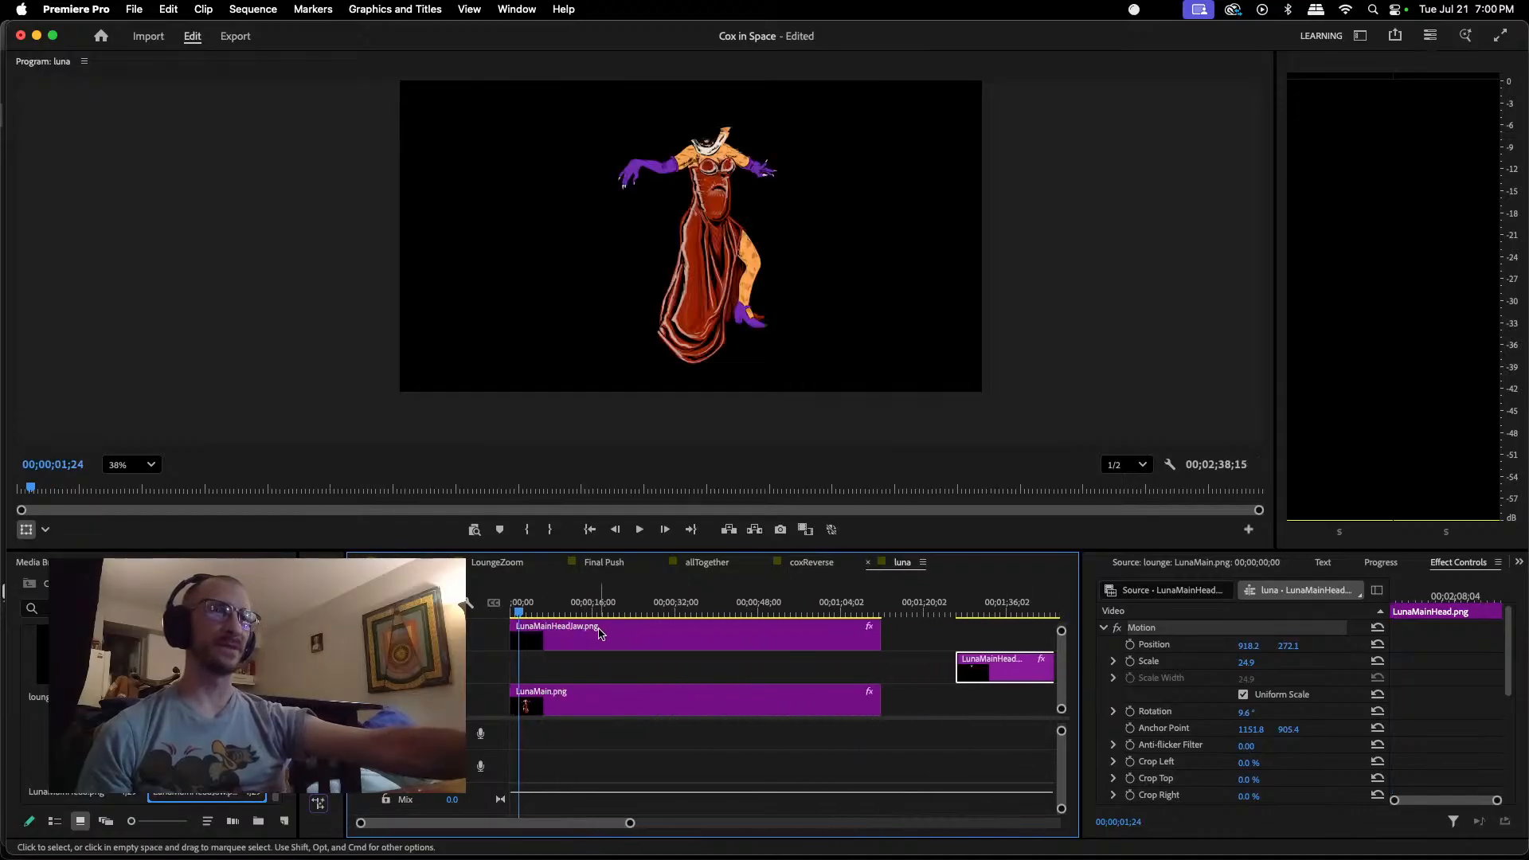
{"action": "left_click_drag", "start_coordinate": [600, 634], "coordinate": [605, 663]}
{"action": "left_click_drag", "start_coordinate": [997, 667], "coordinate": [551, 635]}
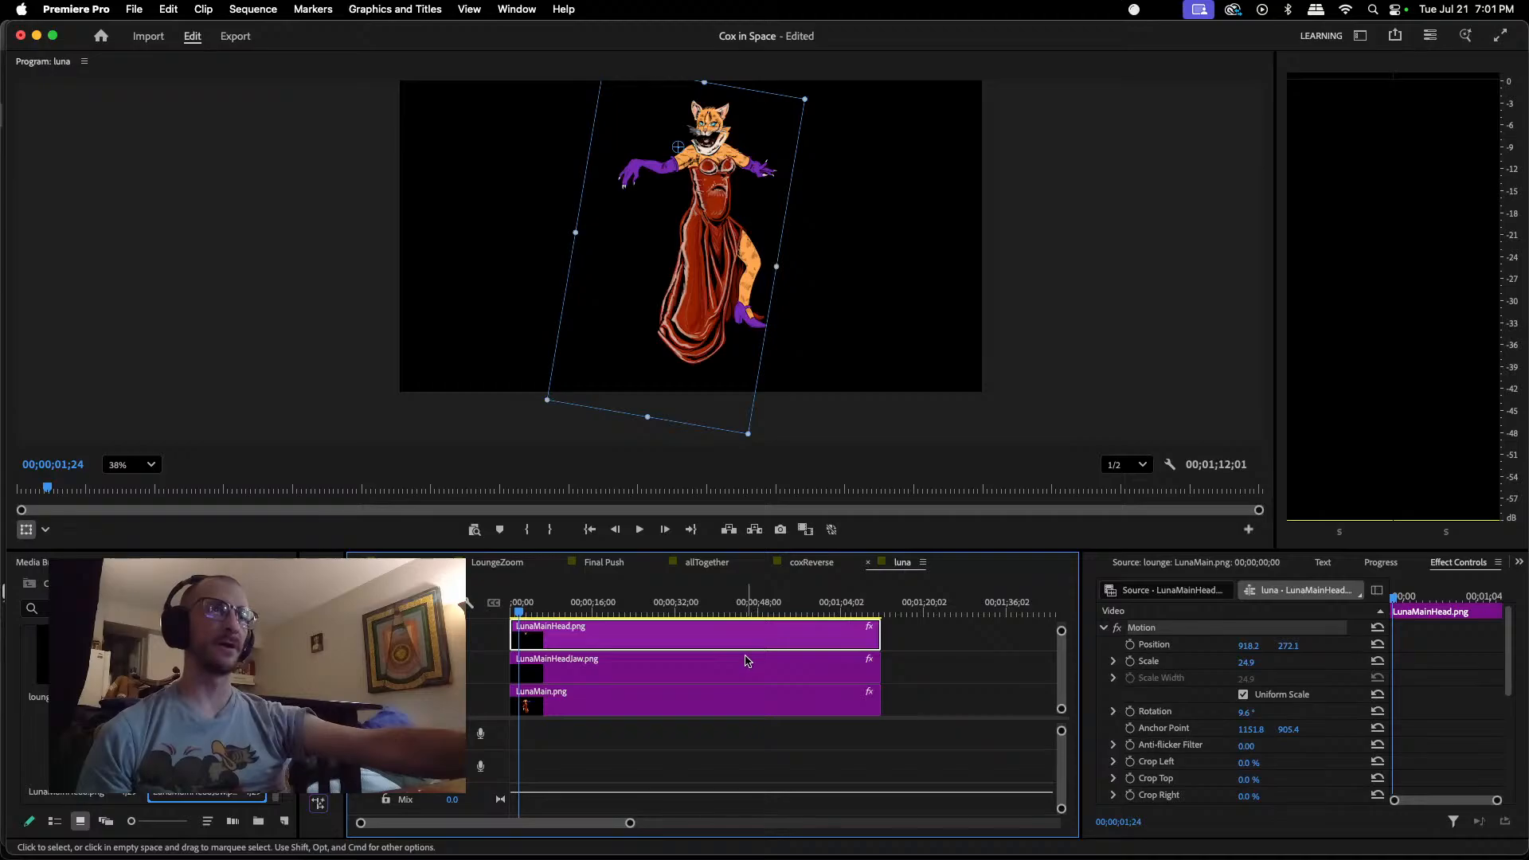
Step: Scale the jaw to about 33.6 percent and move its anchor point onto the jaw at about 1456.6, 730.3
{"action": "left_click", "coordinate": [828, 339]}
{"action": "left_click_drag", "start_coordinate": [876, 362], "coordinate": [823, 363]}
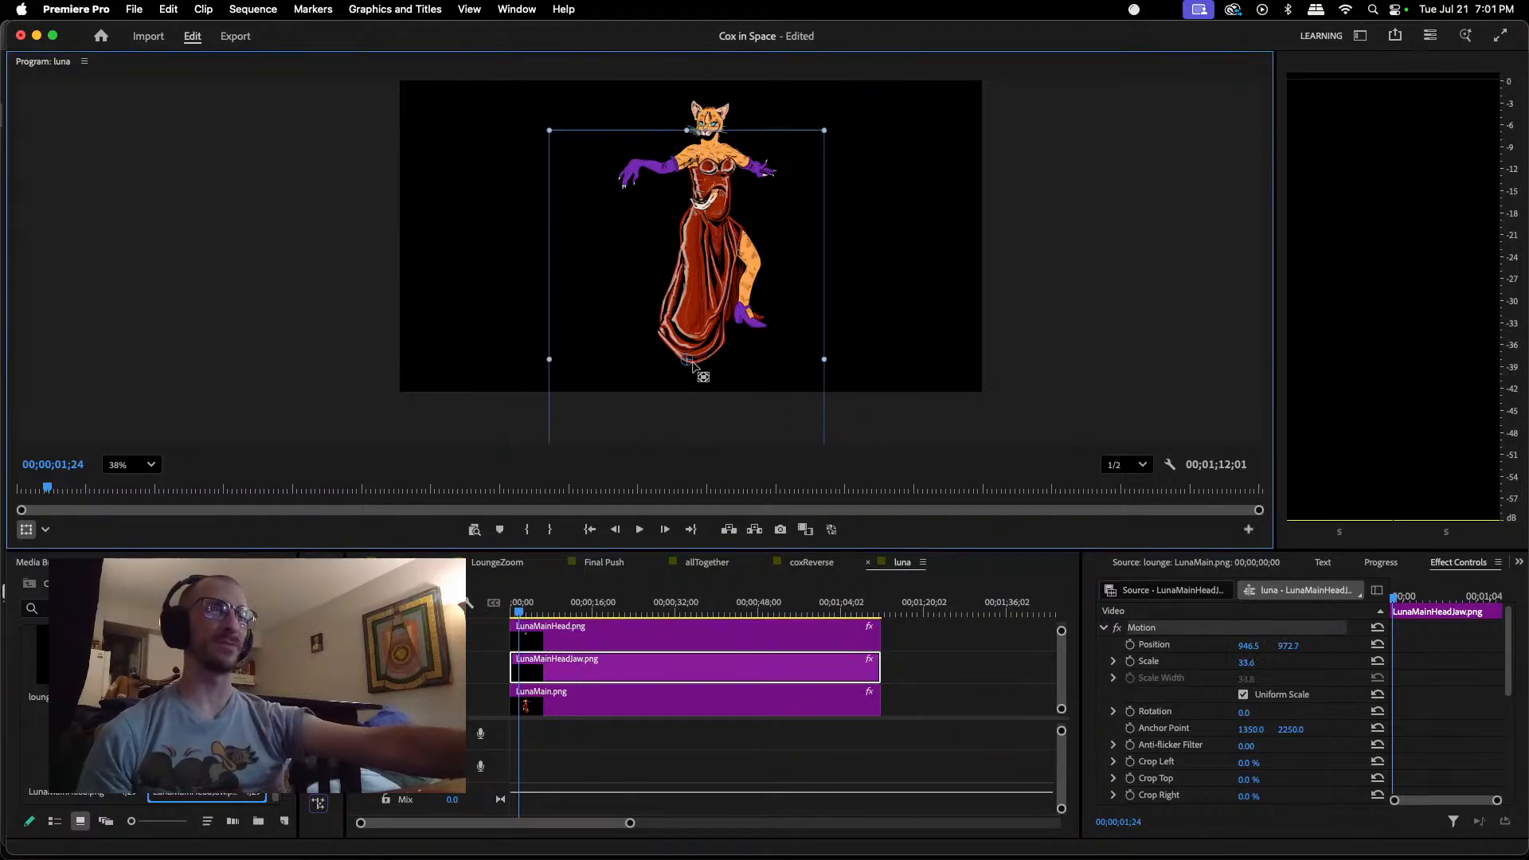
{"action": "left_click_drag", "start_coordinate": [692, 295], "coordinate": [697, 203]}
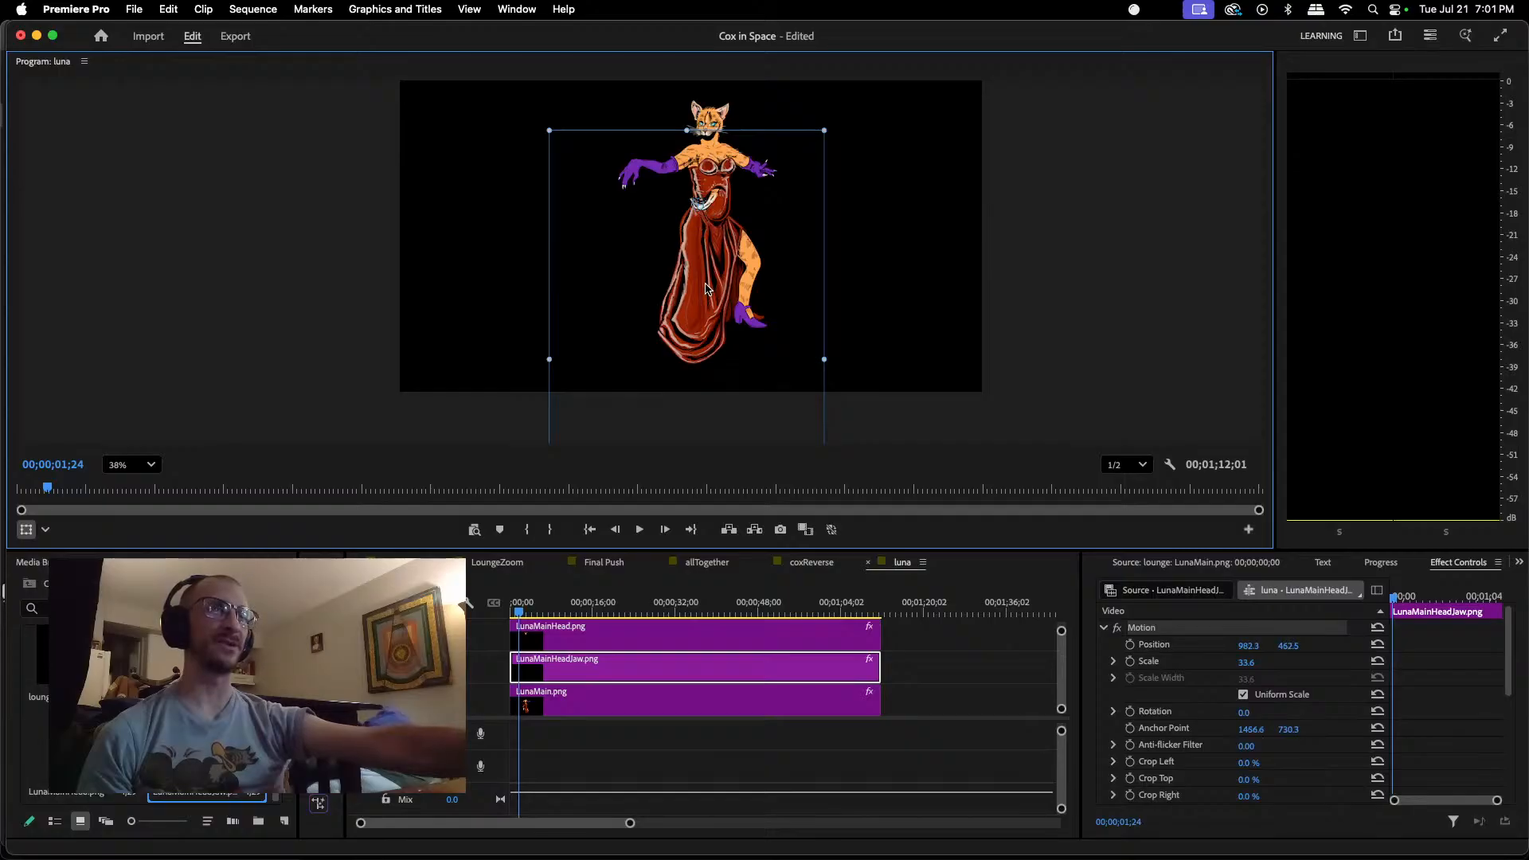
Step: Move the jaw up beneath Luna's head at about position 1003.3, 241.8
{"action": "left_click_drag", "start_coordinate": [706, 288], "coordinate": [713, 229]}
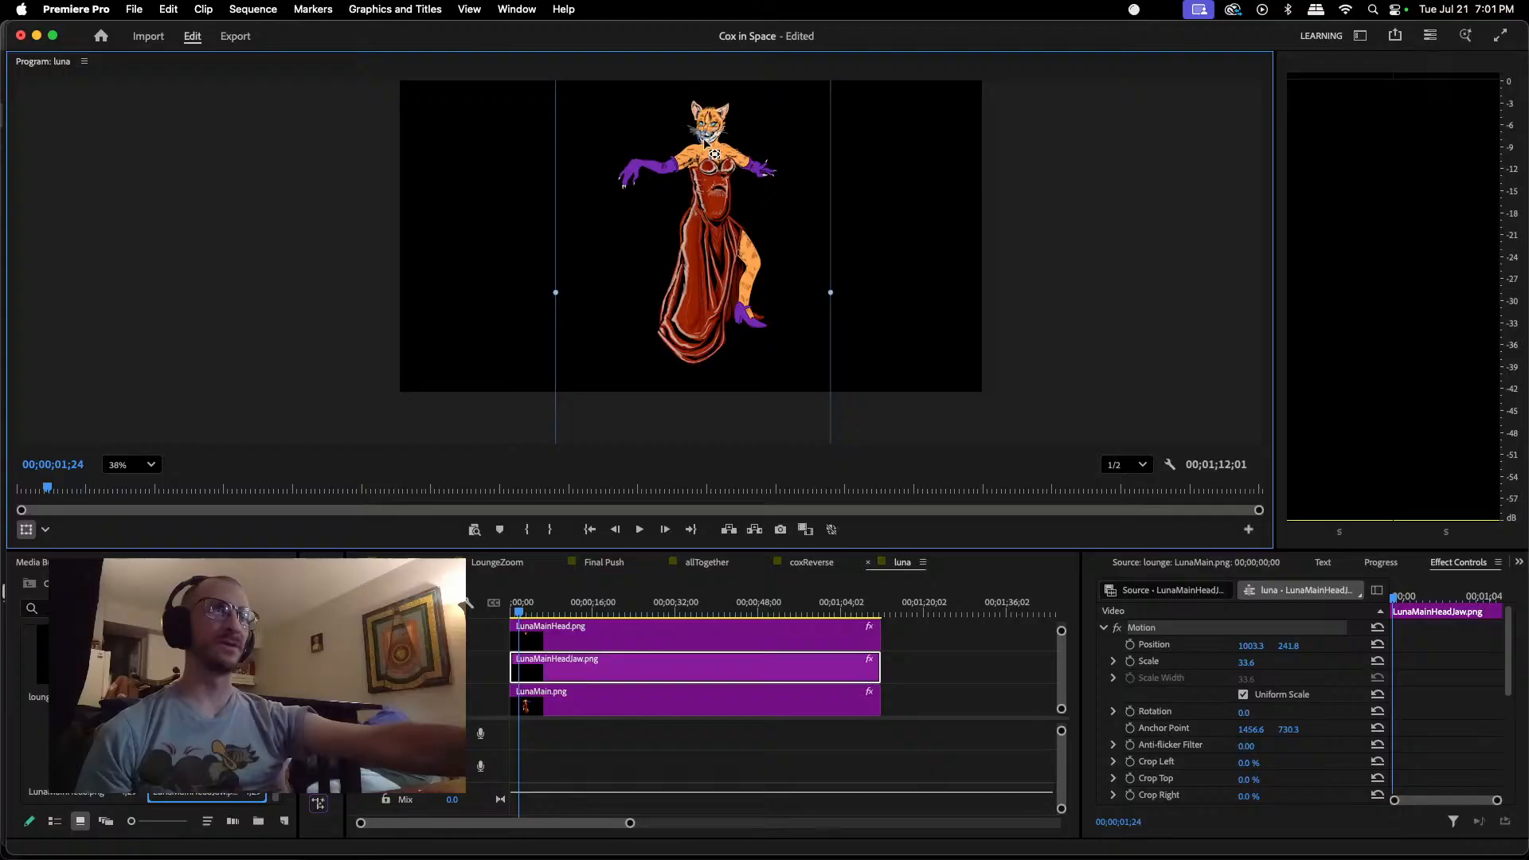
{"action": "scroll", "coordinate": [706, 145], "scroll_direction": "up", "scroll_amount": 10}
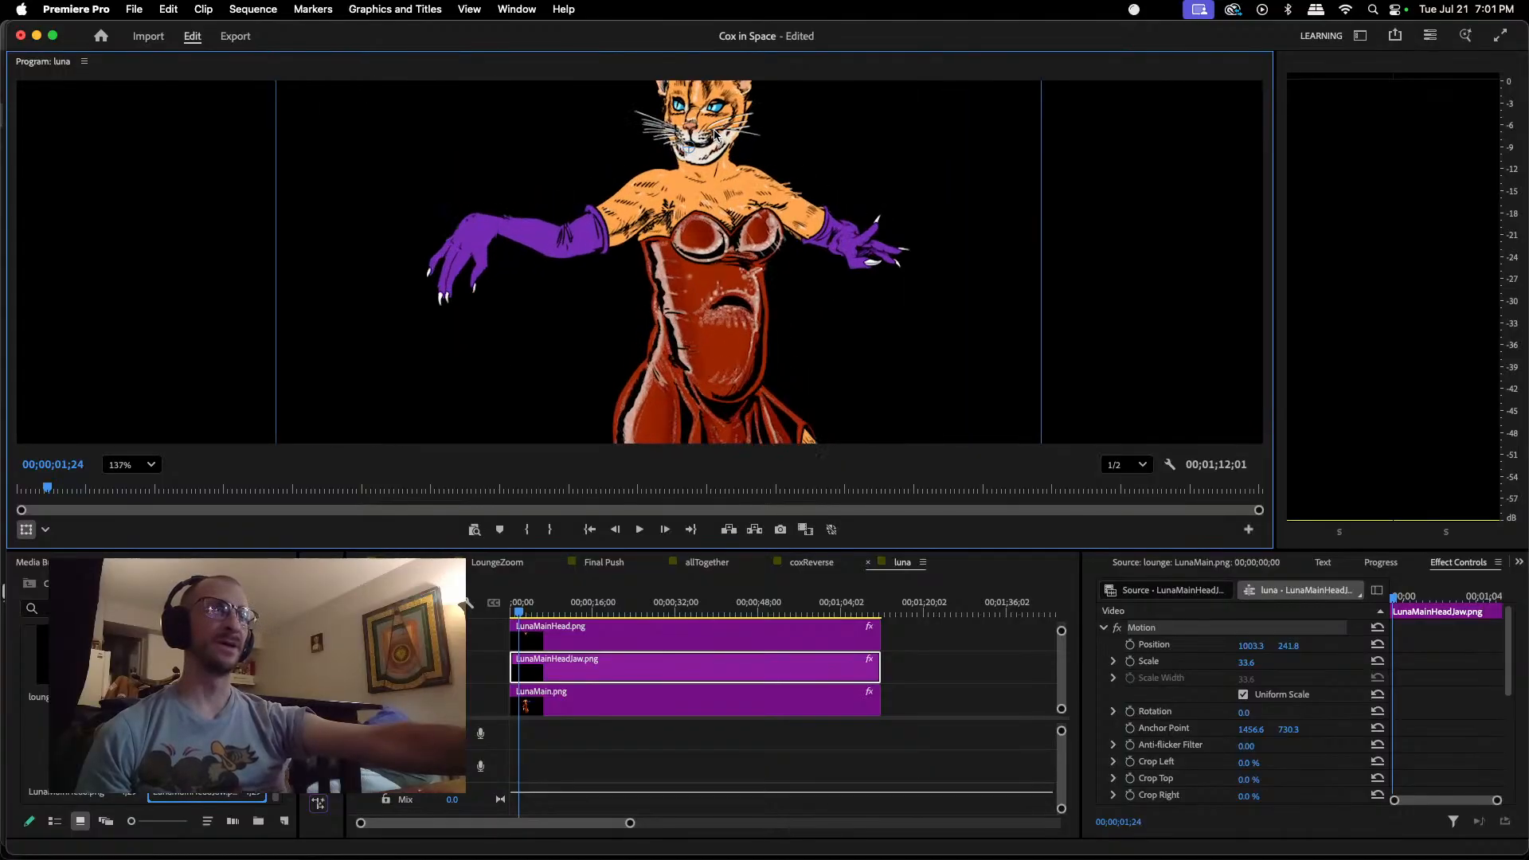
{"action": "scroll", "coordinate": [717, 139], "scroll_direction": "down", "scroll_amount": 6}
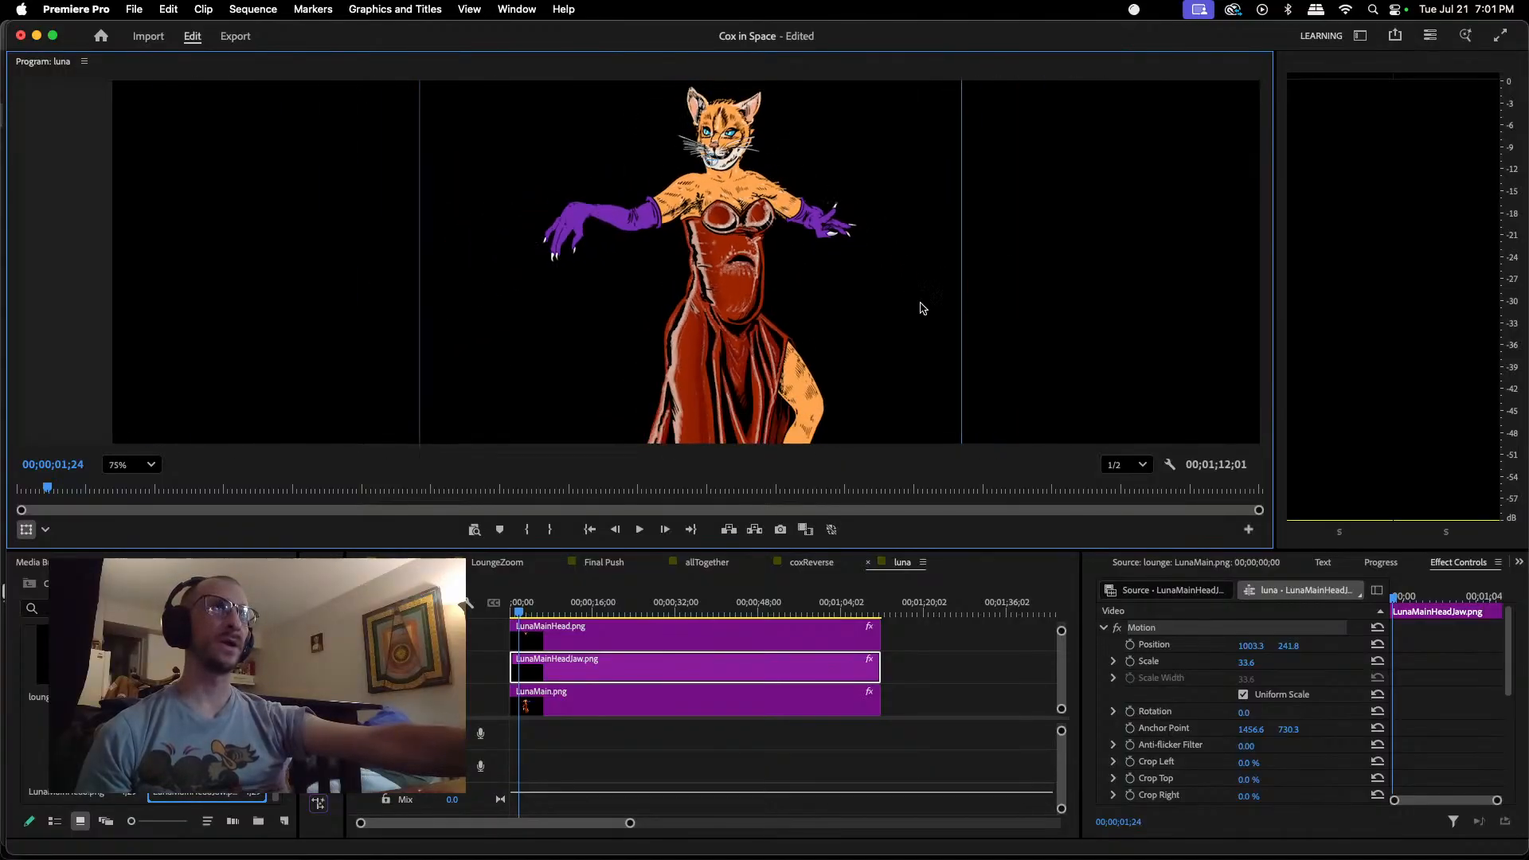
{"action": "scroll", "coordinate": [992, 359], "scroll_direction": "down", "scroll_amount": 3}
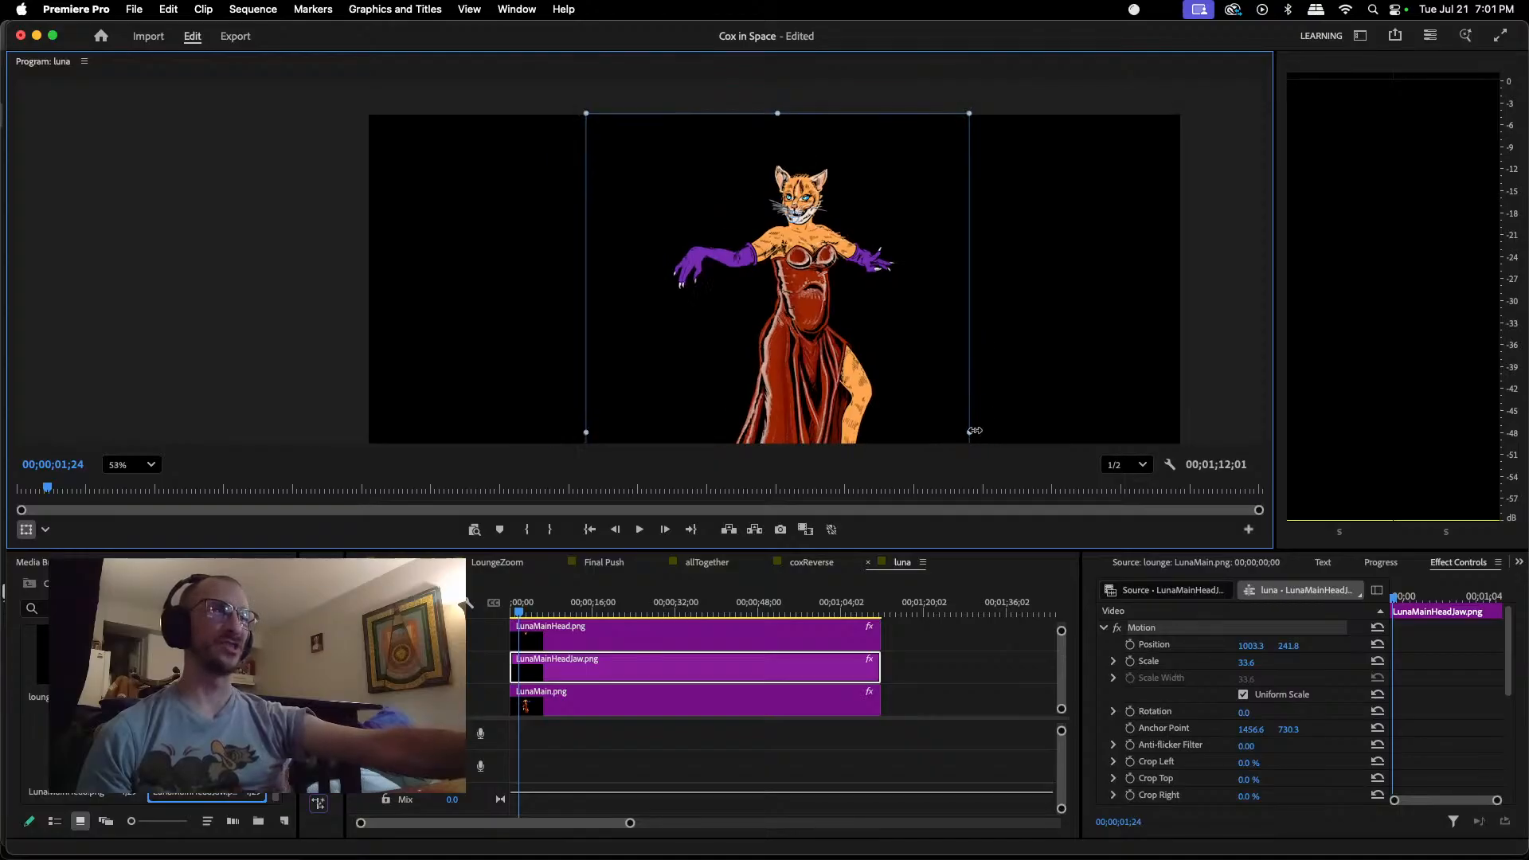
Step: Scale the jaw down to about 23.3 percent and nudge it beneath the head to about position 1004.0, 240.5
{"action": "left_click_drag", "start_coordinate": [970, 433], "coordinate": [940, 414]}
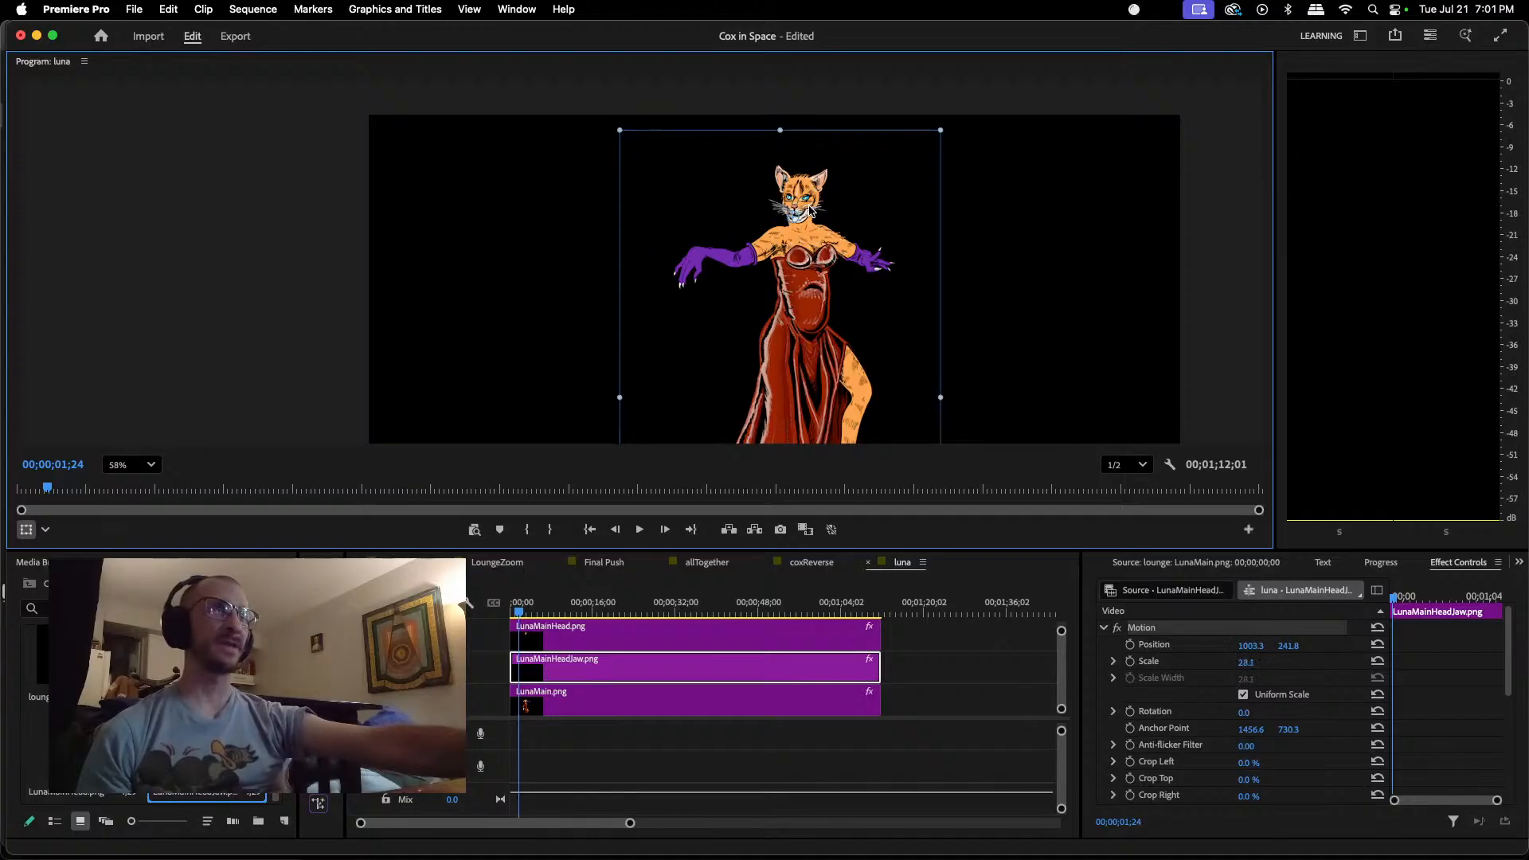
{"action": "scroll", "coordinate": [809, 208], "scroll_direction": "up", "scroll_amount": 6}
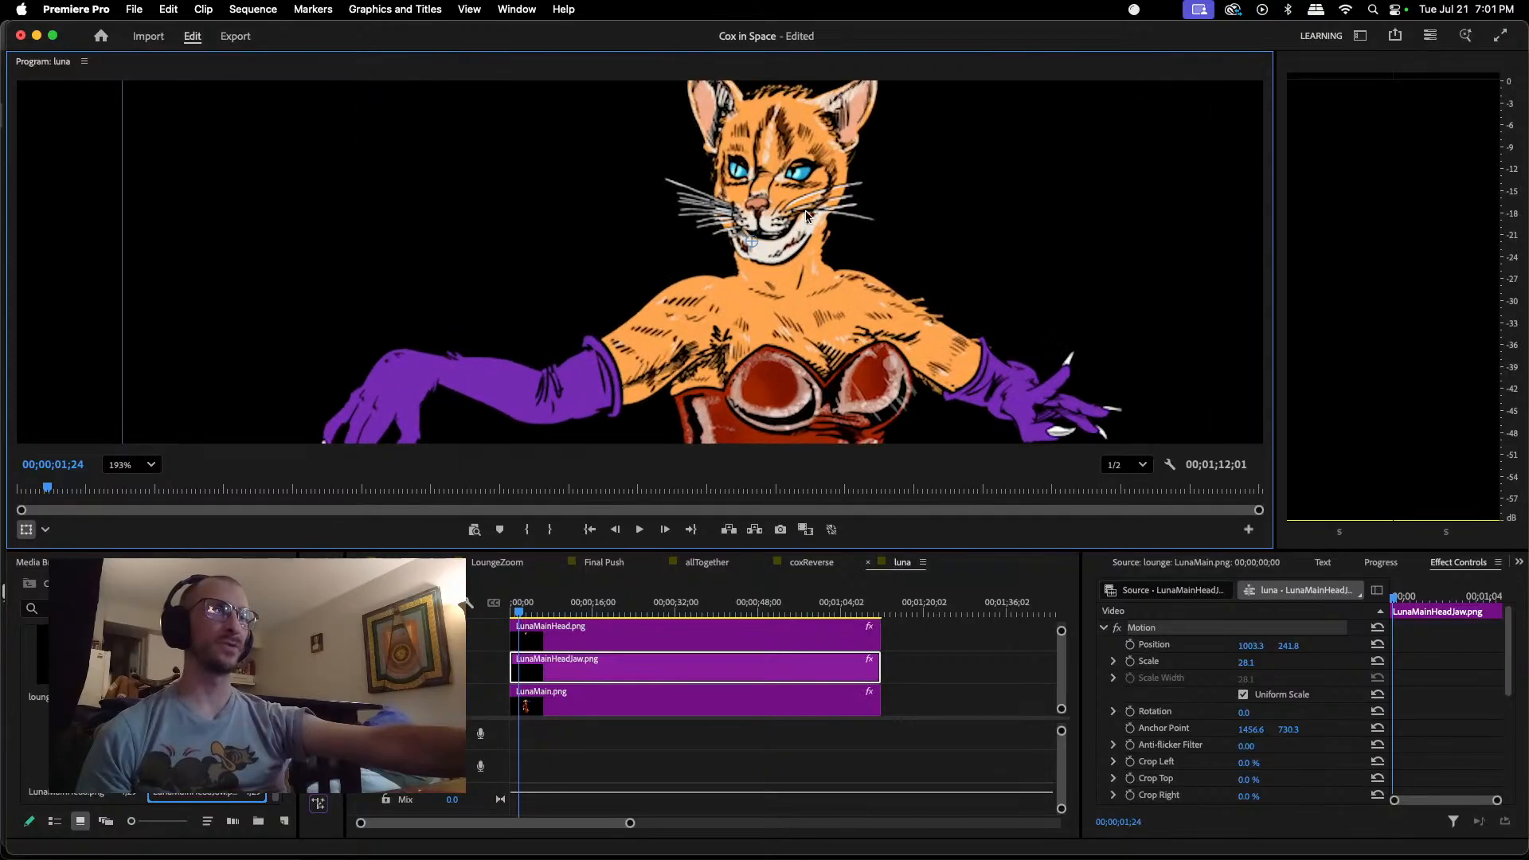
{"action": "mouse_move", "coordinate": [781, 250]}
{"action": "left_mouse_down"}
{"action": "mouse_move", "coordinate": [778, 283]}
{"action": "mouse_move", "coordinate": [785, 252]}
{"action": "left_mouse_up"}
{"action": "scroll", "coordinate": [784, 251], "scroll_direction": "down", "scroll_amount": 5}
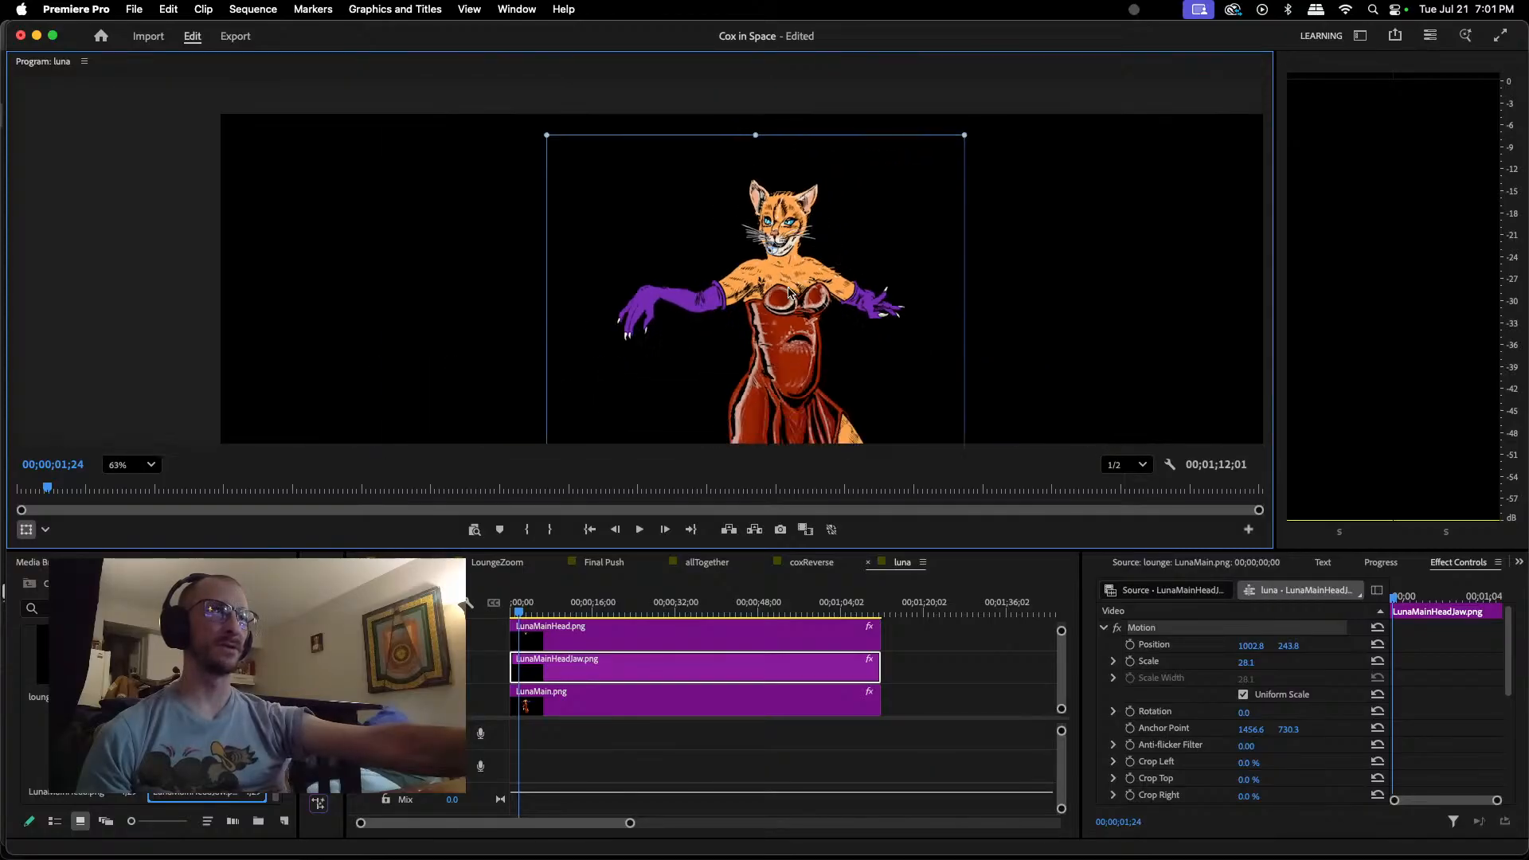
{"action": "left_click_drag", "start_coordinate": [920, 434], "coordinate": [875, 395]}
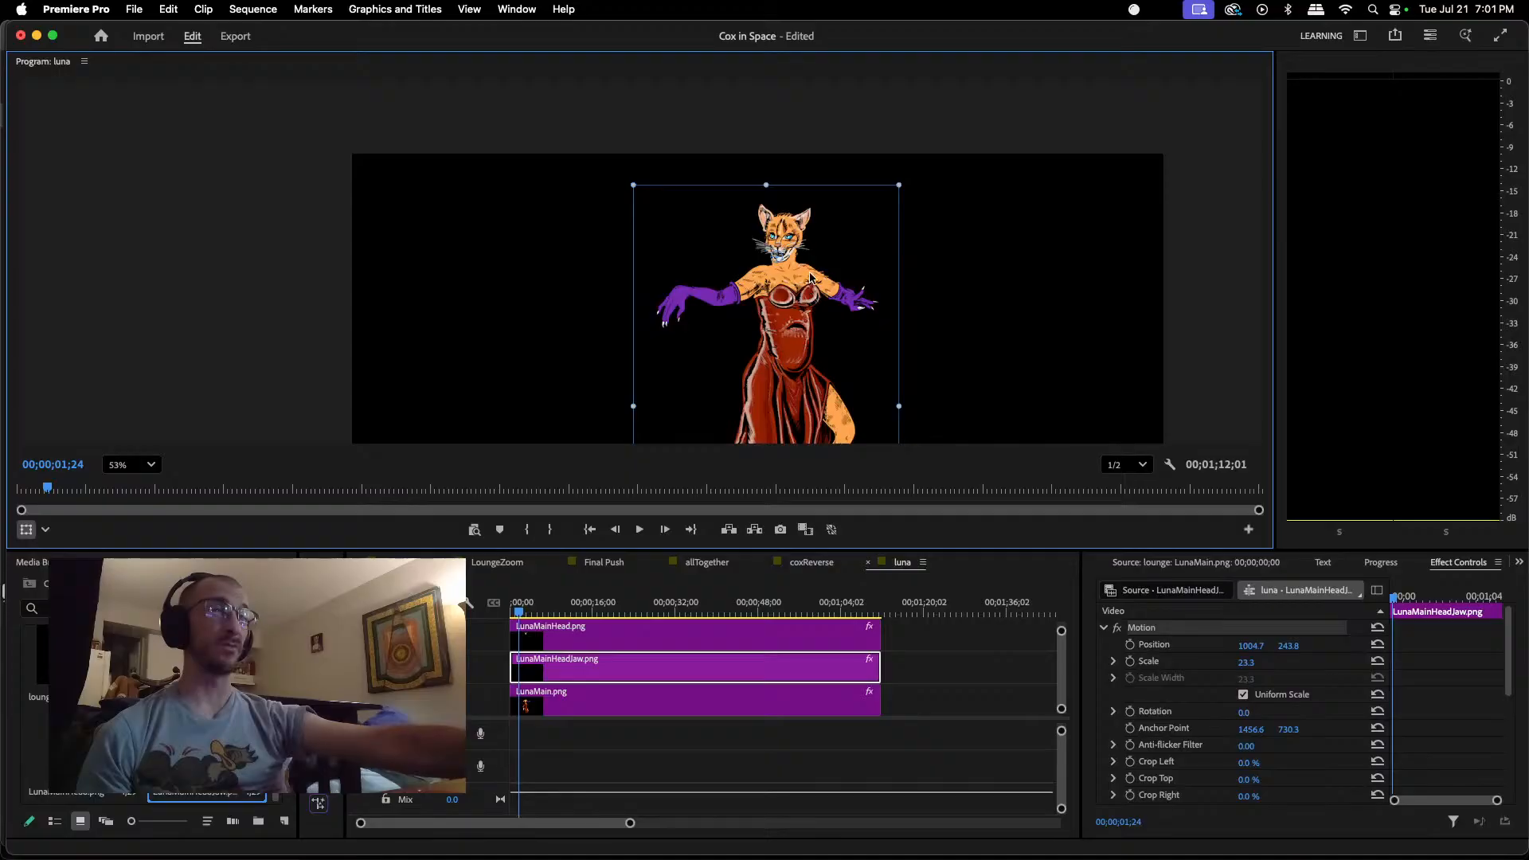
{"action": "scroll", "coordinate": [810, 273], "scroll_direction": "up", "scroll_amount": 5}
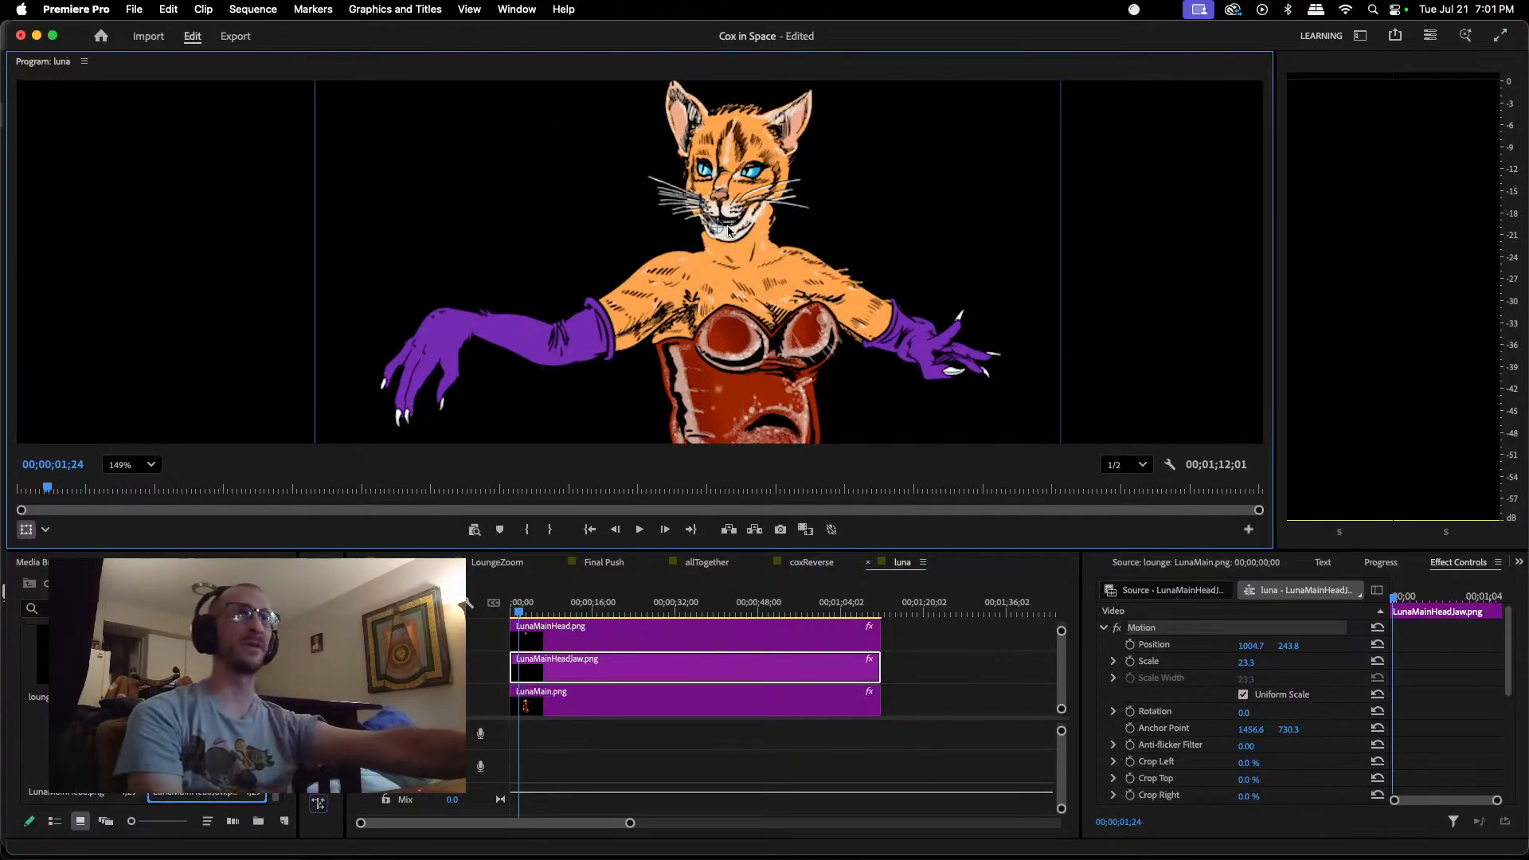
{"action": "mouse_move", "coordinate": [742, 231]}
{"action": "left_mouse_down"}
{"action": "mouse_move", "coordinate": [739, 248]}
{"action": "mouse_move", "coordinate": [740, 233]}
{"action": "left_mouse_up"}
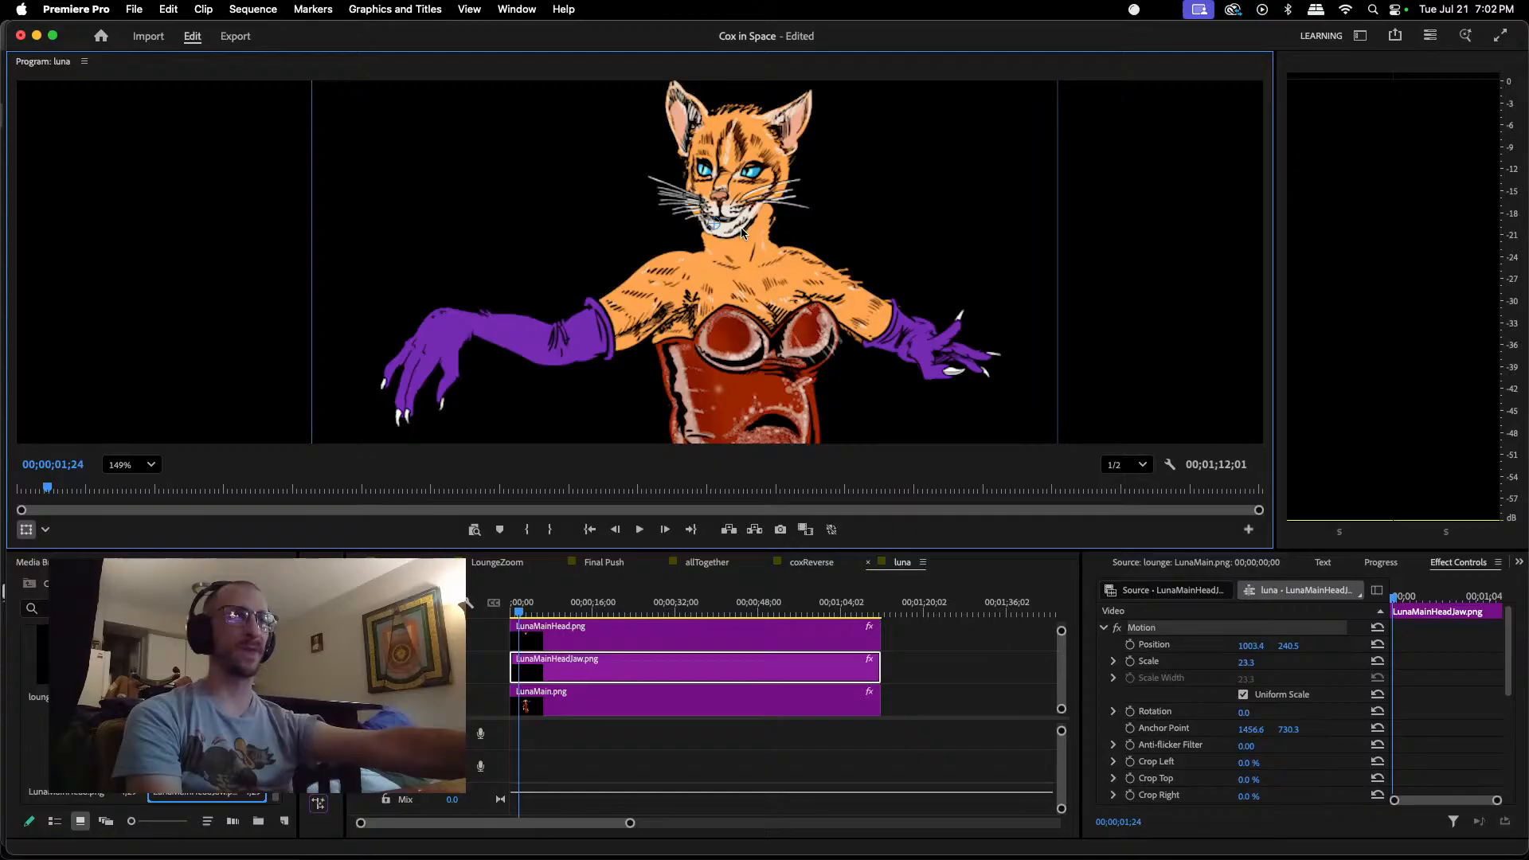
{"action": "left_click_drag", "start_coordinate": [742, 232], "coordinate": [742, 230]}
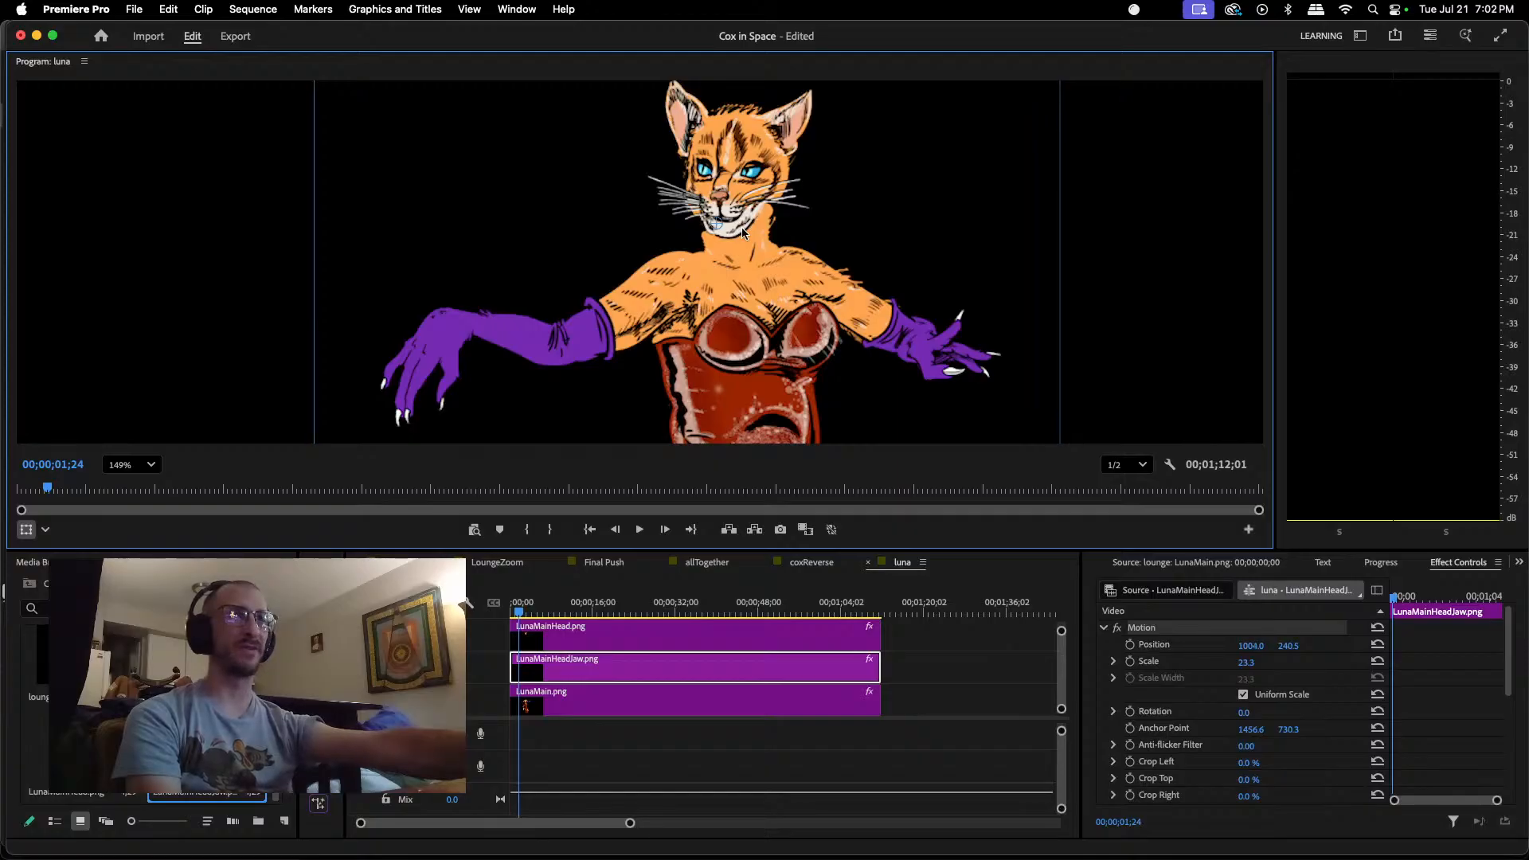
Step: Move Luna's head to about position 916.2, 277.5 and align the jaw with it at about 1001.3, 244.5
{"action": "left_click", "coordinate": [738, 637]}
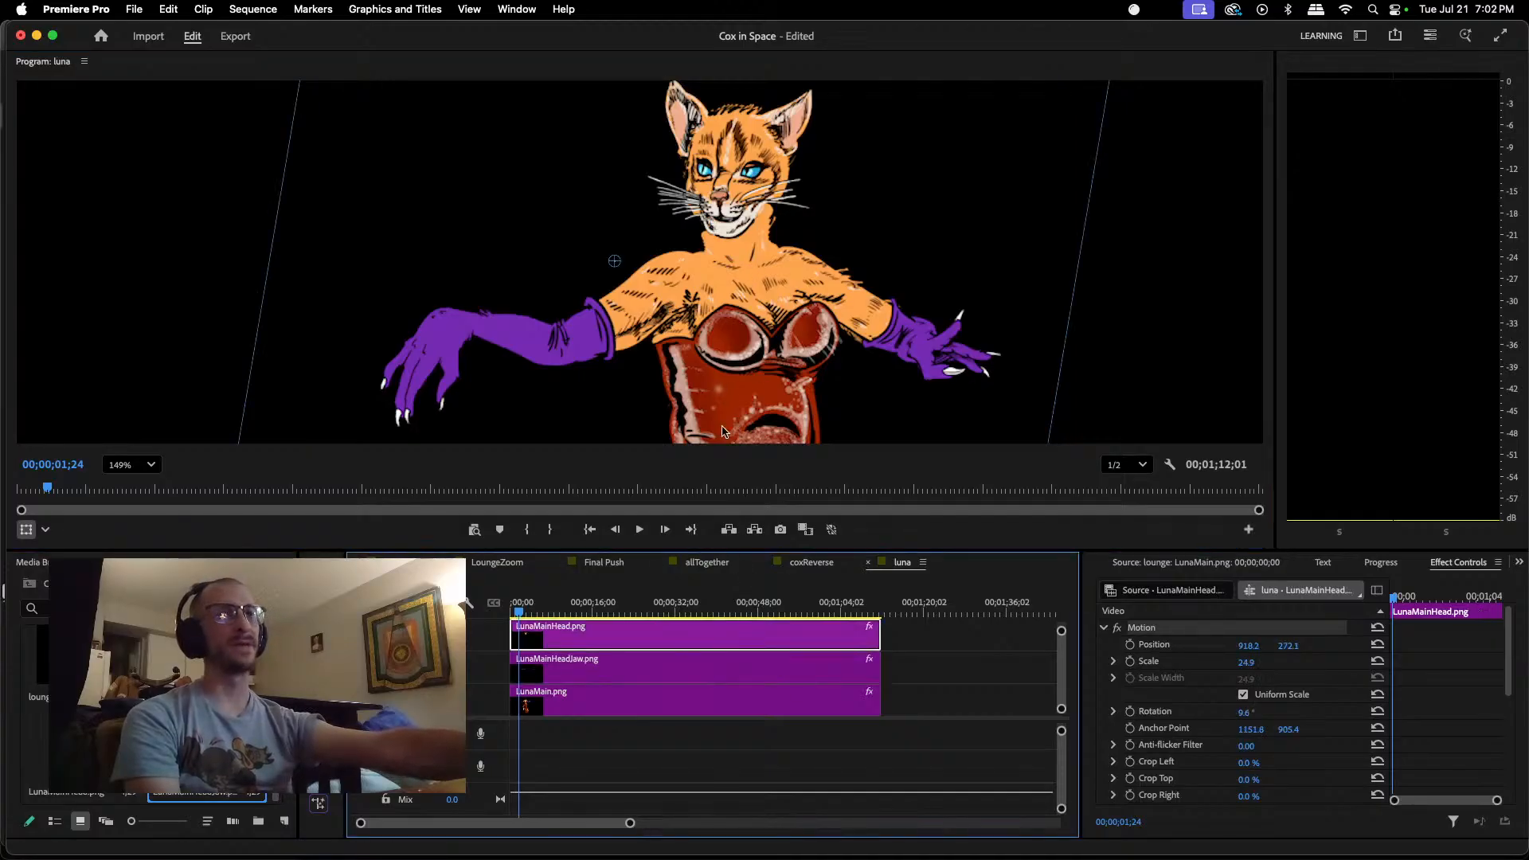
{"action": "left_click", "coordinate": [706, 669]}
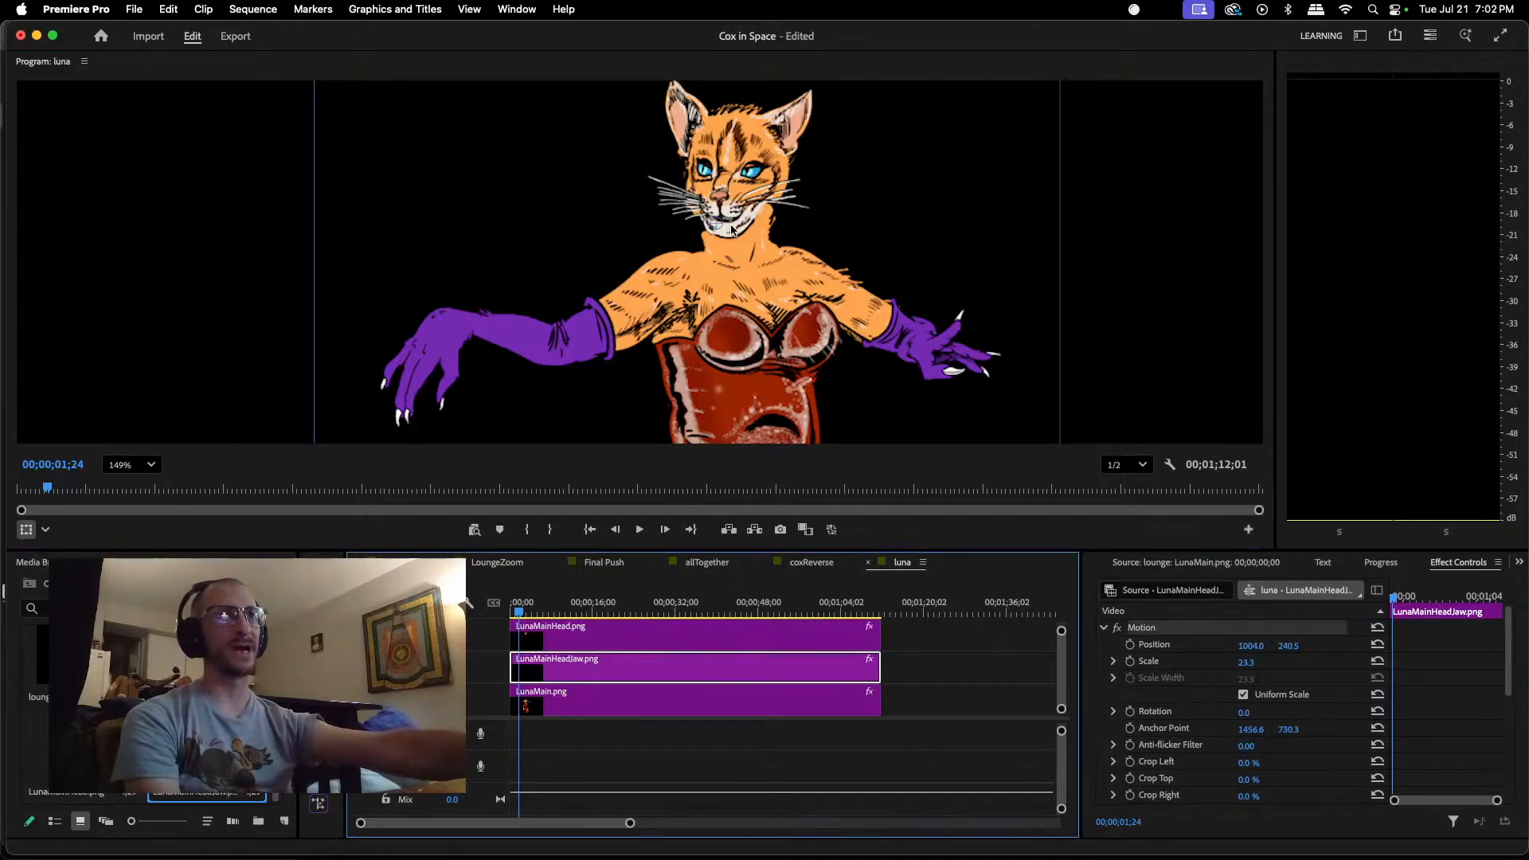
{"action": "left_click_drag", "start_coordinate": [732, 230], "coordinate": [730, 237]}
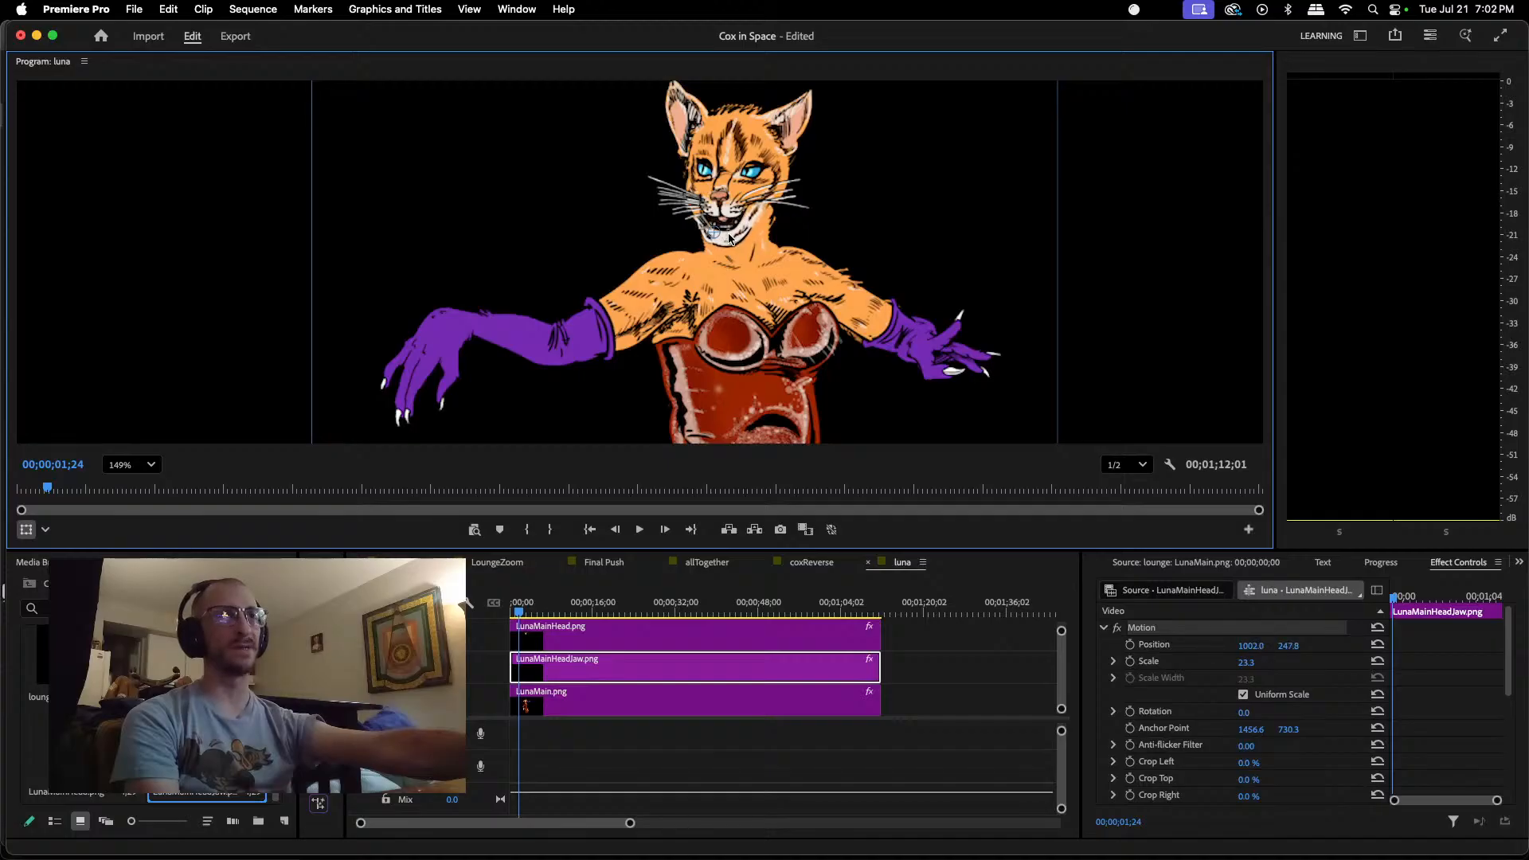
{"action": "left_click", "coordinate": [731, 642]}
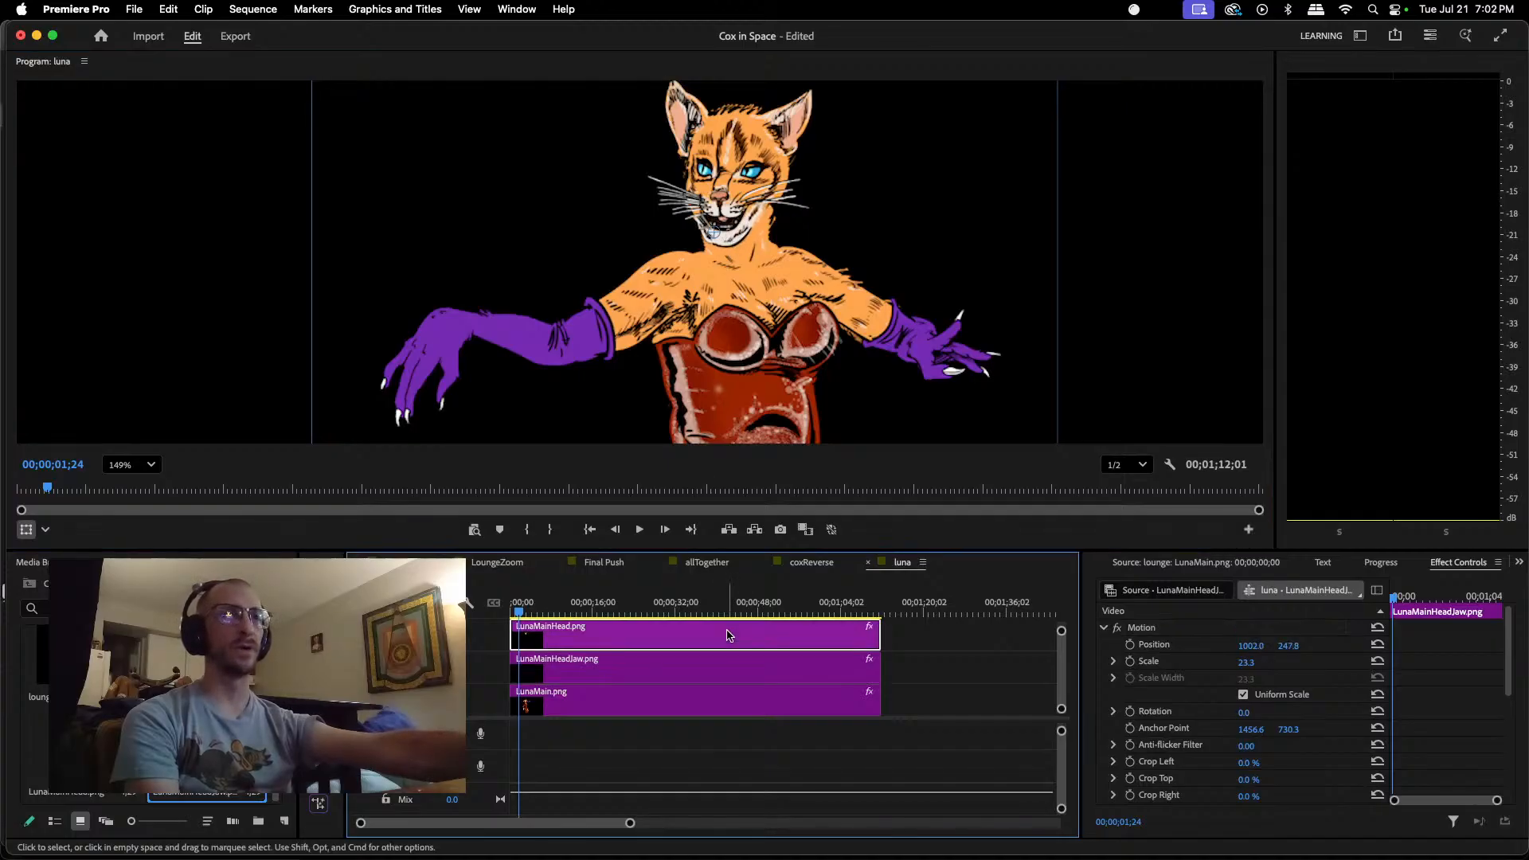
{"action": "left_click_drag", "start_coordinate": [748, 144], "coordinate": [744, 145]}
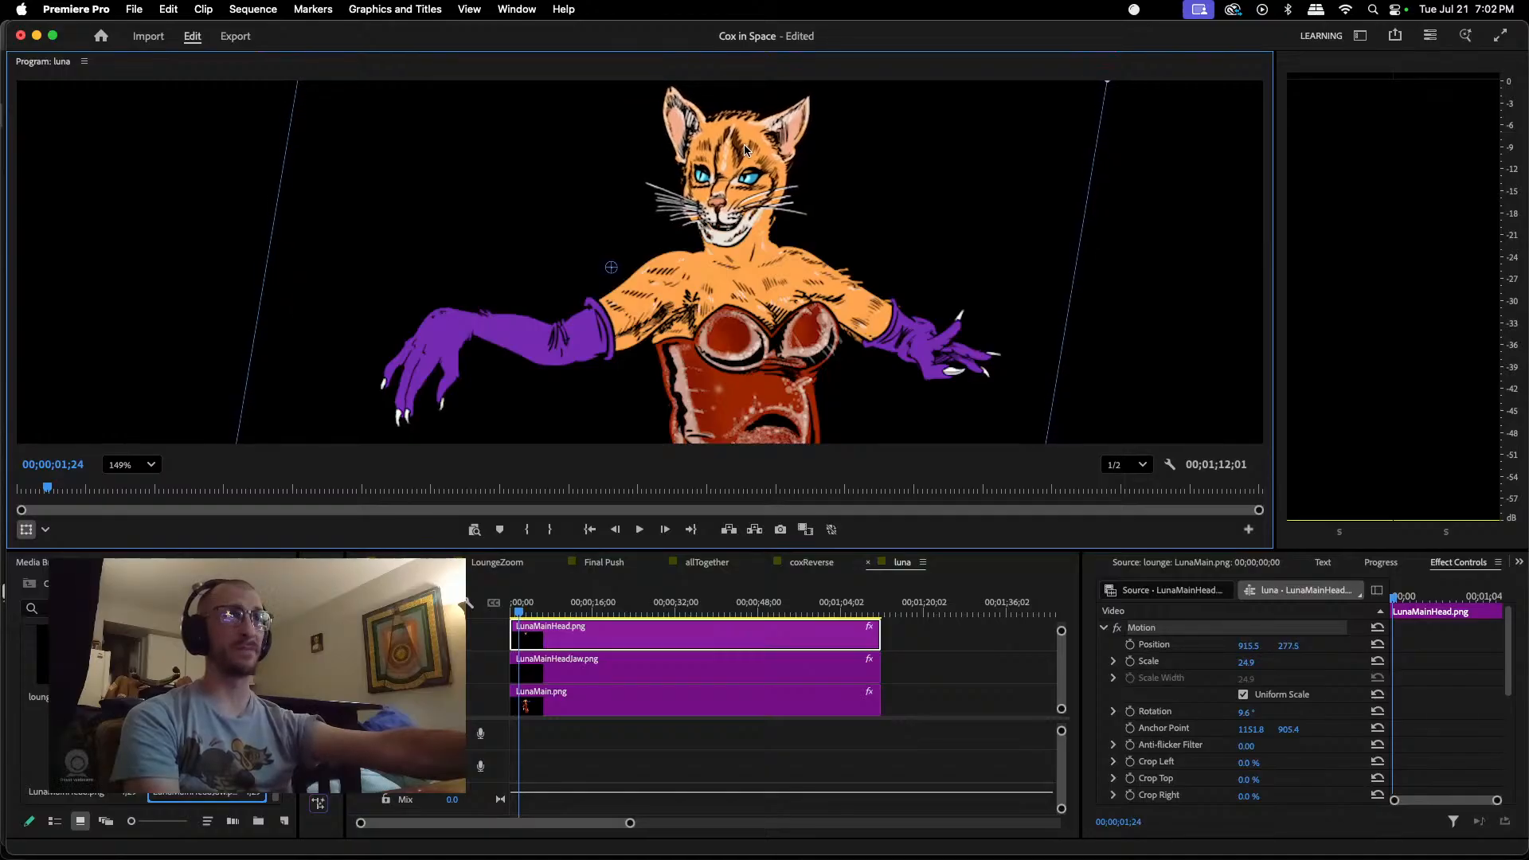
{"action": "left_click", "coordinate": [711, 669]}
{"action": "left_click_drag", "start_coordinate": [736, 236], "coordinate": [732, 233]}
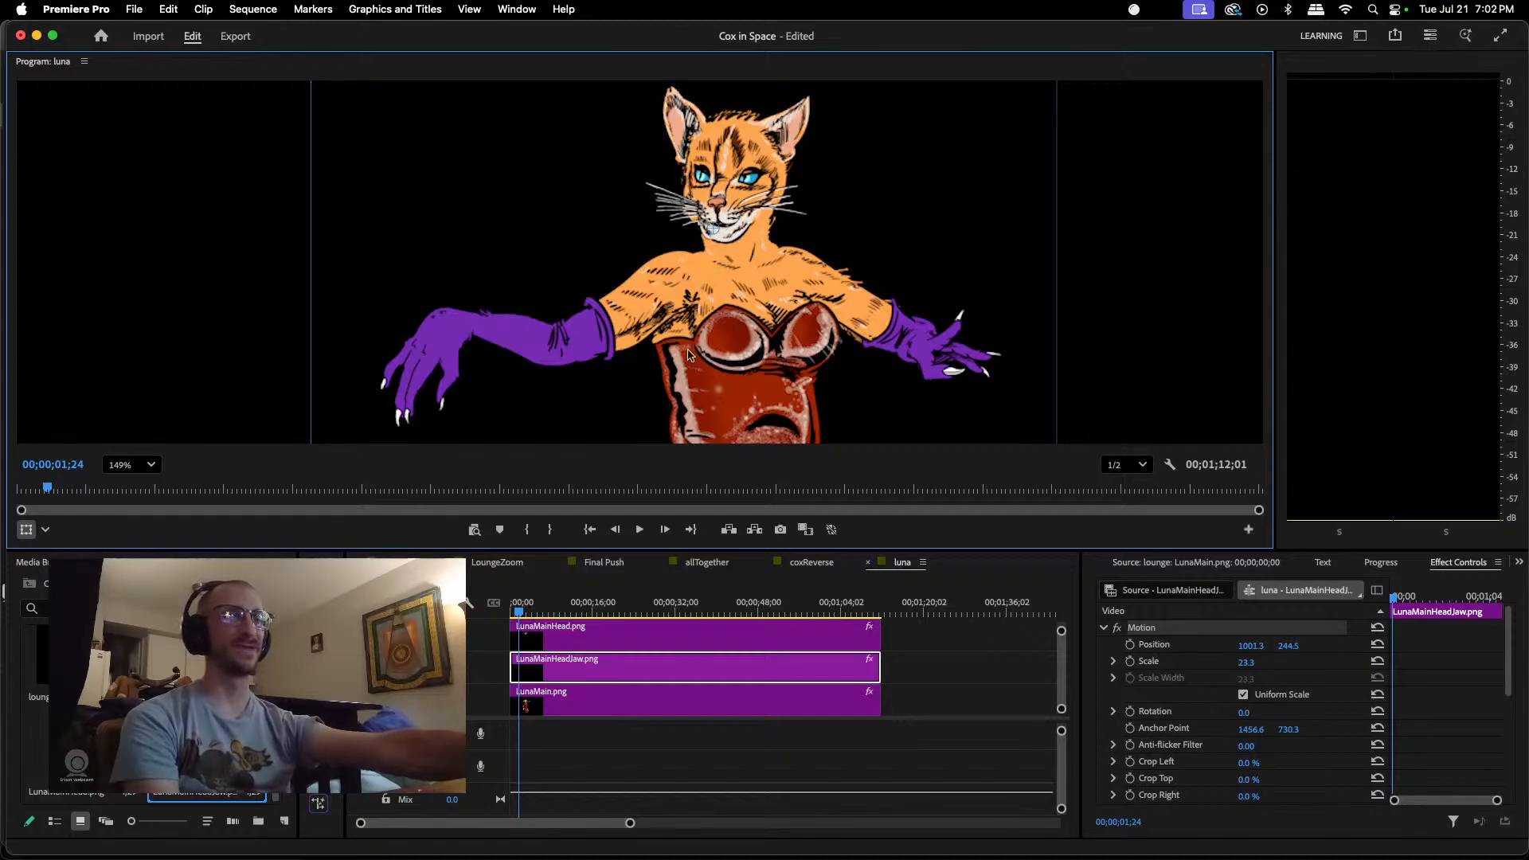
Step: Lower the head slightly to about position 915.5, 282.2 and refit the jaw at about 1001.3, 252.5
{"action": "left_click", "coordinate": [747, 177]}
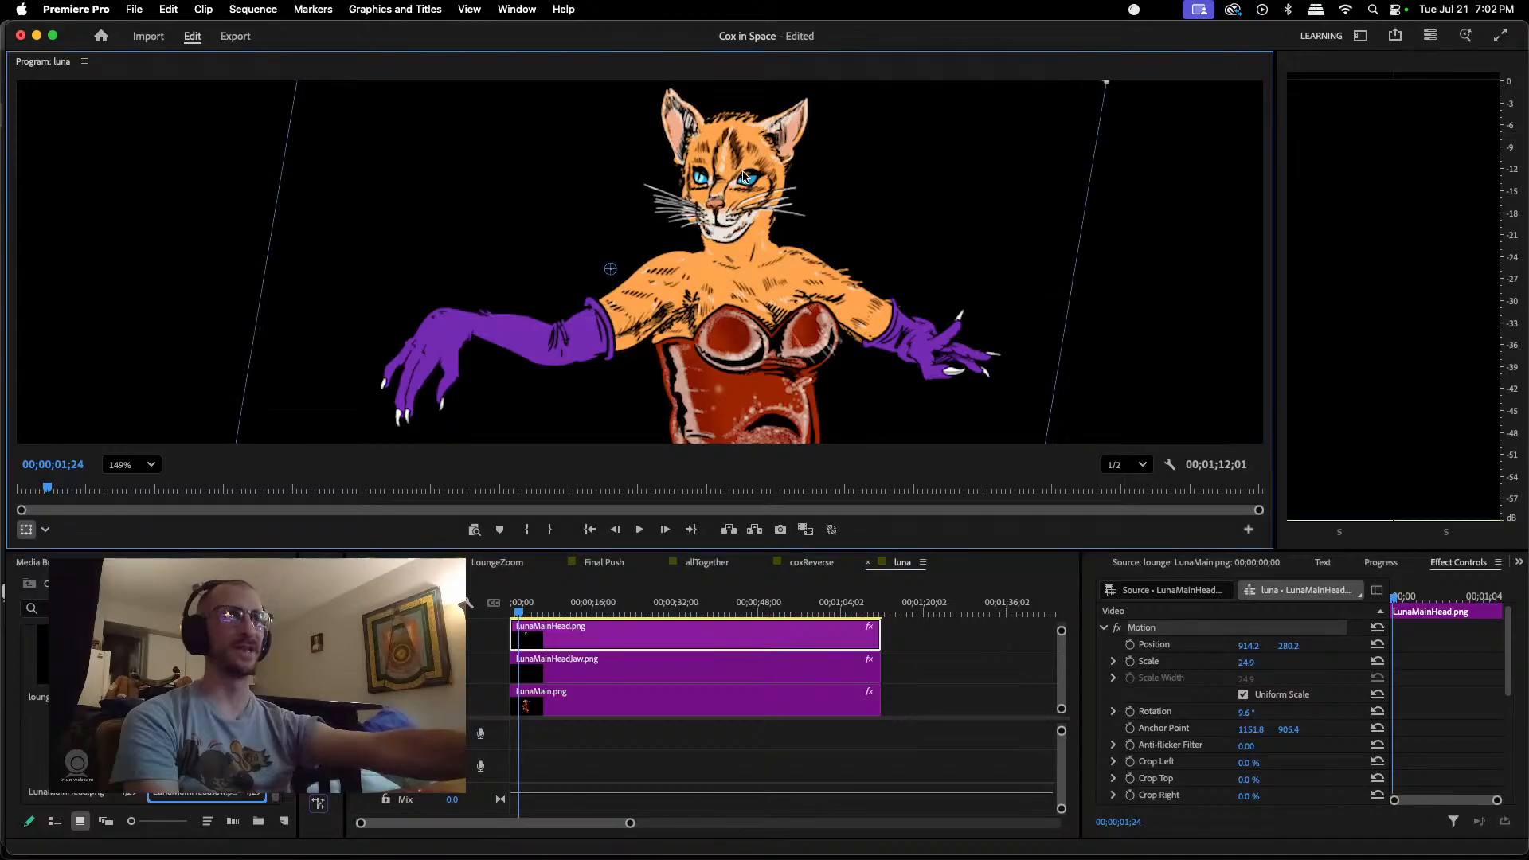
{"action": "left_click_drag", "start_coordinate": [745, 176], "coordinate": [746, 179]}
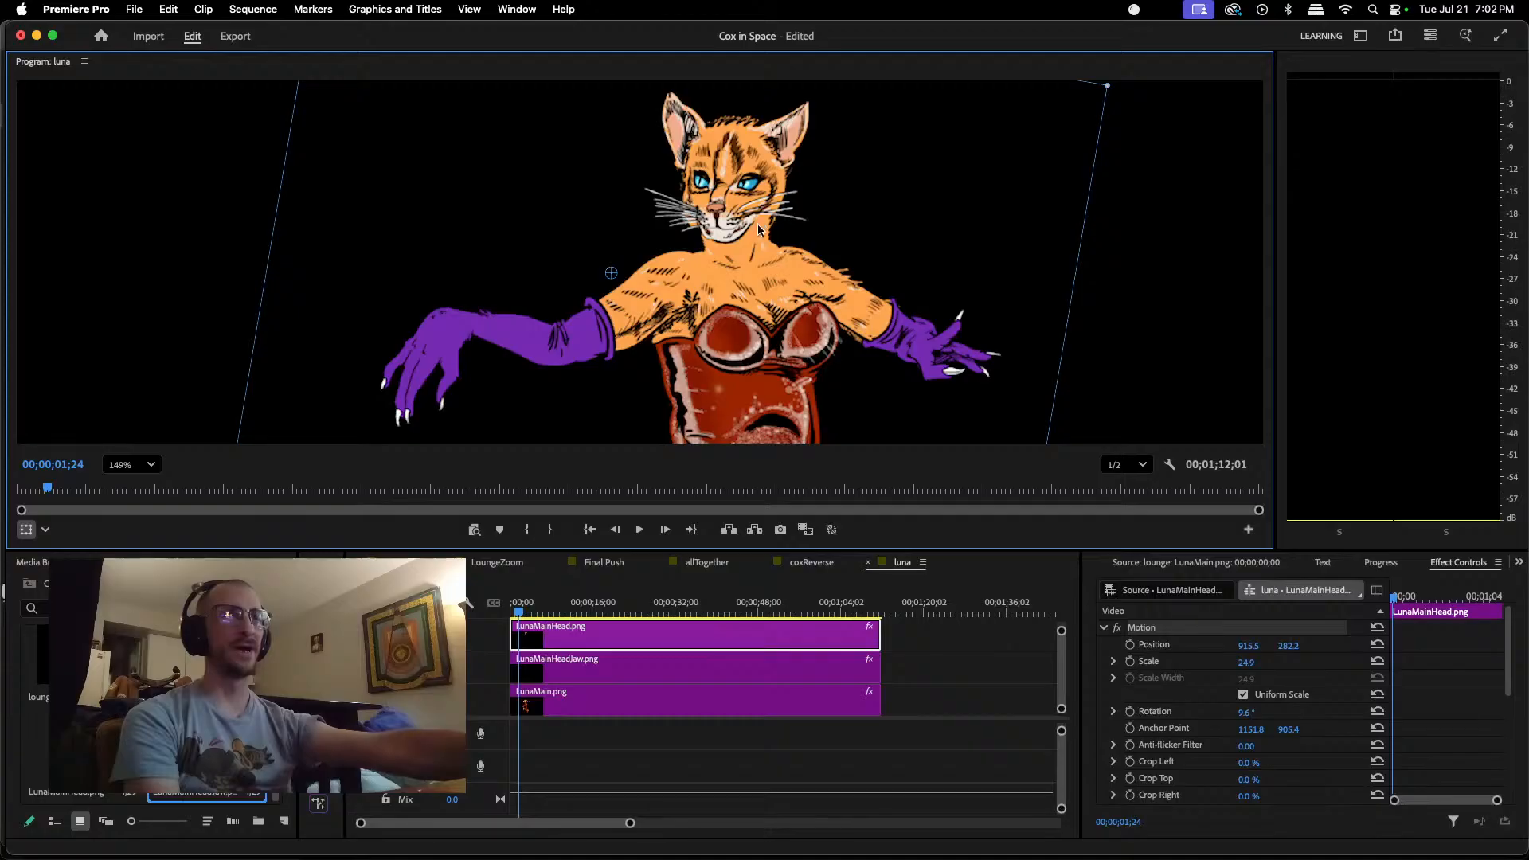
{"action": "left_click", "coordinate": [683, 677]}
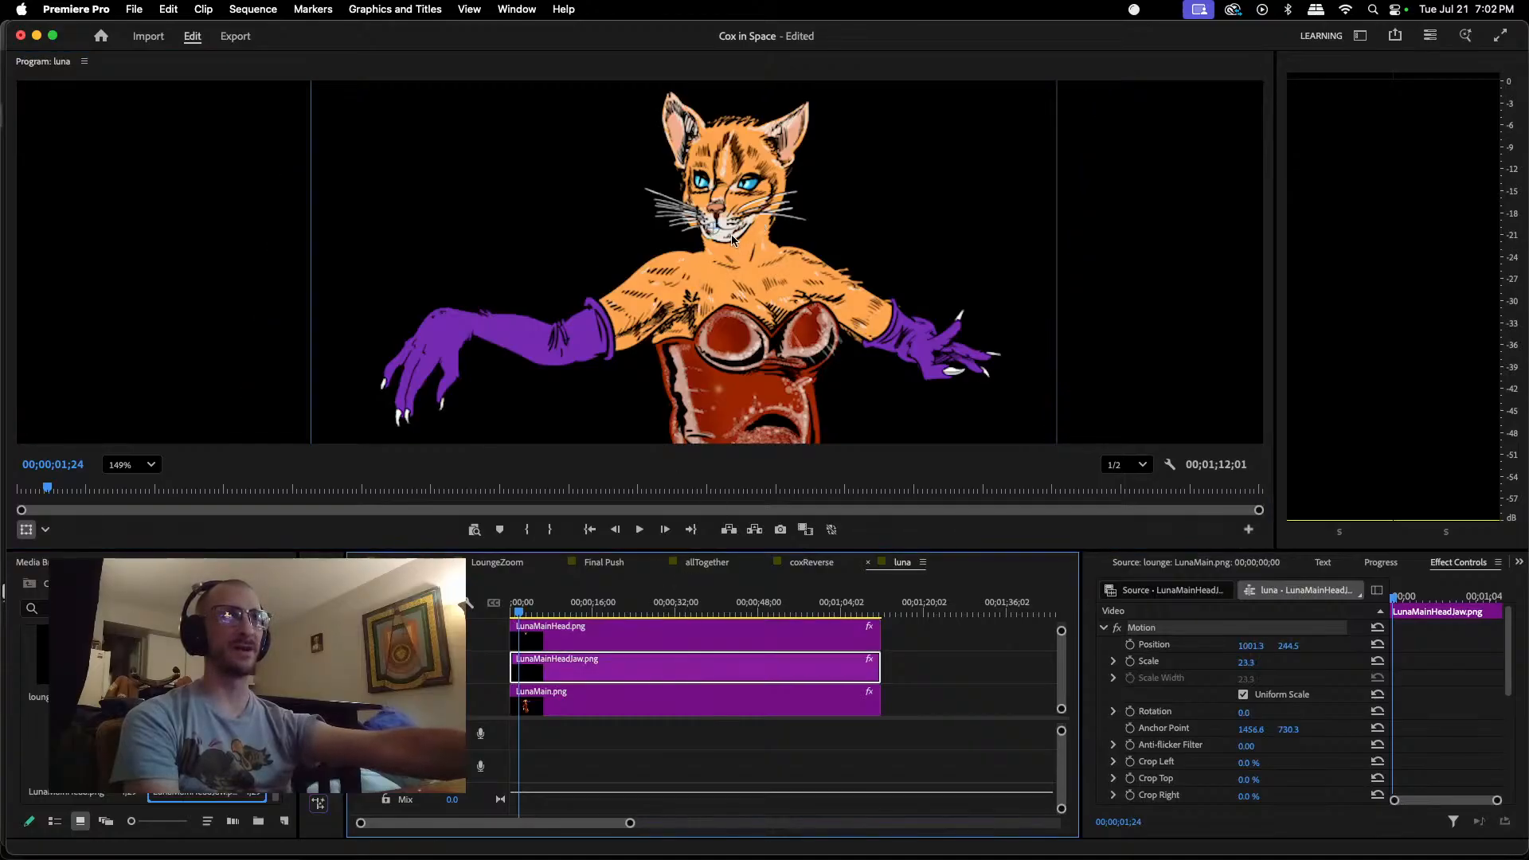
{"action": "left_click_drag", "start_coordinate": [731, 242], "coordinate": [730, 244]}
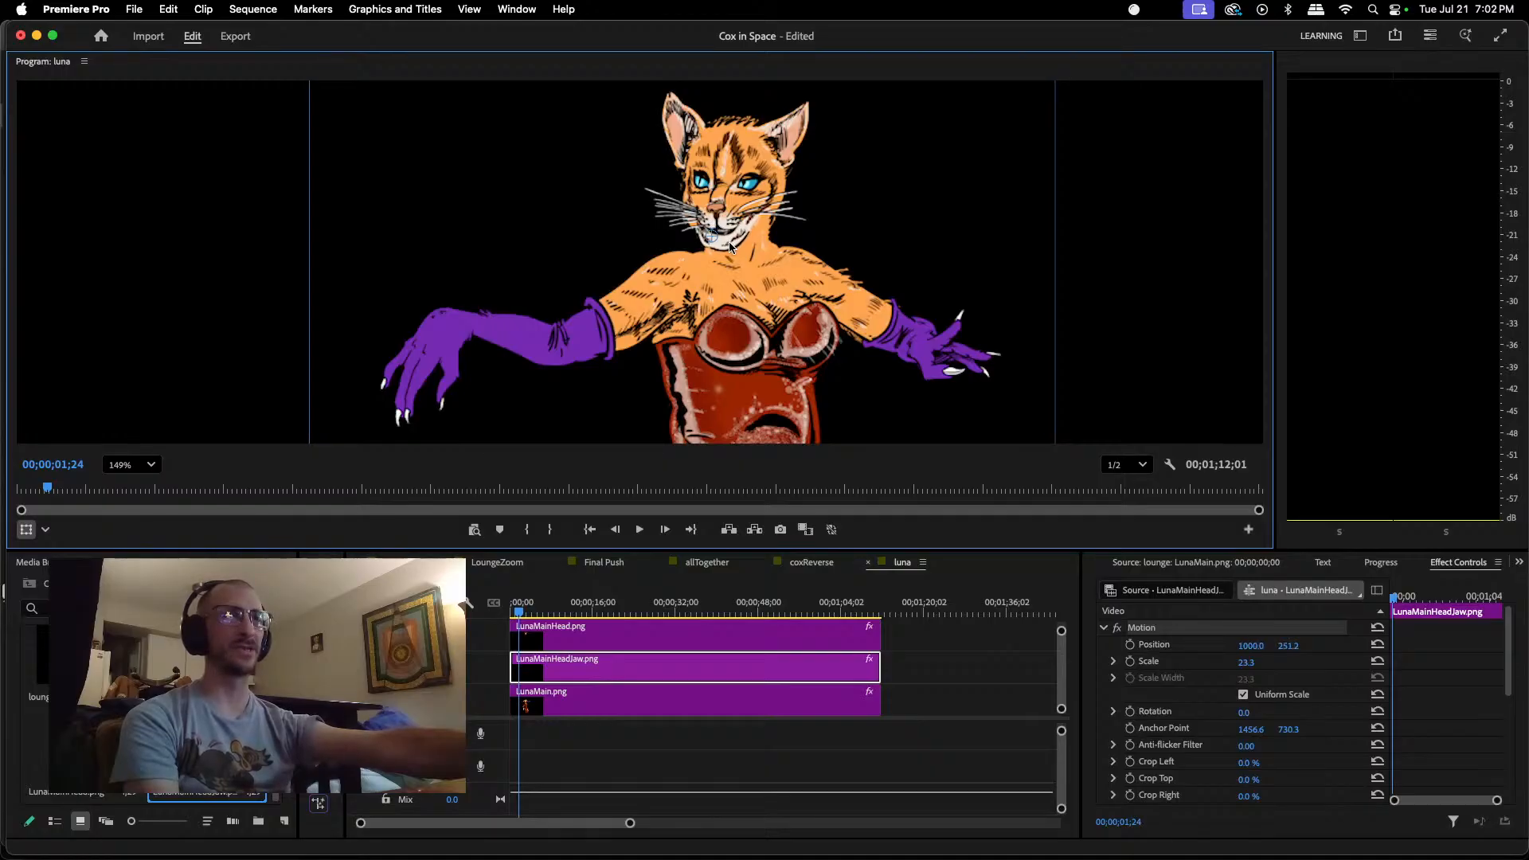
{"action": "left_click_drag", "start_coordinate": [730, 246], "coordinate": [731, 248]}
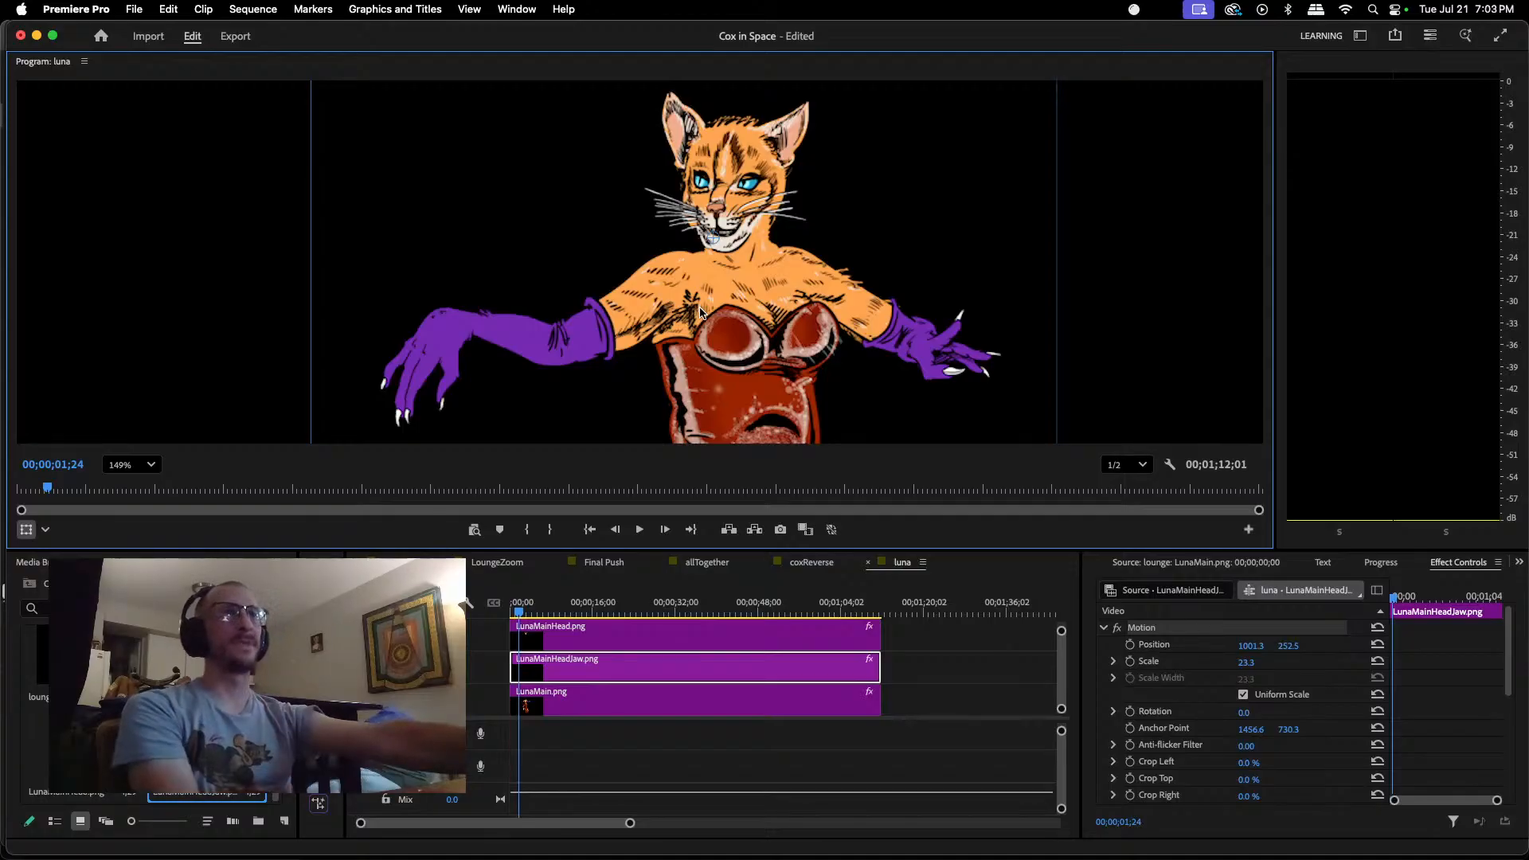
Step: Trim the LunaMainHead.png, LunaMainHeadJaw.png and LunaMain.png clips in the luna sequence to about 00;00;37;23, using the lounge sequence's LunaMain.png clip as reference
{"action": "scroll", "coordinate": [700, 311], "scroll_direction": "down", "scroll_amount": 10}
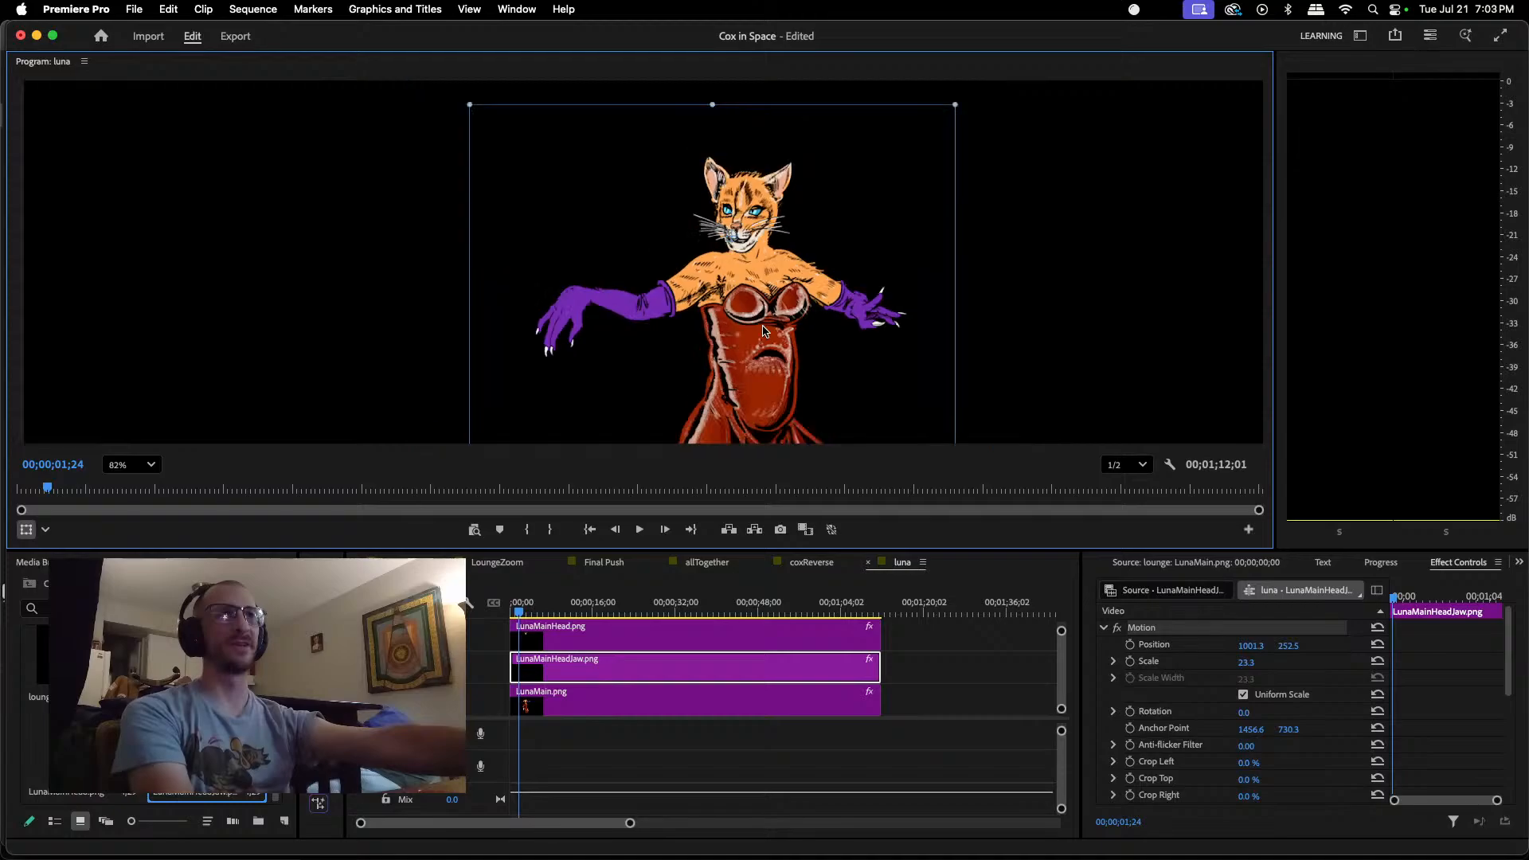
{"action": "scroll", "coordinate": [1030, 313], "scroll_direction": "down", "scroll_amount": 5}
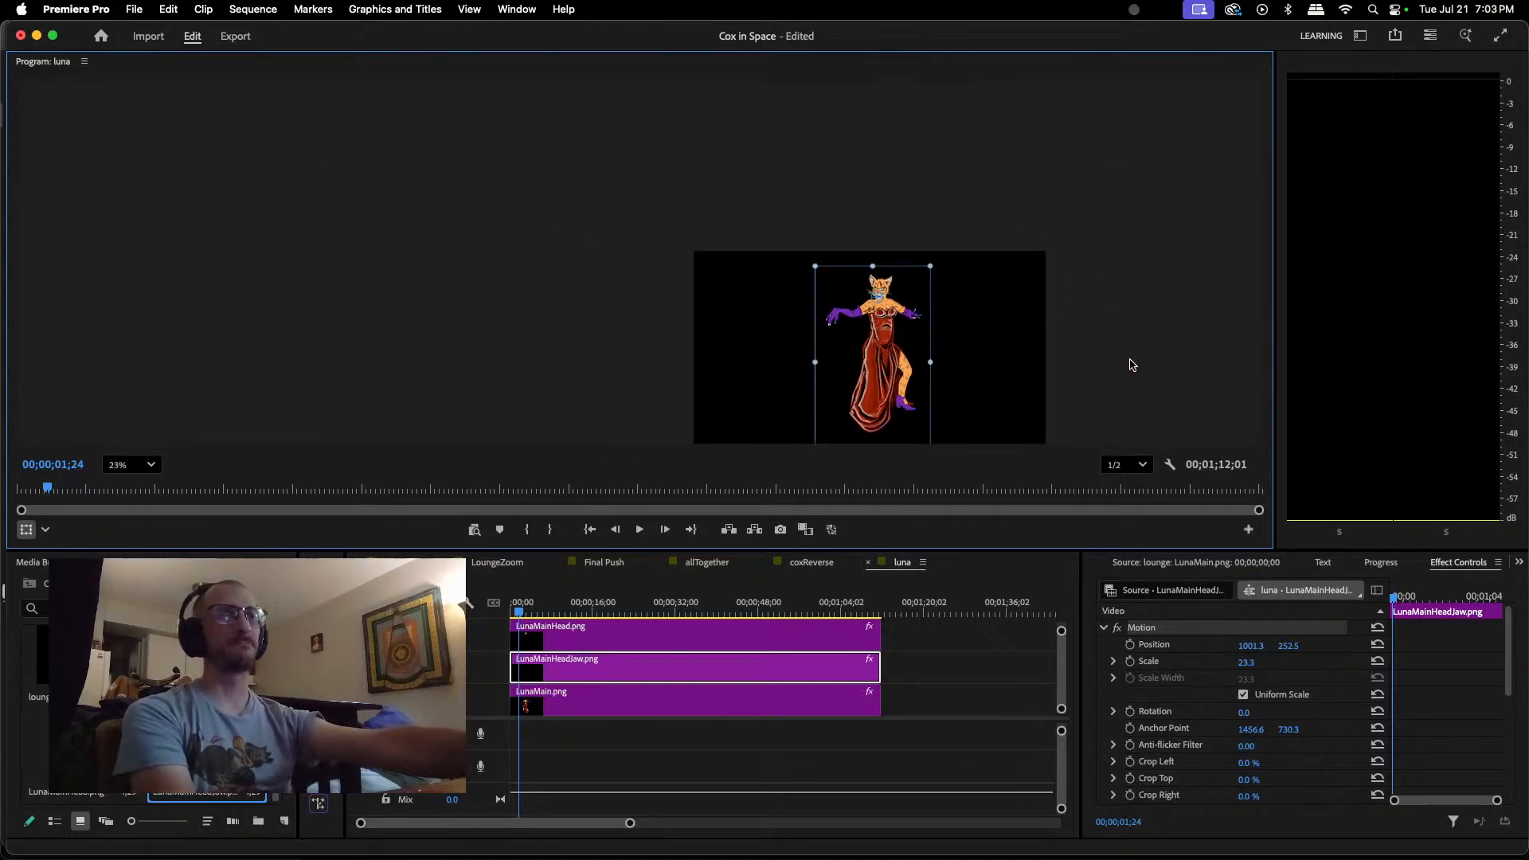
{"action": "scroll", "coordinate": [1133, 364], "scroll_direction": "up", "scroll_amount": 3}
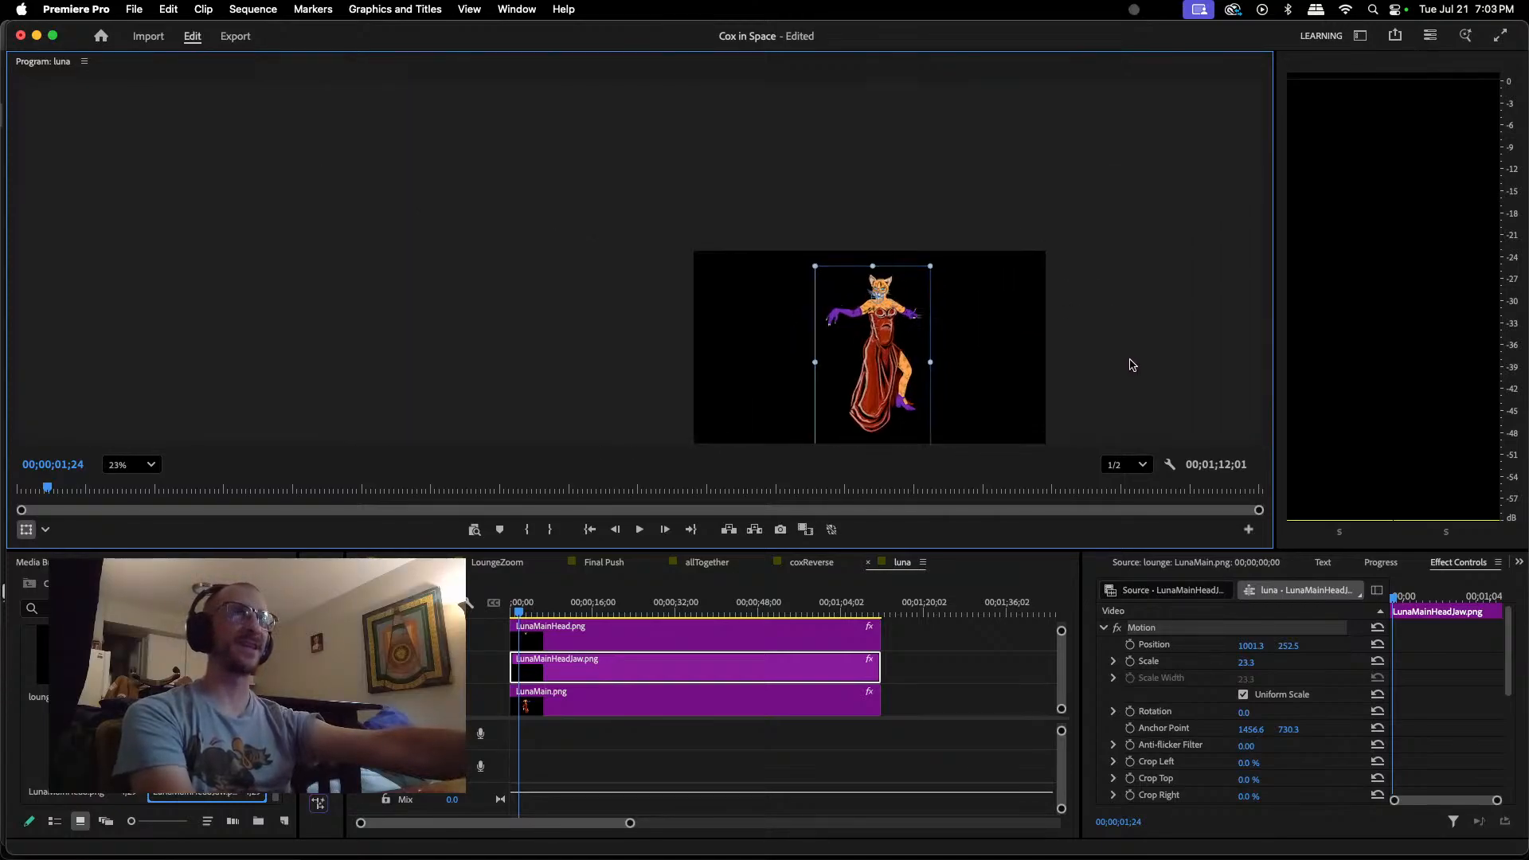
{"action": "scroll", "coordinate": [1133, 364], "scroll_direction": "down", "scroll_amount": 2}
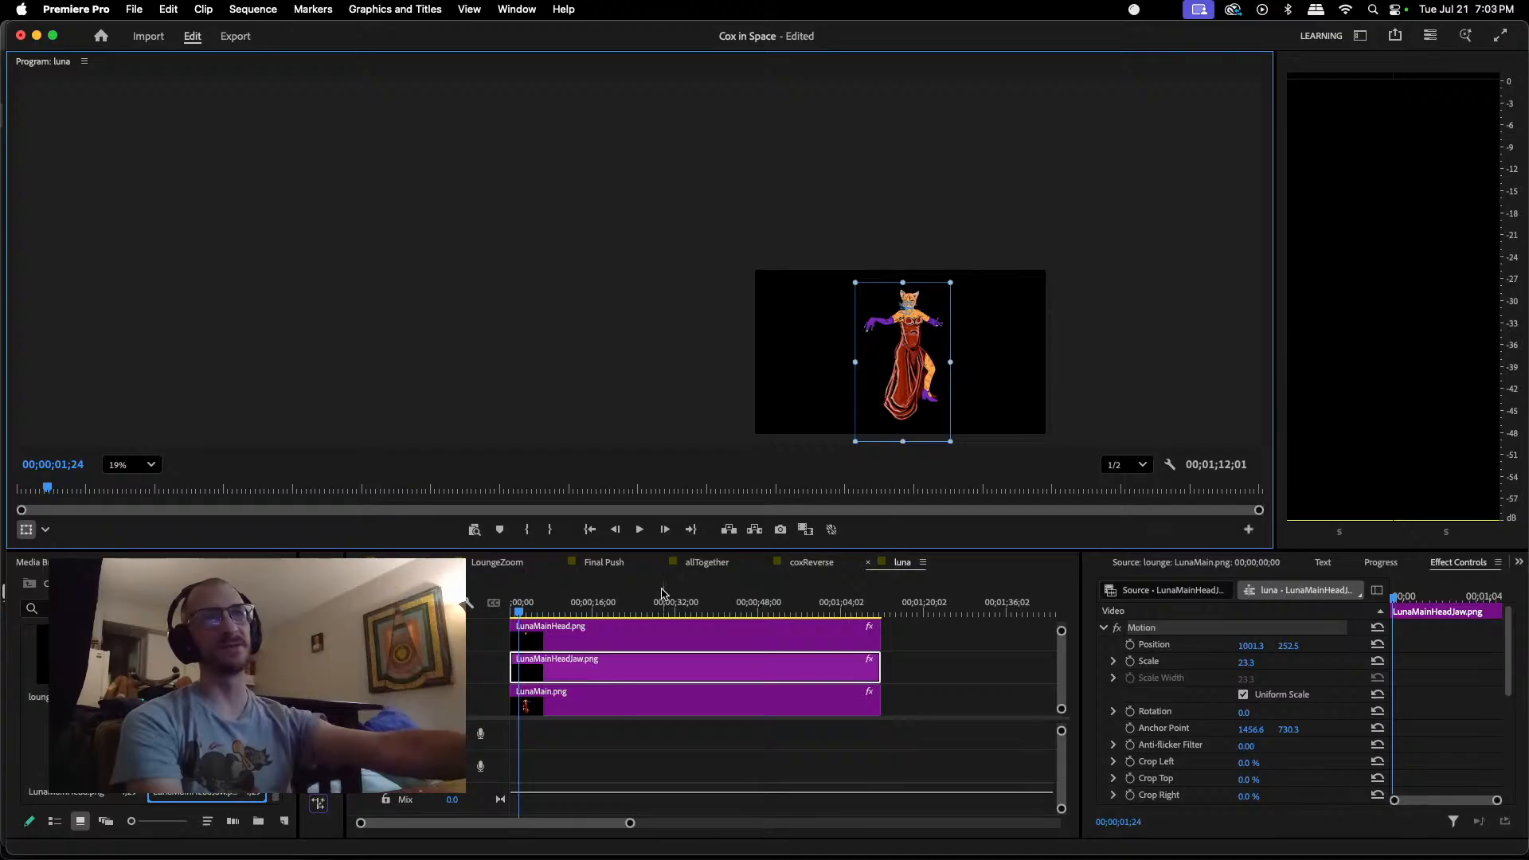
{"action": "left_click", "coordinate": [397, 562]}
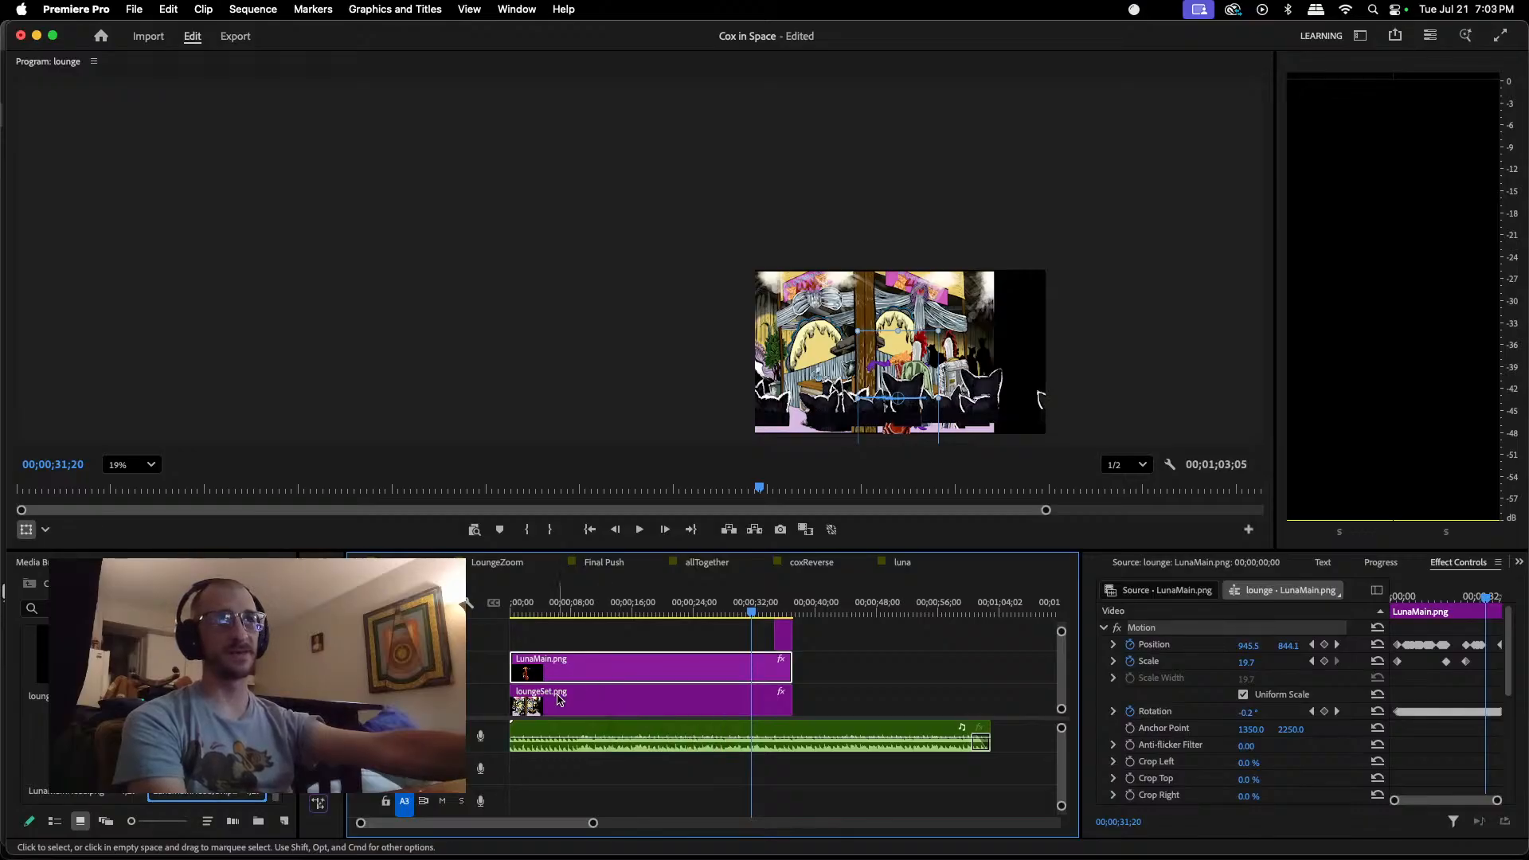
{"action": "left_click", "coordinate": [903, 563]}
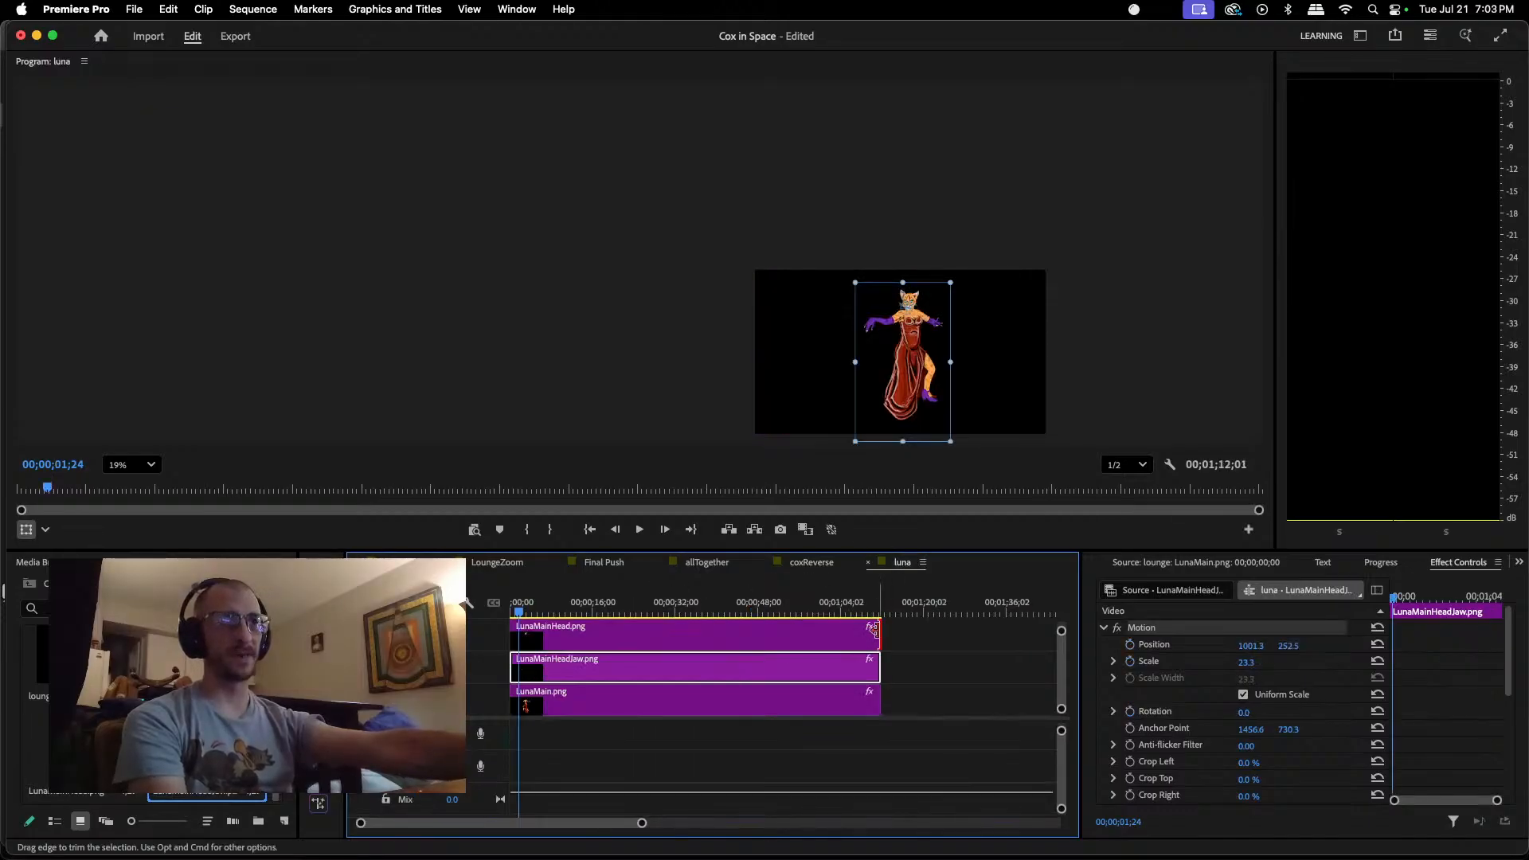
{"action": "left_click_drag", "start_coordinate": [874, 631], "coordinate": [700, 640]}
{"action": "left_click_drag", "start_coordinate": [879, 667], "coordinate": [703, 665]}
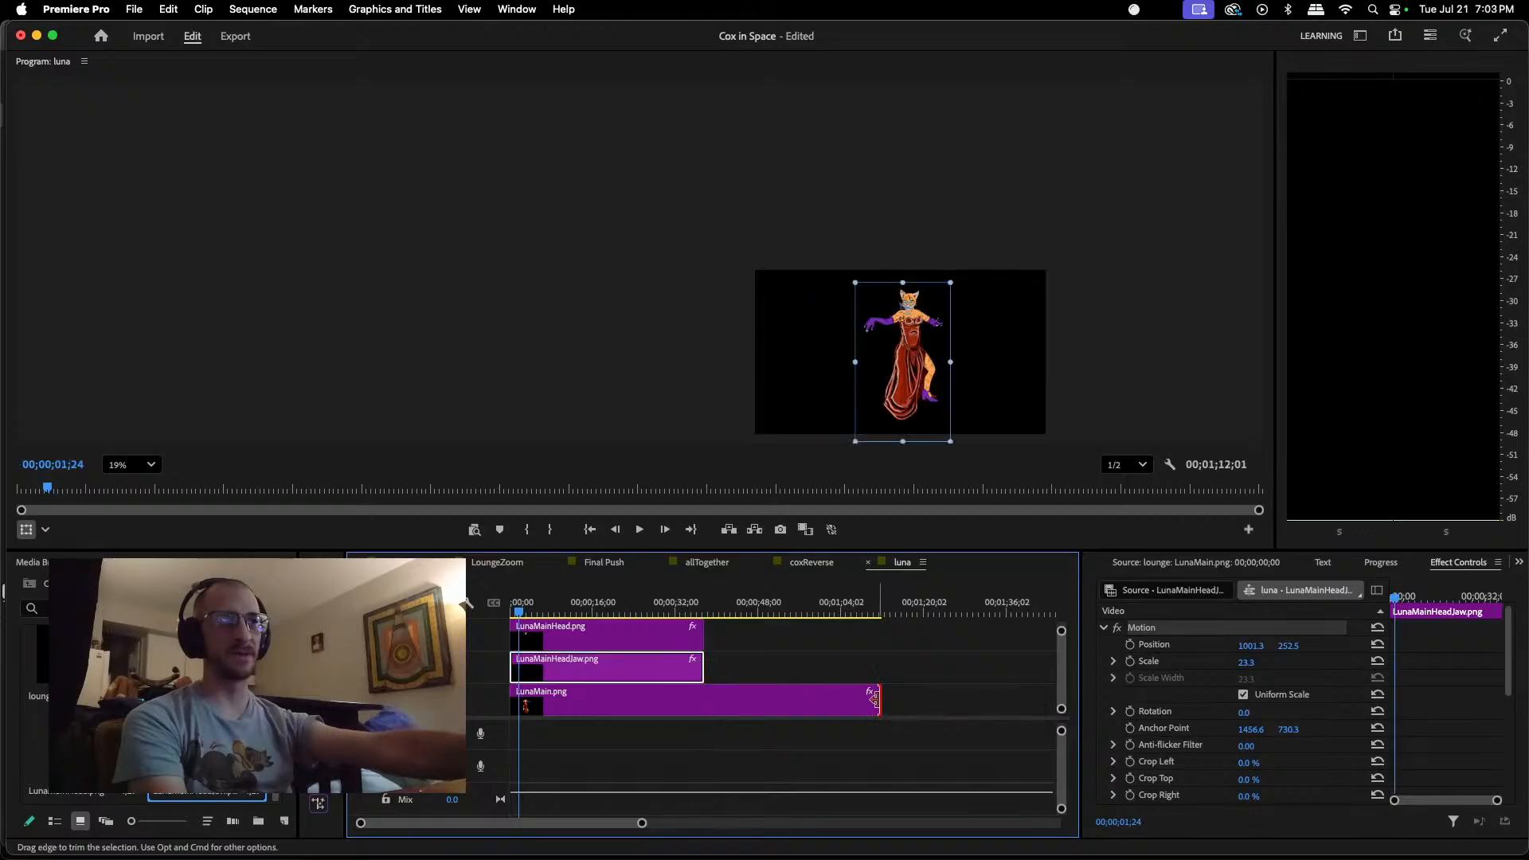
{"action": "left_click_drag", "start_coordinate": [876, 701], "coordinate": [703, 701]}
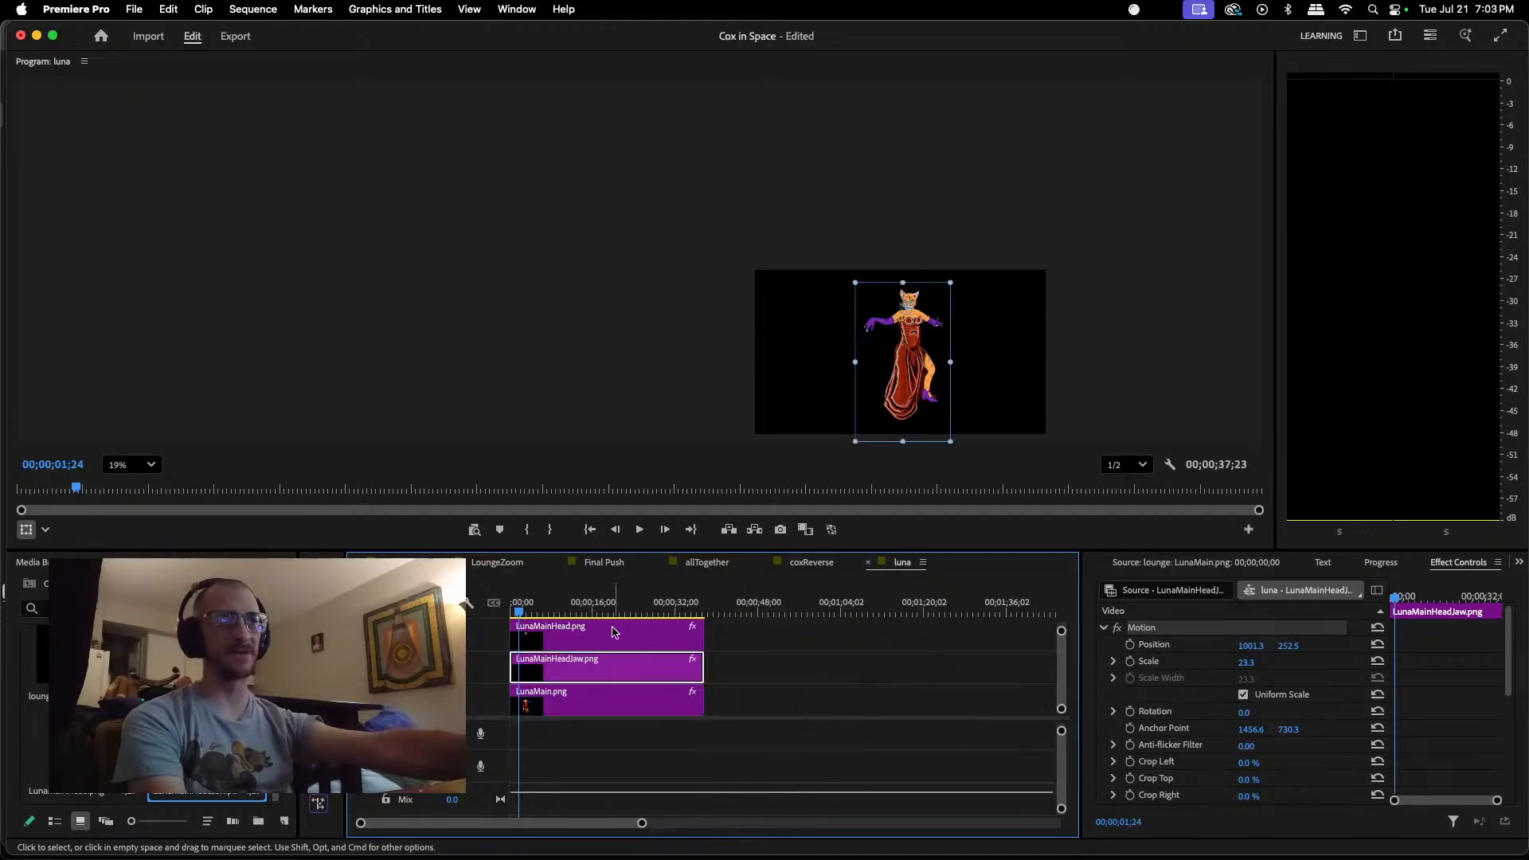
Step: Return the playhead to the start of the luna sequence and look through the project's media
{"action": "mouse_move", "coordinate": [518, 616]}
{"action": "left_mouse_down"}
{"action": "mouse_move", "coordinate": [603, 615]}
{"action": "mouse_move", "coordinate": [499, 627]}
{"action": "left_mouse_up"}
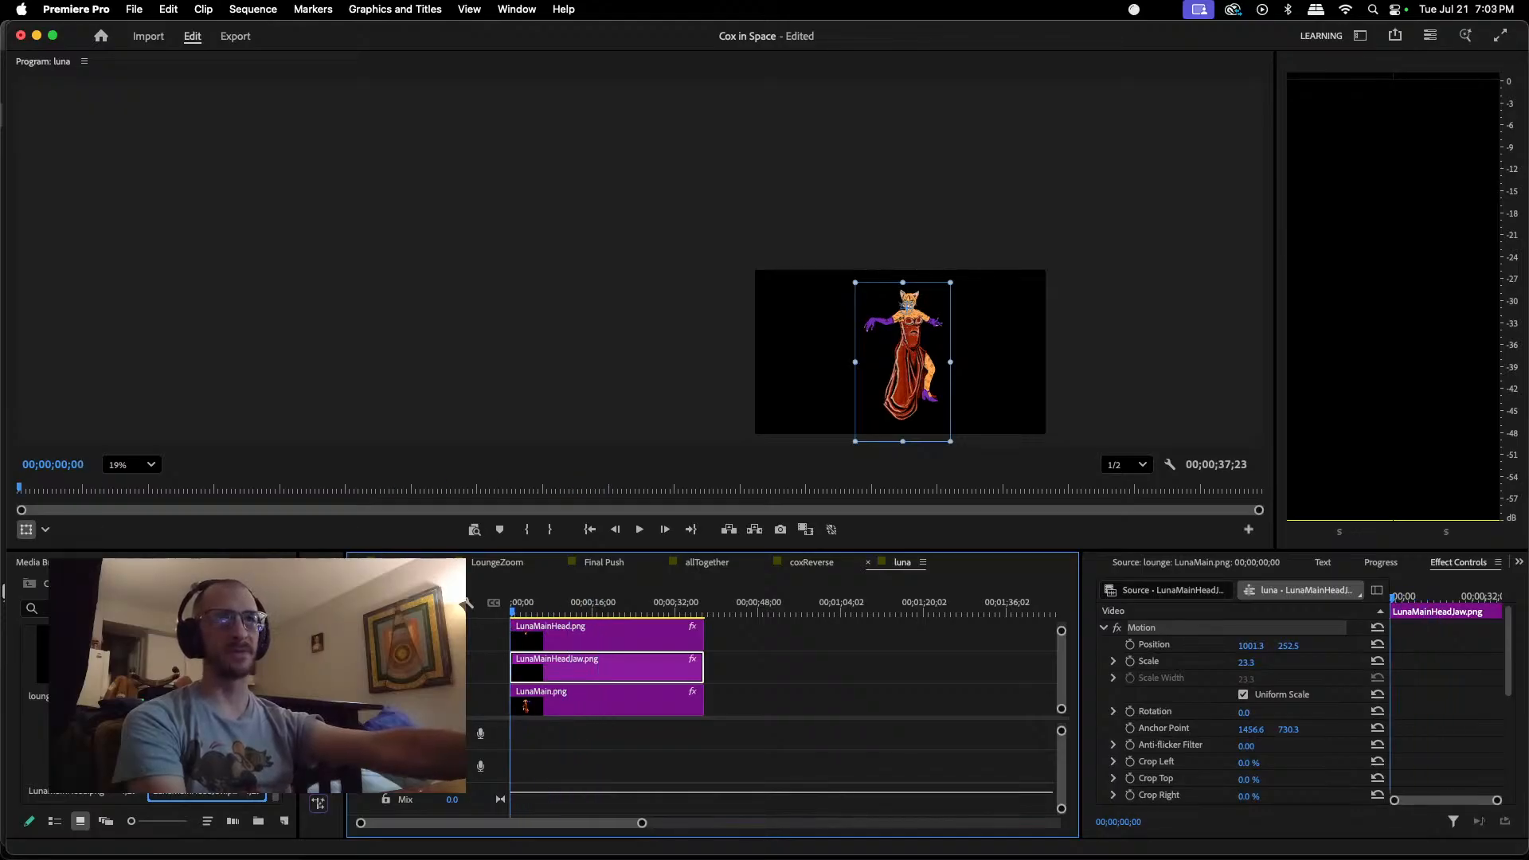
{"action": "scroll", "coordinate": [152, 701], "scroll_direction": "up", "scroll_amount": 2}
{"action": "scroll", "coordinate": [151, 701], "scroll_direction": "down", "scroll_amount": 2}
{"action": "scroll", "coordinate": [151, 701], "scroll_direction": "up", "scroll_amount": 2}
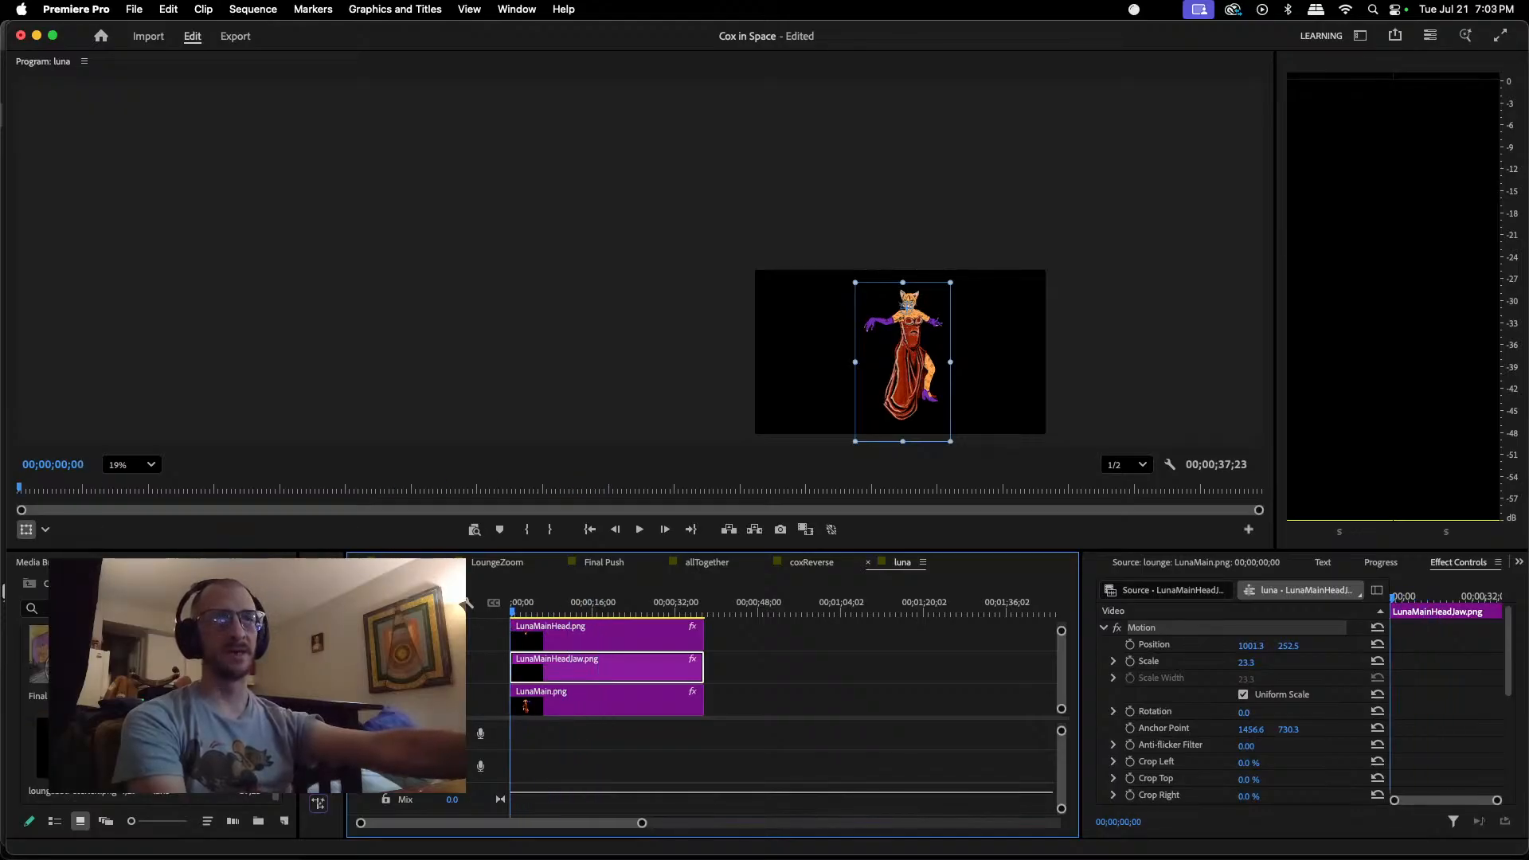
{"action": "scroll", "coordinate": [151, 701], "scroll_direction": "up", "scroll_amount": 1}
Step: Review Luna's placement in the lounge sequence from about 00;00;16;20 to 00;00;28;26 with the program view set to Fit
{"action": "left_click", "coordinate": [396, 562]}
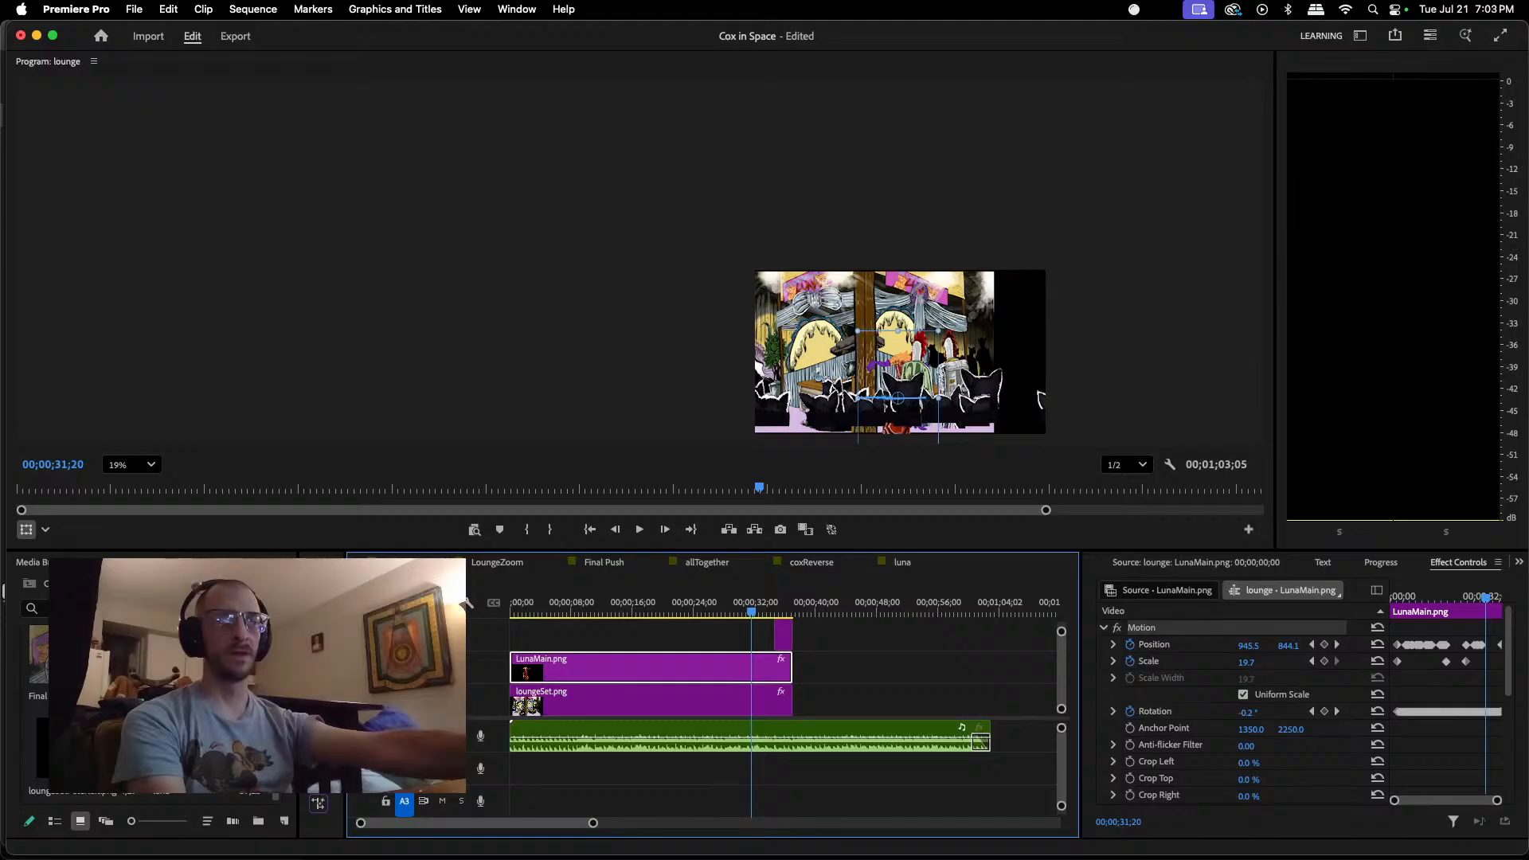
{"action": "left_click_drag", "start_coordinate": [753, 617], "coordinate": [639, 657]}
{"action": "left_click", "coordinate": [122, 466]}
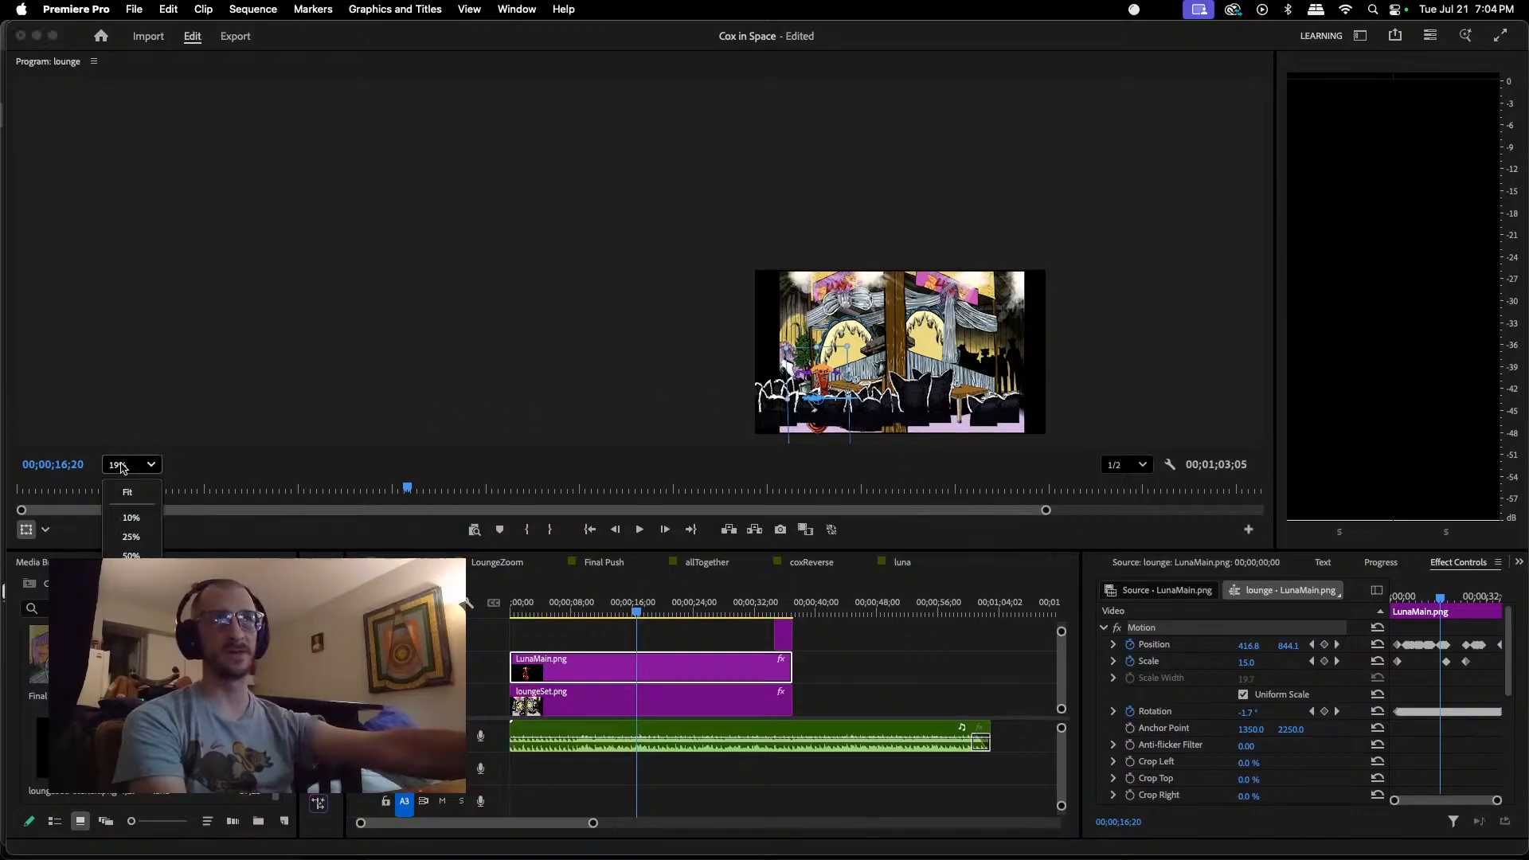
{"action": "left_click", "coordinate": [127, 492]}
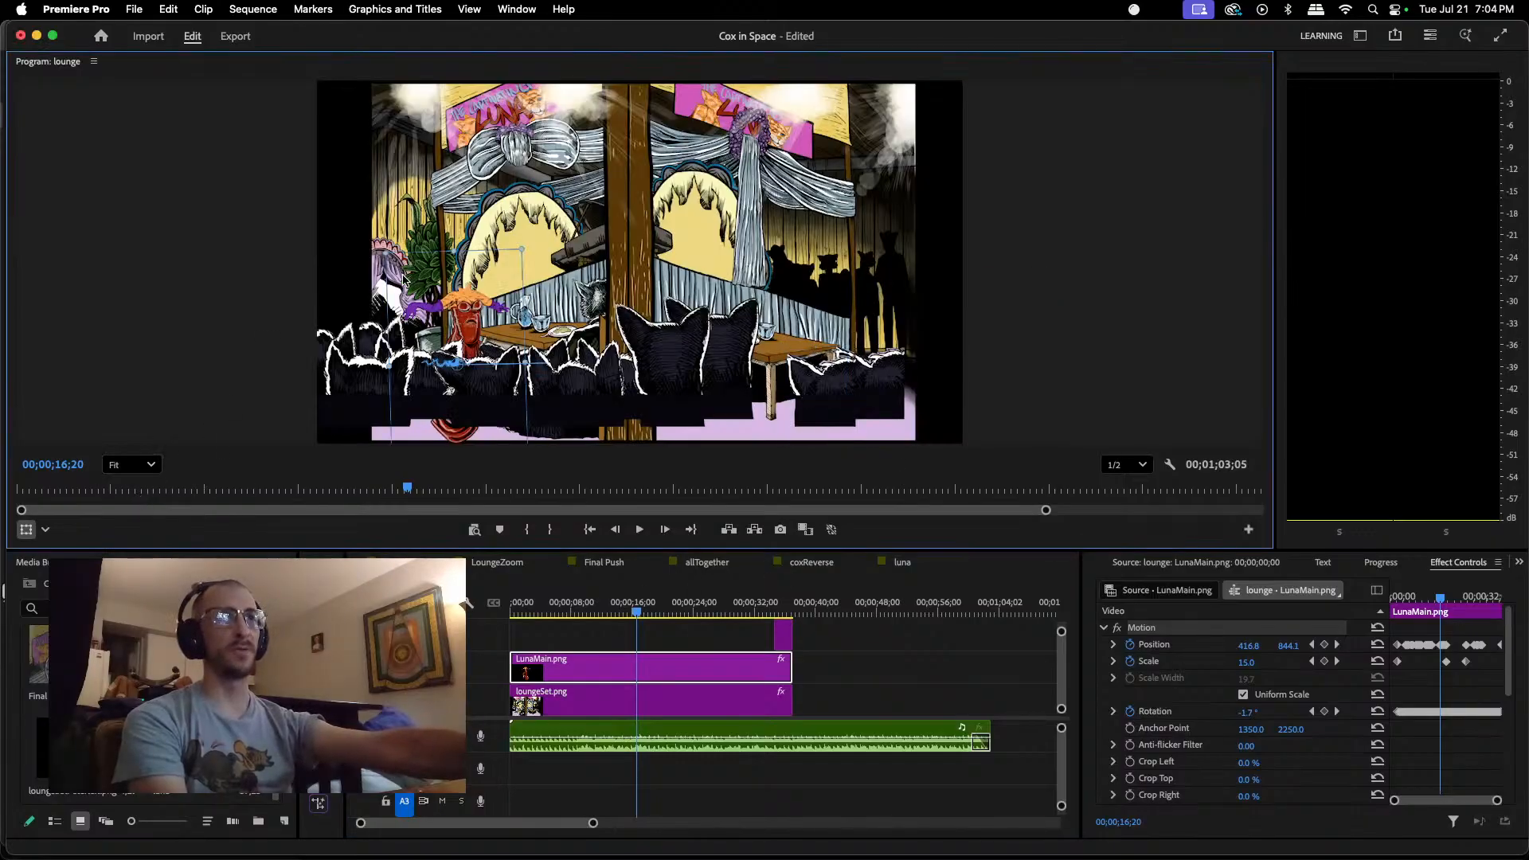
{"action": "left_click", "coordinate": [702, 608]}
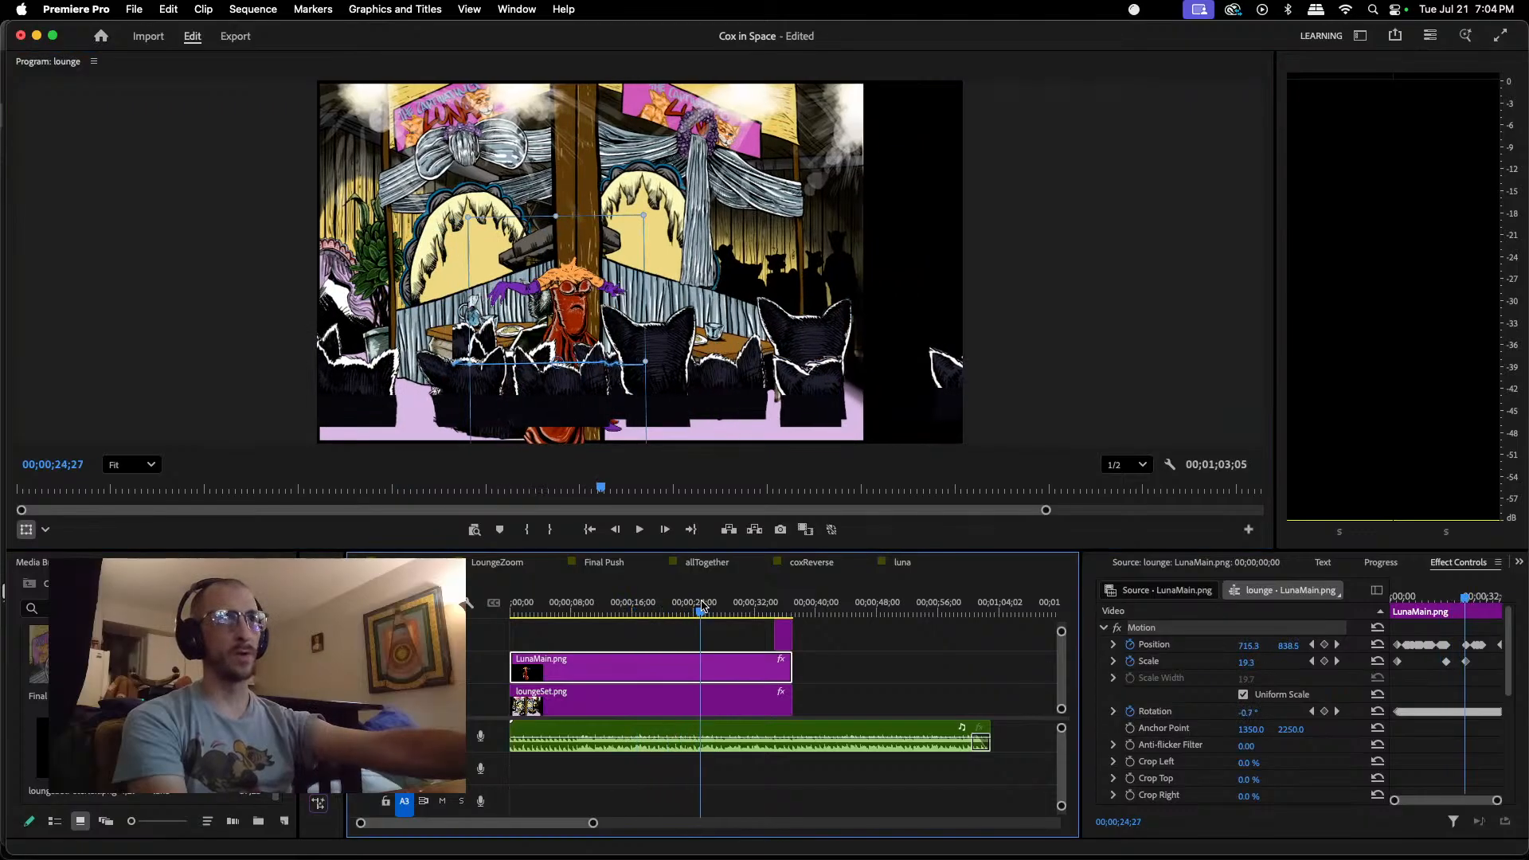
{"action": "left_click_drag", "start_coordinate": [701, 608], "coordinate": [733, 530]}
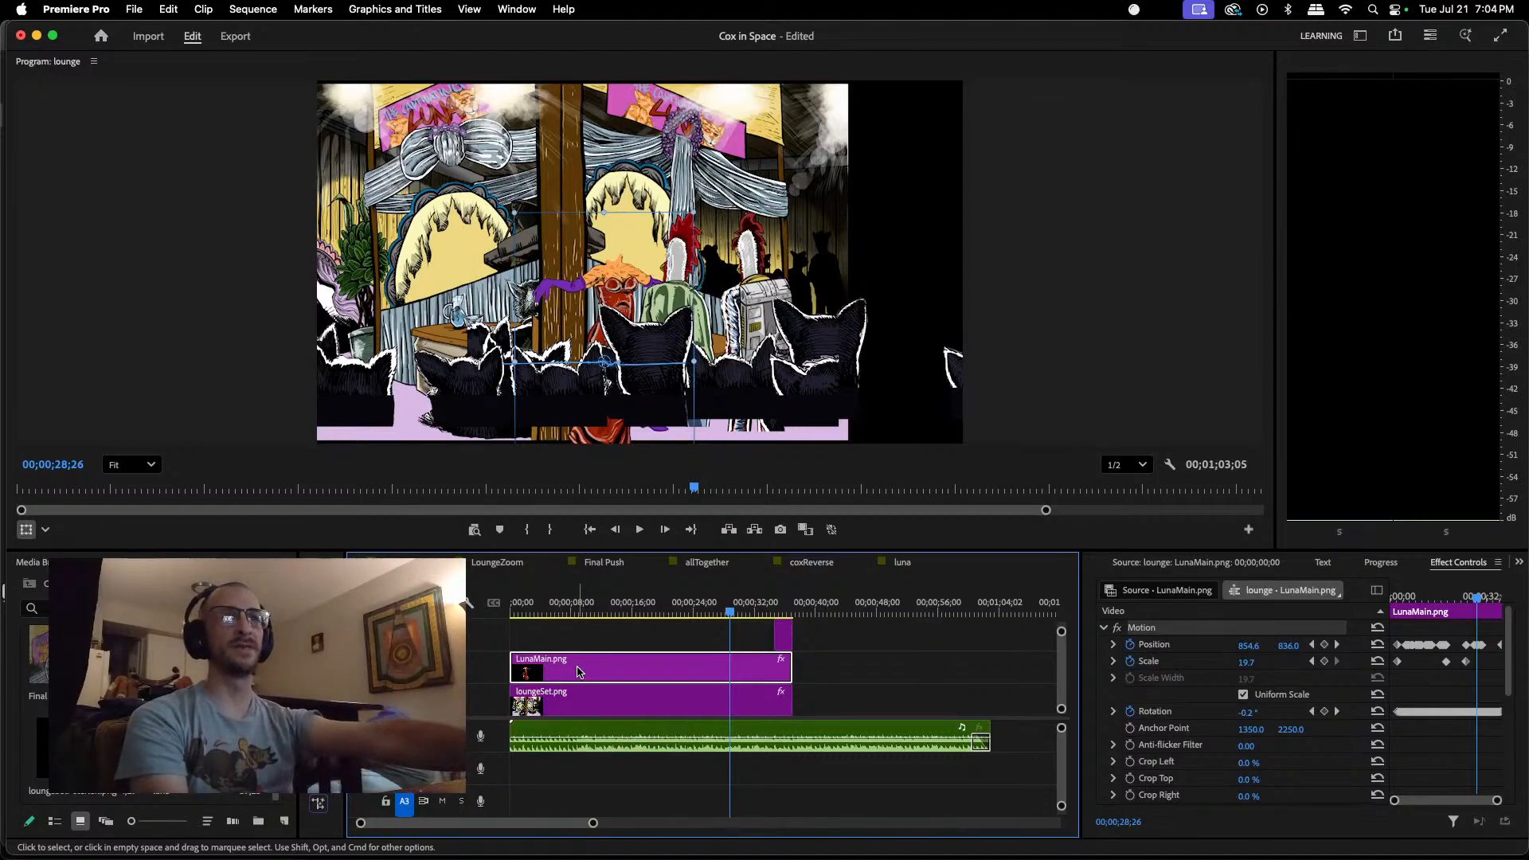
{"action": "right_click", "coordinate": [639, 671]}
{"action": "mouse_move", "coordinate": [736, 243]}
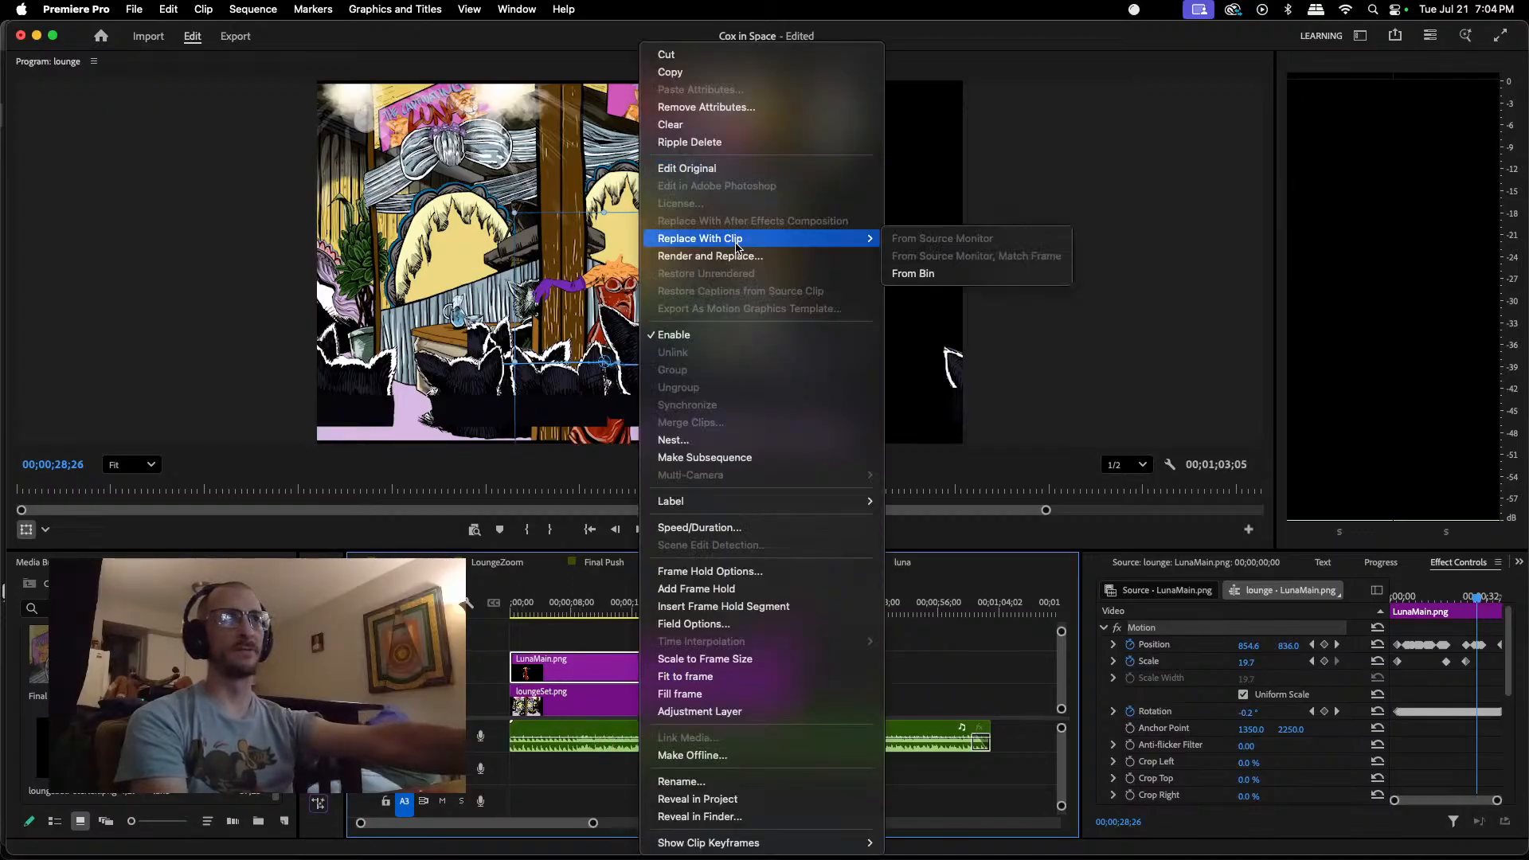
{"action": "key", "text": "Escape"}
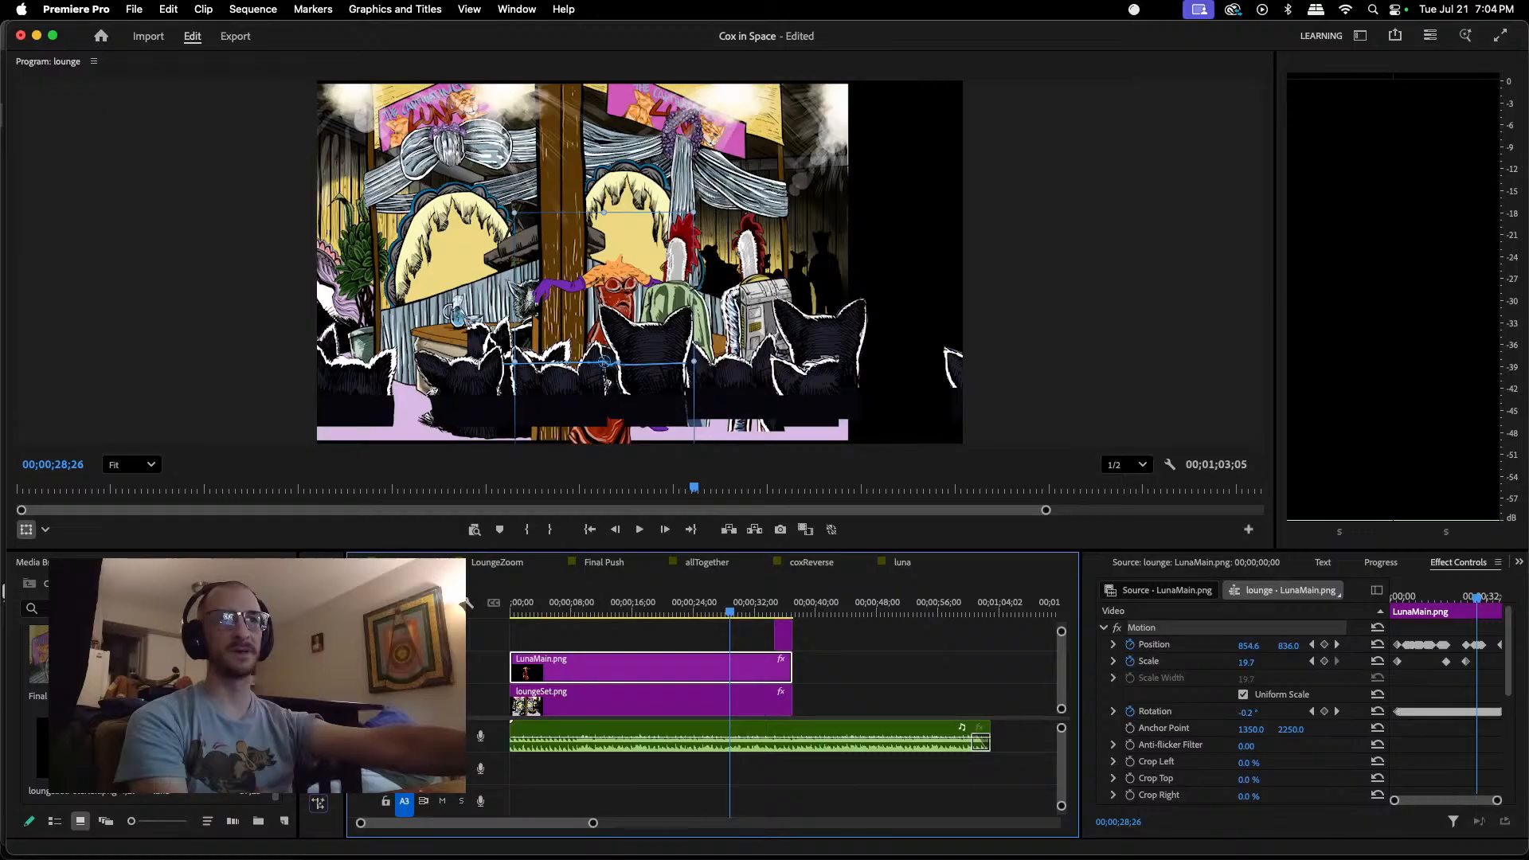
Step: Replace the LunaMain.png clip in the lounge sequence with the luna sequence from the bin, and compare it with the luna sequence
{"action": "left_click", "coordinate": [207, 753]}
{"action": "right_click", "coordinate": [678, 678]}
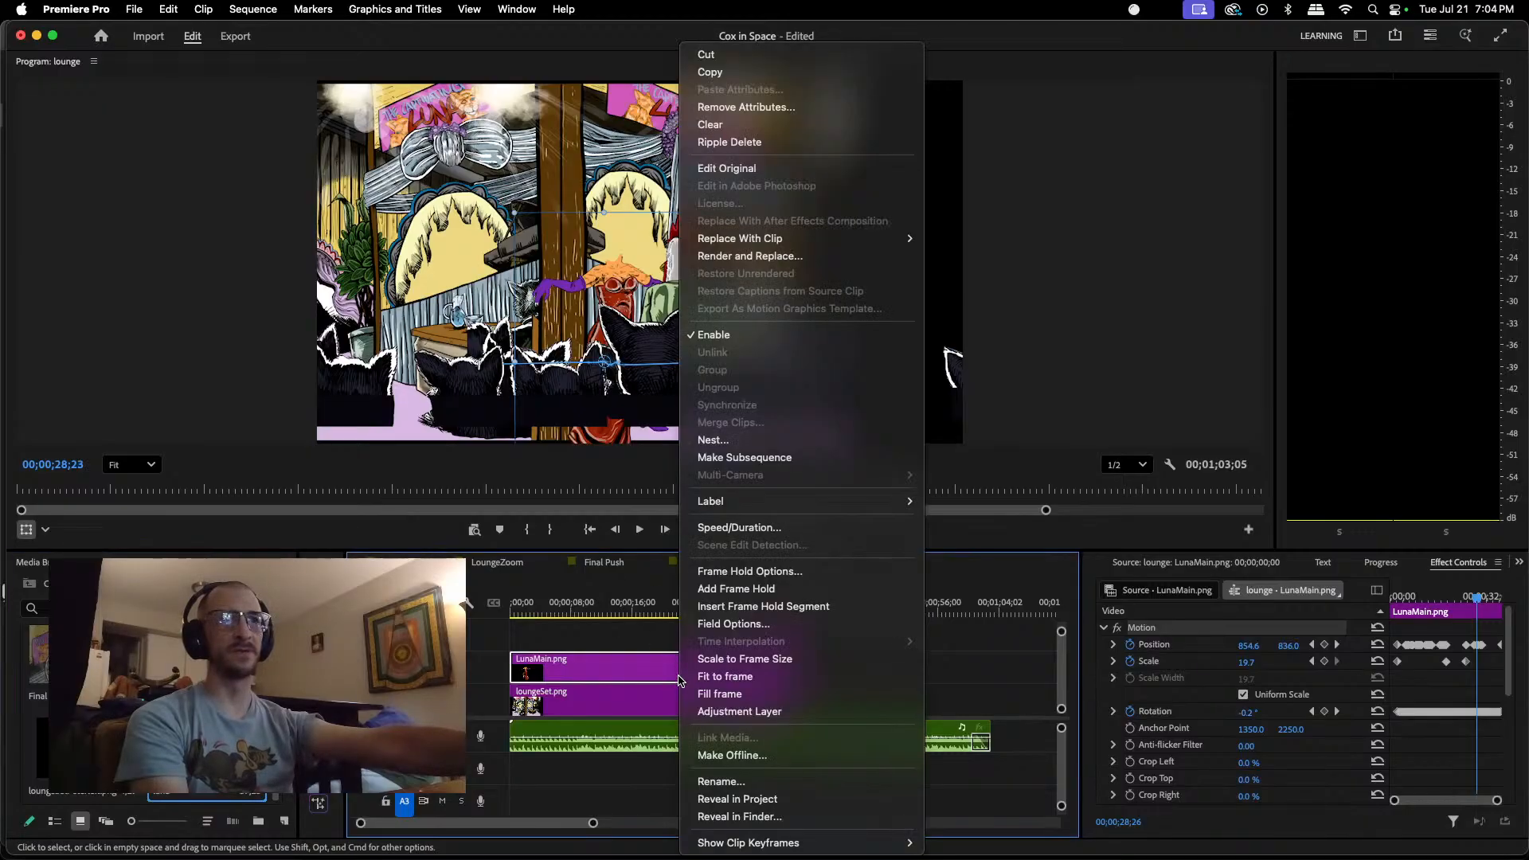
{"action": "mouse_move", "coordinate": [788, 243]}
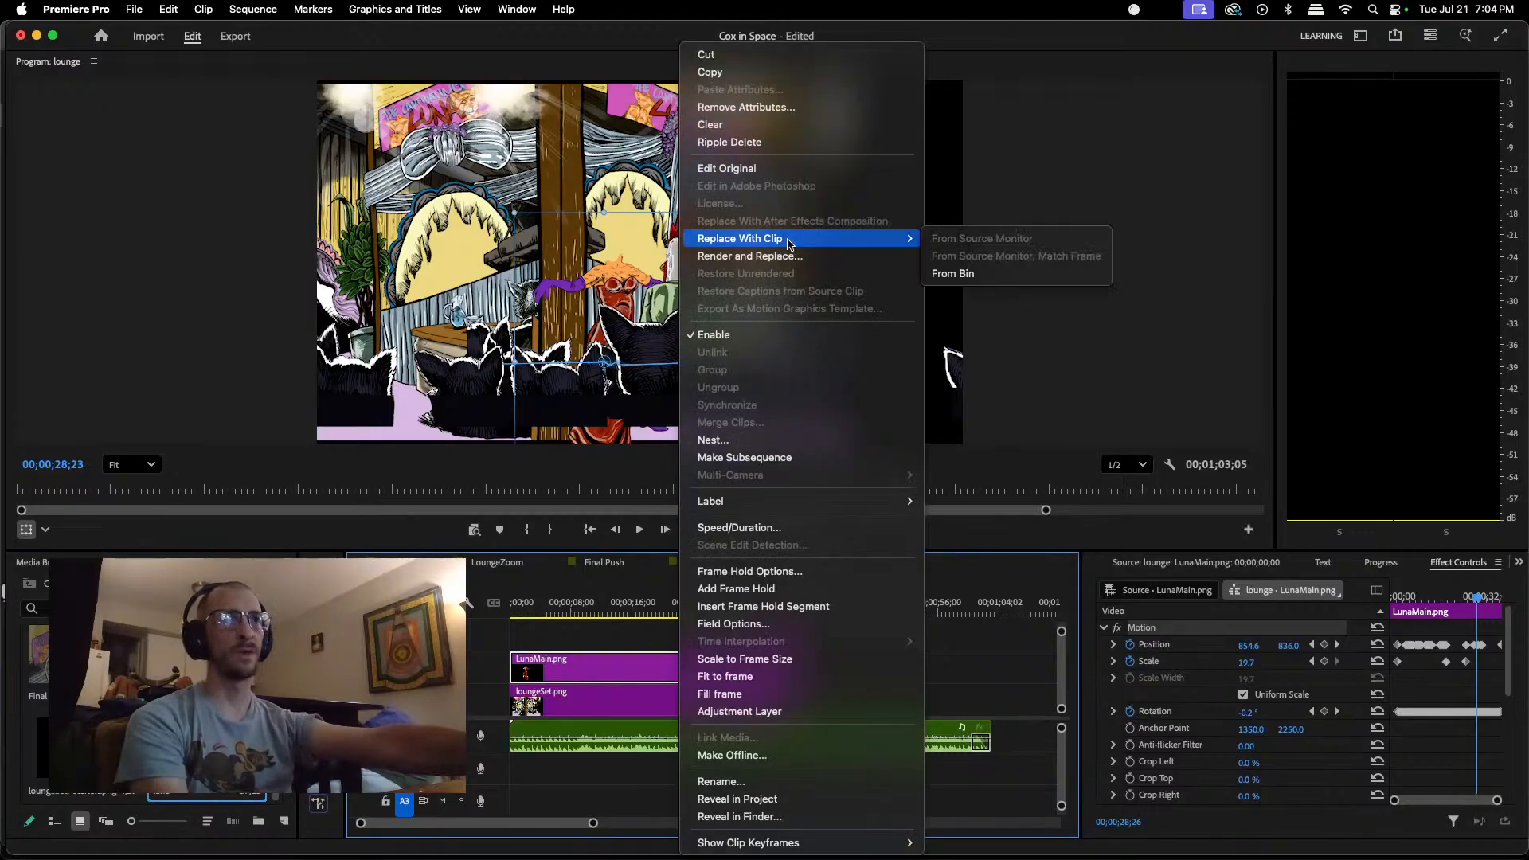
{"action": "left_click", "coordinate": [970, 274]}
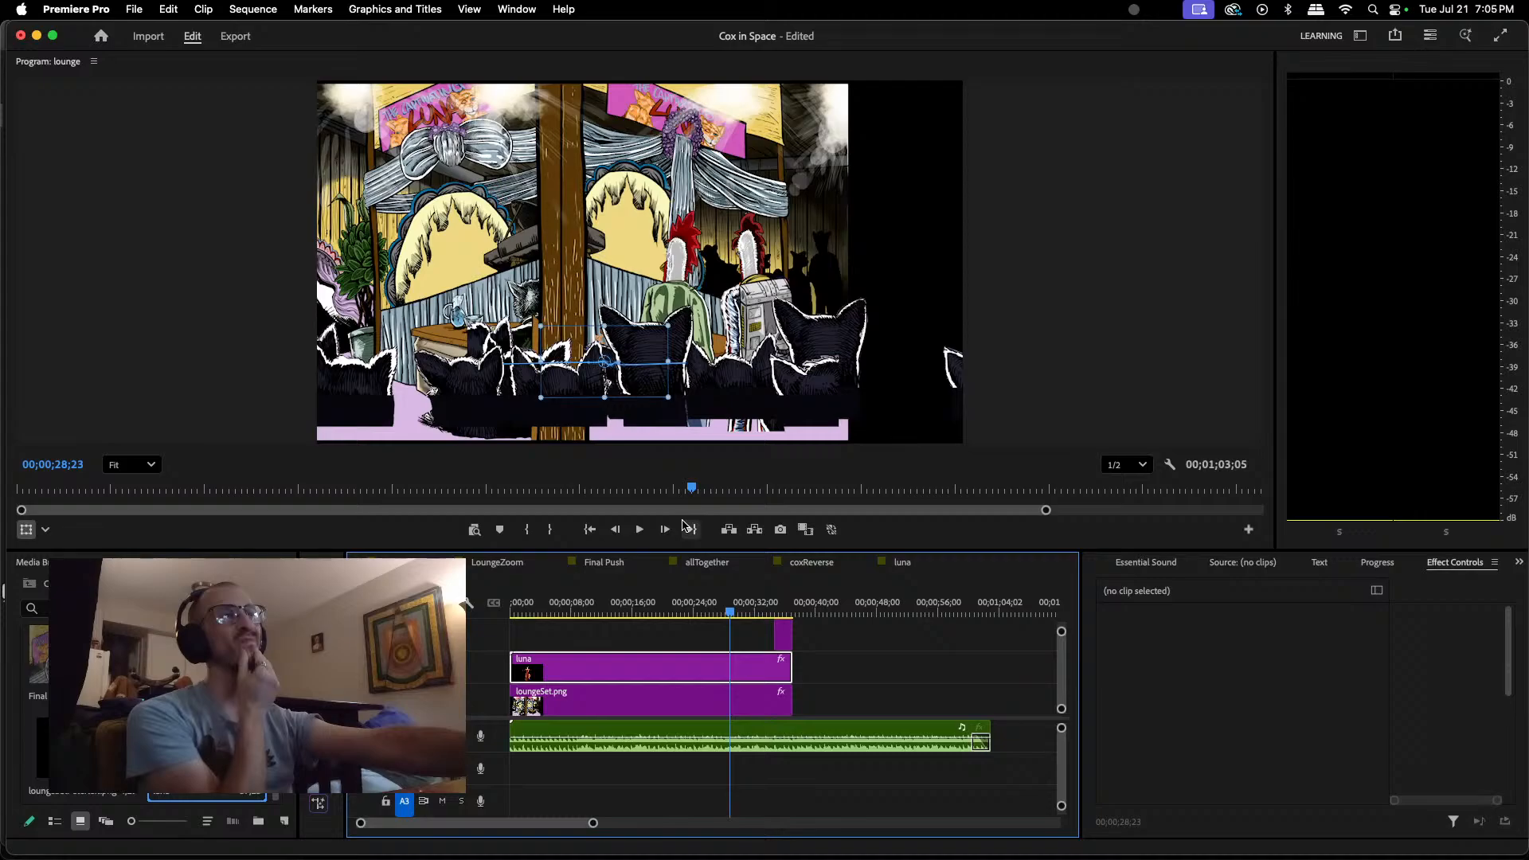
{"action": "left_click", "coordinate": [903, 563]}
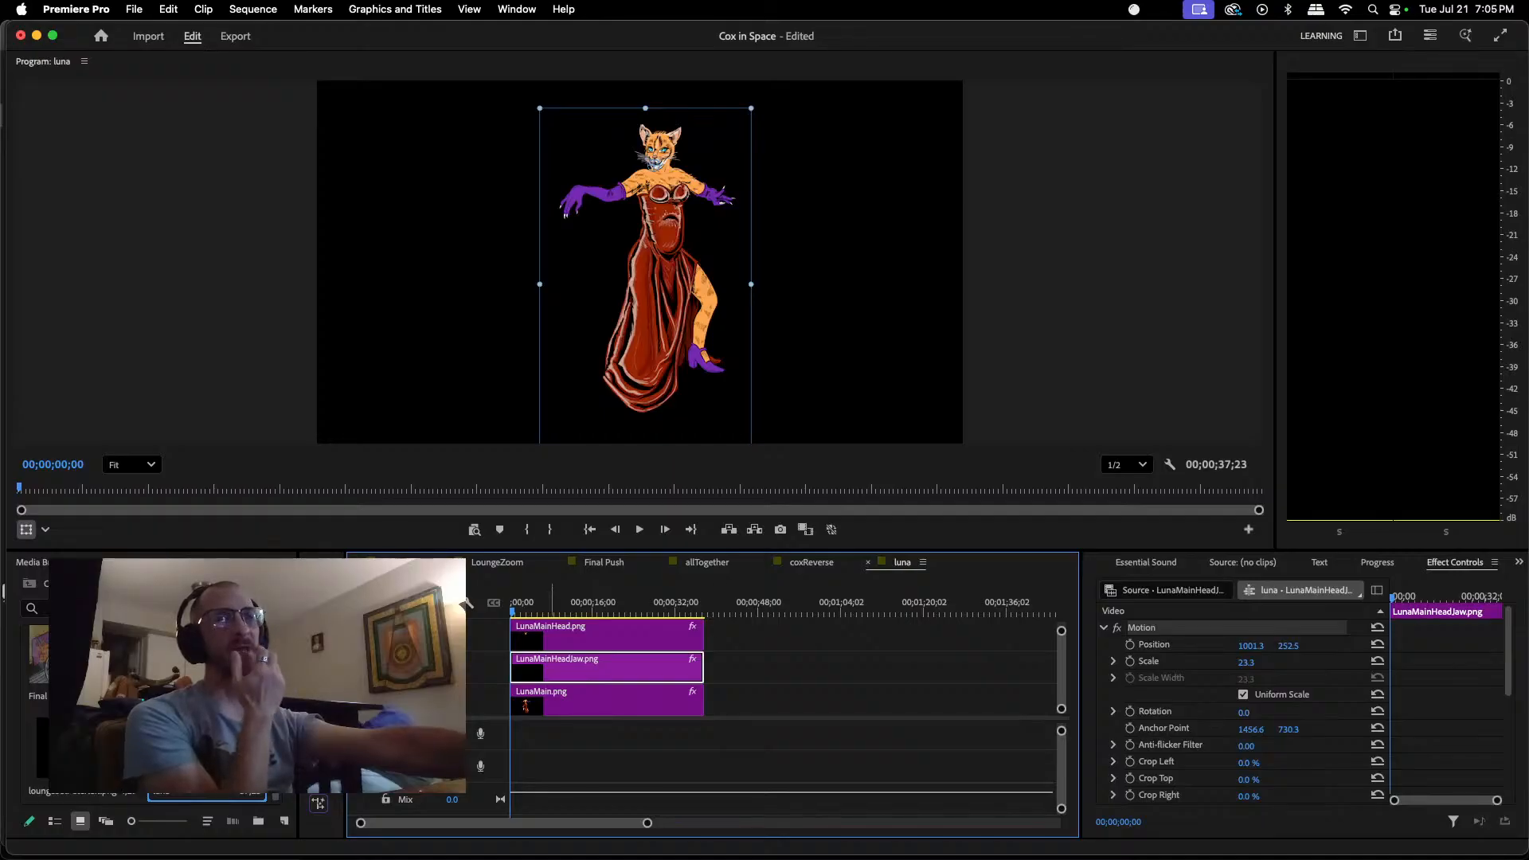
{"action": "left_click", "coordinate": [396, 562]}
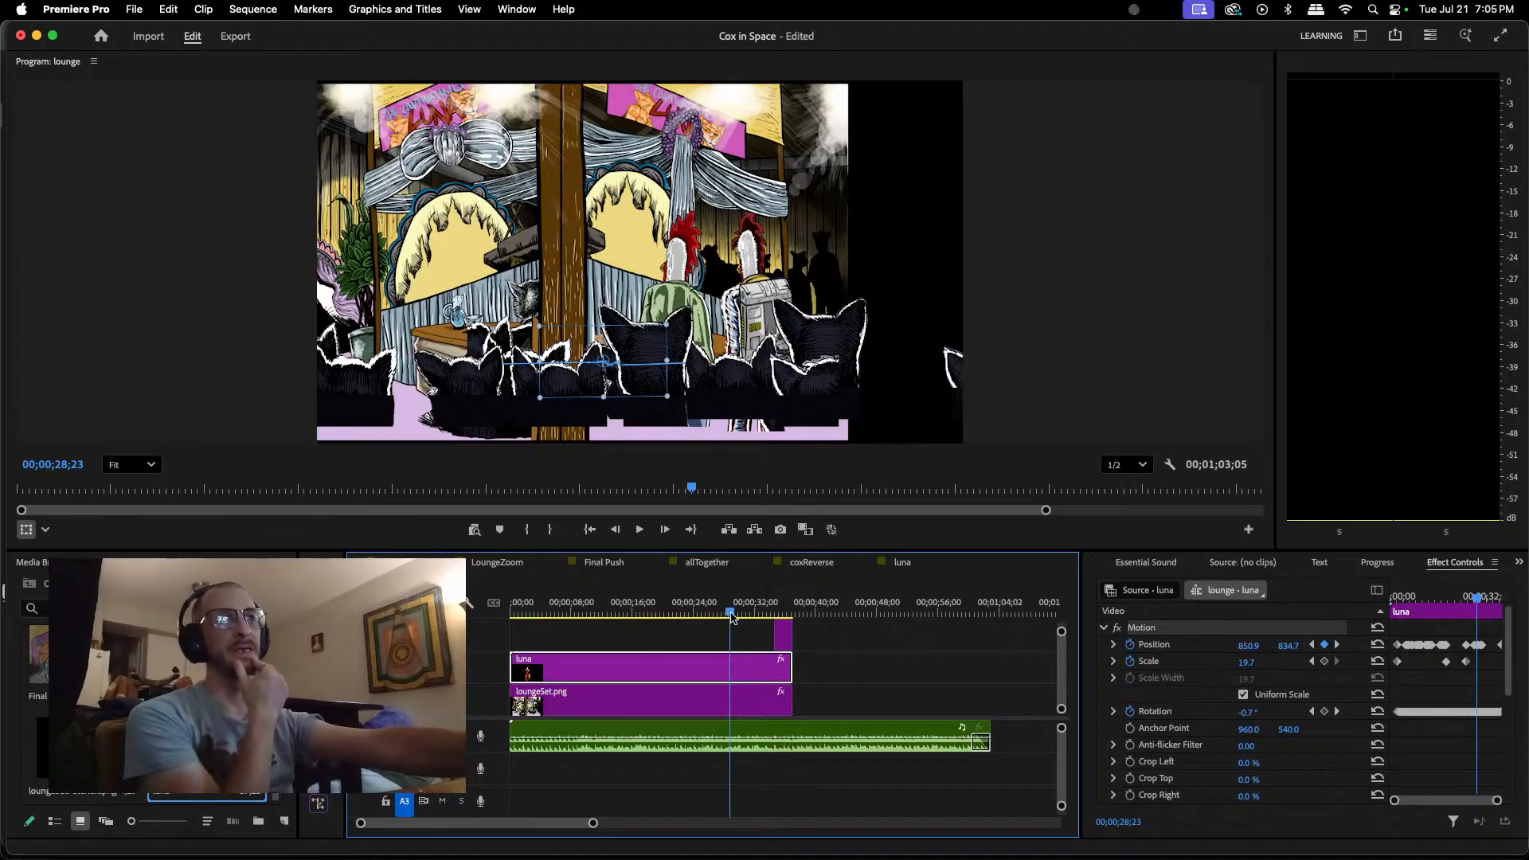
Step: Set the luna clip's scale to 80.9 at its keyframe at 00;00;02;25 in the lounge sequence
{"action": "left_click_drag", "start_coordinate": [733, 617], "coordinate": [518, 637]}
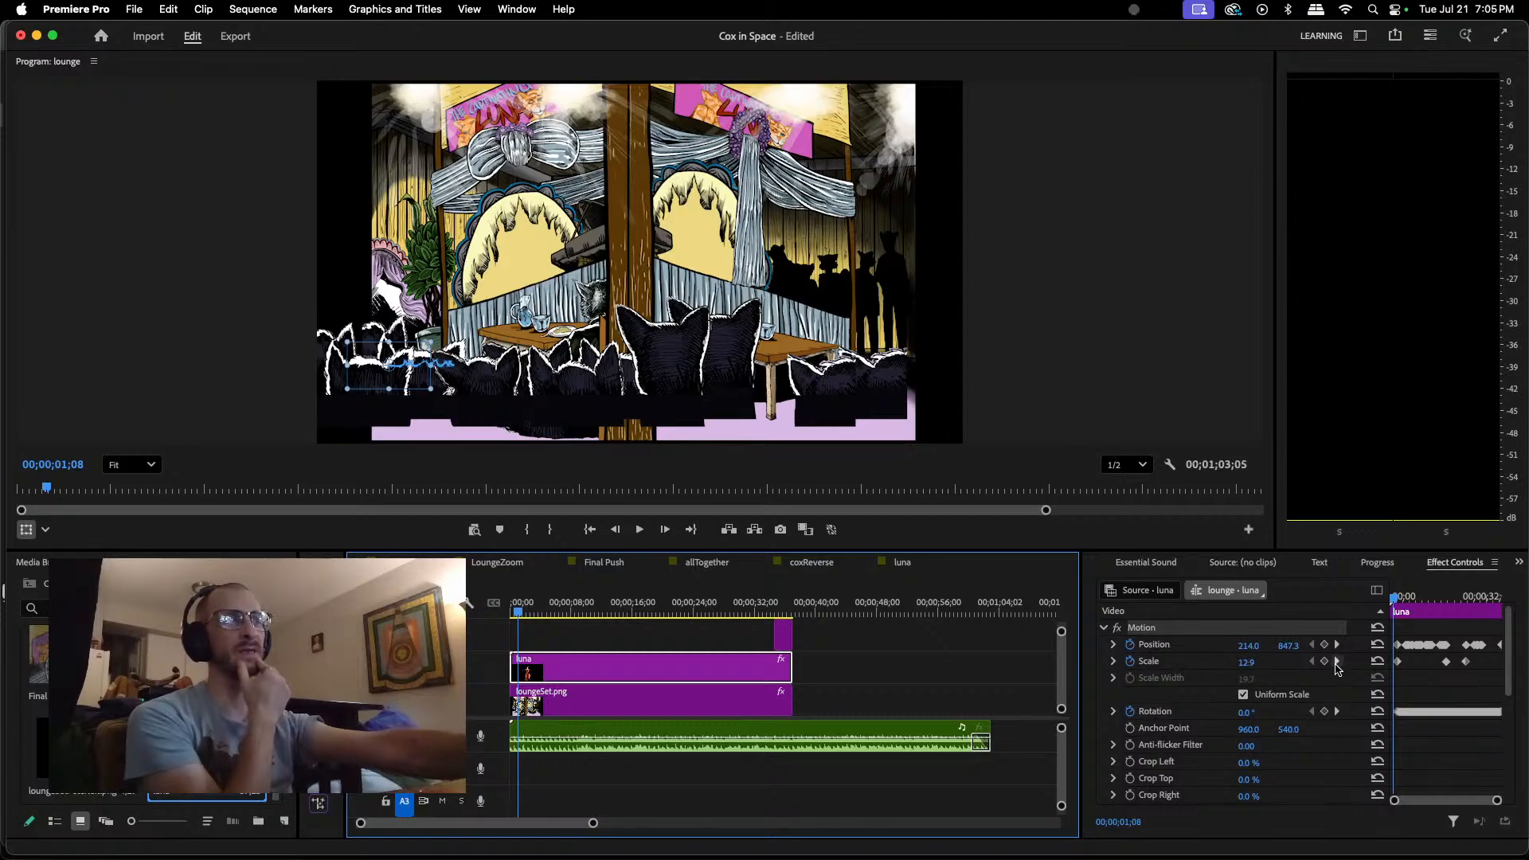
{"action": "left_click", "coordinate": [1338, 663]}
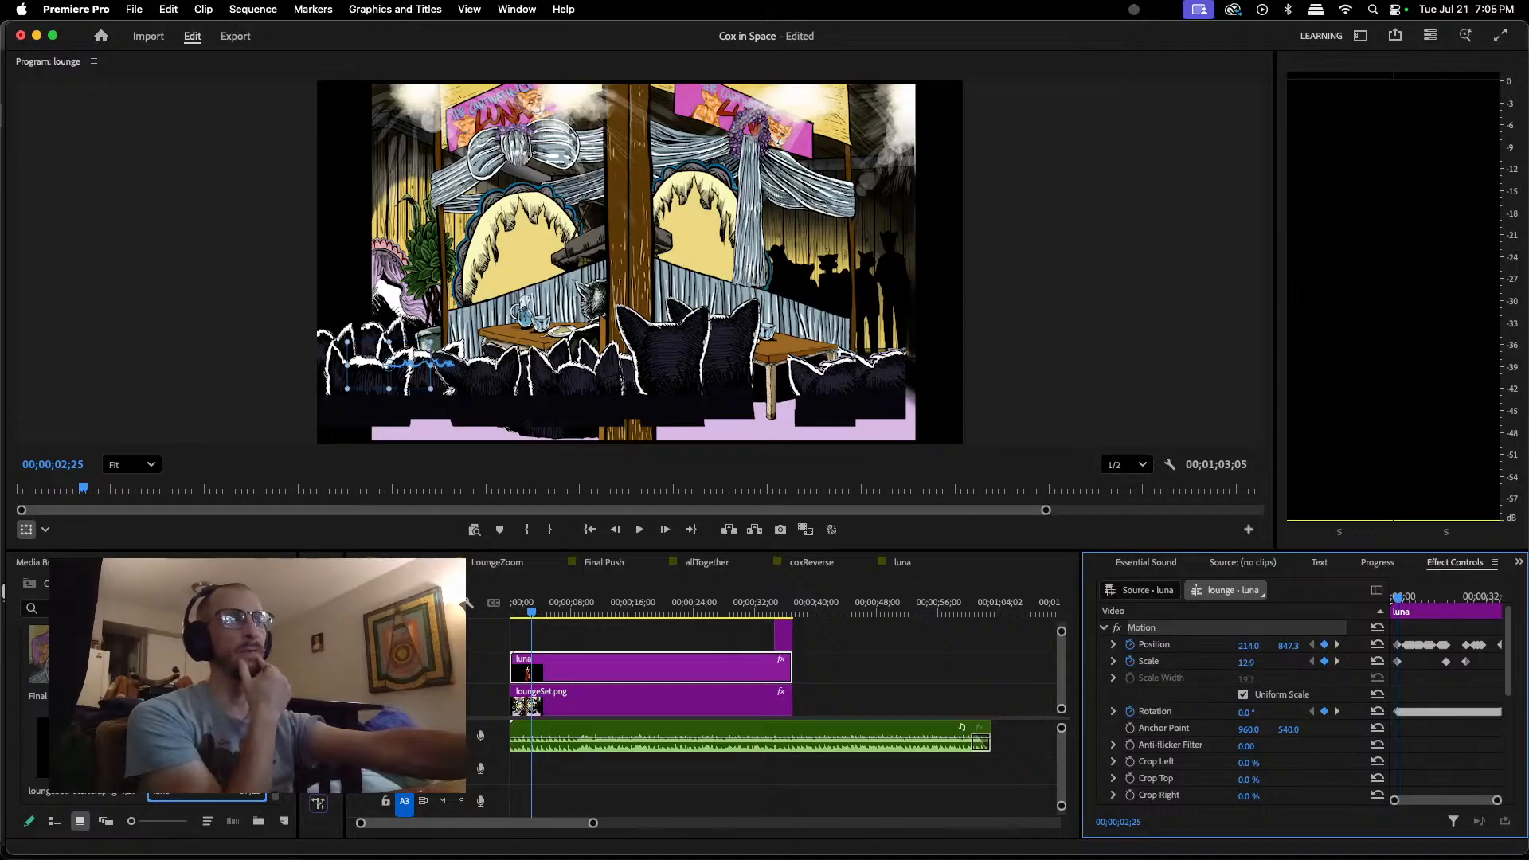
{"action": "left_click", "coordinate": [1244, 663]}
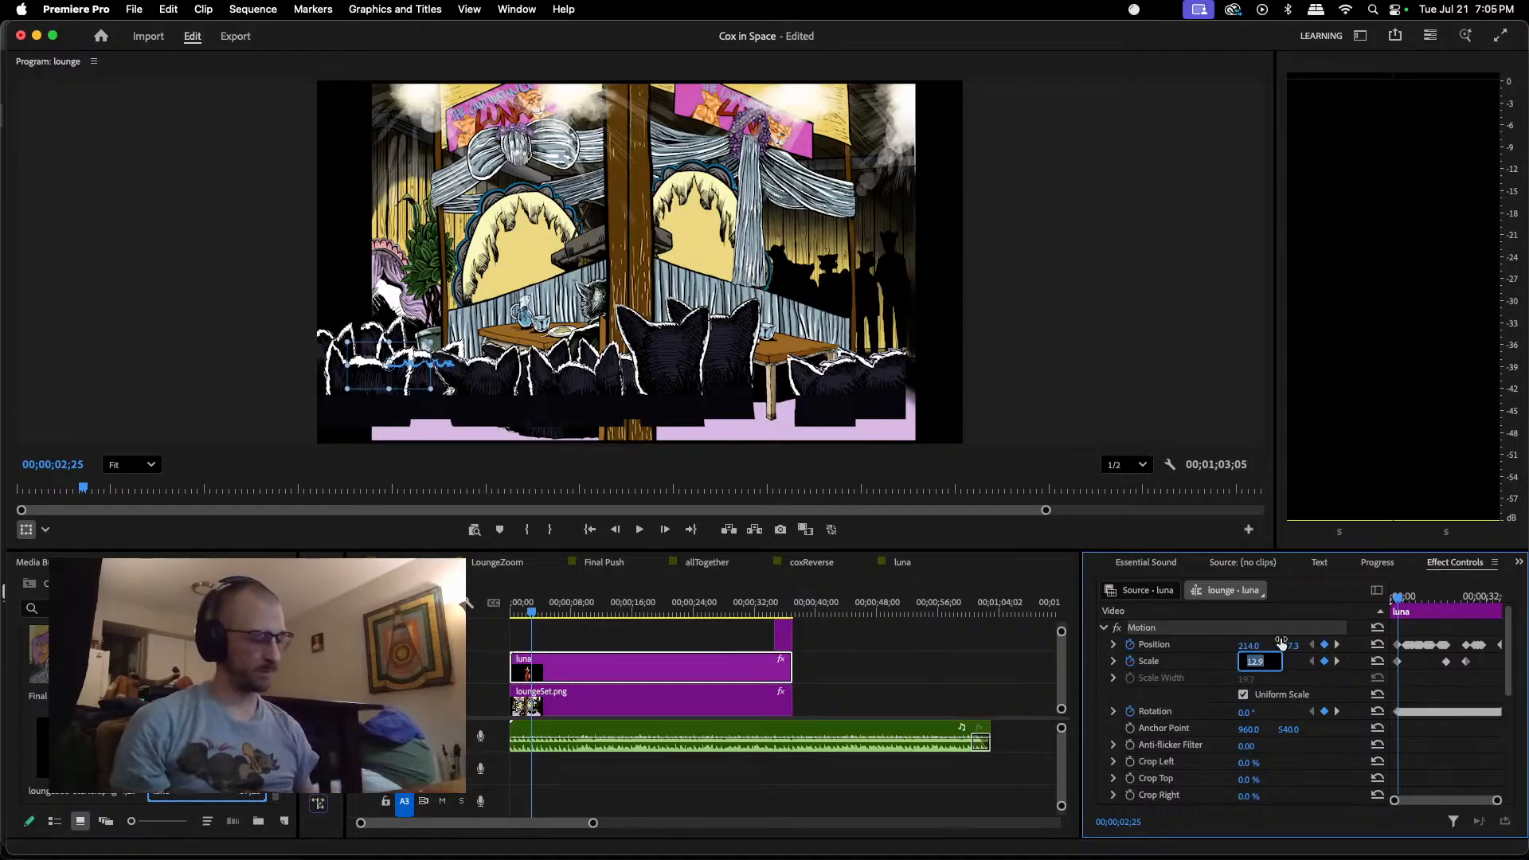
{"action": "type", "text": "80"}
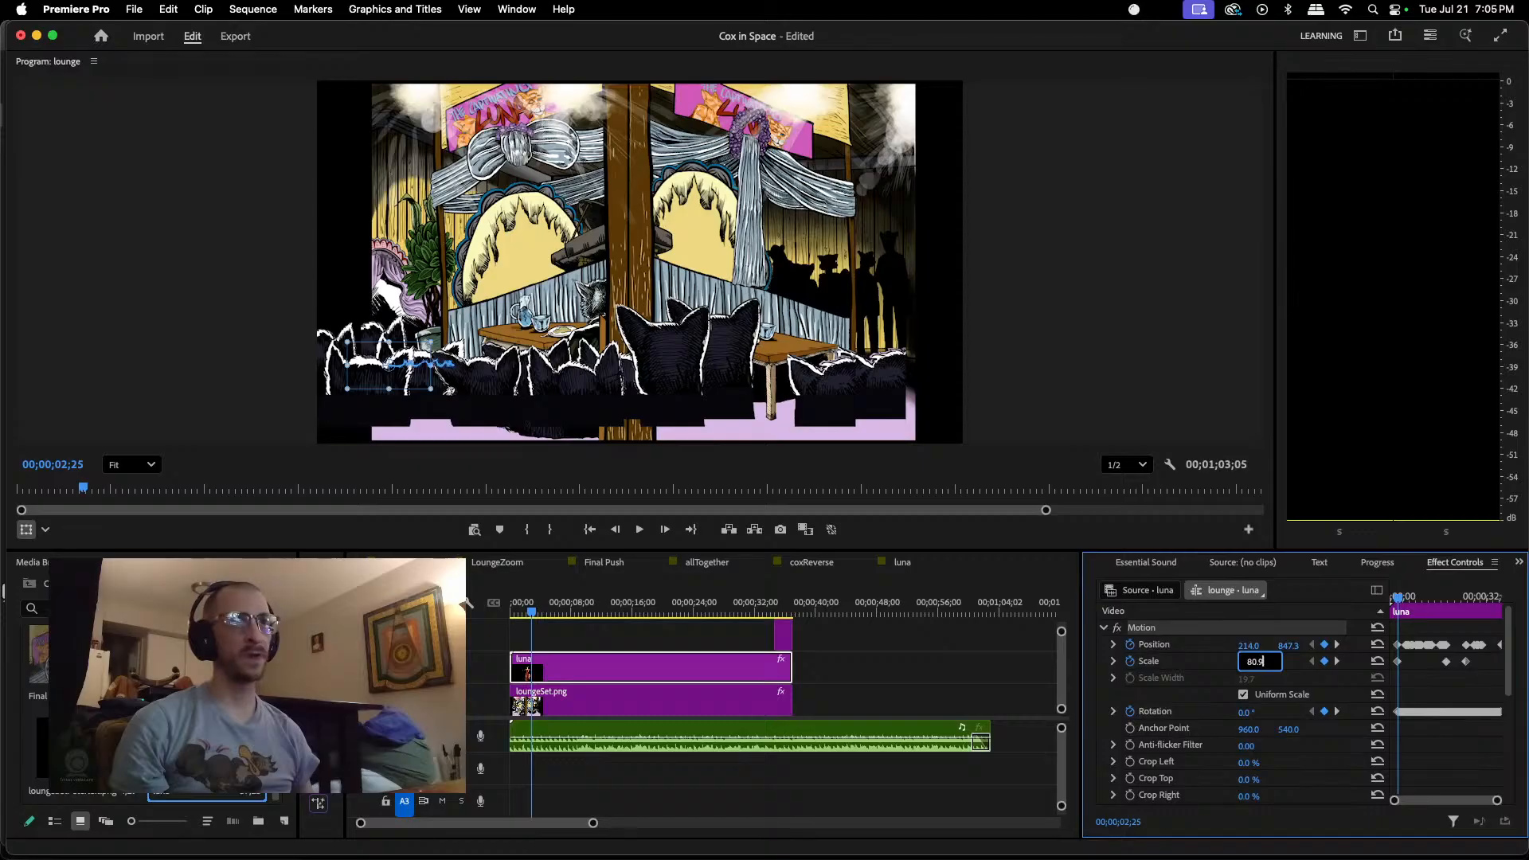
{"action": "type", "text": ".9"}
{"action": "key", "text": "Return"}
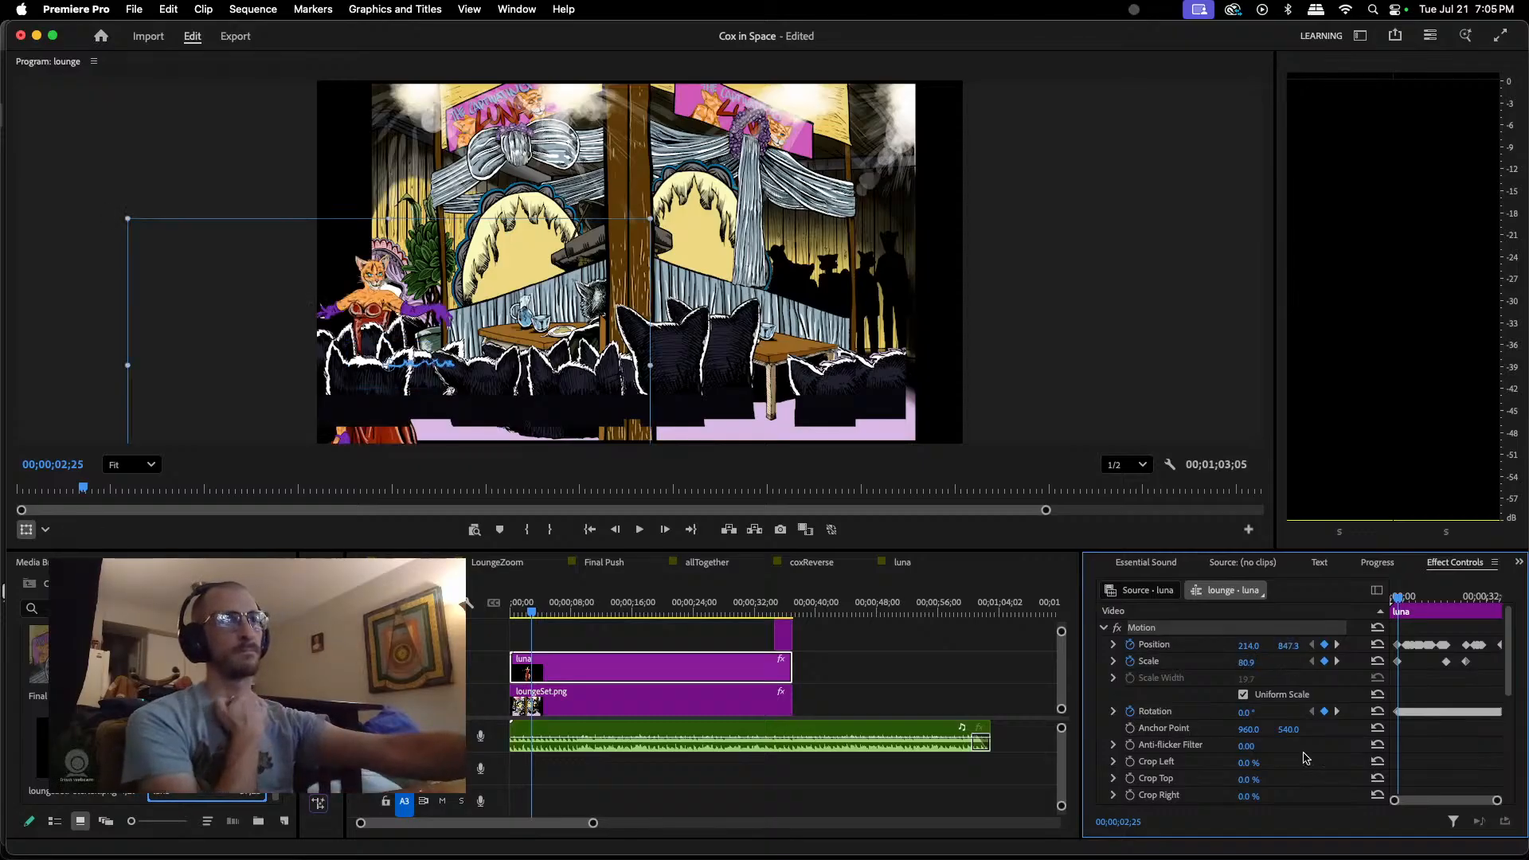
Step: Remove the Horizontal Flip effect from the luna clip
{"action": "scroll", "coordinate": [1206, 747], "scroll_direction": "down", "scroll_amount": 5}
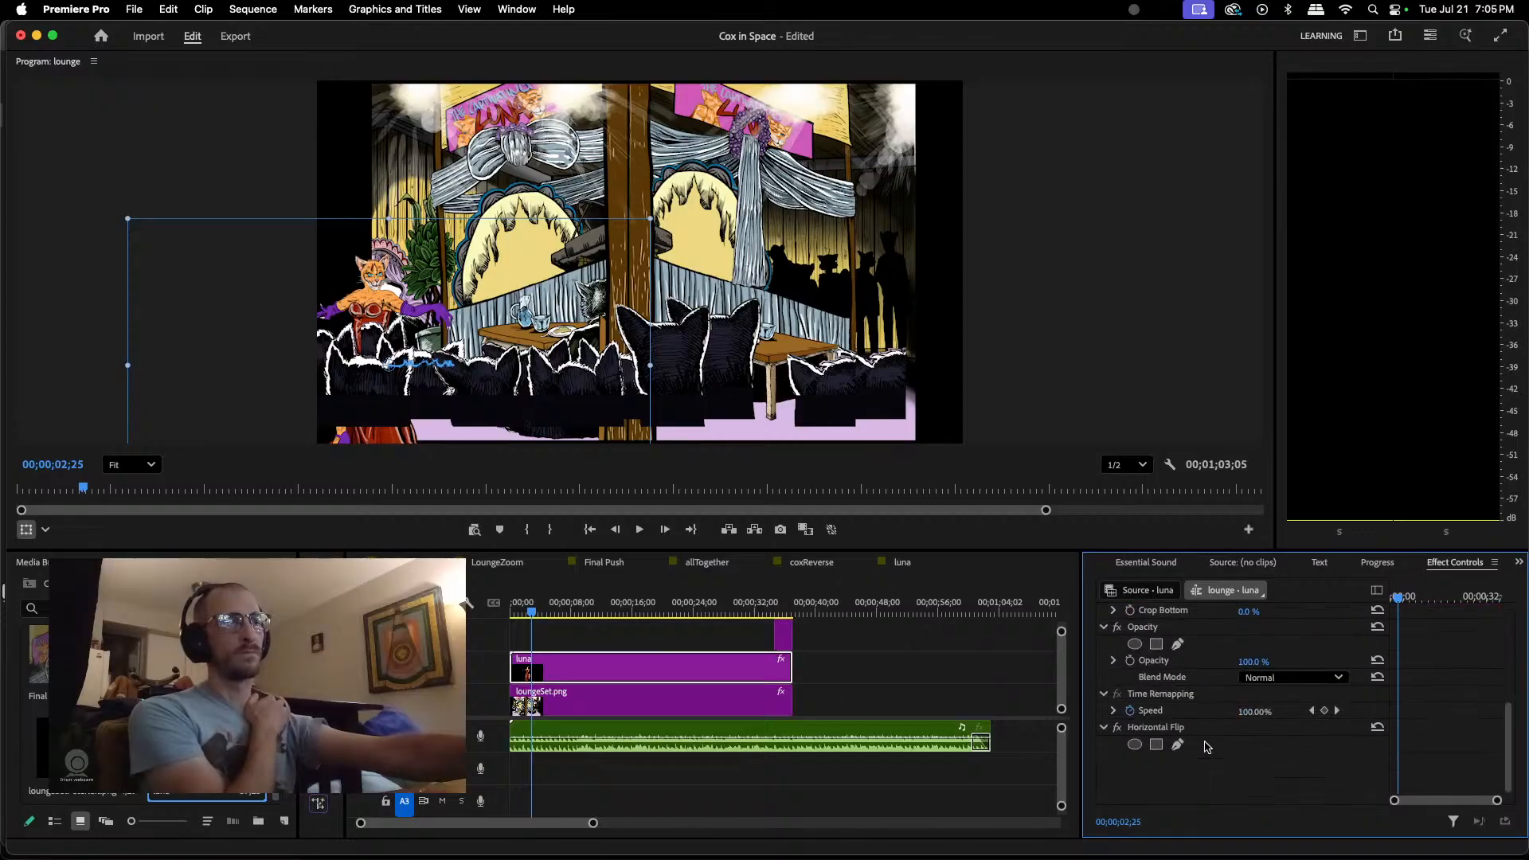
{"action": "left_click", "coordinate": [1168, 722]}
{"action": "right_click", "coordinate": [1169, 722]}
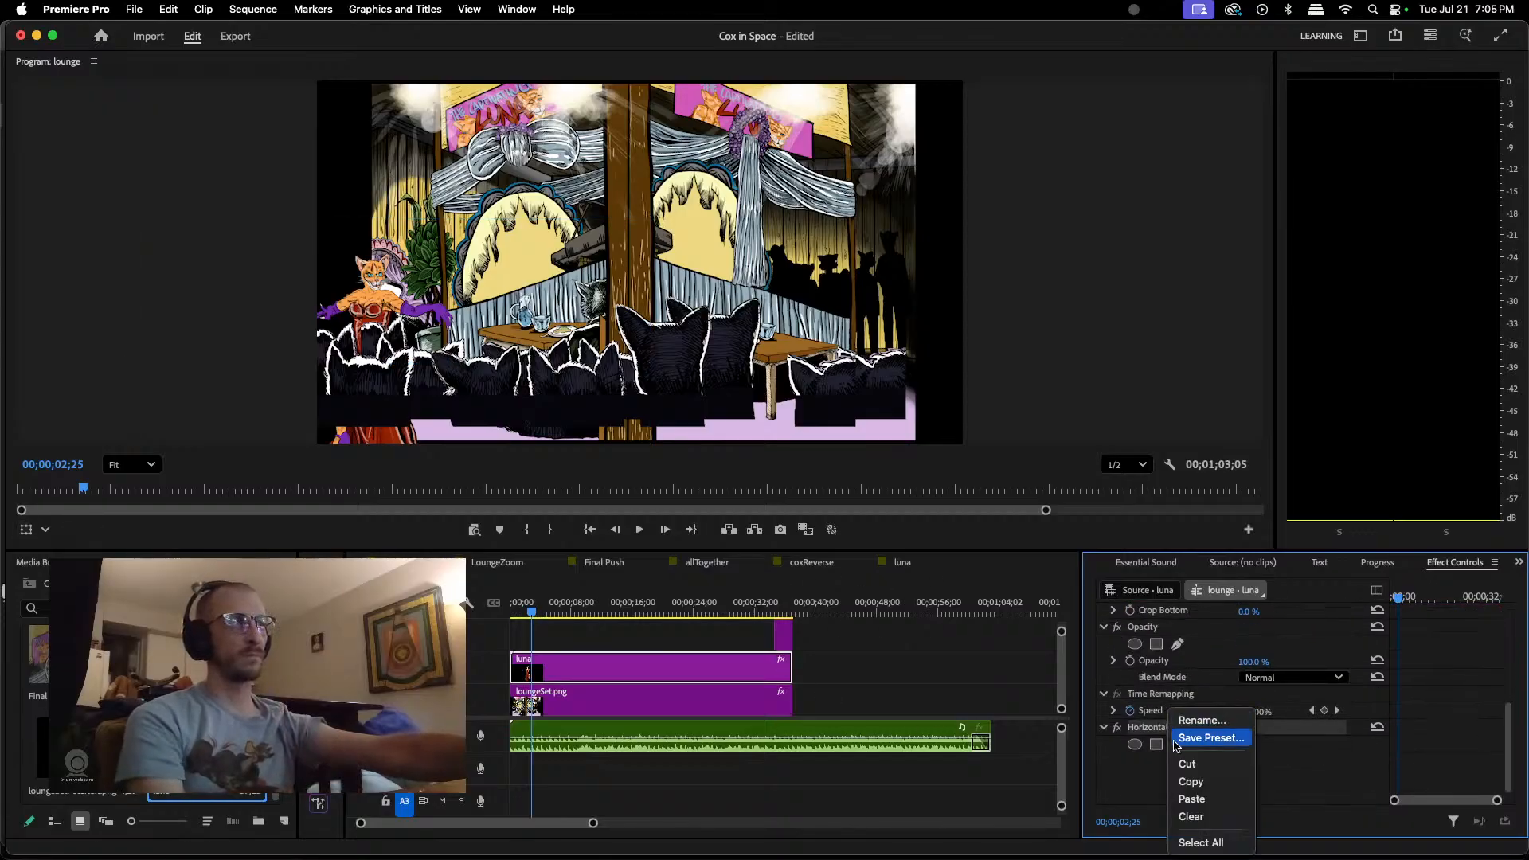
{"action": "left_click", "coordinate": [1192, 817]}
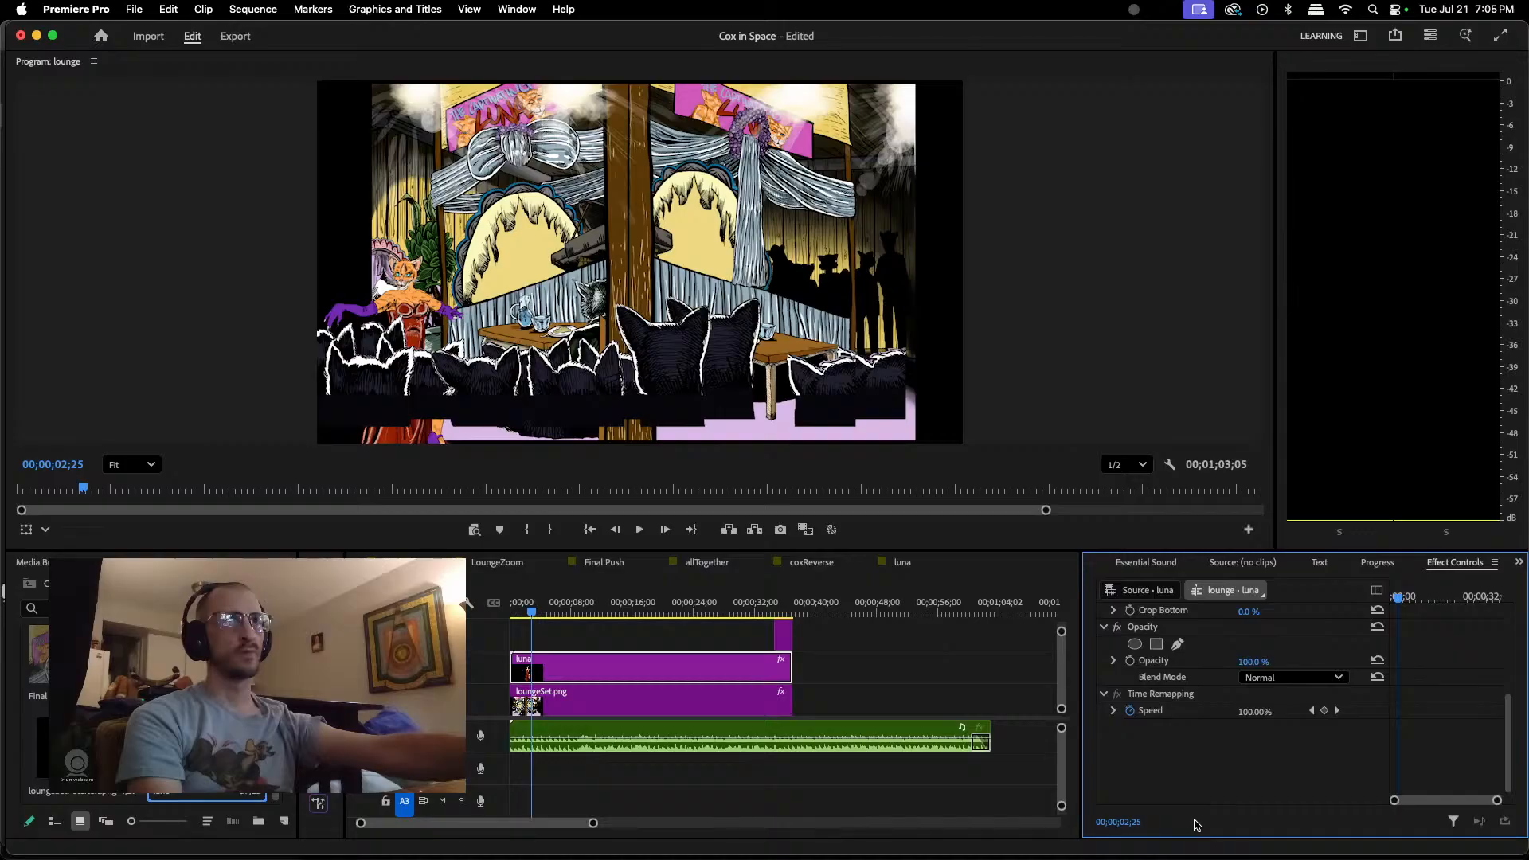
{"action": "scroll", "coordinate": [1223, 715], "scroll_direction": "up", "scroll_amount": 5}
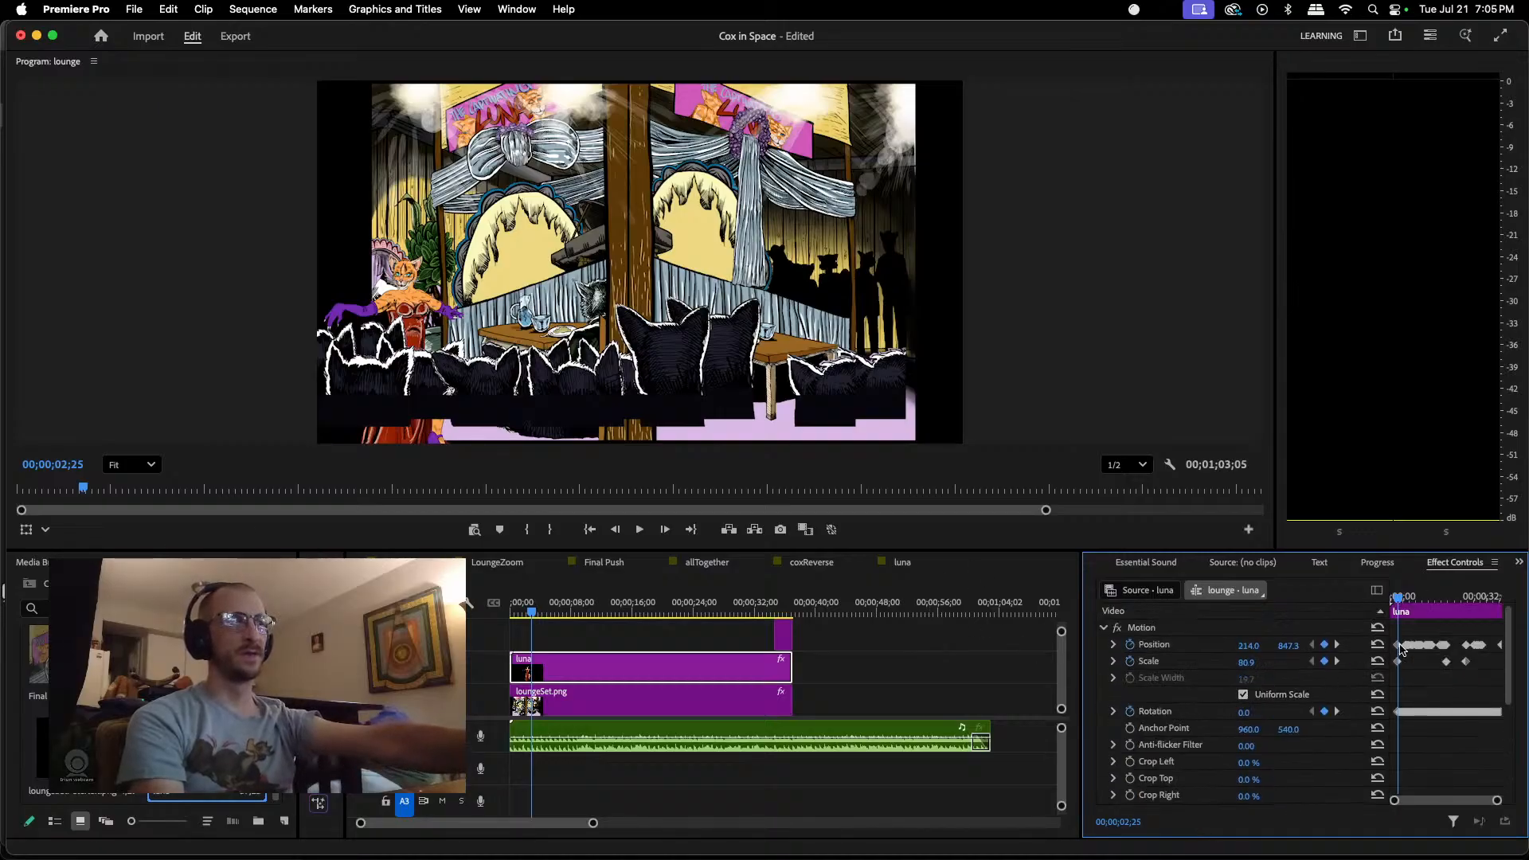
Step: Set the luna clip's scale to 89.9 at the scale keyframe at 00;00;18;25
{"action": "left_click", "coordinate": [1338, 662]}
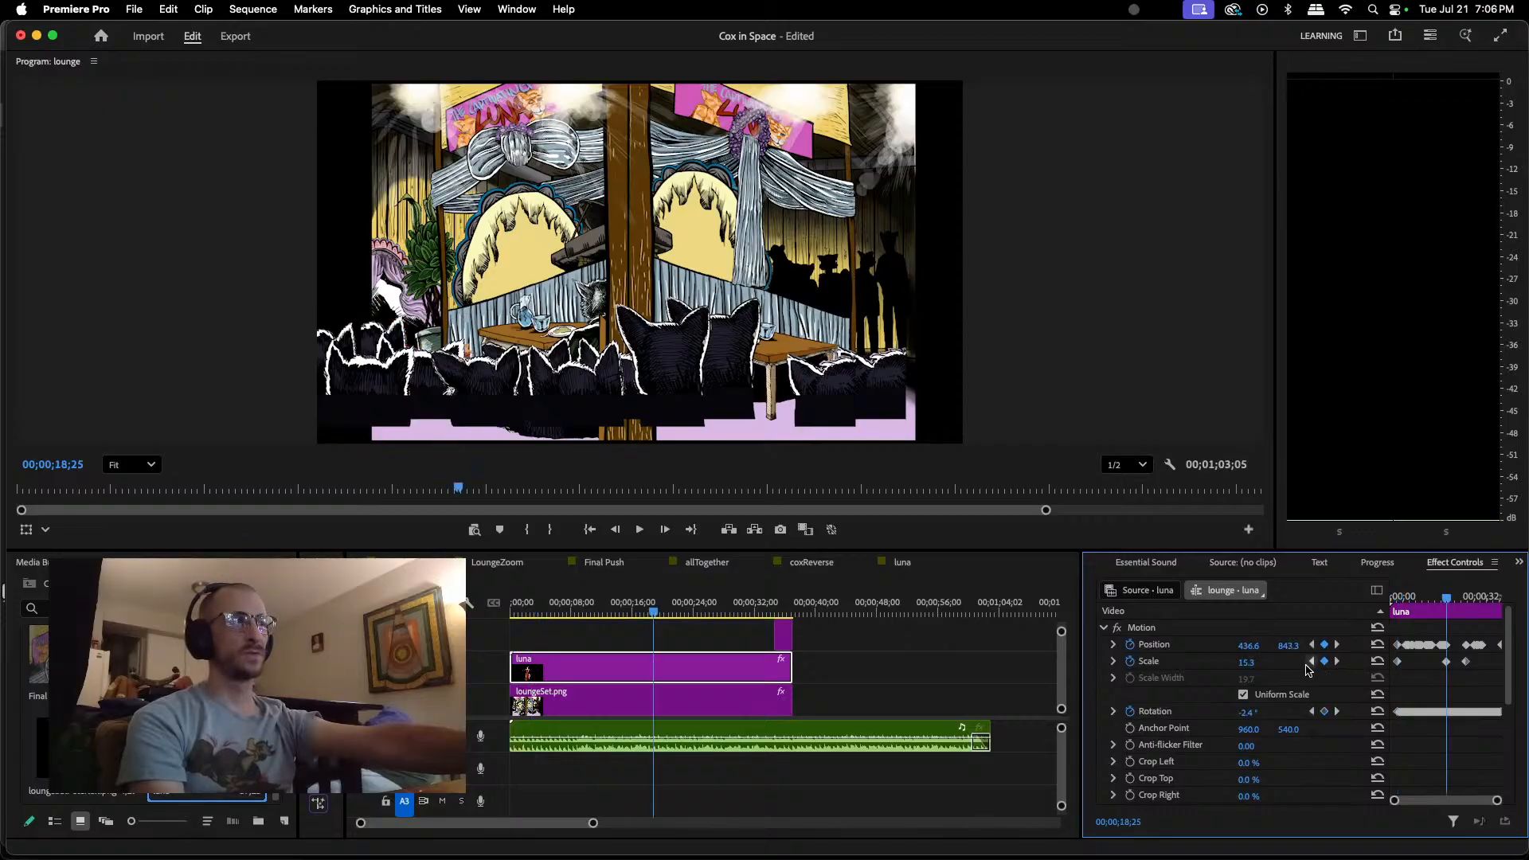
{"action": "left_click", "coordinate": [1246, 662]}
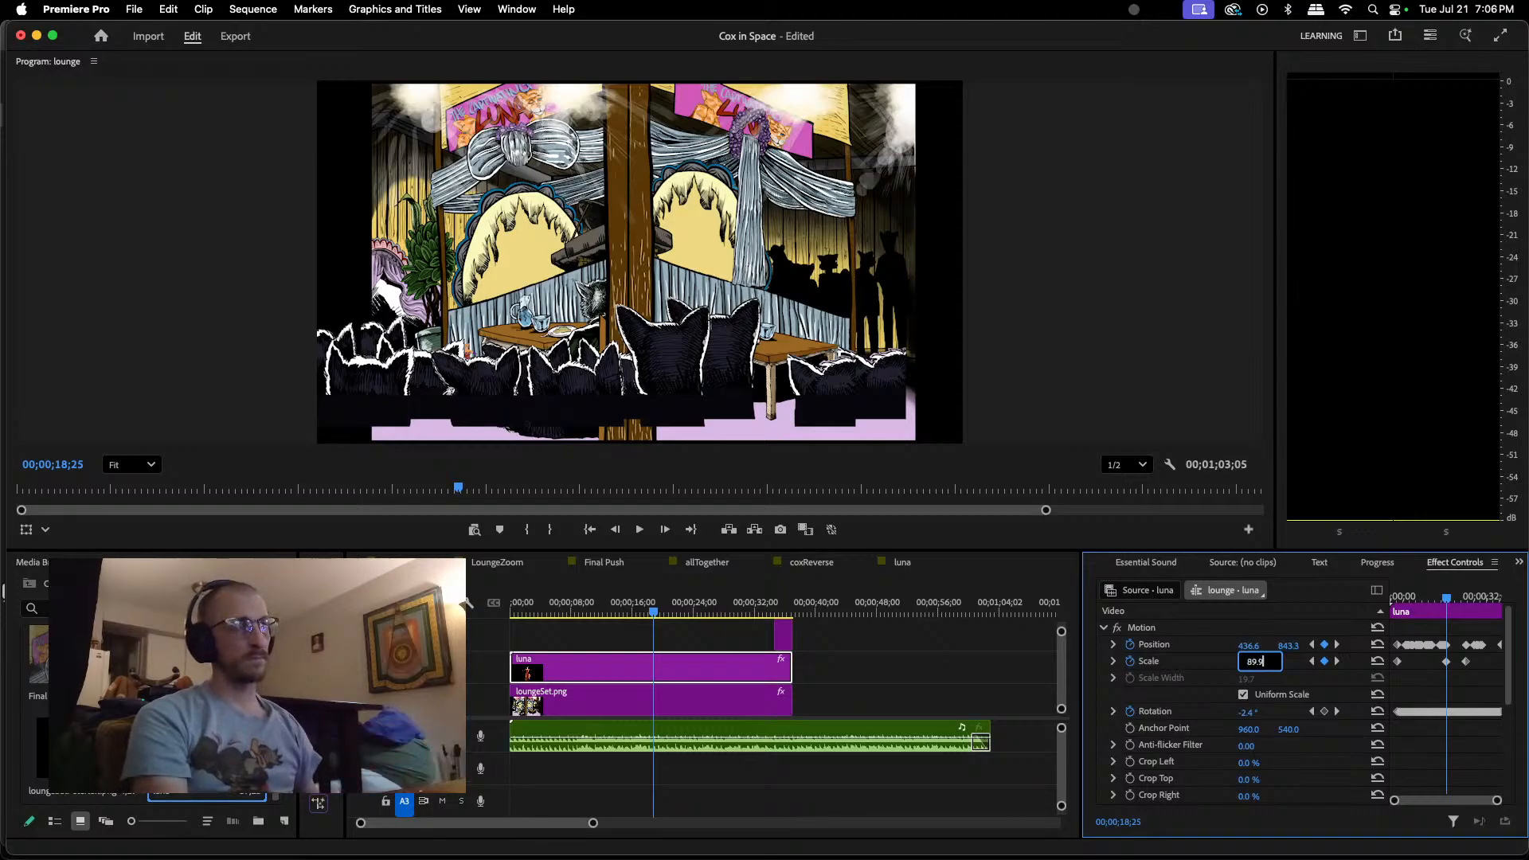
{"action": "key", "text": "Return"}
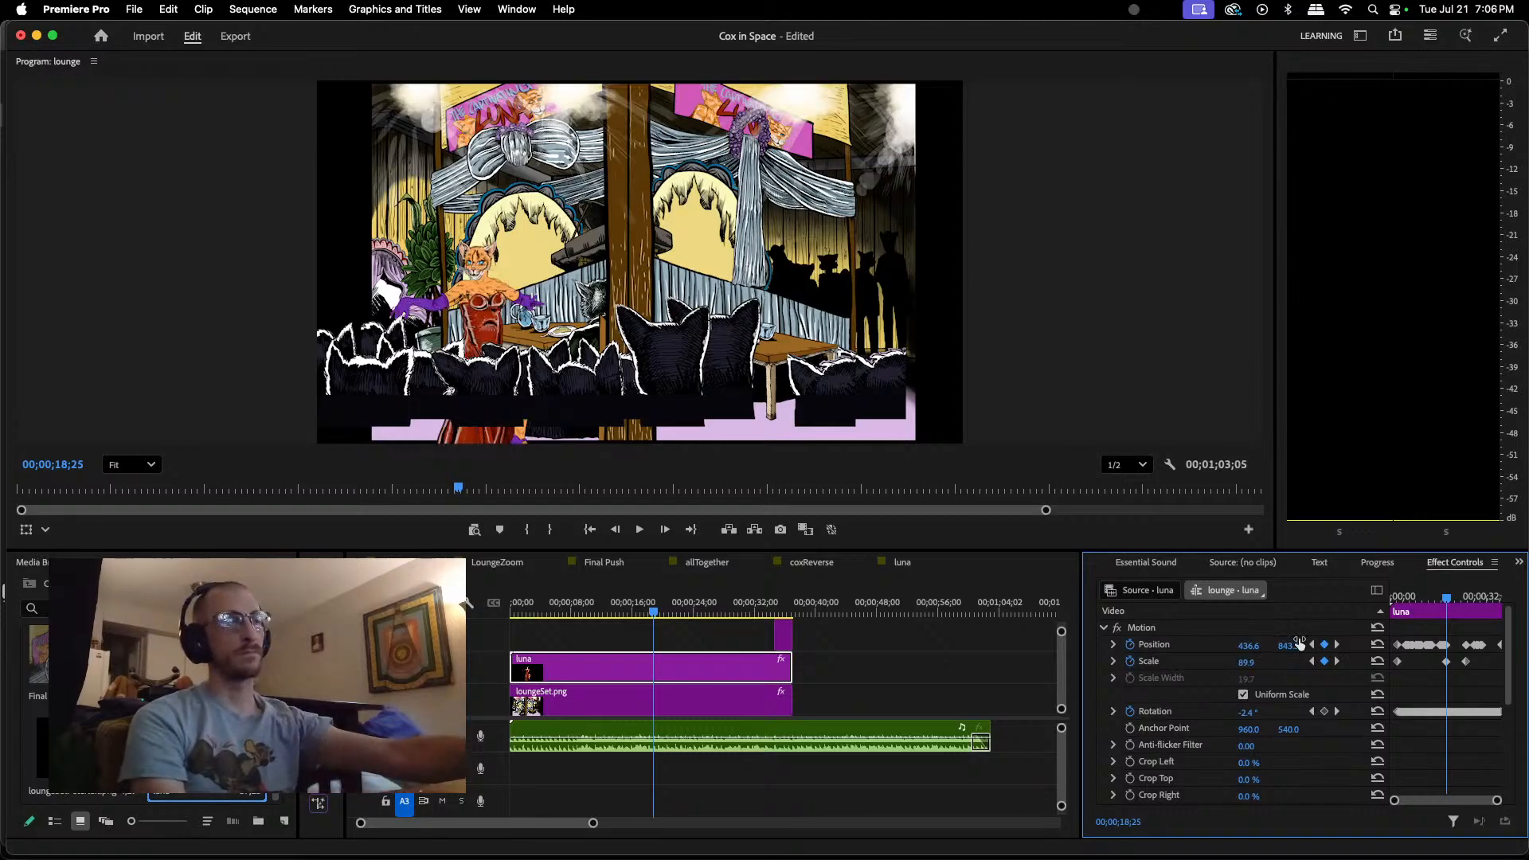
Step: Set the luna clip's scale to 100 at the keyframe at 00;00;25;14 and check the growth between the keyframes
{"action": "left_click_drag", "start_coordinate": [1450, 599], "coordinate": [1471, 598]}
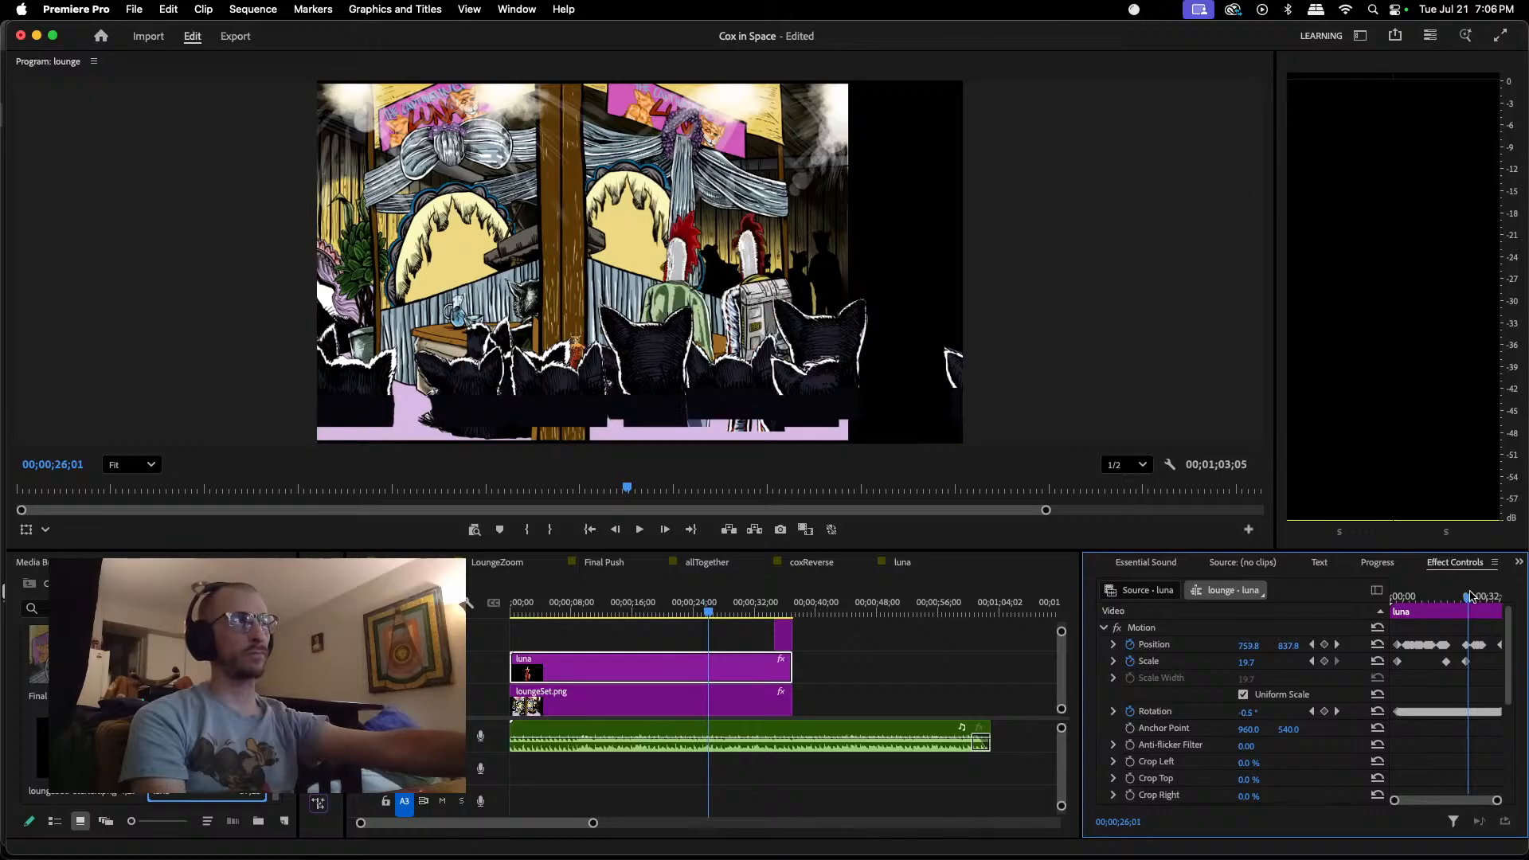
{"action": "left_click", "coordinate": [1311, 662]}
{"action": "left_click", "coordinate": [1245, 661]}
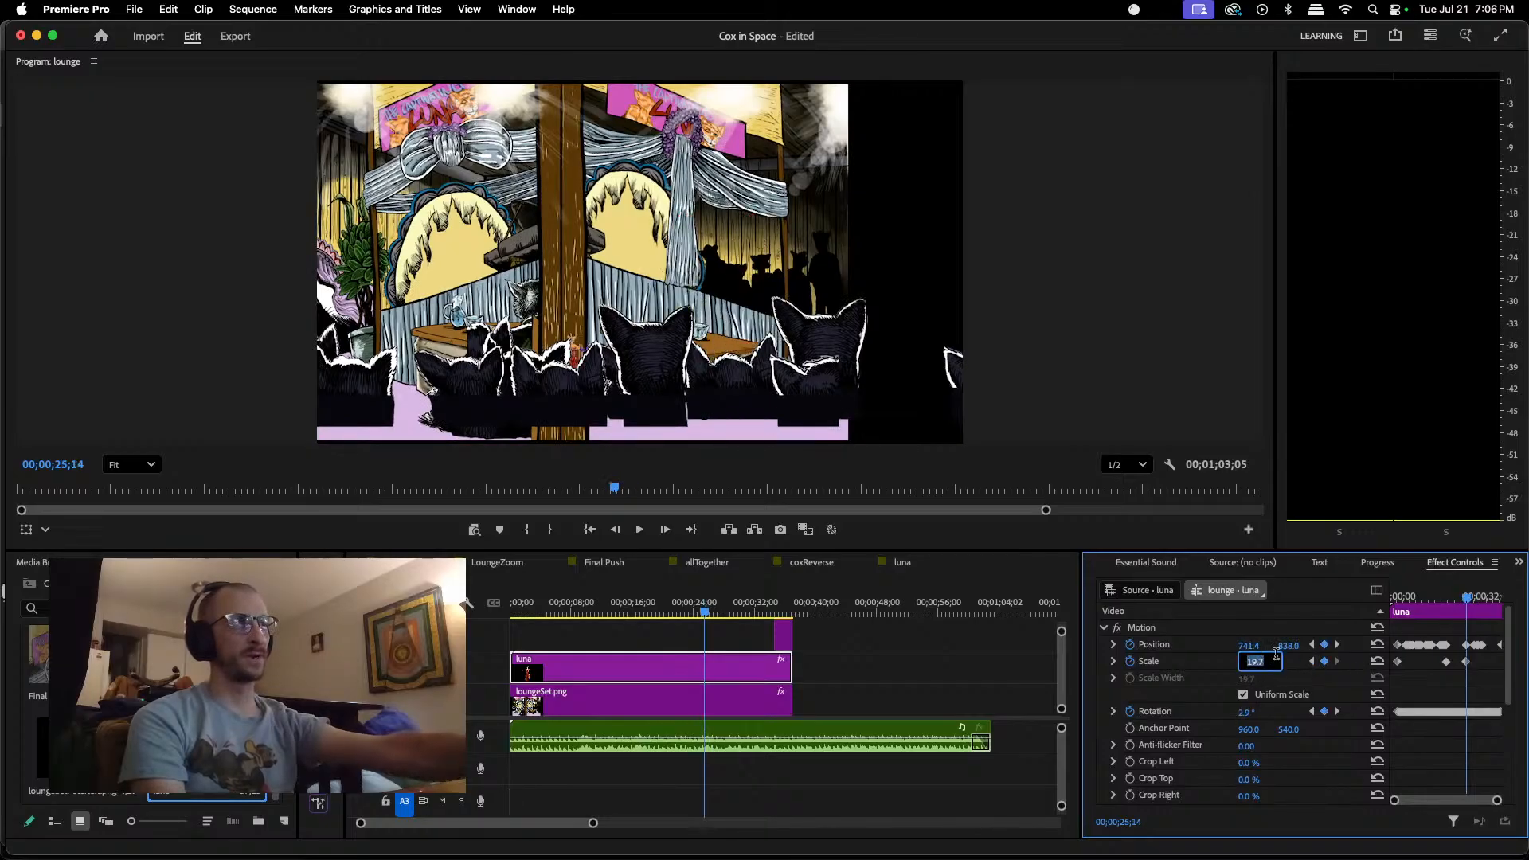
{"action": "type", "text": "100"}
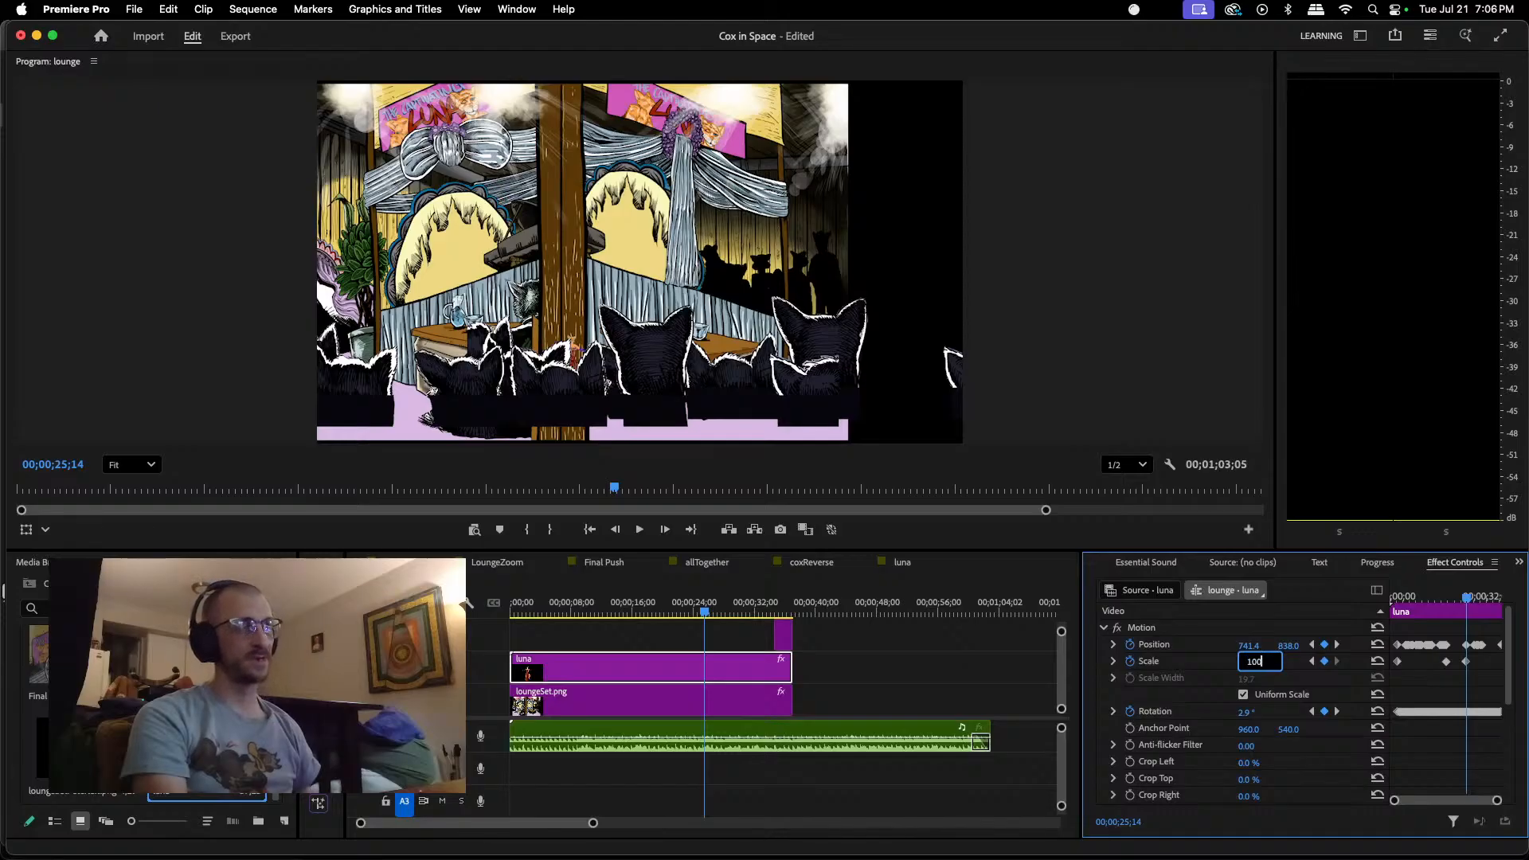
{"action": "key", "text": "Return"}
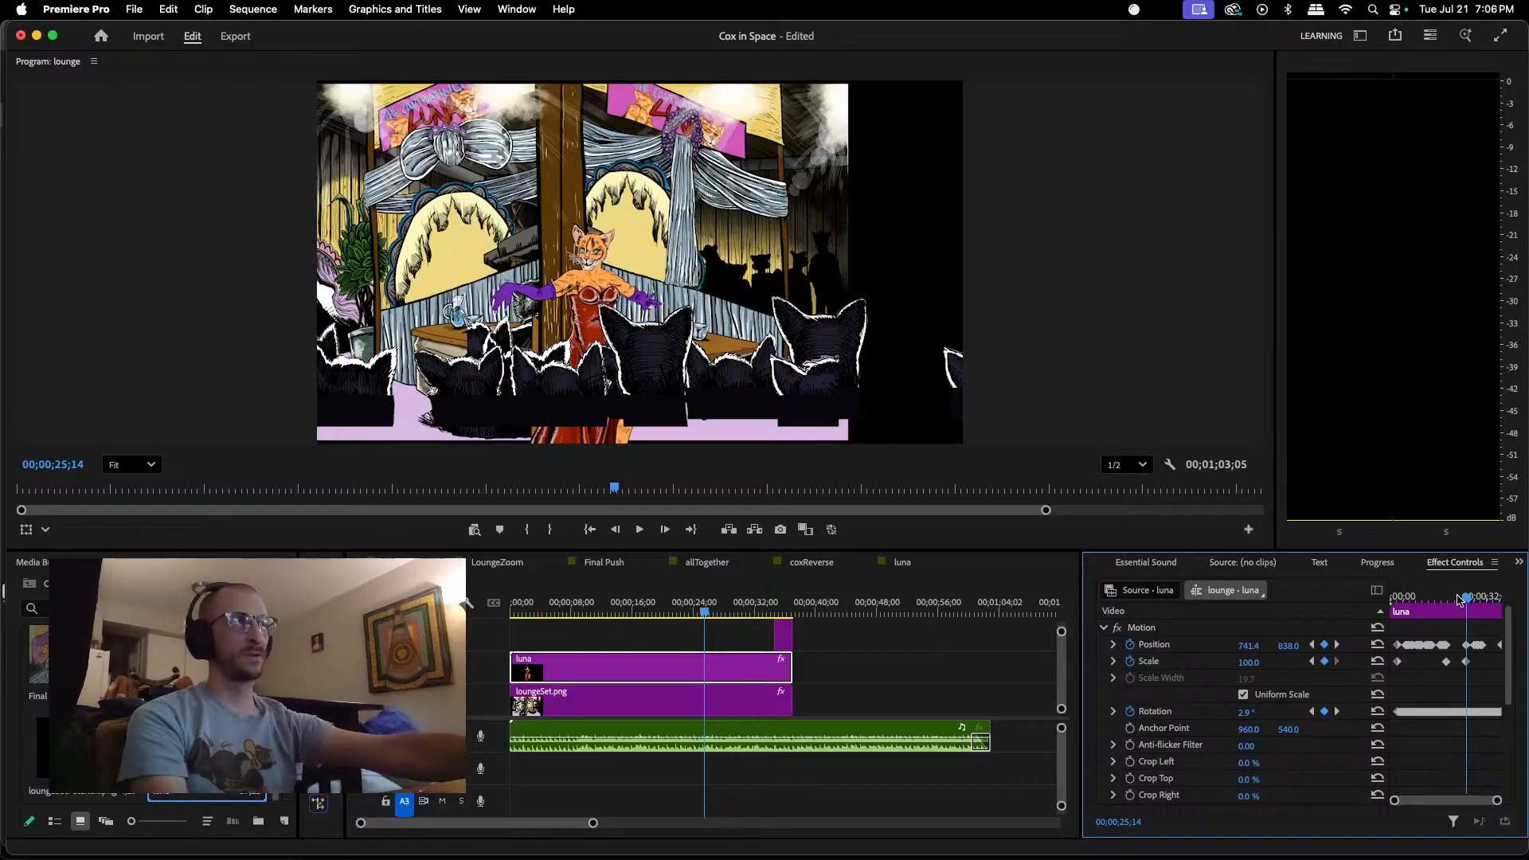
{"action": "mouse_move", "coordinate": [1460, 599]}
{"action": "left_mouse_down"}
{"action": "mouse_move", "coordinate": [1392, 609]}
{"action": "mouse_move", "coordinate": [1457, 607]}
{"action": "left_mouse_up"}
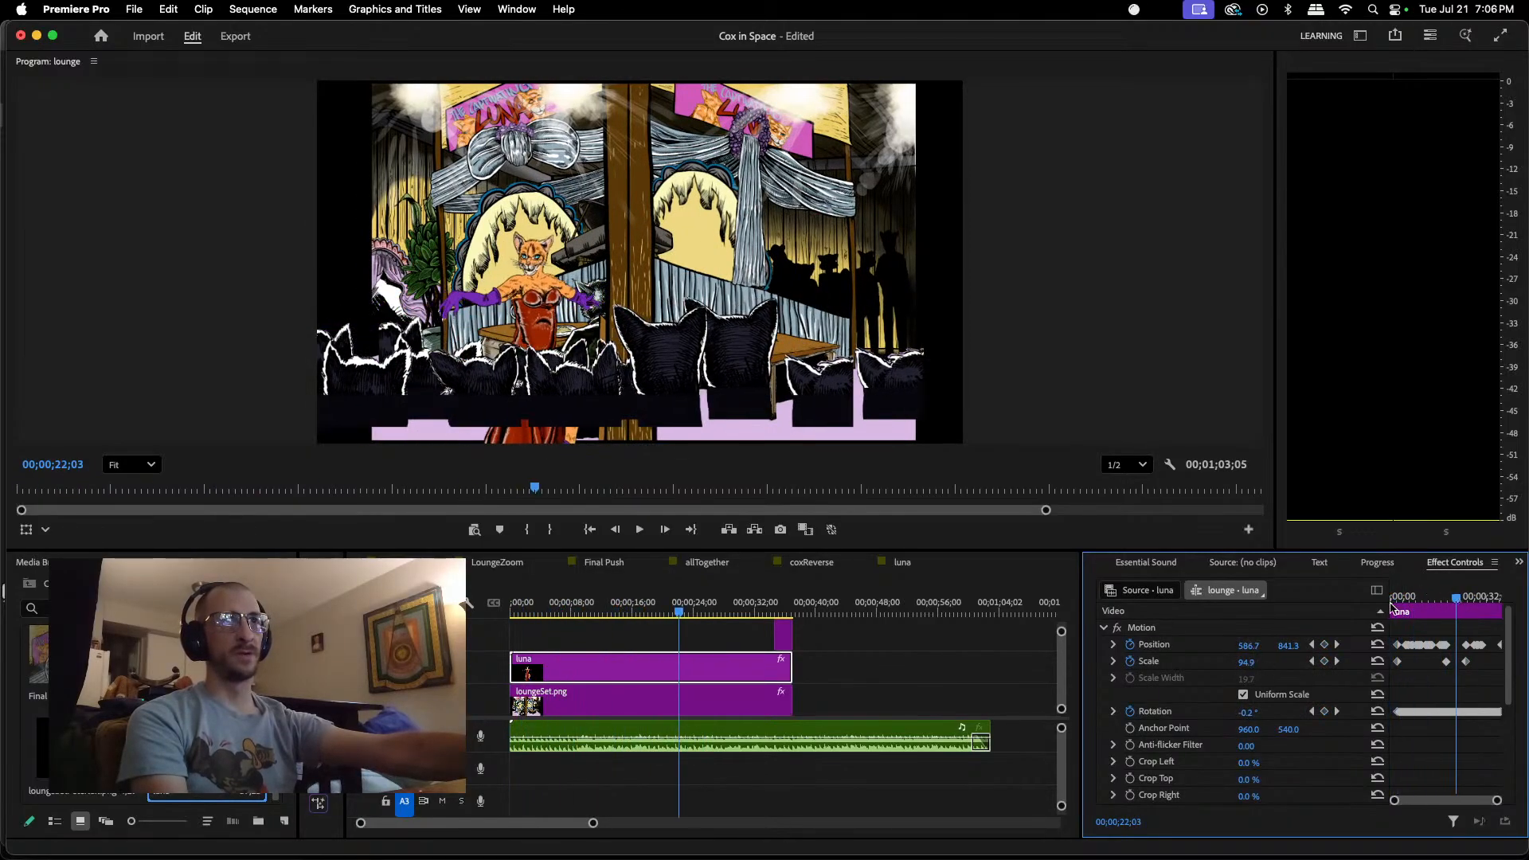
Step: Play the Final Push sequence from its start to about 00;00;39;17 to review Luna in the finished shot
{"action": "left_click", "coordinate": [587, 562]}
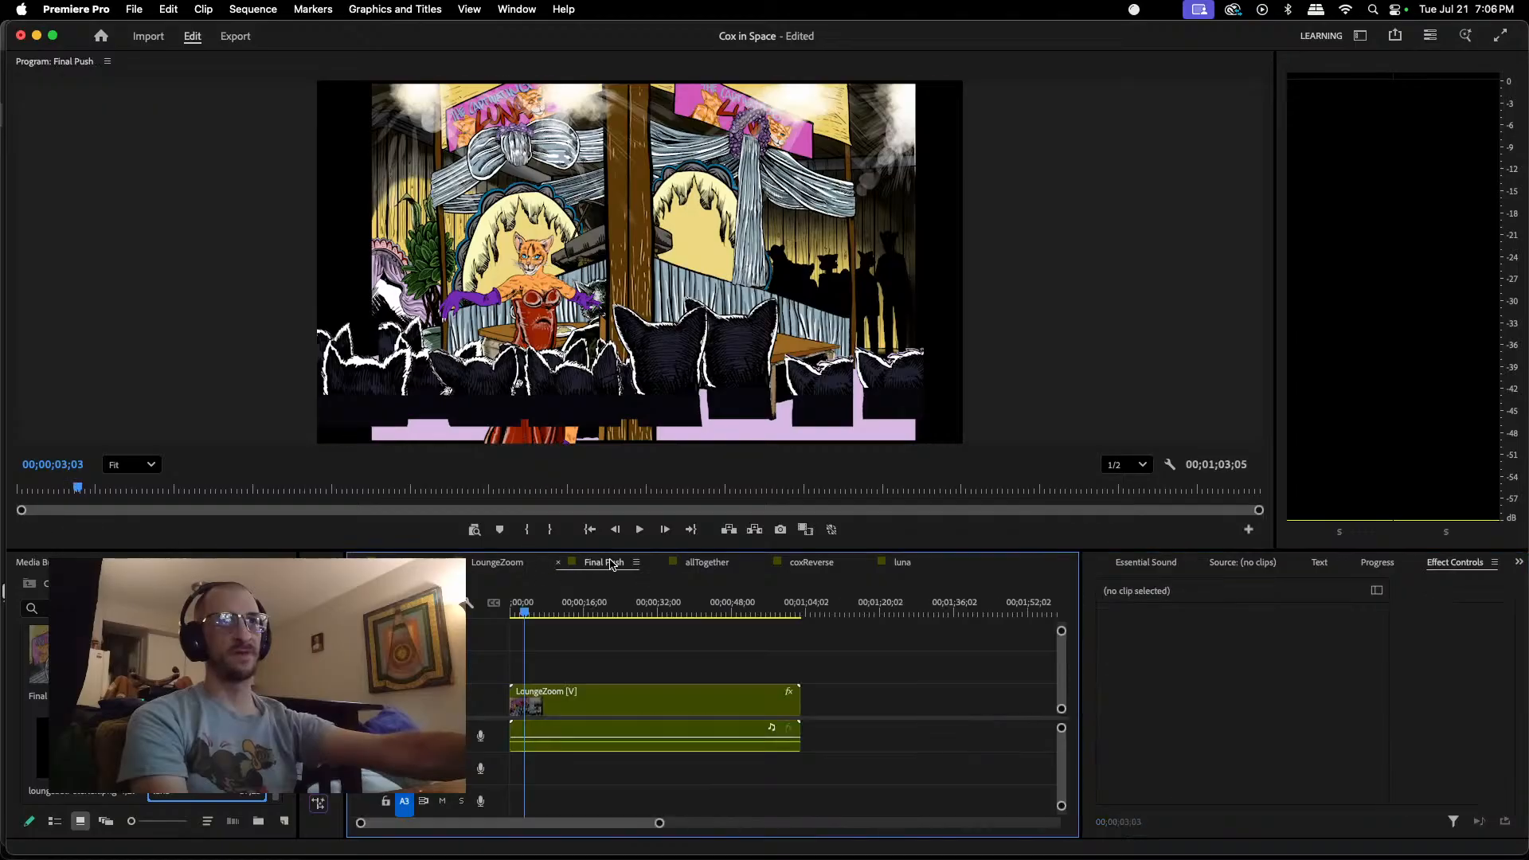
{"action": "left_click_drag", "start_coordinate": [526, 613], "coordinate": [485, 626]}
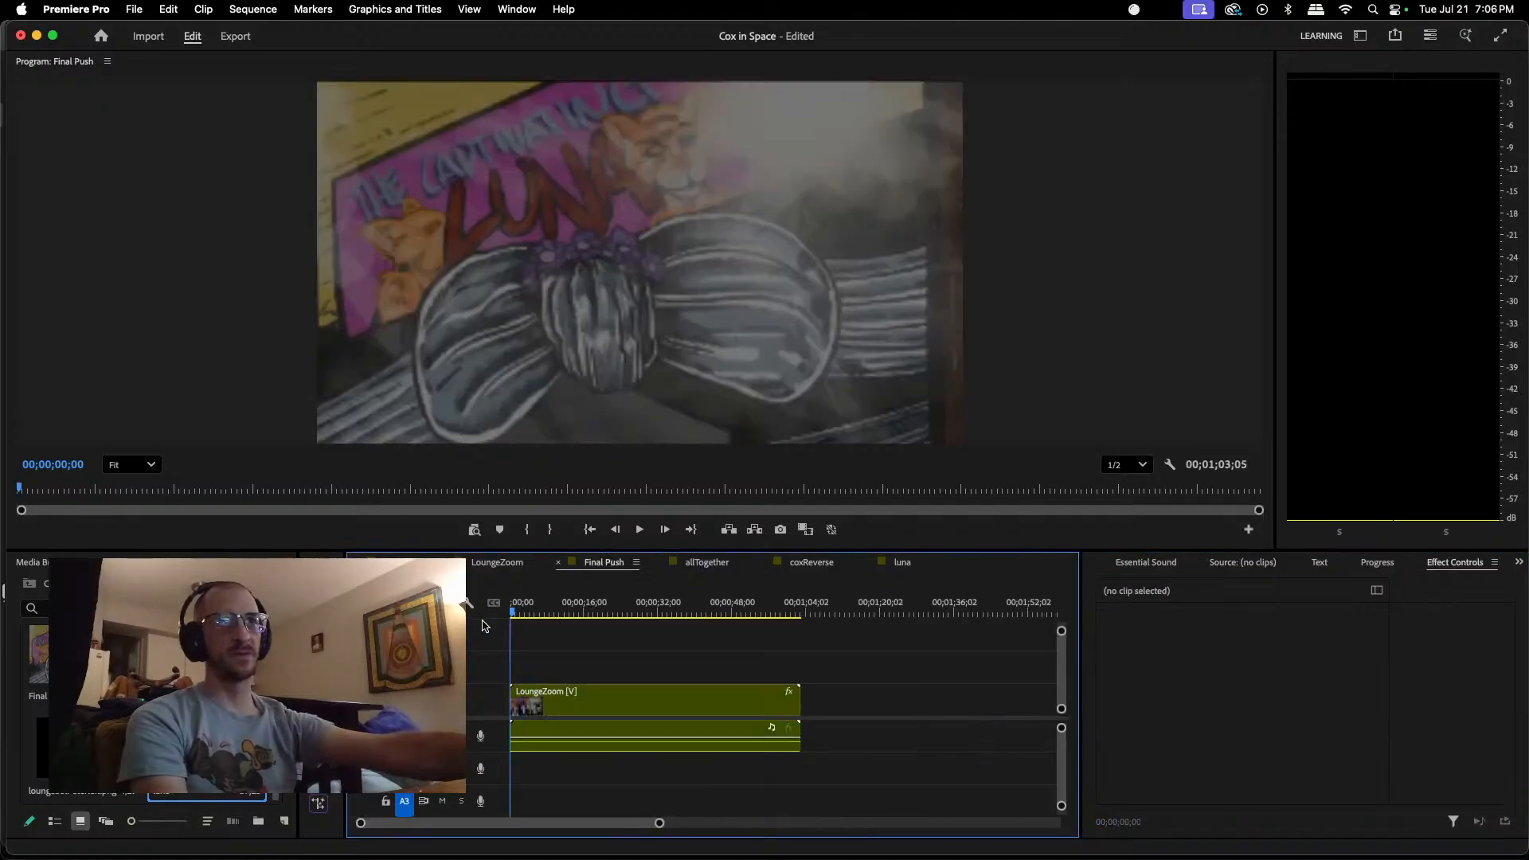
{"action": "left_click", "coordinate": [638, 532]}
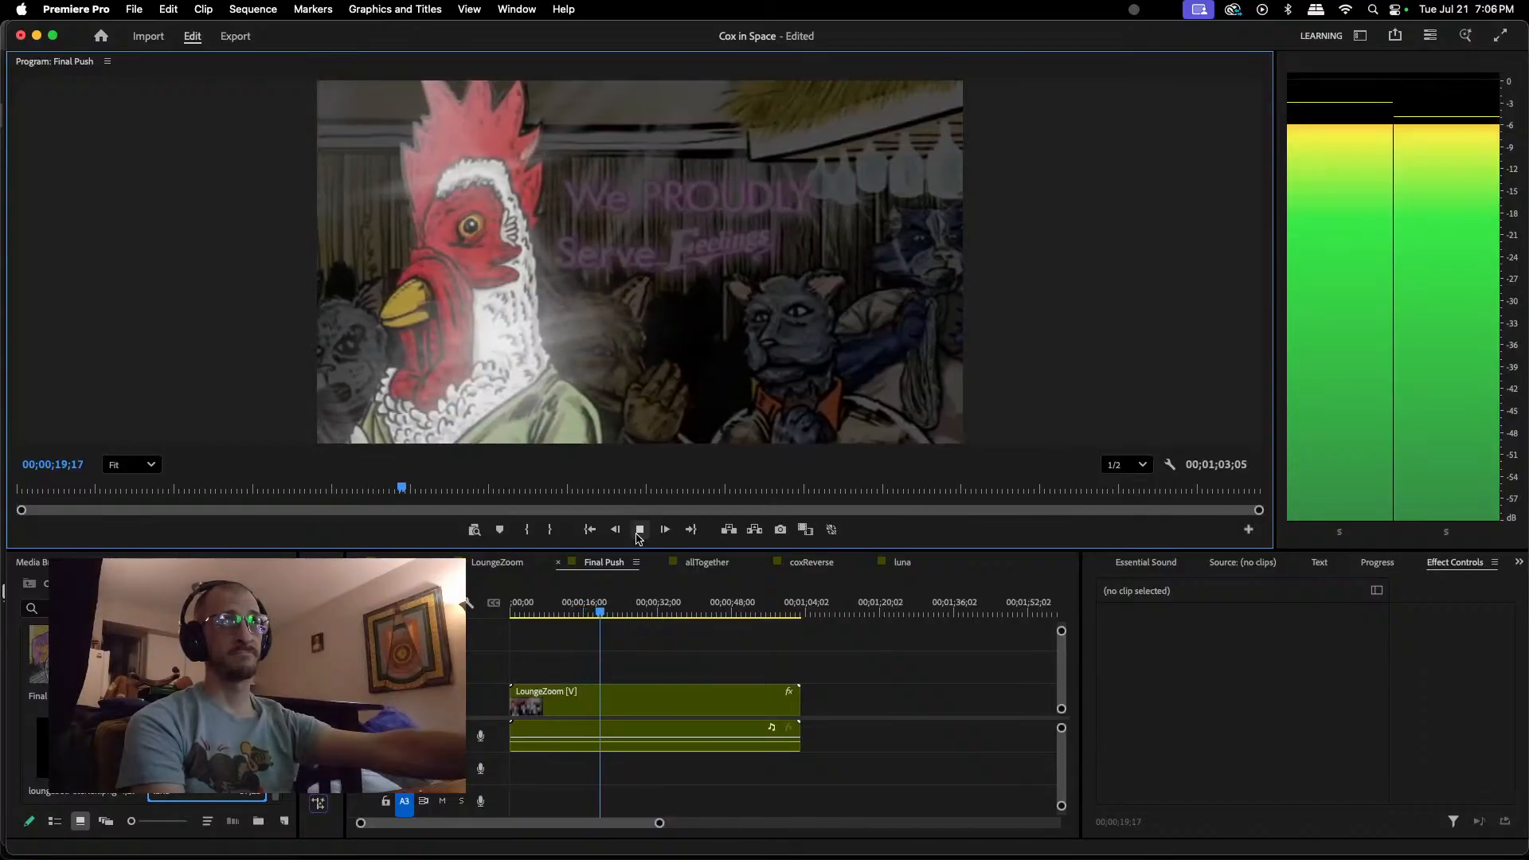
{"action": "scroll", "coordinate": [670, 344], "scroll_direction": "down", "scroll_amount": 1}
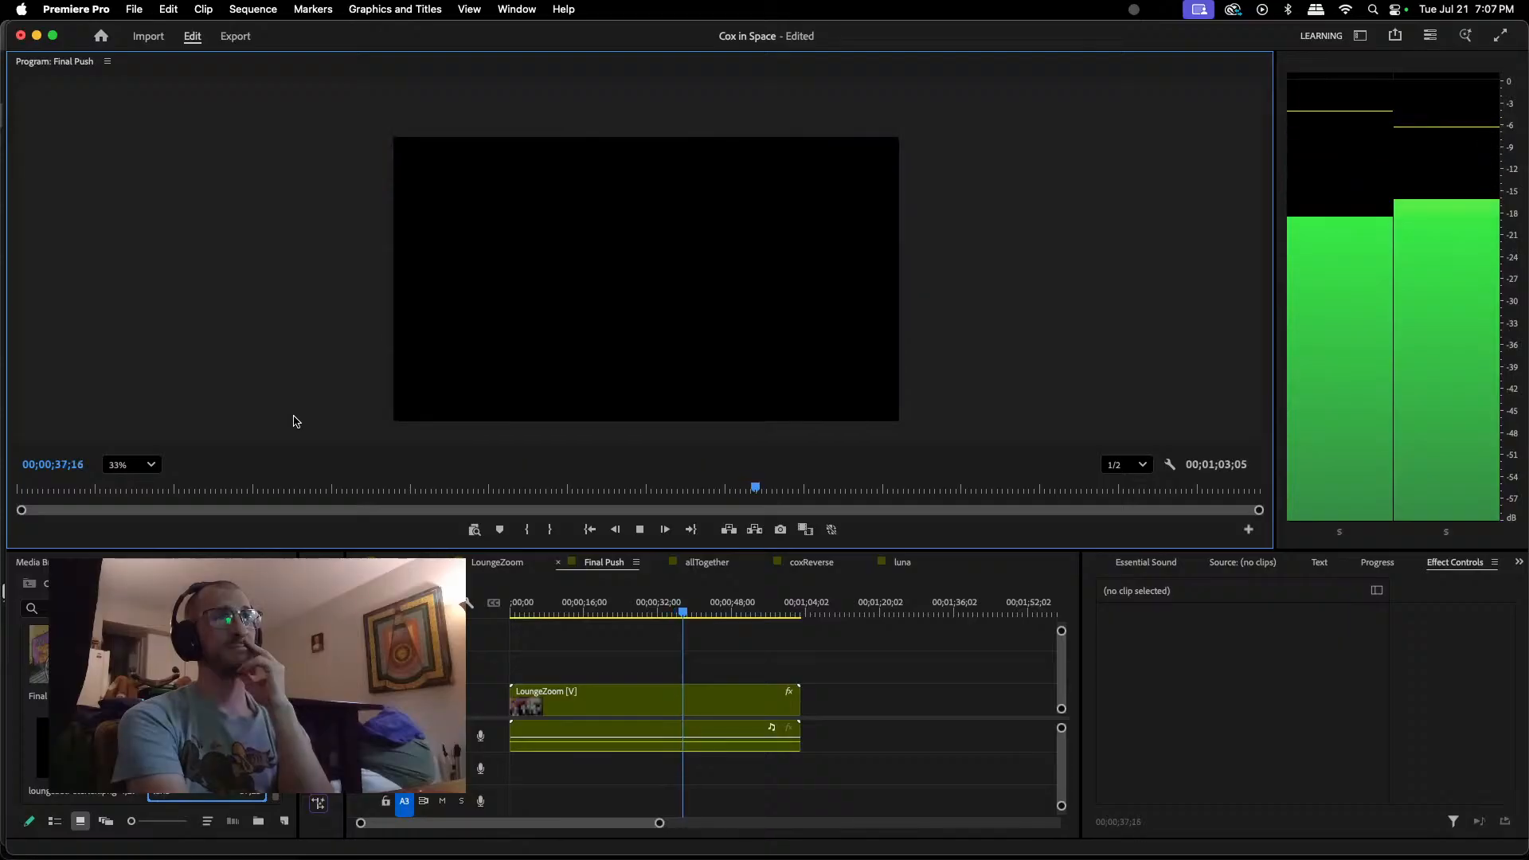
{"action": "left_click", "coordinate": [641, 530]}
Step: Try to select the head, jaw and body clips of the luna sequence together as one figure
{"action": "left_click", "coordinate": [904, 562]}
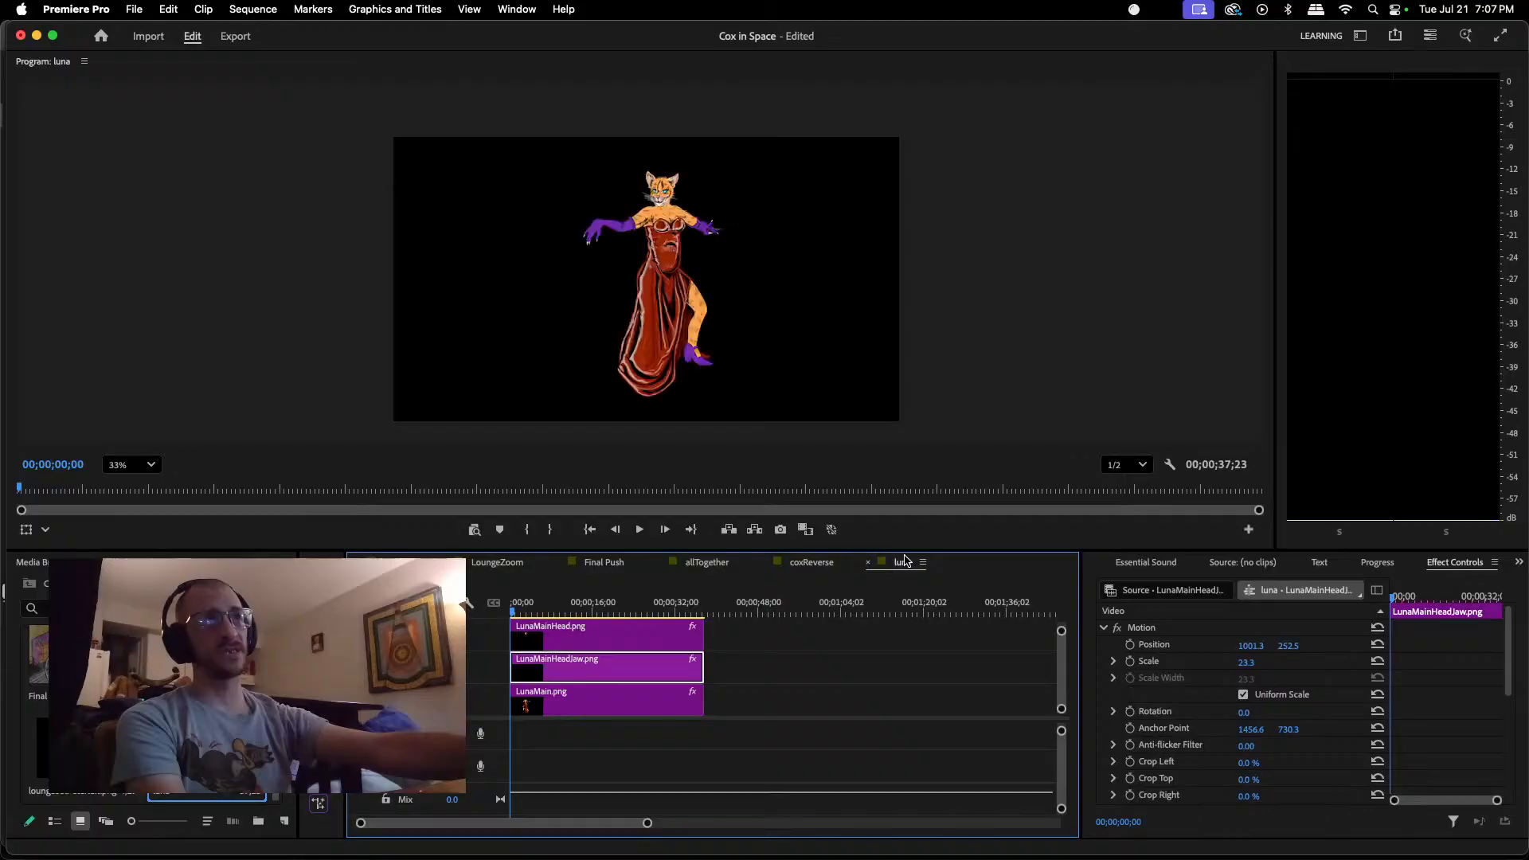
{"action": "left_click", "coordinate": [763, 176]}
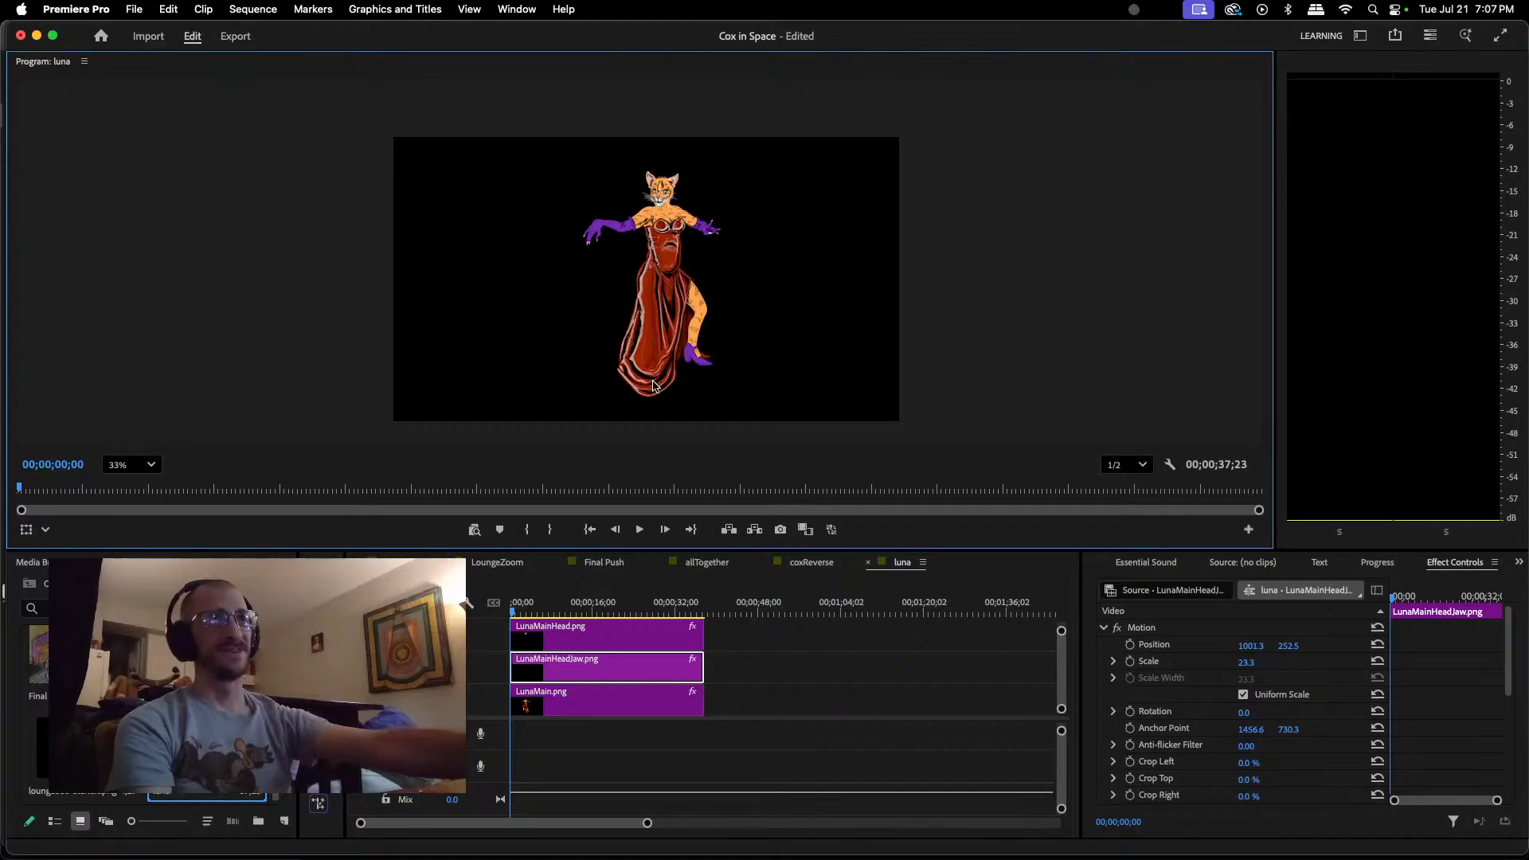
{"action": "left_click_drag", "start_coordinate": [758, 637], "coordinate": [514, 727]}
{"action": "left_click", "coordinate": [629, 368]}
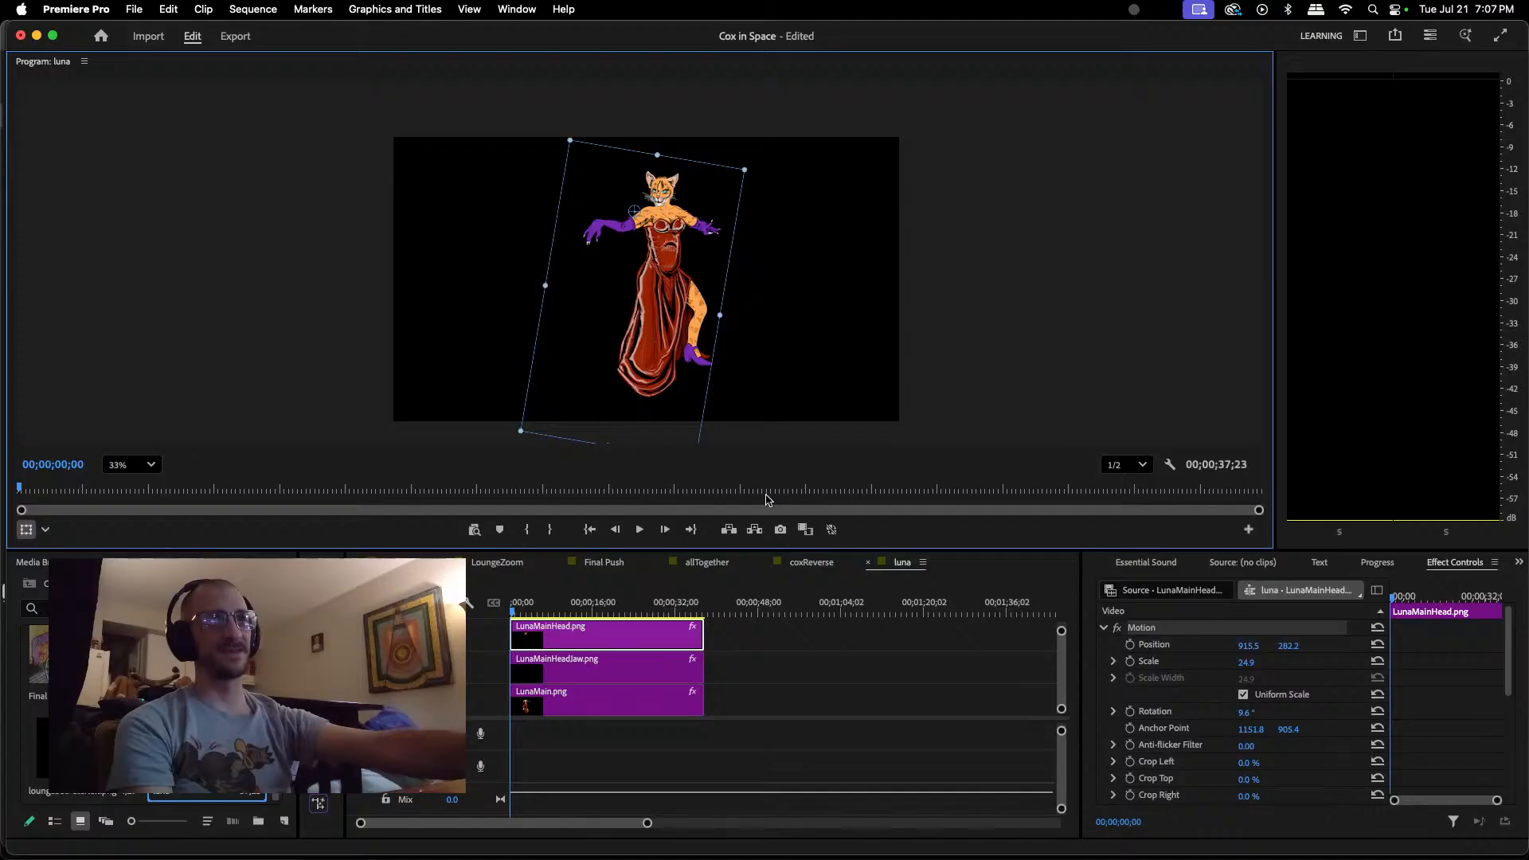
{"action": "left_click_drag", "start_coordinate": [757, 637], "coordinate": [508, 713]}
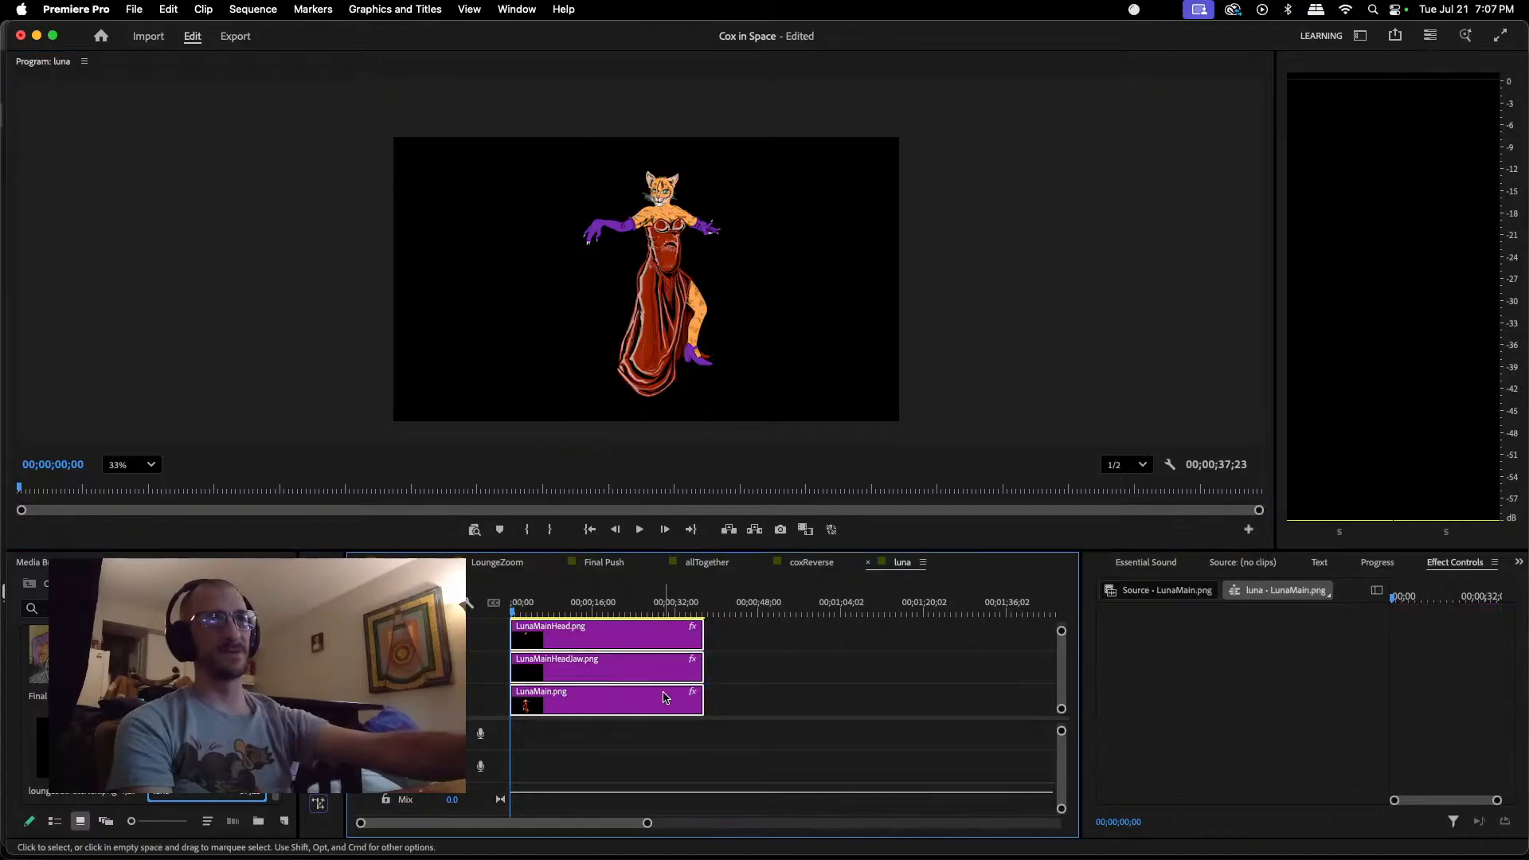
Step: Lock the tracks holding LunaMainHead.png and LunaMainHeadJaw.png, and unlock both again
{"action": "left_click", "coordinate": [385, 667]}
{"action": "left_click", "coordinate": [386, 635]}
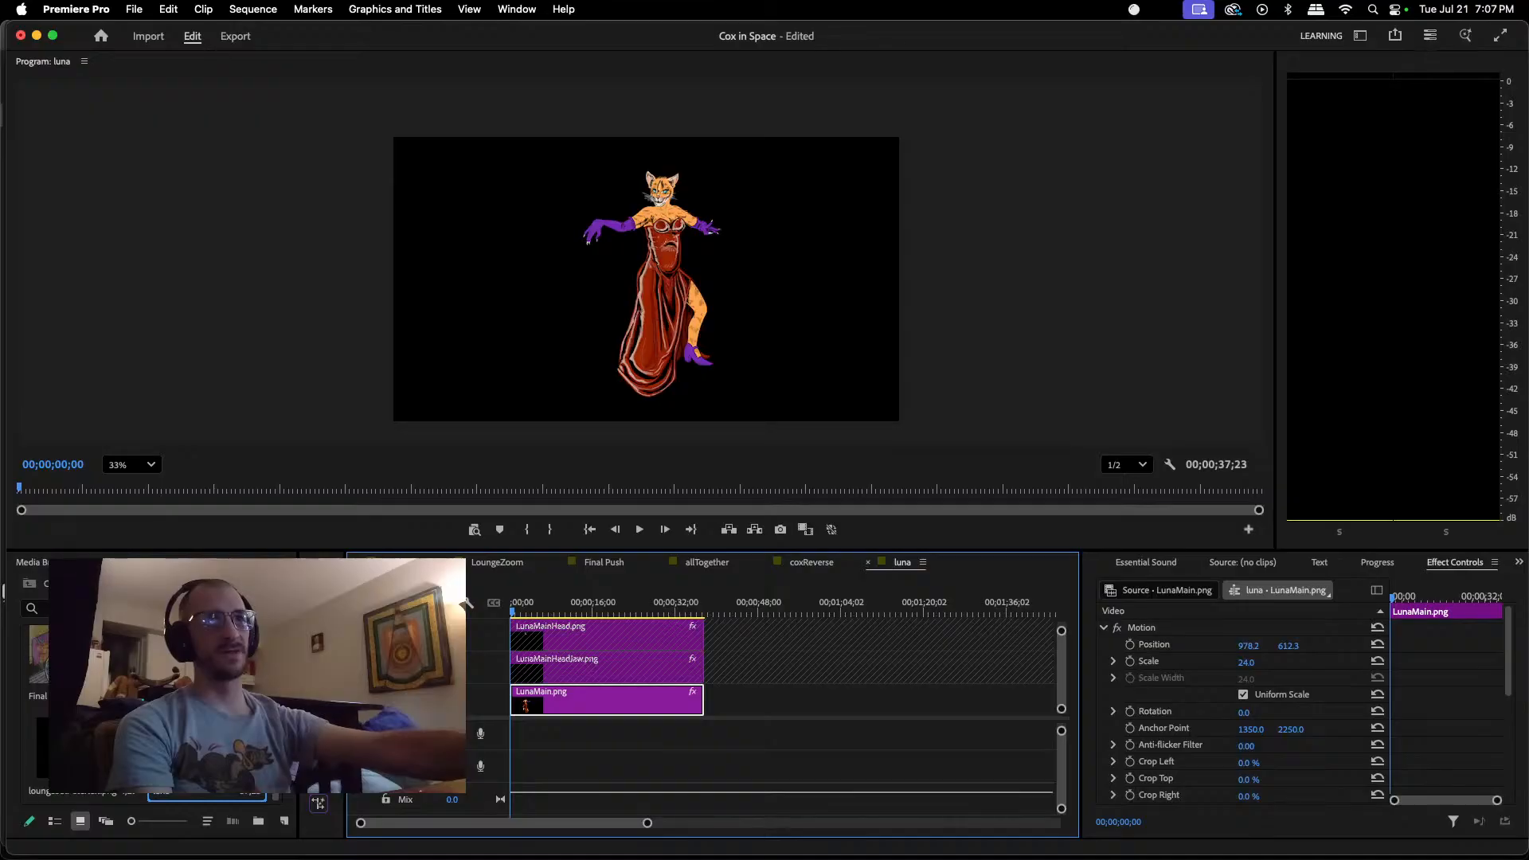
{"action": "left_click", "coordinate": [385, 668]}
{"action": "left_click", "coordinate": [386, 635]}
Step: Try to move Luna's head, jaw and body clips together as one figure, and undo the shift of the head
{"action": "left_click", "coordinate": [661, 245]}
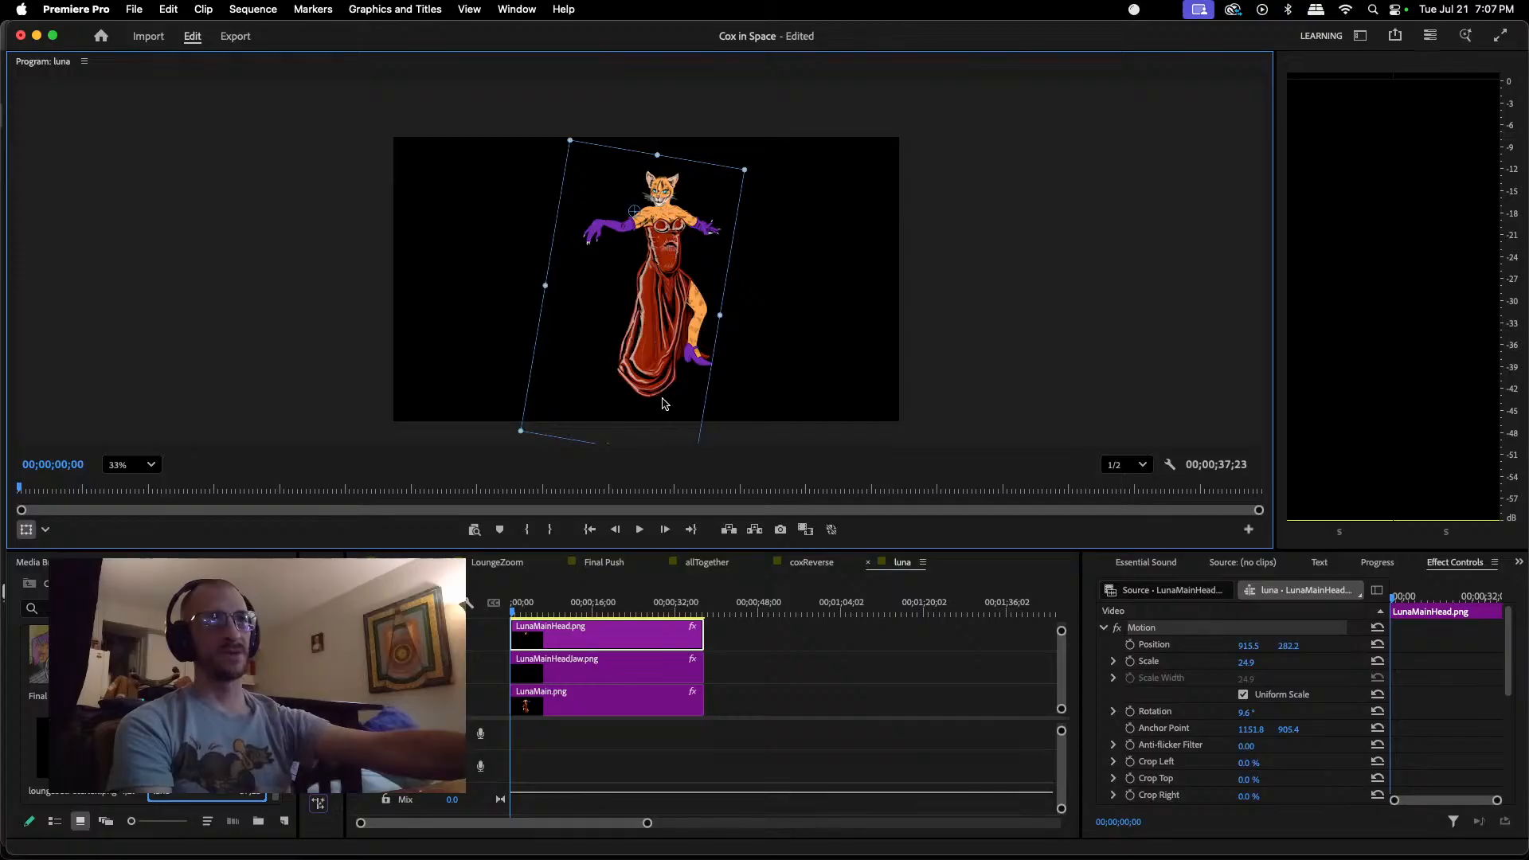
{"action": "left_click_drag", "start_coordinate": [736, 635], "coordinate": [666, 691]}
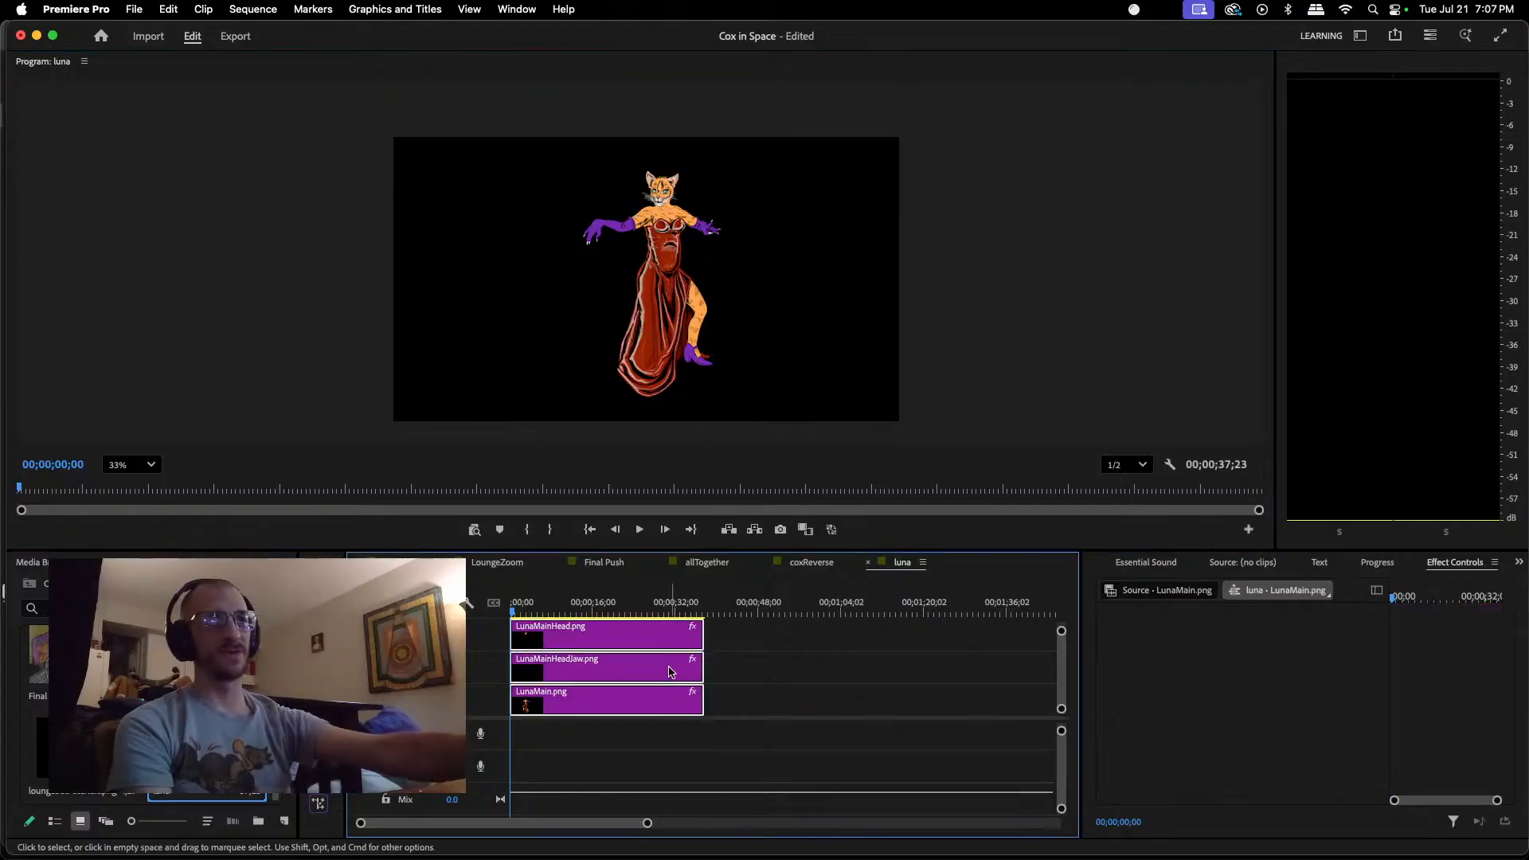
{"action": "left_click", "coordinate": [669, 284]}
{"action": "left_click", "coordinate": [665, 257]}
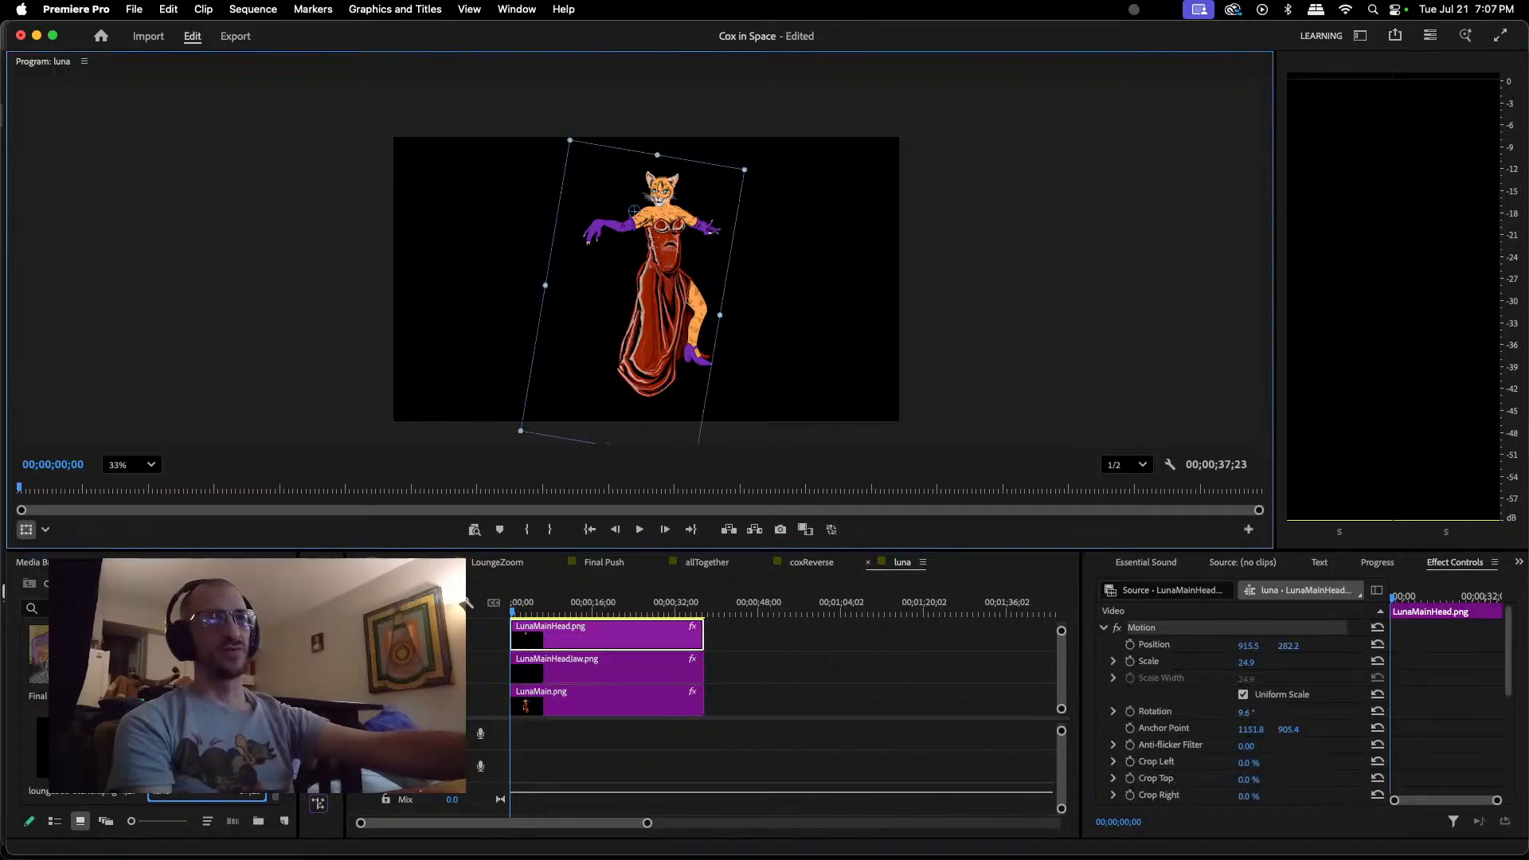
{"action": "left_click", "coordinate": [446, 663]}
{"action": "scroll", "coordinate": [607, 669], "scroll_direction": "up", "scroll_amount": 1}
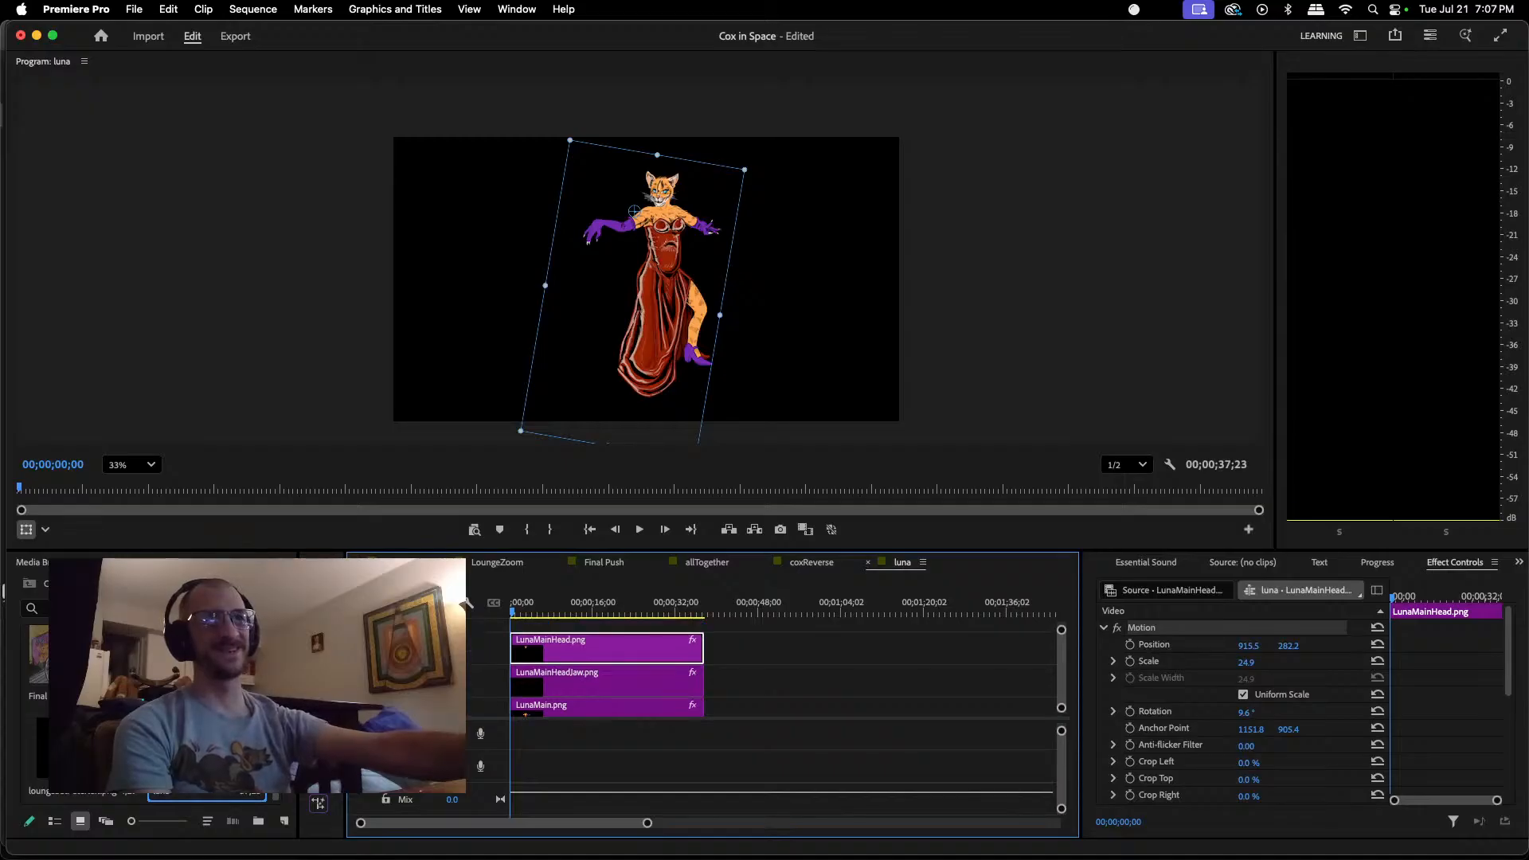
{"action": "scroll", "coordinate": [467, 603], "scroll_direction": "down", "scroll_amount": 1}
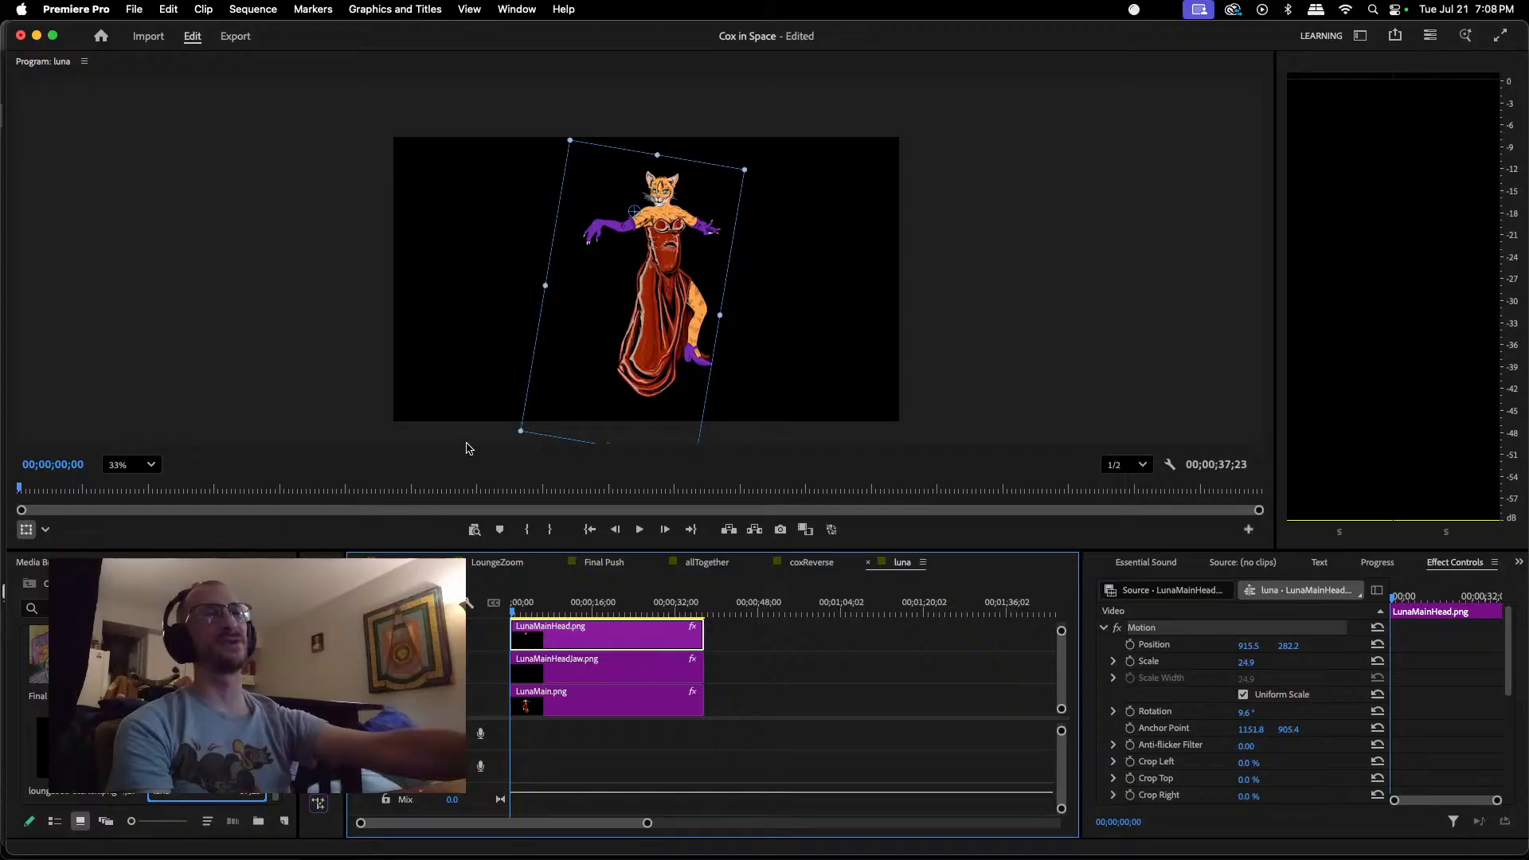
{"action": "left_click_drag", "start_coordinate": [667, 289], "coordinate": [656, 291]}
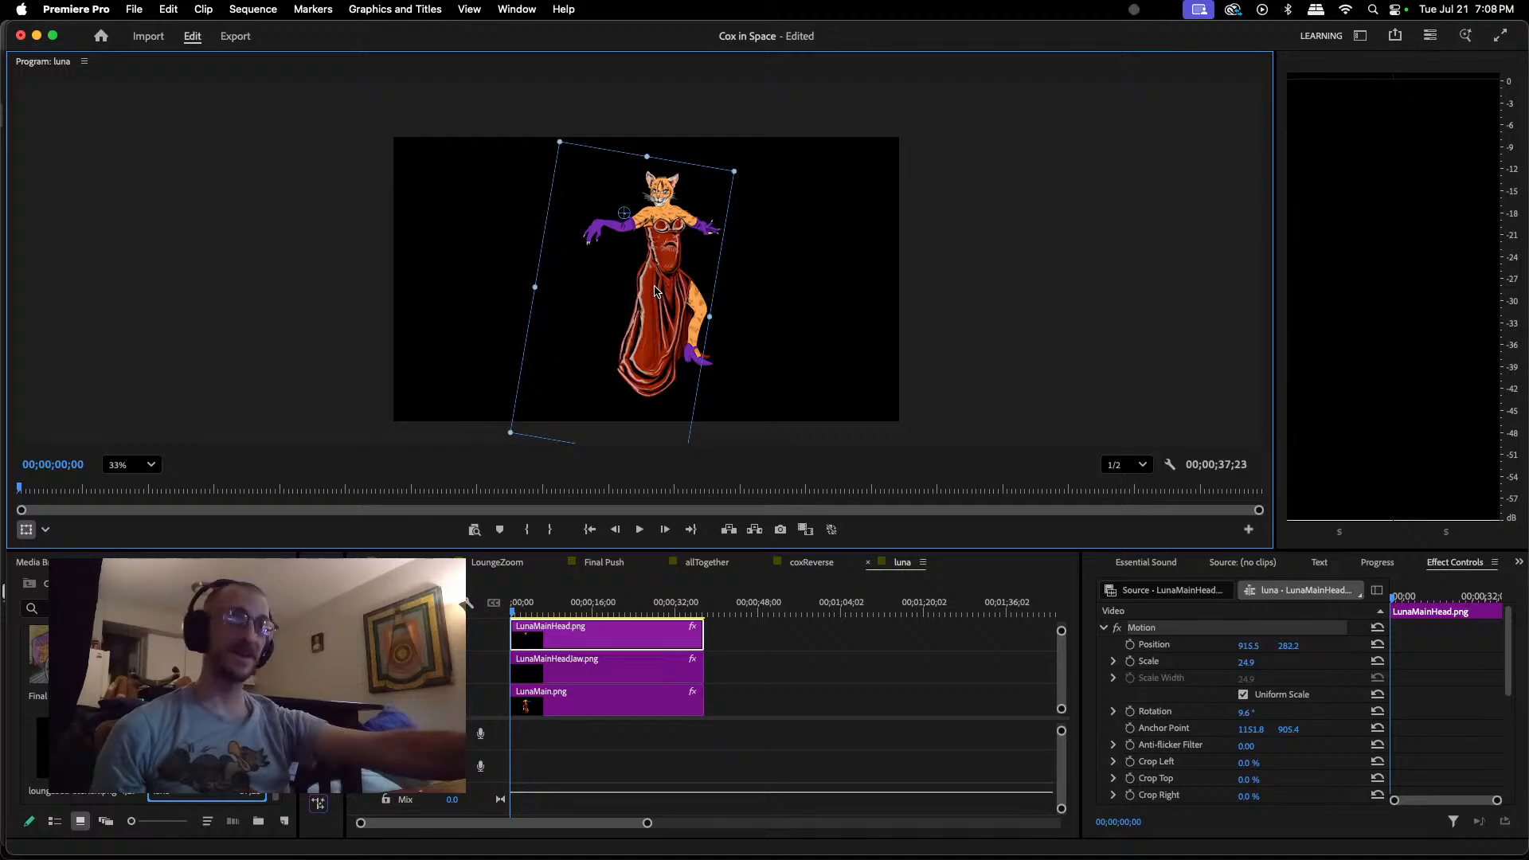
{"action": "key", "text": "super+z"}
Step: Move the LunaMain.png body slightly within the frame to position about 947.9, 608.0
{"action": "left_click", "coordinate": [629, 701]}
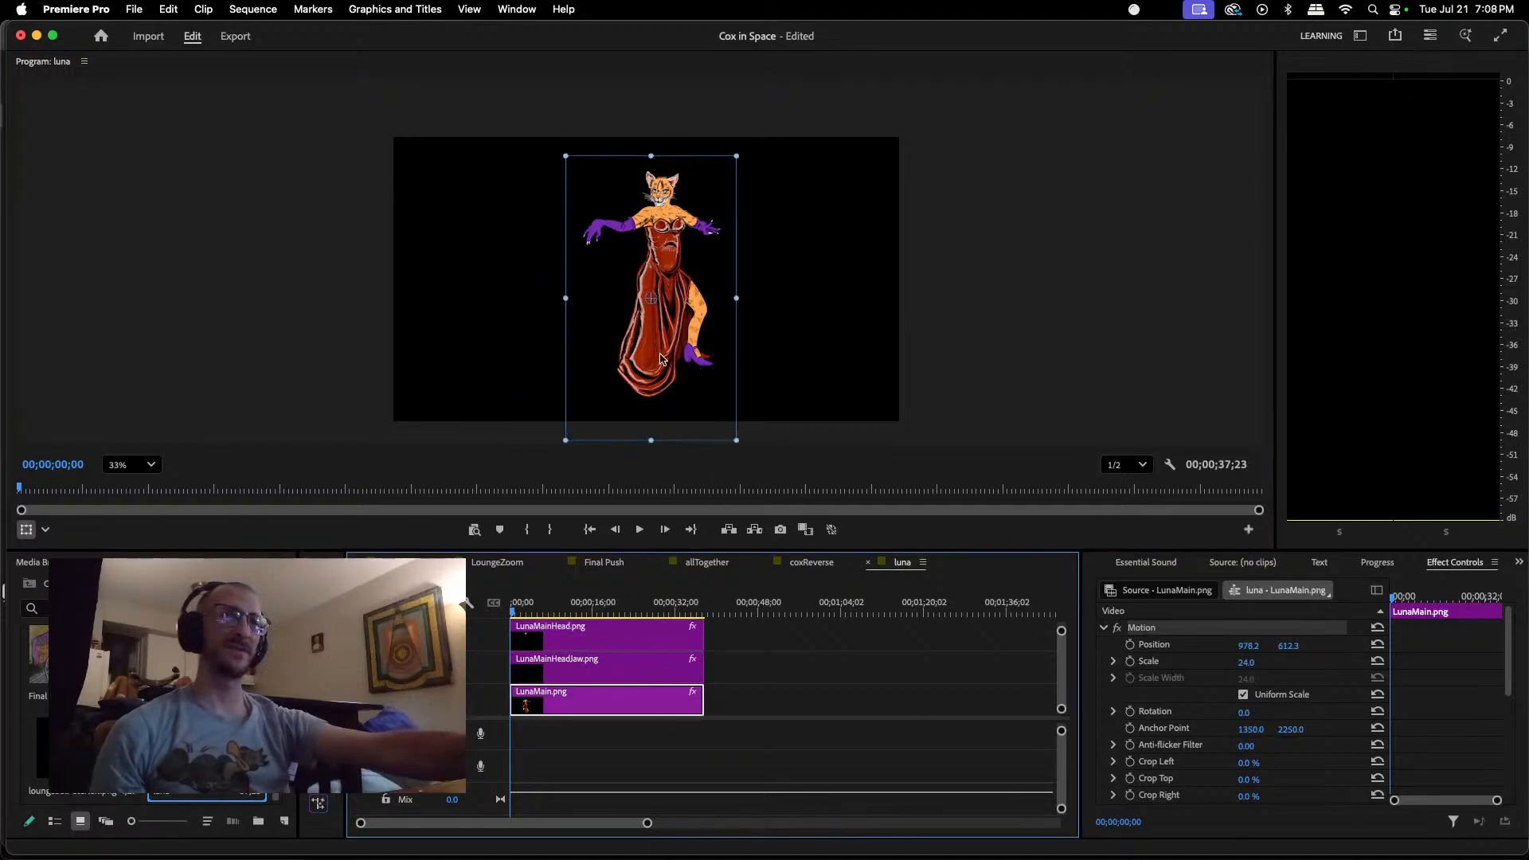
{"action": "left_click_drag", "start_coordinate": [665, 339], "coordinate": [656, 336]}
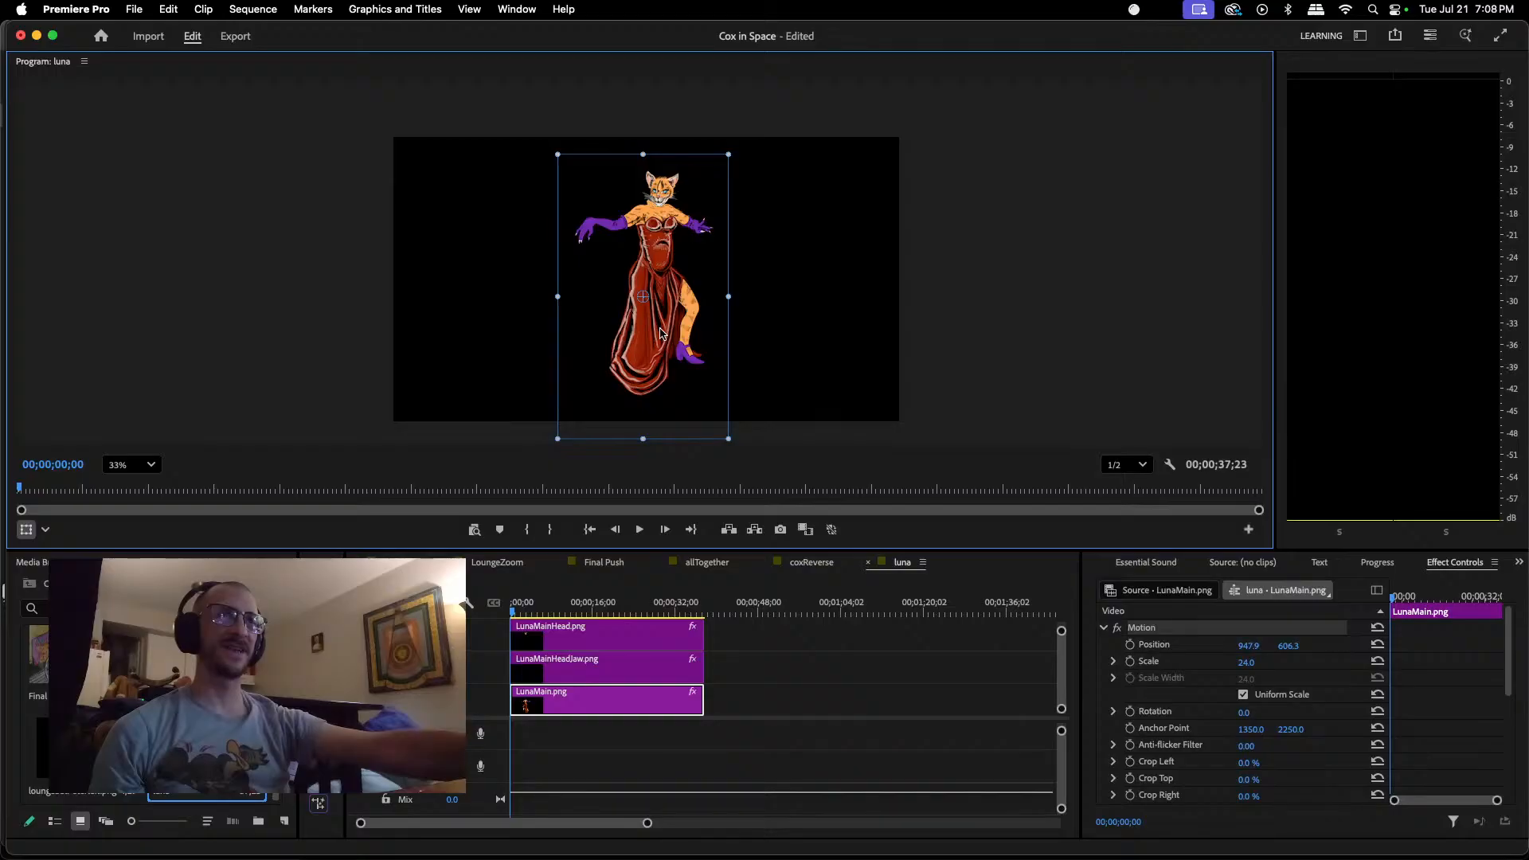
{"action": "scroll", "coordinate": [682, 225], "scroll_direction": "up", "scroll_amount": 5}
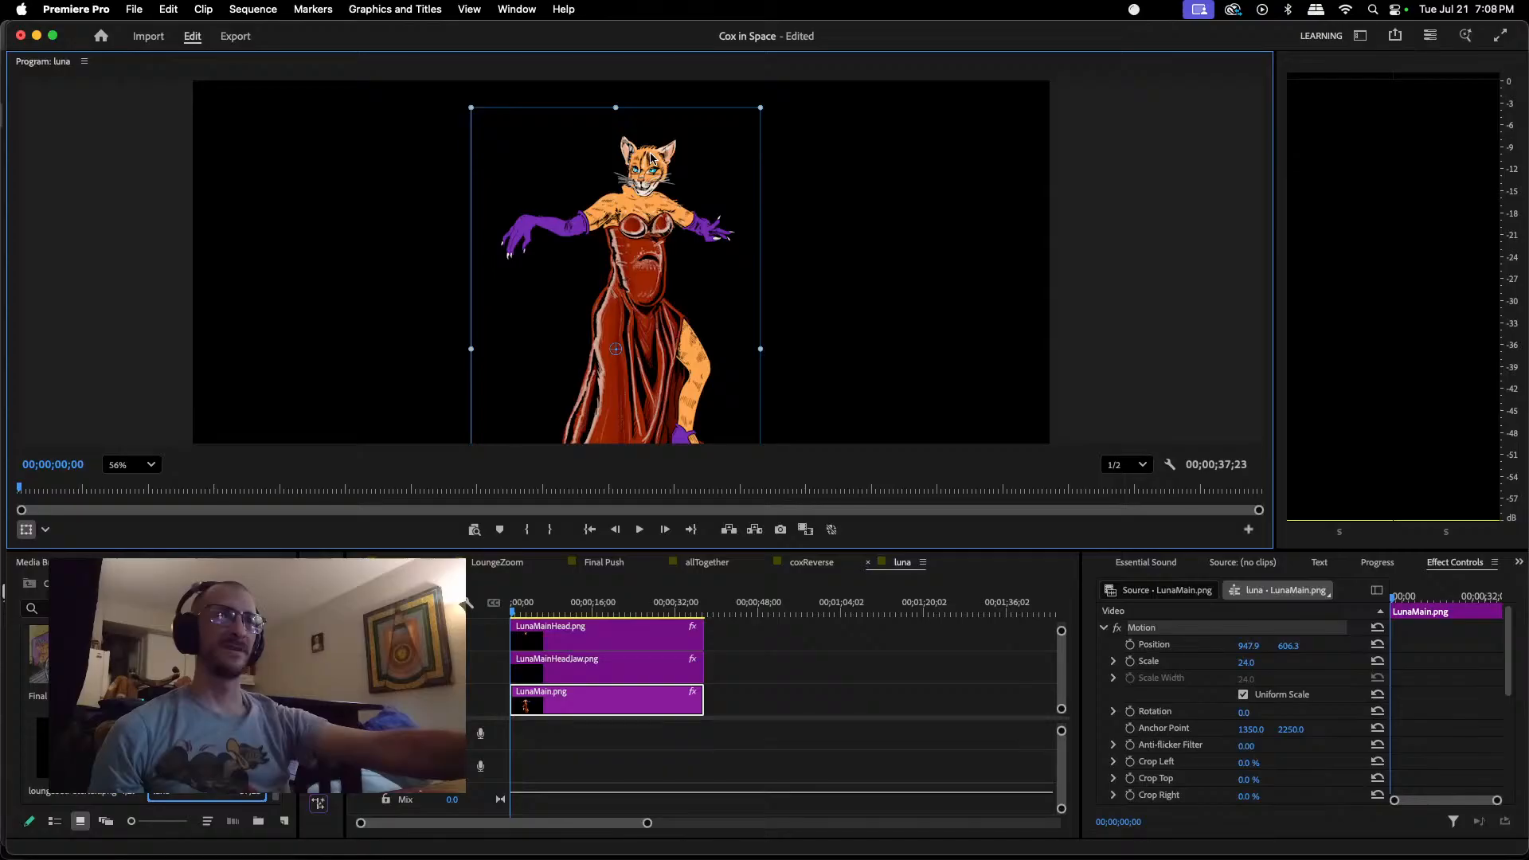
Step: Realign the head and jaw with the moved body, placing LunaMainHead.png at about 888.8, 276.8 and LunaMainHeadJaw.png at about 987.1, 243.6
{"action": "left_click", "coordinate": [672, 637]}
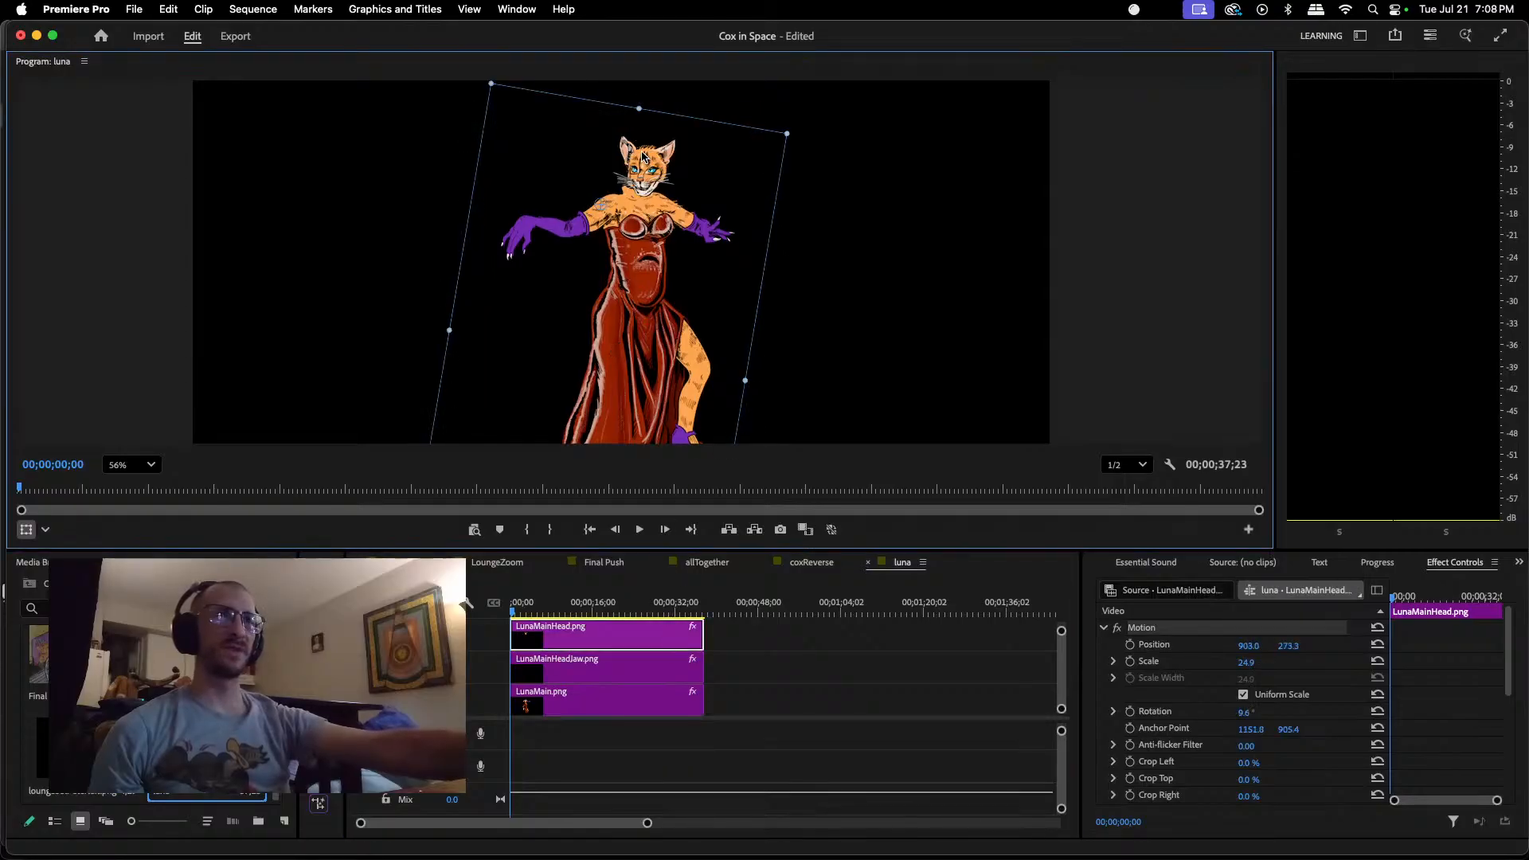
{"action": "left_click_drag", "start_coordinate": [645, 160], "coordinate": [642, 157]}
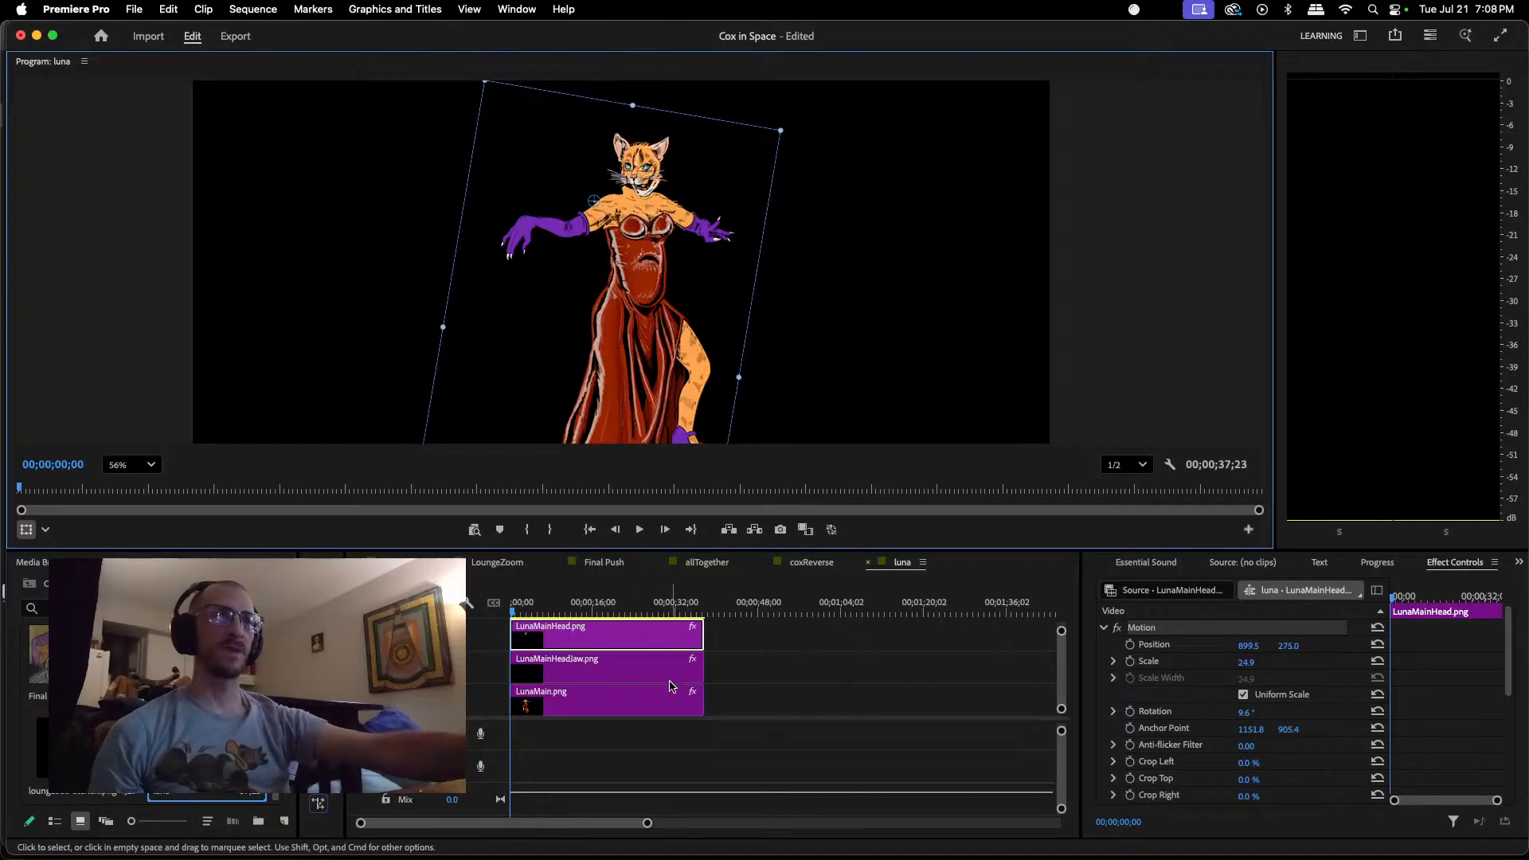
{"action": "left_click", "coordinate": [658, 199]}
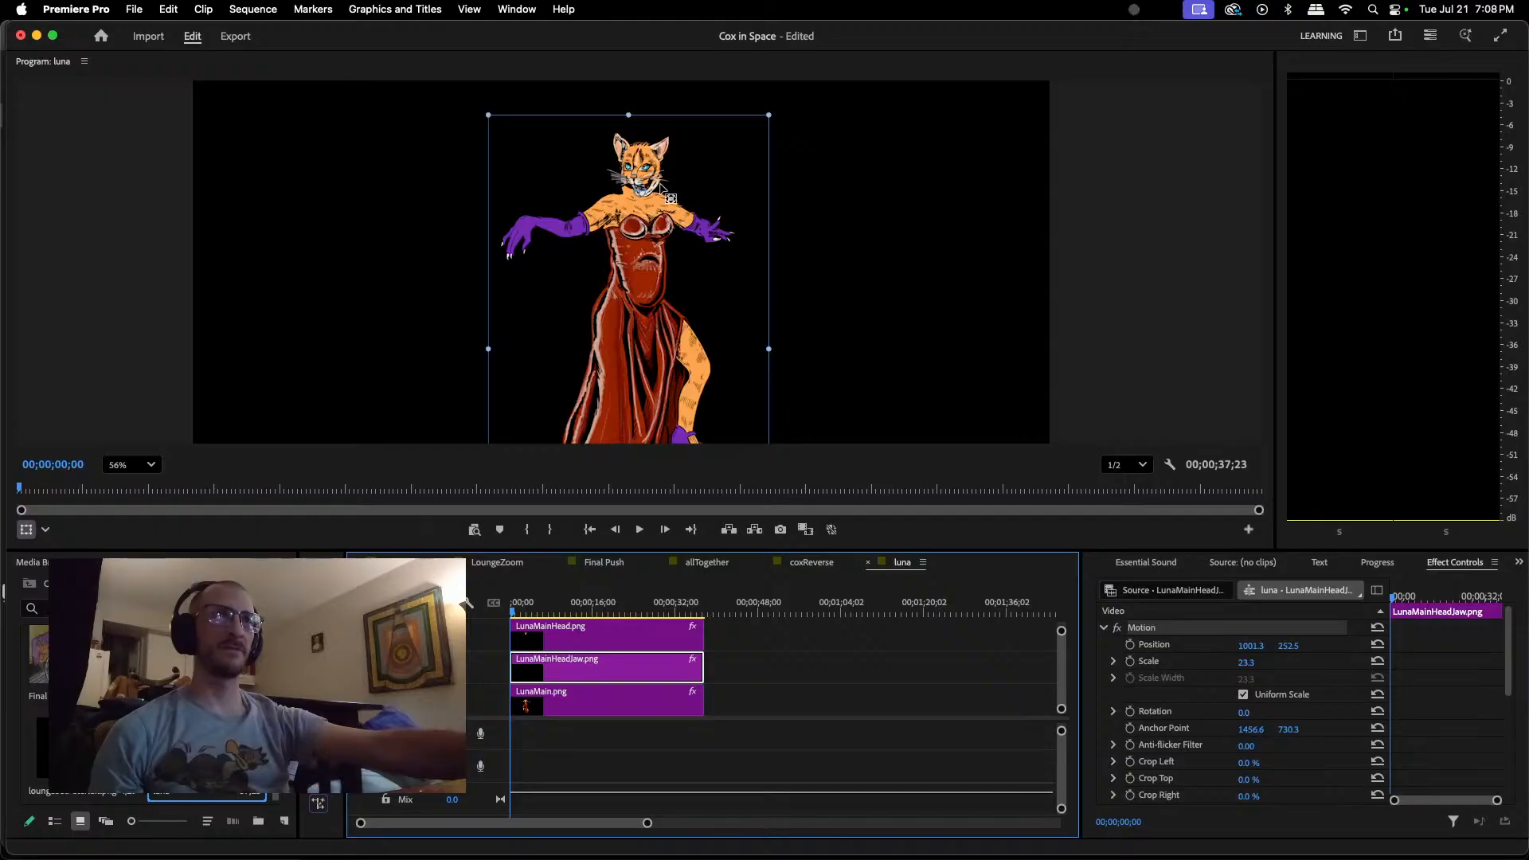
{"action": "left_click_drag", "start_coordinate": [672, 192], "coordinate": [665, 189]}
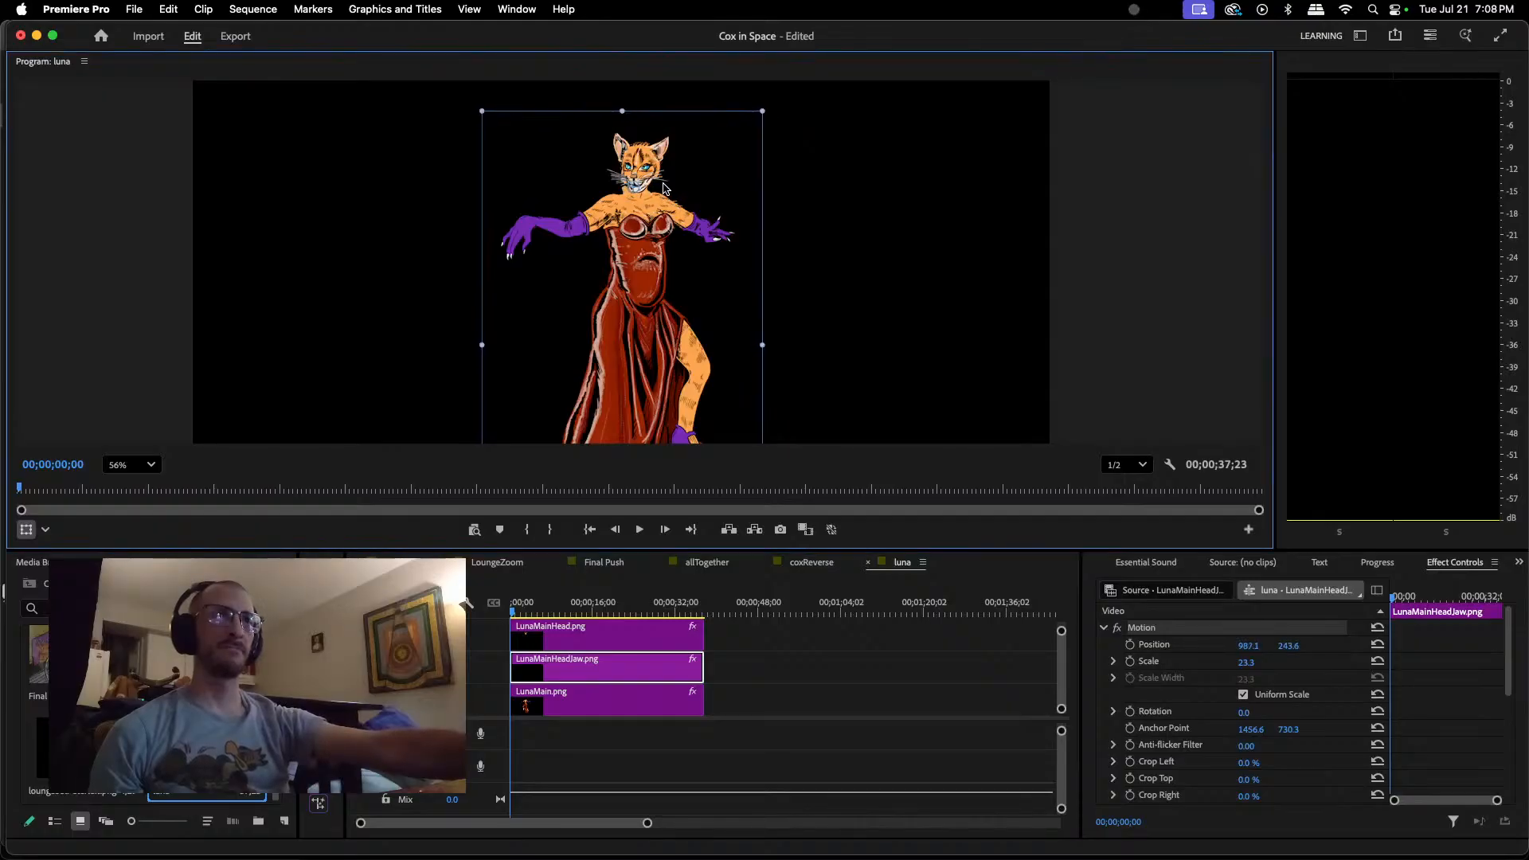
{"action": "left_click", "coordinate": [615, 631]}
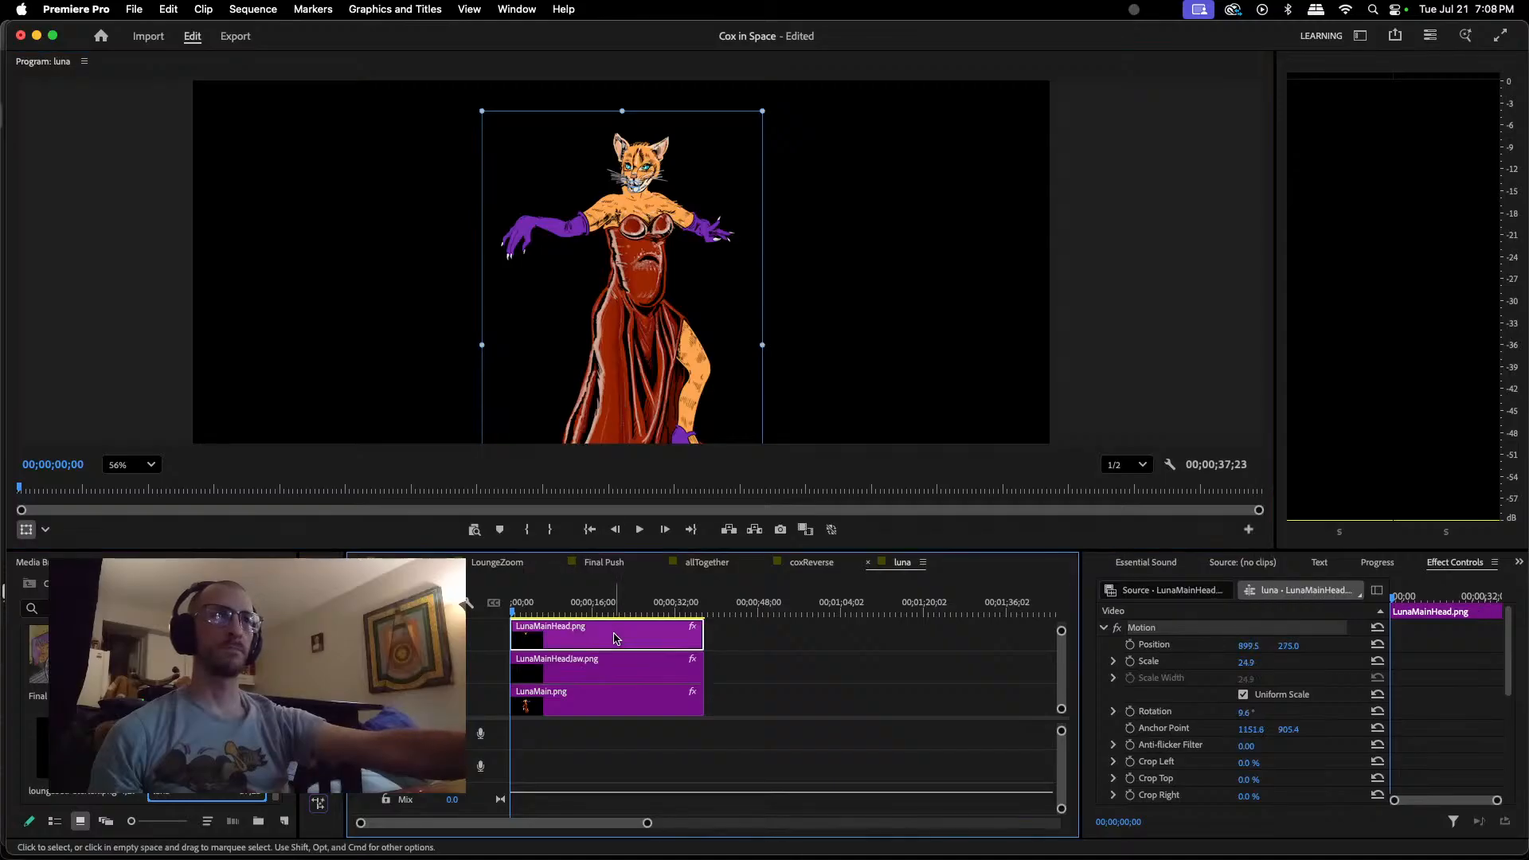
{"action": "left_click_drag", "start_coordinate": [649, 165], "coordinate": [644, 165]}
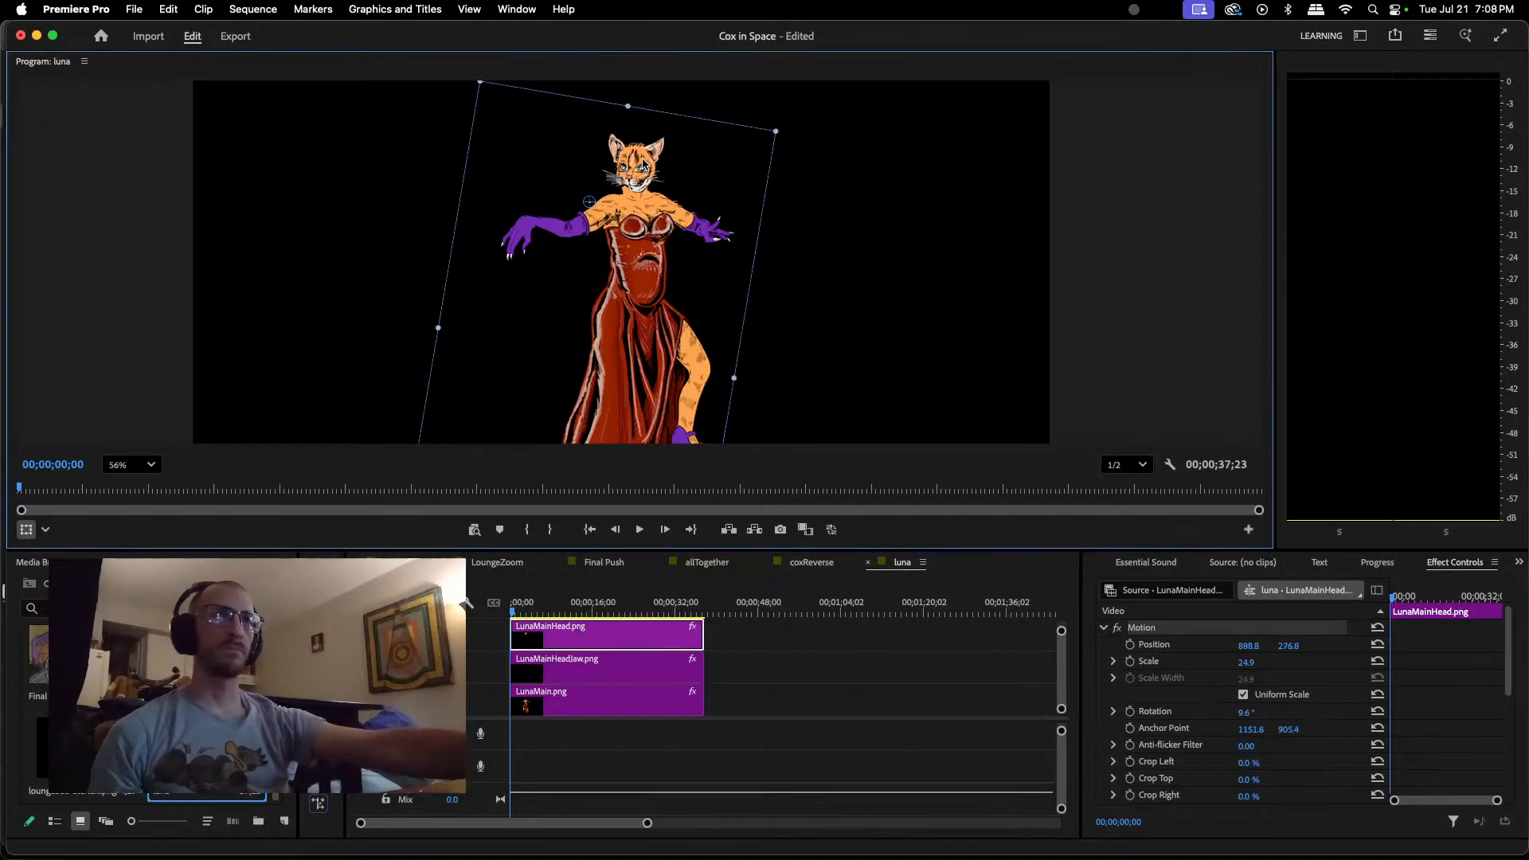
Step: Shift LunaMainHeadJaw.png sideways under the head to position about 976.3, 243.6
{"action": "left_click", "coordinate": [649, 669]}
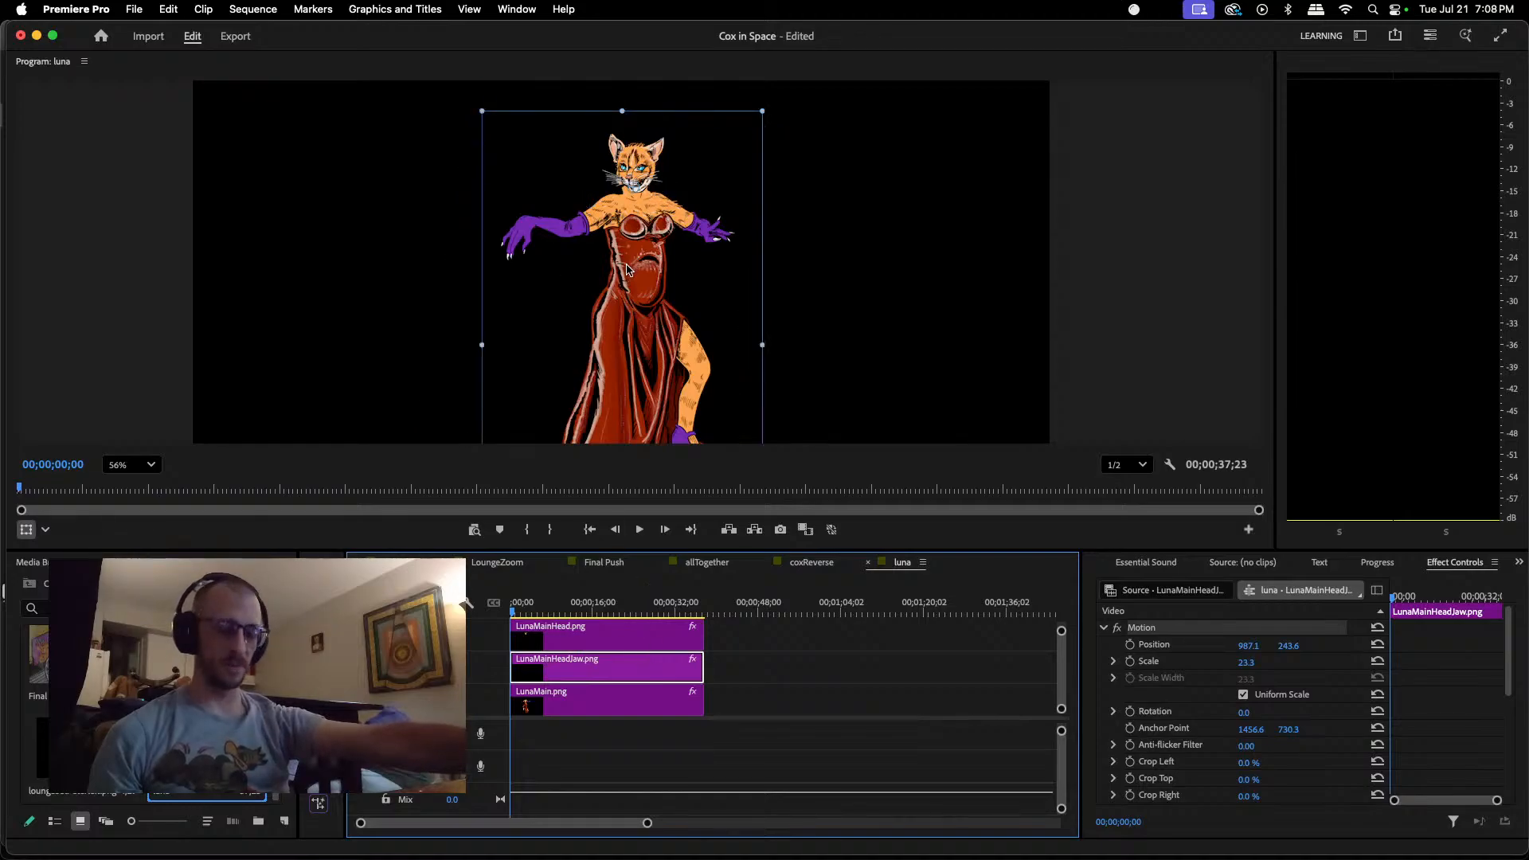
{"action": "scroll", "coordinate": [627, 260], "scroll_direction": "up", "scroll_amount": 5}
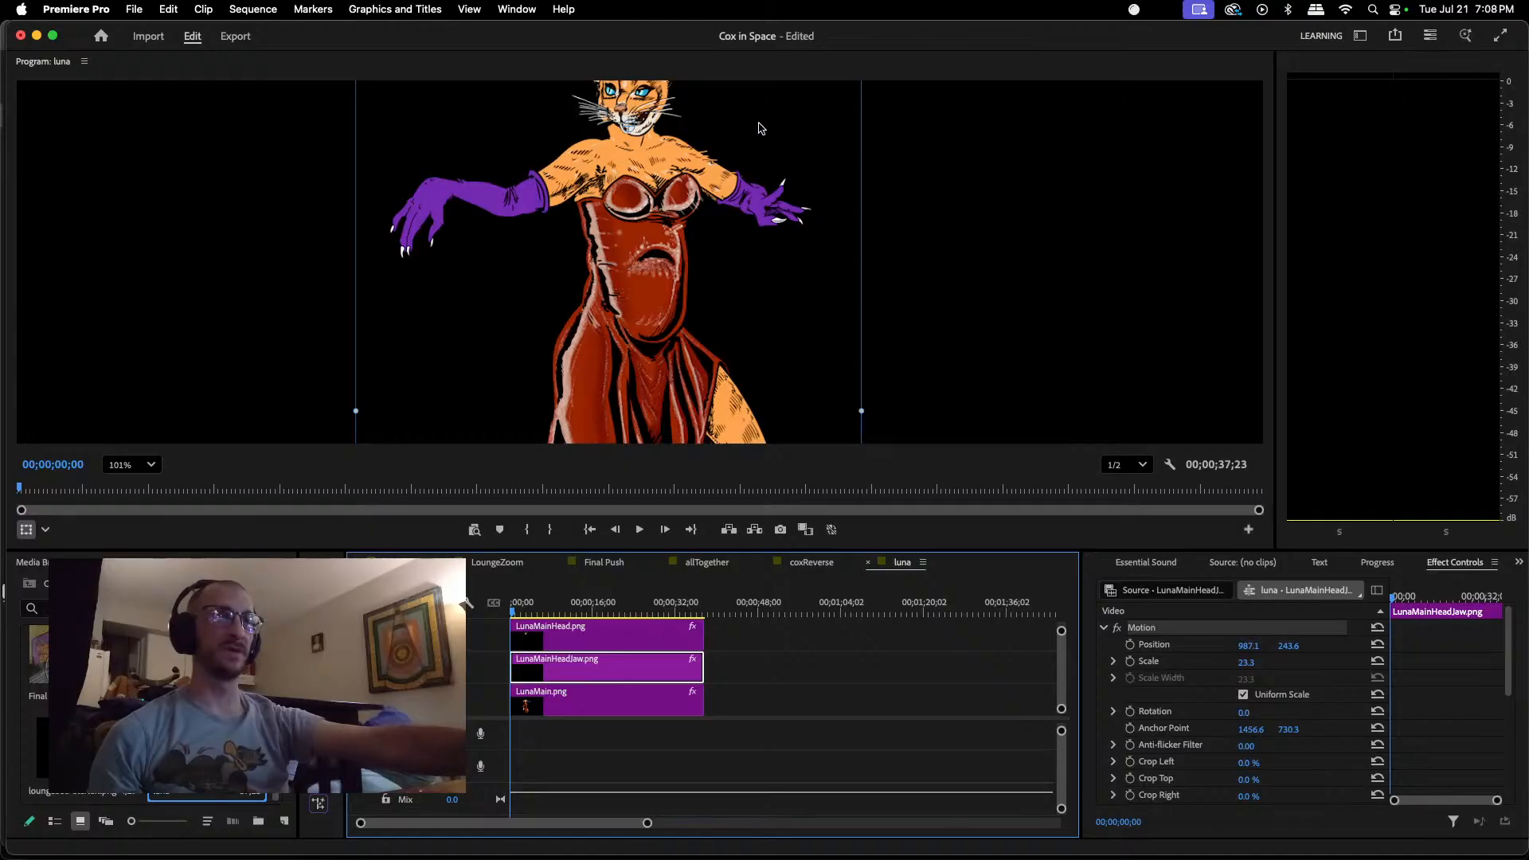
{"action": "scroll", "coordinate": [977, 187], "scroll_direction": "down", "scroll_amount": 2}
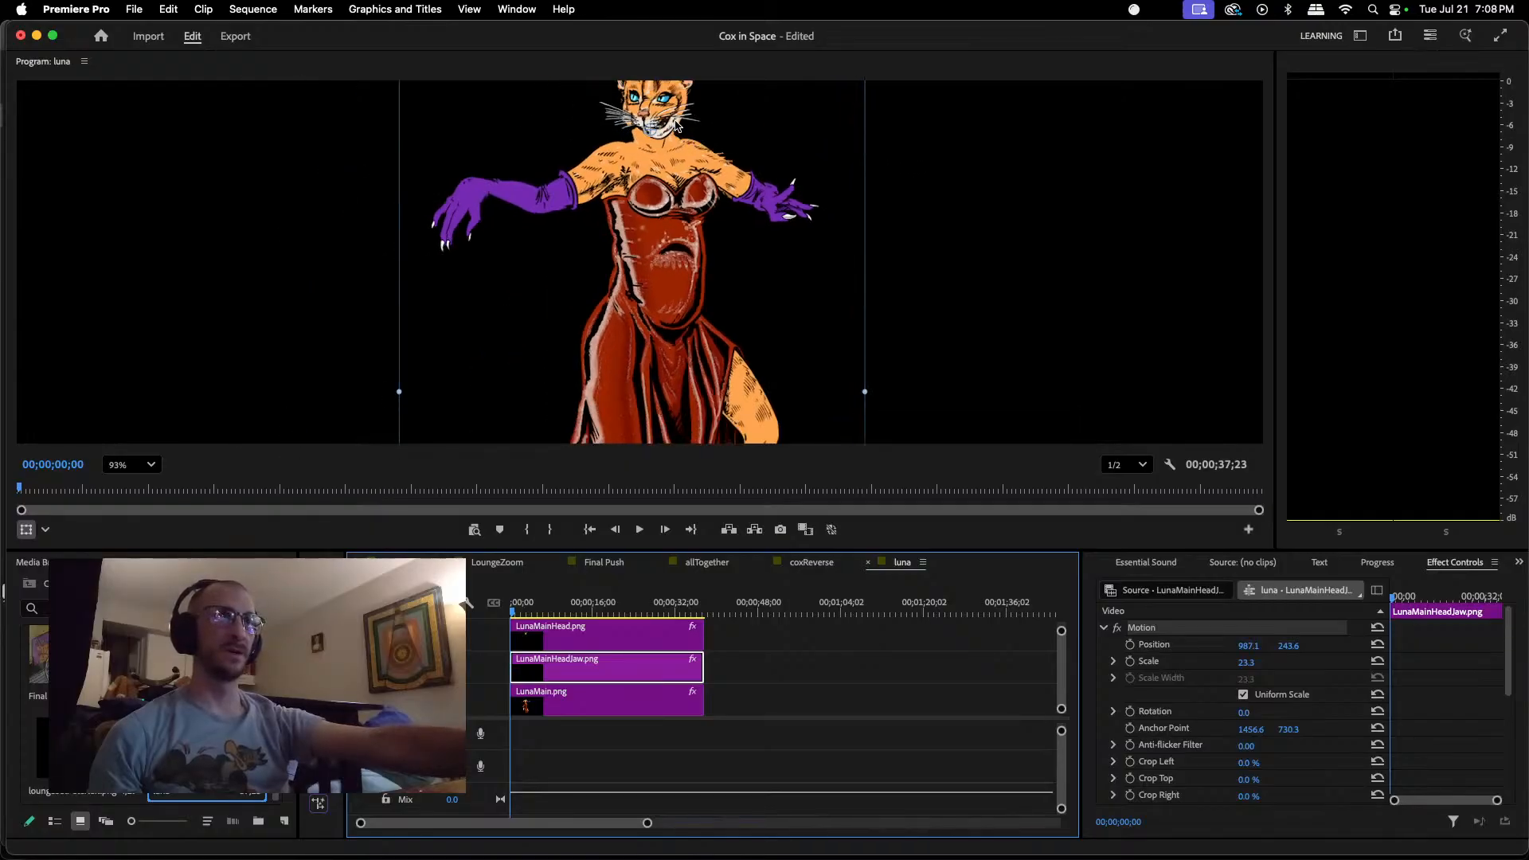
{"action": "left_click_drag", "start_coordinate": [675, 125], "coordinate": [669, 127]}
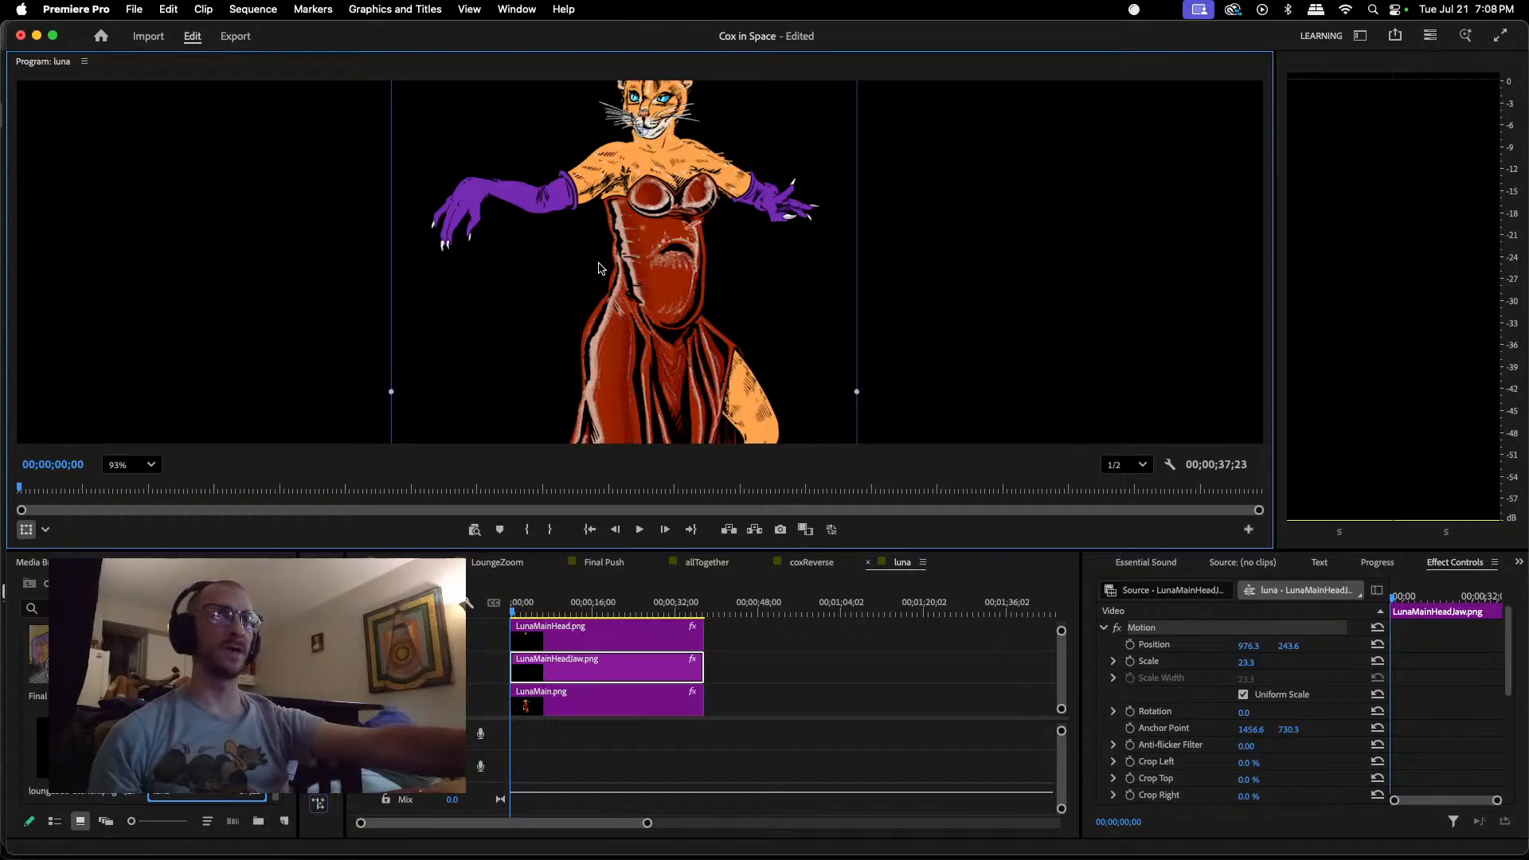
{"action": "scroll", "coordinate": [988, 209], "scroll_direction": "down", "scroll_amount": 5}
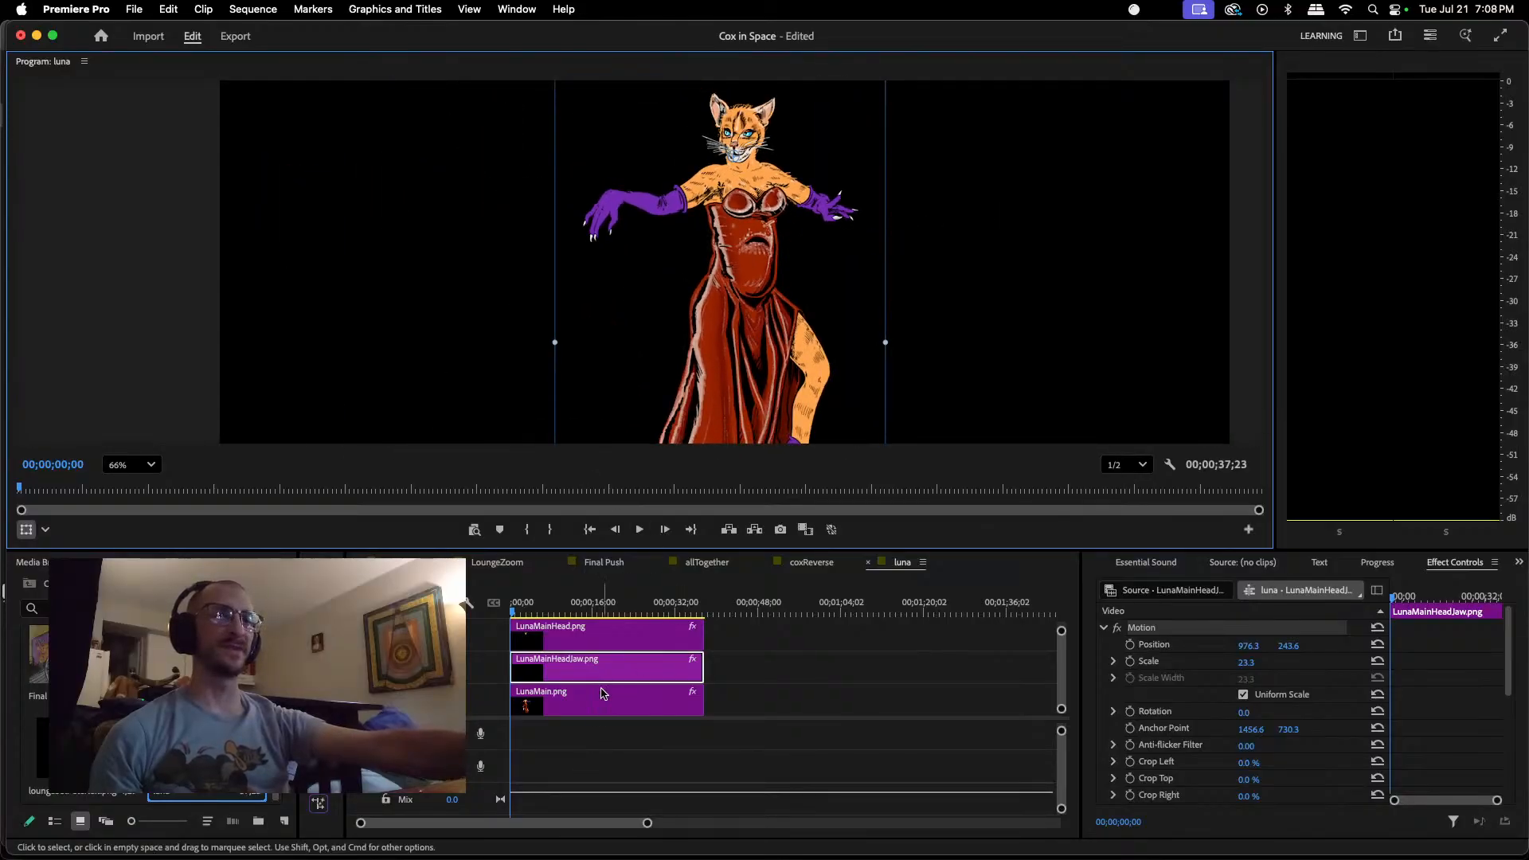
Step: With the head moved aside, reposition the jaw at about 973.3, 246.2, and return the head to about 885.7, 281.4
{"action": "left_click", "coordinate": [614, 638]}
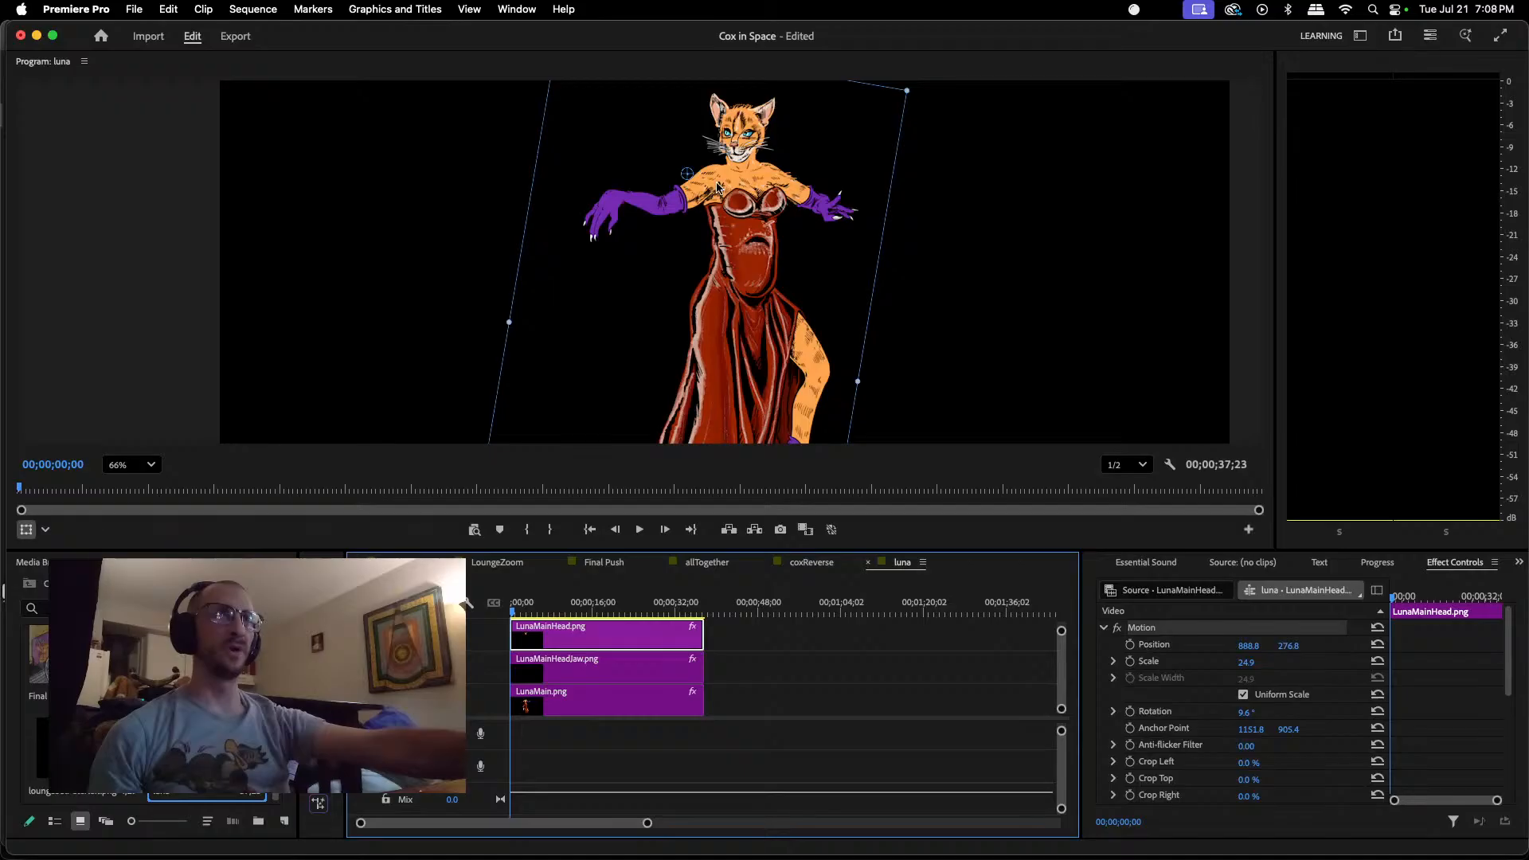
{"action": "left_click_drag", "start_coordinate": [739, 117], "coordinate": [813, 110]}
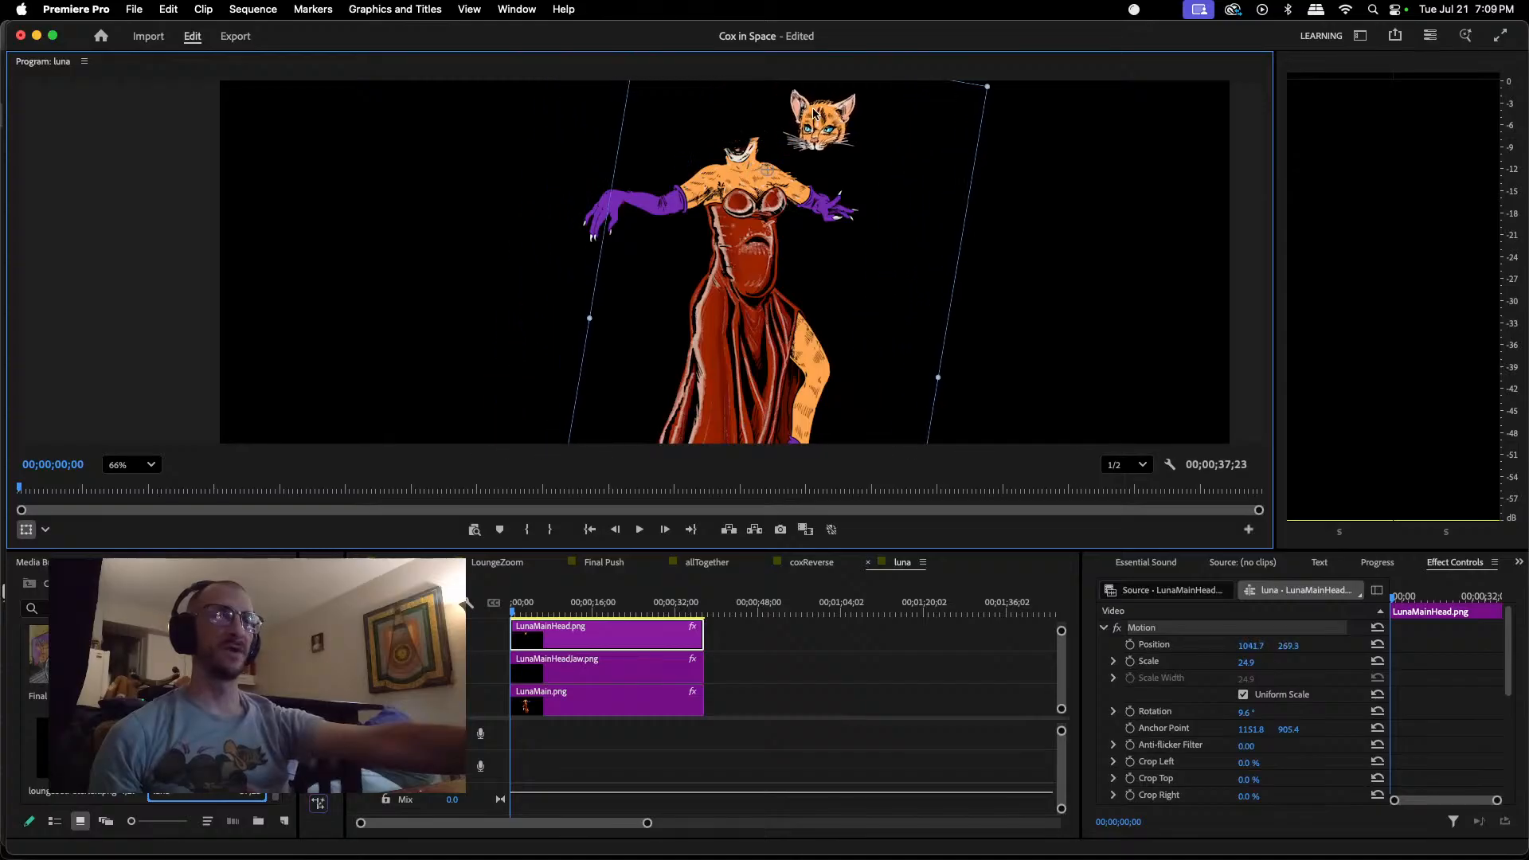
{"action": "left_click", "coordinate": [641, 673]}
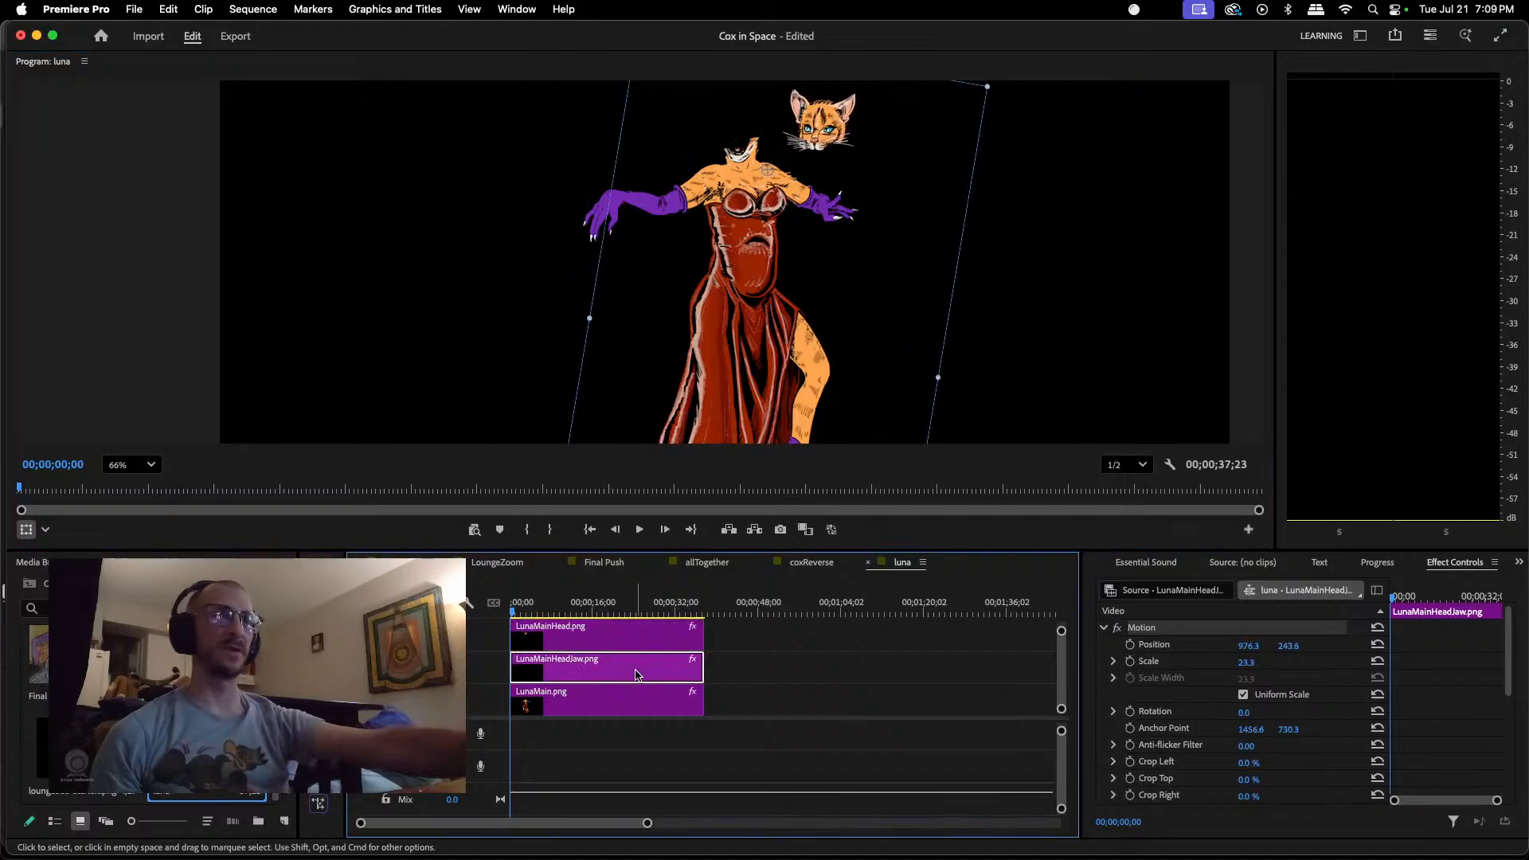
{"action": "left_click_drag", "start_coordinate": [756, 152], "coordinate": [750, 153]}
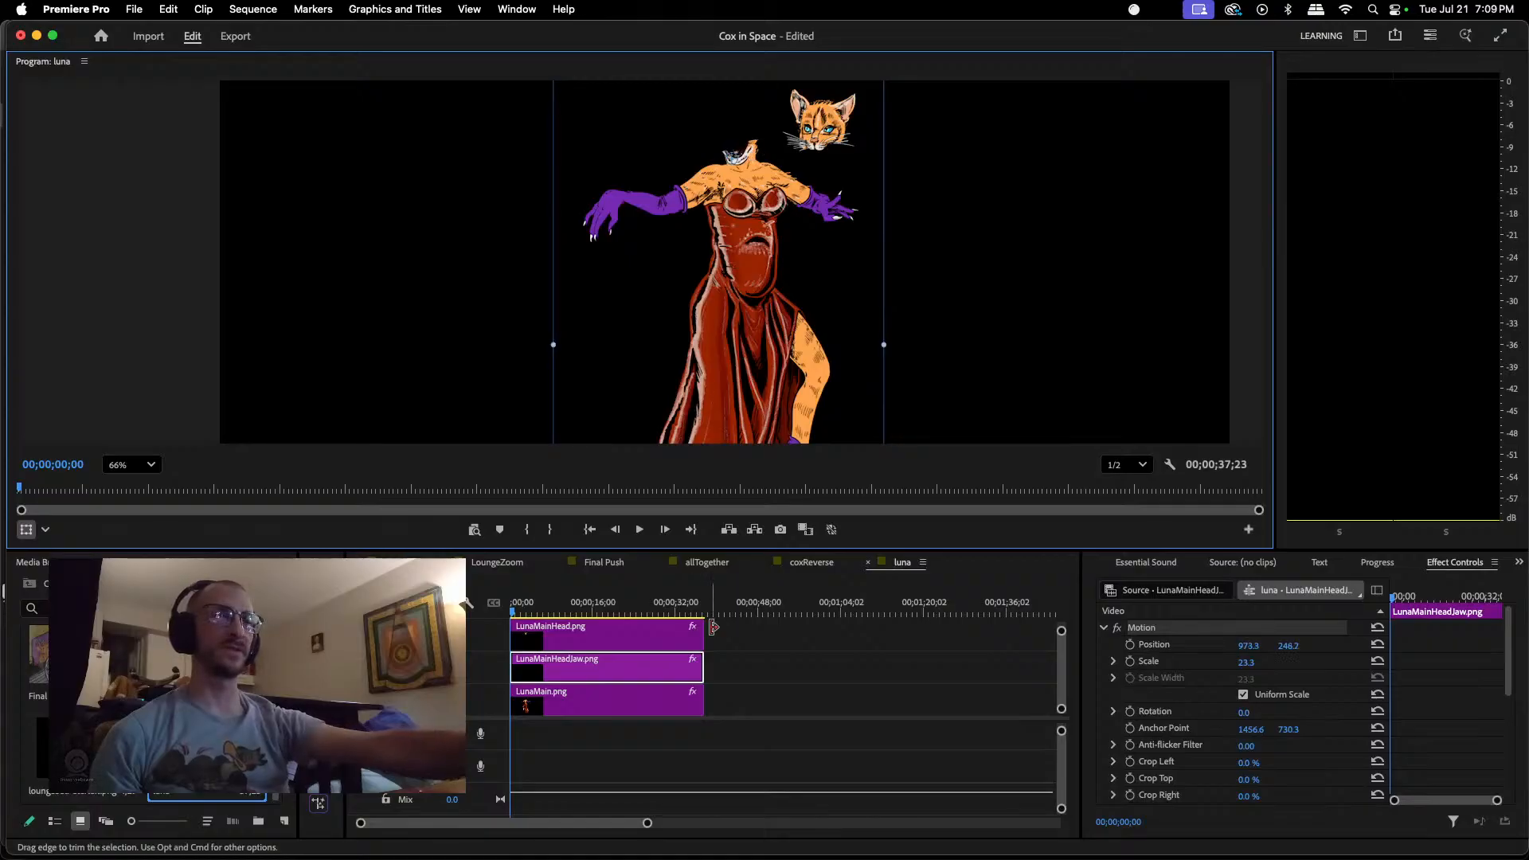
{"action": "left_click", "coordinate": [780, 121]}
{"action": "left_click_drag", "start_coordinate": [830, 121], "coordinate": [747, 128]}
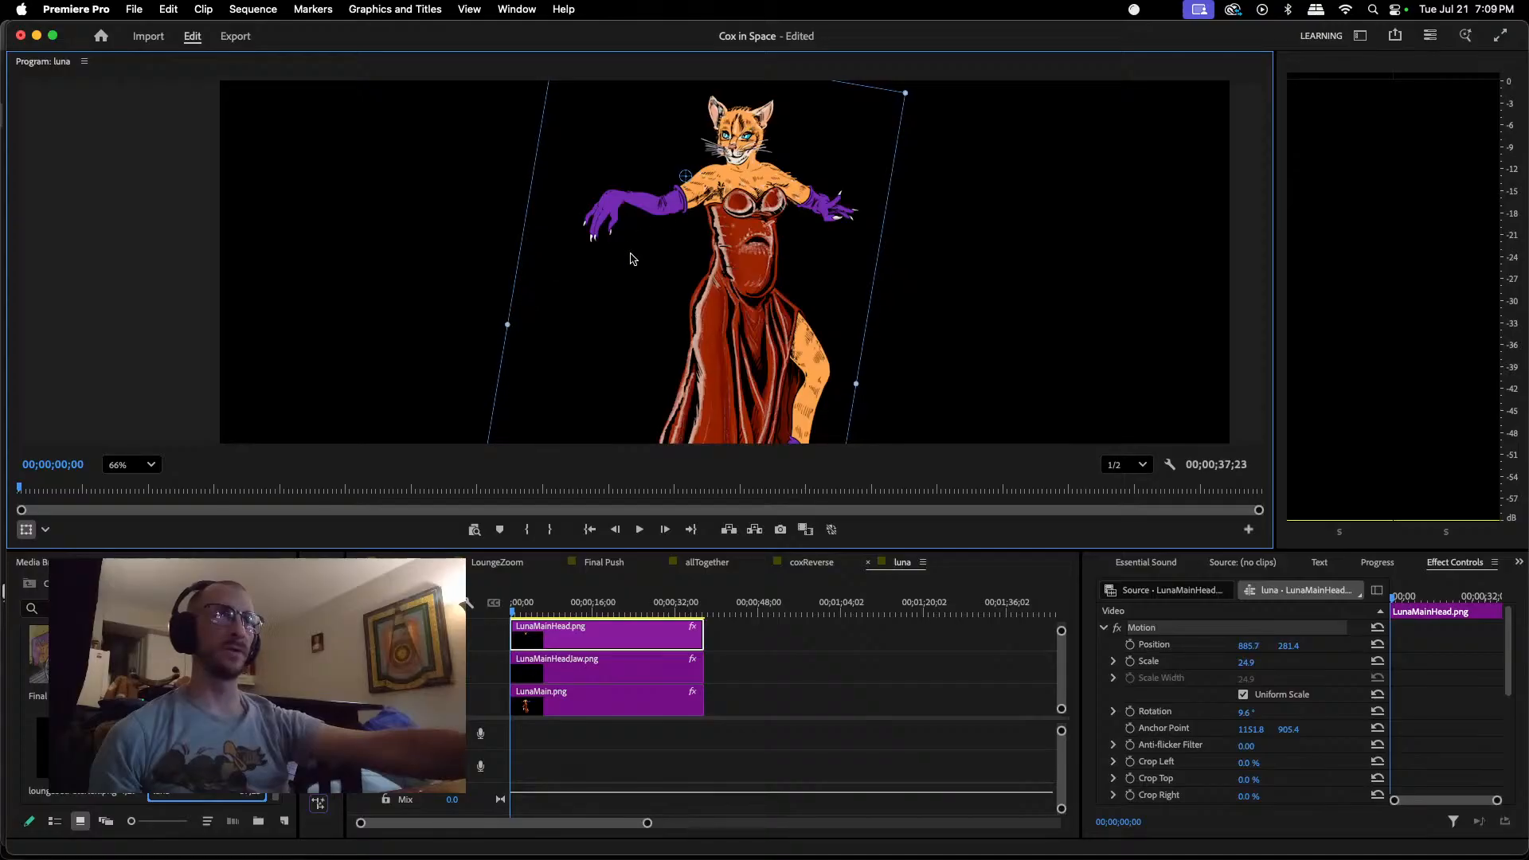
Step: Fine-tune the vertical fit of LunaMainHeadJaw.png beneath the head, ending at position about 972.5, 251.2
{"action": "scroll", "coordinate": [603, 298], "scroll_direction": "down", "scroll_amount": 5}
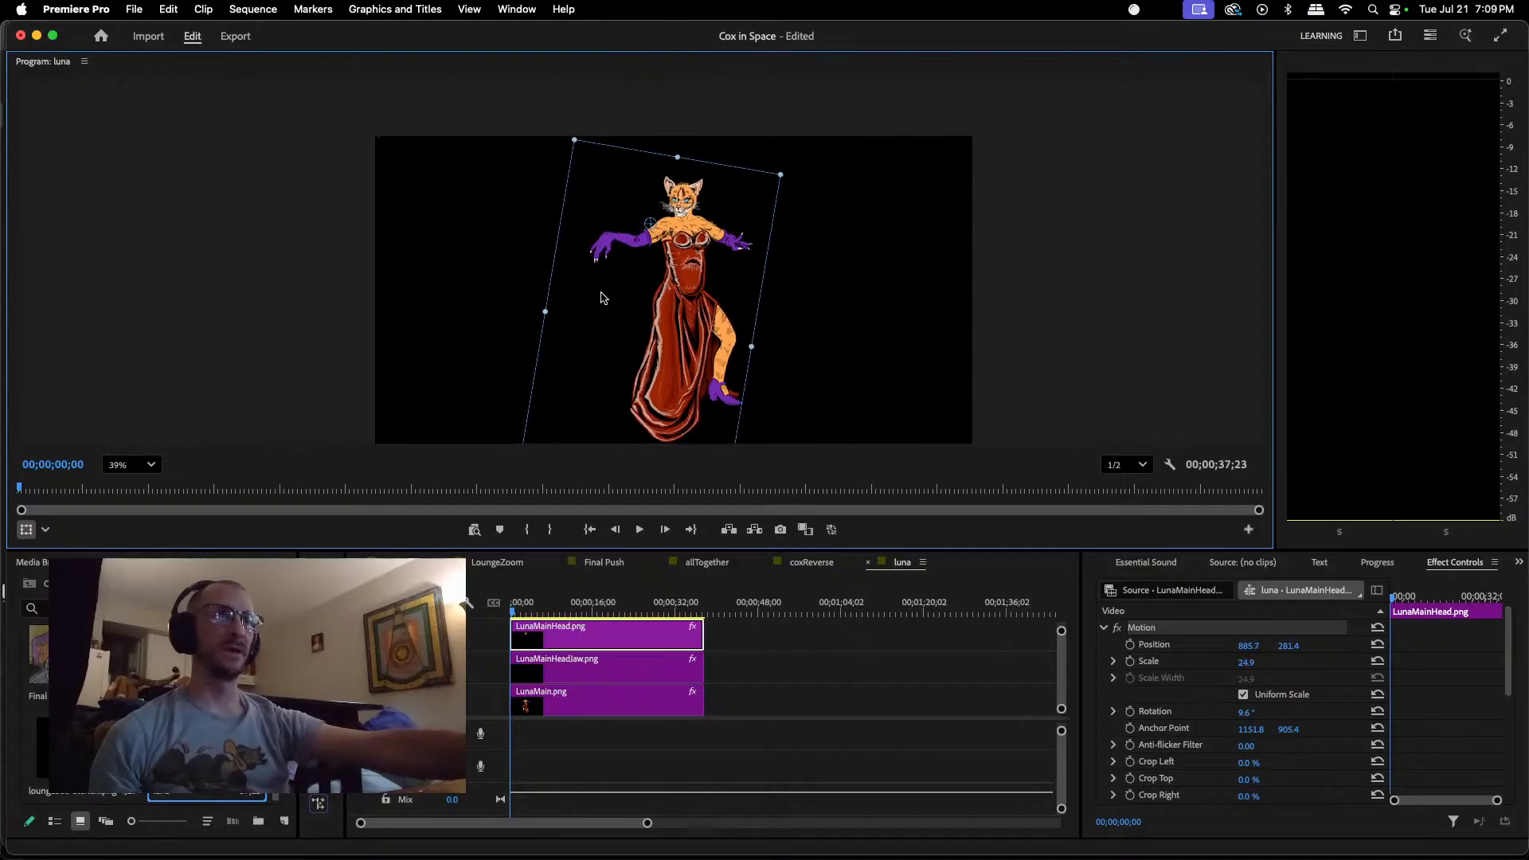
{"action": "scroll", "coordinate": [602, 298], "scroll_direction": "up", "scroll_amount": 7}
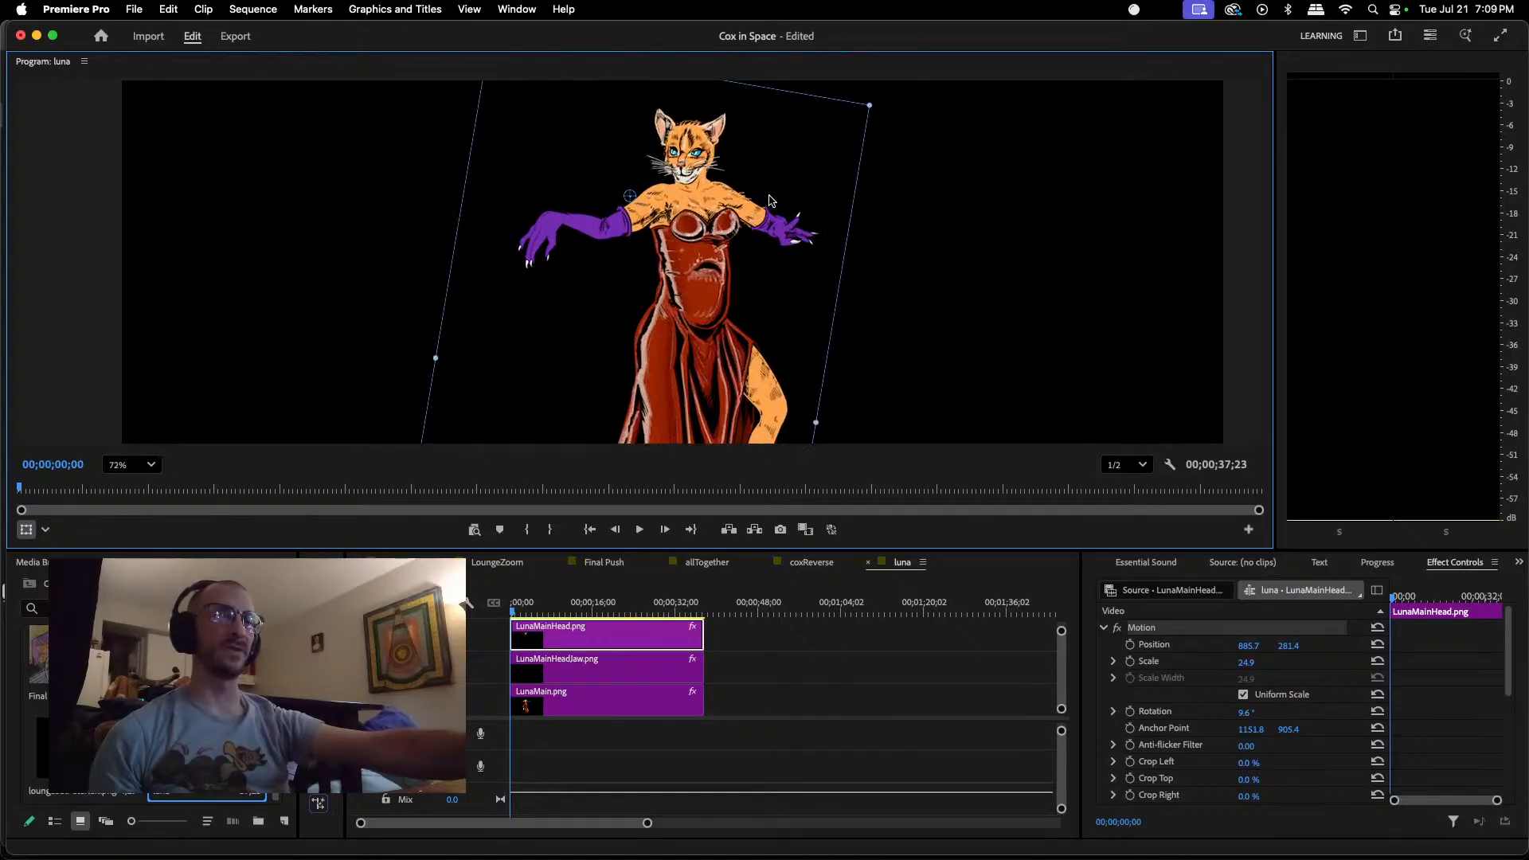
{"action": "left_click", "coordinate": [602, 667]}
{"action": "left_click_drag", "start_coordinate": [779, 284], "coordinate": [780, 287]}
{"action": "left_click_drag", "start_coordinate": [779, 287], "coordinate": [779, 289]}
{"action": "scroll", "coordinate": [779, 290], "scroll_direction": "up", "scroll_amount": 5}
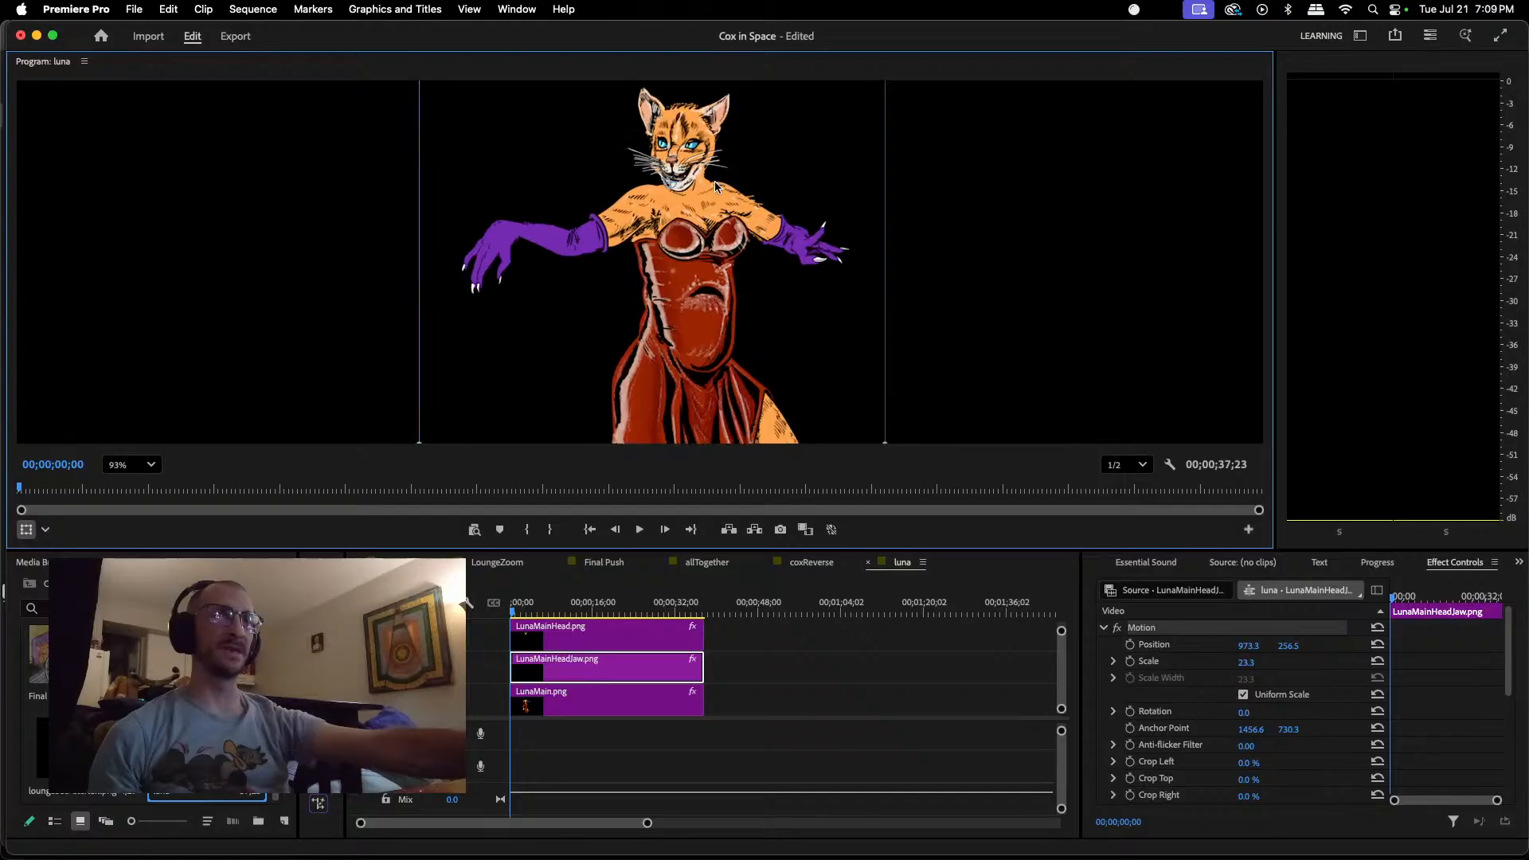
{"action": "left_click_drag", "start_coordinate": [806, 353], "coordinate": [803, 345]}
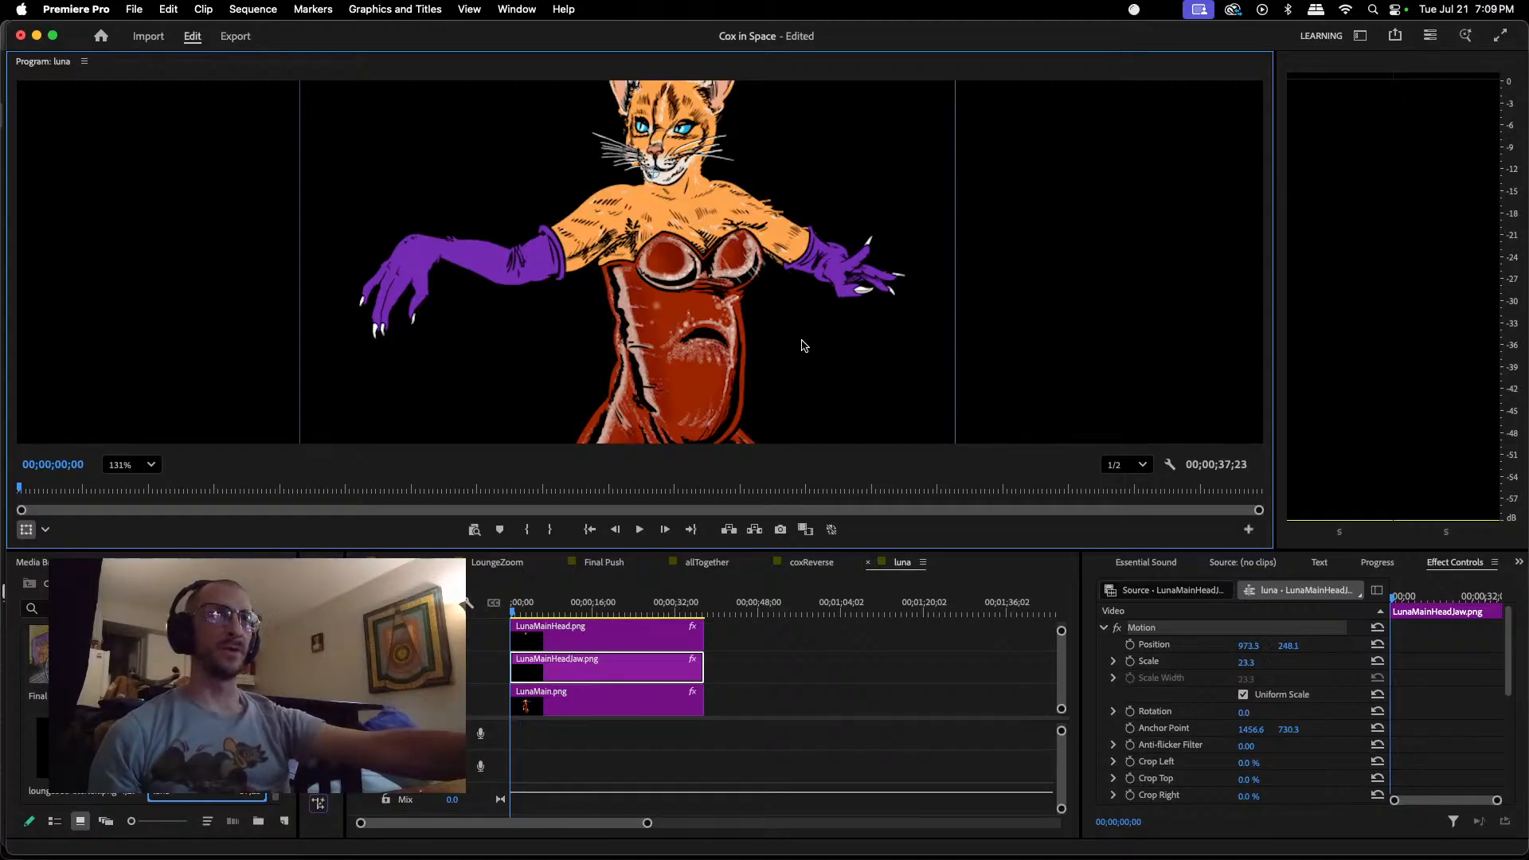
{"action": "left_click_drag", "start_coordinate": [801, 340], "coordinate": [804, 349]}
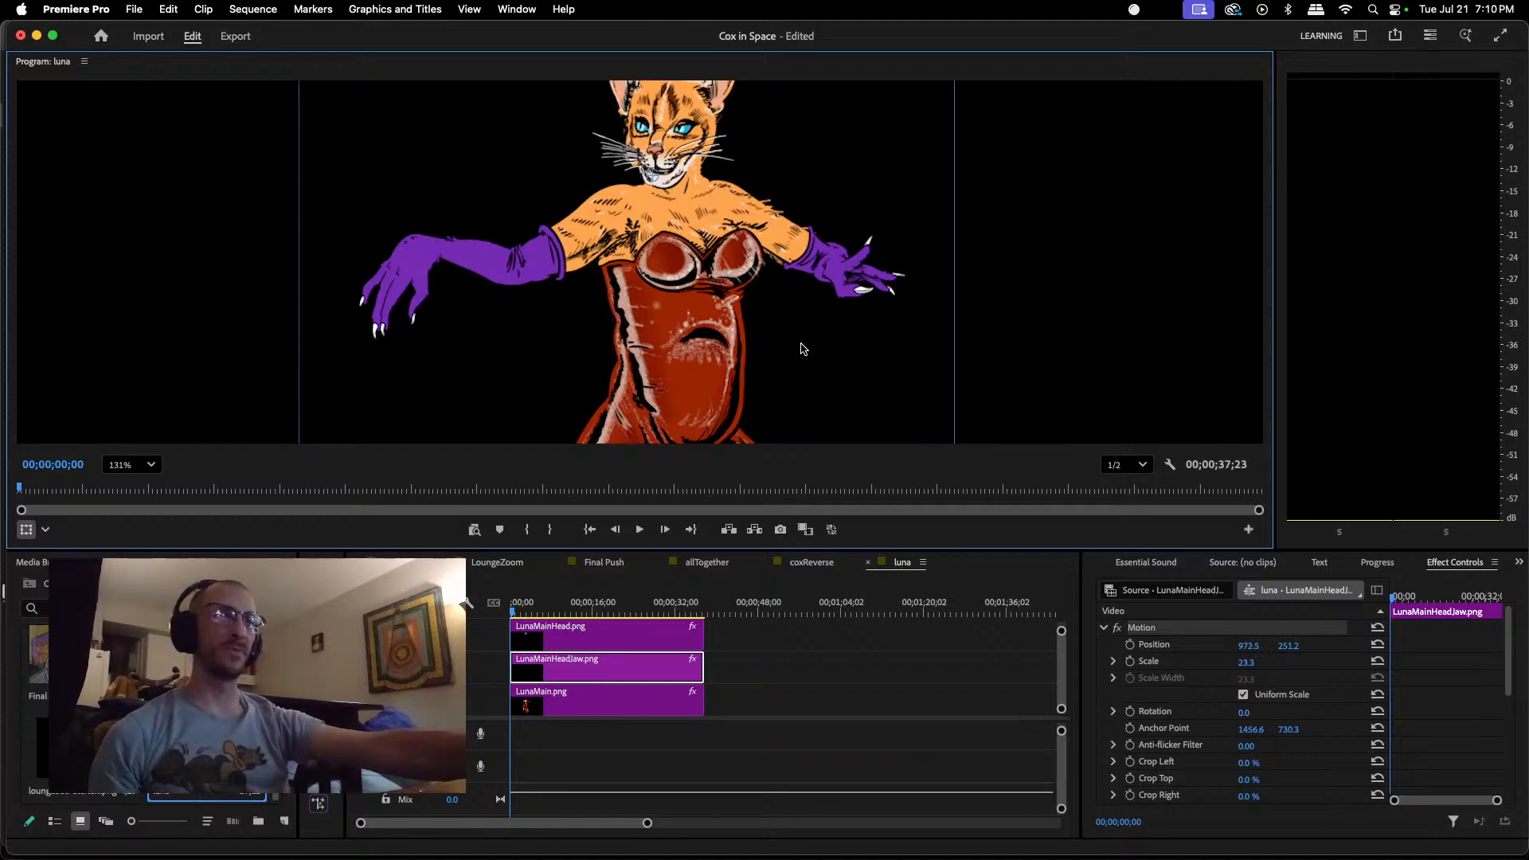
{"action": "scroll", "coordinate": [696, 178], "scroll_direction": "up", "scroll_amount": 3}
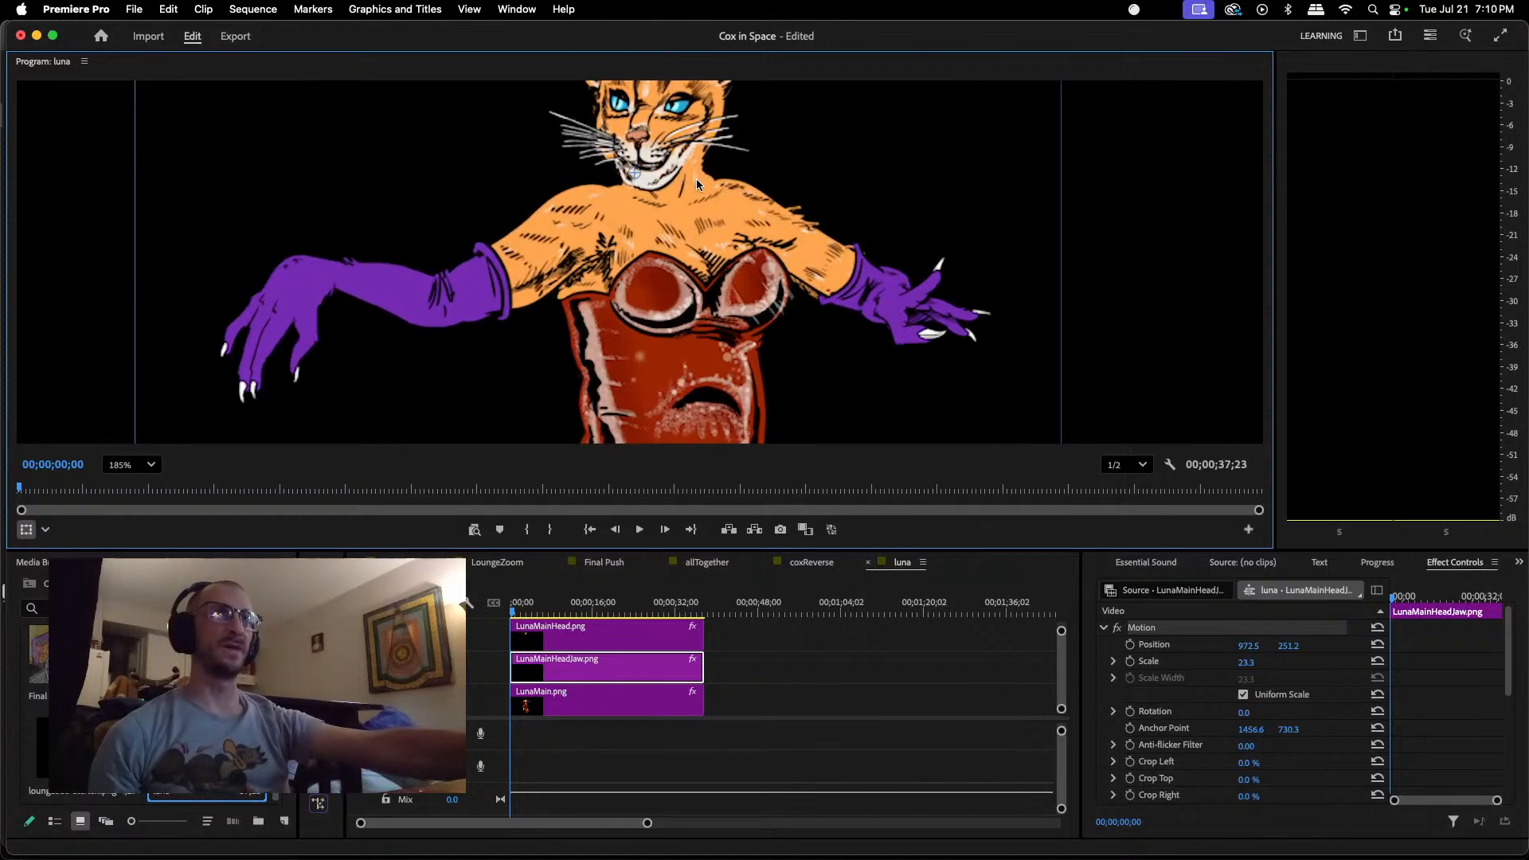
{"action": "scroll", "coordinate": [696, 179], "scroll_direction": "up", "scroll_amount": 1}
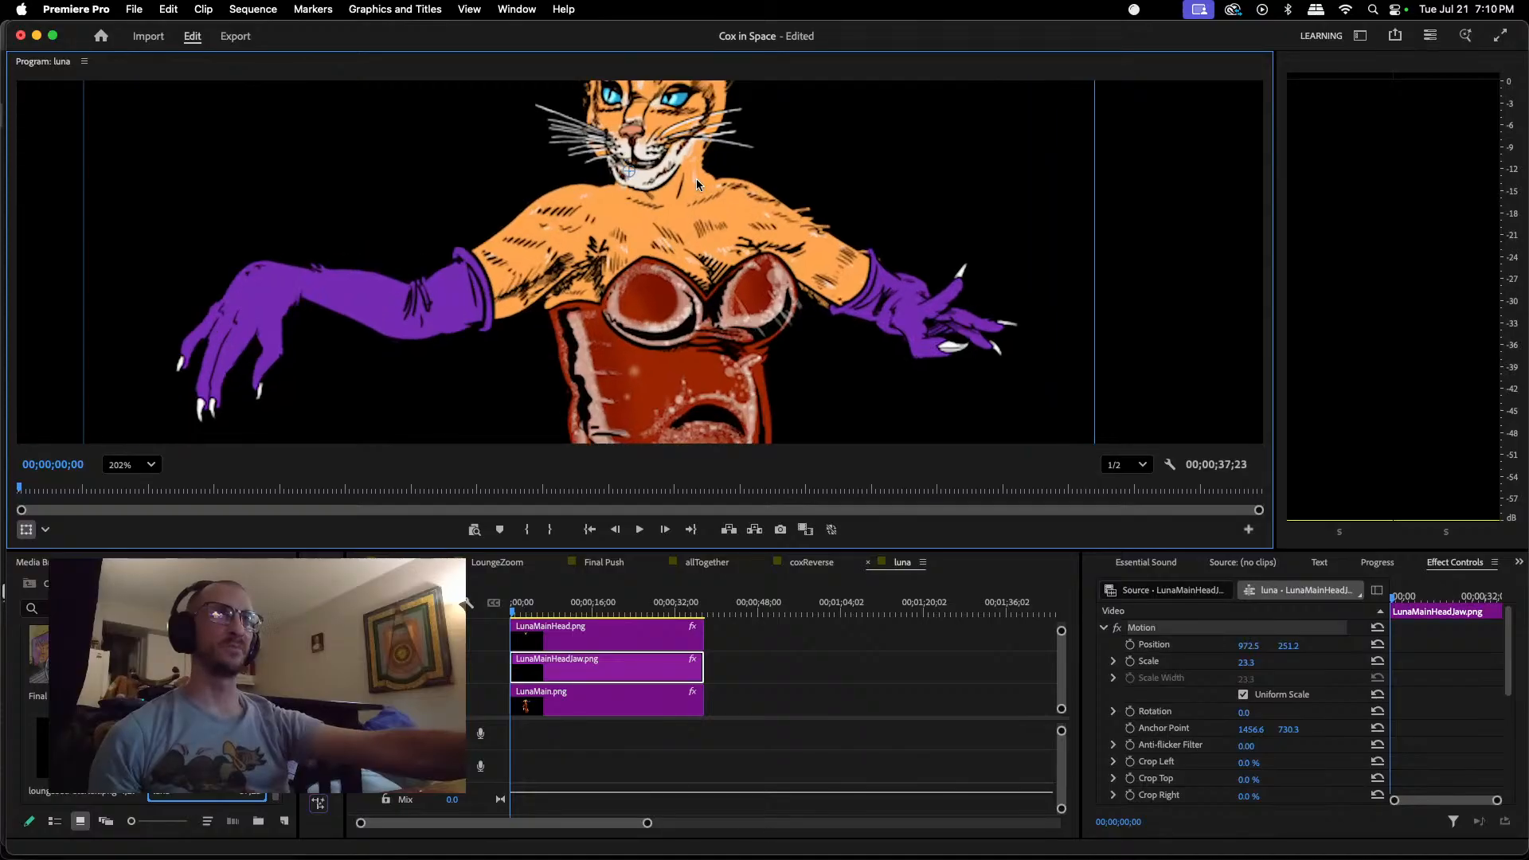
{"action": "scroll", "coordinate": [696, 179], "scroll_direction": "down", "scroll_amount": 4}
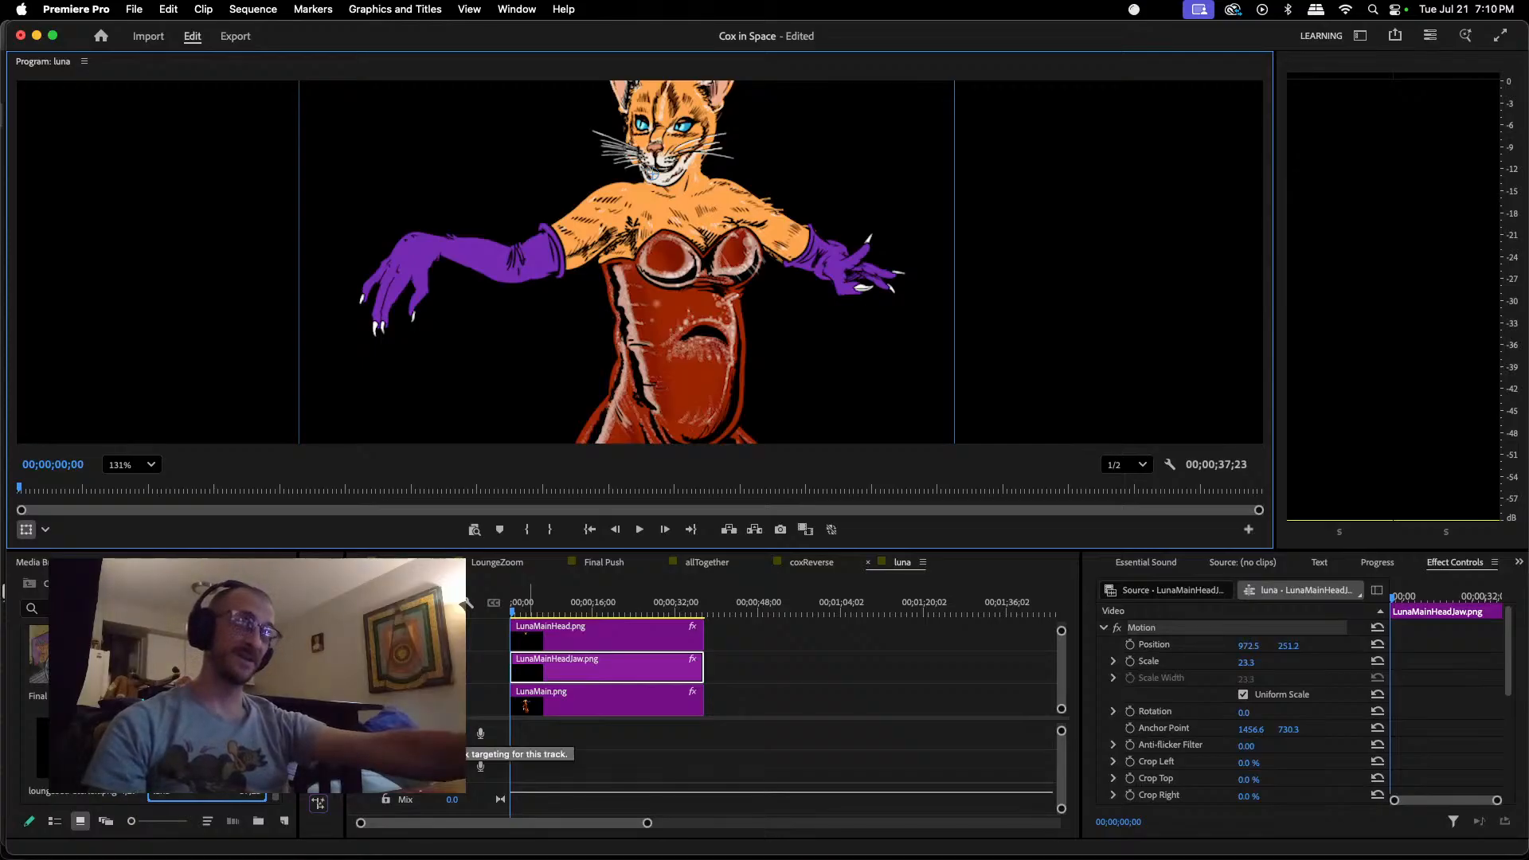
Step: Create a new sequence named lunasHead with the HD 1080p 29.97 fps preset
{"action": "key", "text": "super+n"}
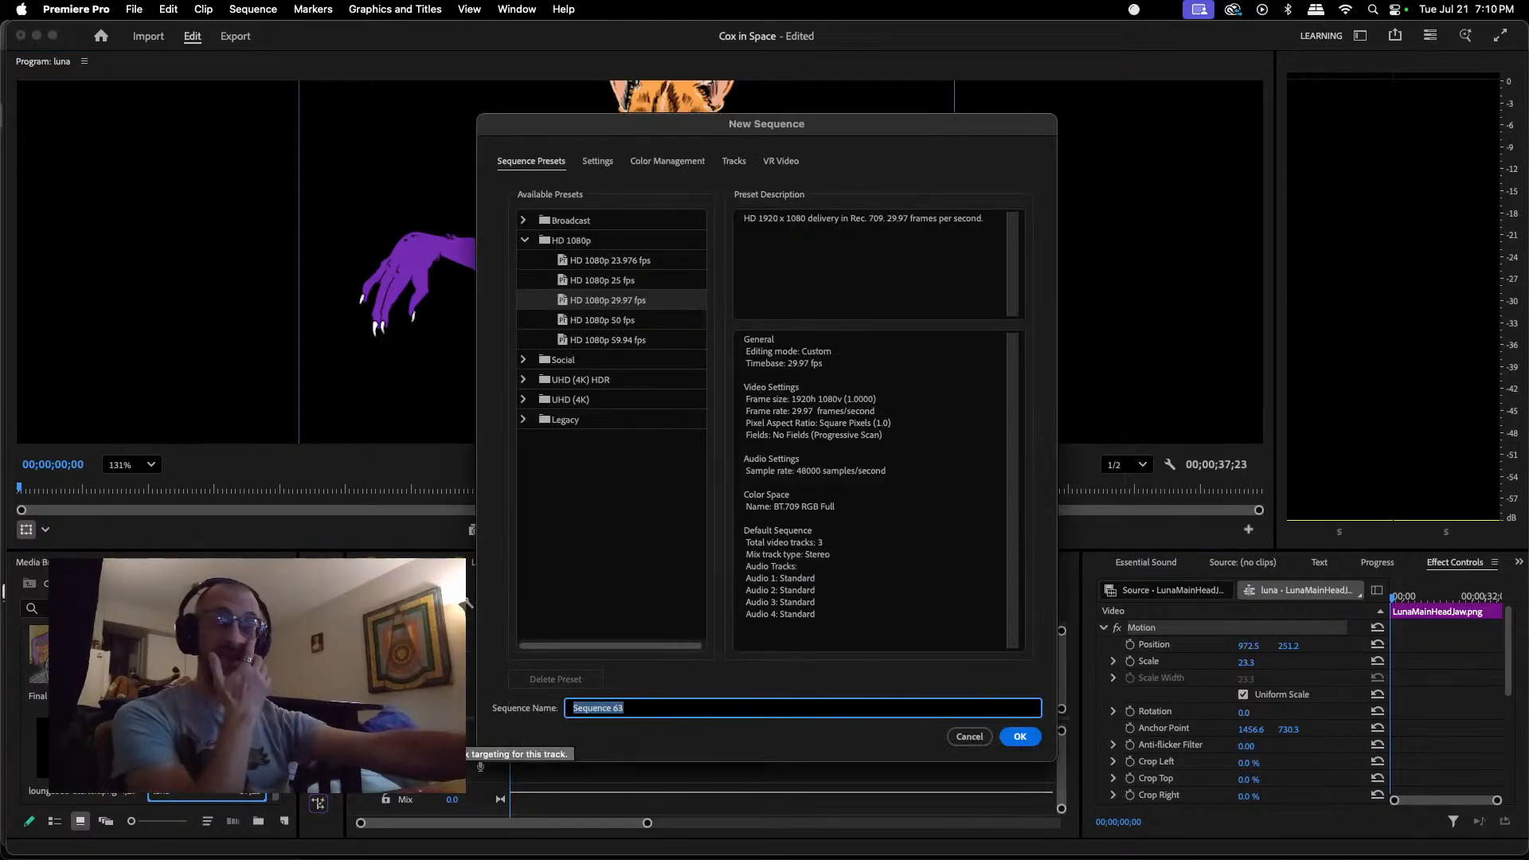
{"action": "type", "text": "luna"}
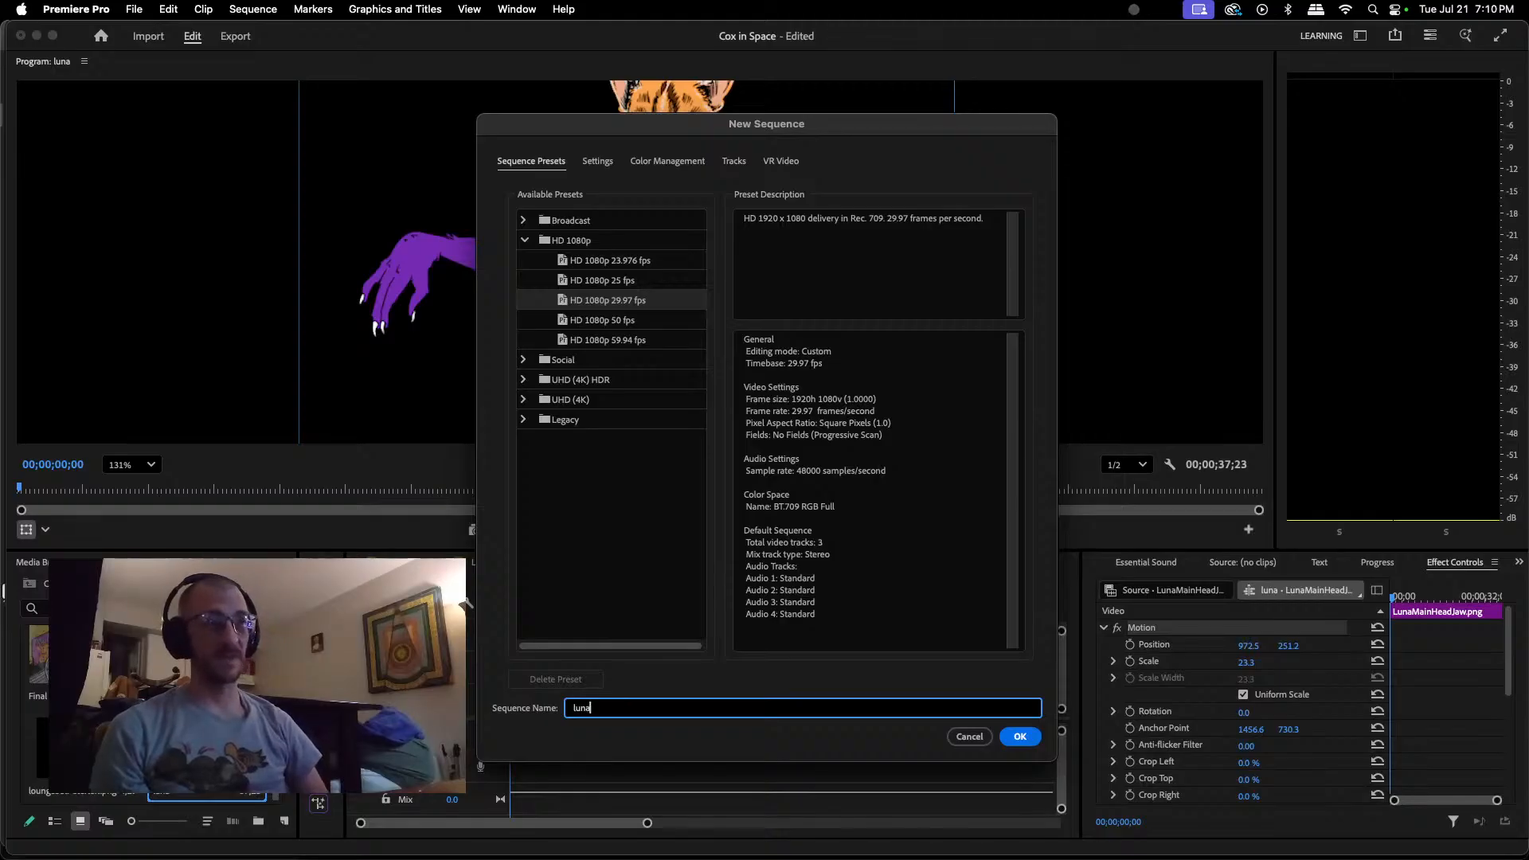
{"action": "type", "text": "sHead"}
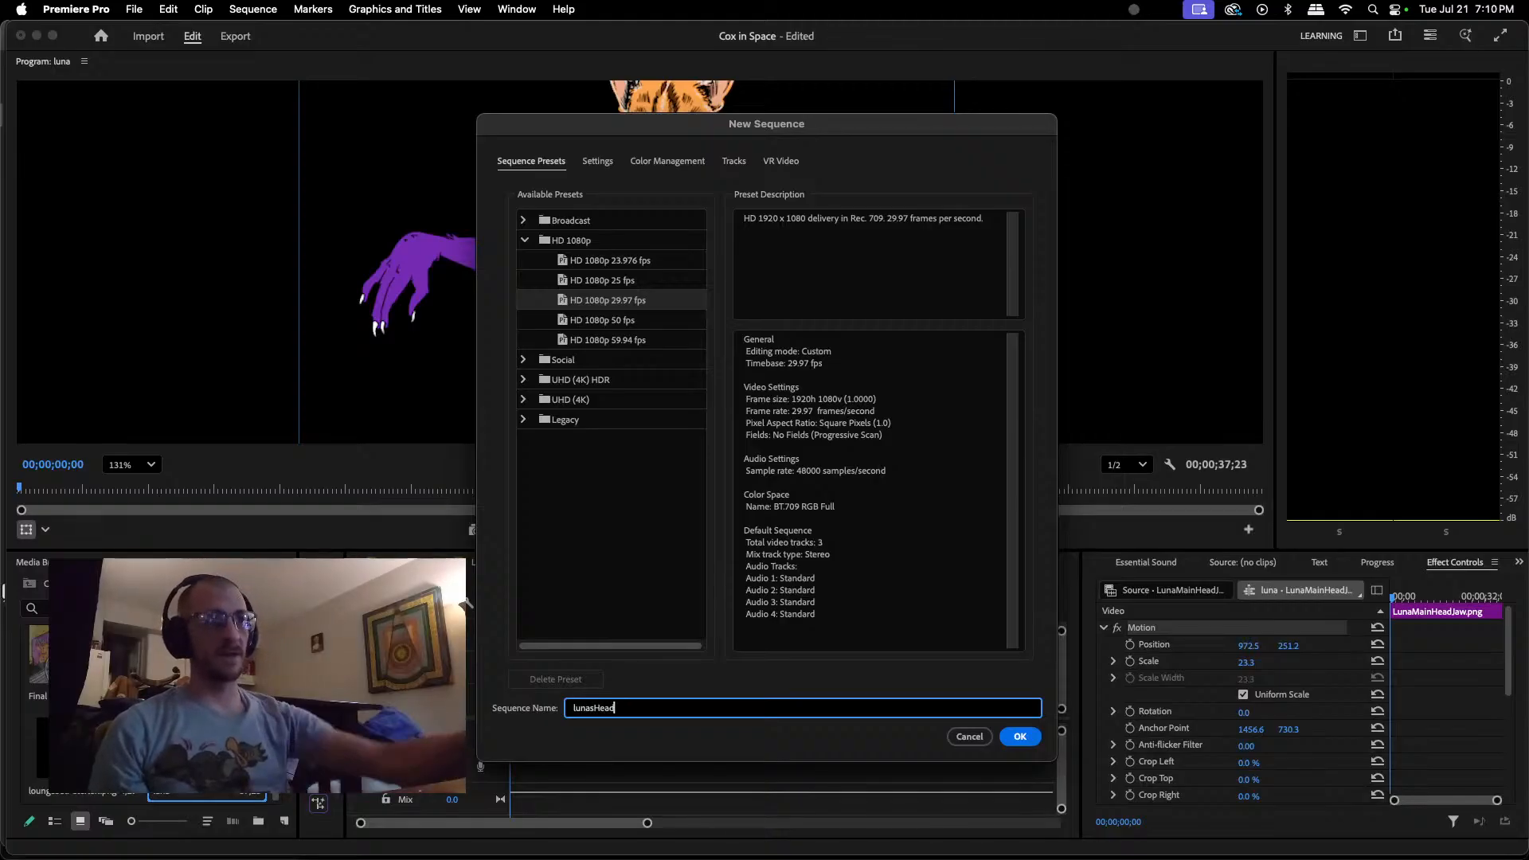
{"action": "left_click", "coordinate": [1023, 737]}
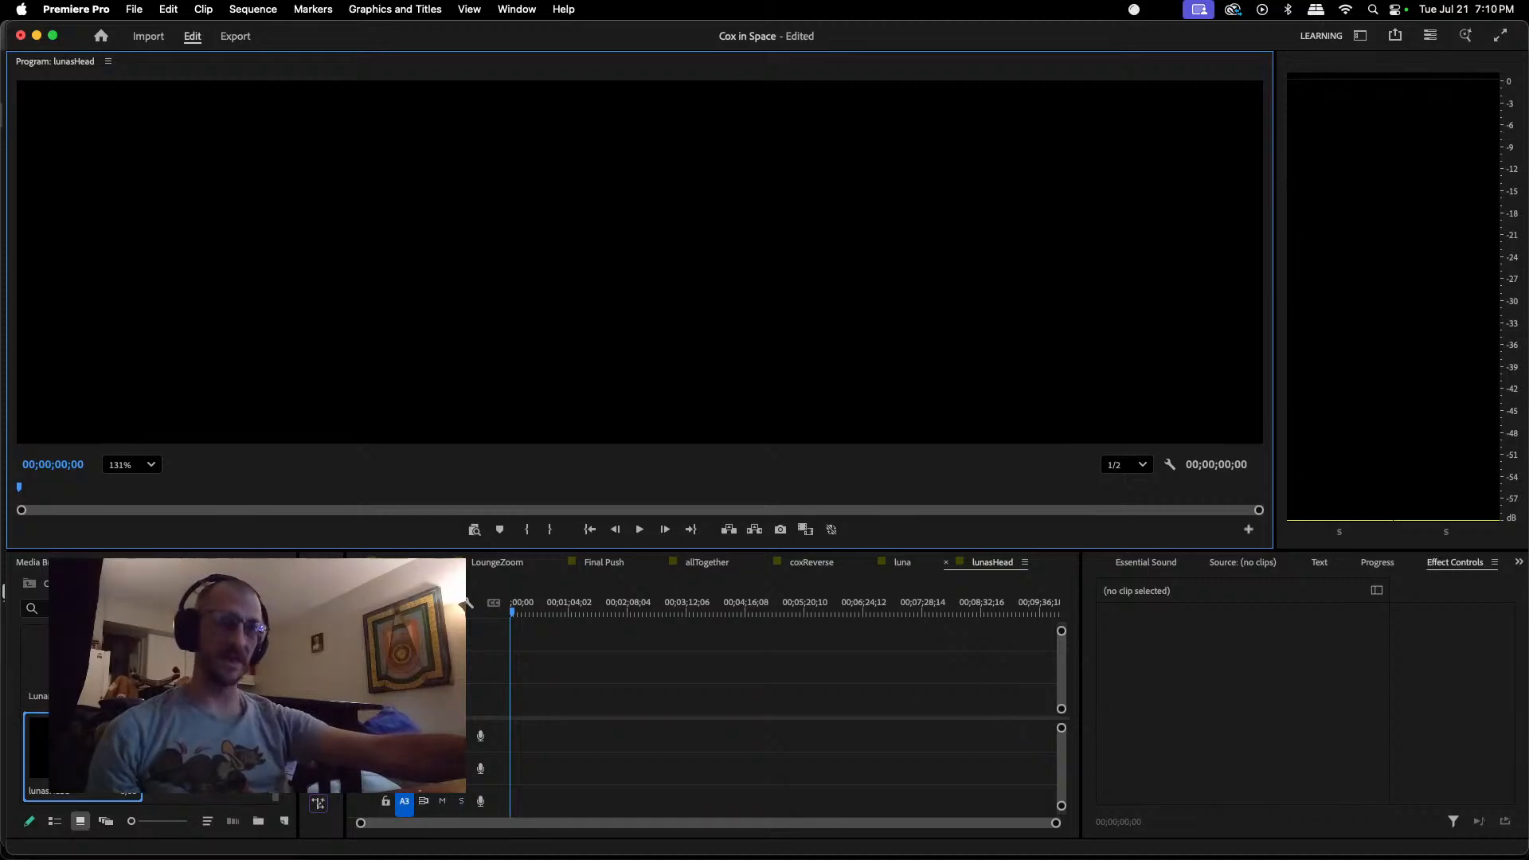
Step: Place LunaMainHead.png at the start of the lunasHead sequence with LunaMainHeadJaw.png on the video track directly beneath it
{"action": "scroll", "coordinate": [151, 713], "scroll_direction": "up", "scroll_amount": 2}
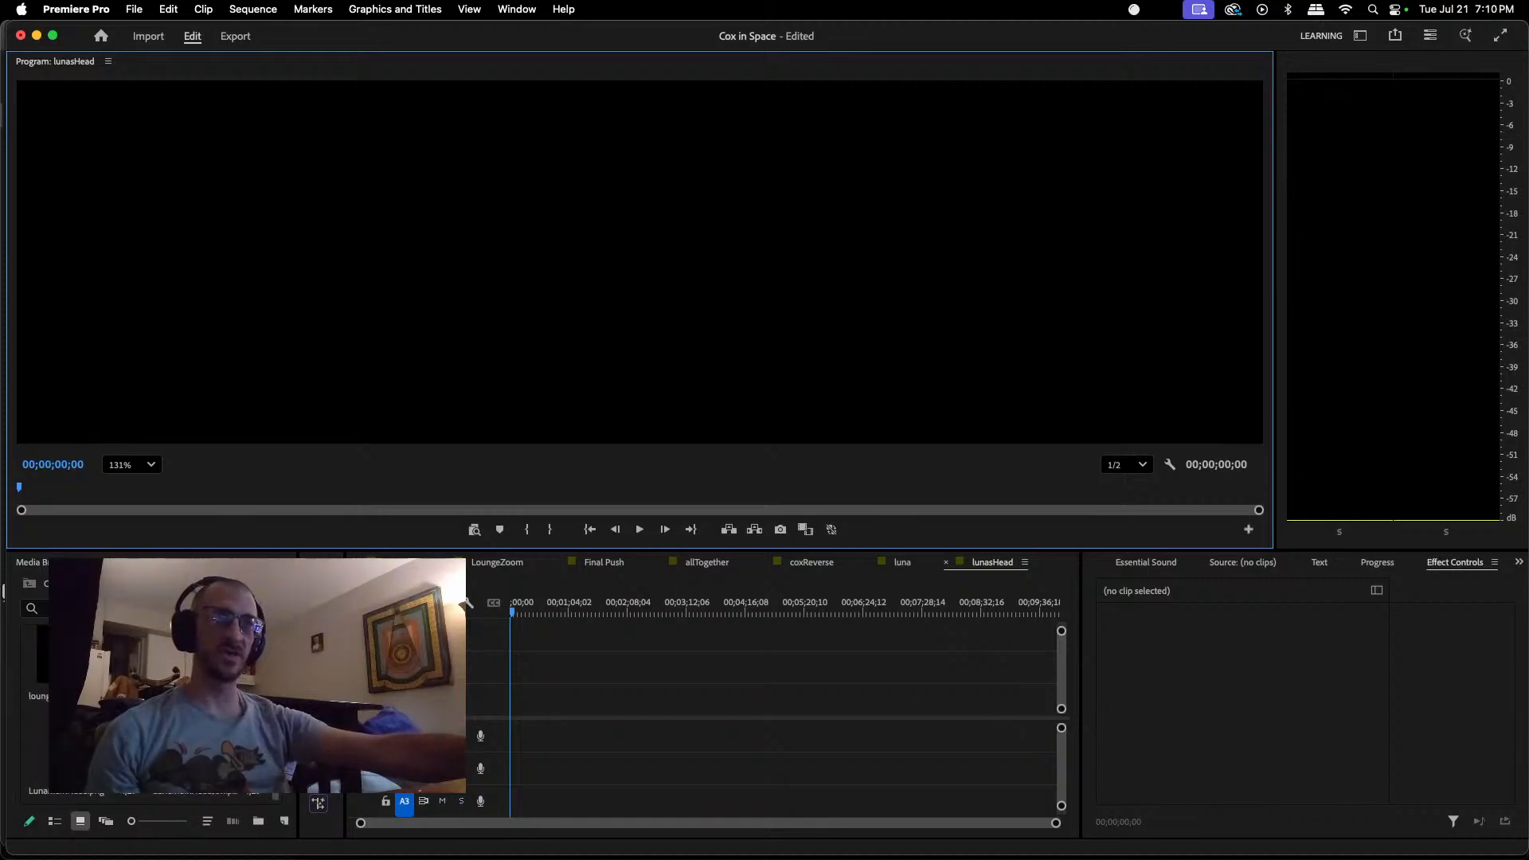
{"action": "scroll", "coordinate": [151, 709], "scroll_direction": "down", "scroll_amount": 2}
{"action": "scroll", "coordinate": [151, 713], "scroll_direction": "up", "scroll_amount": 2}
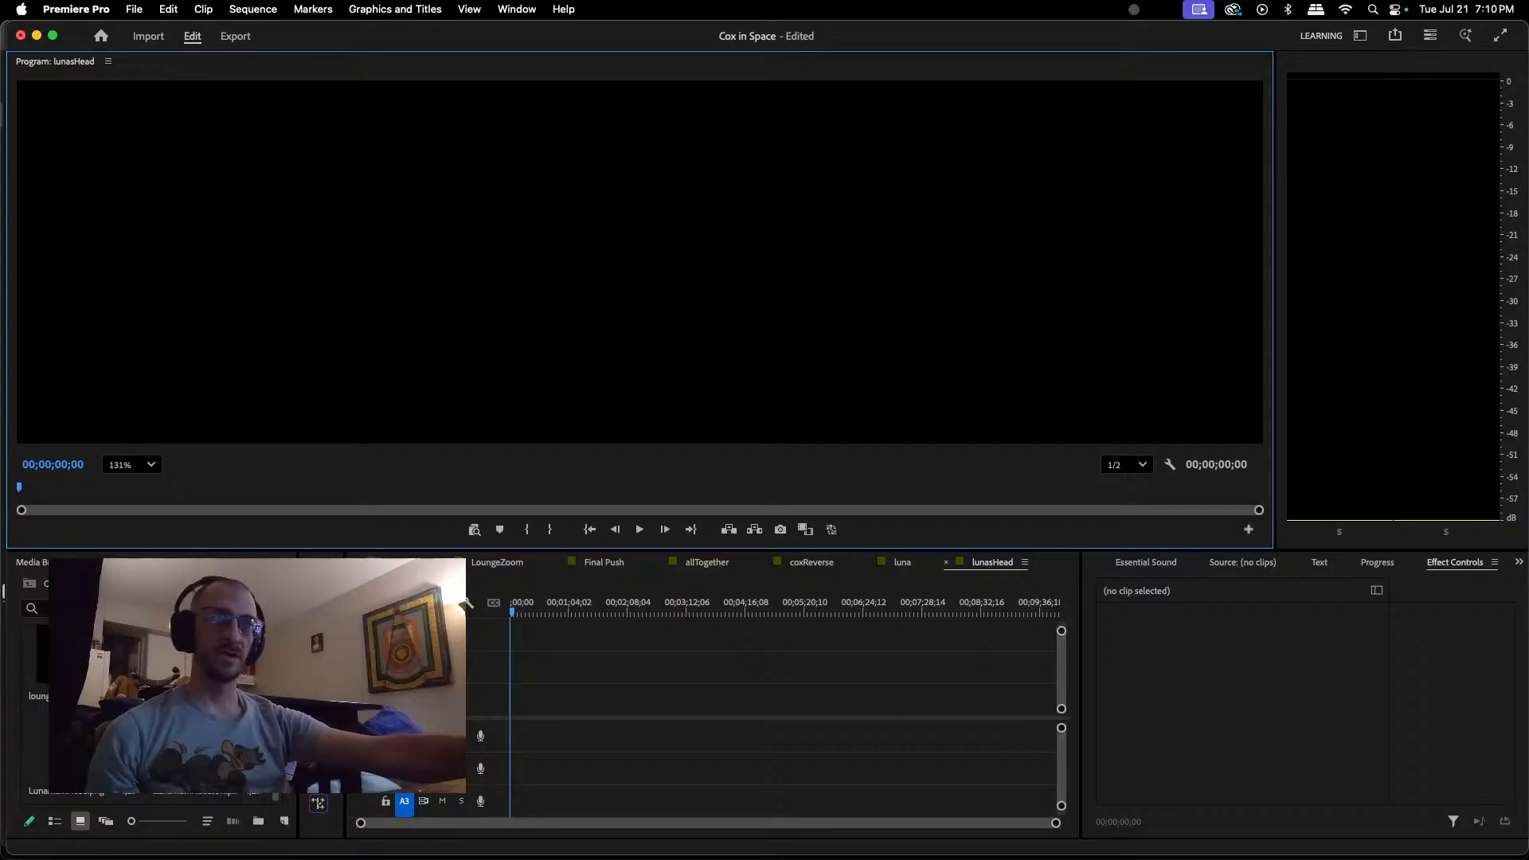
{"action": "scroll", "coordinate": [151, 713], "scroll_direction": "up", "scroll_amount": 2}
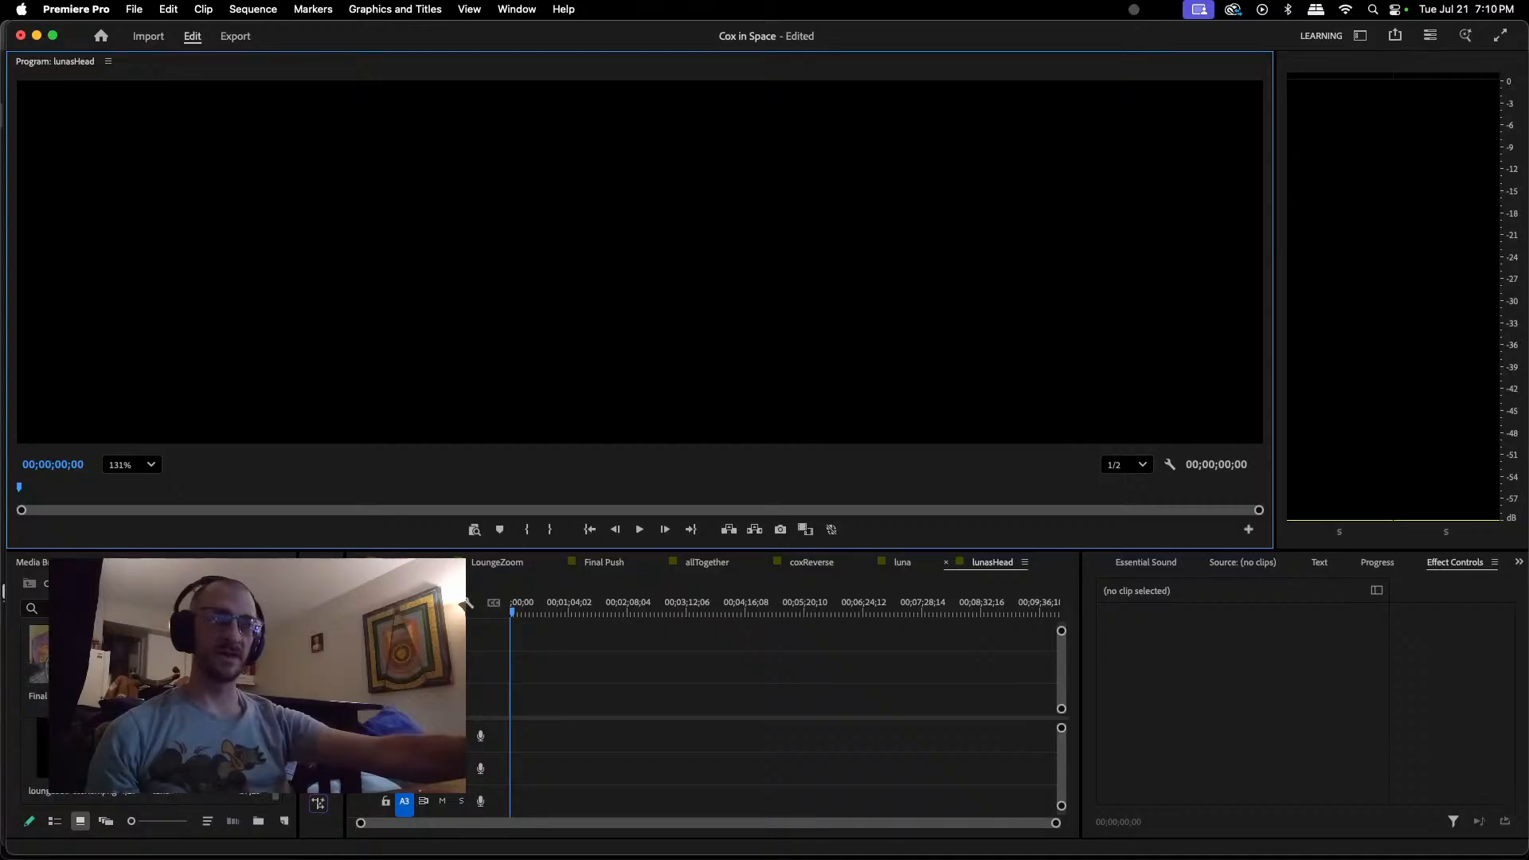
{"action": "scroll", "coordinate": [151, 709], "scroll_direction": "down", "scroll_amount": 3}
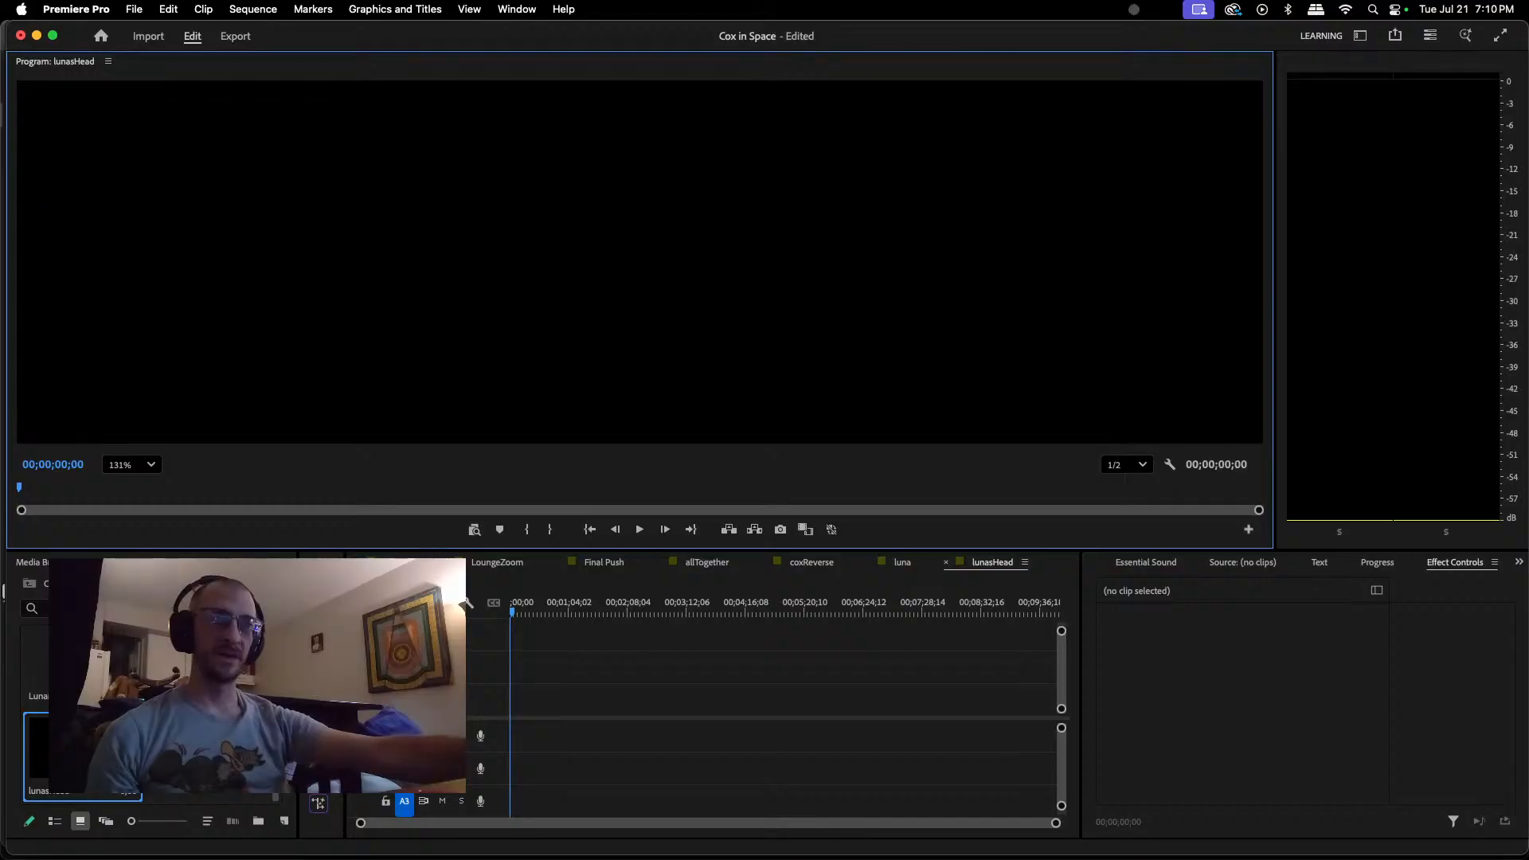
{"action": "scroll", "coordinate": [152, 712], "scroll_direction": "up", "scroll_amount": 2}
{"action": "scroll", "coordinate": [152, 713], "scroll_direction": "down", "scroll_amount": 2}
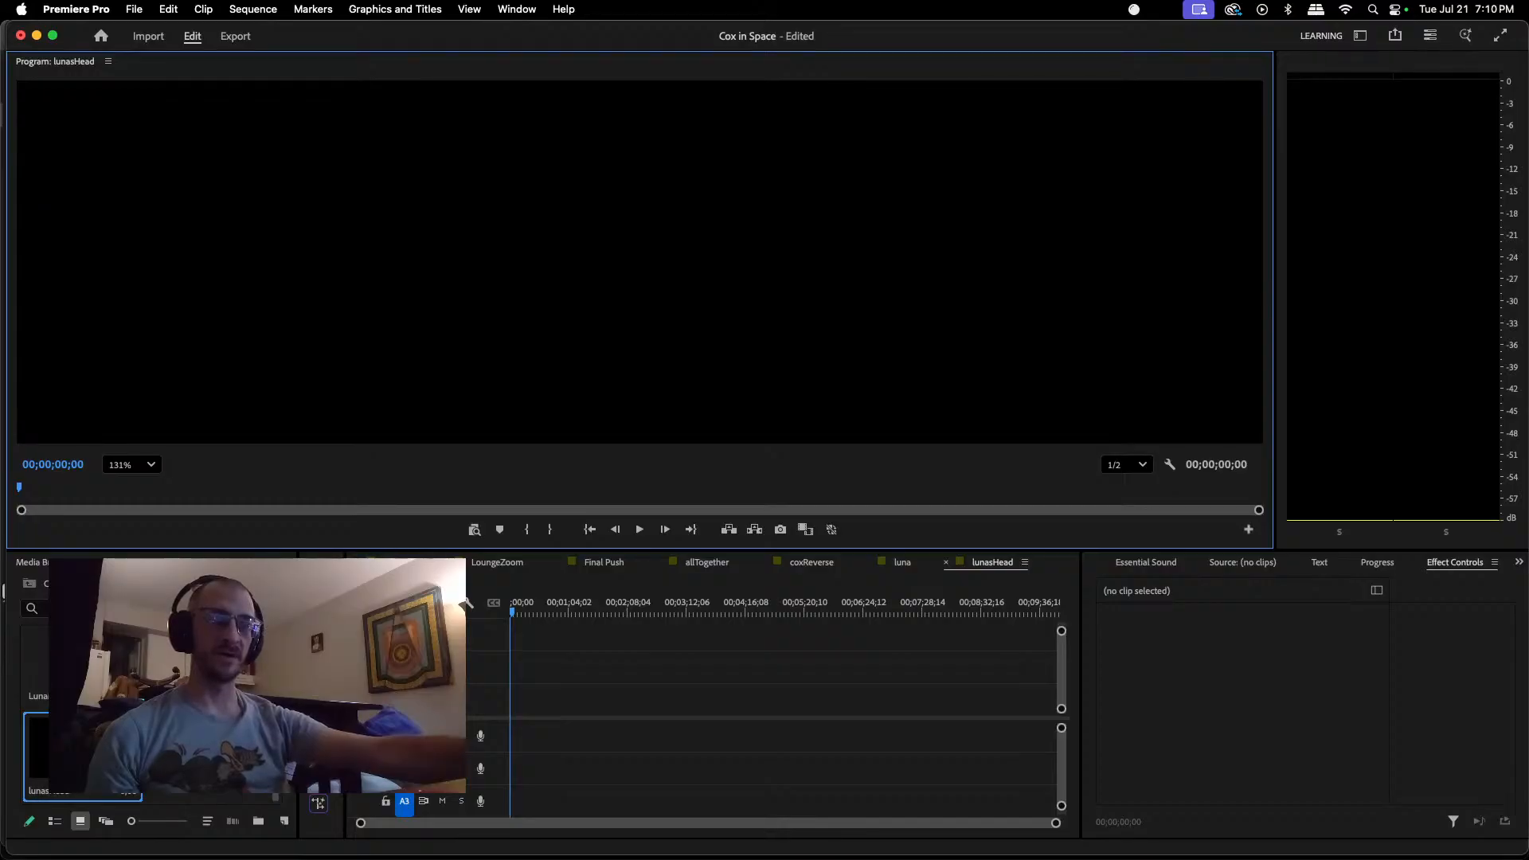
{"action": "scroll", "coordinate": [152, 713], "scroll_direction": "up", "scroll_amount": 2}
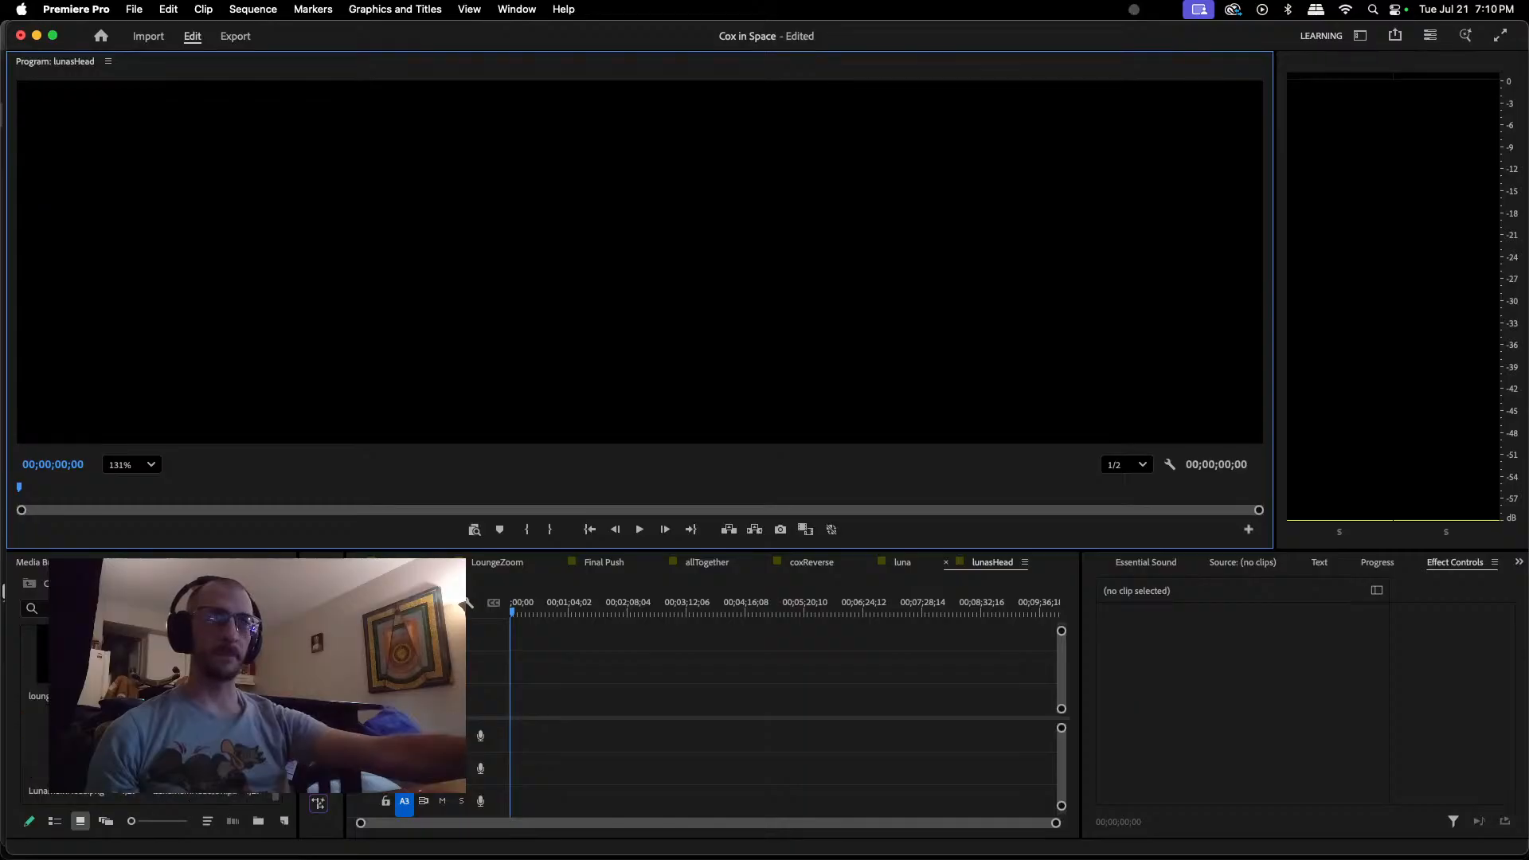
{"action": "scroll", "coordinate": [134, 799], "scroll_direction": "down", "scroll_amount": 2}
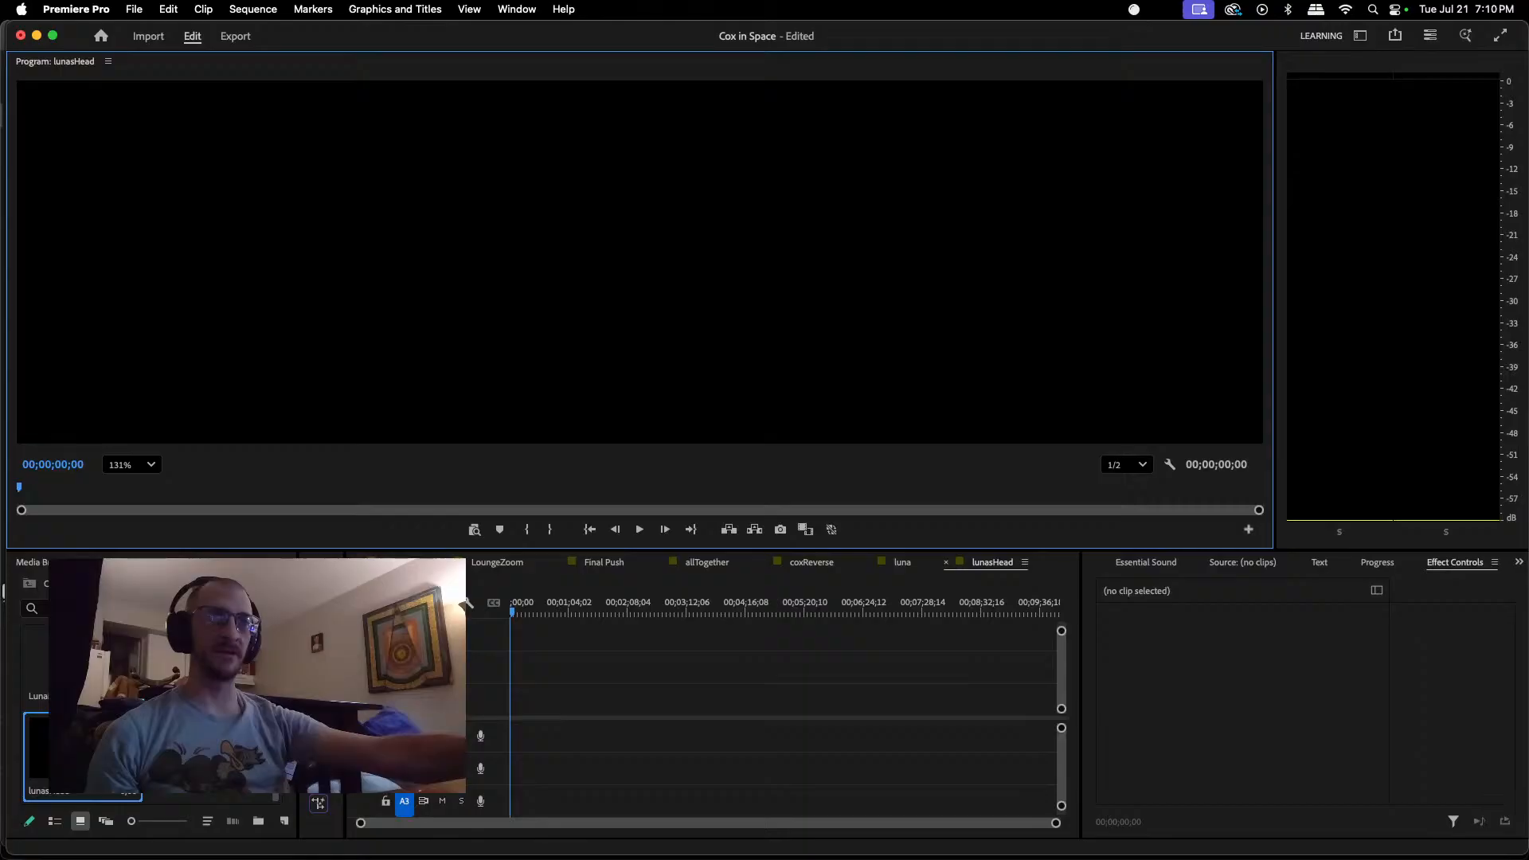
{"action": "left_click_drag", "start_coordinate": [84, 668], "coordinate": [511, 665]}
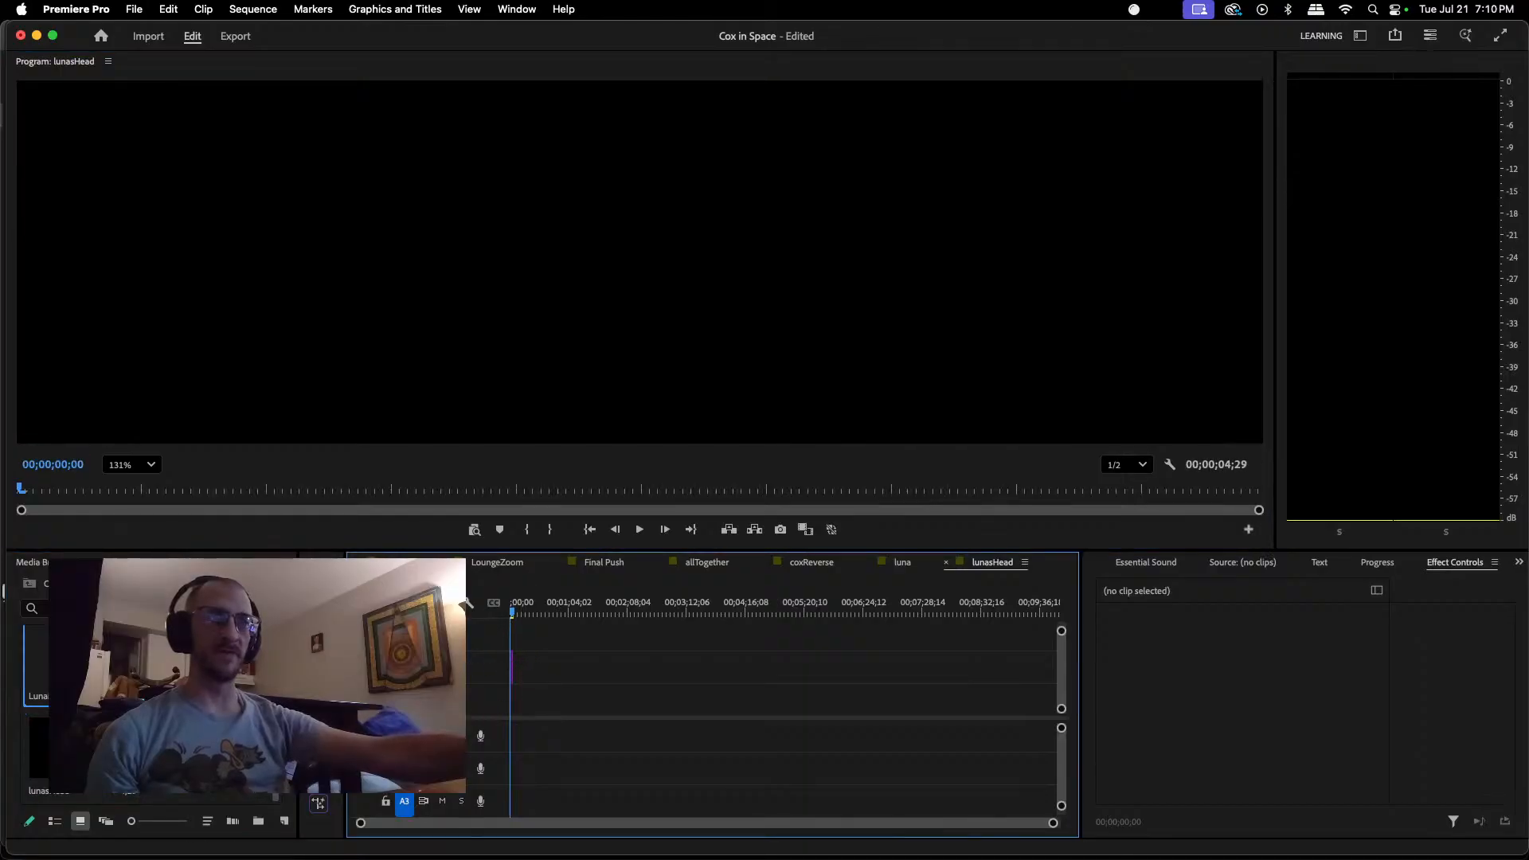
{"action": "left_click_drag", "start_coordinate": [209, 667], "coordinate": [516, 714]}
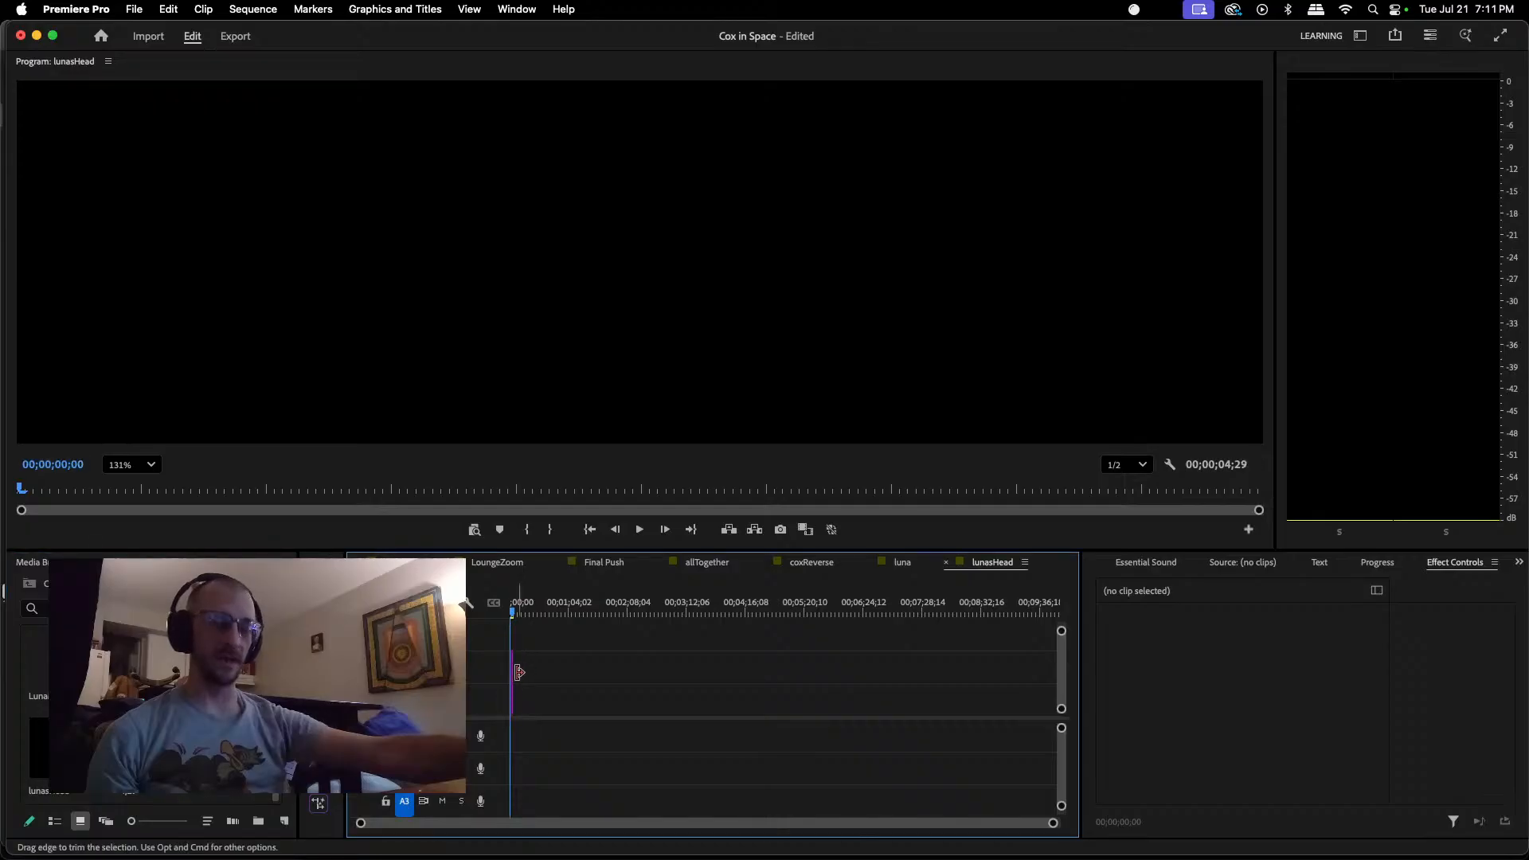
Step: Extend the LunaMainHead.png and LunaMainHeadJaw.png clips in lunasHead to a shared end at about 00;00;37;26
{"action": "scroll", "coordinate": [519, 673], "scroll_direction": "up", "scroll_amount": 3}
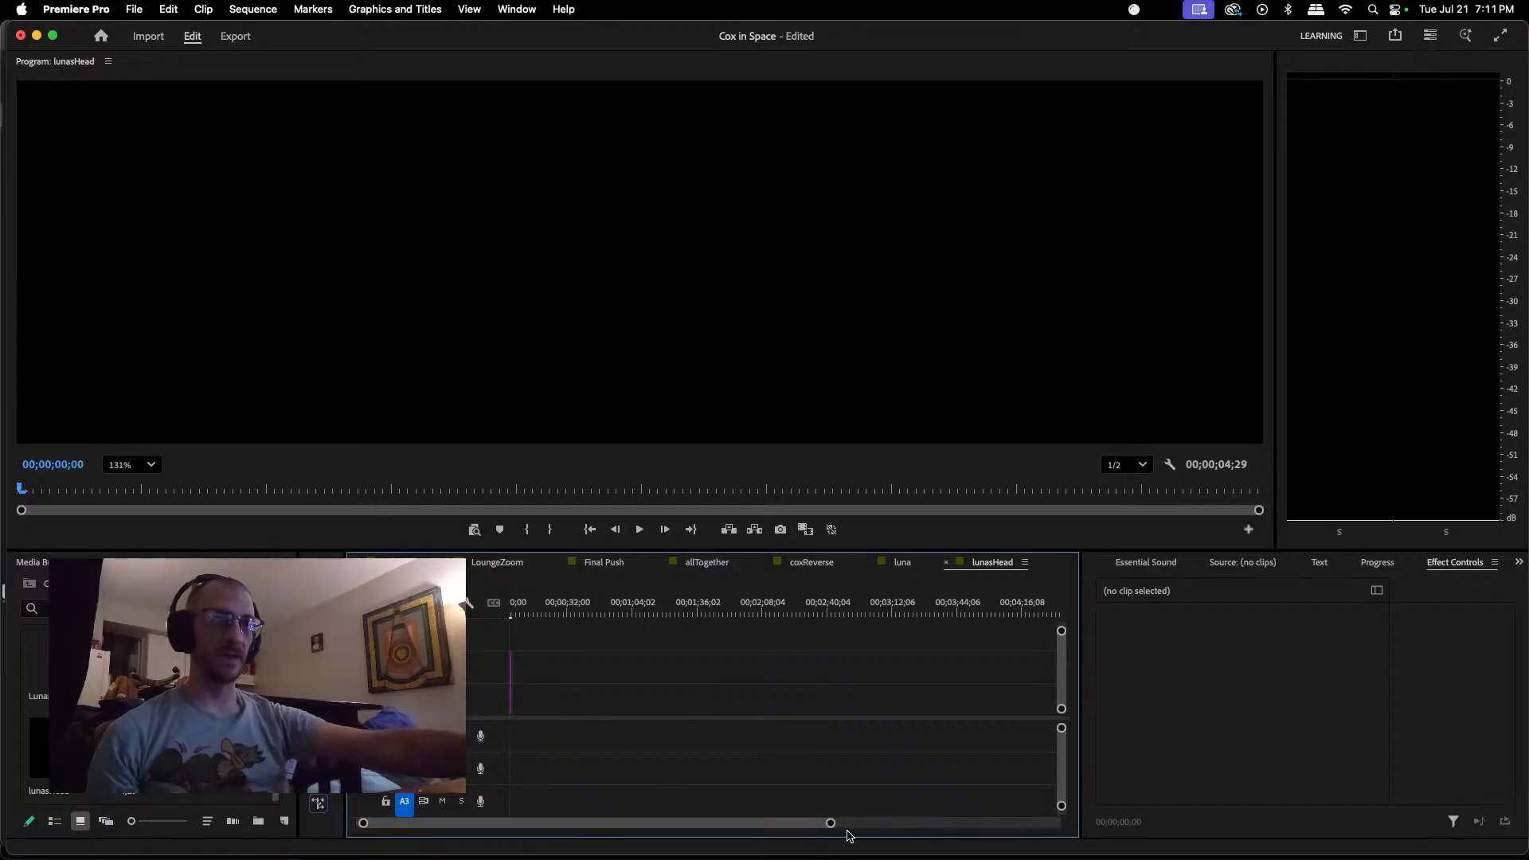
{"action": "left_click_drag", "start_coordinate": [831, 823], "coordinate": [437, 849]}
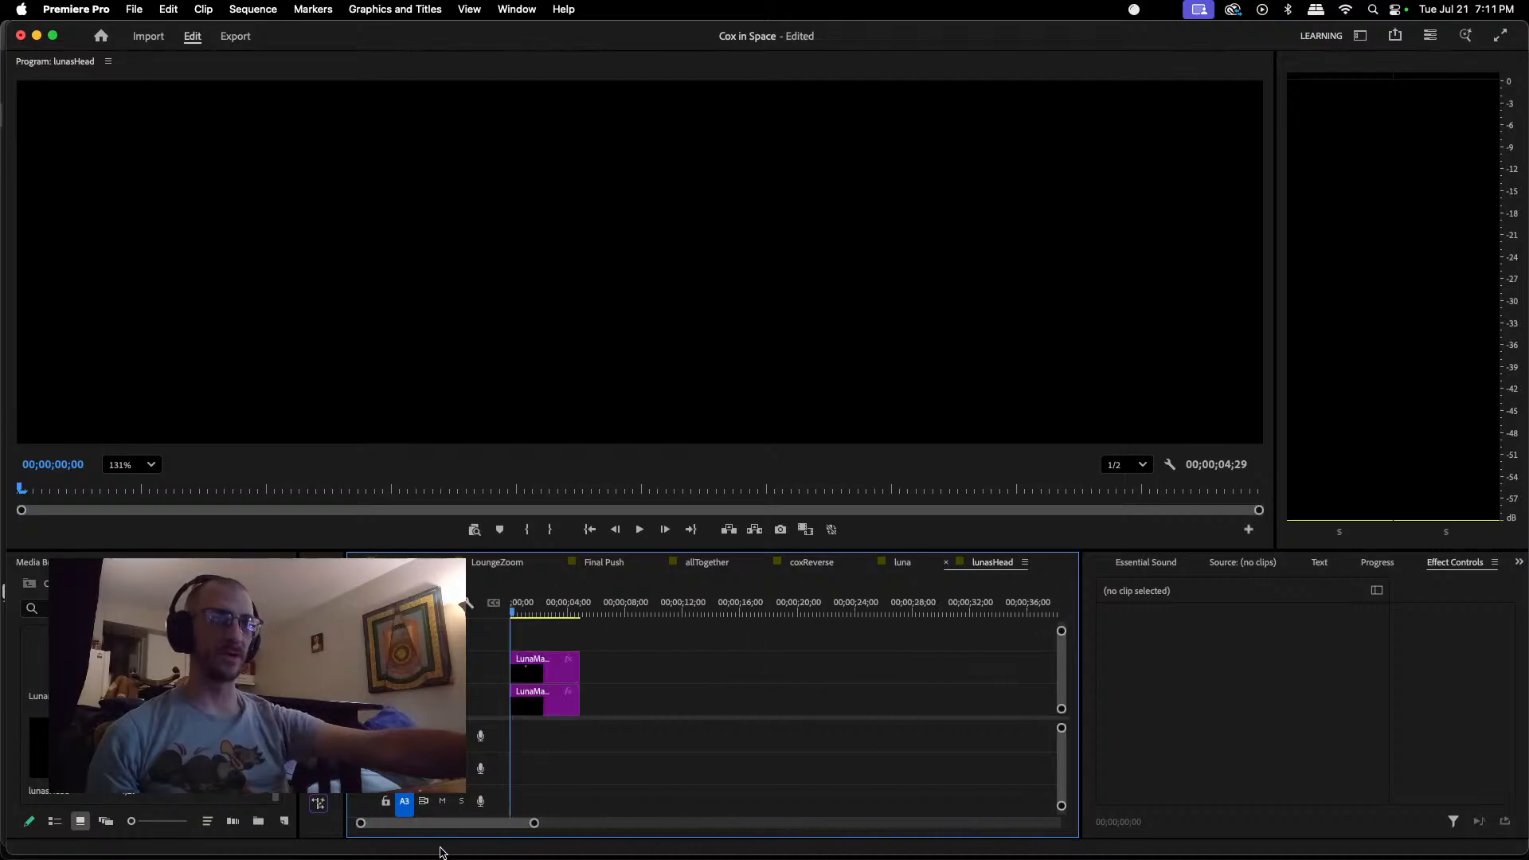
{"action": "left_click_drag", "start_coordinate": [579, 659], "coordinate": [992, 650]}
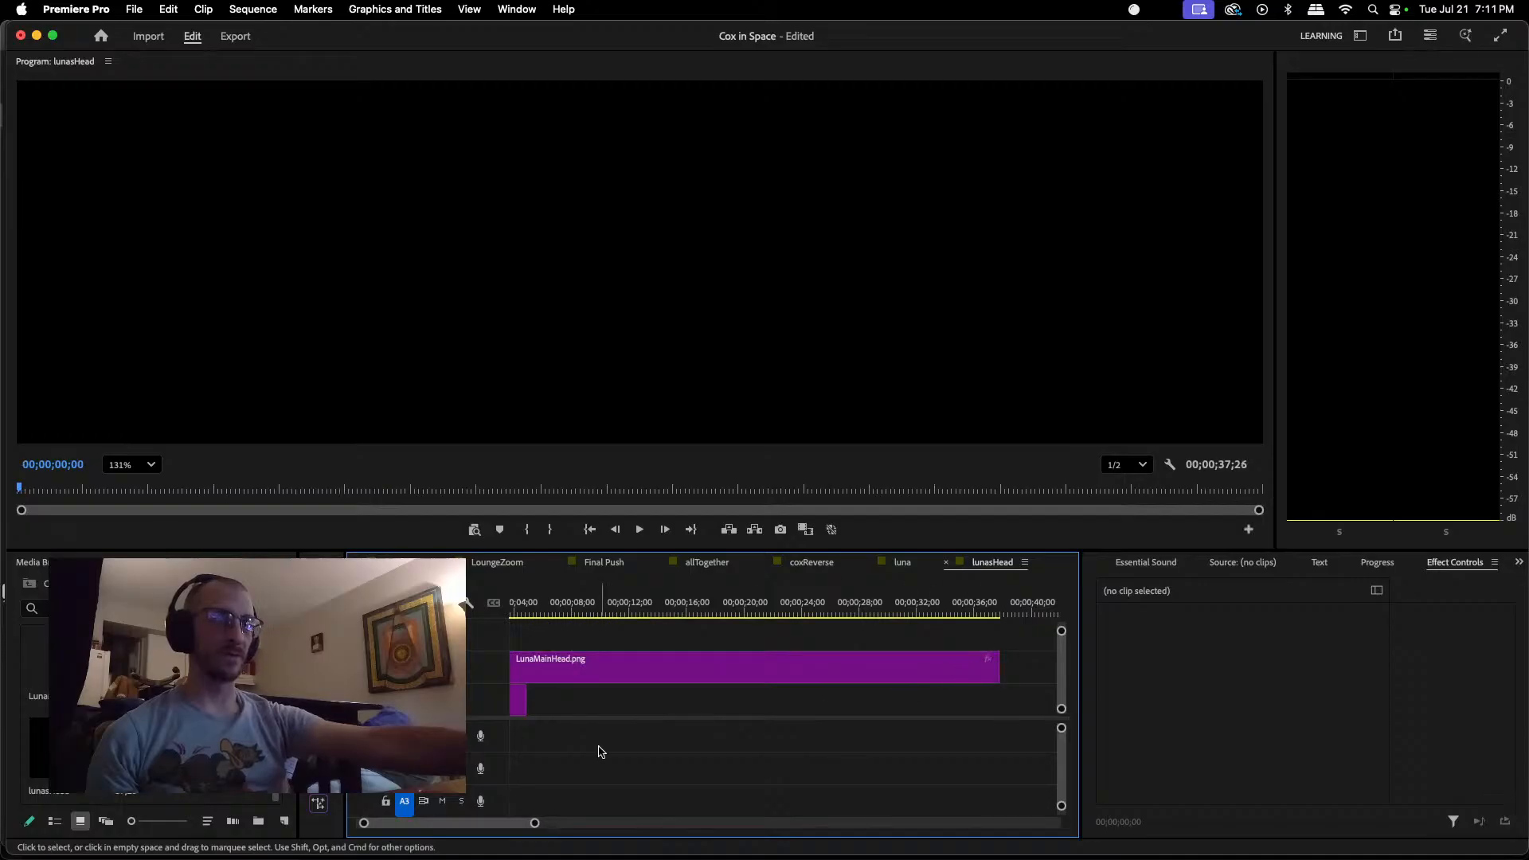
{"action": "left_click_drag", "start_coordinate": [526, 699], "coordinate": [1012, 692]}
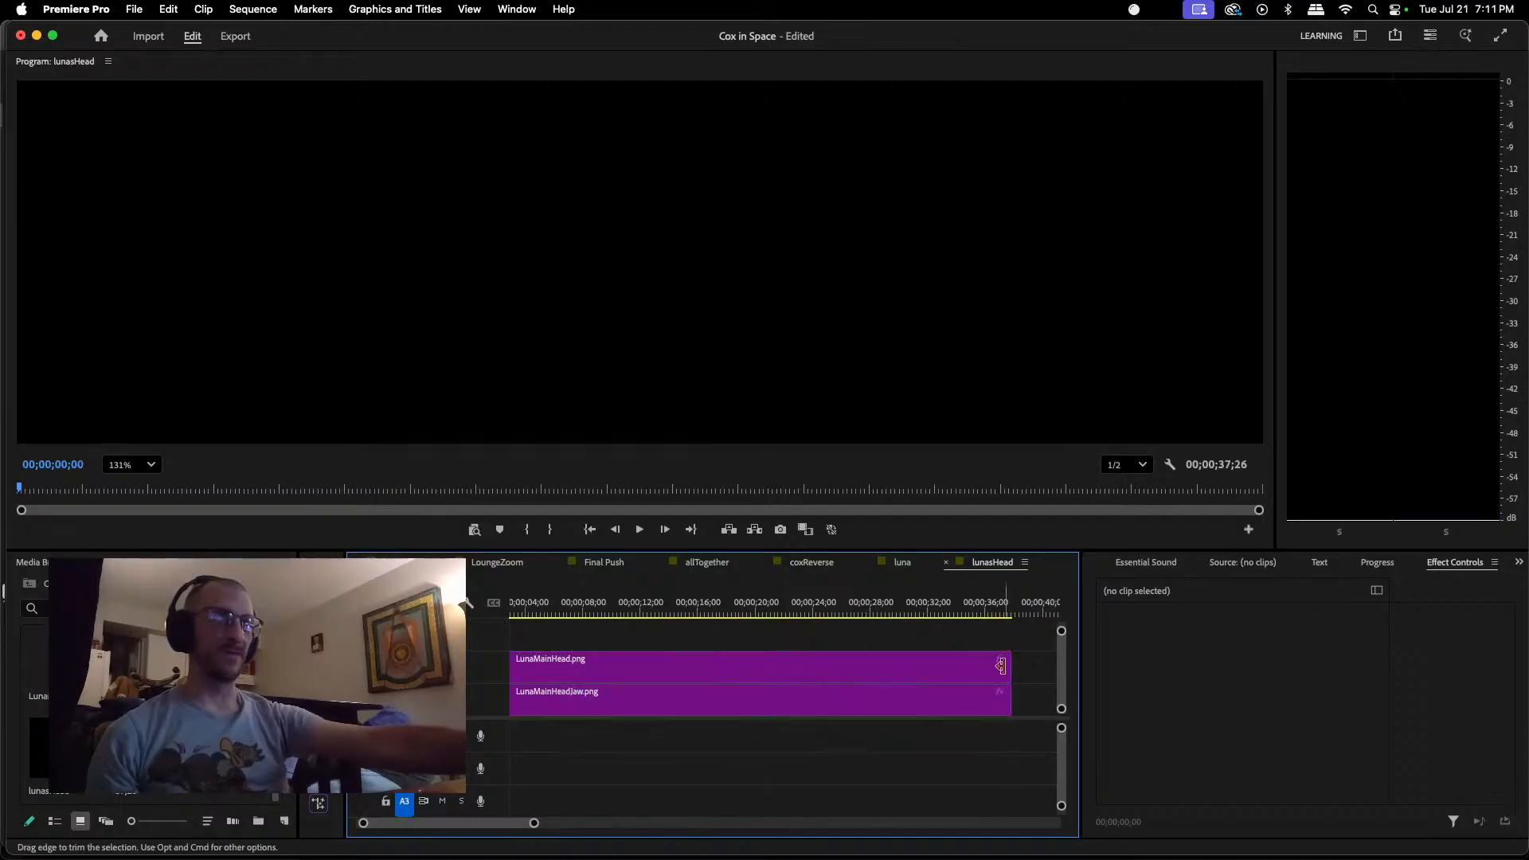
Step: Move LunaMainHead.png down into the lunasHead frame, to position about 1059.9, 2049.3
{"action": "left_click", "coordinate": [536, 612]}
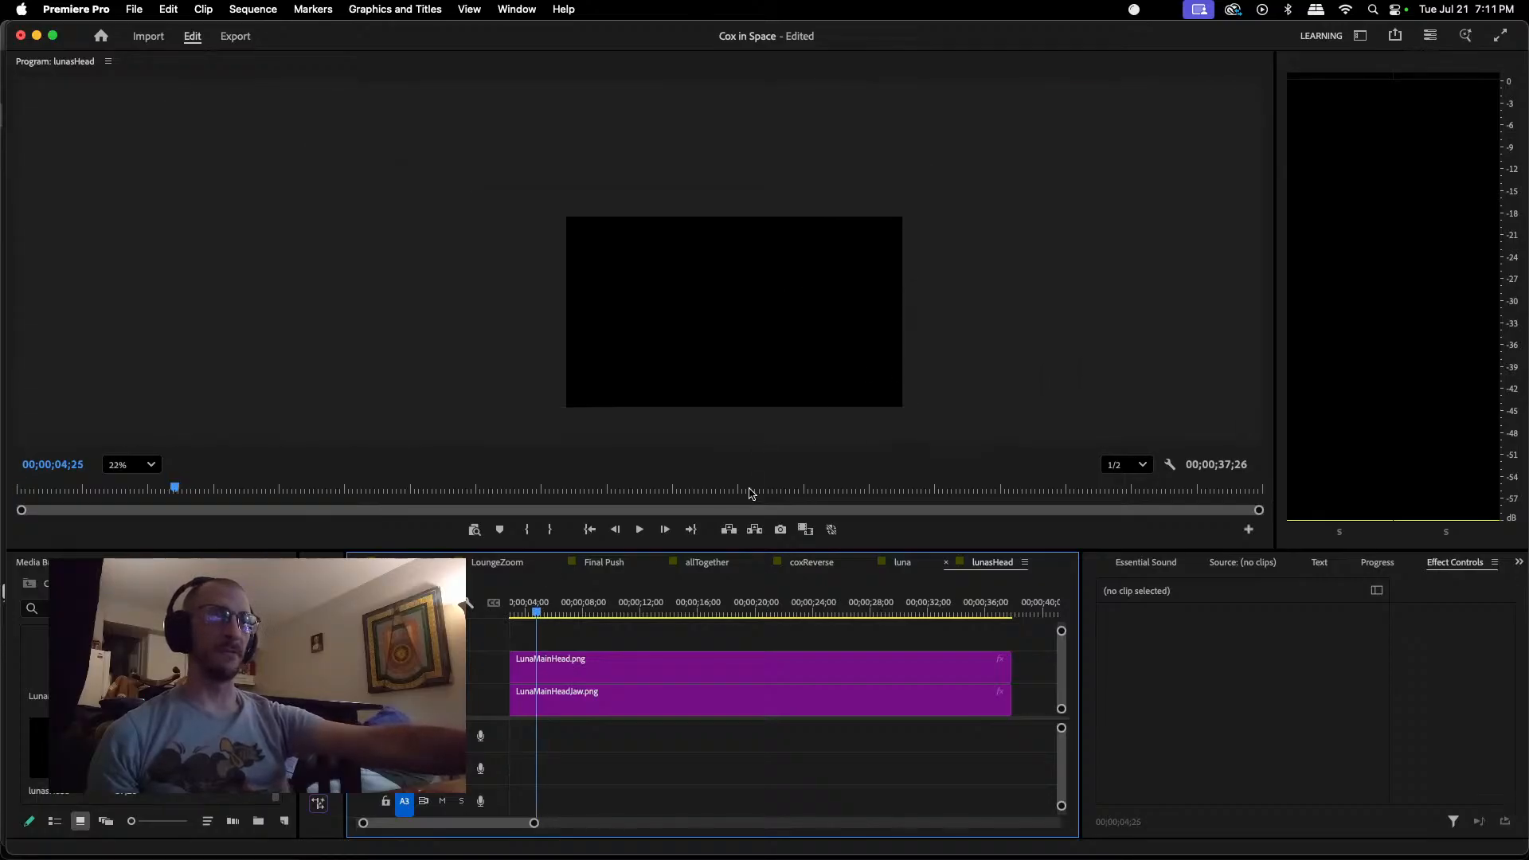
{"action": "left_click", "coordinate": [715, 669]}
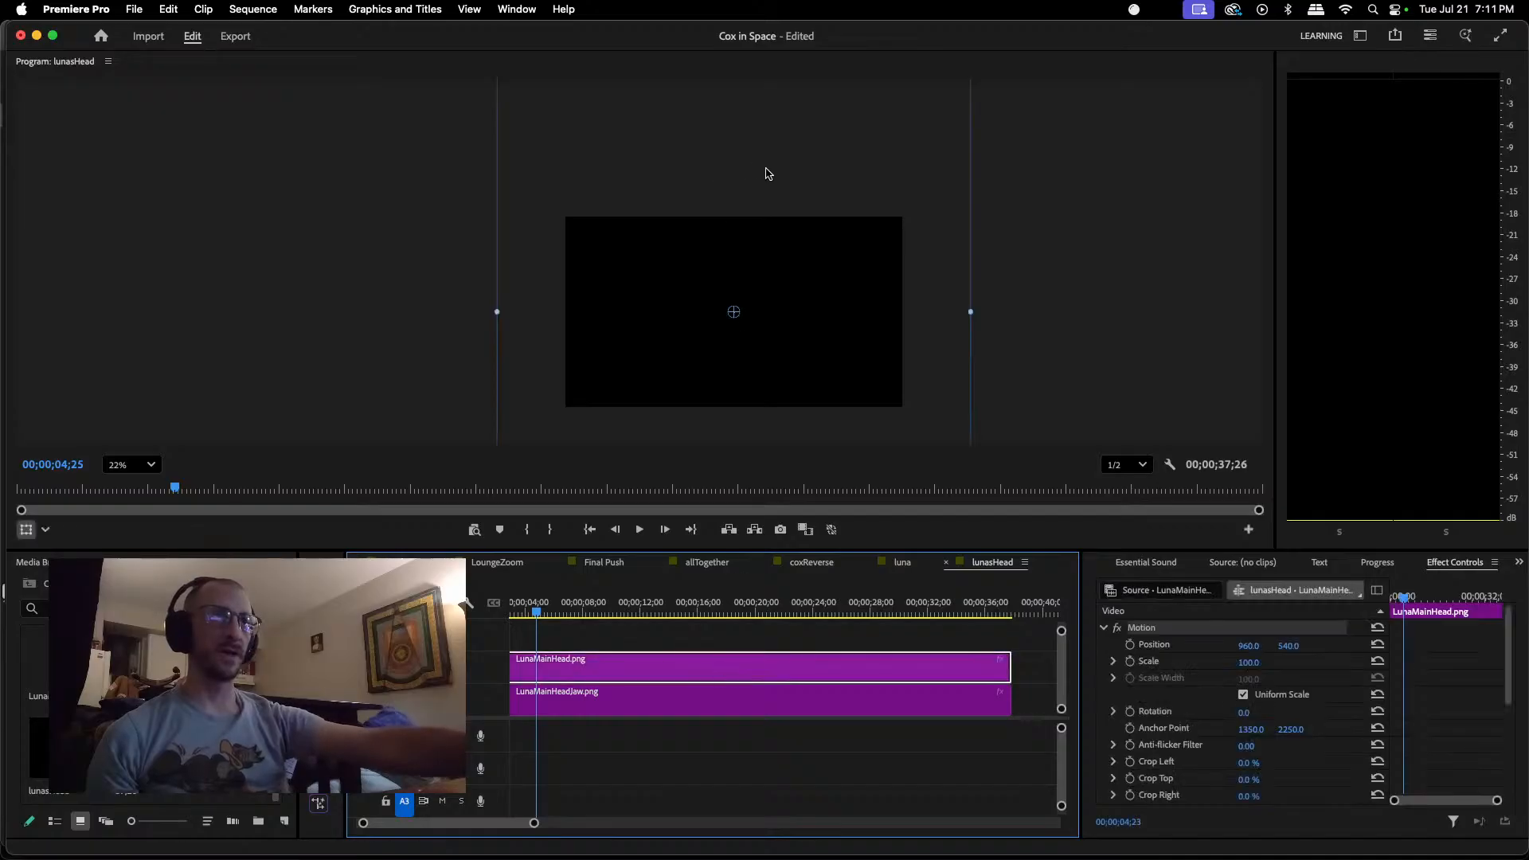
{"action": "left_click_drag", "start_coordinate": [814, 297], "coordinate": [820, 532]}
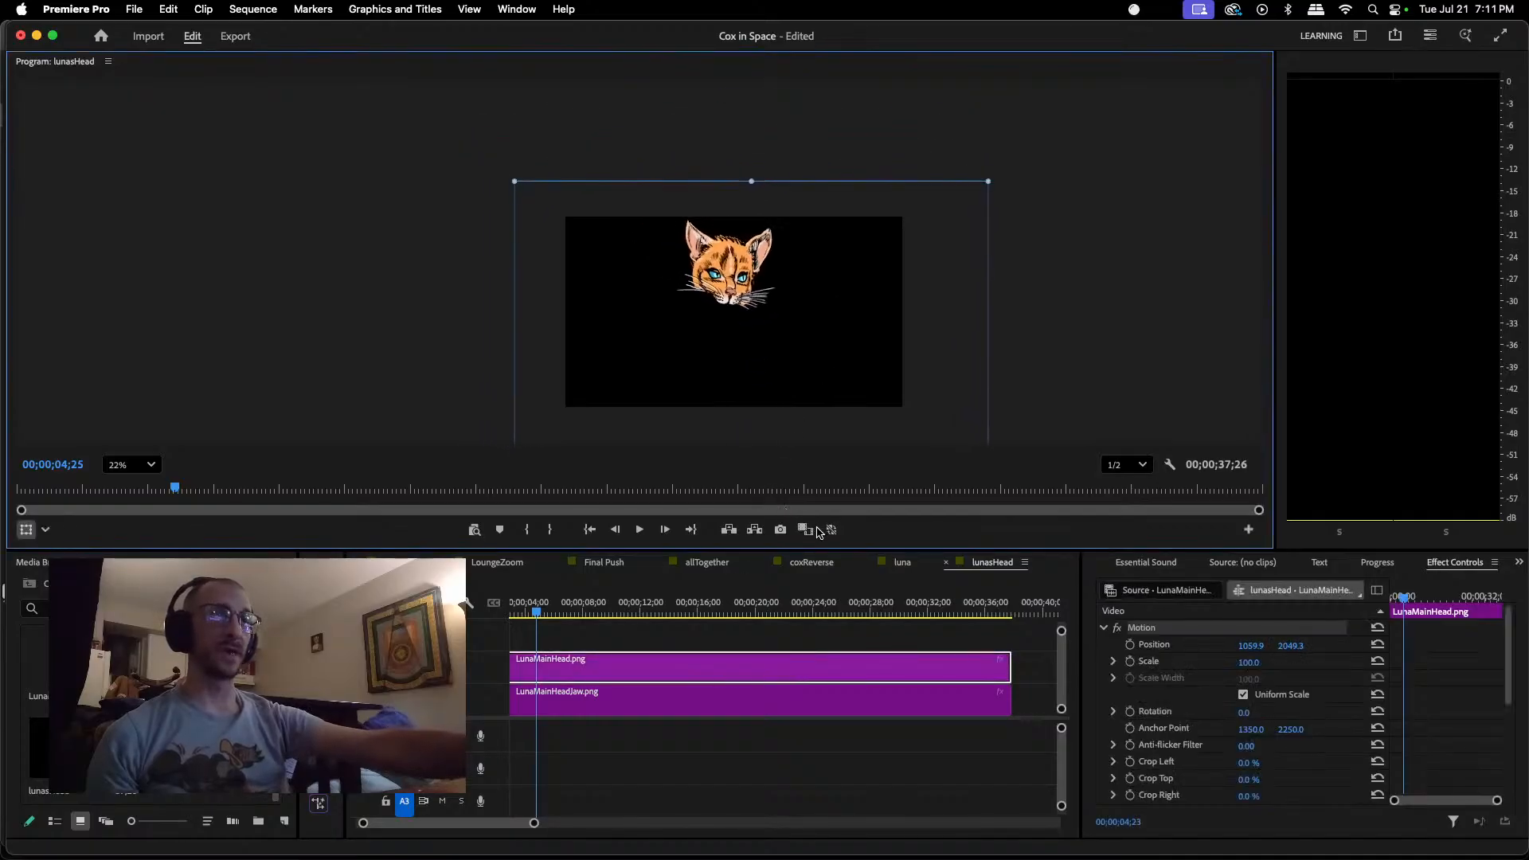
Step: Fit LunaMainHeadJaw.png beneath the head in lunasHead, placing it at about 1064.9, 2040.3
{"action": "left_click", "coordinate": [709, 712]}
{"action": "left_click_drag", "start_coordinate": [857, 181], "coordinate": [871, 389]}
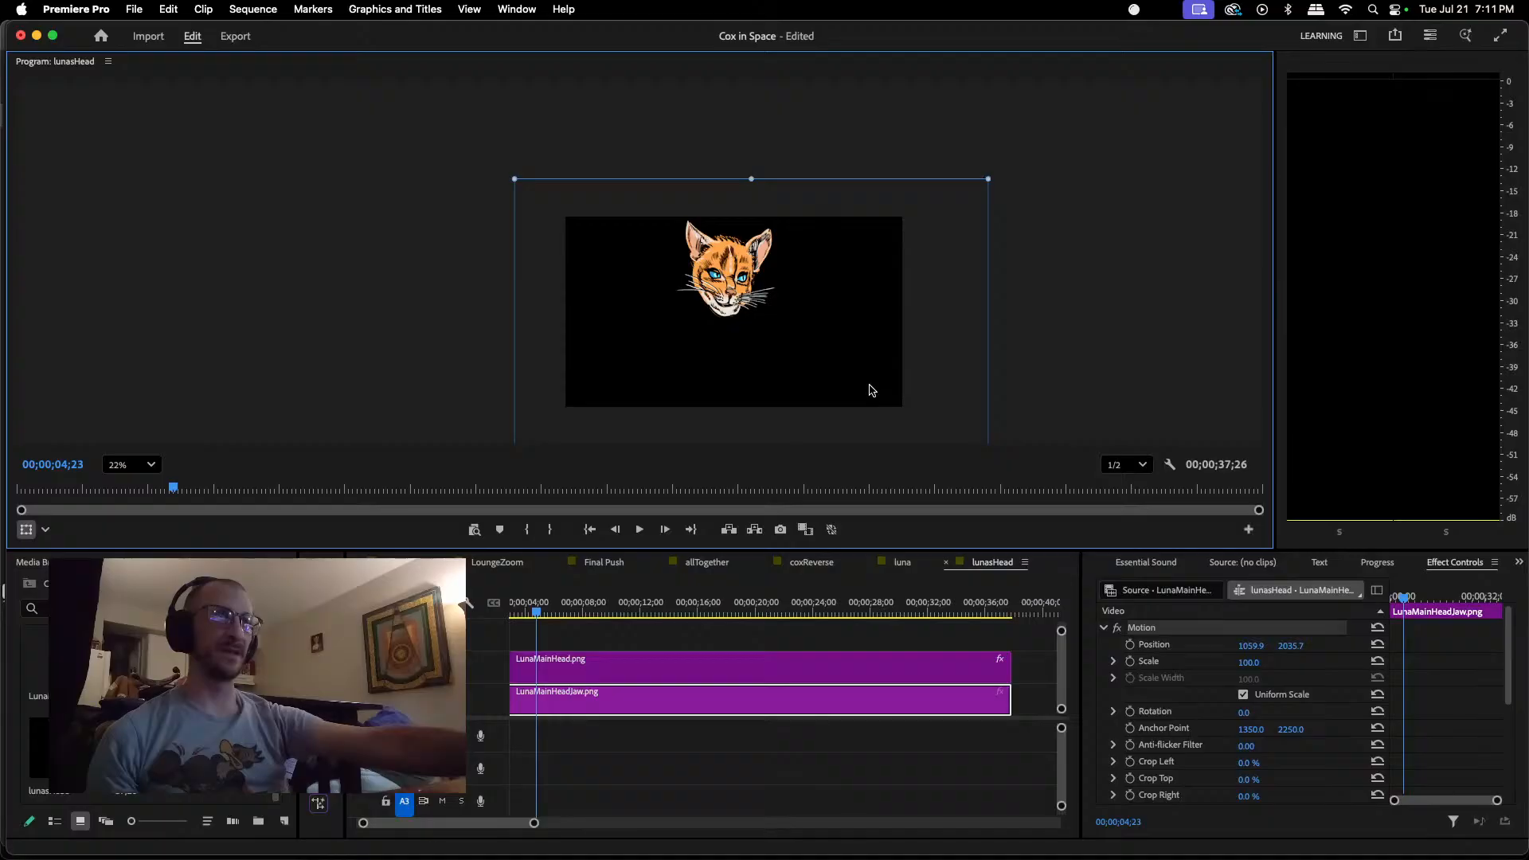
{"action": "left_click_drag", "start_coordinate": [873, 389], "coordinate": [872, 391]}
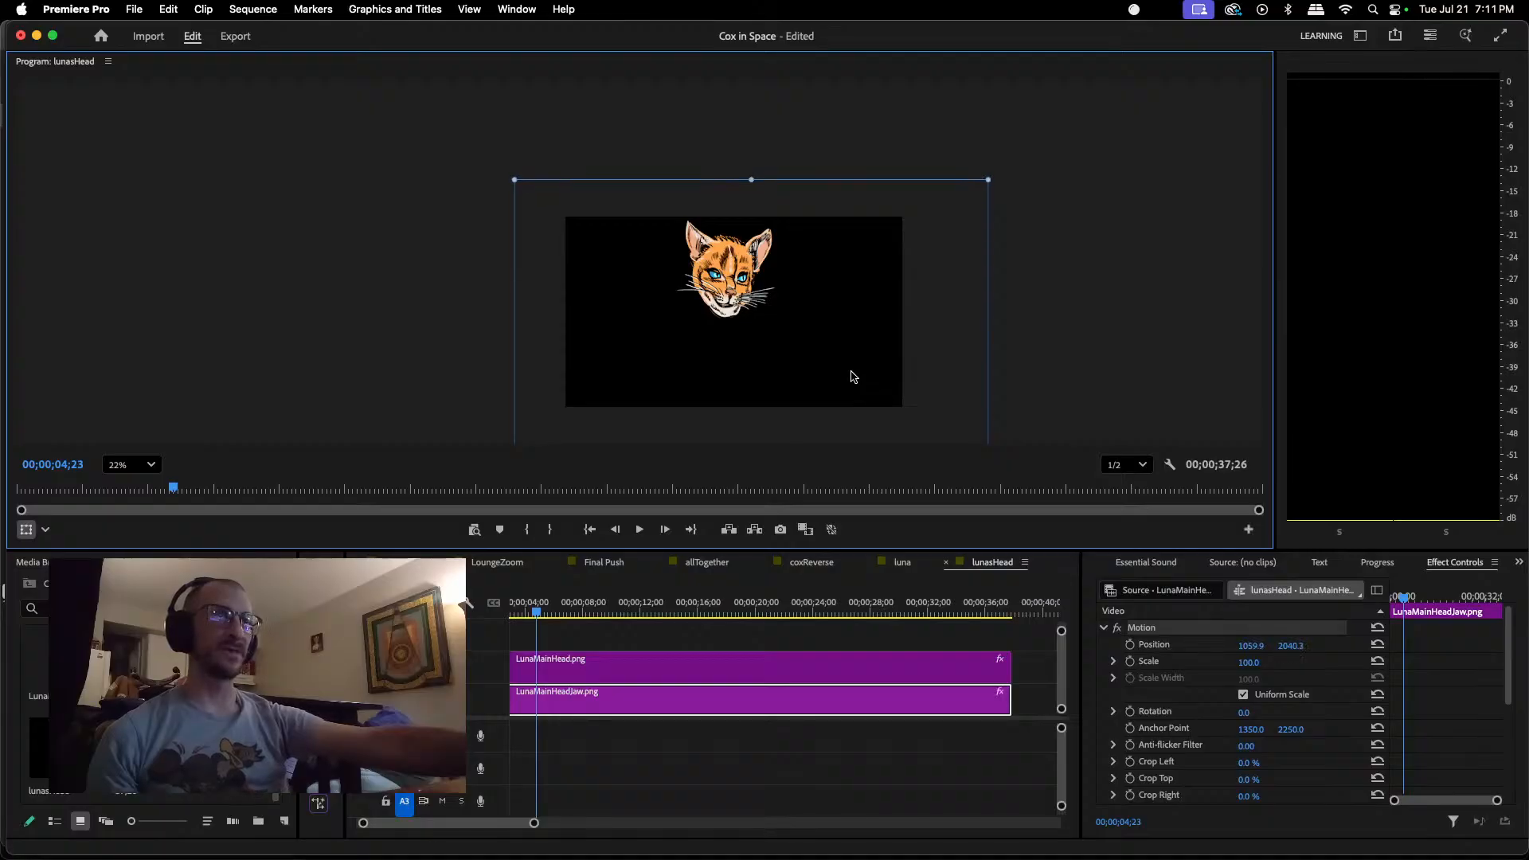
{"action": "scroll", "coordinate": [715, 284], "scroll_direction": "up", "scroll_amount": 3}
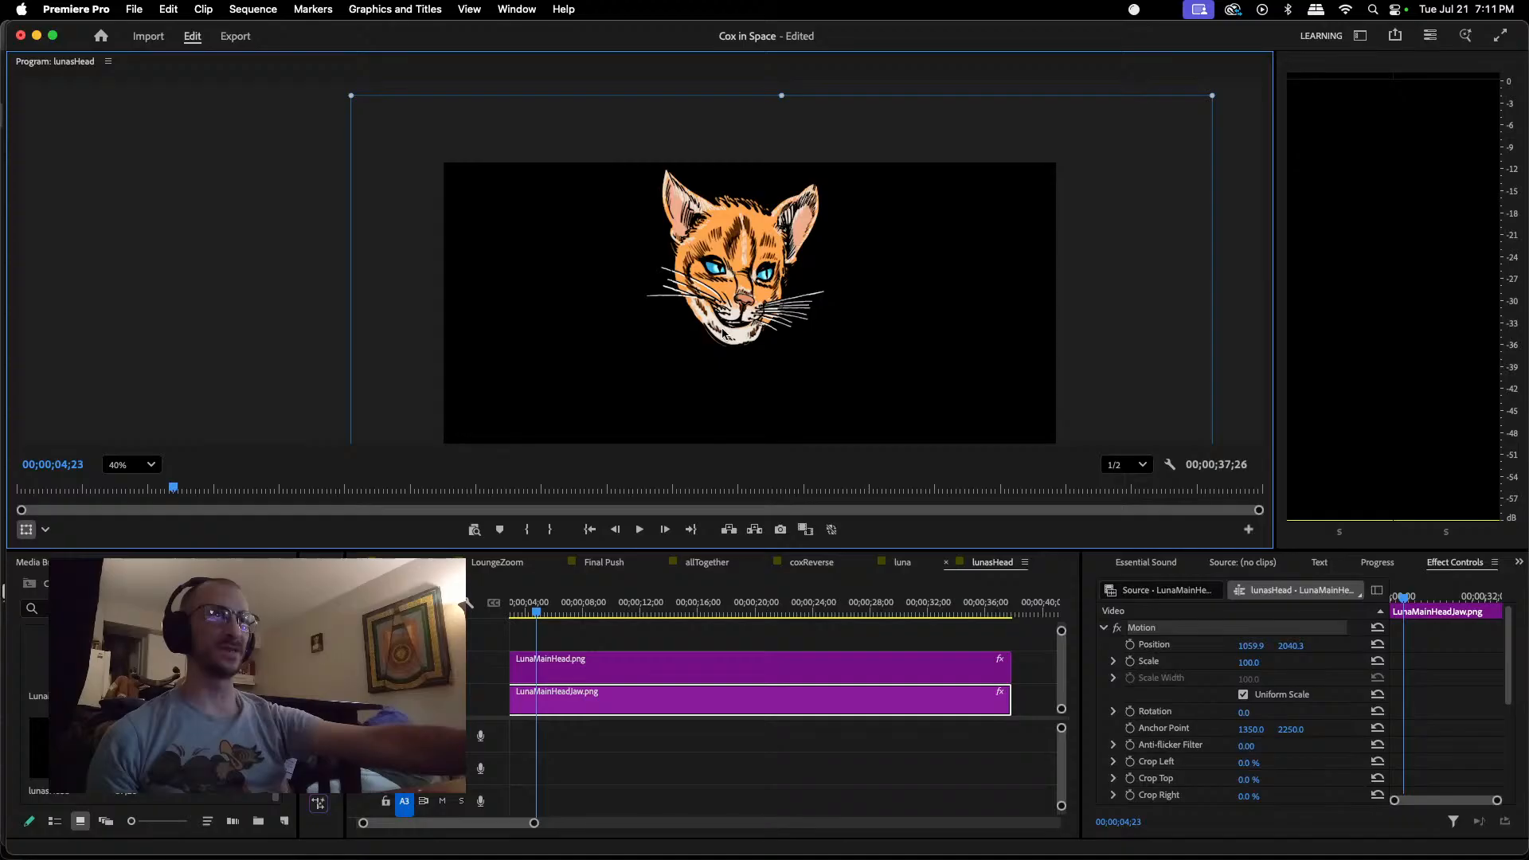
{"action": "left_click_drag", "start_coordinate": [722, 331], "coordinate": [724, 332]}
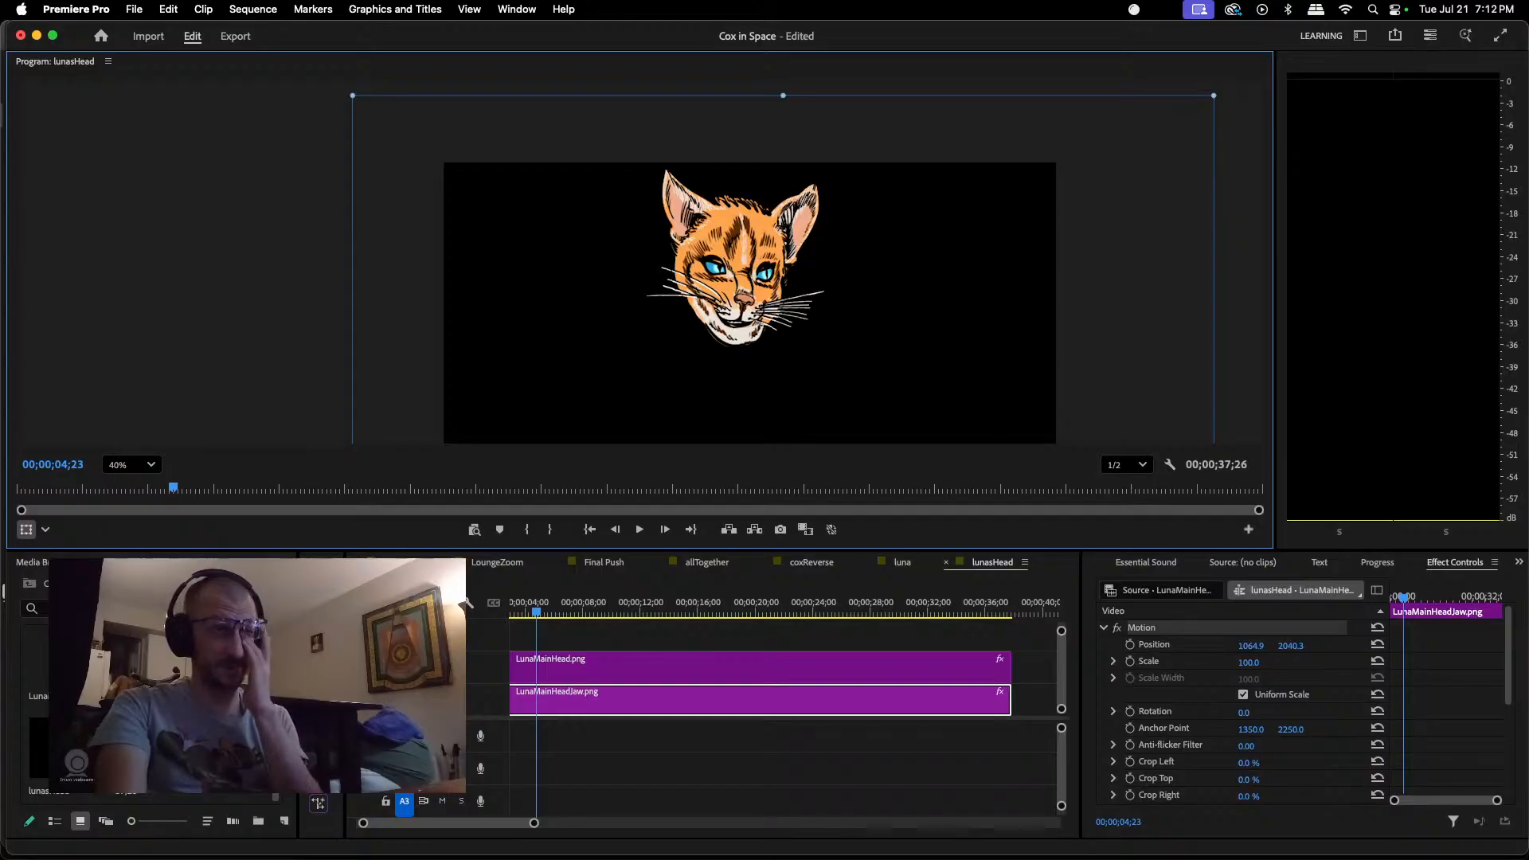
Step: In the luna sequence, replace the LunaMainHead.png clip with lunasHead from the bin and delete the LunaMainHeadJaw.png clip
{"action": "left_click", "coordinate": [901, 562]}
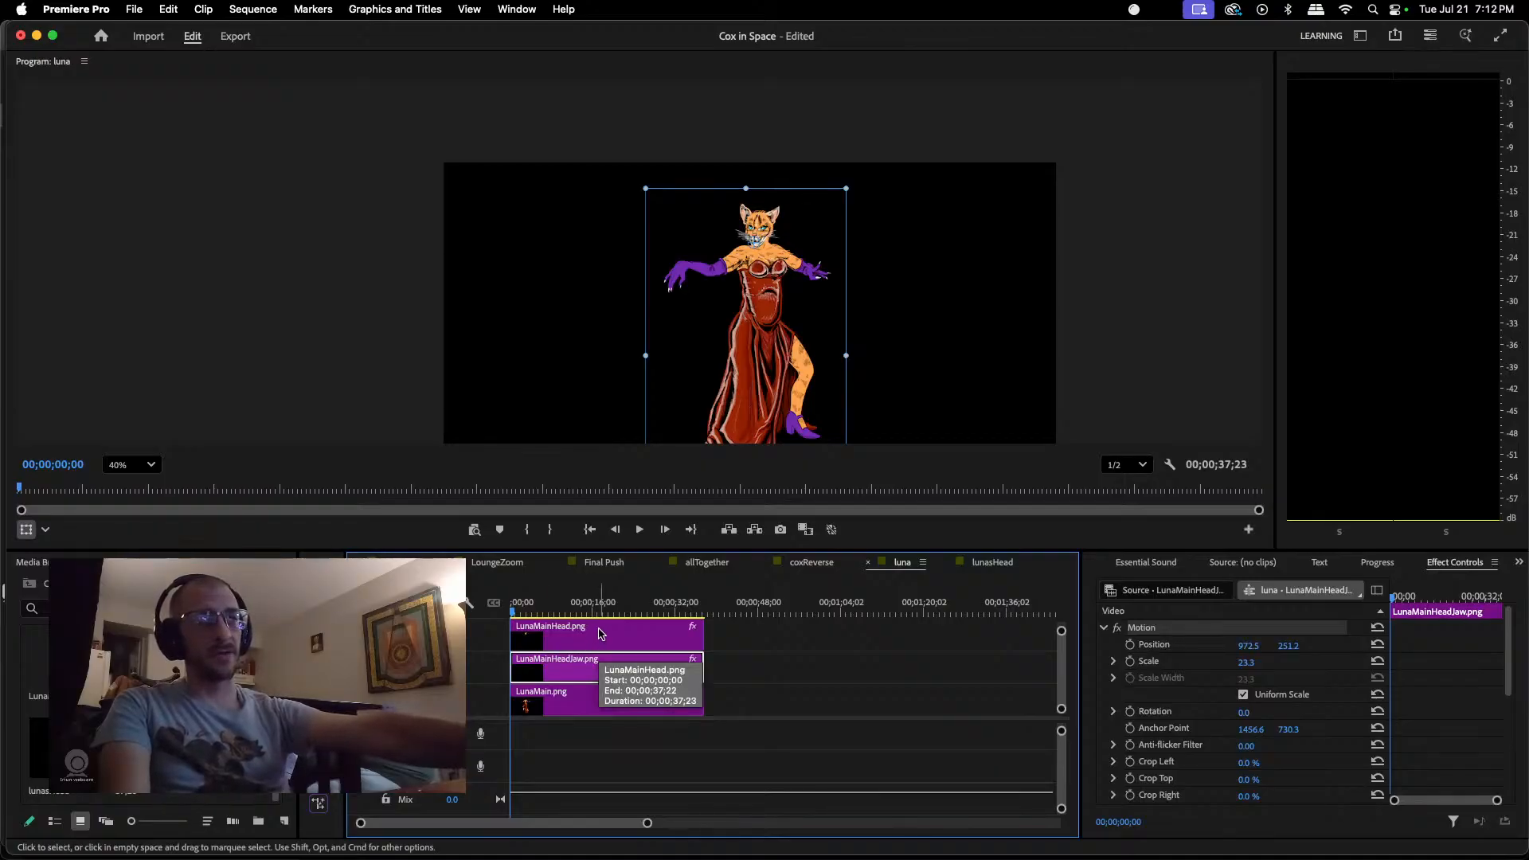
{"action": "left_click", "coordinate": [601, 634]}
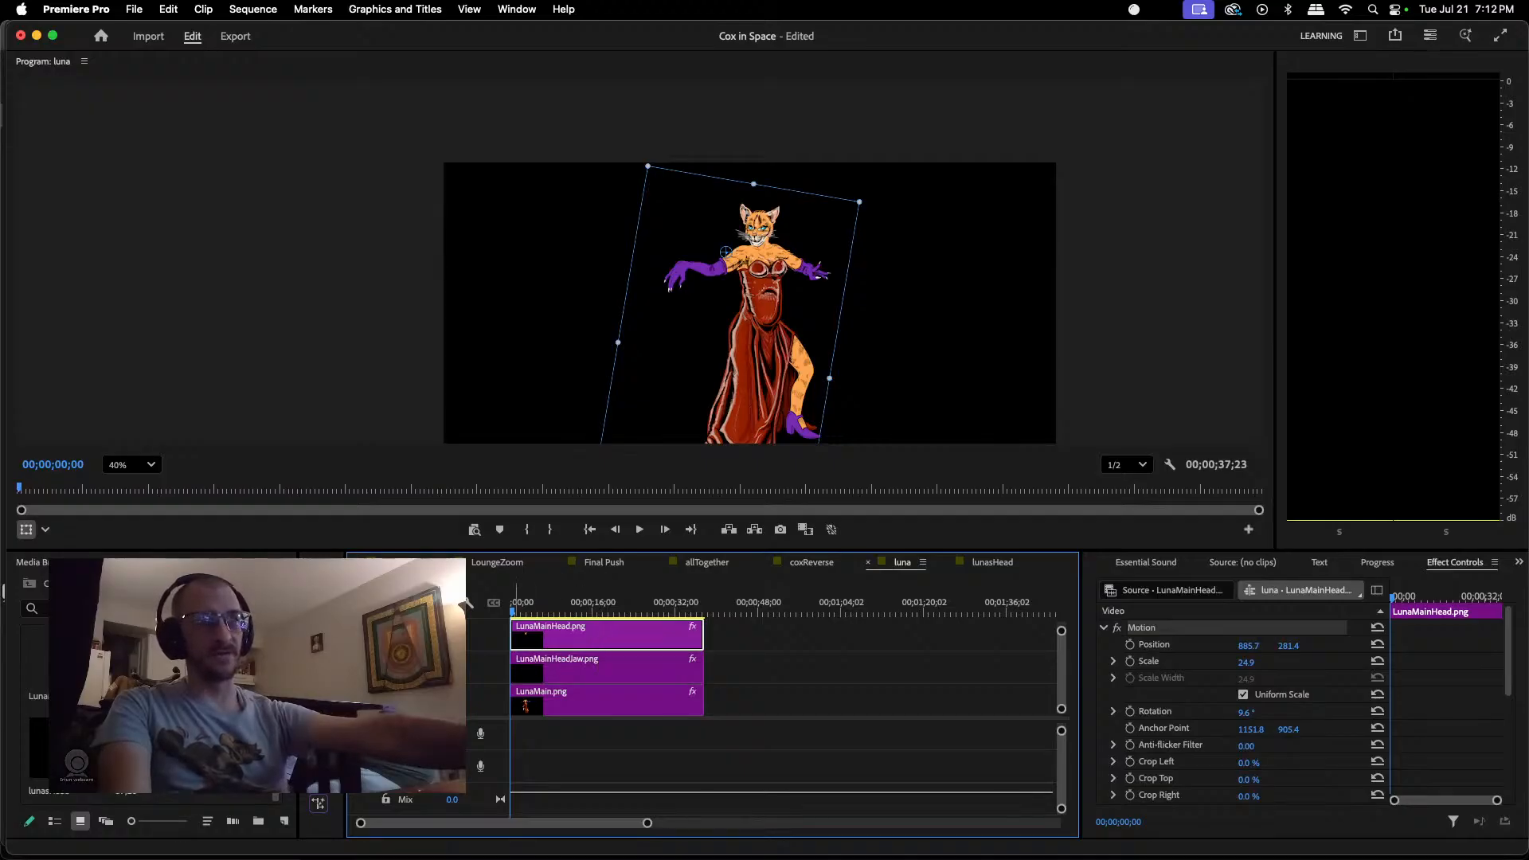
{"action": "right_click", "coordinate": [610, 636]}
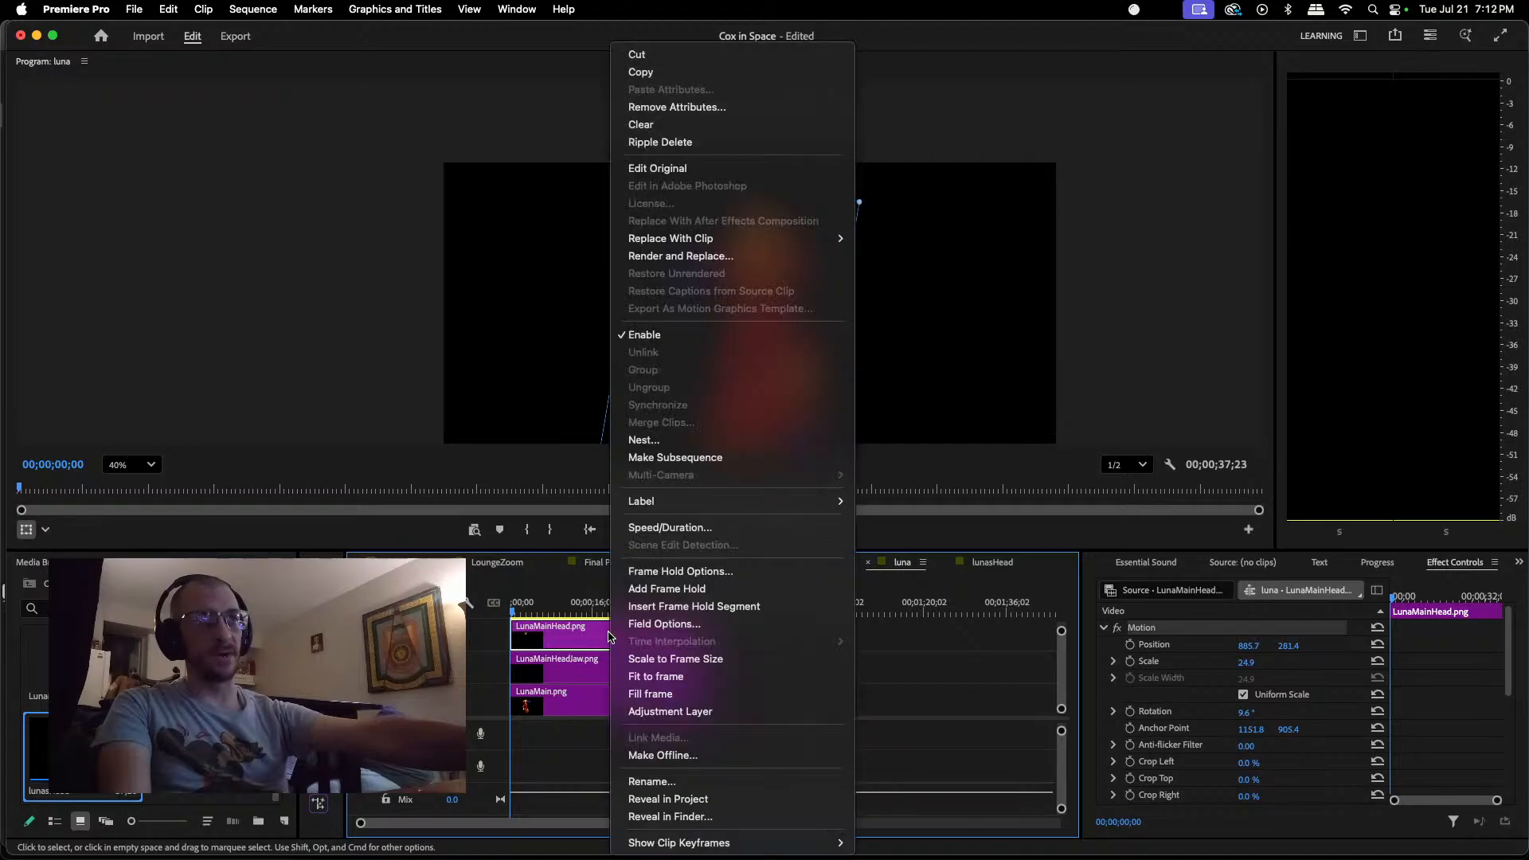
{"action": "mouse_move", "coordinate": [726, 239]}
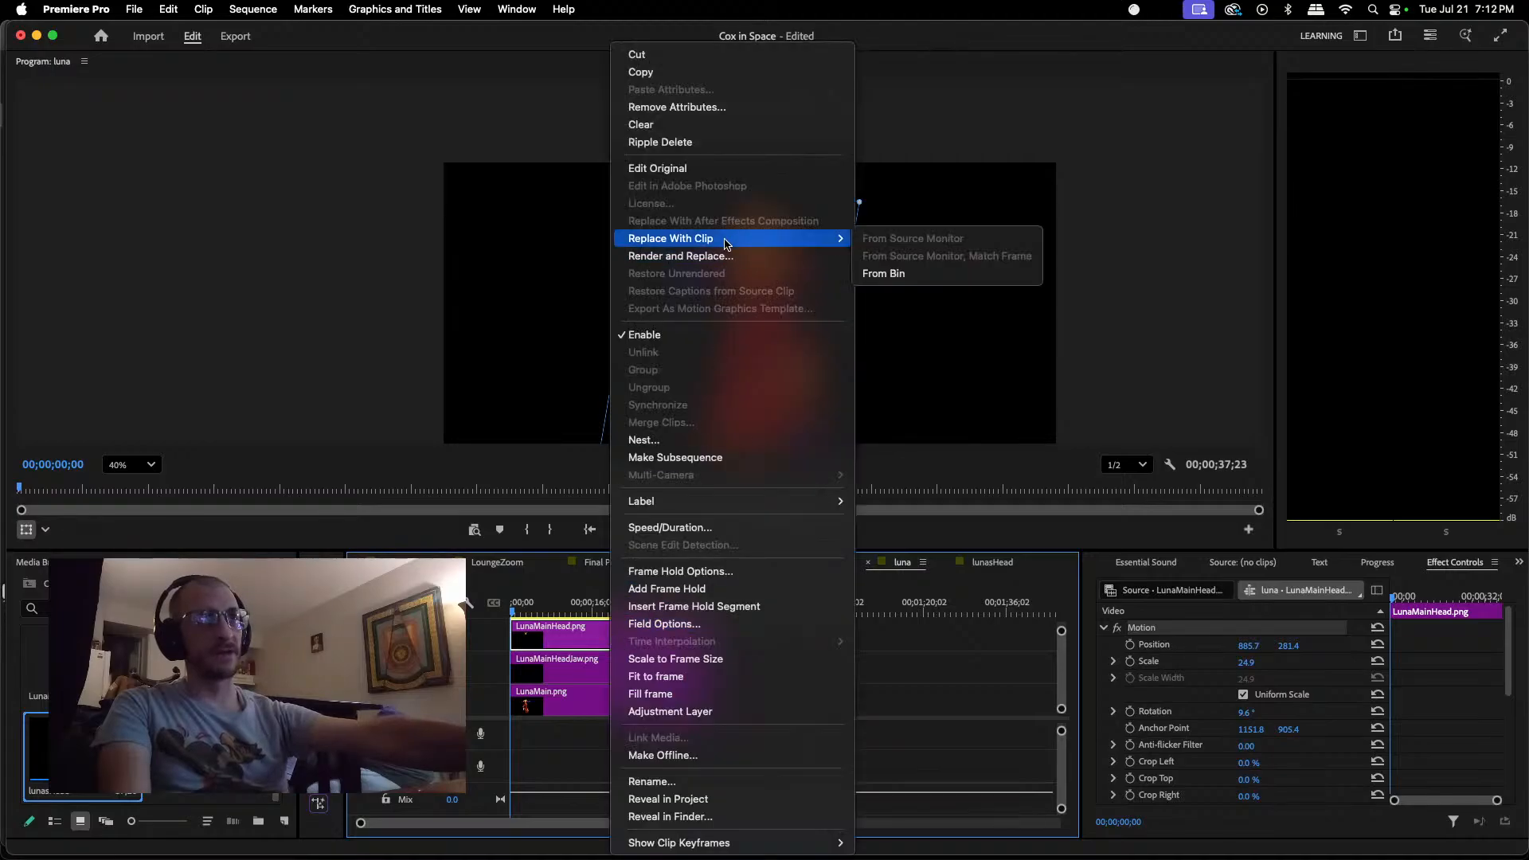
{"action": "left_click", "coordinate": [891, 274]}
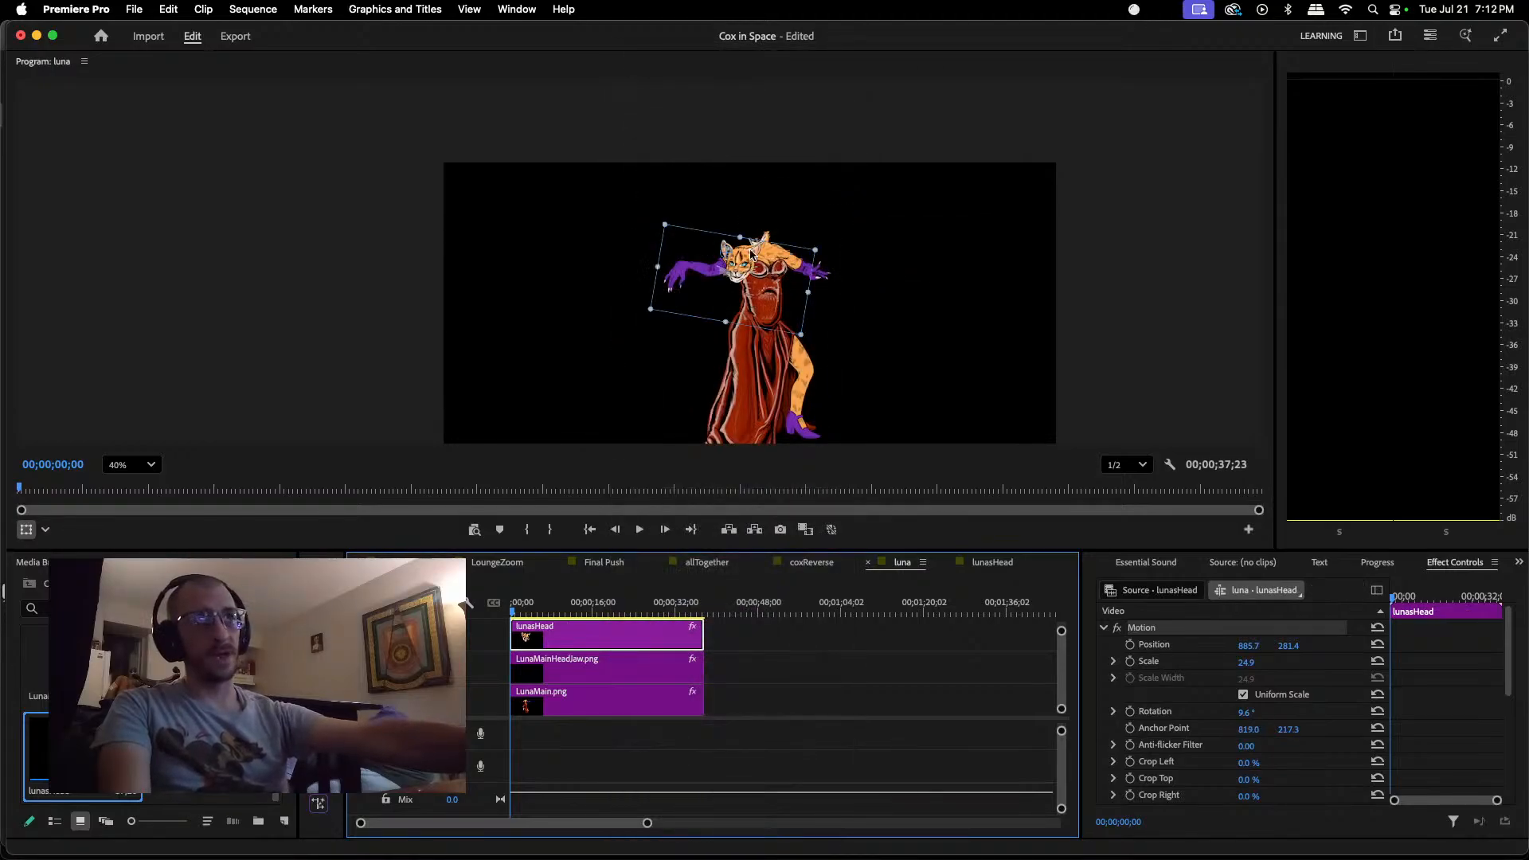
{"action": "left_click", "coordinate": [591, 675]}
{"action": "key", "text": "Delete"}
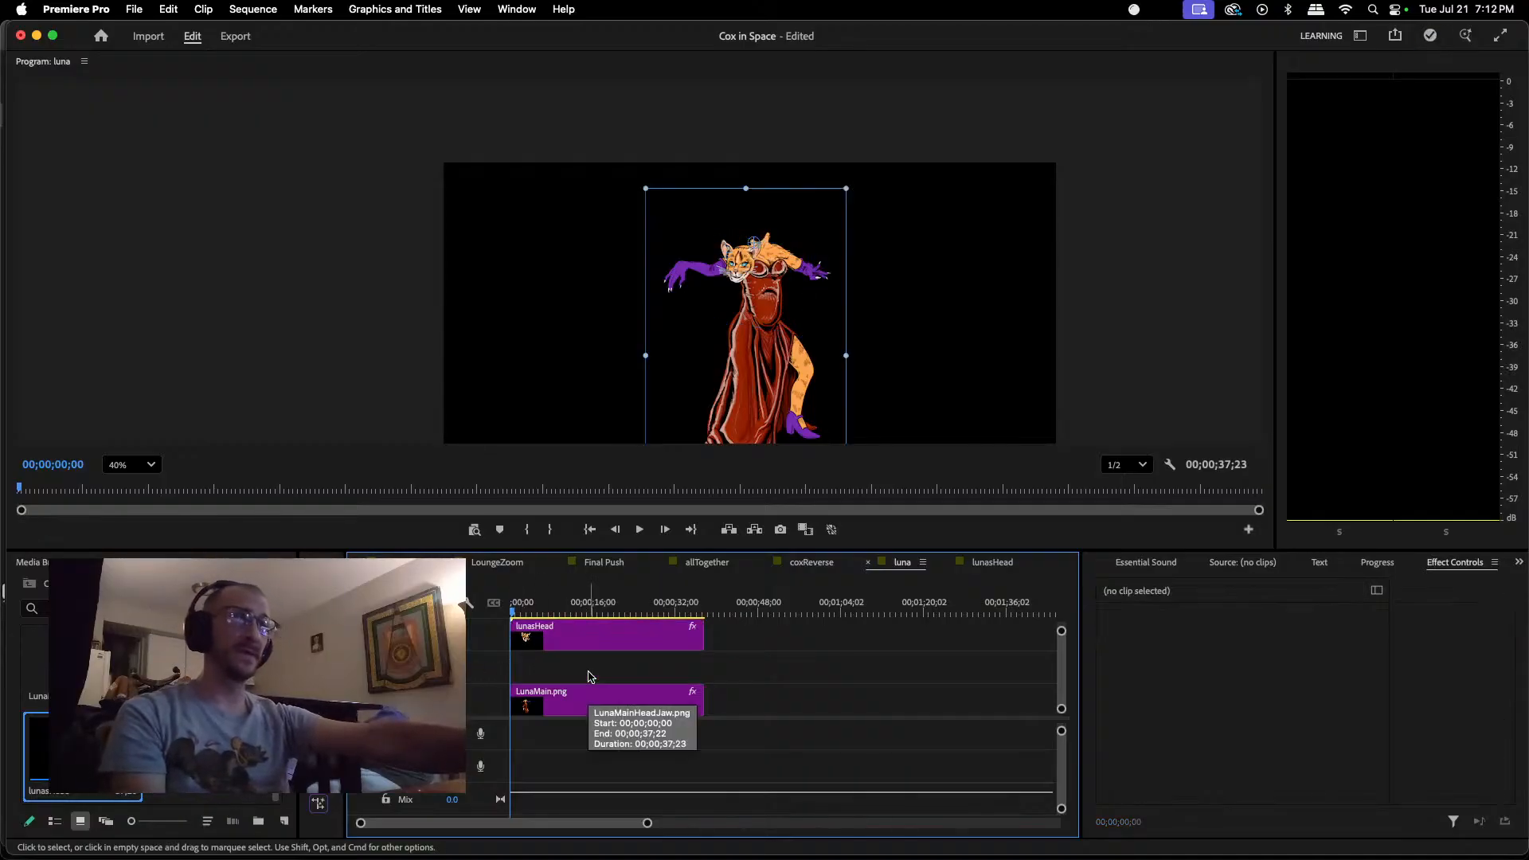
Step: Move the lunasHead clip onto the body's neck, to position about 947.6, 166.0
{"action": "left_click", "coordinate": [748, 237]}
{"action": "left_click", "coordinate": [740, 275]}
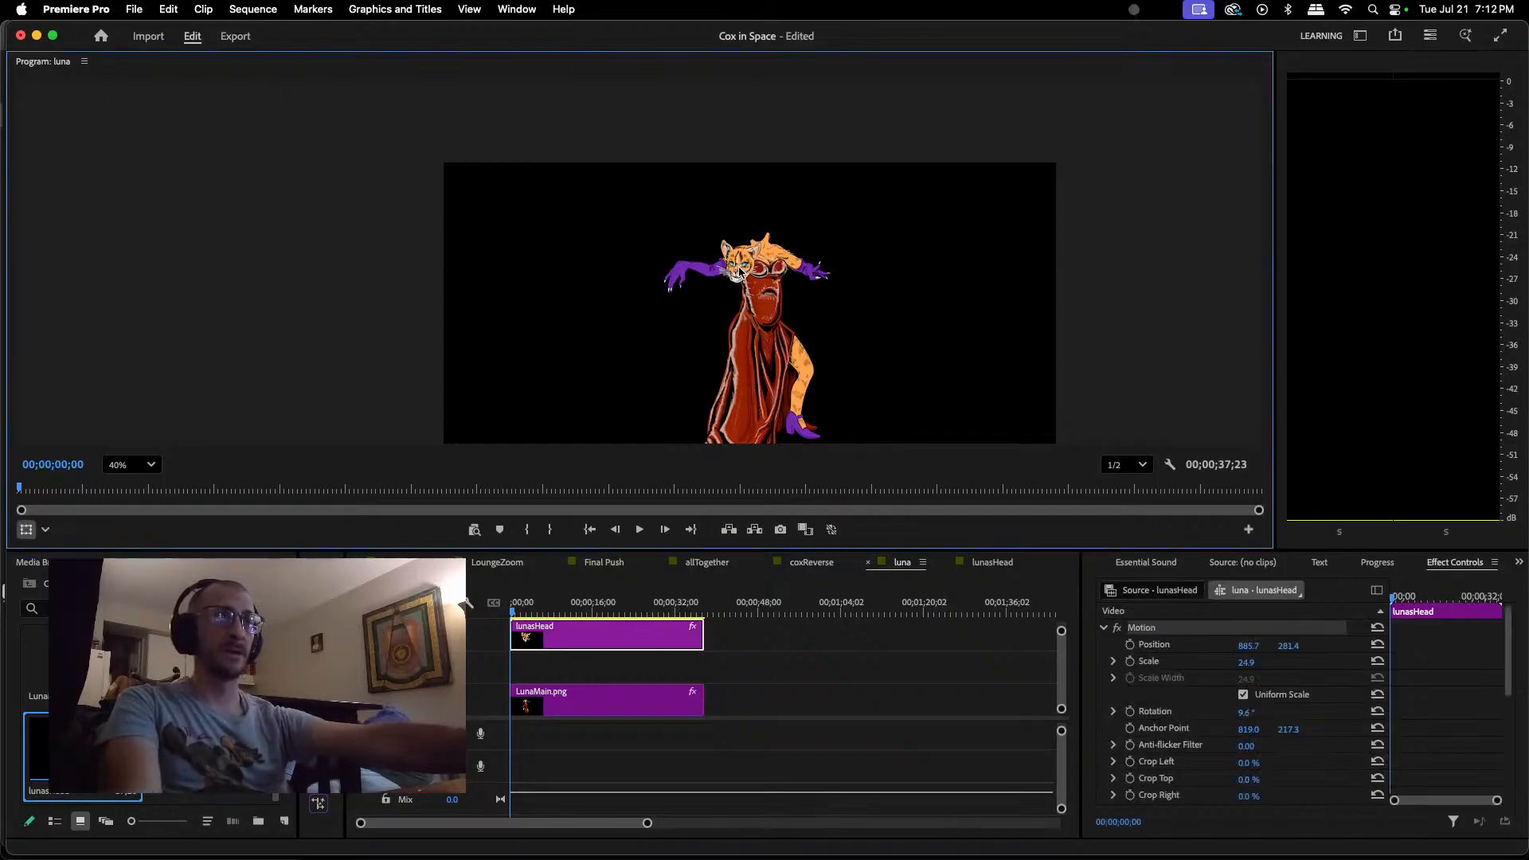
{"action": "left_click_drag", "start_coordinate": [740, 275], "coordinate": [763, 226]}
{"action": "scroll", "coordinate": [764, 226], "scroll_direction": "up", "scroll_amount": 5}
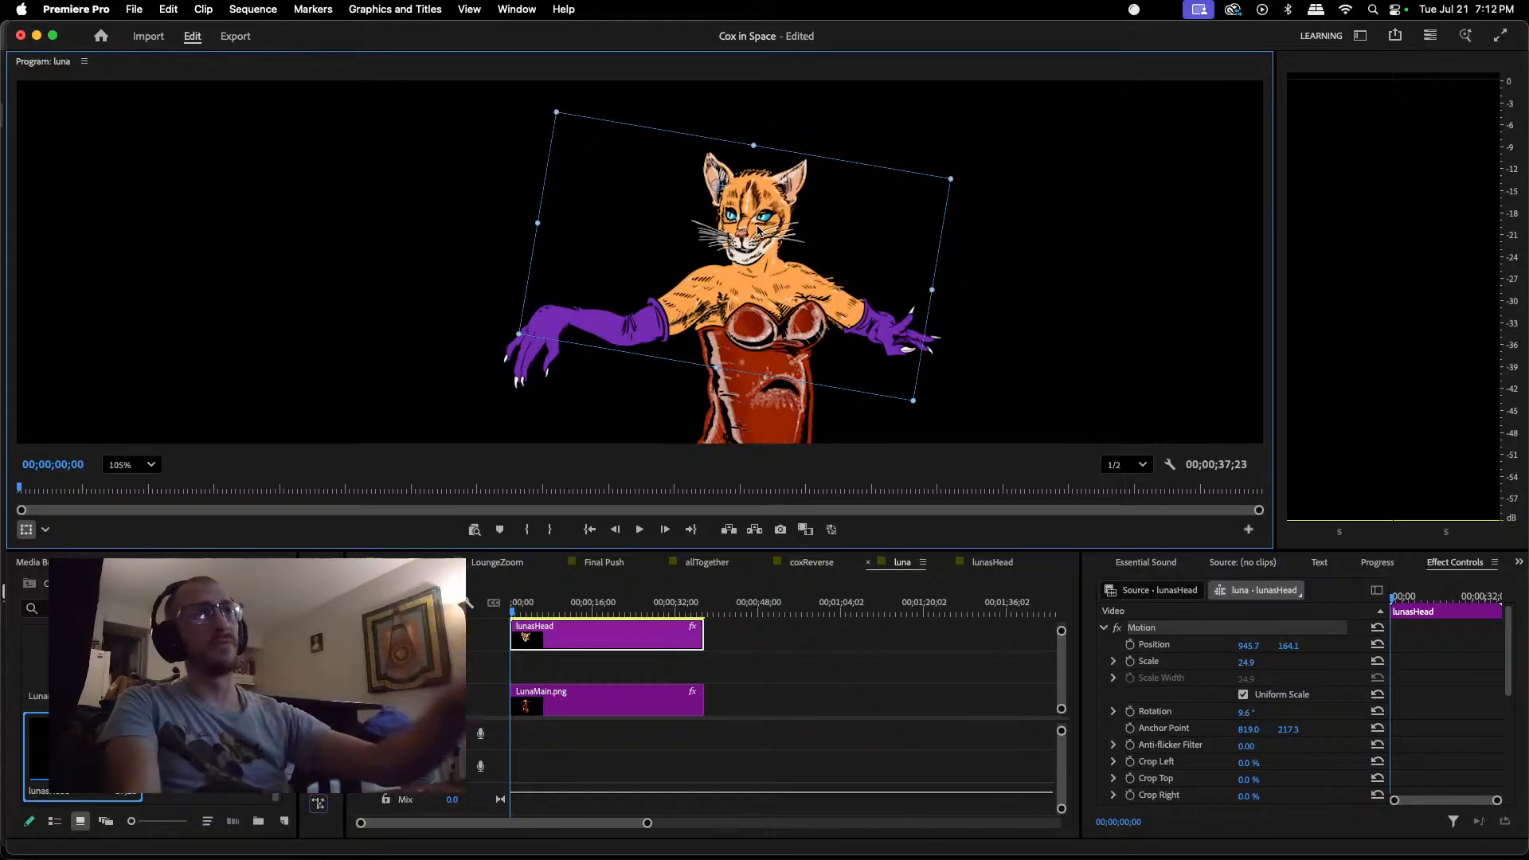
{"action": "left_click_drag", "start_coordinate": [763, 227], "coordinate": [764, 225]}
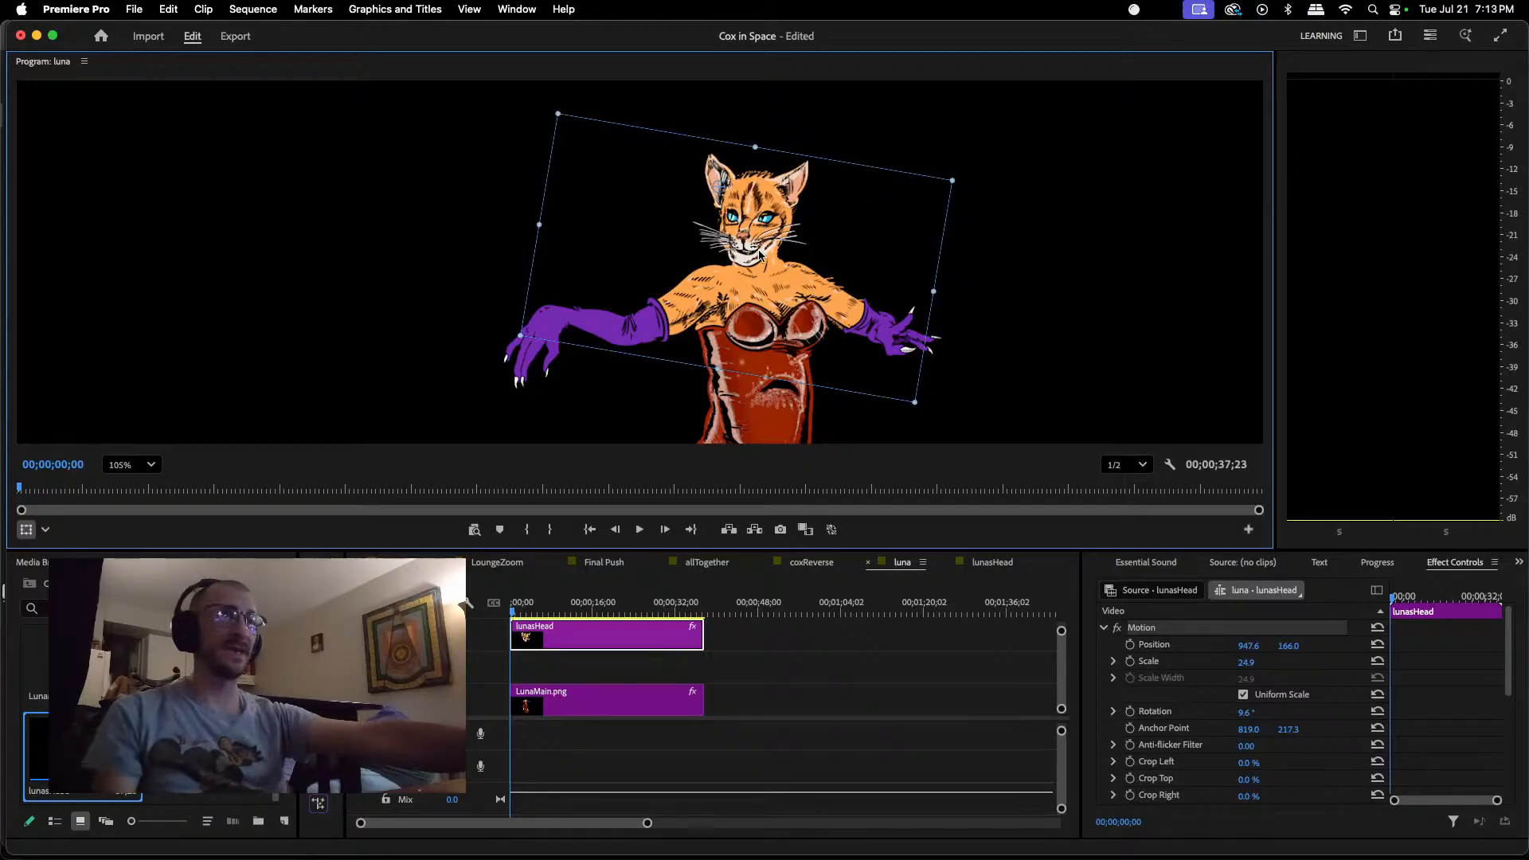
{"action": "scroll", "coordinate": [741, 257], "scroll_direction": "up", "scroll_amount": 5}
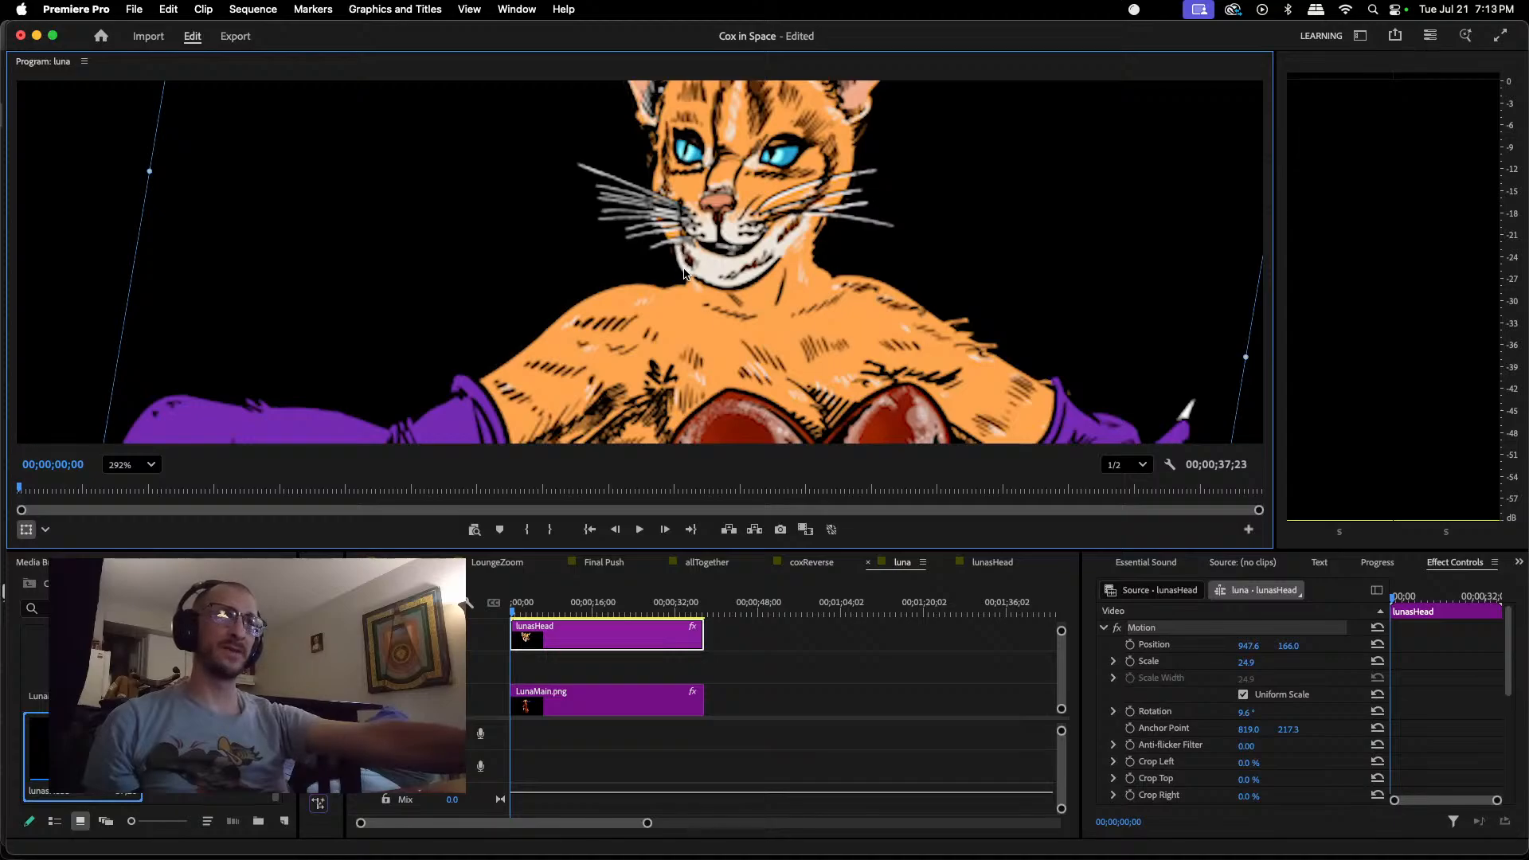
Step: Switch to Photopea and open LunaMainHeadJaw.png from the lounge folder
{"action": "left_click", "coordinate": [884, 829]}
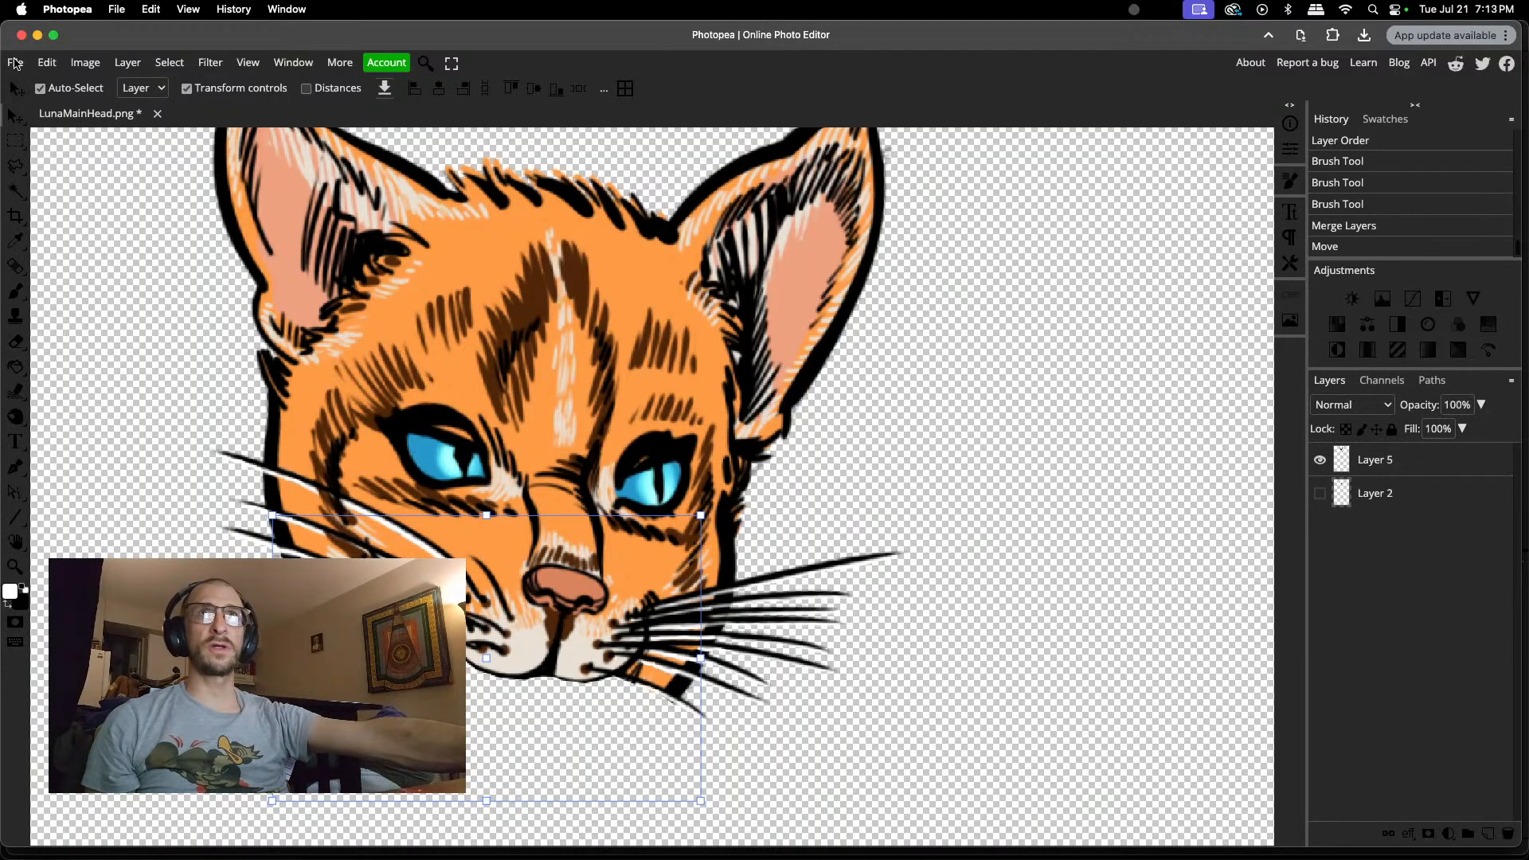
{"action": "left_click", "coordinate": [14, 62]}
{"action": "left_click", "coordinate": [34, 109]}
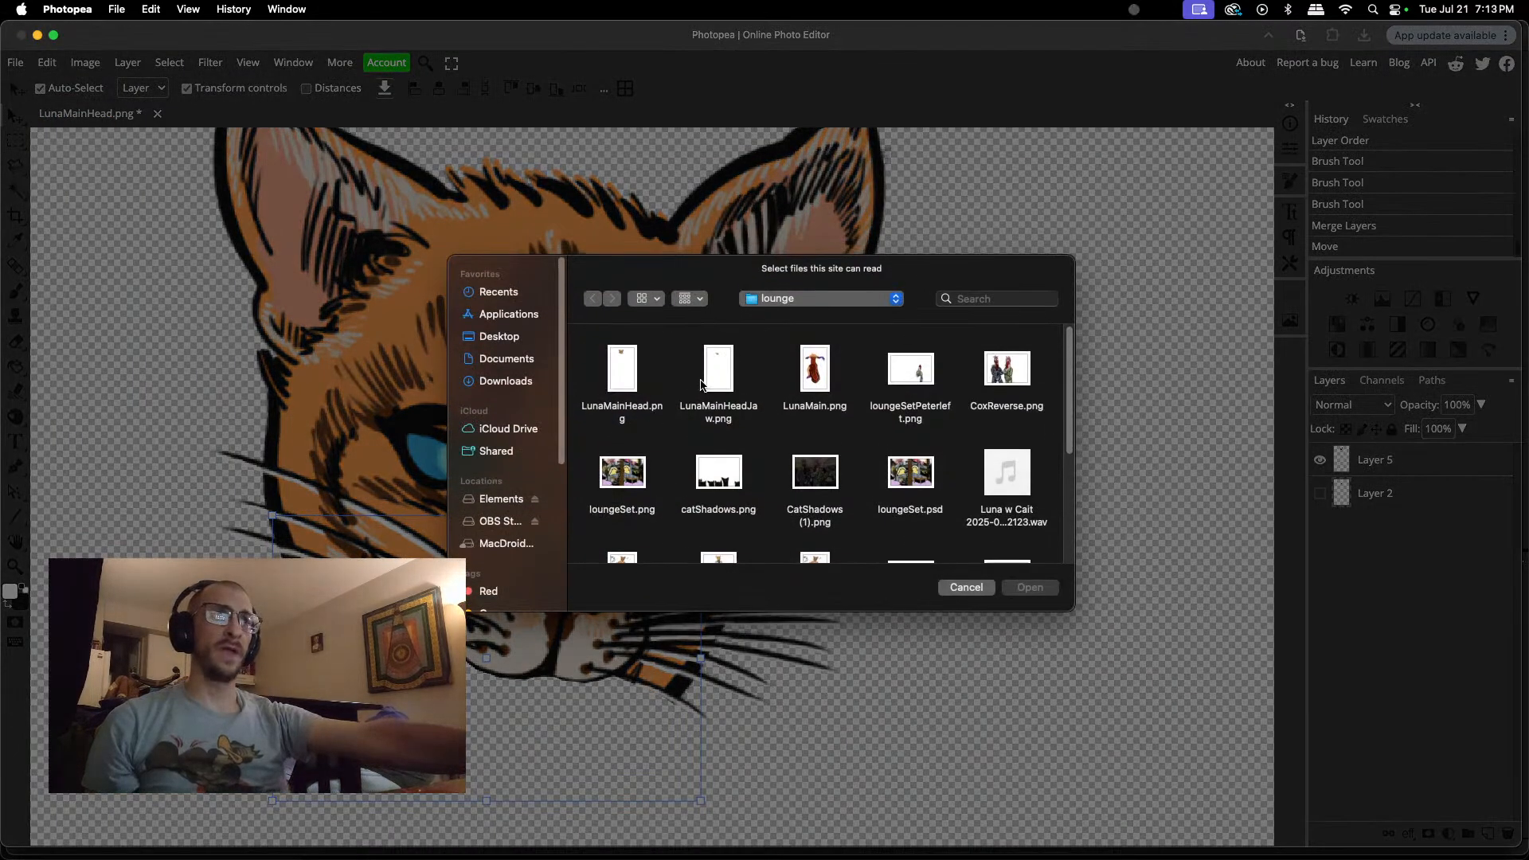
{"action": "left_click", "coordinate": [720, 371]}
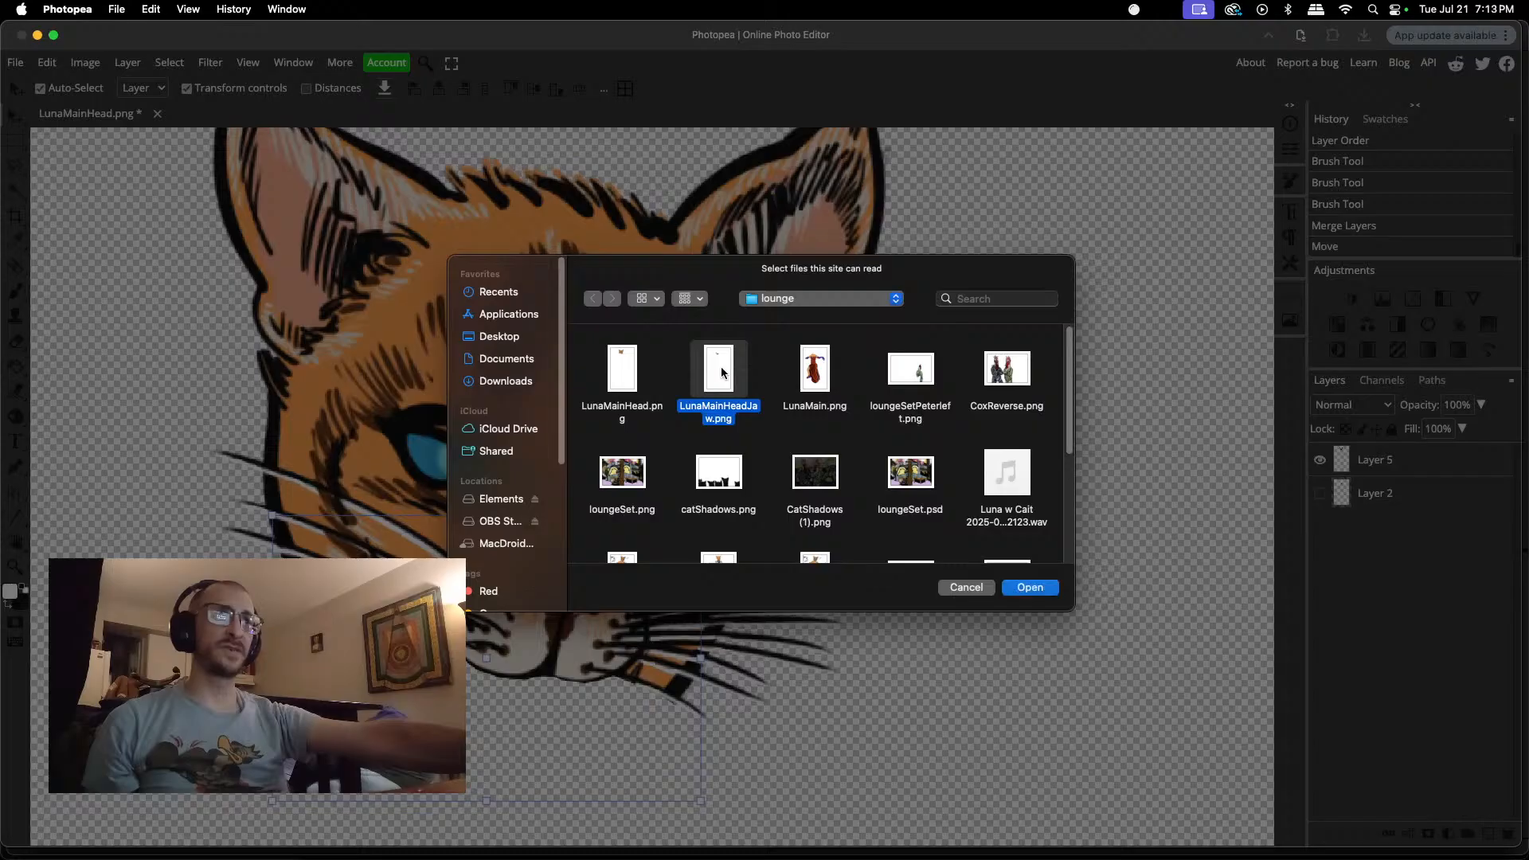
{"action": "left_click", "coordinate": [1030, 587]}
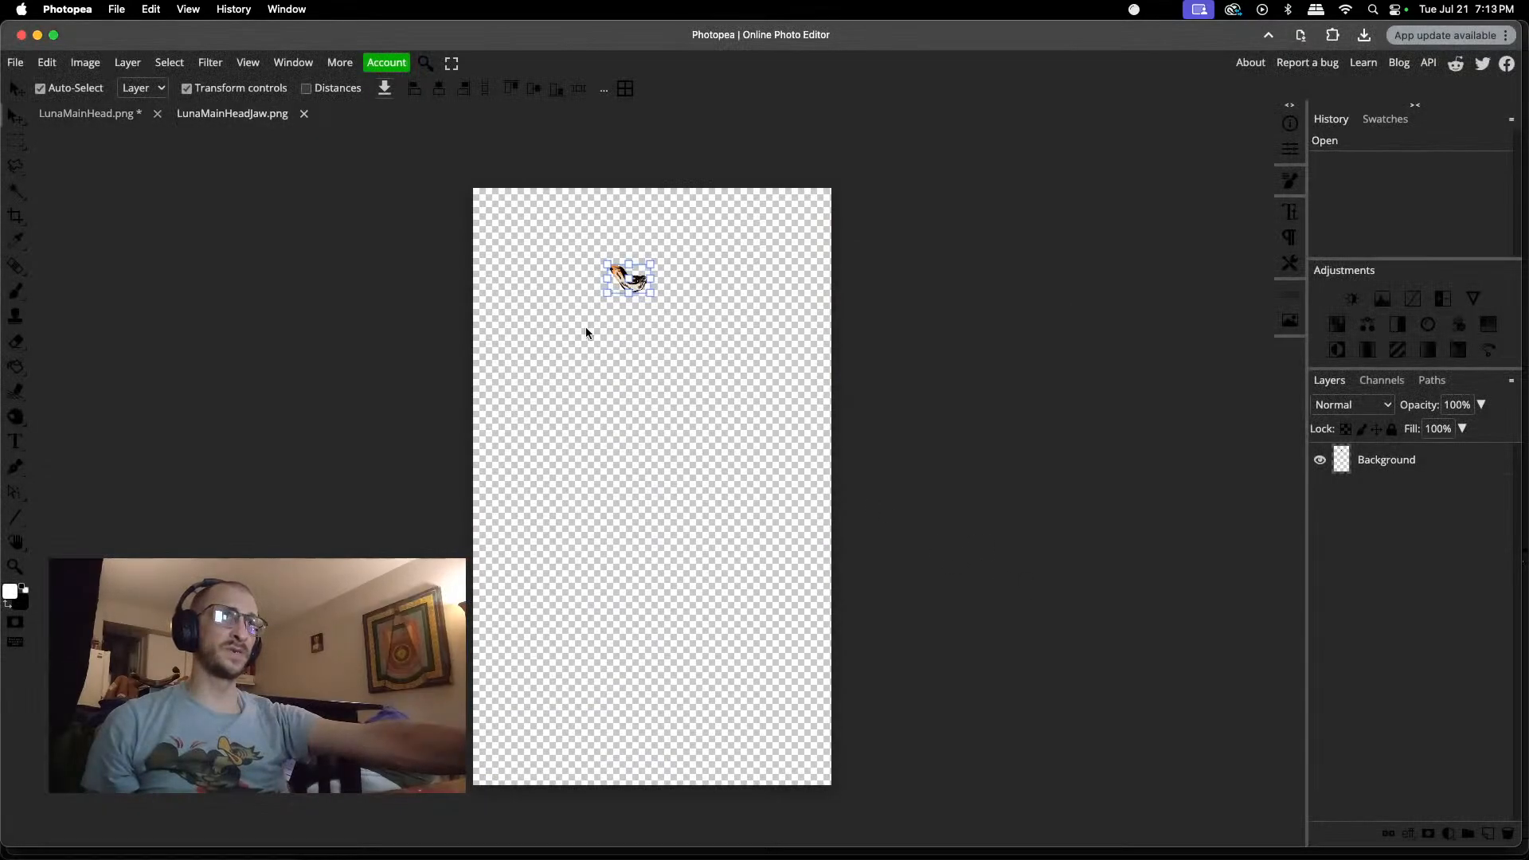
Step: Lasso the black outline segment along the jaw's lower-right edge and cut it onto its own layer, without an extra copy
{"action": "scroll", "coordinate": [636, 285], "scroll_direction": "up", "scroll_amount": 5}
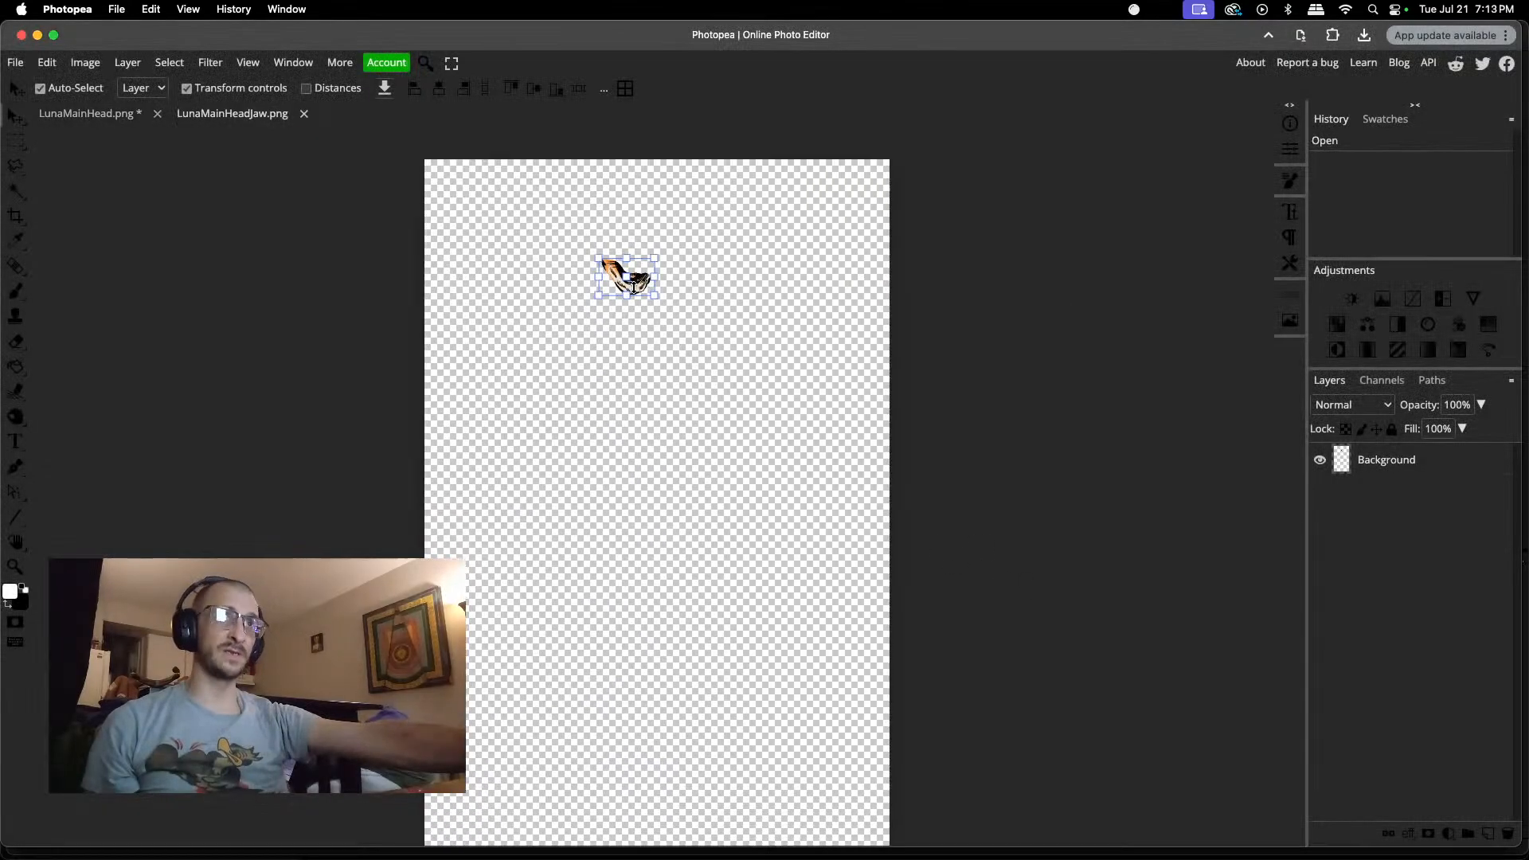
{"action": "scroll", "coordinate": [633, 291], "scroll_direction": "up", "scroll_amount": 5}
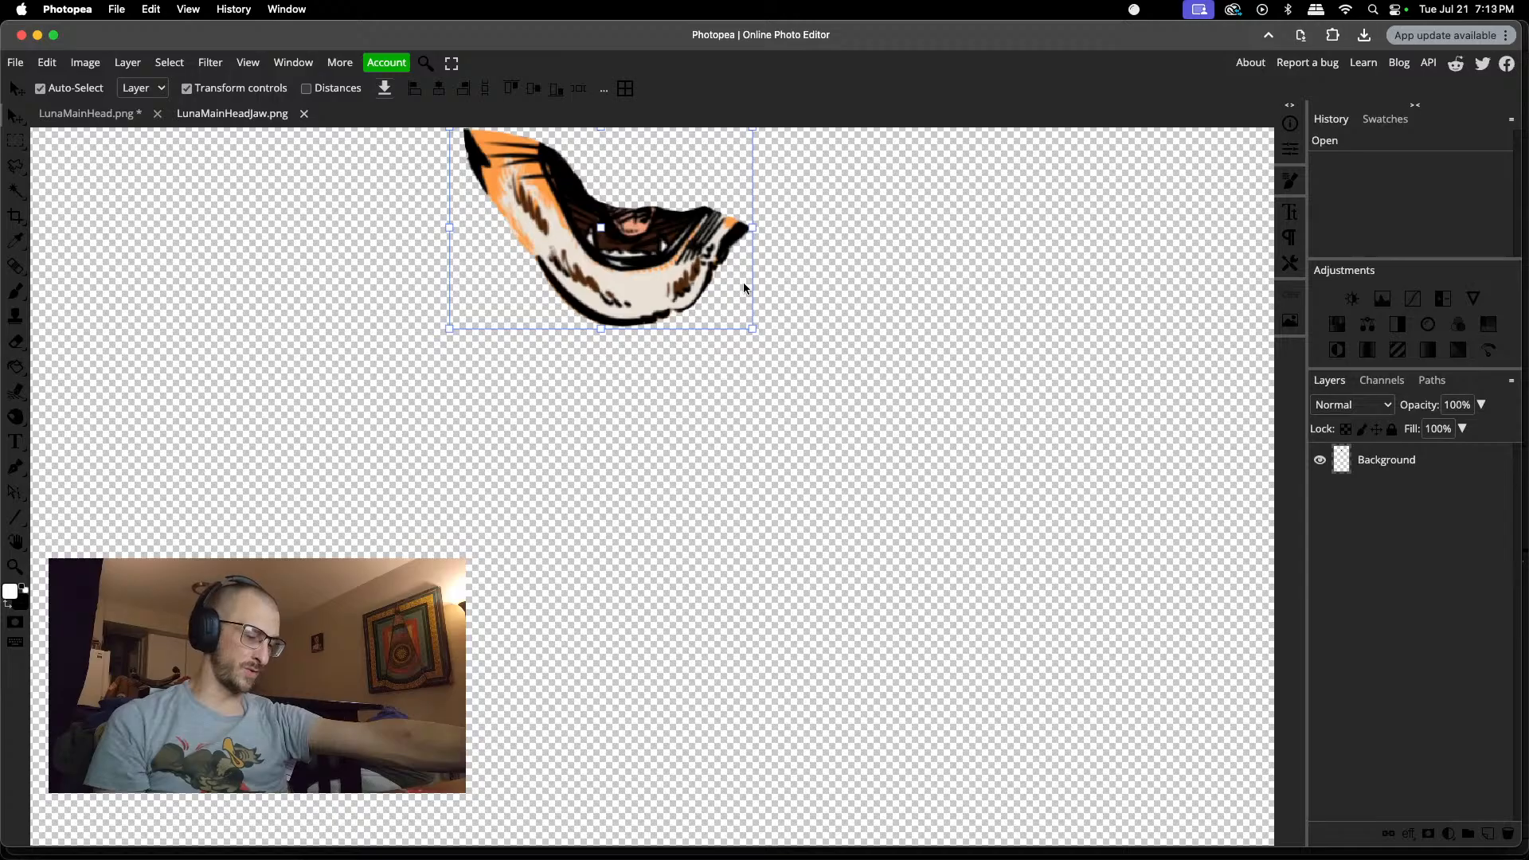
{"action": "key", "text": "l"}
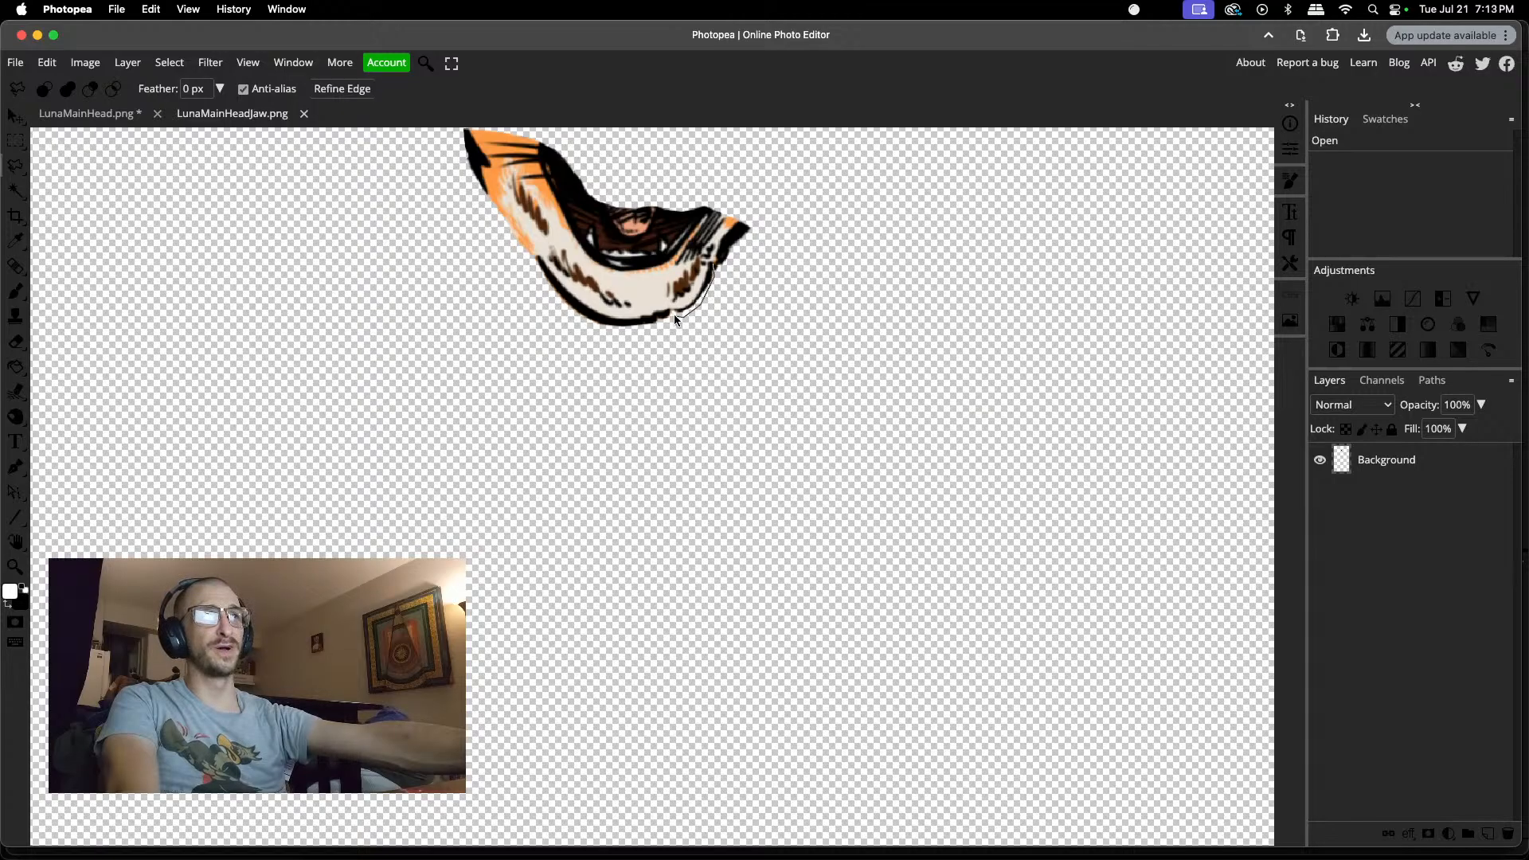
{"action": "left_click_drag", "start_coordinate": [674, 315], "coordinate": [728, 283]}
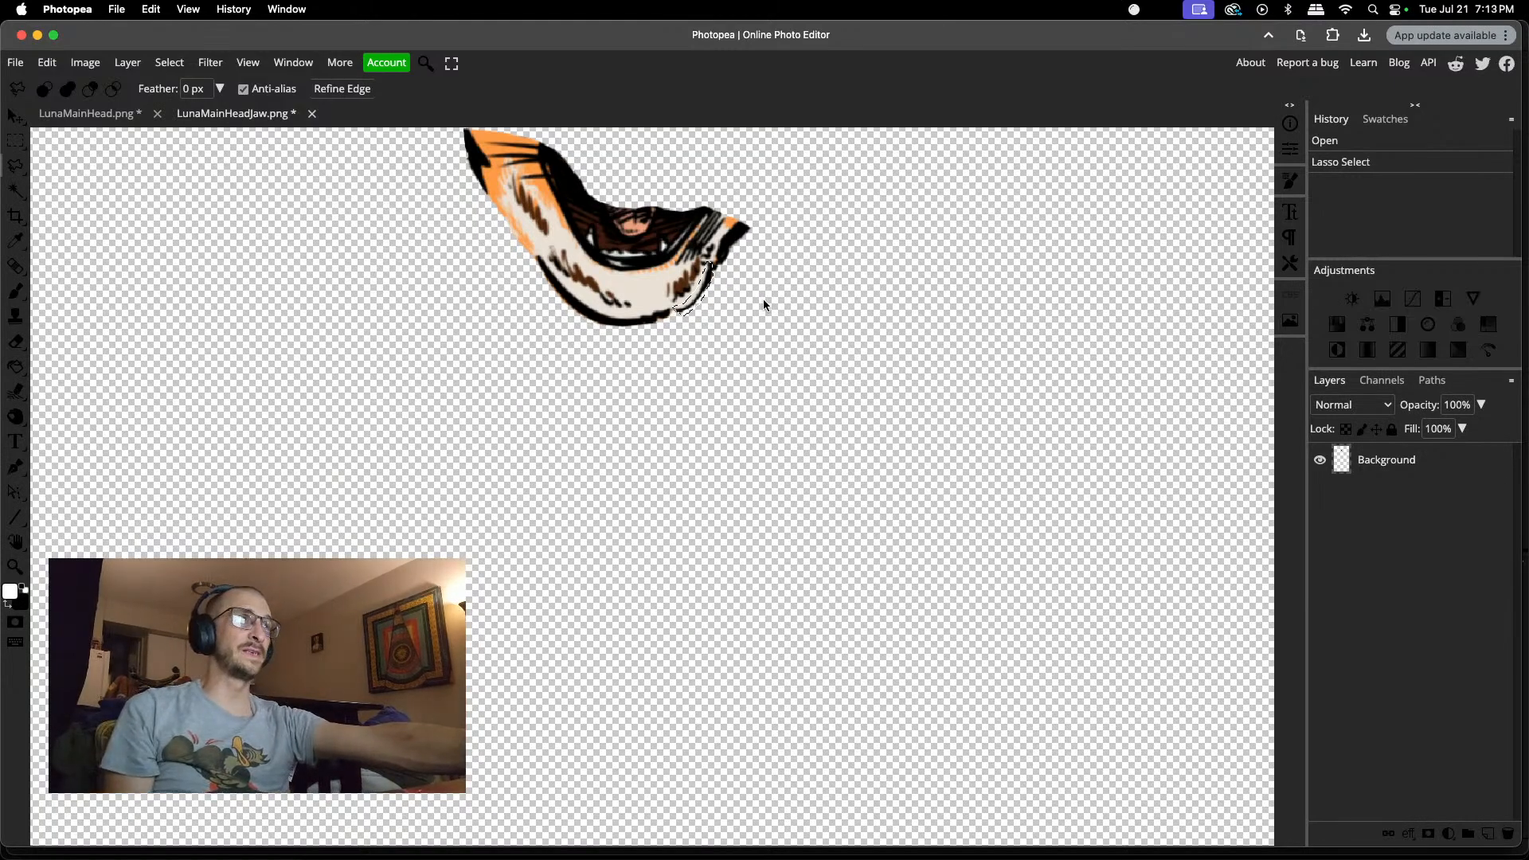
{"action": "key", "text": "super+shift+j"}
{"action": "key", "text": "super+j"}
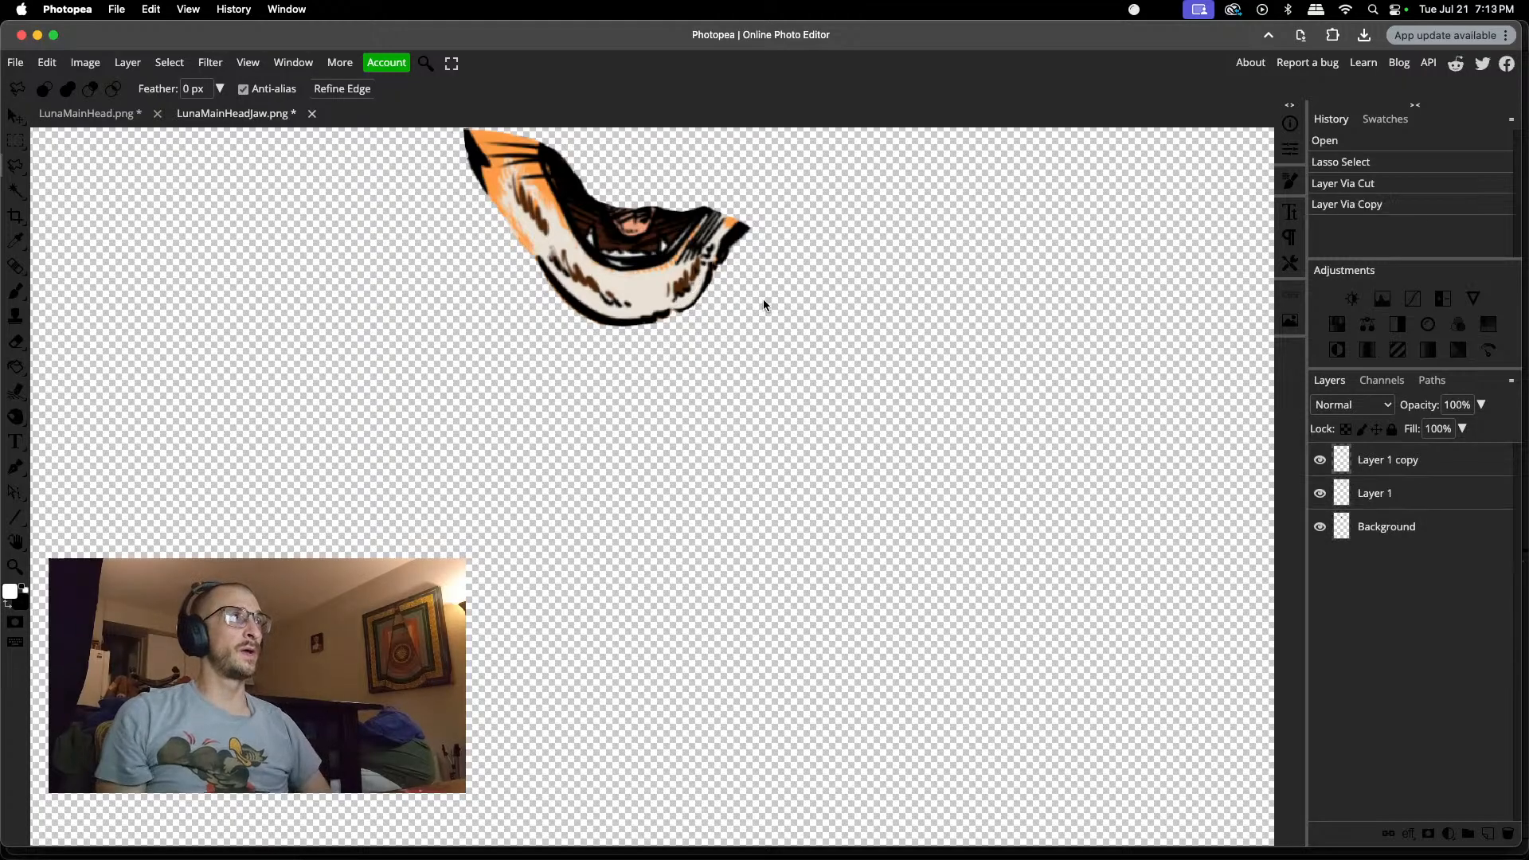
{"action": "left_click", "coordinate": [1338, 184]}
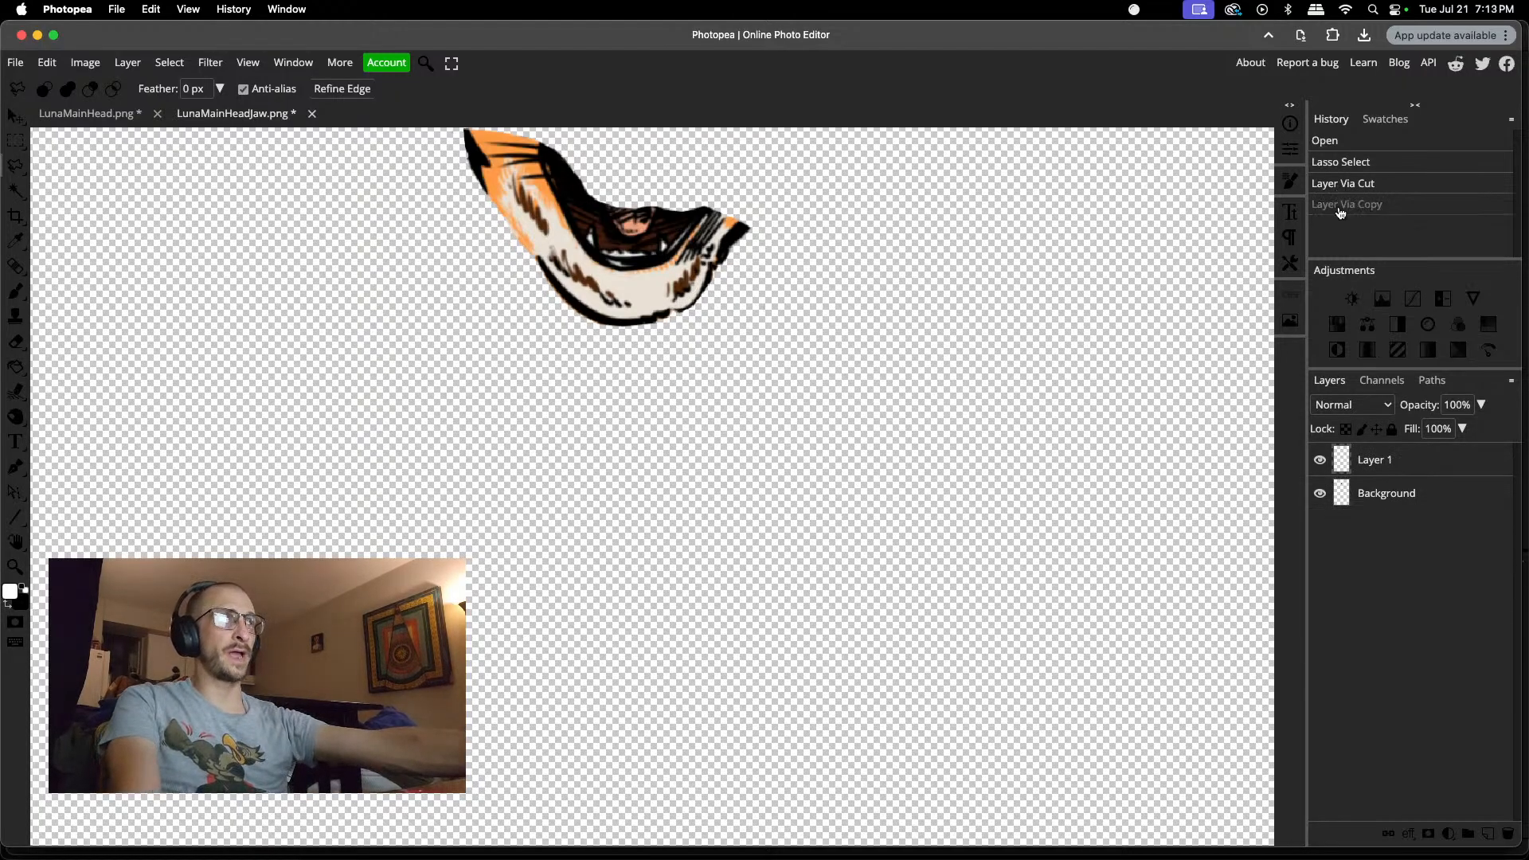
Step: Try to fit the cut outline segment closer against the jaw, moving it slightly inward and rotating it about 7.6°
{"action": "key", "text": "v"}
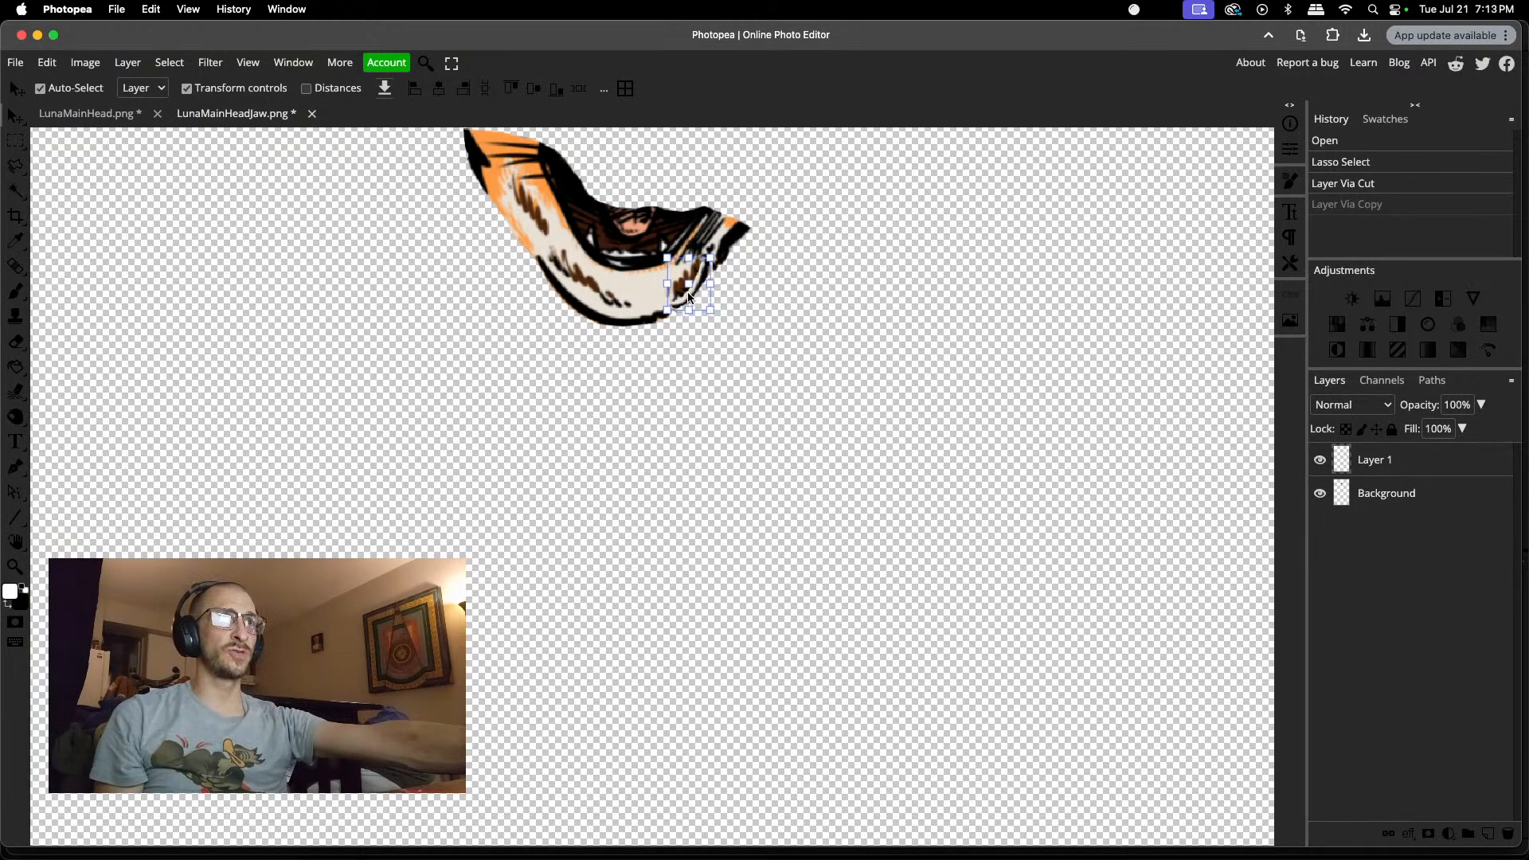
{"action": "left_click_drag", "start_coordinate": [685, 293], "coordinate": [683, 294]}
{"action": "key", "text": "super+t"}
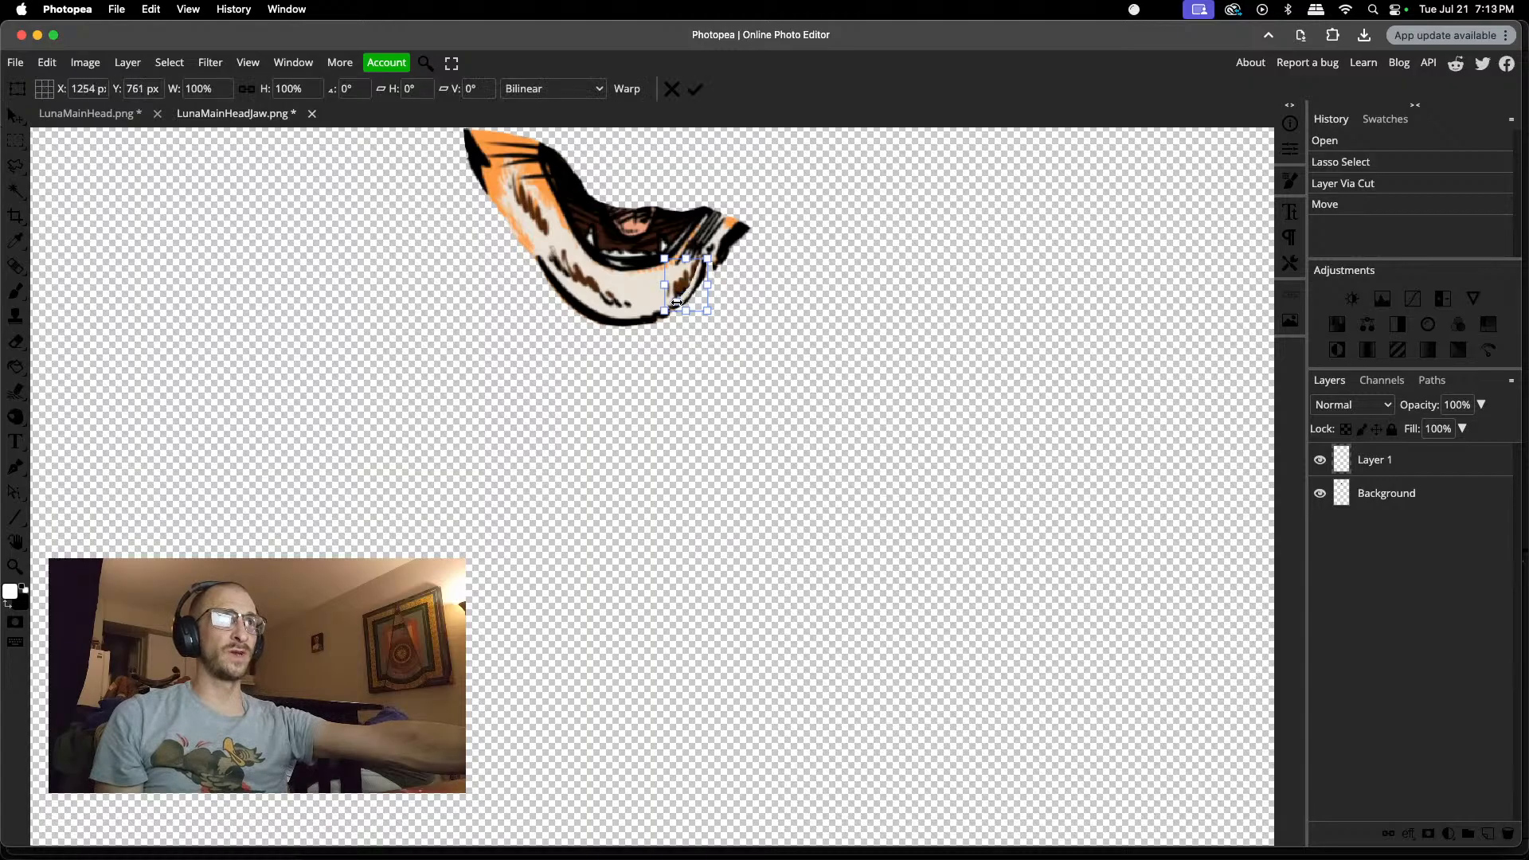
{"action": "left_click_drag", "start_coordinate": [712, 248], "coordinate": [719, 255]}
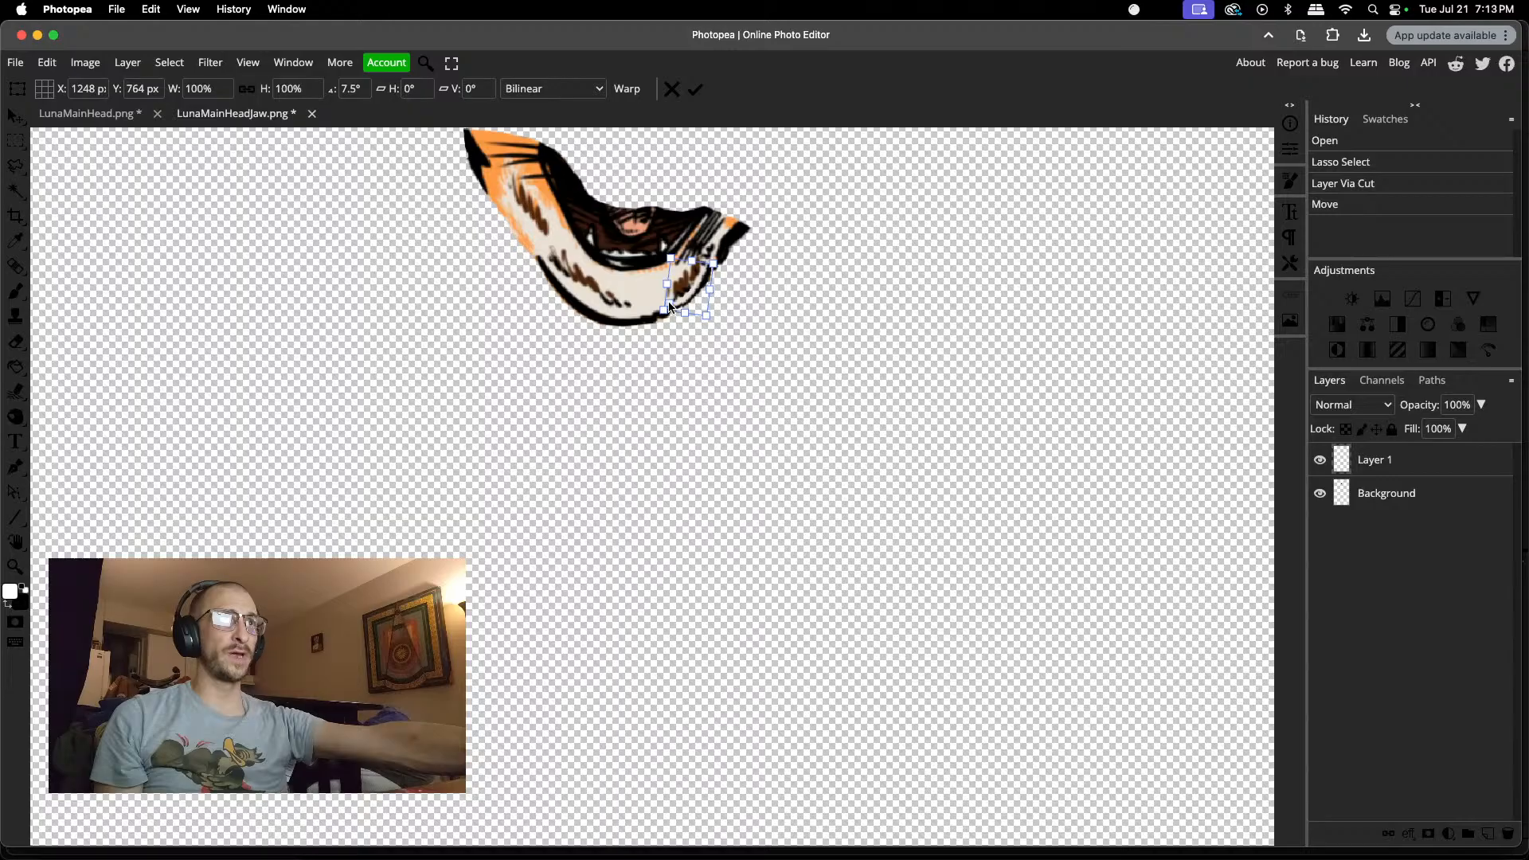
{"action": "mouse_move", "coordinate": [670, 306]}
{"action": "left_mouse_down"}
{"action": "mouse_move", "coordinate": [705, 273]}
{"action": "mouse_move", "coordinate": [653, 315]}
{"action": "left_mouse_up"}
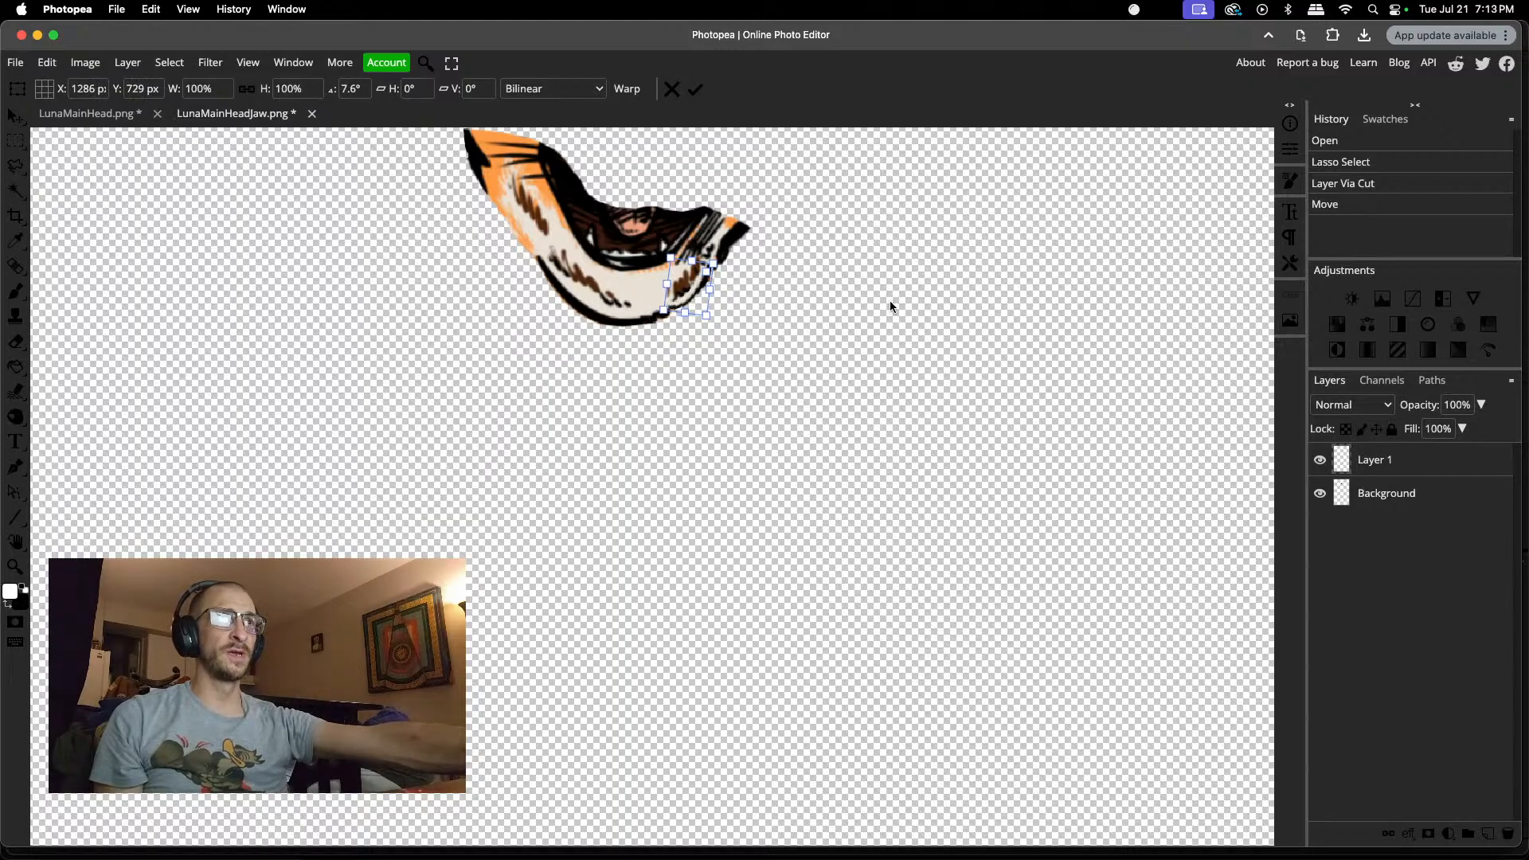
{"action": "left_click", "coordinate": [697, 88]}
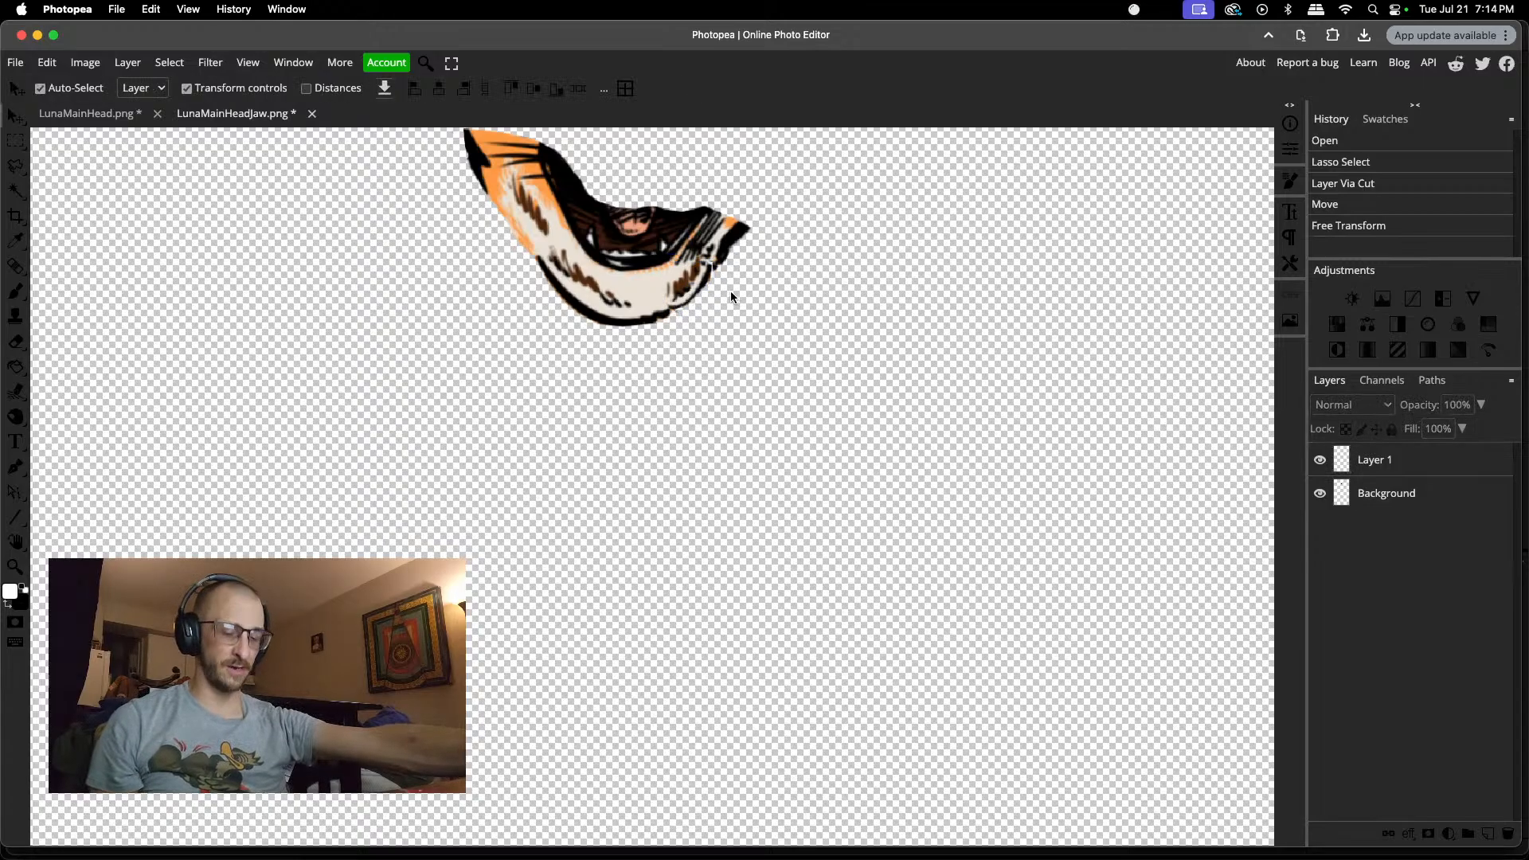
Step: Try to realign the outline segment with the jaw's edge, transforming it with about 2.9° rotation and erasing parts of it
{"action": "scroll", "coordinate": [728, 292], "scroll_direction": "up", "scroll_amount": 3}
{"action": "scroll", "coordinate": [743, 306], "scroll_direction": "up", "scroll_amount": 2}
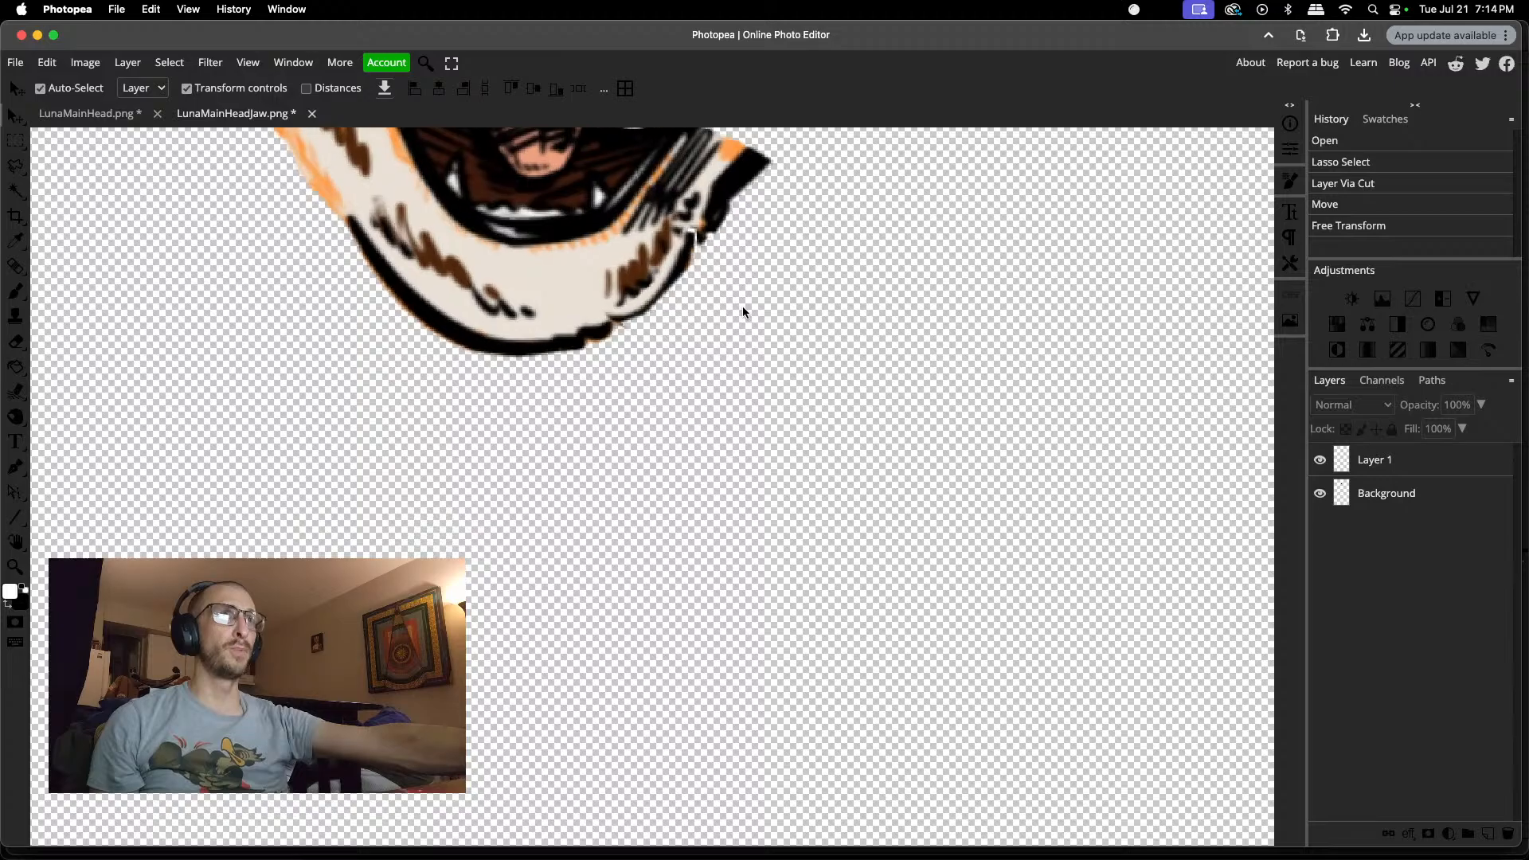
{"action": "left_click", "coordinate": [680, 254]}
{"action": "left_click_drag", "start_coordinate": [679, 254], "coordinate": [685, 234]}
{"action": "left_click_drag", "start_coordinate": [585, 318], "coordinate": [576, 323]}
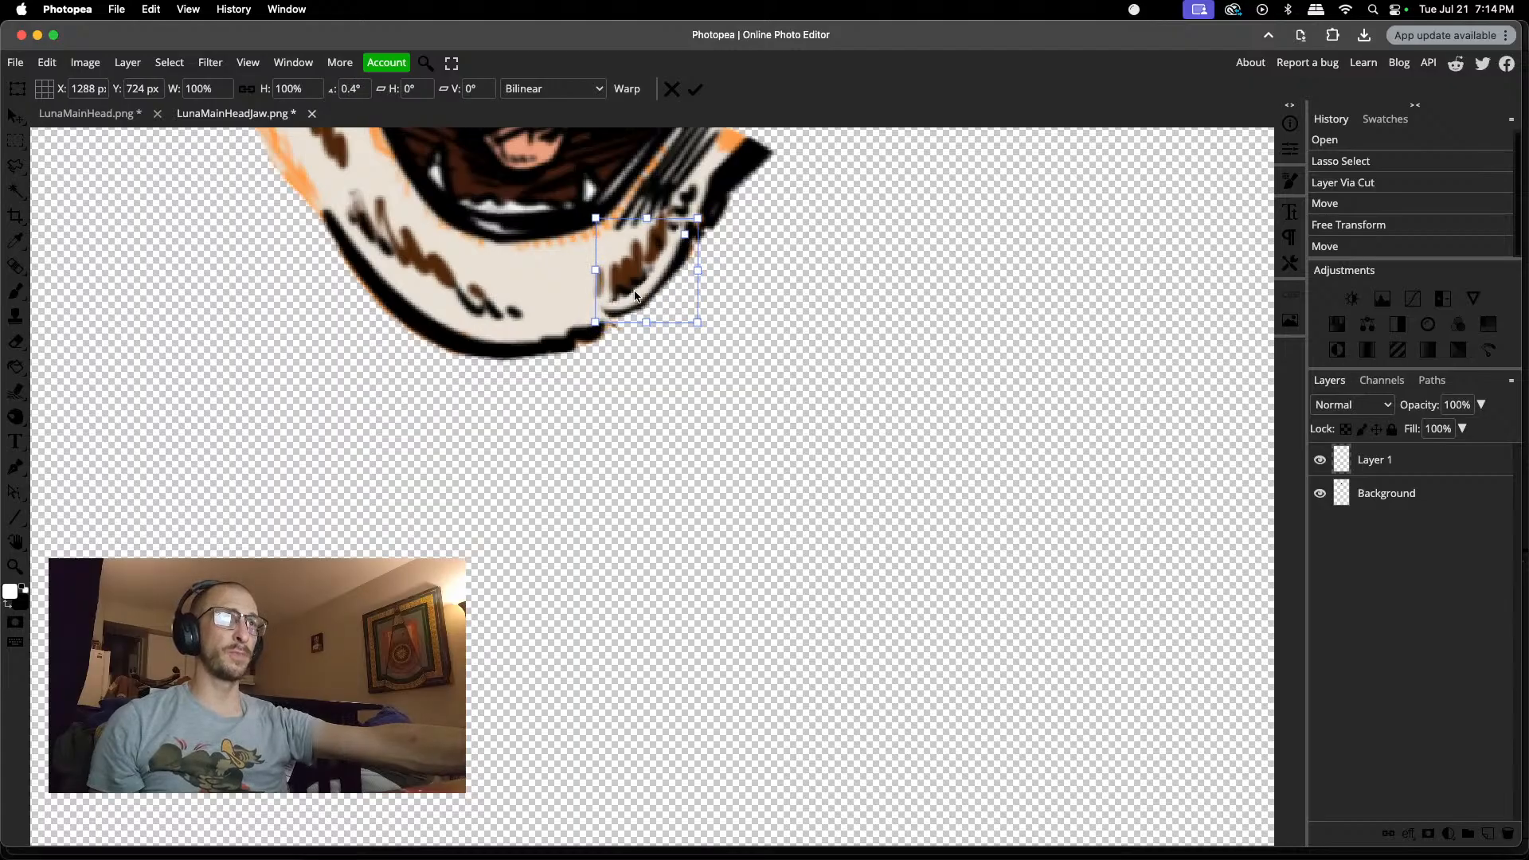
{"action": "left_click_drag", "start_coordinate": [674, 271], "coordinate": [662, 280]}
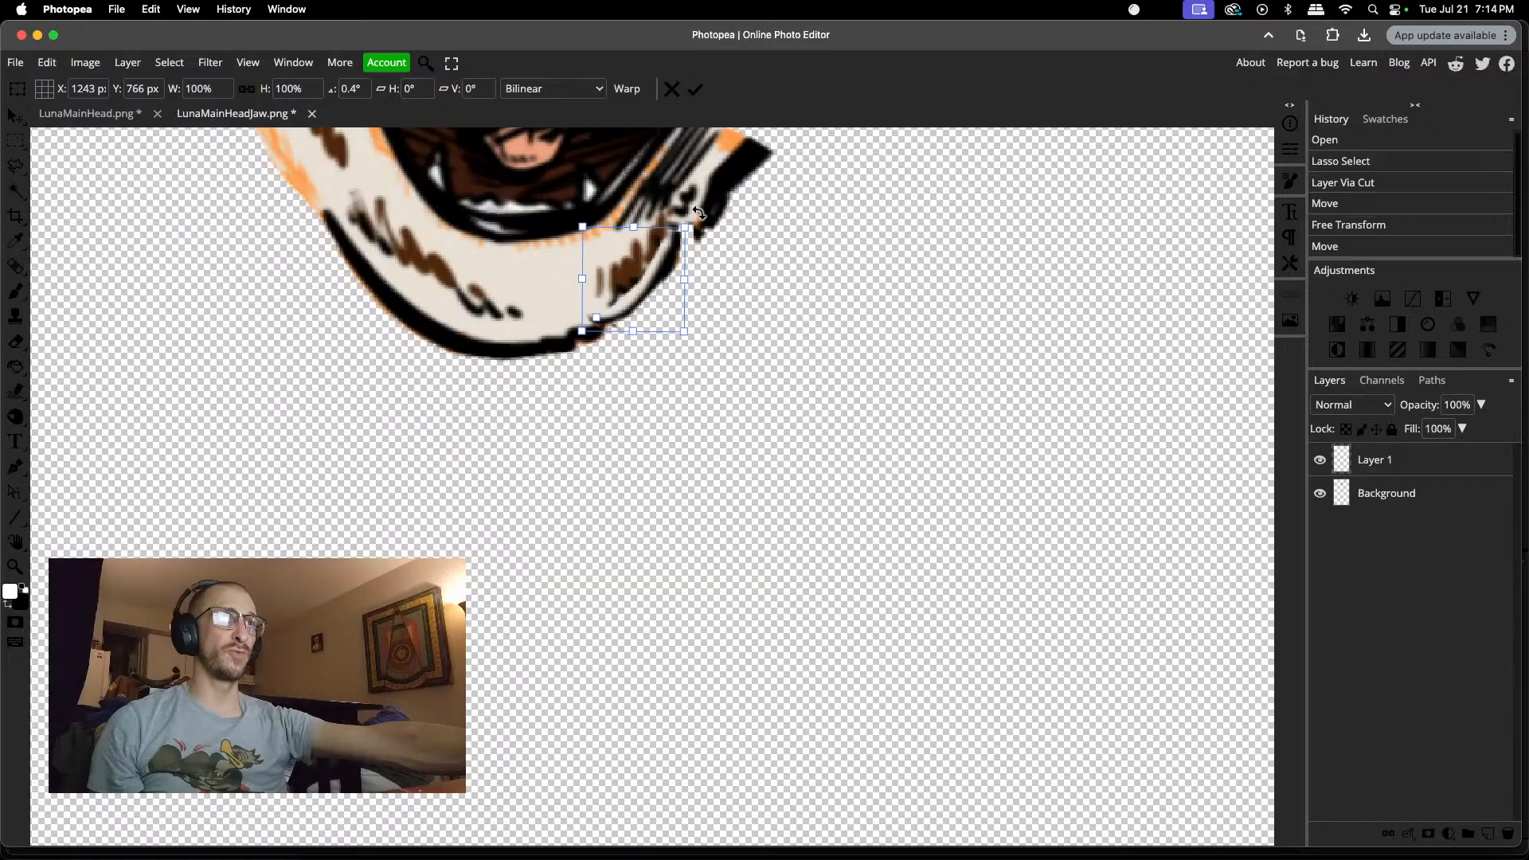
{"action": "left_click_drag", "start_coordinate": [696, 217], "coordinate": [670, 254]}
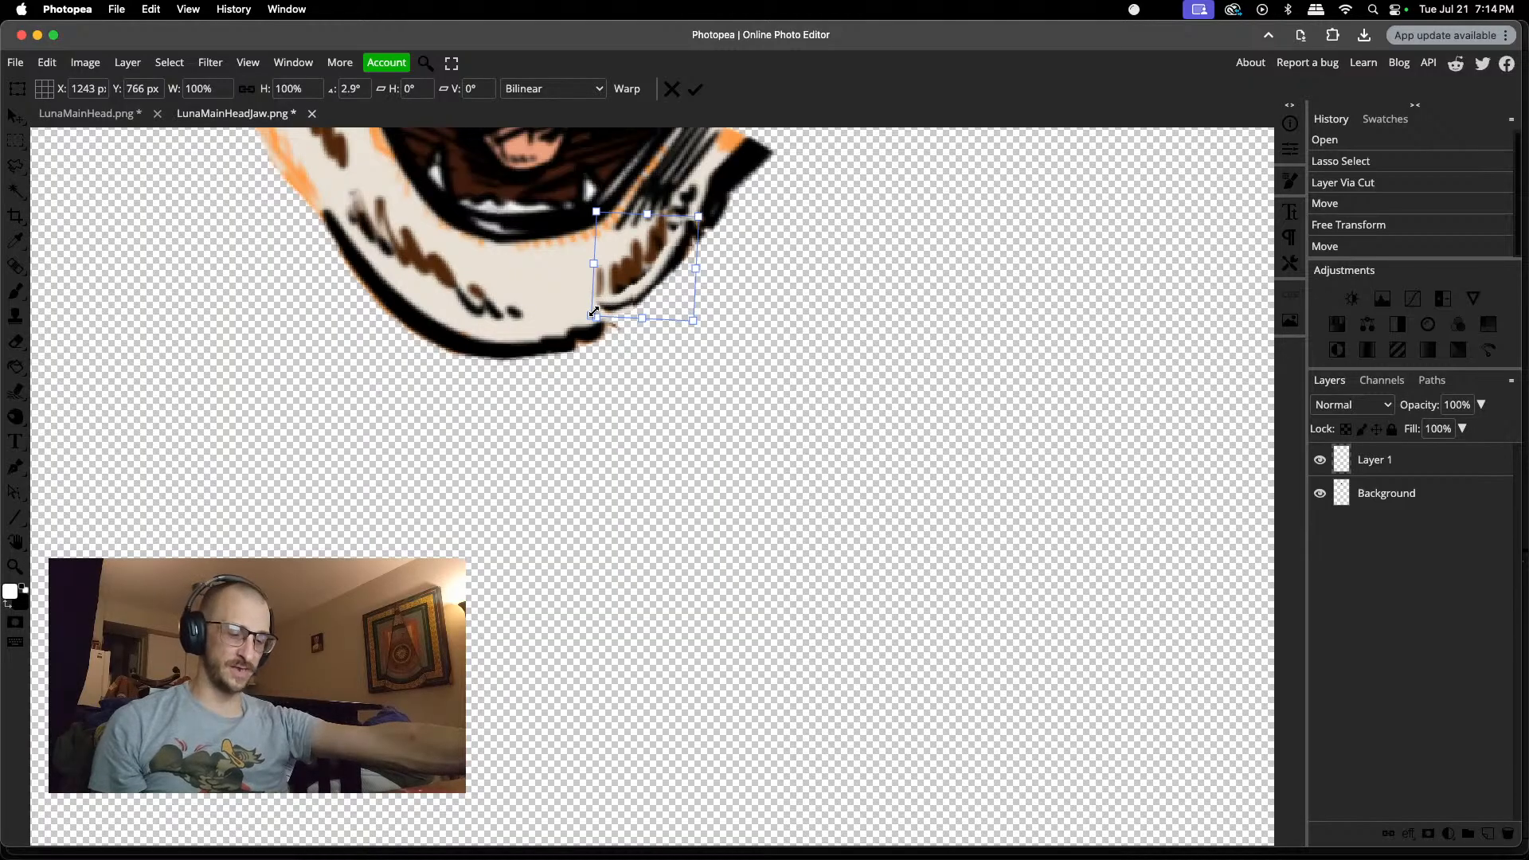
{"action": "key", "text": "e"}
{"action": "mouse_move", "coordinate": [600, 303]}
{"action": "left_mouse_down"}
{"action": "mouse_move", "coordinate": [675, 224]}
{"action": "mouse_move", "coordinate": [637, 279]}
{"action": "left_mouse_up"}
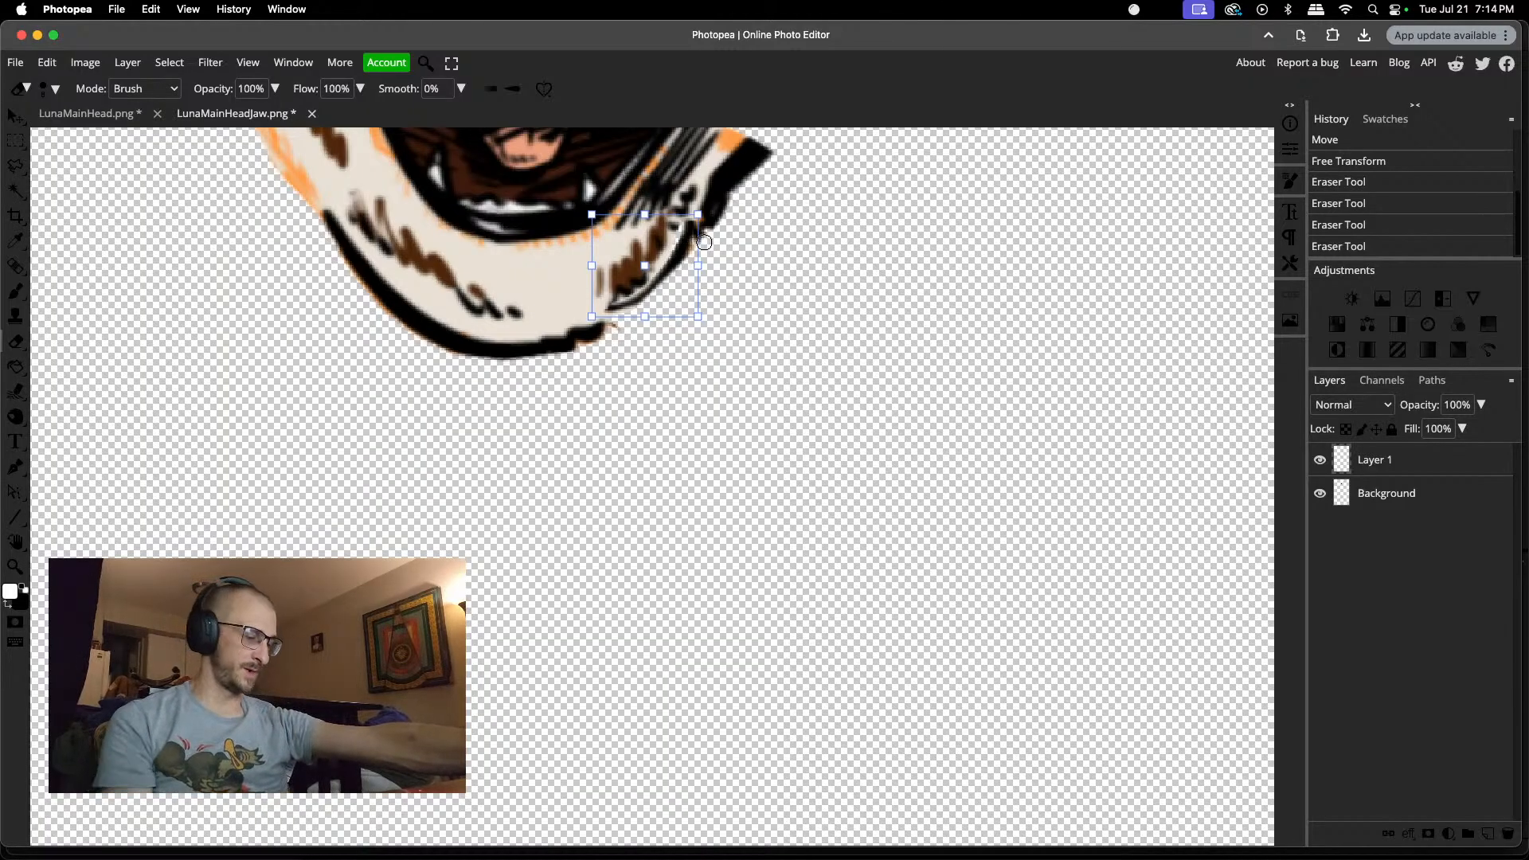
Step: Delete the separate outline layer and erase the leftover specks along the jaw's lower-right edge on the Background layer
{"action": "key", "text": "Delete"}
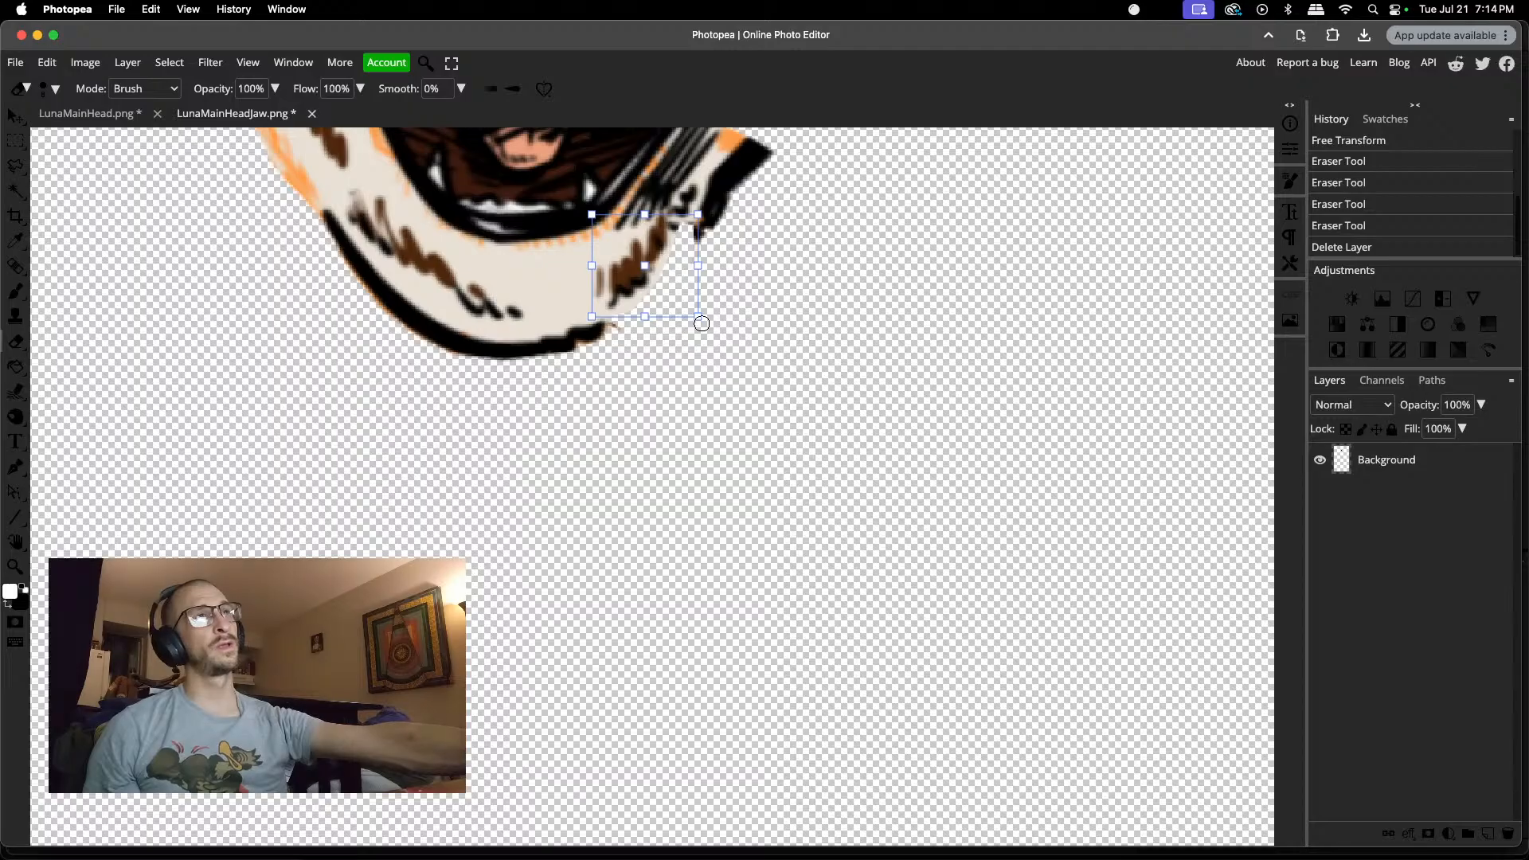
{"action": "left_click_drag", "start_coordinate": [706, 324], "coordinate": [754, 303]}
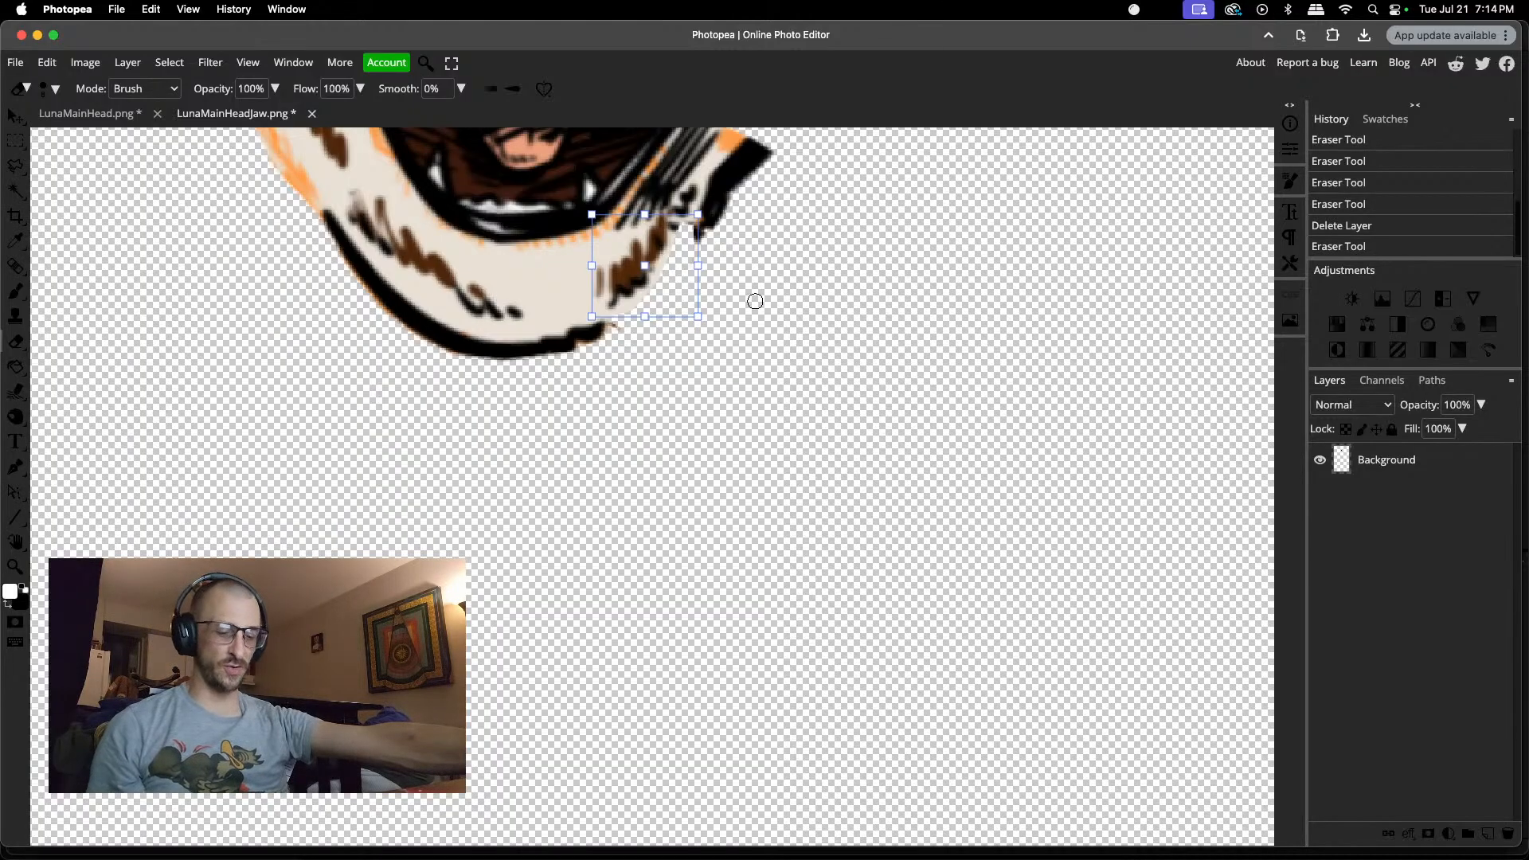
{"action": "key", "text": "super+d"}
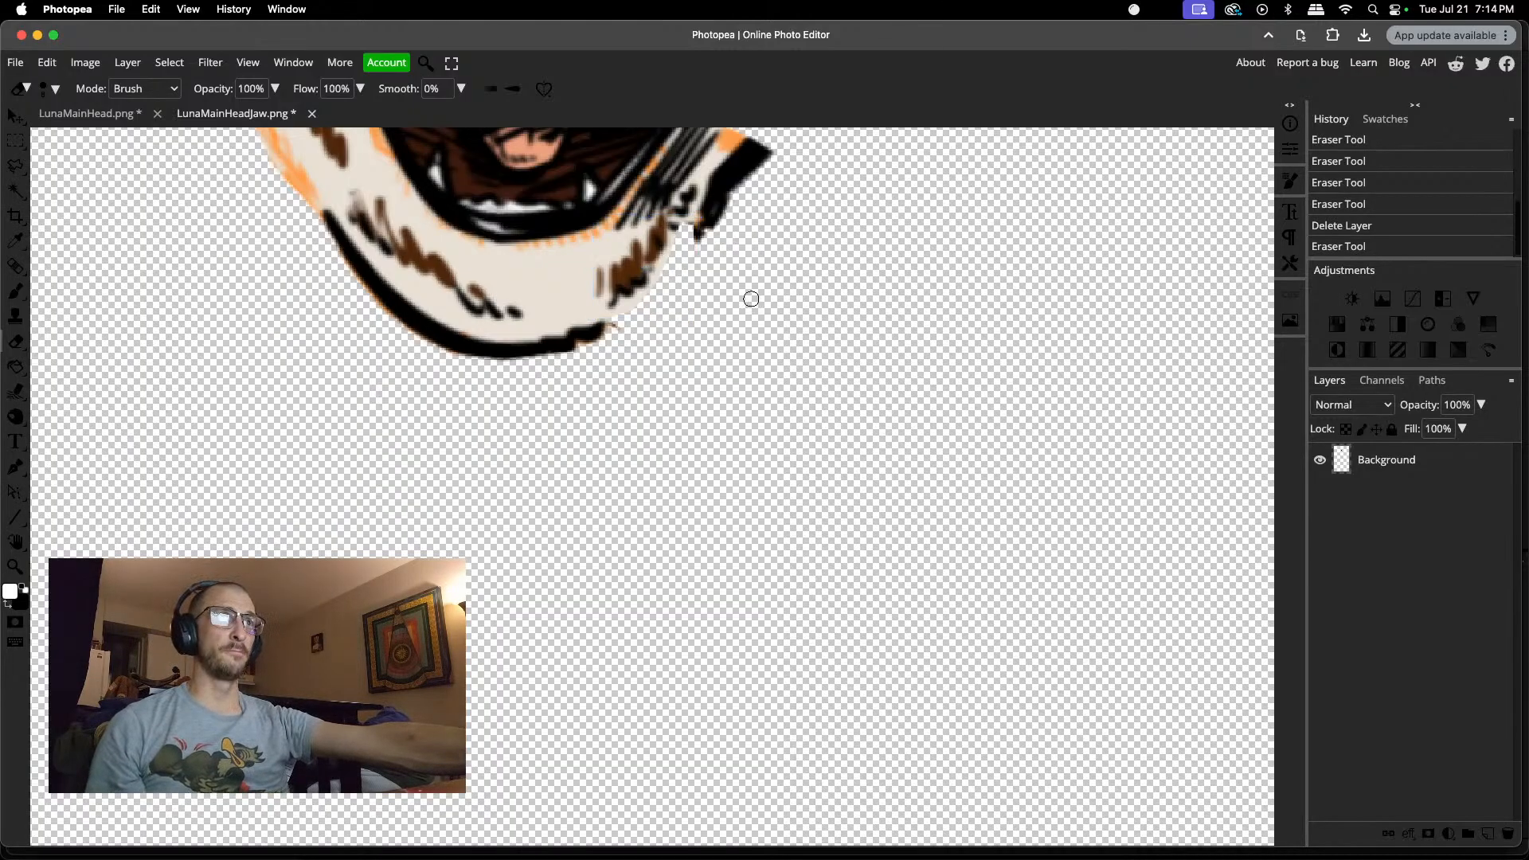
{"action": "left_click", "coordinate": [619, 328]}
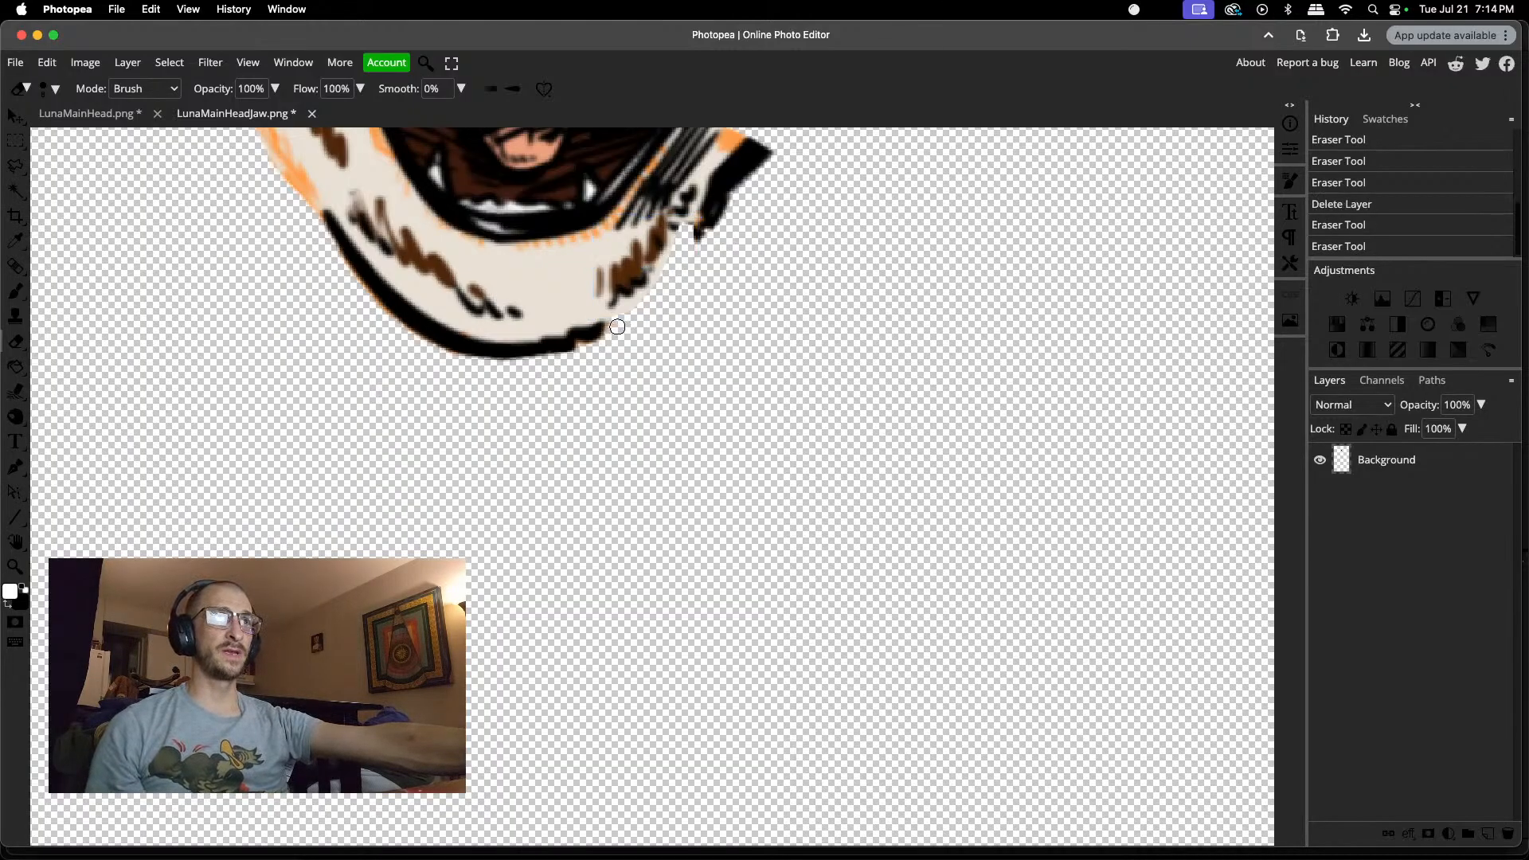
{"action": "left_click", "coordinate": [701, 245]}
{"action": "left_click_drag", "start_coordinate": [700, 225], "coordinate": [748, 229]}
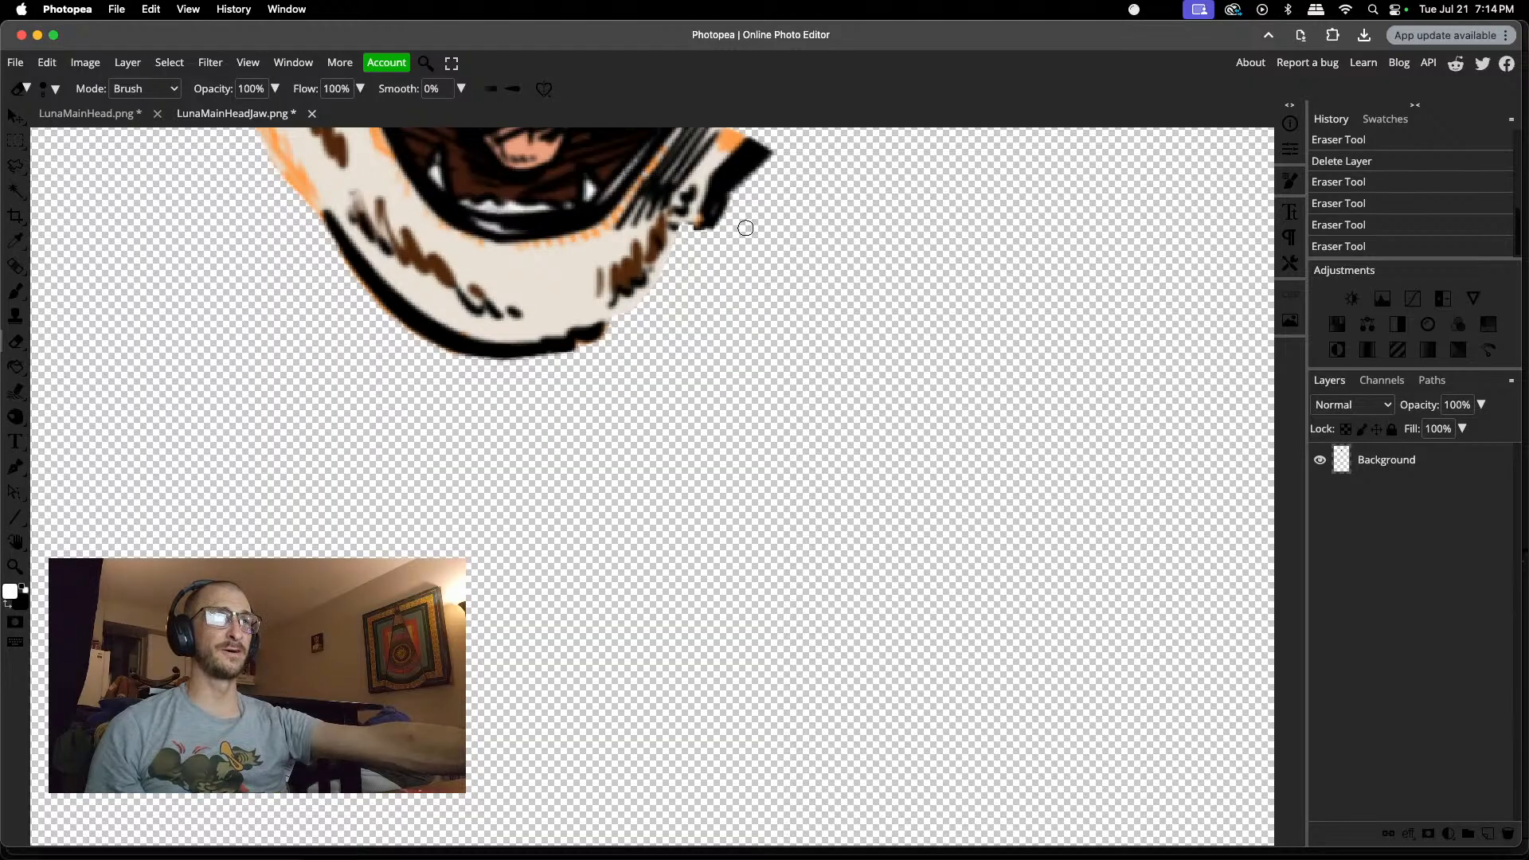
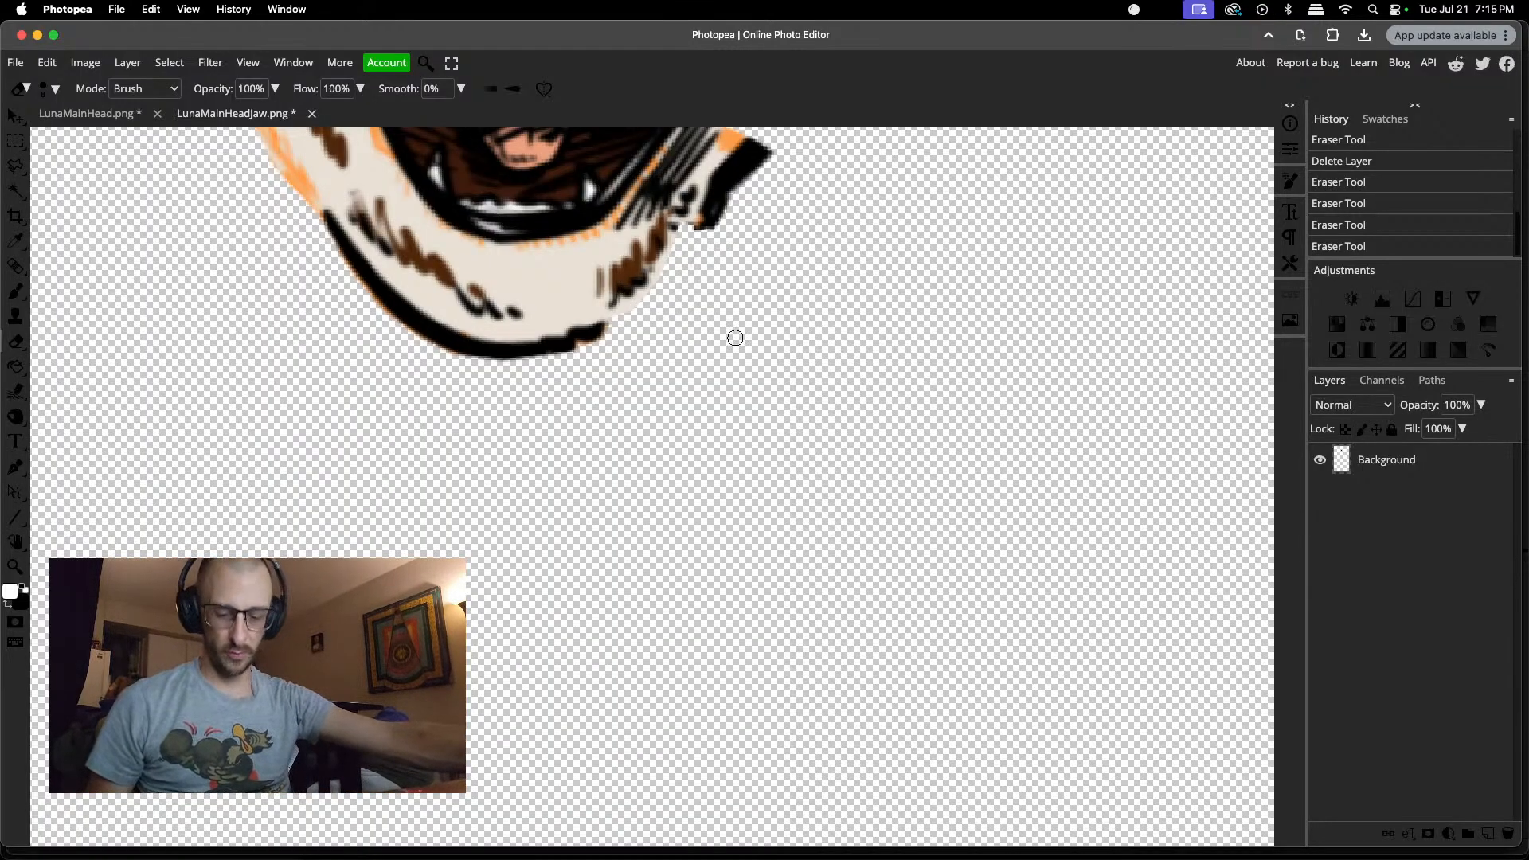
Step: Lasso the small black fur mark near the jaw's right corner, copy it to a new layer and move the copy slightly down
{"action": "scroll", "coordinate": [697, 273], "scroll_direction": "up", "scroll_amount": 3}
{"action": "scroll", "coordinate": [686, 233], "scroll_direction": "up", "scroll_amount": 3}
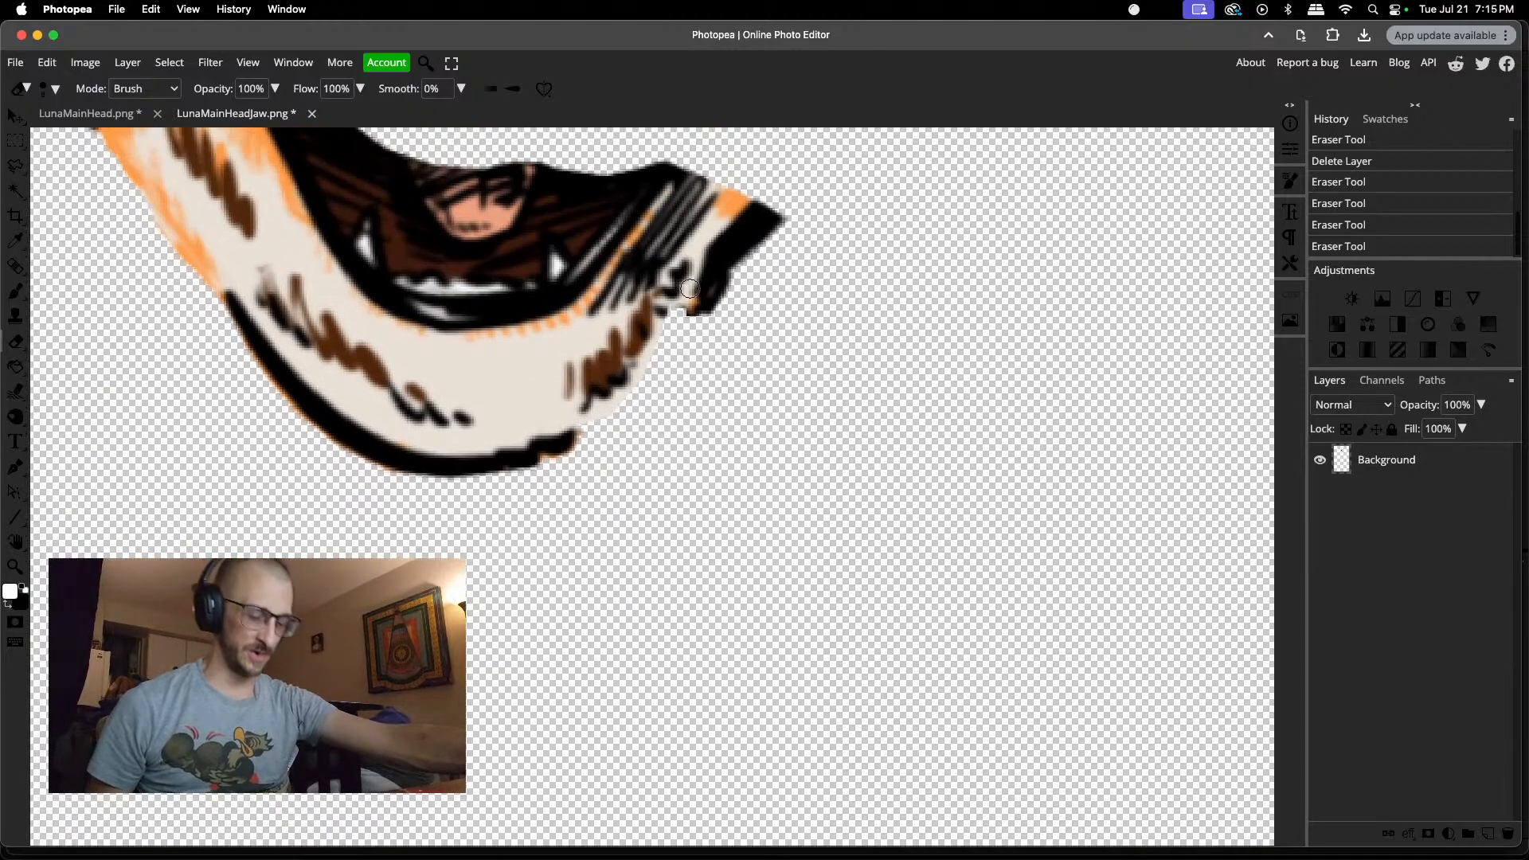
{"action": "key", "text": "l"}
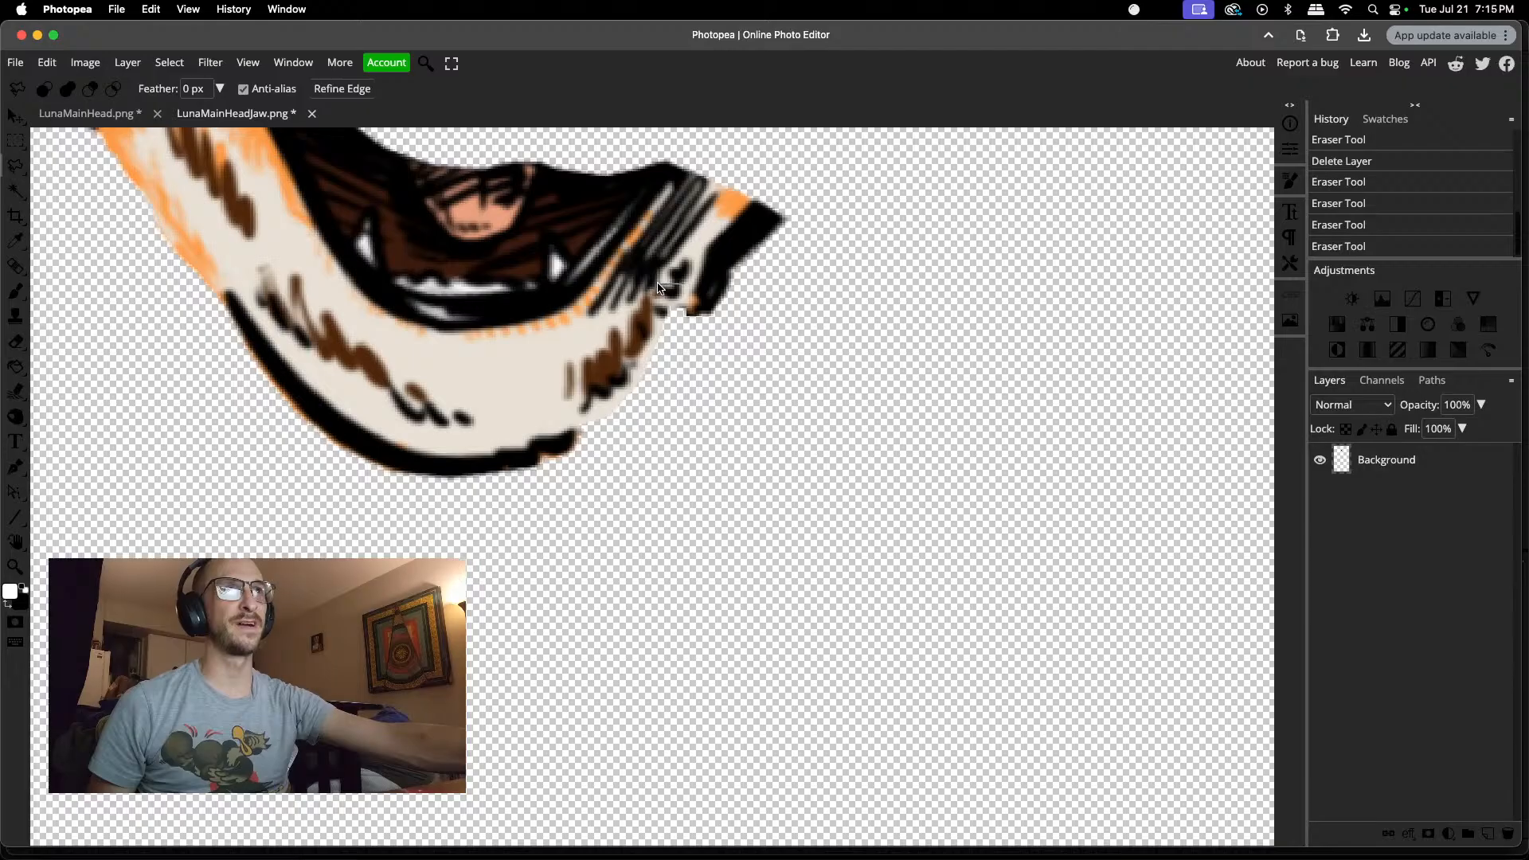
{"action": "mouse_move", "coordinate": [662, 305]}
{"action": "left_mouse_down"}
{"action": "mouse_move", "coordinate": [702, 306]}
{"action": "mouse_move", "coordinate": [682, 280]}
{"action": "left_mouse_up"}
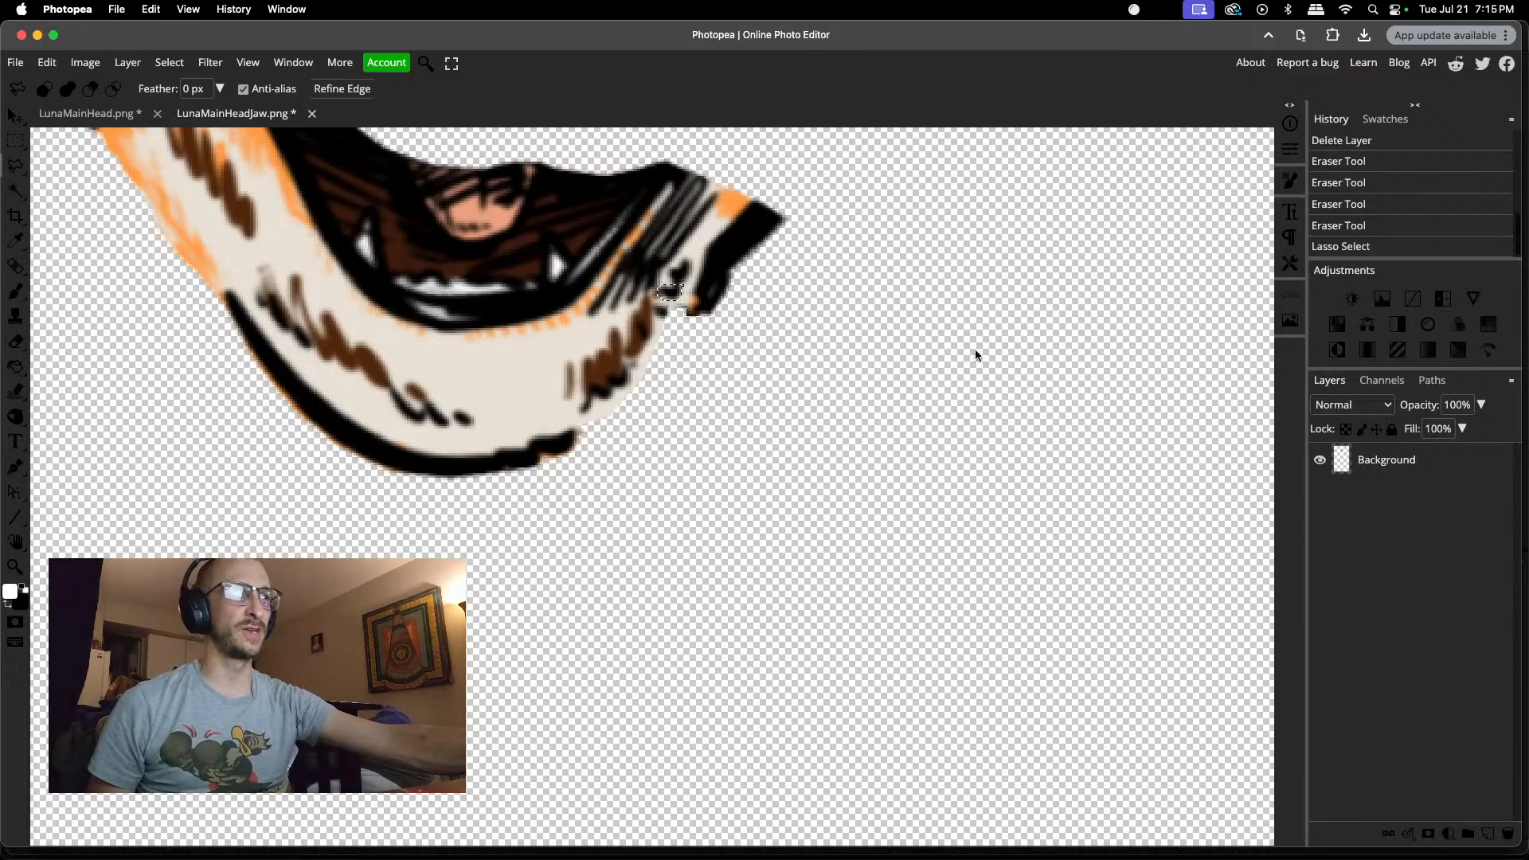
{"action": "key", "text": "super+j"}
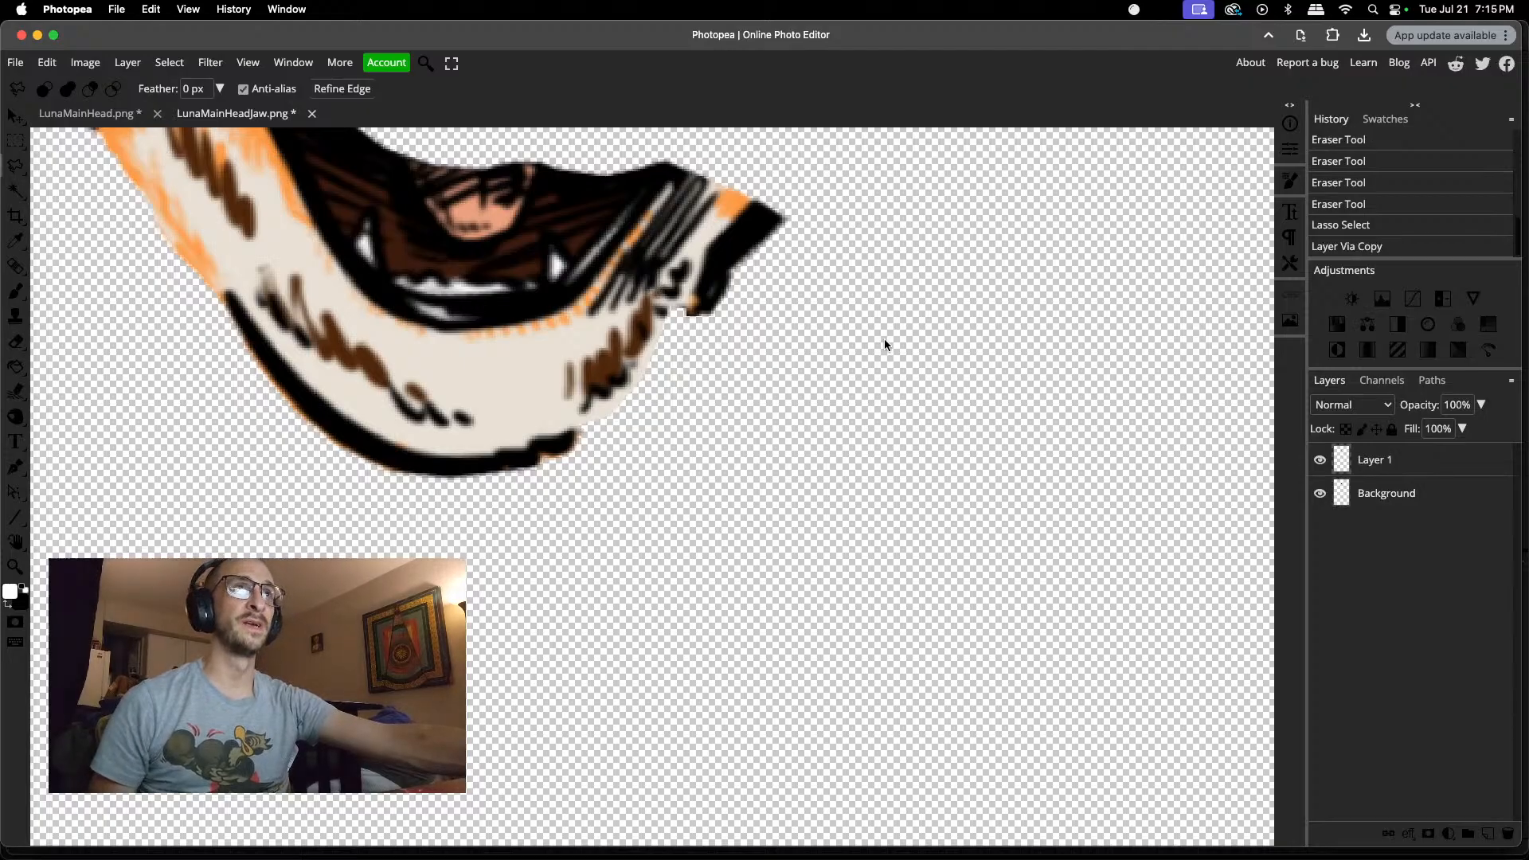
{"action": "key", "text": "v"}
{"action": "left_click_drag", "start_coordinate": [675, 292], "coordinate": [675, 314]}
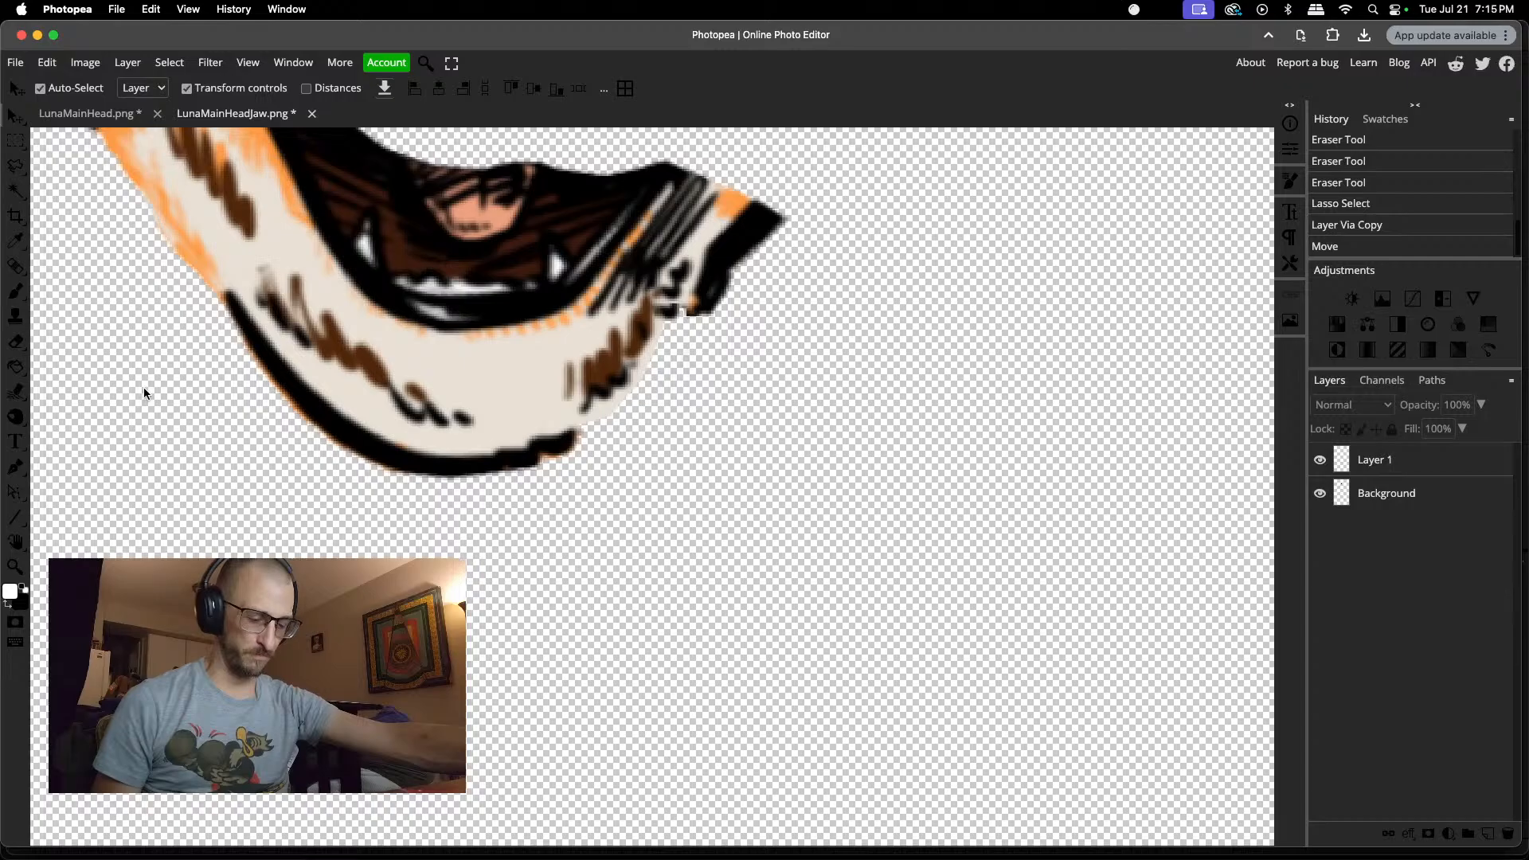
Step: Lasso the thick black outline along the jaw's lower-left edge and copy it from the Background layer to a new layer
{"action": "key", "text": "l"}
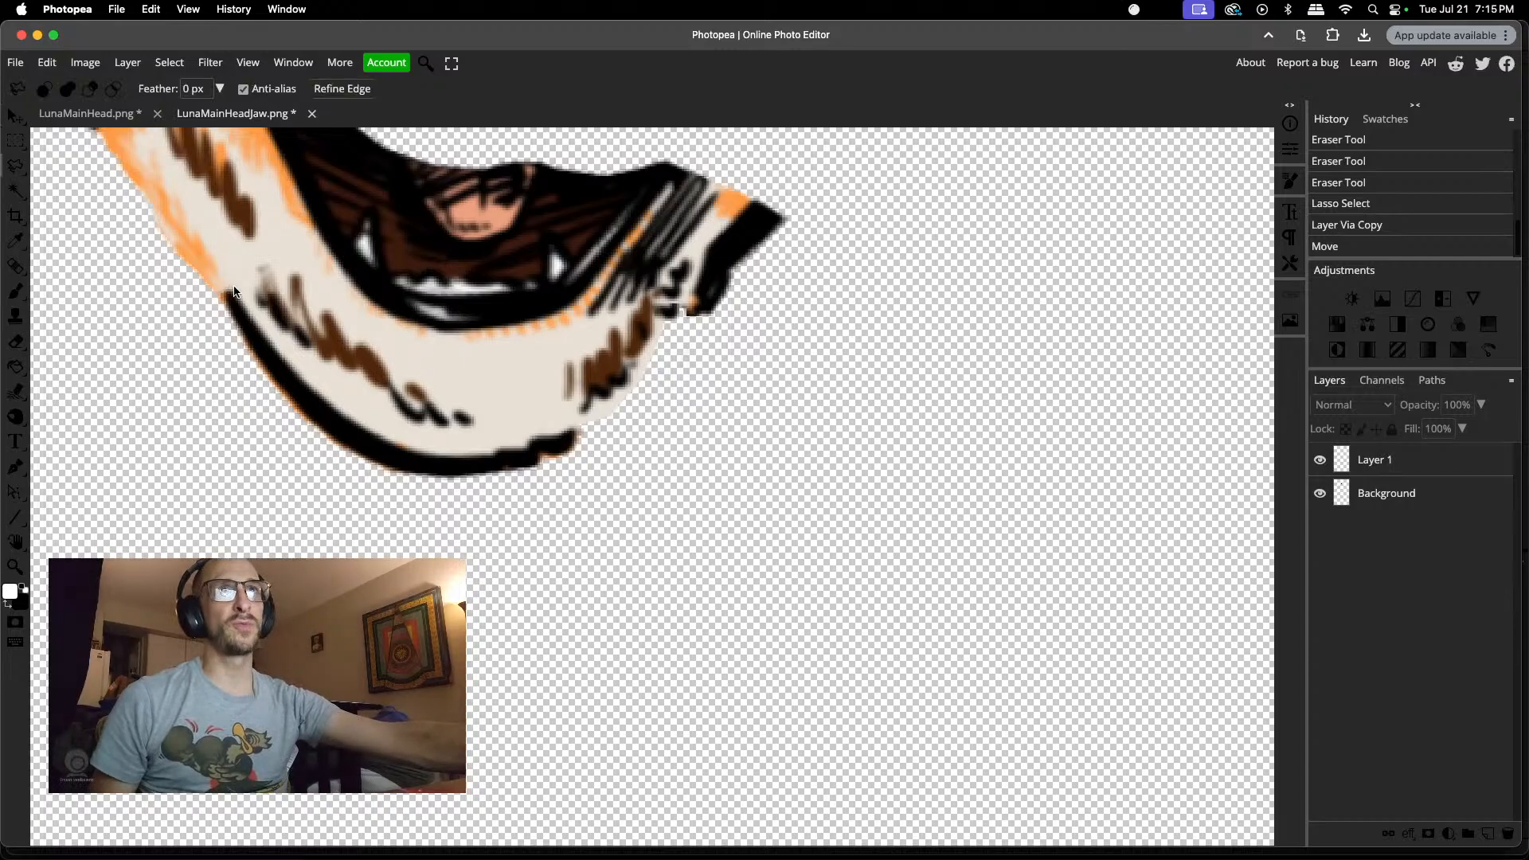
{"action": "left_click_drag", "start_coordinate": [248, 314], "coordinate": [273, 344]}
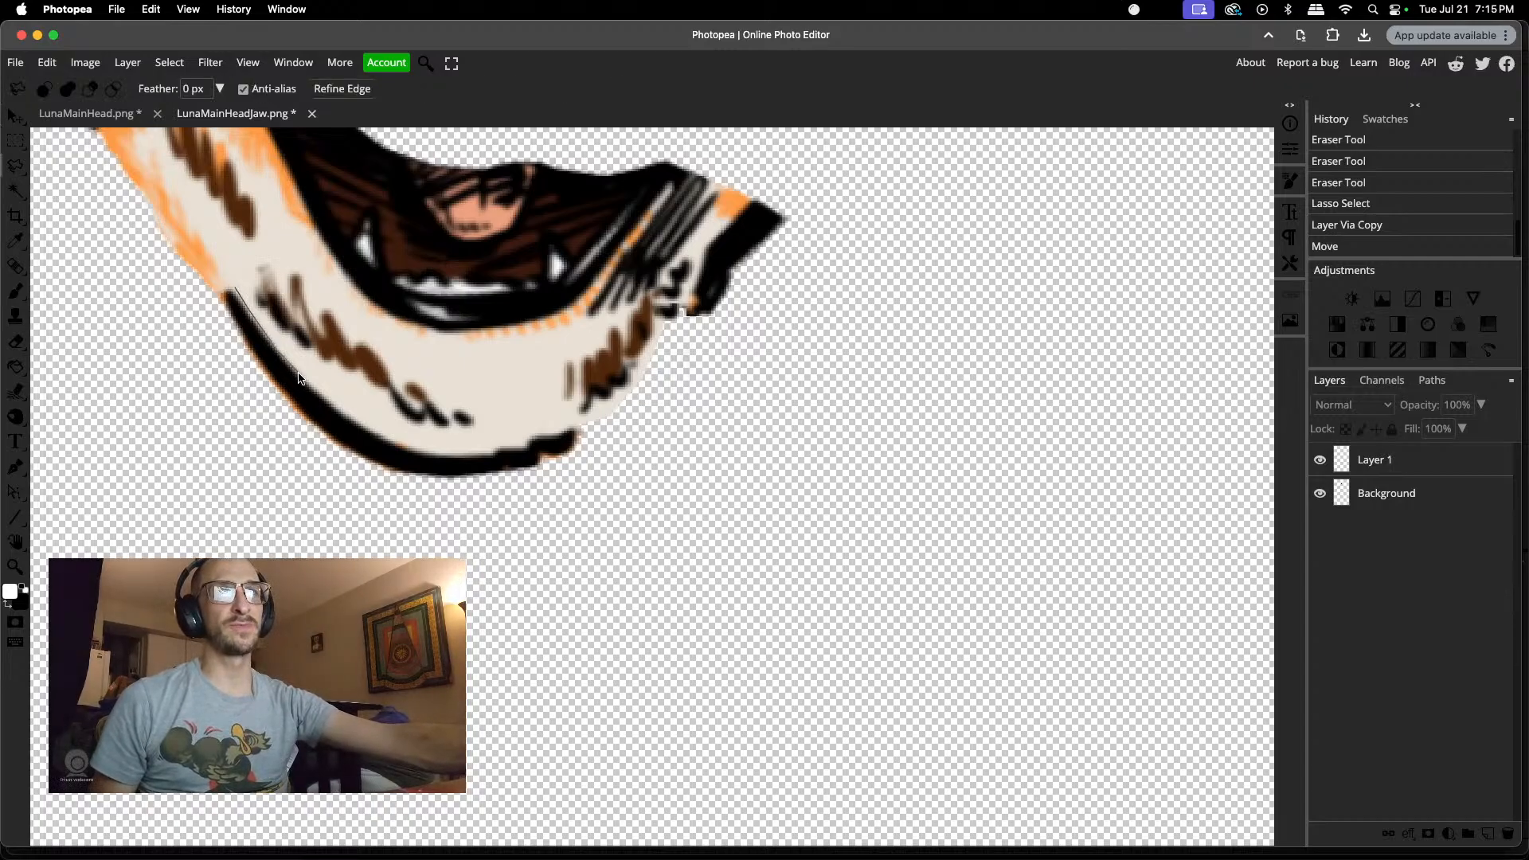
{"action": "mouse_move", "coordinate": [318, 396]}
{"action": "left_mouse_down"}
{"action": "mouse_move", "coordinate": [345, 416]}
{"action": "mouse_move", "coordinate": [332, 444]}
{"action": "left_mouse_up"}
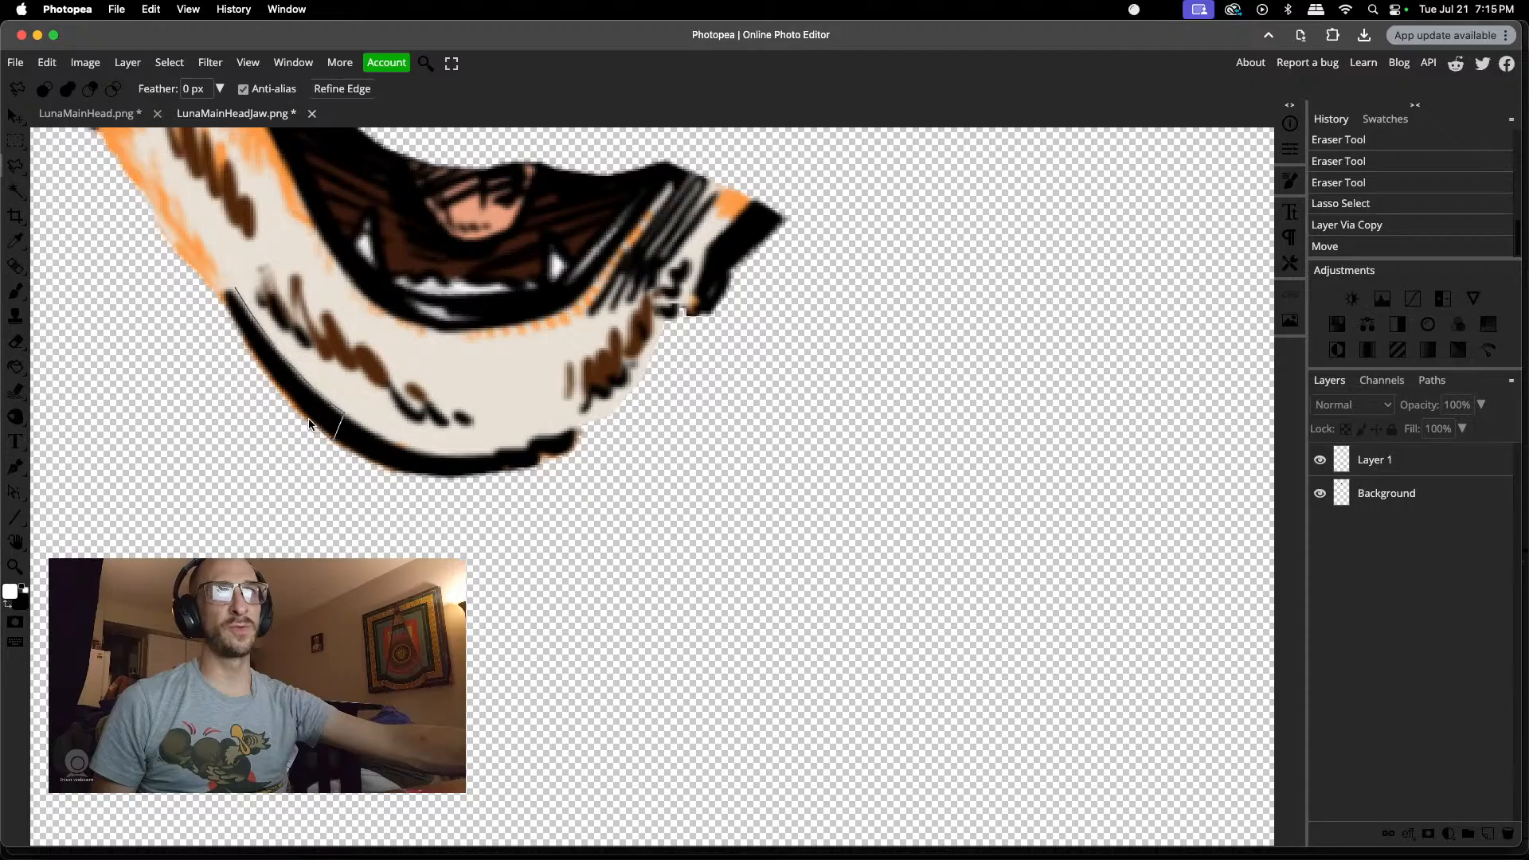
{"action": "mouse_move", "coordinate": [274, 386]}
{"action": "left_mouse_down"}
{"action": "mouse_move", "coordinate": [227, 302]}
{"action": "mouse_move", "coordinate": [233, 288]}
{"action": "left_mouse_up"}
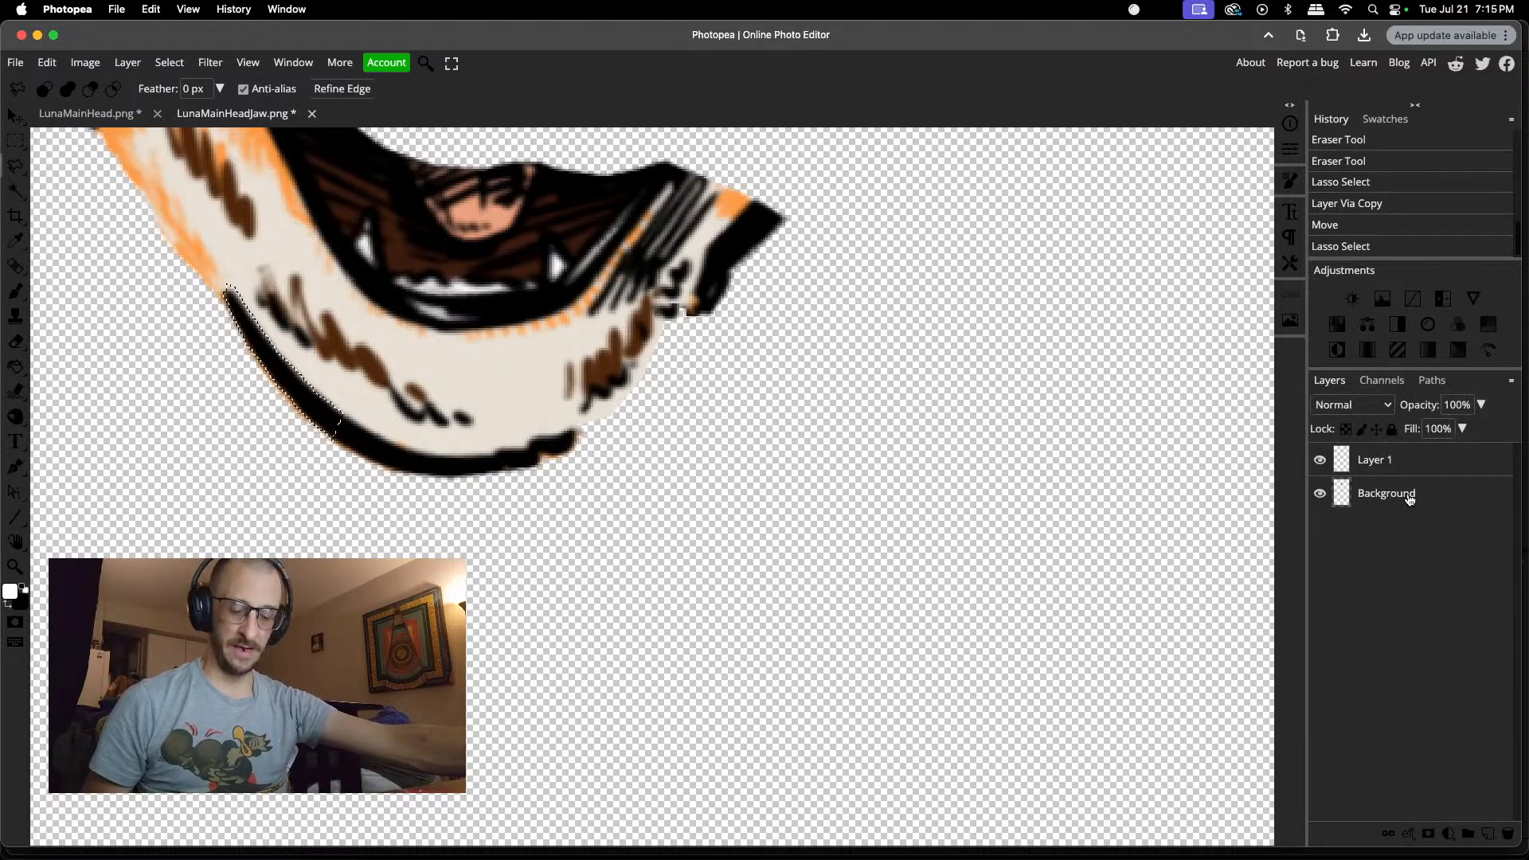
{"action": "key", "text": "super+j"}
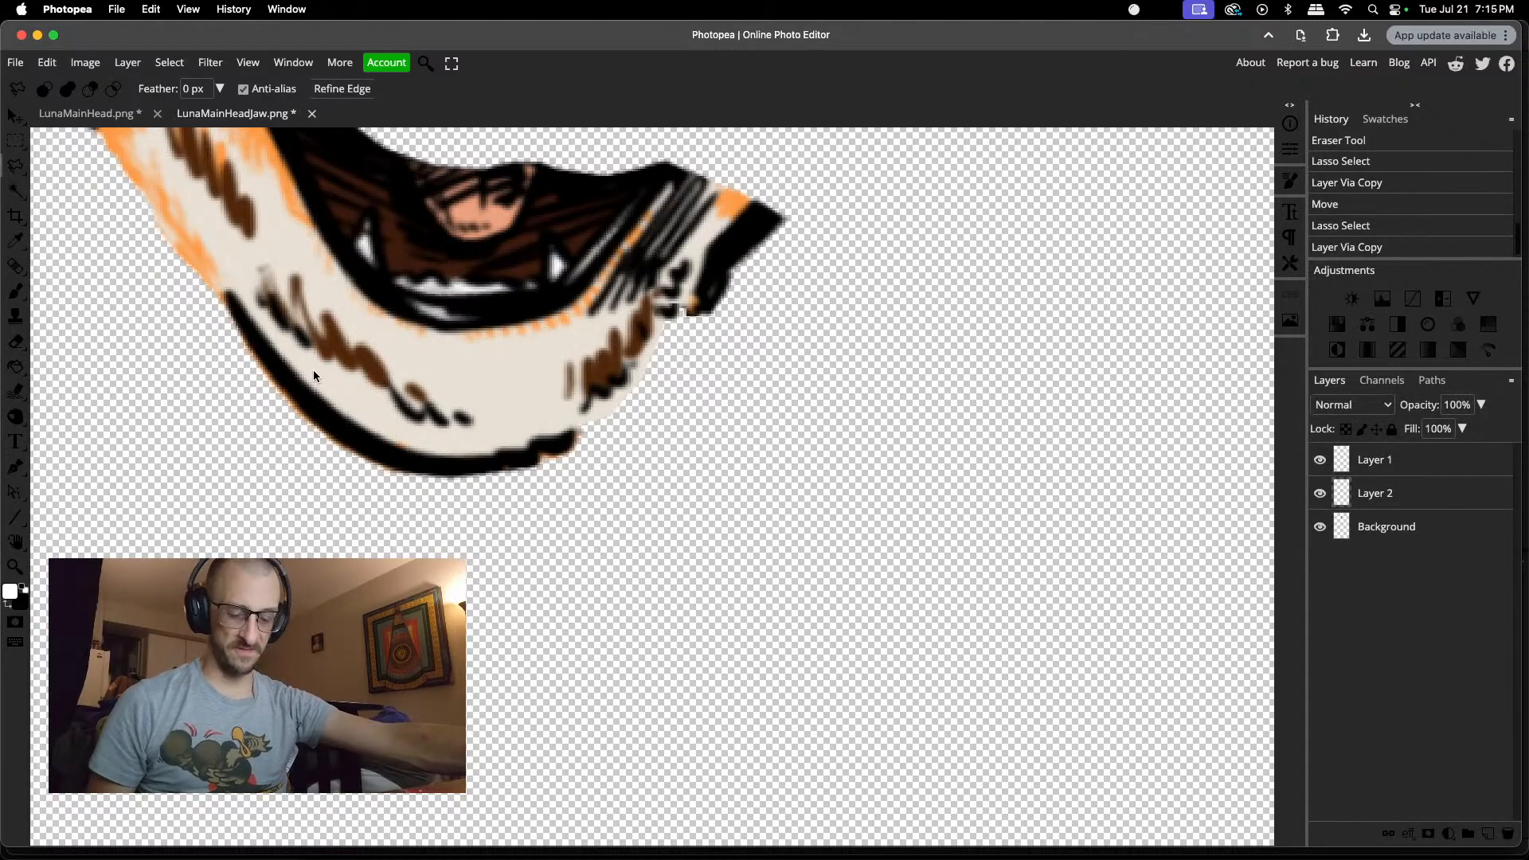
Step: Move the copied outline piece to the jaw's open right edge and mirror it horizontally with a width of -100%
{"action": "key", "text": "v"}
{"action": "mouse_move", "coordinate": [283, 392]}
{"action": "left_mouse_down"}
{"action": "mouse_move", "coordinate": [685, 422]}
{"action": "mouse_move", "coordinate": [661, 409]}
{"action": "left_mouse_up"}
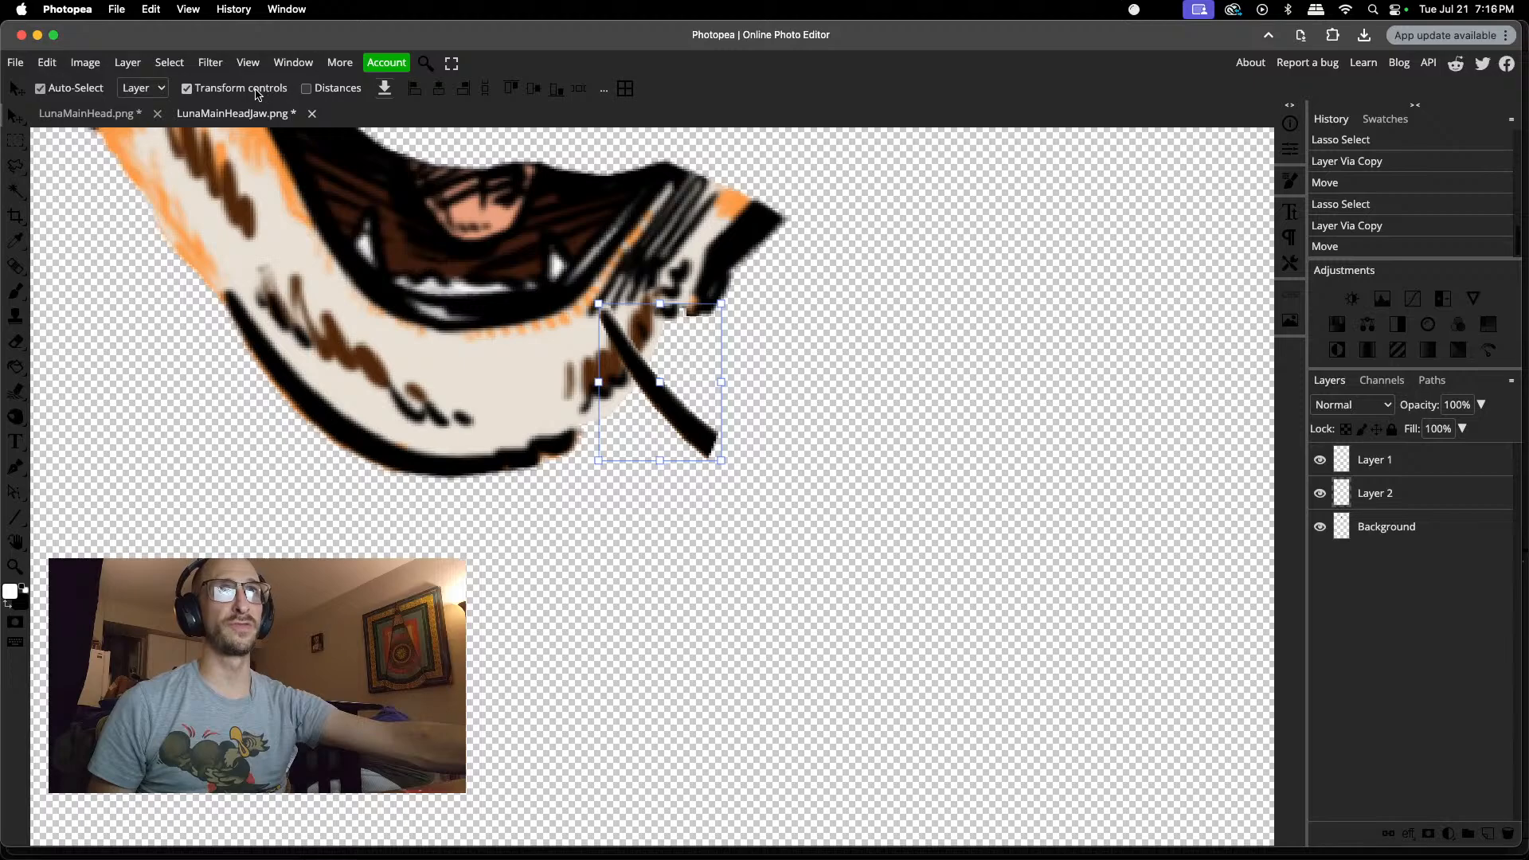
{"action": "left_click", "coordinate": [721, 346]}
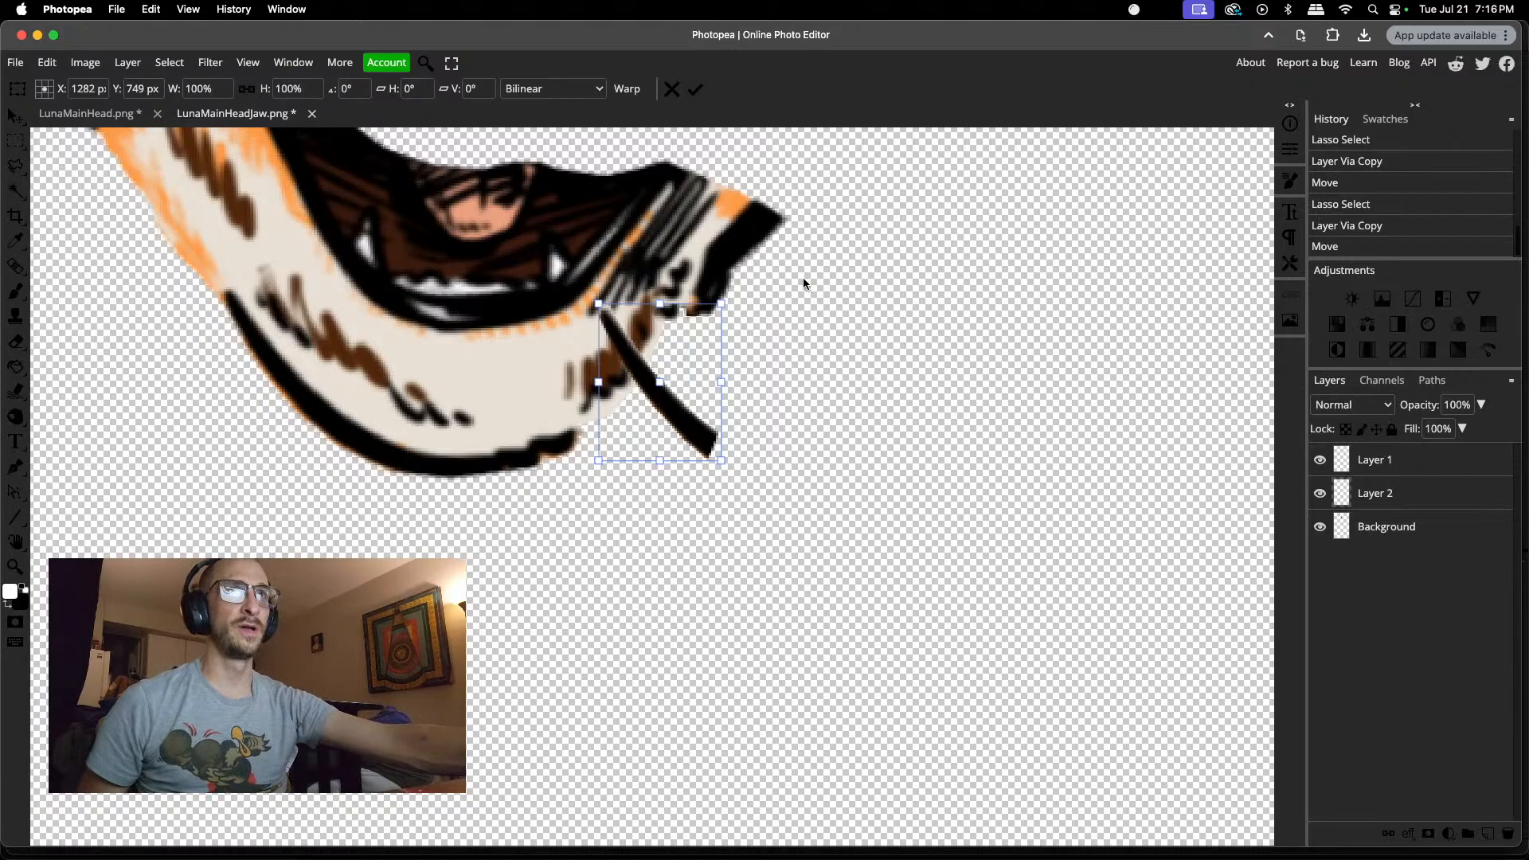
{"action": "left_click", "coordinate": [186, 89]}
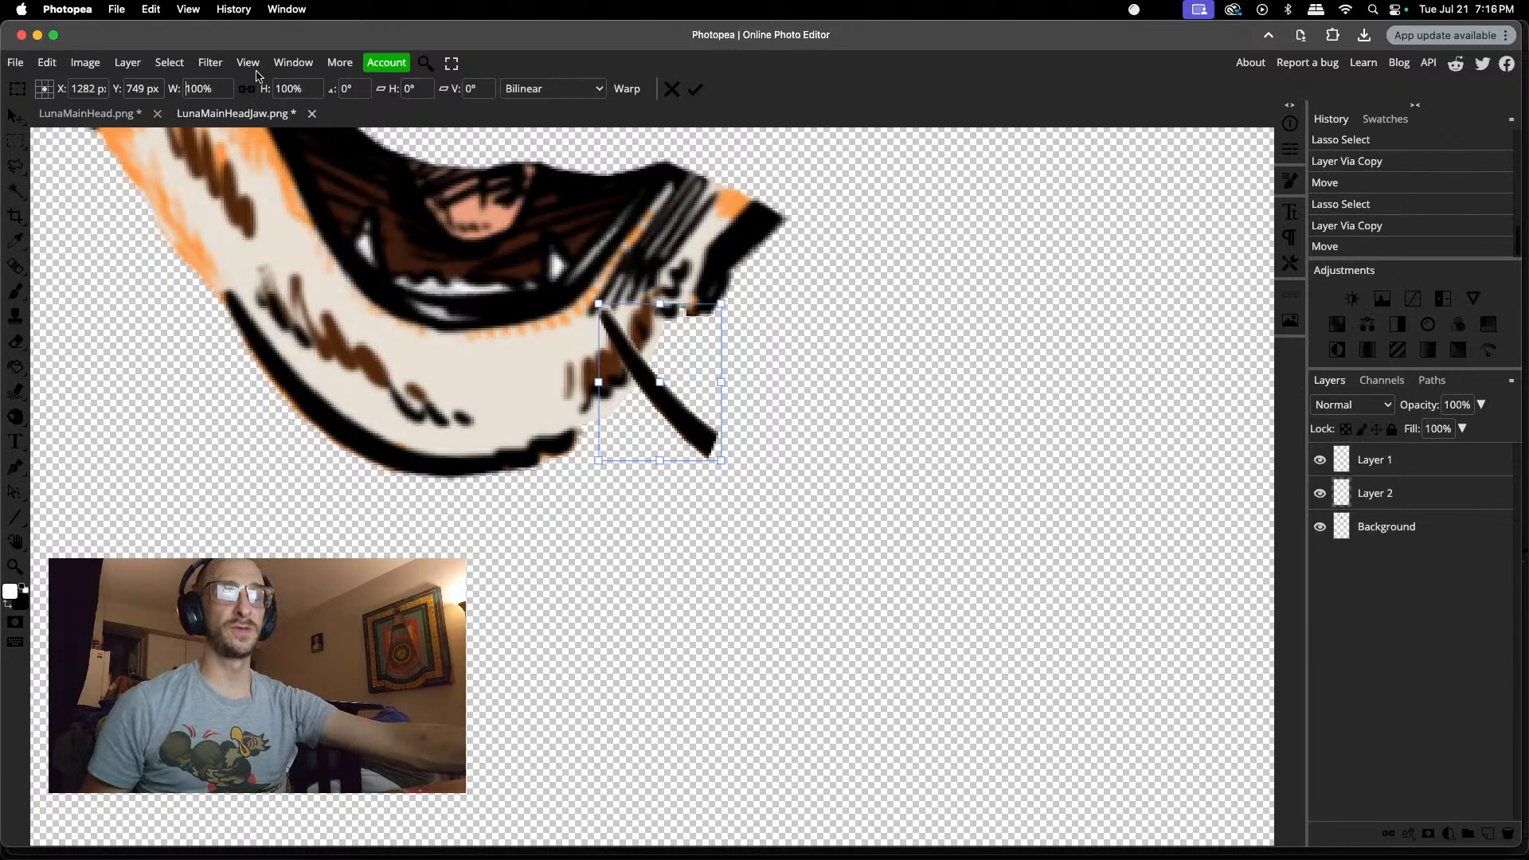
{"action": "type", "text": "-"}
{"action": "key", "text": "Return"}
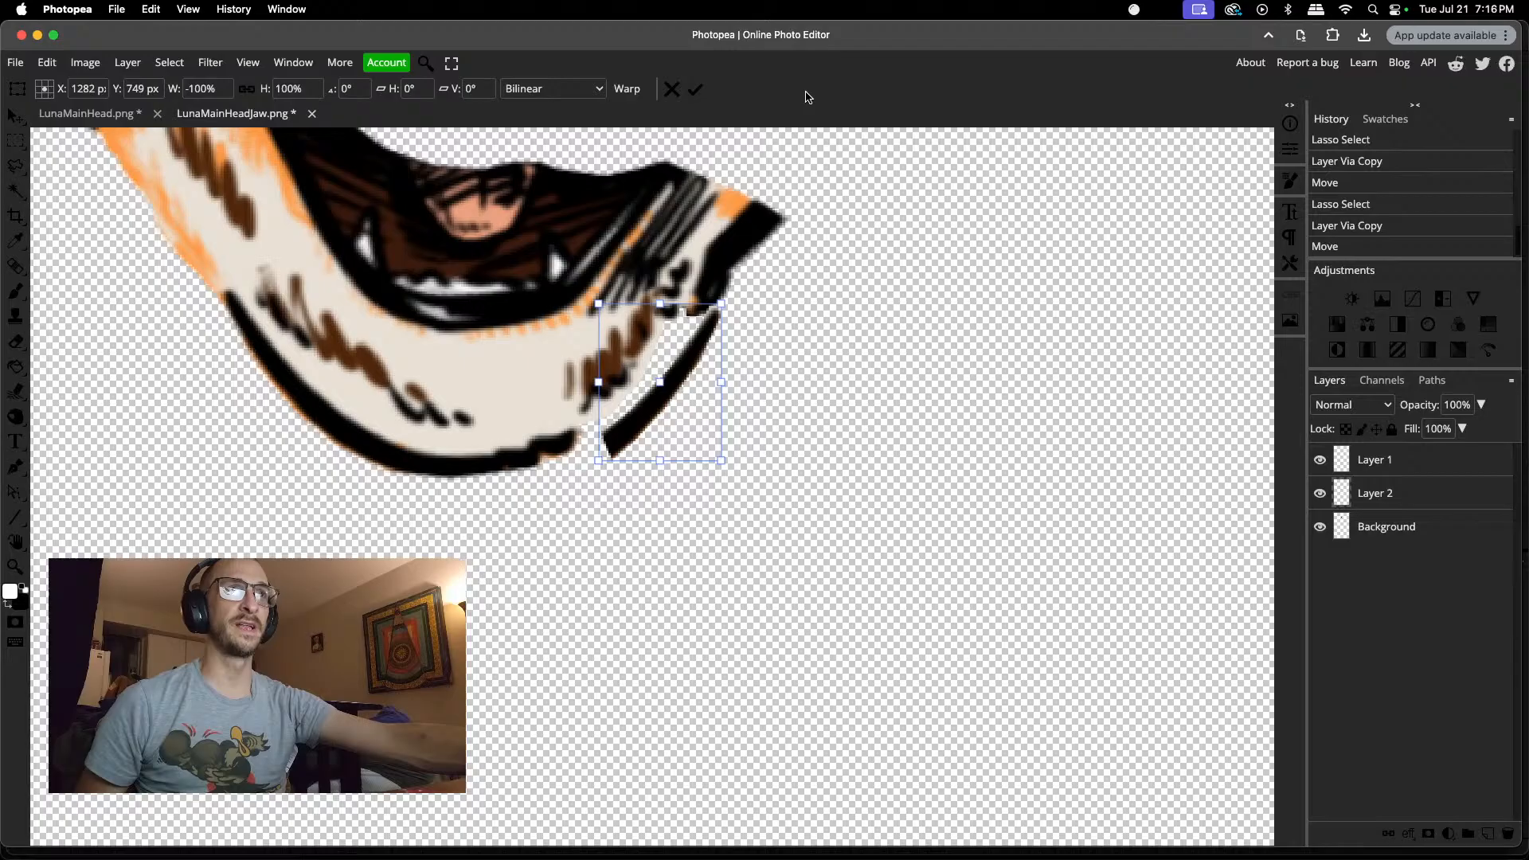
Step: Fit the mirrored outline against the jaw's right edge, rotate it slightly clockwise to meet the lower outline and apply the transform
{"action": "left_click_drag", "start_coordinate": [711, 338], "coordinate": [684, 321]}
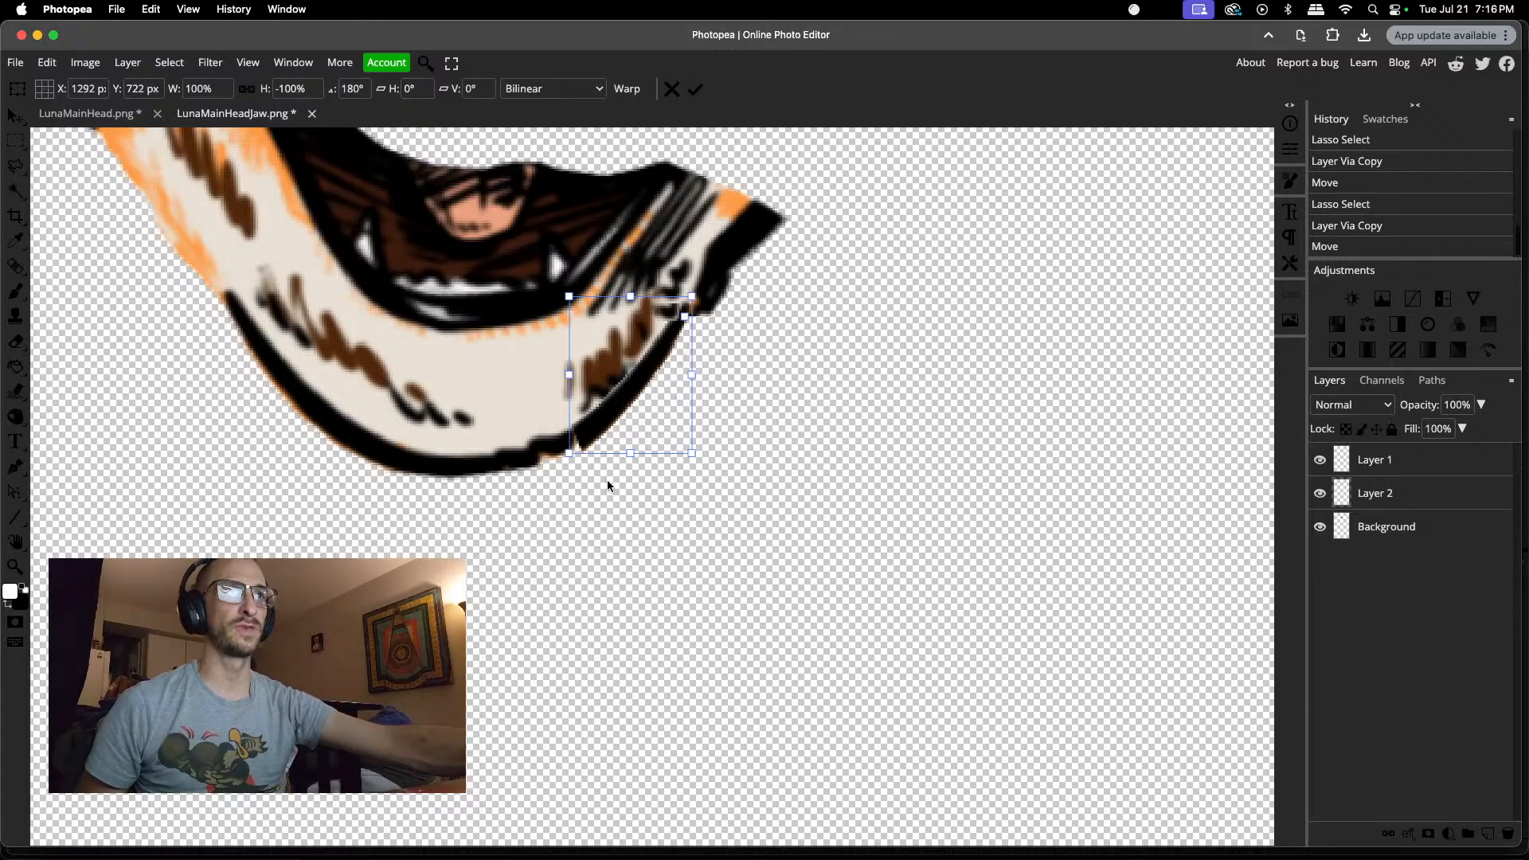
{"action": "left_click_drag", "start_coordinate": [629, 475], "coordinate": [614, 471]}
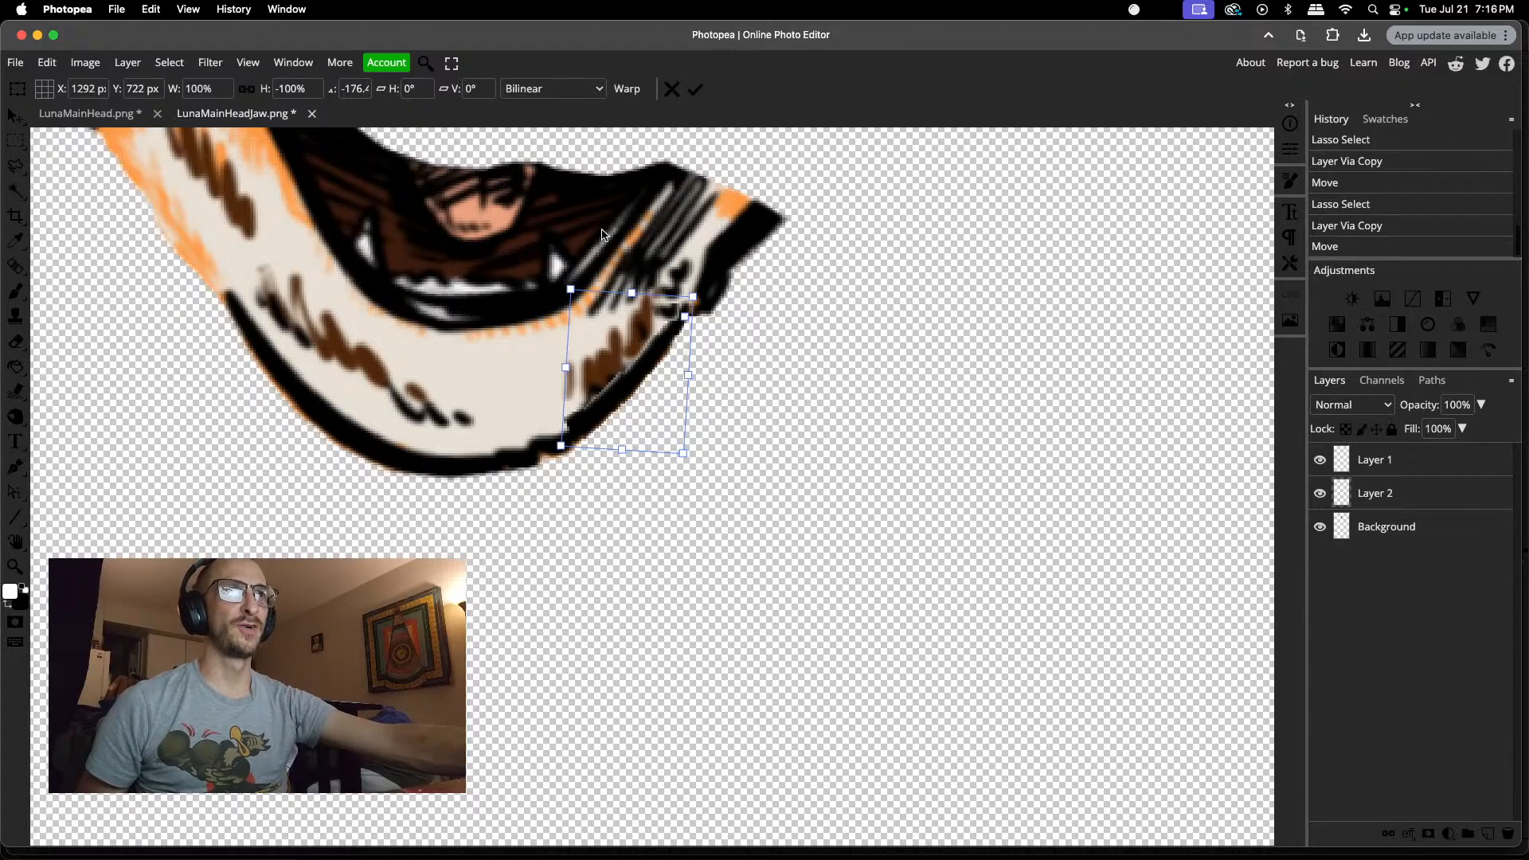
{"action": "left_click", "coordinate": [695, 89]}
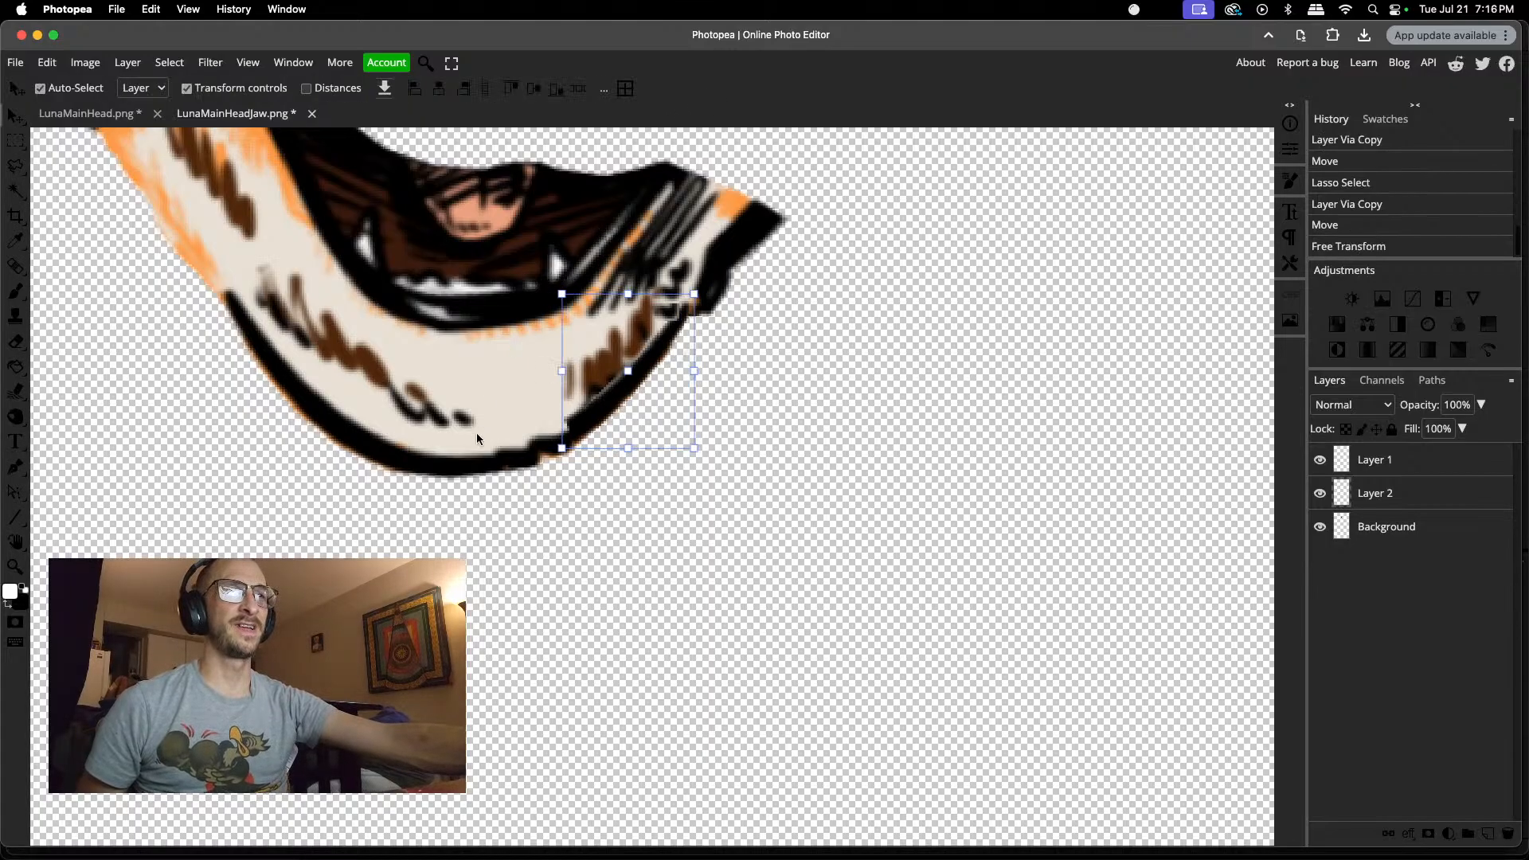
Step: Erase the inner edge of the mirrored outline on Layer 2 so it thins out beside the brown fur marks
{"action": "key", "text": "e"}
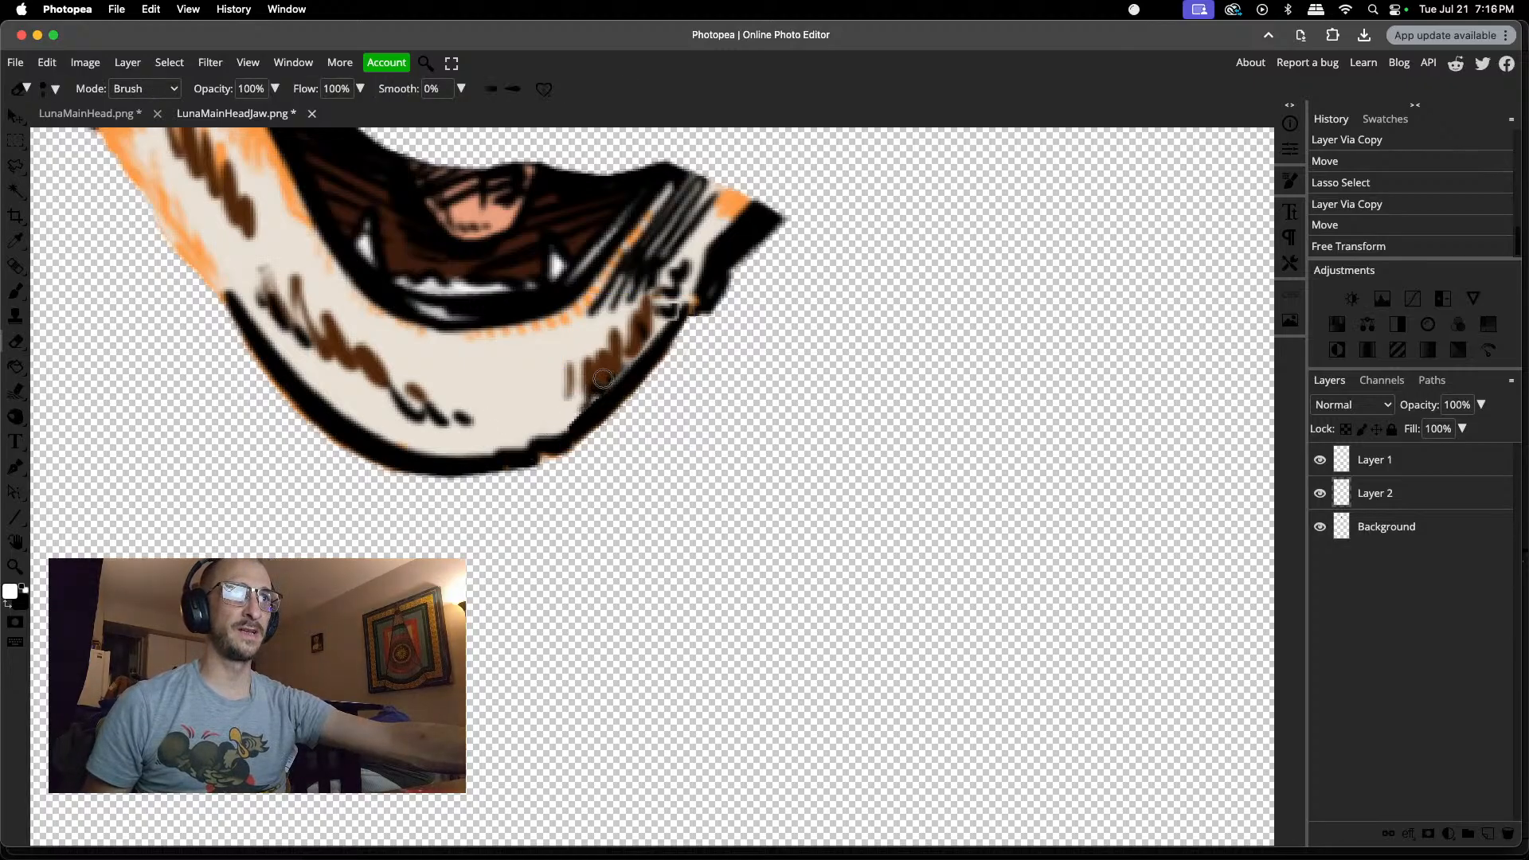
{"action": "left_click", "coordinate": [653, 327]}
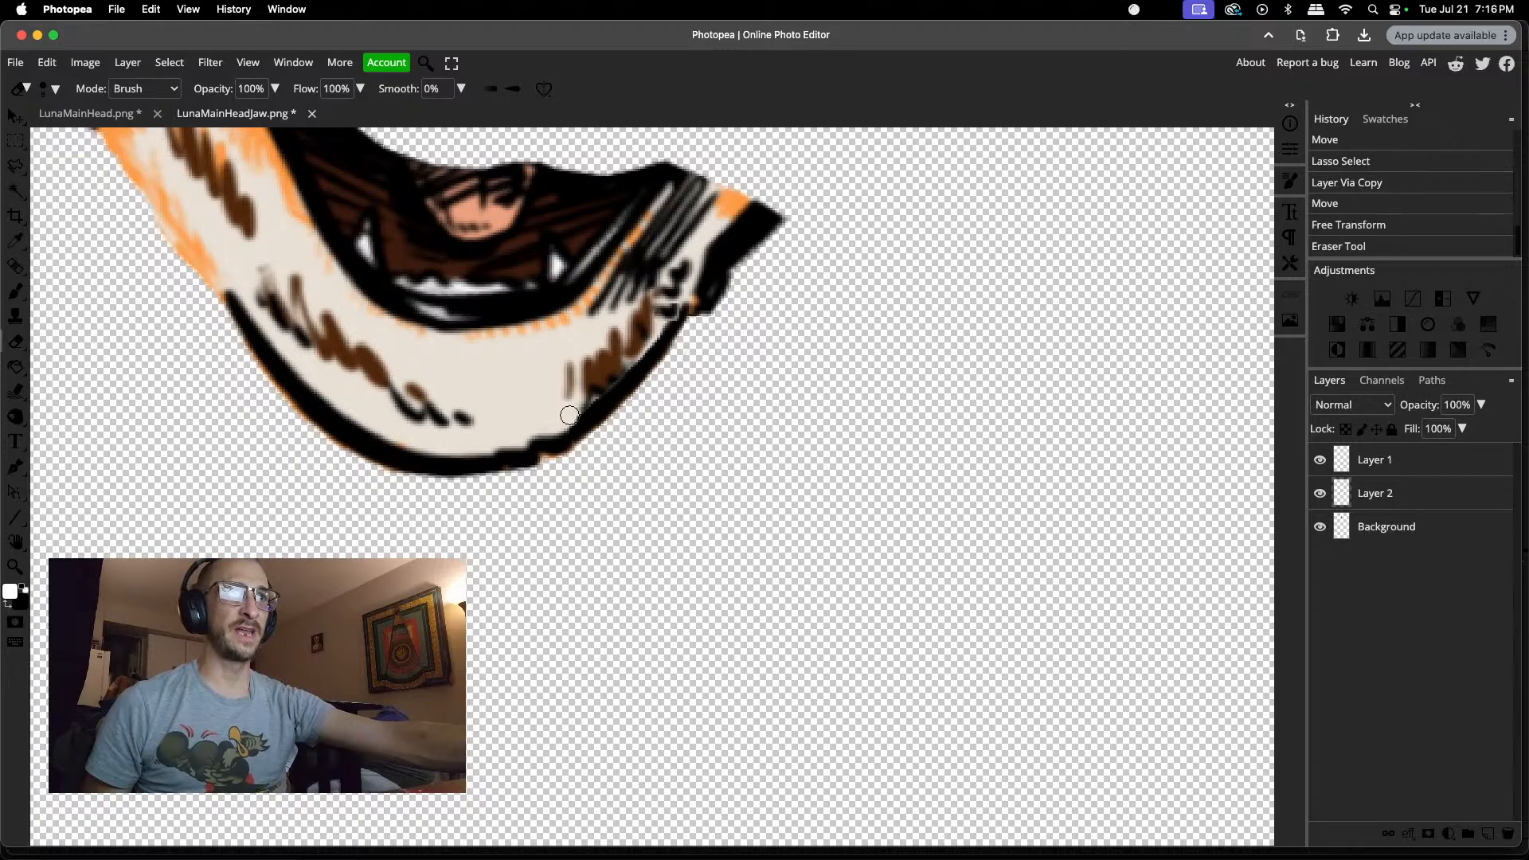
{"action": "left_click_drag", "start_coordinate": [597, 389], "coordinate": [622, 365]}
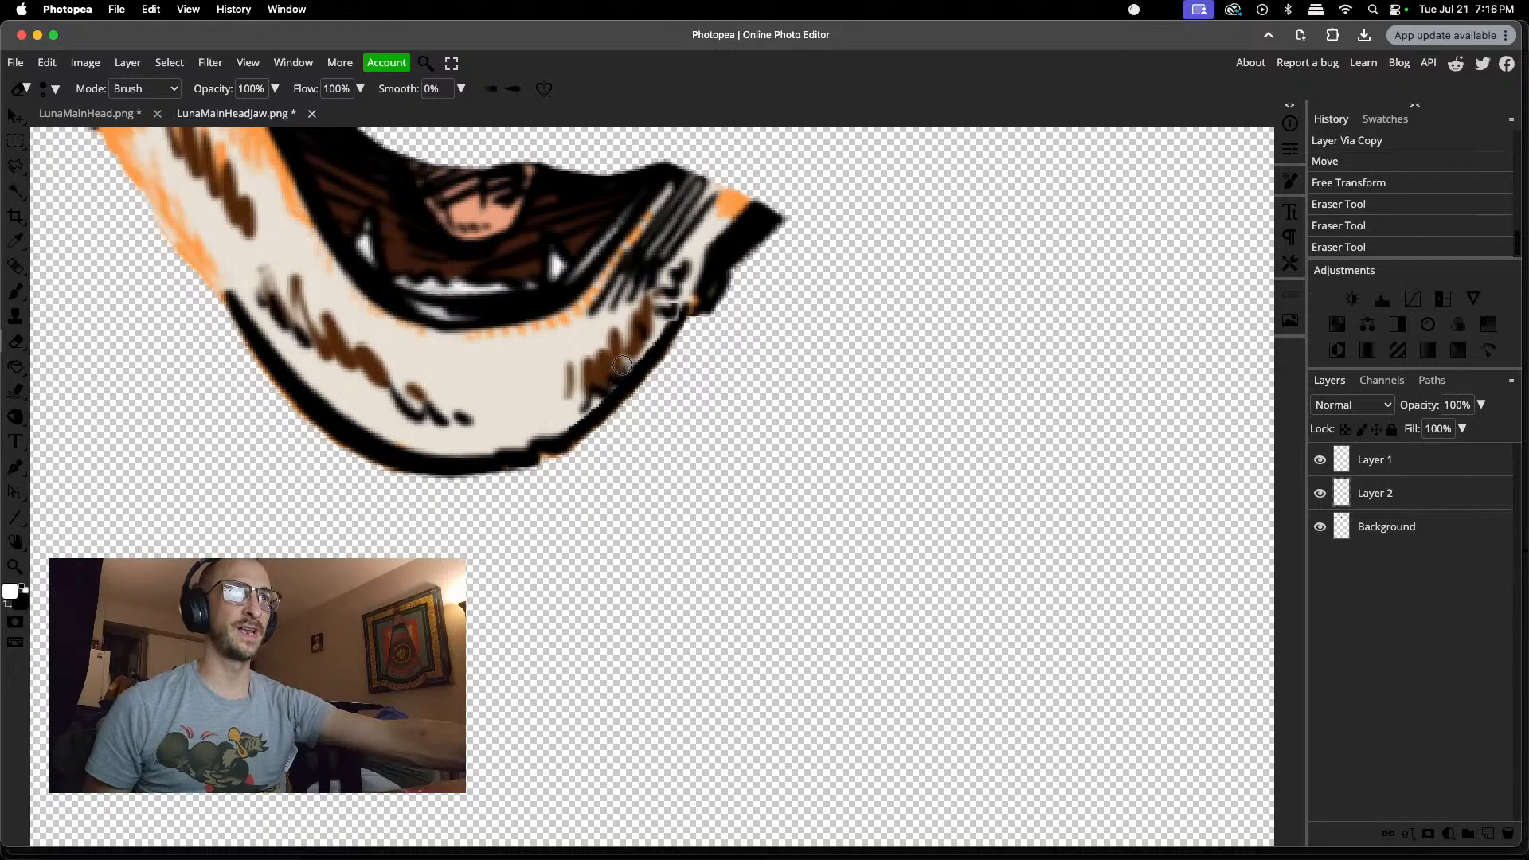
{"action": "left_click", "coordinate": [594, 398]}
{"action": "left_click", "coordinate": [638, 346]}
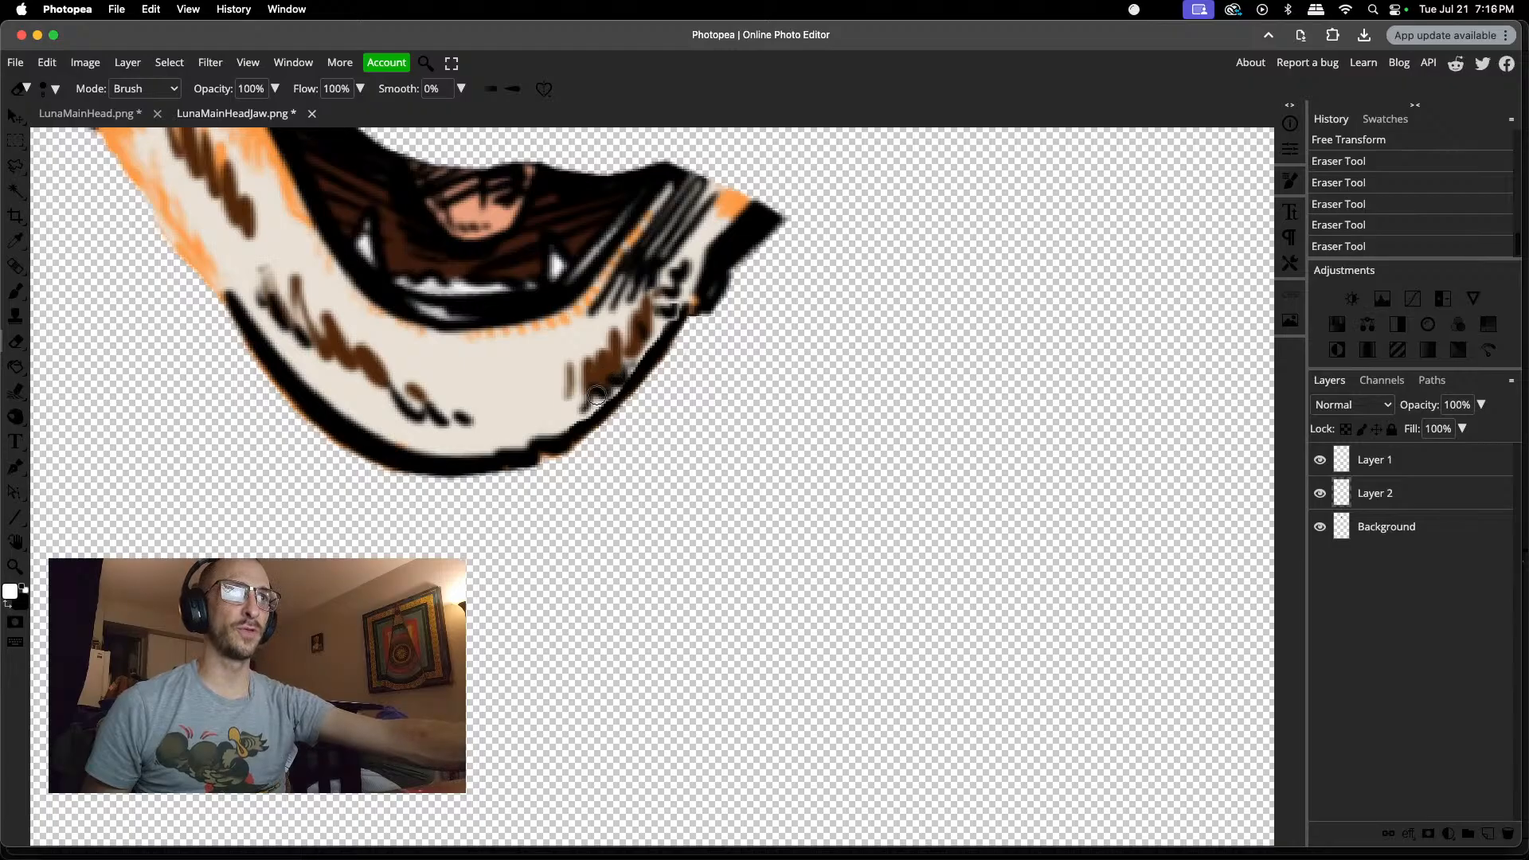
{"action": "left_click_drag", "start_coordinate": [597, 396], "coordinate": [613, 374]}
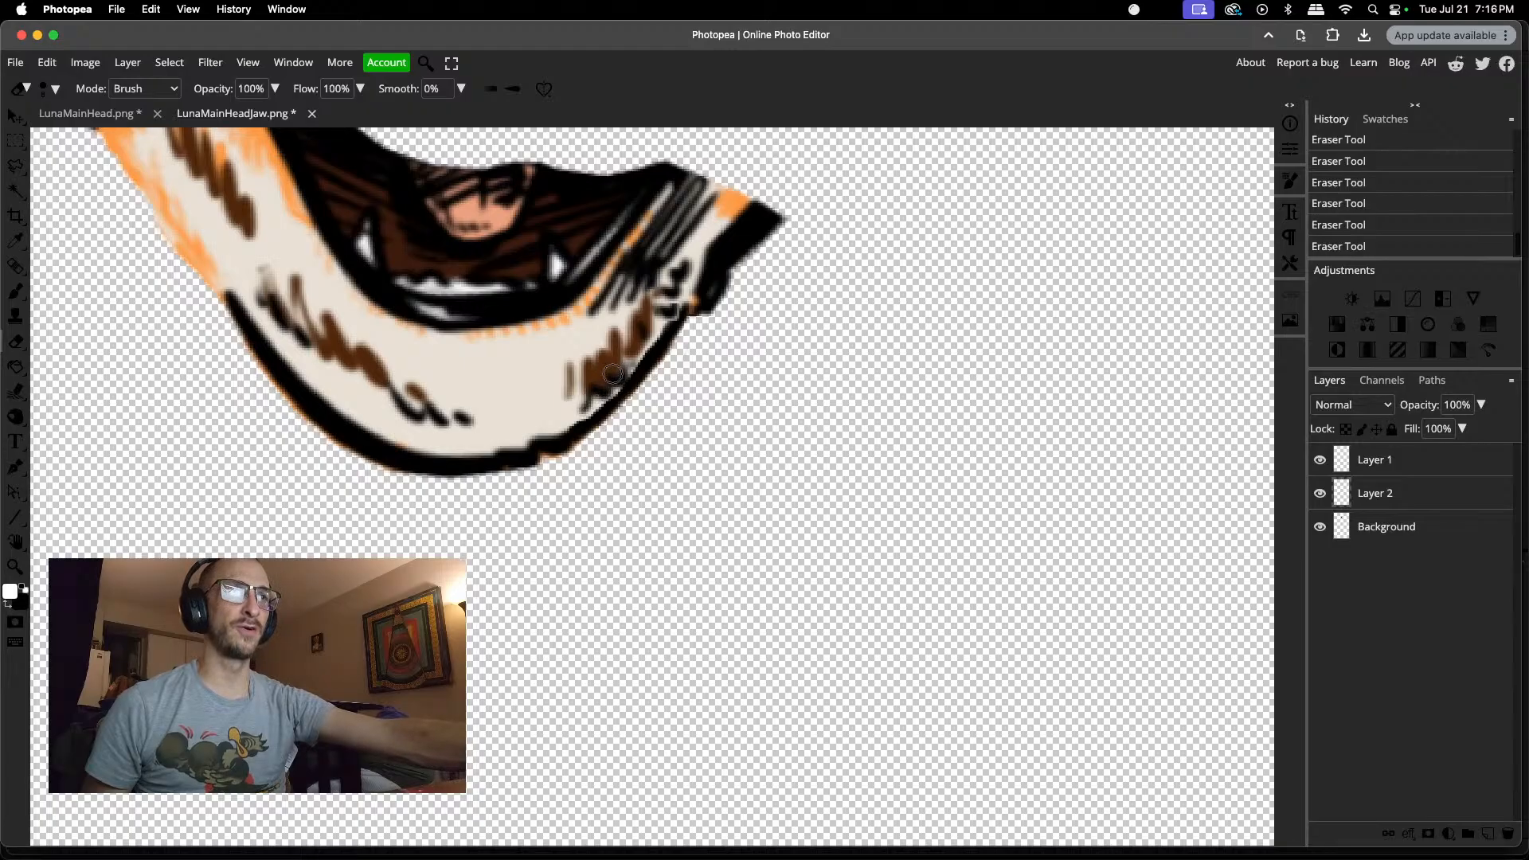
{"action": "left_click", "coordinate": [651, 333]}
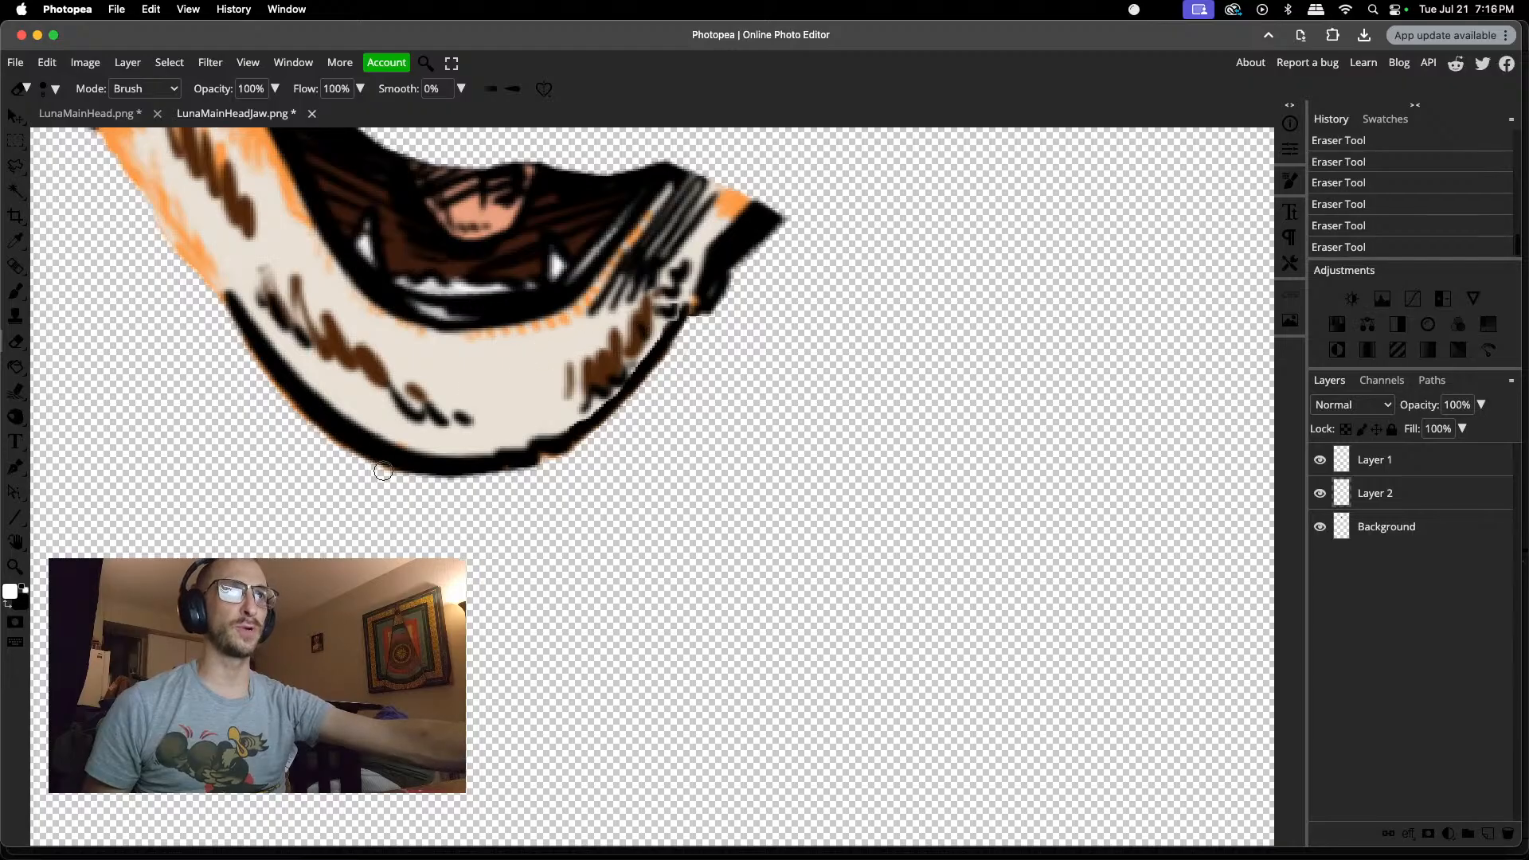
{"action": "left_click", "coordinate": [575, 413]}
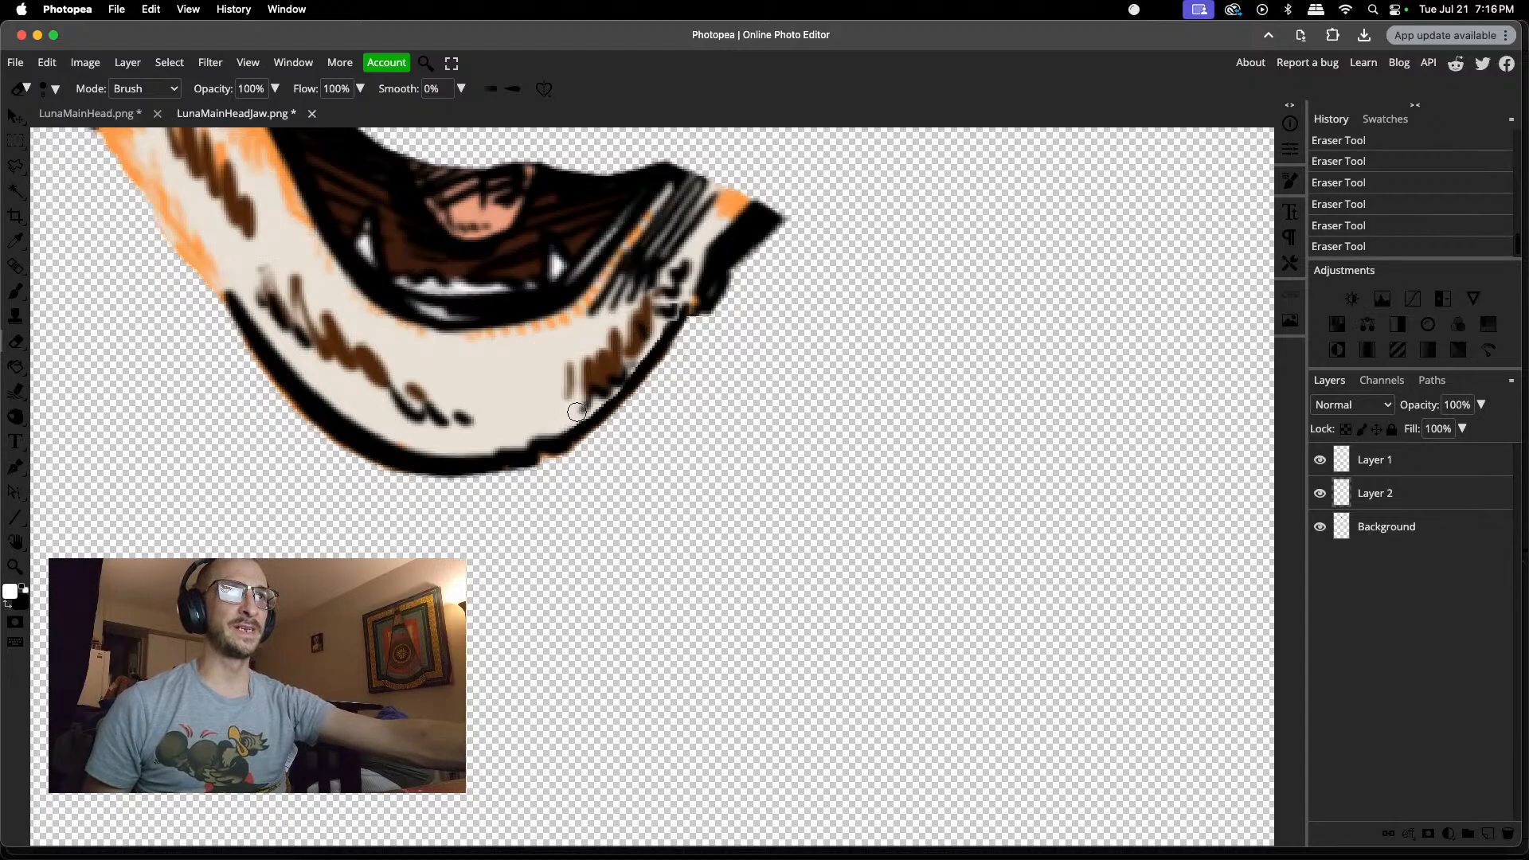
{"action": "left_click", "coordinate": [617, 381]}
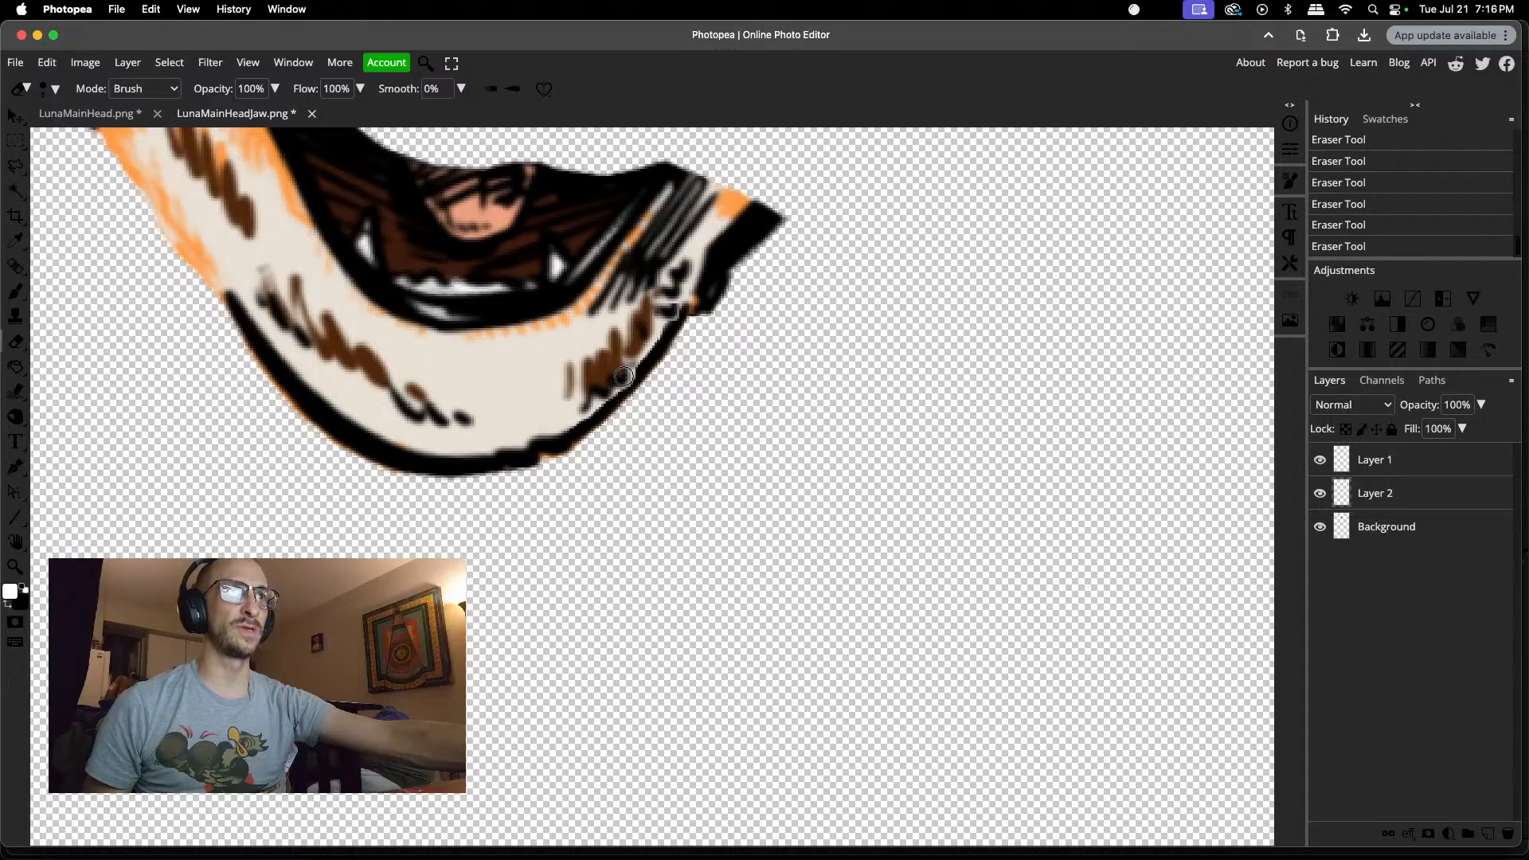
{"action": "left_click", "coordinate": [611, 386]}
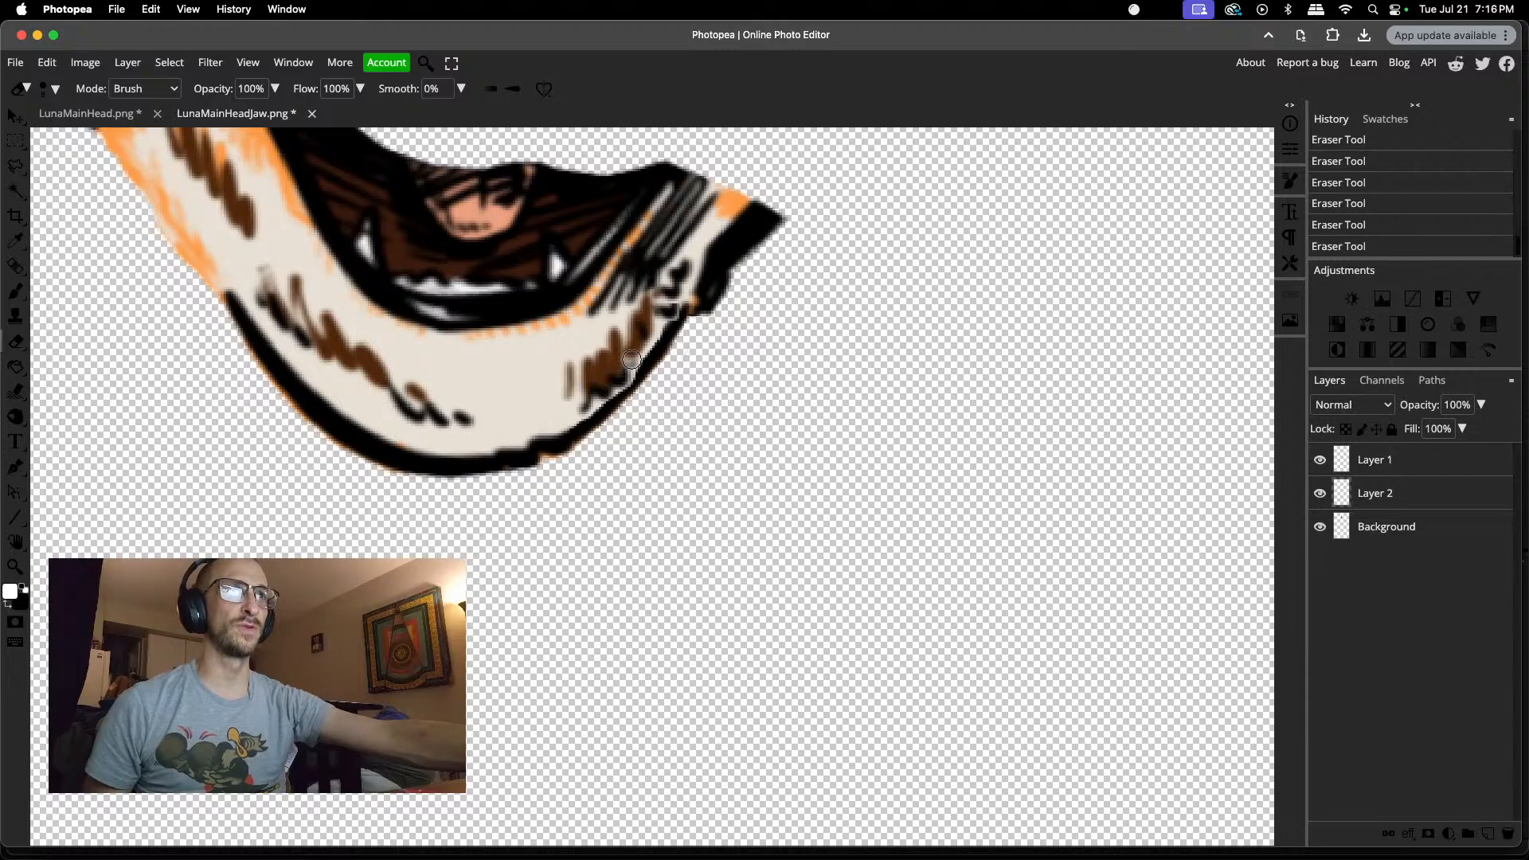
{"action": "left_click", "coordinate": [630, 363]}
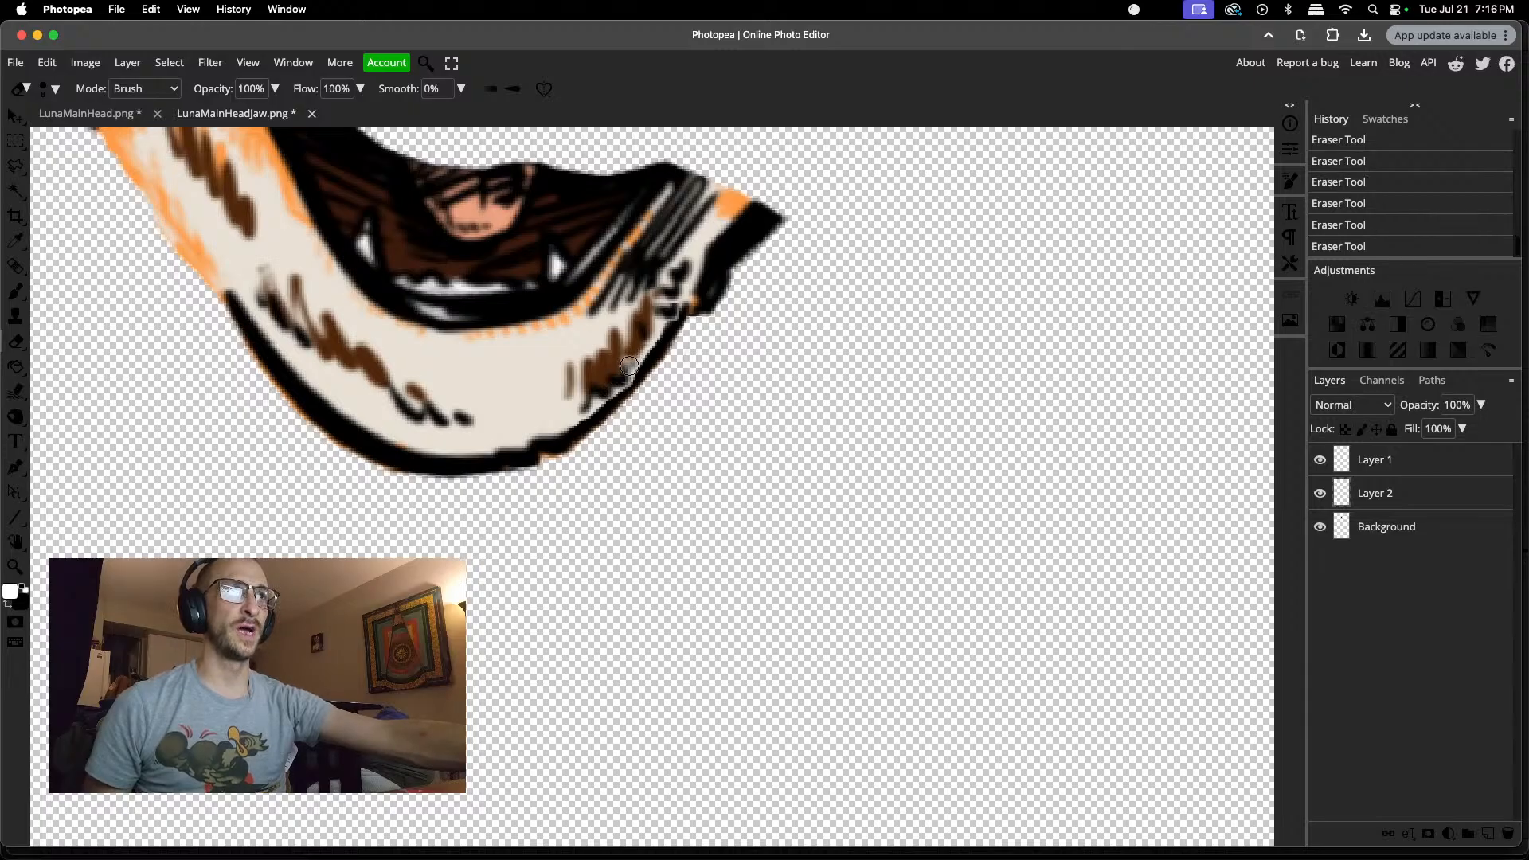
{"action": "left_click", "coordinate": [668, 309]}
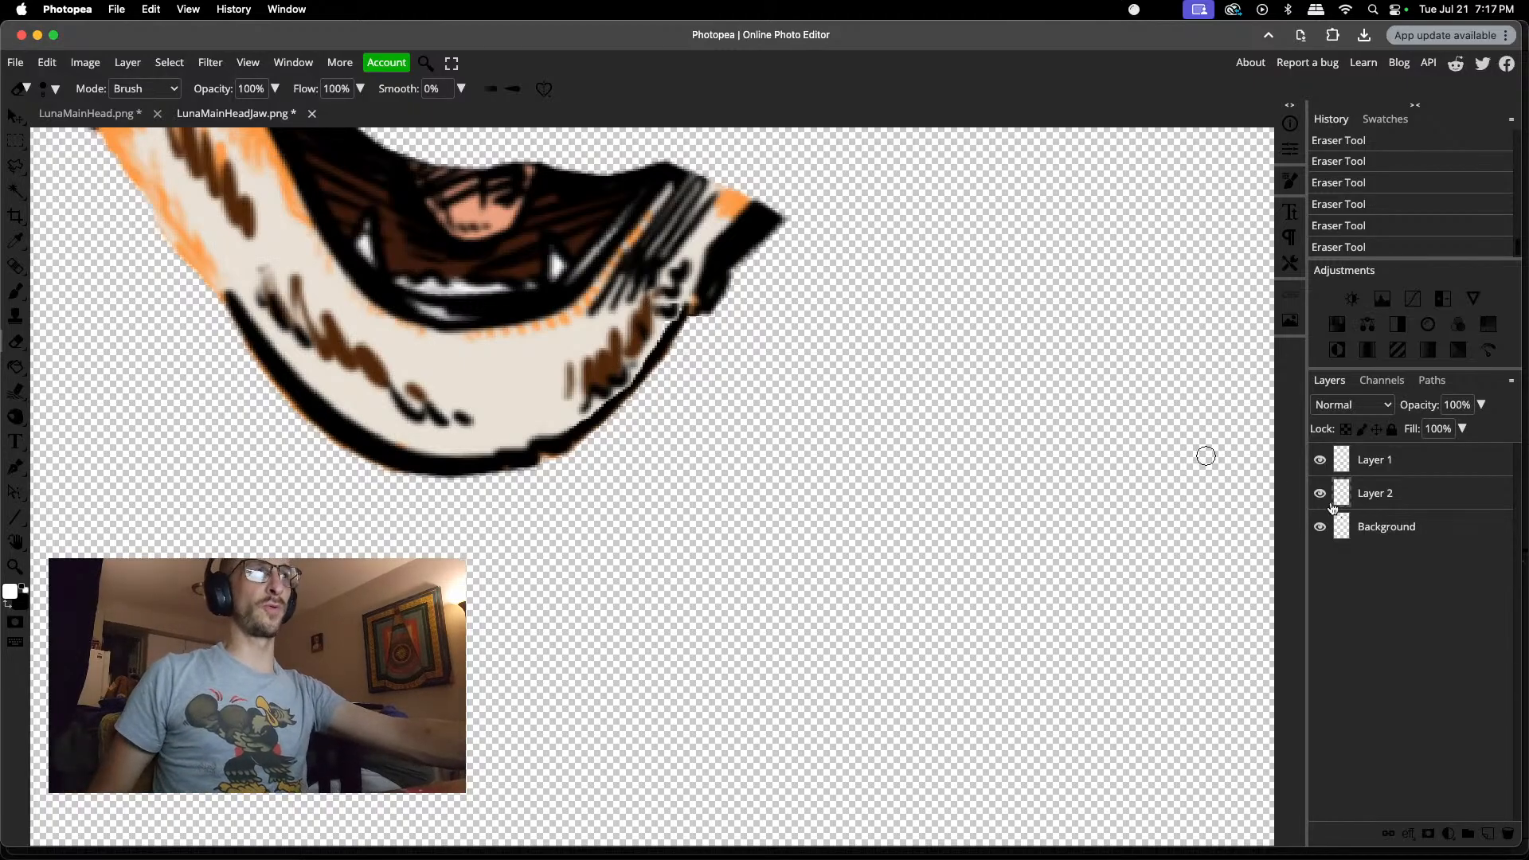
{"action": "left_click", "coordinate": [1320, 527], "text": "alt"}
{"action": "left_click", "coordinate": [1320, 526], "text": "alt"}
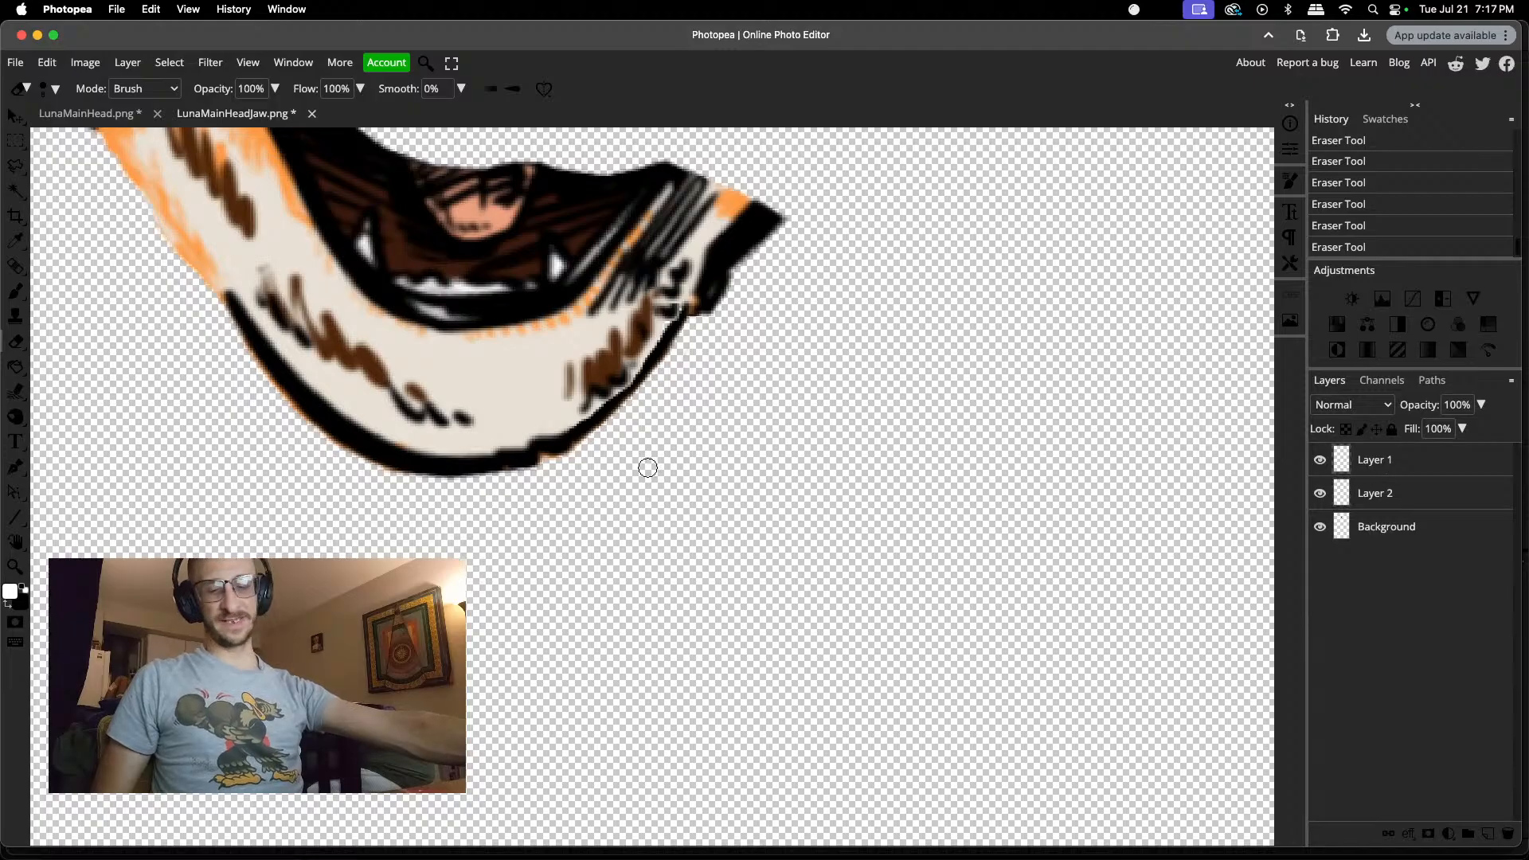
Step: Erase the excess at the upper end of the mirrored outline on Layer 2, tapering it toward the jaw's right corner
{"action": "scroll", "coordinate": [684, 252], "scroll_direction": "up", "scroll_amount": 4}
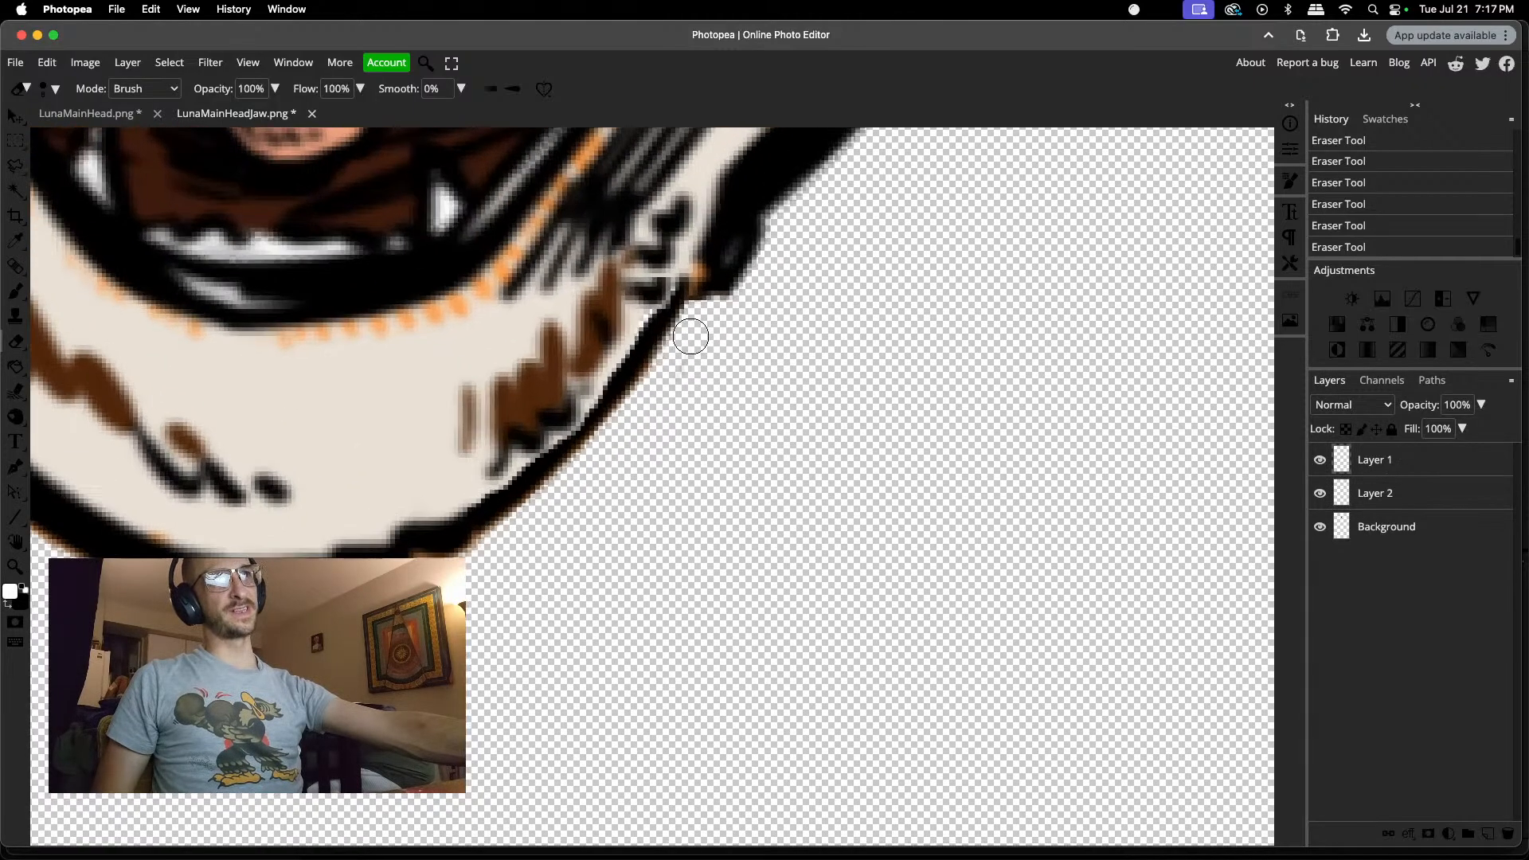
{"action": "left_click", "coordinate": [682, 283]}
{"action": "left_click", "coordinate": [684, 292]}
{"action": "left_click_drag", "start_coordinate": [685, 299], "coordinate": [678, 317]}
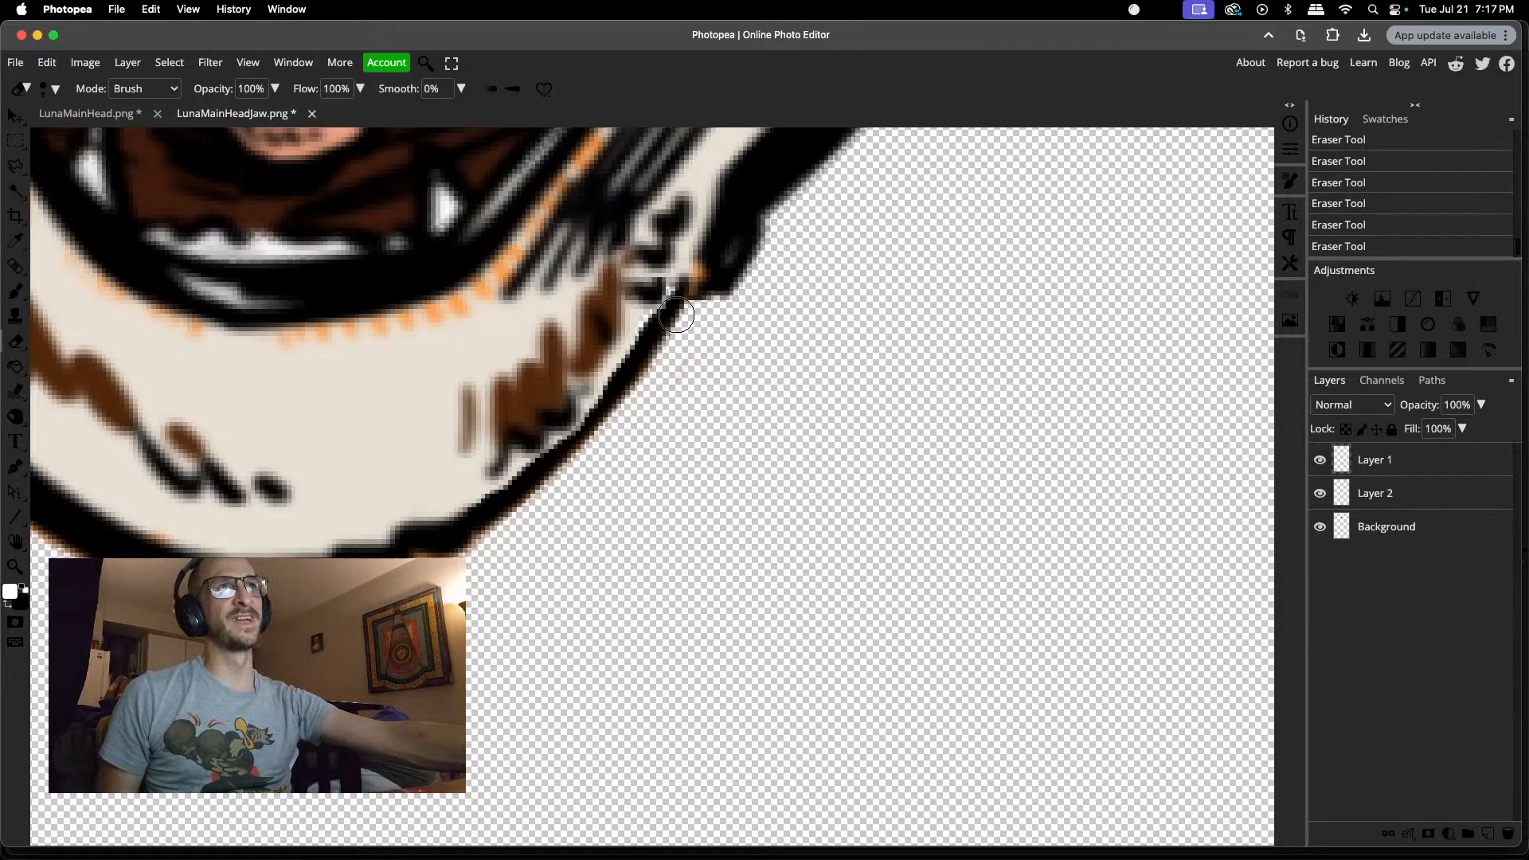
{"action": "left_click", "coordinate": [663, 325]}
{"action": "left_click", "coordinate": [650, 323]}
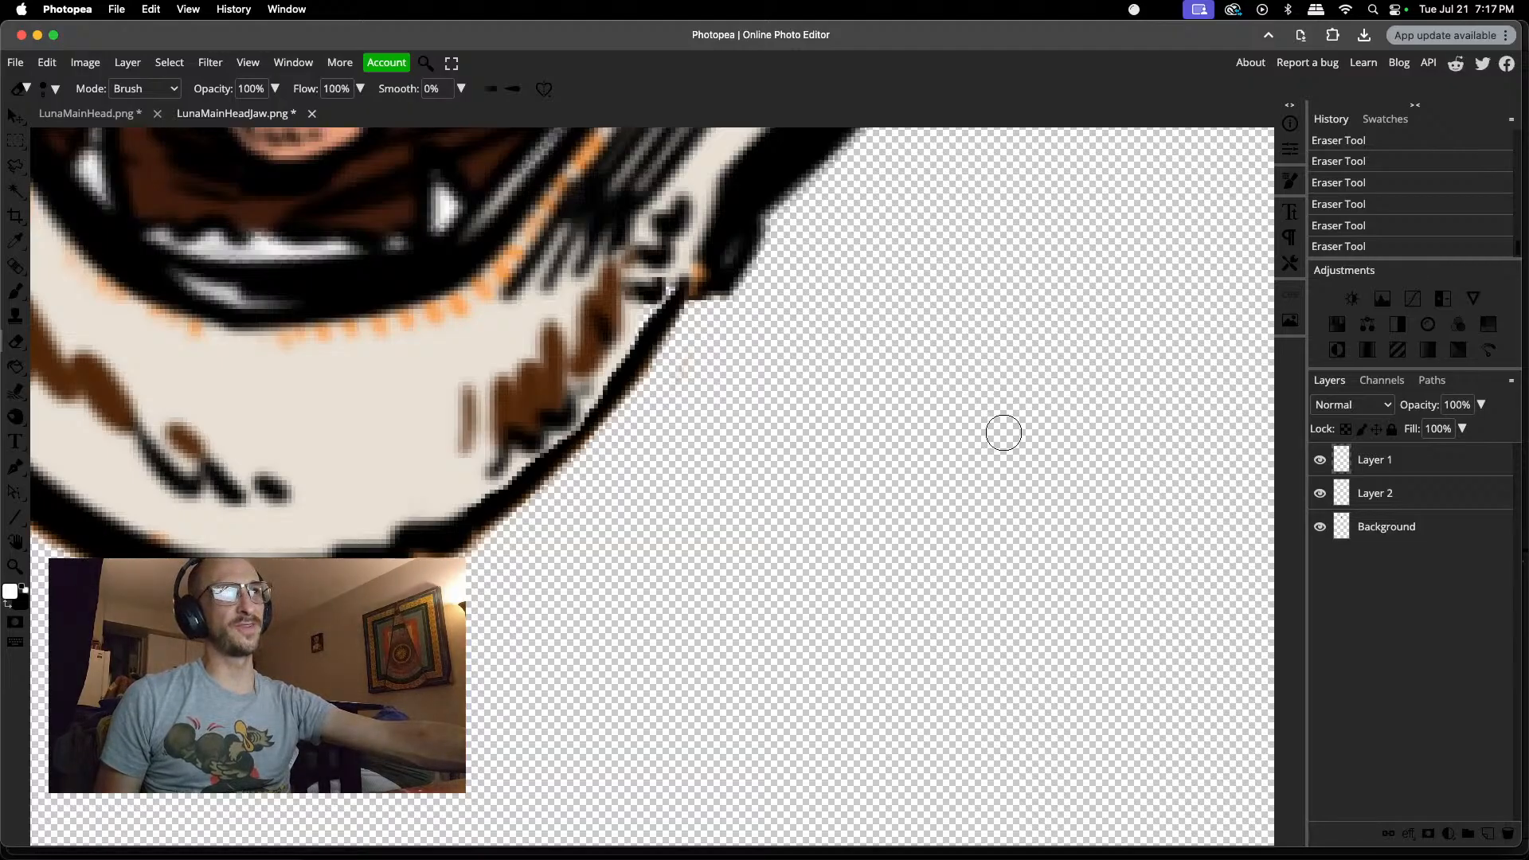
Step: Sample the cream fur color and paint over the white gap at the upper end of the jaw's right outline on the Background layer
{"action": "key", "text": "i"}
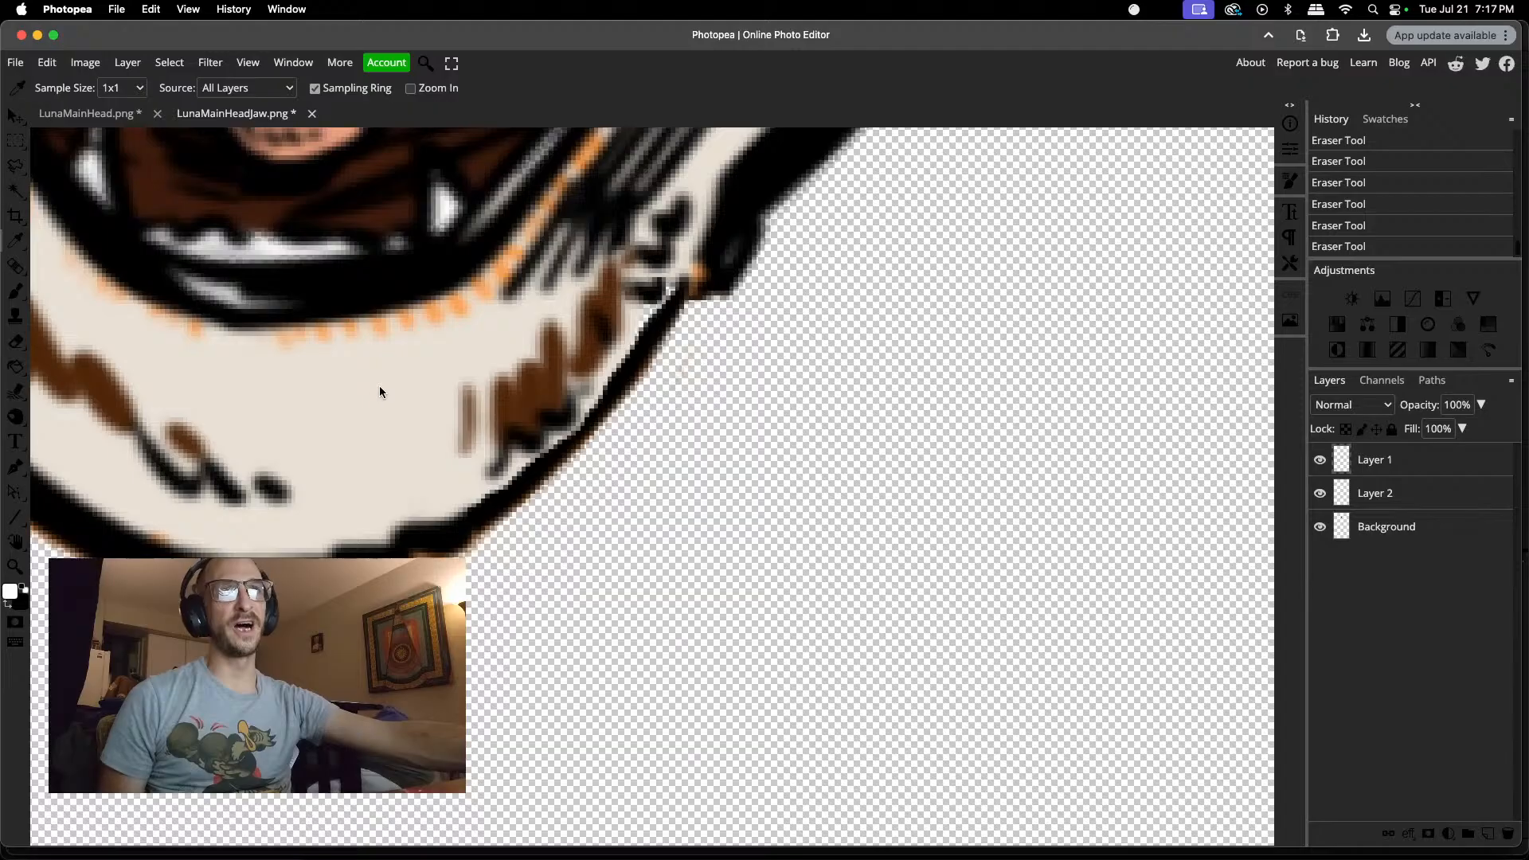
{"action": "key", "text": "b"}
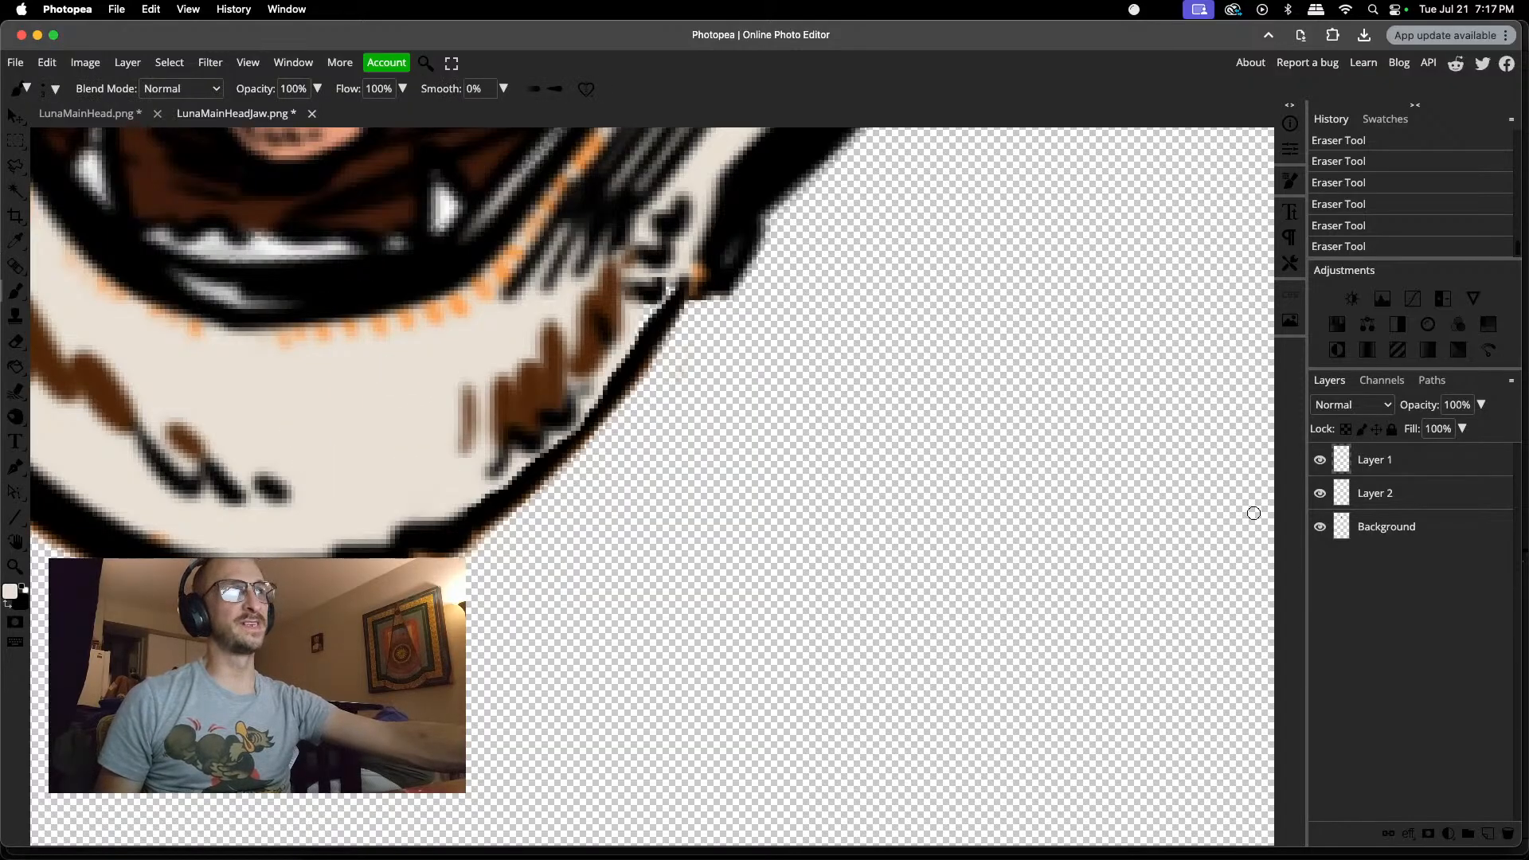
{"action": "left_click", "coordinate": [1324, 527]}
{"action": "left_click", "coordinate": [1321, 527]}
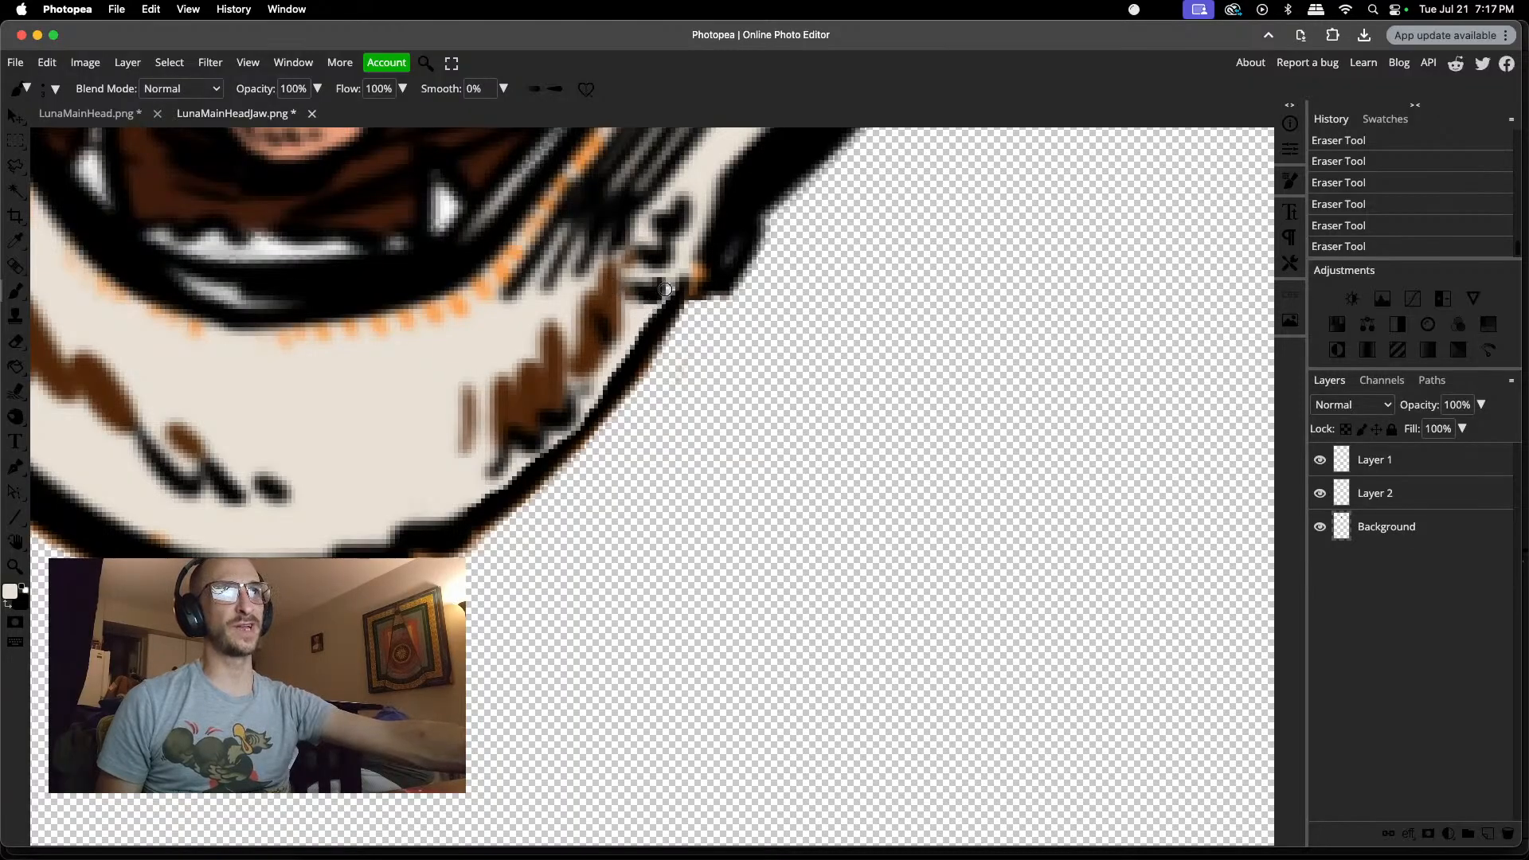
{"action": "left_click_drag", "start_coordinate": [666, 286], "coordinate": [659, 297]}
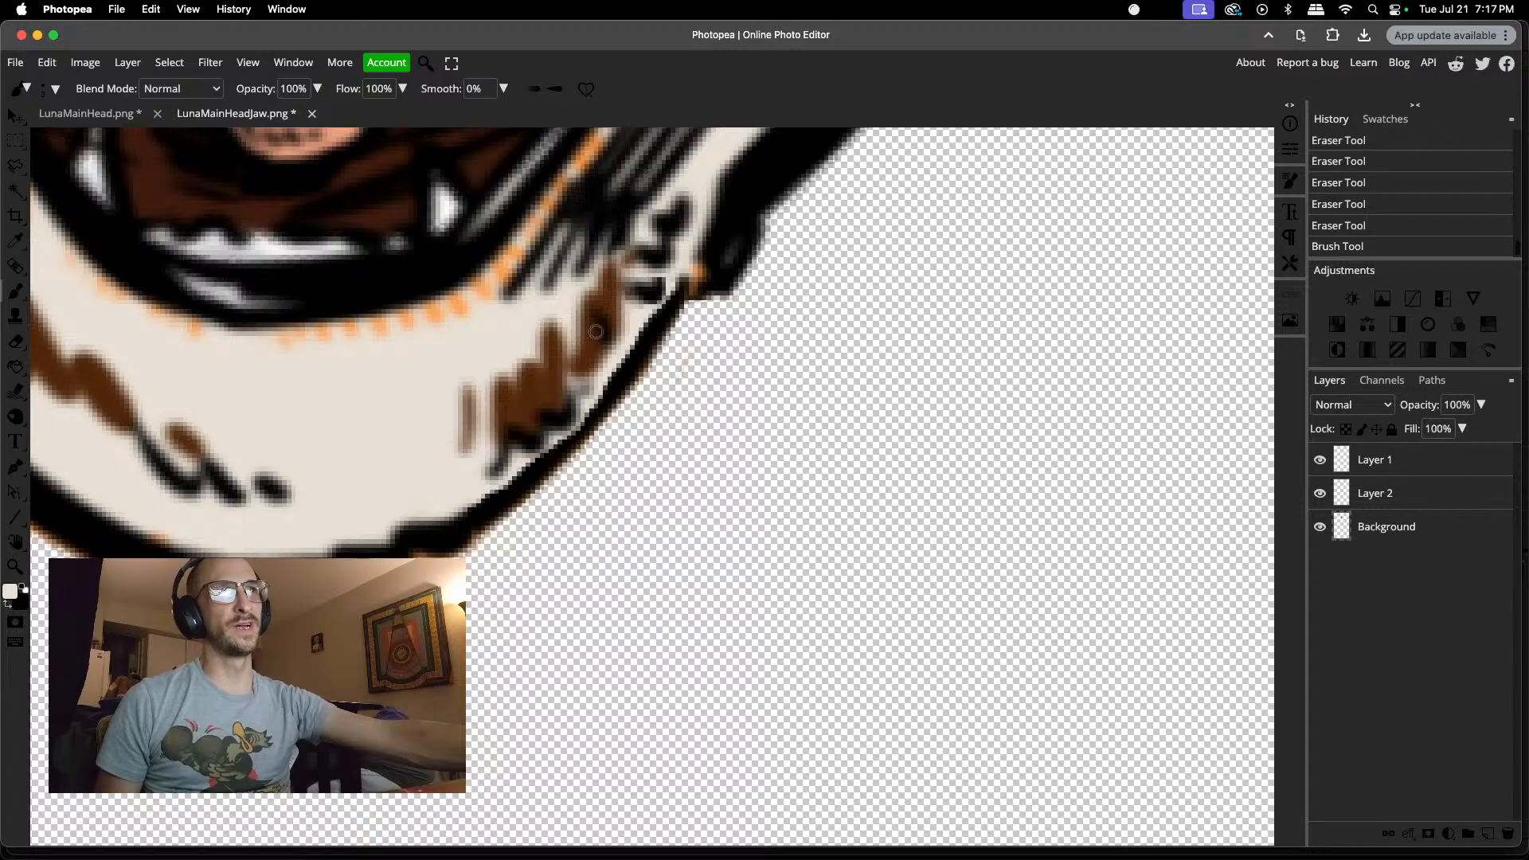
{"action": "scroll", "coordinate": [550, 431], "scroll_direction": "down", "scroll_amount": 6}
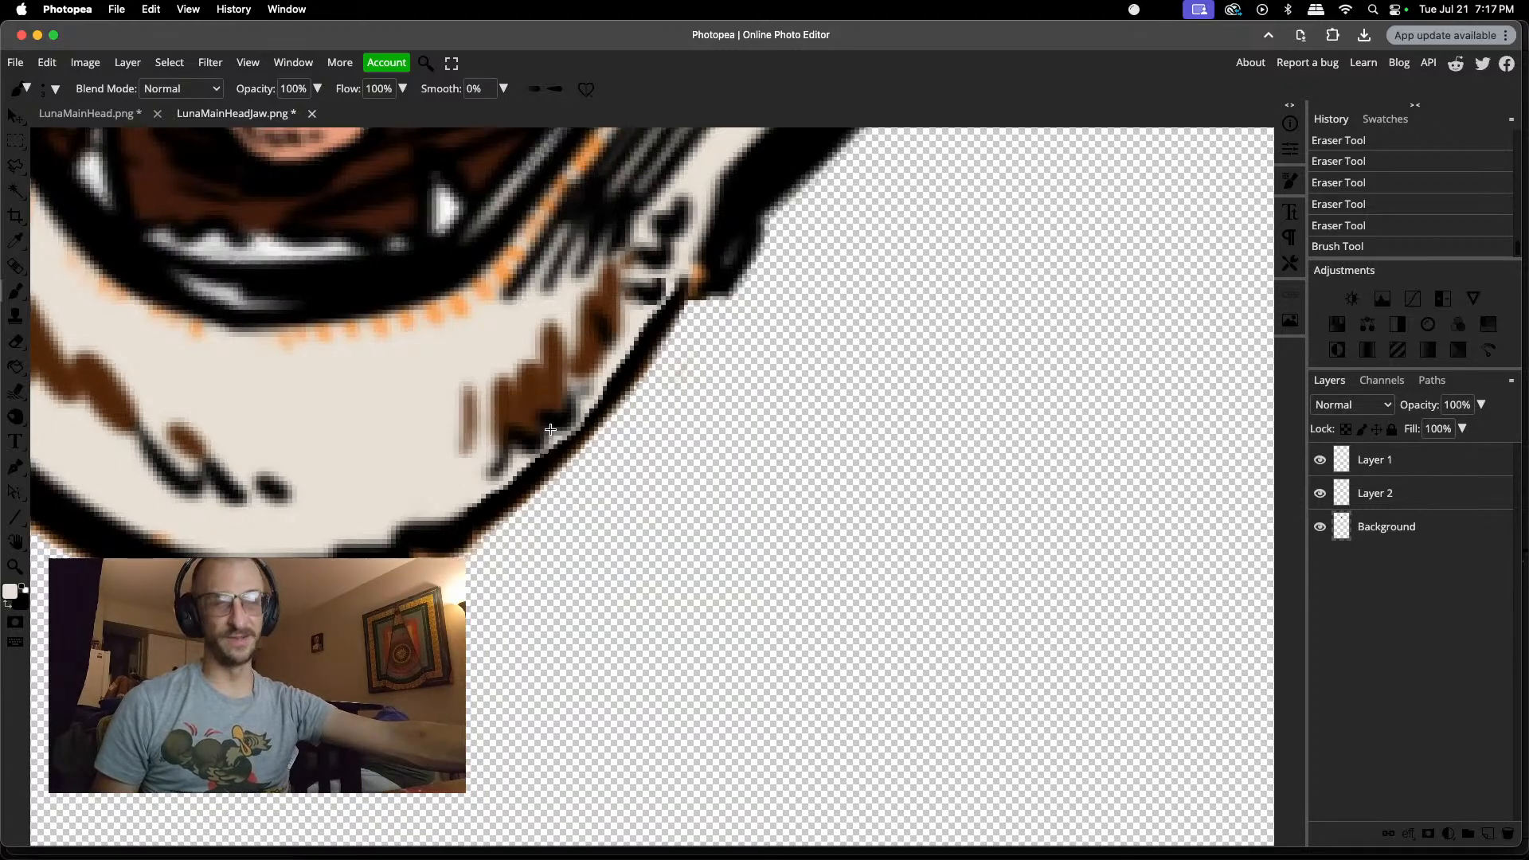
{"action": "scroll", "coordinate": [428, 481], "scroll_direction": "up", "scroll_amount": 8}
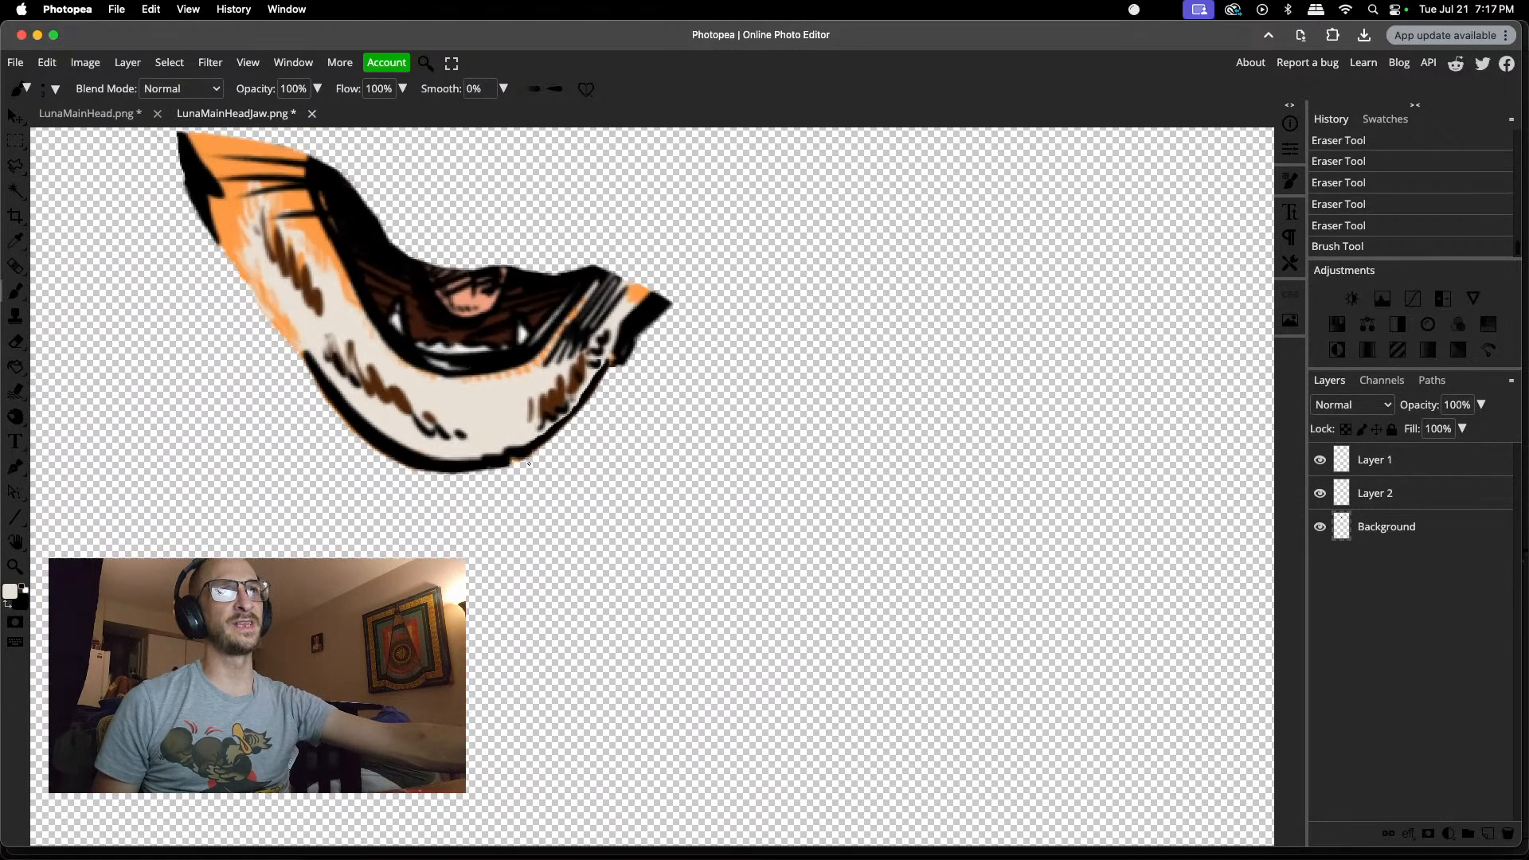
{"action": "scroll", "coordinate": [529, 465], "scroll_direction": "up", "scroll_amount": 2}
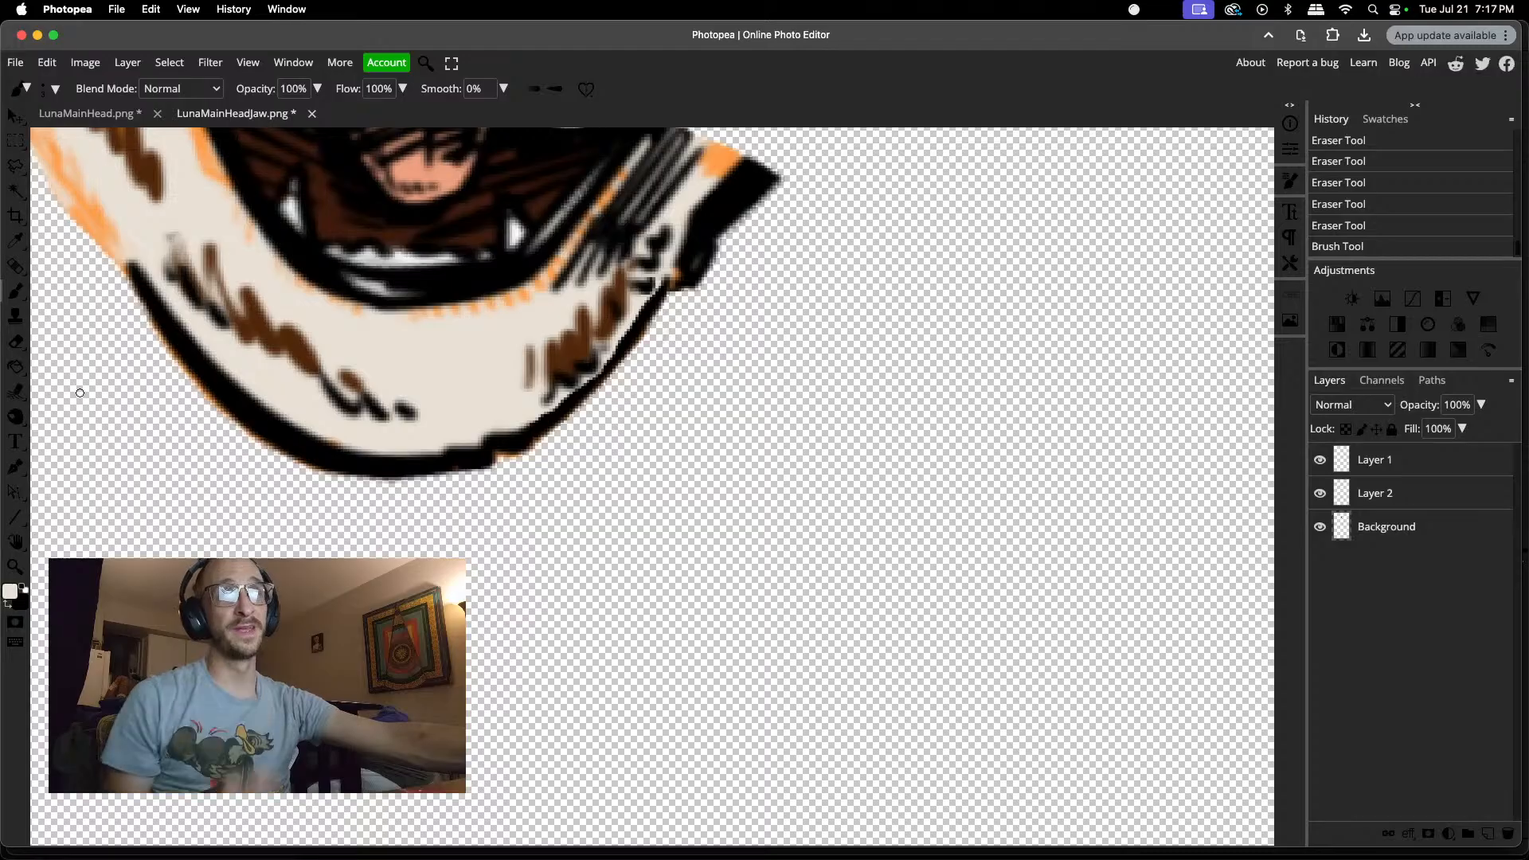
Step: Lasso a thin strip along the inner edge of the jaw's left black outline and copy it to a new layer
{"action": "key", "text": "l"}
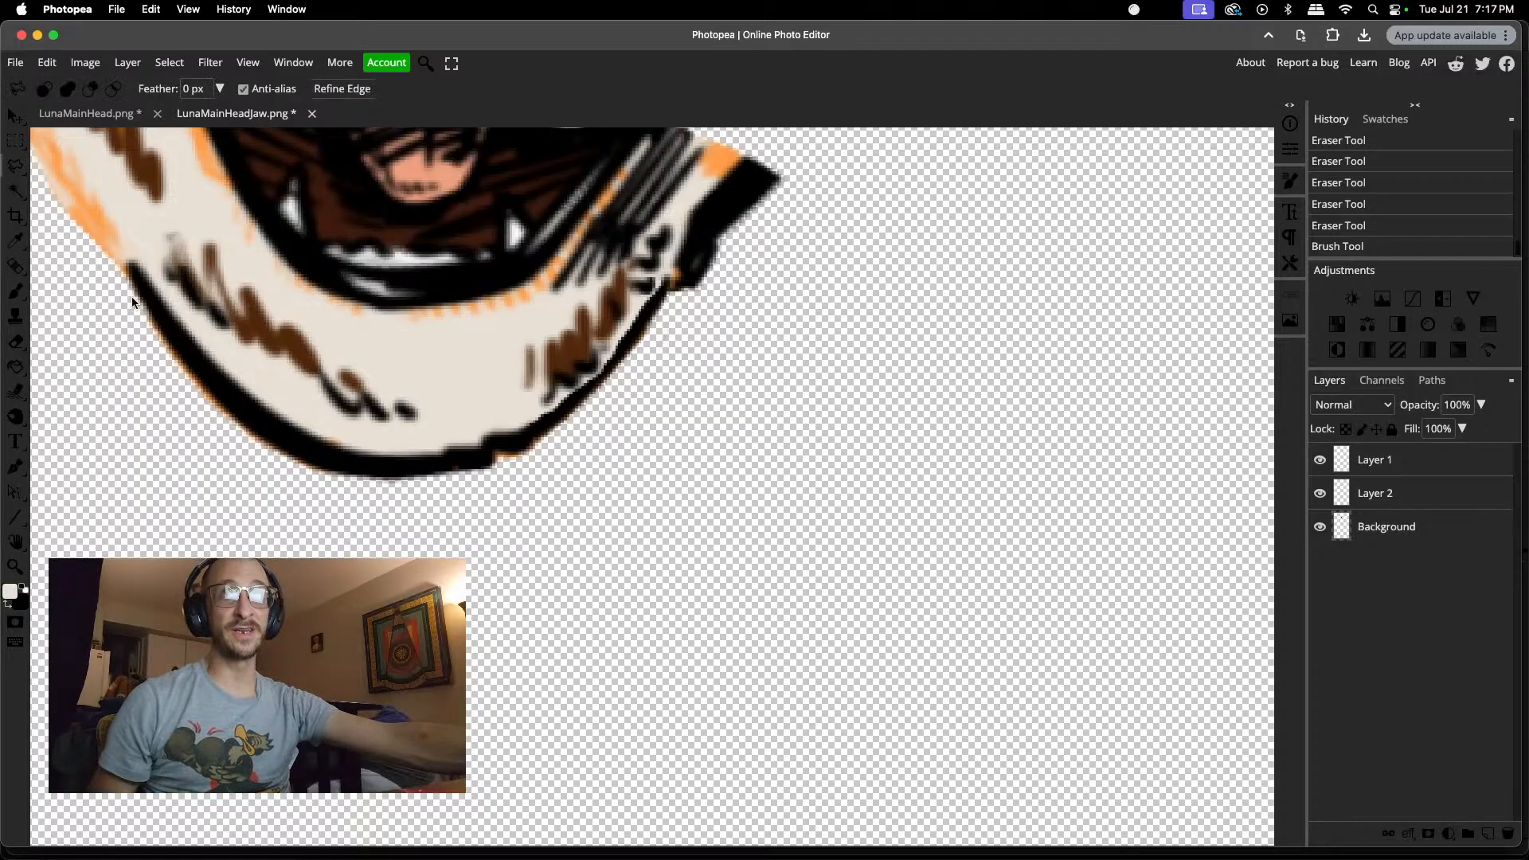
{"action": "left_click", "coordinate": [136, 251]}
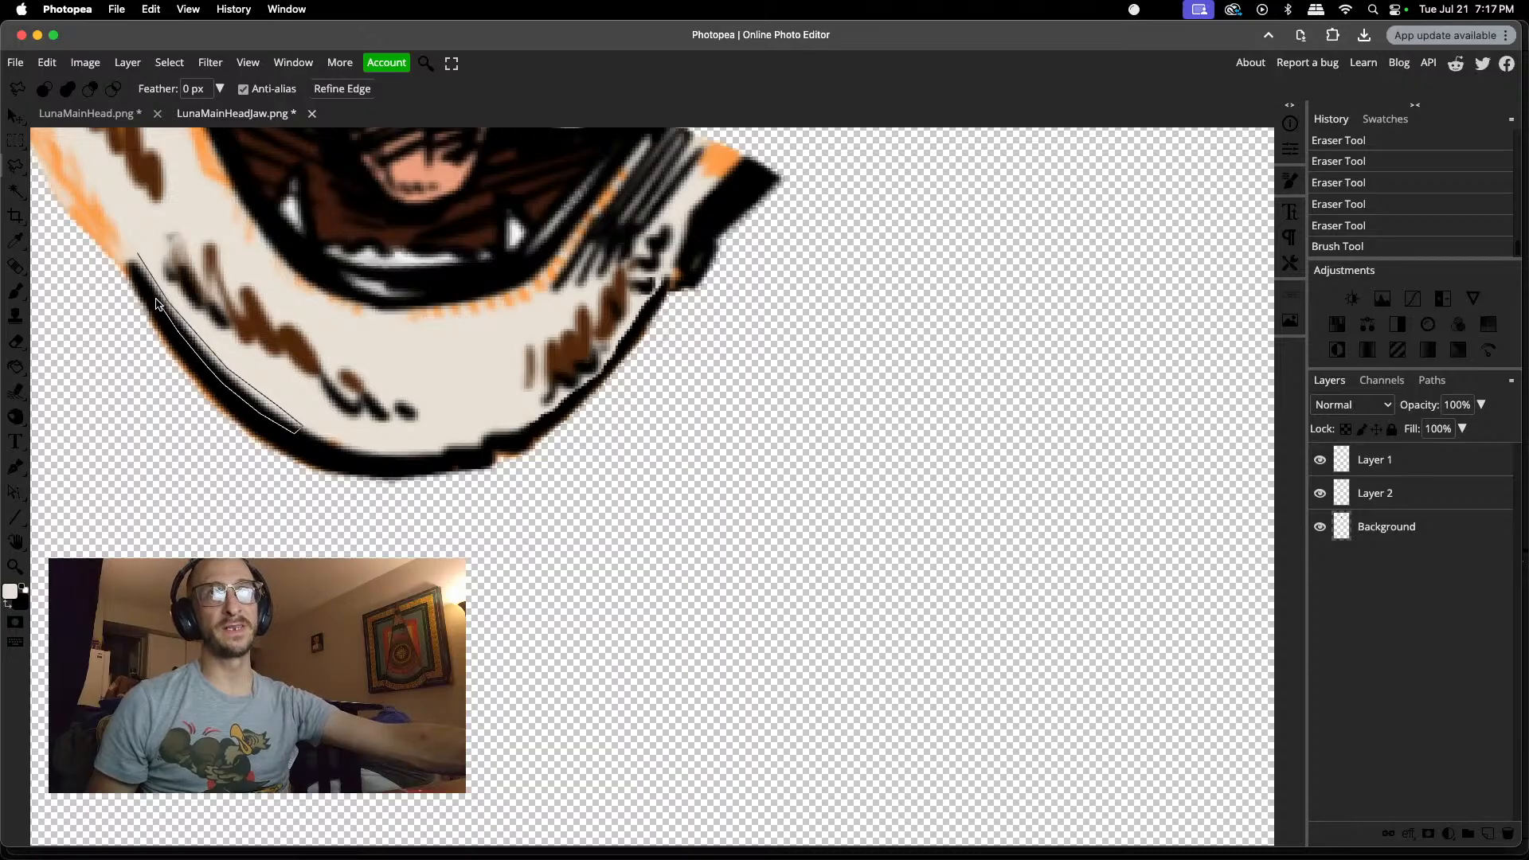
{"action": "left_click", "coordinate": [138, 254]}
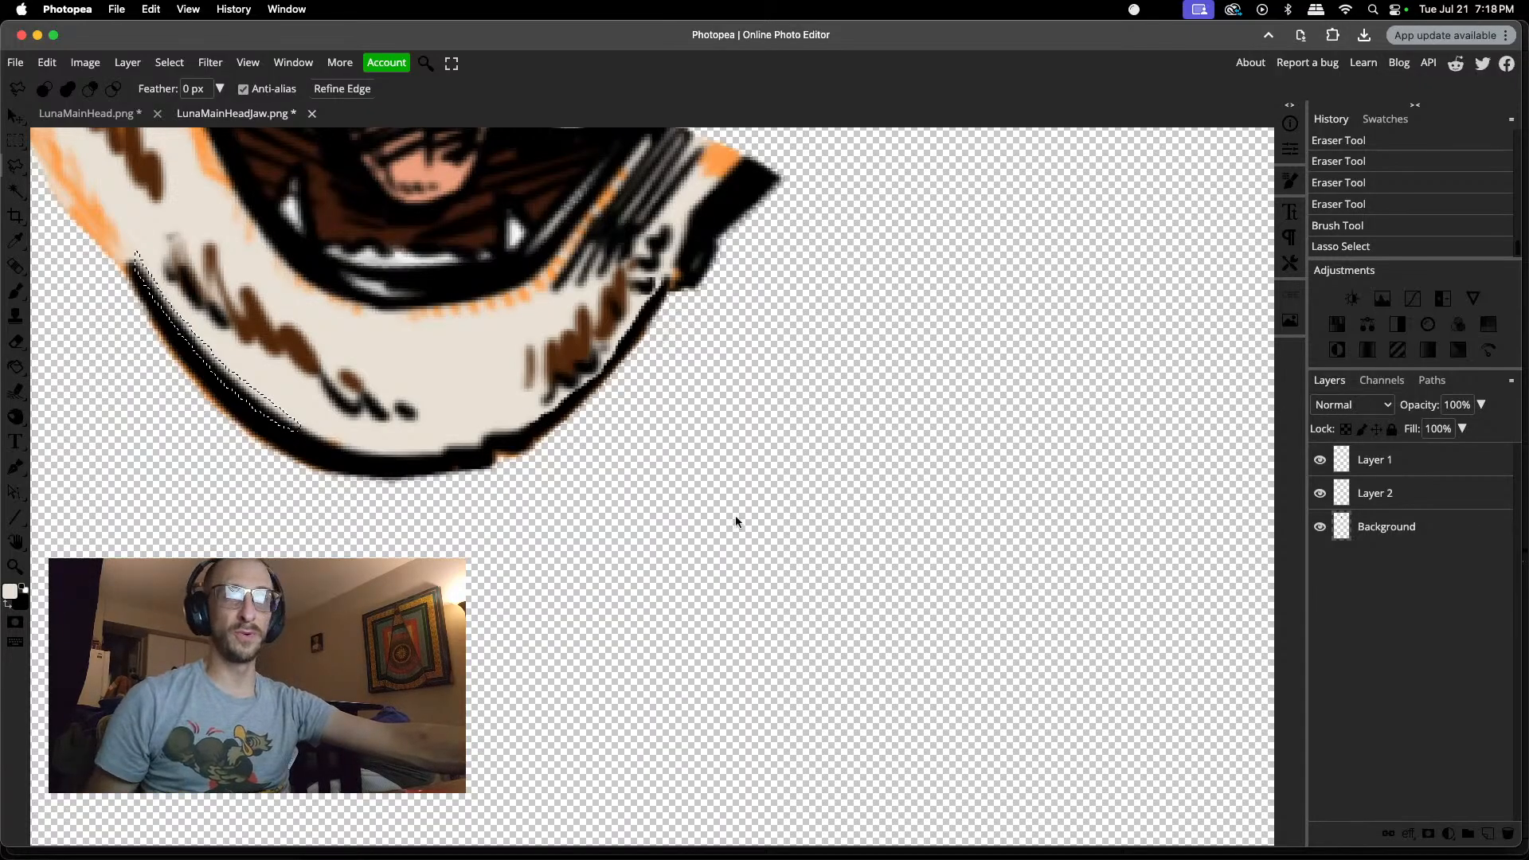
{"action": "key", "text": "super+j"}
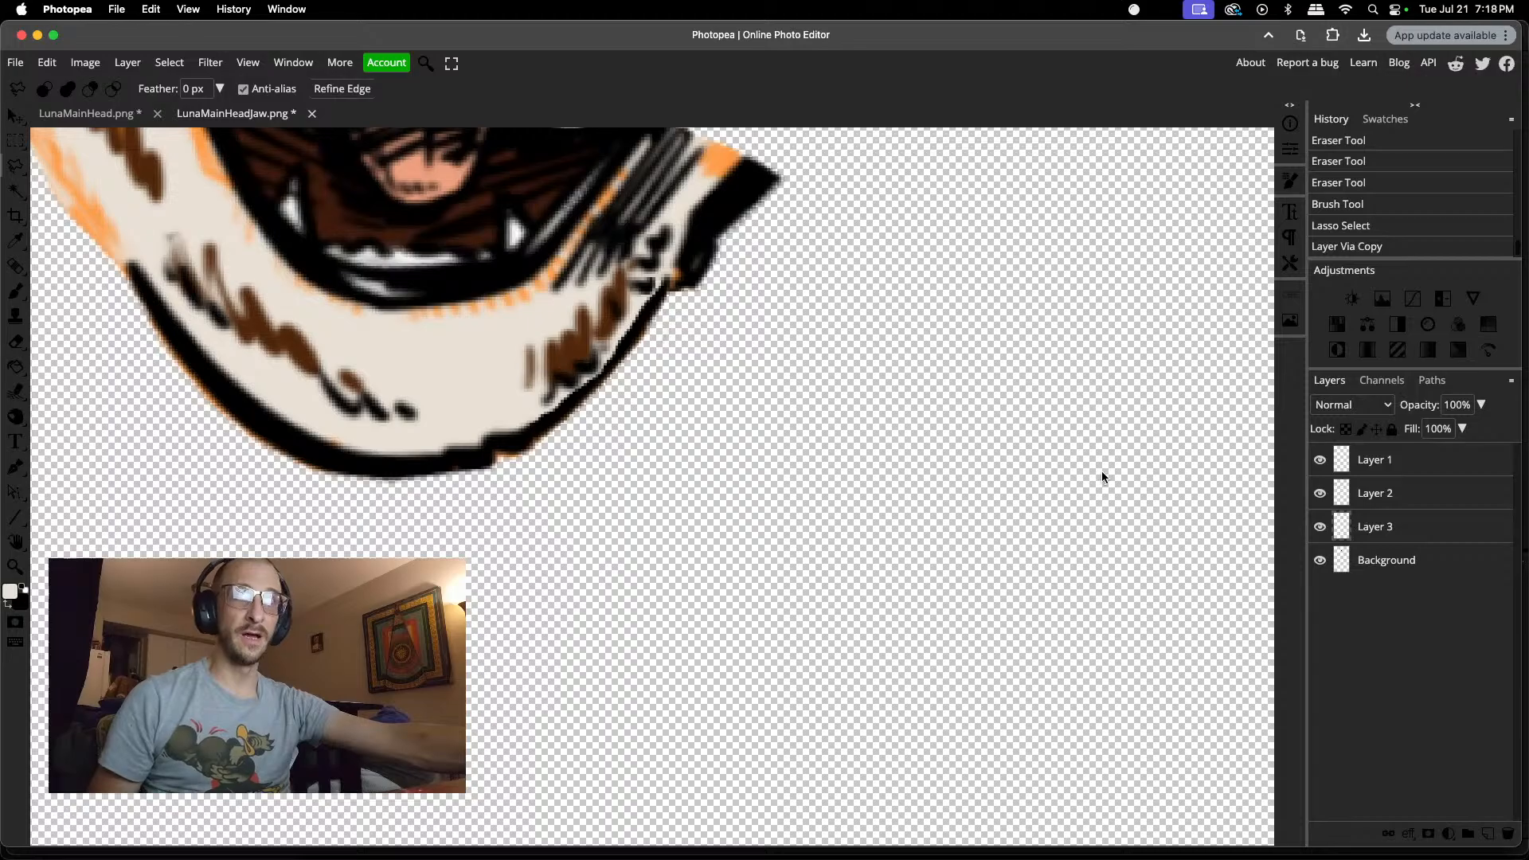
Step: Move the copied strip to the jaw's right side, rotate it -92.7°, fit it along the inner edge of the right outline and apply the transform
{"action": "key", "text": "v"}
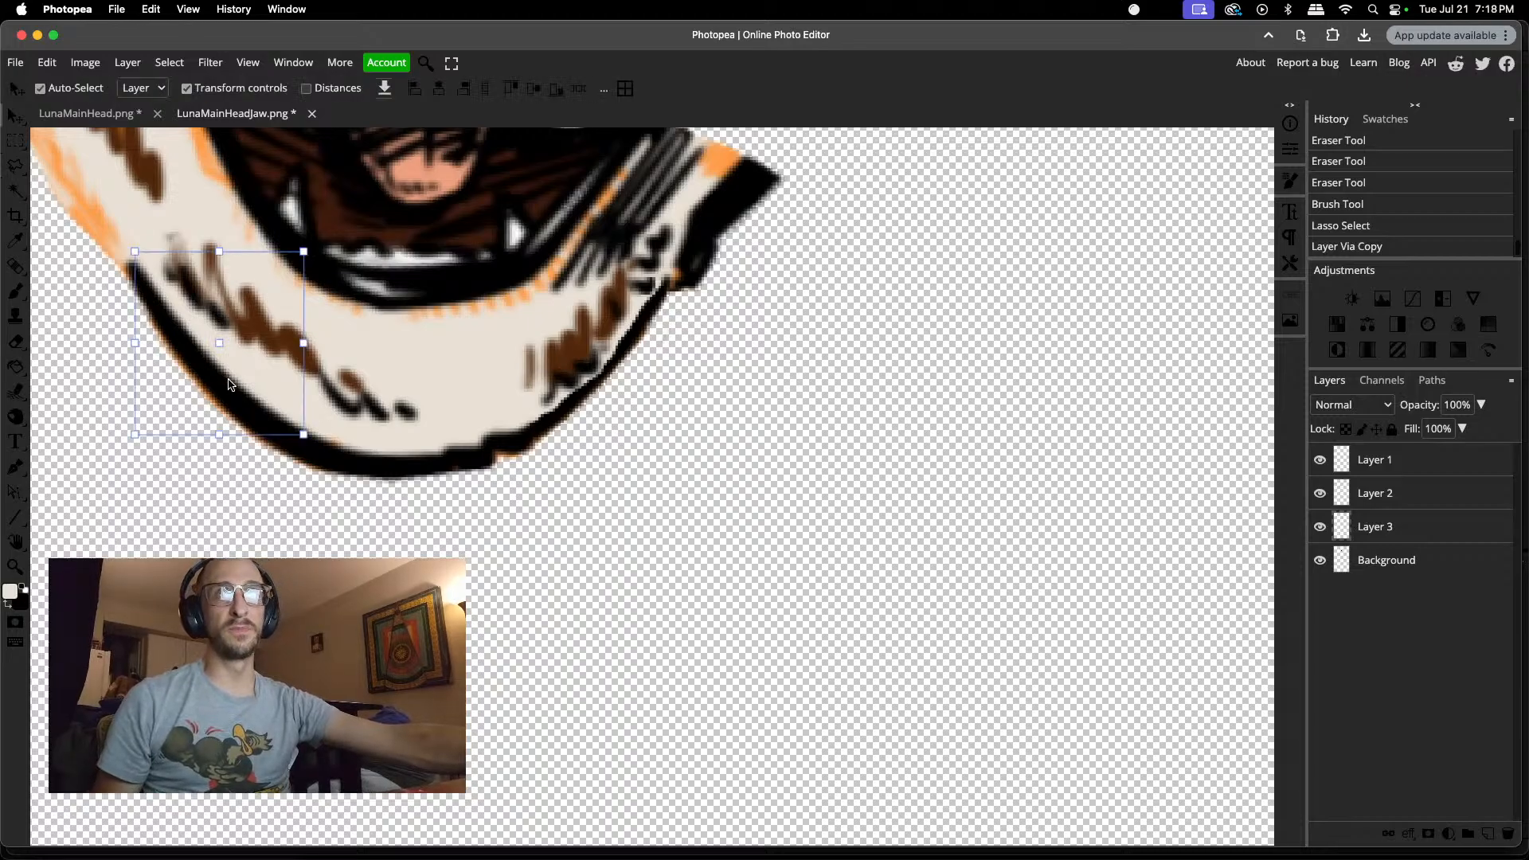
{"action": "left_click_drag", "start_coordinate": [227, 386], "coordinate": [637, 453]}
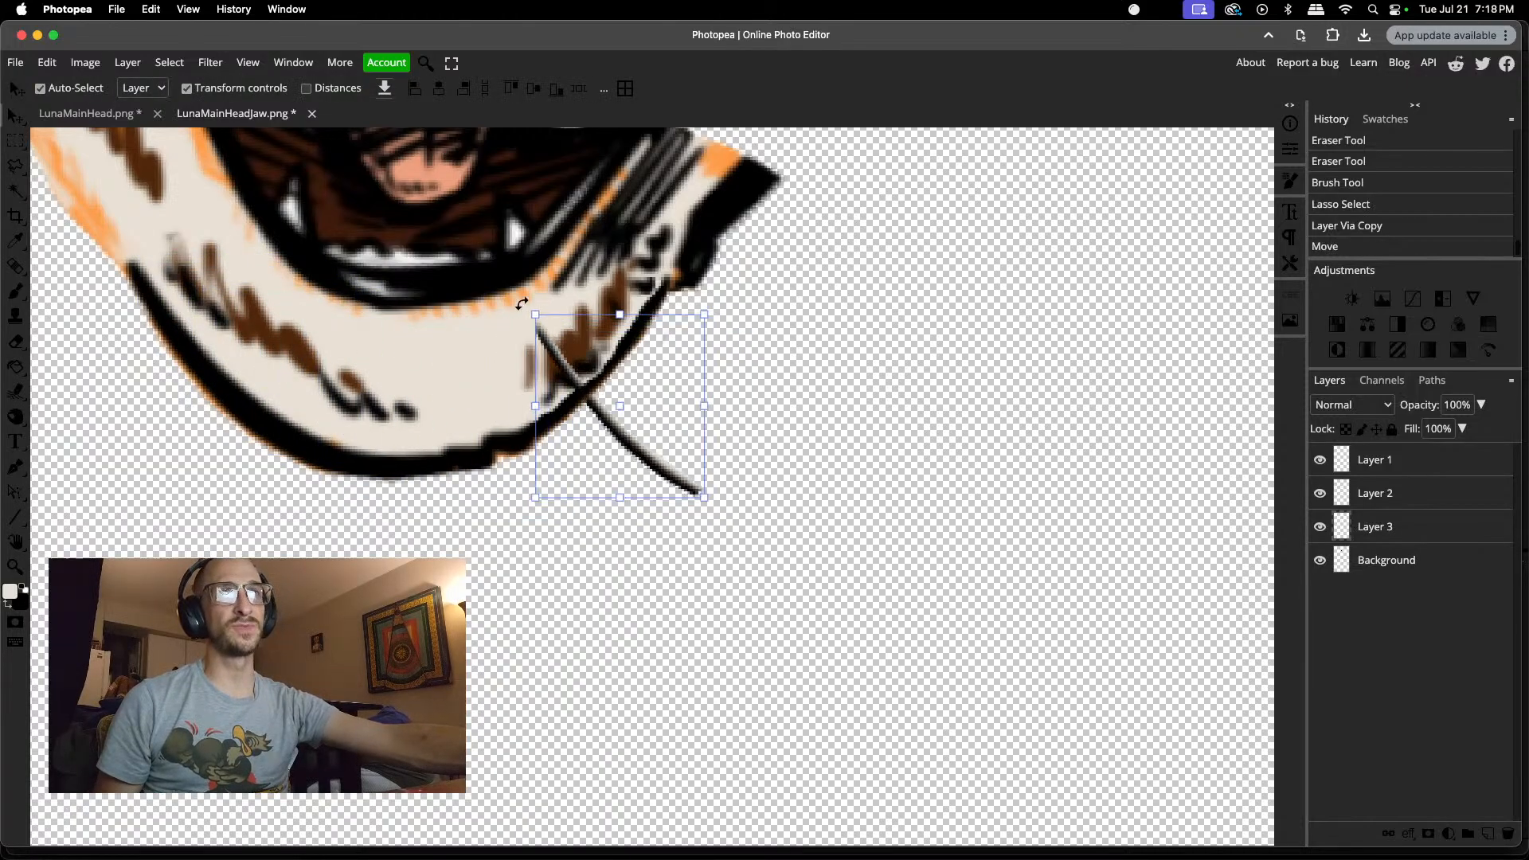
{"action": "key", "text": "super+t"}
{"action": "left_click_drag", "start_coordinate": [519, 303], "coordinate": [525, 504]}
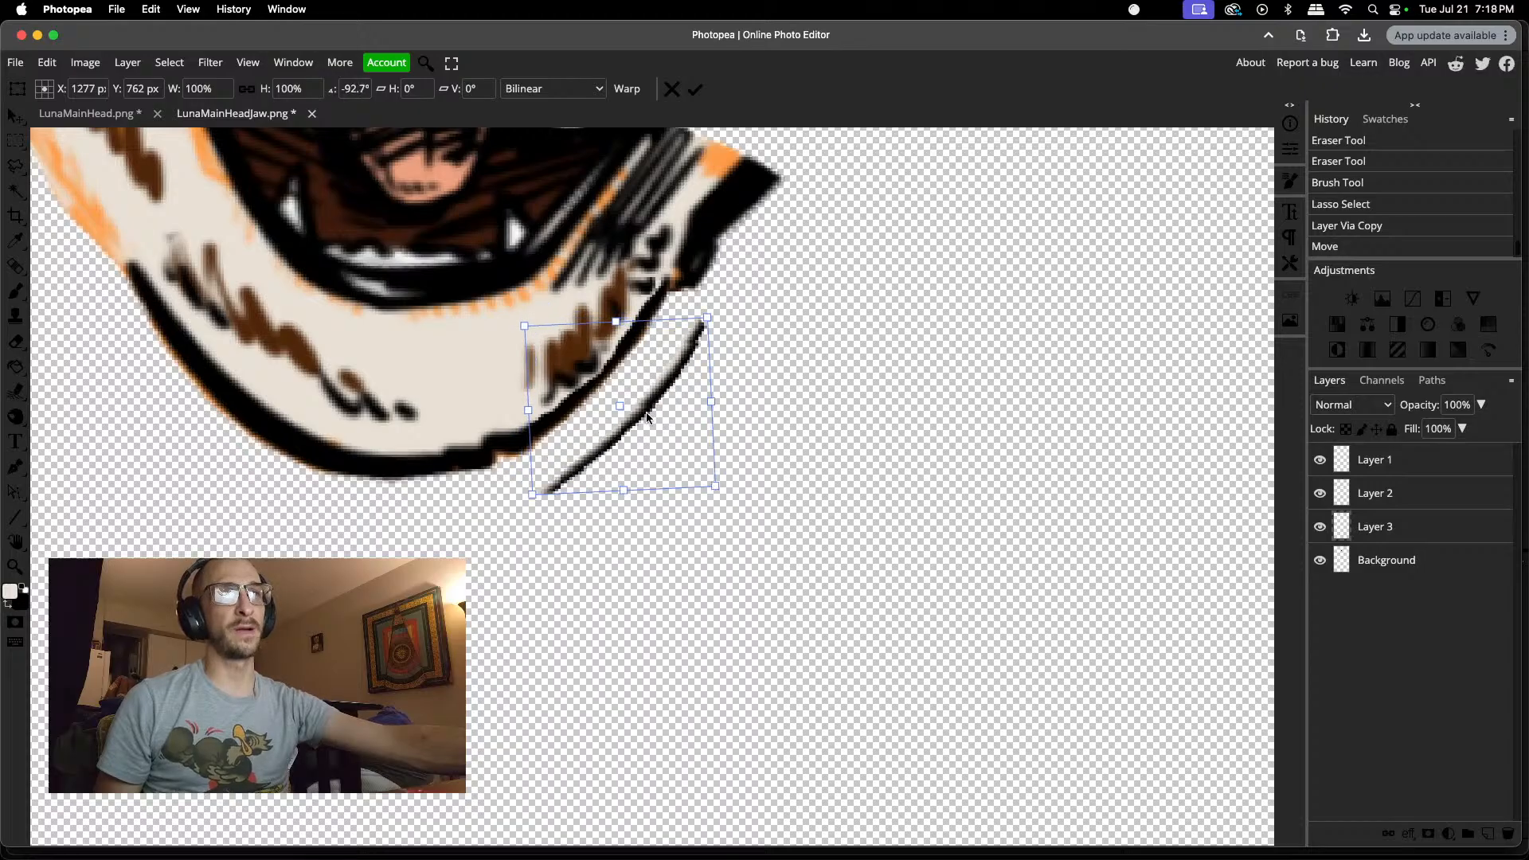
{"action": "left_click_drag", "start_coordinate": [647, 415], "coordinate": [614, 360]}
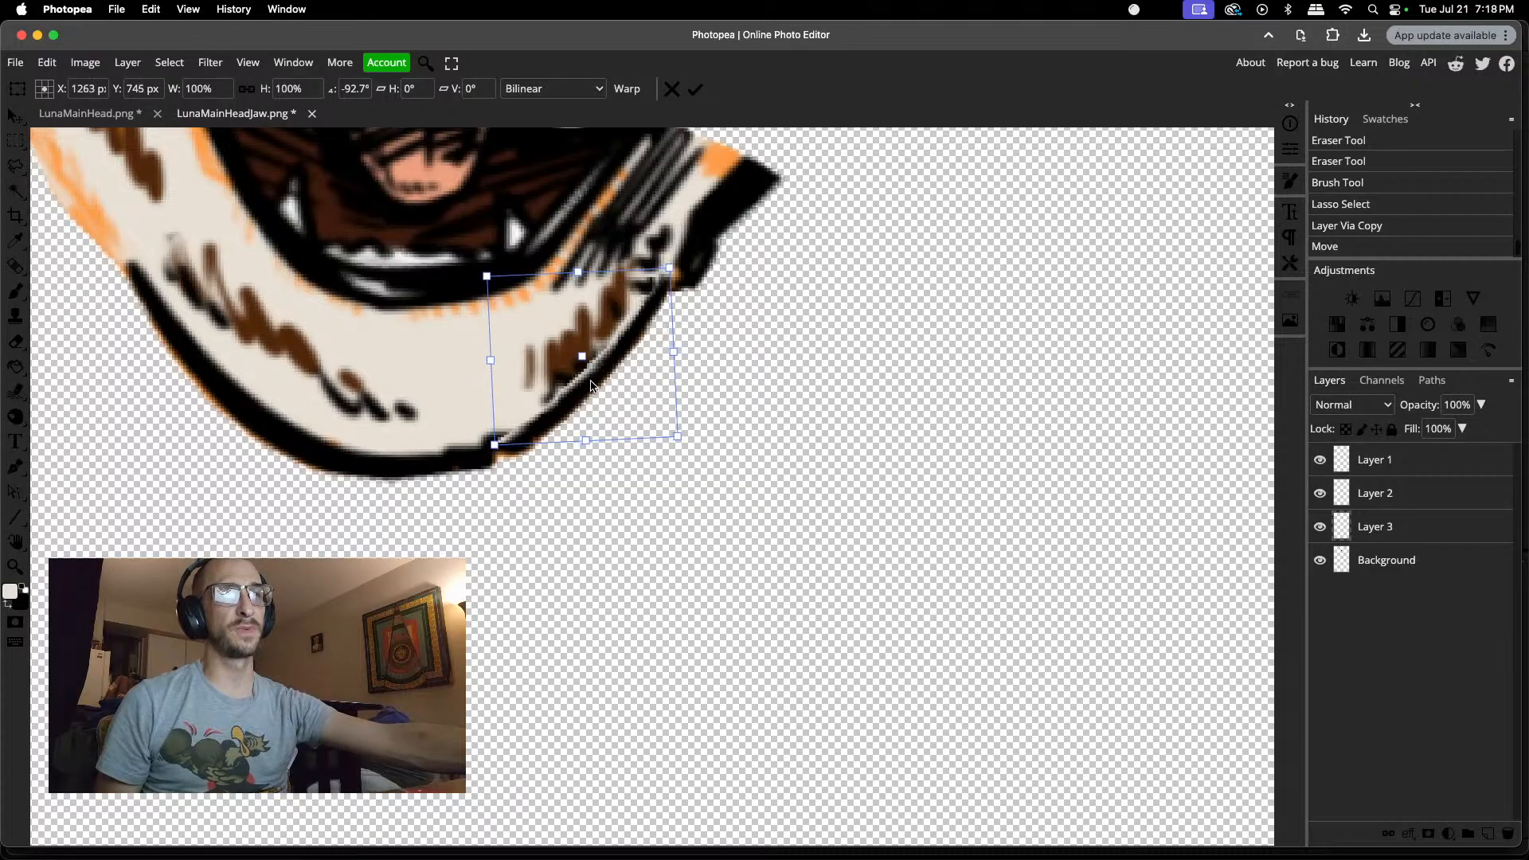
{"action": "key", "text": "Return"}
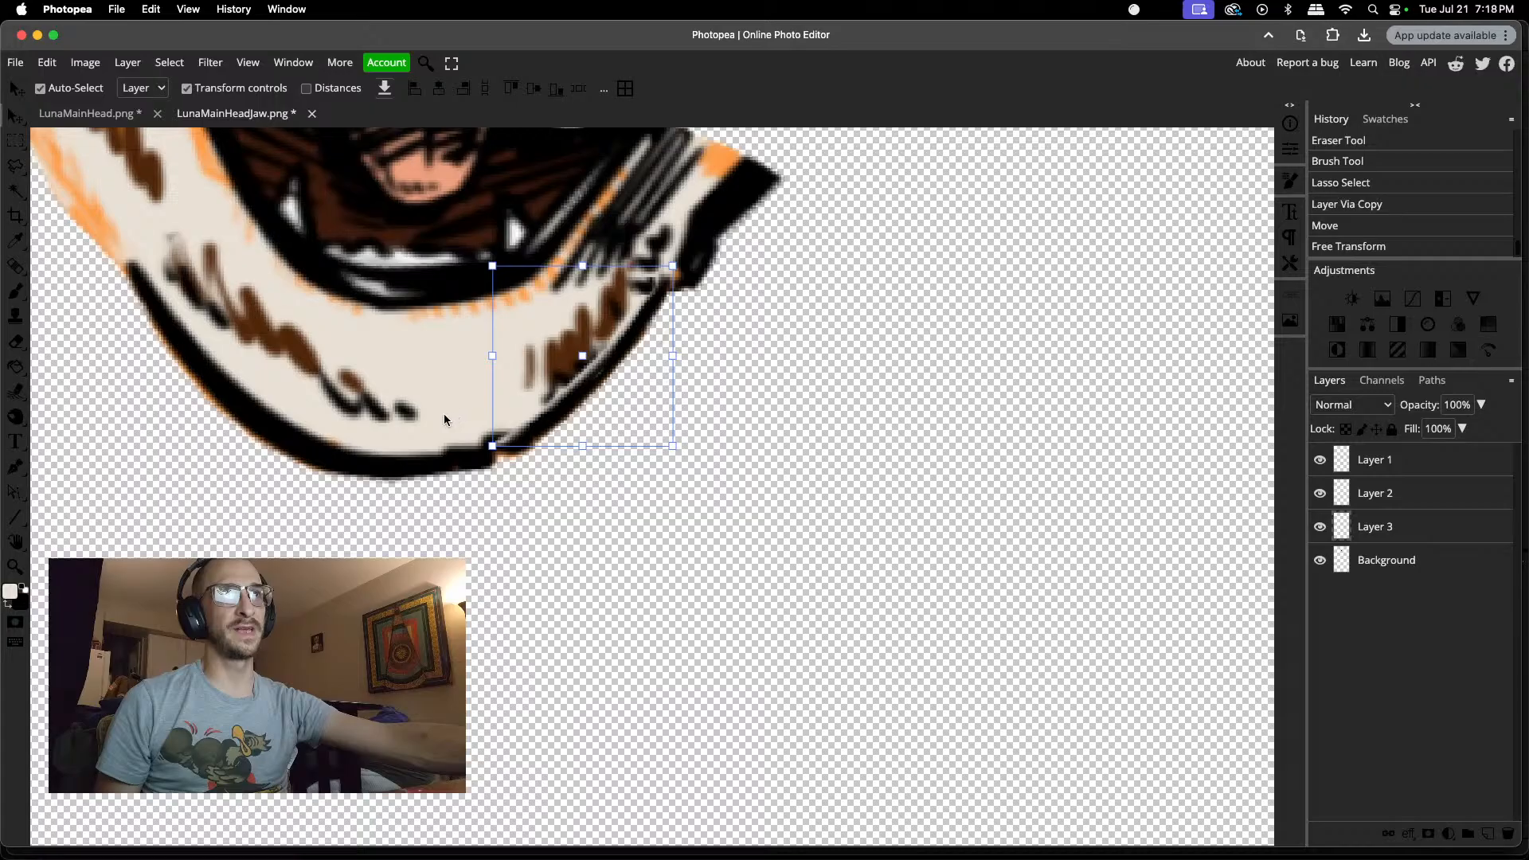
Step: Erase the excess at the lower and upper ends of the rotated strip on Layer 3 to blend it into the outline
{"action": "key", "text": "e"}
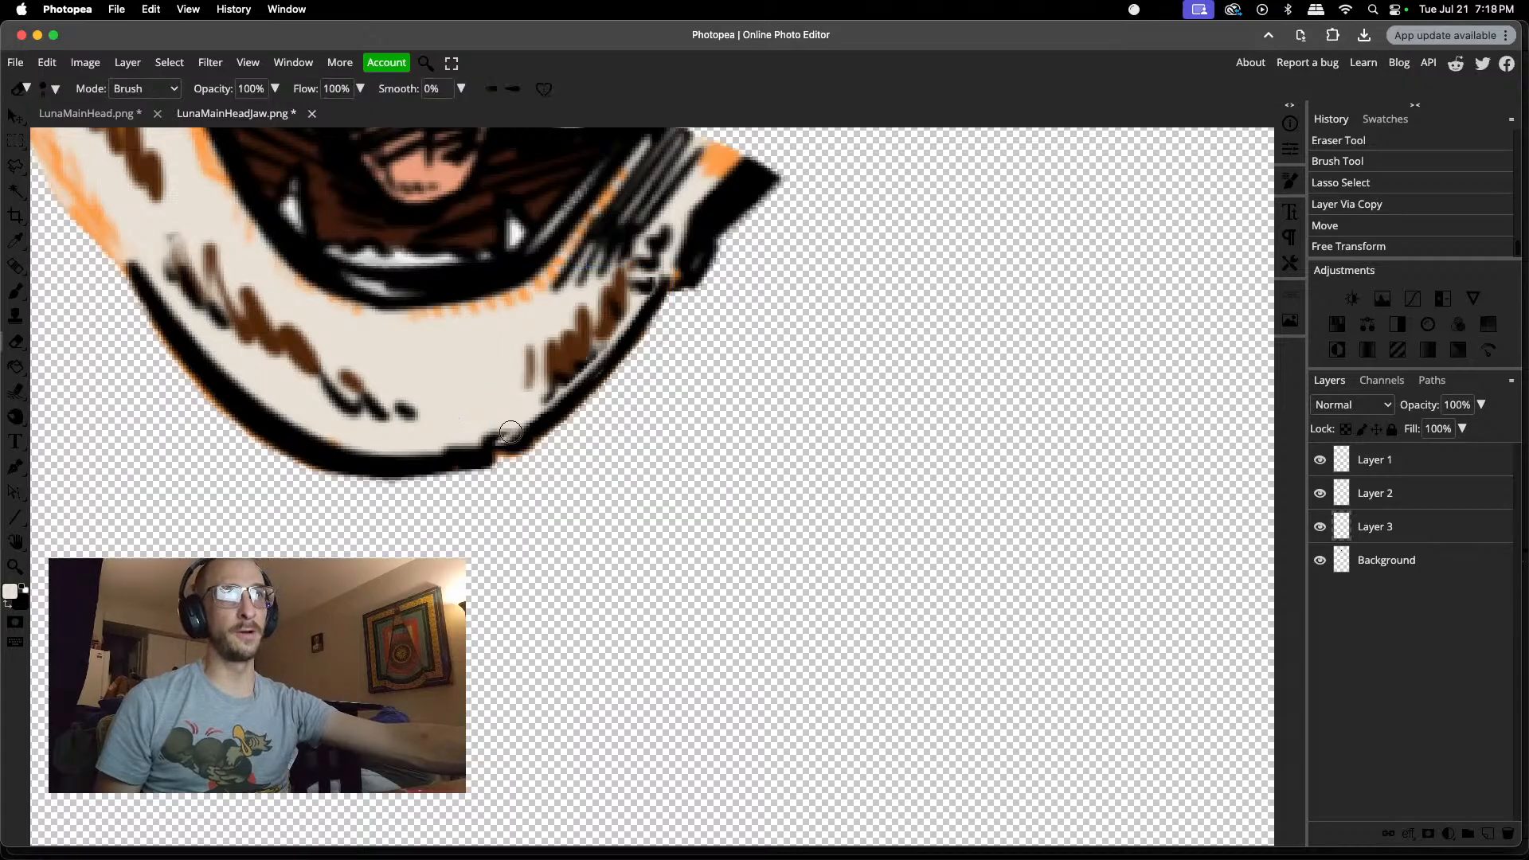
{"action": "mouse_move", "coordinate": [511, 431]}
{"action": "left_mouse_down"}
{"action": "mouse_move", "coordinate": [498, 445]}
{"action": "mouse_move", "coordinate": [509, 437]}
{"action": "left_mouse_up"}
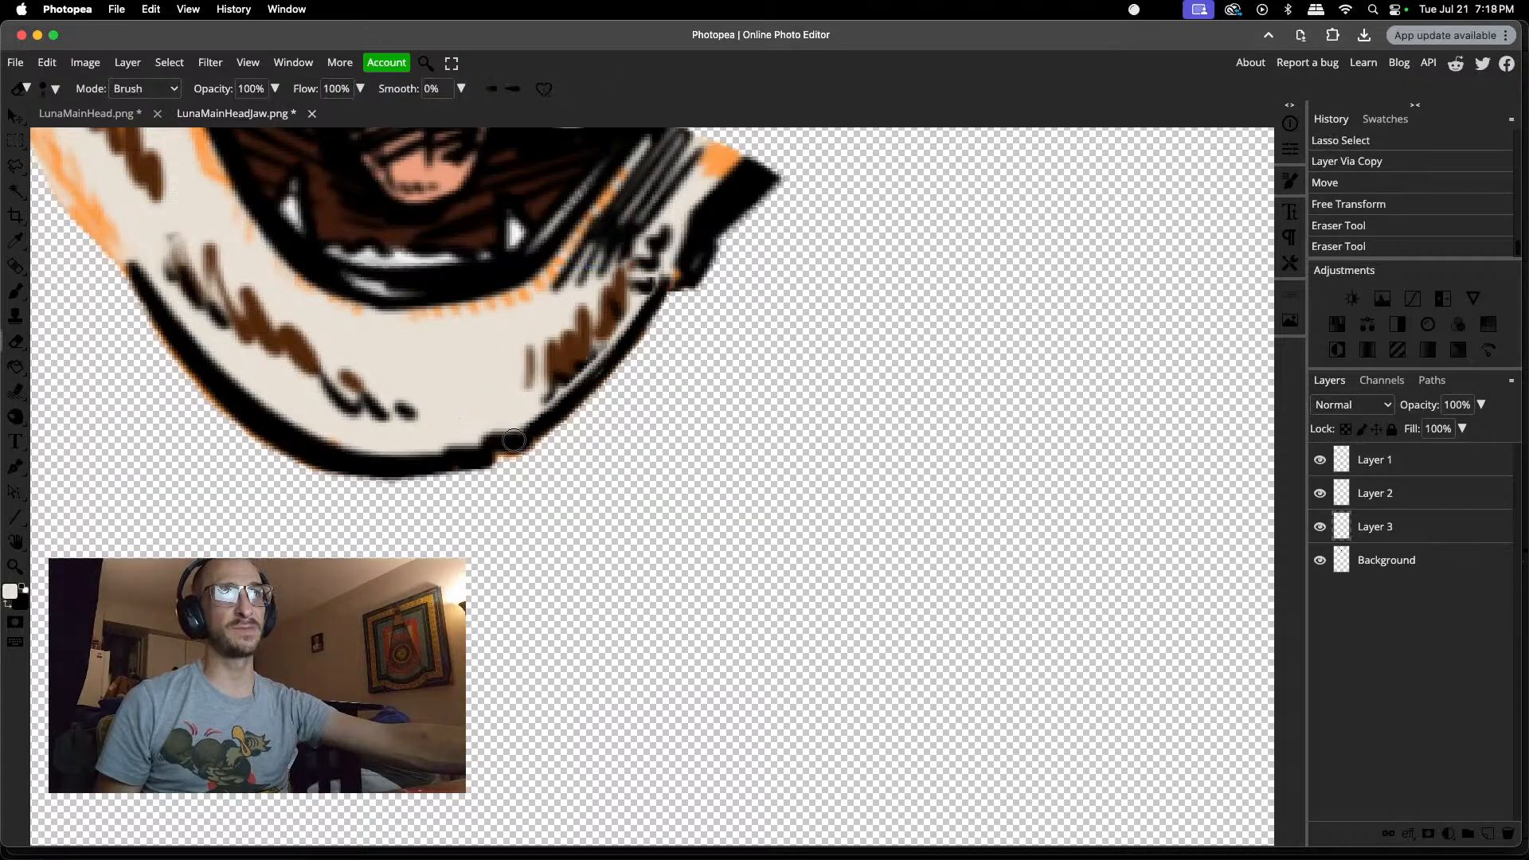
{"action": "left_click", "coordinate": [514, 439]}
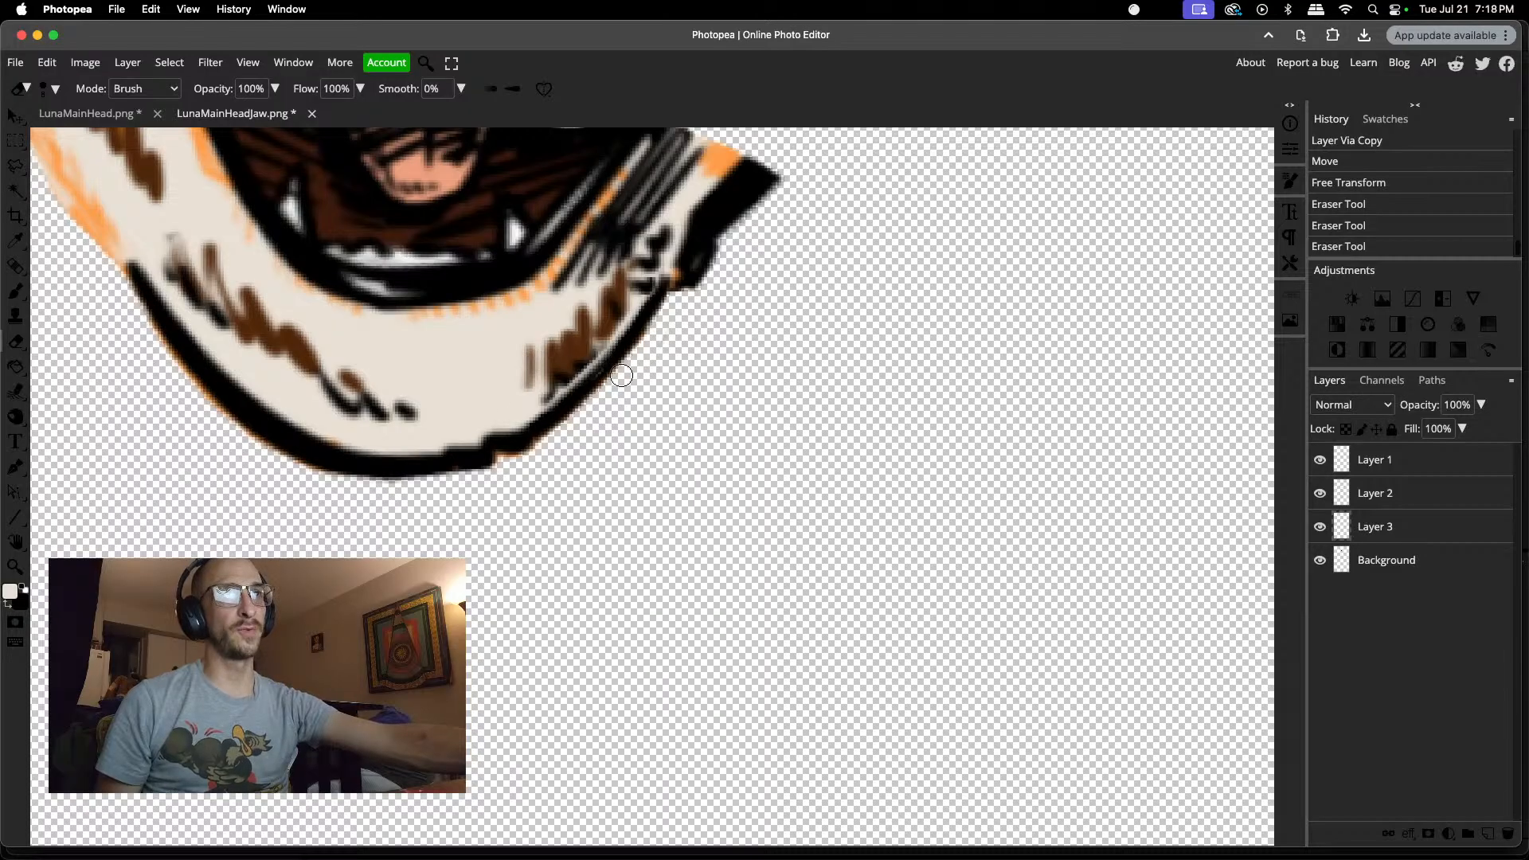
{"action": "left_click", "coordinate": [663, 270]}
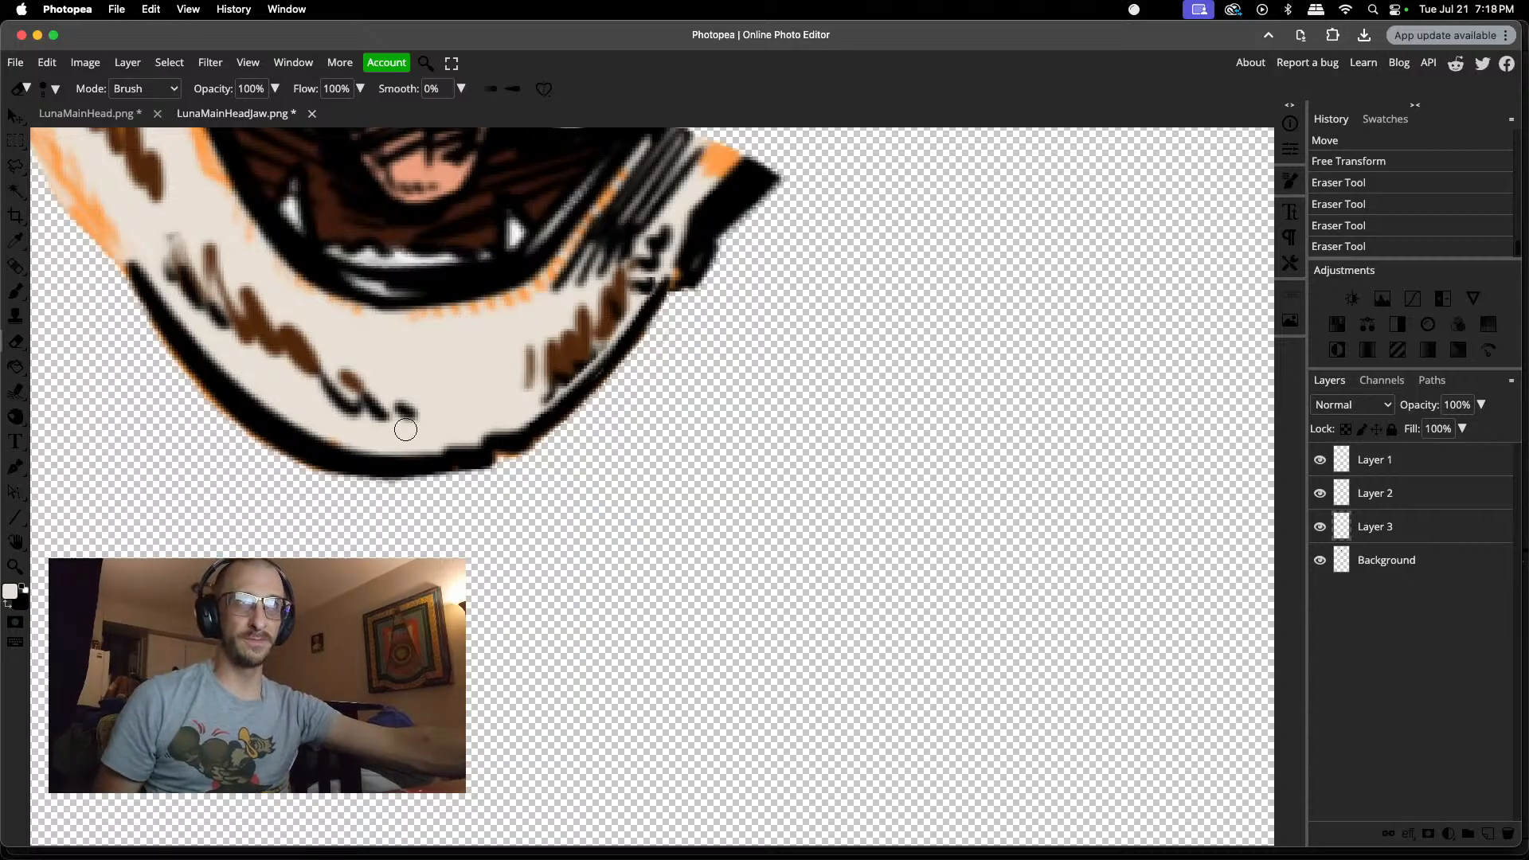
Step: Check the repaired jaw and save the changes to LunaMainHeadJaw.png
{"action": "scroll", "coordinate": [406, 430], "scroll_direction": "down", "scroll_amount": 1}
{"action": "scroll", "coordinate": [403, 430], "scroll_direction": "up", "scroll_amount": 5}
{"action": "scroll", "coordinate": [403, 430], "scroll_direction": "down", "scroll_amount": 3}
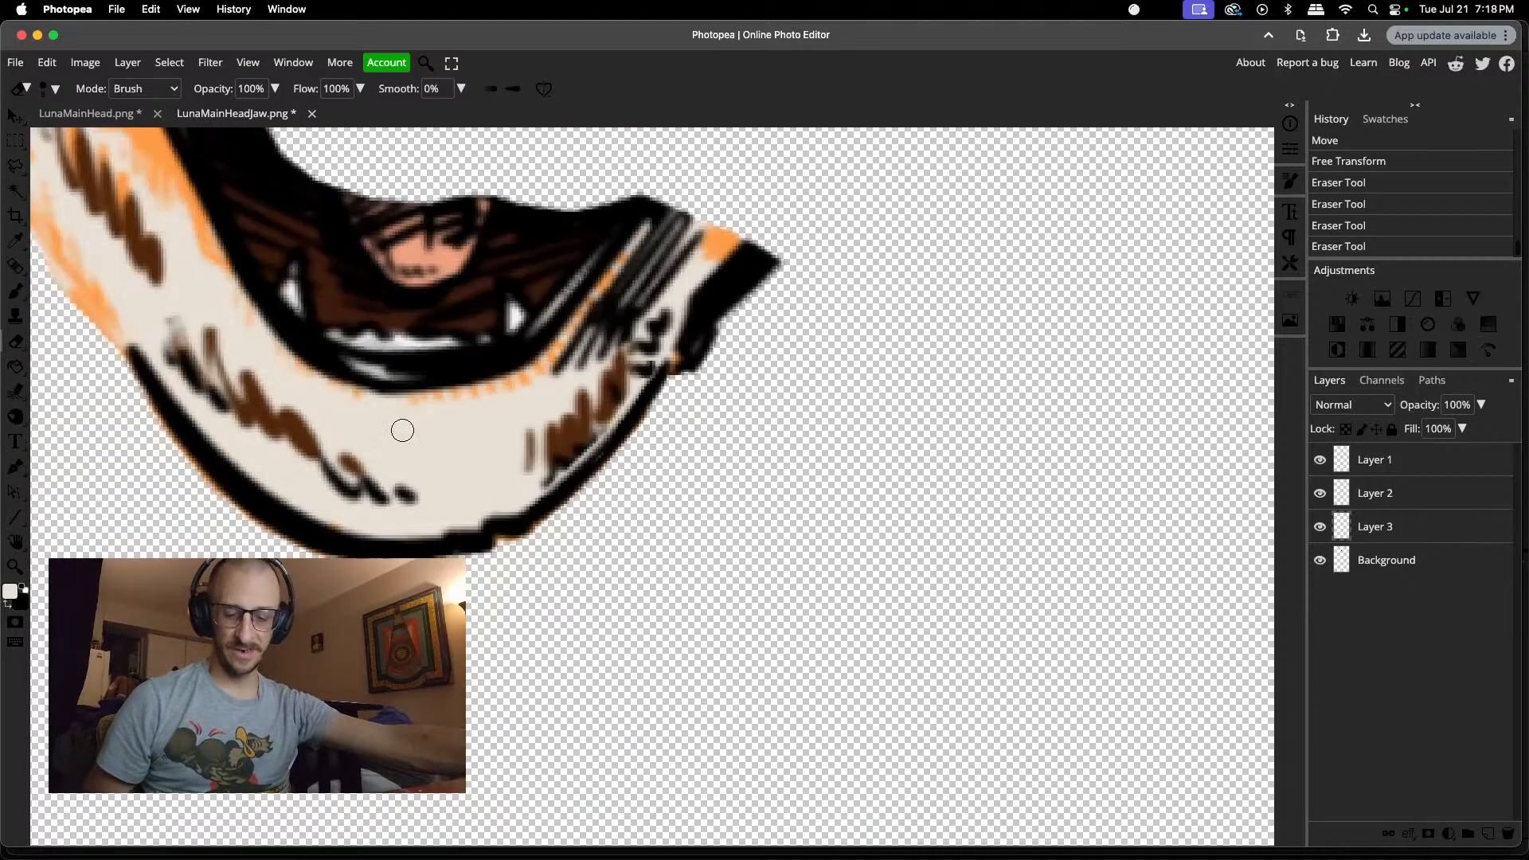
{"action": "scroll", "coordinate": [402, 430], "scroll_direction": "up", "scroll_amount": 5}
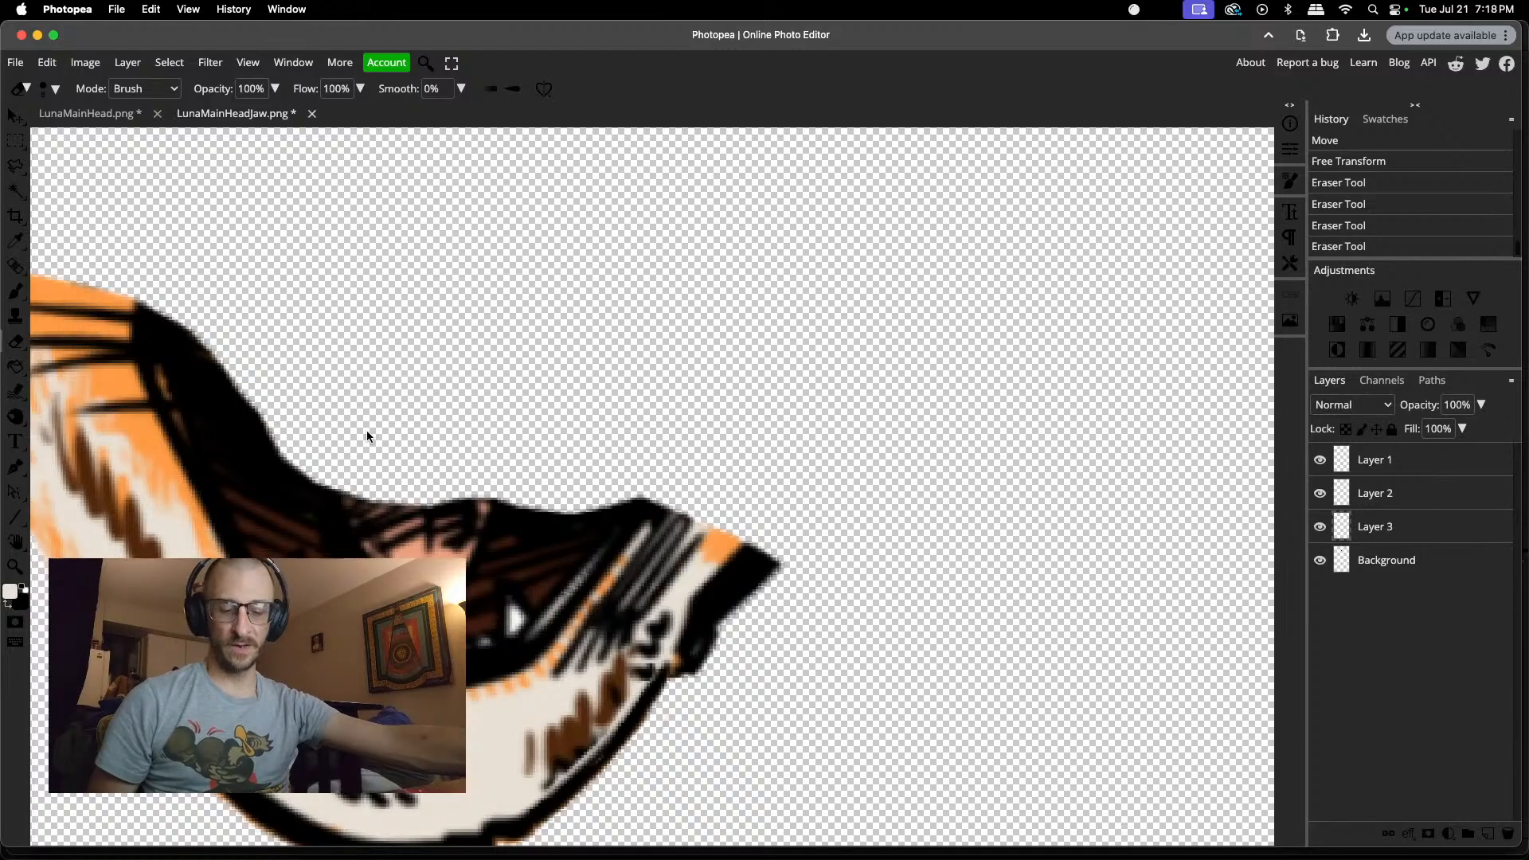
{"action": "key", "text": "super+s"}
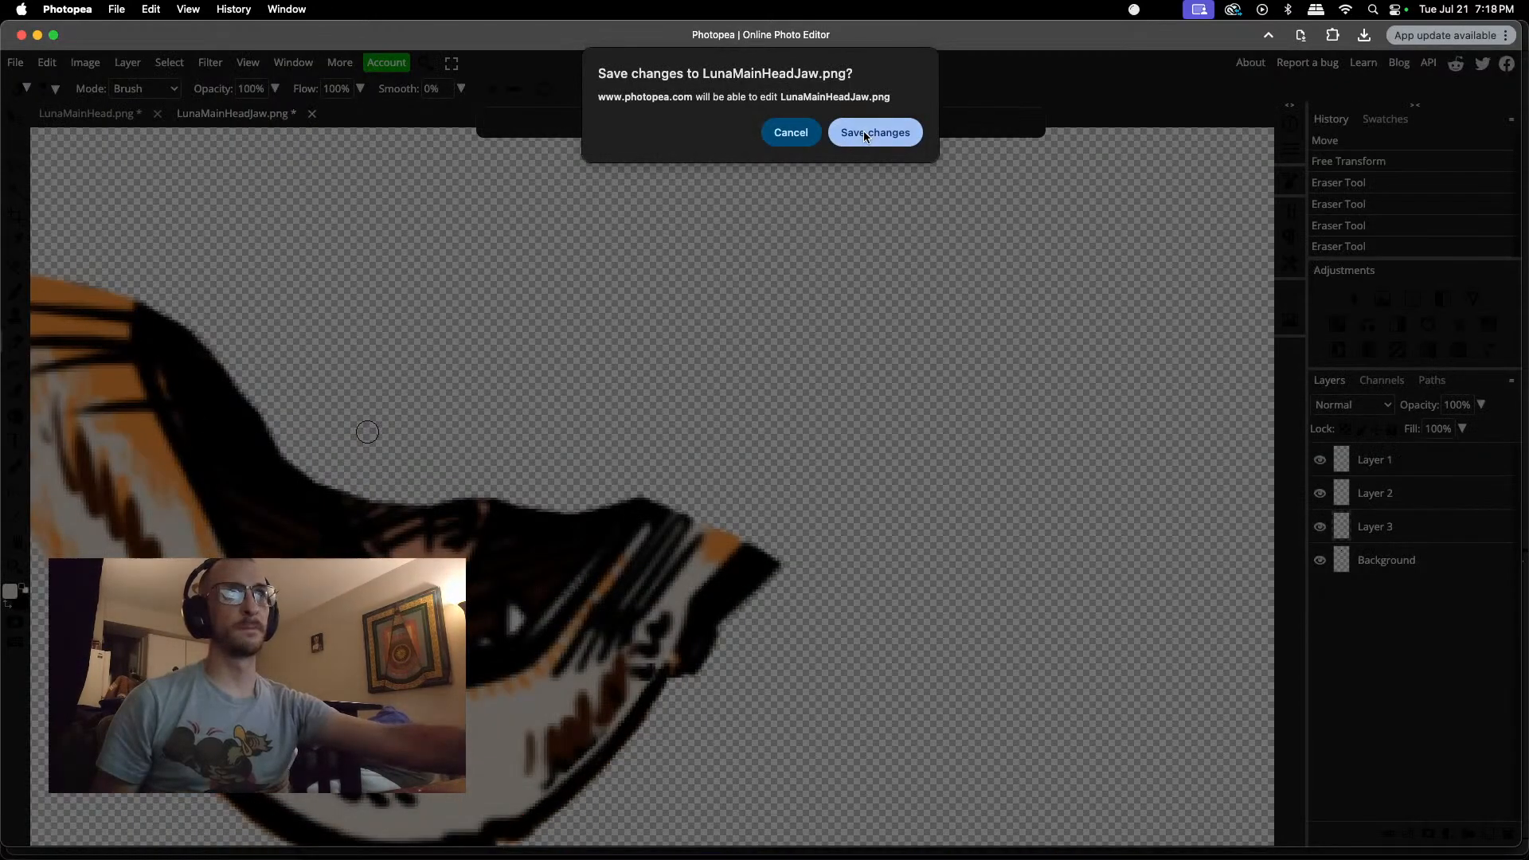
{"action": "left_click", "coordinate": [864, 131]}
Step: Switch to Premiere Pro and move the lunasHead clip down to the track directly above LunaMain.png in the luna sequence
{"action": "mouse_move", "coordinate": [825, 829]}
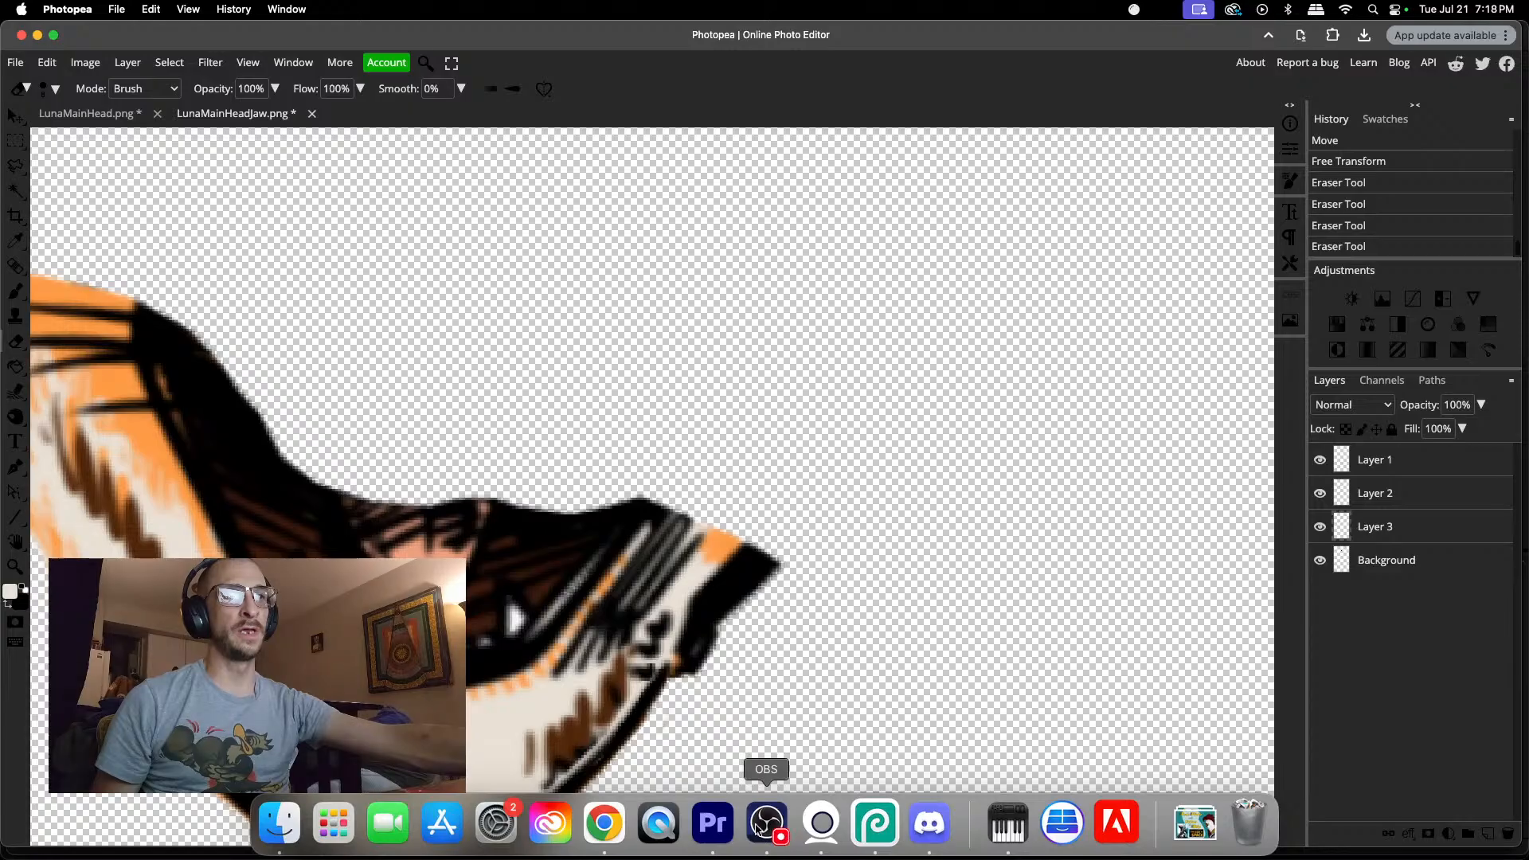
{"action": "left_click", "coordinate": [707, 826]}
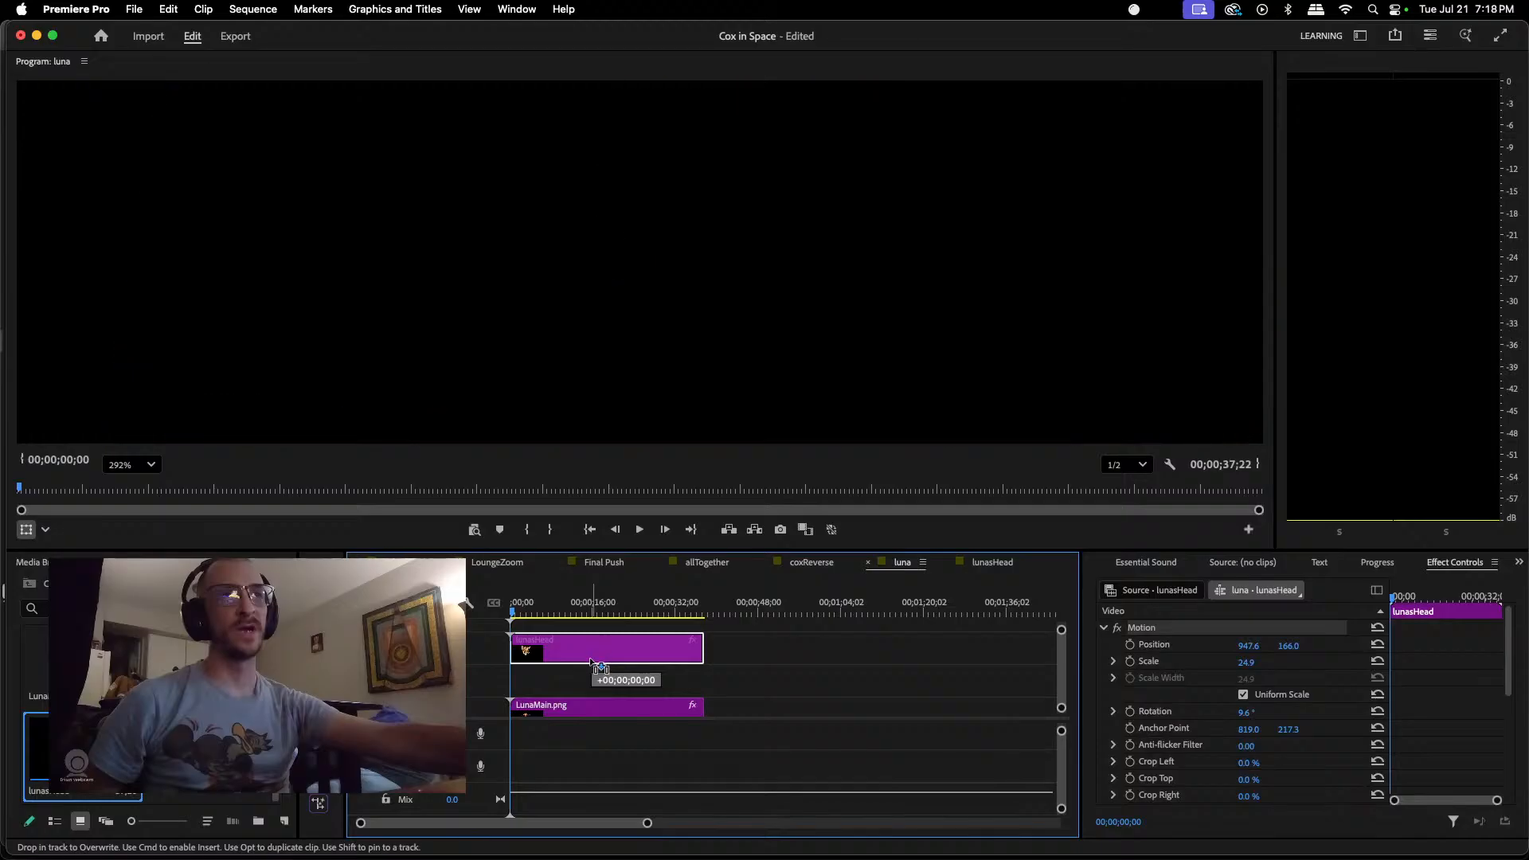
{"action": "left_click_drag", "start_coordinate": [593, 642], "coordinate": [598, 674]}
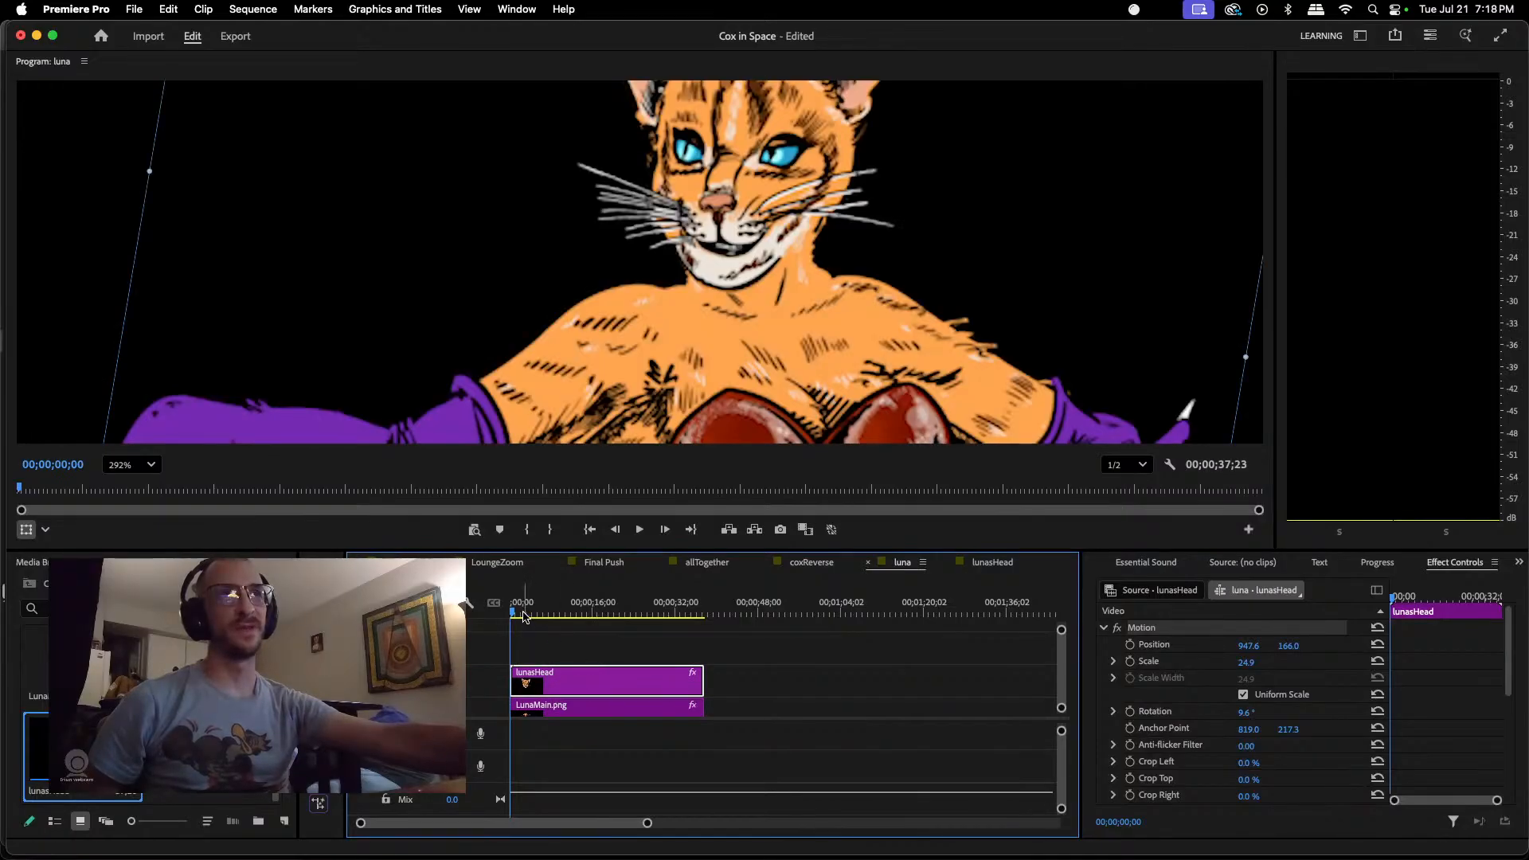
{"action": "mouse_move", "coordinate": [513, 616]}
{"action": "left_mouse_down"}
{"action": "mouse_move", "coordinate": [559, 613]}
{"action": "mouse_move", "coordinate": [499, 611]}
{"action": "left_mouse_up"}
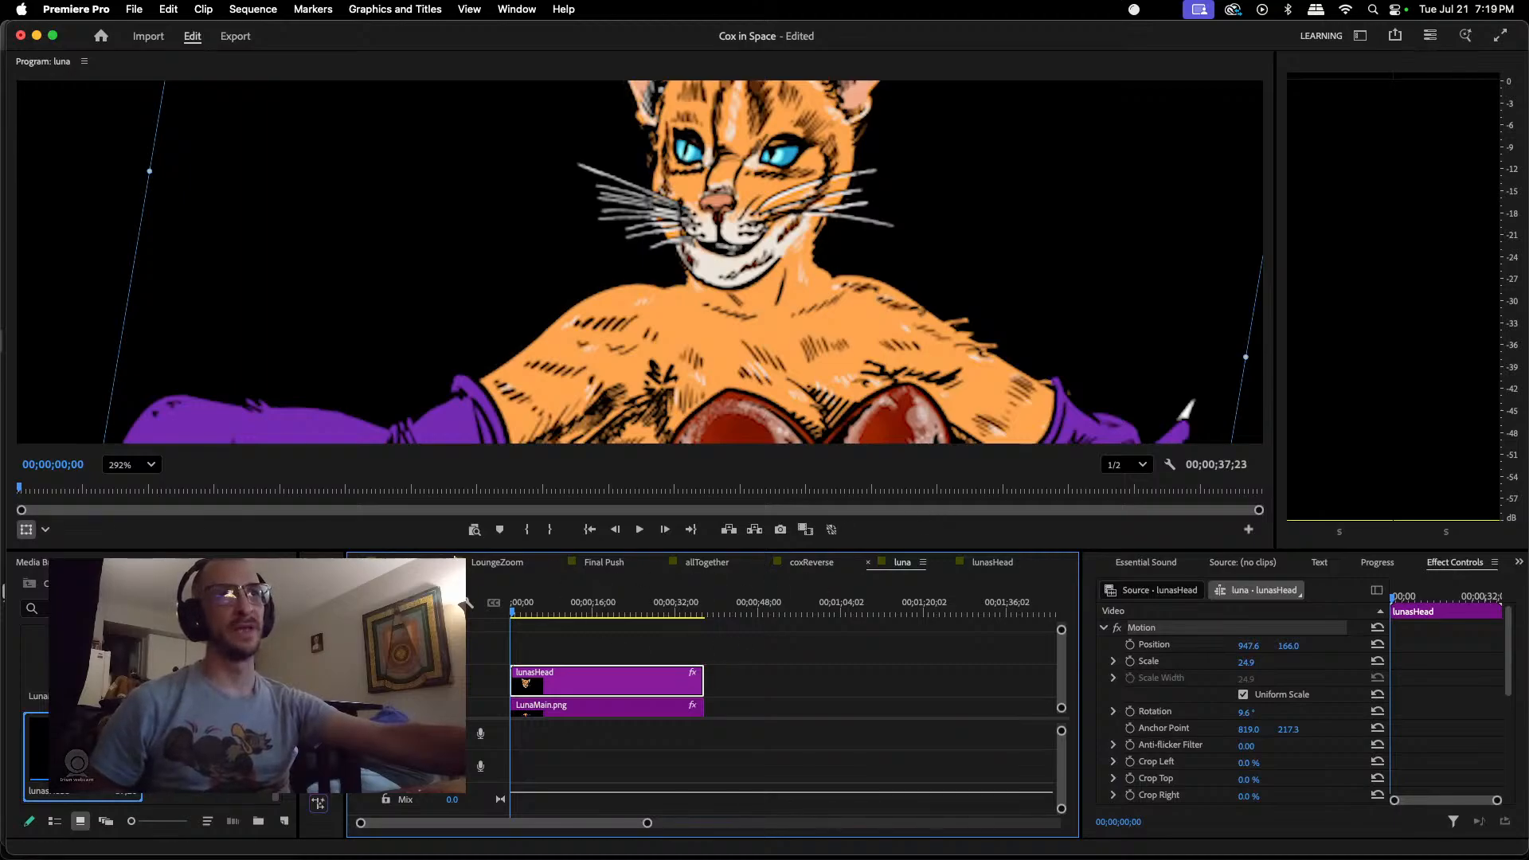
Step: Open the lounge sequence and copy its dialogue audio clip
{"action": "left_click", "coordinate": [402, 562]}
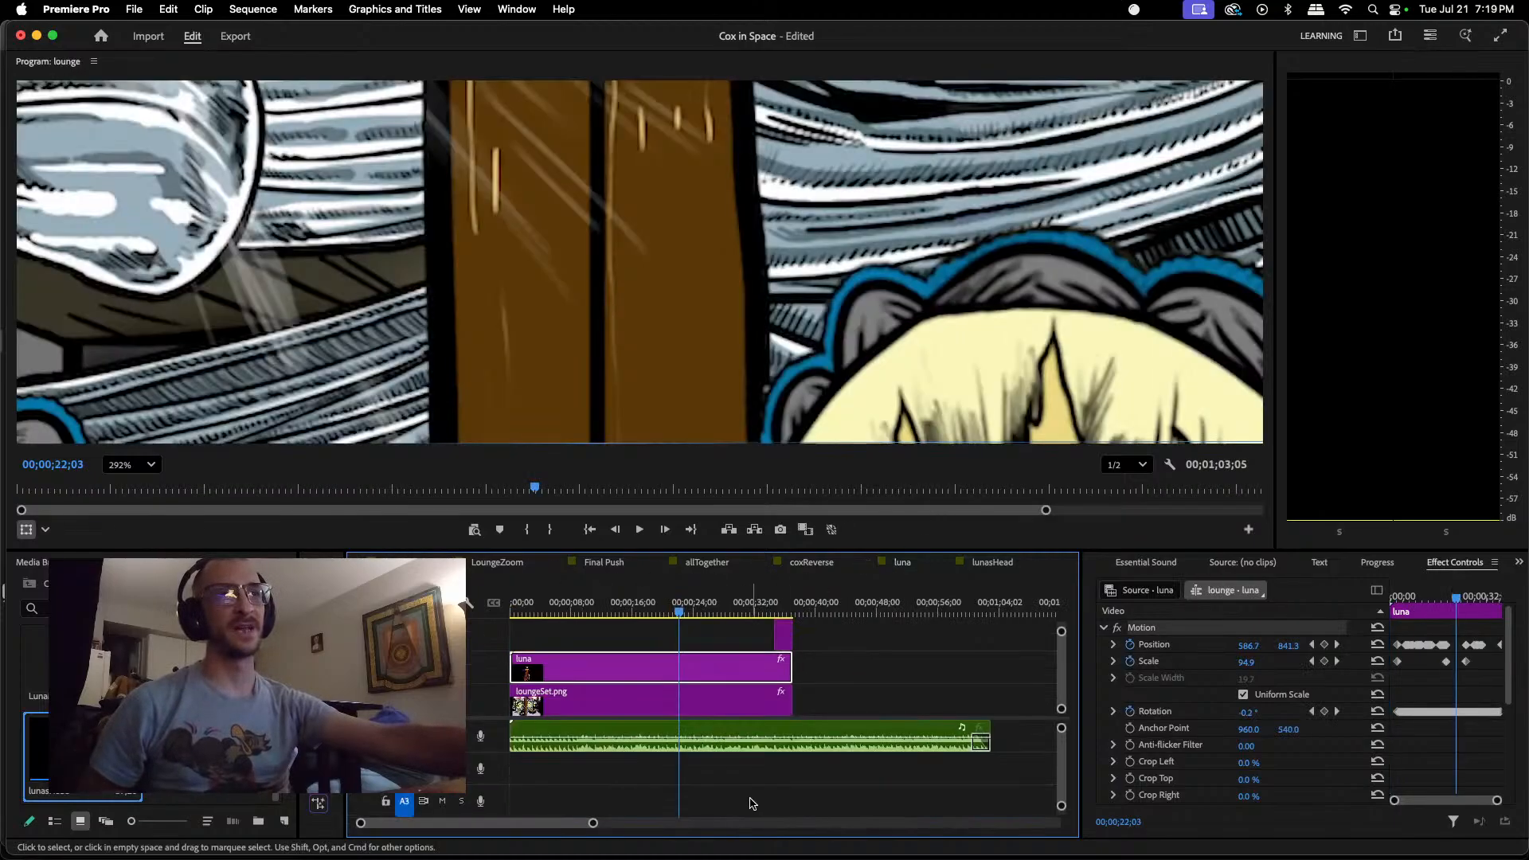
{"action": "left_click", "coordinate": [743, 731]}
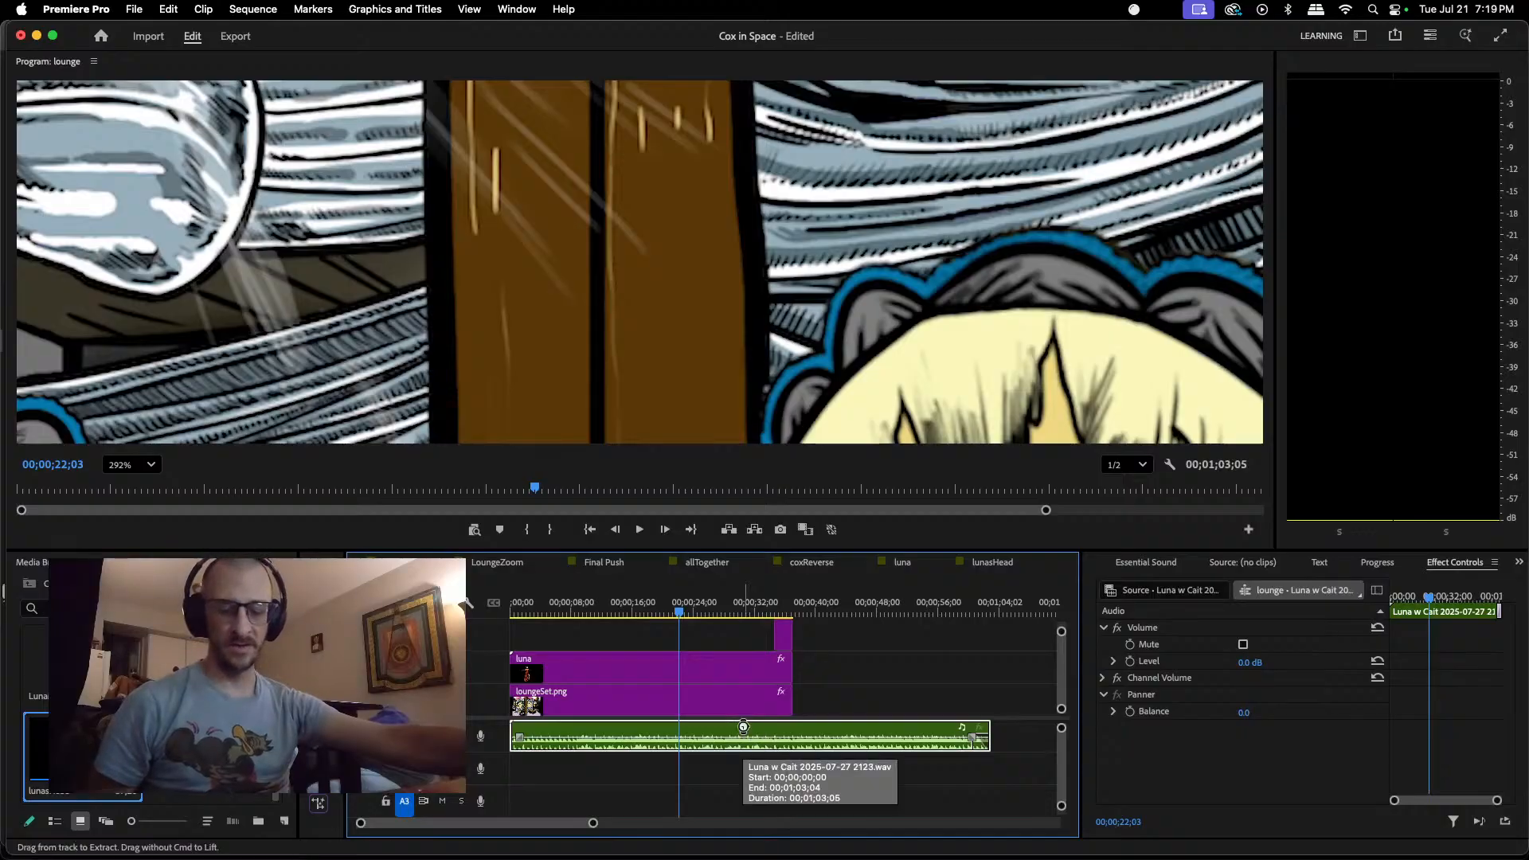
Step: Paste the copied audio clip after the head and jaw clips in the lunasHead sequence and move it to the sequence start
{"action": "left_click", "coordinate": [992, 563]}
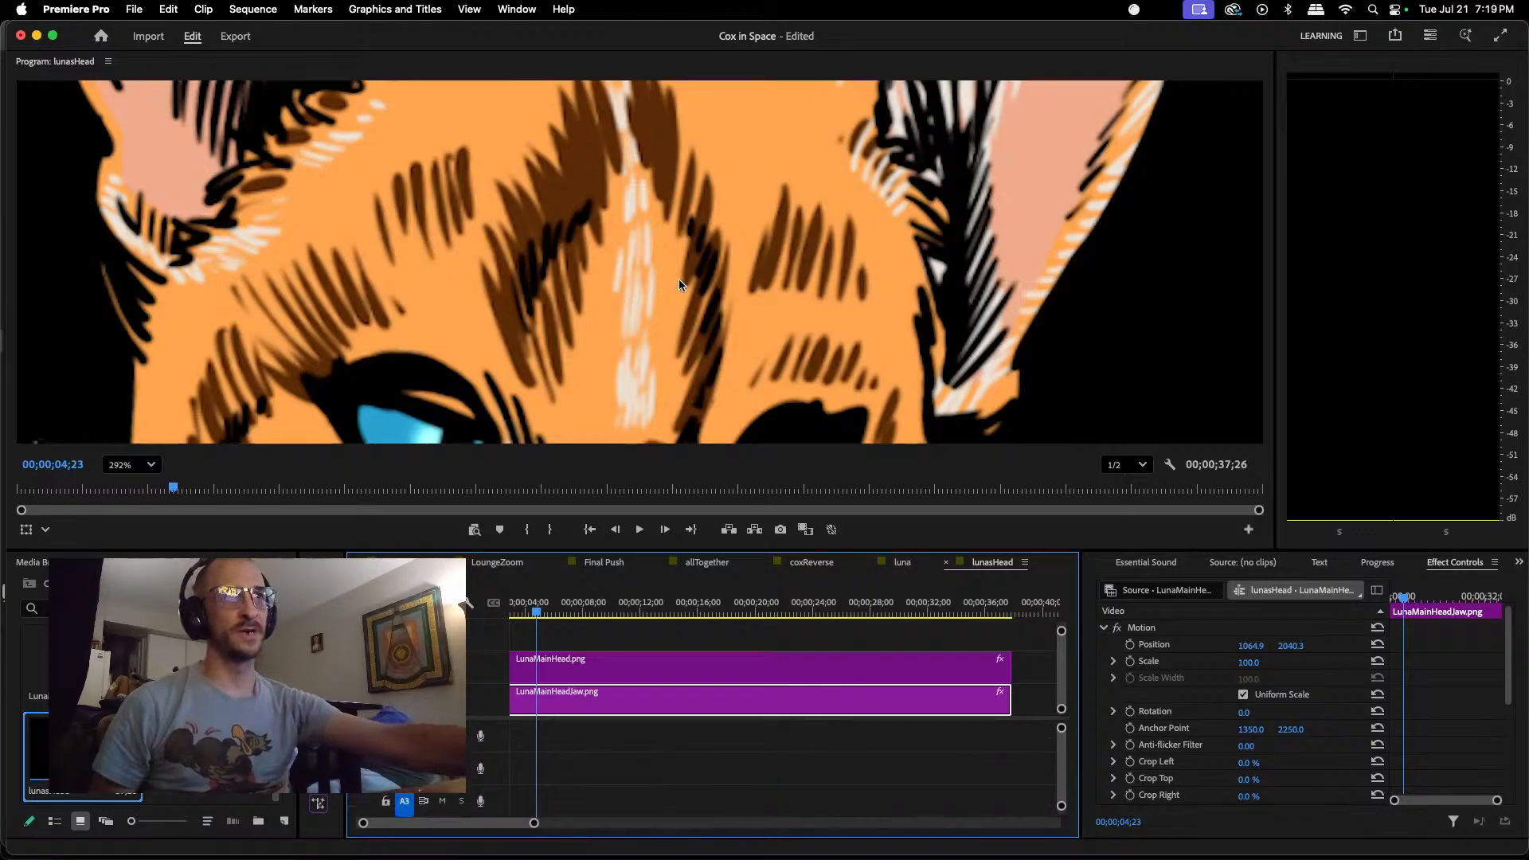
{"action": "scroll", "coordinate": [717, 295], "scroll_direction": "down", "scroll_amount": 10}
{"action": "scroll", "coordinate": [842, 303], "scroll_direction": "down", "scroll_amount": 3}
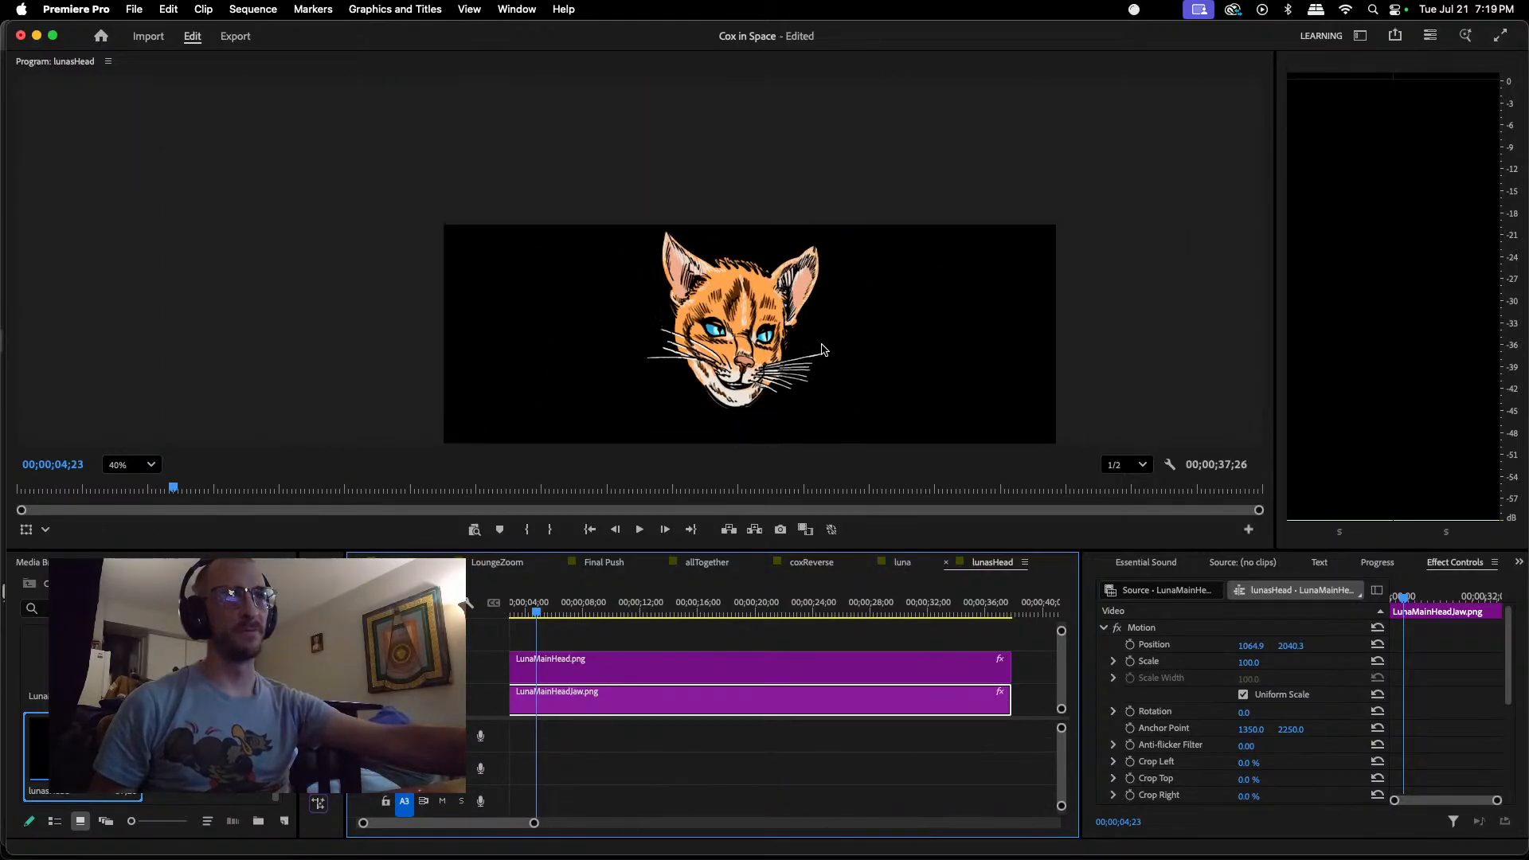
{"action": "scroll", "coordinate": [1151, 257], "scroll_direction": "down", "scroll_amount": 1}
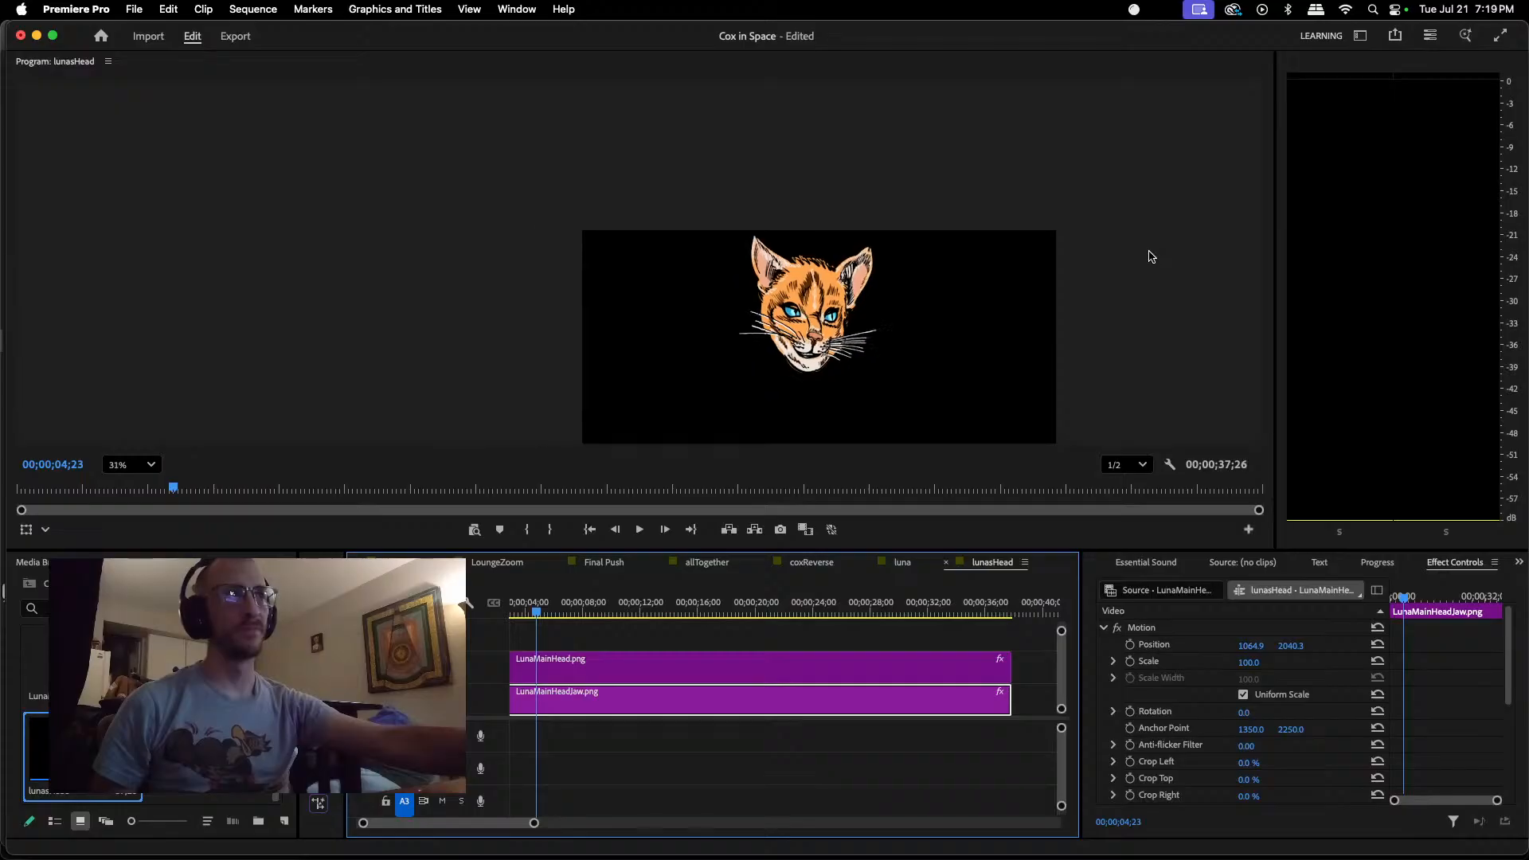
{"action": "left_click", "coordinate": [578, 747]}
{"action": "left_click_drag", "start_coordinate": [539, 615], "coordinate": [1023, 616]}
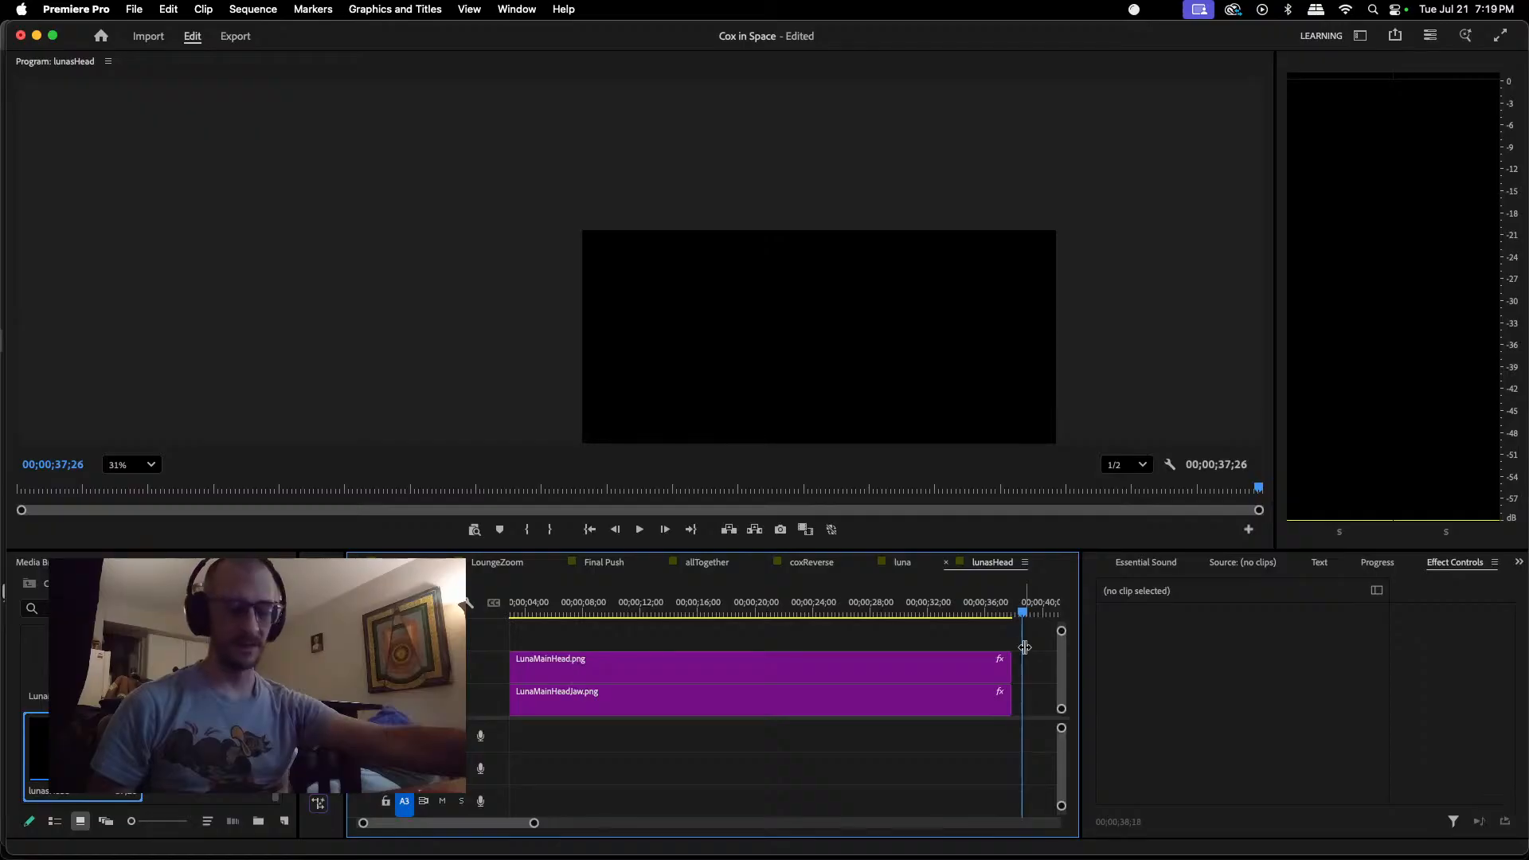
{"action": "key", "text": "super+v"}
{"action": "left_click_drag", "start_coordinate": [570, 819], "coordinate": [494, 834]}
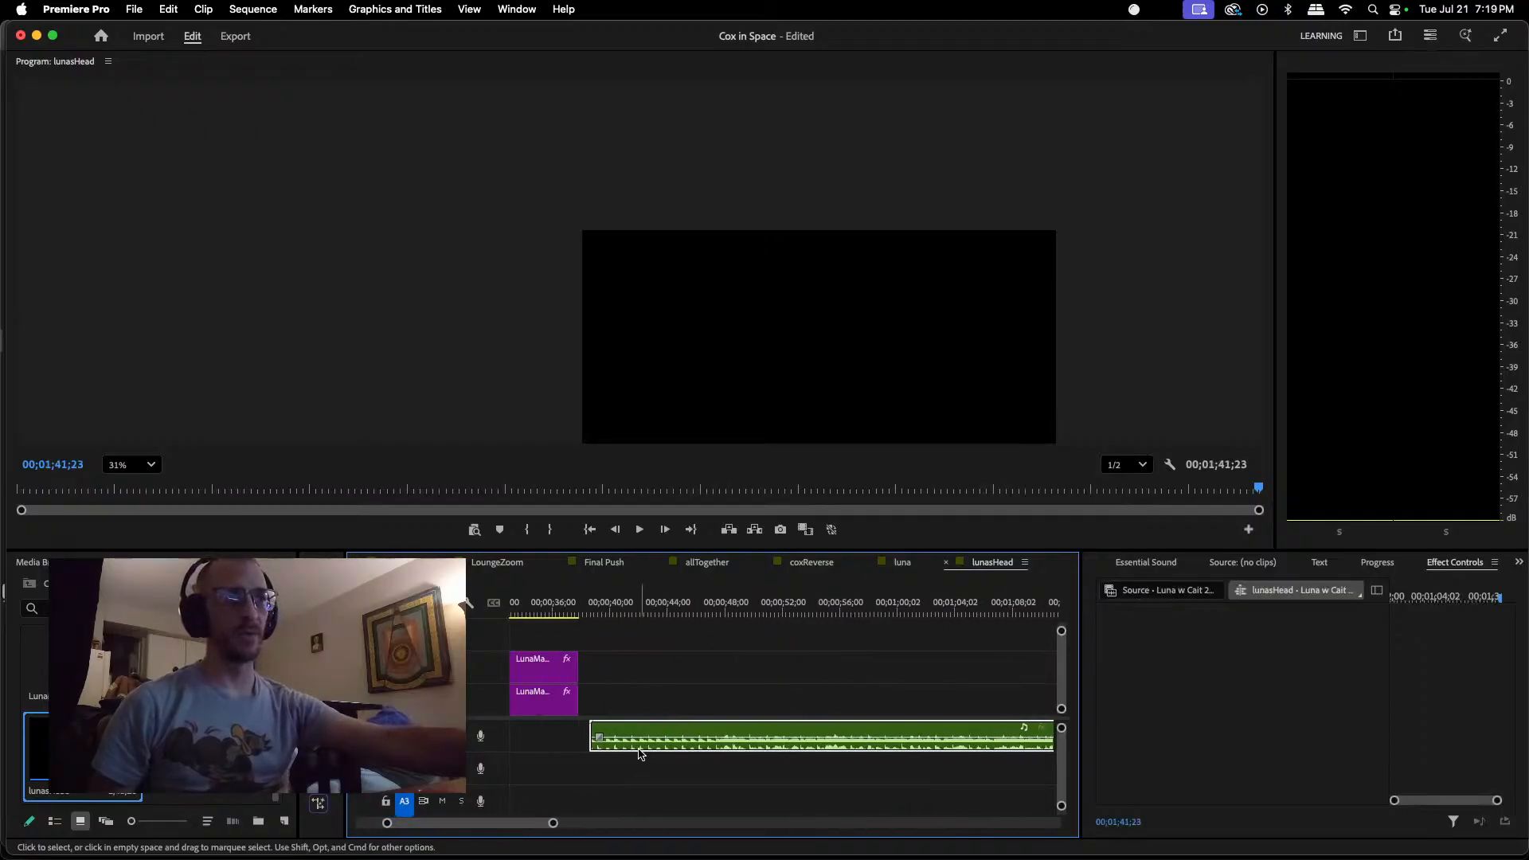
{"action": "left_click_drag", "start_coordinate": [635, 744], "coordinate": [510, 748]}
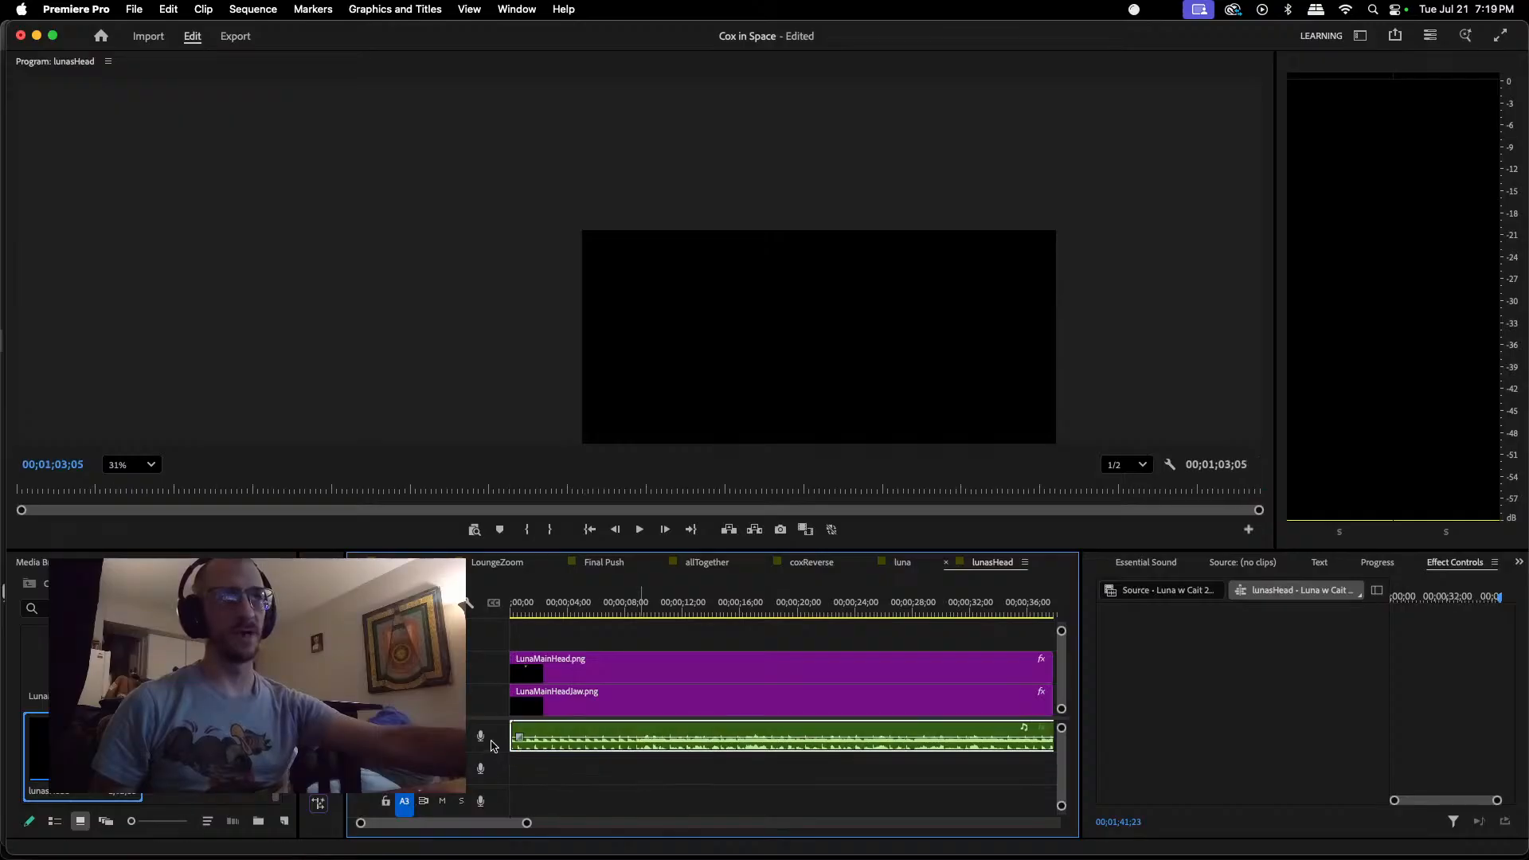
Step: Listen for where the dialogue starts and turn on Position keyframing for the LunaMainHeadJaw.png clip at 00;00;08;29
{"action": "left_click", "coordinate": [515, 610]}
{"action": "left_click_drag", "start_coordinate": [516, 612], "coordinate": [577, 607]}
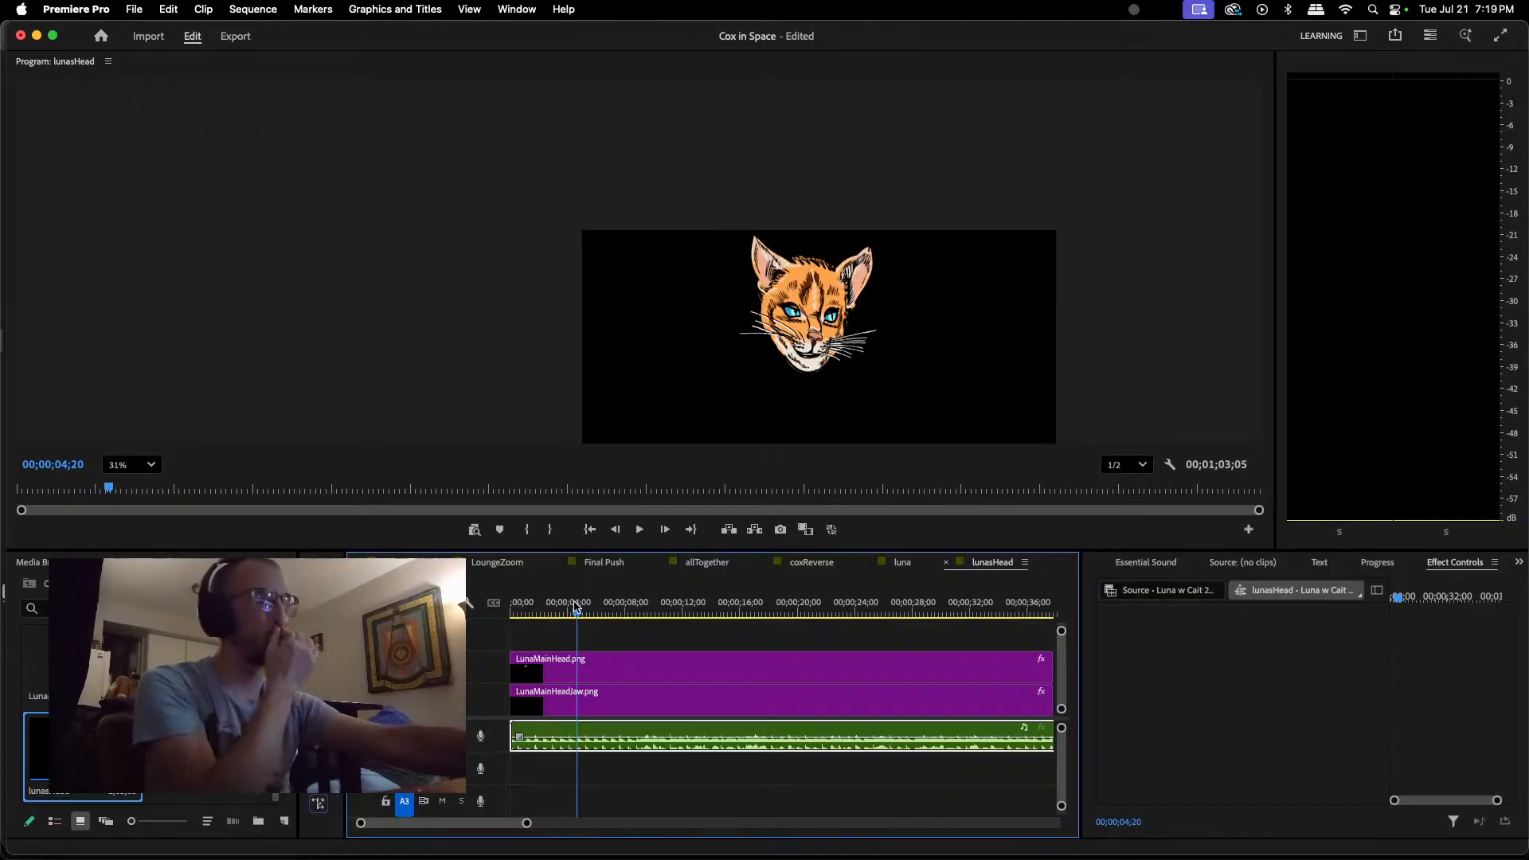
{"action": "key", "text": "space"}
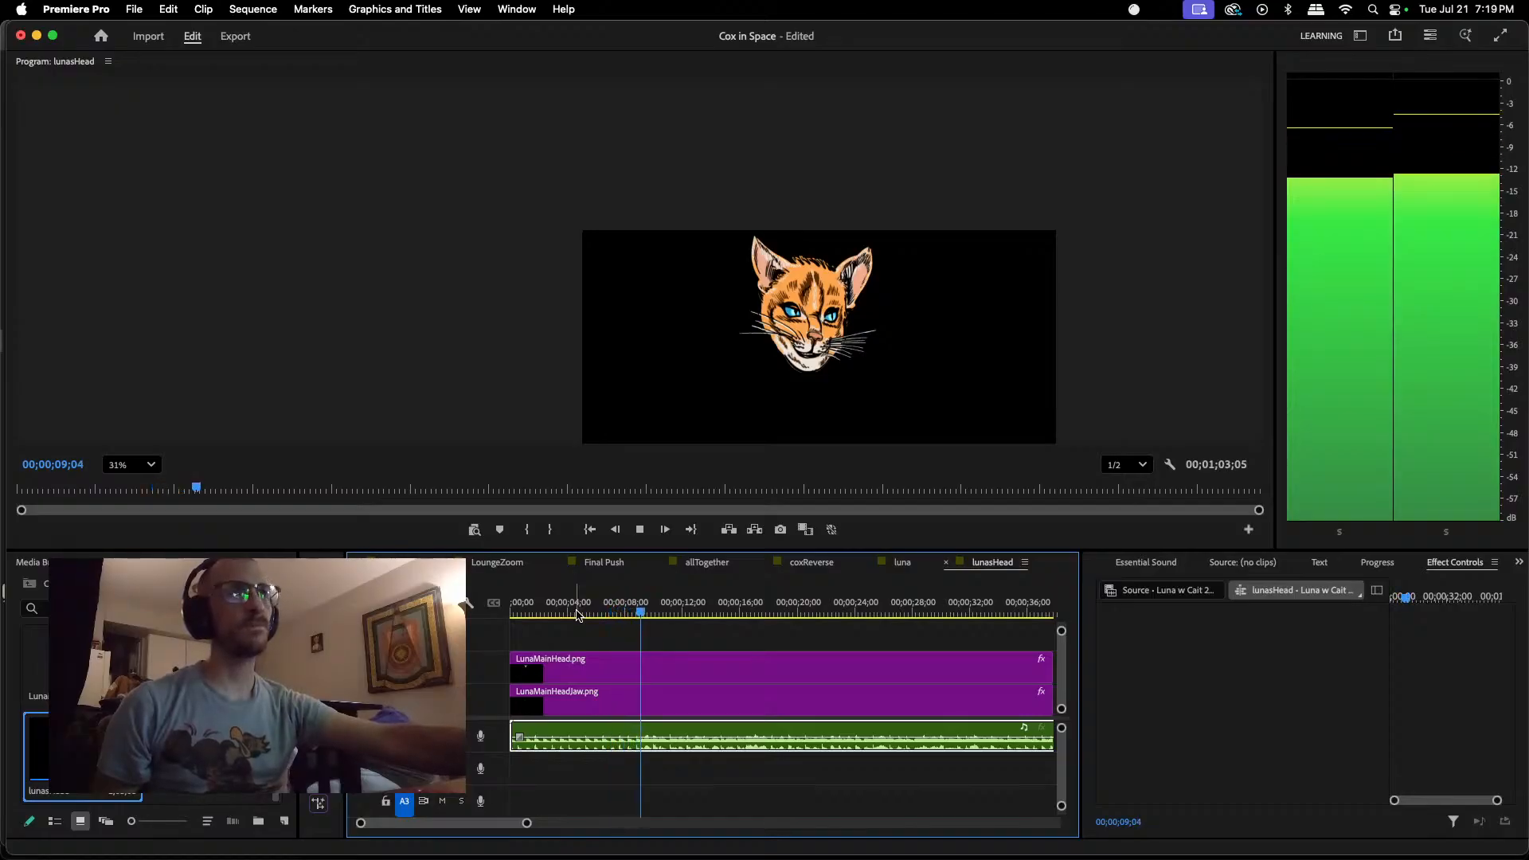
{"action": "key", "text": "space"}
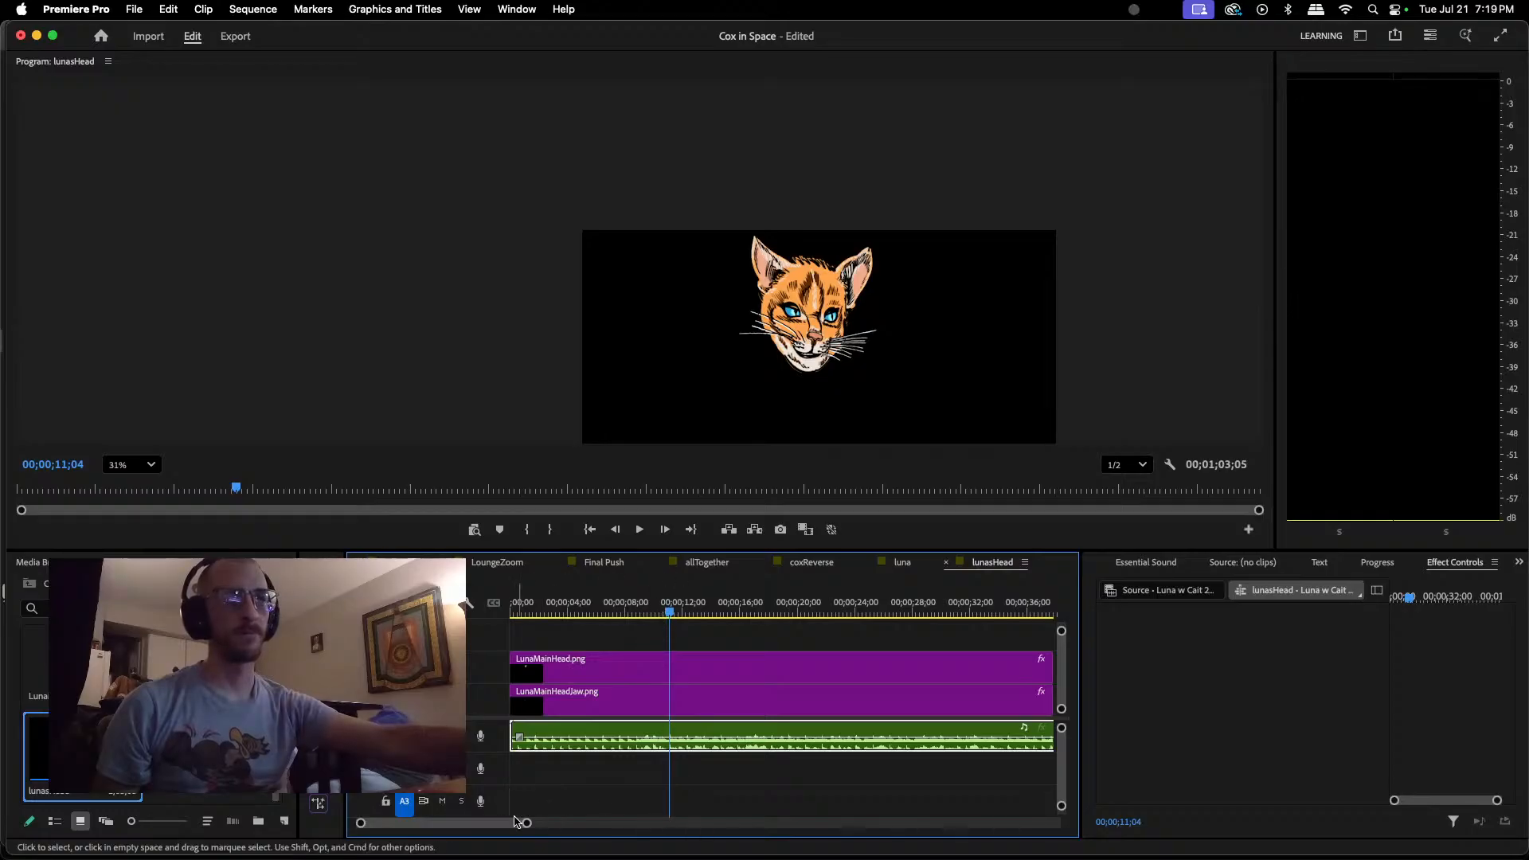
{"action": "left_click_drag", "start_coordinate": [673, 619], "coordinate": [600, 614]}
{"action": "key", "text": "space"}
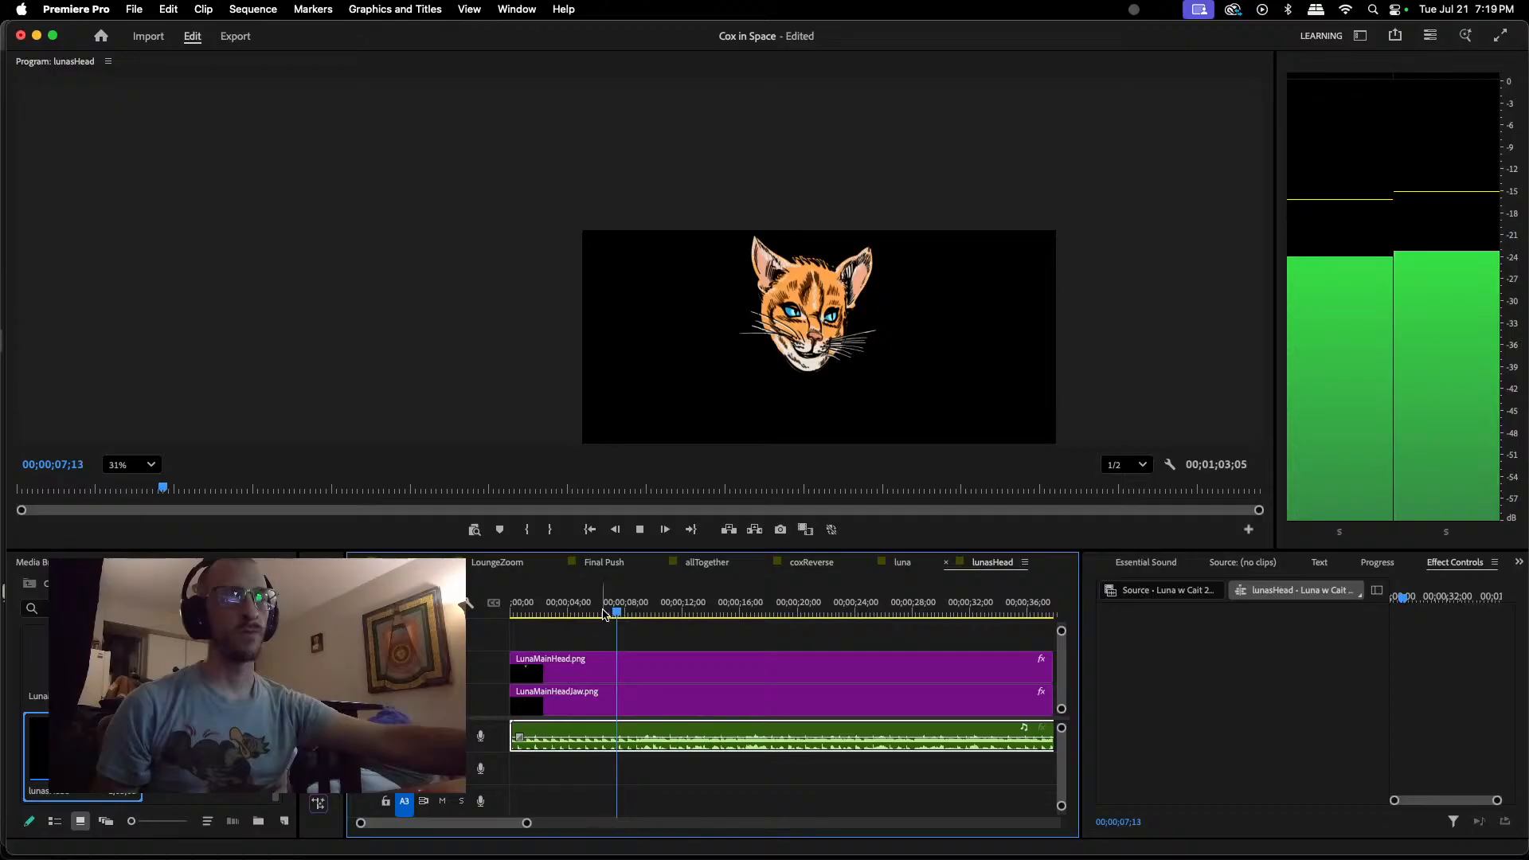
{"action": "key", "text": "space"}
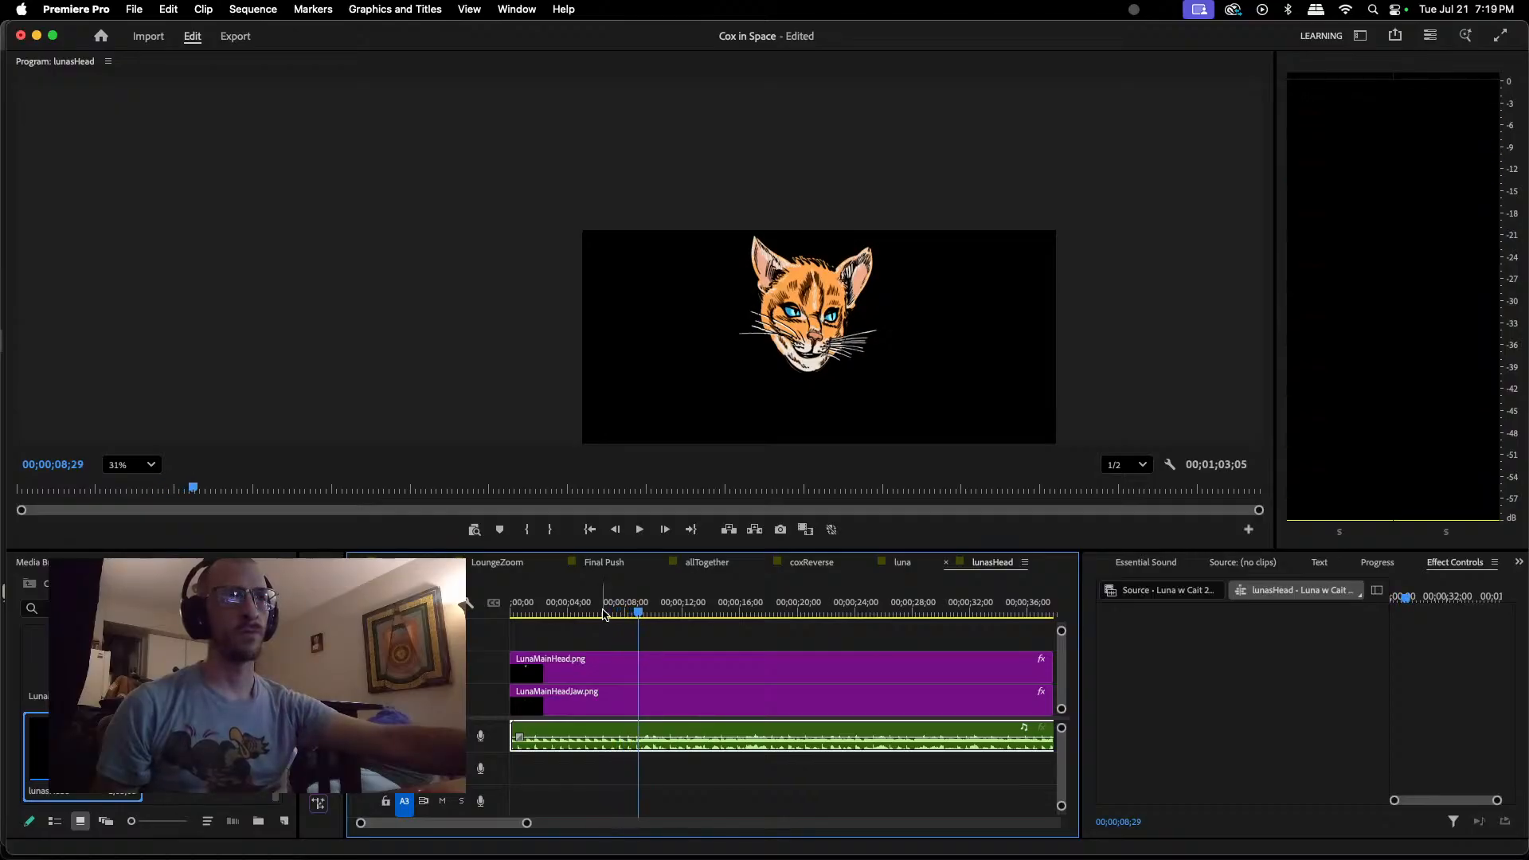
{"action": "left_click", "coordinate": [748, 700]}
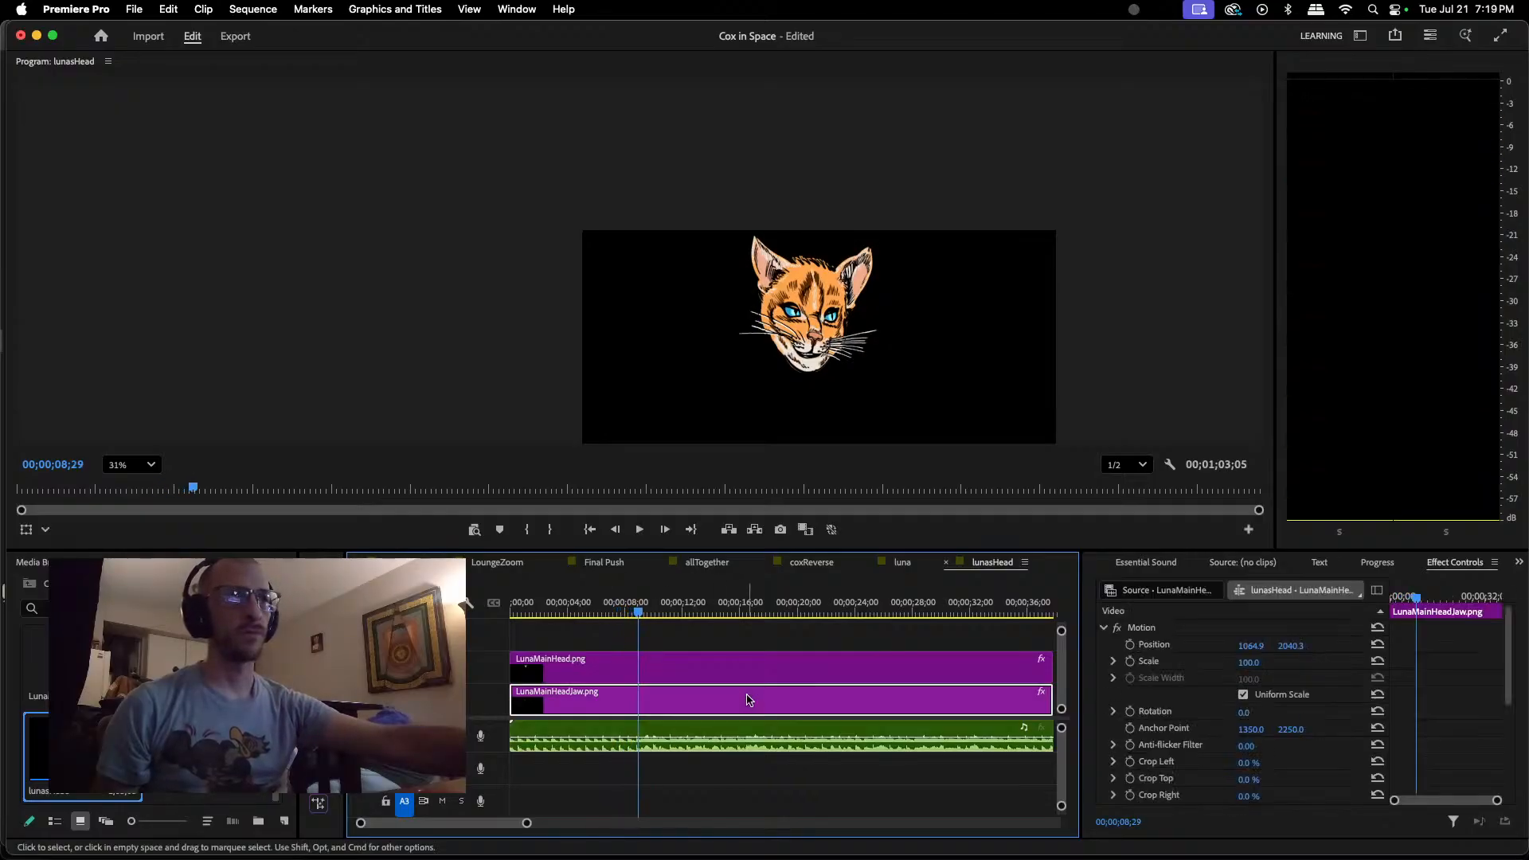
{"action": "left_click", "coordinate": [1130, 645]}
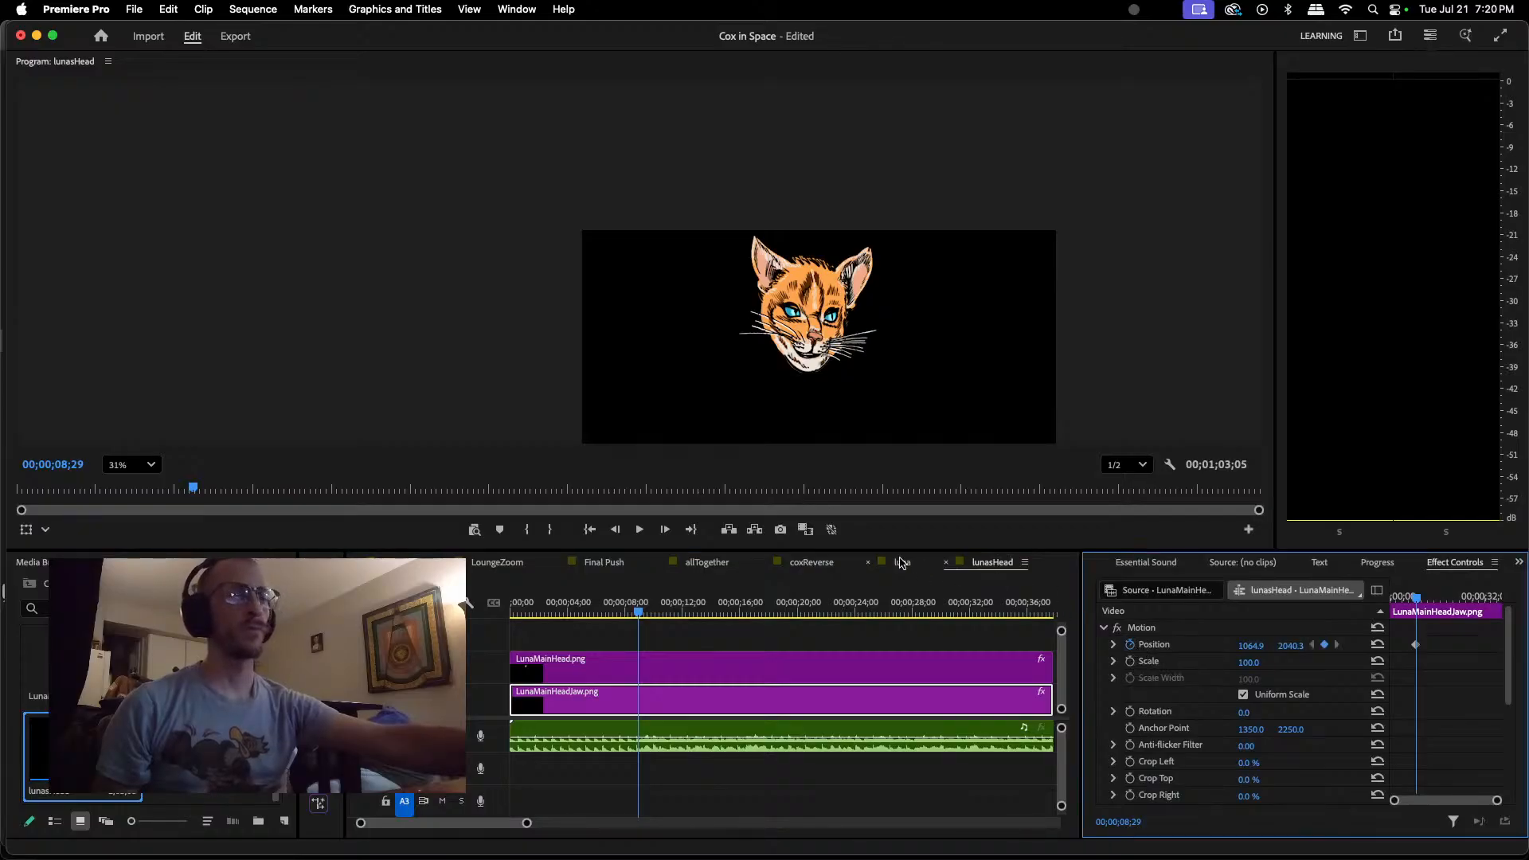
Step: Find the first spoken sound and keyframe the jaw clip opened slightly at 00;00;09;06, at about position 1058, 2053
{"action": "key", "text": "space"}
{"action": "key", "text": "space"}
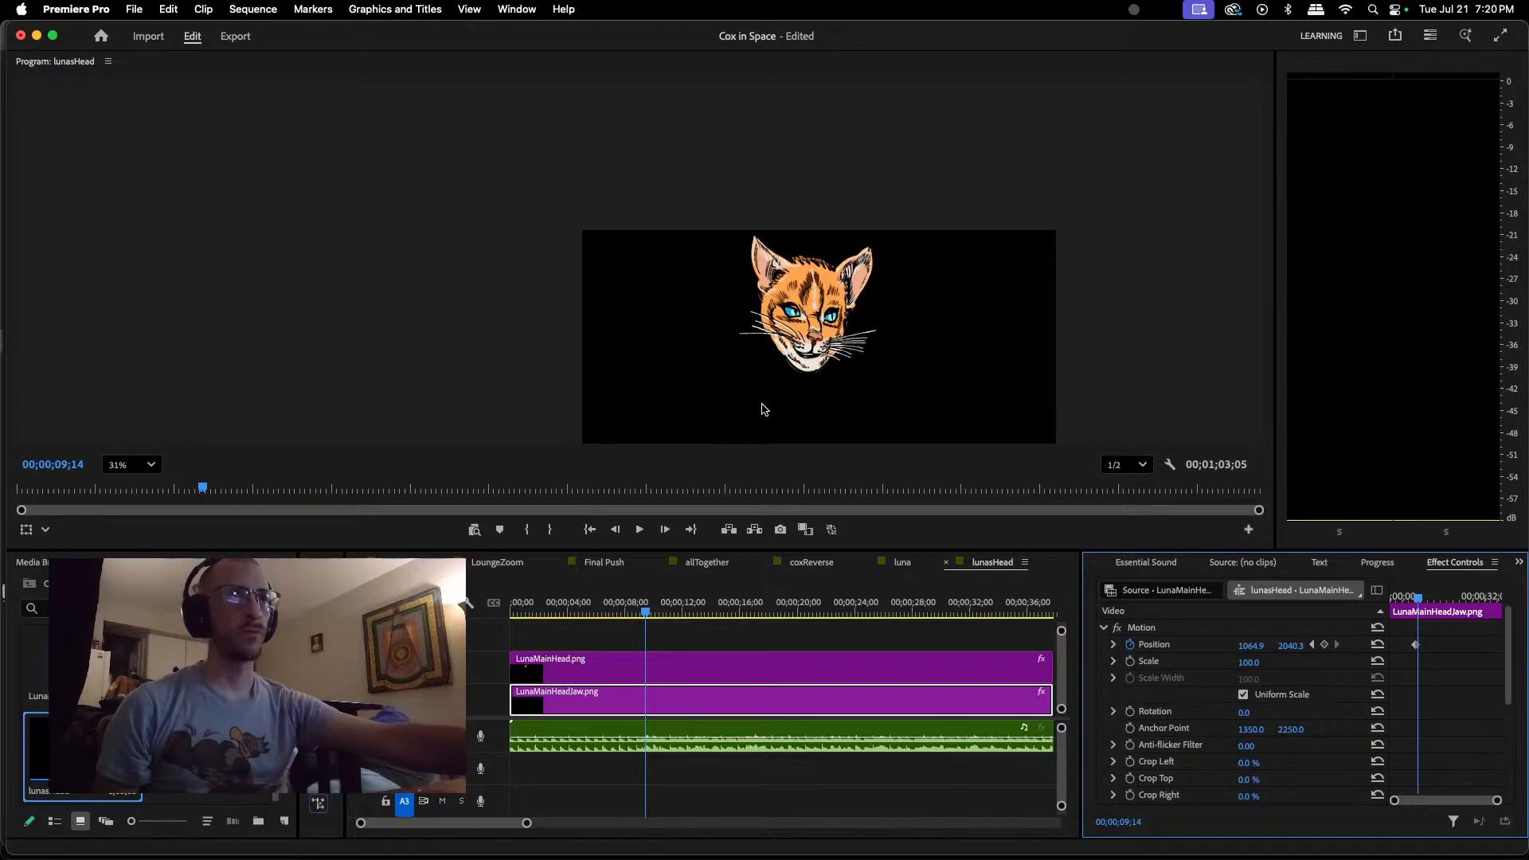
{"action": "left_click_drag", "start_coordinate": [527, 825], "coordinate": [489, 828]}
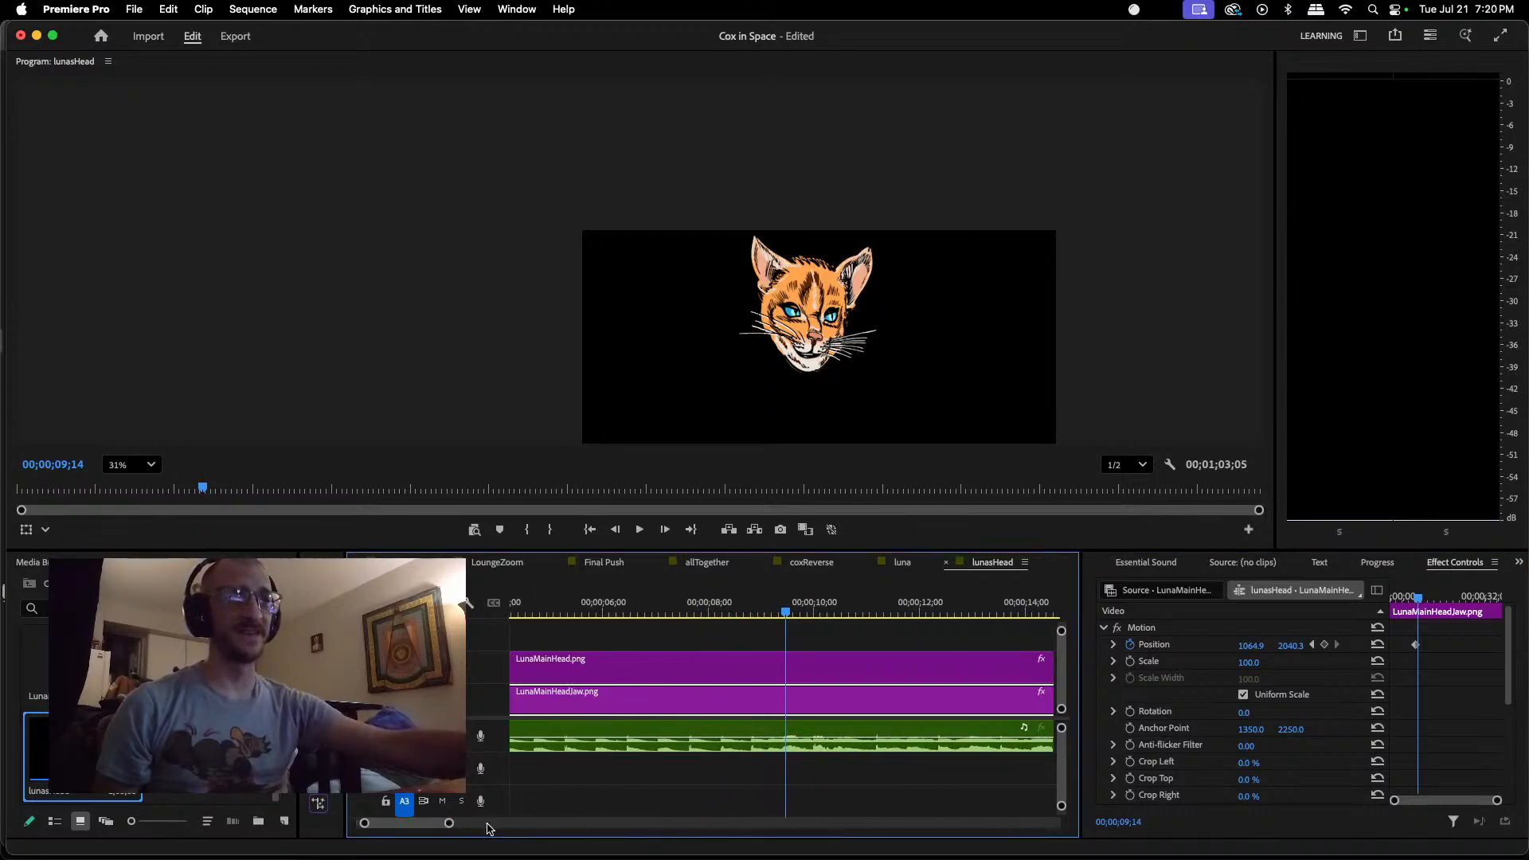
{"action": "left_click", "coordinate": [734, 610]}
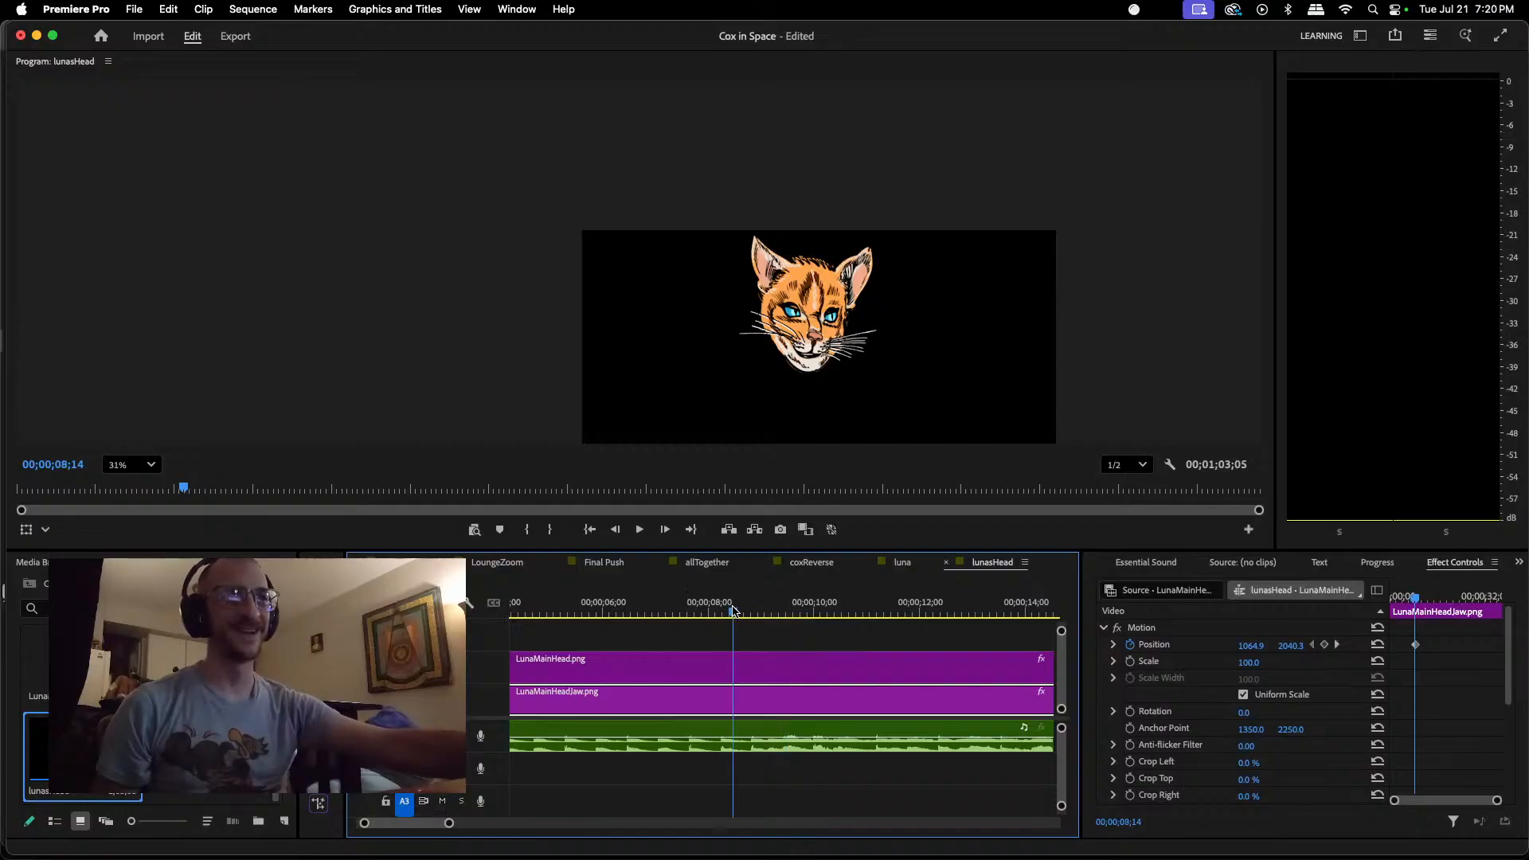
{"action": "mouse_move", "coordinate": [734, 609]}
{"action": "left_mouse_down"}
{"action": "mouse_move", "coordinate": [782, 614]}
{"action": "mouse_move", "coordinate": [753, 614]}
{"action": "left_mouse_up"}
{"action": "key", "text": "space"}
{"action": "key", "text": "space"}
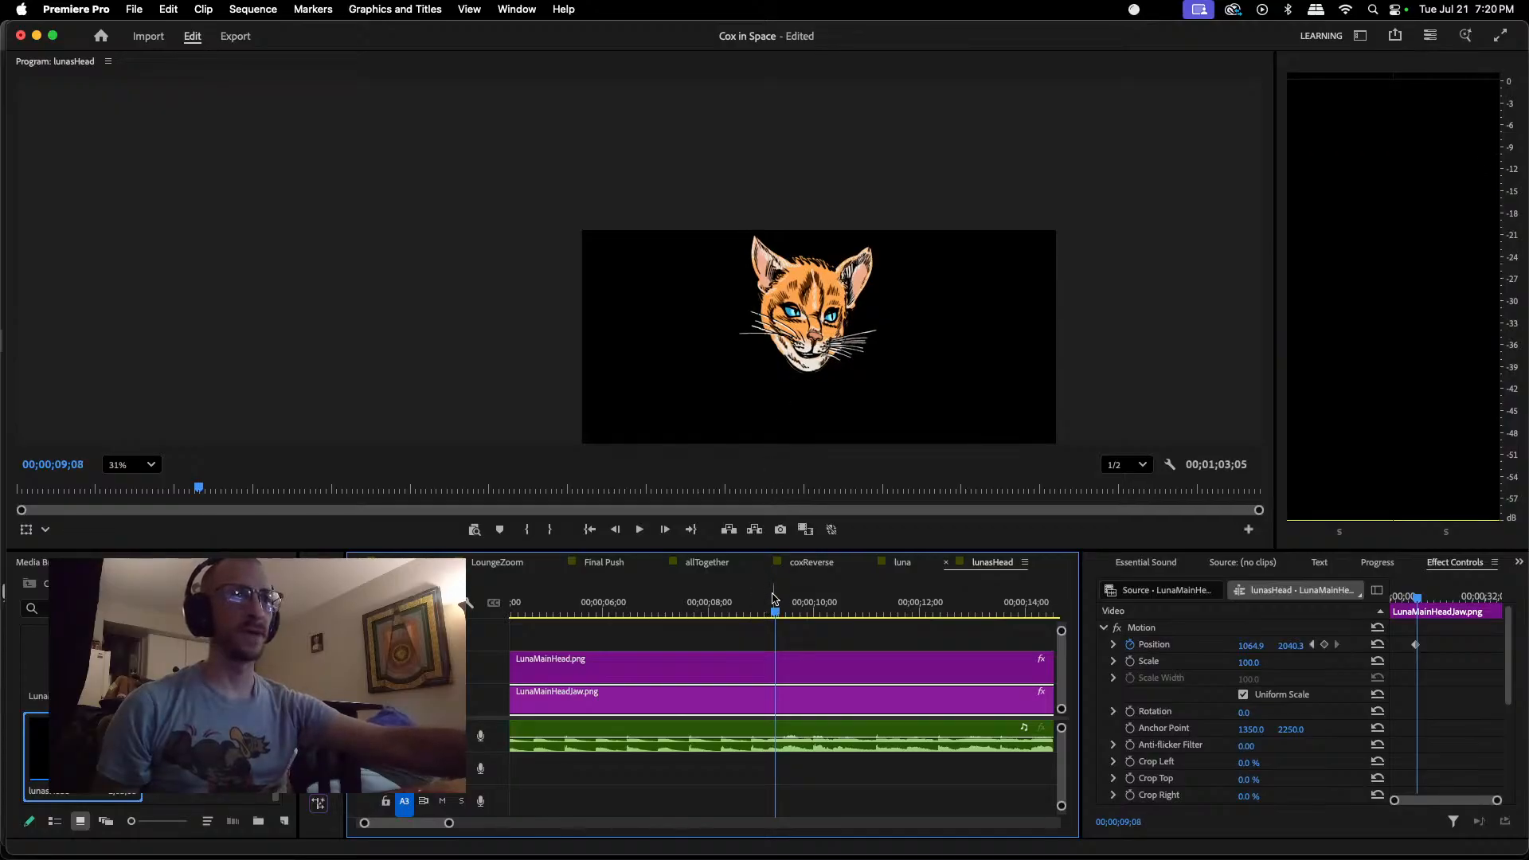
{"action": "left_click_drag", "start_coordinate": [776, 616], "coordinate": [772, 616]}
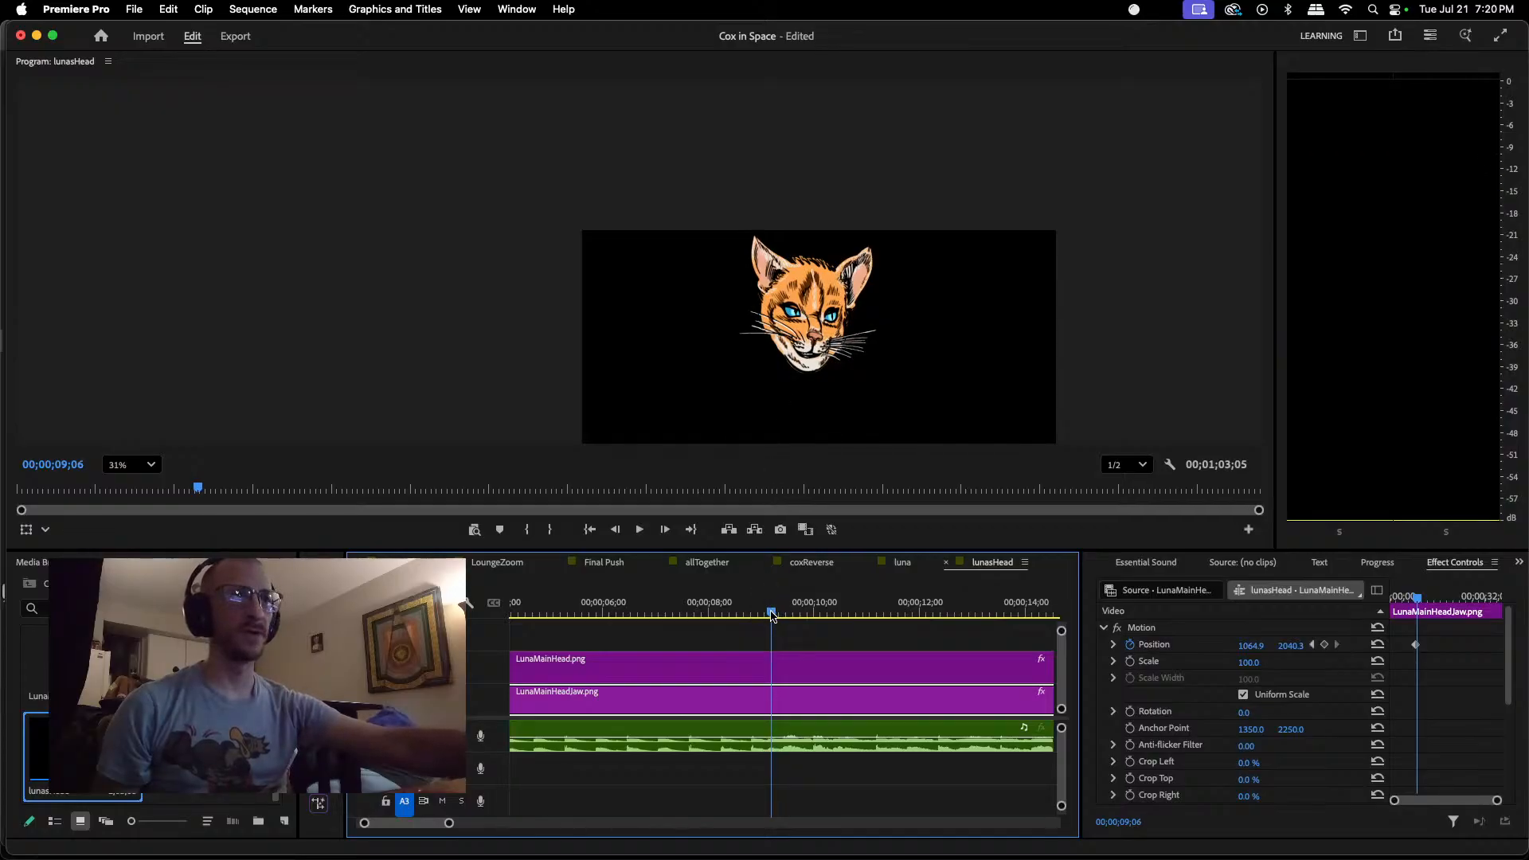
{"action": "left_click", "coordinate": [809, 368]}
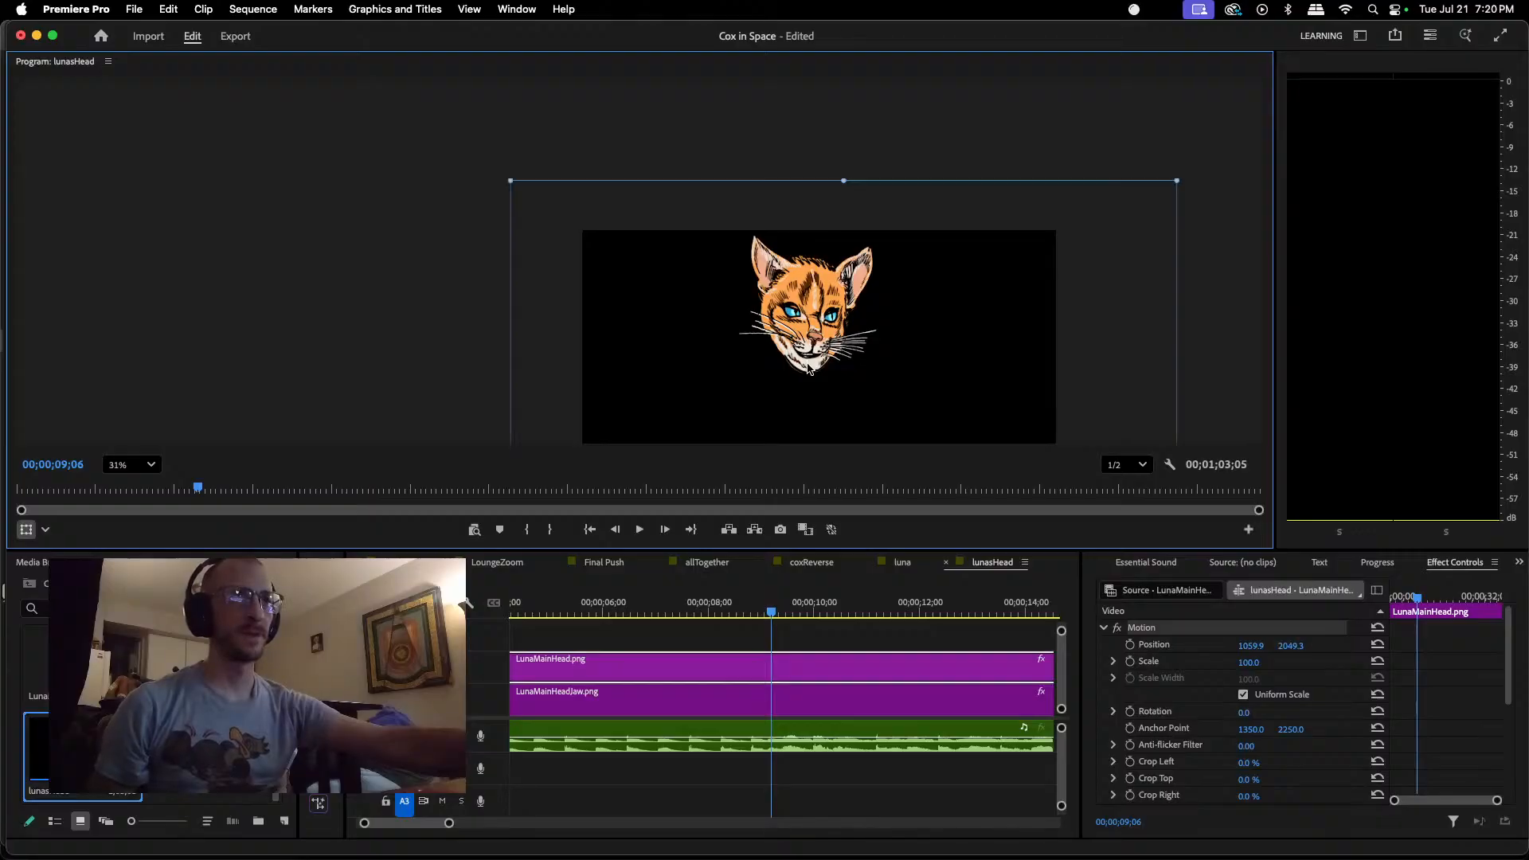
{"action": "left_click", "coordinate": [785, 699]}
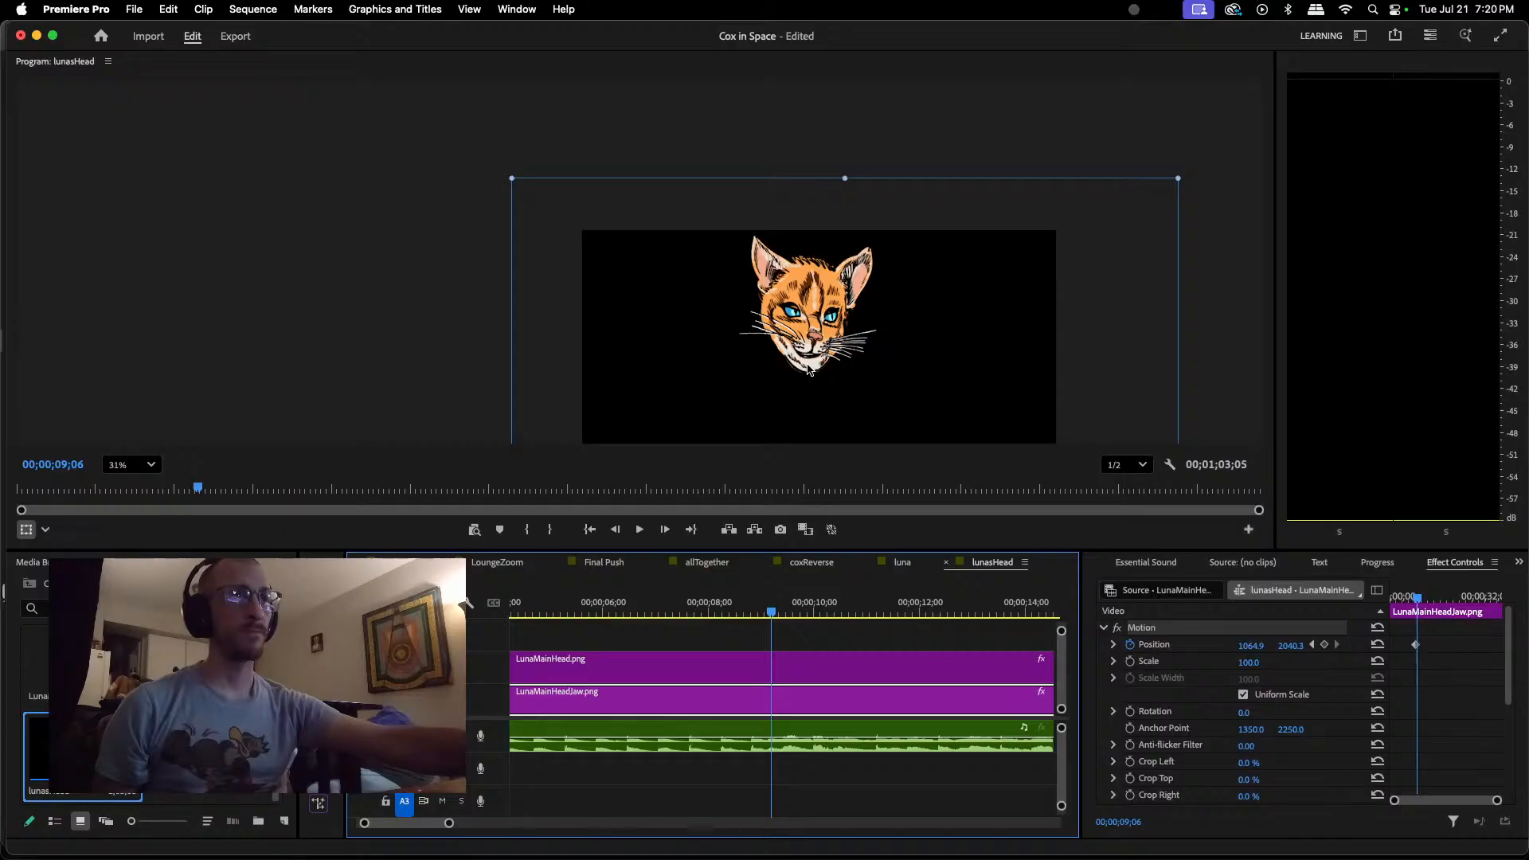
{"action": "left_click_drag", "start_coordinate": [809, 368], "coordinate": [807, 370]}
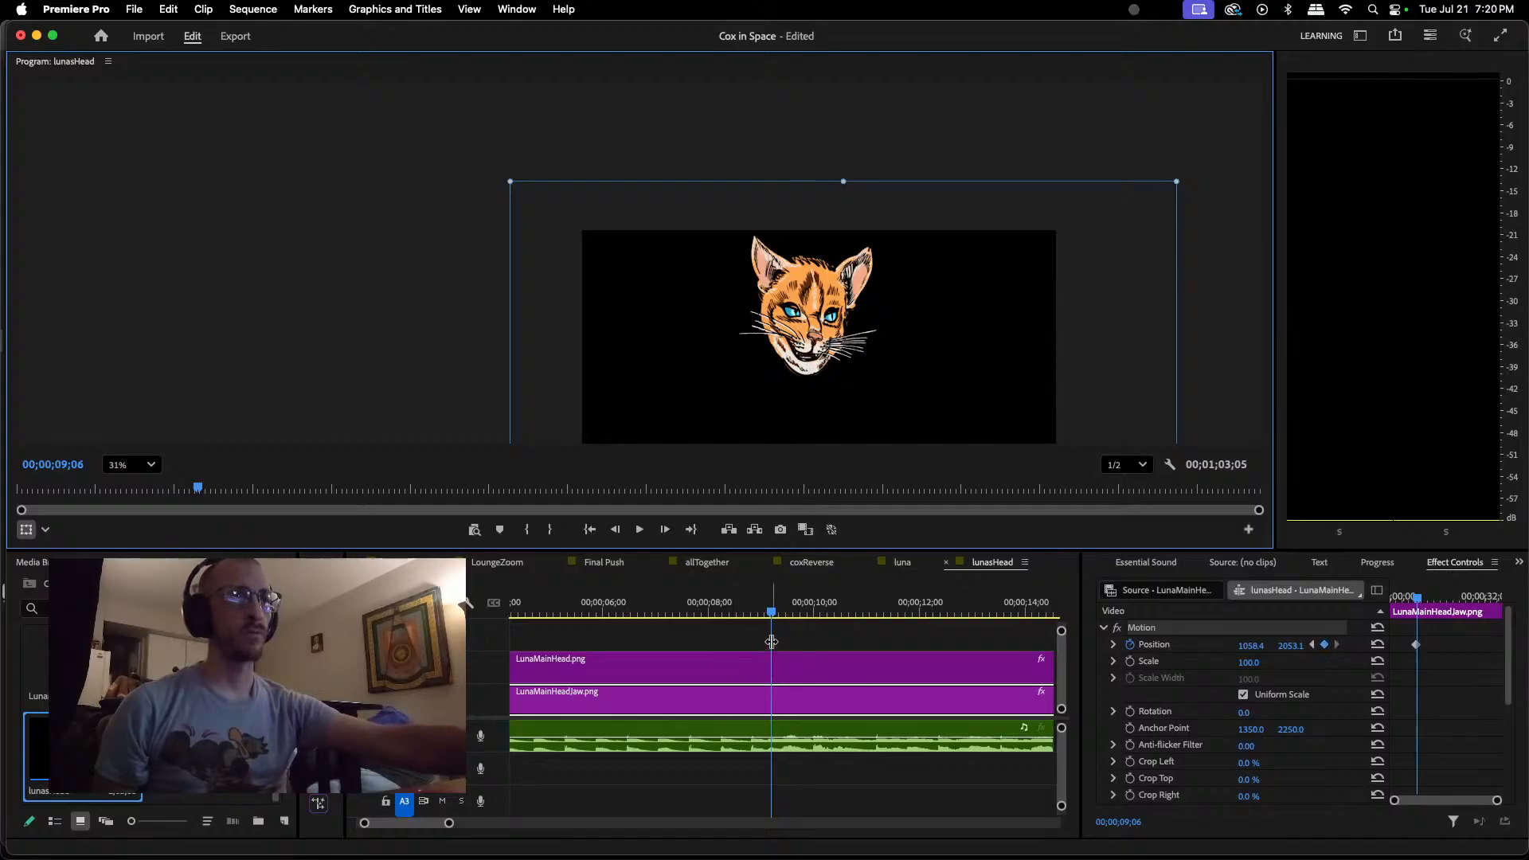
Step: Keyframe the jaw raised to about 1062, 2050 at 00;00;09;11 and opened wide to about 1062, 2066 at 00;00;09;17
{"action": "left_click_drag", "start_coordinate": [773, 613], "coordinate": [780, 615]}
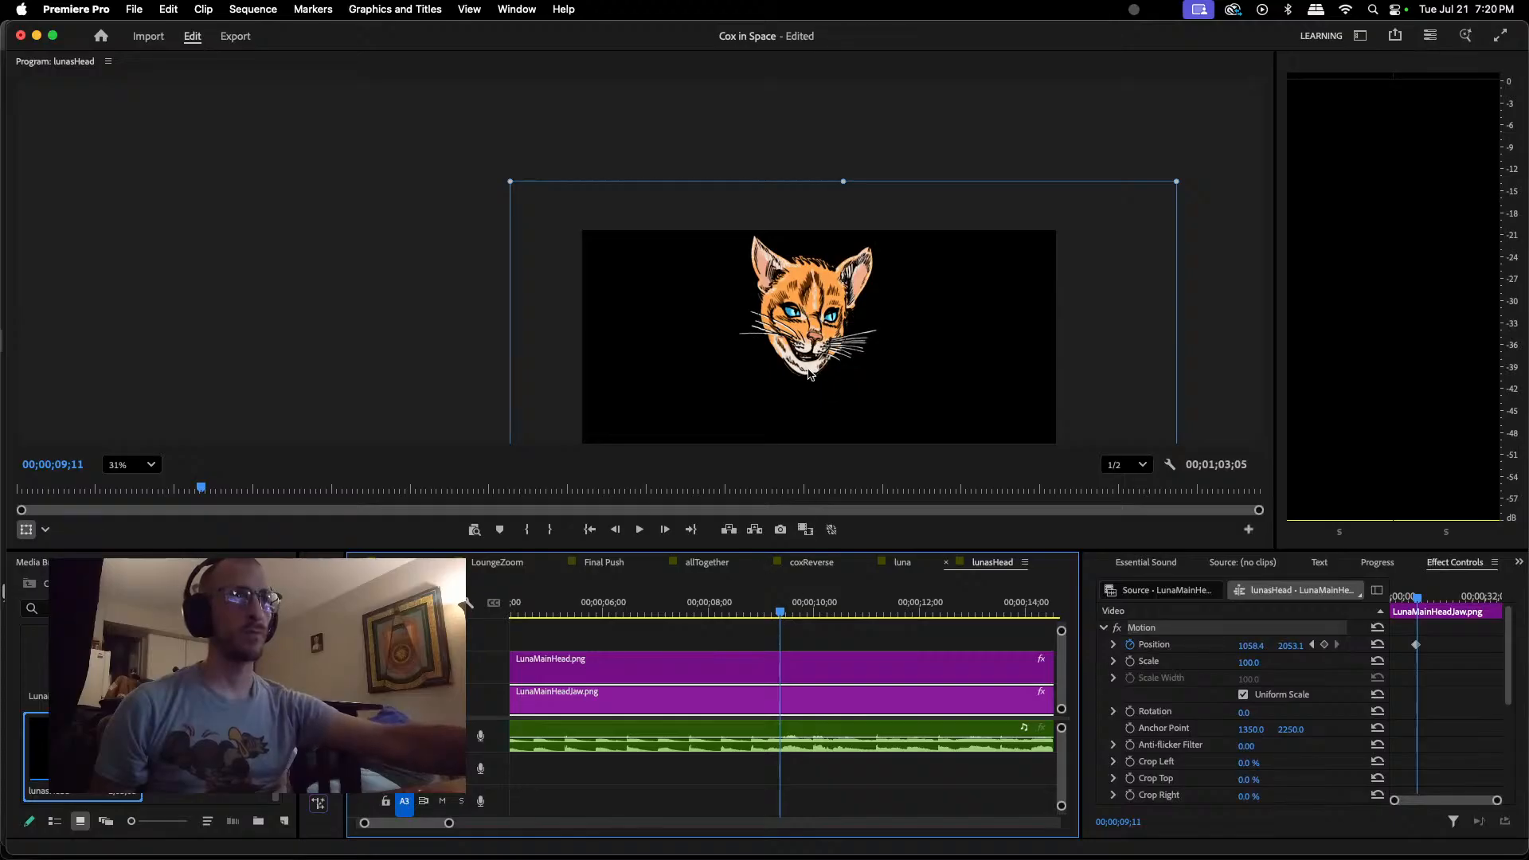
{"action": "left_click_drag", "start_coordinate": [810, 374], "coordinate": [810, 372]}
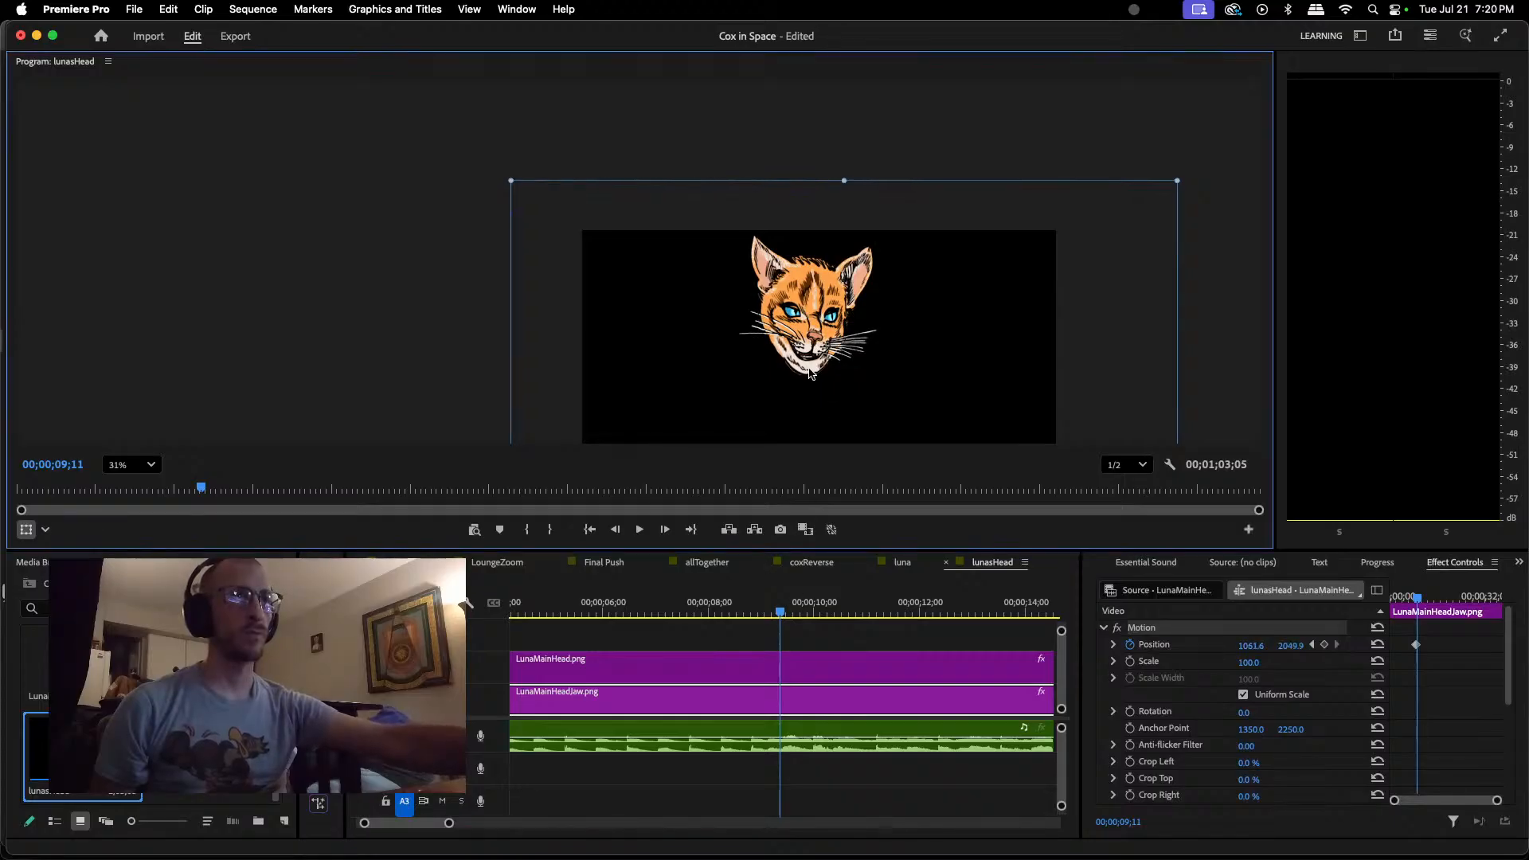
{"action": "left_click_drag", "start_coordinate": [782, 616], "coordinate": [793, 616]}
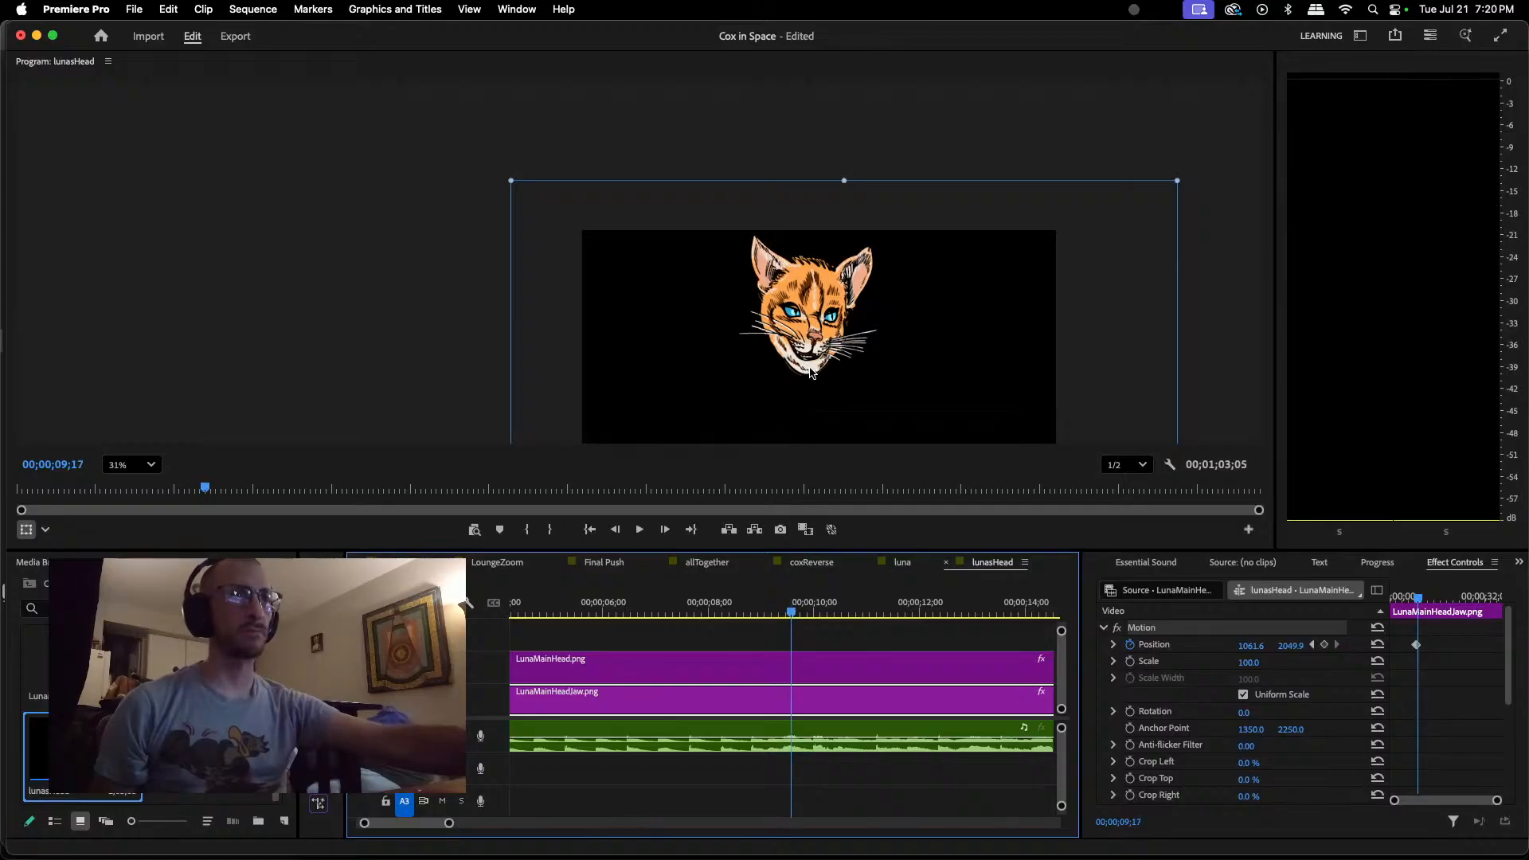
{"action": "left_click_drag", "start_coordinate": [810, 374], "coordinate": [811, 377]}
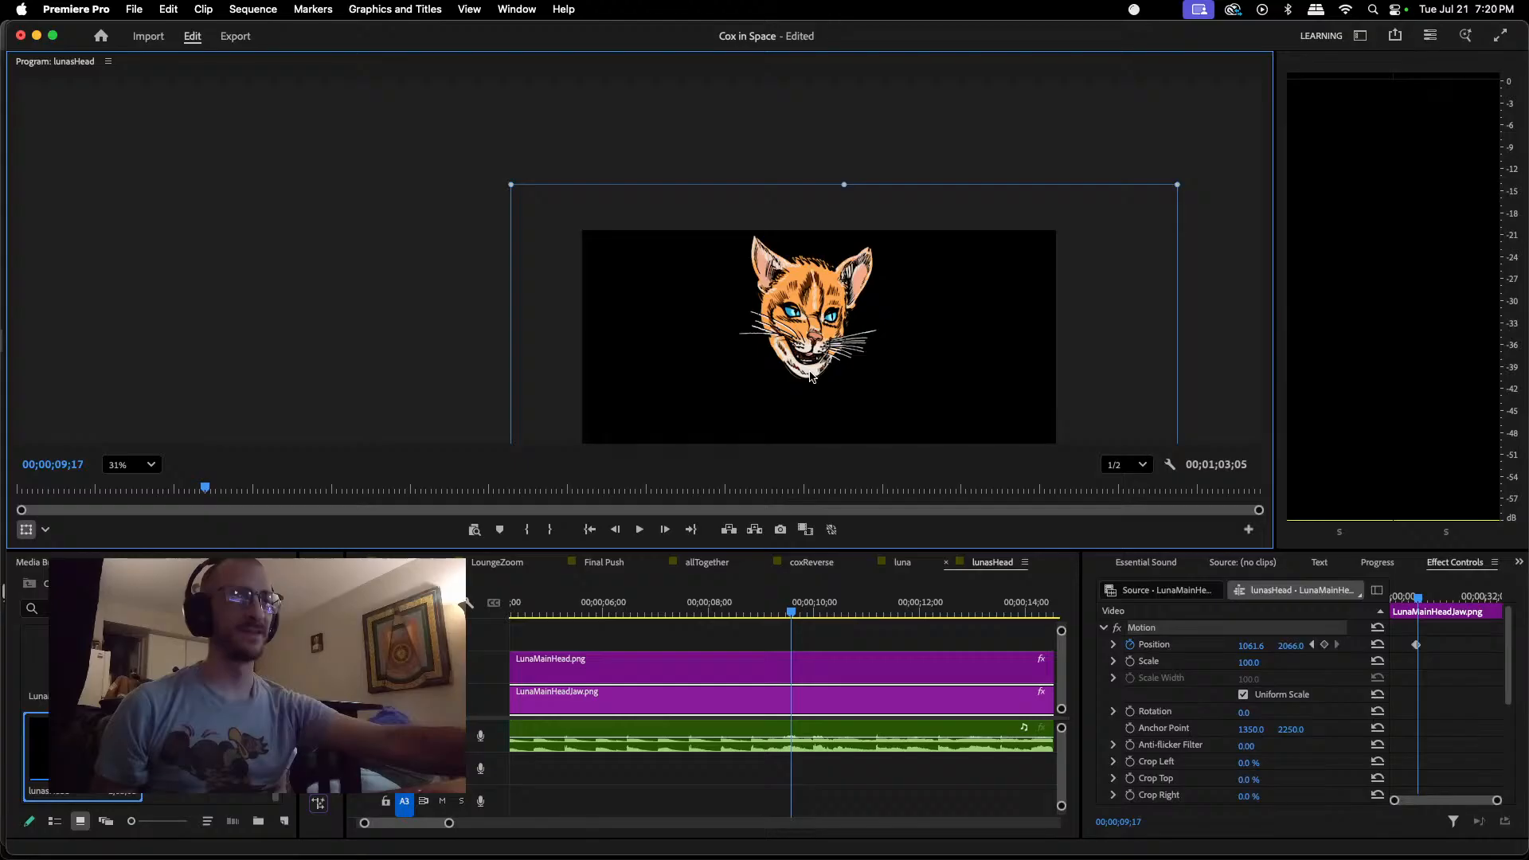
Step: Keyframe the jaw closed at about 1062, 2037 at 00;00;09;28 and reopened to about 1062, 2056 at 00;00;10;03
{"action": "left_click_drag", "start_coordinate": [791, 613], "coordinate": [810, 612]}
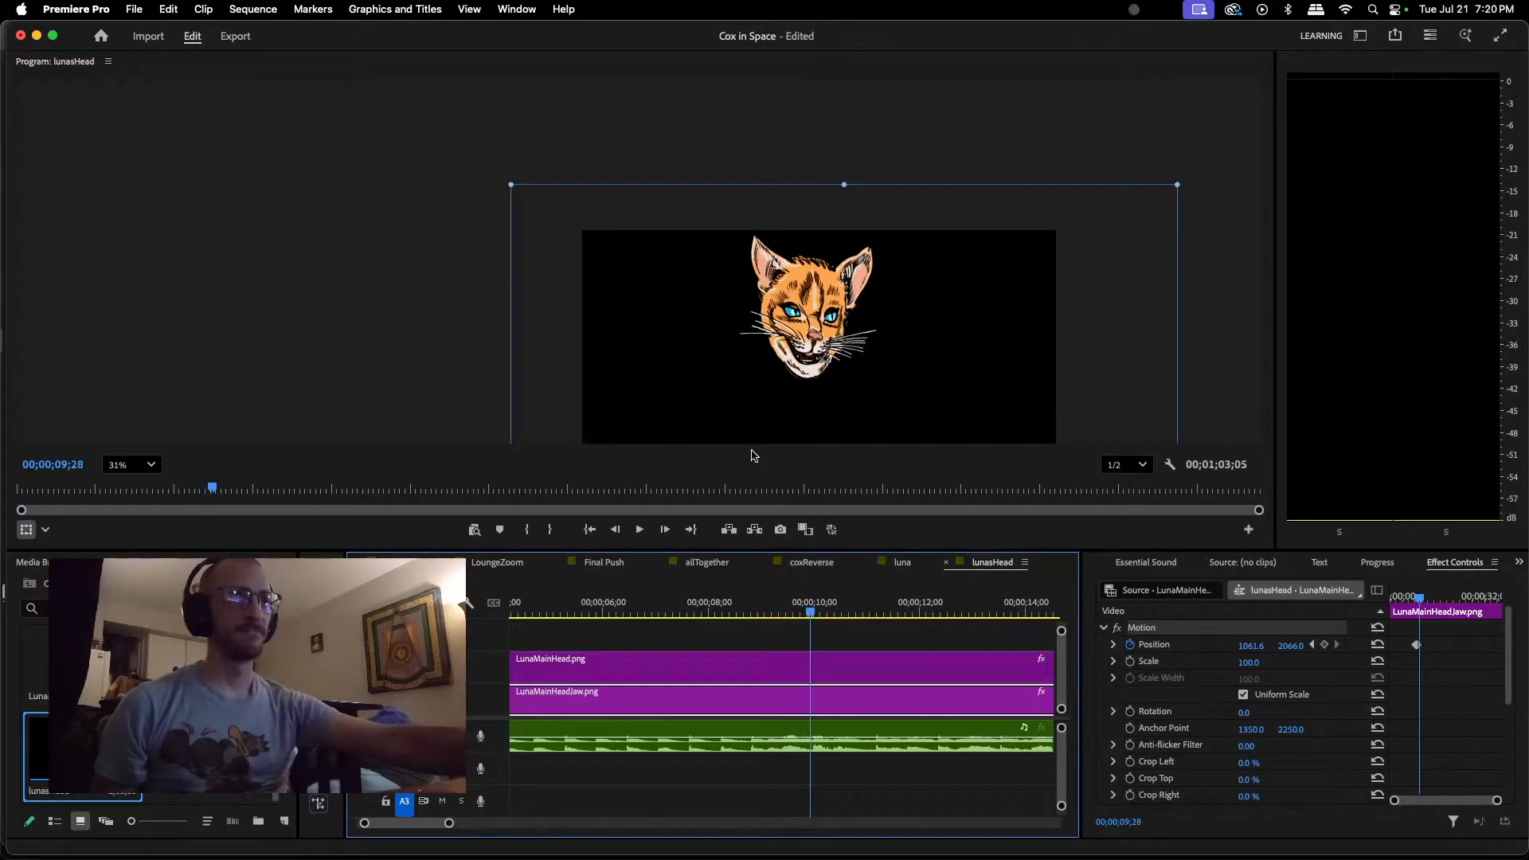
{"action": "left_click_drag", "start_coordinate": [812, 373], "coordinate": [812, 366]}
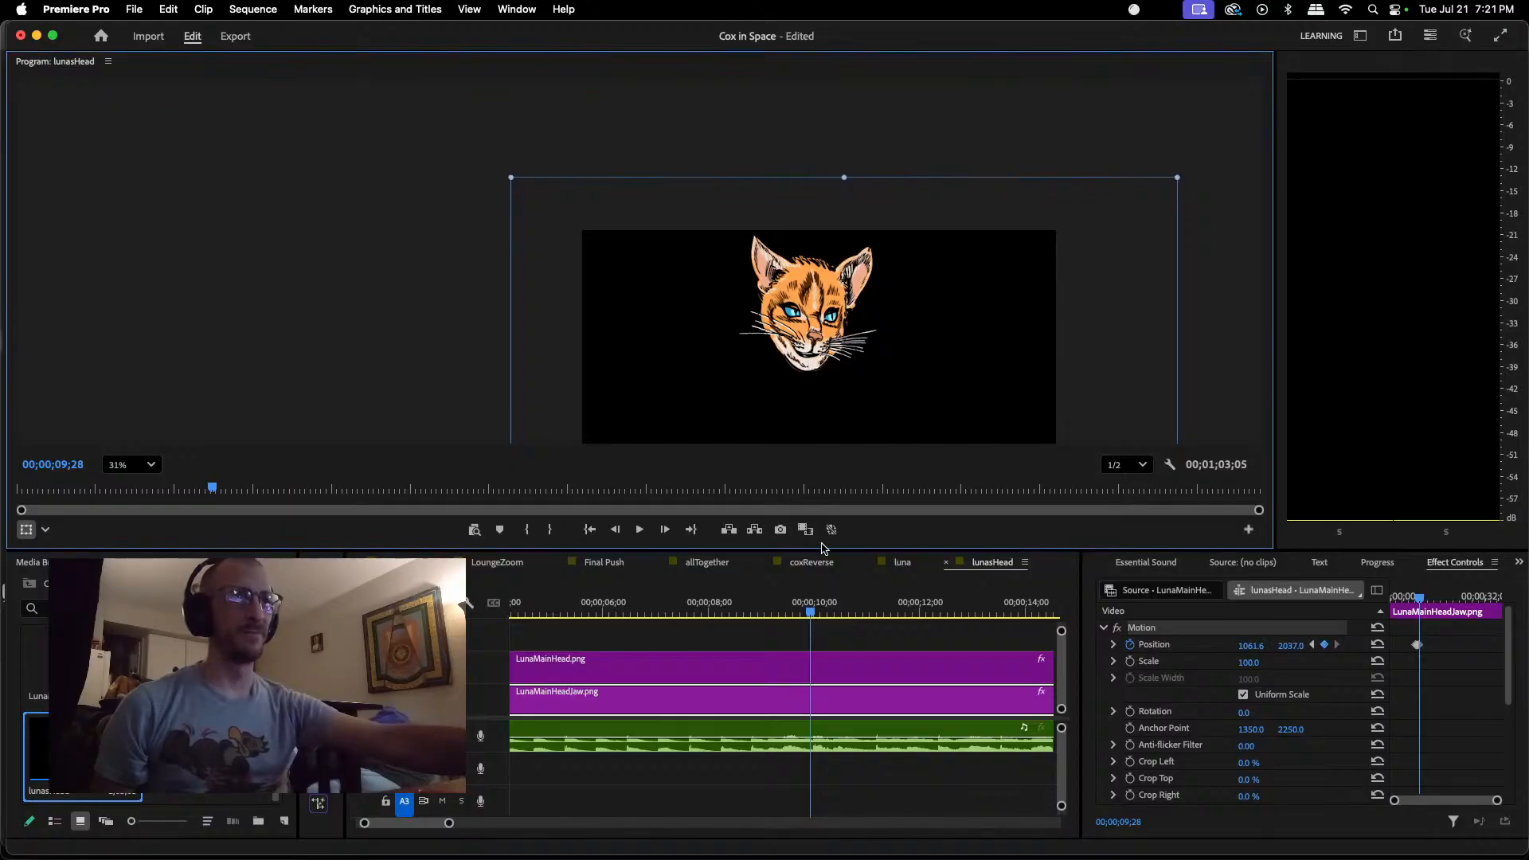
{"action": "left_click_drag", "start_coordinate": [810, 615], "coordinate": [819, 615]}
{"action": "left_click_drag", "start_coordinate": [806, 368], "coordinate": [804, 369]}
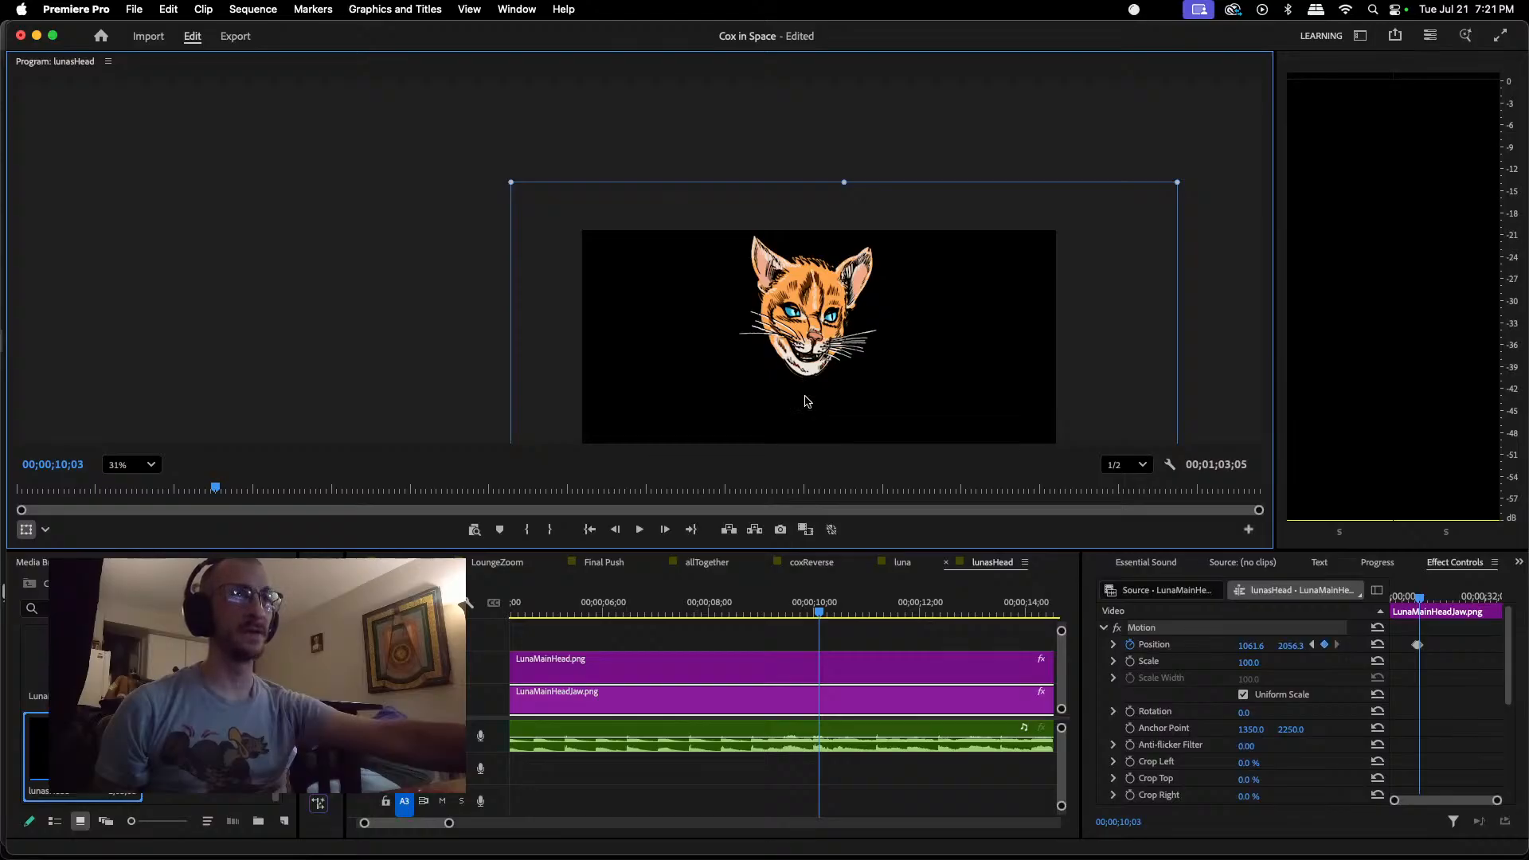
Step: Keyframe the jaw closed at about 1062, 2040 at 00;00;10;10, and play back the jaw animation against the dialogue
{"action": "left_click_drag", "start_coordinate": [823, 610], "coordinate": [831, 610]}
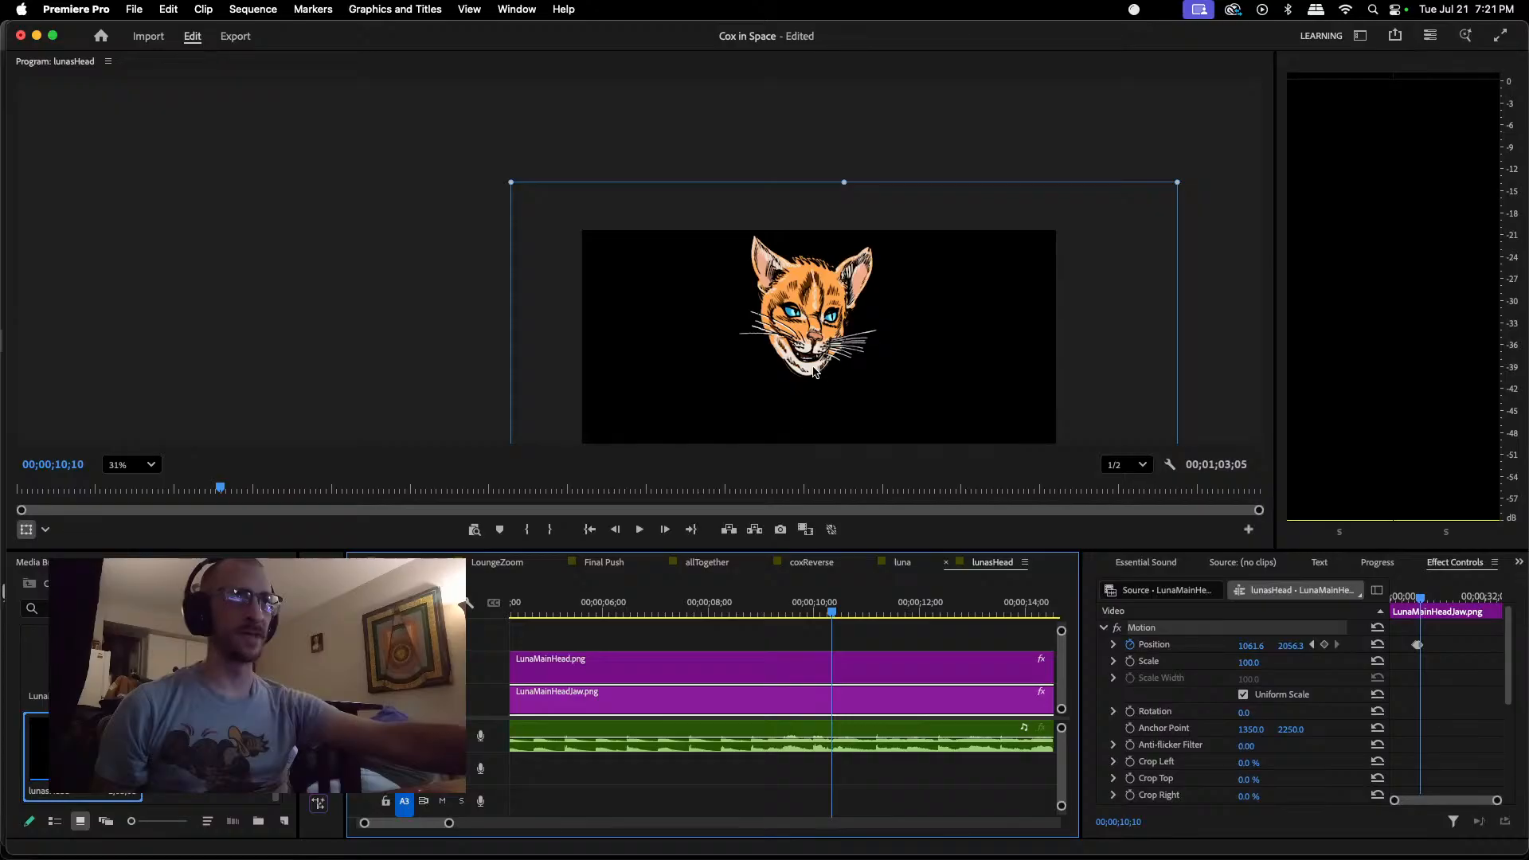
{"action": "left_click_drag", "start_coordinate": [810, 376], "coordinate": [810, 373]}
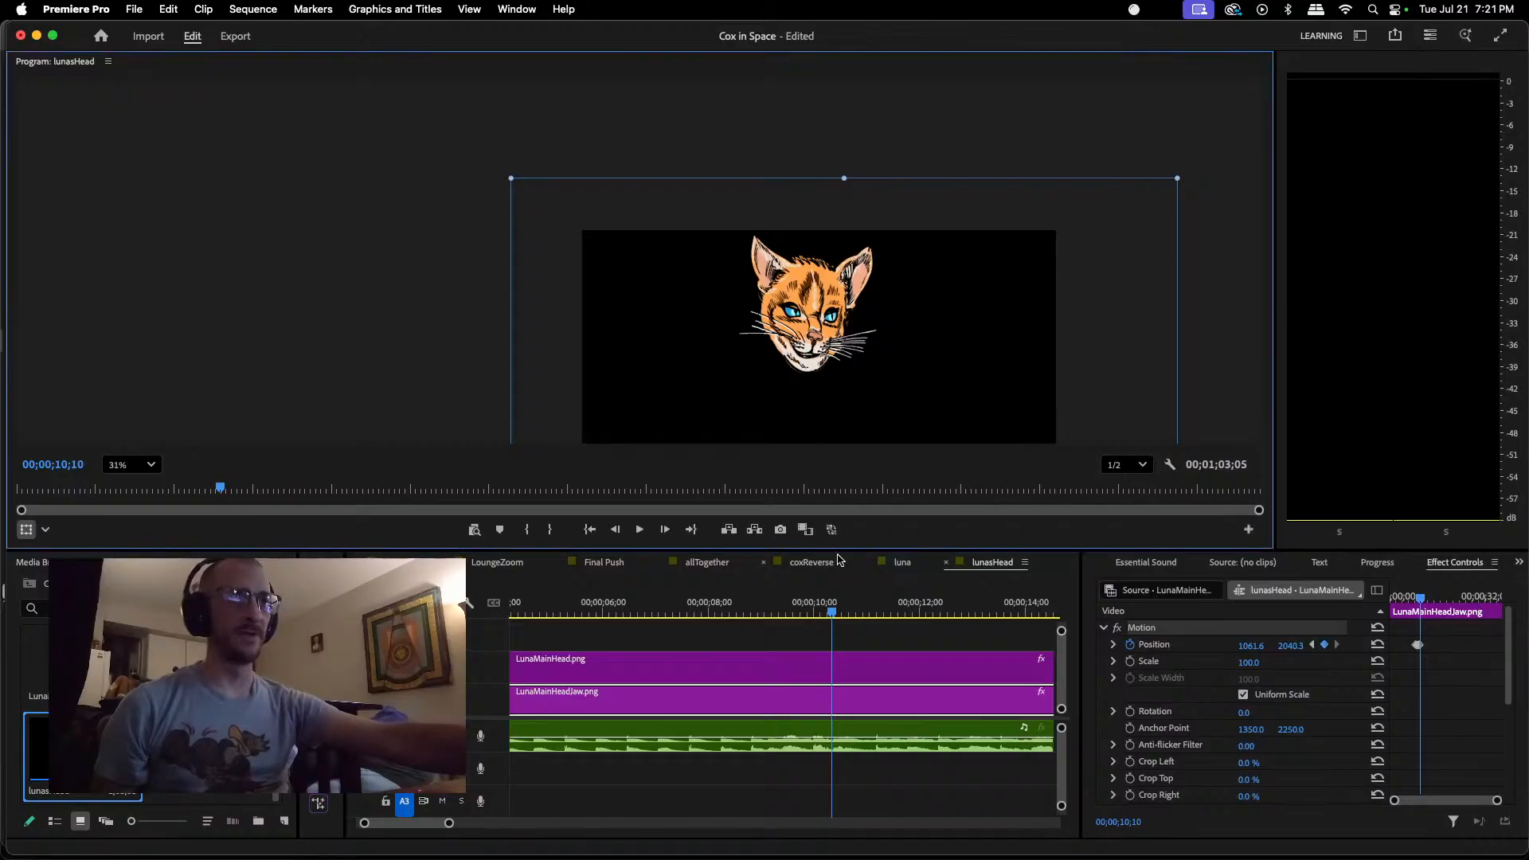
{"action": "key", "text": "space"}
{"action": "key", "text": "space"}
{"action": "left_click_drag", "start_coordinate": [865, 618], "coordinate": [832, 617]}
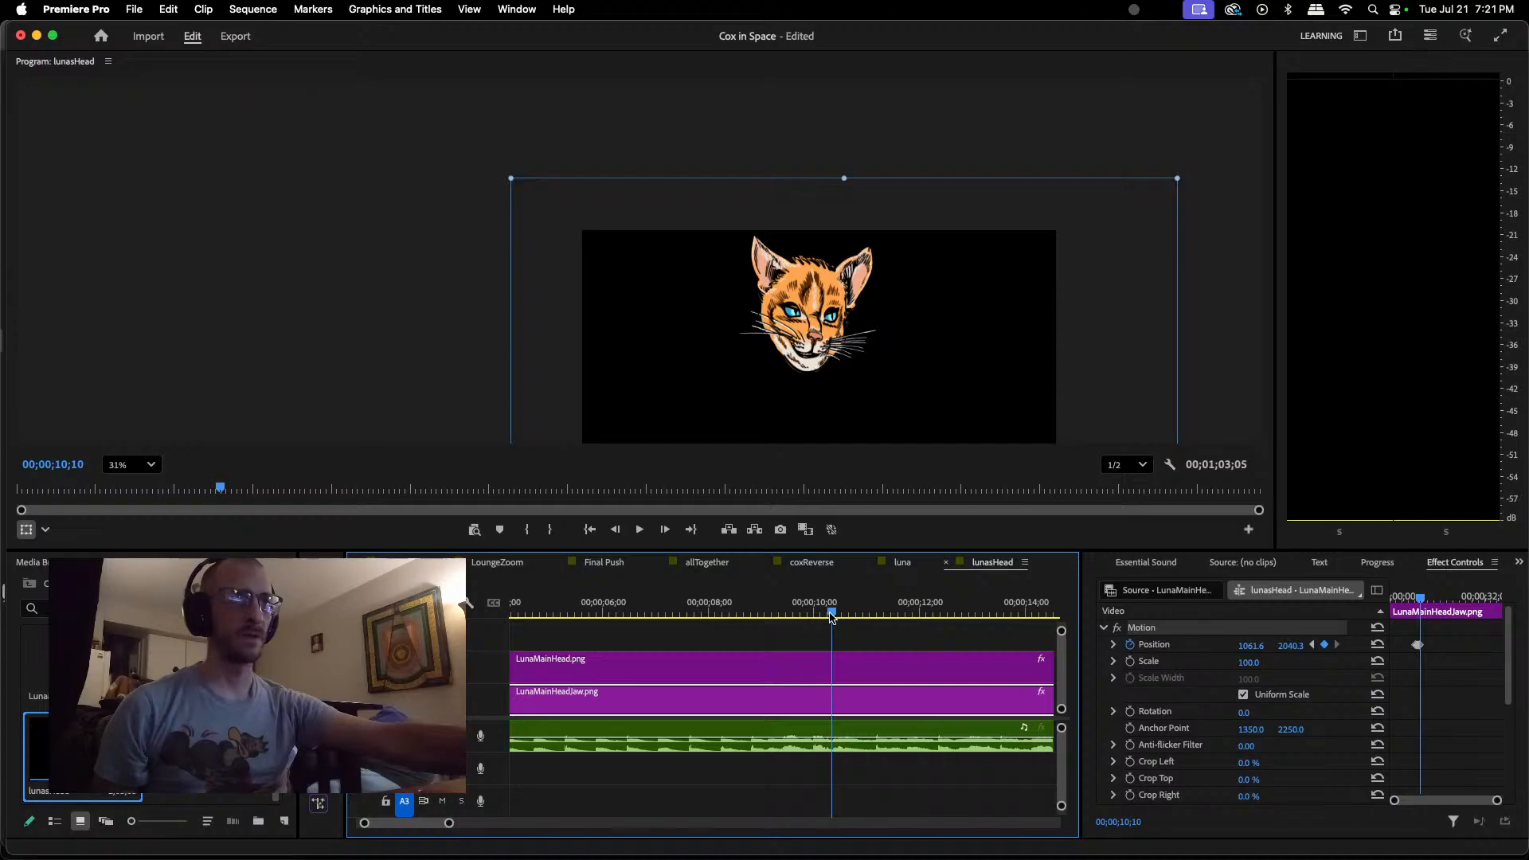
{"action": "left_click_drag", "start_coordinate": [832, 617], "coordinate": [638, 621]}
{"action": "key", "text": "space"}
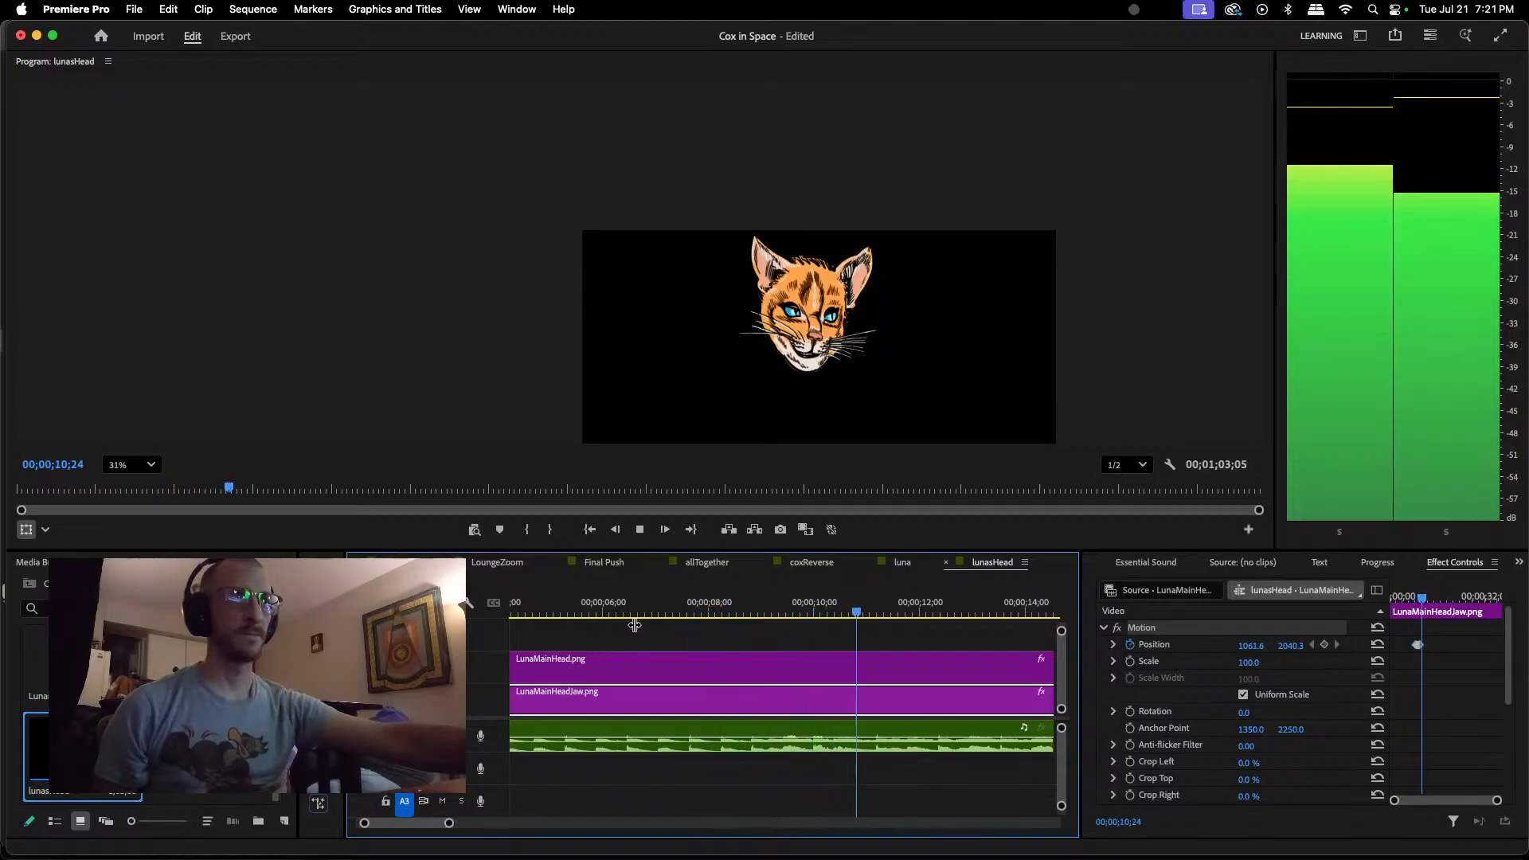
{"action": "key", "text": "space"}
Step: Keyframe the jaw open at about 1058, 2060 at 00;00;10;15 and closed at about 1058, 2040 at 00;00;11;01
{"action": "left_click", "coordinate": [845, 613]}
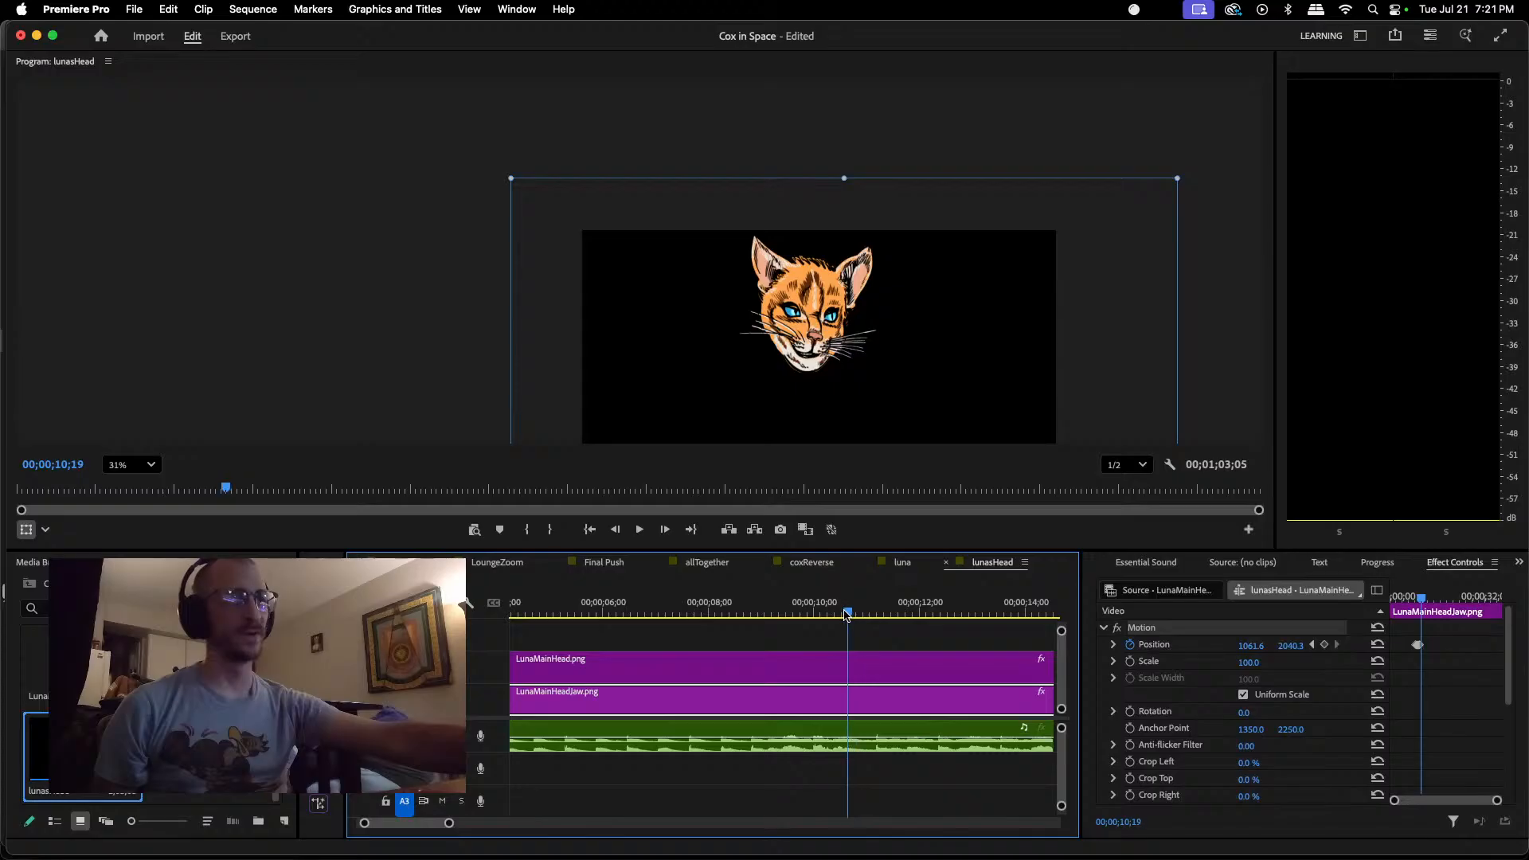
{"action": "left_click_drag", "start_coordinate": [846, 614], "coordinate": [834, 613]}
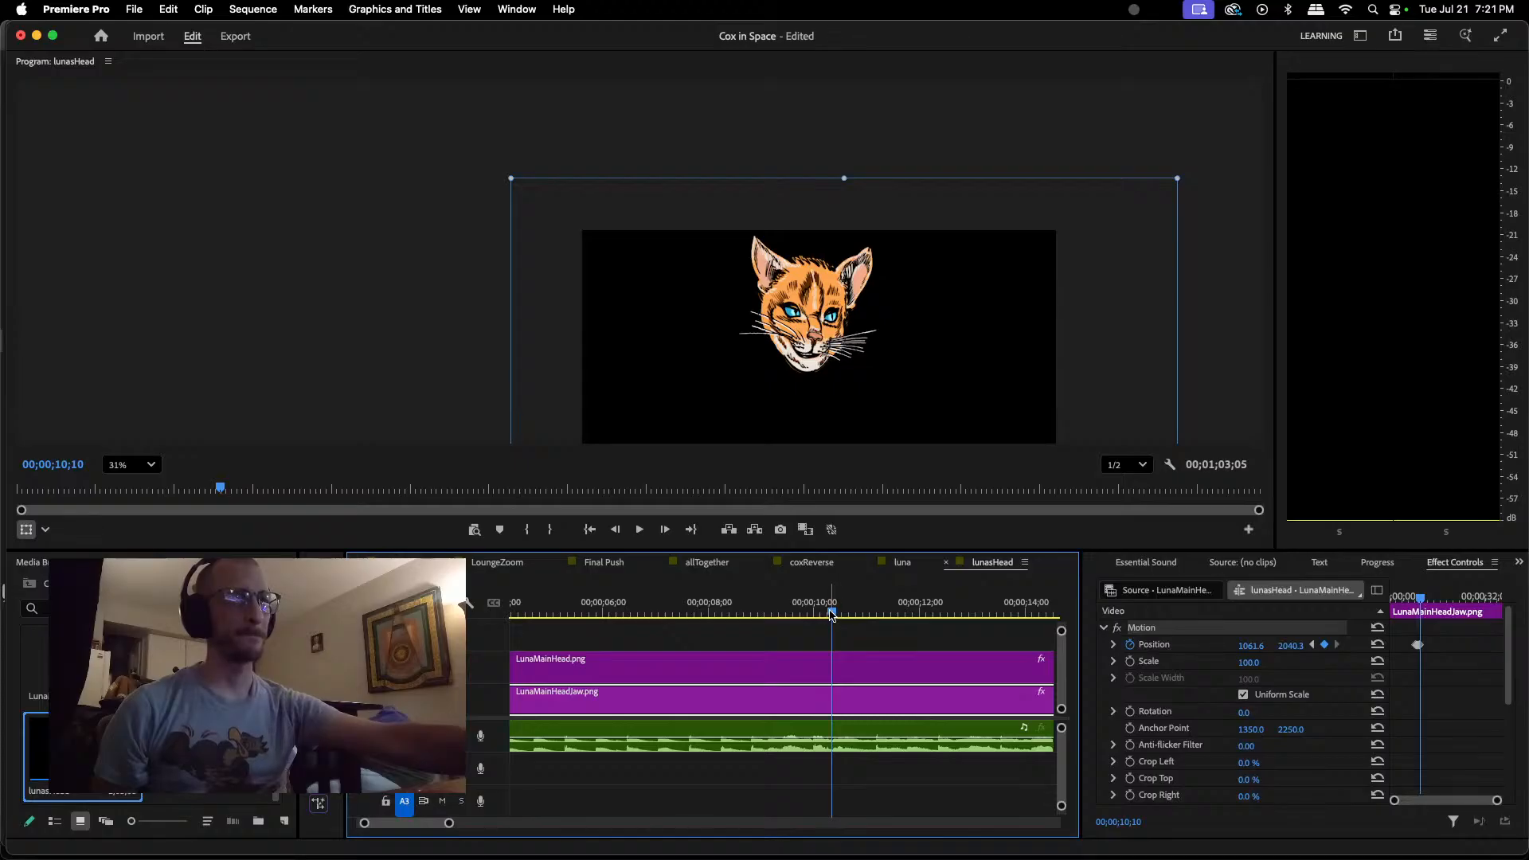
{"action": "left_click_drag", "start_coordinate": [833, 614], "coordinate": [840, 614]}
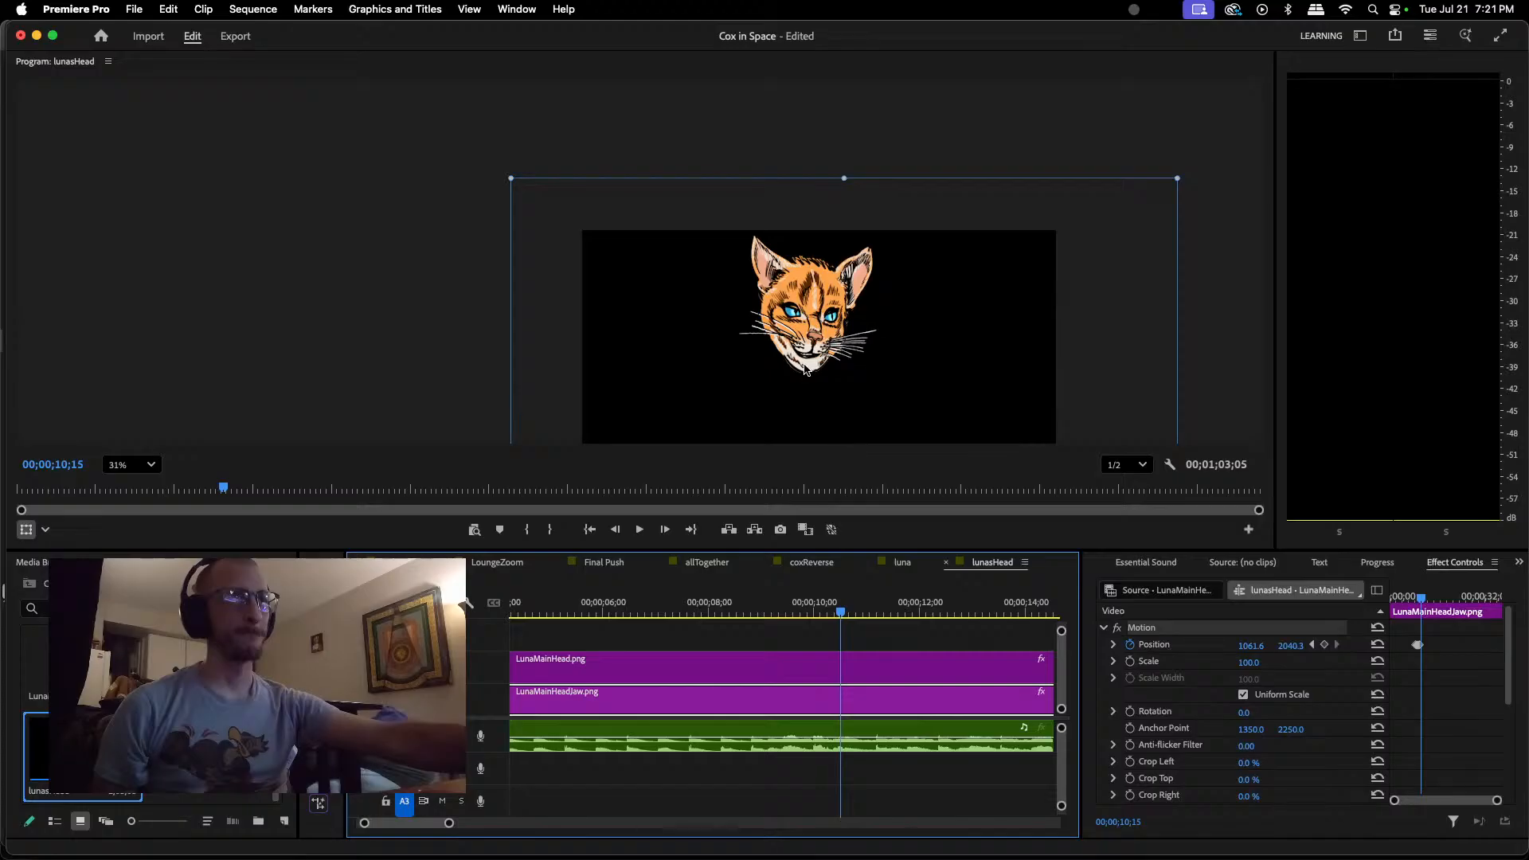
{"action": "left_click_drag", "start_coordinate": [805, 368], "coordinate": [803, 375]}
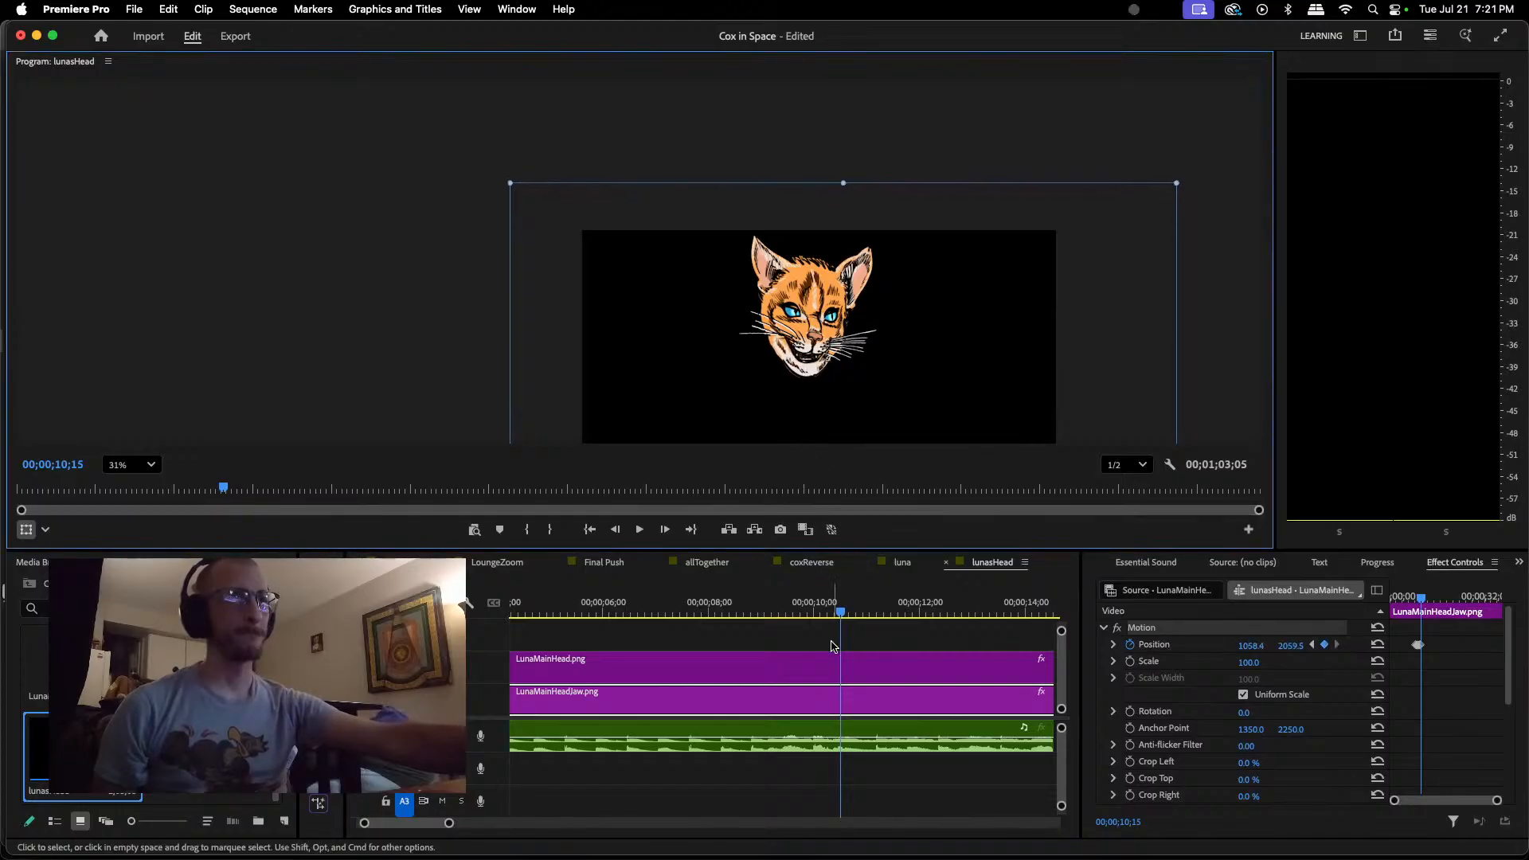
{"action": "left_click_drag", "start_coordinate": [842, 616], "coordinate": [871, 614]}
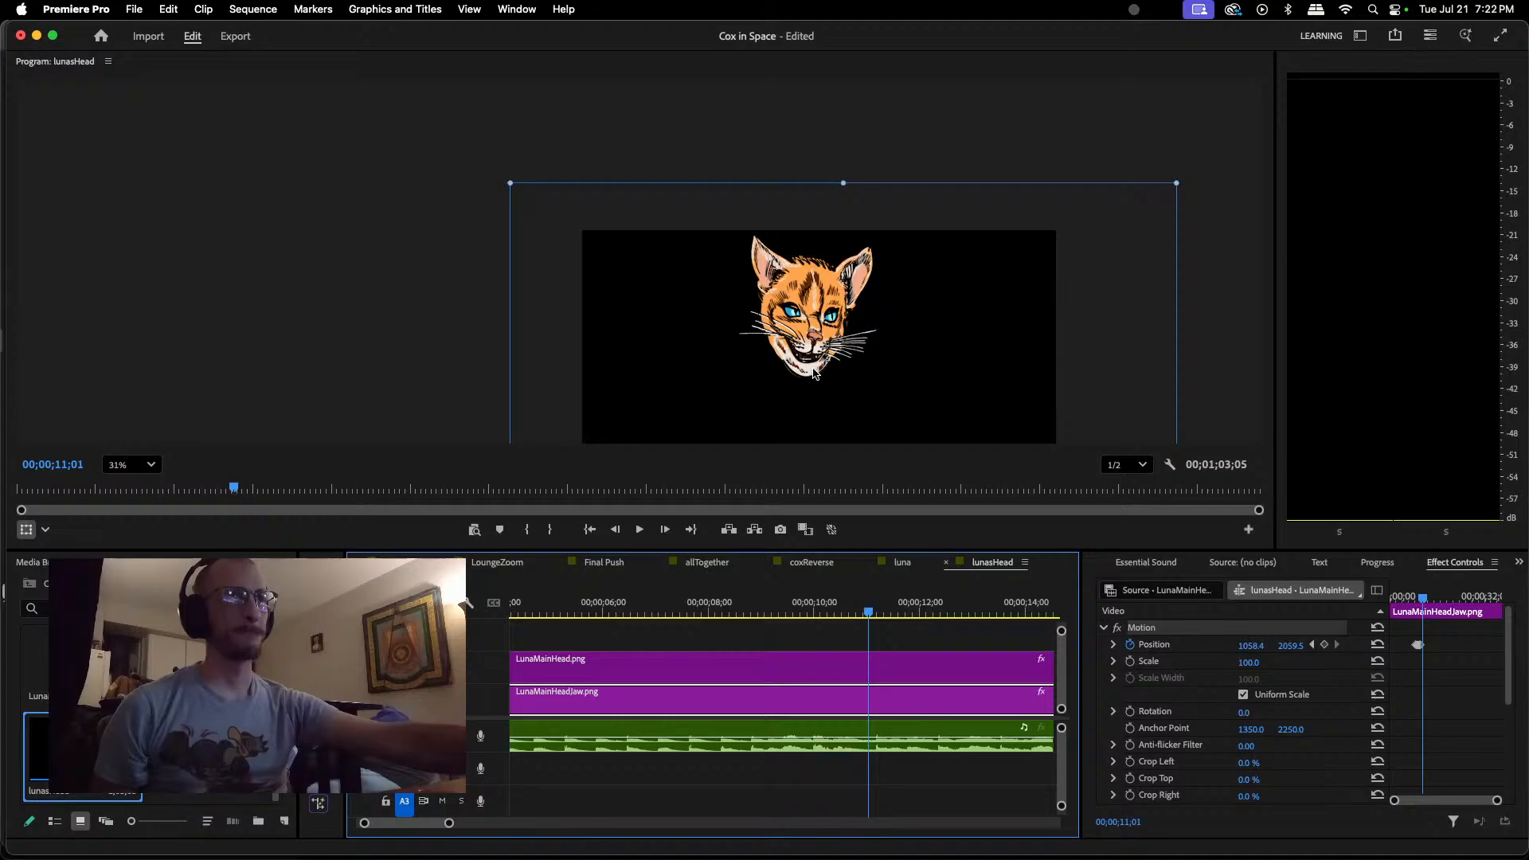
{"action": "left_click_drag", "start_coordinate": [814, 372], "coordinate": [814, 370]}
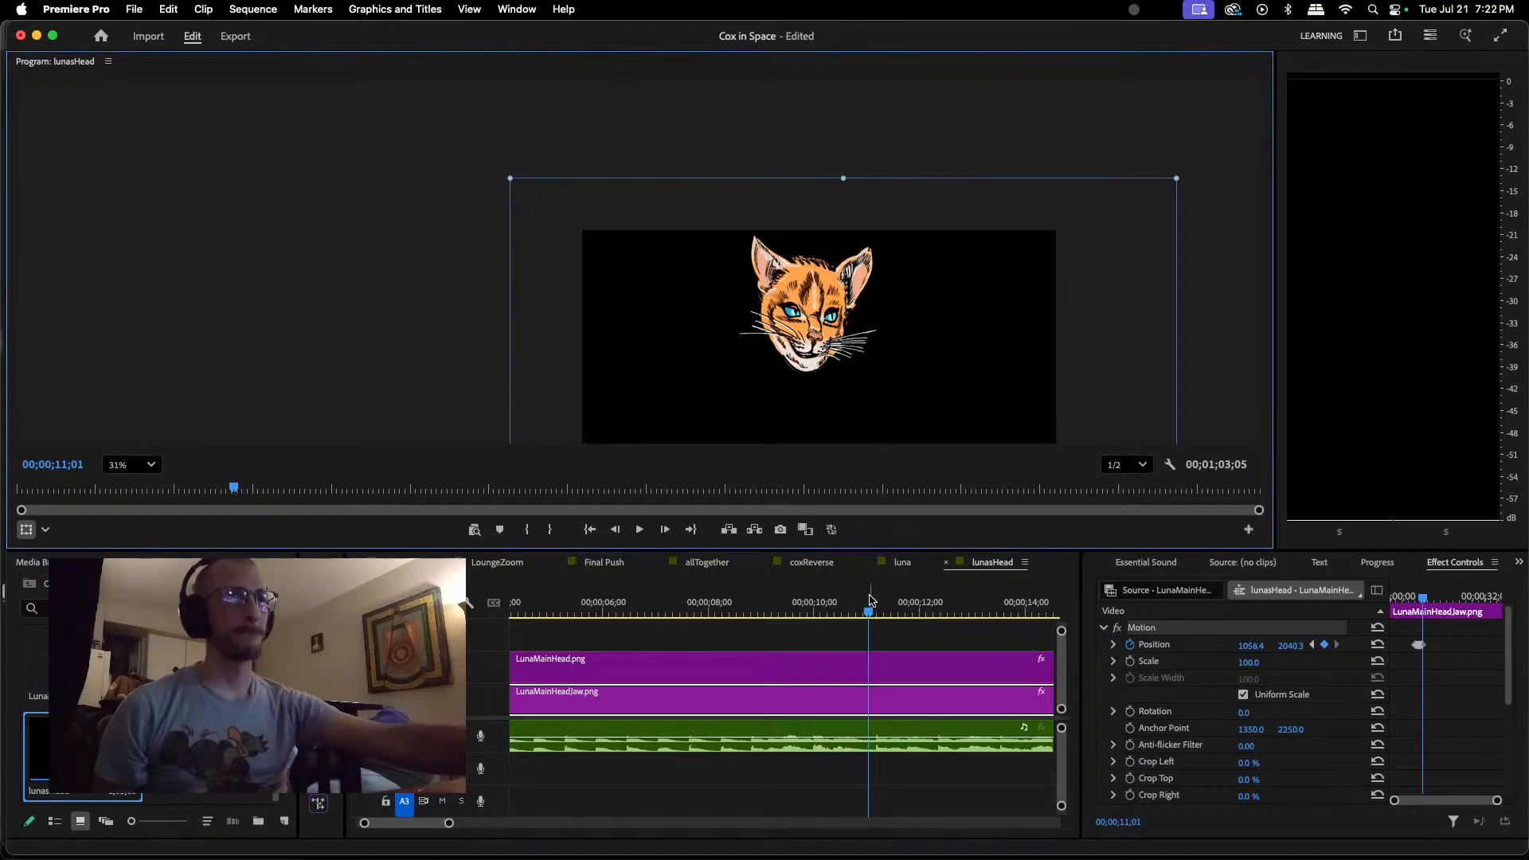
Step: Add a Position keyframe holding the jaw closed at 00;00;11;05, and lower it to about 1058, 2066 at 00;00;11;07
{"action": "key", "text": "space"}
{"action": "key", "text": "space"}
{"action": "left_click_drag", "start_coordinate": [887, 620], "coordinate": [878, 617]}
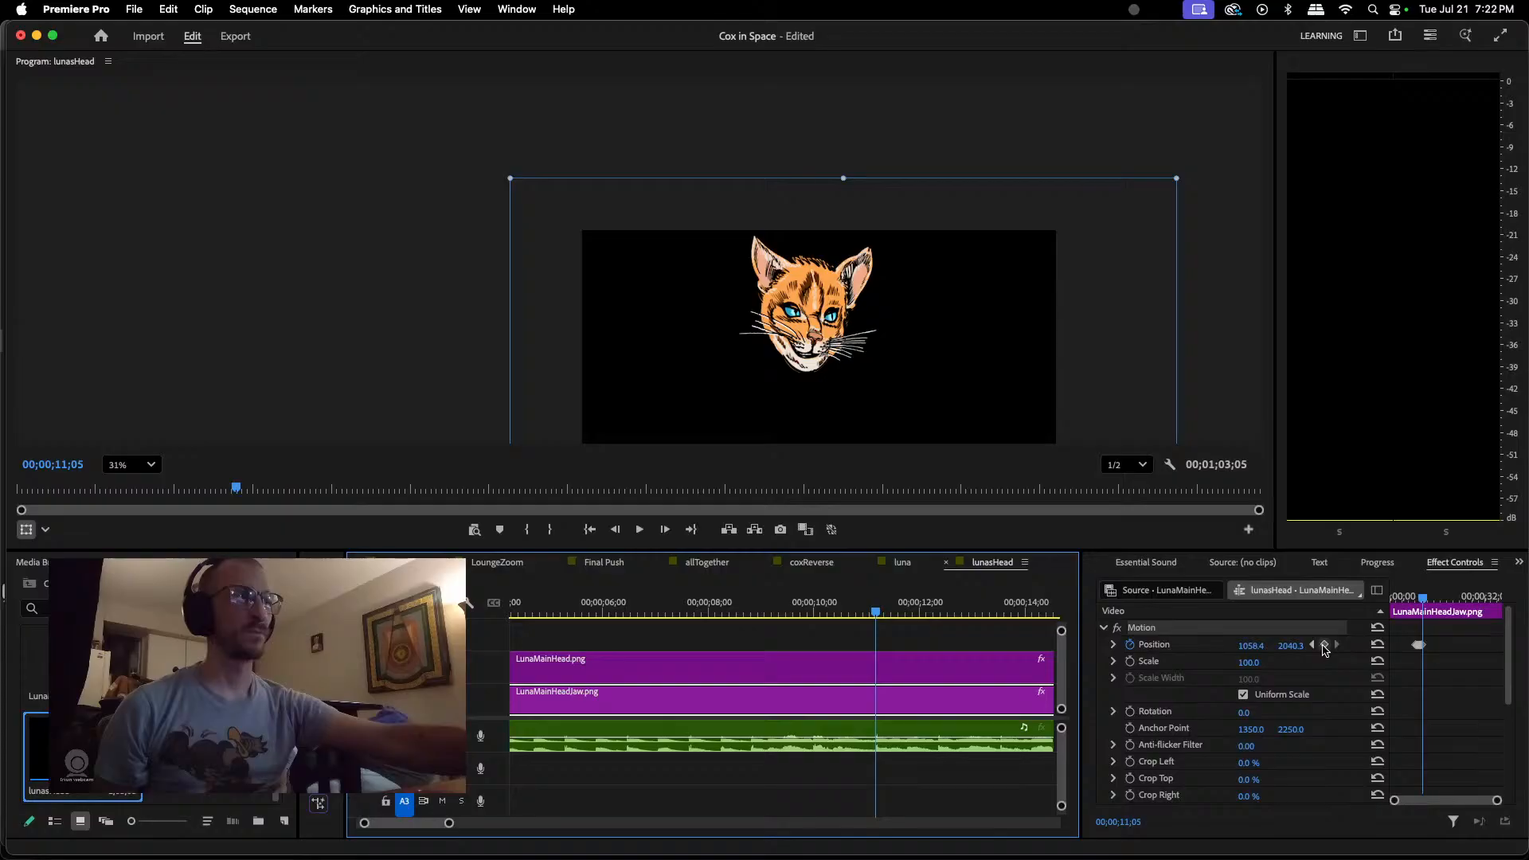
{"action": "left_click", "coordinate": [1324, 646]}
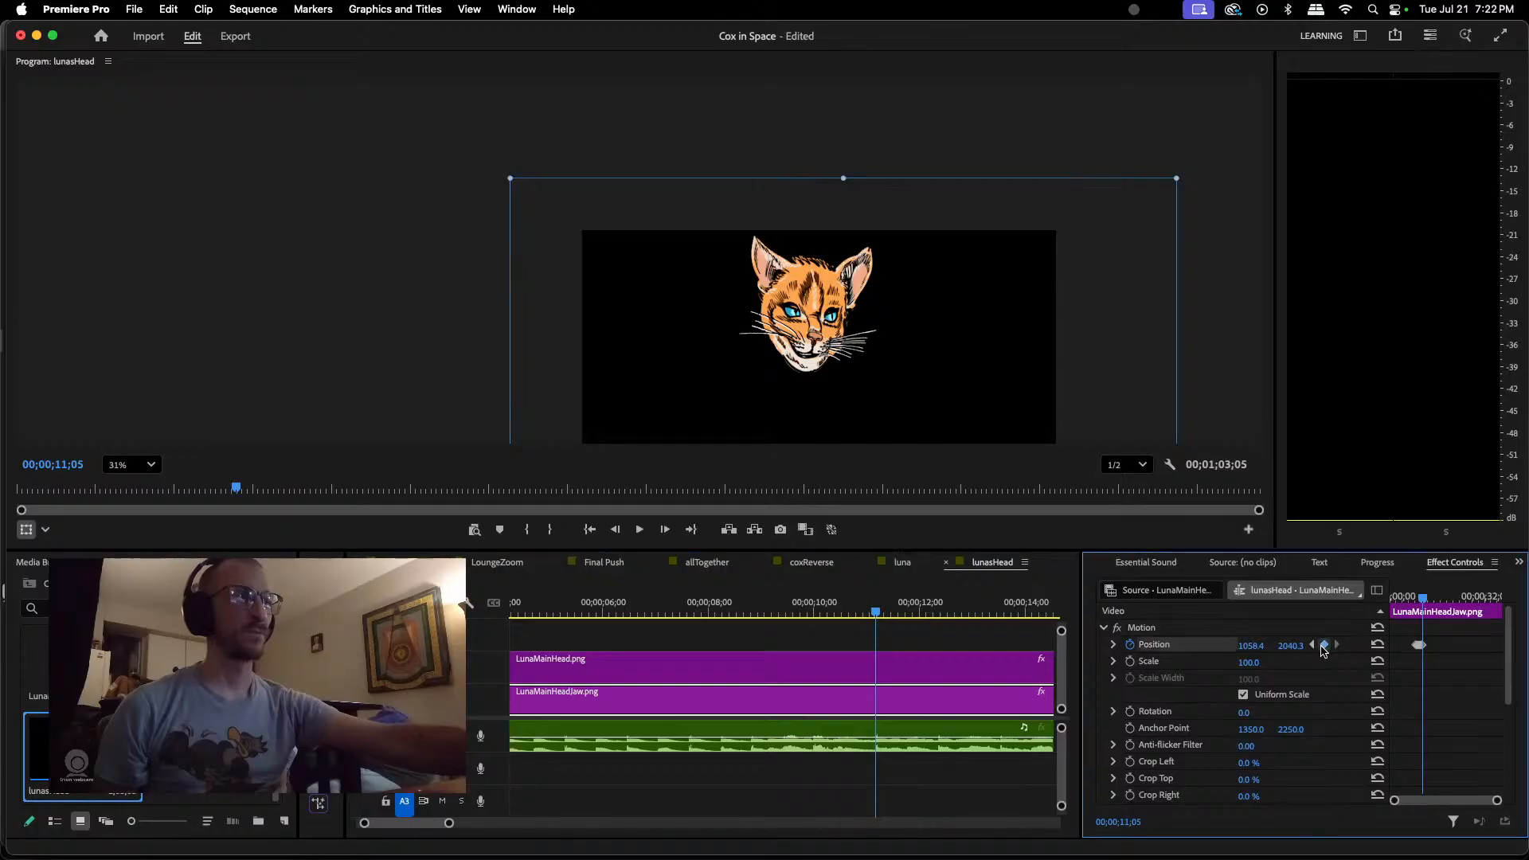
{"action": "left_click", "coordinate": [878, 614]}
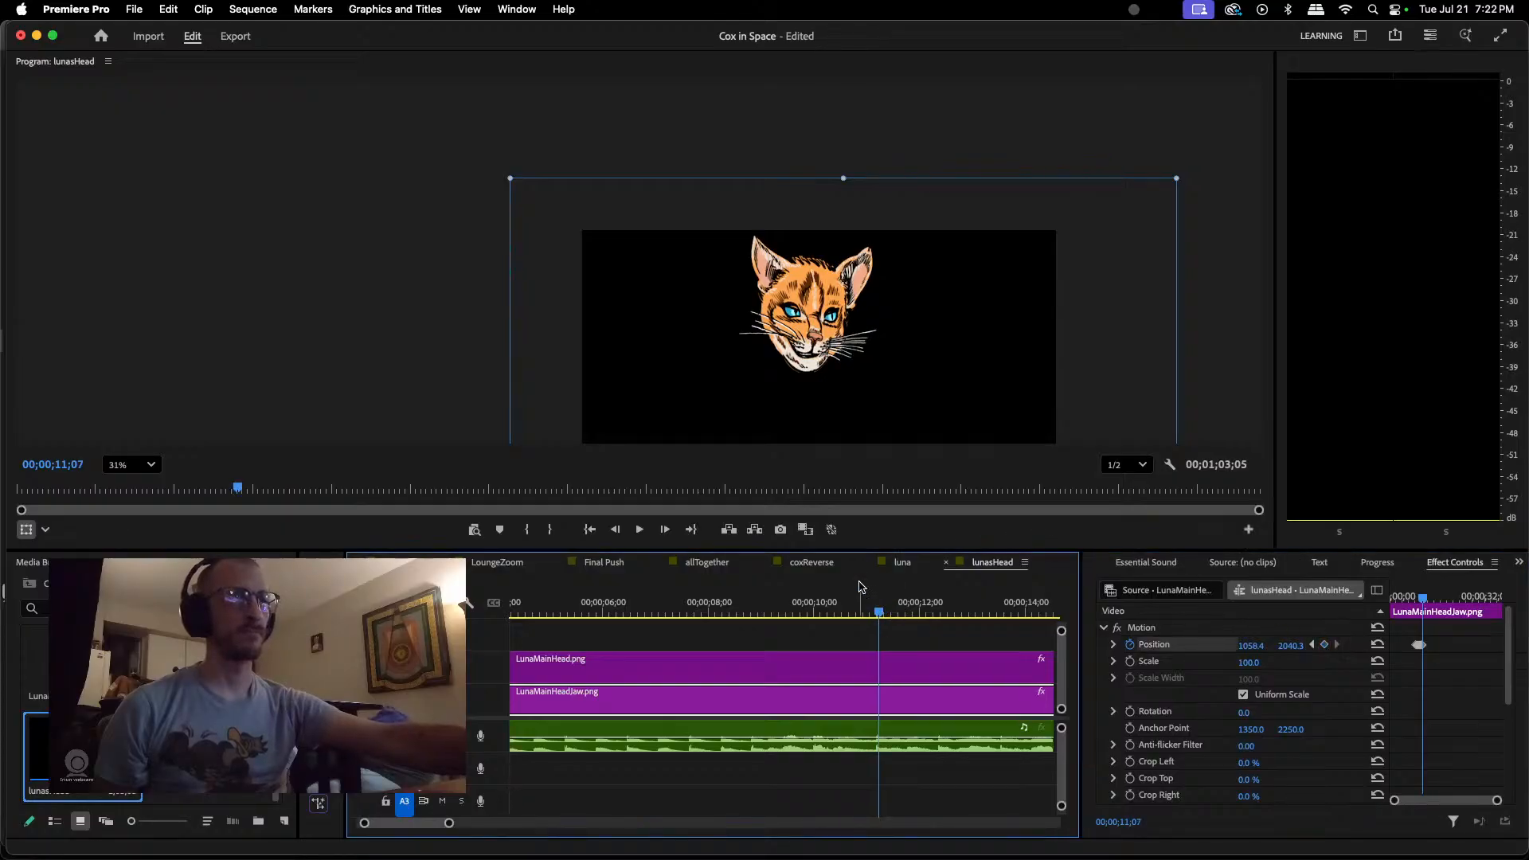
{"action": "left_click_drag", "start_coordinate": [810, 368], "coordinate": [812, 375]}
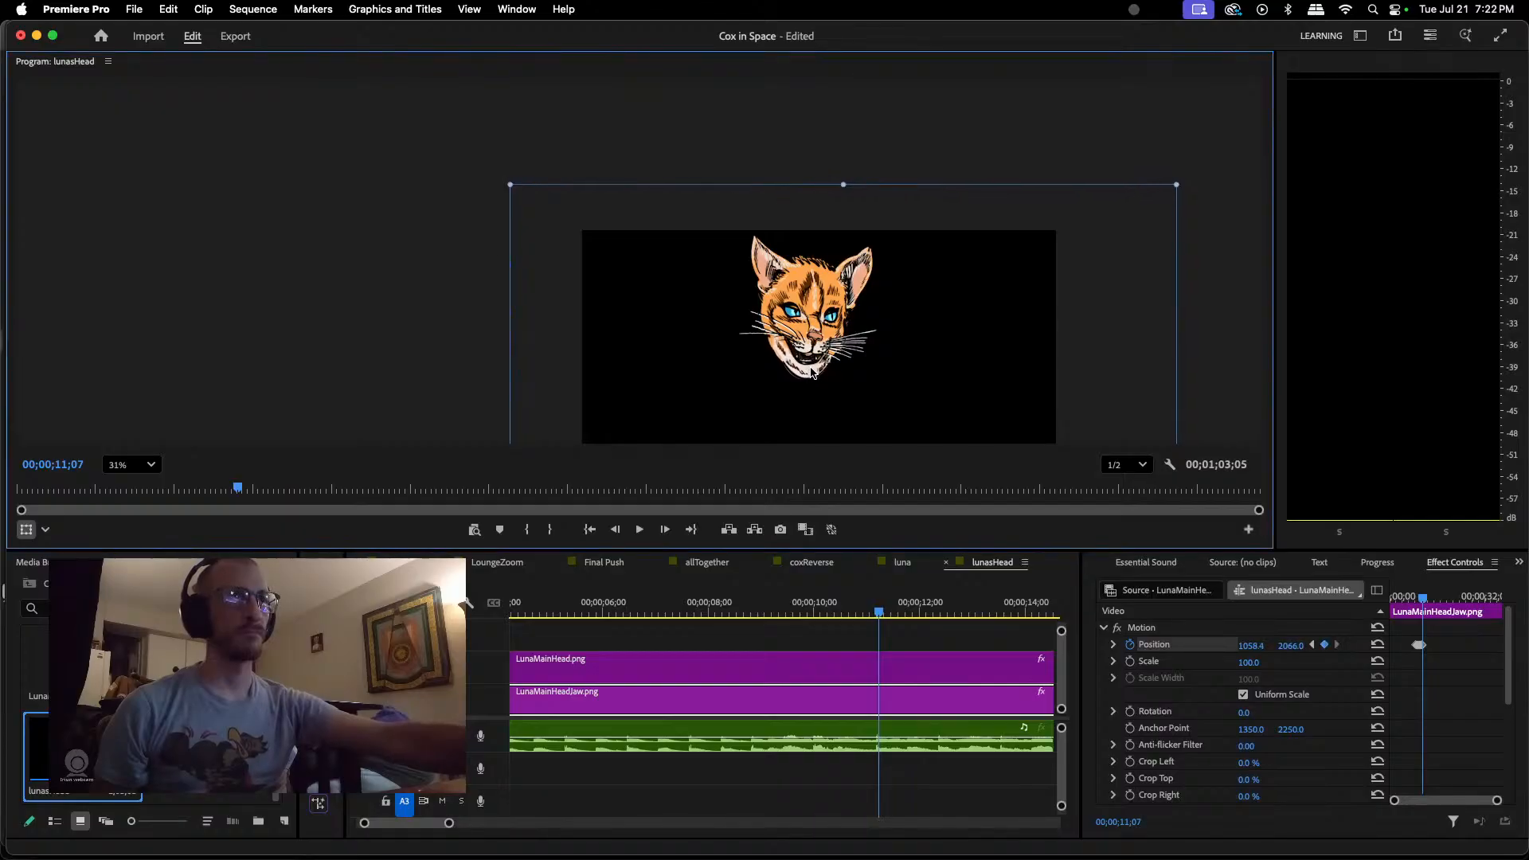
Step: Add a Position keyframe holding Luna's jaw open at 00;00;11;21
{"action": "key", "text": "space"}
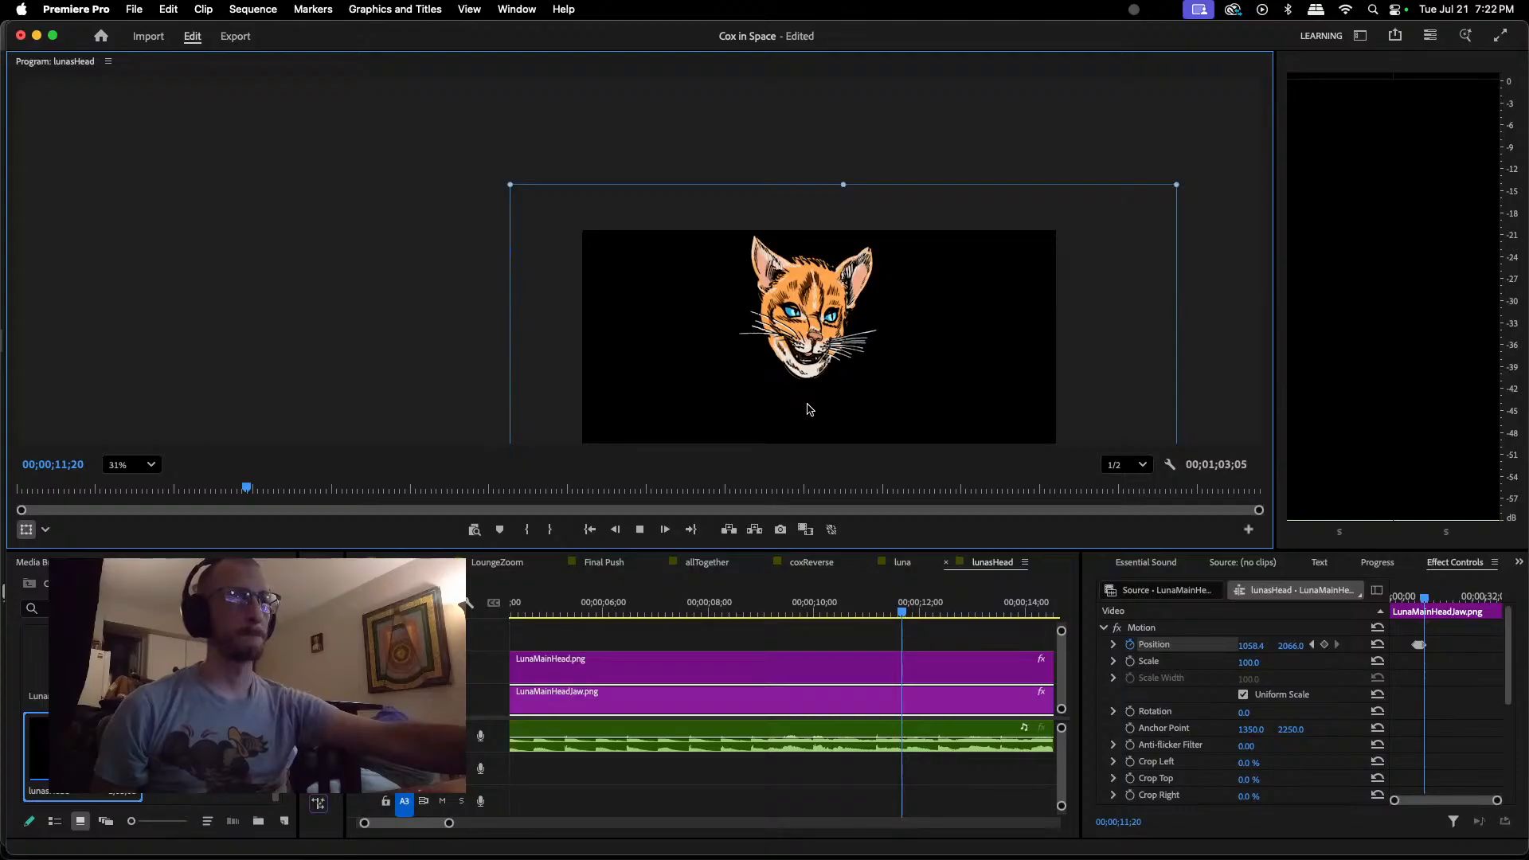
{"action": "key", "text": "space"}
{"action": "key", "text": "space"}
{"action": "left_click_drag", "start_coordinate": [914, 620], "coordinate": [903, 617]}
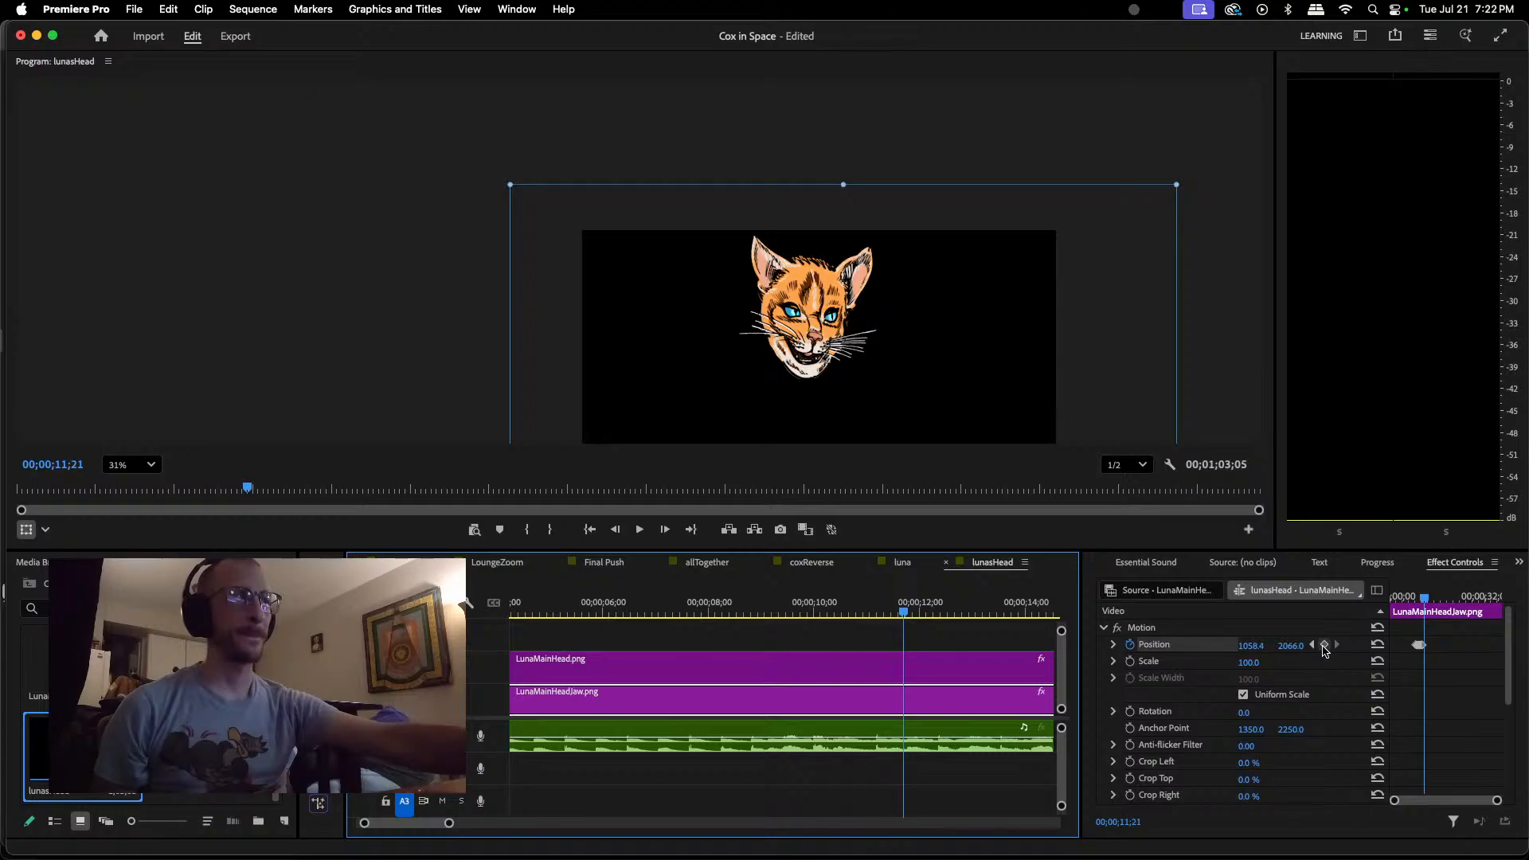
{"action": "left_click", "coordinate": [1325, 647]}
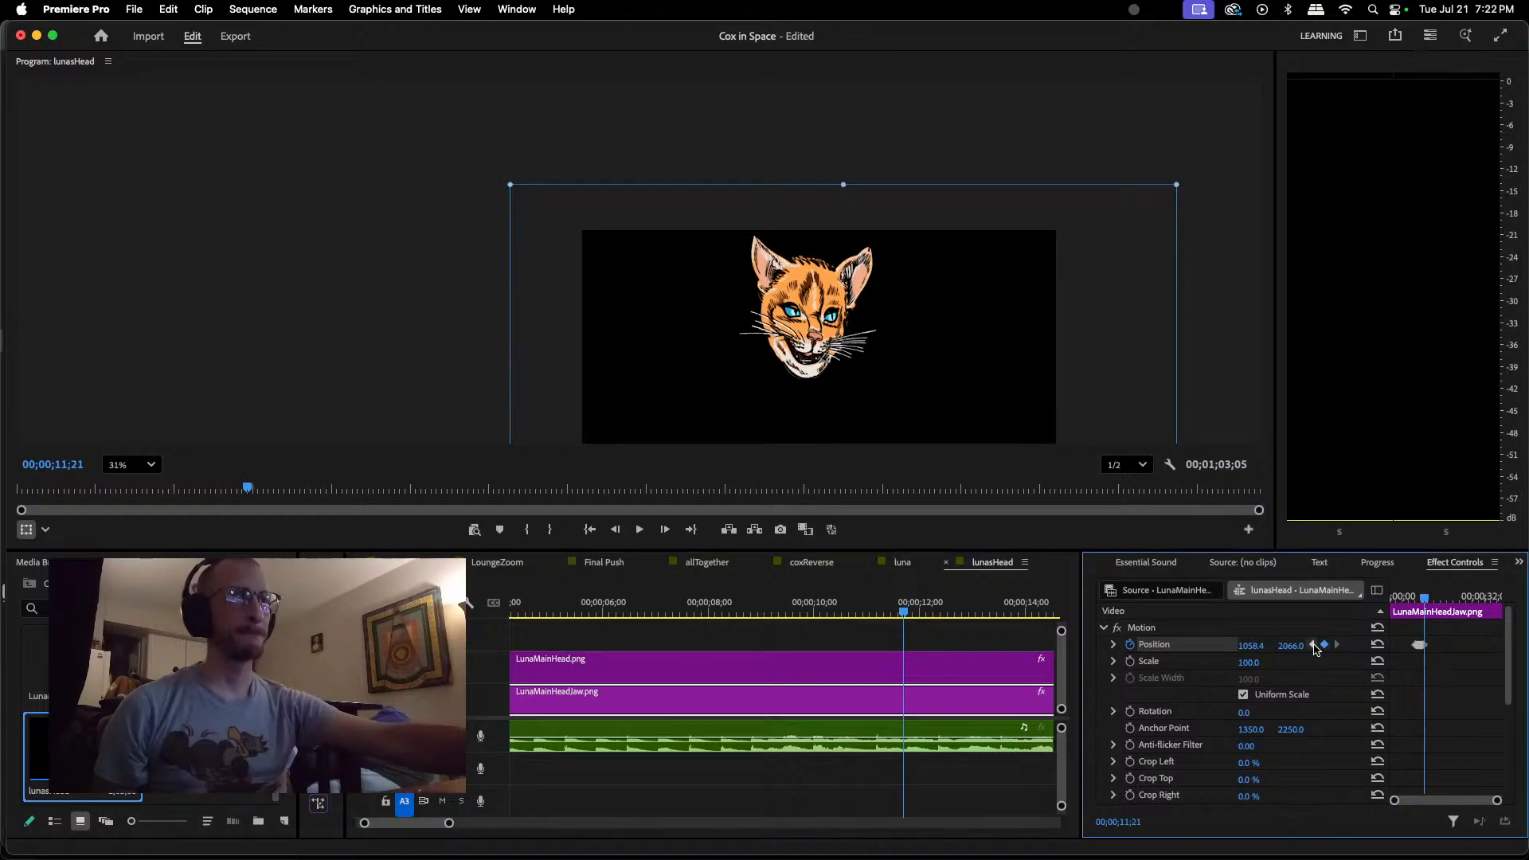
Step: Raise the jaw slightly to about 1058, 2060 at 00;00;11;22 and lower it to about 1055, 2069 at 00;00;11;28
{"action": "left_click", "coordinate": [905, 613]}
{"action": "left_click", "coordinate": [906, 613]}
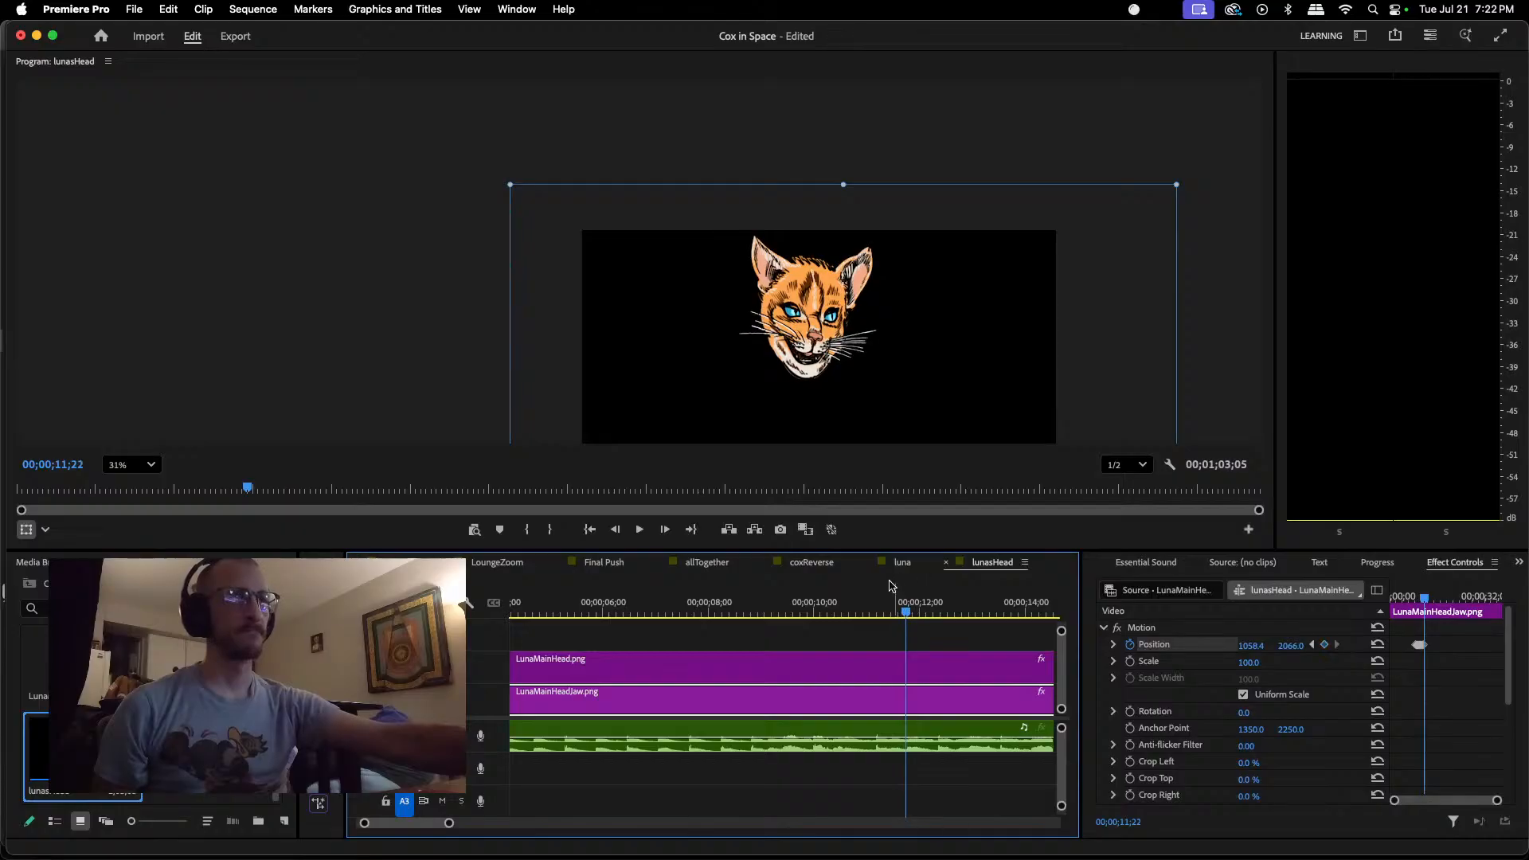
{"action": "left_click_drag", "start_coordinate": [812, 376], "coordinate": [812, 372]}
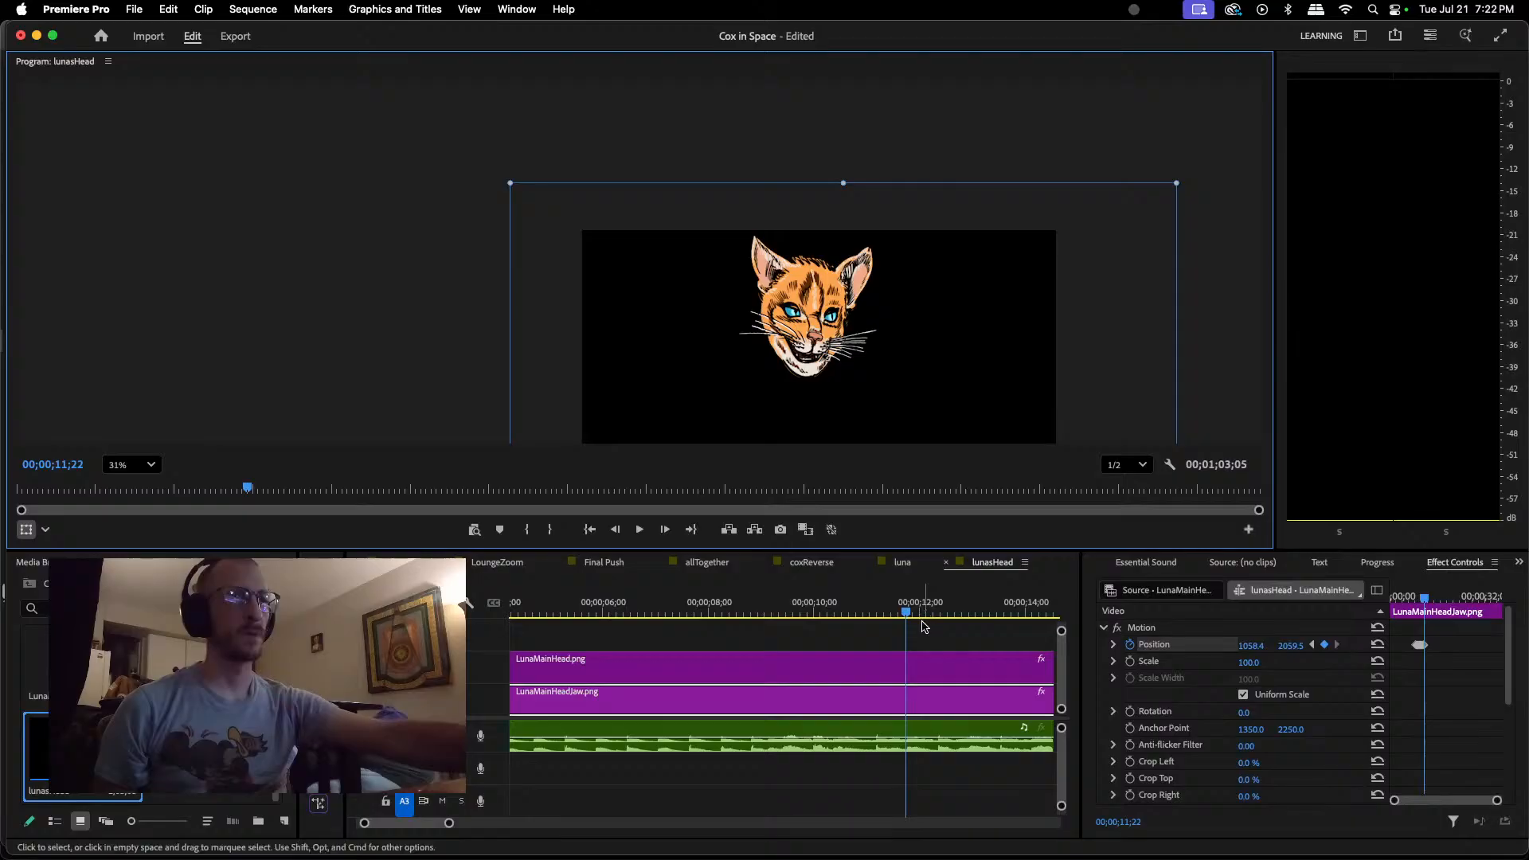
{"action": "left_click_drag", "start_coordinate": [906, 613], "coordinate": [916, 613]}
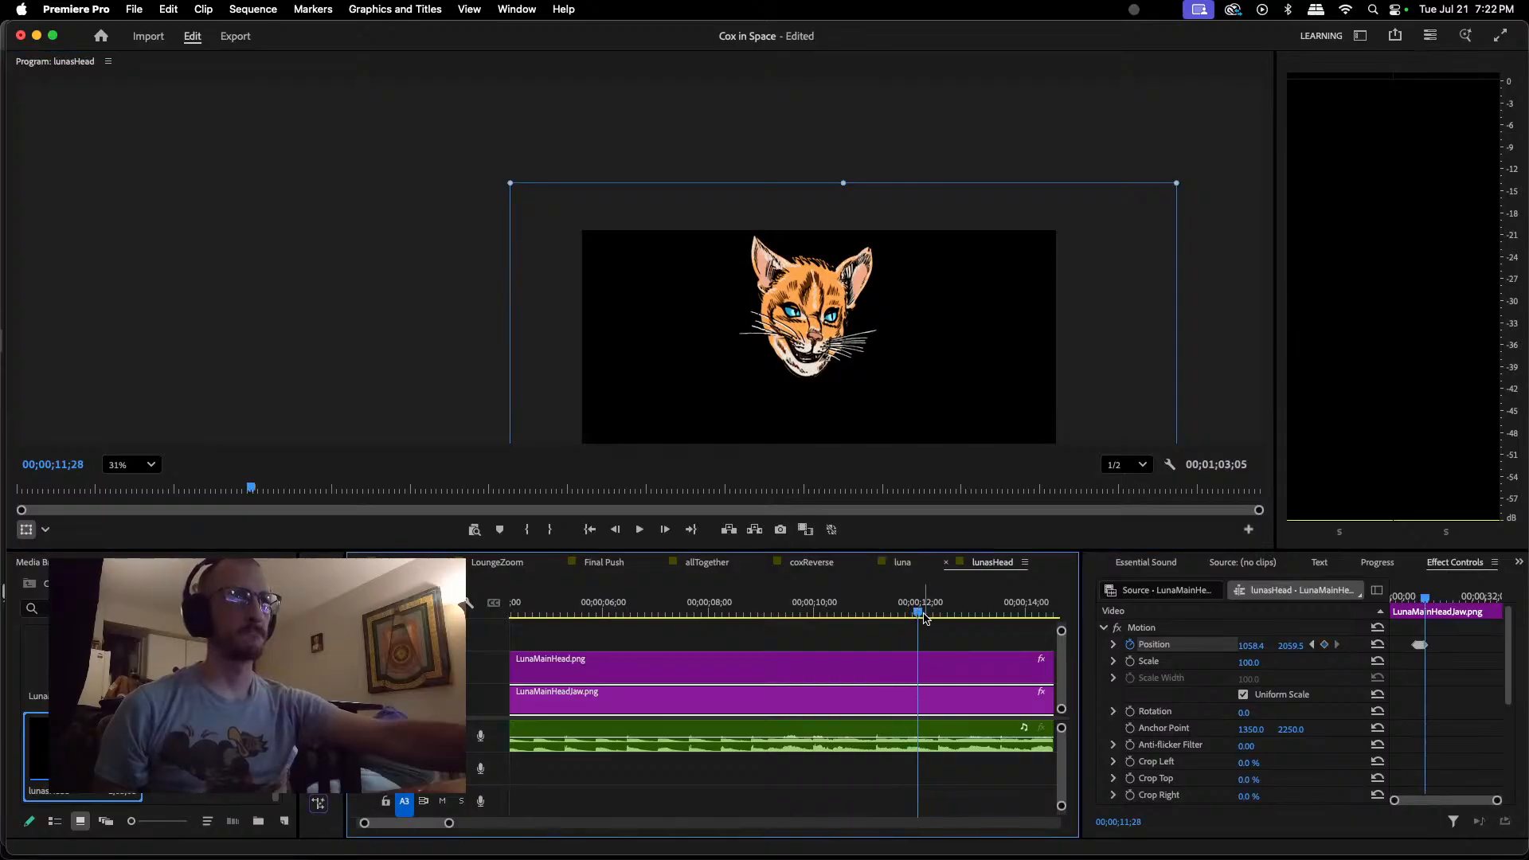
{"action": "left_click_drag", "start_coordinate": [805, 369], "coordinate": [803, 370]}
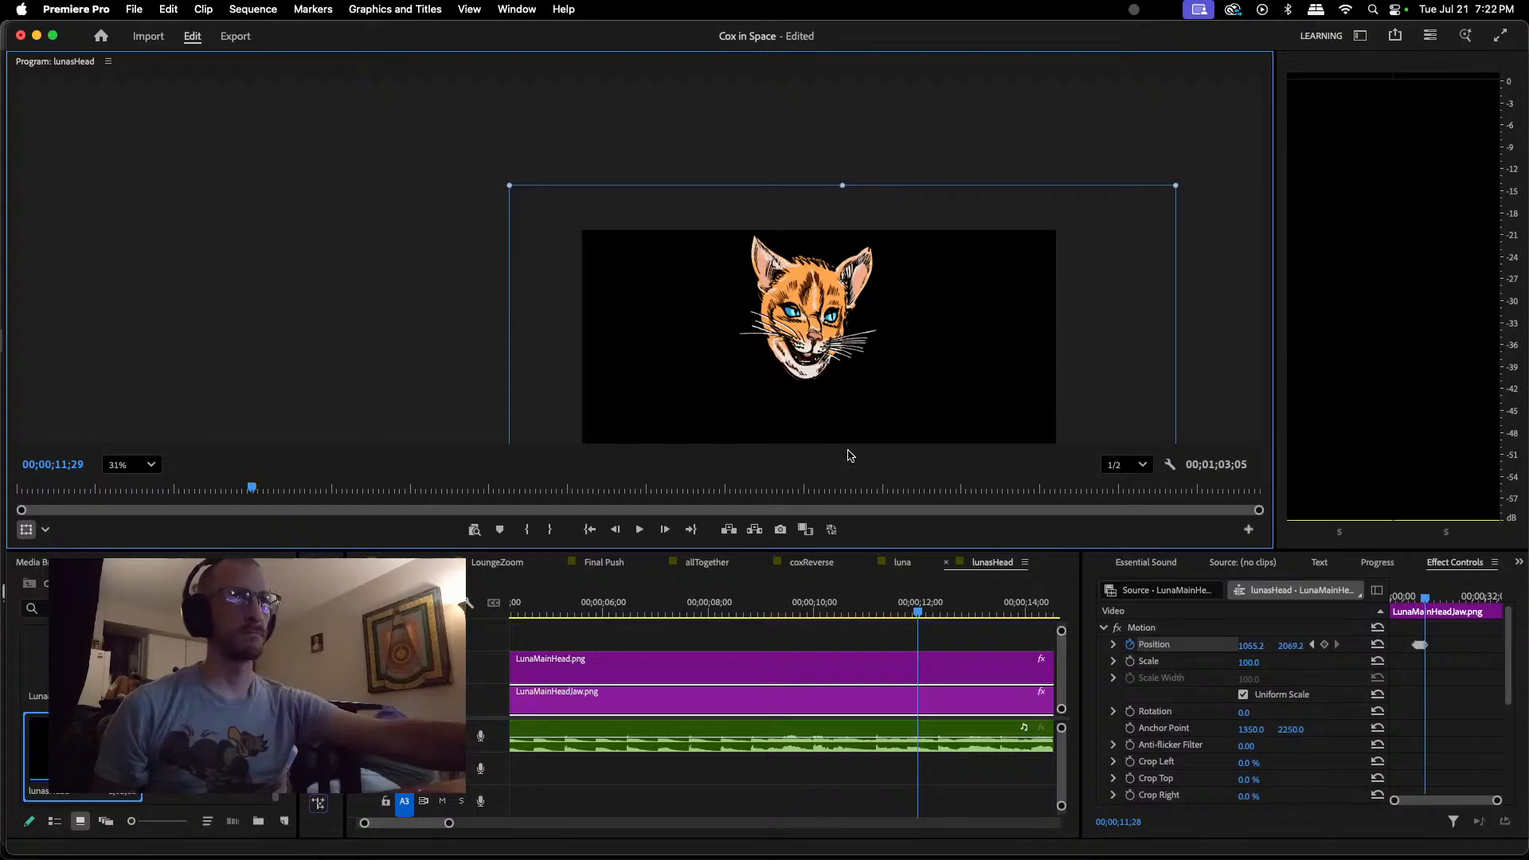
Step: Keyframe the jaw closed at about 1058, 2037 at 00;00;12;09
{"action": "left_click_drag", "start_coordinate": [918, 613], "coordinate": [940, 612]}
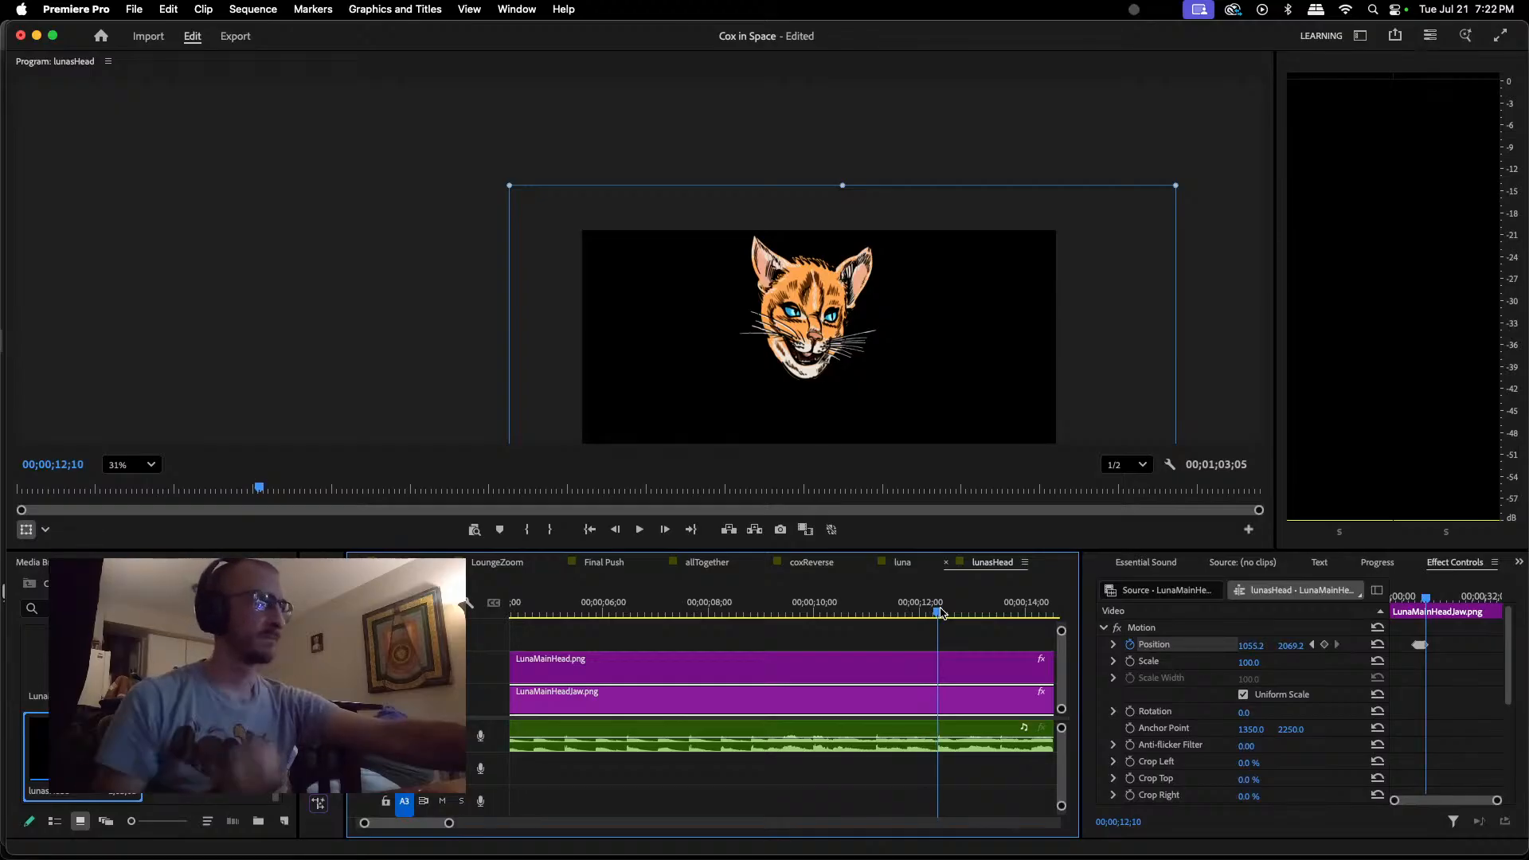
{"action": "left_click_drag", "start_coordinate": [939, 612], "coordinate": [936, 612]}
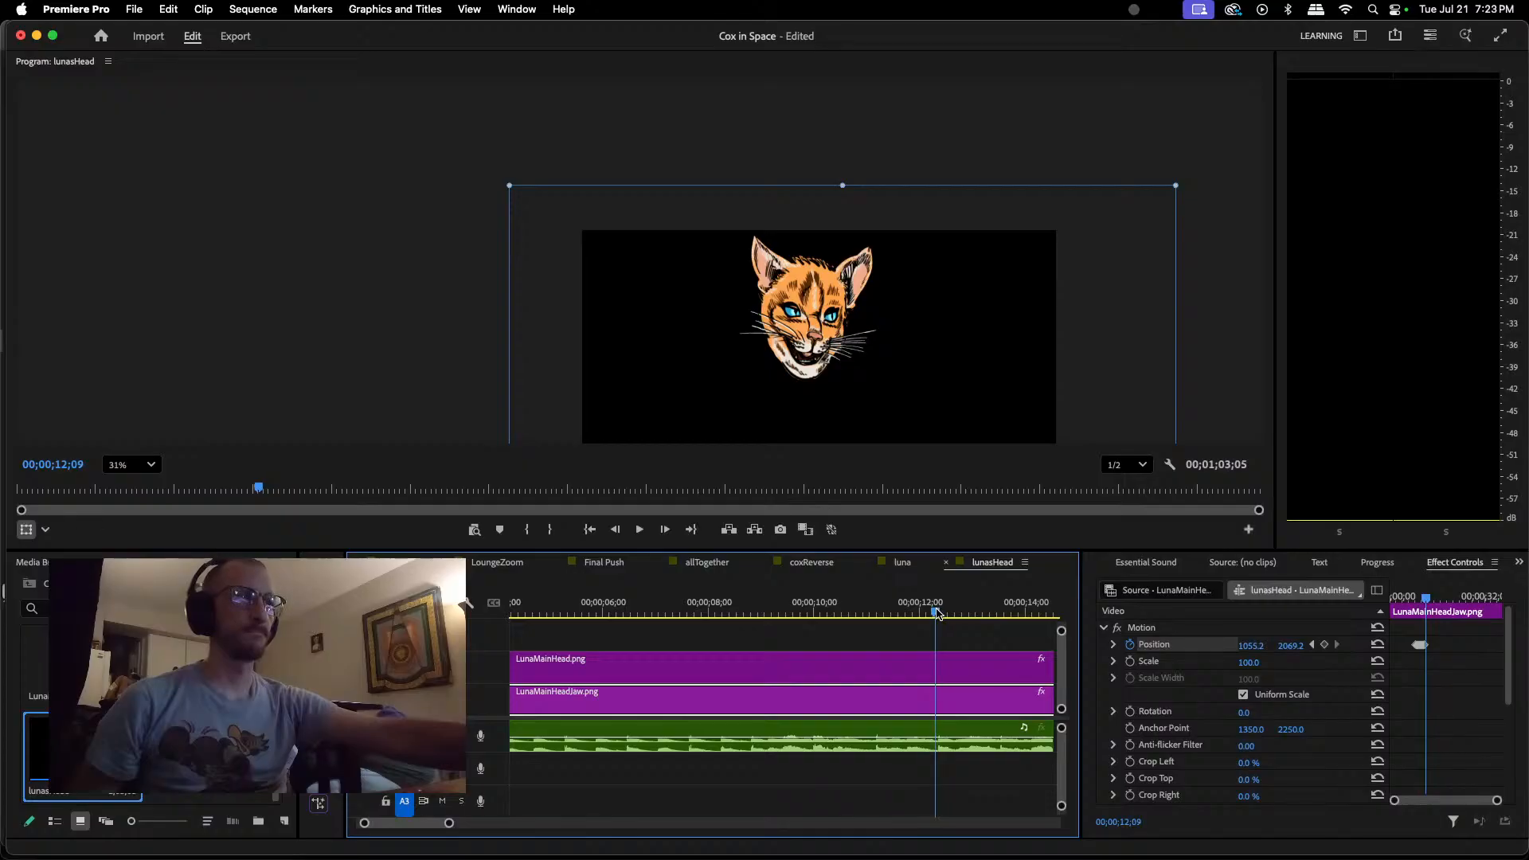
{"action": "left_click_drag", "start_coordinate": [810, 371], "coordinate": [810, 365]}
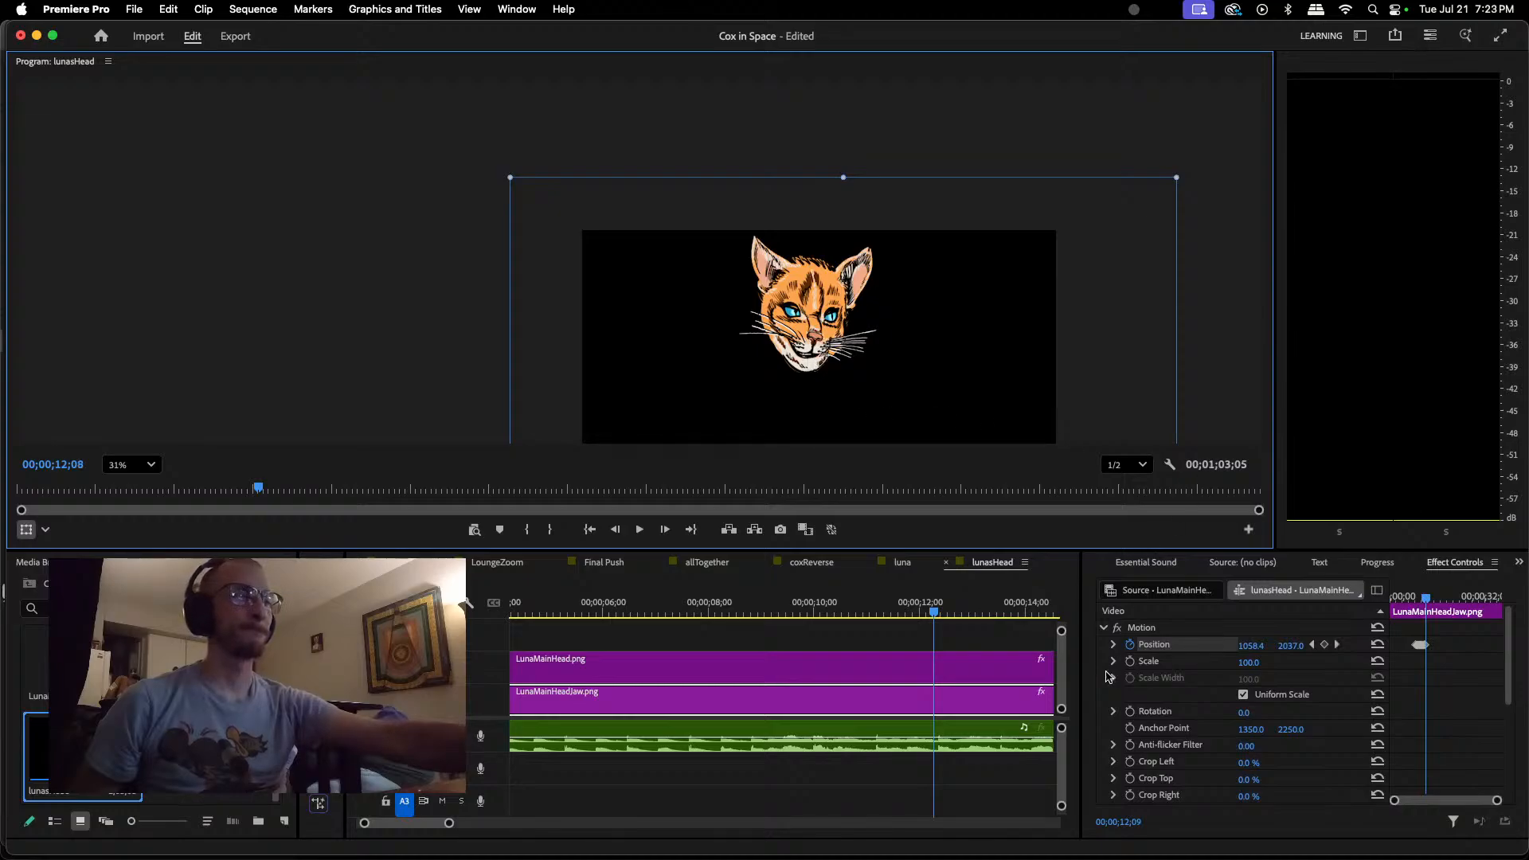
{"action": "left_click", "coordinate": [939, 614]}
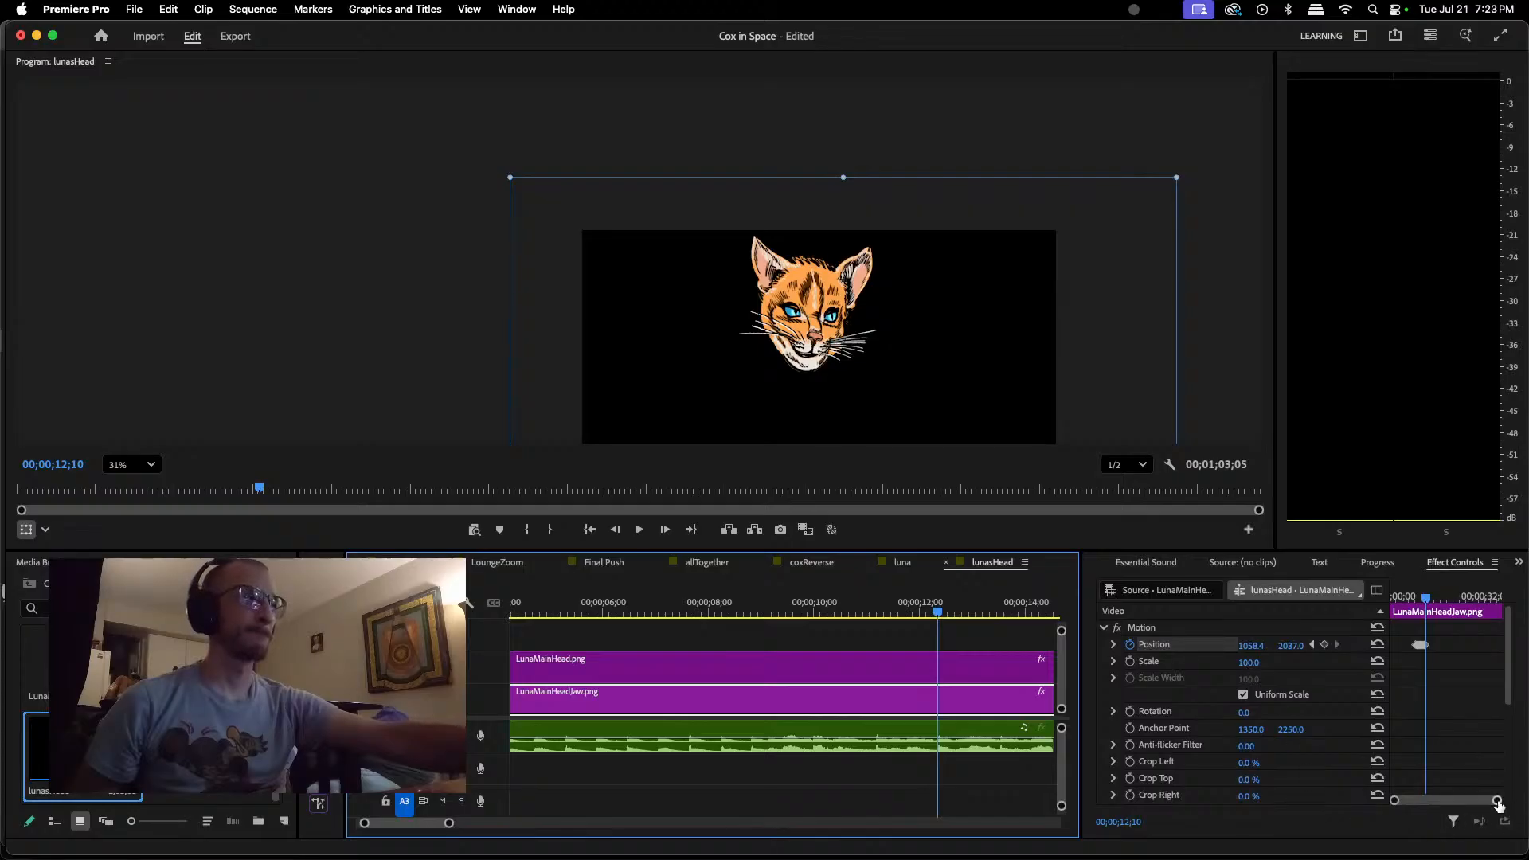
Step: Zoom in on the Position keyframes and play back the jaw movement around 00;00;11;00 repeatedly to check it against the dialogue
{"action": "left_click_drag", "start_coordinate": [1499, 803], "coordinate": [1470, 804]}
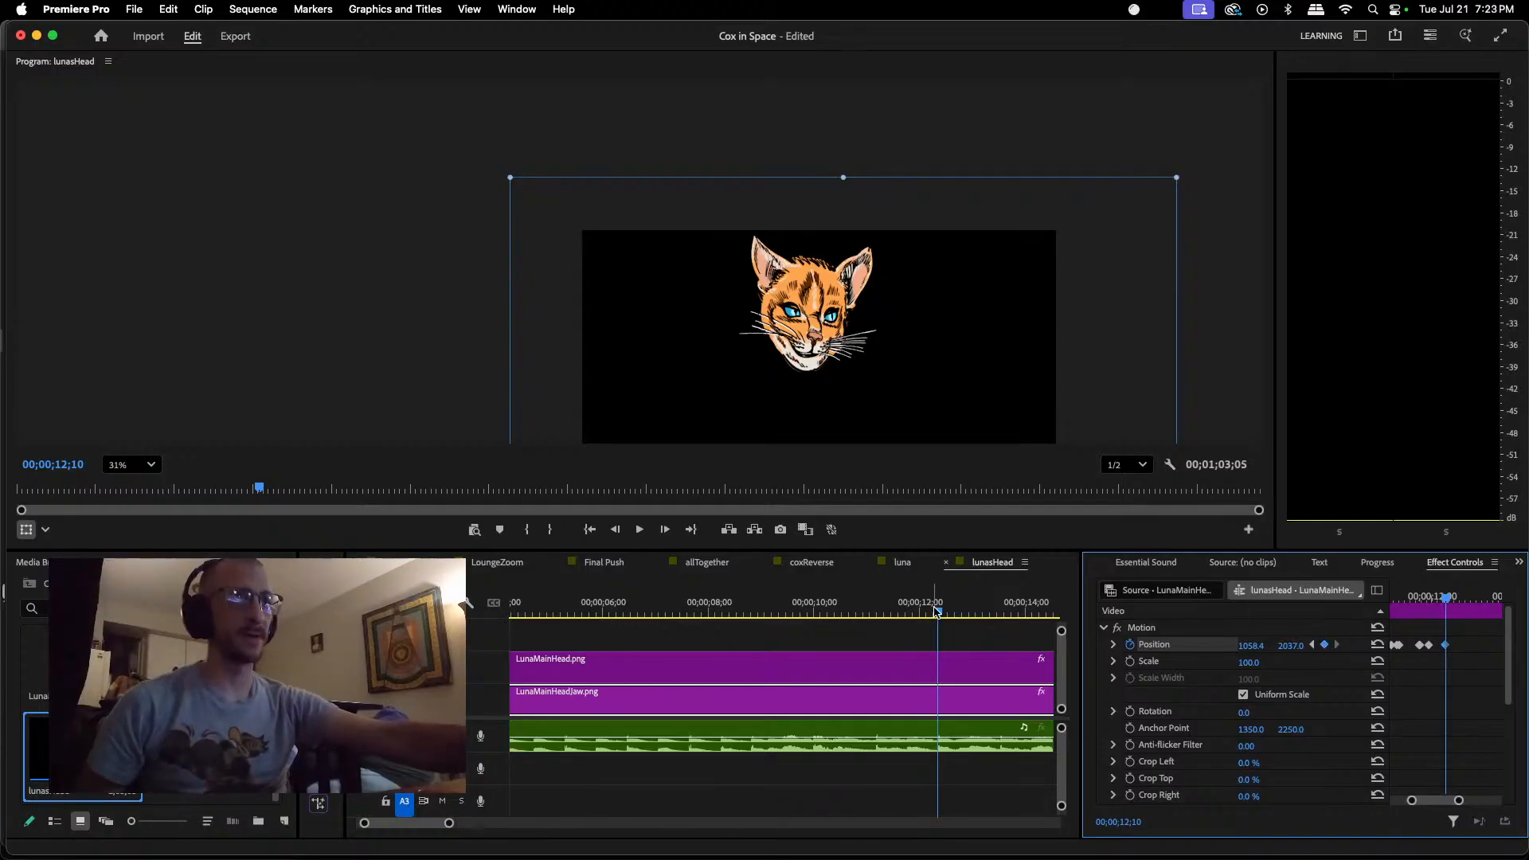
{"action": "left_click_drag", "start_coordinate": [938, 615], "coordinate": [756, 612]}
{"action": "key", "text": "space"}
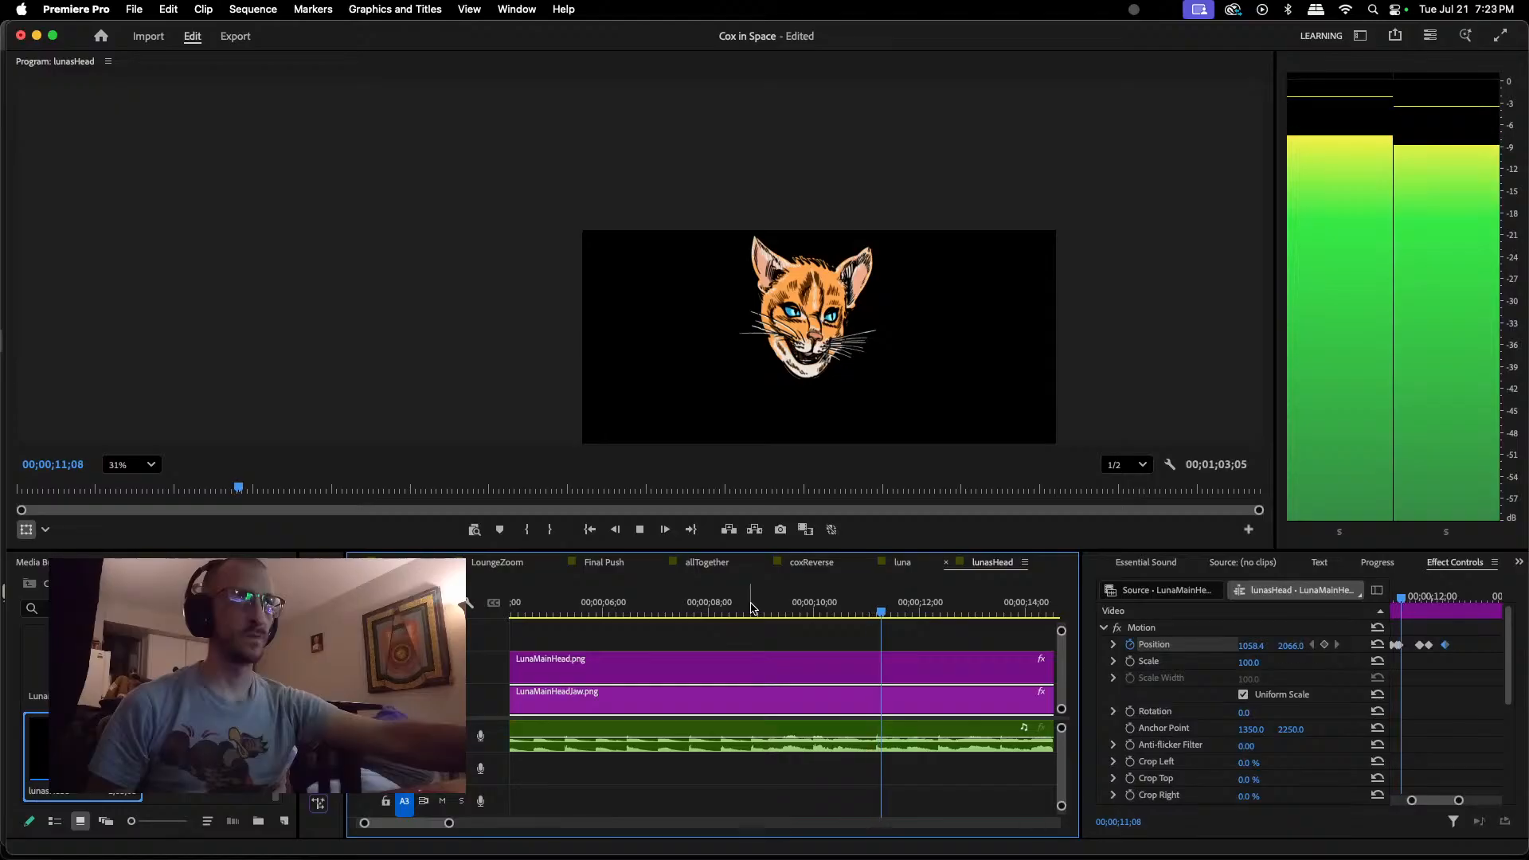
{"action": "key", "text": "space"}
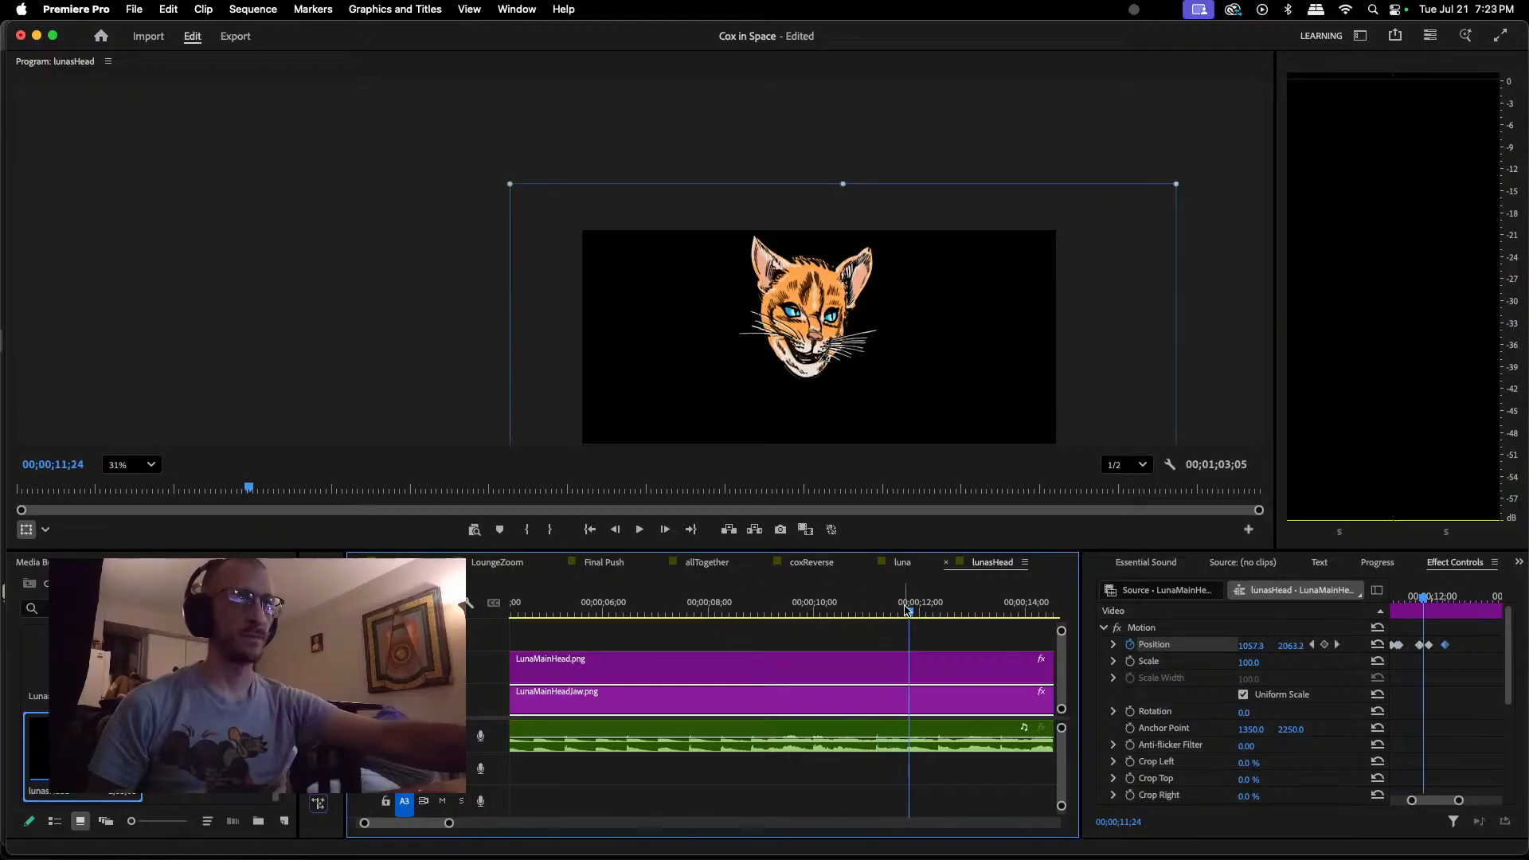
{"action": "left_click_drag", "start_coordinate": [909, 612], "coordinate": [838, 621]}
{"action": "key", "text": "space"}
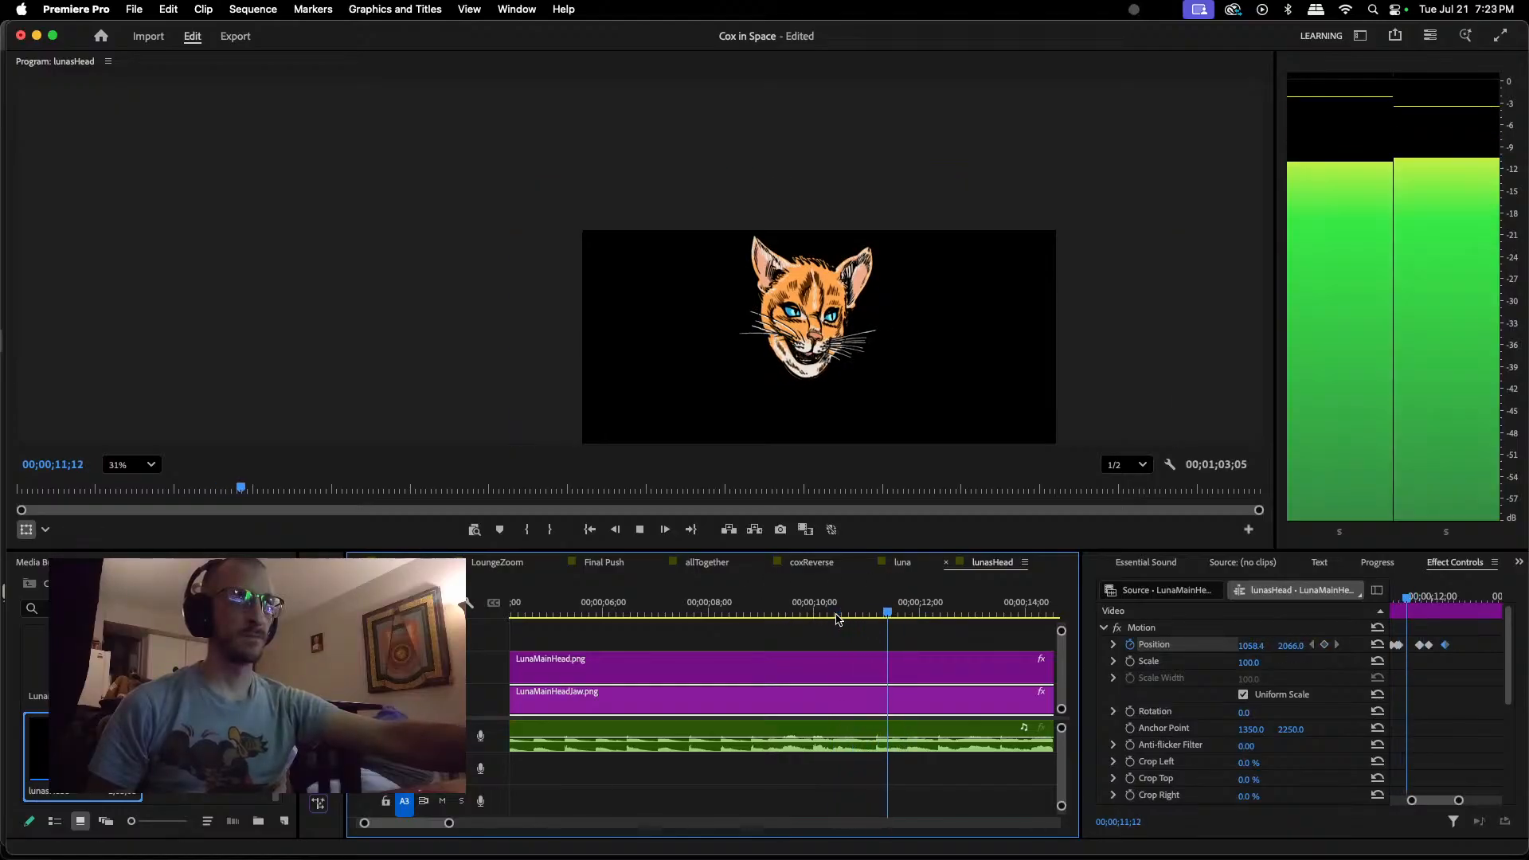
{"action": "left_click", "coordinate": [836, 619]}
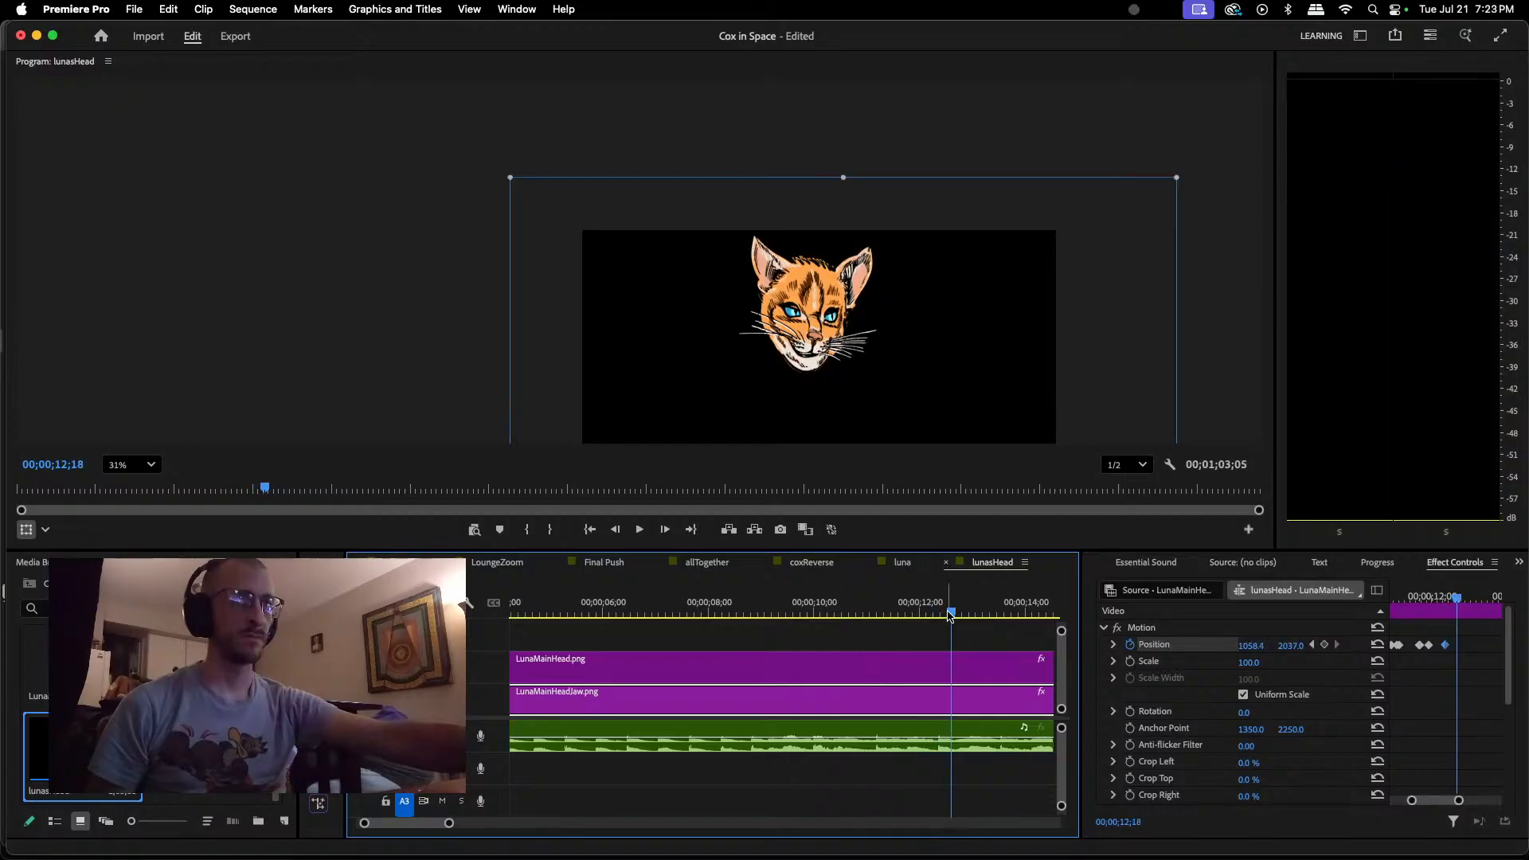
{"action": "key", "text": "space"}
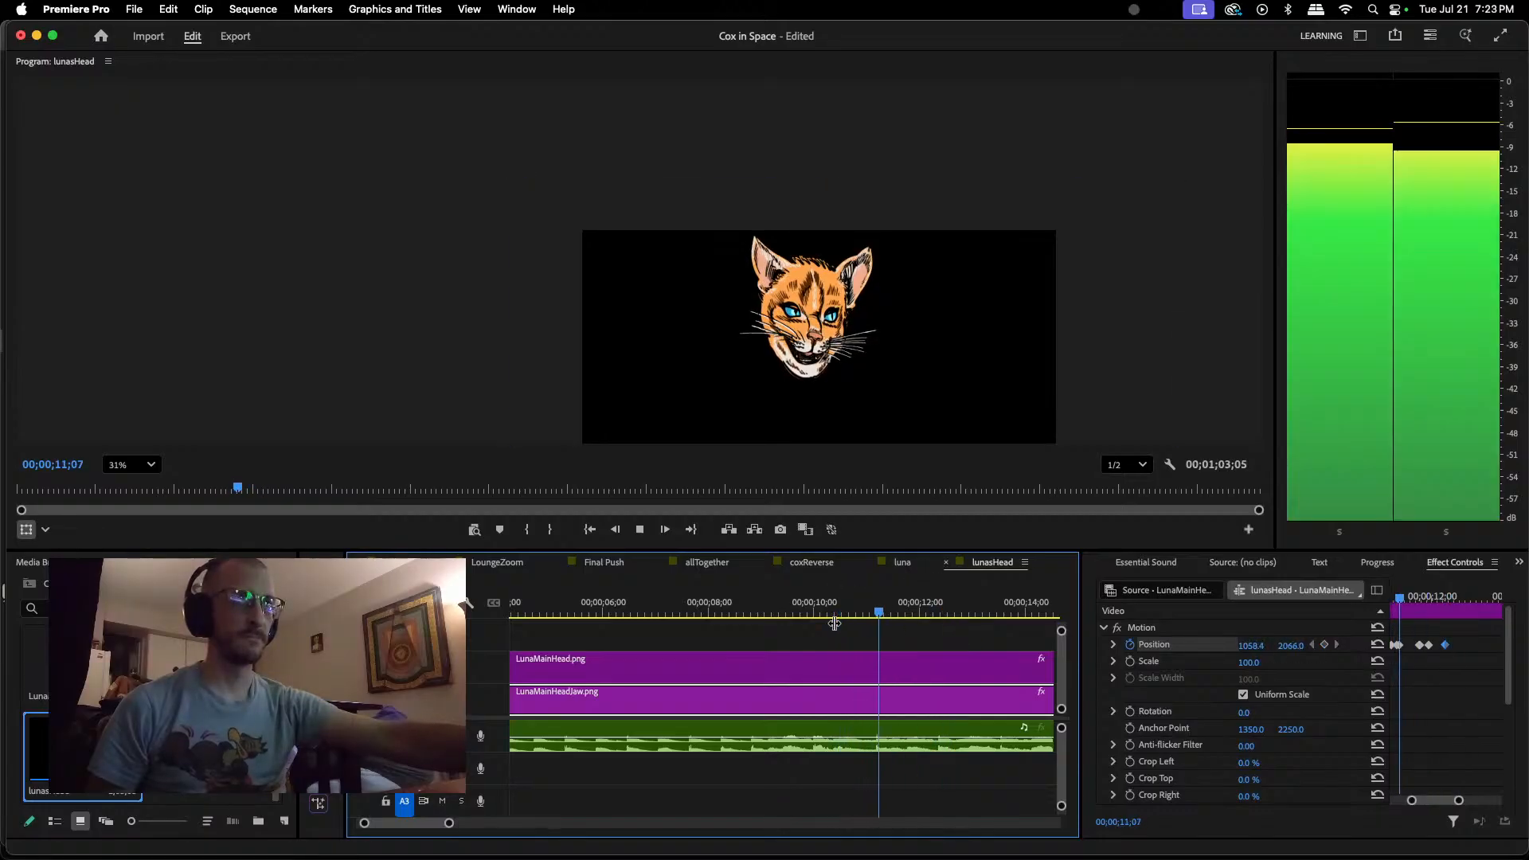
{"action": "key", "text": "space"}
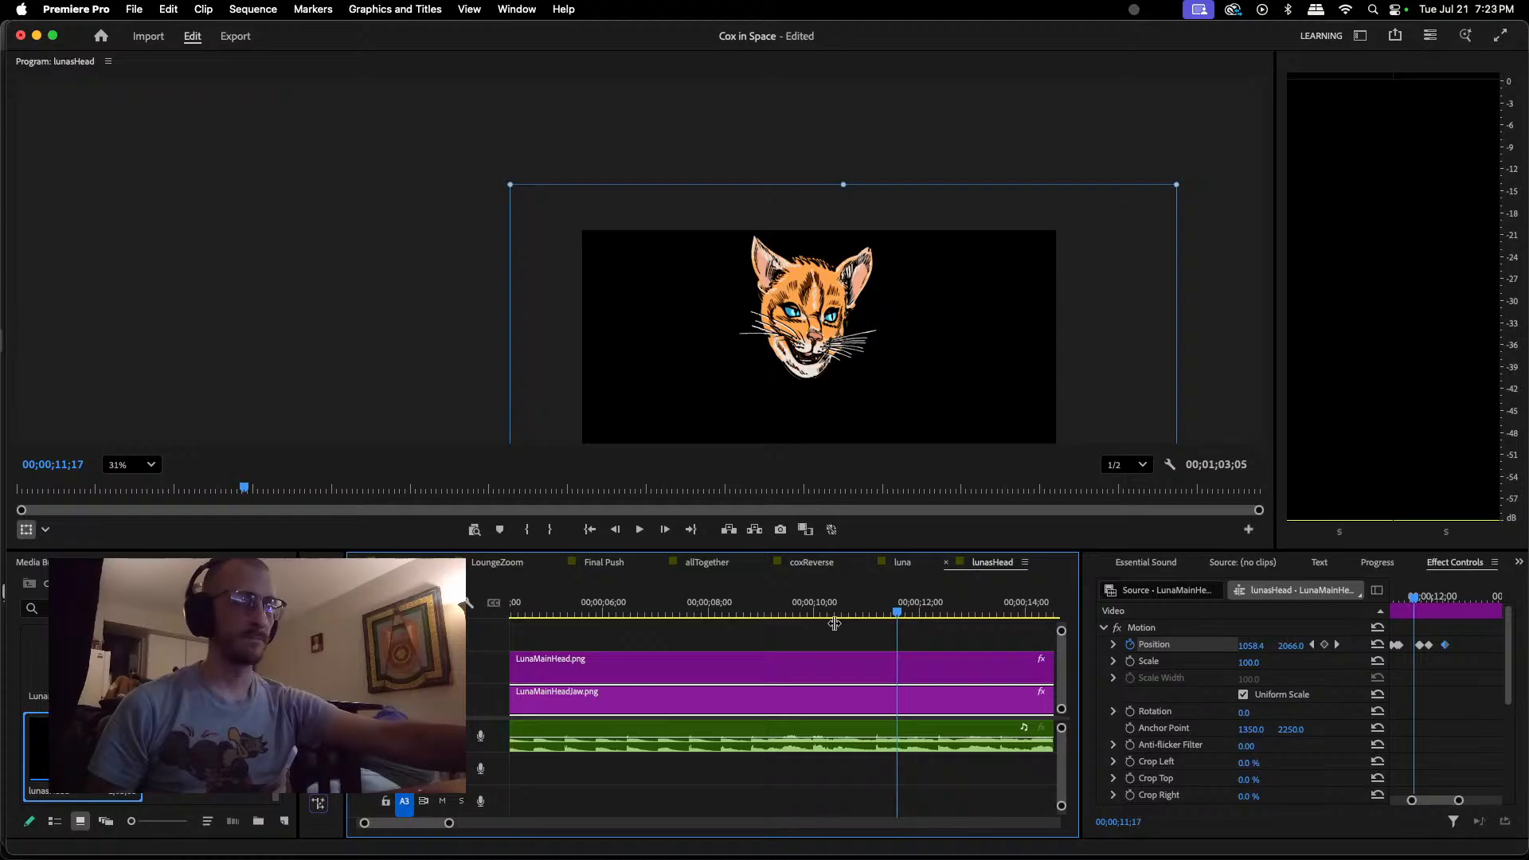
{"action": "key", "text": "space"}
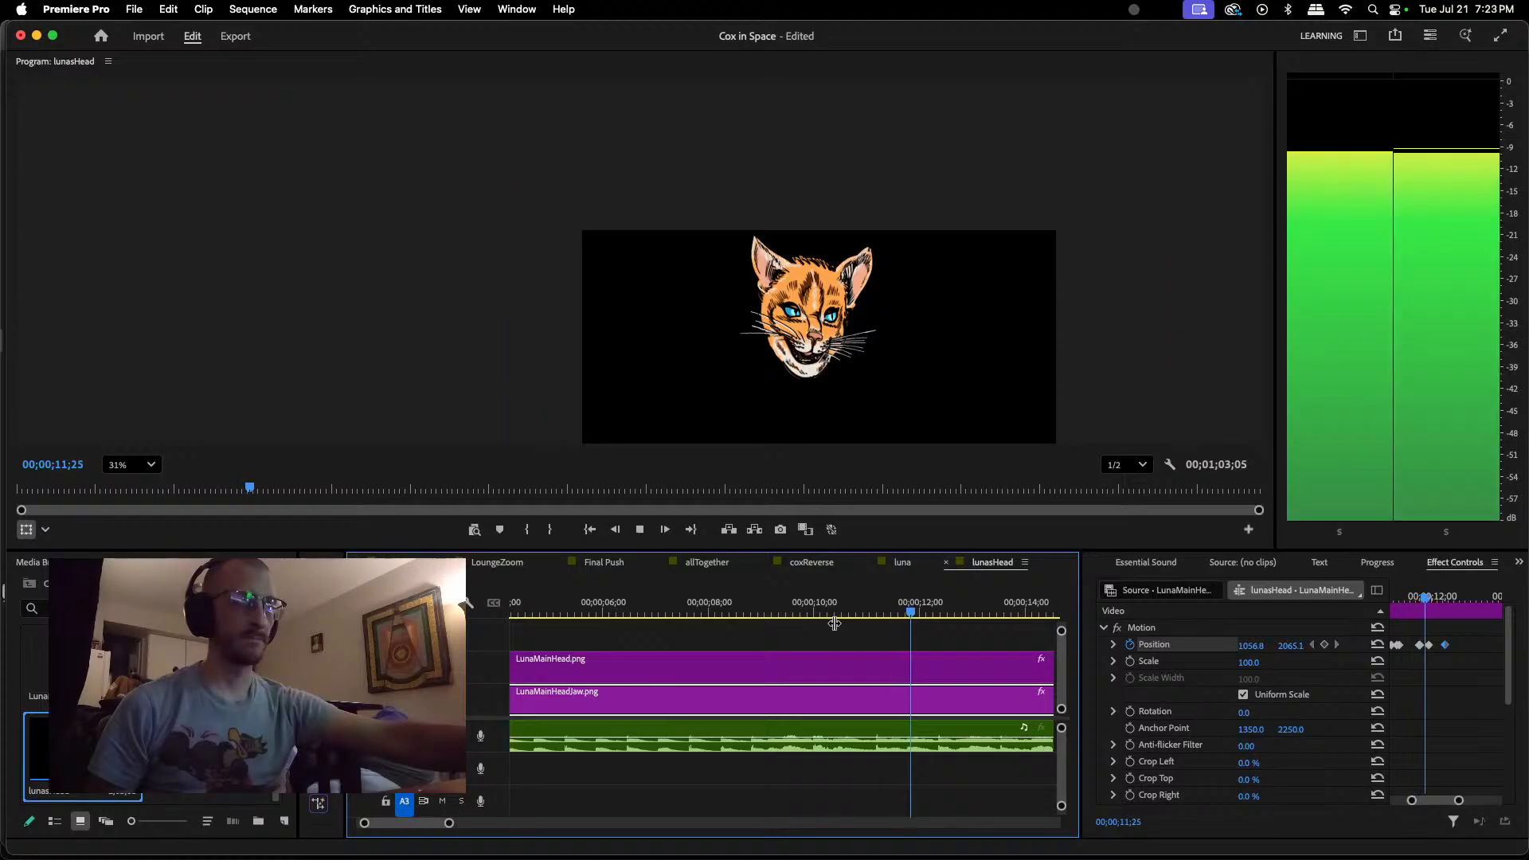
{"action": "key", "text": "space"}
Step: Keyframe the jaw closed at about 1062, 2033 at 00;00;11;08
{"action": "left_click_drag", "start_coordinate": [918, 618], "coordinate": [884, 619]}
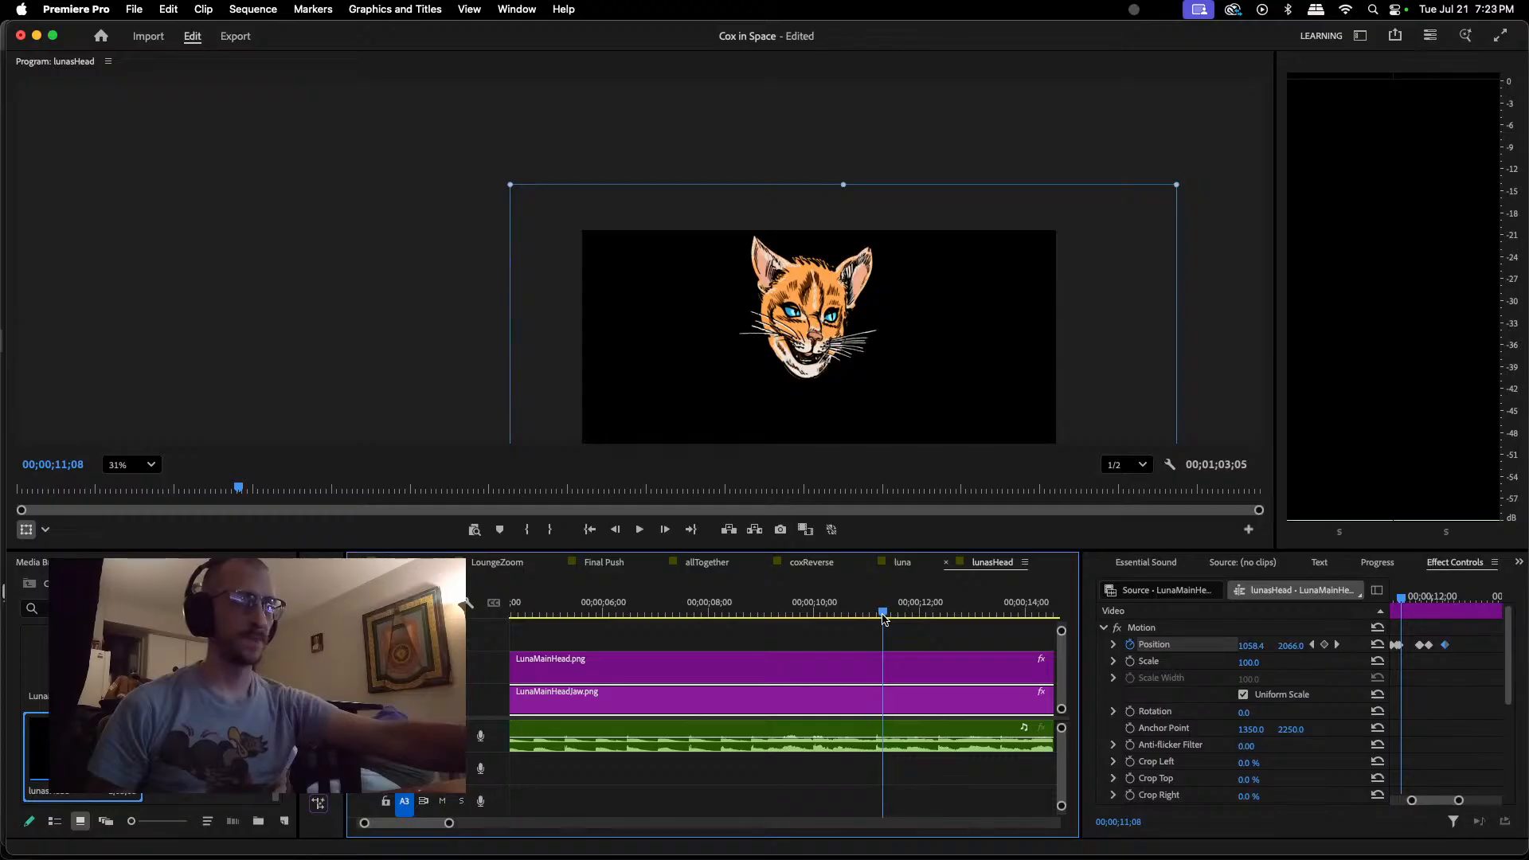
{"action": "left_click", "coordinate": [814, 372]}
{"action": "left_click_drag", "start_coordinate": [812, 372], "coordinate": [813, 366]}
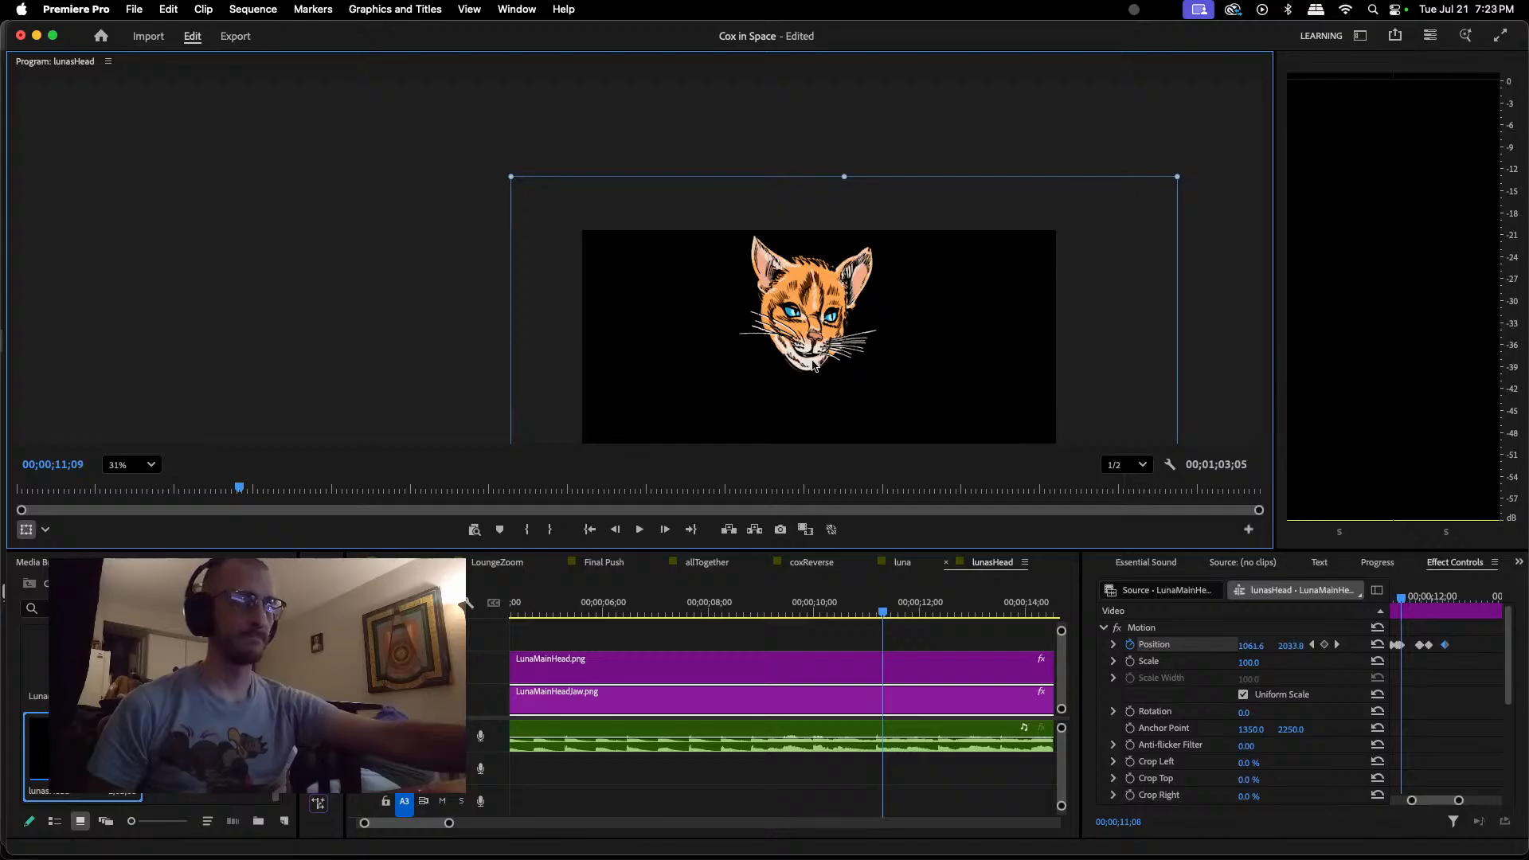
Step: Play back the jaw animation from just after 00;00;11;08 and from earlier in the dialogue to check the lip sync
{"action": "key", "text": "space"}
{"action": "key", "text": "space"}
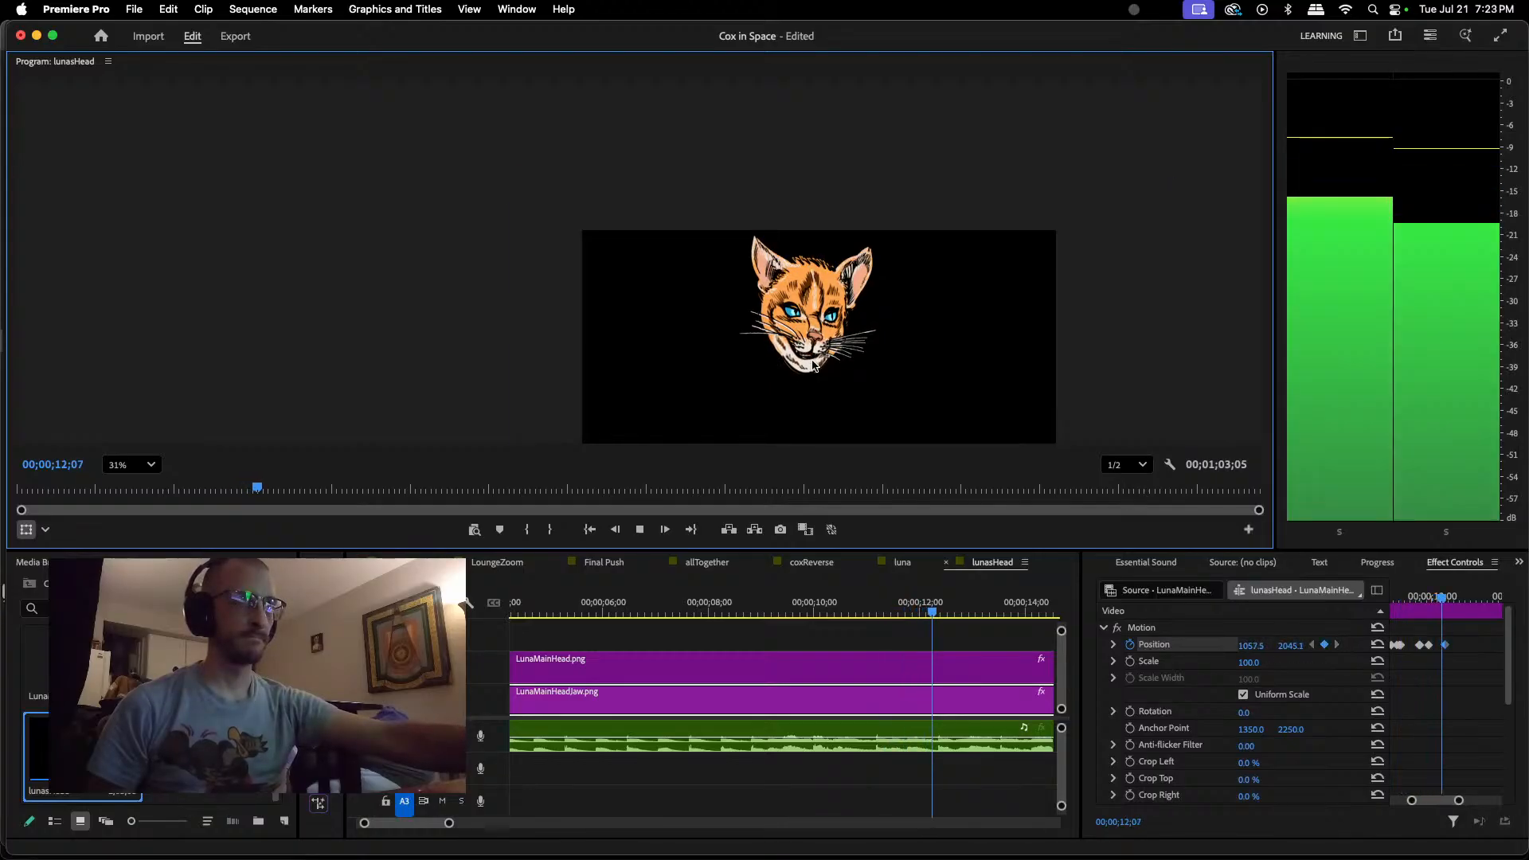
{"action": "key", "text": "space"}
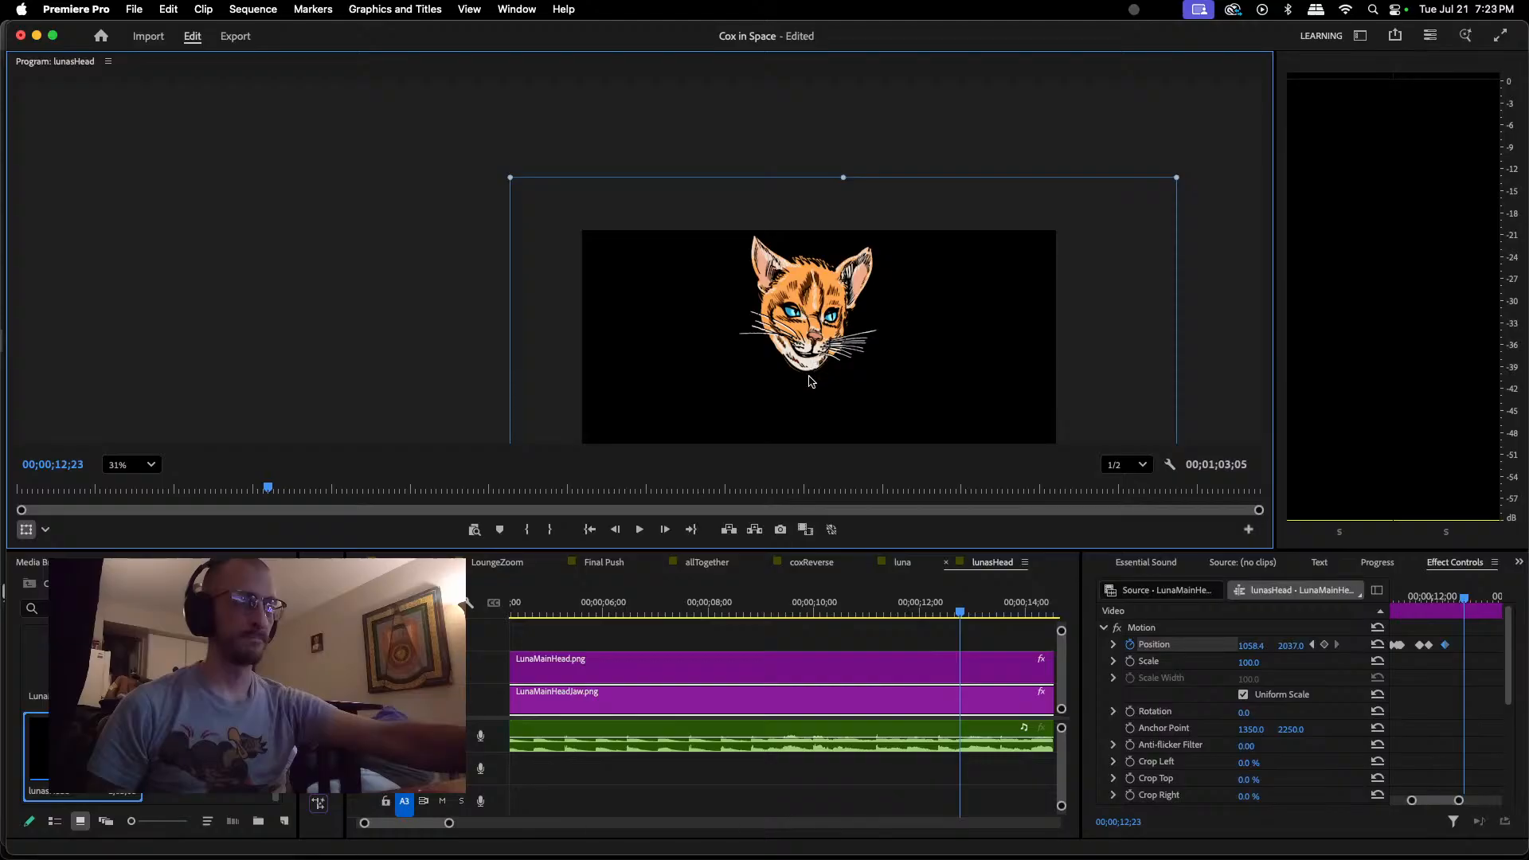
{"action": "left_click", "coordinate": [692, 610]}
{"action": "key", "text": "space"}
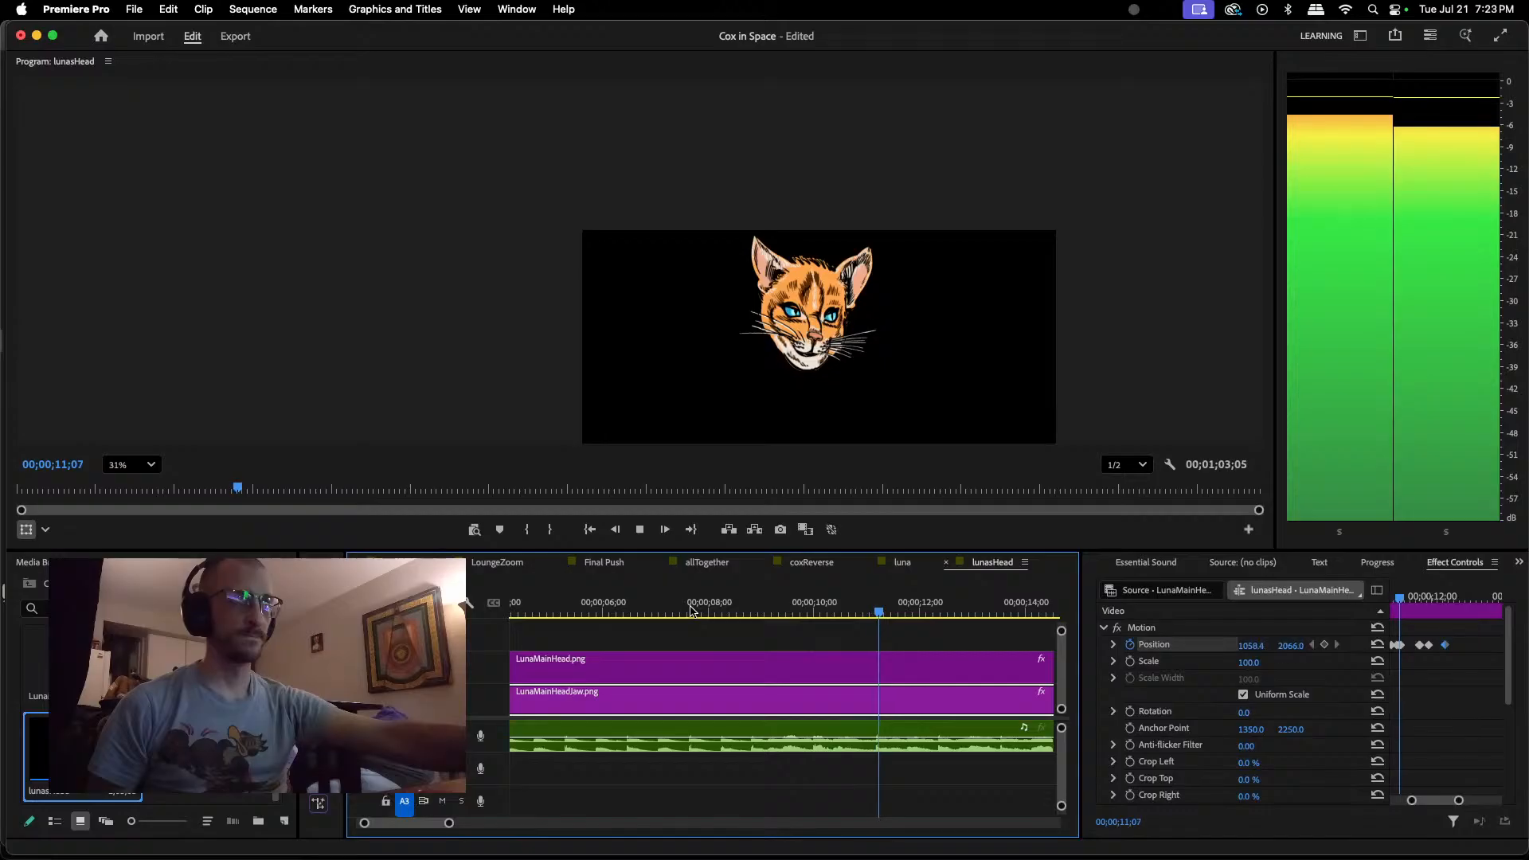
{"action": "key", "text": "space"}
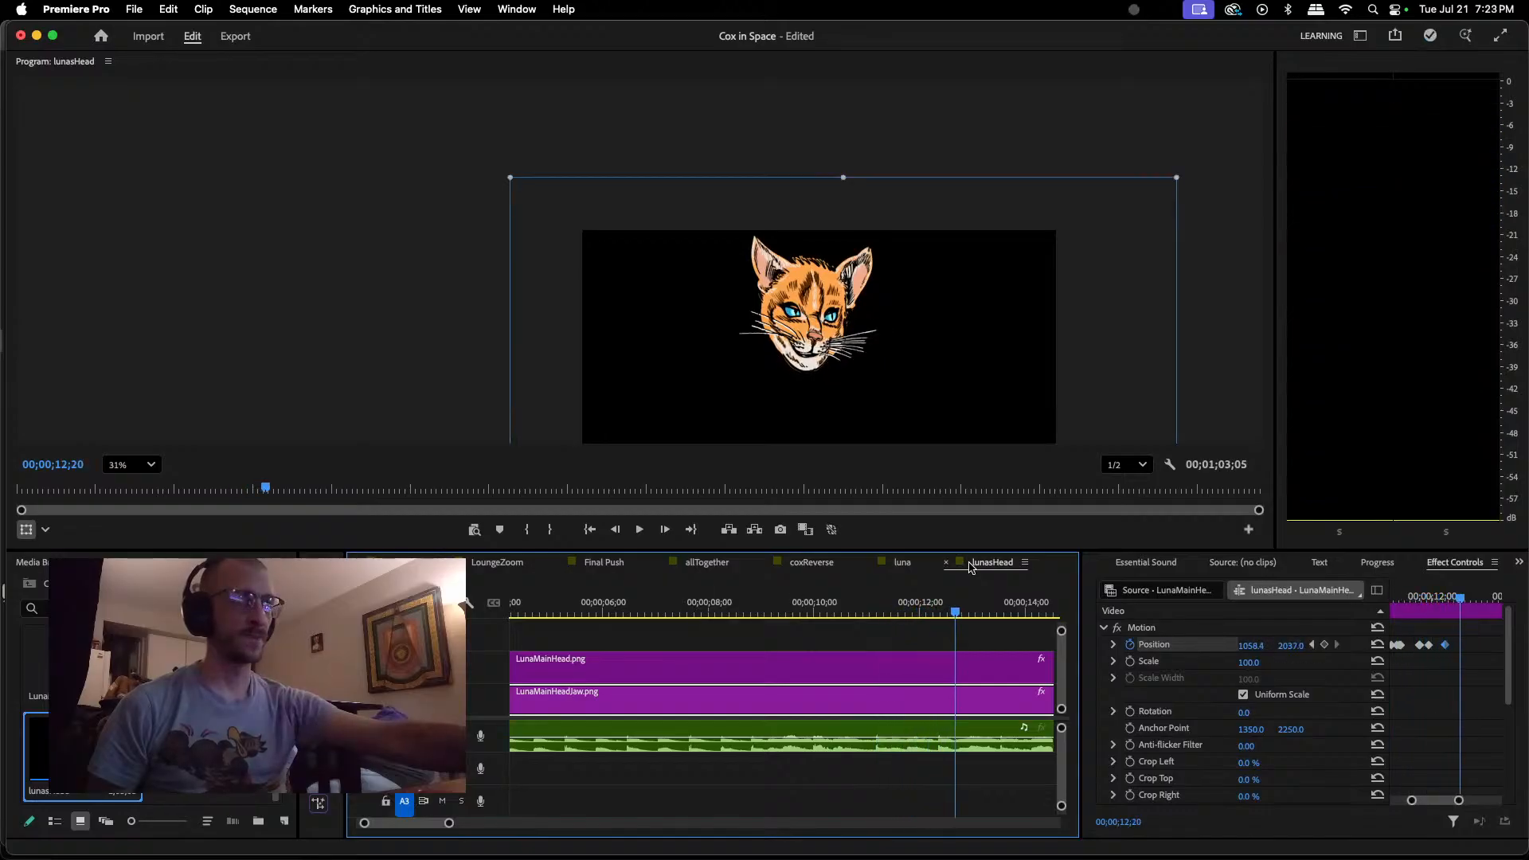
{"action": "left_click_drag", "start_coordinate": [1461, 619], "coordinate": [1427, 605]}
{"action": "key", "text": "space"}
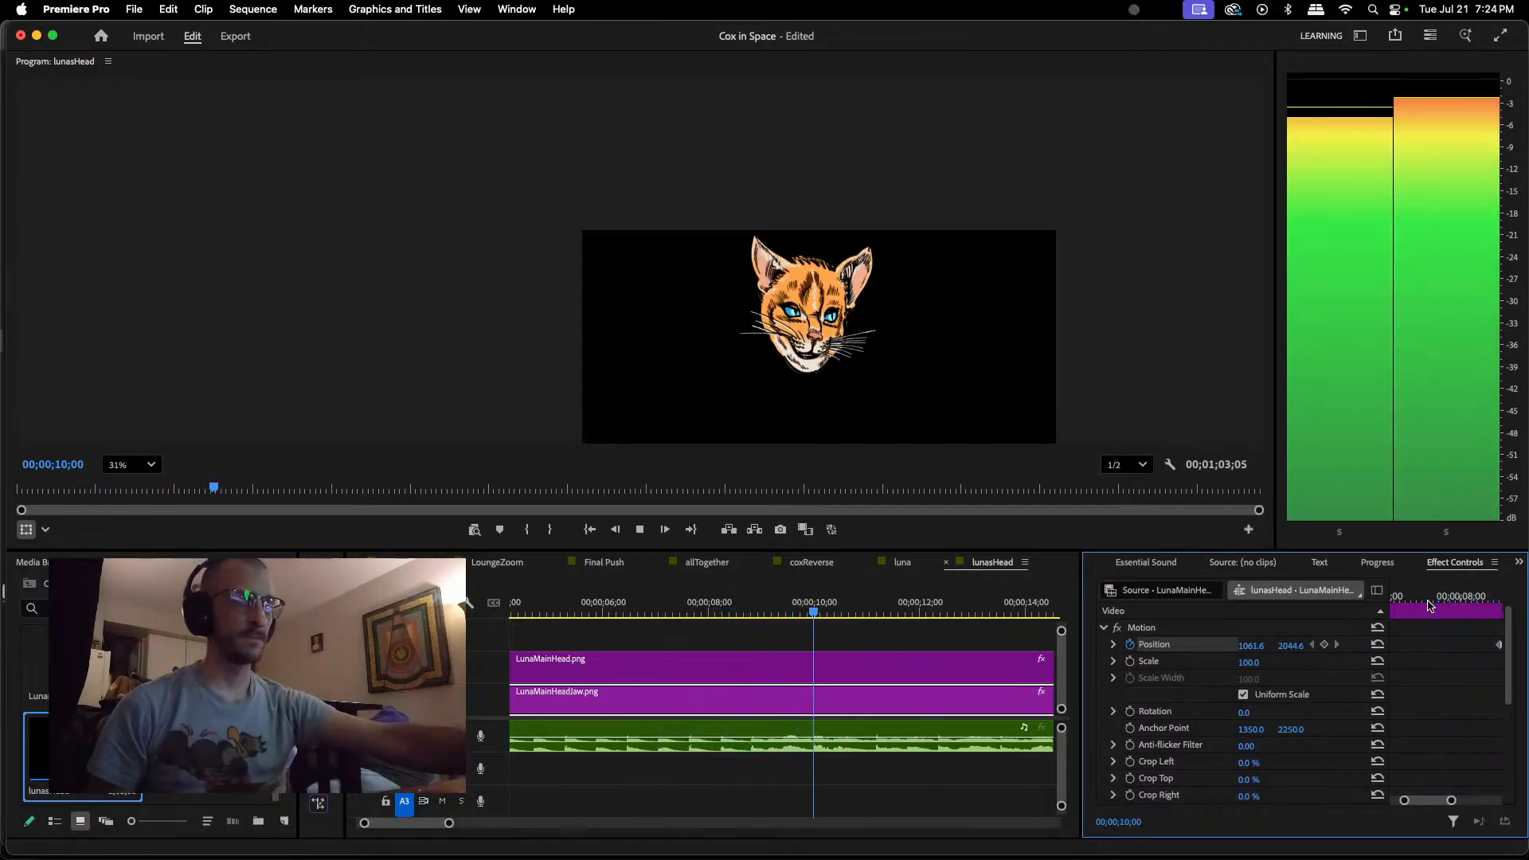
{"action": "key", "text": "space"}
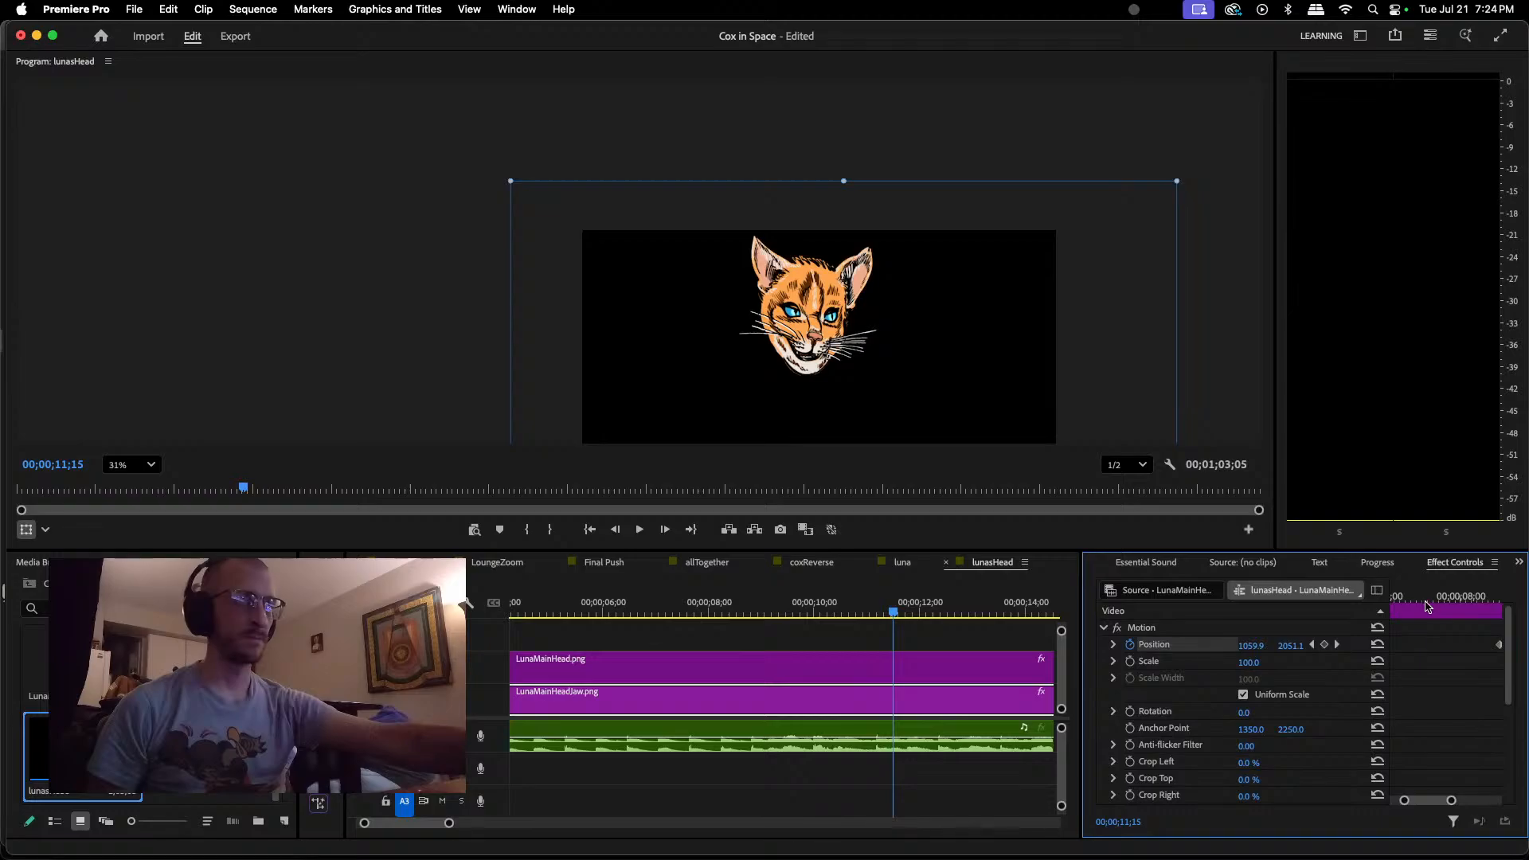
Step: Delete the cluster of jaw Position keyframes from about 00;00;11;01 to 00;00;11;08, and replay that section of dialogue
{"action": "scroll", "coordinate": [1438, 806], "scroll_direction": "right", "scroll_amount": 5}
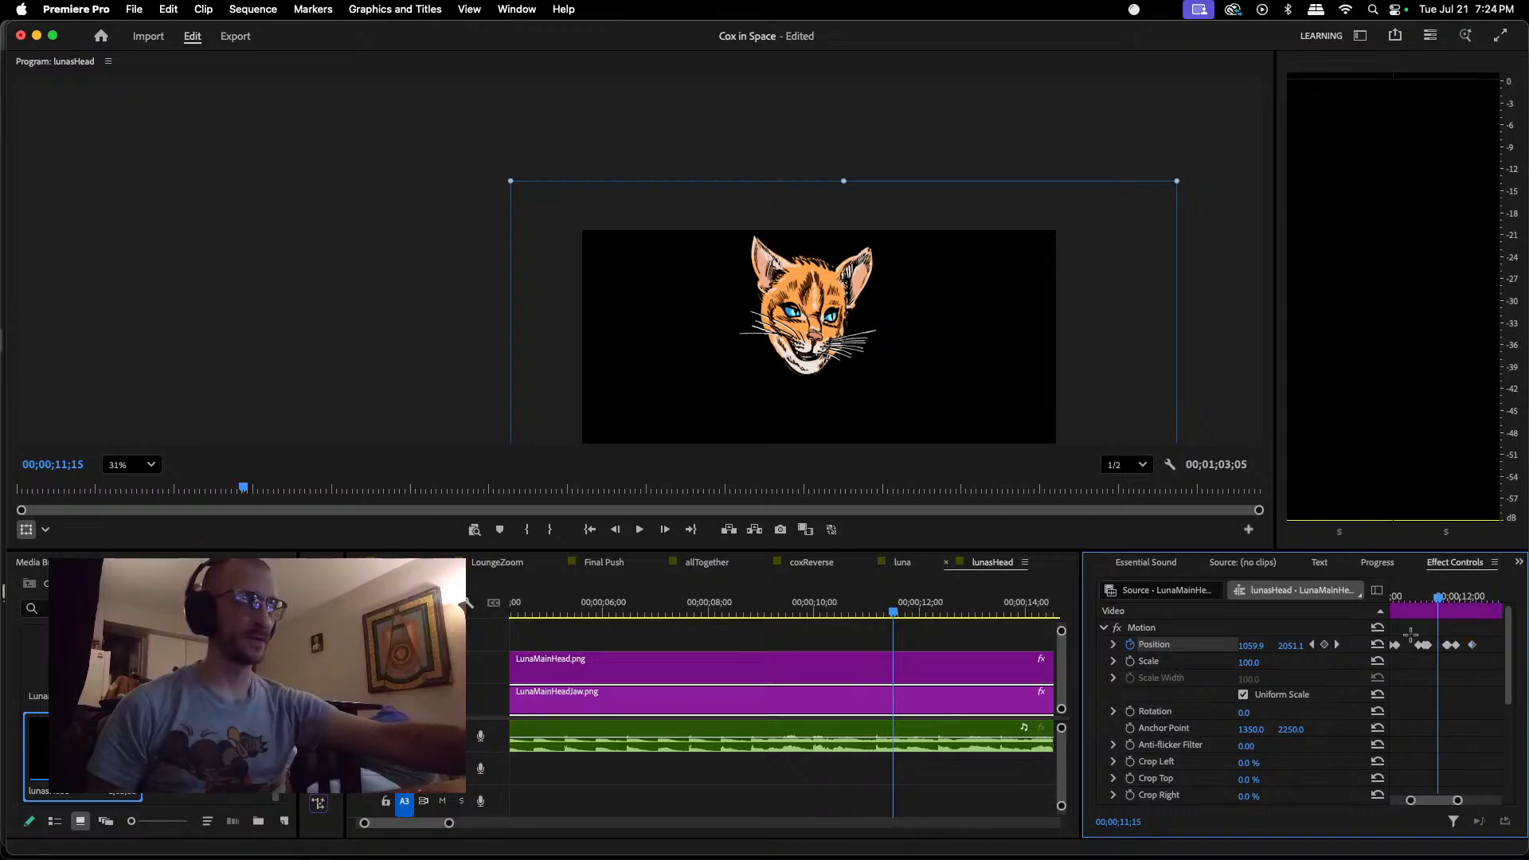
{"action": "key", "text": "Delete"}
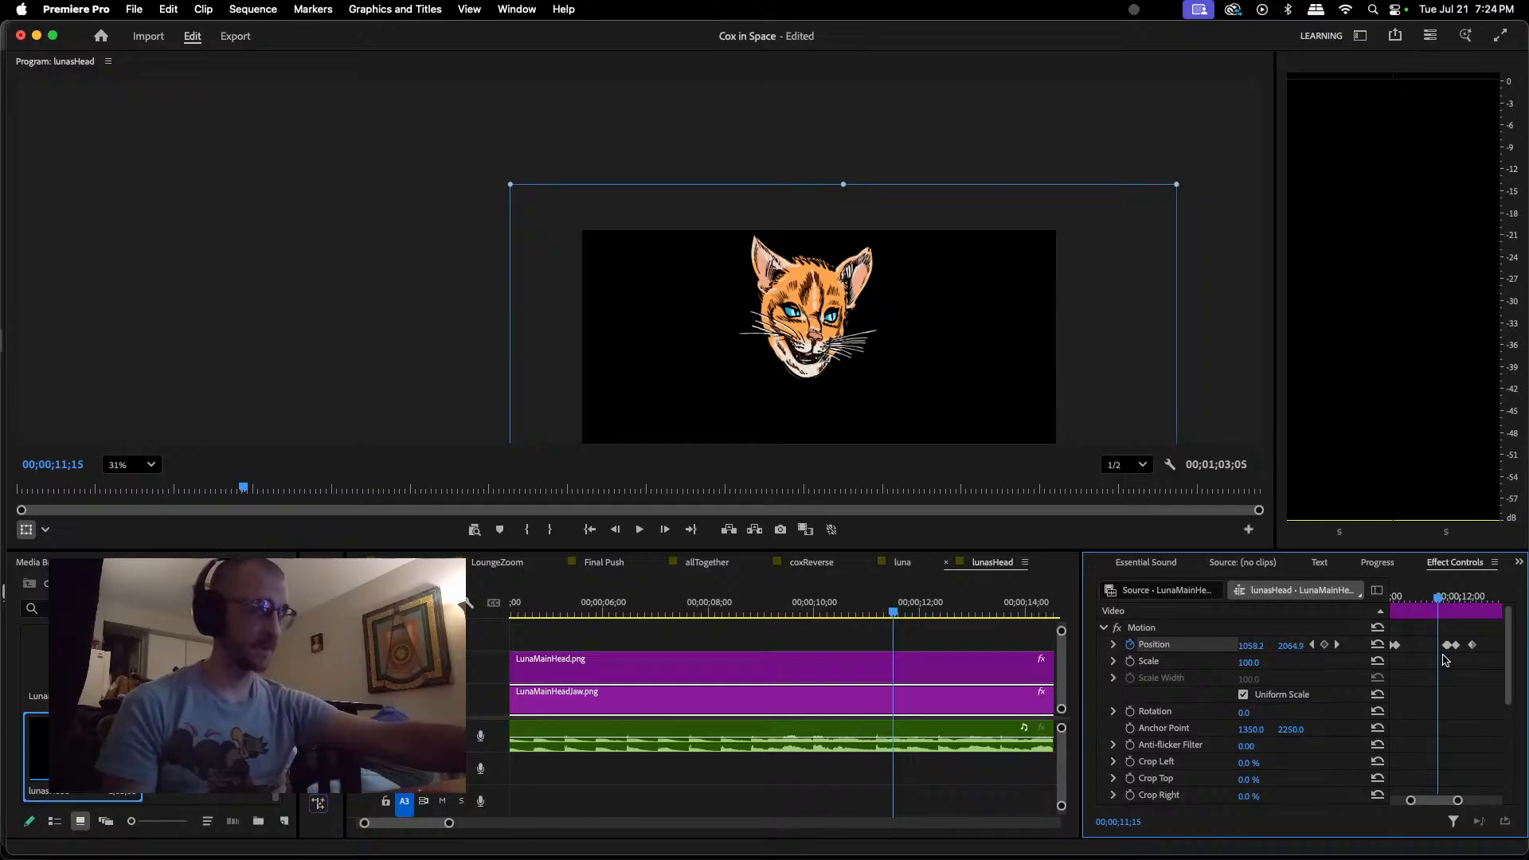
{"action": "left_click_drag", "start_coordinate": [1438, 598], "coordinate": [1397, 603]}
{"action": "key", "text": "space"}
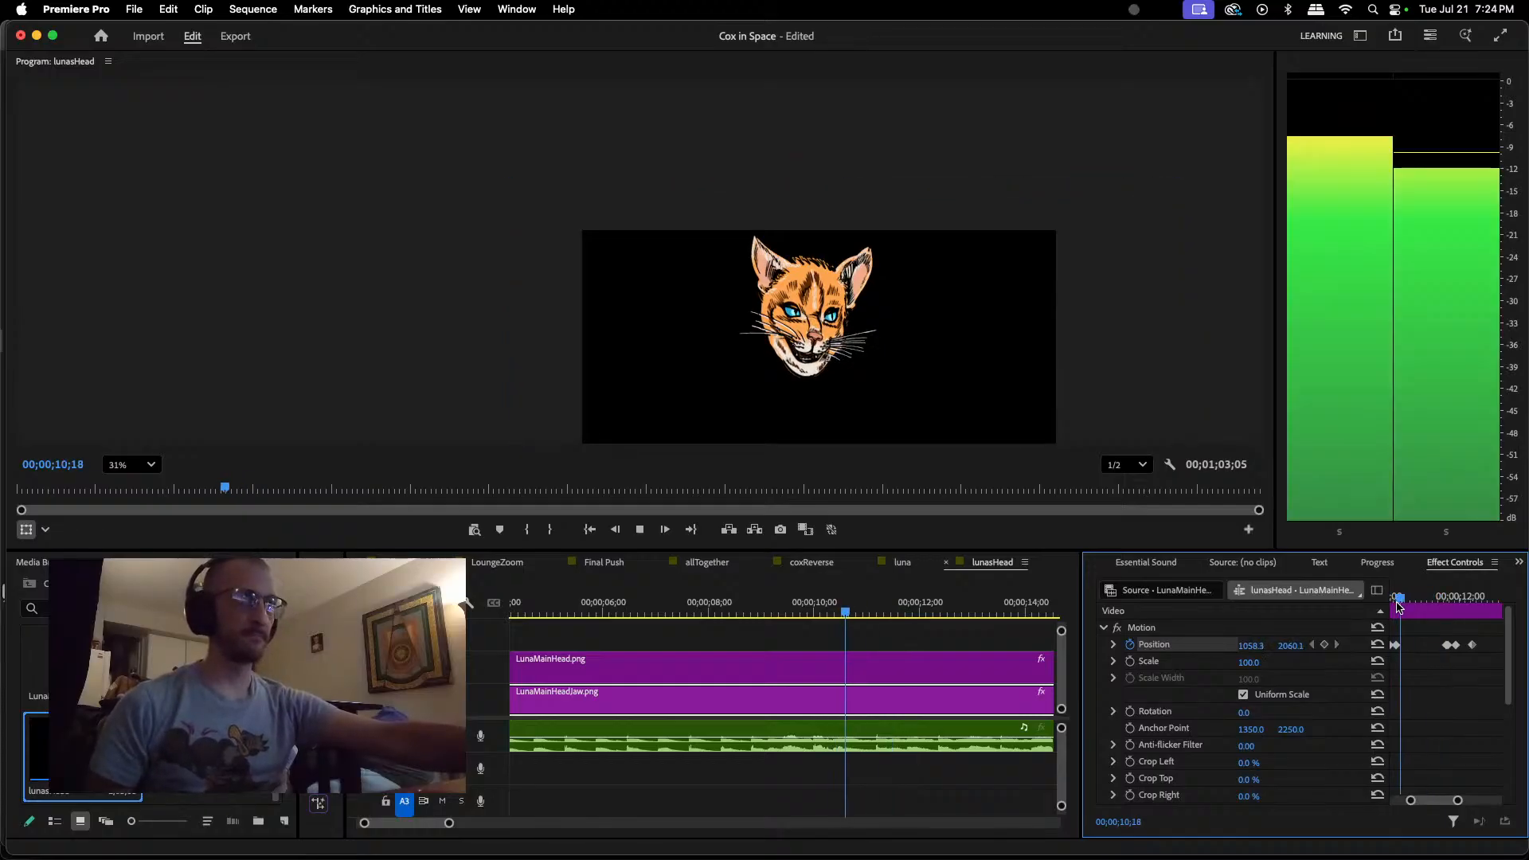
{"action": "key", "text": "space"}
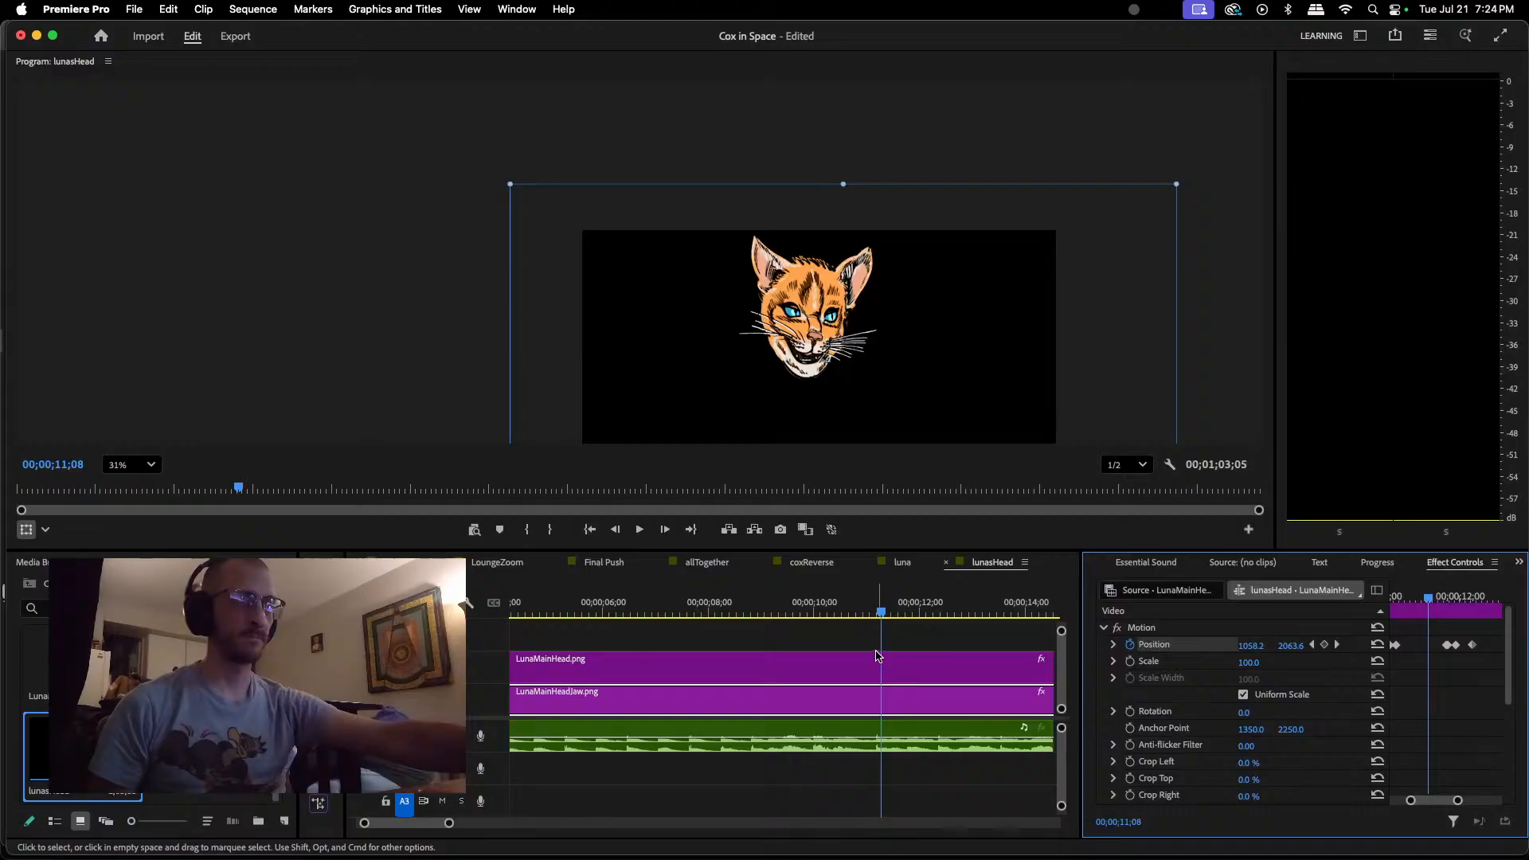
Step: Find the closing moment in the dialogue and keyframe the jaw closed at about 1061, 2034 at 00;00;11;04
{"action": "left_click_drag", "start_coordinate": [881, 614], "coordinate": [870, 614]}
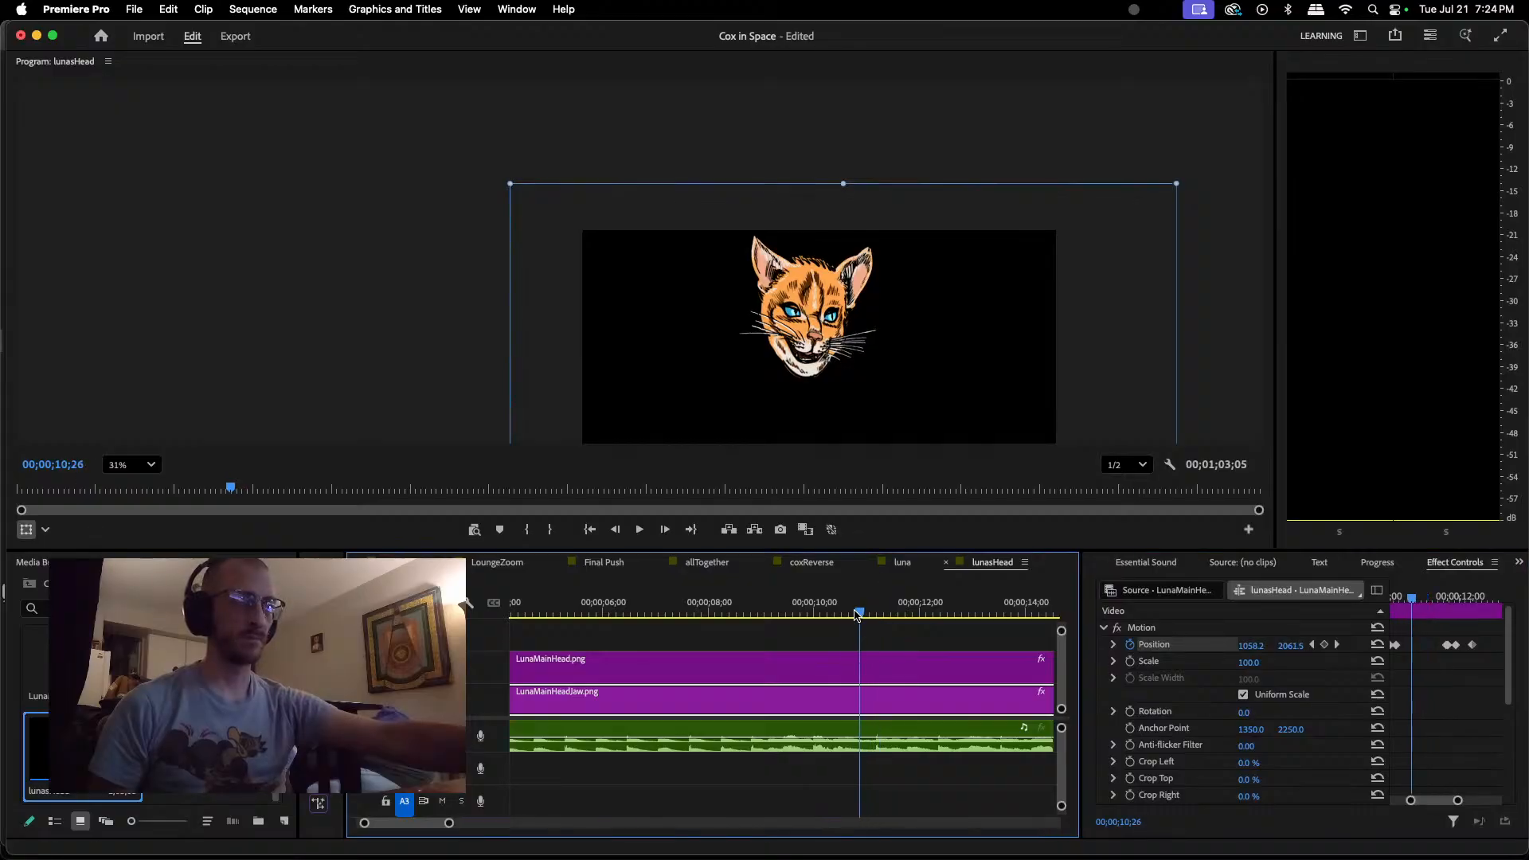
{"action": "key", "text": "space"}
{"action": "key", "text": "space"}
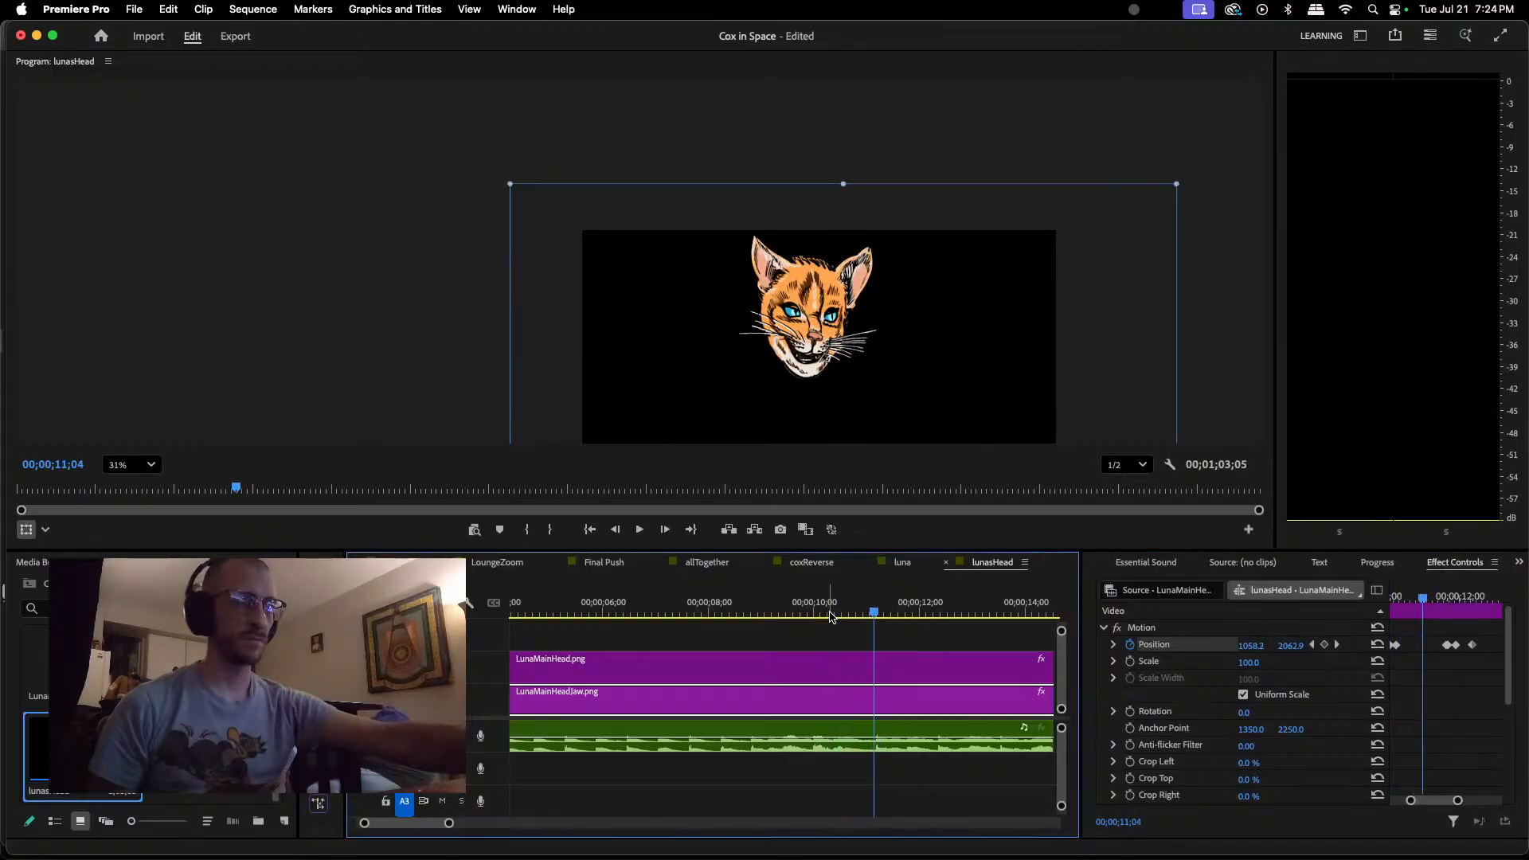
{"action": "left_click", "coordinate": [809, 371]}
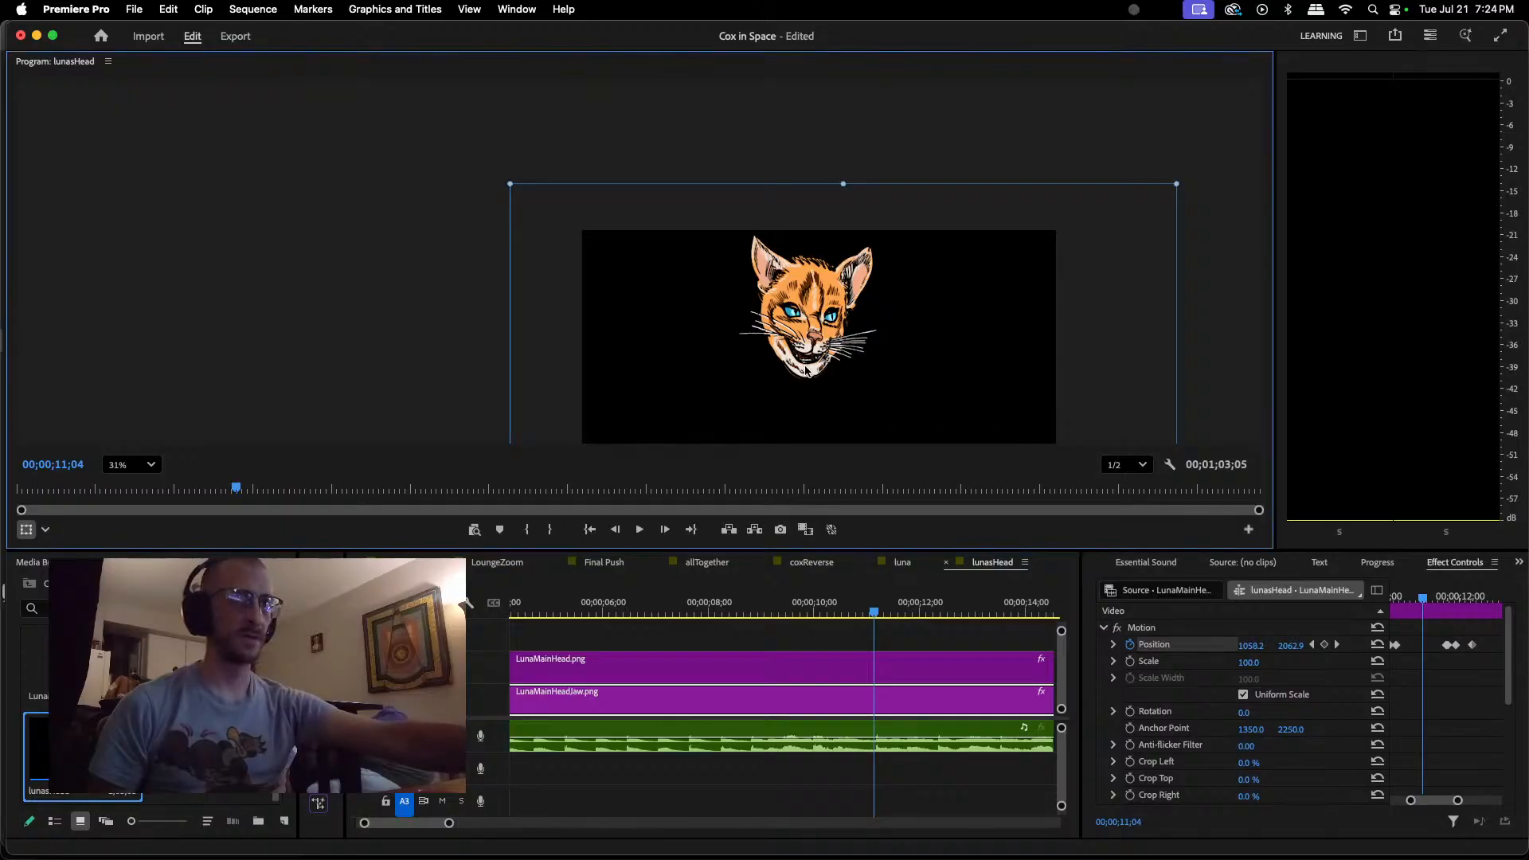
{"action": "left_click_drag", "start_coordinate": [806, 374], "coordinate": [807, 365]}
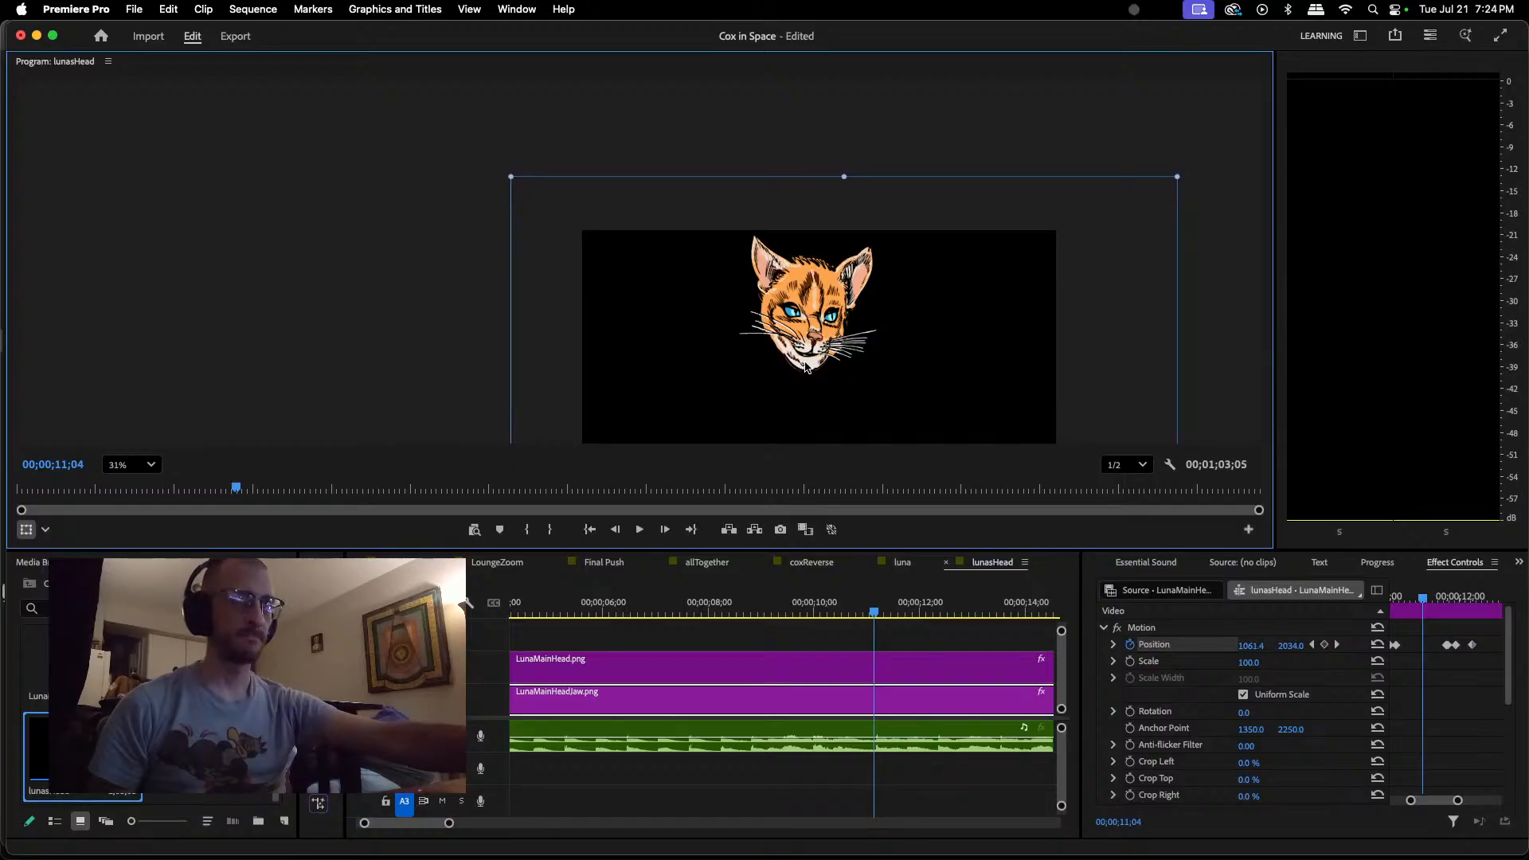
Step: Keyframe a quick jaw movement: about 1061, 2037 at 00;00;11;04, open at 1058, 2060 at 00;00;11;06, and nearly closed at 1061, 2041 at 00;00;11;07
{"action": "left_click_drag", "start_coordinate": [807, 366], "coordinate": [807, 368]}
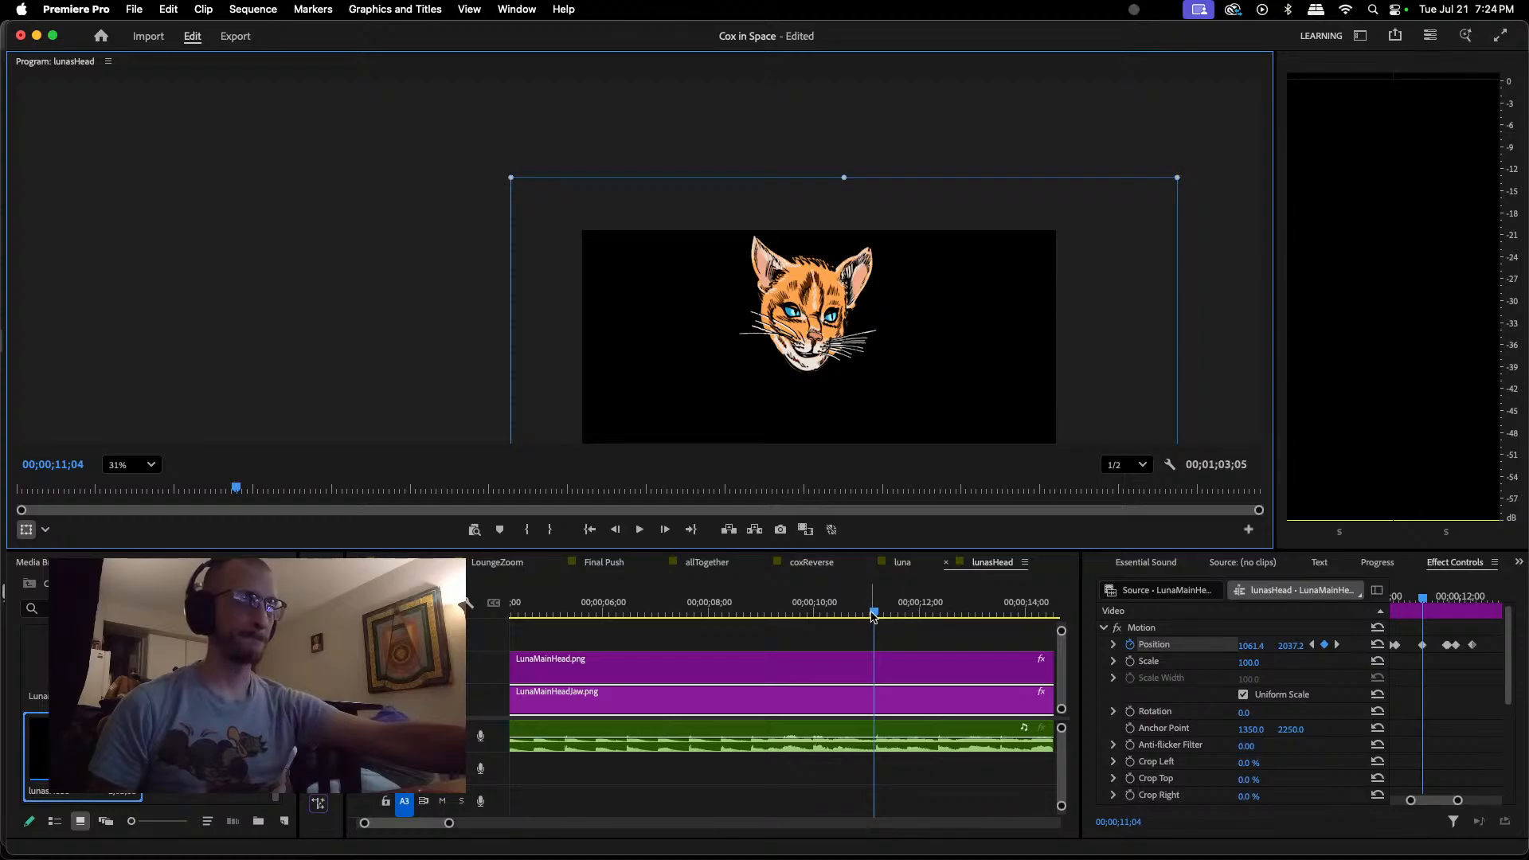
{"action": "left_click_drag", "start_coordinate": [874, 615], "coordinate": [878, 616]}
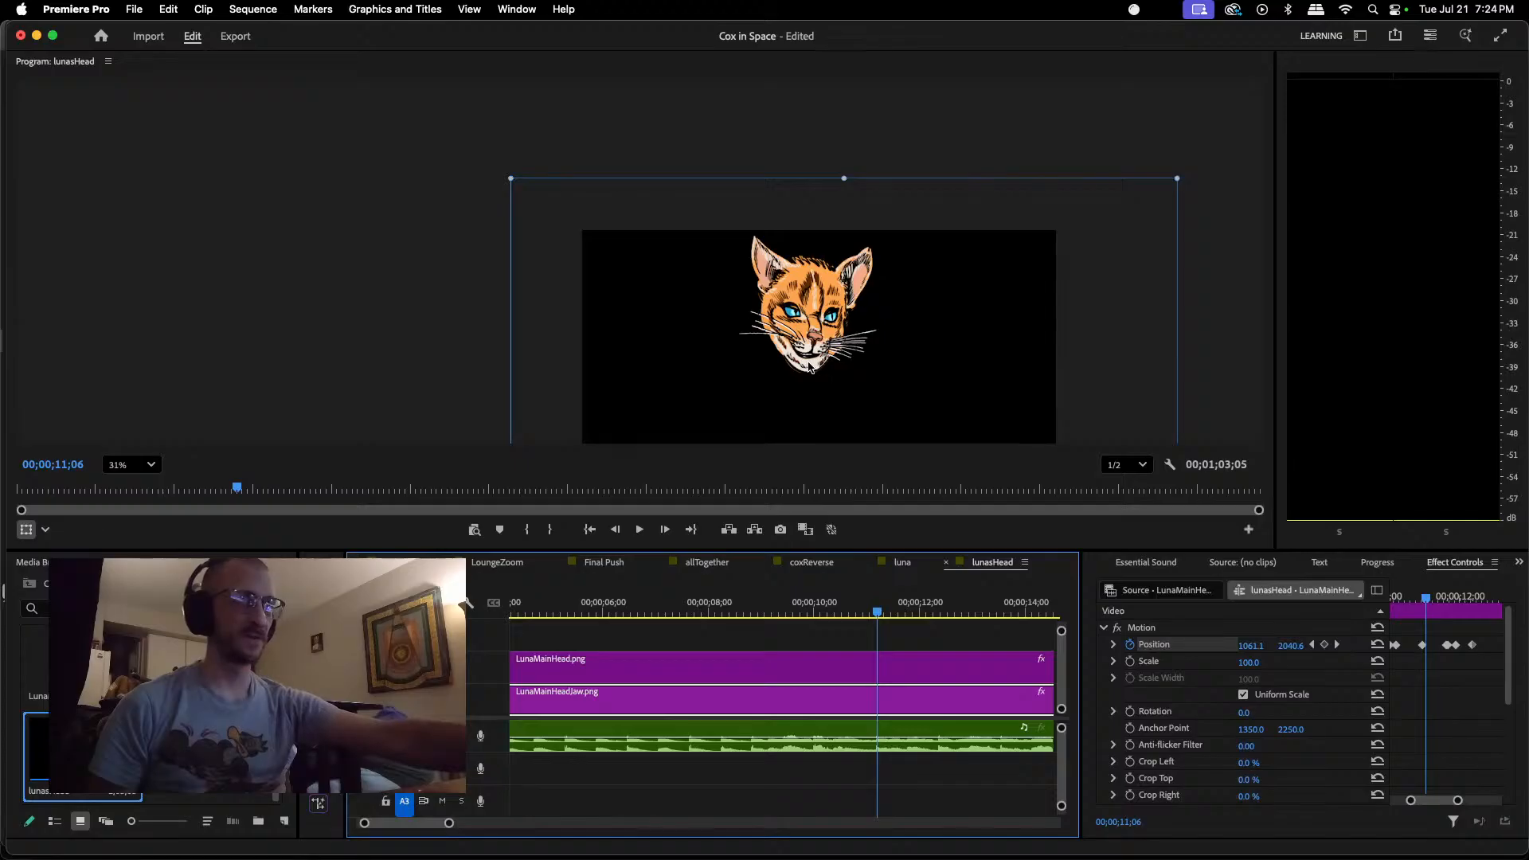
{"action": "left_click_drag", "start_coordinate": [809, 366], "coordinate": [809, 371]}
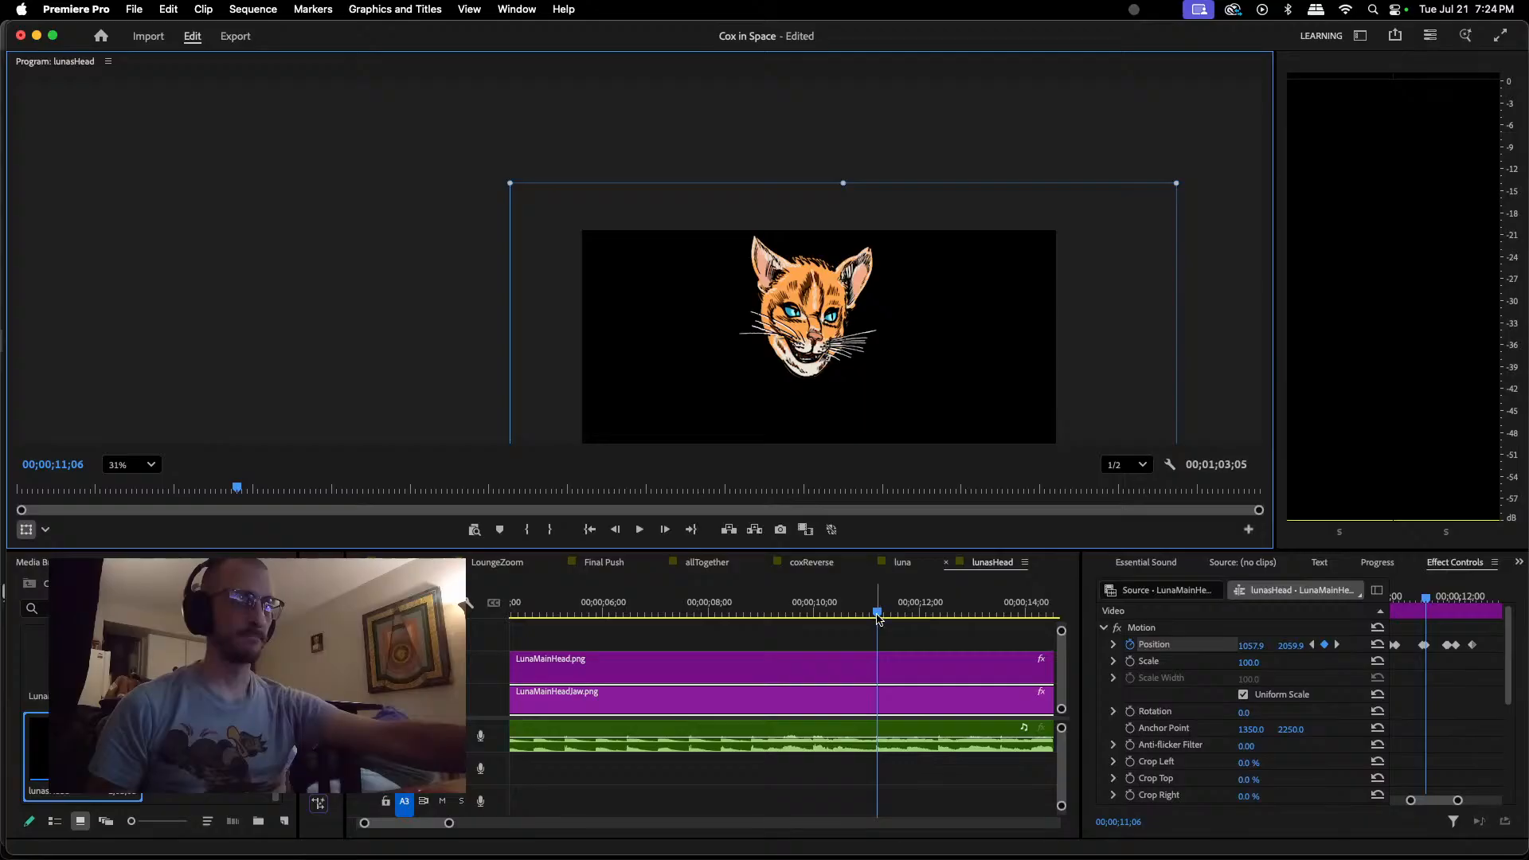
{"action": "left_click_drag", "start_coordinate": [877, 615], "coordinate": [881, 615]}
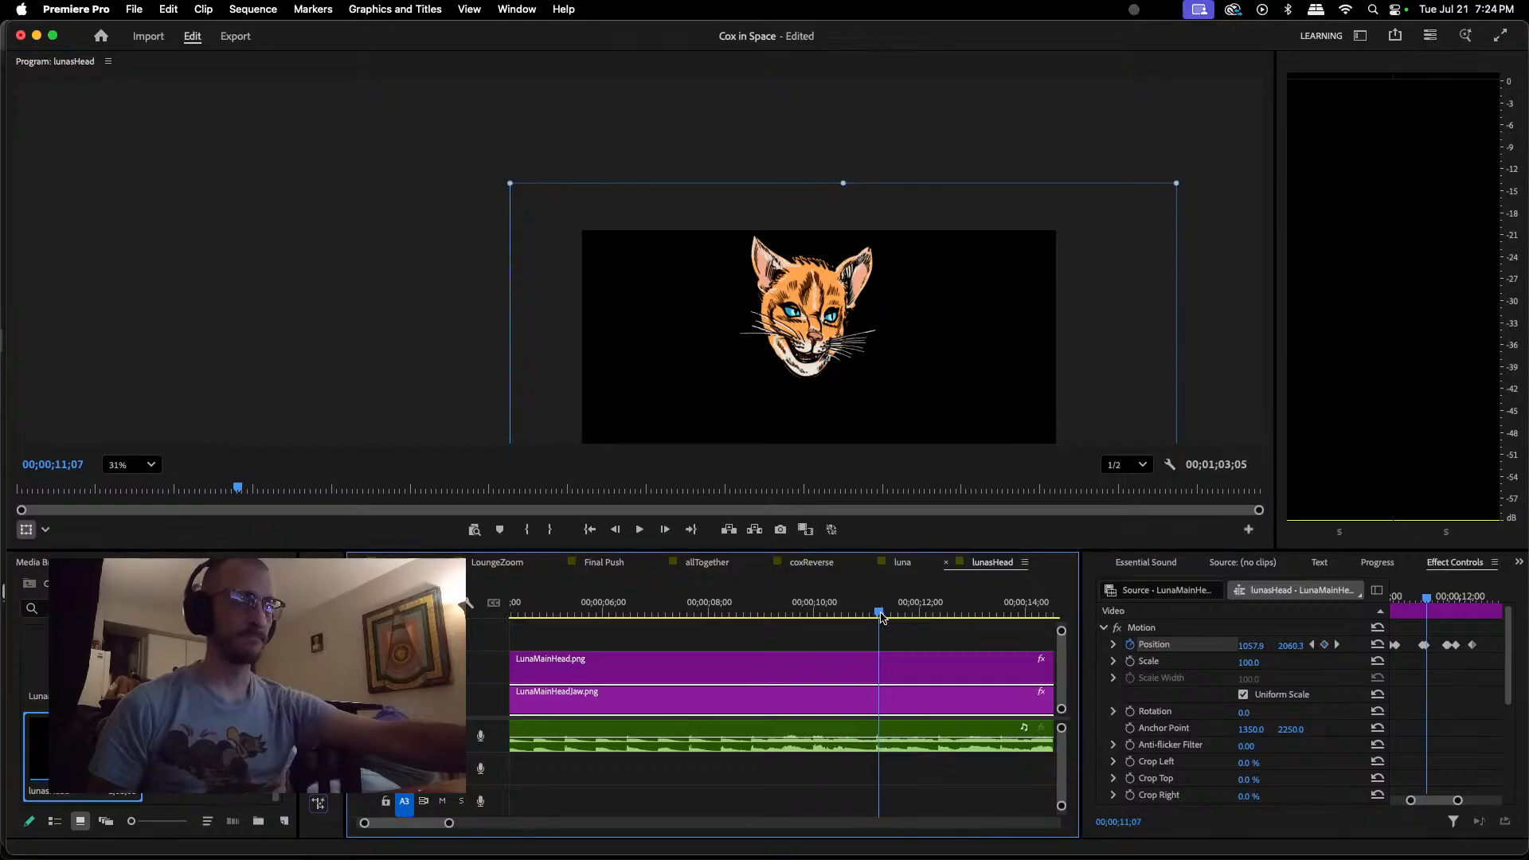
{"action": "left_click_drag", "start_coordinate": [812, 376], "coordinate": [814, 370]}
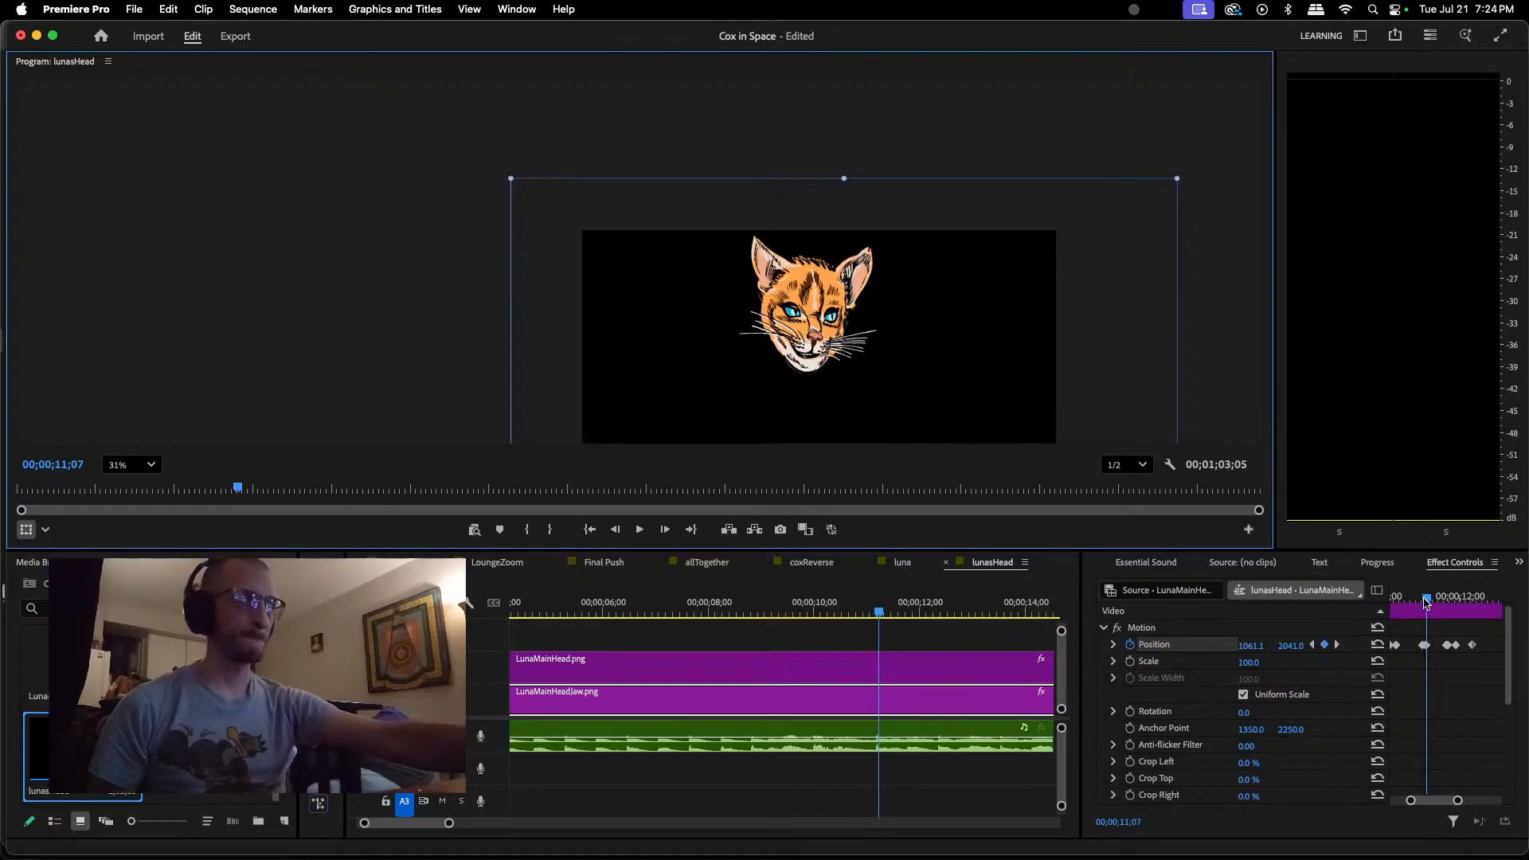
Step: Play back the jaw movement from about 00;00;10;14 and slightly earlier in the dialogue to check its lip sync
{"action": "left_click_drag", "start_coordinate": [1427, 603], "coordinate": [1431, 603]}
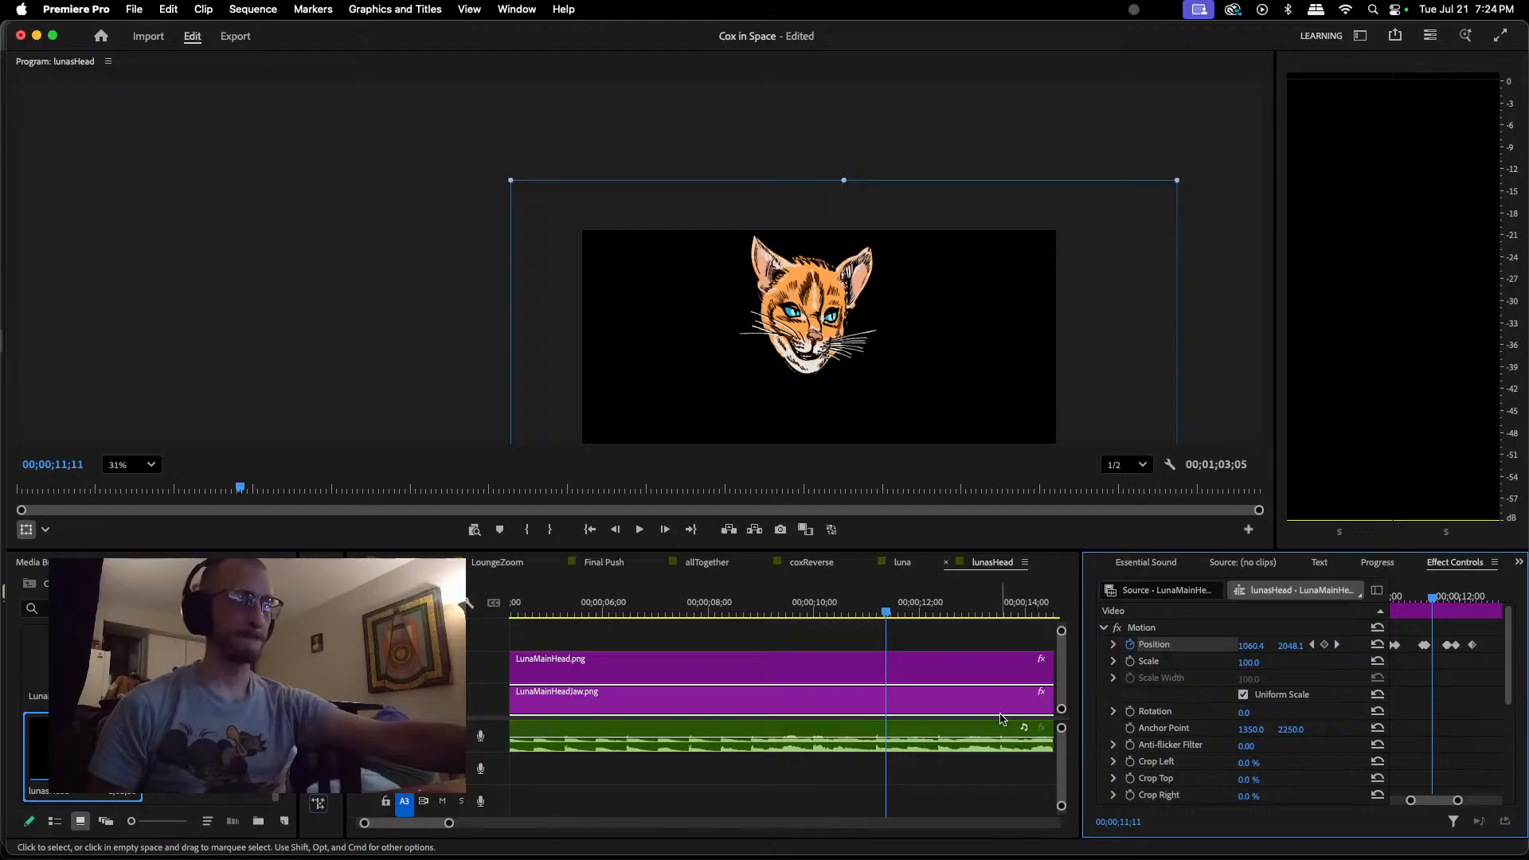
{"action": "left_click_drag", "start_coordinate": [890, 617], "coordinate": [840, 616]}
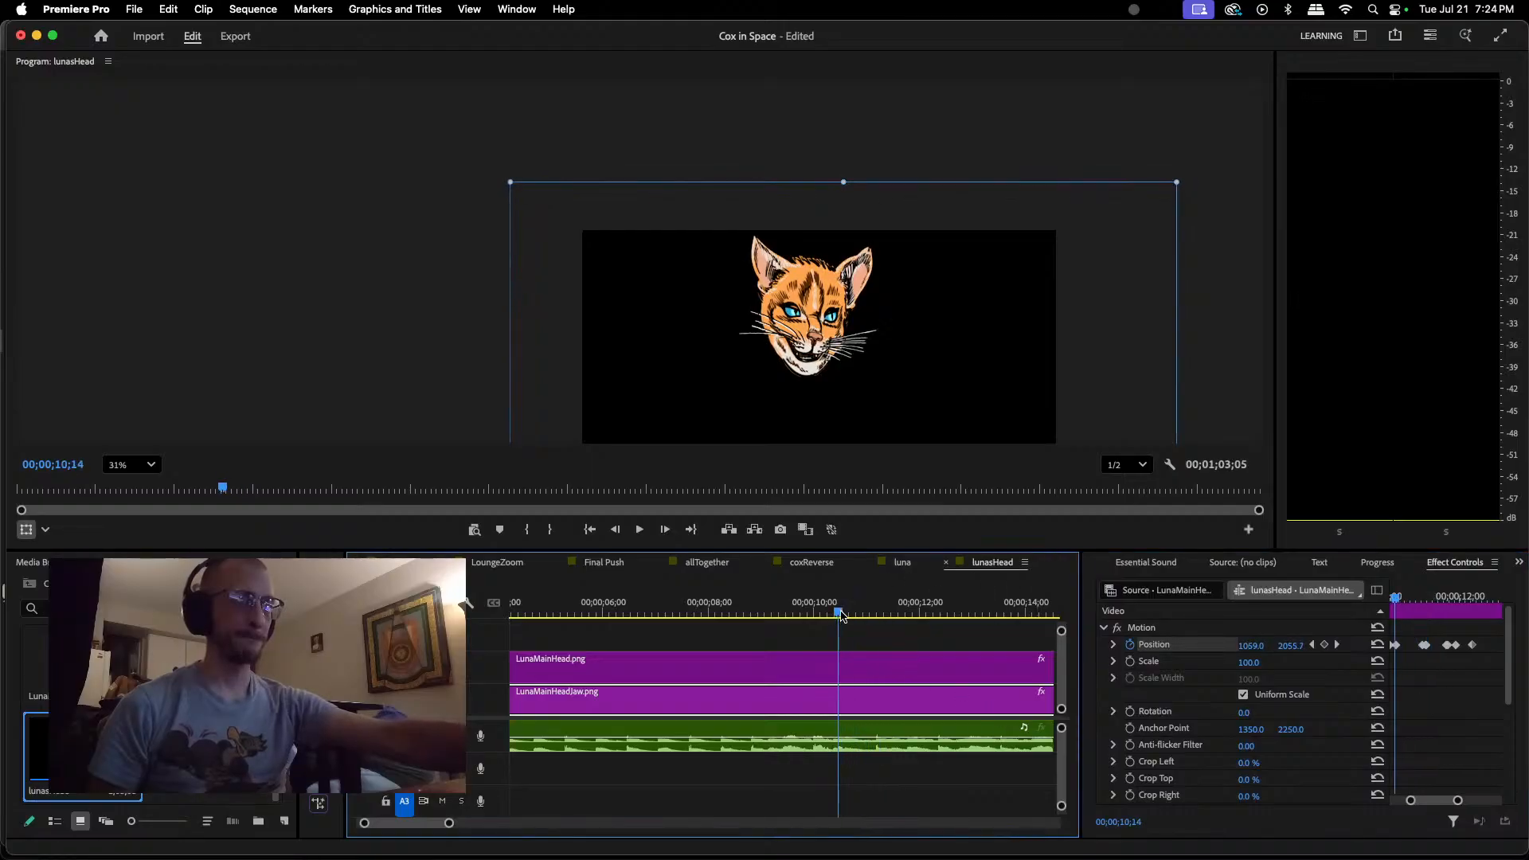
{"action": "key", "text": "space"}
{"action": "key", "text": "space"}
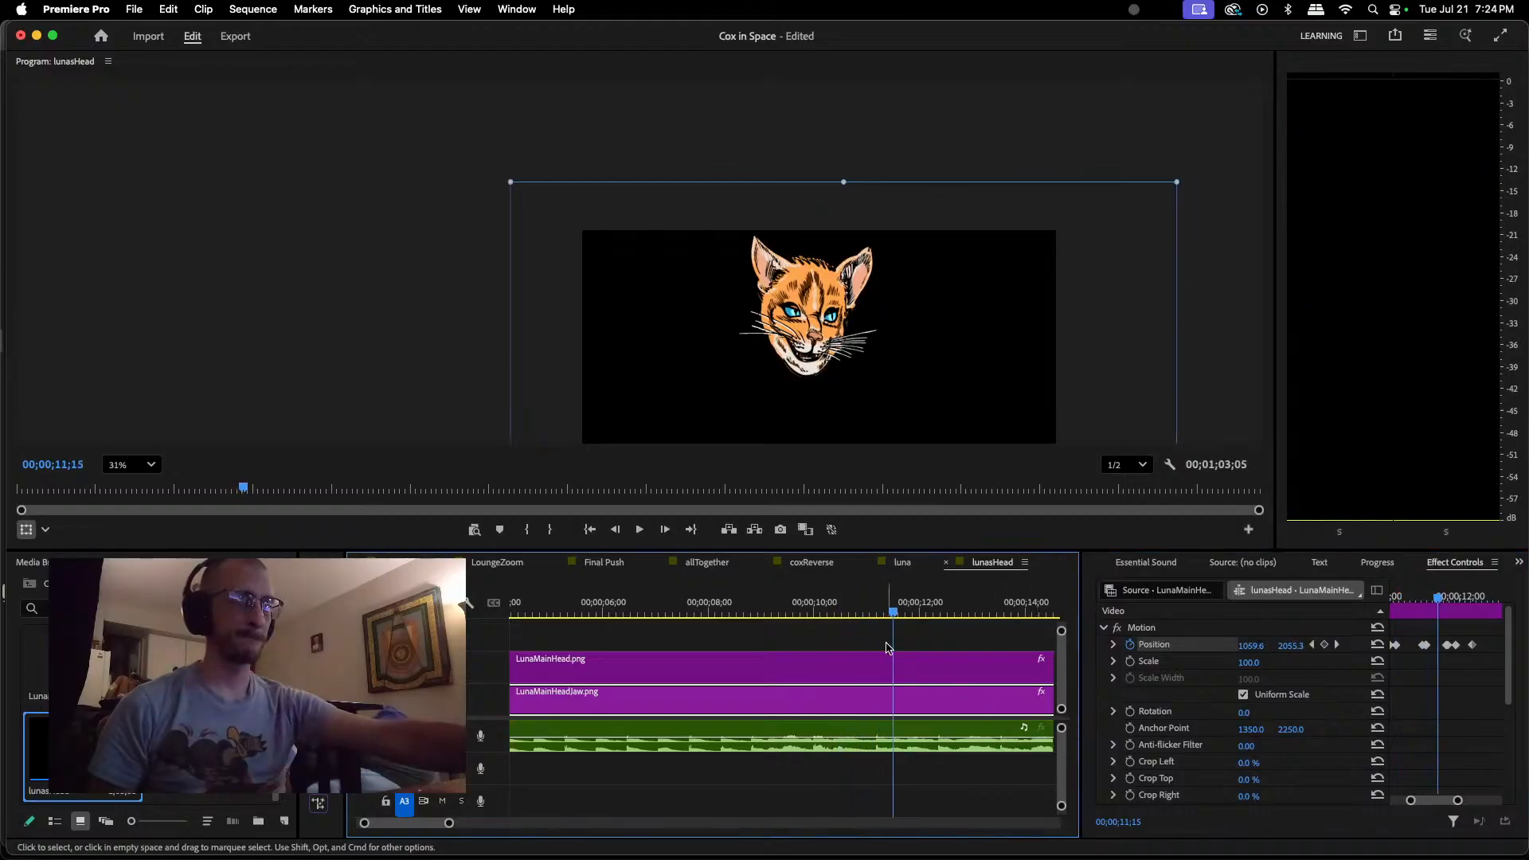
{"action": "left_click", "coordinate": [889, 618]}
{"action": "key", "text": "space"}
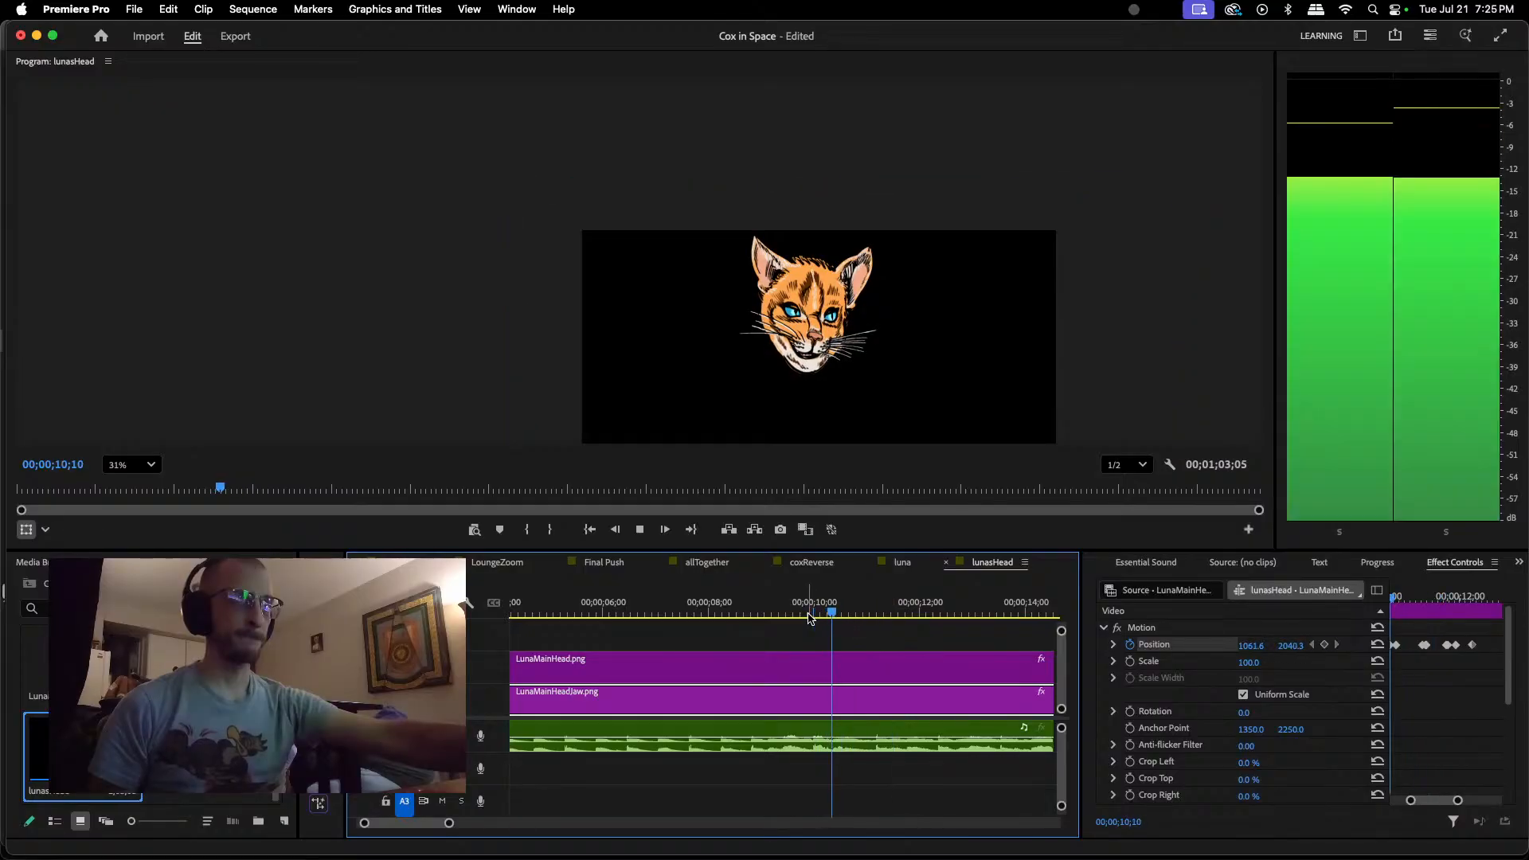
{"action": "key", "text": "space"}
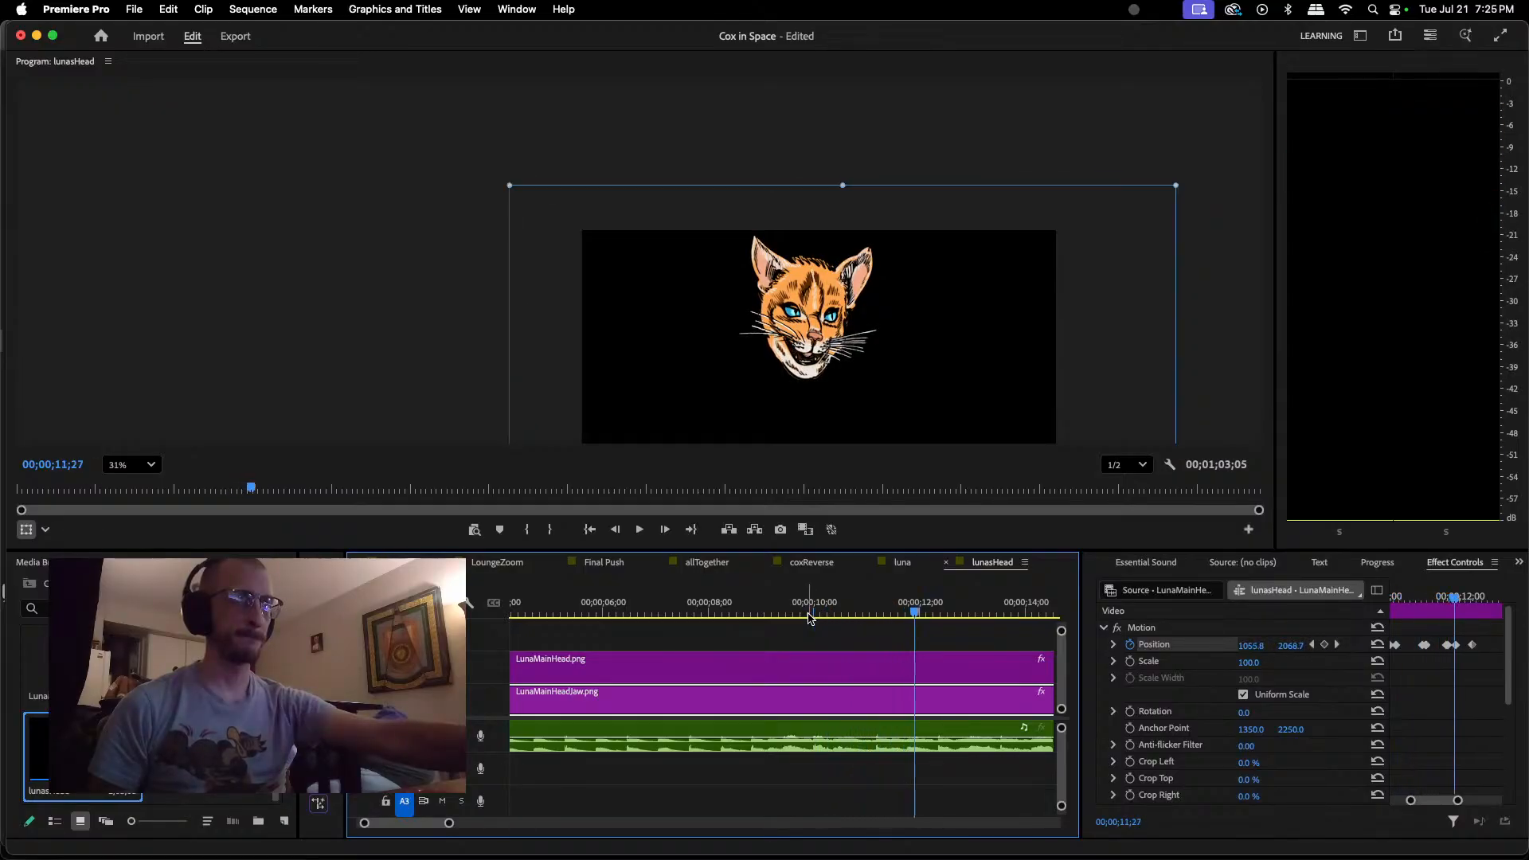
Step: Delete the cluster of jaw Position keyframes from about 00;00;11;00 to 00;00;11;07
{"action": "left_click_drag", "start_coordinate": [914, 612], "coordinate": [870, 615]}
{"action": "left_click", "coordinate": [1431, 646]}
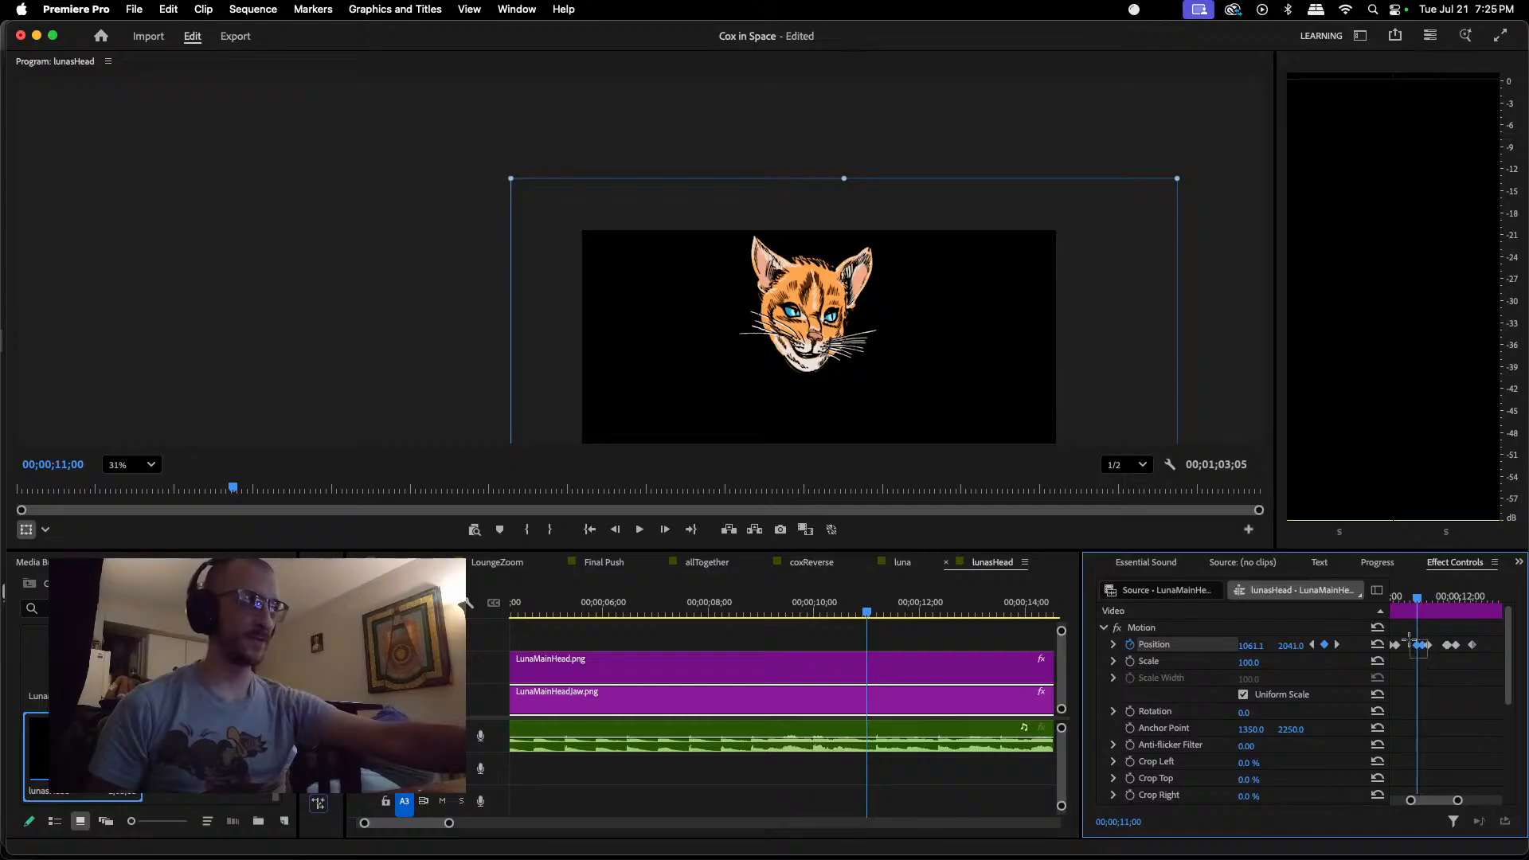
{"action": "left_click_drag", "start_coordinate": [1409, 640], "coordinate": [1409, 639]}
{"action": "key", "text": "Delete"}
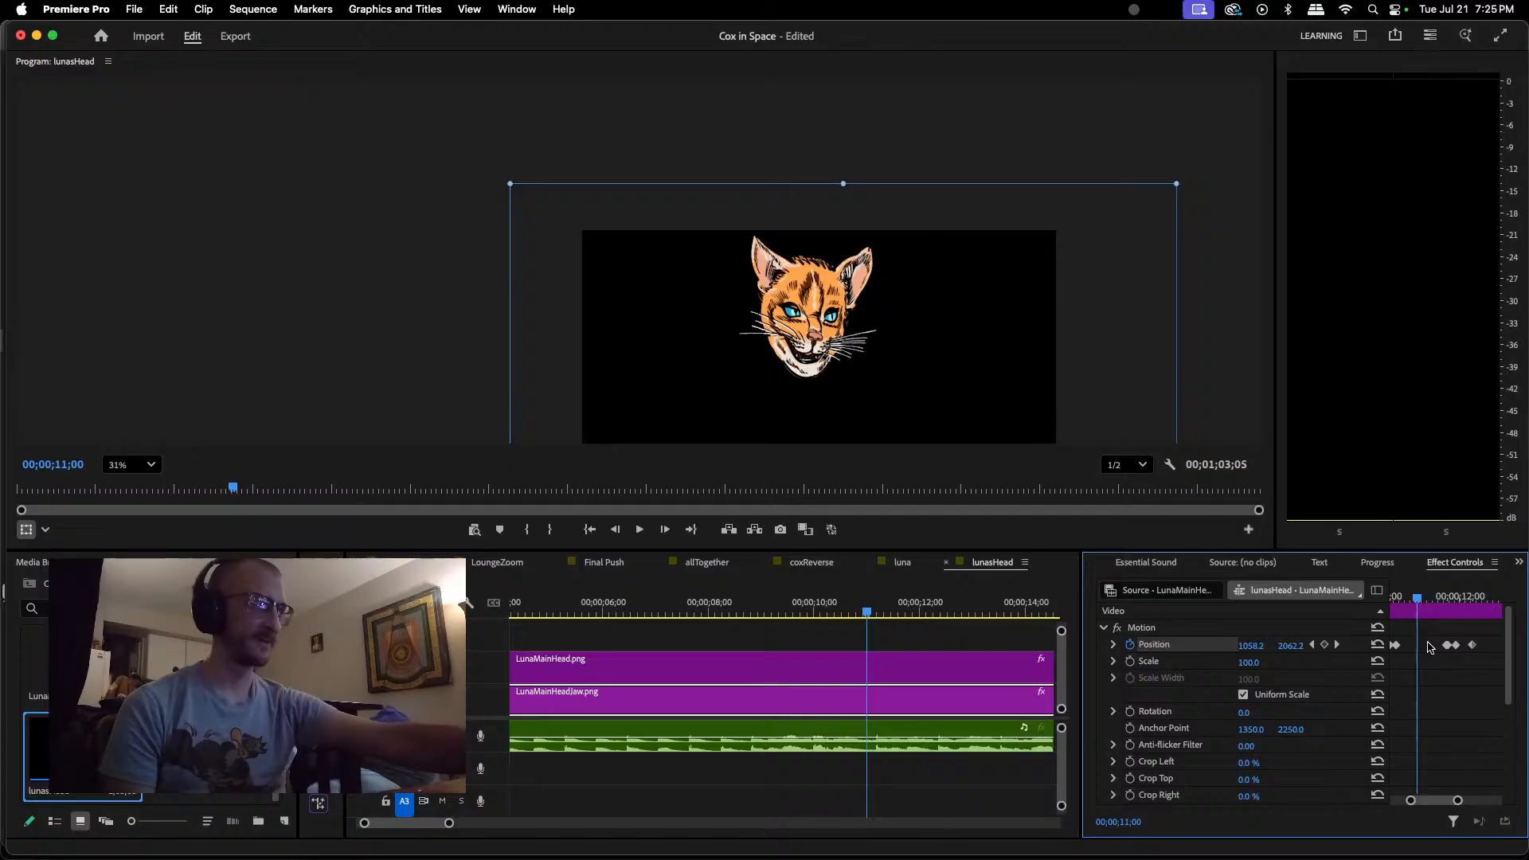
Step: Replay the dialogue leading up to about 00;00;11;12, including from 00;00;09;11, to find where the jaw should close
{"action": "left_click_drag", "start_coordinate": [1417, 599], "coordinate": [1395, 599]}
{"action": "key", "text": "space"}
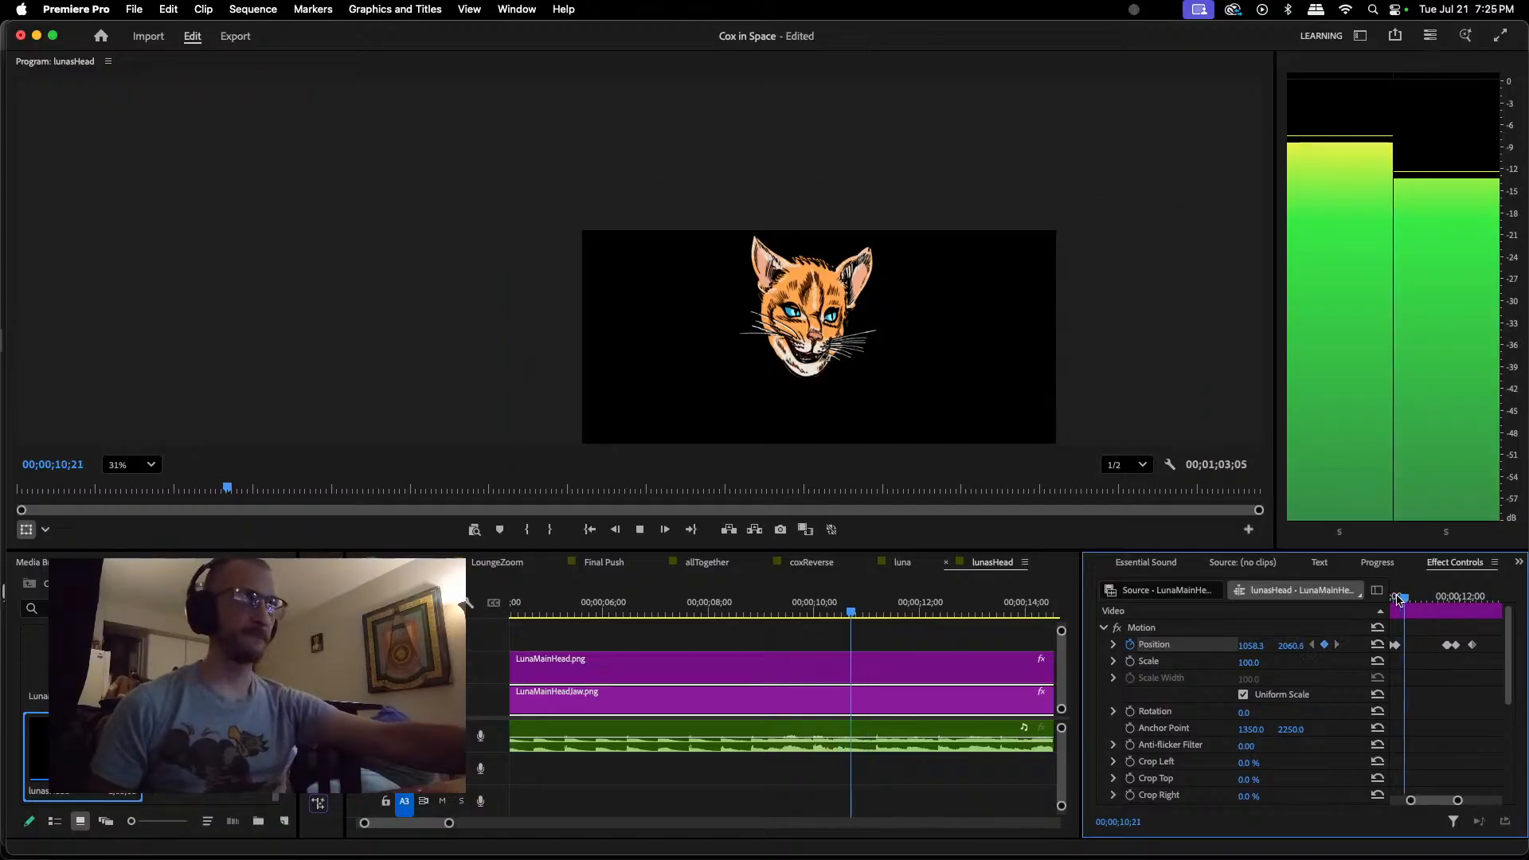
{"action": "key", "text": "space"}
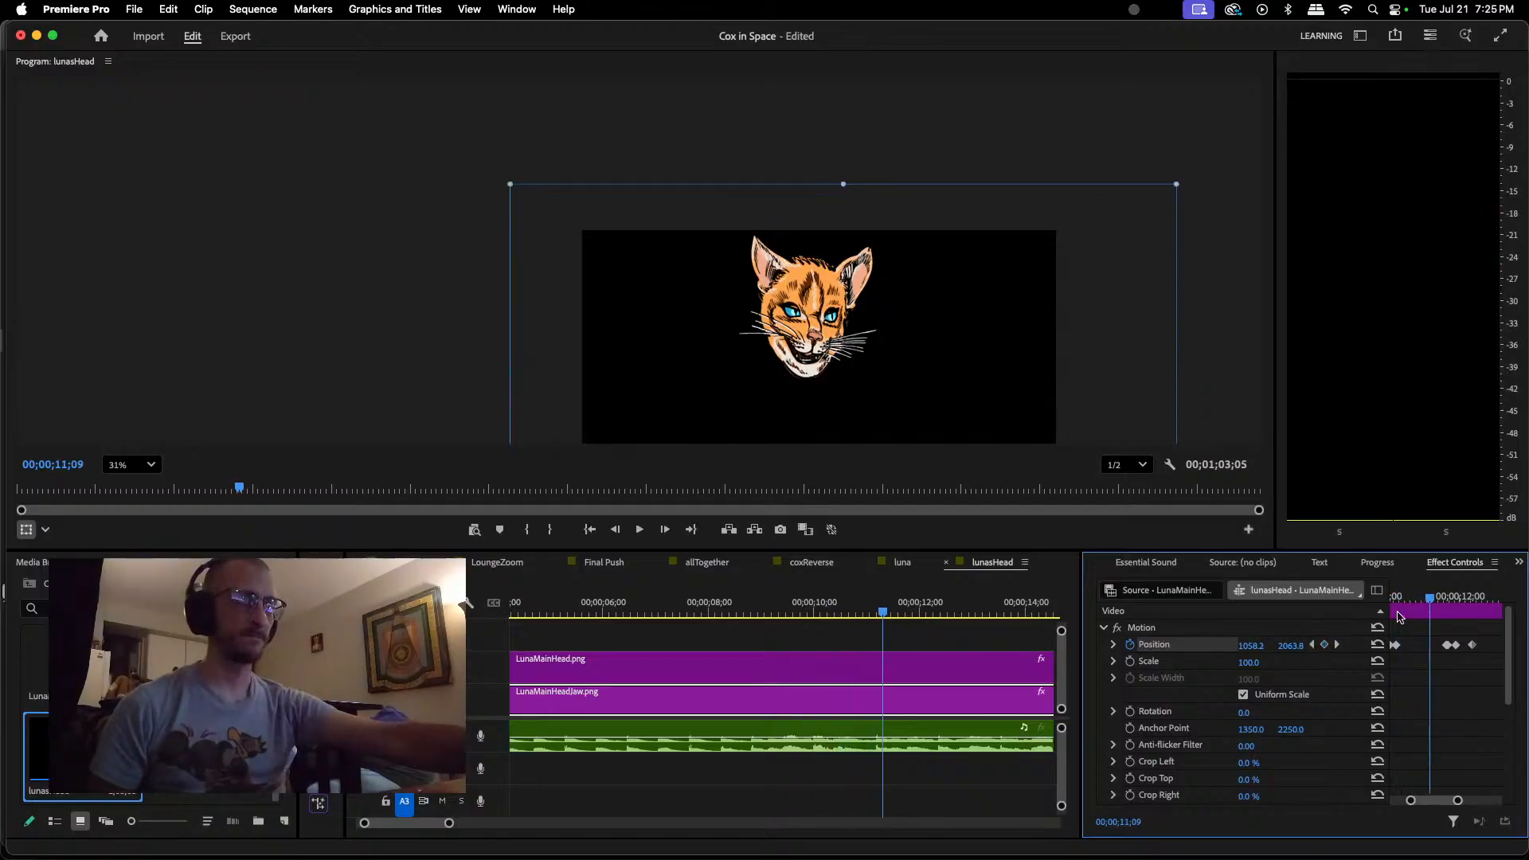
{"action": "key", "text": "space"}
{"action": "key", "text": "space"}
{"action": "left_click", "coordinate": [781, 610]}
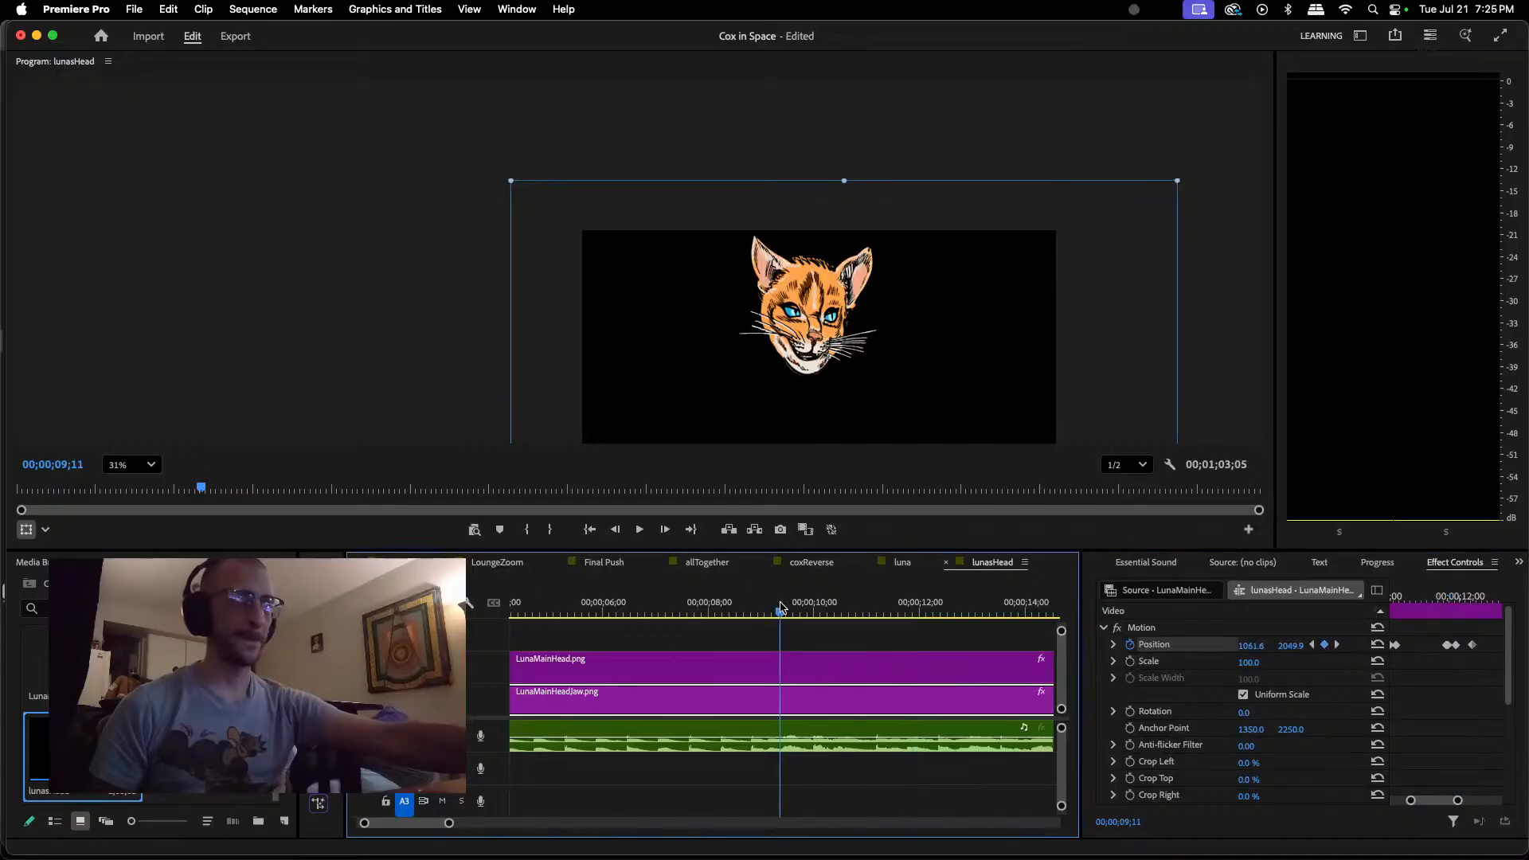
{"action": "key", "text": "space"}
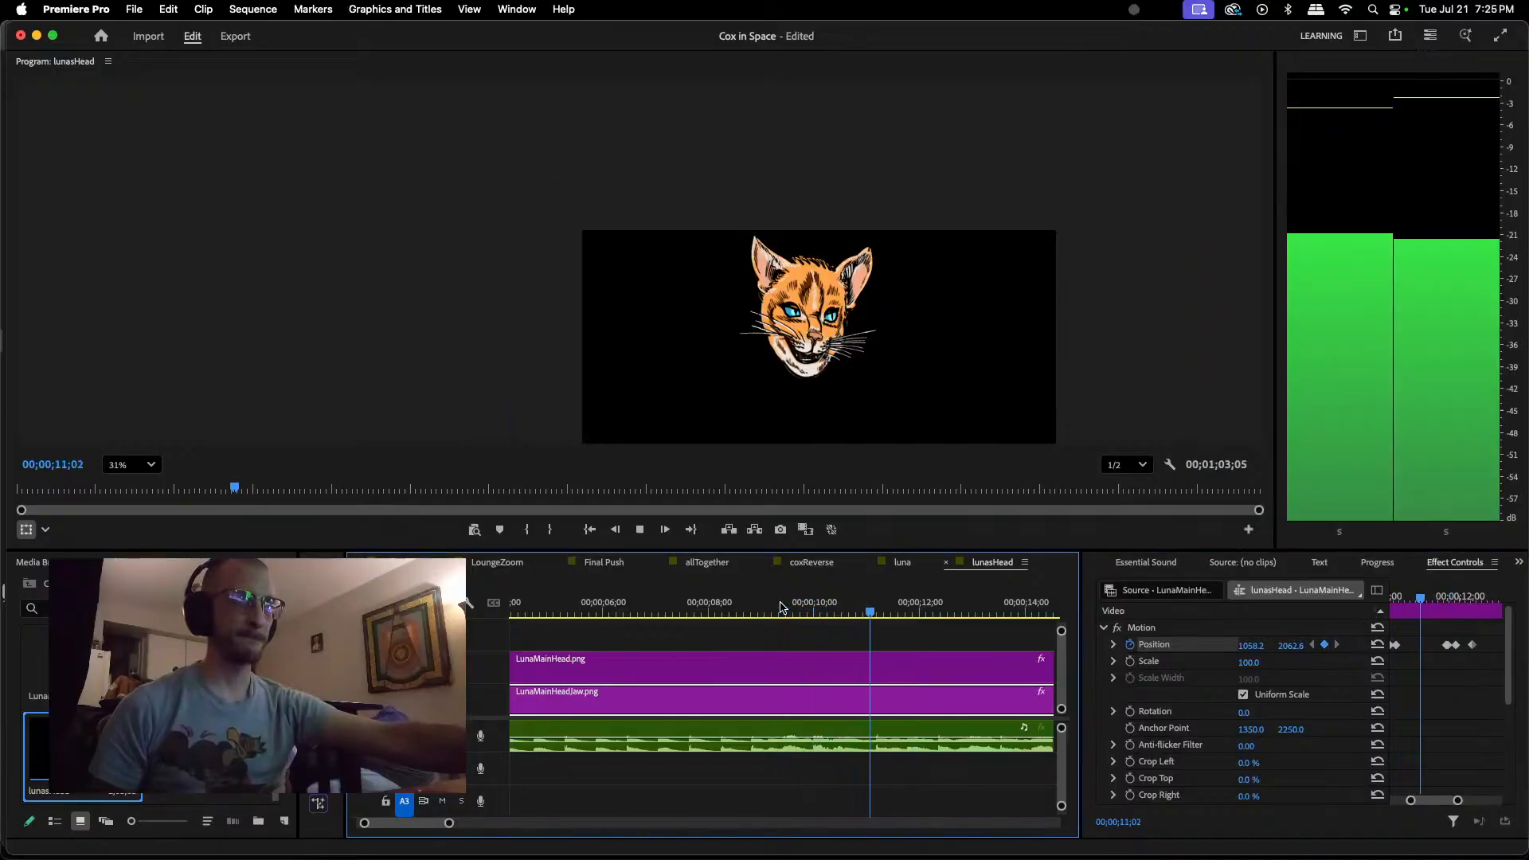
{"action": "key", "text": "space"}
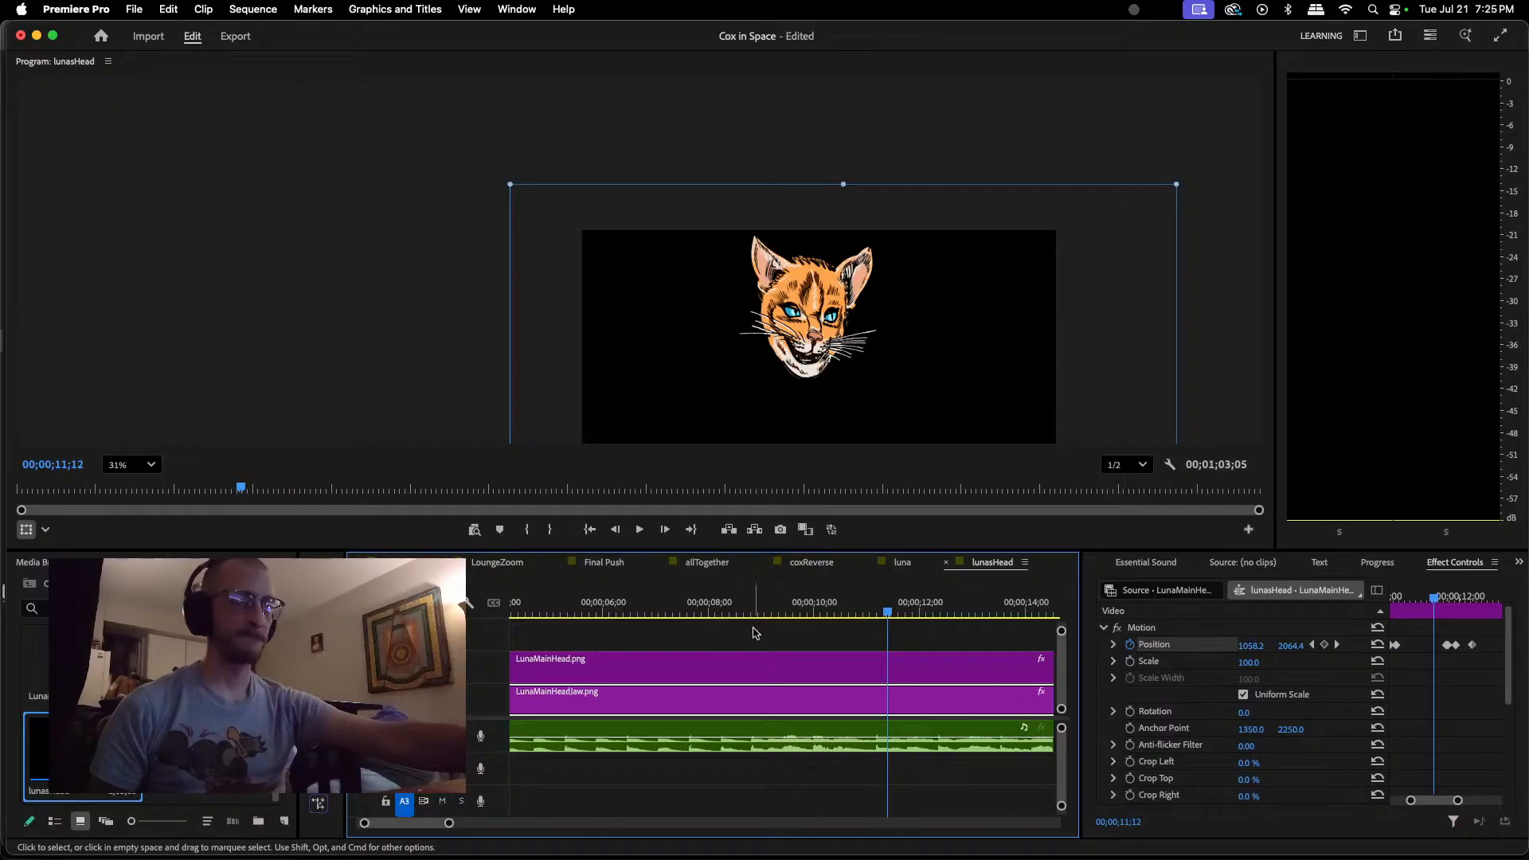
{"action": "left_click_drag", "start_coordinate": [886, 631], "coordinate": [739, 633]}
{"action": "key", "text": "space"}
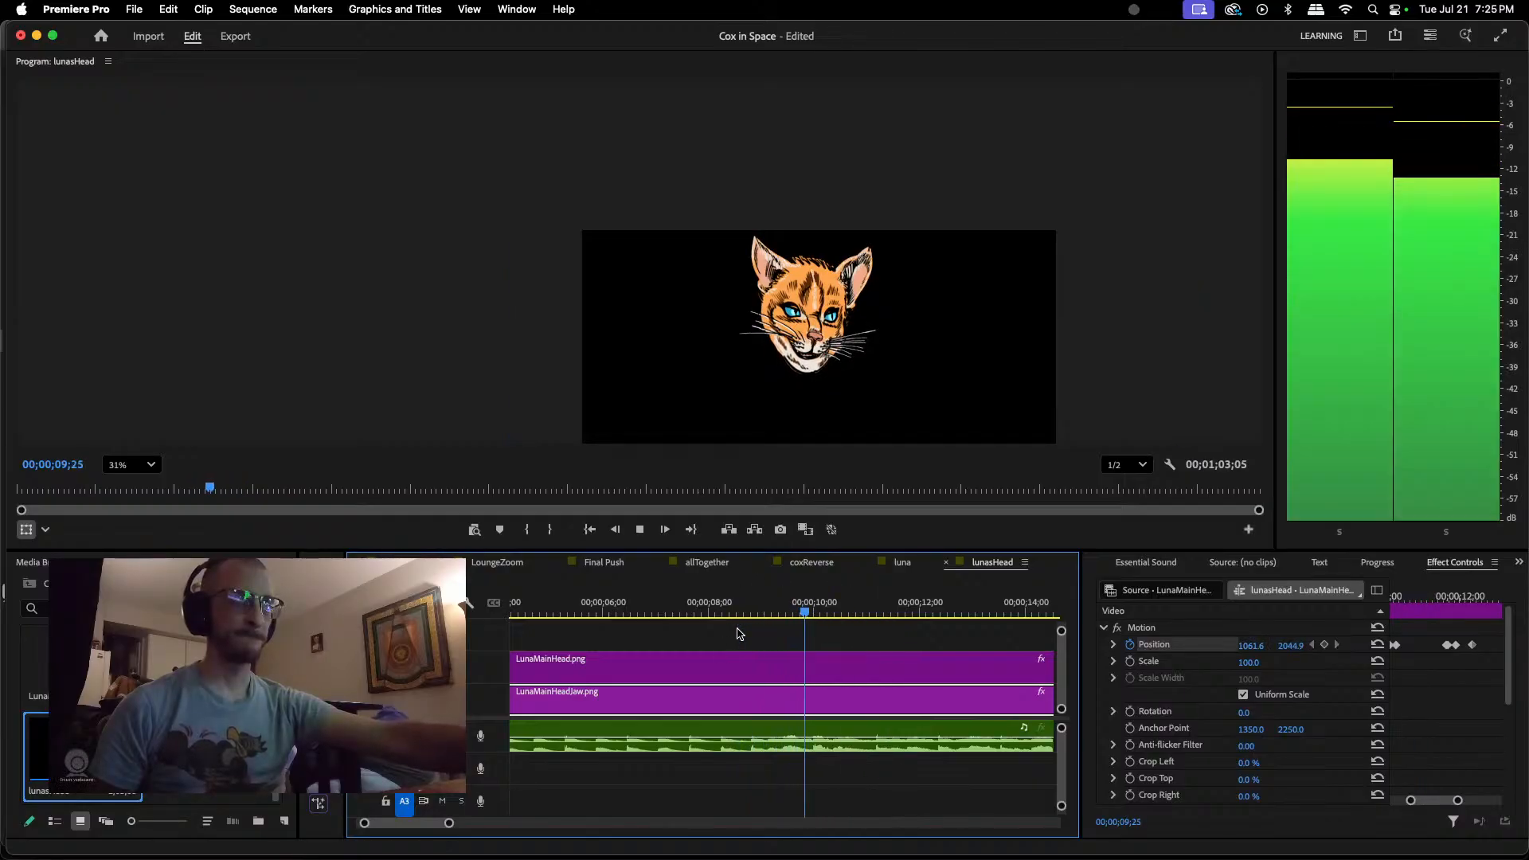
{"action": "key", "text": "space"}
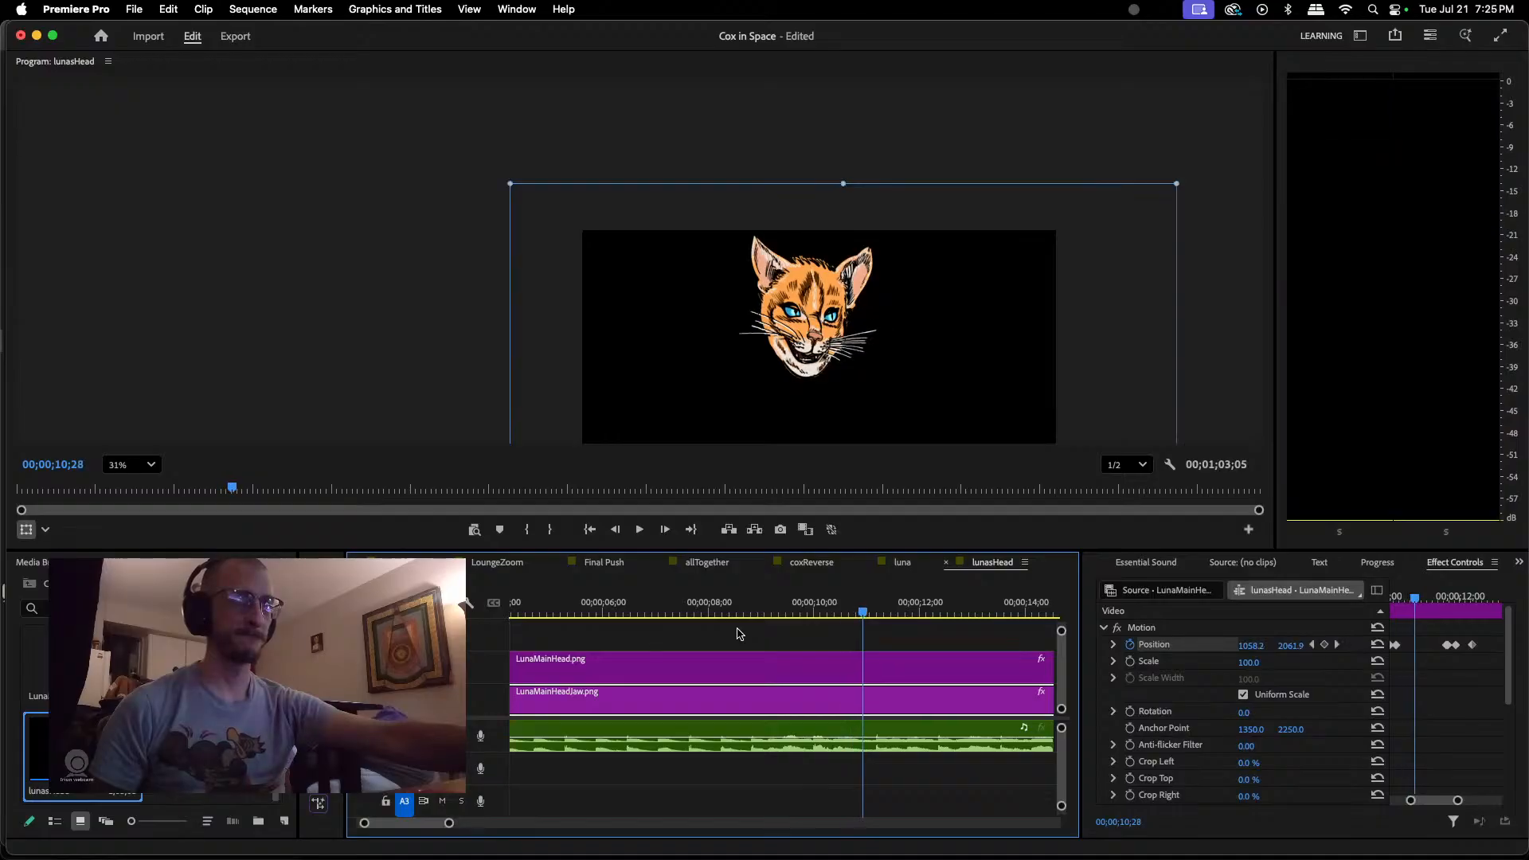
Step: Keyframe the jaw closed at about 1058, 2034 at 00;00;11;03
{"action": "left_click", "coordinate": [879, 613]}
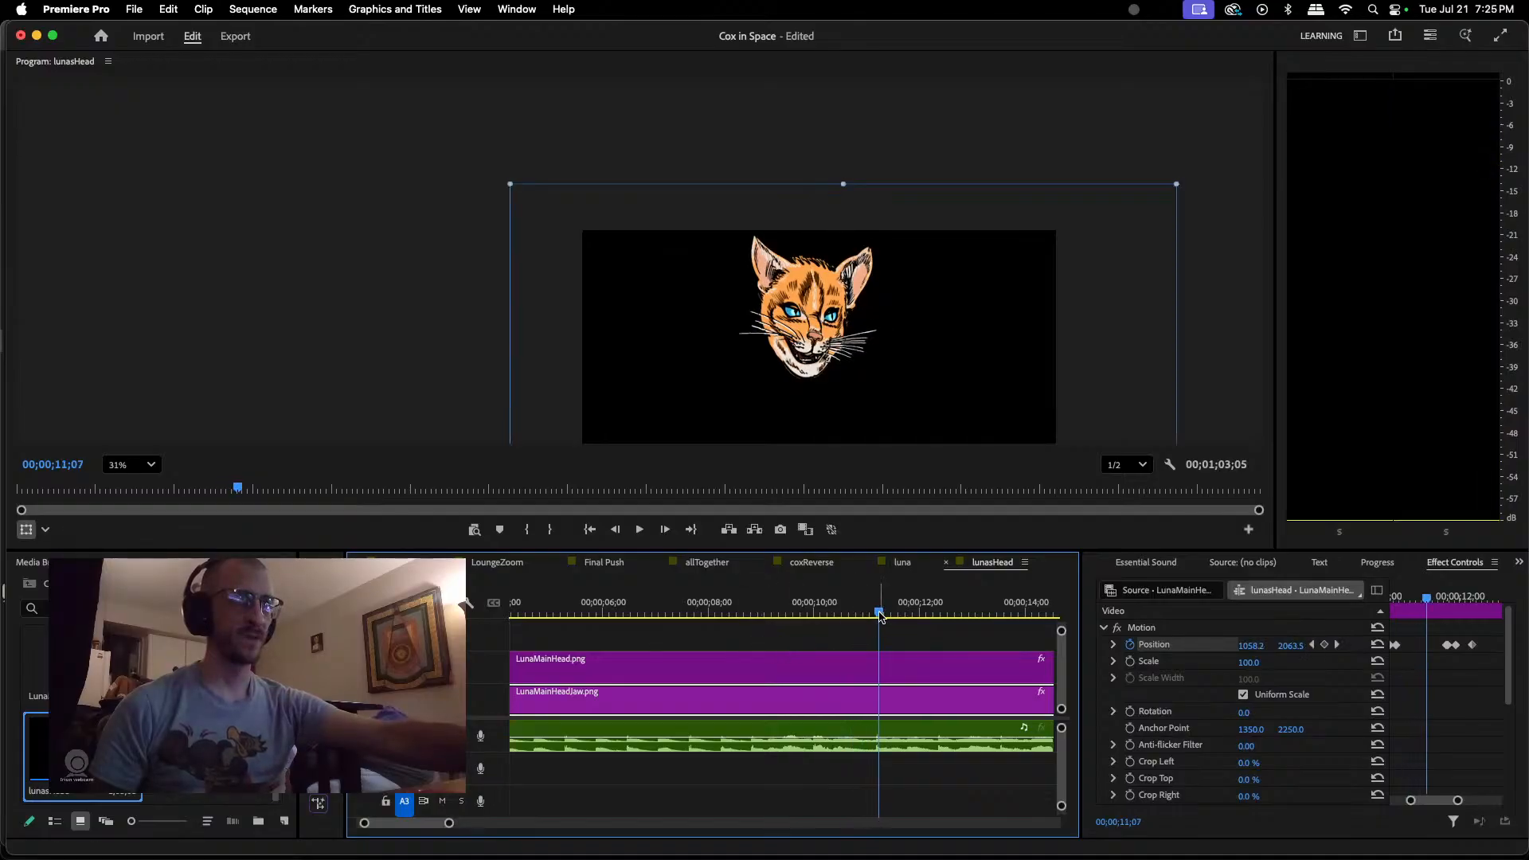
{"action": "left_click_drag", "start_coordinate": [880, 615], "coordinate": [872, 615]}
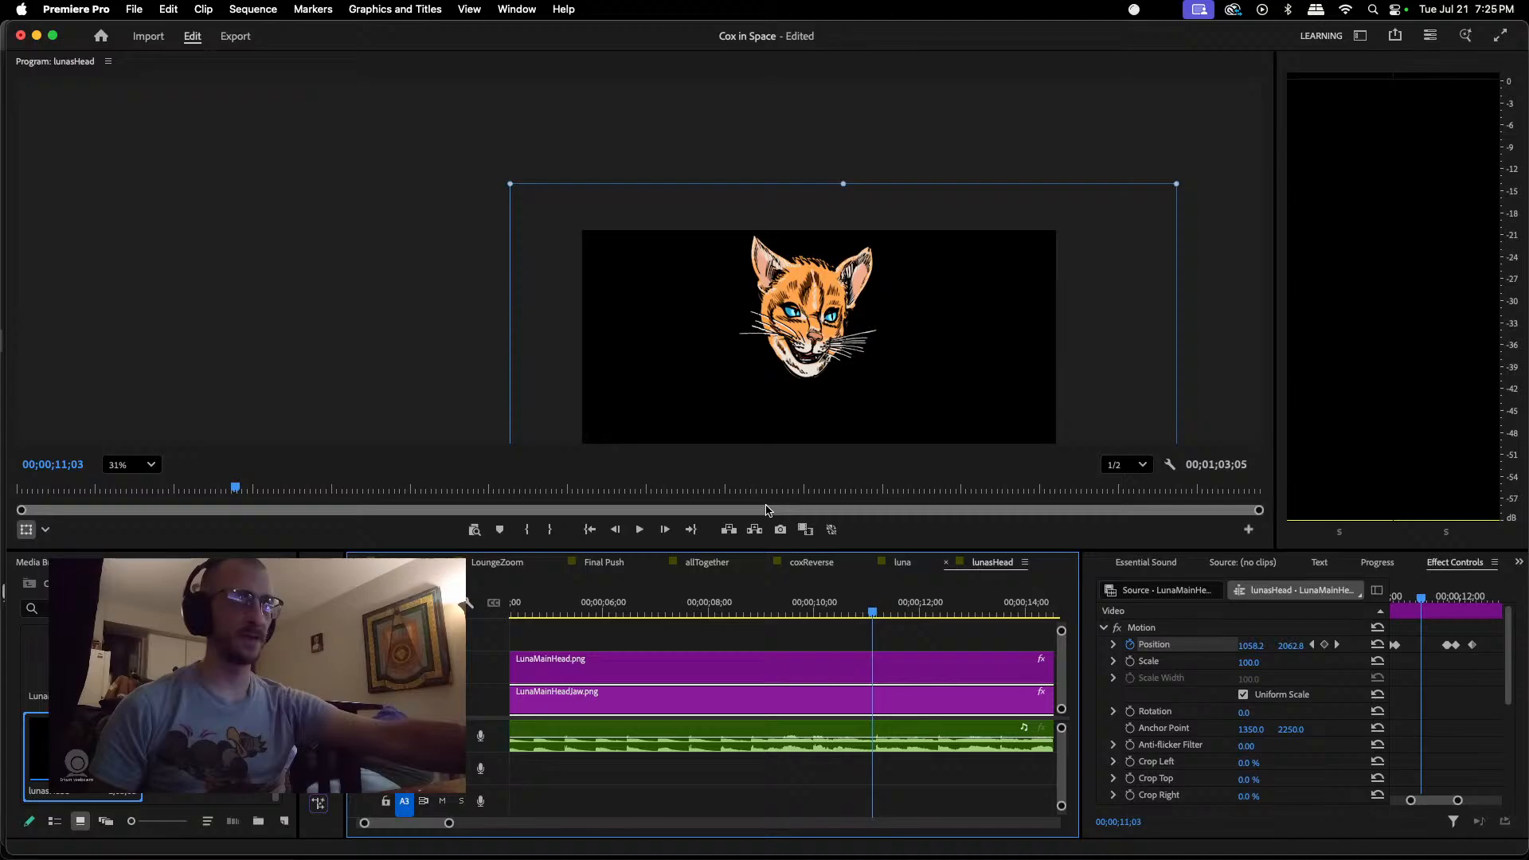
{"action": "left_click", "coordinate": [807, 372]}
{"action": "left_click_drag", "start_coordinate": [807, 373], "coordinate": [807, 365]}
Step: Play back the jaw animation onward from 00;00;11;03 and again from 00;00;08;23 to check the closing against the dialogue
{"action": "key", "text": "space"}
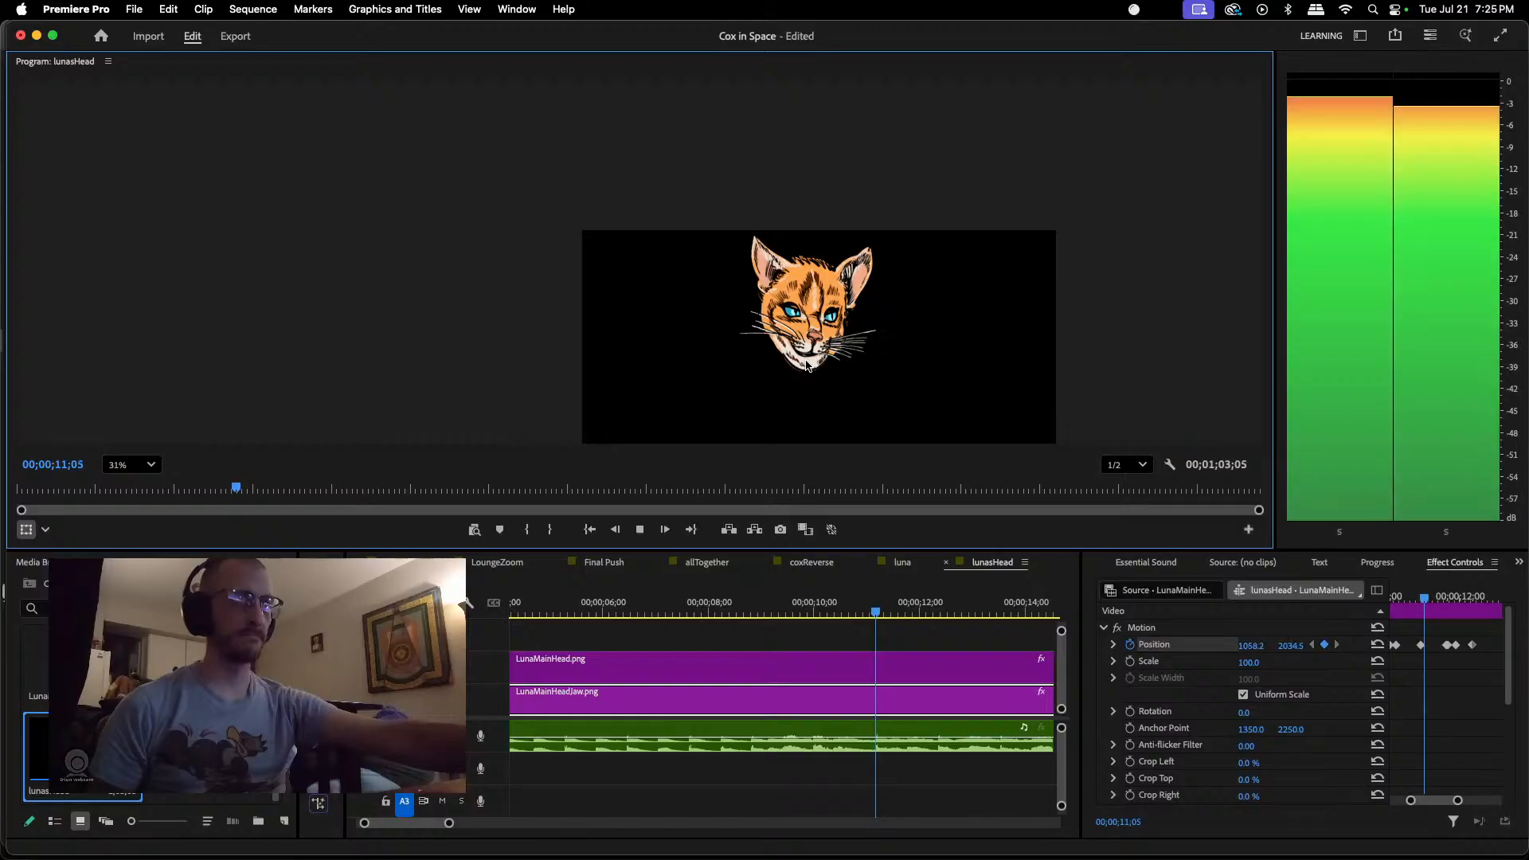
{"action": "key", "text": "space"}
{"action": "key", "text": "space"}
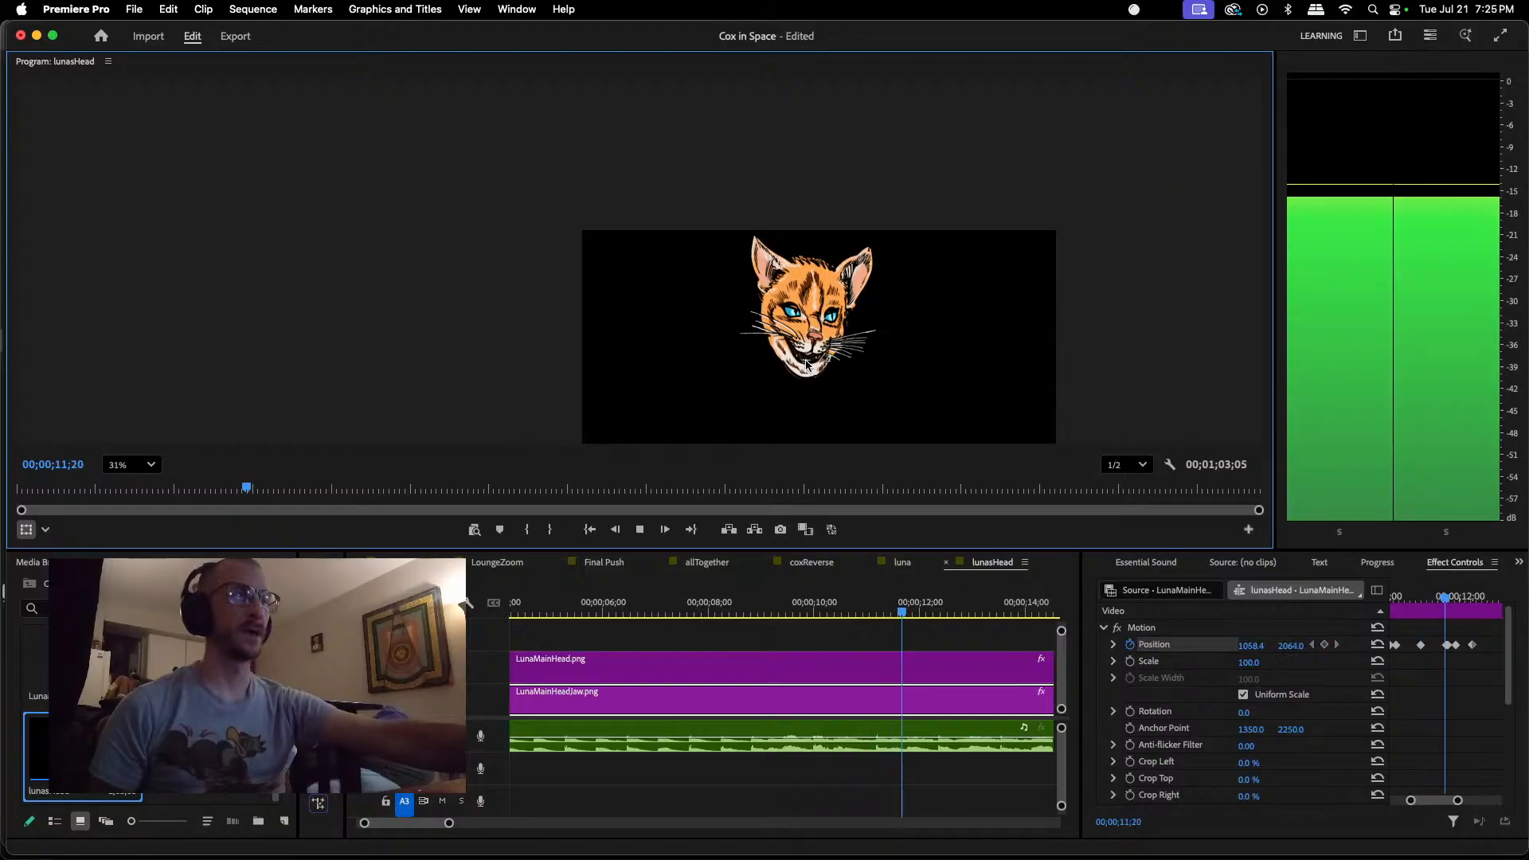
{"action": "key", "text": "space"}
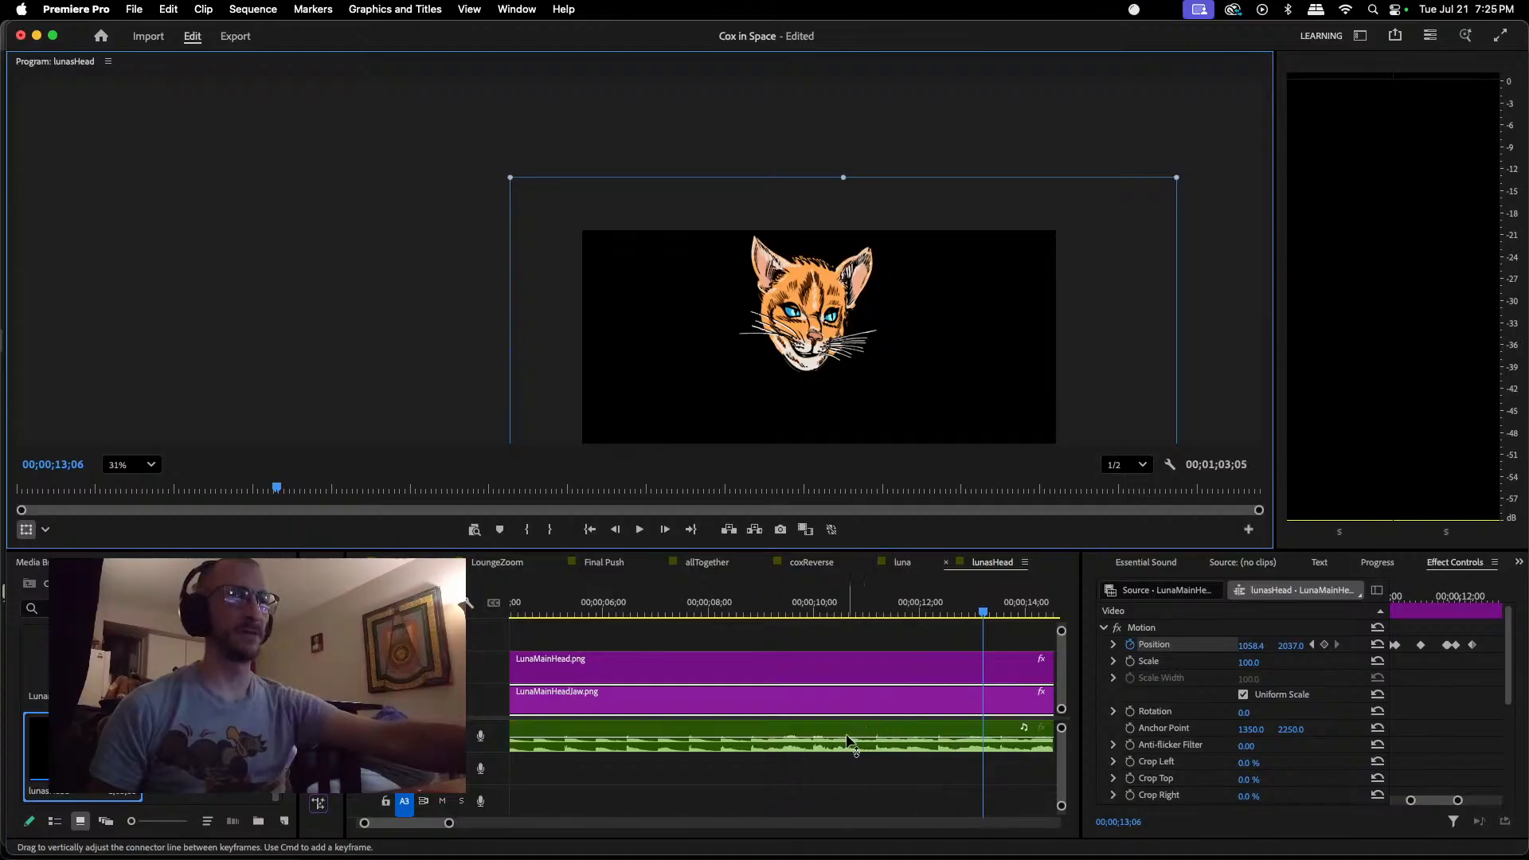
{"action": "left_click", "coordinate": [749, 609]}
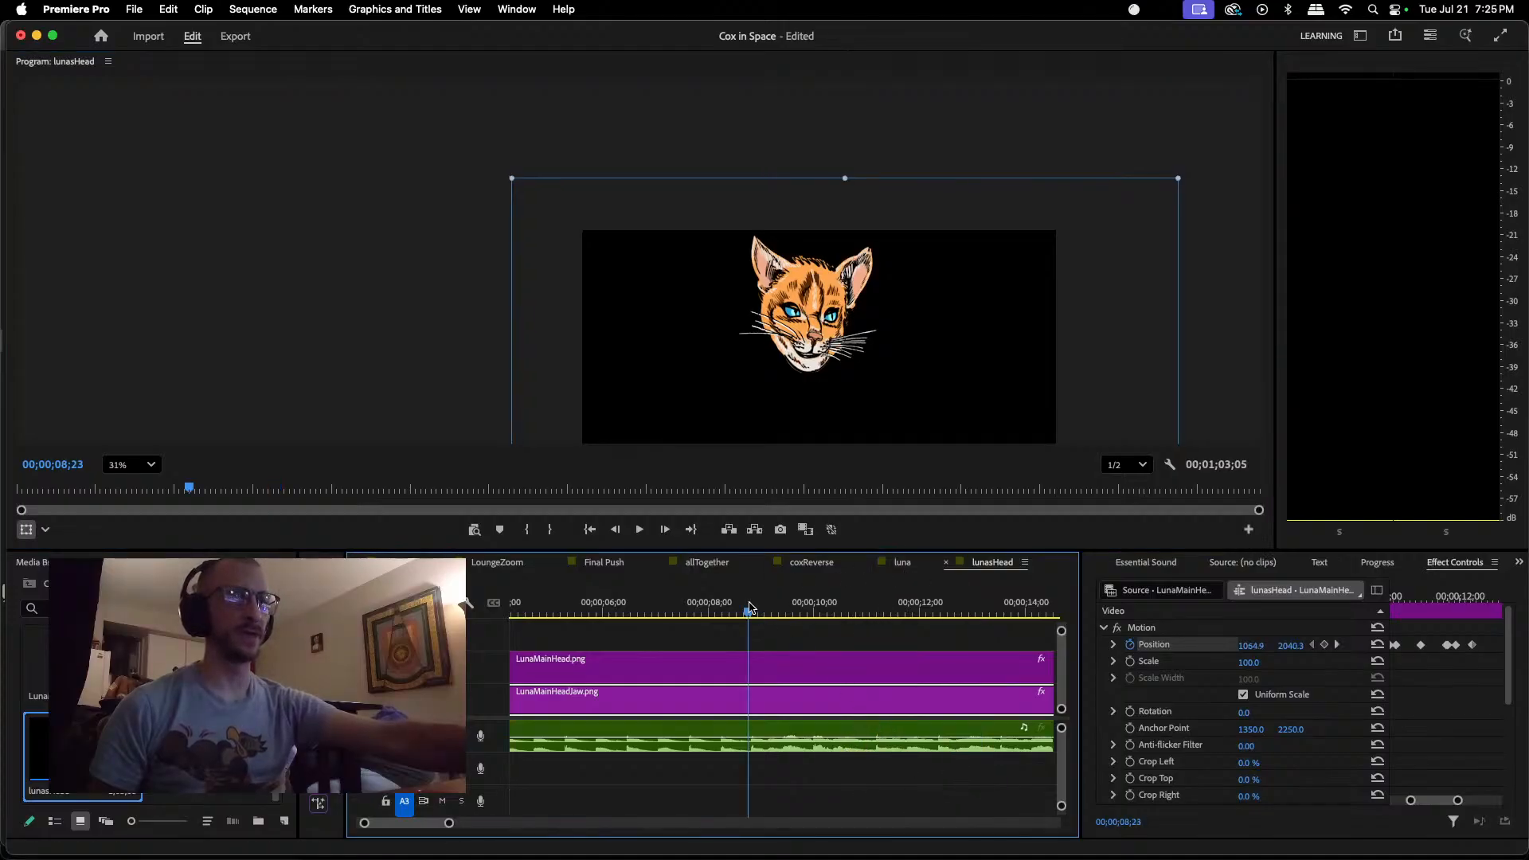
{"action": "key", "text": "space"}
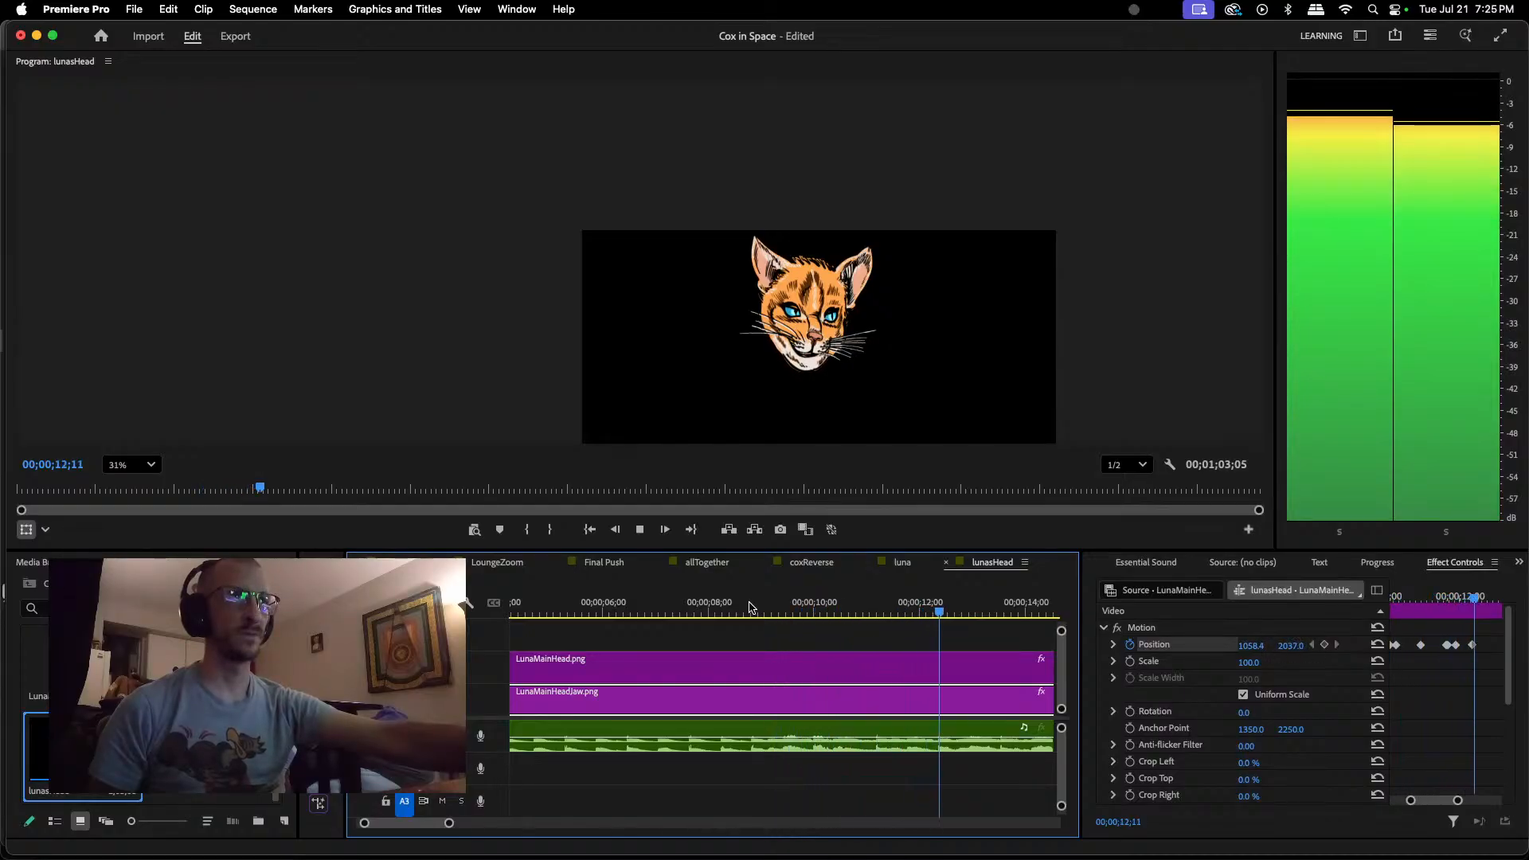
{"action": "key", "text": "space"}
{"action": "left_click", "coordinate": [788, 609]}
{"action": "key", "text": "space"}
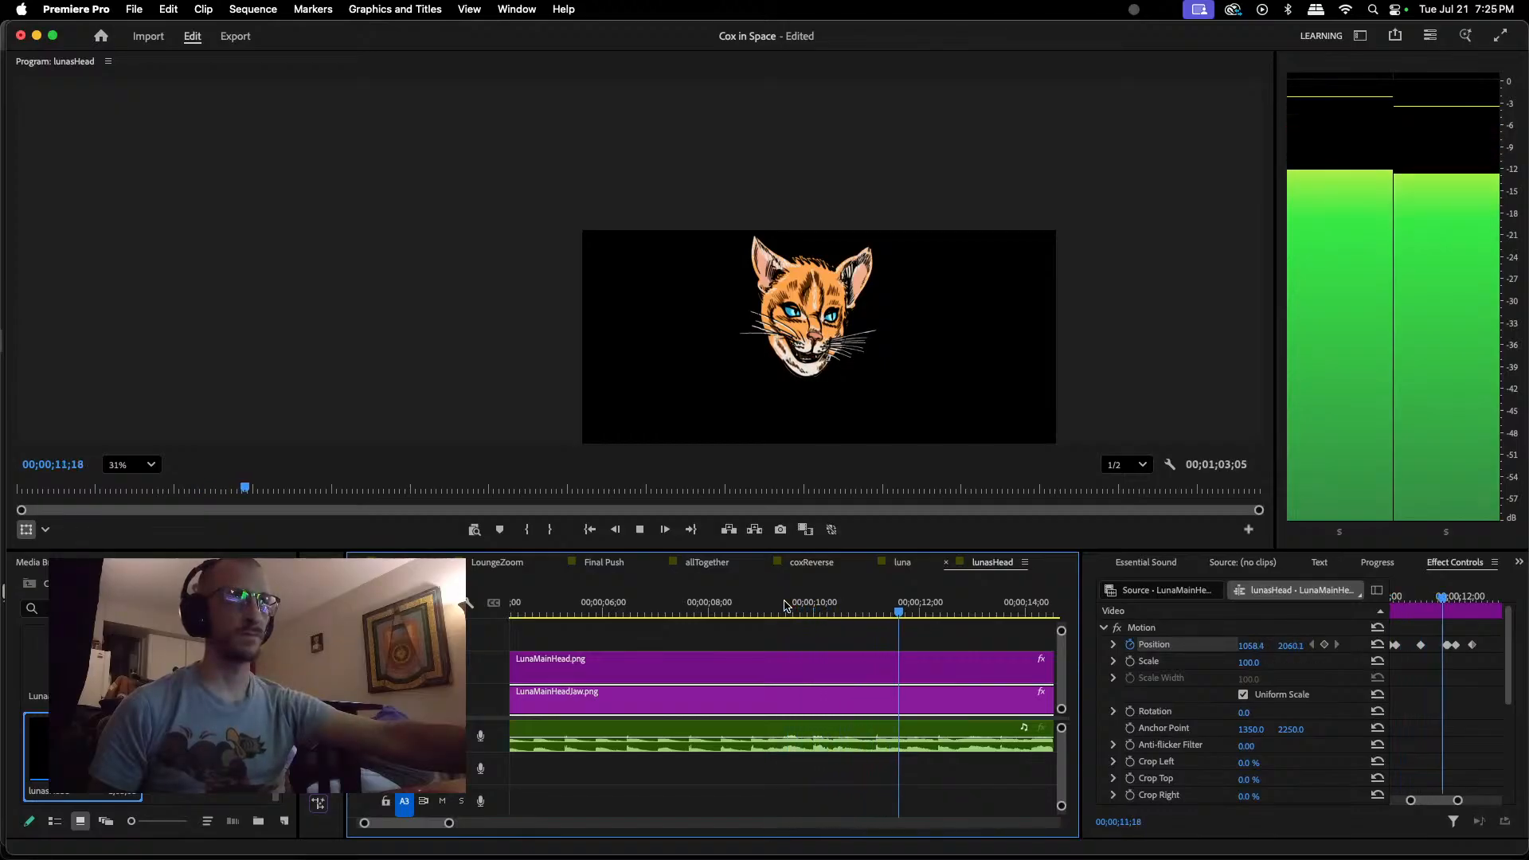
{"action": "key", "text": "space"}
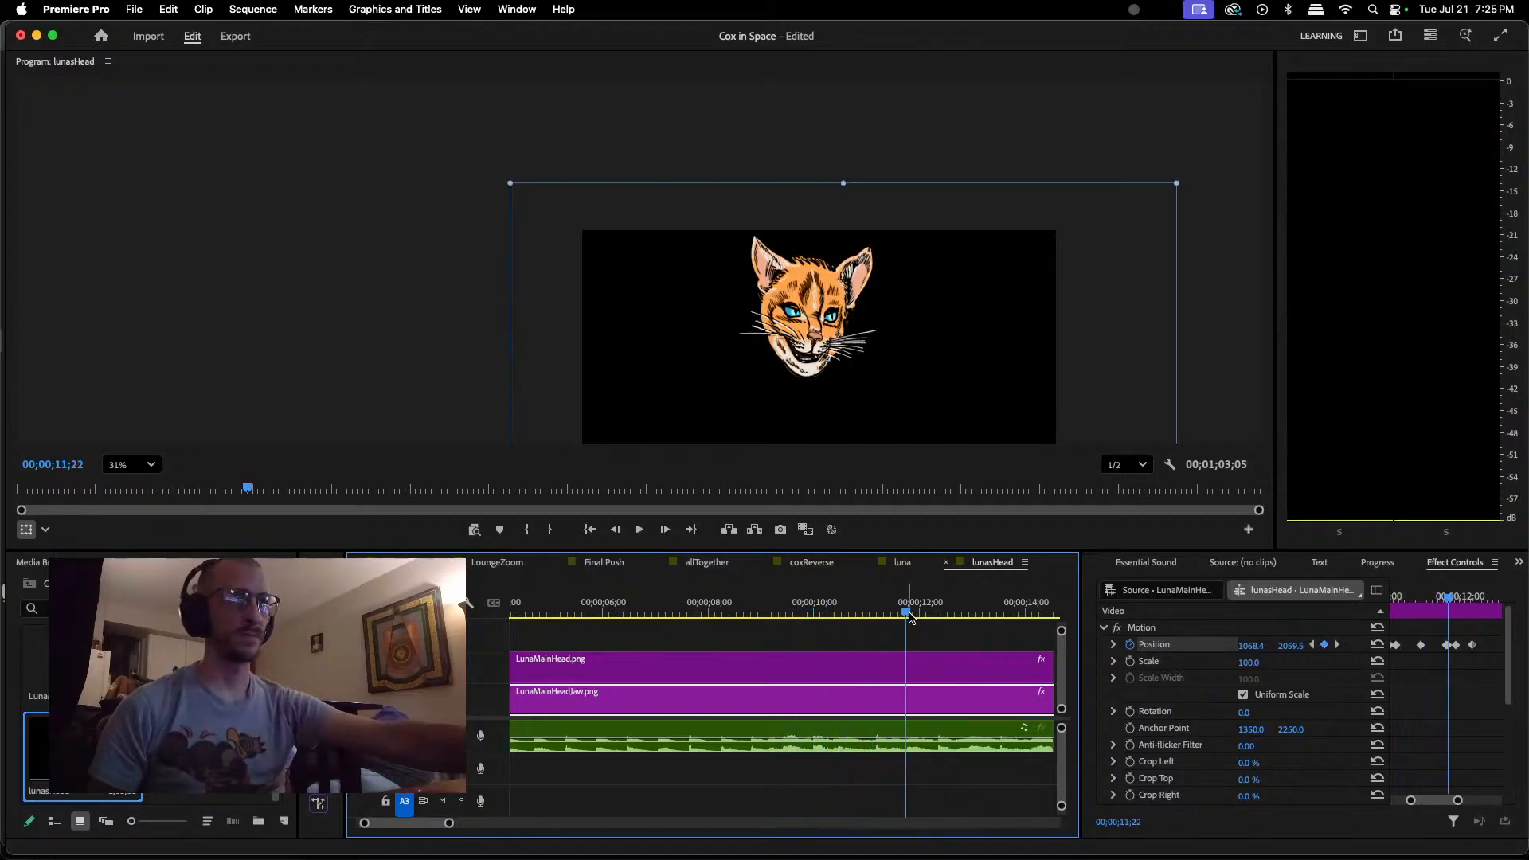
Step: Replay short sections of the dialogue up to 00;00;12;14, including from 00;00;11;17, to examine the timing of the existing jaw keyframes
{"action": "left_click", "coordinate": [854, 609]}
{"action": "key", "text": "space"}
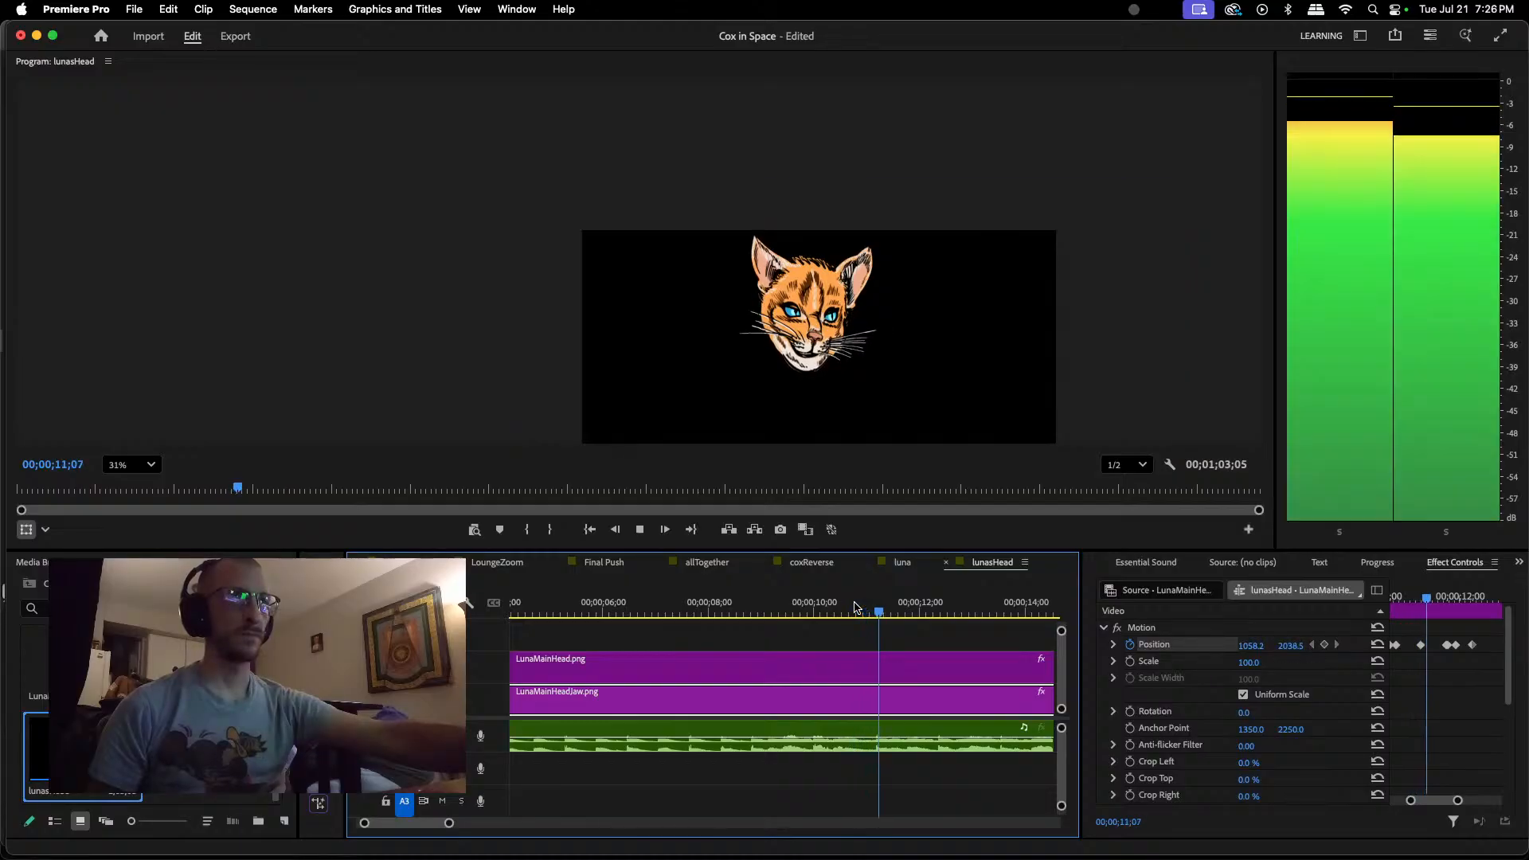
{"action": "key", "text": "space"}
{"action": "key", "text": "space"}
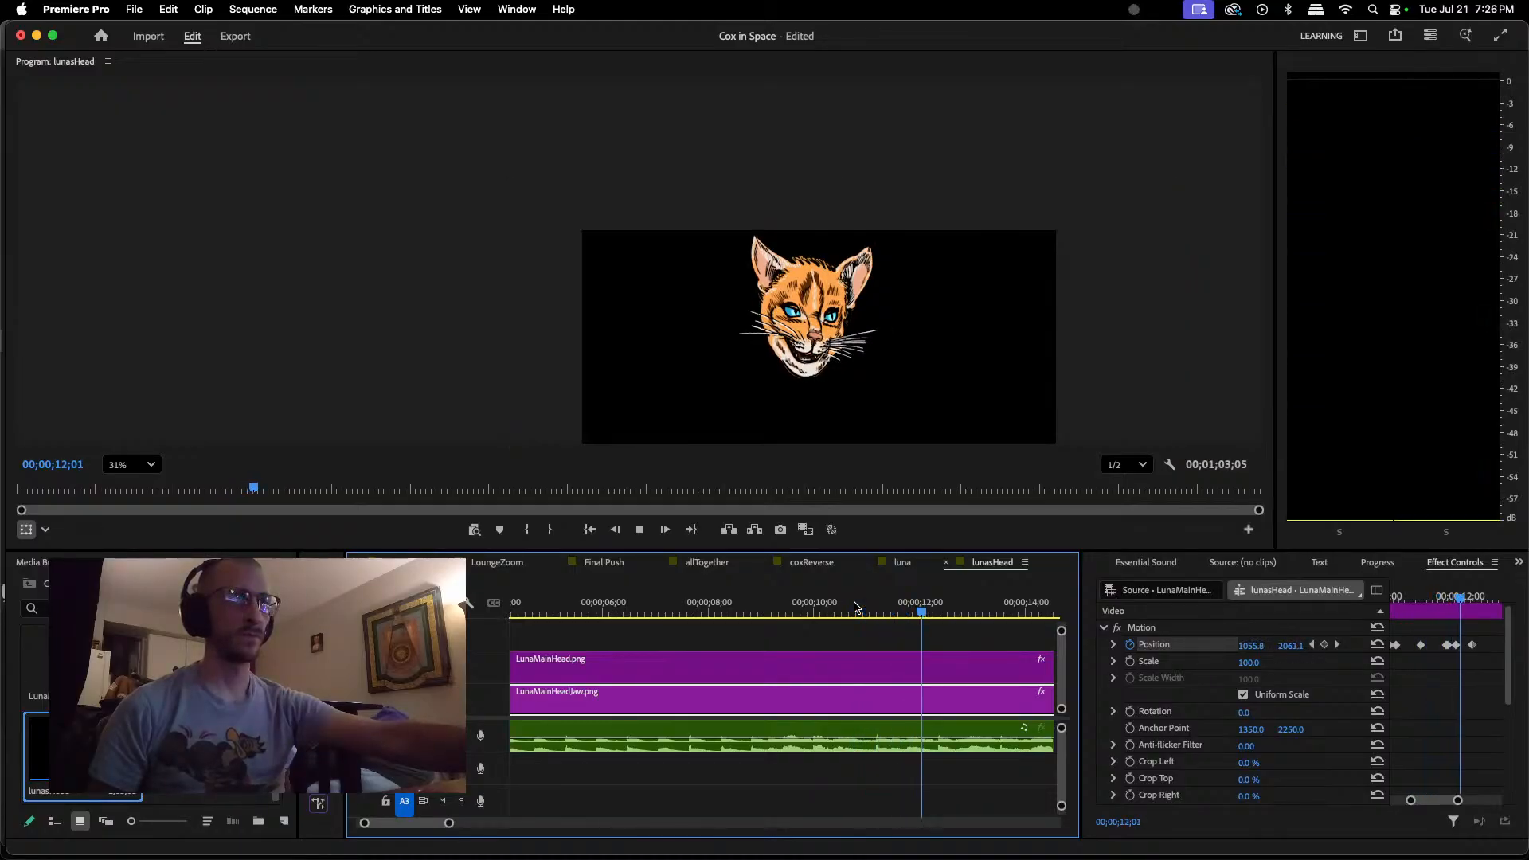
{"action": "key", "text": "space"}
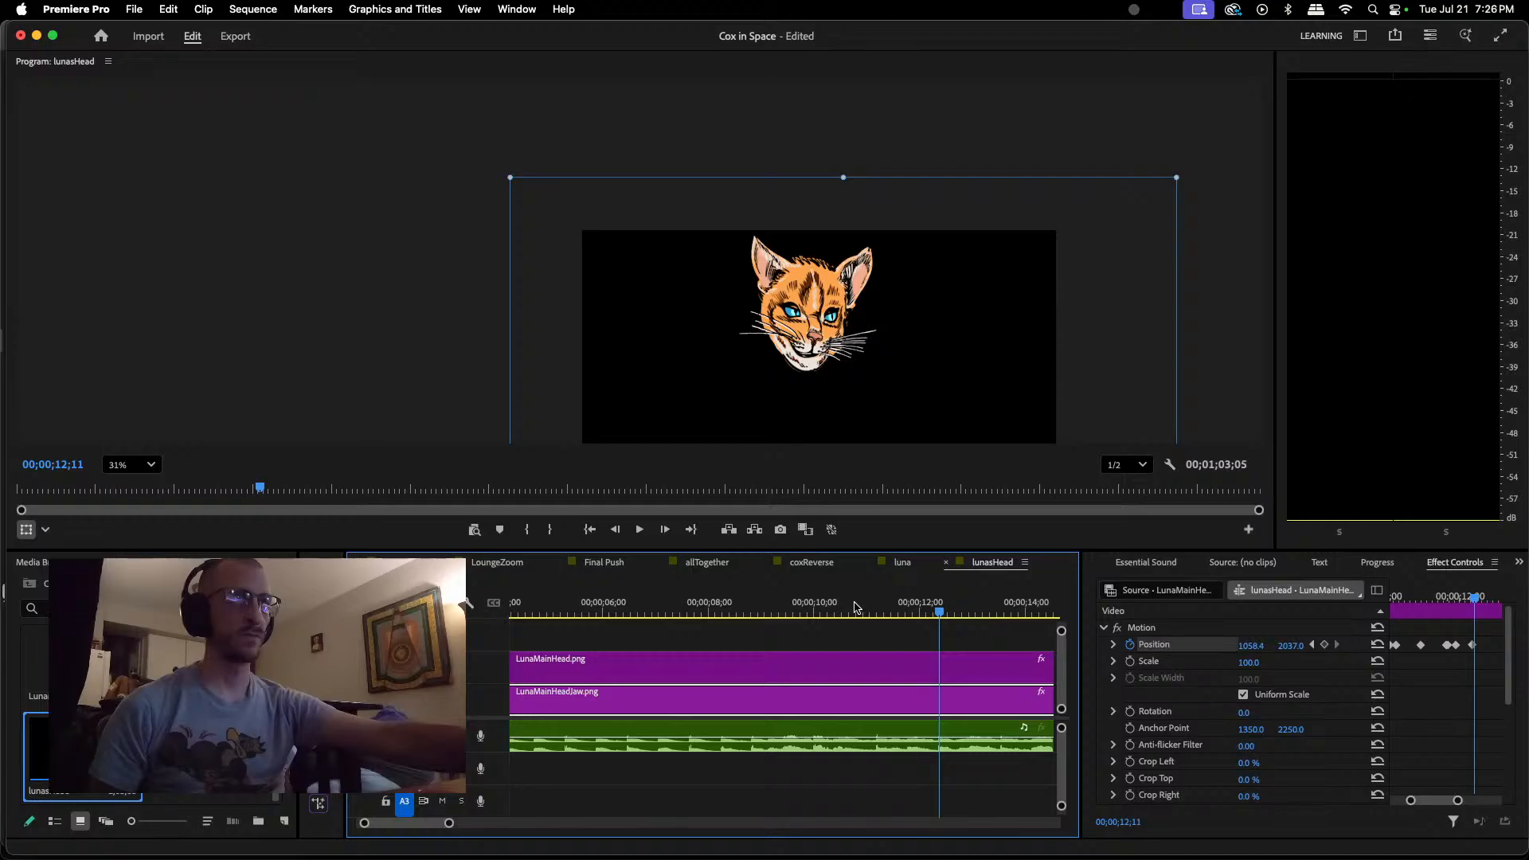
{"action": "left_click", "coordinate": [926, 612]}
{"action": "key", "text": "space"}
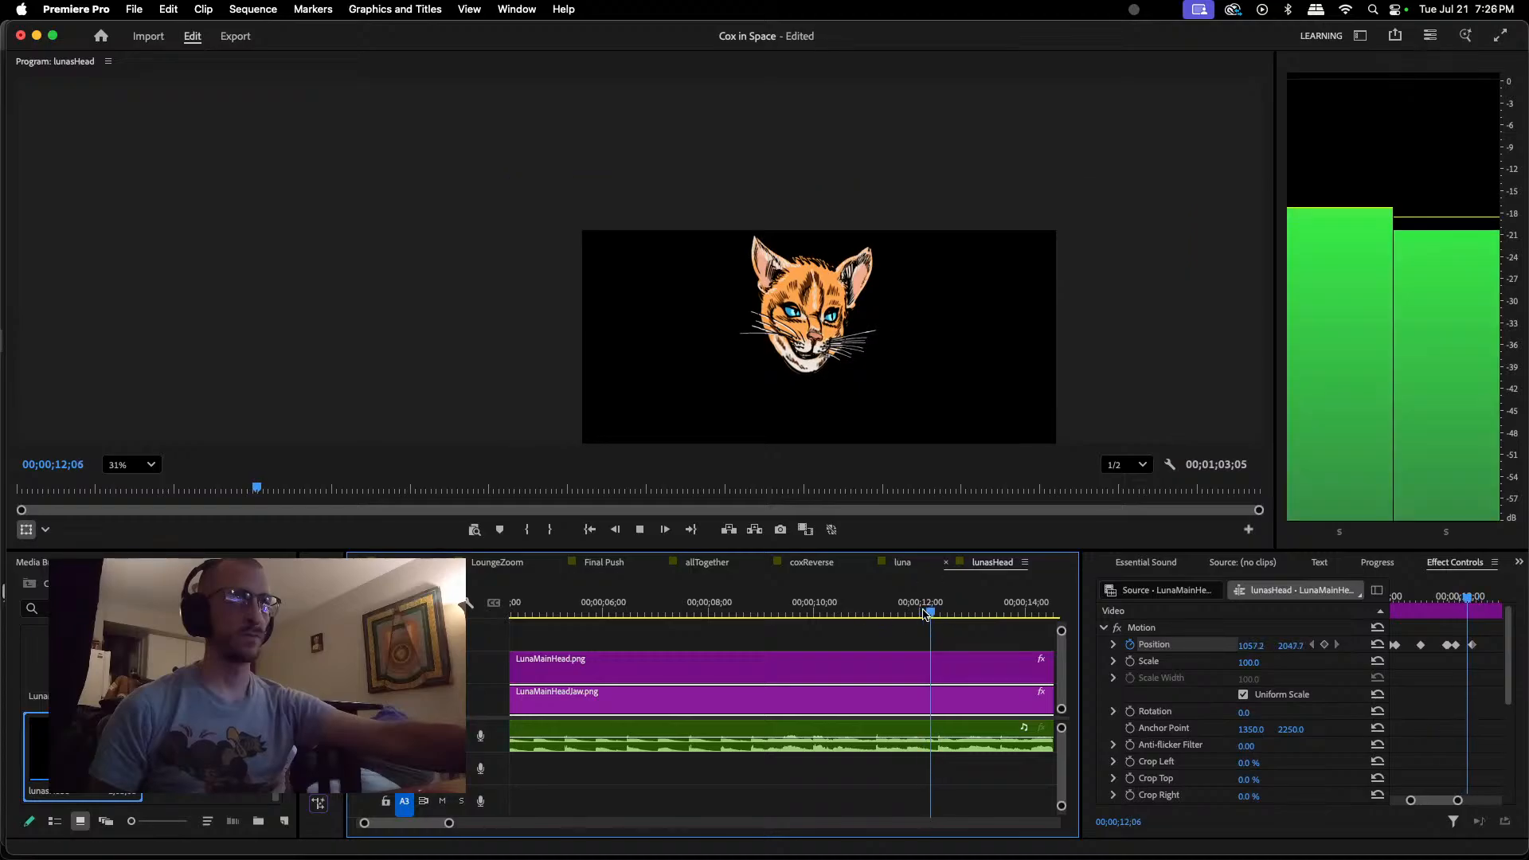
{"action": "key", "text": "space"}
{"action": "left_click_drag", "start_coordinate": [935, 613], "coordinate": [894, 613]}
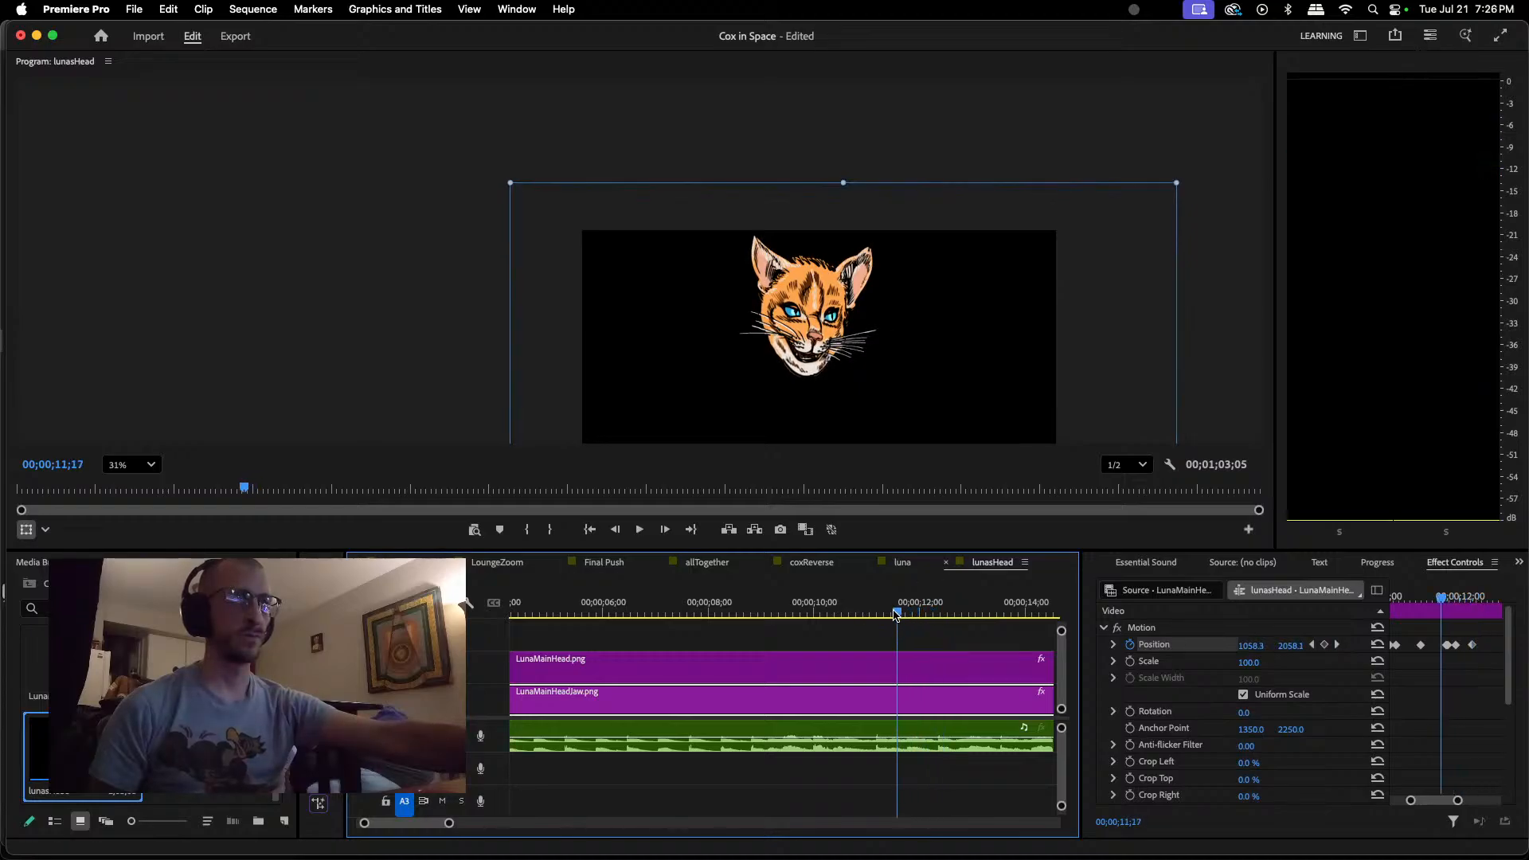
{"action": "key", "text": "space"}
{"action": "key", "text": "space"}
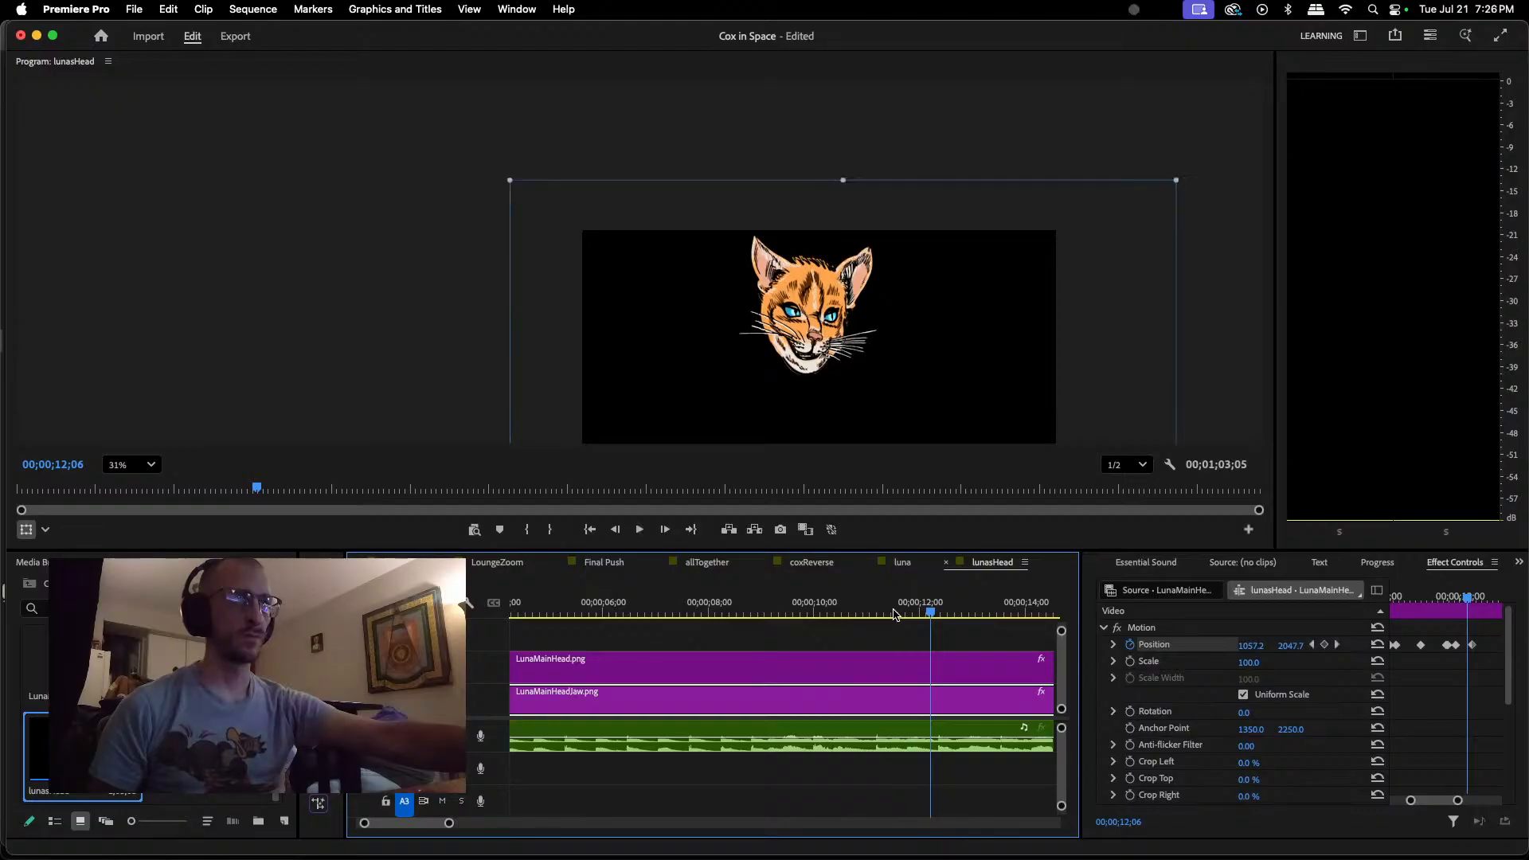
{"action": "key", "text": "space"}
{"action": "key", "text": "space"}
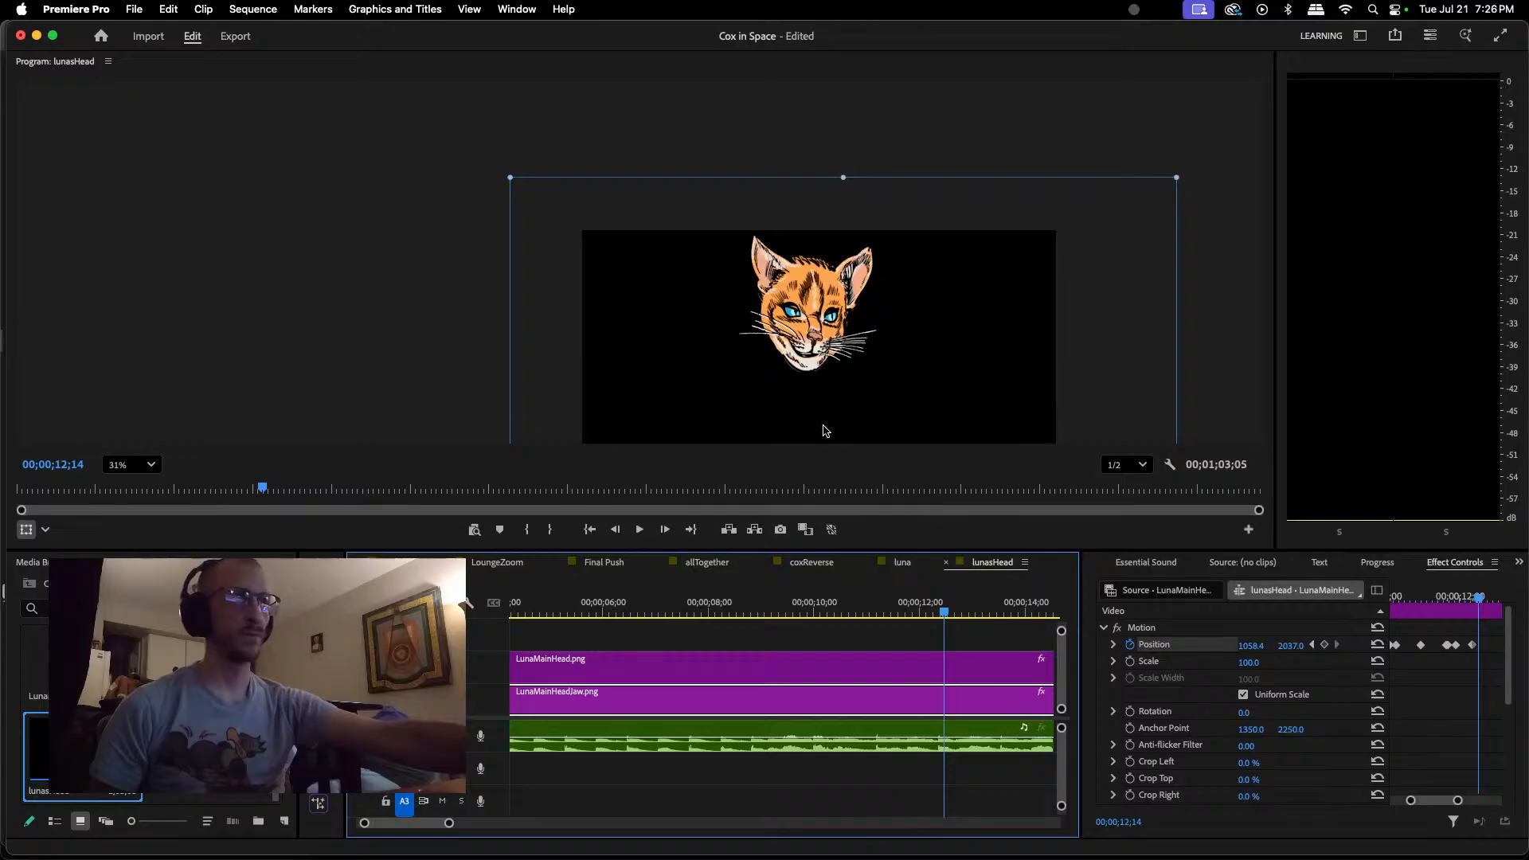
Step: Keyframe the jaw open at about 1061.6, 2059.5 at 00;00;12;14
{"action": "left_click", "coordinate": [810, 367]}
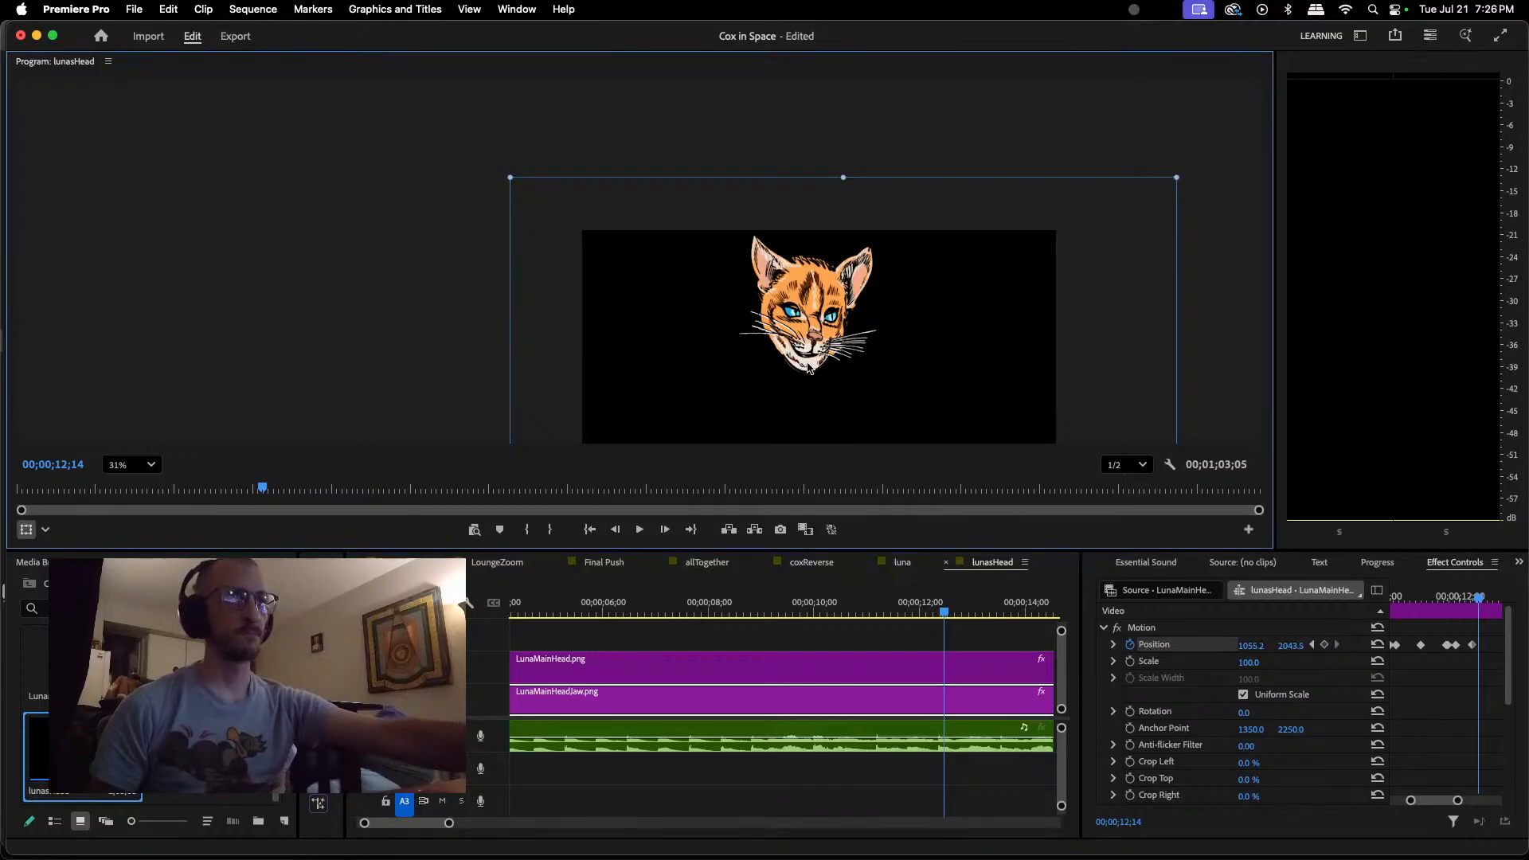
{"action": "left_click_drag", "start_coordinate": [810, 367], "coordinate": [811, 373]}
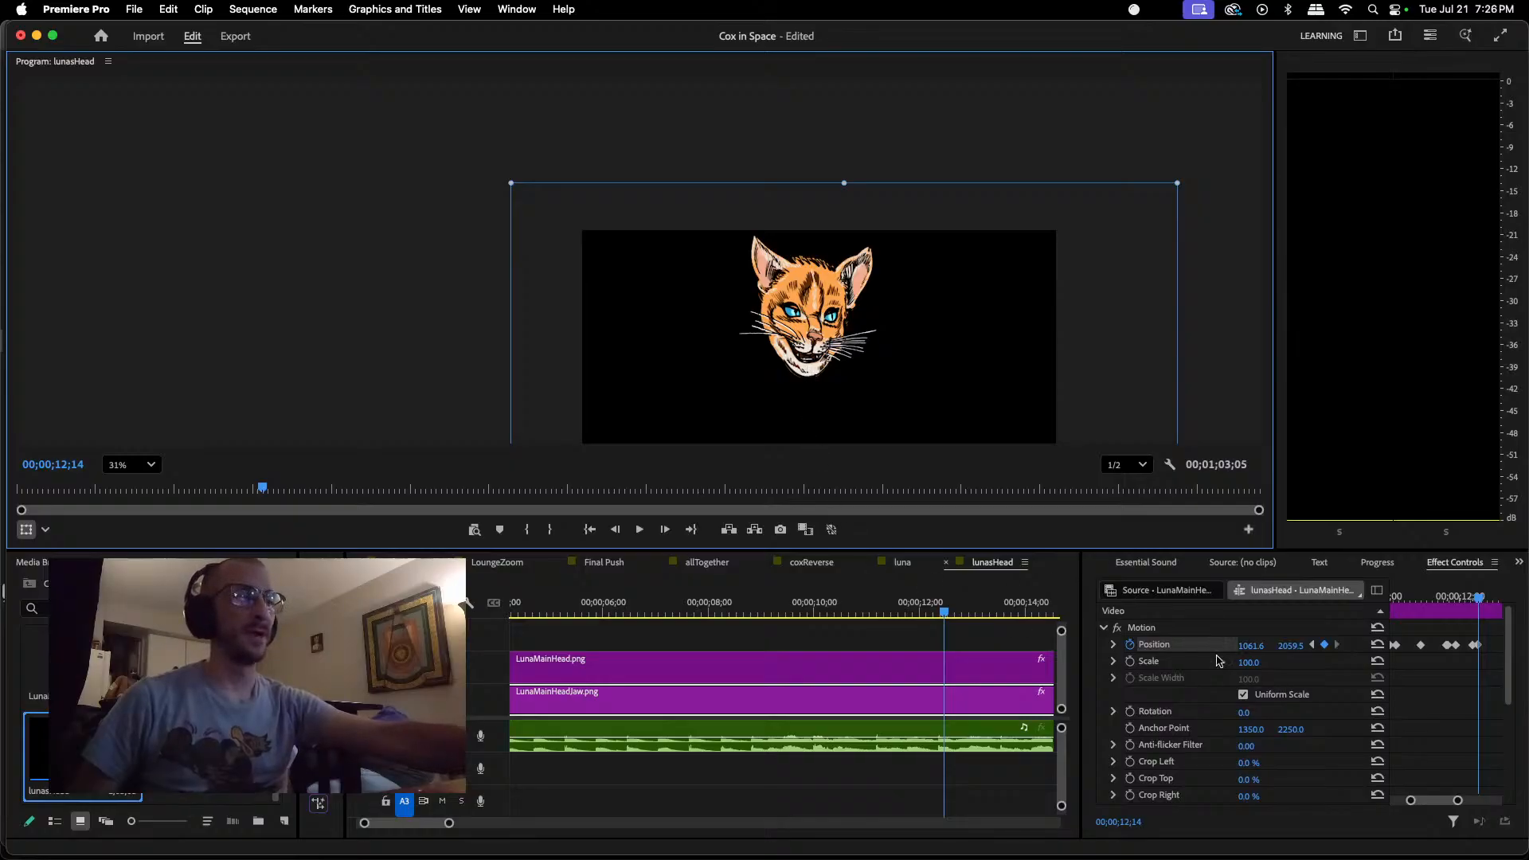
{"action": "left_click_drag", "start_coordinate": [1460, 807], "coordinate": [1440, 805]}
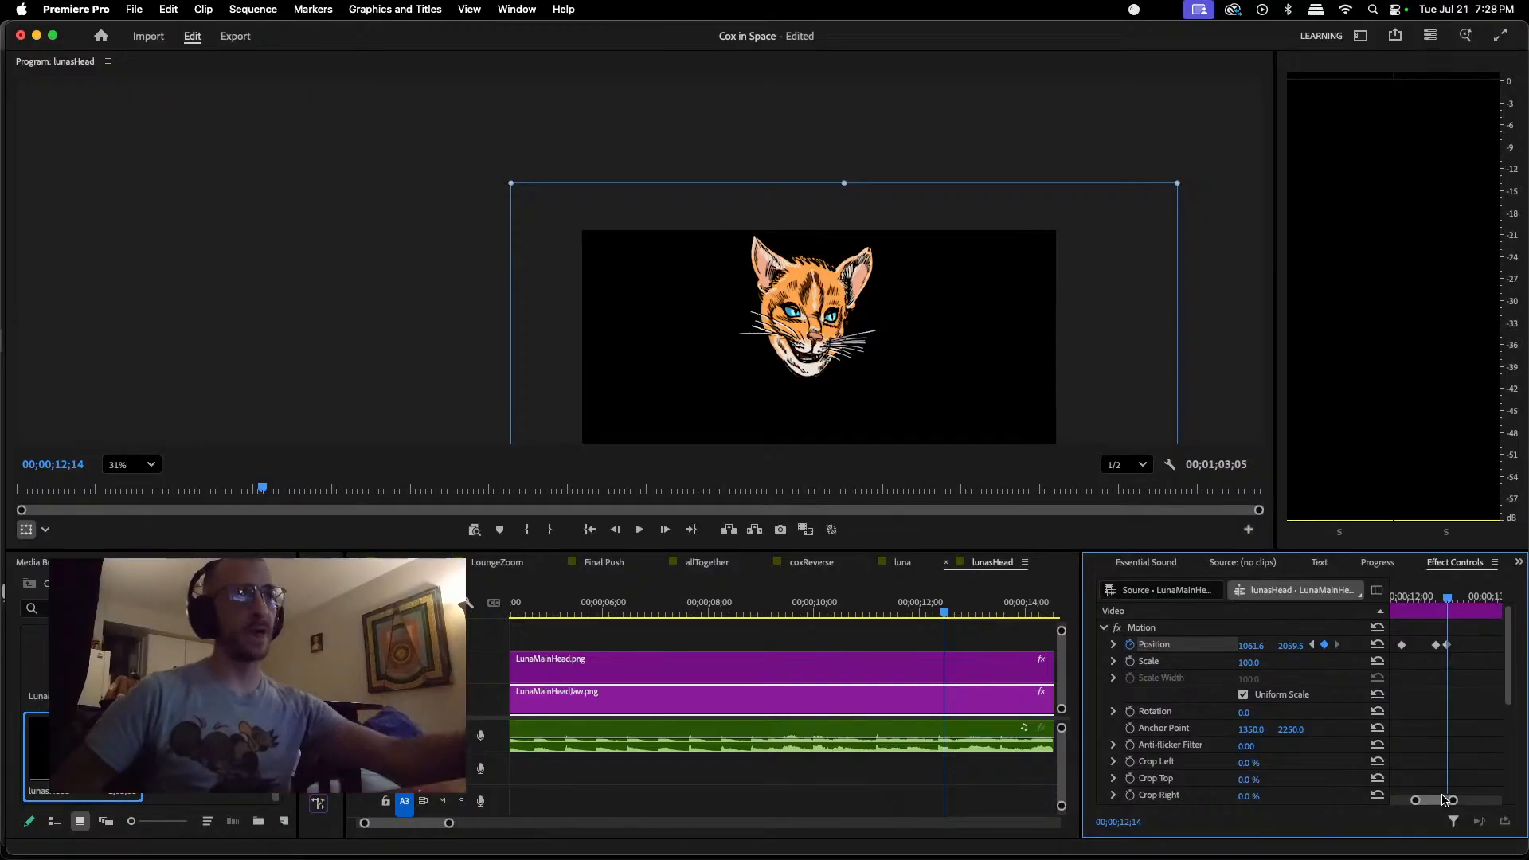
Step: Play back the jaw animation from 00;00;05;25 and replay short sections around 00;00;12;00 to find where the jaw should close
{"action": "left_click", "coordinate": [594, 606]}
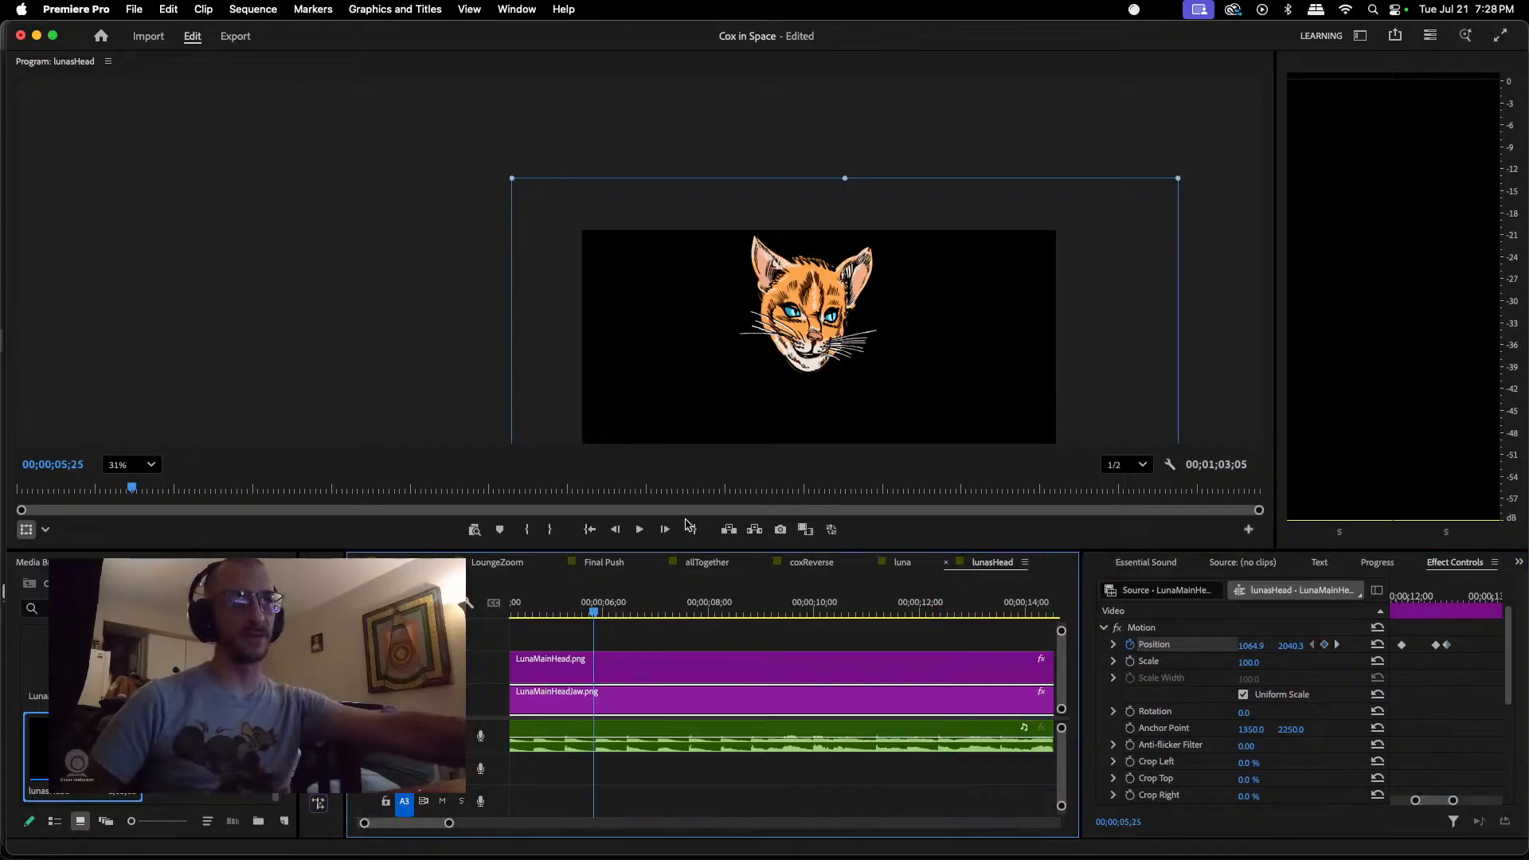
{"action": "left_click", "coordinate": [639, 531]}
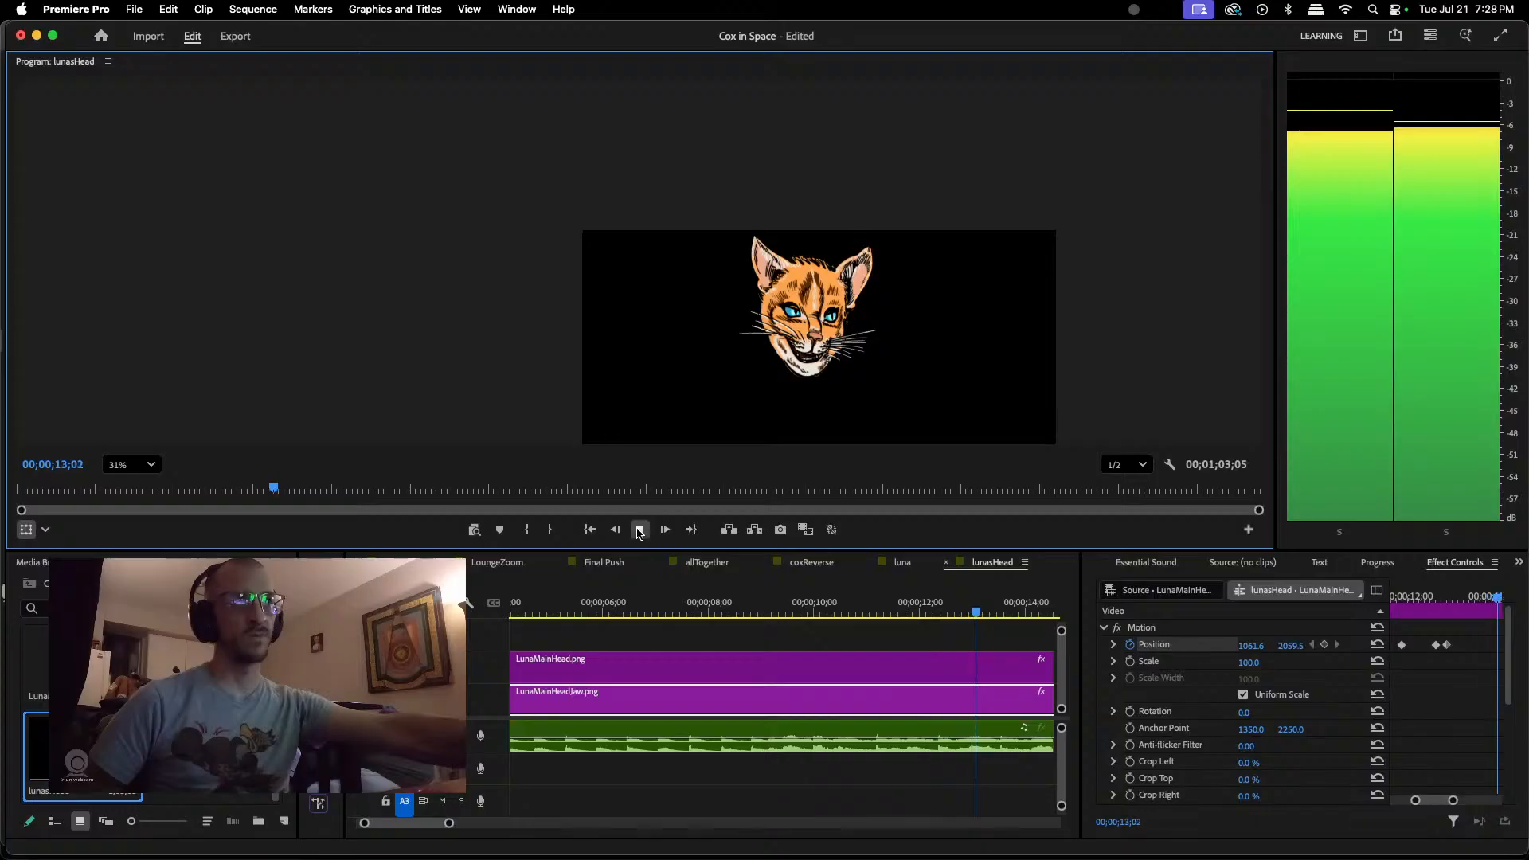
{"action": "left_click", "coordinate": [640, 530]}
{"action": "left_click_drag", "start_coordinate": [980, 612], "coordinate": [930, 605]}
{"action": "key", "text": "space"}
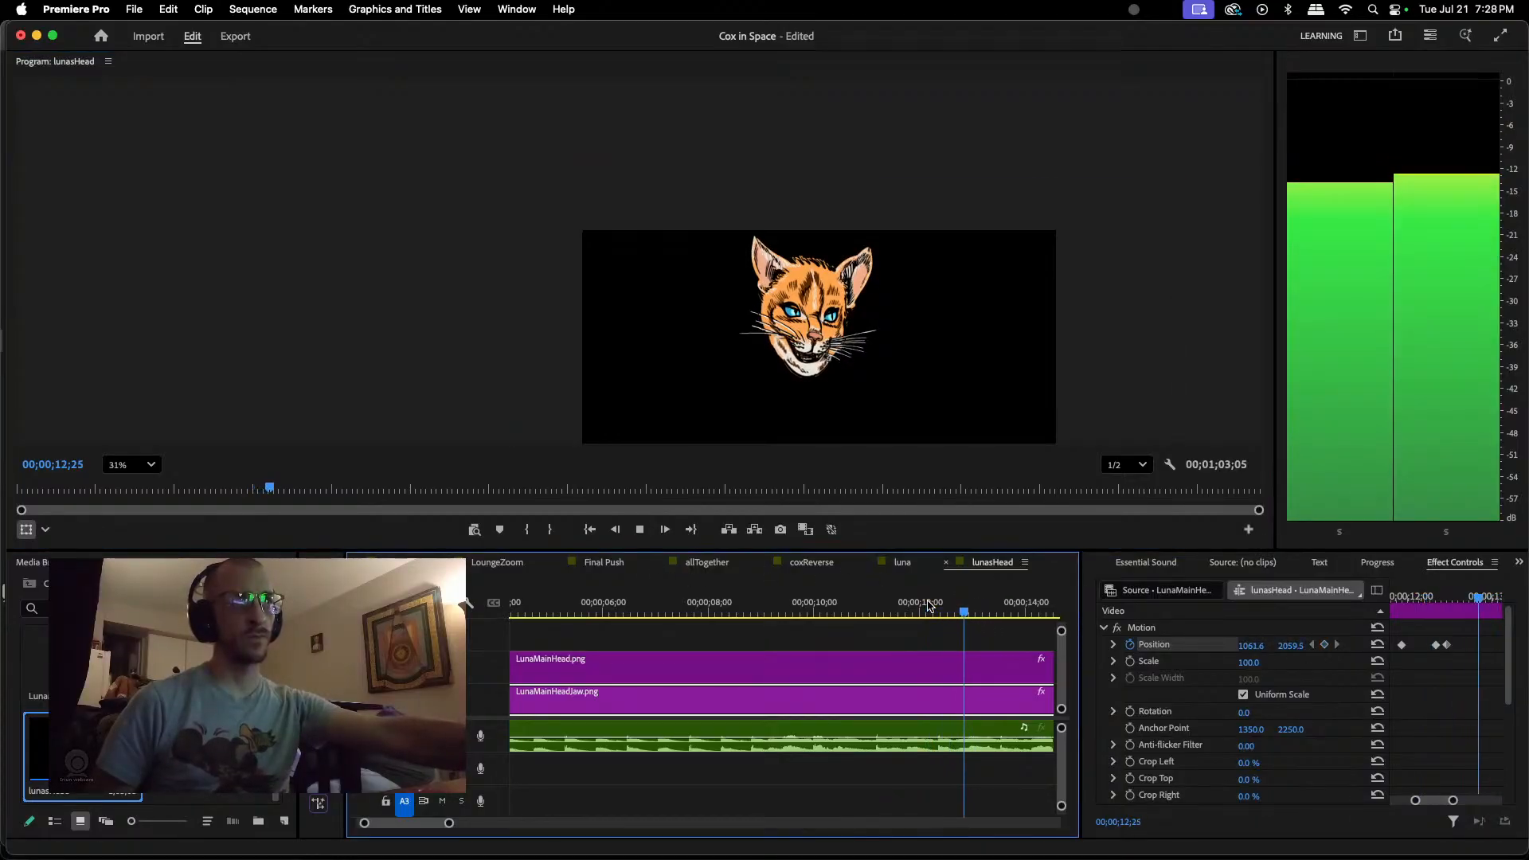
{"action": "key", "text": "space"}
{"action": "left_click", "coordinate": [967, 612]}
{"action": "left_click", "coordinate": [924, 612]}
{"action": "key", "text": "space"}
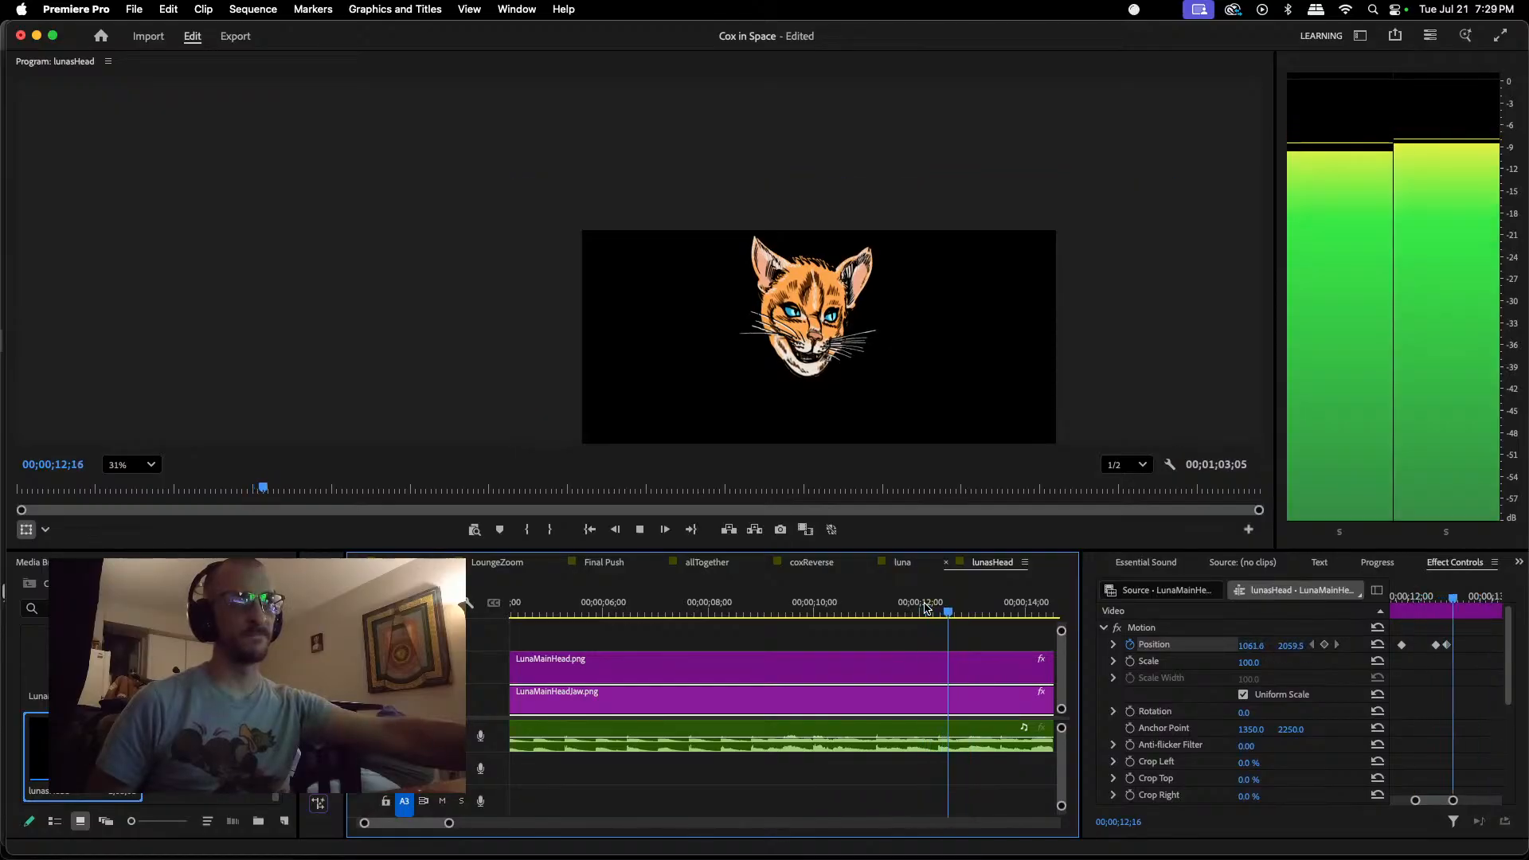
{"action": "key", "text": "space"}
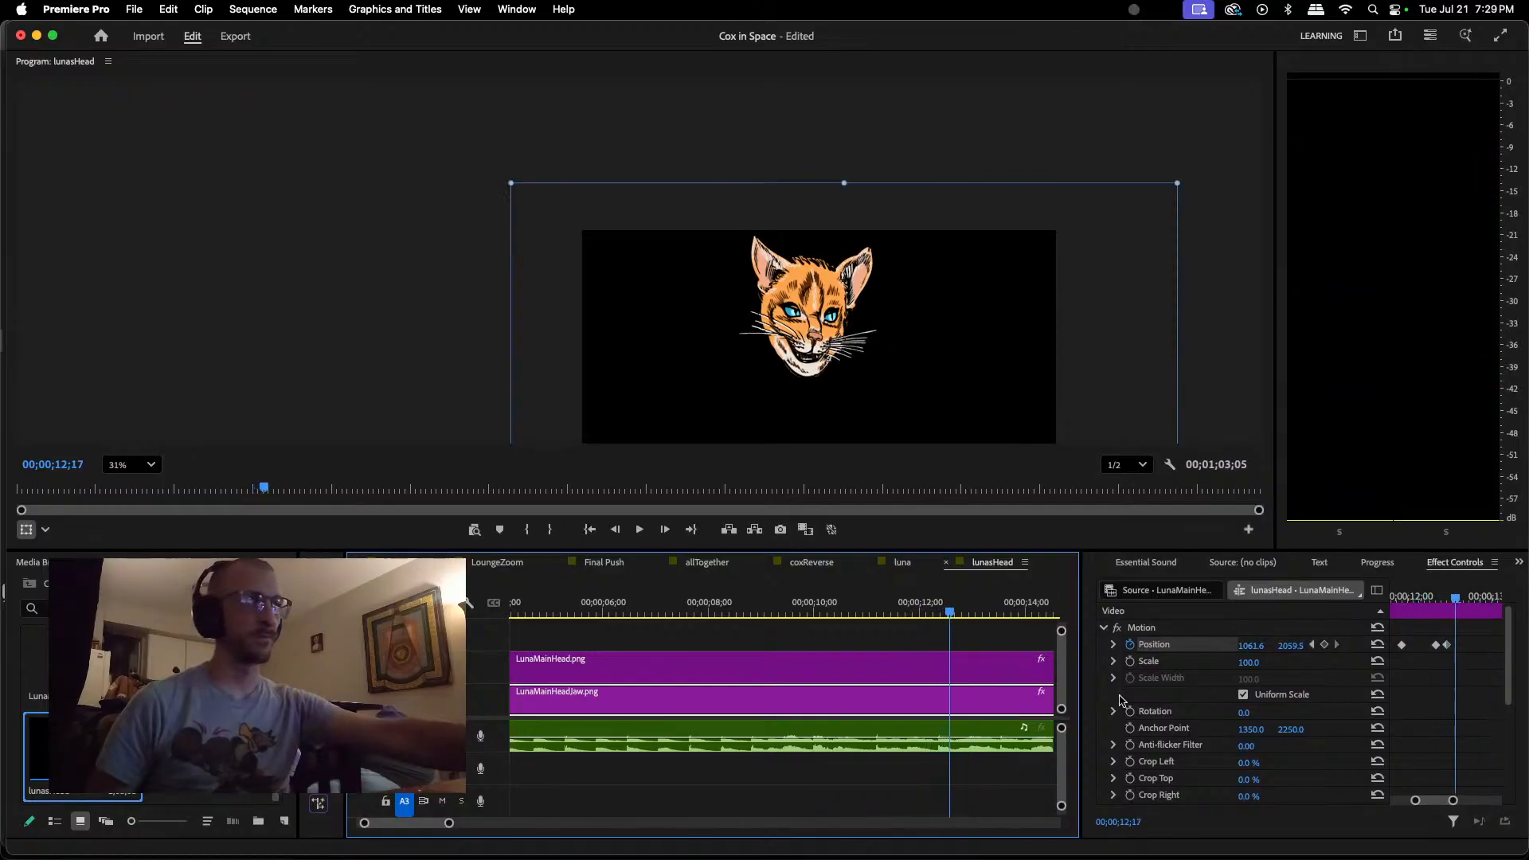
Step: Keyframe the jaw closed at about 1061.6, 2037 at 00;00;12;17 and briefly play onward
{"action": "left_click_drag", "start_coordinate": [805, 375], "coordinate": [806, 367]}
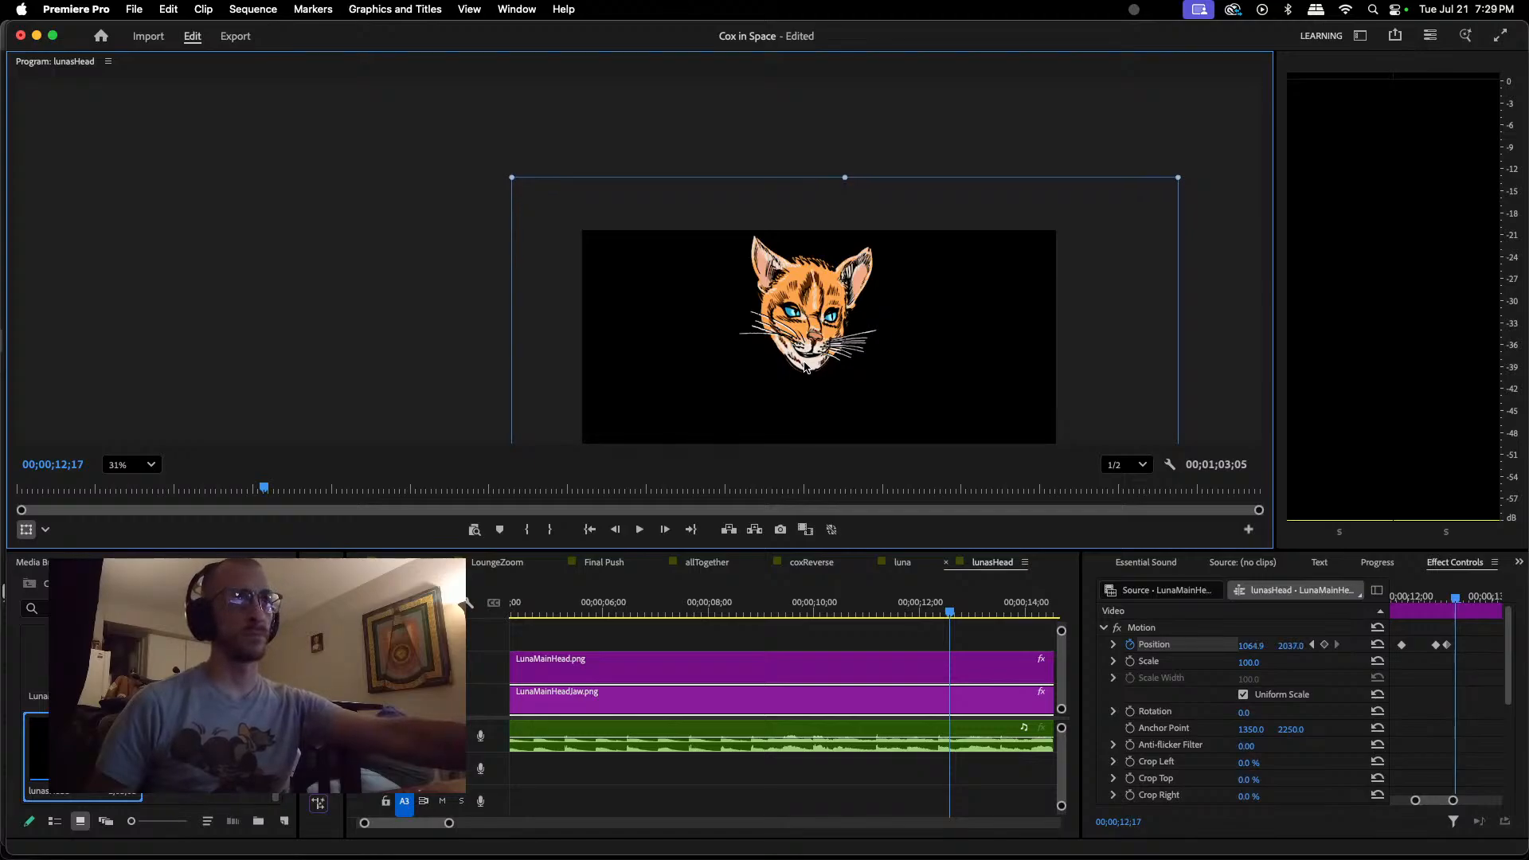
{"action": "left_click_drag", "start_coordinate": [805, 367], "coordinate": [804, 367]}
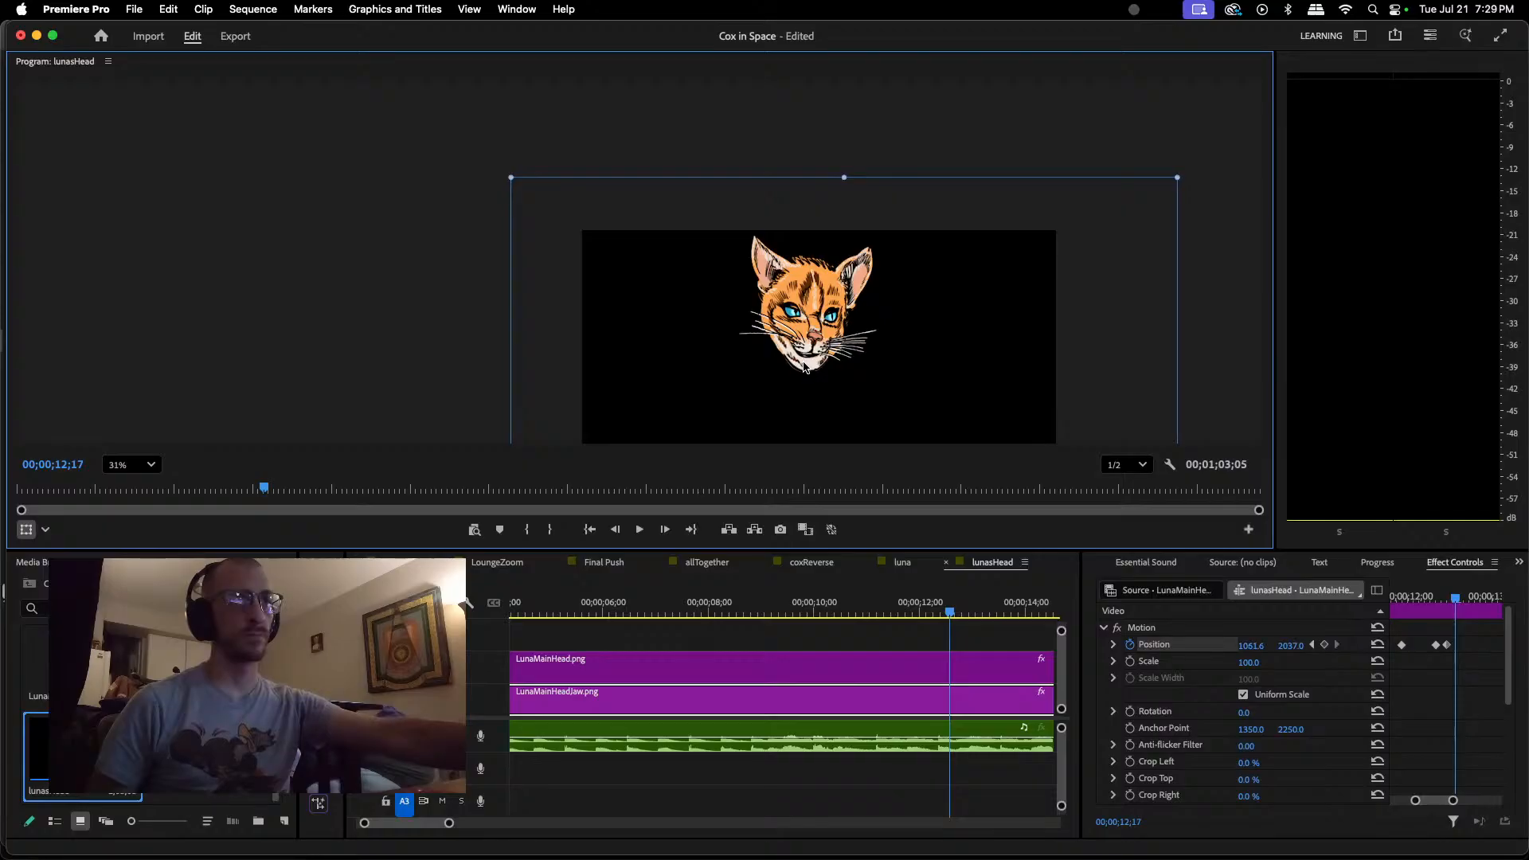
{"action": "key", "text": "space"}
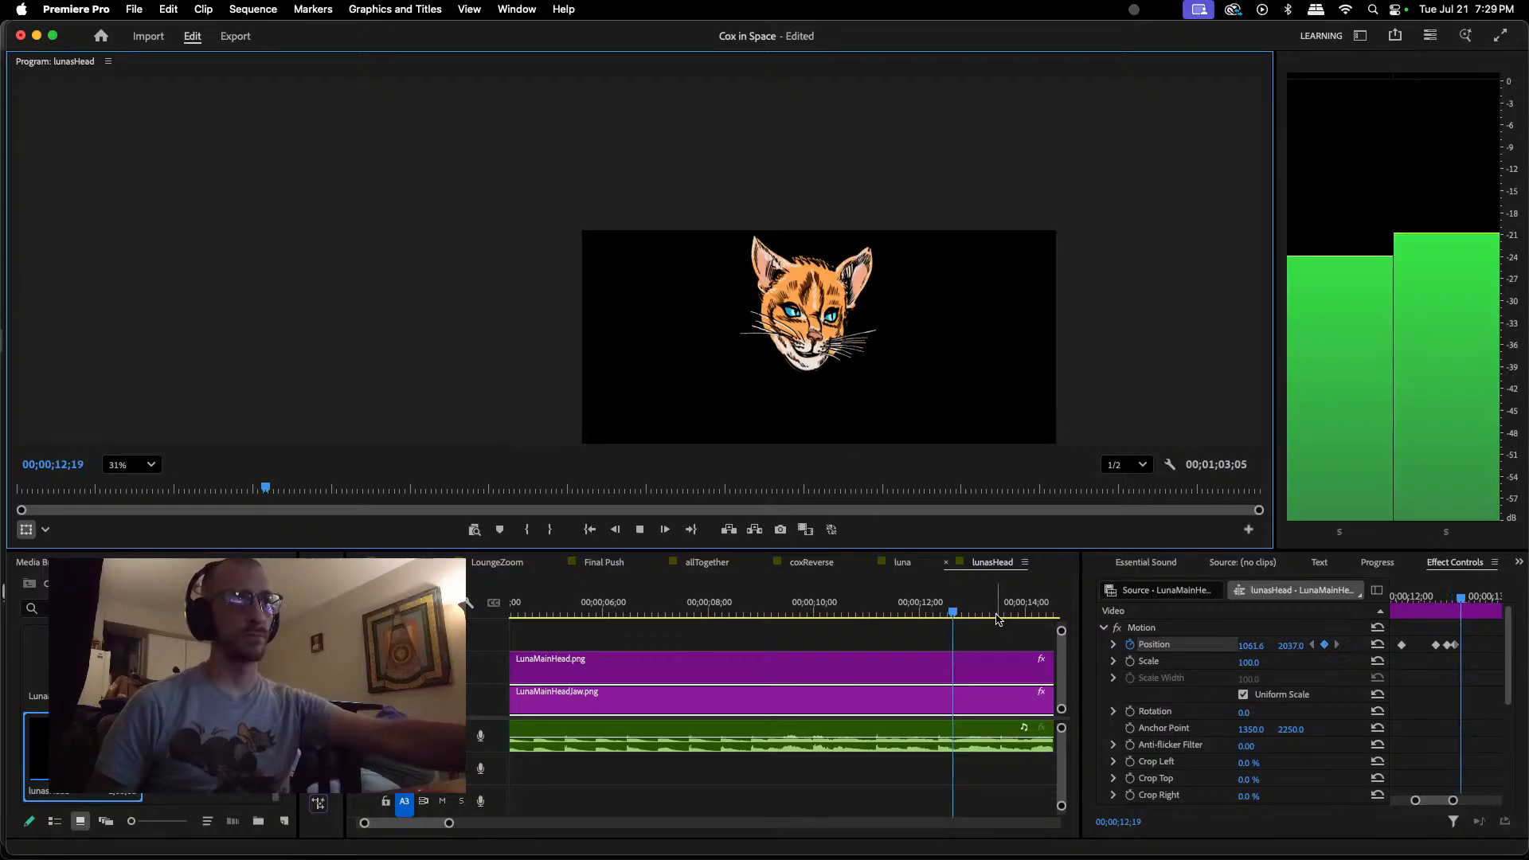
{"action": "key", "text": "space"}
Step: Add a Position keyframe at 00;00;12;21 that holds the jaw closed
{"action": "left_click", "coordinate": [982, 615]}
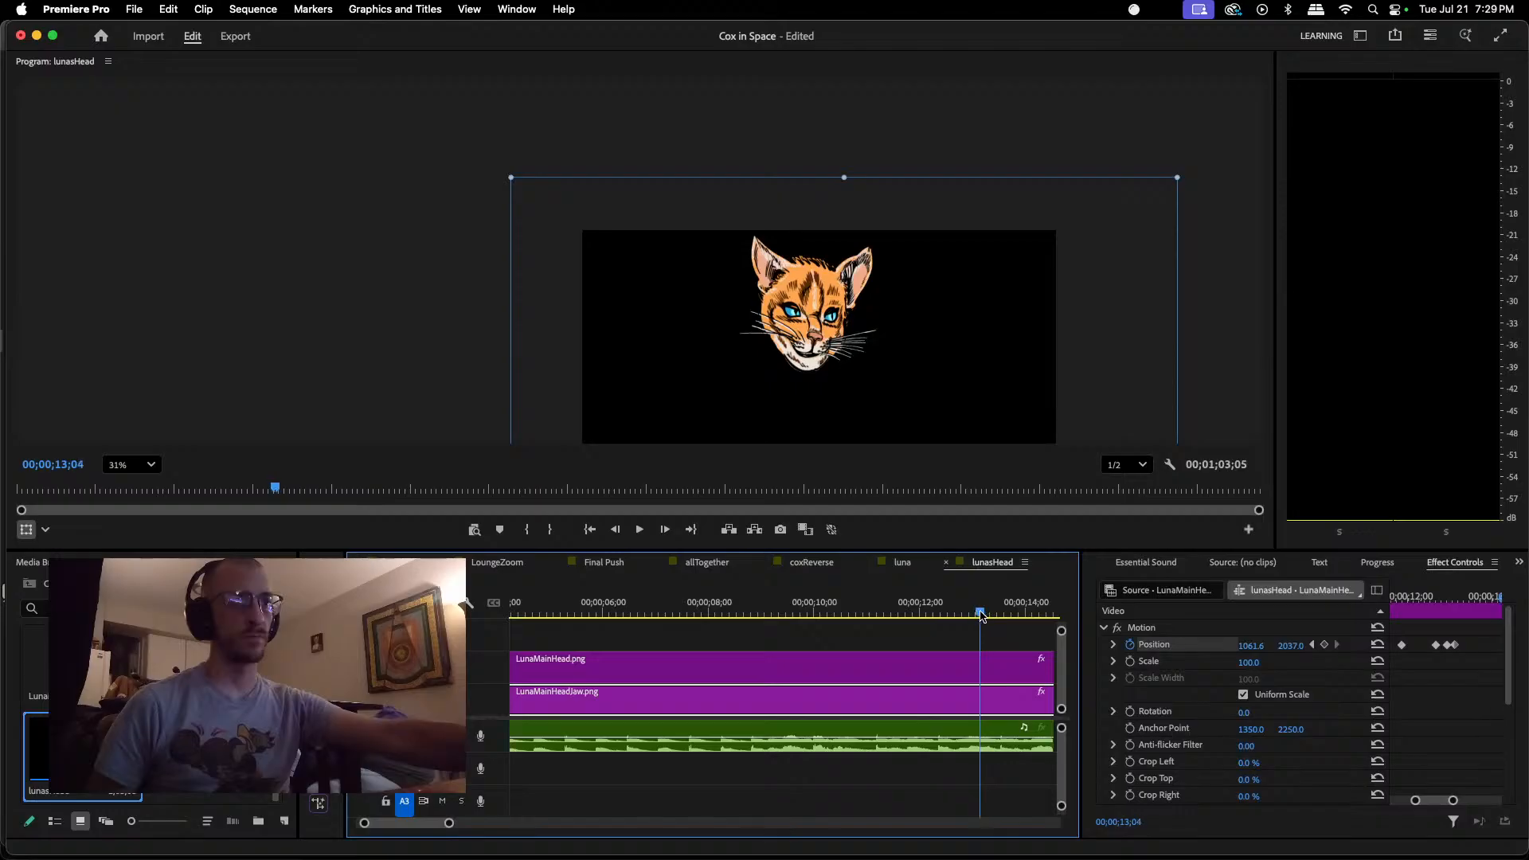
{"action": "left_click_drag", "start_coordinate": [982, 615], "coordinate": [959, 613]}
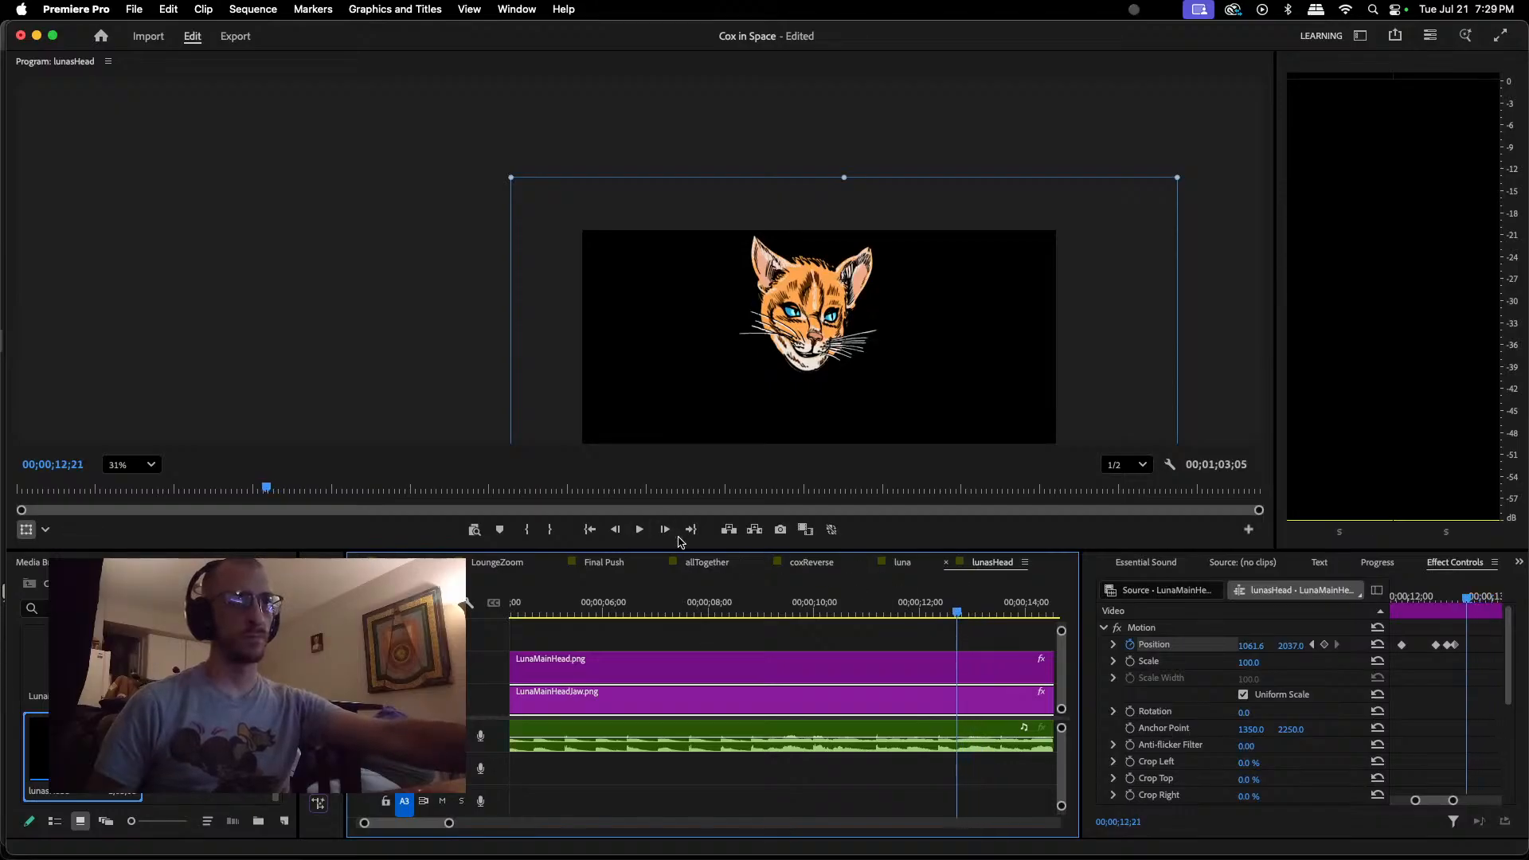
{"action": "left_click", "coordinate": [1326, 646]}
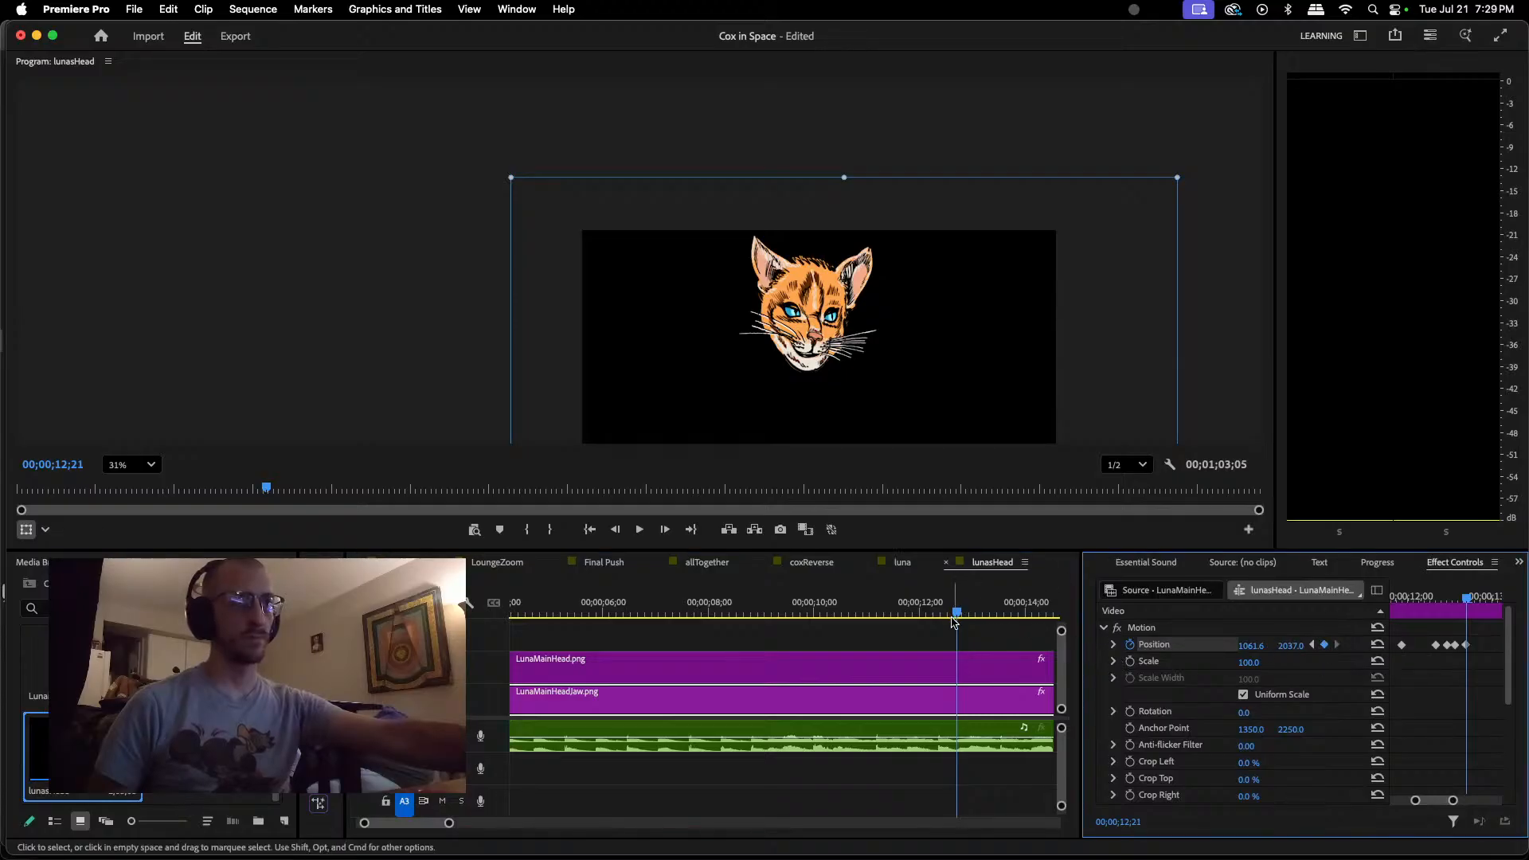
Step: Keyframe the jaw wide open at about 1061.6, 2069.2 at 00;00;13;00
{"action": "left_click_drag", "start_coordinate": [957, 615], "coordinate": [975, 613]}
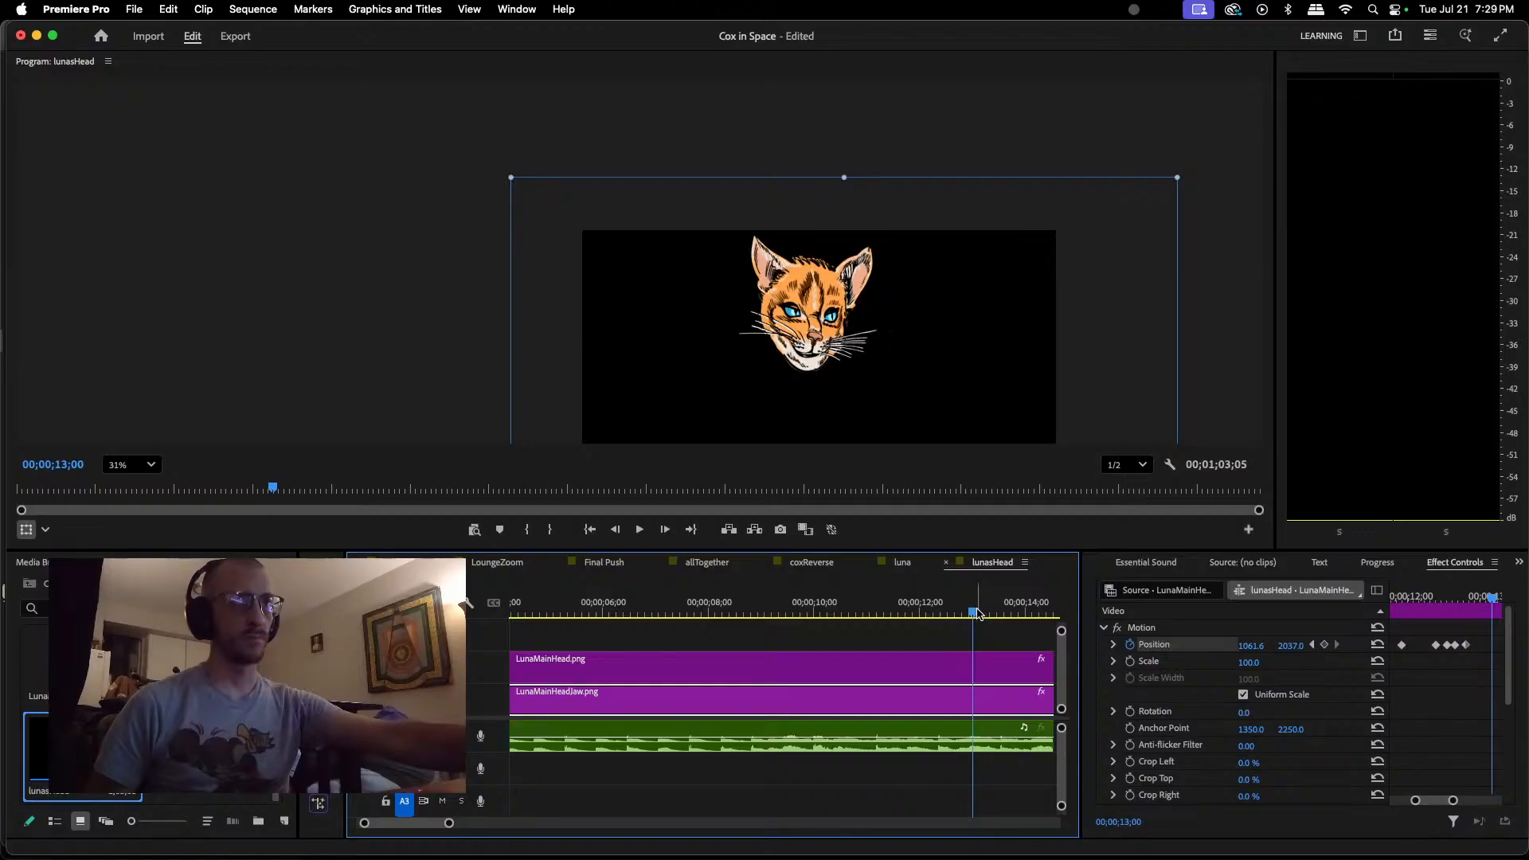
{"action": "left_click", "coordinate": [810, 367]}
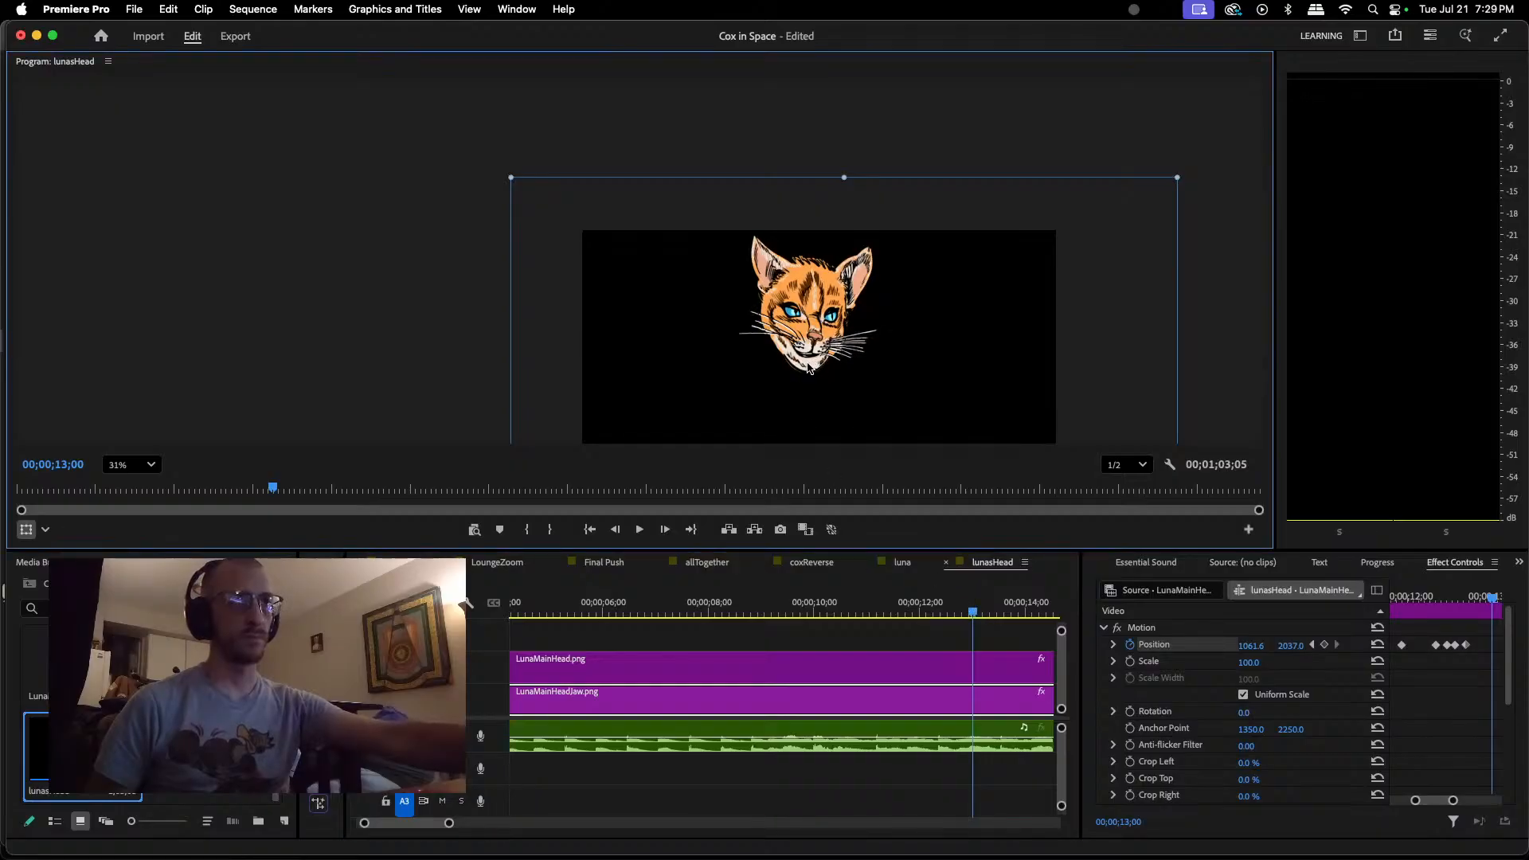
{"action": "left_click_drag", "start_coordinate": [811, 366], "coordinate": [809, 373]}
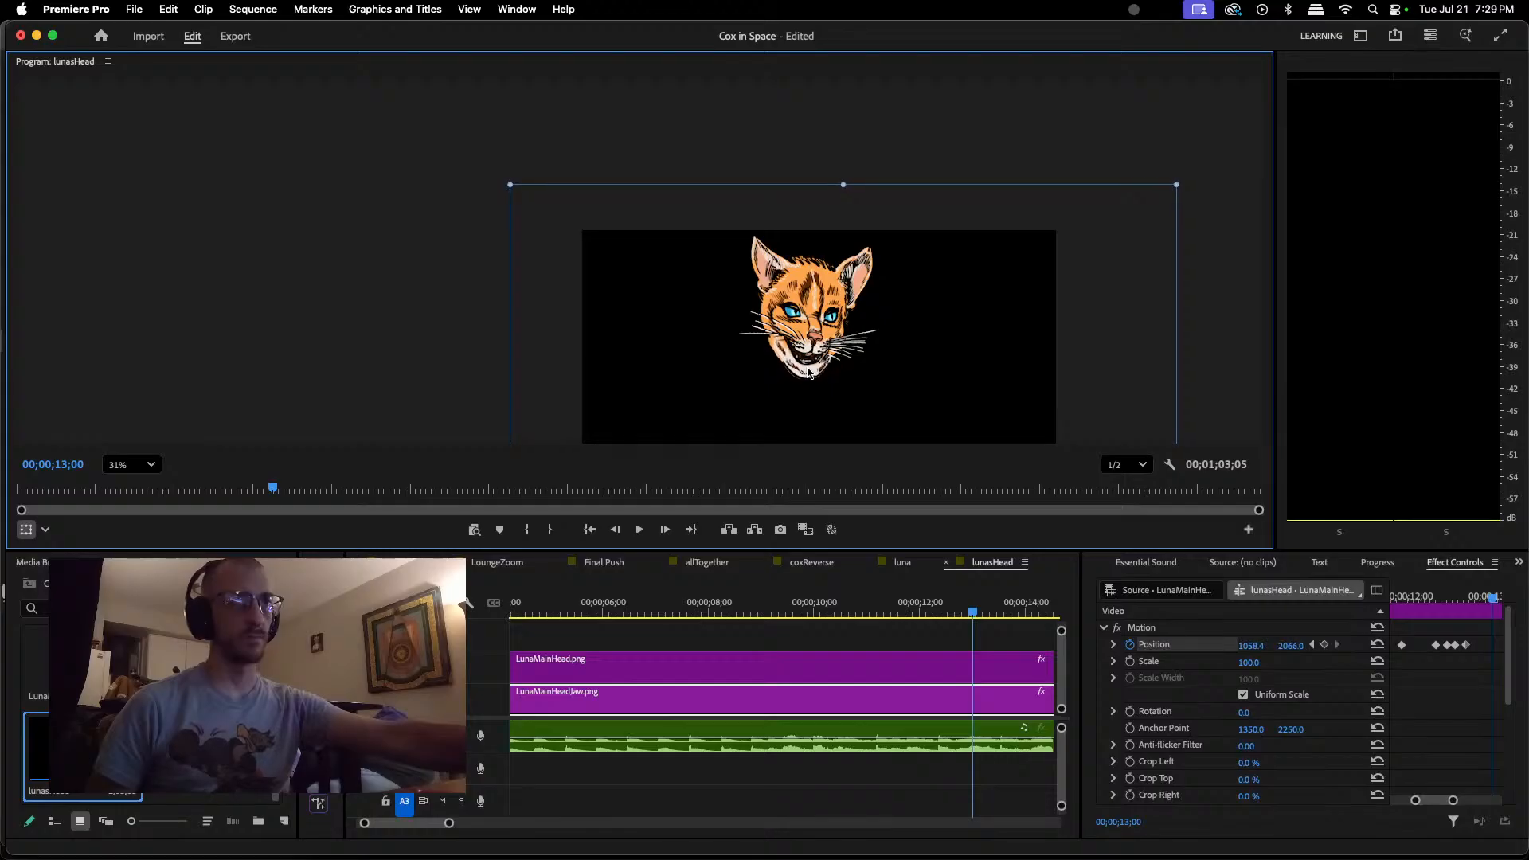
{"action": "left_click_drag", "start_coordinate": [809, 372], "coordinate": [809, 374]}
Step: Try keyframing the jaw closed at about 1061.6, 2040.3 at 00;00;13;14 and play onward to check the timing
{"action": "left_click_drag", "start_coordinate": [973, 613], "coordinate": [997, 613]}
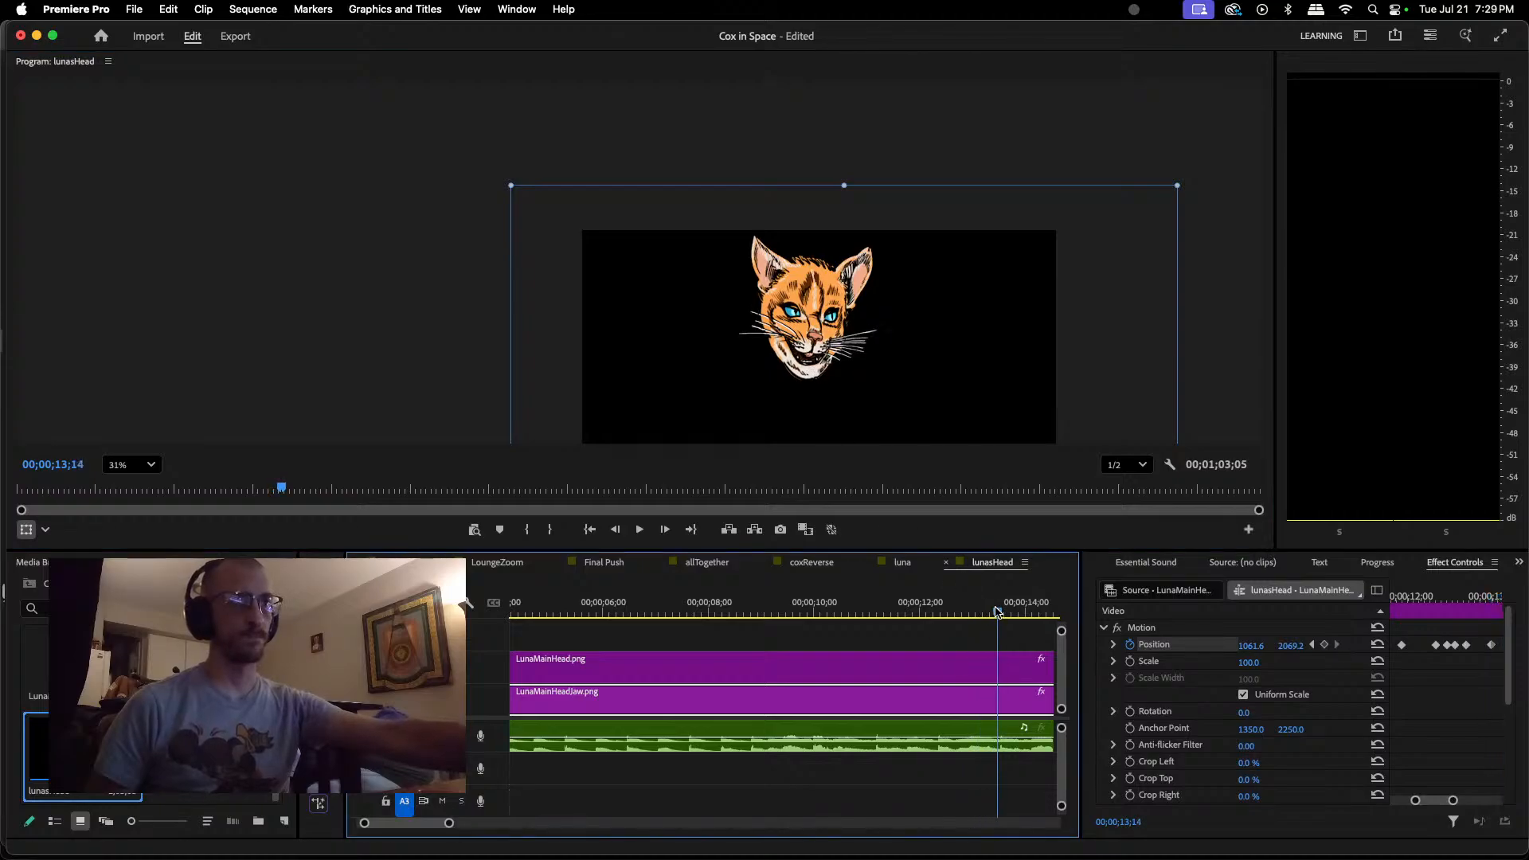
{"action": "left_click", "coordinate": [805, 374]}
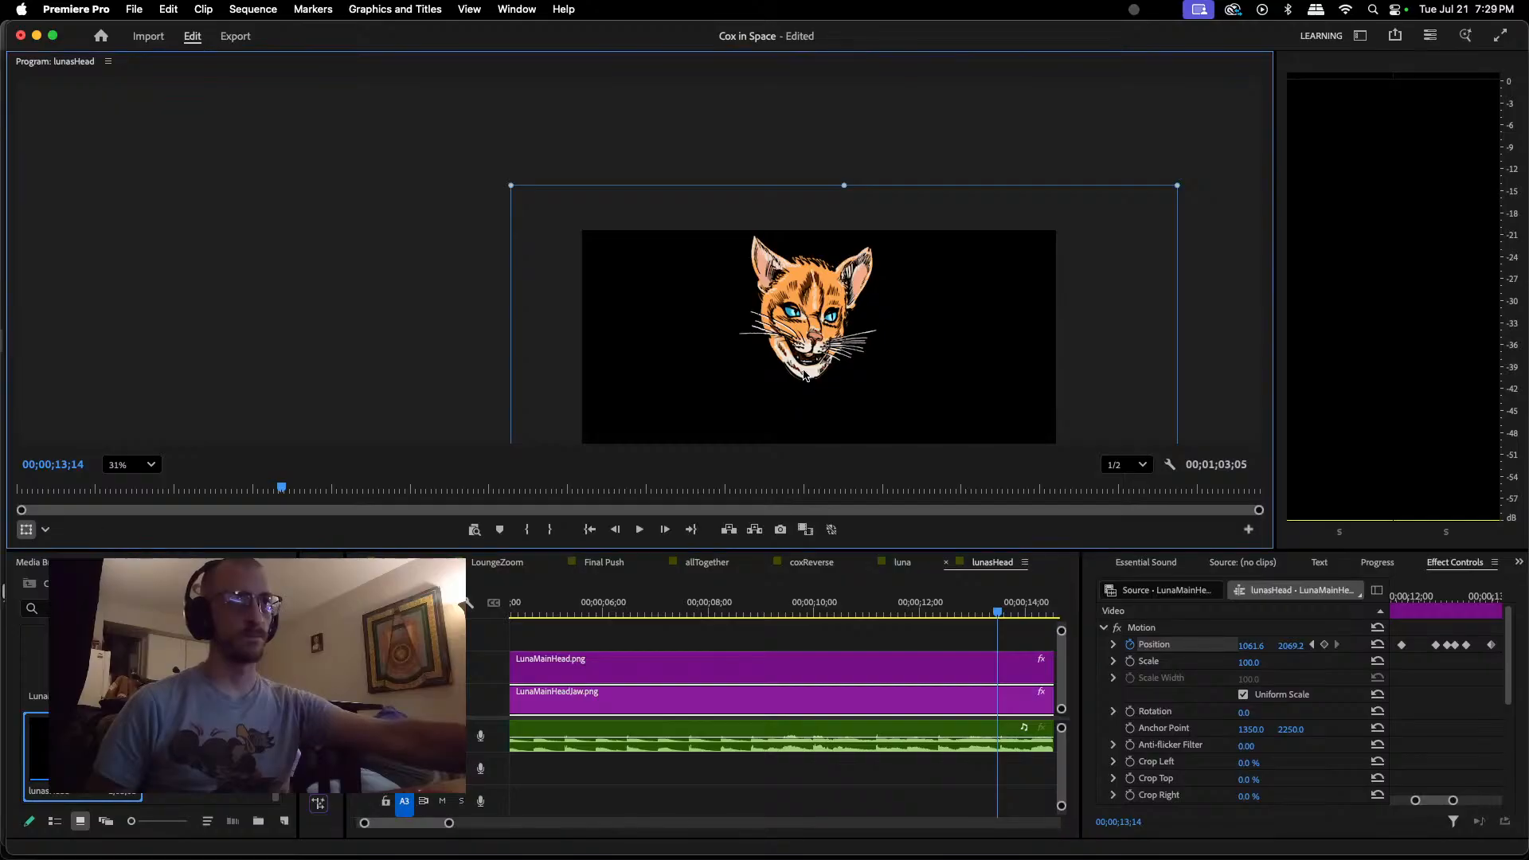
{"action": "left_click_drag", "start_coordinate": [808, 369], "coordinate": [809, 368]}
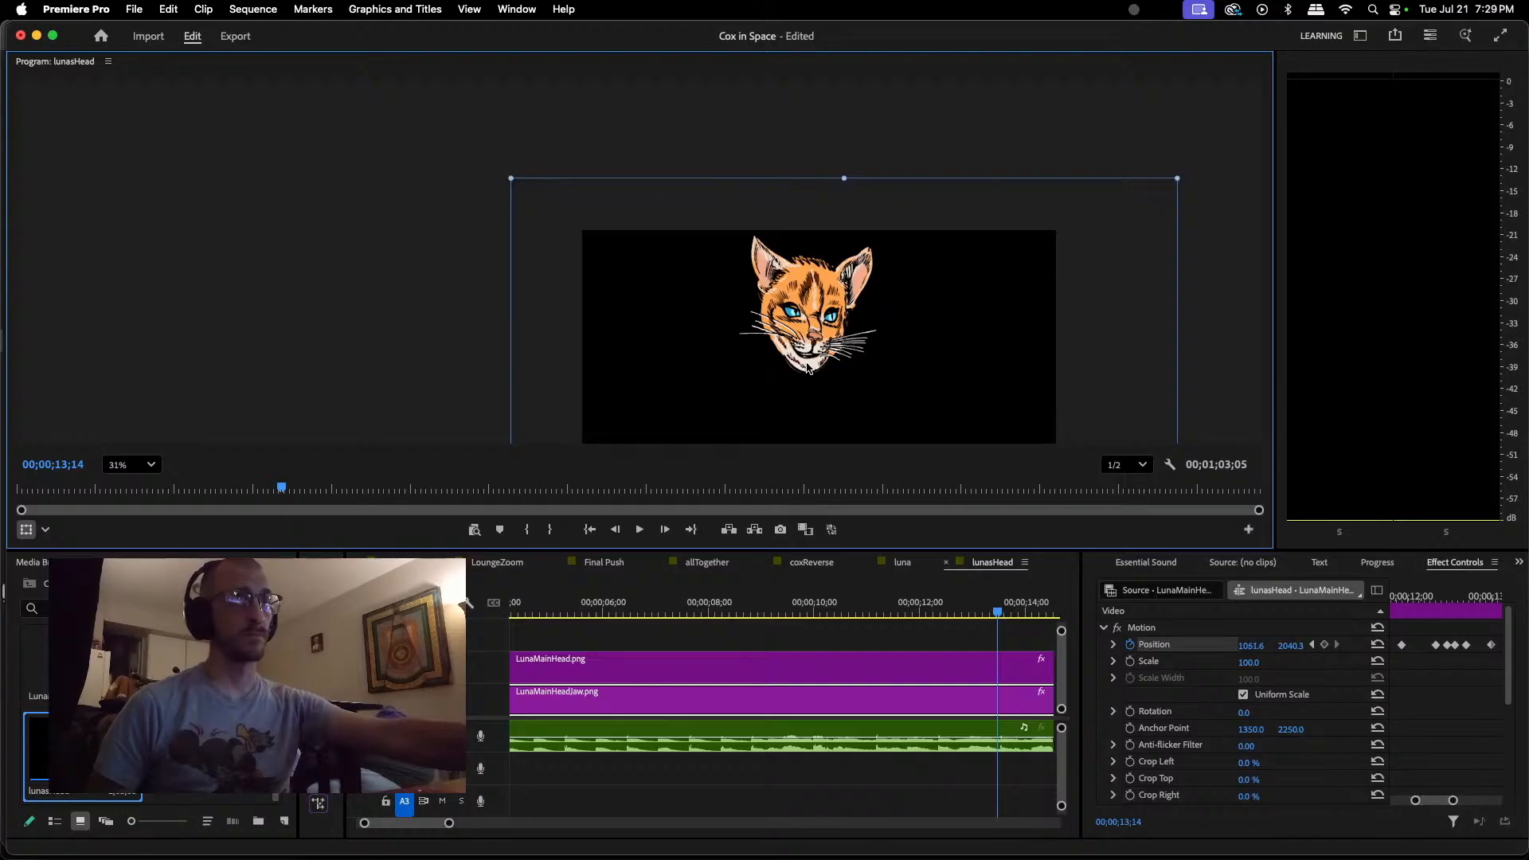
{"action": "key", "text": "space"}
{"action": "key", "text": "space"}
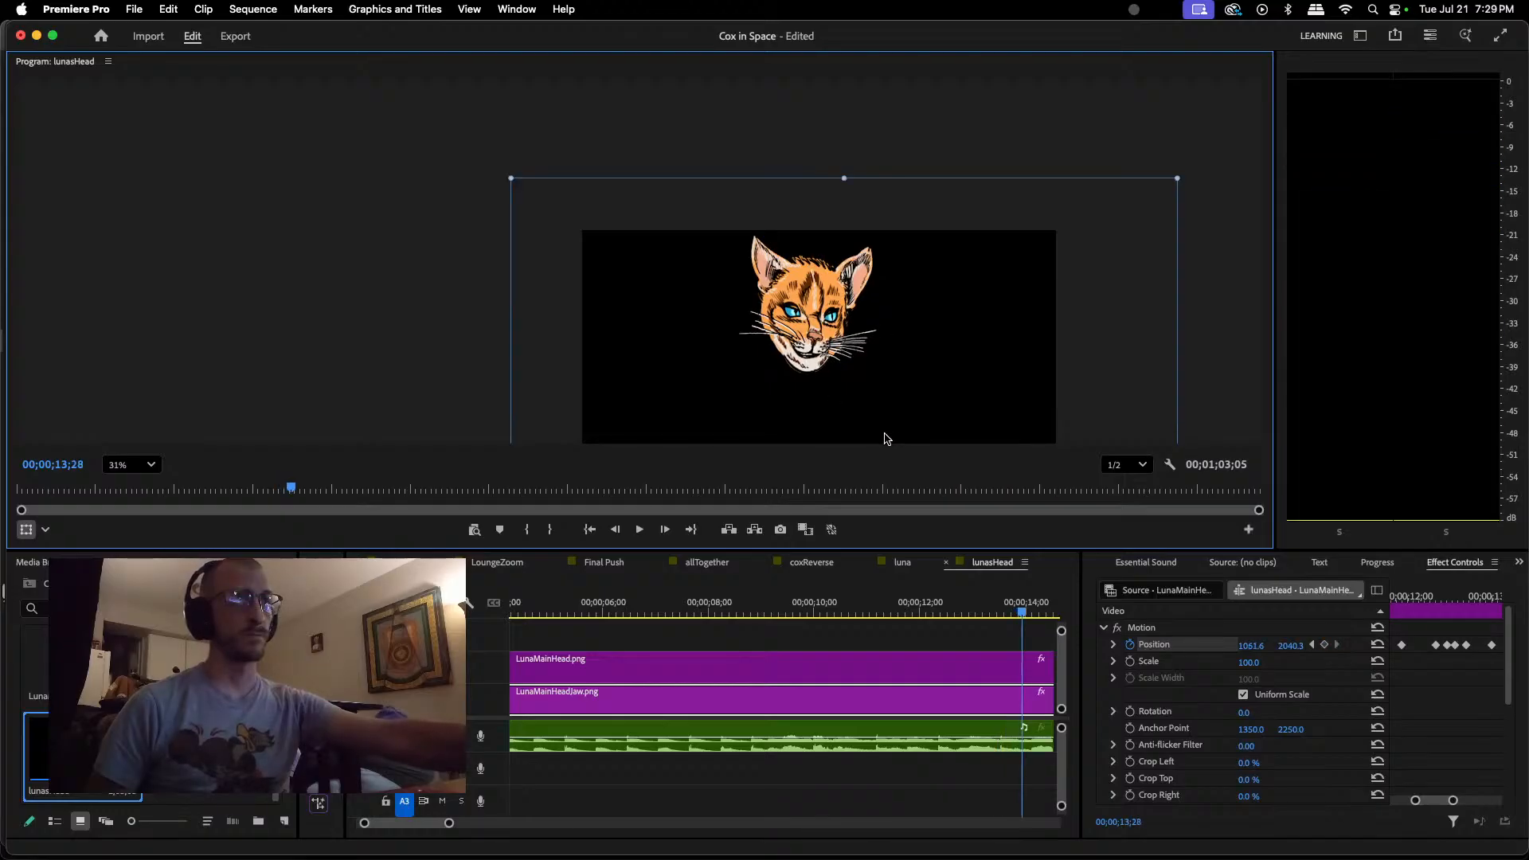
Step: Try adding a Position keyframe at 00;00;13;15 with the jaw slightly open at about 1061.6, 2056.3
{"action": "left_click_drag", "start_coordinate": [1022, 612], "coordinate": [1005, 618]}
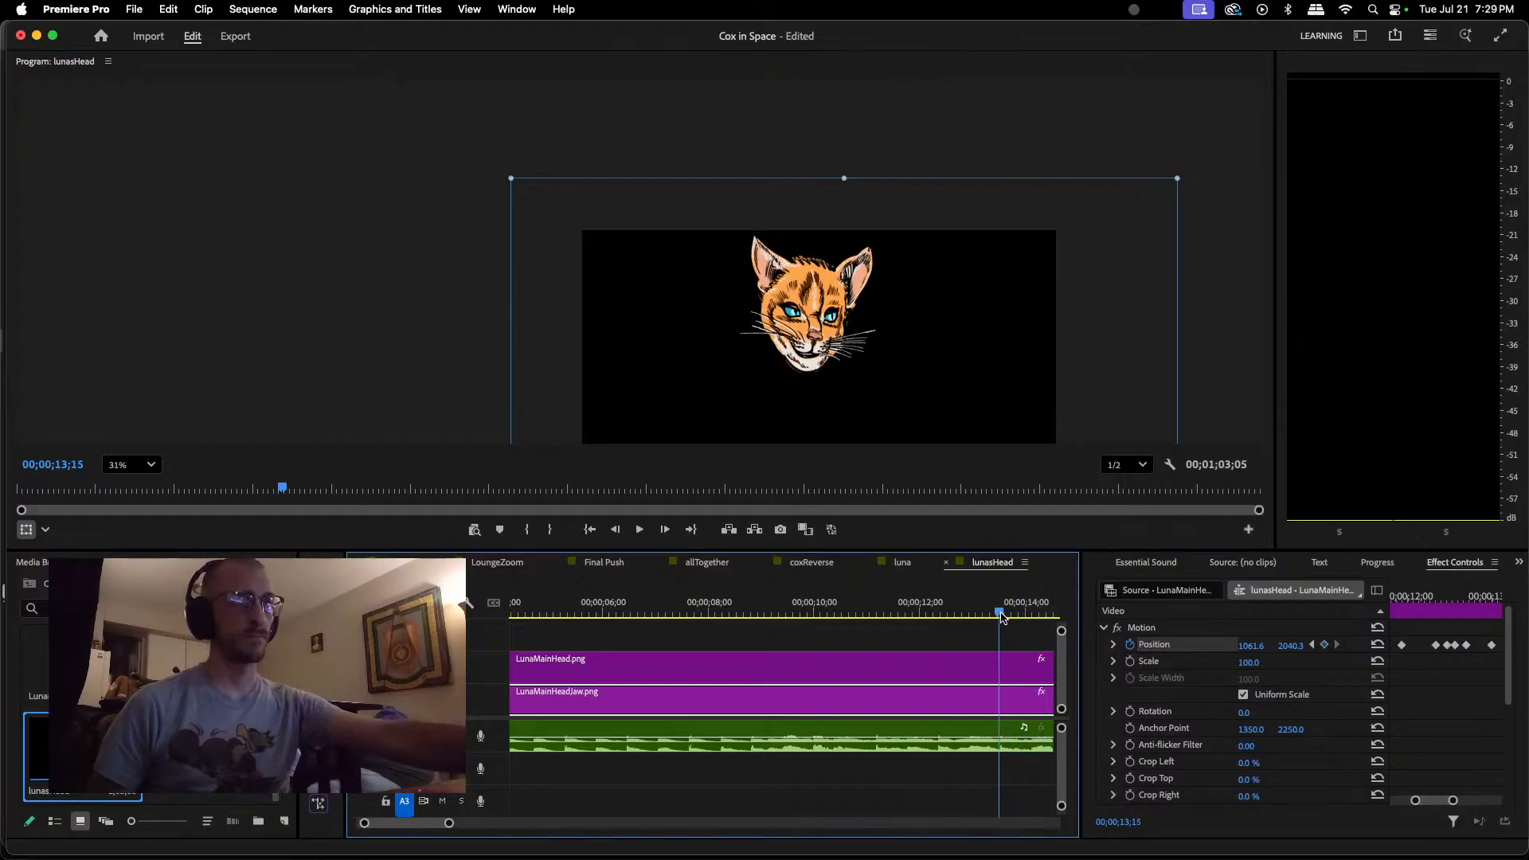
{"action": "left_click", "coordinate": [1440, 803]}
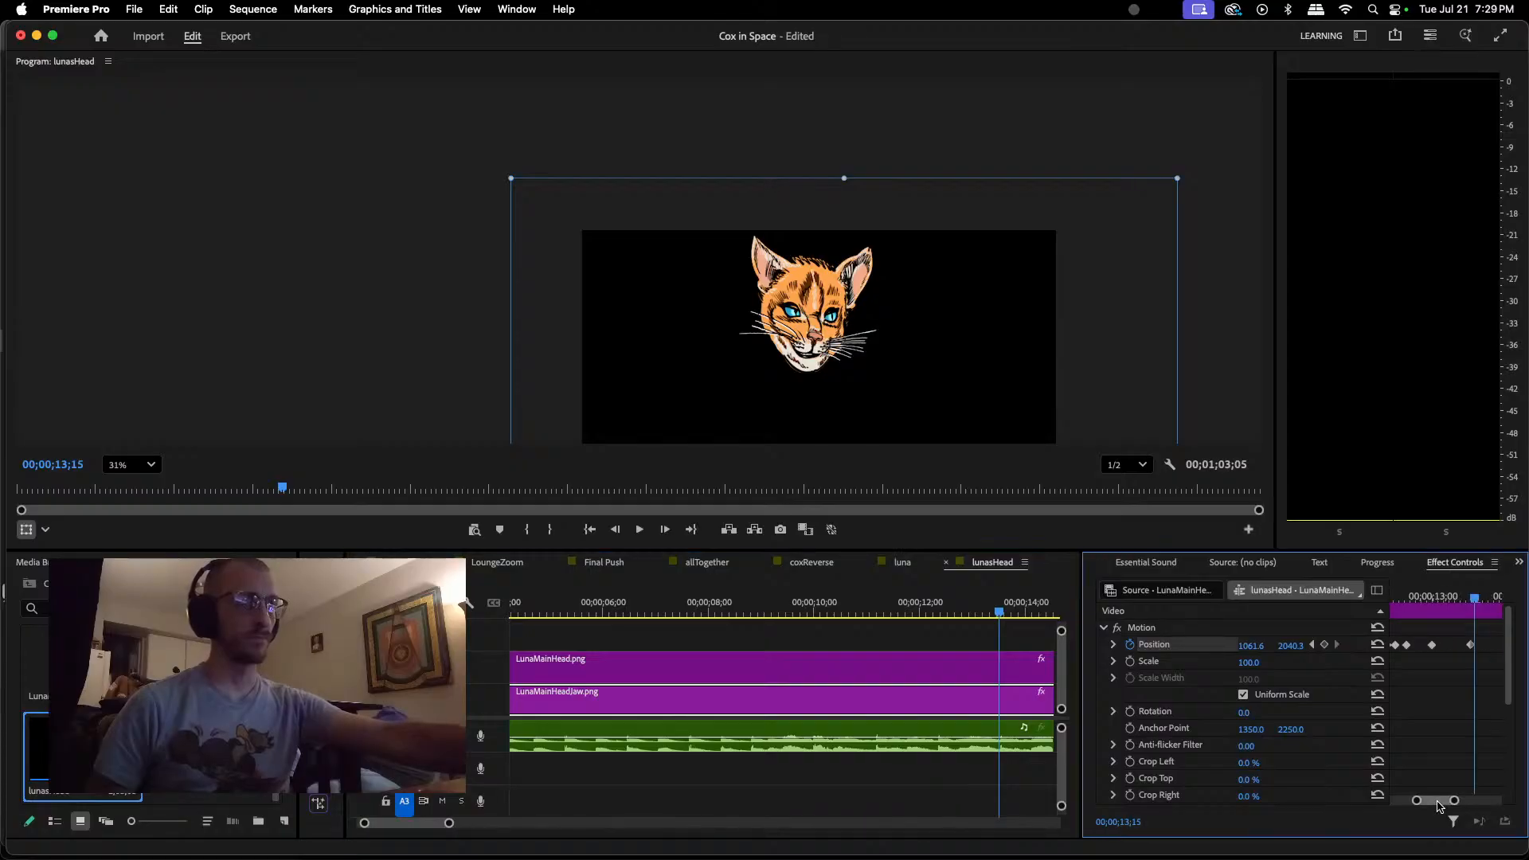
{"action": "left_click", "coordinate": [1325, 646]}
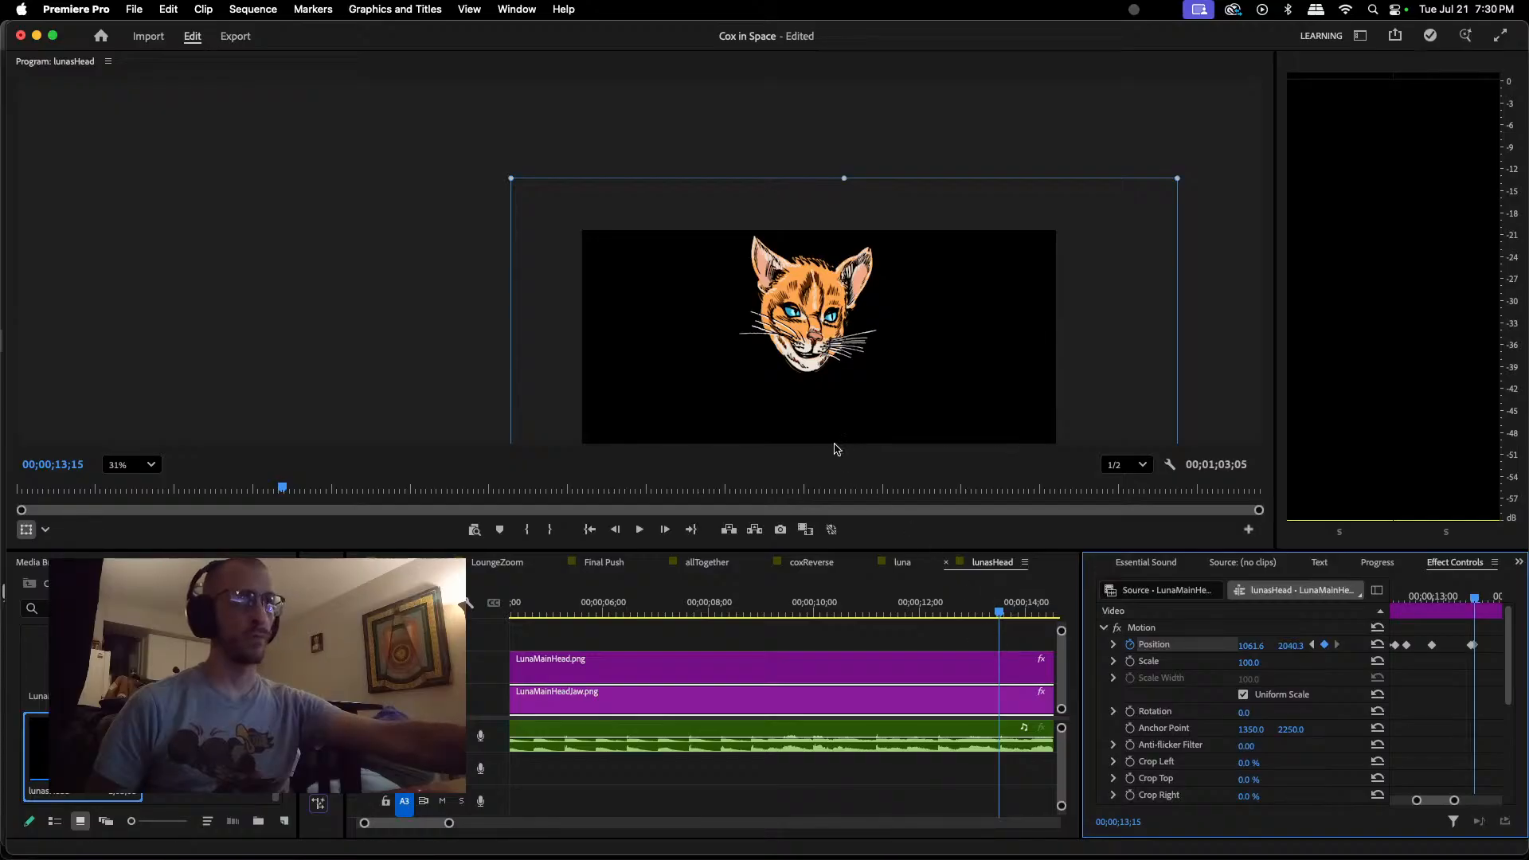
{"action": "left_click", "coordinate": [805, 369]}
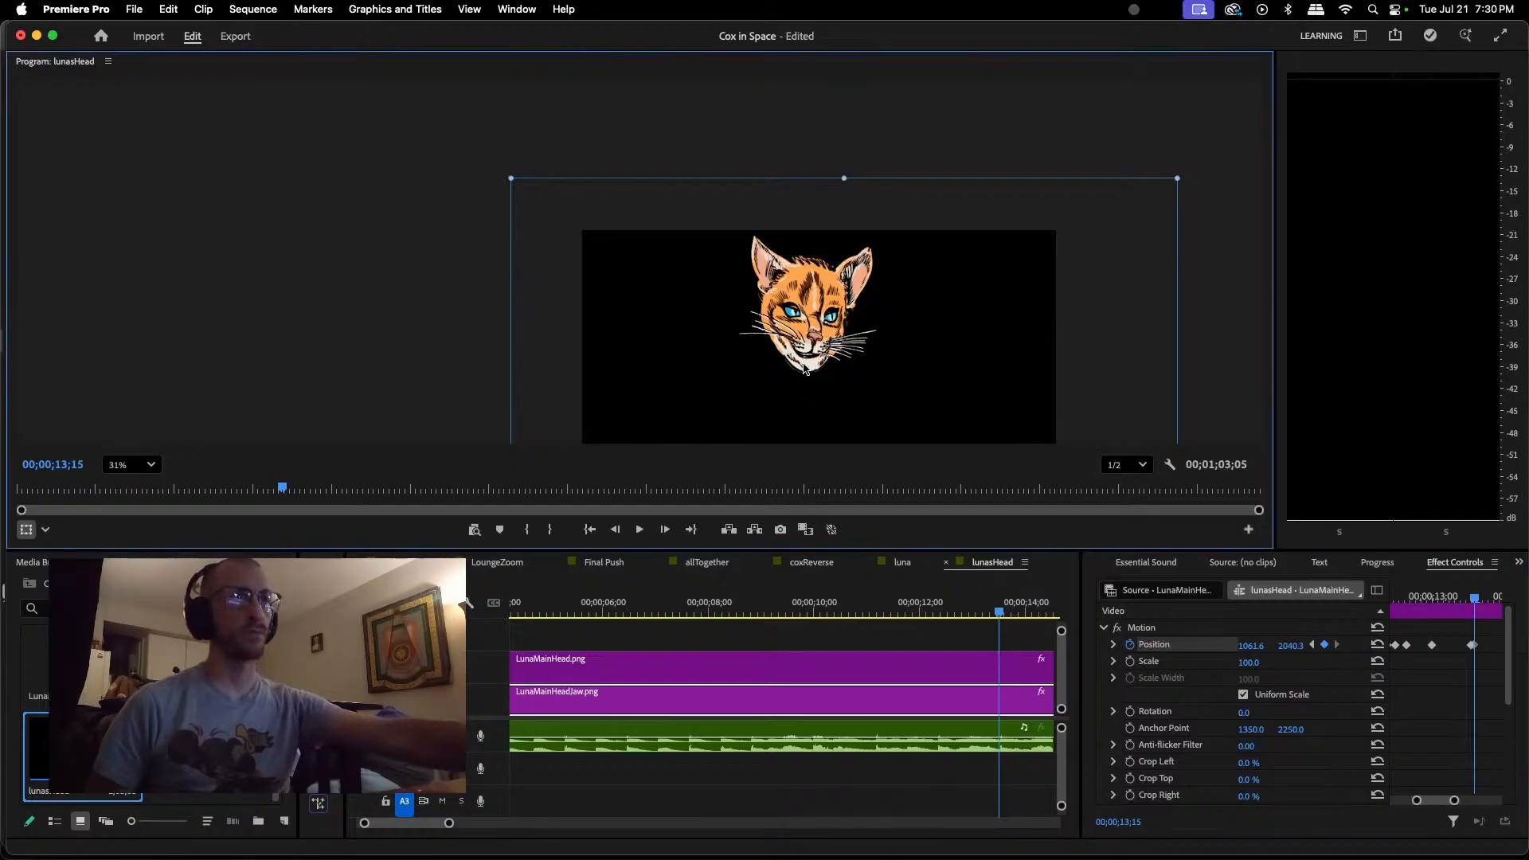
{"action": "left_click_drag", "start_coordinate": [804, 365], "coordinate": [804, 370]}
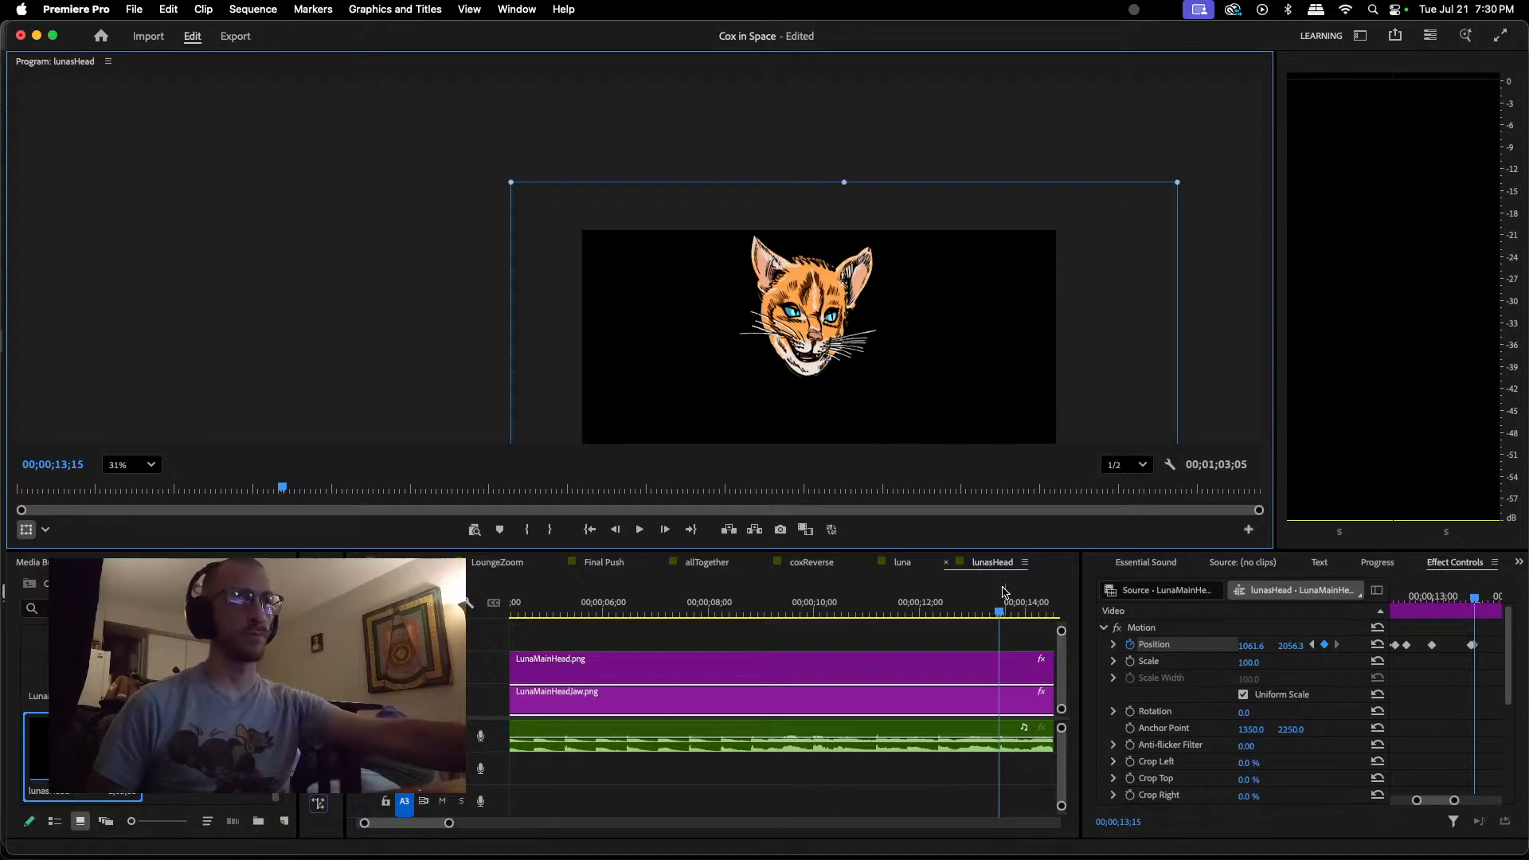
Step: Replay the dialogue from 00;00;13;12 and delete the Position keyframes at 00;00;13;14 and 00;00;13;15
{"action": "left_click", "coordinate": [1002, 616]}
{"action": "key", "text": "Left"}
{"action": "key", "text": "Left"}
{"action": "key", "text": "Left"}
{"action": "key", "text": "Left"}
{"action": "key", "text": "Left"}
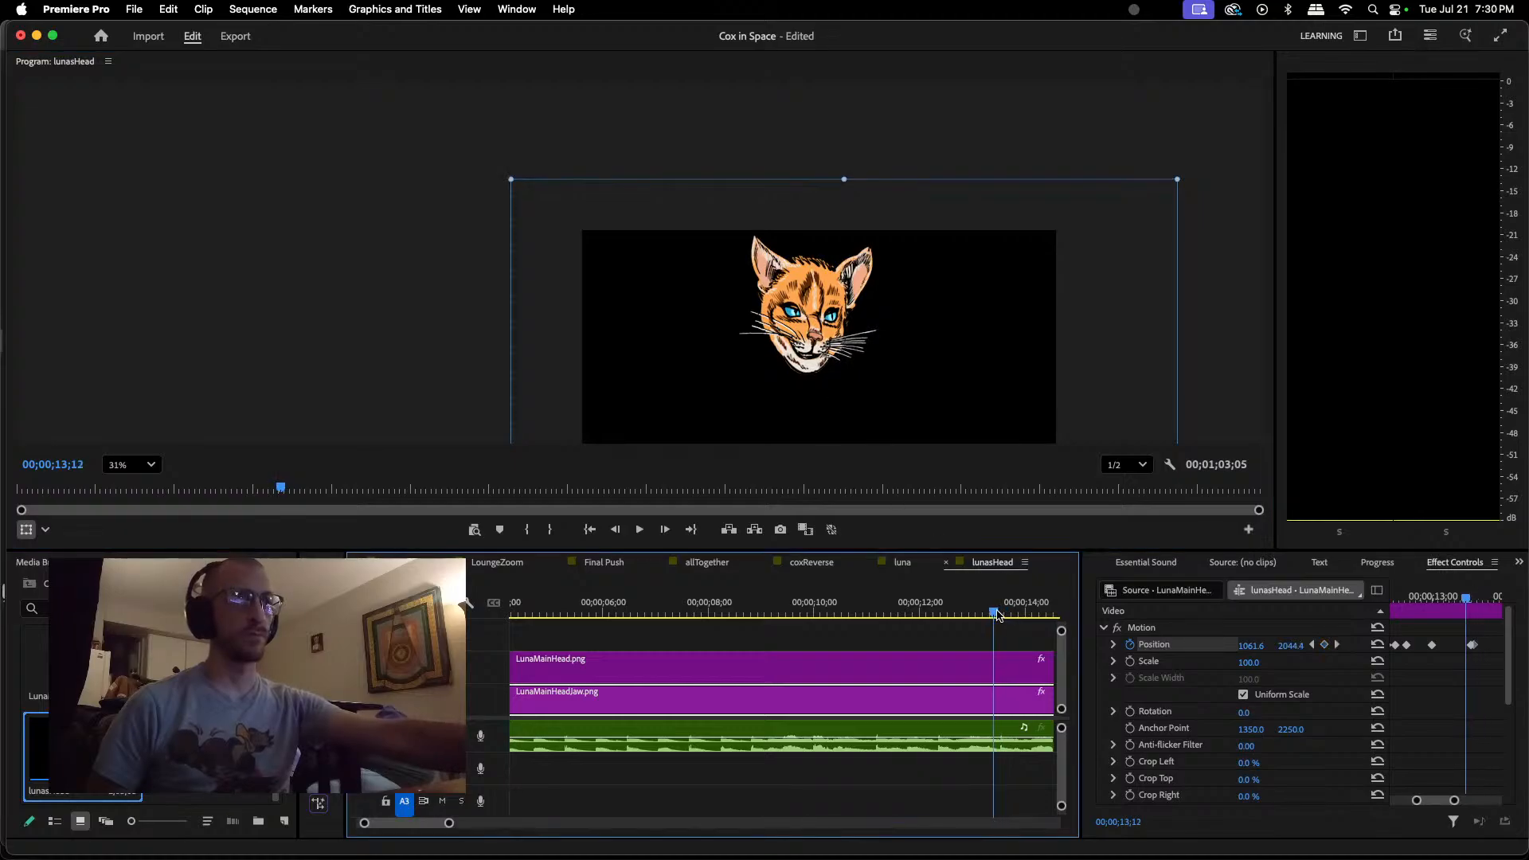
{"action": "key", "text": "space"}
{"action": "key", "text": "space"}
{"action": "key", "text": "Right"}
{"action": "key", "text": "Right"}
{"action": "key", "text": "Right"}
{"action": "key", "text": "Right"}
{"action": "key", "text": "Right"}
{"action": "key", "text": "Right"}
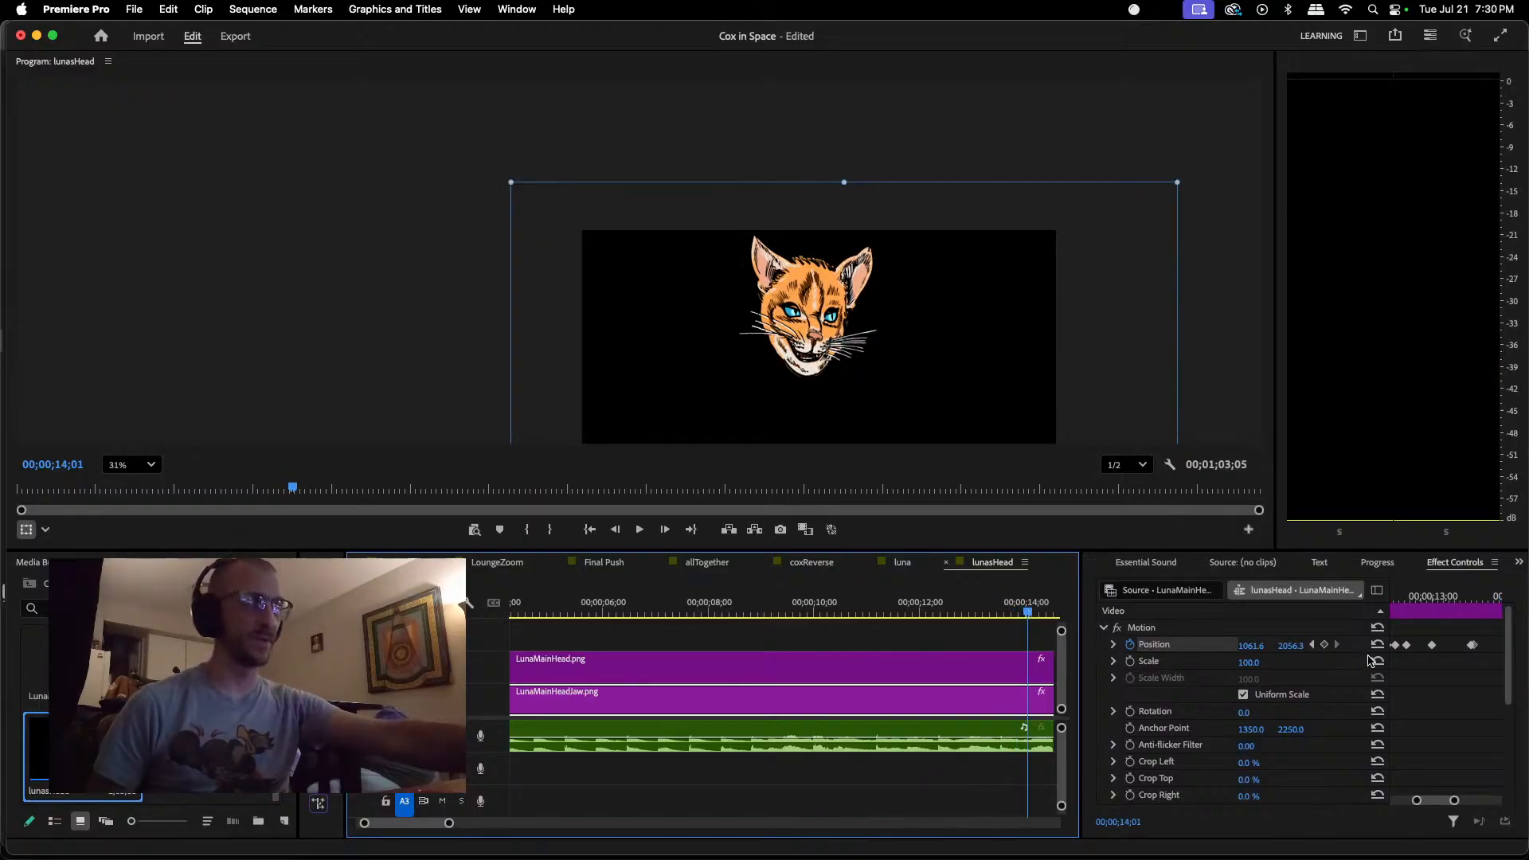
{"action": "left_click", "coordinate": [1469, 646]}
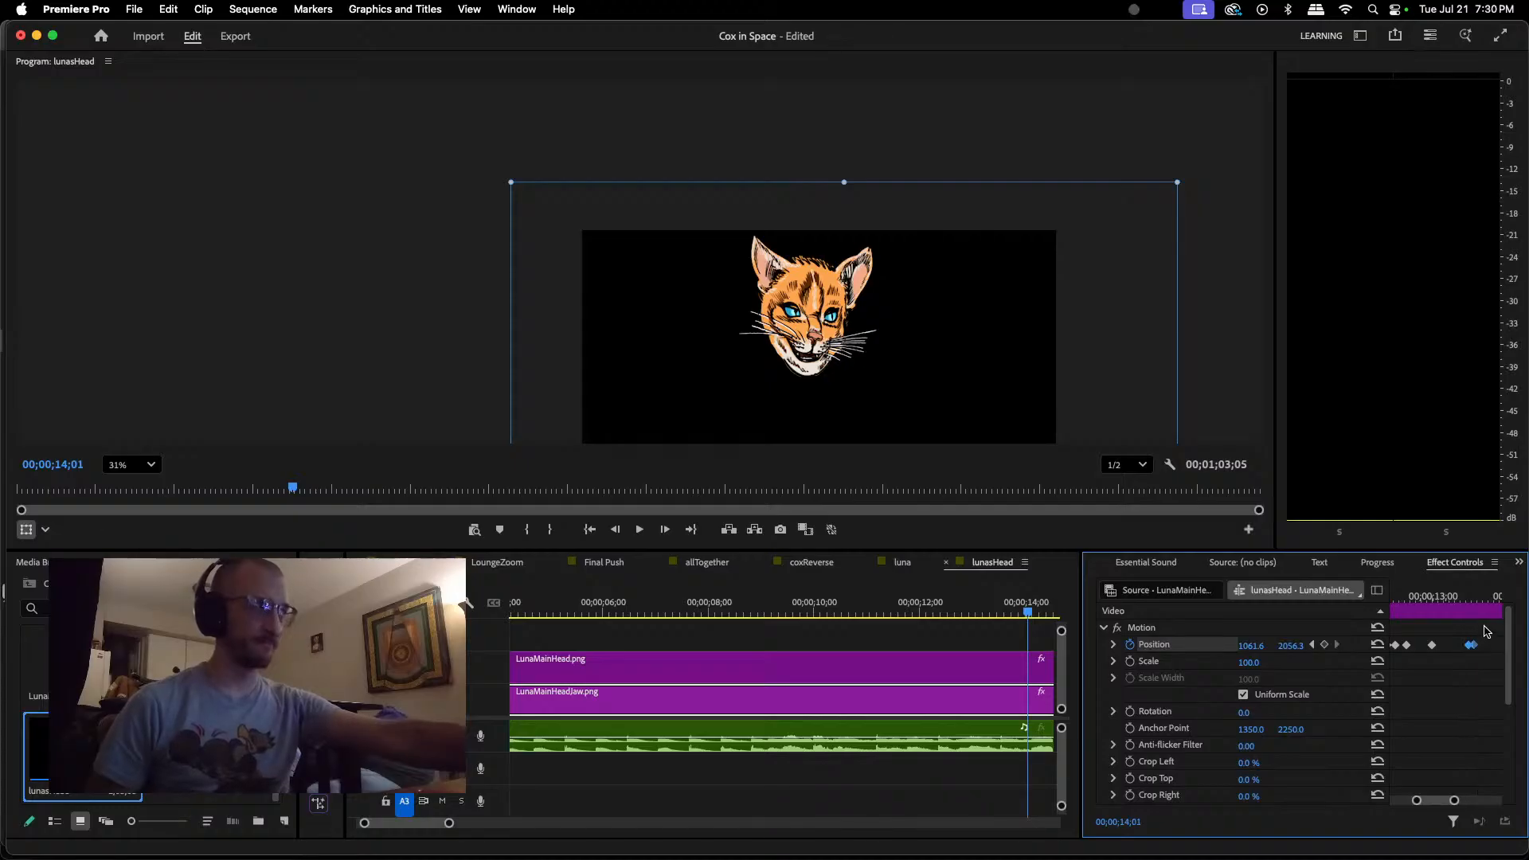
{"action": "key", "text": "Delete"}
Step: Replay the dialogue from 00;00;12;24, keyframe the jaw closed at about 1061.6, 2040.3 at 00;00;13;23, and play onward to check
{"action": "left_click", "coordinate": [1417, 599]}
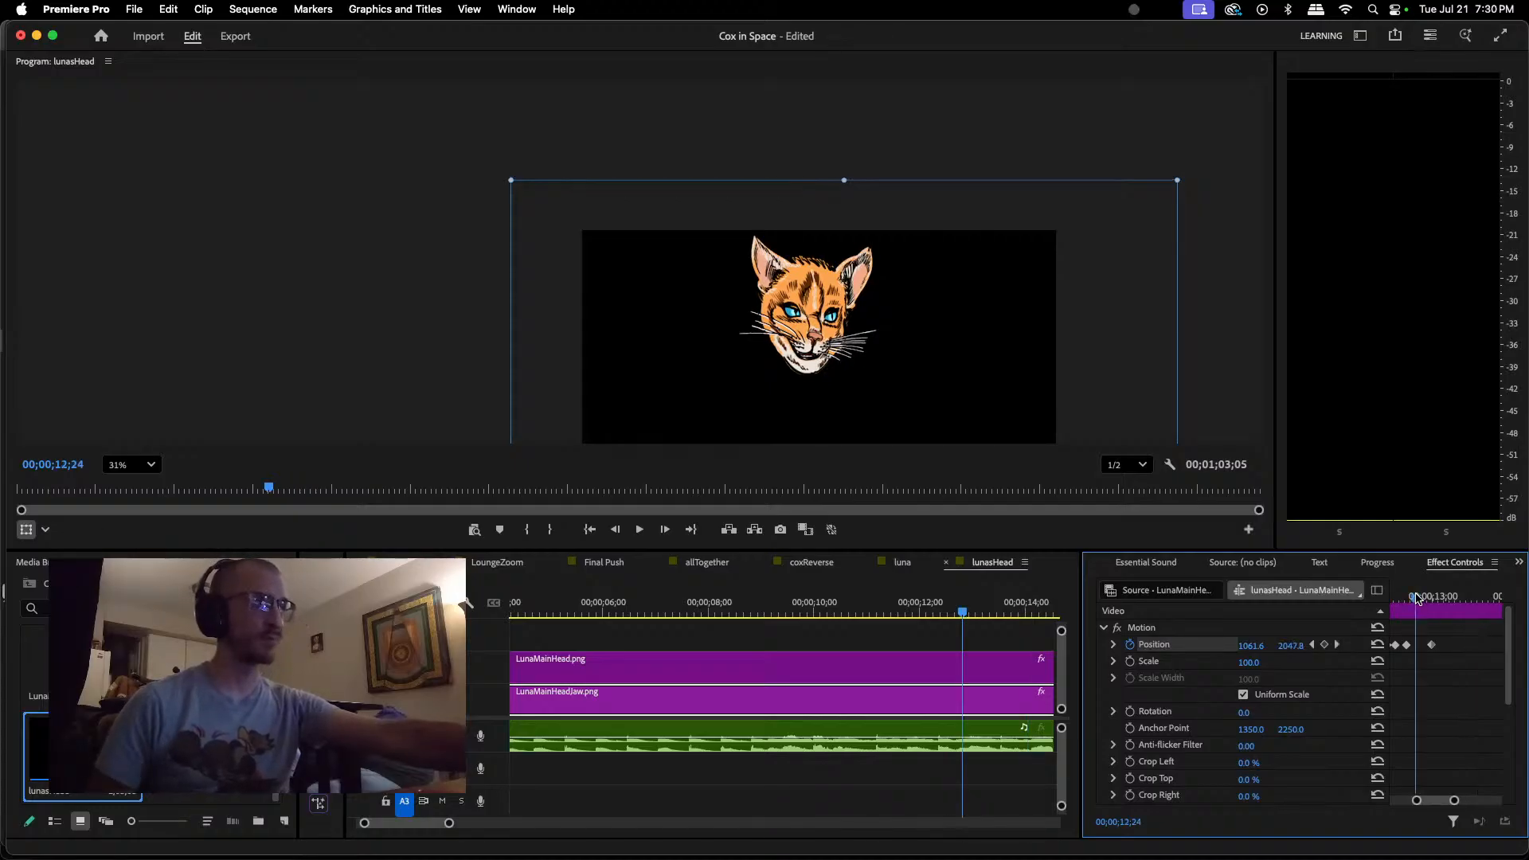
{"action": "key", "text": "space"}
{"action": "key", "text": "space"}
{"action": "key", "text": "space"}
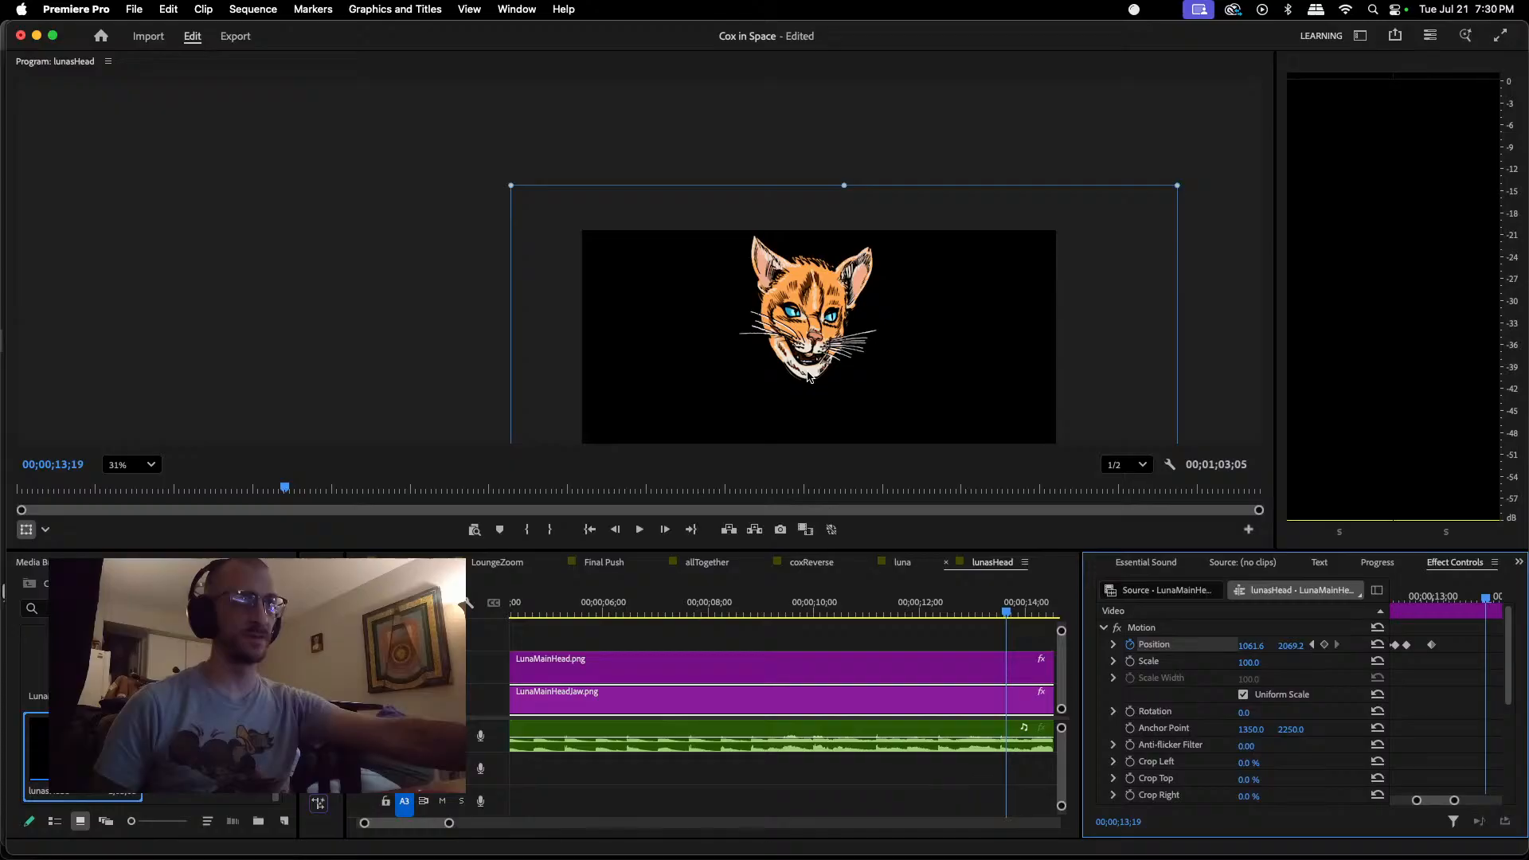
{"action": "key", "text": "space"}
{"action": "key", "text": "space"}
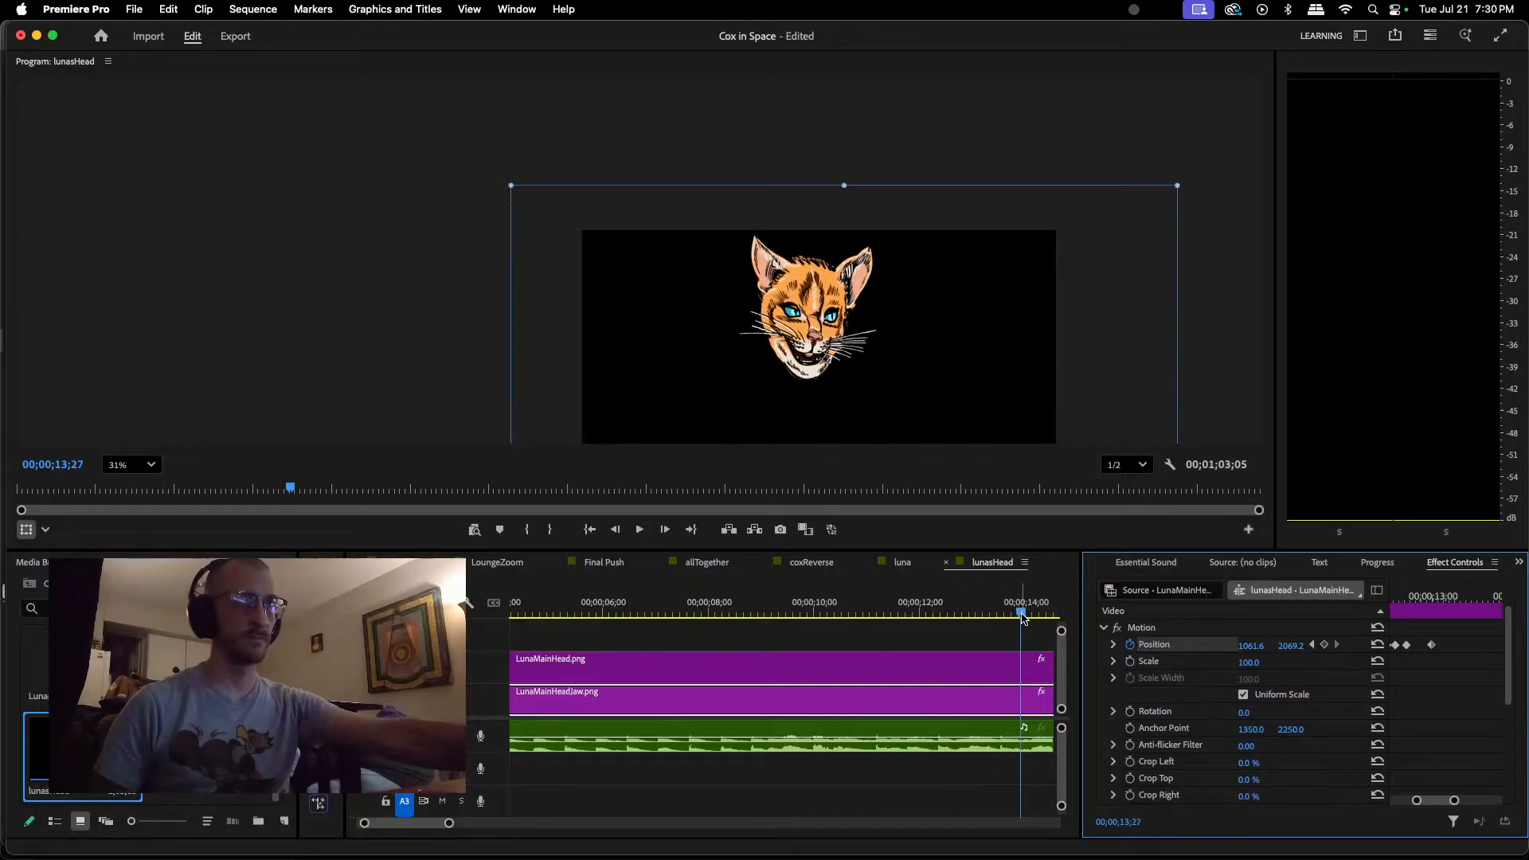
{"action": "left_click_drag", "start_coordinate": [1024, 618], "coordinate": [1013, 618]}
{"action": "left_click", "coordinate": [811, 371]}
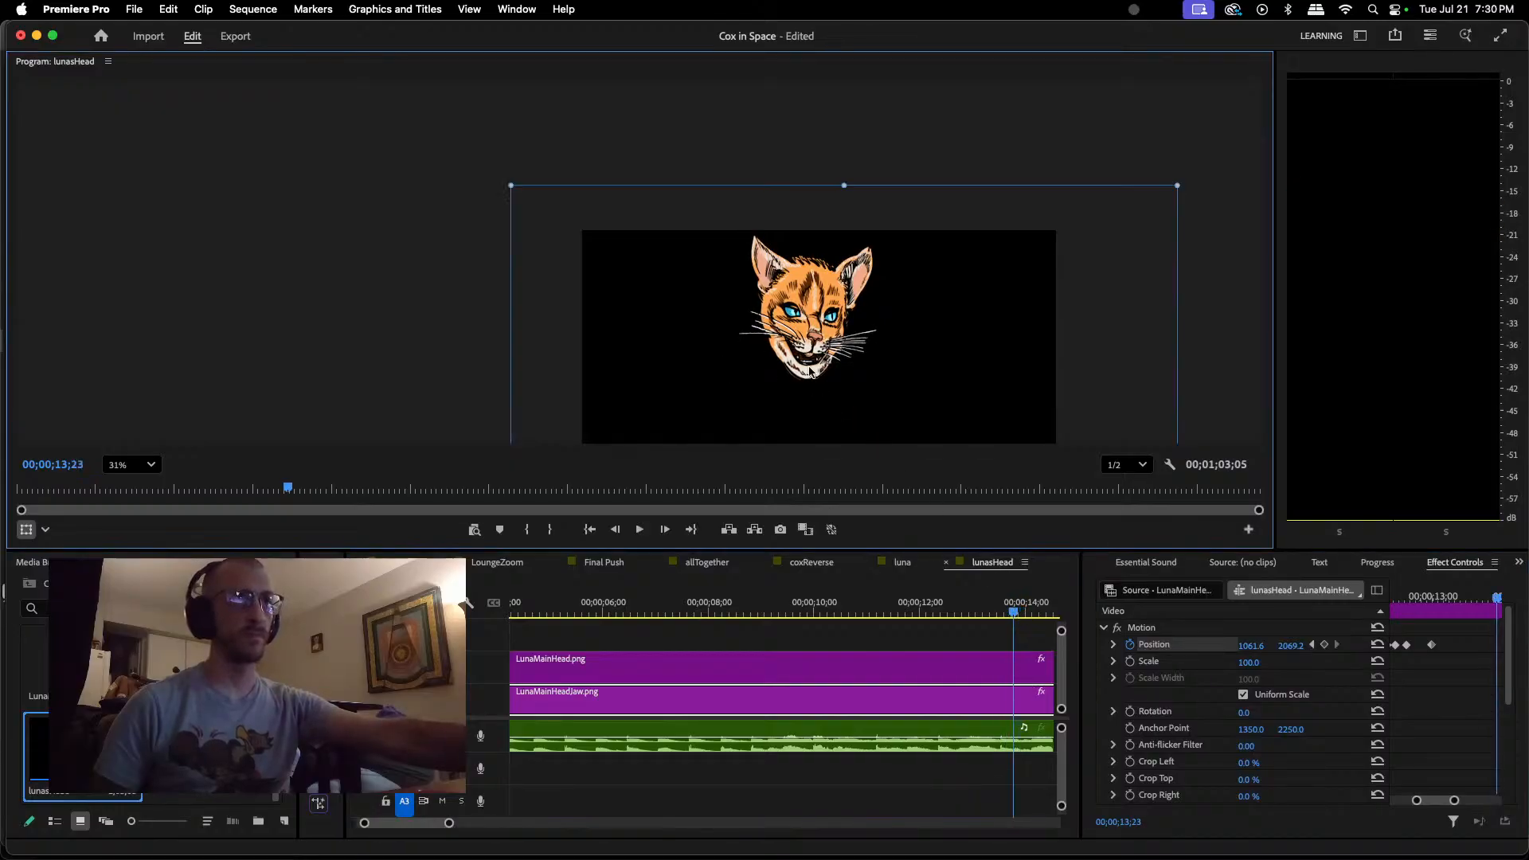
{"action": "left_click_drag", "start_coordinate": [810, 375], "coordinate": [809, 367]}
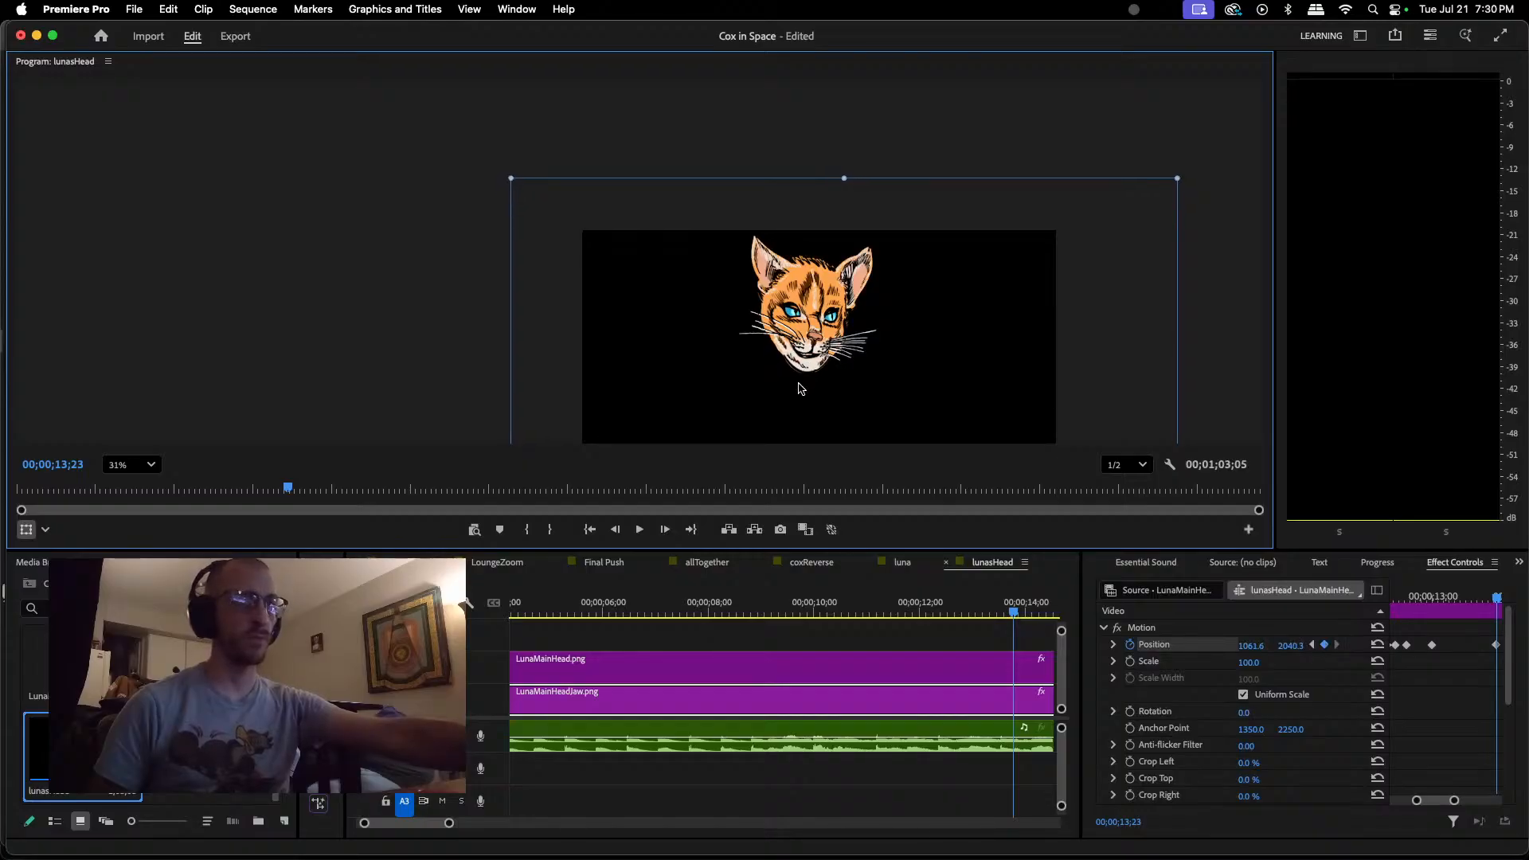
{"action": "key", "text": "space"}
{"action": "key", "text": "space"}
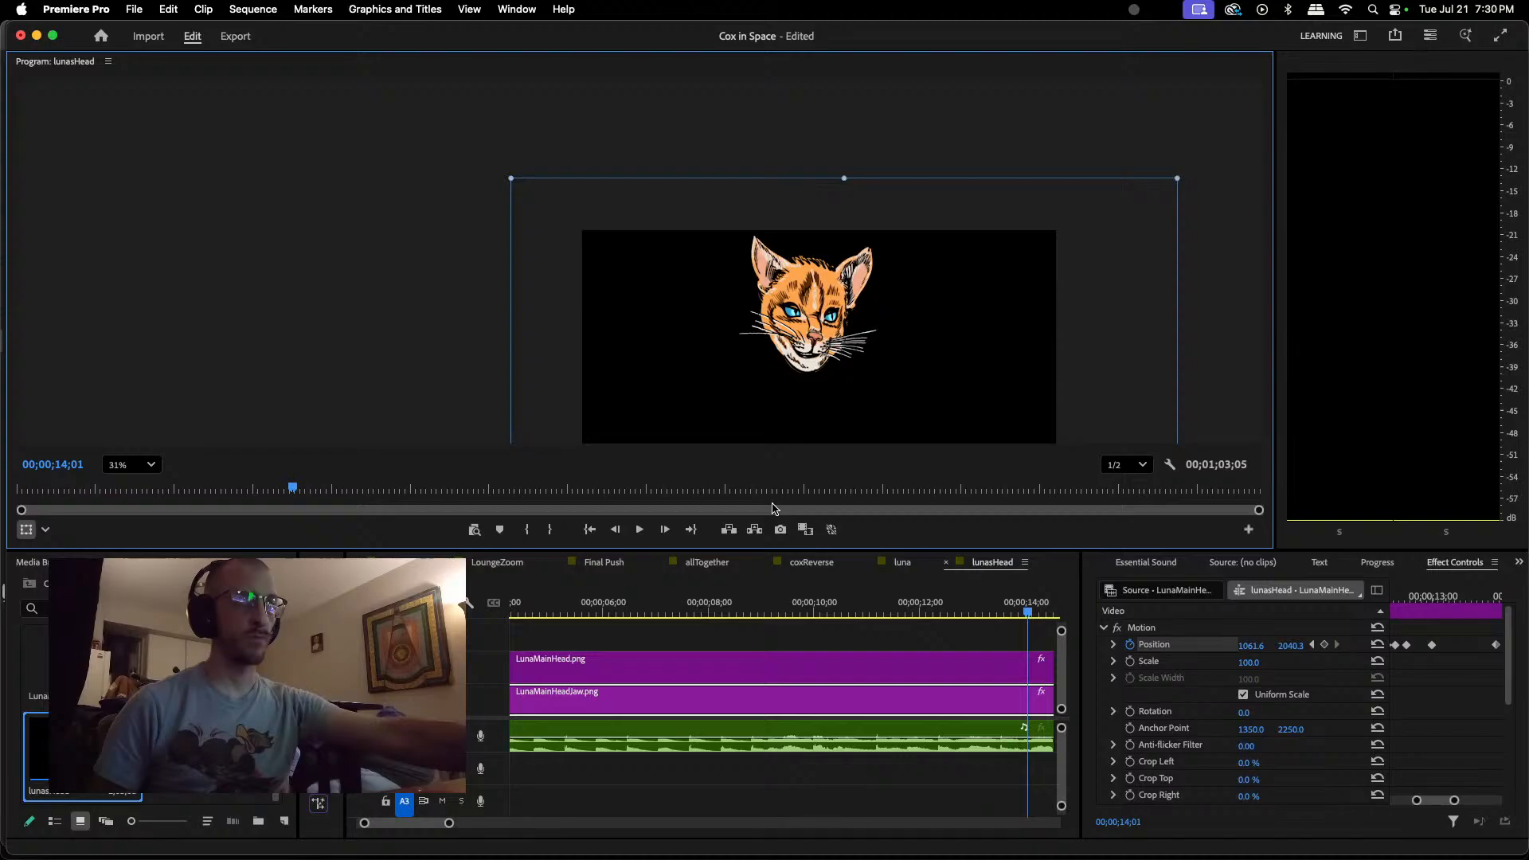
Step: Replay the dialogue around 00;00;13;14 to 00;00;14;09 several times to locate the next jaw opening
{"action": "left_click", "coordinate": [1027, 618]}
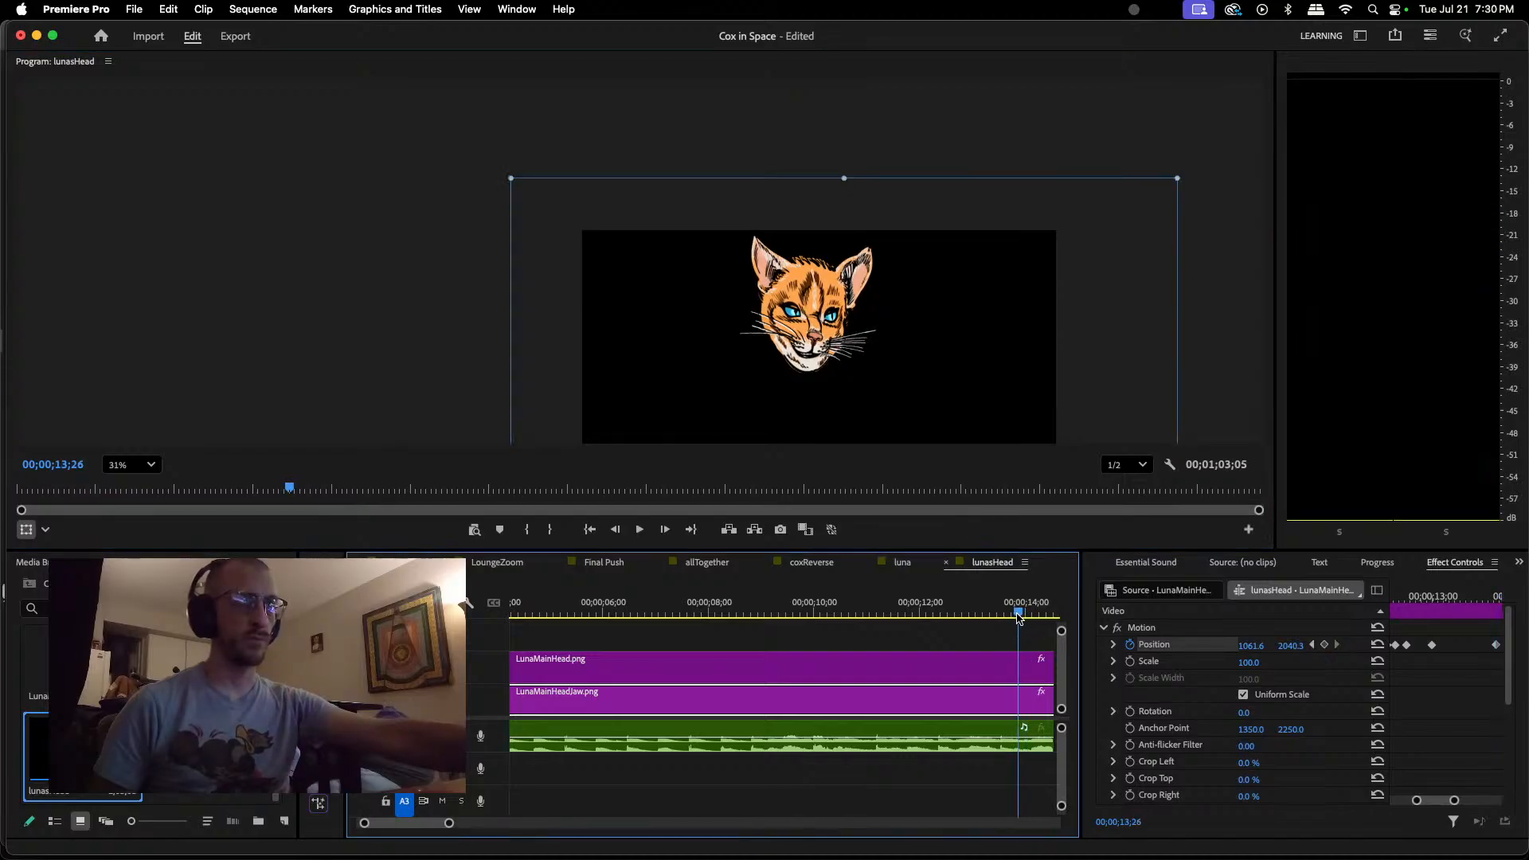
{"action": "key", "text": "space"}
{"action": "key", "text": "space"}
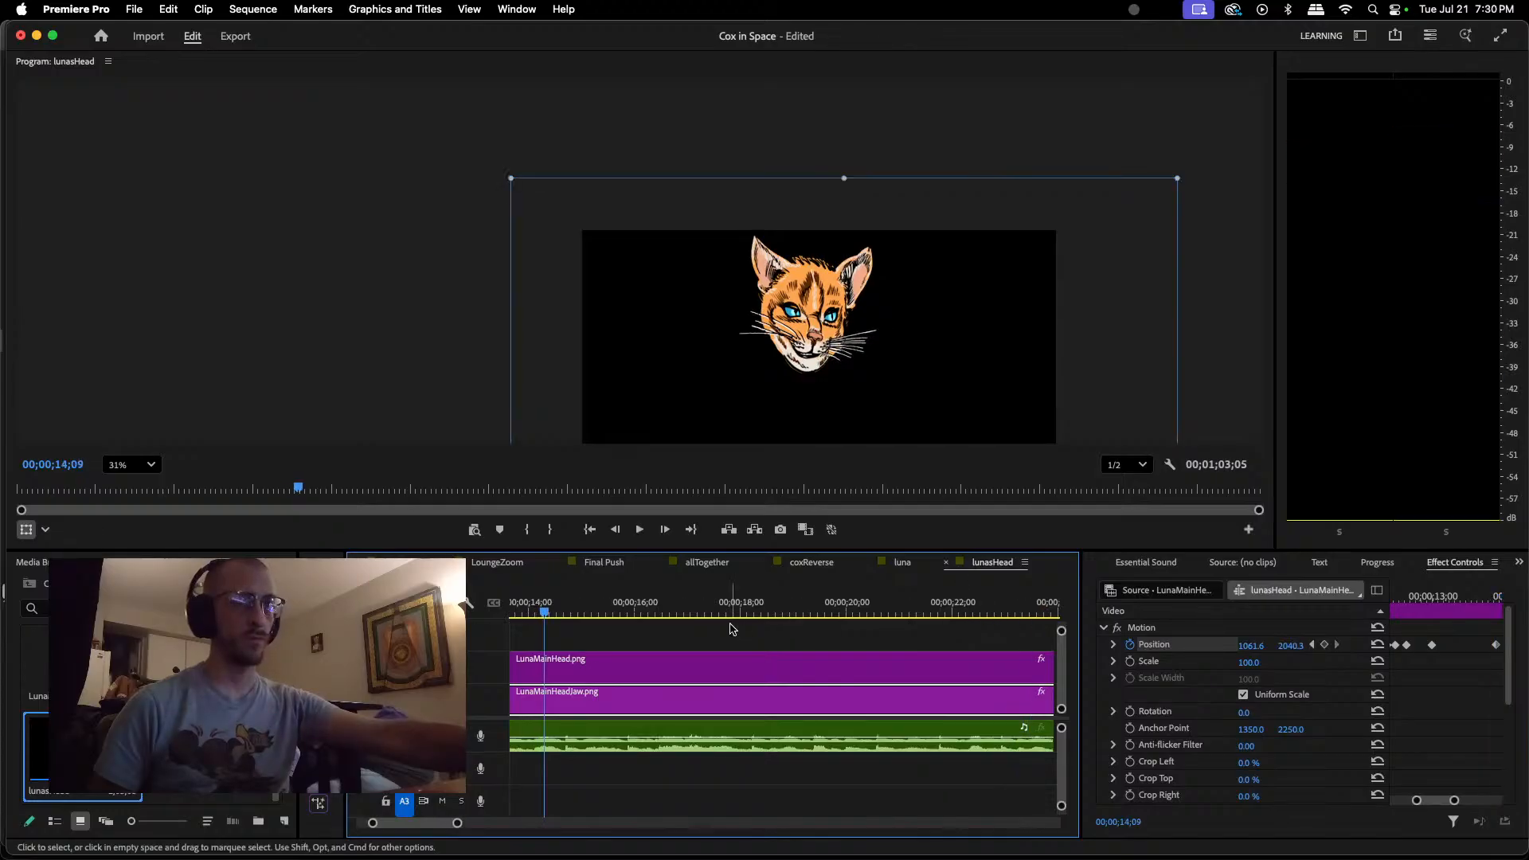
{"action": "mouse_move", "coordinate": [543, 617]}
{"action": "left_mouse_down"}
{"action": "mouse_move", "coordinate": [511, 617]}
{"action": "mouse_move", "coordinate": [563, 618]}
{"action": "left_mouse_up"}
{"action": "key", "text": "space"}
{"action": "key", "text": "space"}
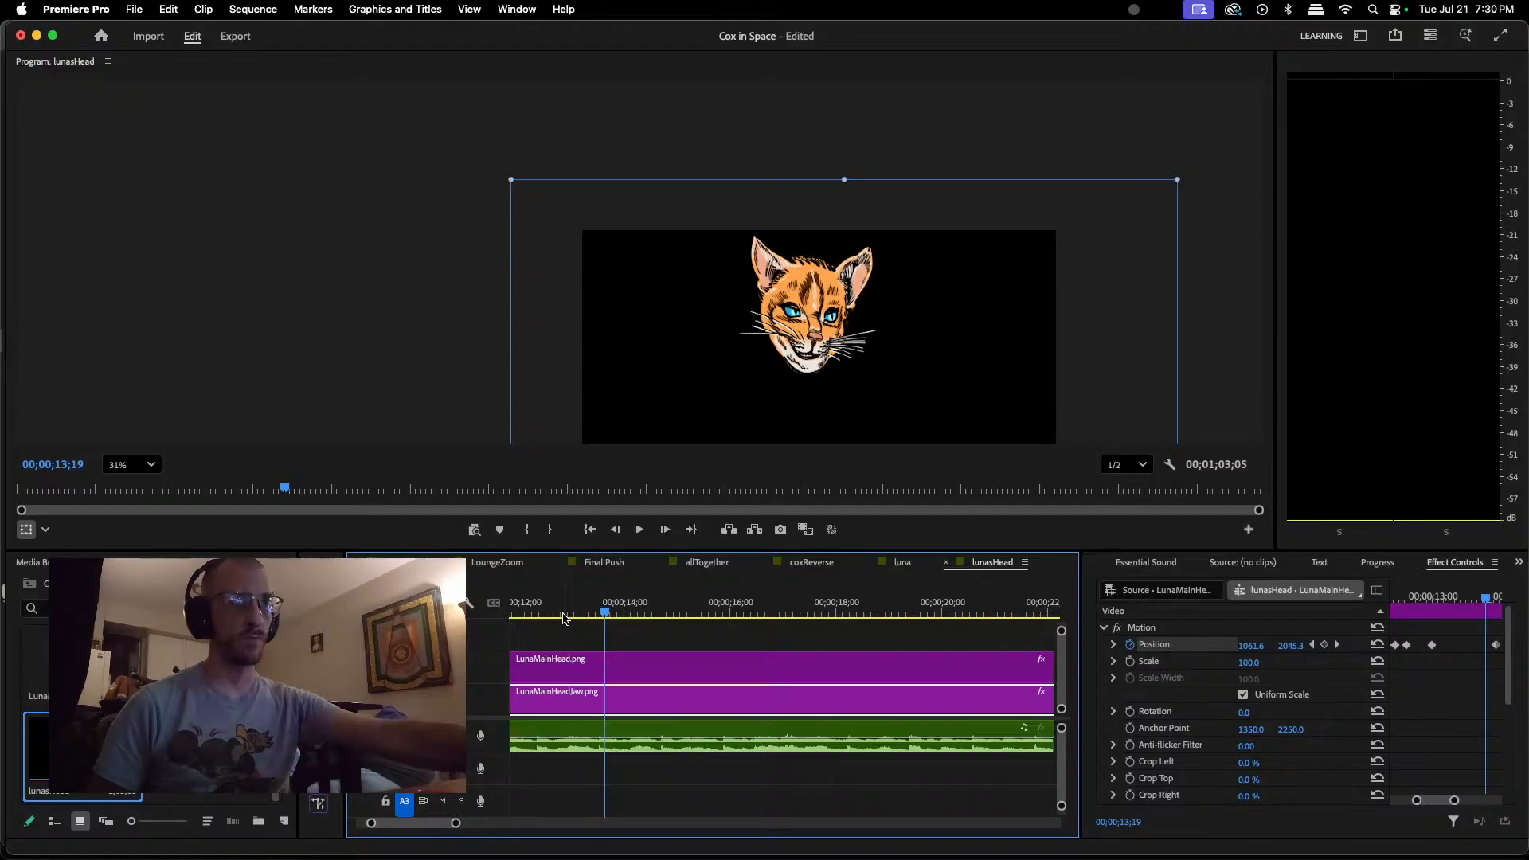
{"action": "key", "text": "space"}
{"action": "key", "text": "space"}
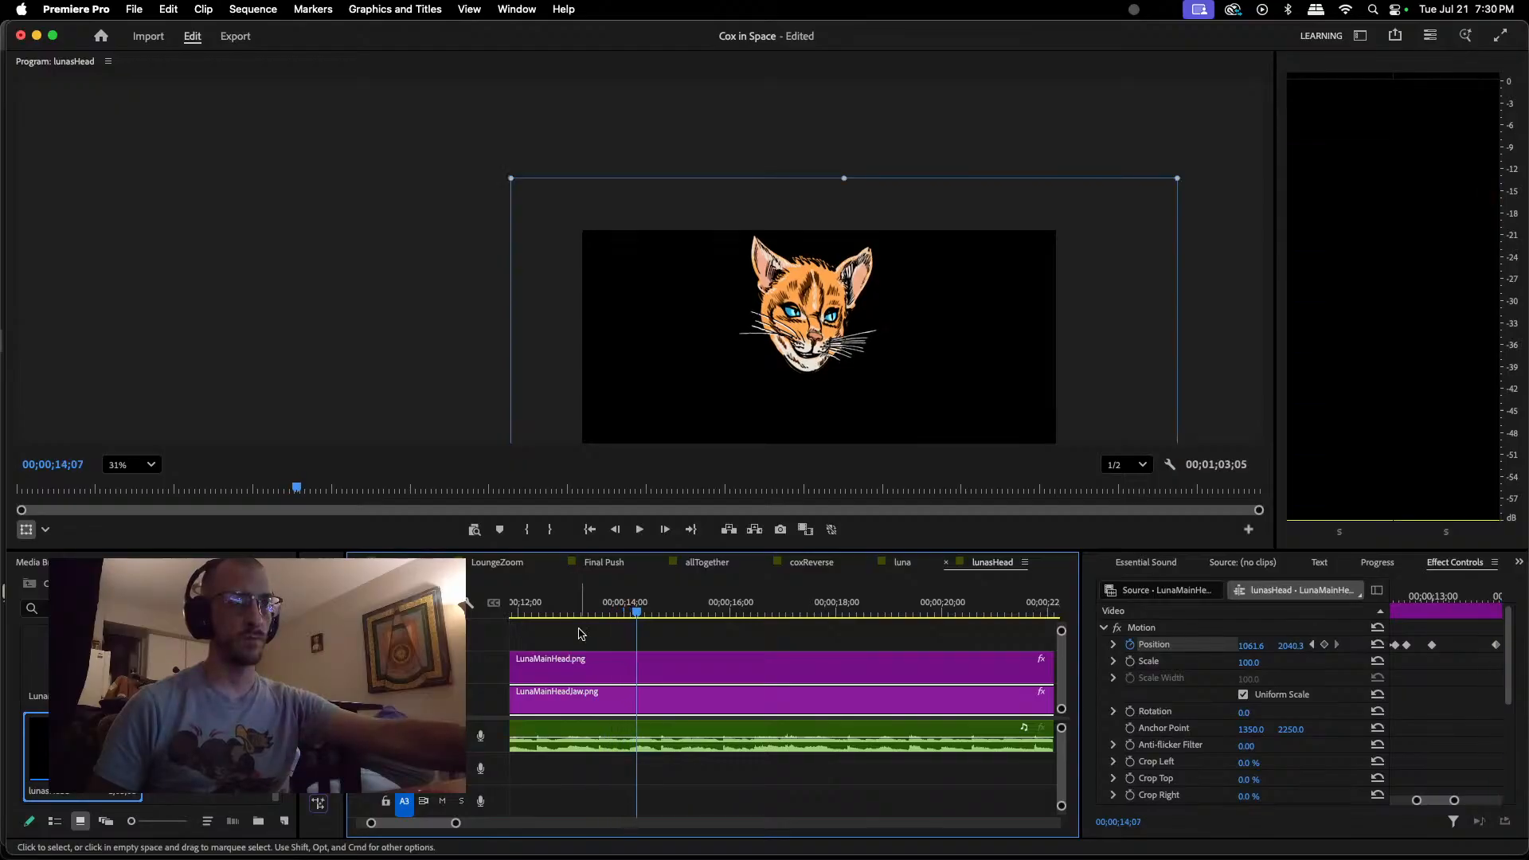
{"action": "left_click", "coordinate": [547, 613]}
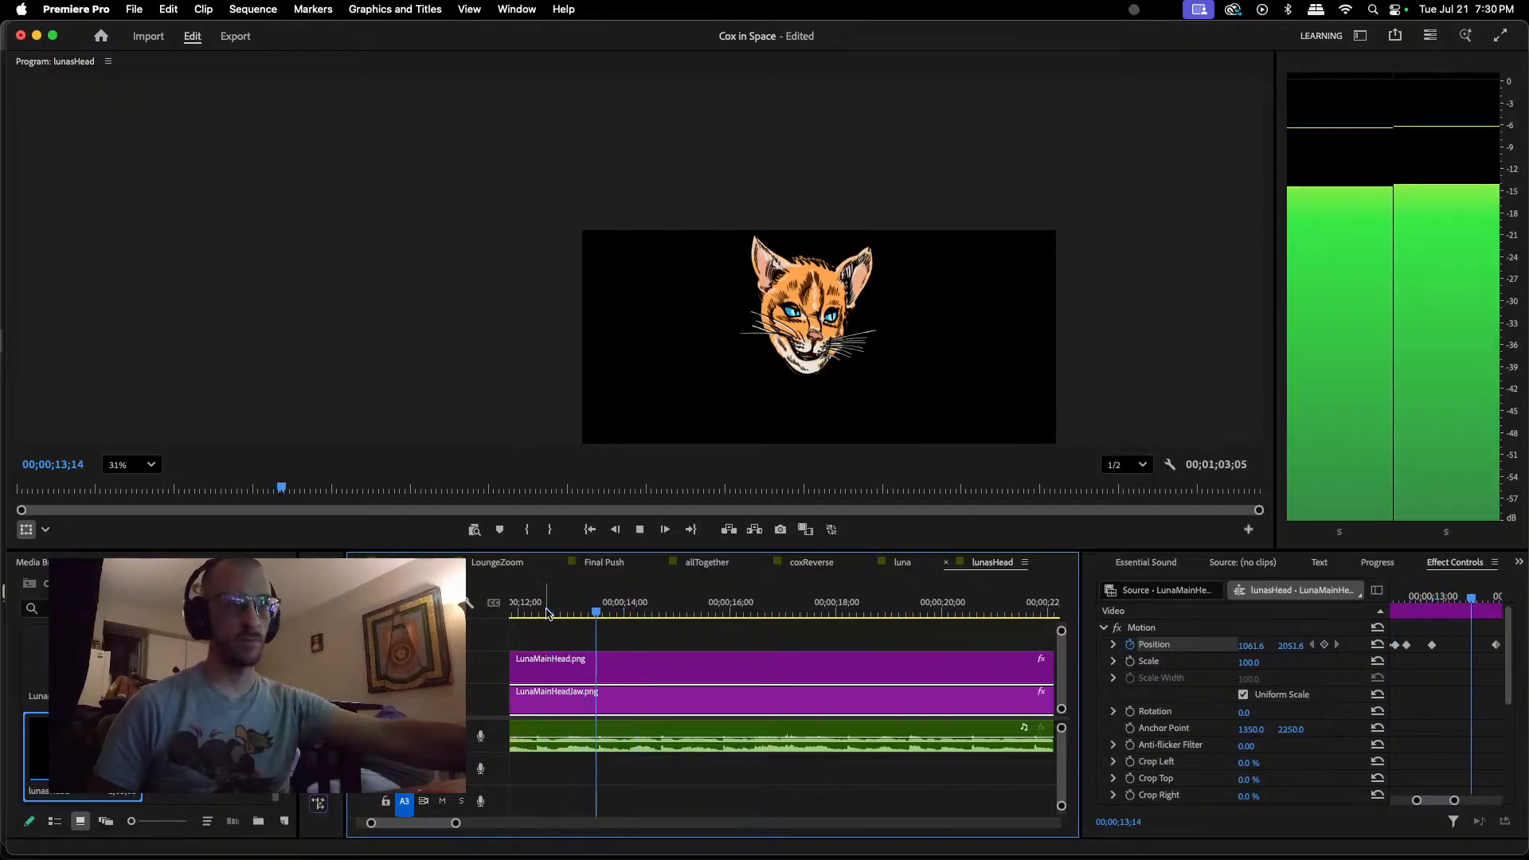
{"action": "key", "text": "space"}
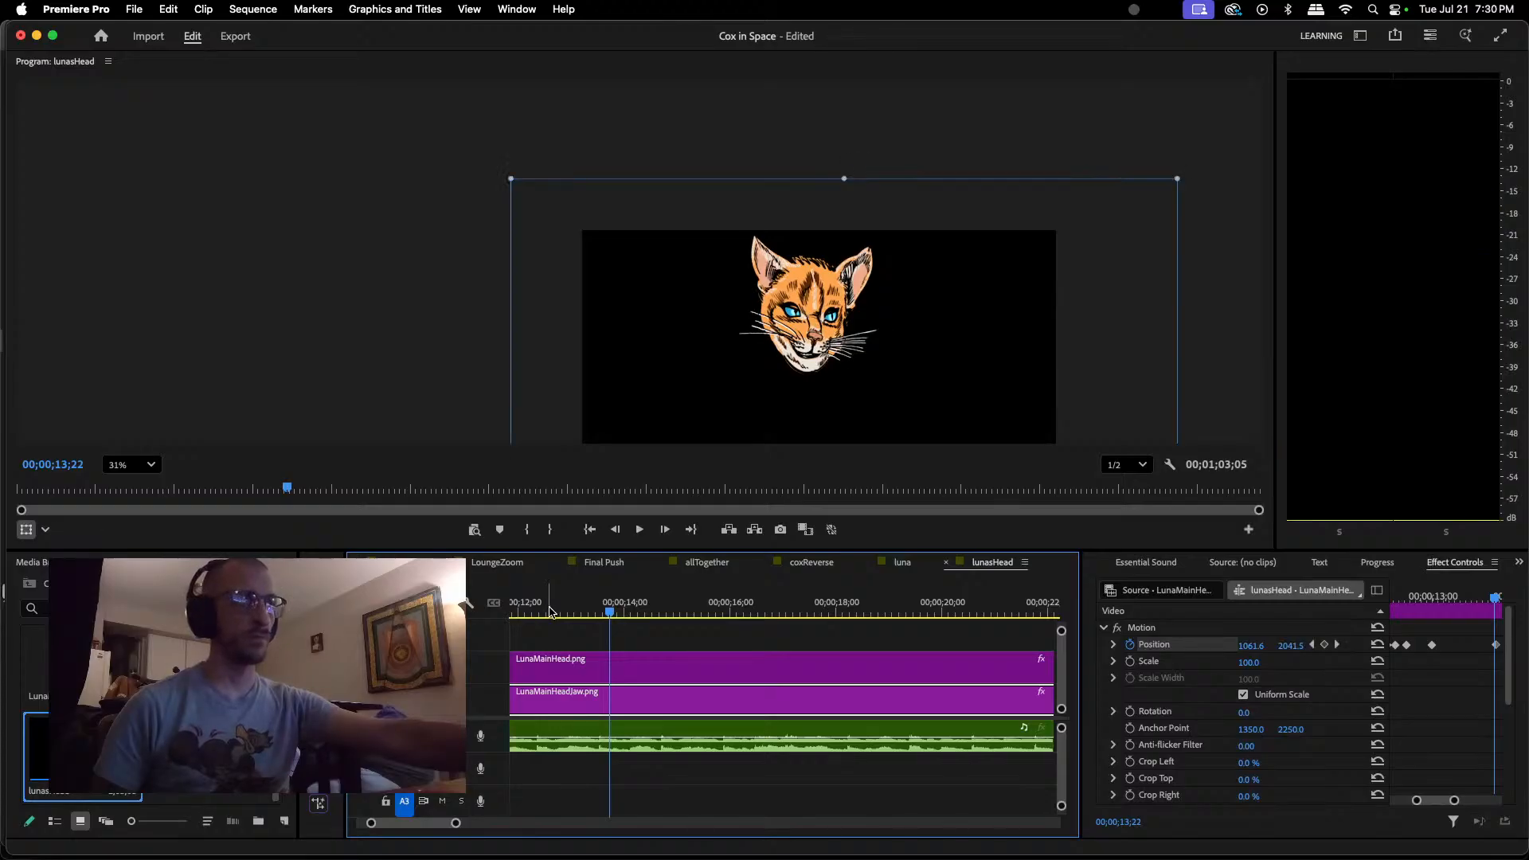
{"action": "key", "text": "shift+Right"}
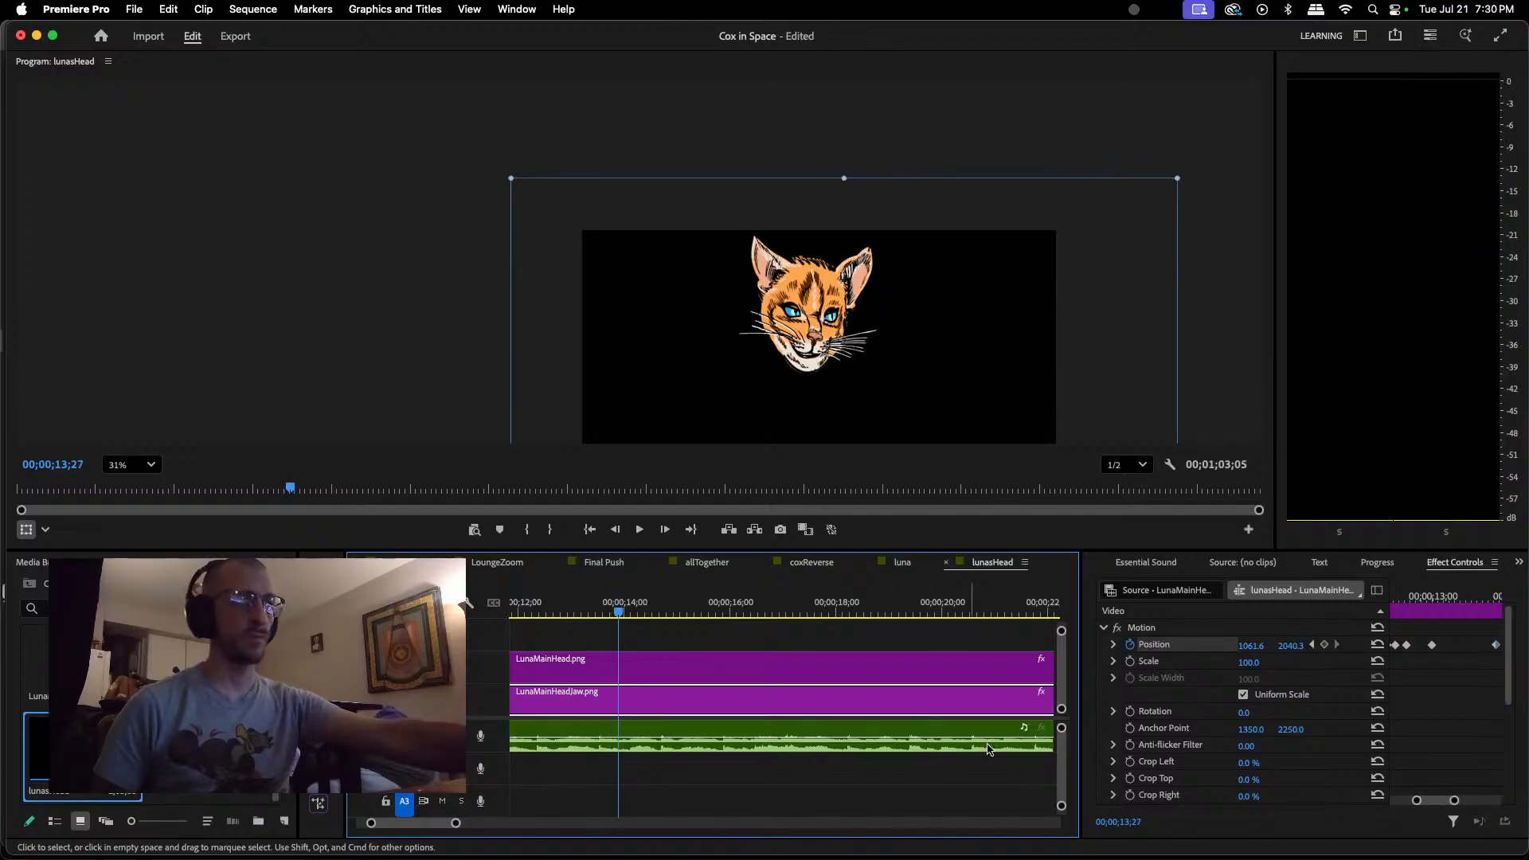
Step: Shift the latest closed-jaw Position keyframe slightly earlier and keyframe the jaw open at about 1061.6, 2059.5 at 00;00;13;25
{"action": "left_click_drag", "start_coordinate": [1436, 802], "coordinate": [1437, 803]}
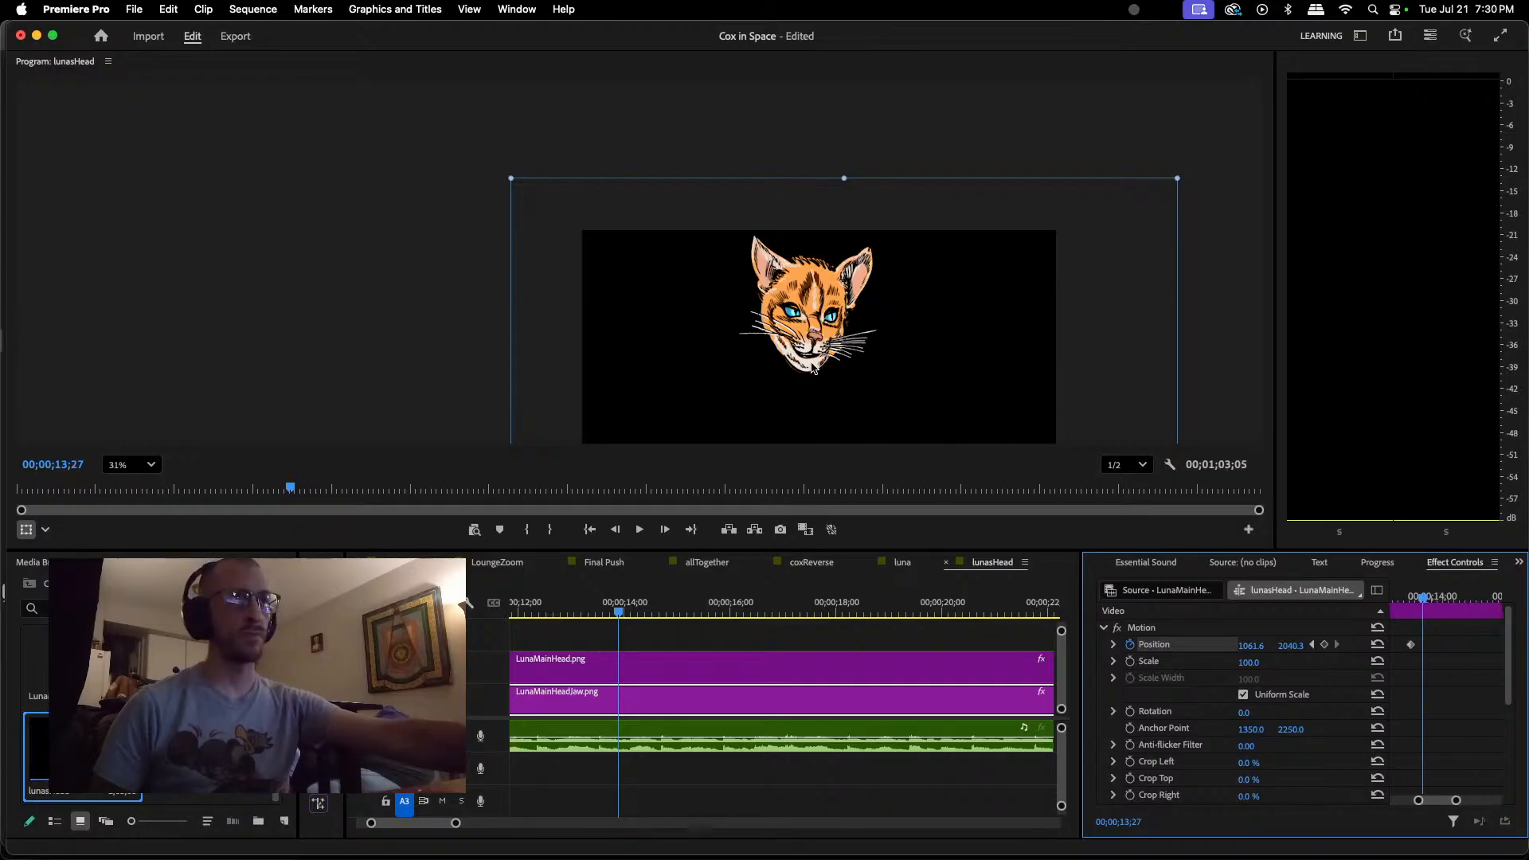
{"action": "left_click_drag", "start_coordinate": [620, 618], "coordinate": [617, 618]}
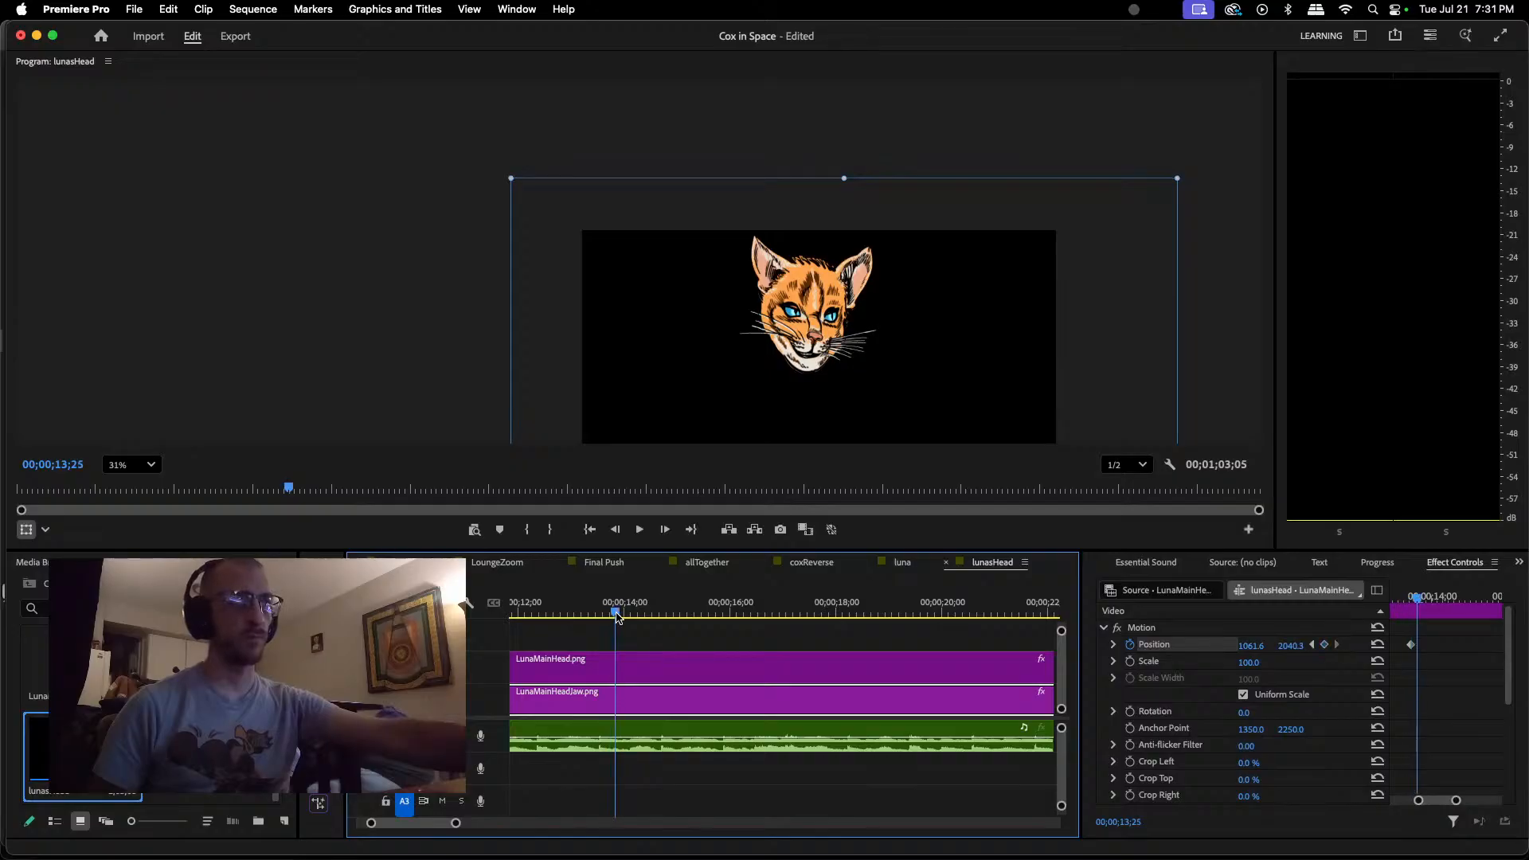
{"action": "left_click", "coordinate": [1412, 648]}
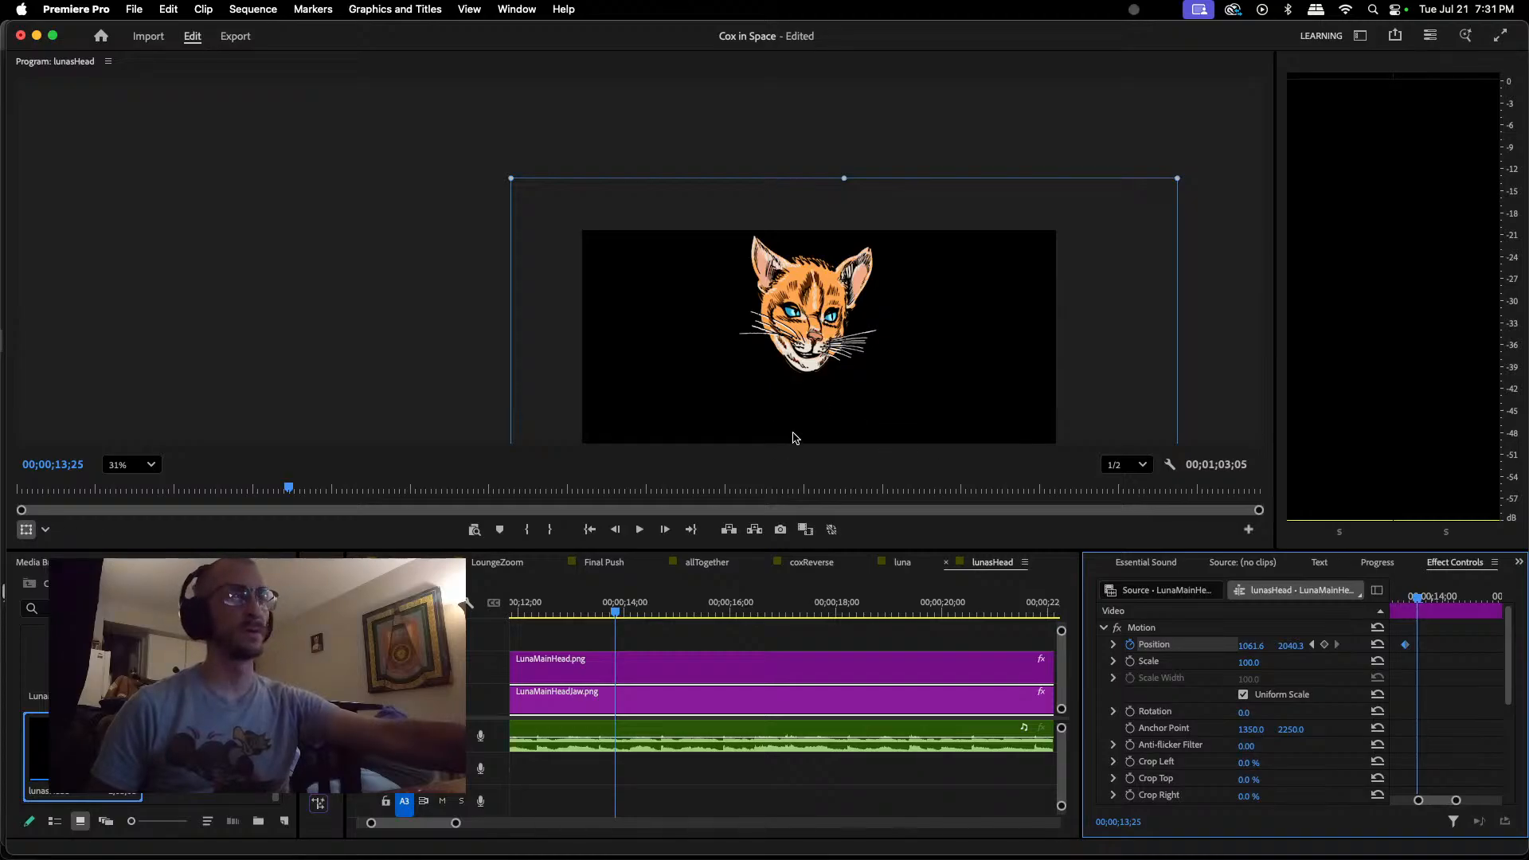
{"action": "left_click", "coordinate": [811, 367]}
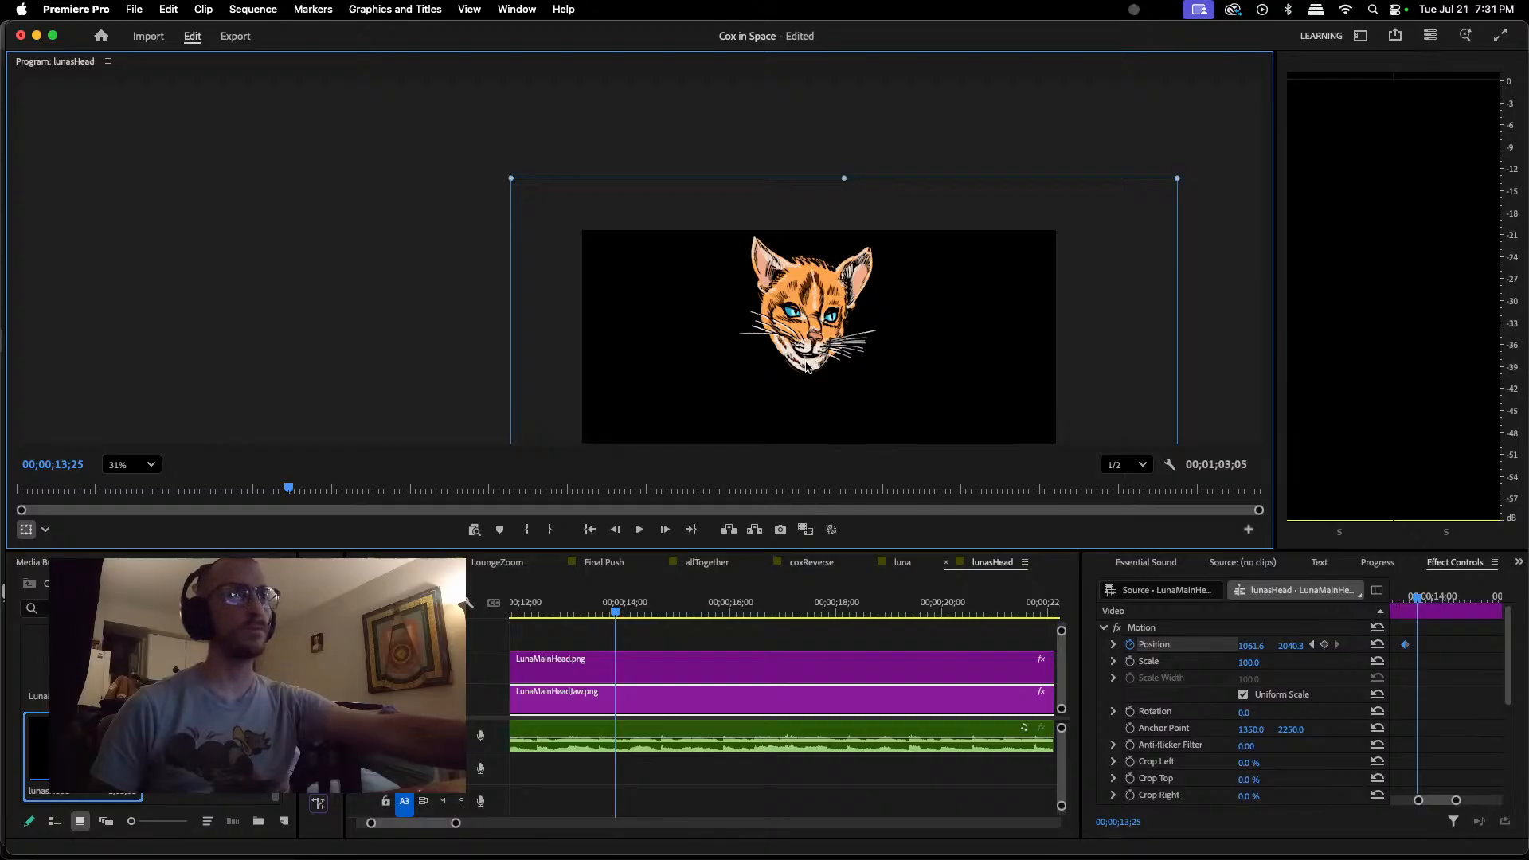
{"action": "left_click_drag", "start_coordinate": [808, 367], "coordinate": [807, 371]}
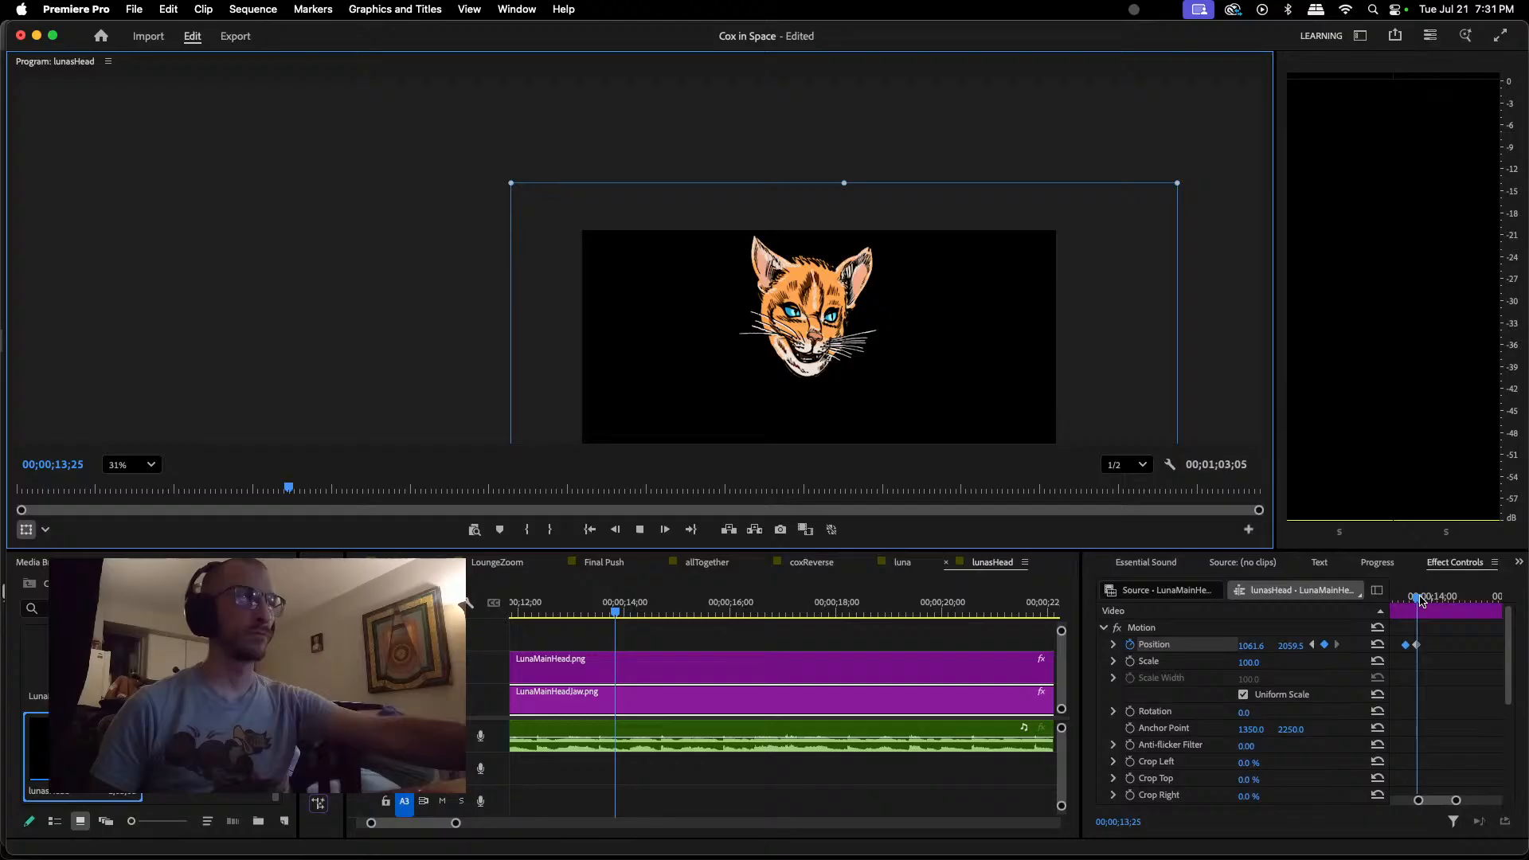
Step: Keyframe the jaw closed at about 1061.6, 2040.3 at 00;00;14;00 and play onward to check the timing
{"action": "key", "text": "space"}
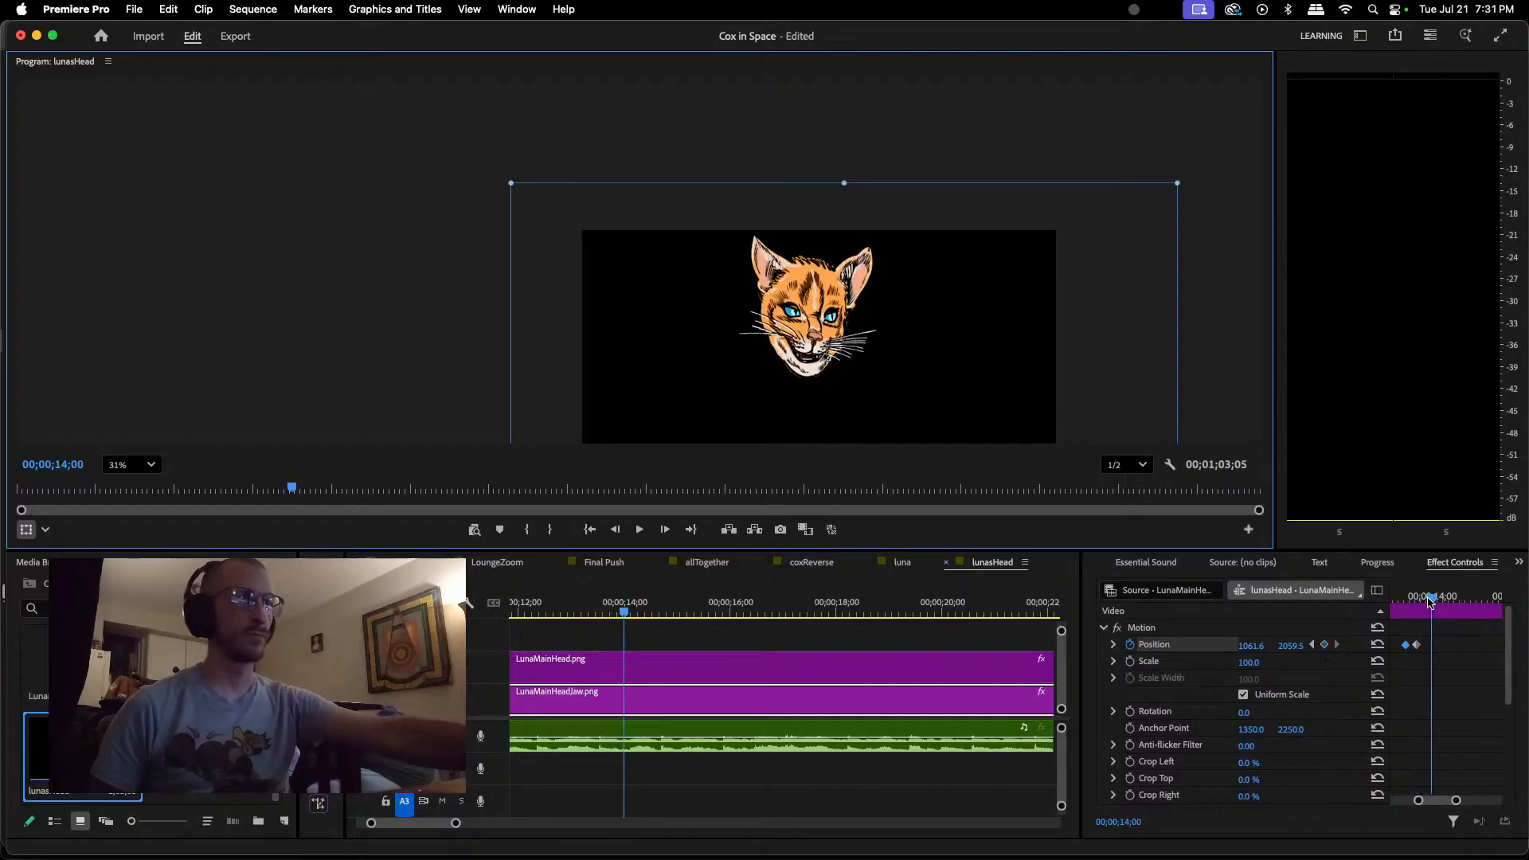
{"action": "left_click_drag", "start_coordinate": [813, 376], "coordinate": [812, 370]}
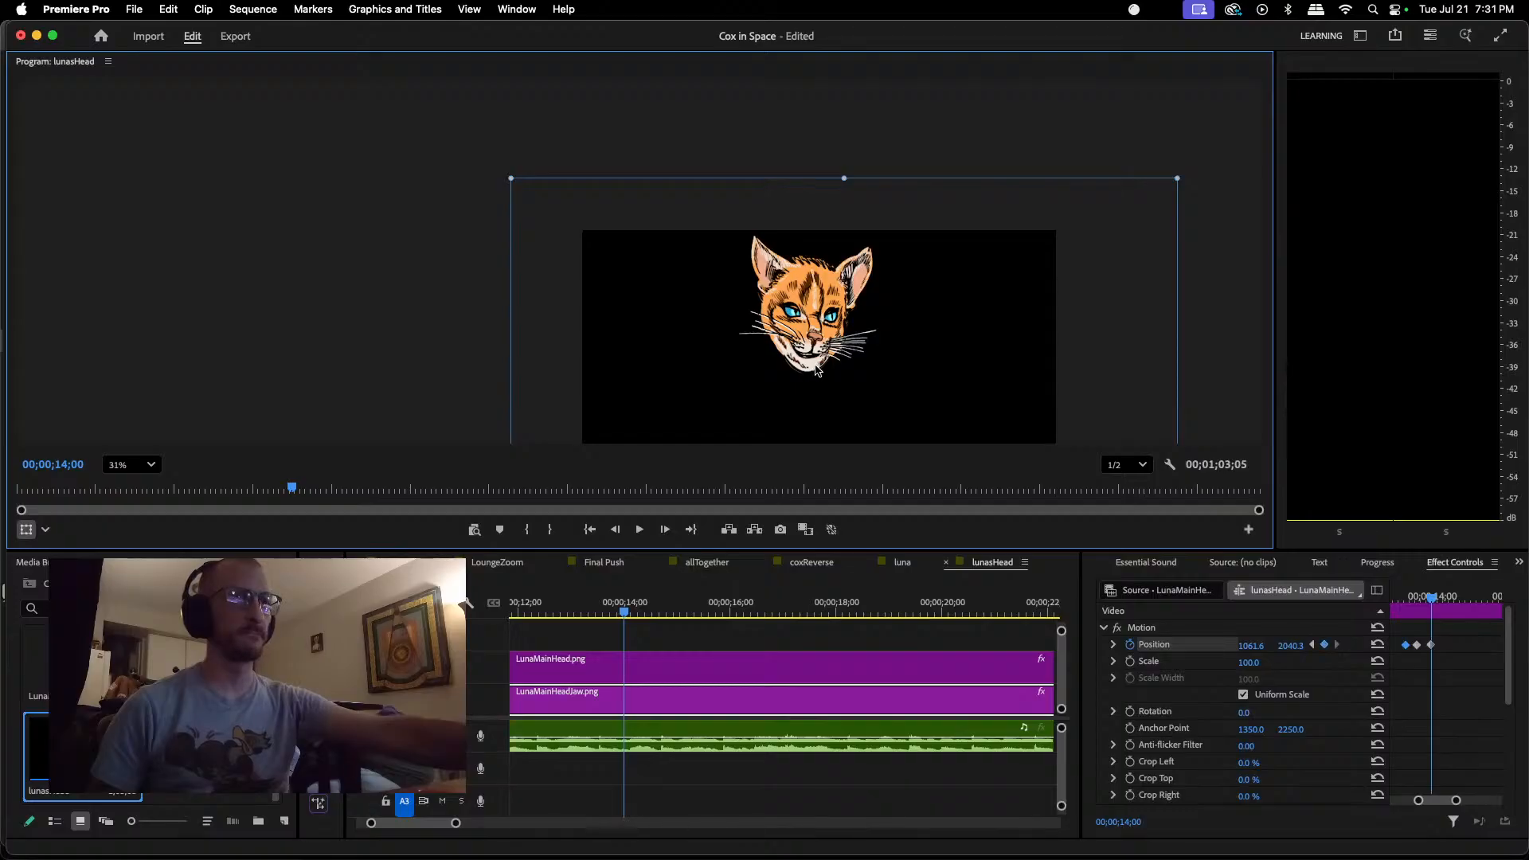
{"action": "key", "text": "space"}
{"action": "key", "text": "space"}
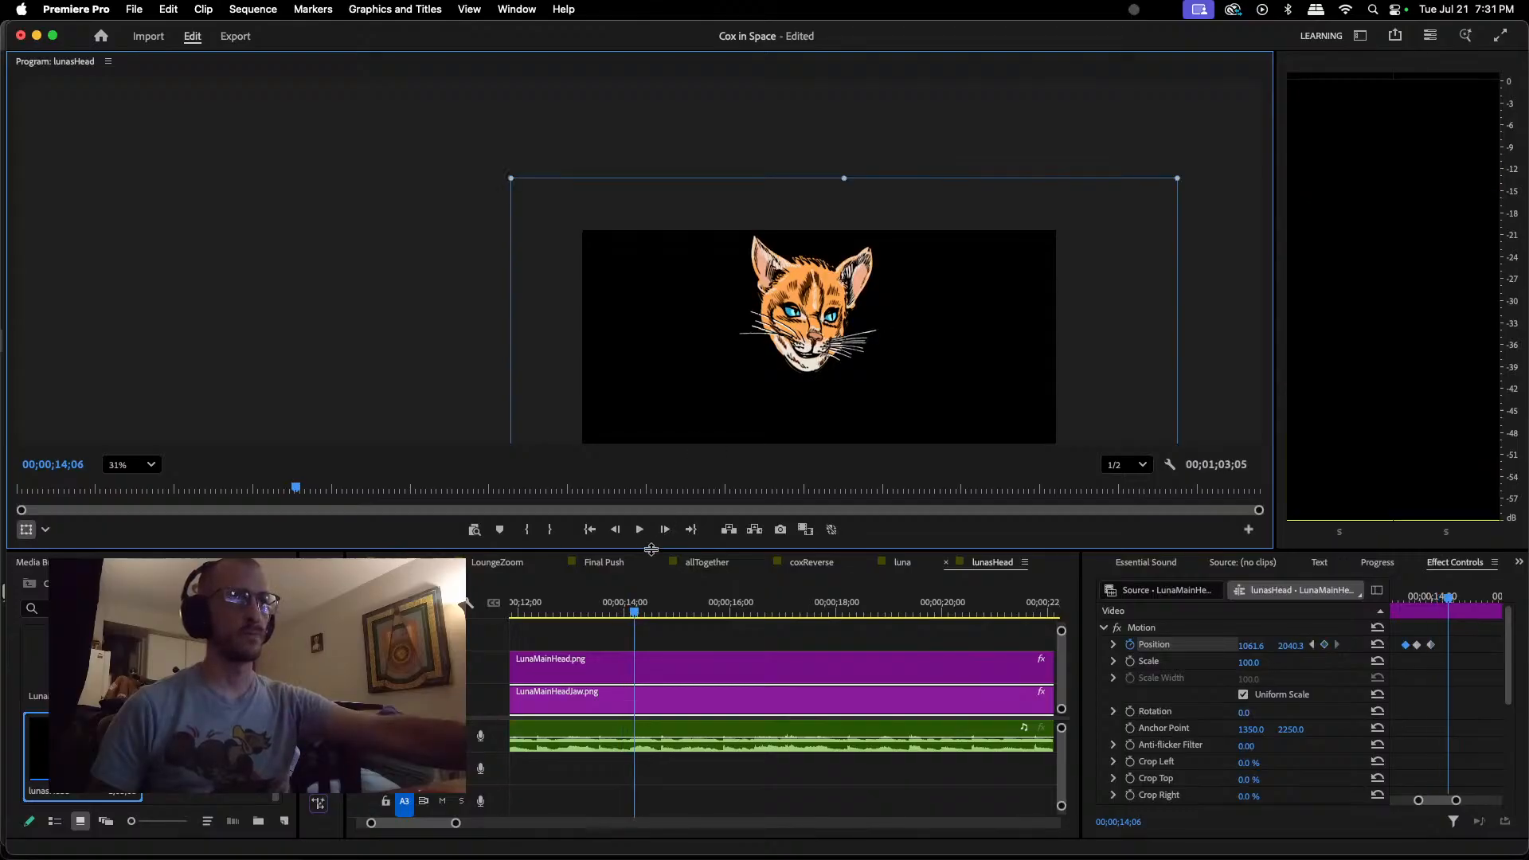
Step: Keyframe the jaw open at about 1061.6, 2062.8 at 00;00;14;10 and partly closed at about 1061.6, 2049.9 at 00;00;14;13
{"action": "key", "text": "space"}
{"action": "key", "text": "space"}
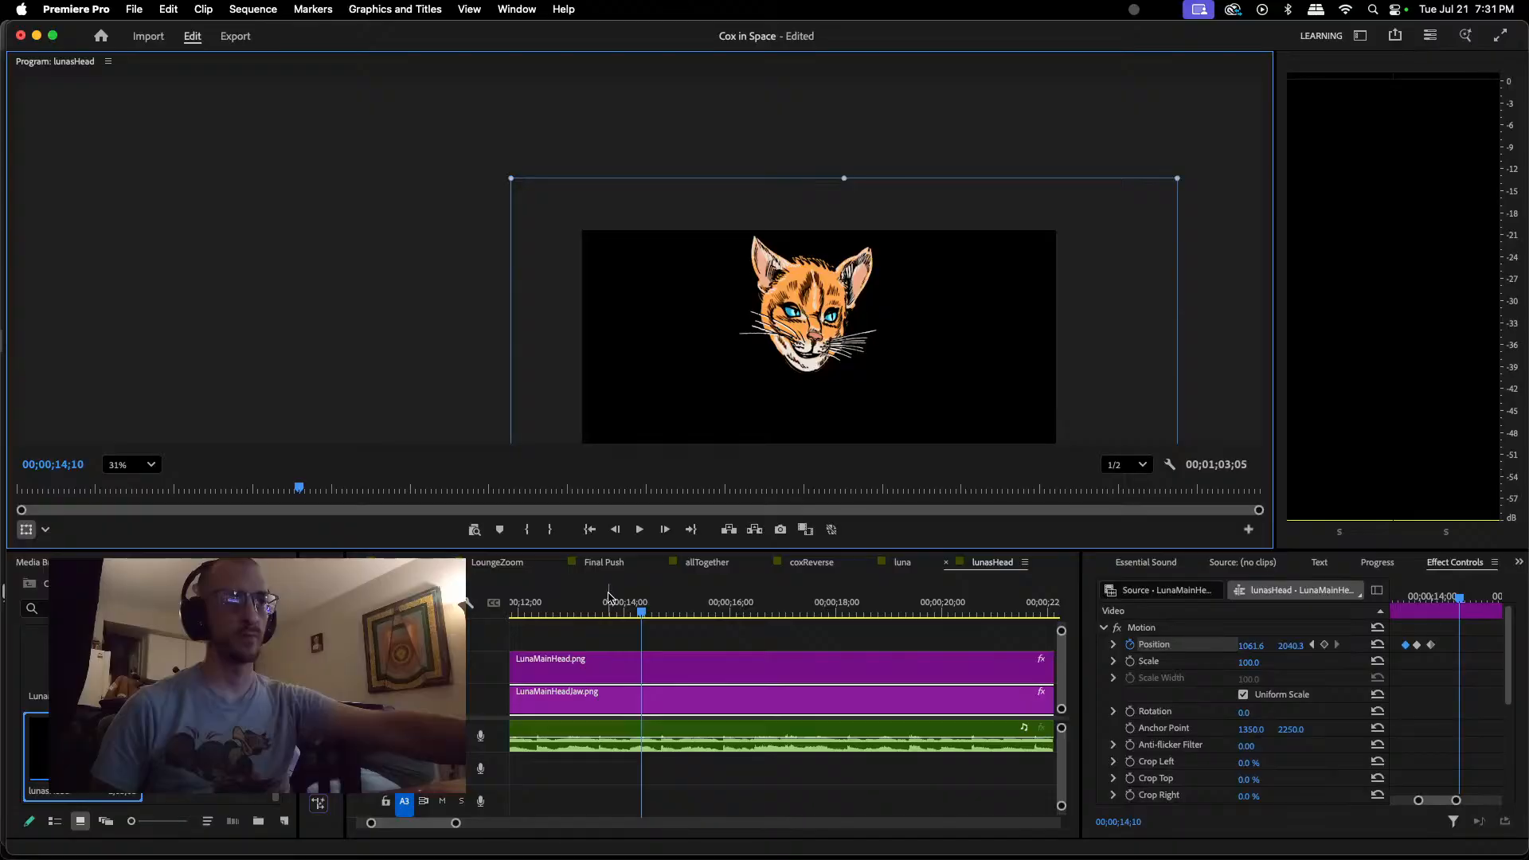
{"action": "left_click_drag", "start_coordinate": [812, 365], "coordinate": [812, 370]}
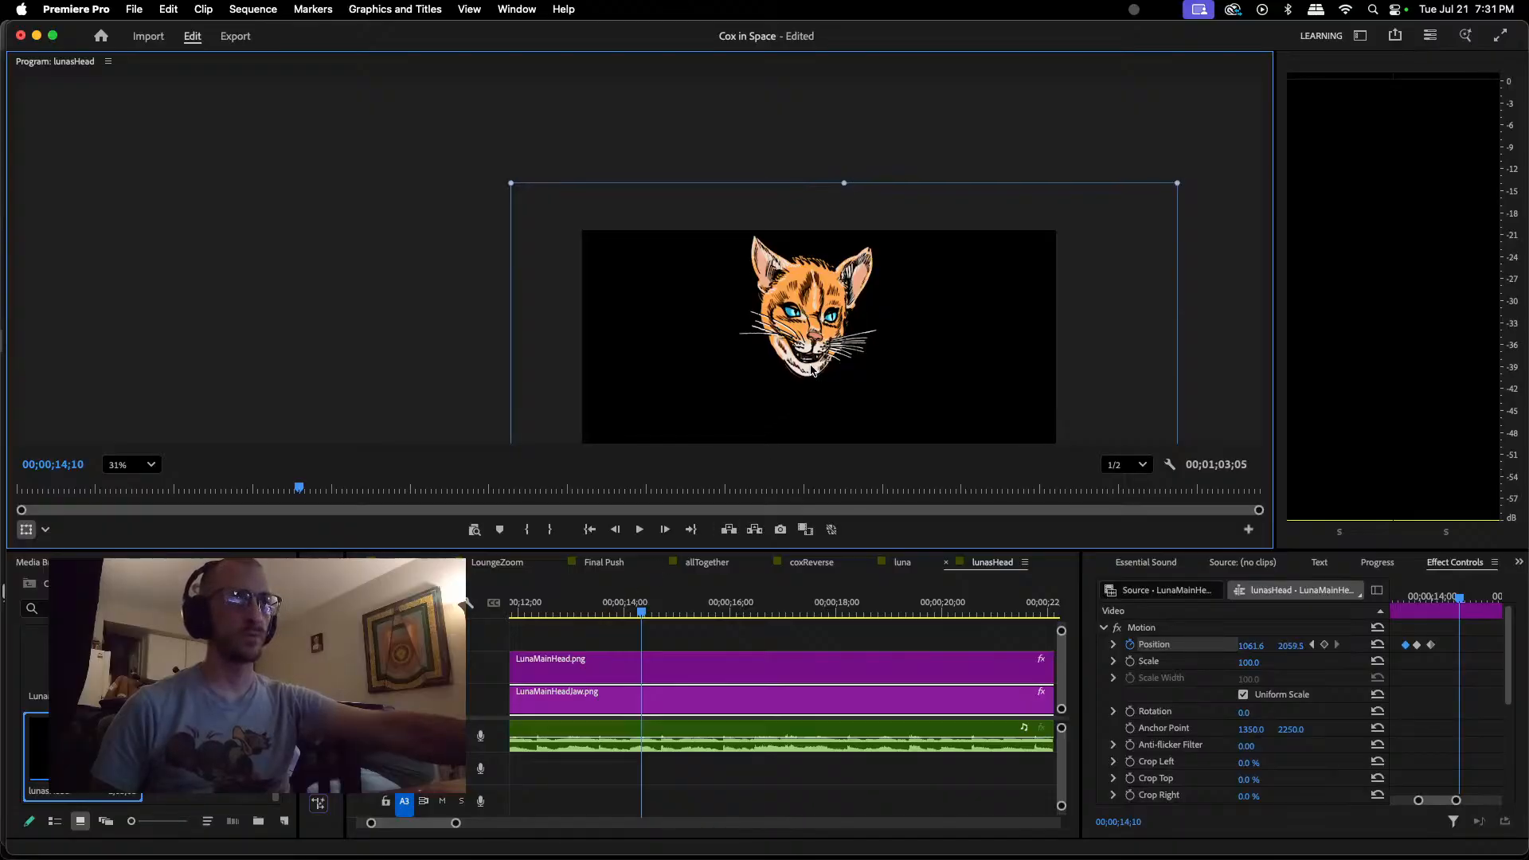
{"action": "left_click_drag", "start_coordinate": [811, 369], "coordinate": [812, 371]}
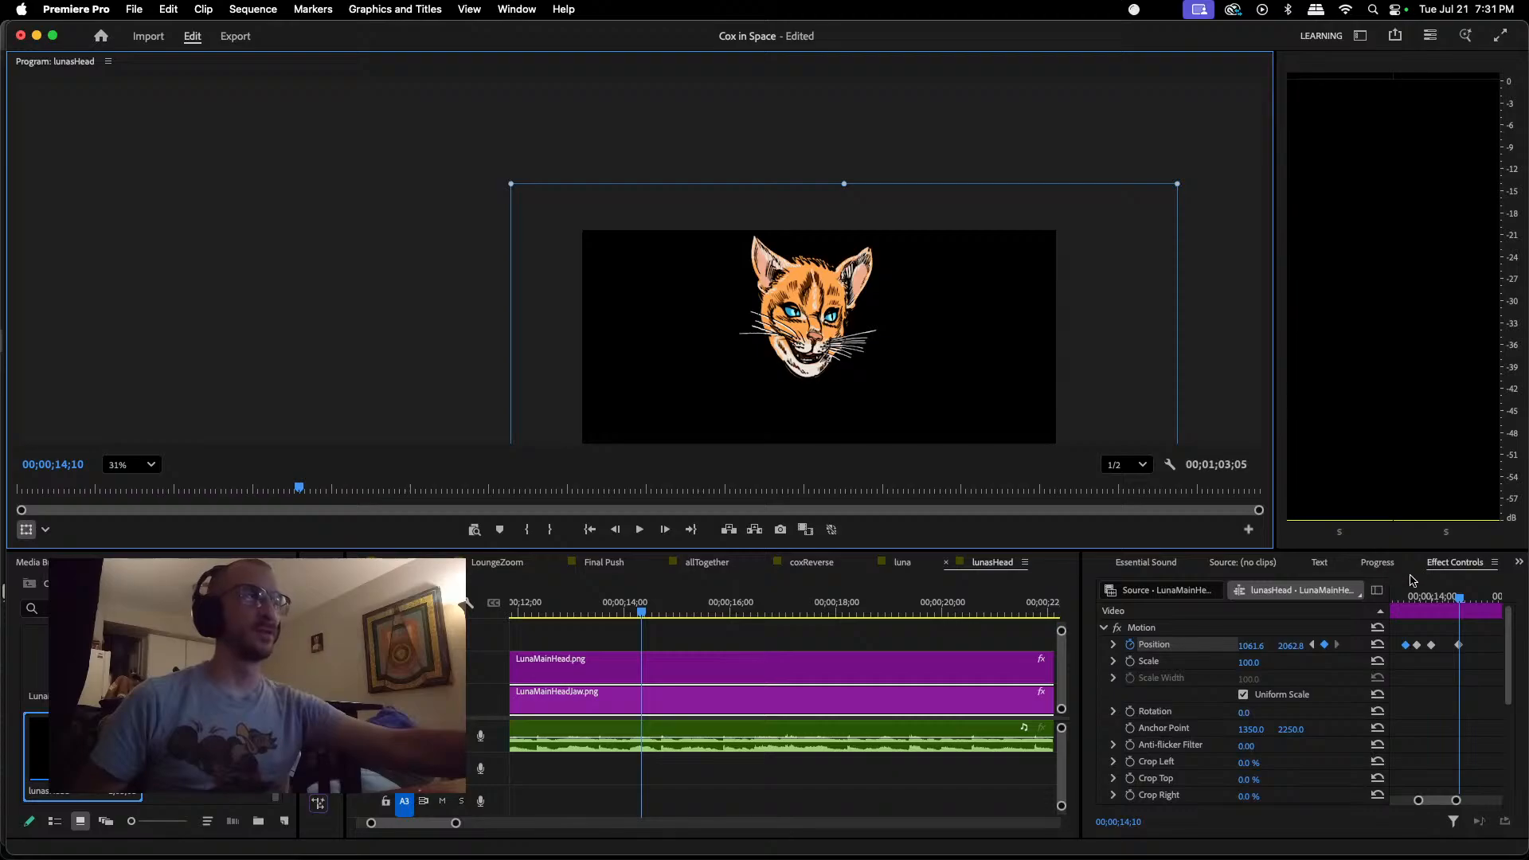
{"action": "left_click_drag", "start_coordinate": [1461, 603], "coordinate": [1470, 599]}
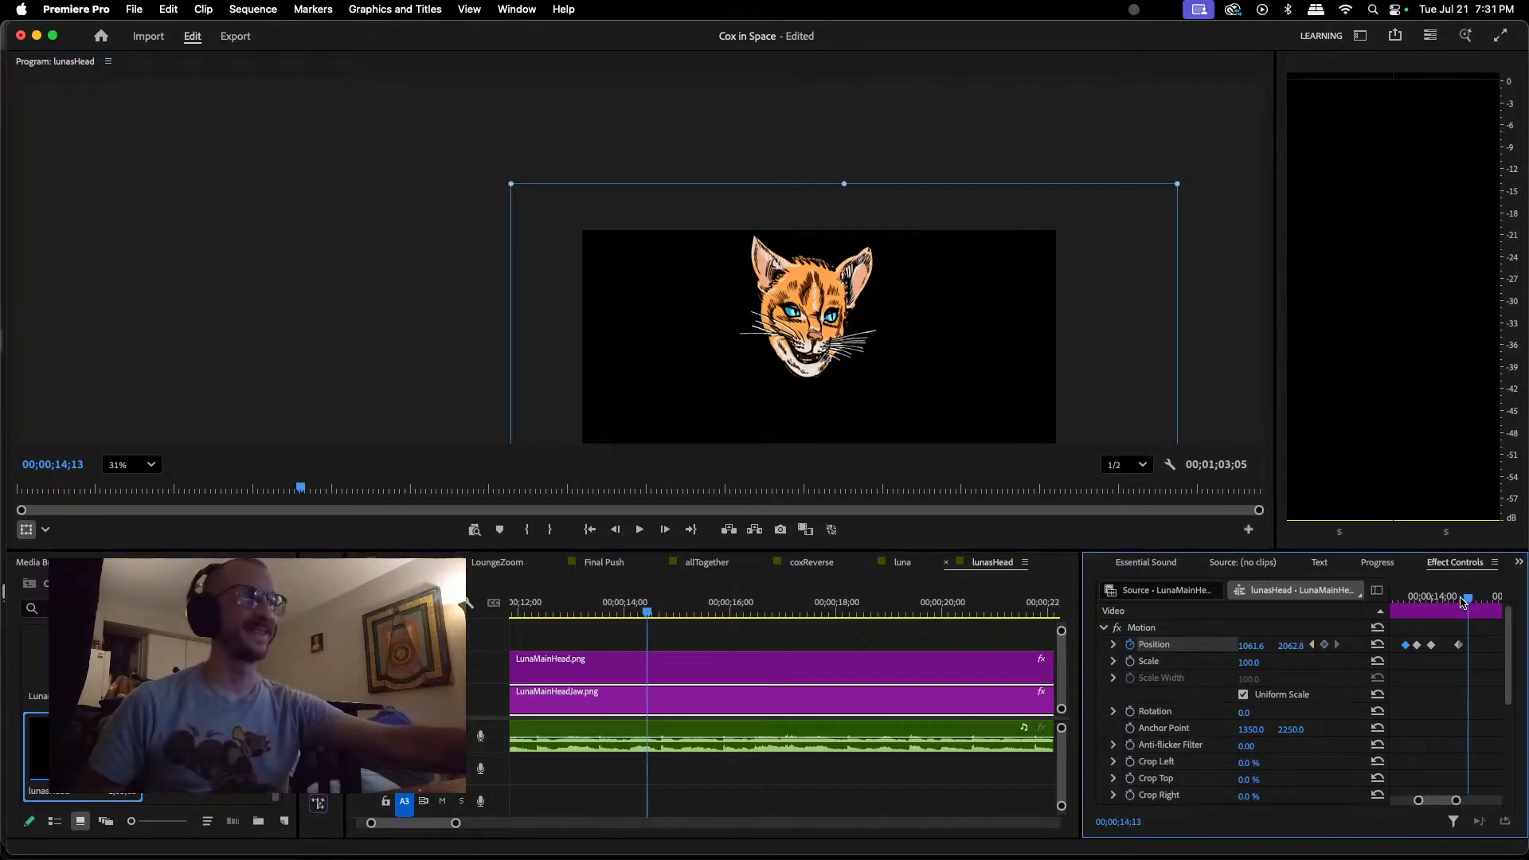
{"action": "left_click_drag", "start_coordinate": [811, 366], "coordinate": [807, 368]}
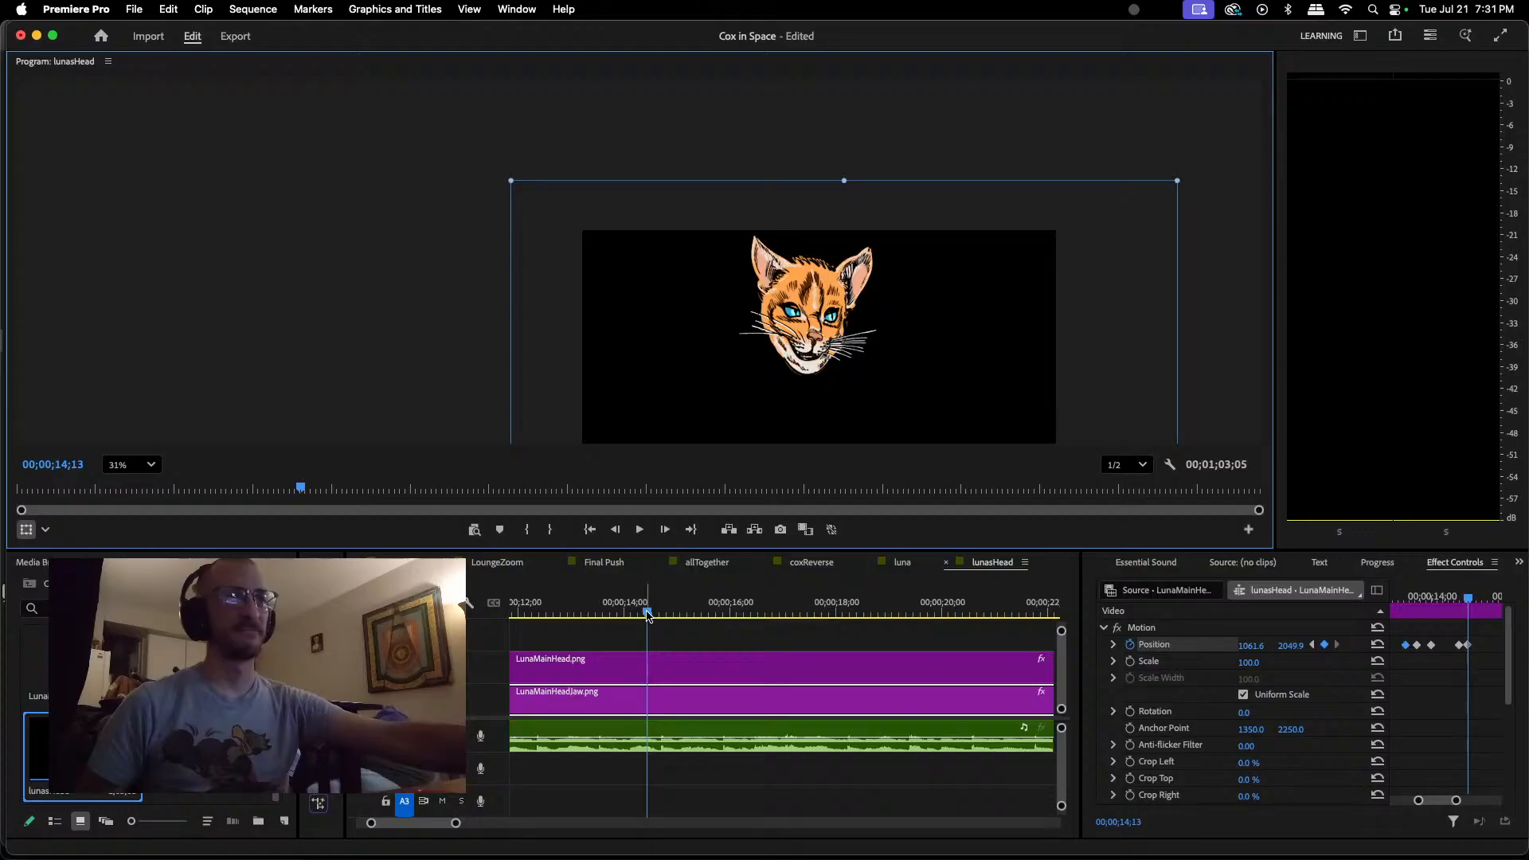
Step: Keyframe the jaw open at about 1058.4, 2059.5 at 00;00;14;16 and closed at about 1058.4, 2040.3 at 00;00;14;20
{"action": "left_click_drag", "start_coordinate": [648, 615], "coordinate": [654, 614]}
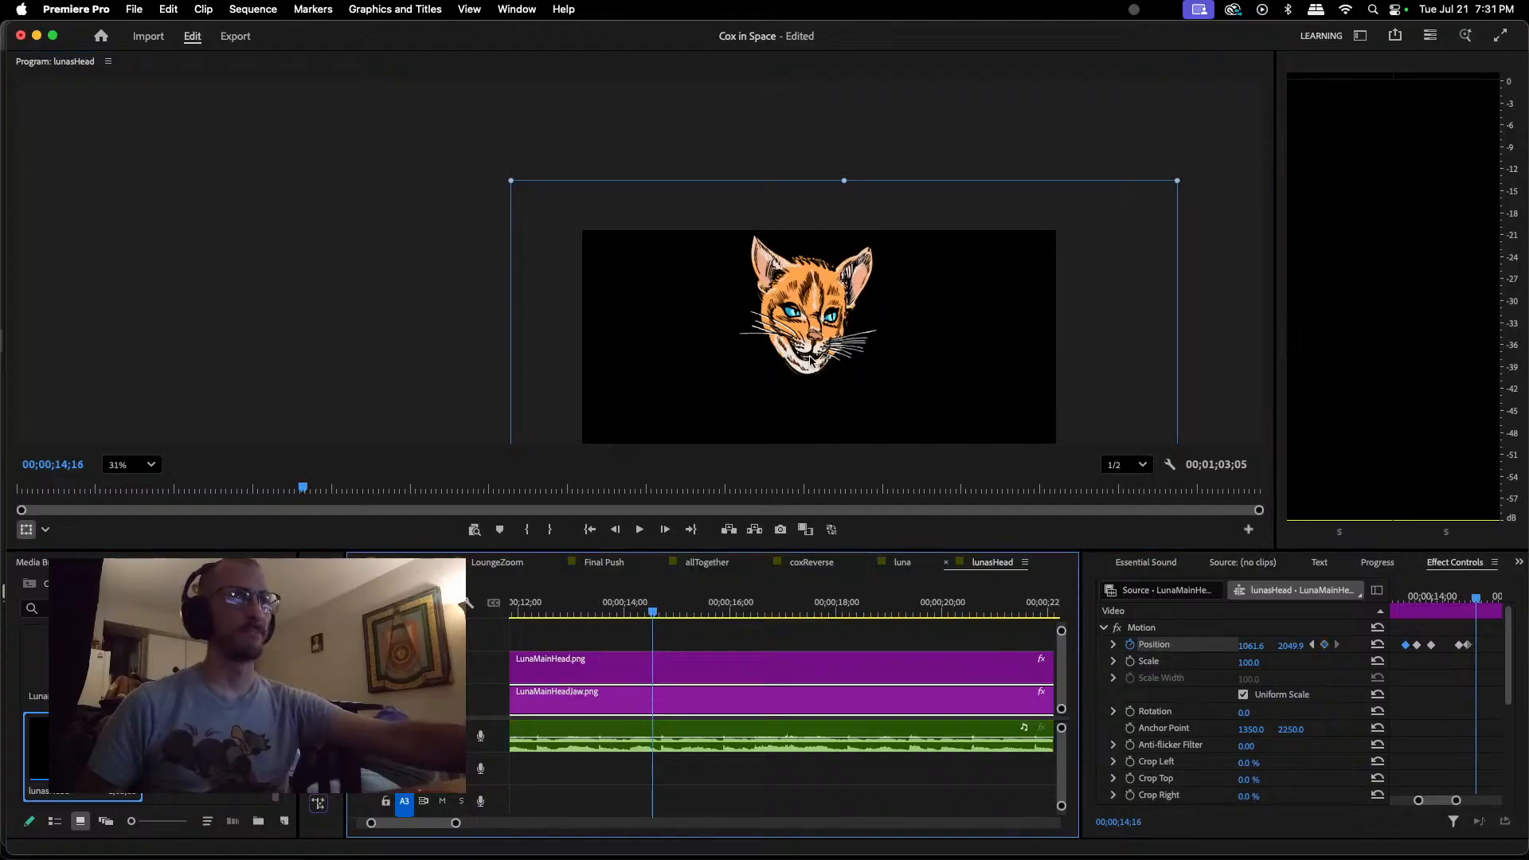
{"action": "left_click_drag", "start_coordinate": [810, 367], "coordinate": [809, 369]}
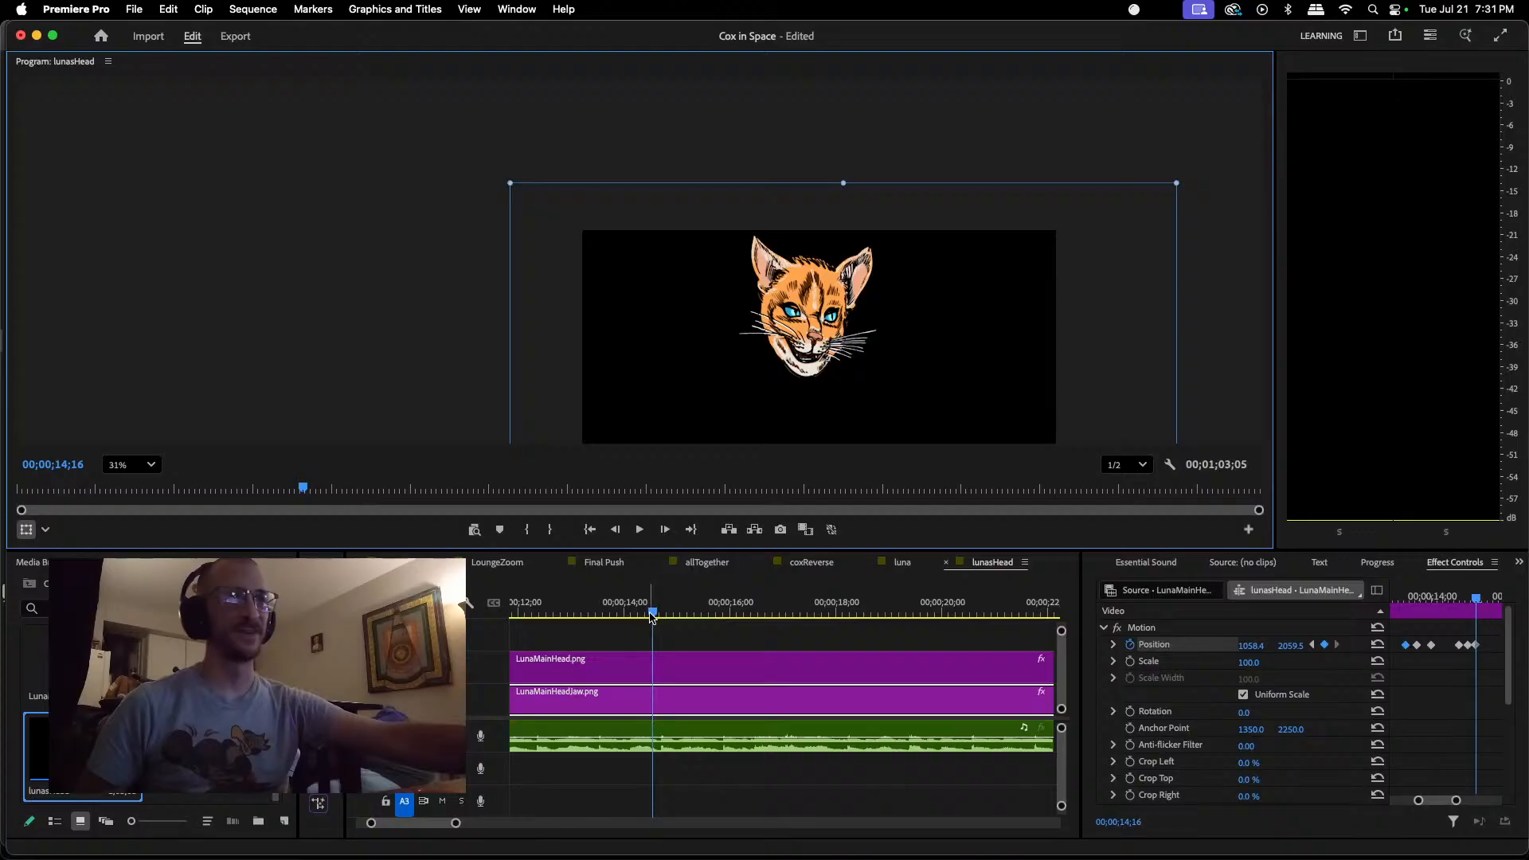
{"action": "mouse_move", "coordinate": [652, 613]}
{"action": "left_mouse_down"}
{"action": "mouse_move", "coordinate": [638, 615]}
{"action": "mouse_move", "coordinate": [658, 612]}
{"action": "left_mouse_up"}
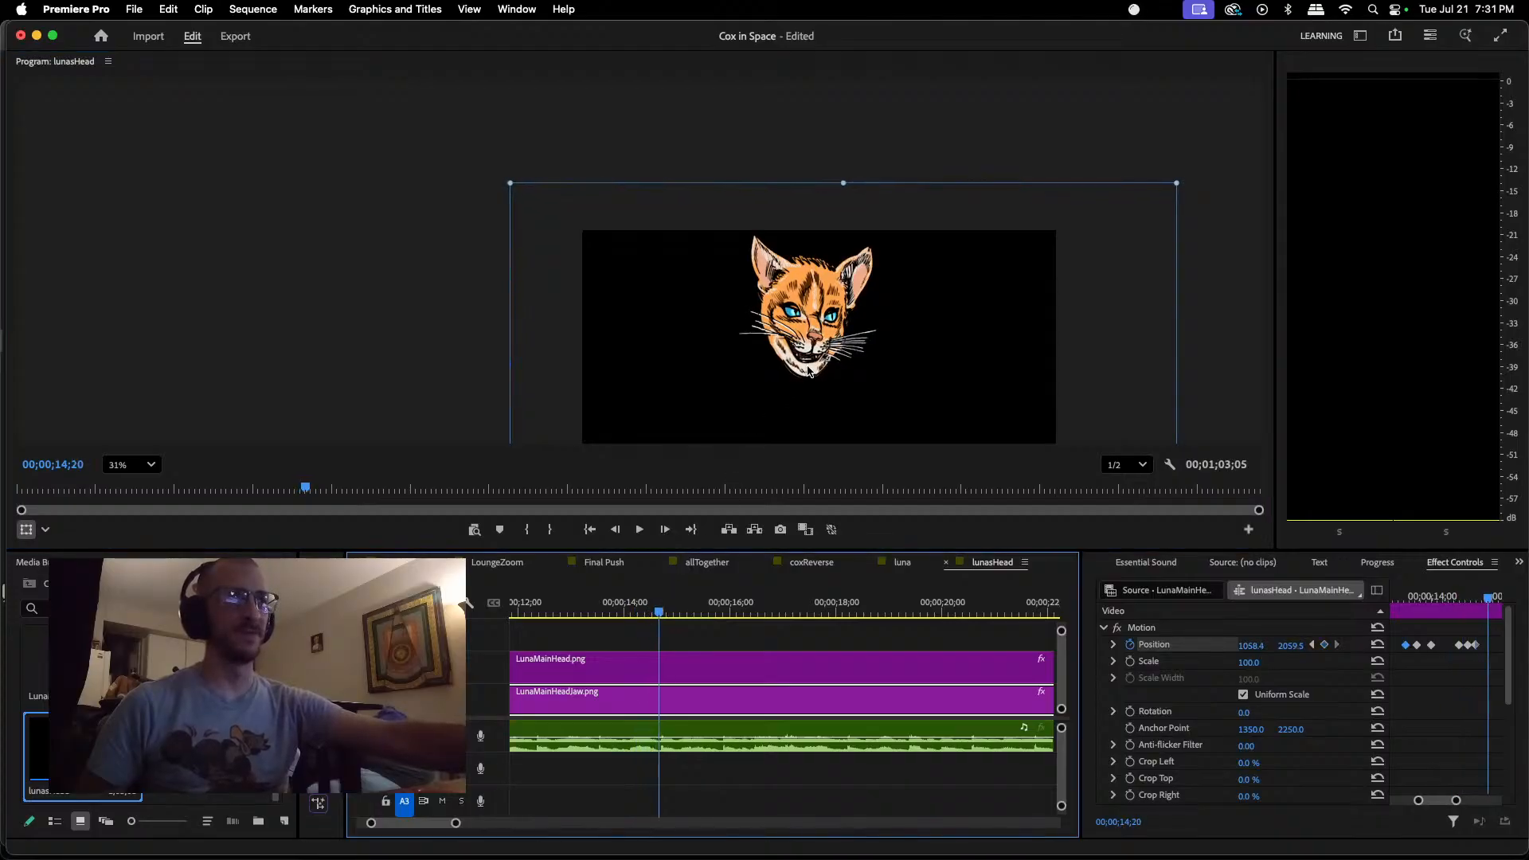
{"action": "left_click_drag", "start_coordinate": [808, 374], "coordinate": [808, 369]}
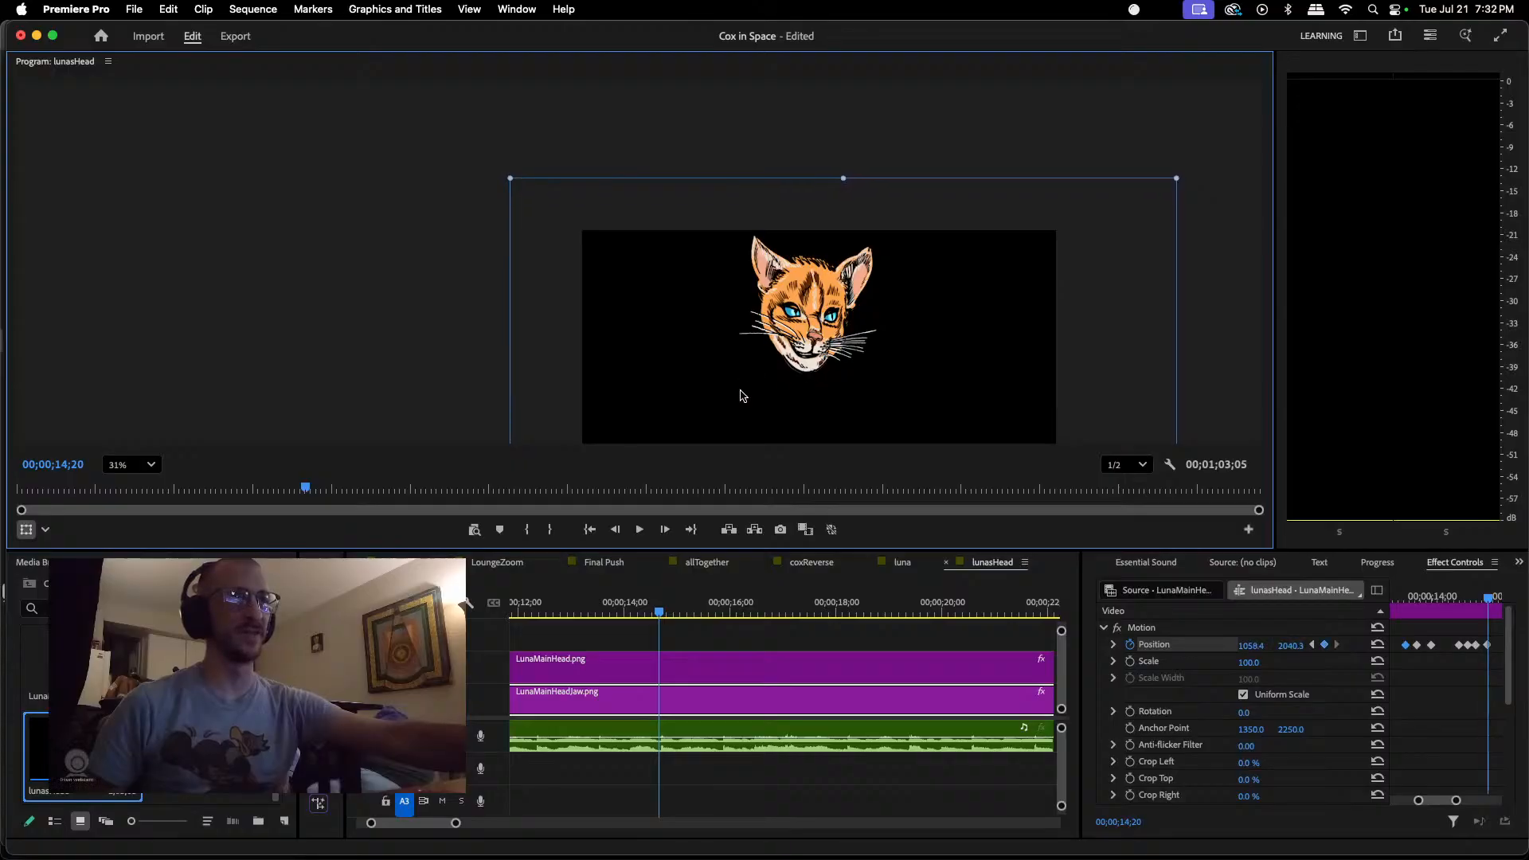
Step: Replay the dialogue from 00;00;12;24 to about 00;00;15;03 and check the jaw movement around 00;00;14;20
{"action": "left_click", "coordinate": [572, 609]}
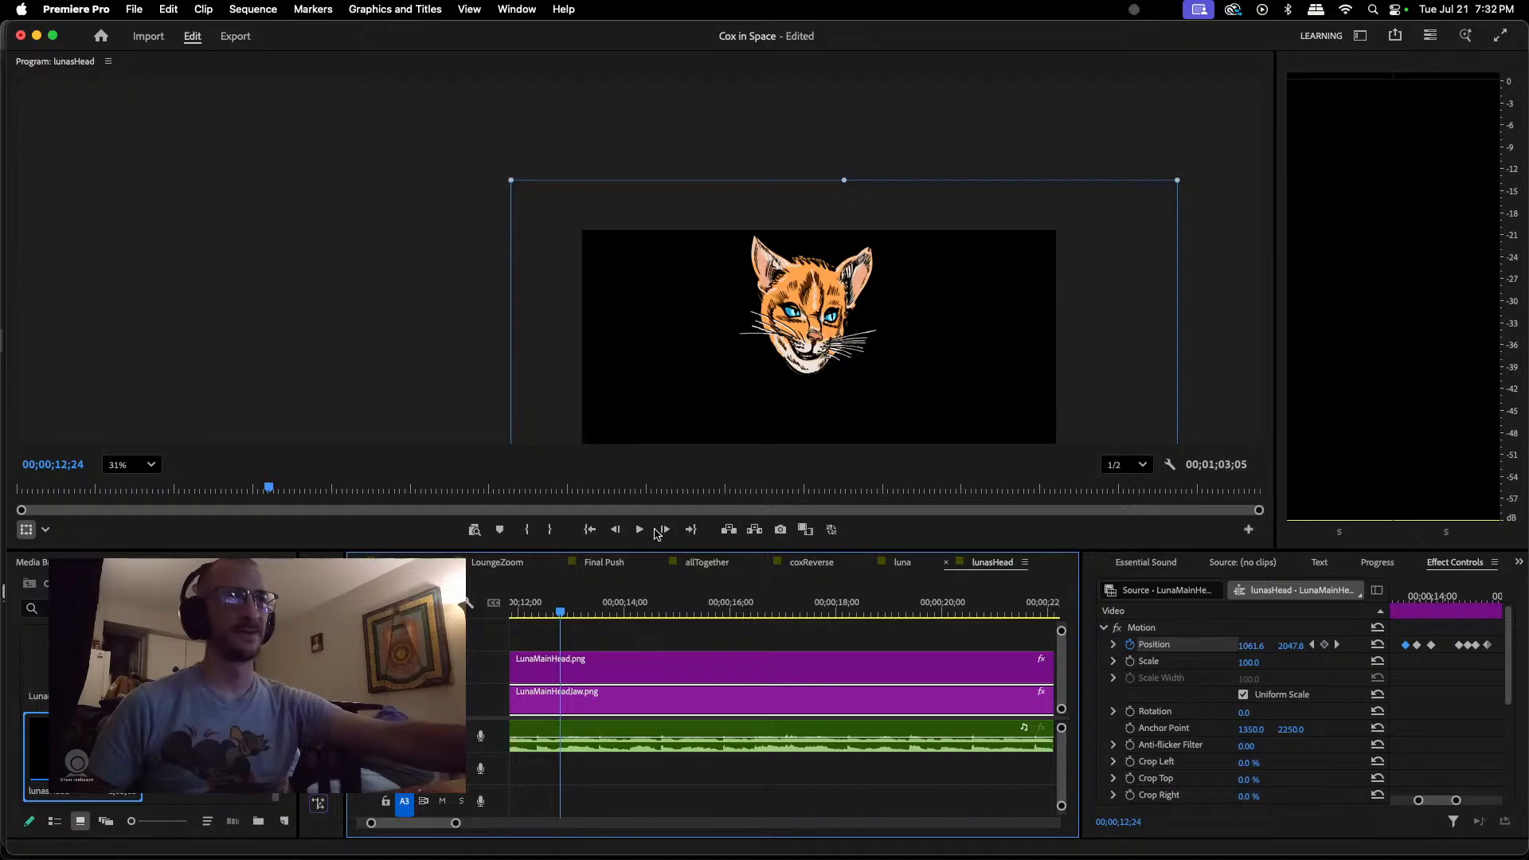
{"action": "left_click", "coordinate": [639, 530]}
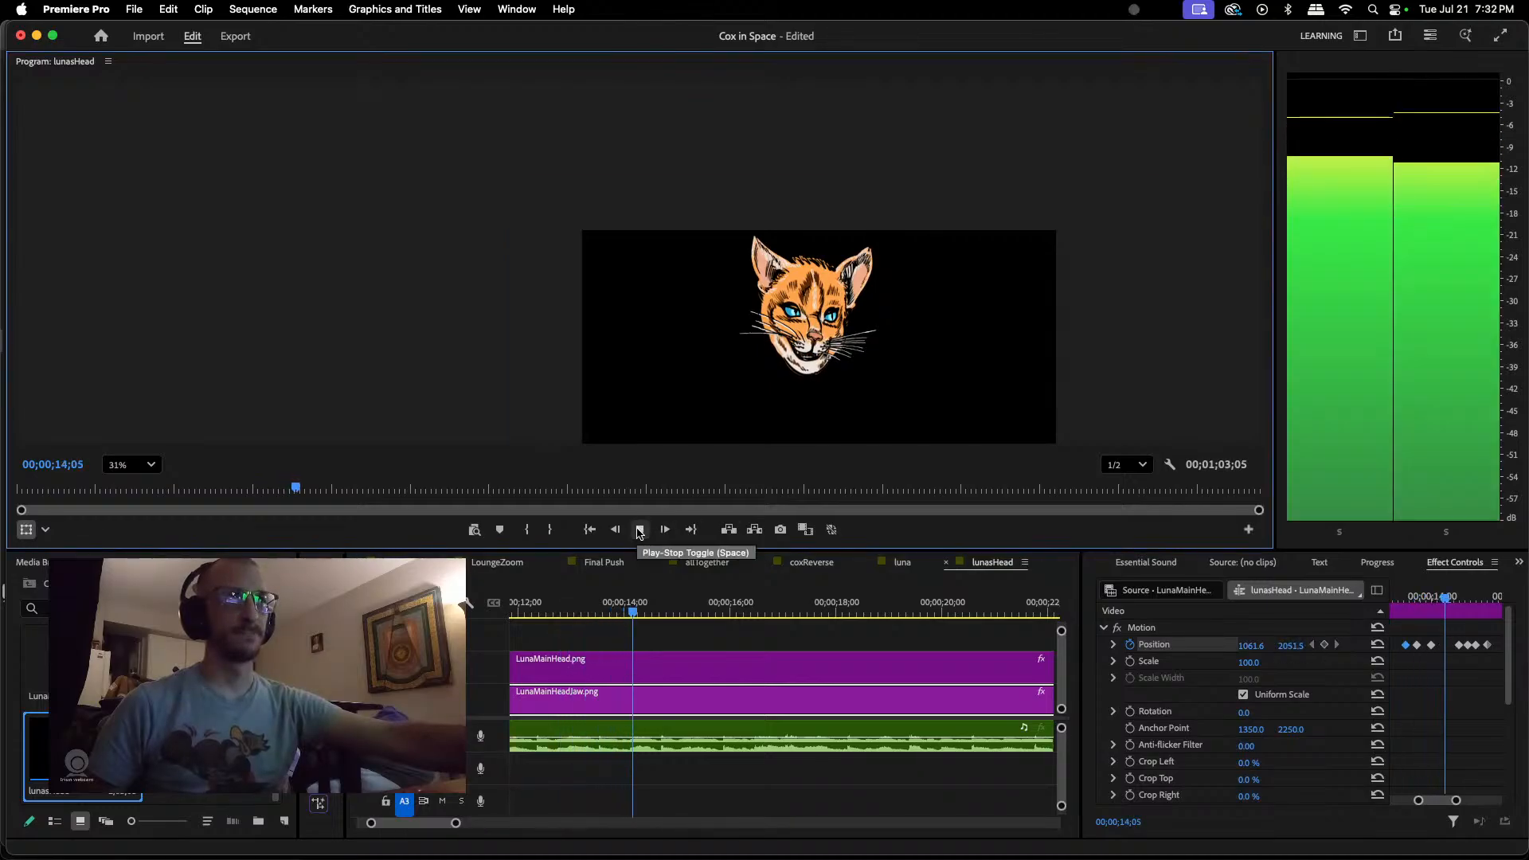
{"action": "left_click", "coordinate": [639, 530]}
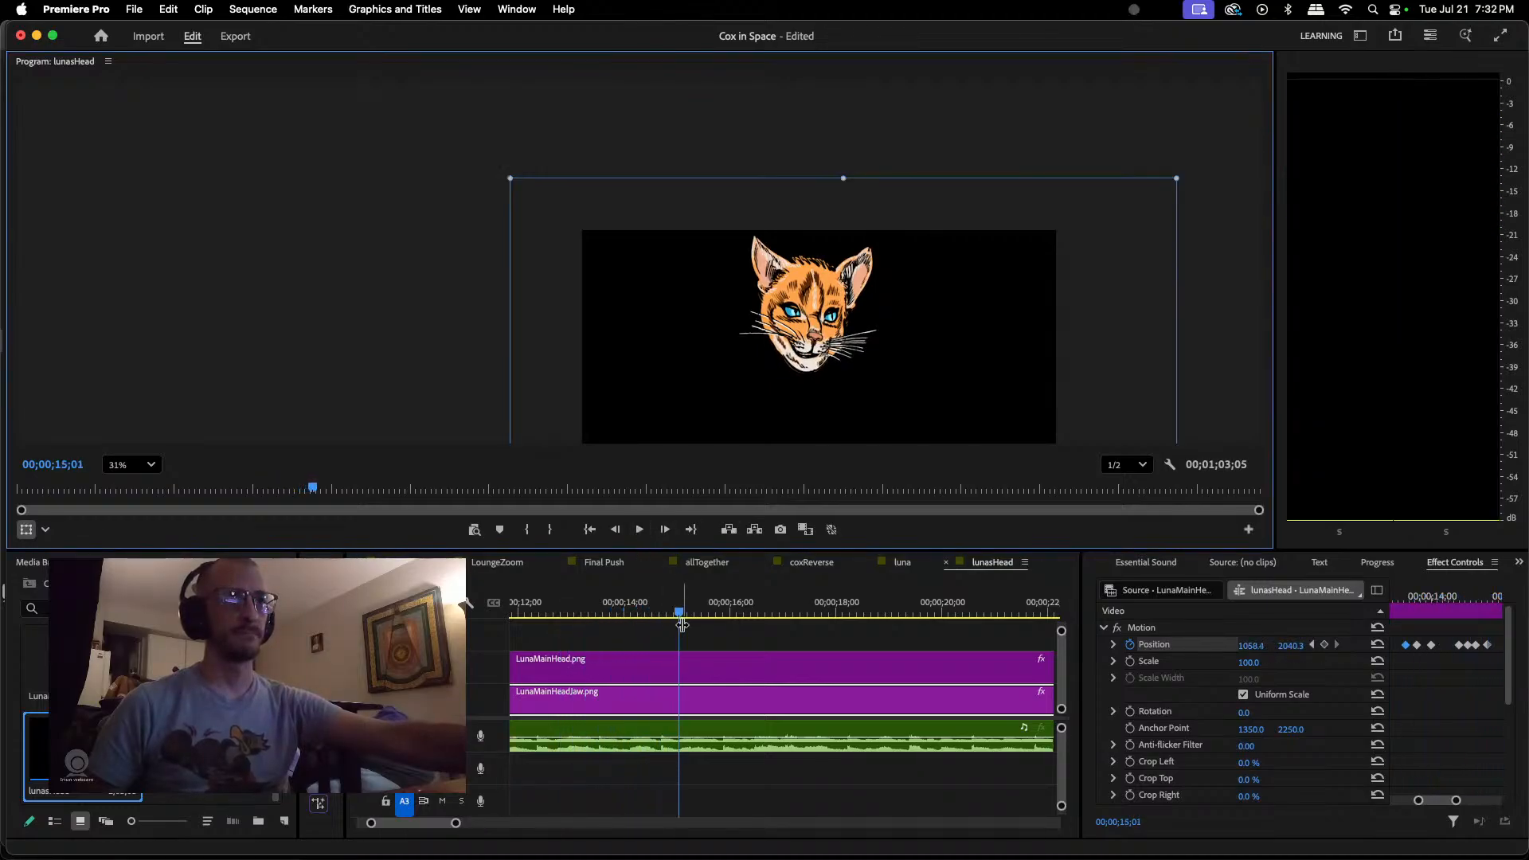
{"action": "left_click", "coordinate": [660, 613]}
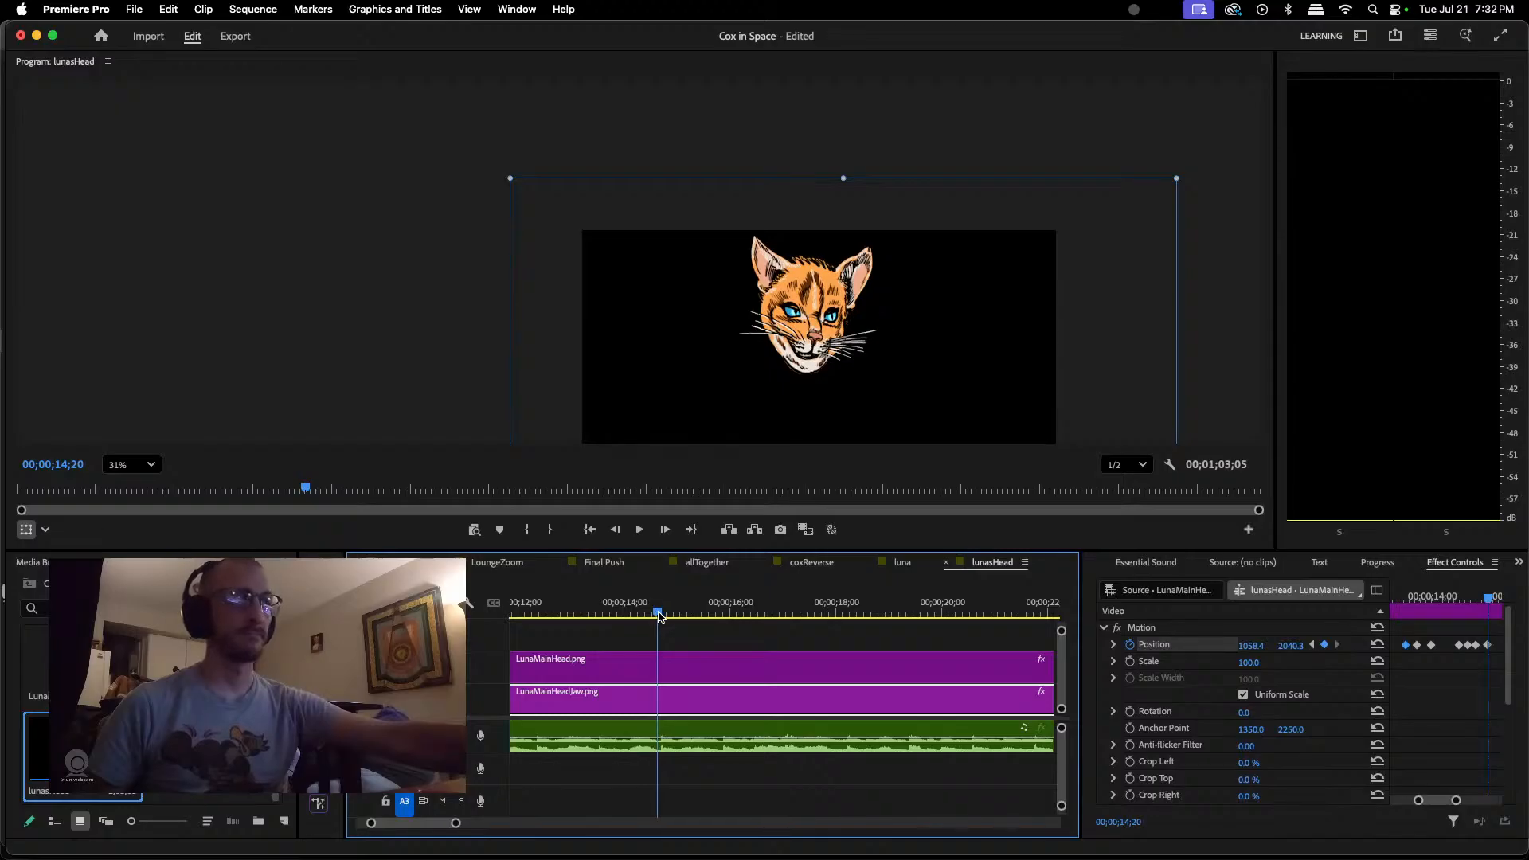
{"action": "left_click_drag", "start_coordinate": [660, 613], "coordinate": [644, 615]}
{"action": "key", "text": "space"}
{"action": "key", "text": "space"}
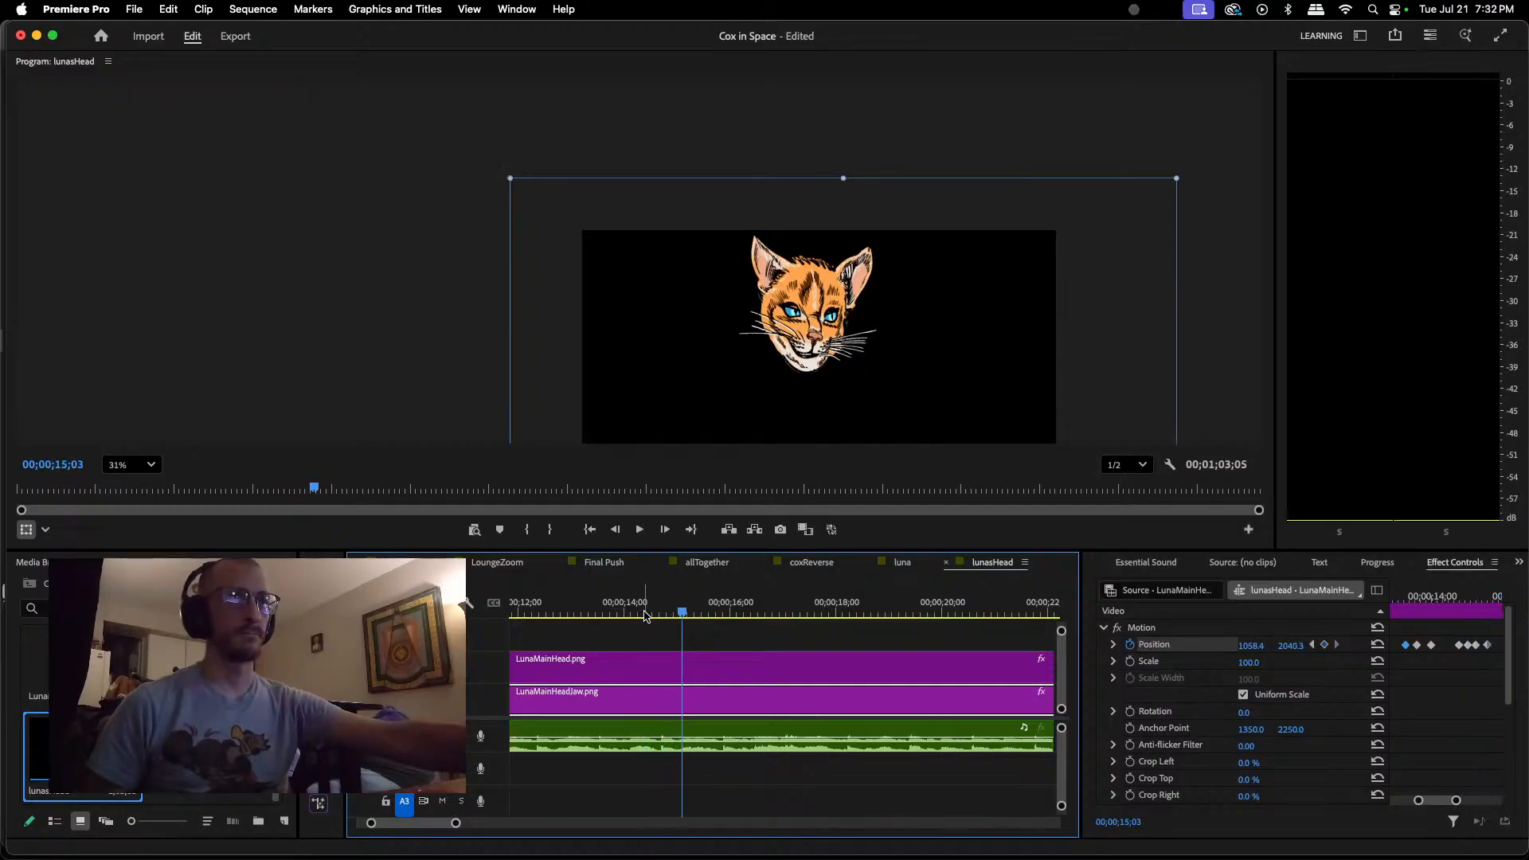
{"action": "key", "text": "space"}
{"action": "key", "text": "space"}
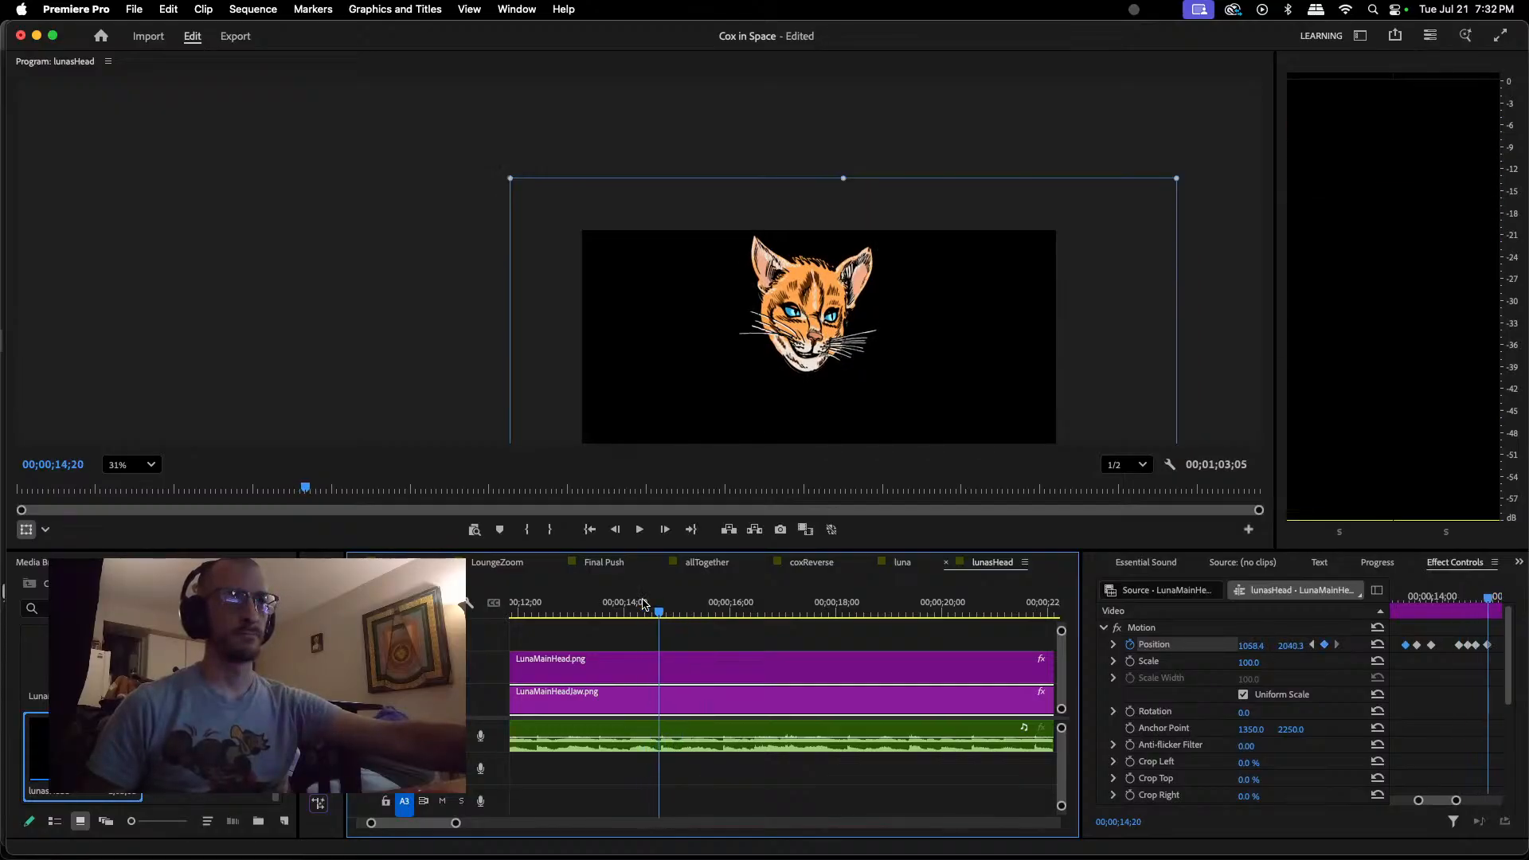
Step: Shift the closed-jaw Position keyframe at 00;00;14;20 about one frame earlier
{"action": "left_click_drag", "start_coordinate": [644, 607], "coordinate": [660, 613]}
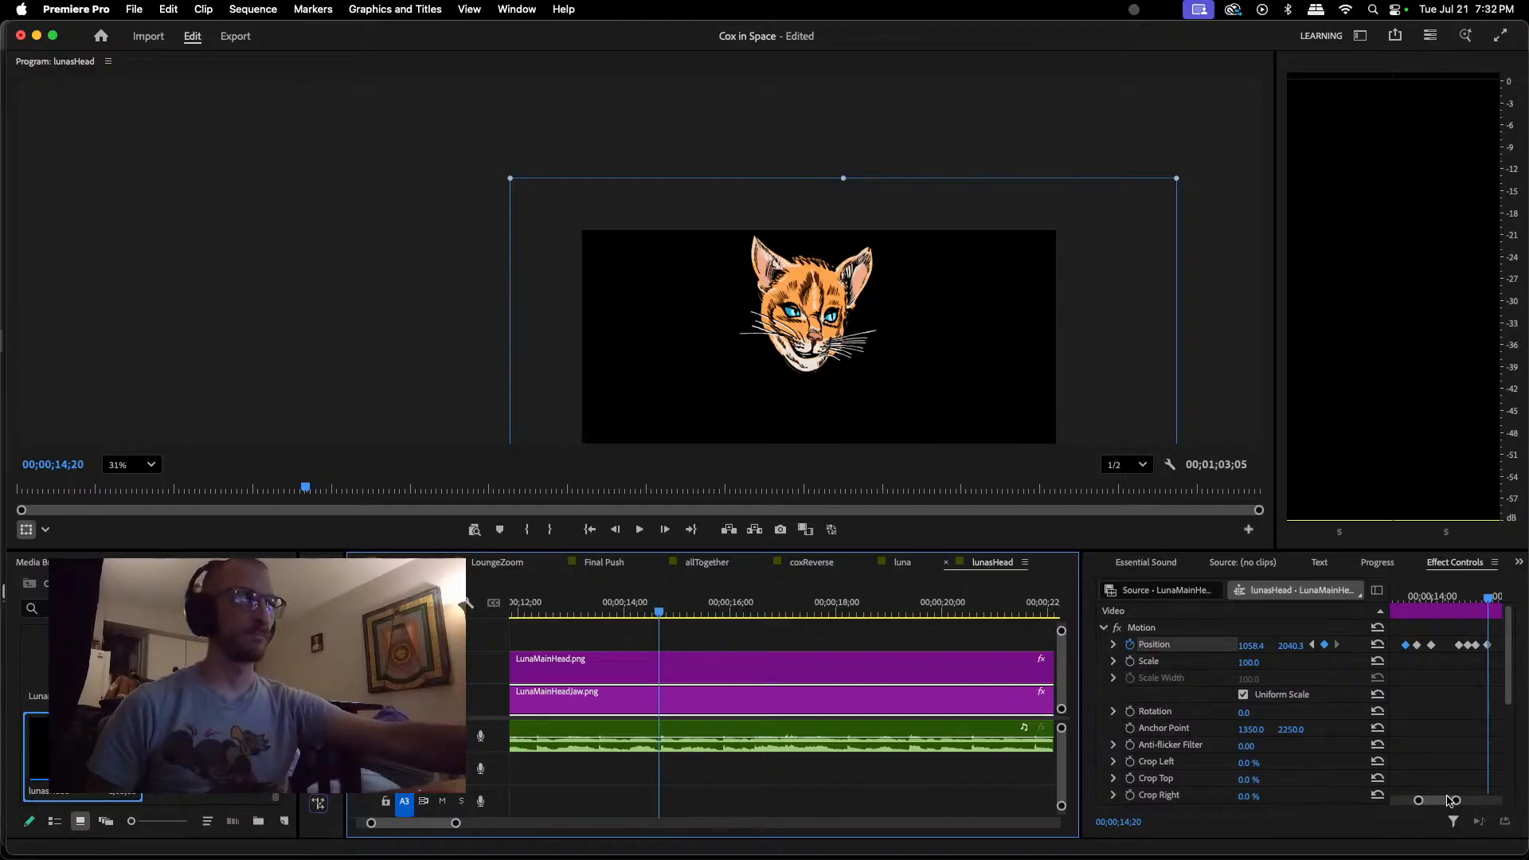
{"action": "left_click_drag", "start_coordinate": [1446, 800], "coordinate": [1447, 801]}
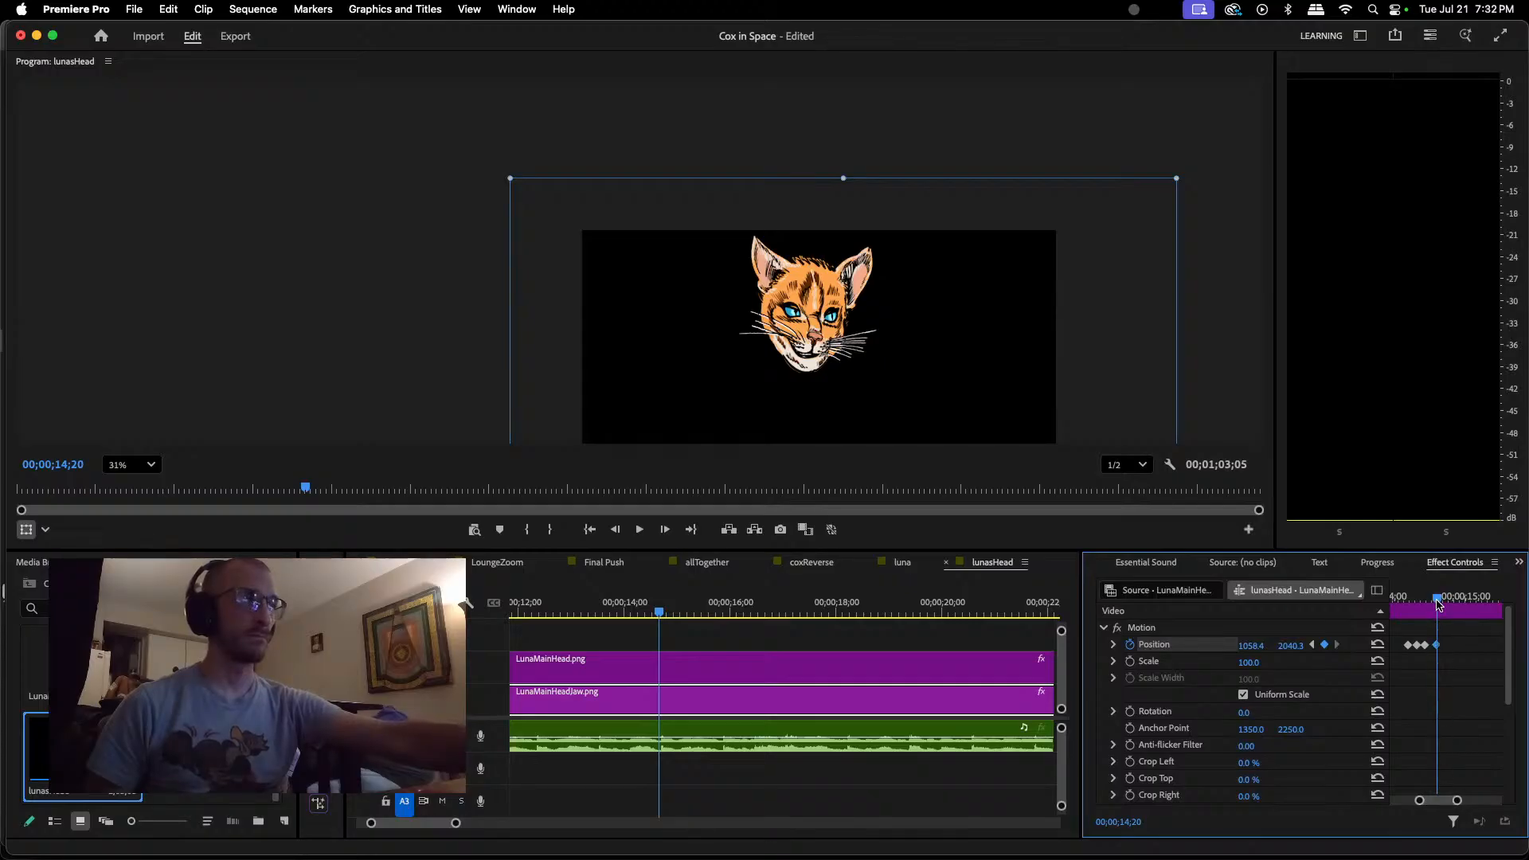
{"action": "left_click_drag", "start_coordinate": [1439, 605], "coordinate": [1435, 647]}
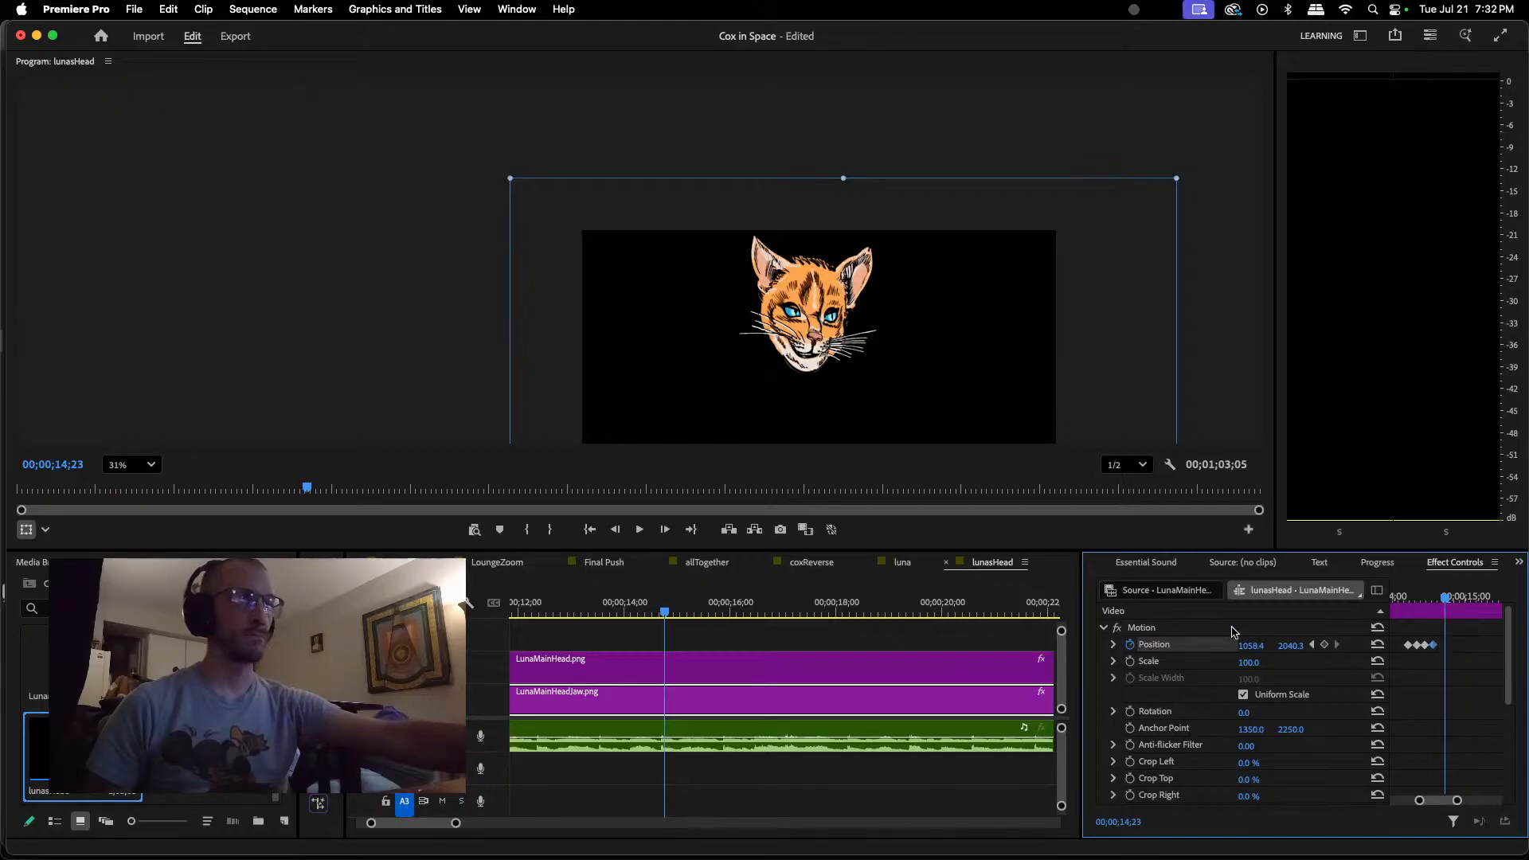
Step: Keyframe the jaw open at about 1061.6, 2059.5 at 00;00;14;22 and closed at about 1061.6, 2043.5 at 00;00;15;00
{"action": "left_click_drag", "start_coordinate": [664, 614], "coordinate": [666, 618]}
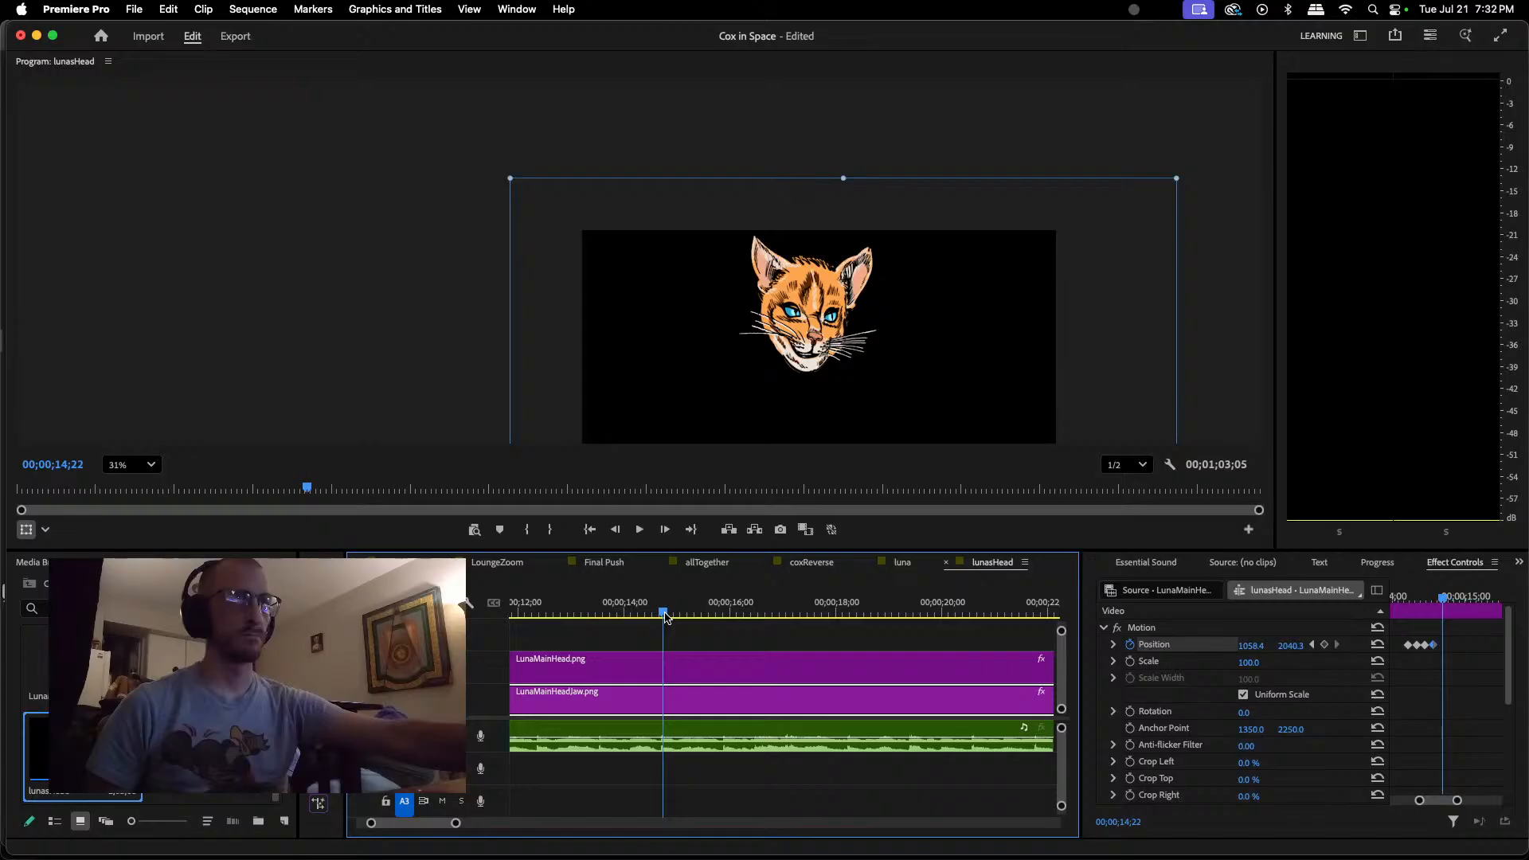
{"action": "left_click_drag", "start_coordinate": [676, 618], "coordinate": [666, 621]}
{"action": "left_click", "coordinate": [812, 370]}
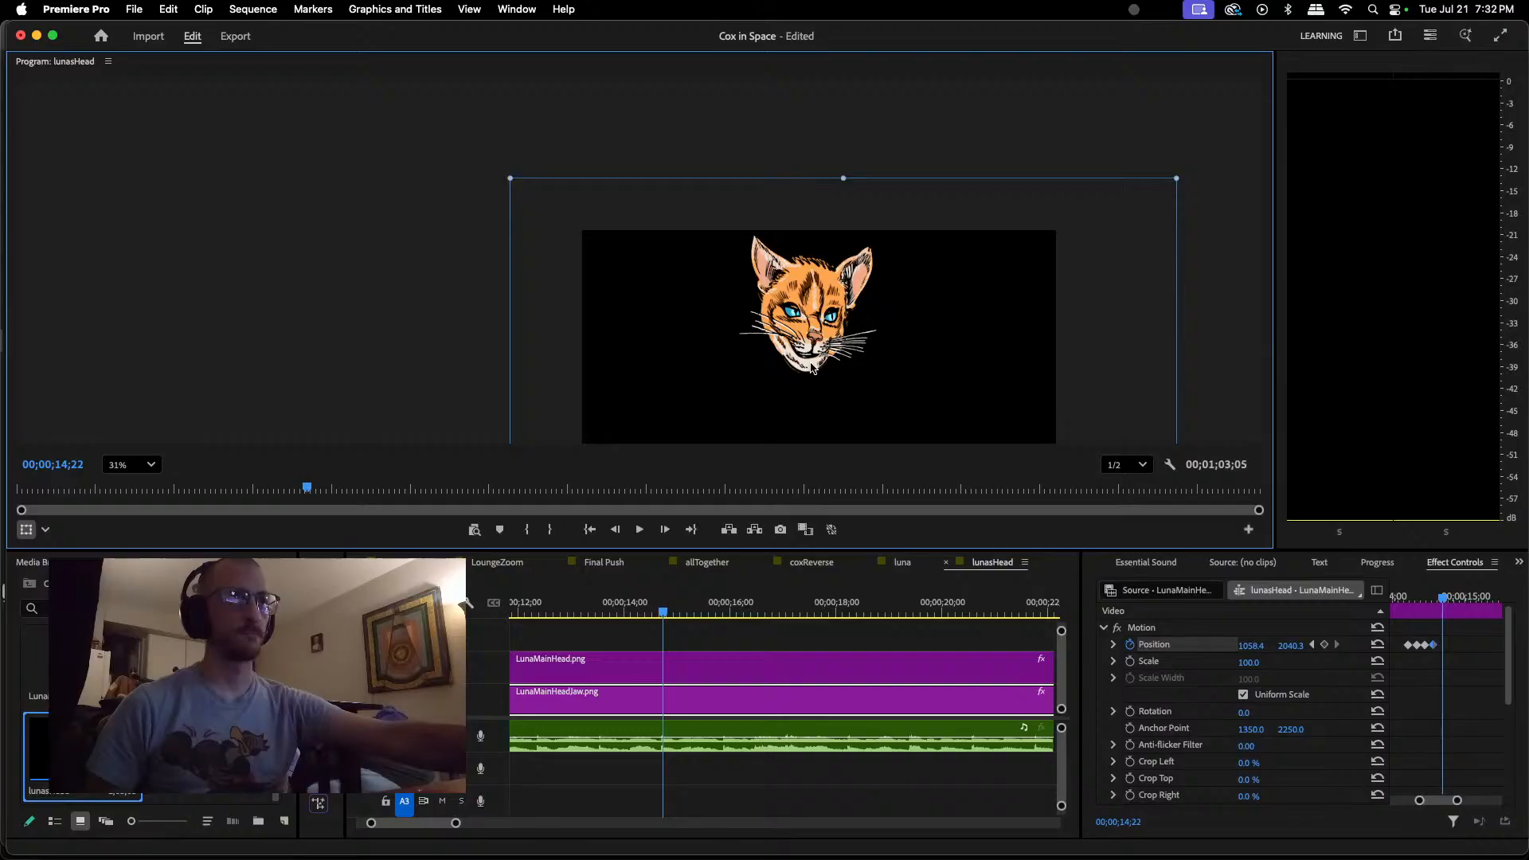
{"action": "left_click_drag", "start_coordinate": [812, 370], "coordinate": [813, 372]}
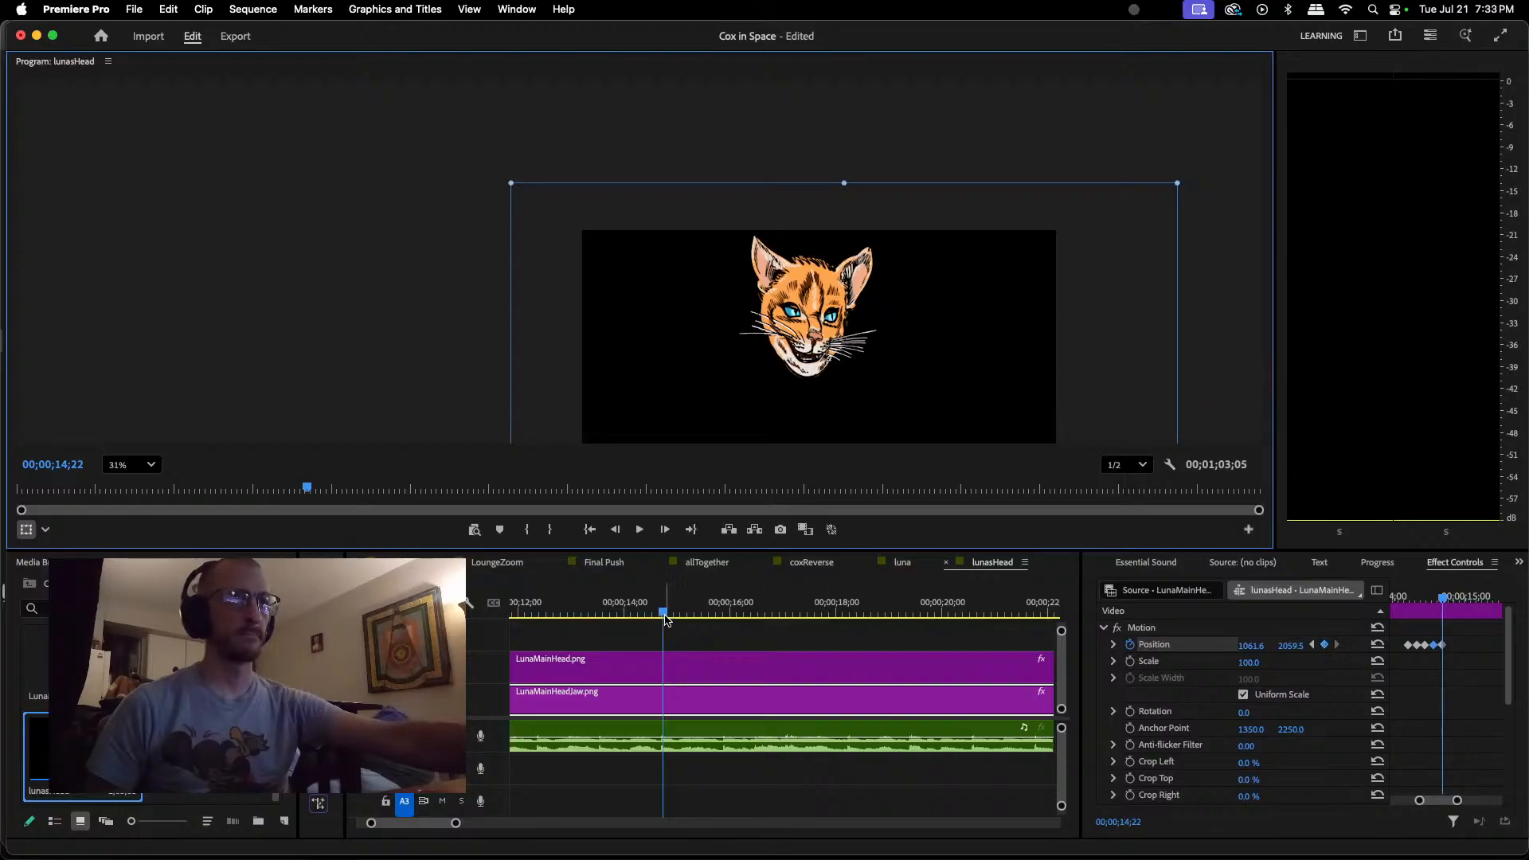
{"action": "left_click_drag", "start_coordinate": [663, 612], "coordinate": [678, 612]}
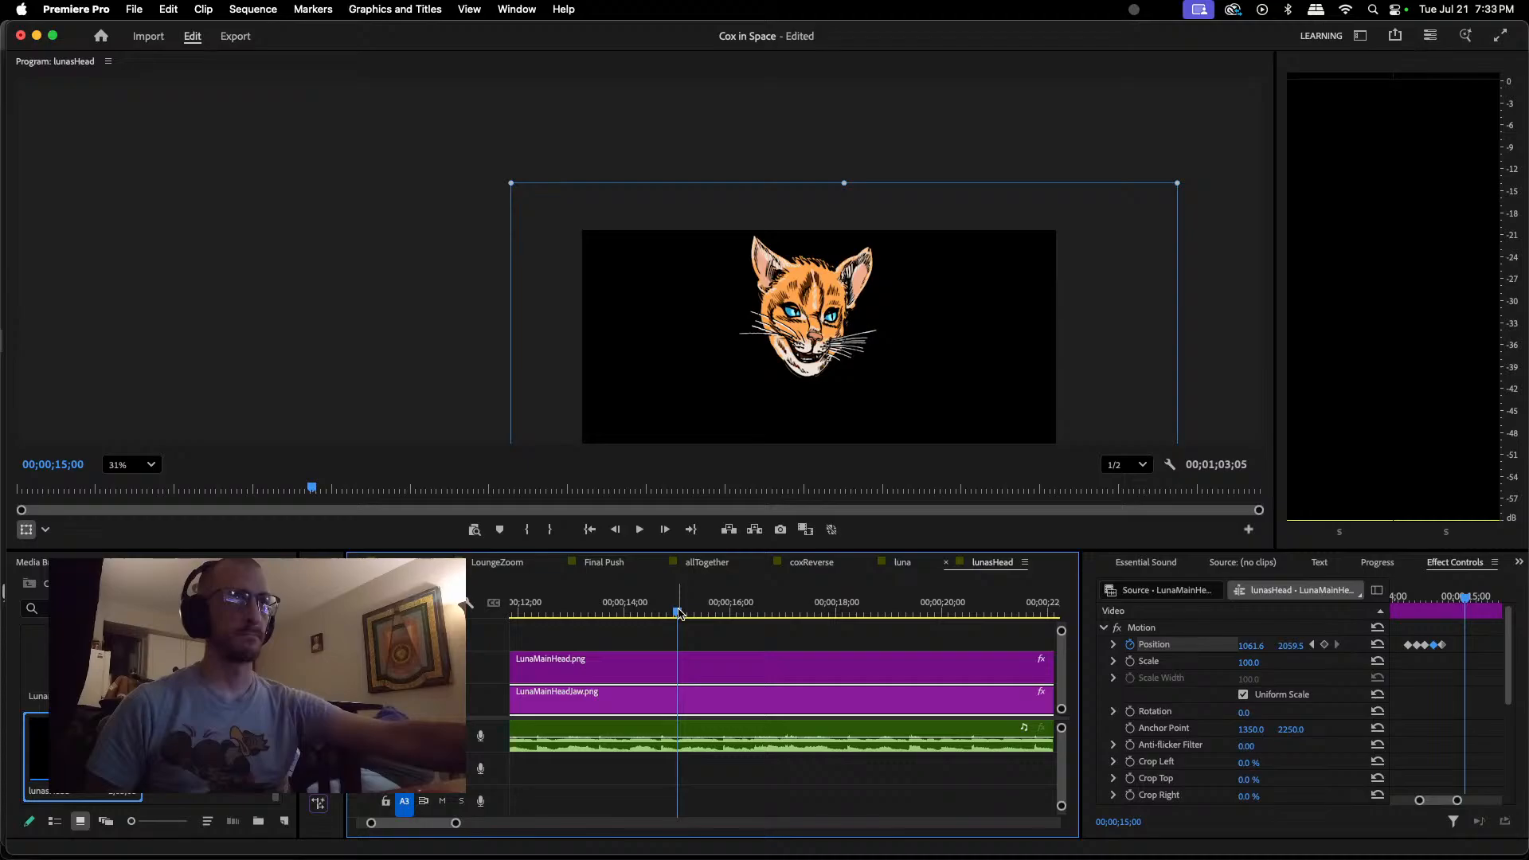
{"action": "left_click_drag", "start_coordinate": [811, 369], "coordinate": [811, 367]}
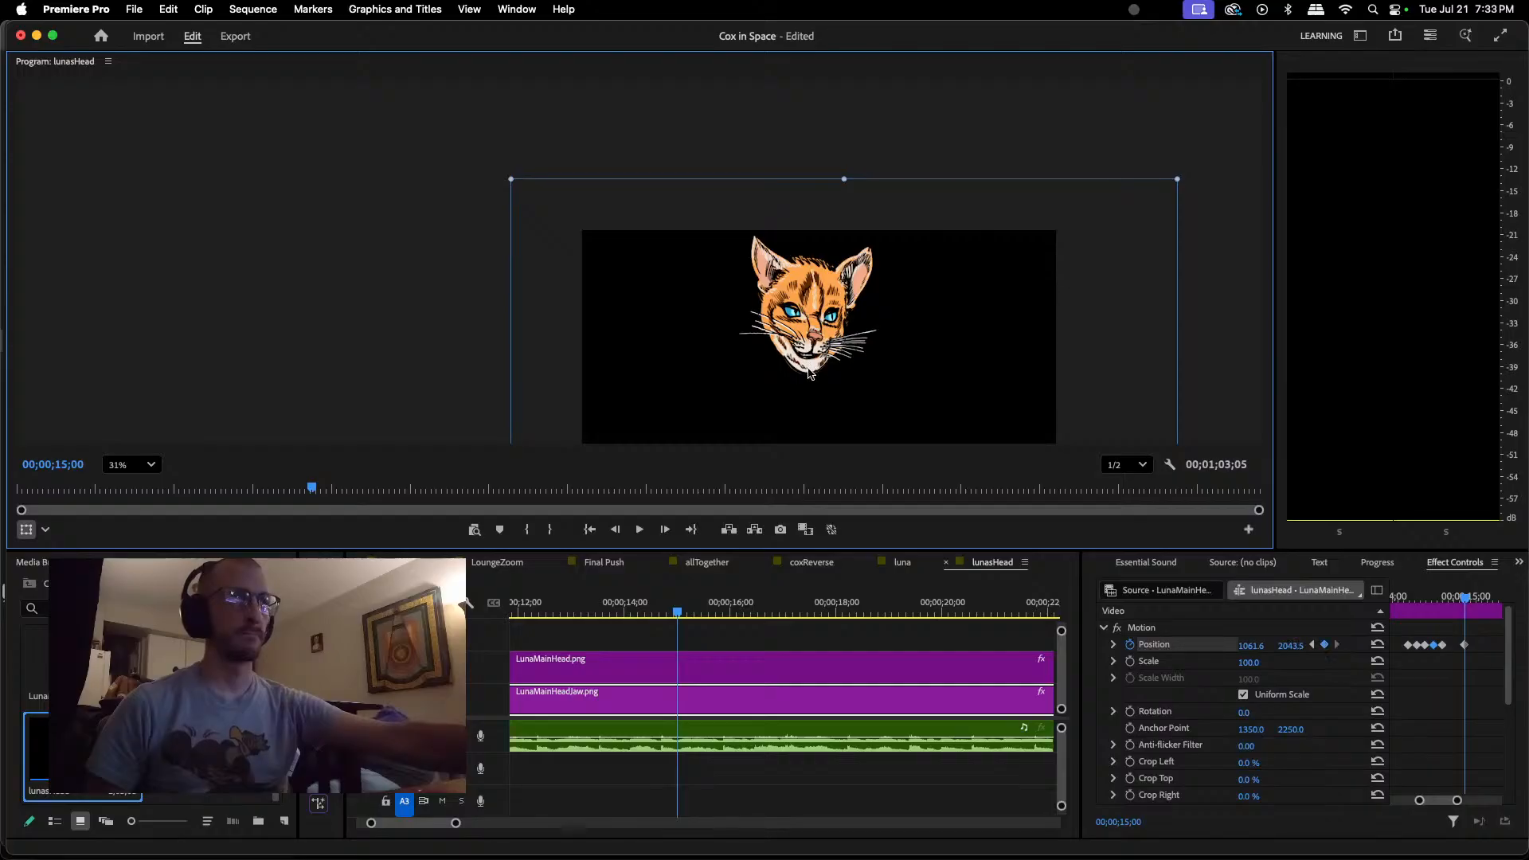
Step: Replay the dialogue from about 00;00;13;22 past 00;00;15;00 and check the jaw's timing against the audio
{"action": "left_click", "coordinate": [609, 612]}
{"action": "key", "text": "space"}
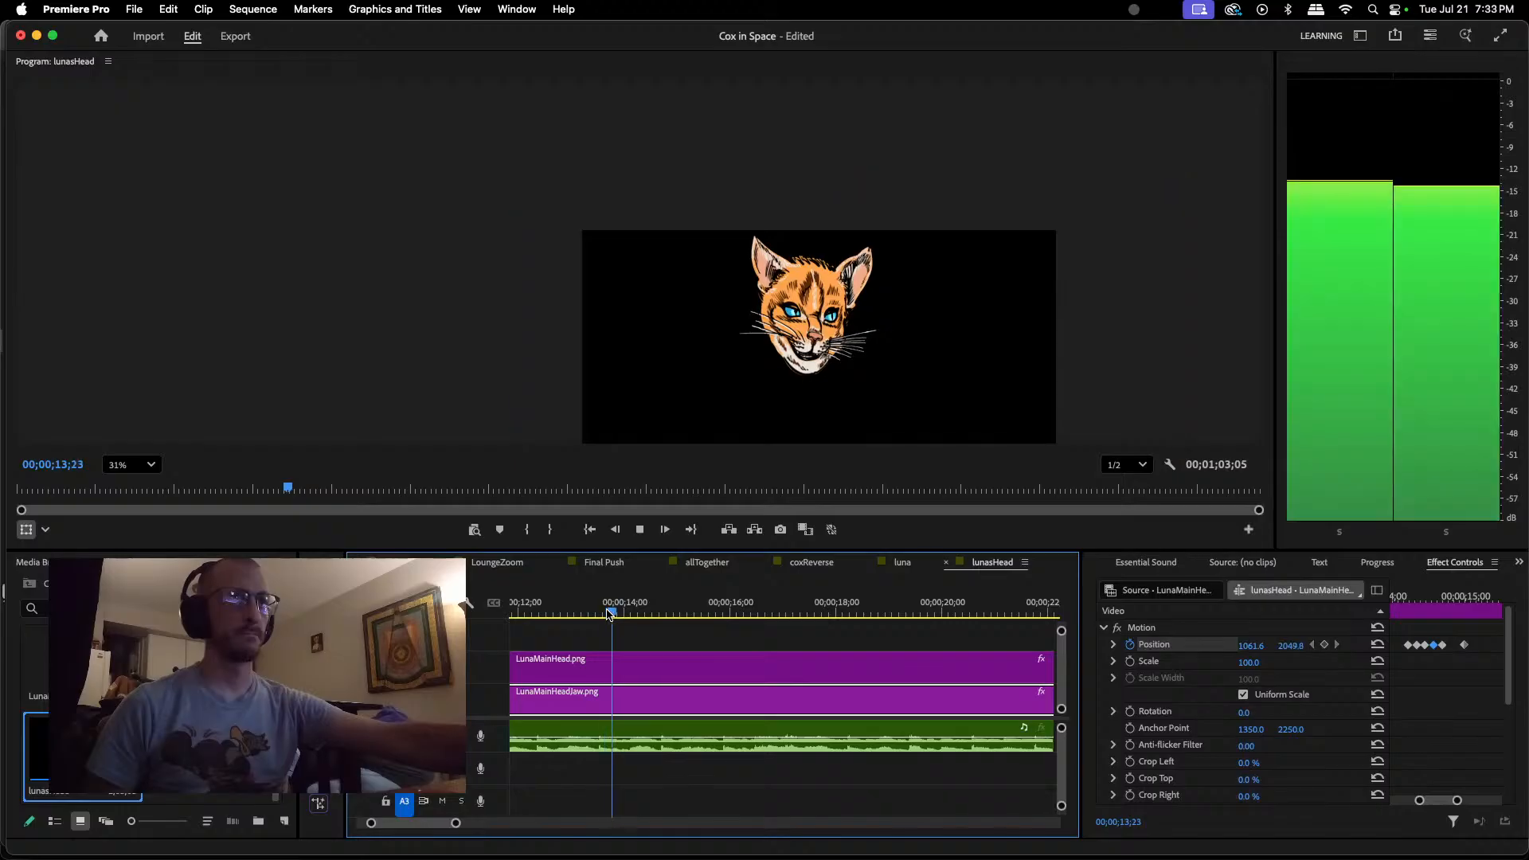
{"action": "key", "text": "space"}
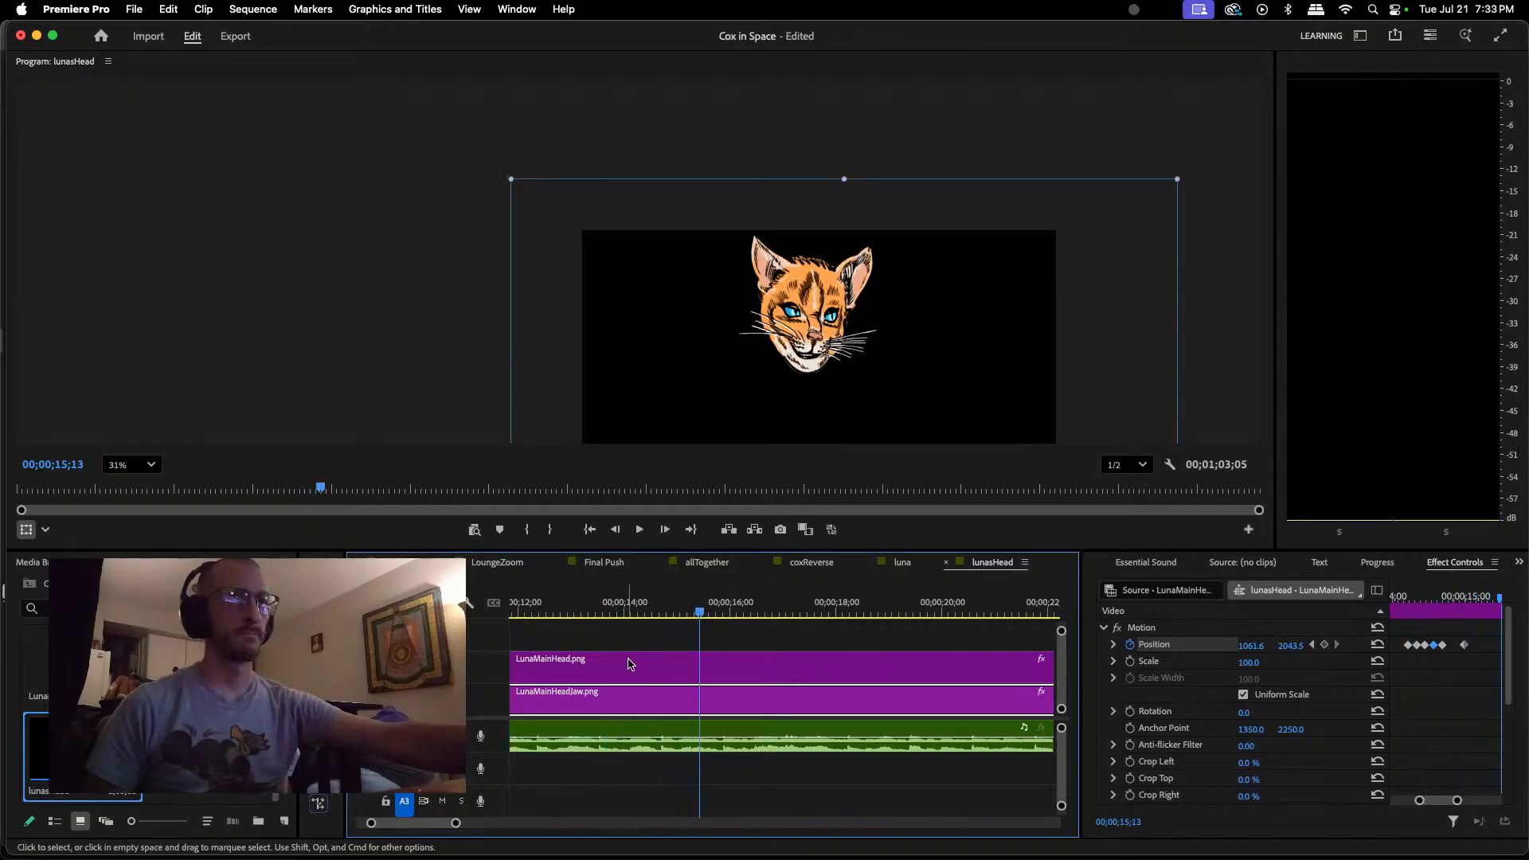
{"action": "left_click", "coordinate": [609, 612]}
{"action": "key", "text": "space"}
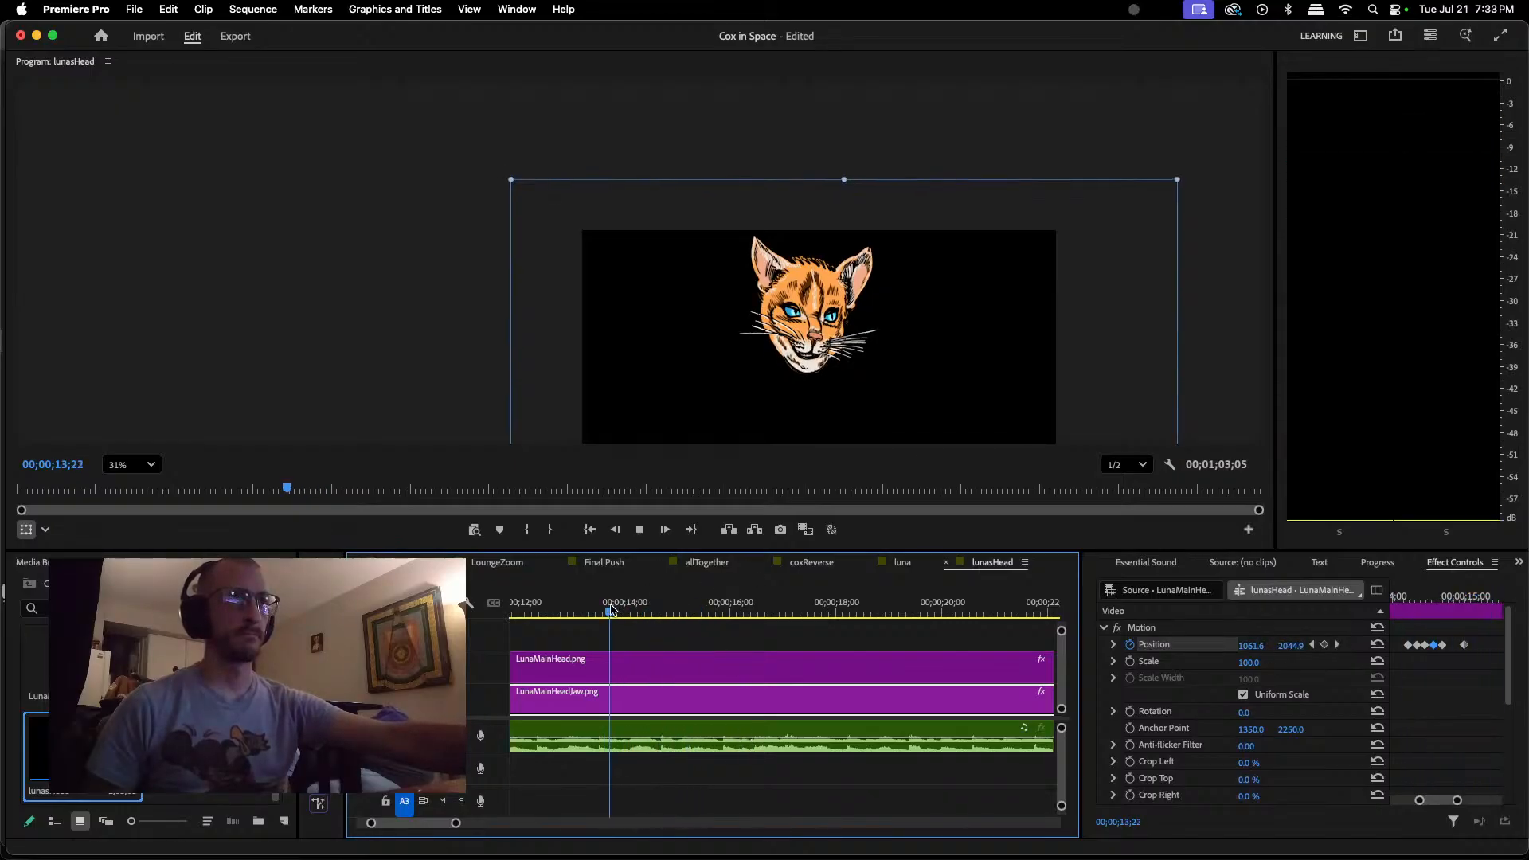
{"action": "key", "text": "space"}
{"action": "key", "text": "space"}
{"action": "key", "text": "space"}
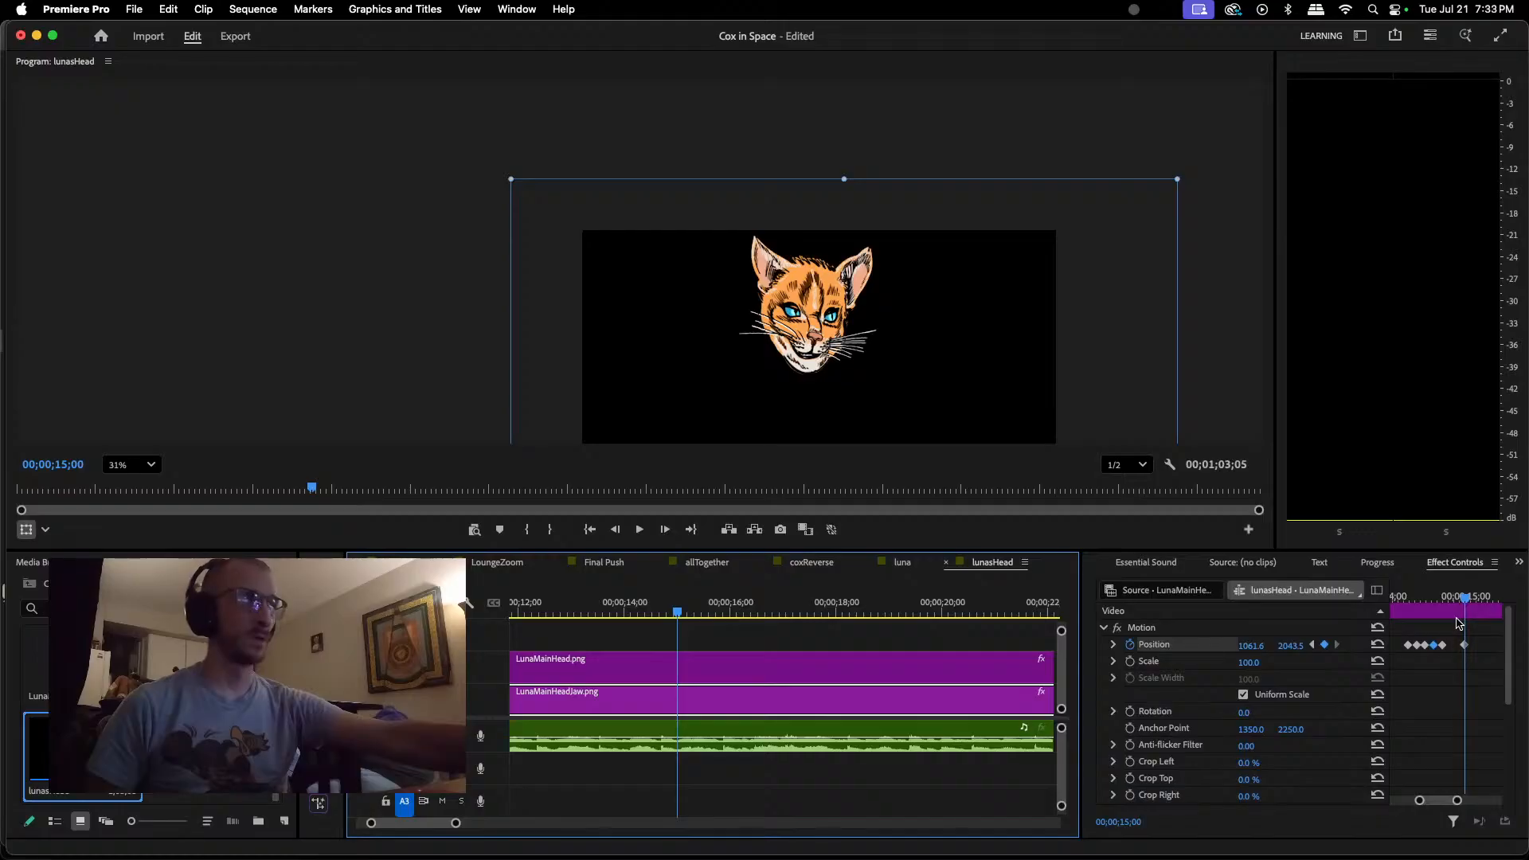
Step: Keyframe the jaw open at about 1058.4, 2062.8 at 00;00;15;07 and partly closed at about 1061.6, 2053.1 at 00;00;15;10
{"action": "left_click_drag", "start_coordinate": [1468, 603], "coordinate": [1490, 603]}
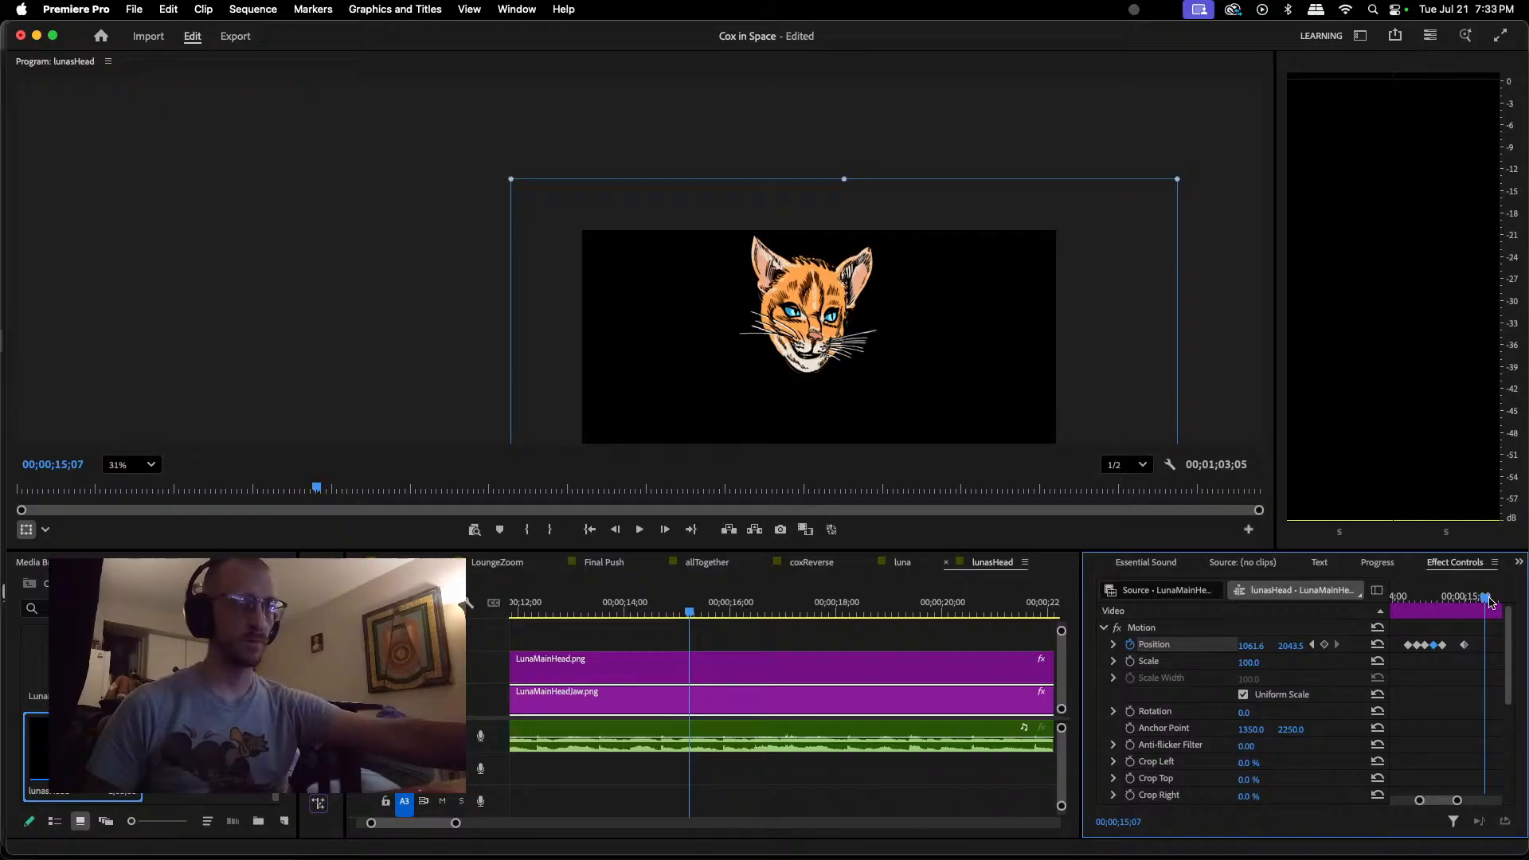
{"action": "left_click", "coordinate": [804, 368]}
{"action": "left_click_drag", "start_coordinate": [805, 368], "coordinate": [805, 372]}
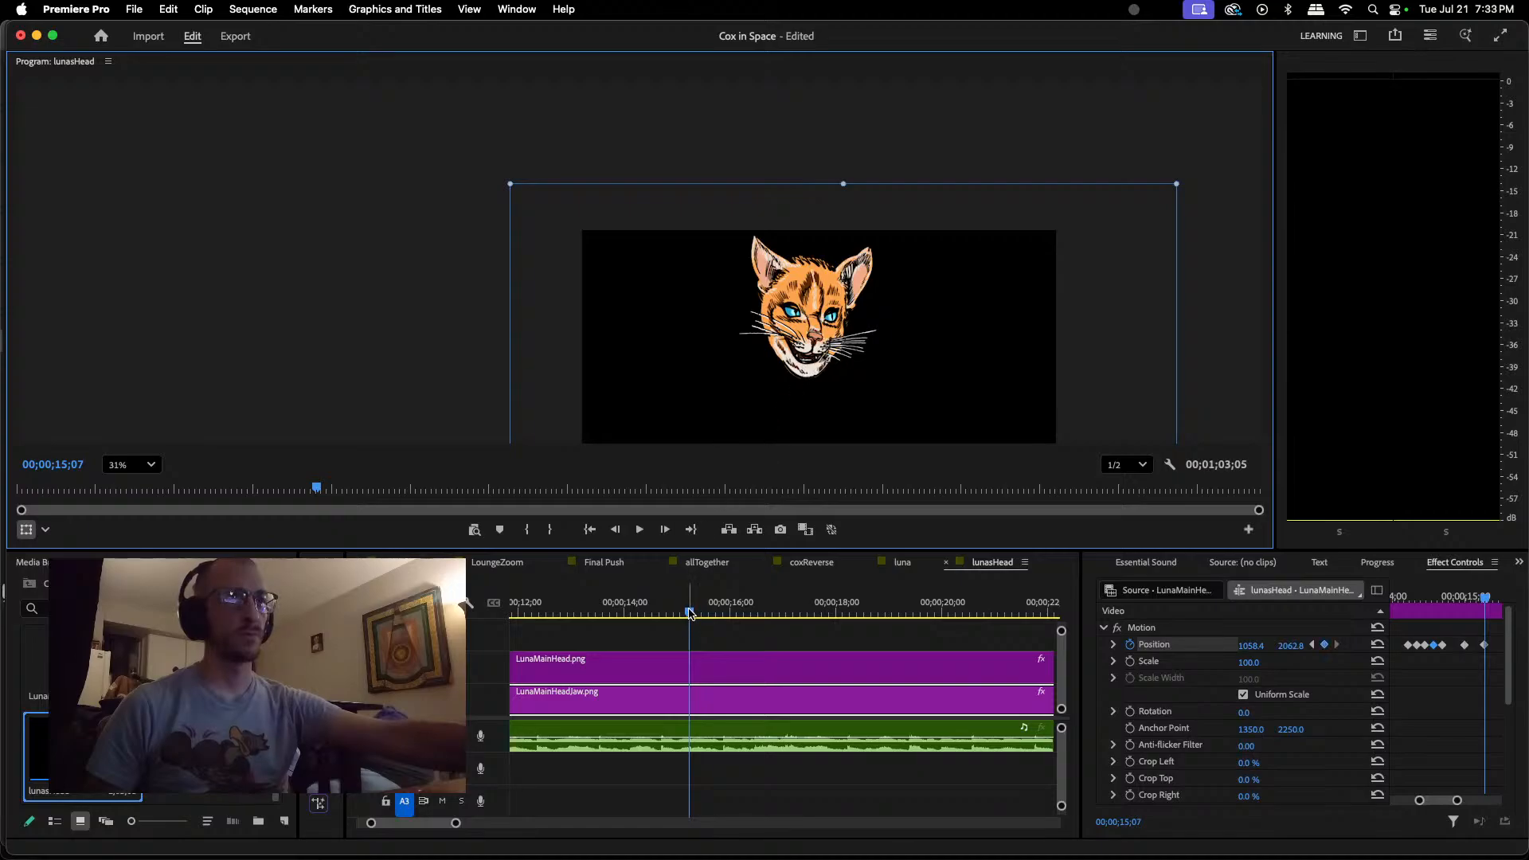
{"action": "left_click_drag", "start_coordinate": [690, 614], "coordinate": [696, 613]}
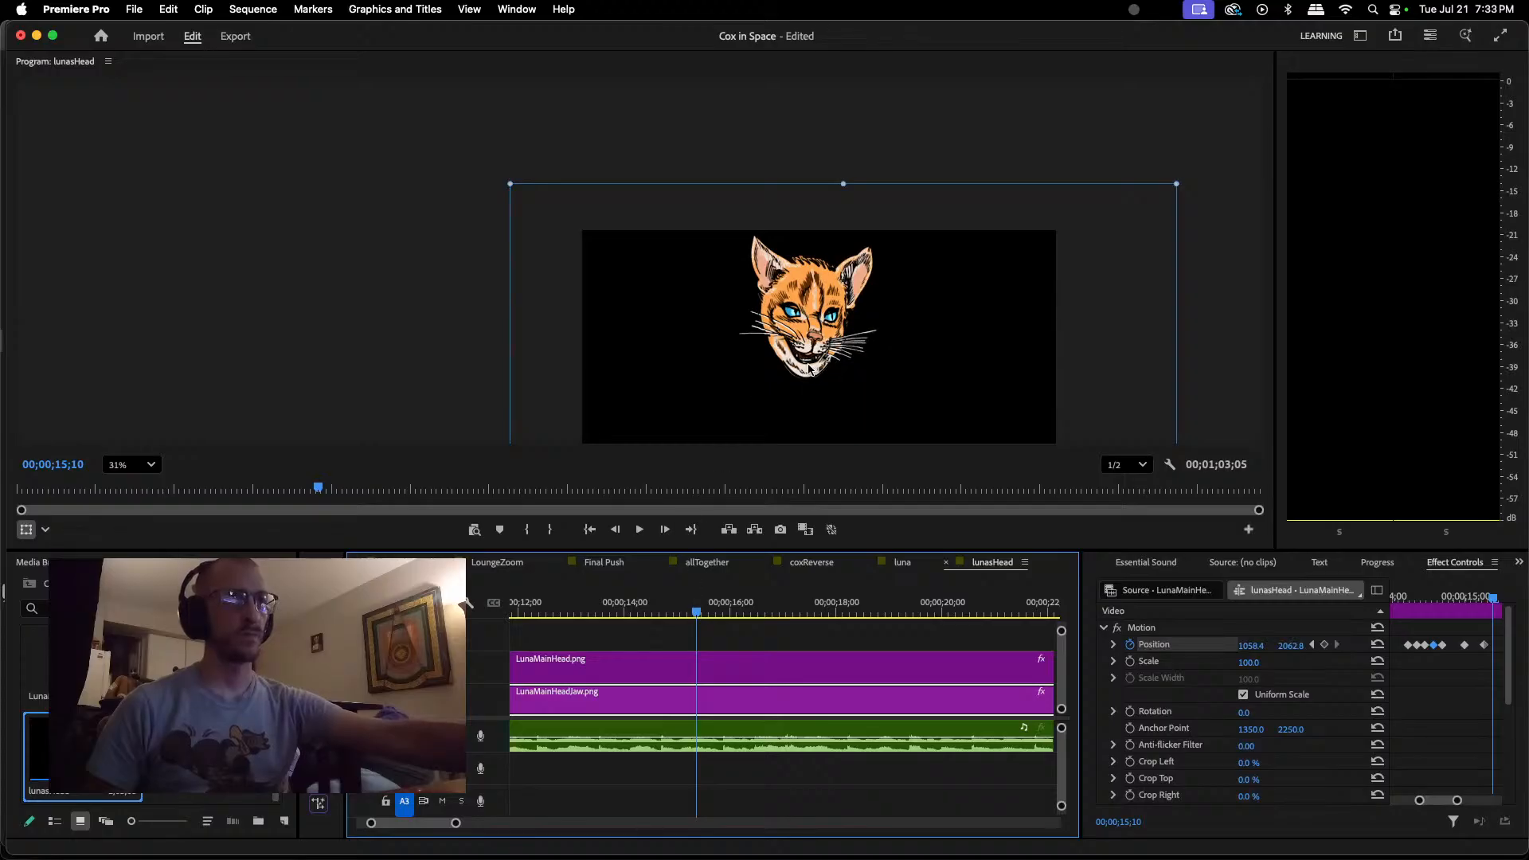
{"action": "left_click_drag", "start_coordinate": [809, 368], "coordinate": [812, 370]}
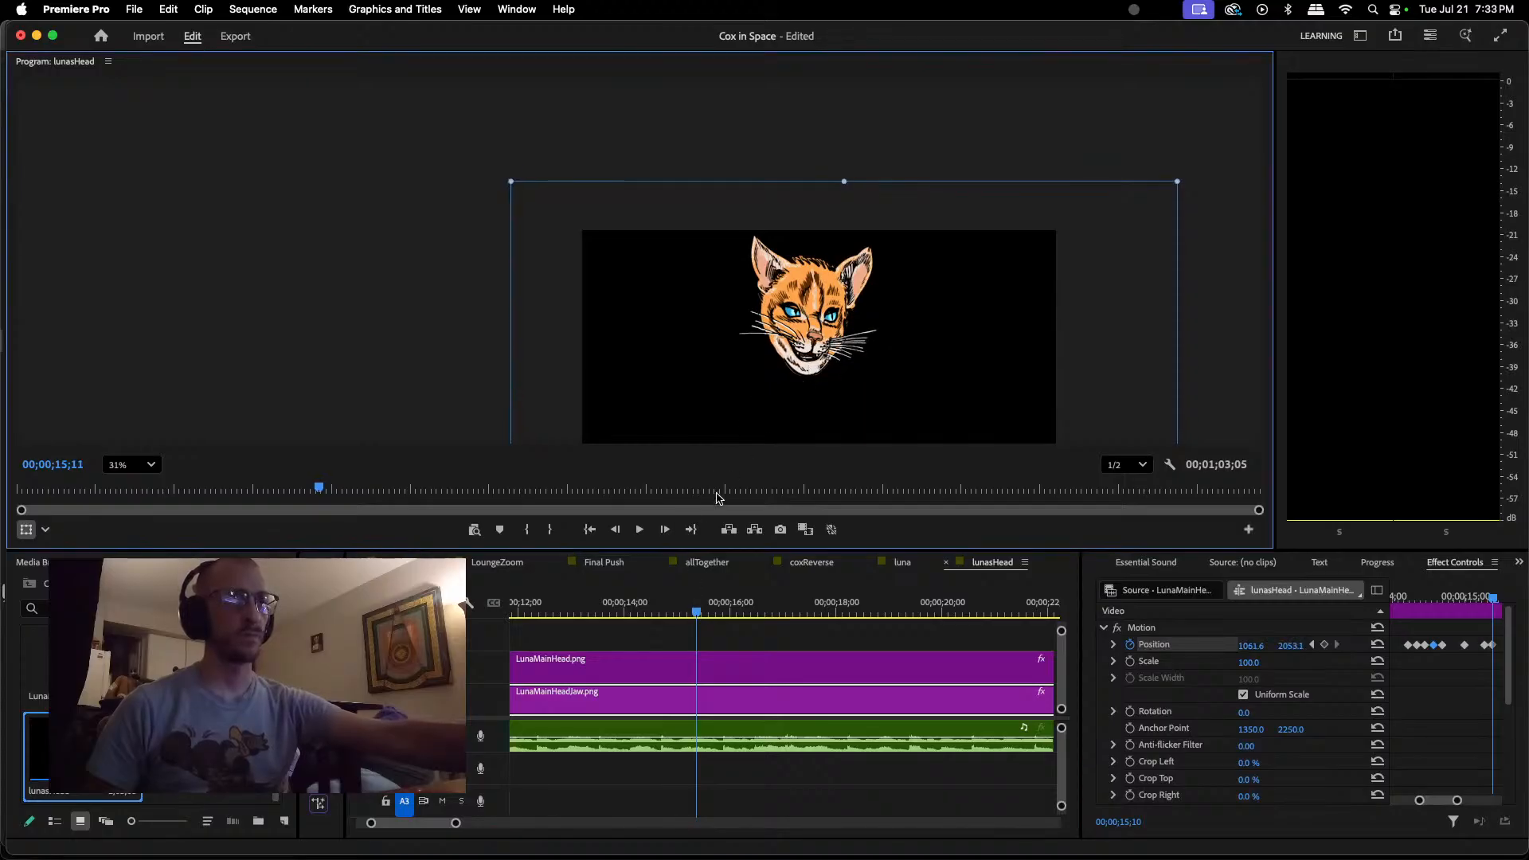
Step: Keyframe the jaw wide open at about 1064.9, 2069.2 at 00;00;15;14 and closed at about 1064.9, 2046.7 at 00;00;15;25
{"action": "left_click_drag", "start_coordinate": [698, 613], "coordinate": [702, 616]}
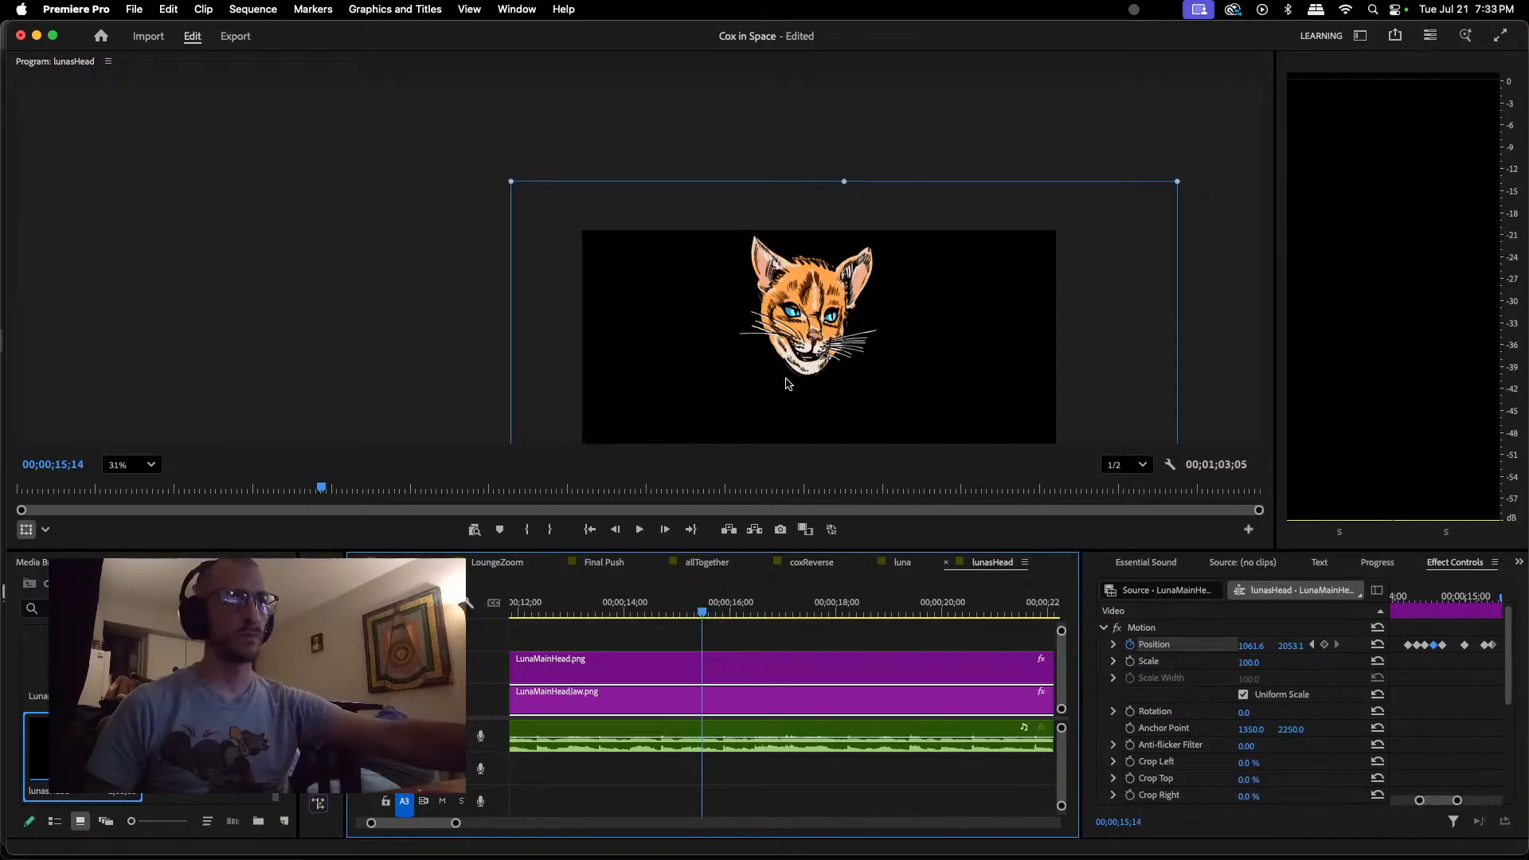
{"action": "left_click_drag", "start_coordinate": [804, 368], "coordinate": [804, 372]}
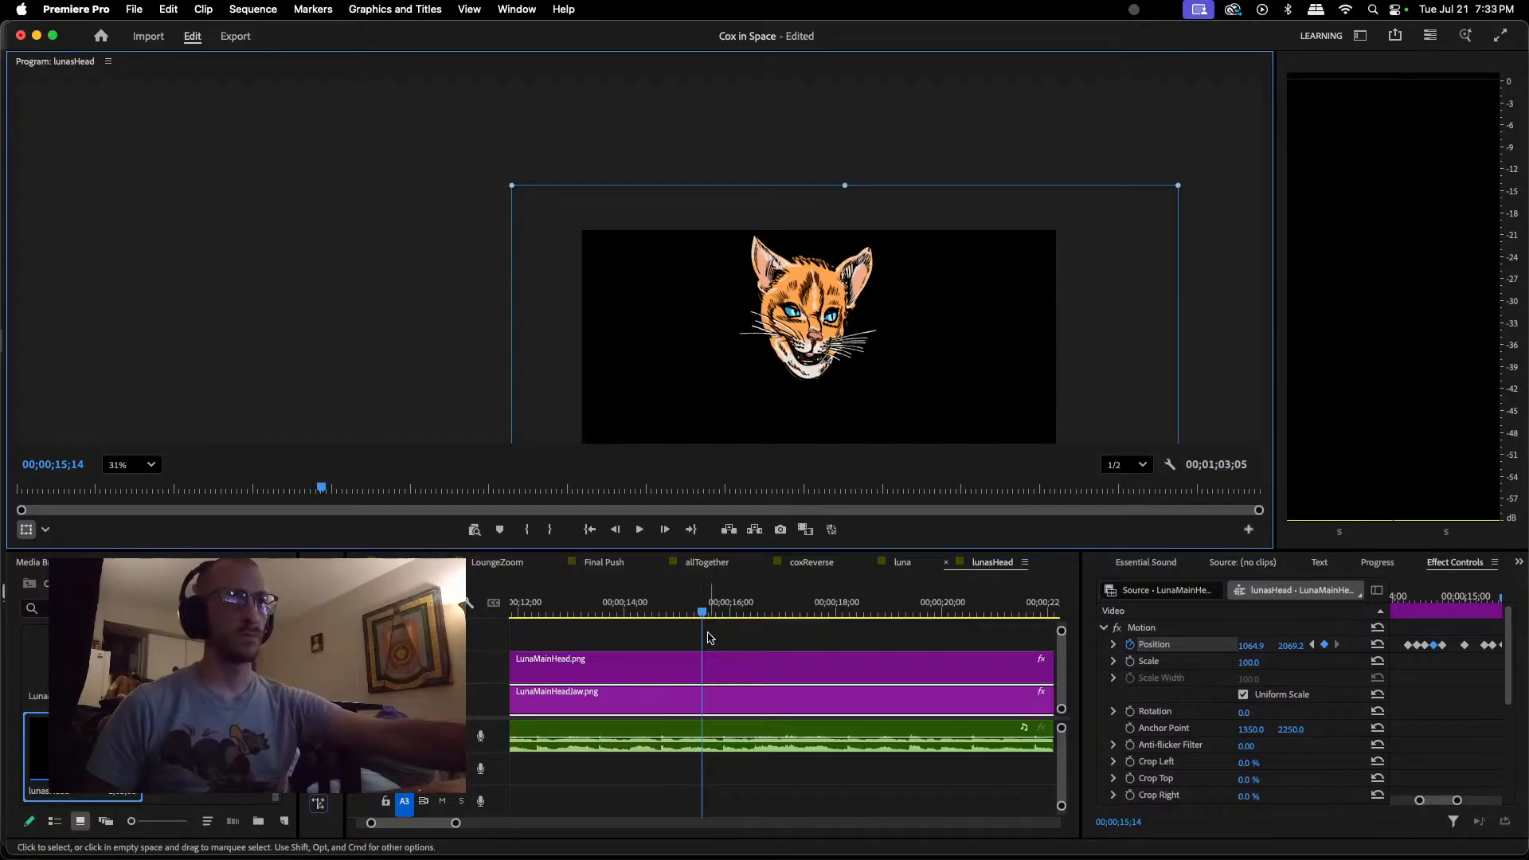
{"action": "left_click_drag", "start_coordinate": [703, 614], "coordinate": [721, 610]}
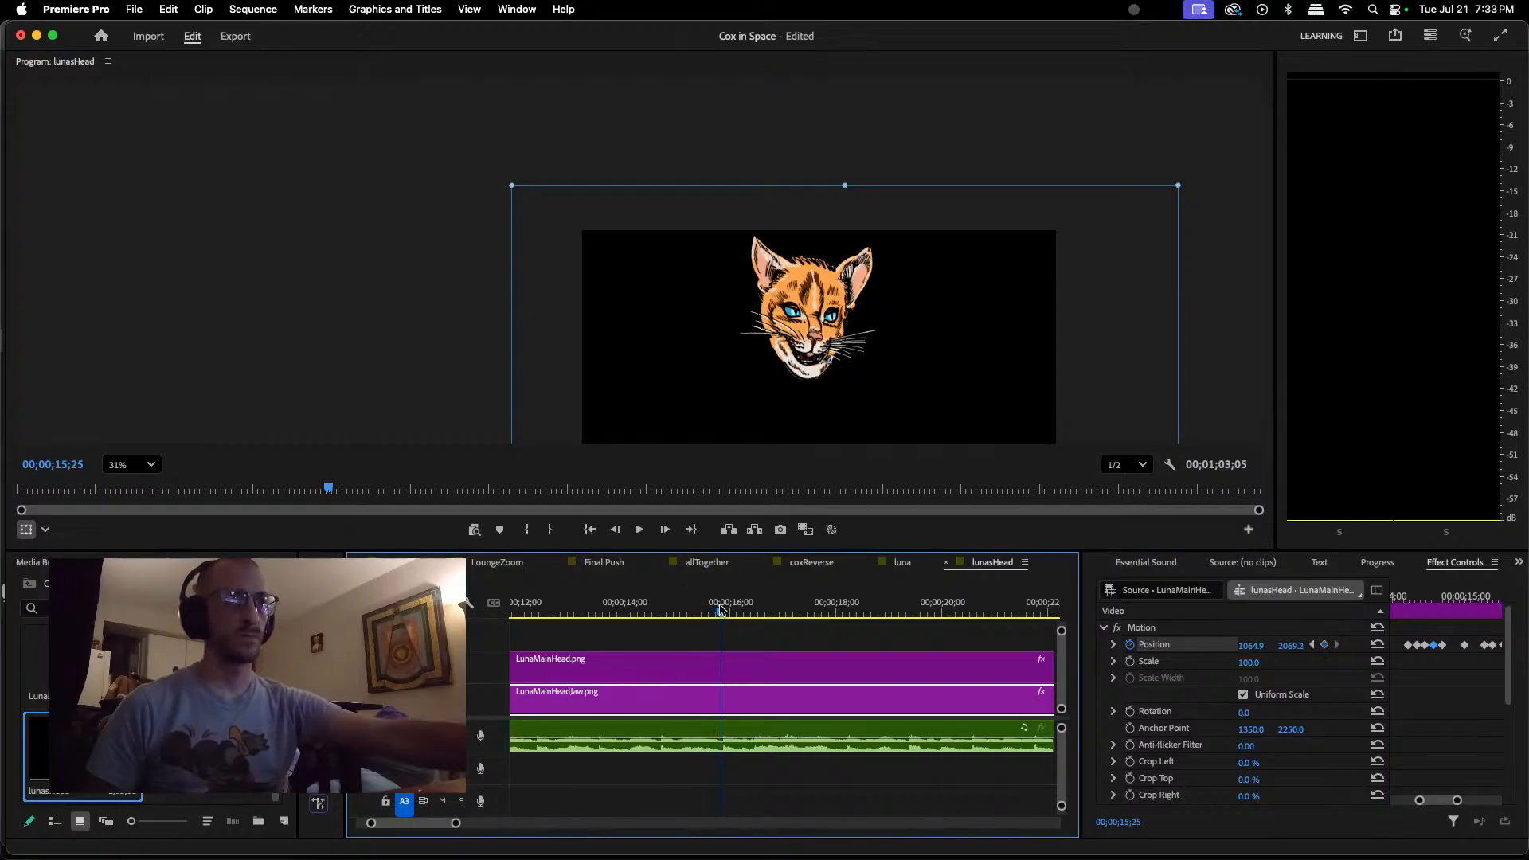
{"action": "left_click", "coordinate": [1446, 806]}
{"action": "left_click_drag", "start_coordinate": [1446, 804], "coordinate": [1447, 804]}
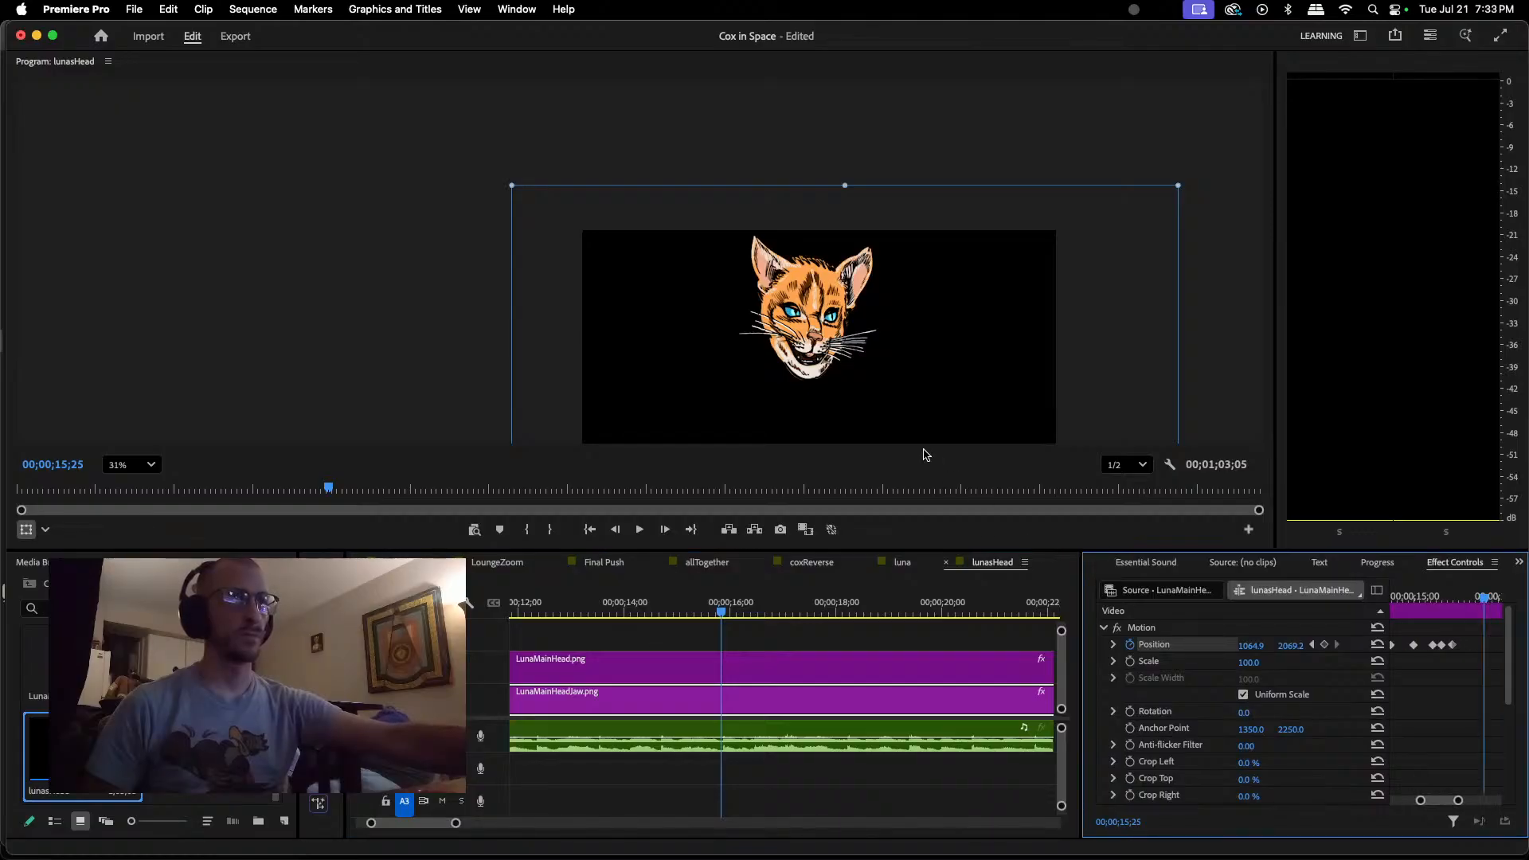
{"action": "left_click", "coordinate": [801, 374]}
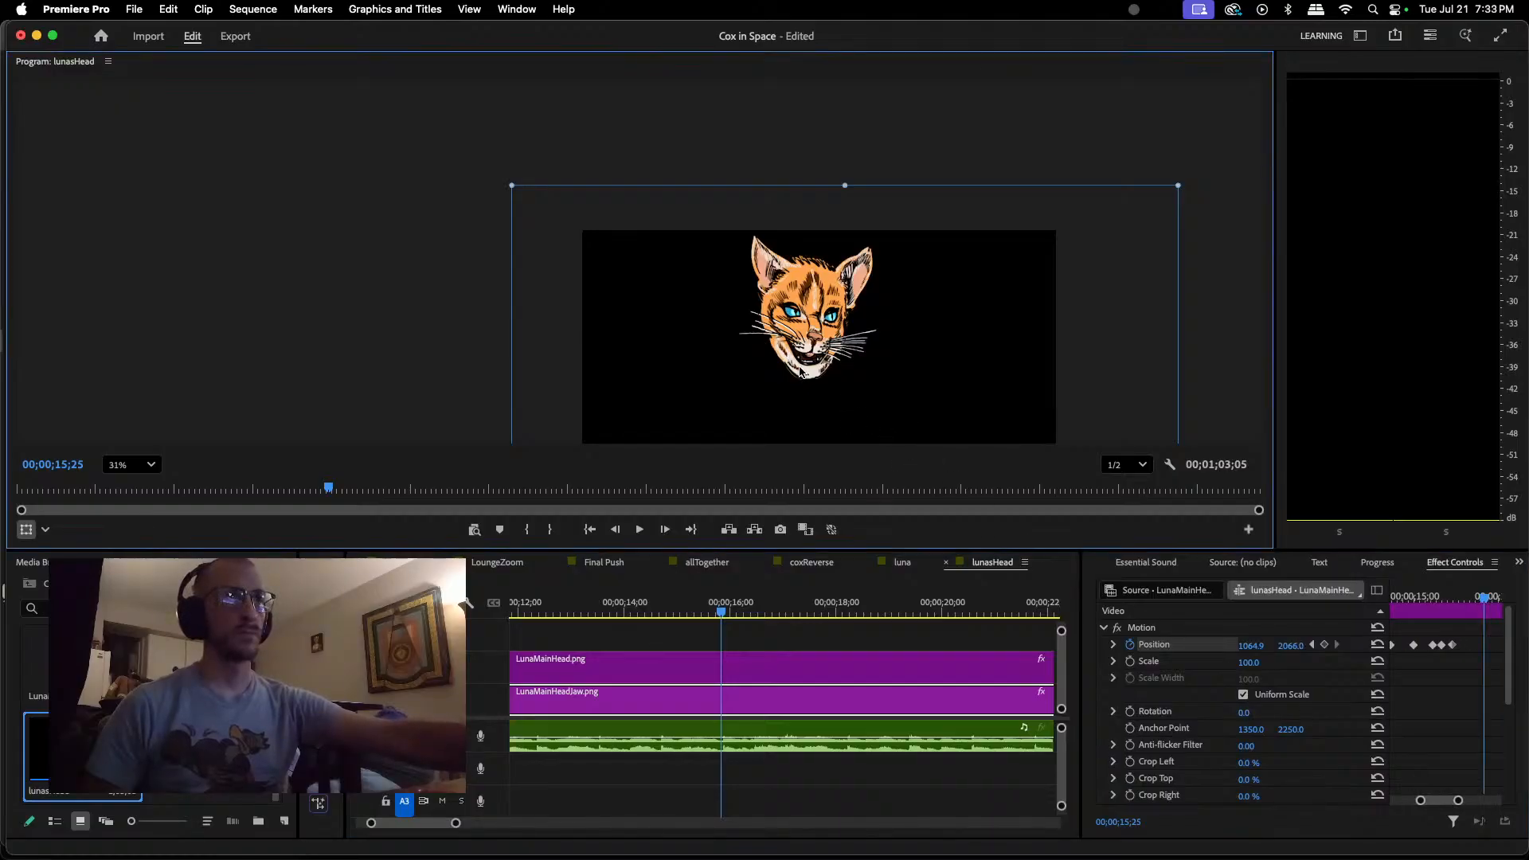
{"action": "left_click_drag", "start_coordinate": [800, 371], "coordinate": [801, 367]}
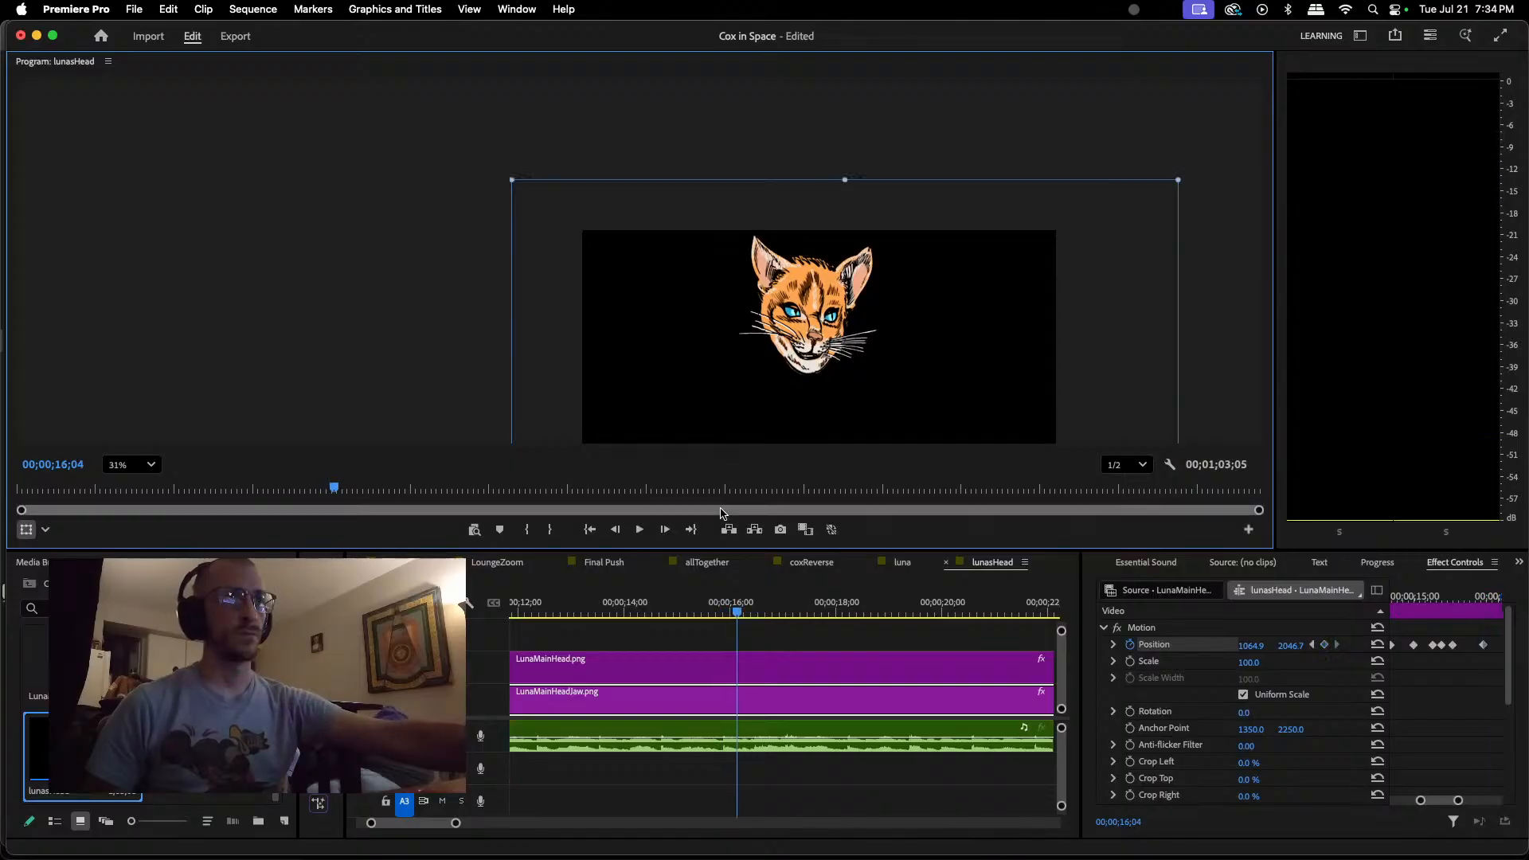
Step: Replay the dialogue from 00;00;14;02 to about 00;00;16;00 and check the new jaw movements
{"action": "left_click", "coordinate": [738, 613]}
{"action": "left_click_drag", "start_coordinate": [739, 623], "coordinate": [626, 624]}
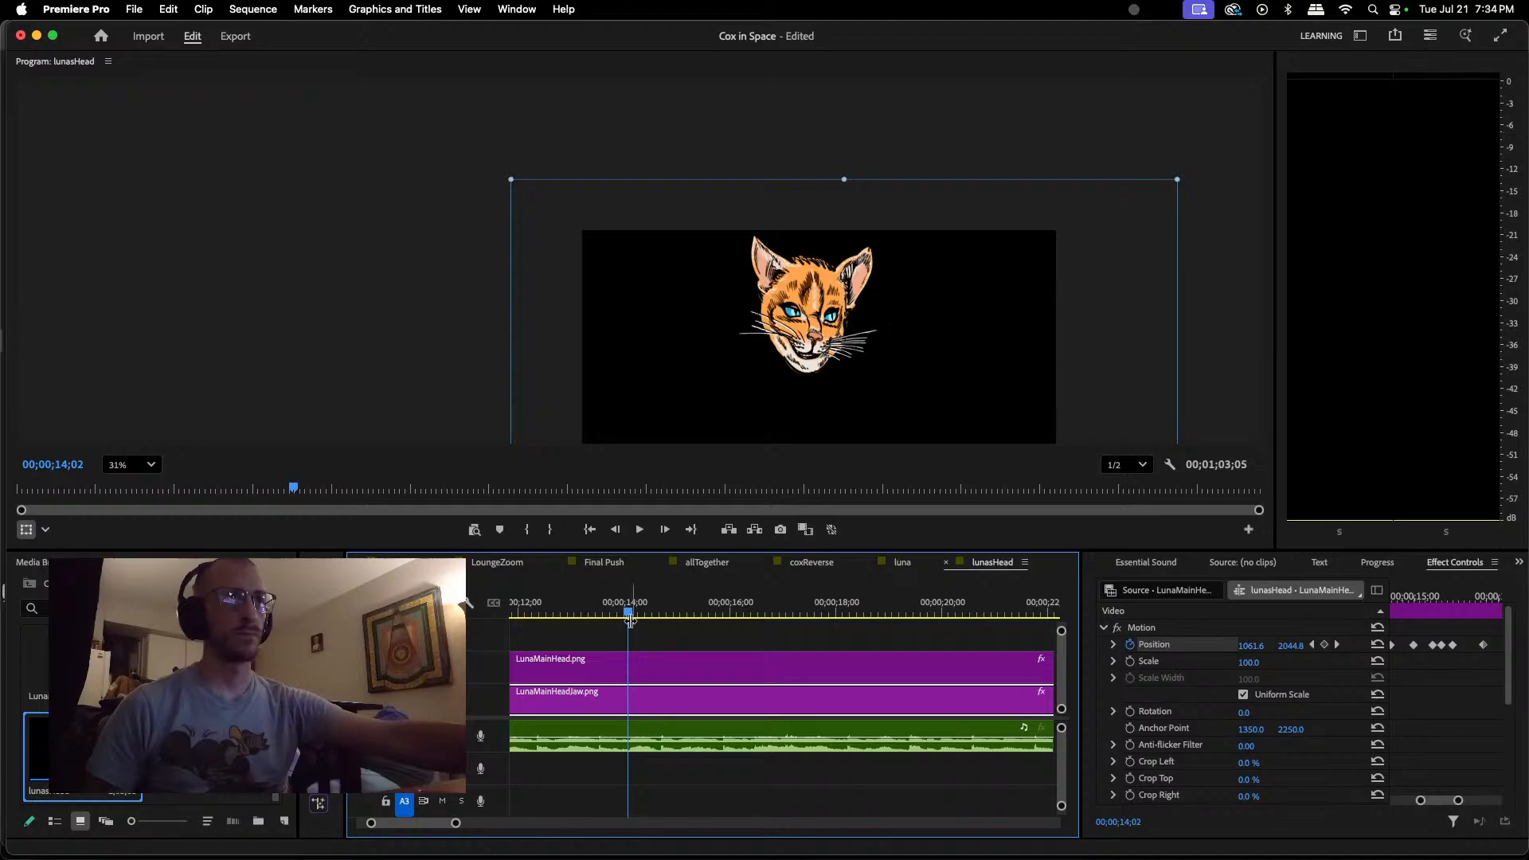
{"action": "key", "text": "space"}
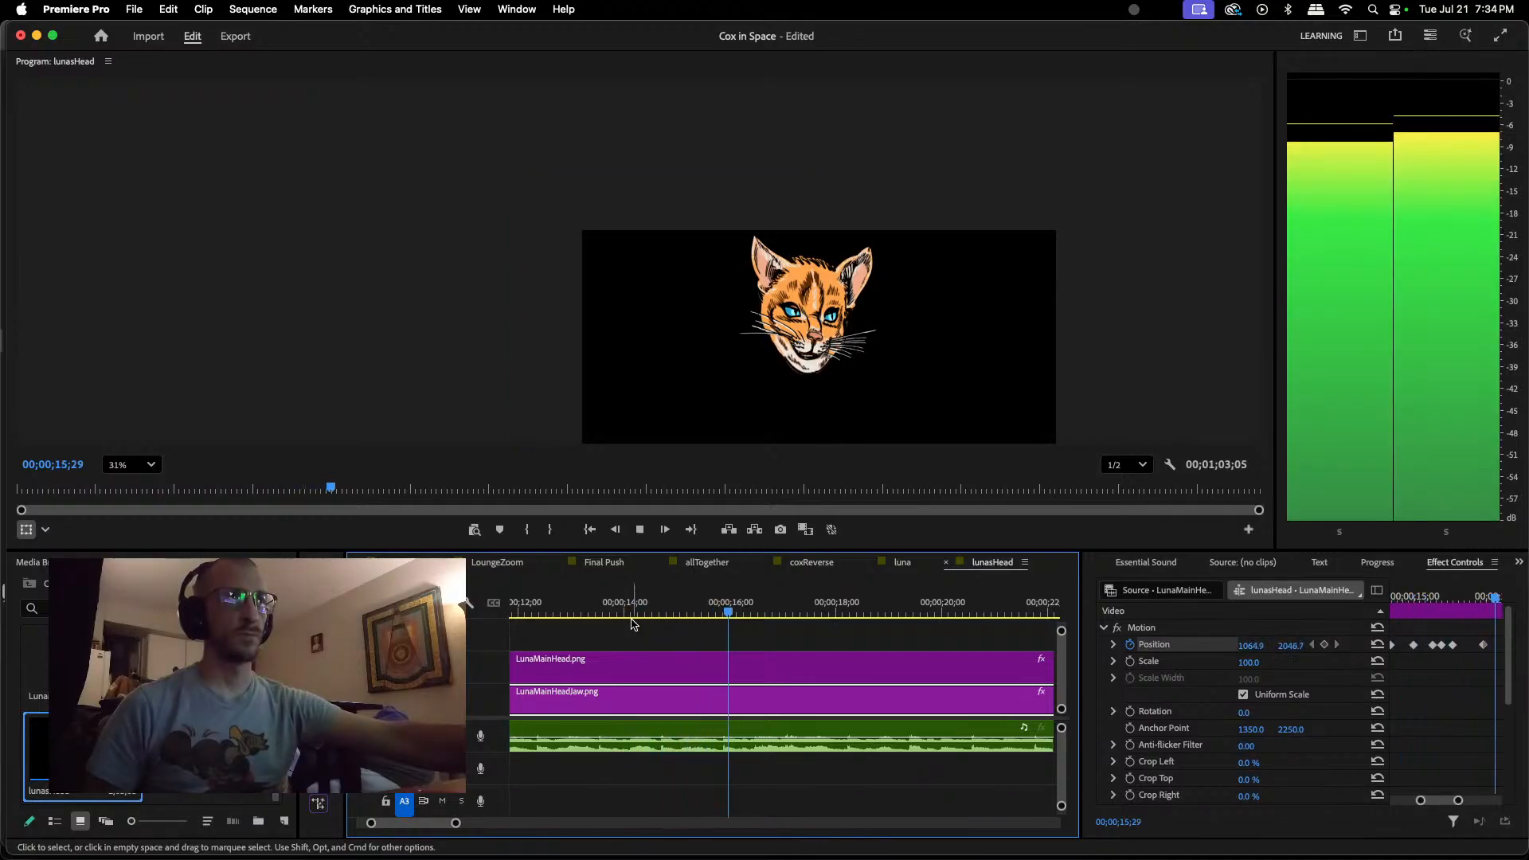
{"action": "key", "text": "space"}
Step: Keyframe the jaw wide open at about 1058.4, 2069.2 at 00;00;15;28, just after the closed-jaw keyframe
{"action": "left_click_drag", "start_coordinate": [738, 614], "coordinate": [724, 613]}
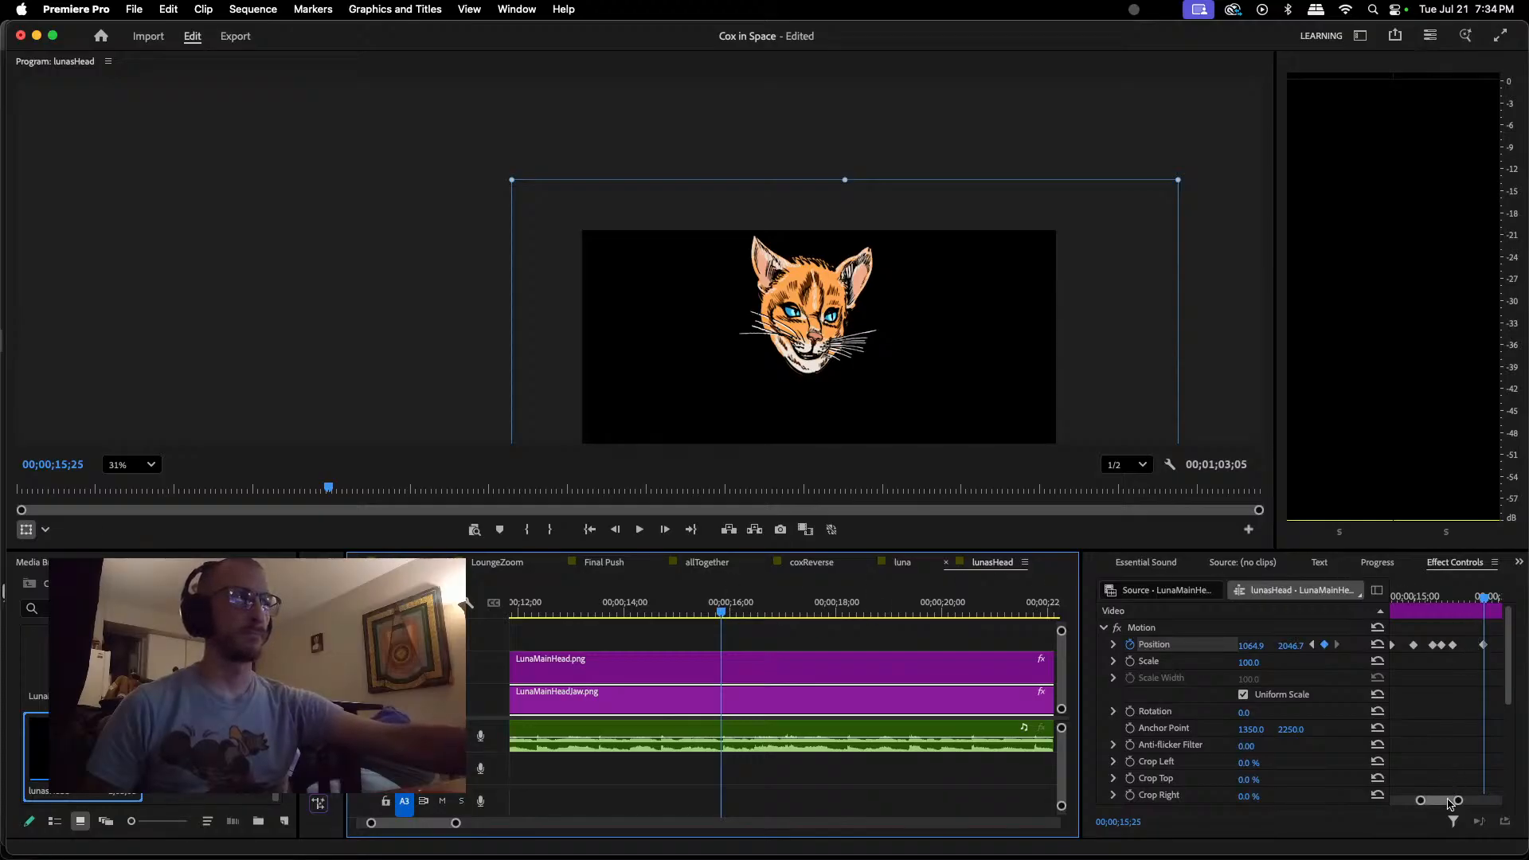
{"action": "left_click_drag", "start_coordinate": [1444, 800], "coordinate": [1445, 801]}
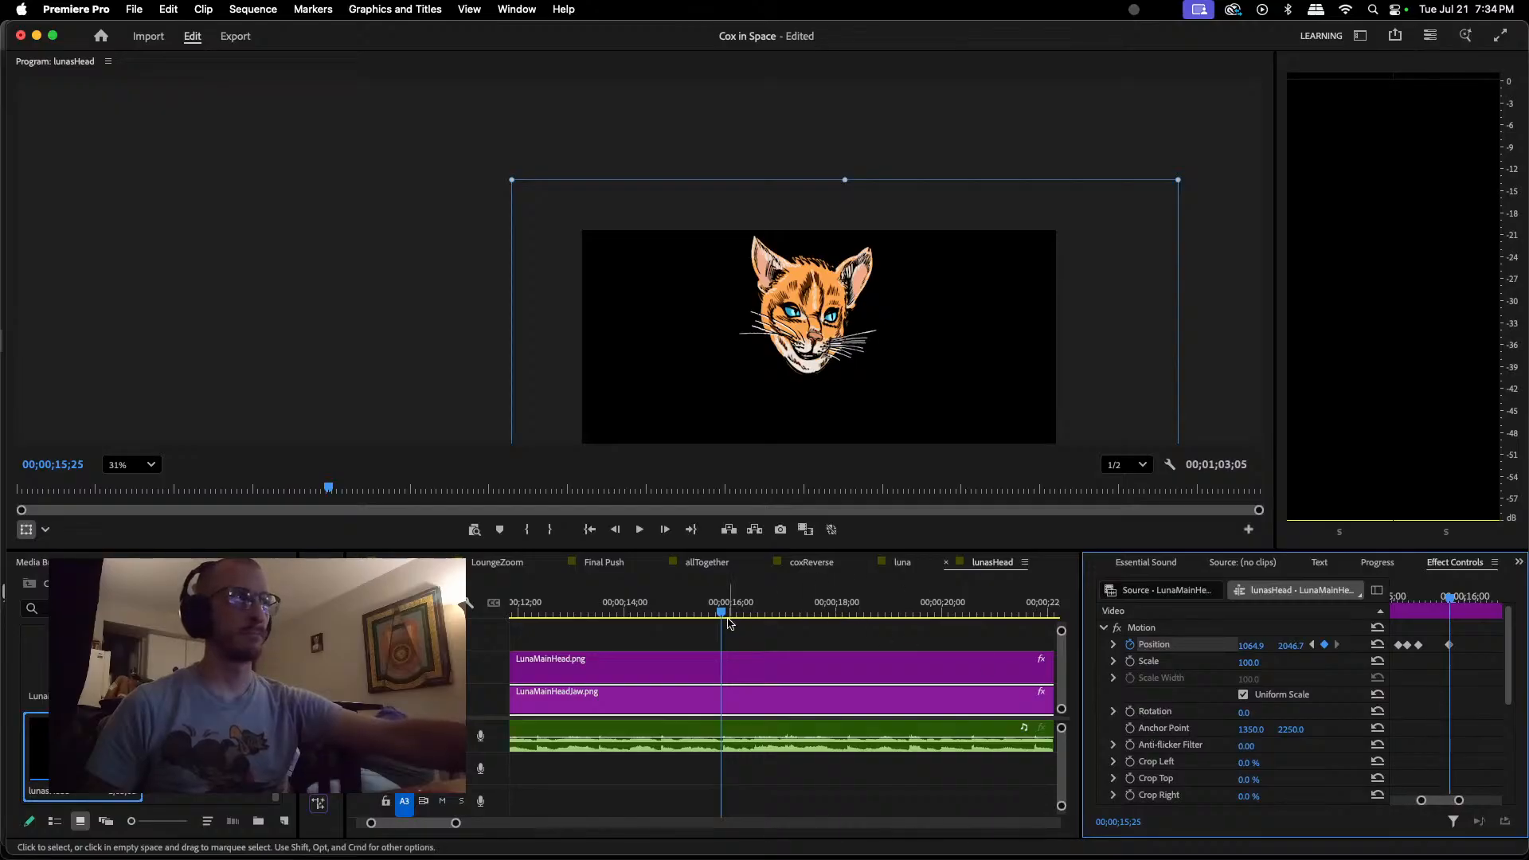
{"action": "left_click_drag", "start_coordinate": [1451, 603], "coordinate": [1464, 598]}
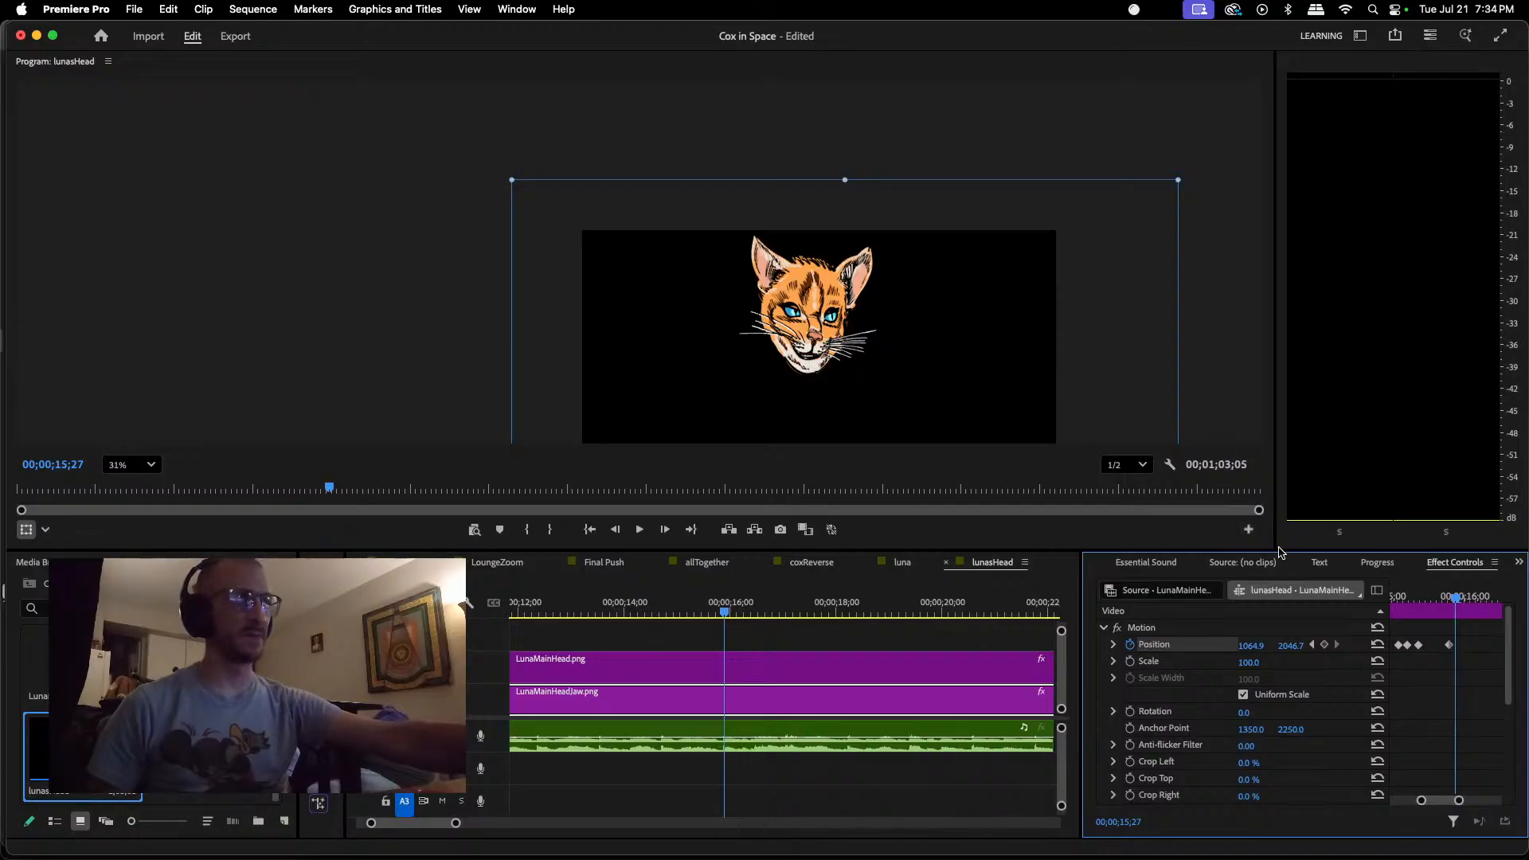
{"action": "left_click", "coordinate": [1459, 600]}
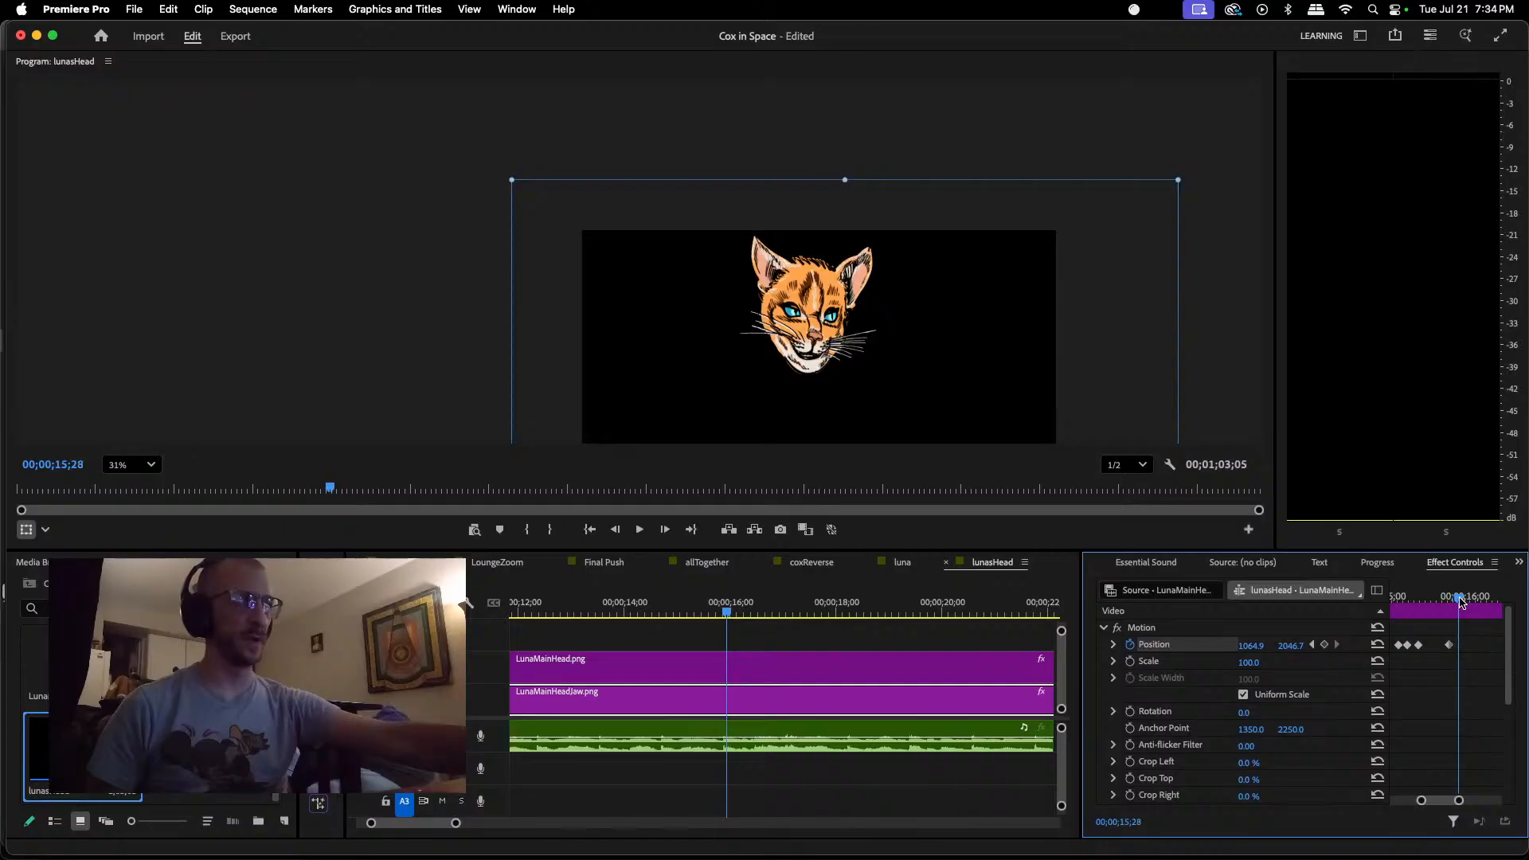
{"action": "left_click", "coordinate": [807, 364]}
{"action": "left_click_drag", "start_coordinate": [807, 366], "coordinate": [807, 372]}
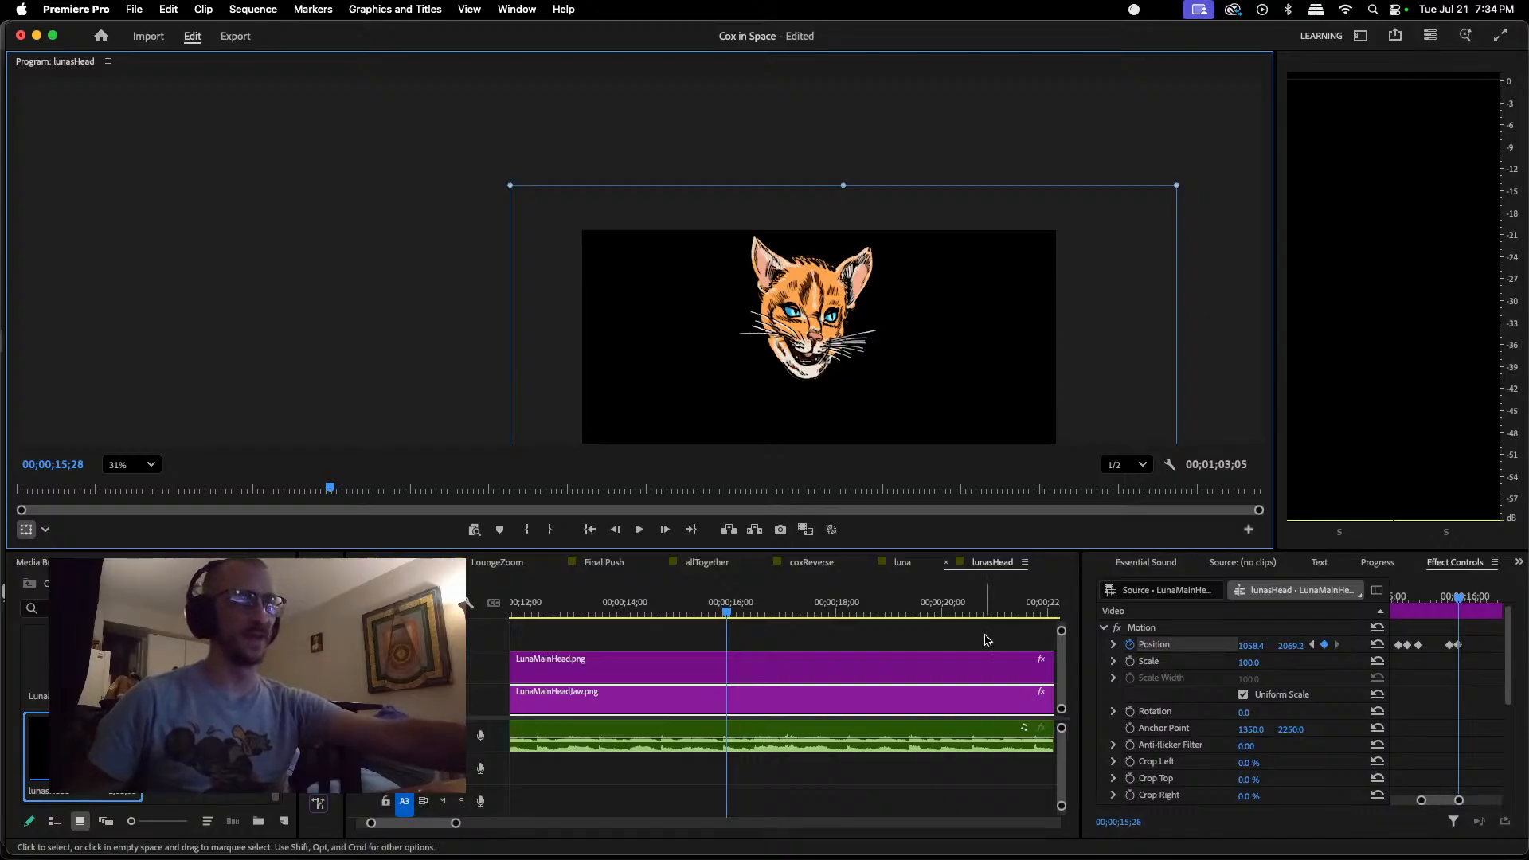
Step: Locate the end of the sound after 00;00;15;28 and keyframe the jaw closed at about 1064.9, 2049.9 at 00;00;16;08
{"action": "key", "text": "space"}
{"action": "key", "text": "space"}
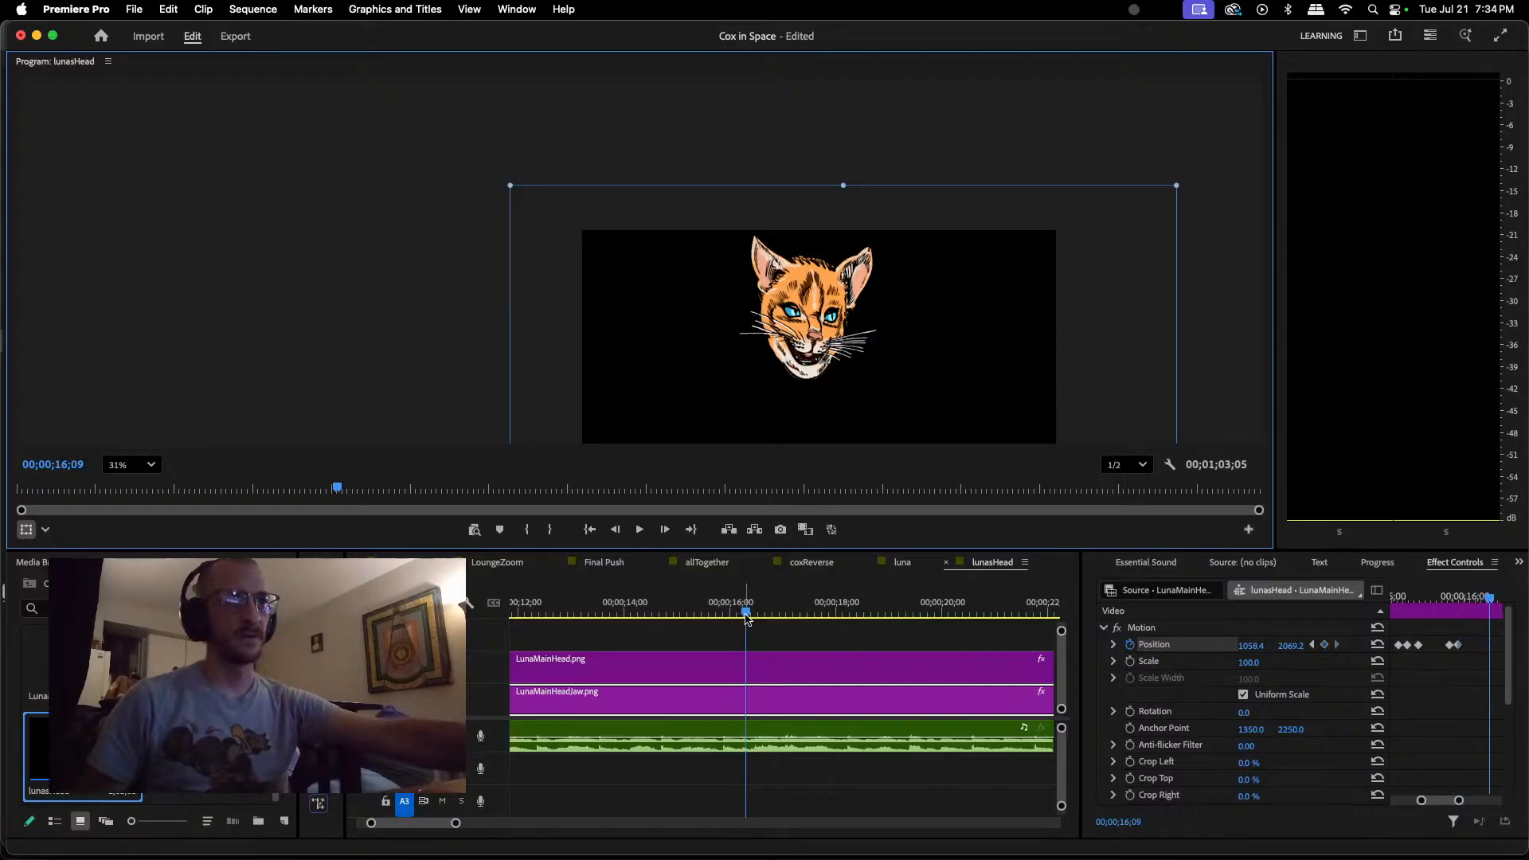
{"action": "left_click_drag", "start_coordinate": [745, 613], "coordinate": [740, 619]}
{"action": "key", "text": "space"}
{"action": "key", "text": "space"}
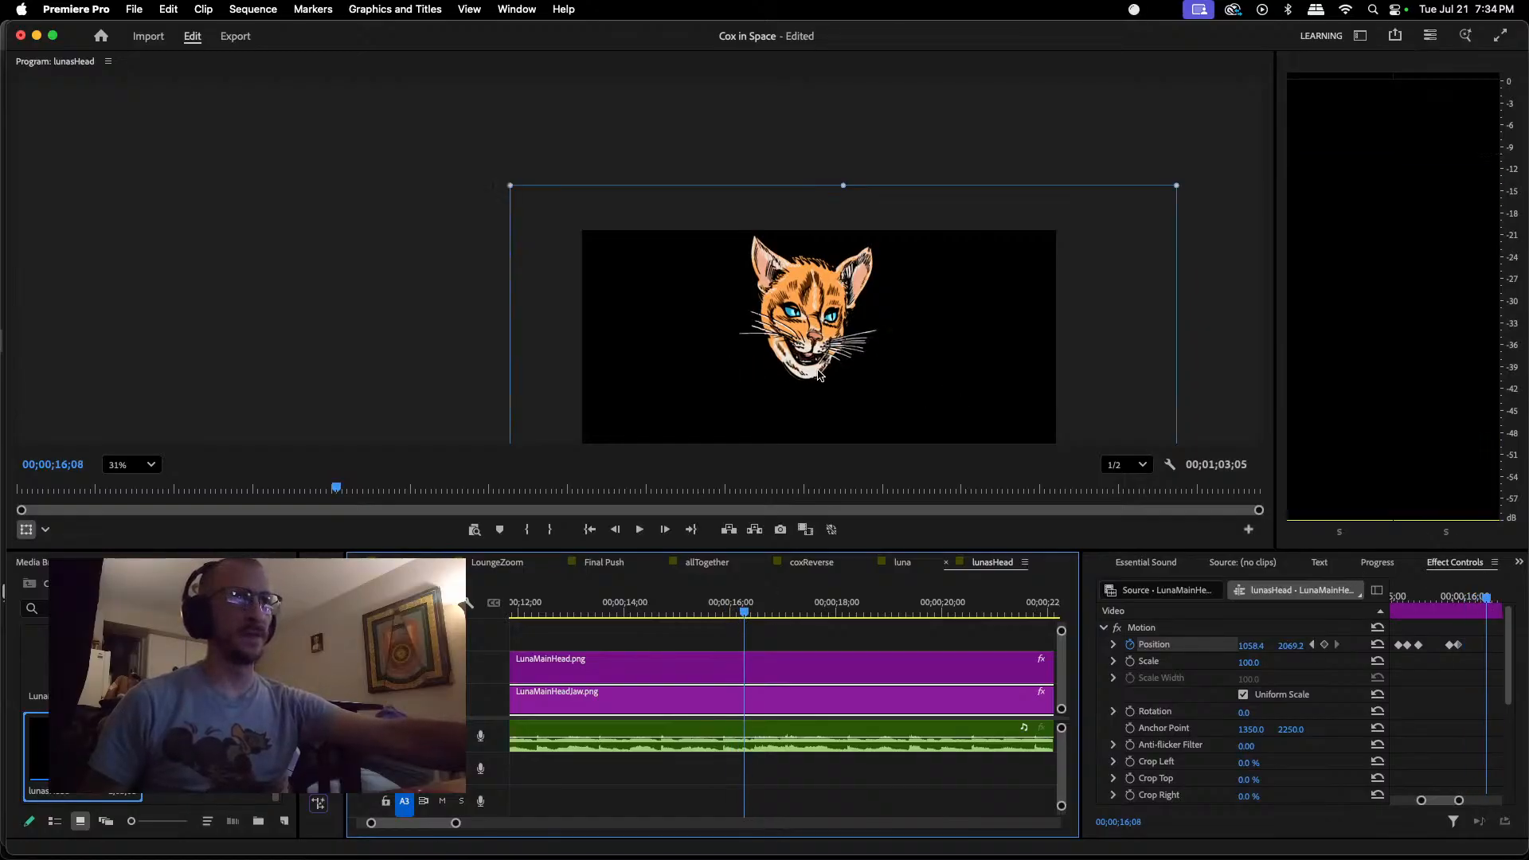
{"action": "left_click_drag", "start_coordinate": [810, 371], "coordinate": [813, 366]}
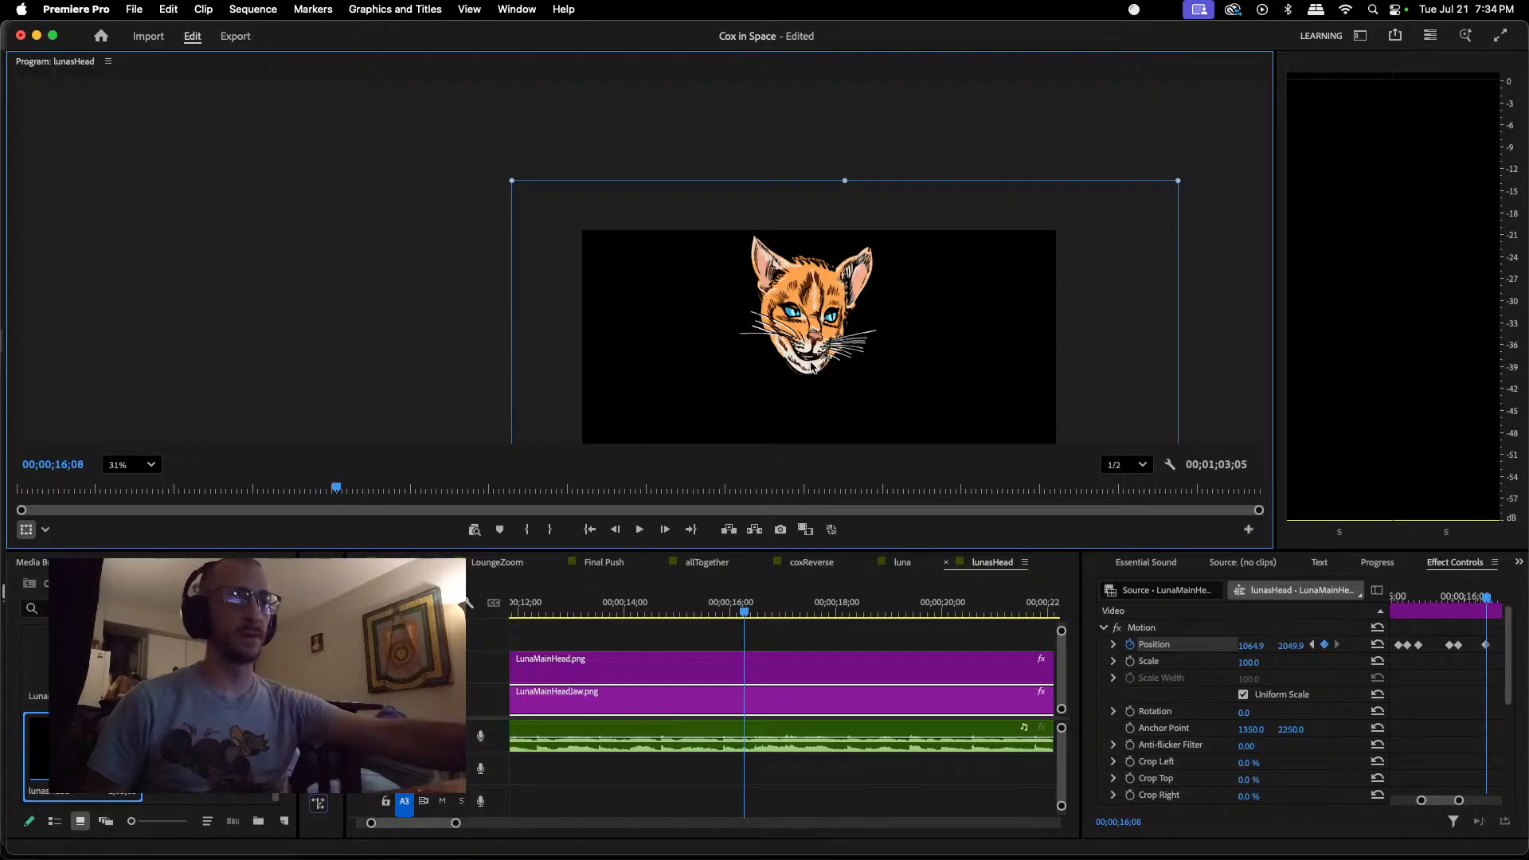
Step: Replay the dialogue between about 00;00;15;18 and 00;00;16;16 to check the jaw closing and find the next sound
{"action": "key", "text": "space"}
{"action": "key", "text": "space"}
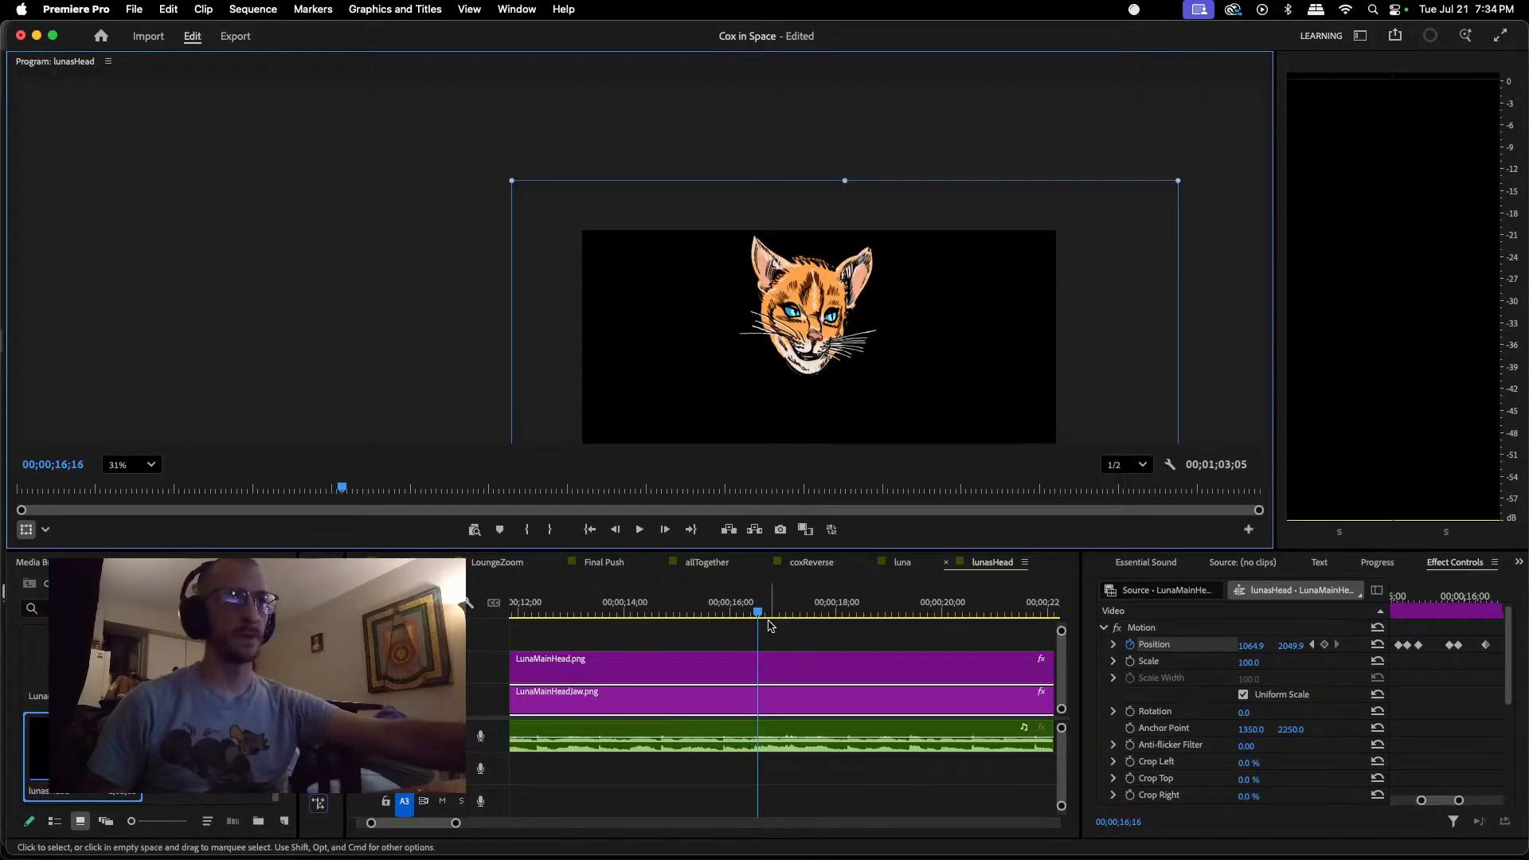
{"action": "left_click_drag", "start_coordinate": [756, 614], "coordinate": [726, 623]}
{"action": "key", "text": "space"}
{"action": "key", "text": "space"}
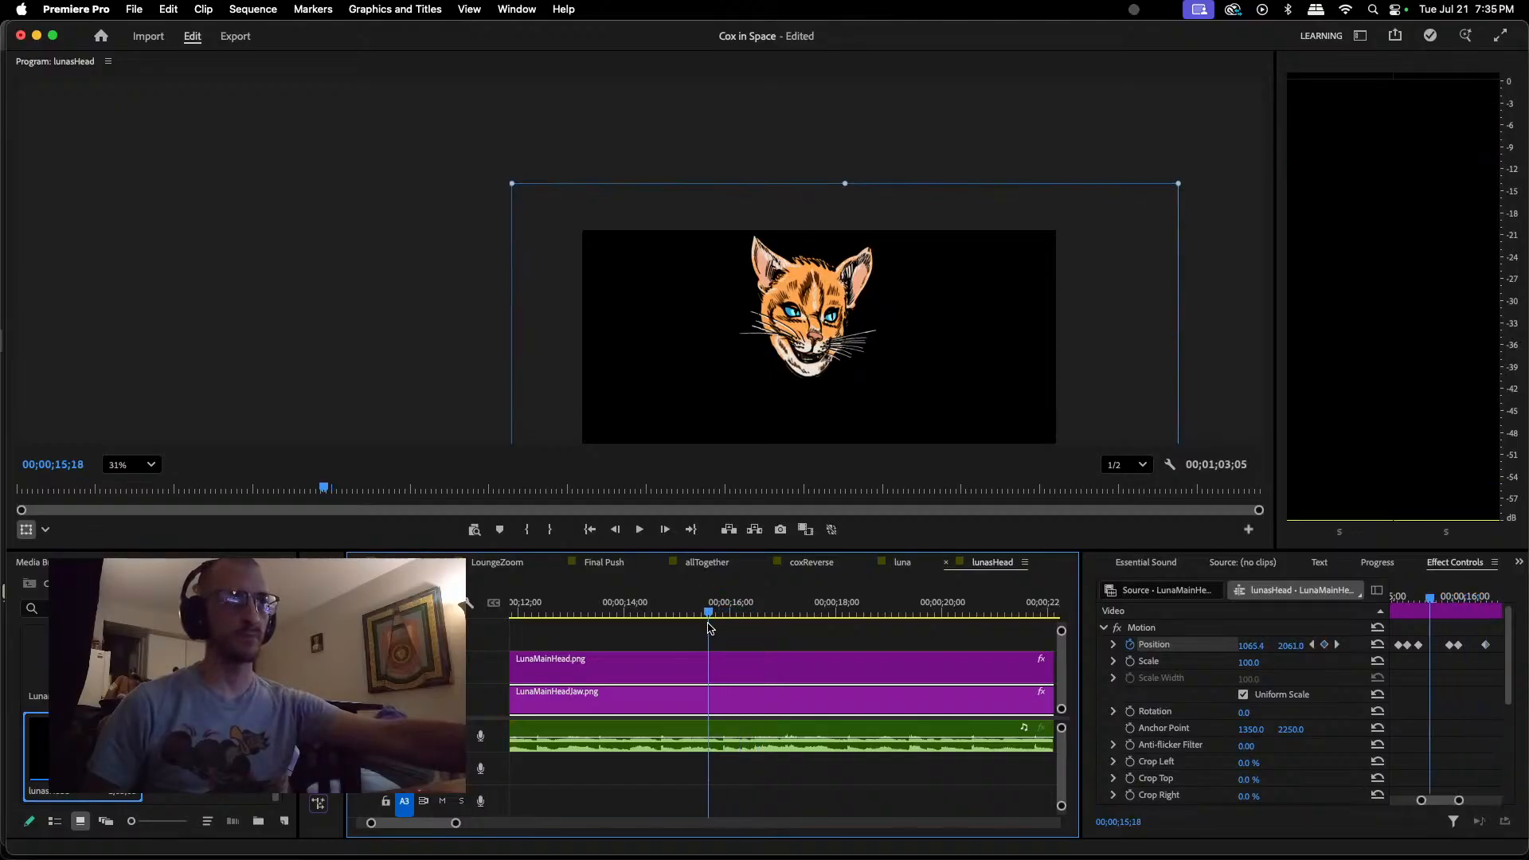
{"action": "key", "text": "space"}
{"action": "key", "text": "space"}
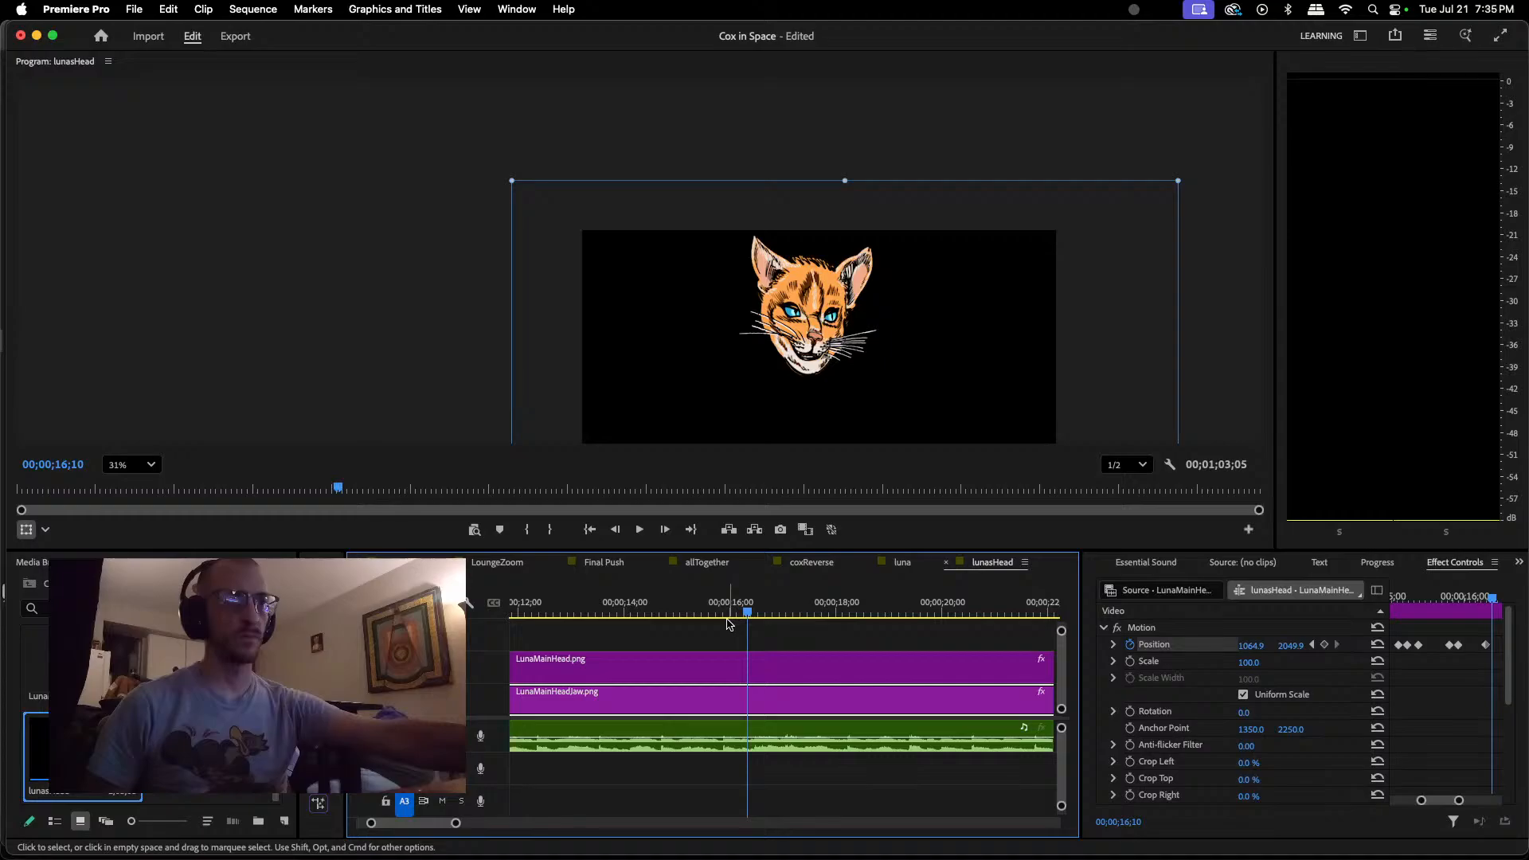
{"action": "left_click_drag", "start_coordinate": [747, 614], "coordinate": [731, 617]}
{"action": "key", "text": "space"}
{"action": "key", "text": "space"}
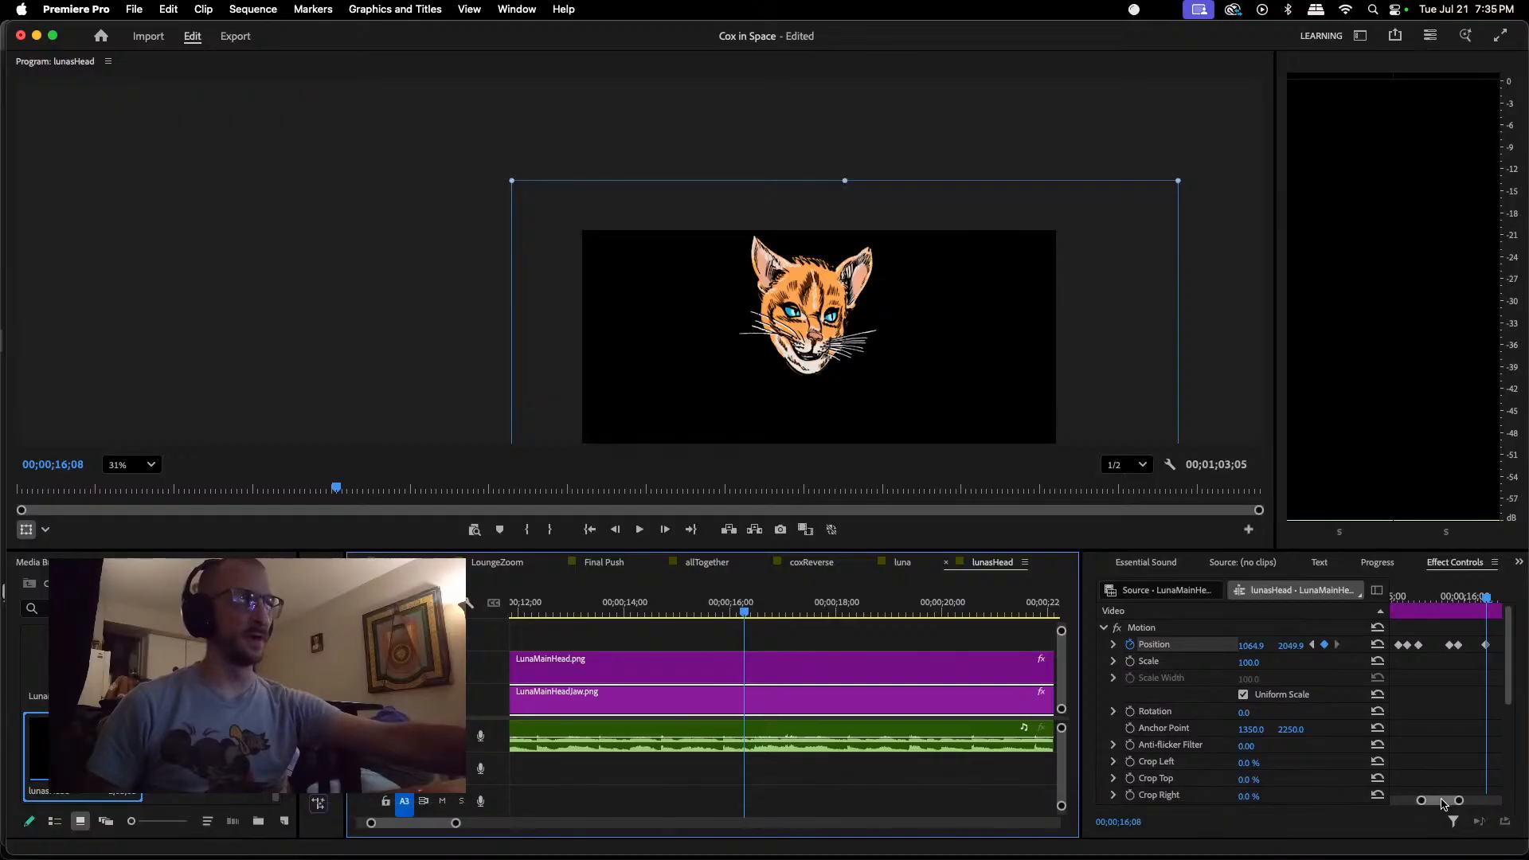
Step: Keyframe the jaw wide open at about 1064.9, 2069.2 at 00;00;16;11
{"action": "left_click_drag", "start_coordinate": [1441, 799], "coordinate": [1444, 799]}
{"action": "left_click_drag", "start_coordinate": [1421, 605], "coordinate": [1427, 606]}
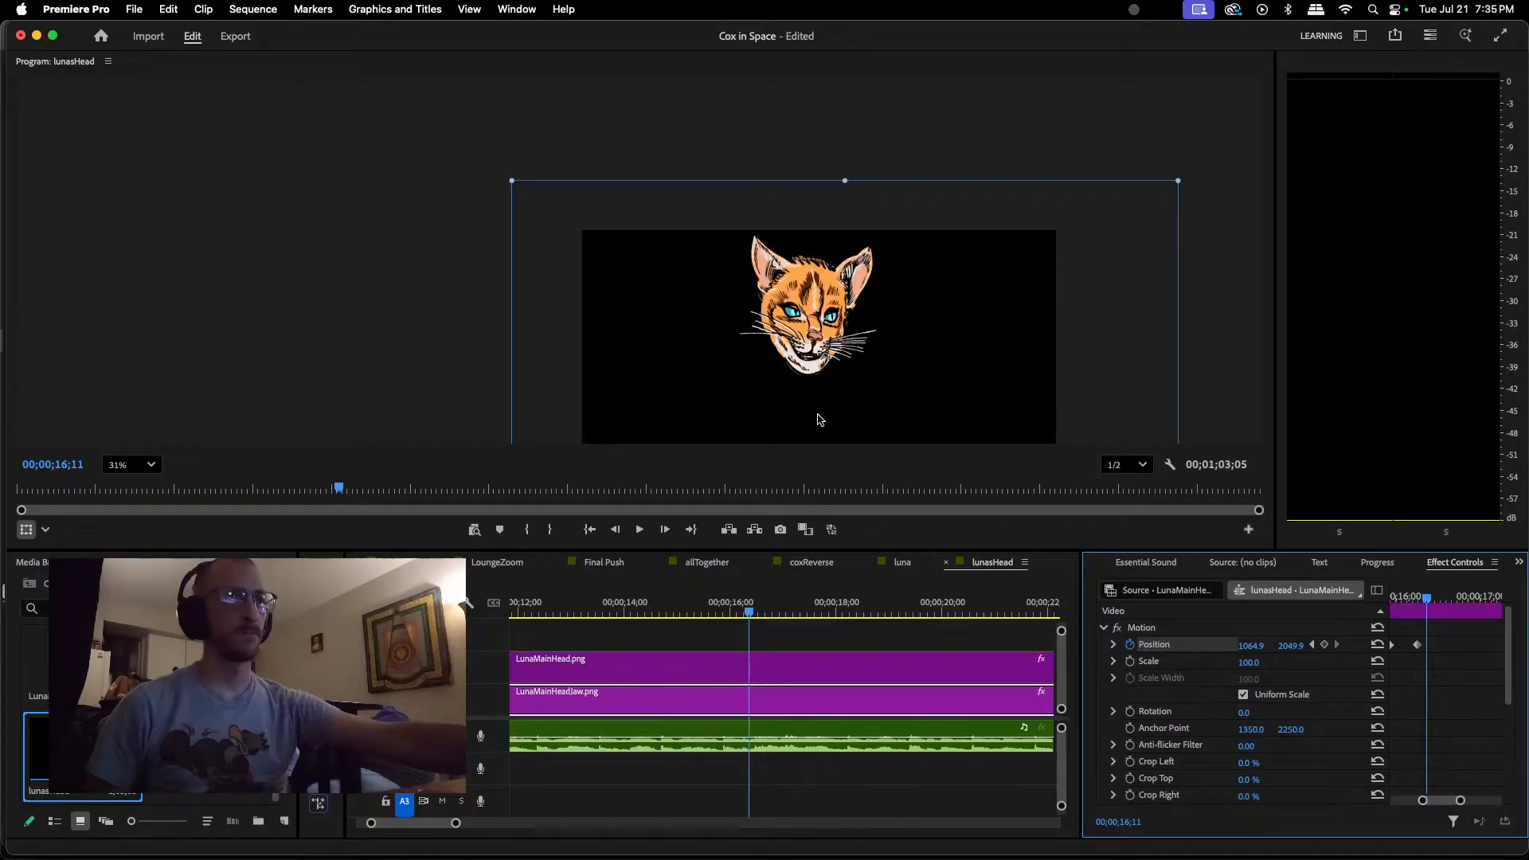
{"action": "left_click_drag", "start_coordinate": [806, 370], "coordinate": [806, 375]}
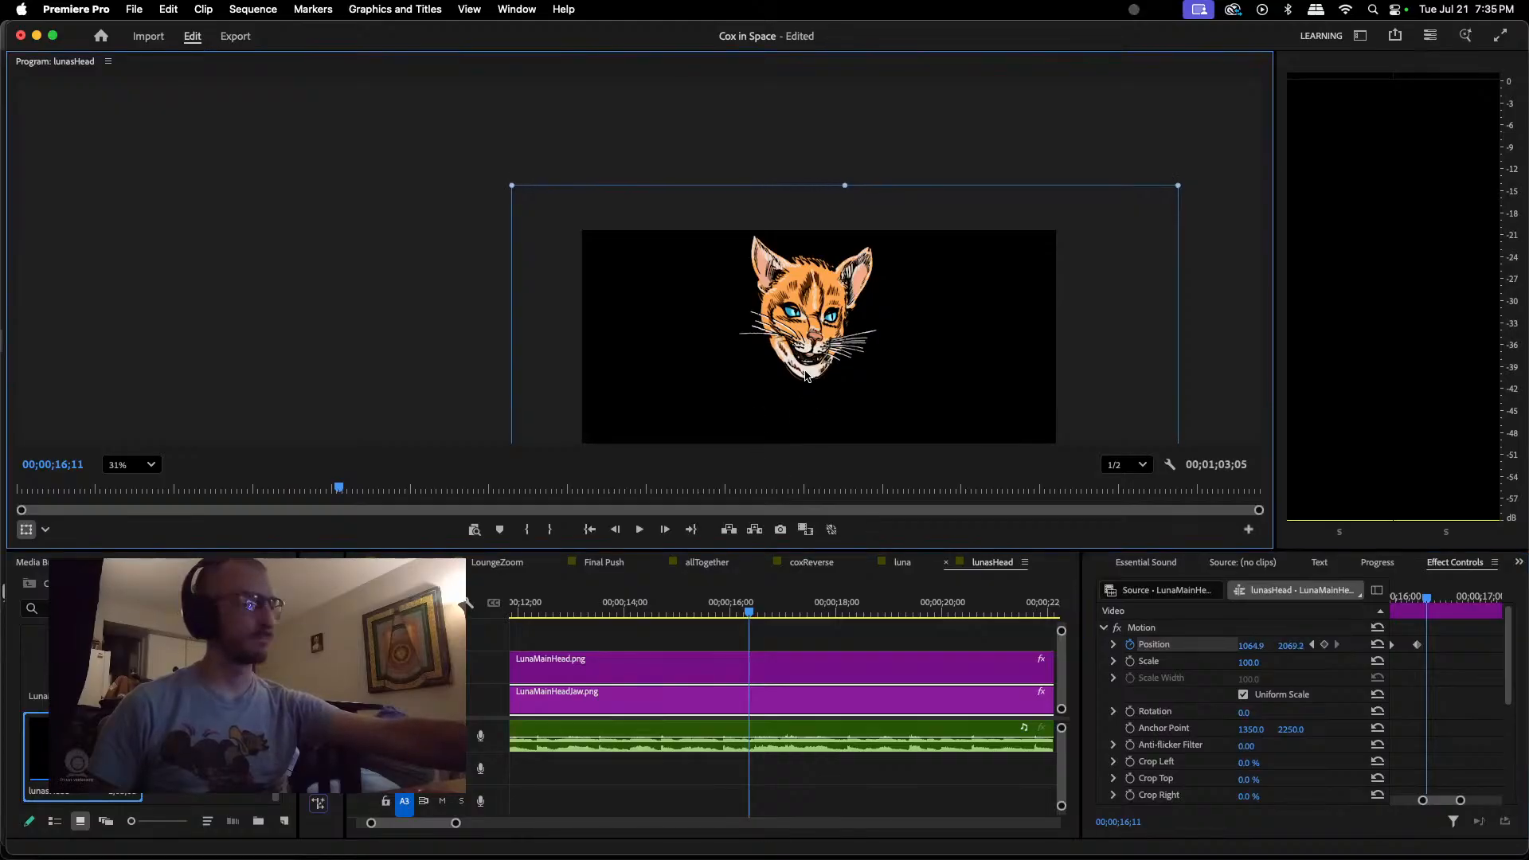
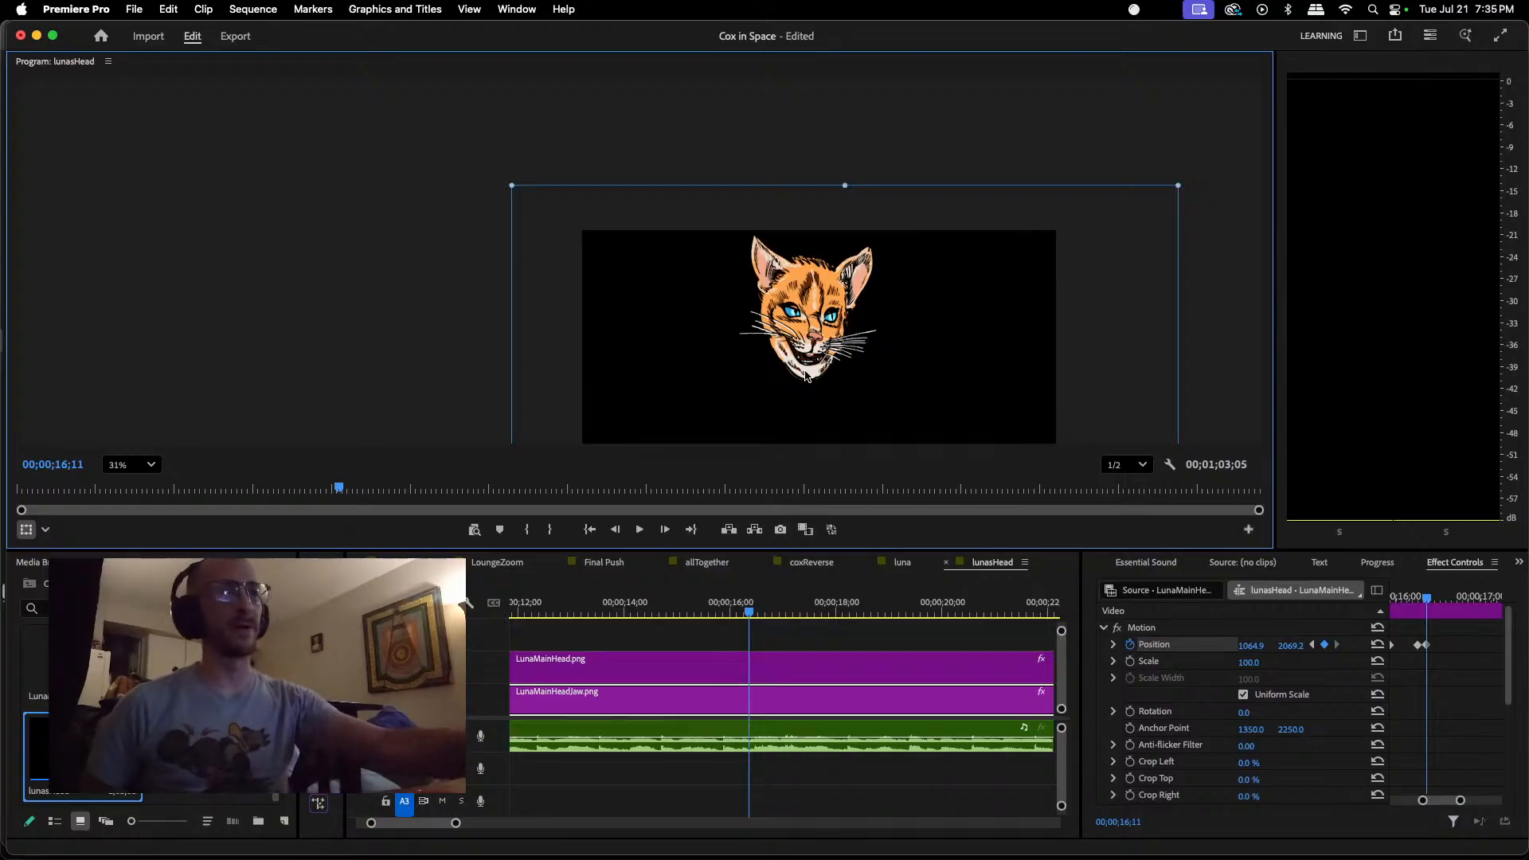
Step: Adjust the open-jaw keyframe at 00;00;16;11 to about 1061.6, 2069.2 and replay the dialogue from 00;00;12;24
{"action": "left_click_drag", "start_coordinate": [818, 348], "coordinate": [809, 371]}
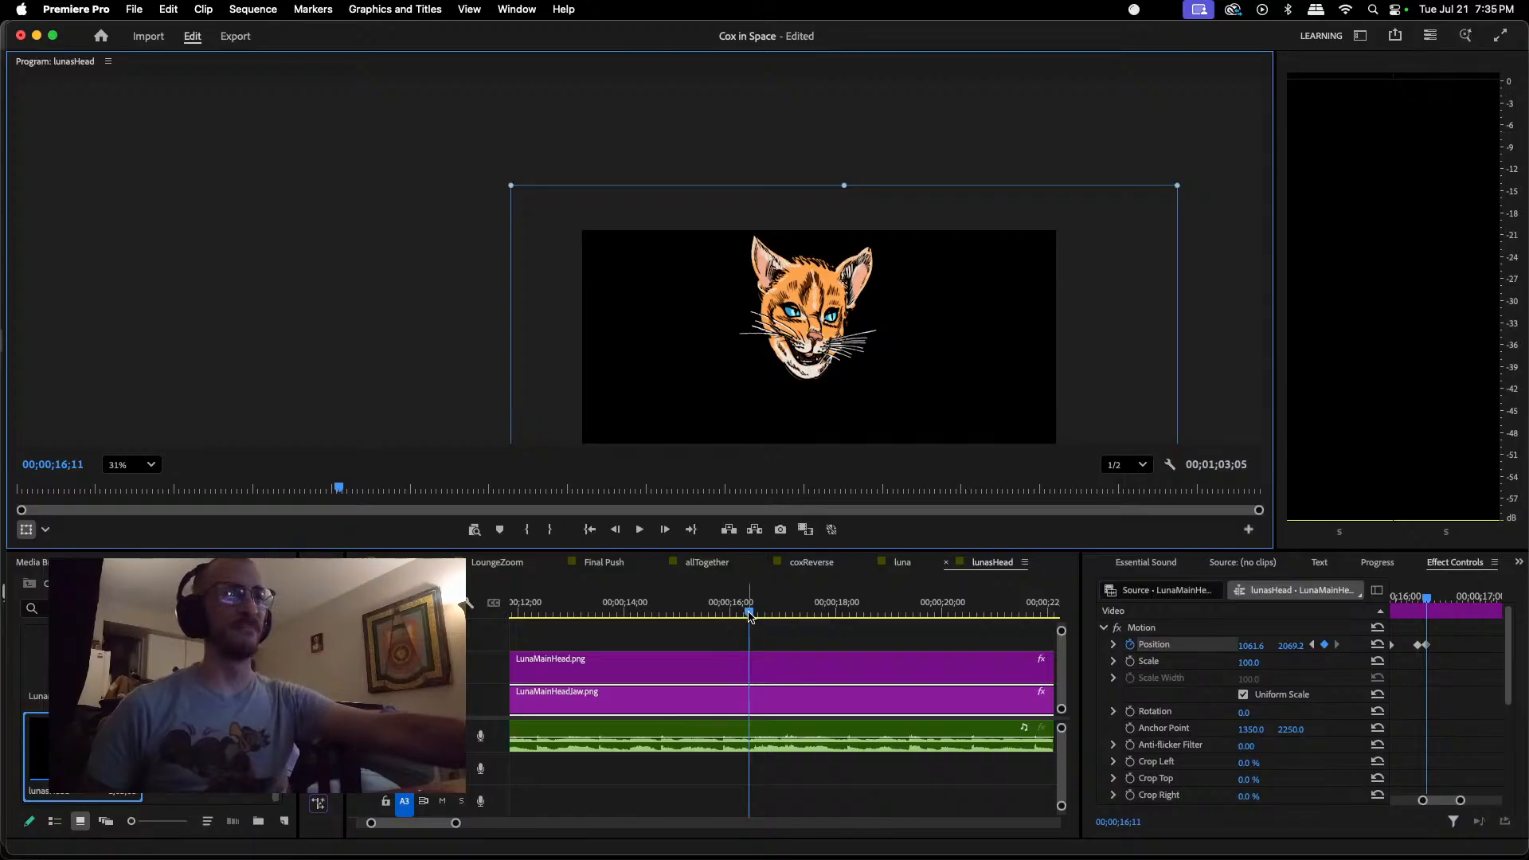
{"action": "left_click_drag", "start_coordinate": [748, 615], "coordinate": [663, 617]}
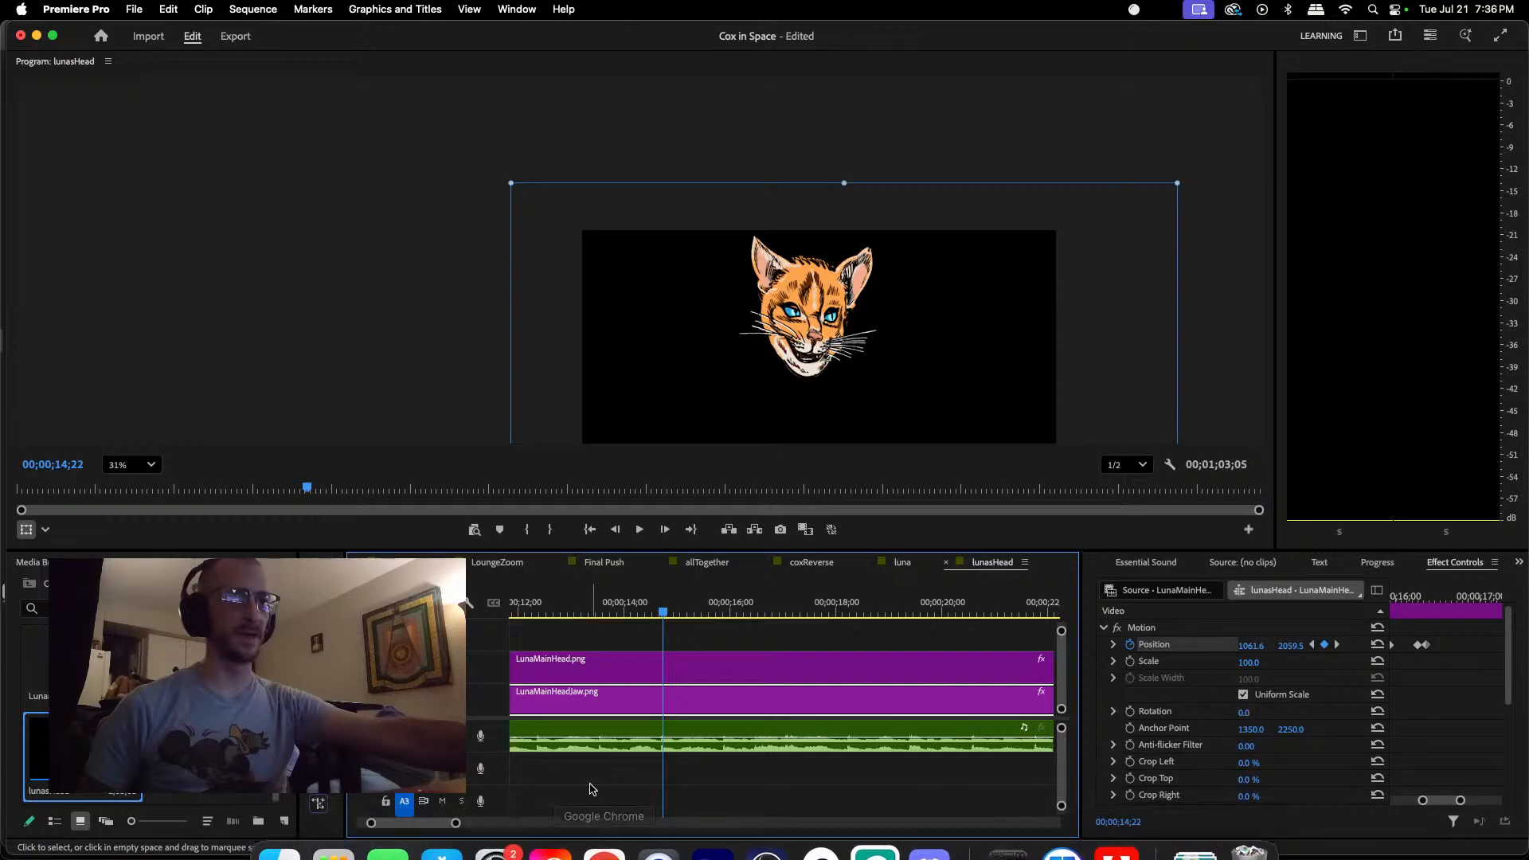
{"action": "left_click", "coordinate": [561, 610]}
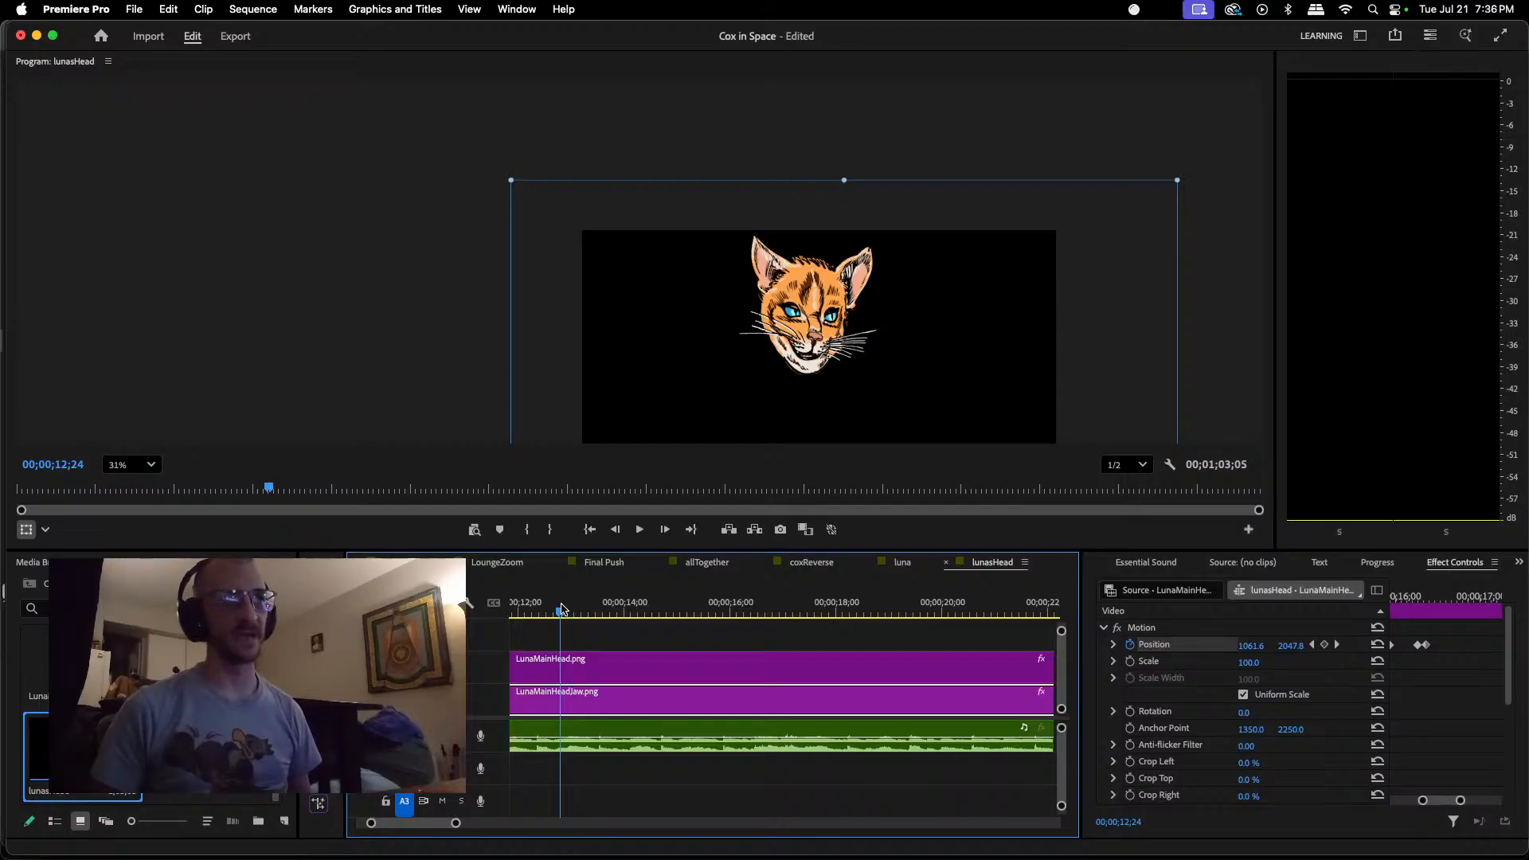
{"action": "key", "text": "space"}
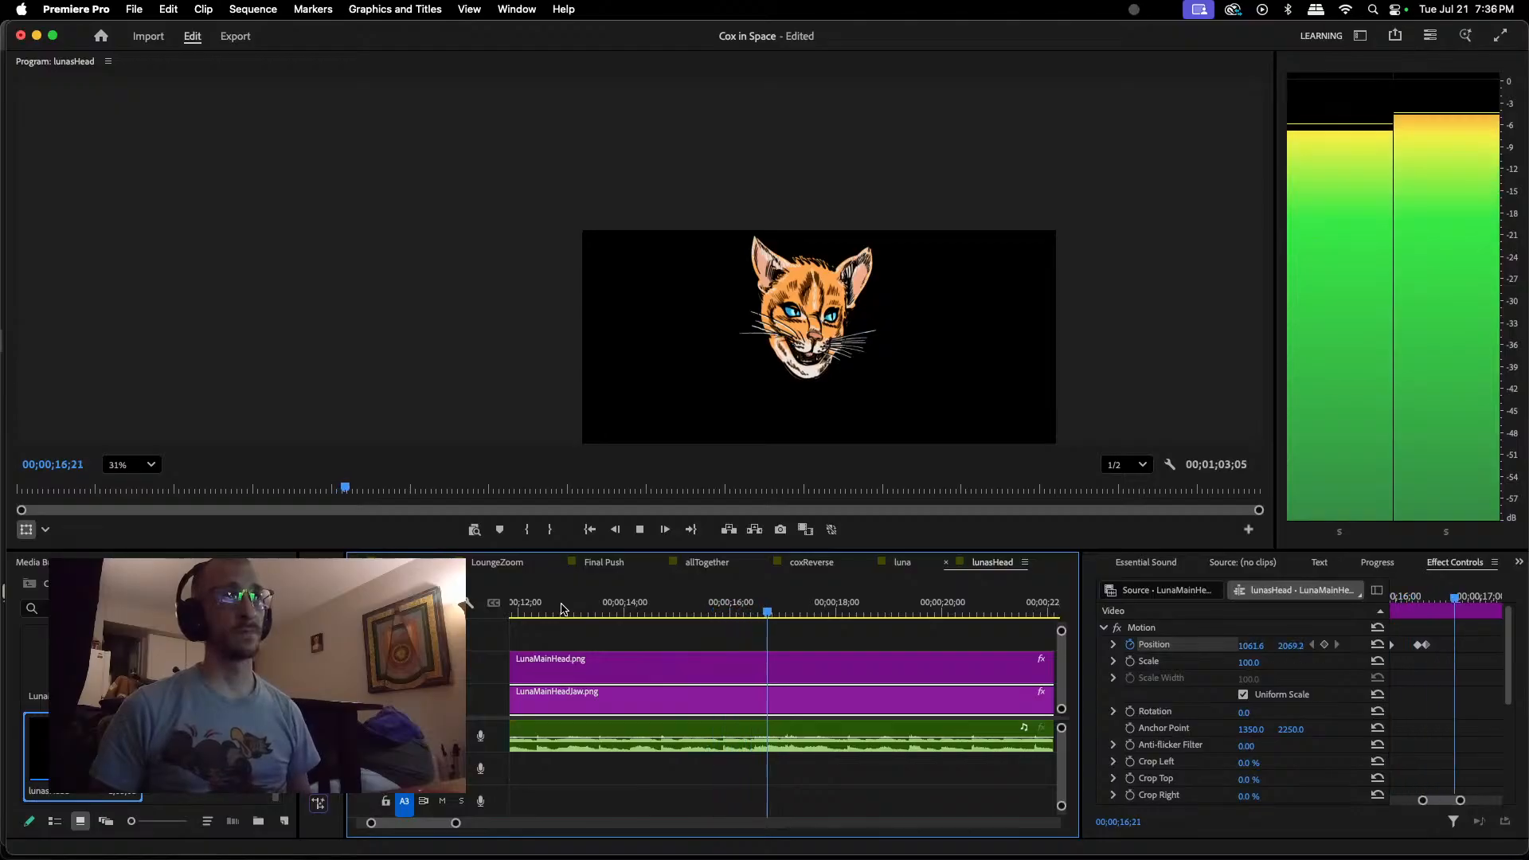
{"action": "key", "text": "space"}
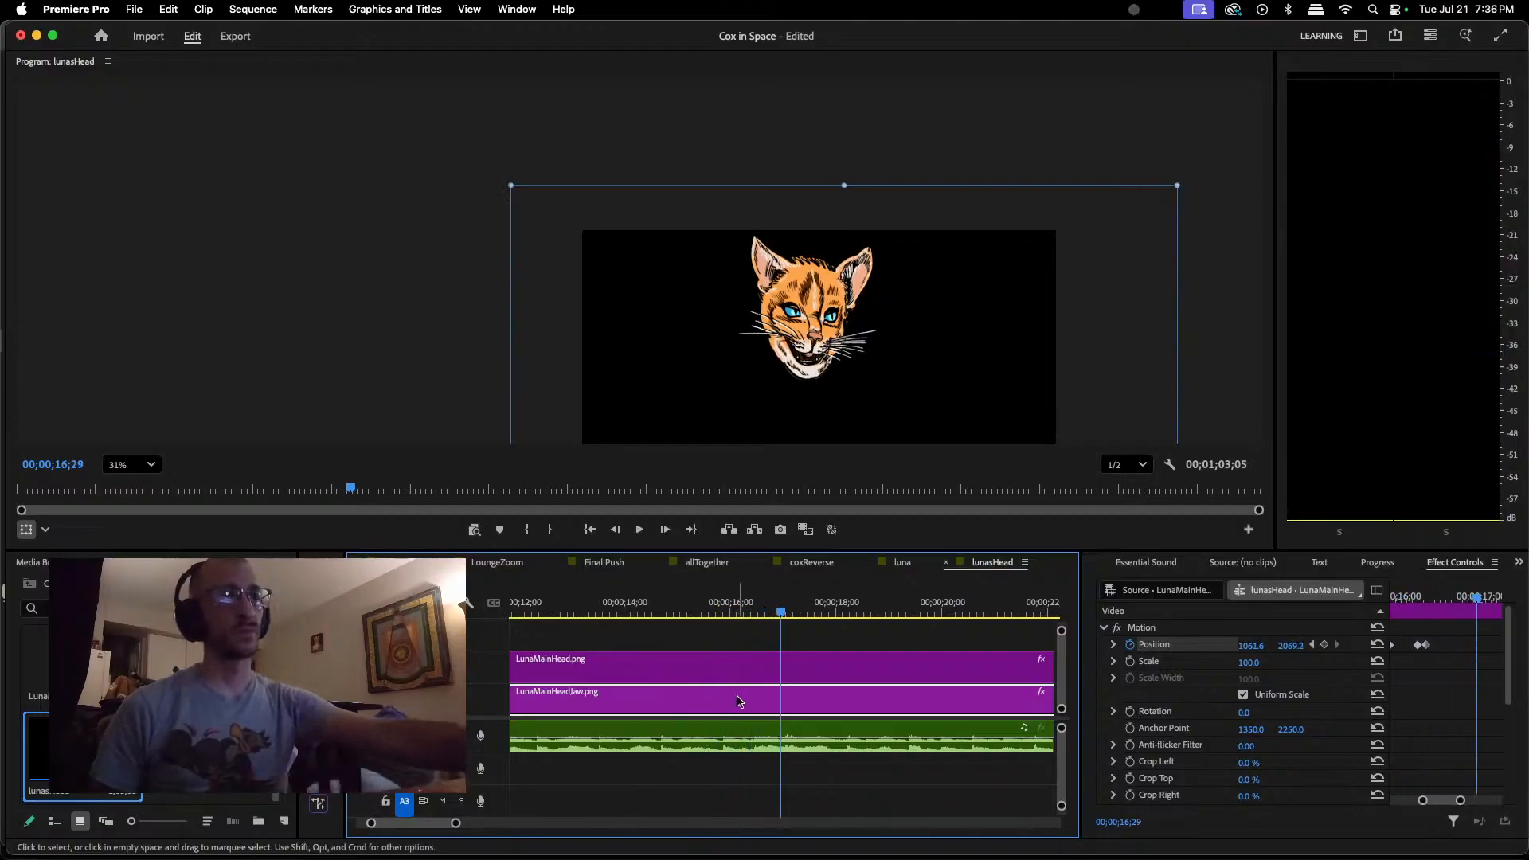
Step: Locate the end of the sound after 00;00;16;11 and keyframe the jaw closed at about 1064.9, 2040.3 at 00;00;17;00
{"action": "left_click", "coordinate": [740, 614]}
{"action": "key", "text": "space"}
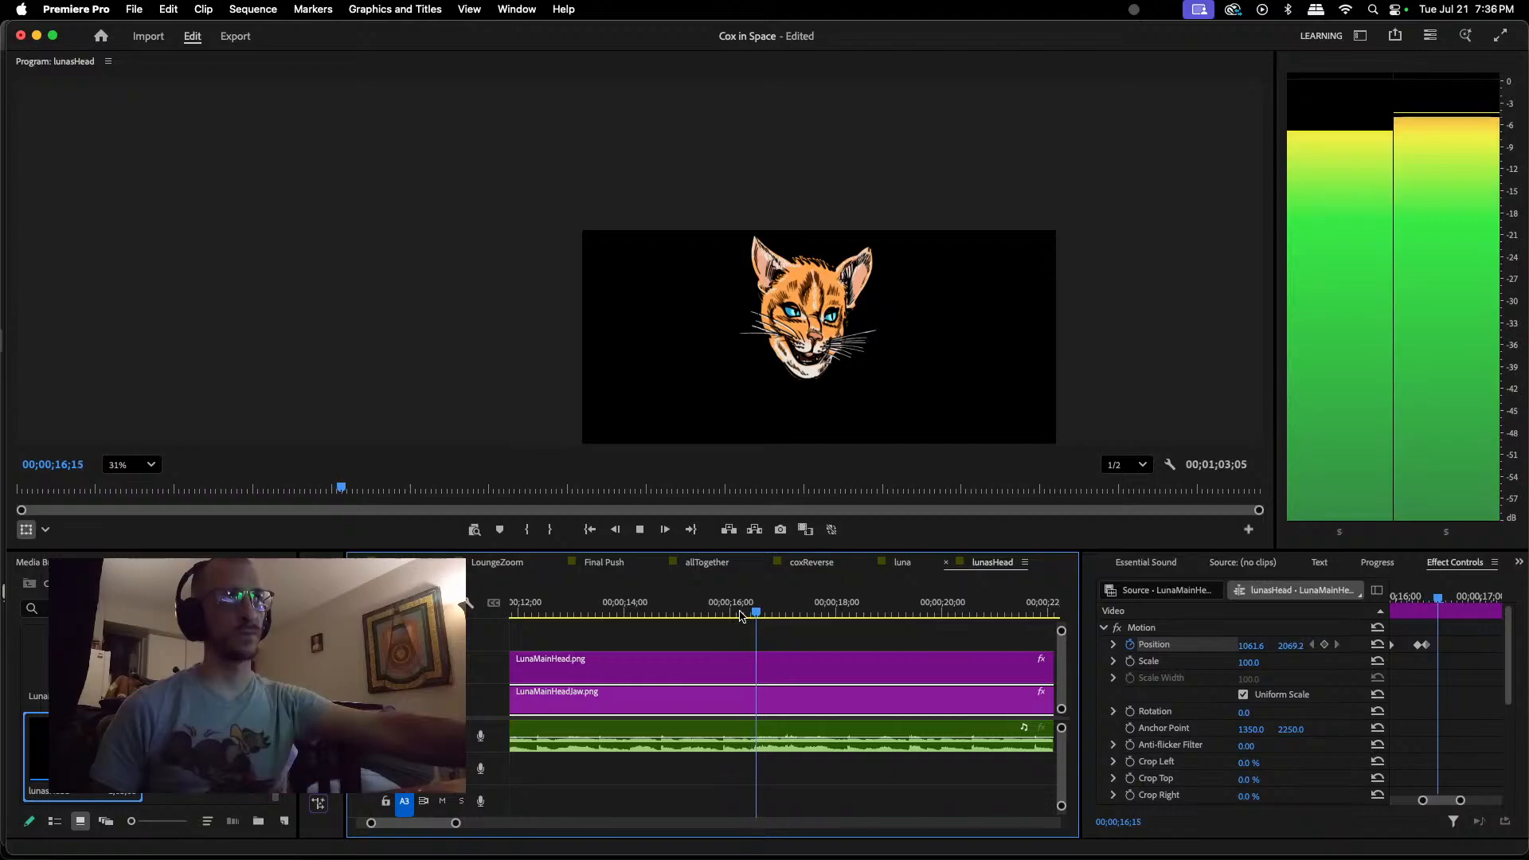
{"action": "key", "text": "space"}
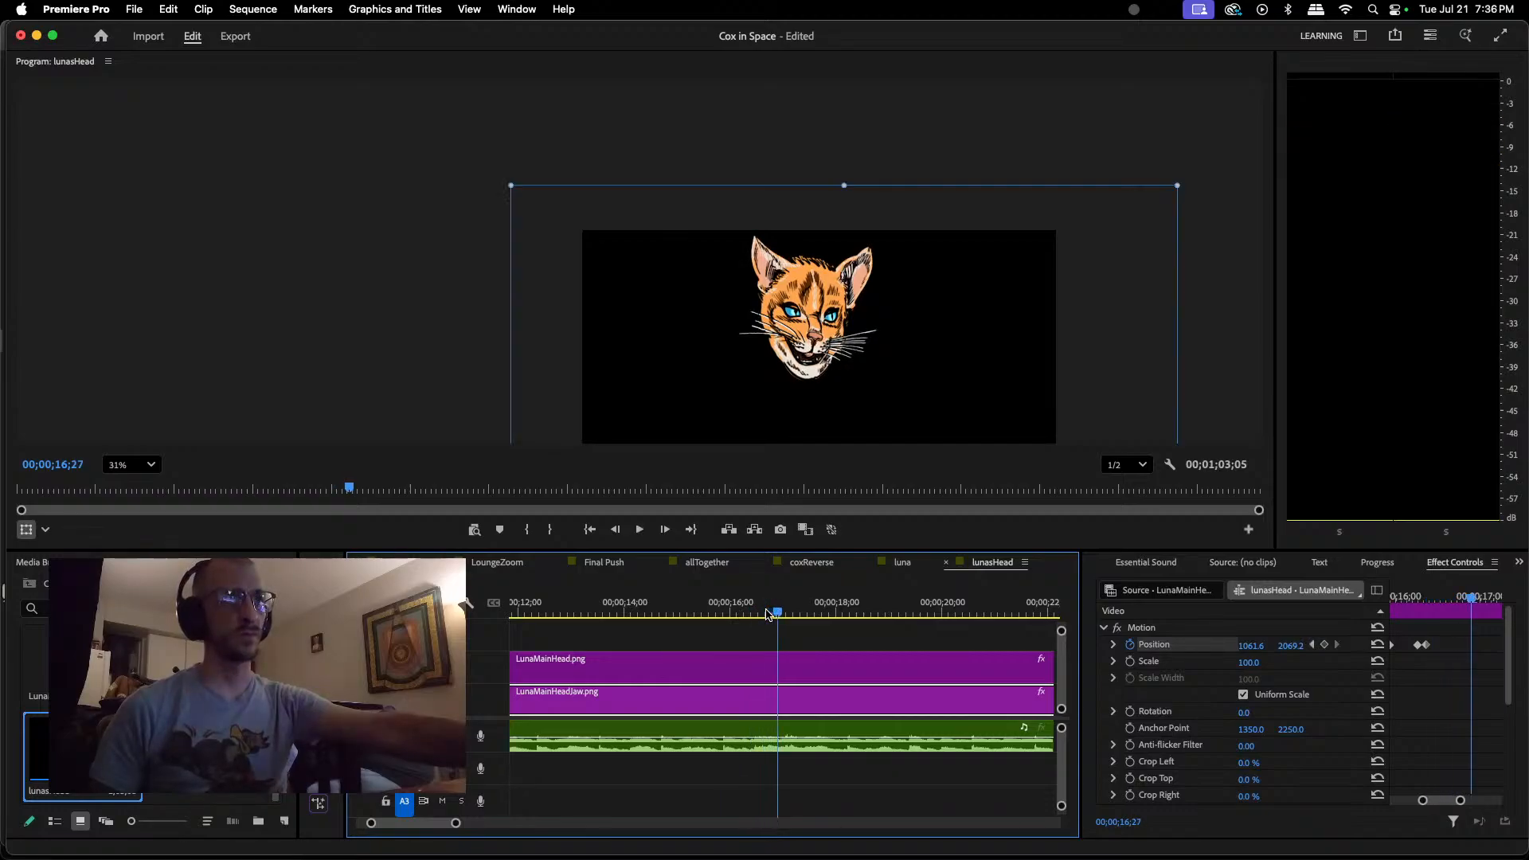
{"action": "key", "text": "space"}
{"action": "key", "text": "space"}
{"action": "left_click_drag", "start_coordinate": [767, 614], "coordinate": [754, 621]}
{"action": "key", "text": "space"}
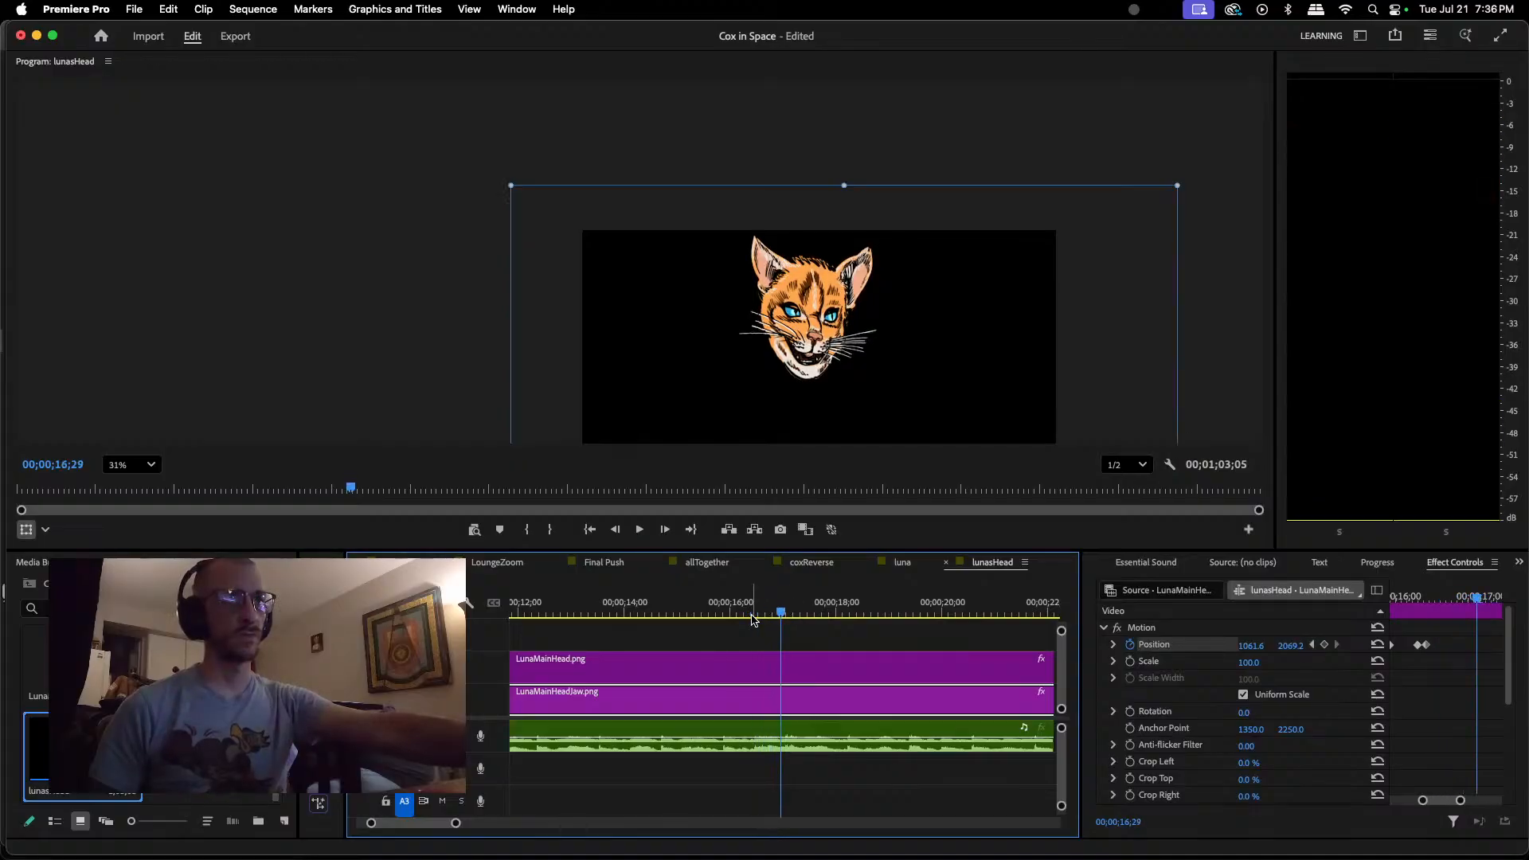
{"action": "left_click_drag", "start_coordinate": [780, 614], "coordinate": [719, 610]}
{"action": "key", "text": "space"}
{"action": "key", "text": "space"}
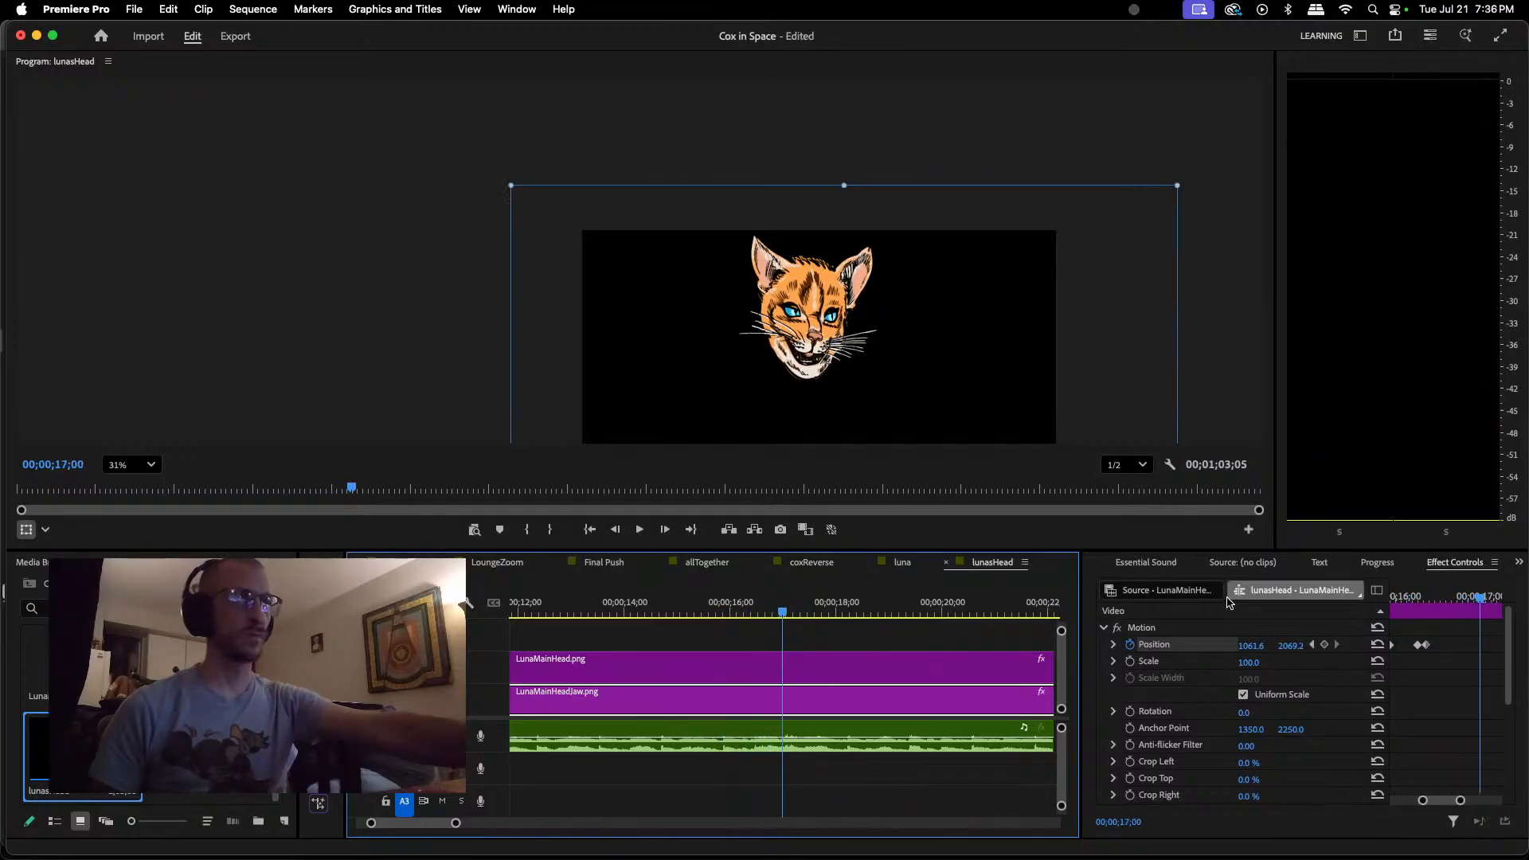
{"action": "left_click", "coordinate": [807, 373]}
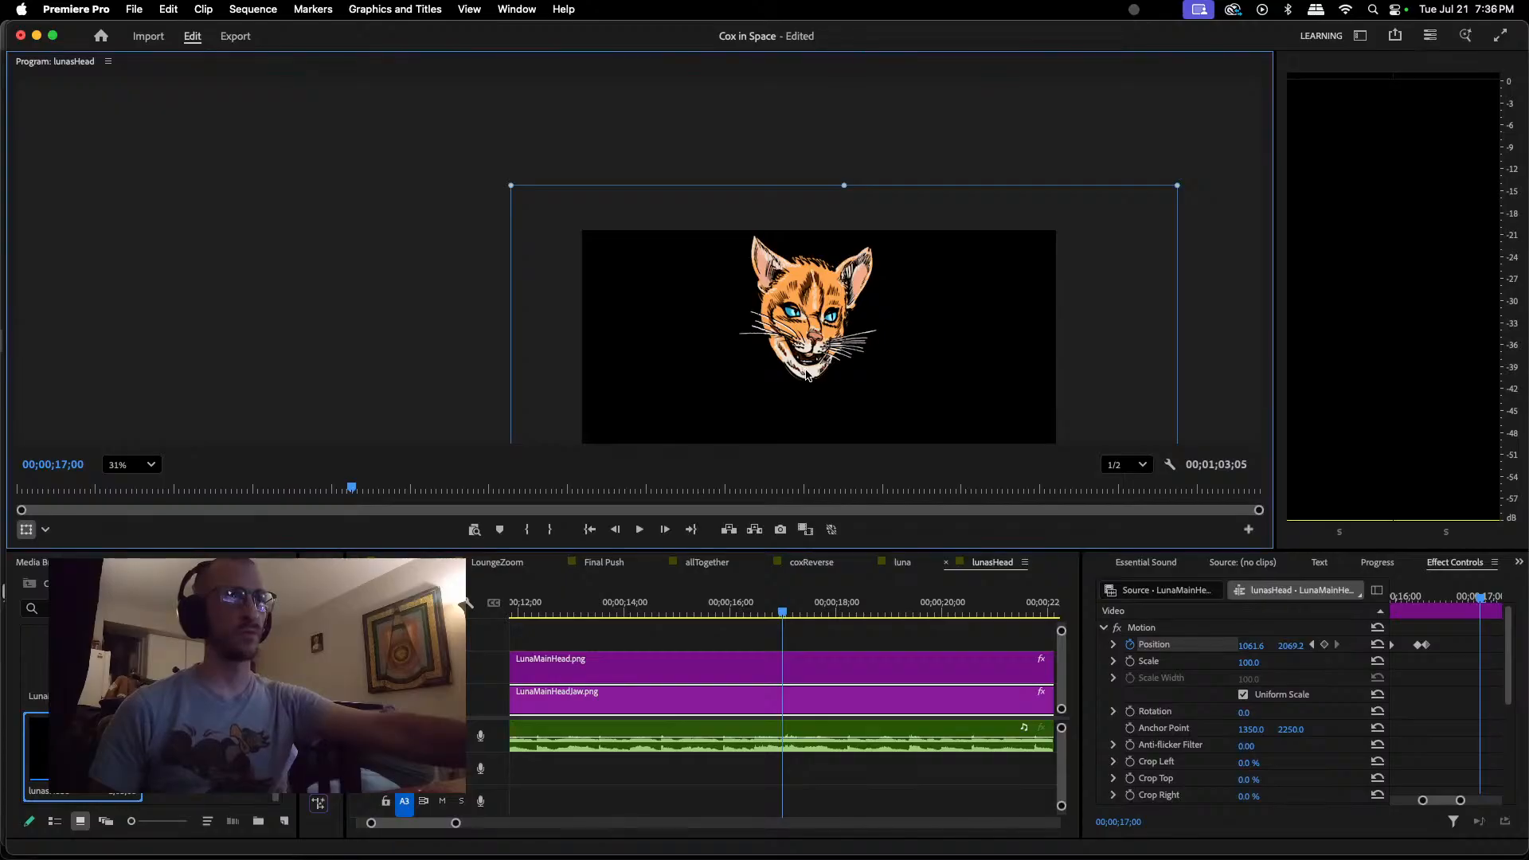
{"action": "left_click_drag", "start_coordinate": [805, 371], "coordinate": [807, 368]}
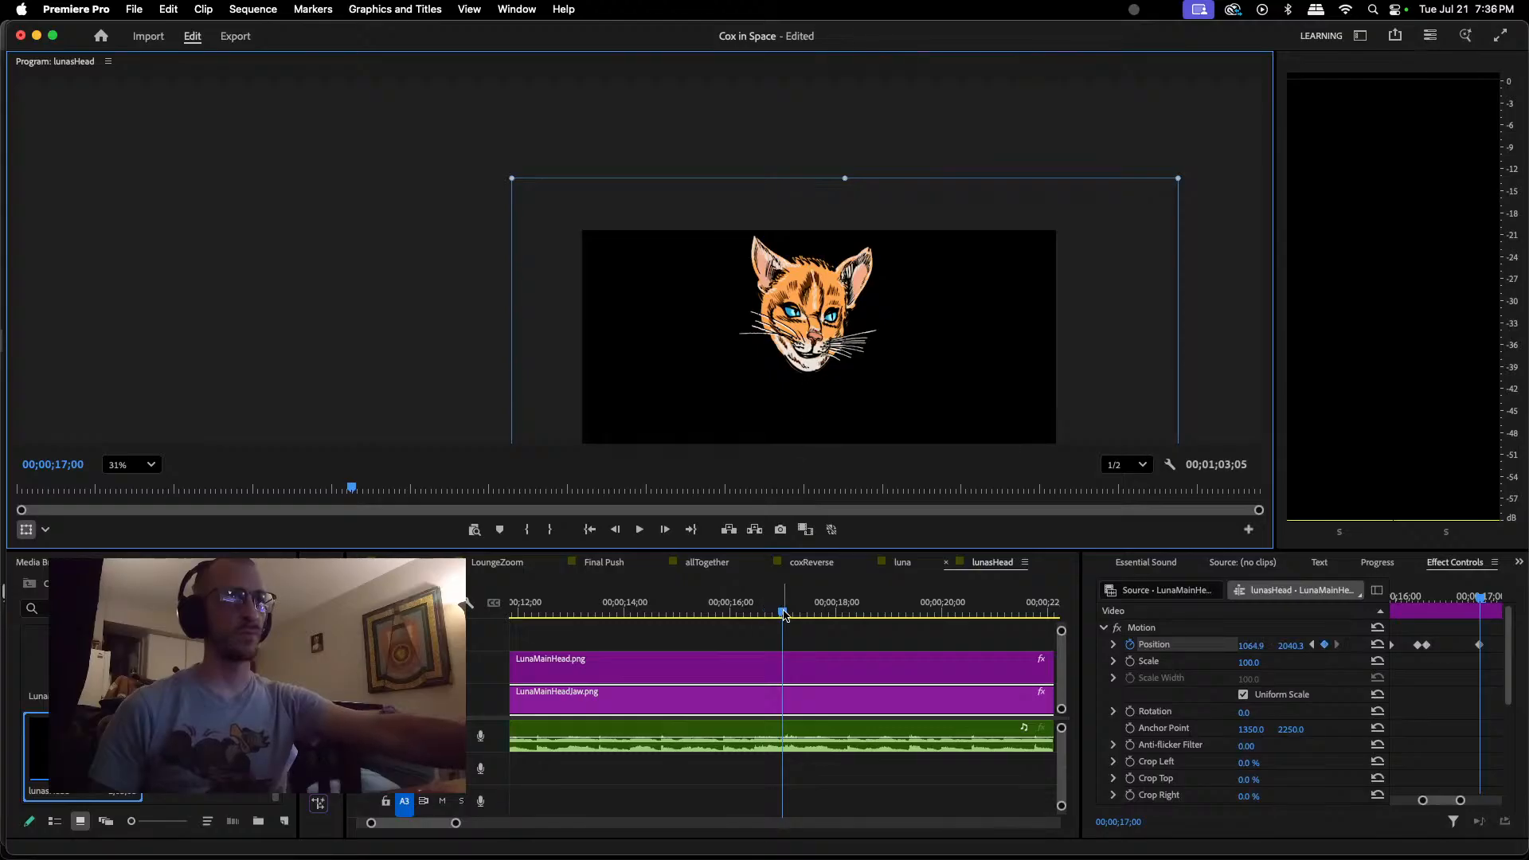
Step: Keyframe the jaw open at about 1064.9, 2059.5 at 00;00;17;04
{"action": "key", "text": "space"}
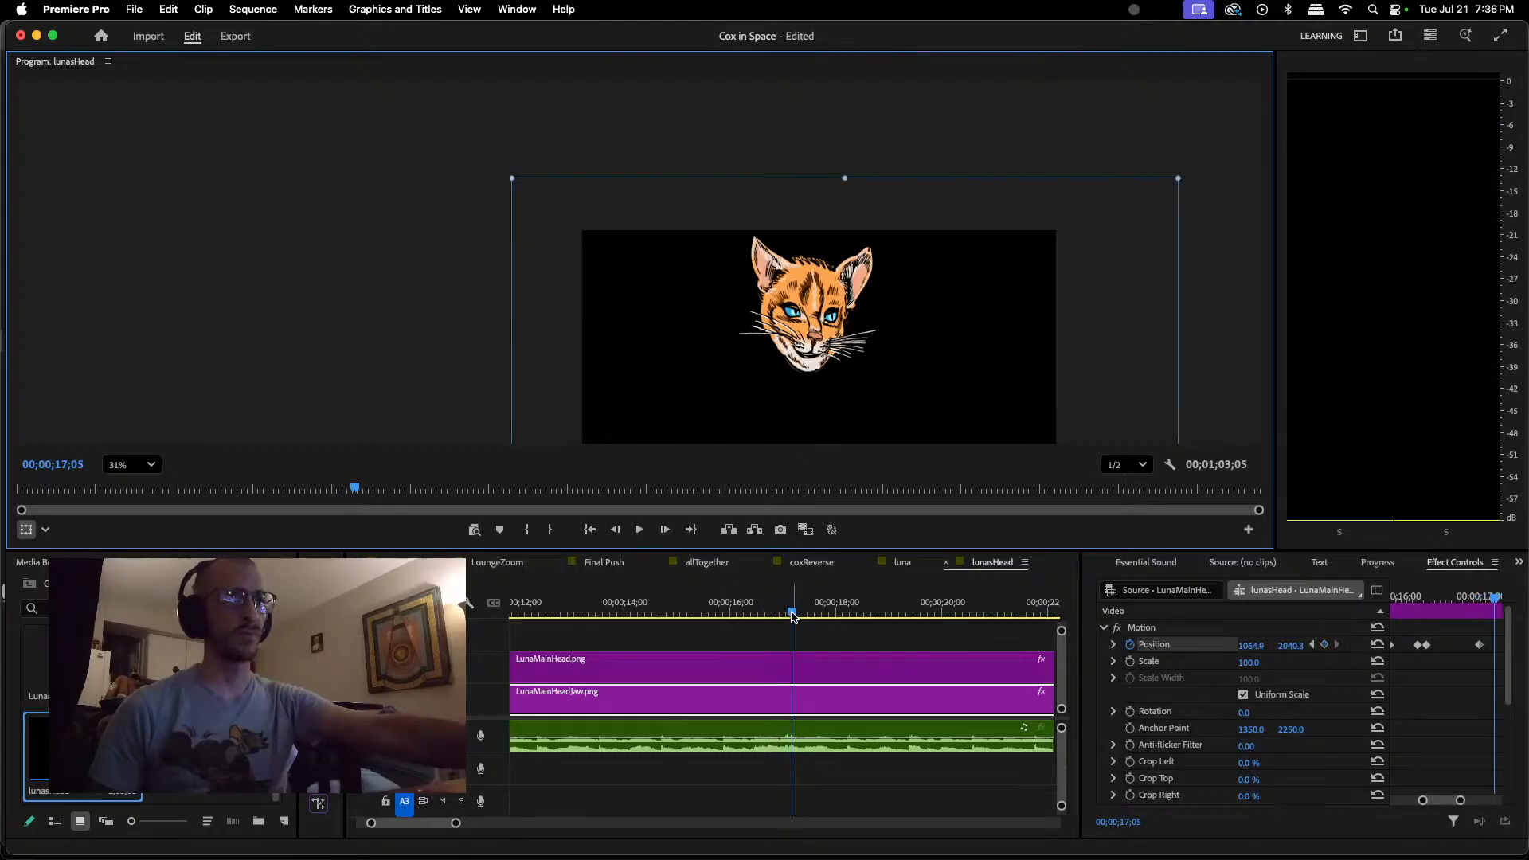
{"action": "left_click_drag", "start_coordinate": [793, 614], "coordinate": [790, 616]}
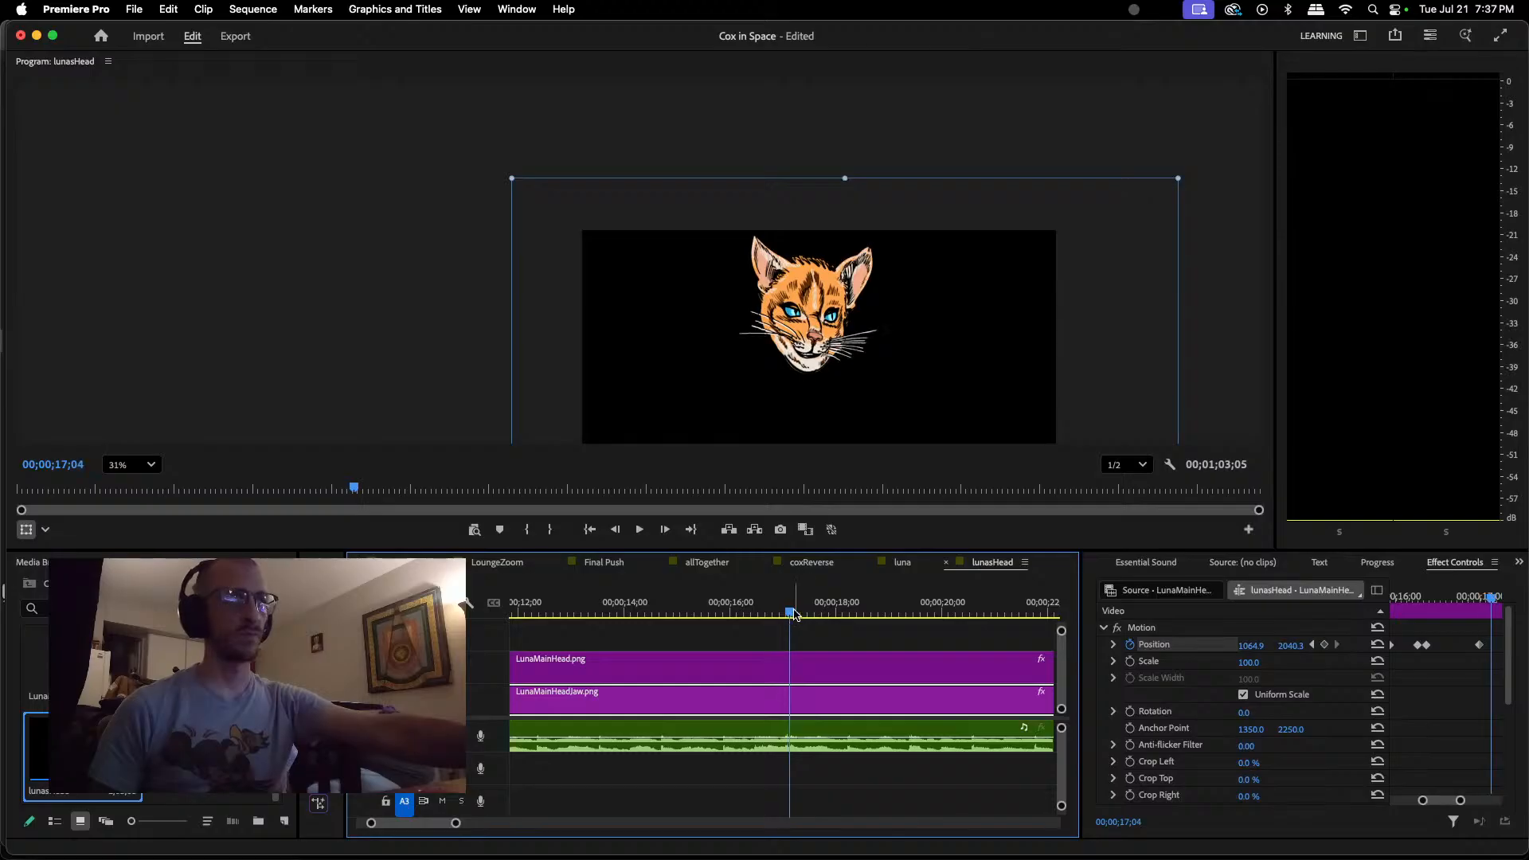
{"action": "left_click_drag", "start_coordinate": [806, 369], "coordinate": [808, 372]}
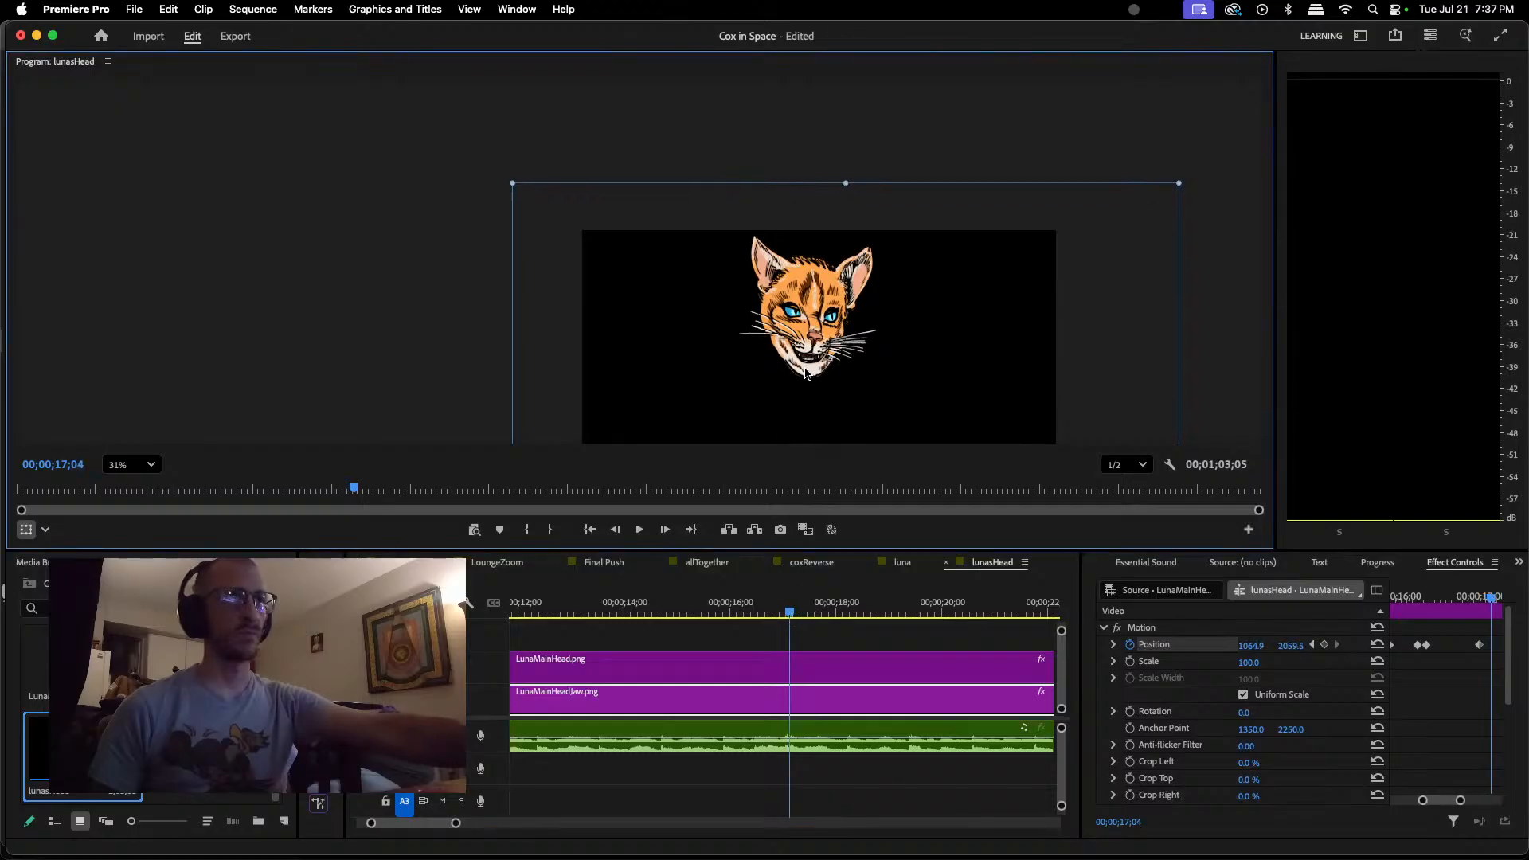
Step: Keyframe the jaw closed at about 1064.9, 2043.5 at 00;00;17;05, one frame after the open-jaw keyframe
{"action": "left_click", "coordinate": [794, 616]}
{"action": "left_click_drag", "start_coordinate": [794, 615], "coordinate": [797, 616]}
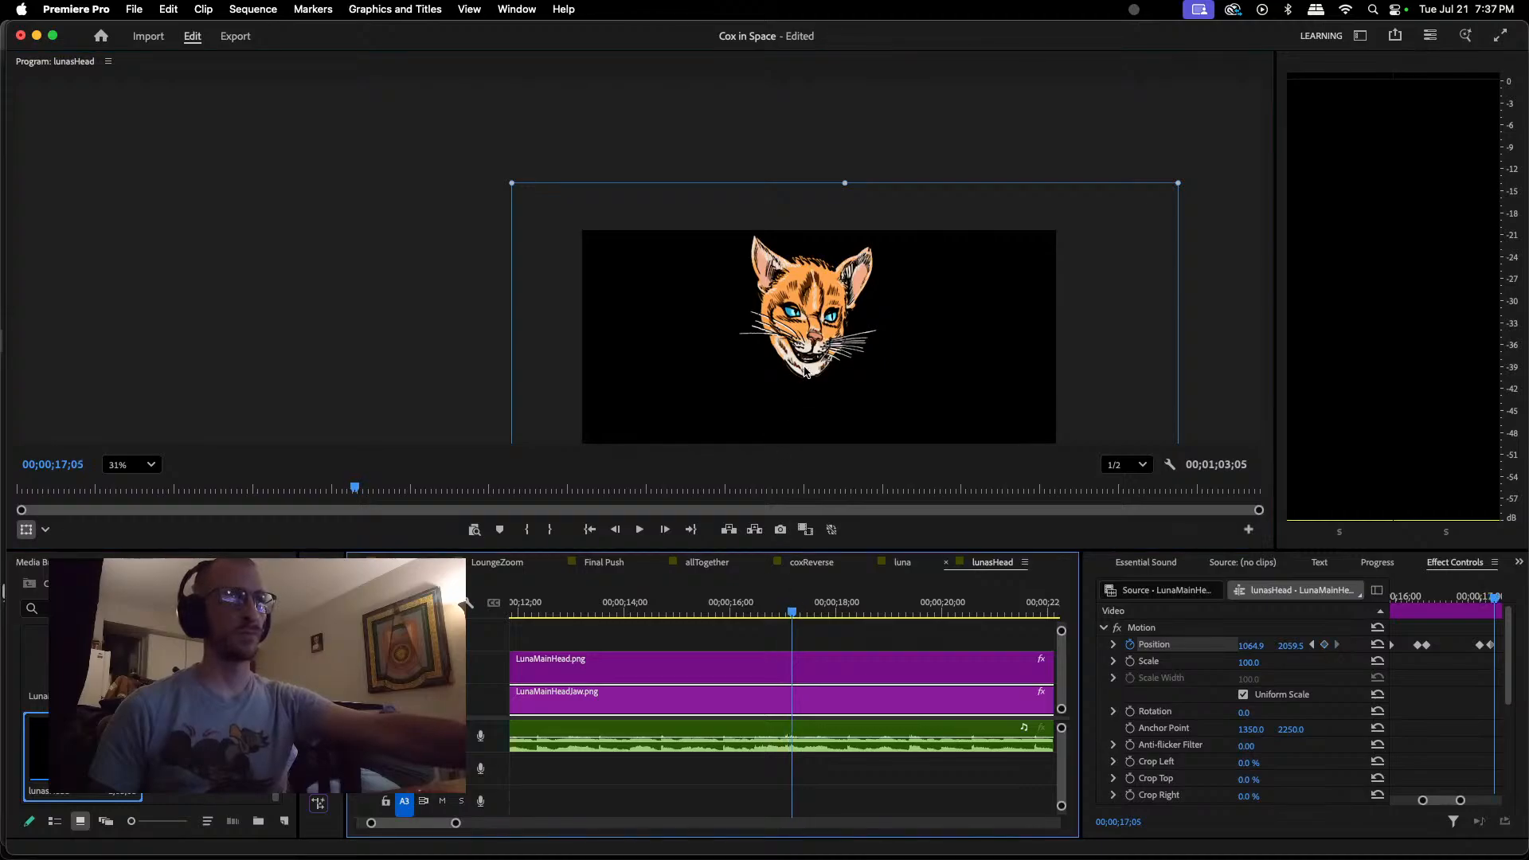
{"action": "left_click_drag", "start_coordinate": [806, 369], "coordinate": [806, 366]}
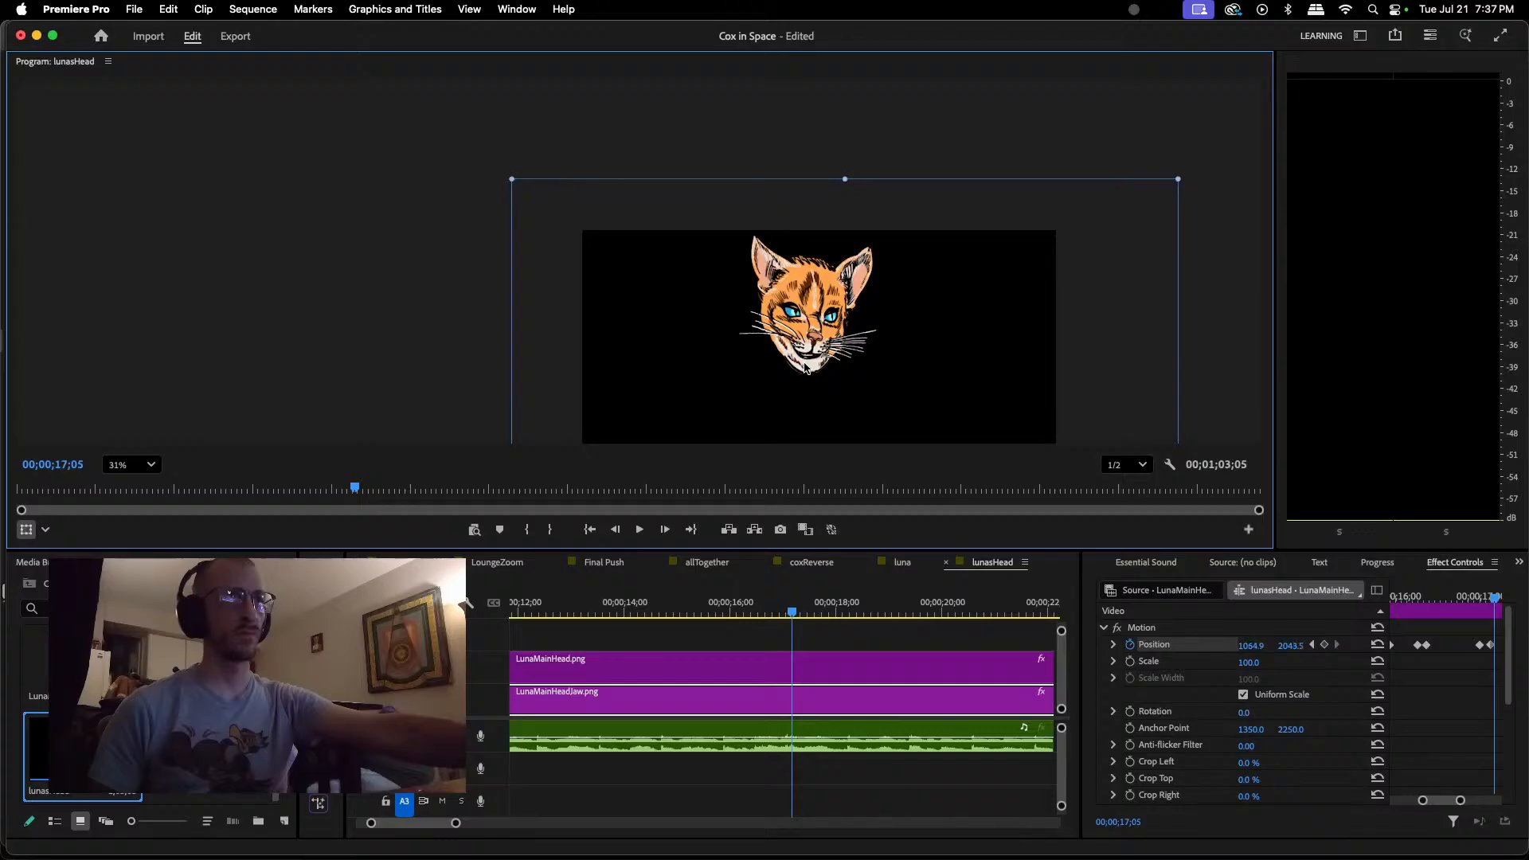
Step: Replay the dialogue between about 00;00;13;00 and 00;00;17;27 to check the jaw movement against the audio
{"action": "key", "text": "space"}
{"action": "key", "text": "space"}
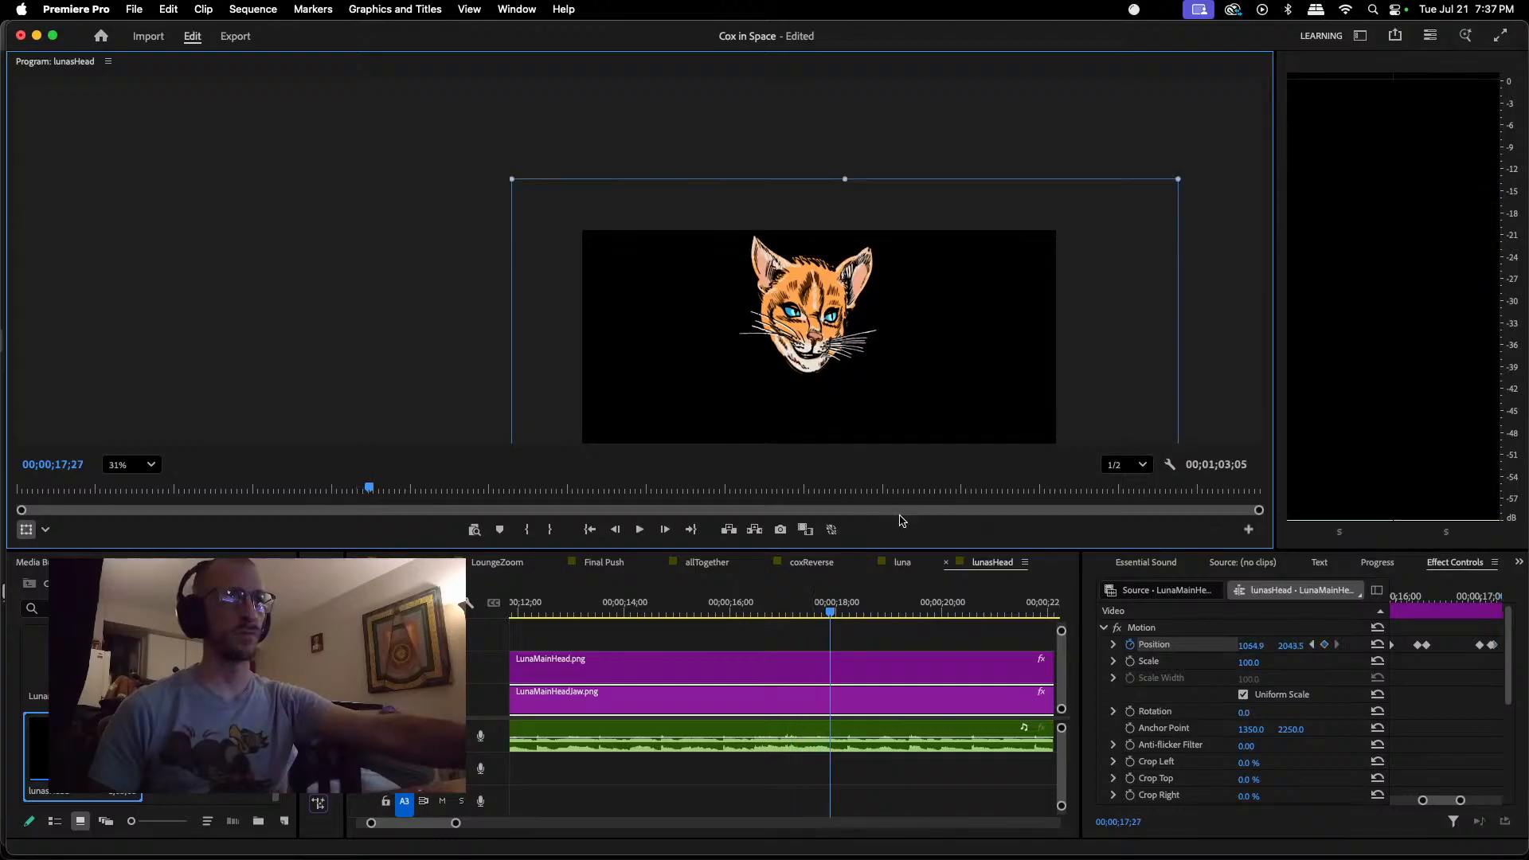
{"action": "left_click_drag", "start_coordinate": [833, 616], "coordinate": [709, 613]}
{"action": "key", "text": "space"}
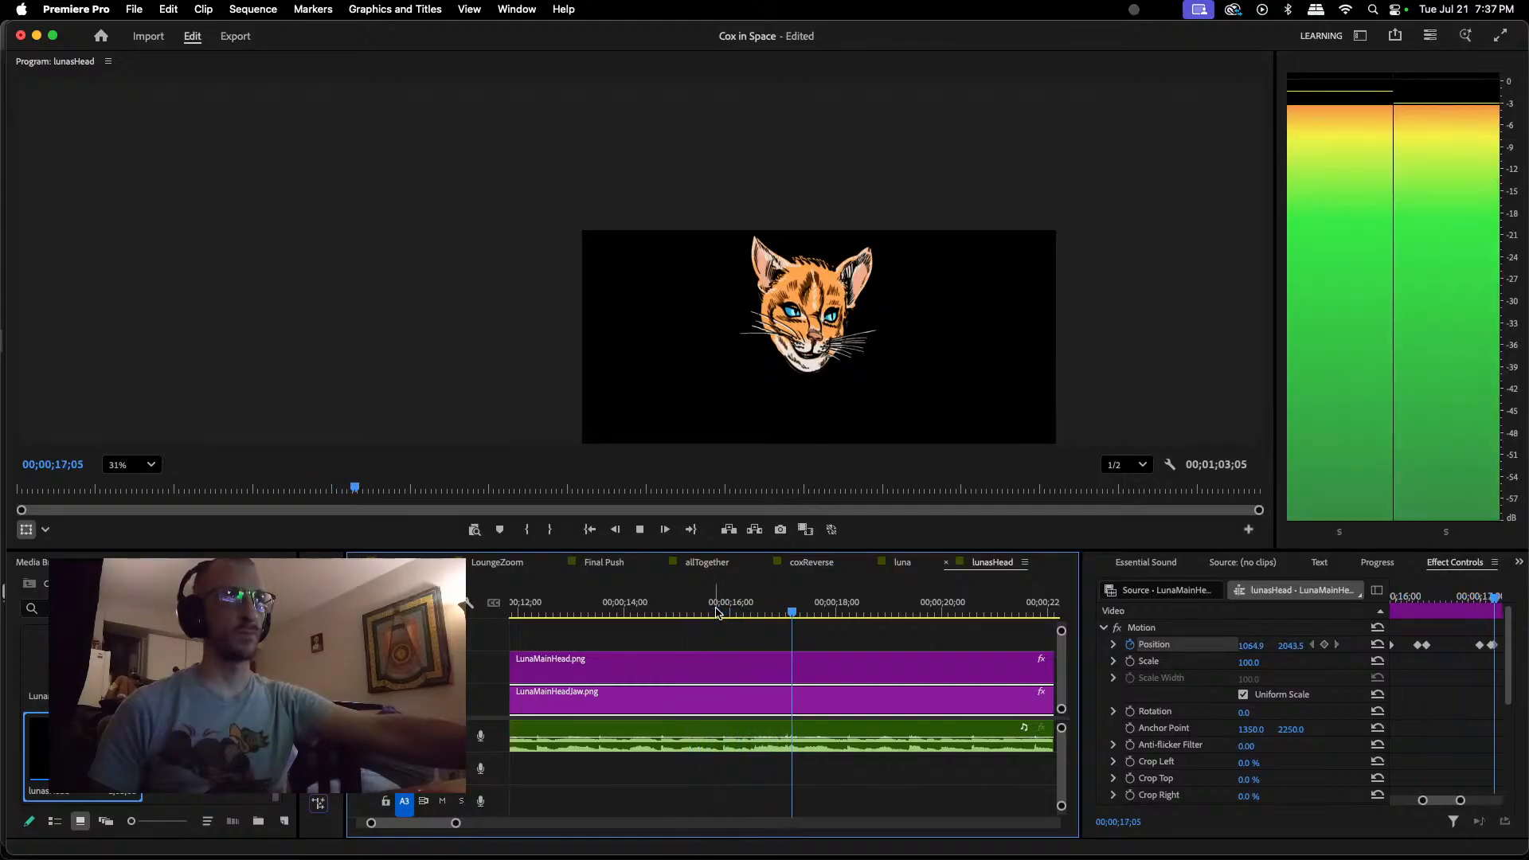
{"action": "key", "text": "space"}
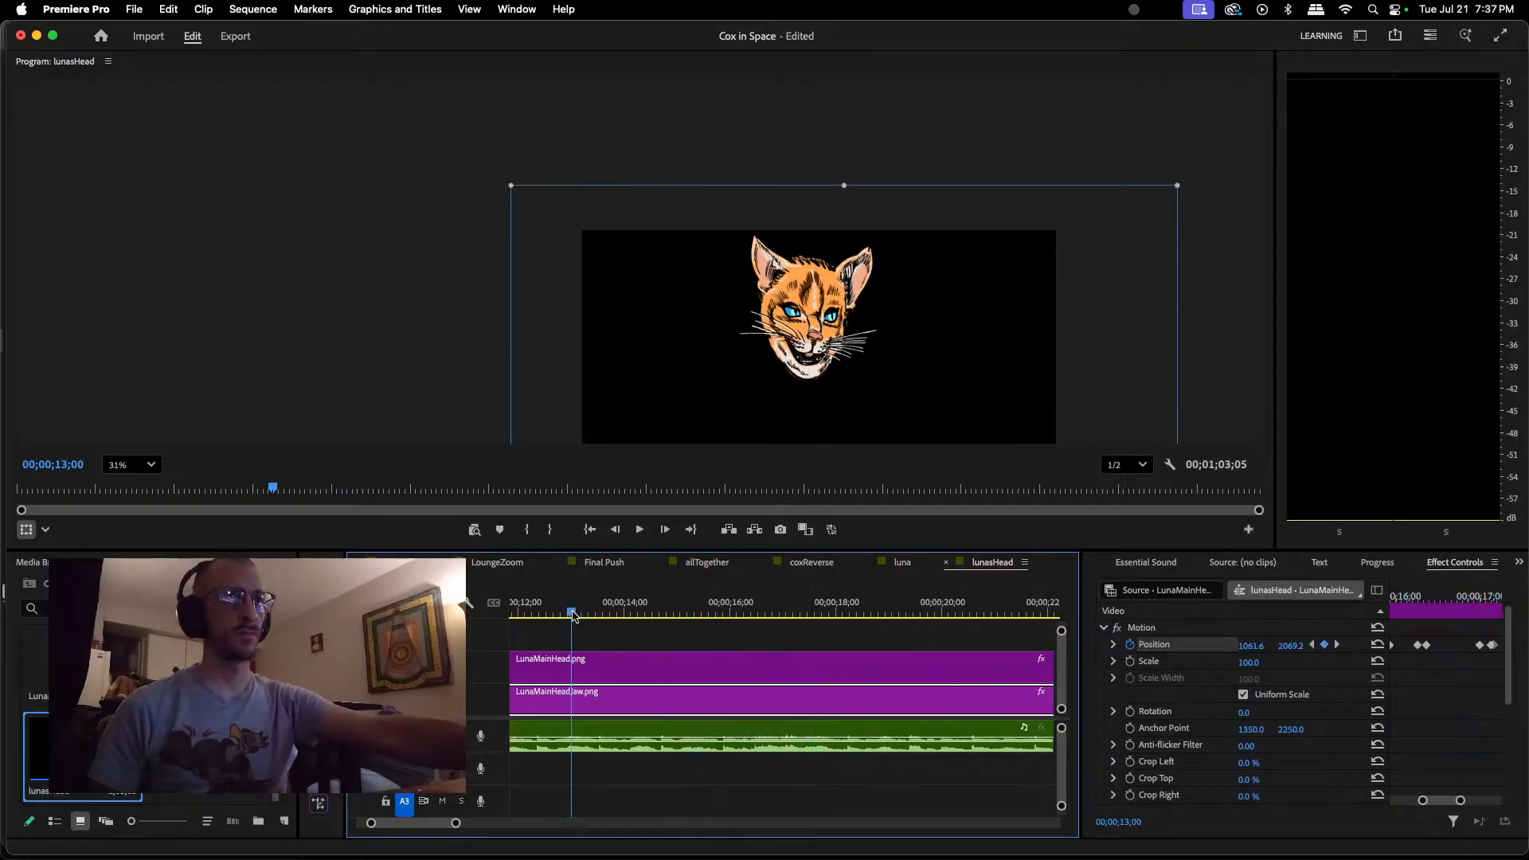
{"action": "left_click", "coordinate": [573, 614]}
{"action": "key", "text": "space"}
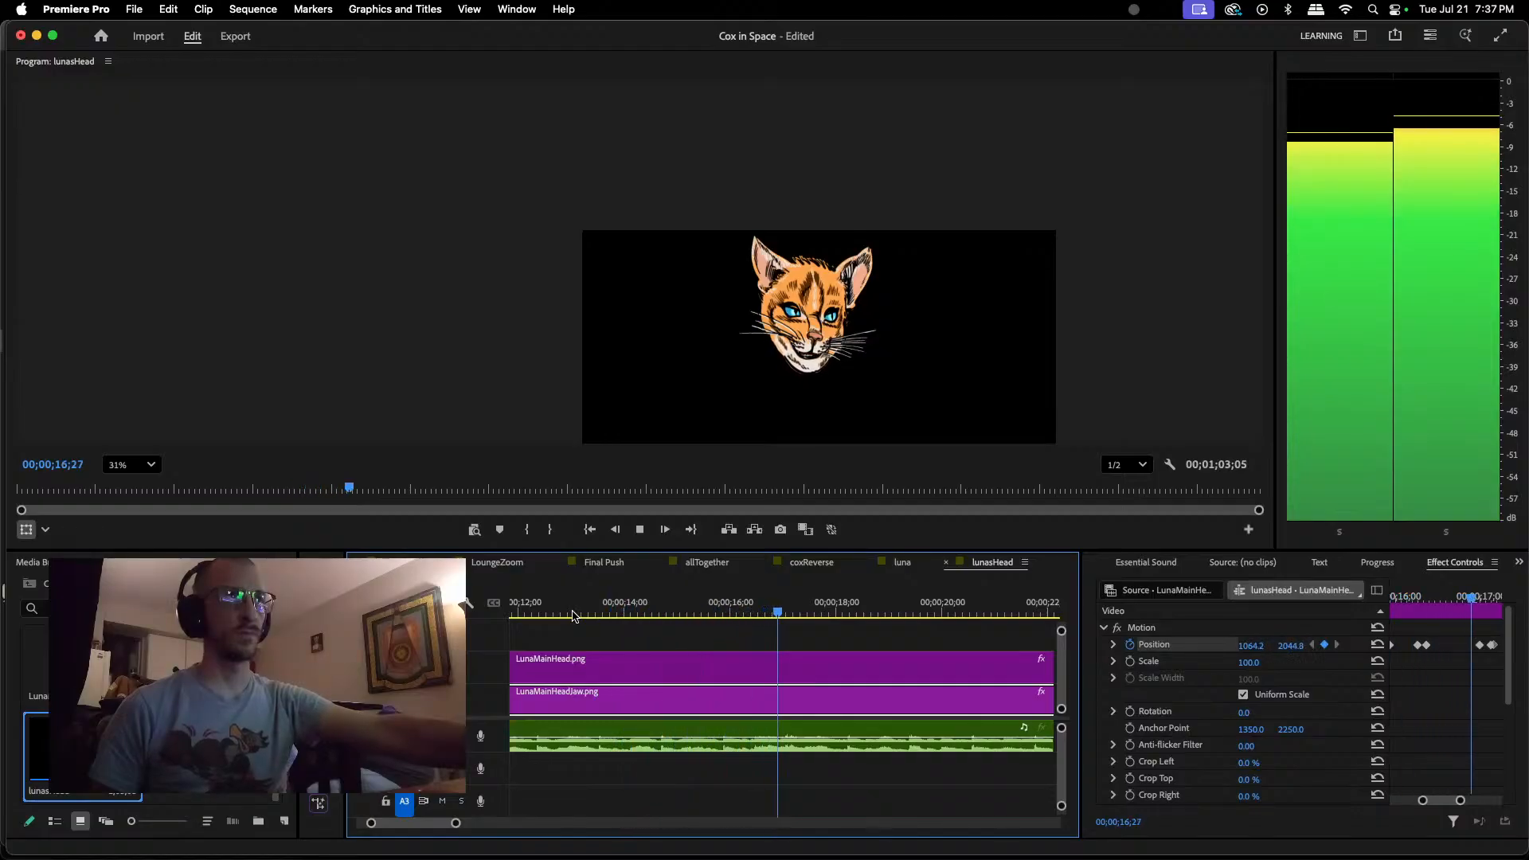
{"action": "key", "text": "space"}
{"action": "left_click", "coordinate": [645, 611]}
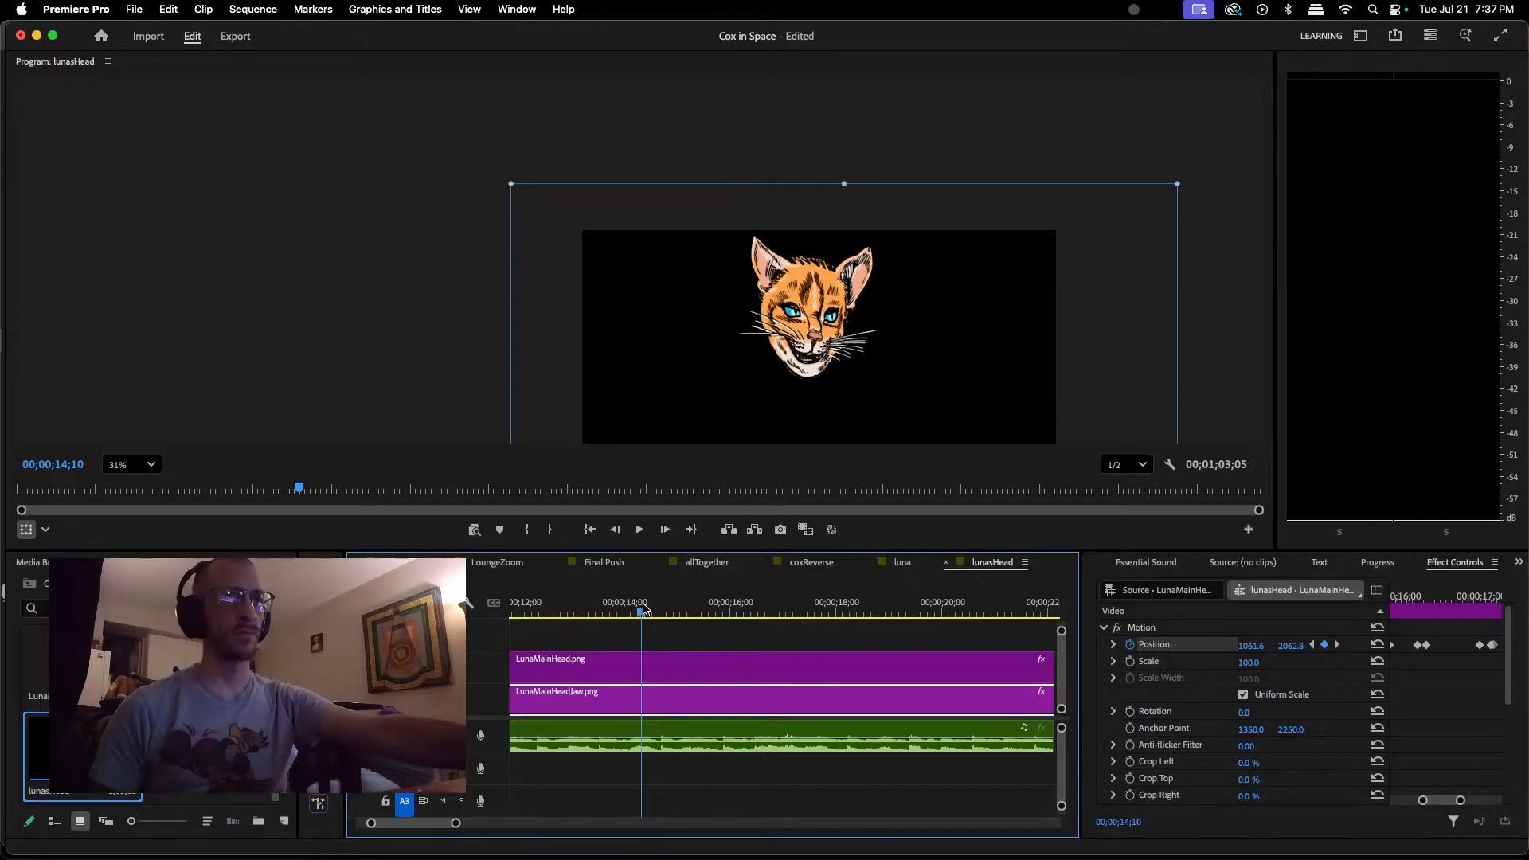
{"action": "key", "text": "space"}
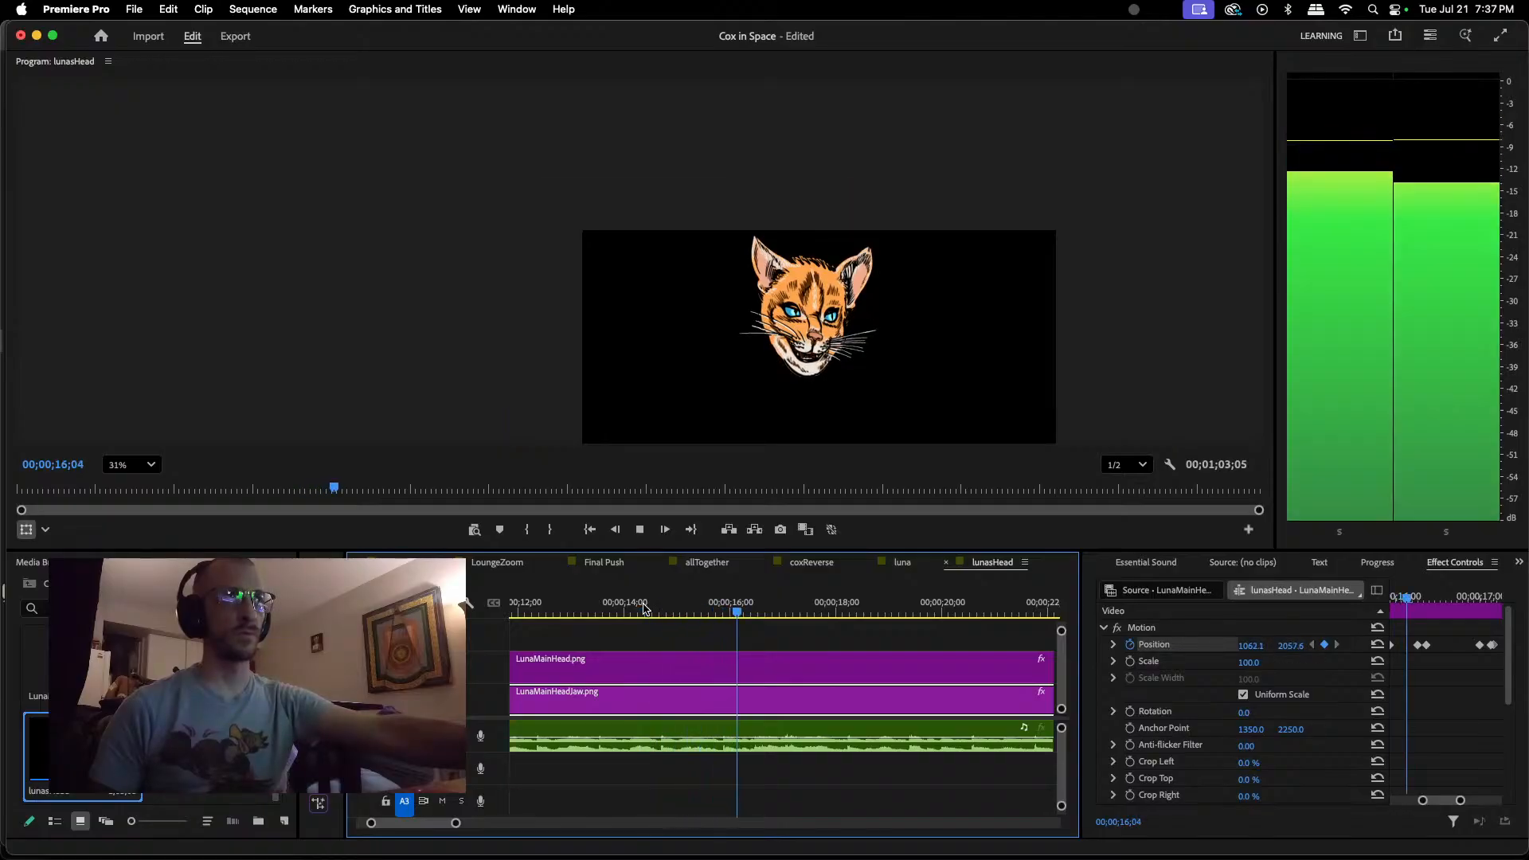
{"action": "key", "text": "space"}
{"action": "key", "text": "space"}
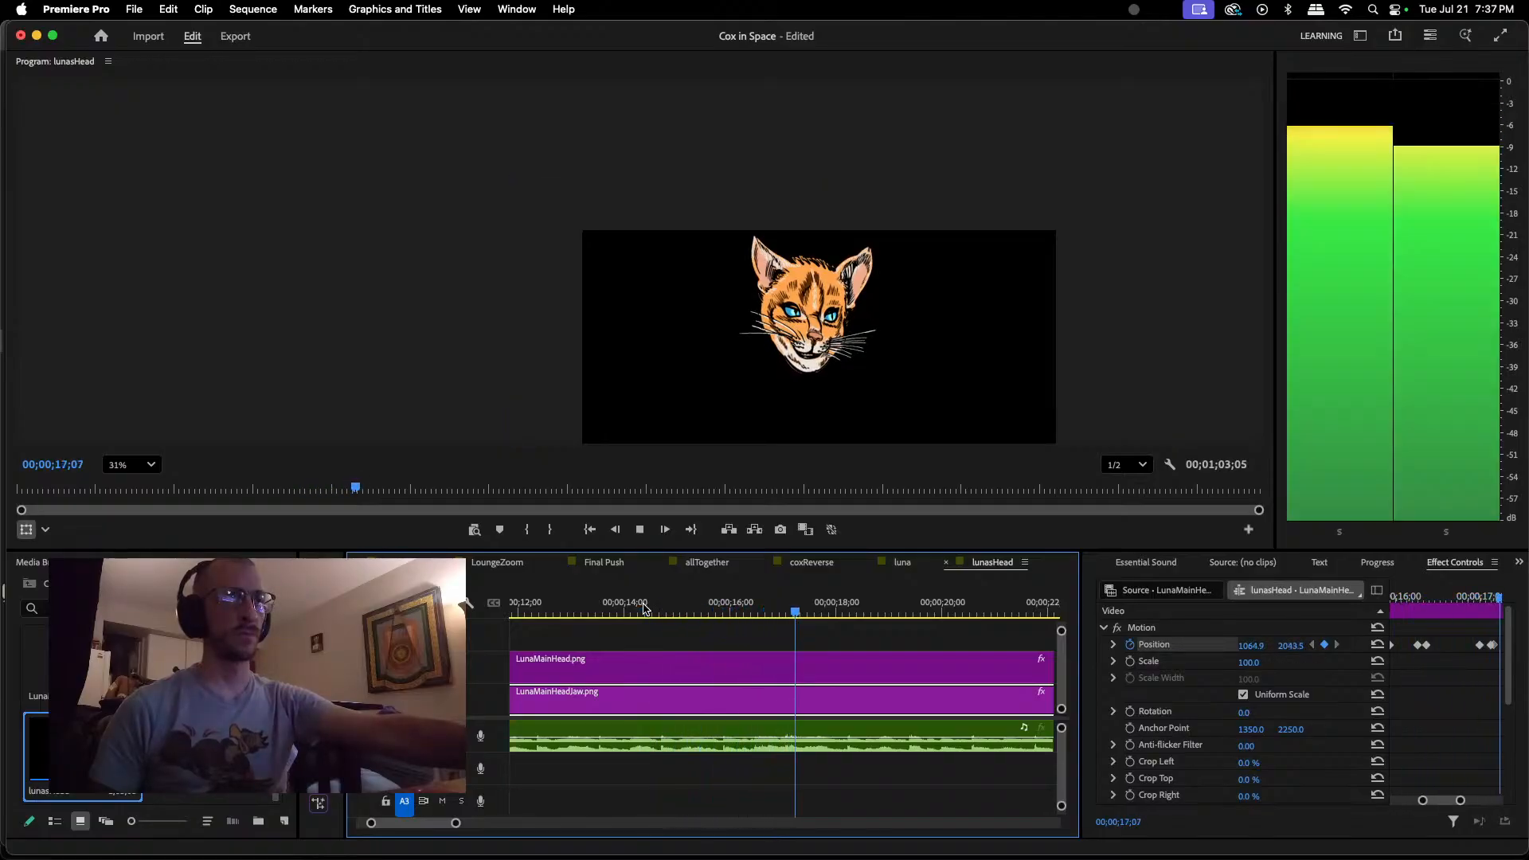
{"action": "key", "text": "space"}
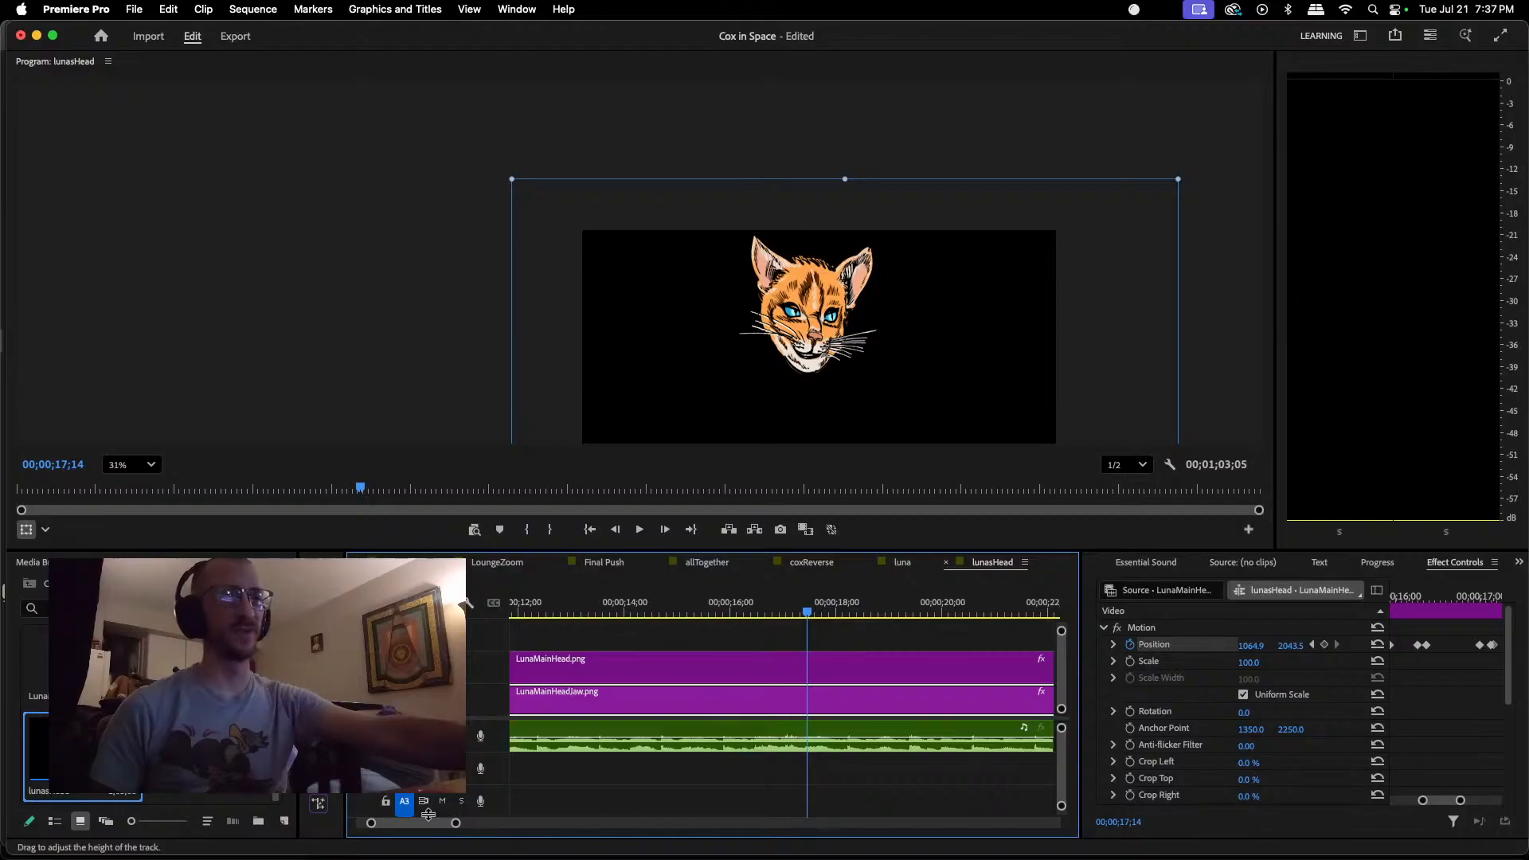
Step: Open the Final Push sequence with the preview zoom at Fit and play it from the start to about 00;00;18;23
{"action": "left_click", "coordinate": [596, 562]}
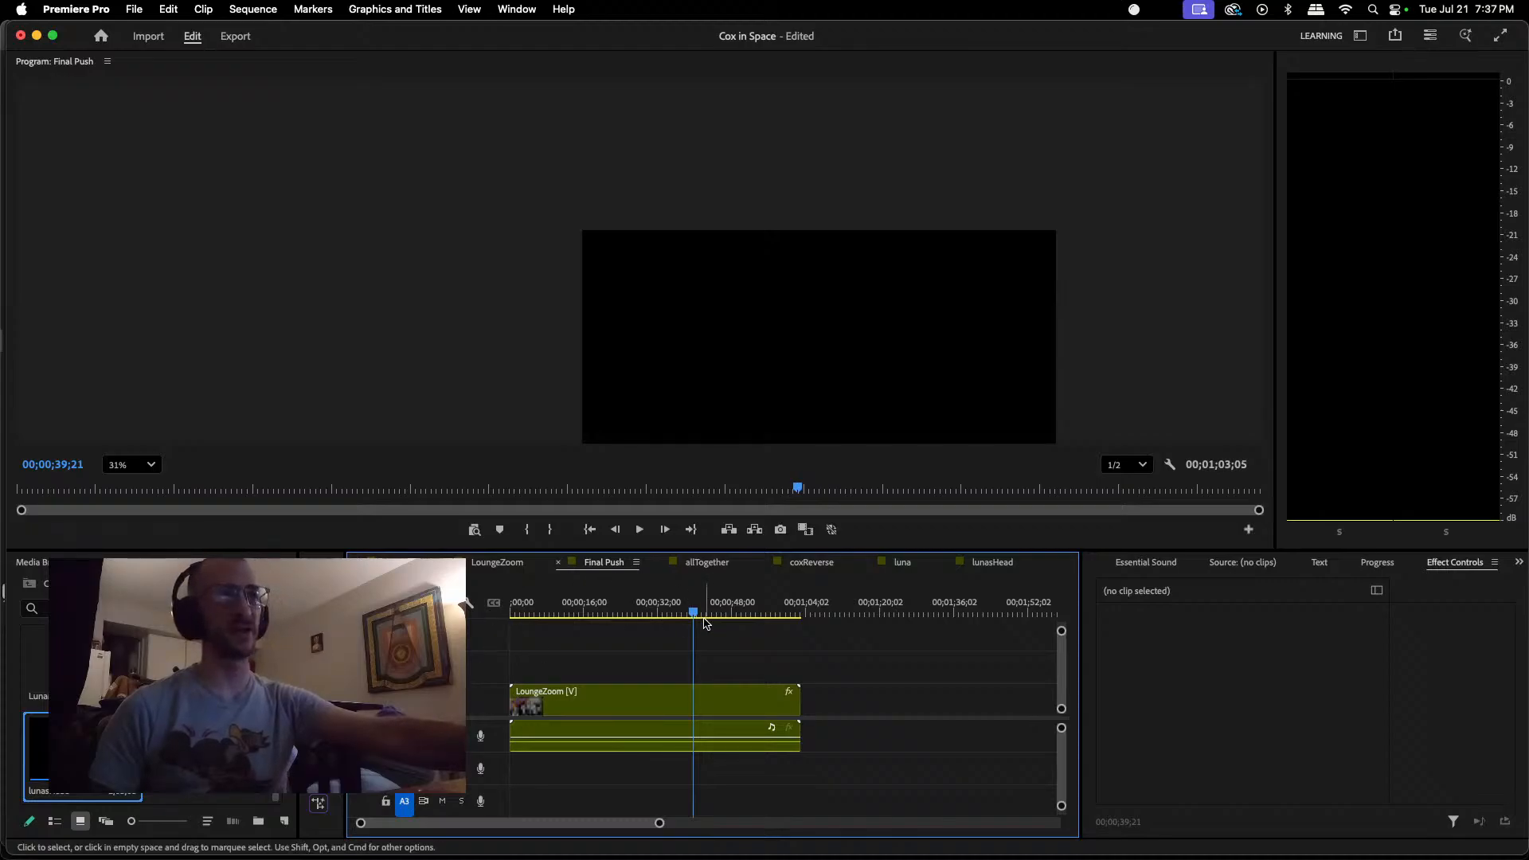
{"action": "key", "text": "Home"}
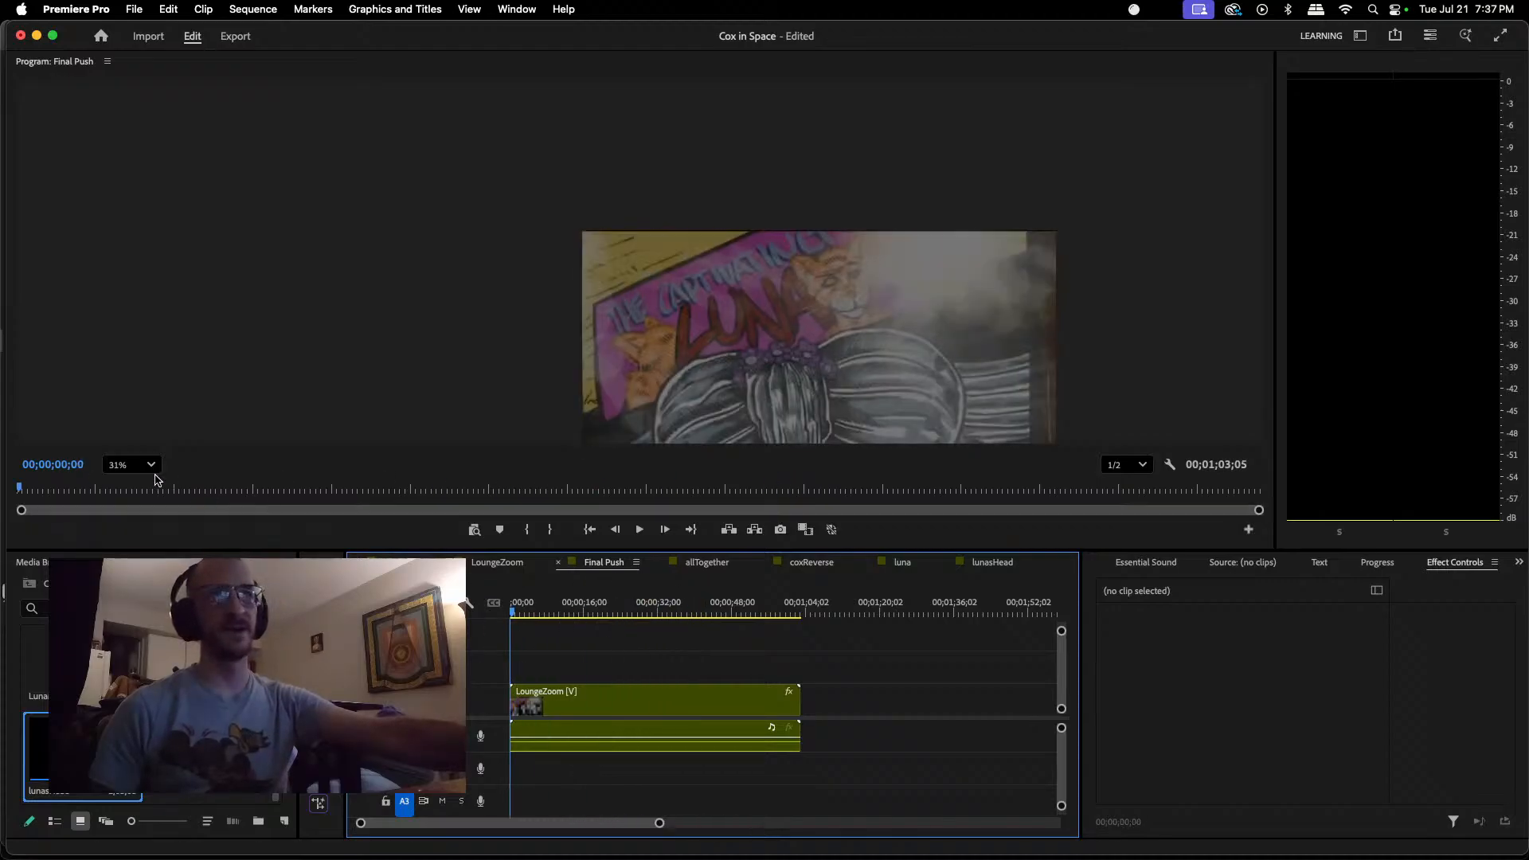
{"action": "left_click", "coordinate": [117, 465]}
{"action": "left_click", "coordinate": [125, 494]}
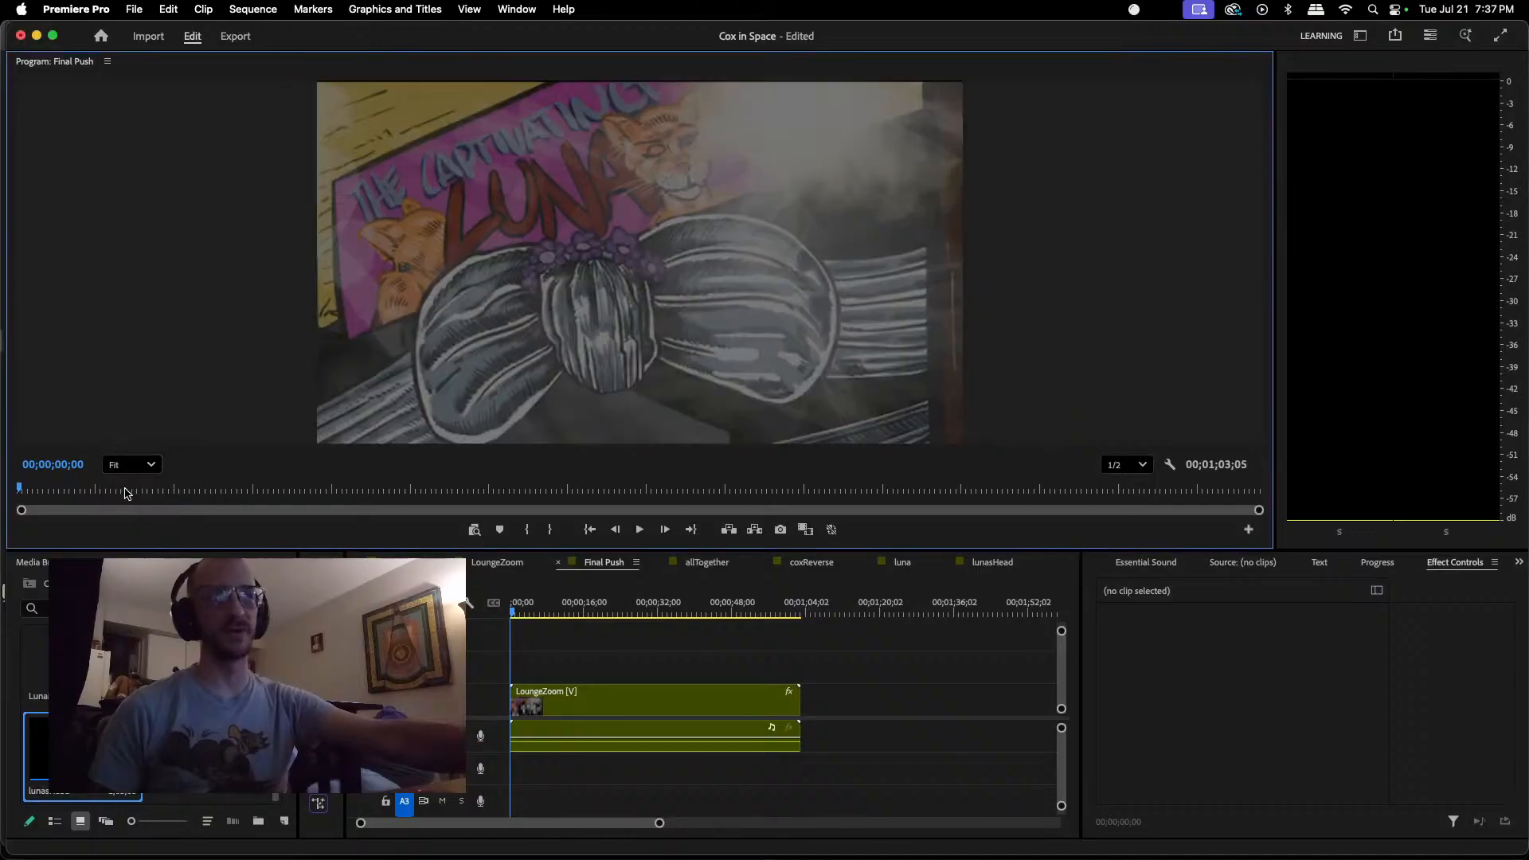
{"action": "key", "text": "space"}
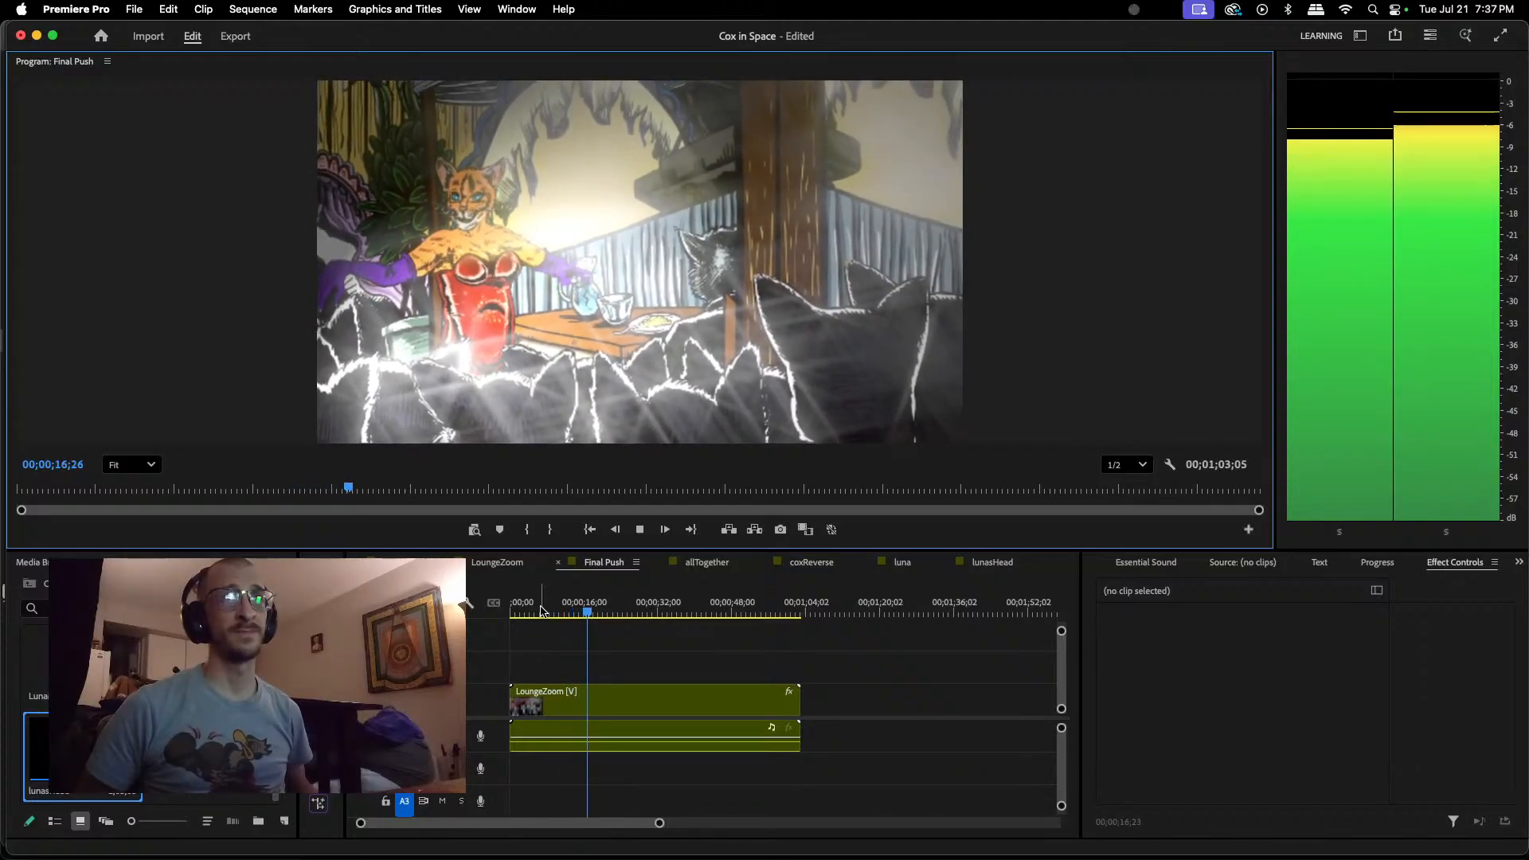
{"action": "key", "text": "space"}
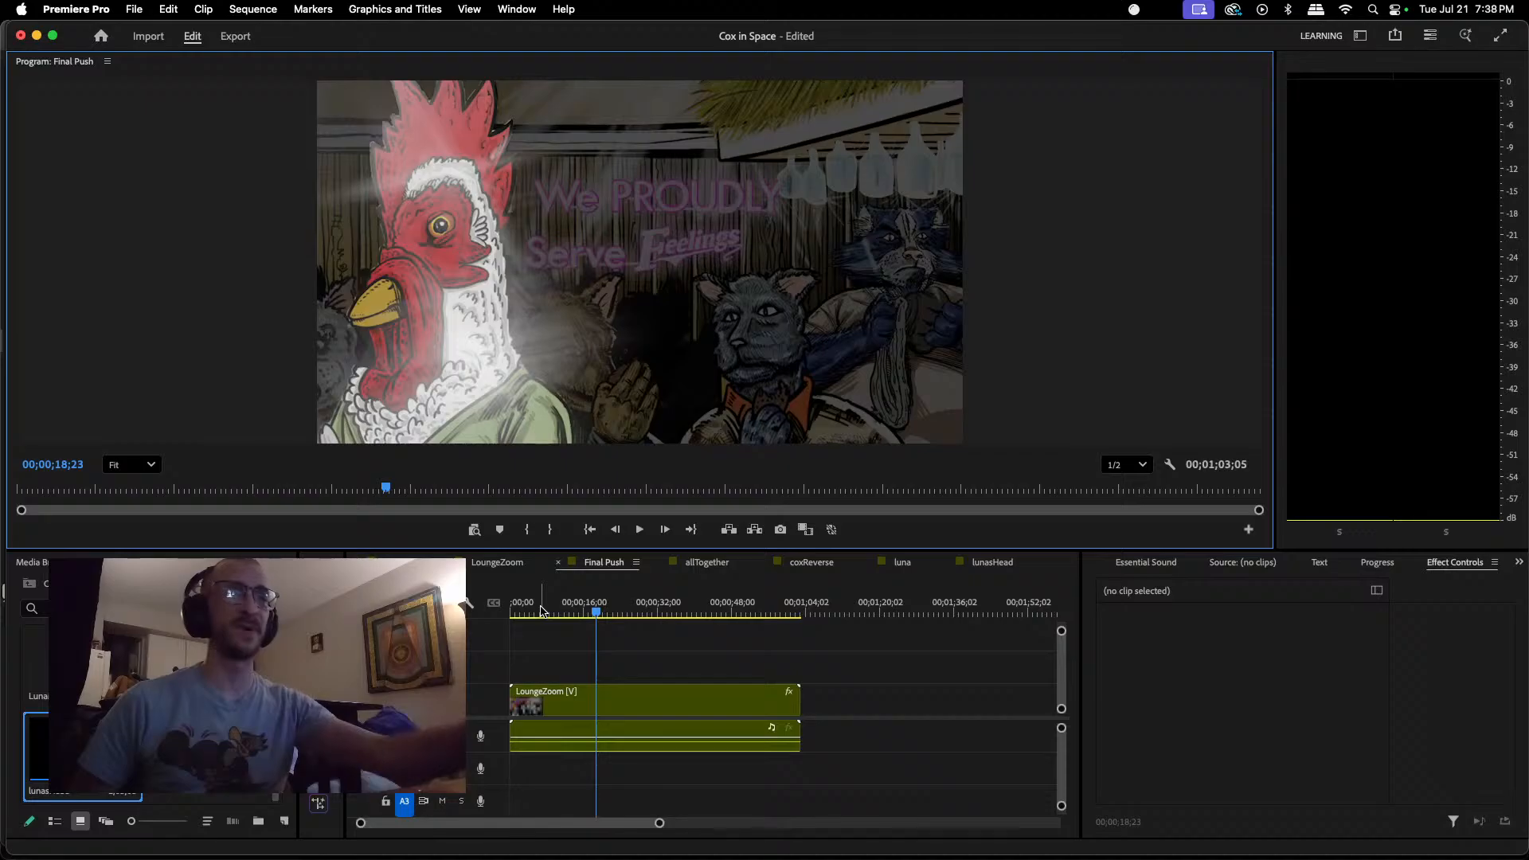
Step: Replay Final Push from the beginning to about 00;00;18;22 to review Luna's lip sync in the full scene
{"action": "left_click_drag", "start_coordinate": [599, 612], "coordinate": [564, 619]}
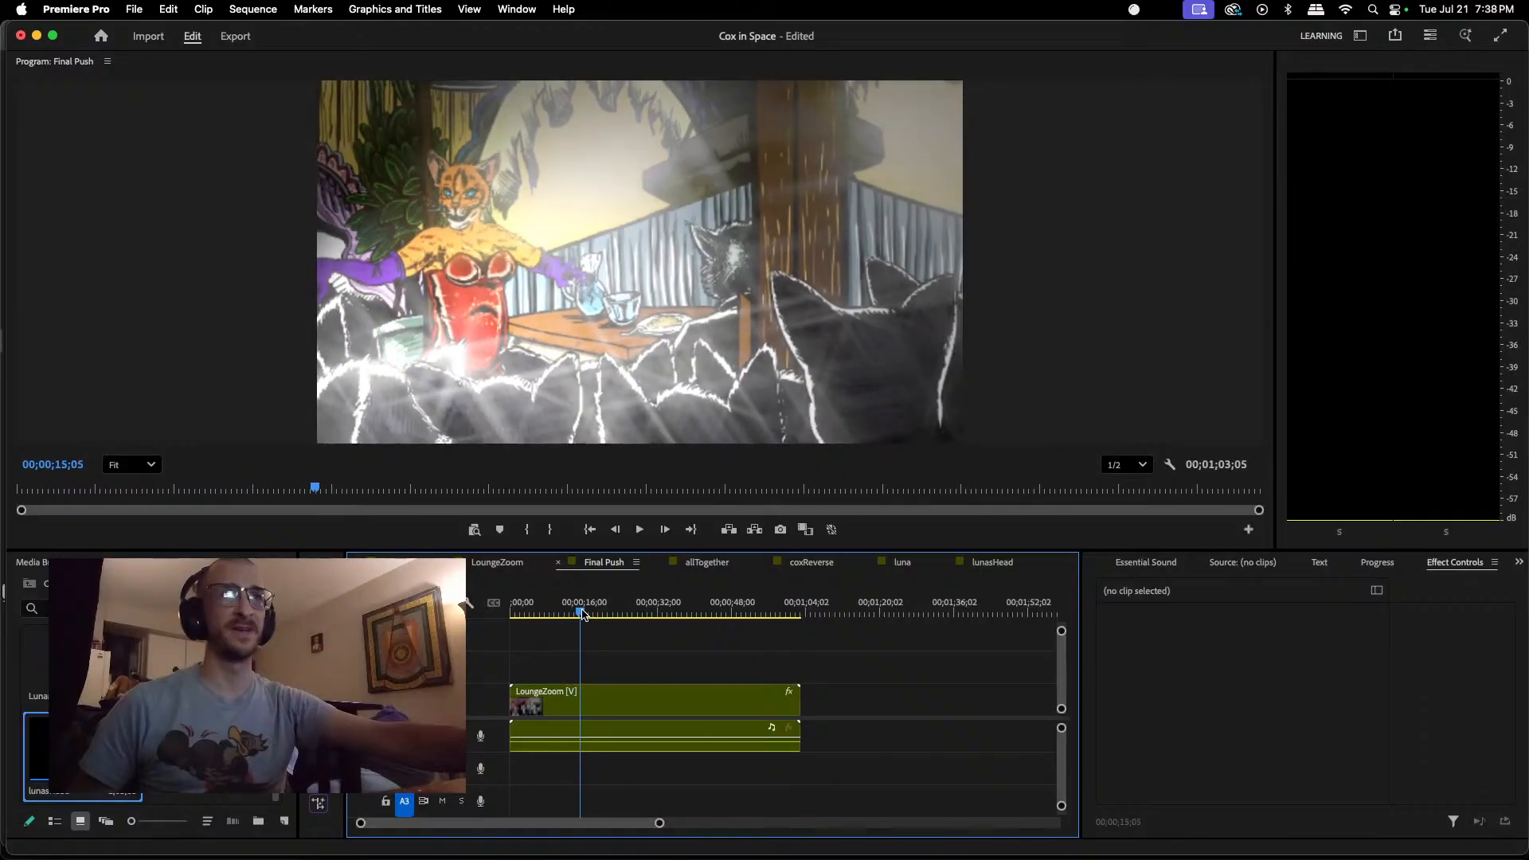
{"action": "left_click_drag", "start_coordinate": [595, 612], "coordinate": [536, 611]}
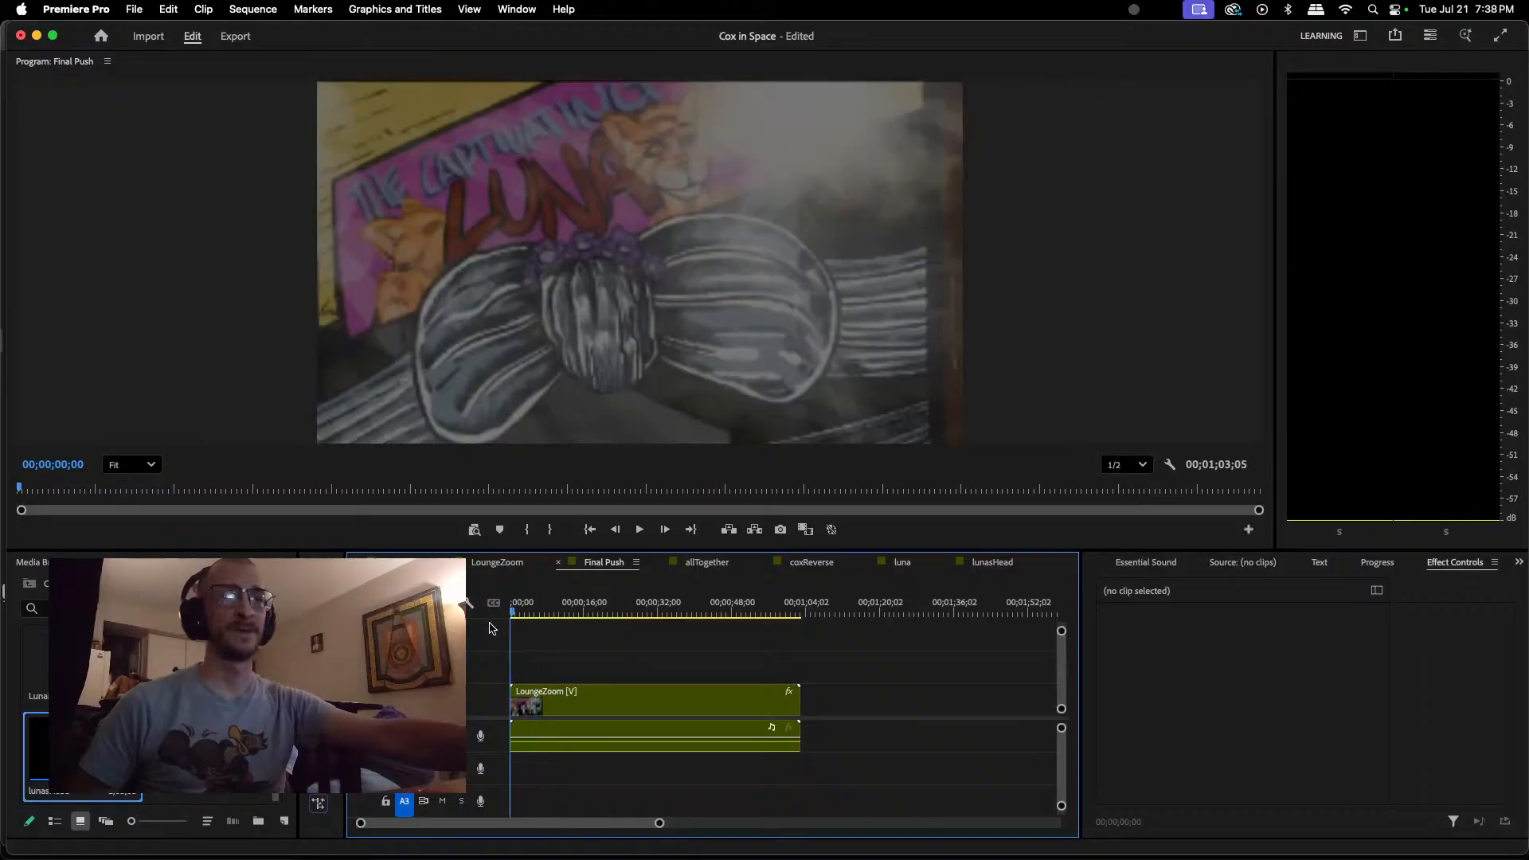
{"action": "left_click", "coordinate": [640, 530]}
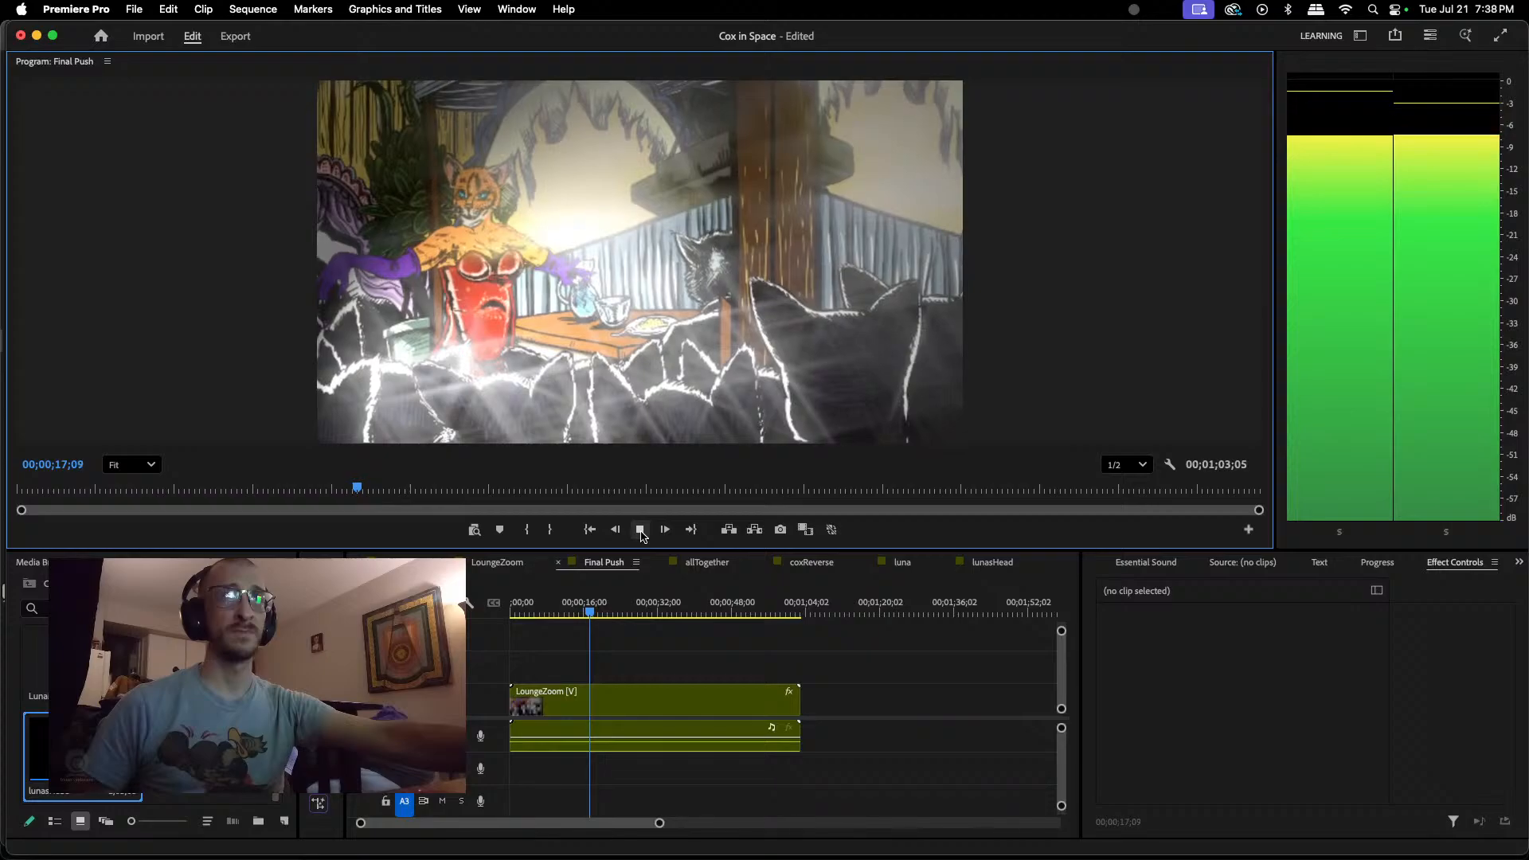
{"action": "left_click", "coordinate": [640, 530]}
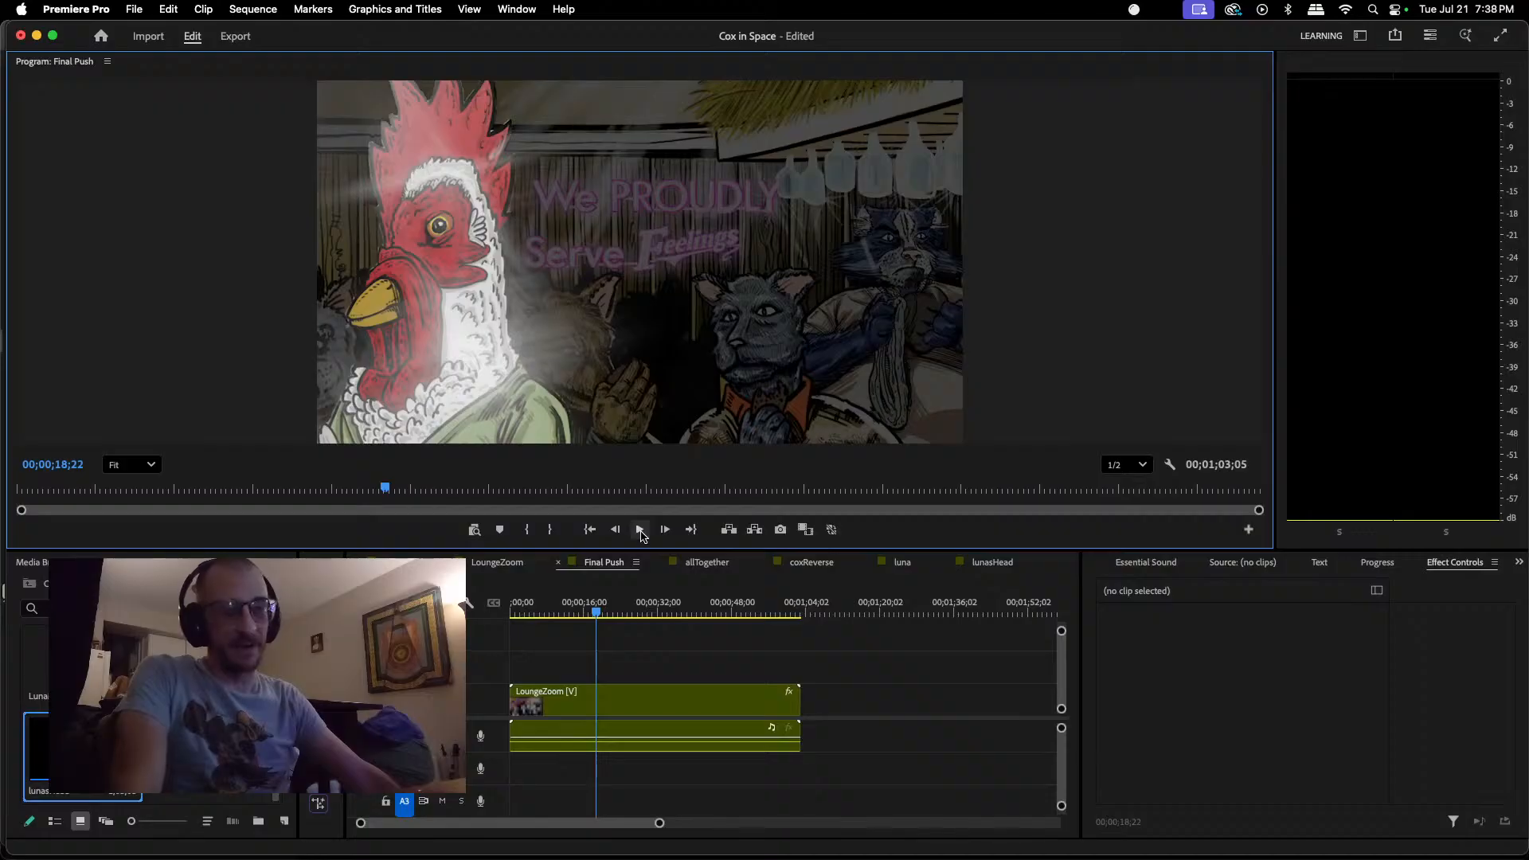
Step: Save the project and move the Final Push playhead back to about 00;00;10;25
{"action": "key", "text": "super+s"}
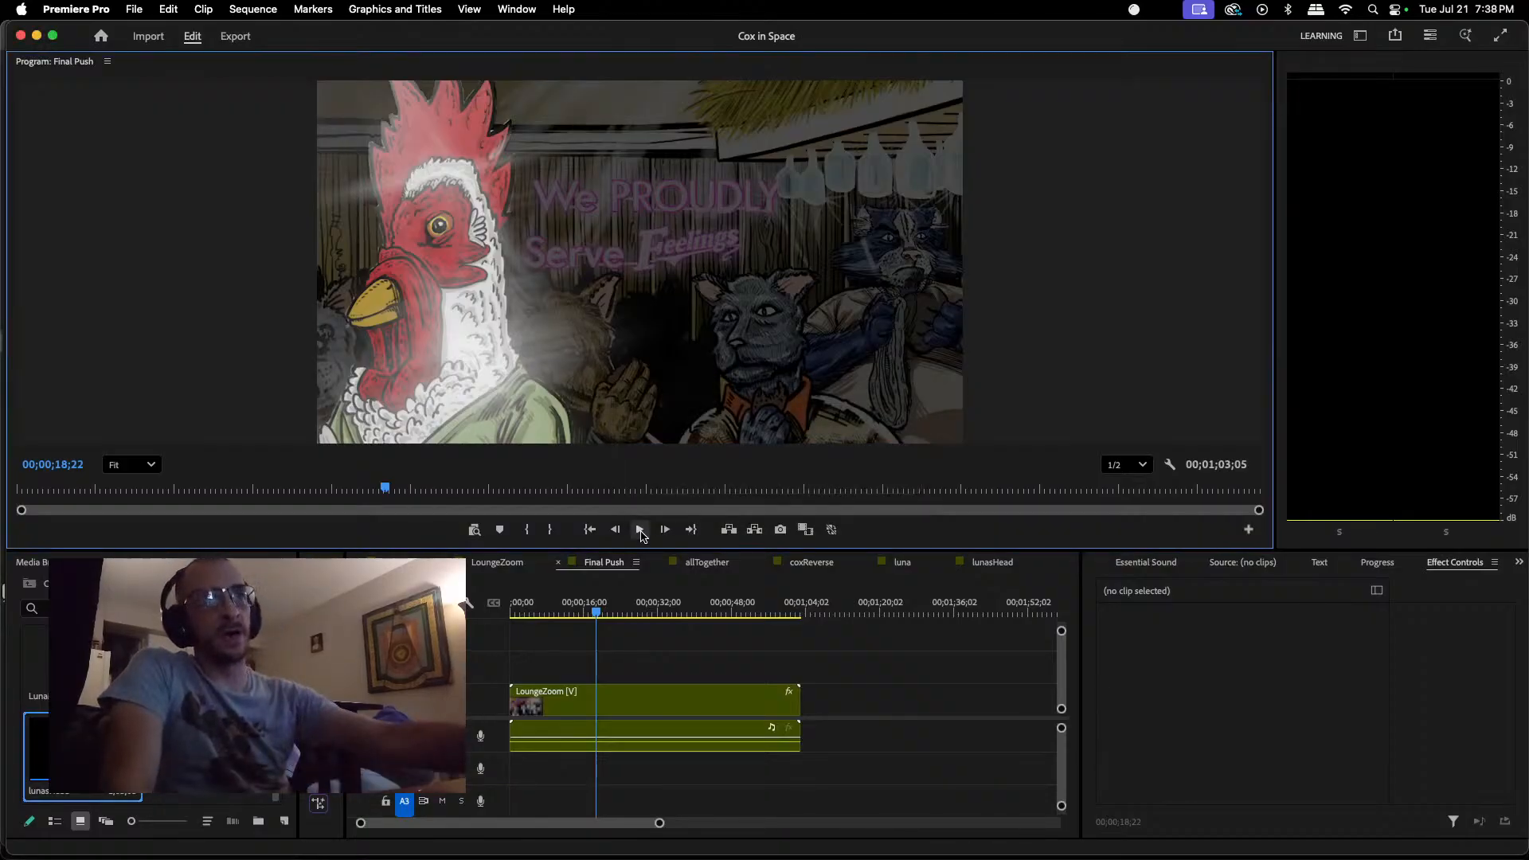
{"action": "left_click_drag", "start_coordinate": [599, 610], "coordinate": [563, 632]}
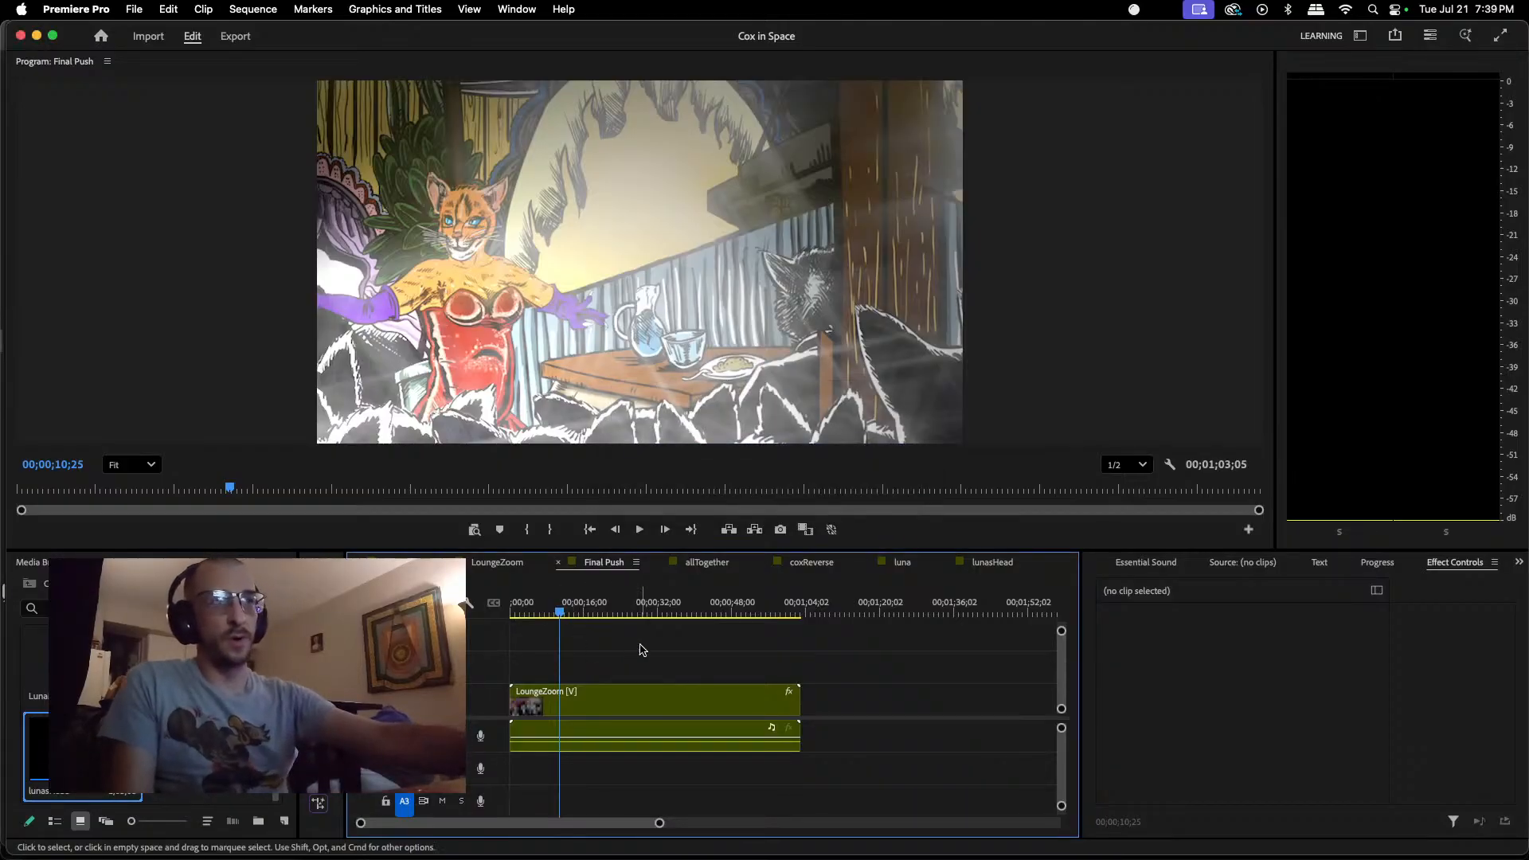
{"action": "mouse_move", "coordinate": [929, 856]}
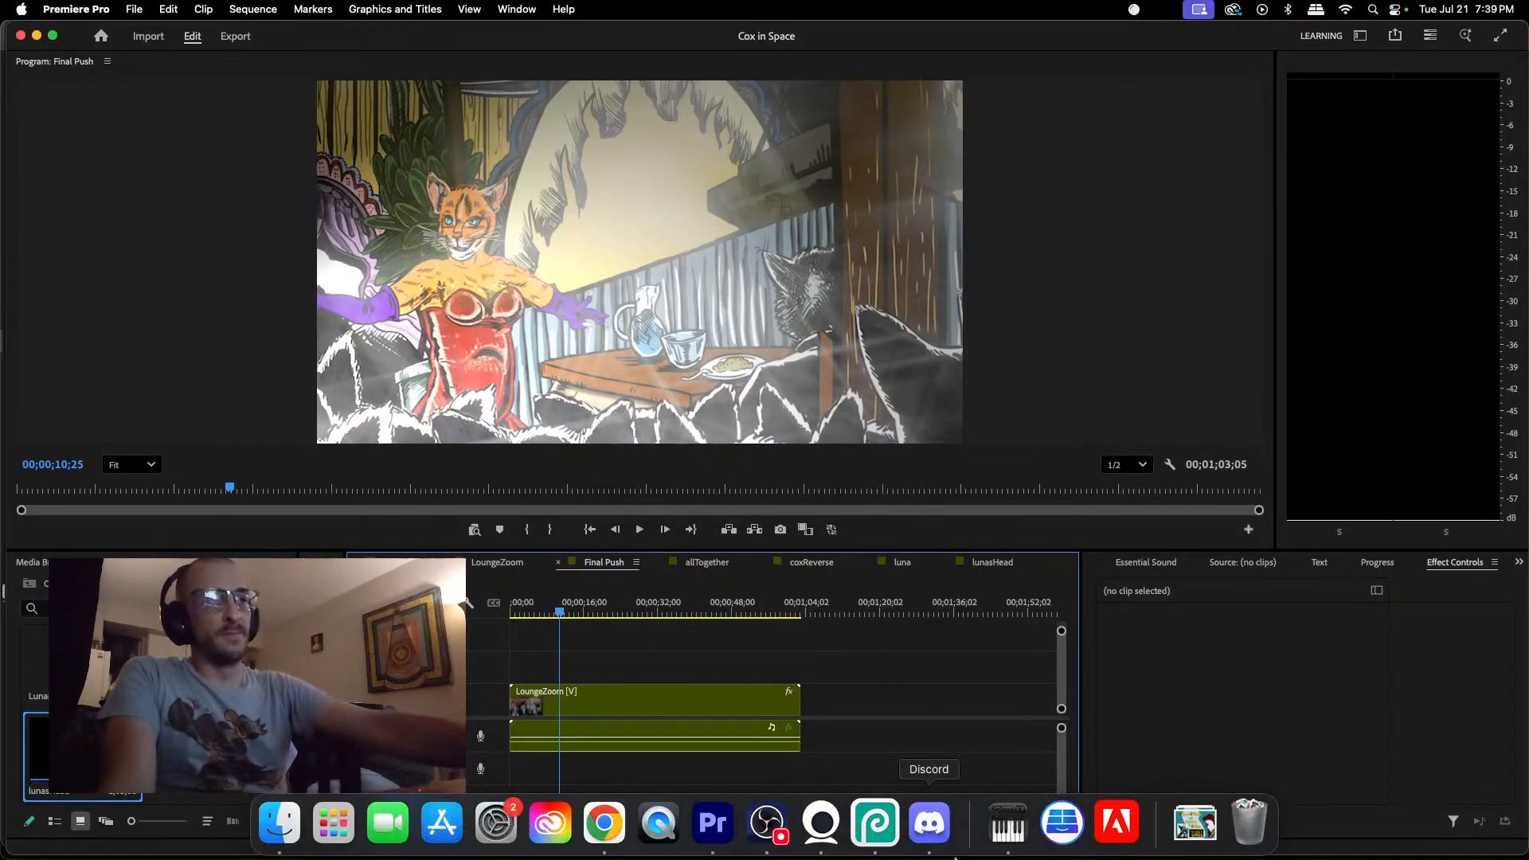
{"action": "left_click", "coordinate": [769, 824]}
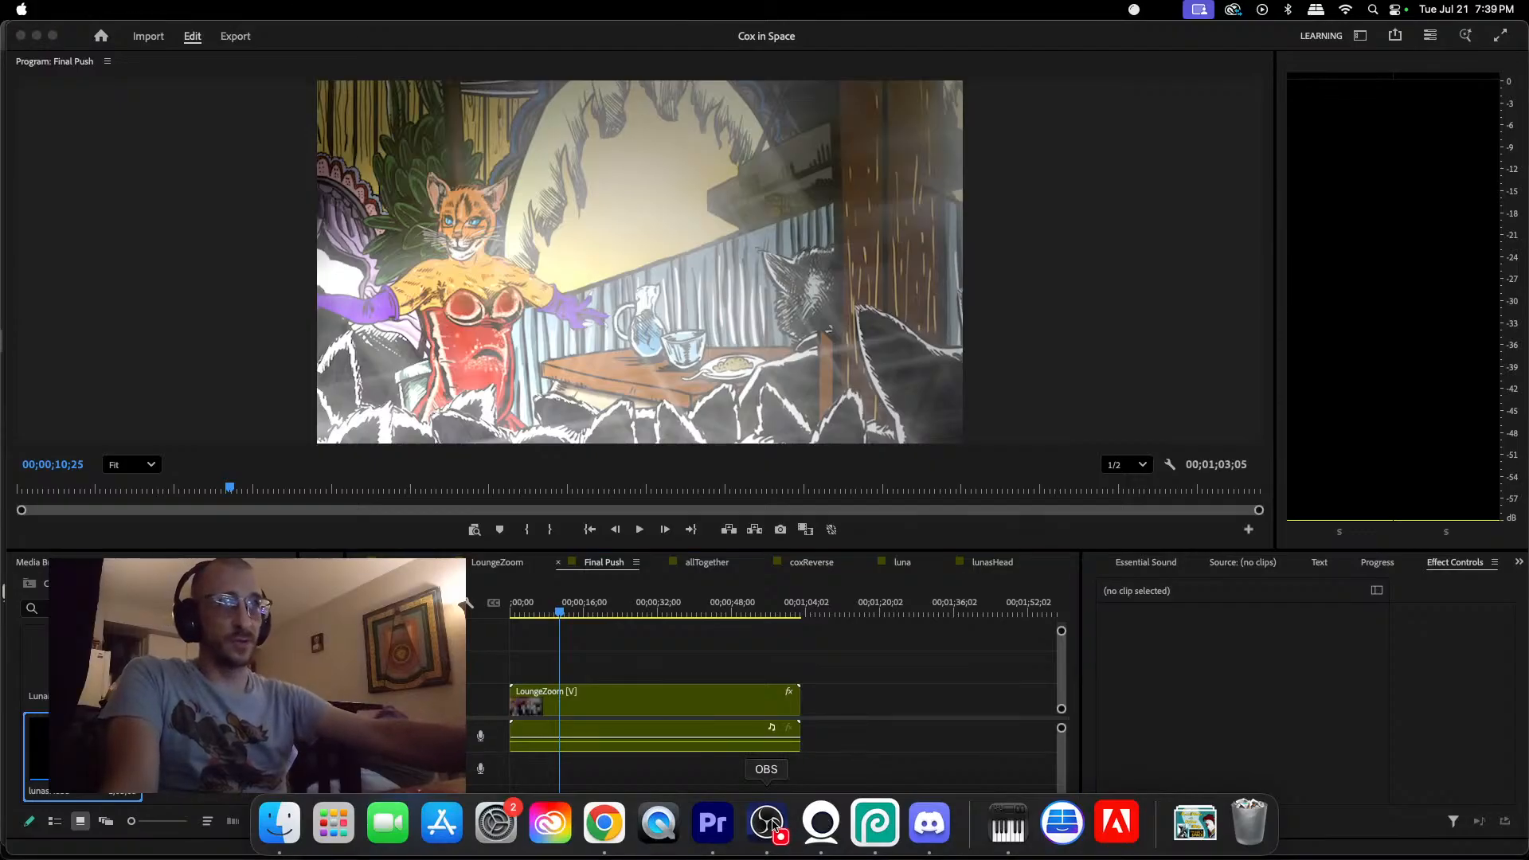